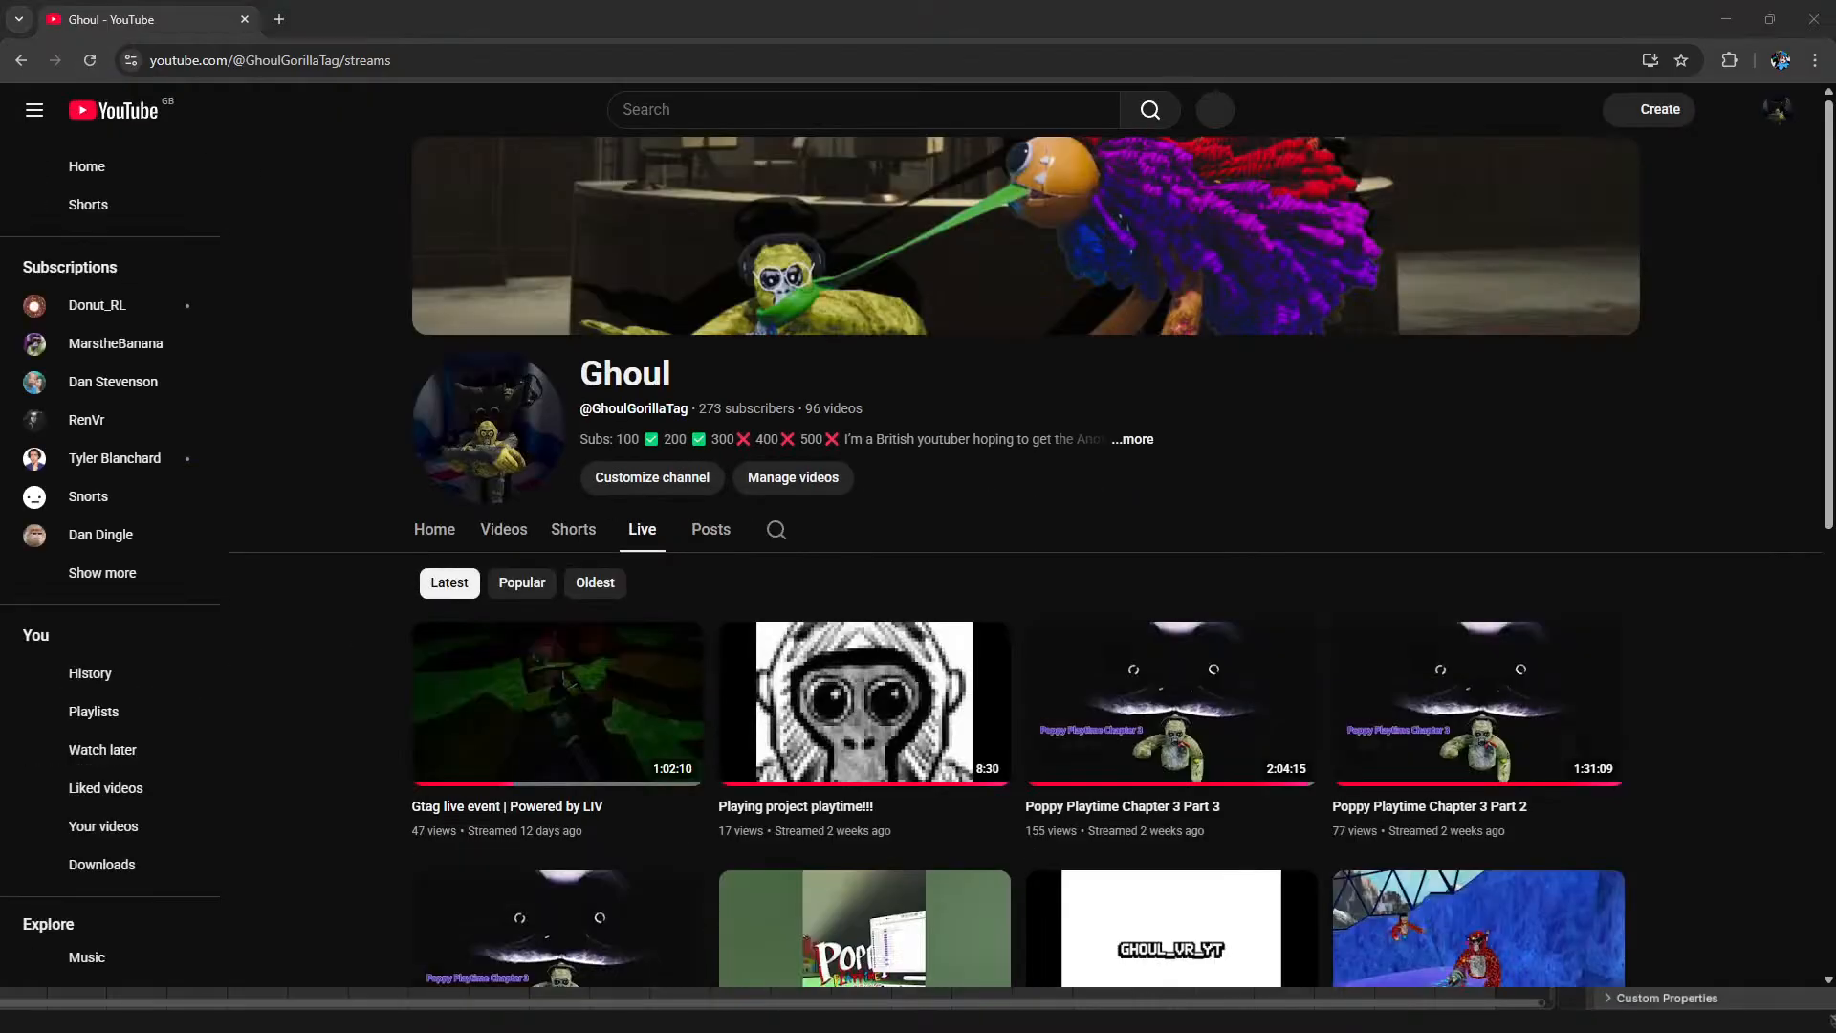
Open the live stream "Making animations in blender: Chill, come chat!!" with its sound muted and dismiss the chat moderation notice.
click(577, 528)
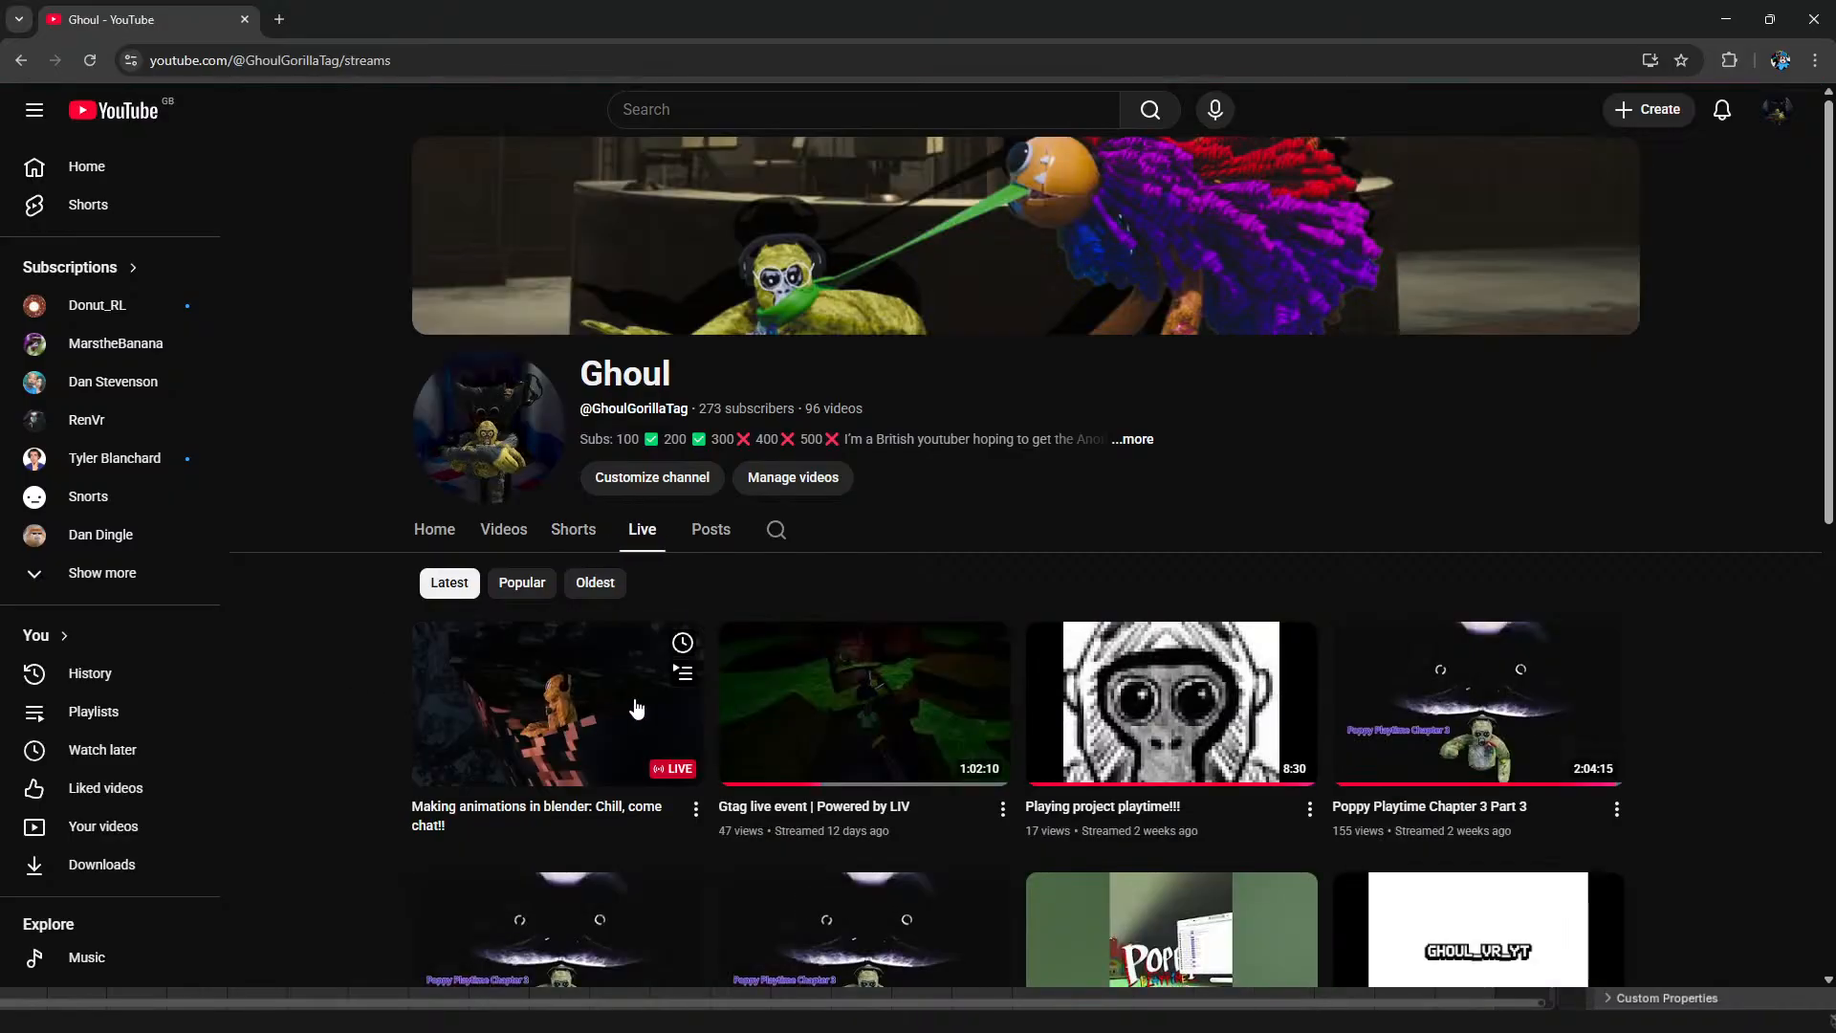
click(635, 705)
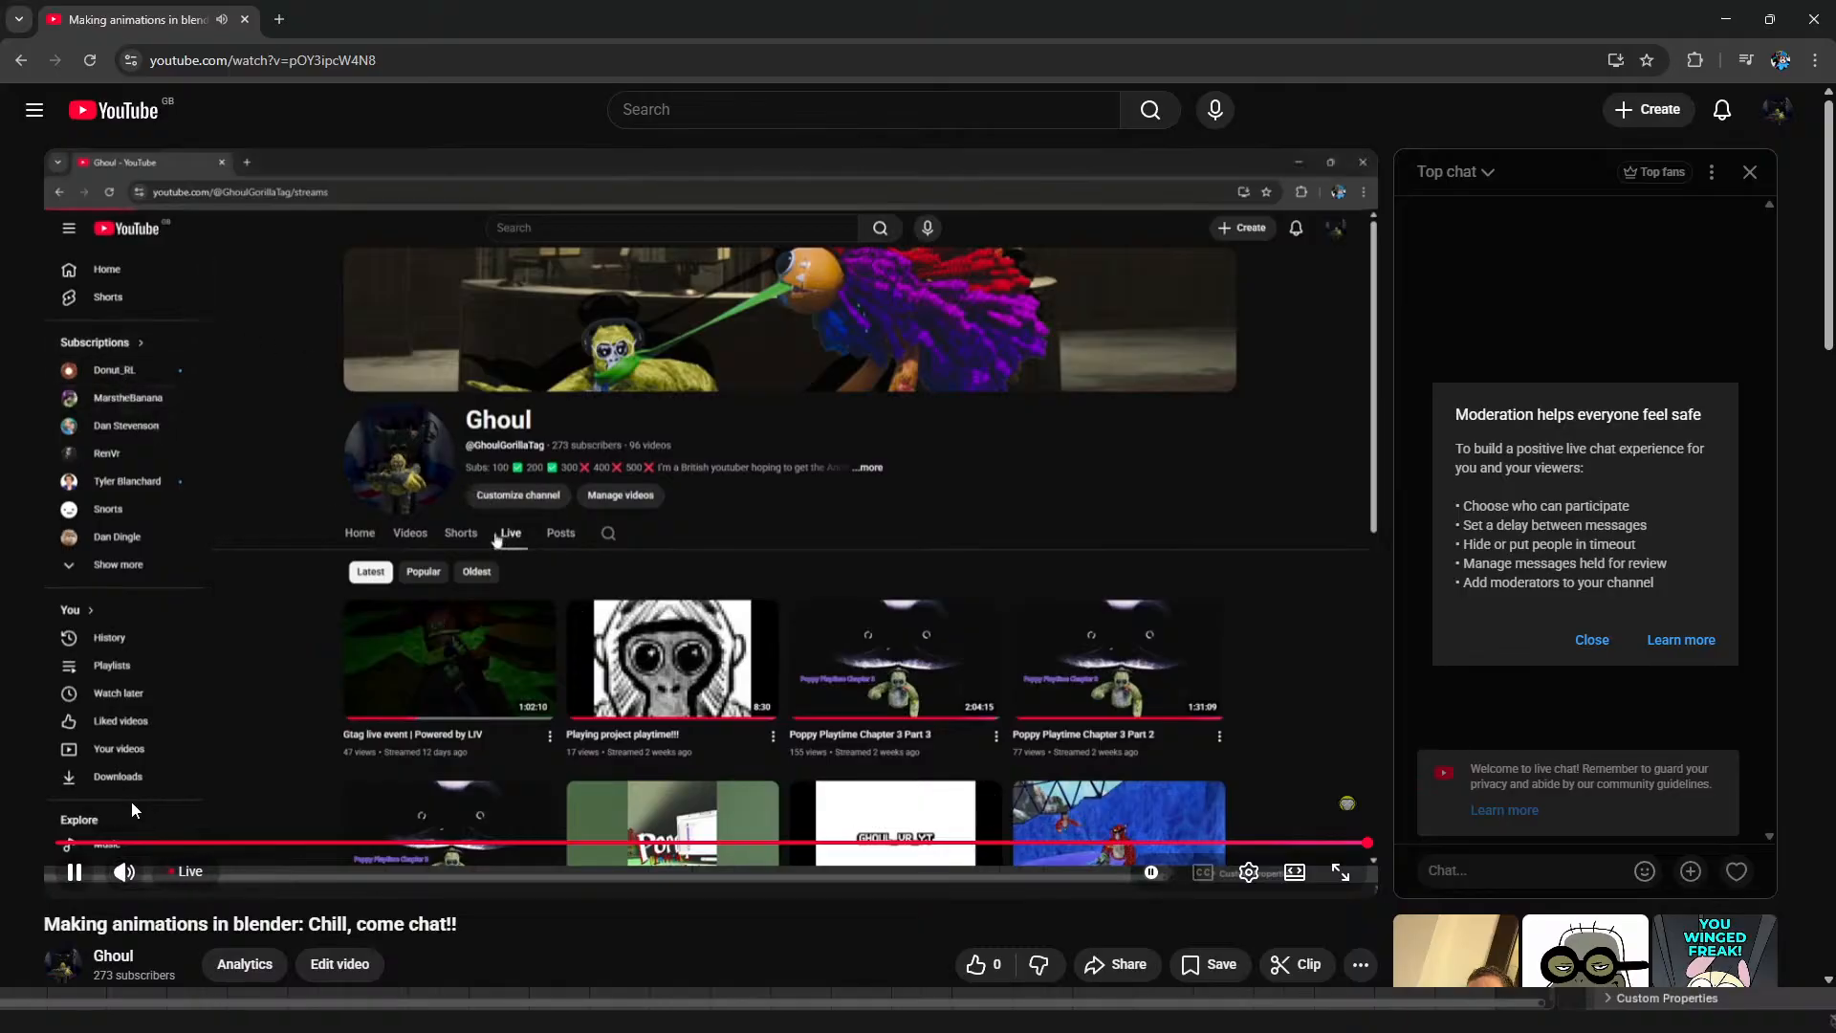
click(124, 871)
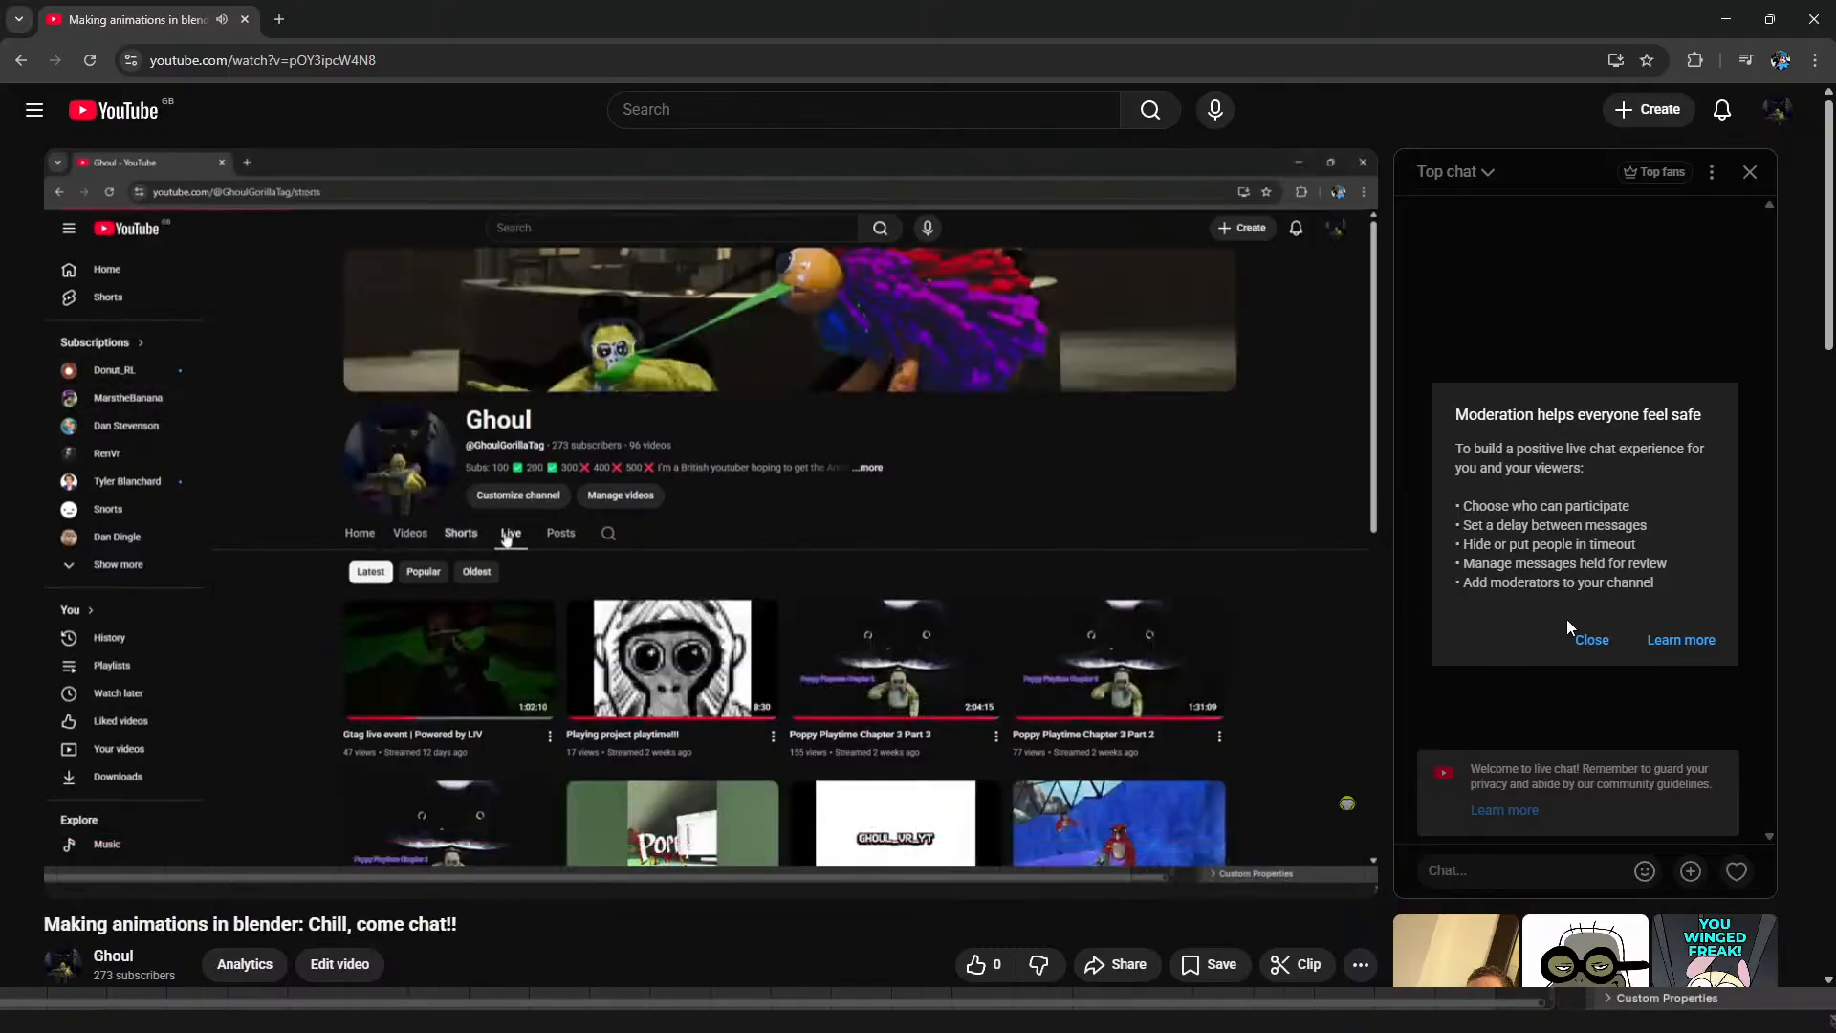
click(1591, 639)
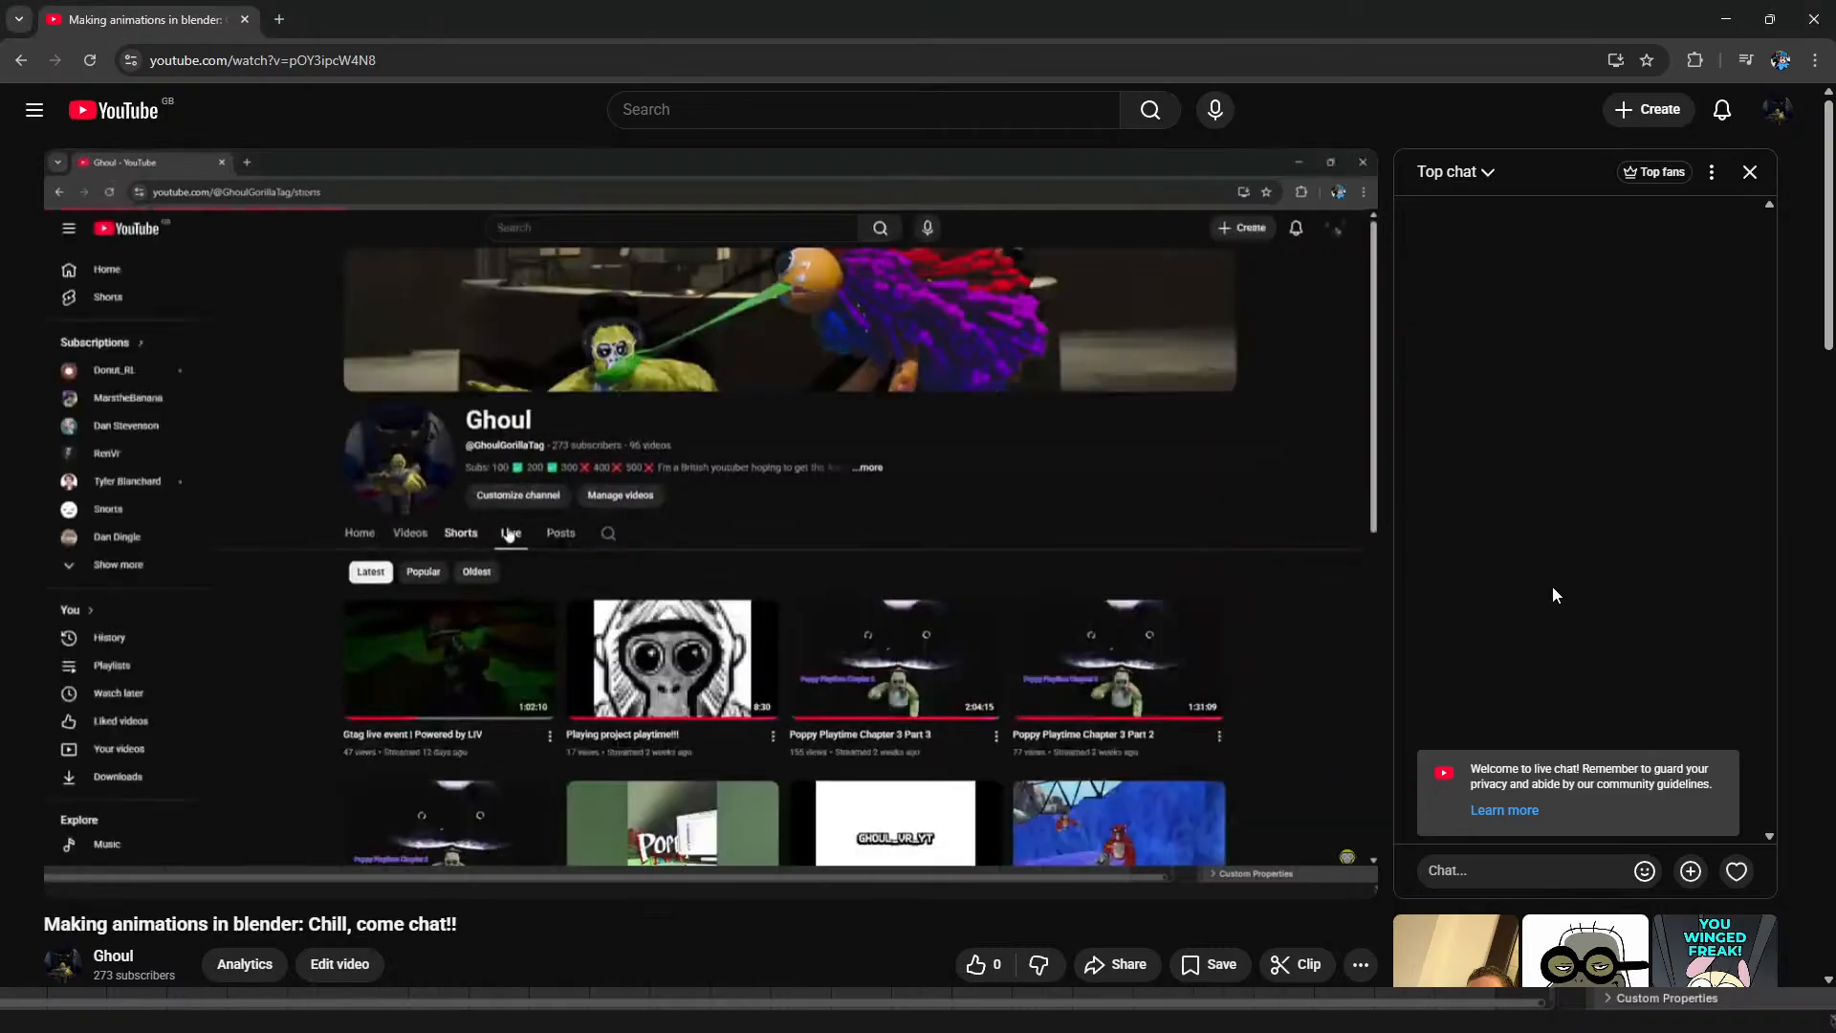
Enlarge the stream page and bring its top chat into view.
key(ctrl+plus)
key(ctrl+plus)
key(ctrl+plus)
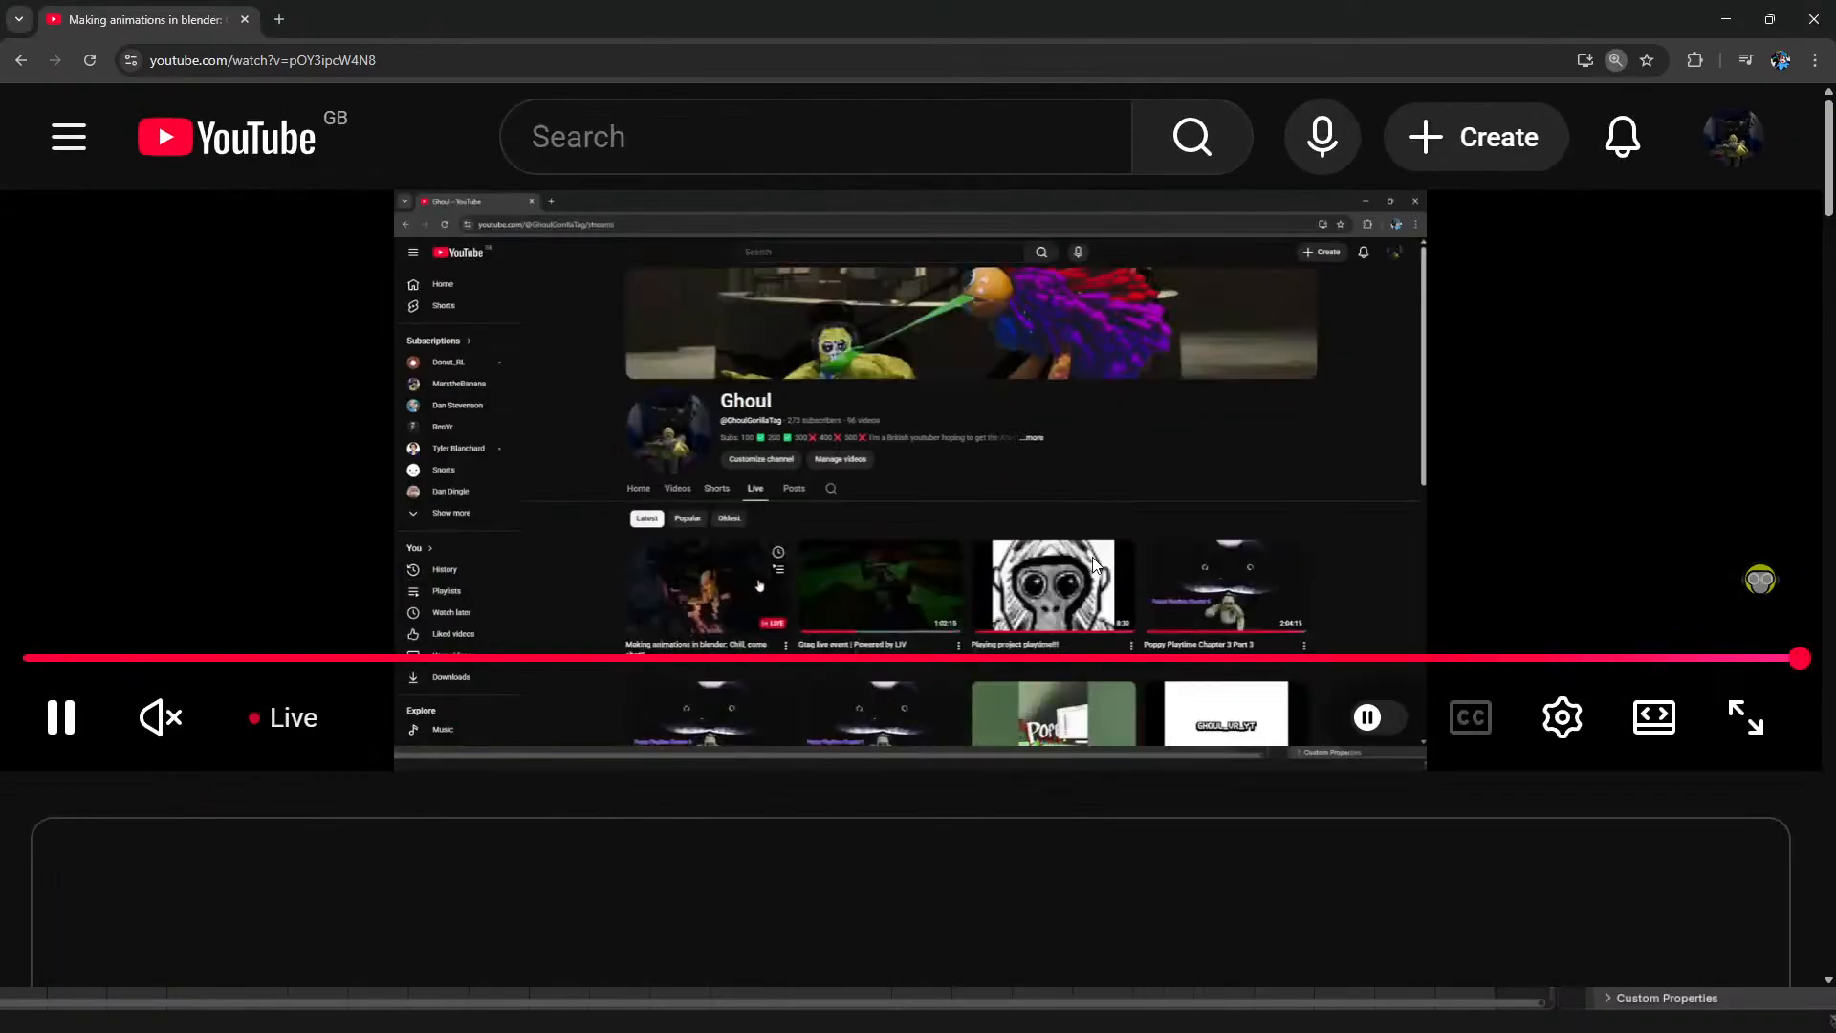
scroll(1138, 604, down, 3)
scroll(1134, 606, down, 1)
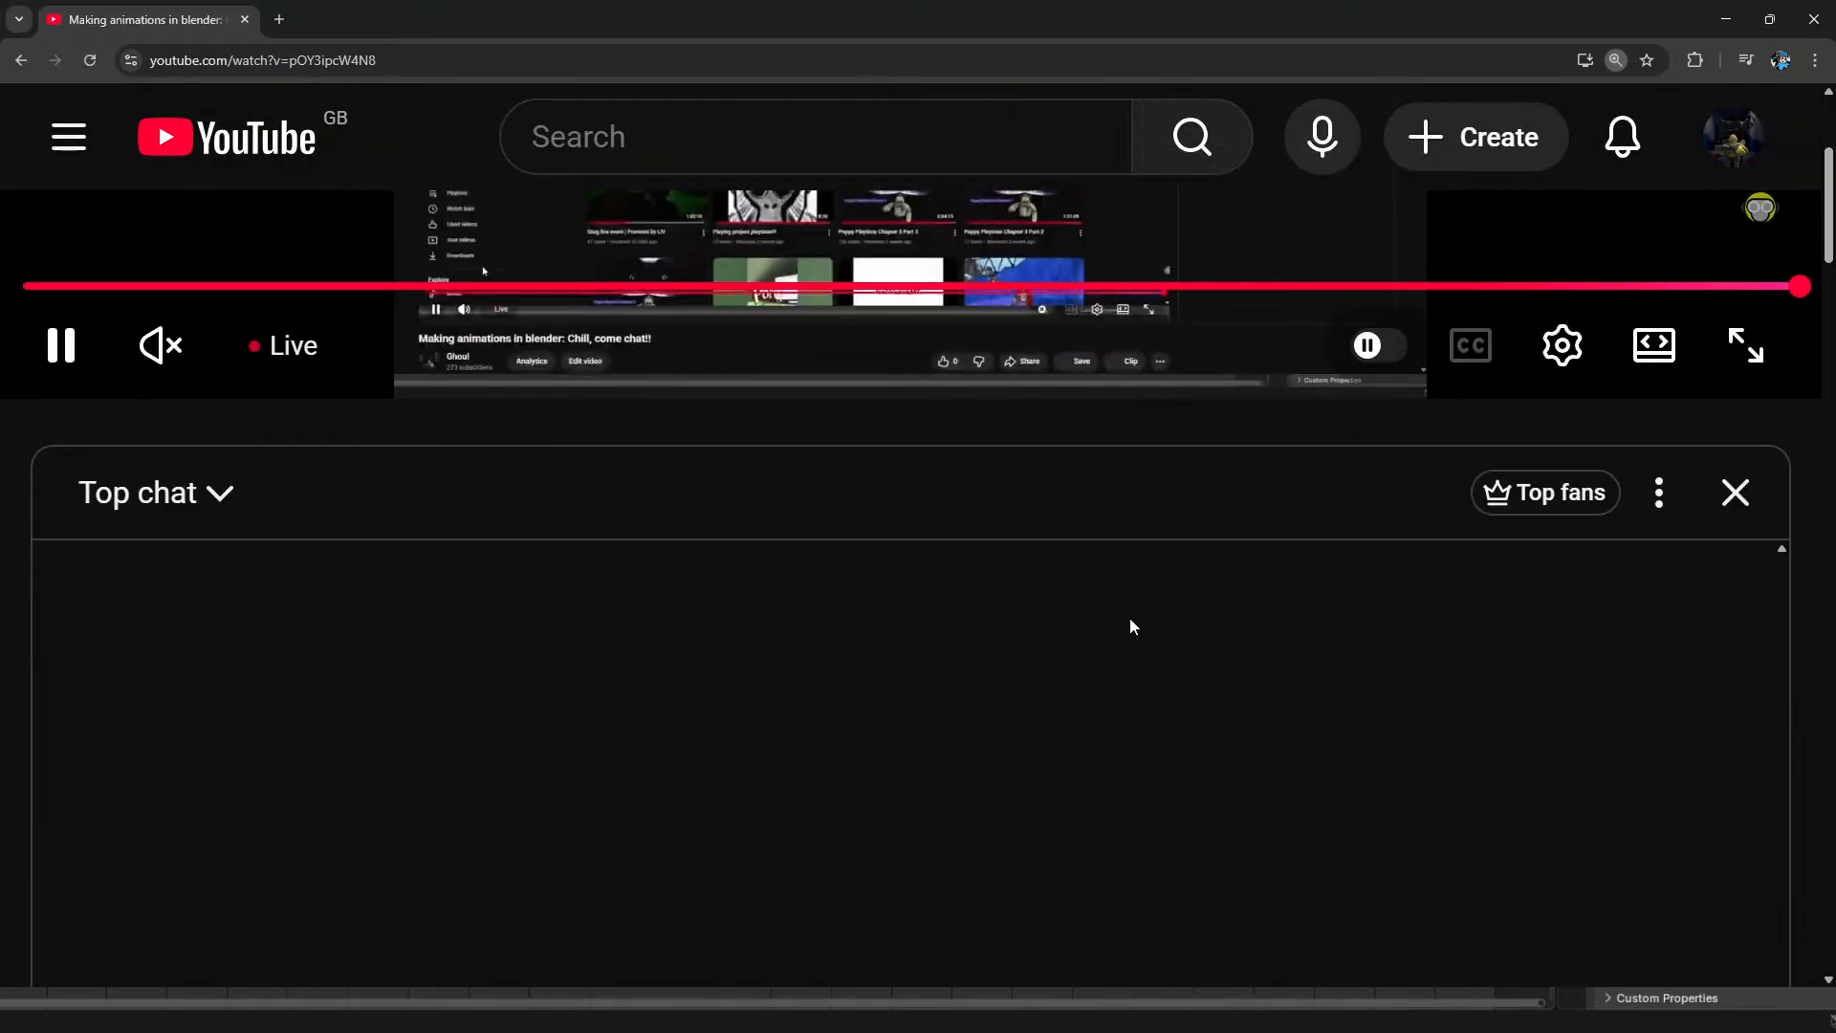
key(ctrl+minus)
key(ctrl+minus)
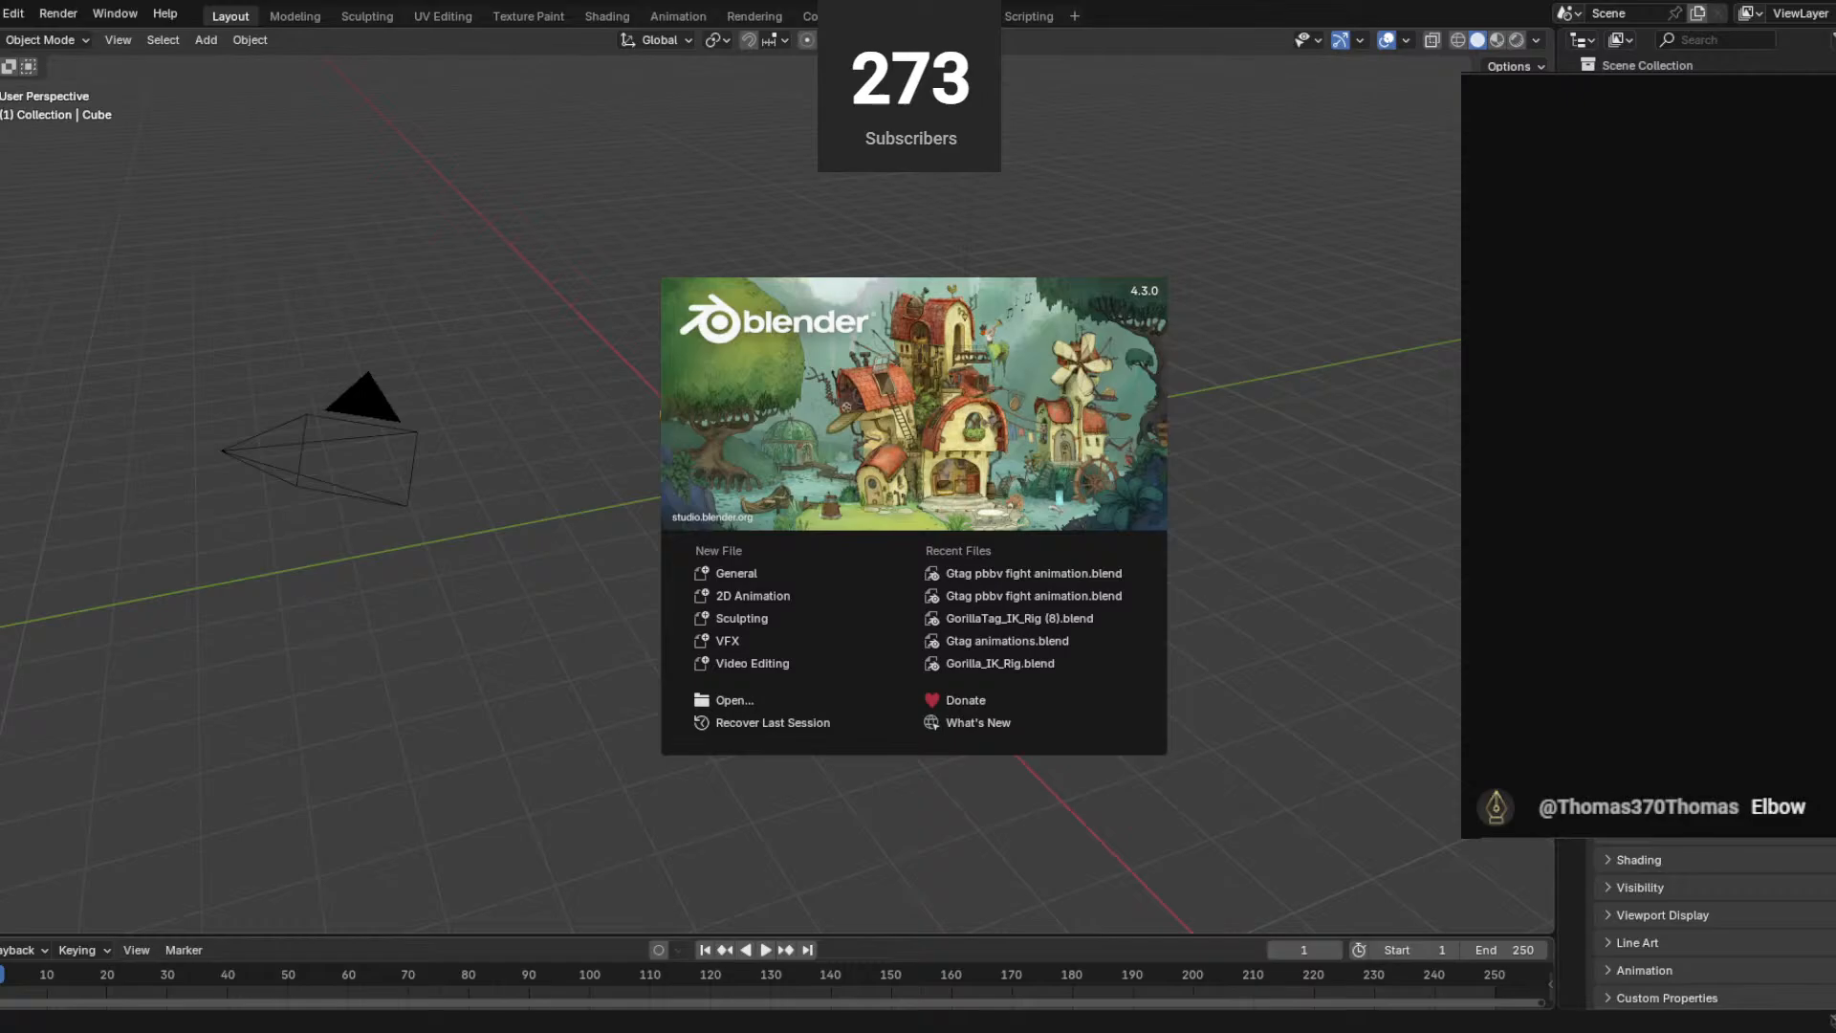
In Blender, dismiss the splash screen and delete the default cube and camera.
click(937, 447)
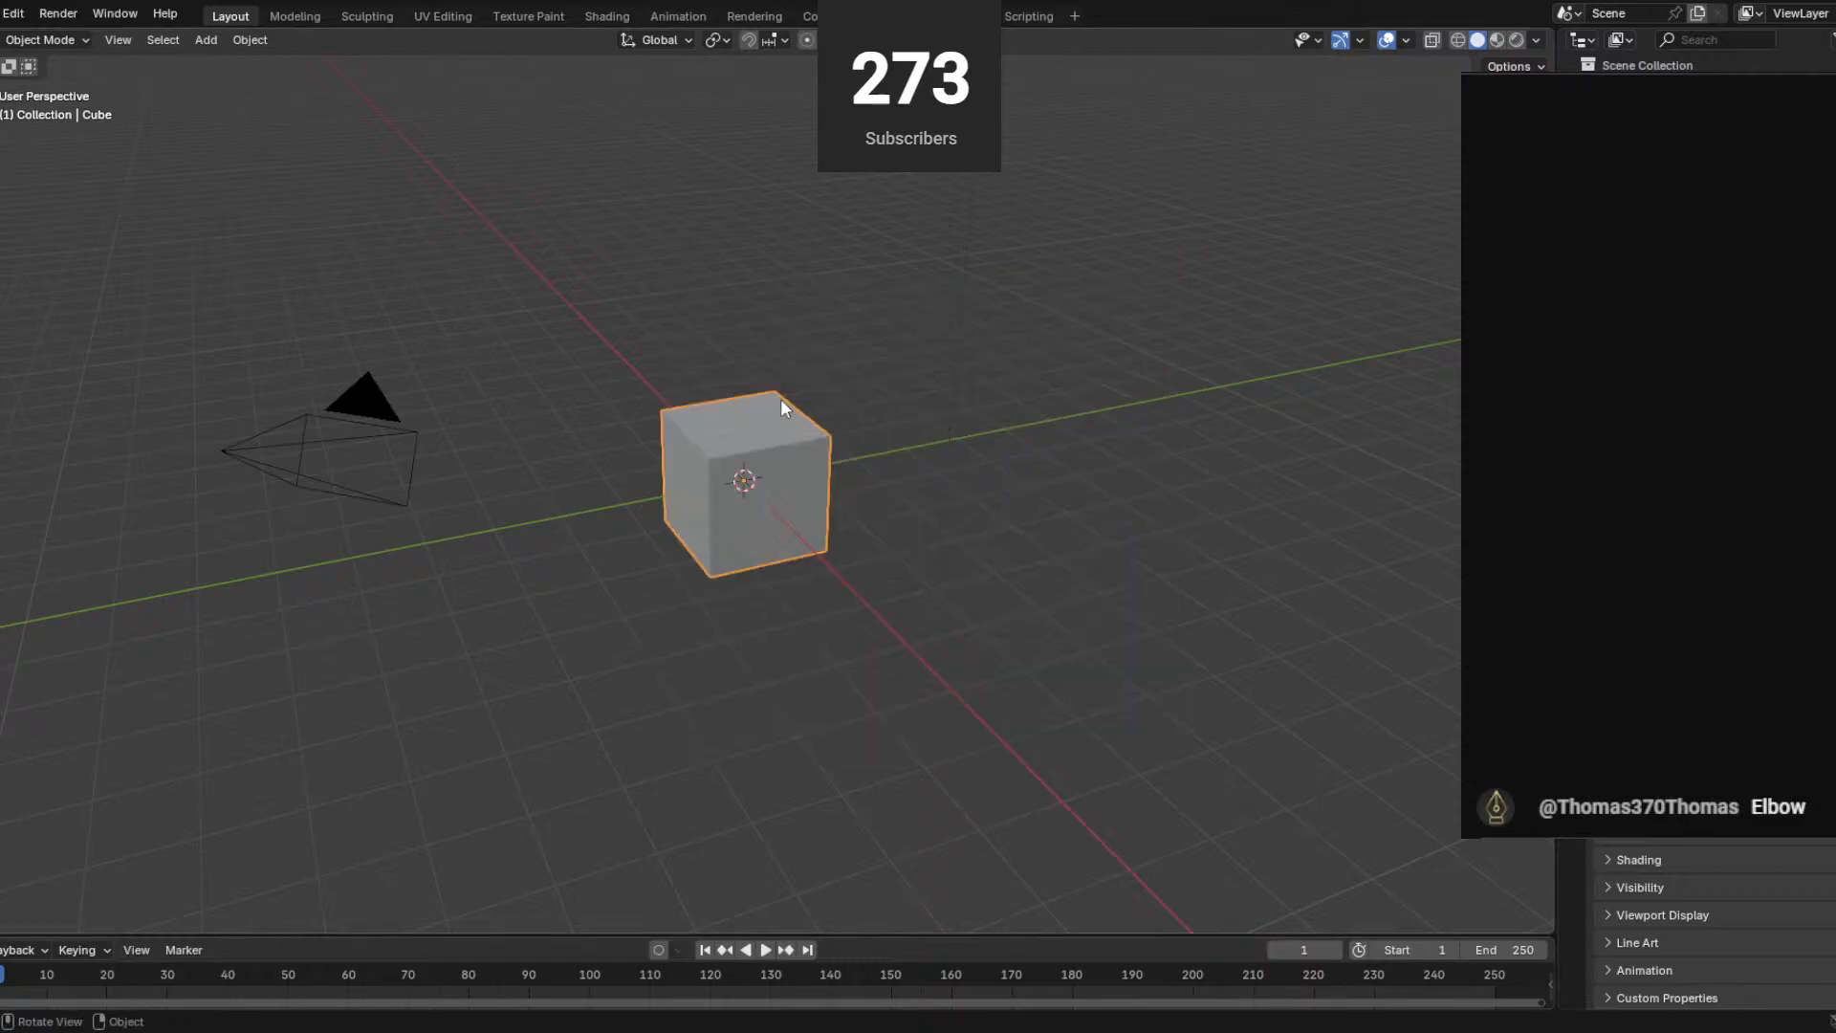
key(Delete)
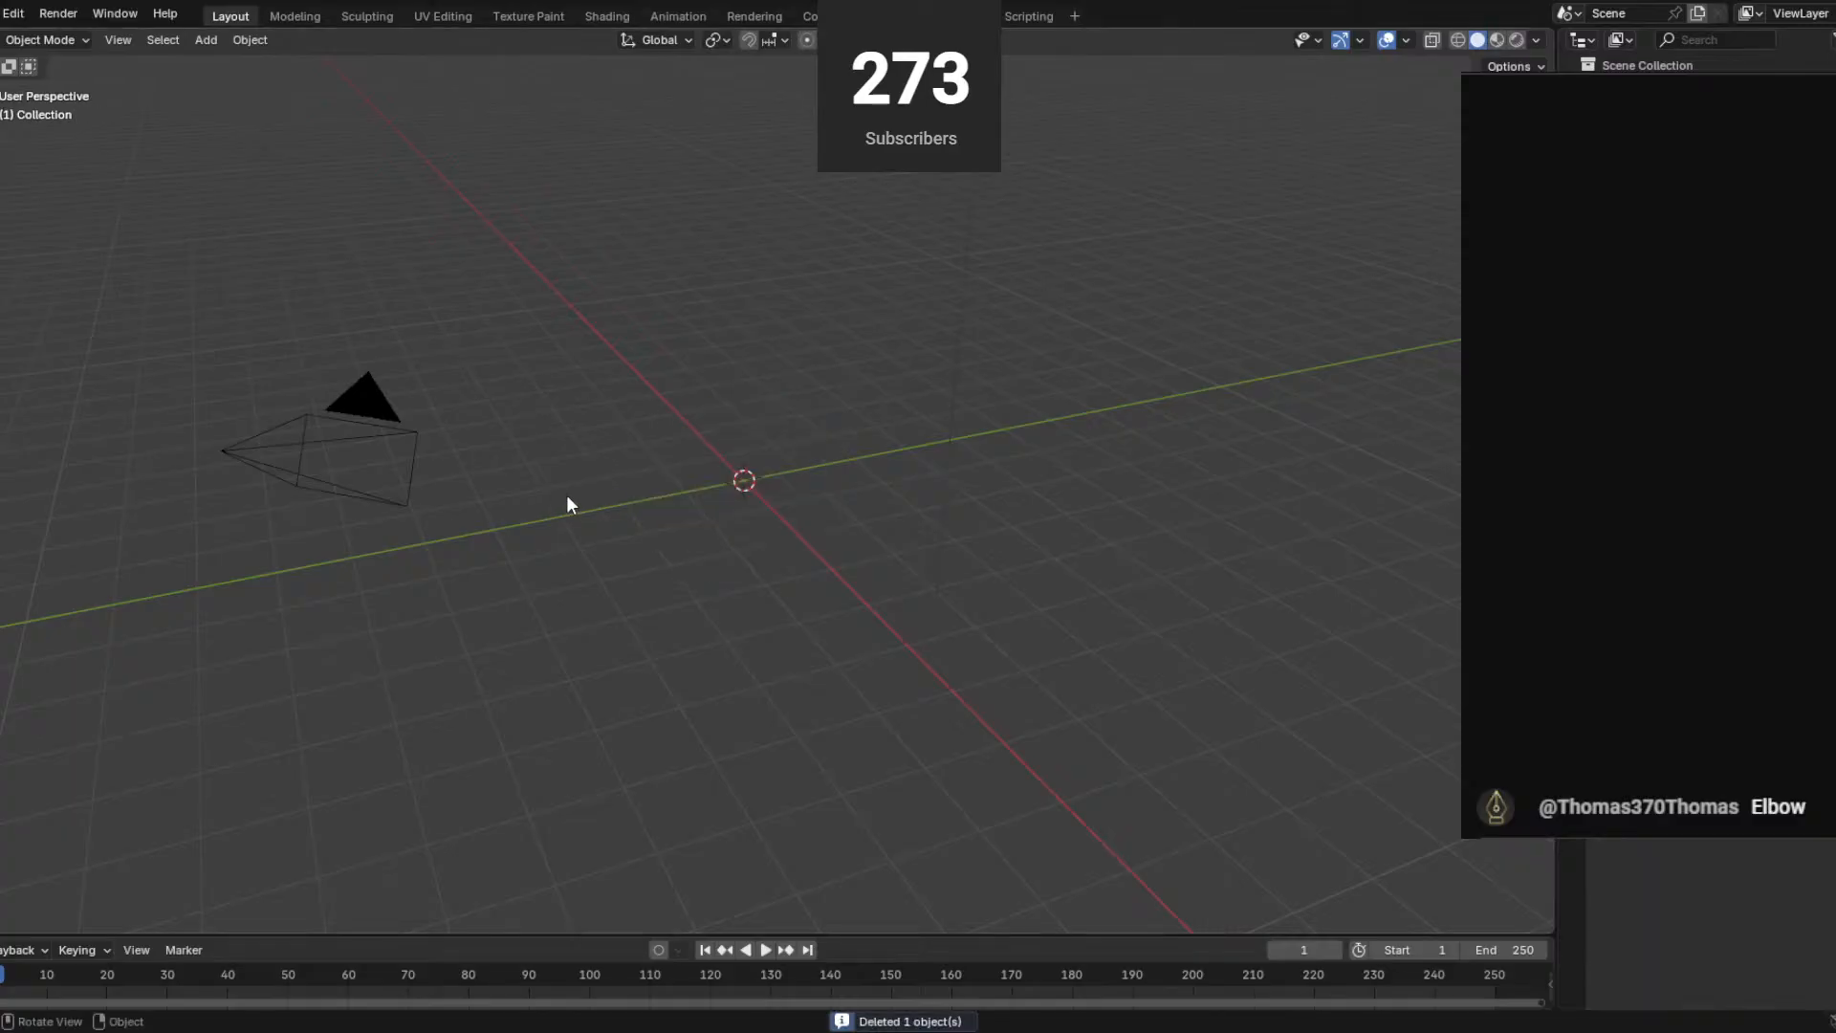
click(358, 411)
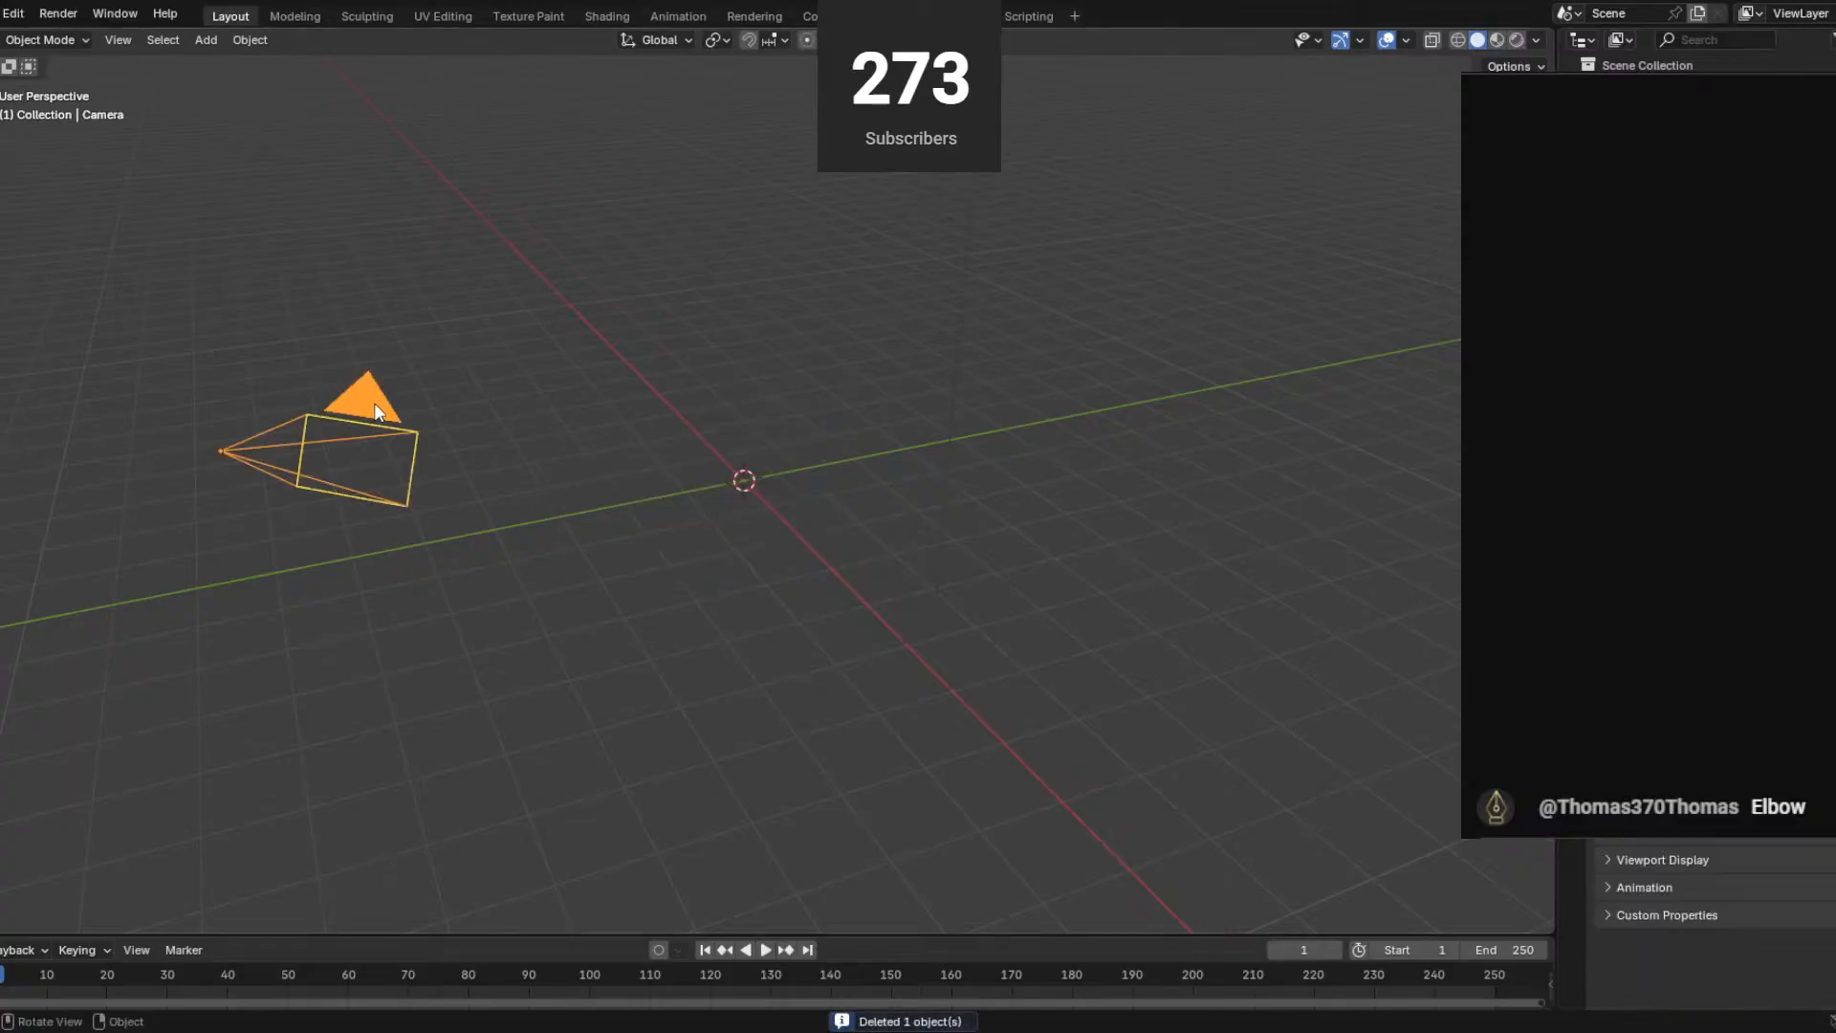
key(Delete)
Open the recent file GorillaTag_IK_Rig (8).blend without saving the startup scene and look over its characters.
click(3, 13)
mouse_move(19, 86)
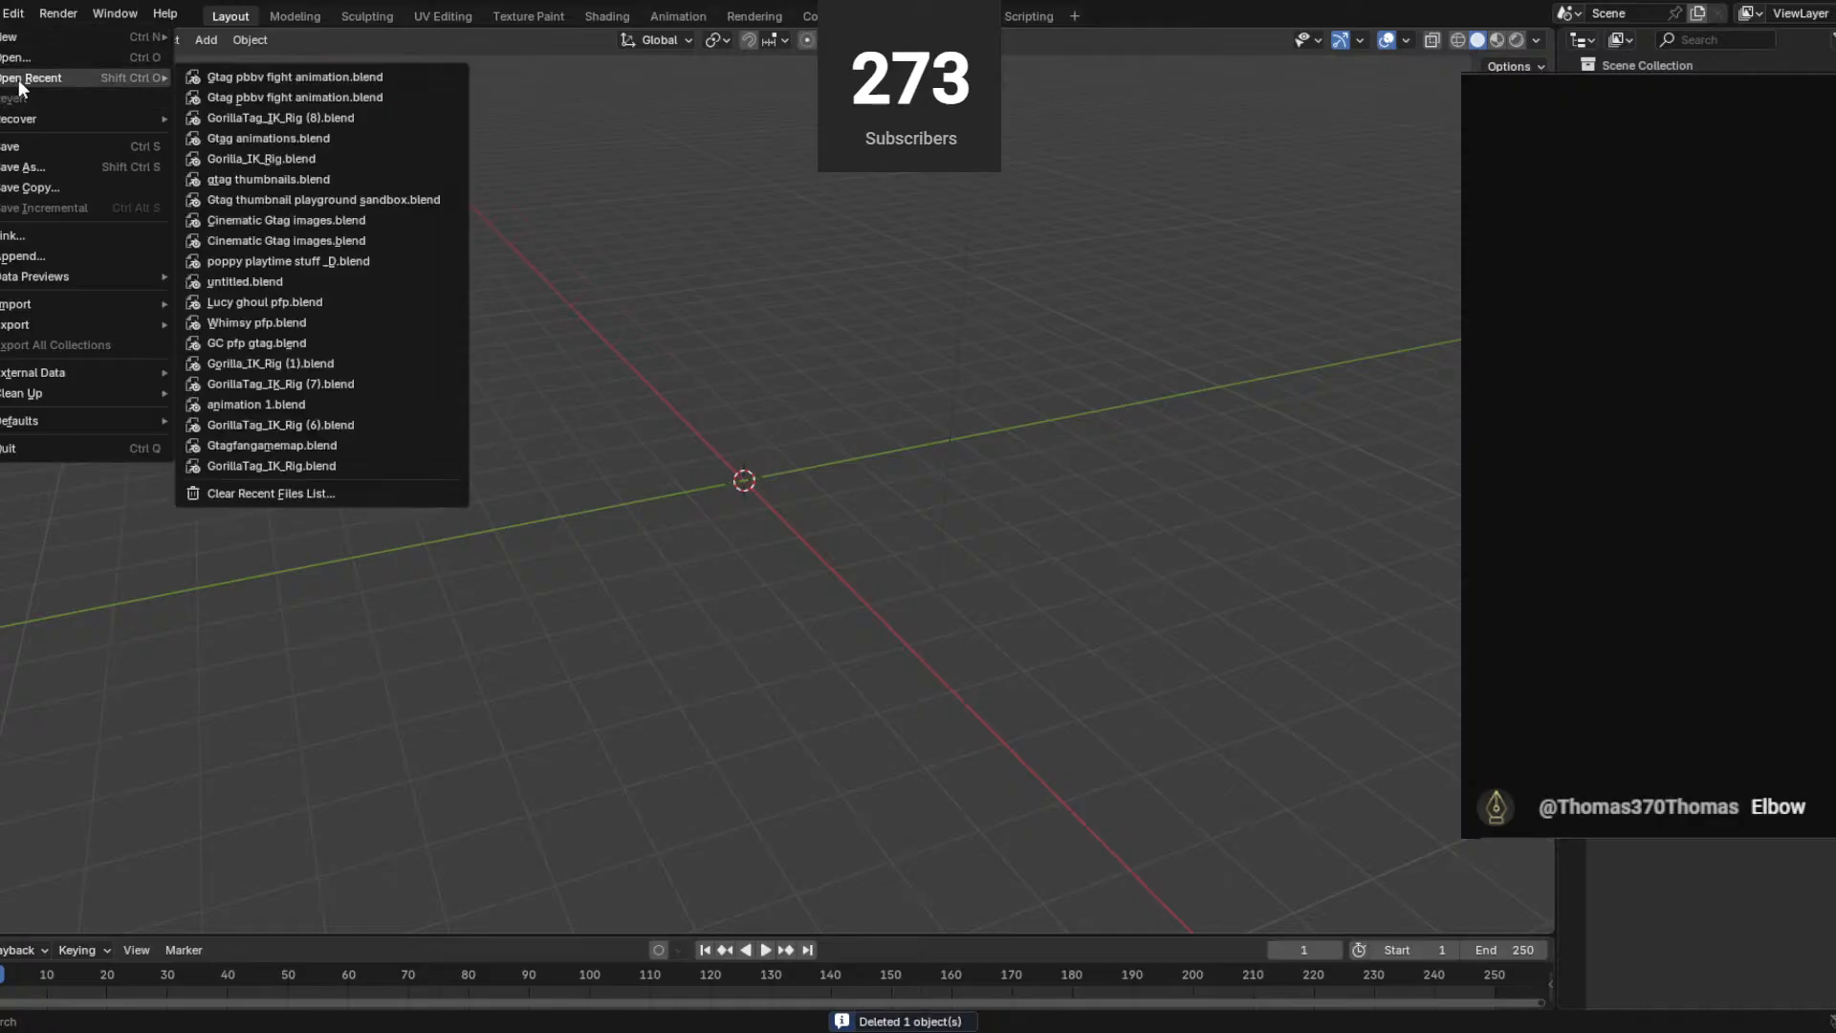
click(371, 117)
click(925, 545)
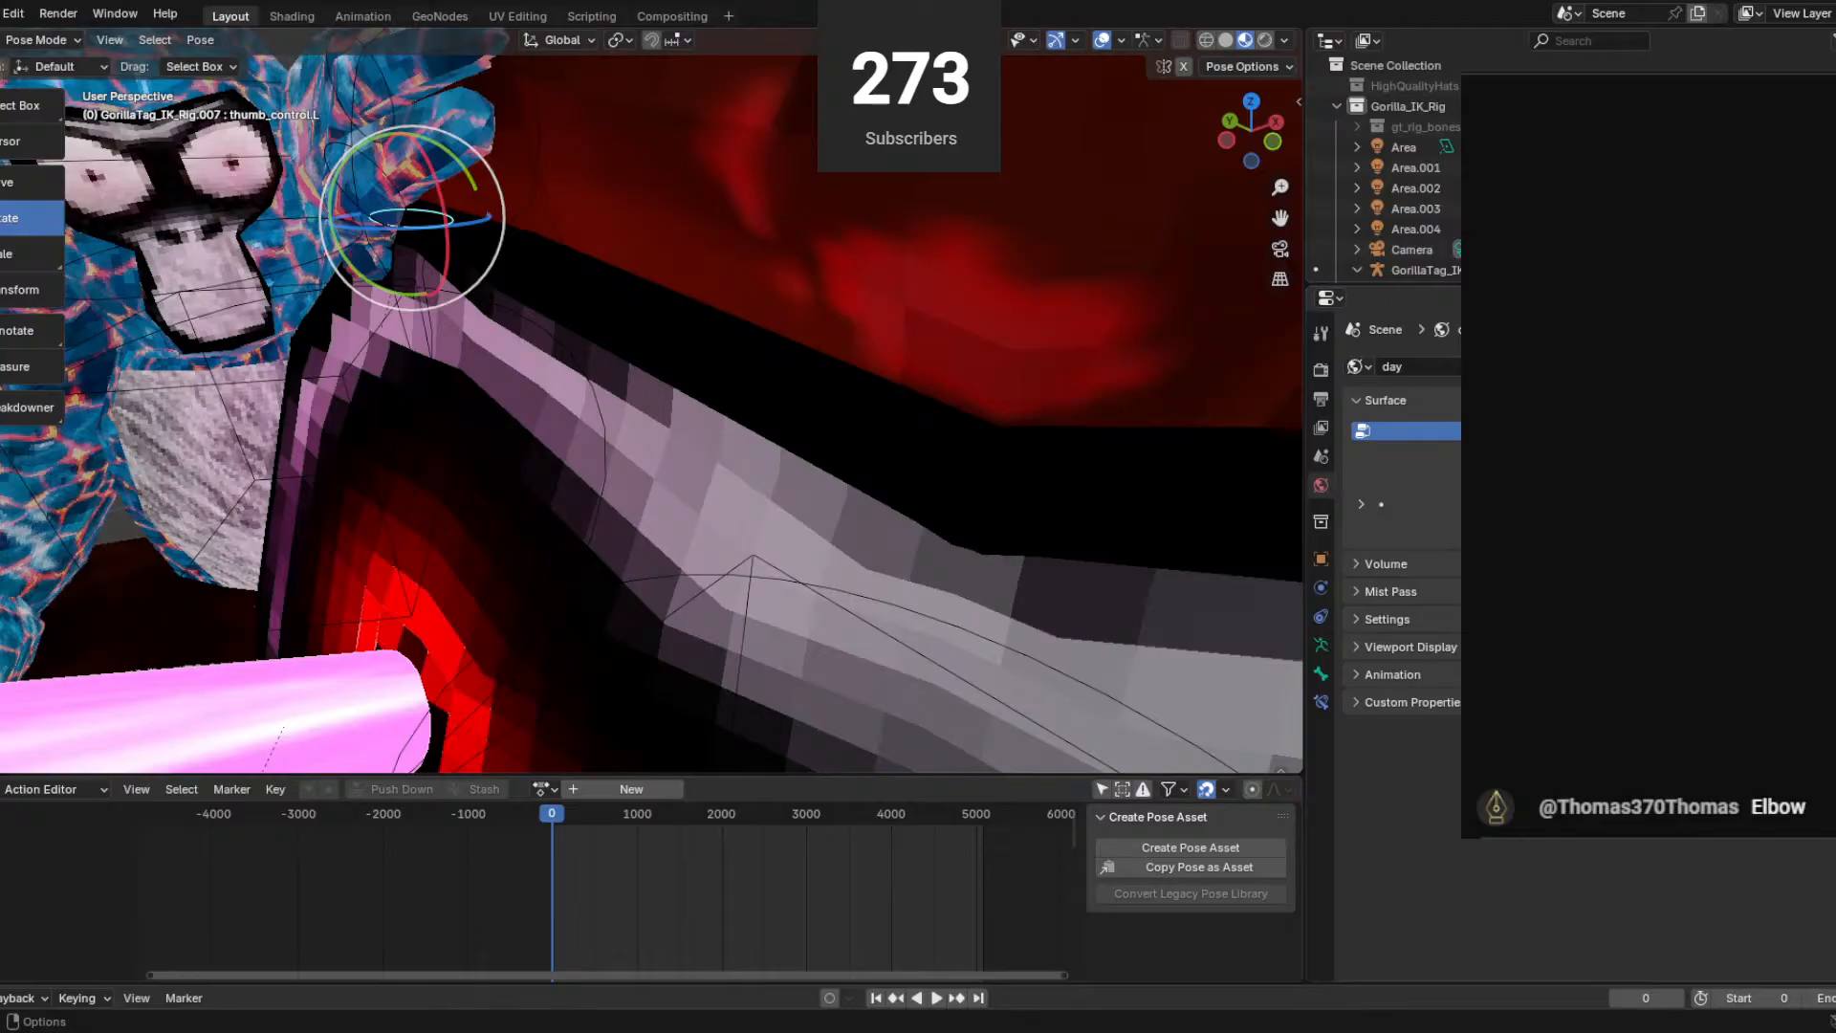
scroll(516, 726, down, 8)
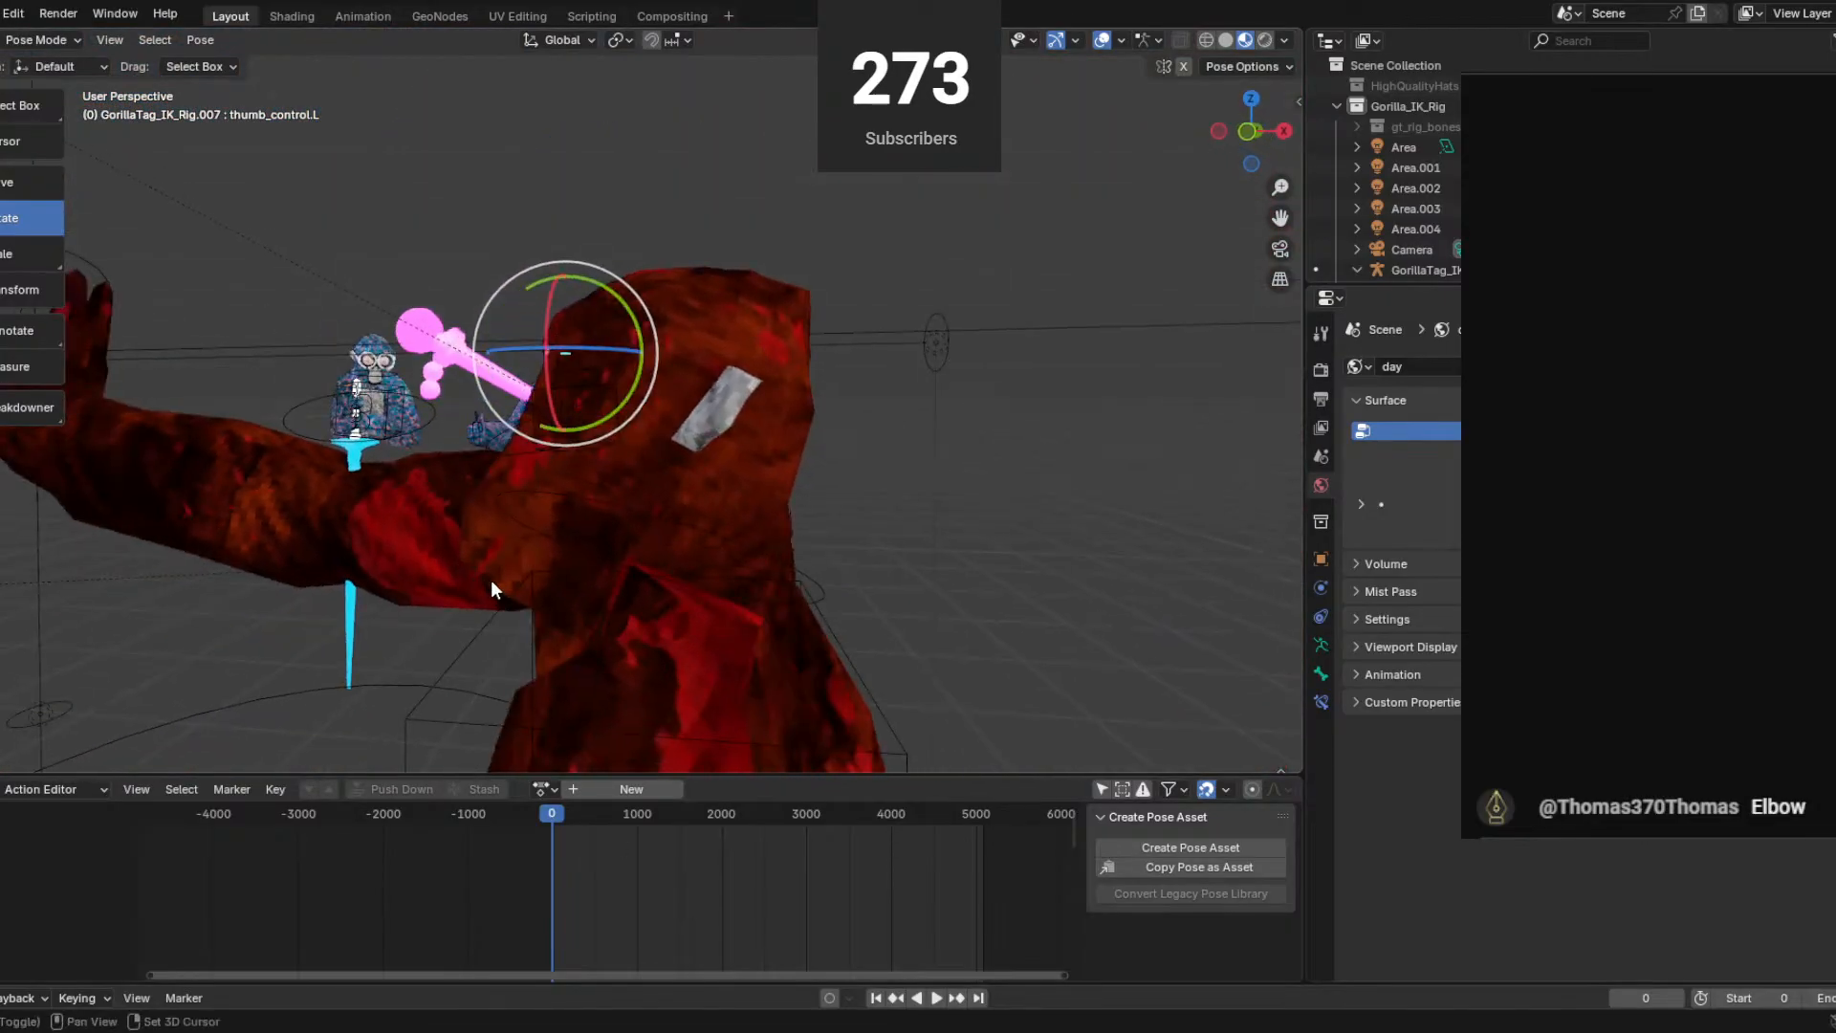
middle_drag(490, 580, 556, 567)
click(697, 269)
Create a new General file without saving the changes to GorillaTag_IK_Rig (8).blend.
click(2, 14)
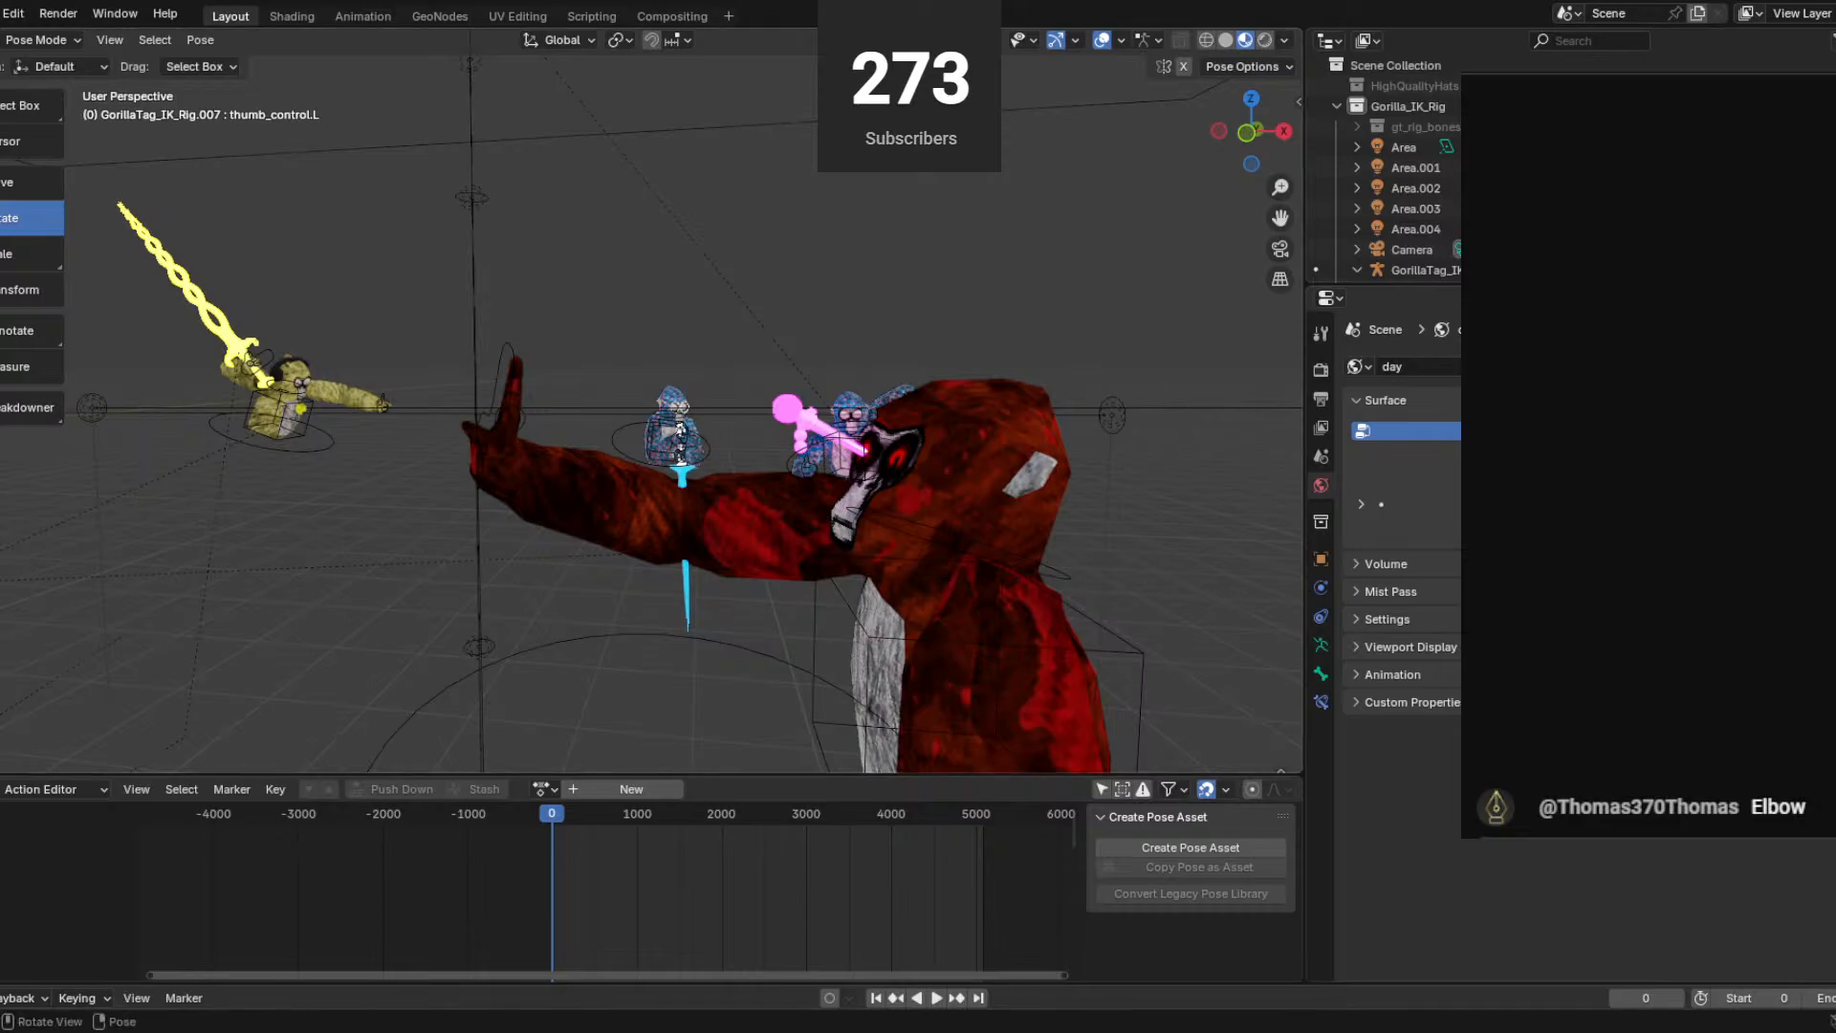
click(2, 13)
mouse_move(24, 42)
click(230, 40)
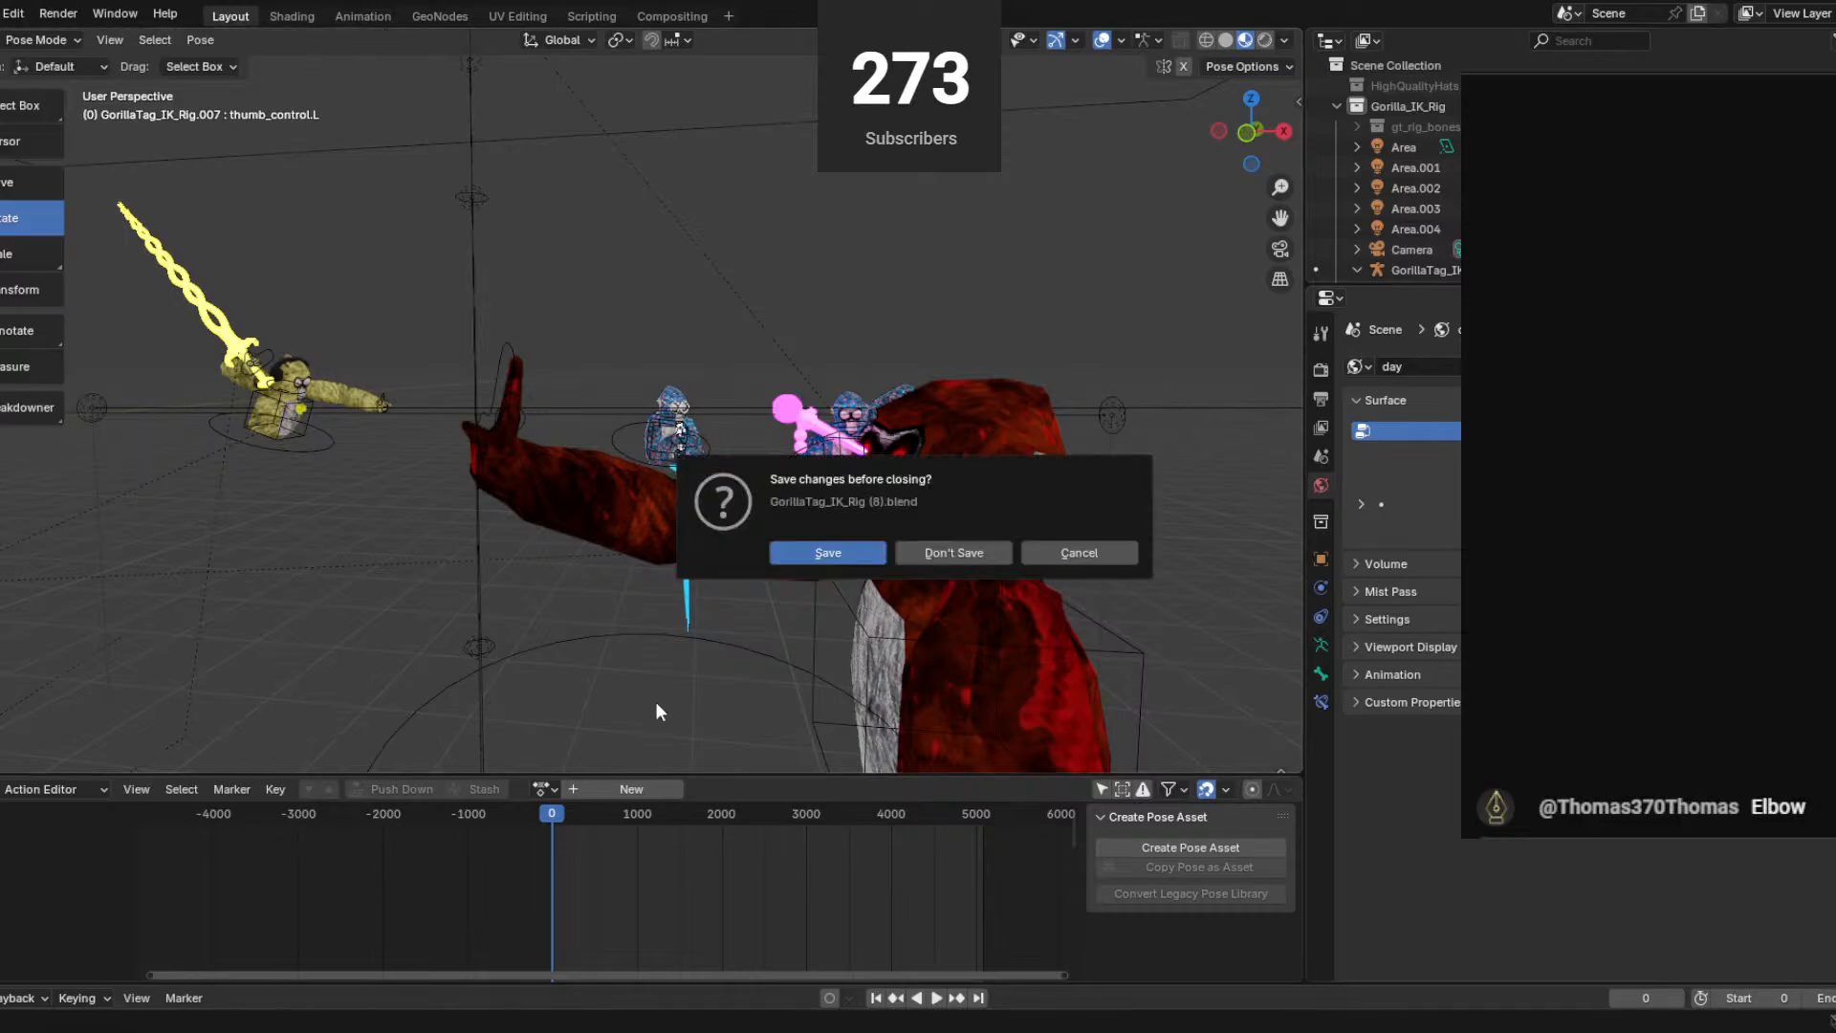
click(928, 553)
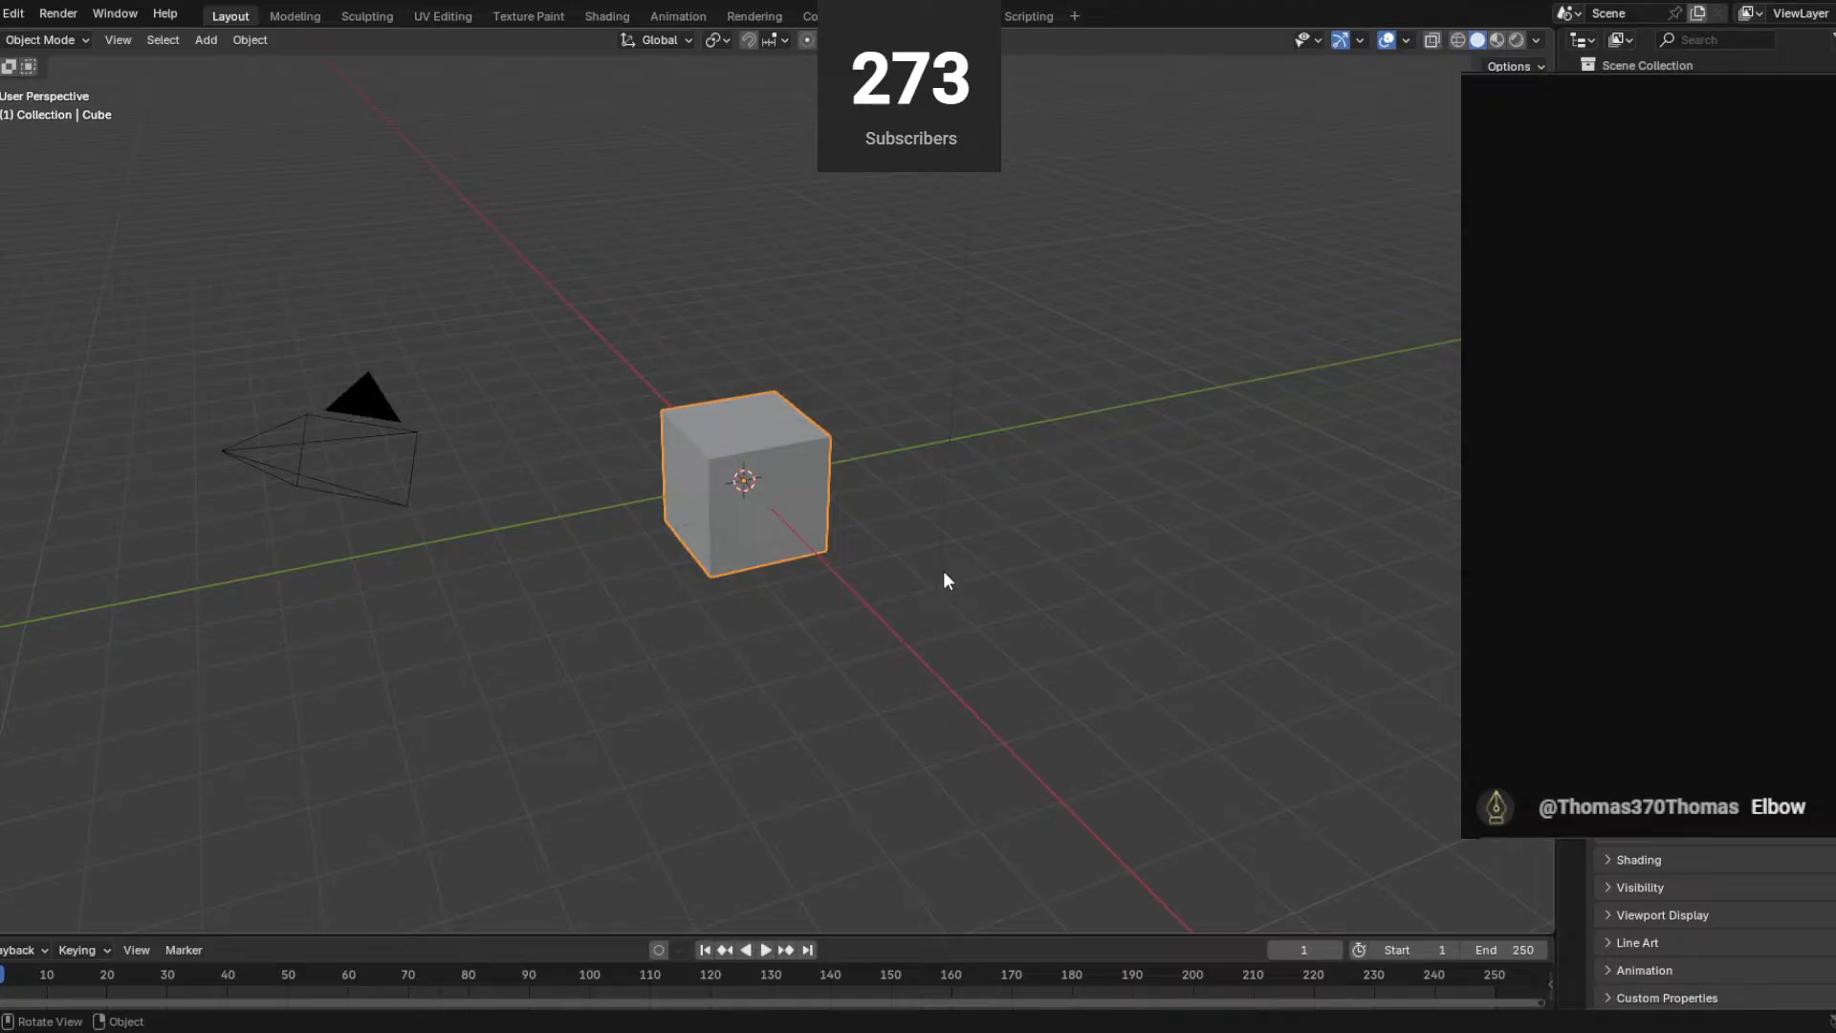
Delete the default cube from the new scene.
middle_drag(1337, 648, 666, 509)
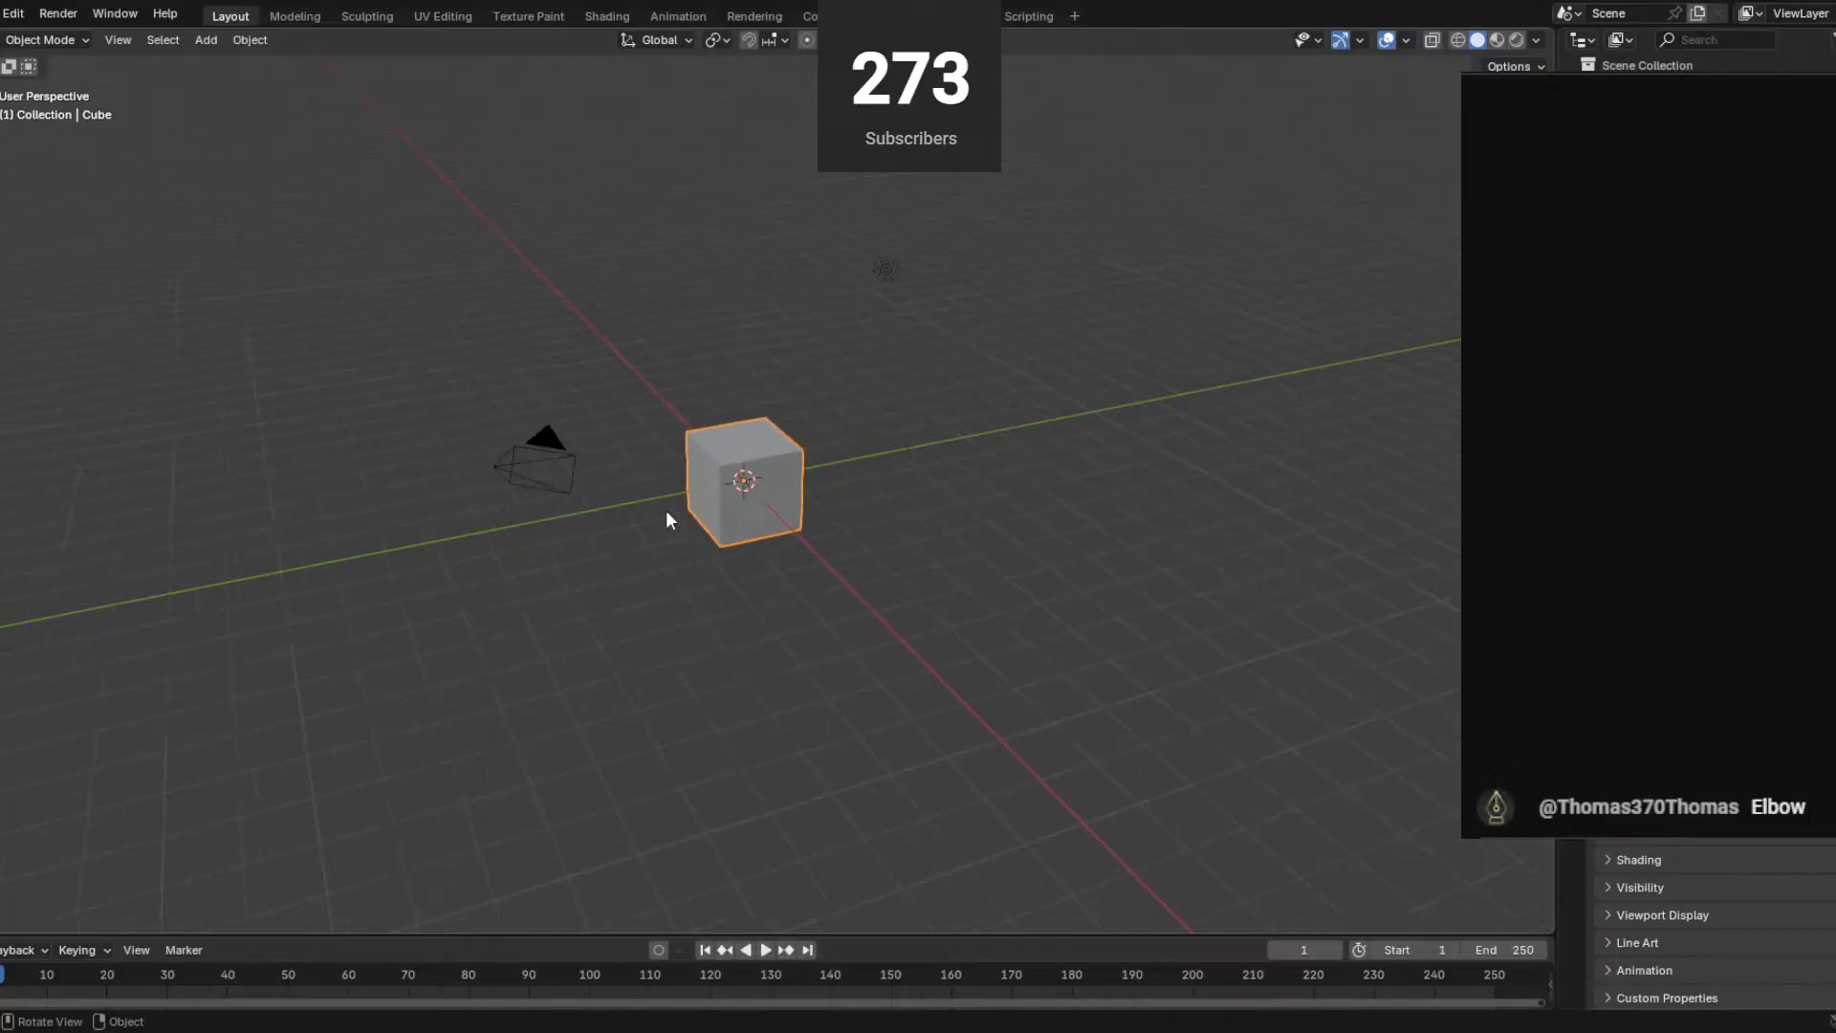
key(x)
click(687, 503)
Try to import an FBX model into the scene.
click(0, 13)
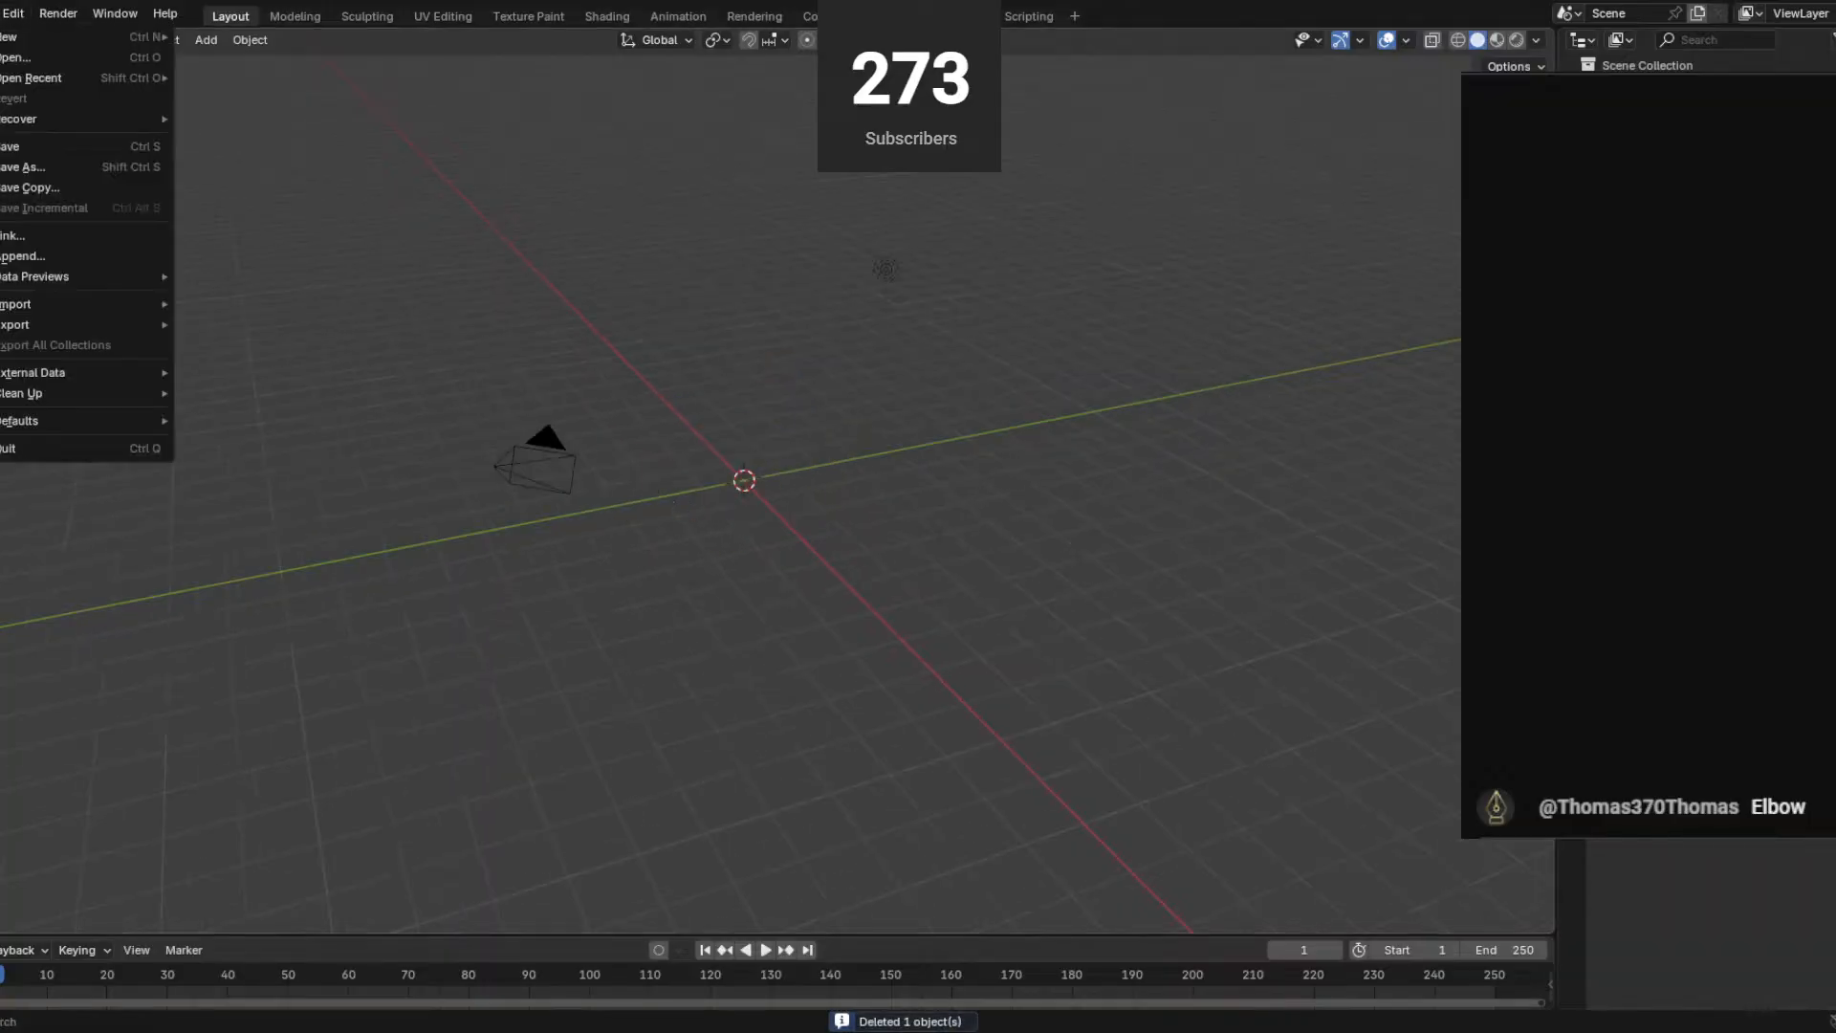
mouse_move(70, 303)
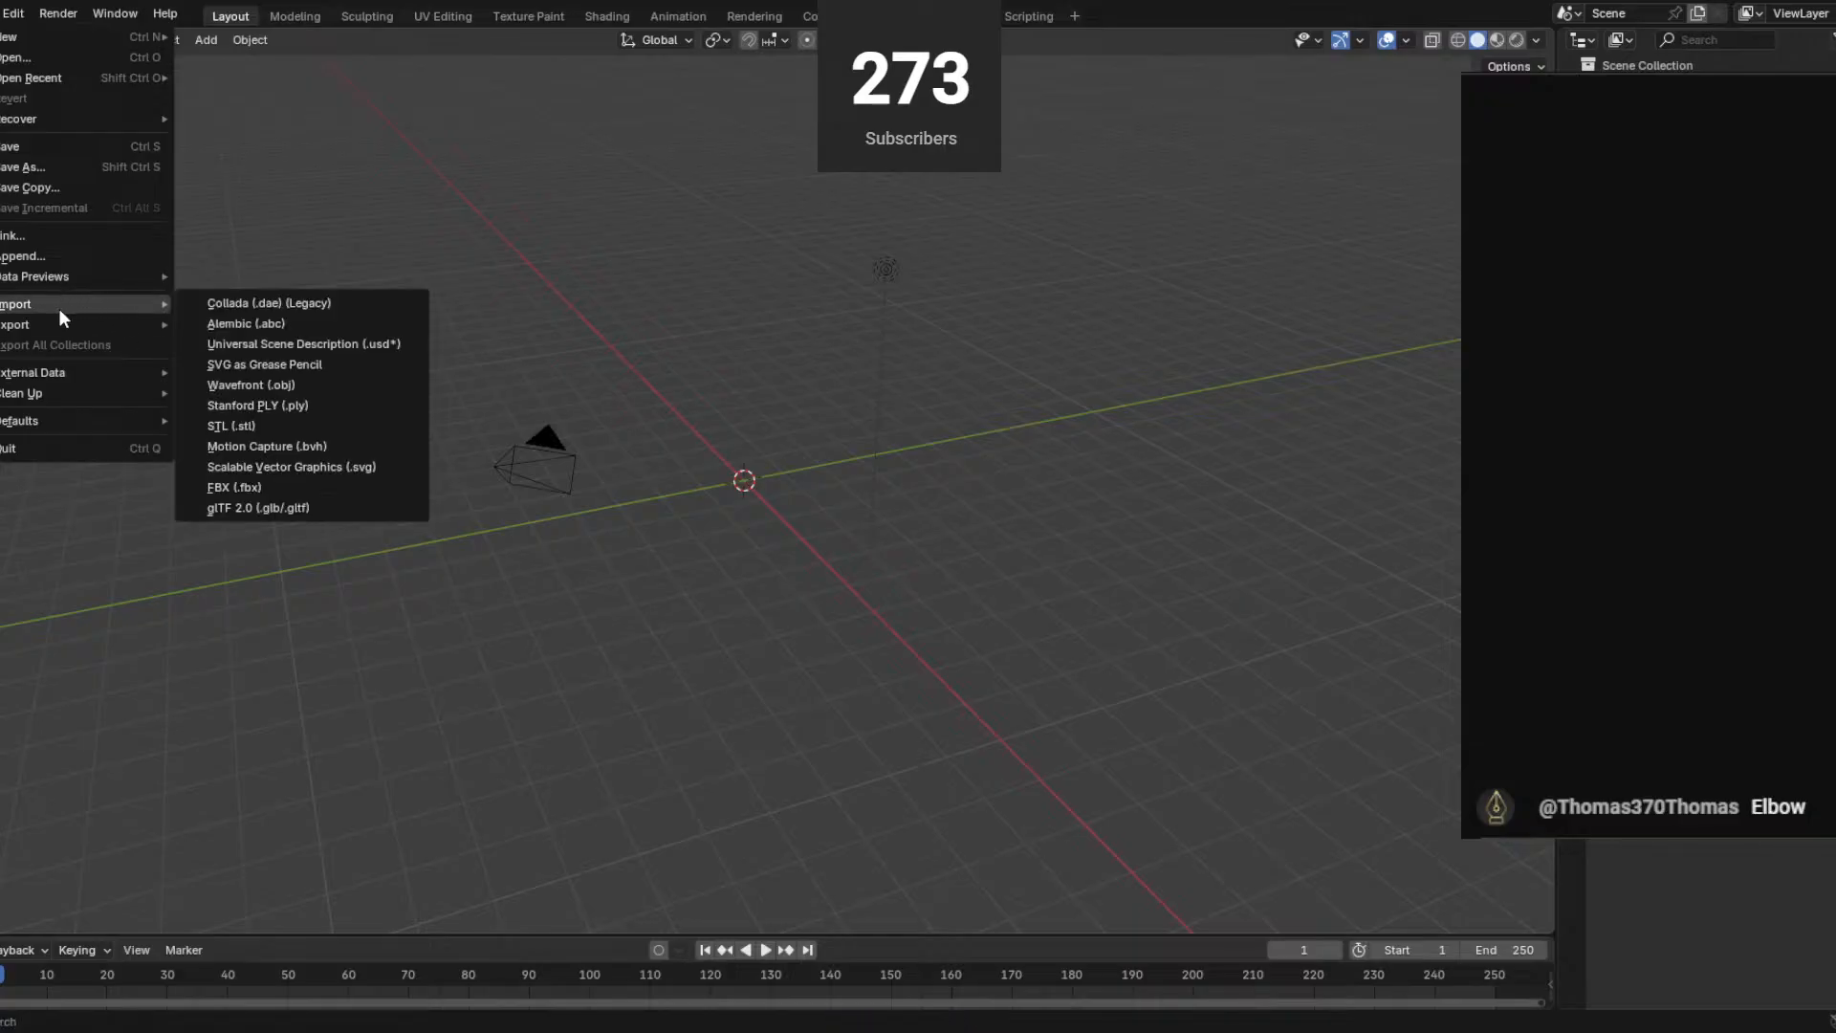
click(230, 488)
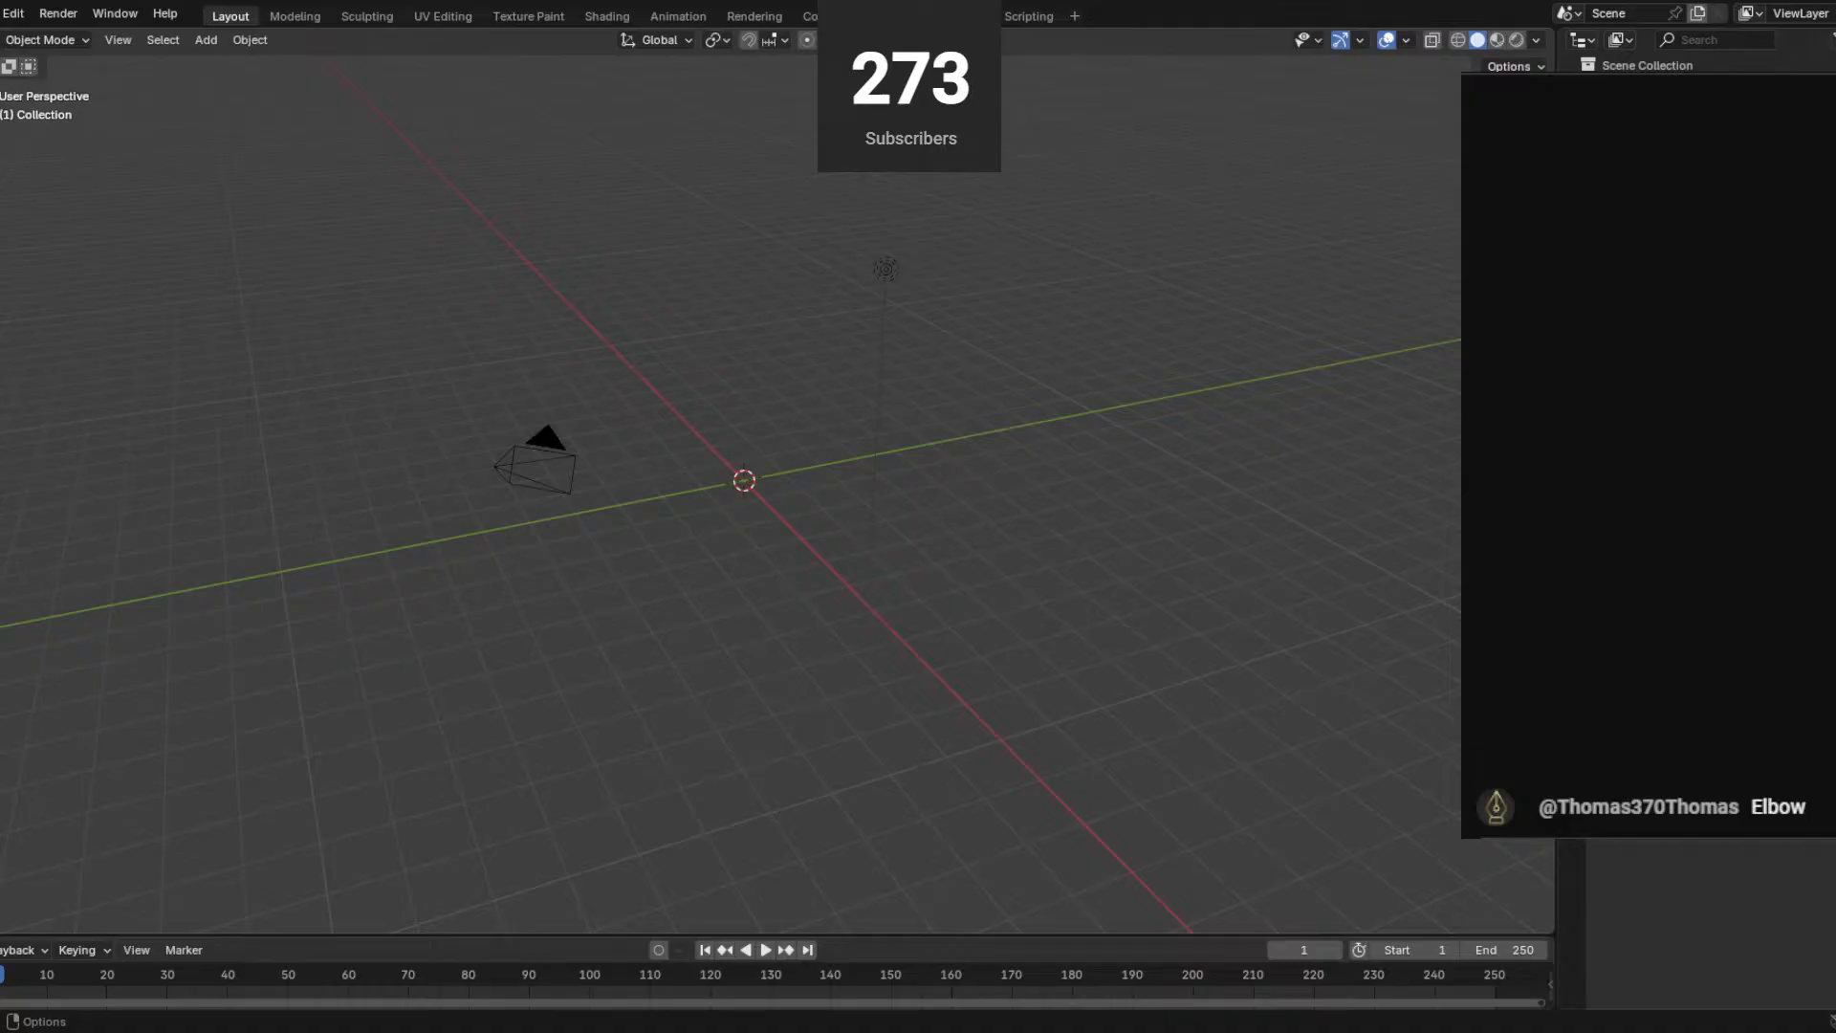
click(2, 14)
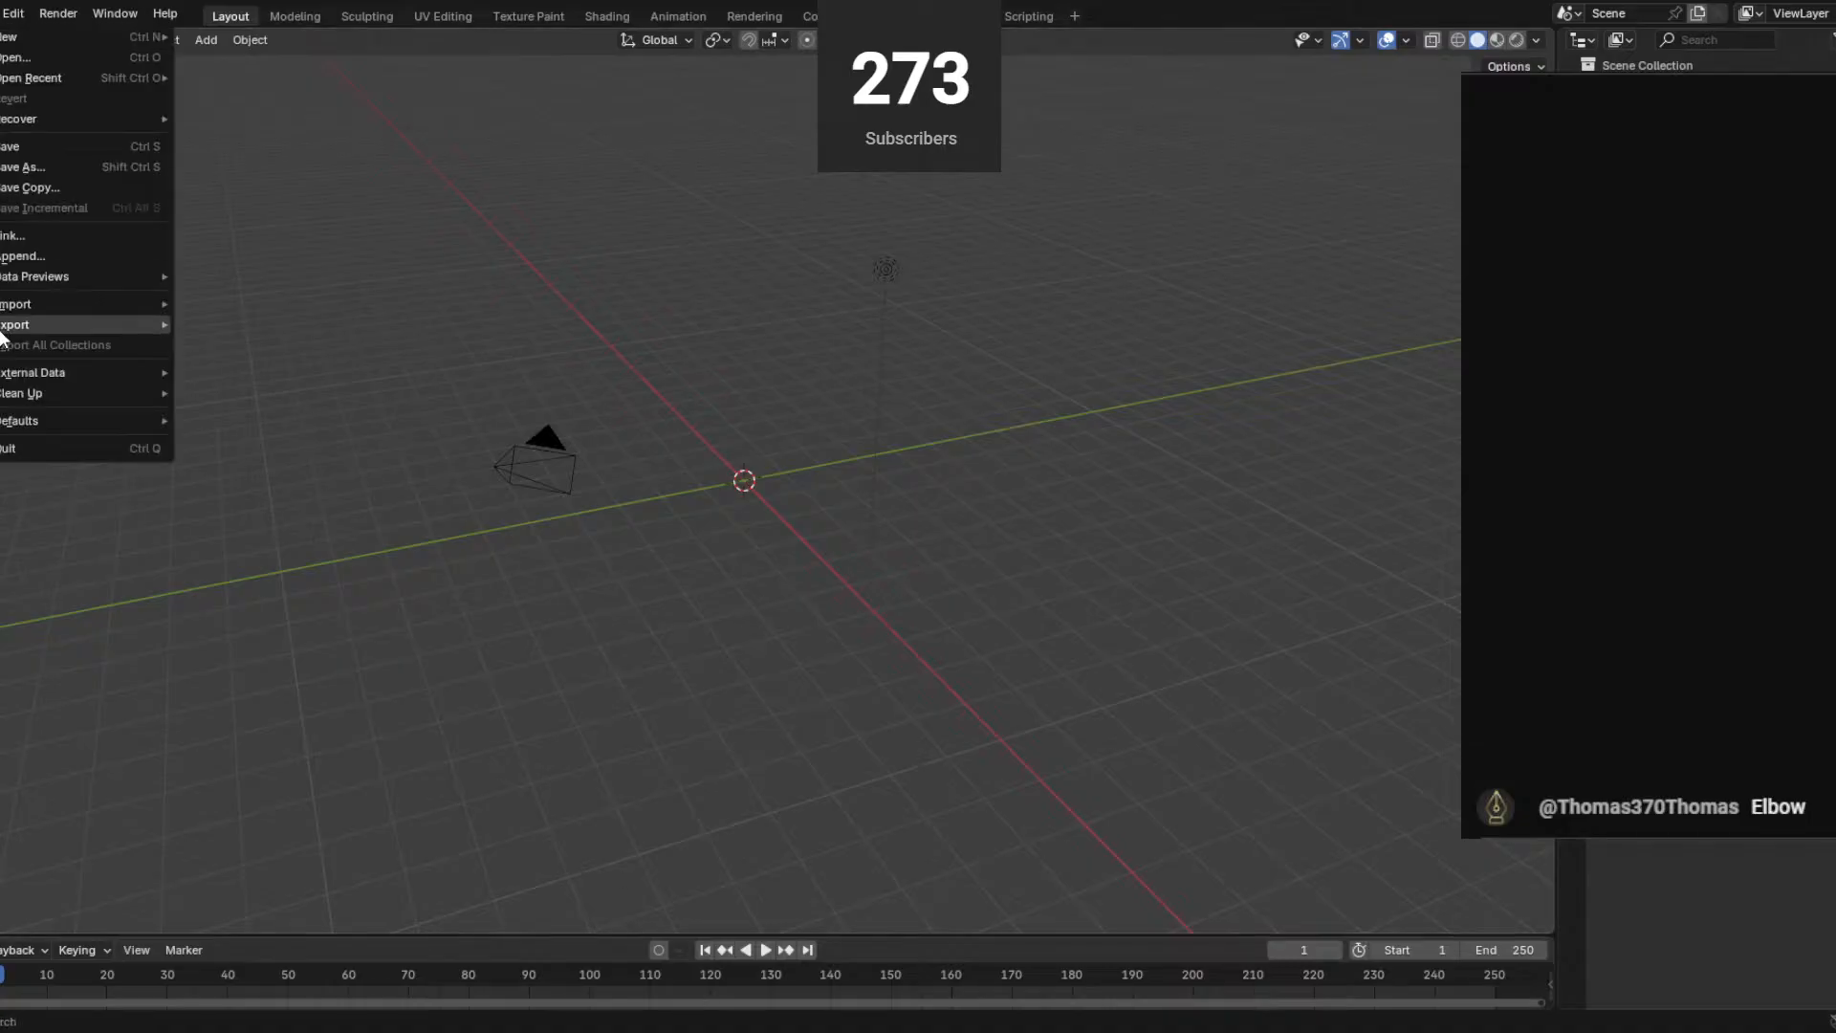
mouse_move(24, 306)
click(2, 13)
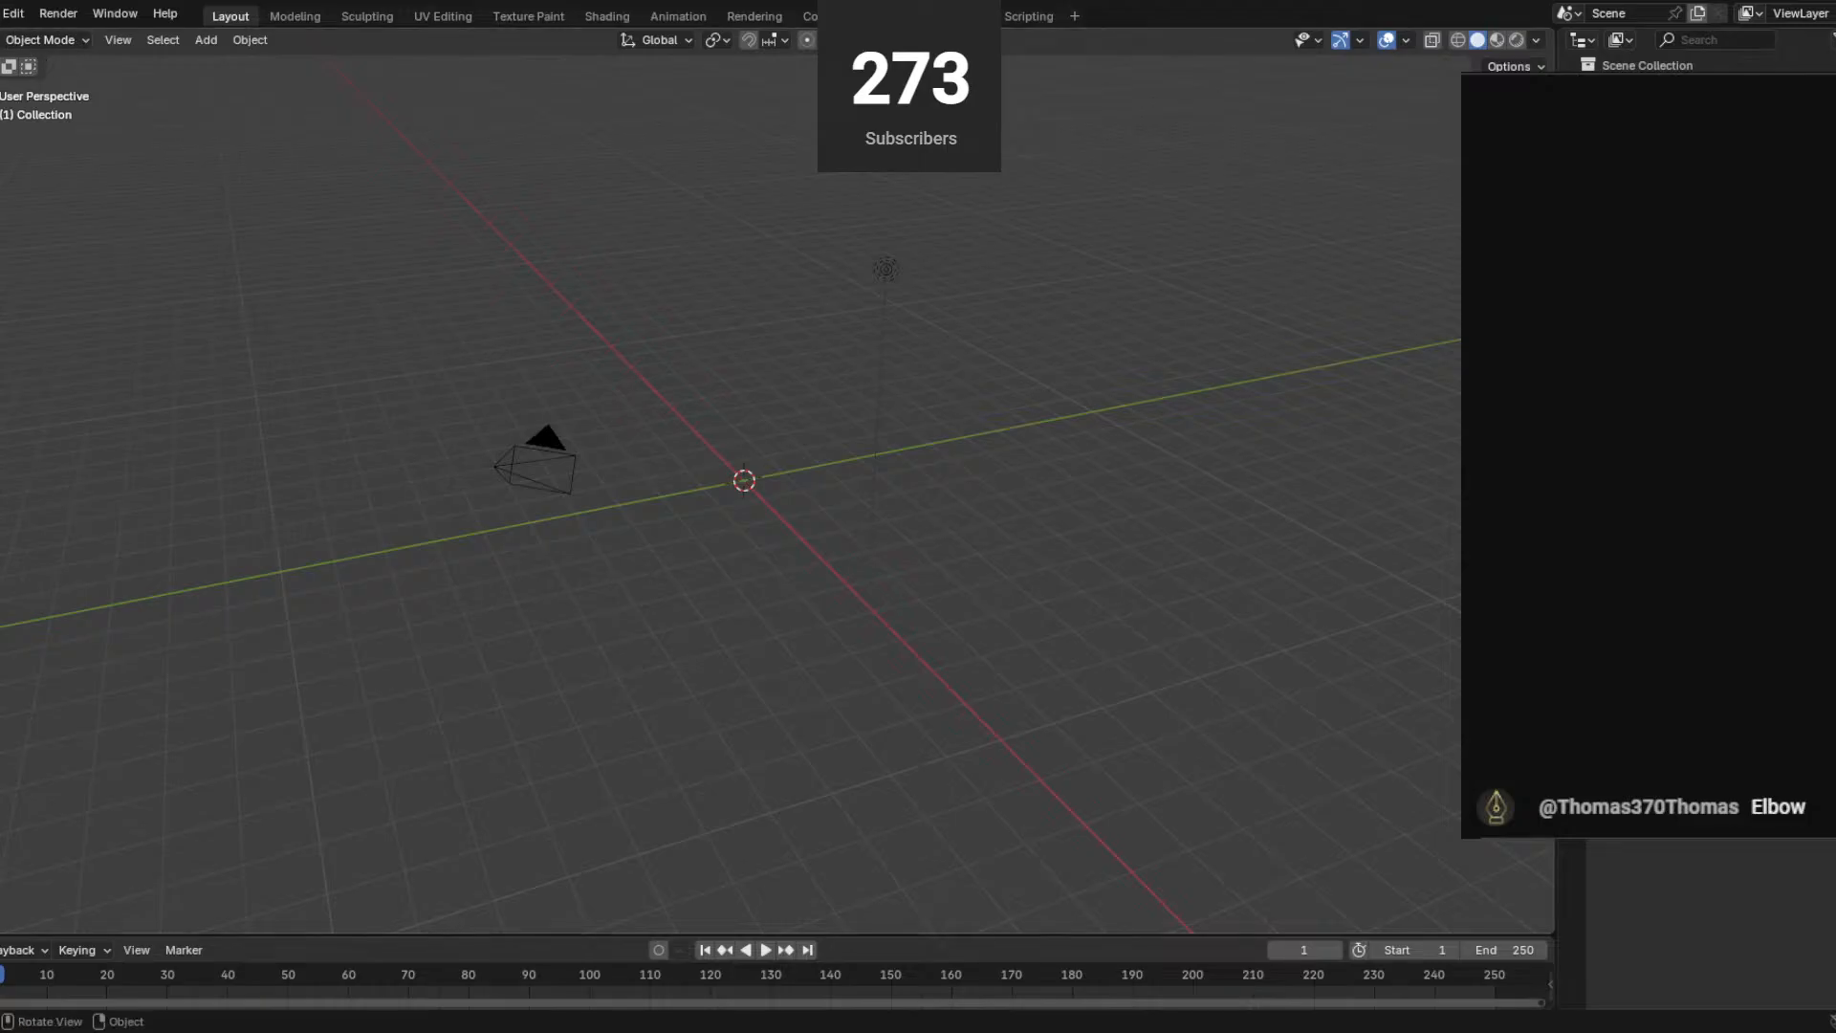
Discard the untitled scene's changes and open GorillaTag_IK_Rig (8).blend.
click(2, 13)
click(28, 57)
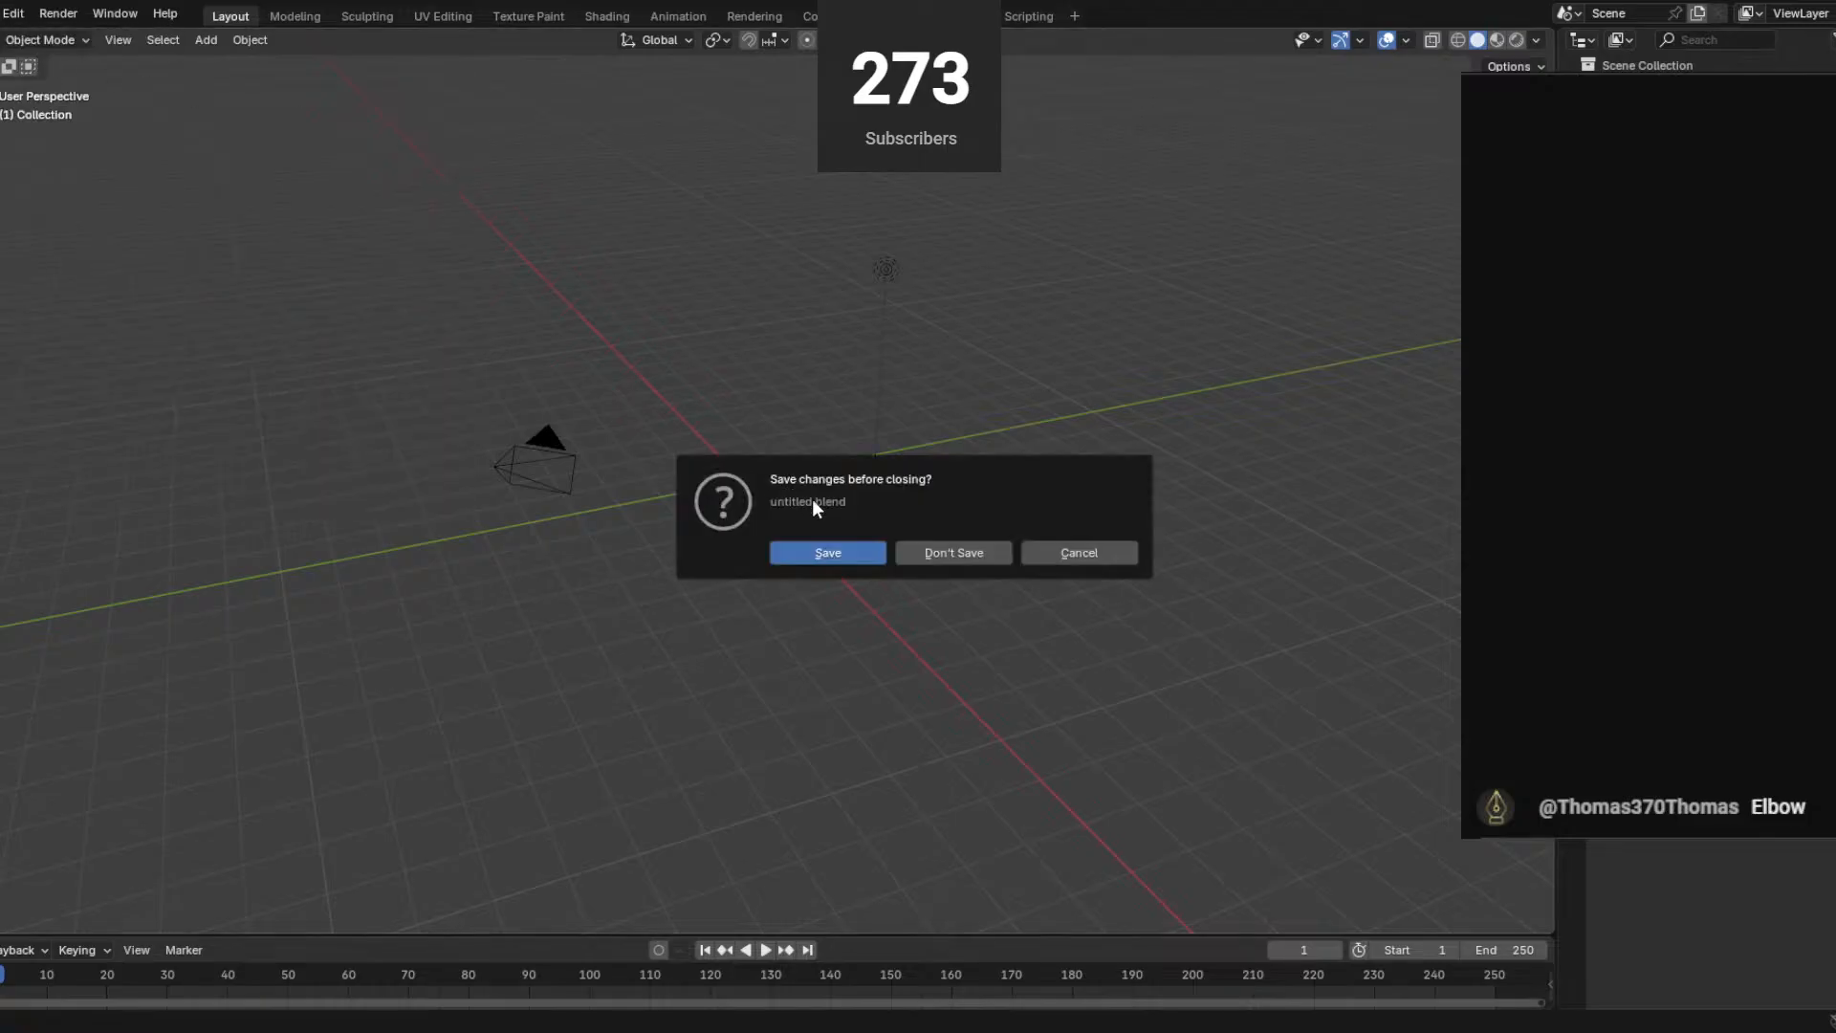
click(911, 555)
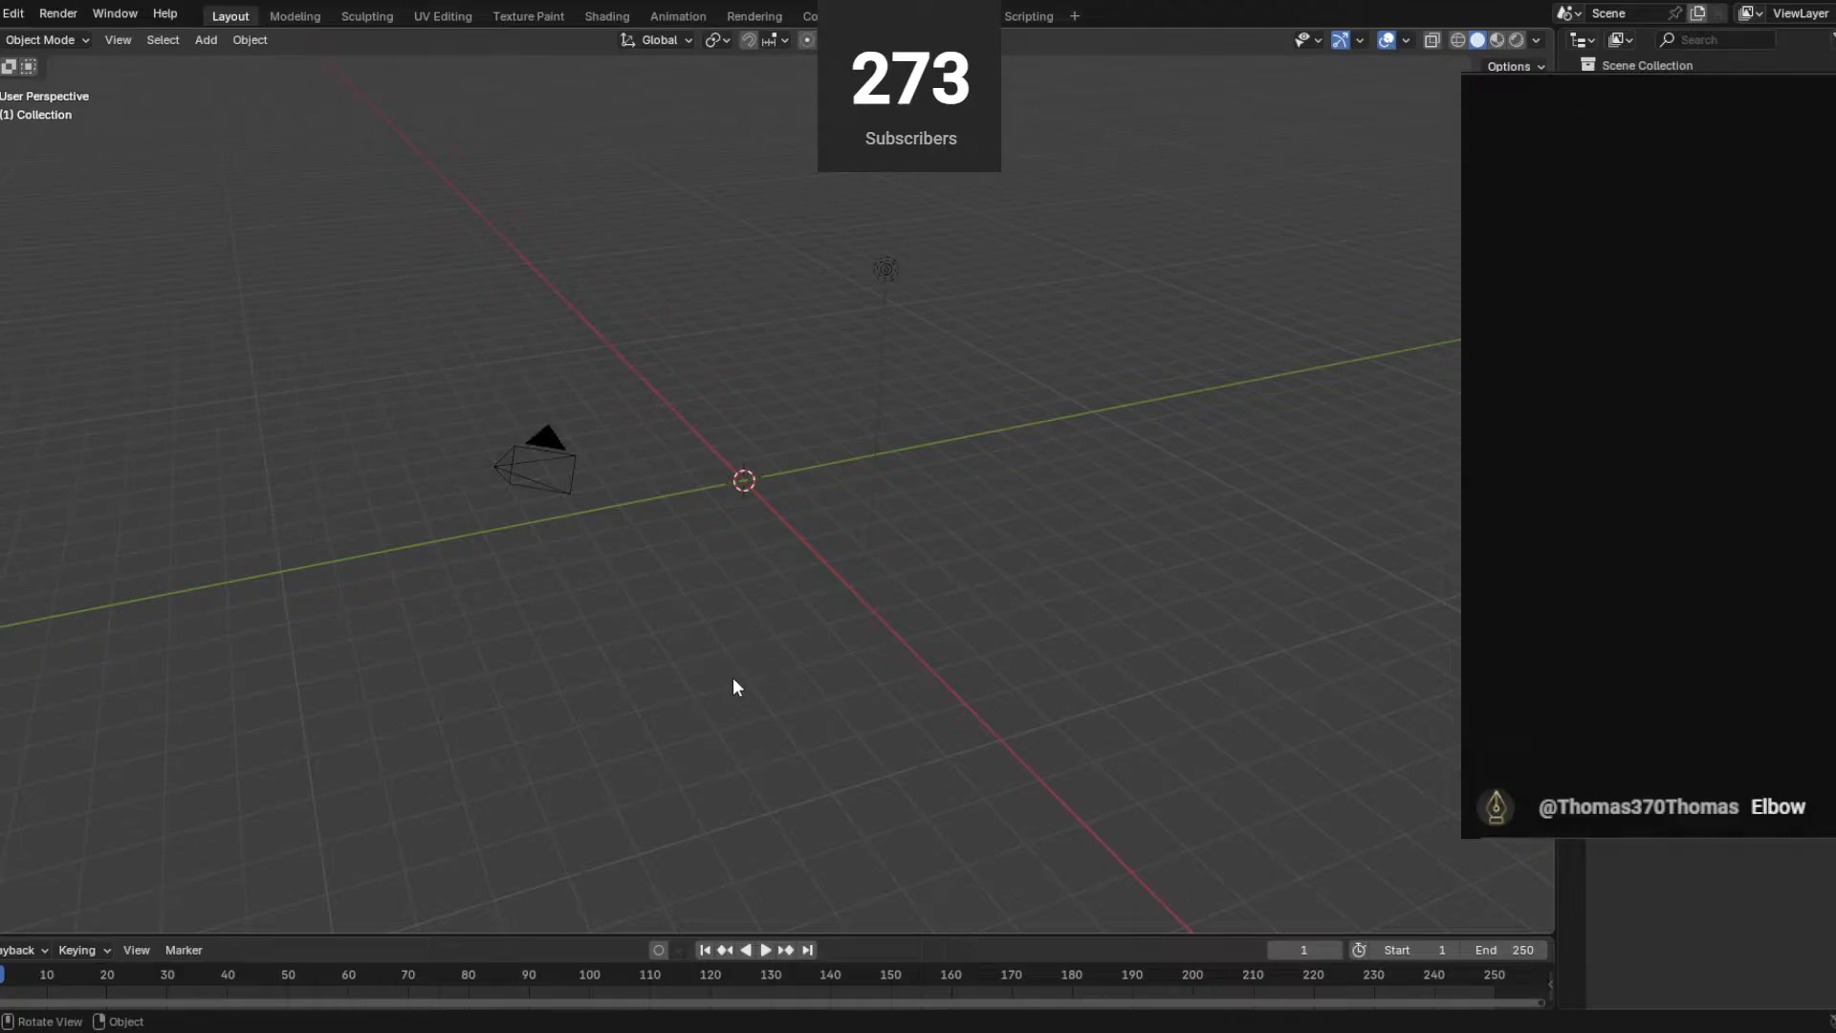
click(1, 14)
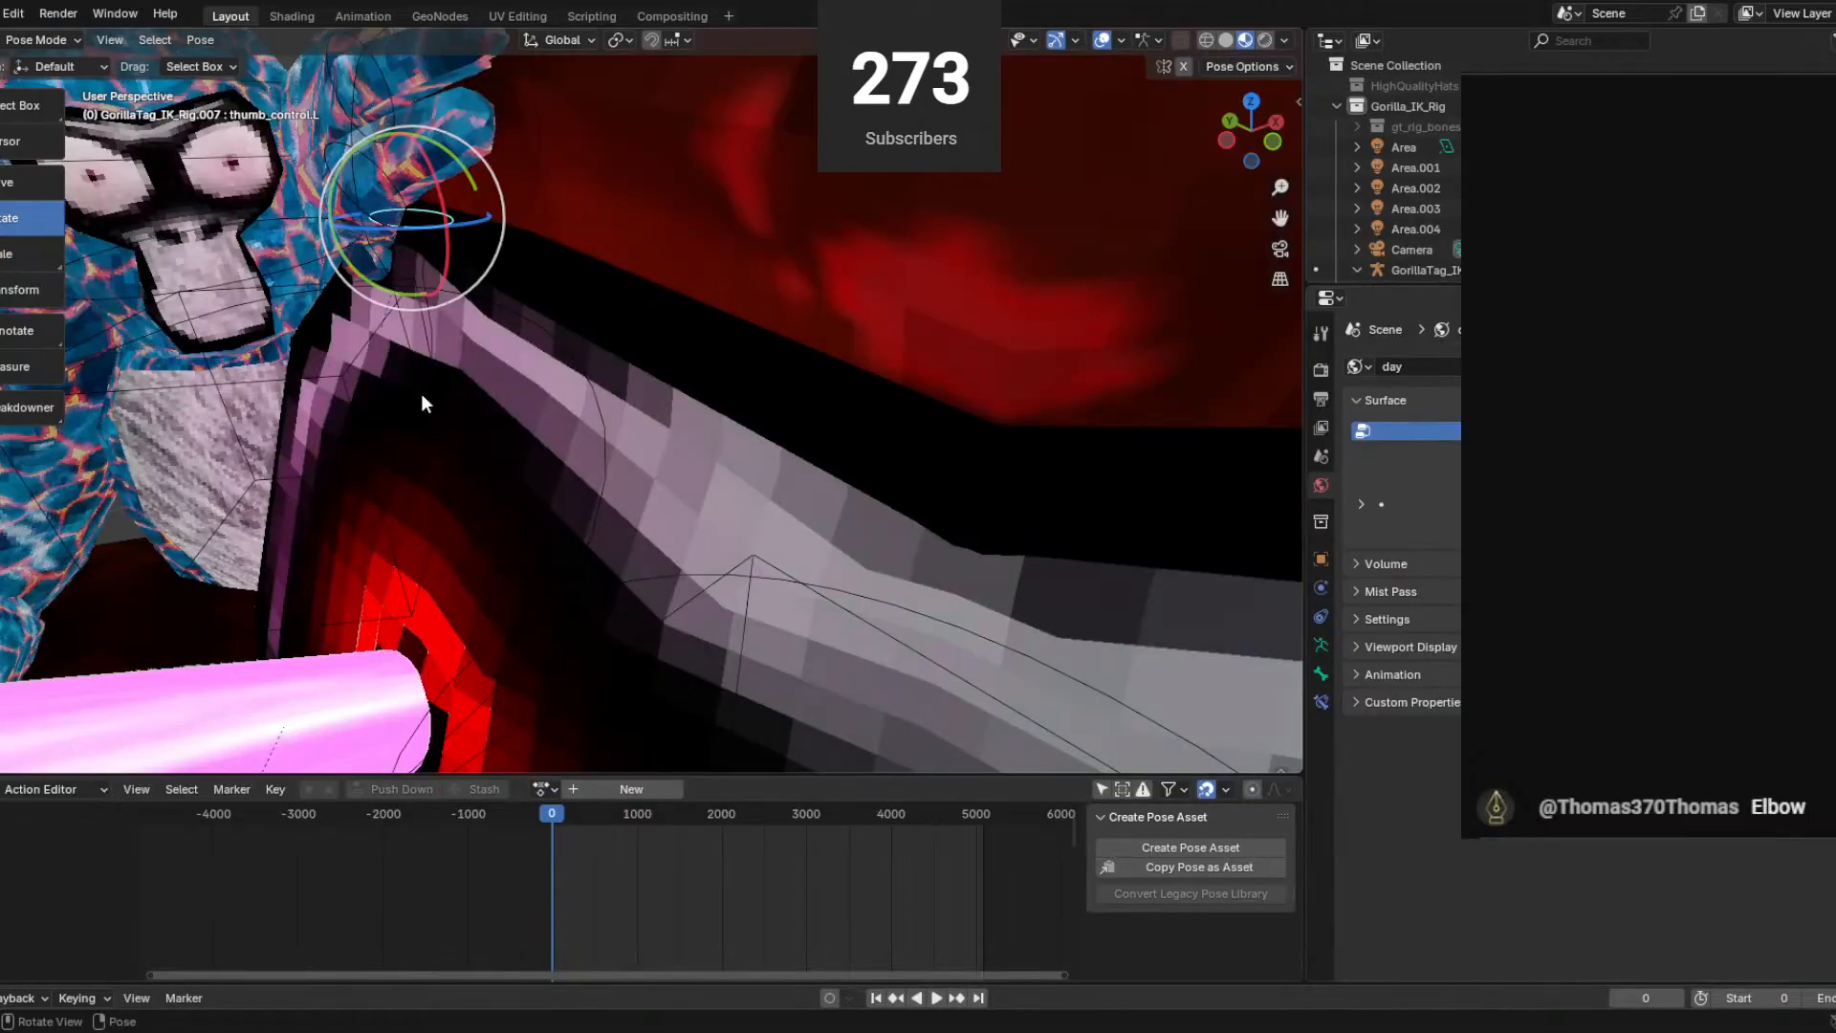
Open GorillaTag_IK_Rig (3).blend and find the gorilla characters inside the mine tunnel.
click(1, 13)
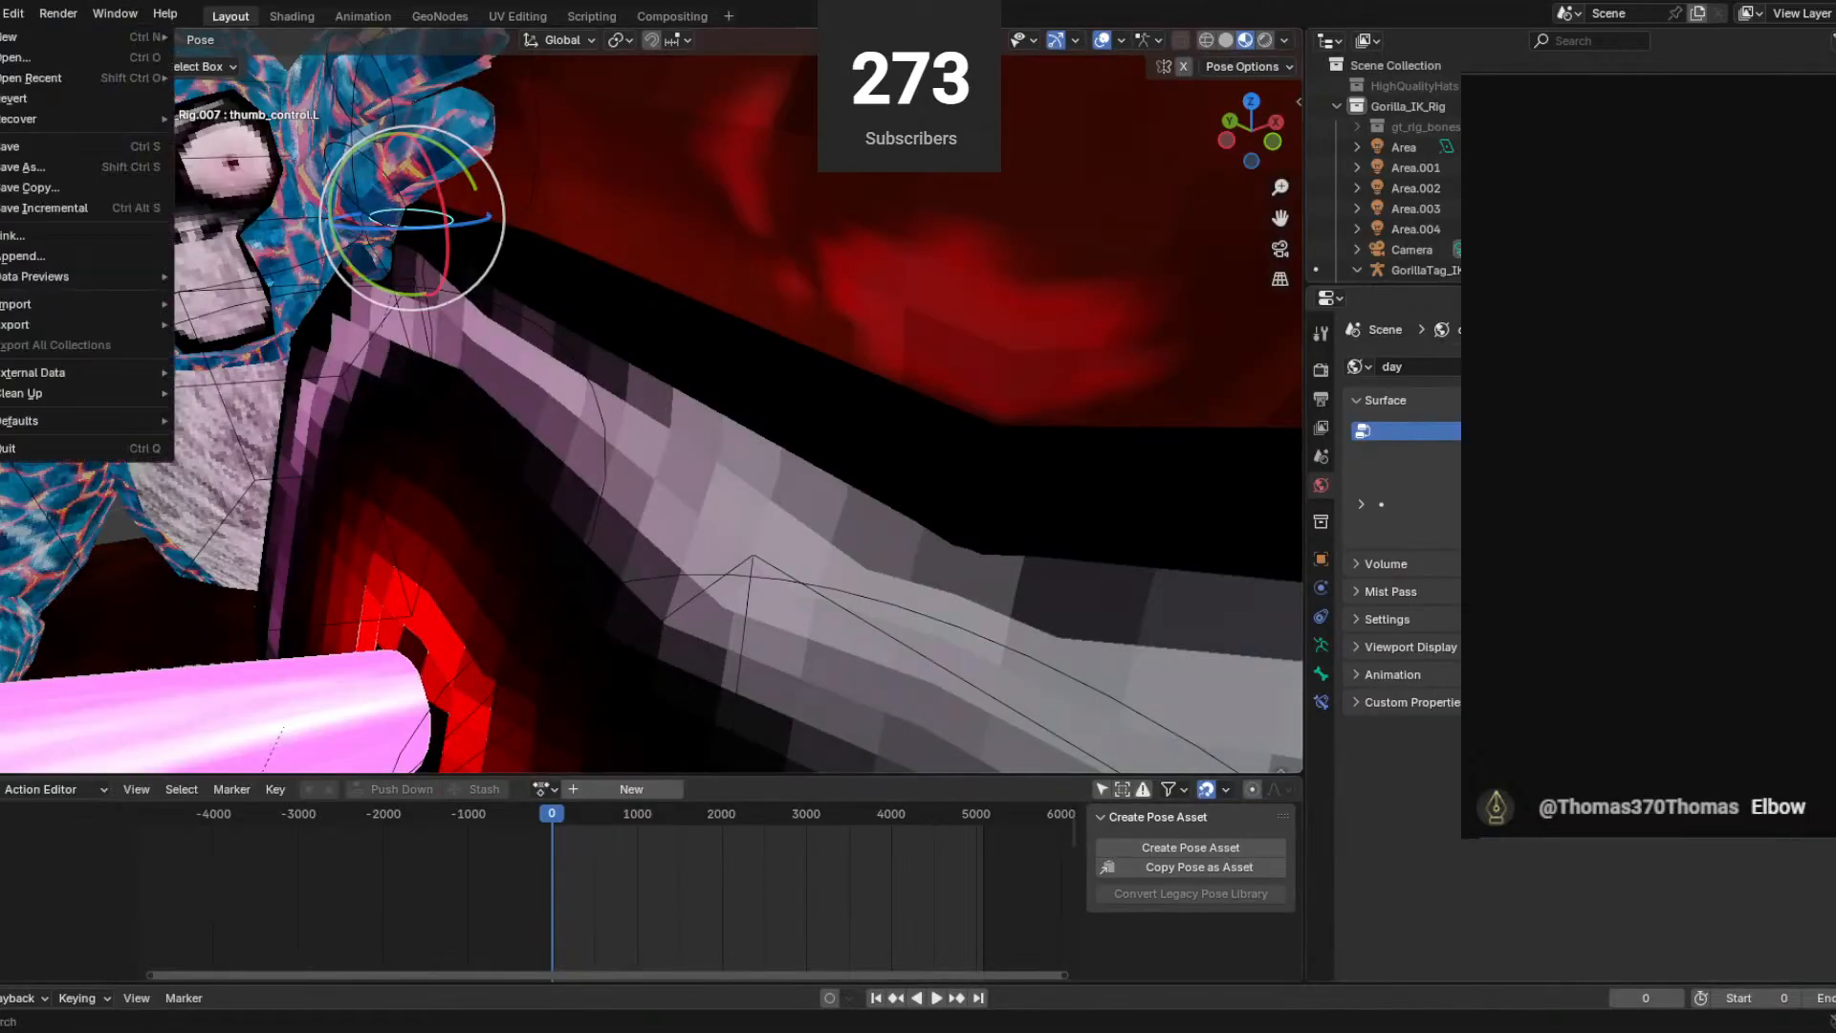
click(15, 56)
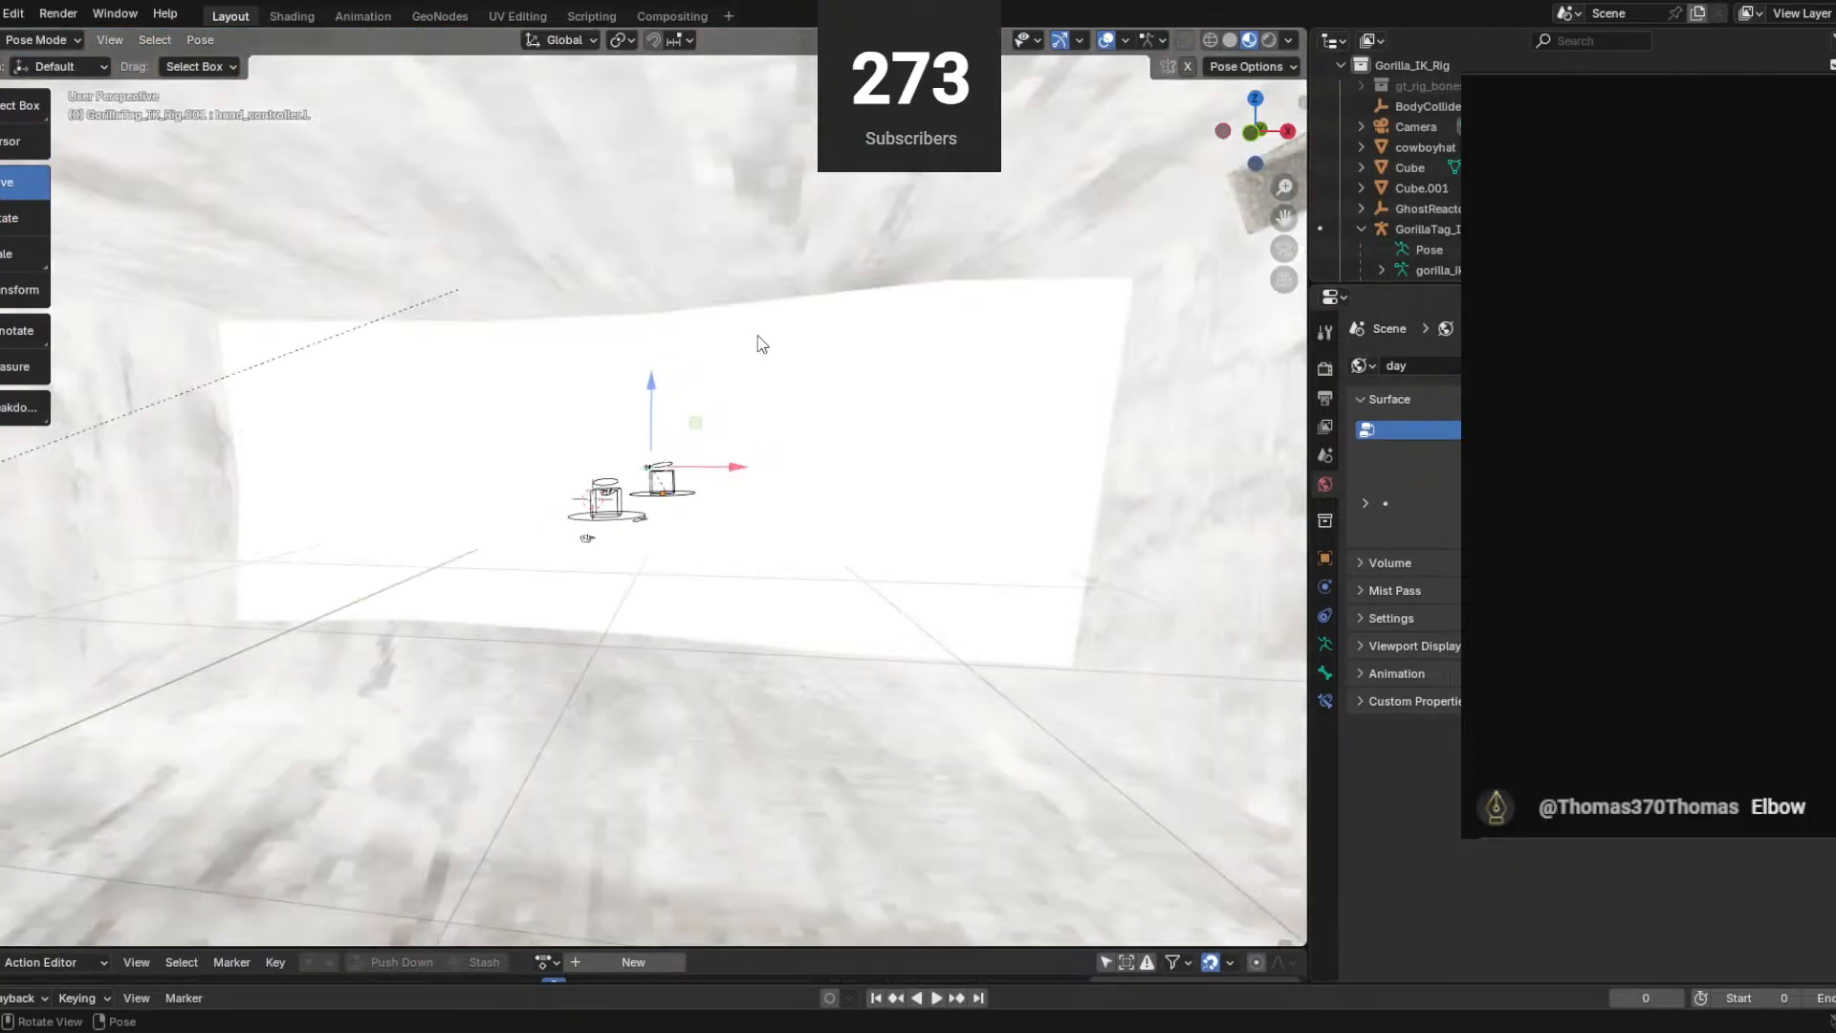
scroll(766, 289, down, 12)
scroll(475, 444, up, 5)
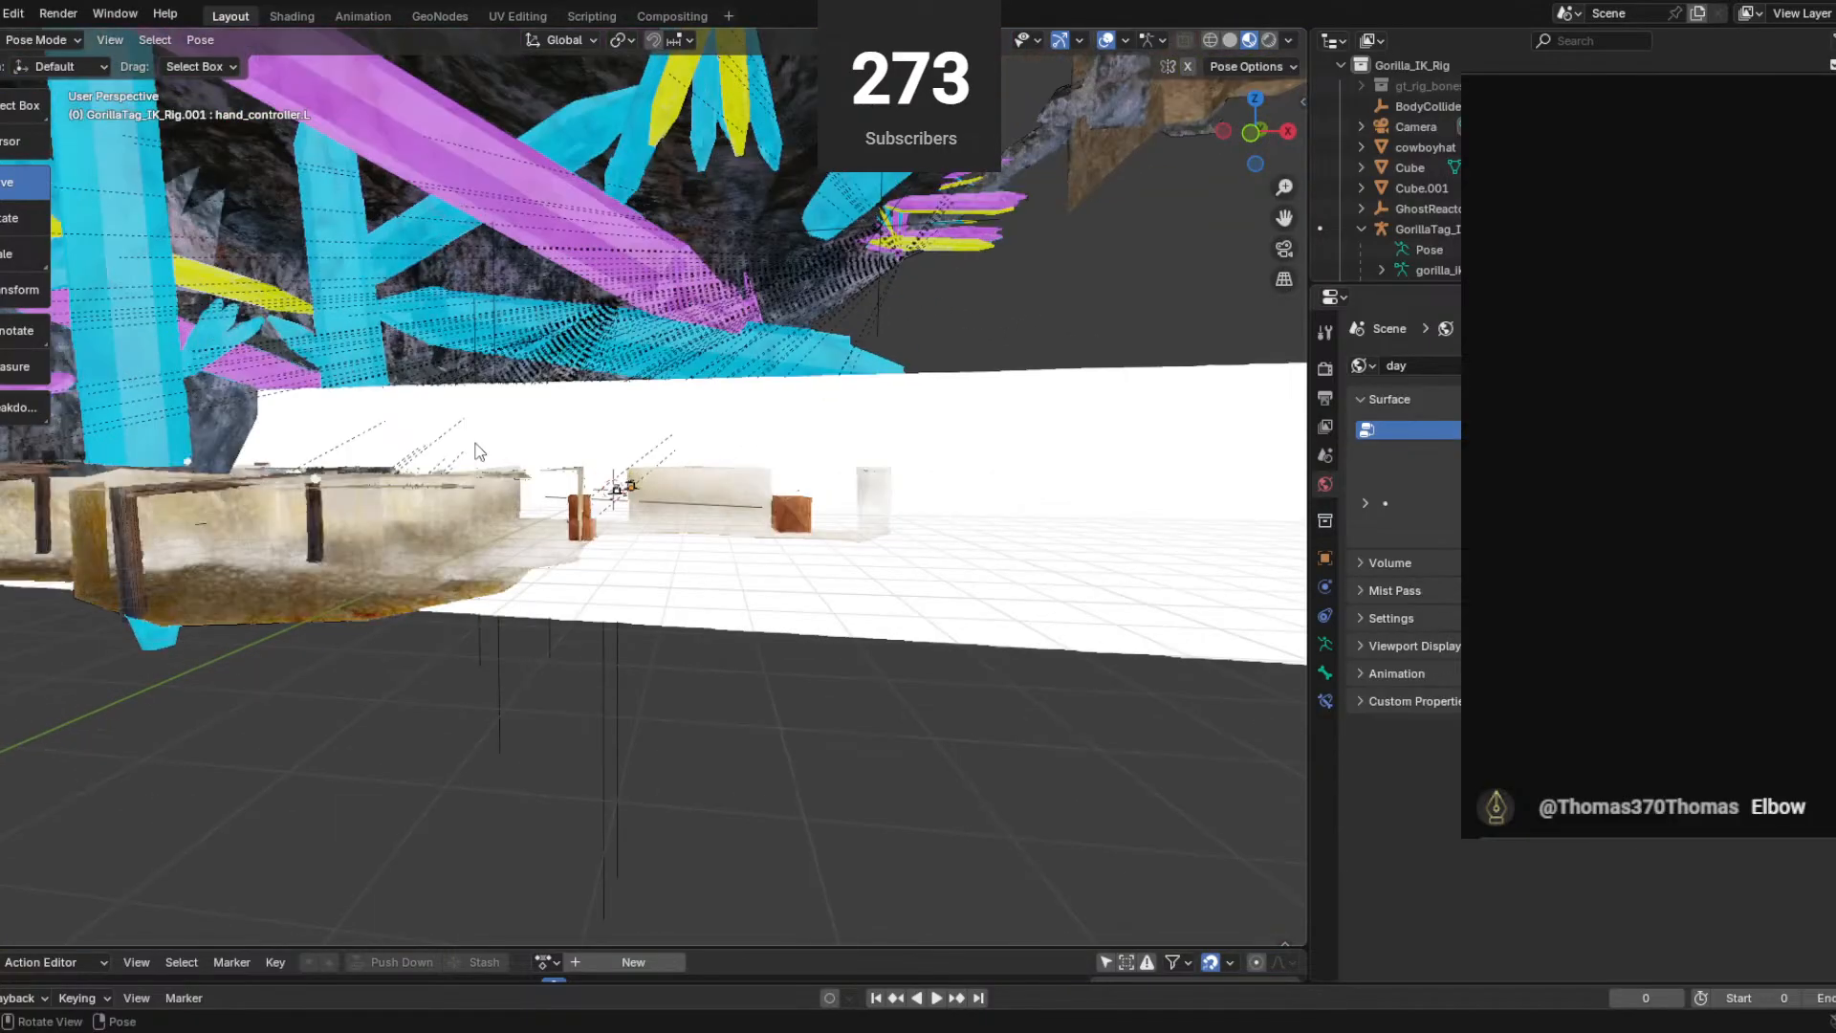
scroll(475, 444, up, 12)
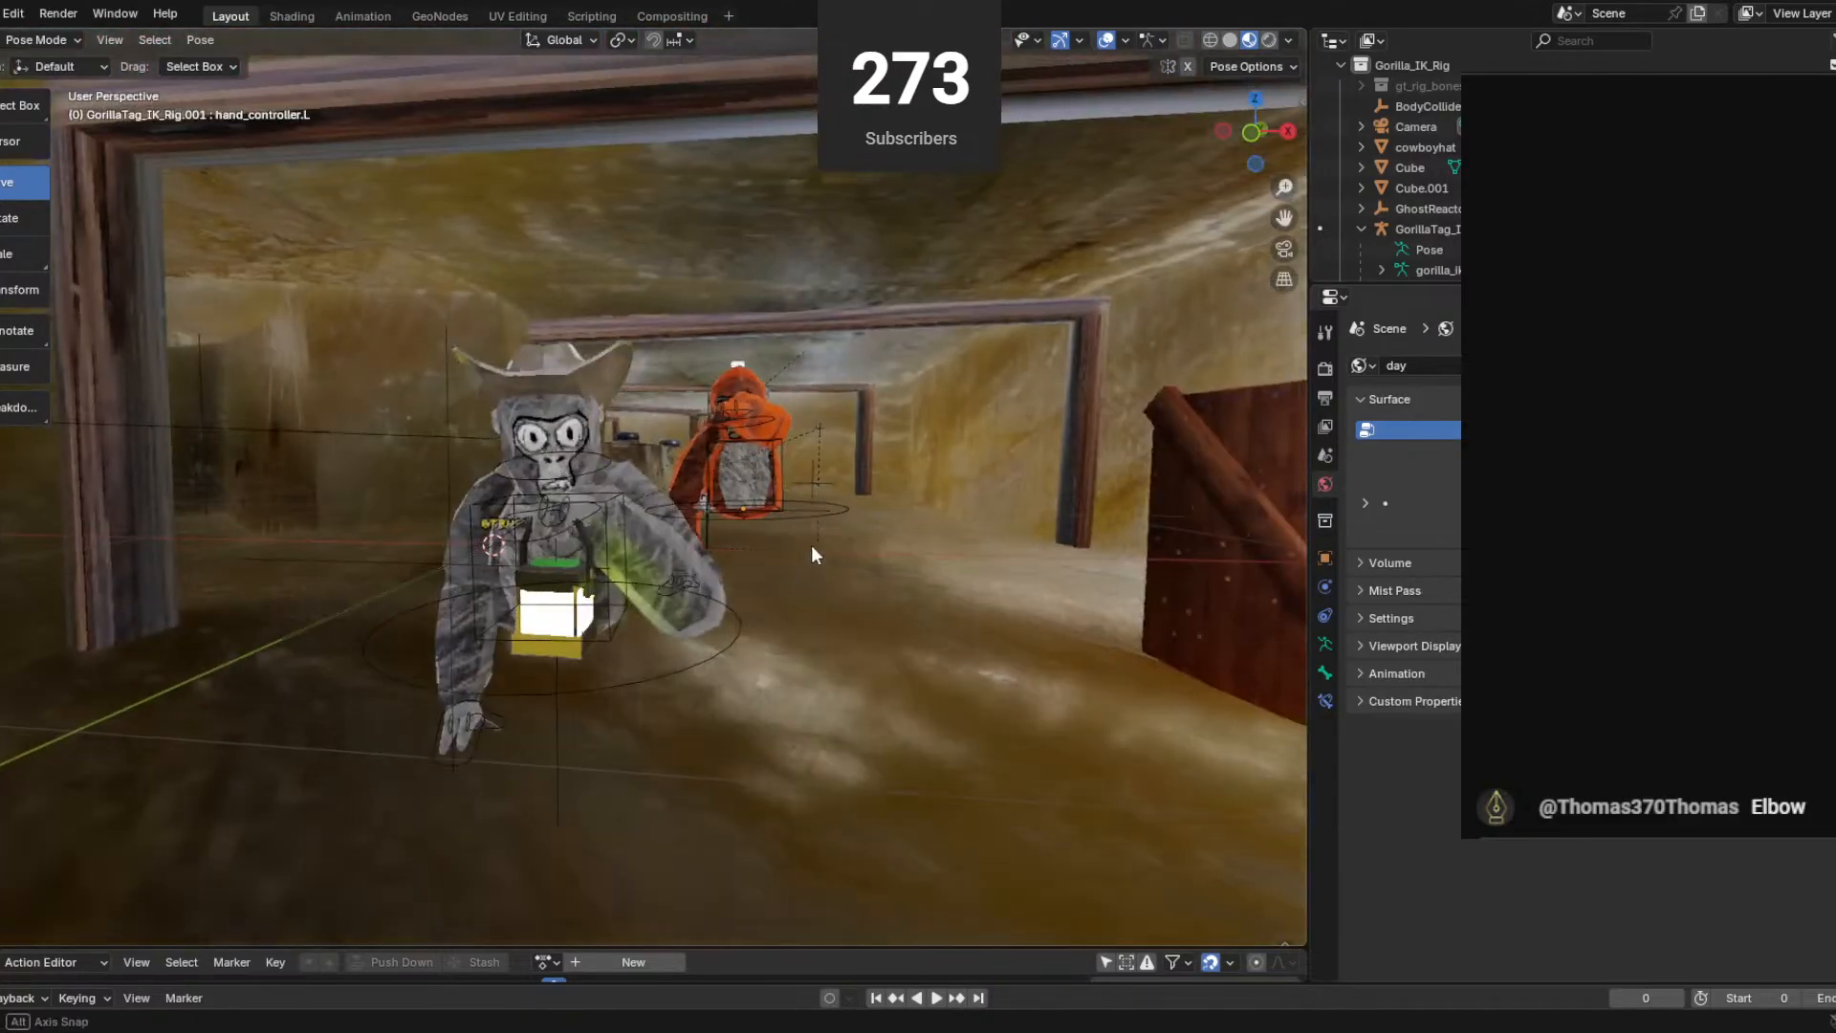
mouse_move(811, 547)
middle_down()
mouse_move(900, 527)
mouse_move(845, 555)
mouse_move(772, 555)
mouse_move(754, 497)
mouse_move(813, 526)
mouse_move(798, 546)
middle_up()
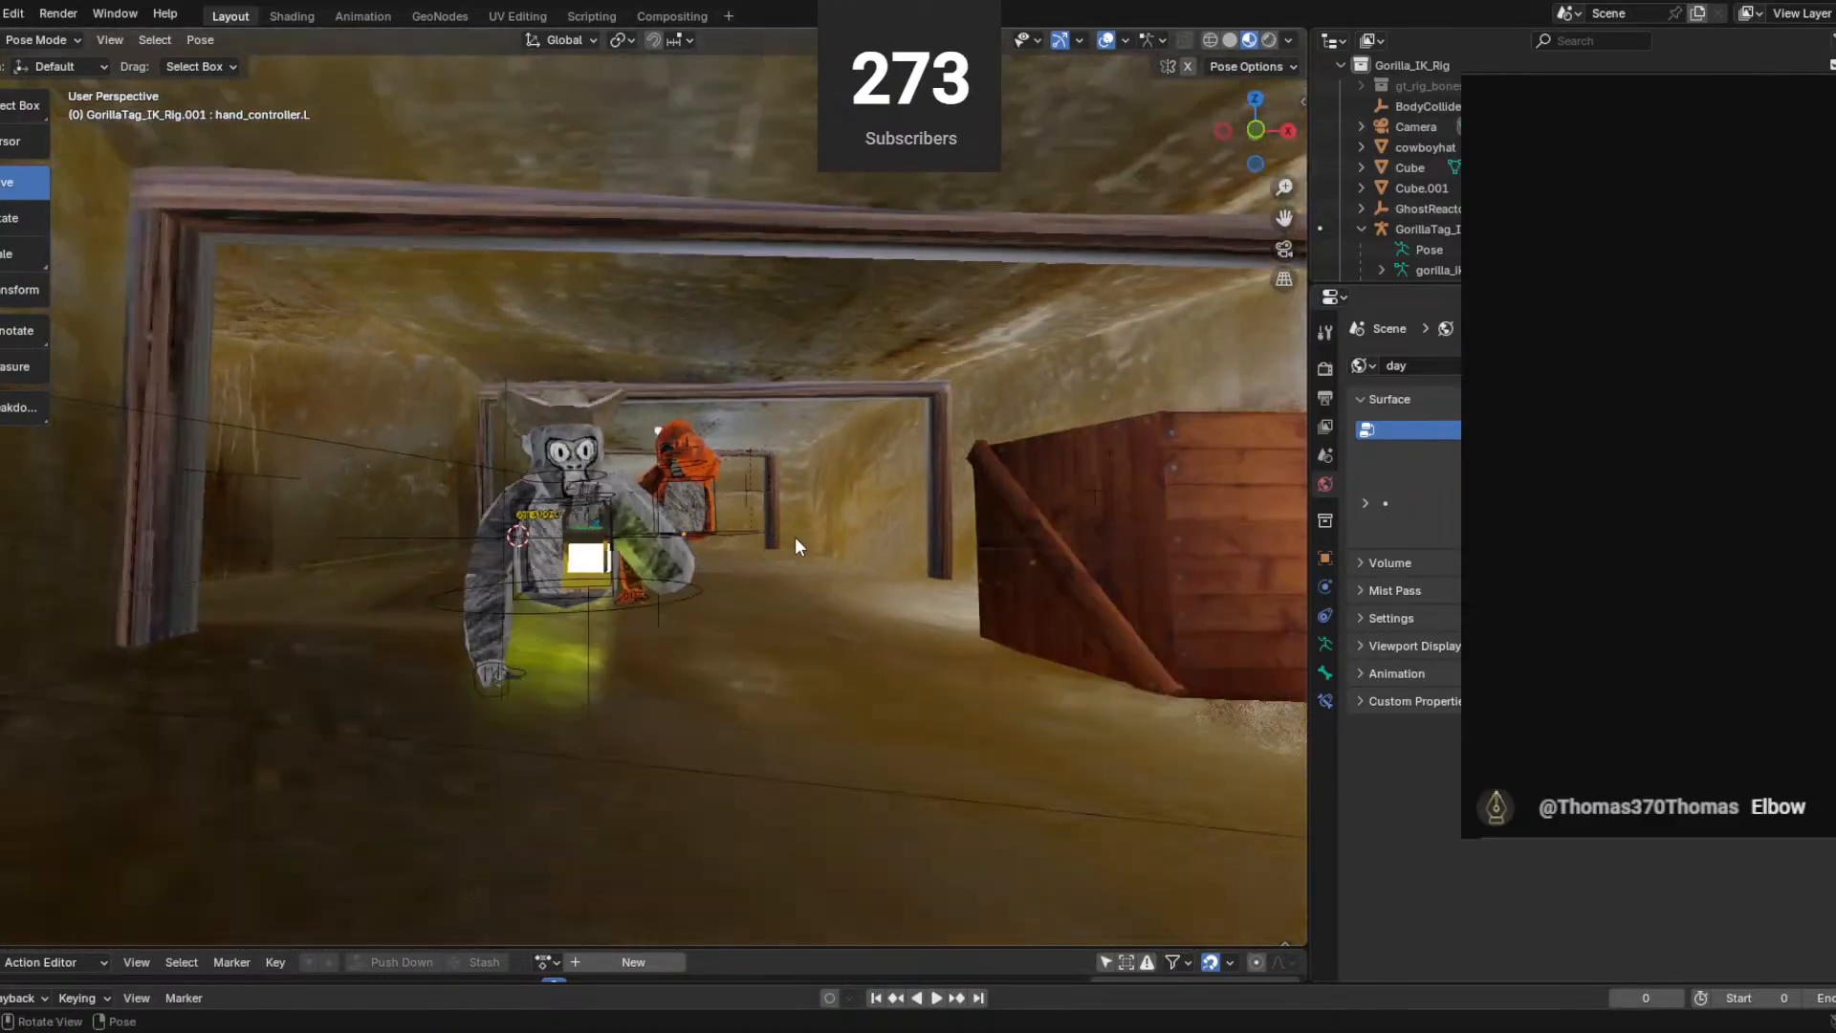
scroll(795, 539, down, 3)
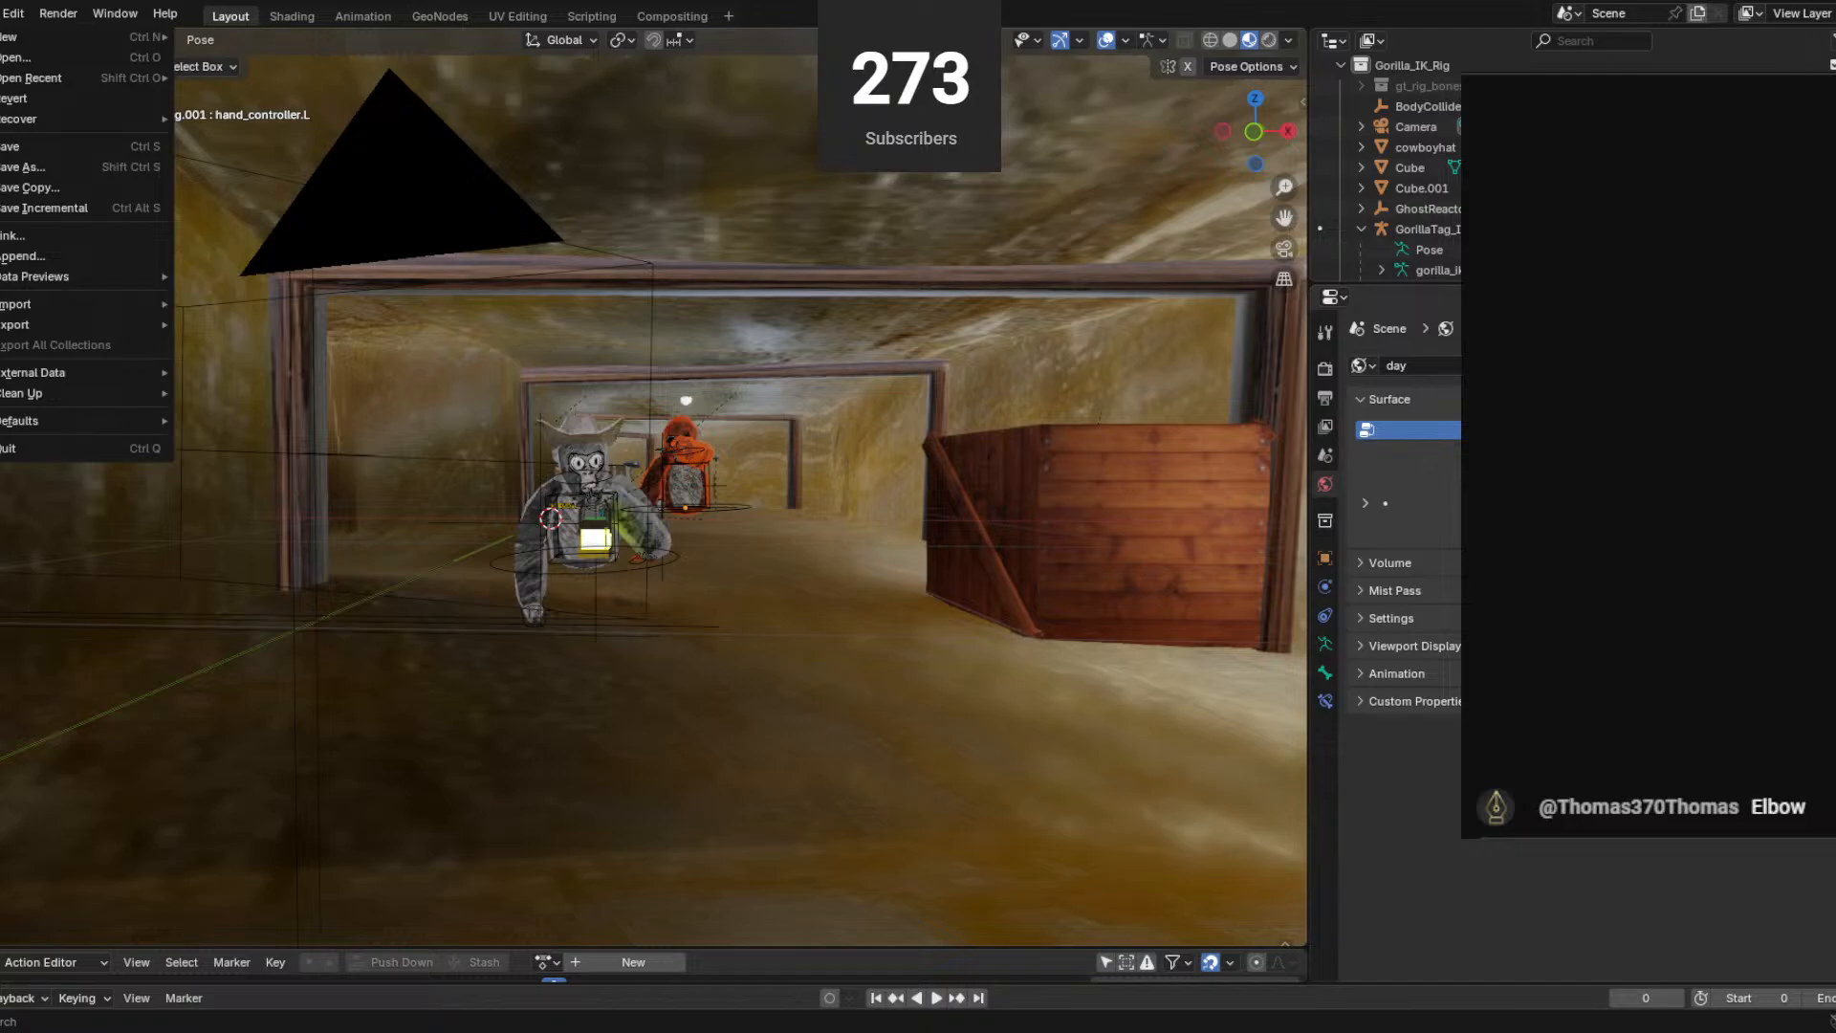
Reopen GorillaTag_IK_Rig (3).blend from the recent files without saving the current changes.
mouse_move(29, 77)
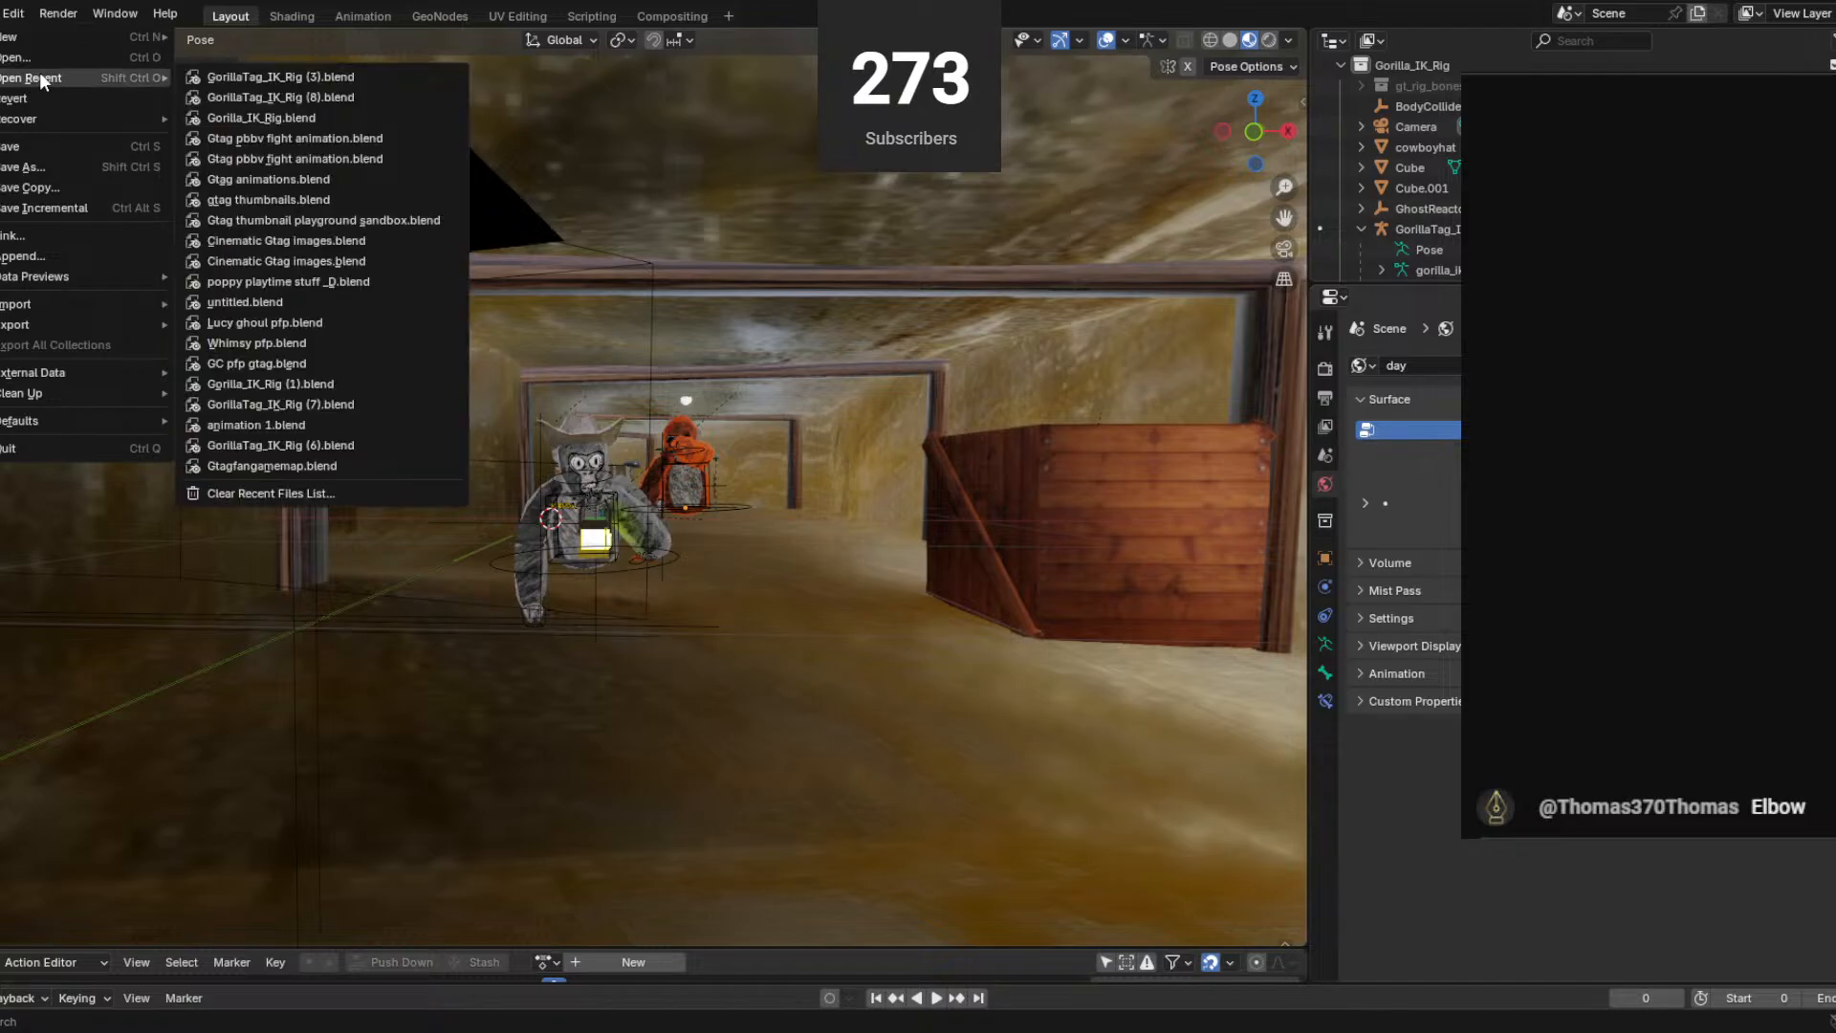
click(268, 76)
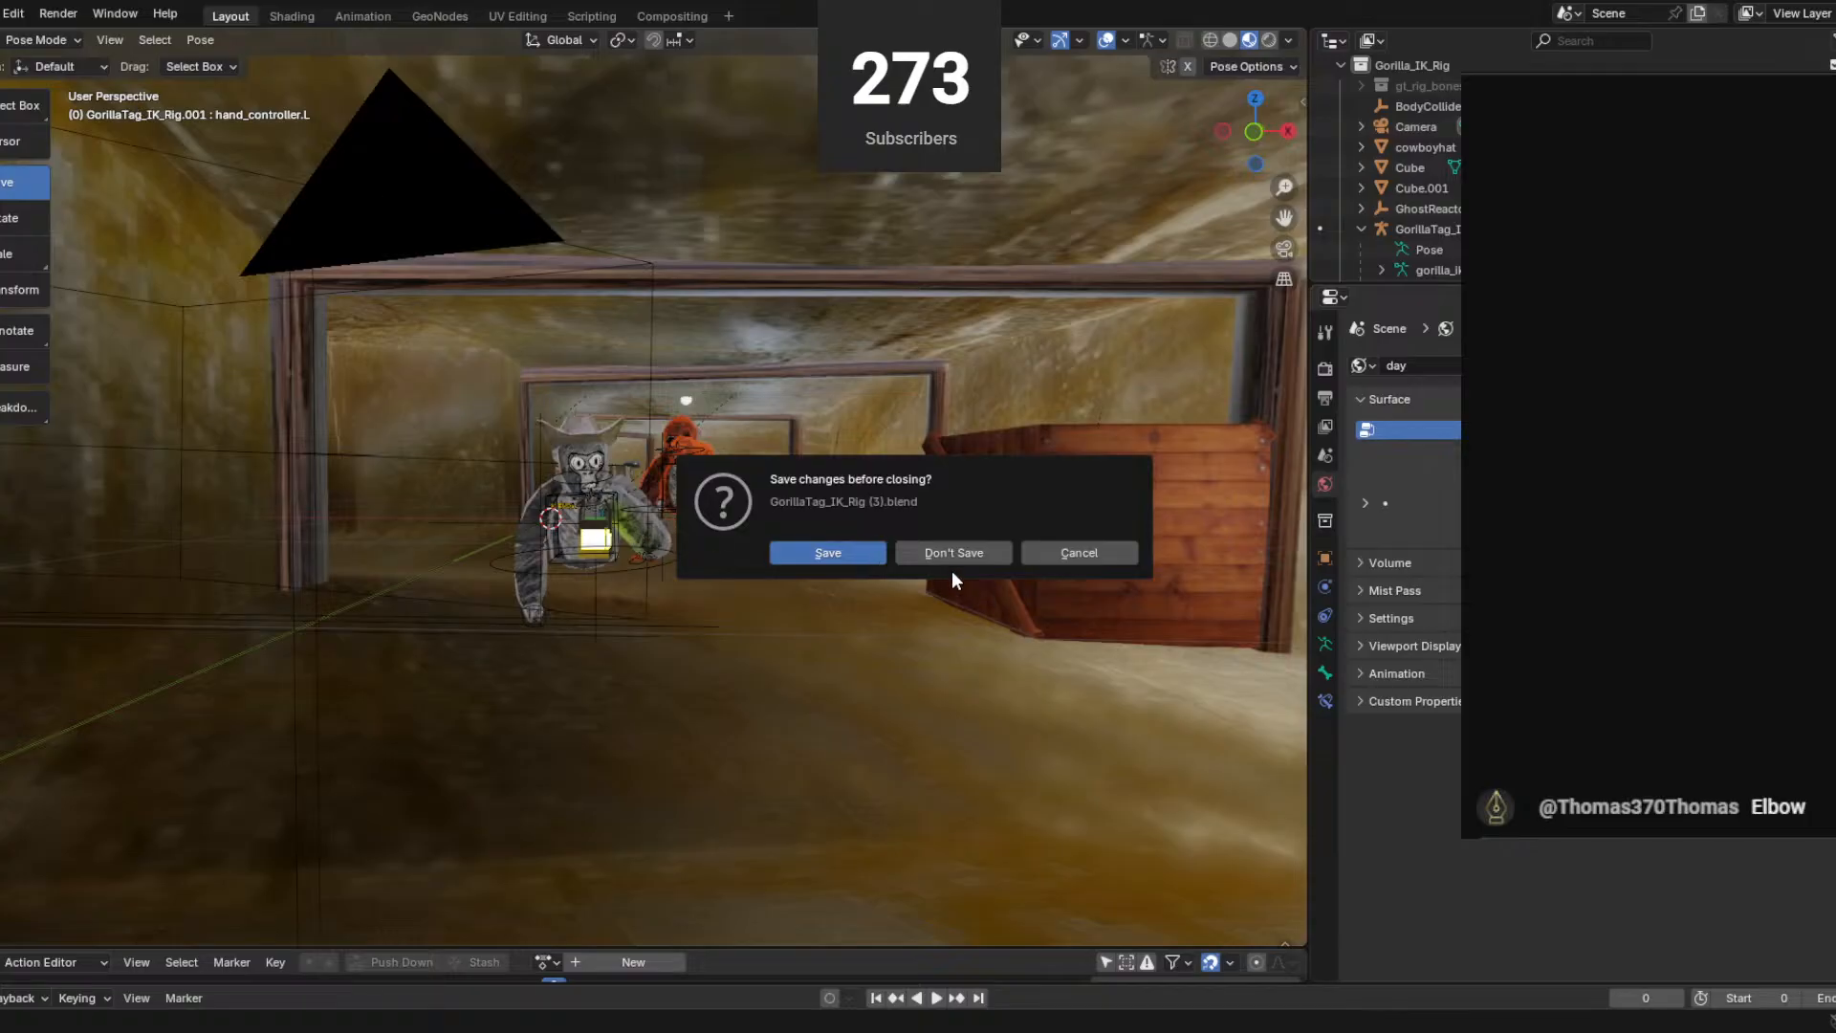
click(925, 553)
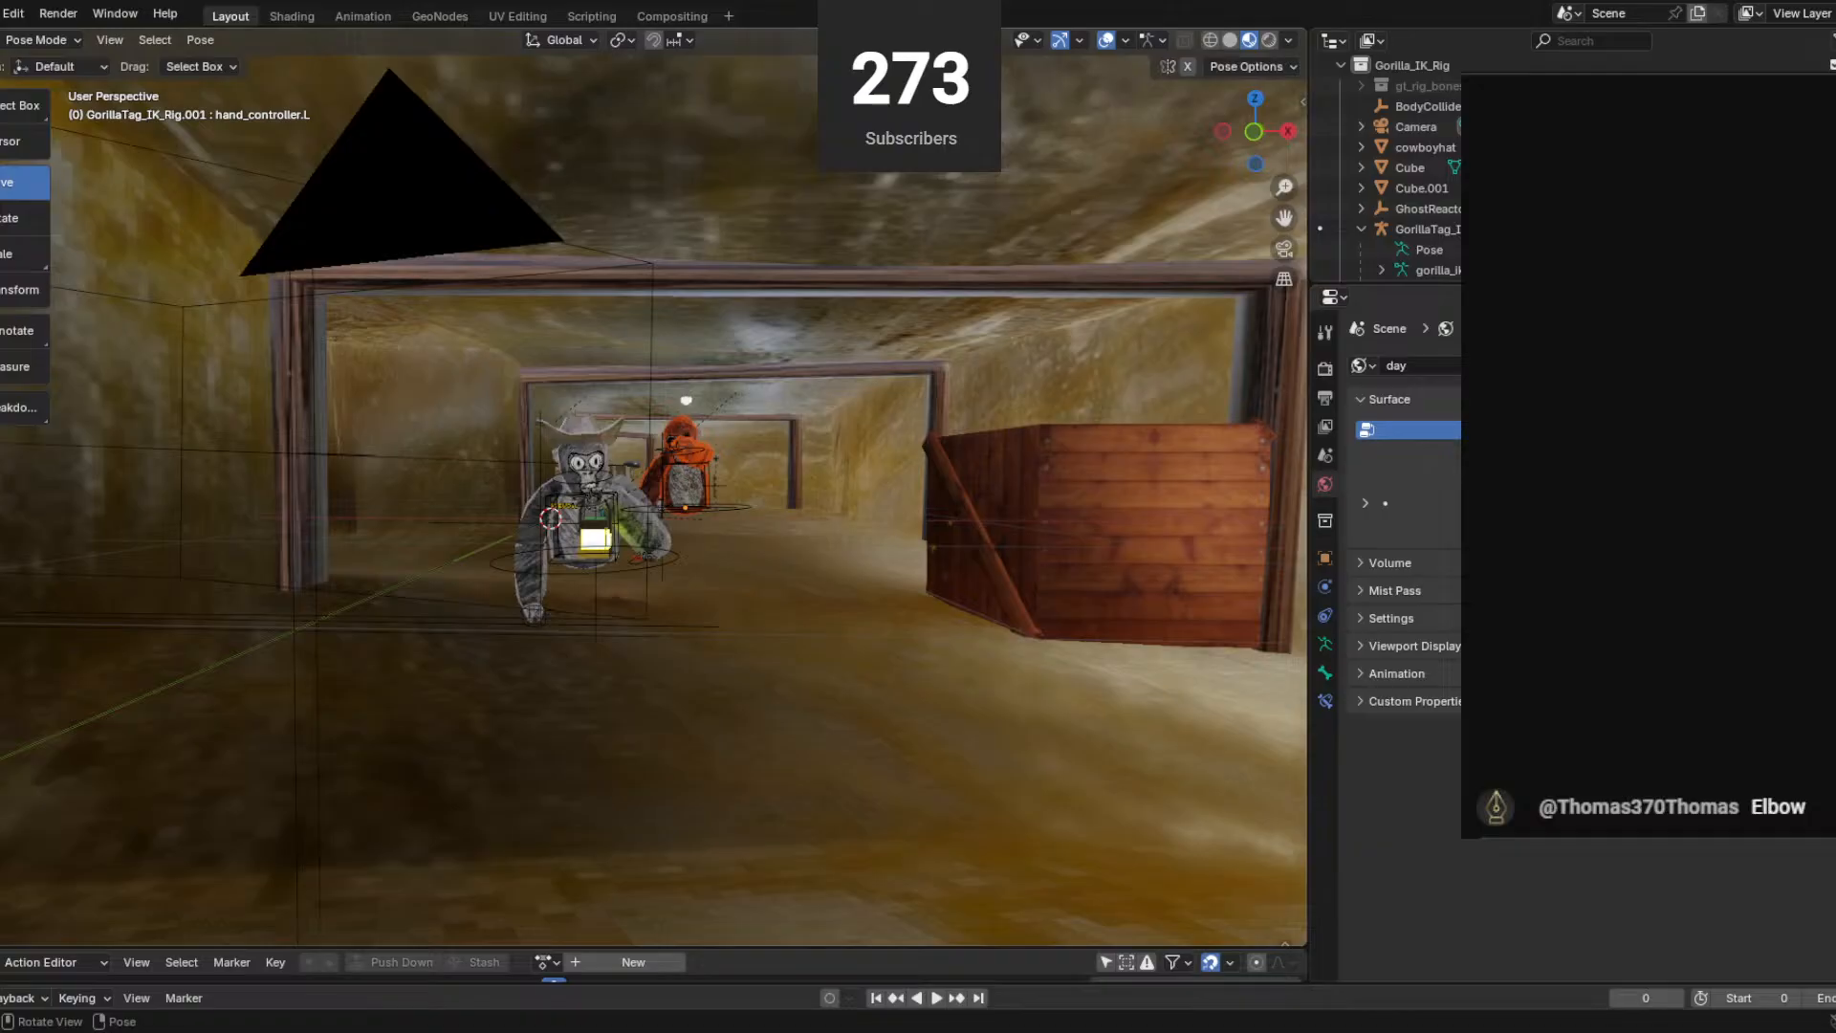
Discard the changes to GorillaTag_IK_Rig (3).blend and open another gorilla rig file.
click(2, 13)
click(38, 58)
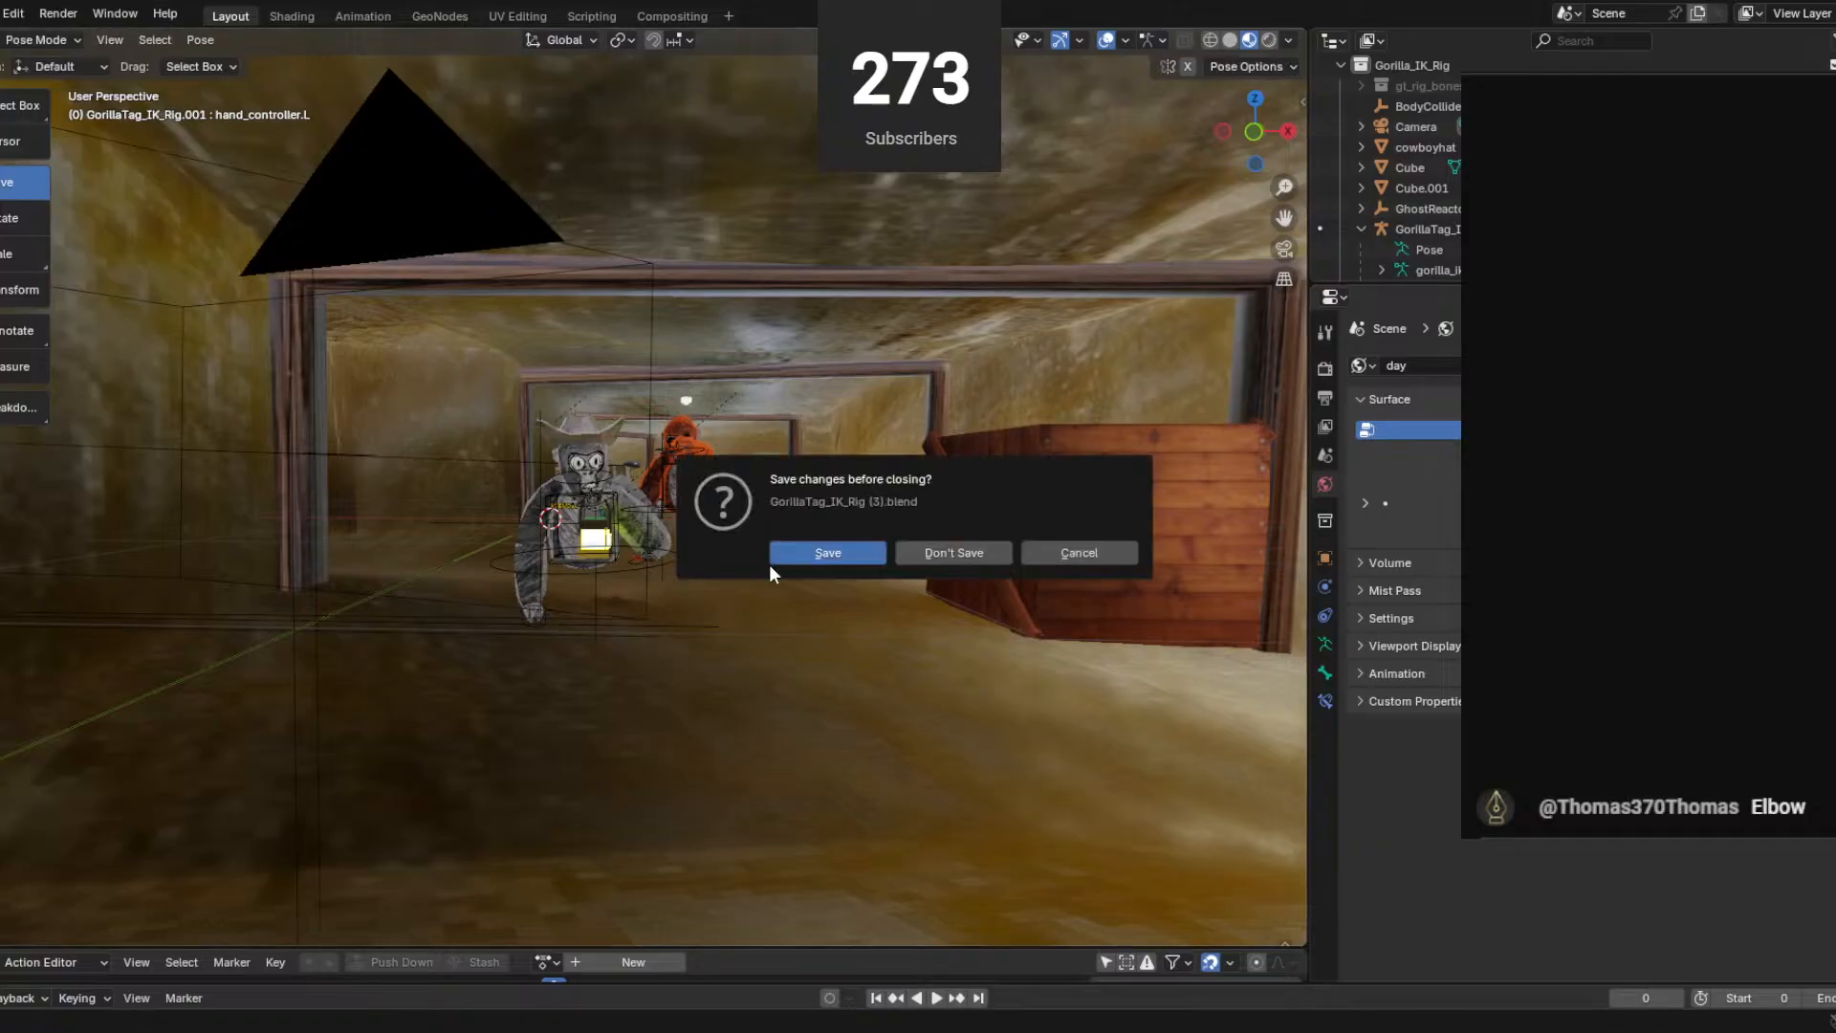
click(961, 554)
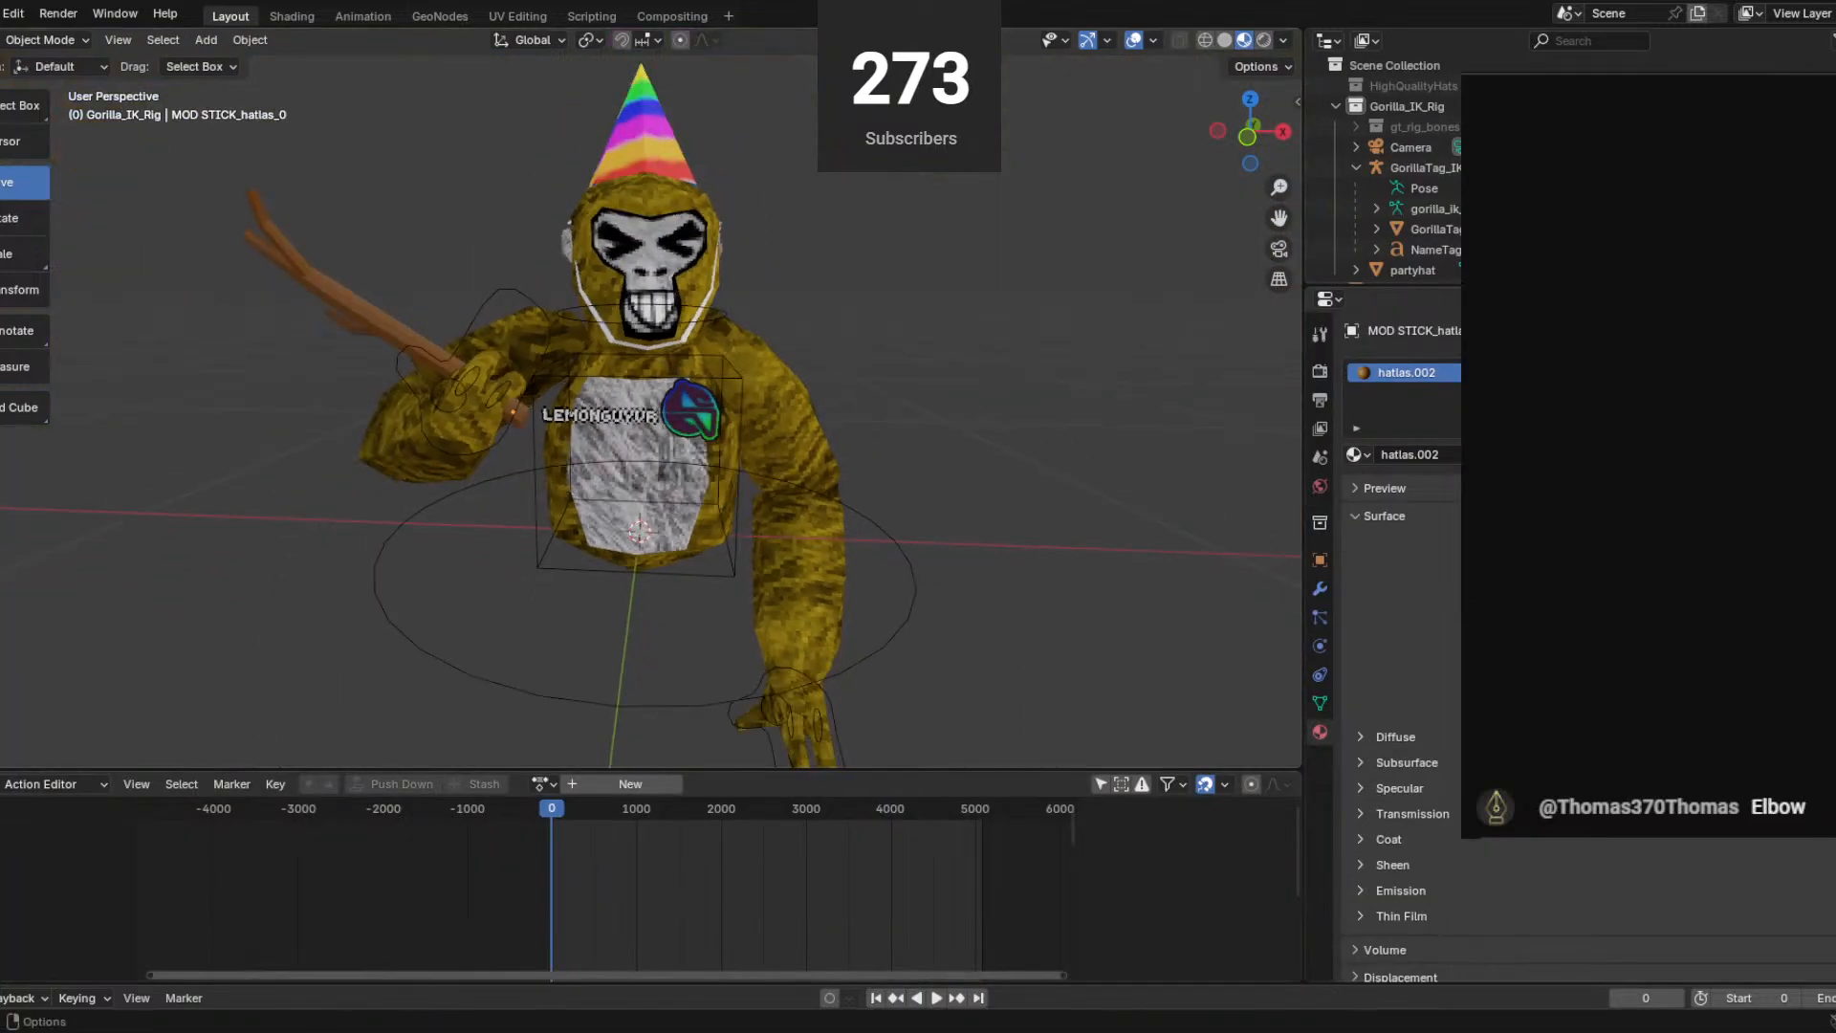
Open the rig file with the plain grey gorilla and no accessories.
click(0, 14)
click(0, 61)
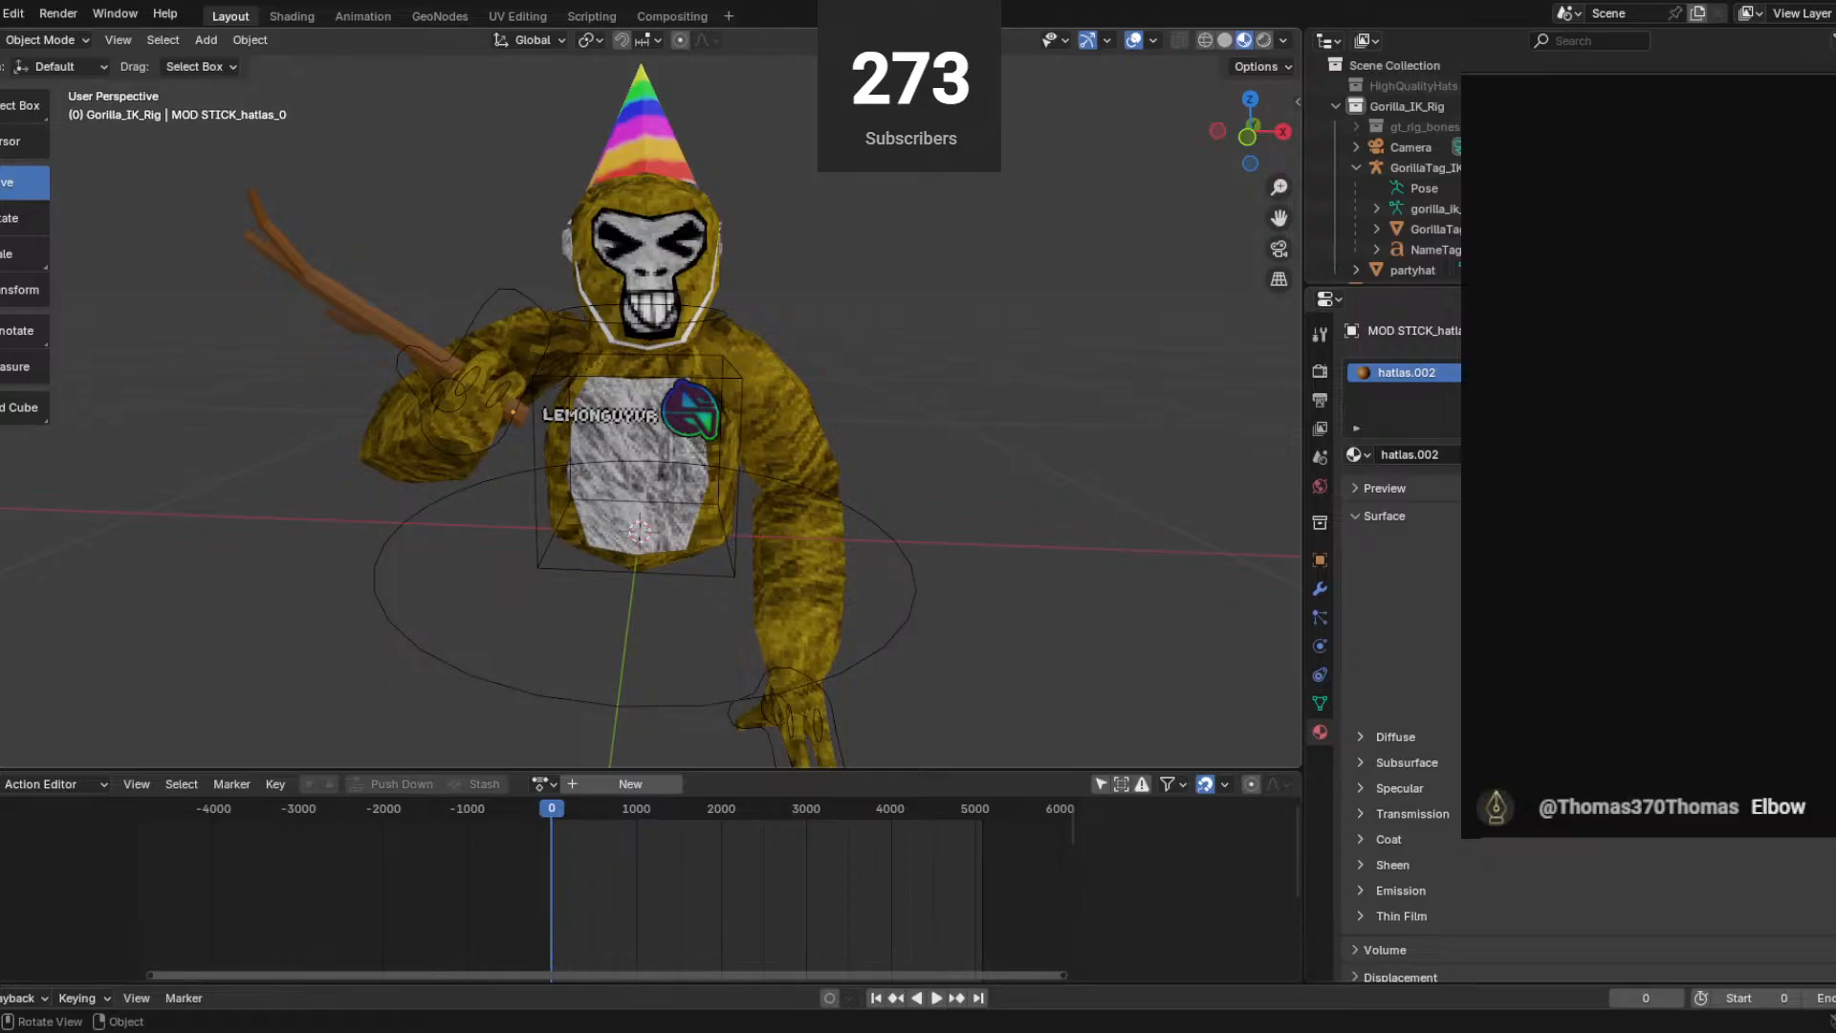
click(0, 13)
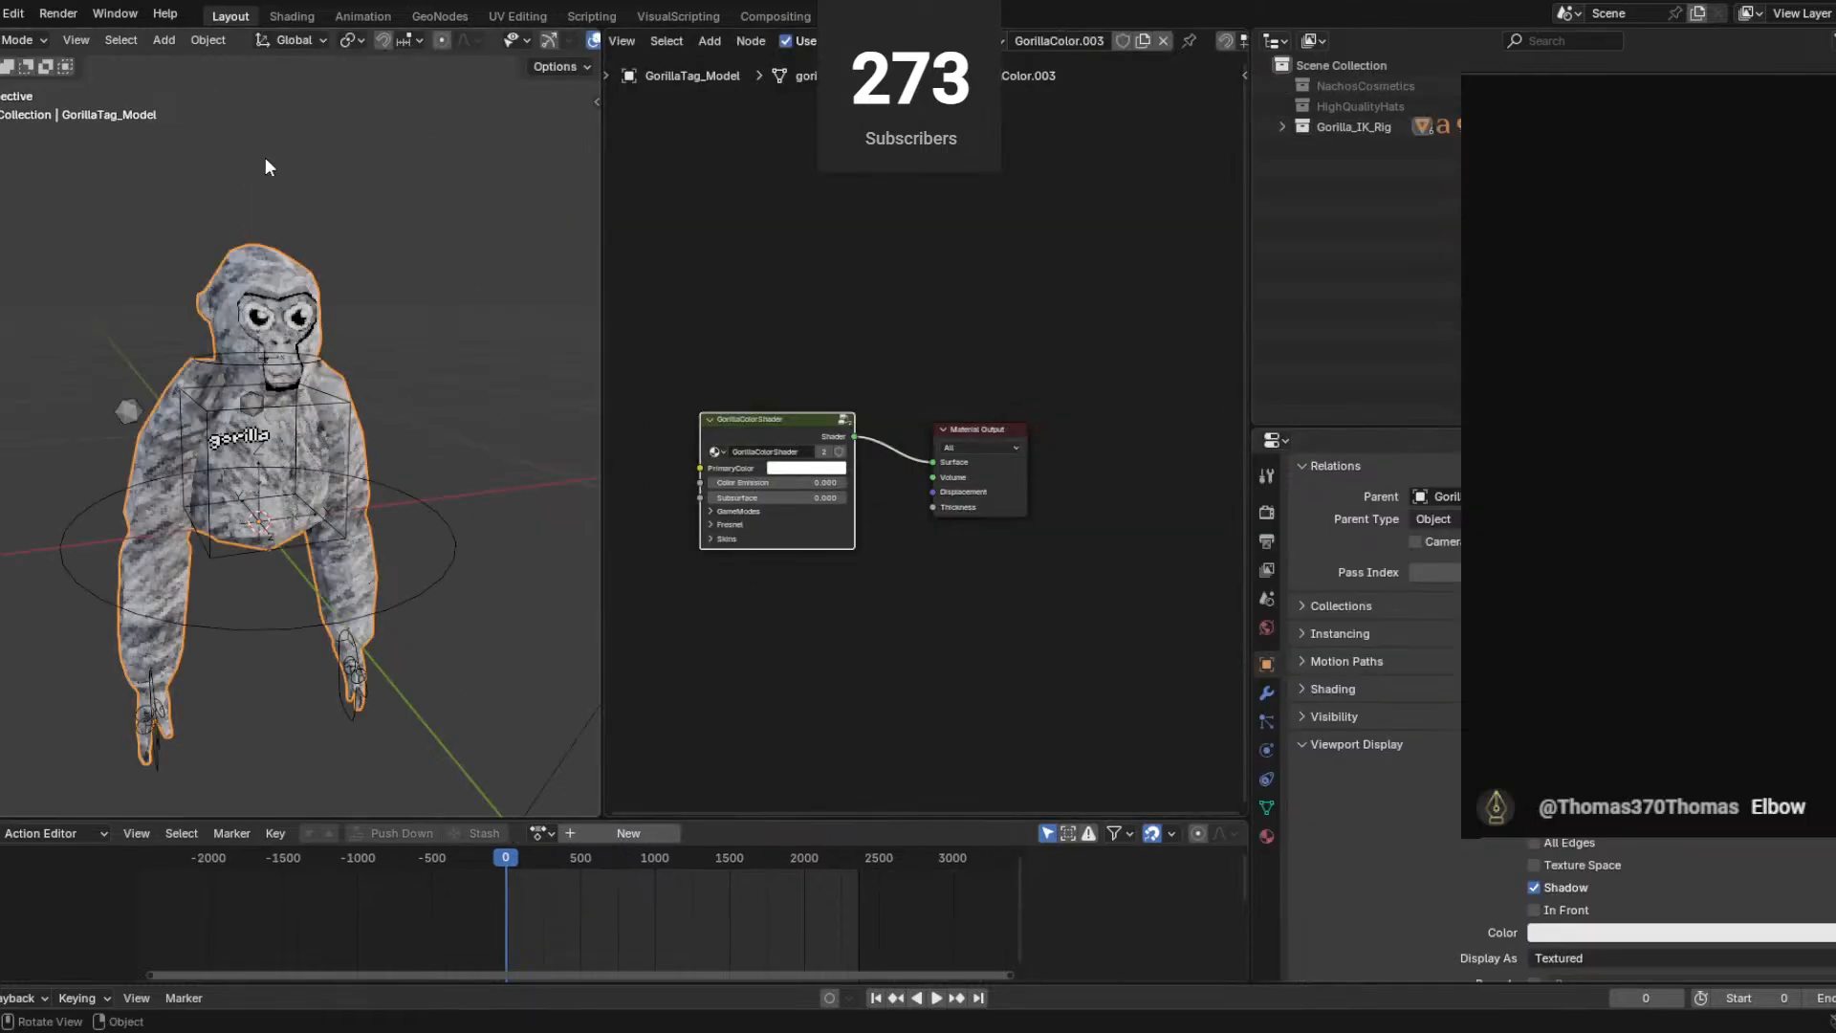
Replace the text of the name tag on the gorilla's chest with GHOUL.
scroll(301, 88, up, 4)
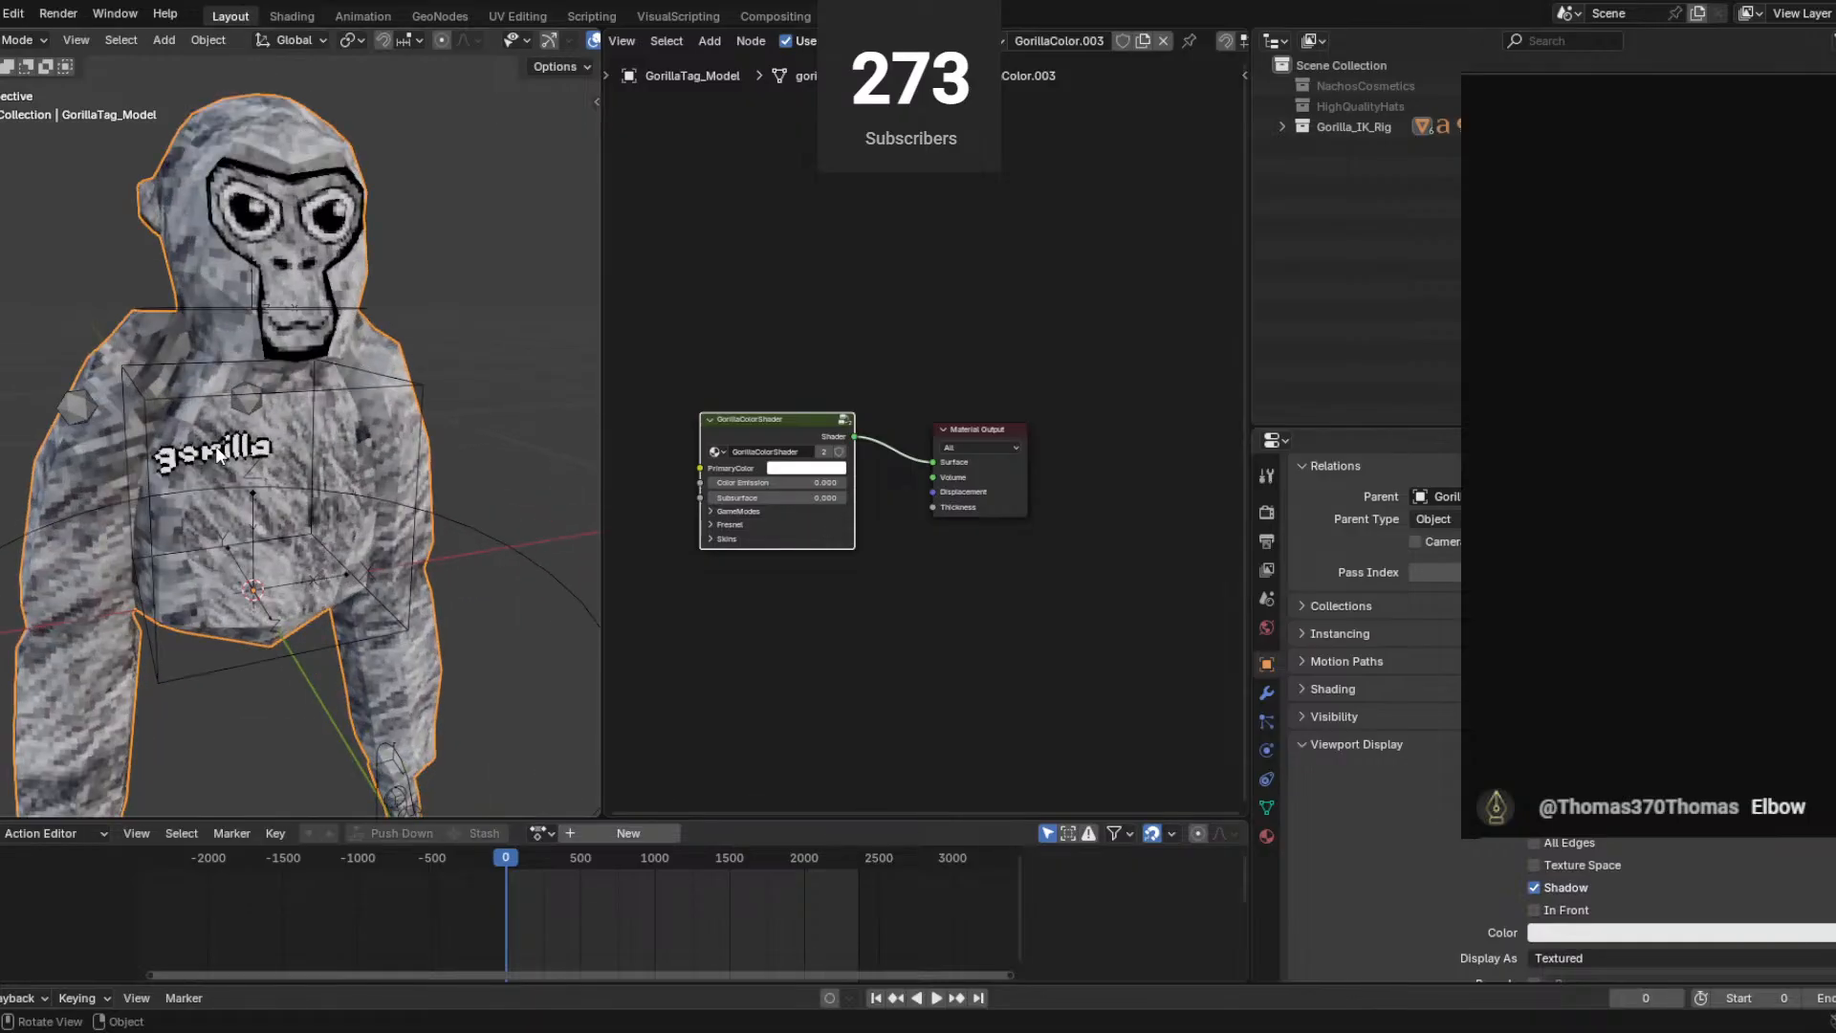
click(219, 455)
key(Tab)
key(BackSpace)
key(BackSpace)
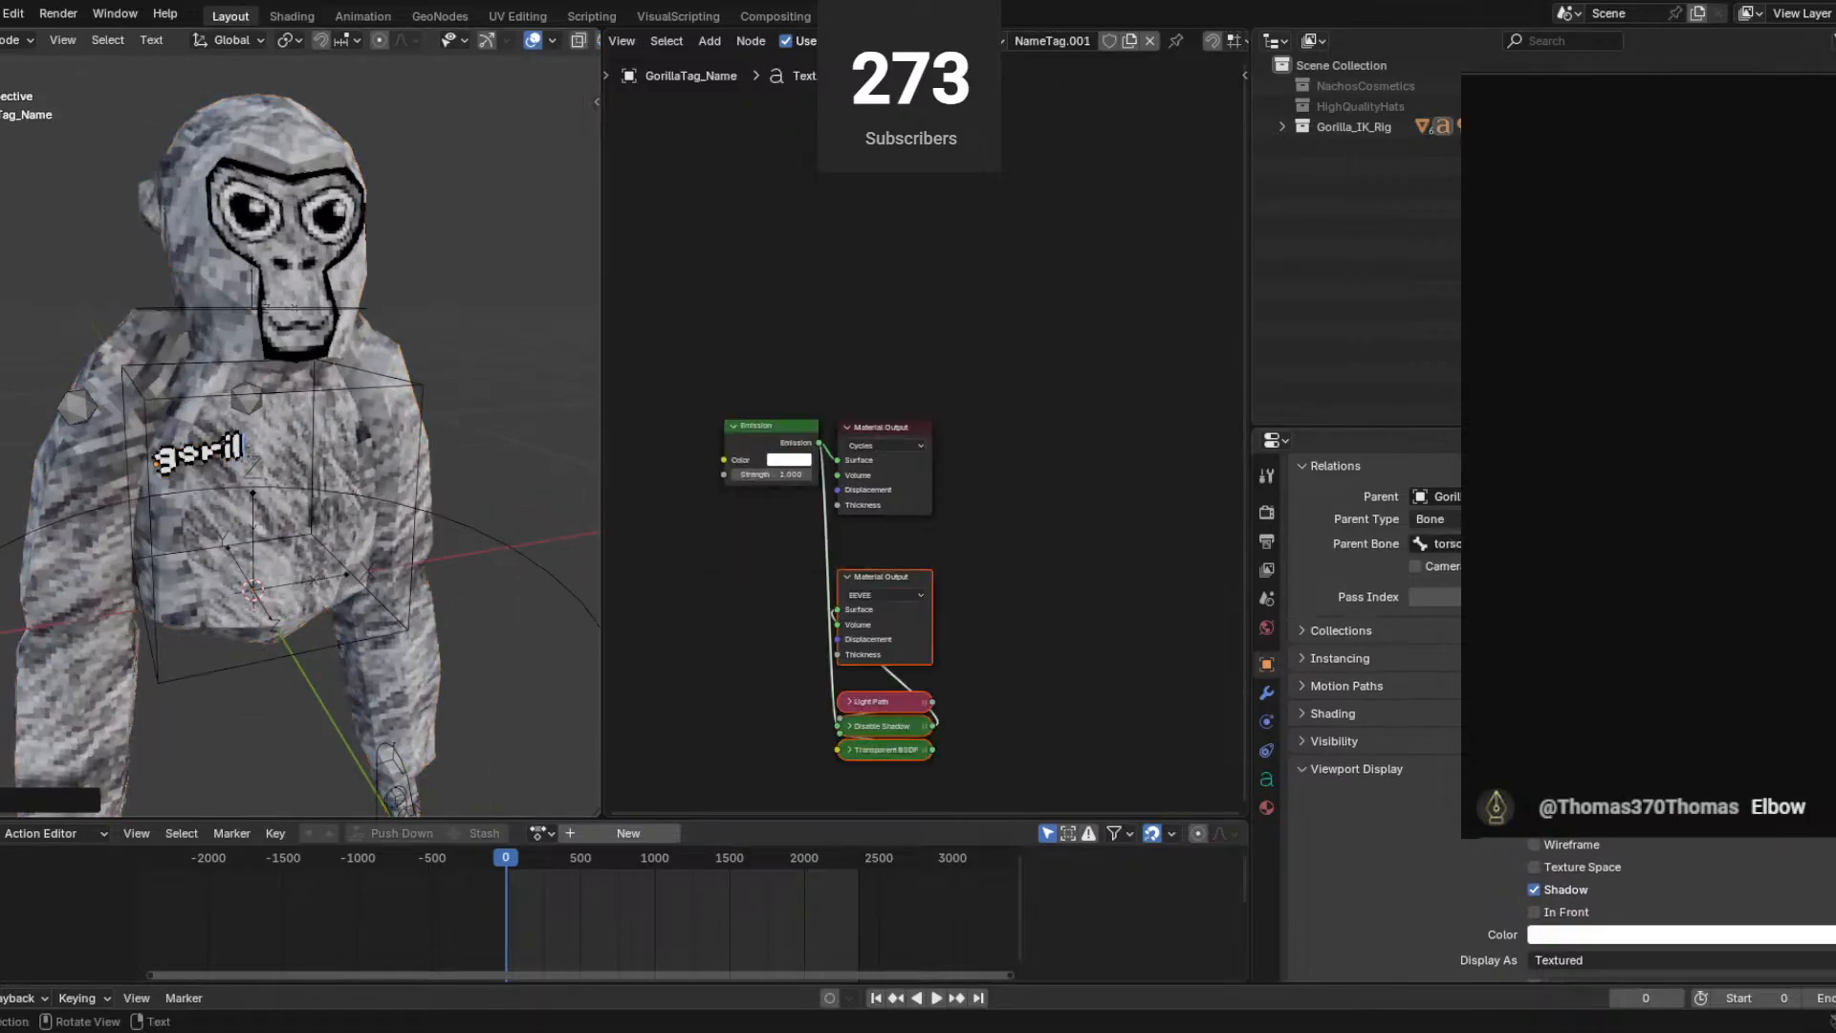
key(BackSpace)
key(BackSpace)
key(BackSpace)
key(BackSpace)
key(BackSpace)
text(GHOUL)
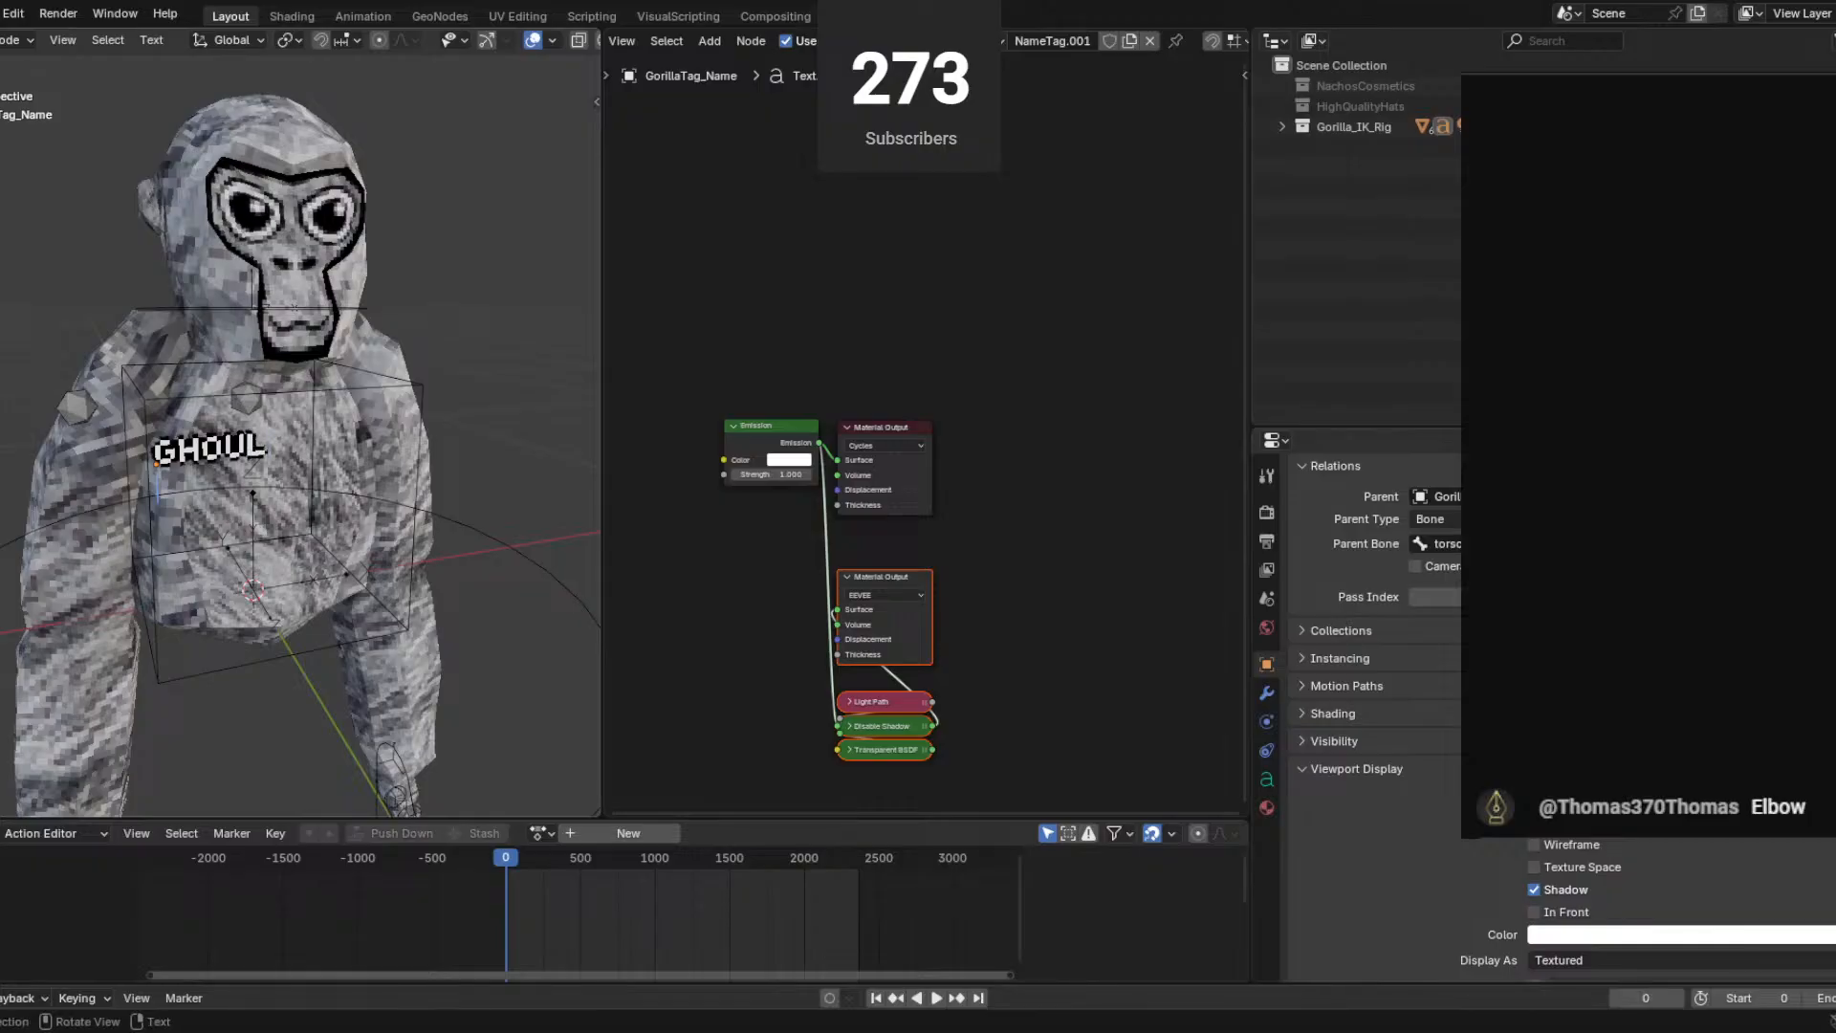
key(Tab)
scroll(229, 390, down, 3)
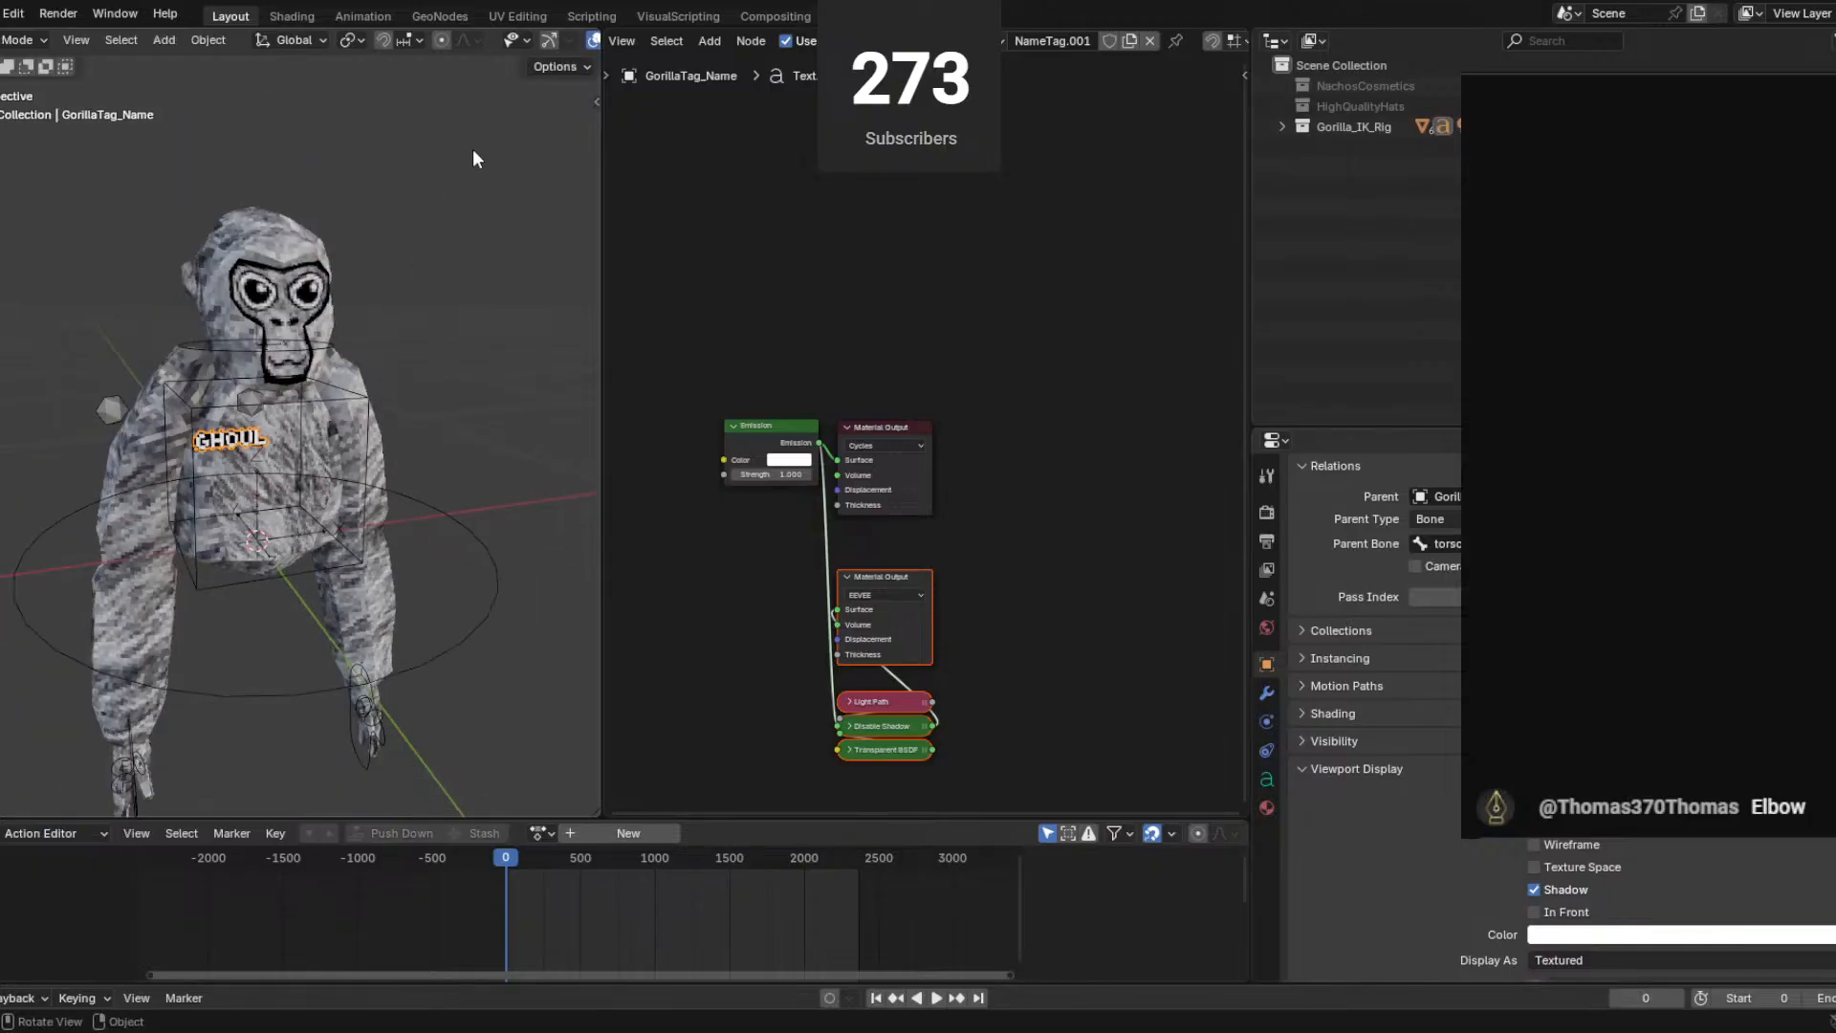
Widen the 3D viewport over the node editor, expand the timeline below it, and select the gorilla body.
drag(598, 121, 1224, 316)
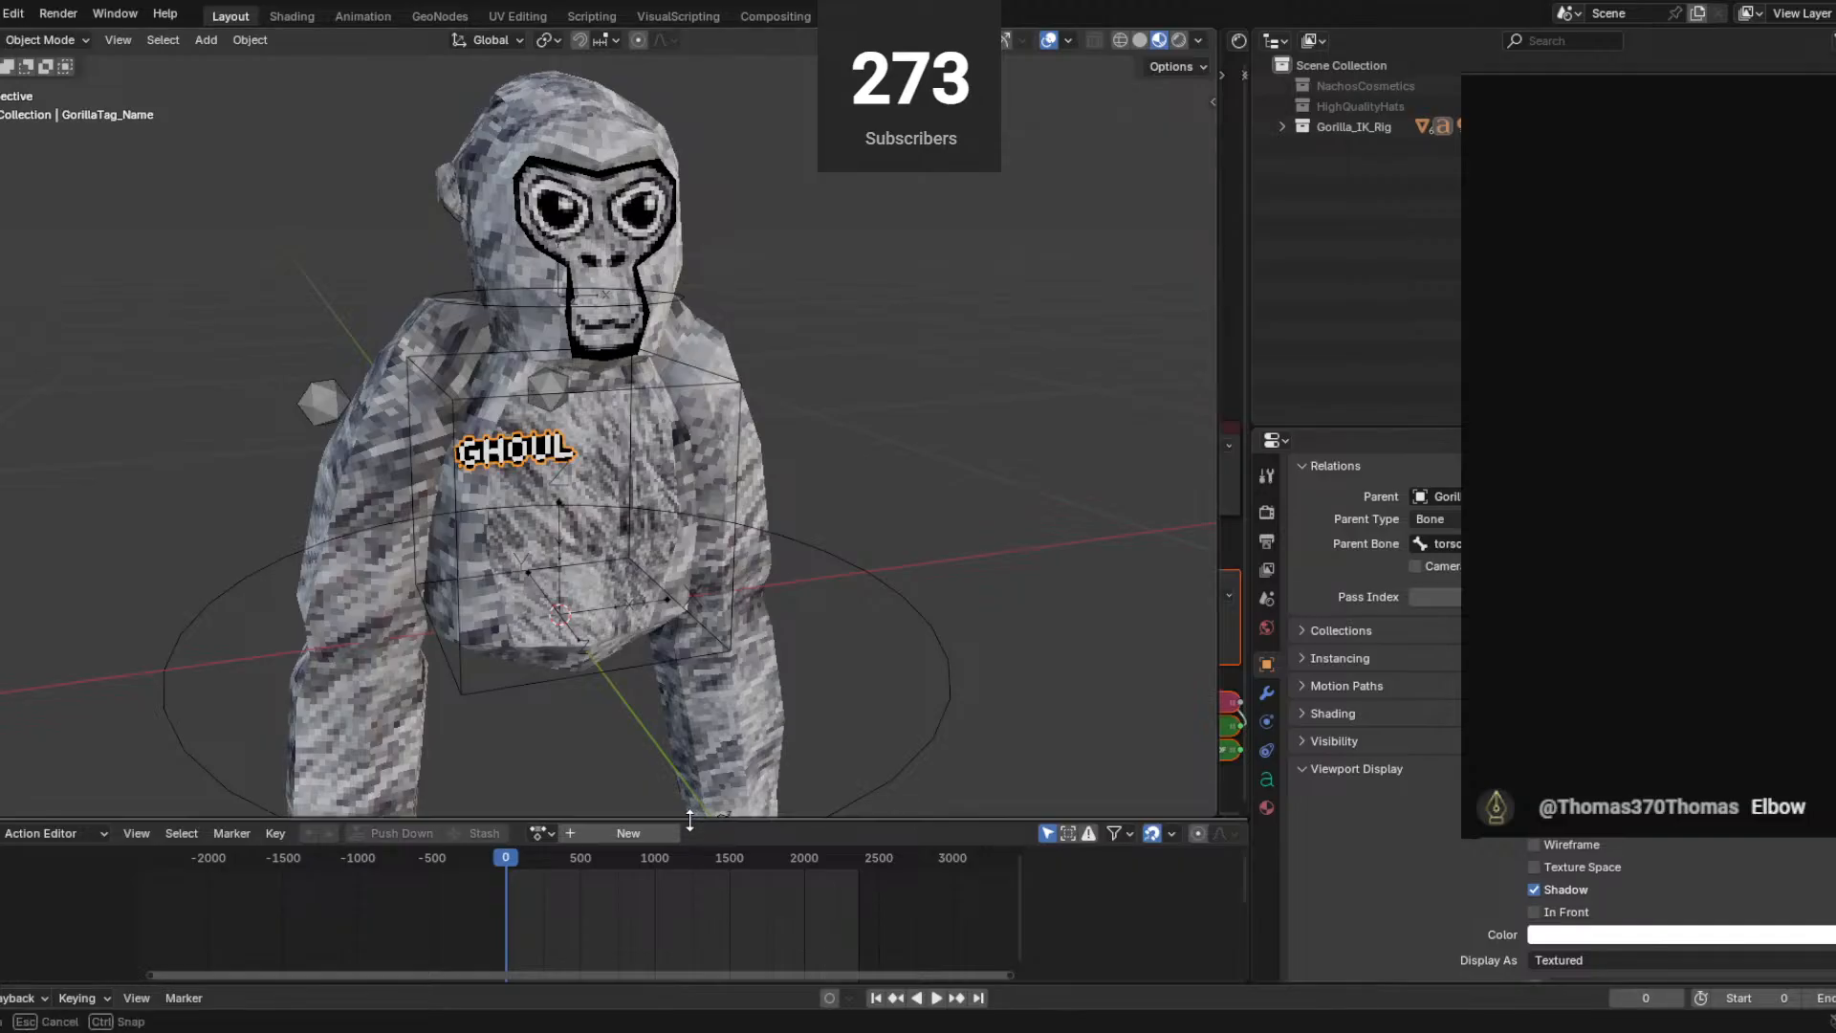
drag(691, 819, 702, 669)
drag(643, 983, 712, 677)
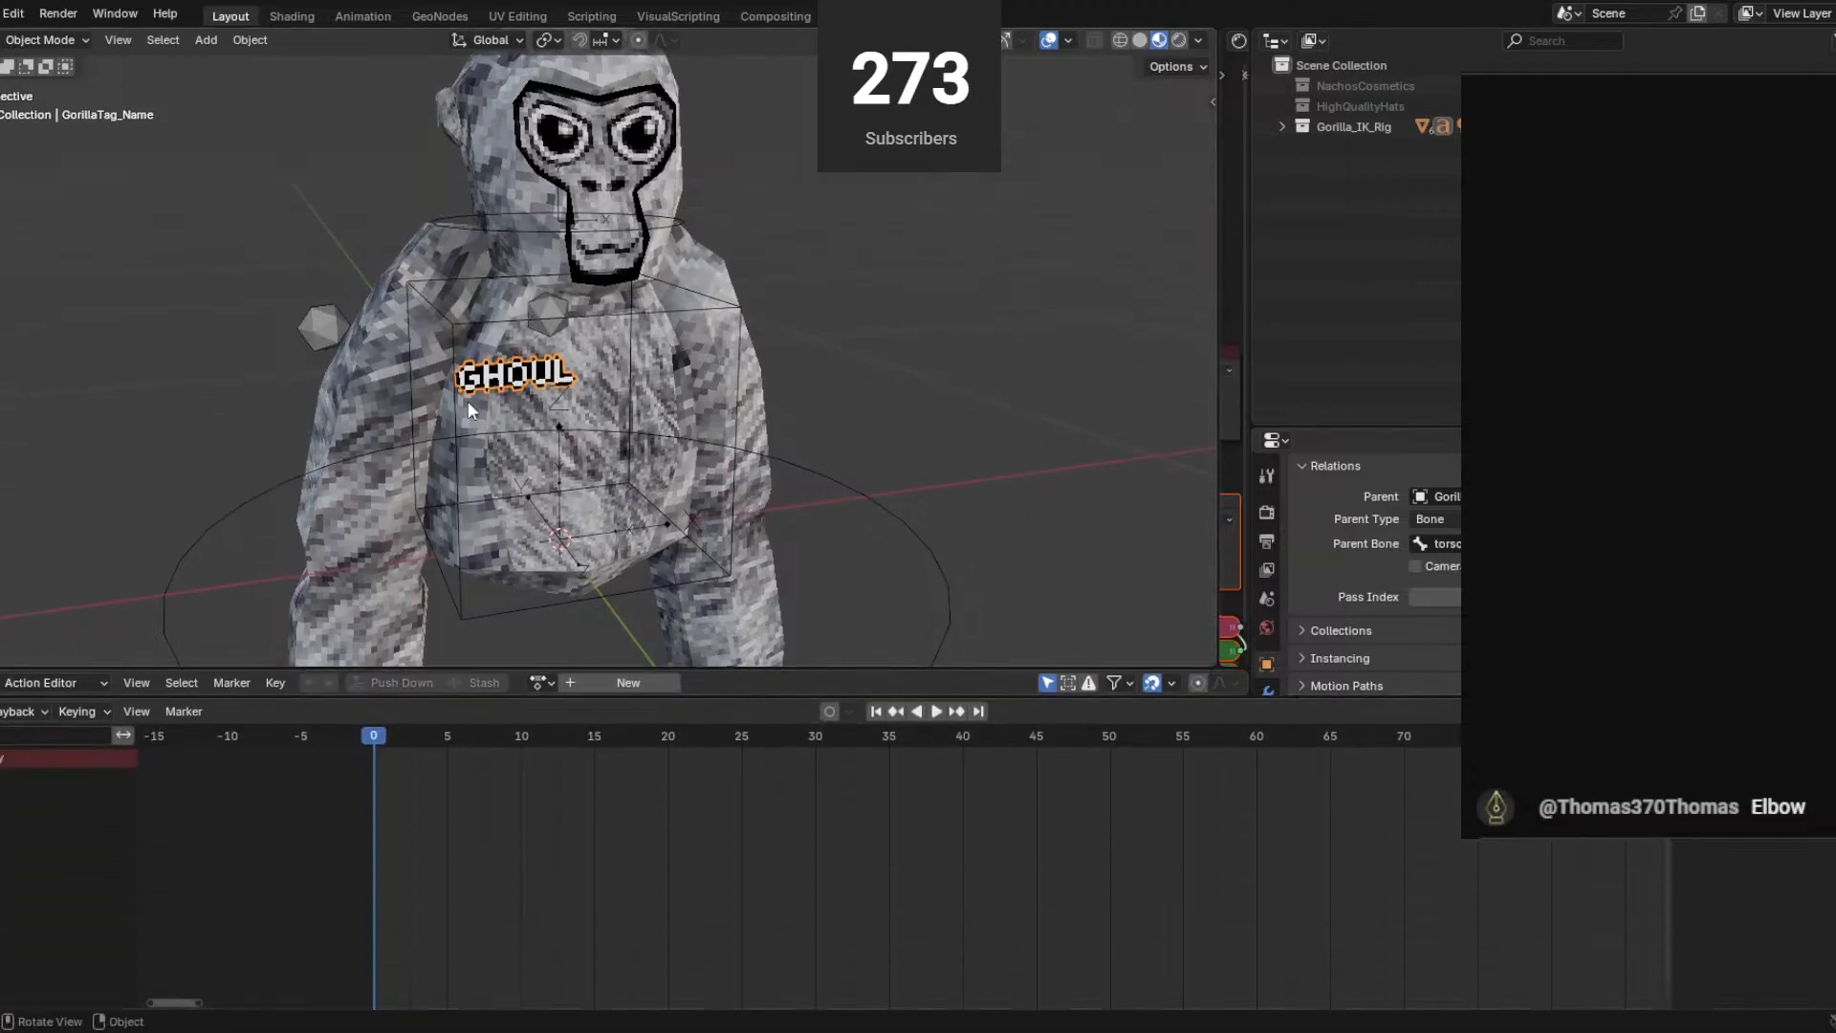
scroll(467, 400, down, 3)
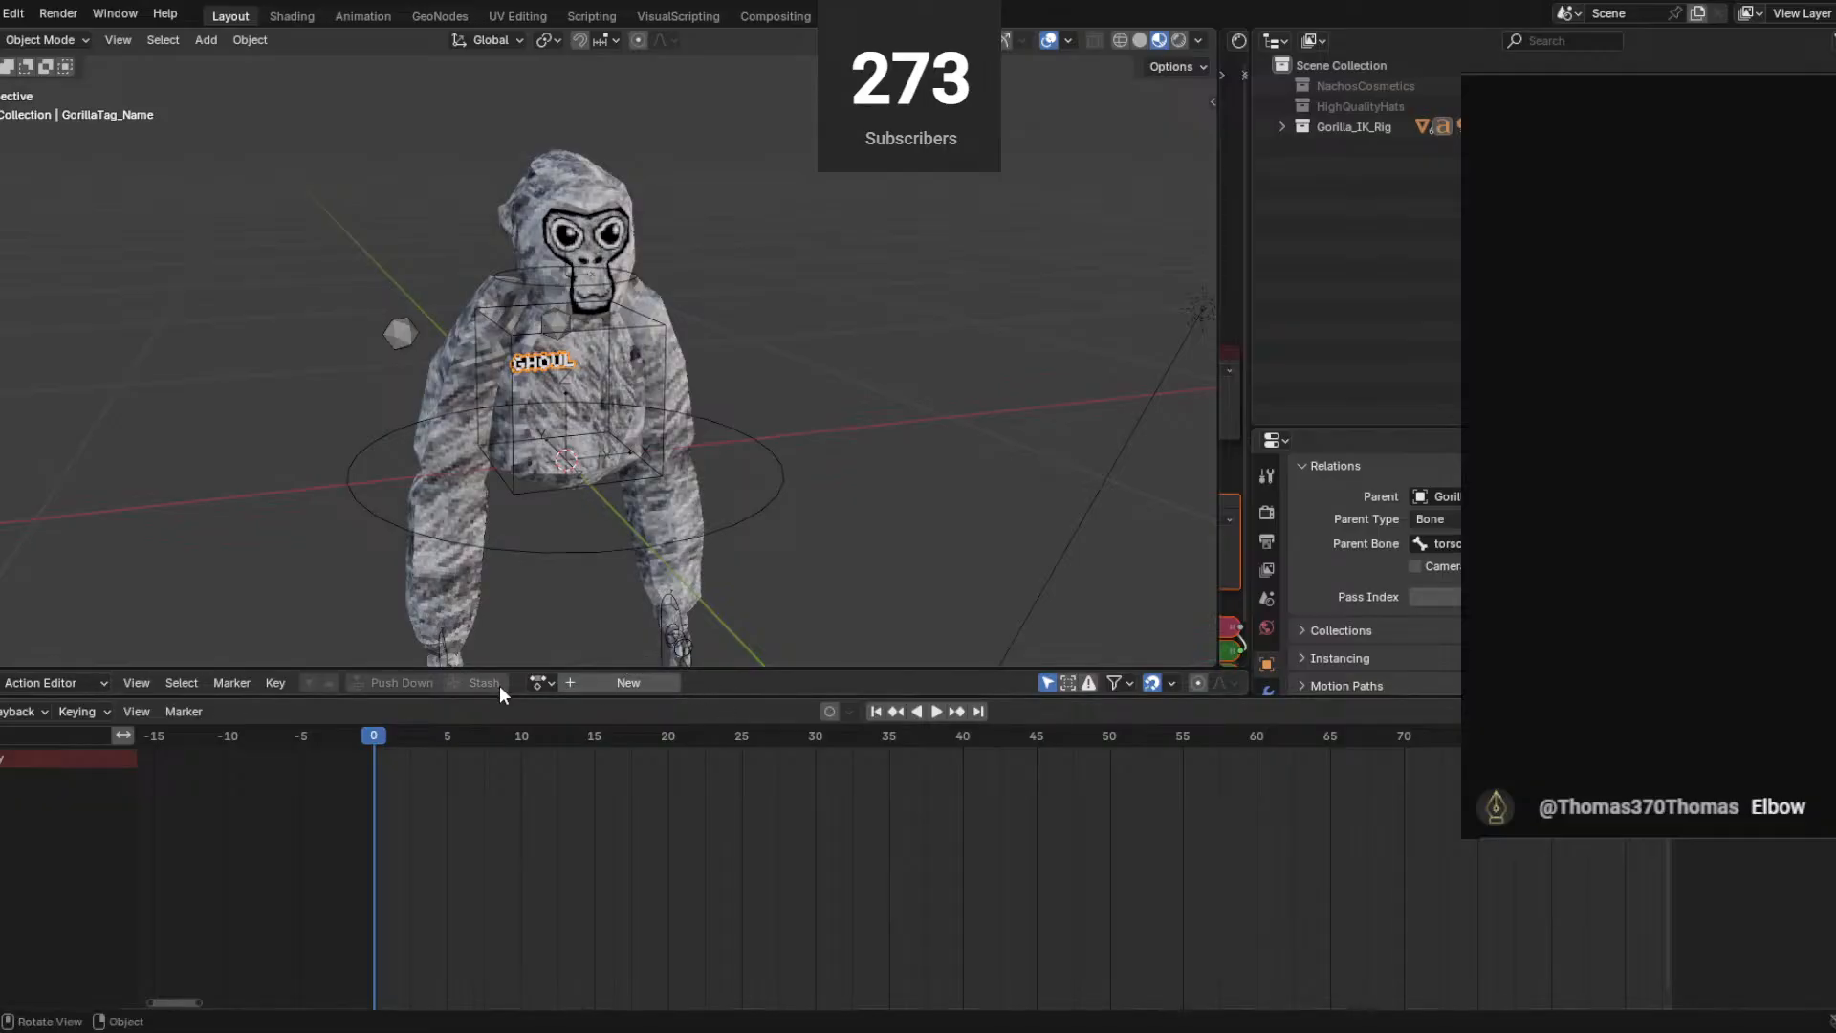
scroll(546, 347, down, 1)
click(609, 279)
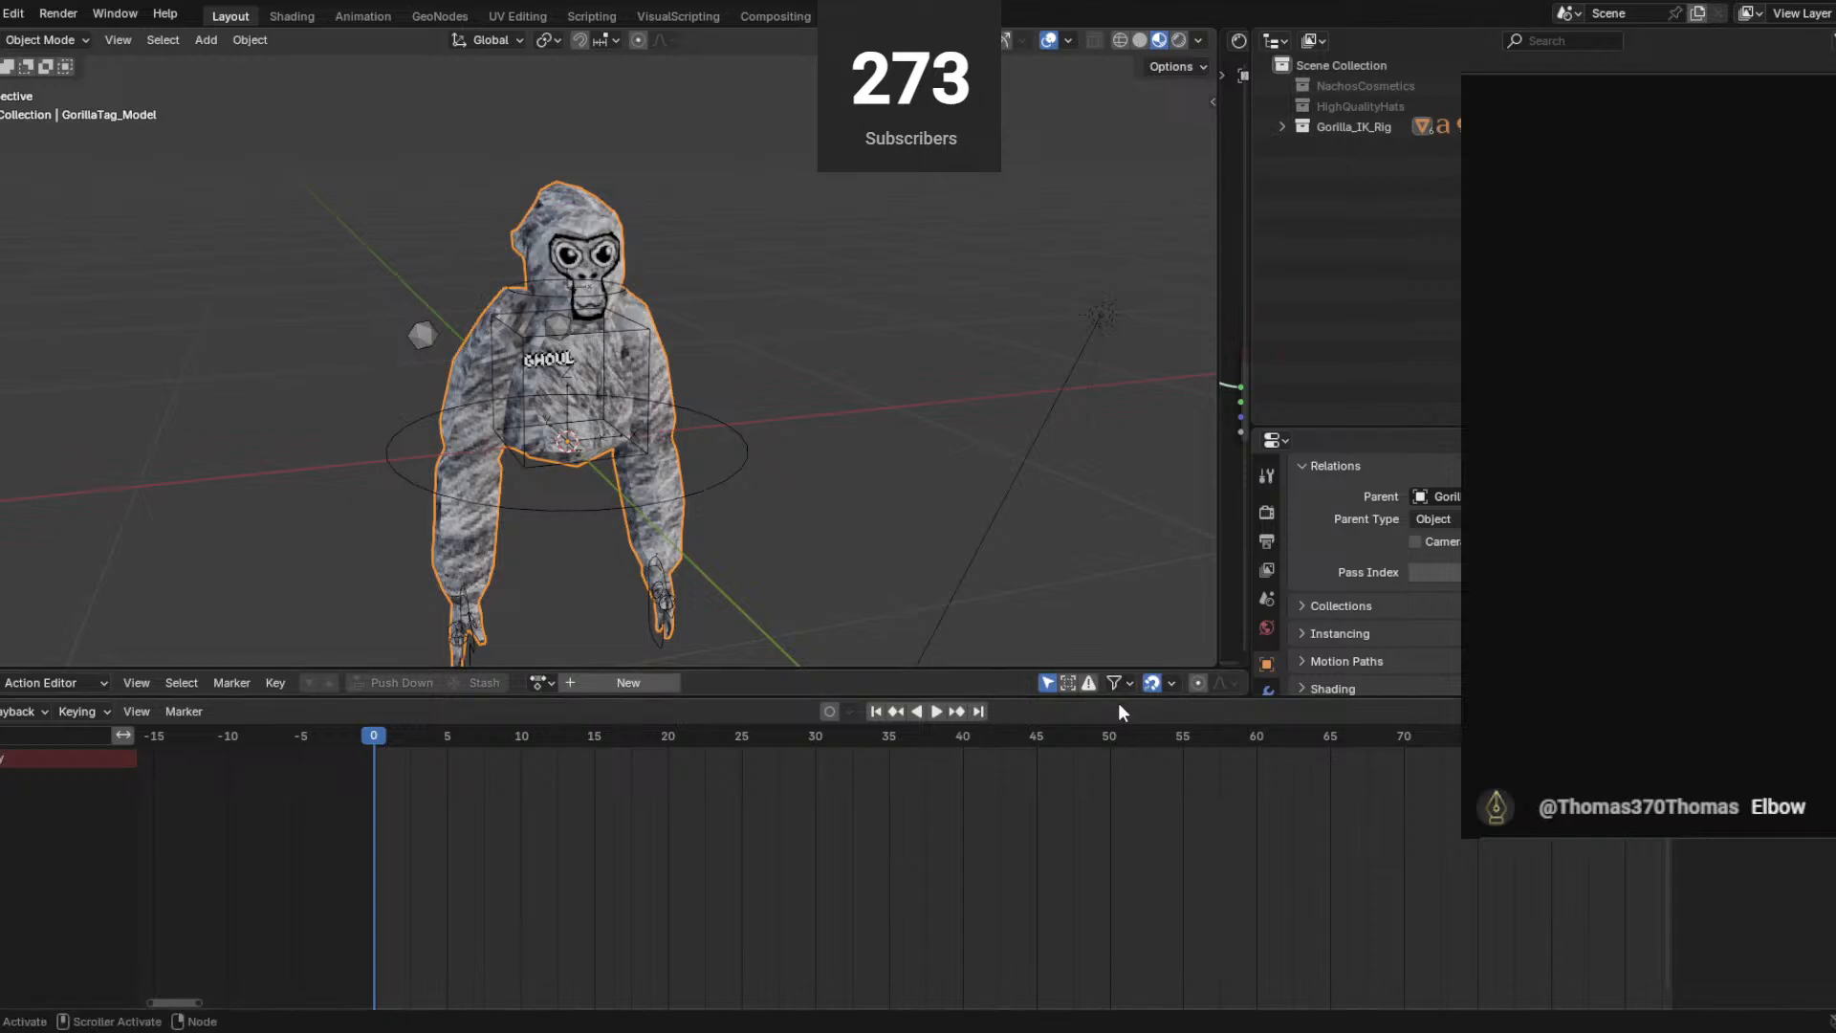
drag(1121, 699, 1120, 834)
drag(1029, 670, 1029, 815)
scroll(1259, 710, down, 1)
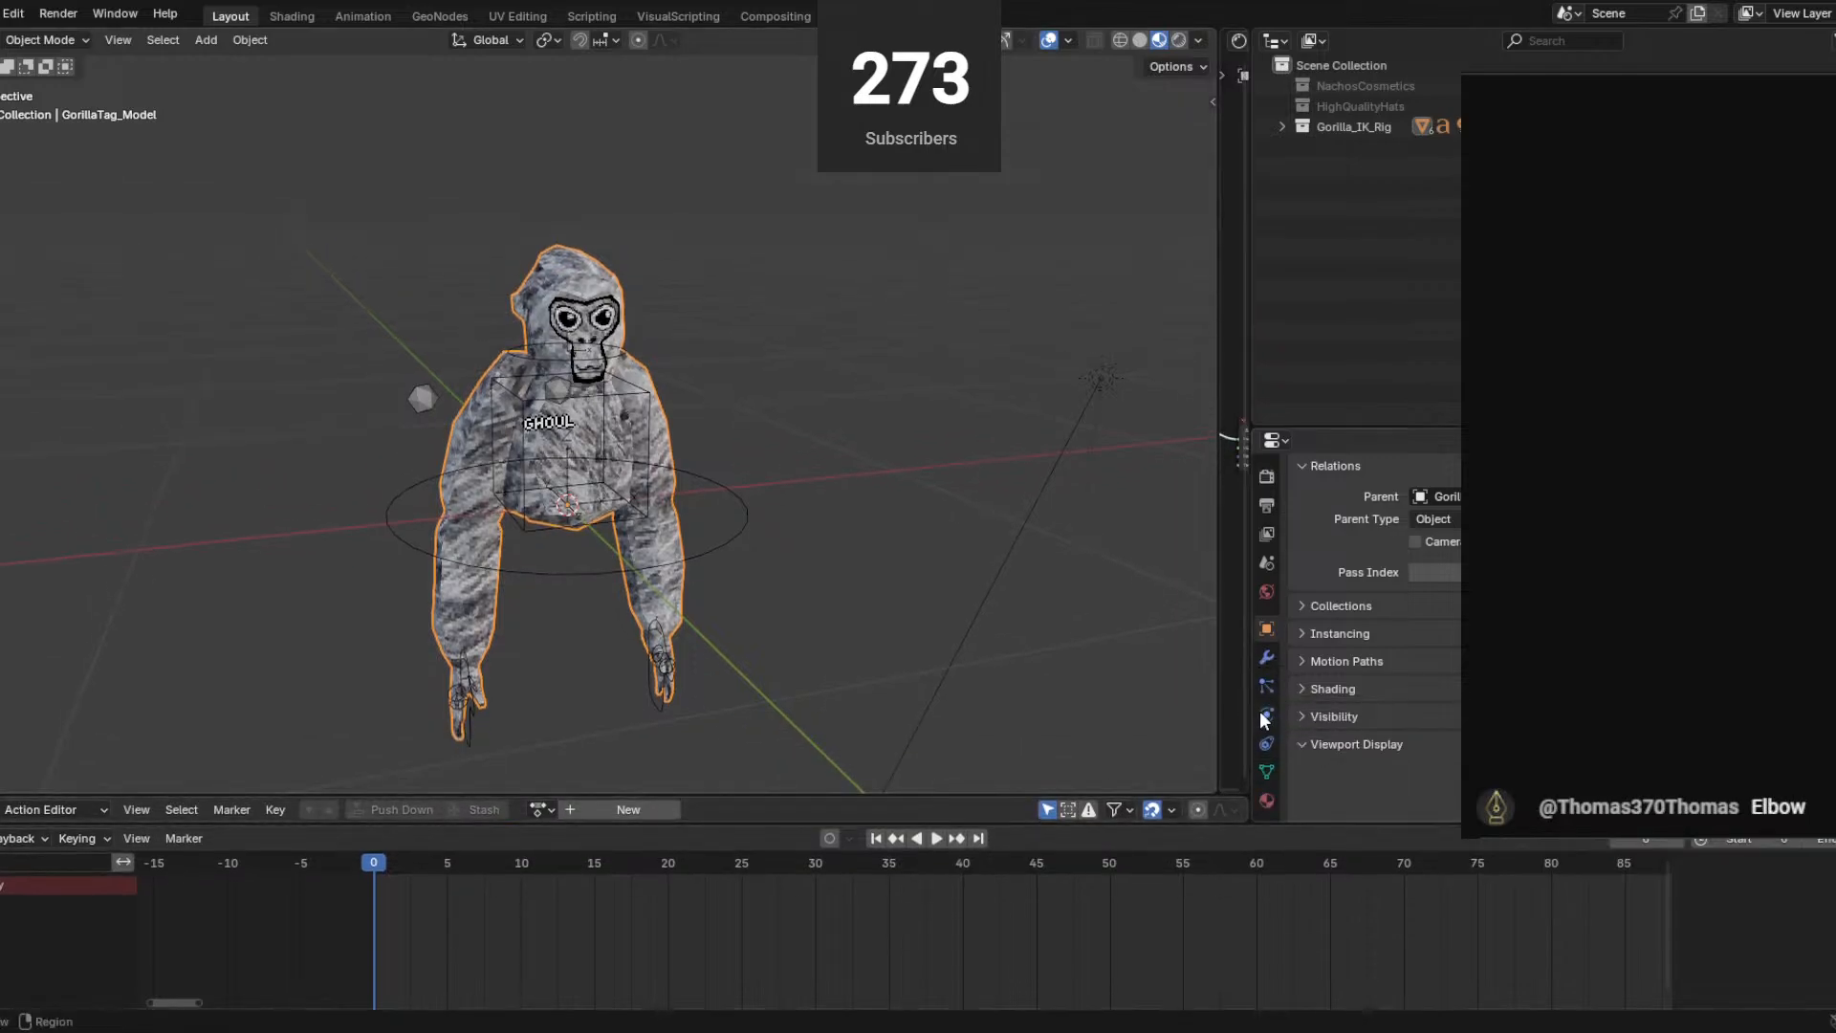
Set the gorilla material's PrimaryColor to pale yellow and check the result from the front.
click(1267, 794)
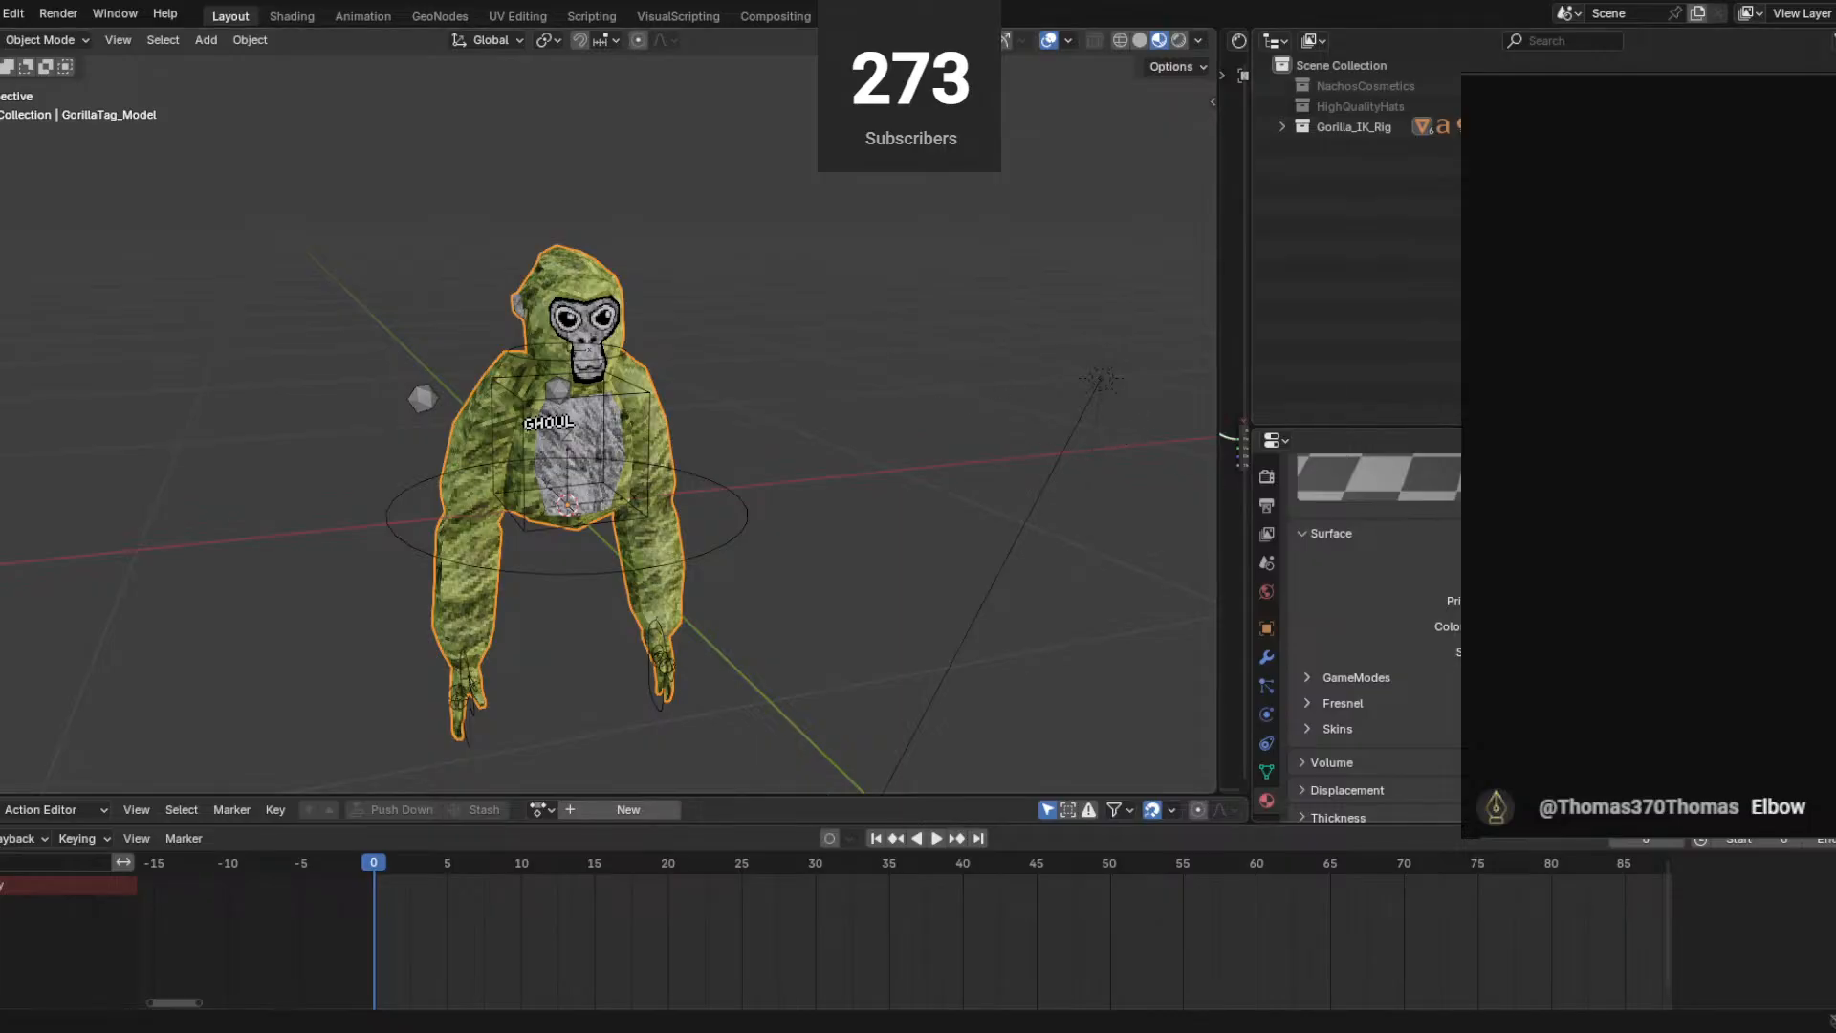
scroll(681, 291, up, 5)
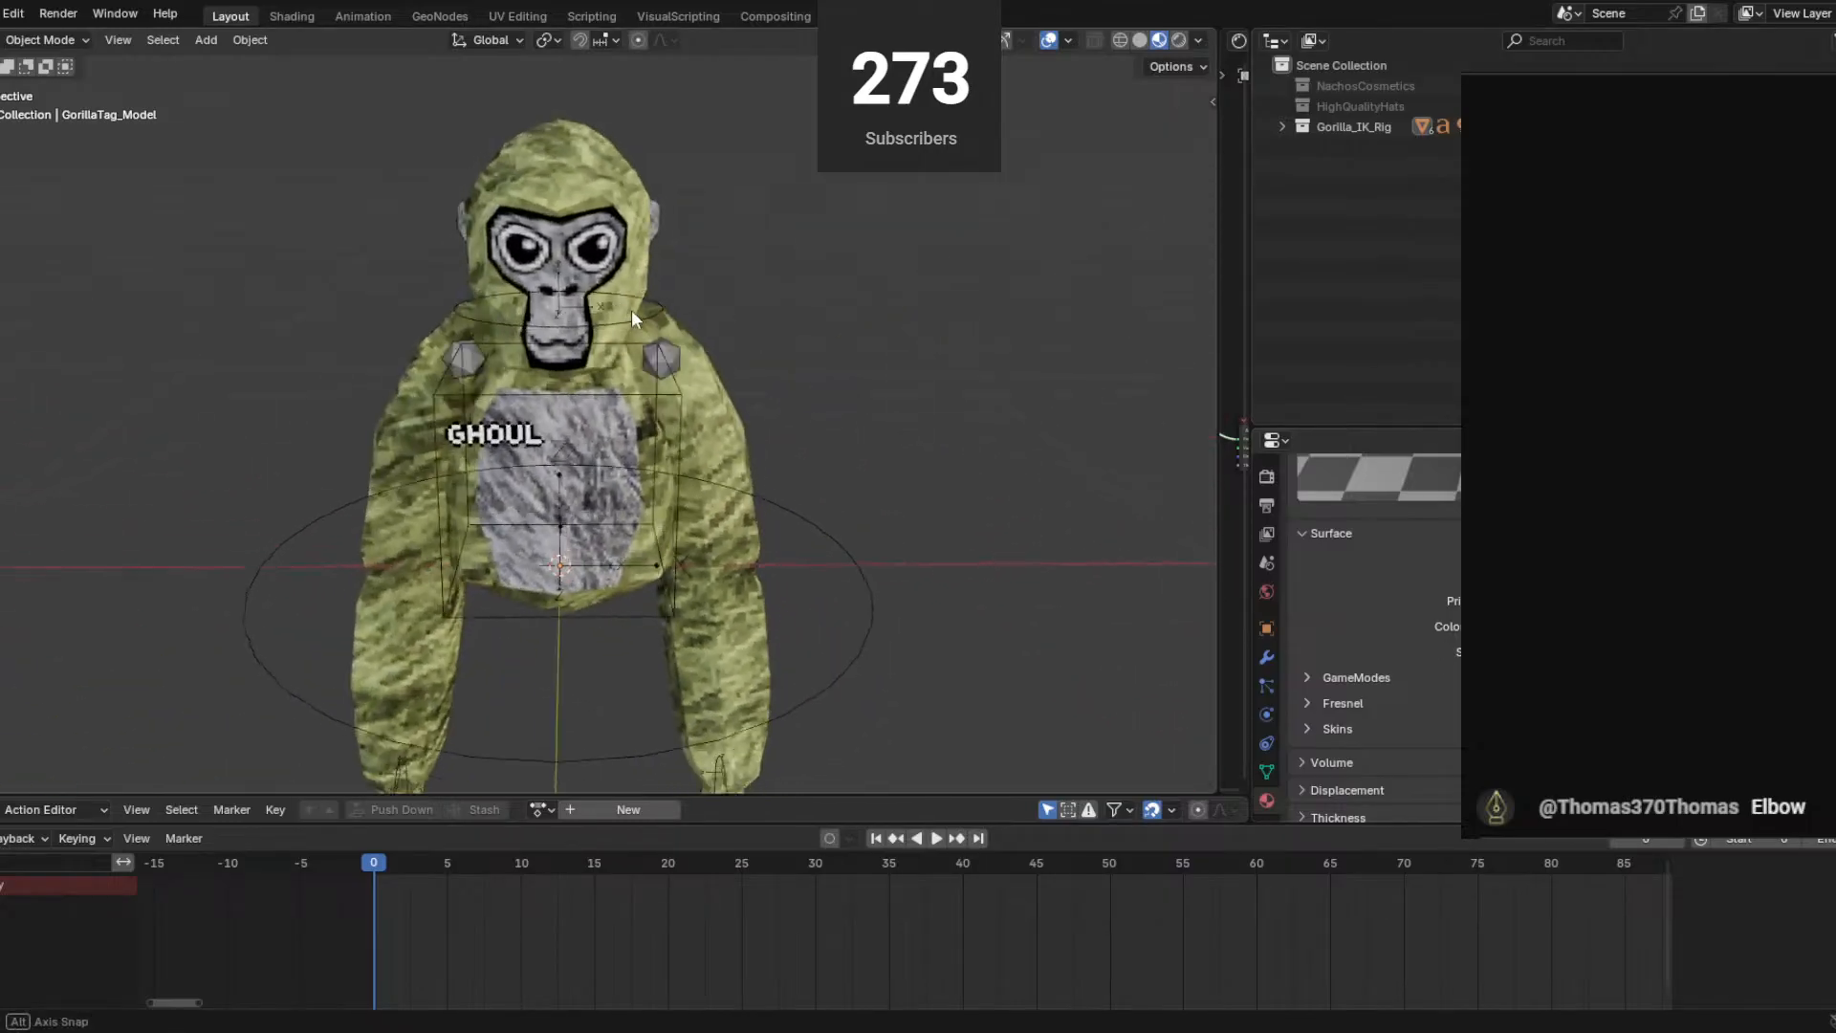
scroll(654, 304, down, 5)
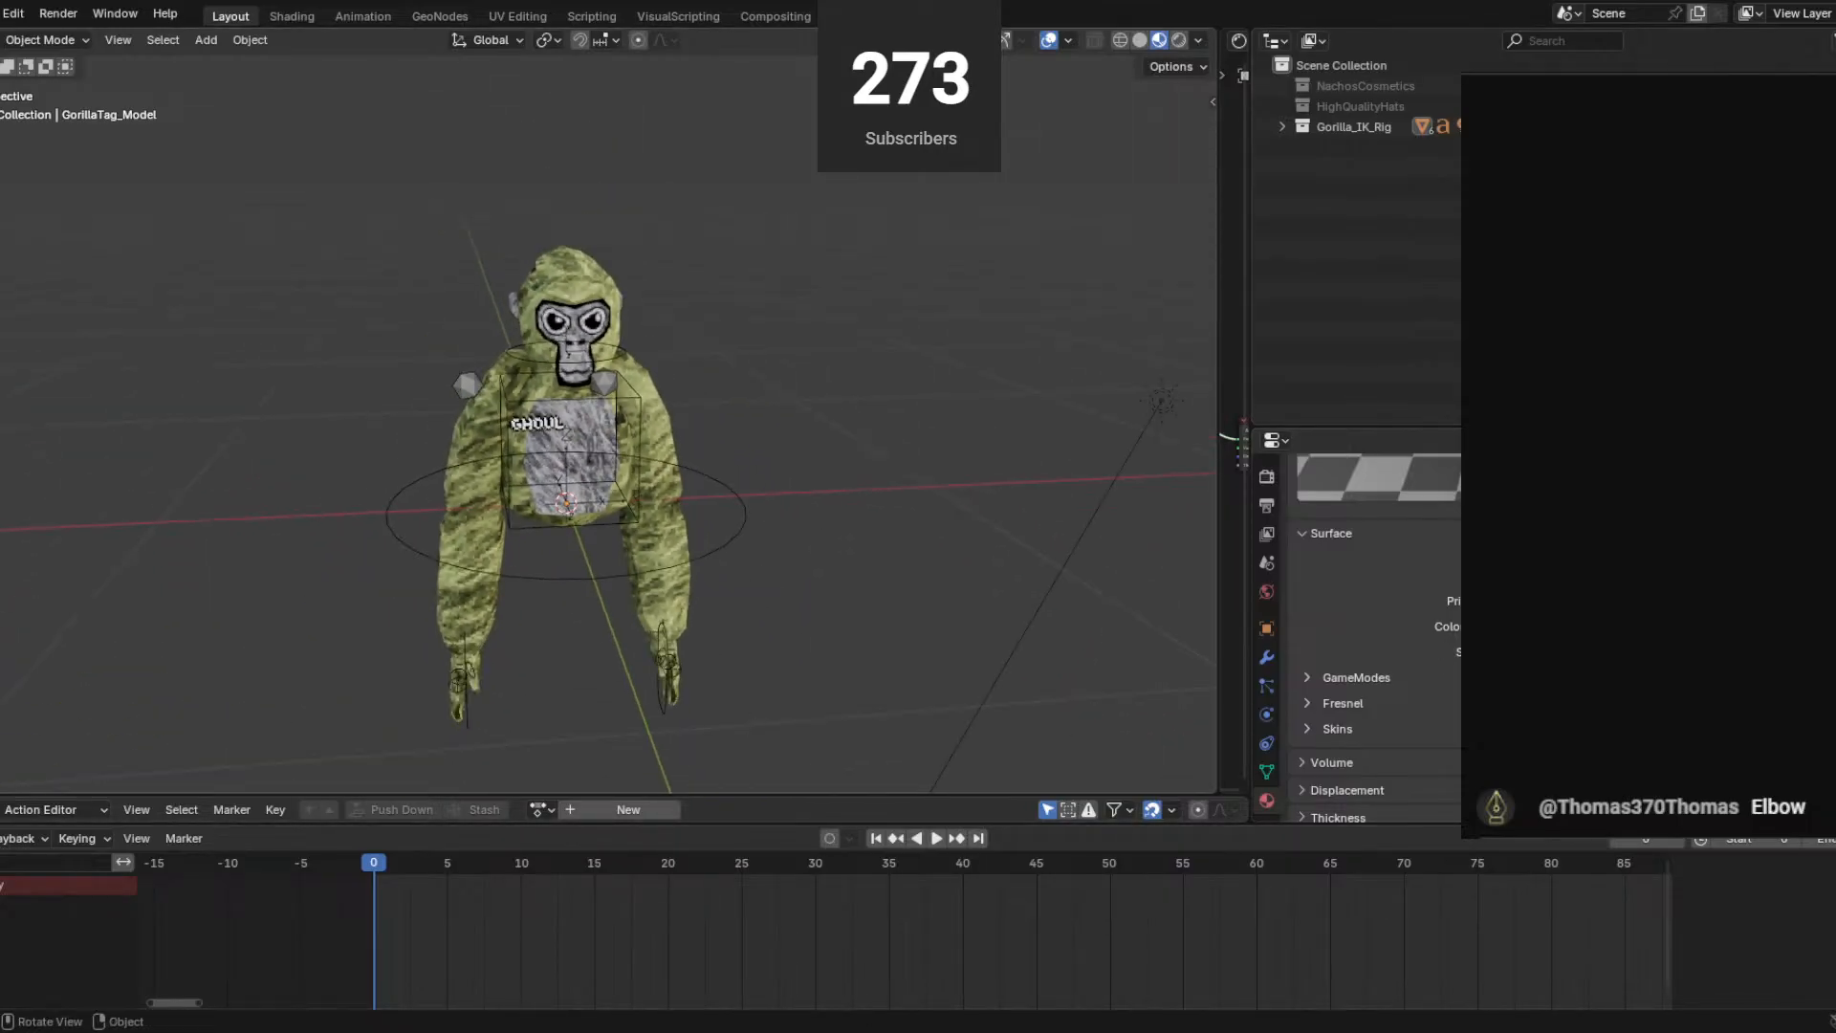
Switch to the Shading workspace and bring the gorilla's GorillaColorShader node into view.
click(291, 16)
scroll(761, 280, up, 3)
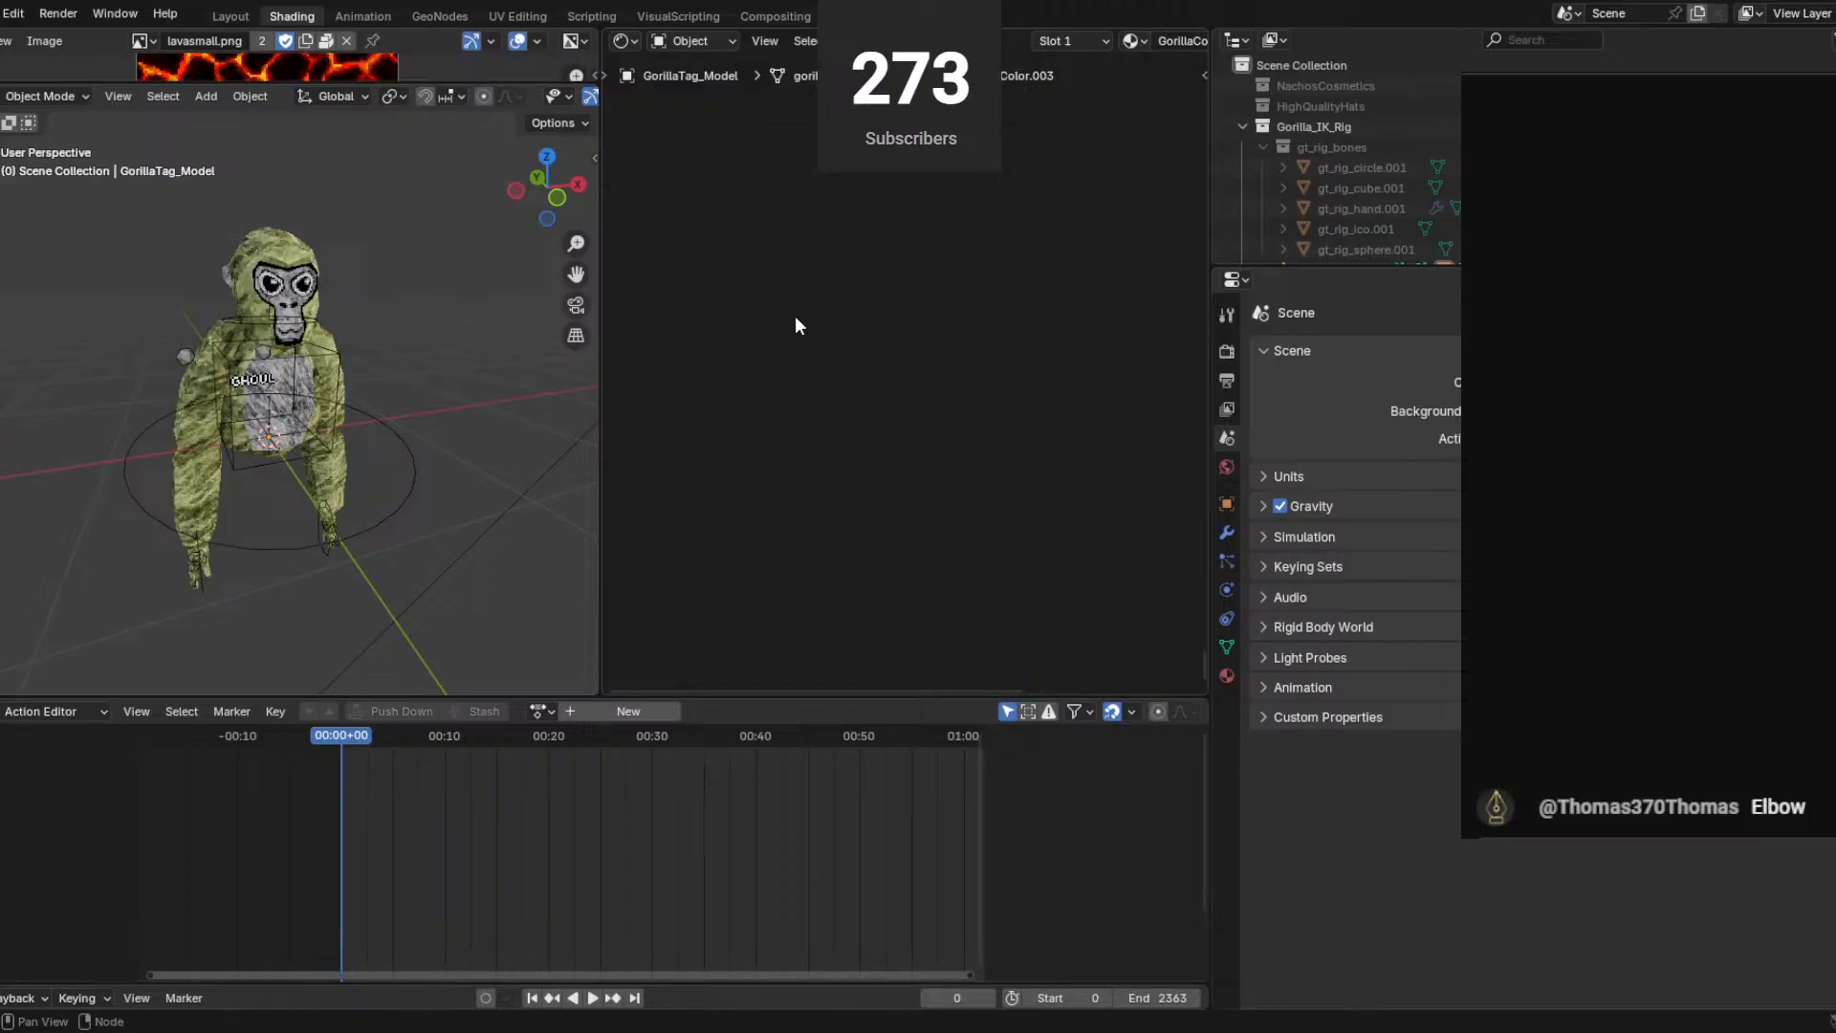
scroll(795, 316, down, 7)
shift+middle_drag(678, 213, 870, 519)
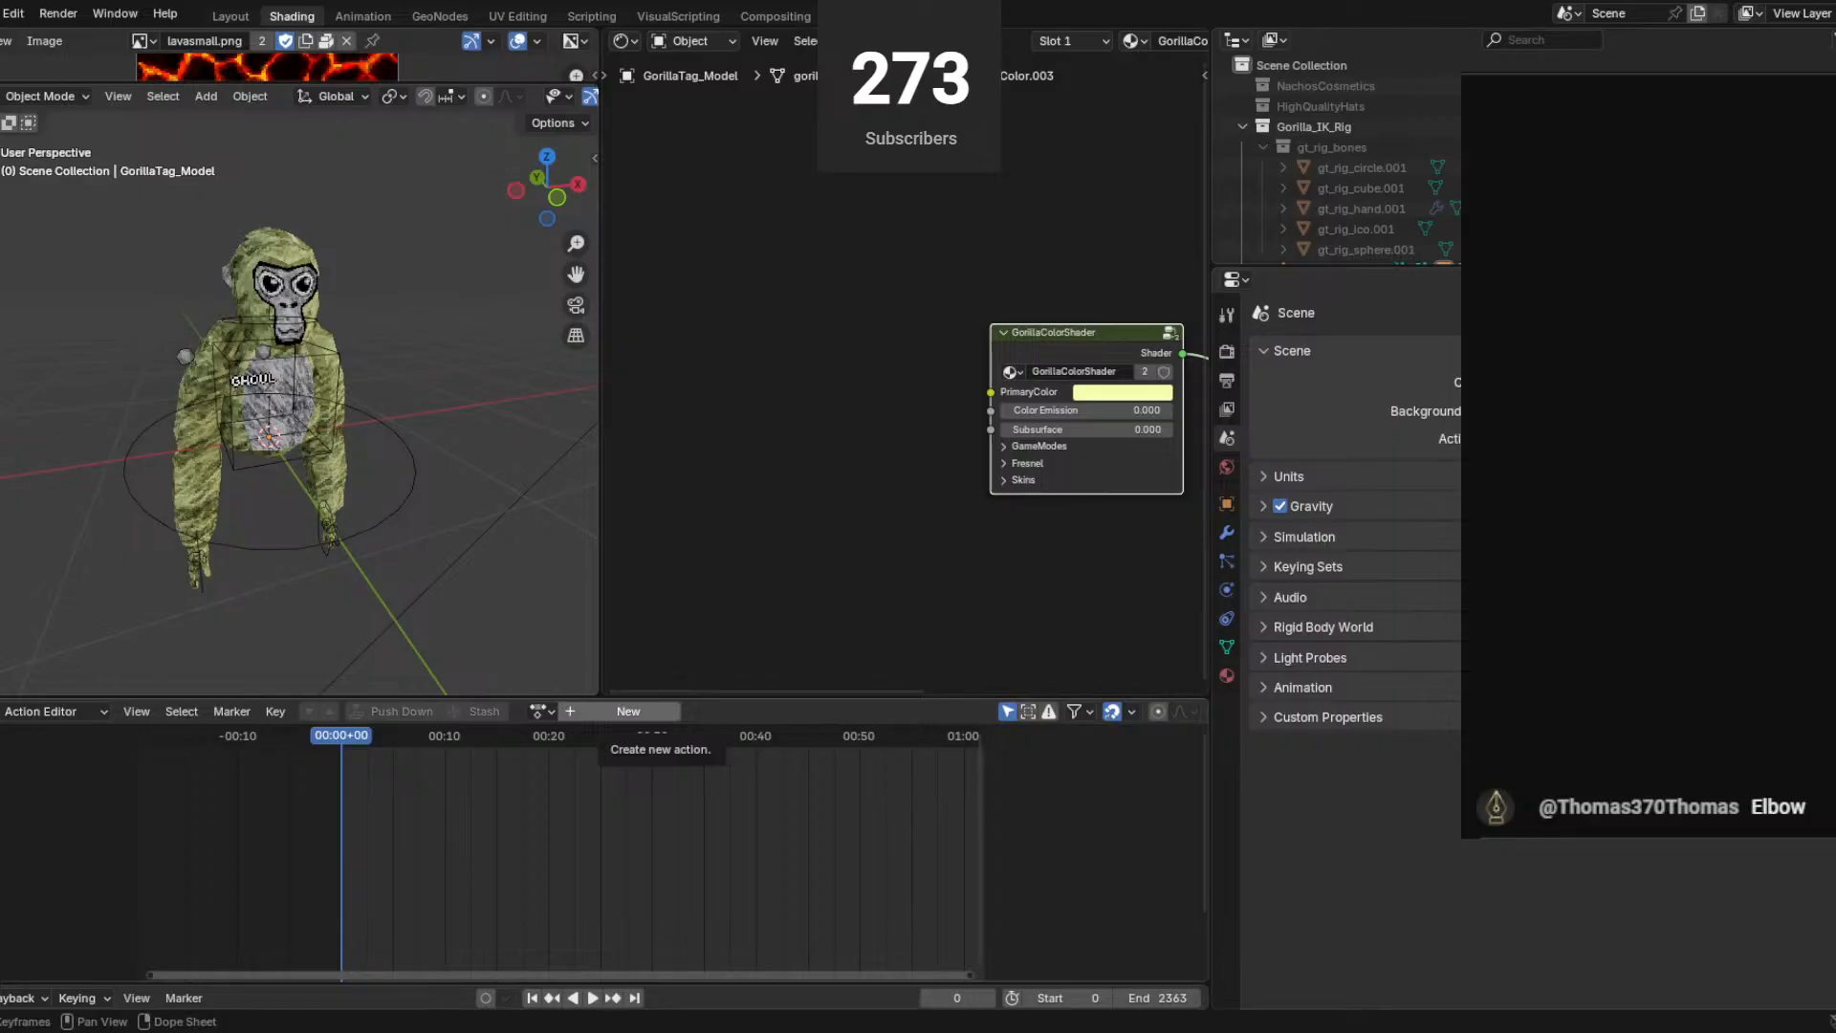
drag(600, 719, 745, 228)
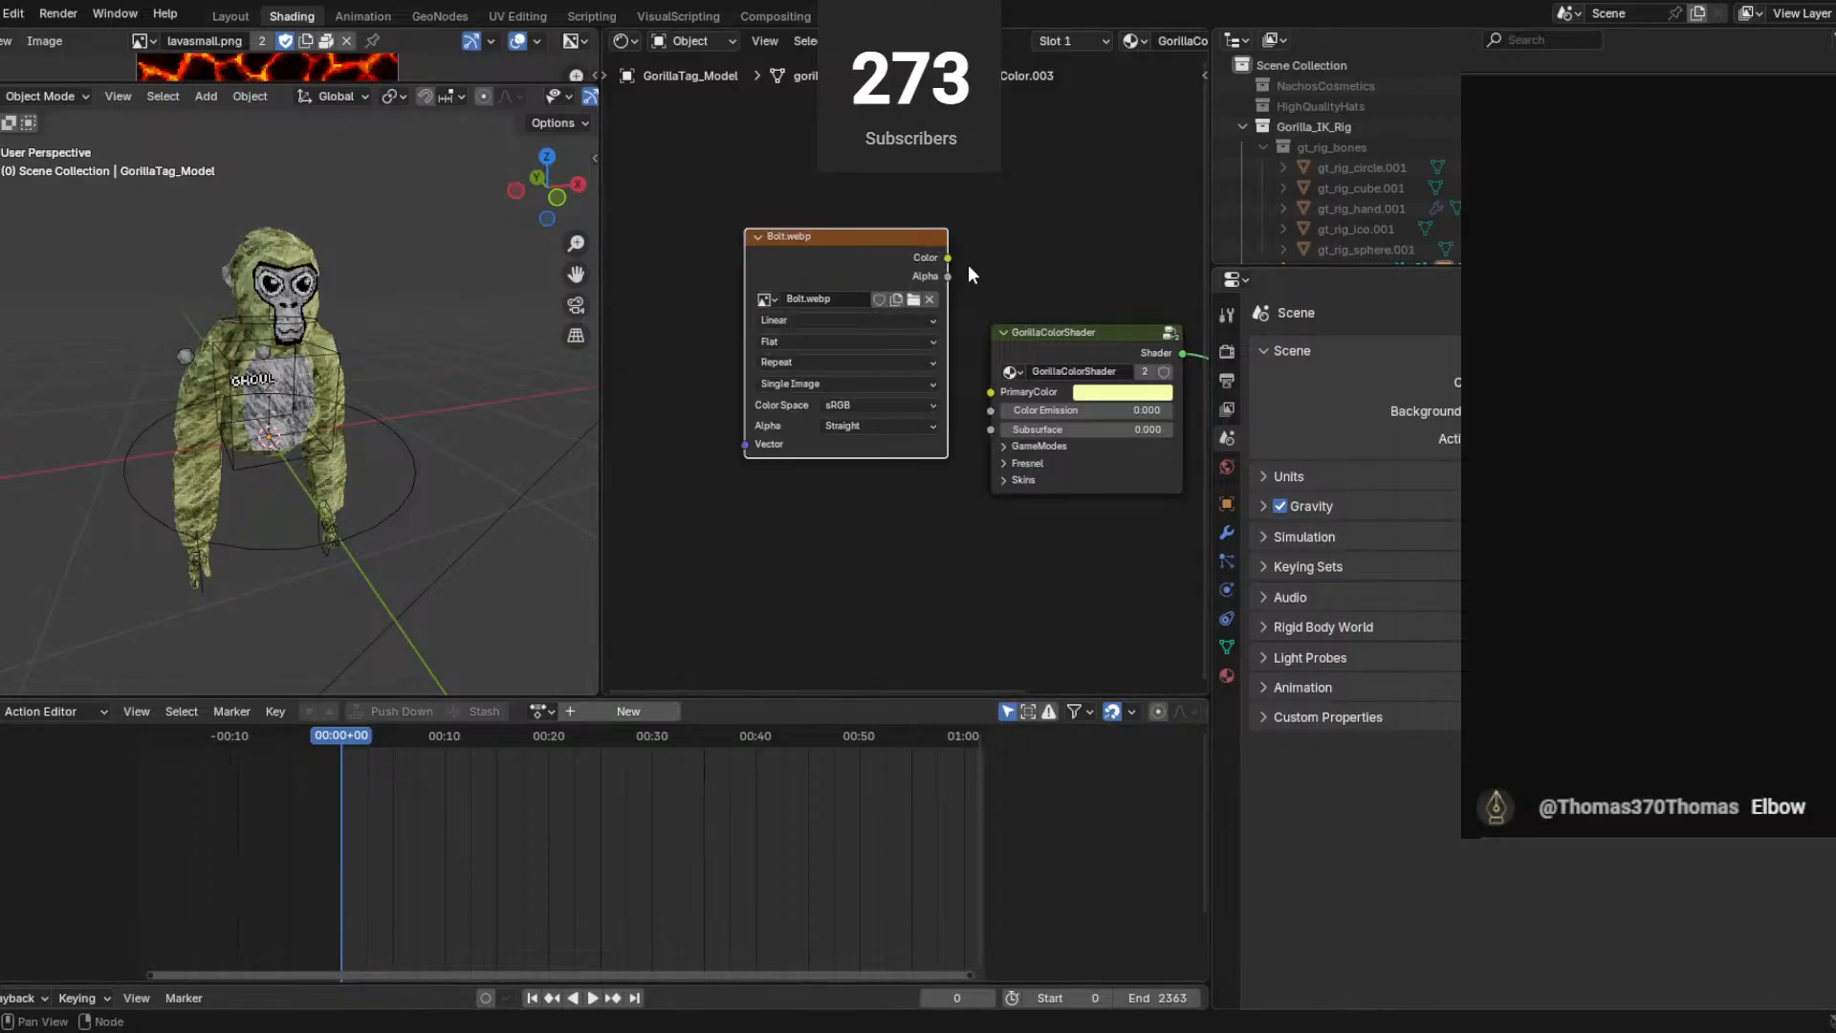
mouse_move(947, 264)
mouse_down()
mouse_move(972, 390)
mouse_move(958, 261)
mouse_up()
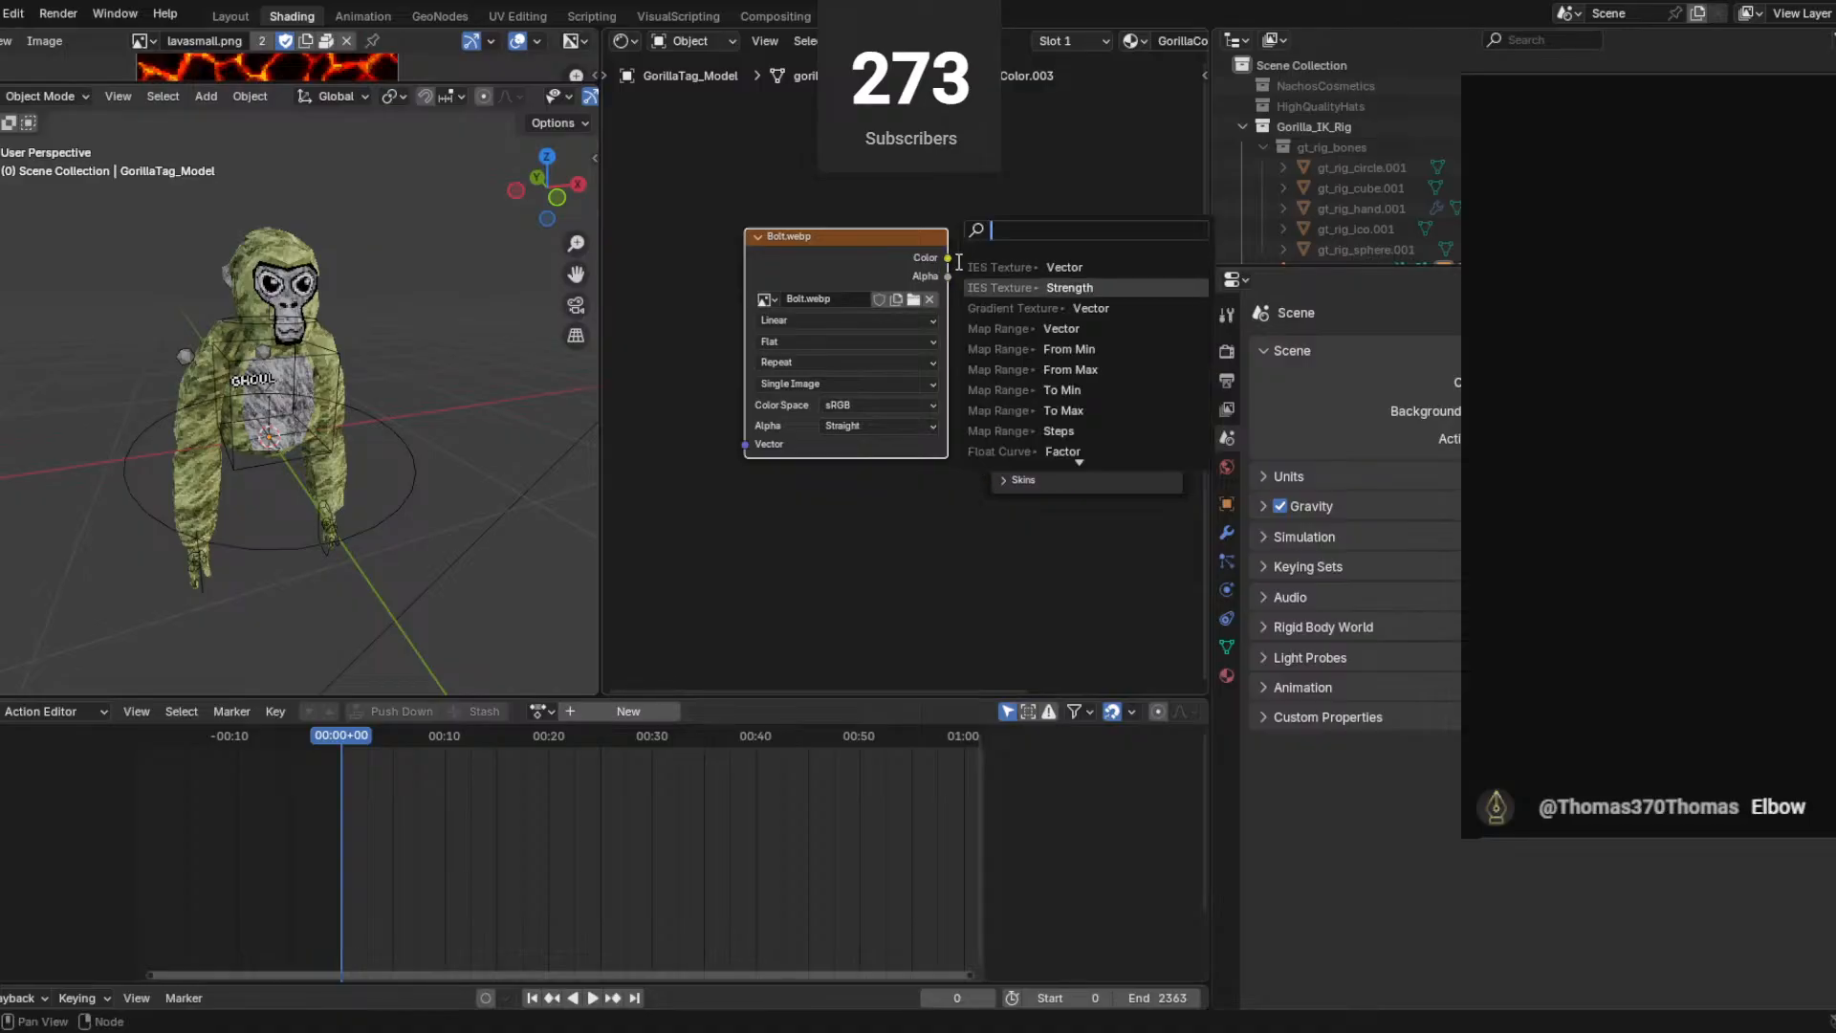
middle_drag(871, 266, 768, 249)
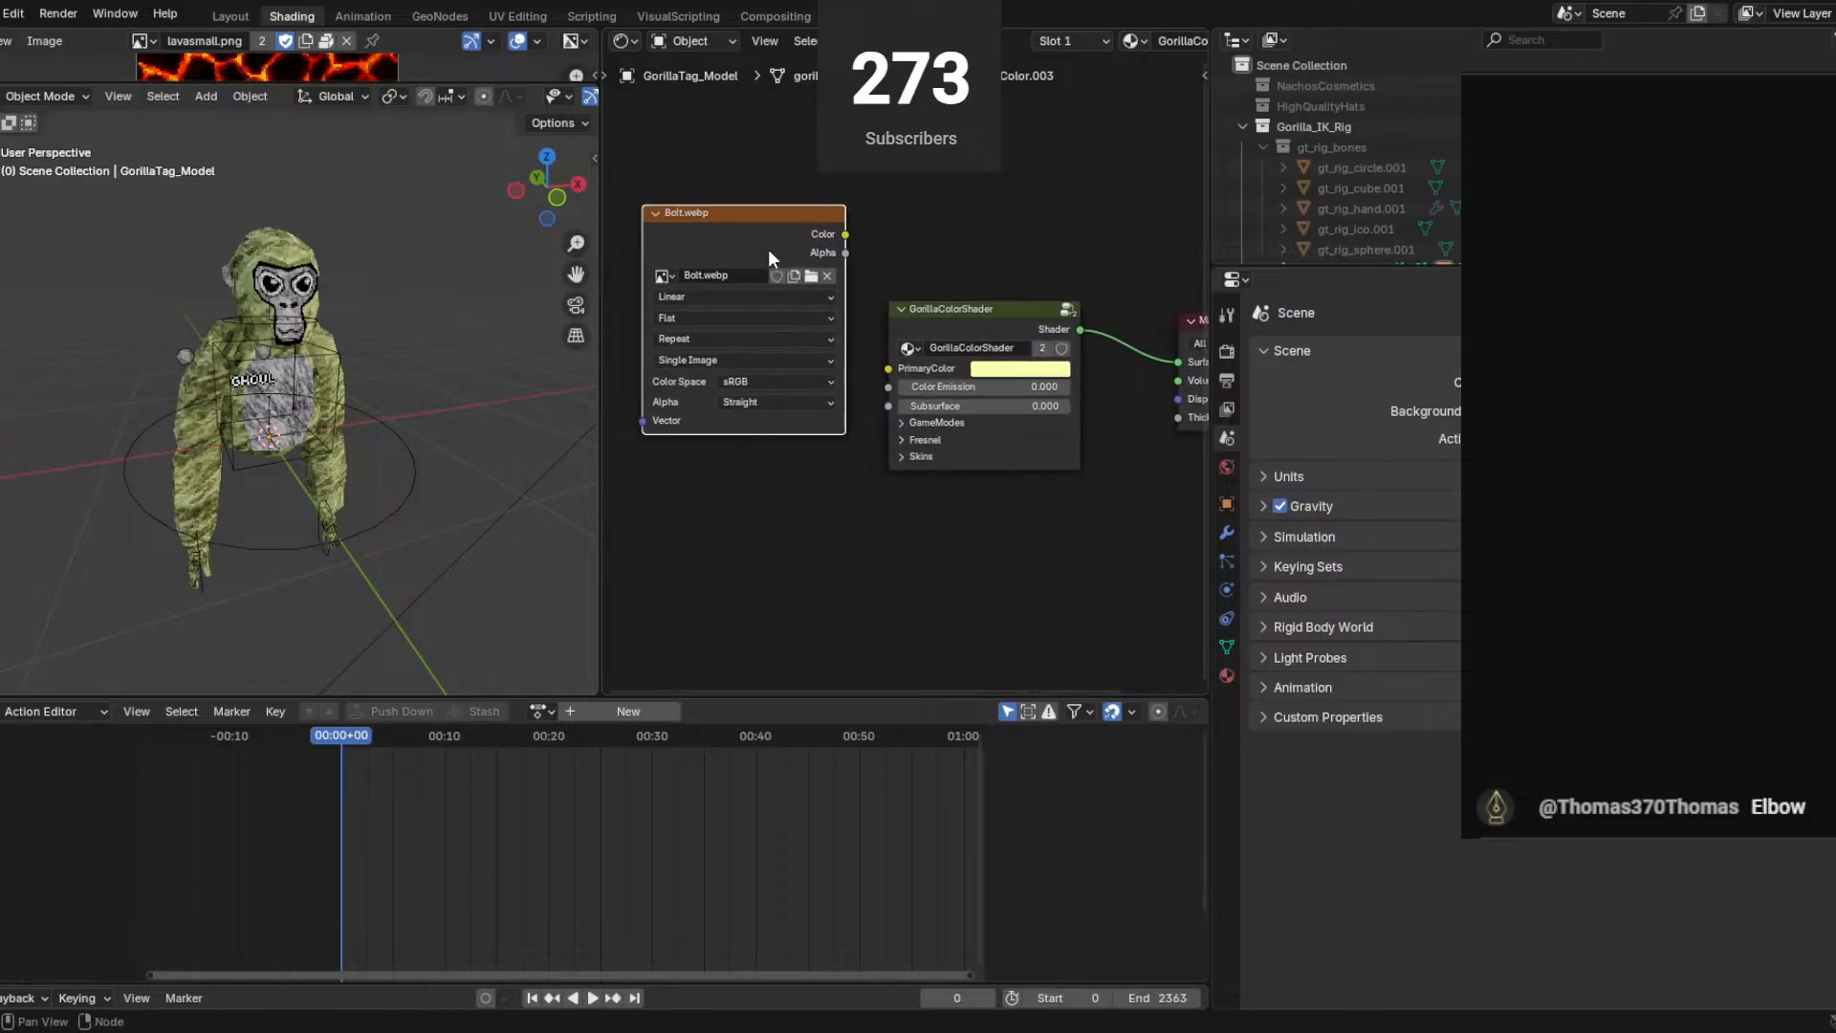
scroll(767, 249, up, 1)
key(x)
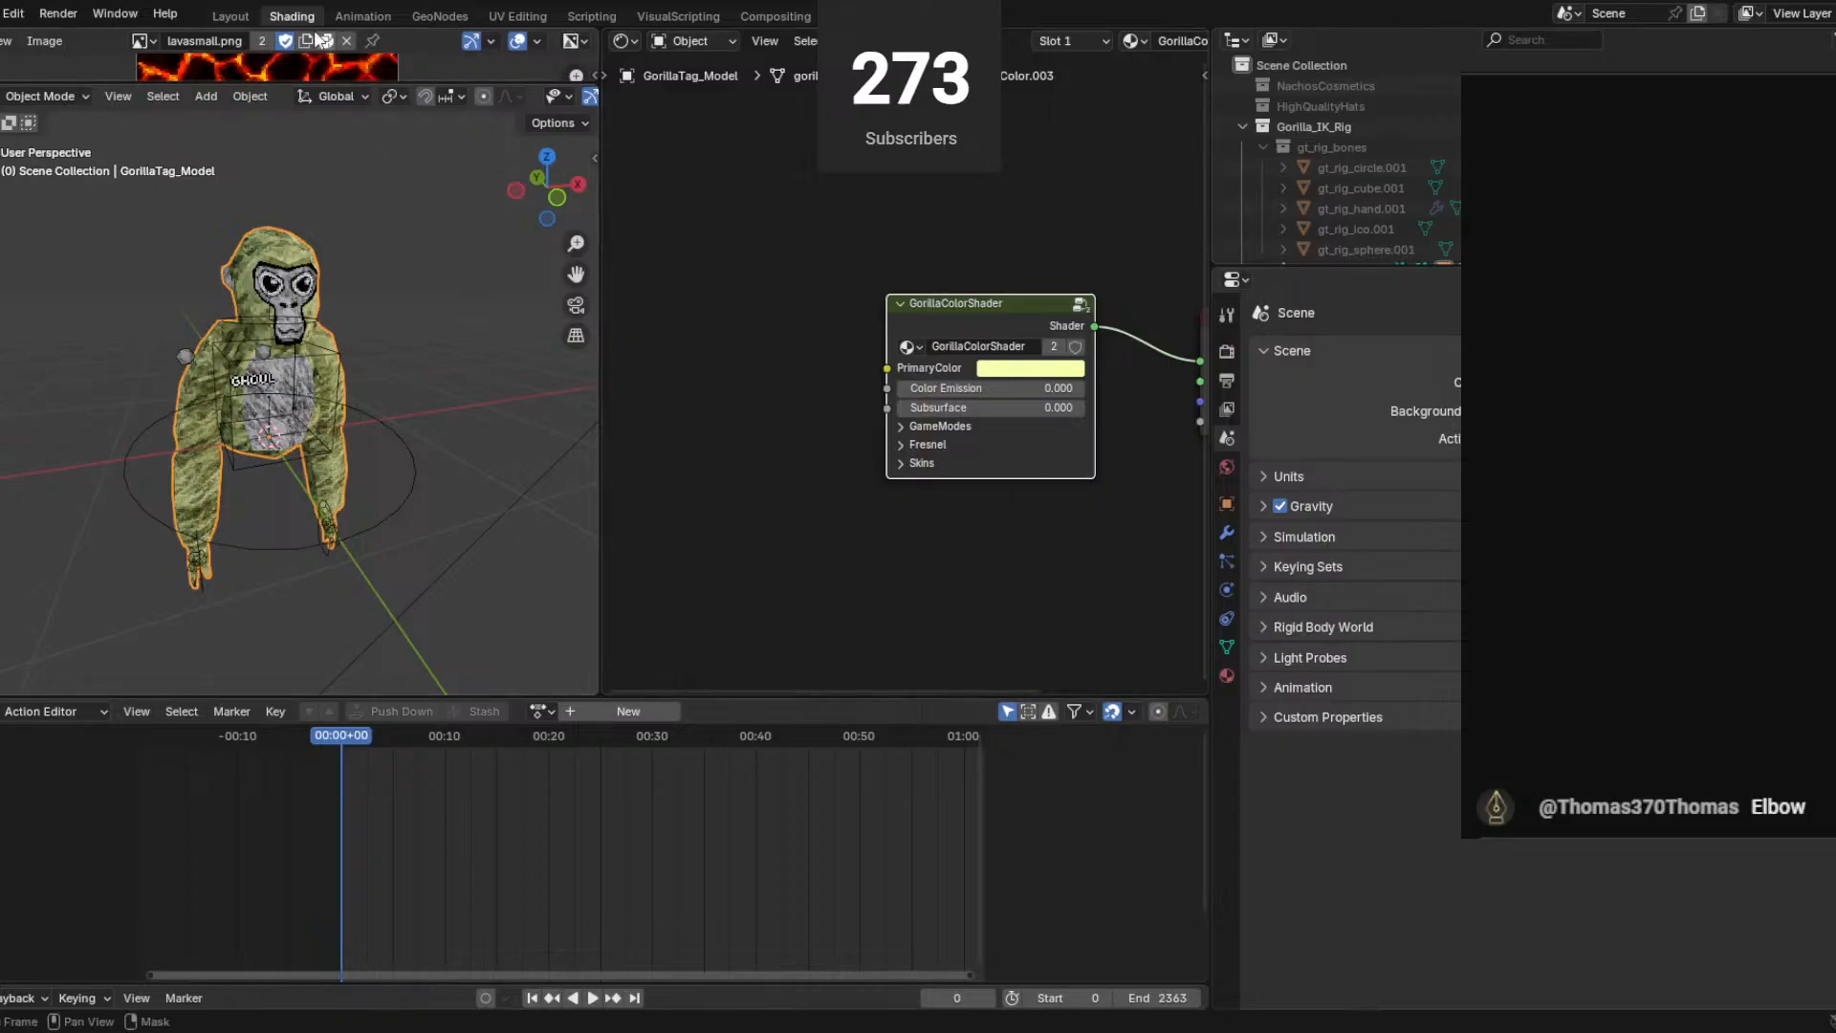
Reselect the gorilla body and expand the Skins inputs of the GorillaColorShader node.
key(alt+a)
click(264, 272)
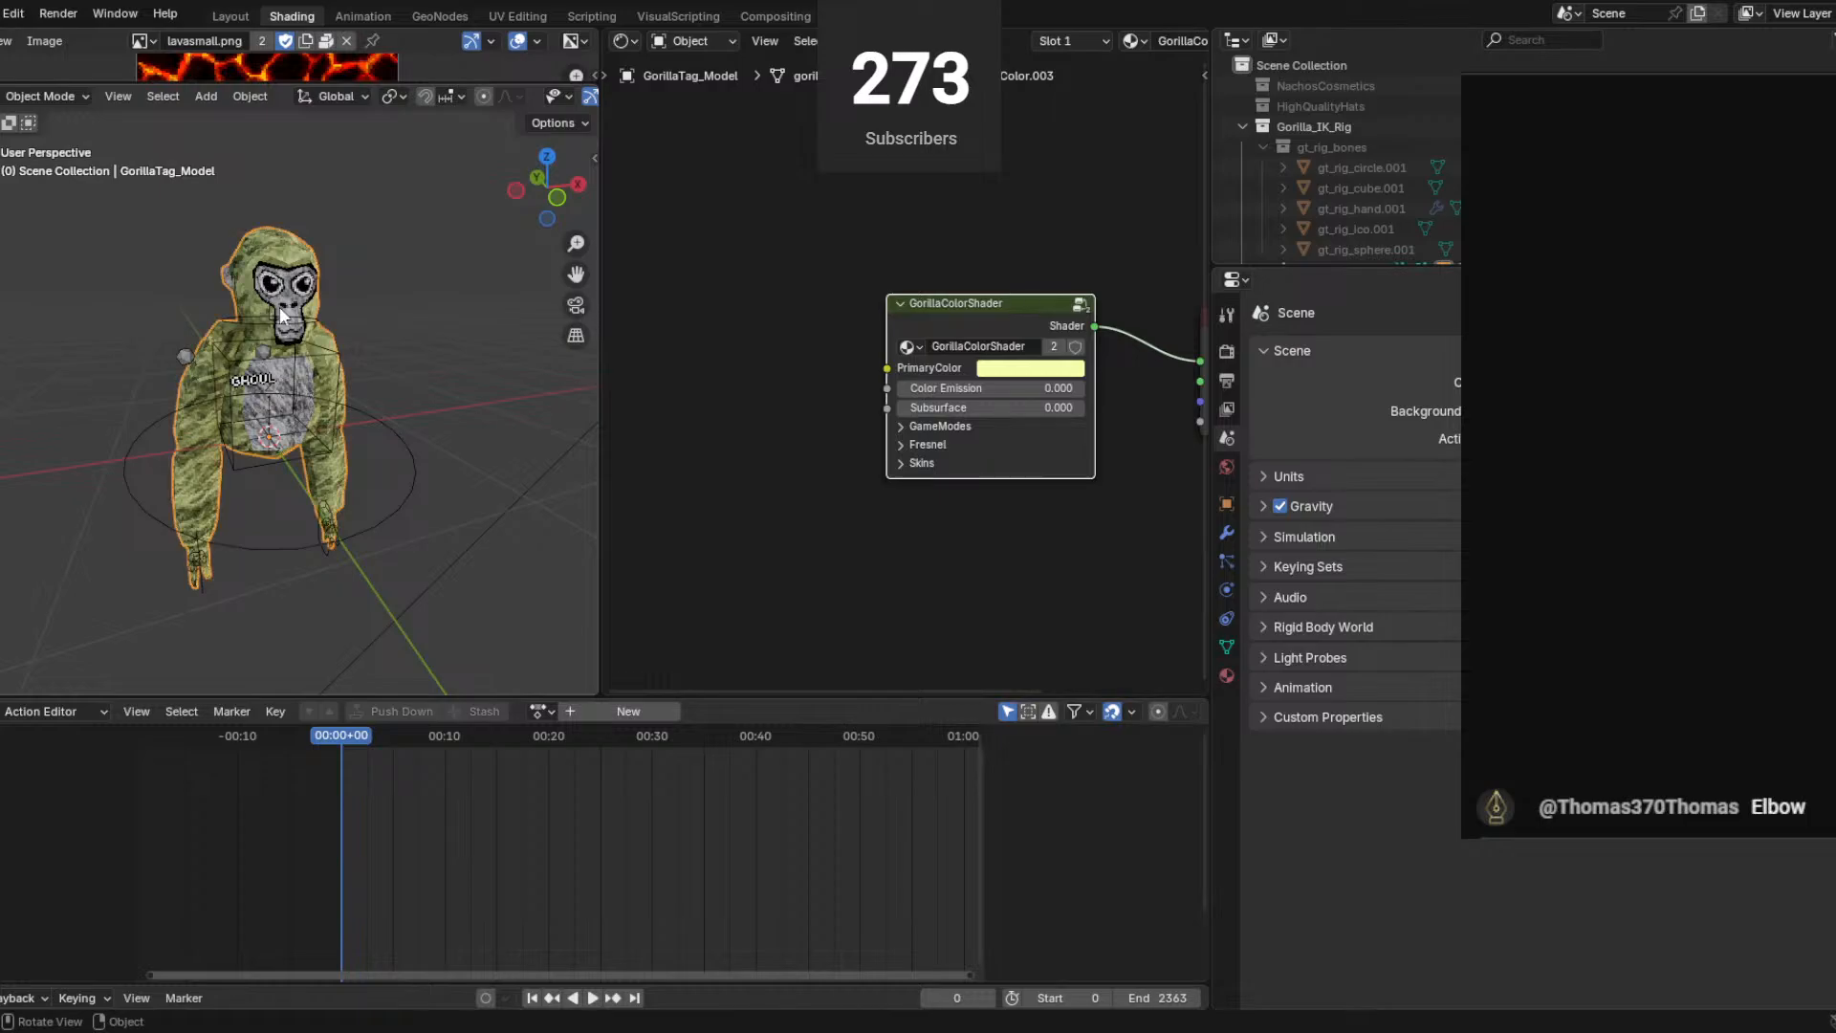
scroll(694, 350, up, 2)
scroll(484, 356, up, 3)
scroll(782, 376, up, 1)
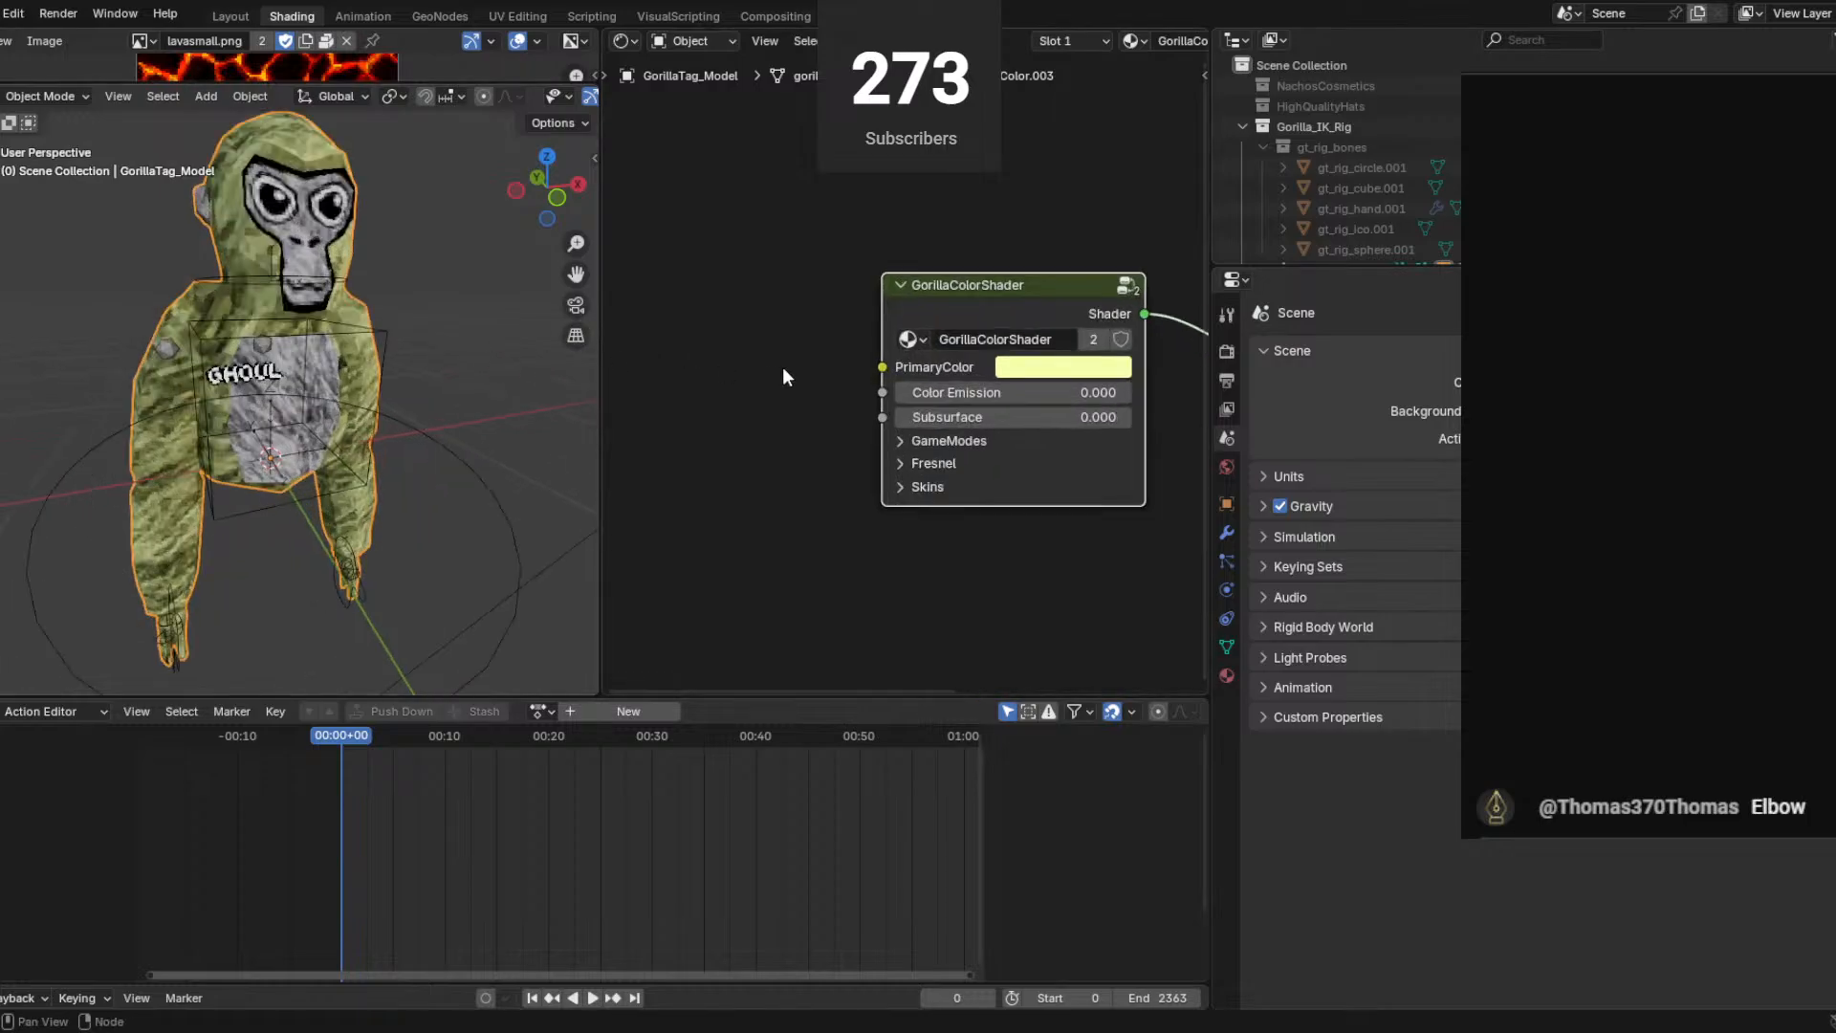
click(901, 486)
scroll(899, 503, down, 1)
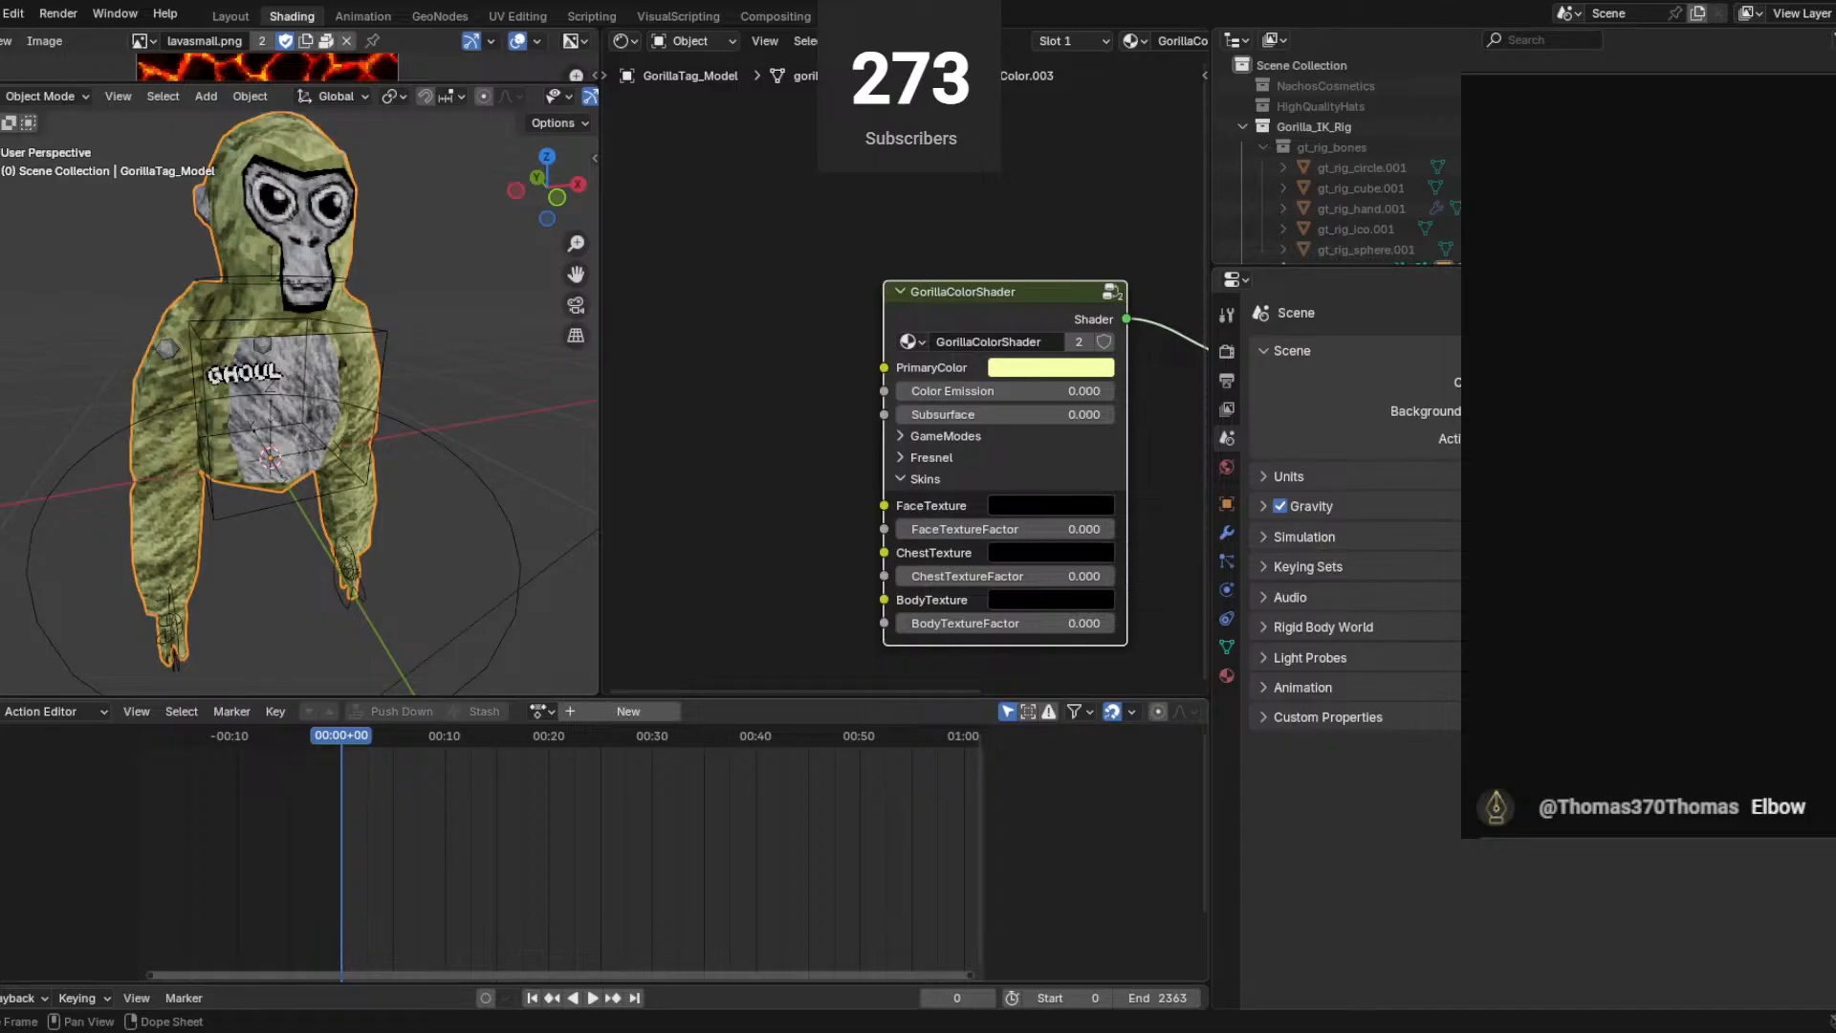
Add Bolt.webp as an image texture, connect its Color to FaceTexture, and set FaceTextureFactor to 1.
drag(1835, 382, 651, 280)
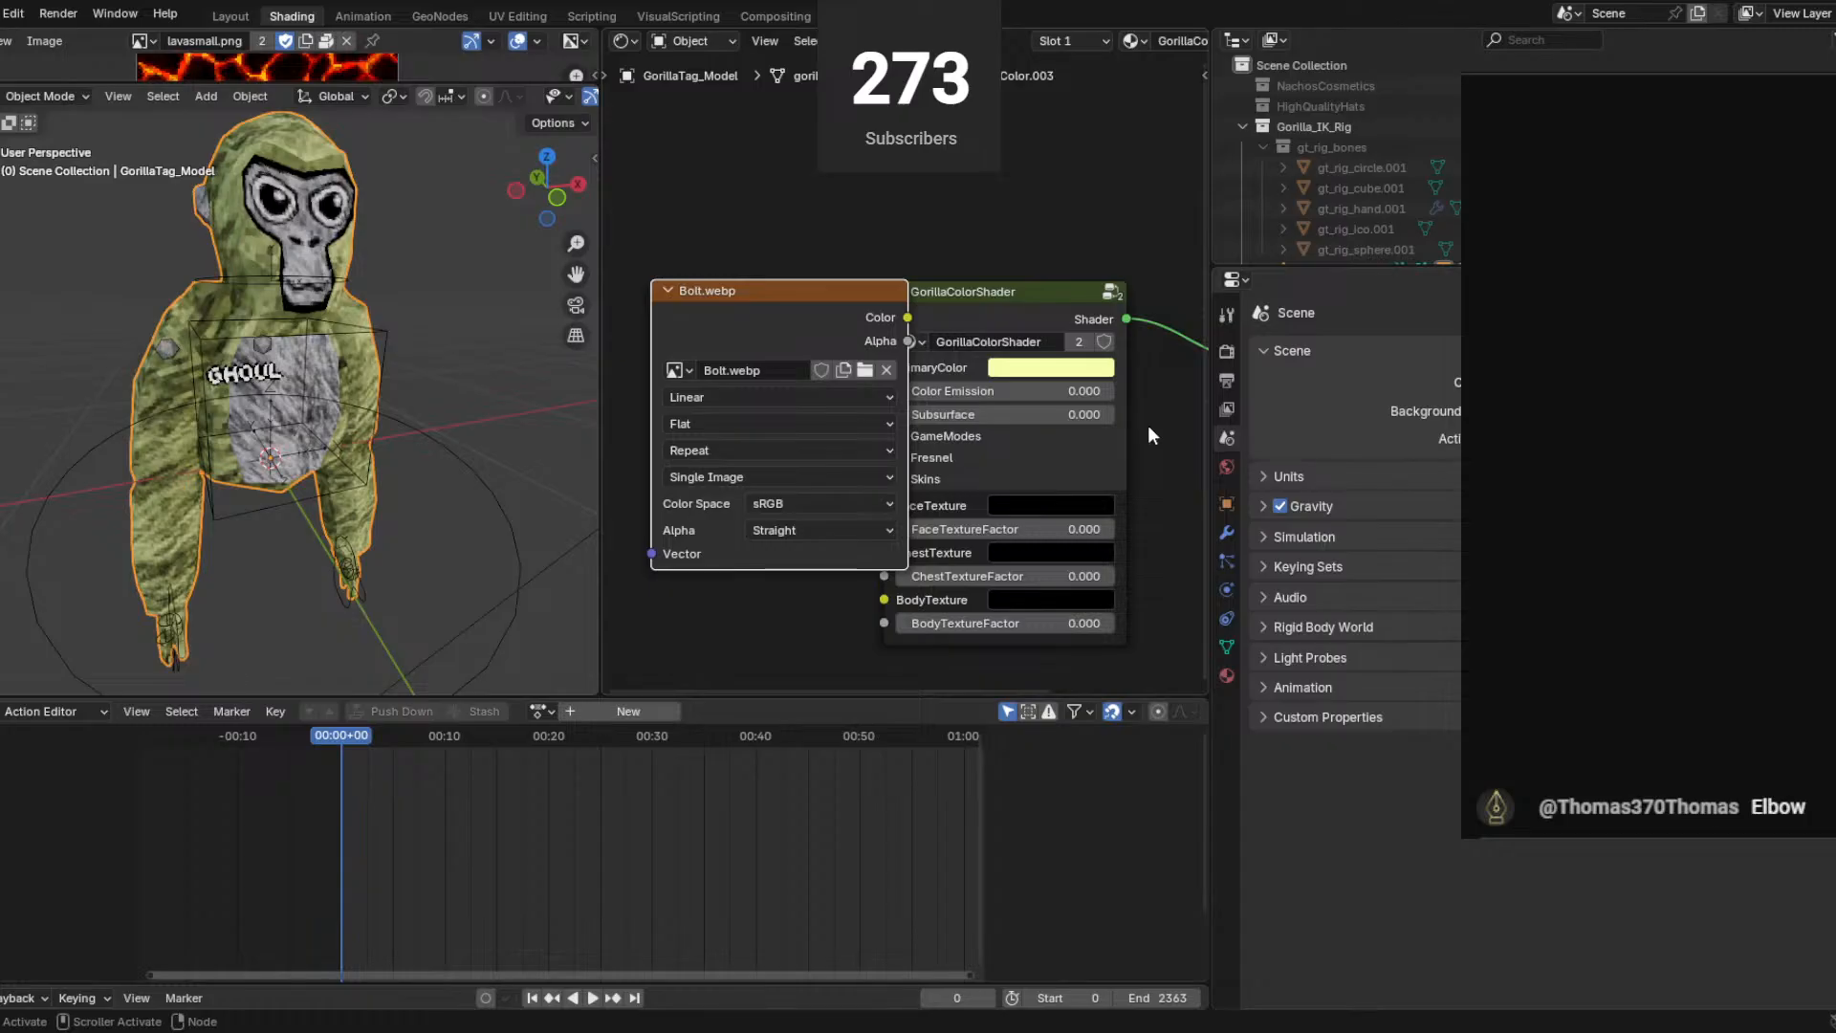
drag(825, 305, 896, 531)
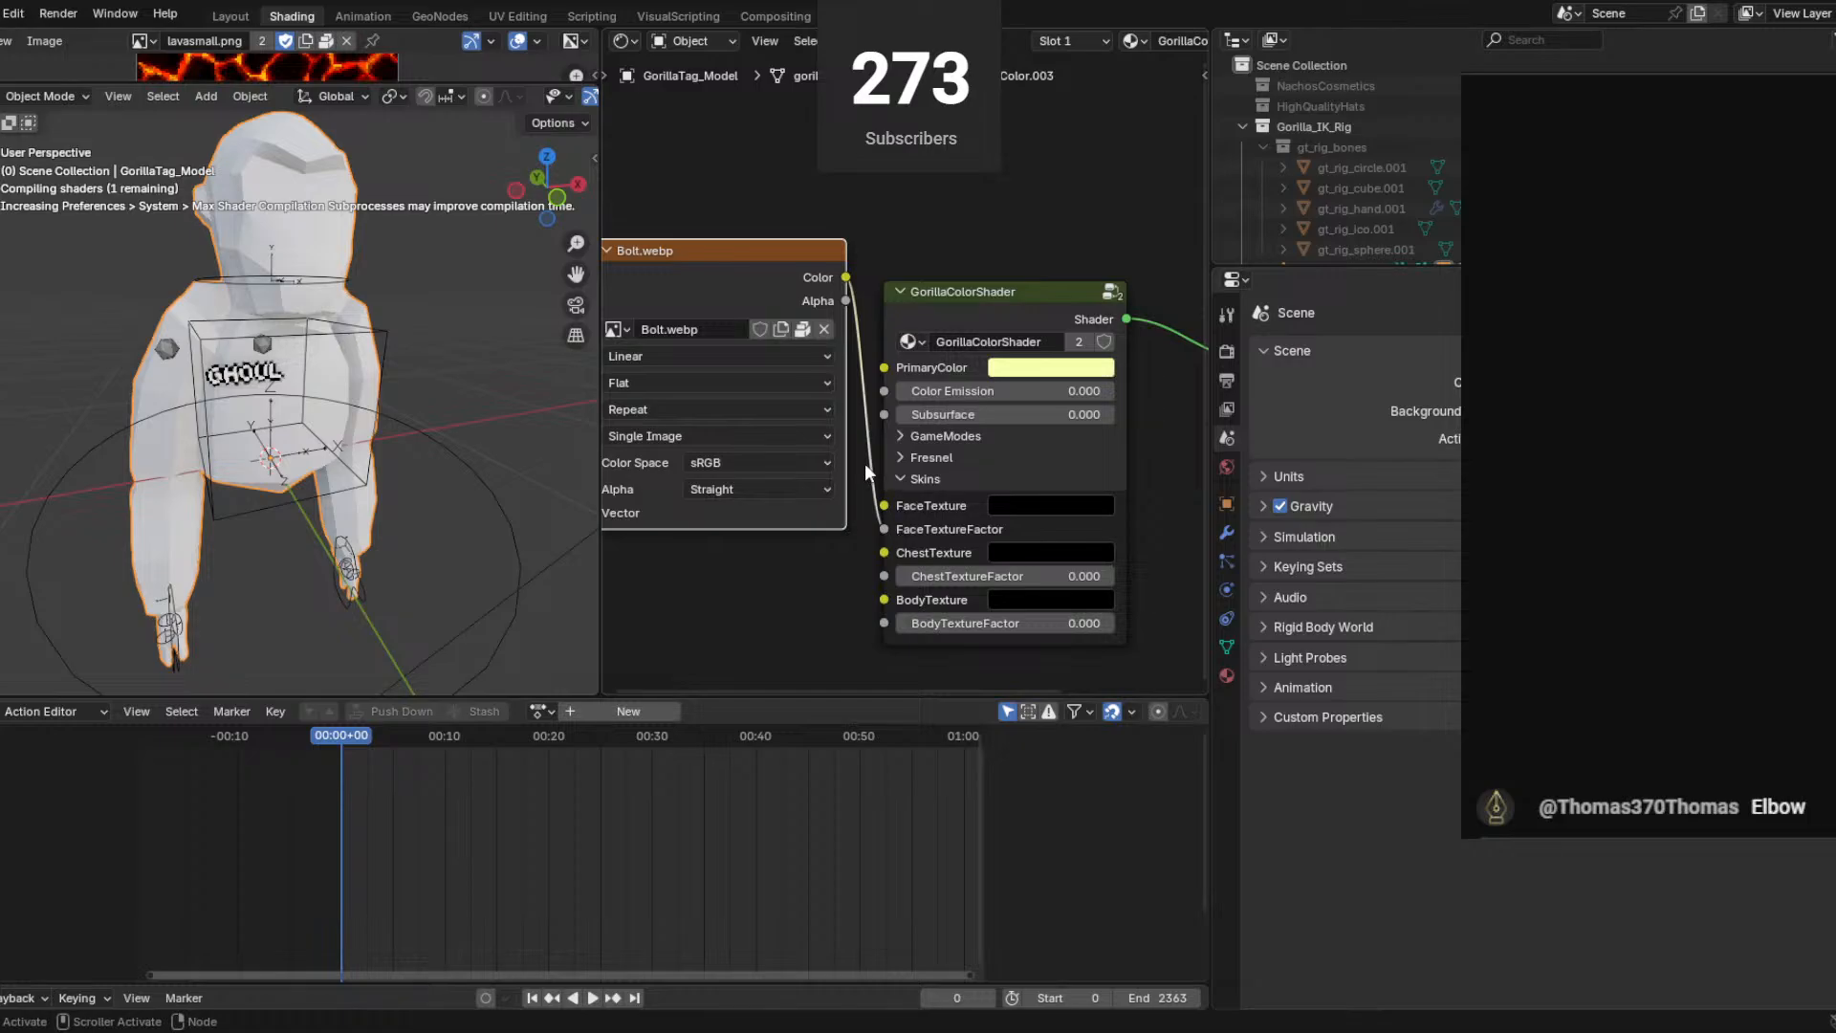
key(ctrl+z)
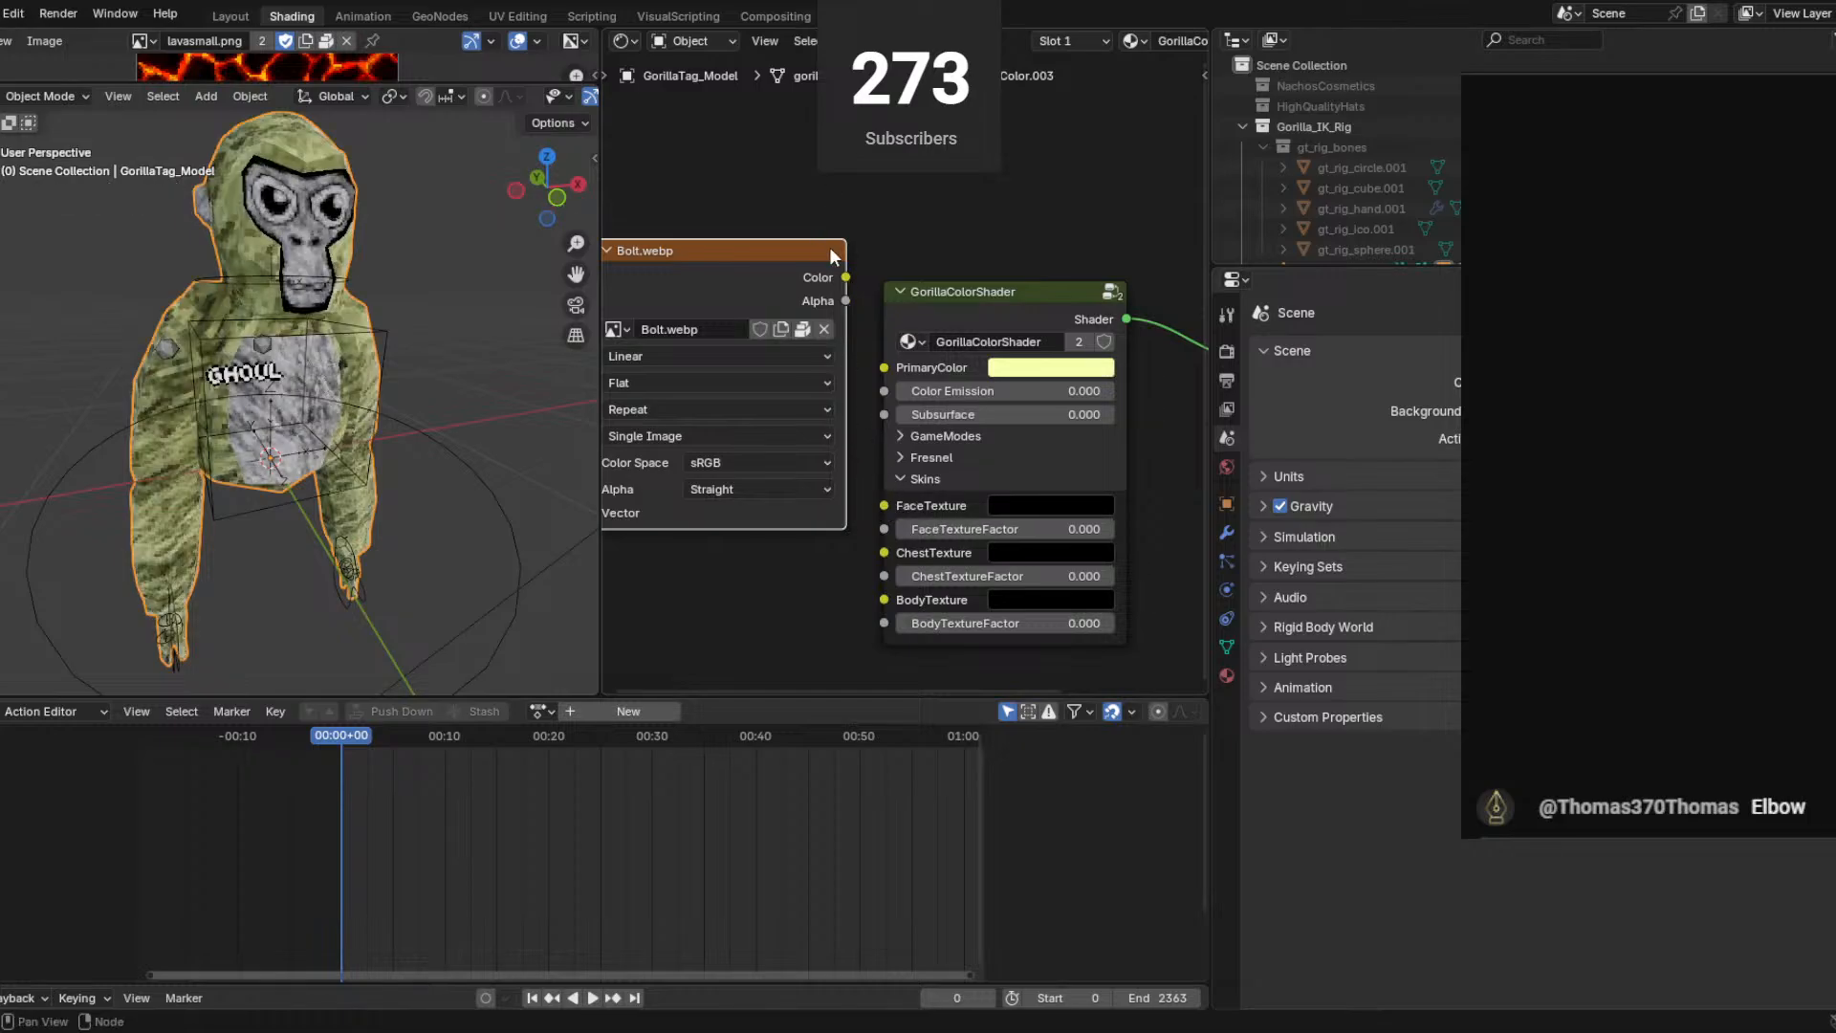
drag(846, 278, 1114, 529)
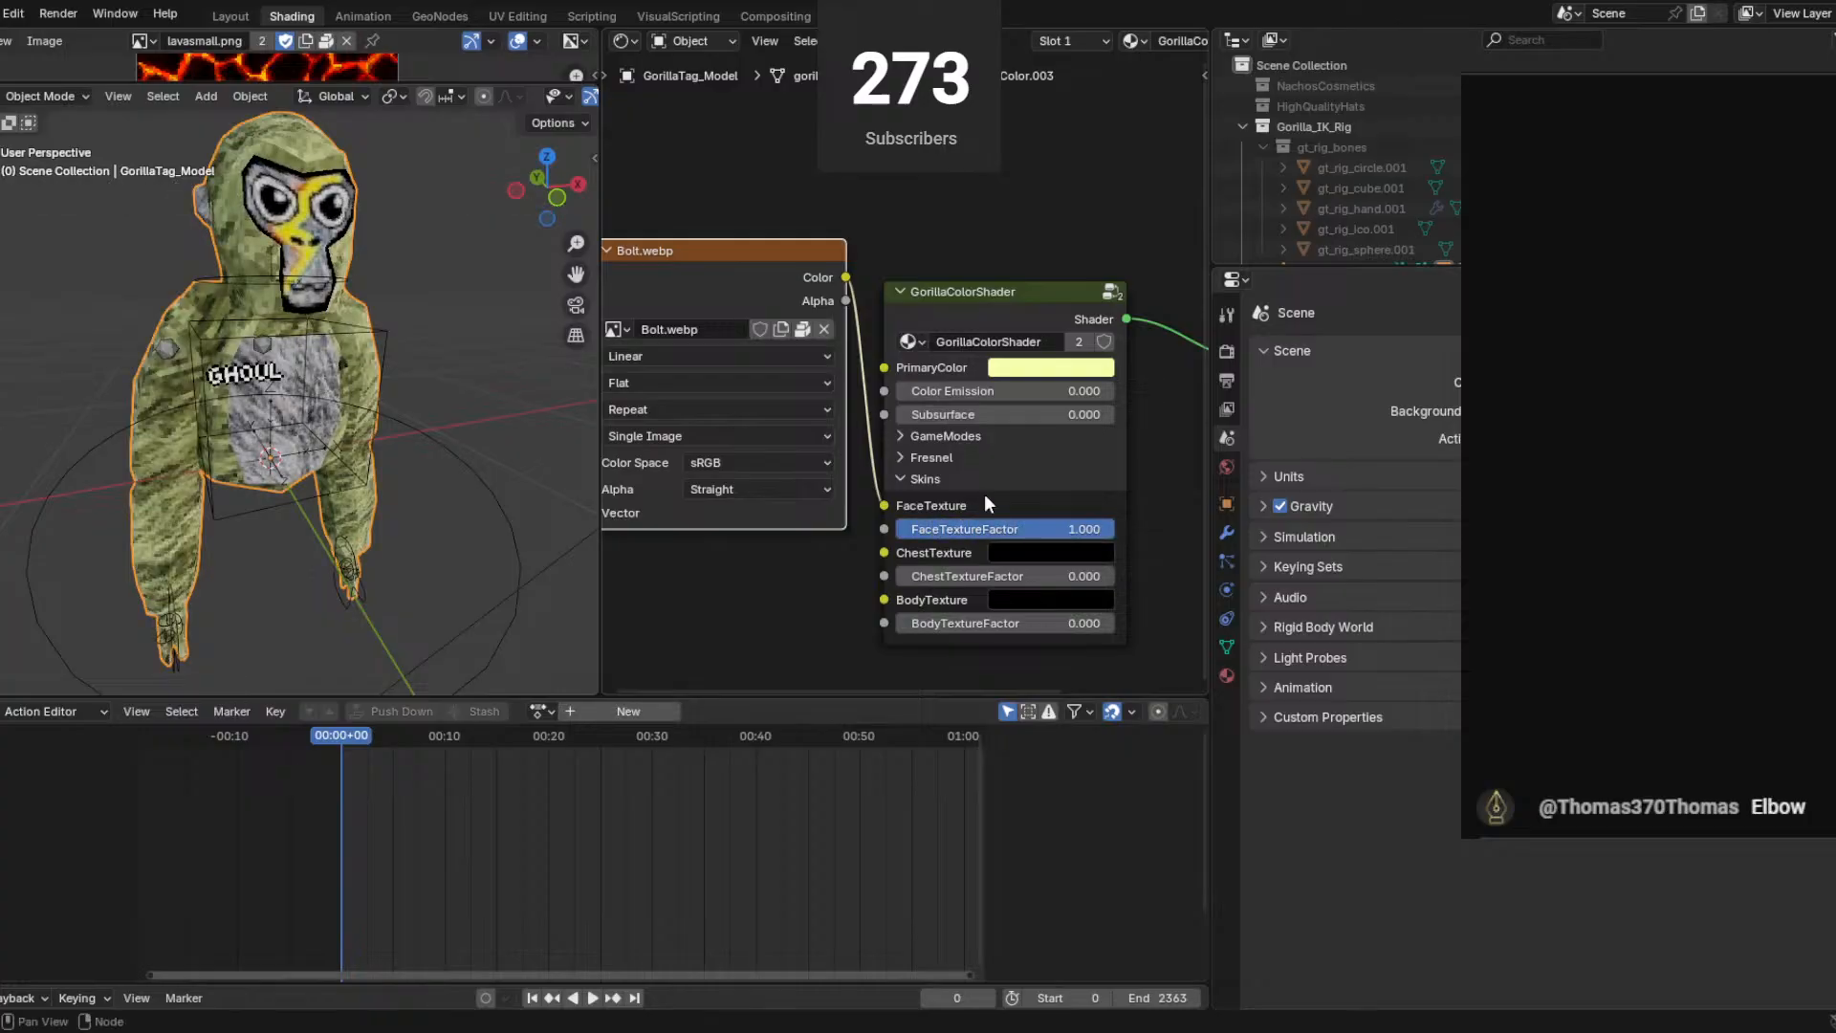
Set the Bolt.webp image texture's interpolation to Closest.
drag(692, 291, 715, 283)
click(705, 348)
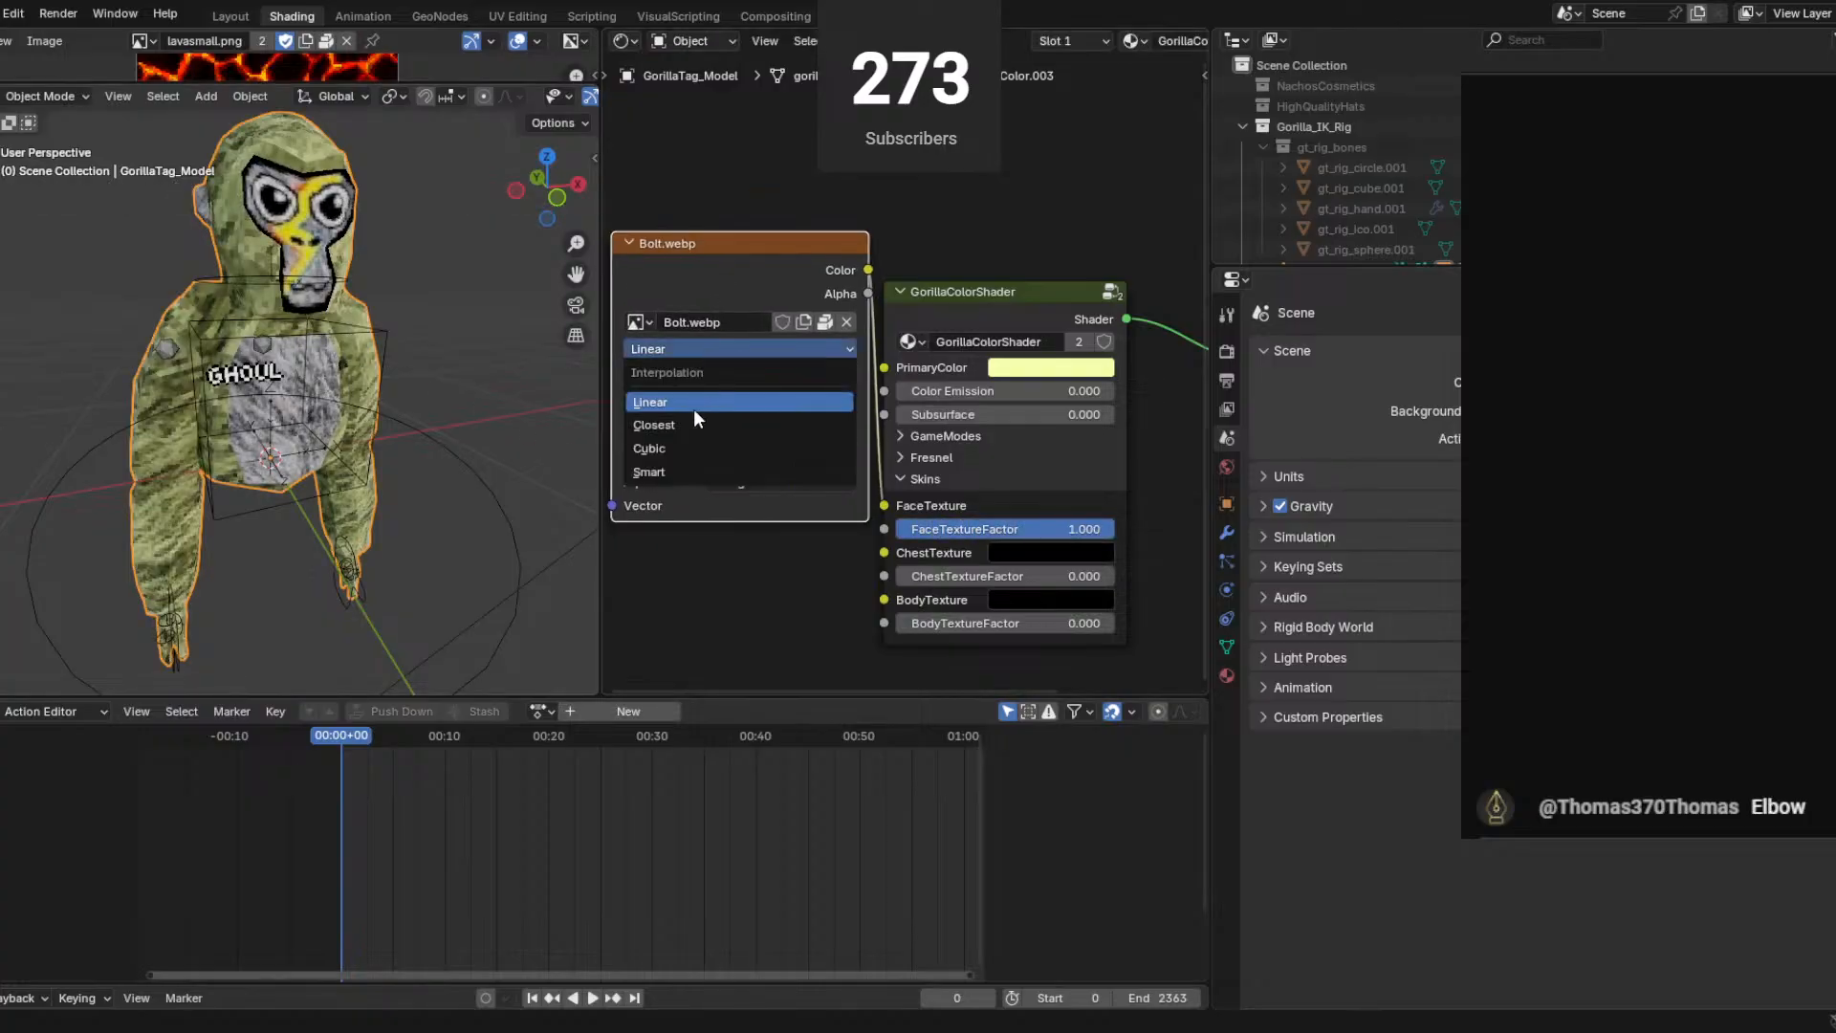
click(689, 416)
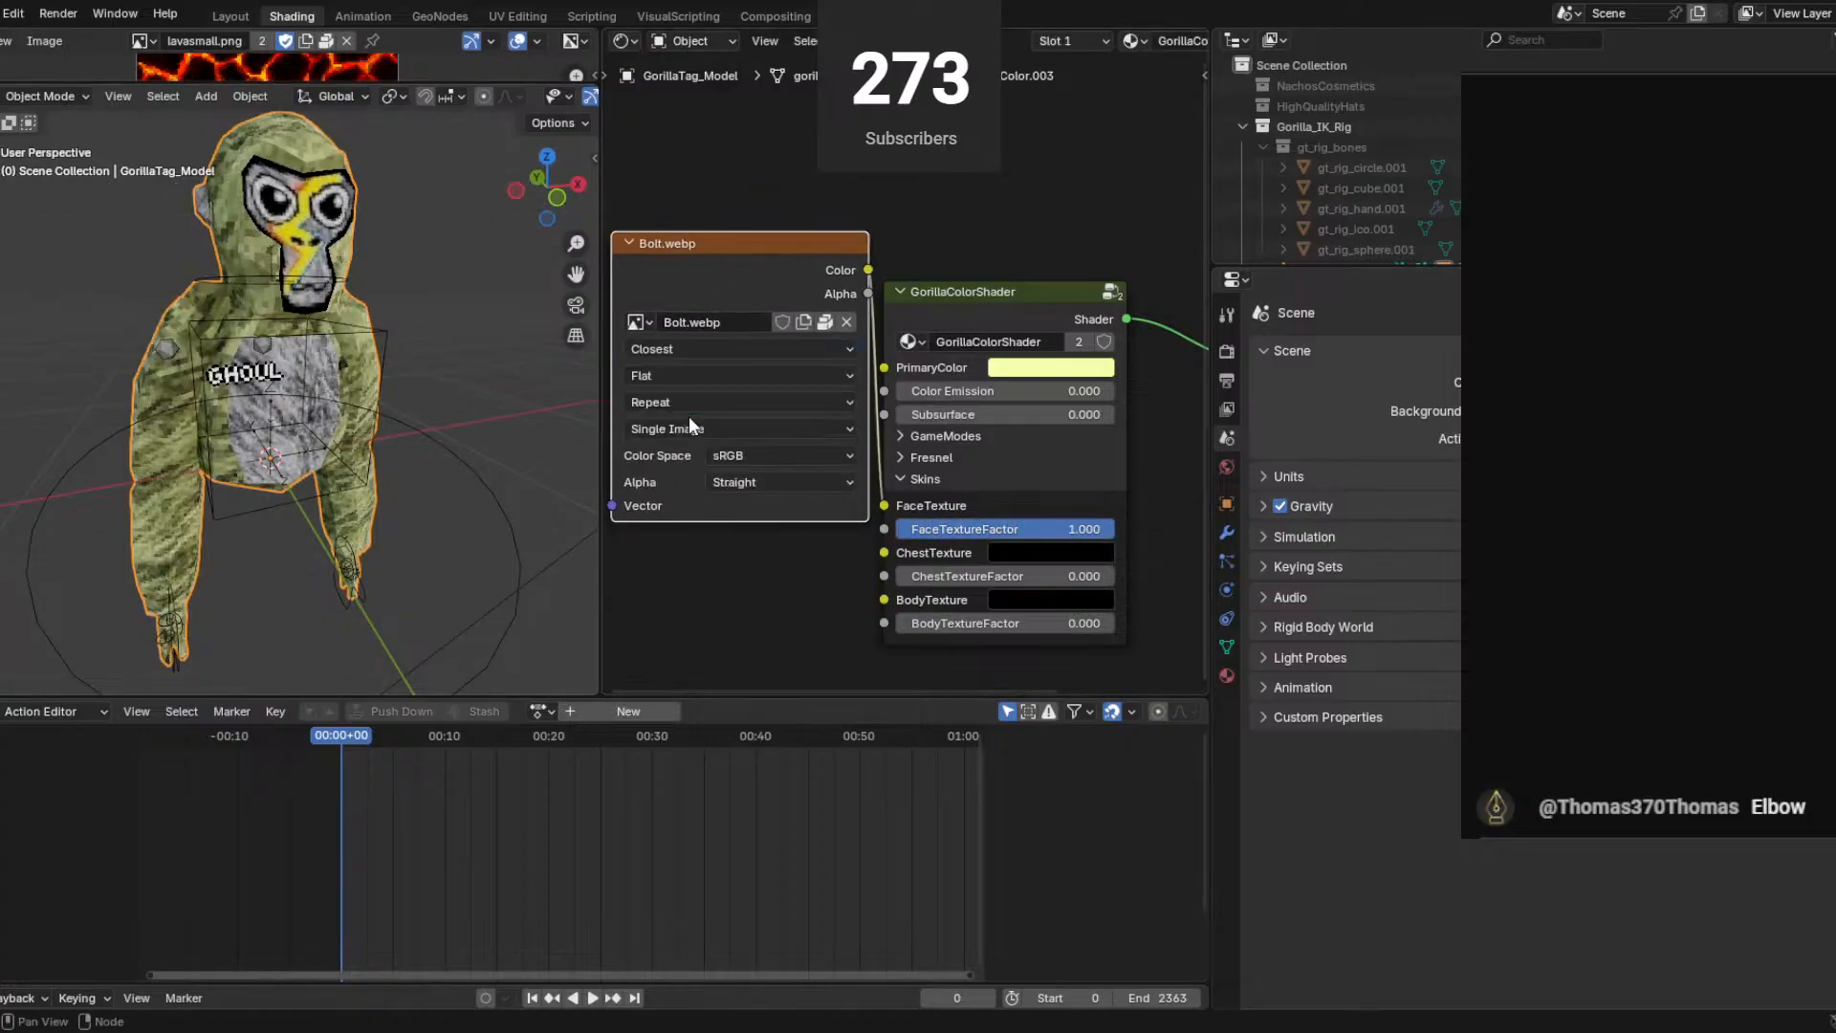
Return to the Layout workspace and examine the bolt texture on the gorilla's face.
click(231, 17)
scroll(558, 299, up, 8)
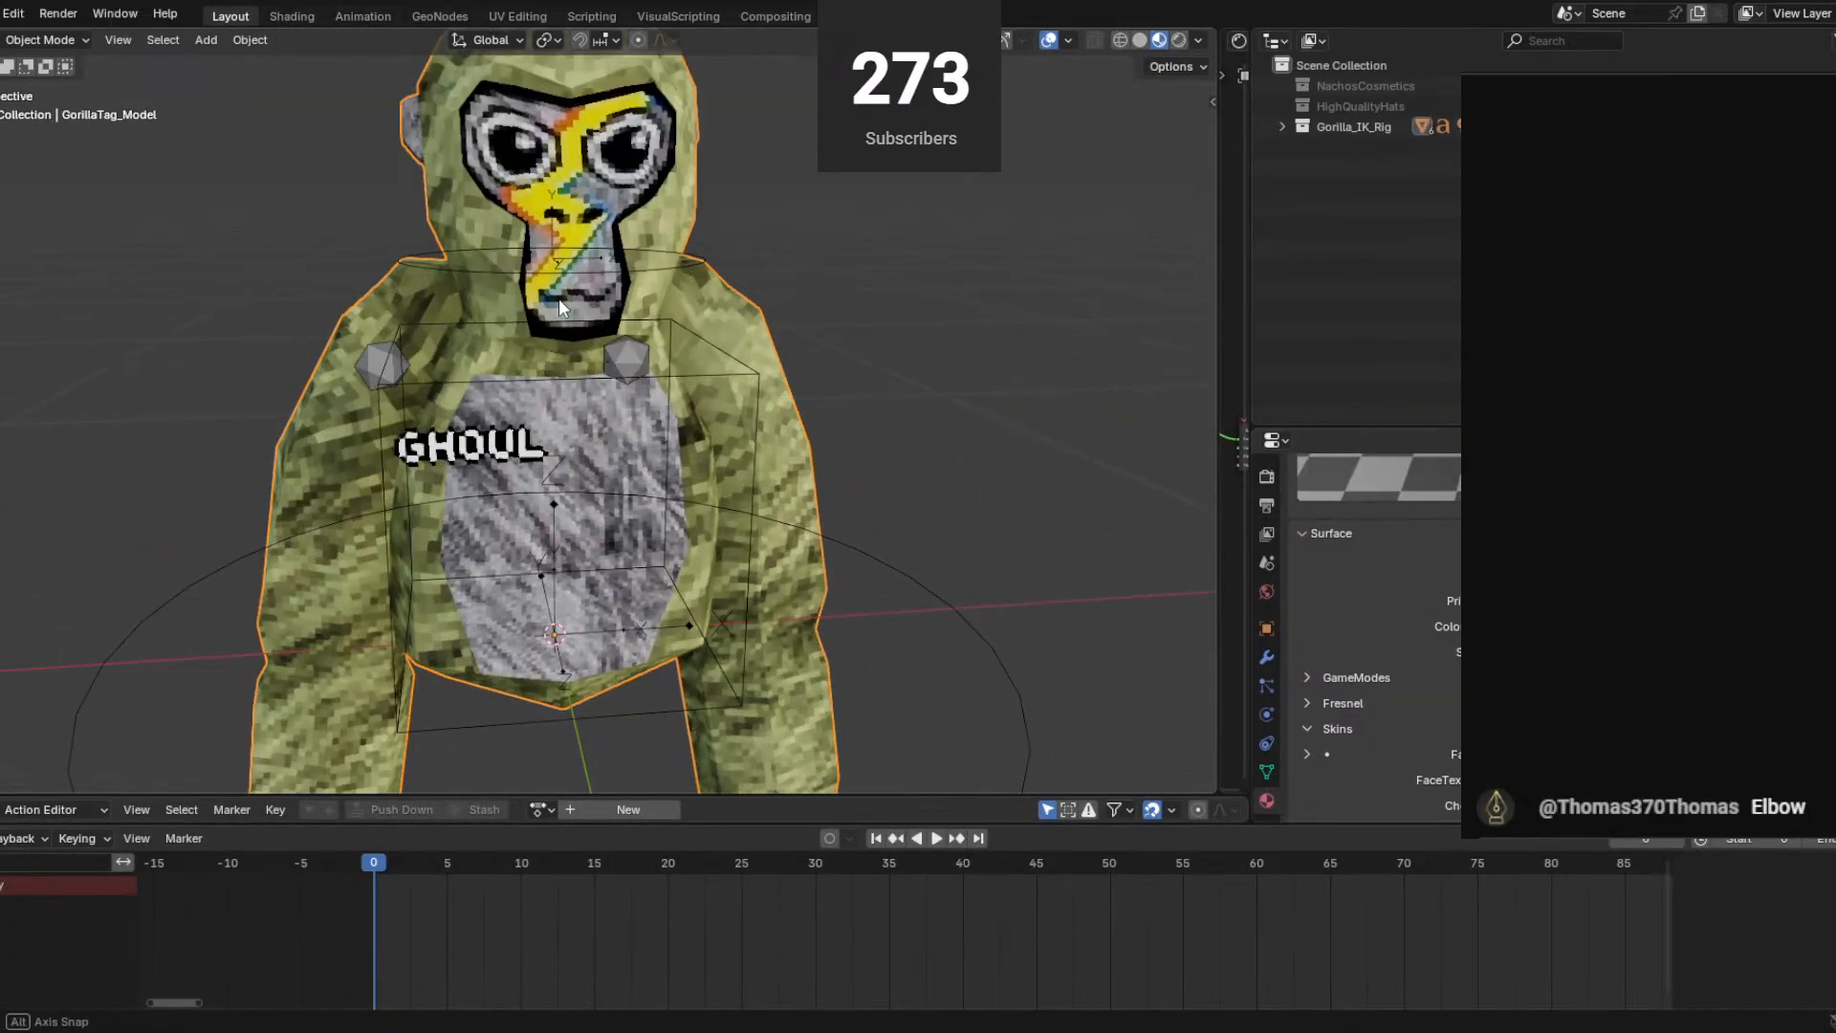
scroll(558, 299, down, 5)
middle_drag(646, 198, 679, 275)
scroll(679, 275, down, 2)
Import the forest map as a glTF 2.0 model and look over its size and placement around the gorilla.
click(1, 13)
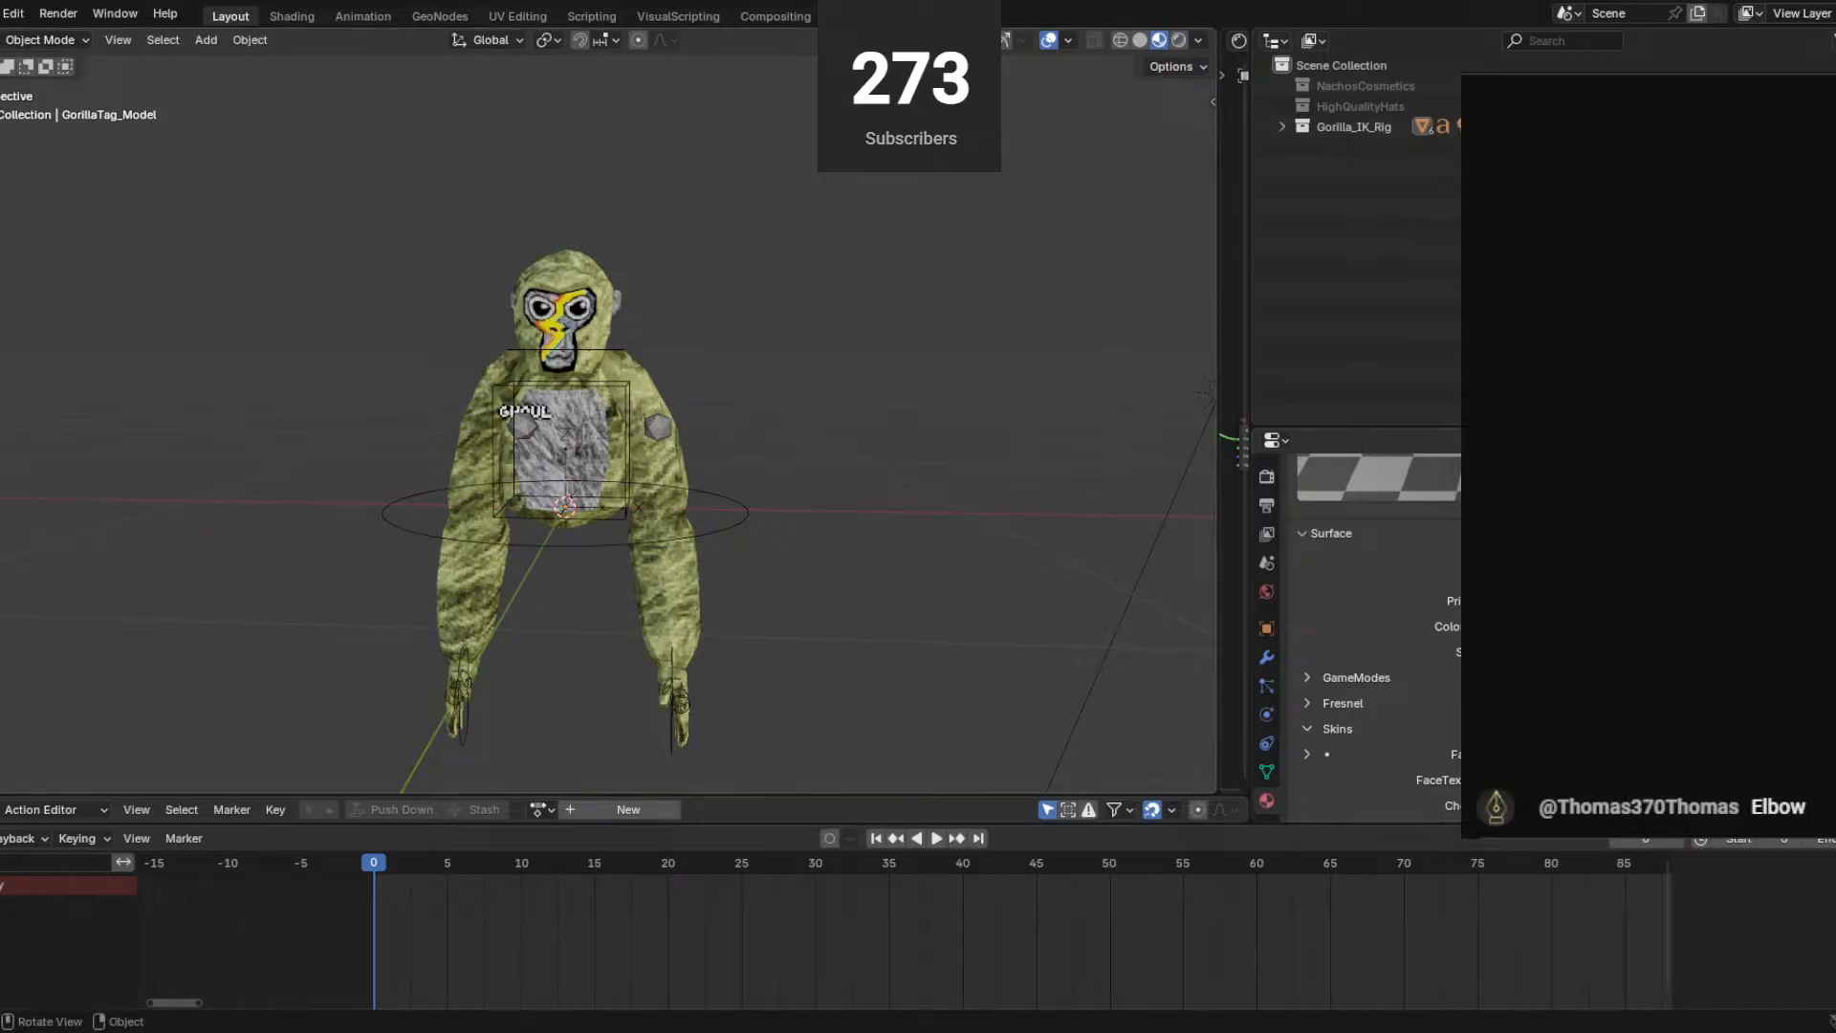
click(2, 13)
mouse_move(49, 301)
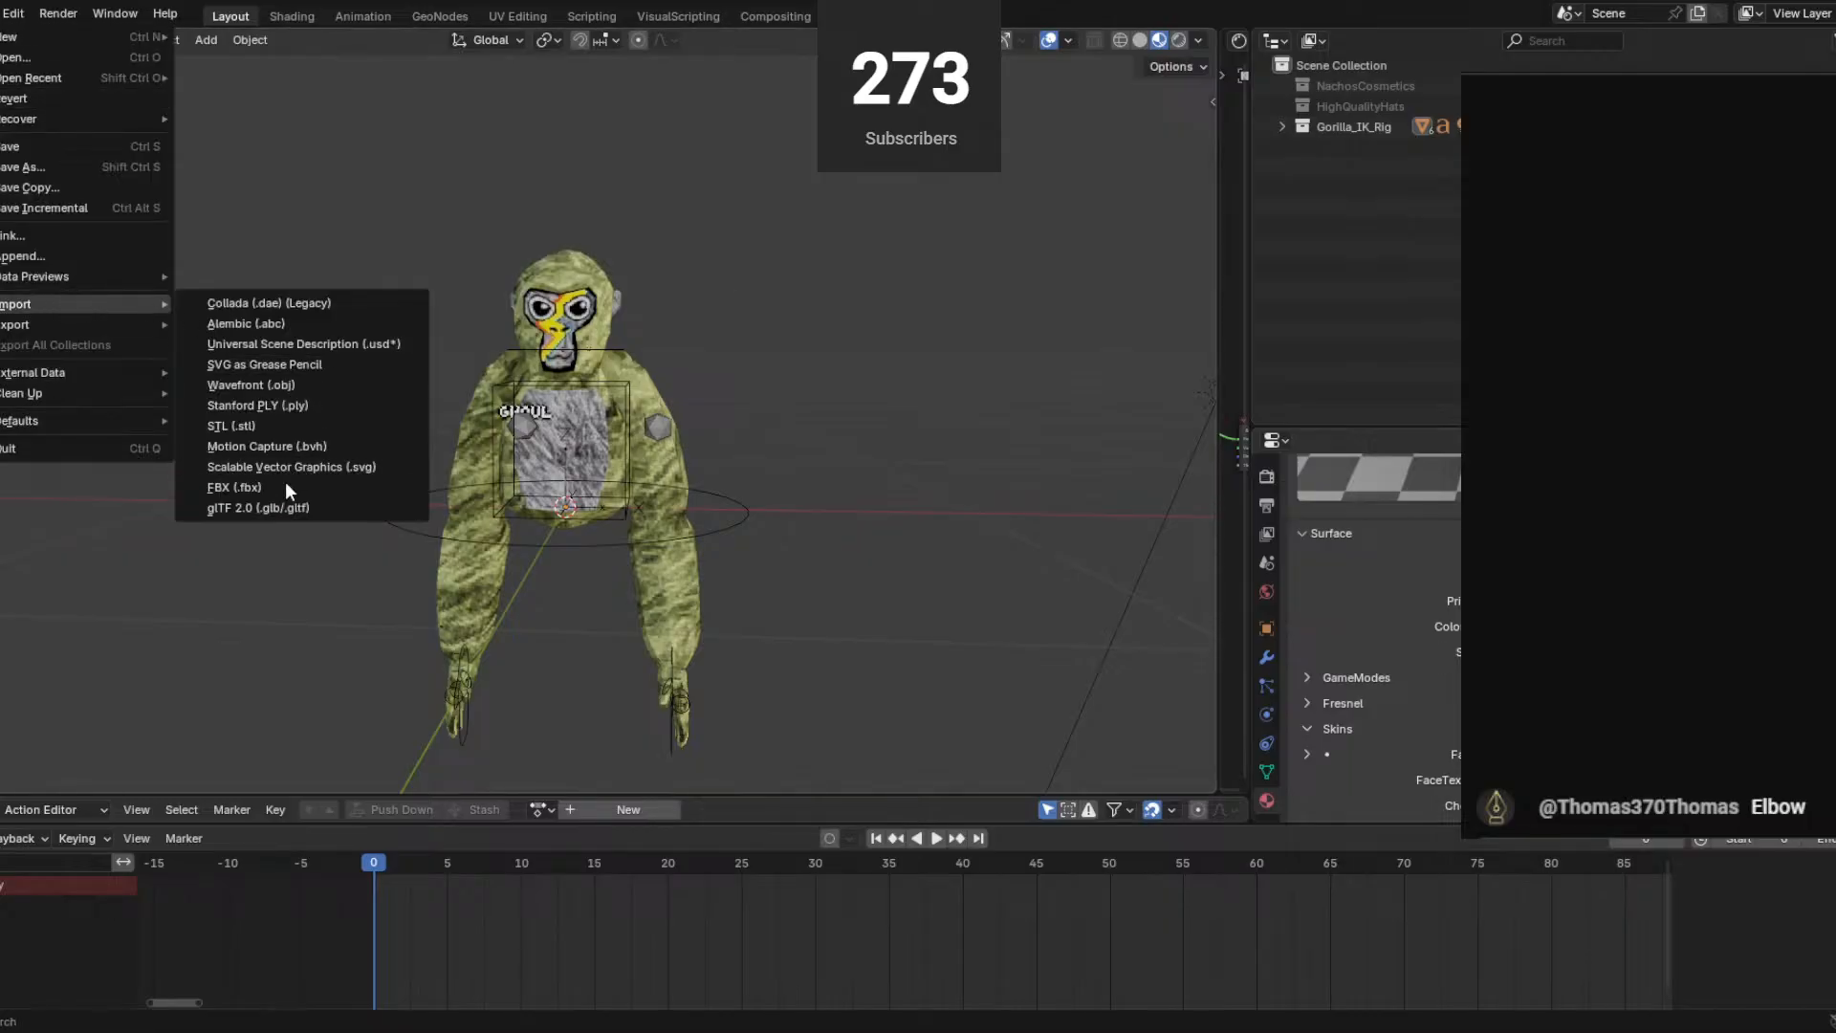
click(274, 507)
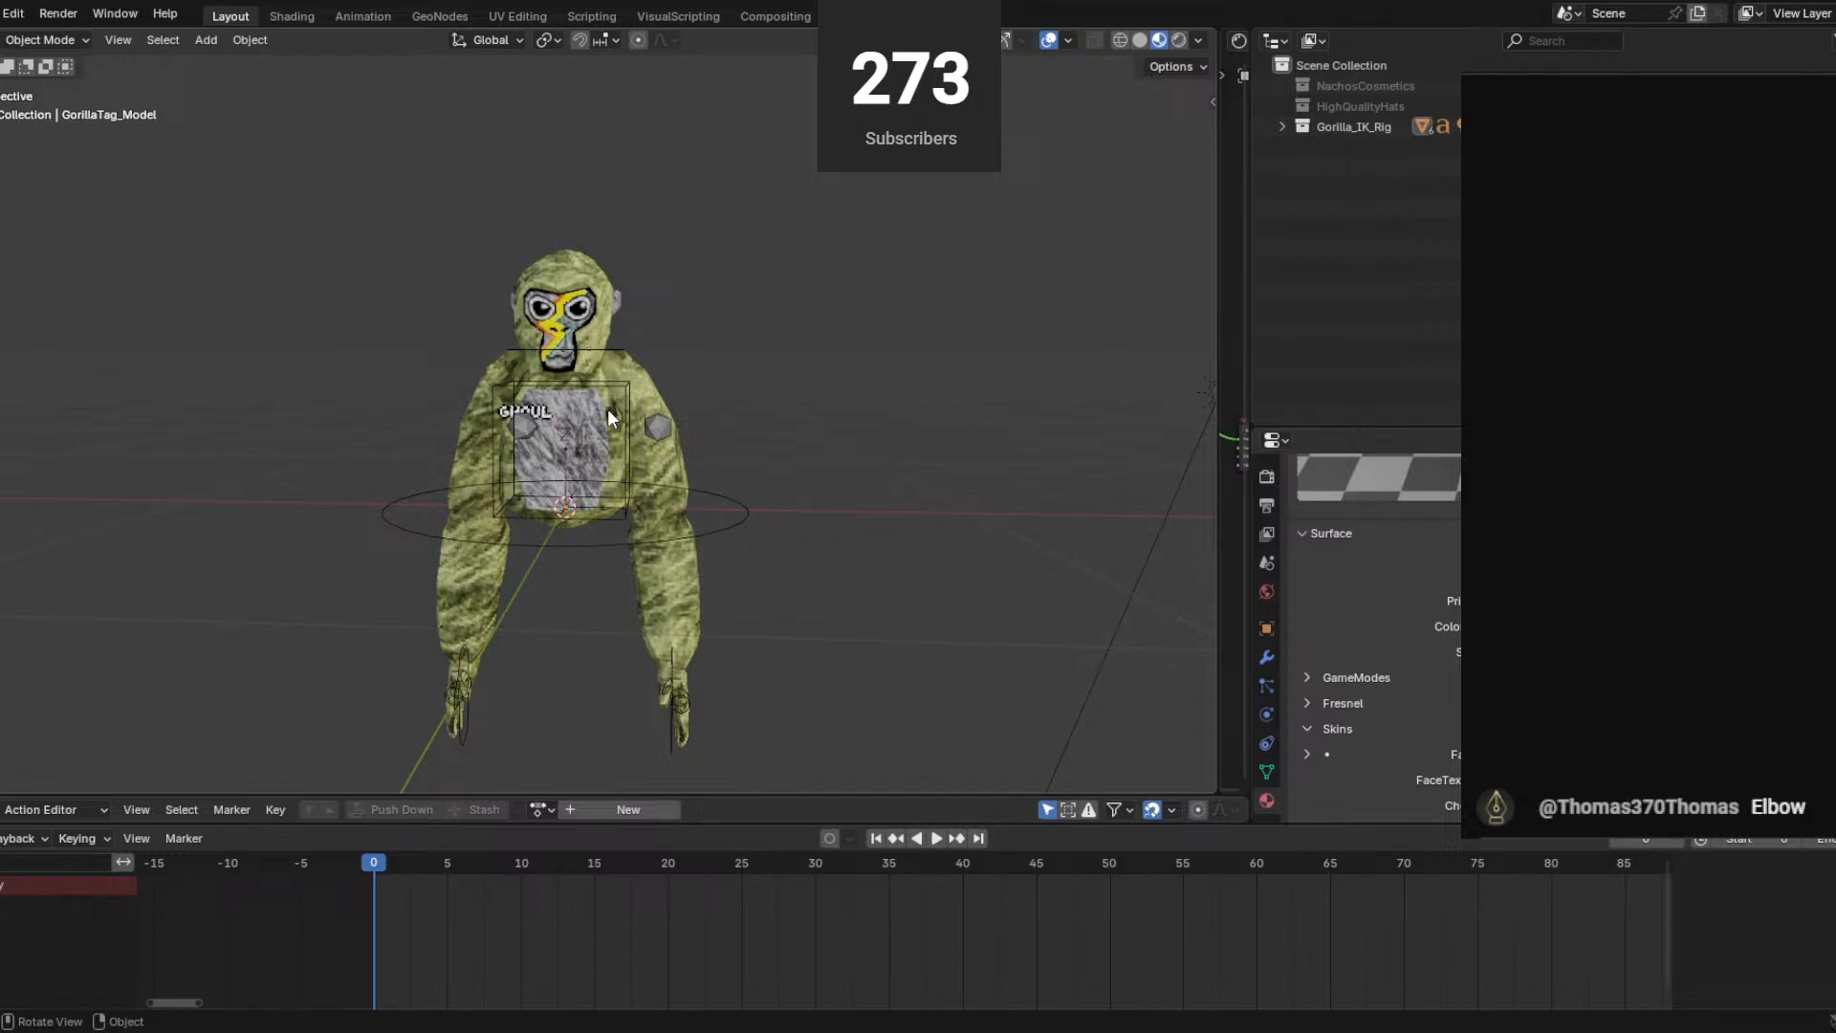
scroll(558, 419, down, 4)
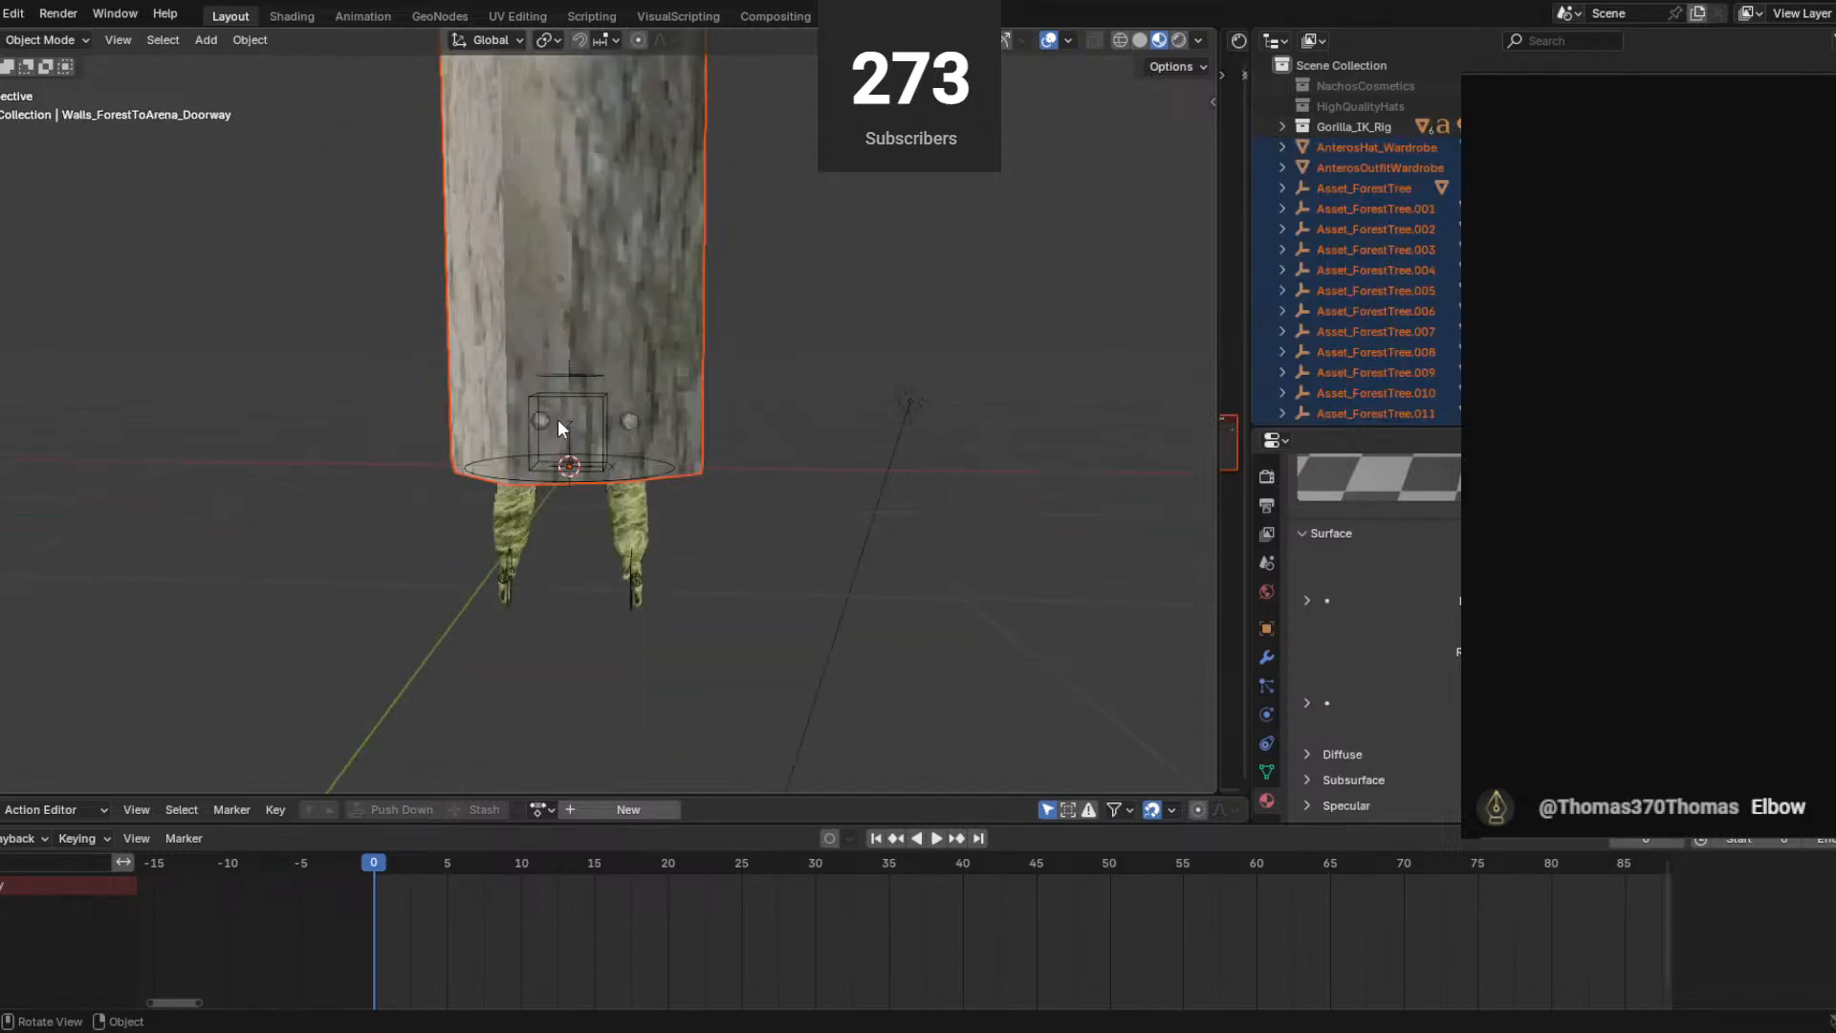
scroll(572, 364, down, 8)
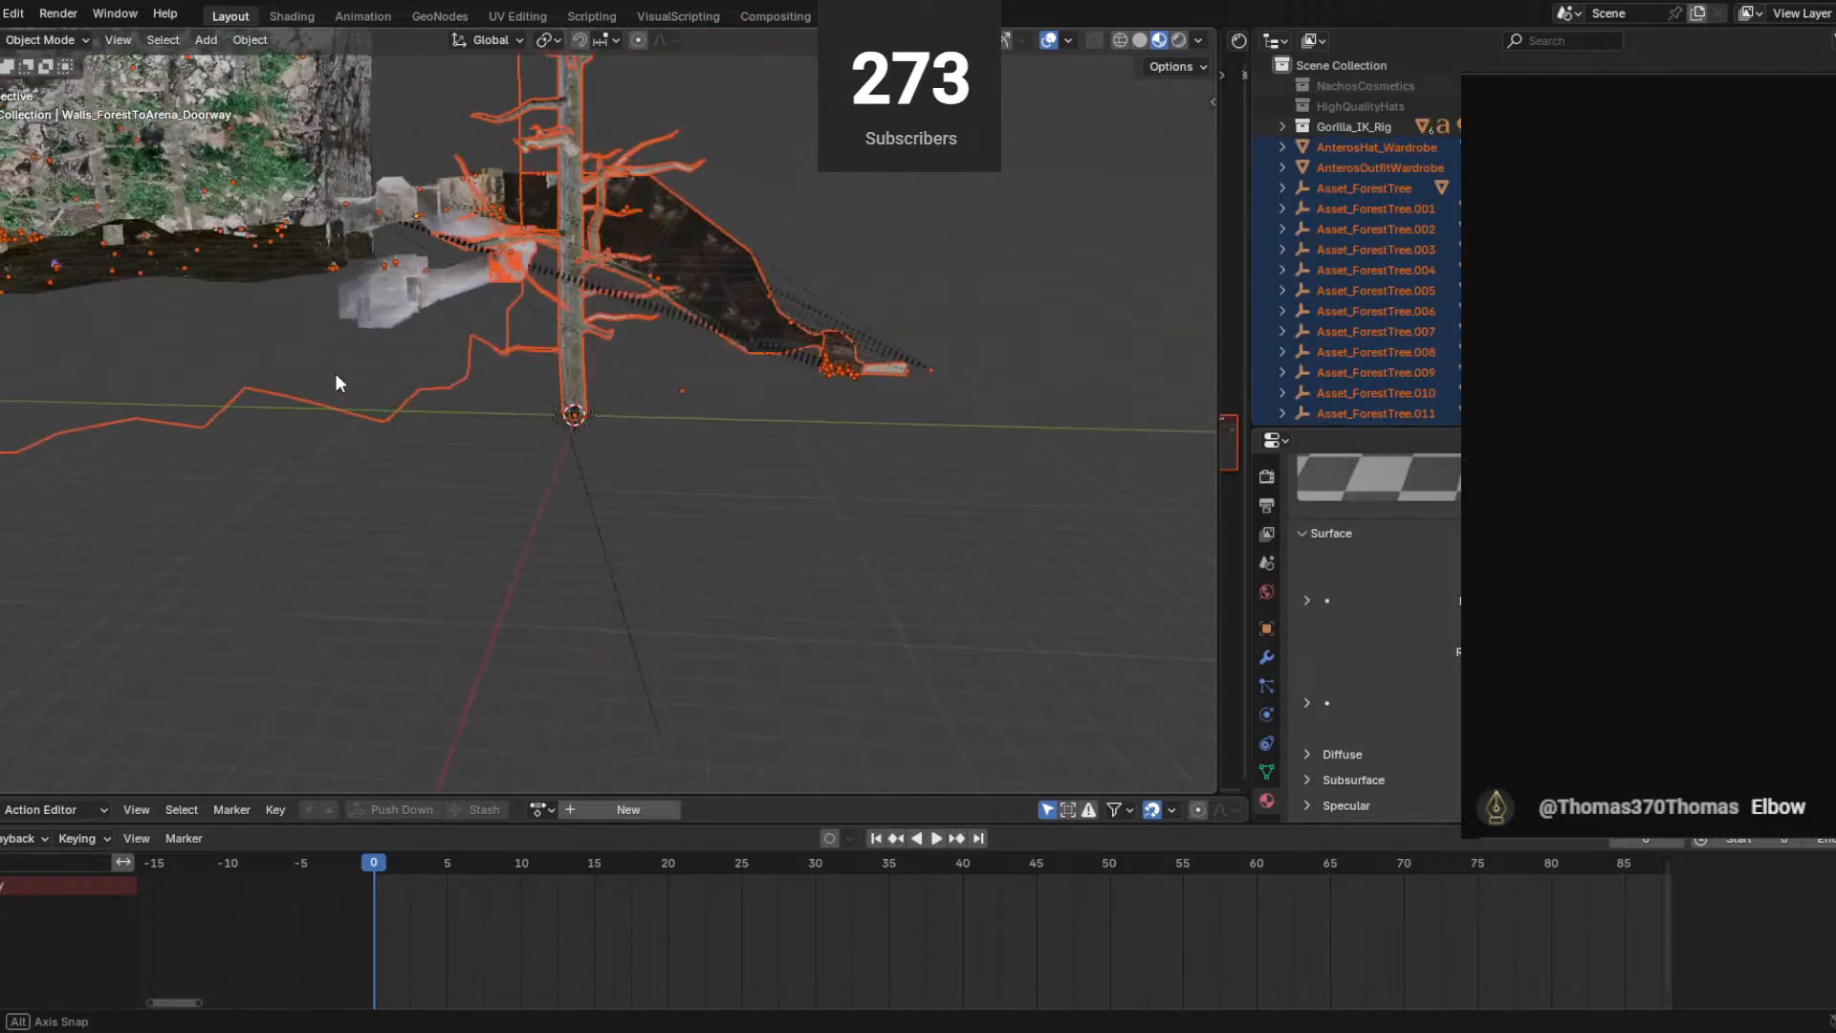
middle_drag(335, 373, 449, 291)
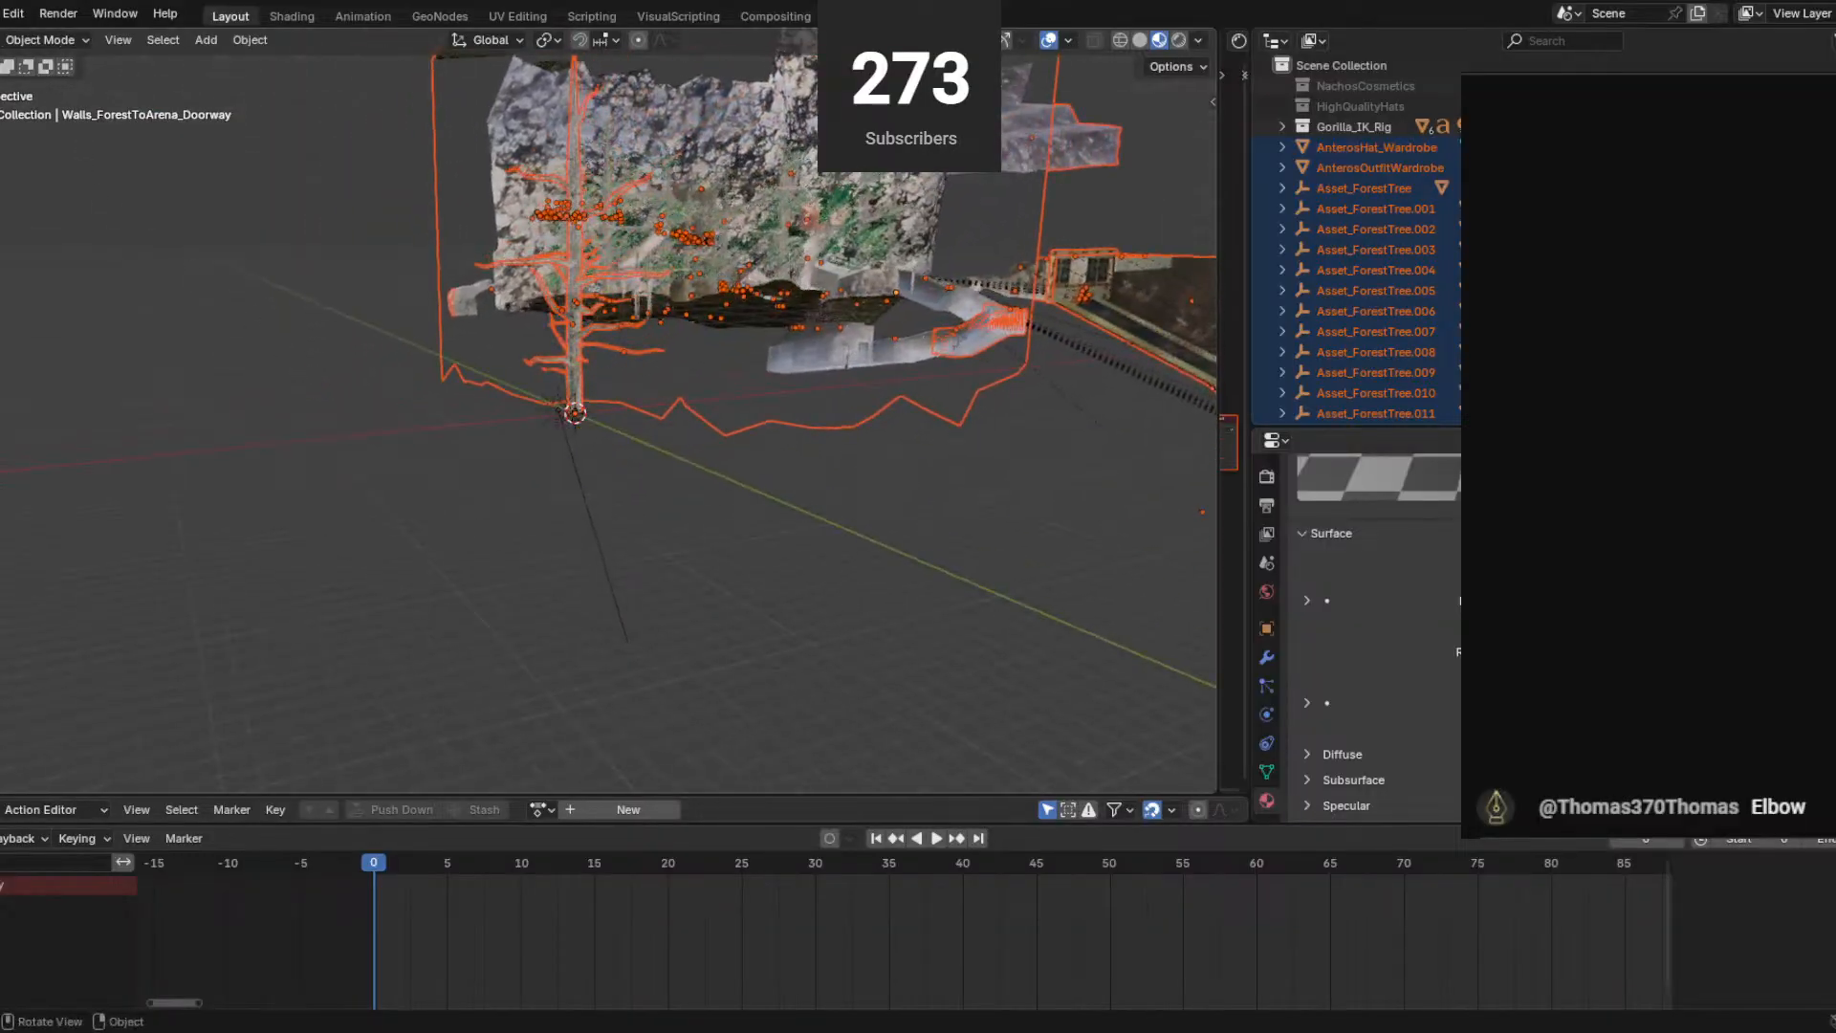
Move the imported forest map away from the world origin and delete all of its objects.
click(2, 101)
click(8, 183)
scroll(746, 245, down, 4)
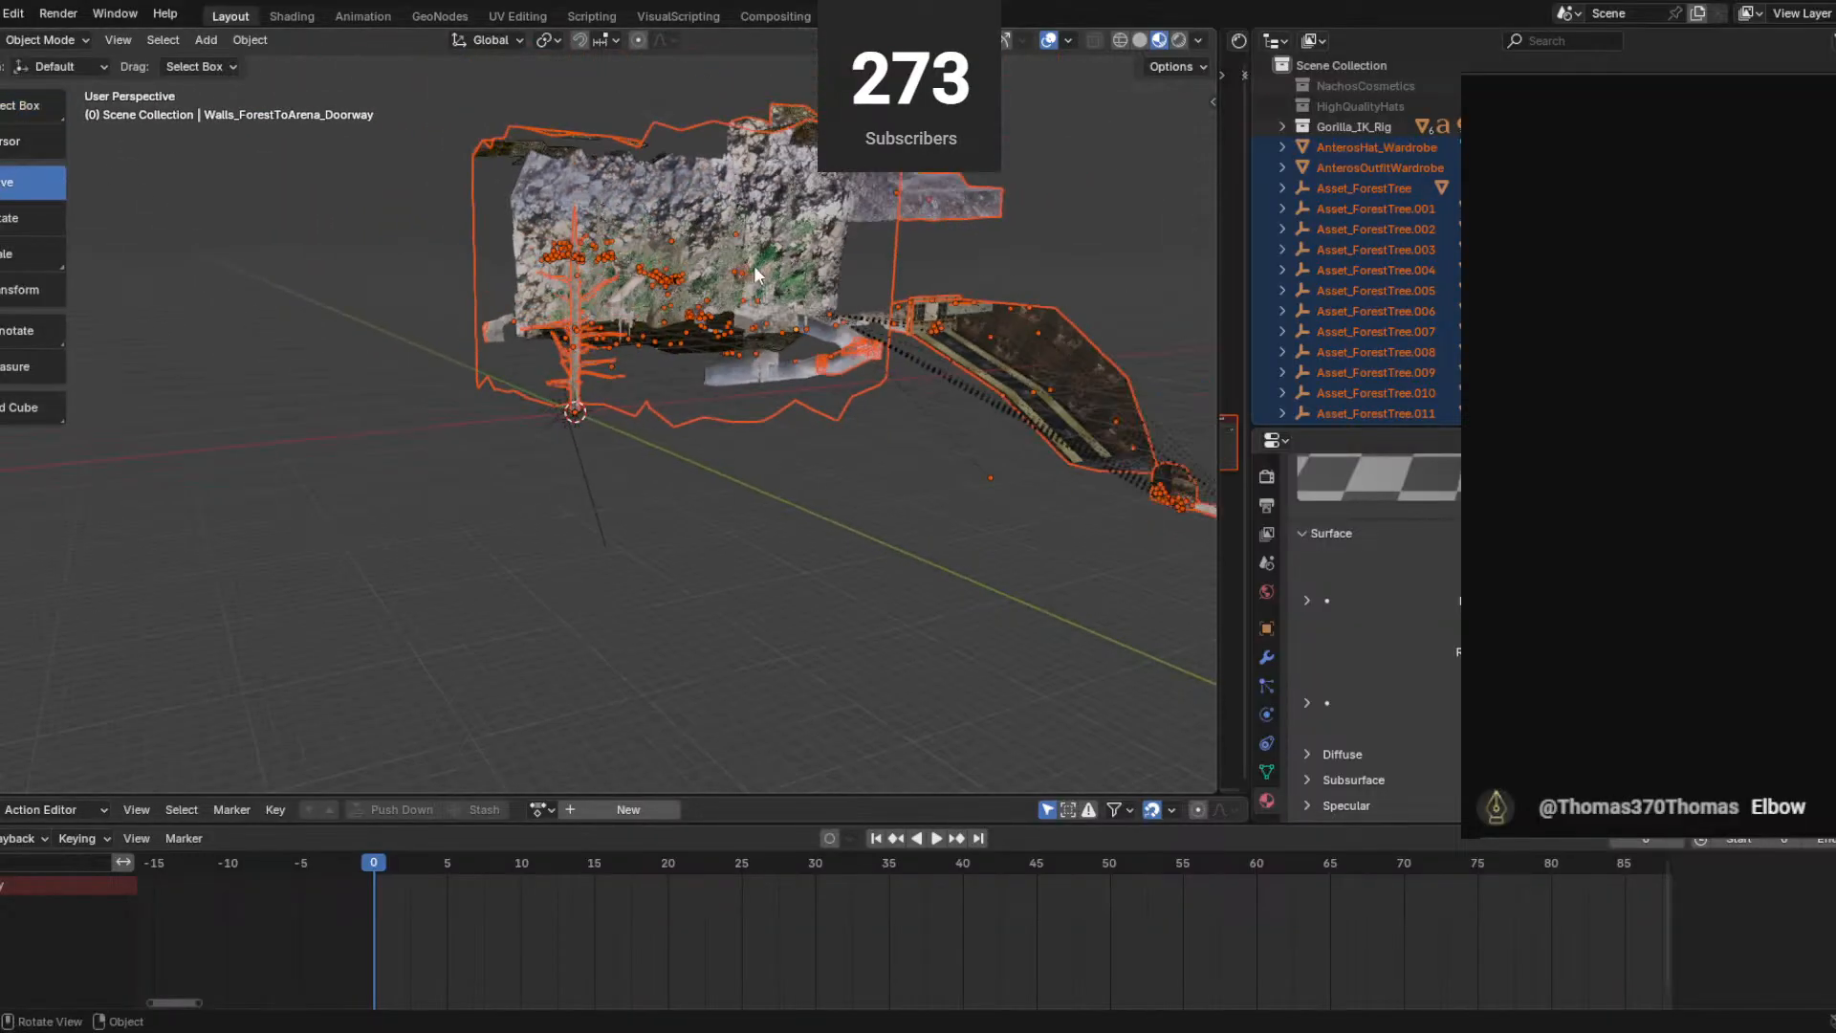
middle_drag(751, 243, 690, 342)
key(g)
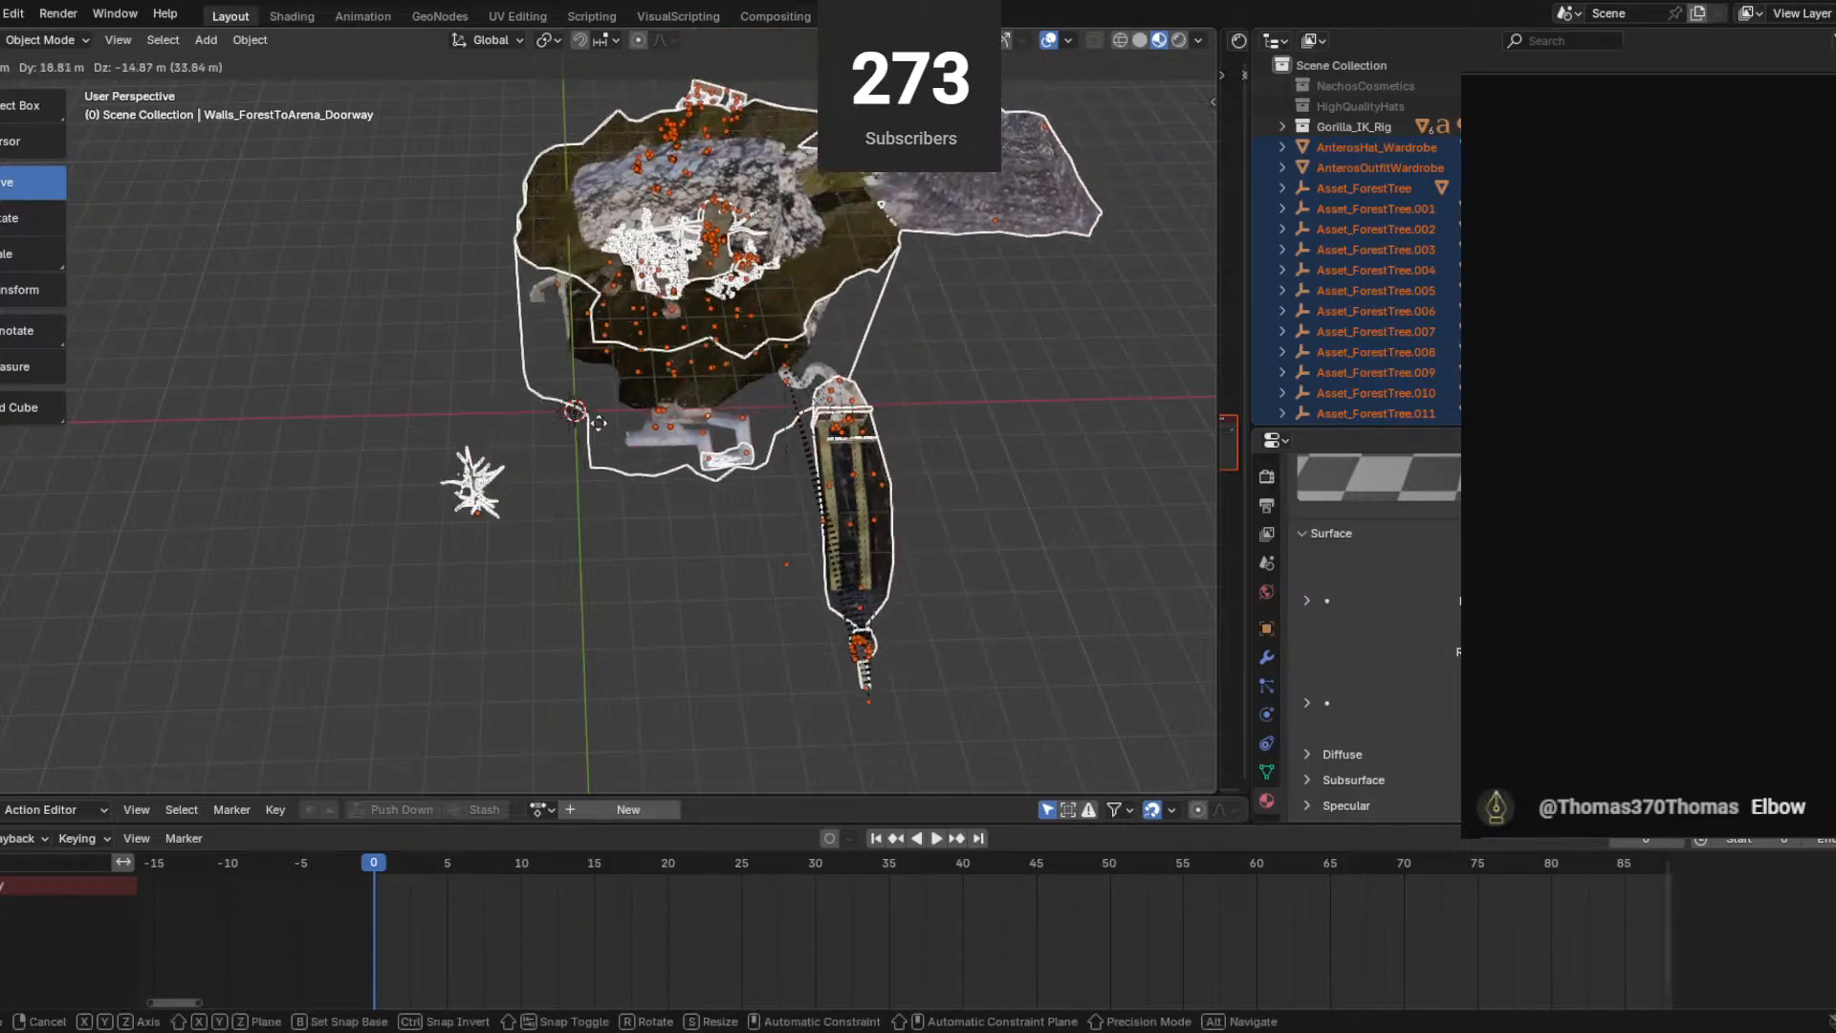
click(513, 538)
middle_drag(512, 538, 363, 411)
scroll(622, 410, up, 4)
scroll(613, 441, down, 4)
scroll(416, 295, up, 5)
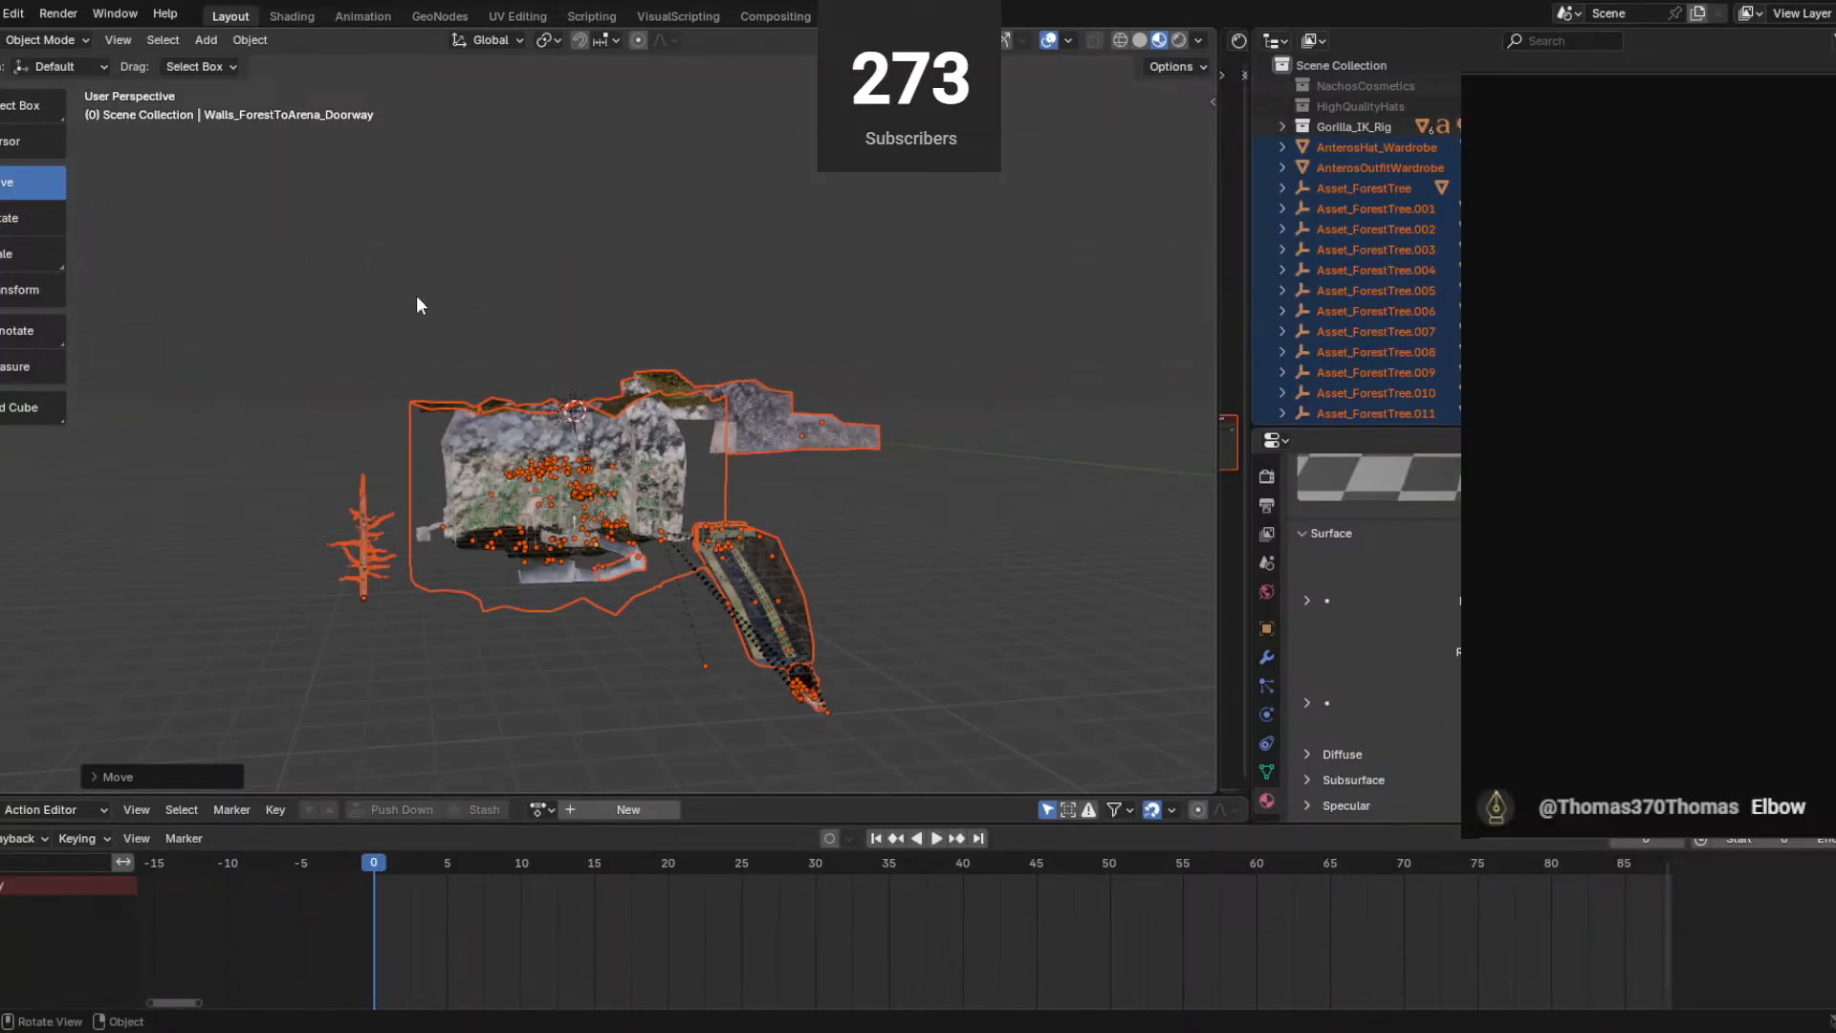
key(x)
click(415, 297)
Import the Sketchfab map model as a glTF 2.0 file into the gorilla scene.
click(2, 13)
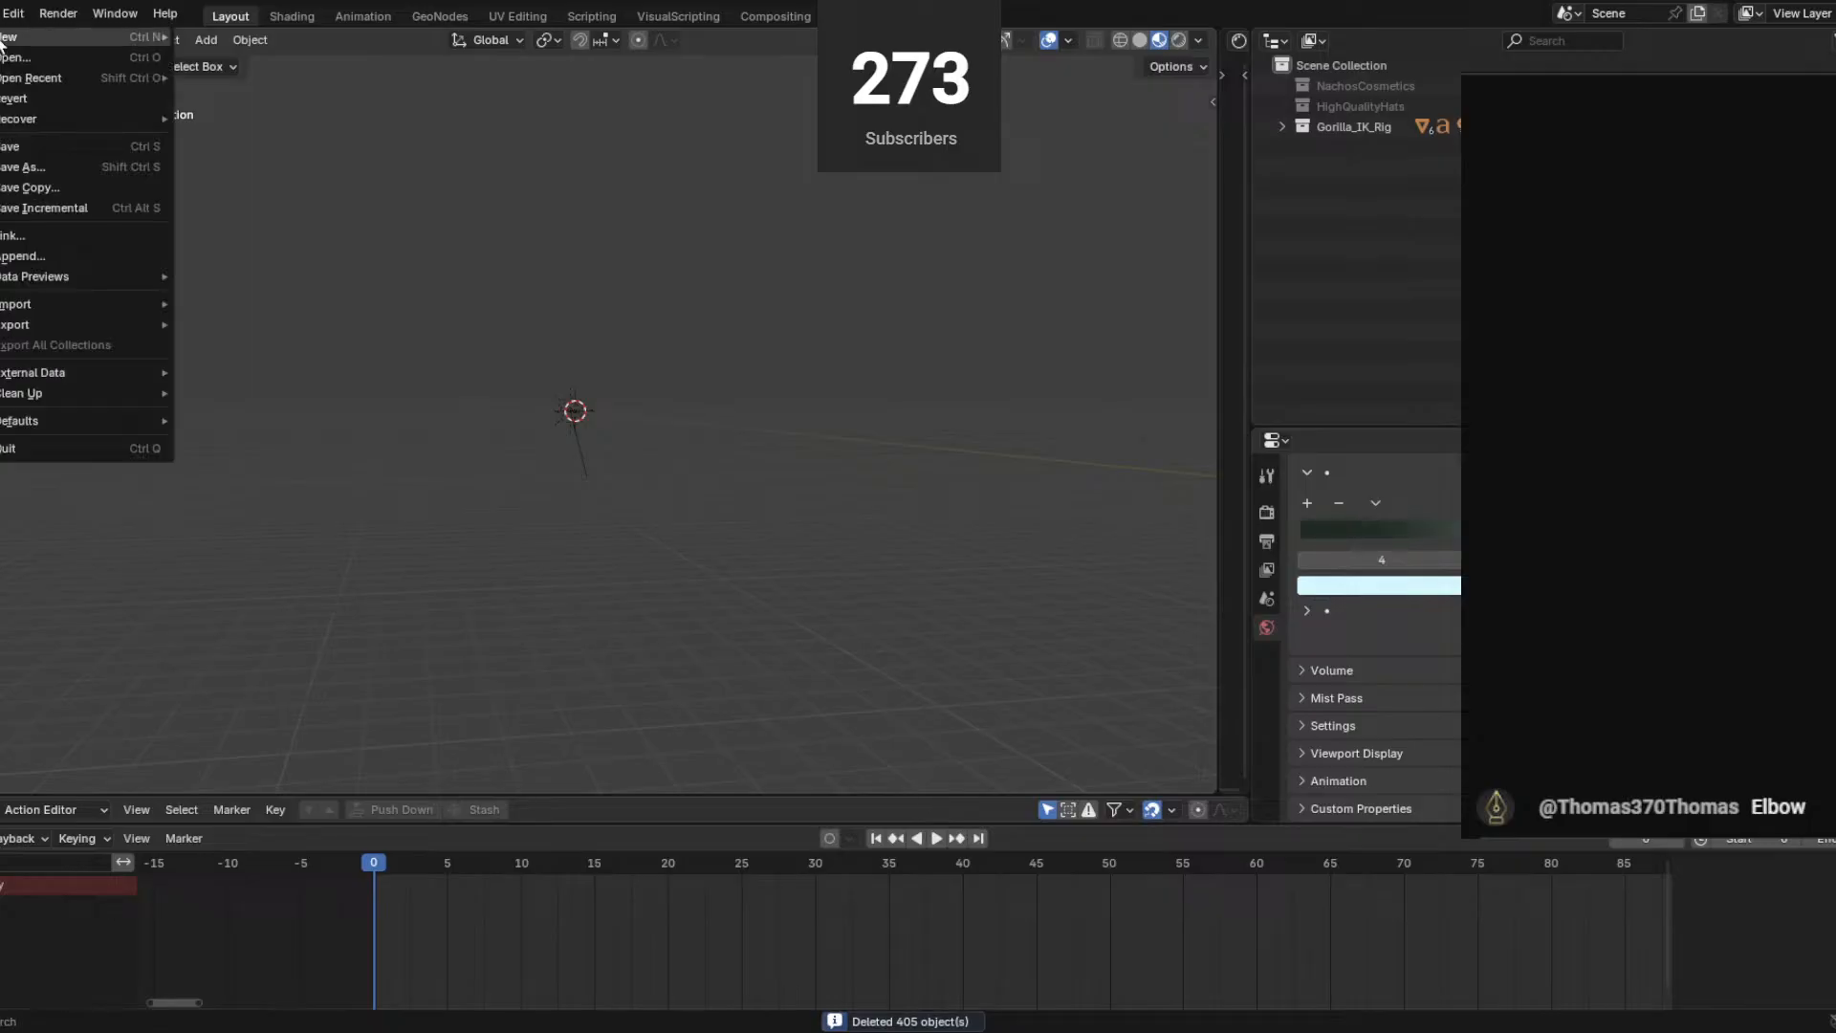
mouse_move(17, 310)
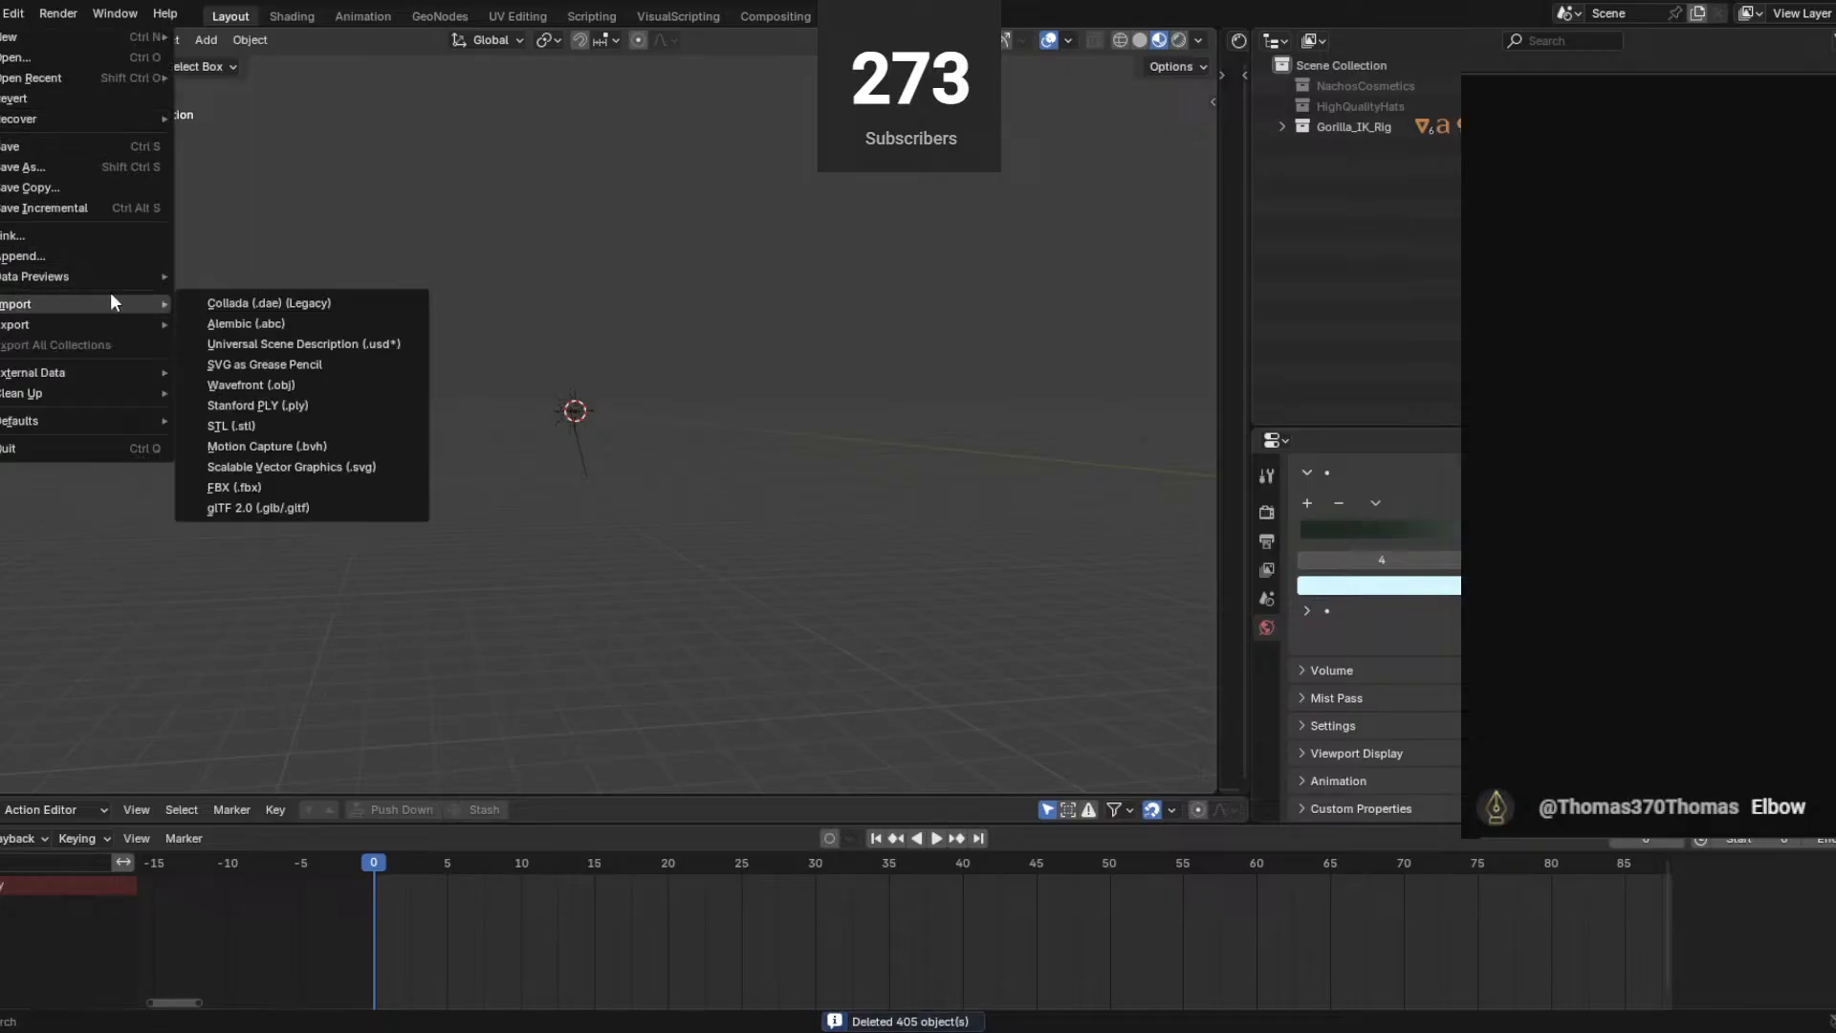
click(308, 507)
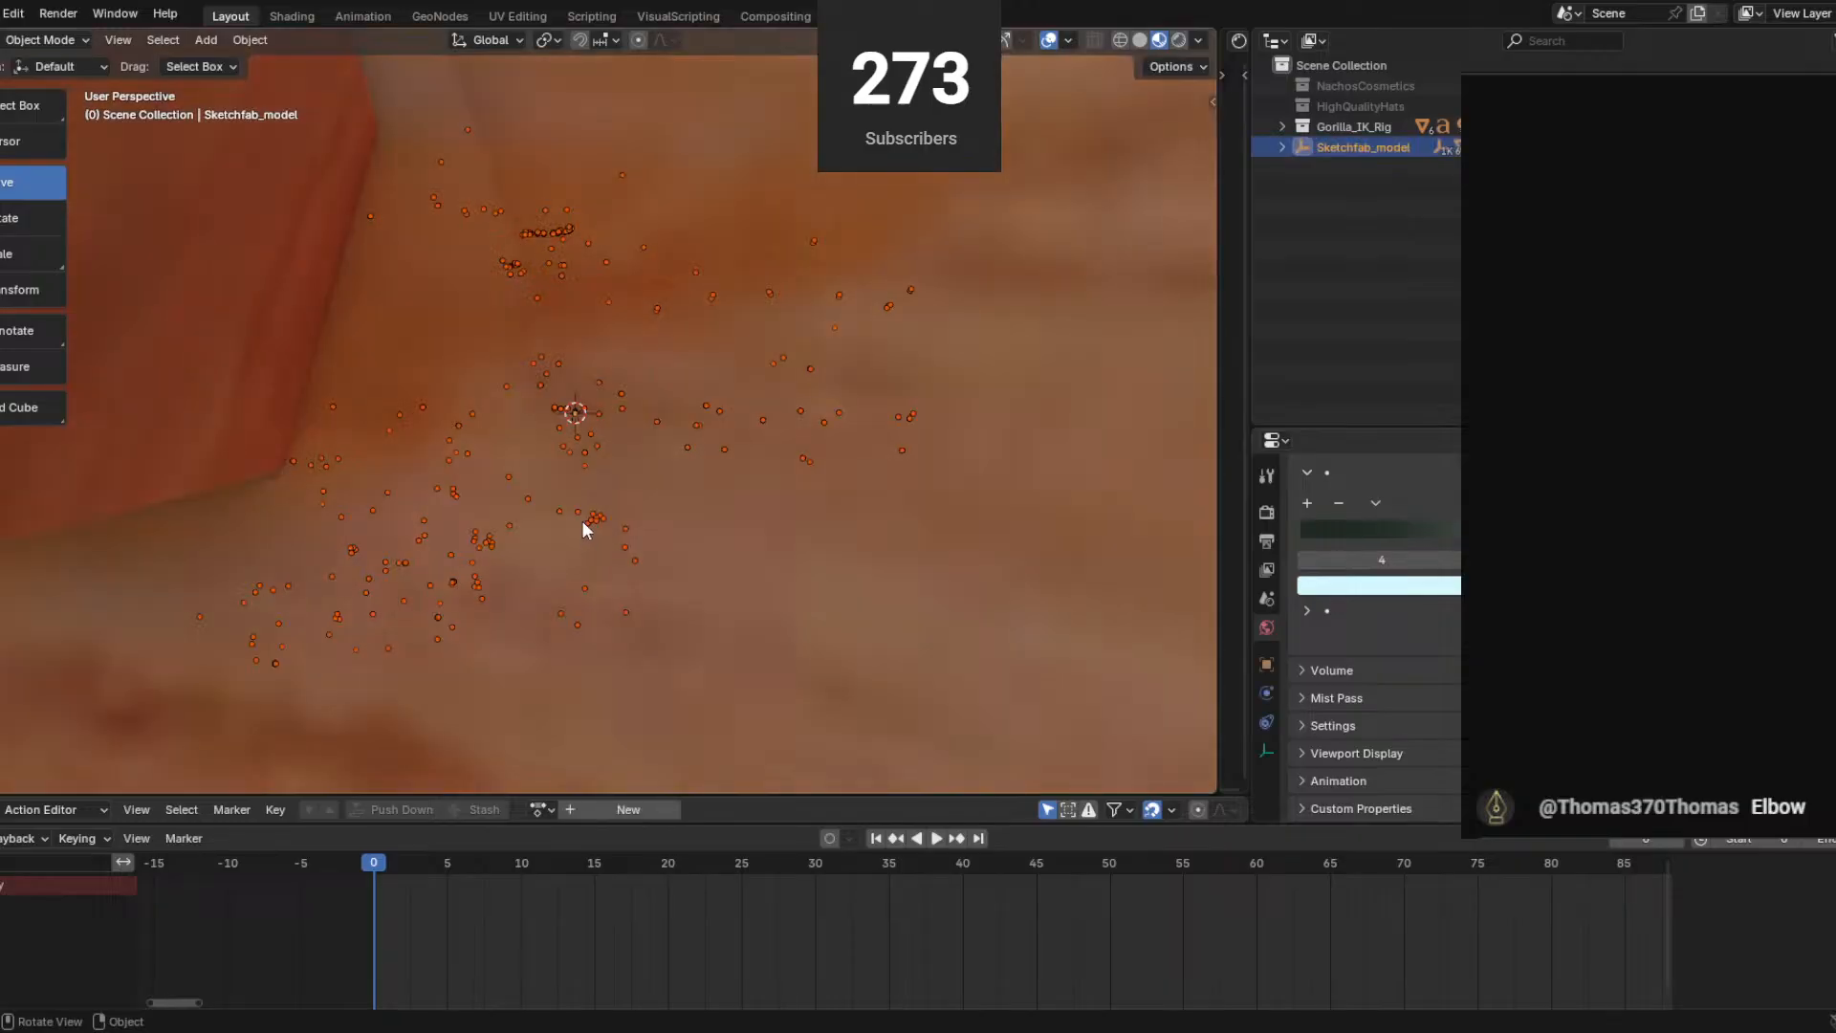
Examine the imported Sketchfab map from outside and inside, and select the gorilla rig standing on its ground.
scroll(585, 517, down, 8)
middle_drag(590, 508, 90, 267)
scroll(572, 371, up, 6)
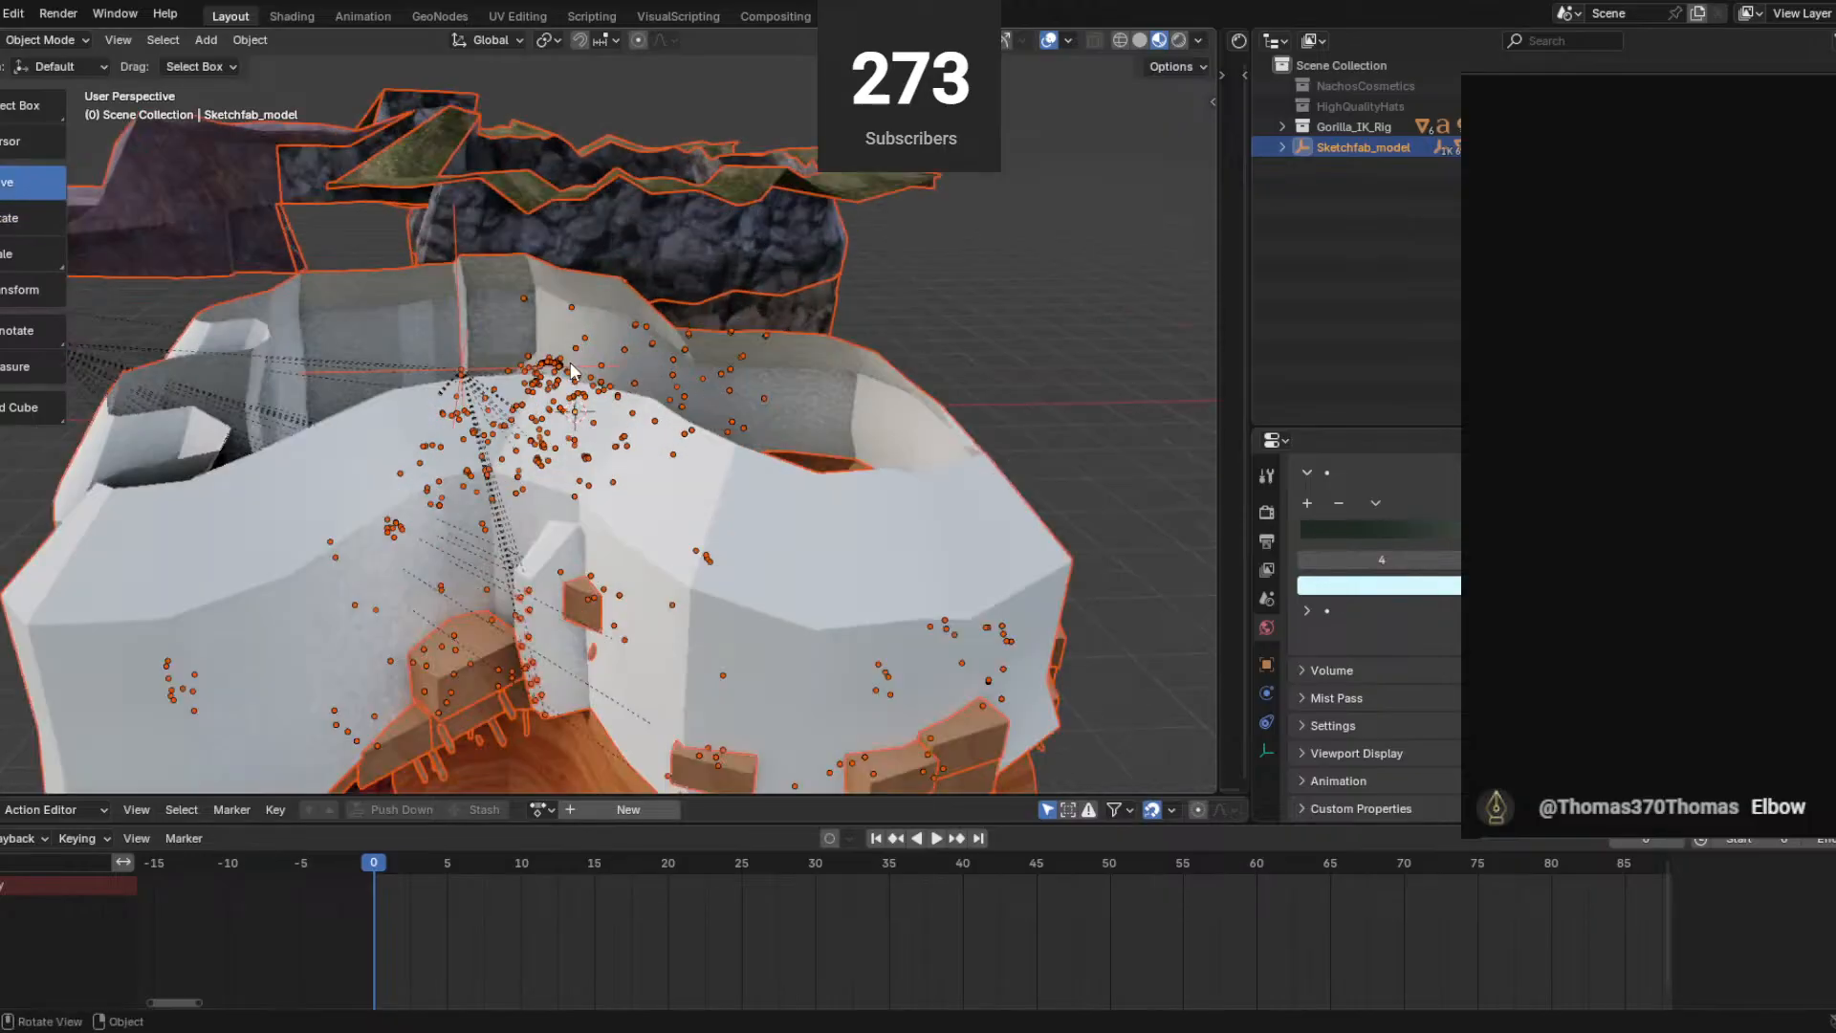
scroll(468, 404, down, 8)
middle_drag(483, 398, 512, 318)
scroll(524, 316, up, 5)
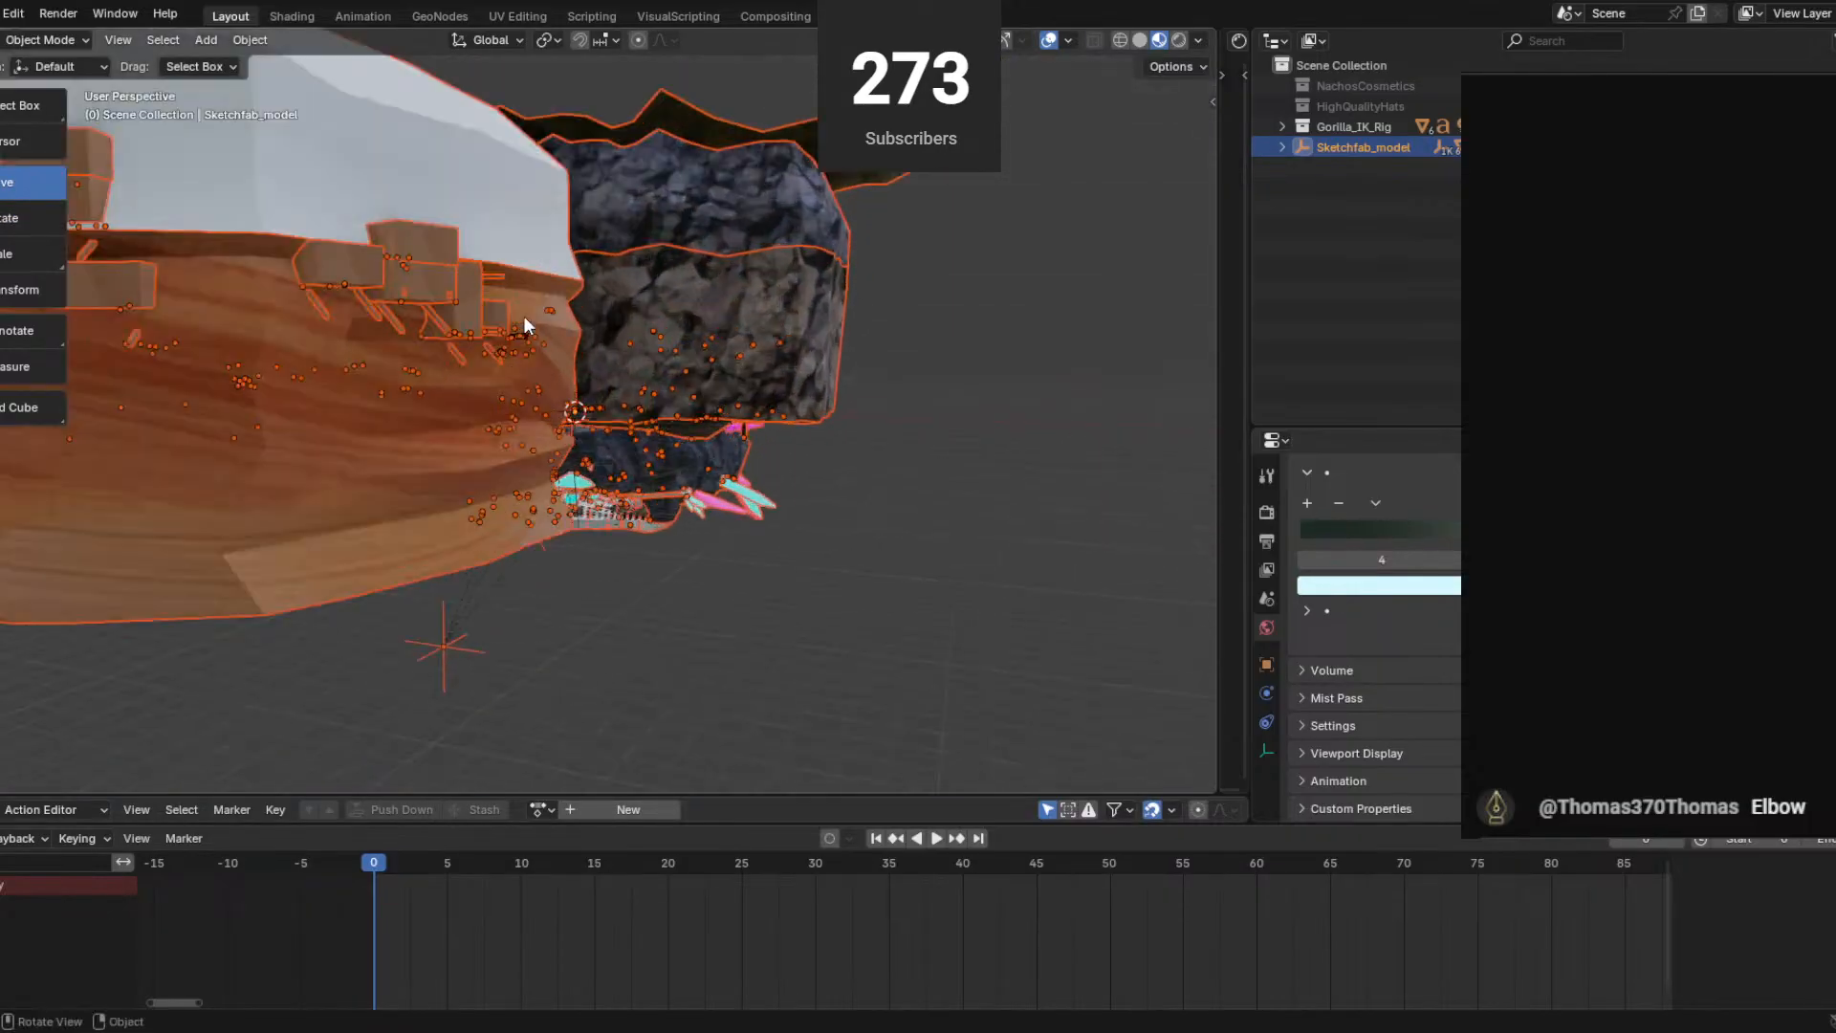
scroll(580, 406, up, 2)
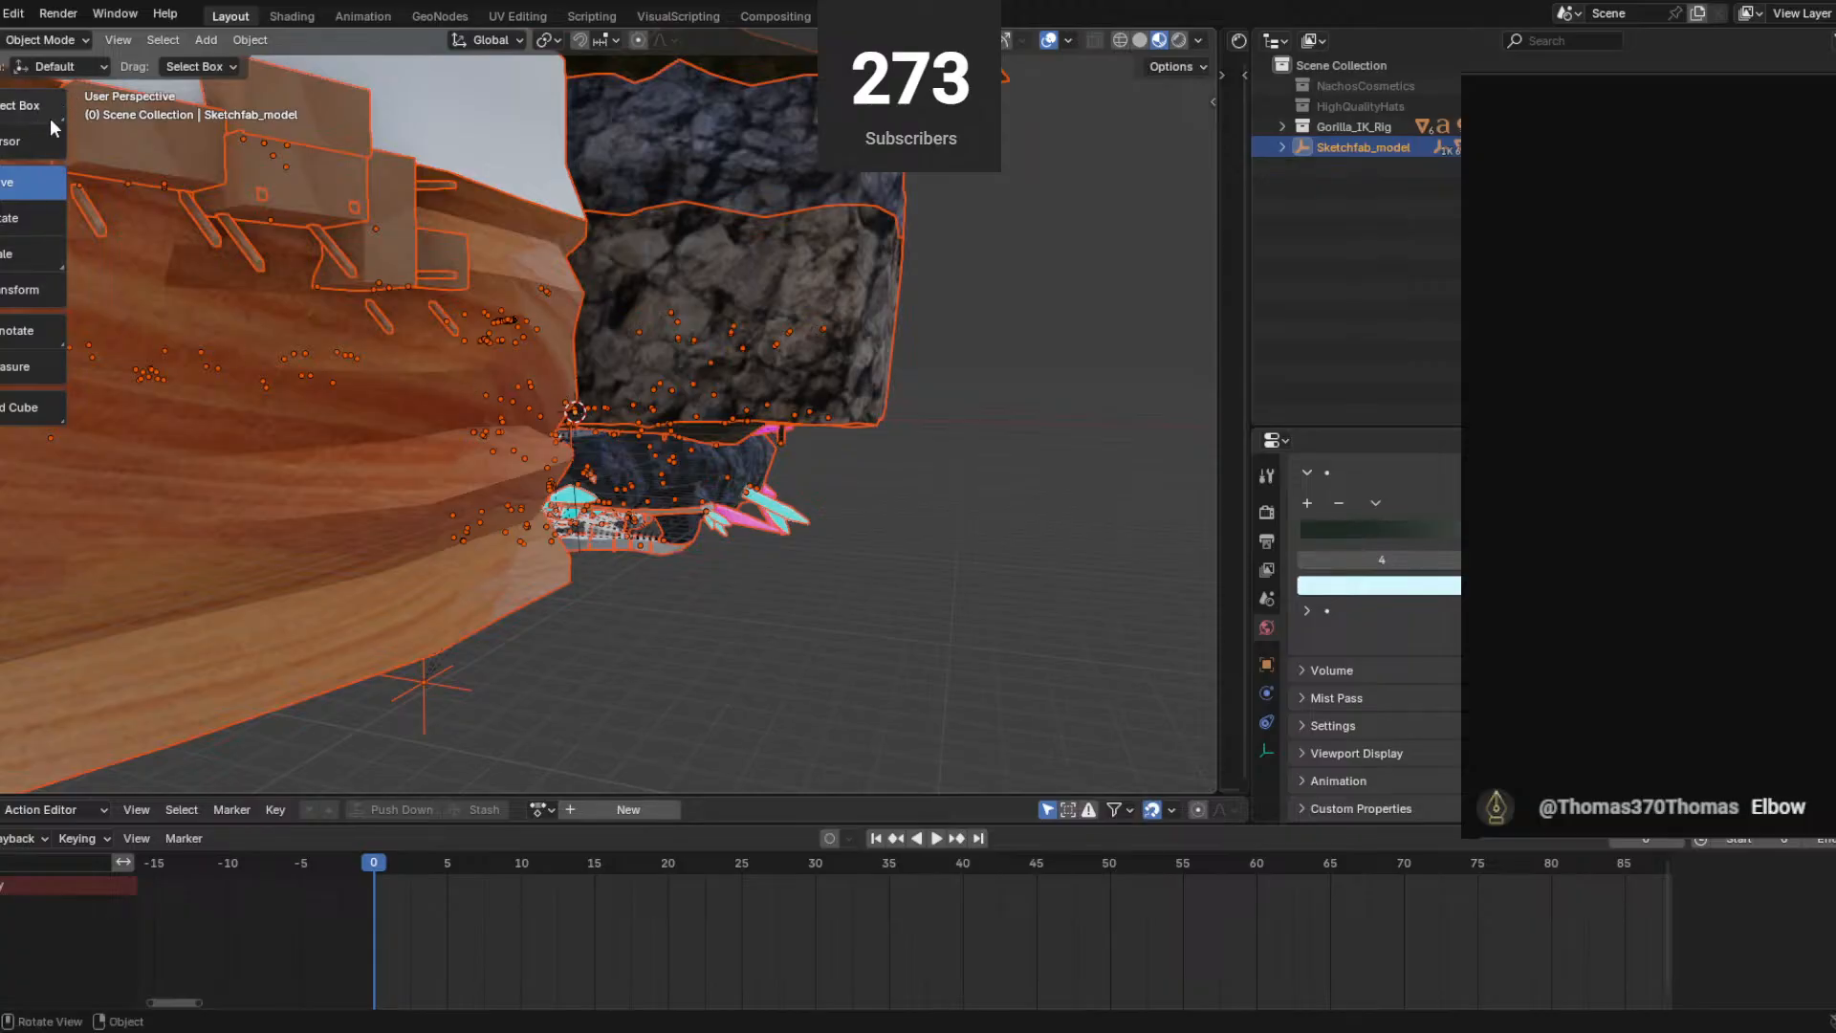
click(65, 65)
click(66, 67)
scroll(708, 365, up, 3)
mouse_move(707, 366)
middle_down()
mouse_move(513, 453)
mouse_move(526, 355)
mouse_move(562, 299)
mouse_move(578, 298)
mouse_move(570, 398)
middle_up()
scroll(526, 443, down, 6)
scroll(532, 440, up, 4)
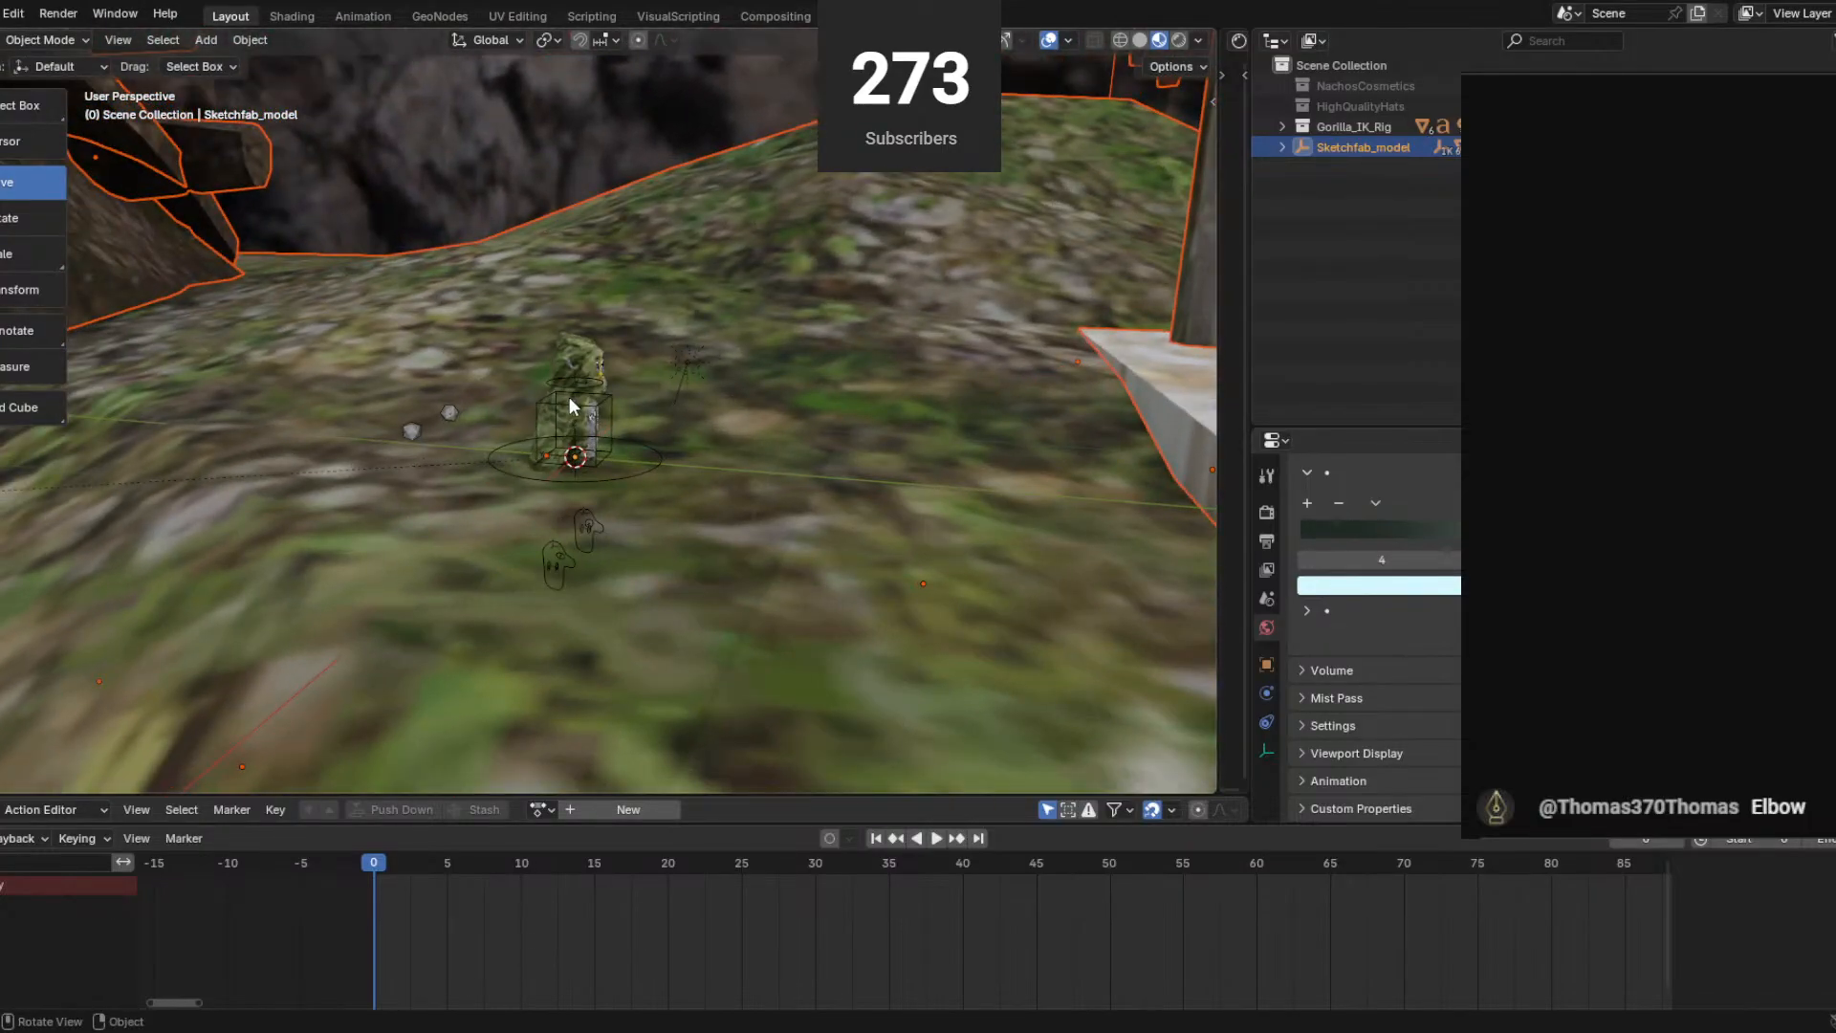
click(570, 400)
middle_drag(417, 366, 647, 392)
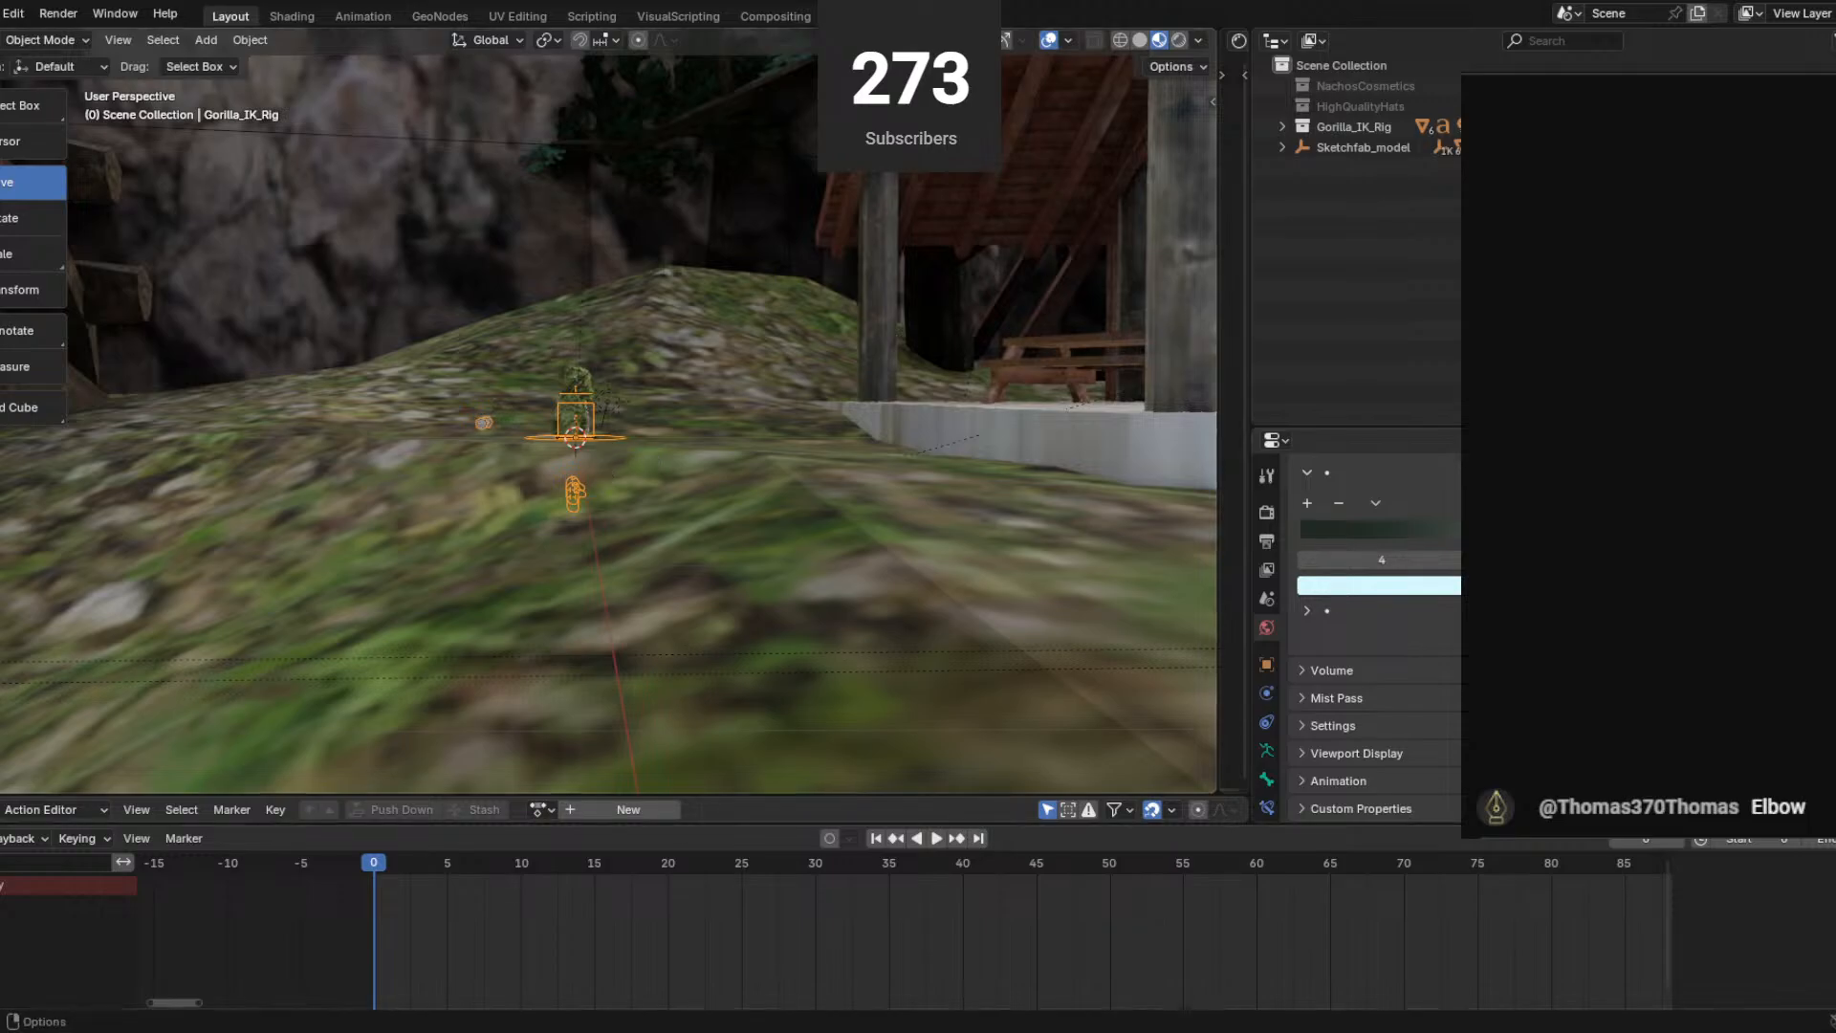
Start a new General file in place of the current gorilla scene.
click(1, 13)
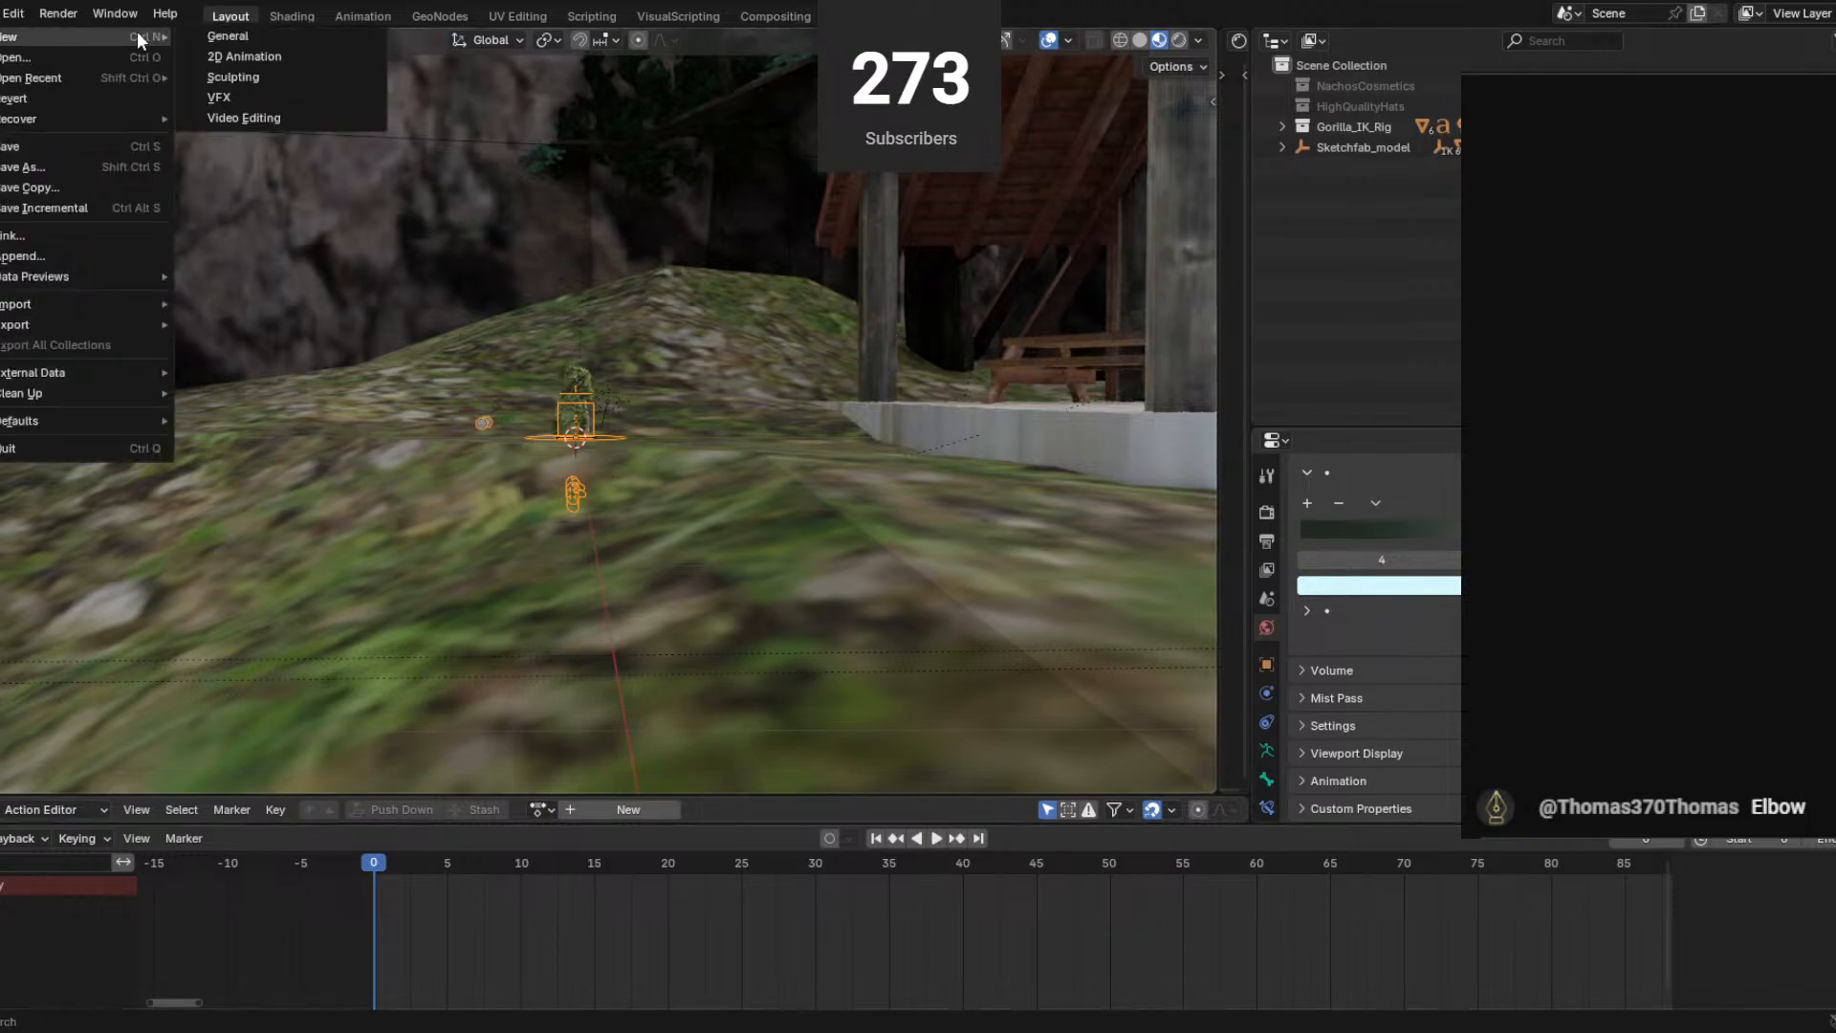
click(205, 35)
click(905, 558)
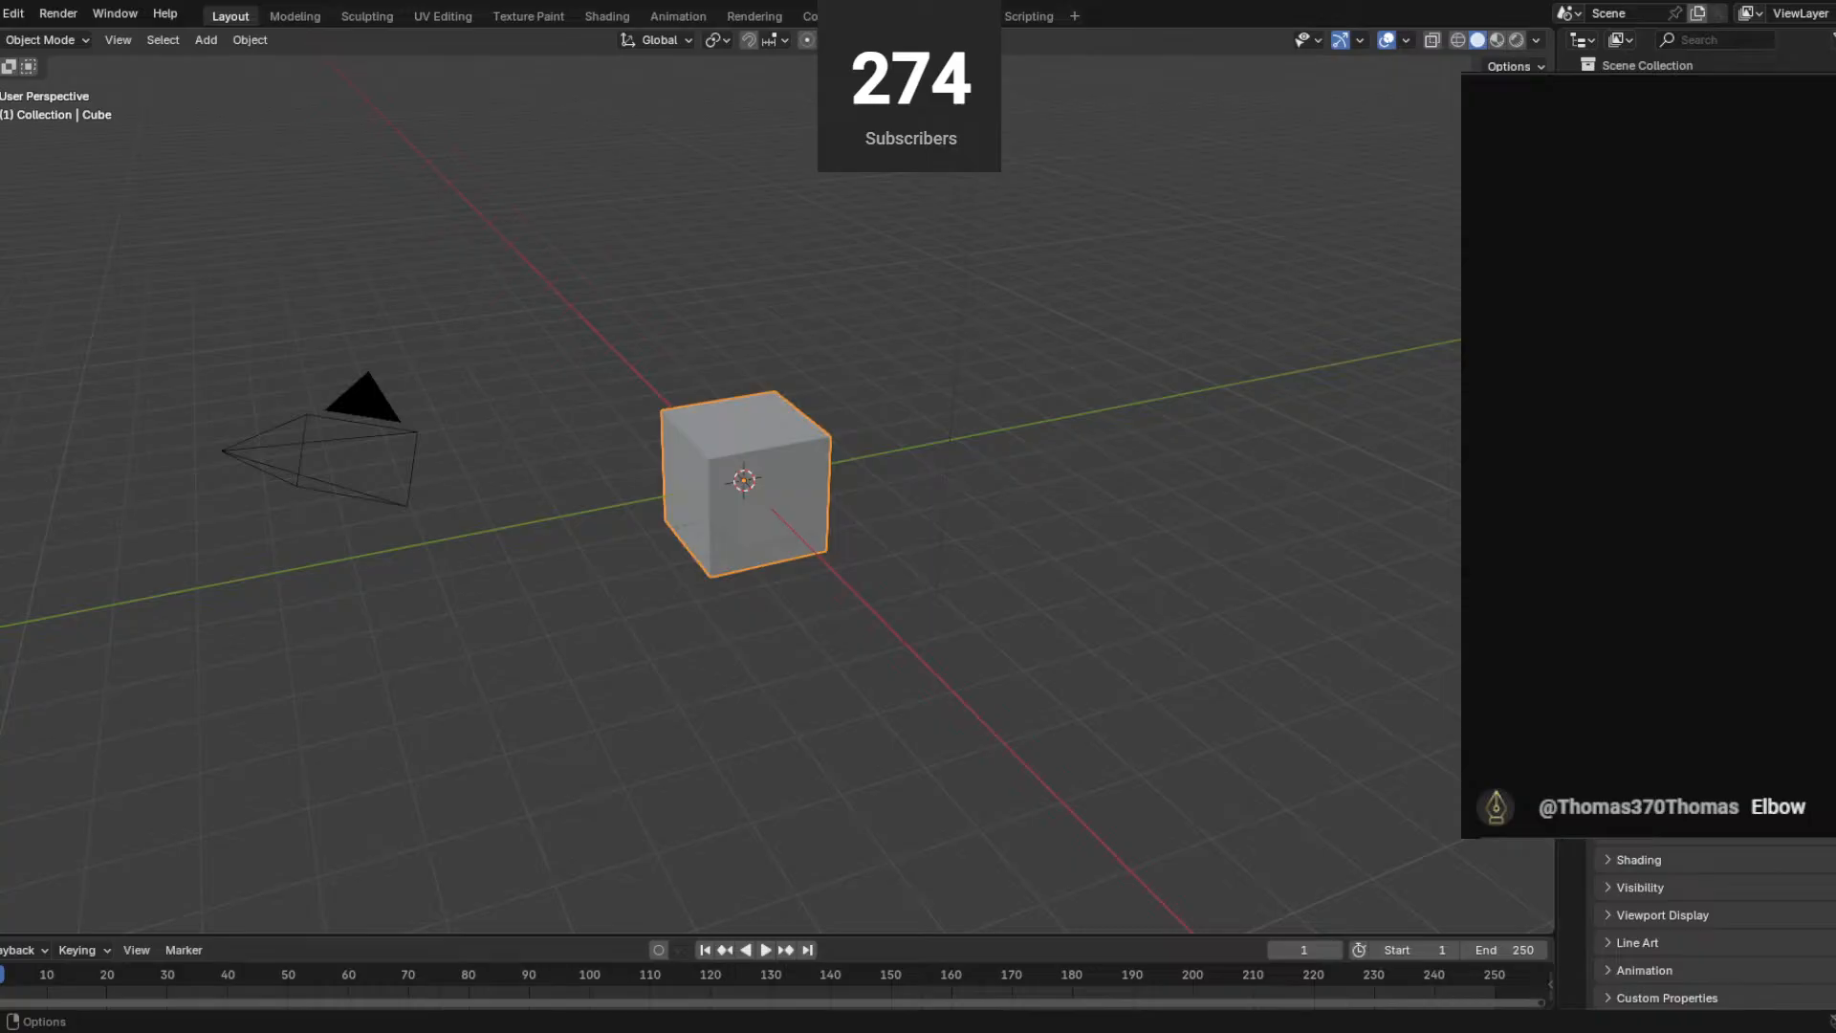
shift+click(370, 440)
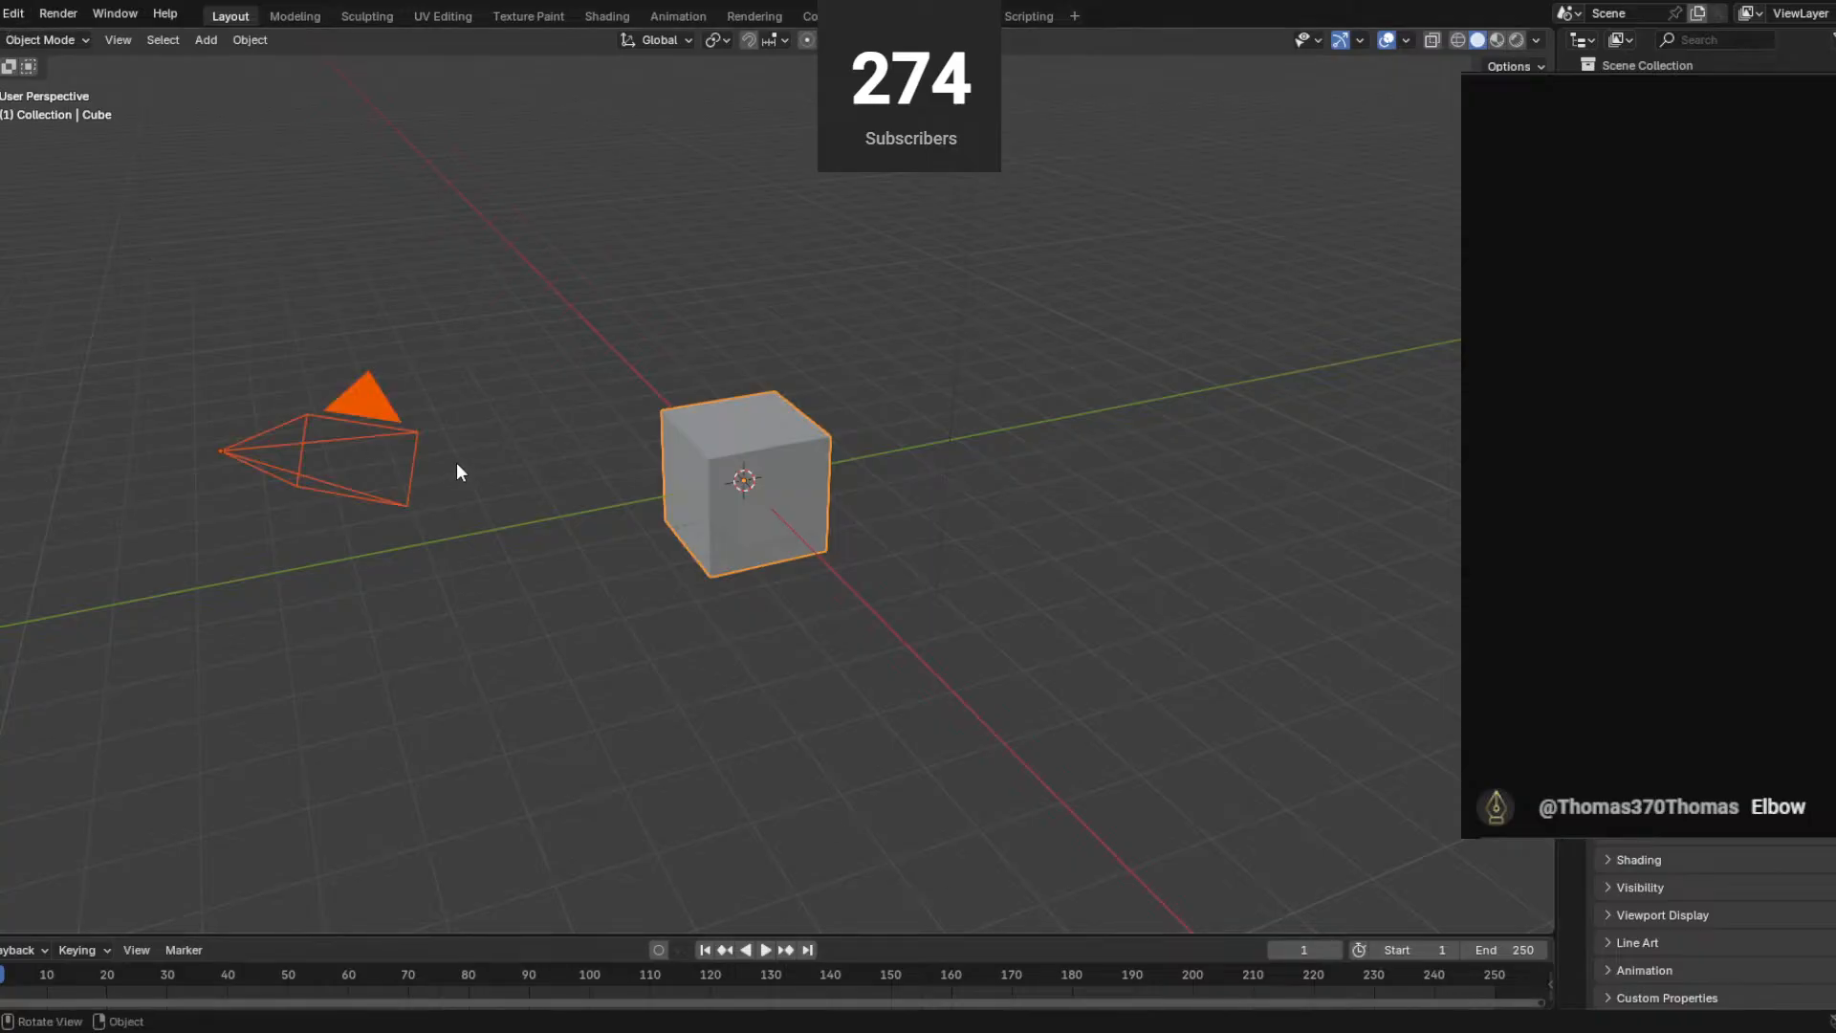
key(x)
click(548, 309)
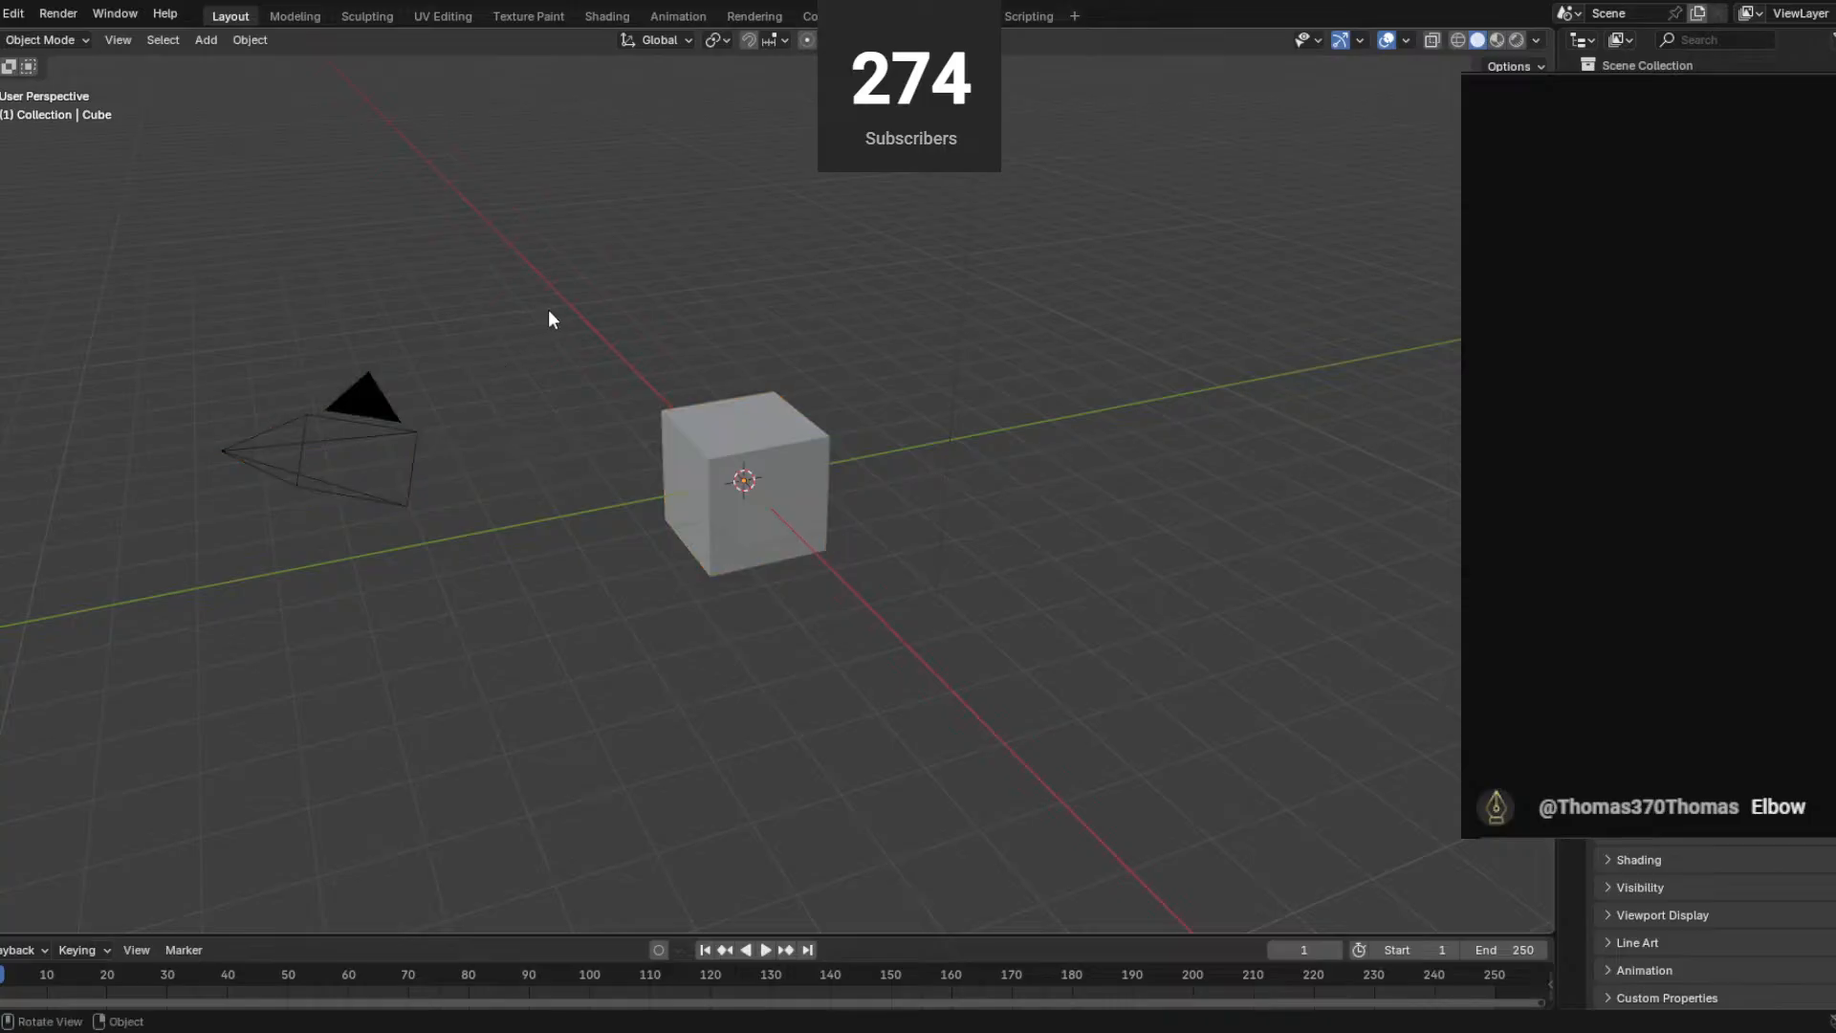
Open the Blender file containing the grey gorilla rig with the GORILLA name tag.
click(3, 14)
click(37, 63)
click(902, 547)
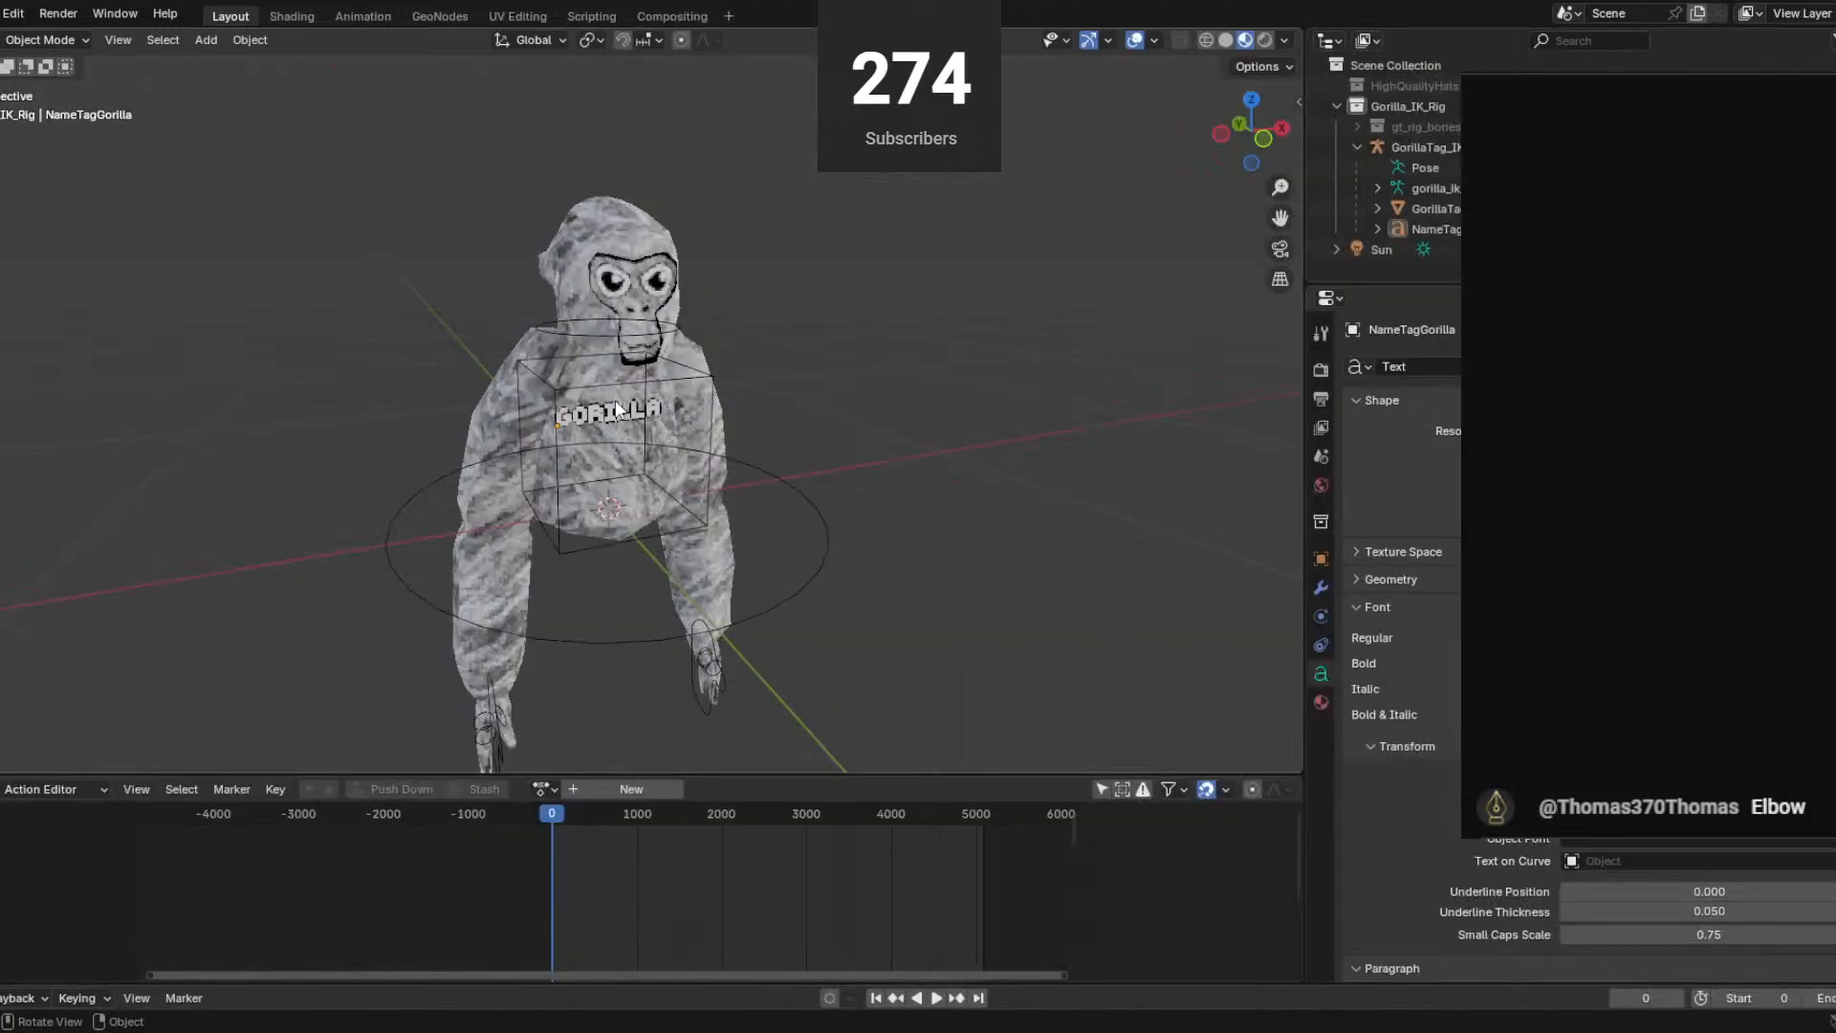
Replace the GORILLA text of the chest name tag with GHOUL and return to Object Mode.
click(620, 411)
click(618, 325)
click(620, 419)
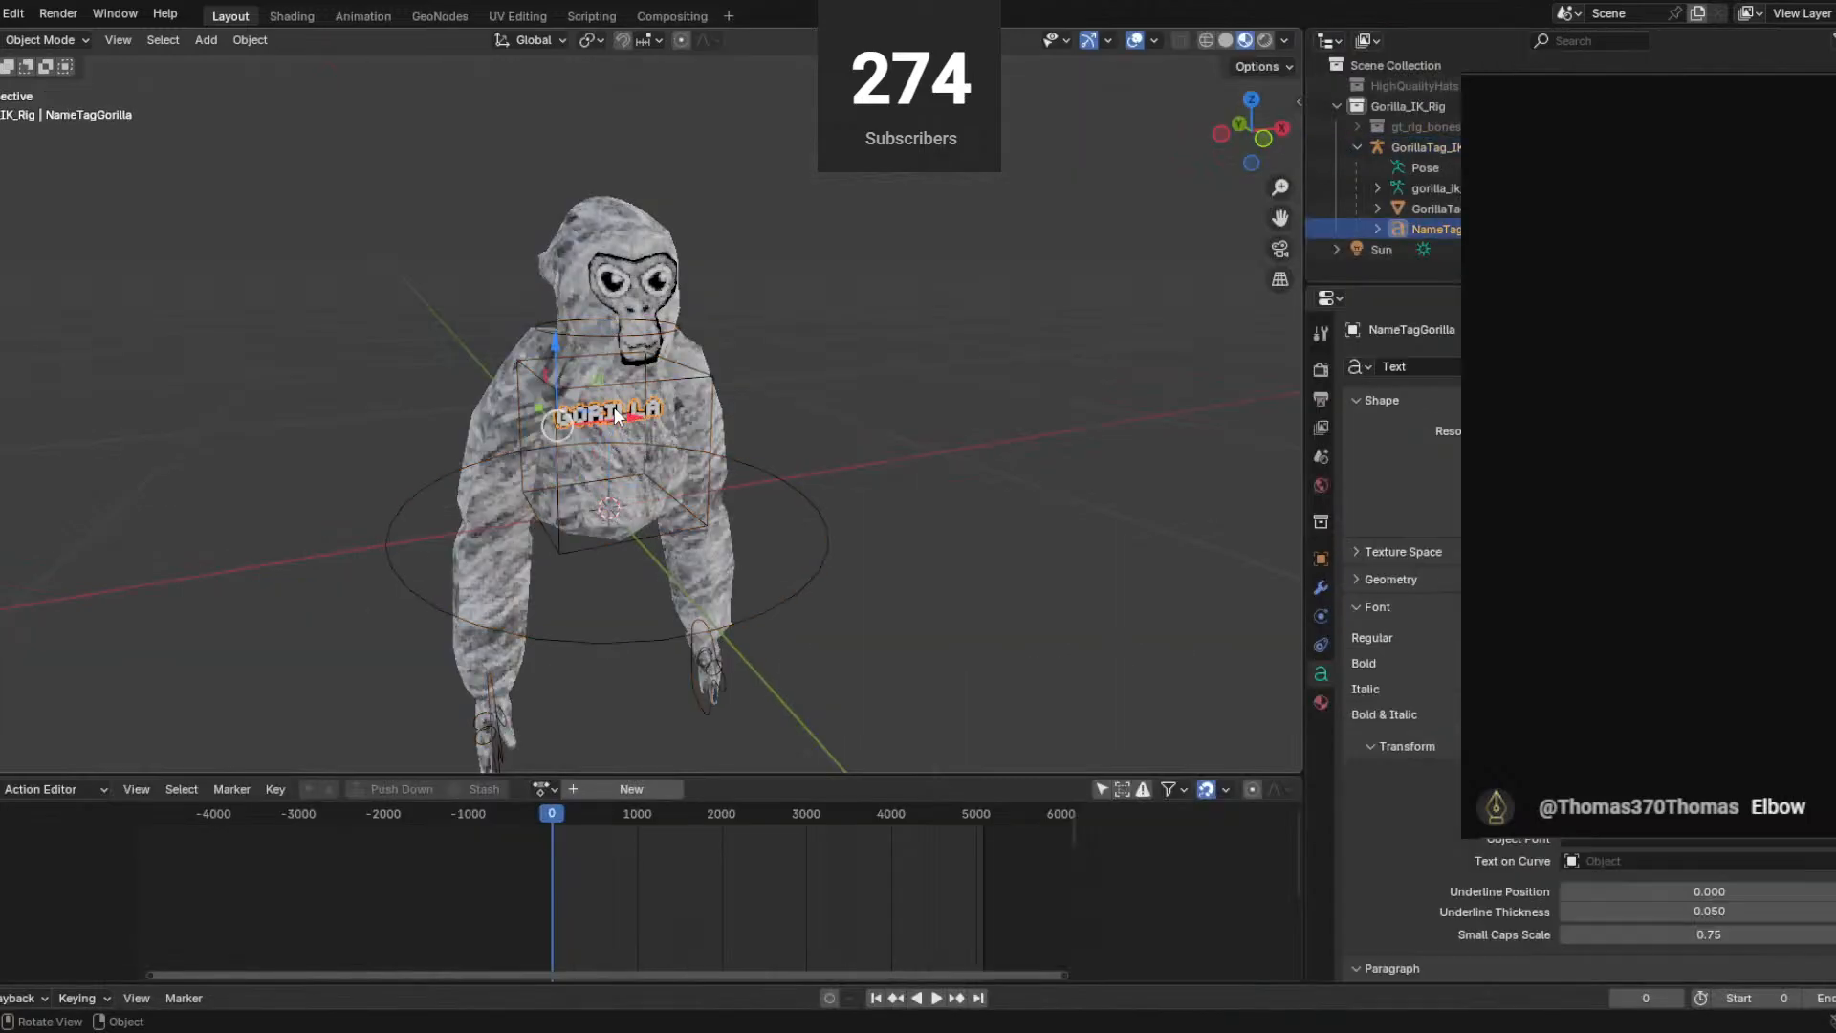
scroll(656, 429, up, 2)
key(Tab)
key(BackSpace)
key(BackSpace)
key(BackSpace)
key(BackSpace)
key(BackSpace)
key(BackSpace)
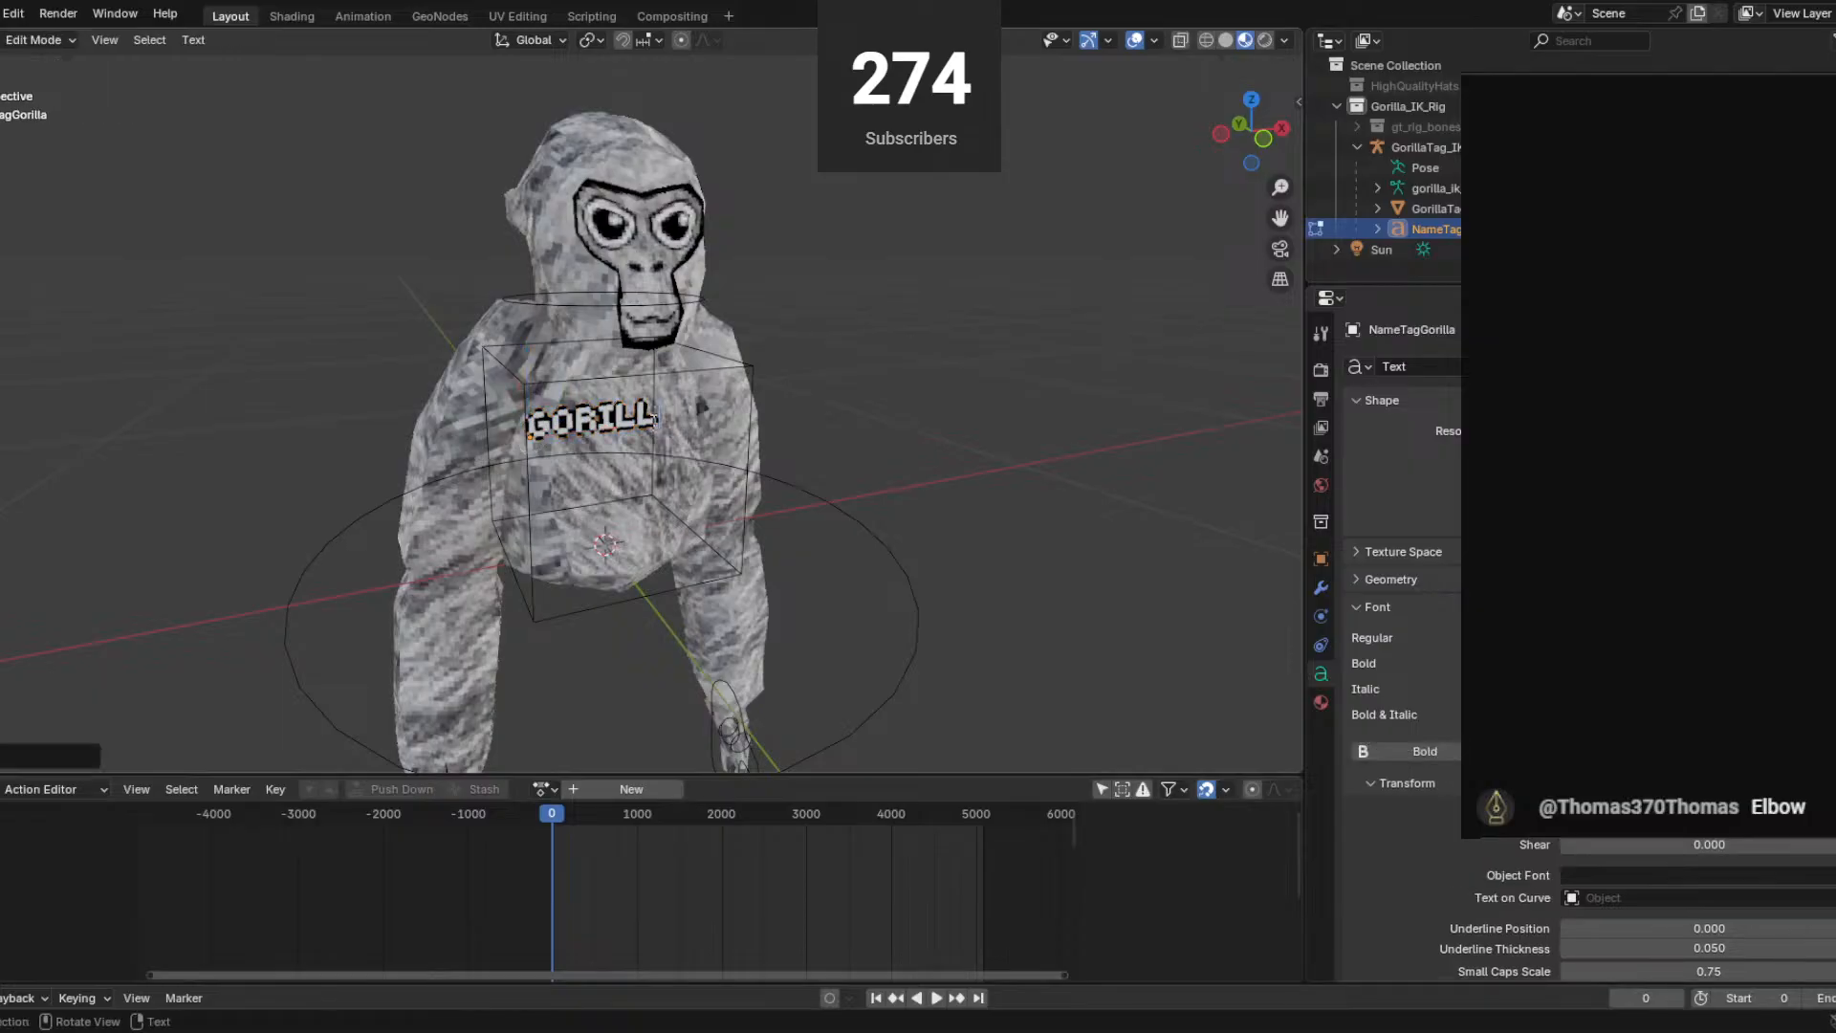
text(Head)
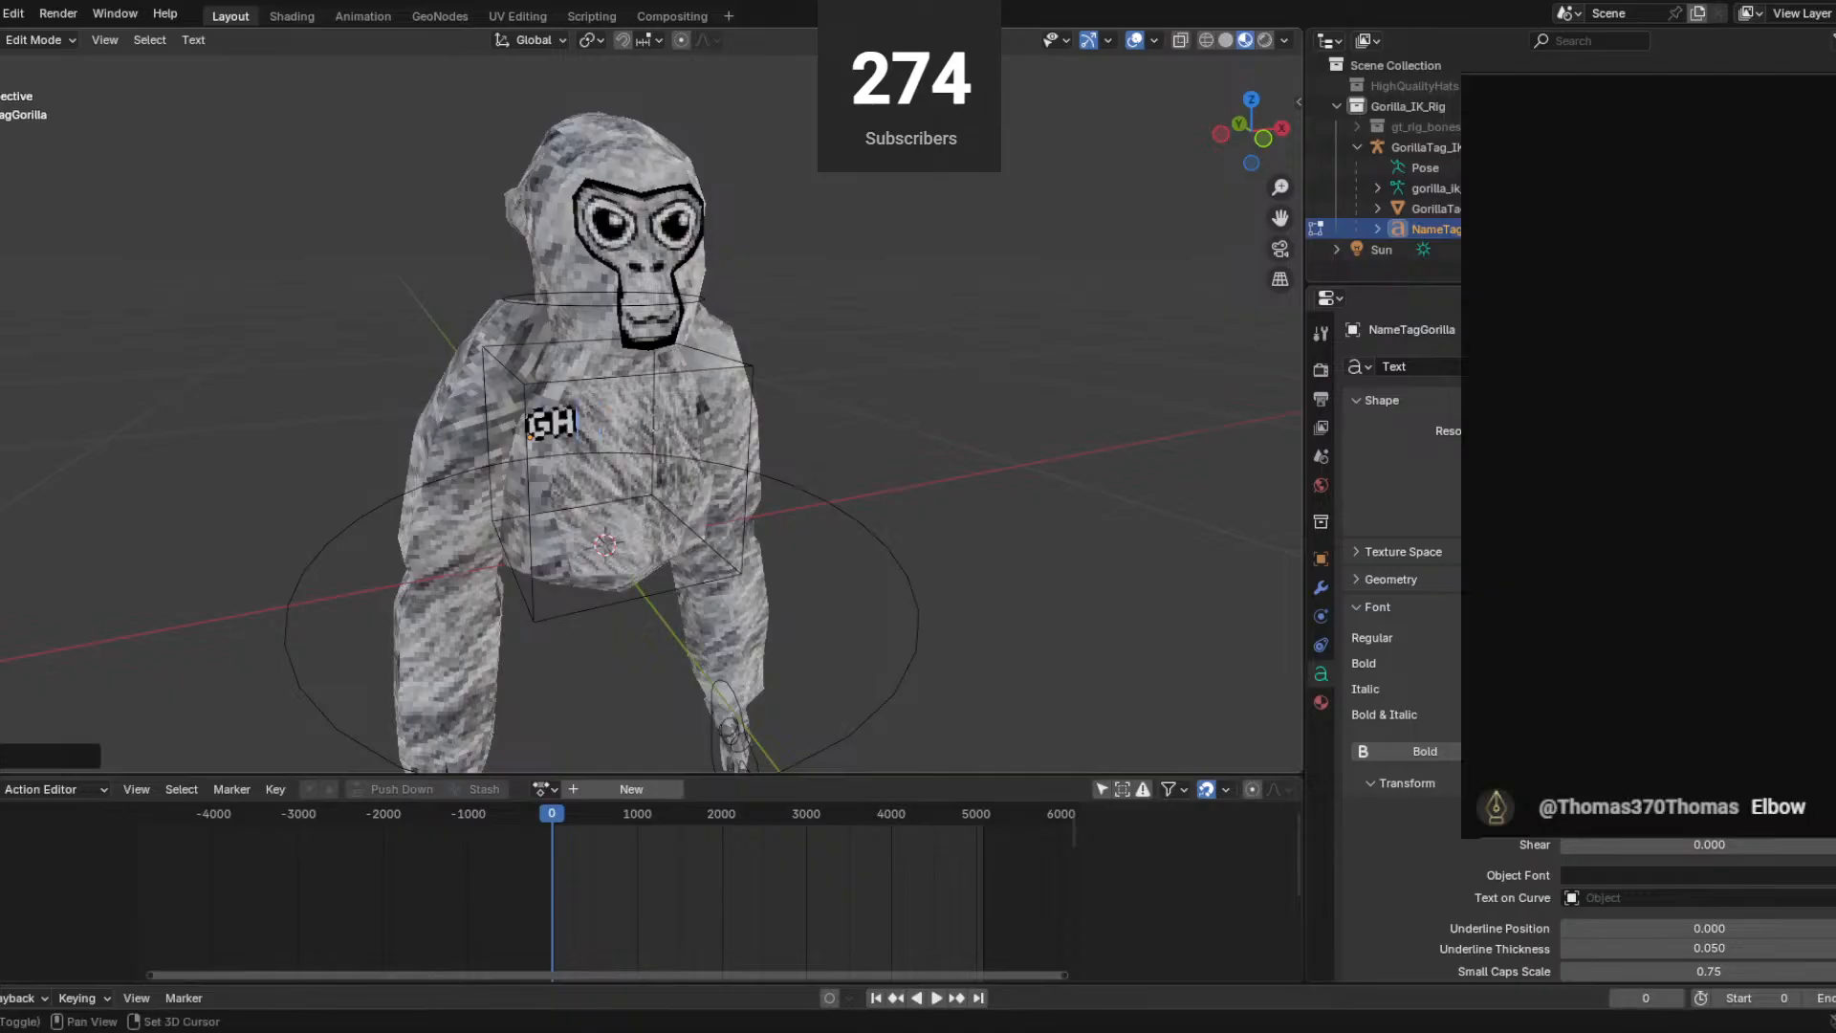
text(OUL)
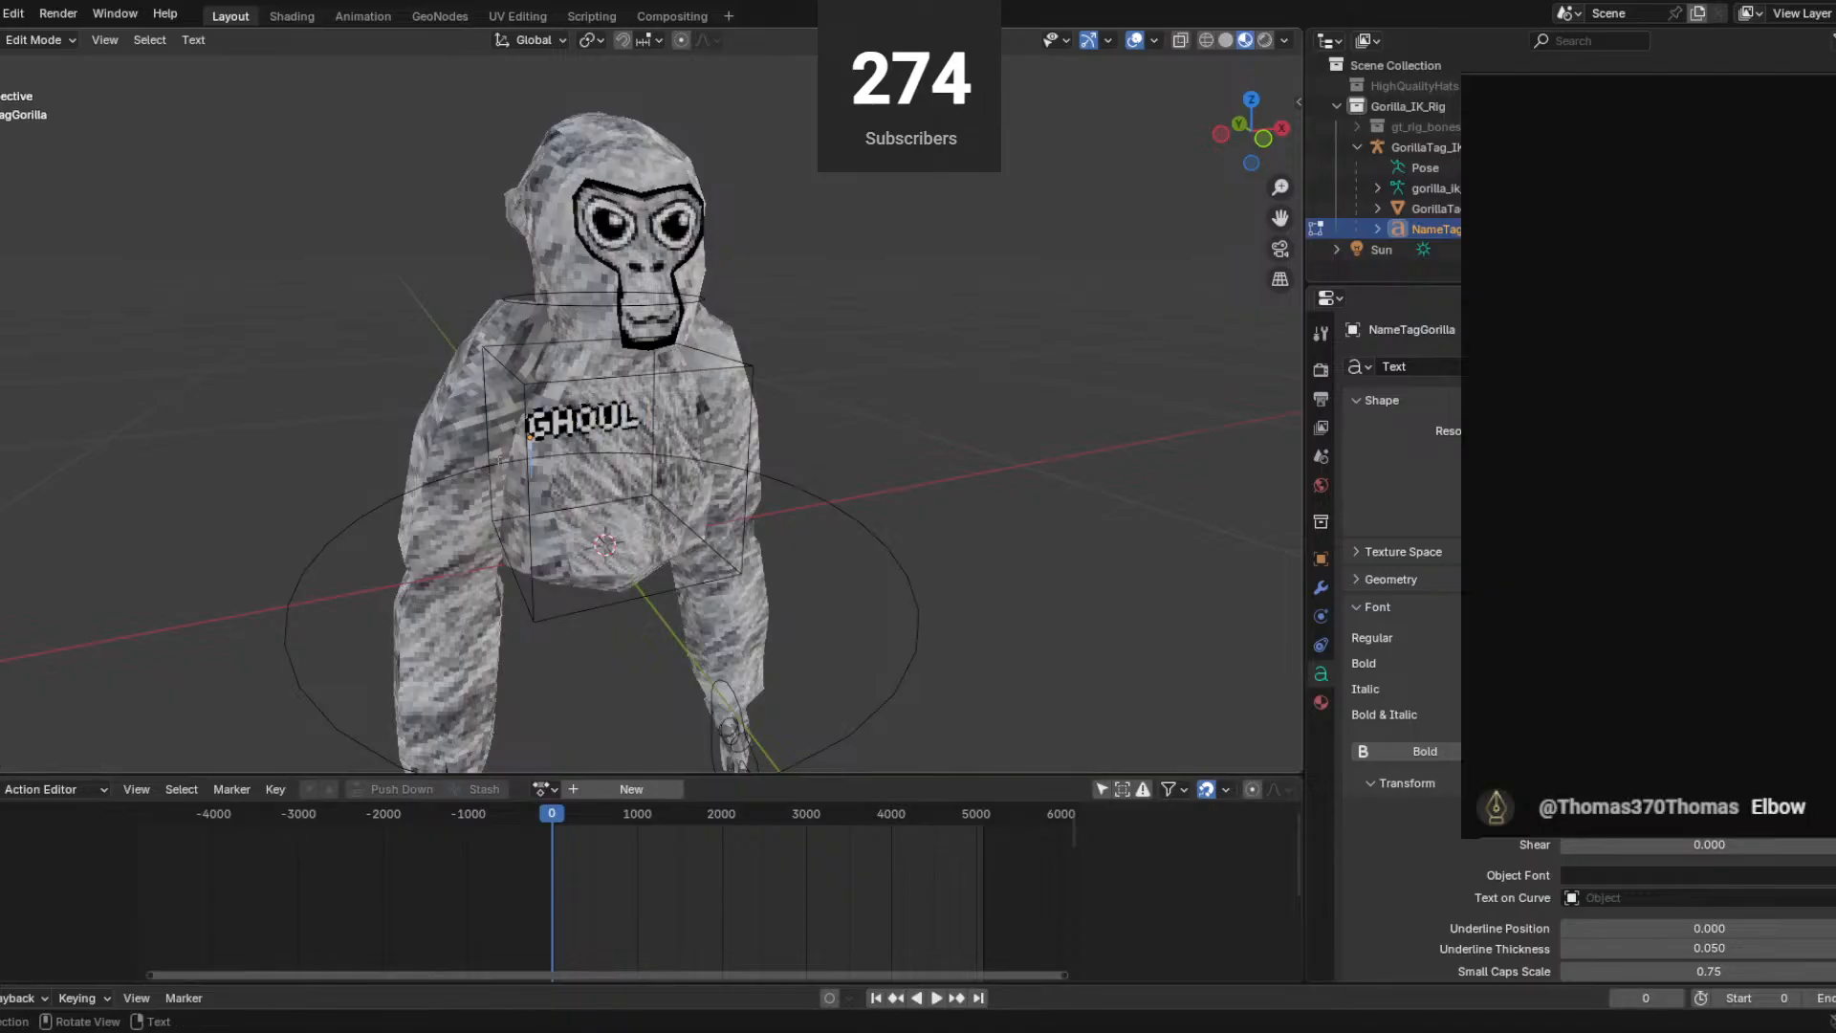
key(Tab)
Scale the GHOUL name tag down slightly on the gorilla's chest.
middle_drag(499, 462, 543, 409)
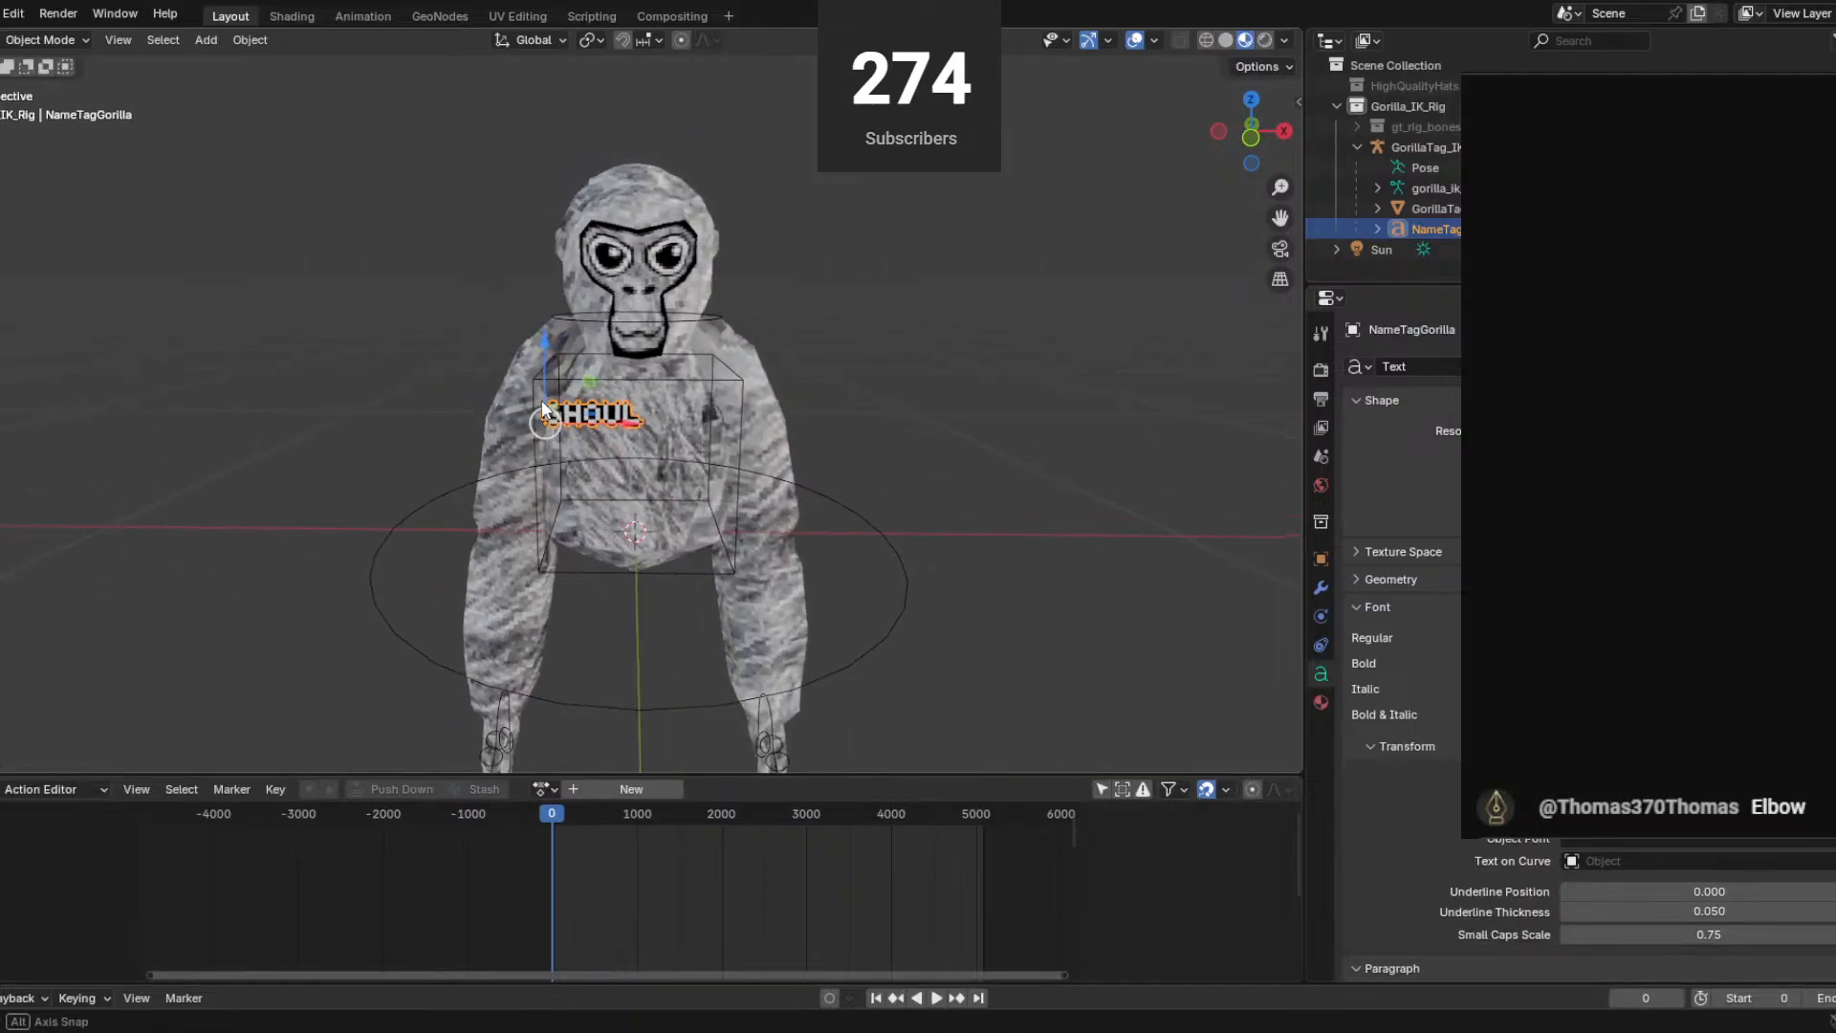
scroll(573, 469, up, 2)
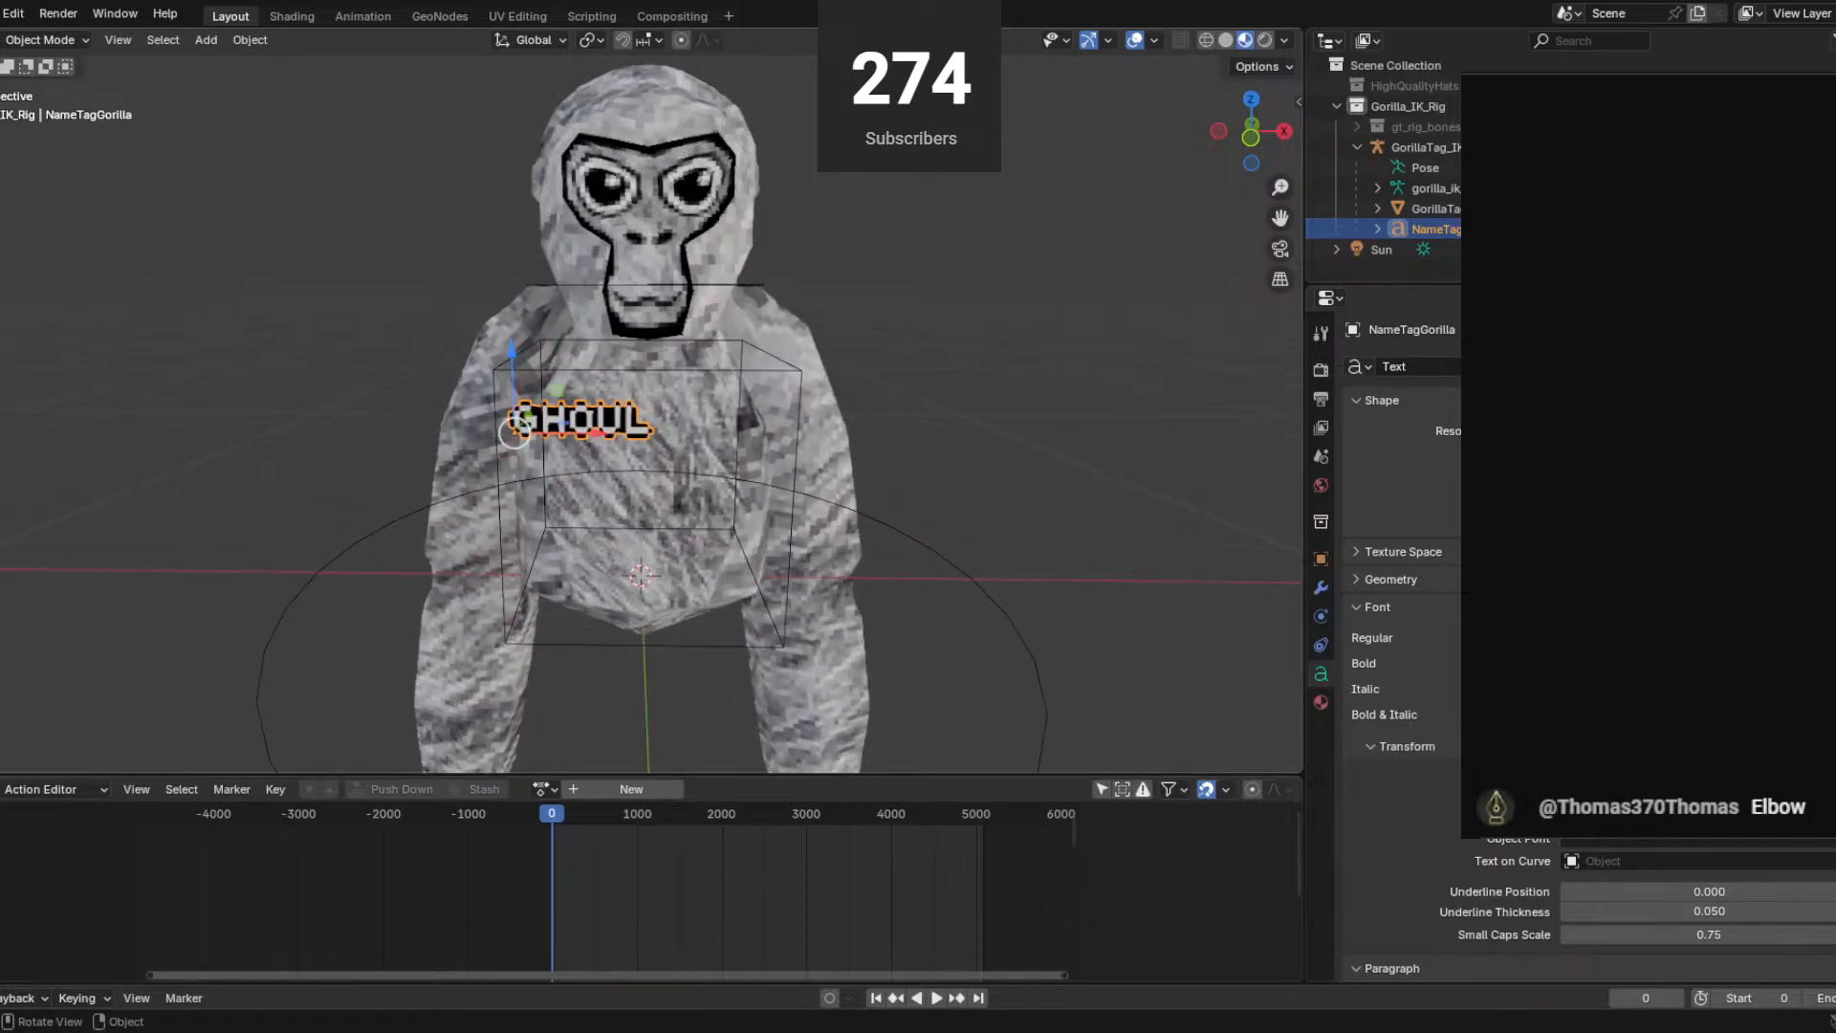
drag(2, 172, 50, 172)
click(11, 218)
click(11, 253)
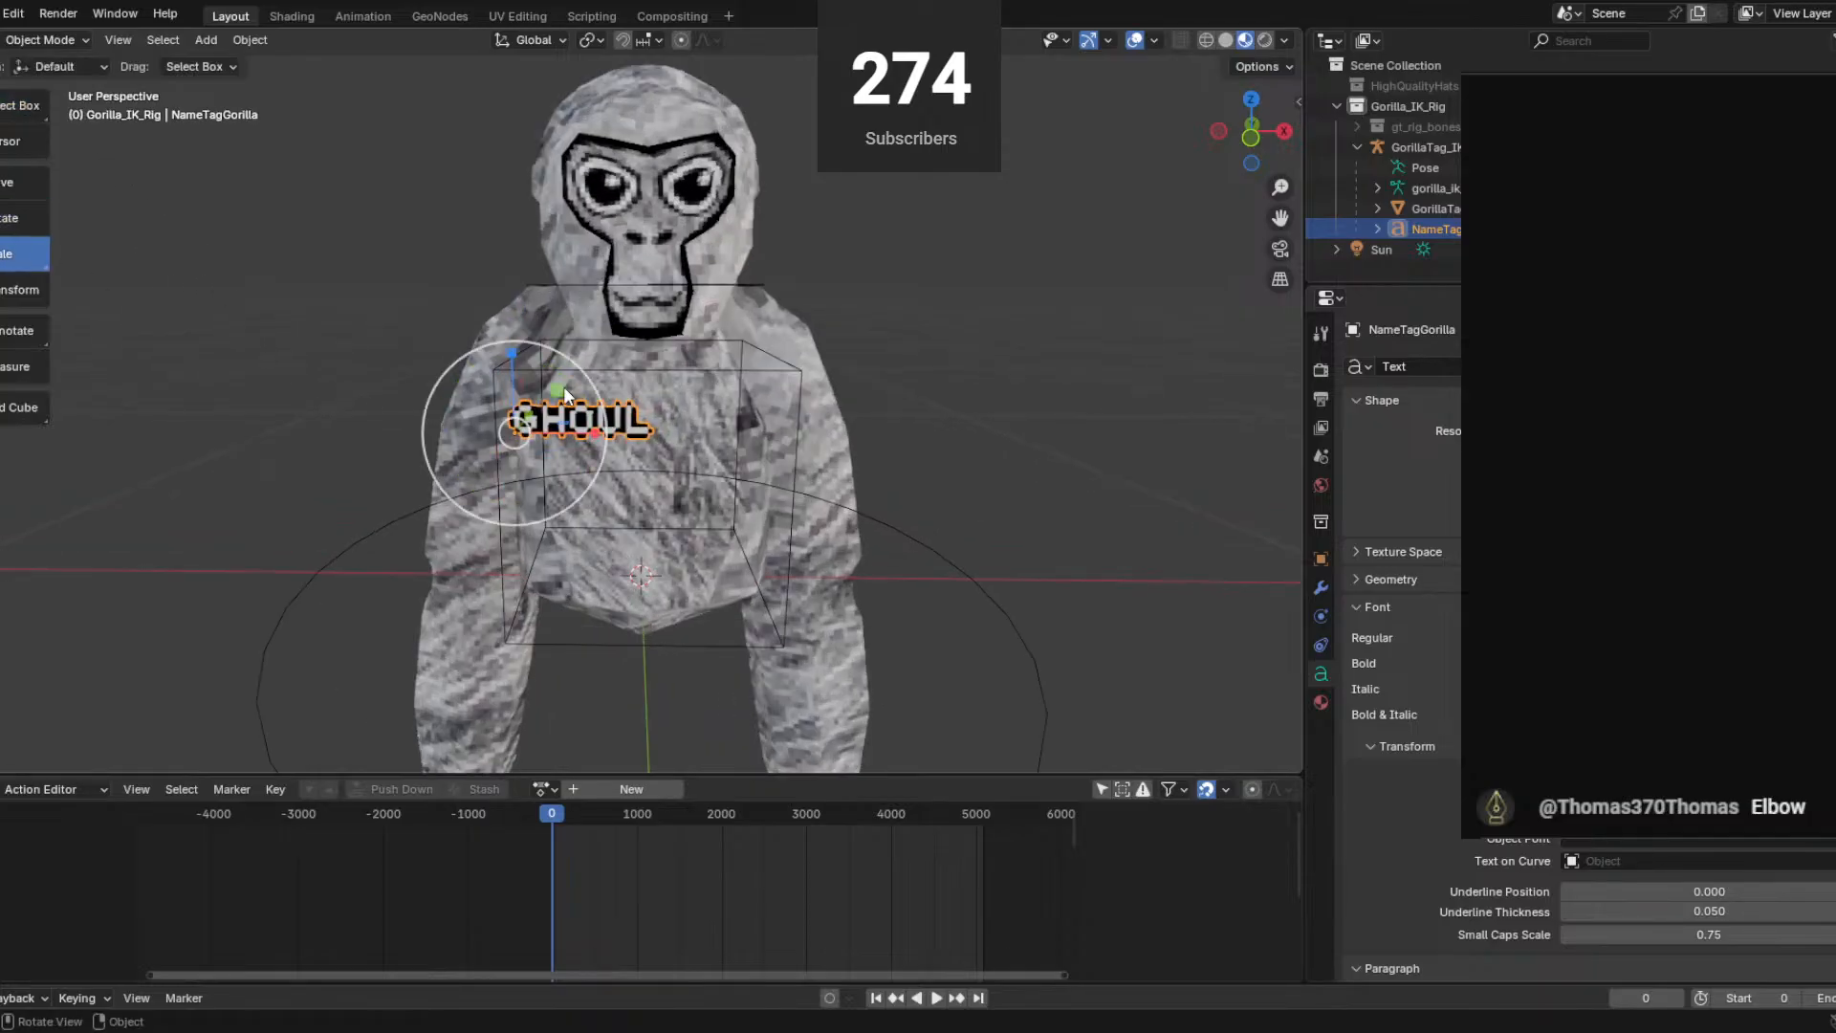
drag(563, 352, 551, 371)
Nudge the GHOUL name tag's position on the gorilla's chest and deselect it.
click(23, 186)
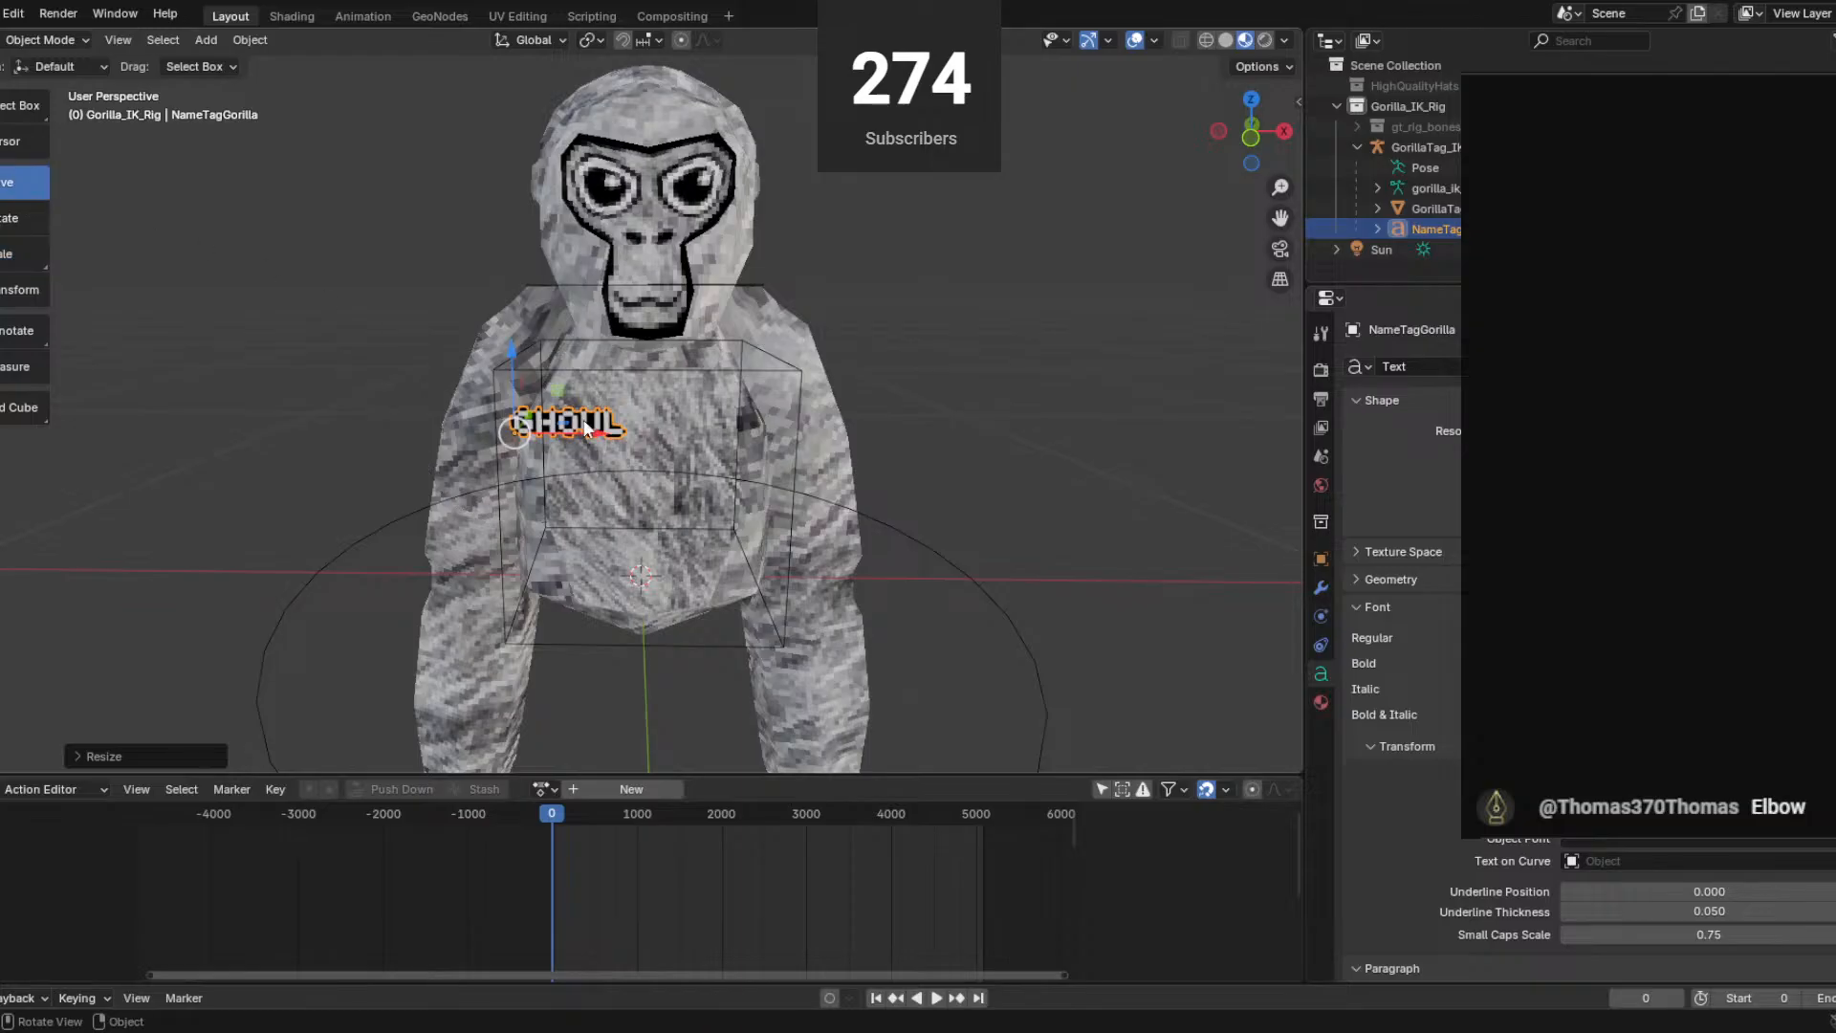
drag(591, 431, 574, 437)
click(1004, 267)
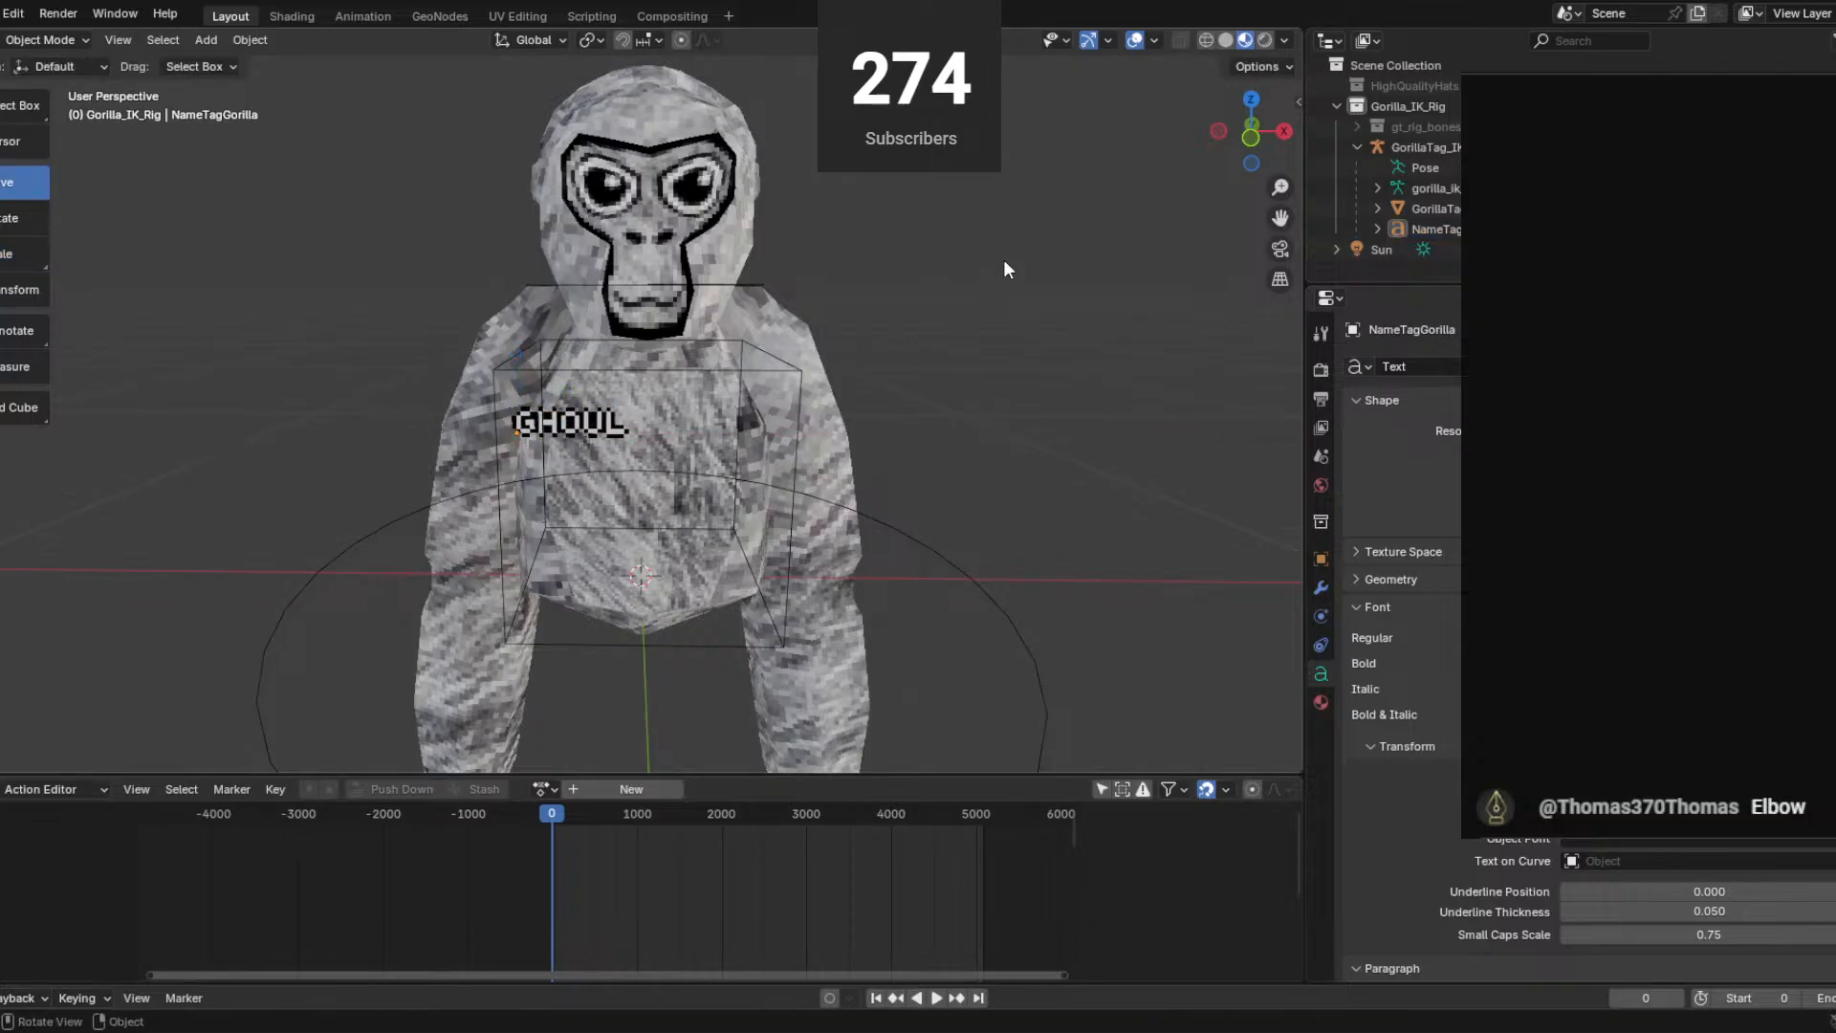
Change the primary fur colour of the gorilla body's material to yellow and deselect the body.
scroll(1004, 267, down, 3)
click(727, 449)
click(1321, 731)
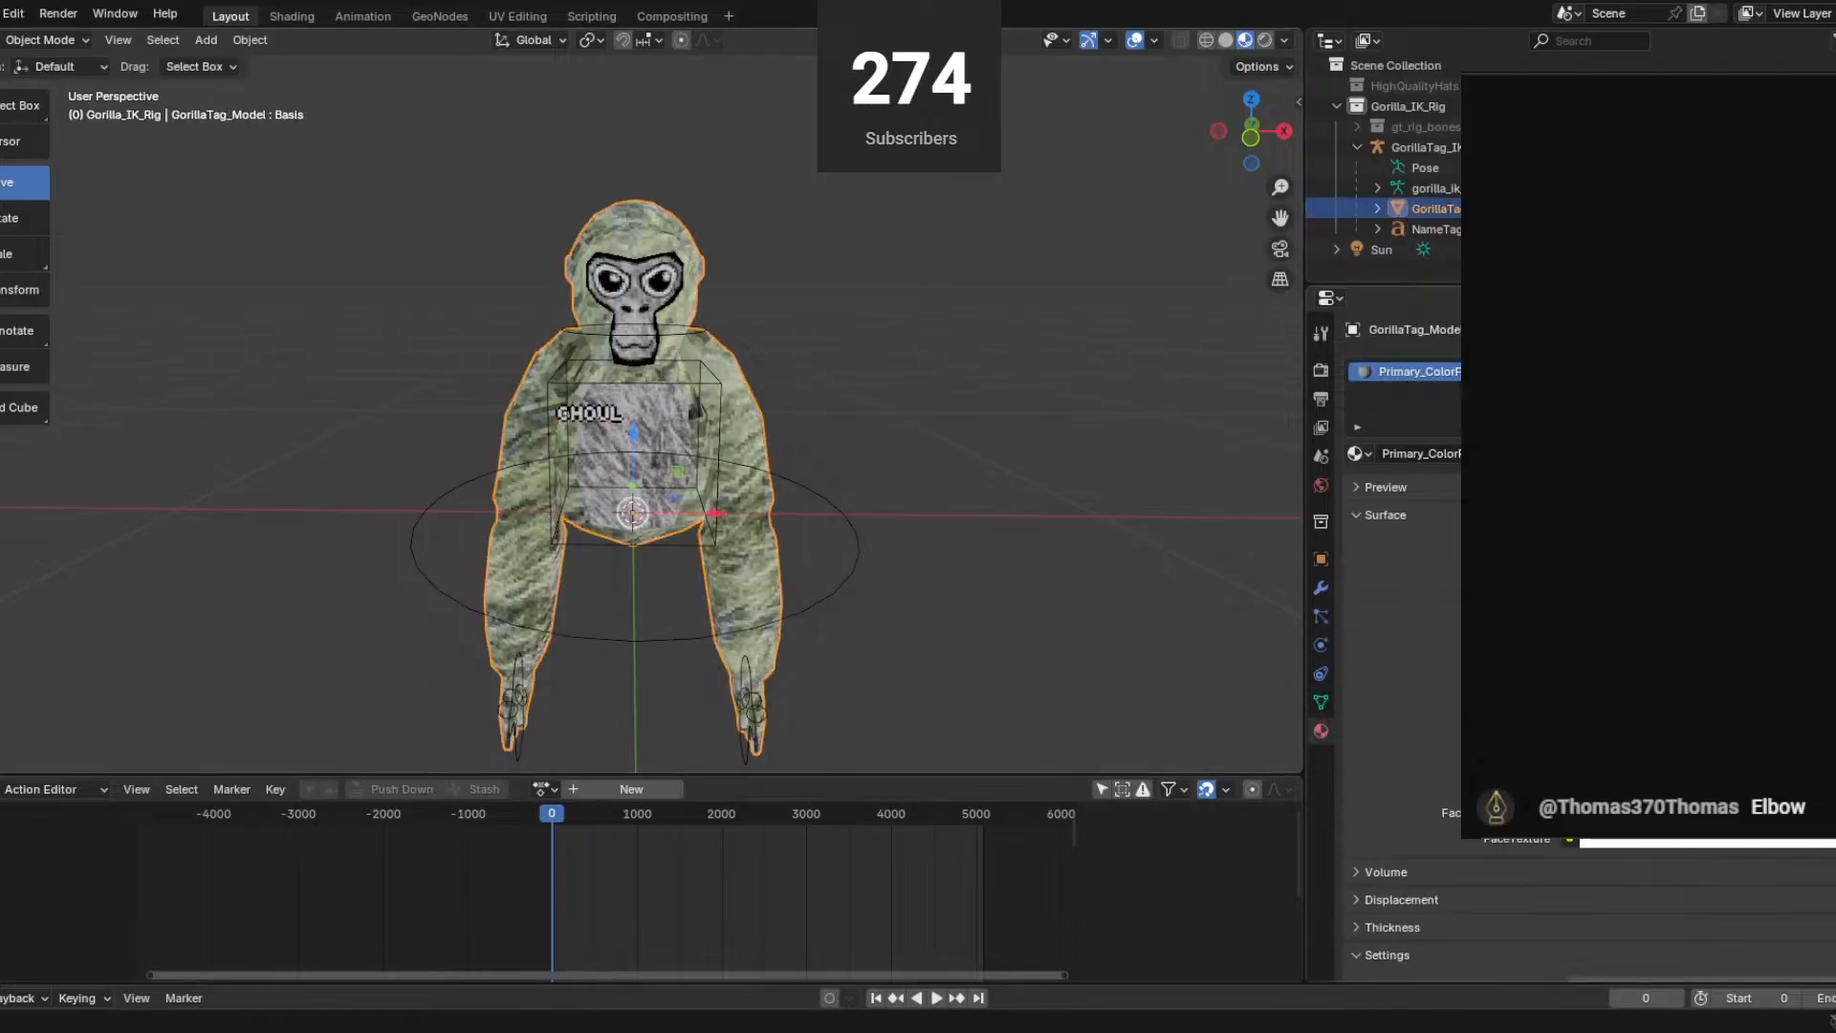
click(866, 340)
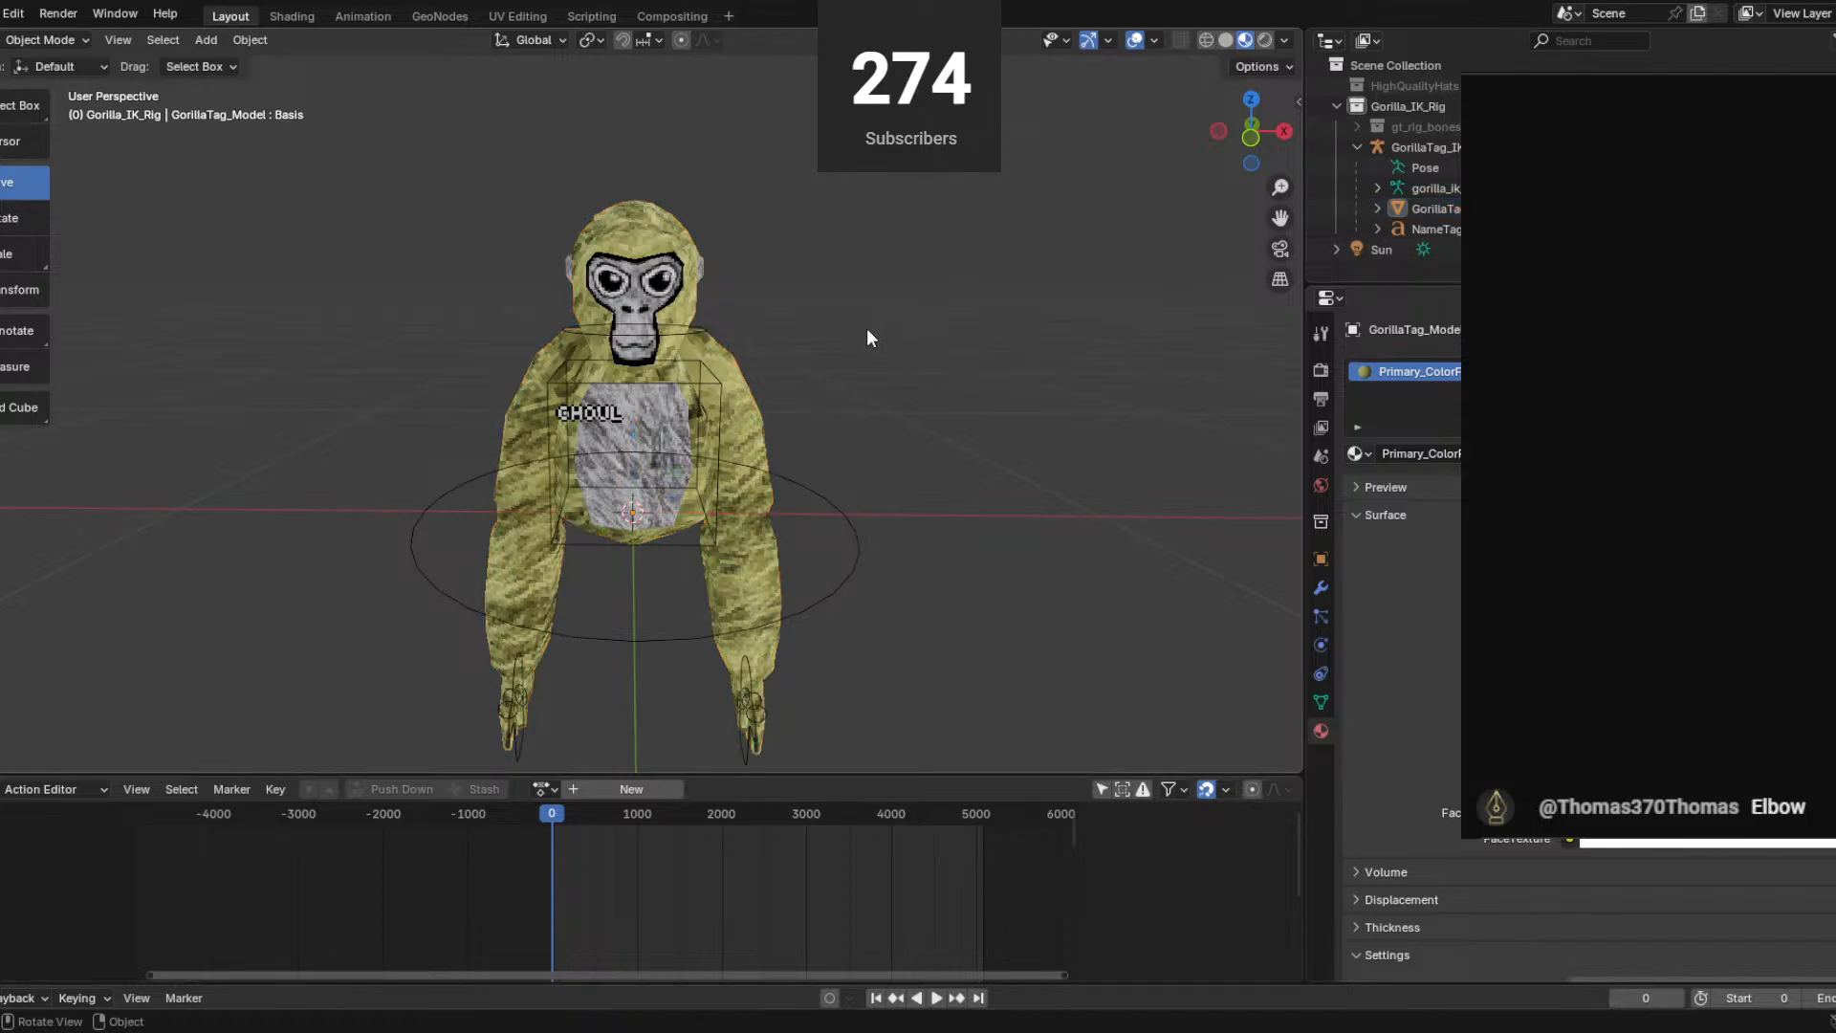
Select the gorilla body and switch to the Shading workspace with its GorillaTagColorShader node in view.
scroll(664, 477, up, 3)
click(666, 92)
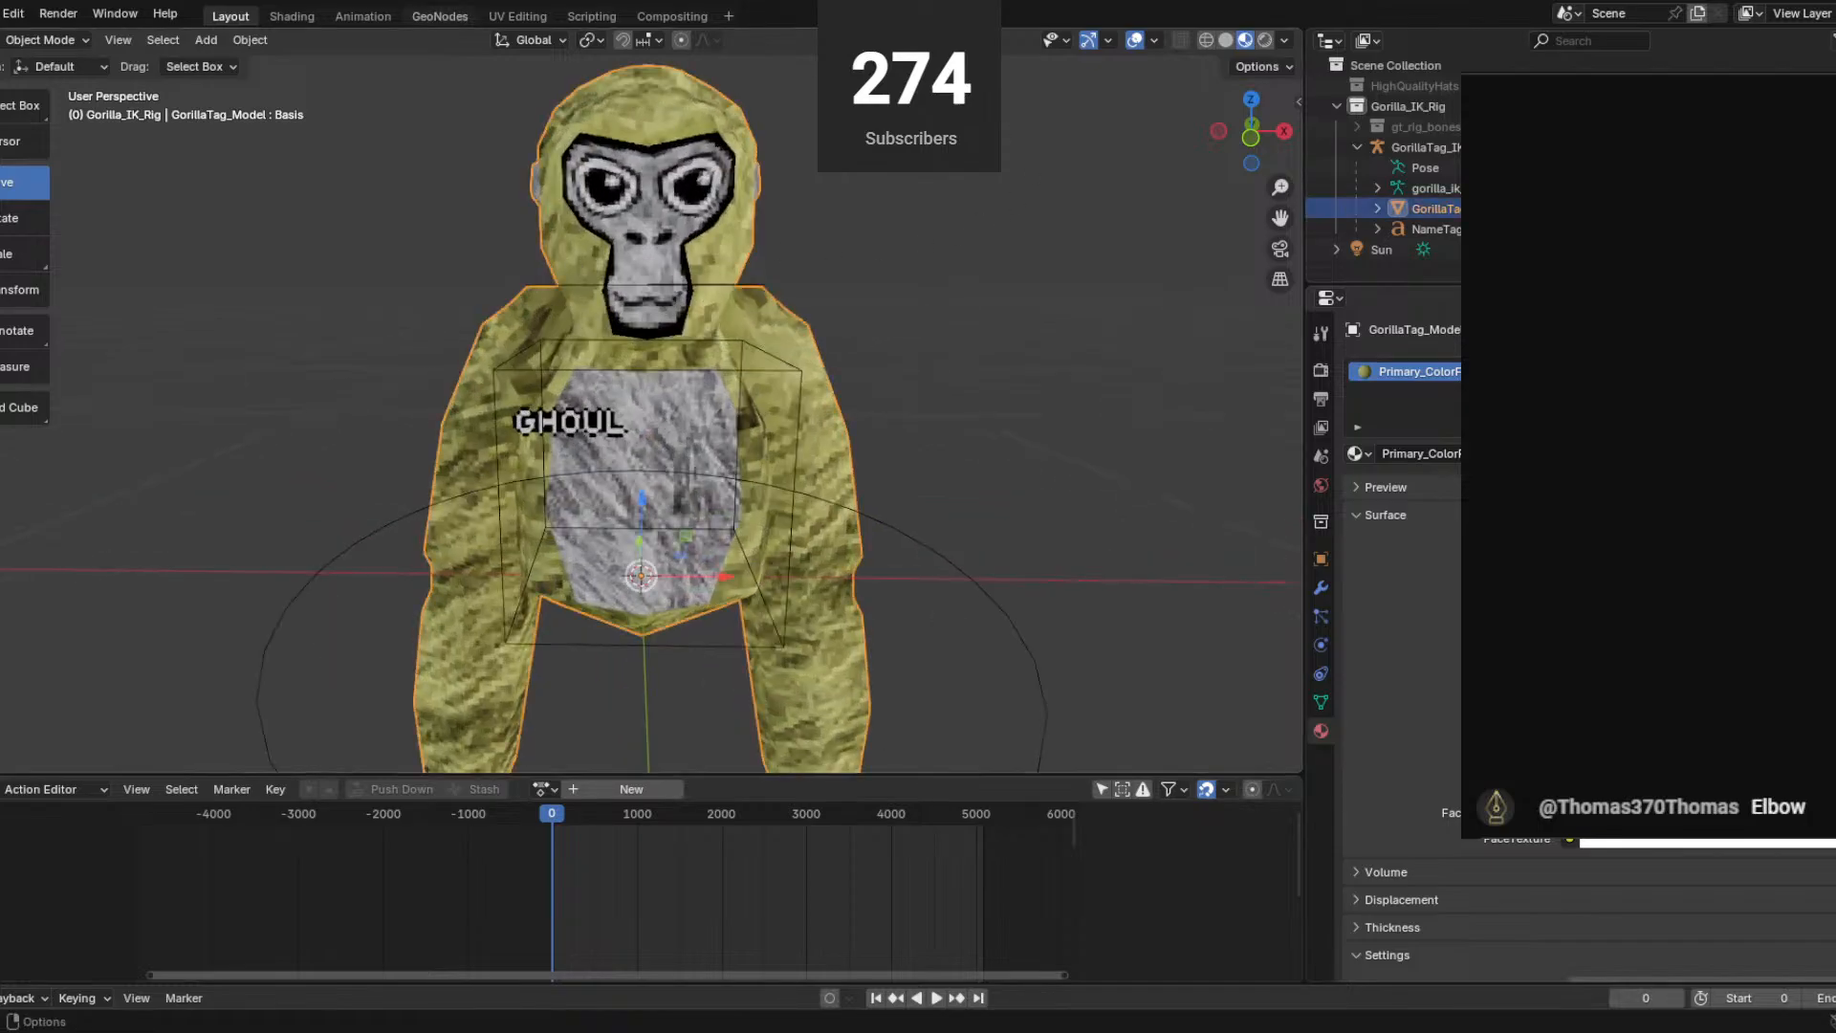
click(292, 16)
click(798, 233)
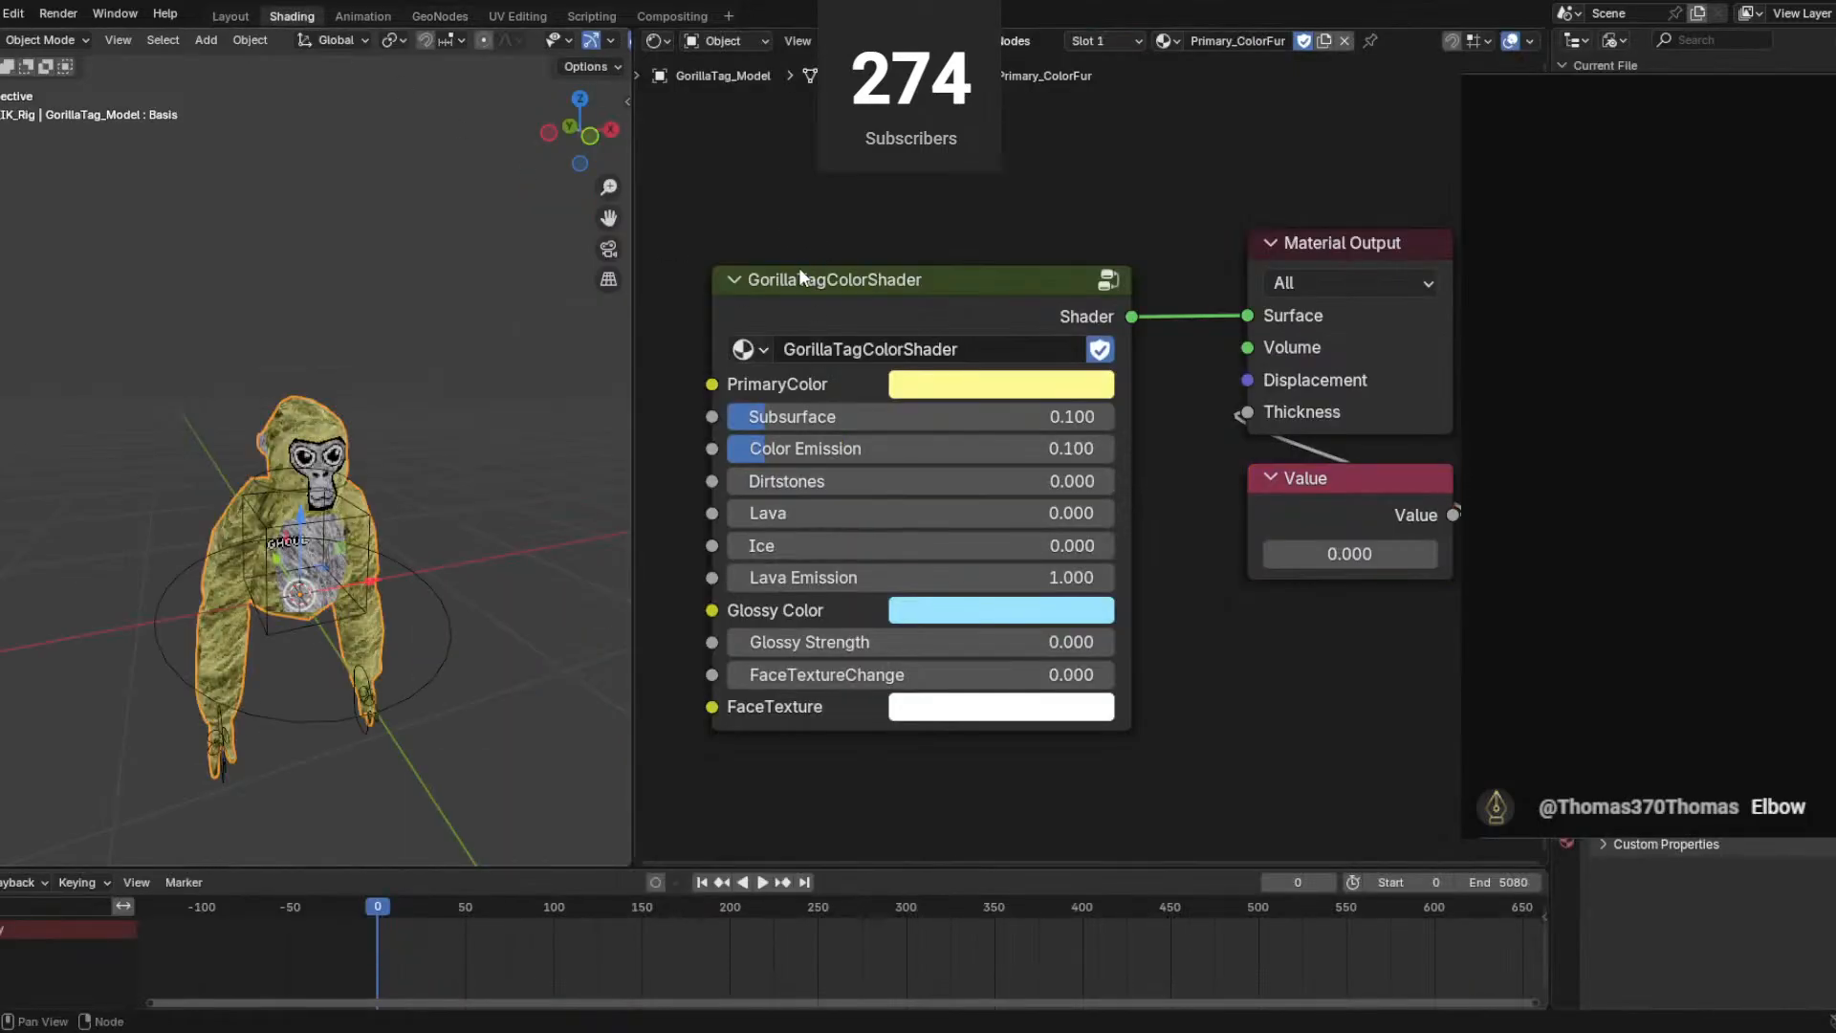
Paste the Bolt.webp image texture node, connect its colour to the shader's FaceTexture input and set FaceTextureChange to 1.000.
drag(800, 272, 1043, 274)
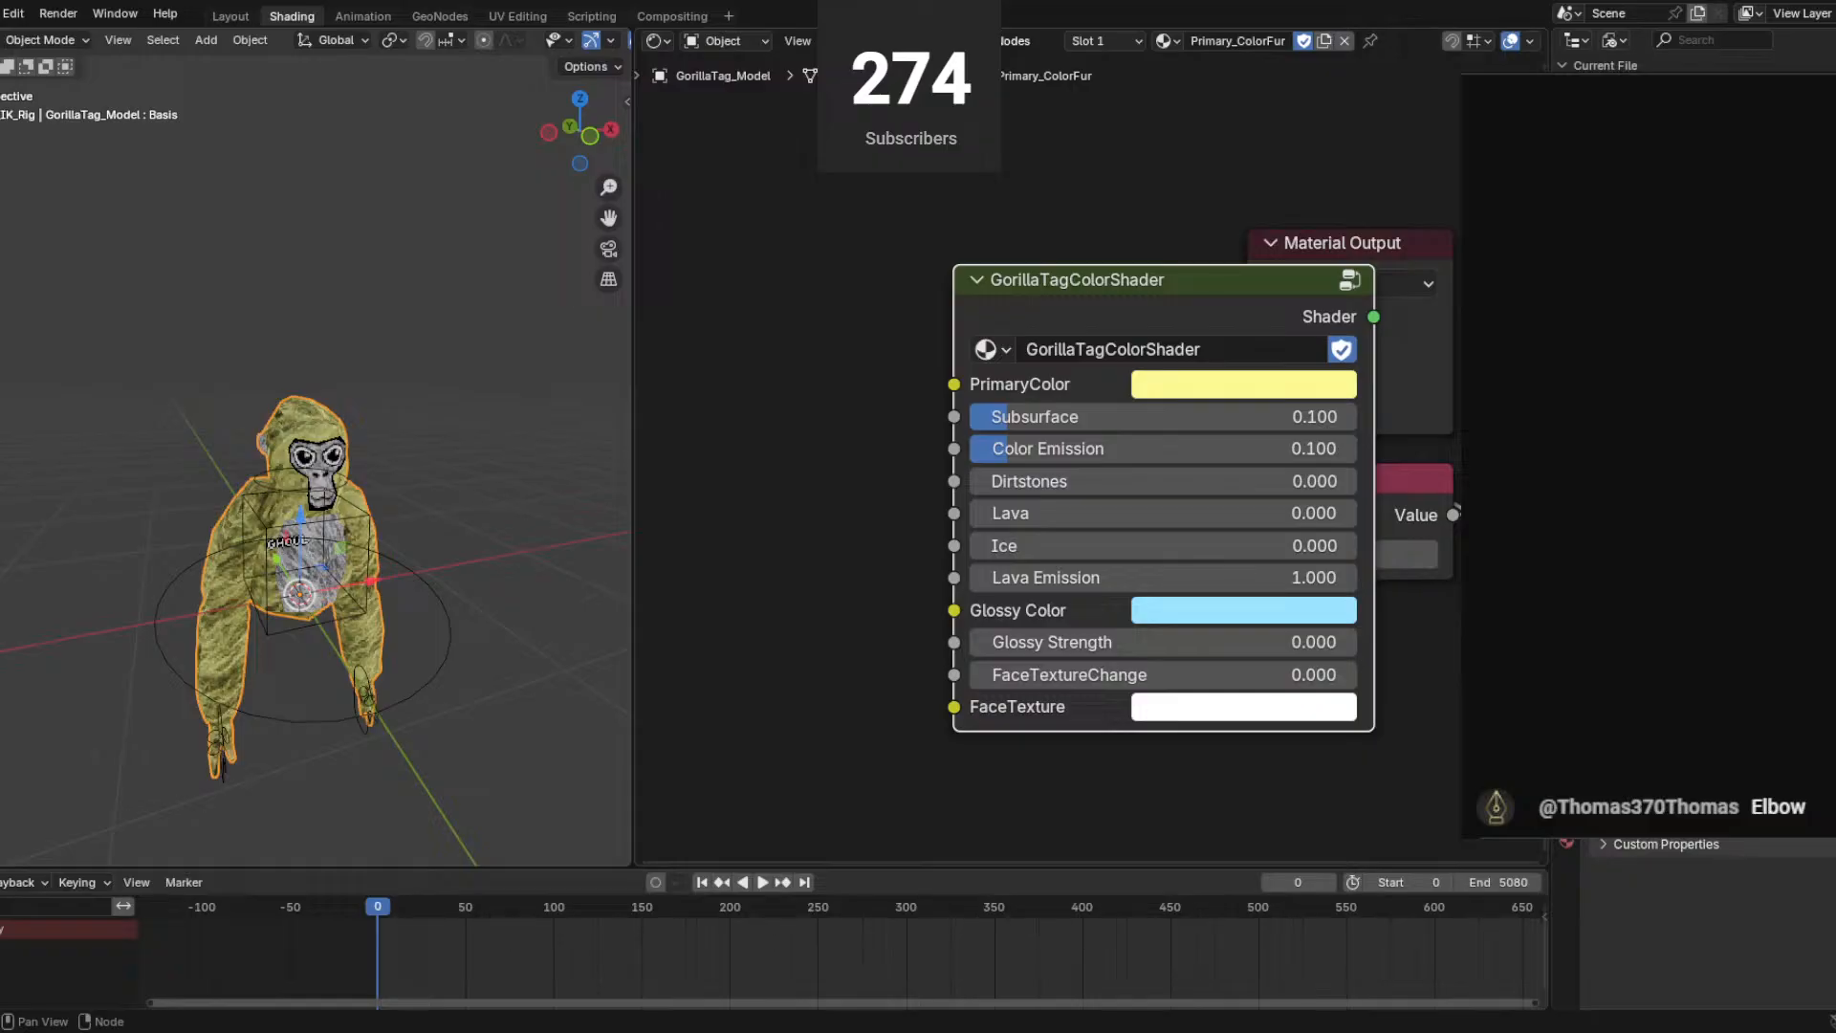
key(ctrl+v)
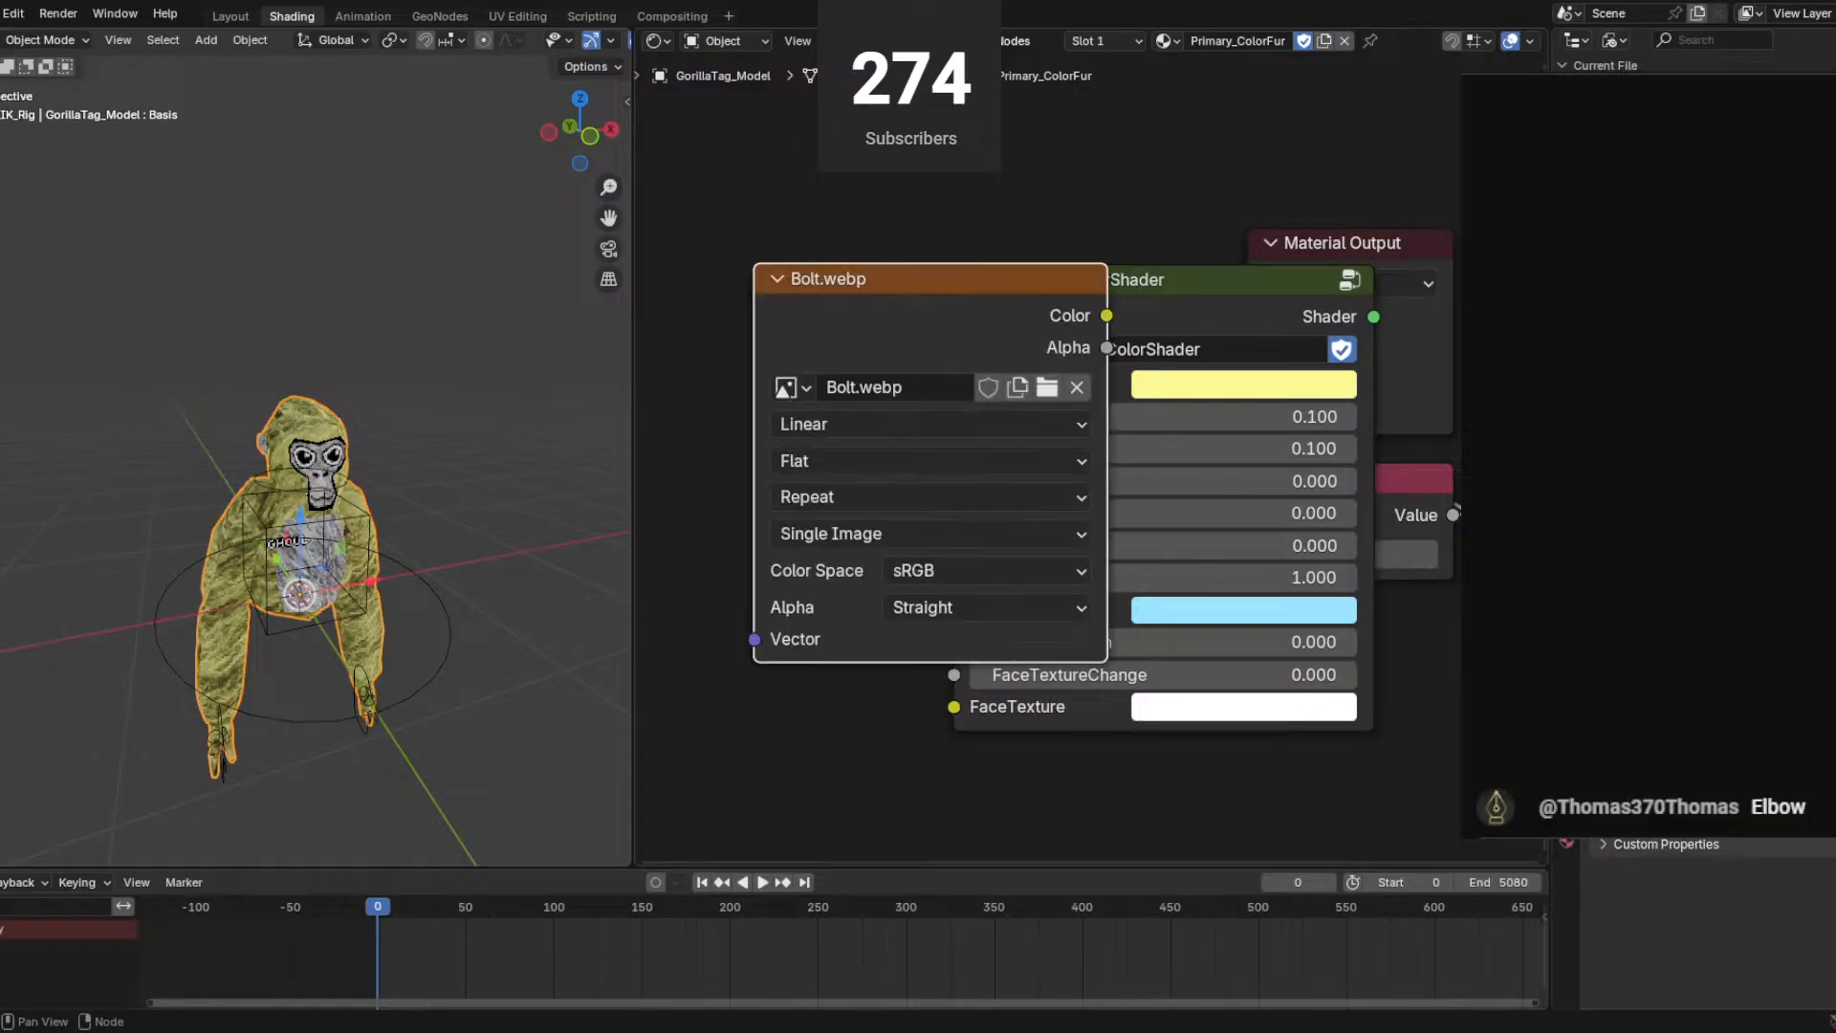
drag(889, 284, 719, 257)
drag(936, 288, 941, 705)
drag(1081, 674, 1354, 674)
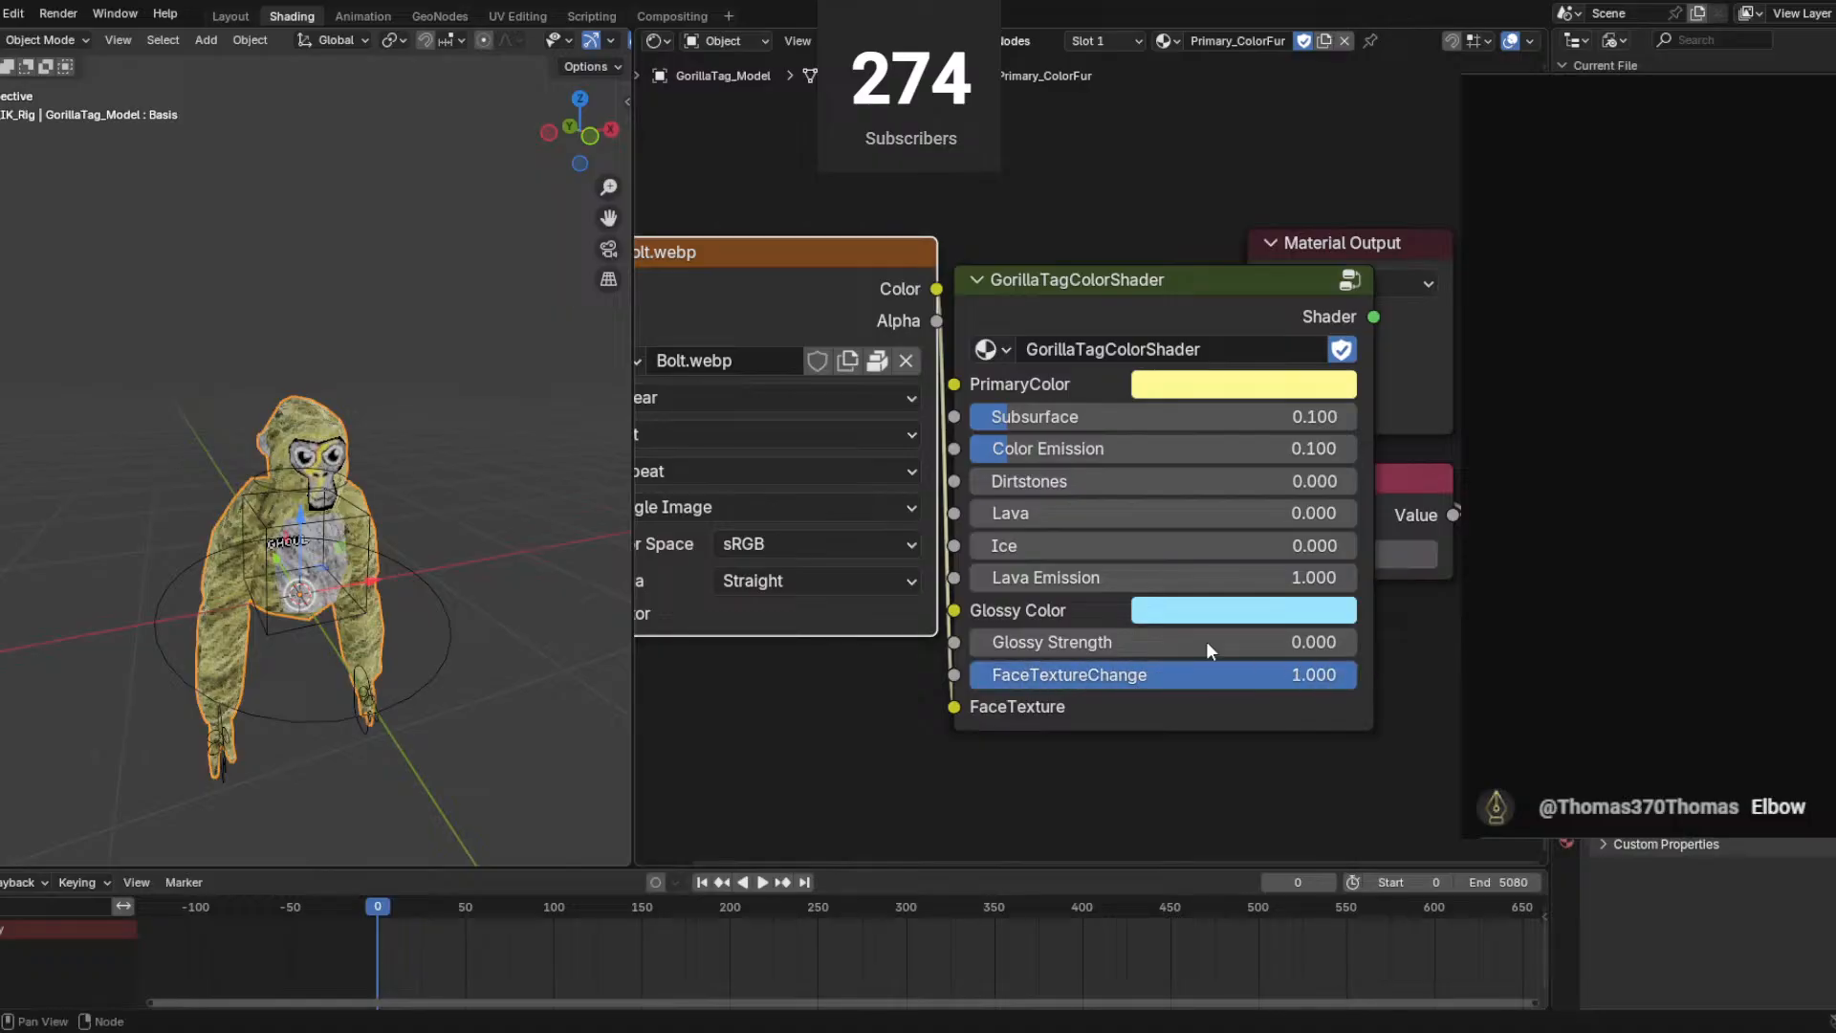
Set the Bolt.webp texture's interpolation to Closest and check the gorilla's face in the Layout workspace.
drag(694, 283, 755, 277)
click(713, 392)
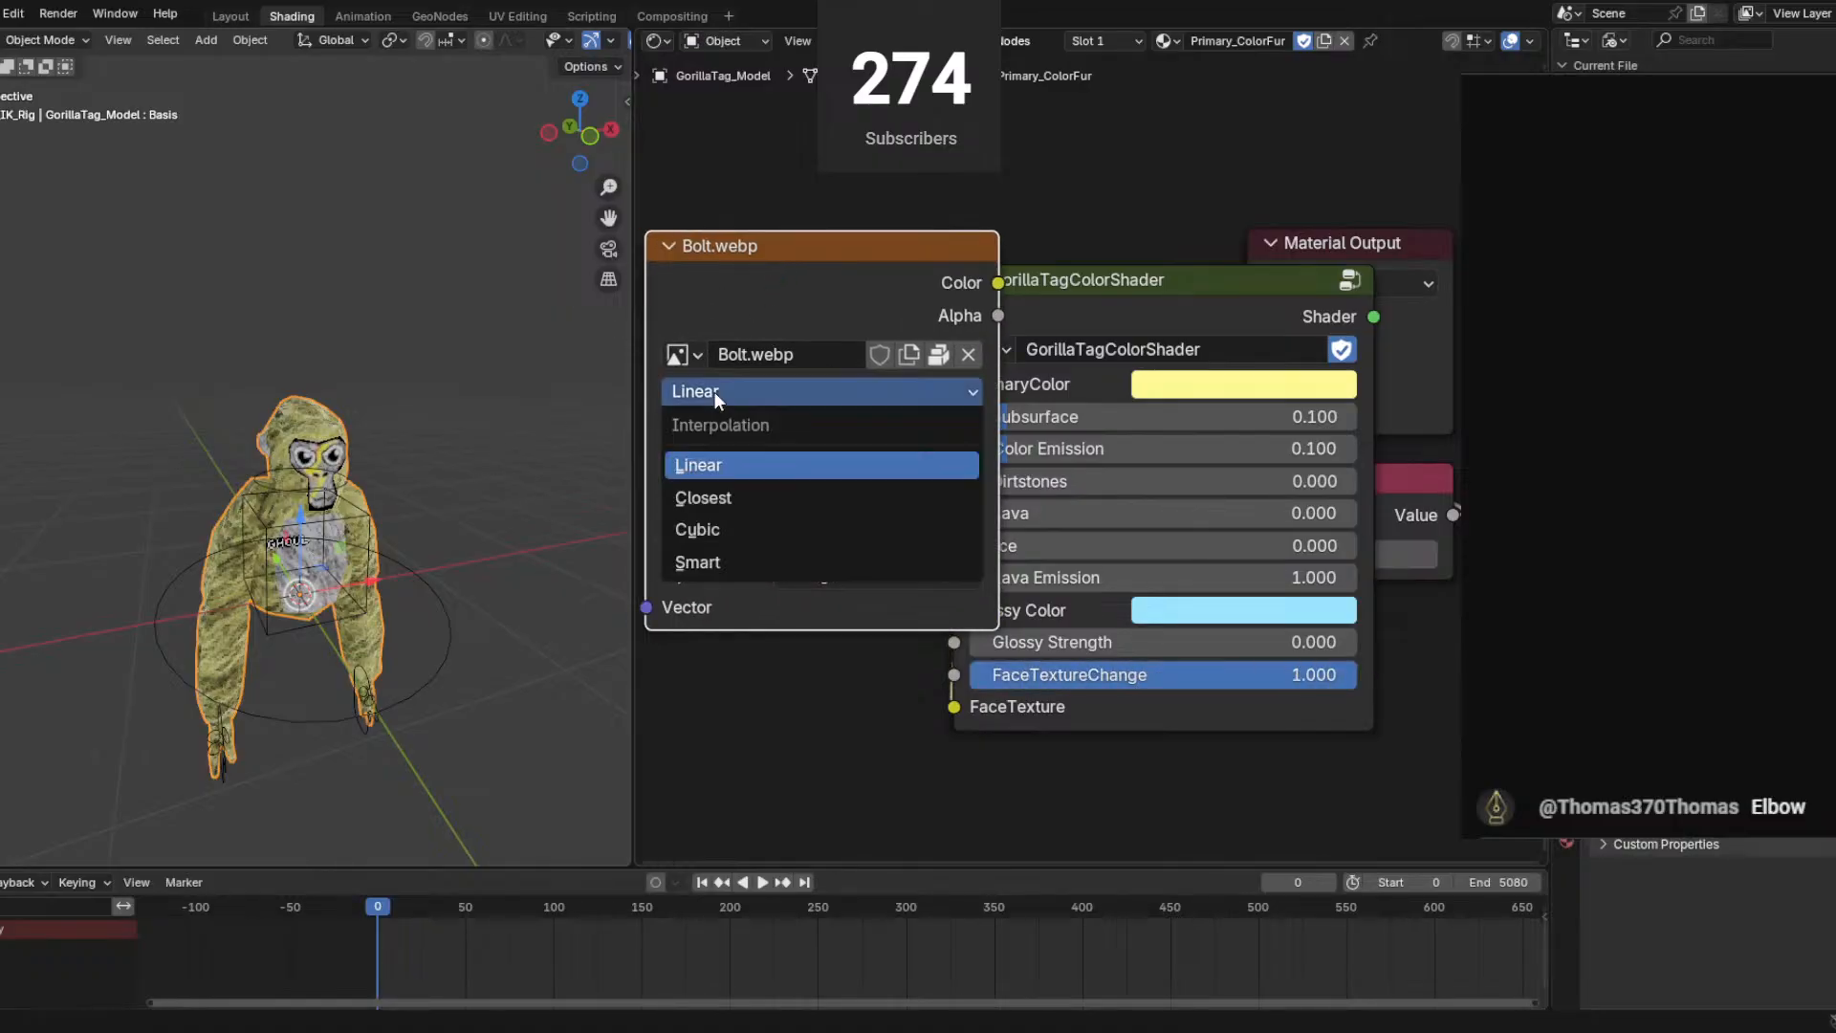
click(697, 503)
click(230, 17)
scroll(661, 435, up, 2)
scroll(730, 239, down, 2)
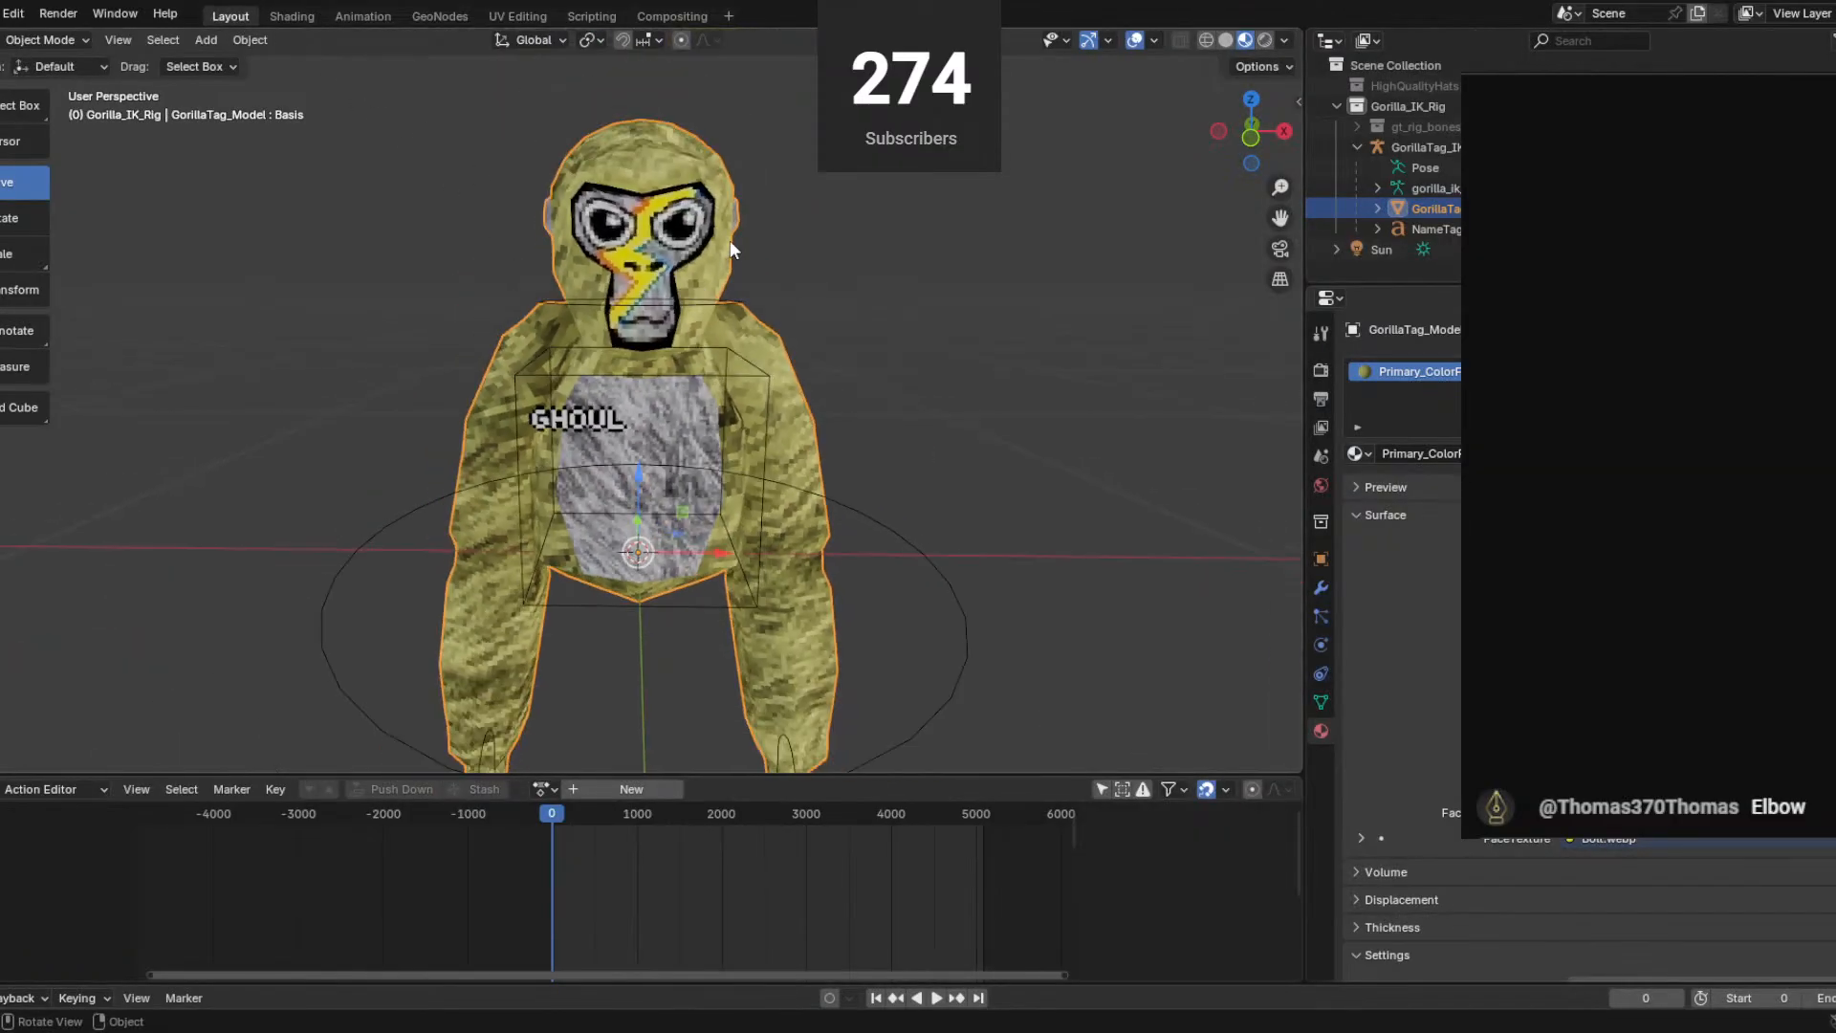
scroll(697, 308, down, 2)
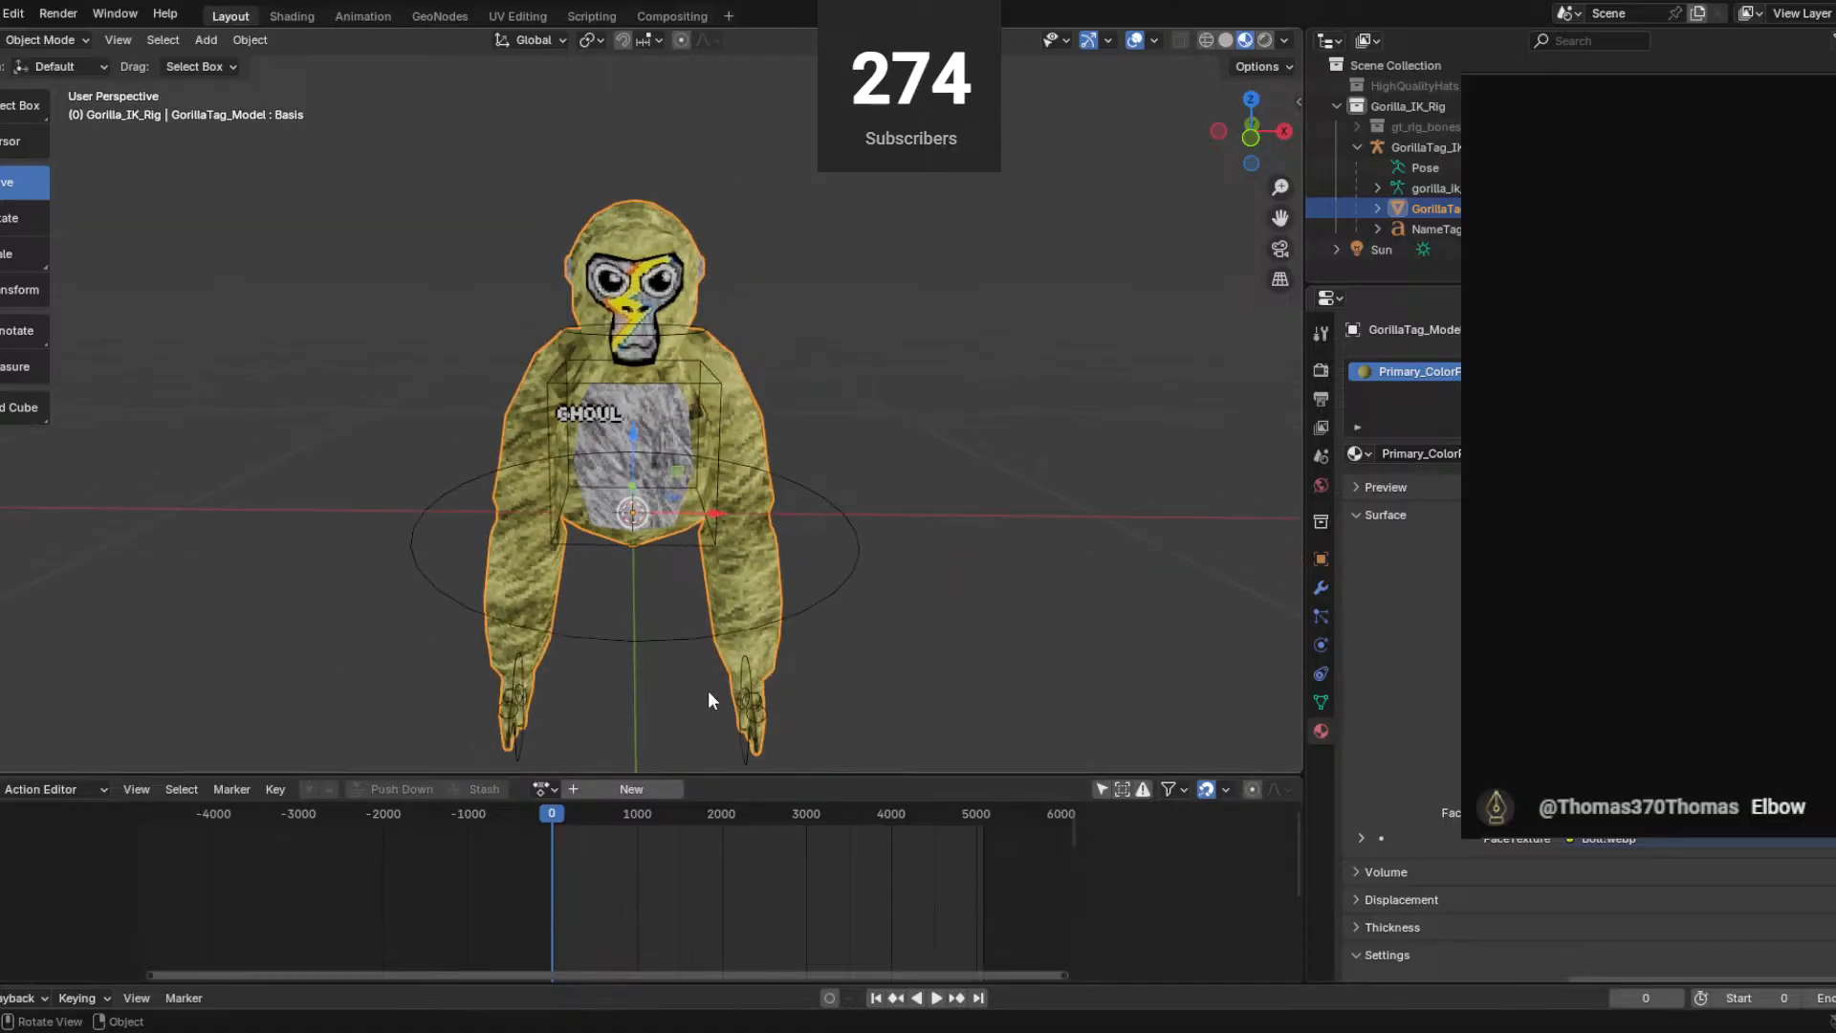
Enlarge the timeline area and import the first forest map as a glTF 2.0 model.
drag(803, 986, 806, 808)
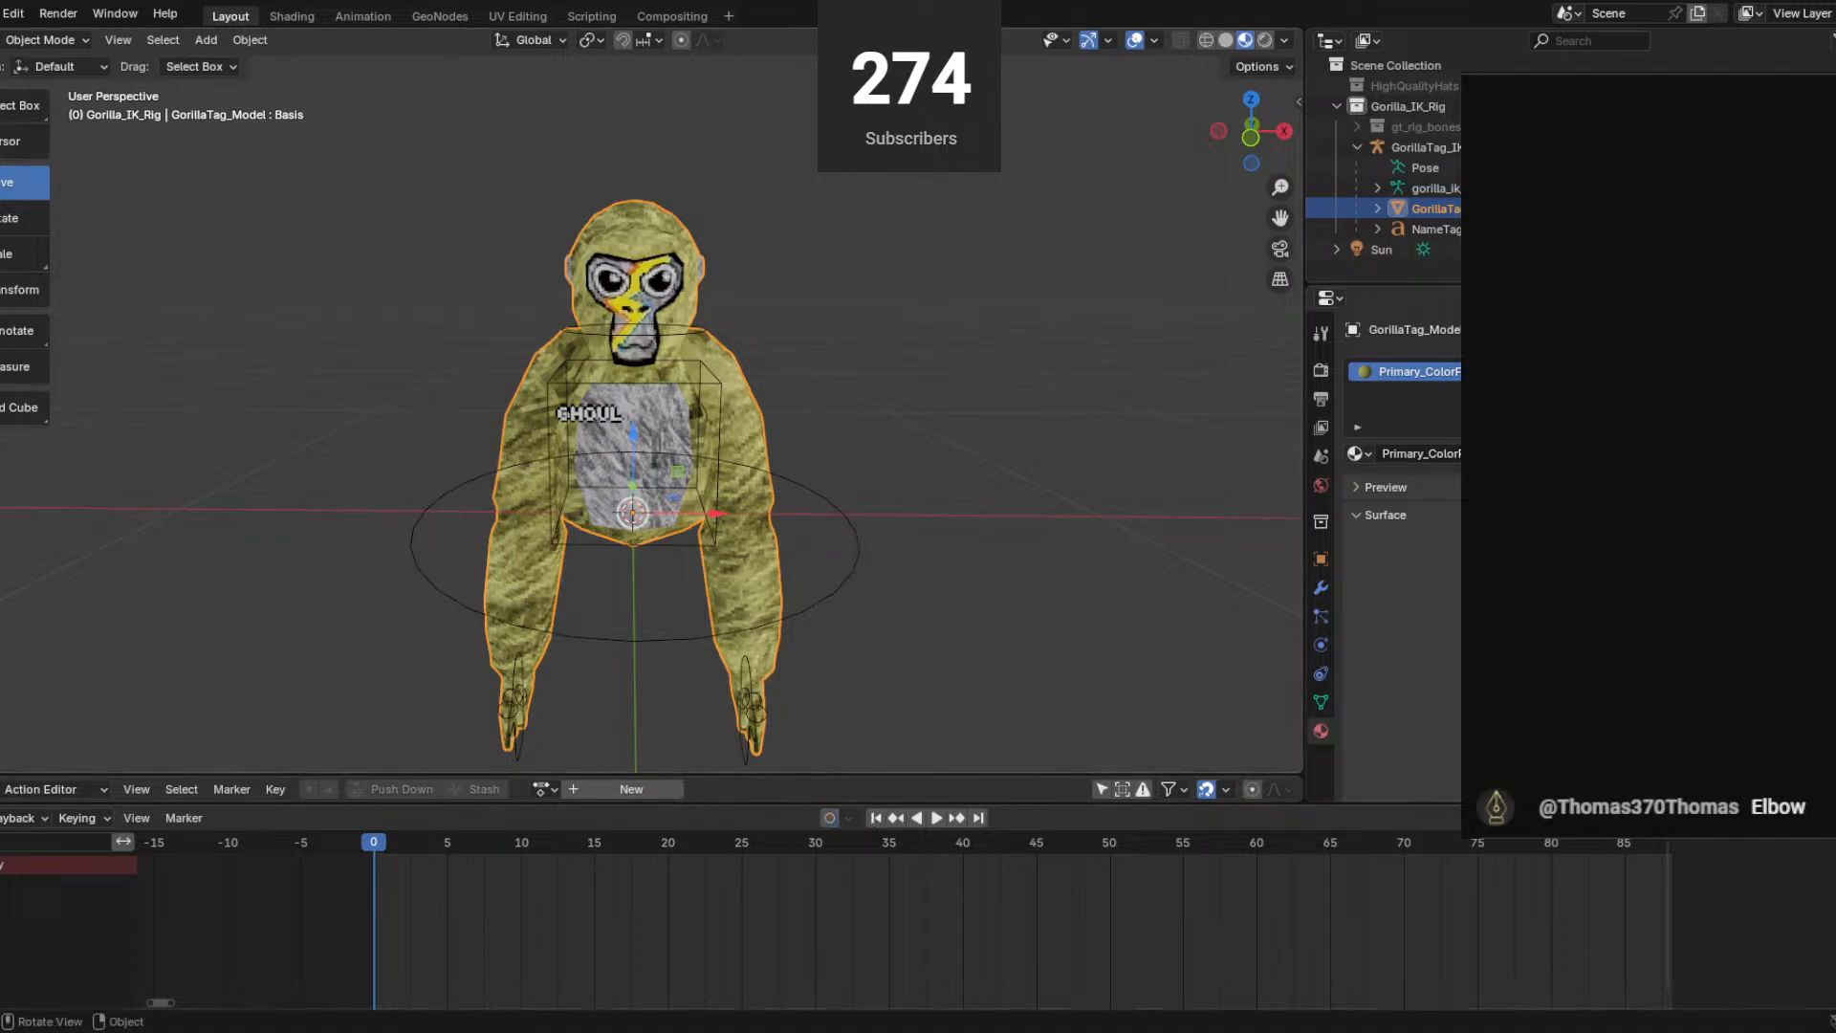
click(0, 13)
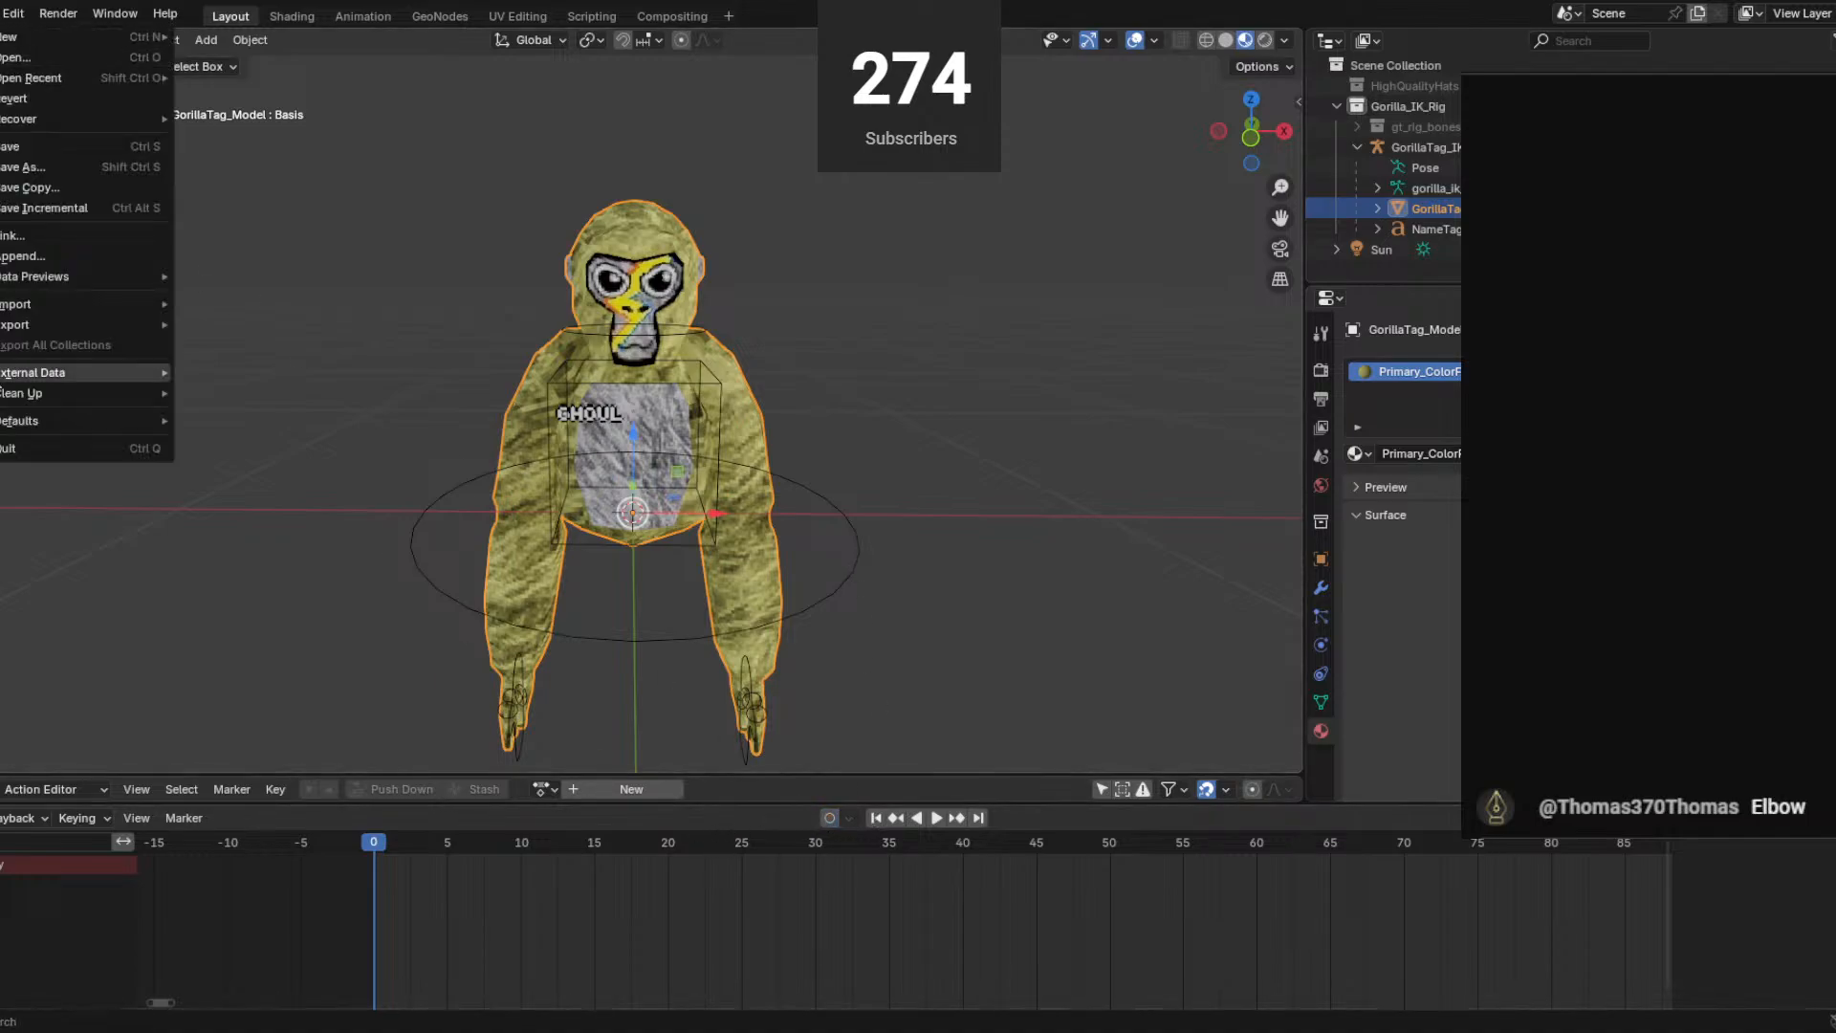
mouse_move(13, 308)
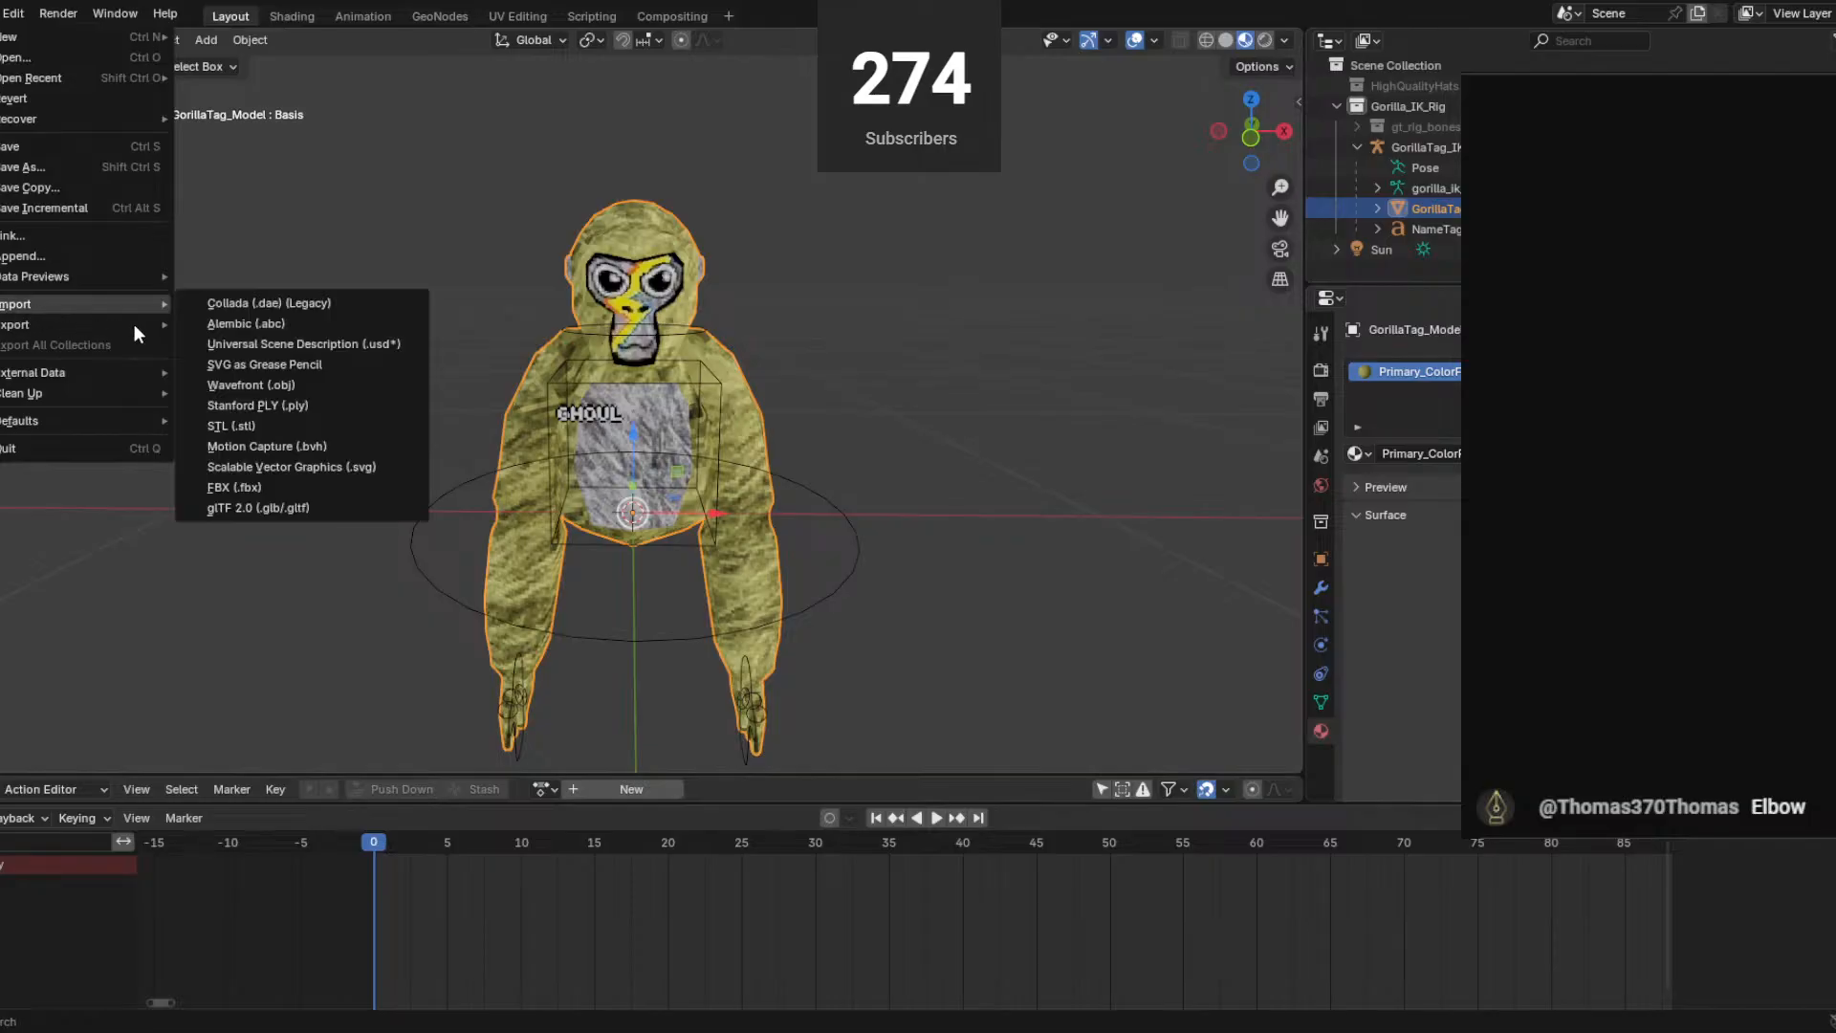
click(233, 508)
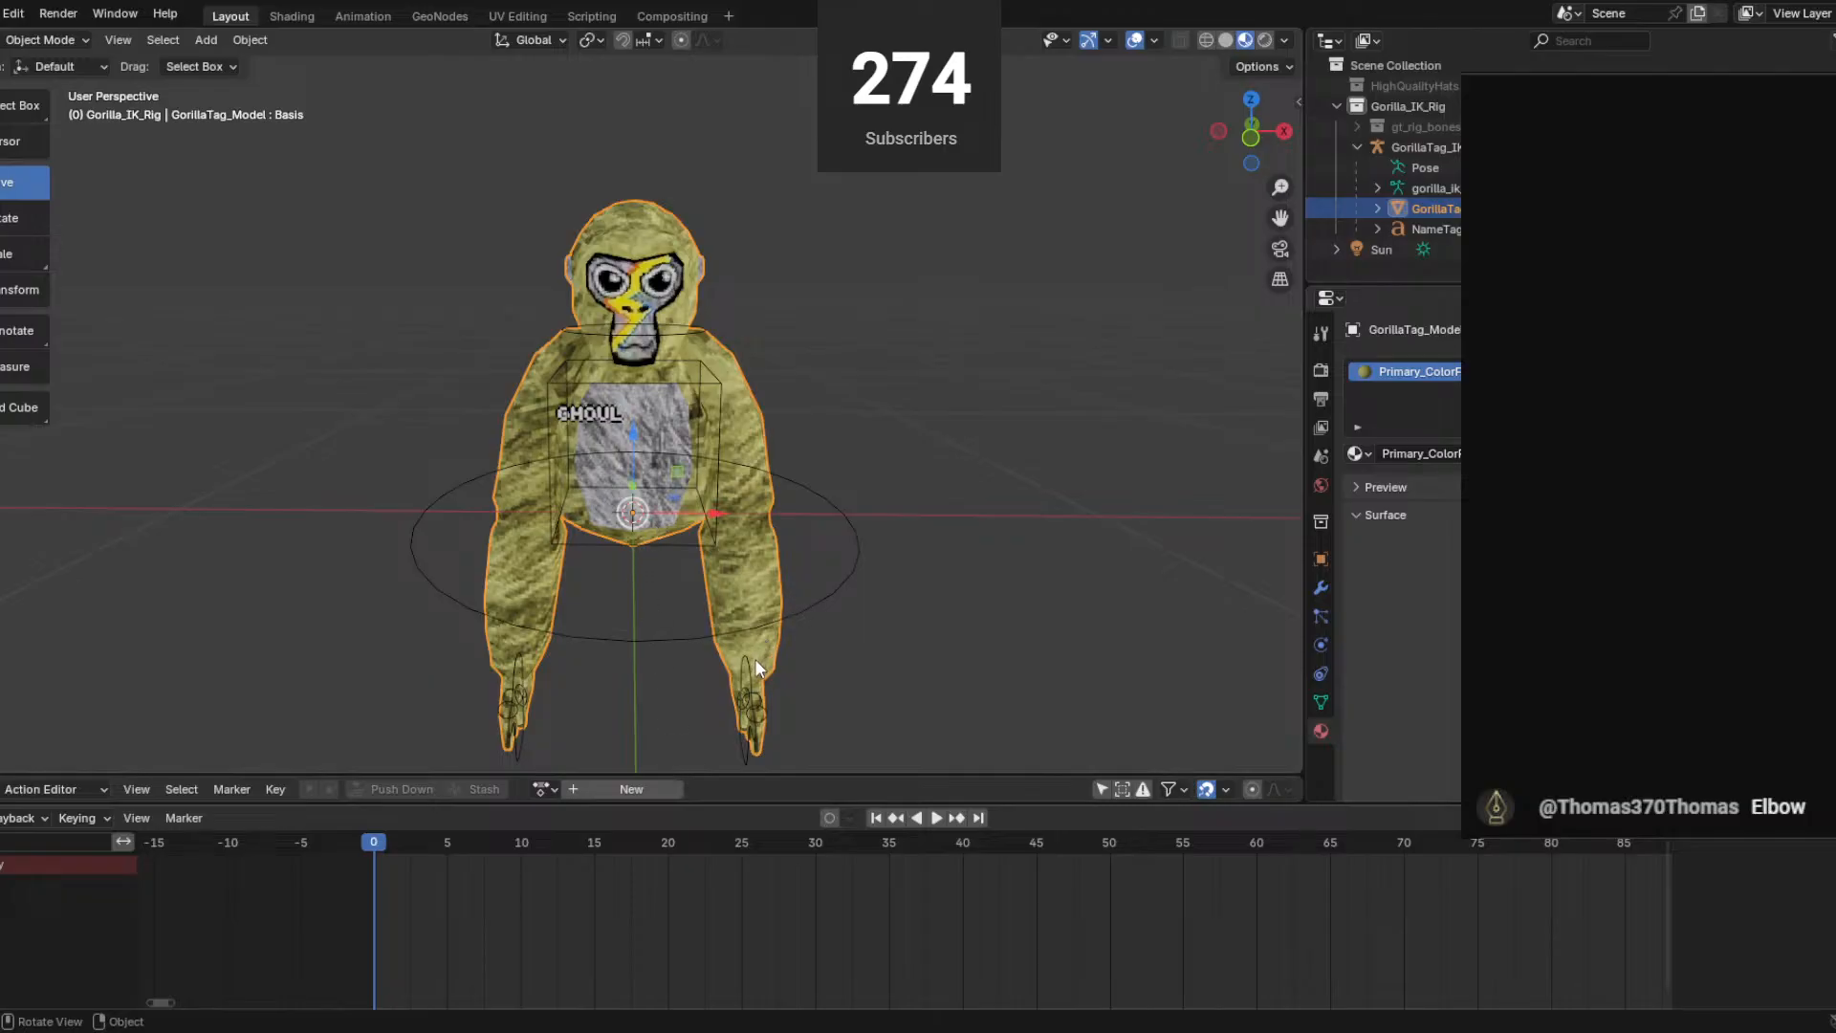
key(ctrl+z)
scroll(730, 582, down, 8)
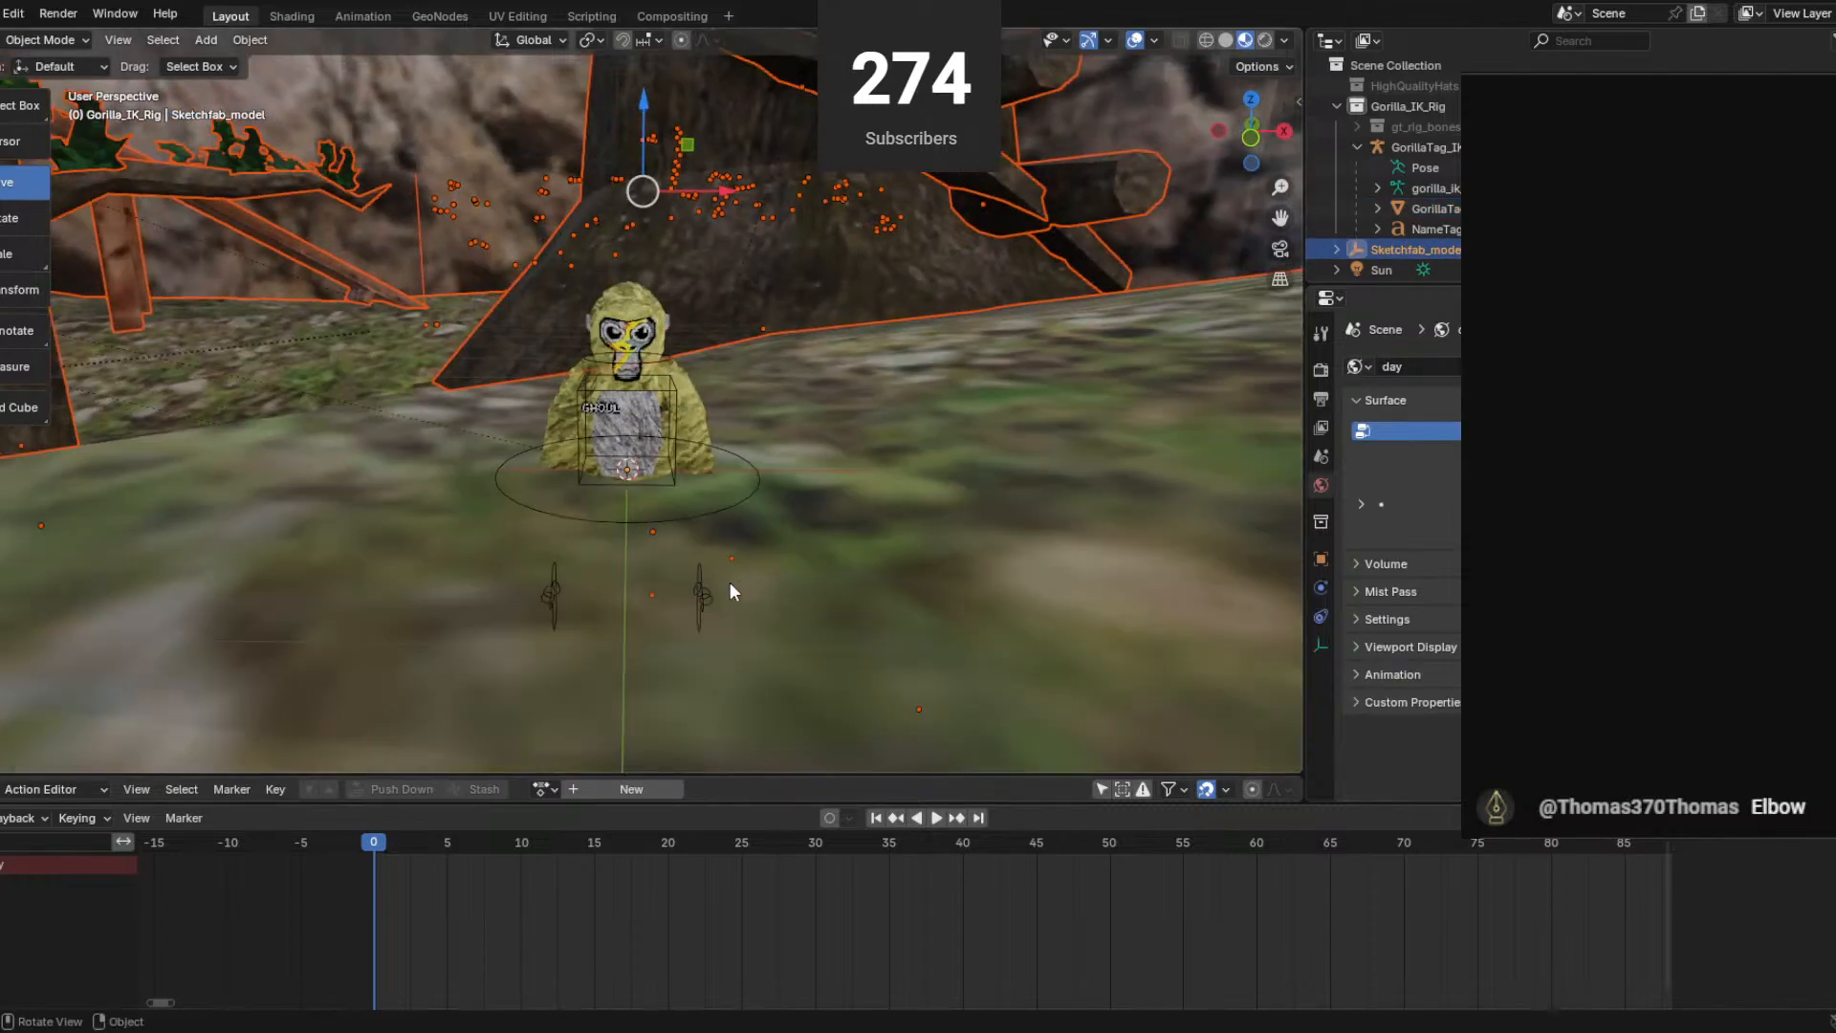
Look over the imported Sketchfab forest map around the wooden hut and delete all of its objects.
middle_drag(721, 565, 600, 422)
key(x)
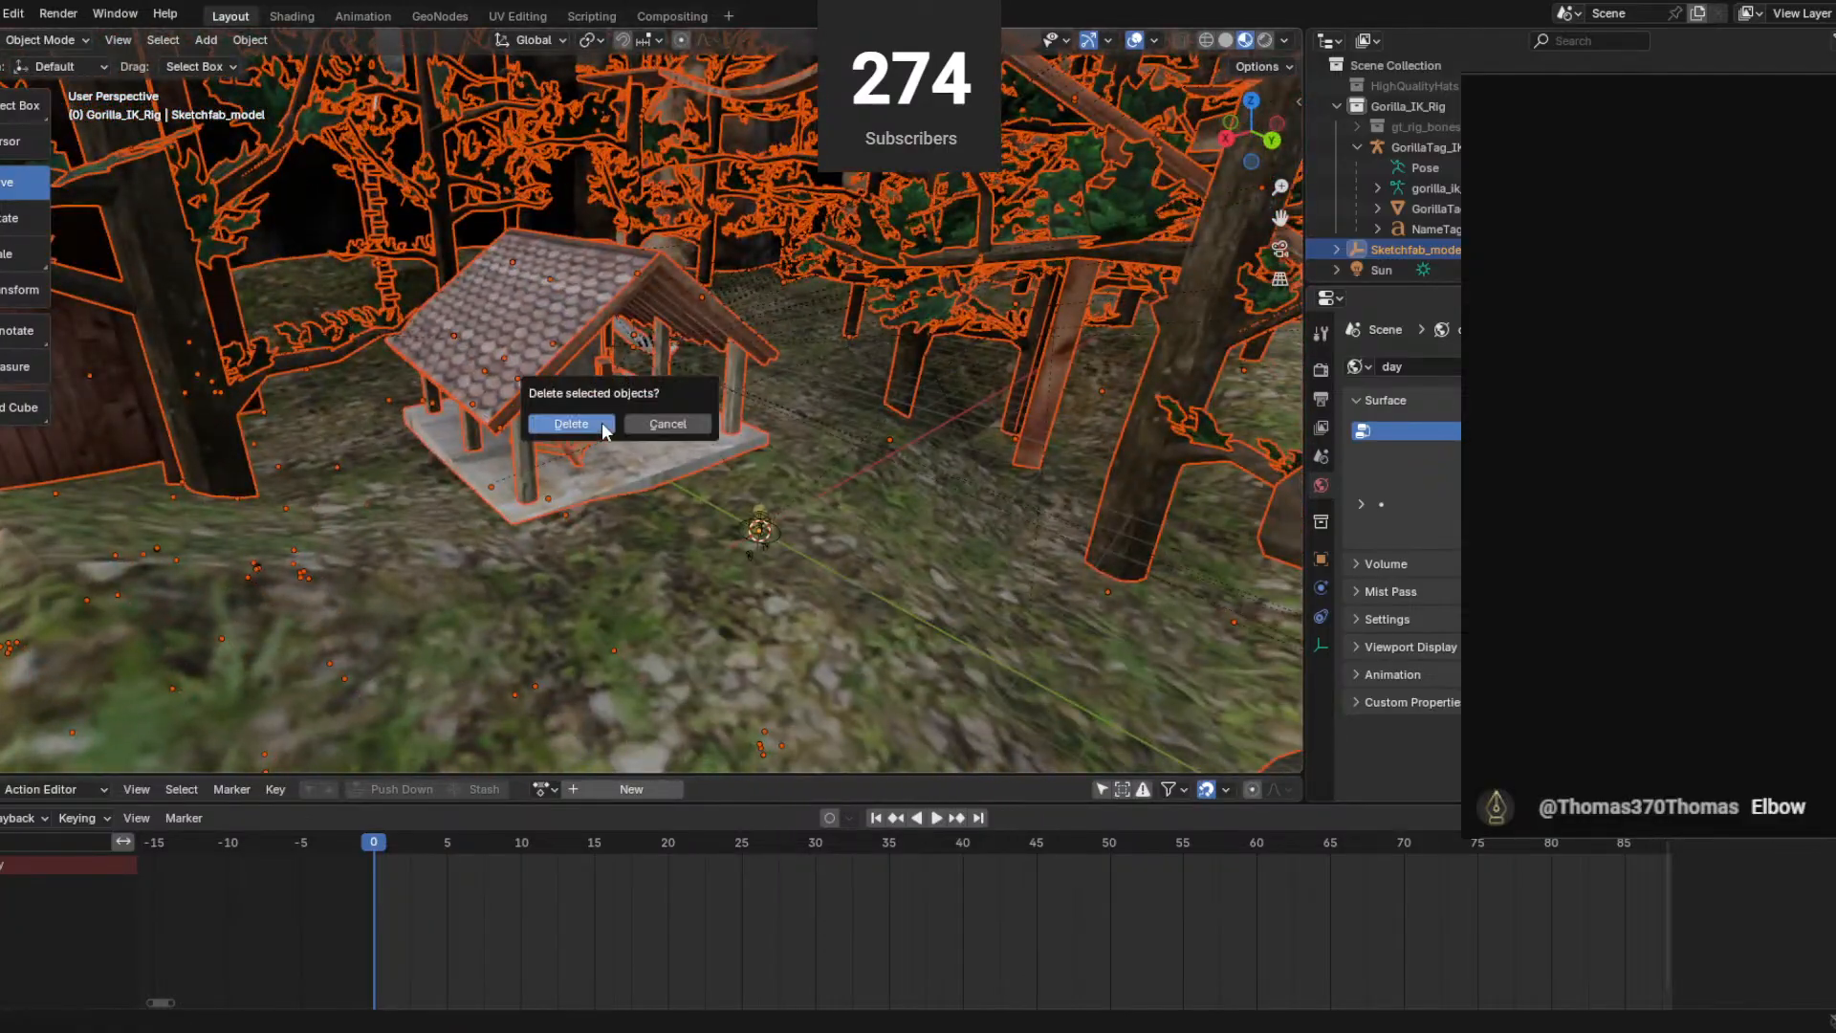
key(Return)
Import another forest map with pink-blossomed trees as a glTF 2.0 model.
click(3, 13)
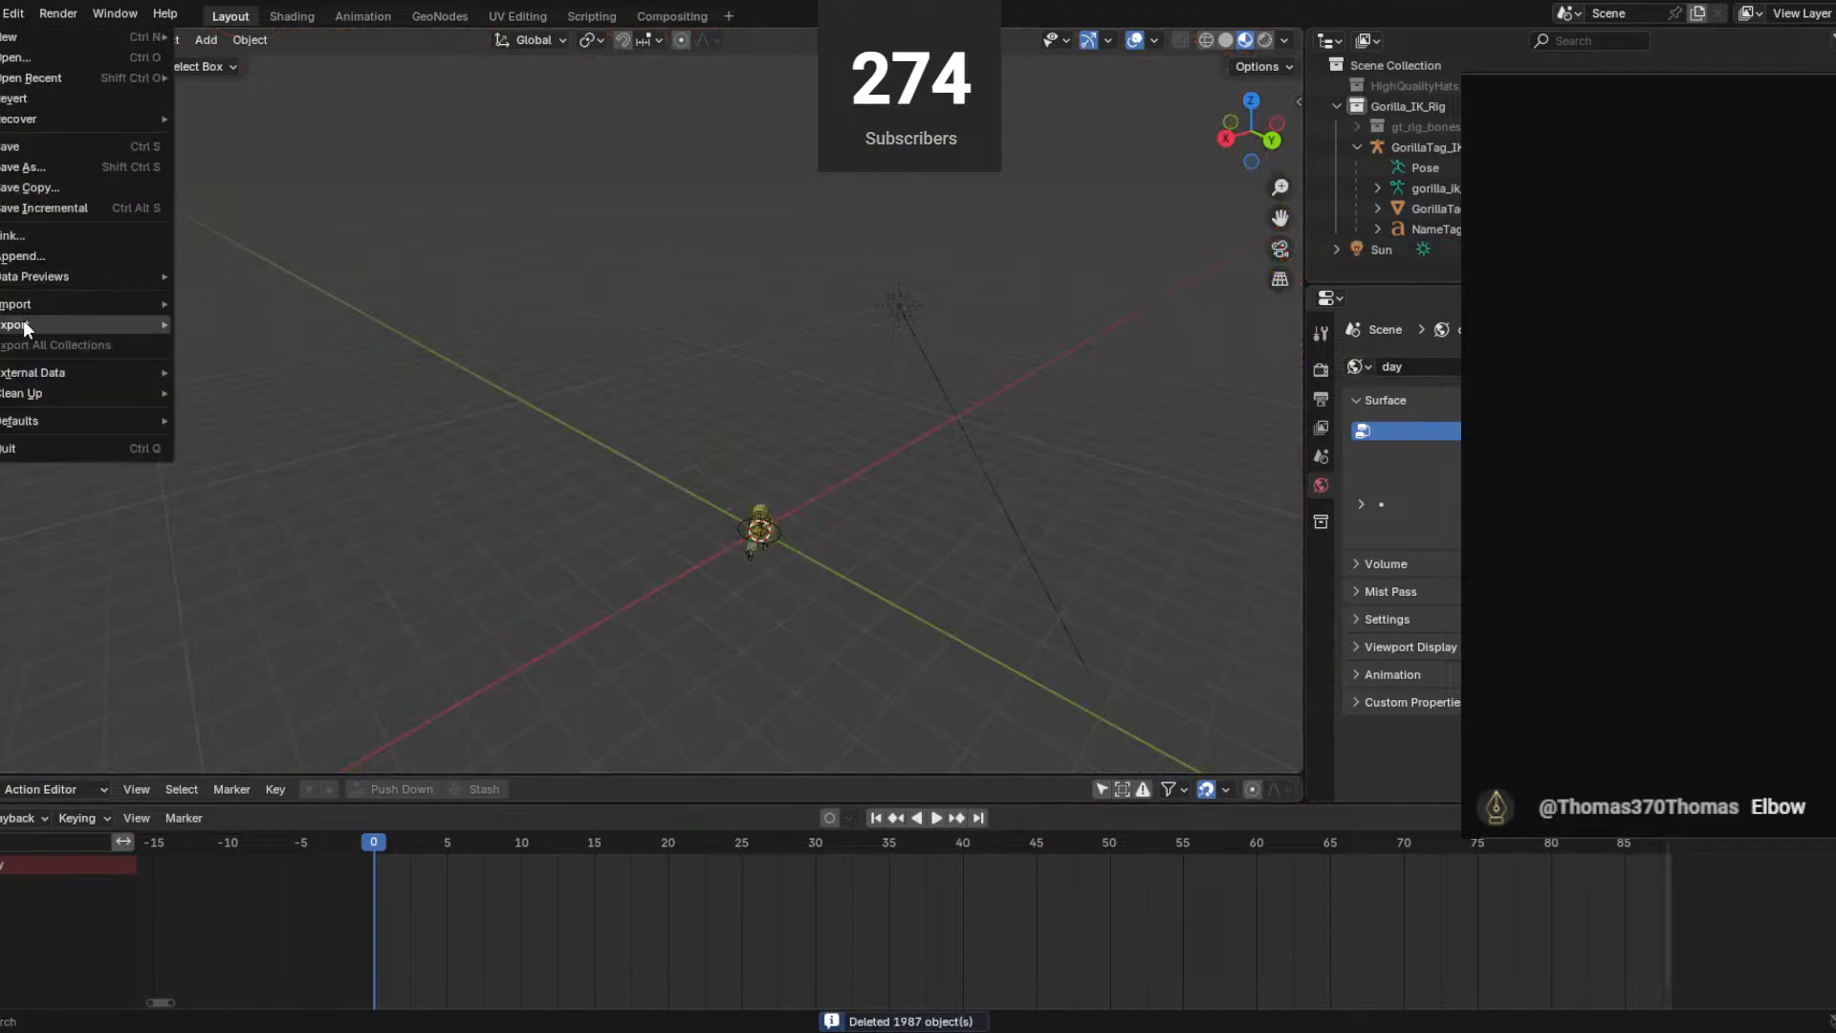
mouse_move(23, 319)
click(279, 507)
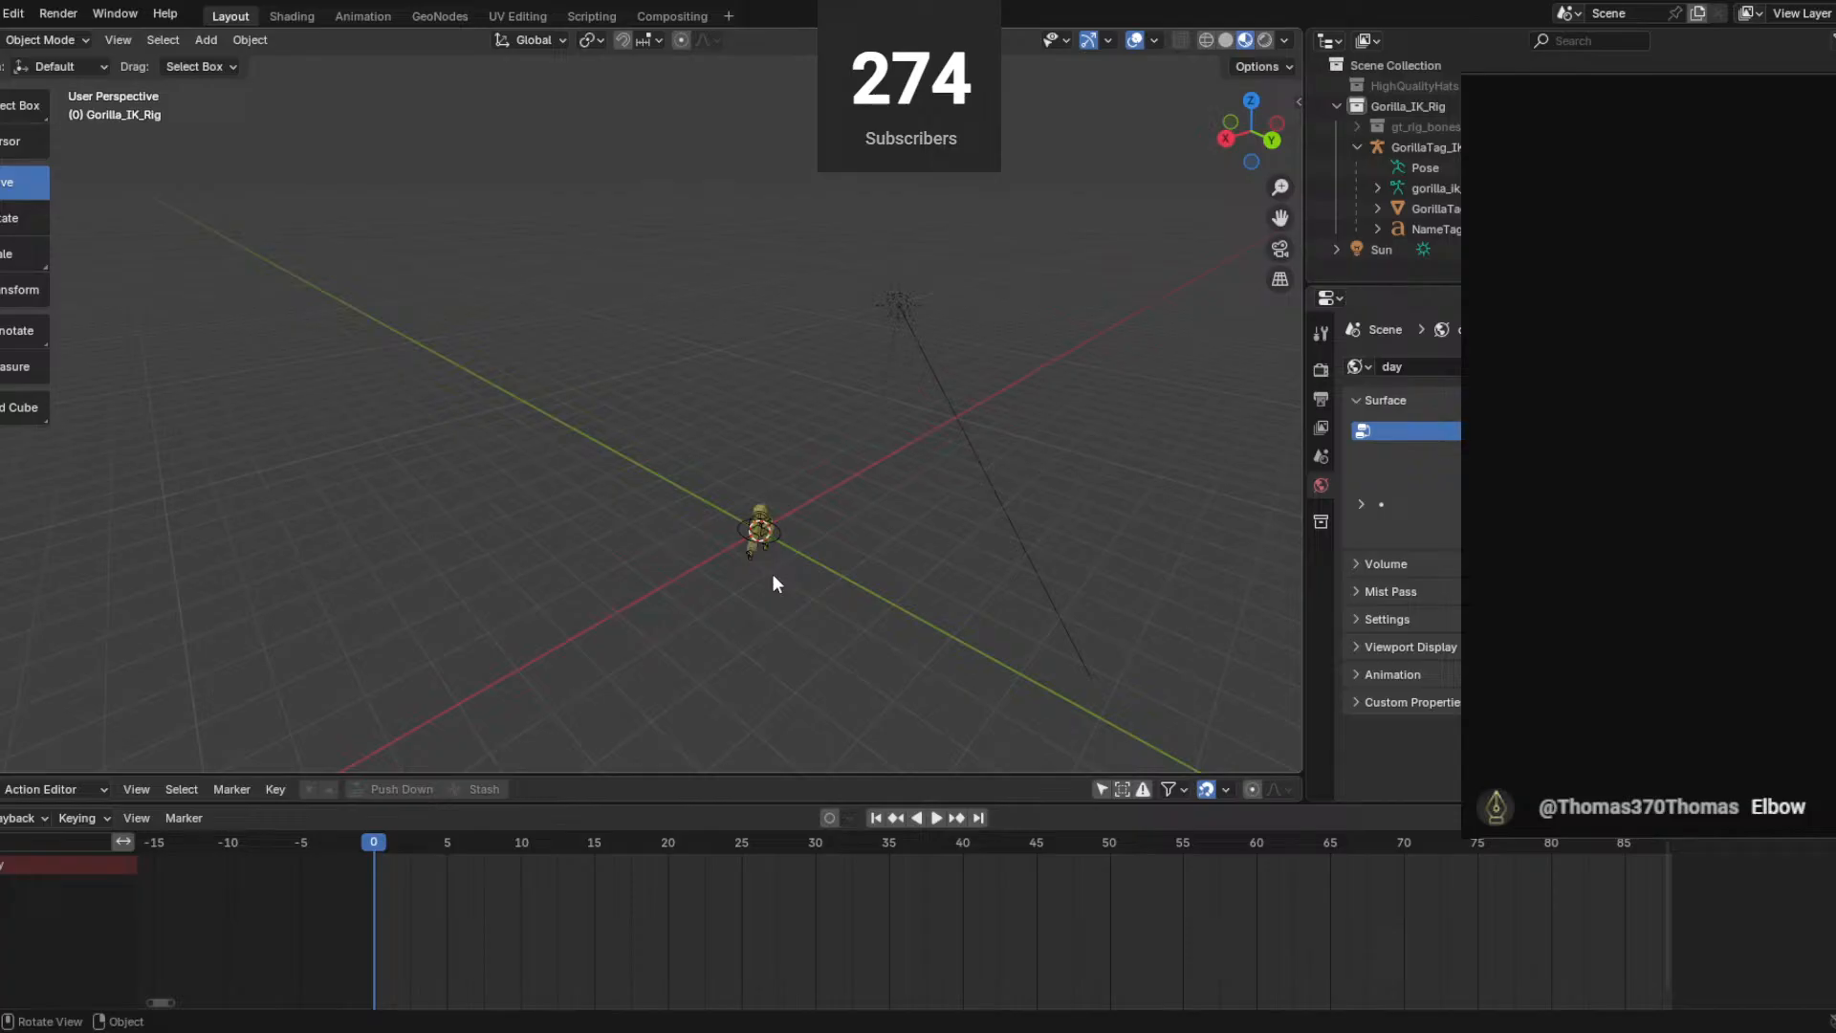
key(ctrl+z)
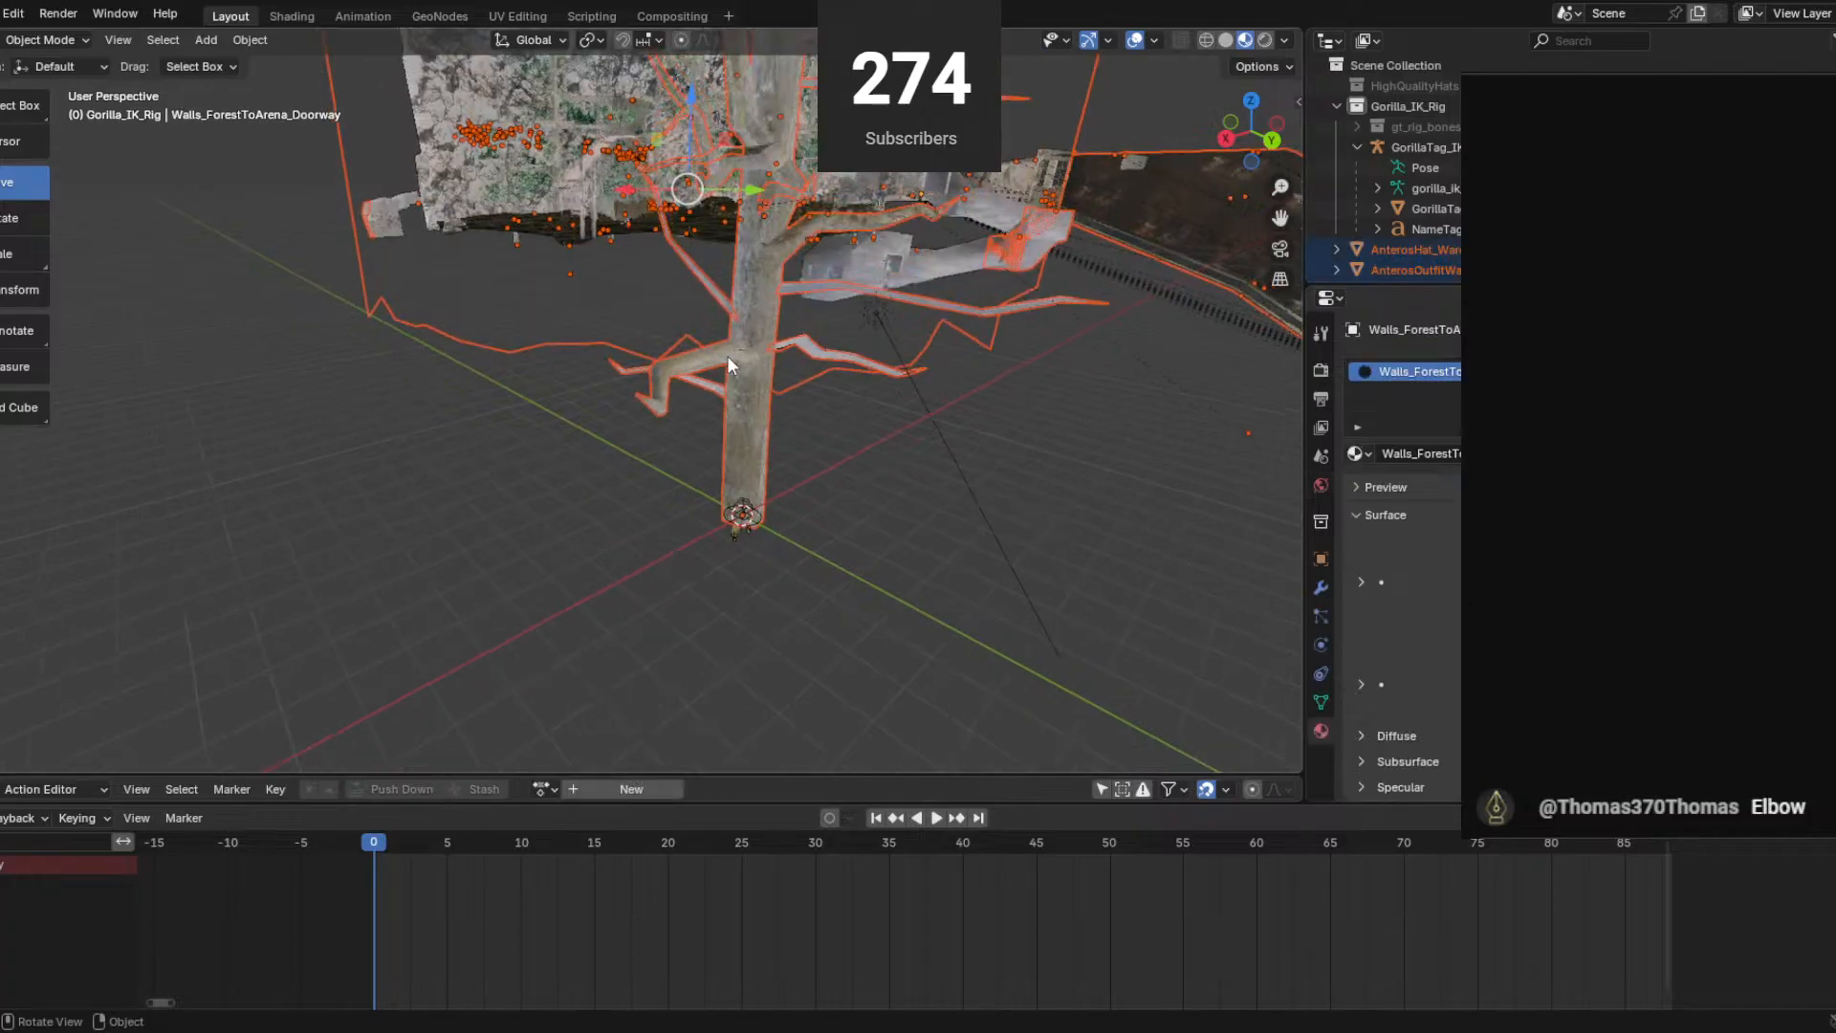
Delete the large forest tree standing over the gorilla at the origin.
scroll(778, 548, up, 2)
click(754, 426)
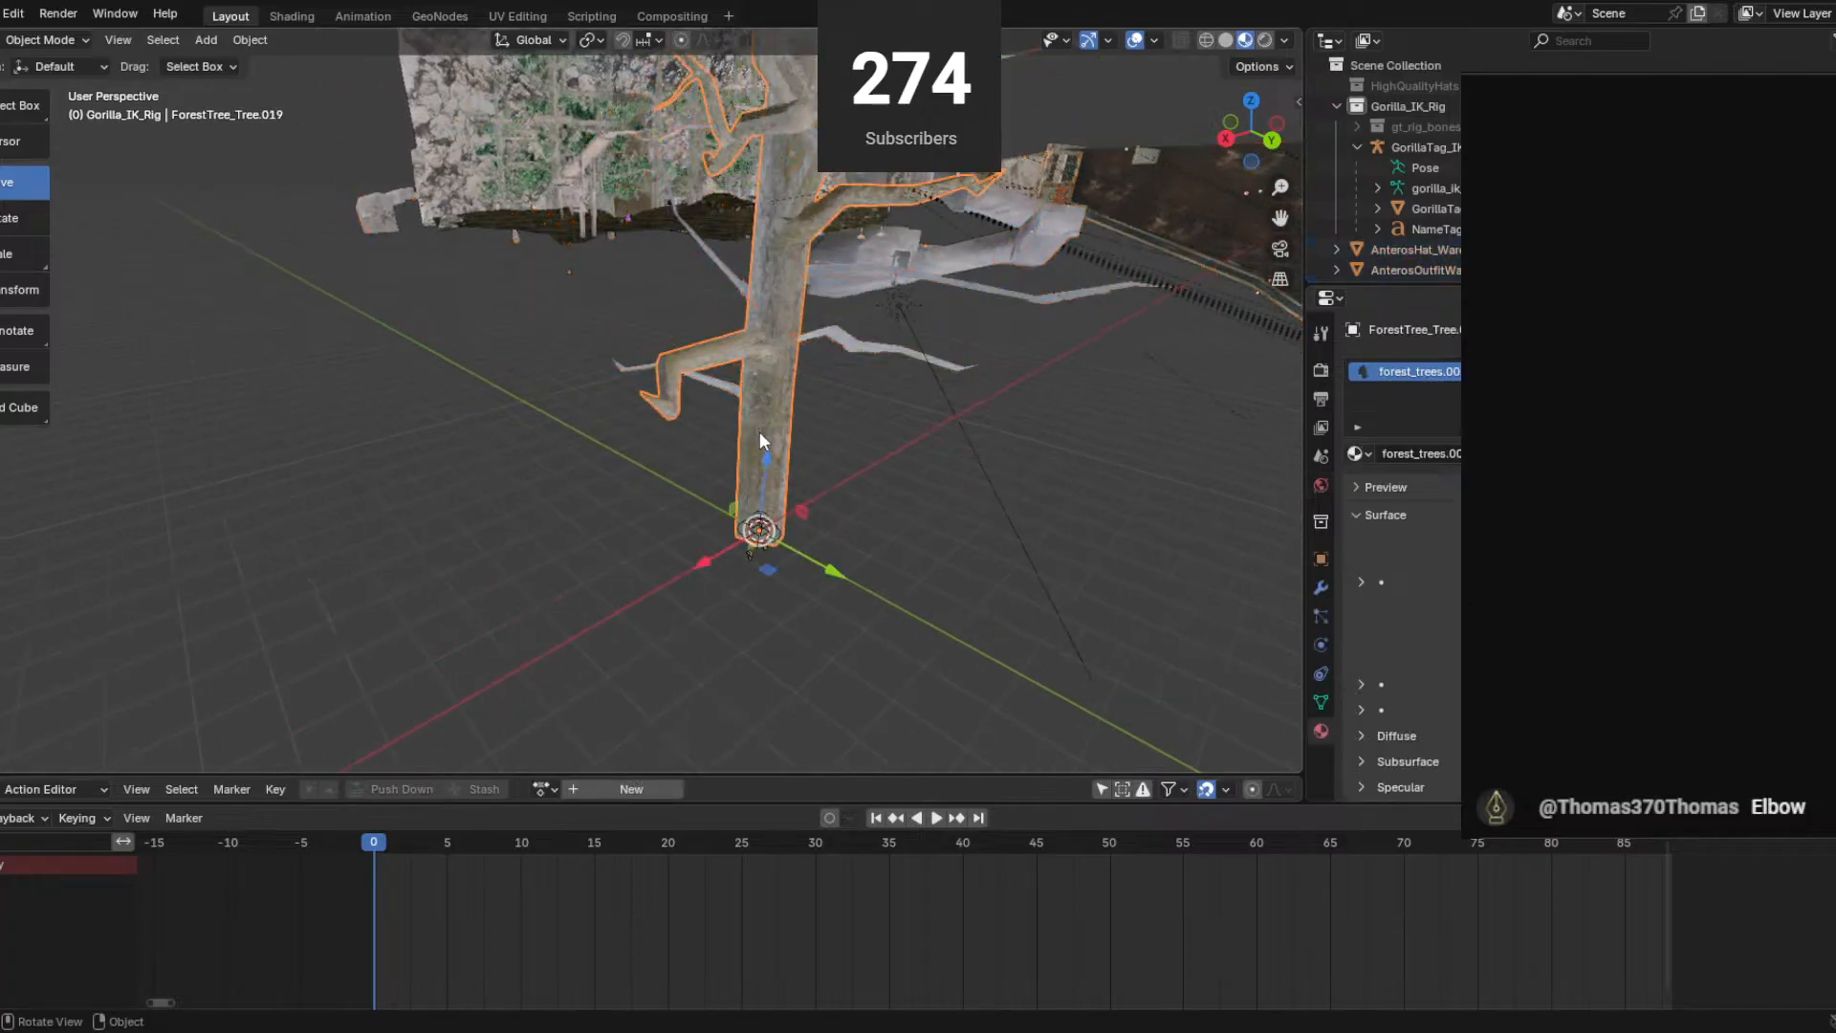
key(Delete)
Try to move the gorilla rig from the origin over to the forest map.
click(759, 527)
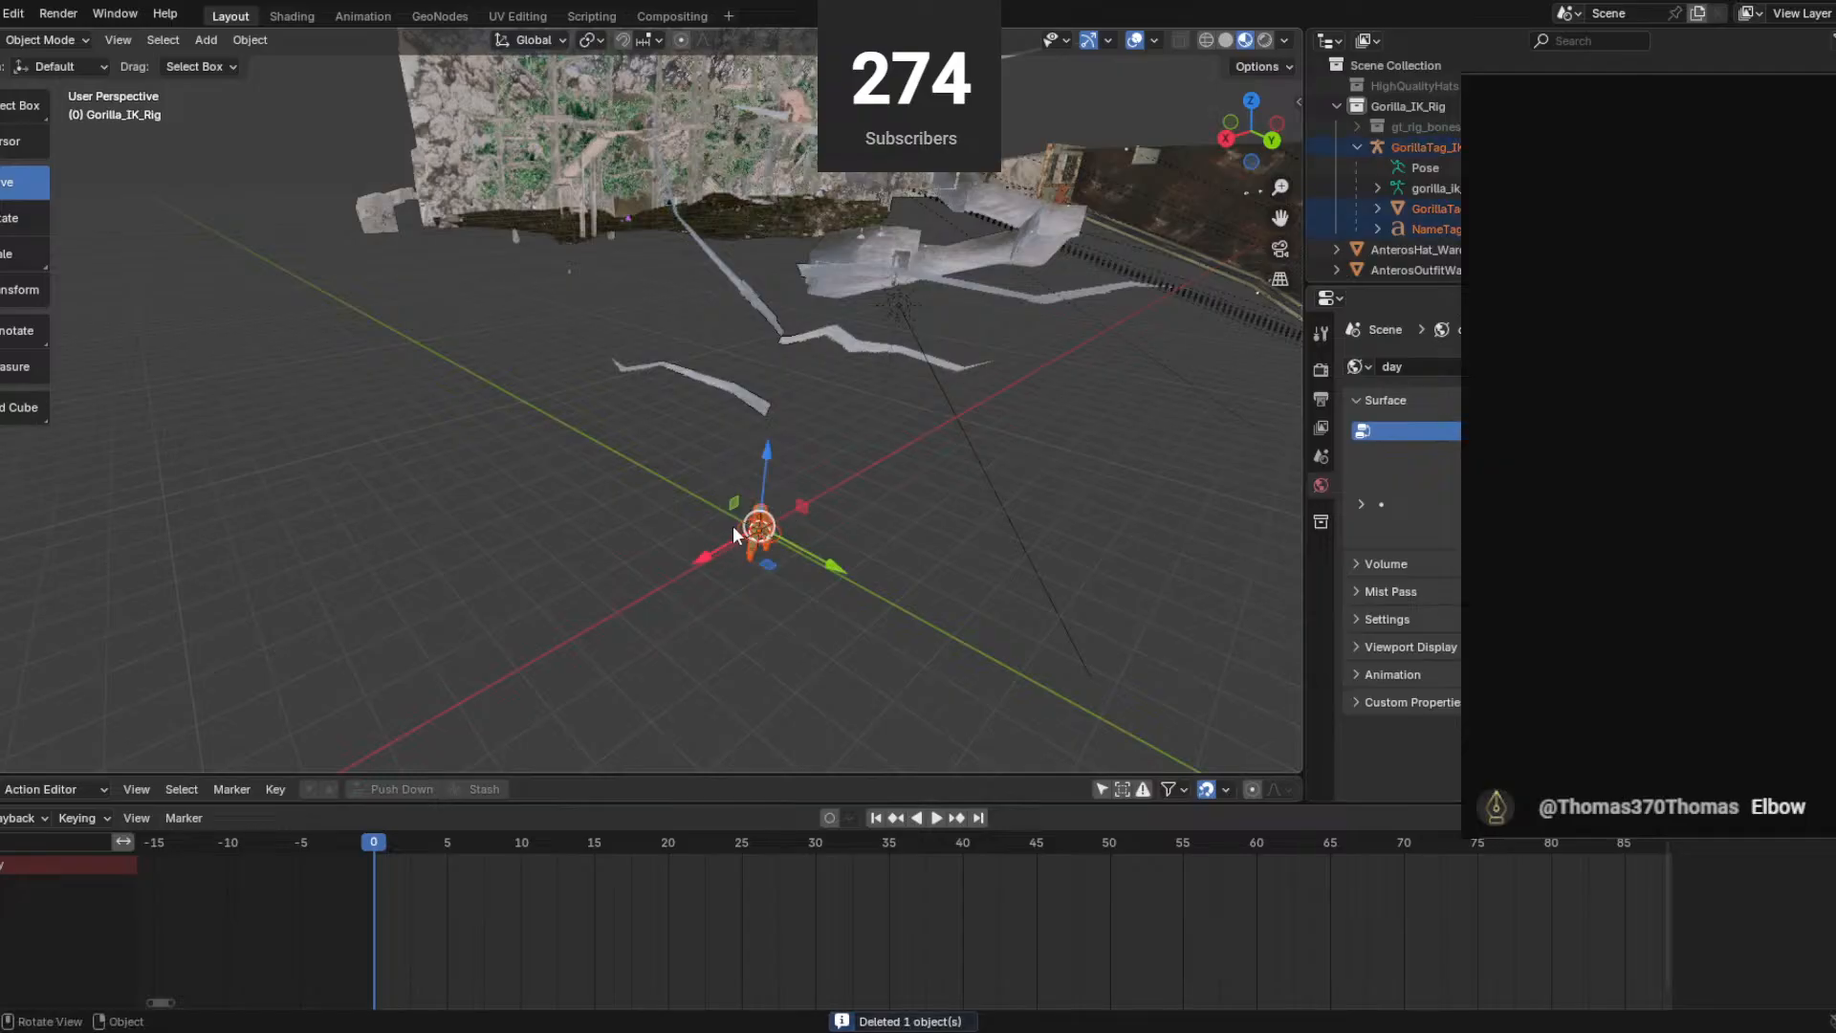
key(g)
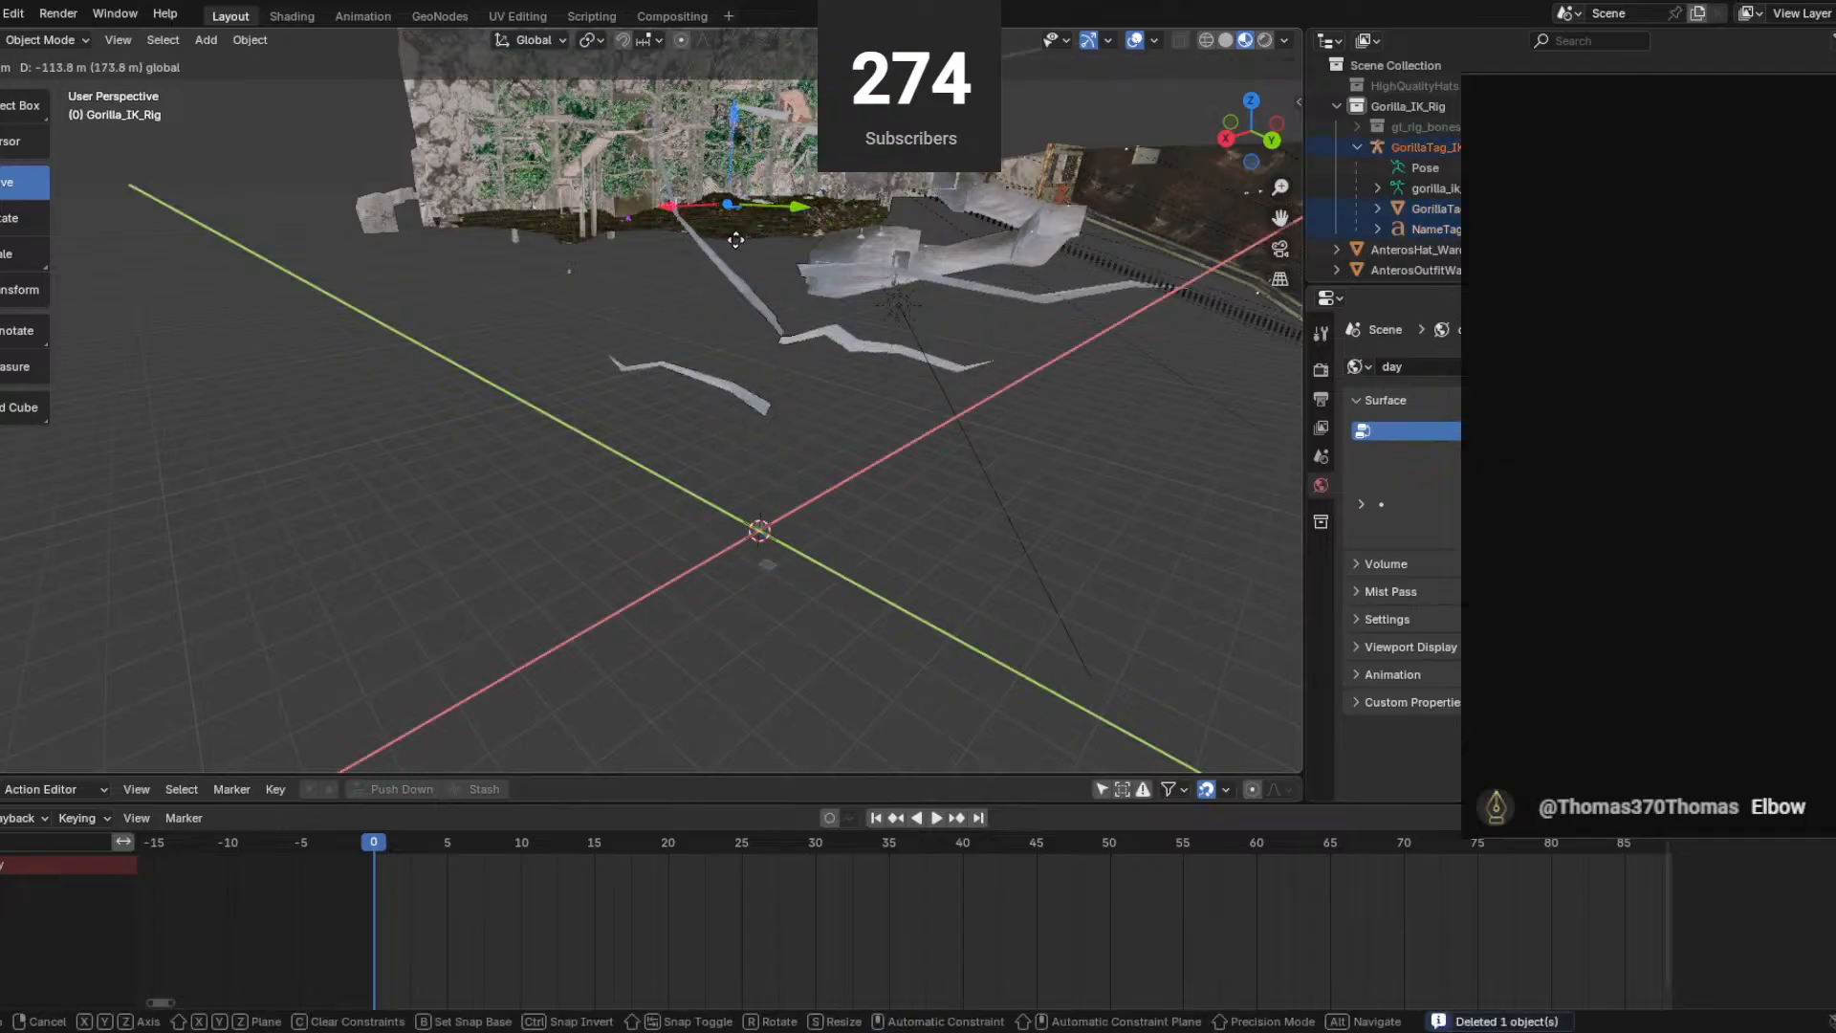
click(735, 292)
middle_drag(729, 289, 773, 522)
scroll(771, 517, down, 2)
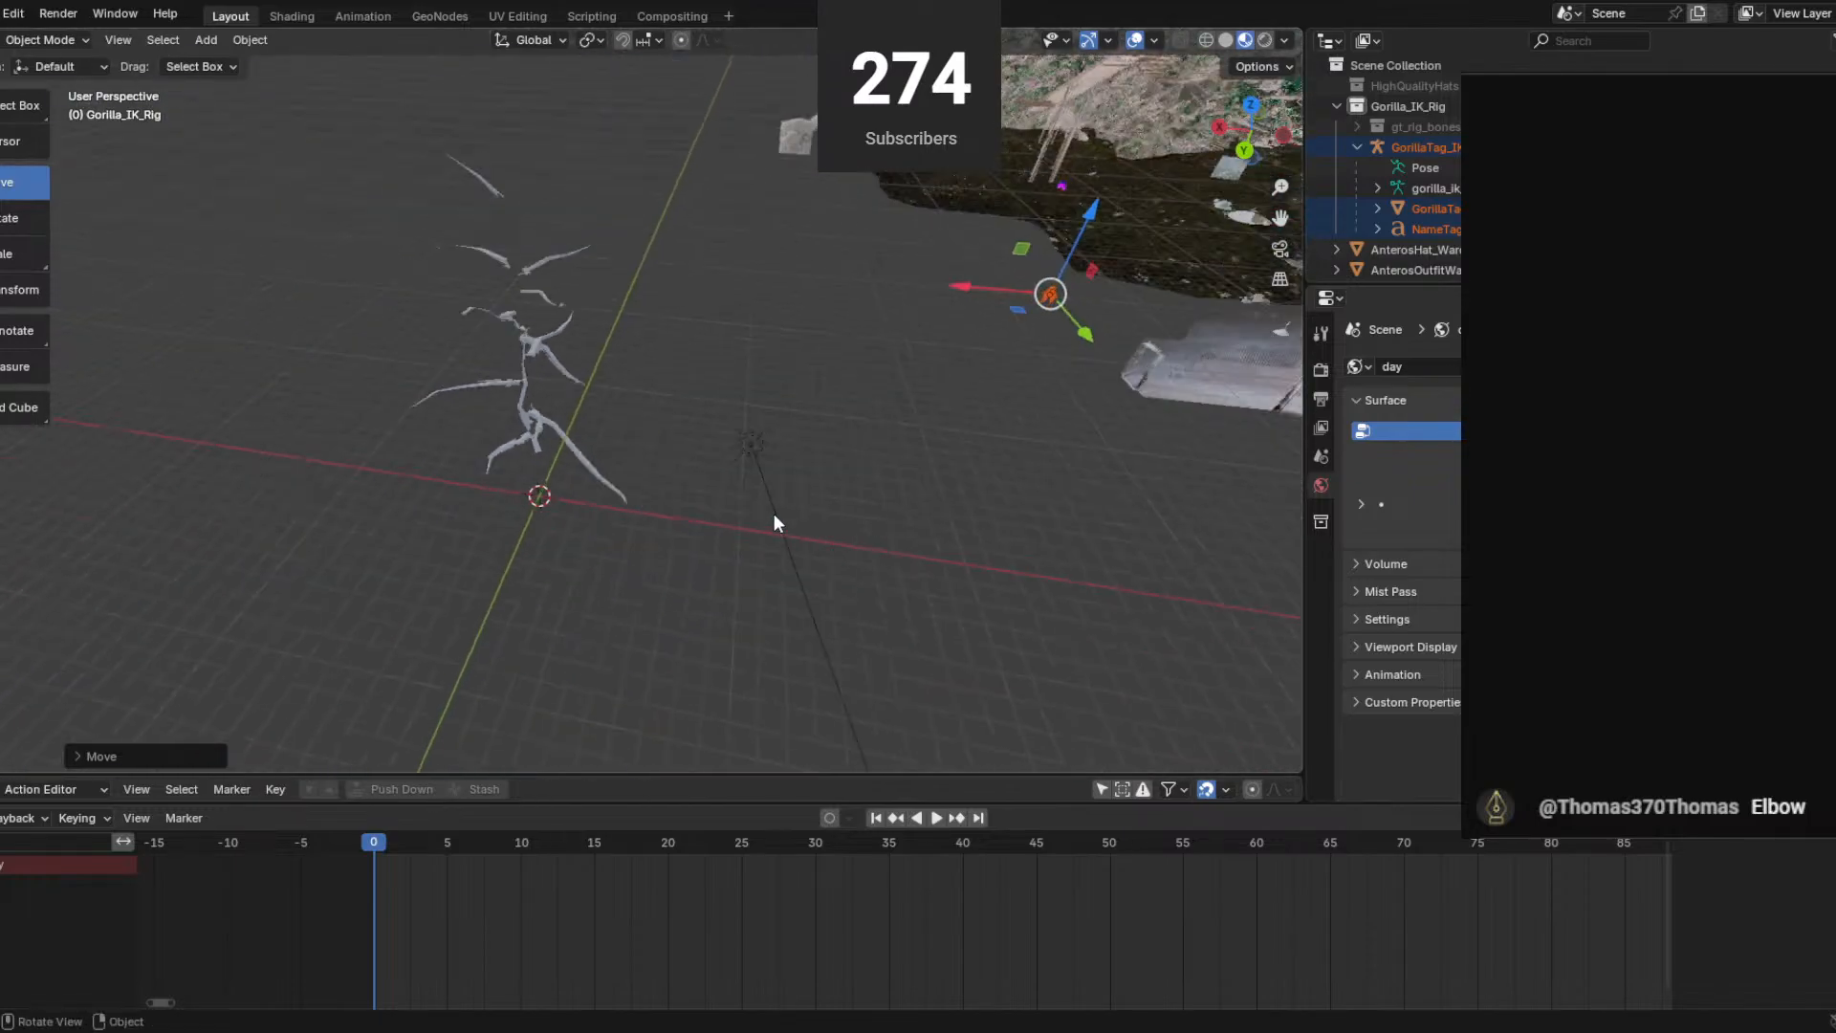
Undo the gorilla rig's move and the tree deletion so the whole imported map is selected again.
key(ctrl+z)
scroll(746, 521, down, 4)
scroll(710, 487, down, 4)
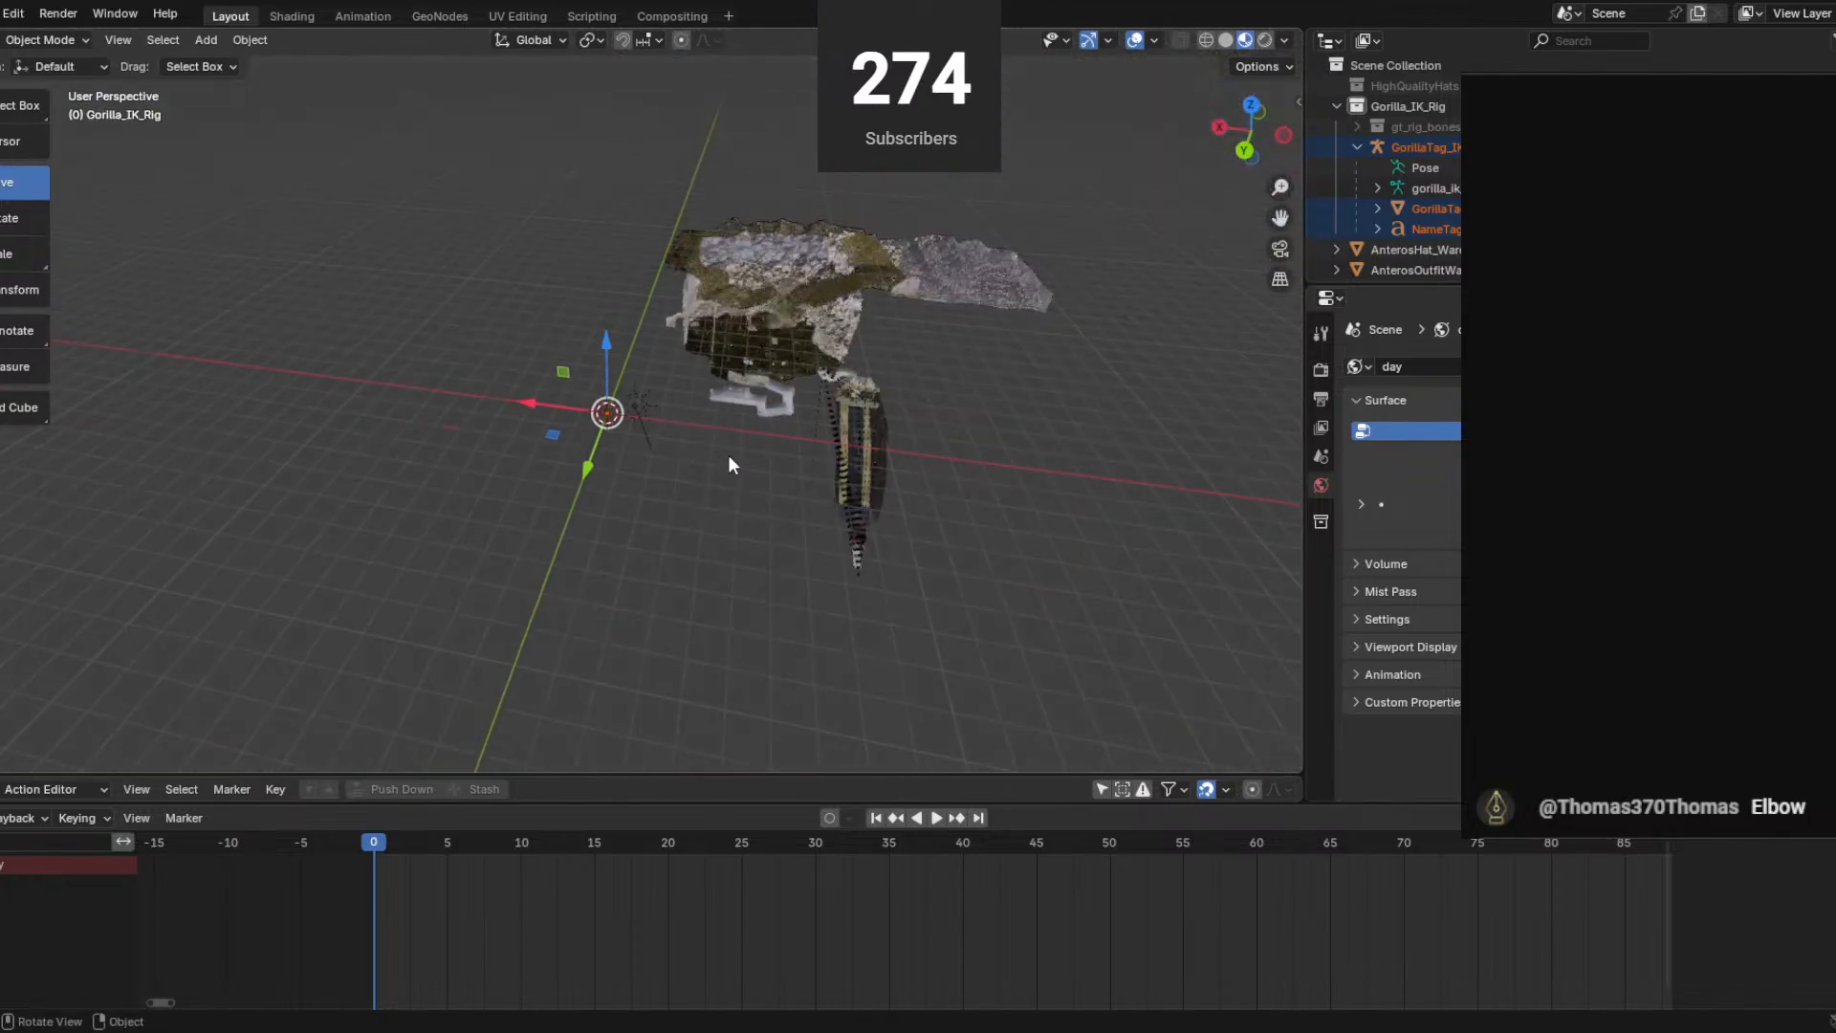
key(ctrl+z)
key(ctrl+z)
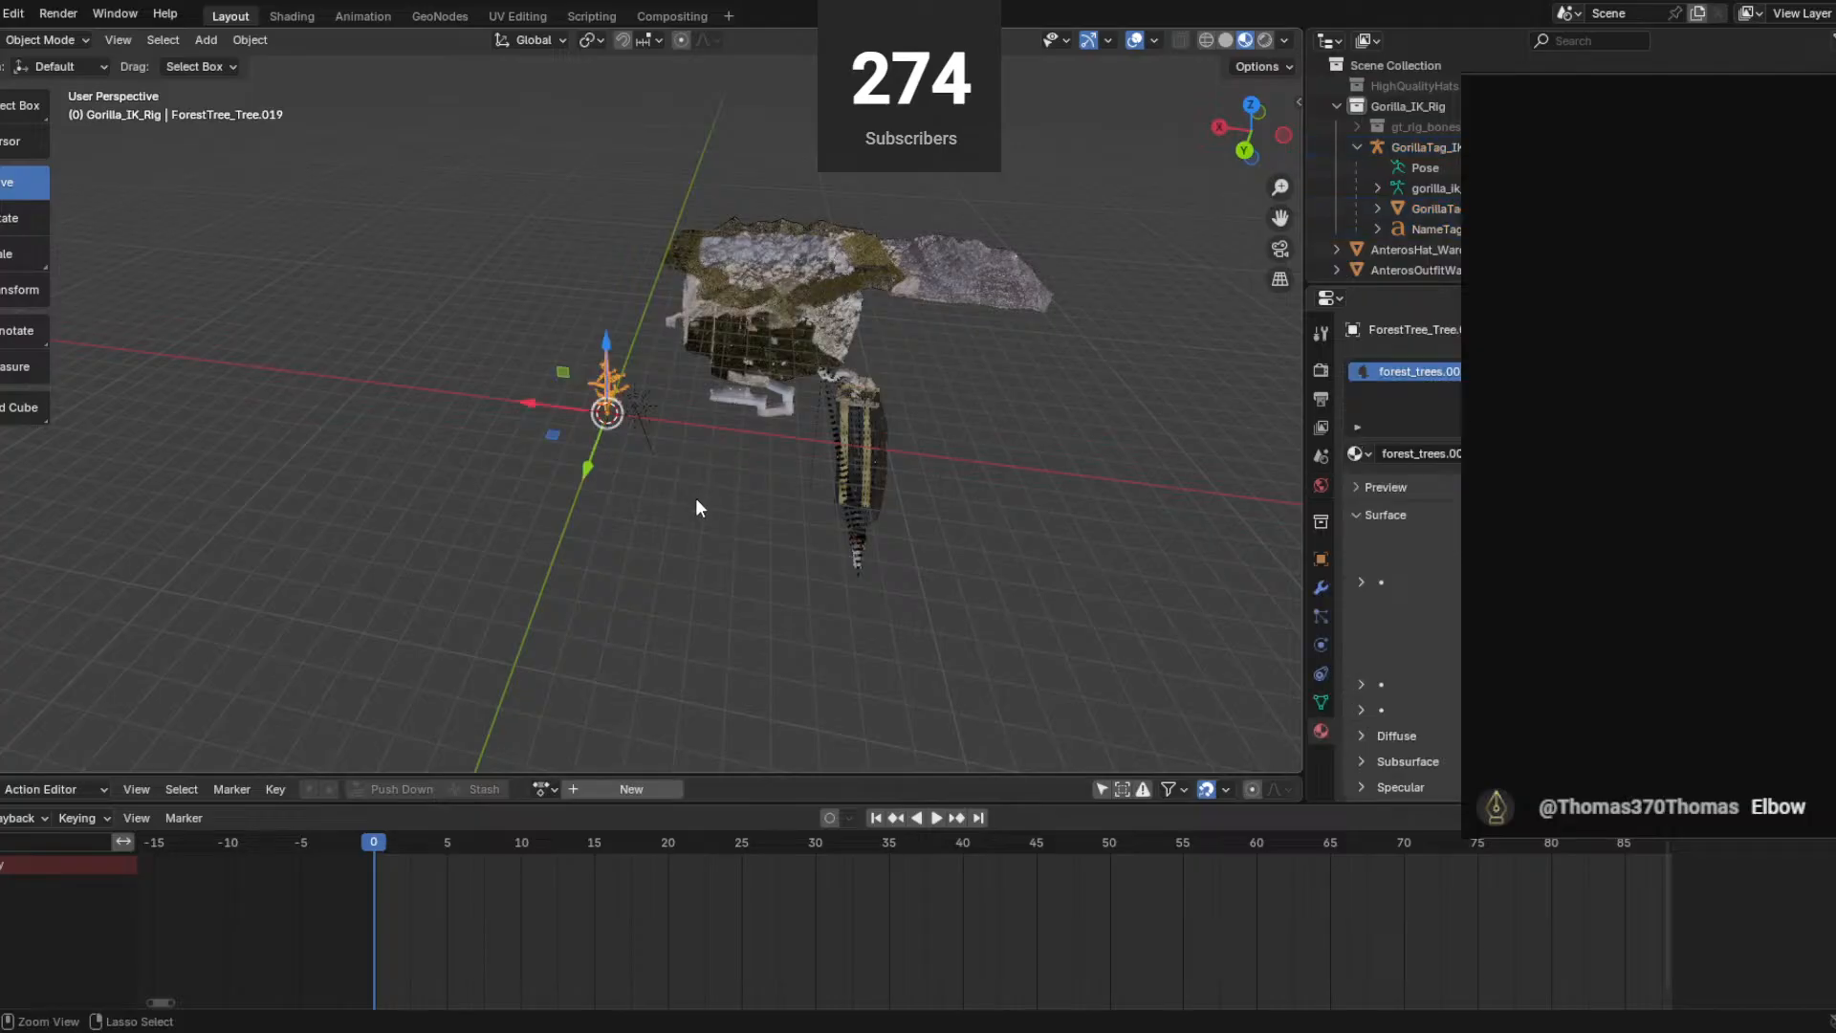
key(ctrl+z)
Move the imported map so its forest ground surrounds the gorilla at the origin, and deselect it.
middle_drag(751, 402, 736, 333)
drag(737, 333, 579, 484)
click(904, 229)
scroll(617, 474, up, 12)
middle_drag(618, 457, 949, 373)
Select the gorilla rig and move it about 11.5 m along the Y axis through the forest.
click(1419, 106)
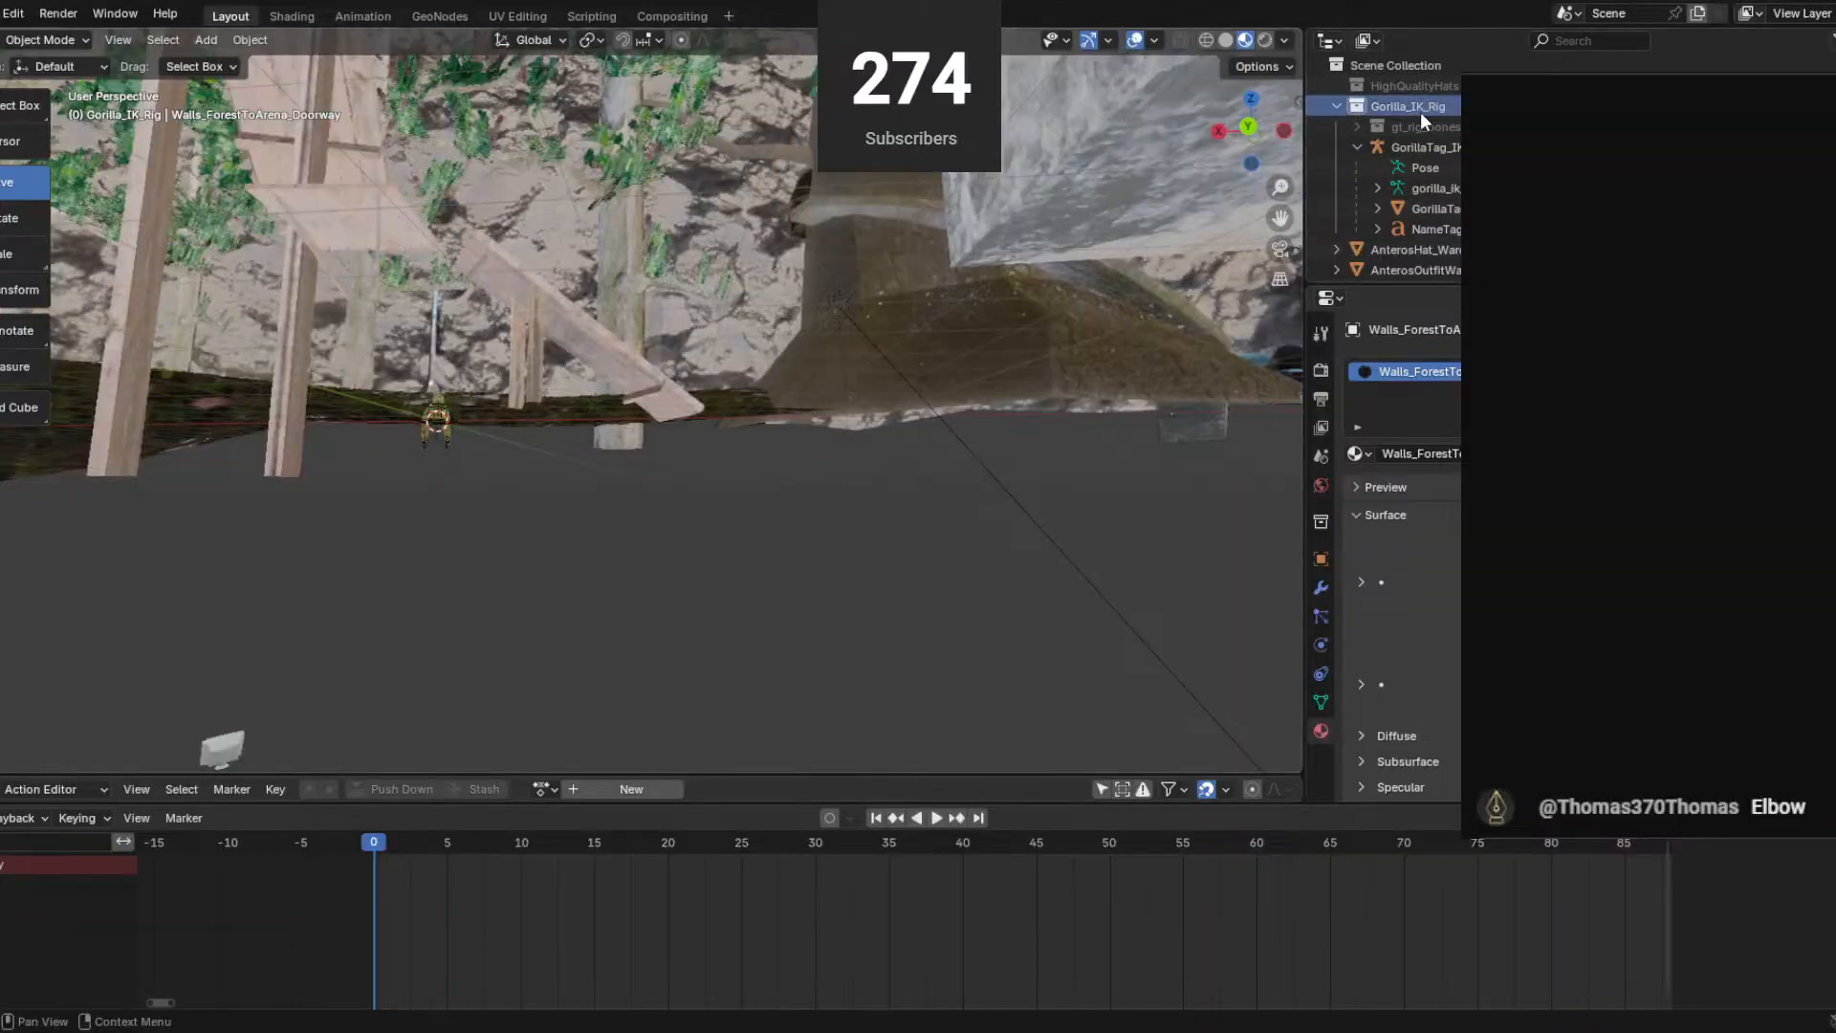
middle_drag(716, 306, 452, 344)
click(430, 270)
right_click(798, 497)
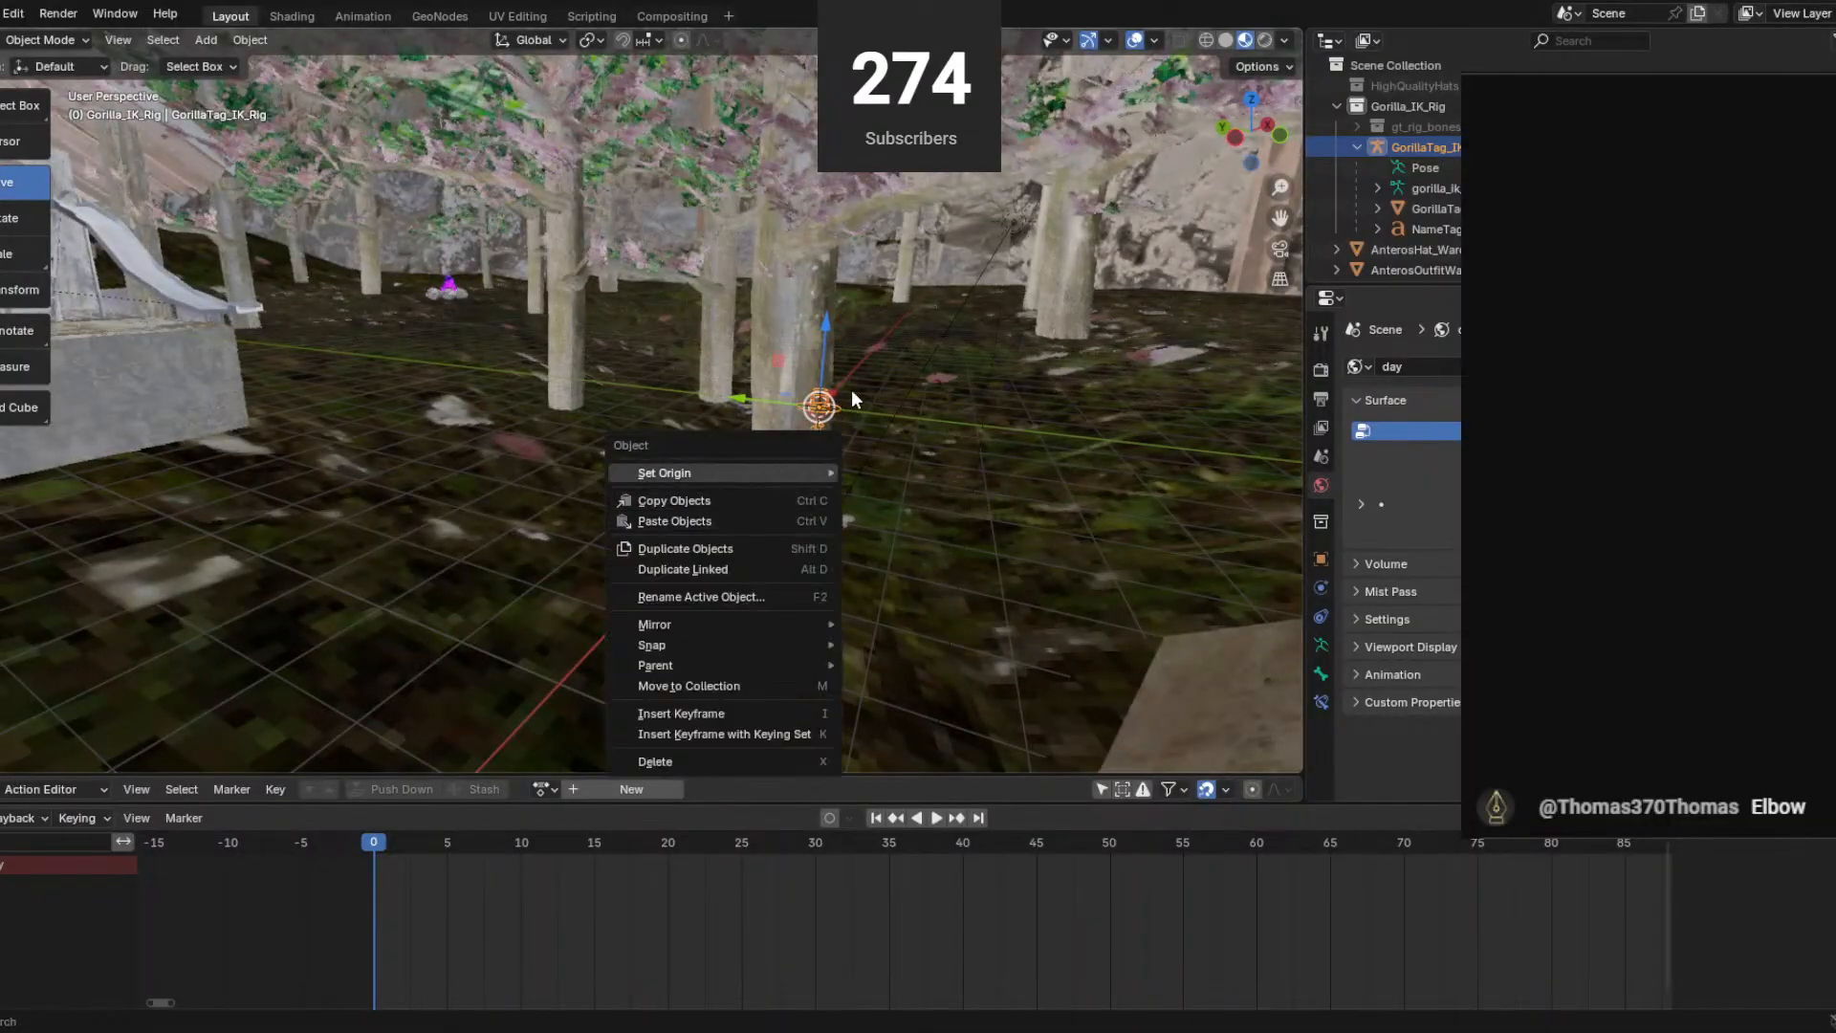
drag(753, 398, 365, 410)
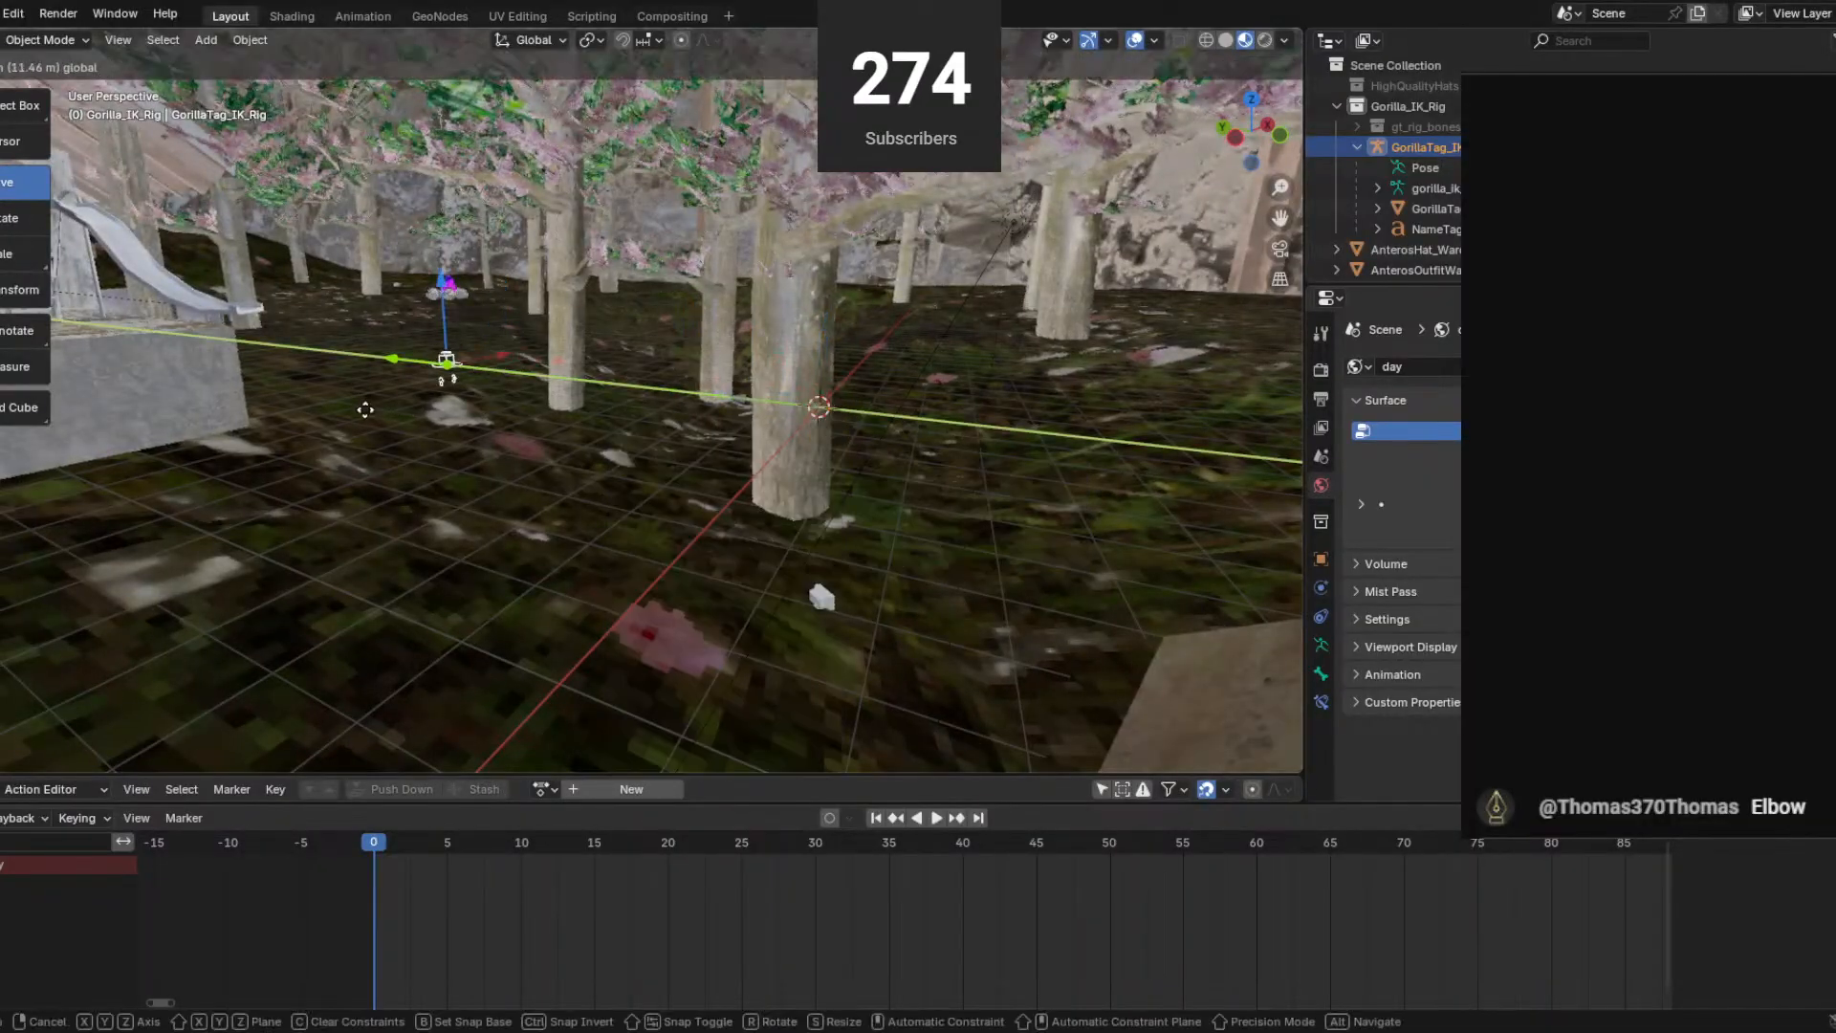
middle_drag(364, 411, 530, 448)
Move the gorilla rig sideways towards the campfire stones and raise it above the ground.
drag(449, 392, 941, 285)
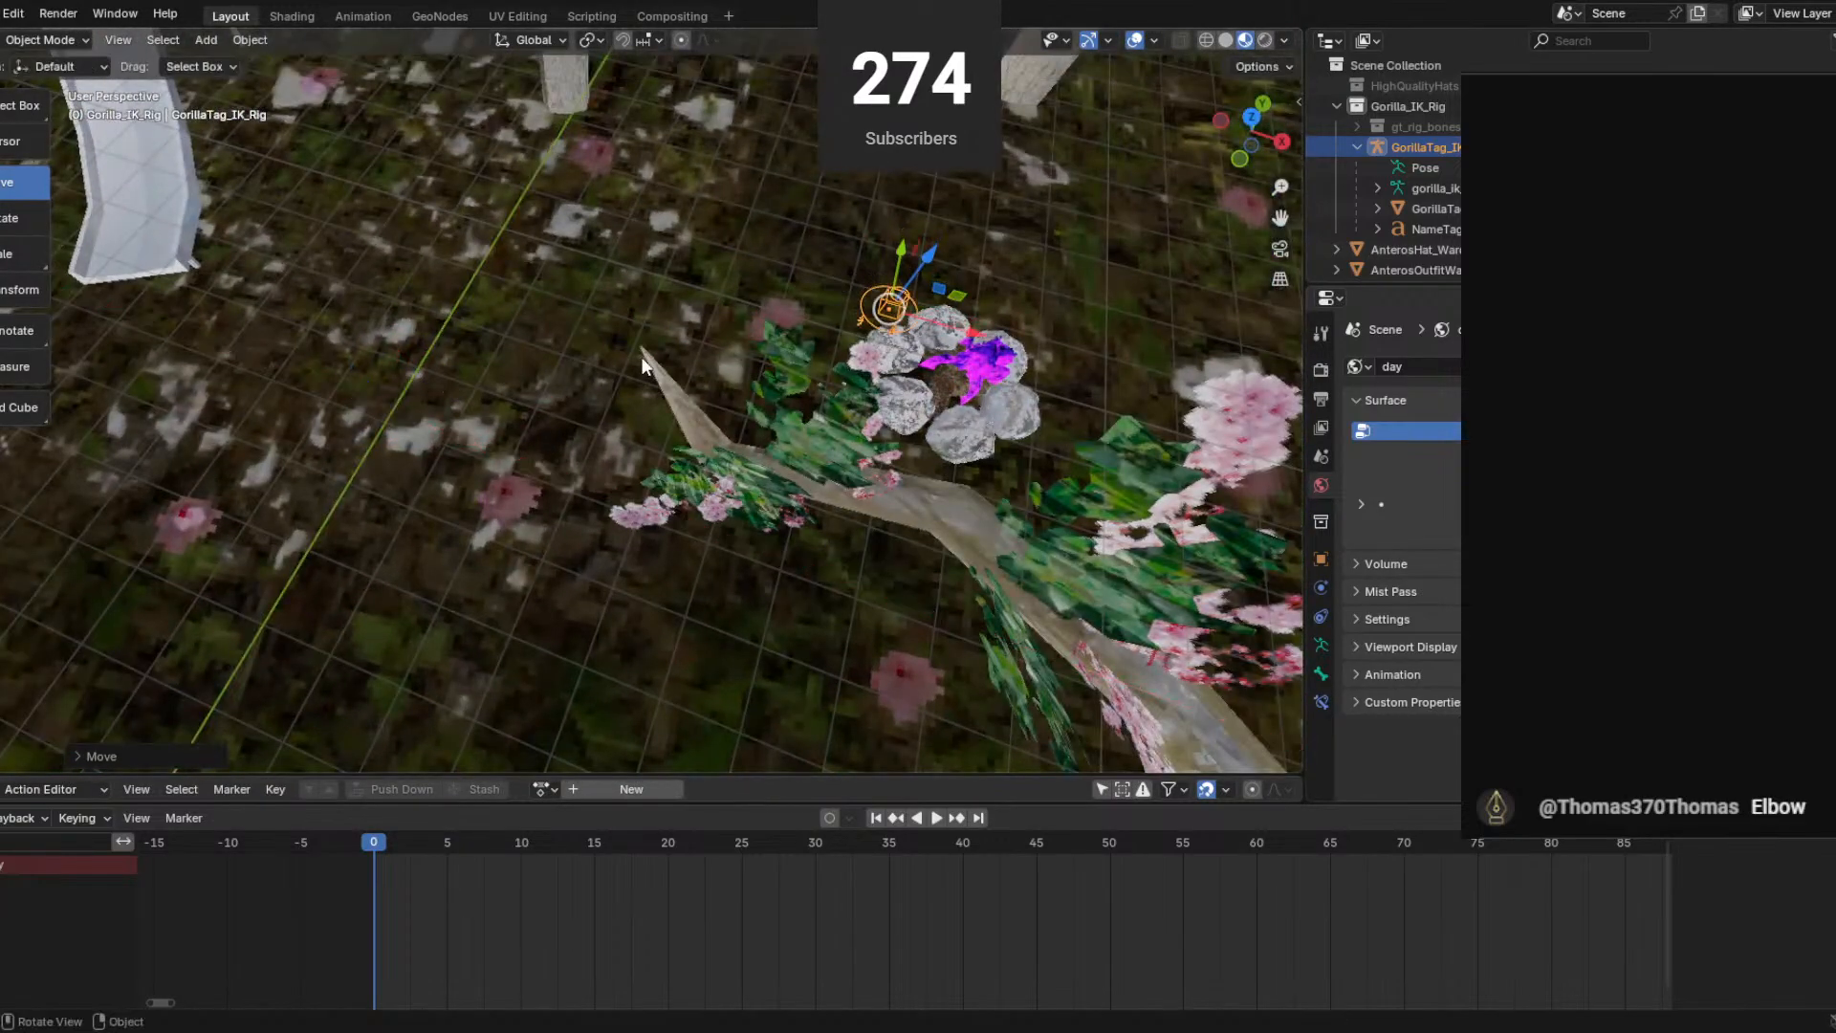
middle_drag(941, 285, 985, 59)
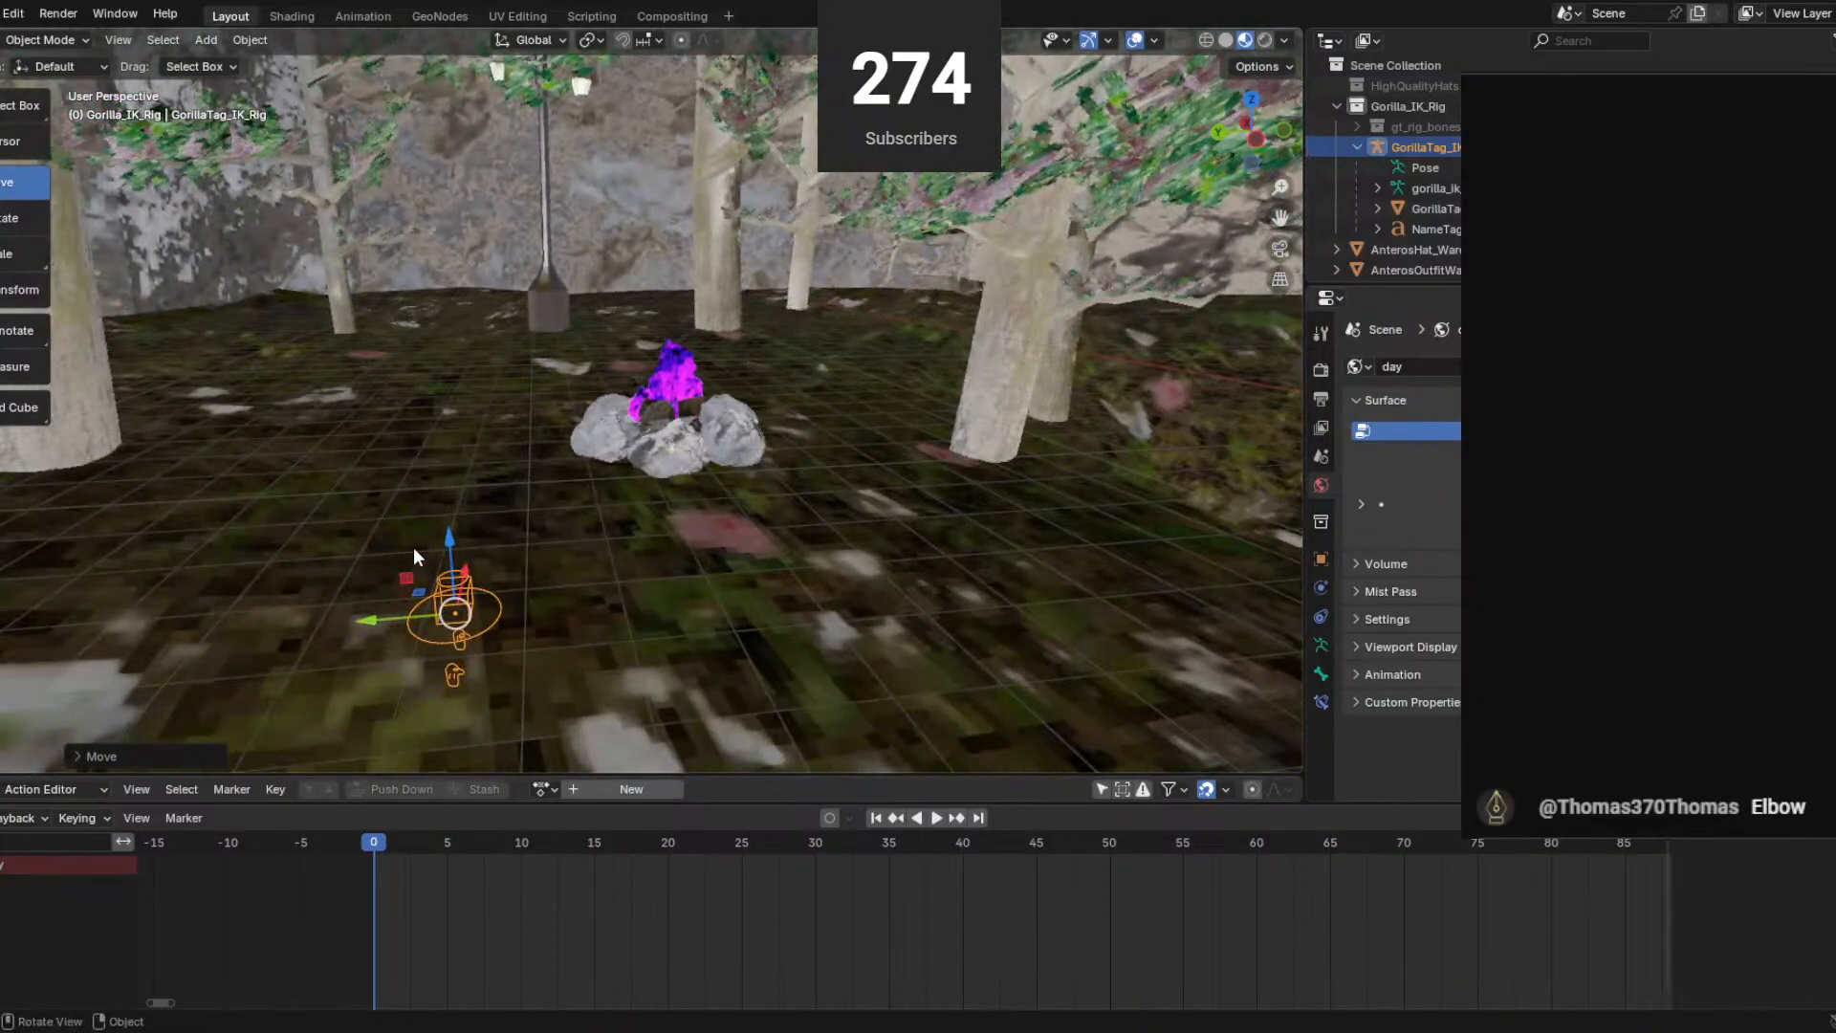
drag(451, 536, 463, 375)
middle_drag(463, 375, 528, 463)
Fine-tune the gorilla rig's horizontal position and height so it stands beside the campfire.
drag(537, 249, 435, 239)
drag(499, 136, 490, 61)
middle_drag(427, 69, 765, 392)
middle_drag(765, 392, 869, 233)
drag(854, 218, 852, 224)
middle_drag(842, 268, 781, 217)
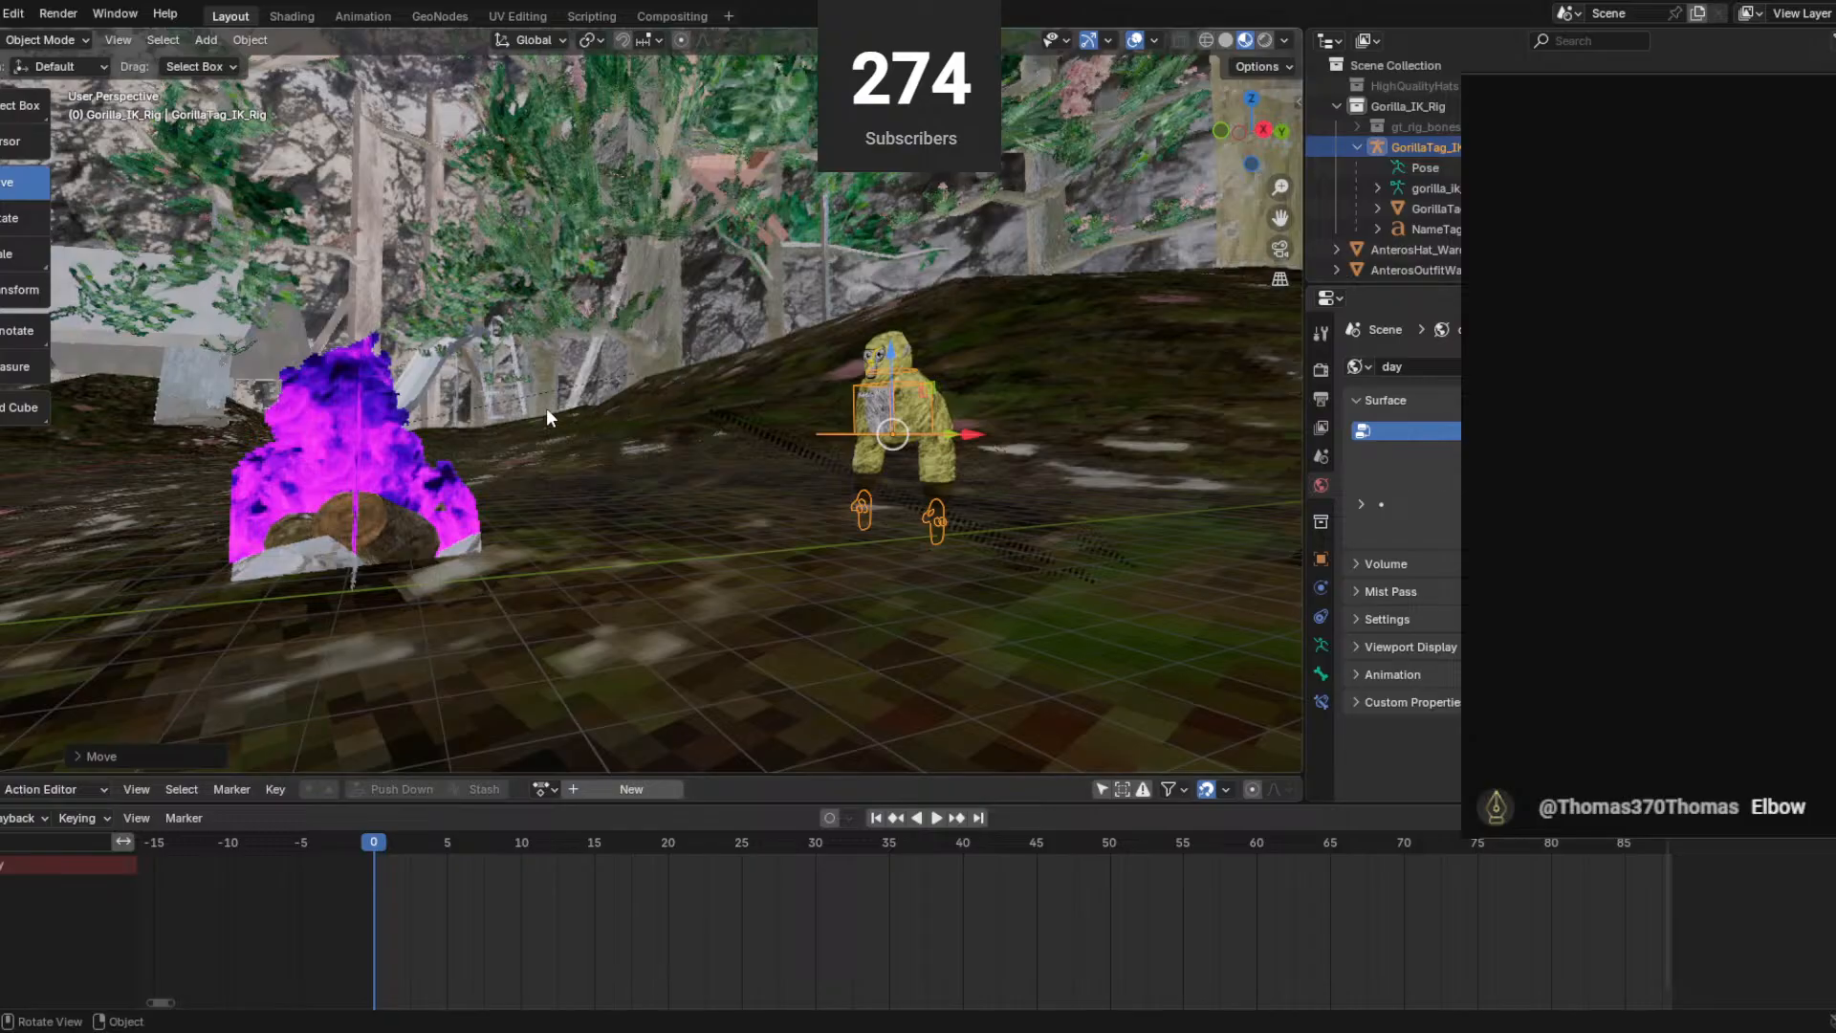
Undo the gorilla rig's moves beside the campfire.
scroll(487, 425, down, 6)
middle_drag(493, 432, 602, 488)
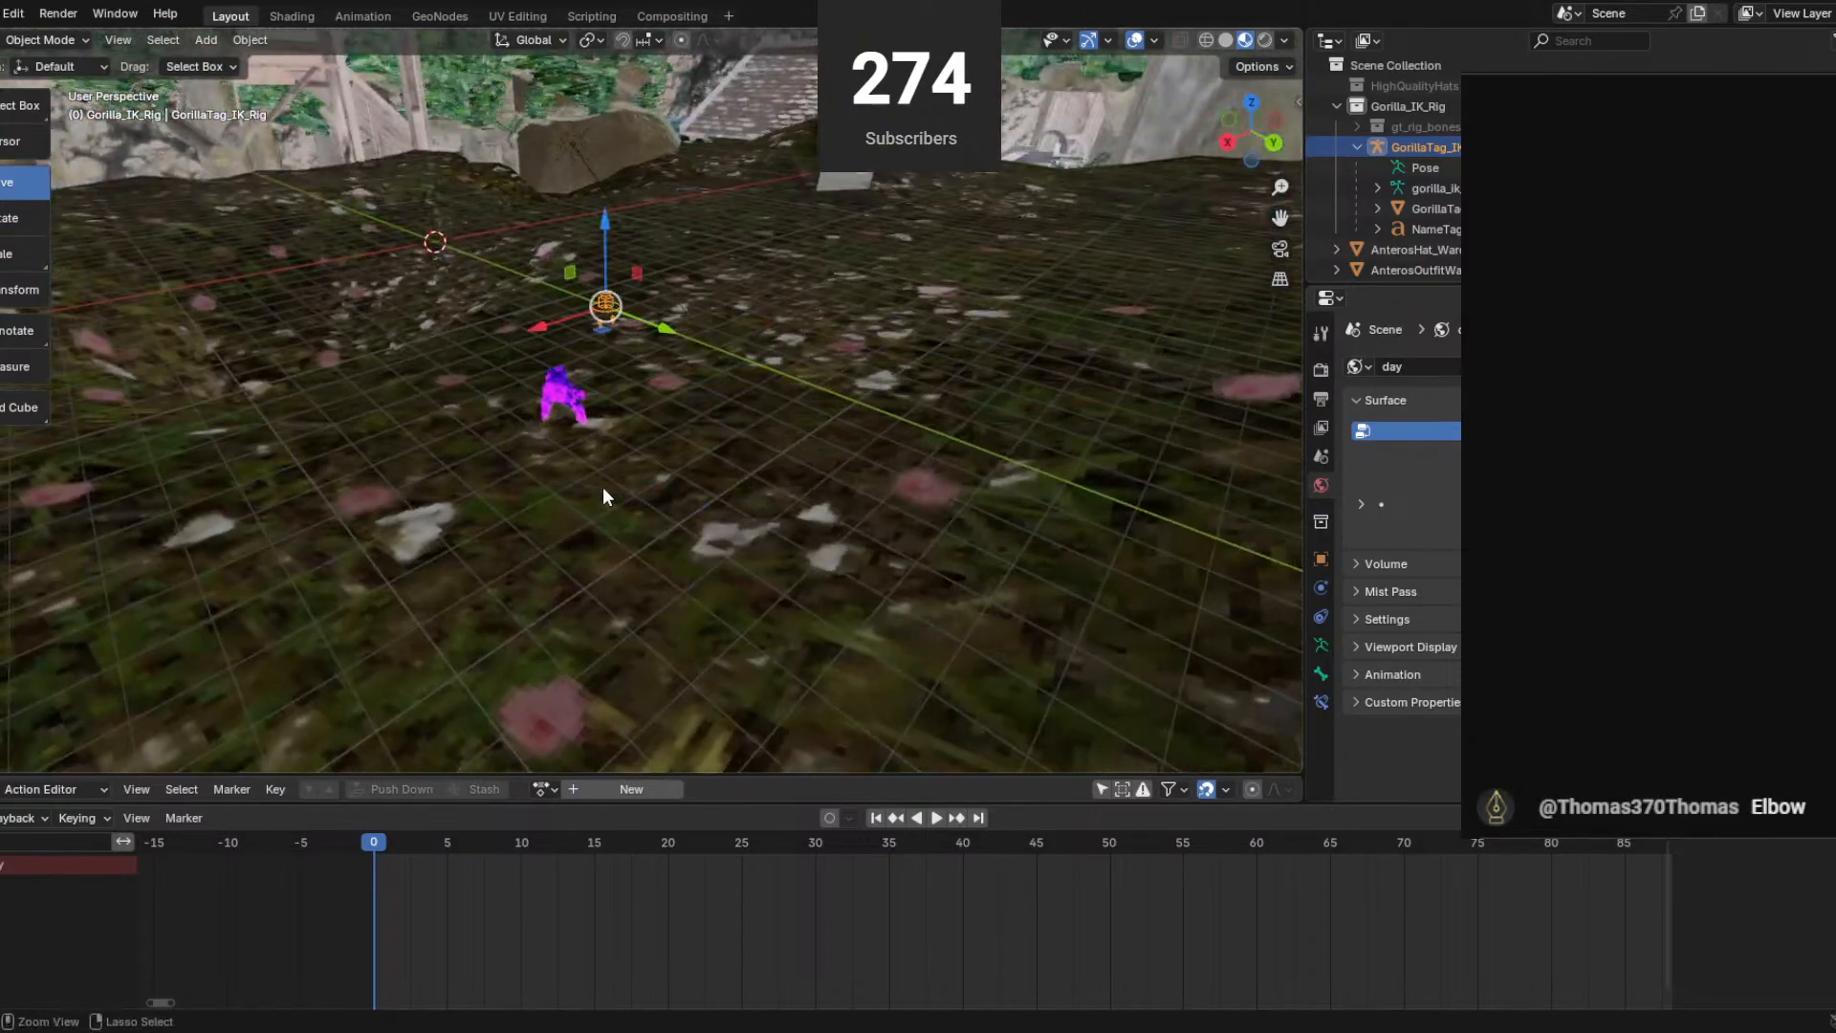
key(ctrl+z)
key(ctrl+z)
Select all objects of the imported blossom forest map and delete them.
scroll(603, 486, down, 8)
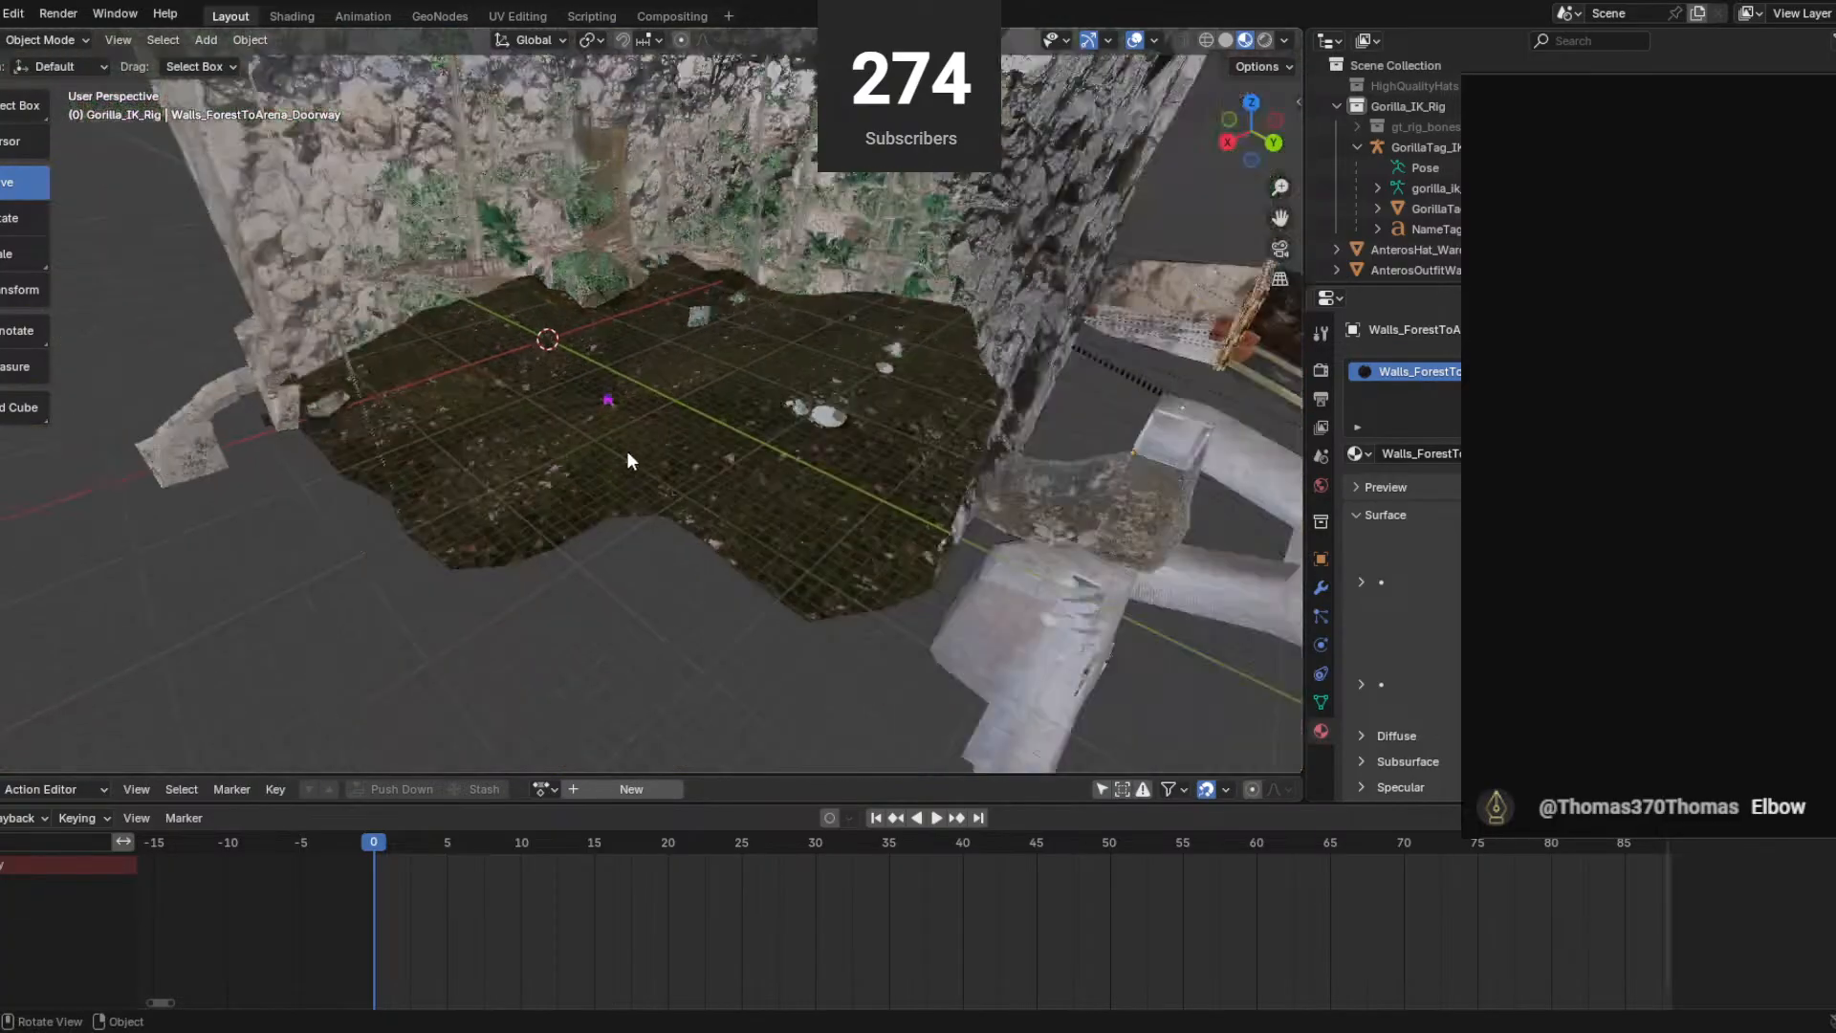
scroll(629, 457, down, 7)
key(a)
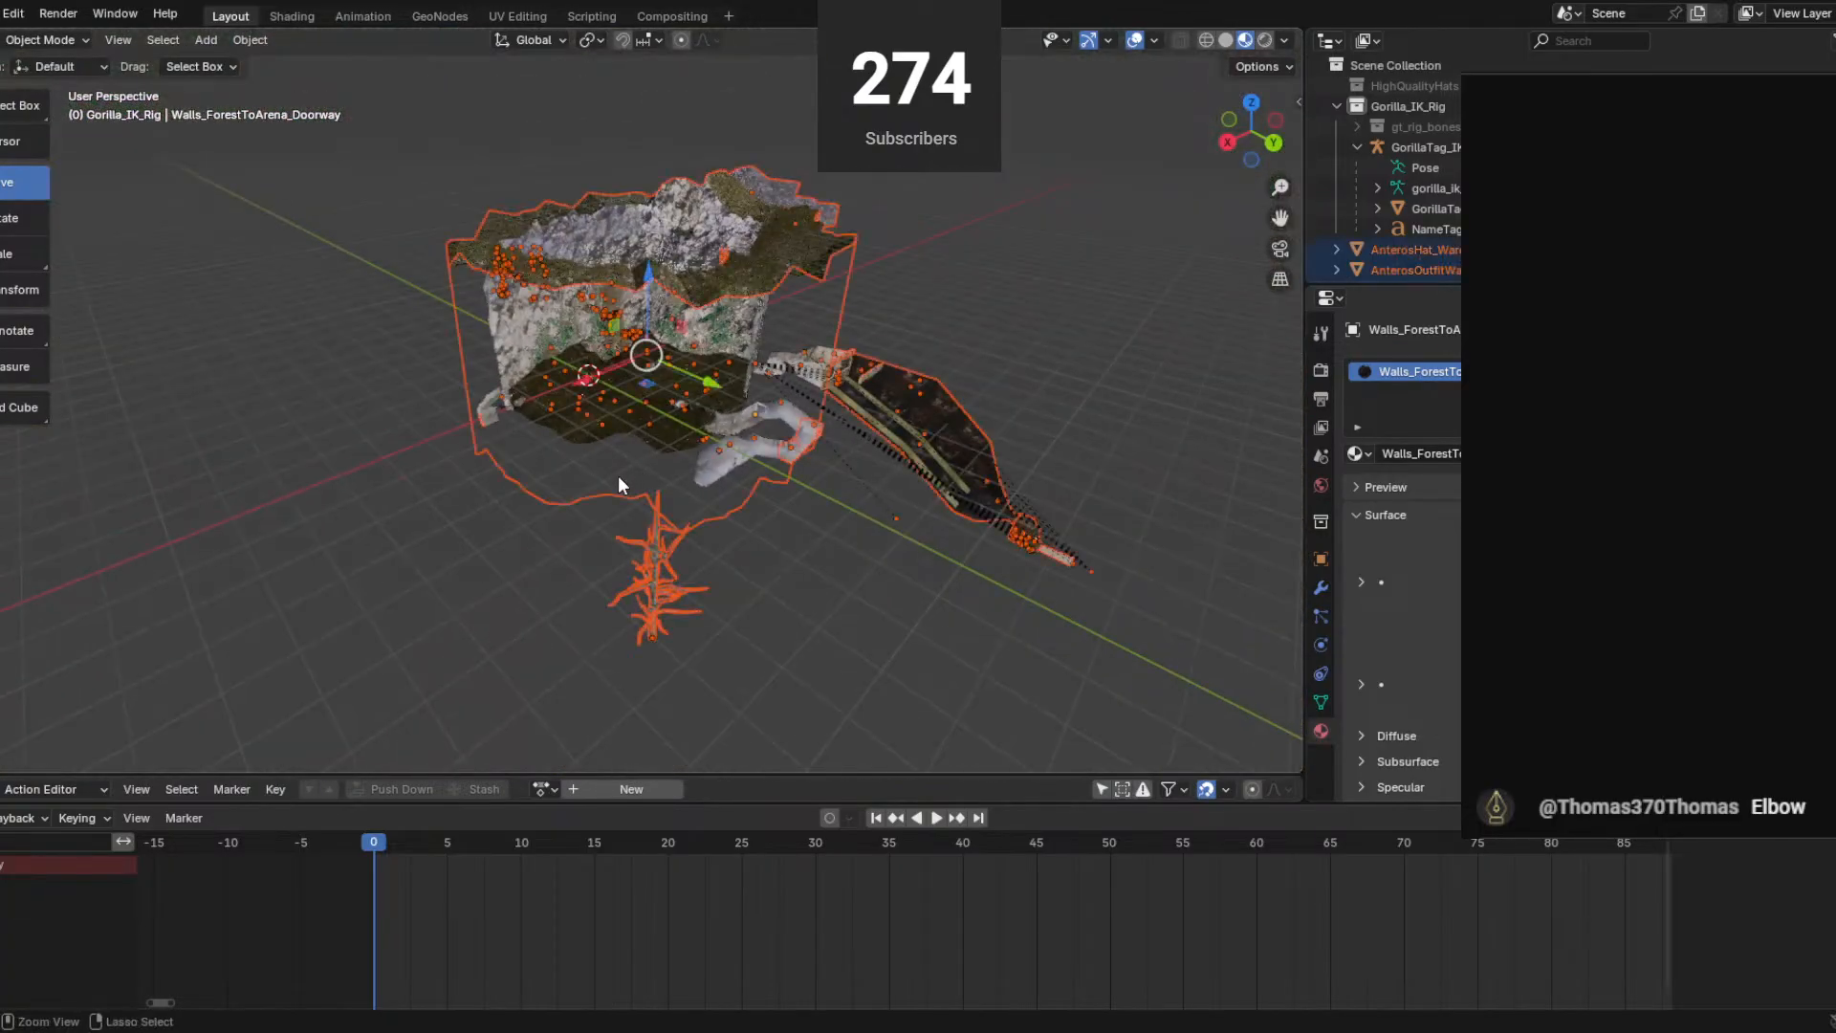
key(x)
click(616, 476)
middle_drag(616, 462, 593, 426)
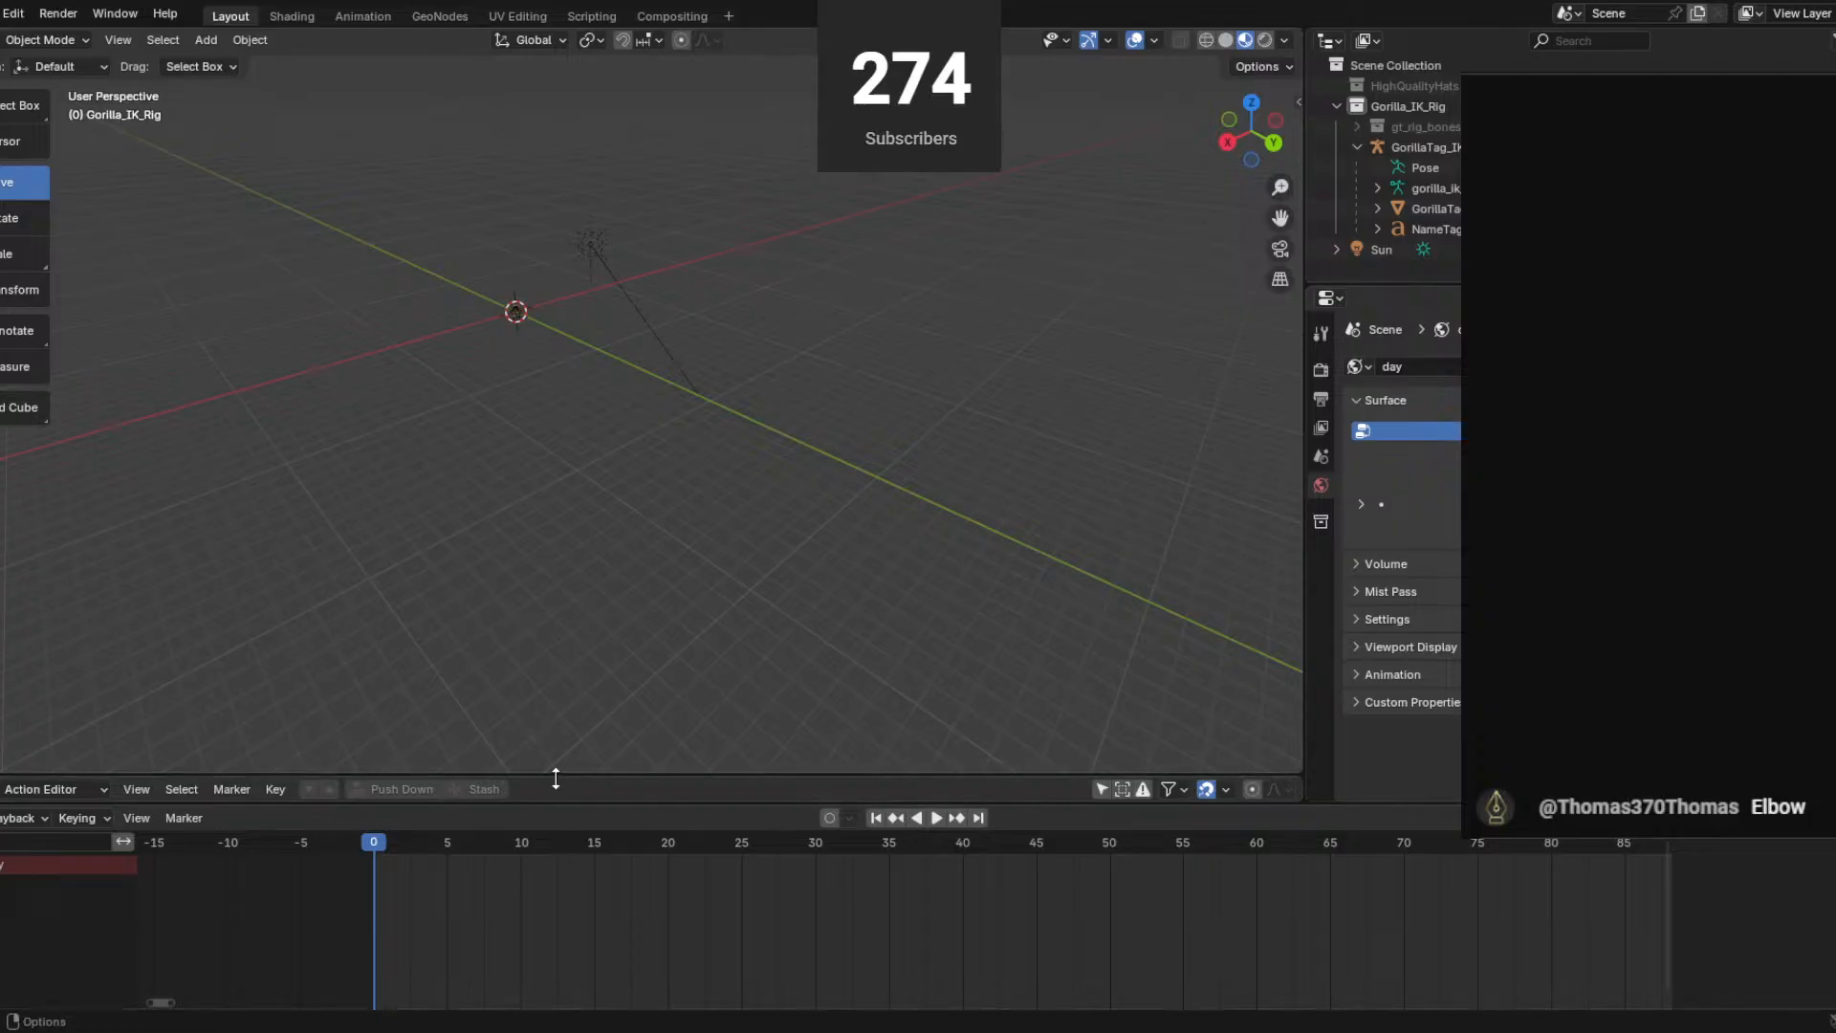
Import the Halloween forest map with pumpkins as a glTF 2.0 model.
click(2, 14)
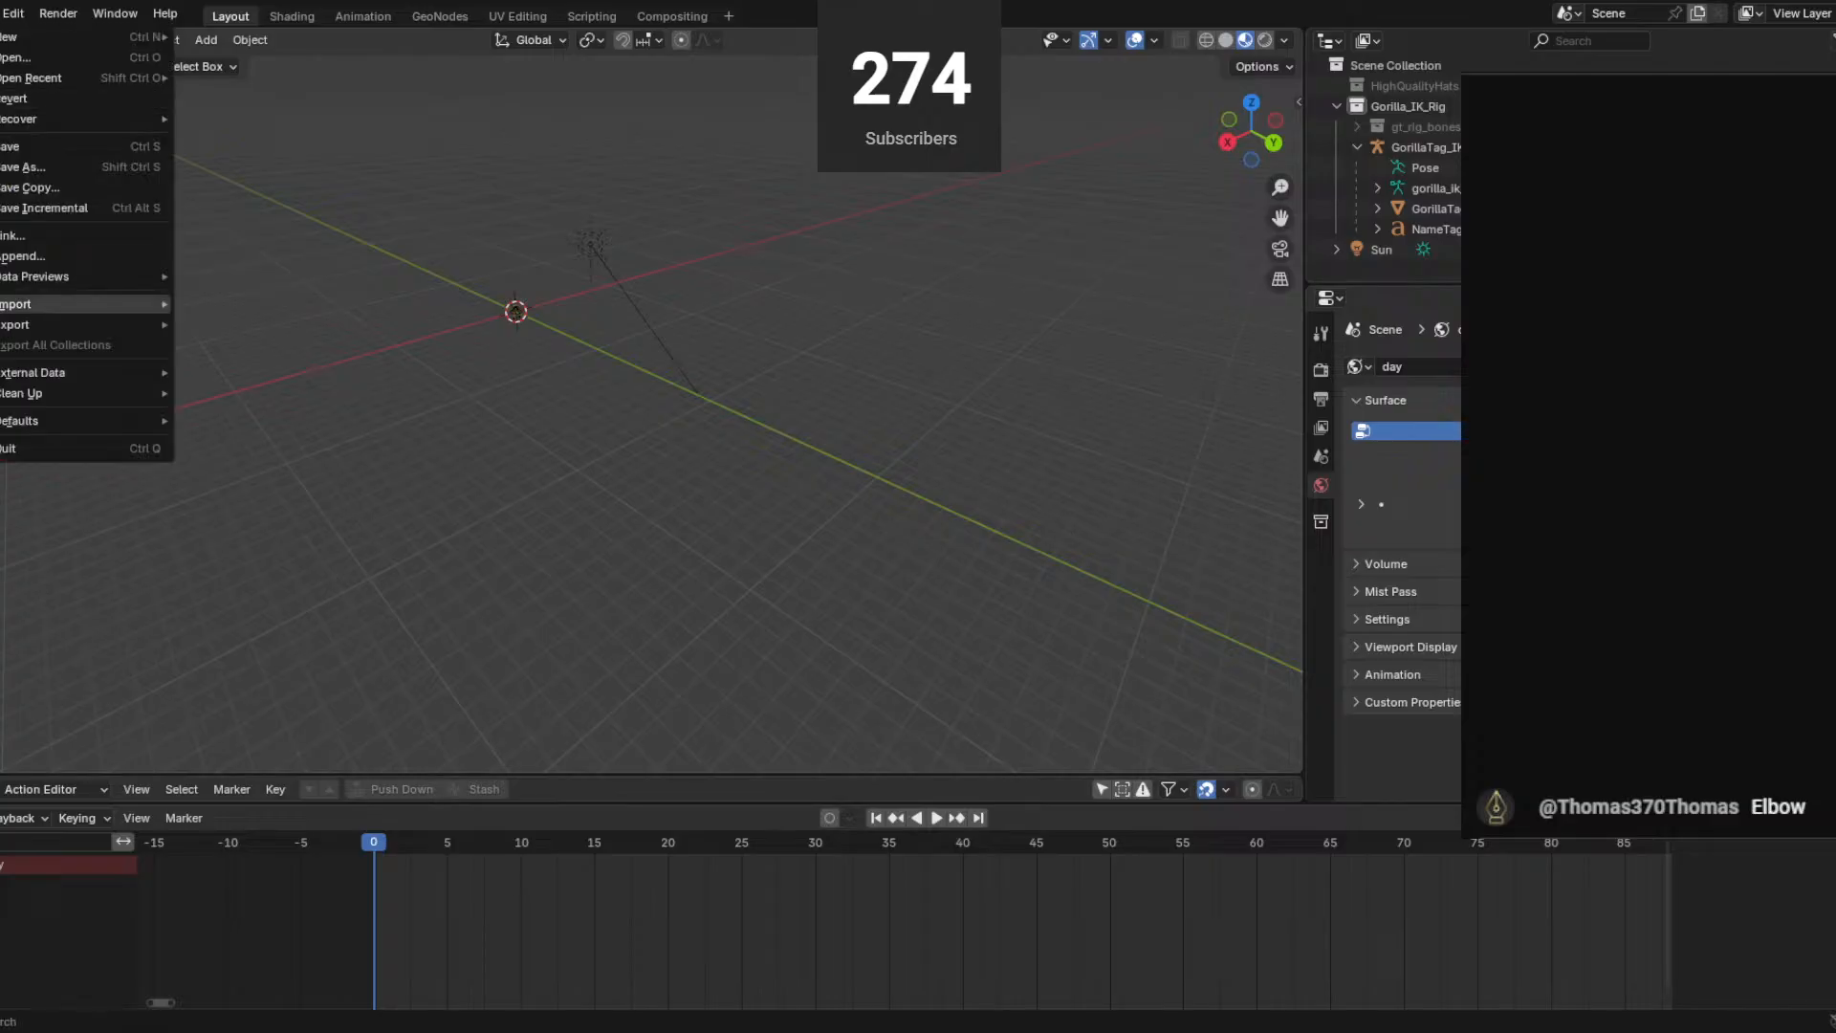
mouse_move(143, 304)
click(319, 508)
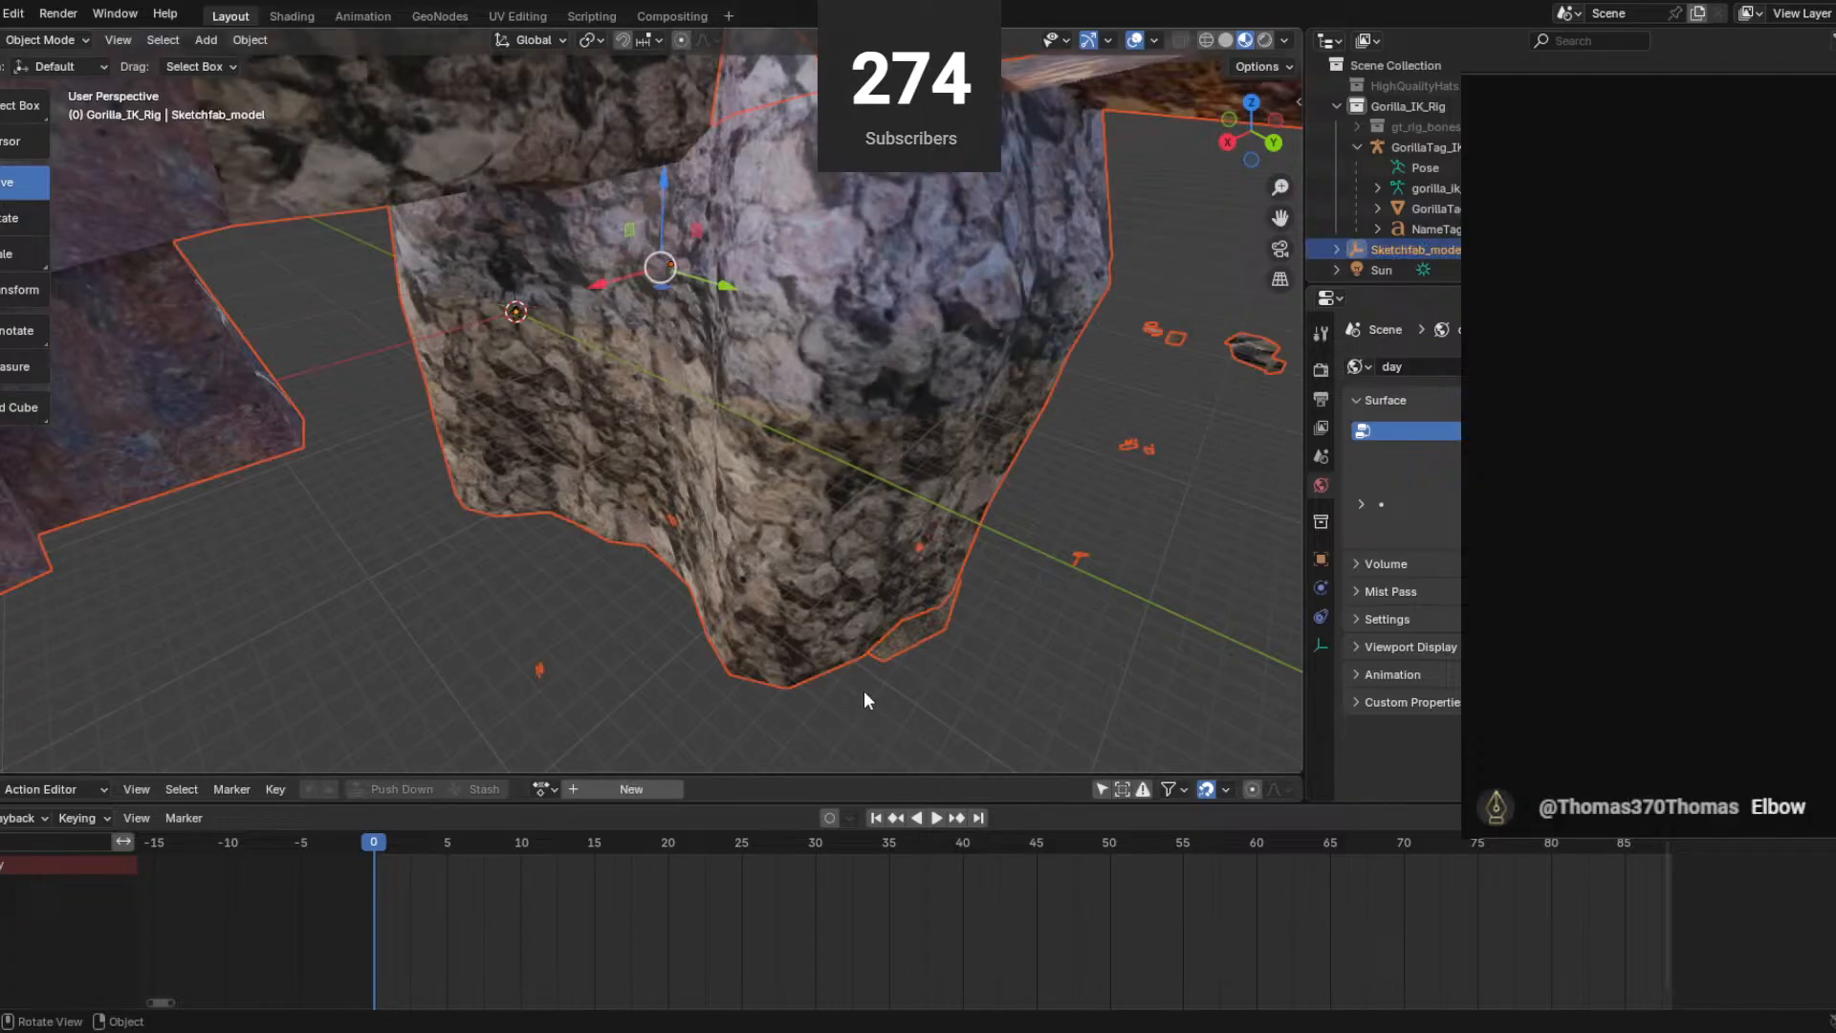
Inspect the Halloween forest map up to its stone campfire and select one of its forest meshes.
scroll(679, 492, up, 2)
middle_drag(687, 483, 341, 400)
scroll(966, 393, up, 2)
middle_drag(965, 393, 950, 350)
right_click(950, 348)
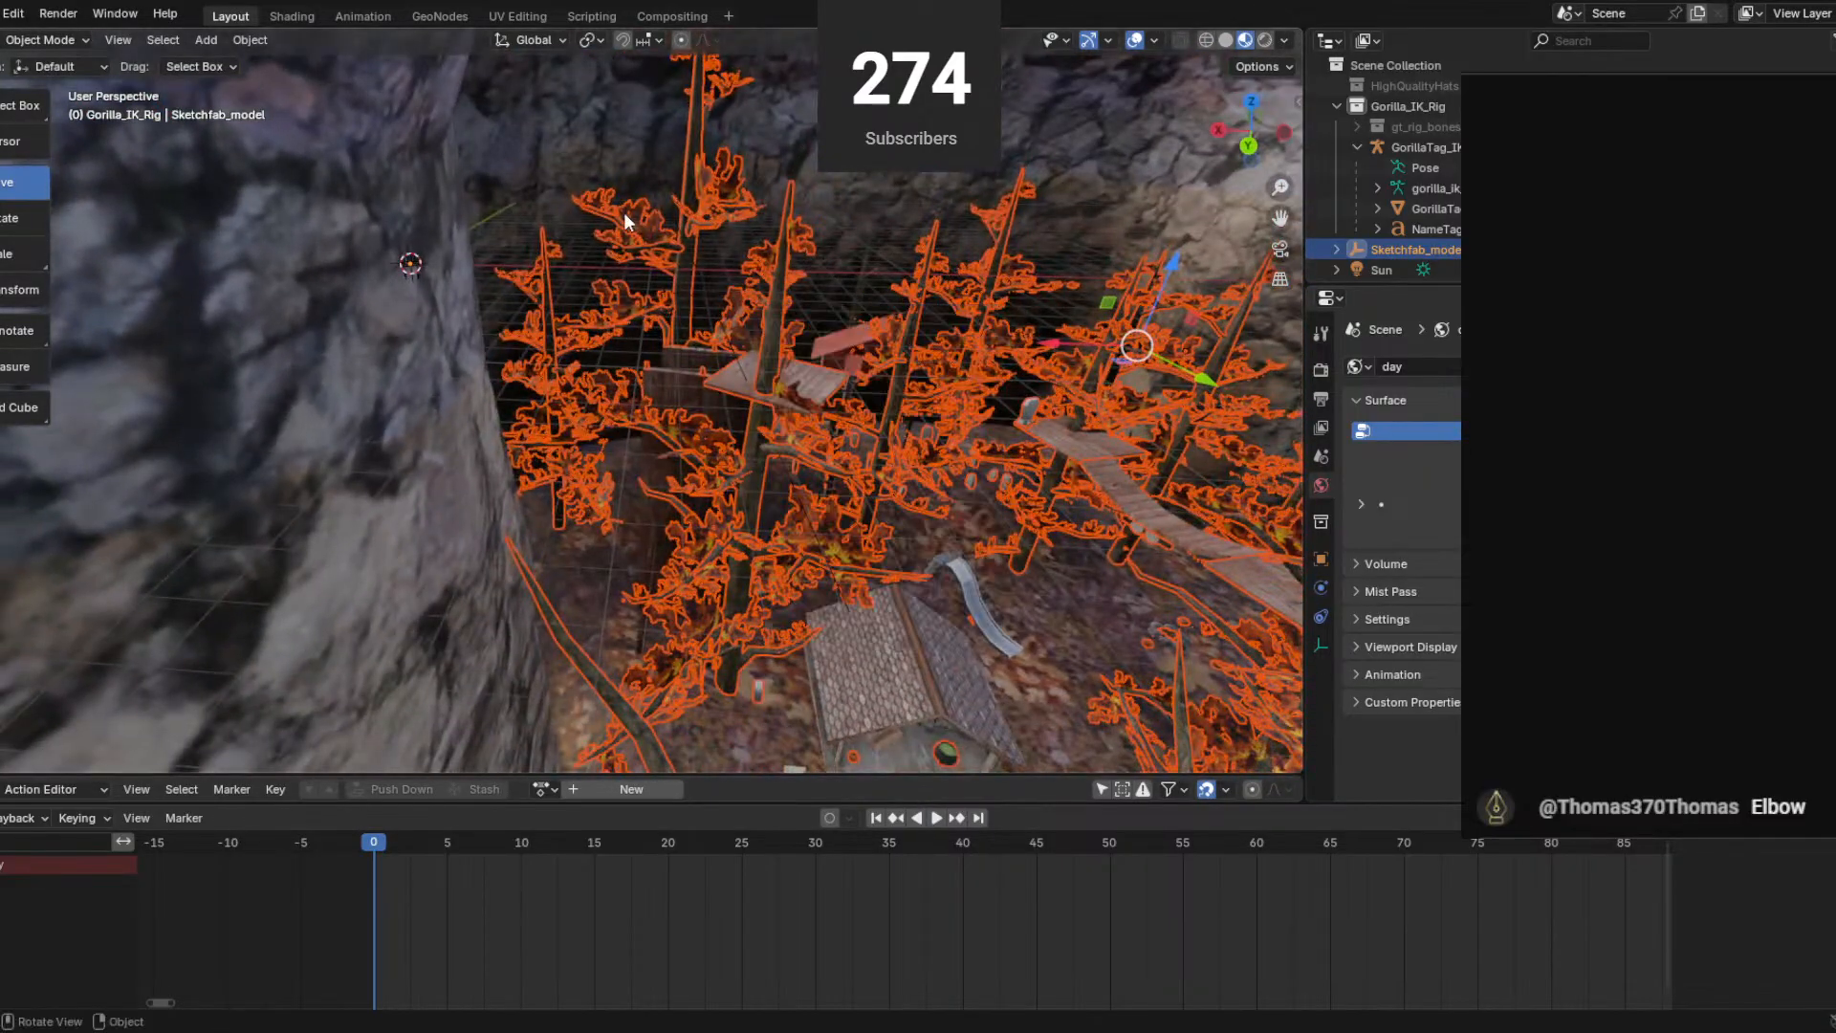
mouse_move(624, 212)
middle_down()
mouse_move(570, 247)
mouse_move(1047, 462)
mouse_move(610, 398)
mouse_move(676, 475)
mouse_move(647, 498)
mouse_move(213, 561)
mouse_move(427, 444)
mouse_move(759, 386)
mouse_move(599, 336)
mouse_move(545, 258)
mouse_move(871, 545)
mouse_move(918, 547)
mouse_move(790, 329)
mouse_move(571, 517)
mouse_move(607, 561)
mouse_move(889, 644)
mouse_move(432, 558)
mouse_move(409, 578)
mouse_move(443, 508)
mouse_move(791, 283)
mouse_move(667, 465)
mouse_move(776, 413)
mouse_move(489, 531)
mouse_move(519, 285)
mouse_move(748, 591)
mouse_move(918, 530)
middle_up()
click(571, 516)
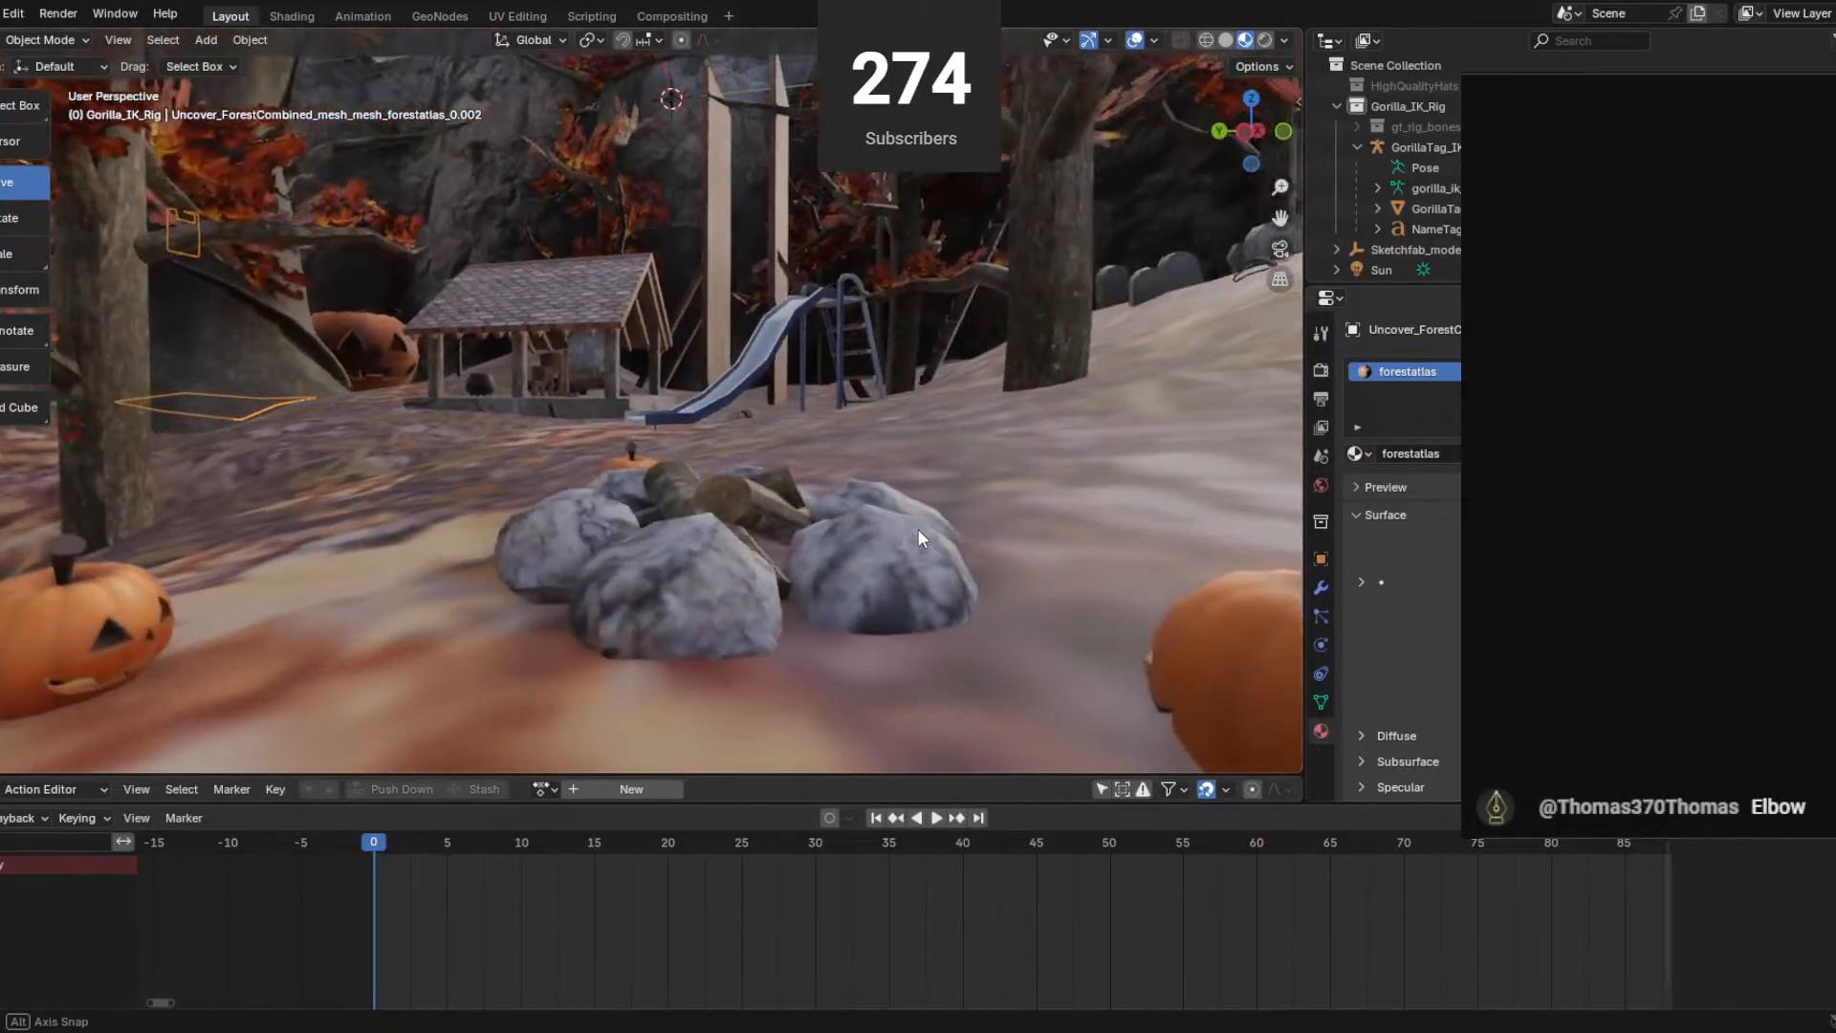
click(675, 496)
middle_drag(673, 537, 727, 564)
click(2, 14)
mouse_move(41, 304)
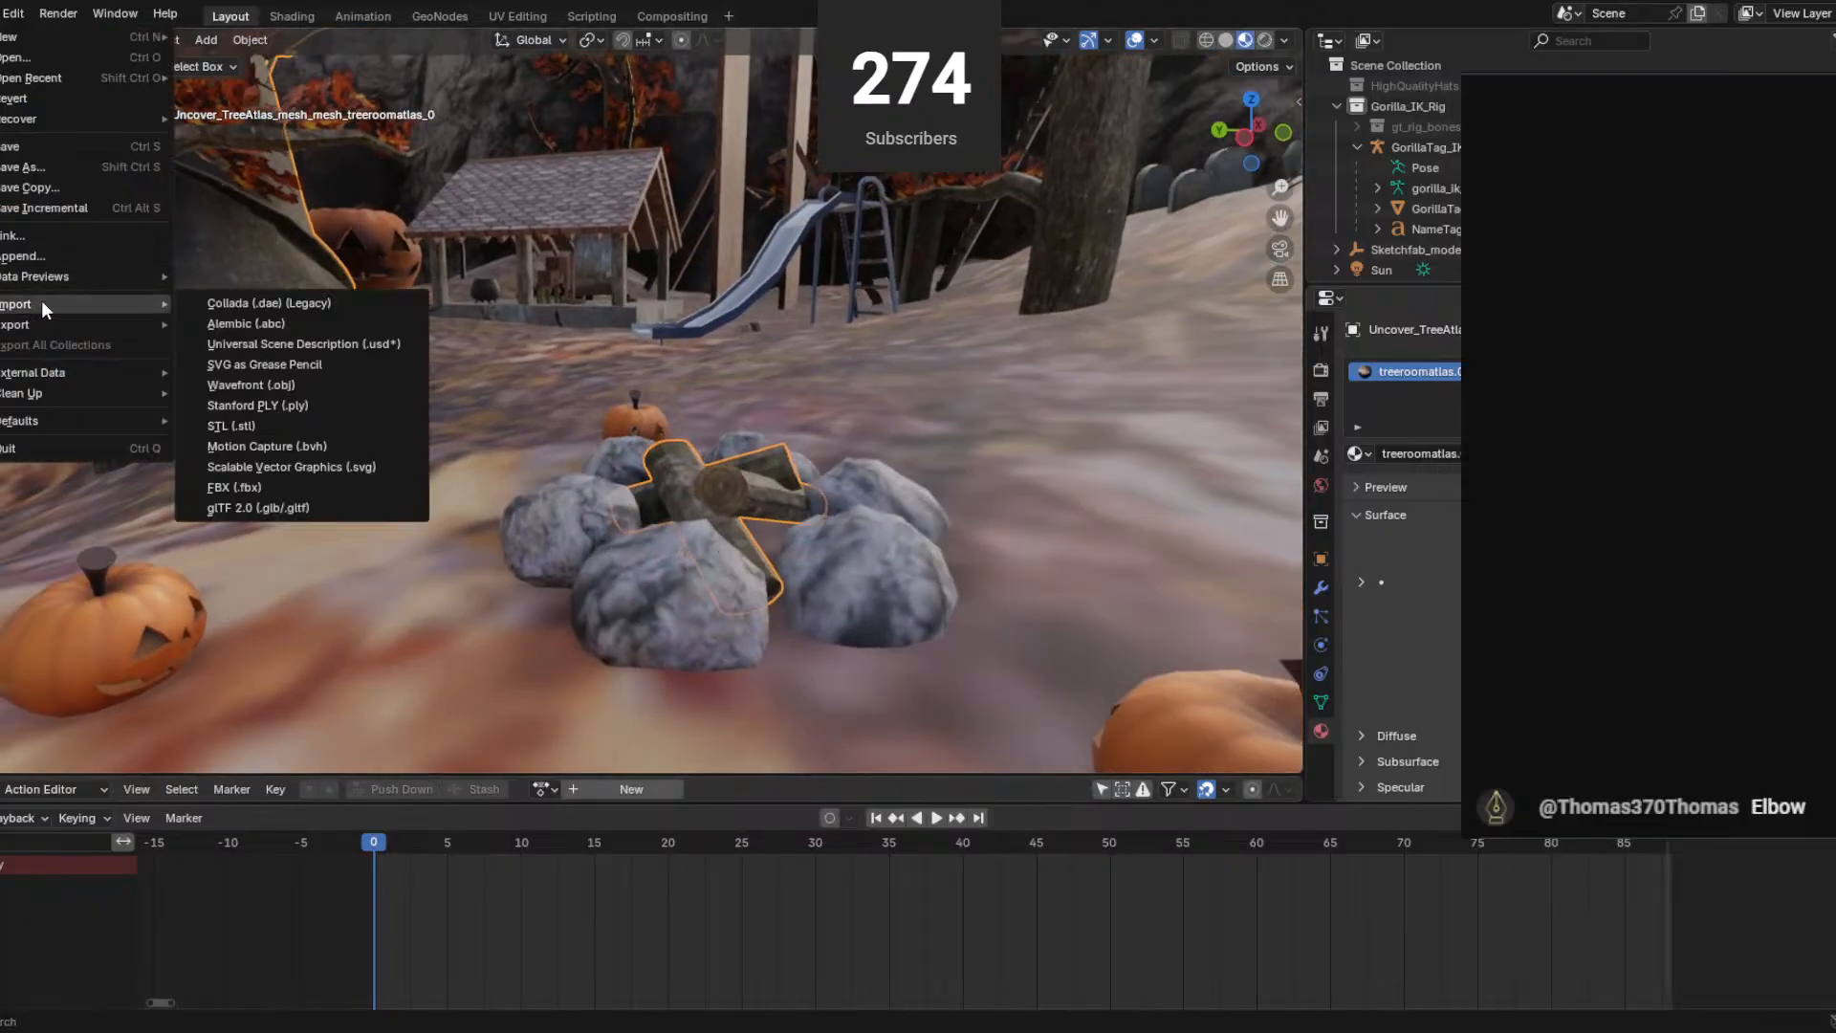
click(220, 485)
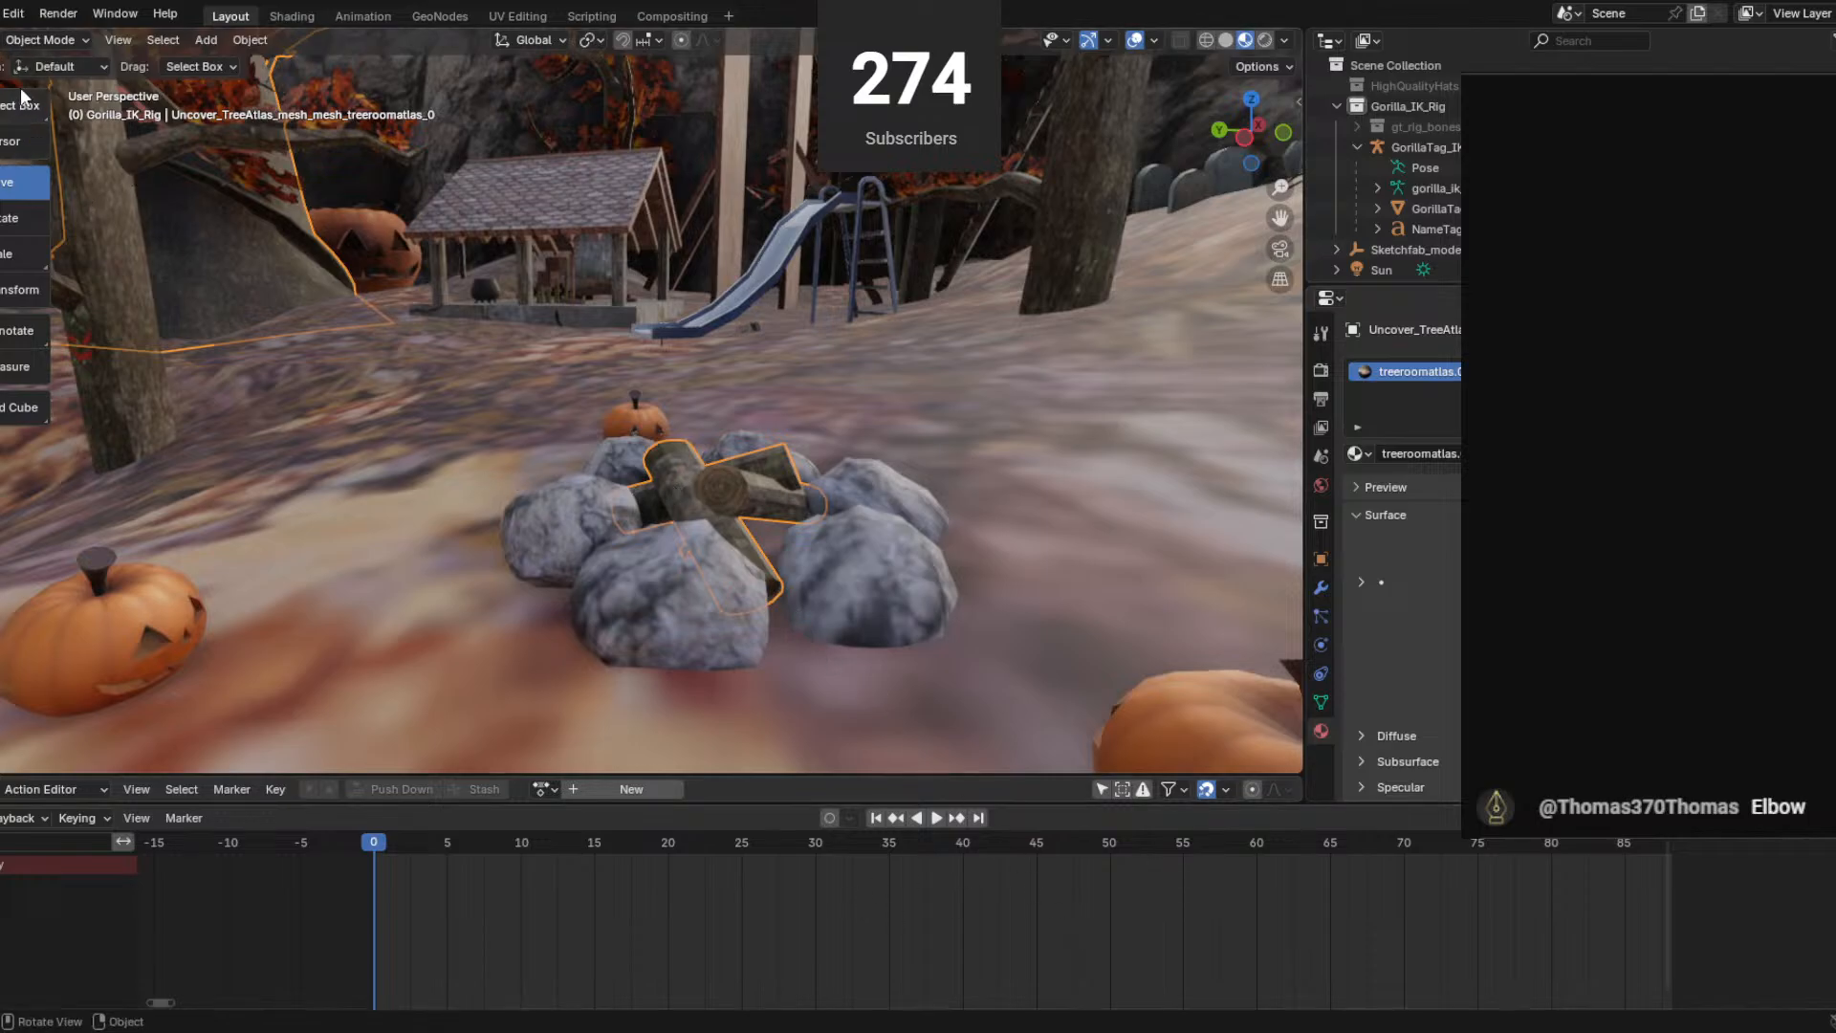
Try to import a campfire model as a glTF 2.0 model and look for it around the map's stone campfire.
click(5, 13)
mouse_move(105, 304)
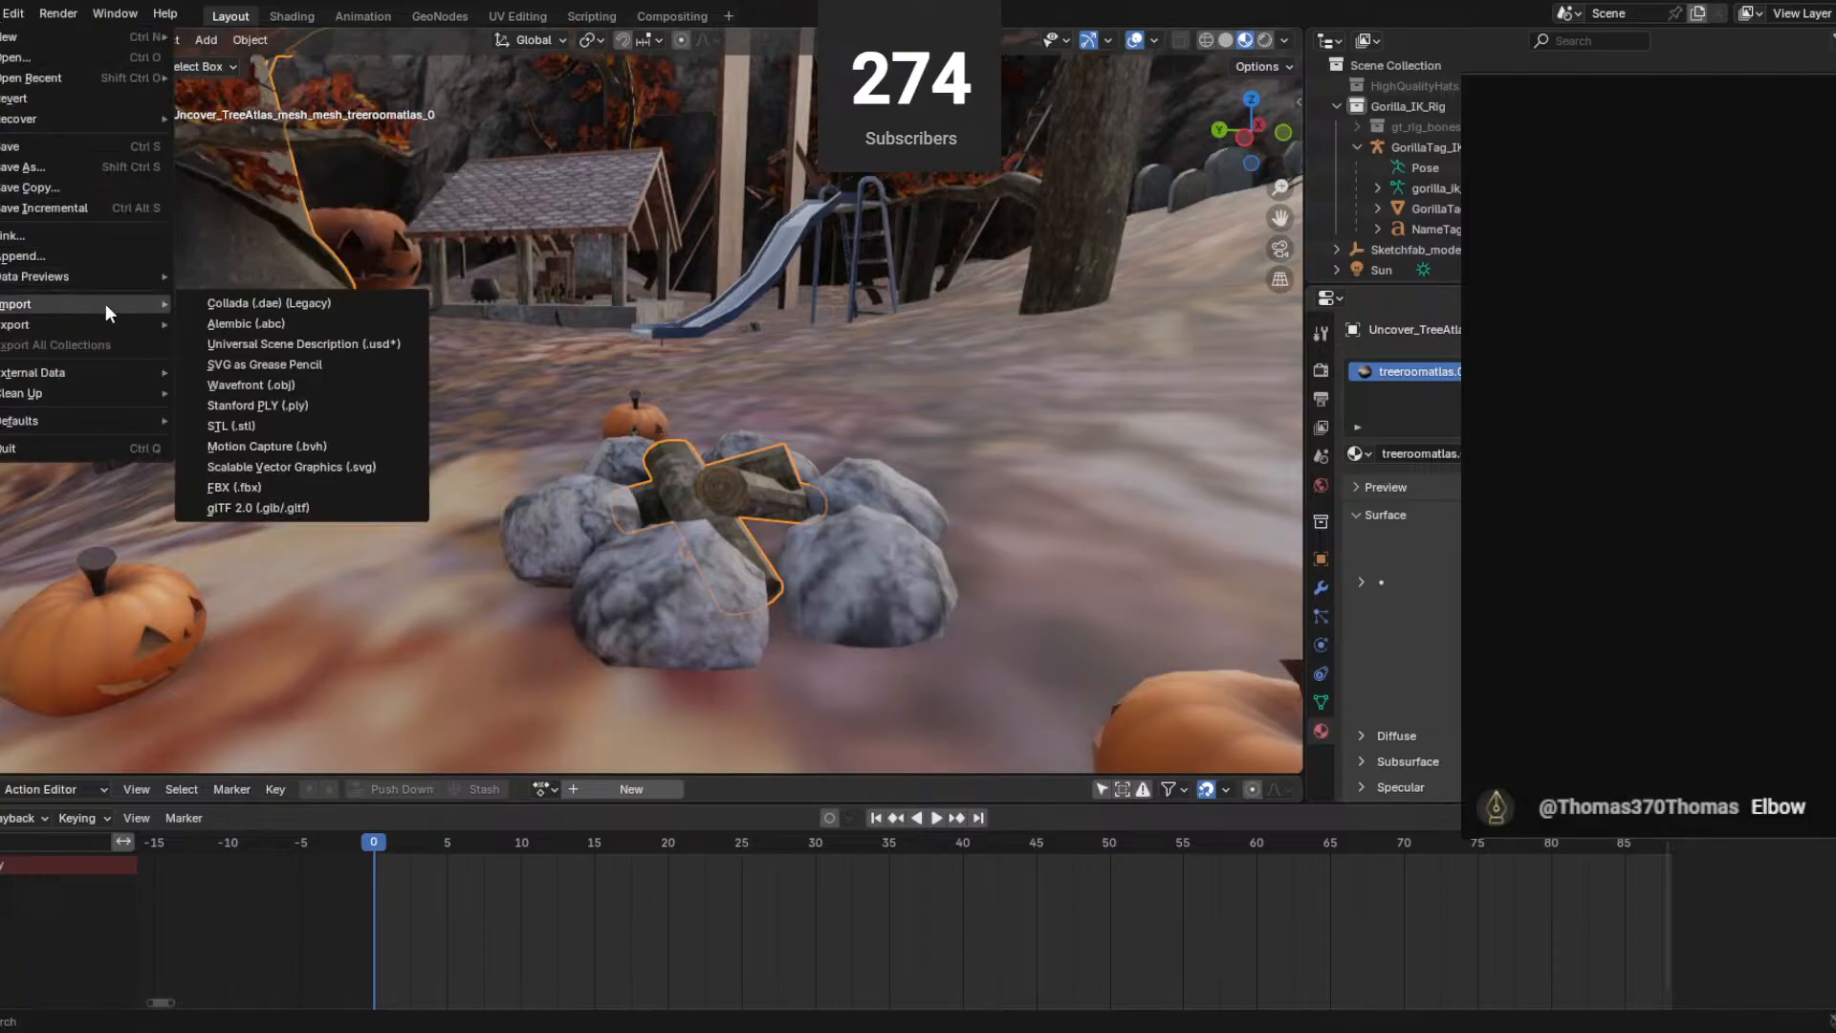
click(312, 513)
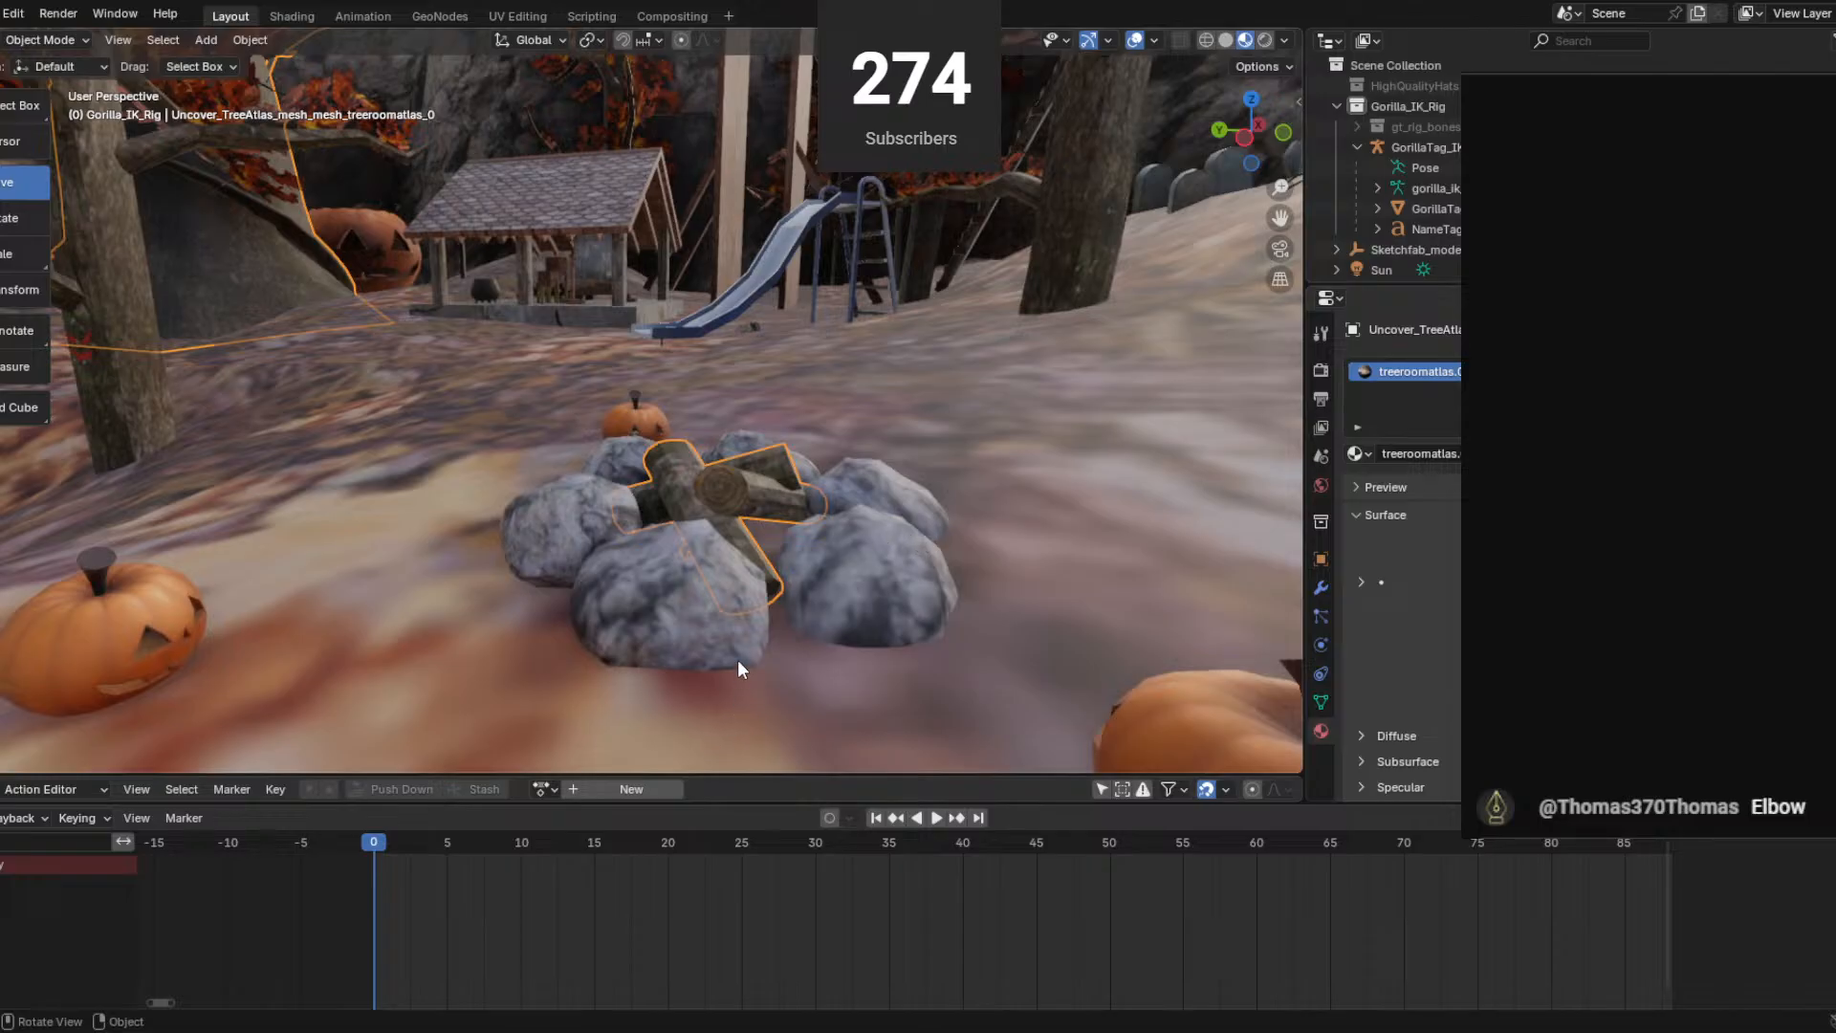
scroll(716, 585, down, 7)
key(w)
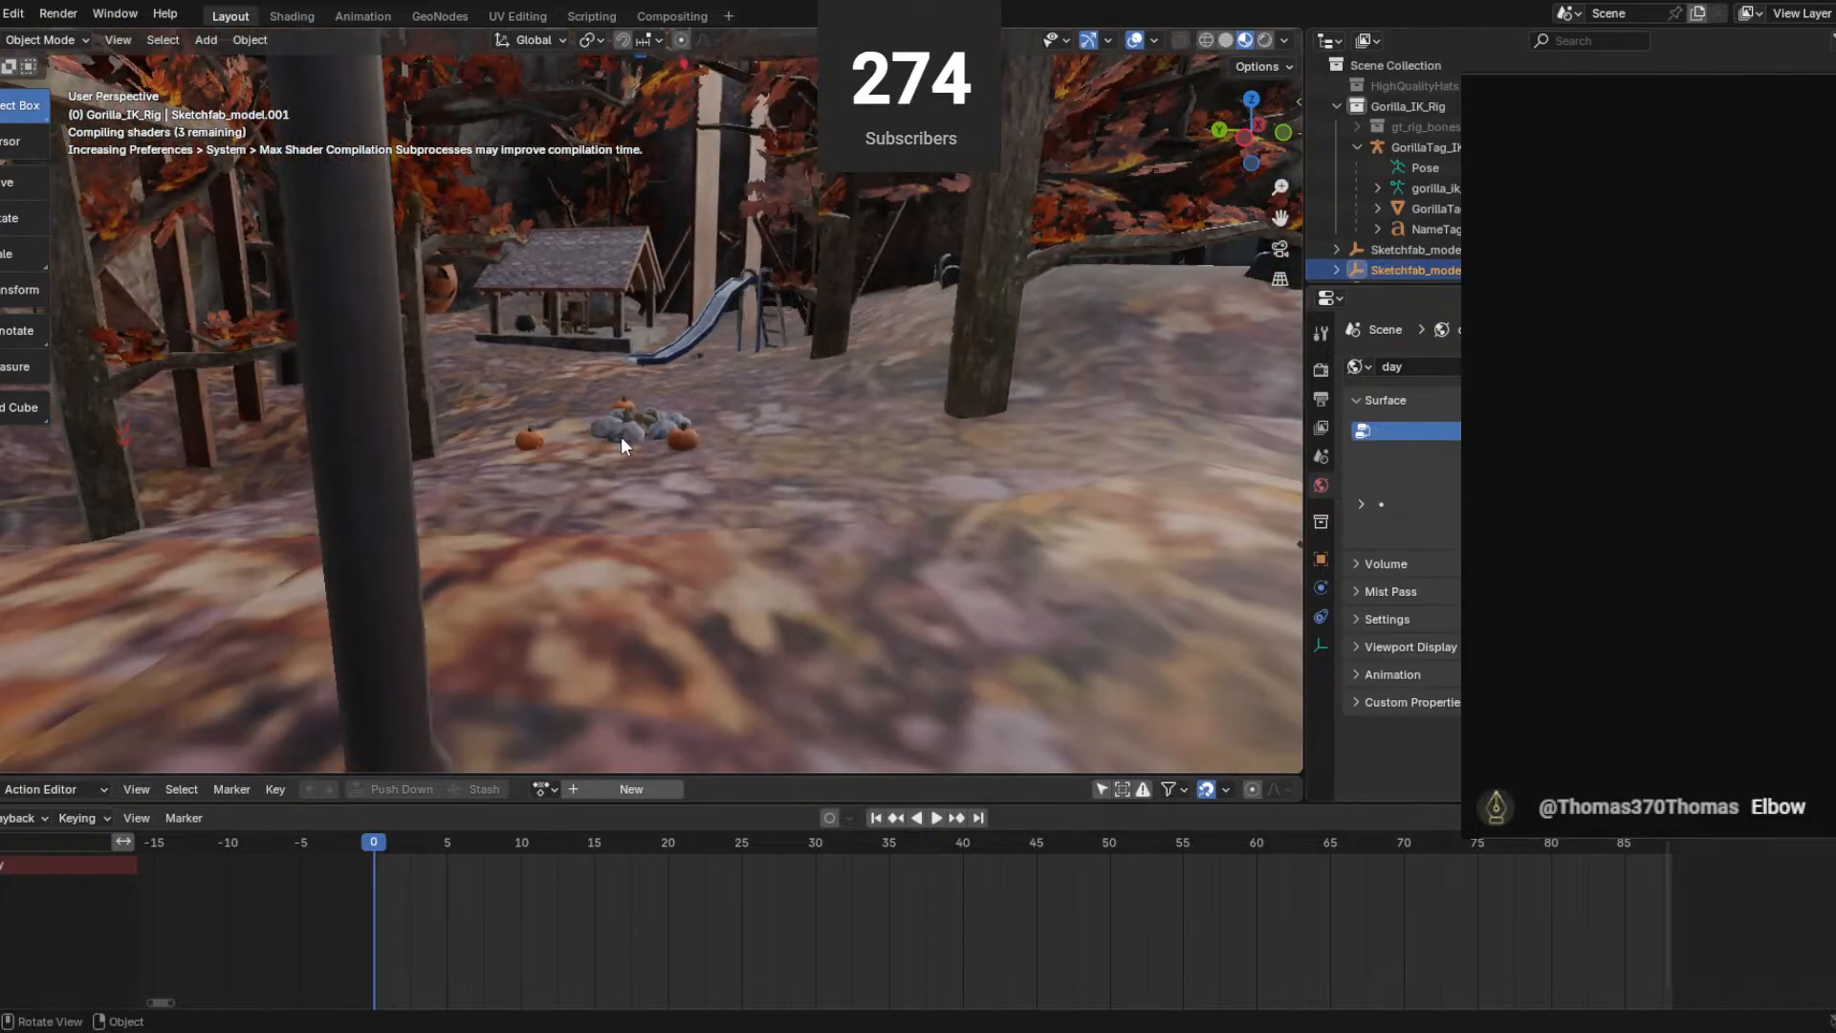
scroll(503, 463, up, 10)
click(581, 469)
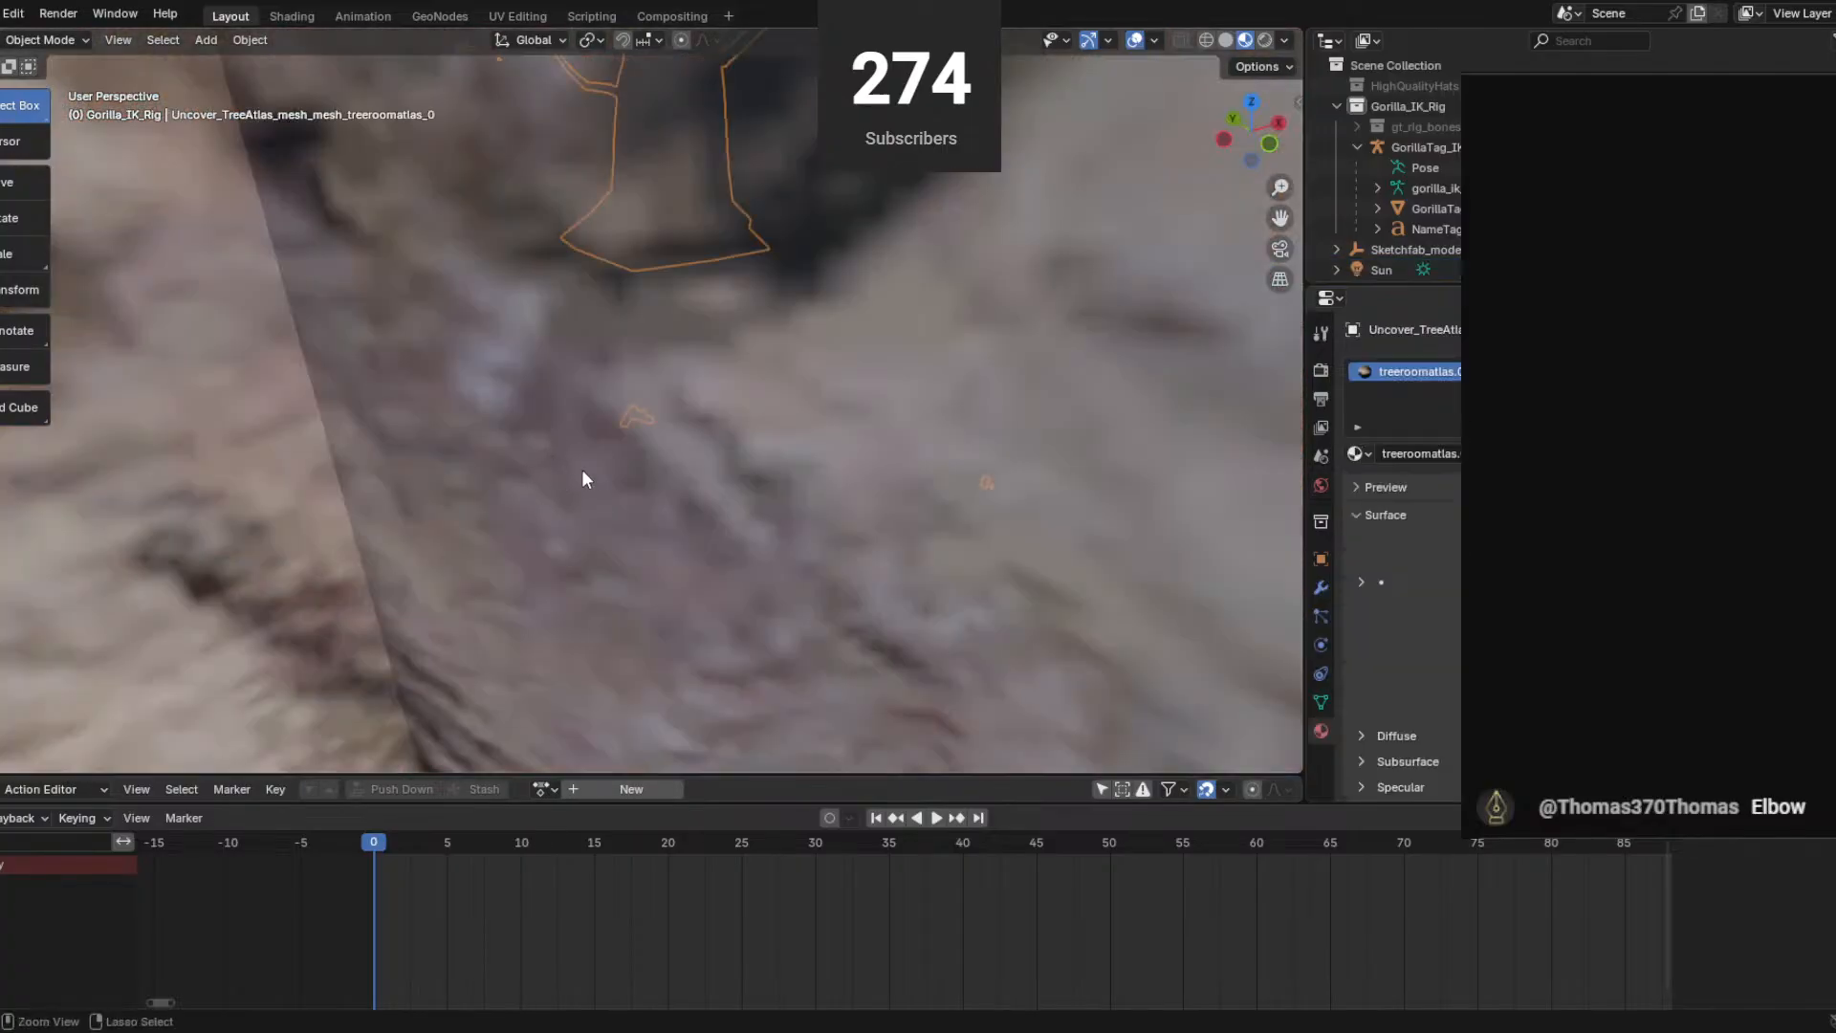
middle_drag(586, 478, 675, 384)
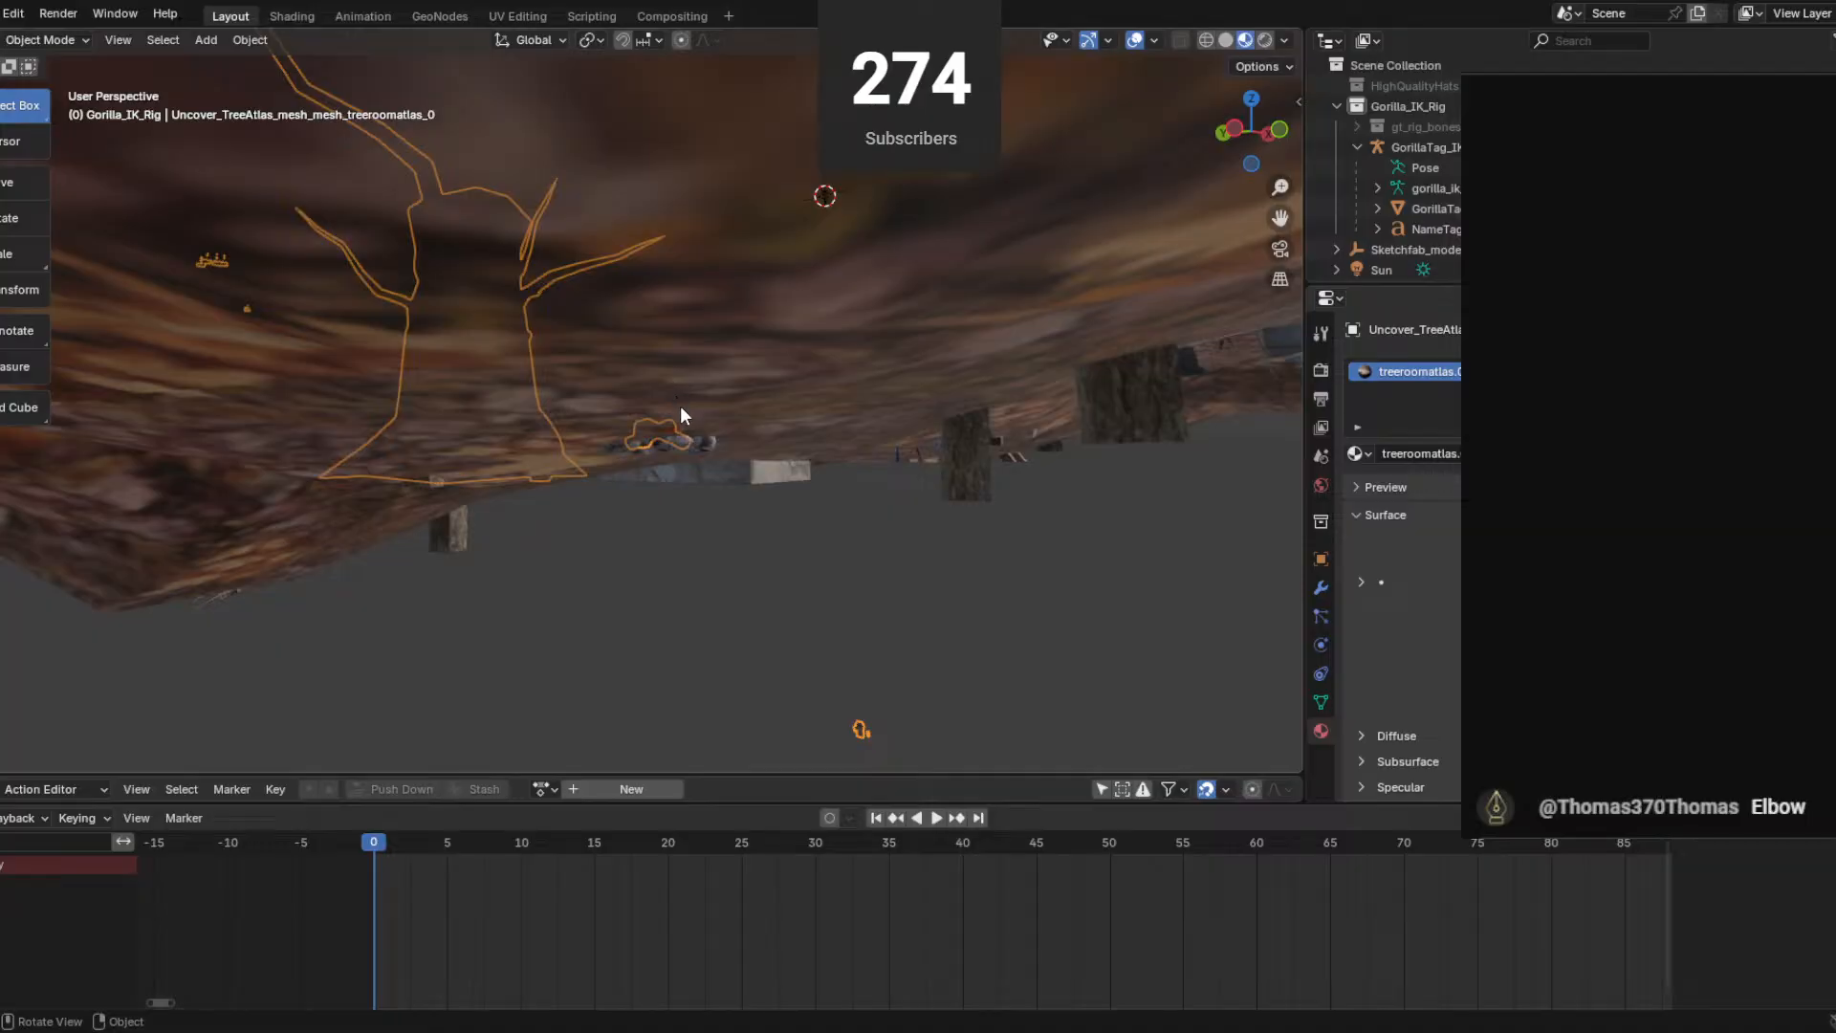
click(677, 436)
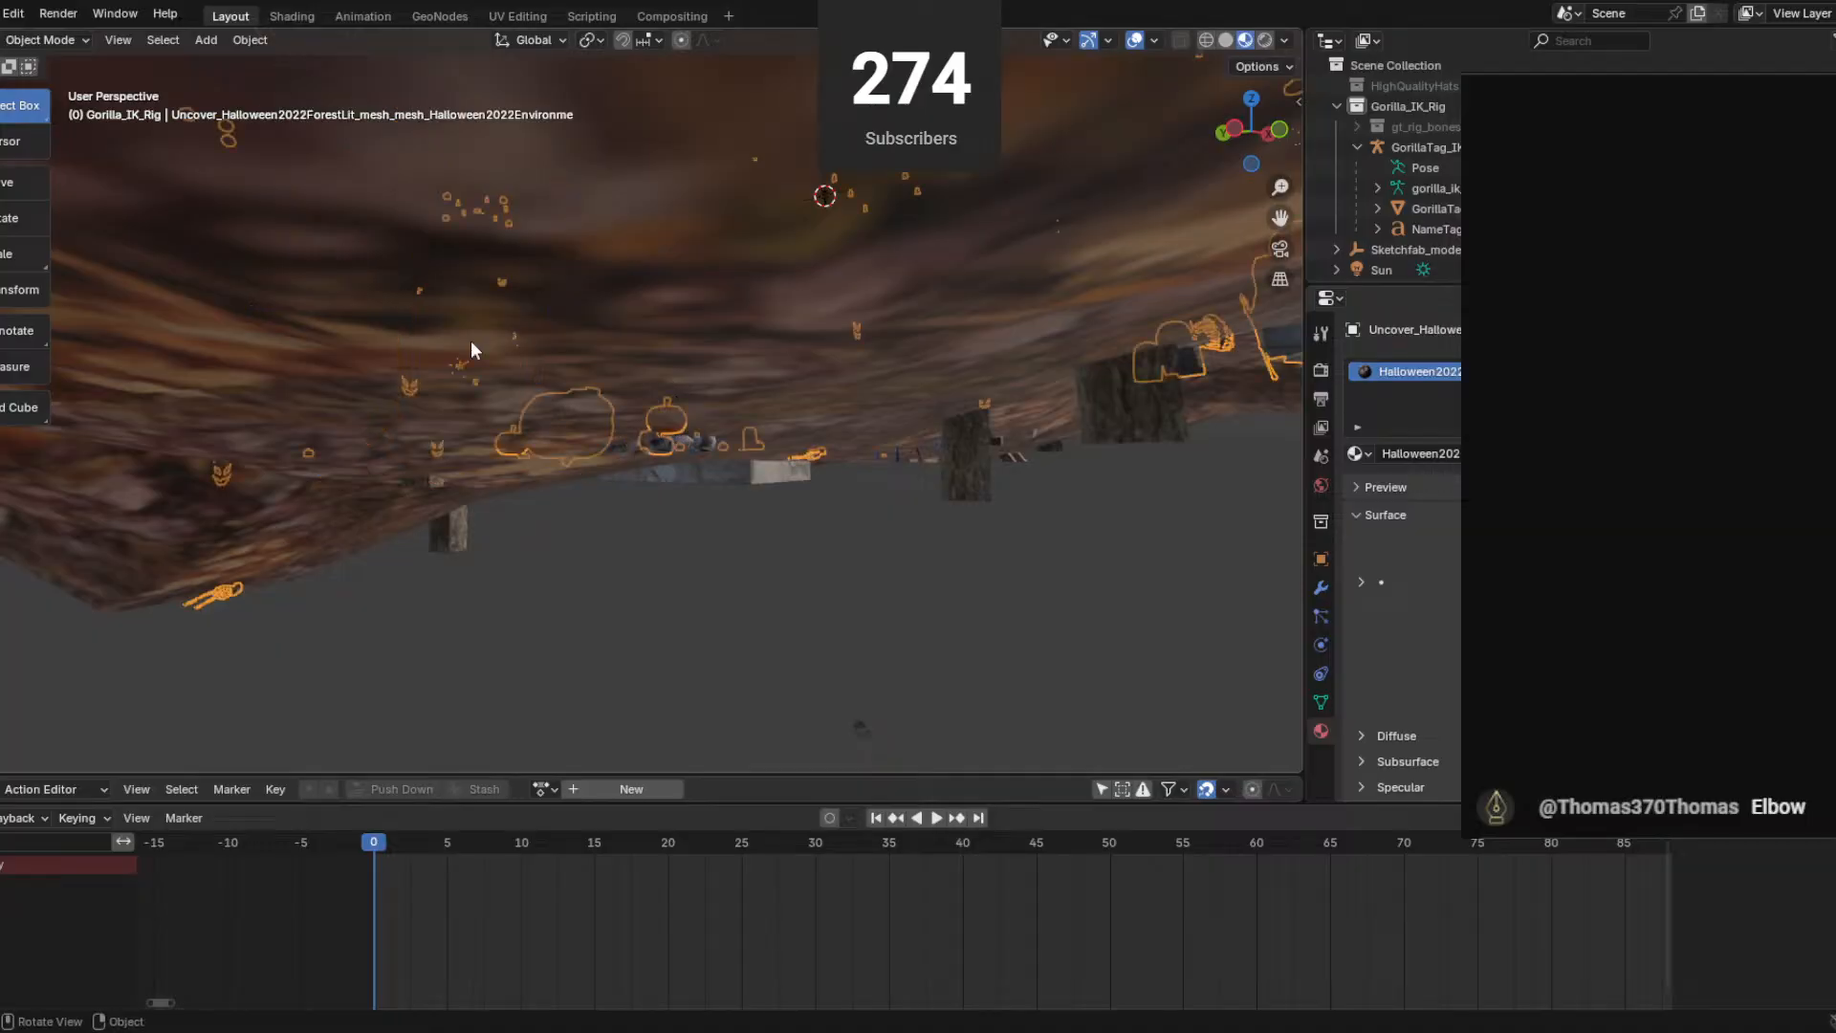
Import the campfire model with stones, logs and flames into the Halloween forest map as a glTF 2.0 model.
click(0, 13)
scroll(1091, 417, up, 2)
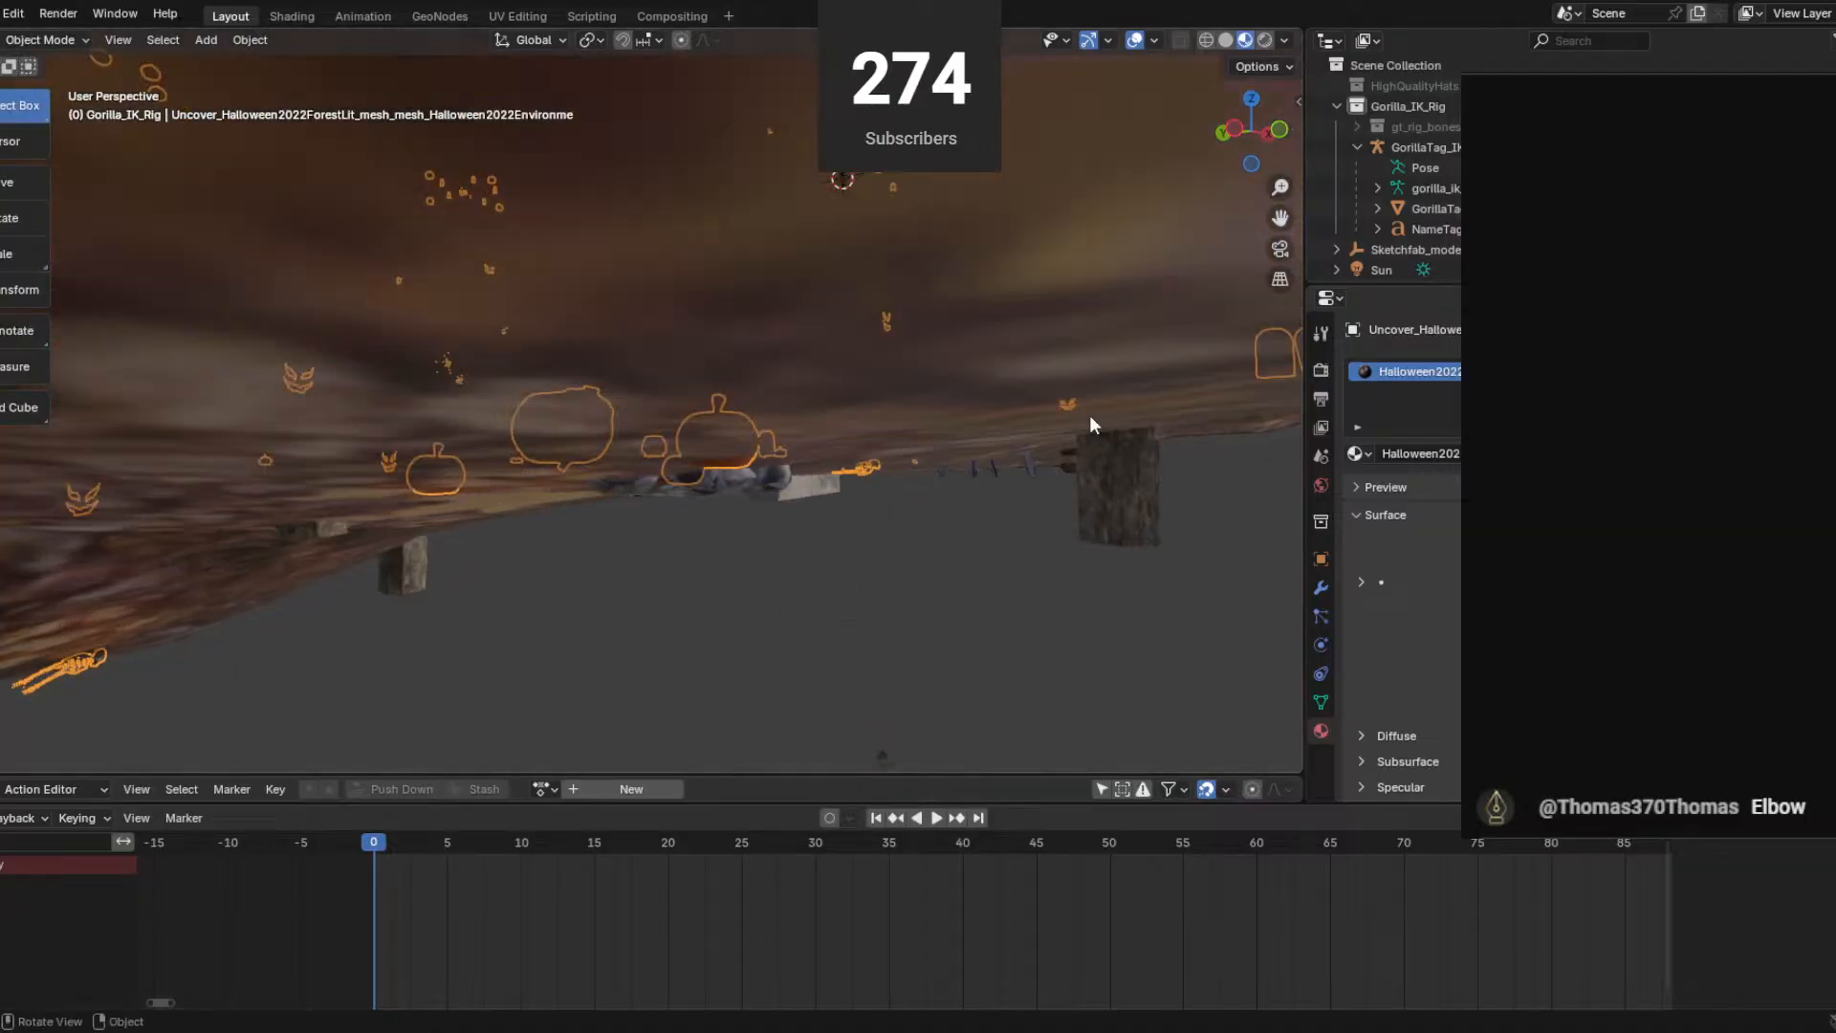
middle_drag(992, 312, 872, 335)
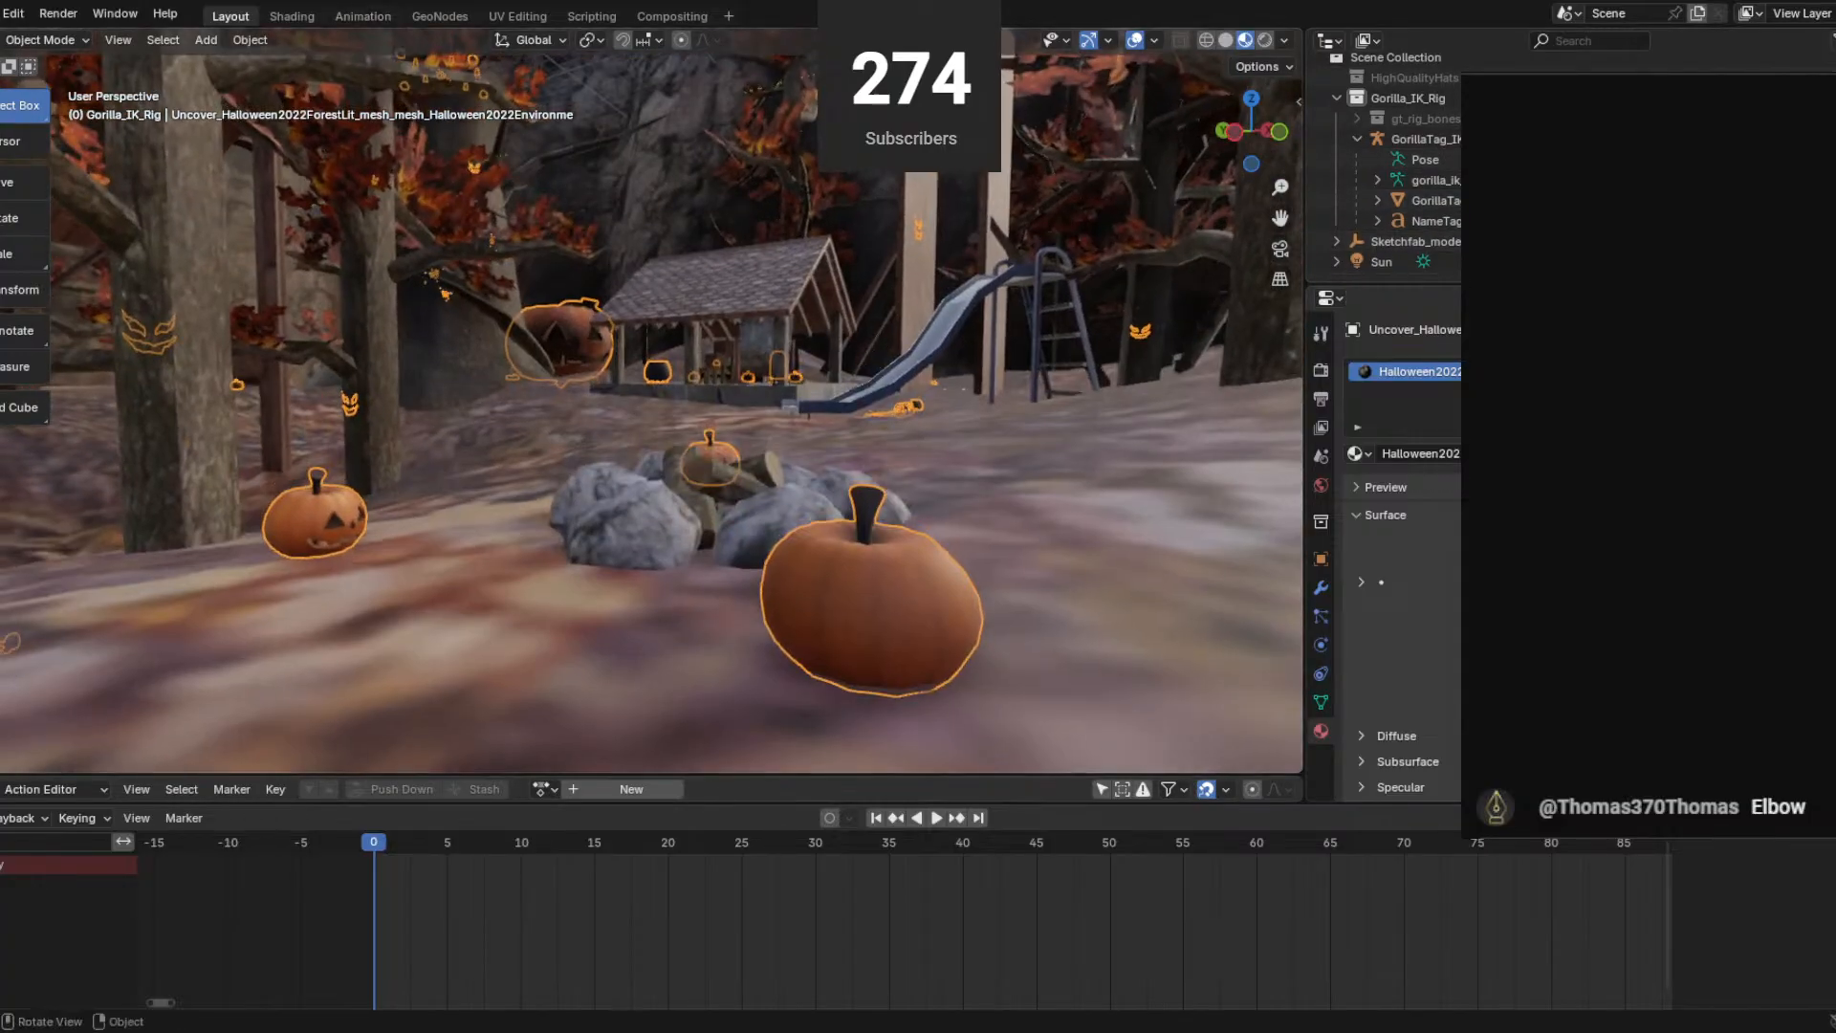
click(0, 13)
mouse_move(67, 304)
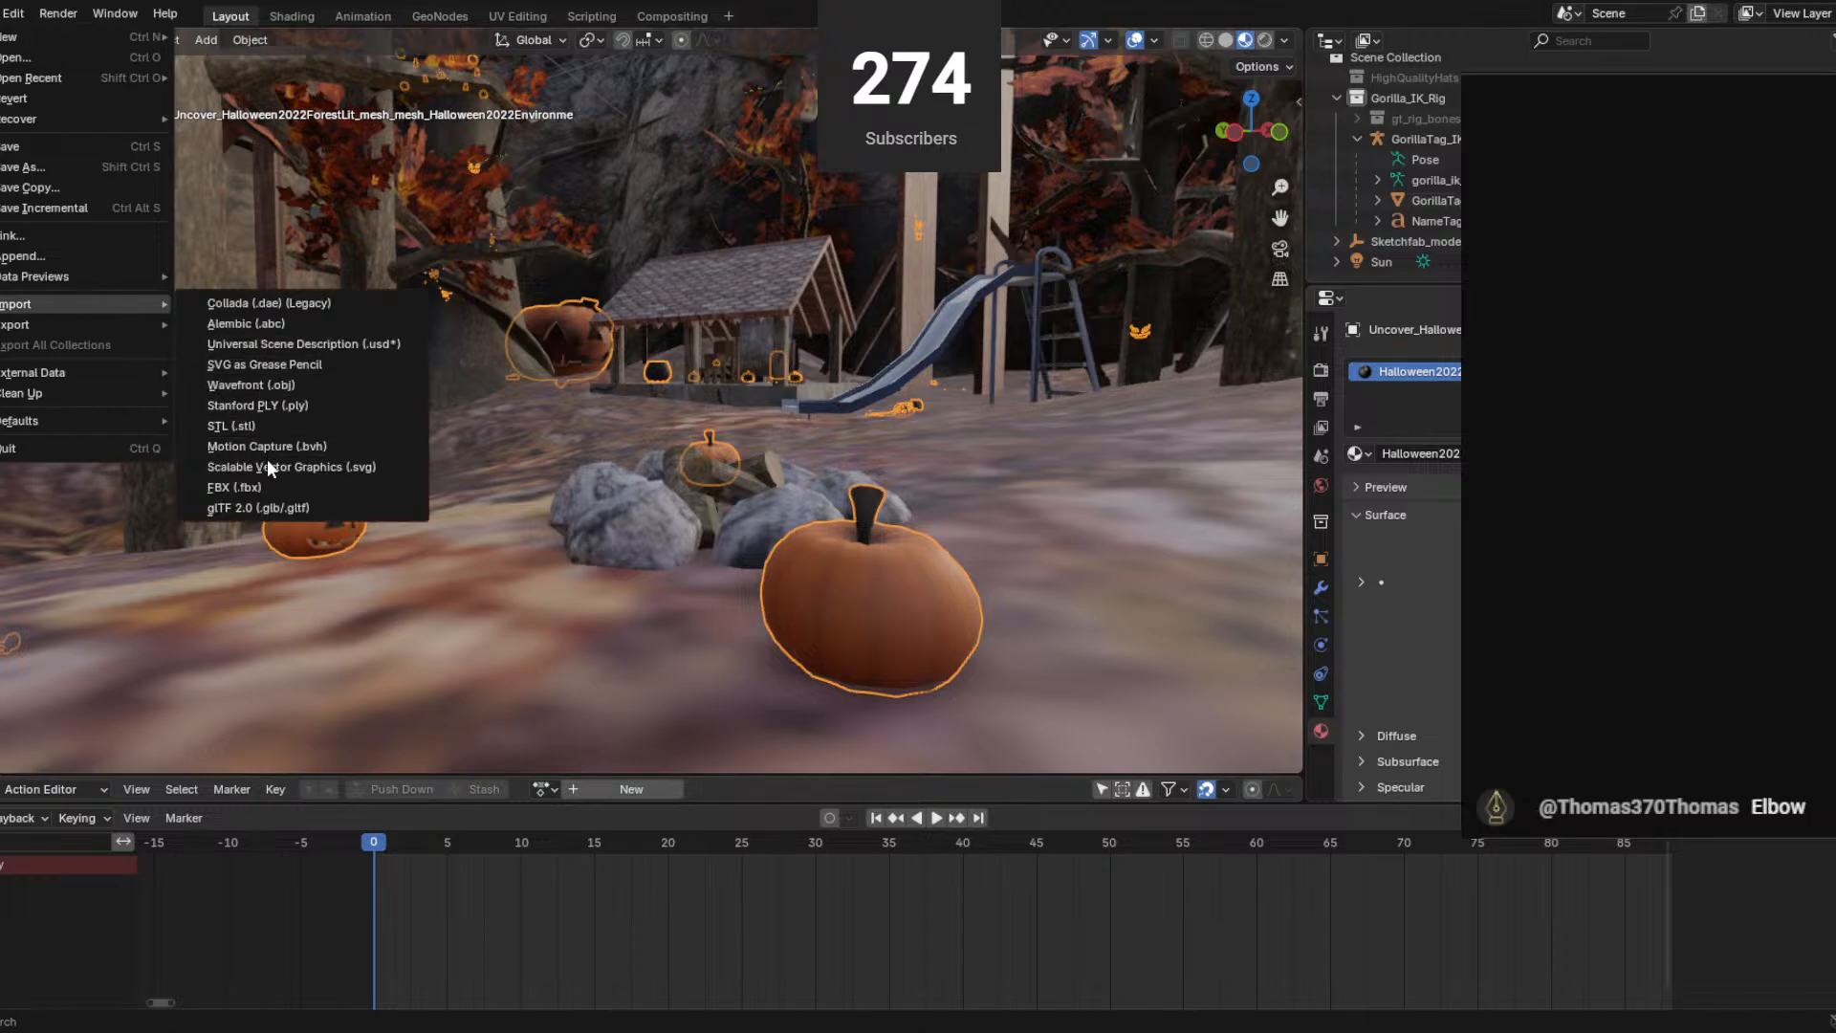
click(266, 508)
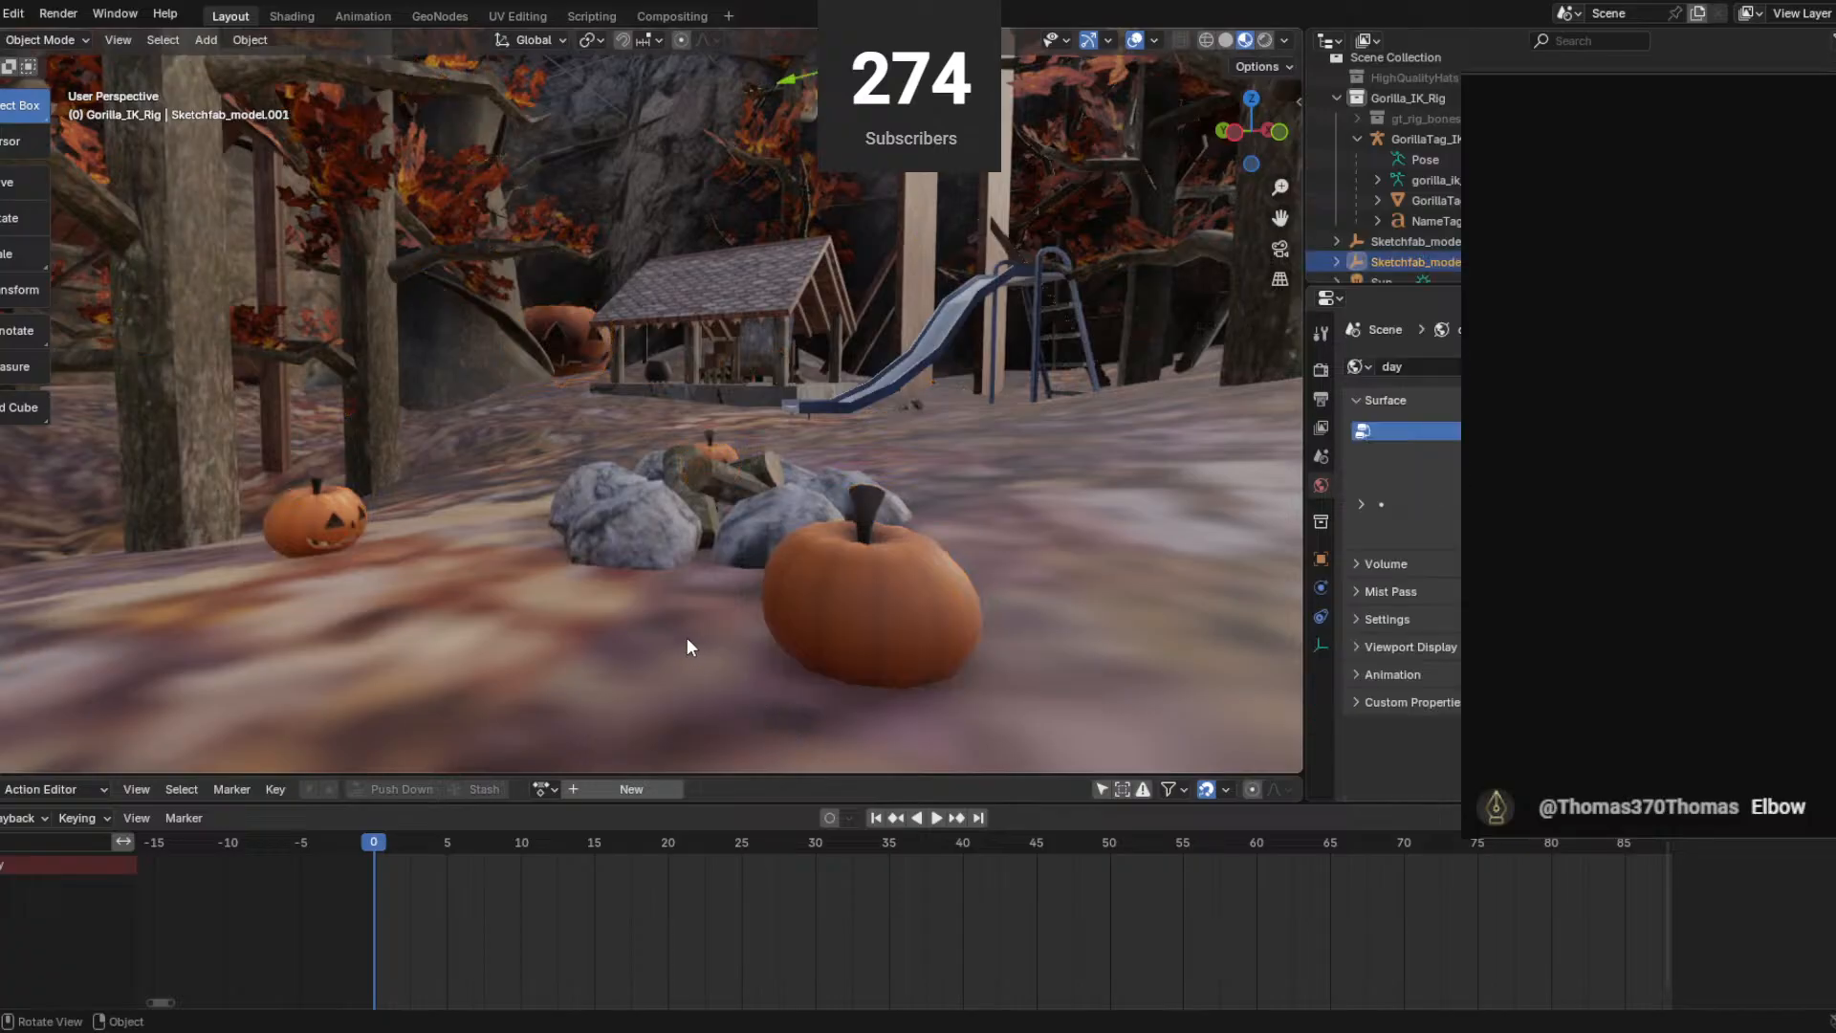
Move the imported campfire model down to the forest ground, just behind the map's own stone campfire.
scroll(713, 595, down, 8)
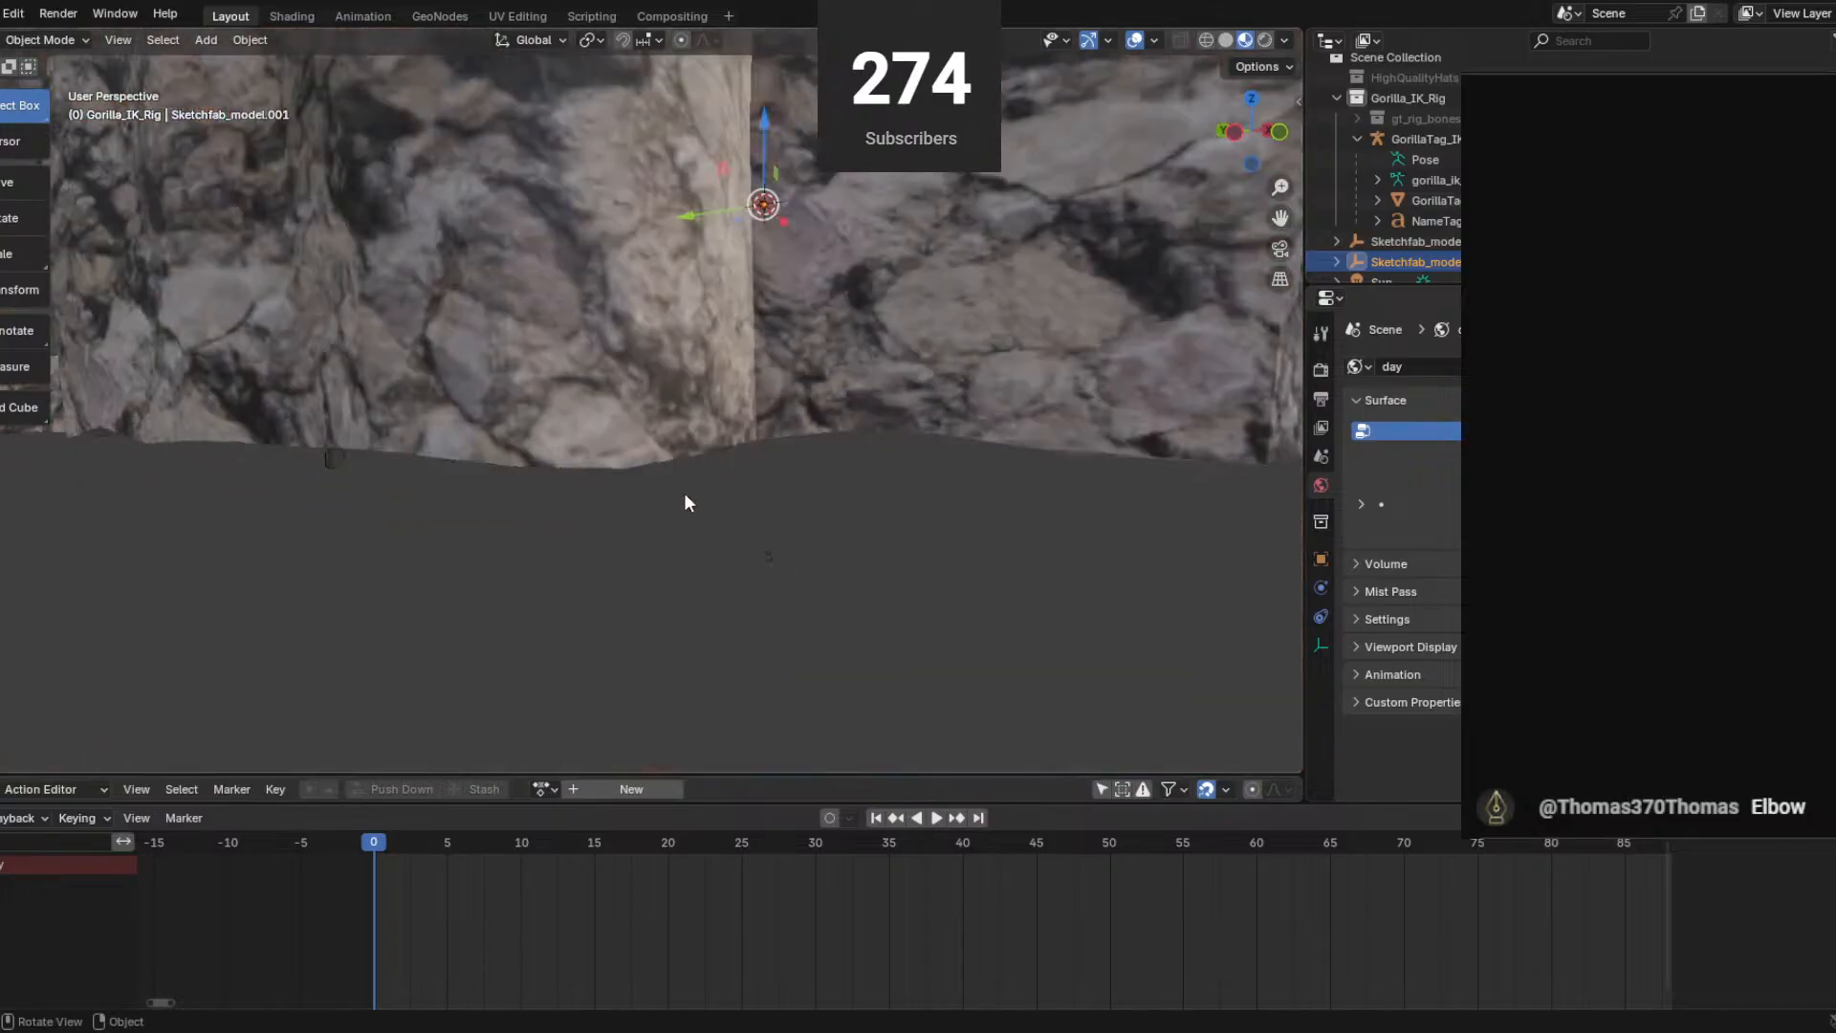
middle_drag(686, 502, 671, 237)
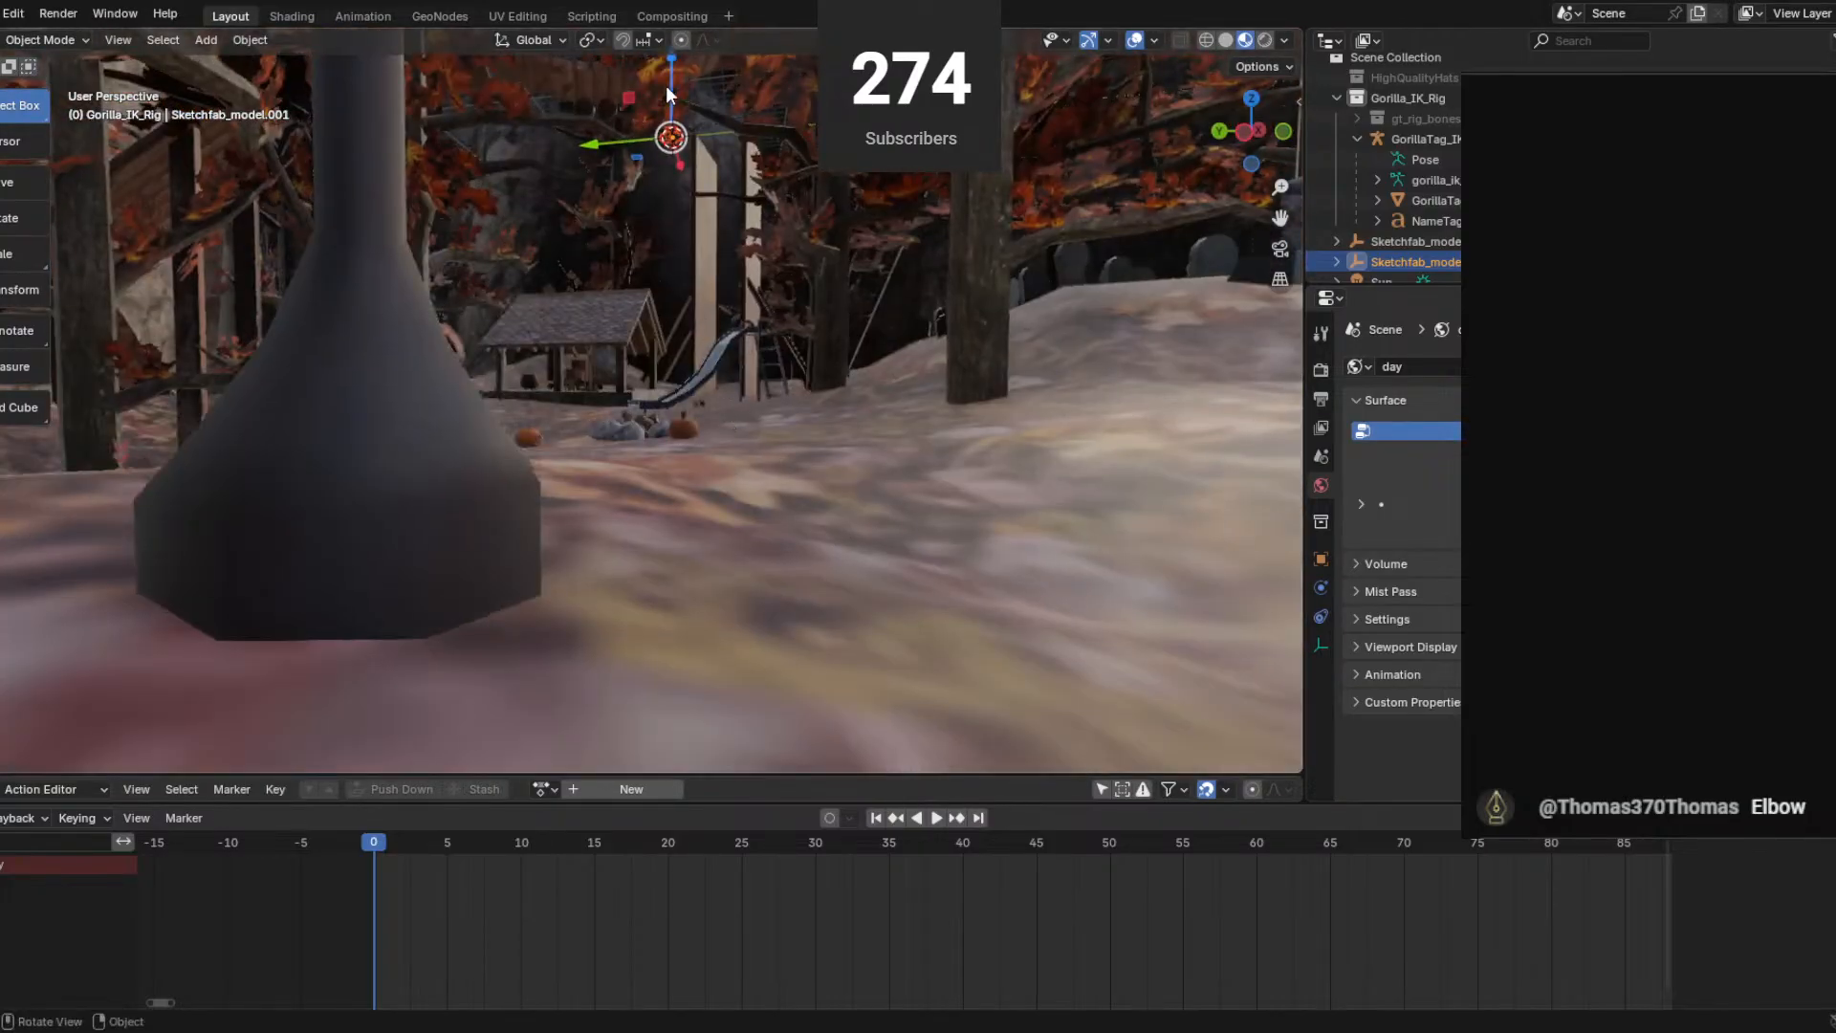
drag(667, 87, 651, 360)
middle_drag(651, 362, 644, 394)
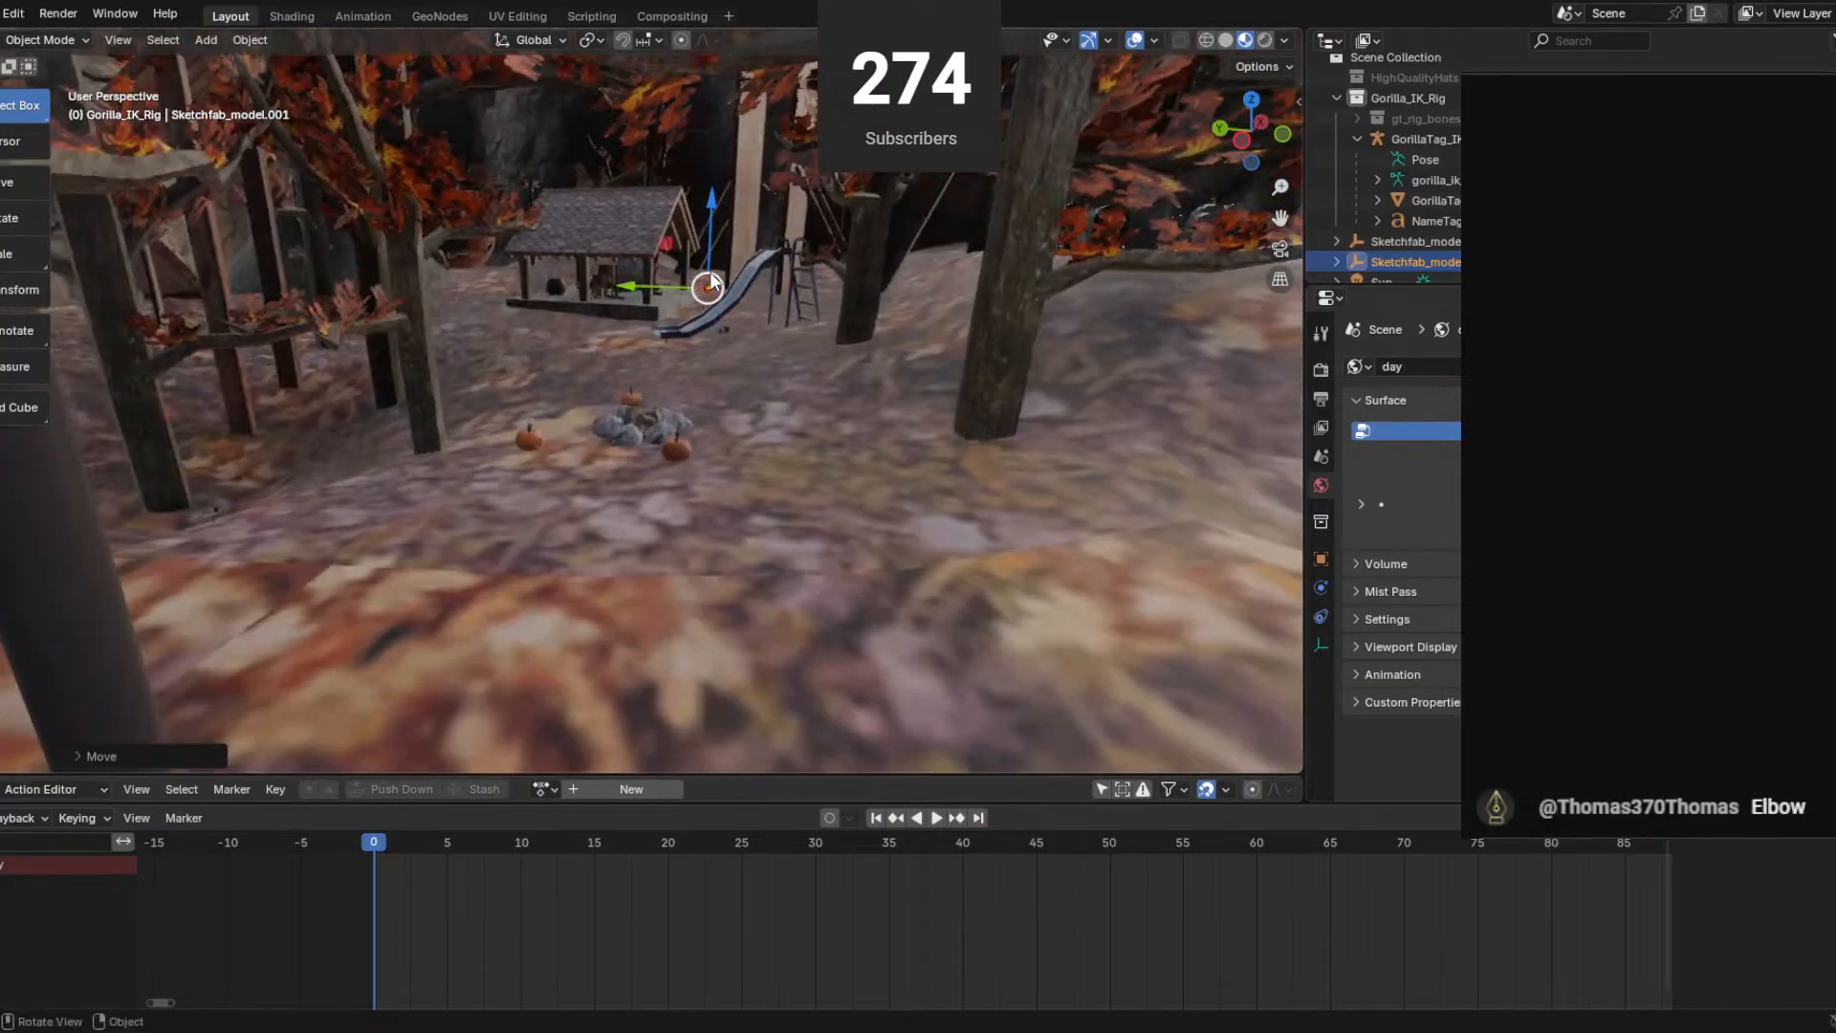
middle_drag(696, 277, 1095, 249)
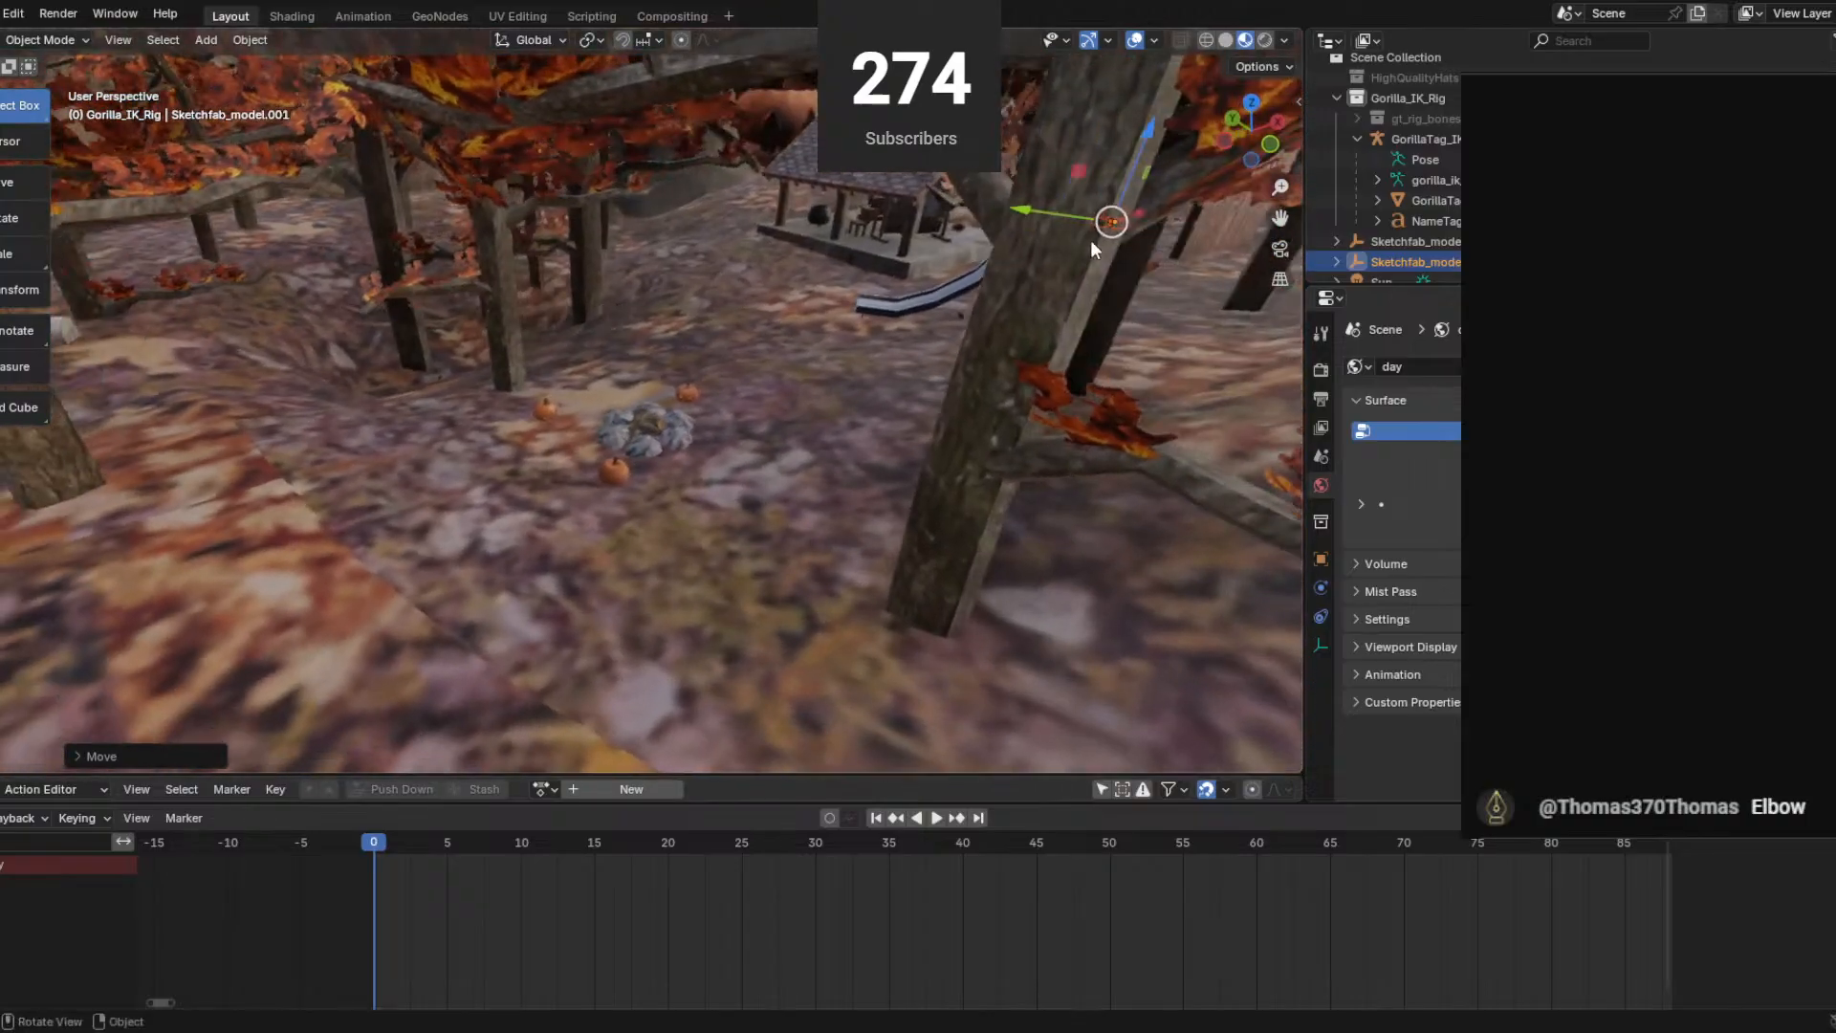
drag(1144, 214, 734, 526)
scroll(717, 461, up, 4)
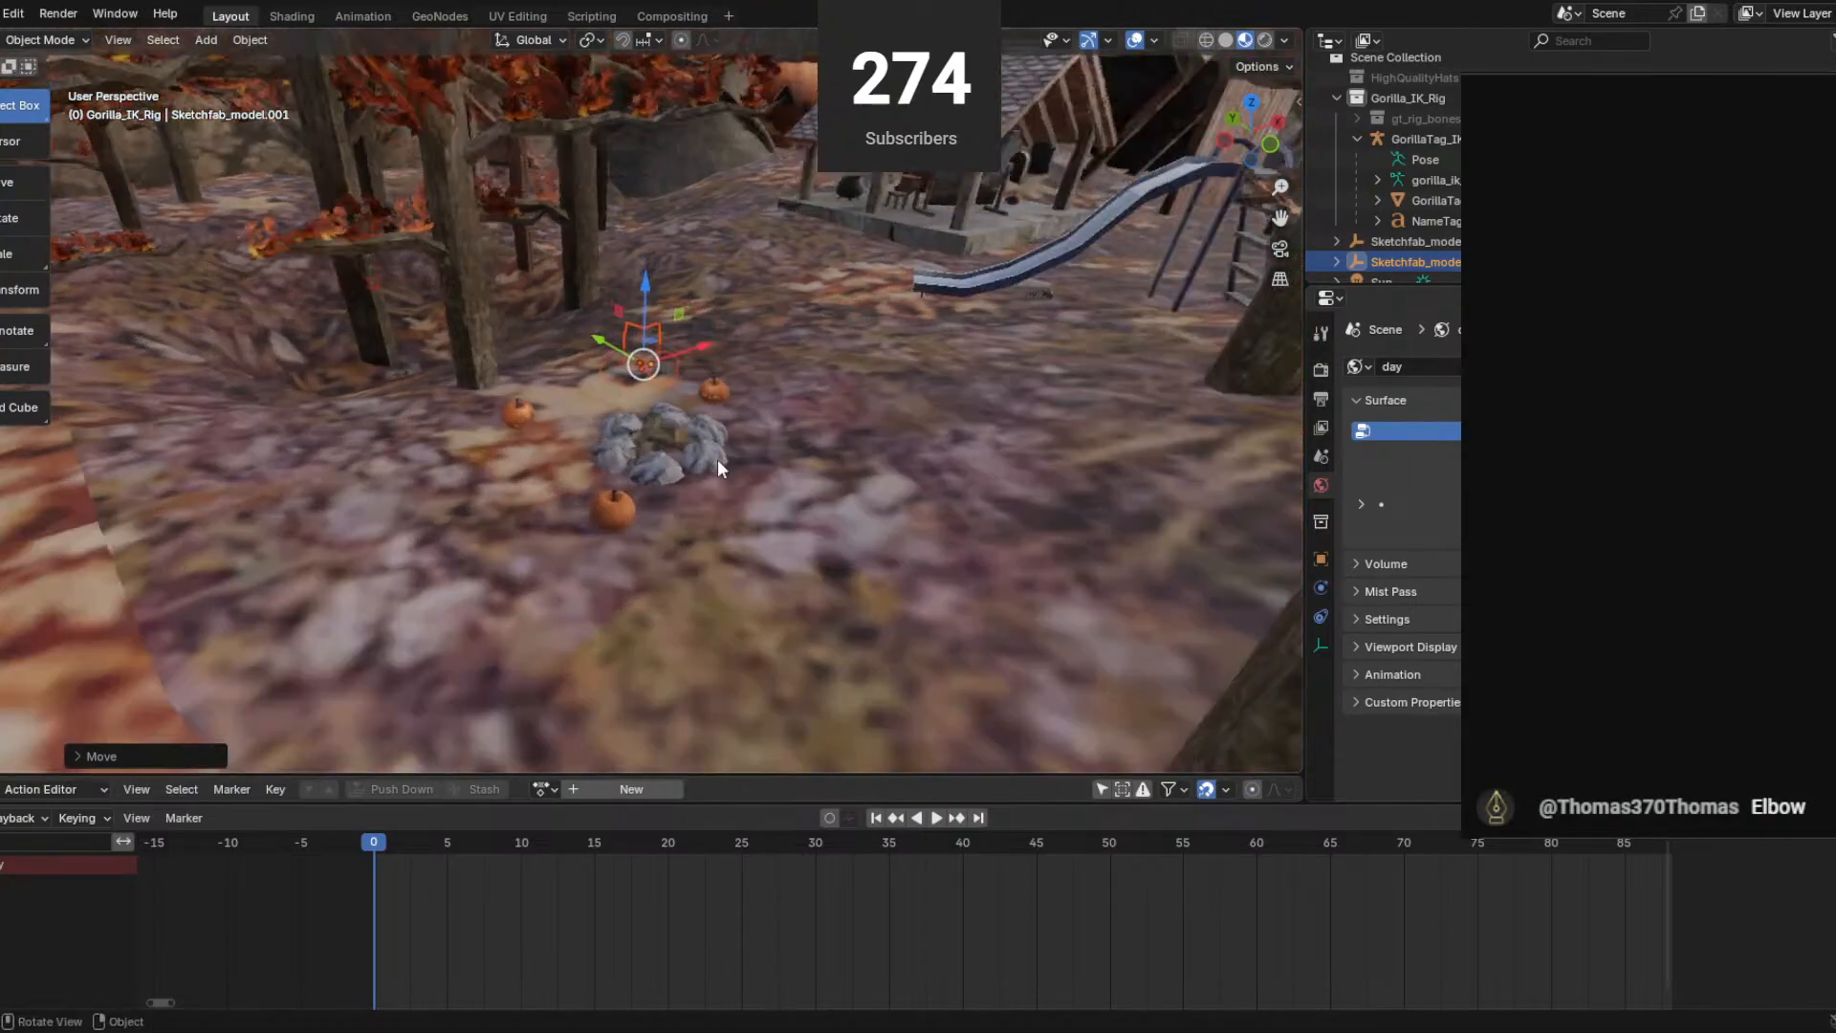
drag(657, 275, 658, 229)
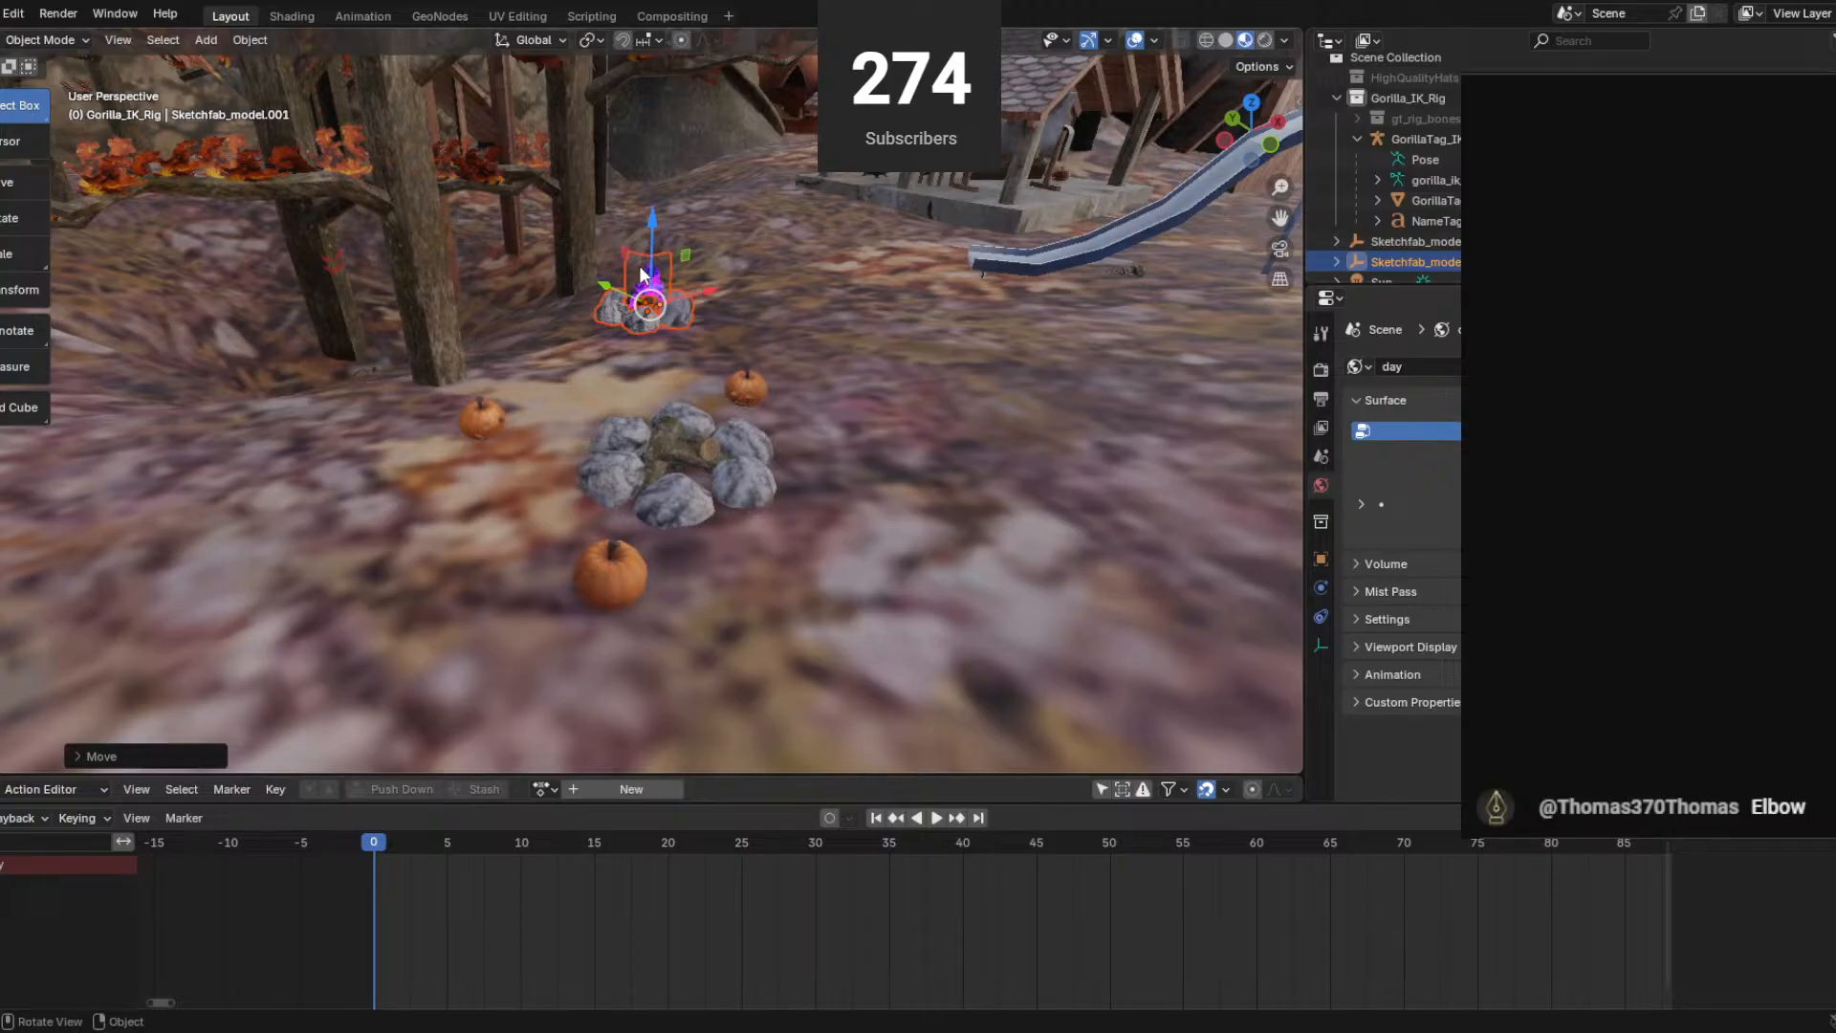
middle_drag(688, 484, 287, 315)
drag(176, 369, 703, 310)
Delete the stones and the logs of the imported campfire model, keeping only its flames.
click(702, 316)
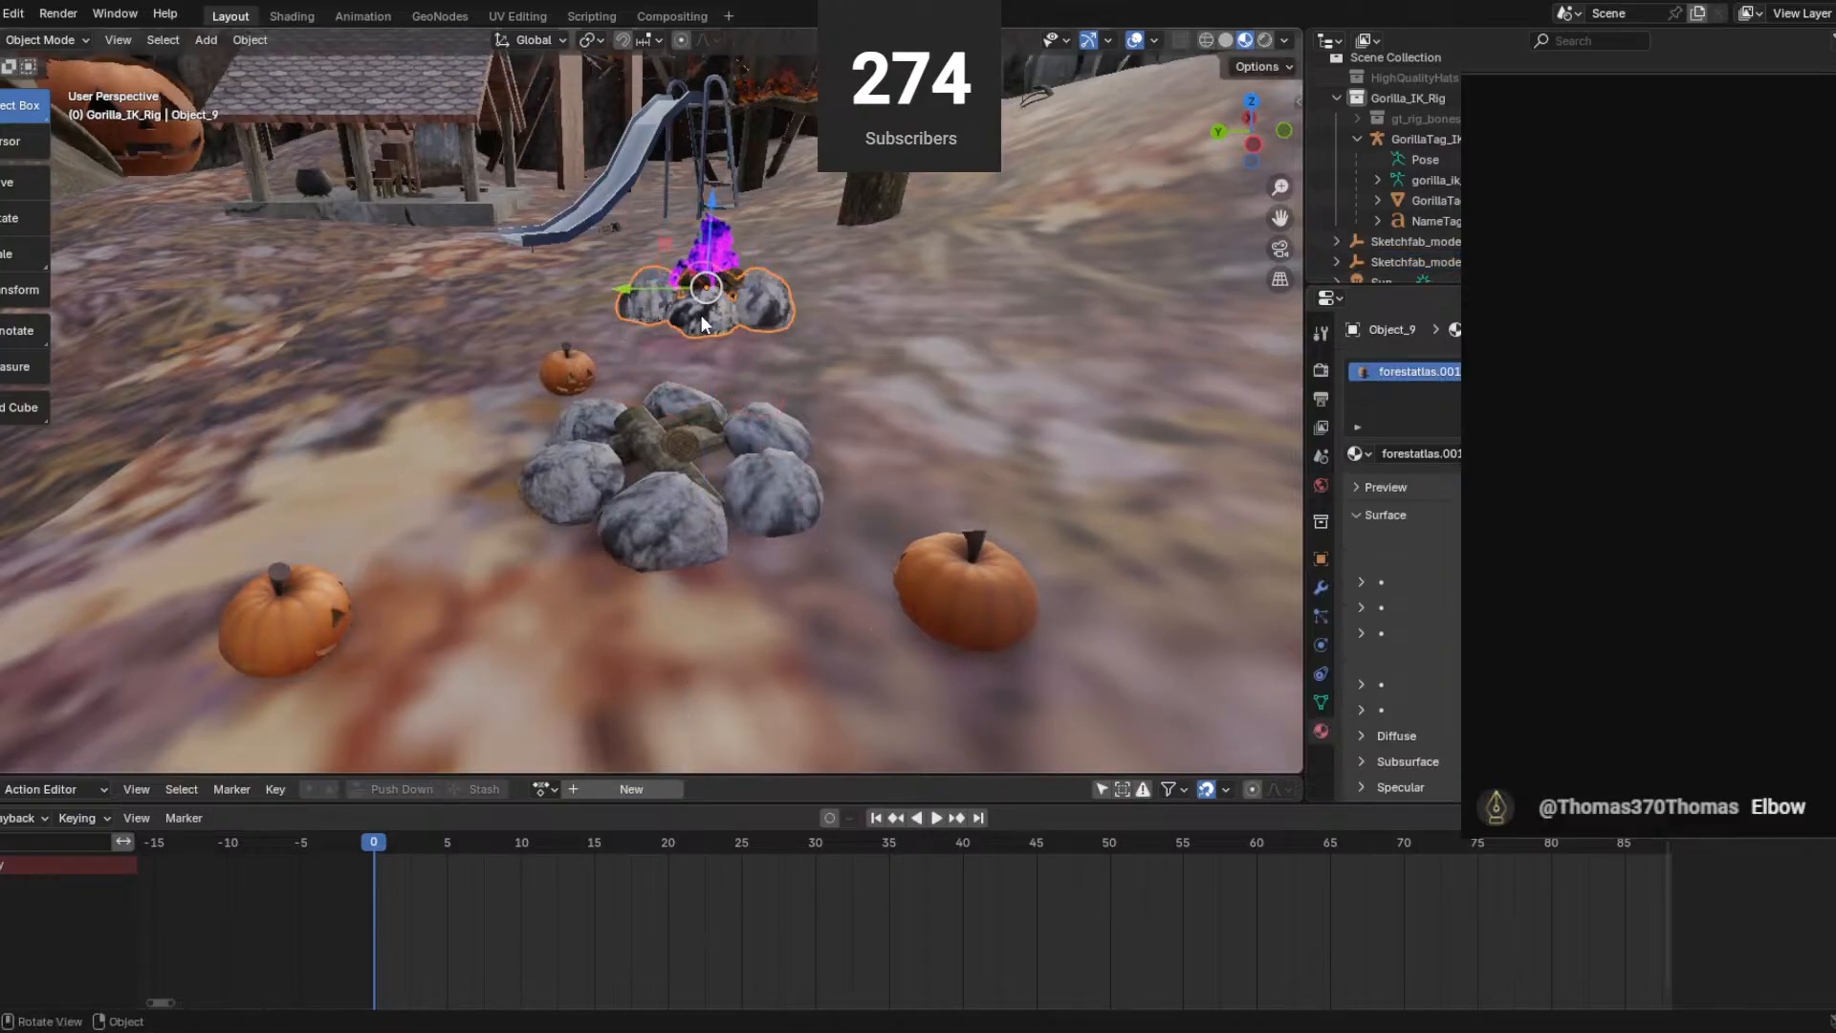
key(x)
click(687, 284)
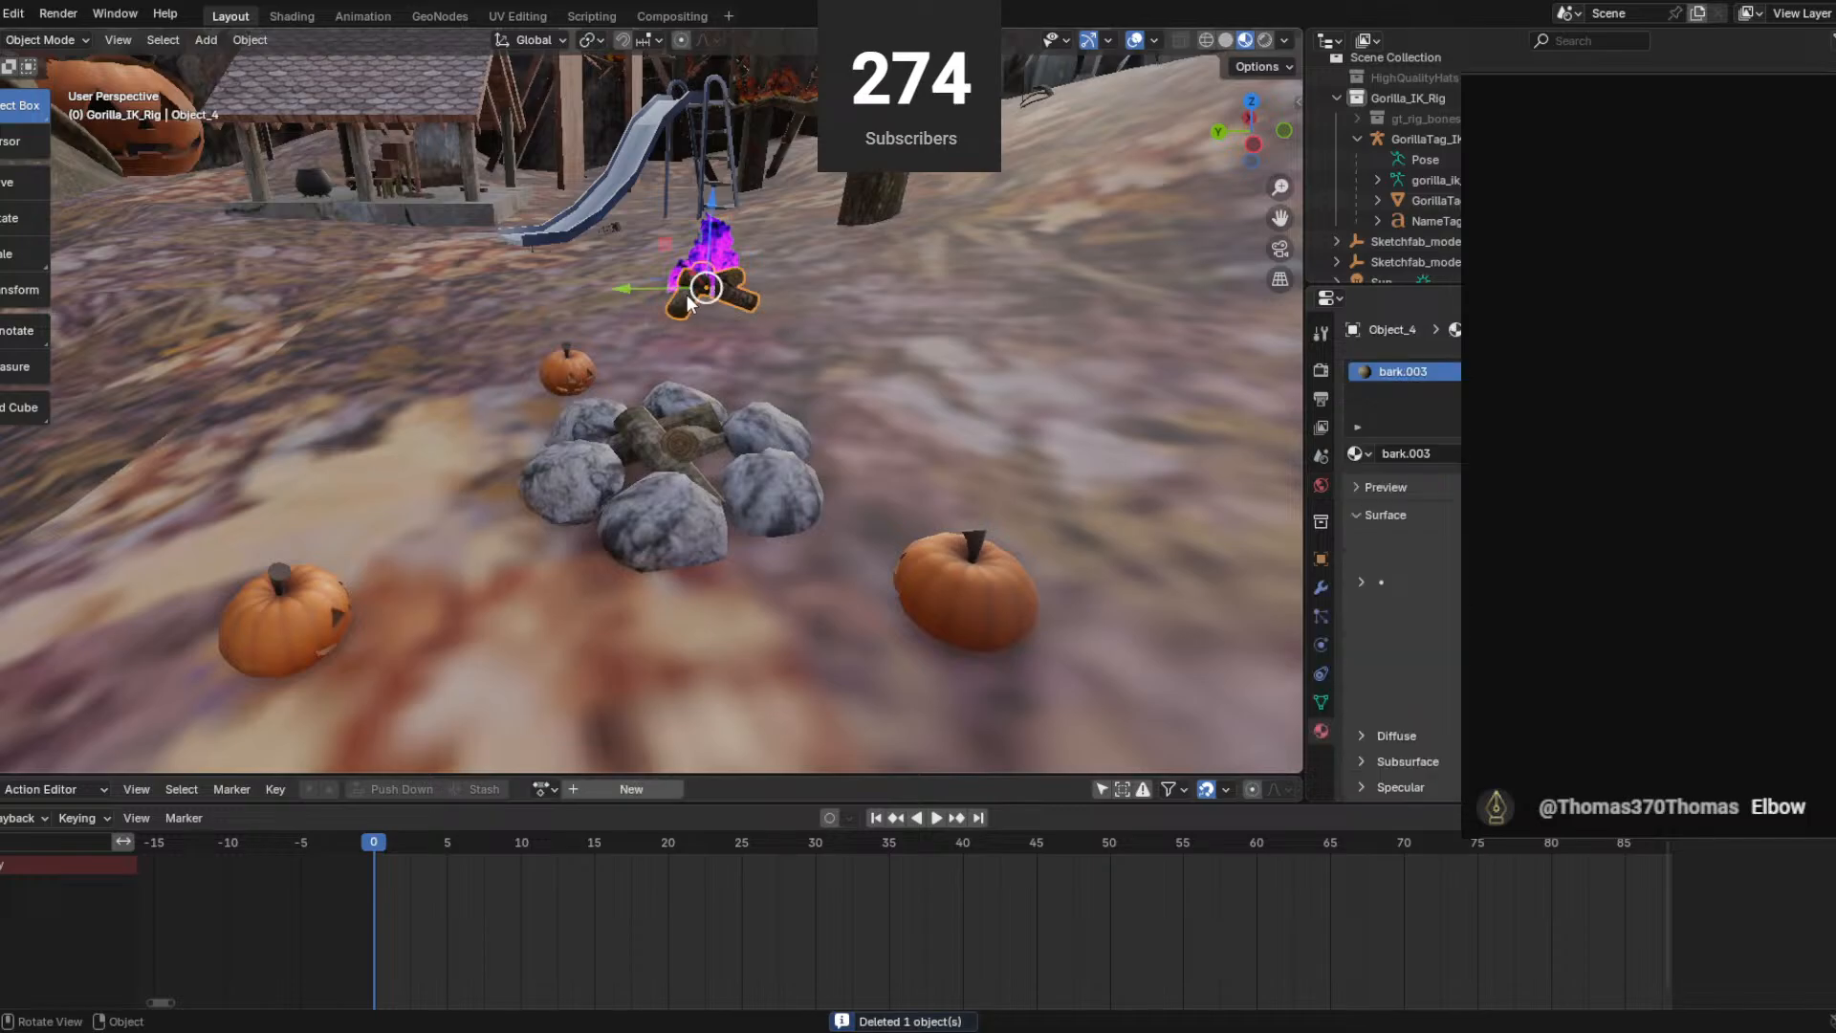
middle_drag(708, 251, 795, 254)
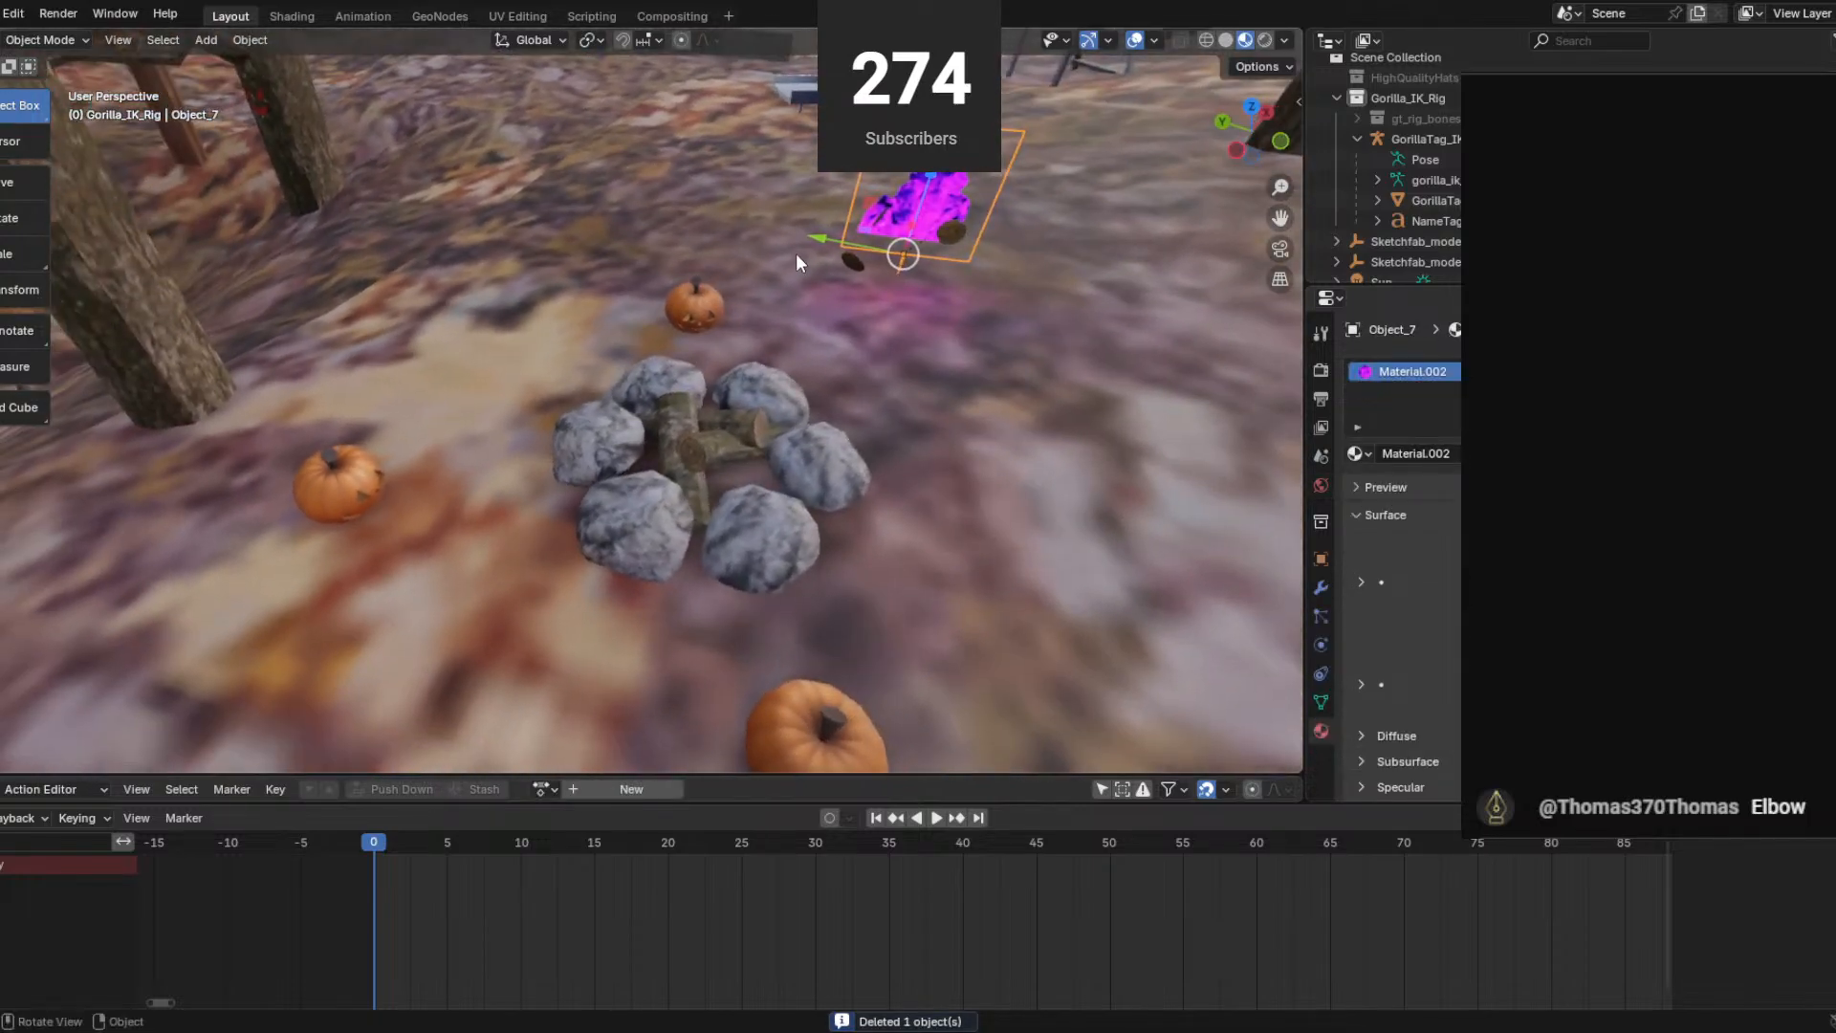
key(x)
click(845, 269)
Move the remaining flames onto the map's stone campfire and adjust their height along the Z axis.
click(903, 209)
key(g)
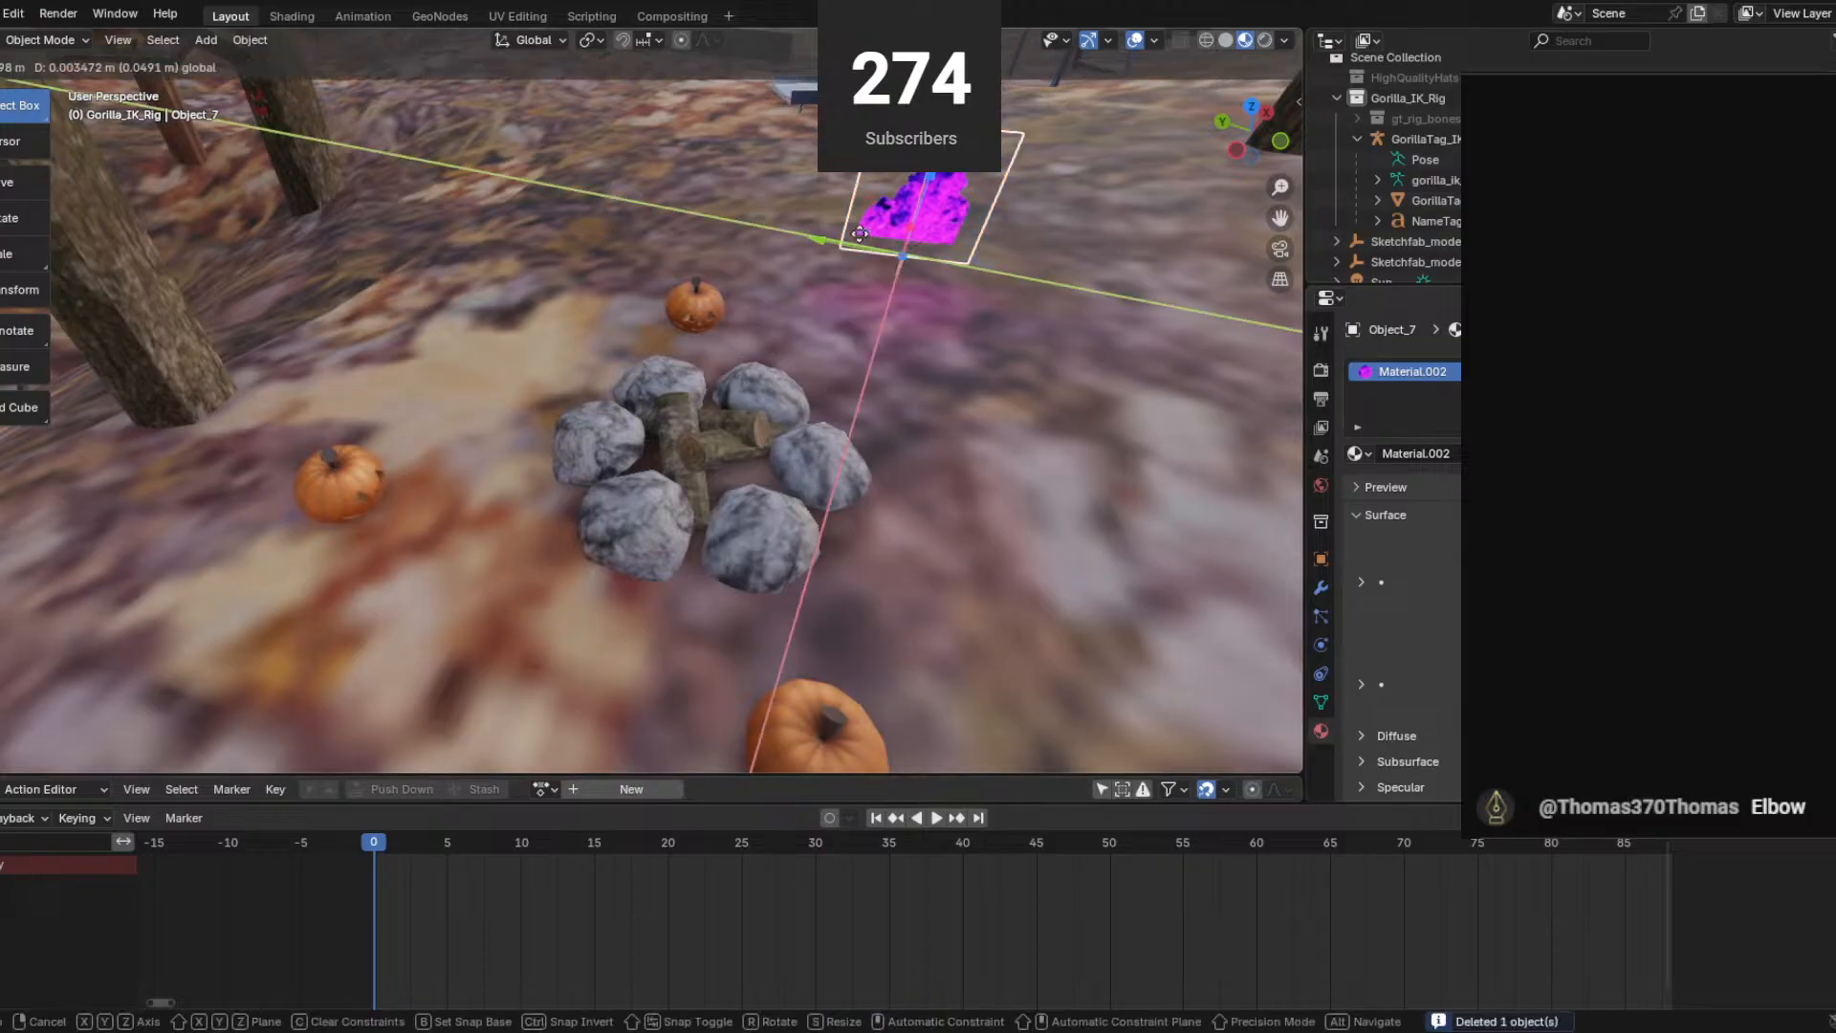
click(674, 392)
middle_drag(675, 392, 711, 343)
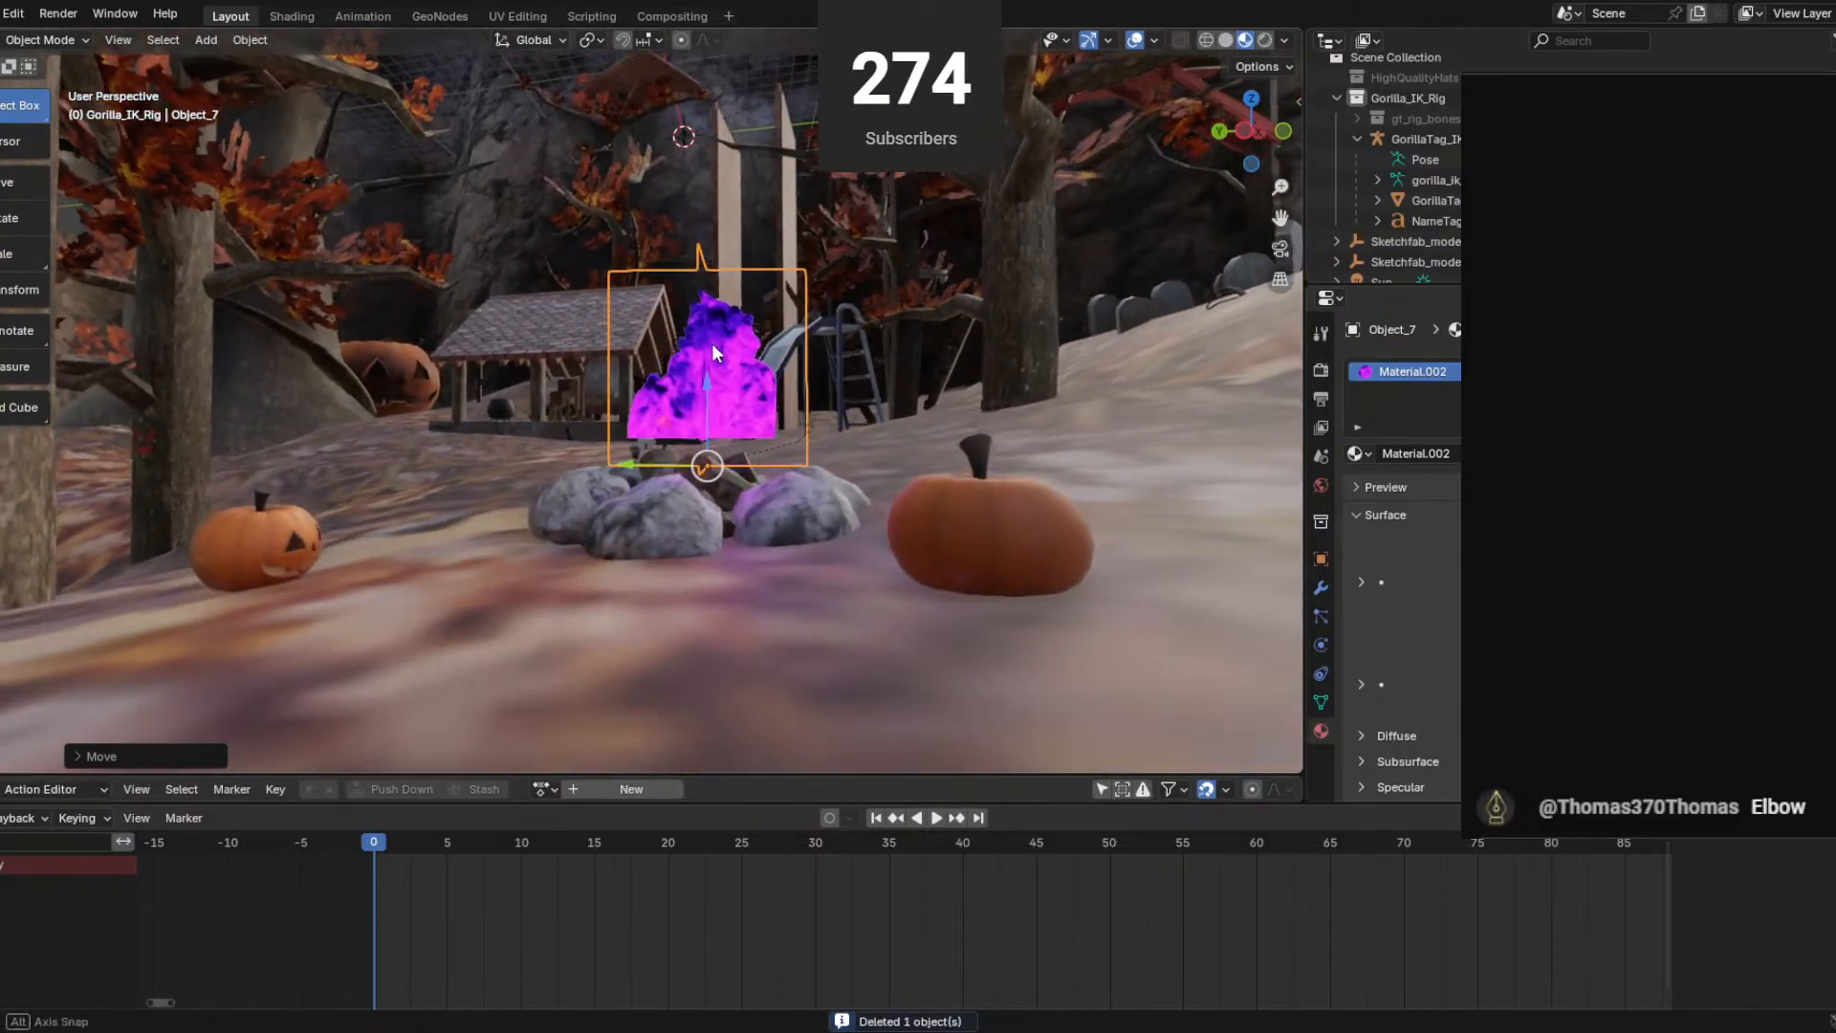
key(g)
key(z)
click(707, 456)
Centre the flames over the campfire's logs by shifting them along the Y axis.
middle_drag(707, 456, 777, 501)
key(g)
key(x)
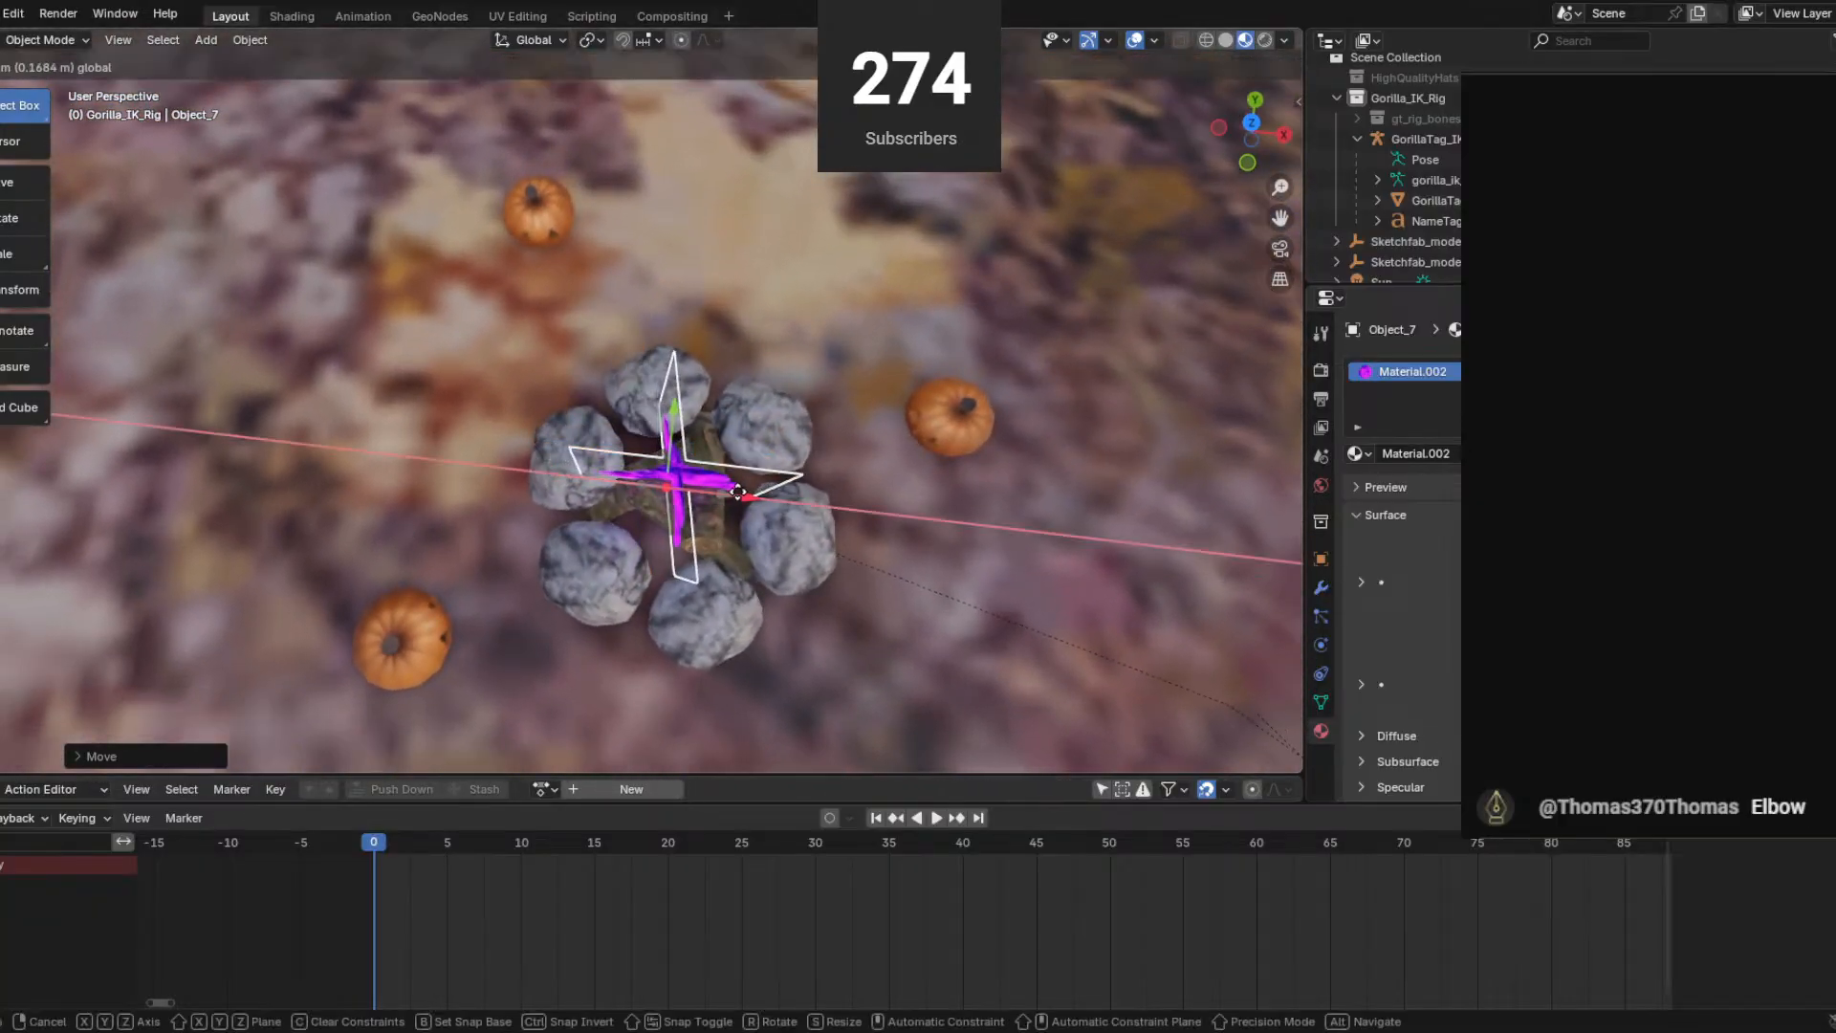
key(y)
click(677, 421)
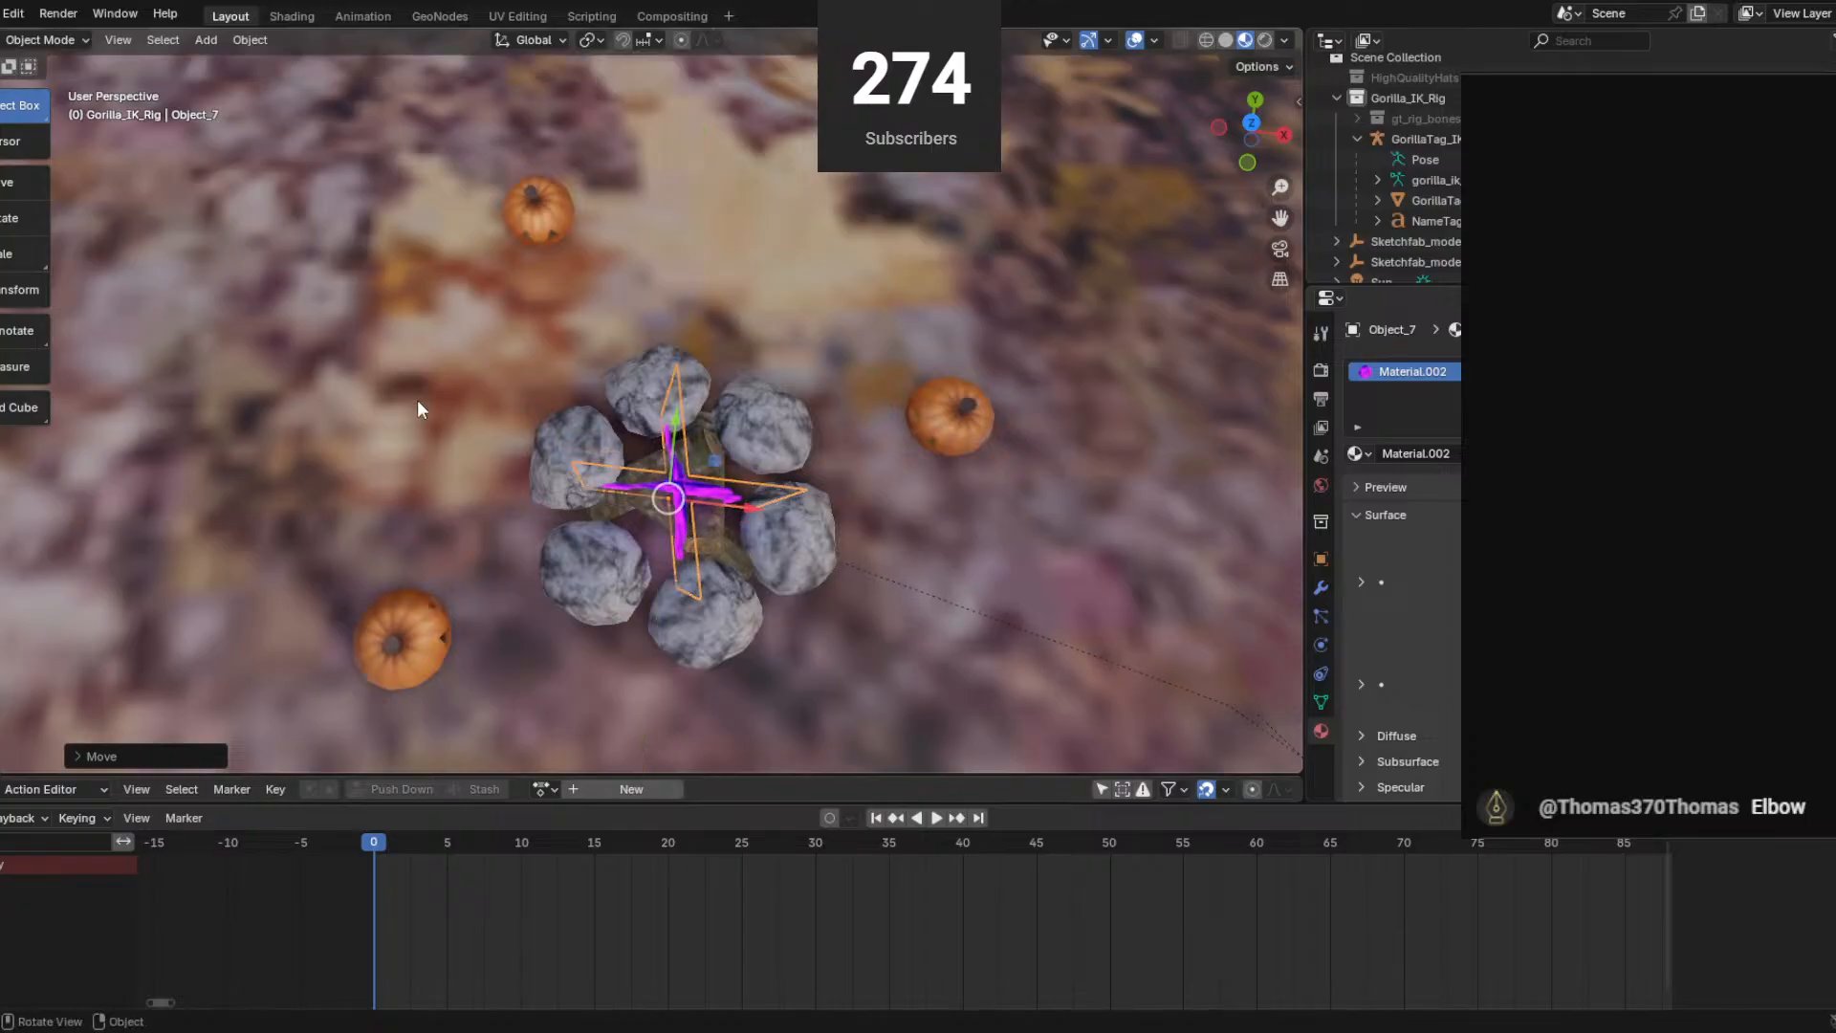
middle_drag(418, 405, 541, 212)
Scale the flames down slightly and lower them into the ring of stones.
click(12, 254)
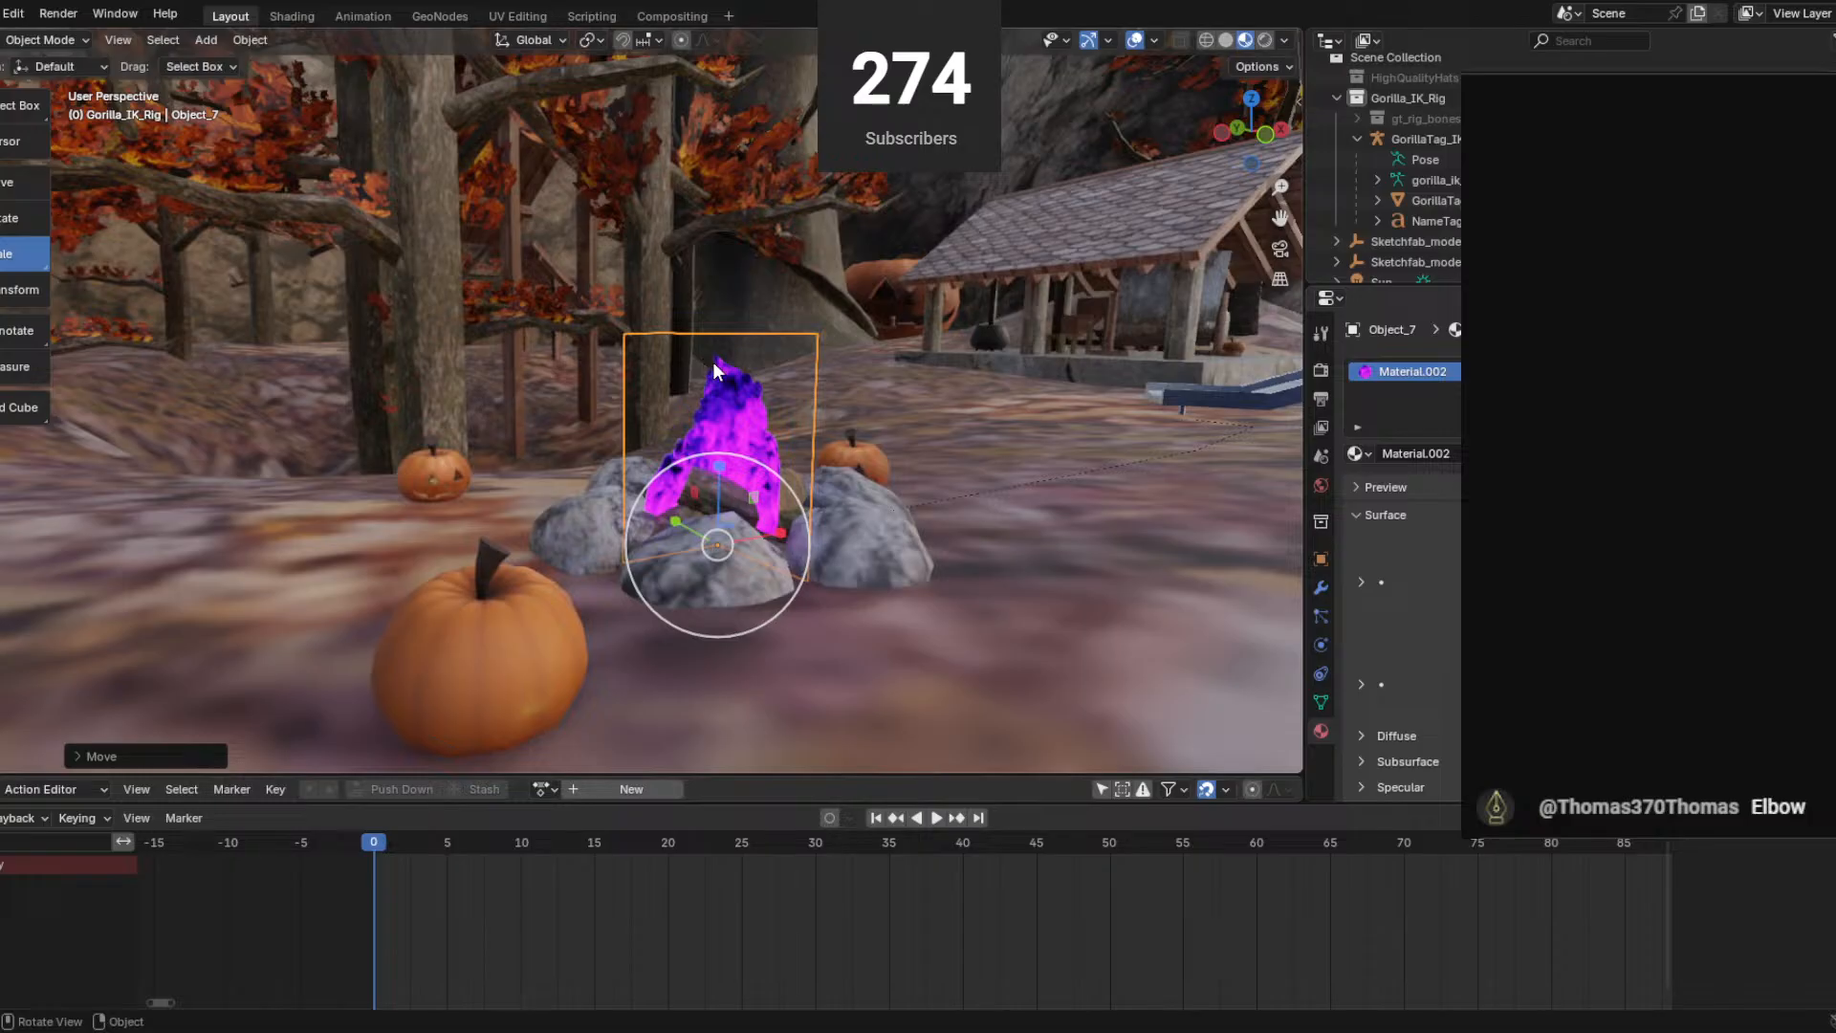
mouse_move(746, 461)
mouse_down()
mouse_move(765, 432)
mouse_move(754, 480)
mouse_move(719, 466)
mouse_move(722, 484)
mouse_up()
click(17, 181)
middle_drag(722, 484, 452, 620)
drag(643, 511, 632, 578)
Examine how the flames sit on the logs from several sides of the campfire.
click(587, 267)
middle_drag(587, 267, 593, 180)
scroll(599, 199, down, 5)
scroll(635, 178, up, 7)
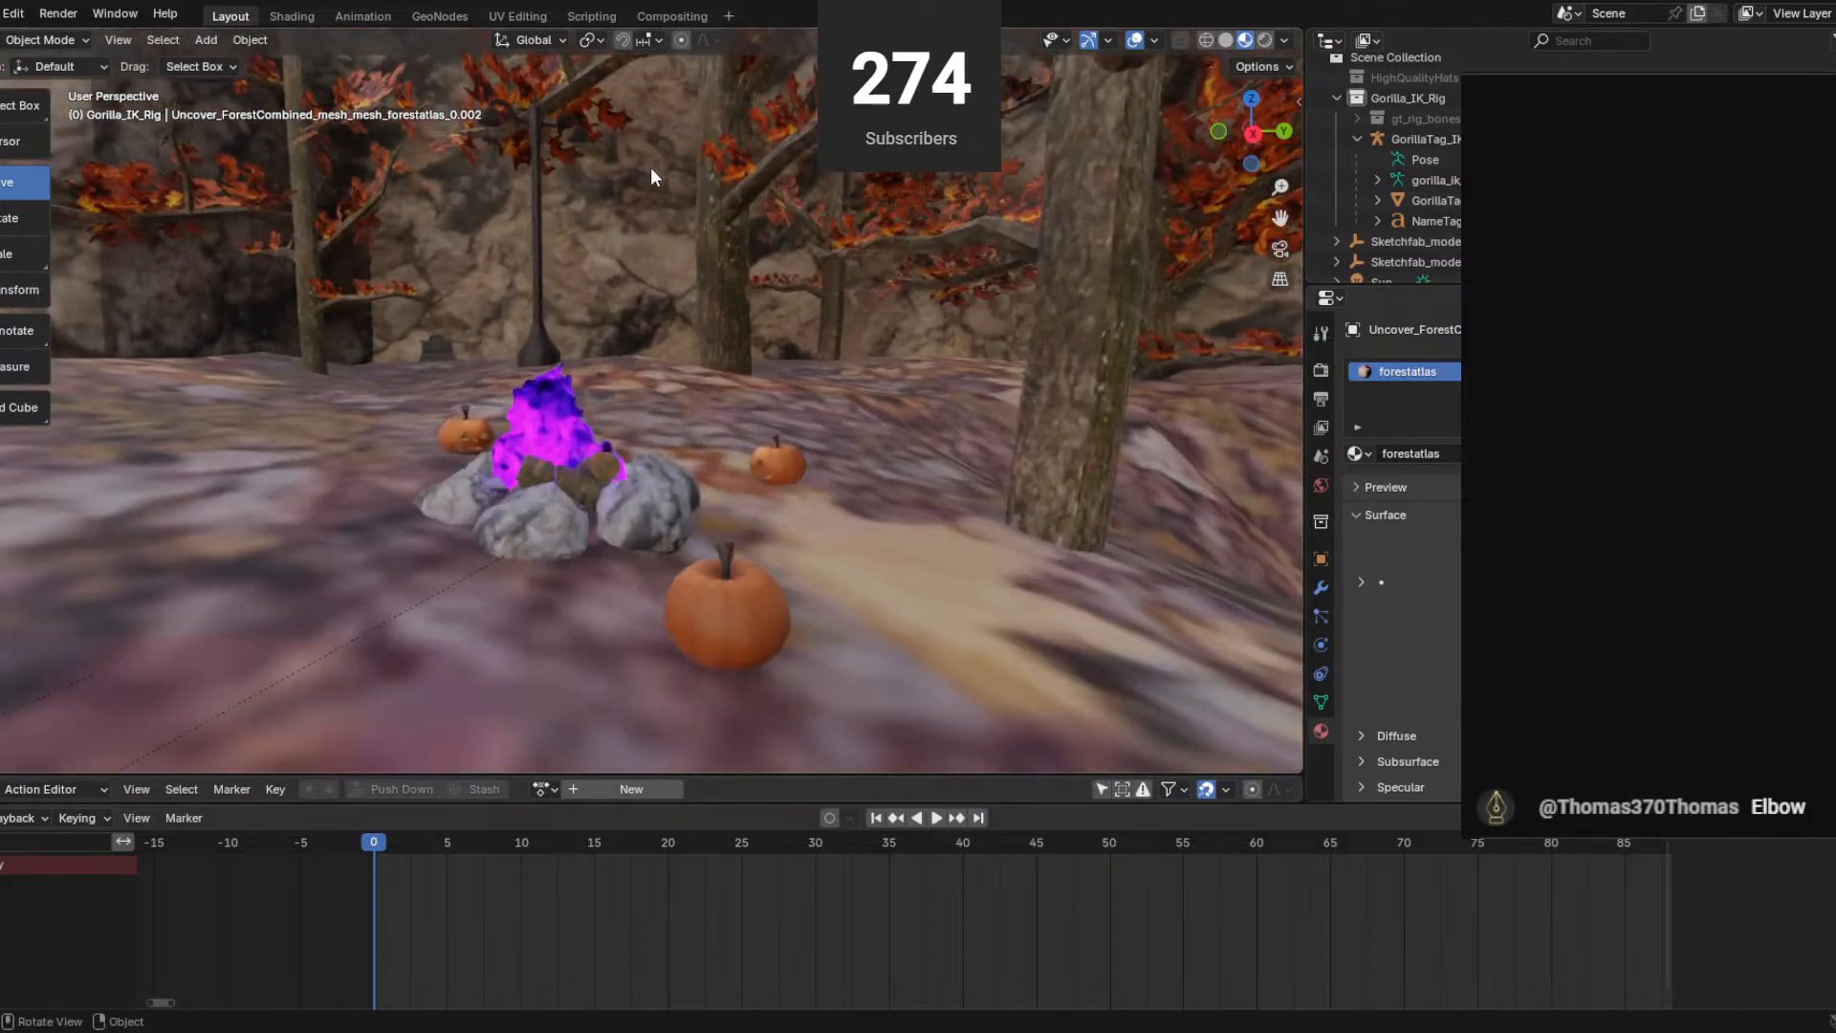
right_click(650, 169)
click(650, 168)
right_click(756, 221)
click(416, 294)
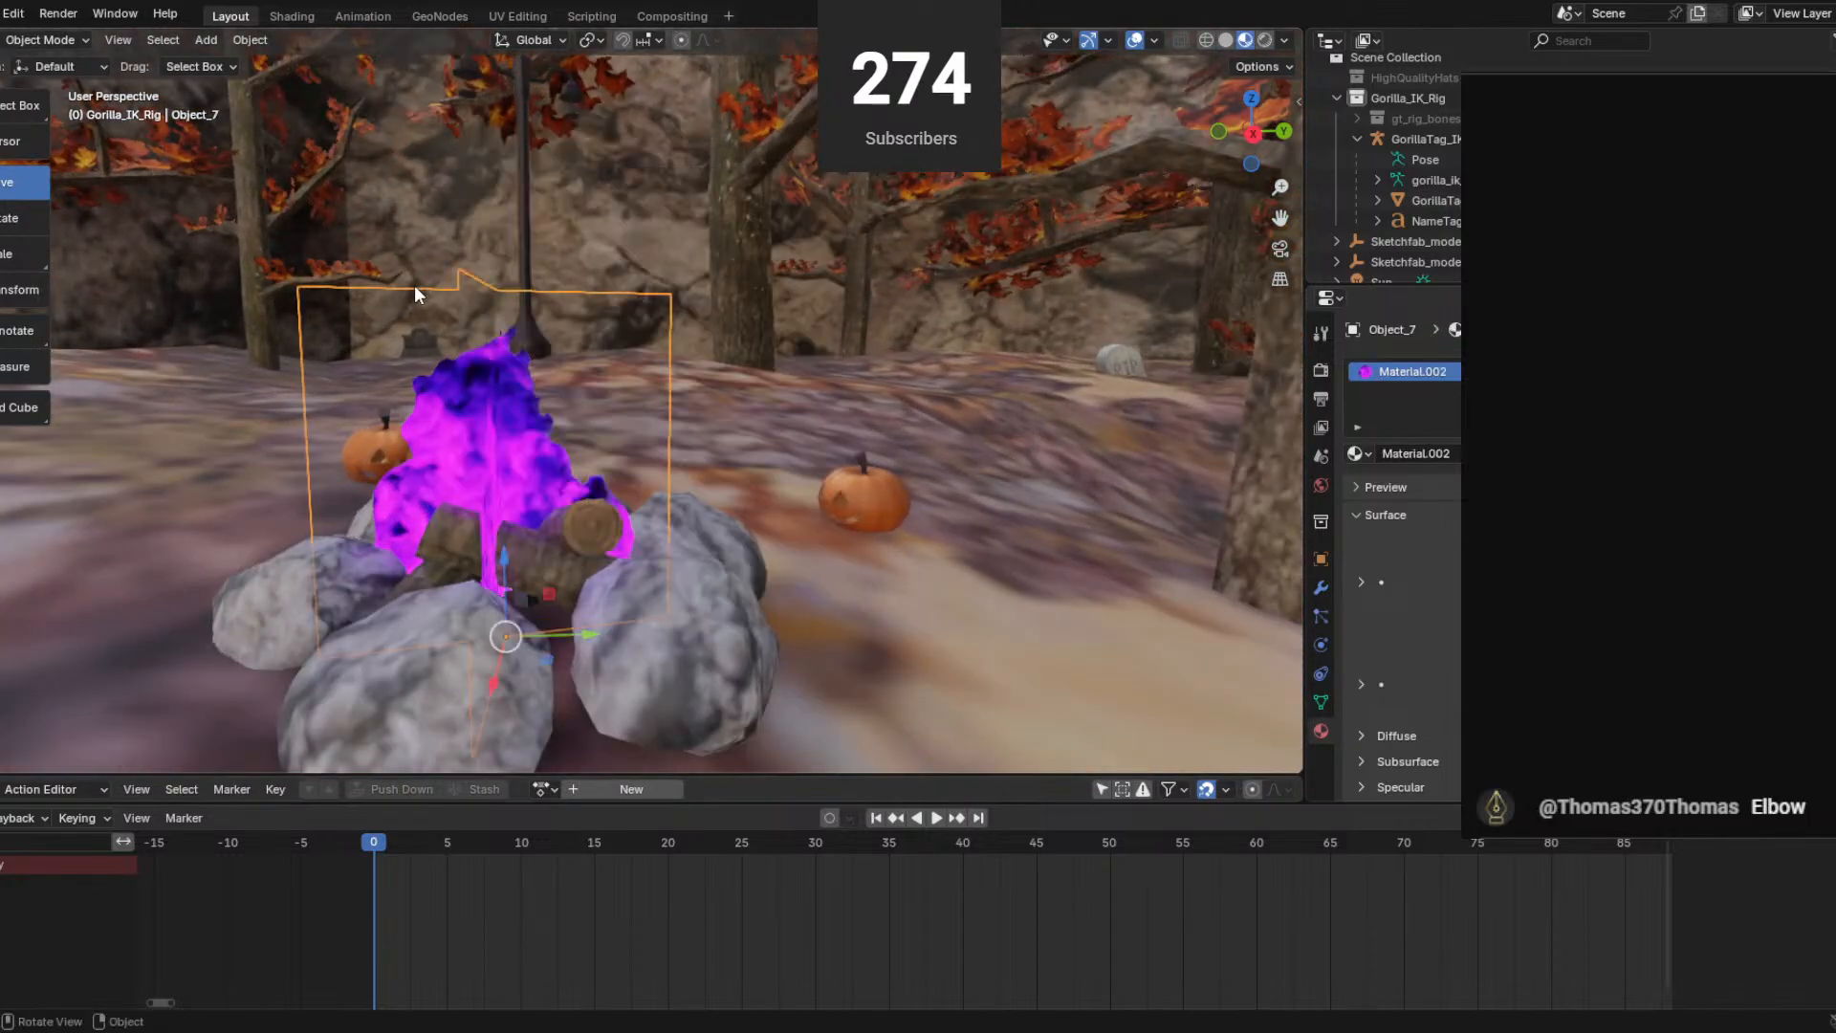
click(510, 203)
scroll(524, 352, down, 4)
middle_drag(524, 352, 575, 377)
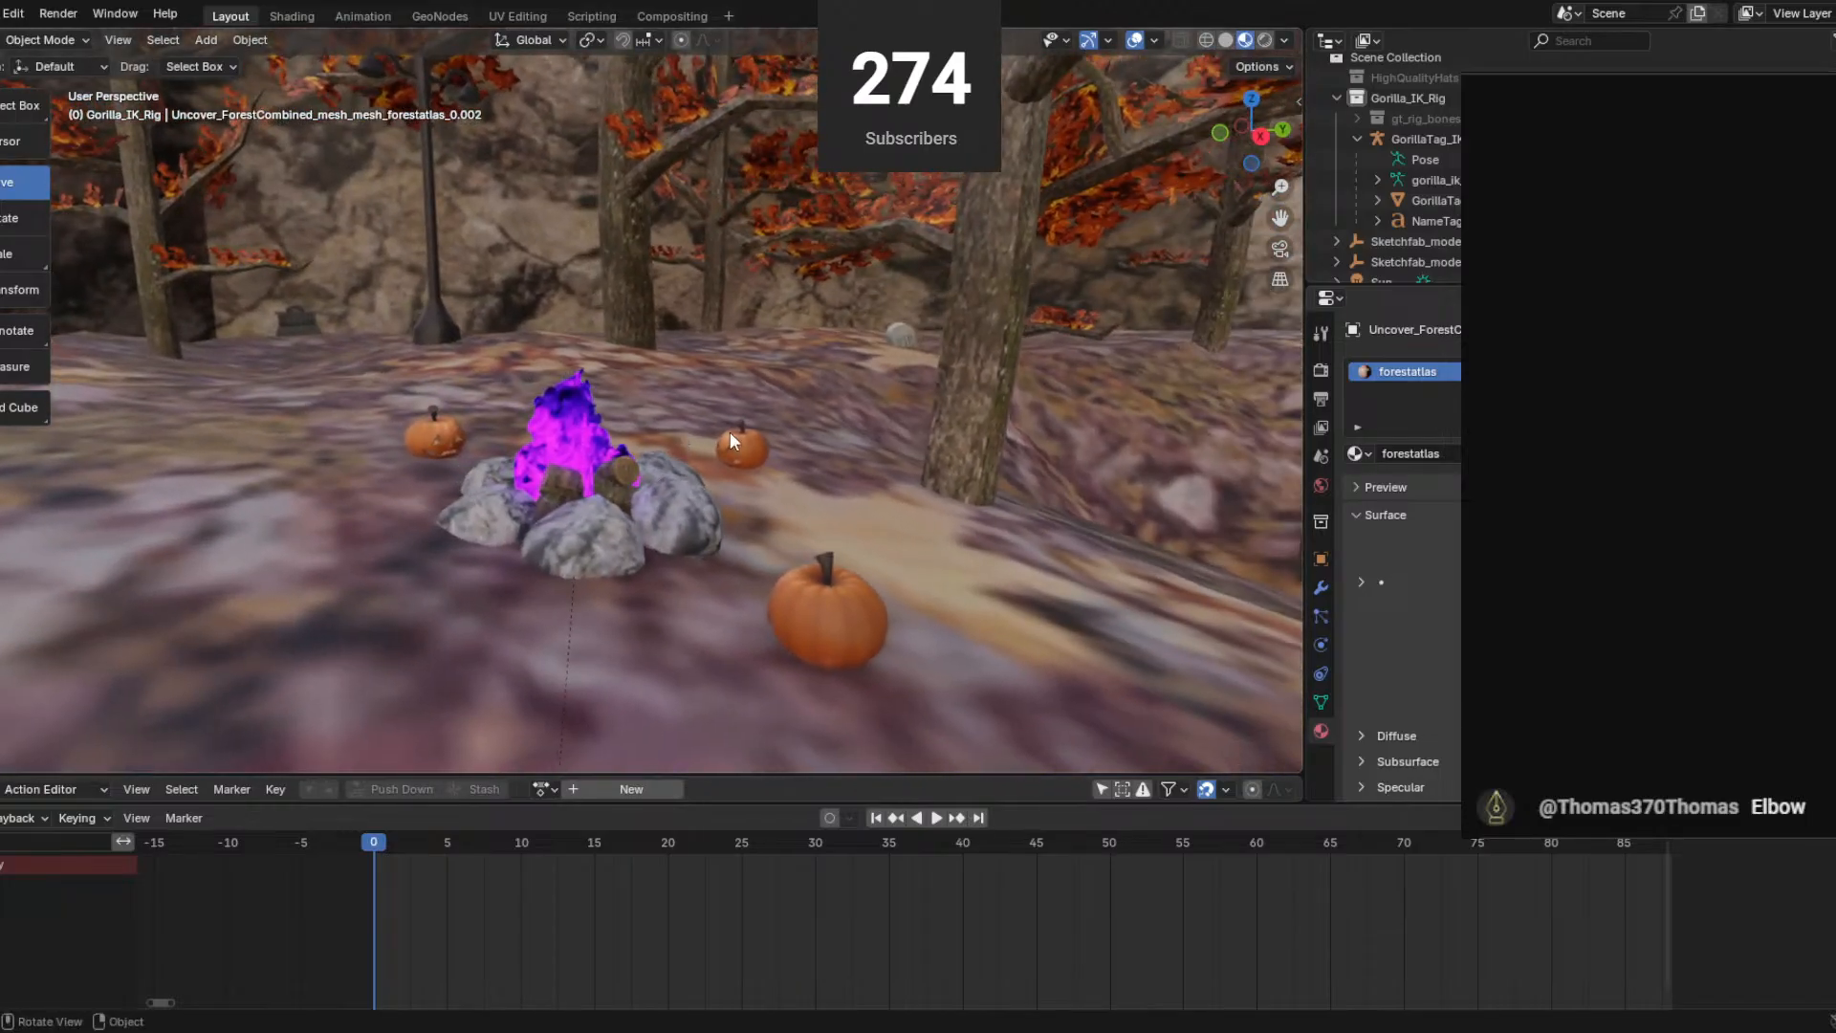
Delete the Halloween pumpkins mesh around the campfire.
click(730, 432)
key(Delete)
scroll(698, 425, up, 3)
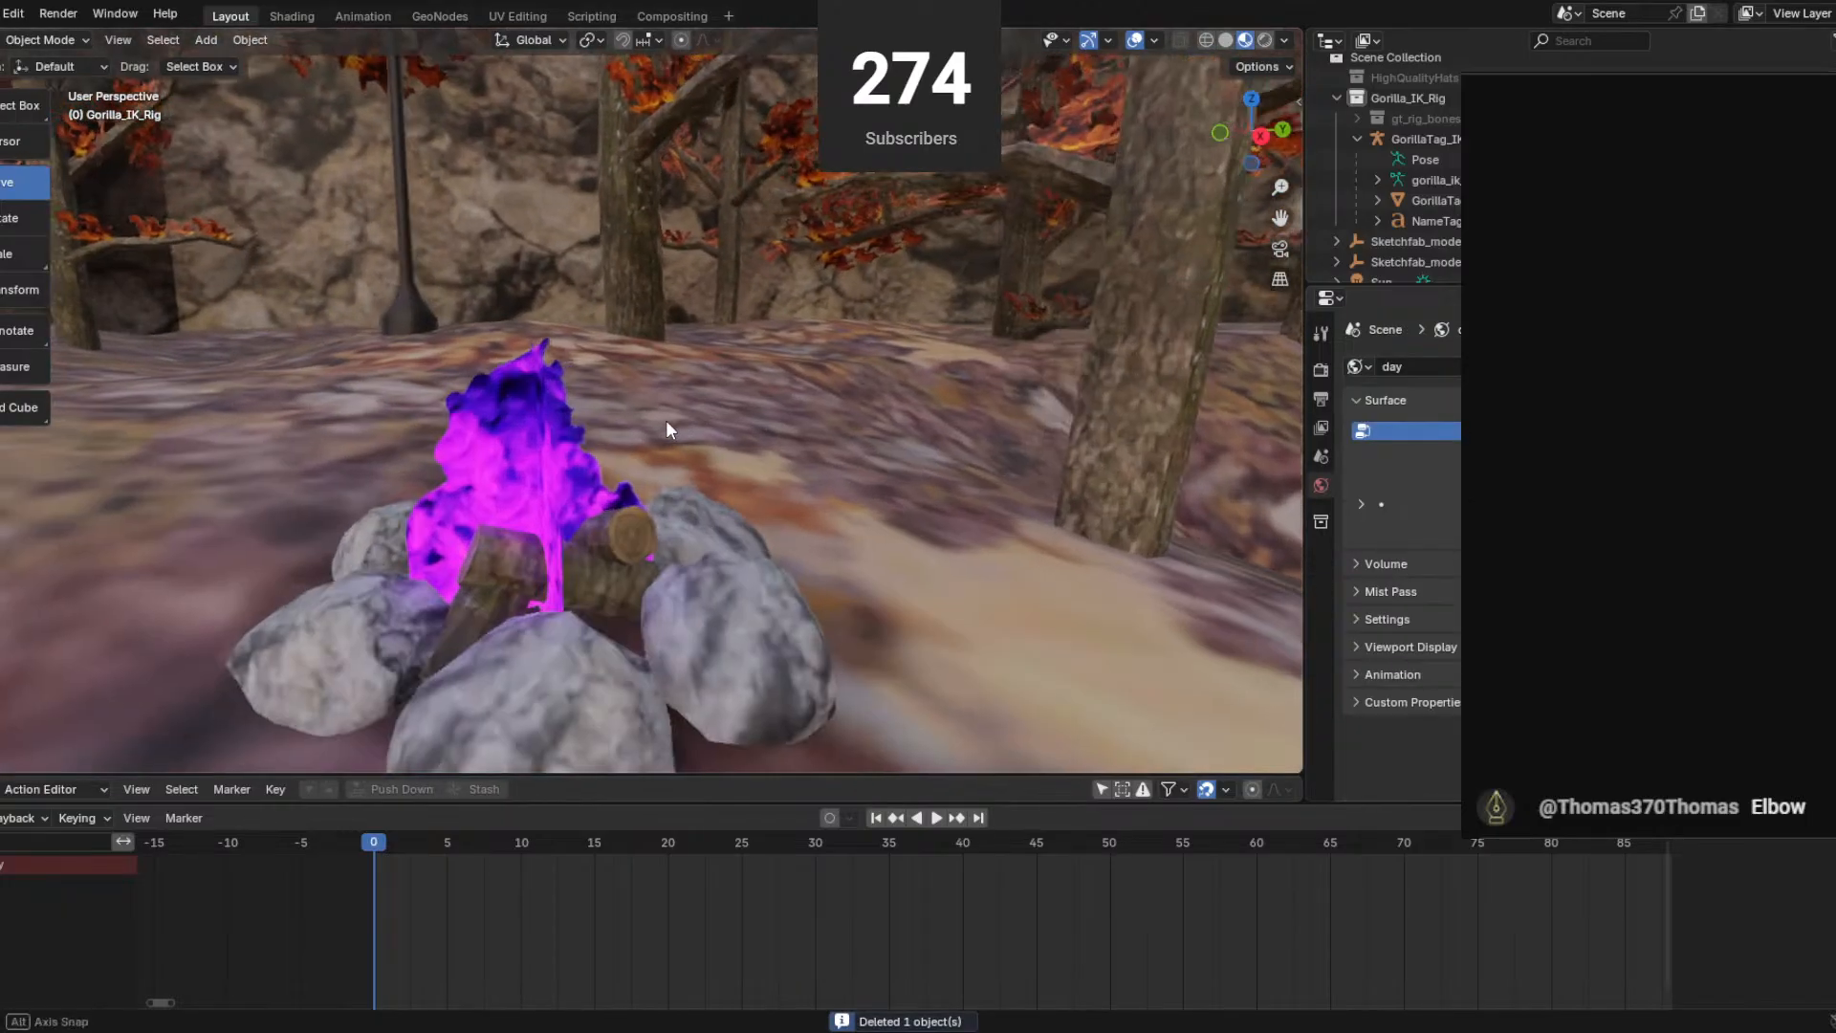
middle_drag(666, 427, 488, 334)
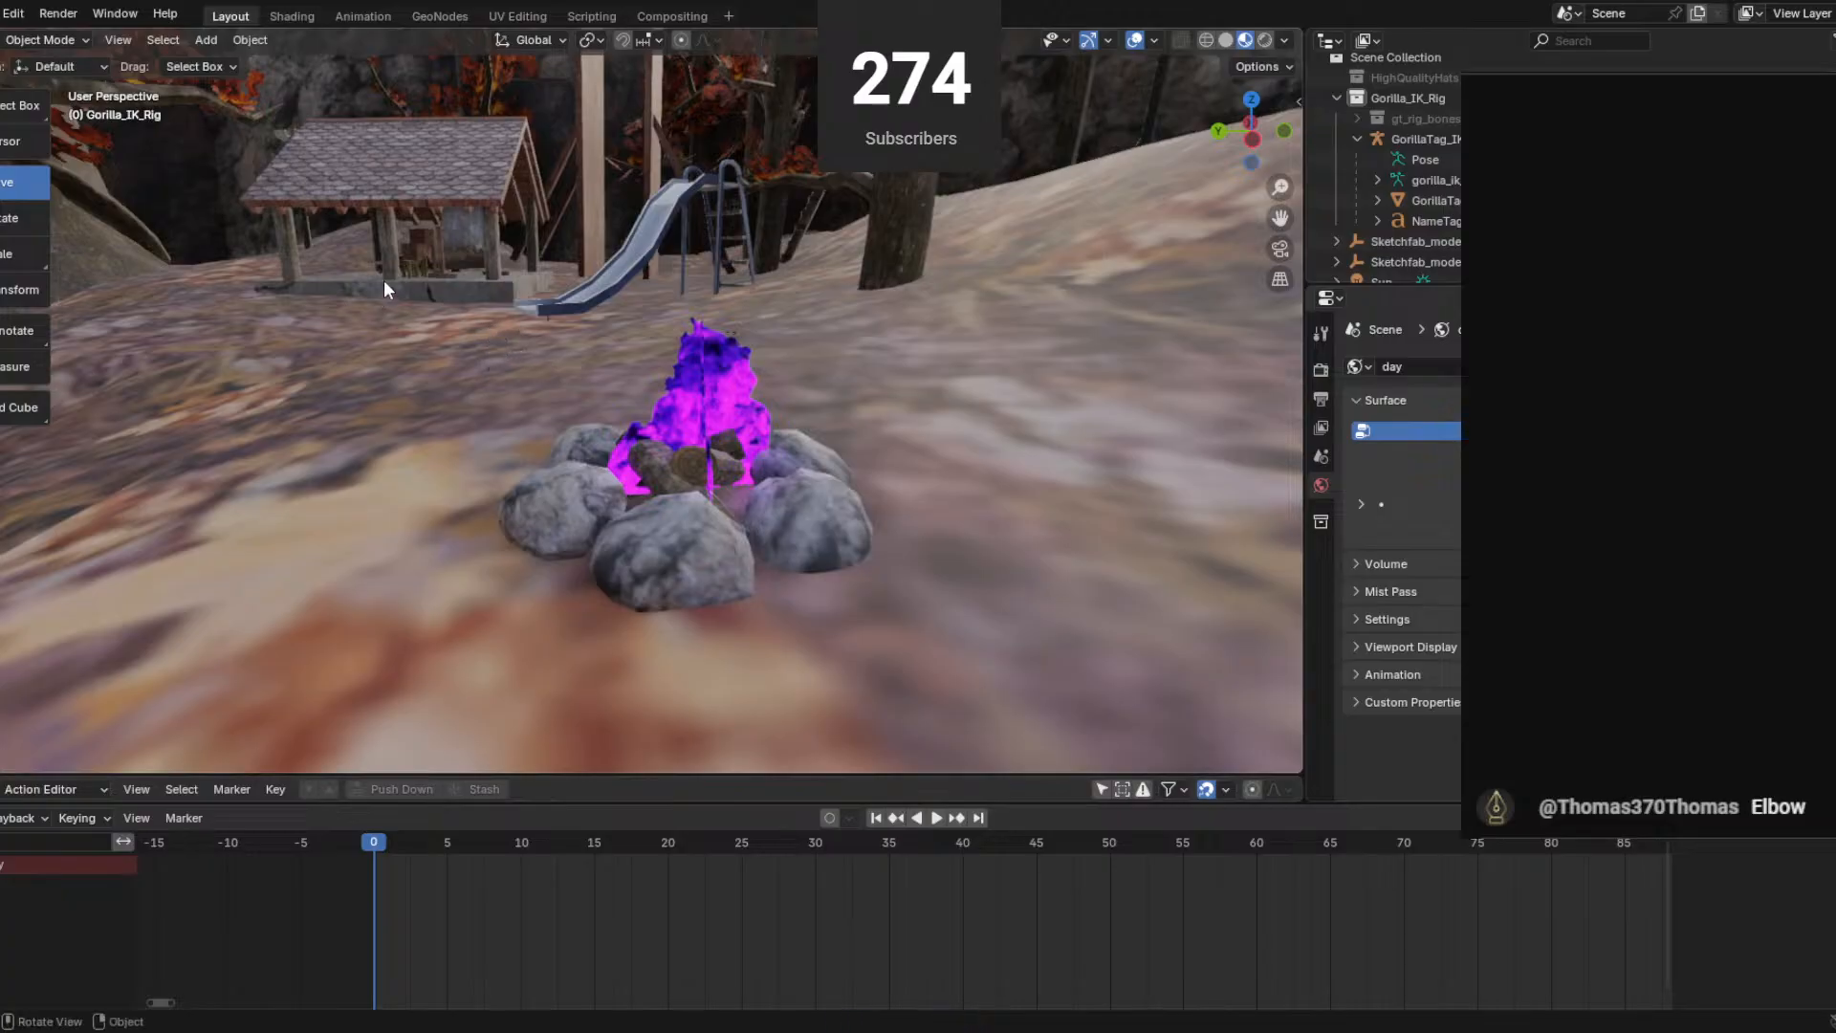
Rotate the flames slightly about the Z axis above the campfire's logs.
middle_drag(382, 279, 670, 579)
click(502, 293)
key(shift+space)
key(r)
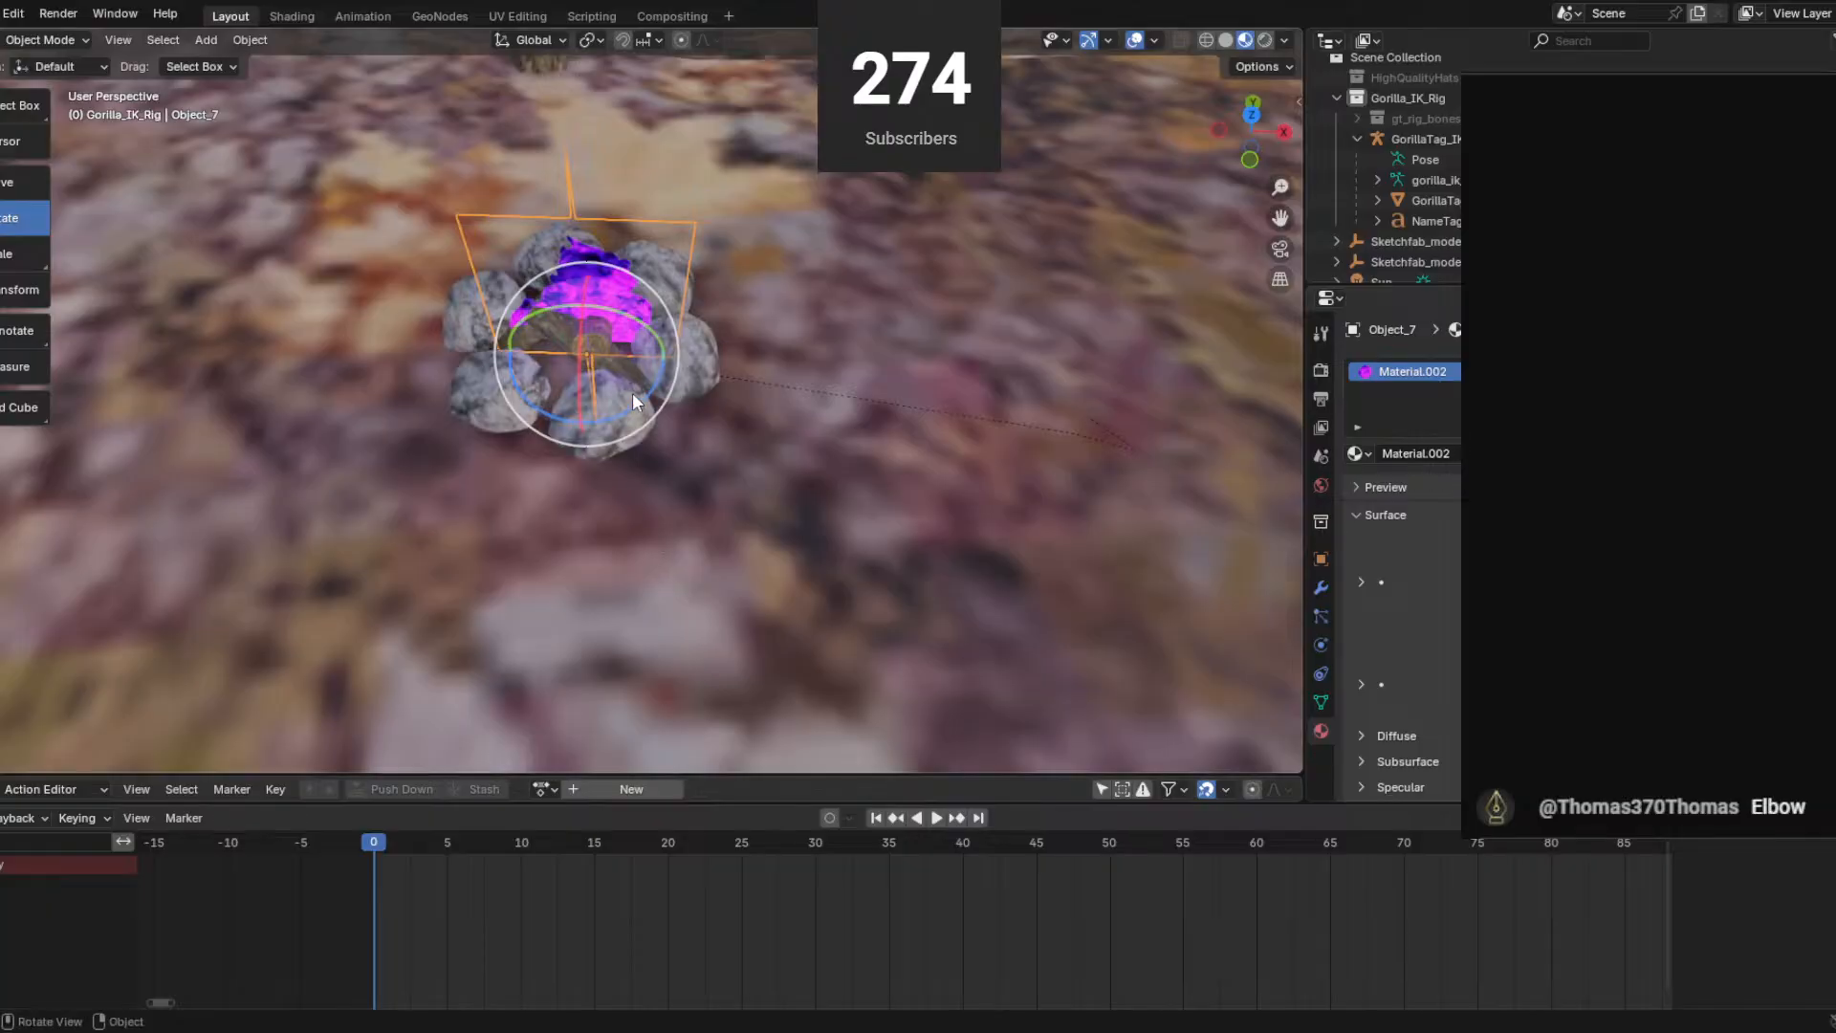
drag(631, 406, 585, 421)
middle_drag(585, 421, 319, 255)
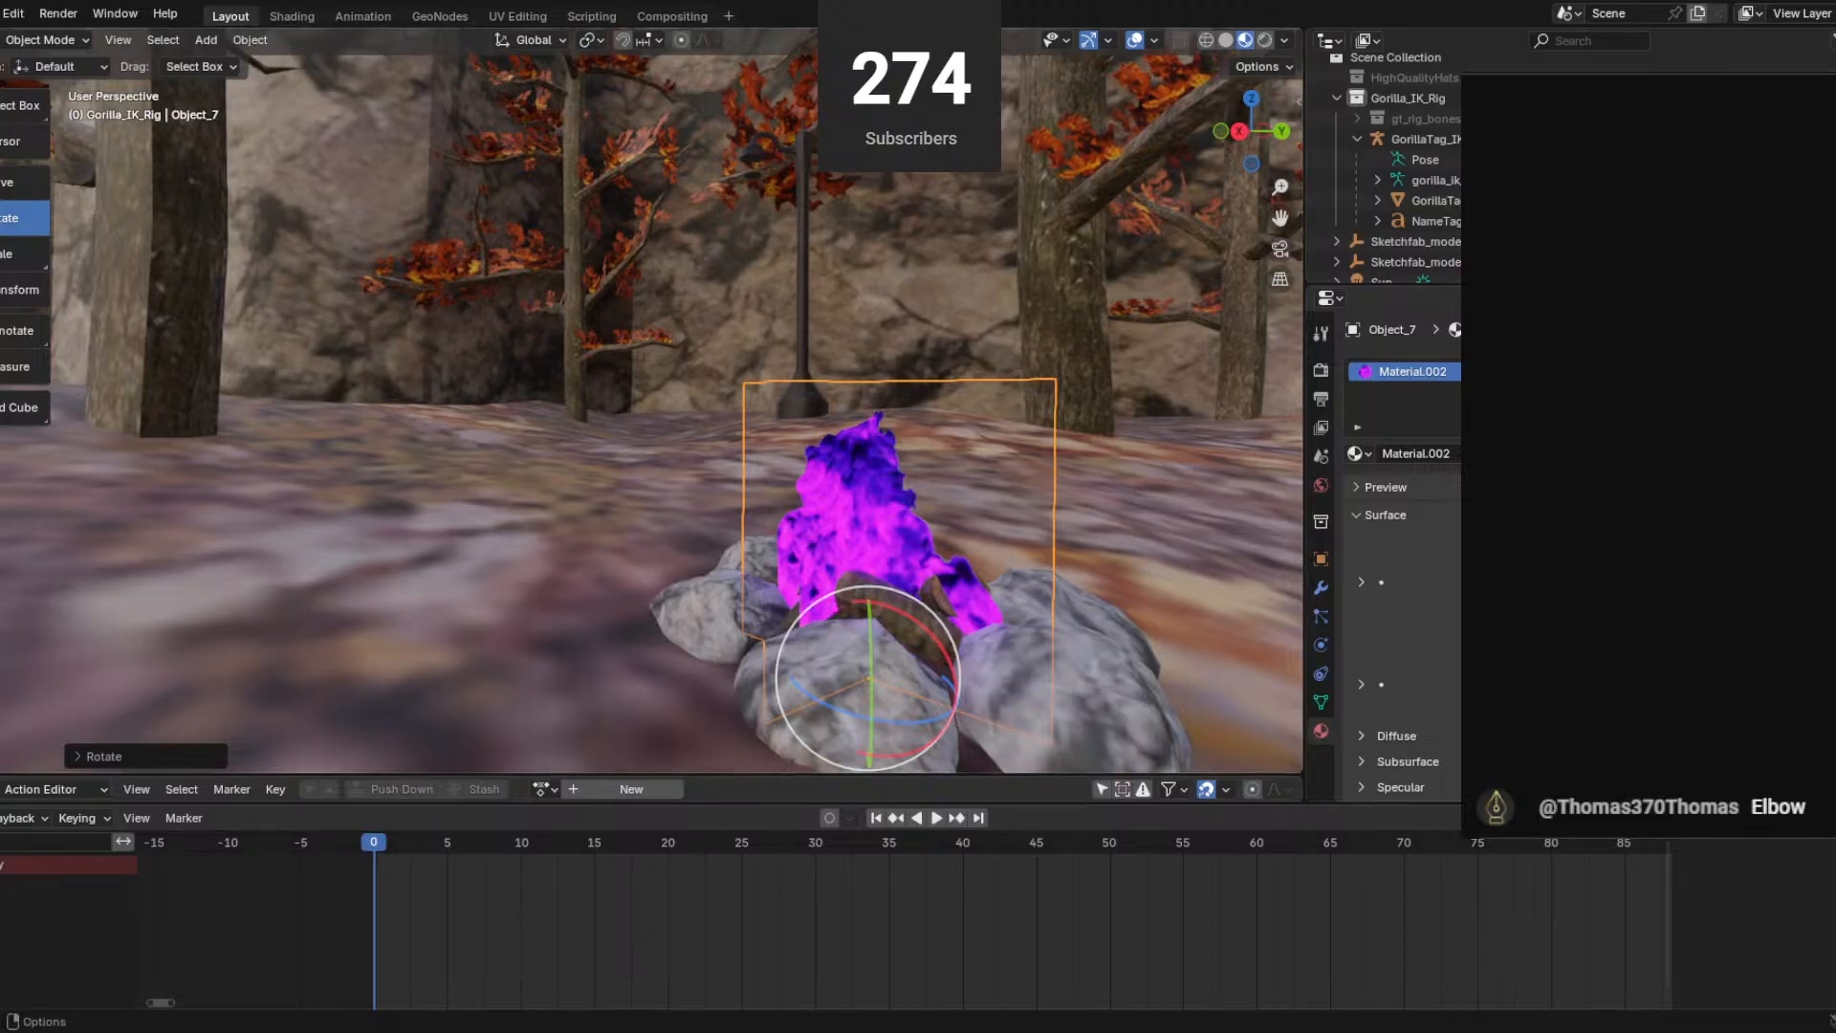
mouse_move(550, 356)
middle_down()
mouse_move(583, 359)
mouse_move(568, 369)
middle_up()
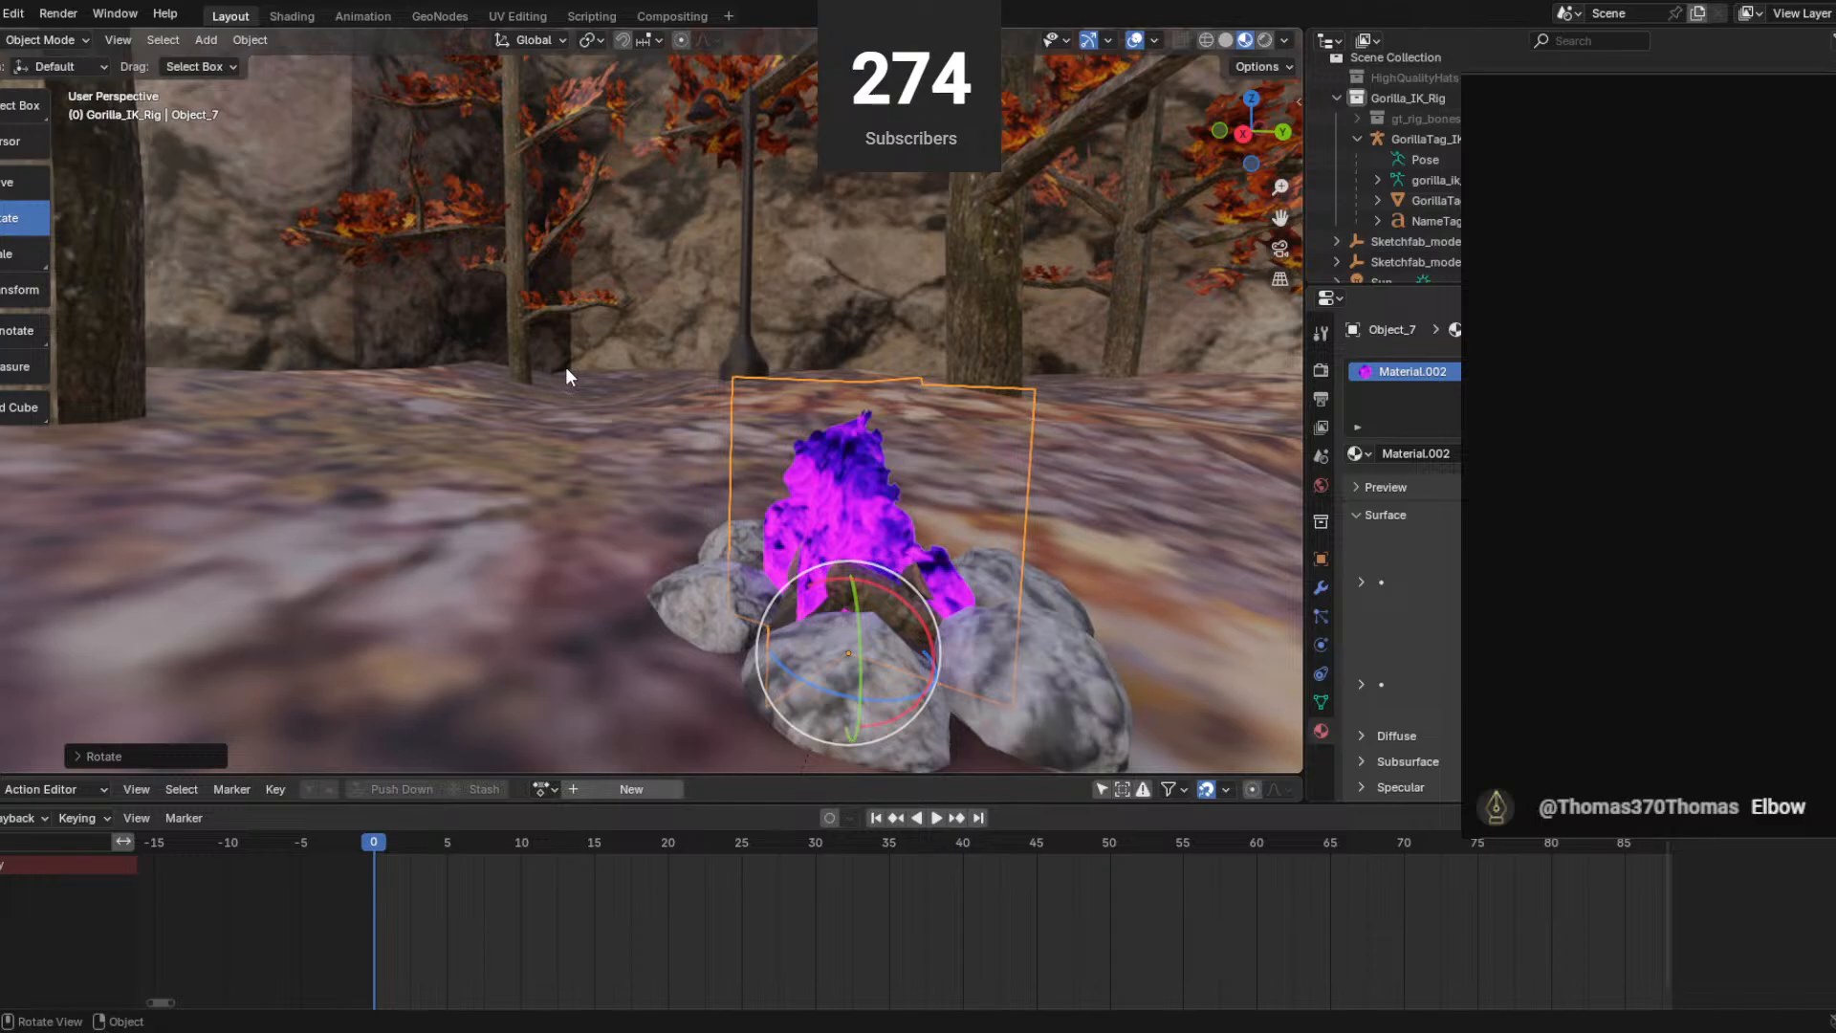
middle_drag(565, 371, 770, 355)
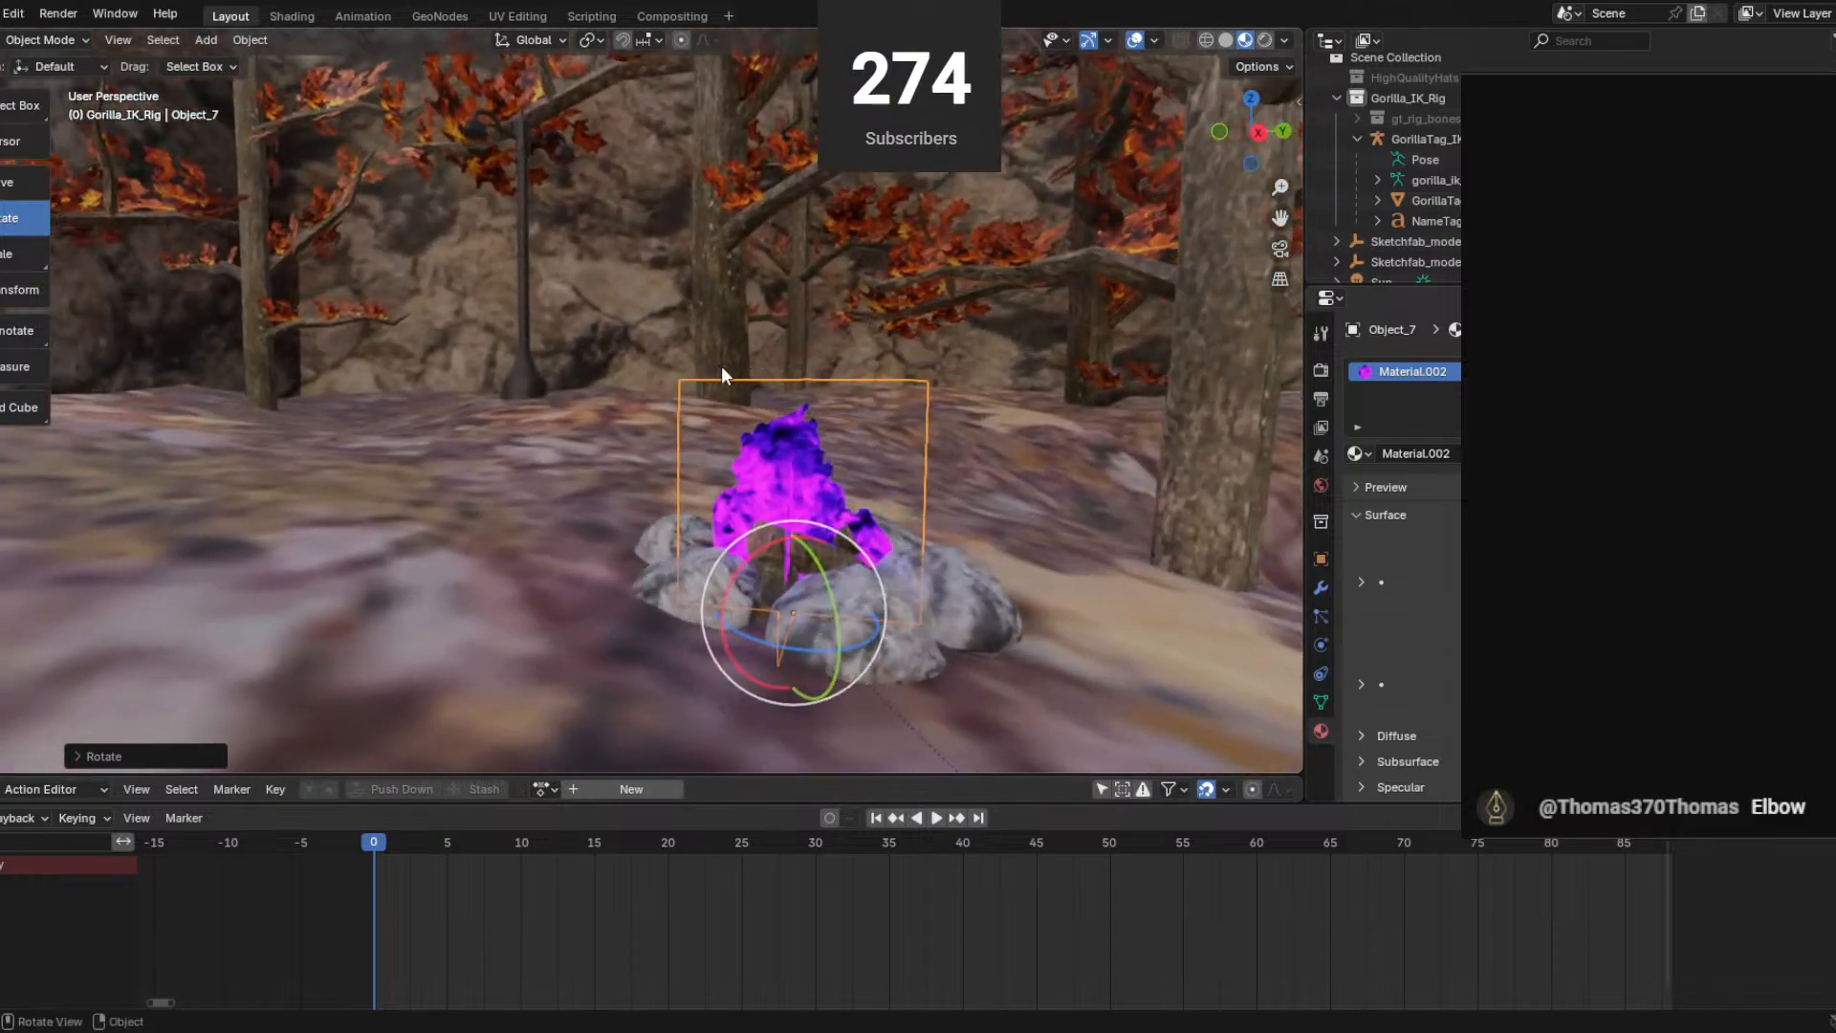
Select the GorillaTag_IK_Rig armature.
scroll(685, 443, down, 2)
middle_drag(684, 443, 683, 457)
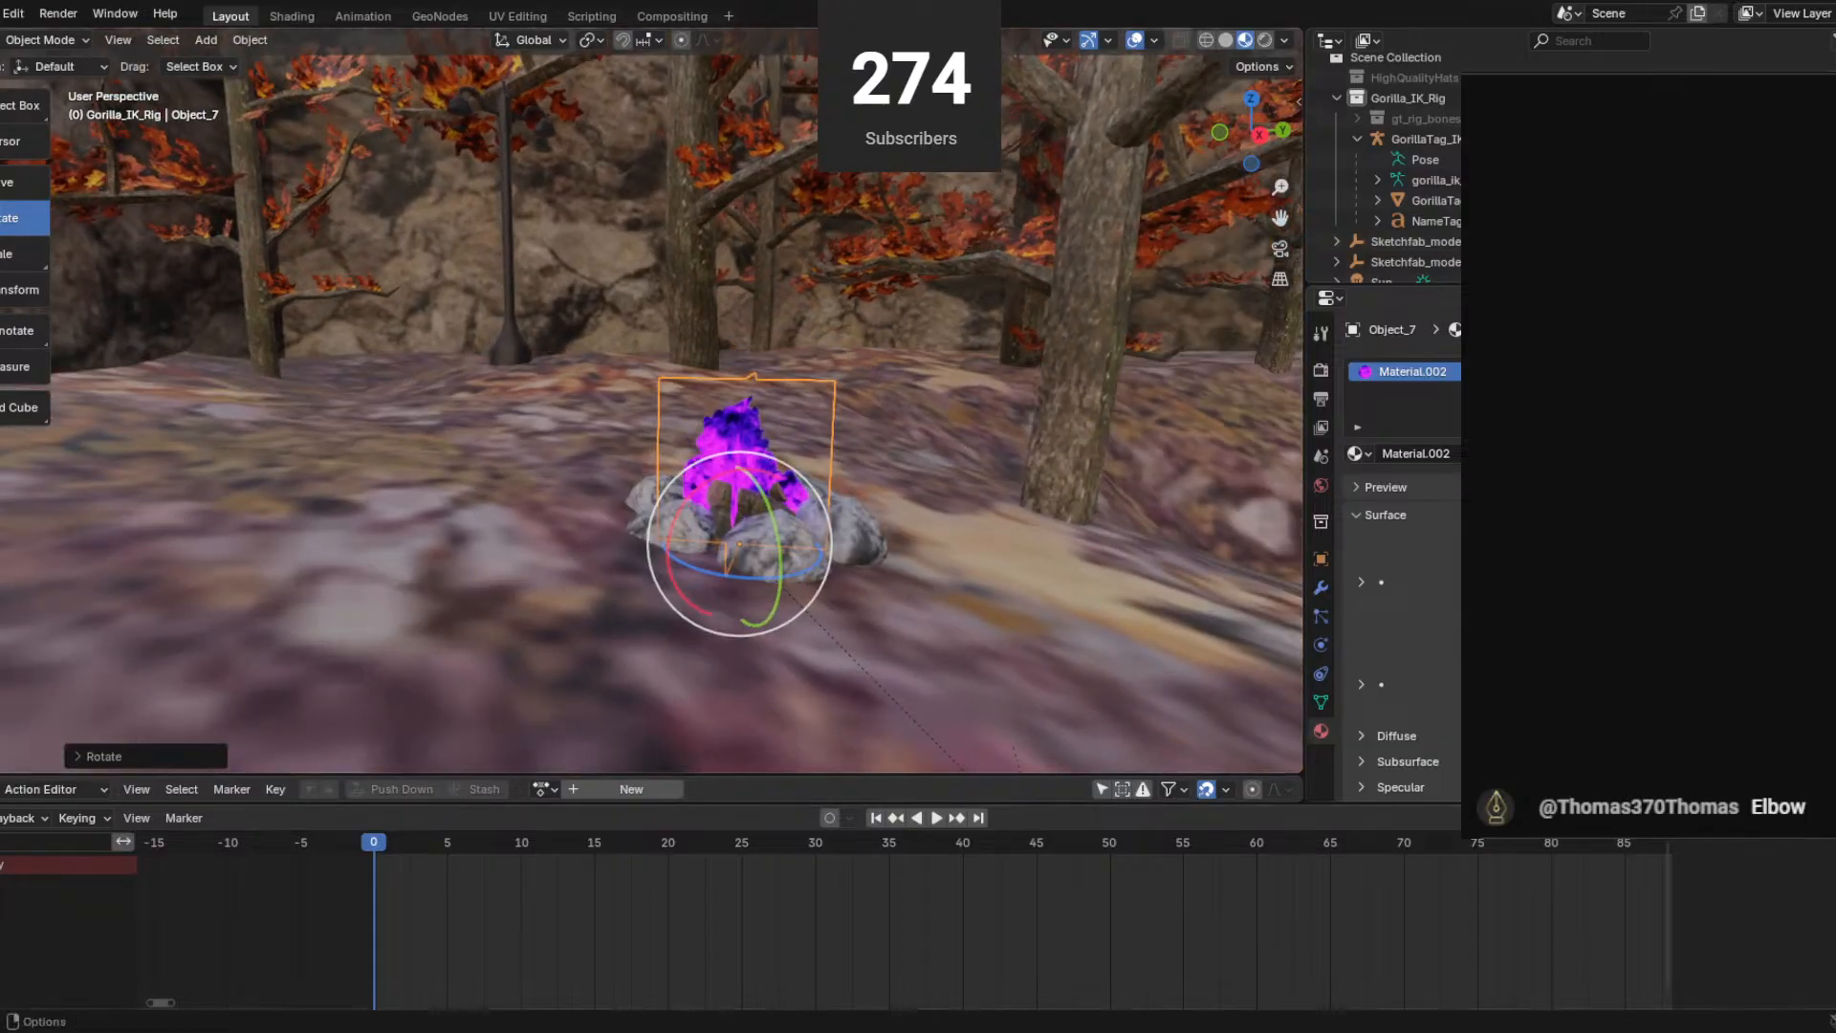
middle_drag(822, 599, 704, 651)
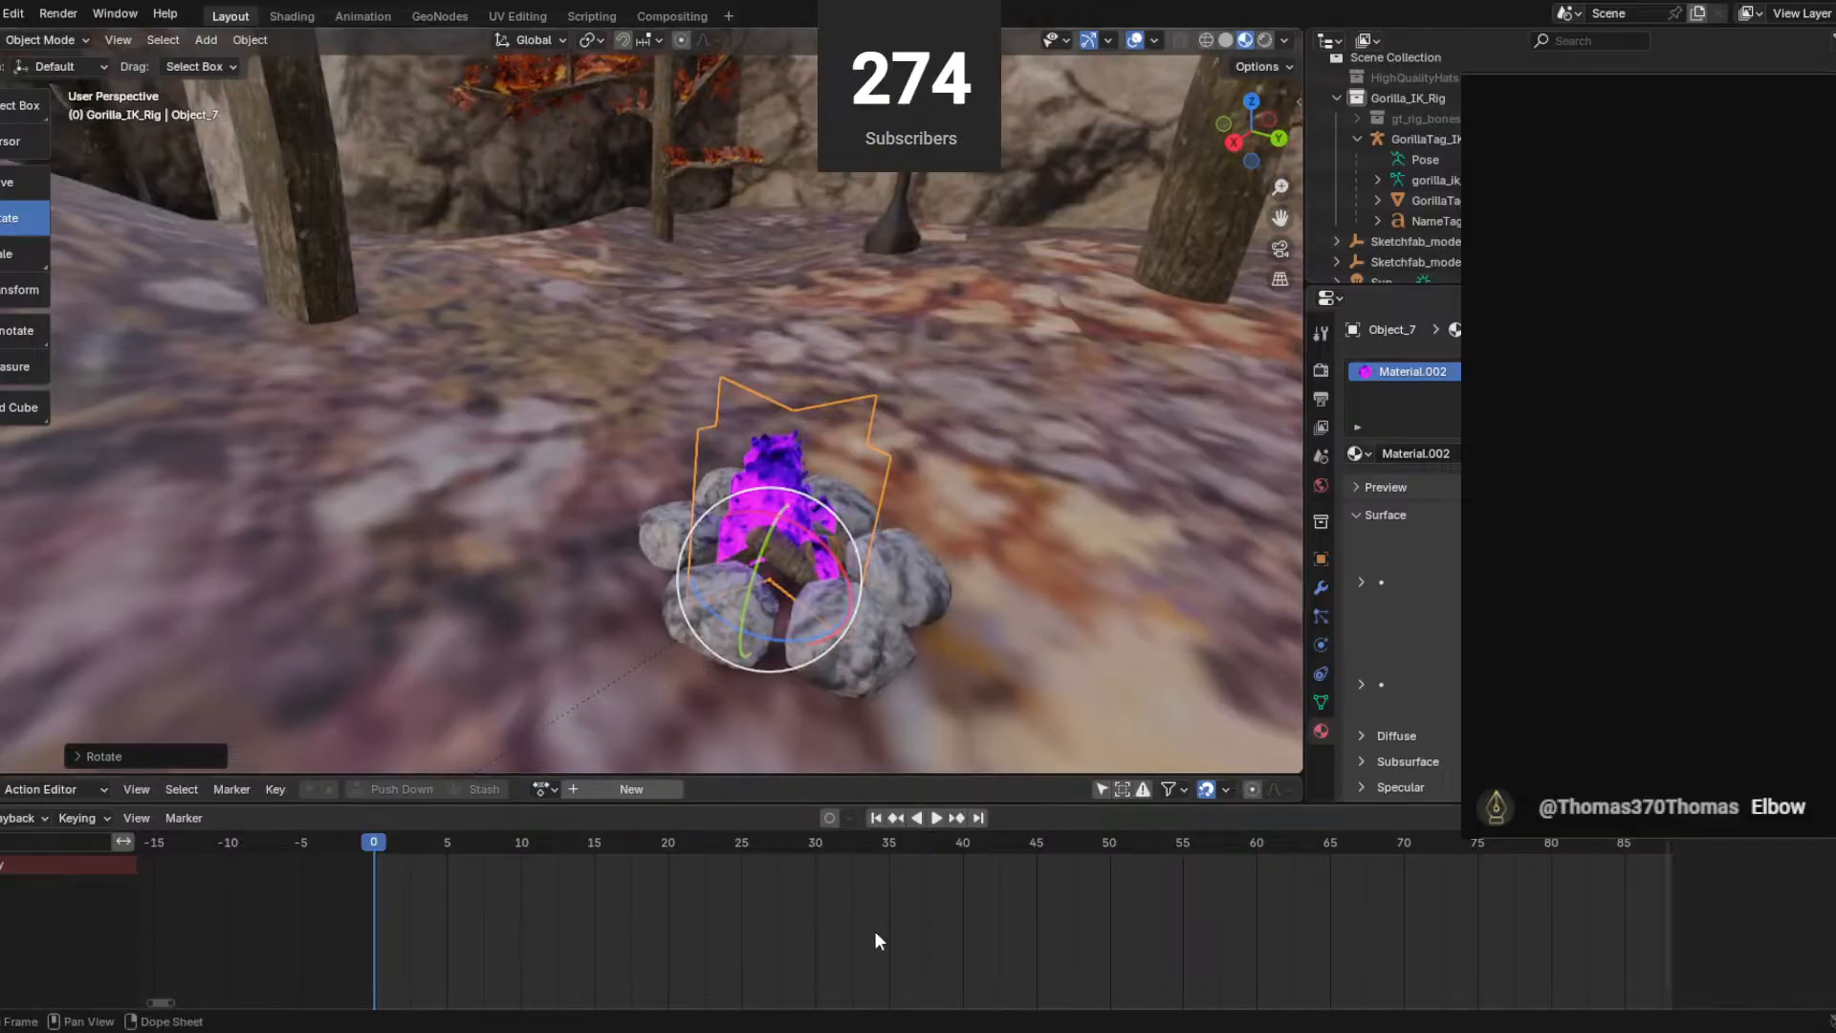
middle_drag(726, 463, 1000, 419)
click(1421, 140)
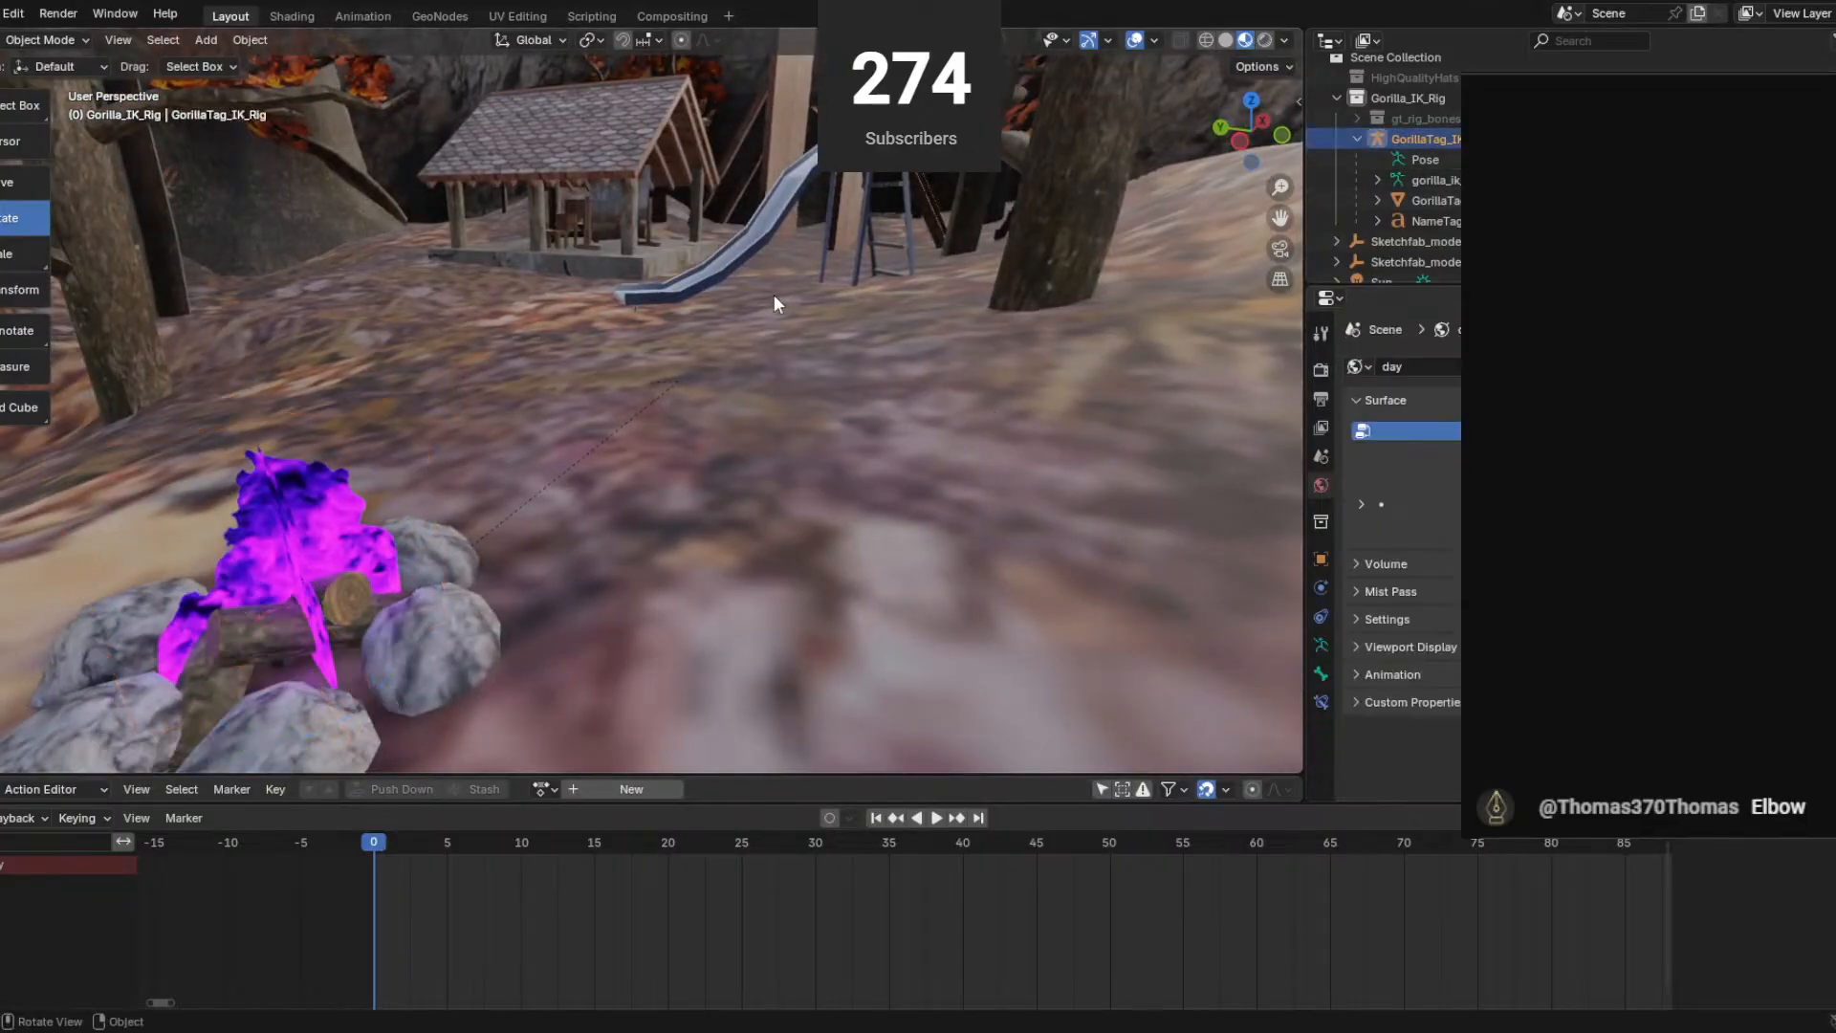
Locate the gorilla rig high above the forest map and select it in the viewport.
middle_drag(772, 294, 370, 268)
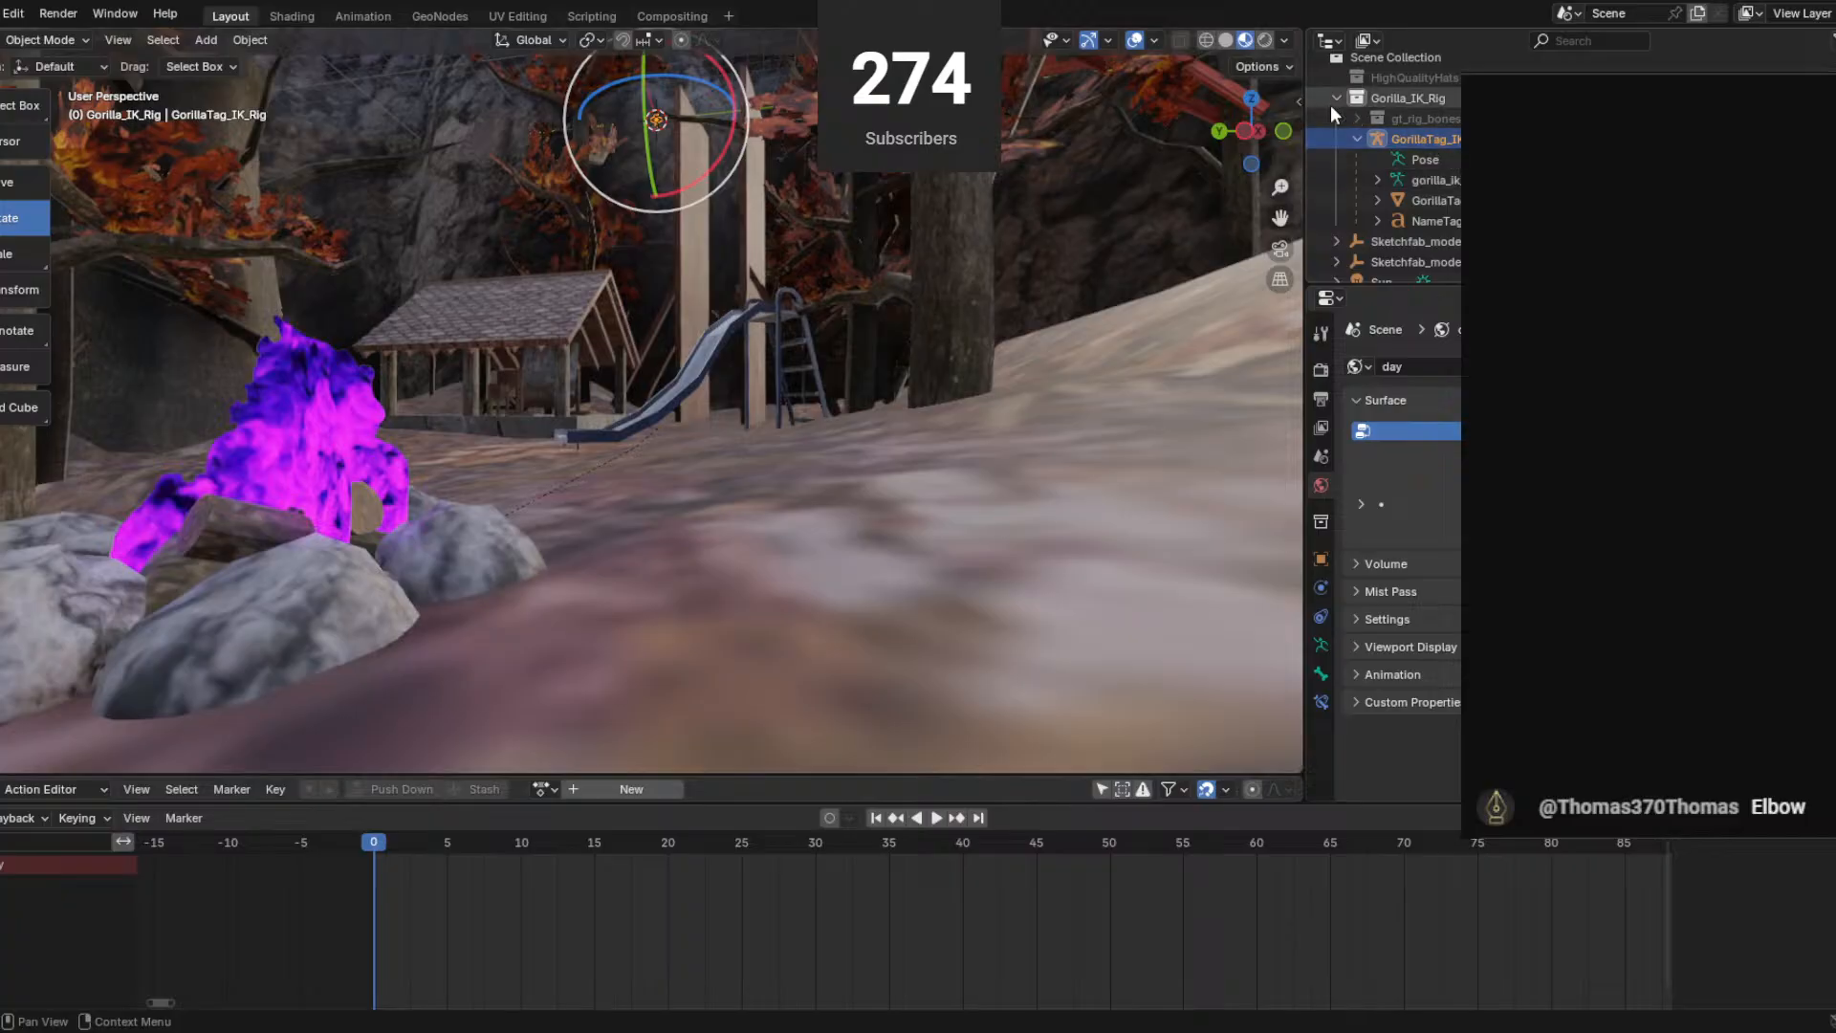
click(1358, 119)
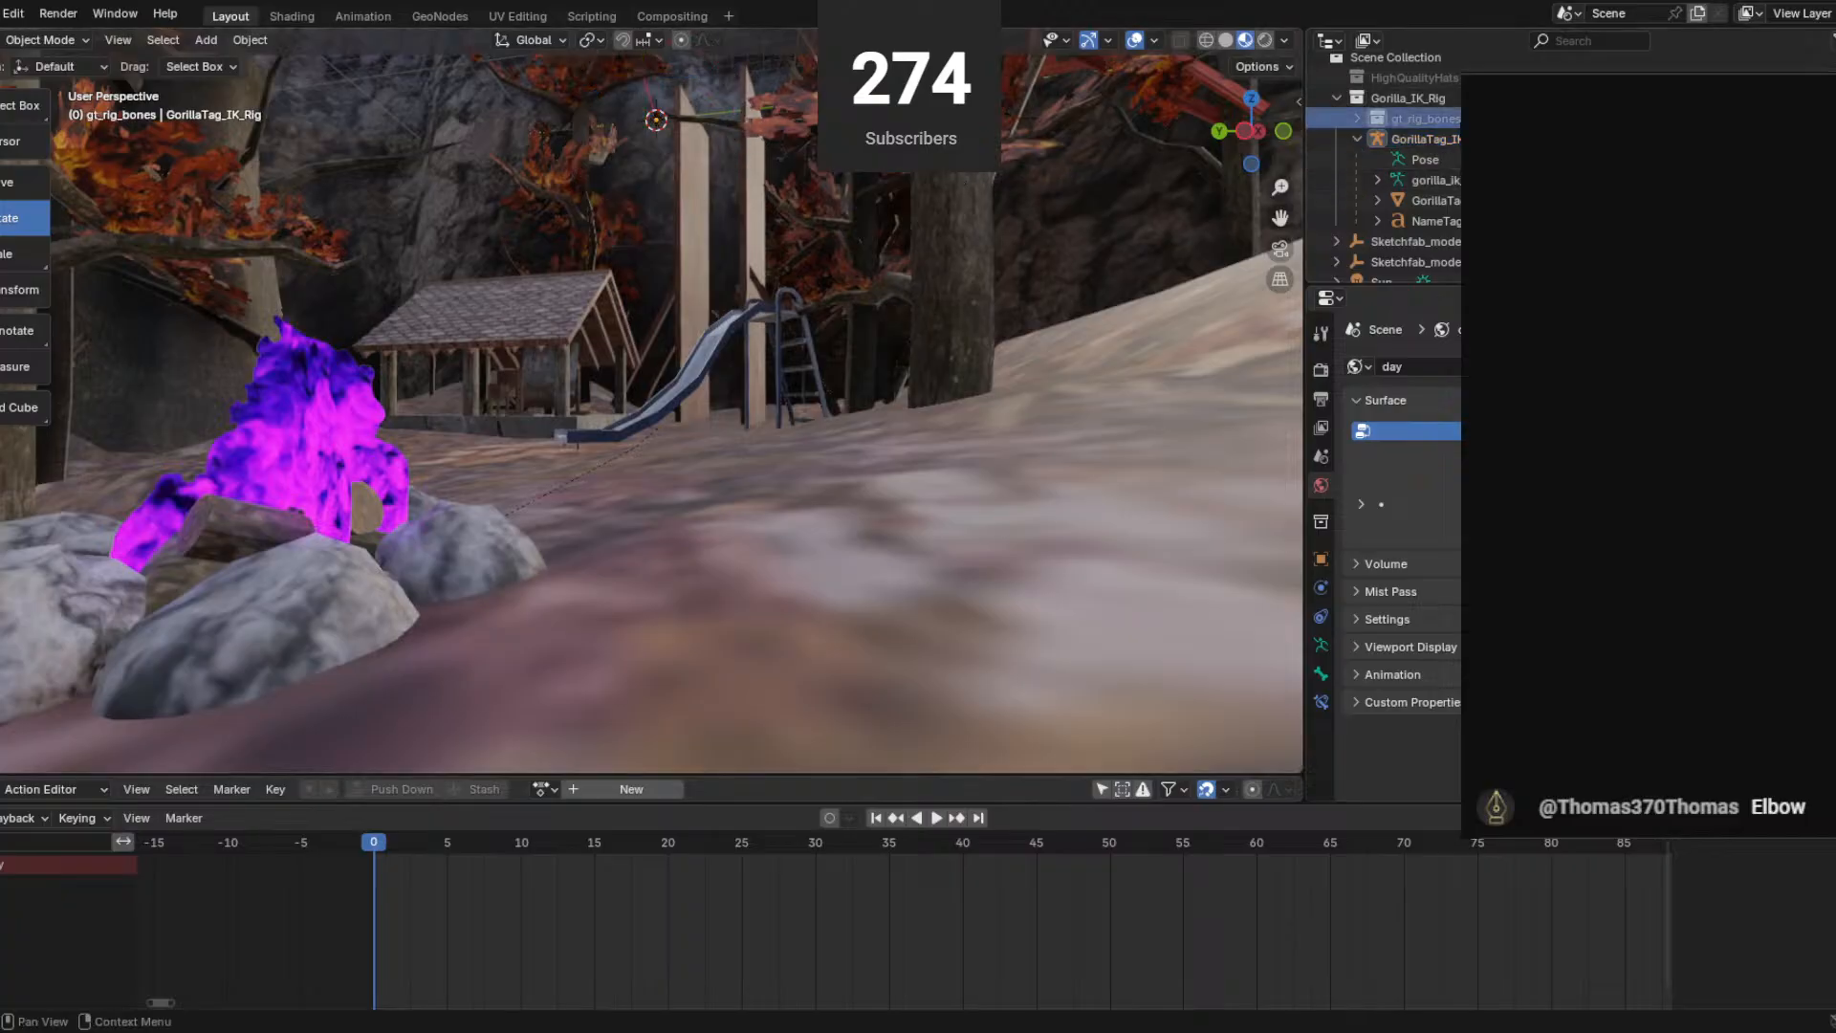
scroll(651, 414, down, 8)
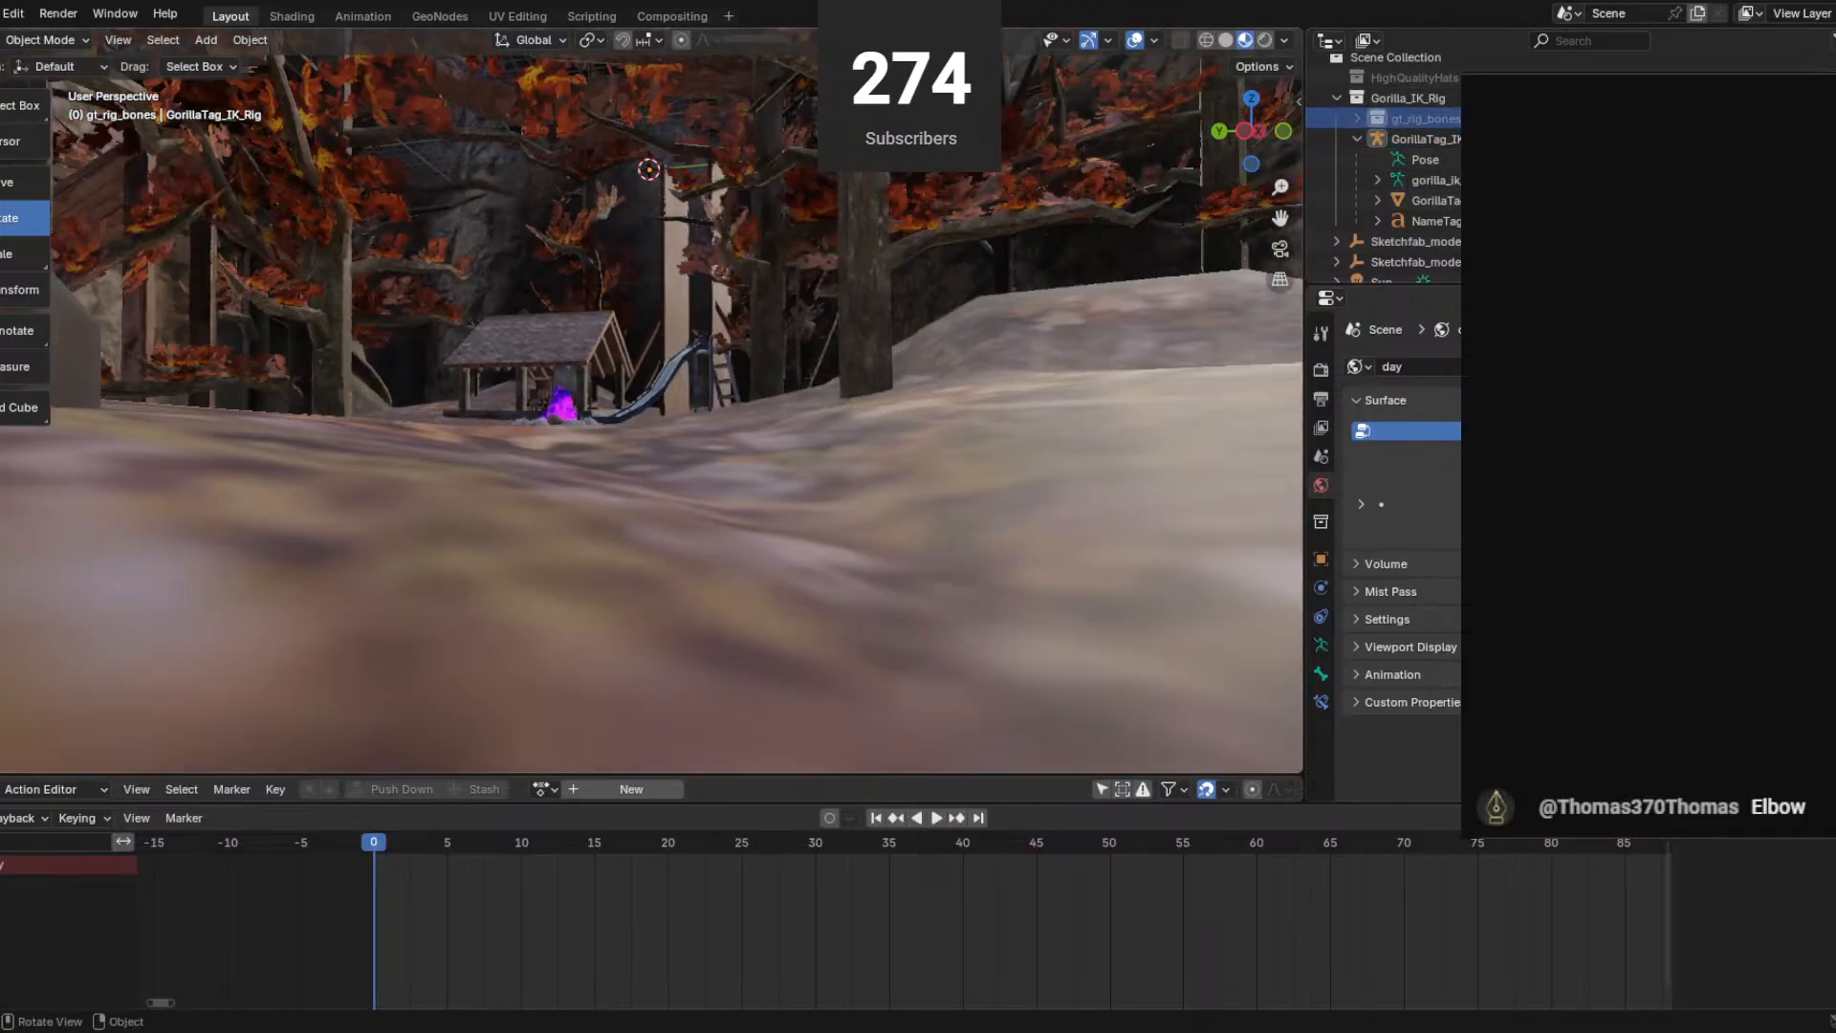
scroll(819, 176, down, 4)
middle_drag(820, 177, 534, 331)
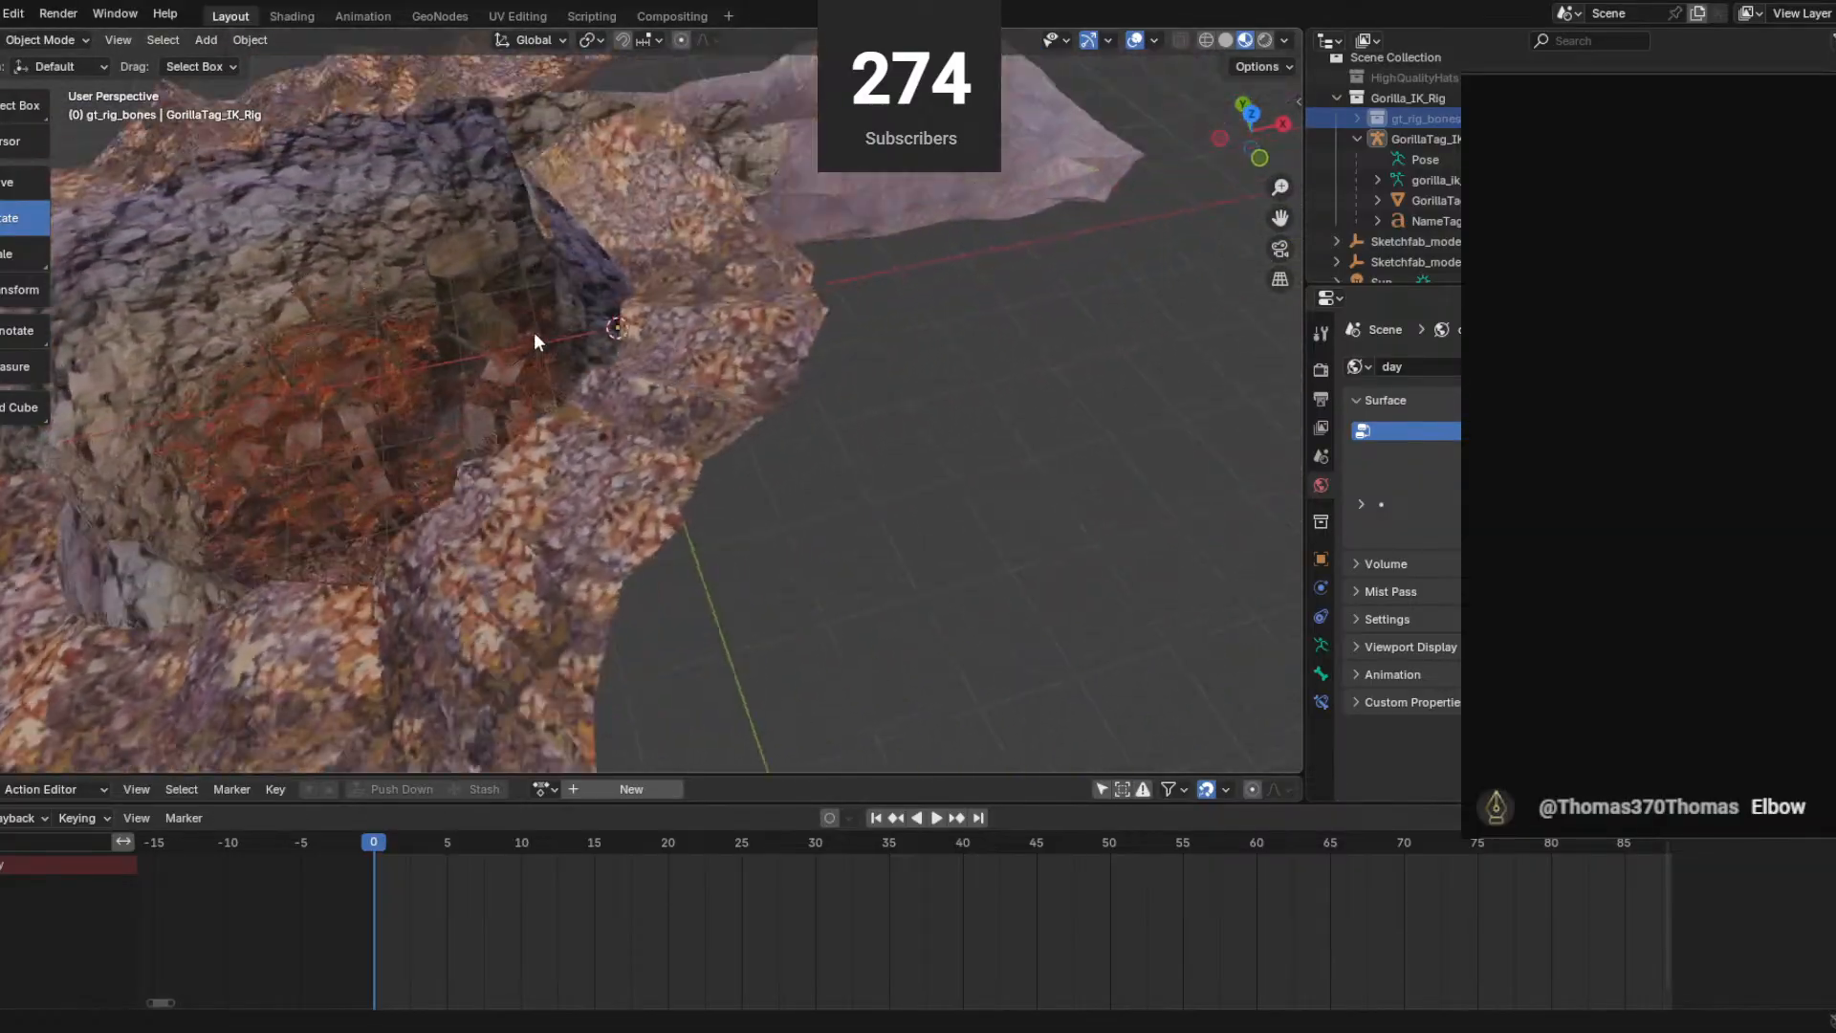
scroll(628, 285, up, 6)
scroll(627, 285, up, 3)
middle_drag(625, 284, 823, 279)
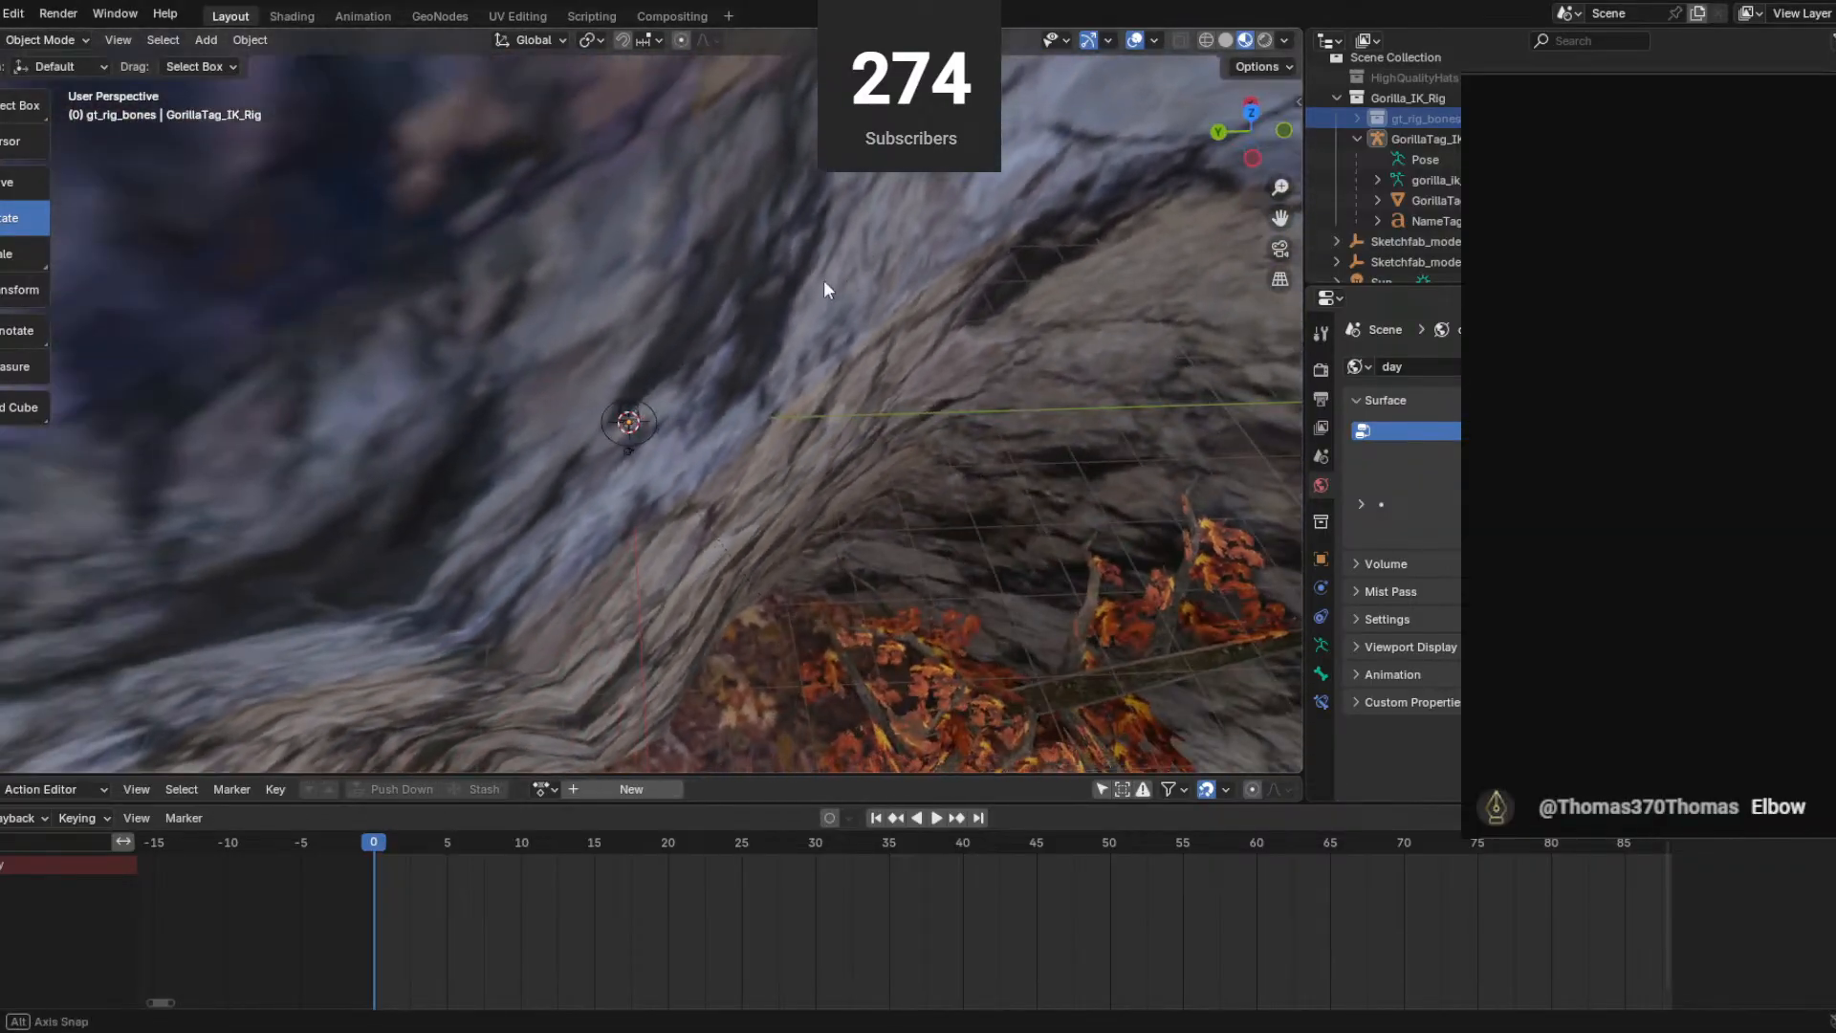
scroll(776, 280, down, 5)
click(694, 421)
key(KP_Decimal)
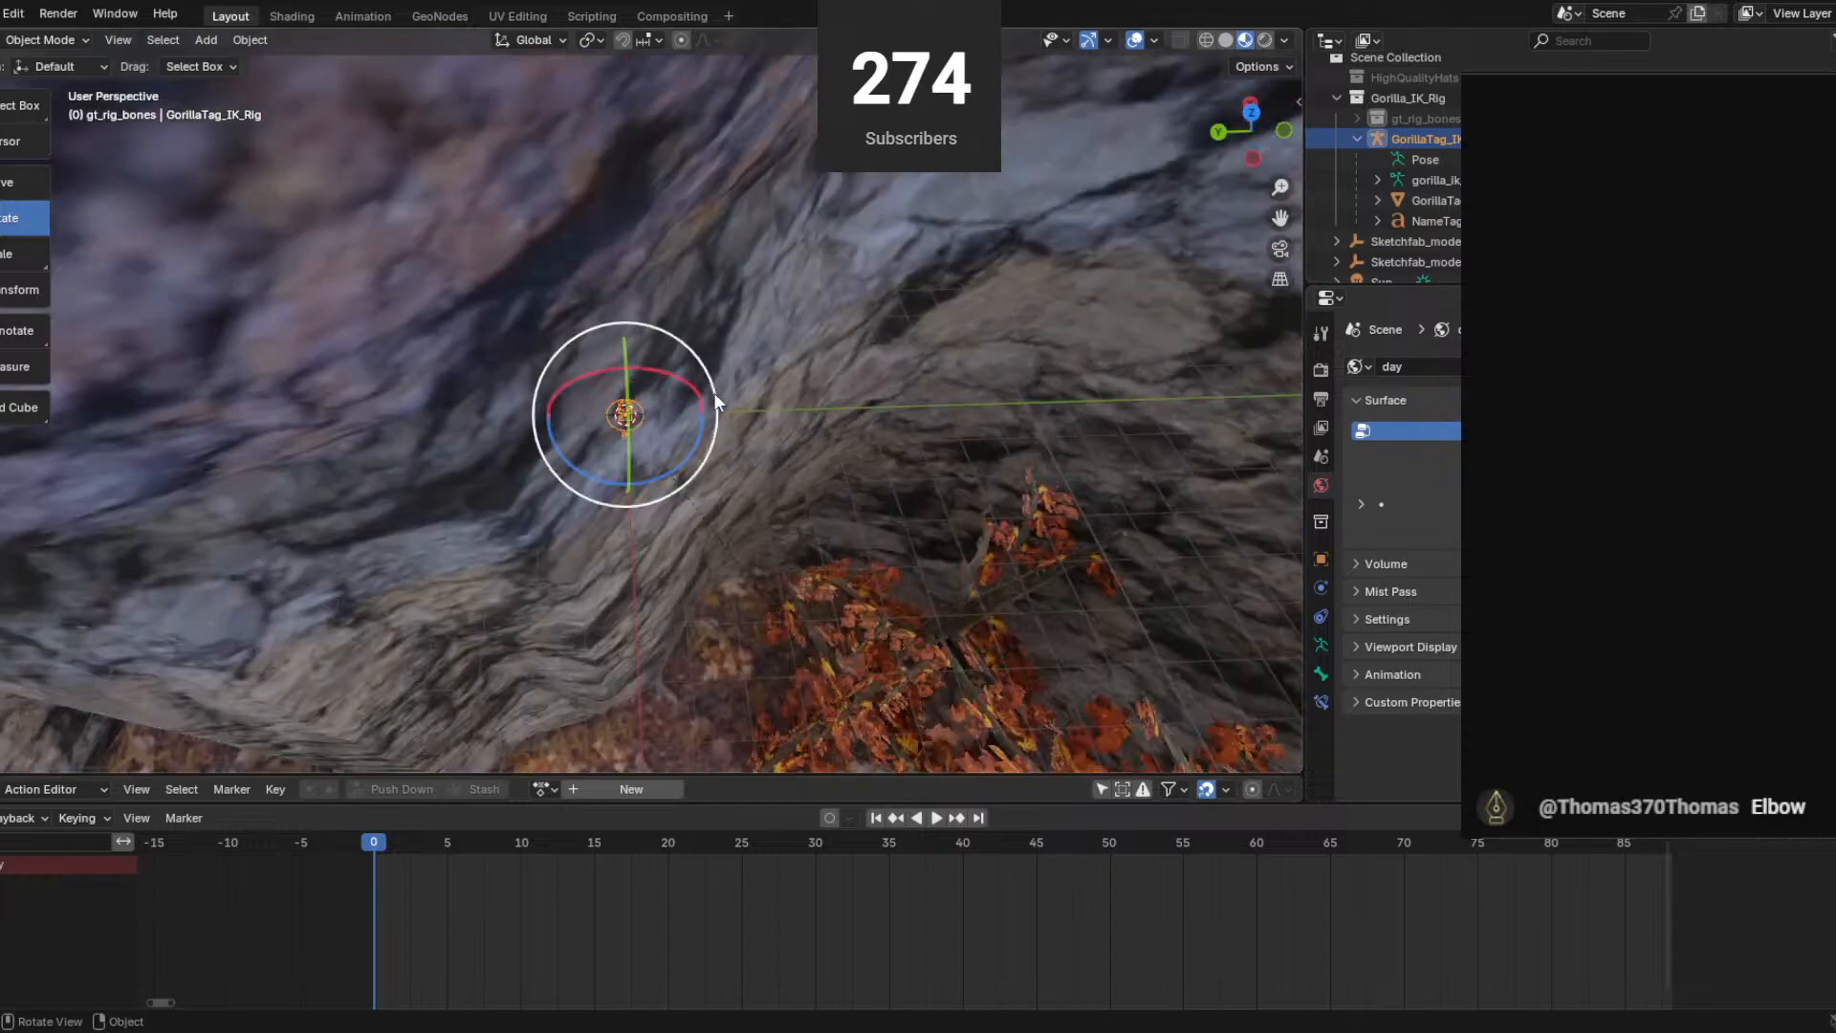
Lower the gorilla rig along the Z axis from above the map to the height of the campfire clearing.
click(10, 182)
scroll(715, 329, up, 1)
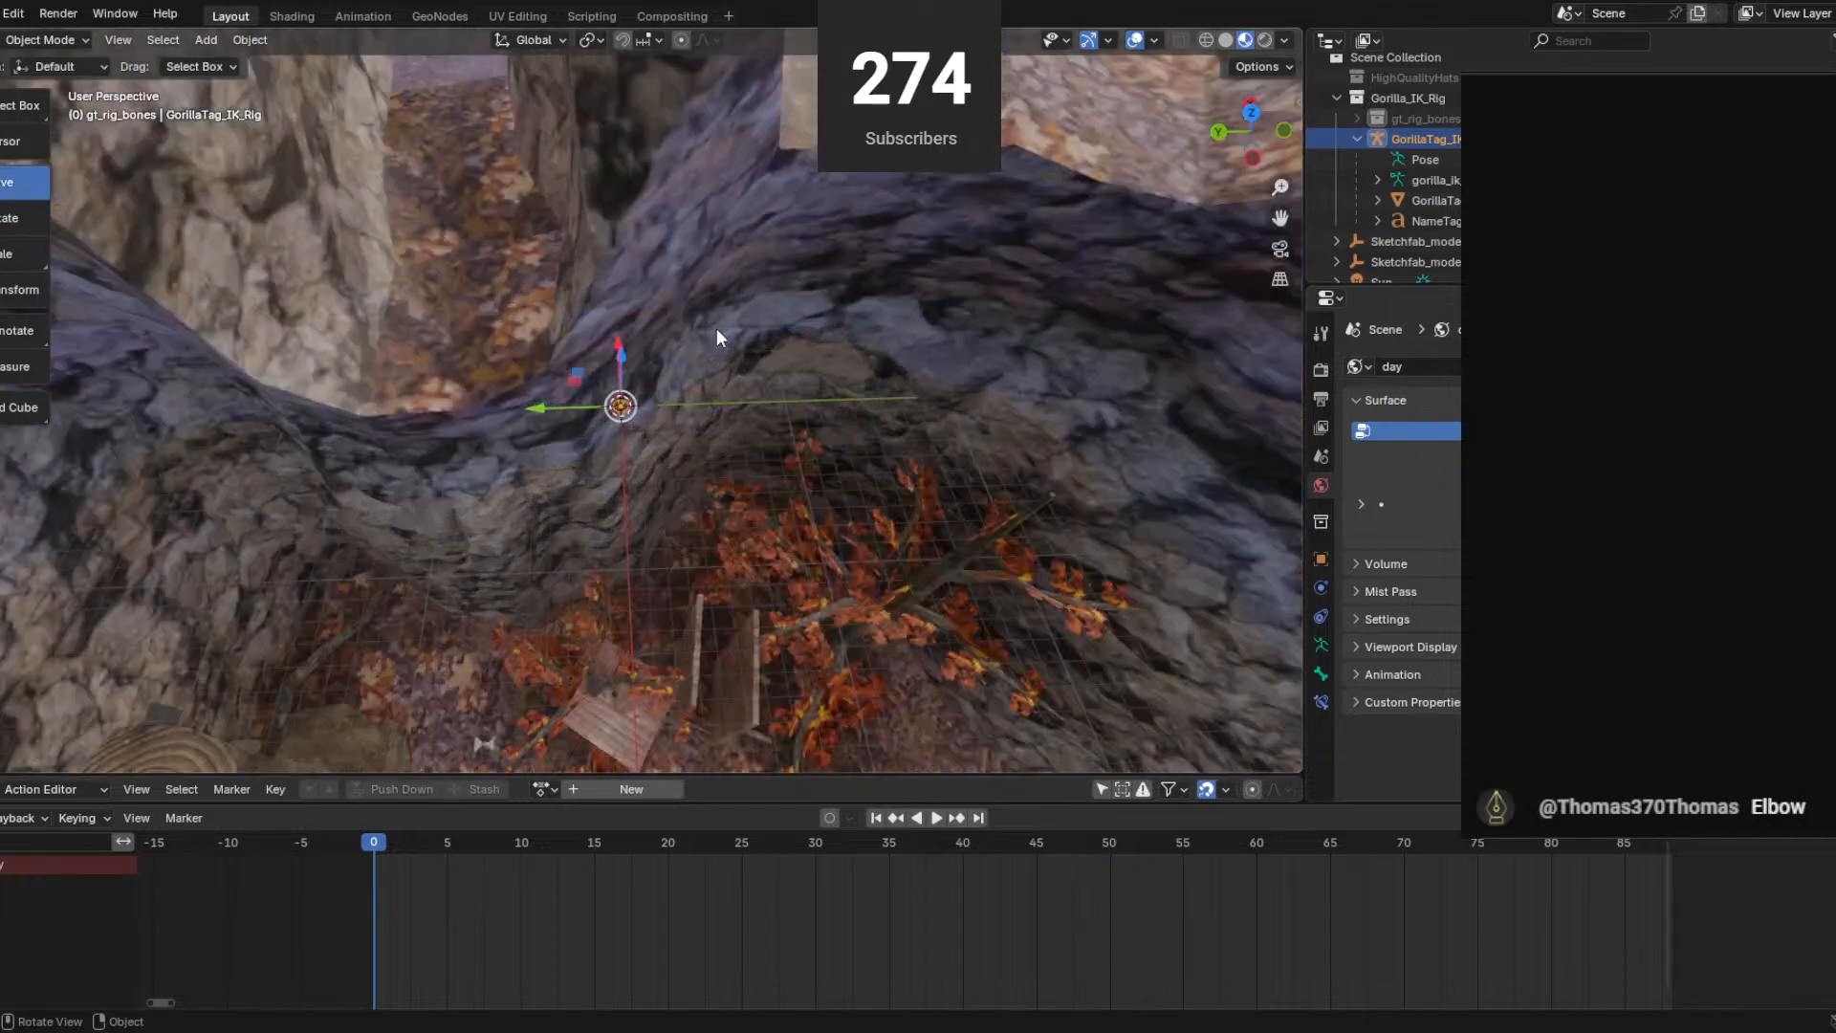
middle_drag(715, 329, 606, 55)
scroll(694, 295, up, 8)
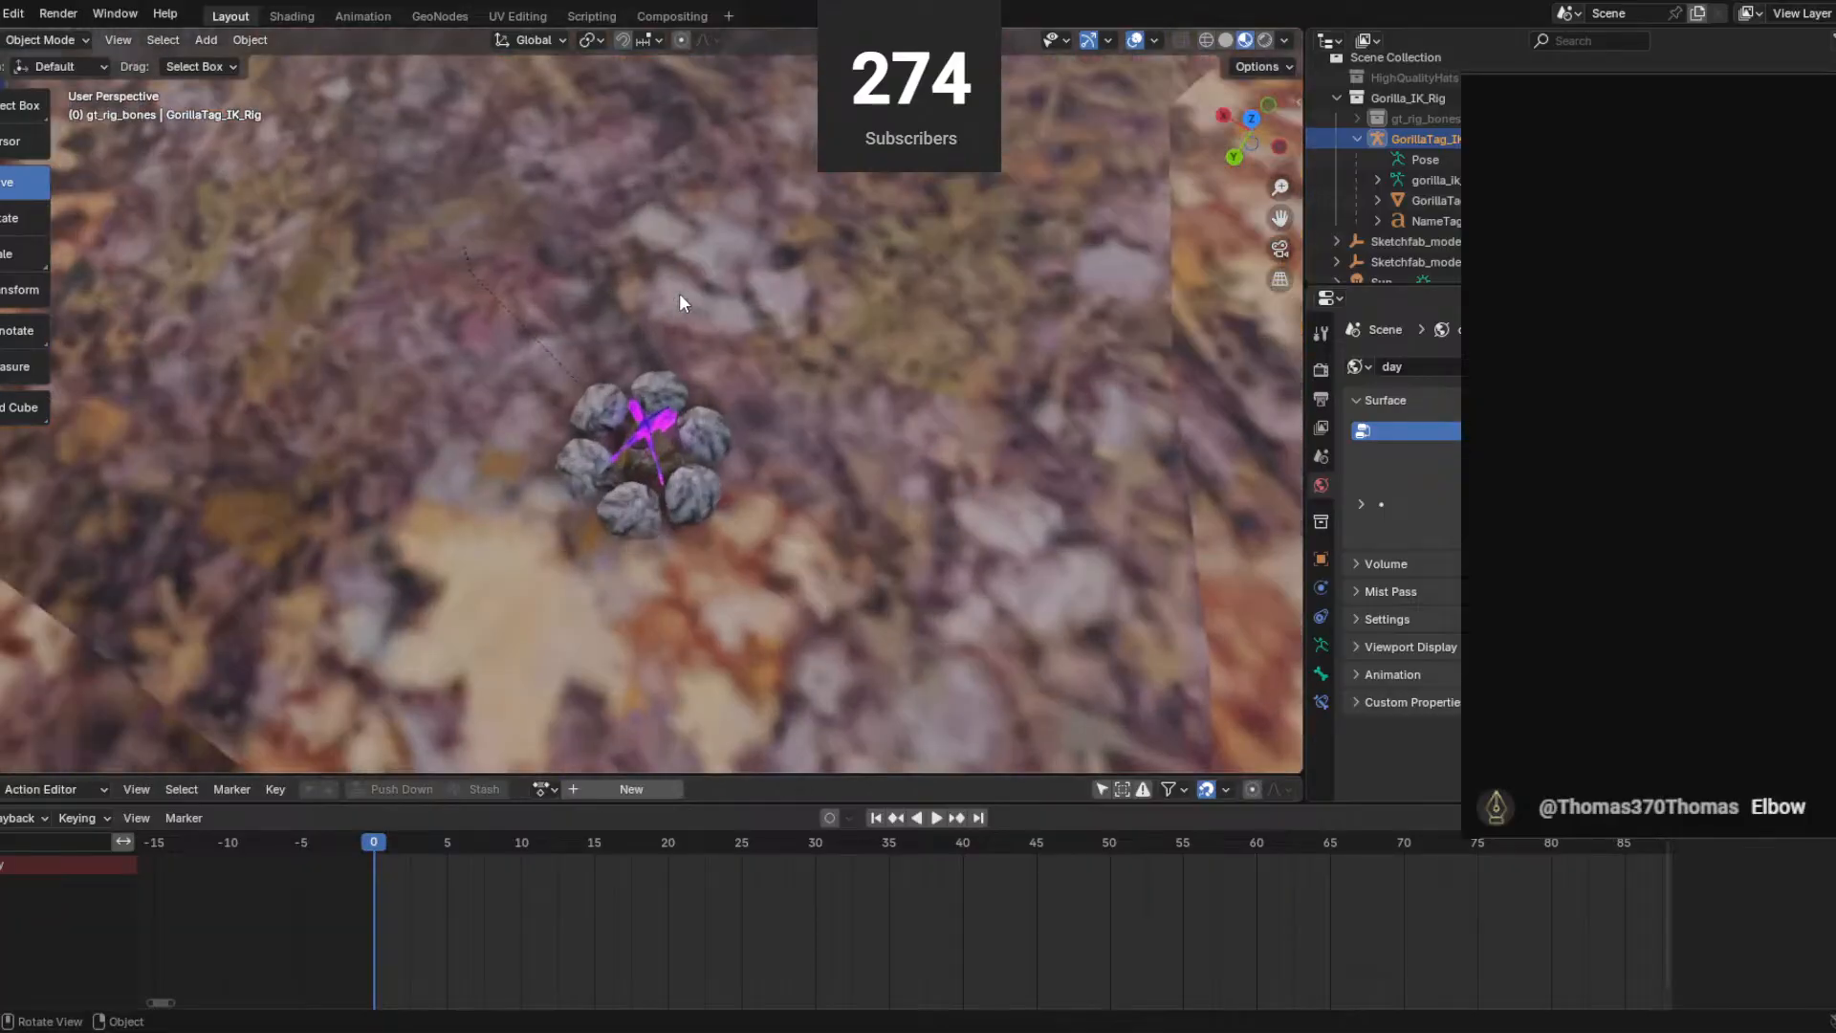
middle_drag(679, 302, 786, 254)
drag(717, 244, 721, 539)
middle_drag(717, 539, 726, 572)
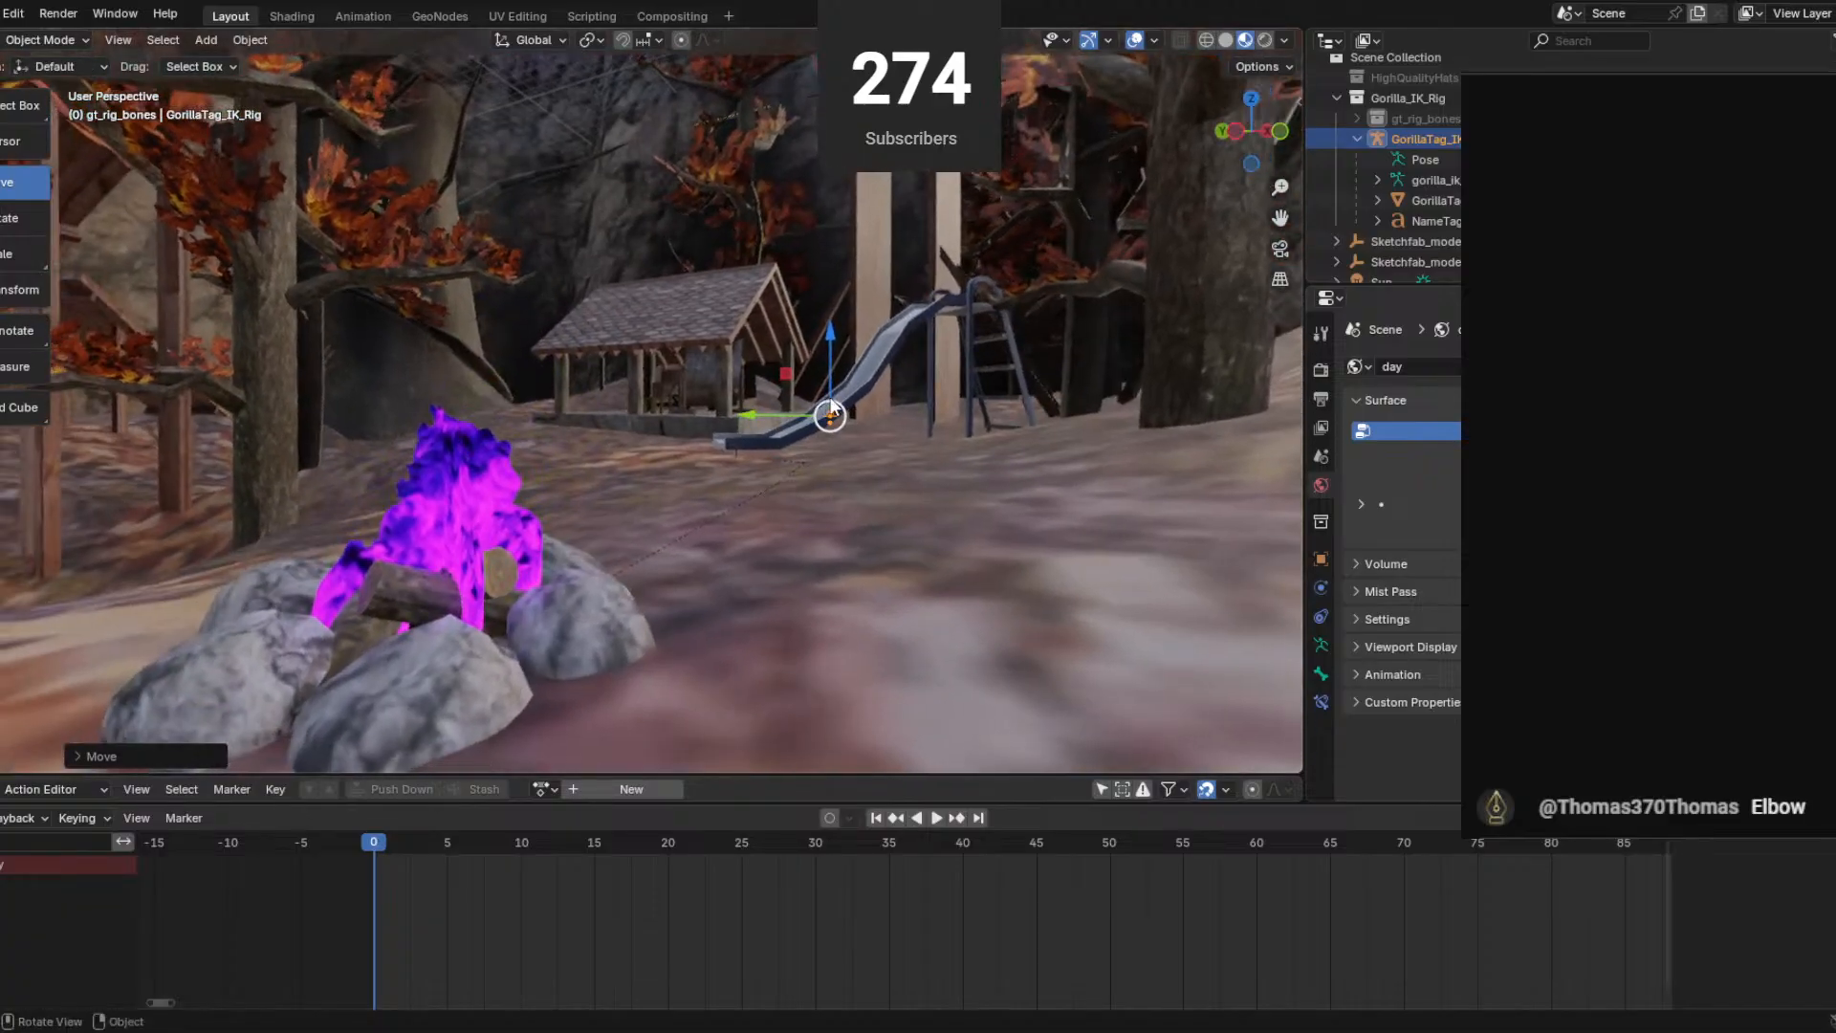
Move the gorilla rig across the clearing to the campfire.
middle_drag(770, 433, 1182, 311)
scroll(1147, 275, down, 2)
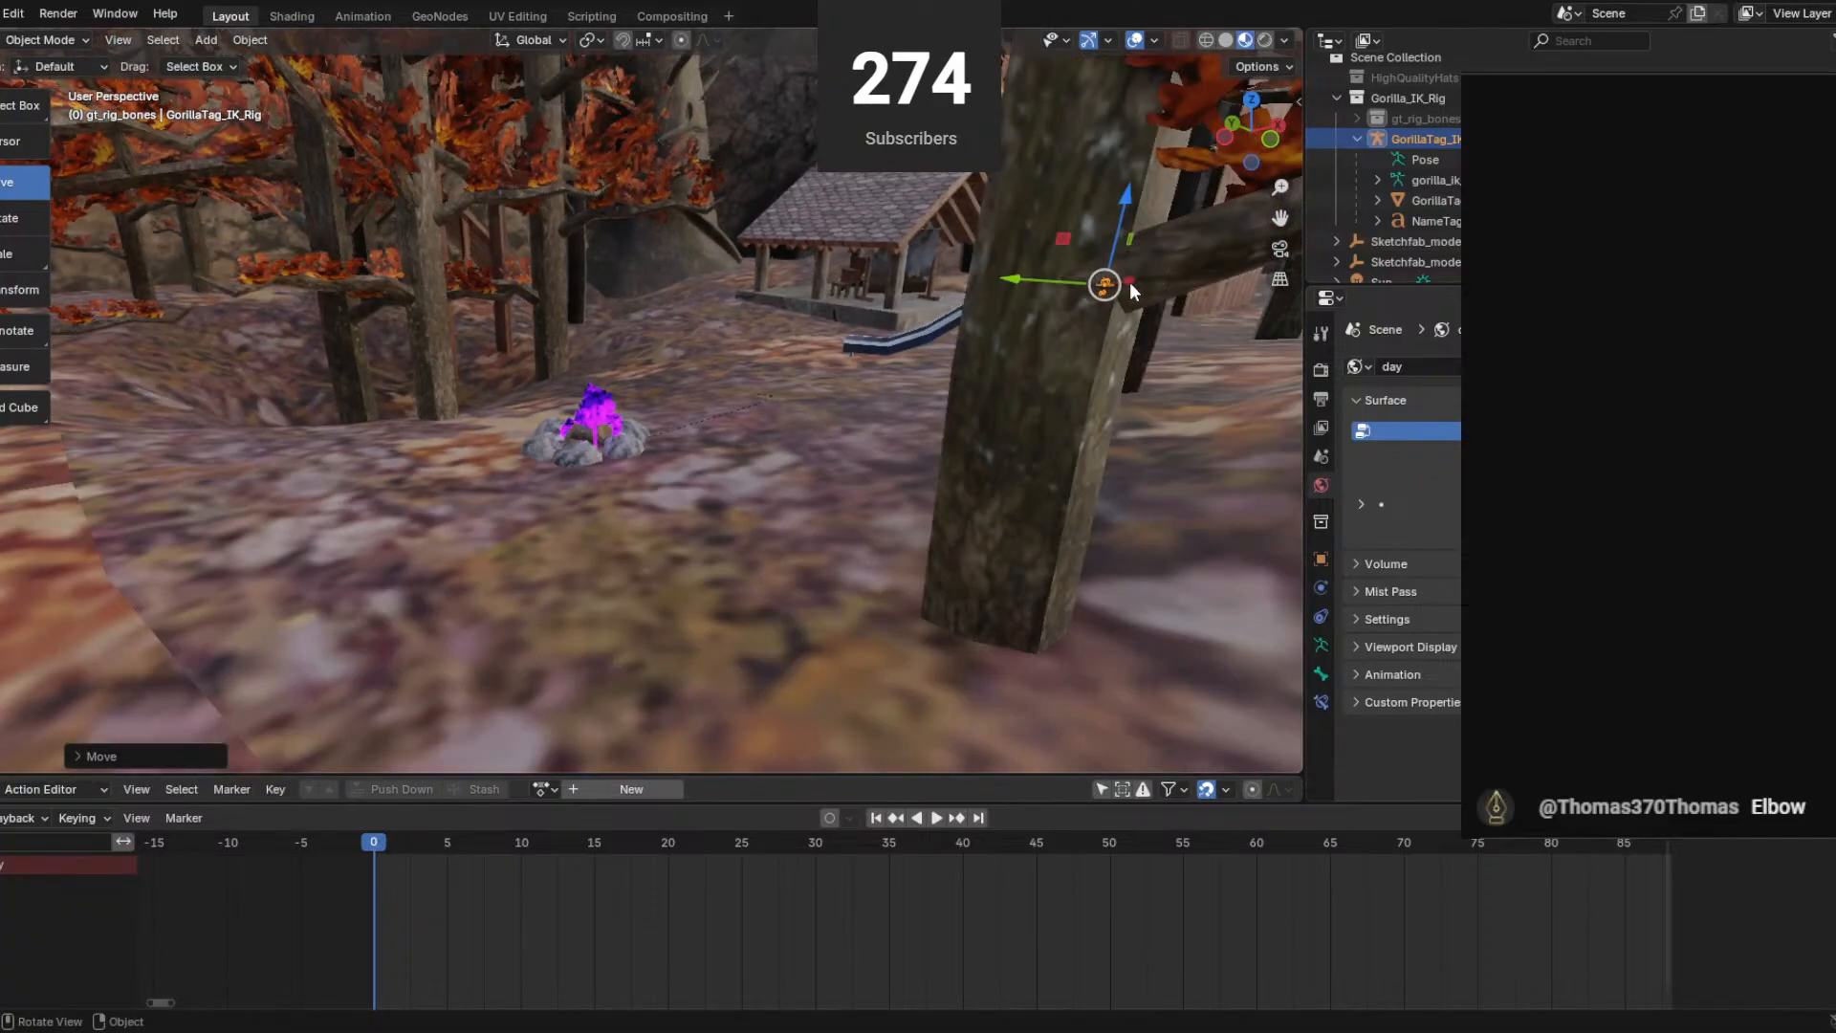
drag(1132, 281, 659, 517)
drag(570, 360, 670, 438)
scroll(670, 438, up, 2)
drag(807, 405, 675, 509)
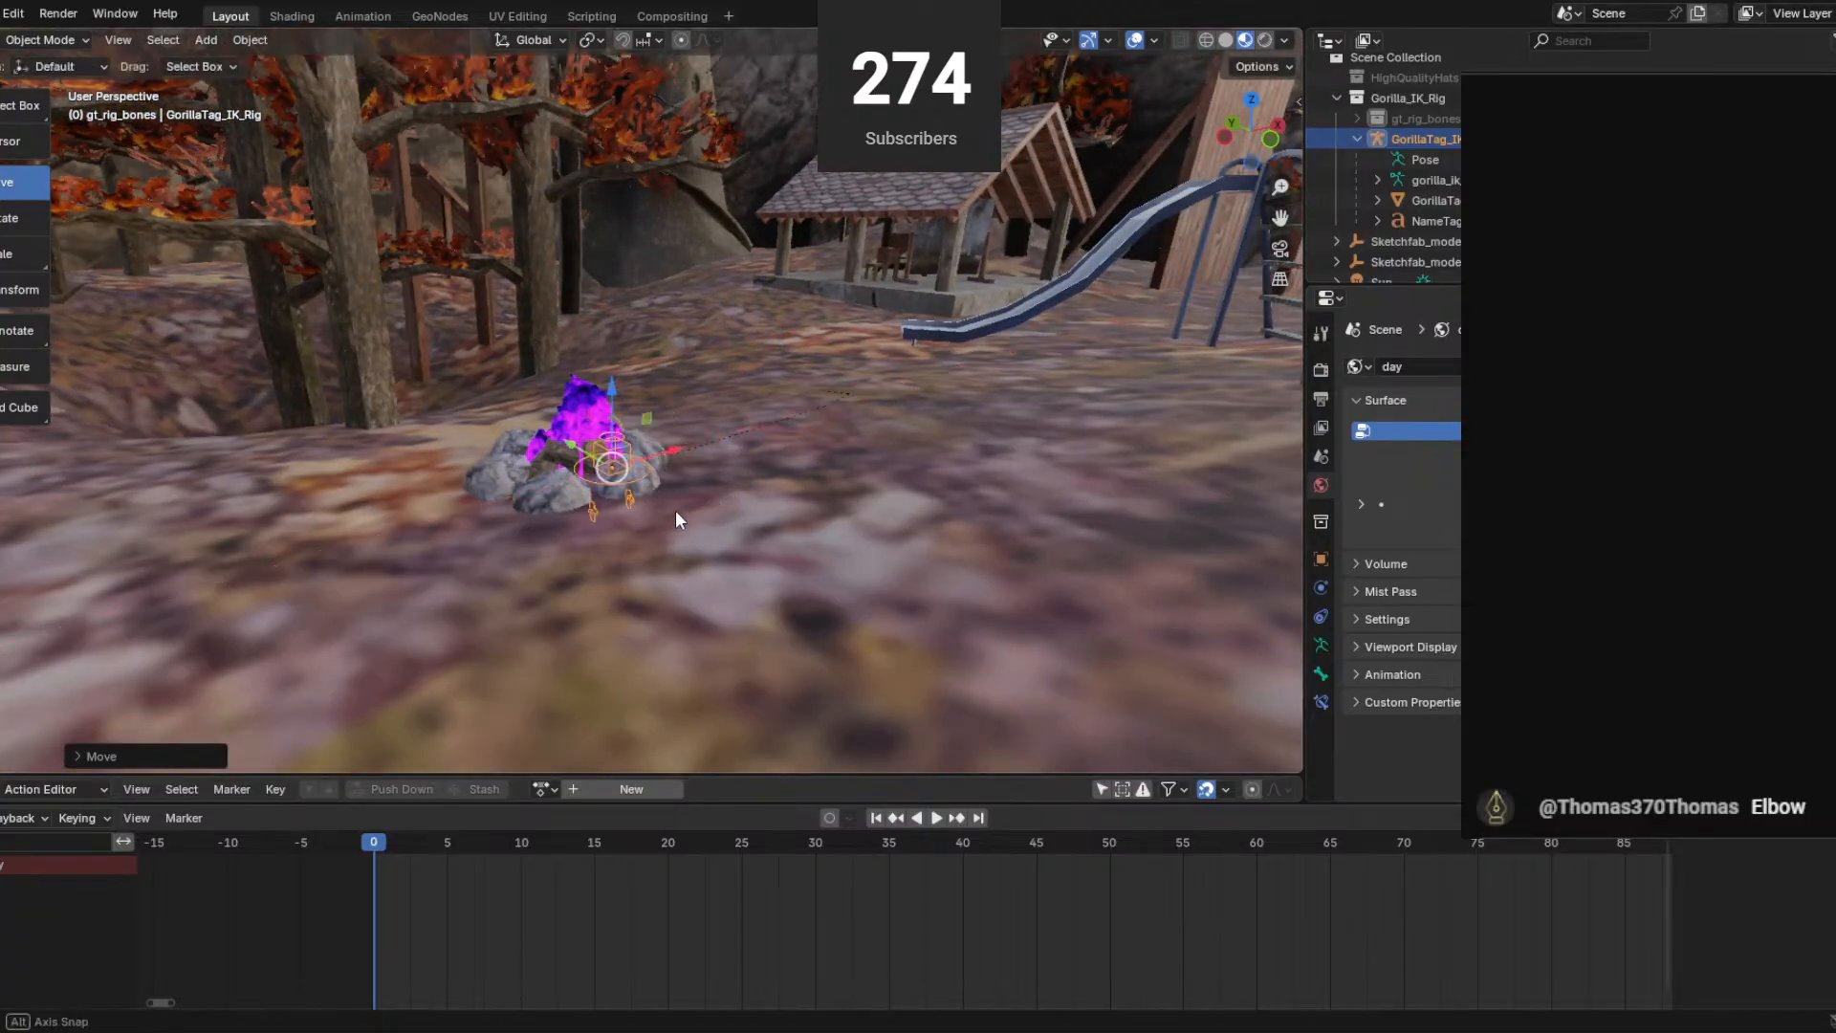
Move the gorilla rig out of the fire to a spot just outside the ring of stones, in line with the flames.
middle_drag(675, 508, 412, 545)
scroll(887, 551, up, 1)
drag(905, 573, 583, 577)
drag(577, 748, 530, 452)
middle_drag(530, 451, 574, 476)
drag(563, 442, 509, 442)
middle_drag(508, 442, 524, 483)
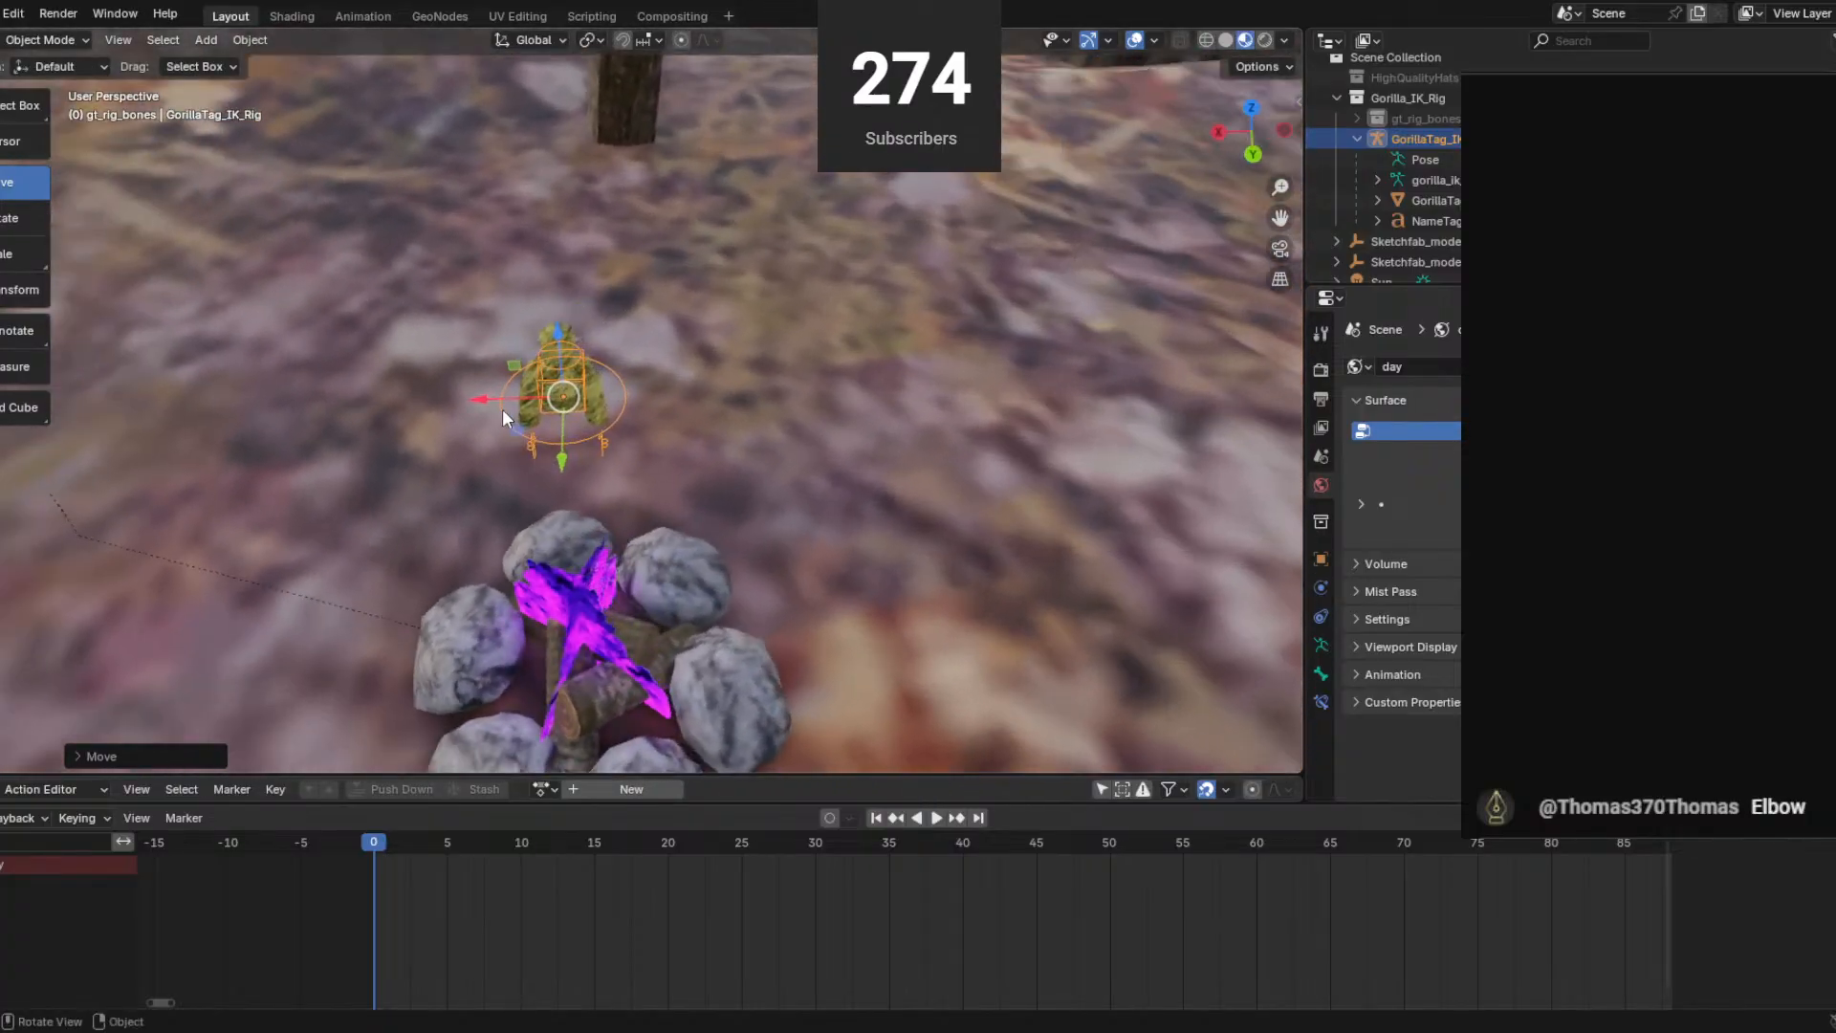
drag(502, 410, 484, 402)
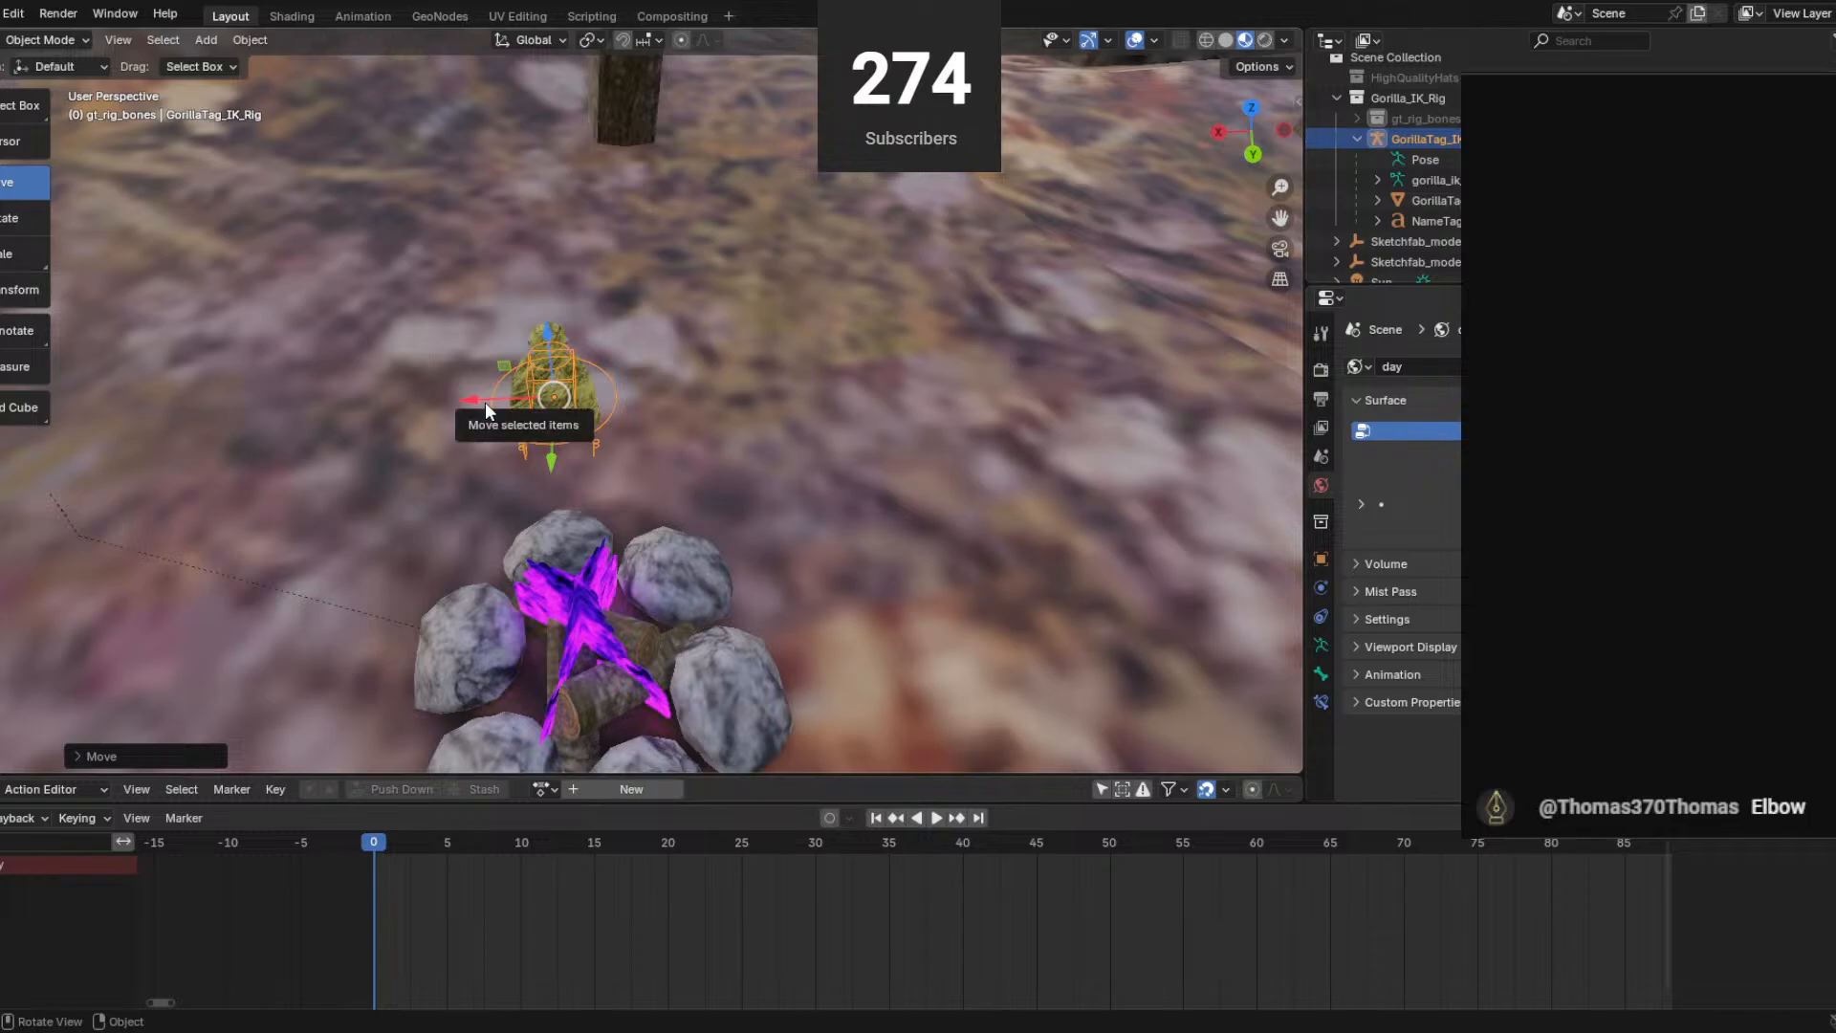
Move the gorilla rig farther back from the campfire, shift it sideways and raise it slightly above the sloping ground.
middle_drag(899, 591, 800, 469)
scroll(675, 482, up, 2)
key(w)
key(ctrl+z)
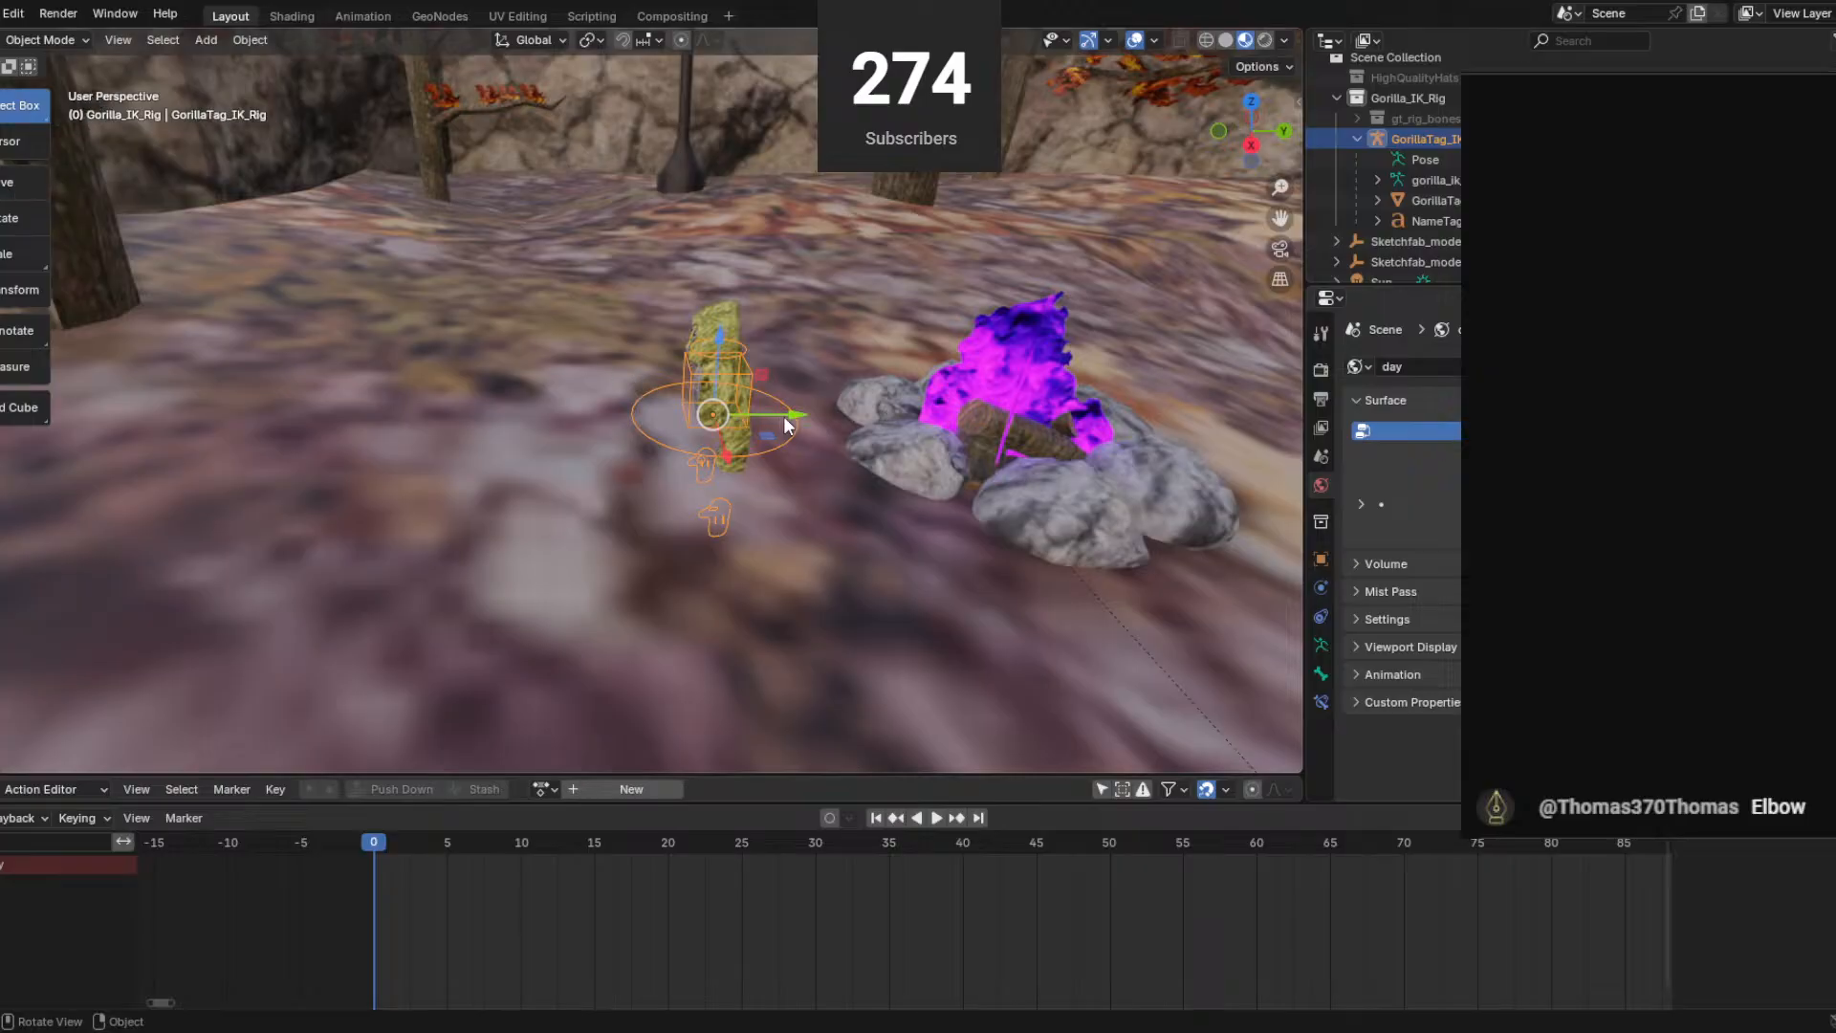
drag(783, 416, 579, 417)
drag(513, 365, 514, 338)
middle_drag(555, 334, 853, 381)
drag(817, 387, 750, 388)
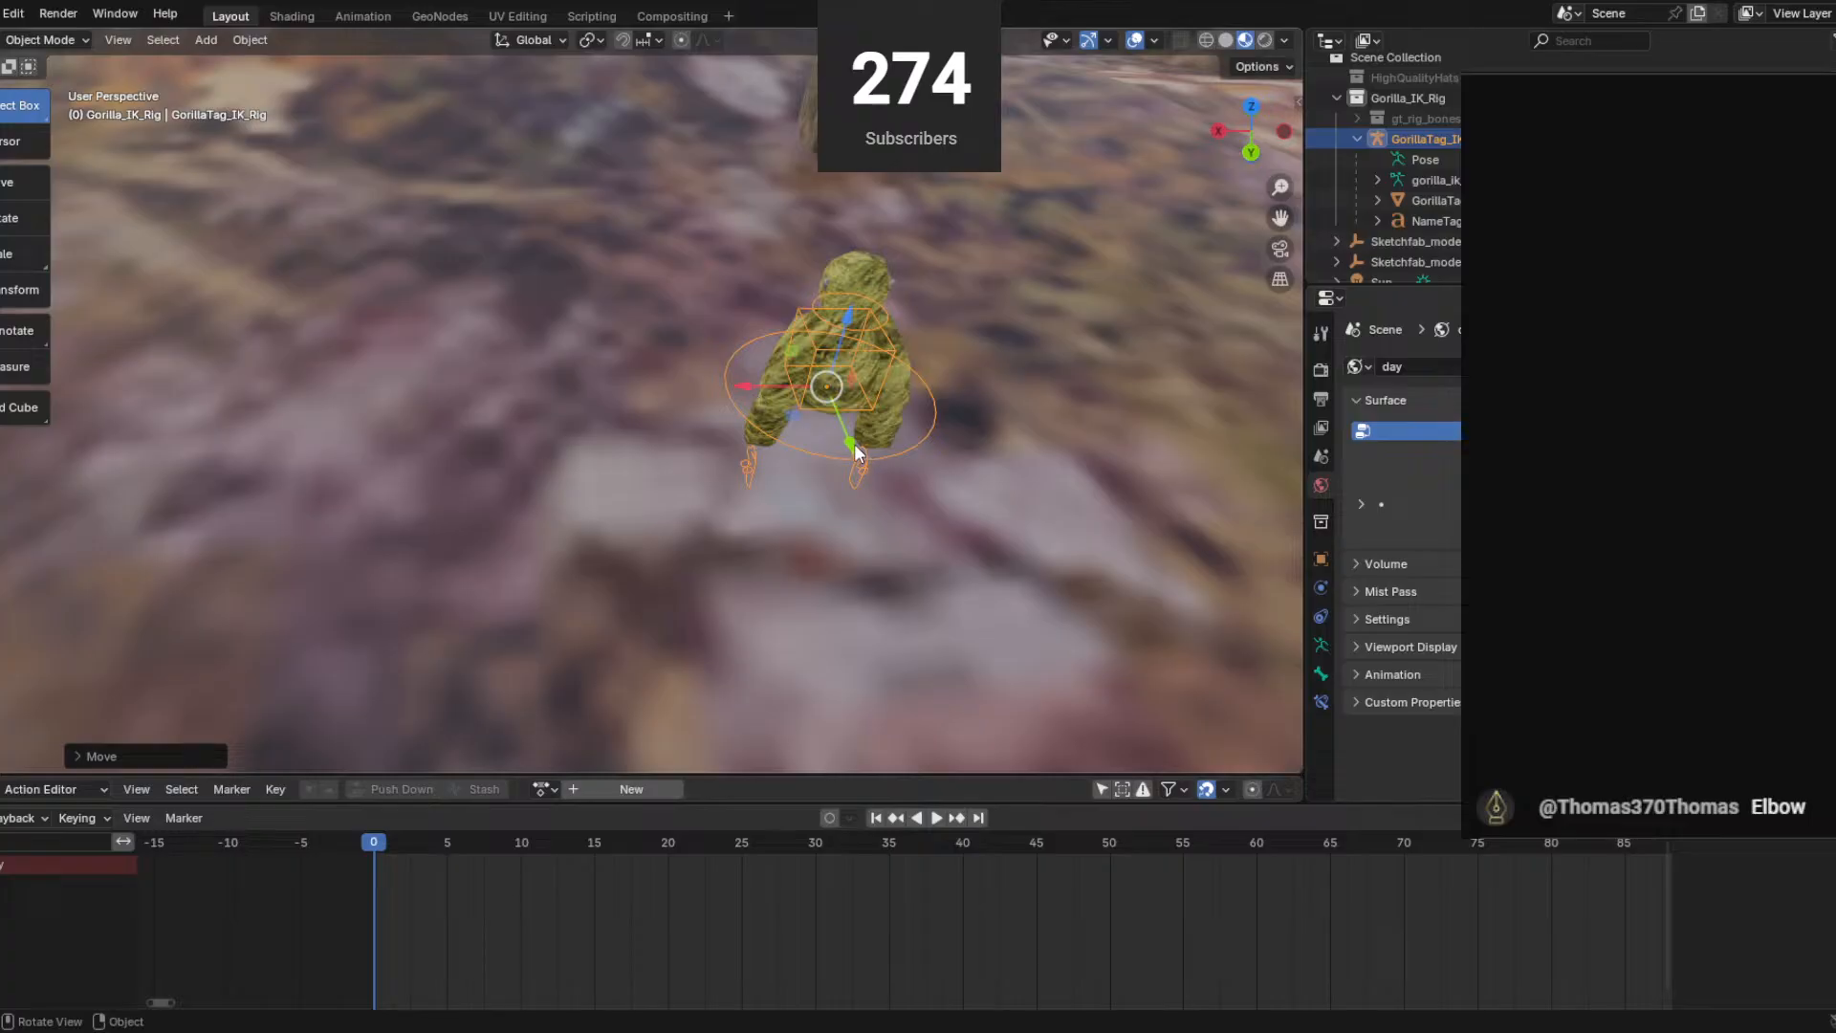
drag(853, 444, 842, 381)
Rotate the gorilla rig about the Z axis so that it faces the campfire.
click(23, 218)
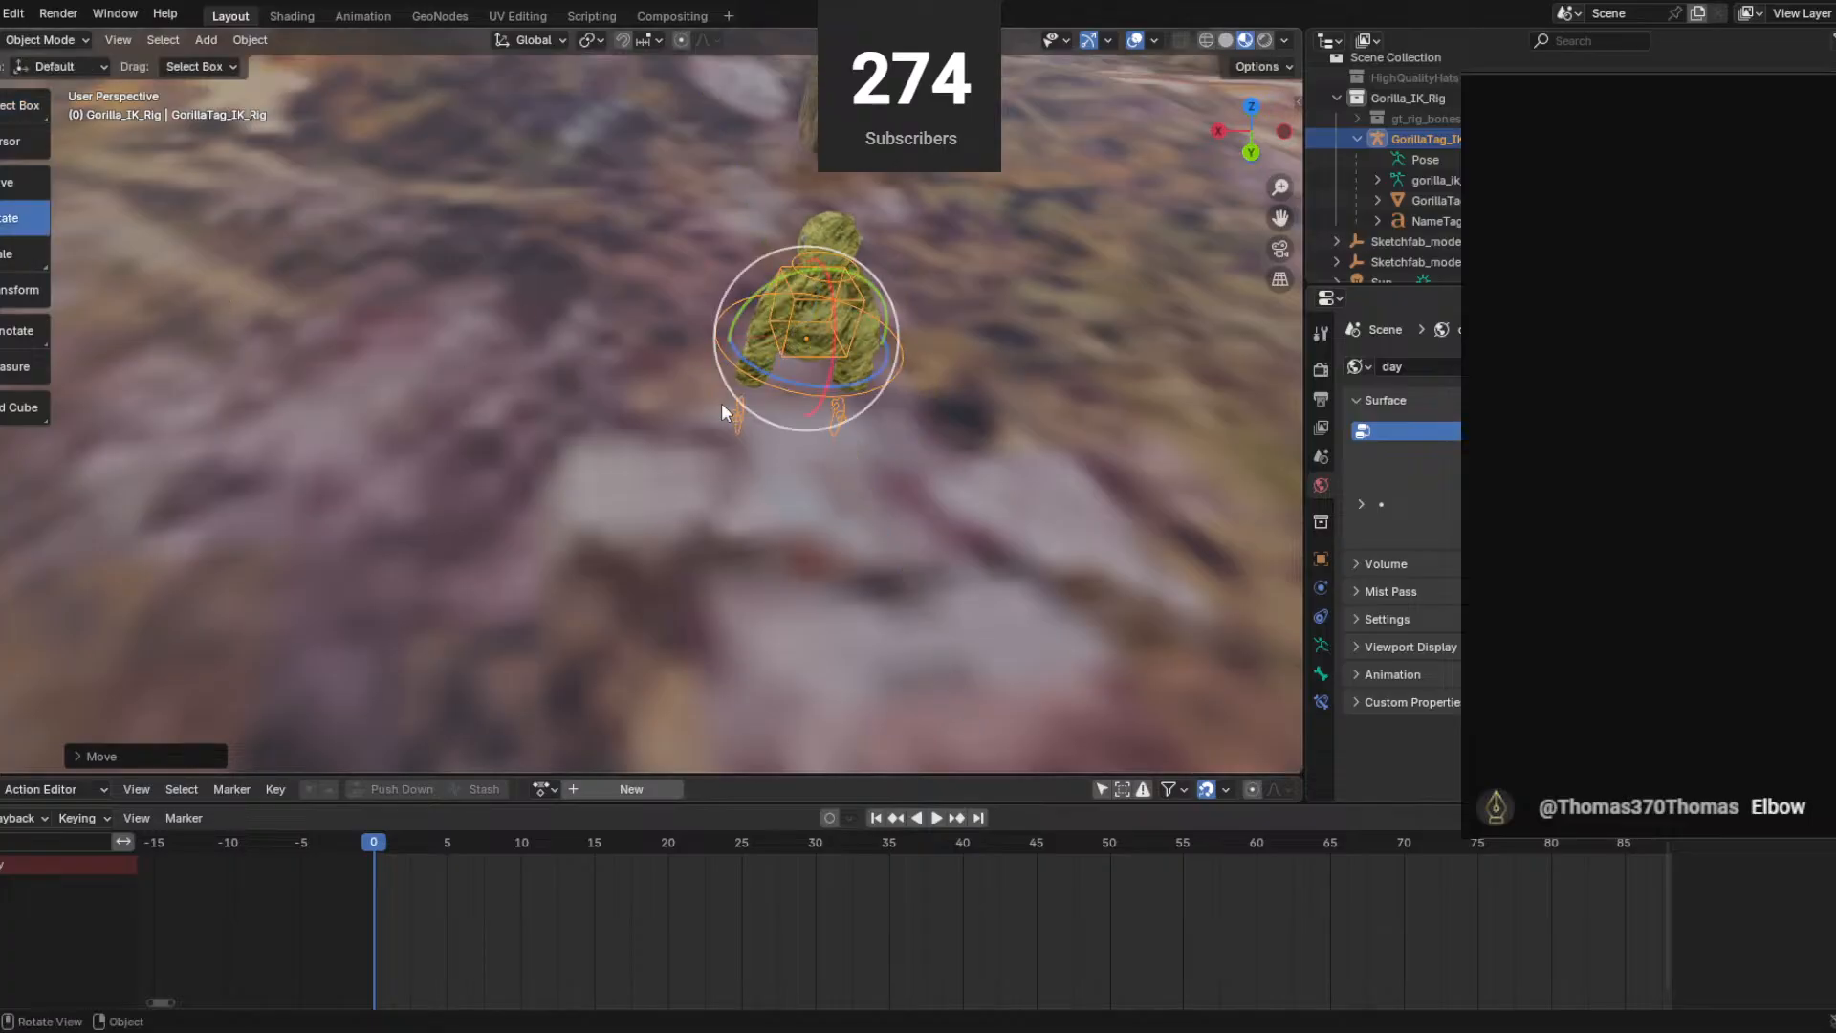
mouse_move(721, 403)
middle_down()
mouse_move(568, 452)
mouse_move(715, 410)
middle_up()
drag(715, 410, 708, 316)
middle_drag(709, 315, 278, 358)
Adjust the gorilla rig's height above the ground and turn on auto keying.
click(24, 182)
middle_drag(774, 543, 779, 677)
drag(692, 240, 961, 541)
click(24, 218)
click(38, 189)
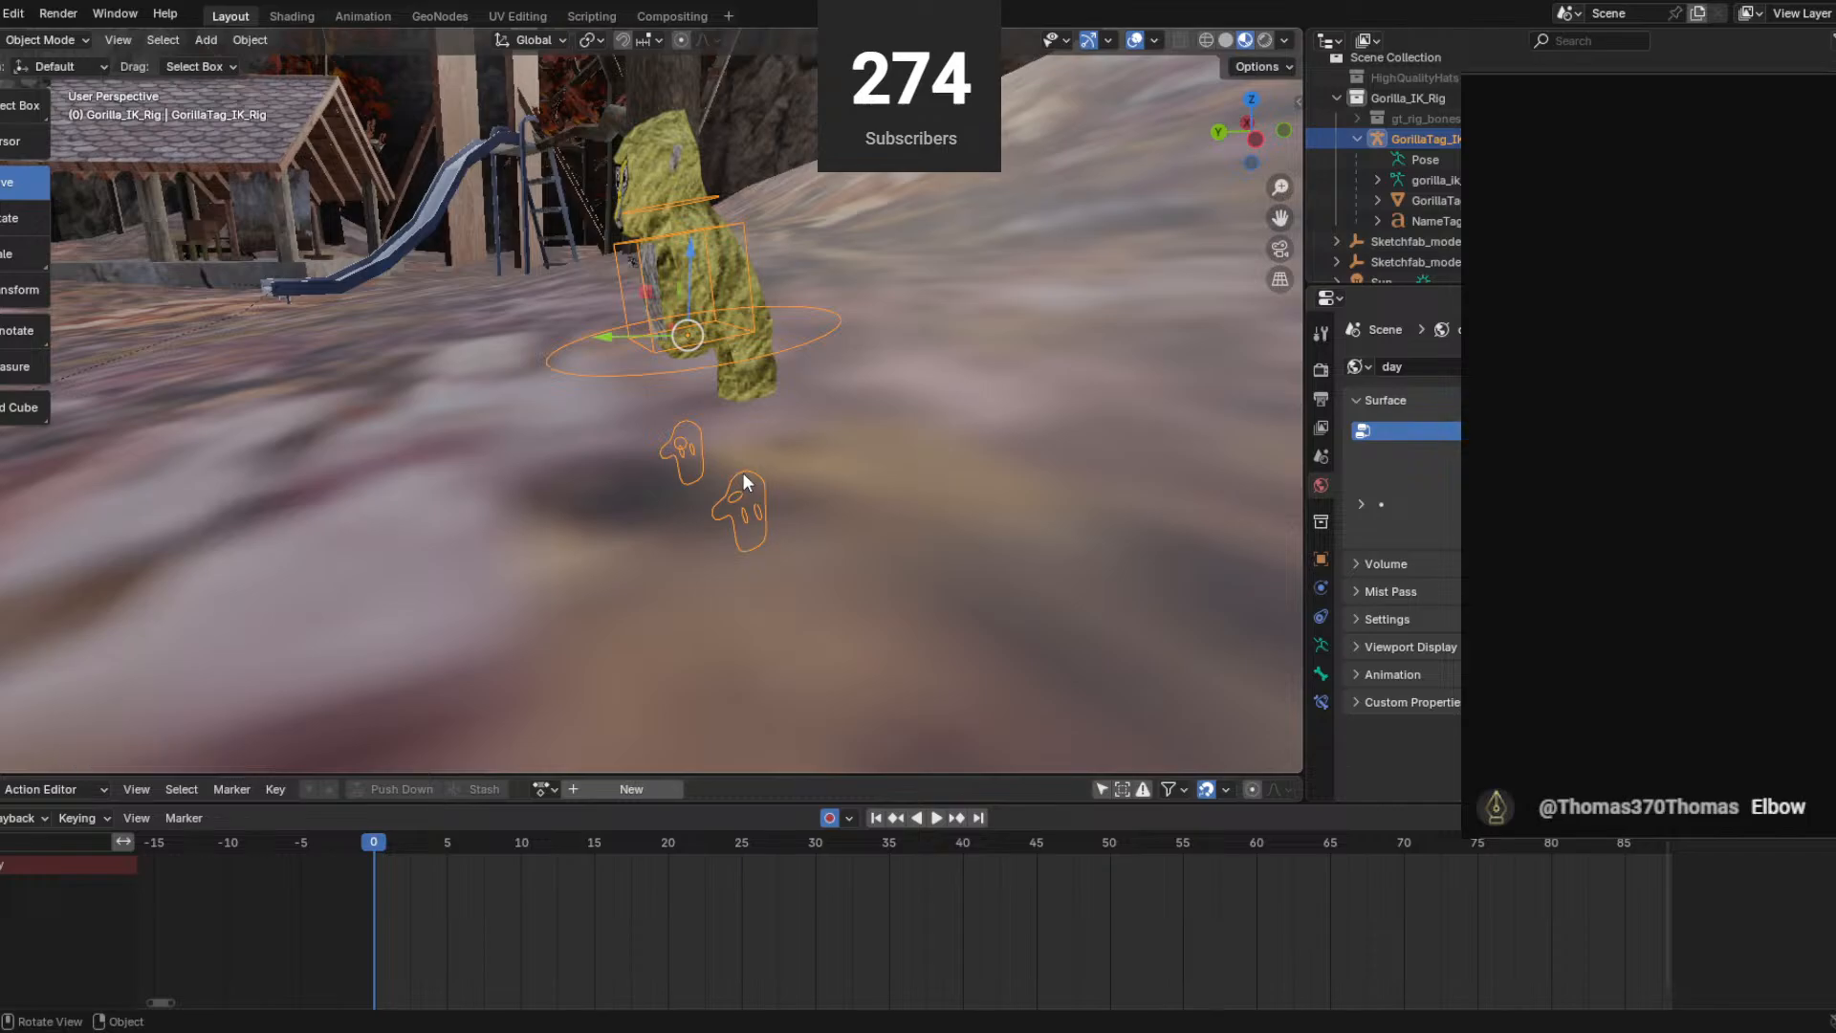
Switch the rig to Pose Mode and move the mirrored hand controllers up and forward in front of the body.
click(46, 38)
click(42, 109)
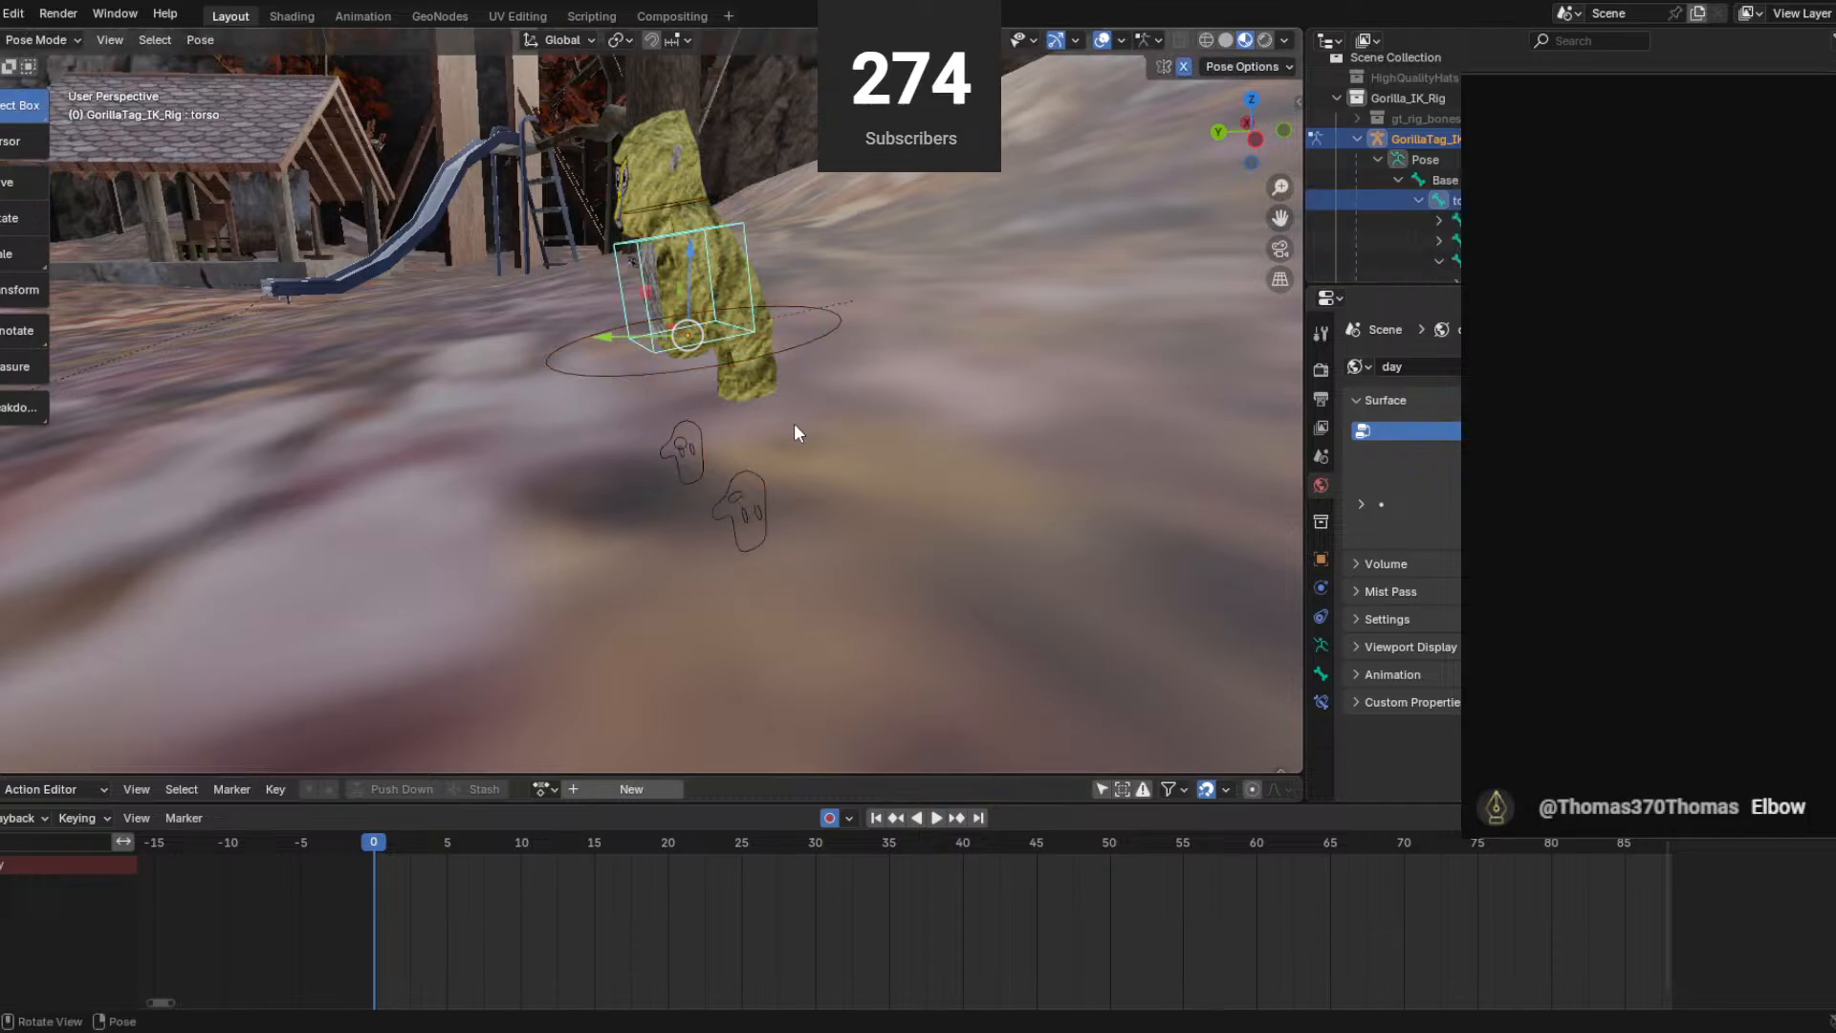
middle_drag(793, 423, 985, 450)
click(696, 429)
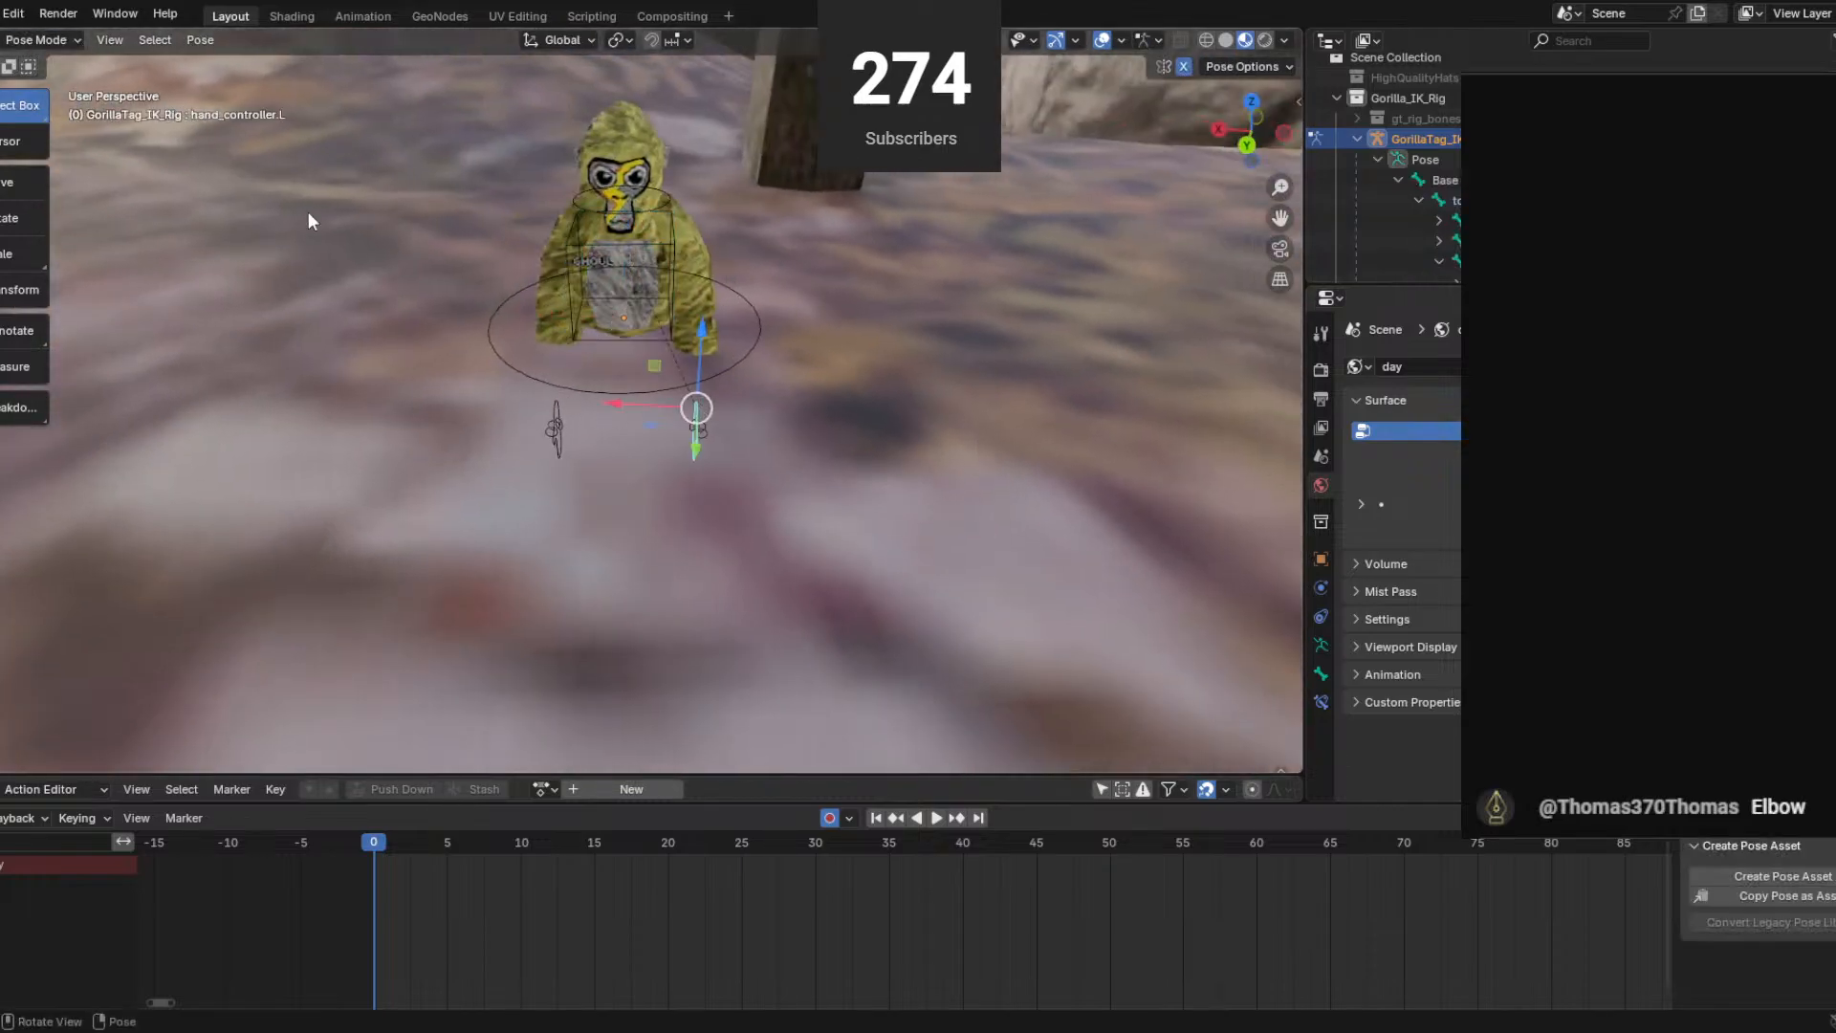
click(24, 181)
middle_drag(478, 459, 688, 398)
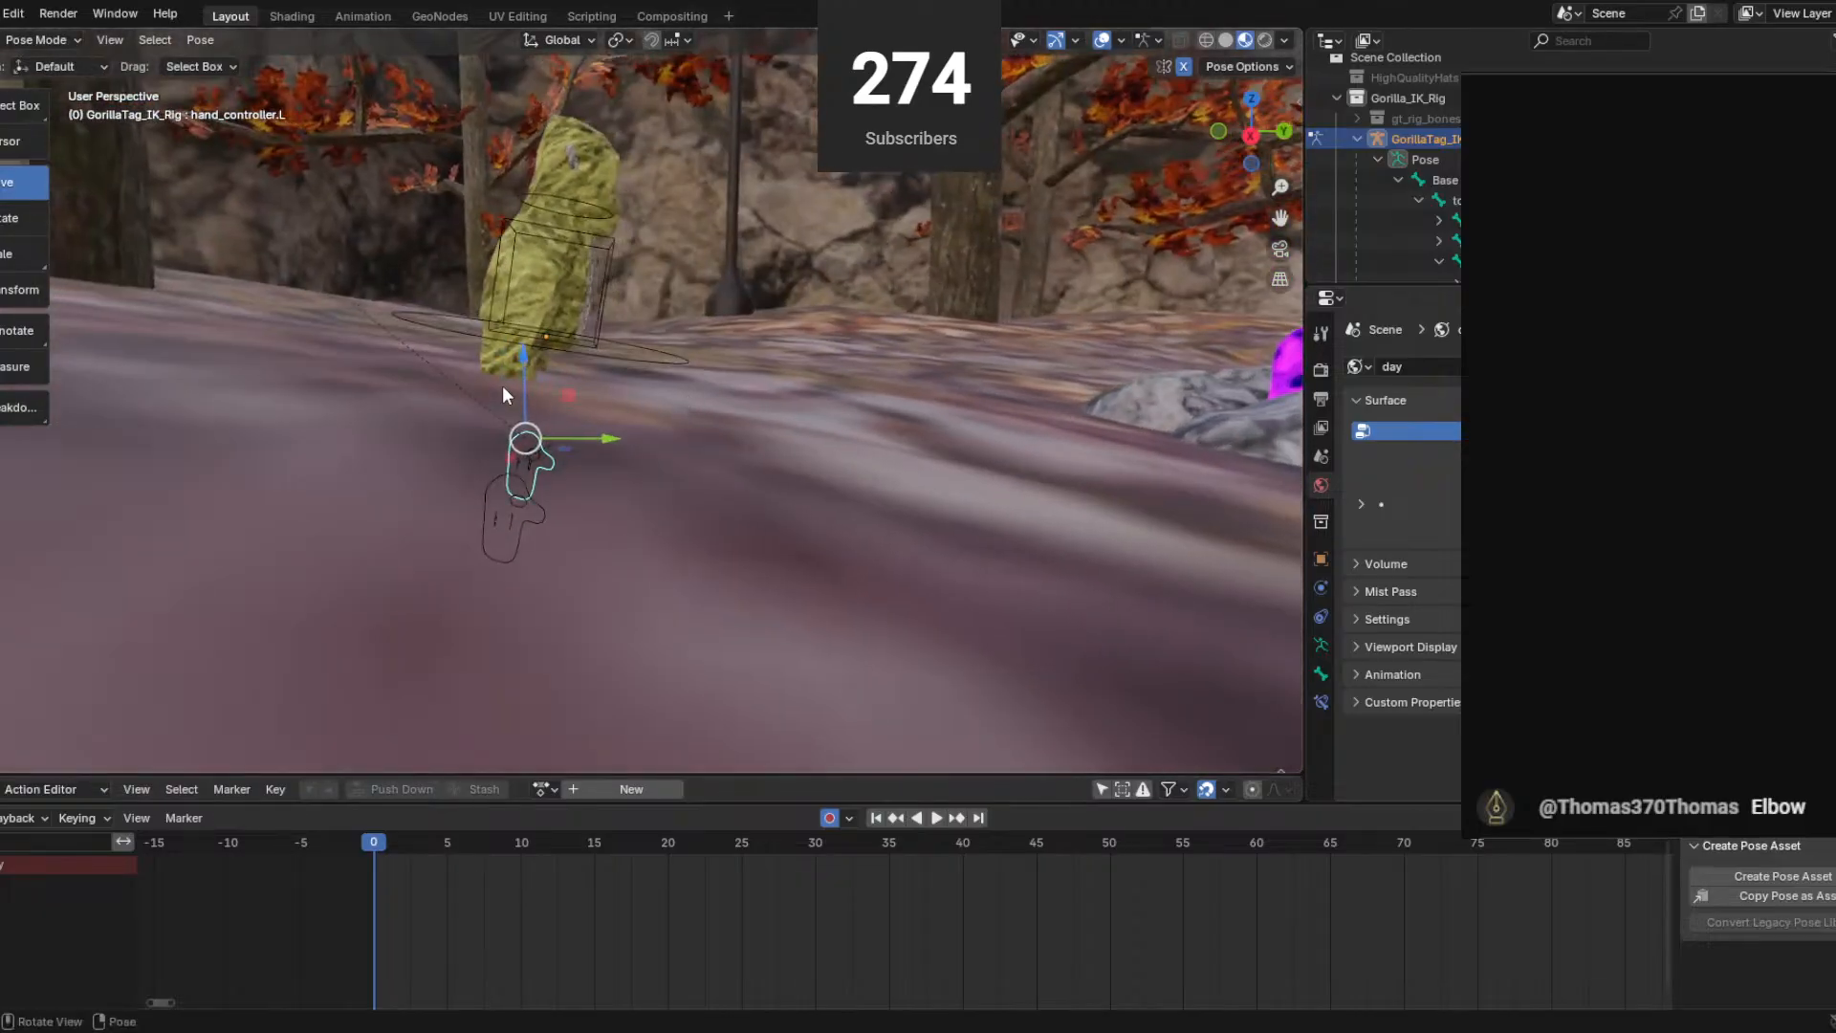
drag(502, 386, 536, 246)
drag(583, 326, 681, 354)
Rotate the mirrored hand controllers until the palms face the ground.
key(shift+space)
key(r)
middle_drag(681, 354, 538, 241)
scroll(533, 432, up, 2)
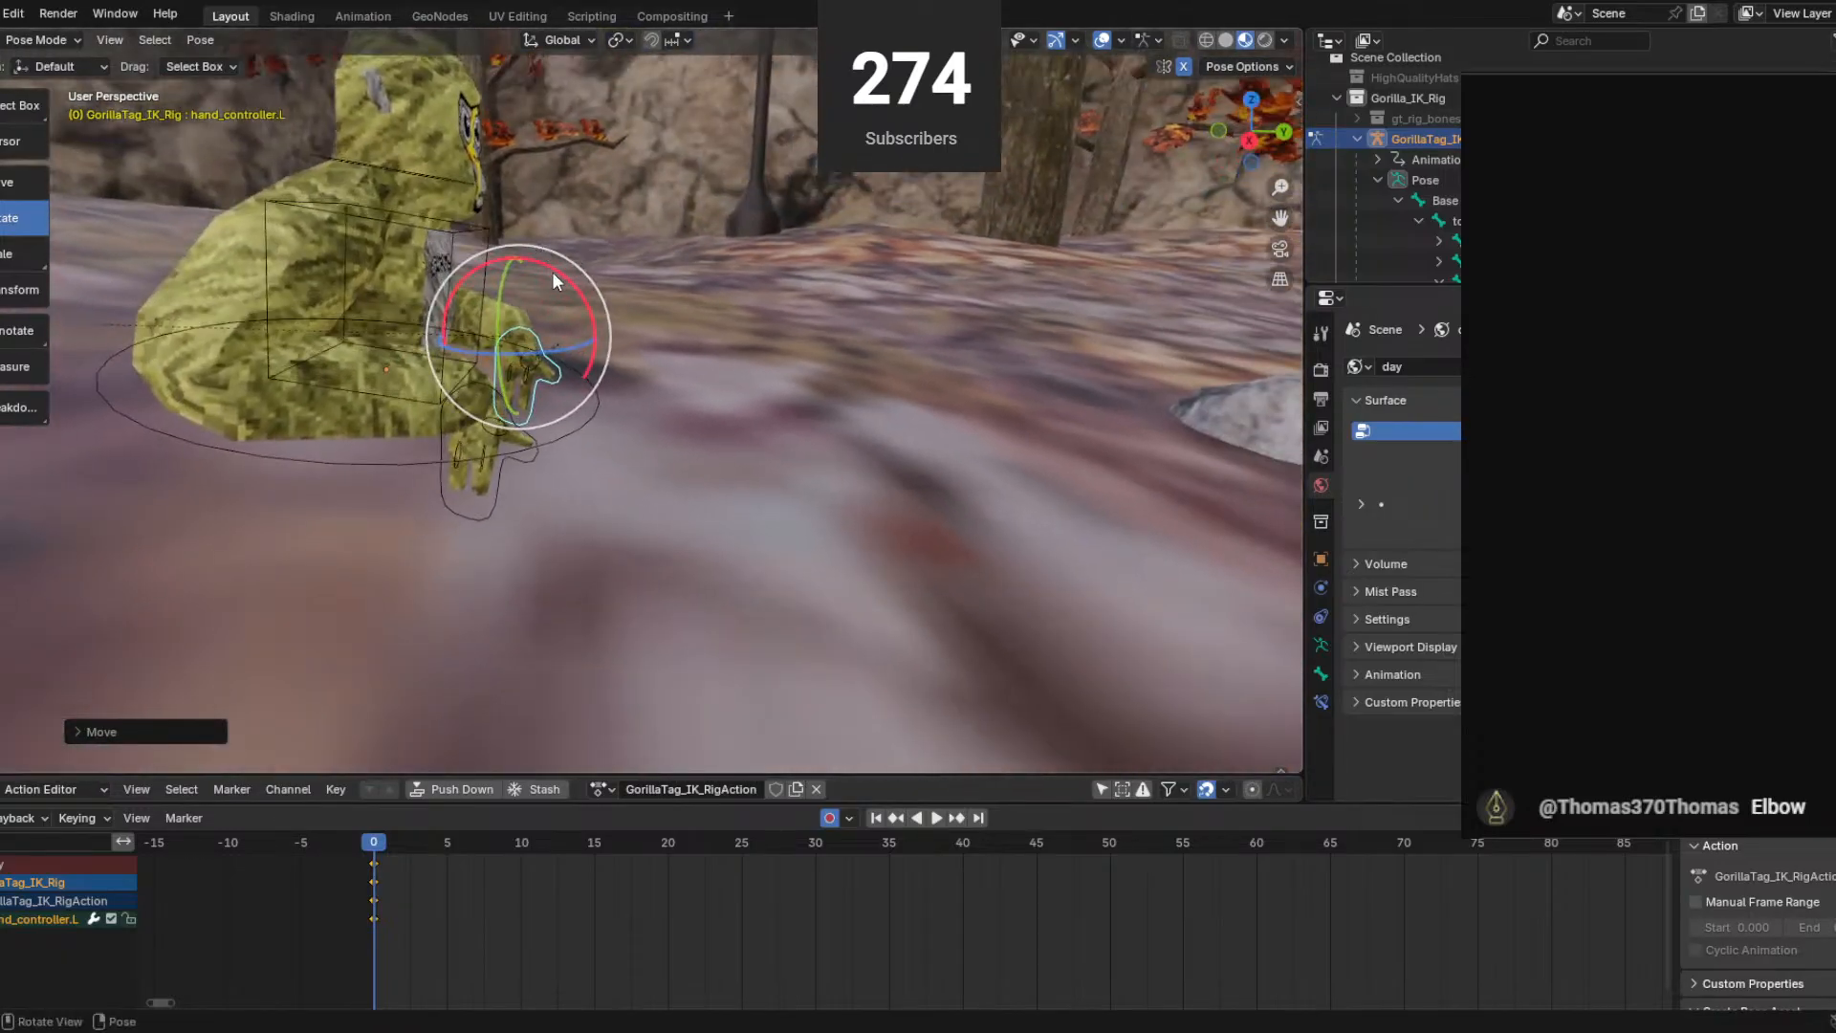
drag(552, 272, 675, 338)
middle_drag(675, 338, 470, 285)
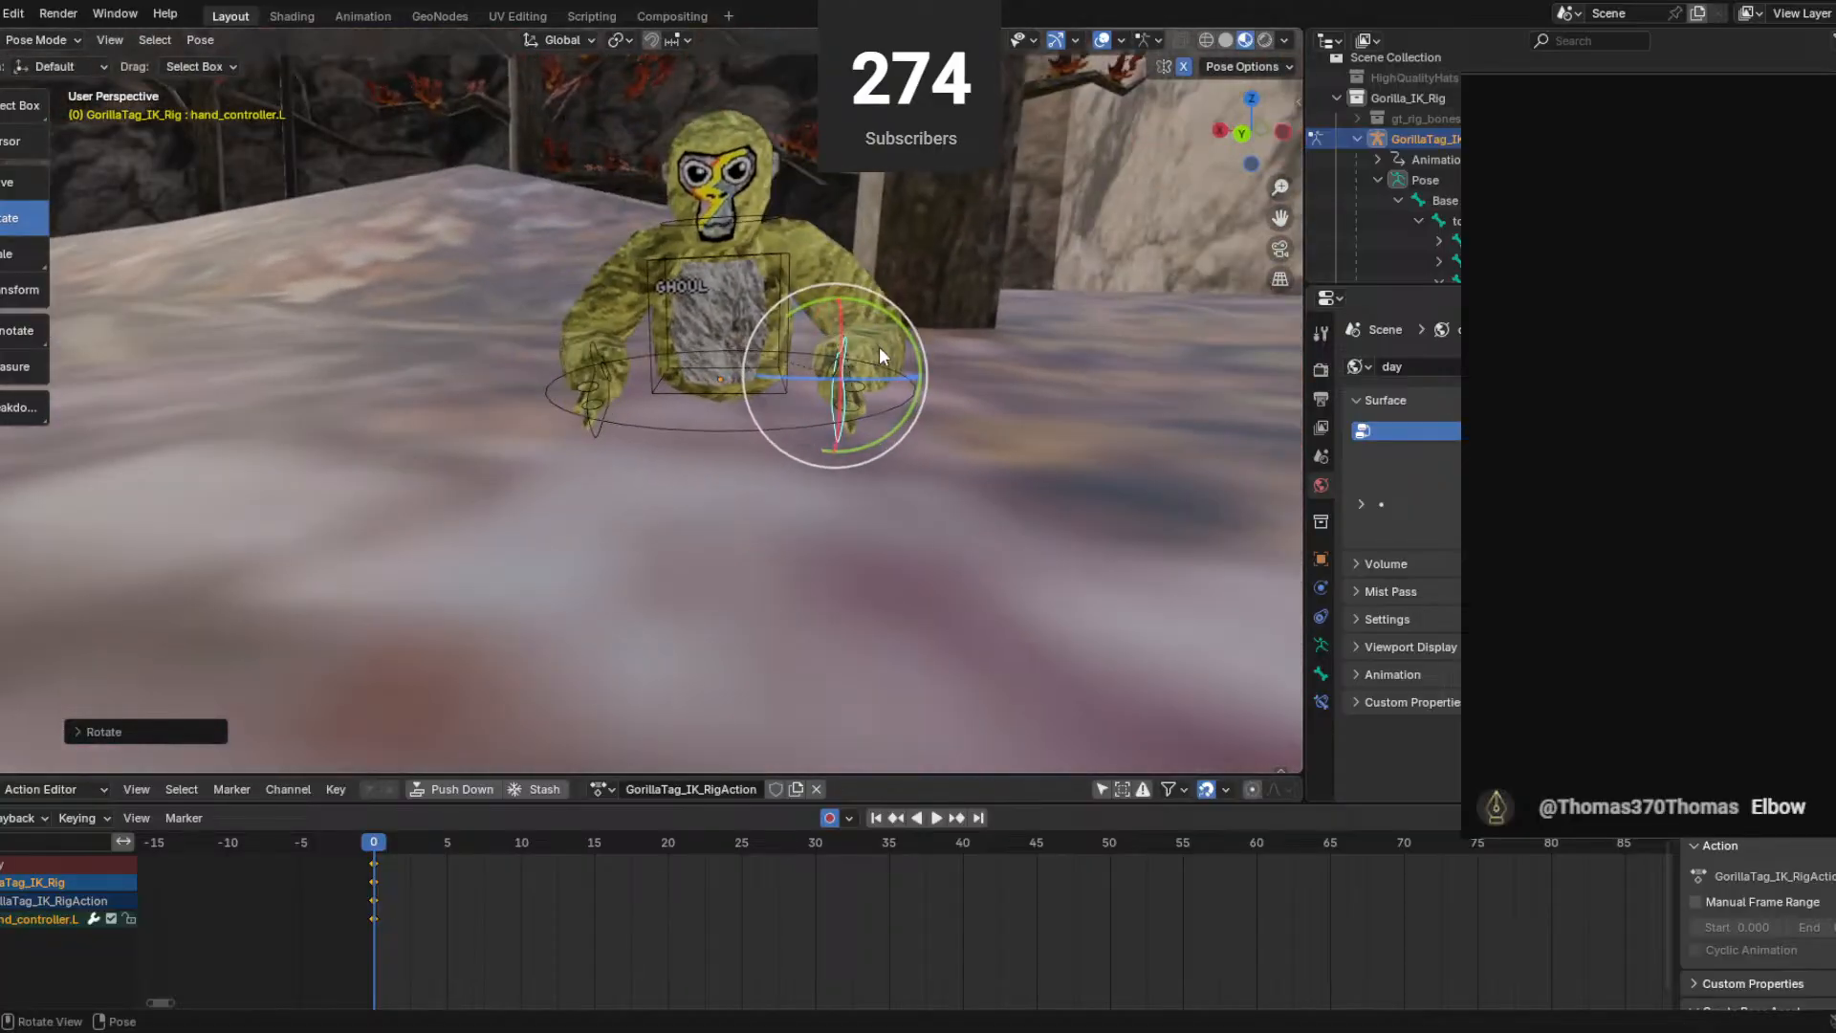
drag(883, 307, 753, 300)
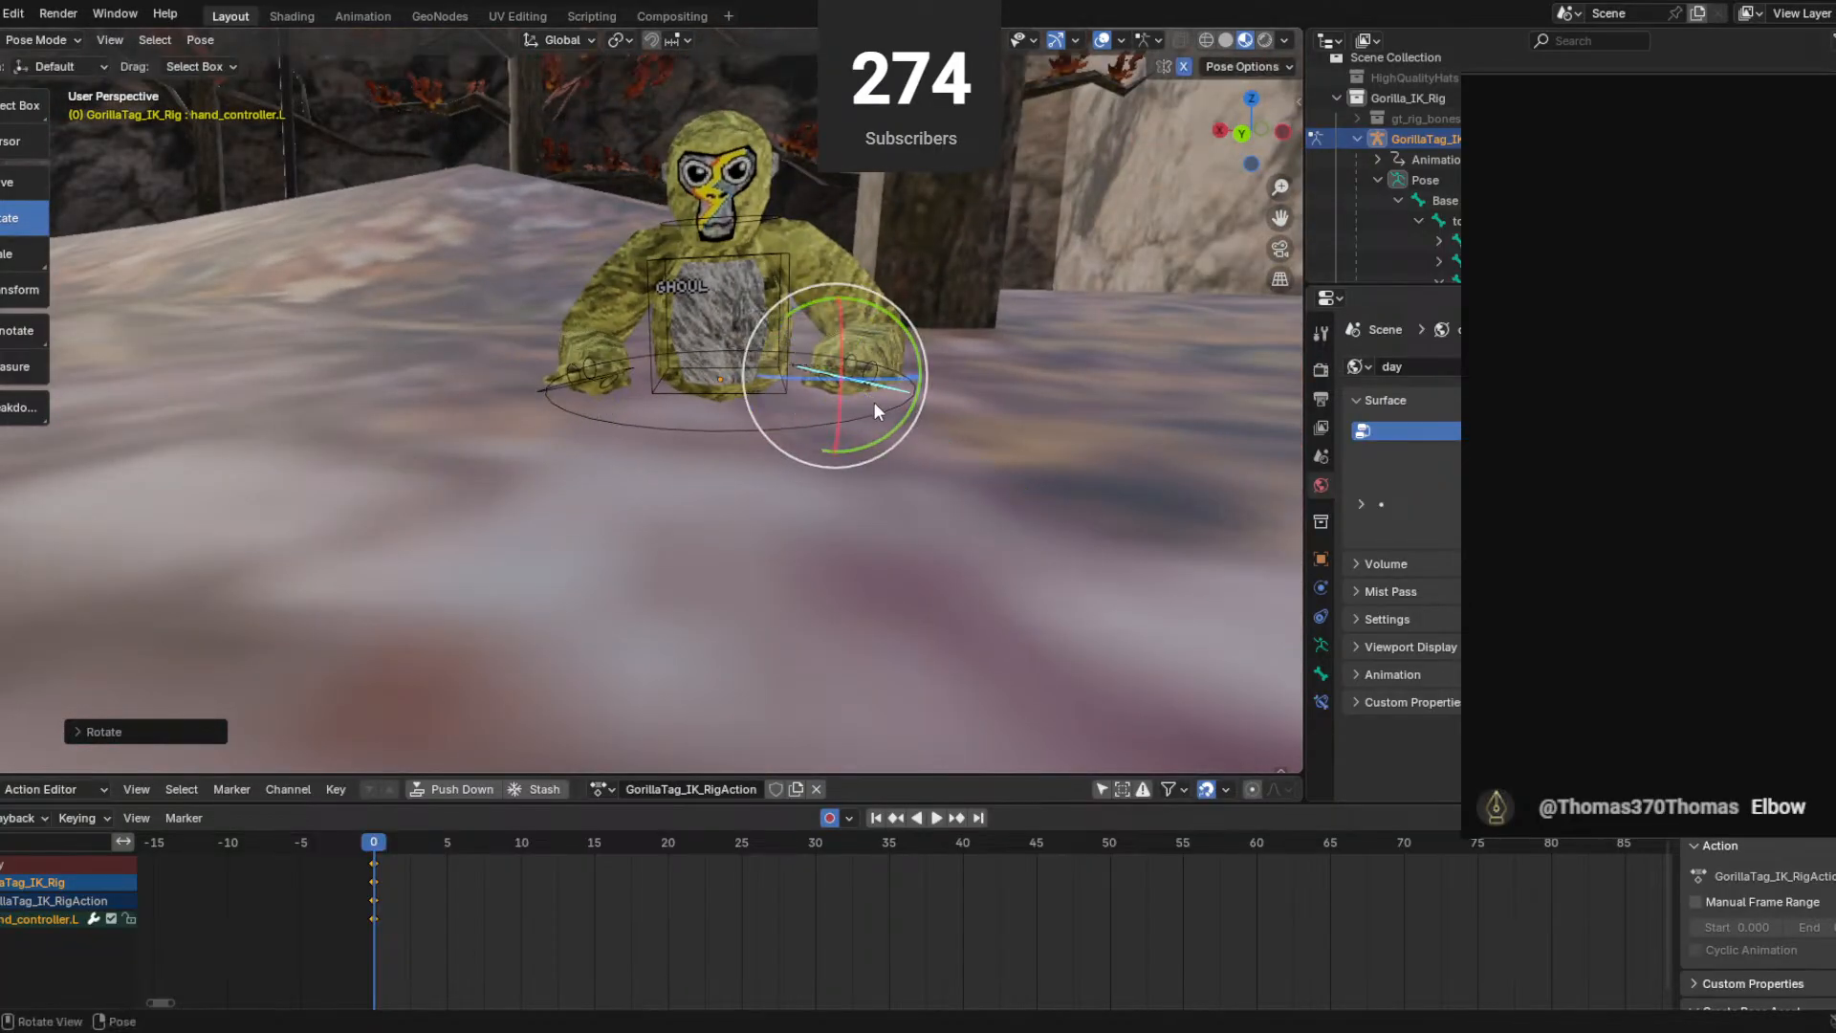
Tilt the mirrored hands to follow the slope and lower them onto the ground in front of the gorilla.
middle_drag(848, 340, 711, 340)
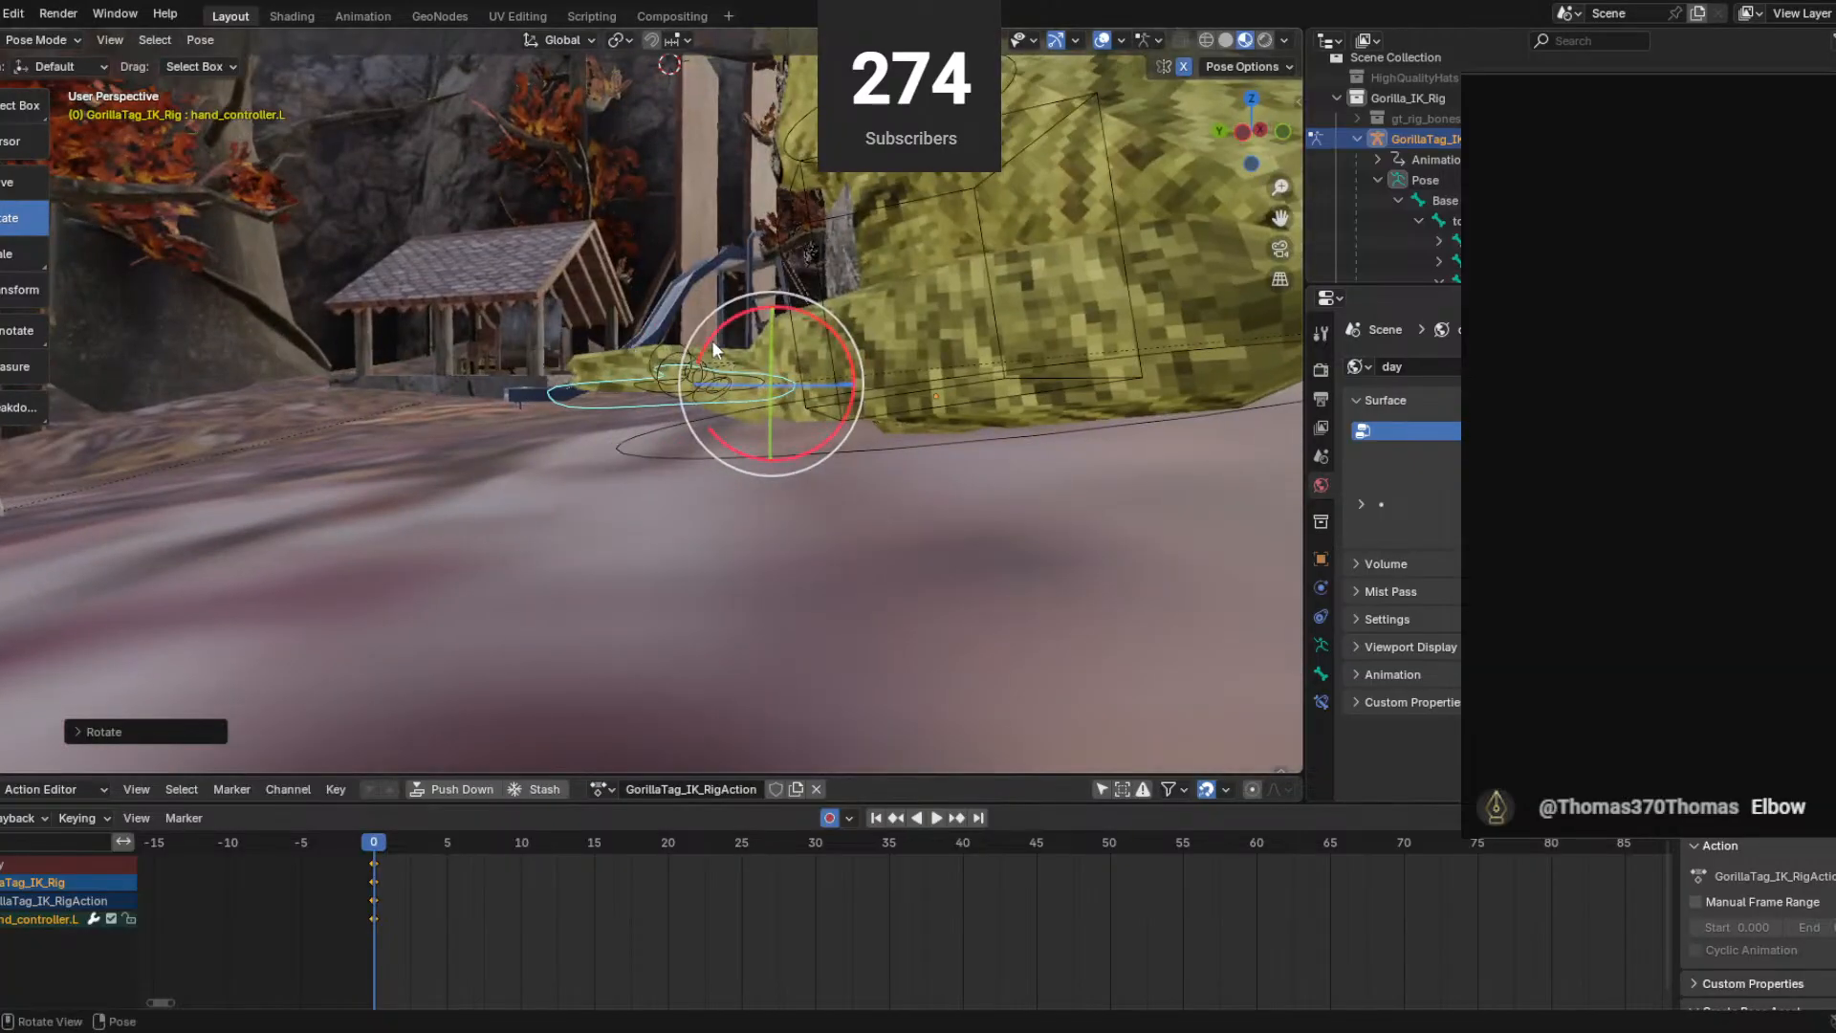
drag(713, 335, 700, 358)
middle_drag(700, 357, 851, 442)
drag(924, 461, 855, 453)
click(2, 191)
middle_drag(855, 453, 721, 375)
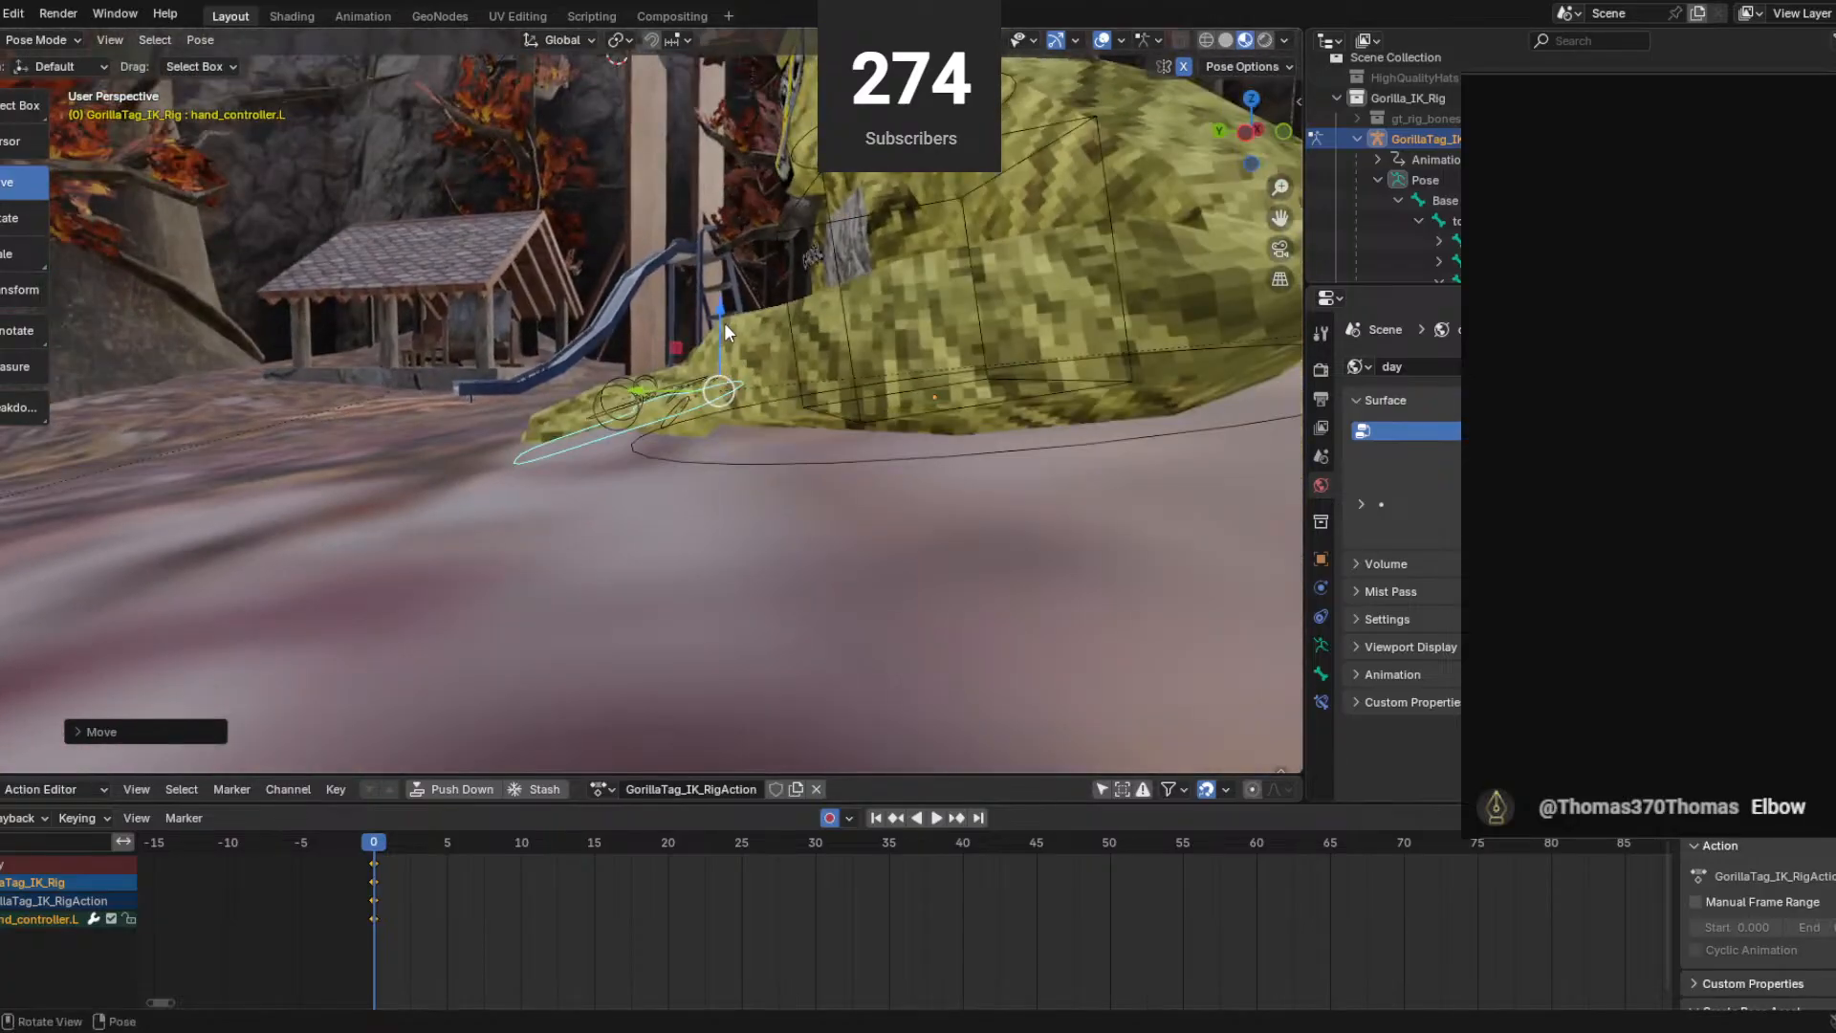
drag(725, 323, 771, 490)
middle_drag(770, 490, 990, 509)
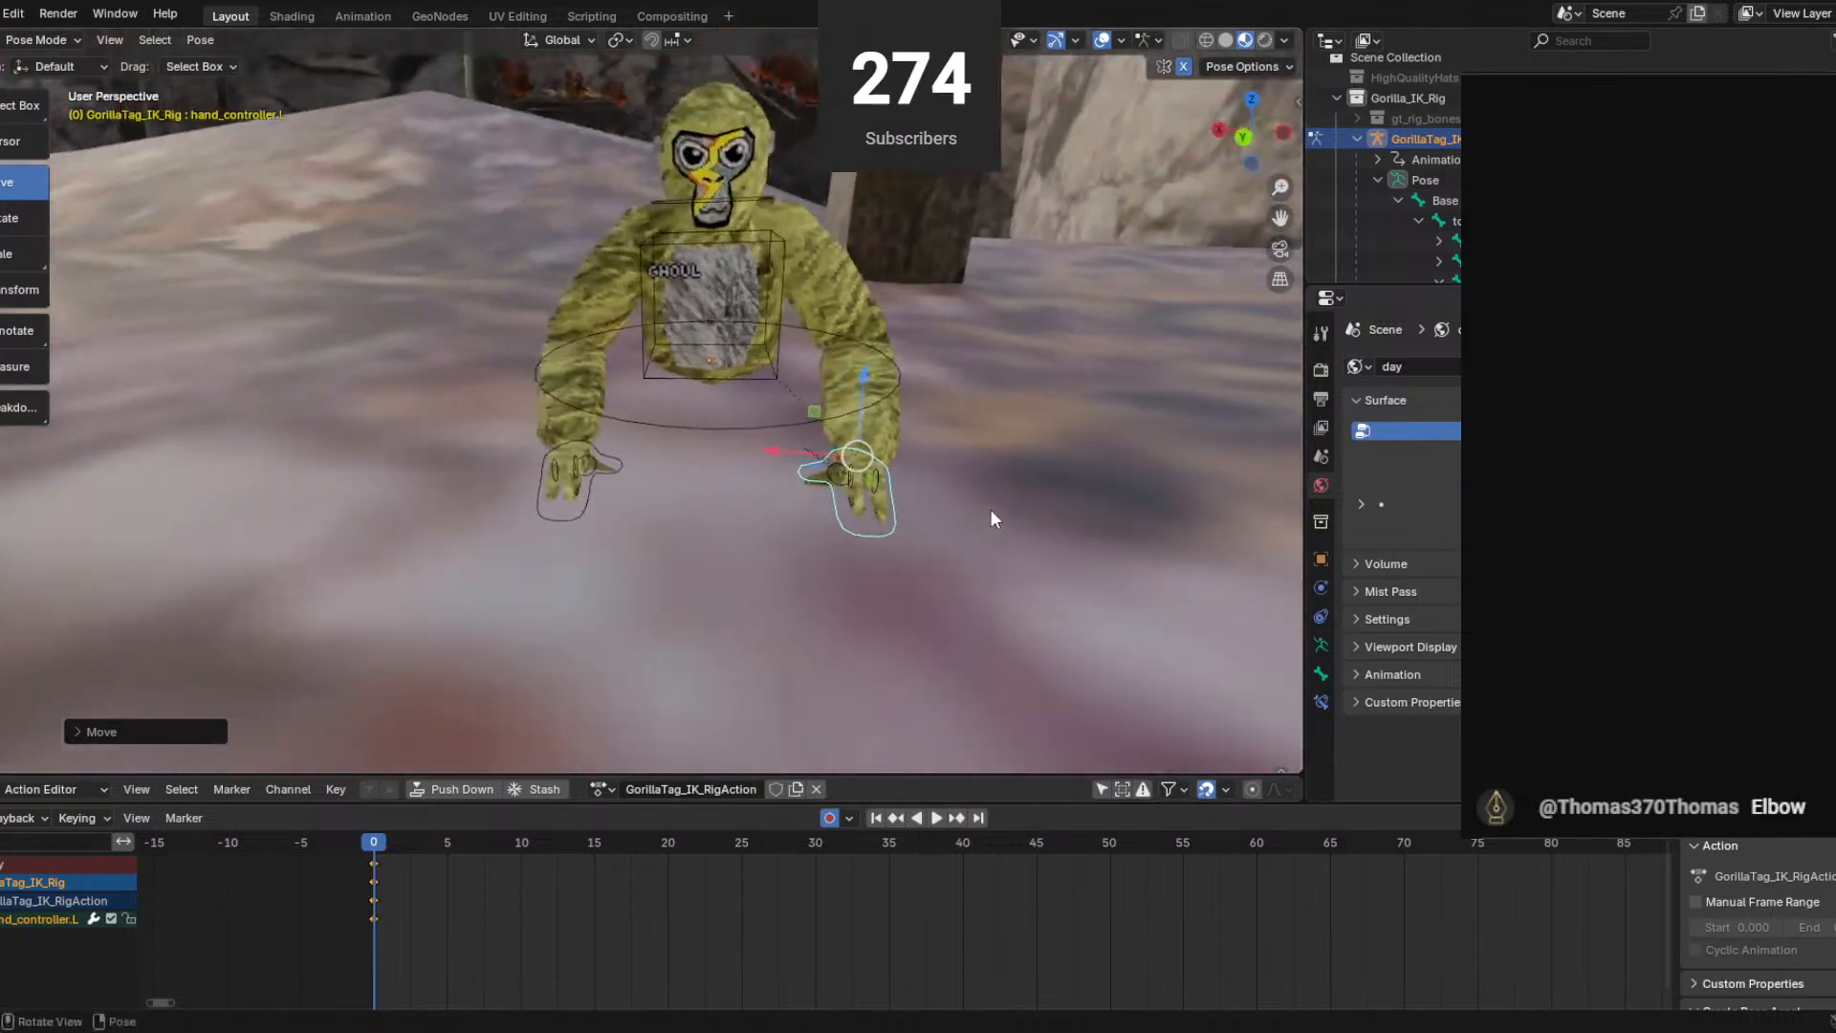
Turn off X-axis mirroring and move the left hand controller back behind the gorilla's body.
click(1184, 67)
middle_drag(1052, 191, 675, 541)
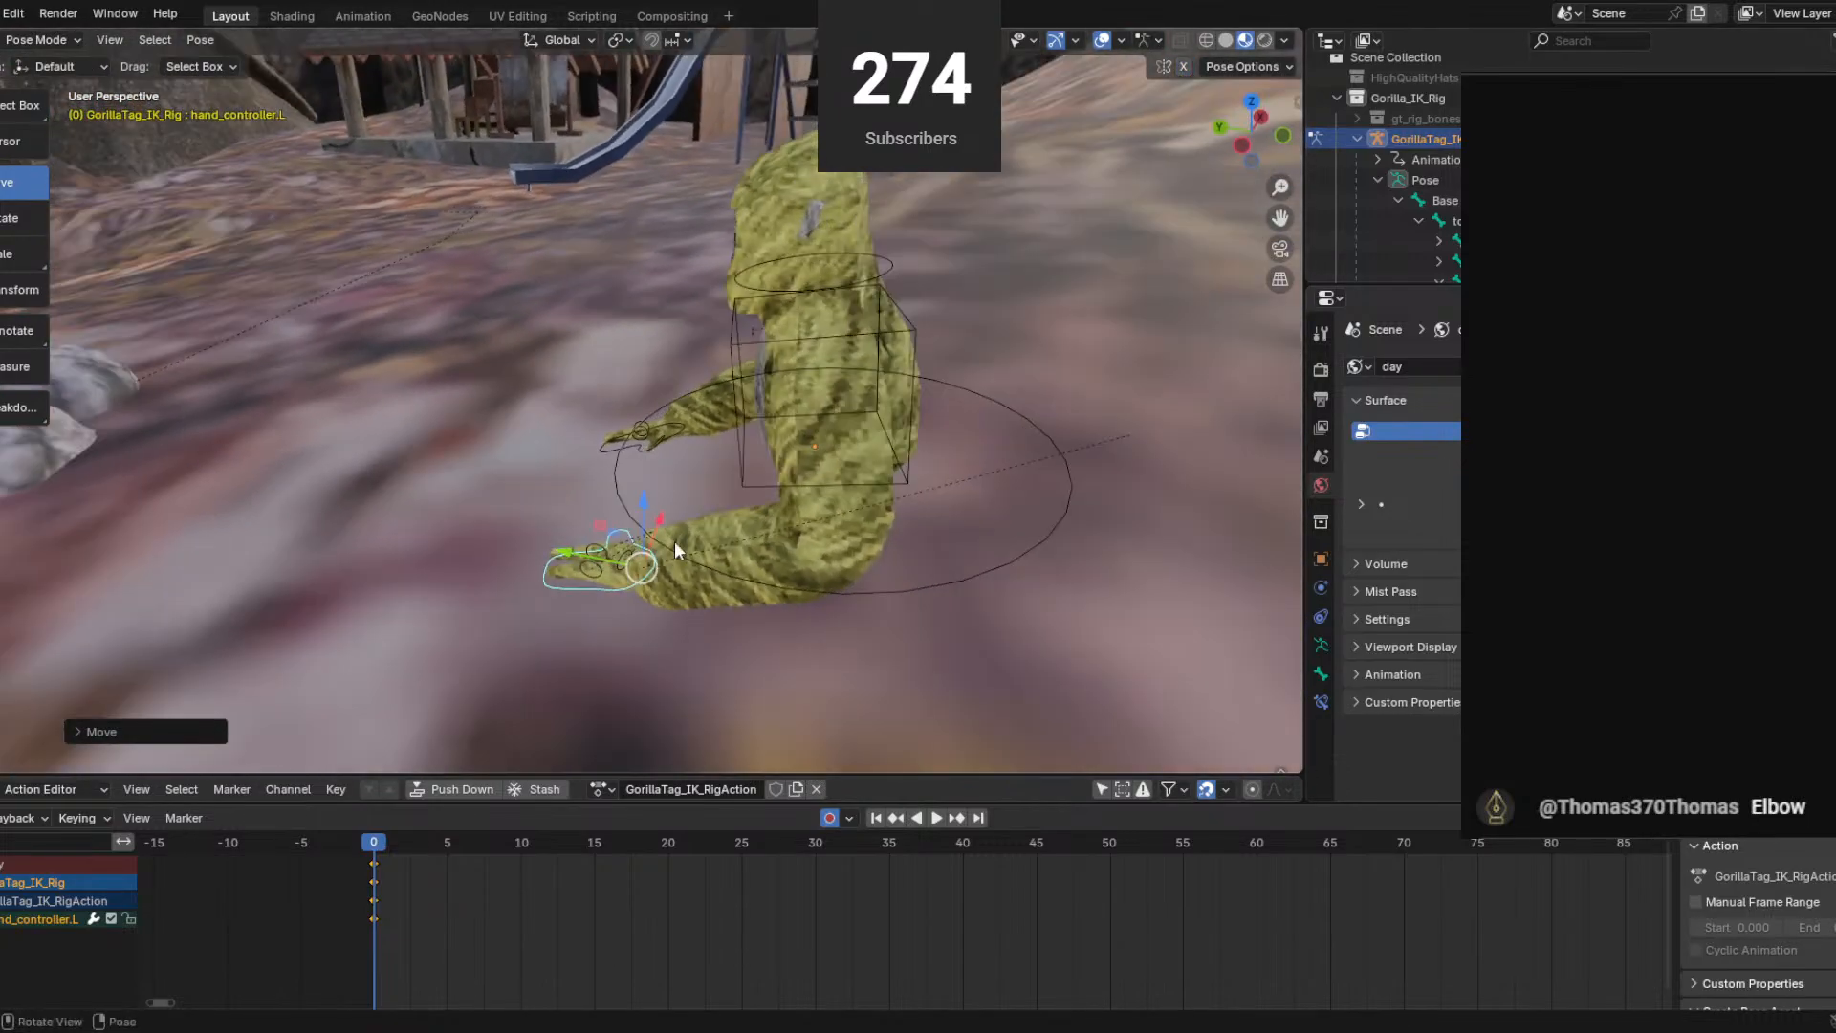
drag(588, 559, 1097, 551)
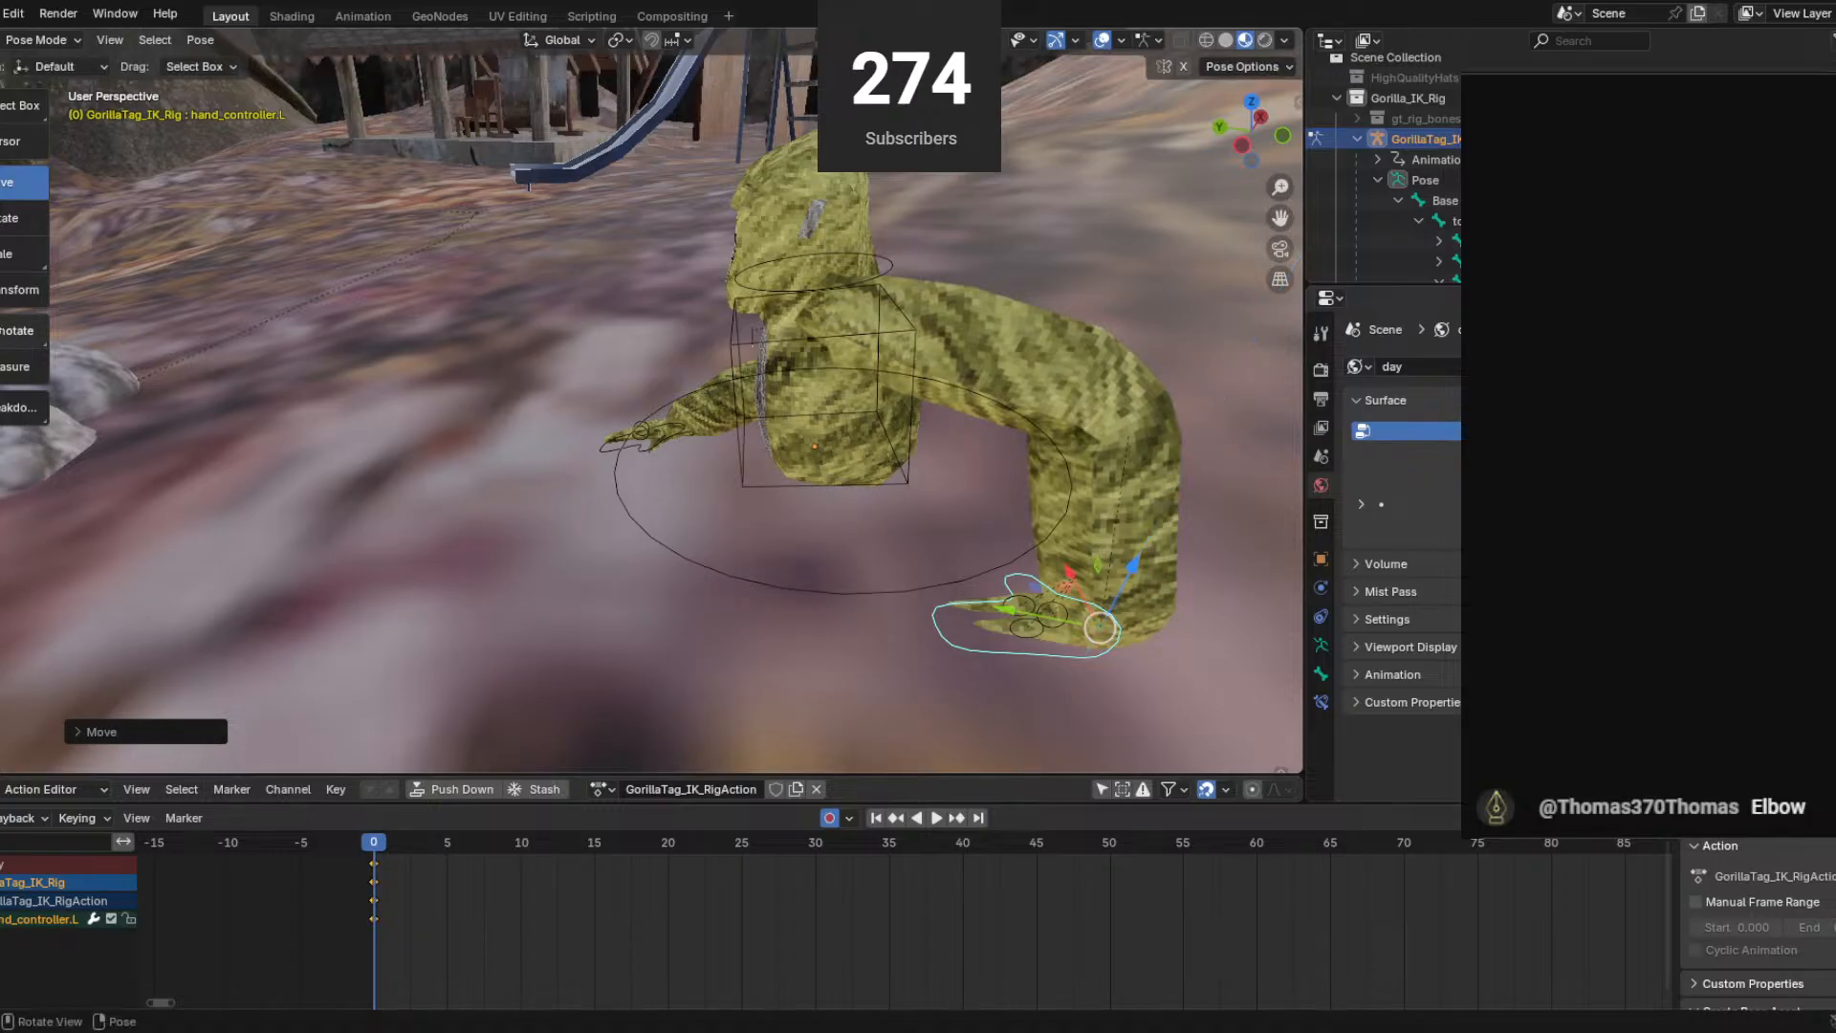
Tilt the left hand to match the slope behind the body and raise it slightly.
click(14, 222)
middle_drag(624, 669, 588, 337)
drag(589, 339, 581, 355)
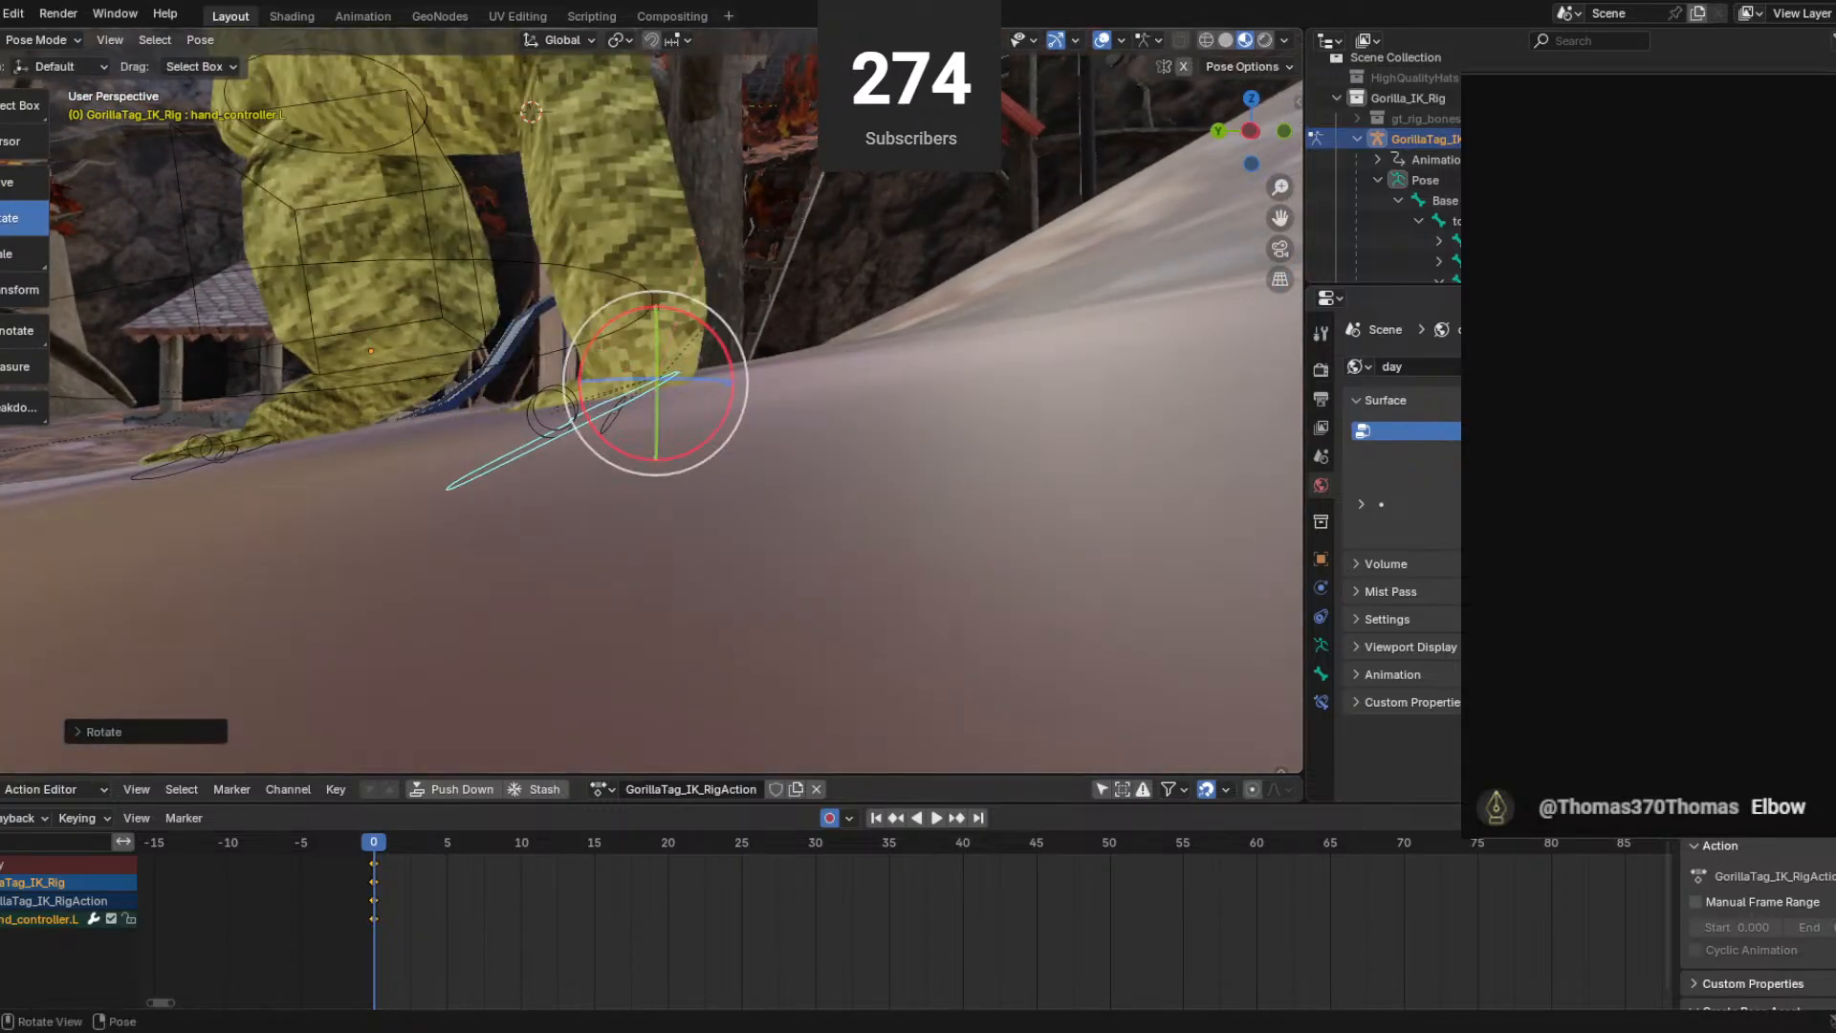
click(14, 181)
drag(659, 300, 664, 279)
Move the torso controller slightly forward toward the campfire at frame 5.
scroll(575, 332, down, 5)
middle_drag(576, 331, 910, 358)
scroll(911, 359, up, 3)
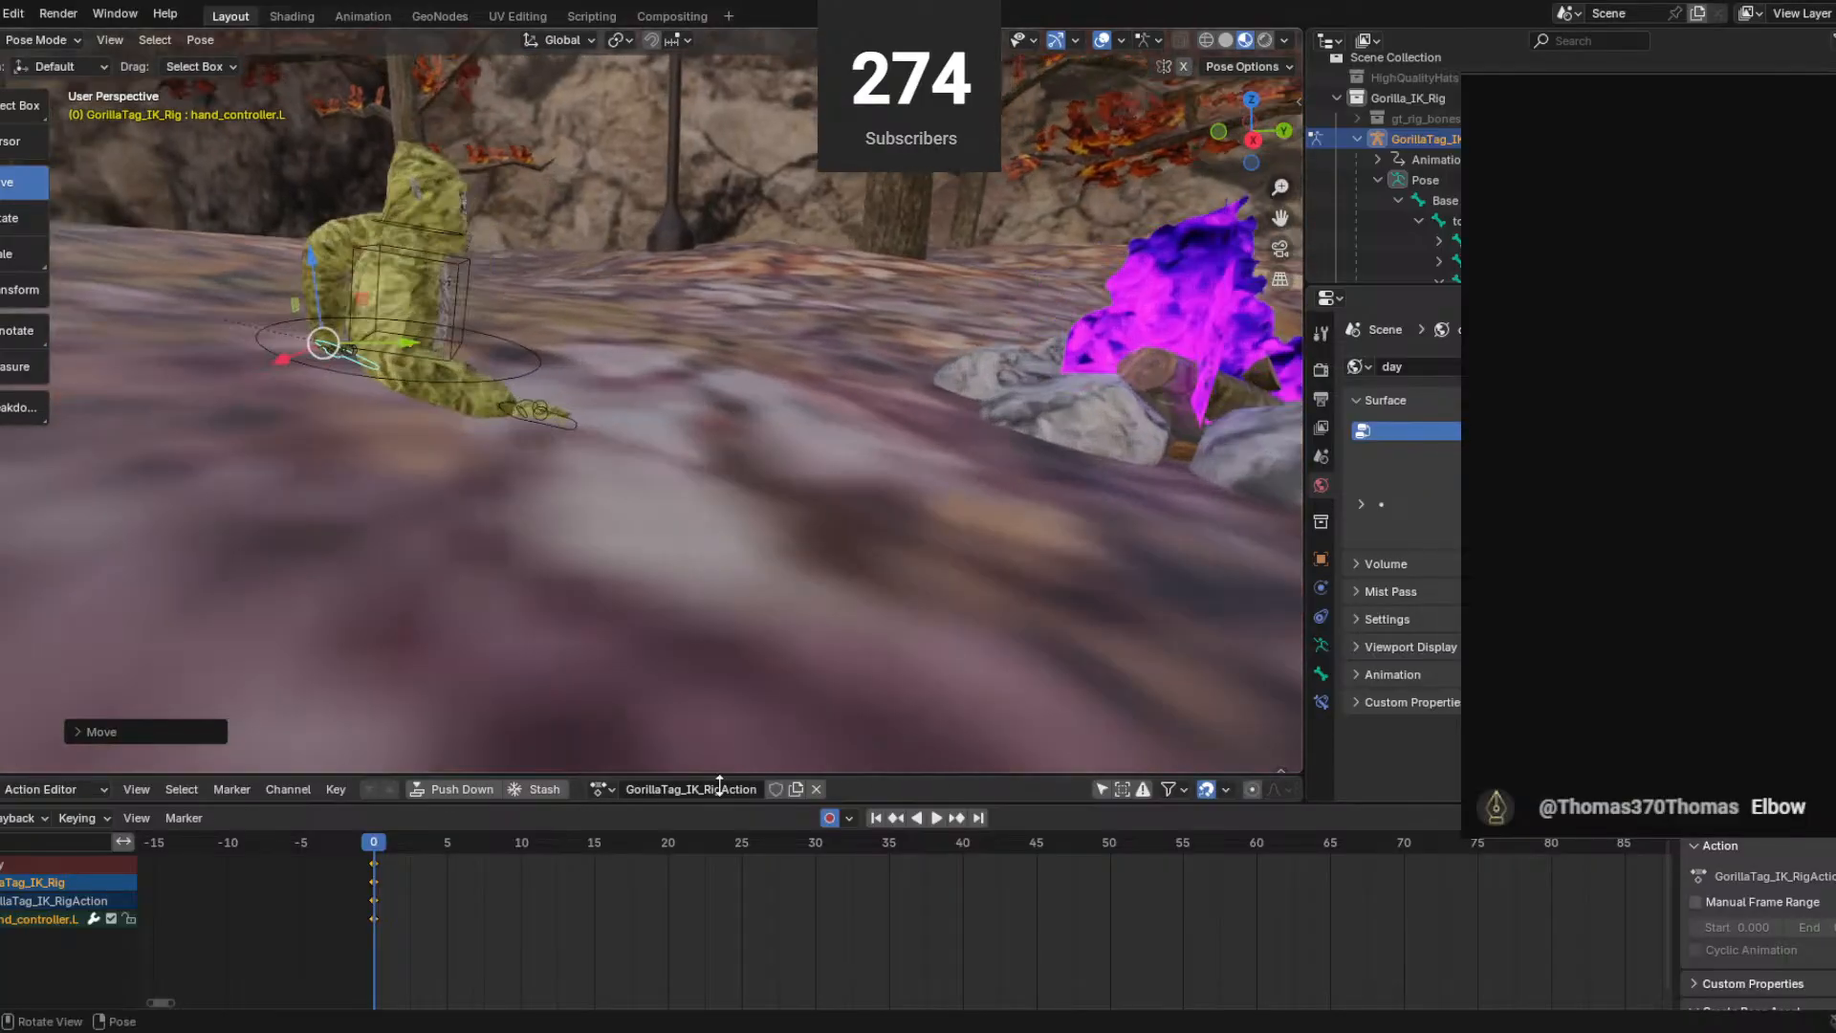
drag(378, 842, 445, 828)
scroll(505, 239, up, 2)
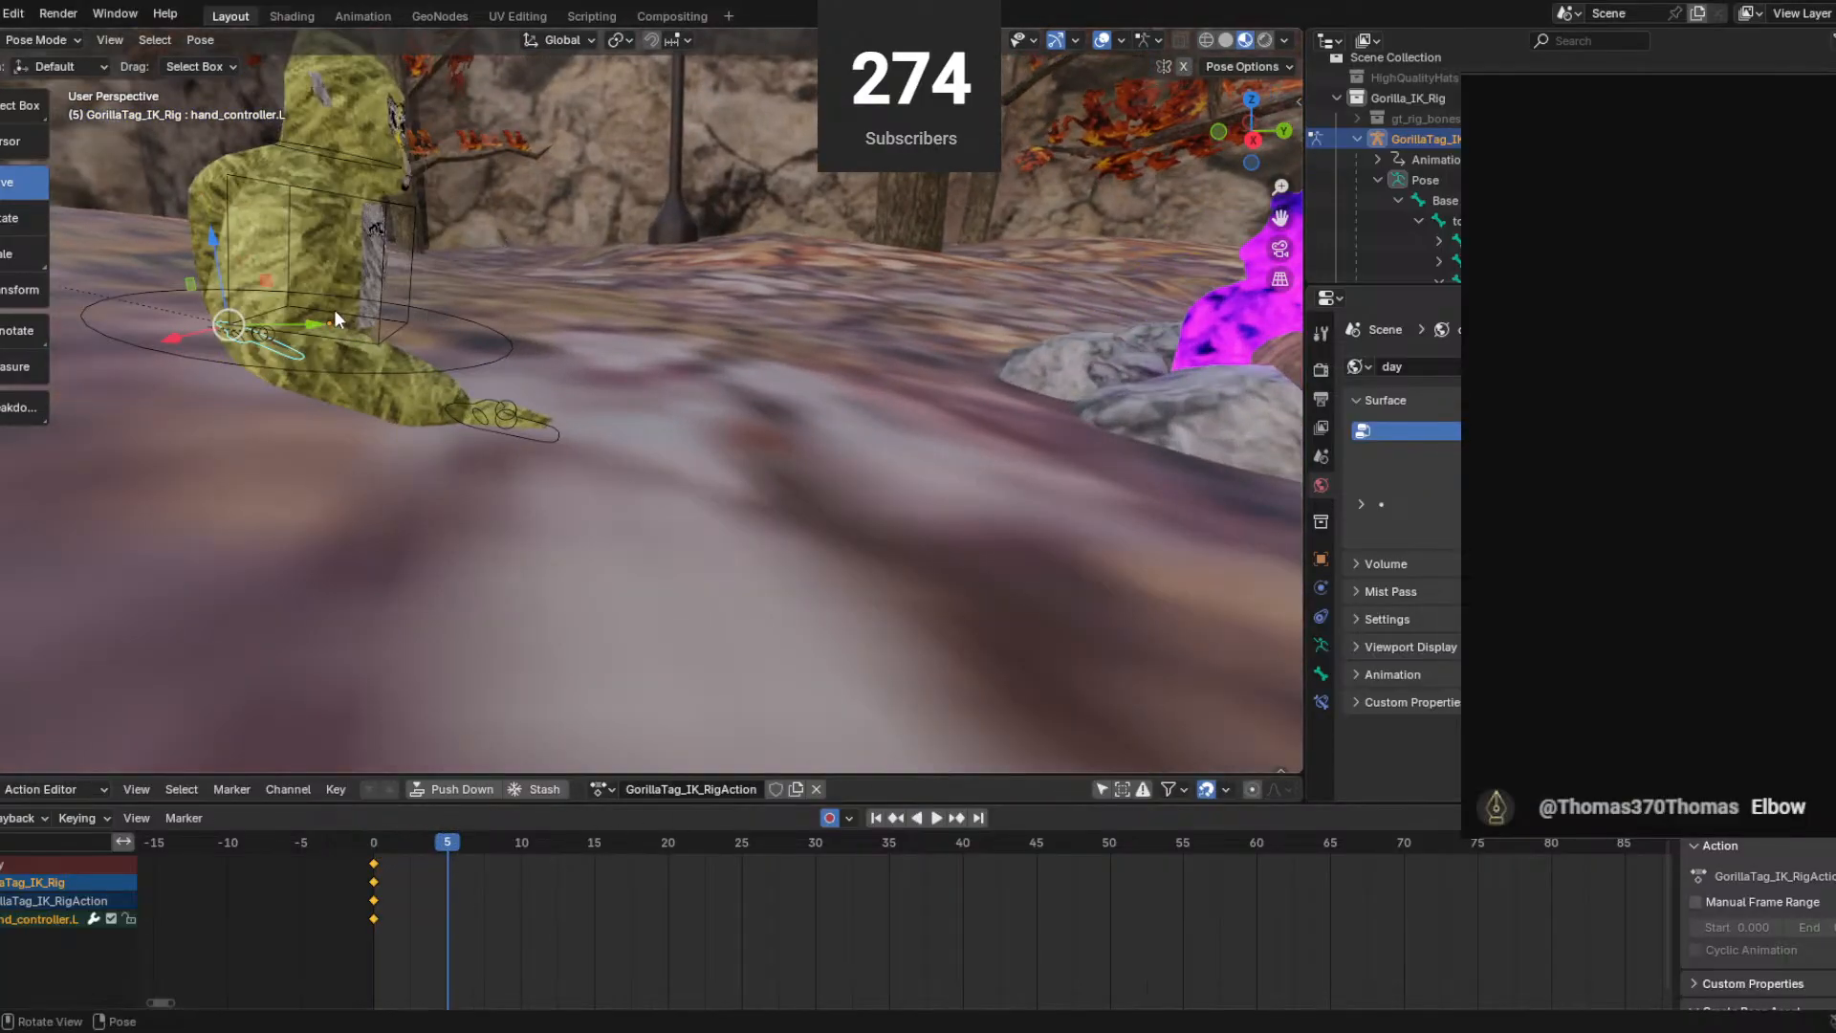
scroll(341, 315, up, 3)
click(315, 177)
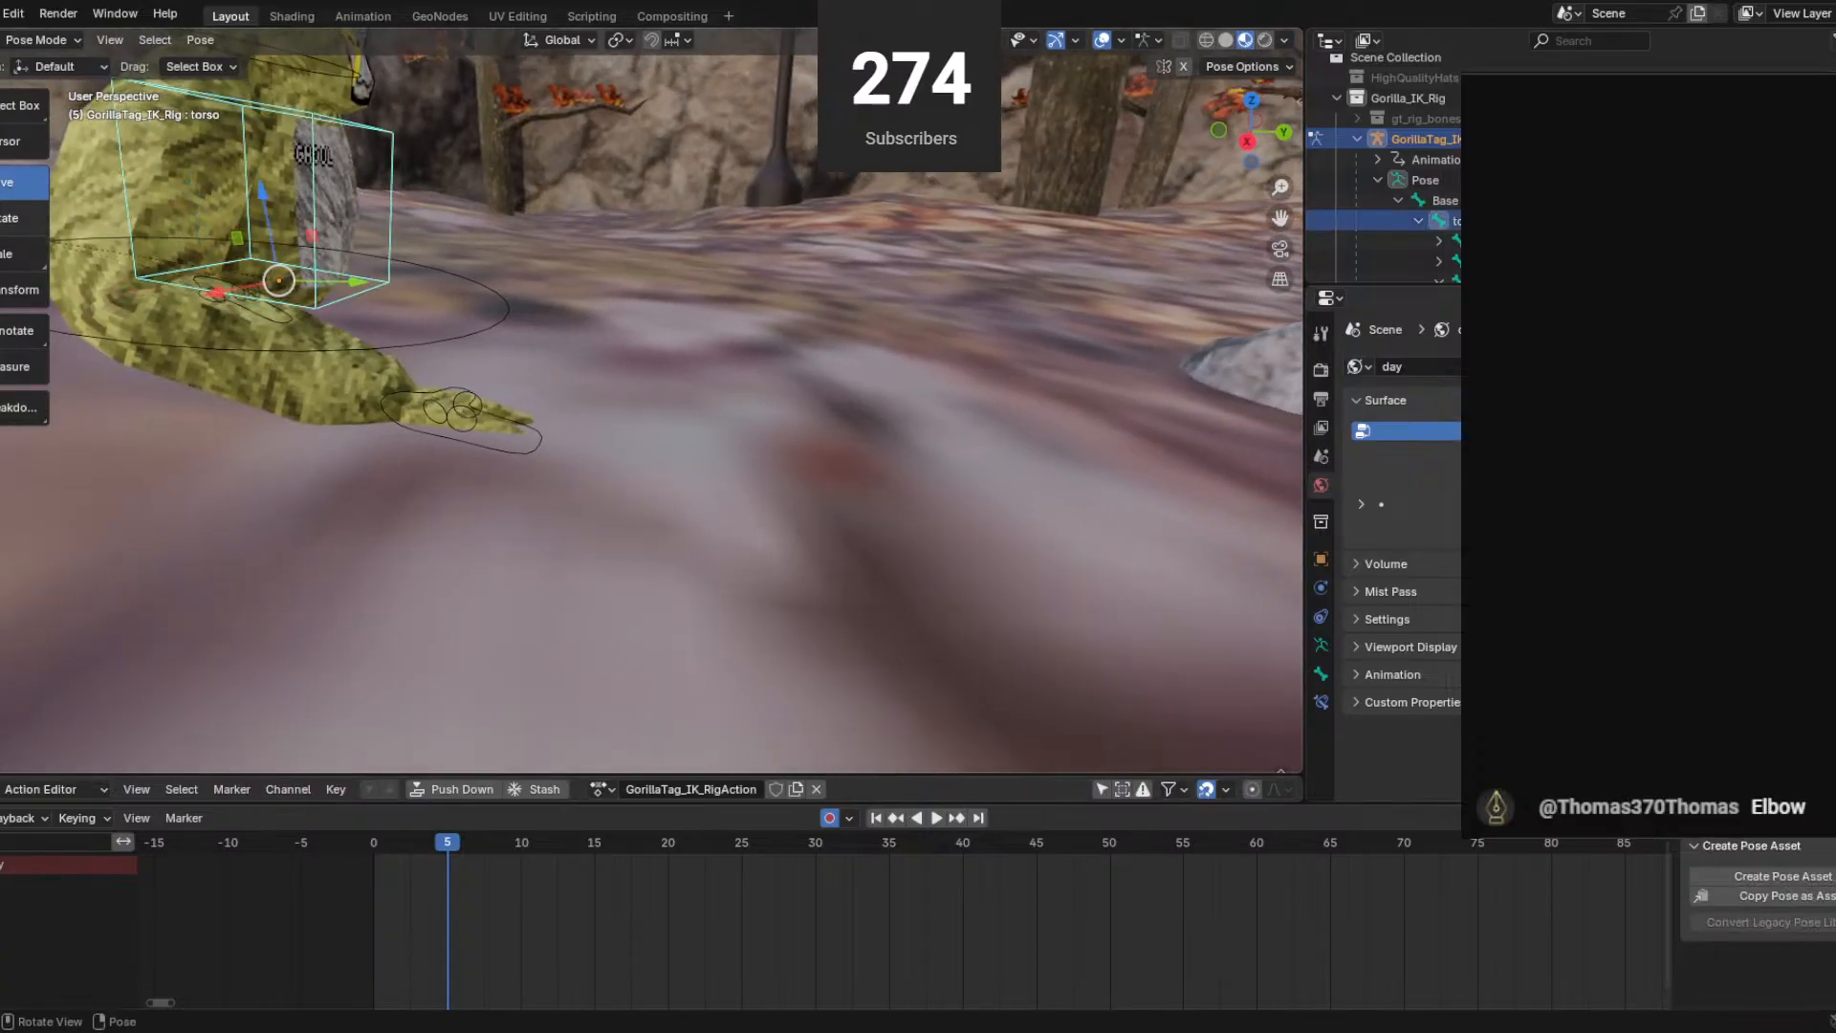
middle_drag(313, 170, 421, 325)
drag(421, 325, 462, 340)
scroll(501, 416, up, 2)
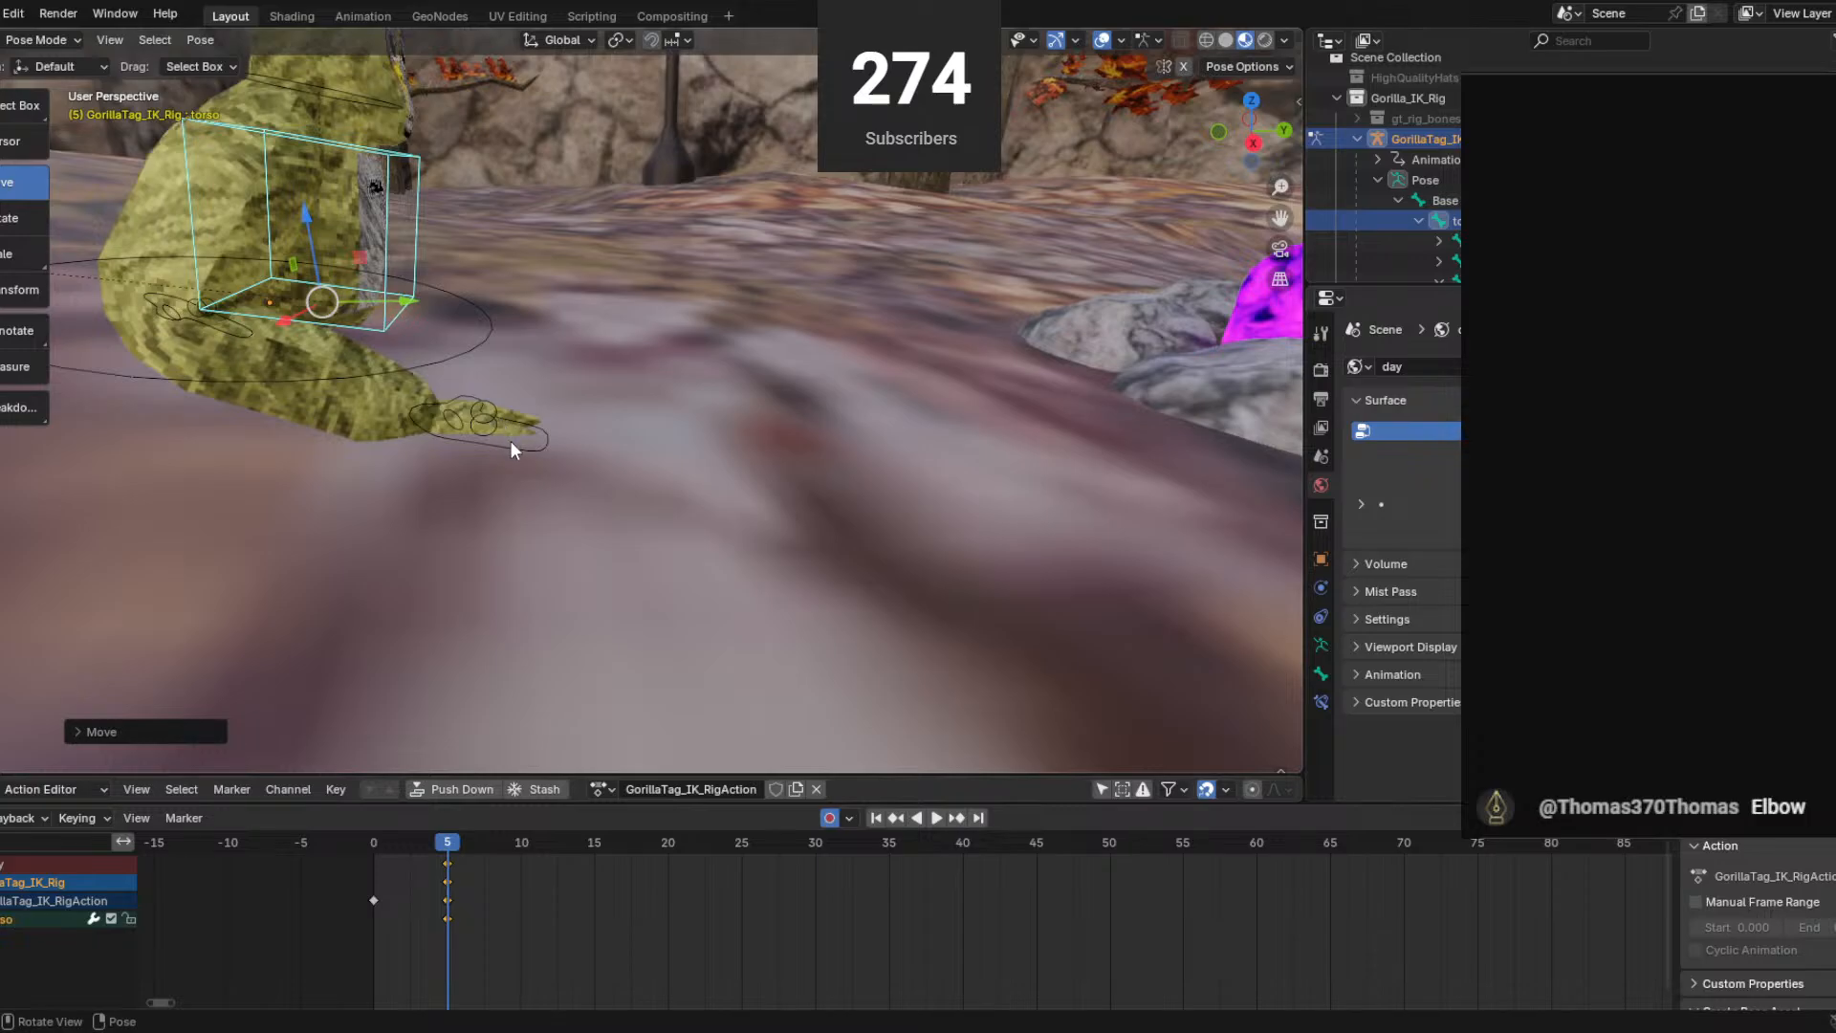
Pull the right hand controller back toward the gorilla's body at frame 5.
click(509, 439)
drag(497, 417, 342, 357)
shift+middle_drag(420, 353, 687, 438)
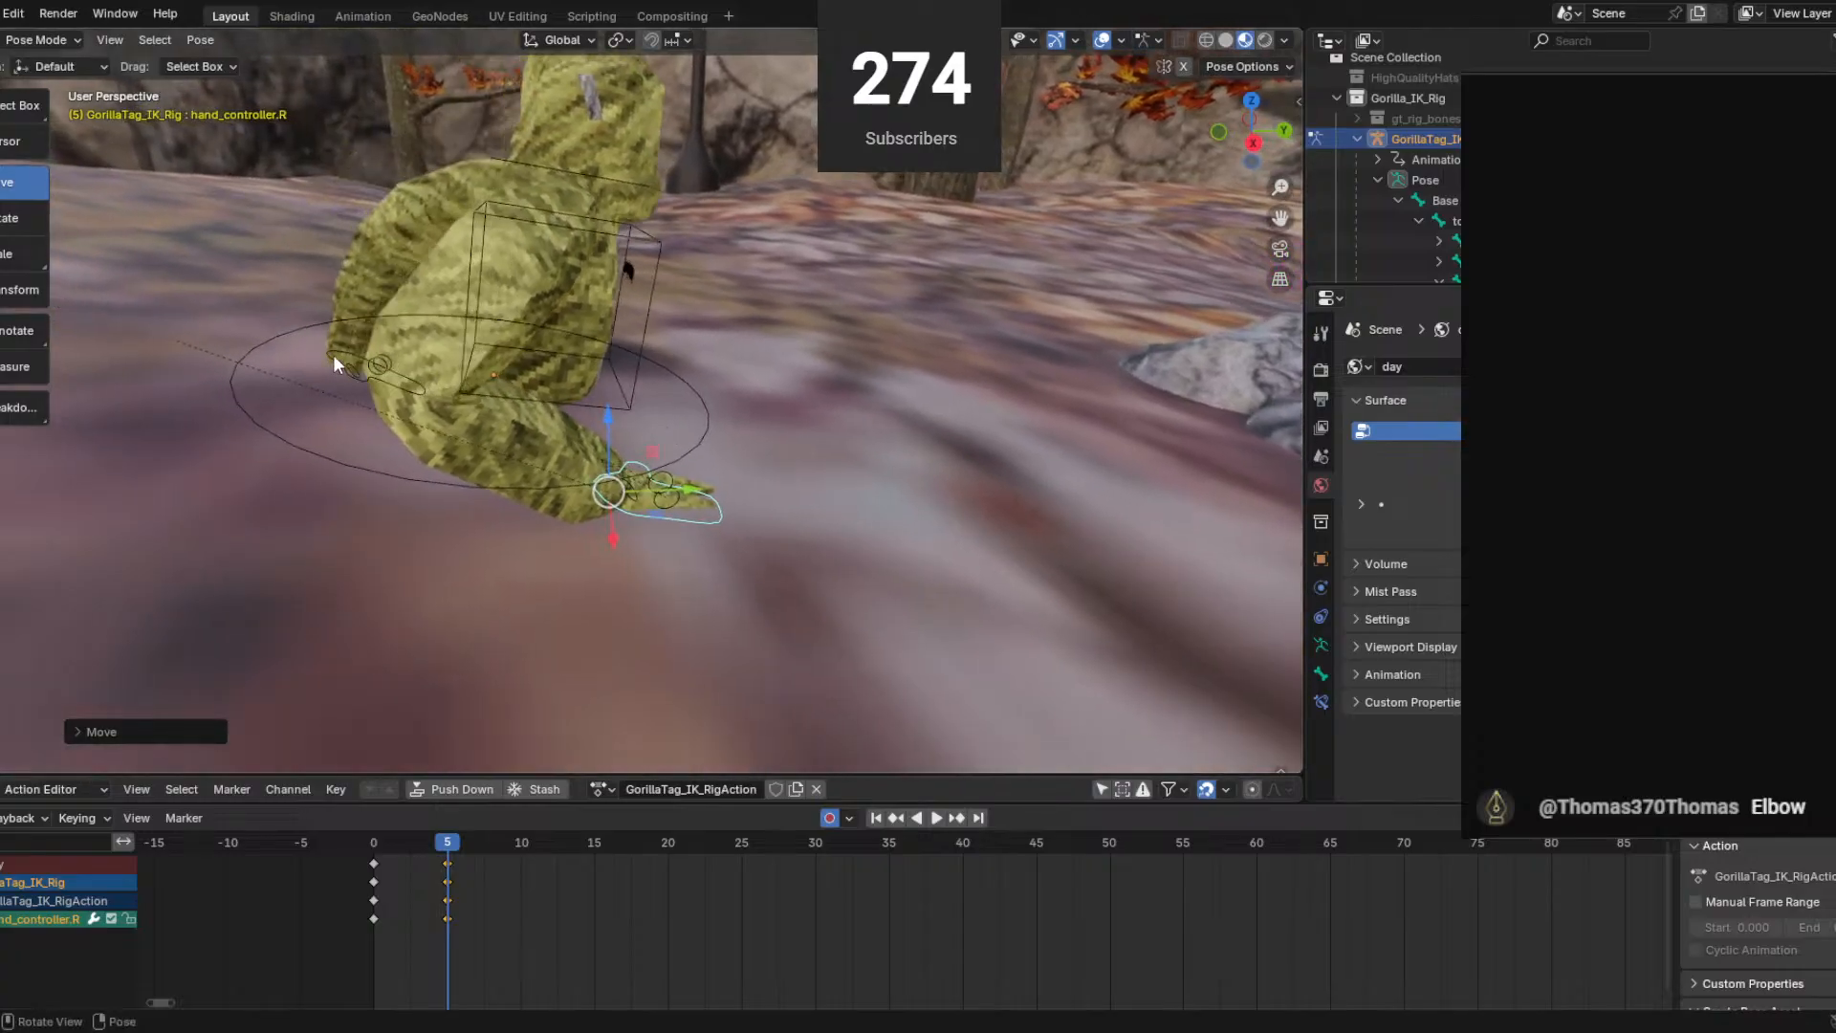
Slide the left hand controller forward along Y toward the body and lower it slightly at frame 5.
click(332, 354)
middle_drag(333, 354, 807, 502)
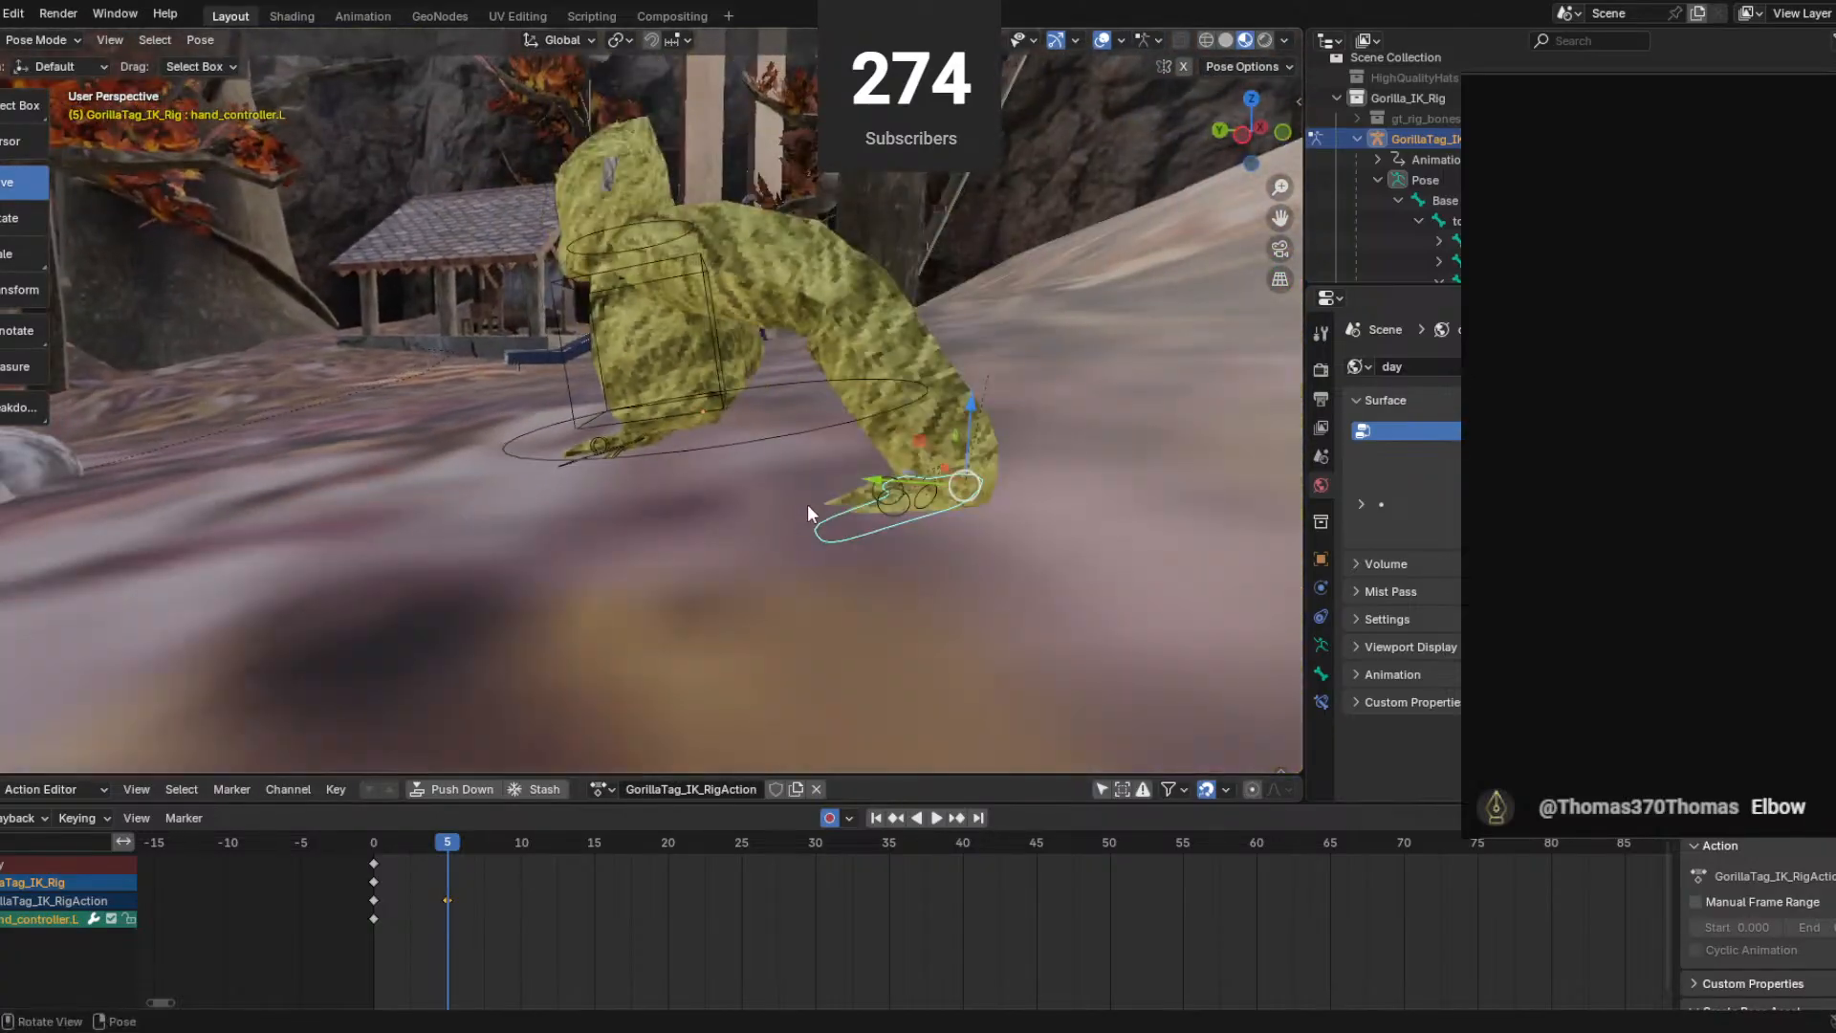
key(g)
key(y)
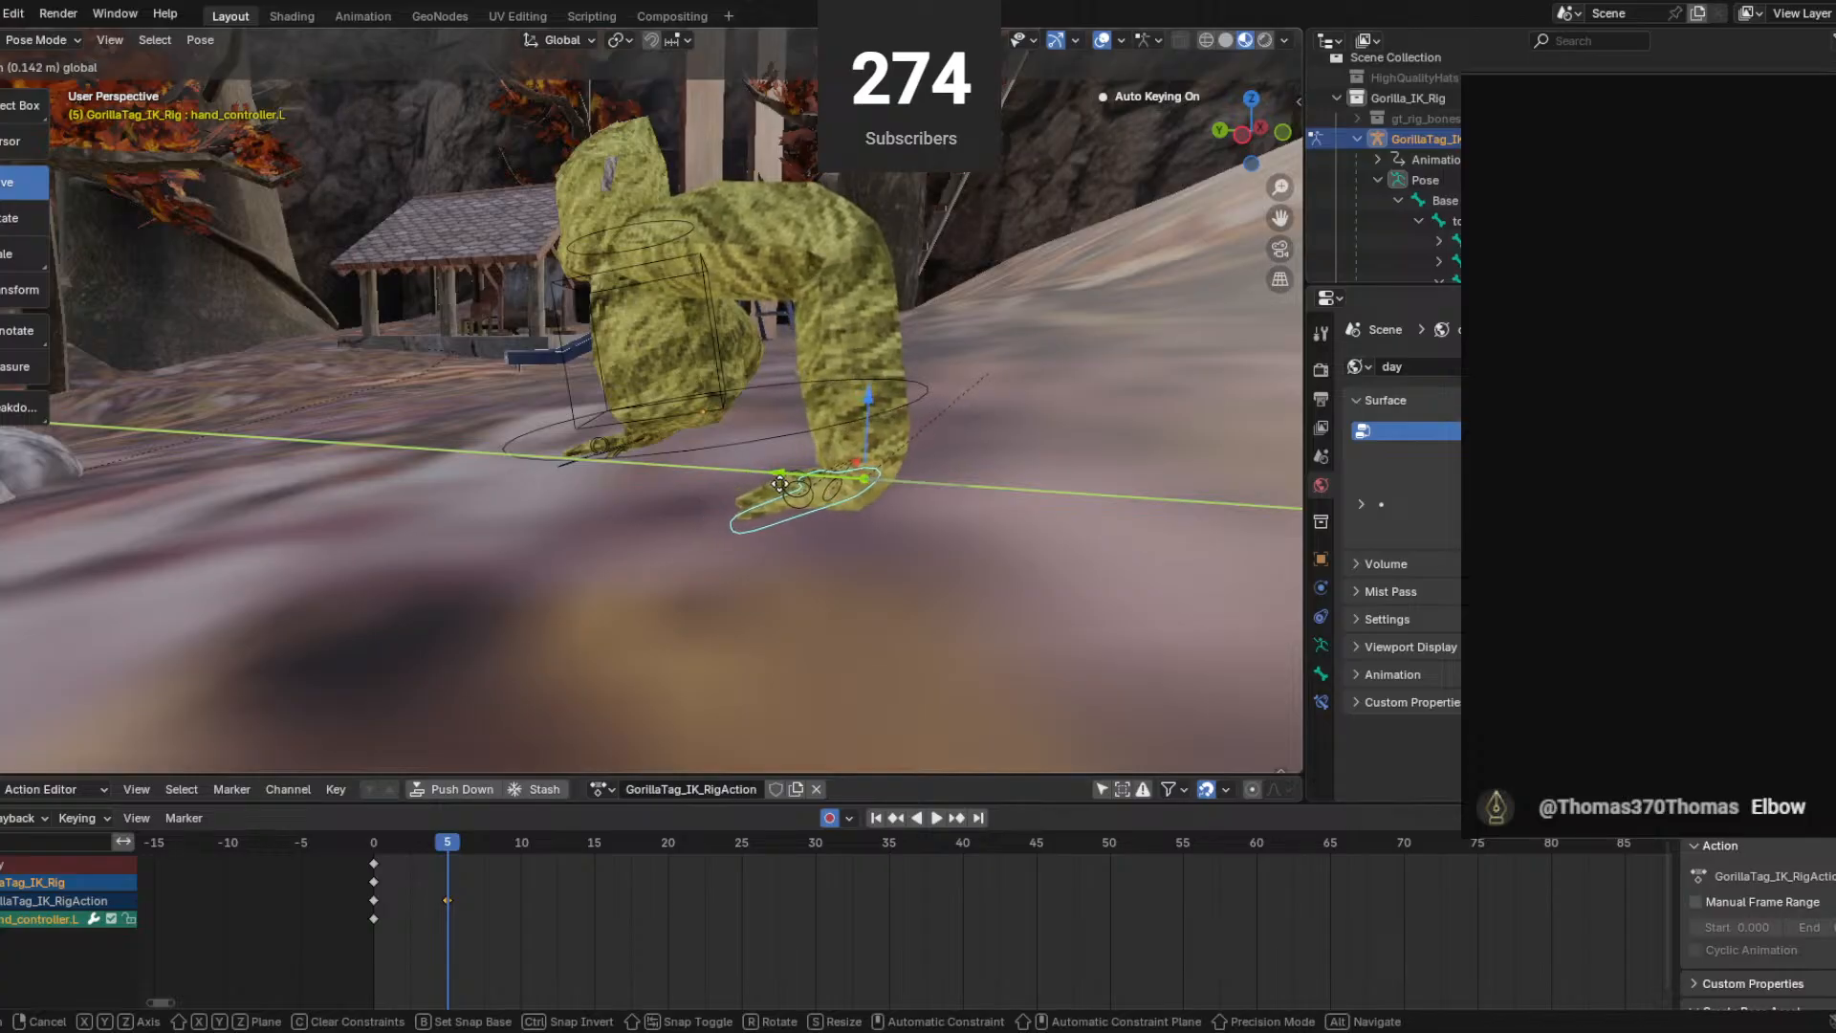
drag(803, 482, 793, 481)
drag(877, 430, 878, 440)
Play back the motion between frames 0 and 5 to check the torso and hands.
drag(447, 843, 274, 832)
key(space)
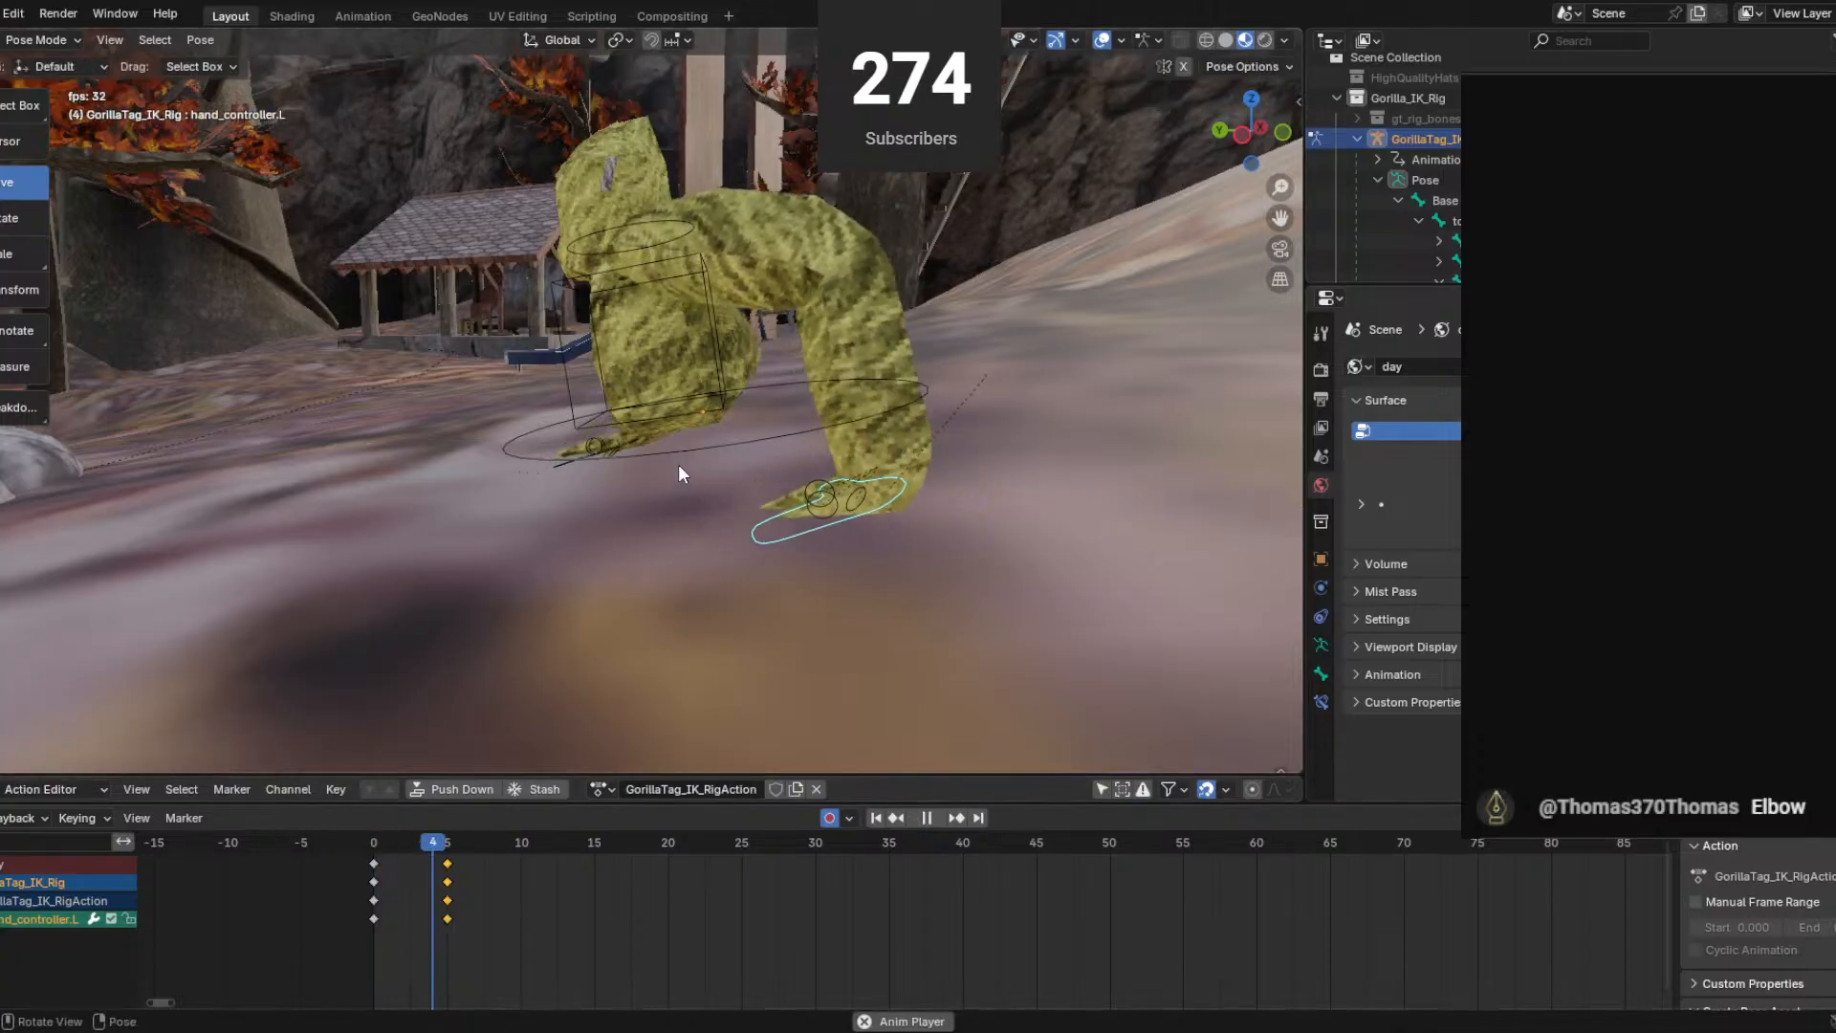
key(space)
drag(572, 846, 444, 823)
key(space)
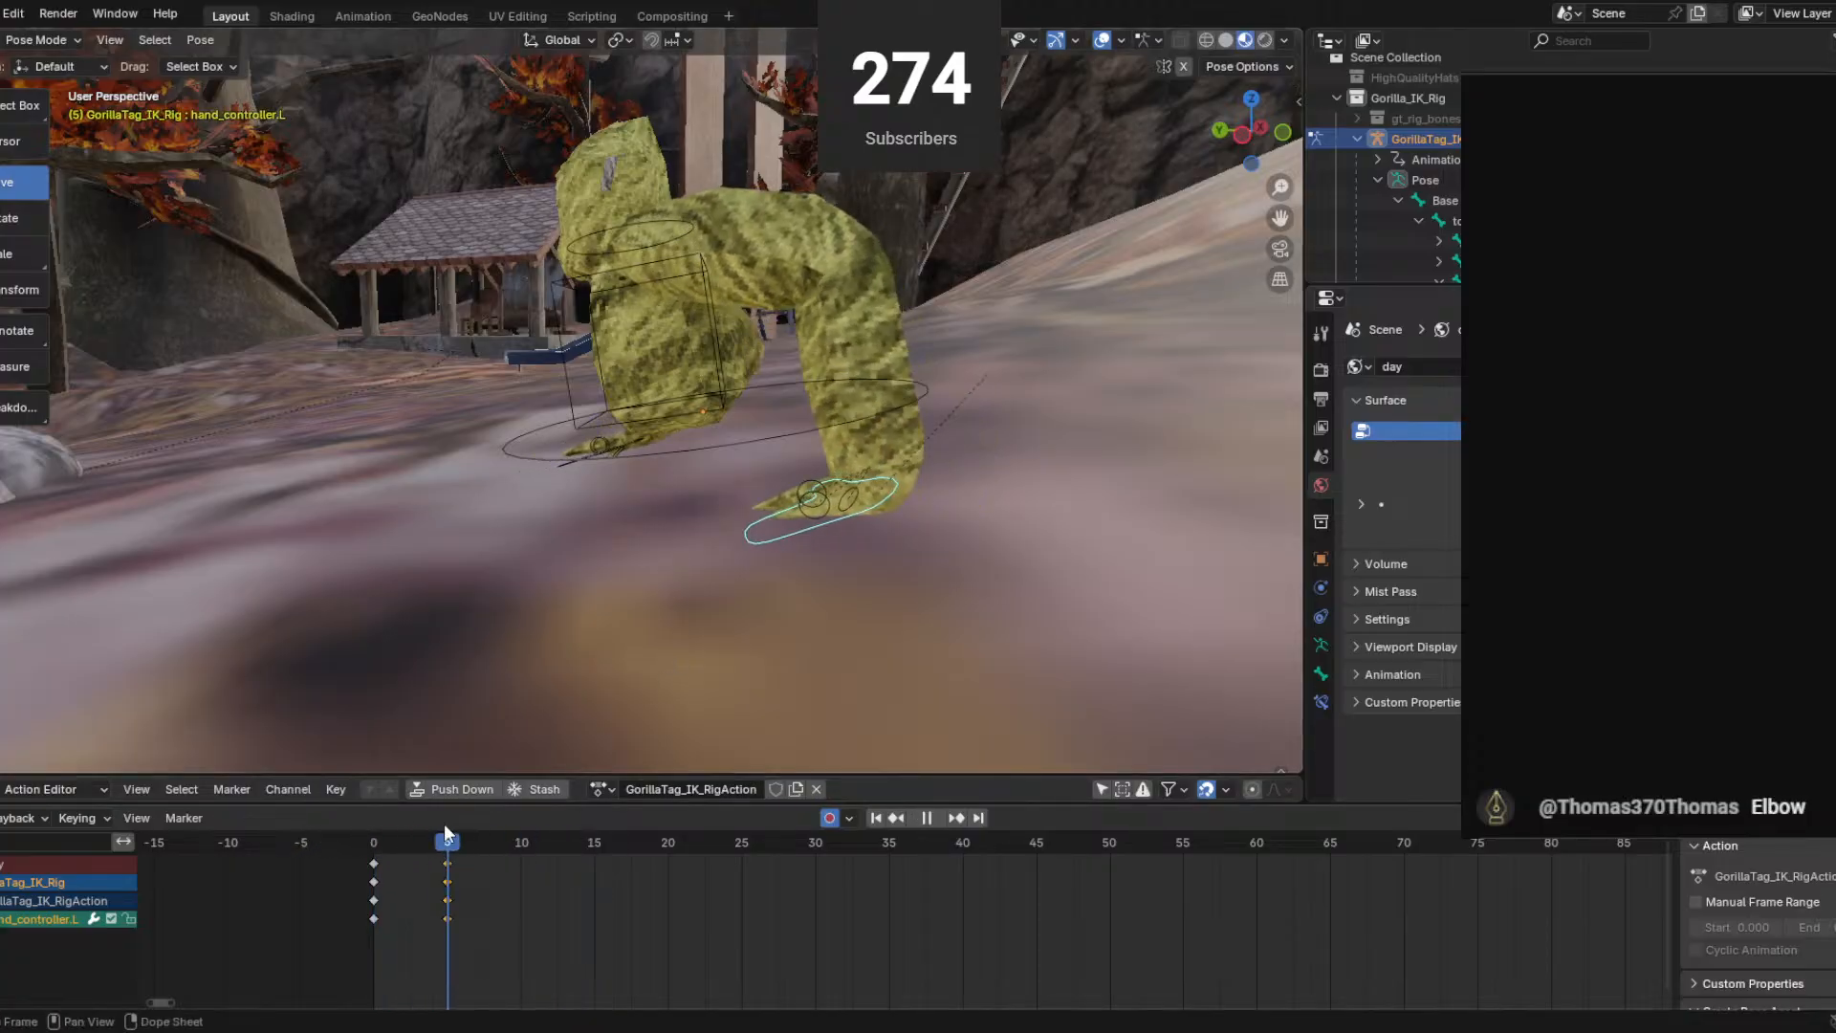
key(space)
Try moving the torso controller farther forward along the Y axis at frame 5.
click(555, 330)
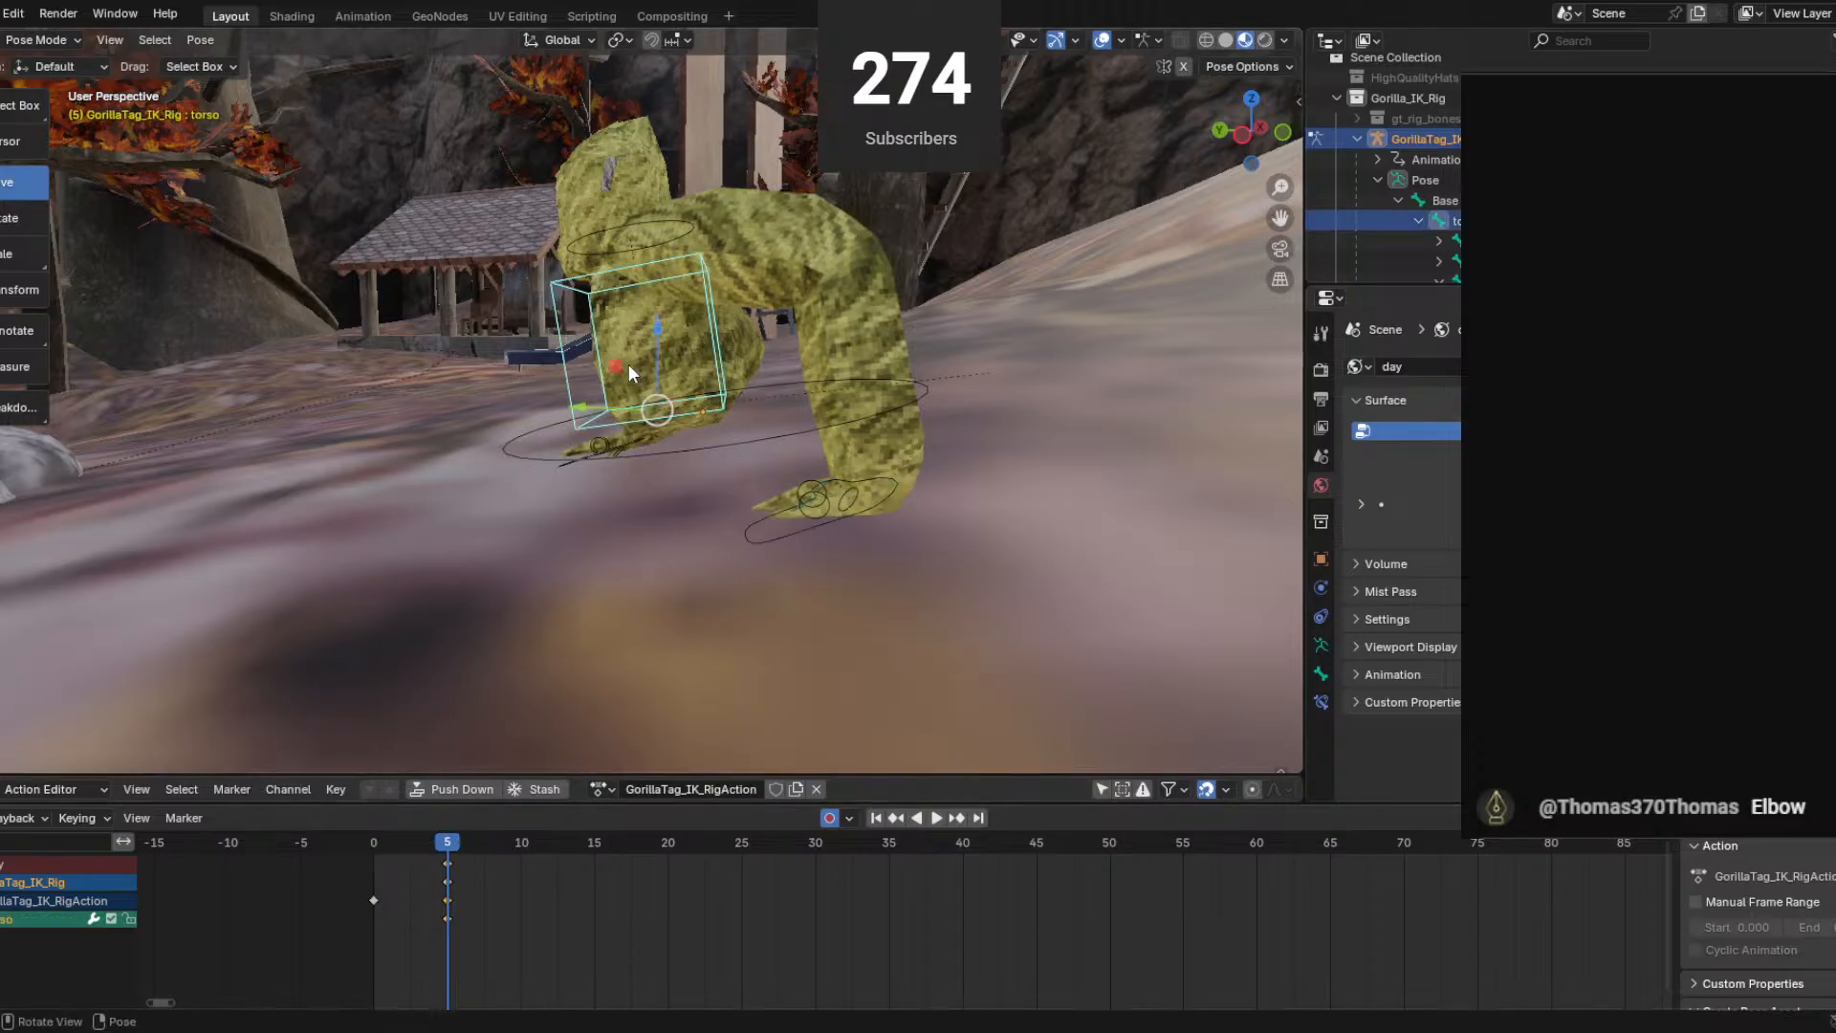
key(g)
key(y)
click(556, 403)
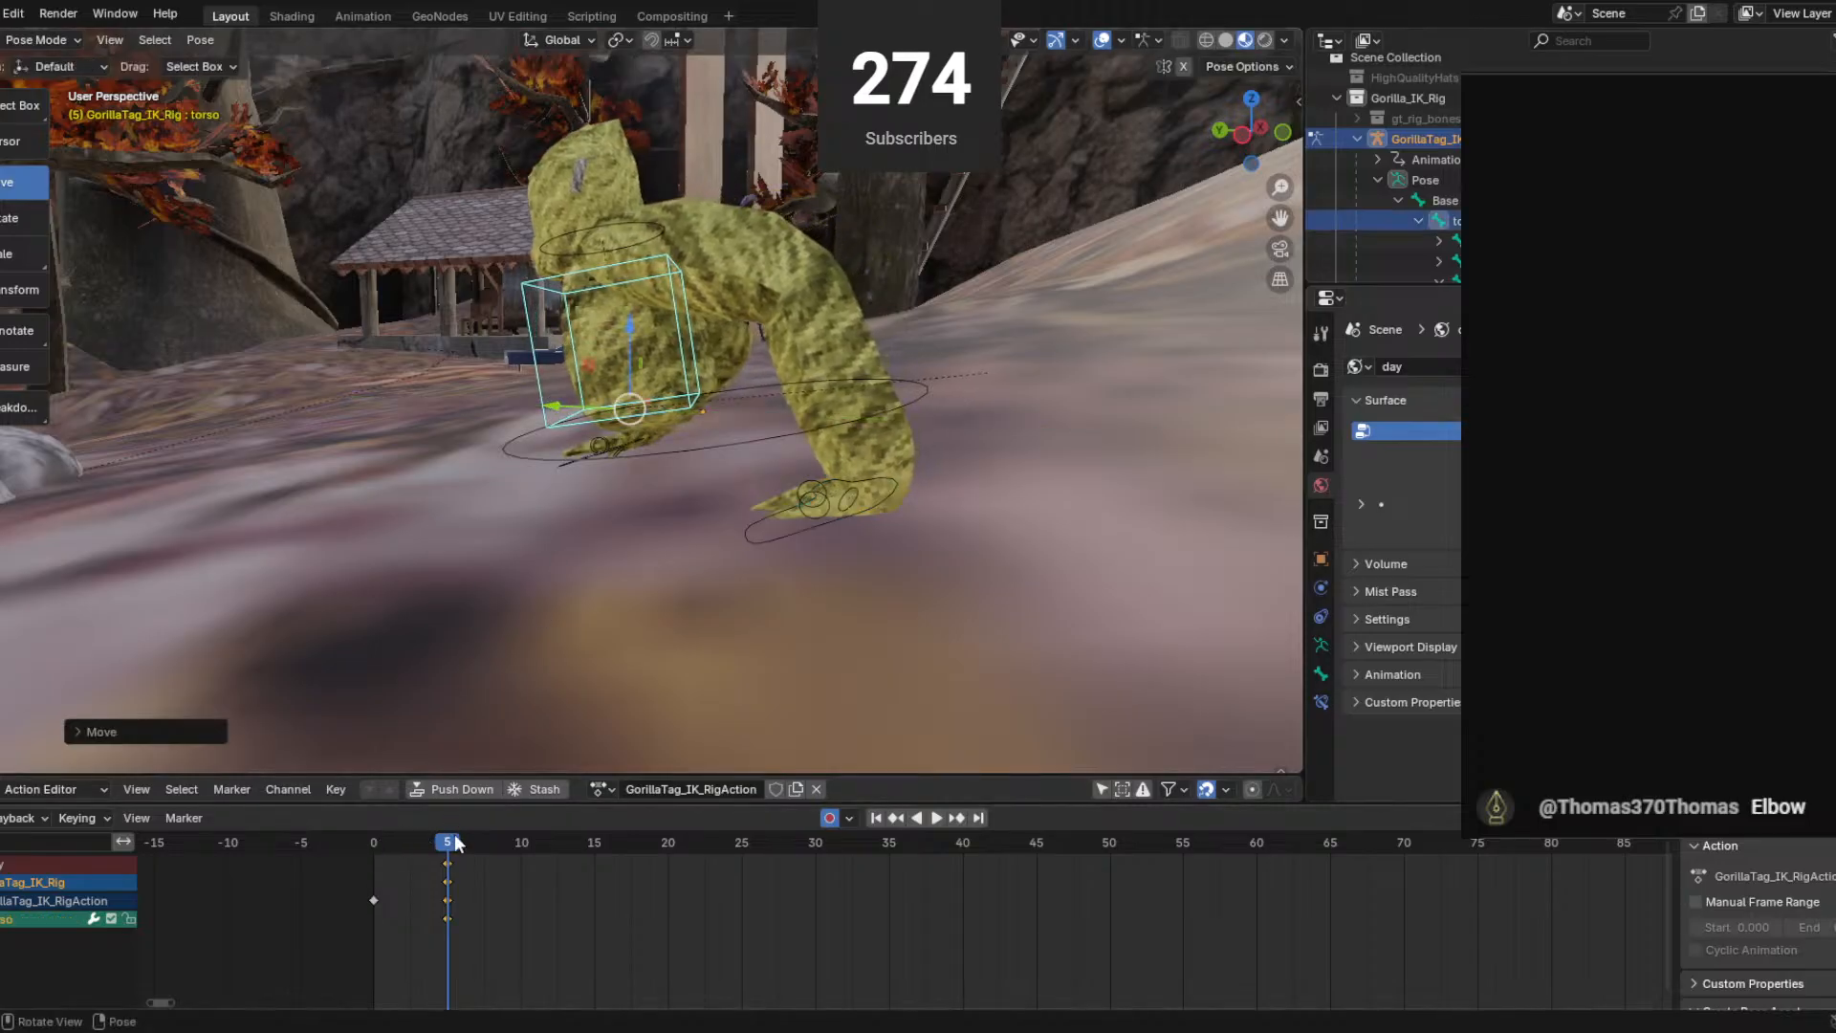
key(space)
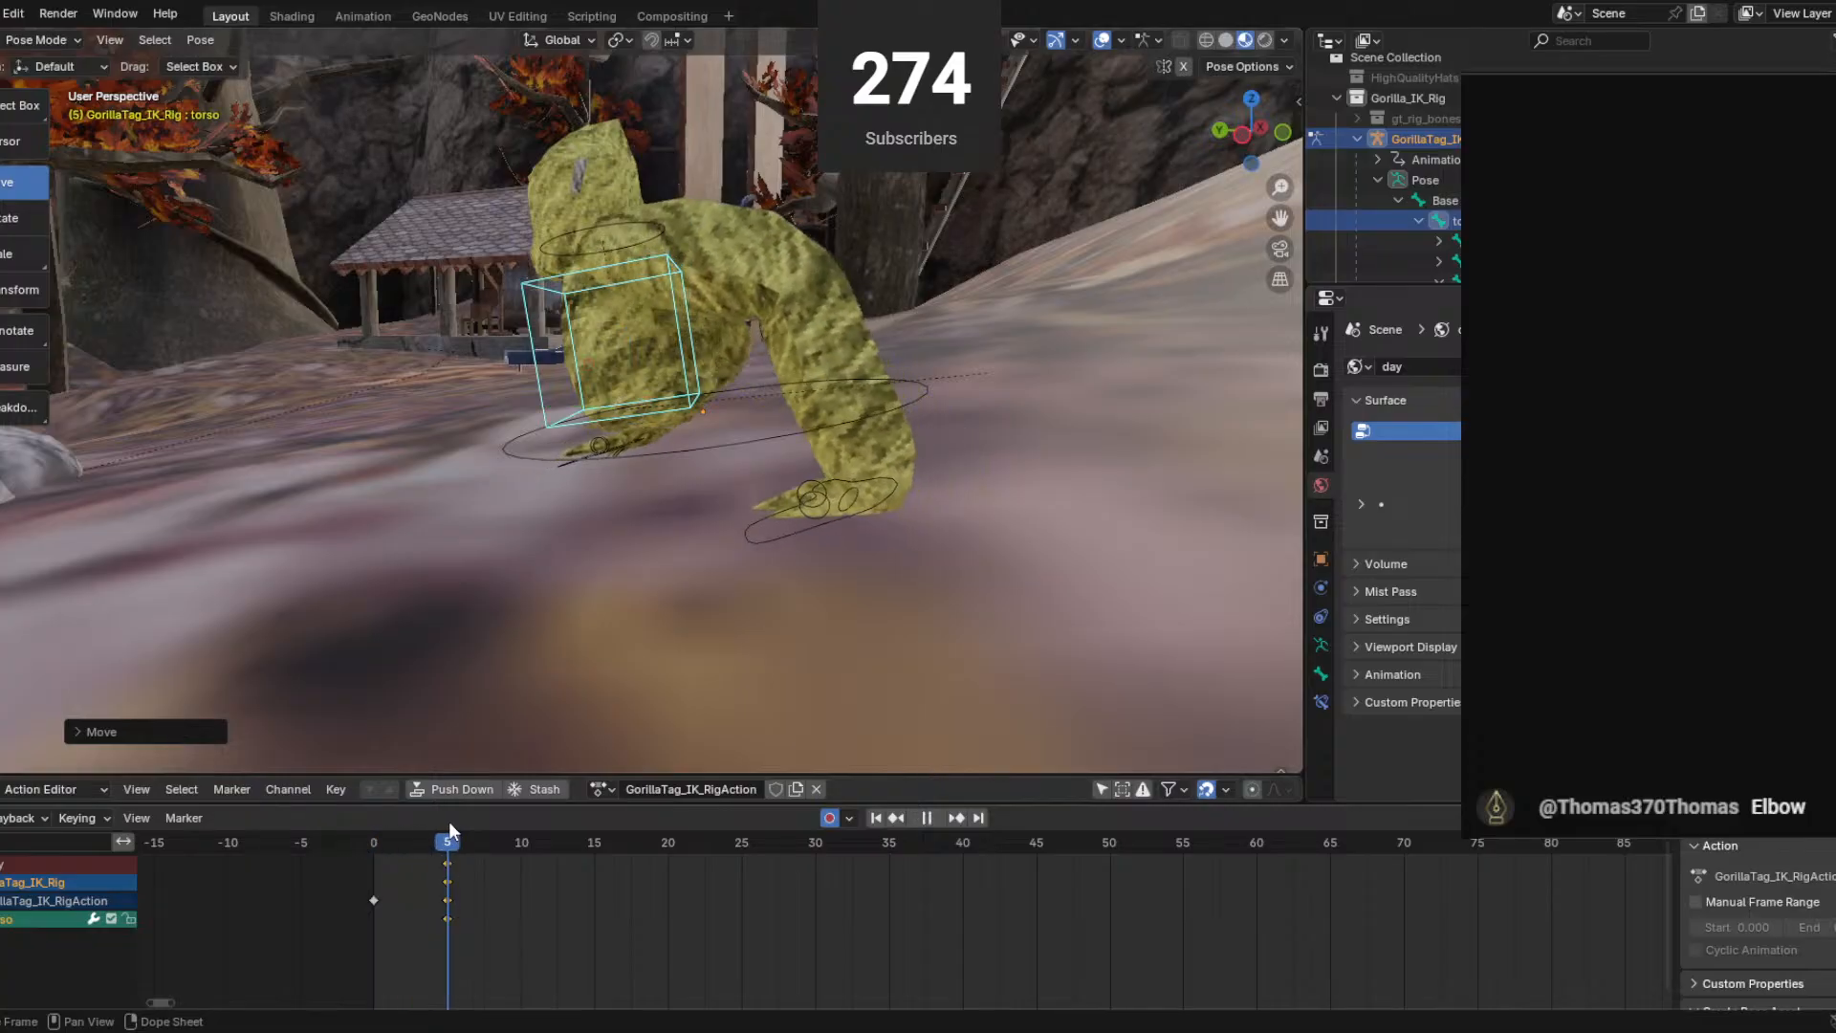
key(Escape)
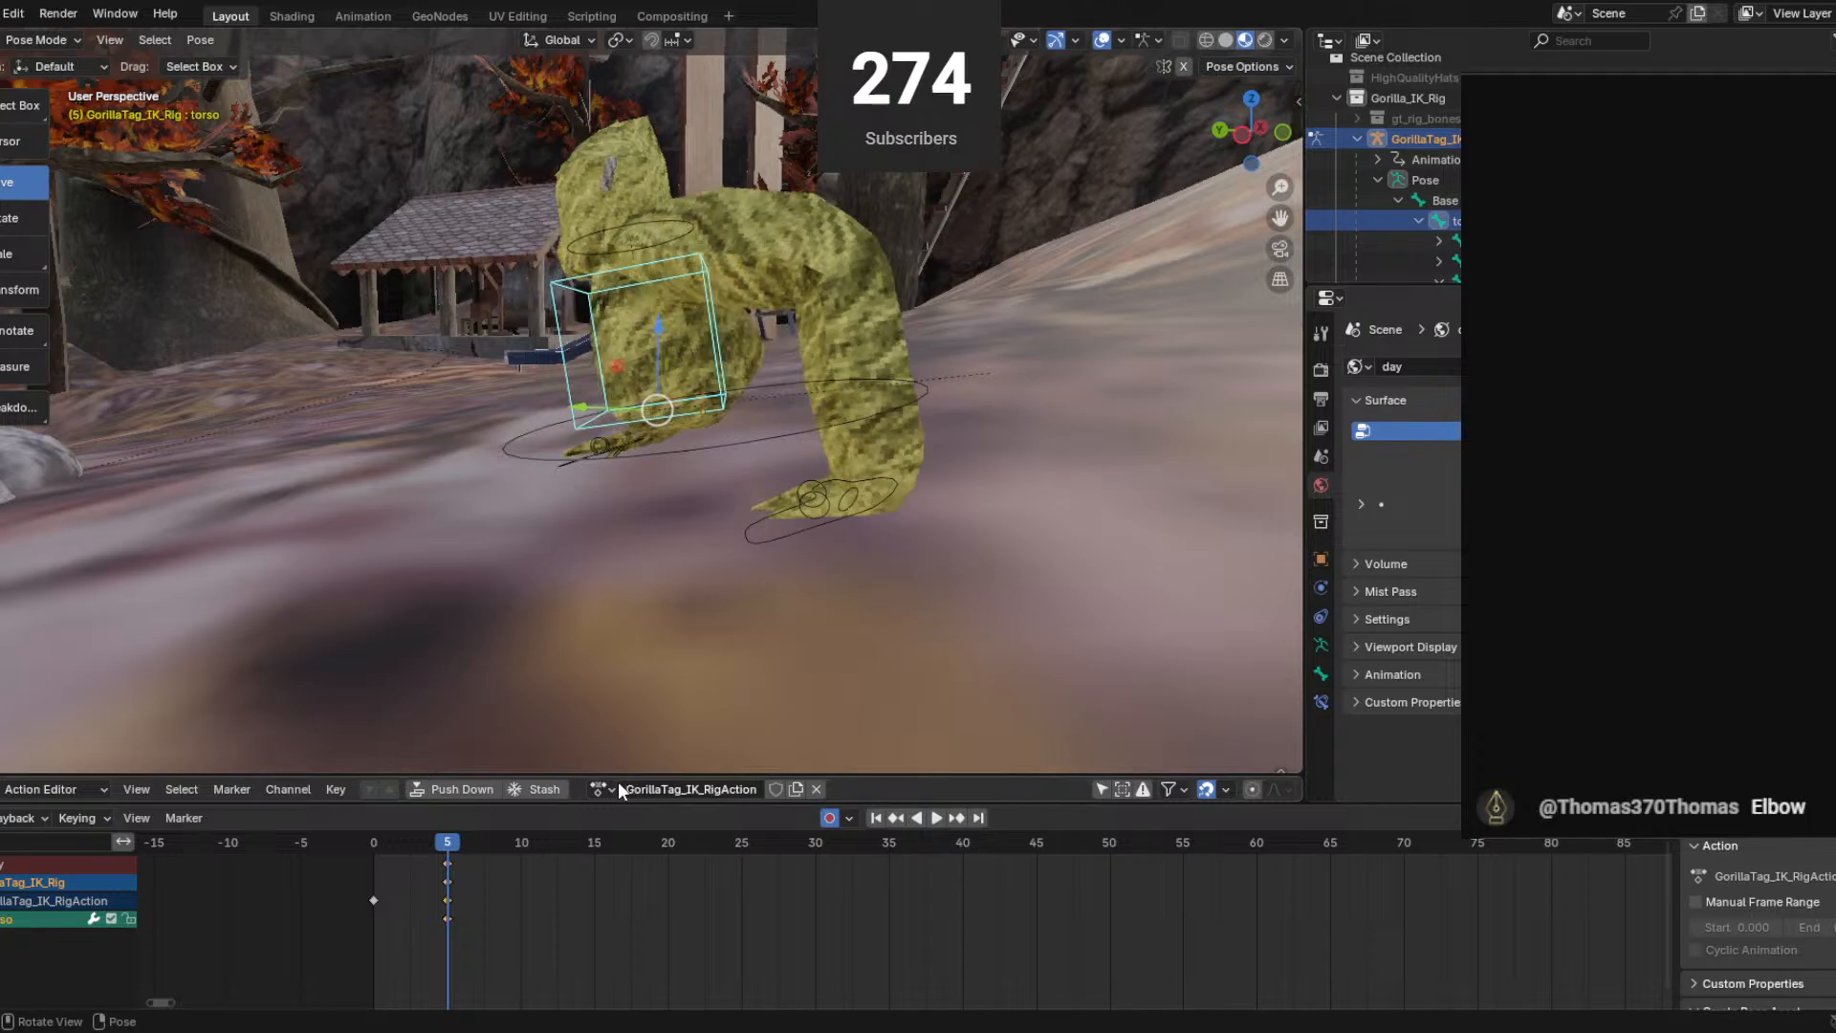
Insert keyframes for the torso controller at frame 5.
mouse_move(463, 847)
mouse_down()
mouse_move(339, 847)
mouse_move(475, 842)
mouse_move(347, 844)
mouse_move(445, 824)
mouse_up()
right_click(447, 839)
mouse_move(404, 890)
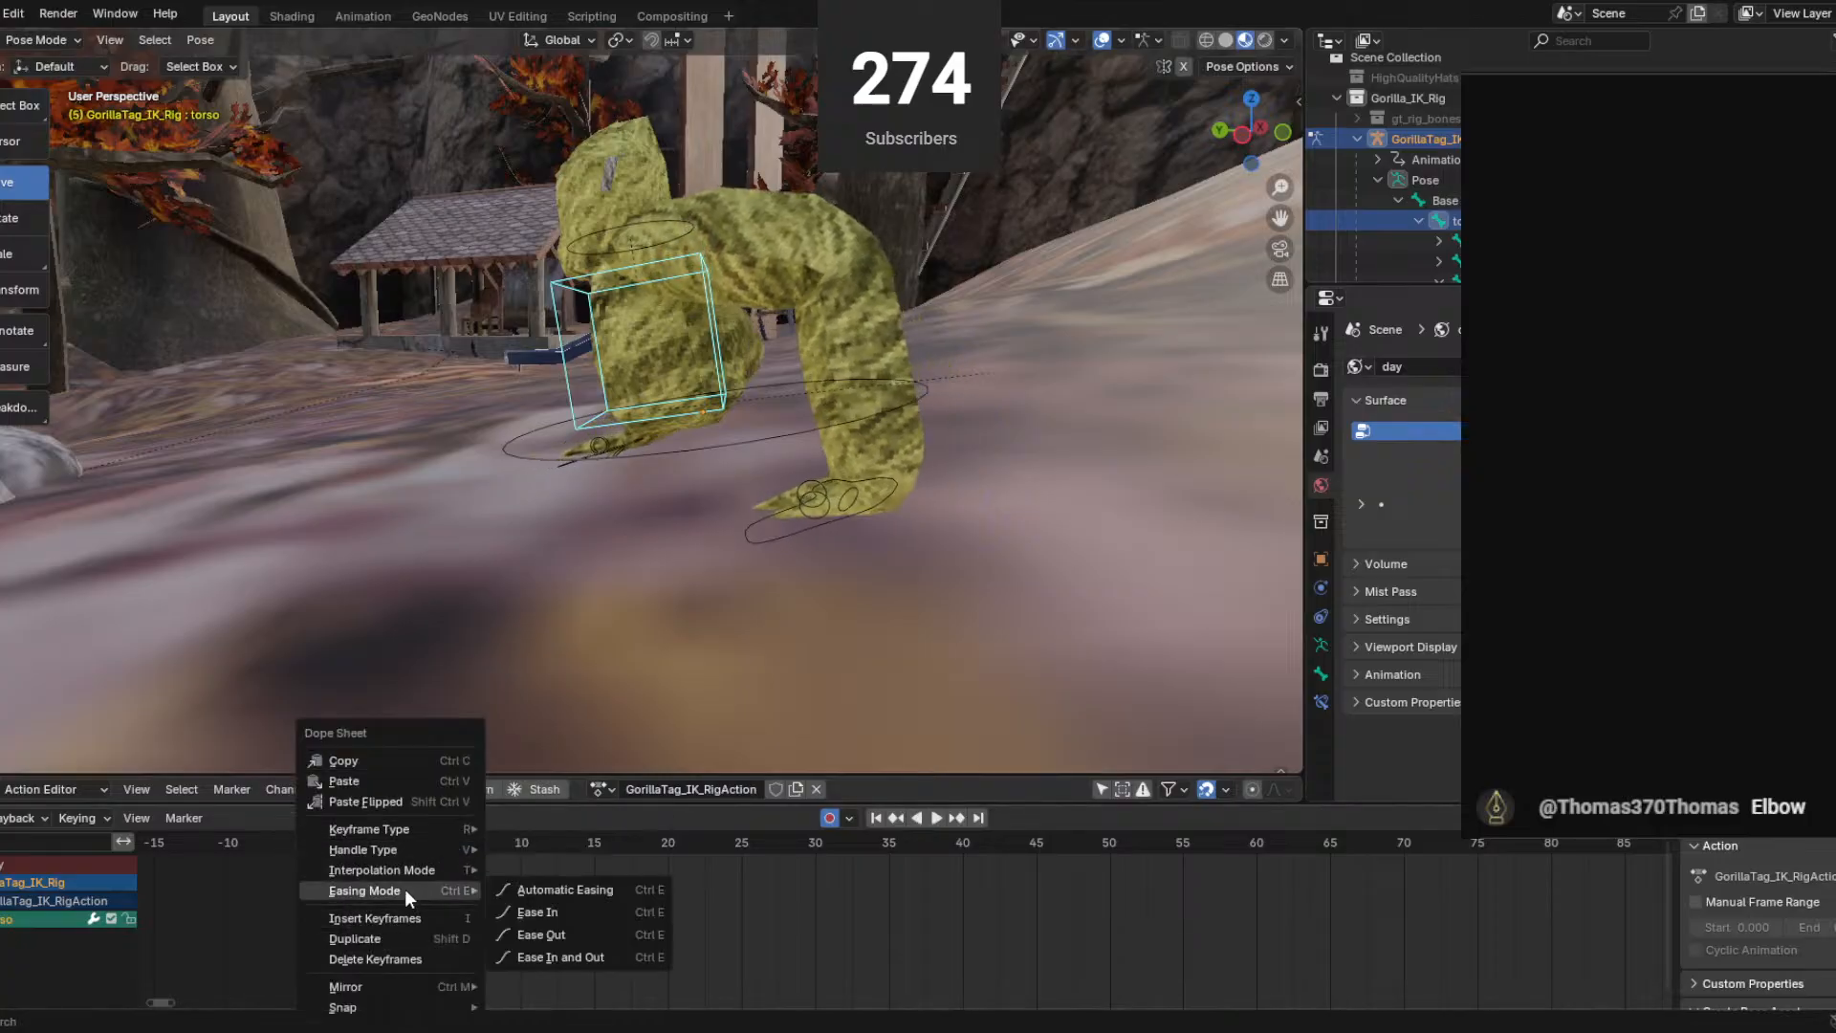
mouse_move(413, 830)
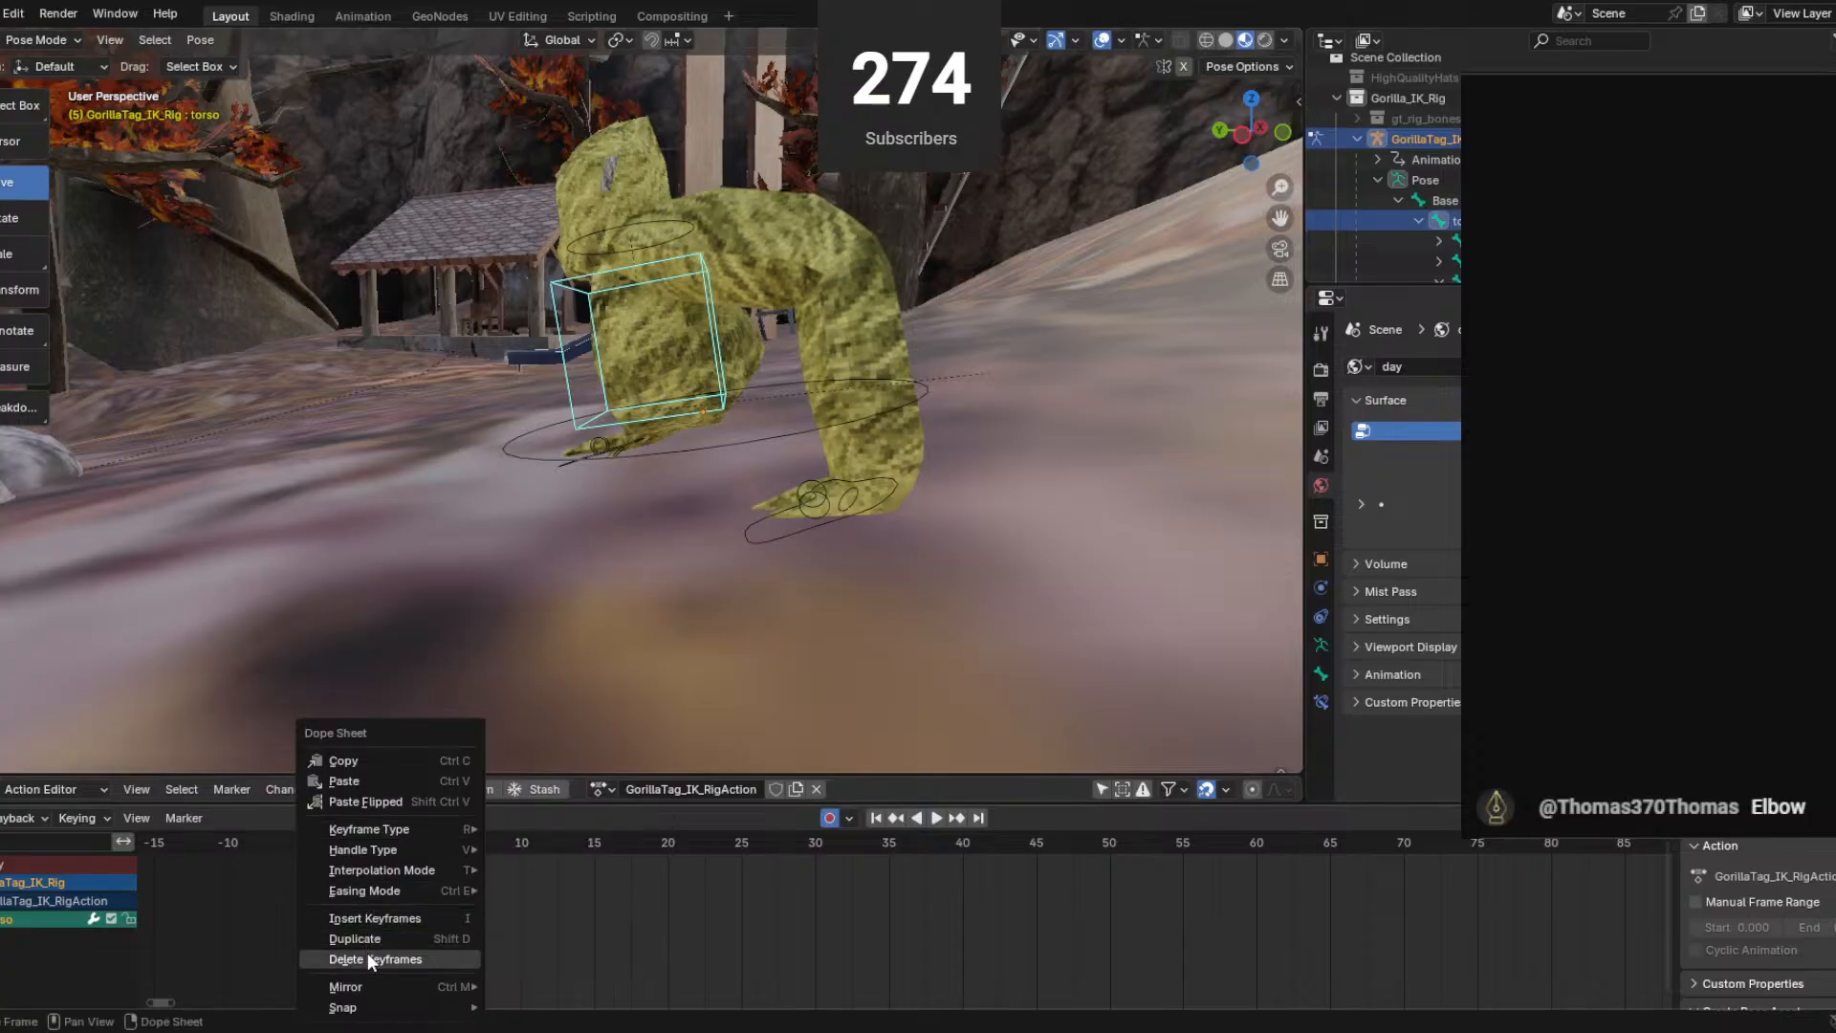
click(375, 920)
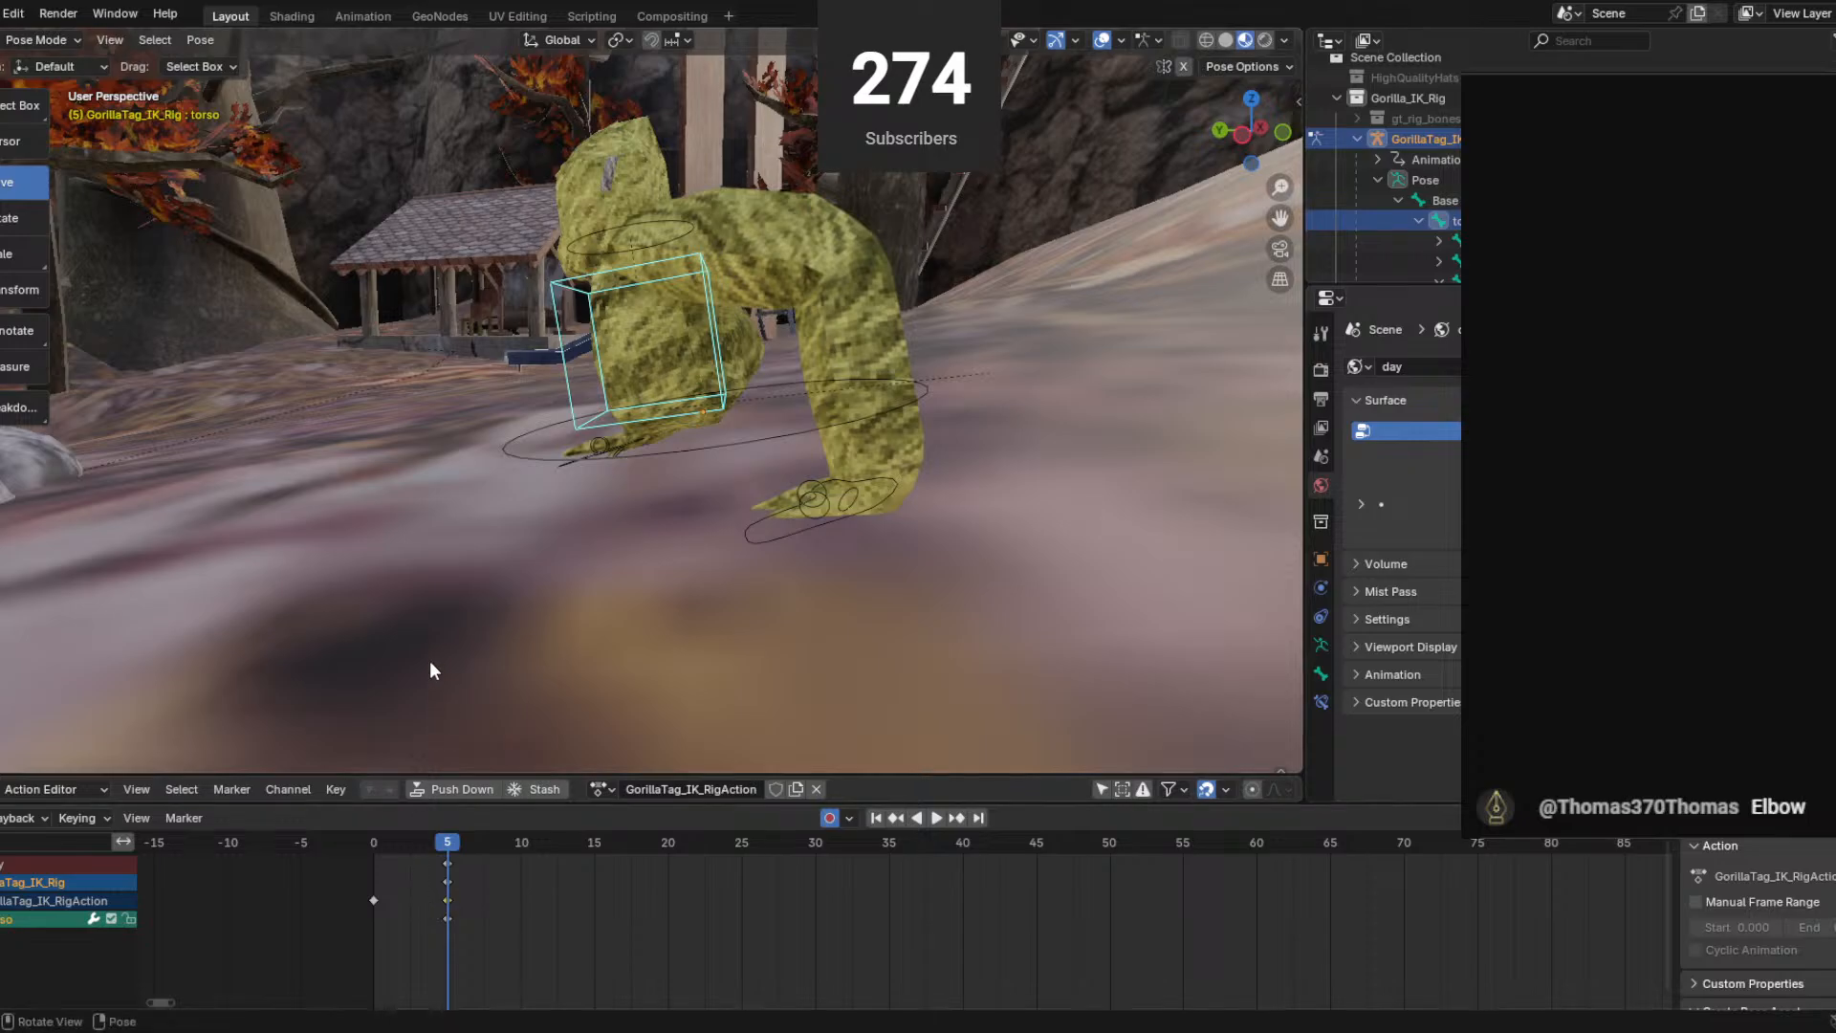
Examine the gorilla's pose from the side and play back the torso motion.
scroll(260, 463, down, 3)
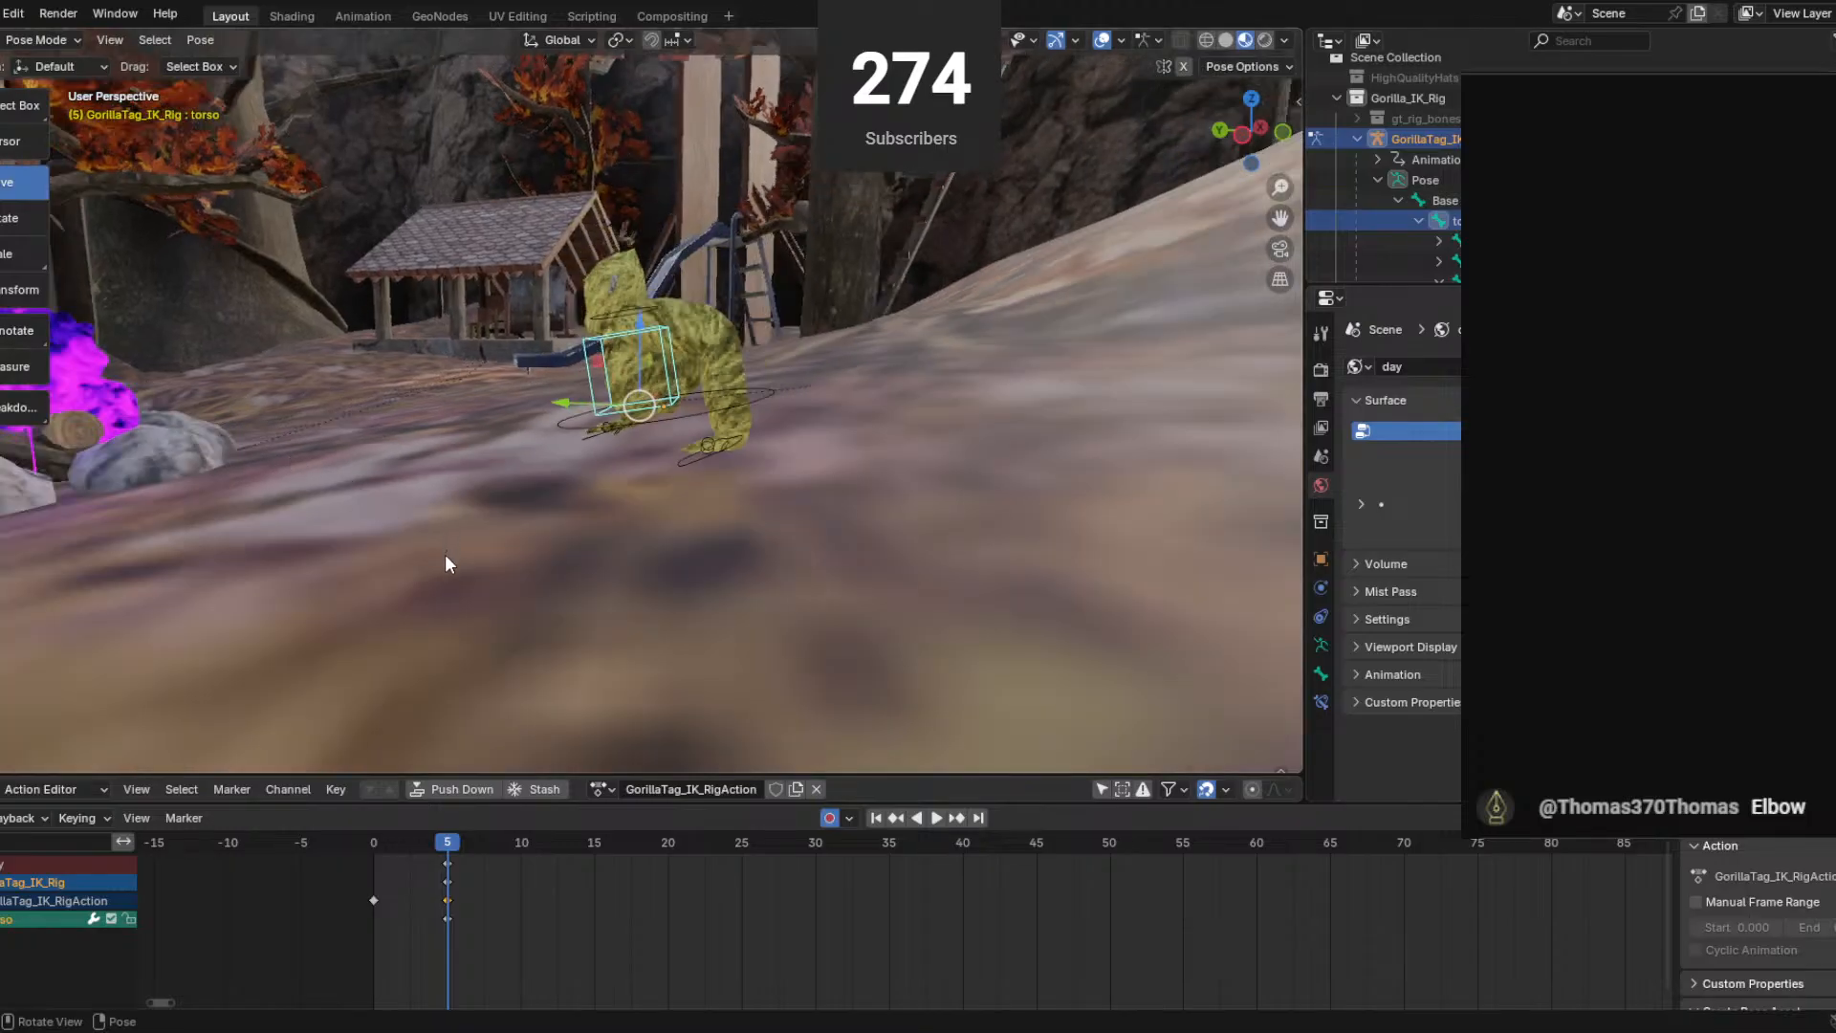
scroll(477, 566, up, 3)
middle_drag(478, 566, 528, 574)
key(space)
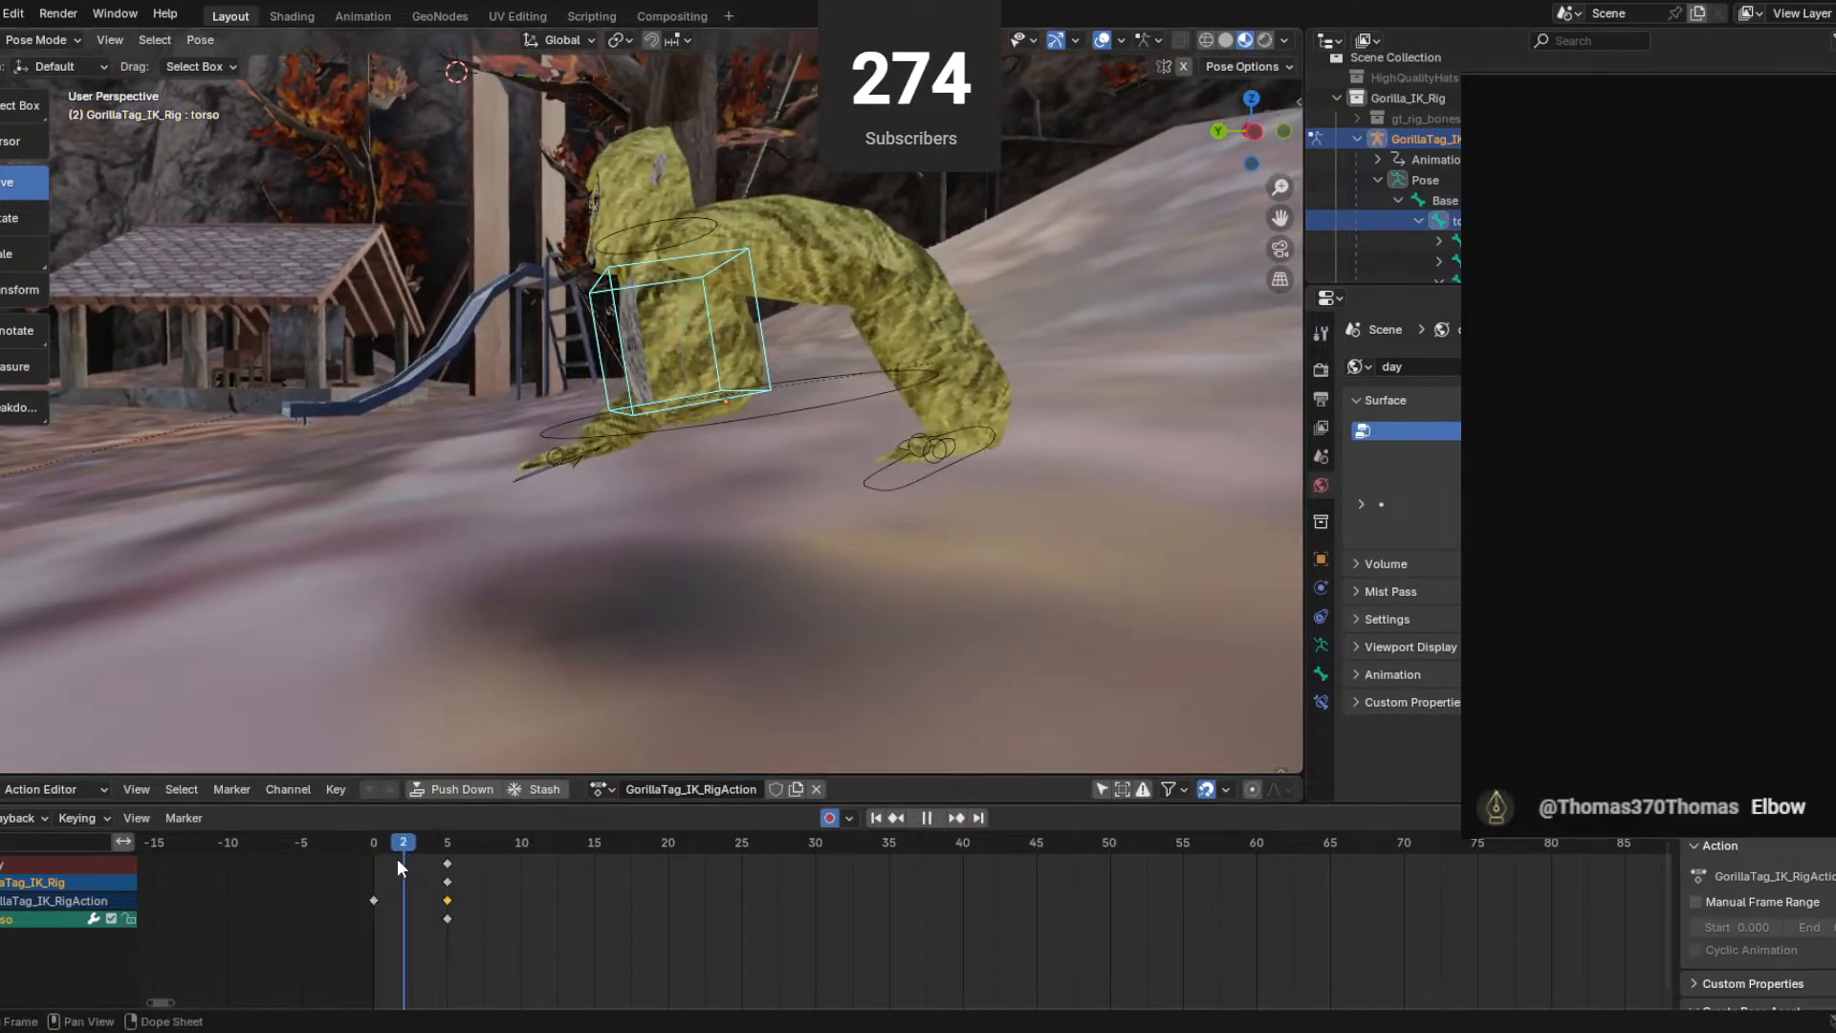
drag(398, 858, 392, 859)
Delete the torso controller's keyframes and replay the animation from frame 0.
click(374, 899)
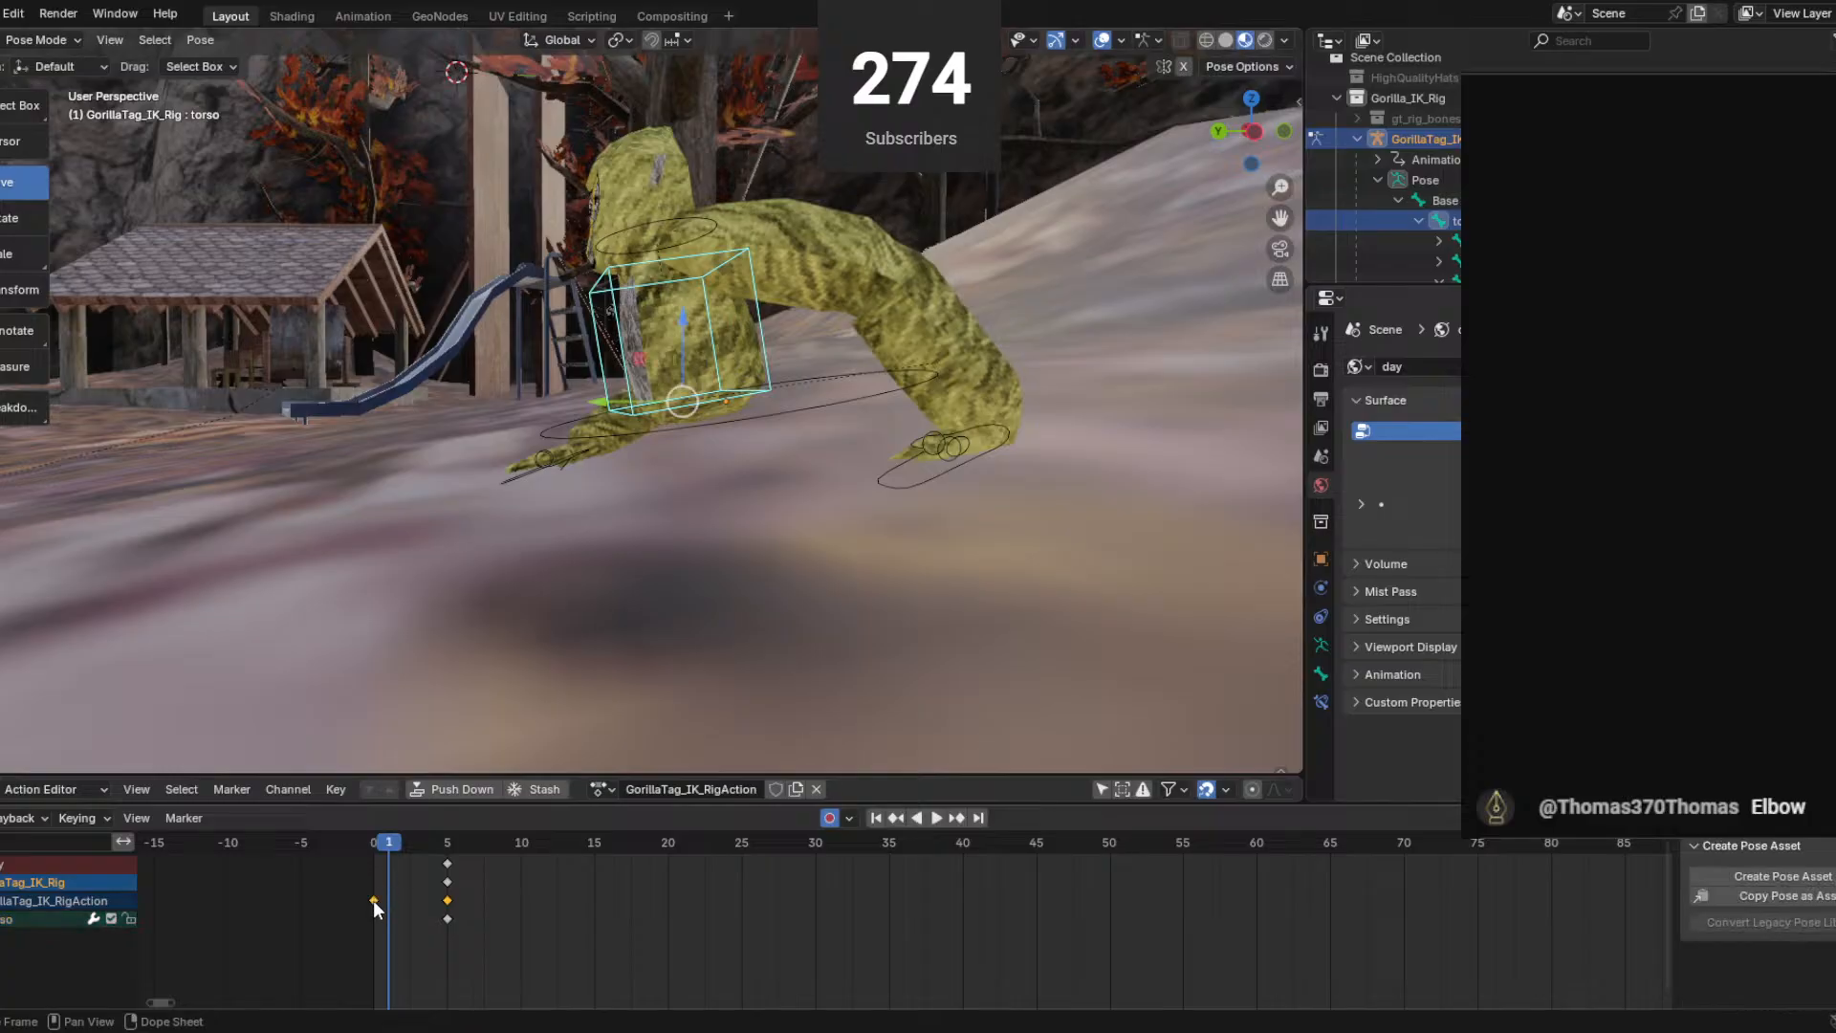
key(x)
click(374, 900)
key(x)
click(373, 899)
key(x)
key(space)
drag(526, 870, 296, 947)
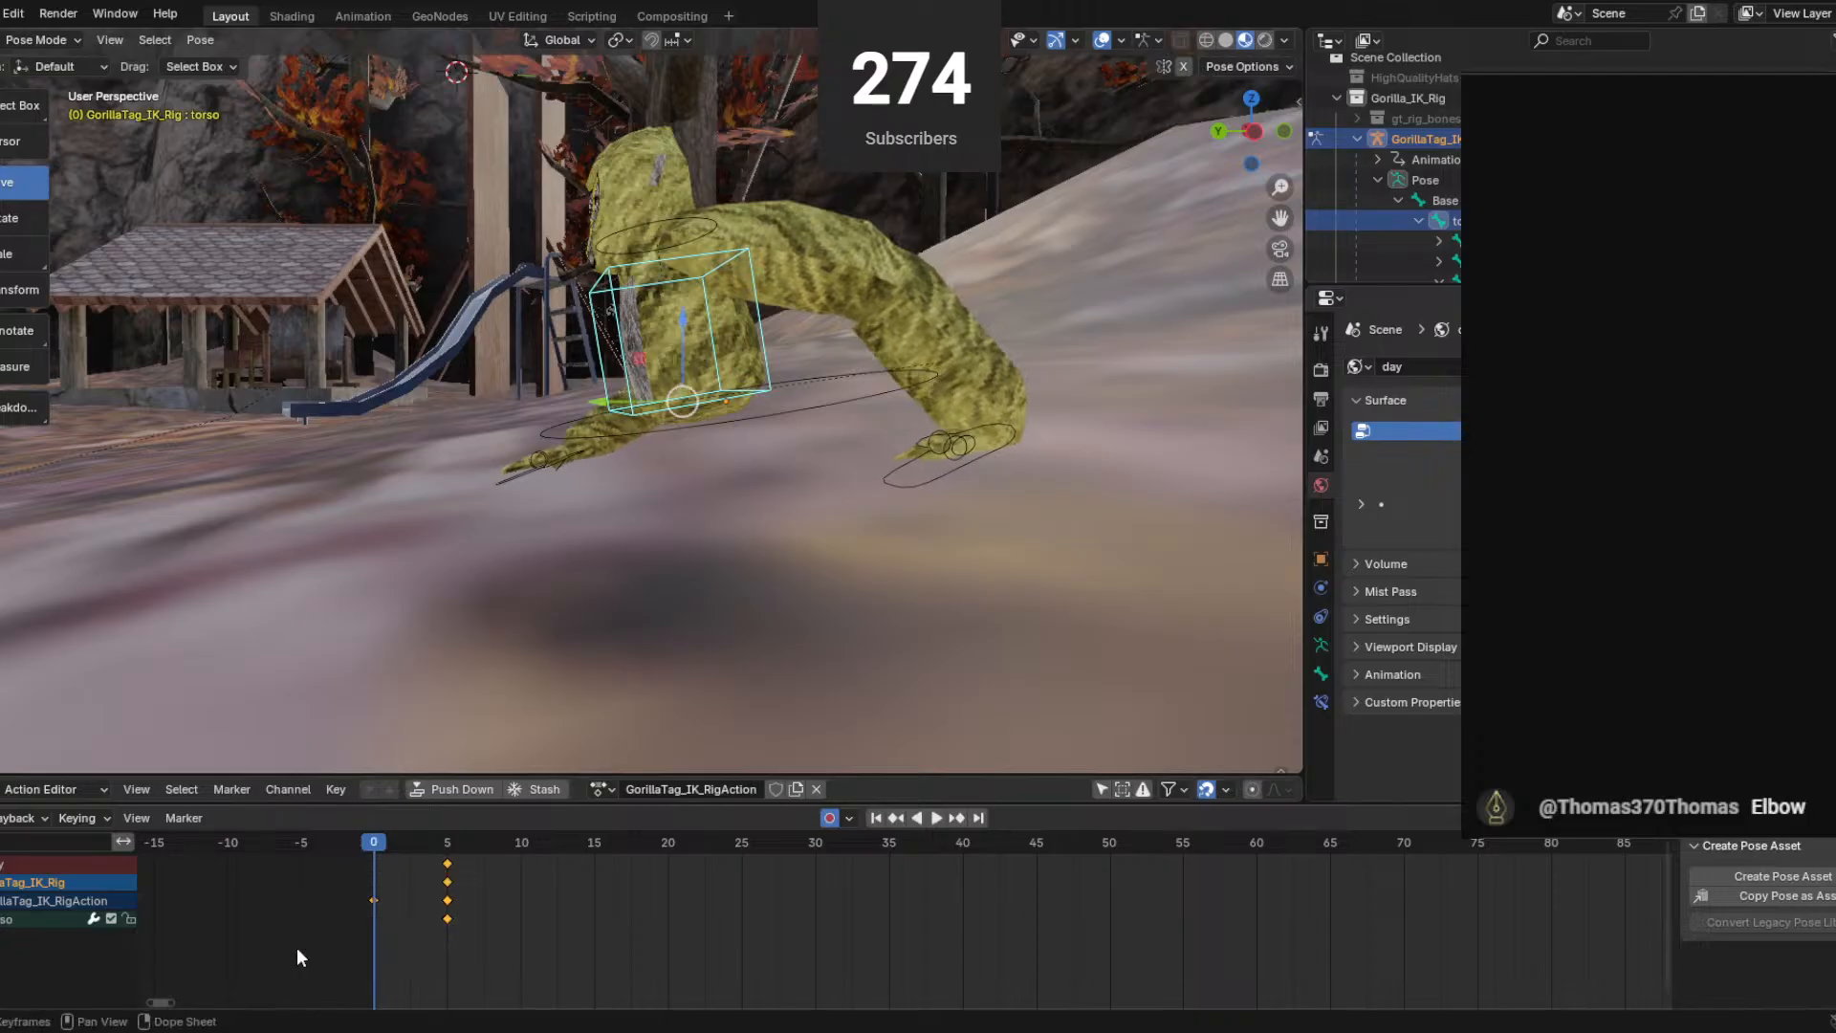
key(x)
click(298, 947)
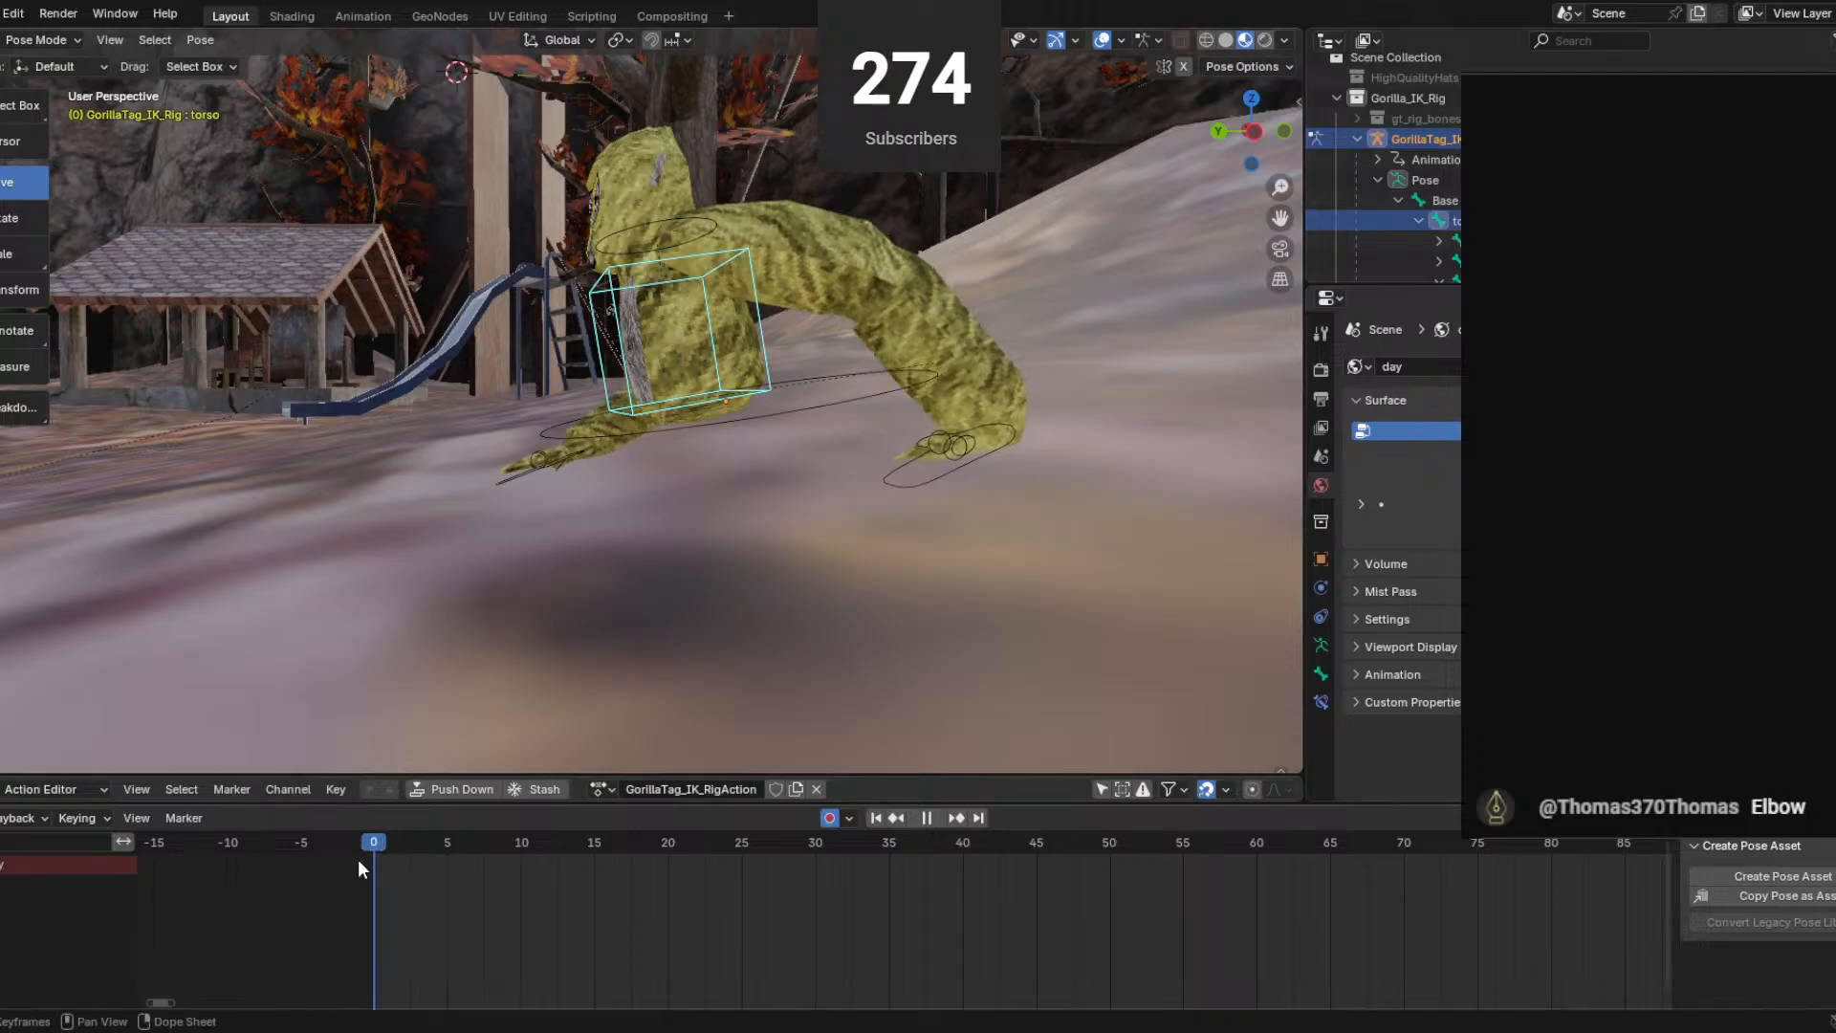
key(space)
drag(518, 844, 340, 842)
Undo the keyframe deletions and all frame 5 pose changes, back to the original pose at frame 0.
key(ctrl+z)
key(ctrl+z)
key(ctrl+z)
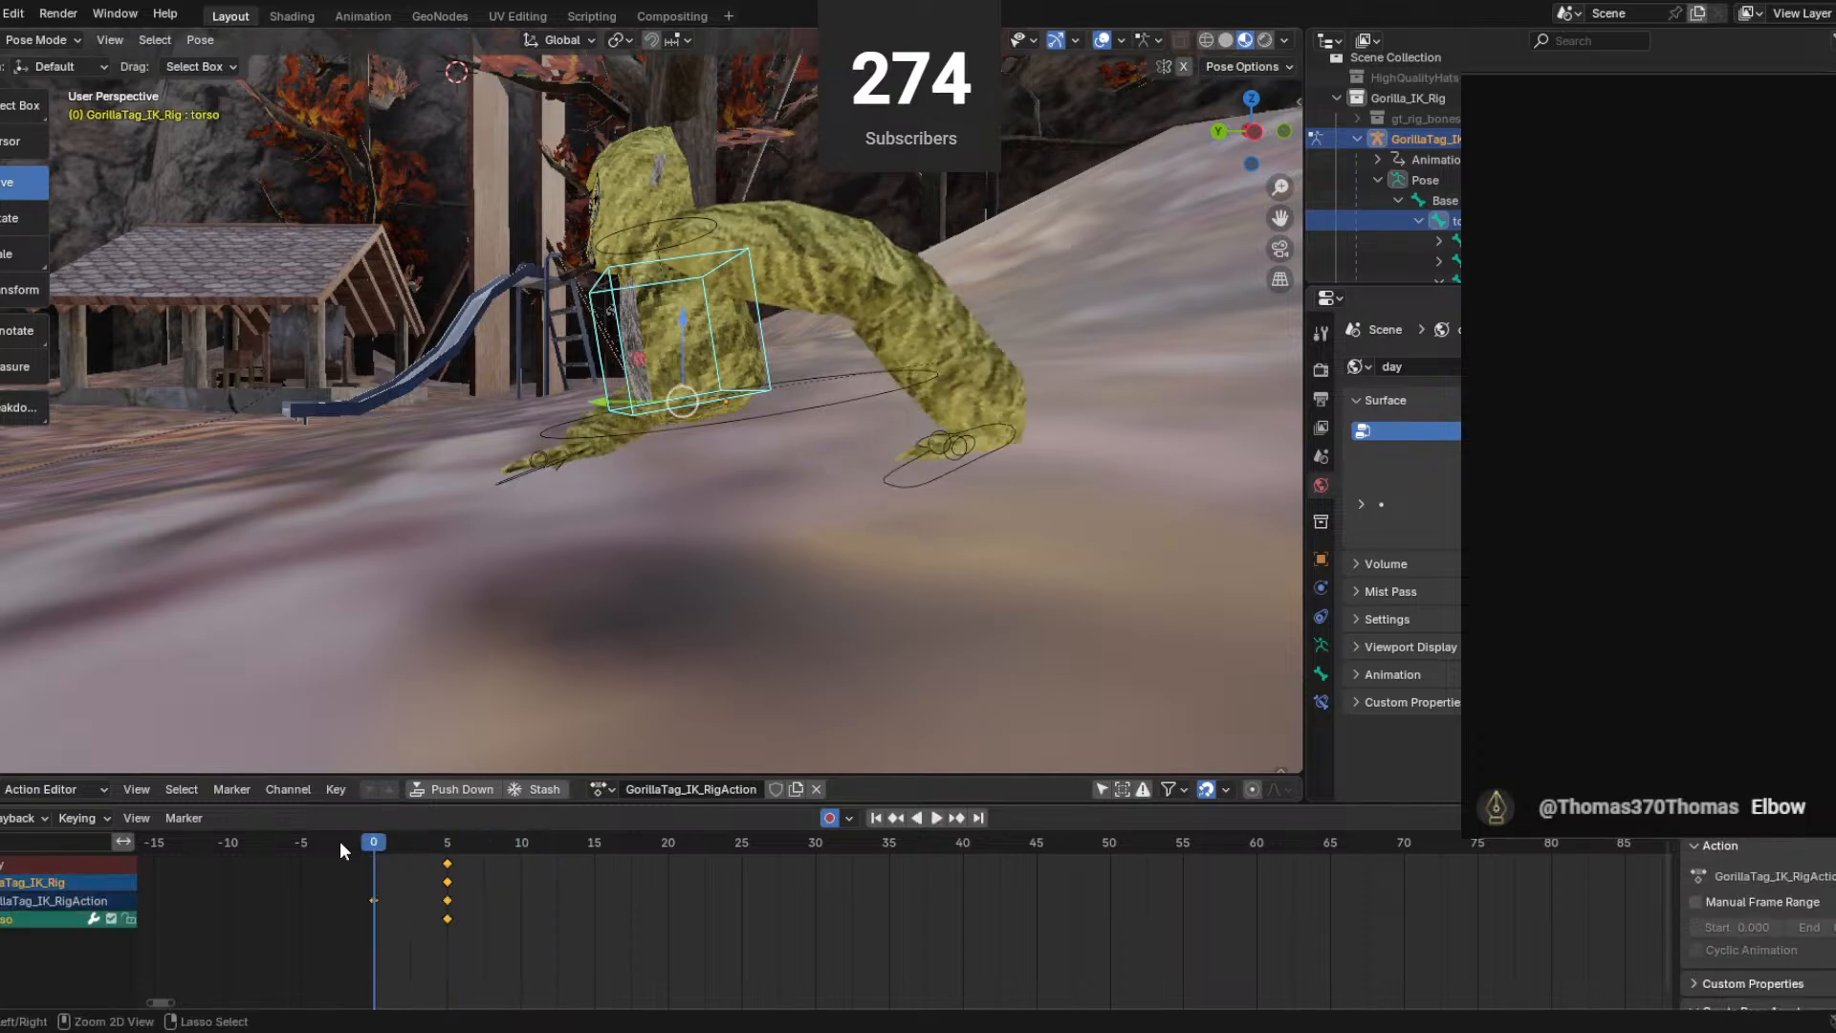
key(ctrl+z)
key(ctrl+z)
key(ctrl+z)
key(ctrl+z)
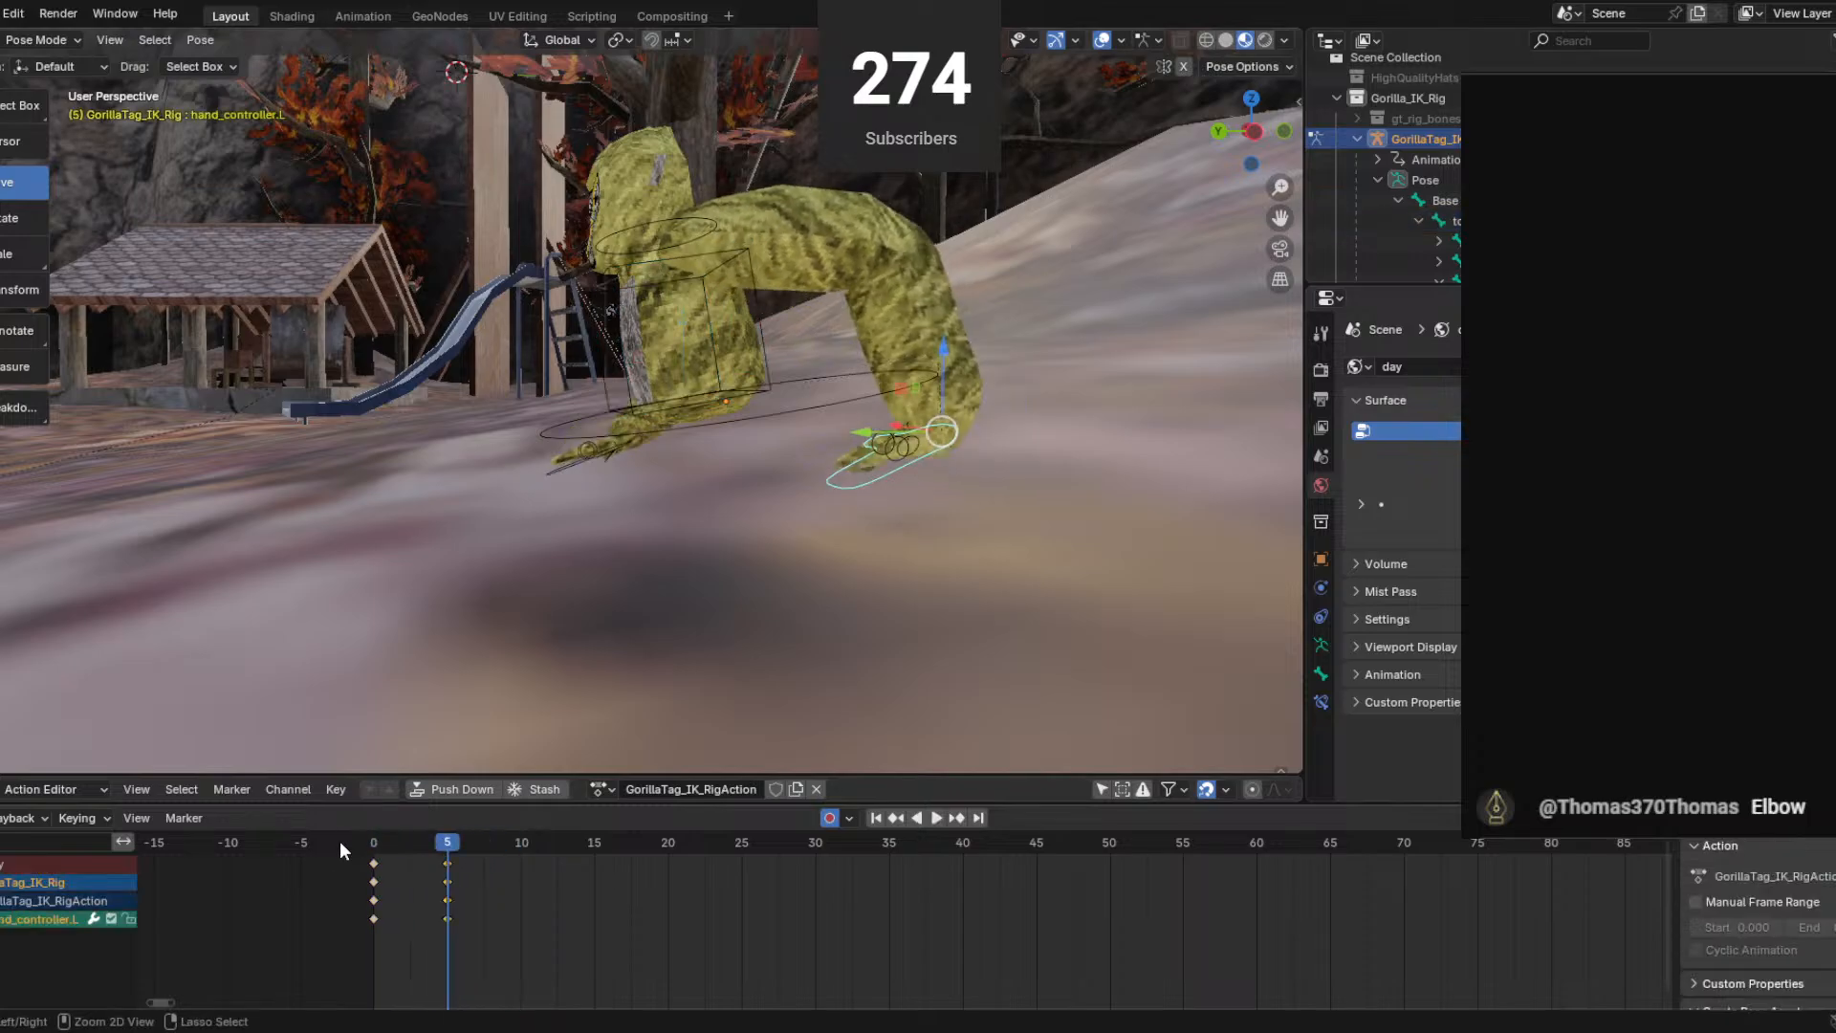
key(ctrl+z)
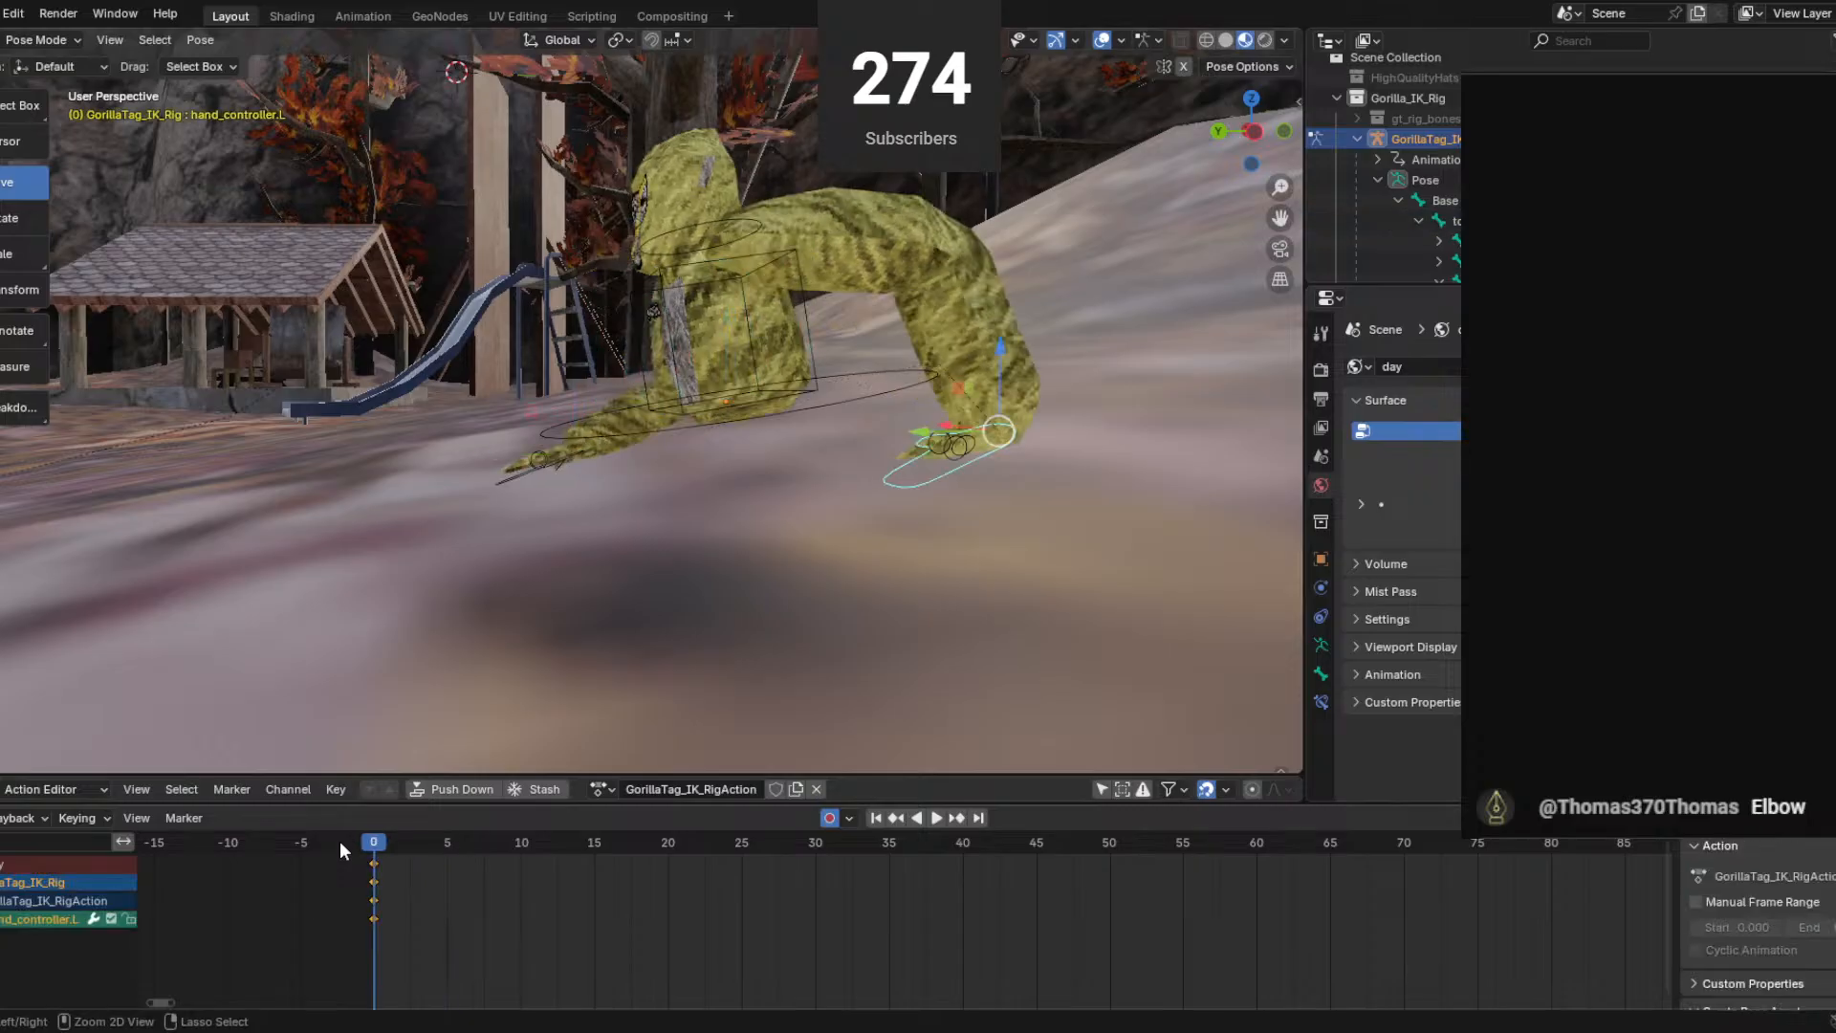
Move the torso controller slightly forward along the Y axis at frame 5.
click(371, 843)
drag(373, 847, 446, 851)
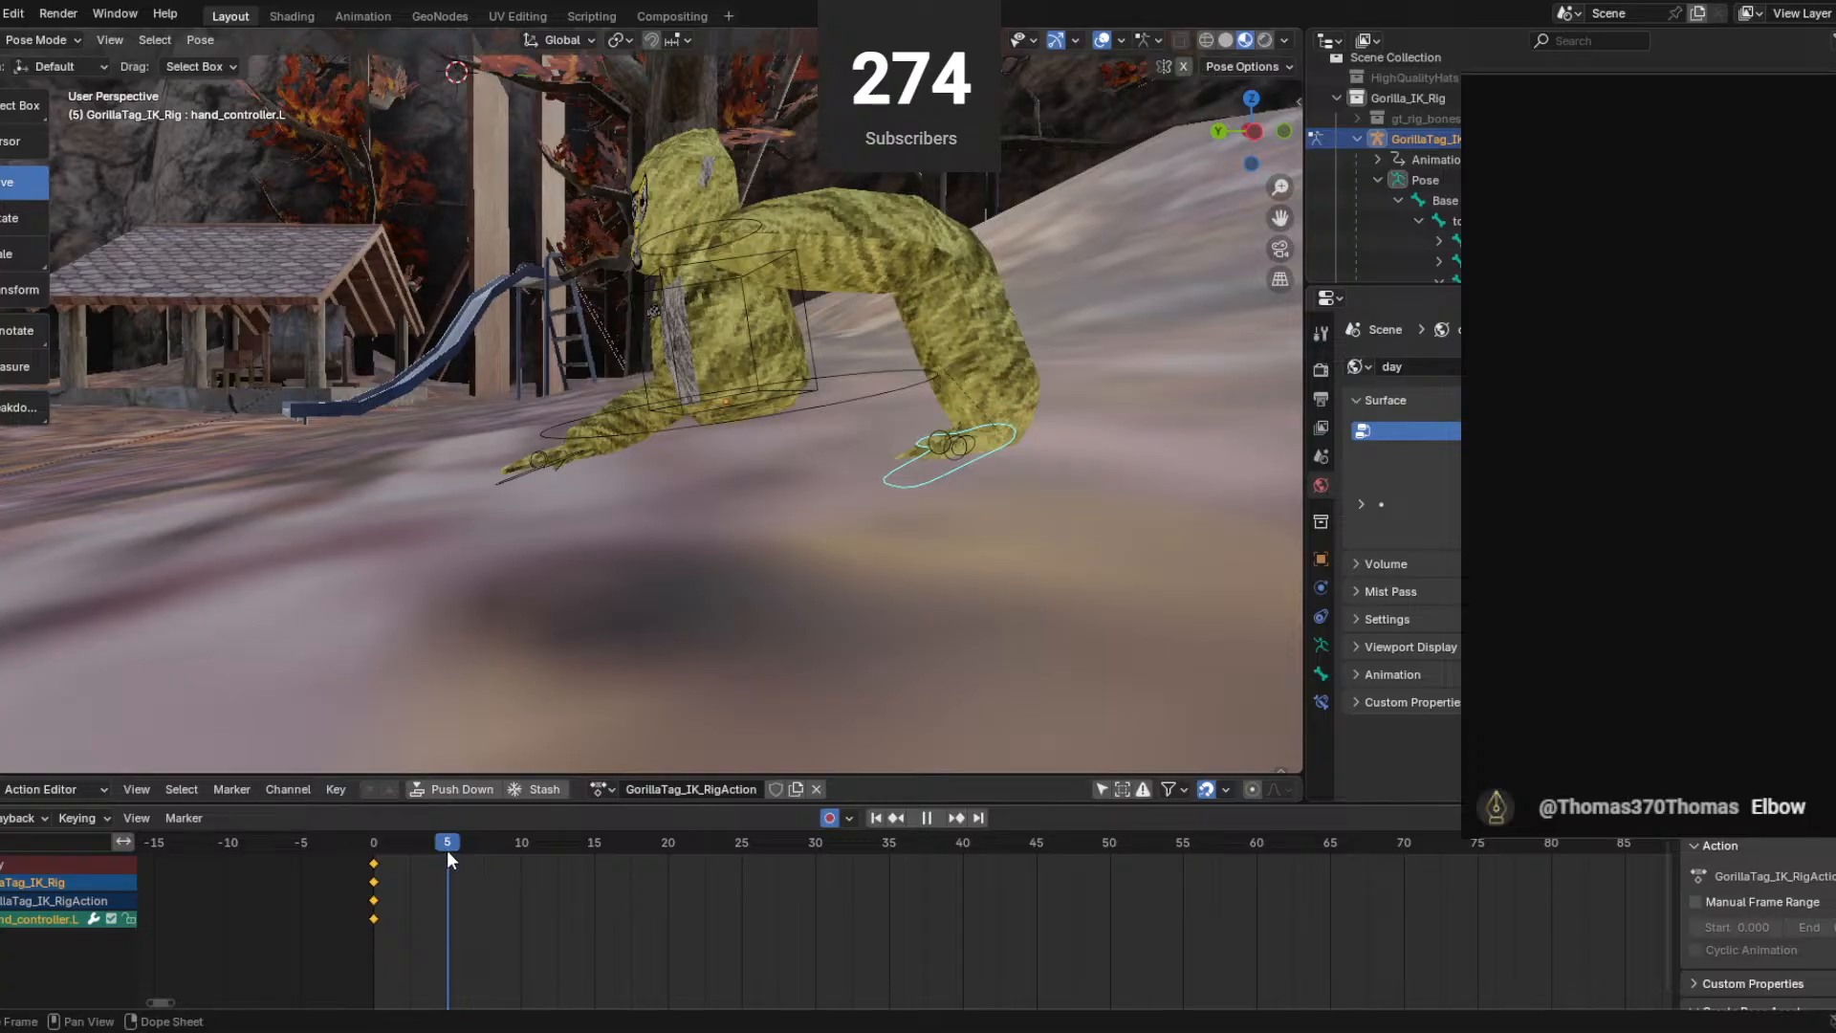
middle_drag(573, 622, 646, 284)
click(642, 306)
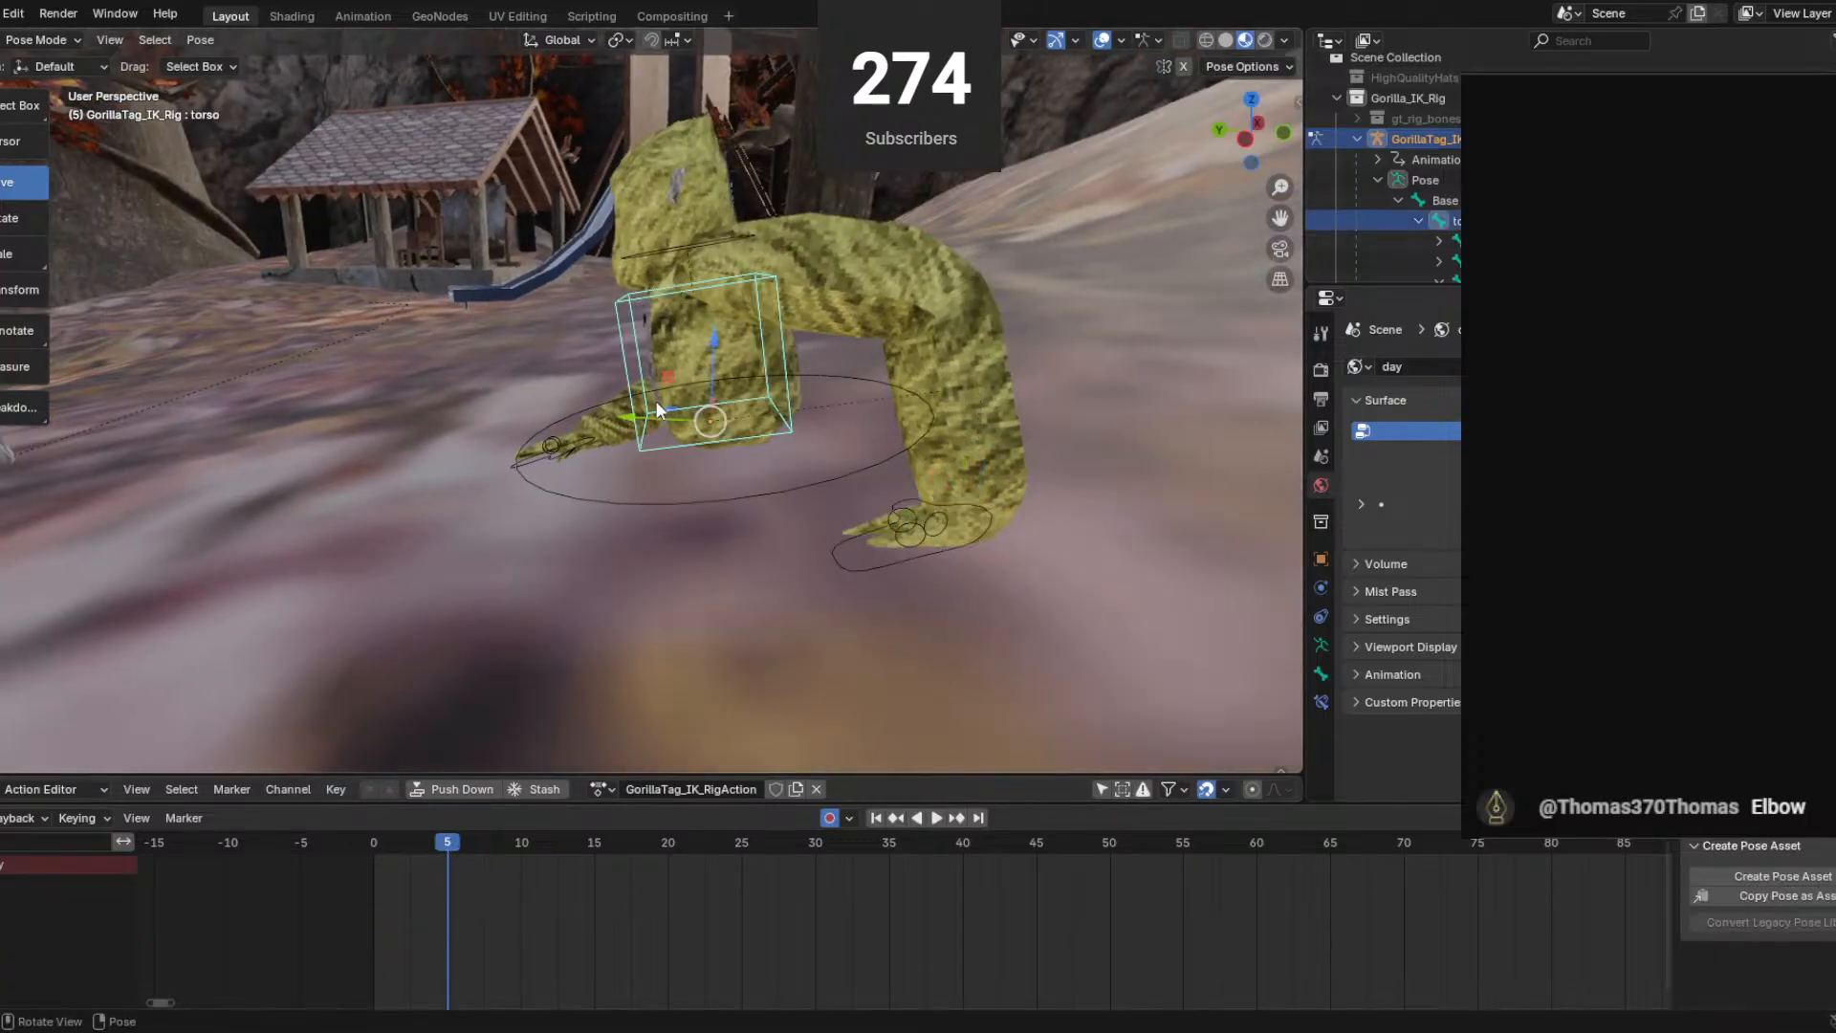
drag(653, 416, 618, 413)
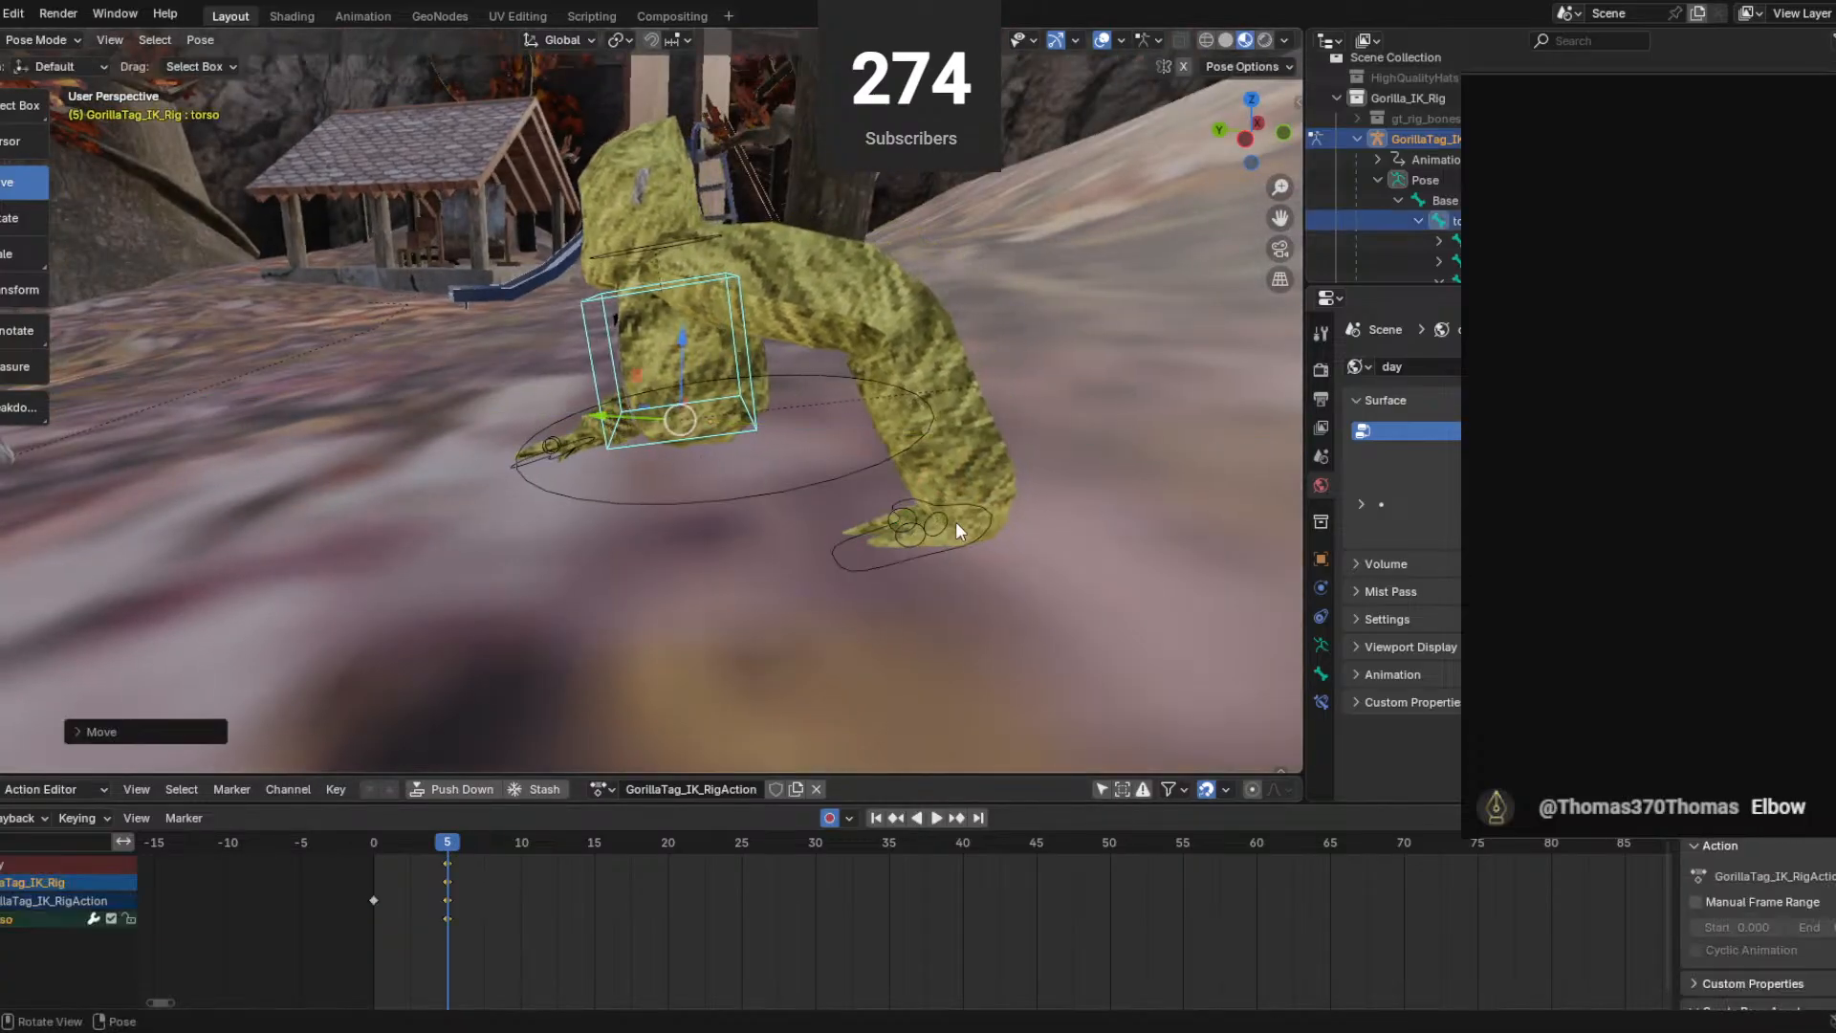
At frame 5, slide the left hand forward toward the body, then raise the right hand slightly and shift it along Y.
click(952, 517)
drag(908, 514, 851, 528)
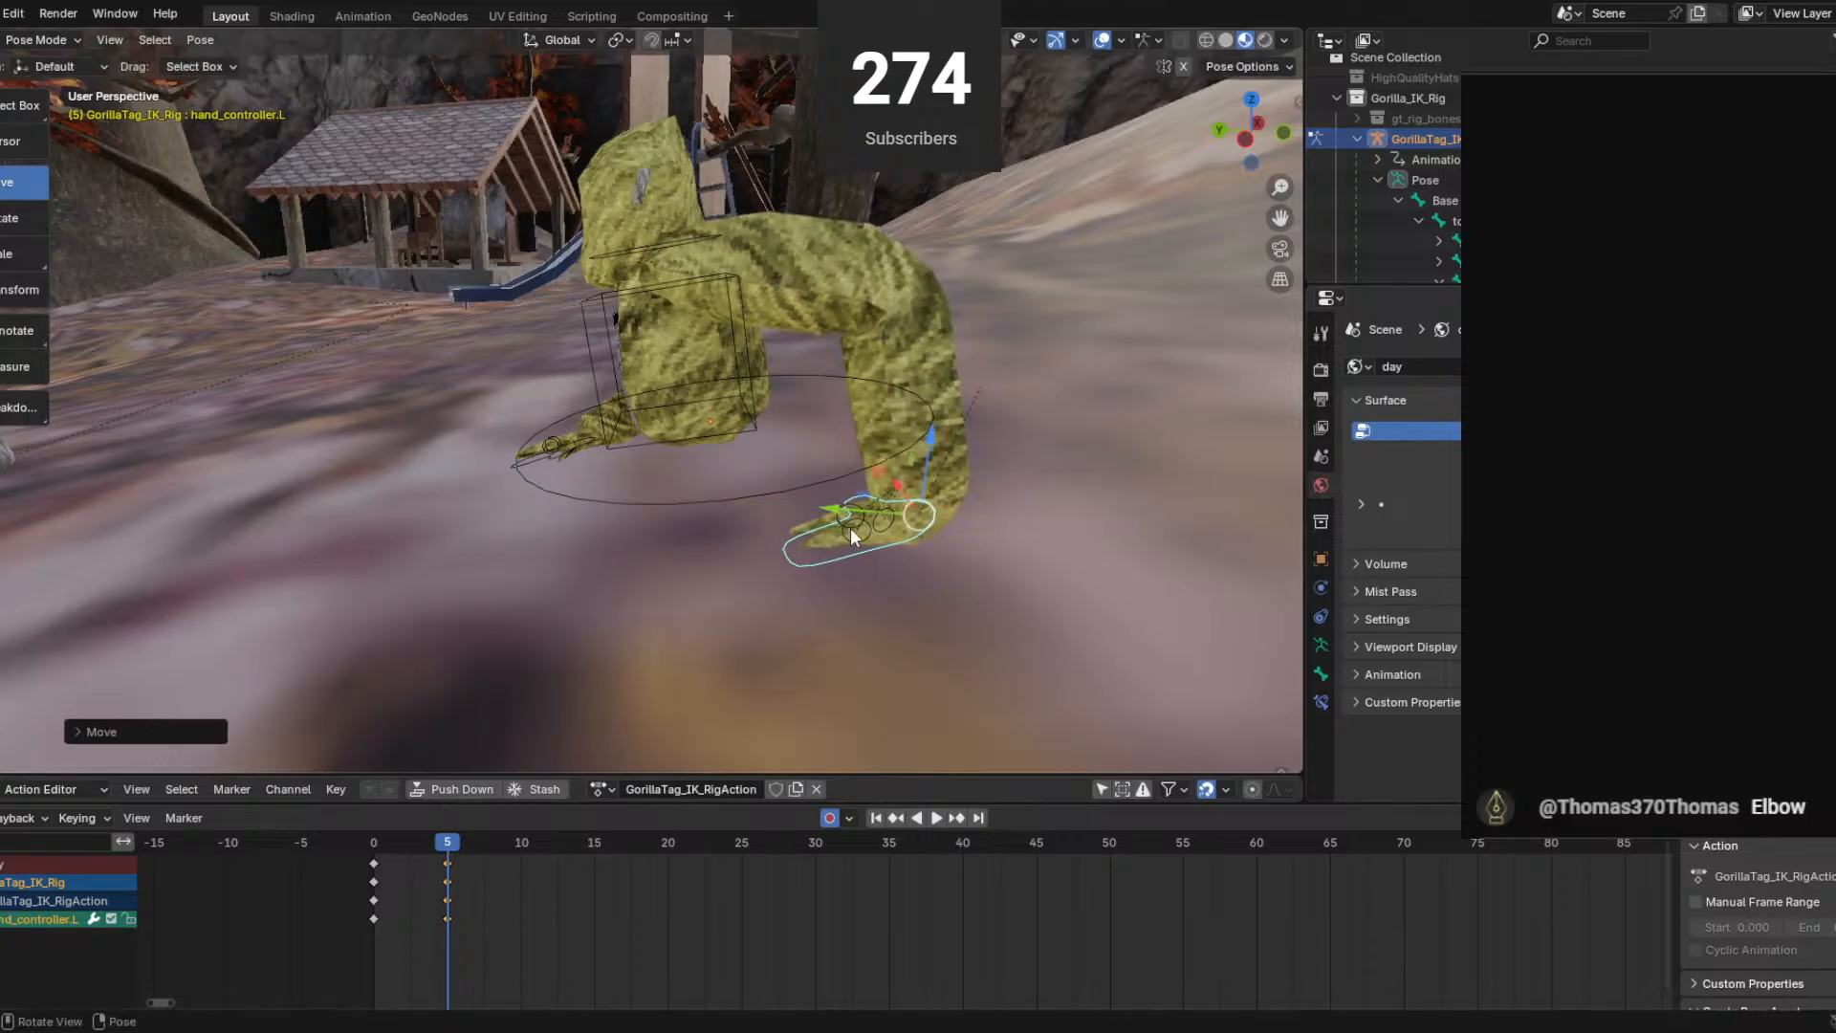
middle_drag(851, 528, 593, 486)
click(696, 515)
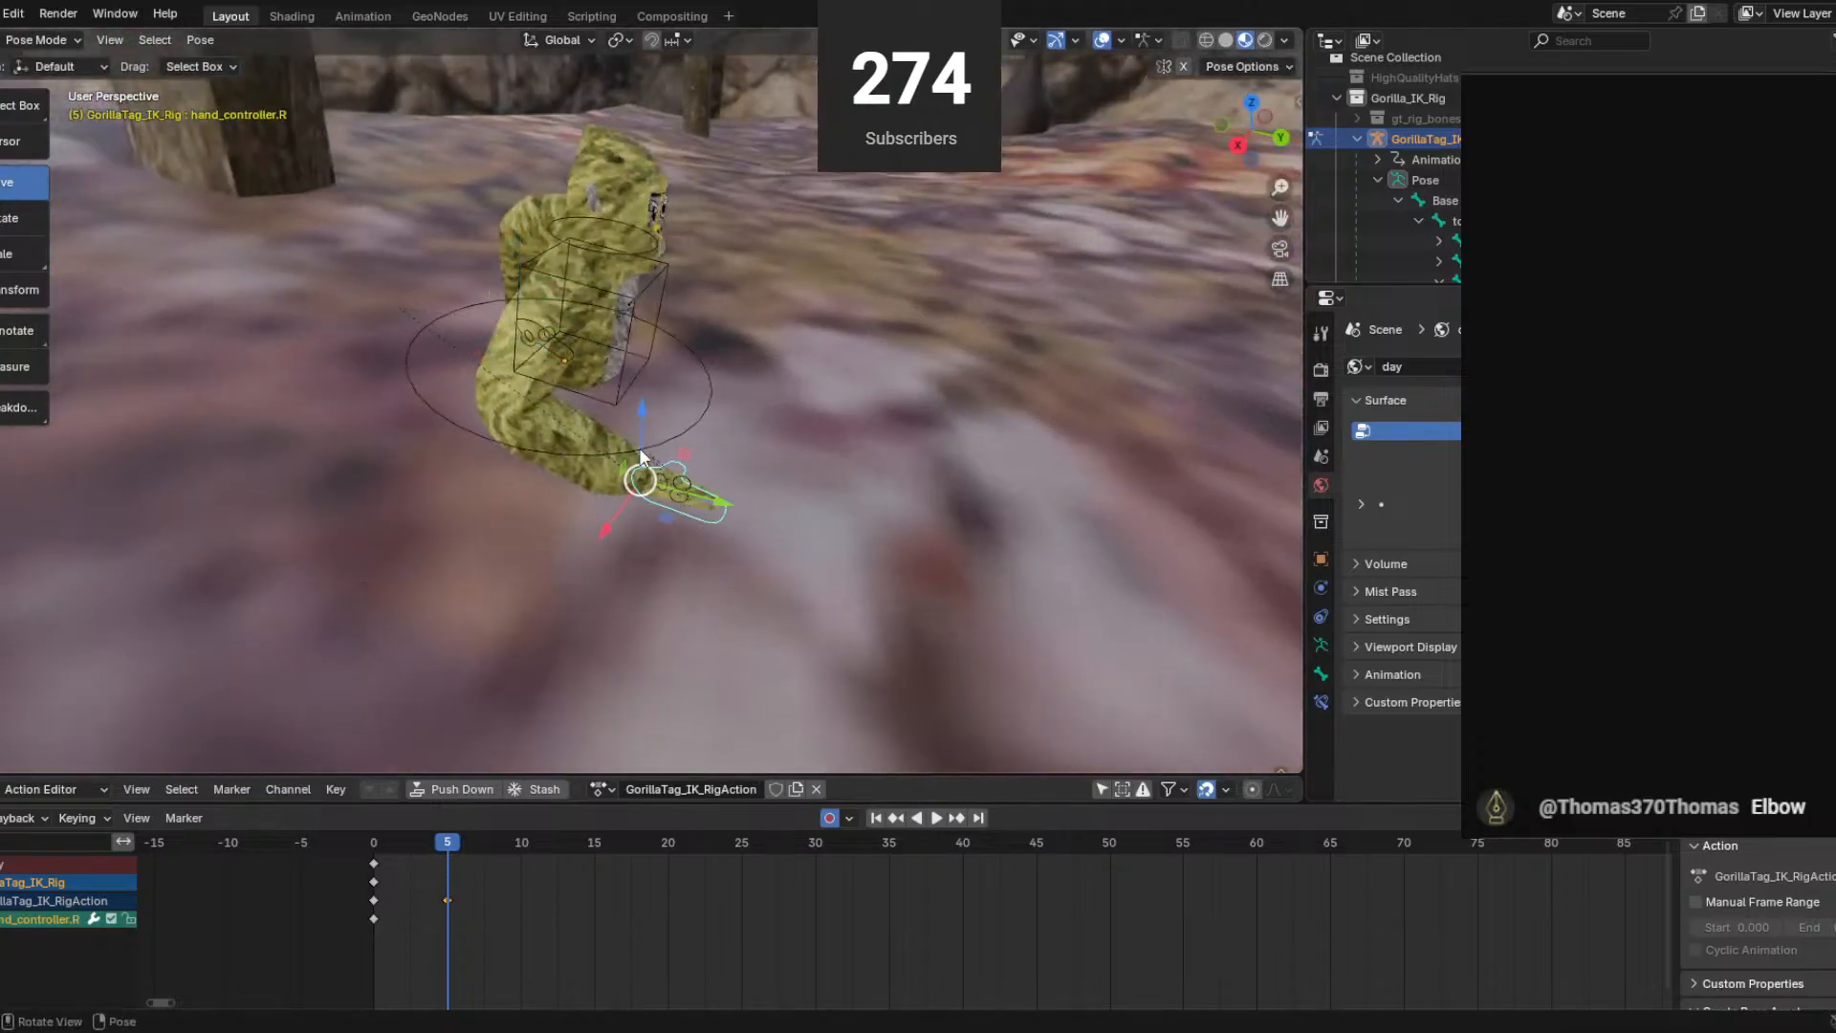
drag(644, 436, 645, 425)
drag(690, 483, 623, 484)
Play back the new torso and hand motion and return to frame 5.
middle_drag(687, 469, 388, 731)
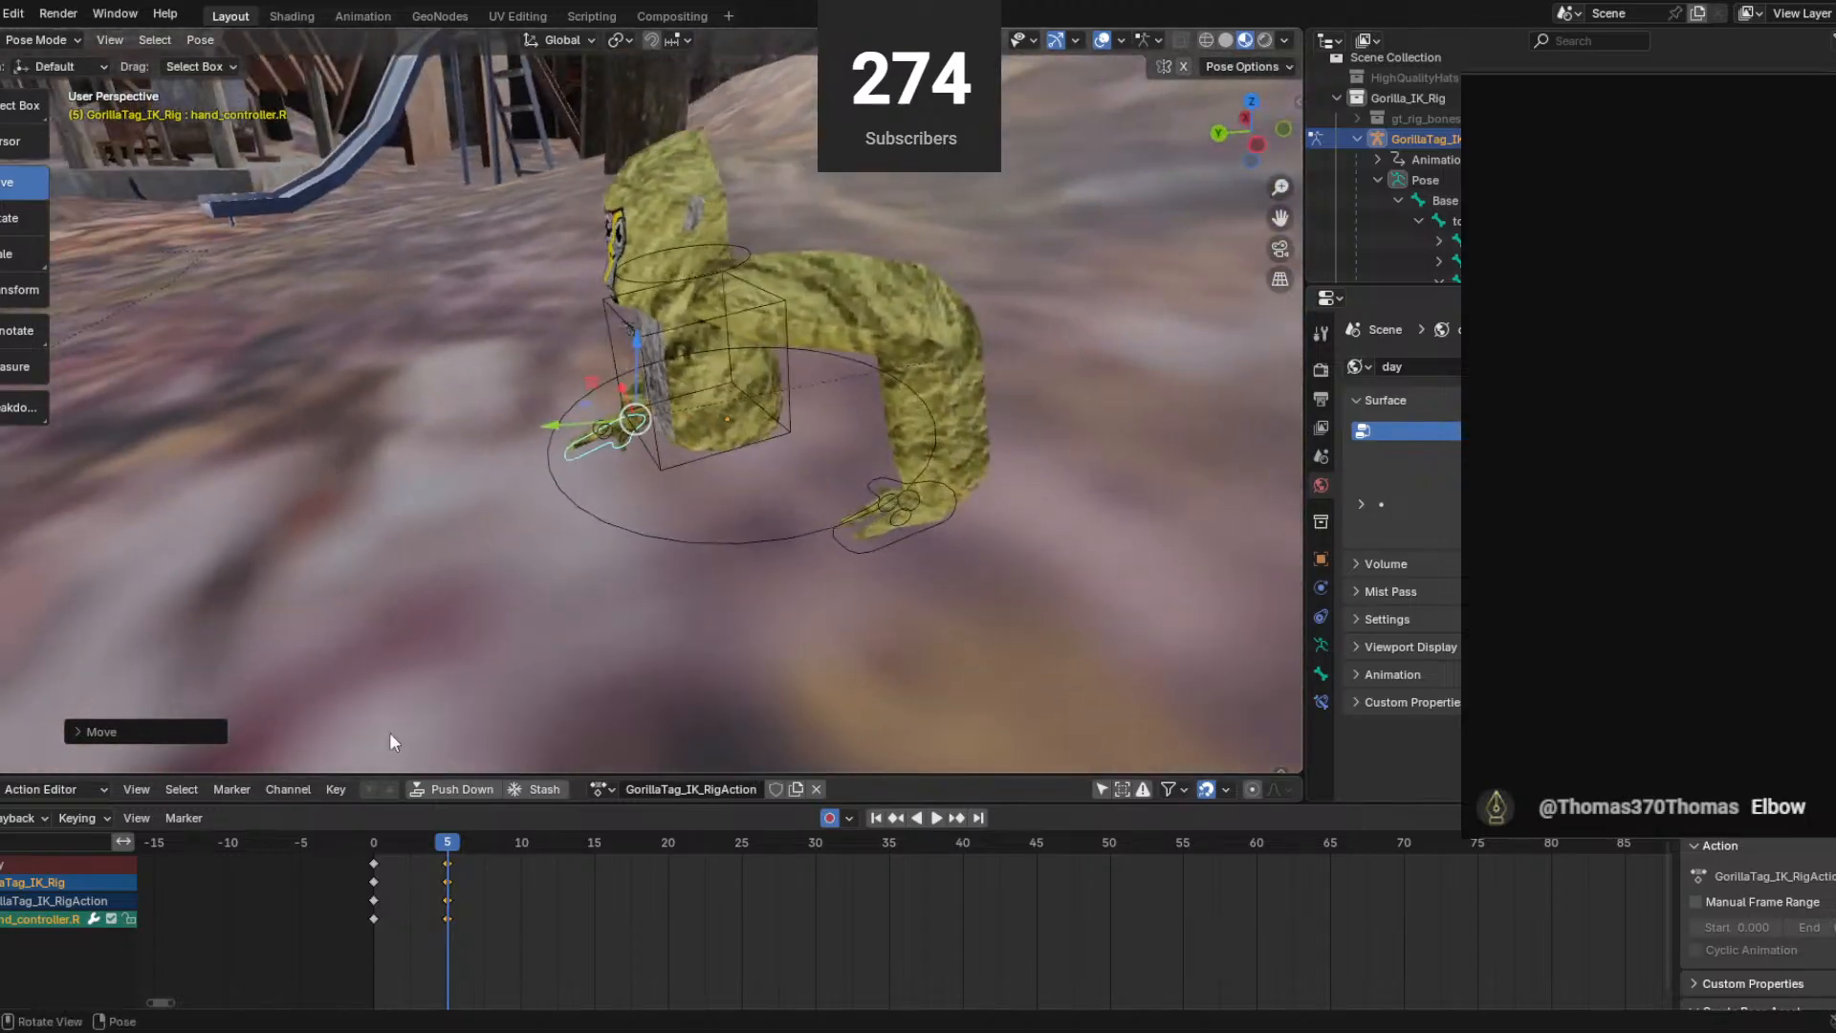
key(space)
click(450, 840)
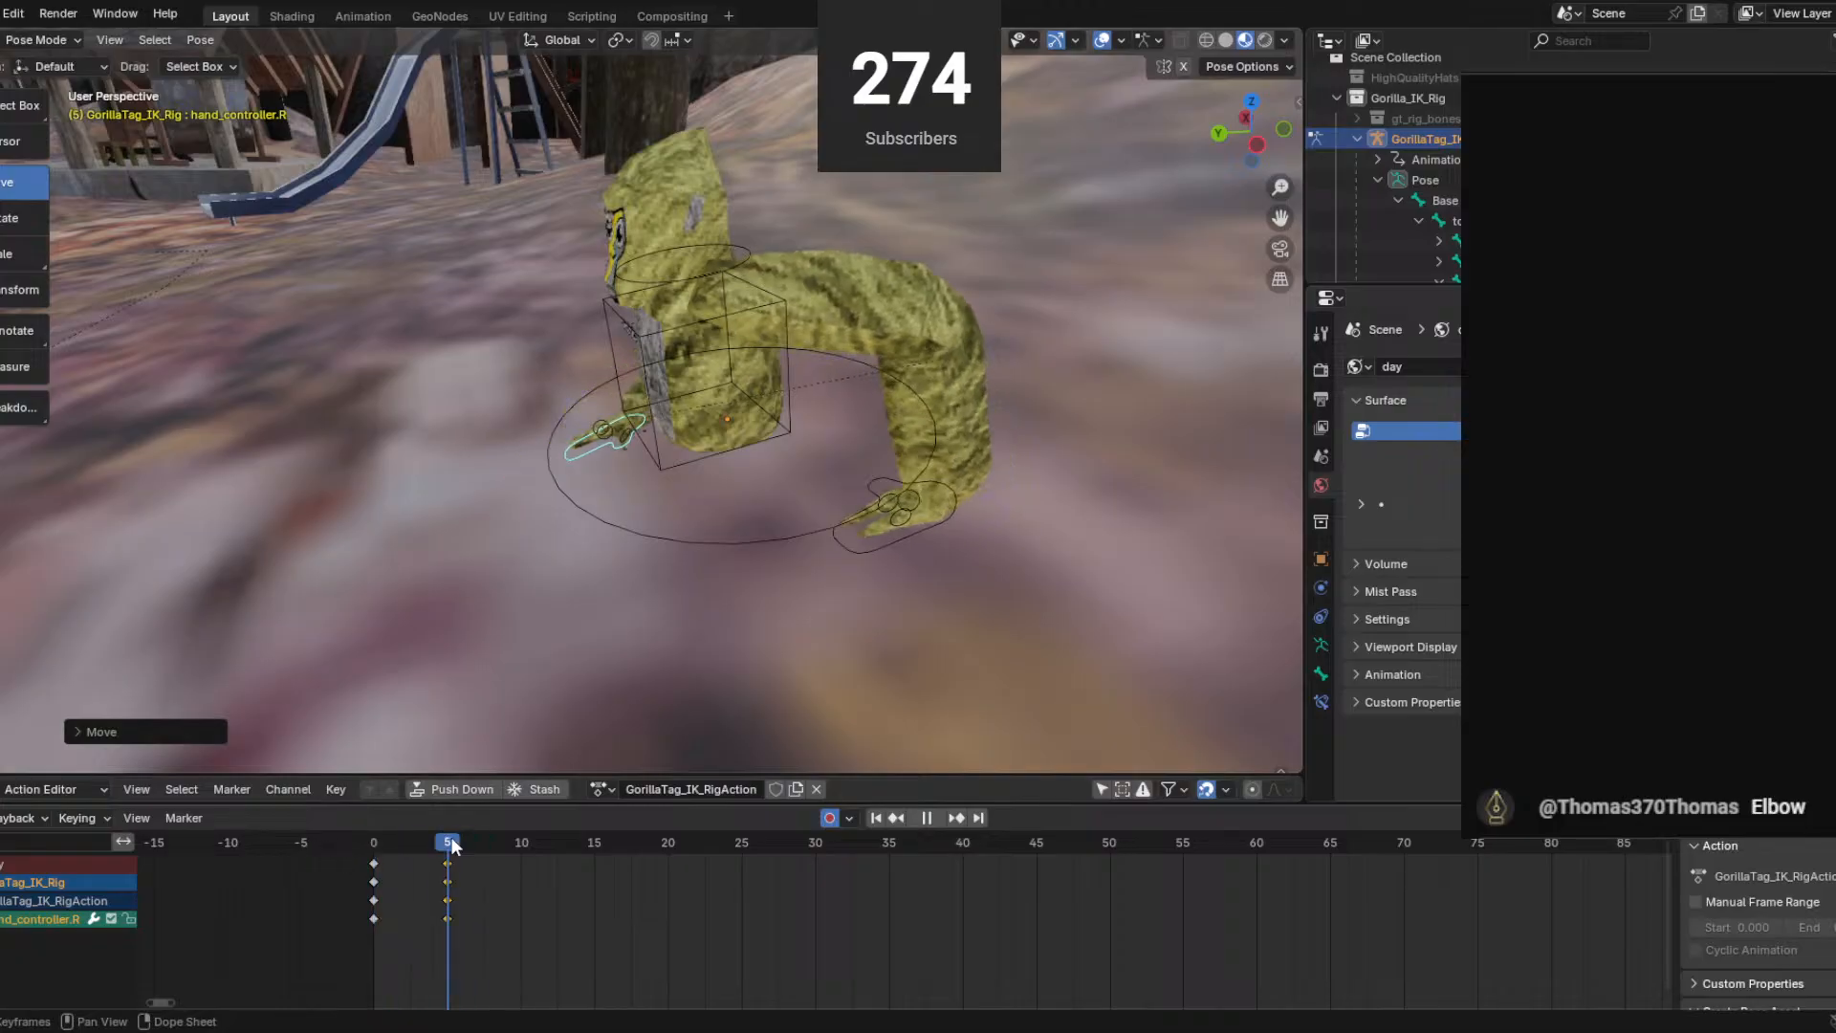
Try shifting the torso a bit farther forward along Y at frame 5, preview it, and undo the shift.
click(681, 329)
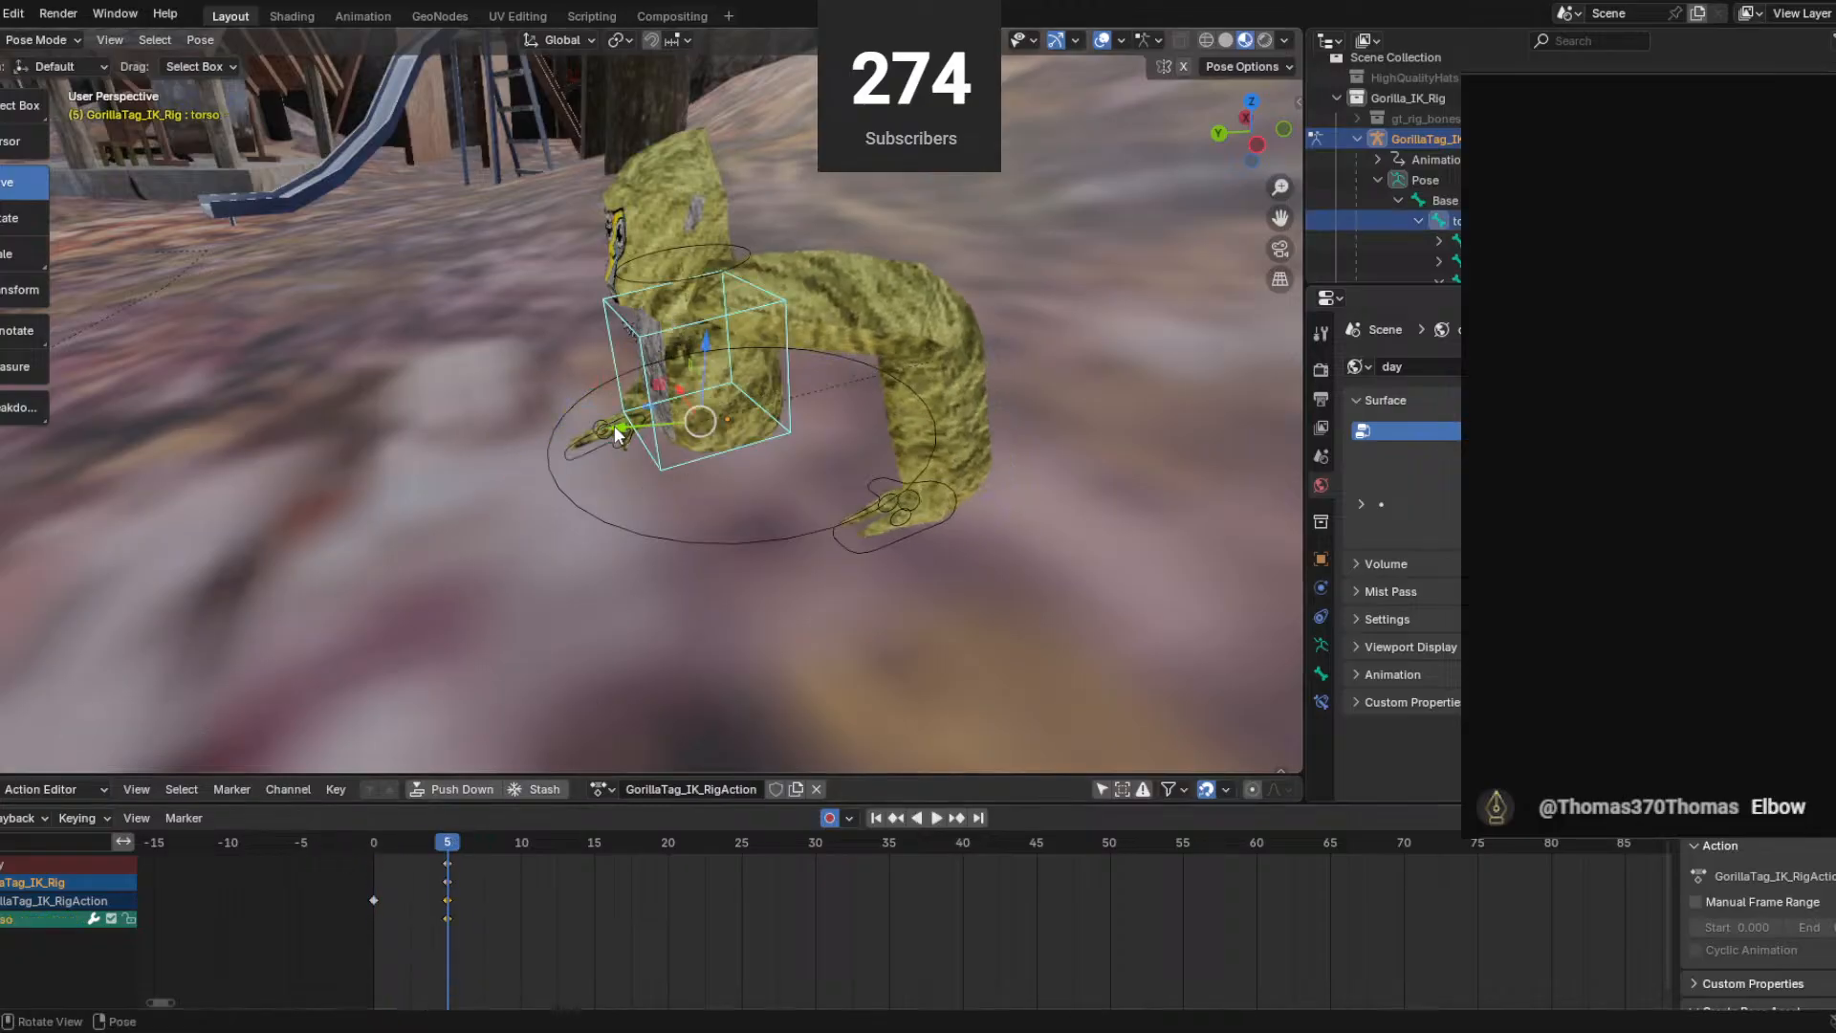
drag(618, 427, 593, 443)
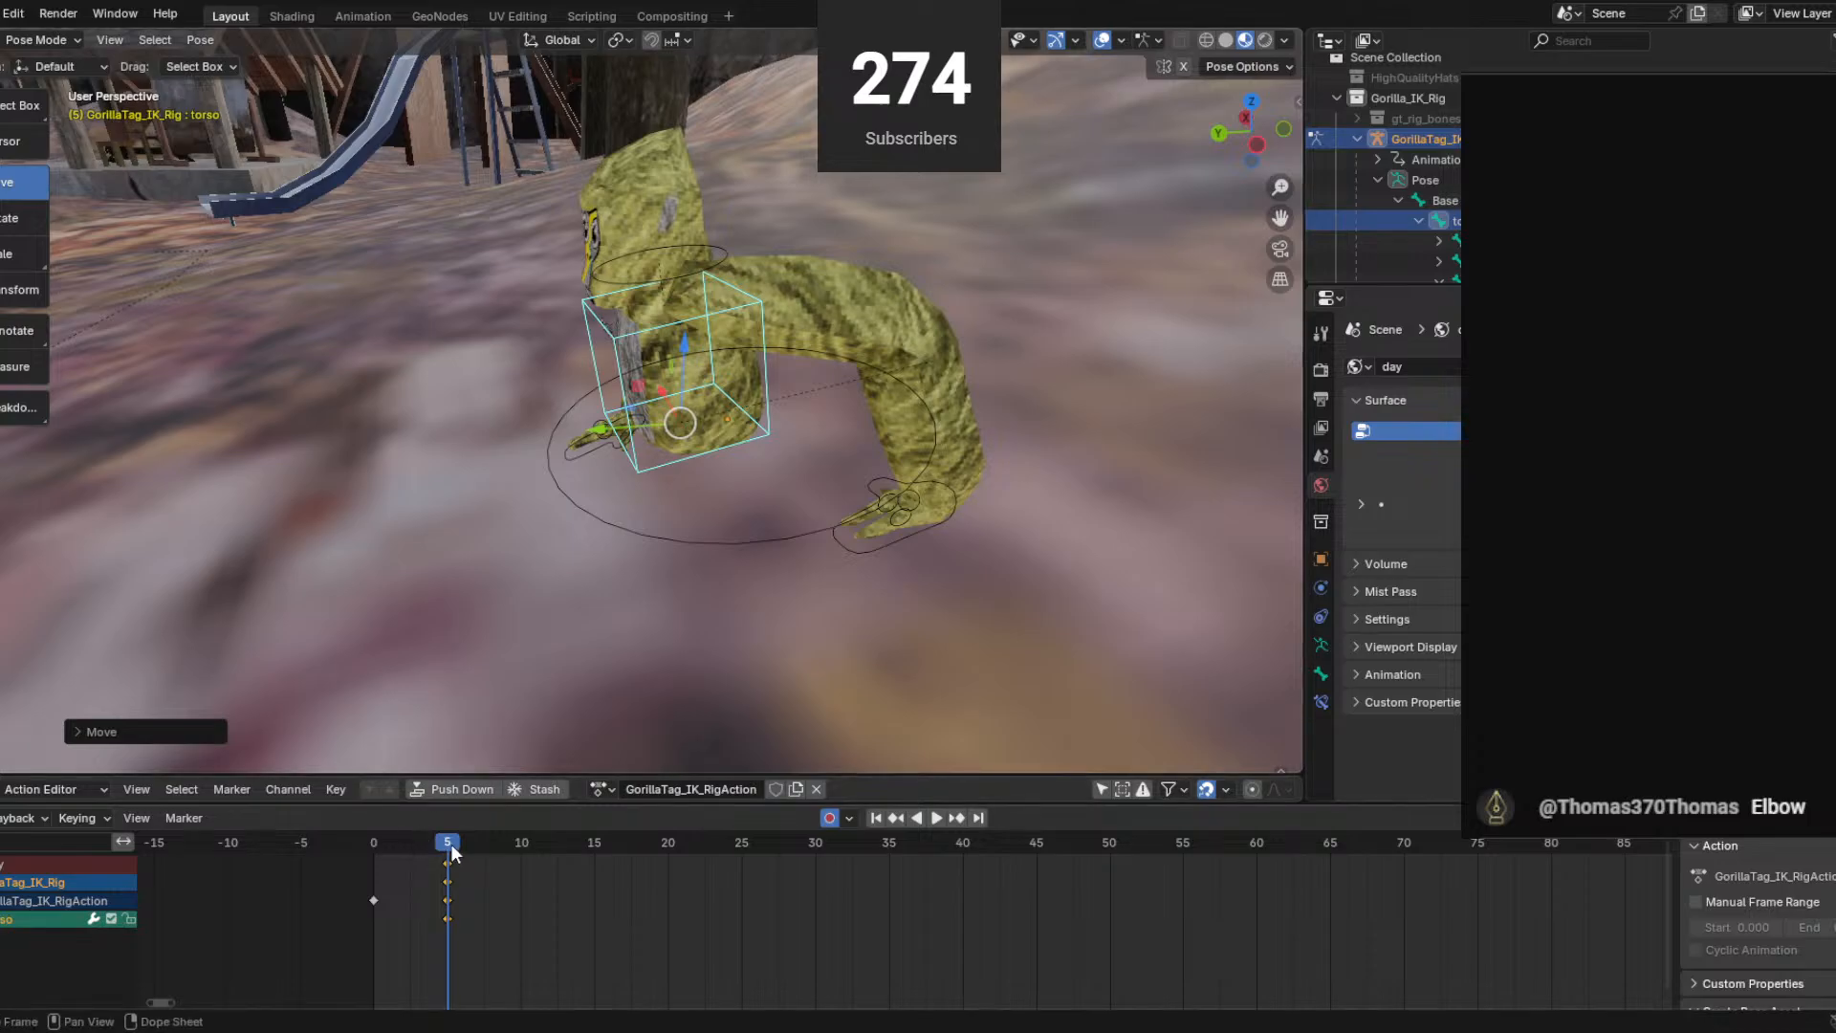
key(space)
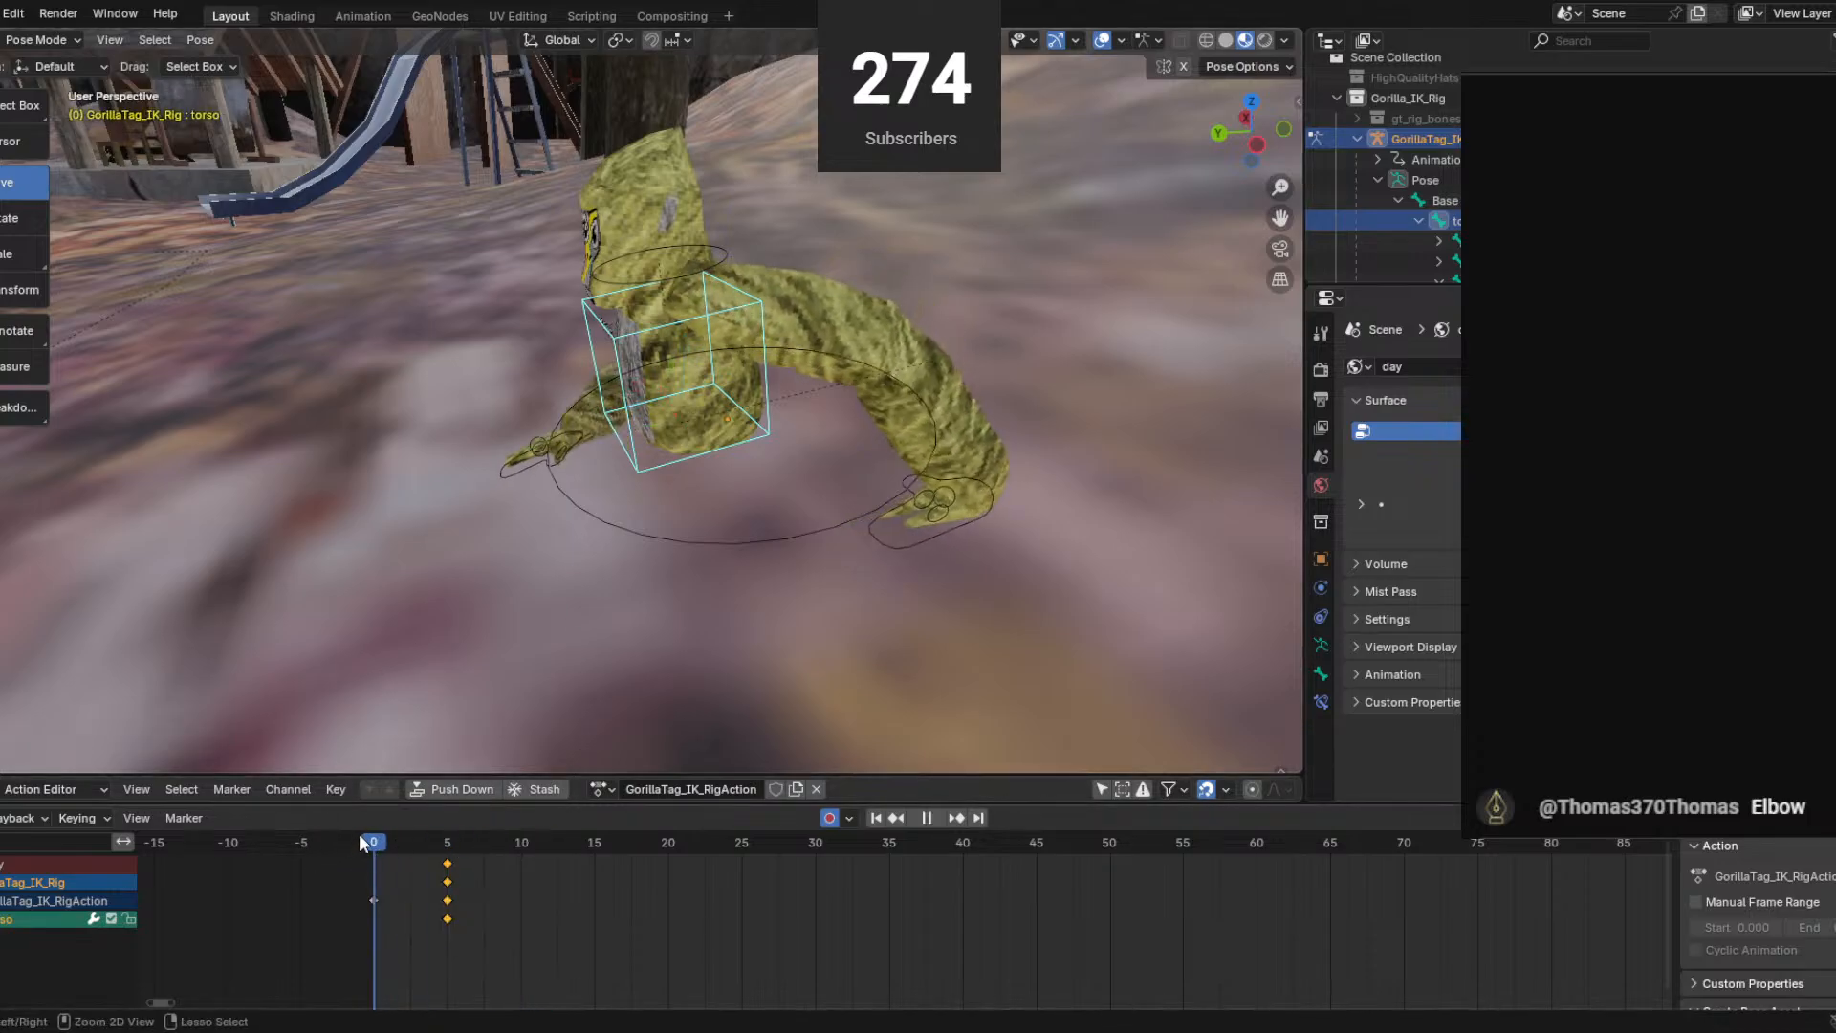
key(Escape)
key(ctrl+z)
key(ctrl+z)
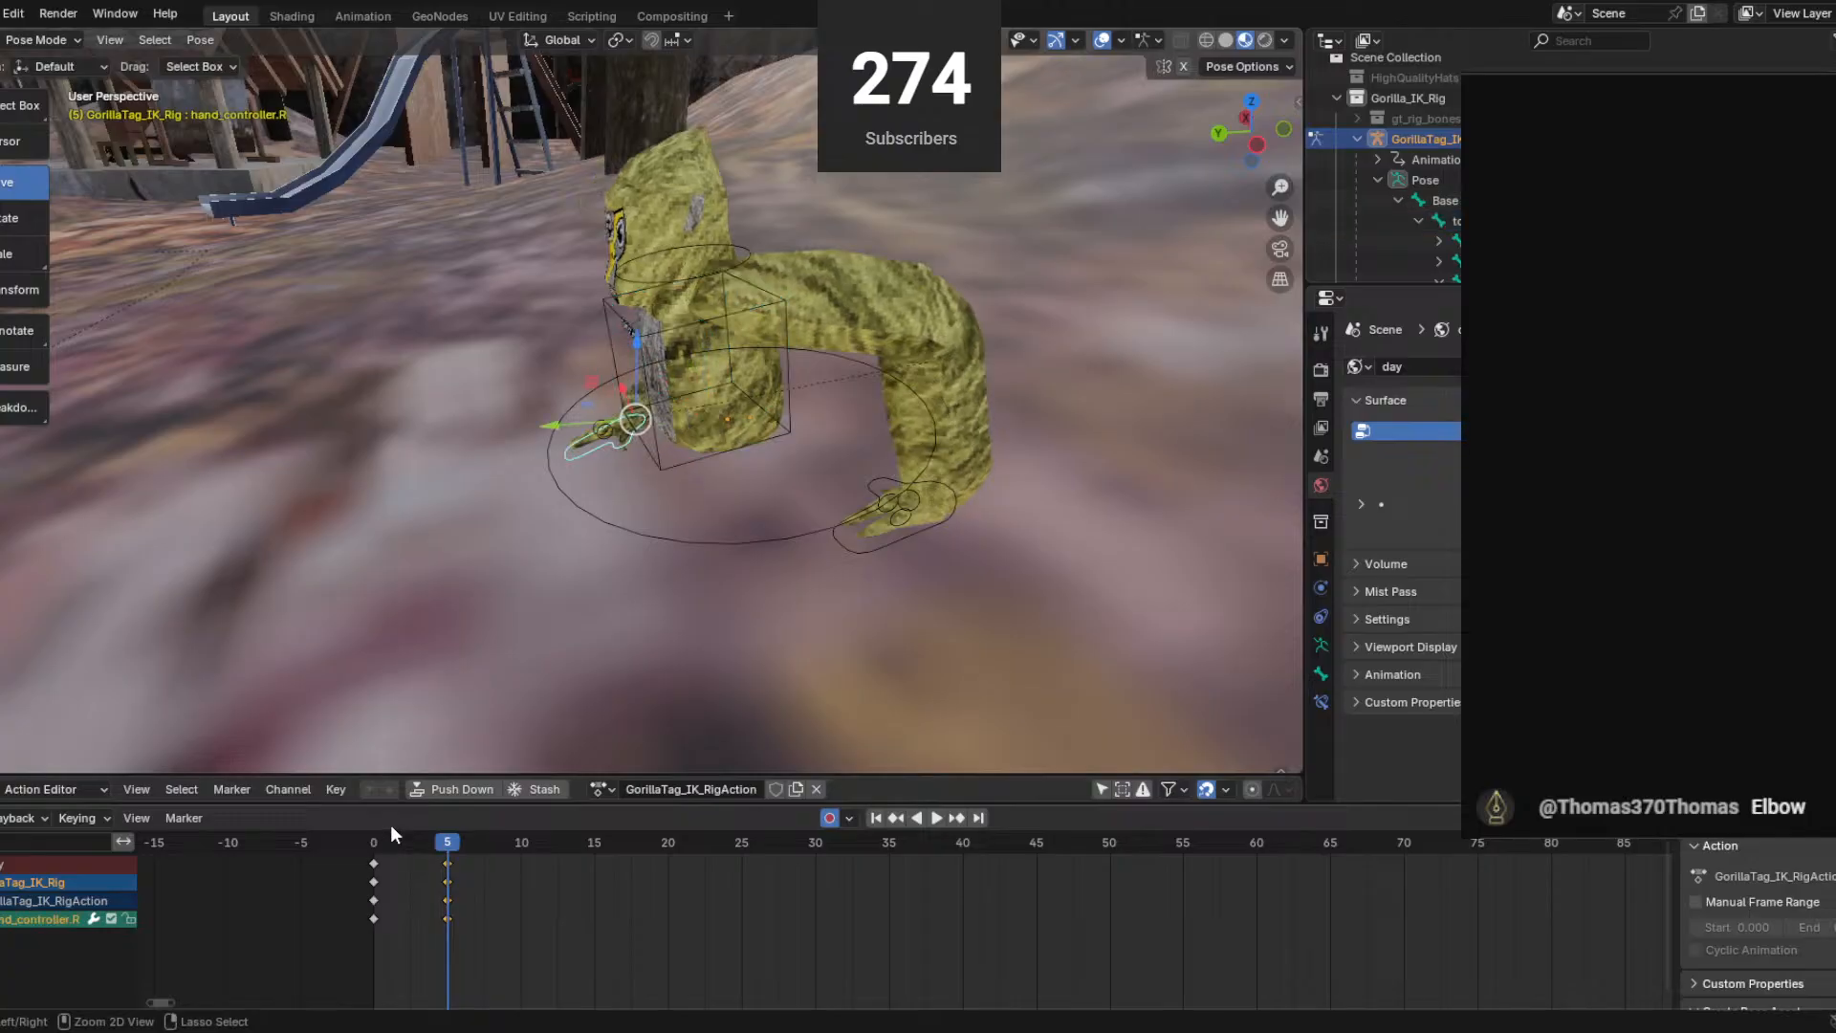
Undo the last right-hand move, then try shifting the right hand back and the torso forward along Y at frame 5.
key(ctrl+z)
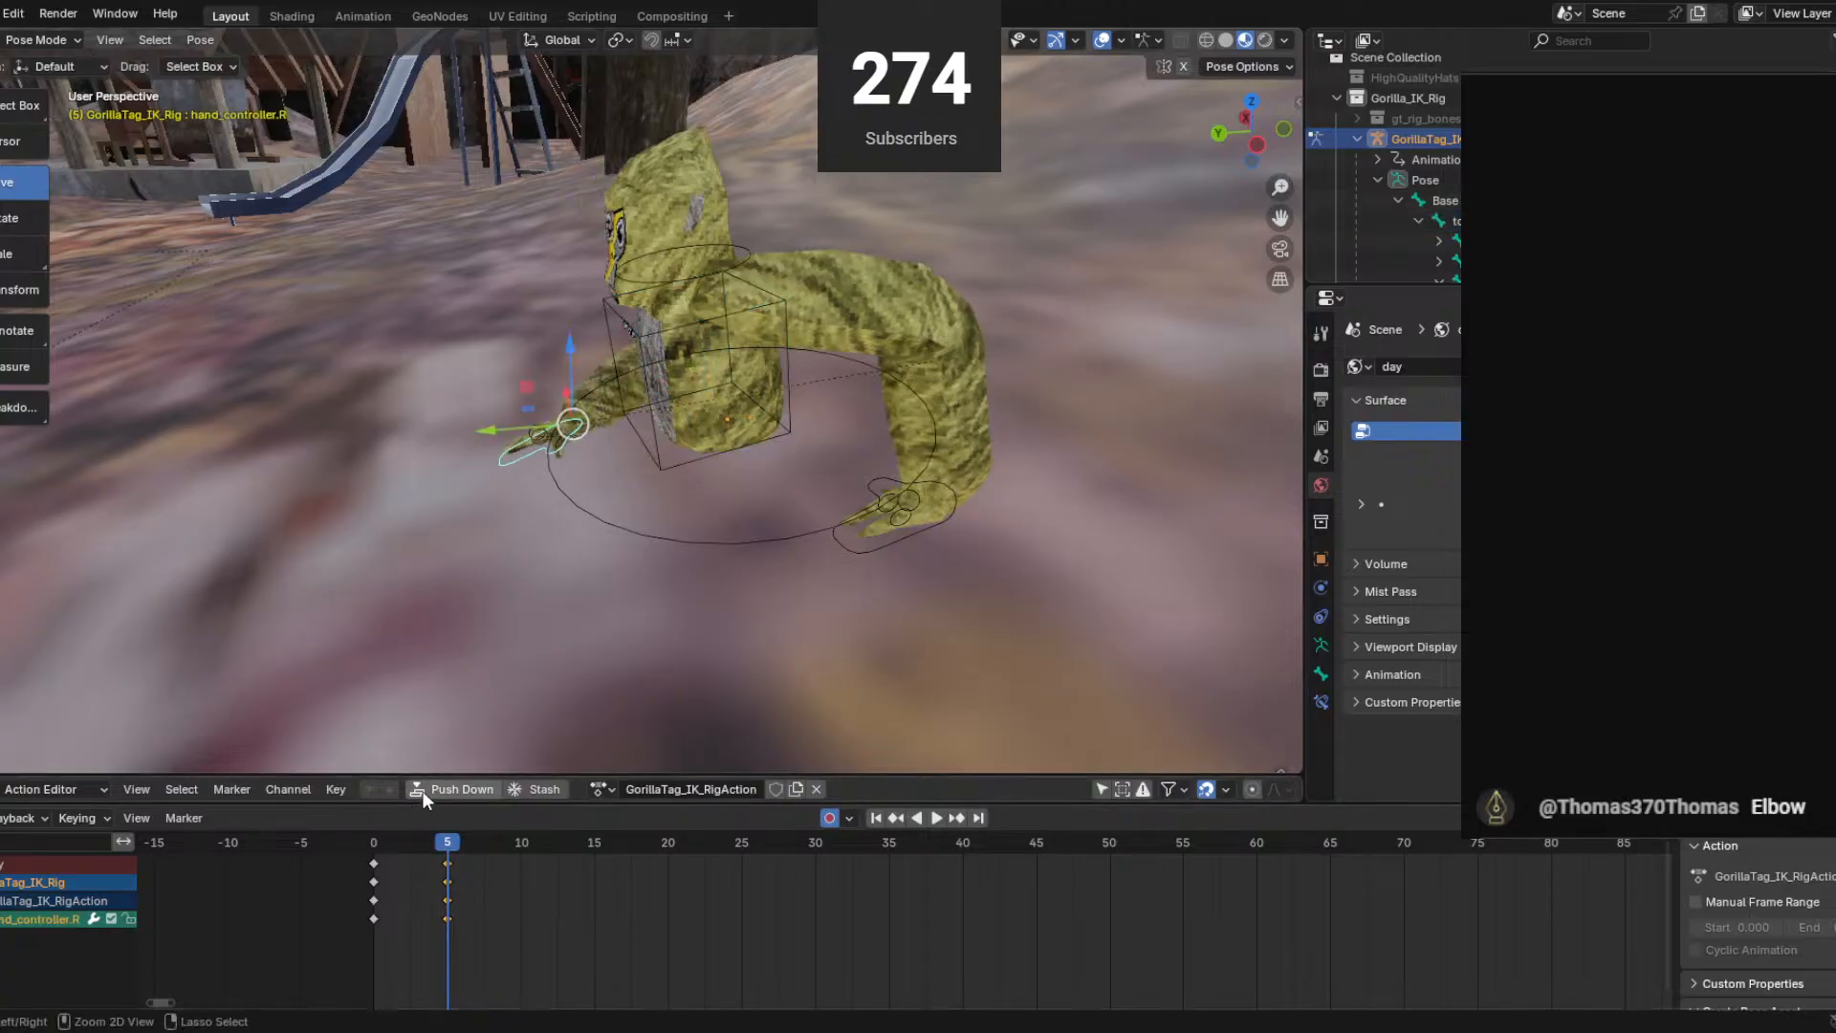
drag(501, 420, 537, 411)
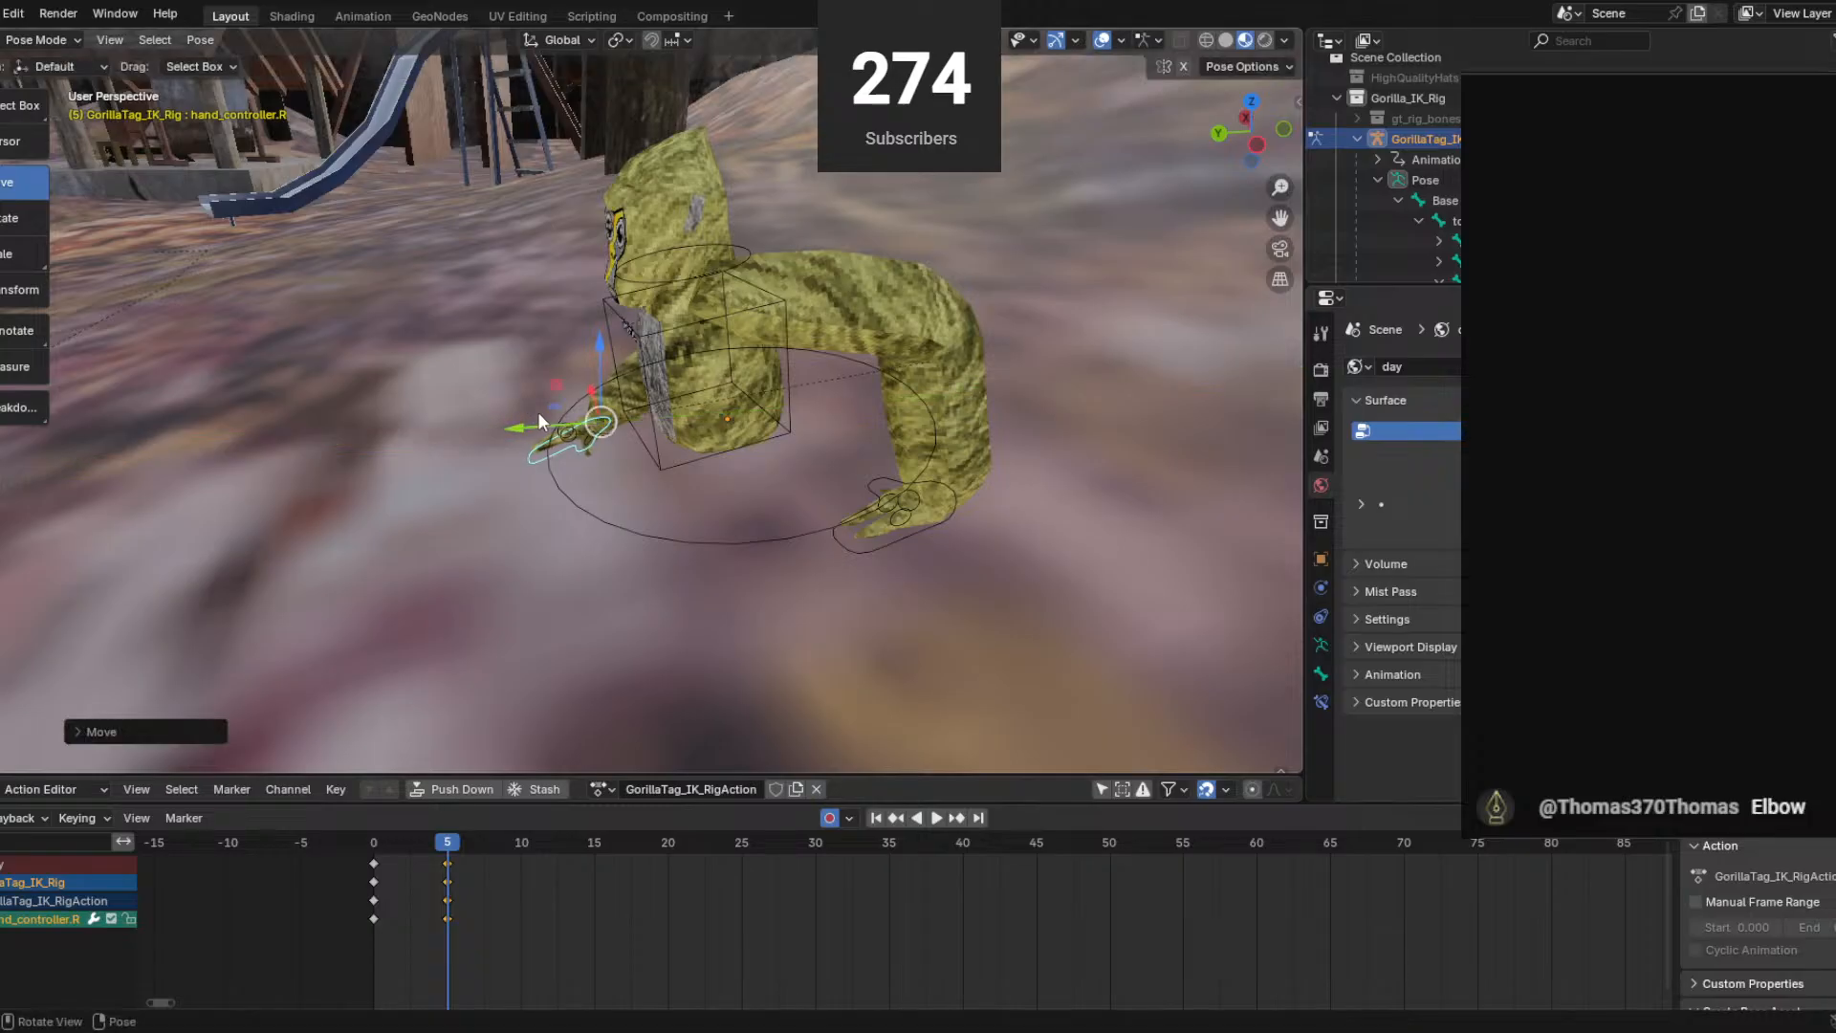
click(638, 323)
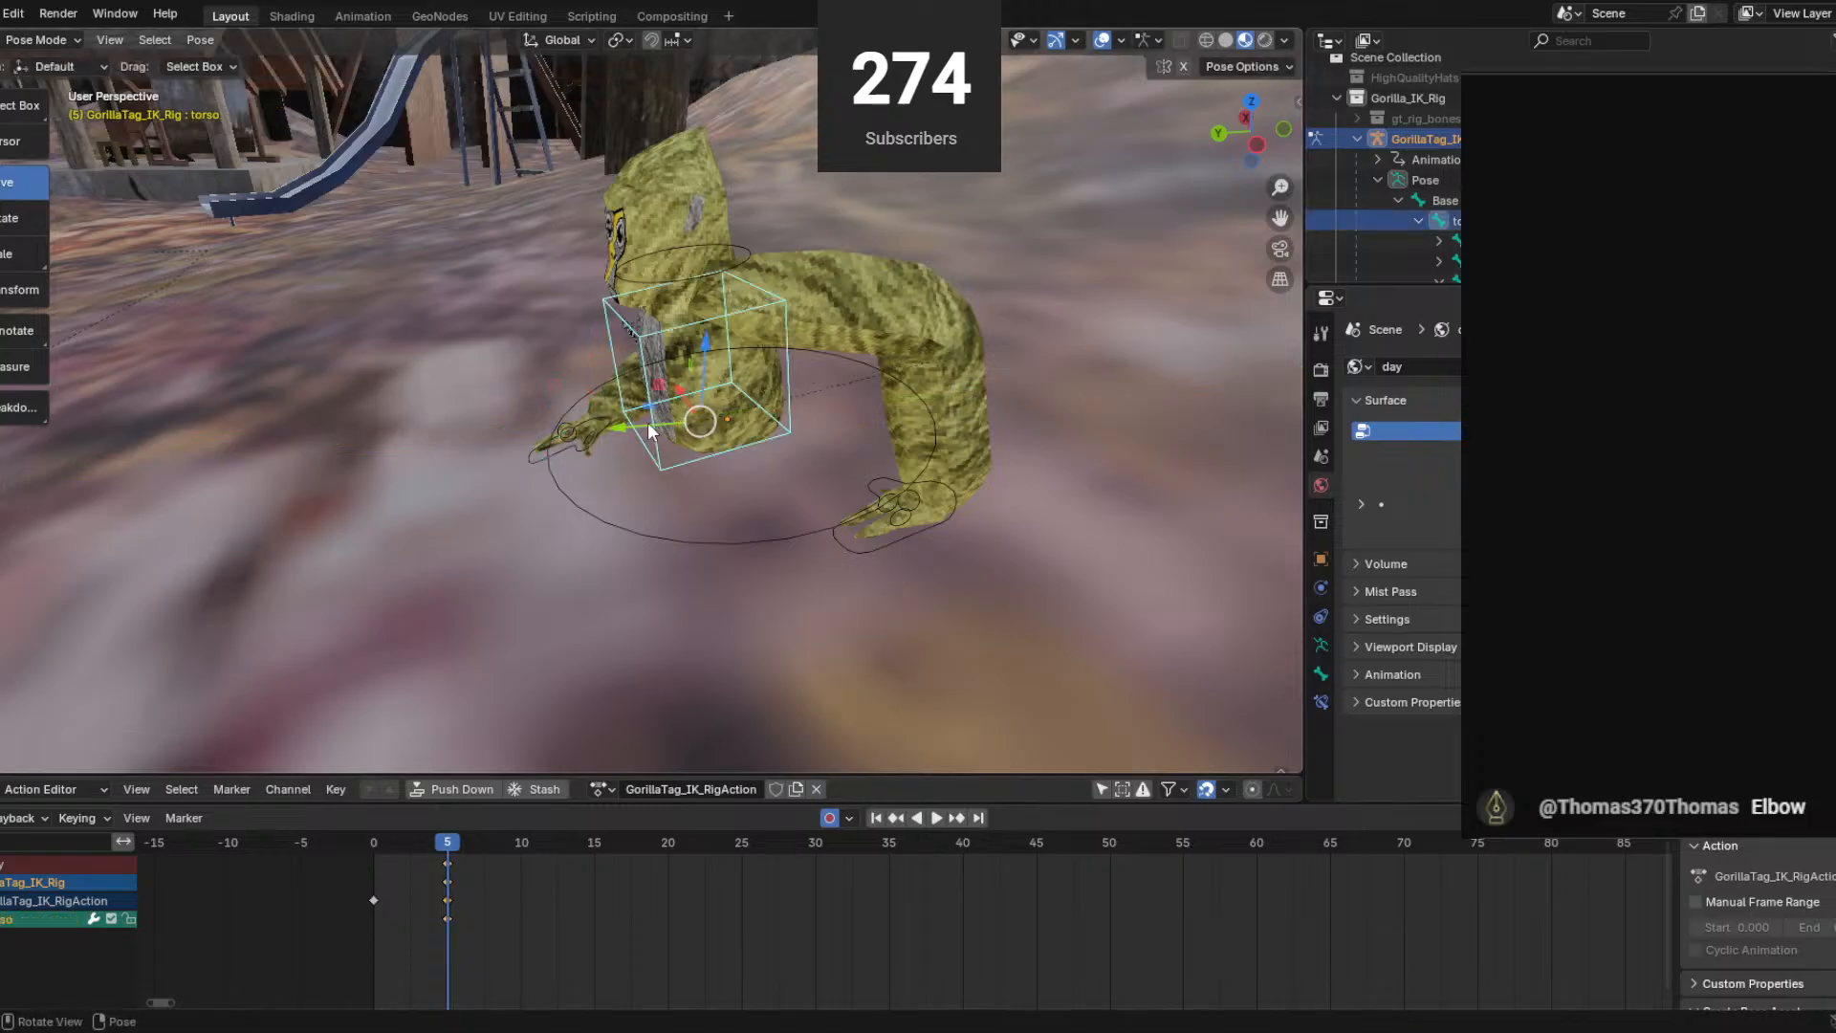
drag(655, 431, 623, 438)
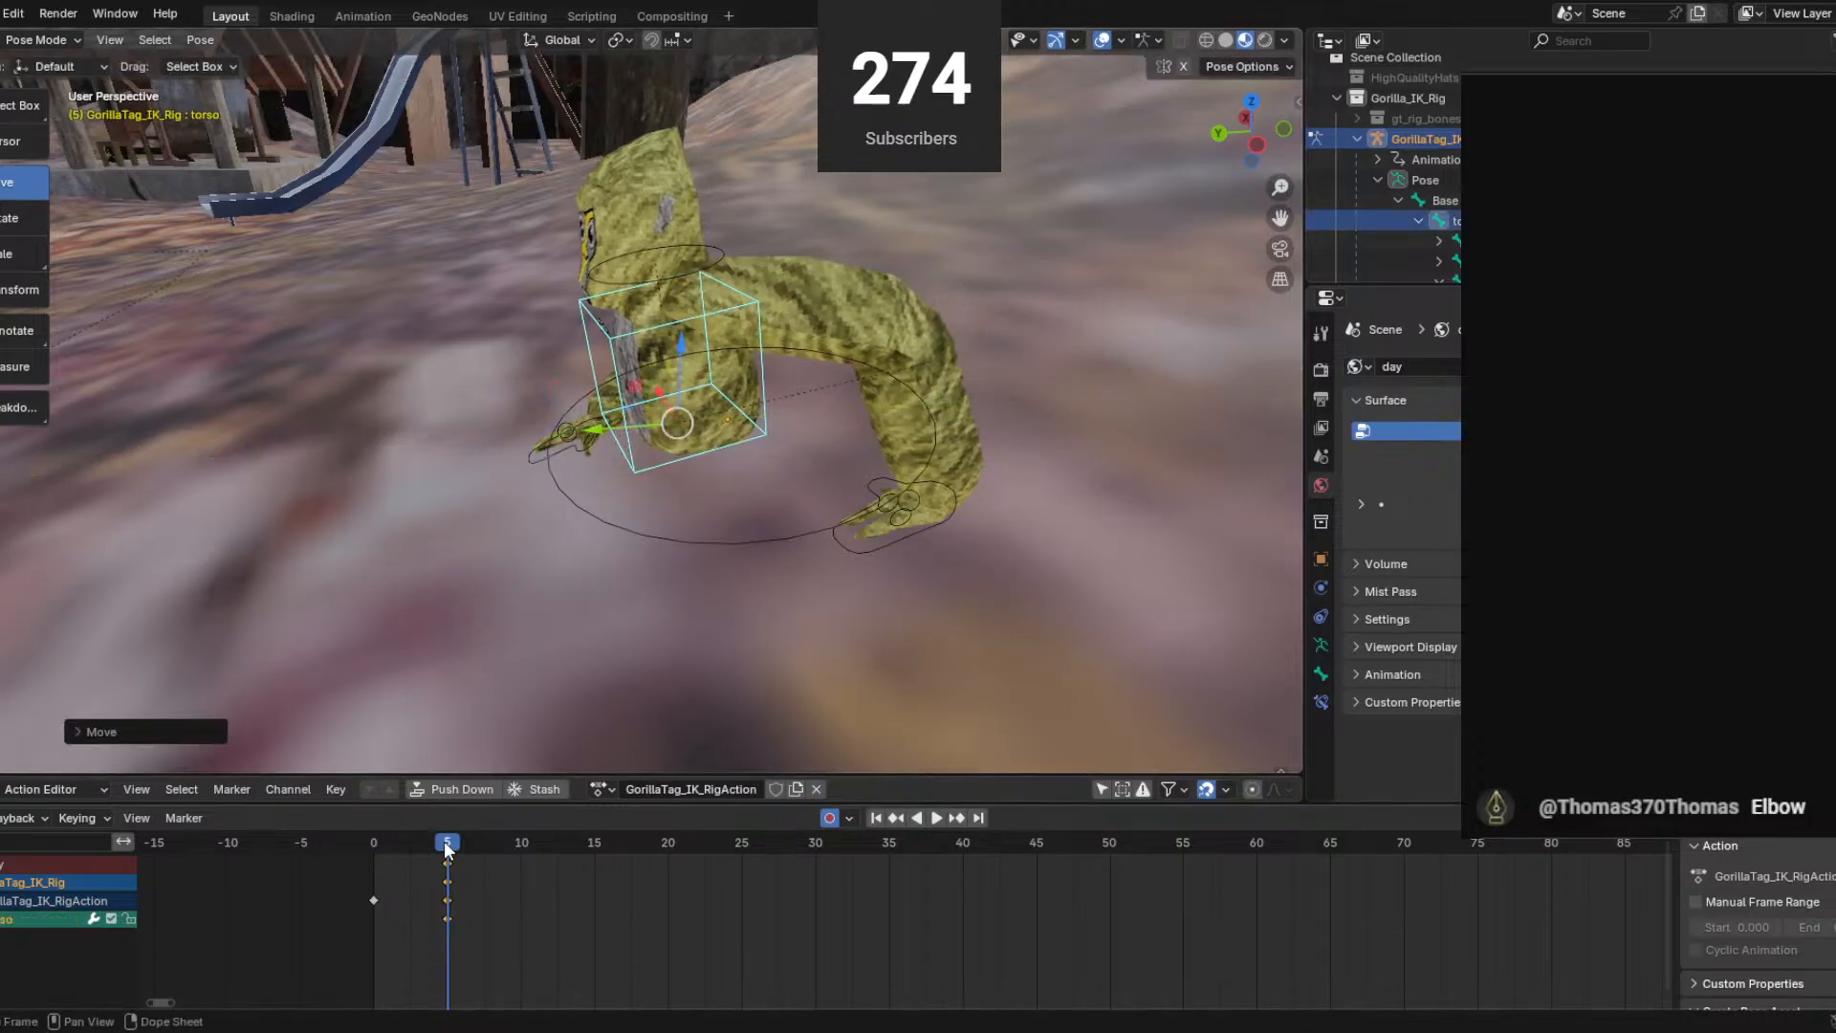
Preview the adjusted motion around frame 5, then undo the torso and hand moves made at that frame.
key(space)
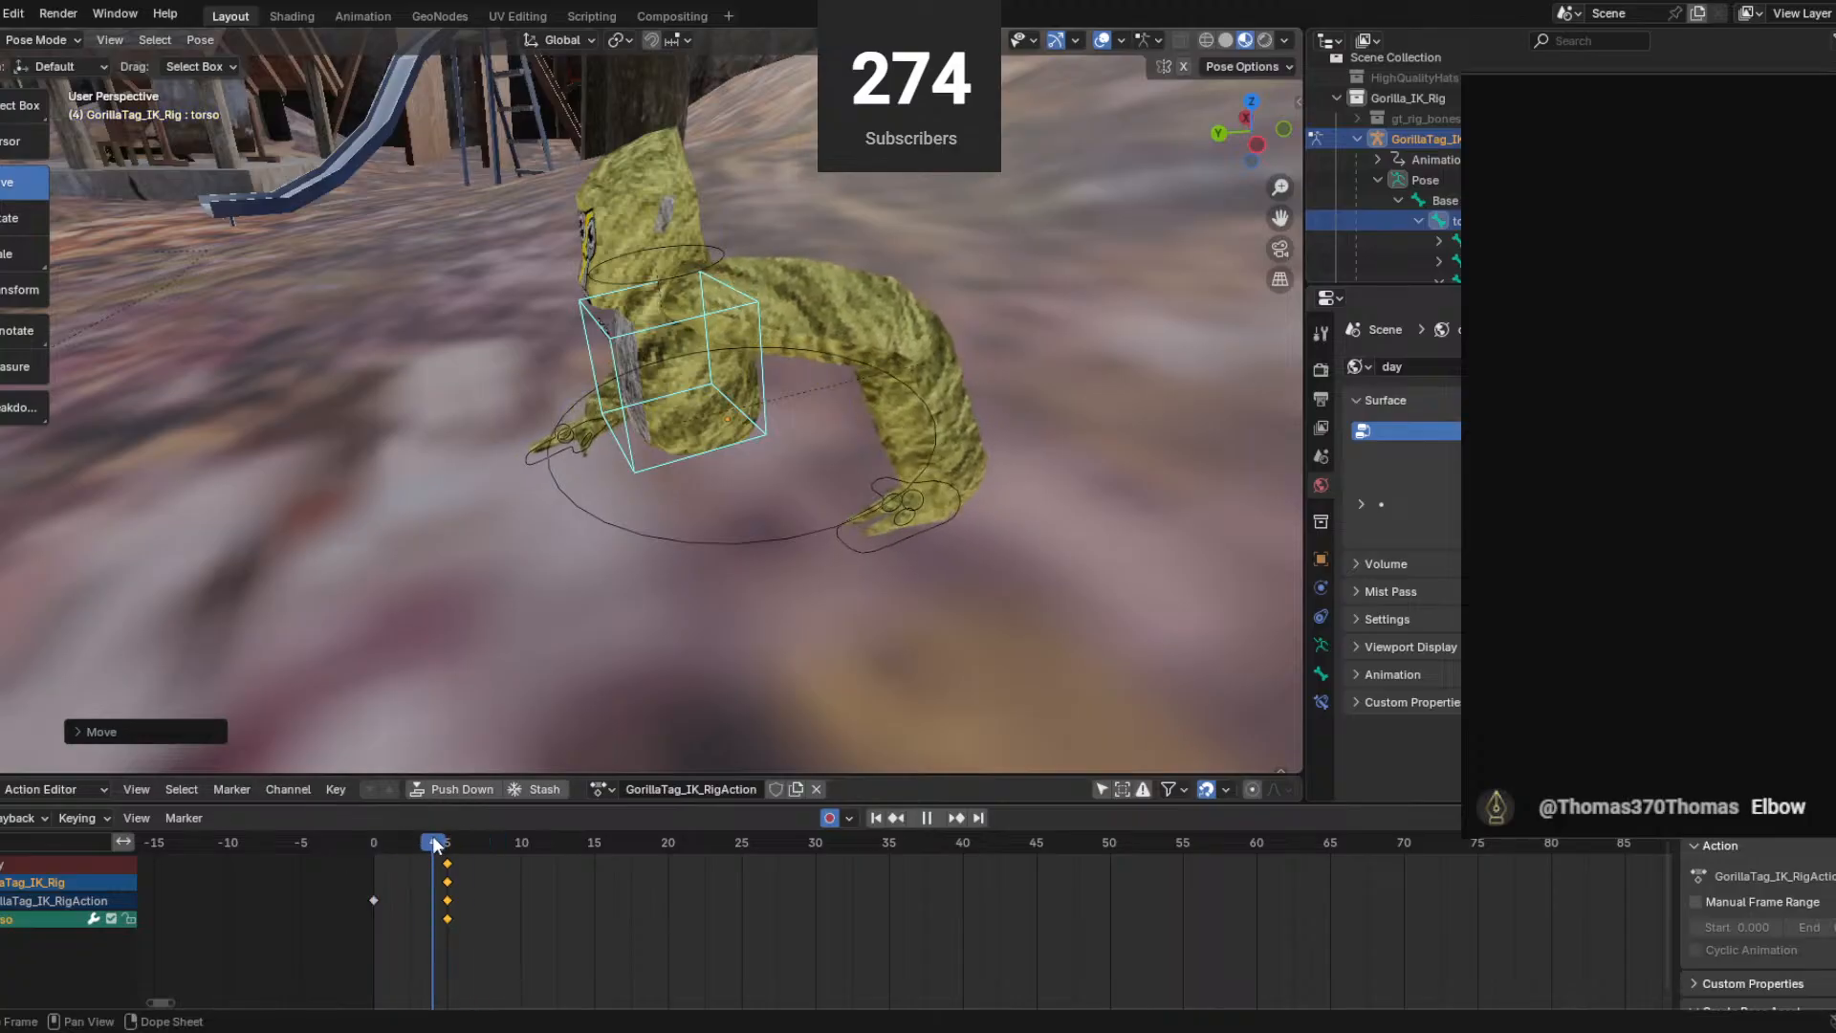
click(446, 824)
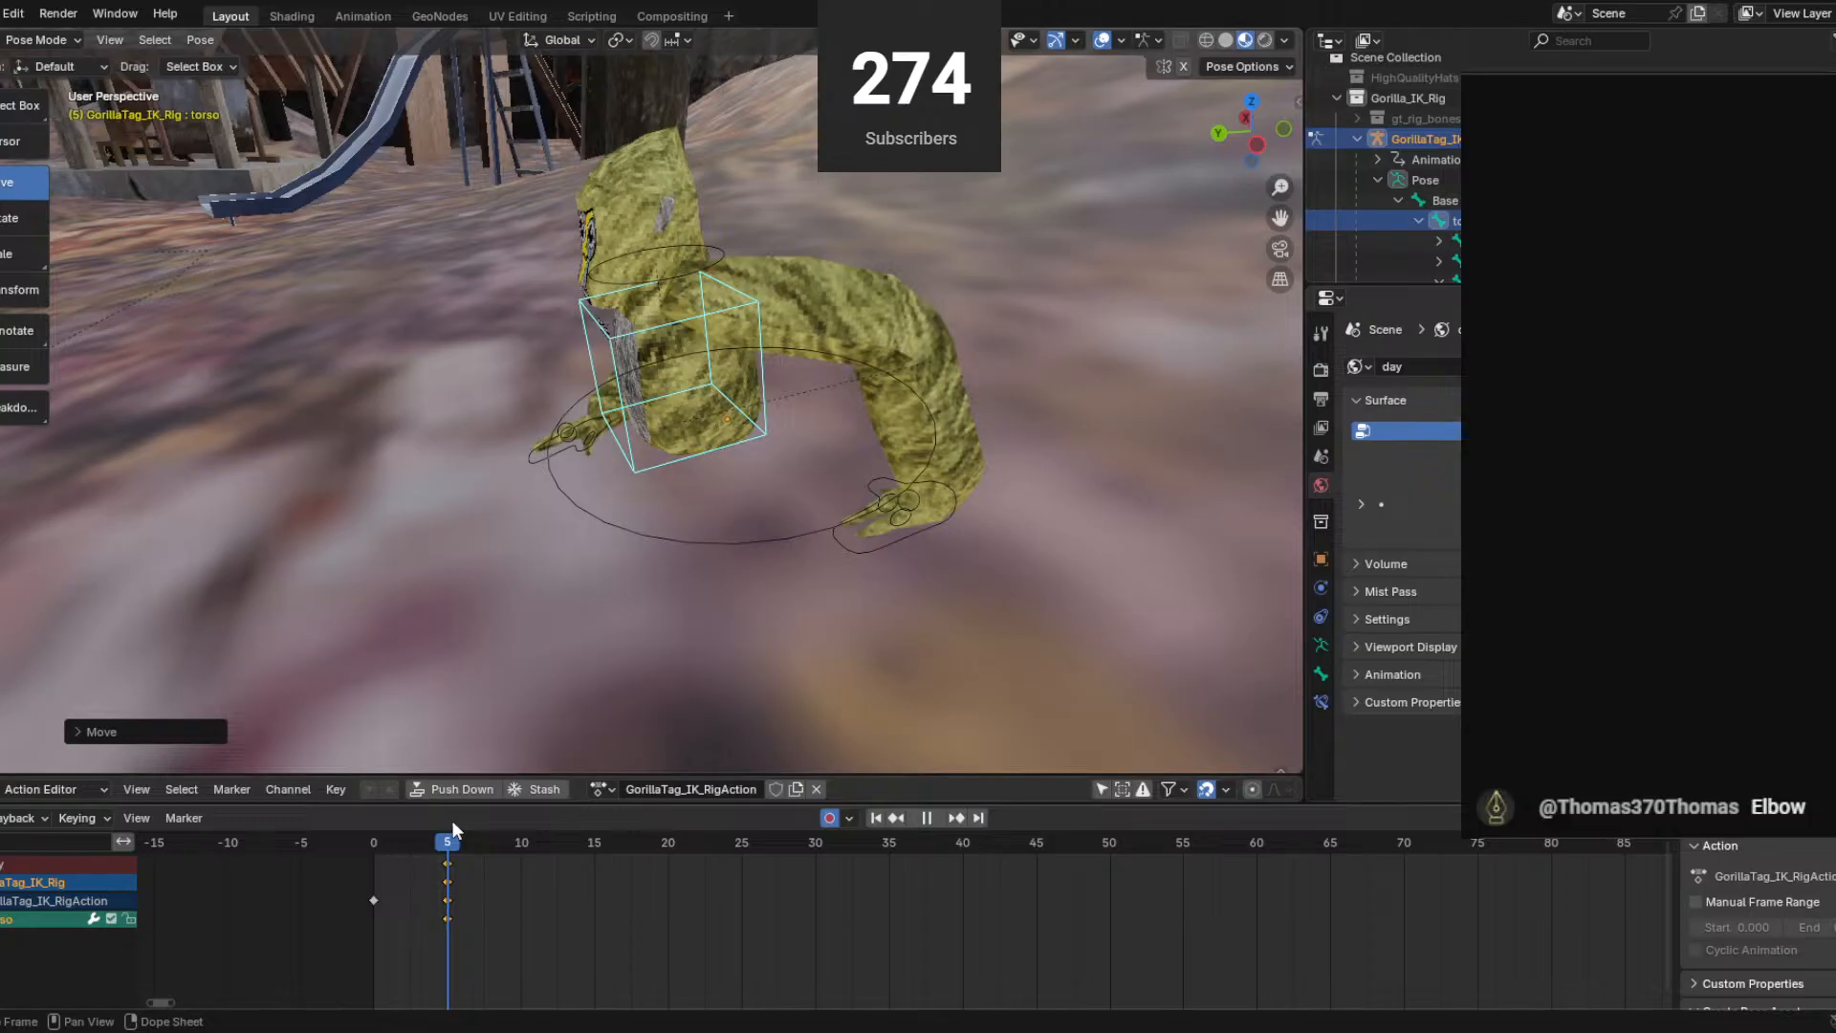
key(space)
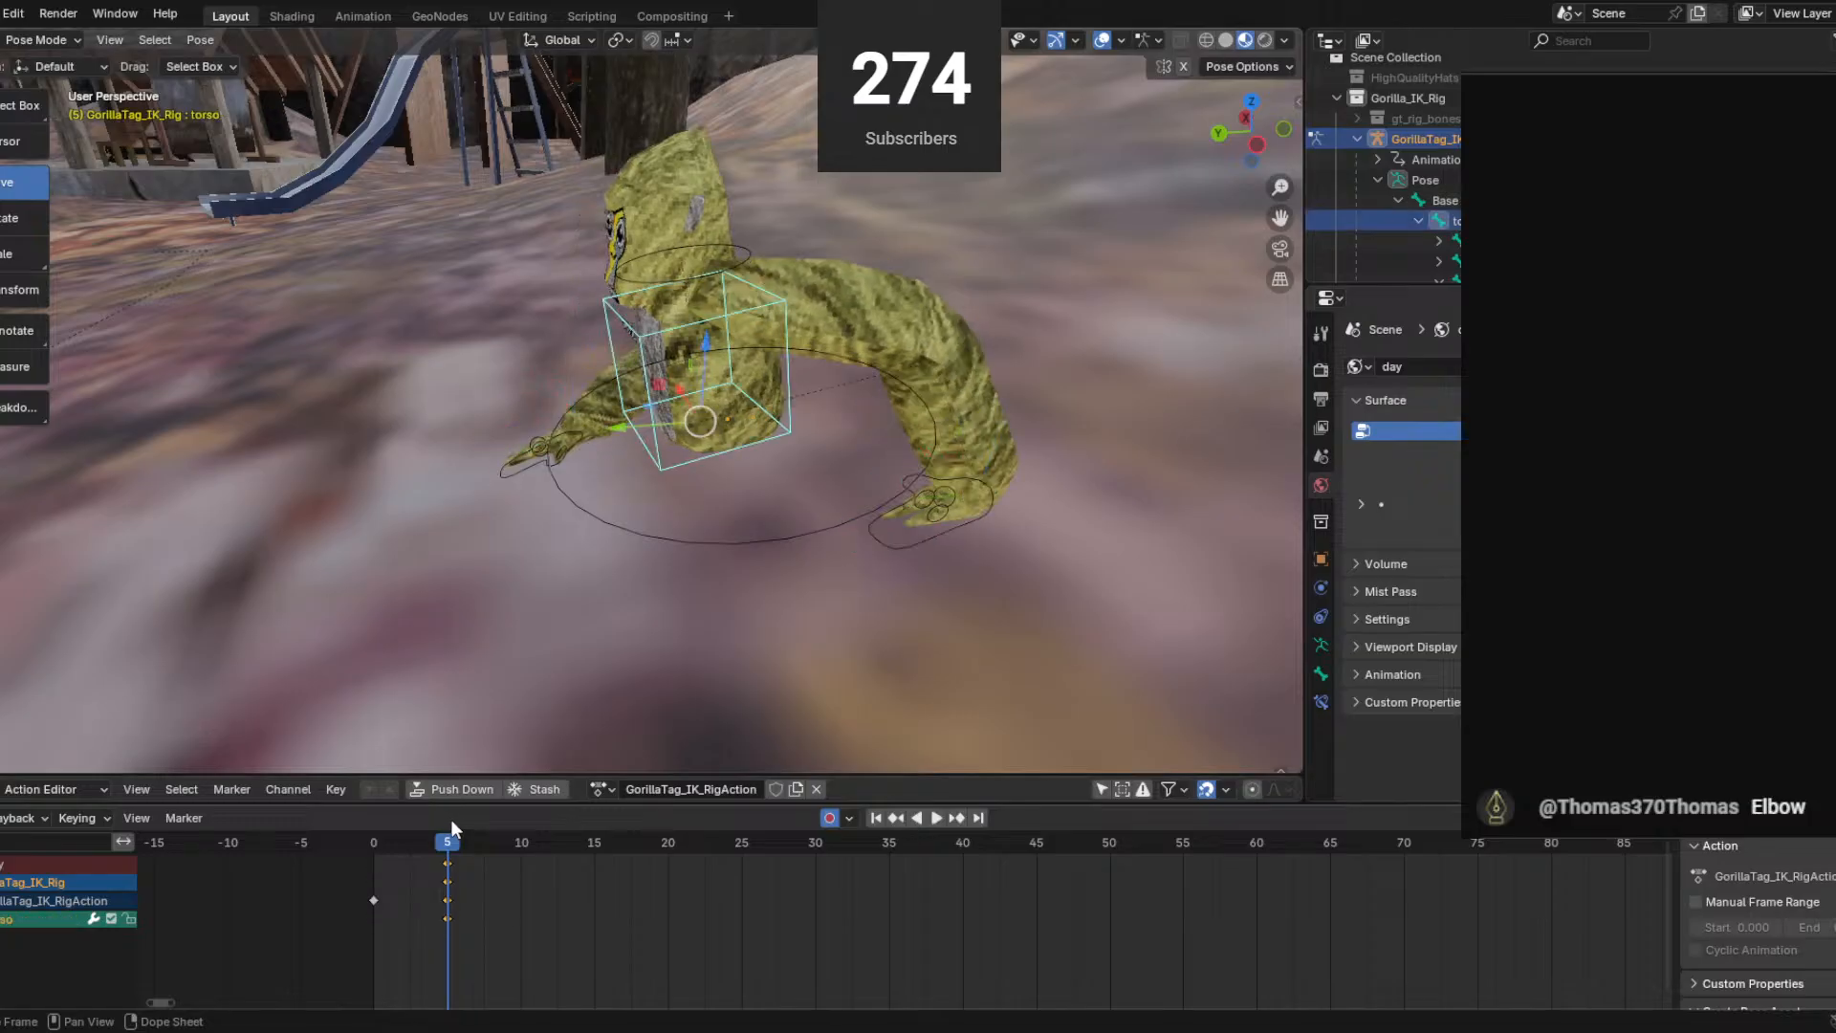
key(ctrl+z)
key(ctrl+z)
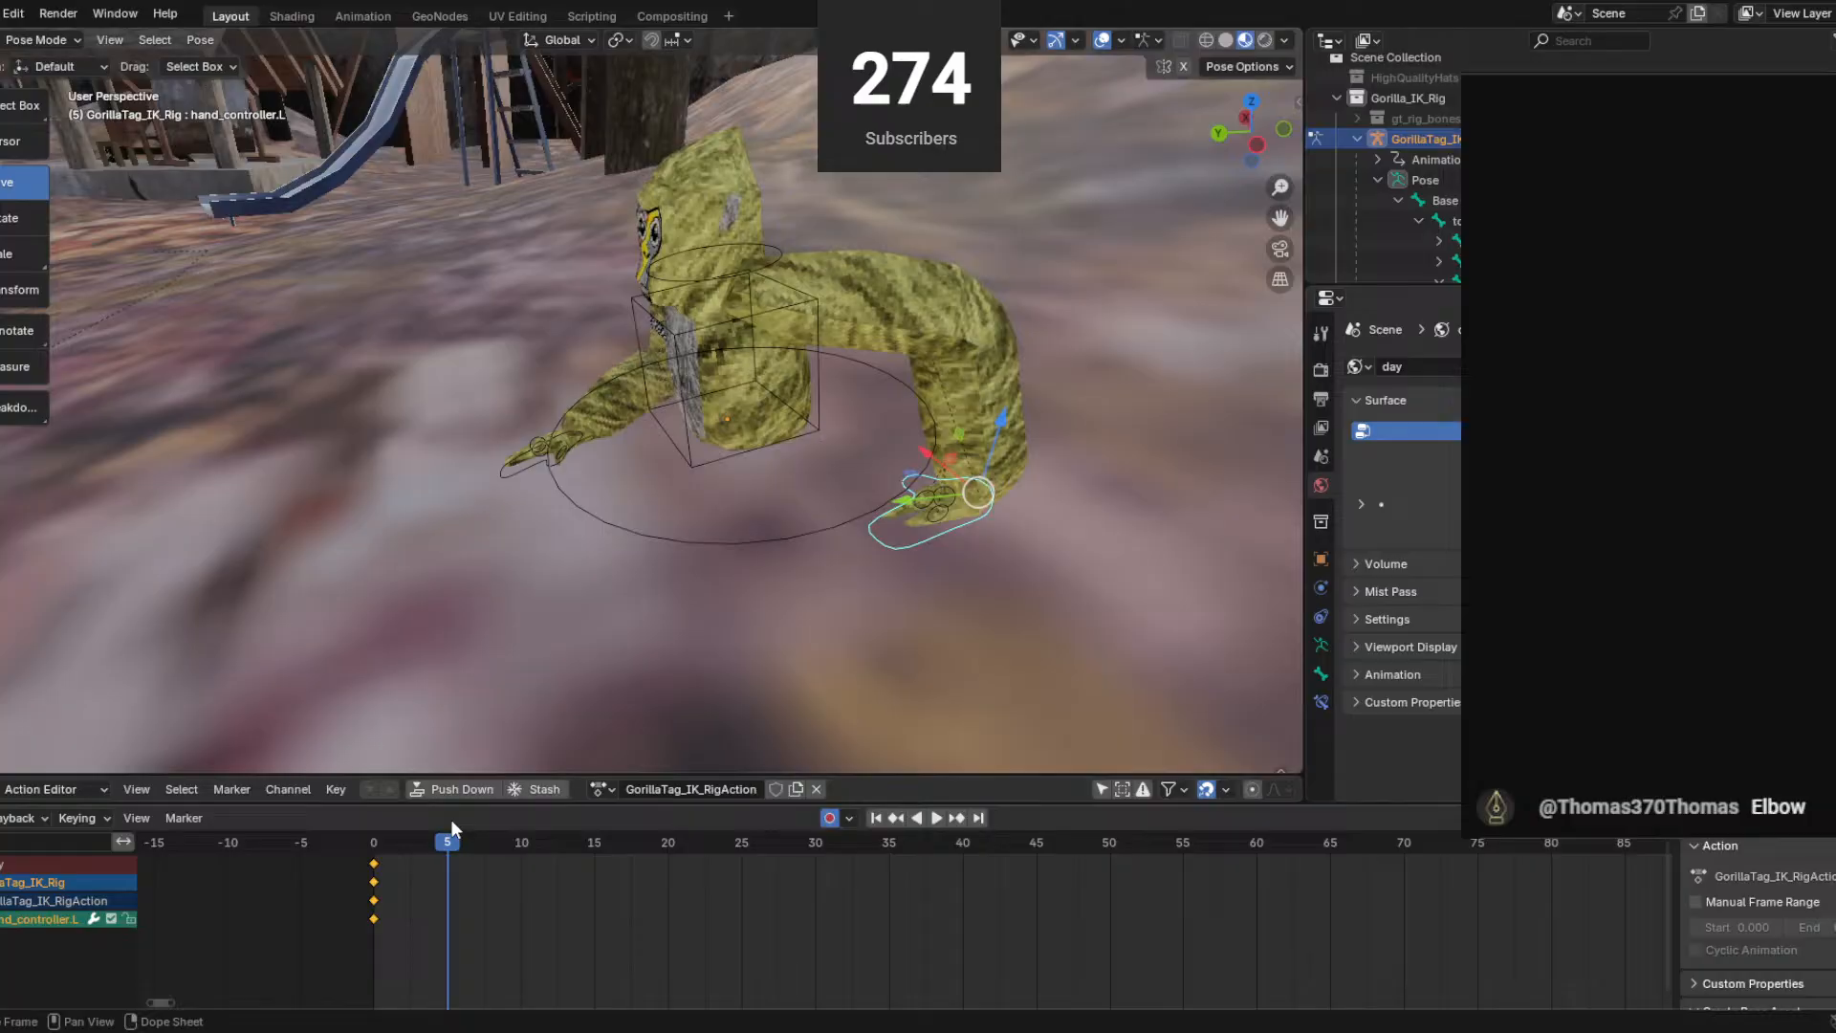
Delete the selected keyframes from the gorilla rig's action and return to frame 0.
key(x)
click(314, 924)
drag(461, 841, 323, 853)
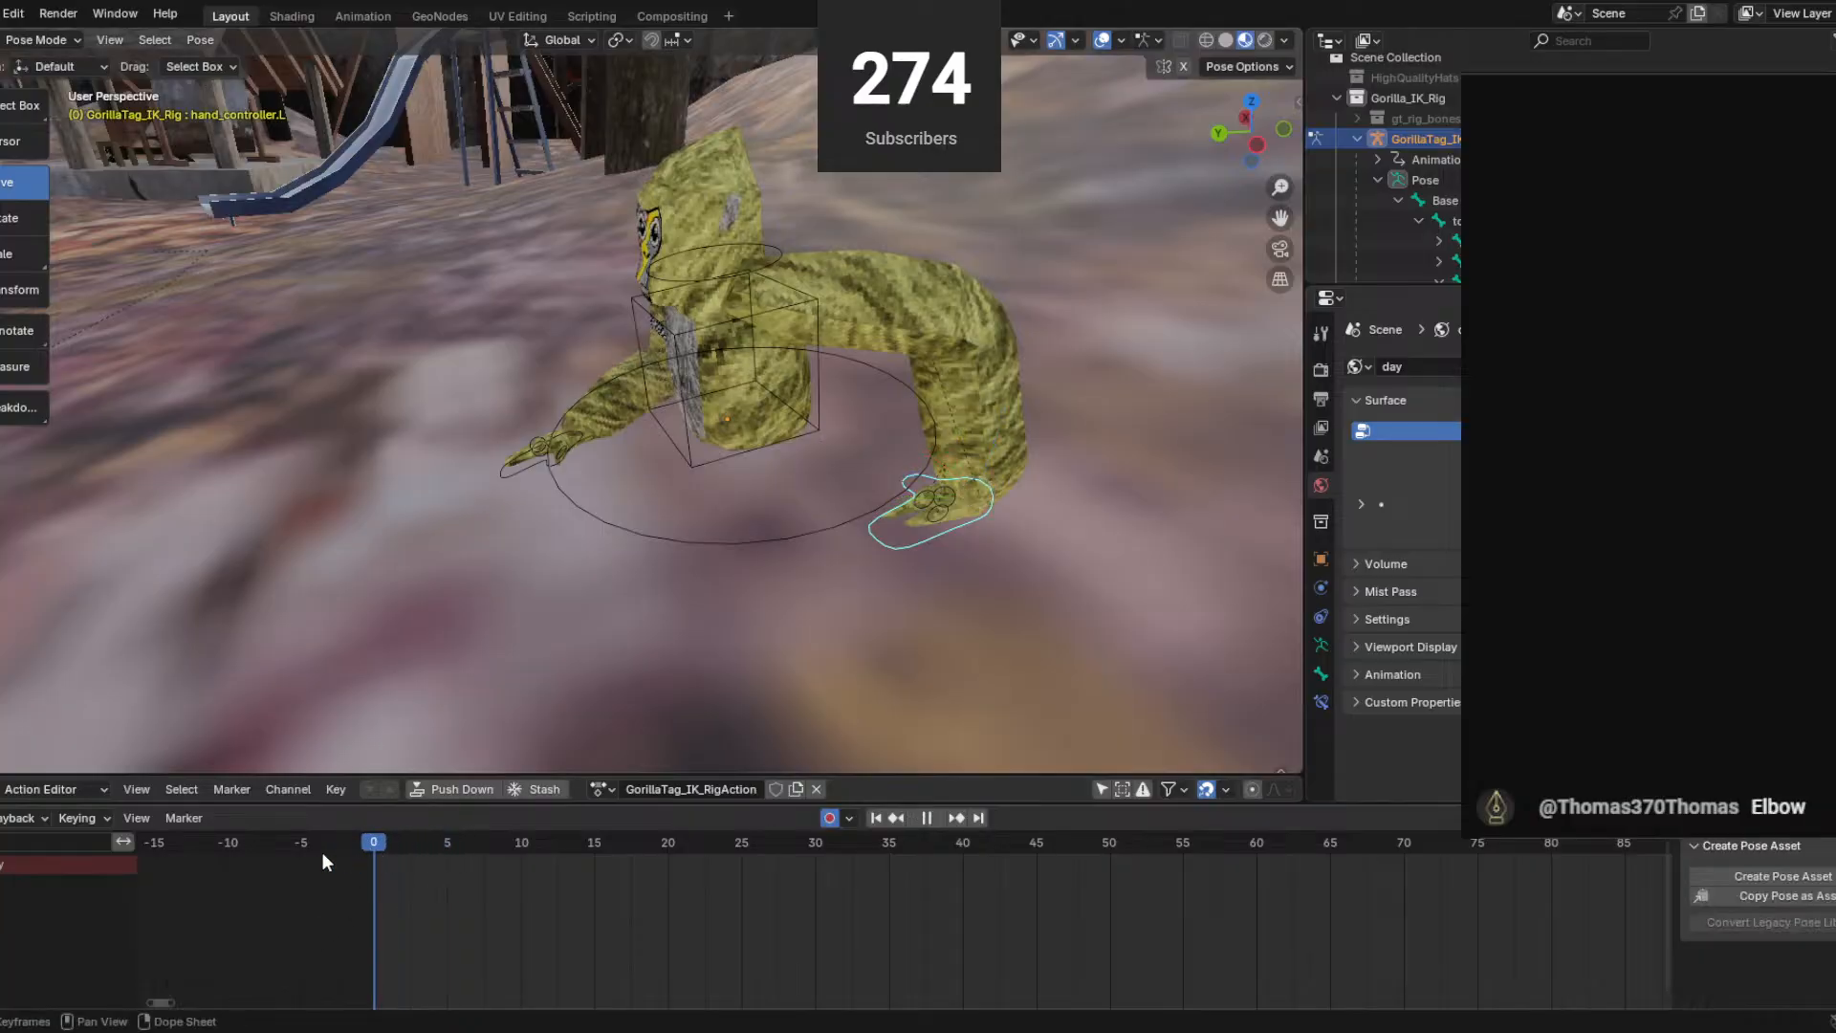
key(Escape)
Rotate the torso controller slightly at frame 0, then switch back to the Move tool.
middle_drag(852, 505, 558, 274)
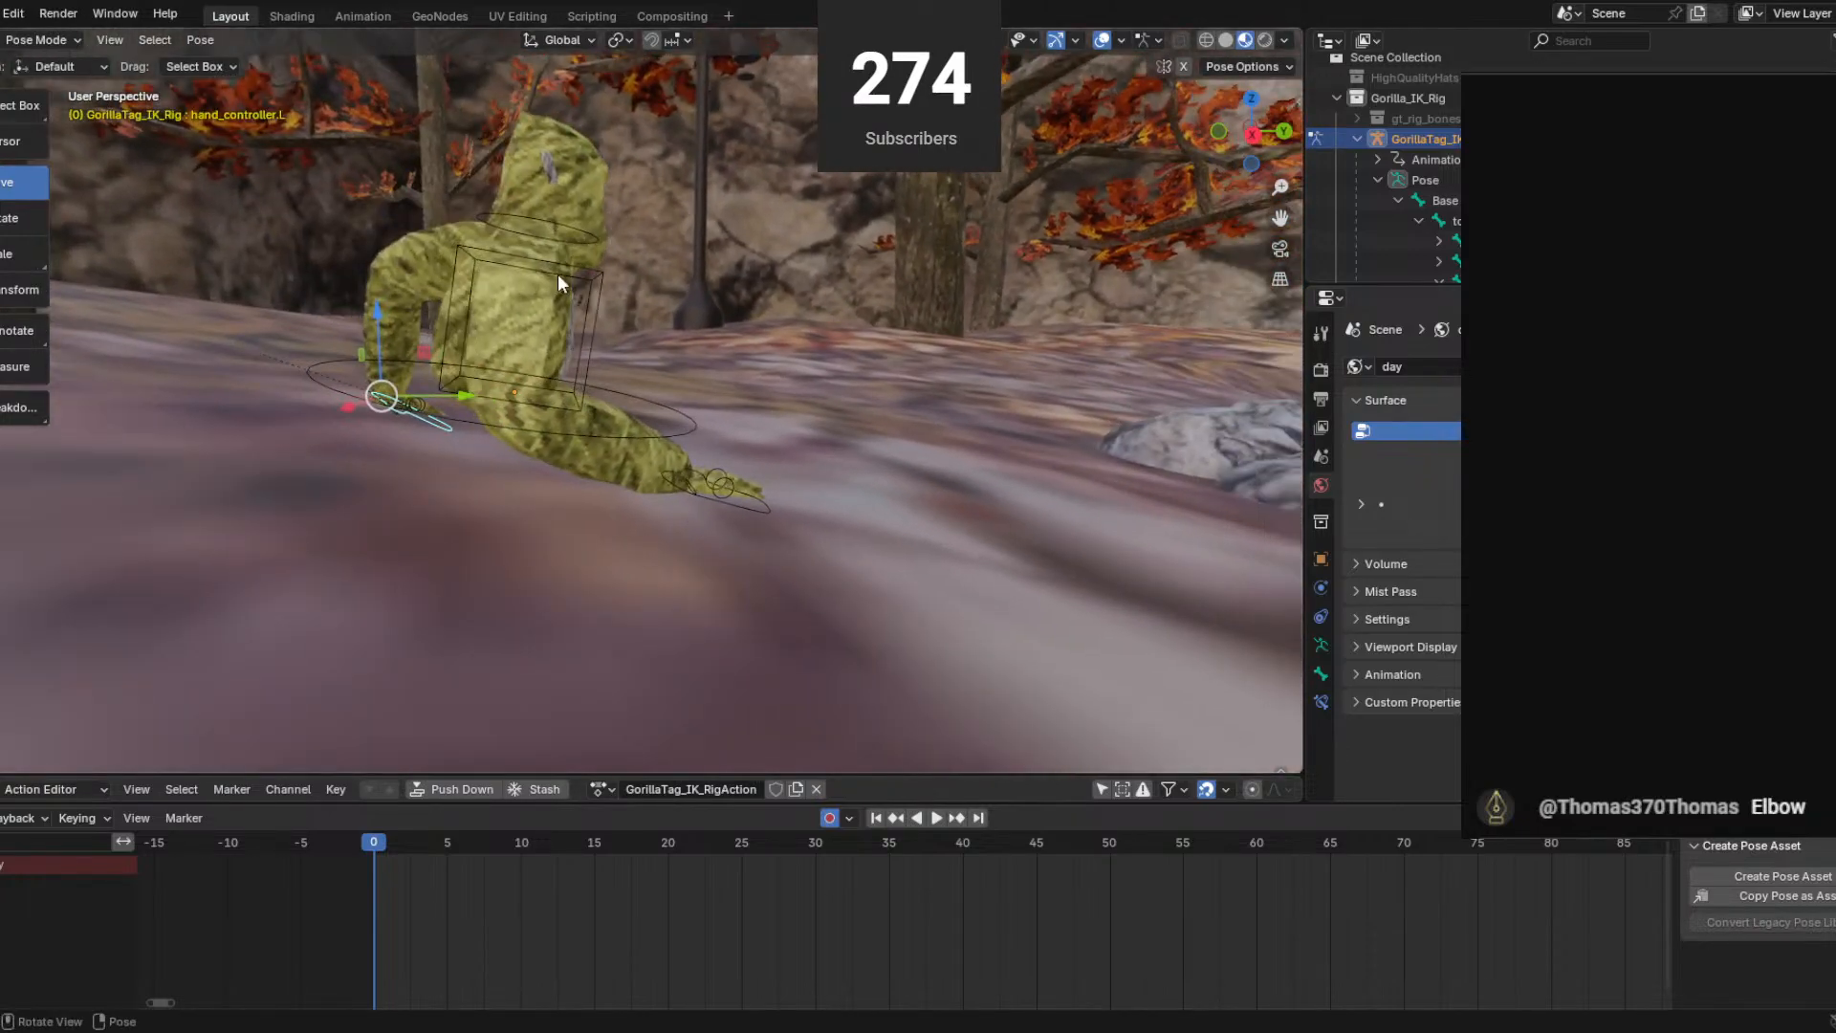
click(558, 273)
click(19, 218)
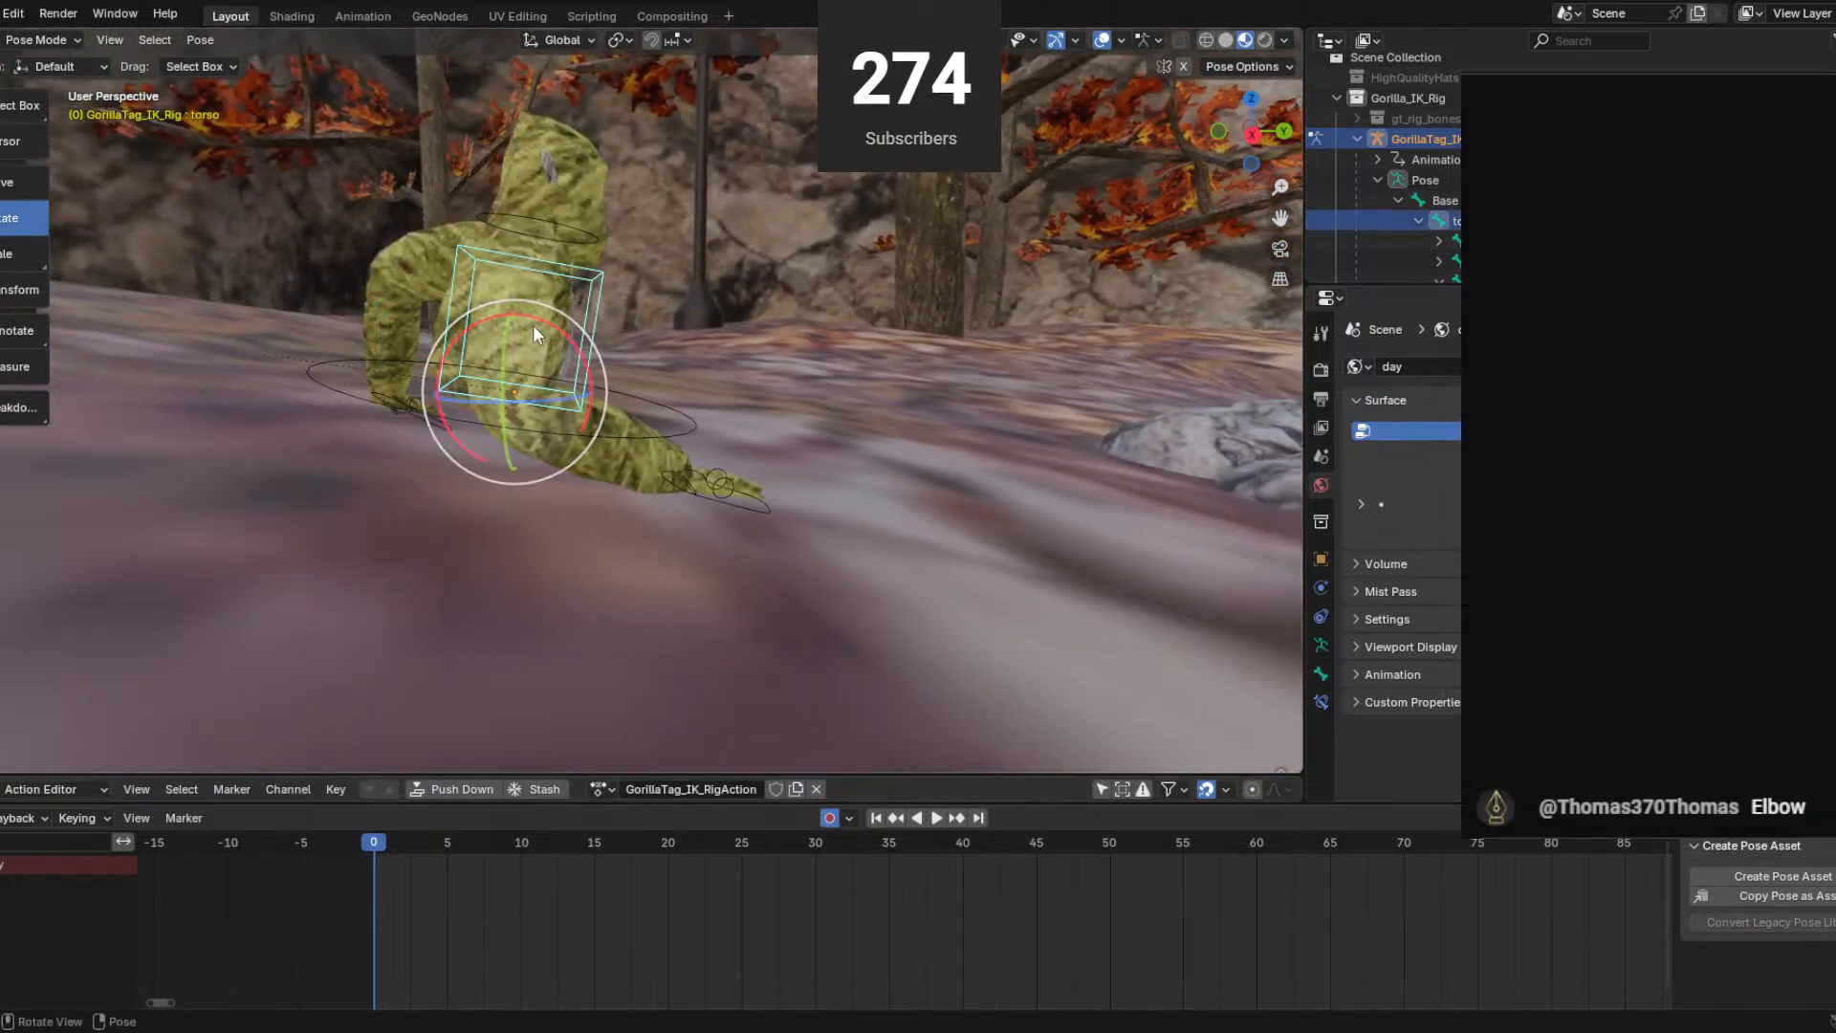
drag(541, 323, 558, 326)
click(27, 183)
Insert keyframes for the torso controller at frame 0 in the Action Editor.
middle_drag(790, 483, 639, 484)
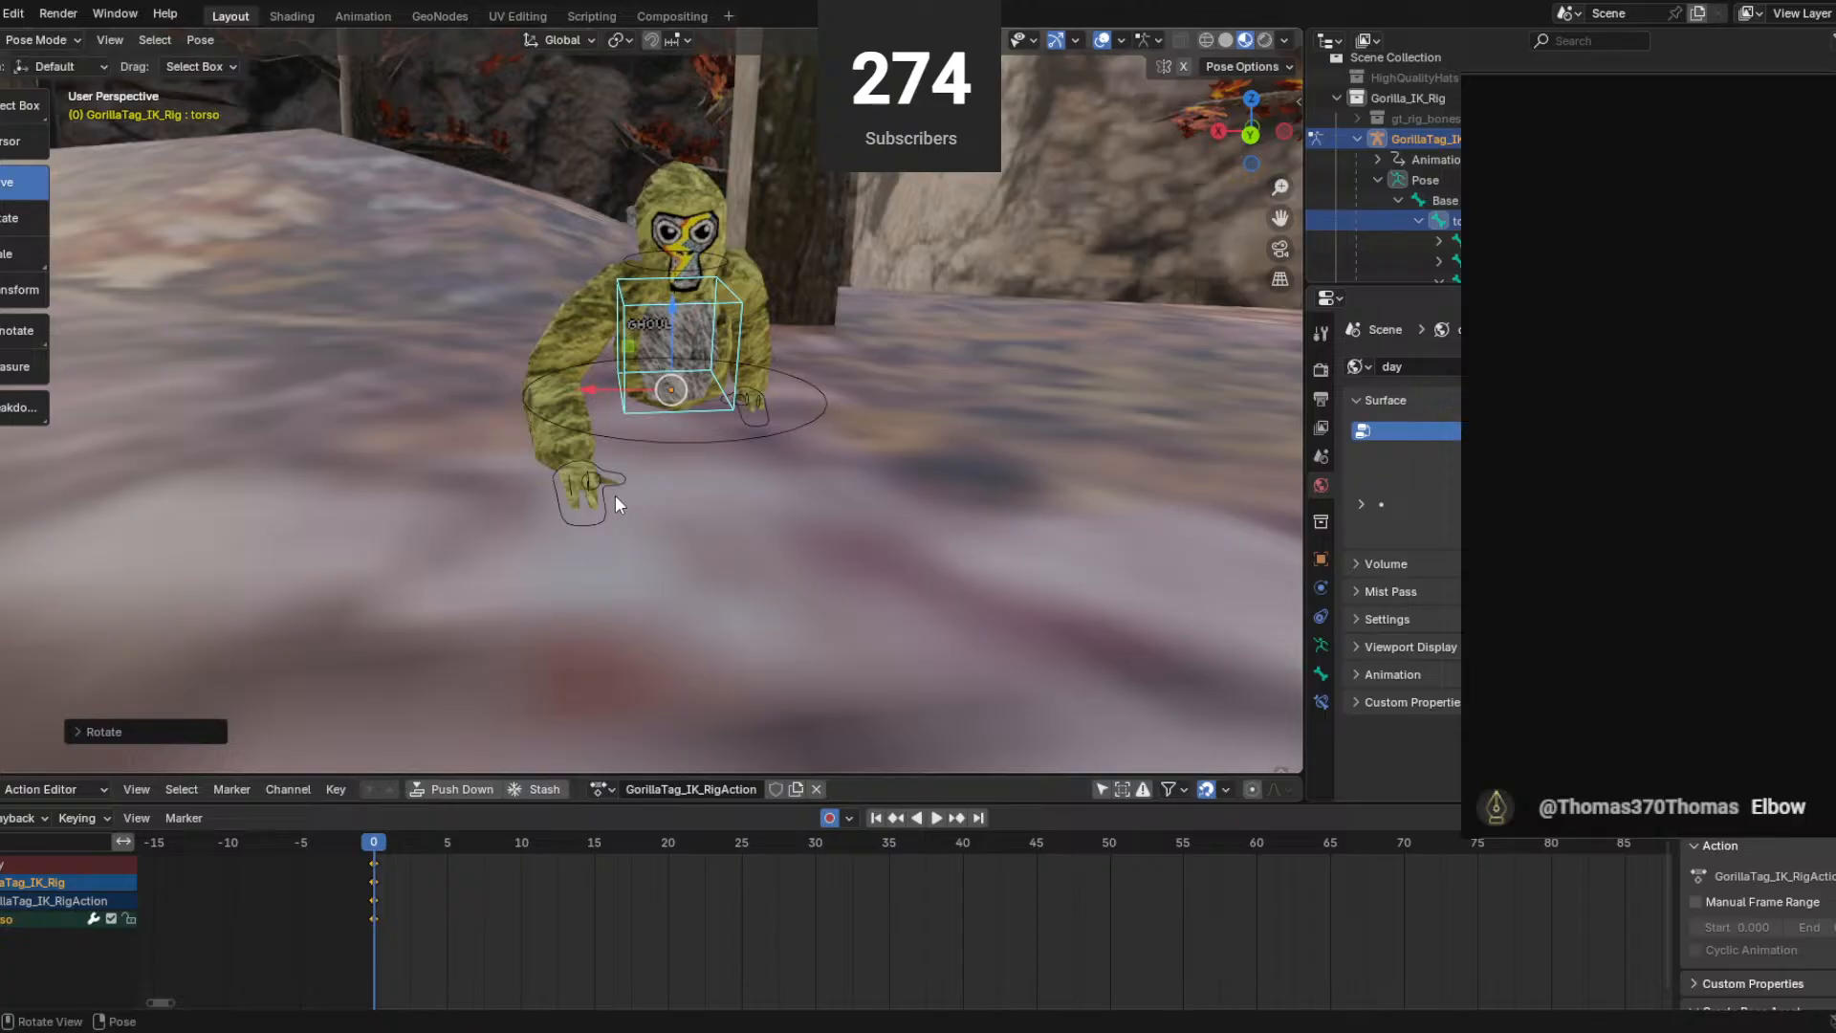
scroll(574, 521, down, 1)
scroll(454, 586, up, 4)
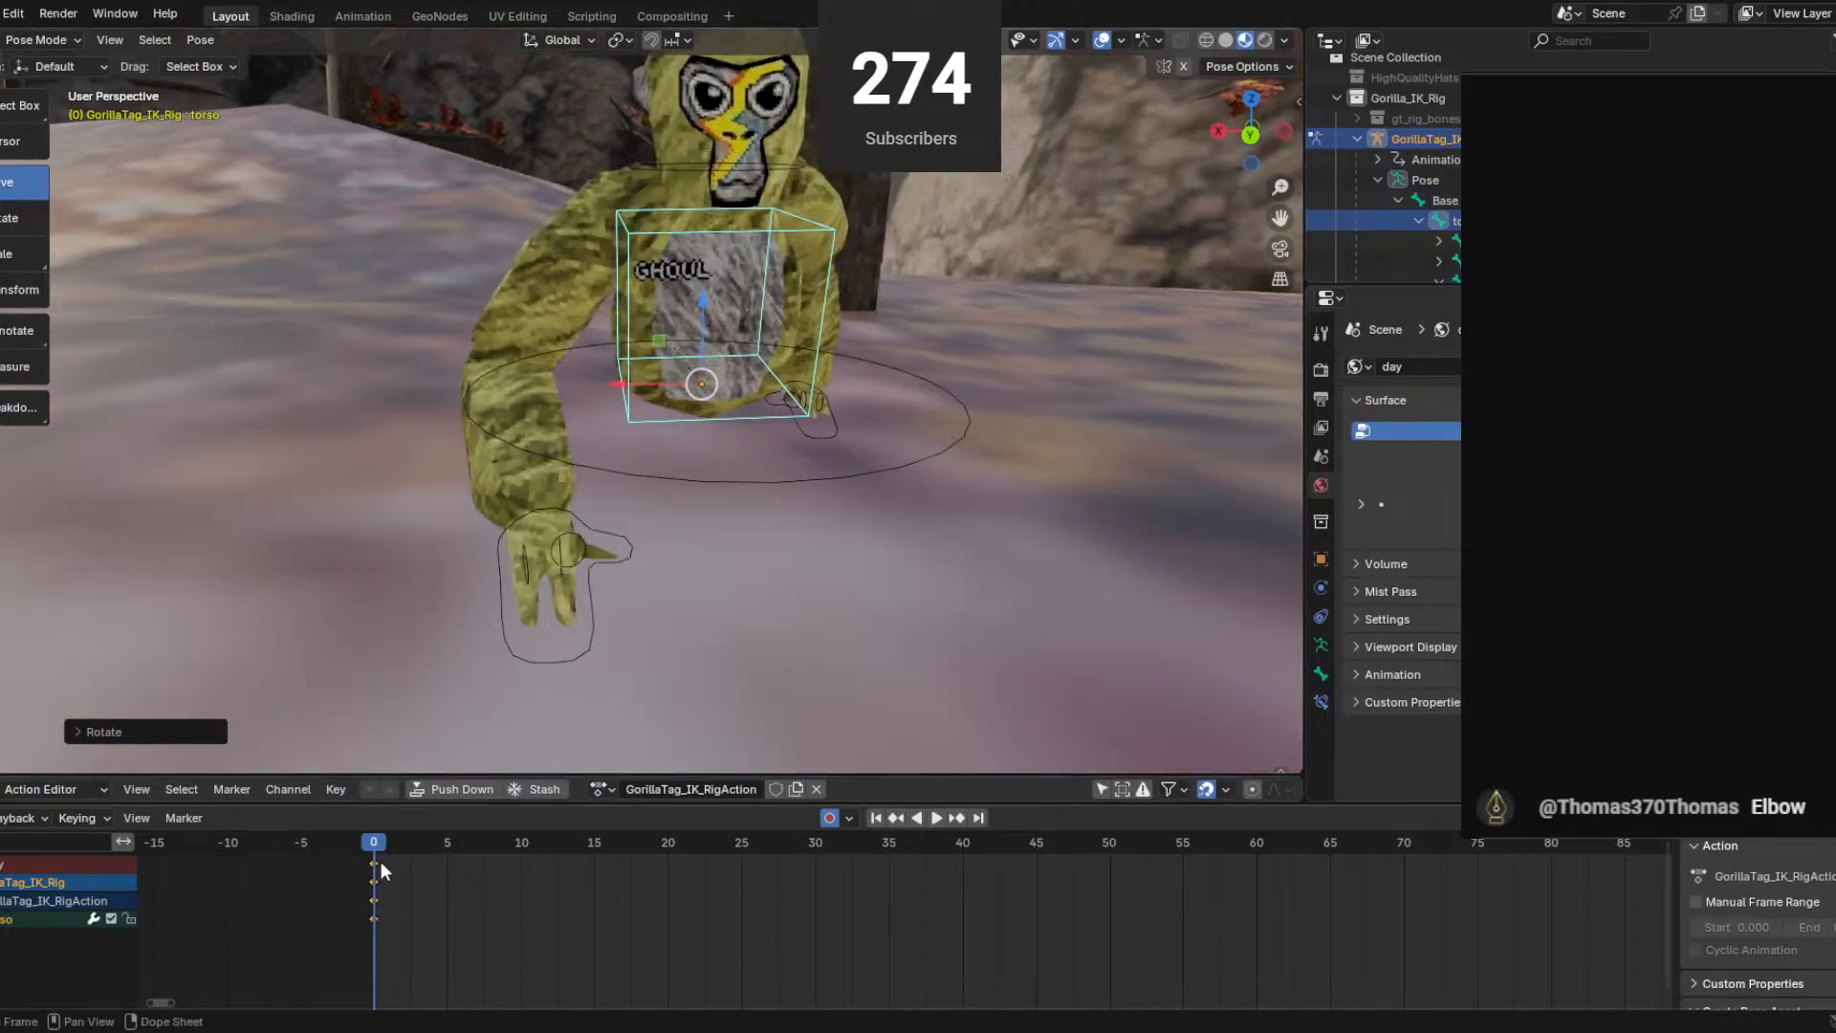
key(space)
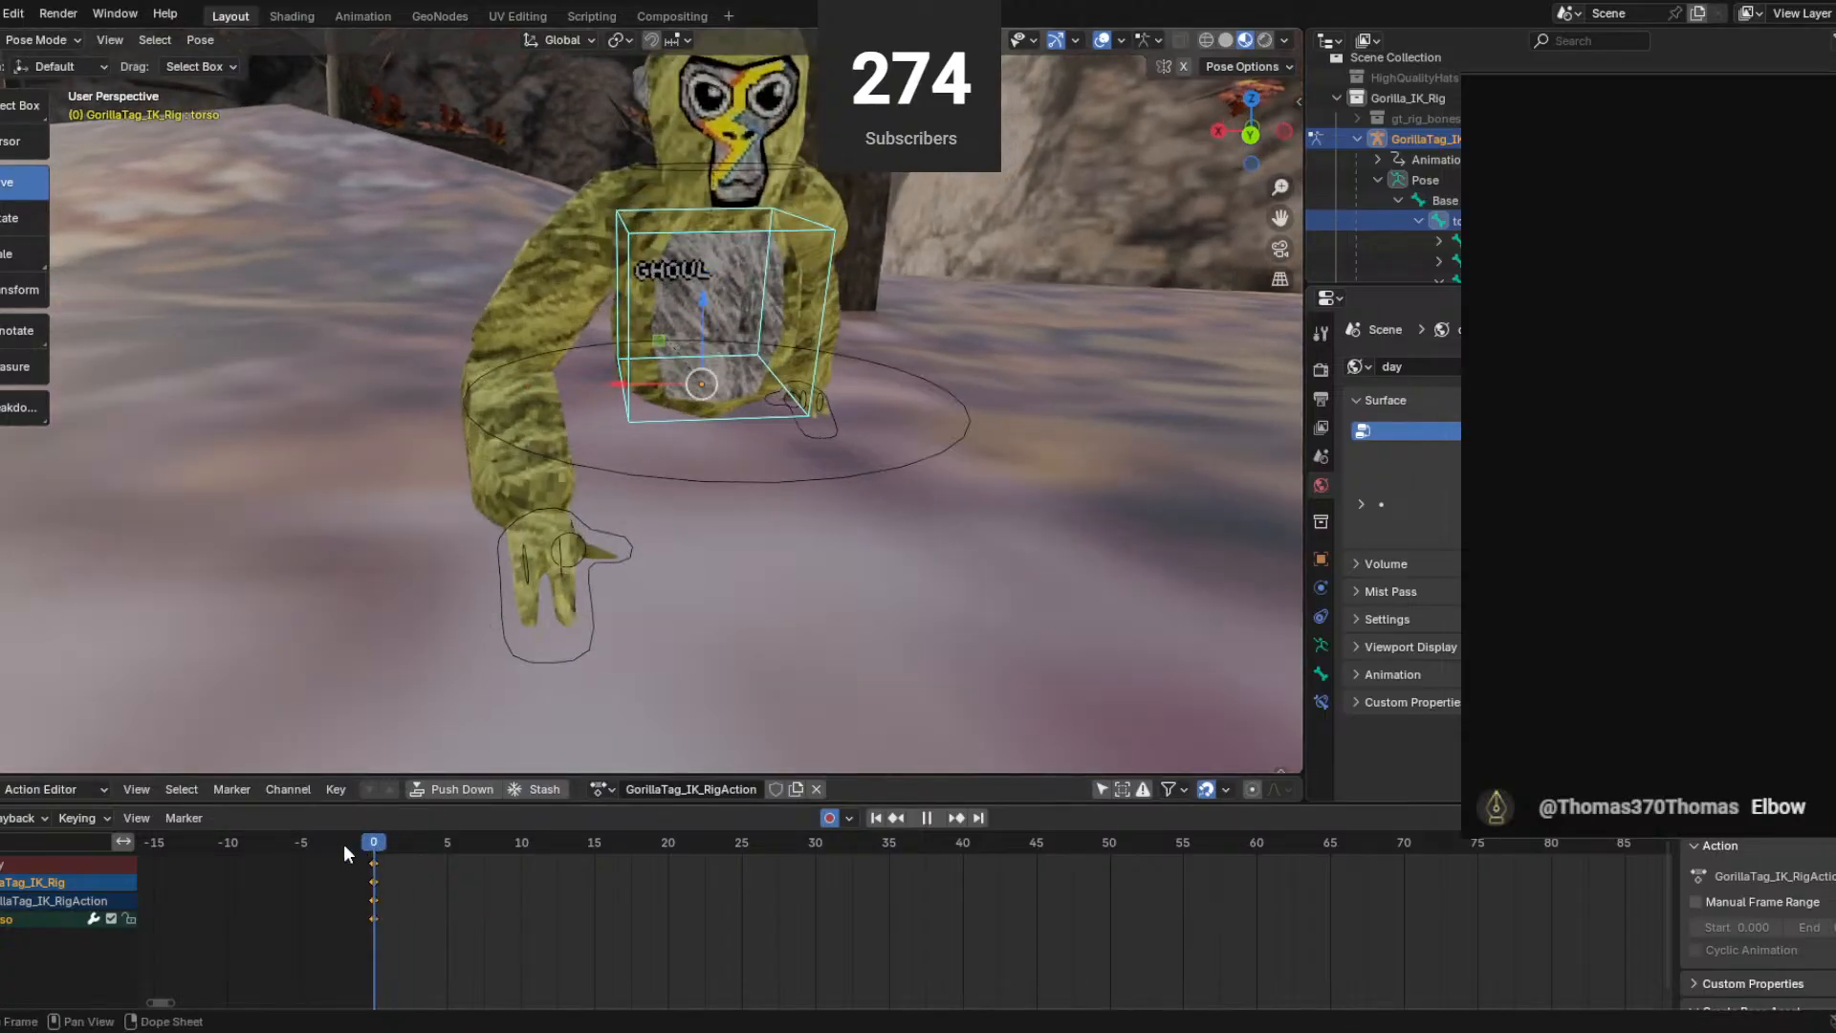
right_click(342, 843)
mouse_move(368, 848)
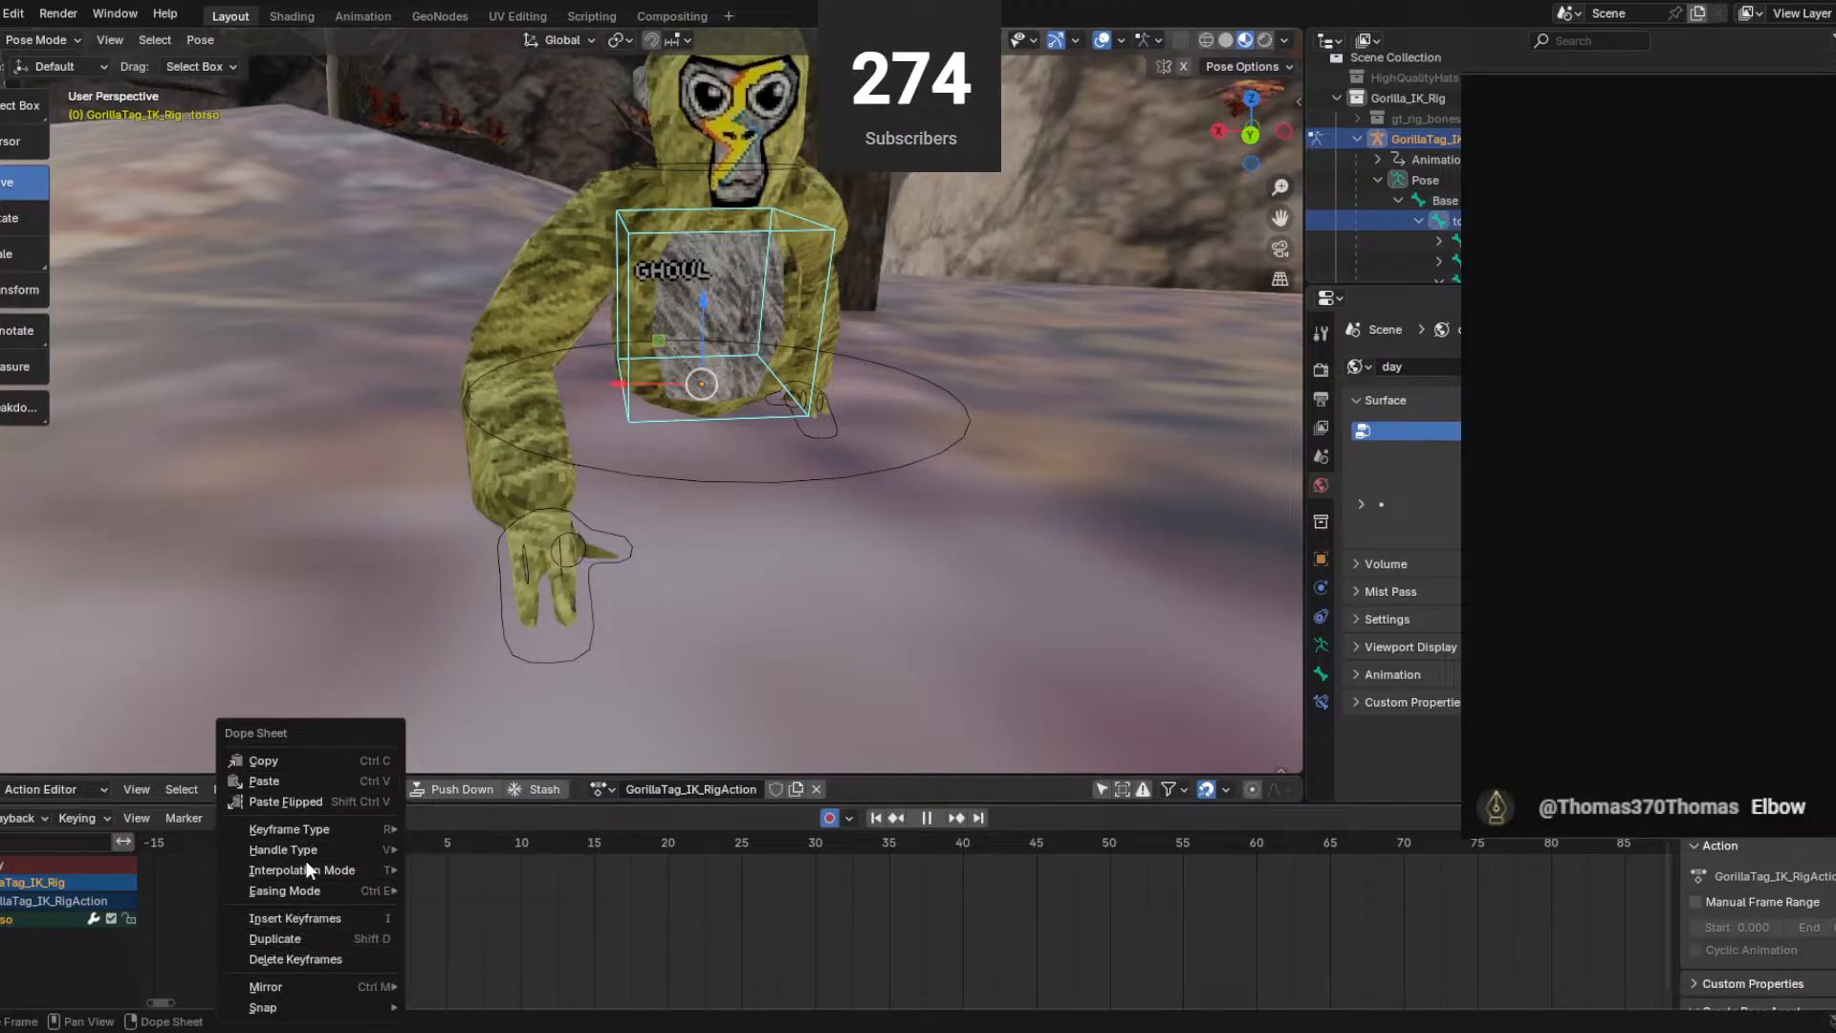
click(306, 915)
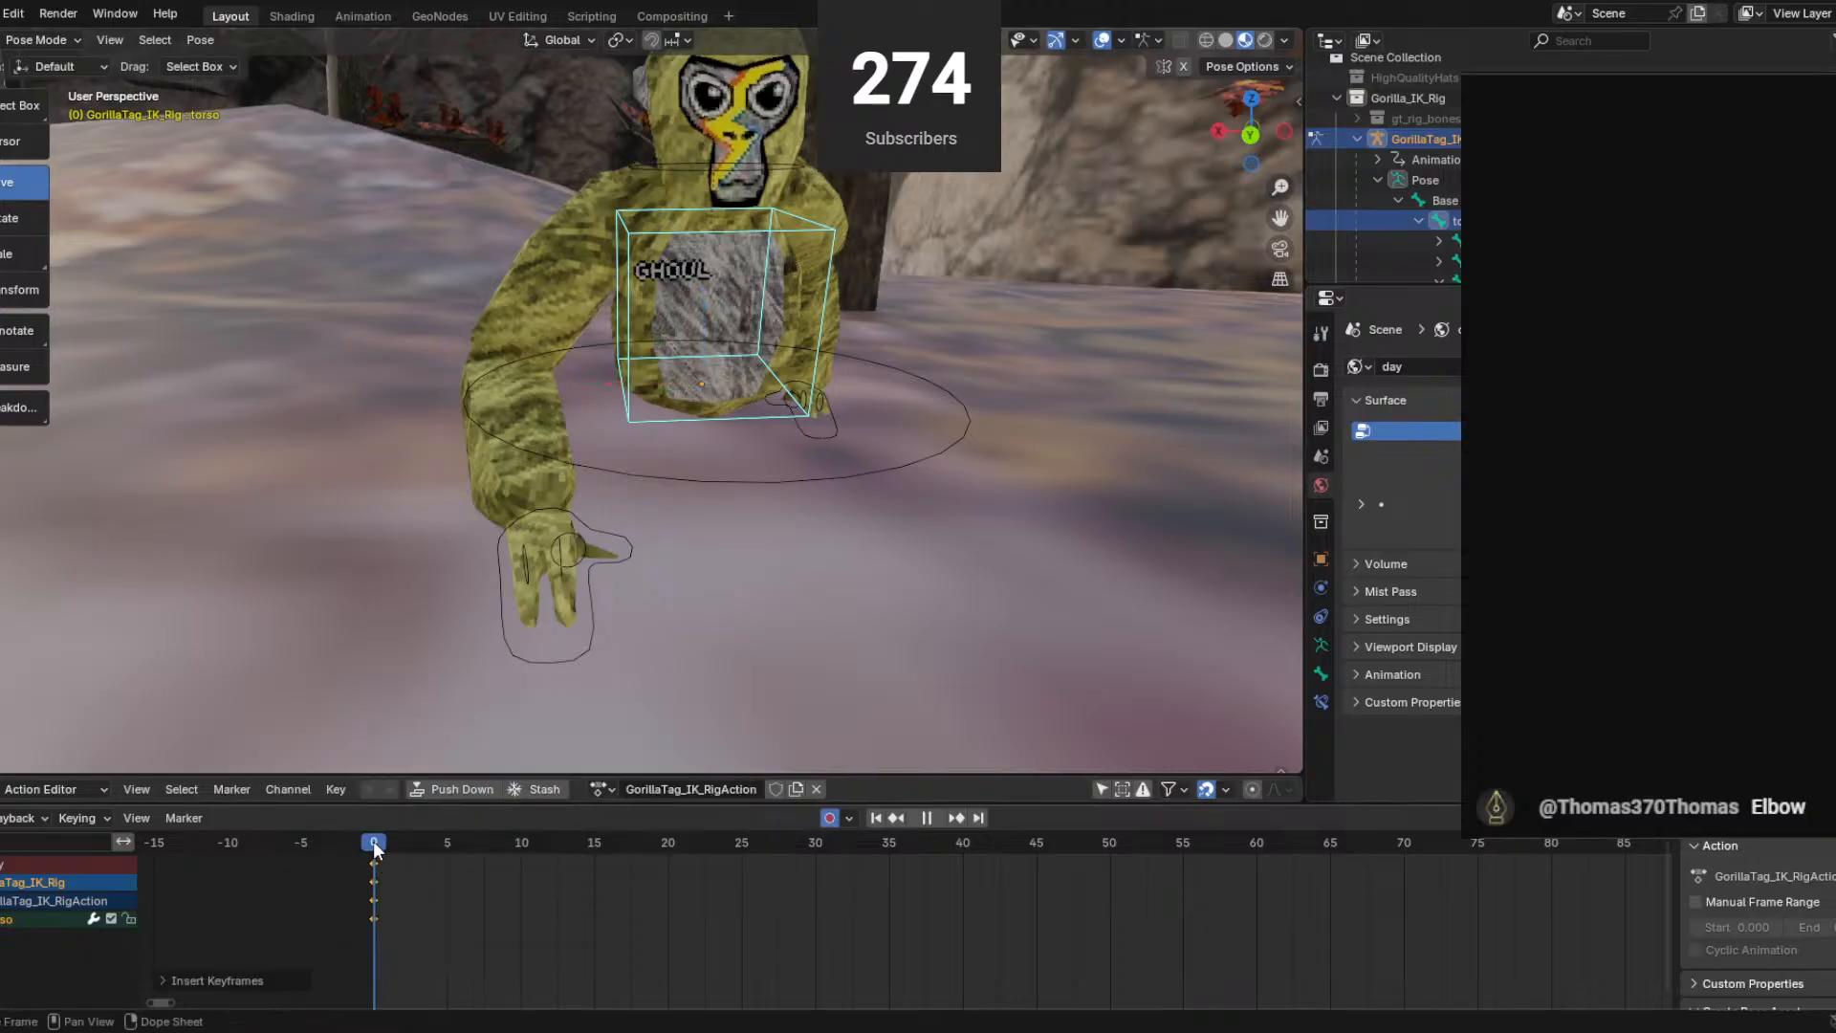
Try keyframing all of the rig's controllers at frame 3, then undo those keyframes.
drag(373, 840, 411, 851)
right_click(370, 868)
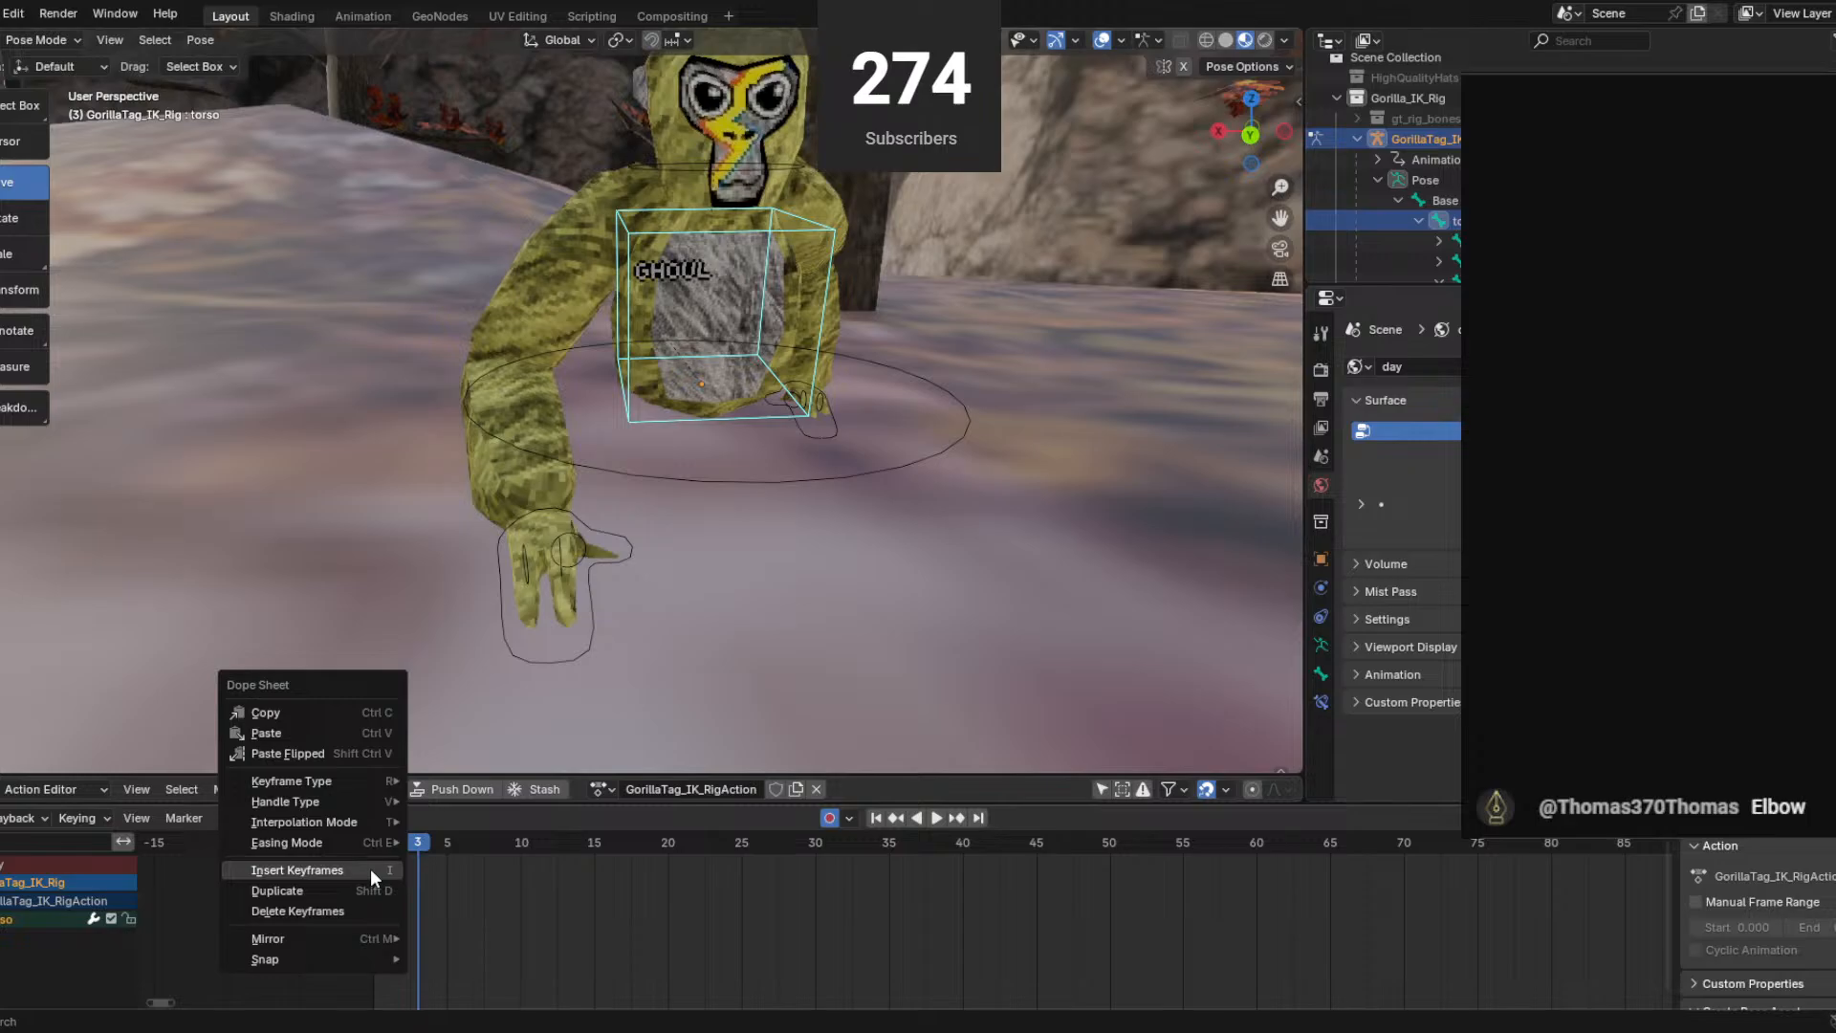
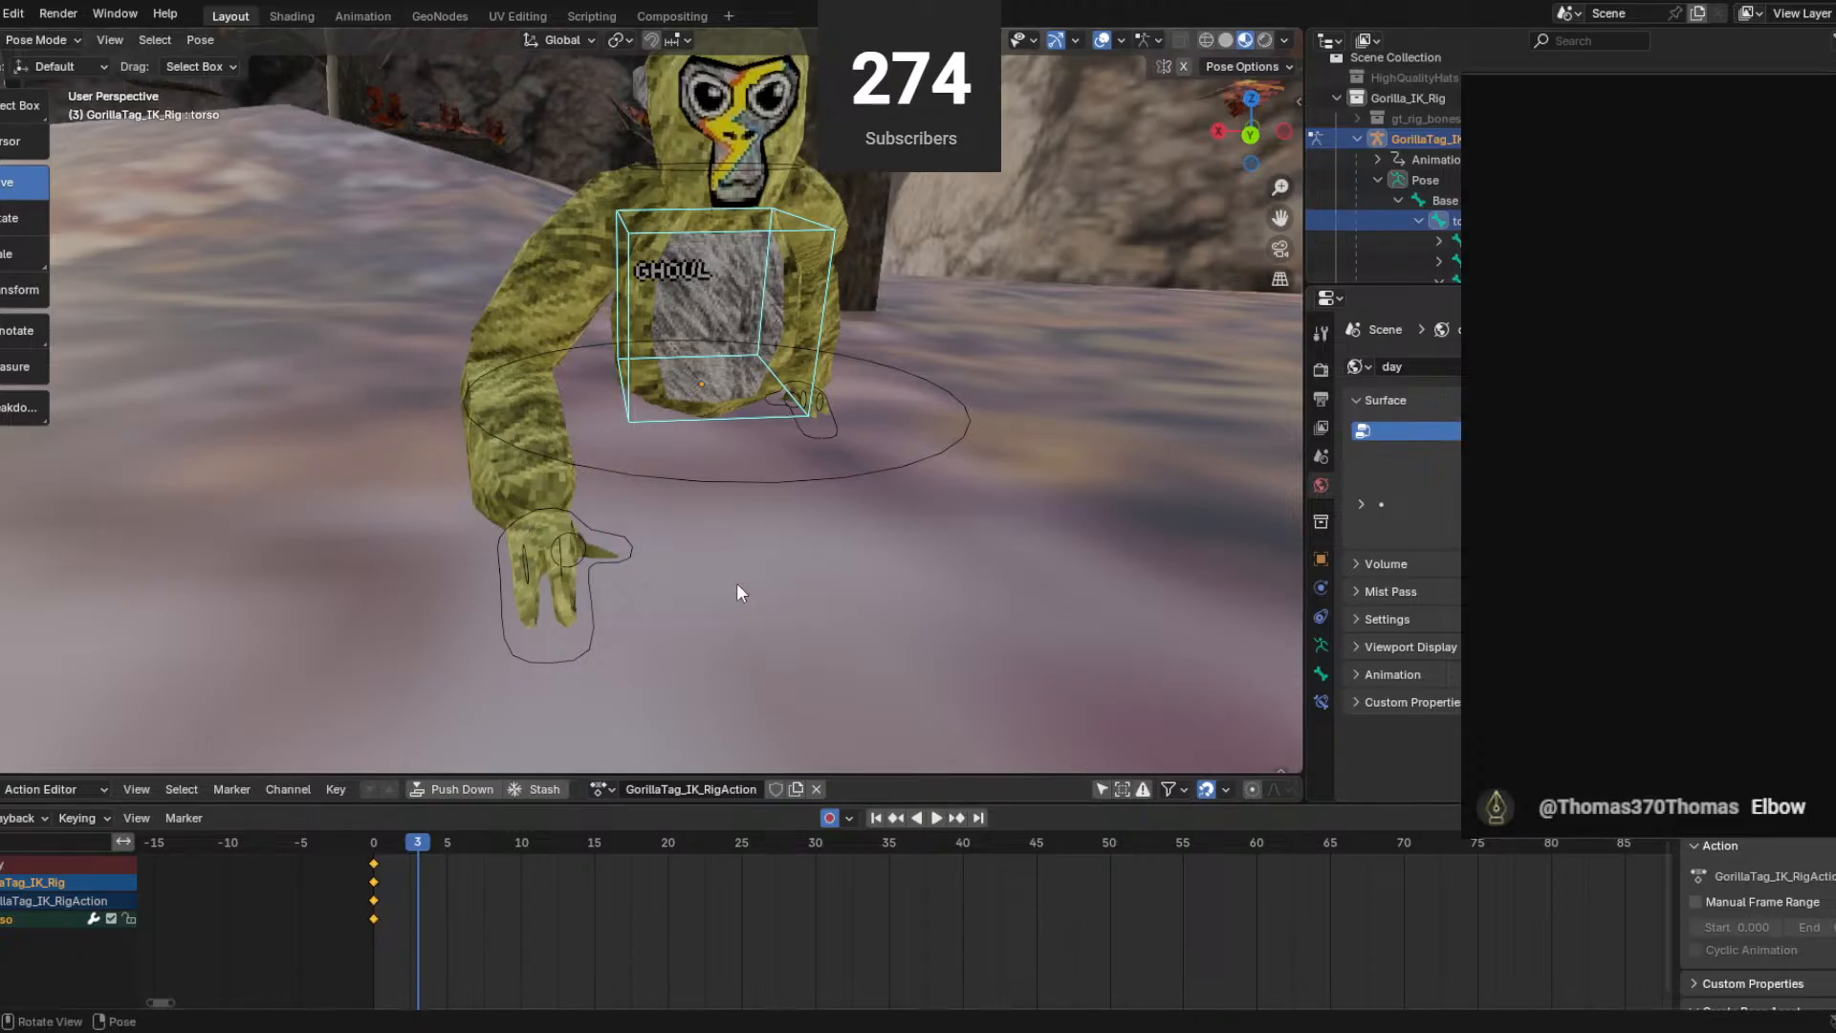
scroll(631, 289, down, 4)
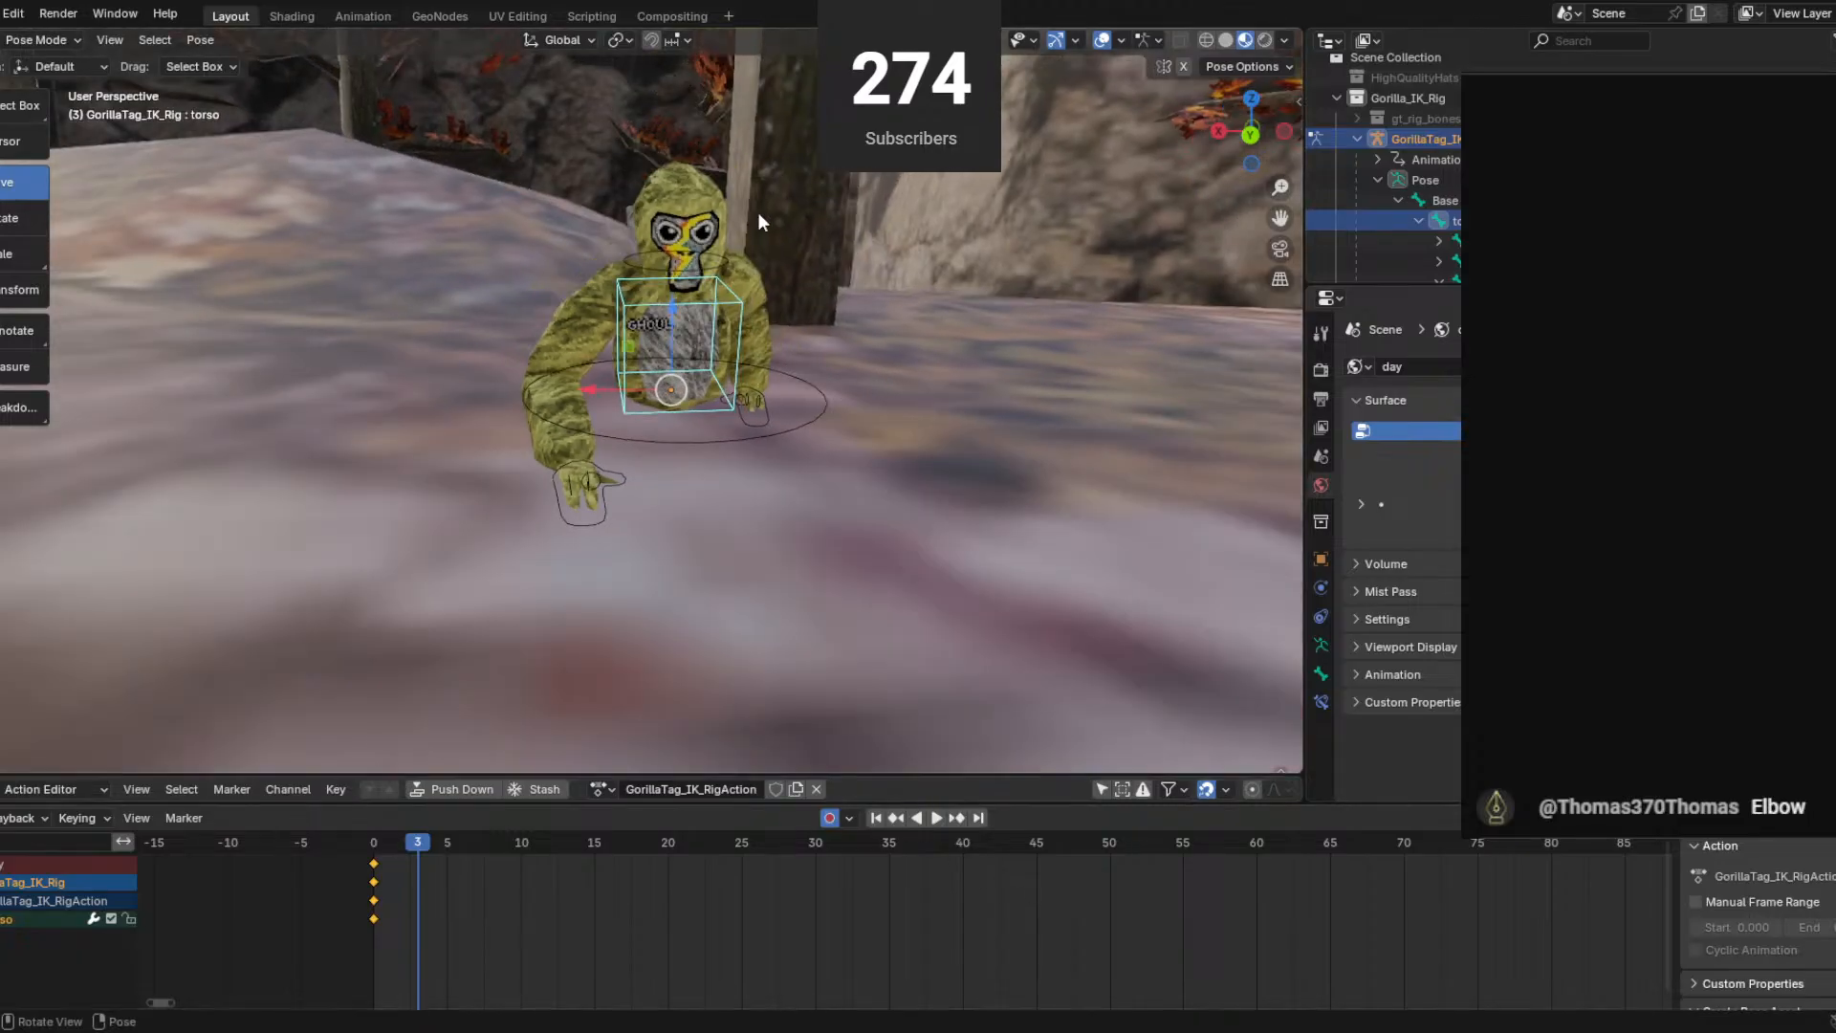
drag(795, 278, 426, 531)
key(i)
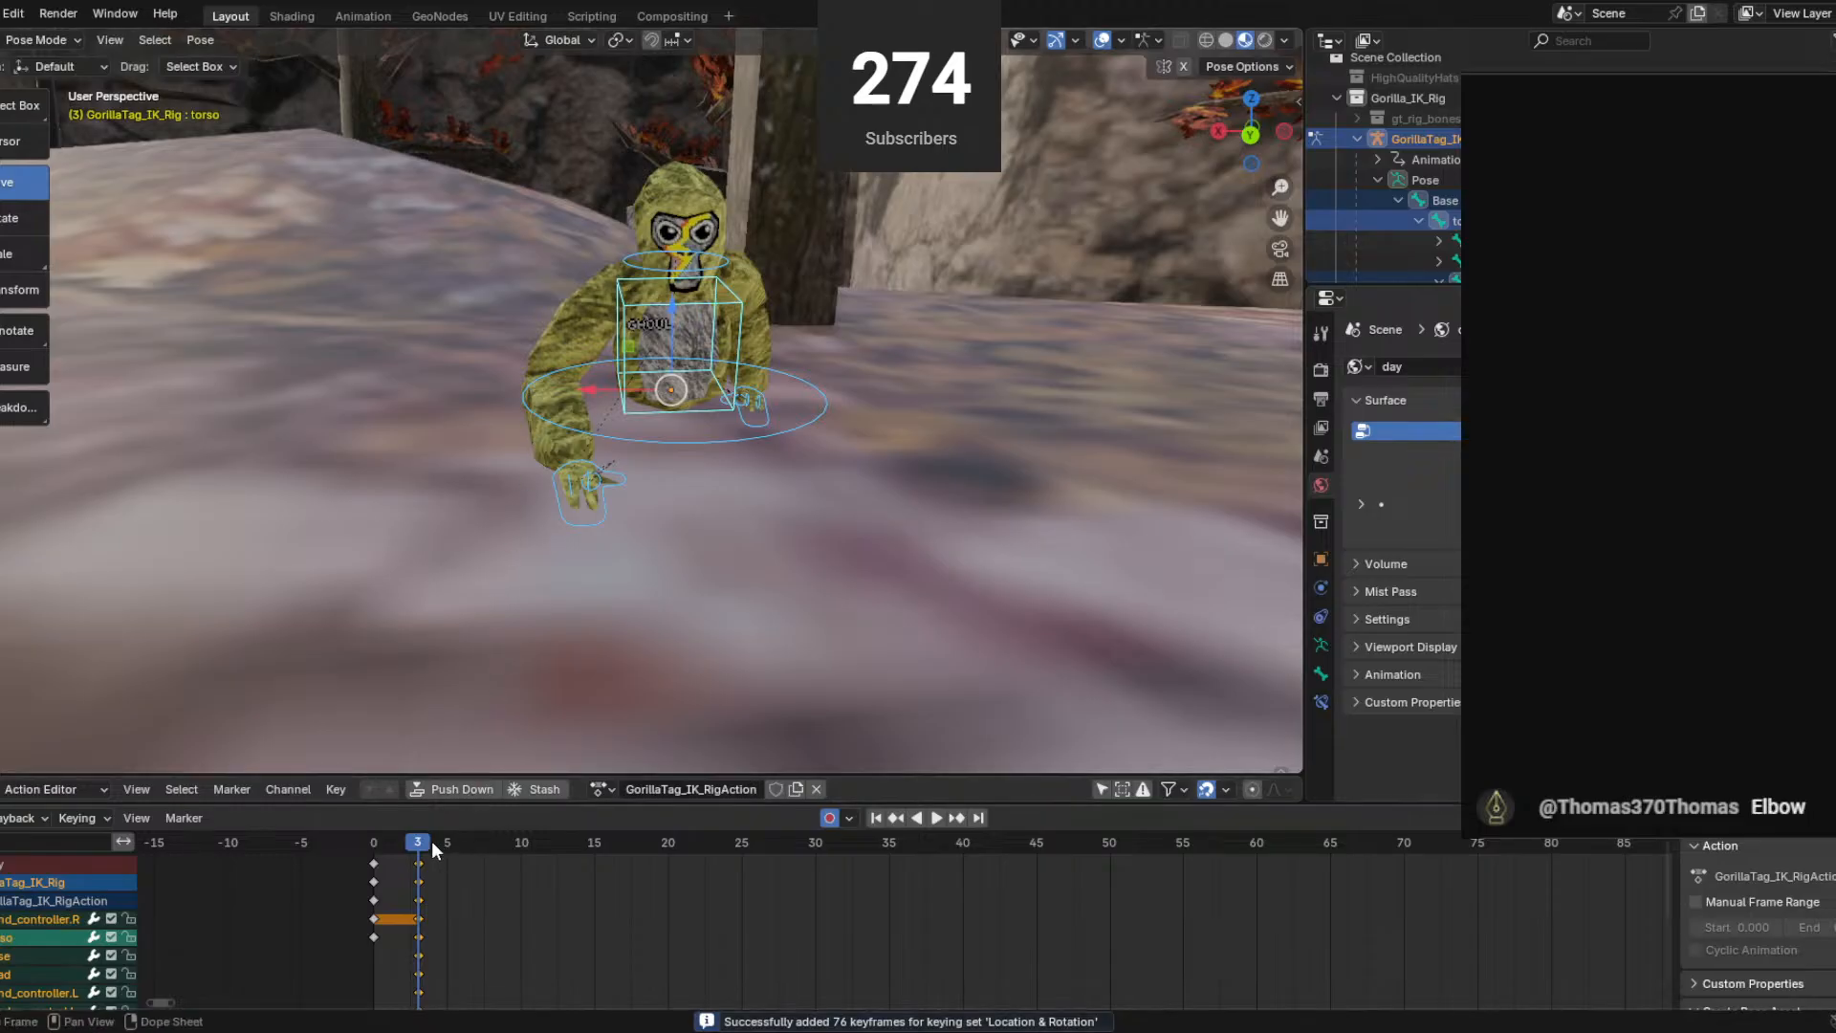
key(ctrl+z)
Insert keyframes for all channels at frame 0.
drag(429, 842, 375, 844)
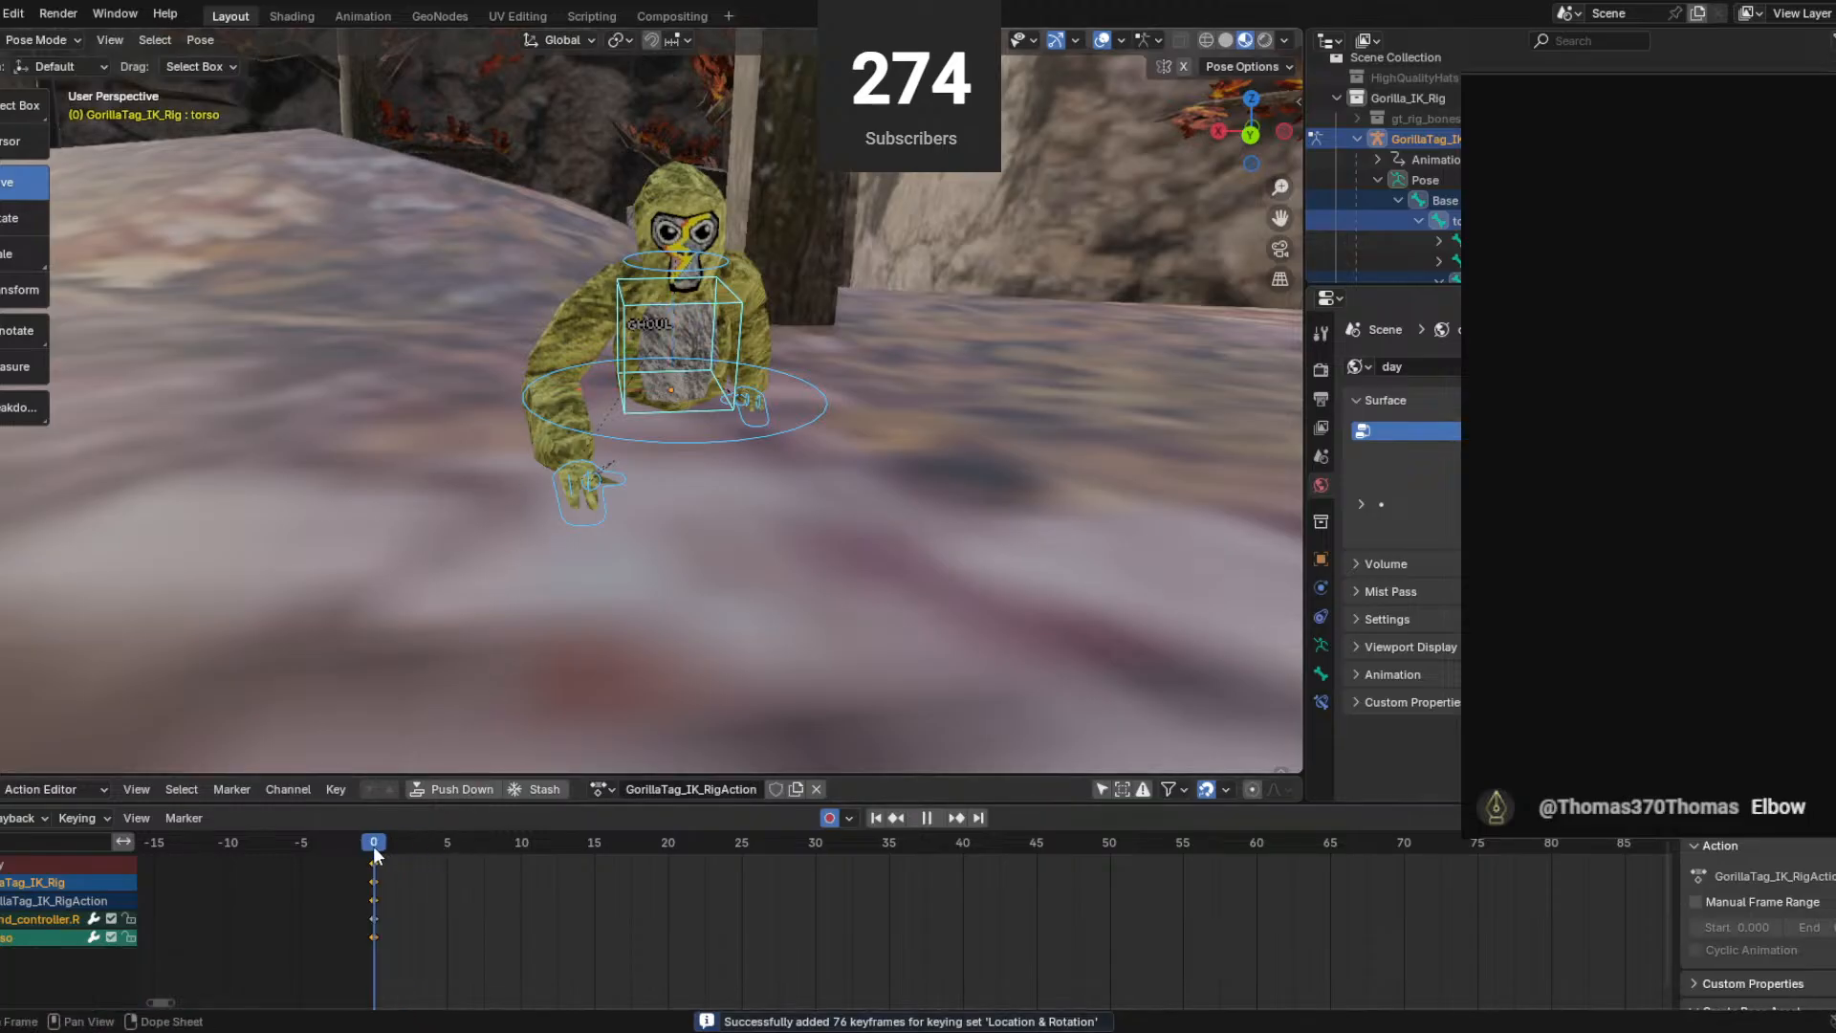
key(i)
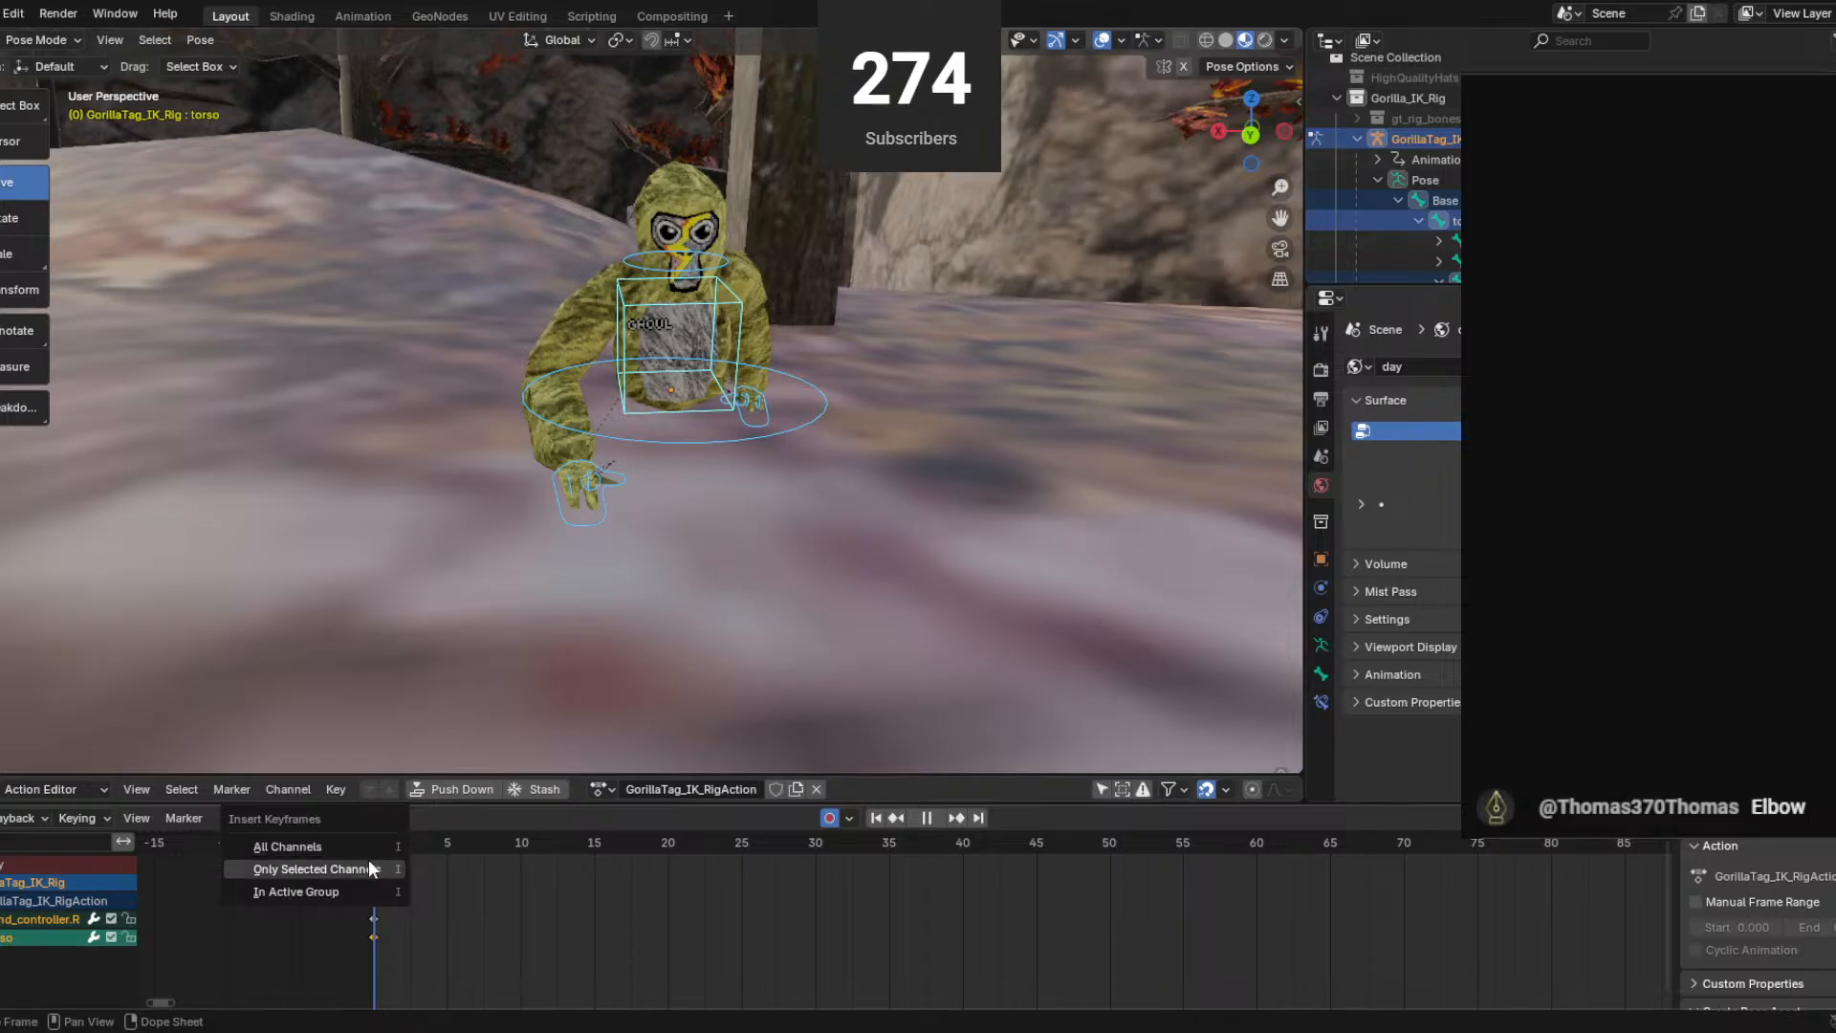
click(371, 845)
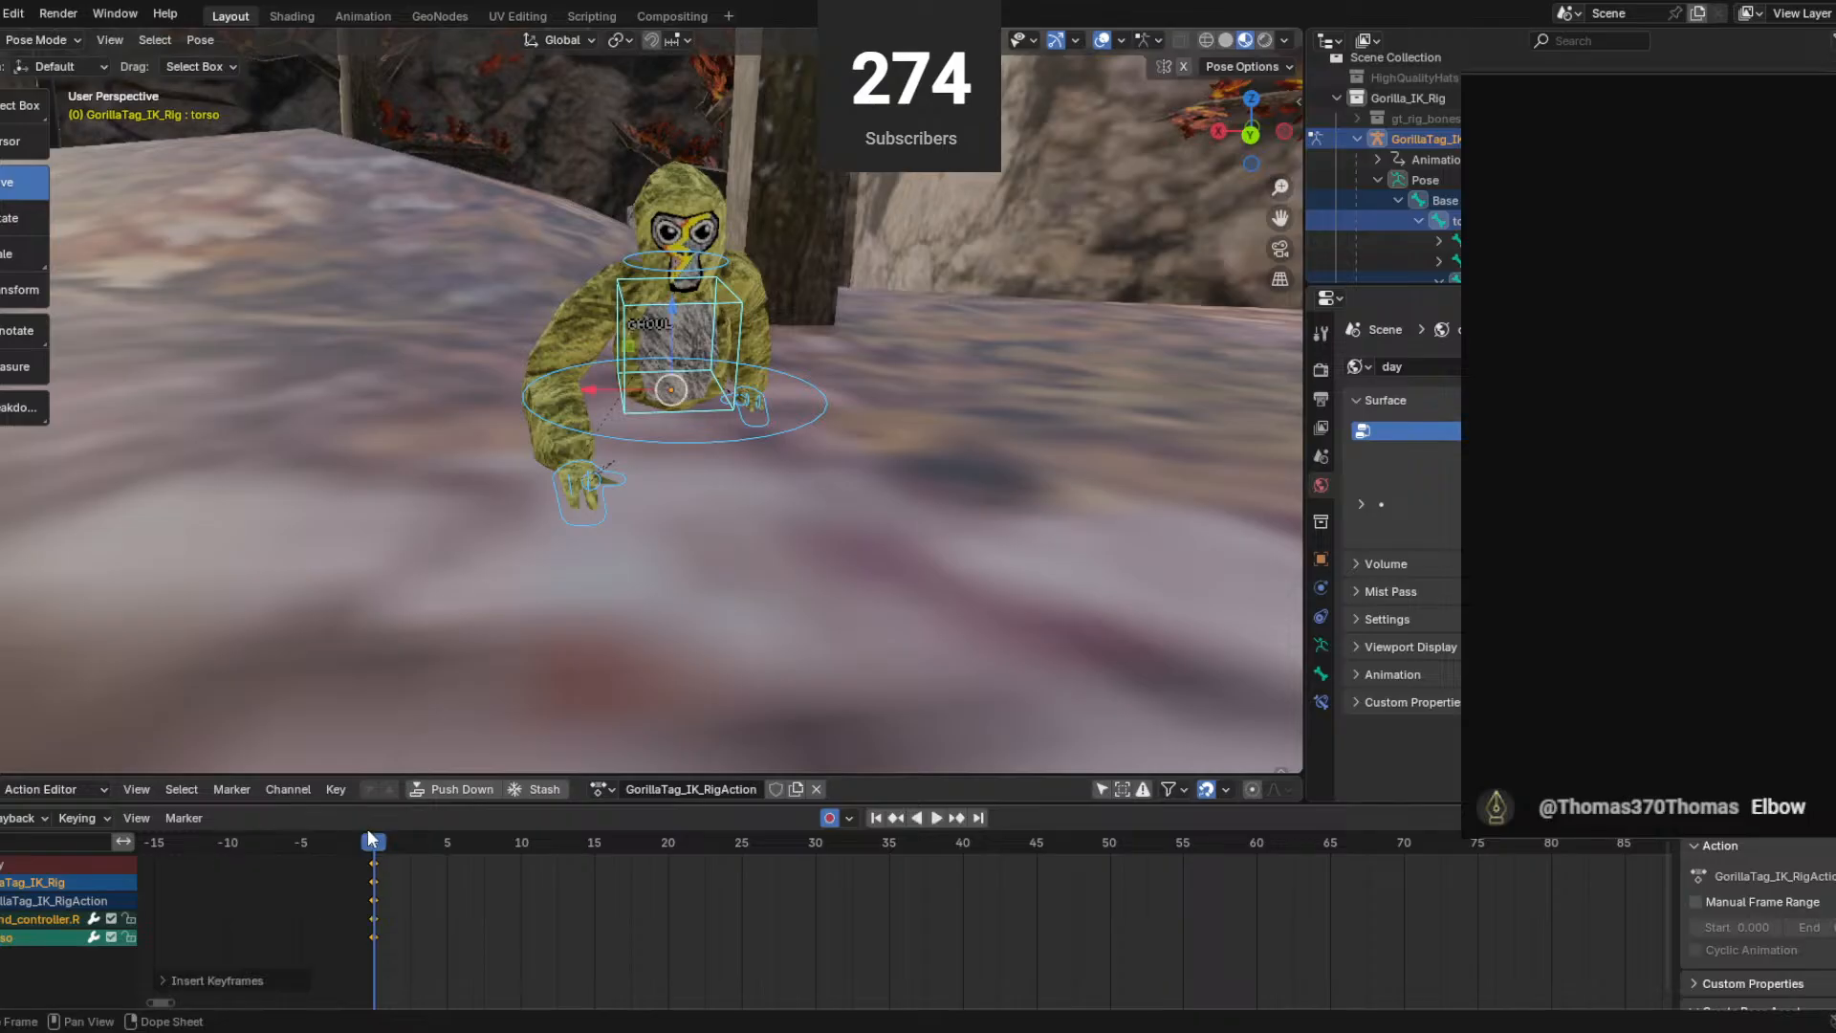
At frame 5, move all selected controllers forward along Y, then pull the right hand back toward the body.
drag(380, 841, 449, 842)
middle_drag(573, 592, 591, 399)
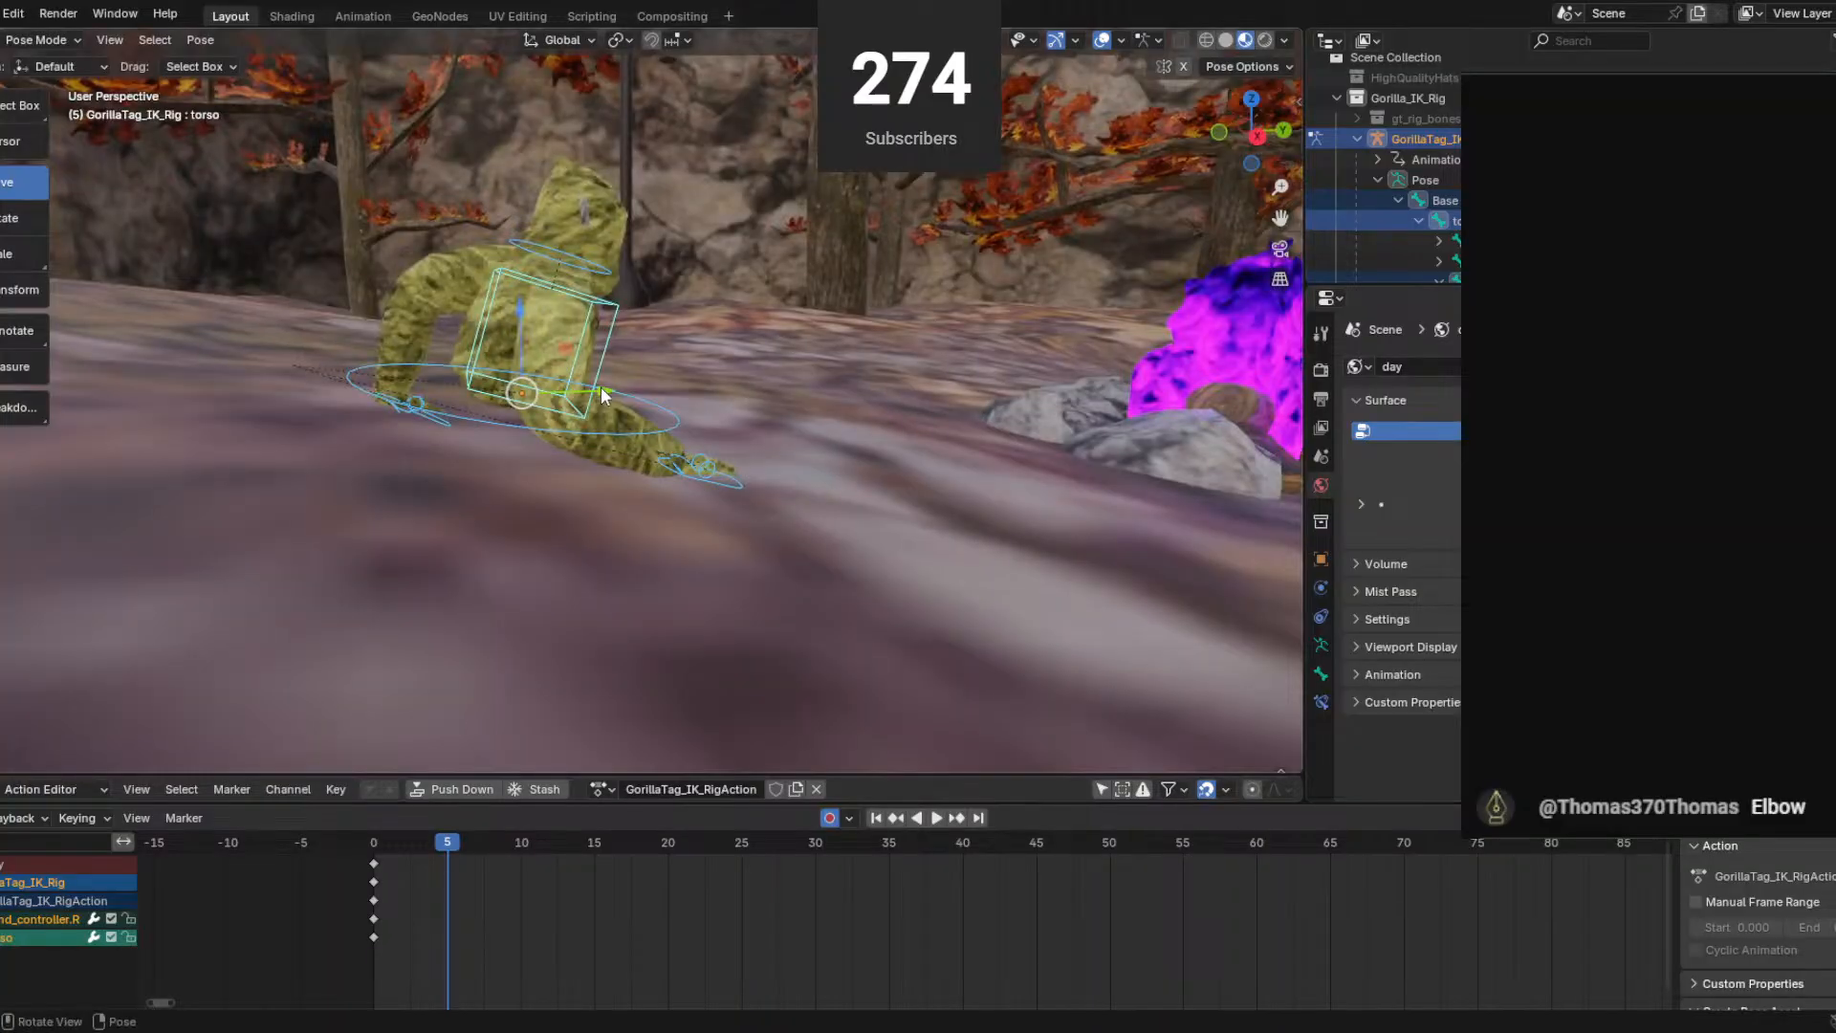
drag(603, 392, 650, 387)
click(712, 462)
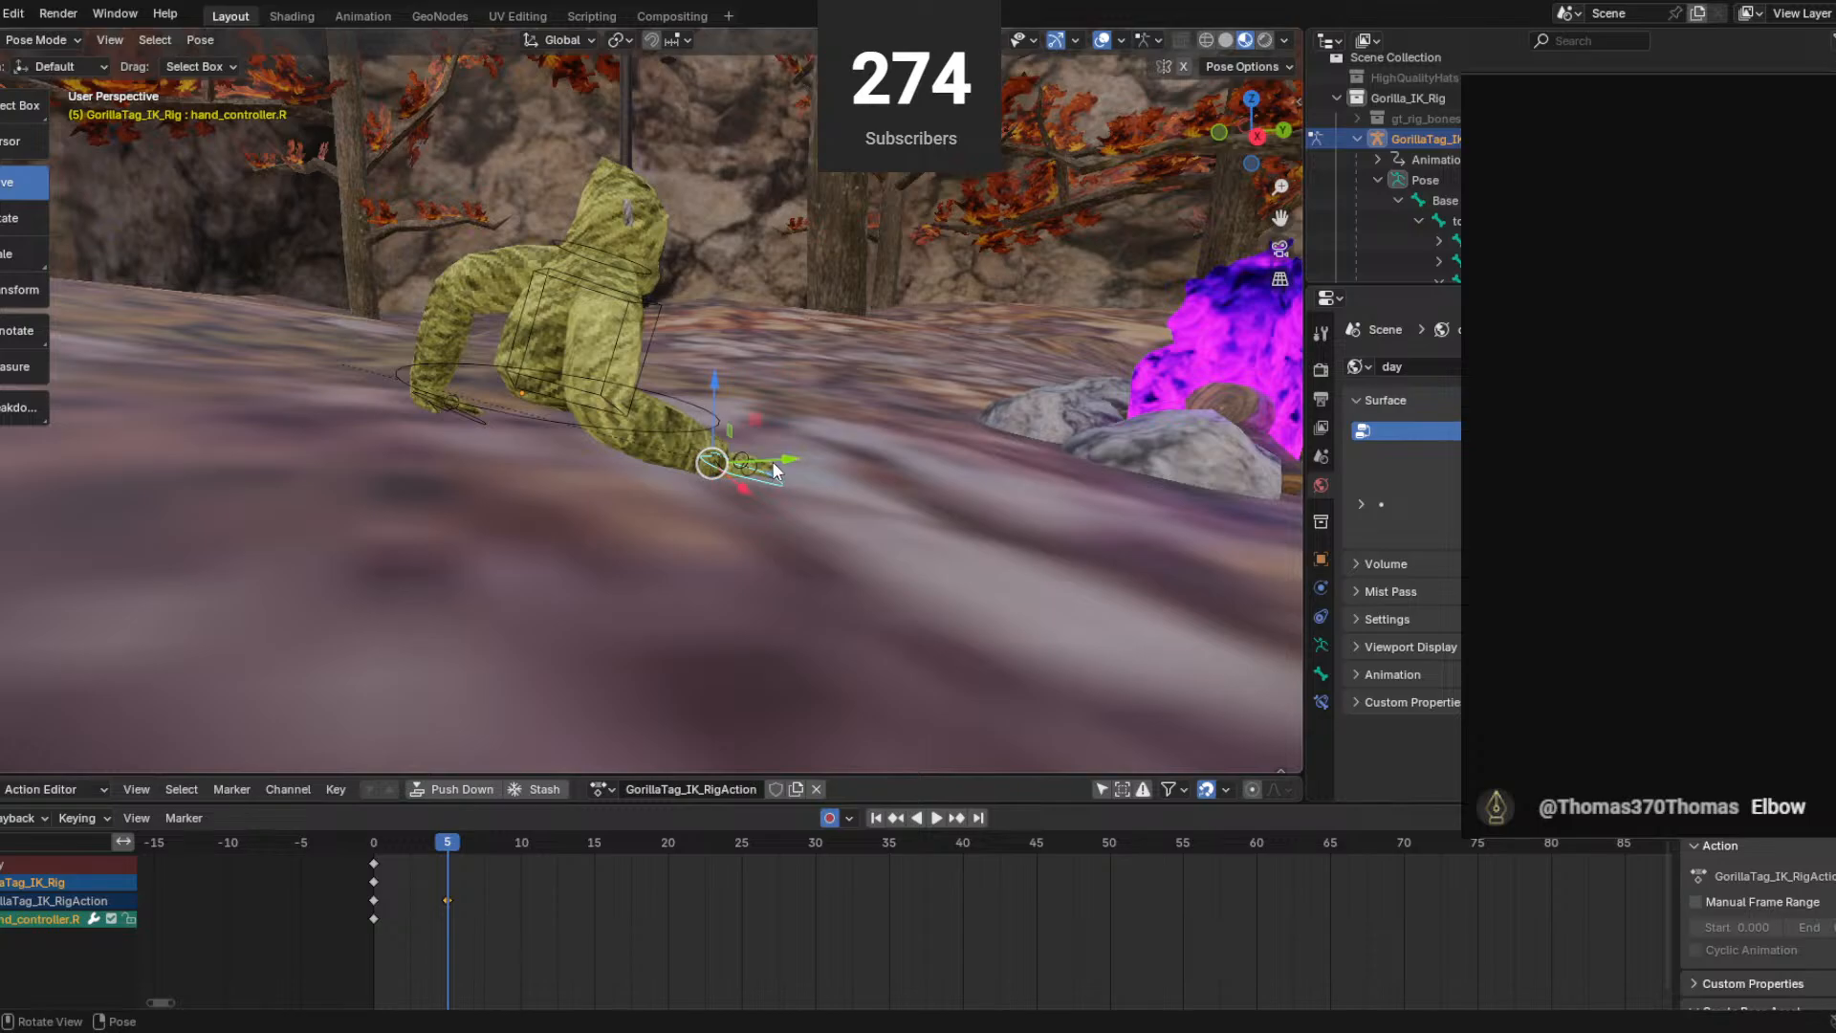
drag(767, 461, 673, 474)
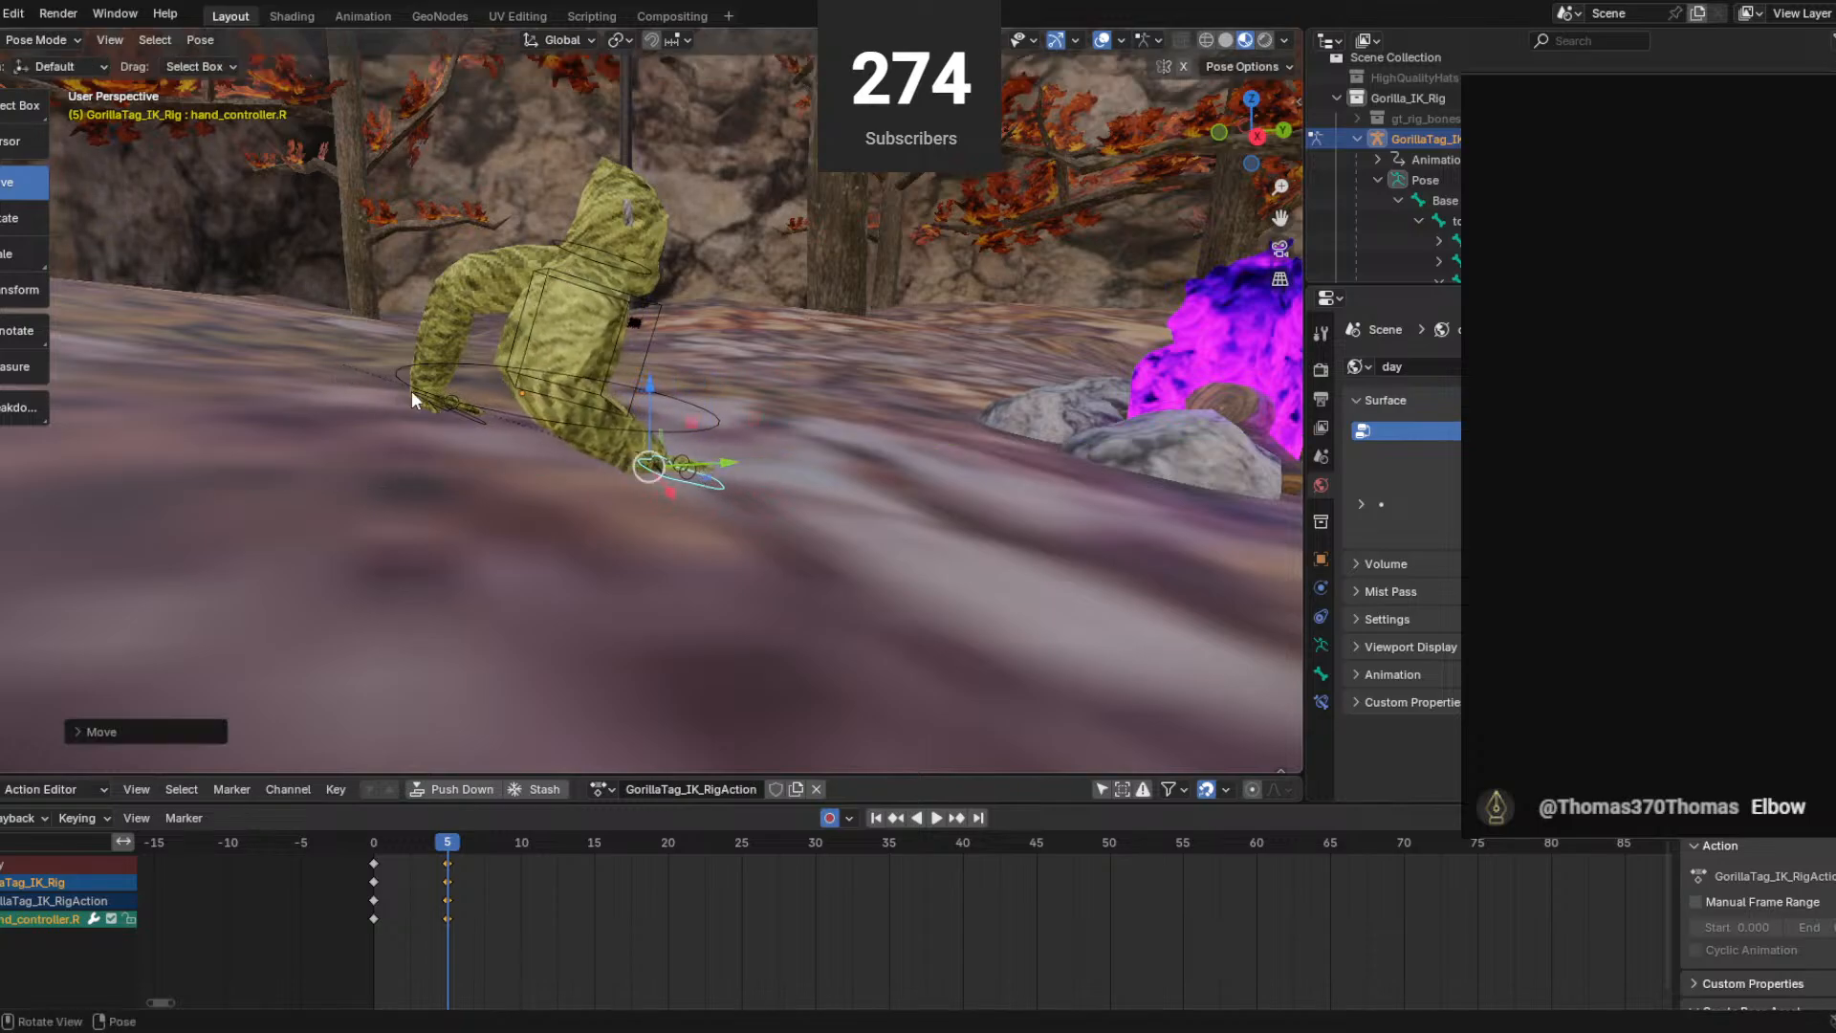
Move the left hand forward along Y and slightly down at frame 5, and preview the motion.
click(477, 412)
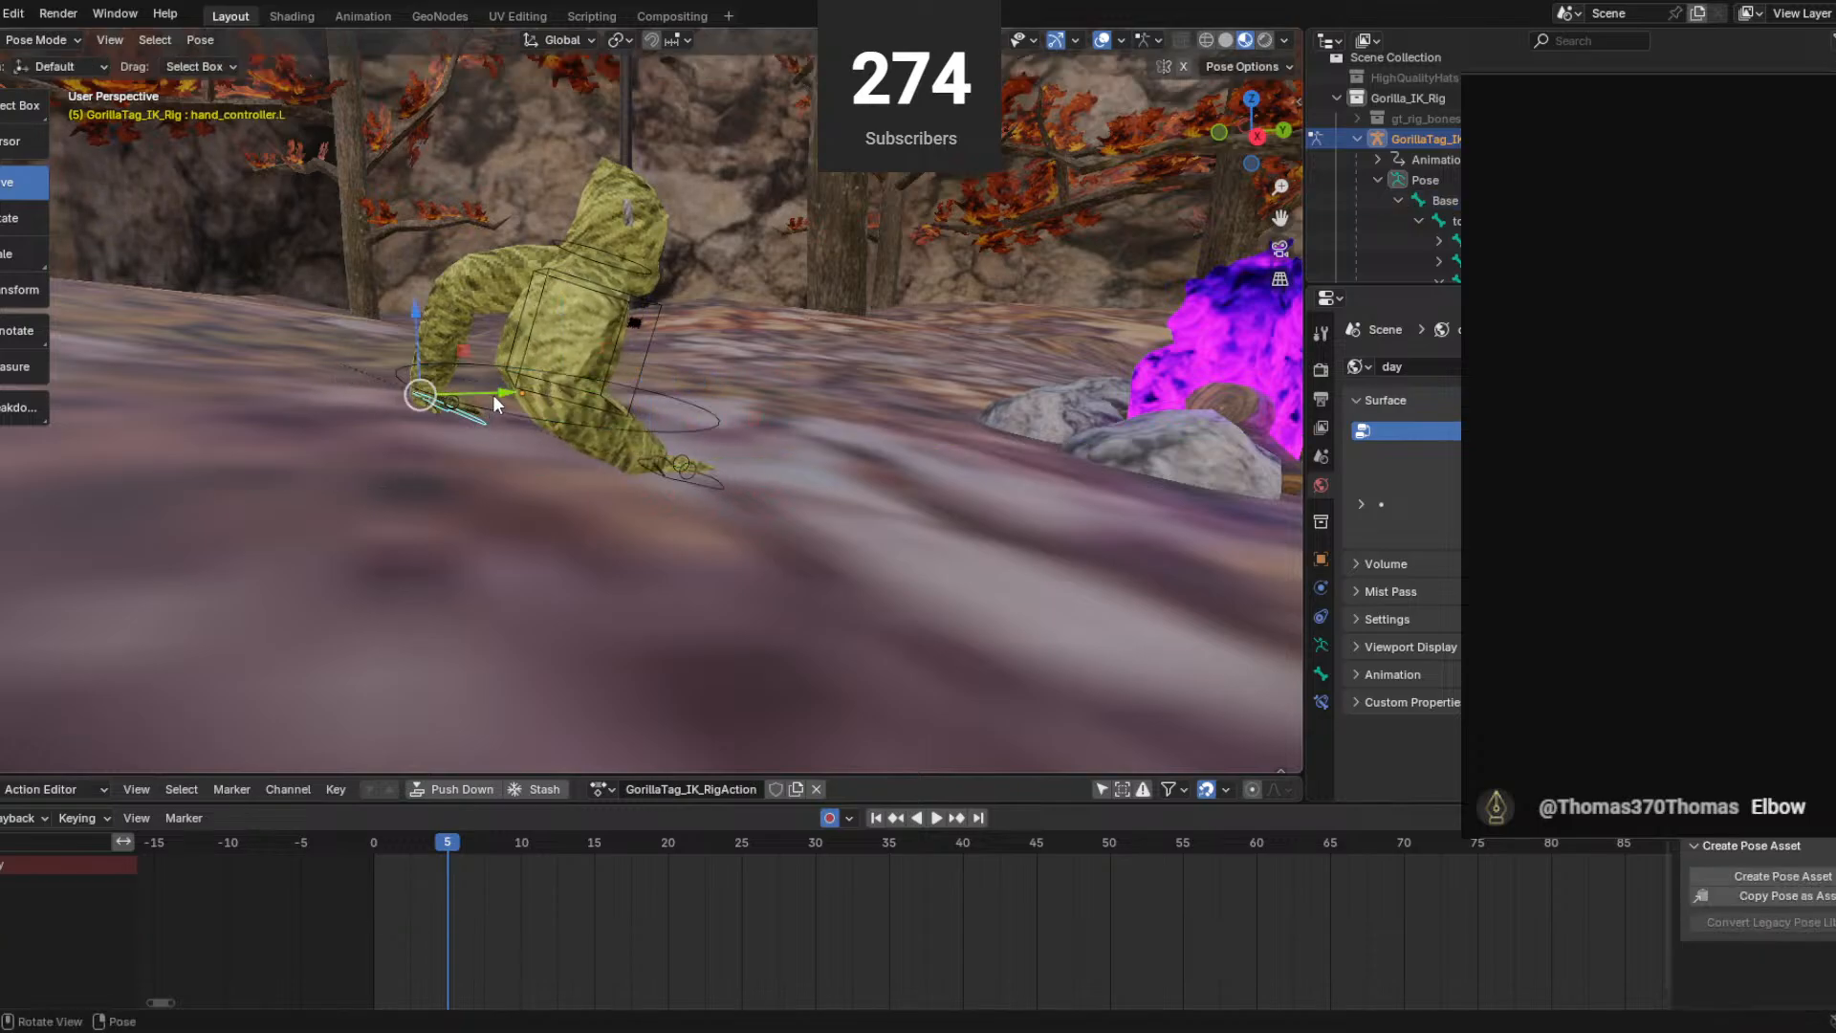
drag(492, 393, 532, 392)
drag(449, 327, 449, 336)
key(space)
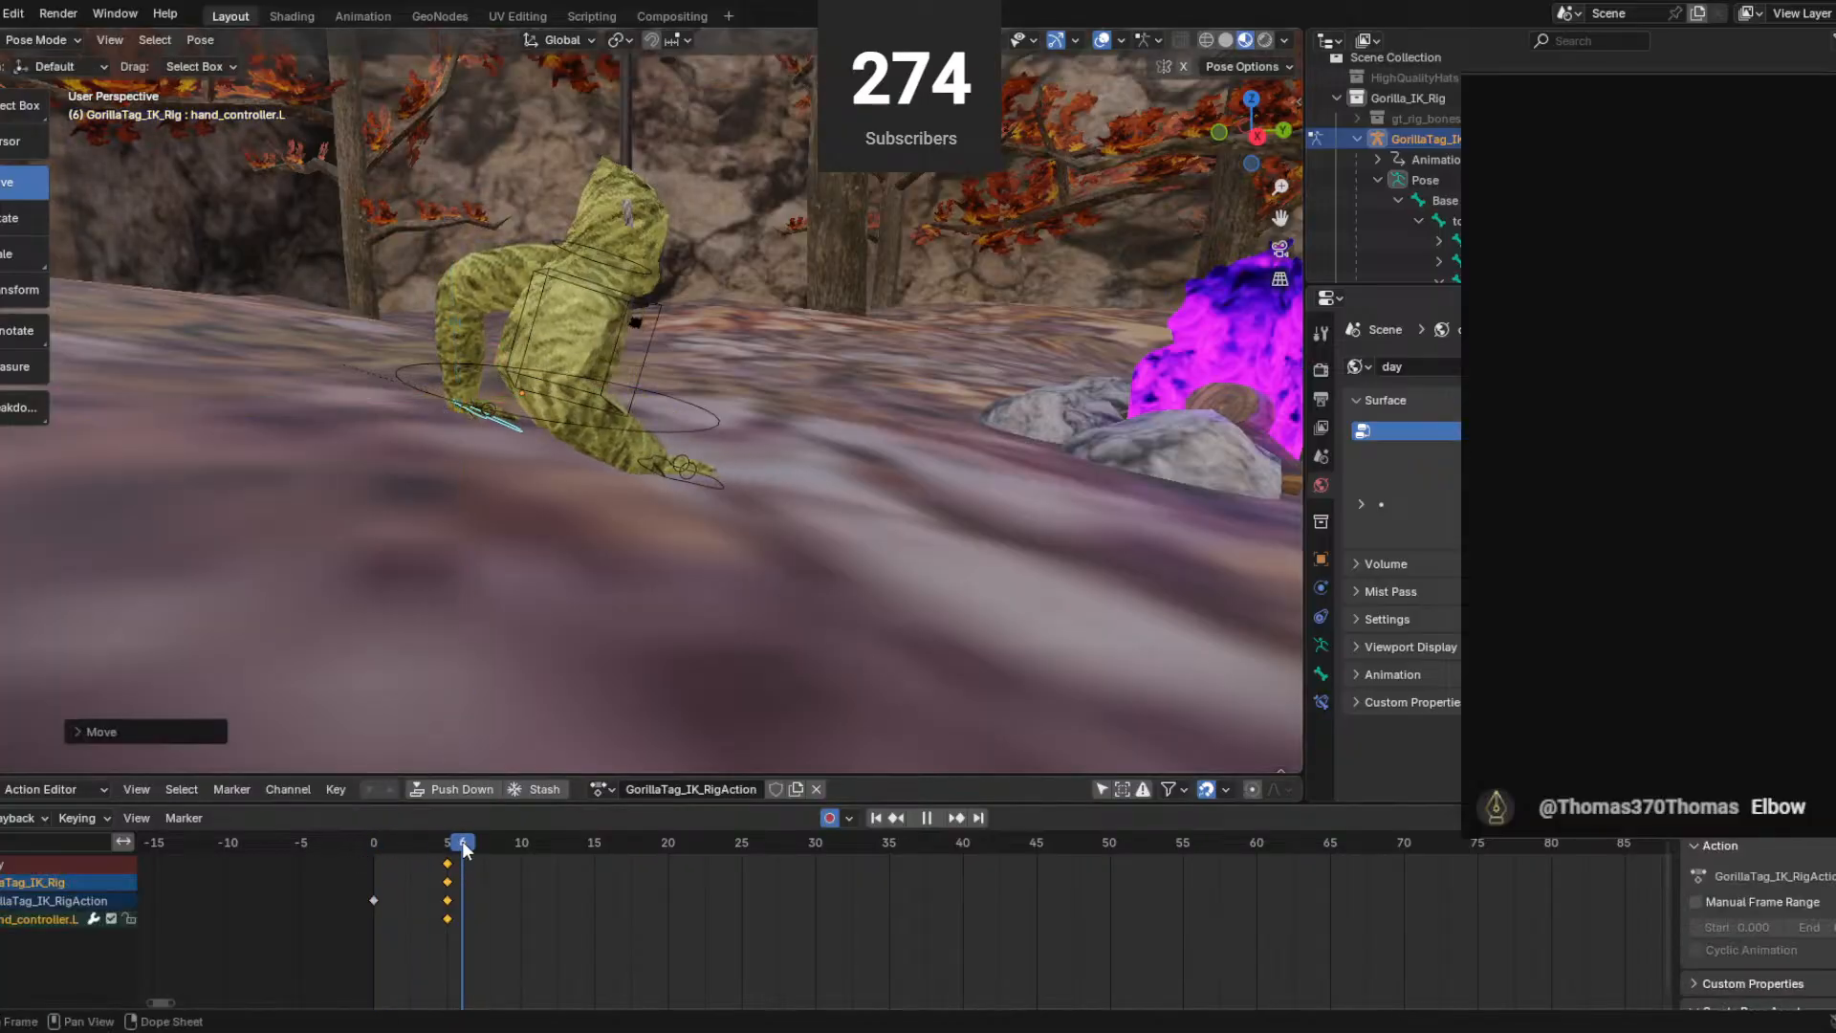
key(space)
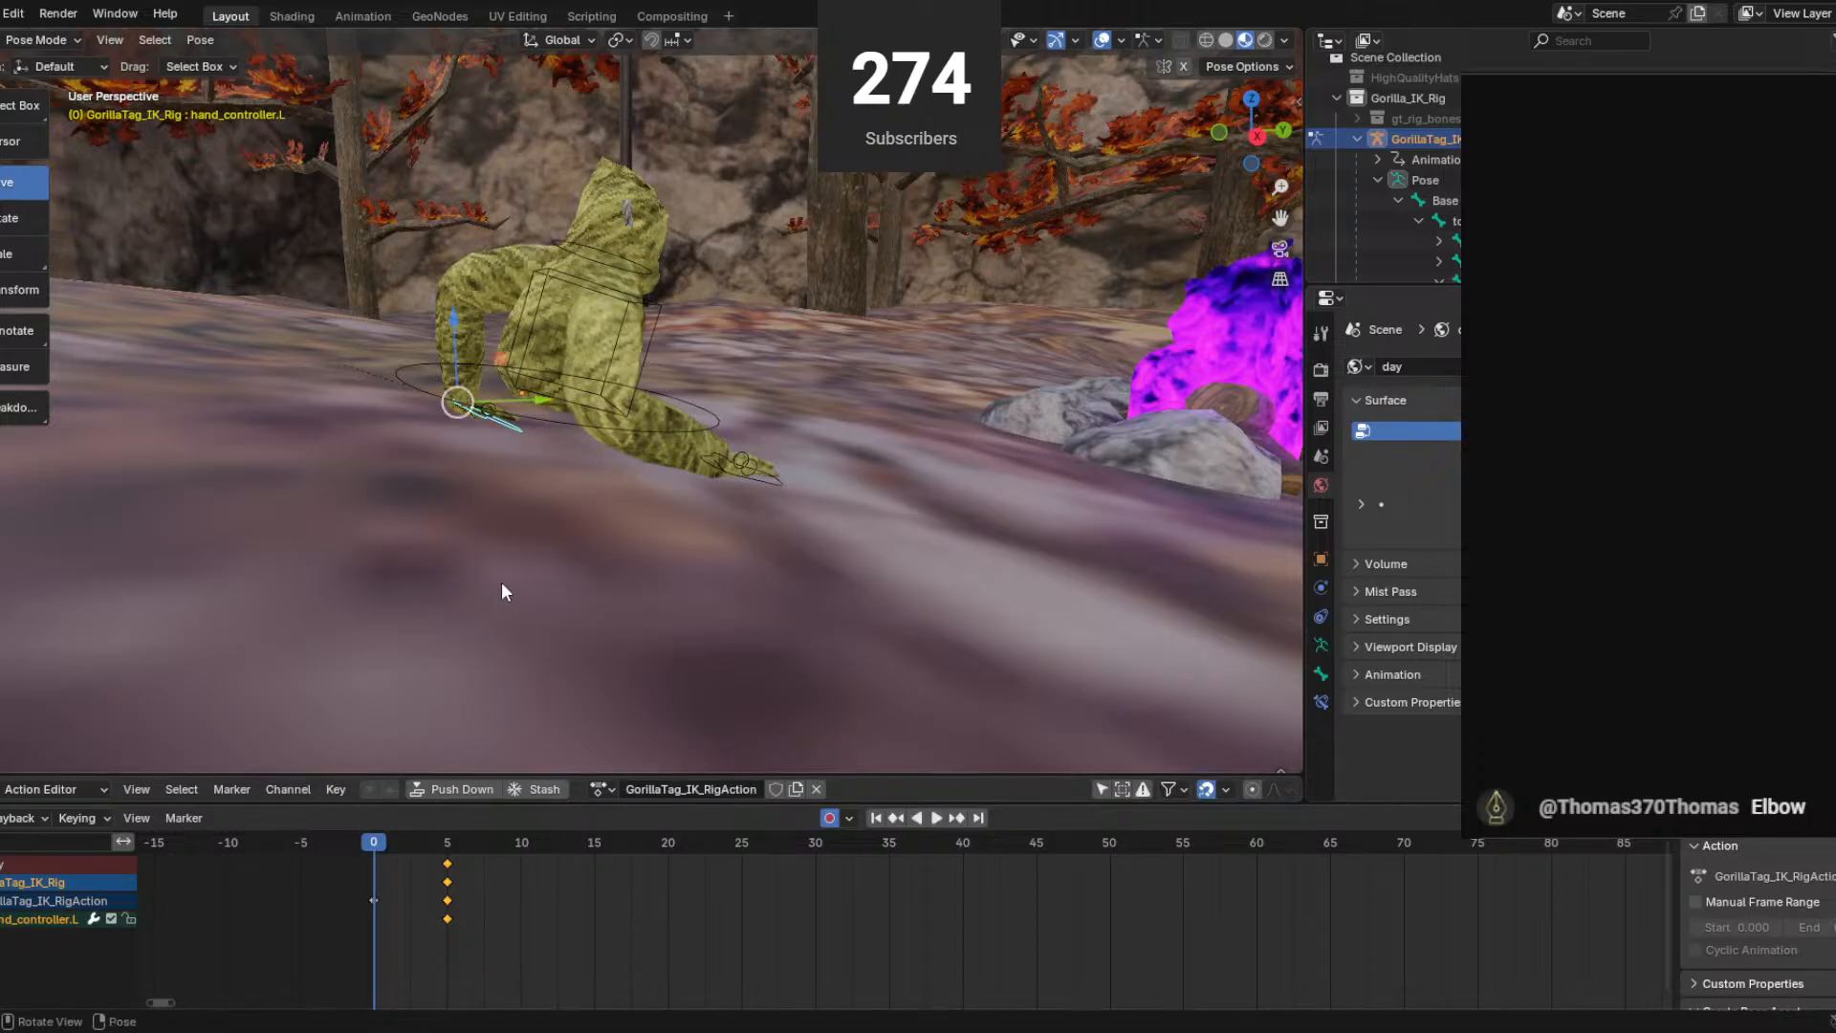
middle_drag(501, 581, 372, 614)
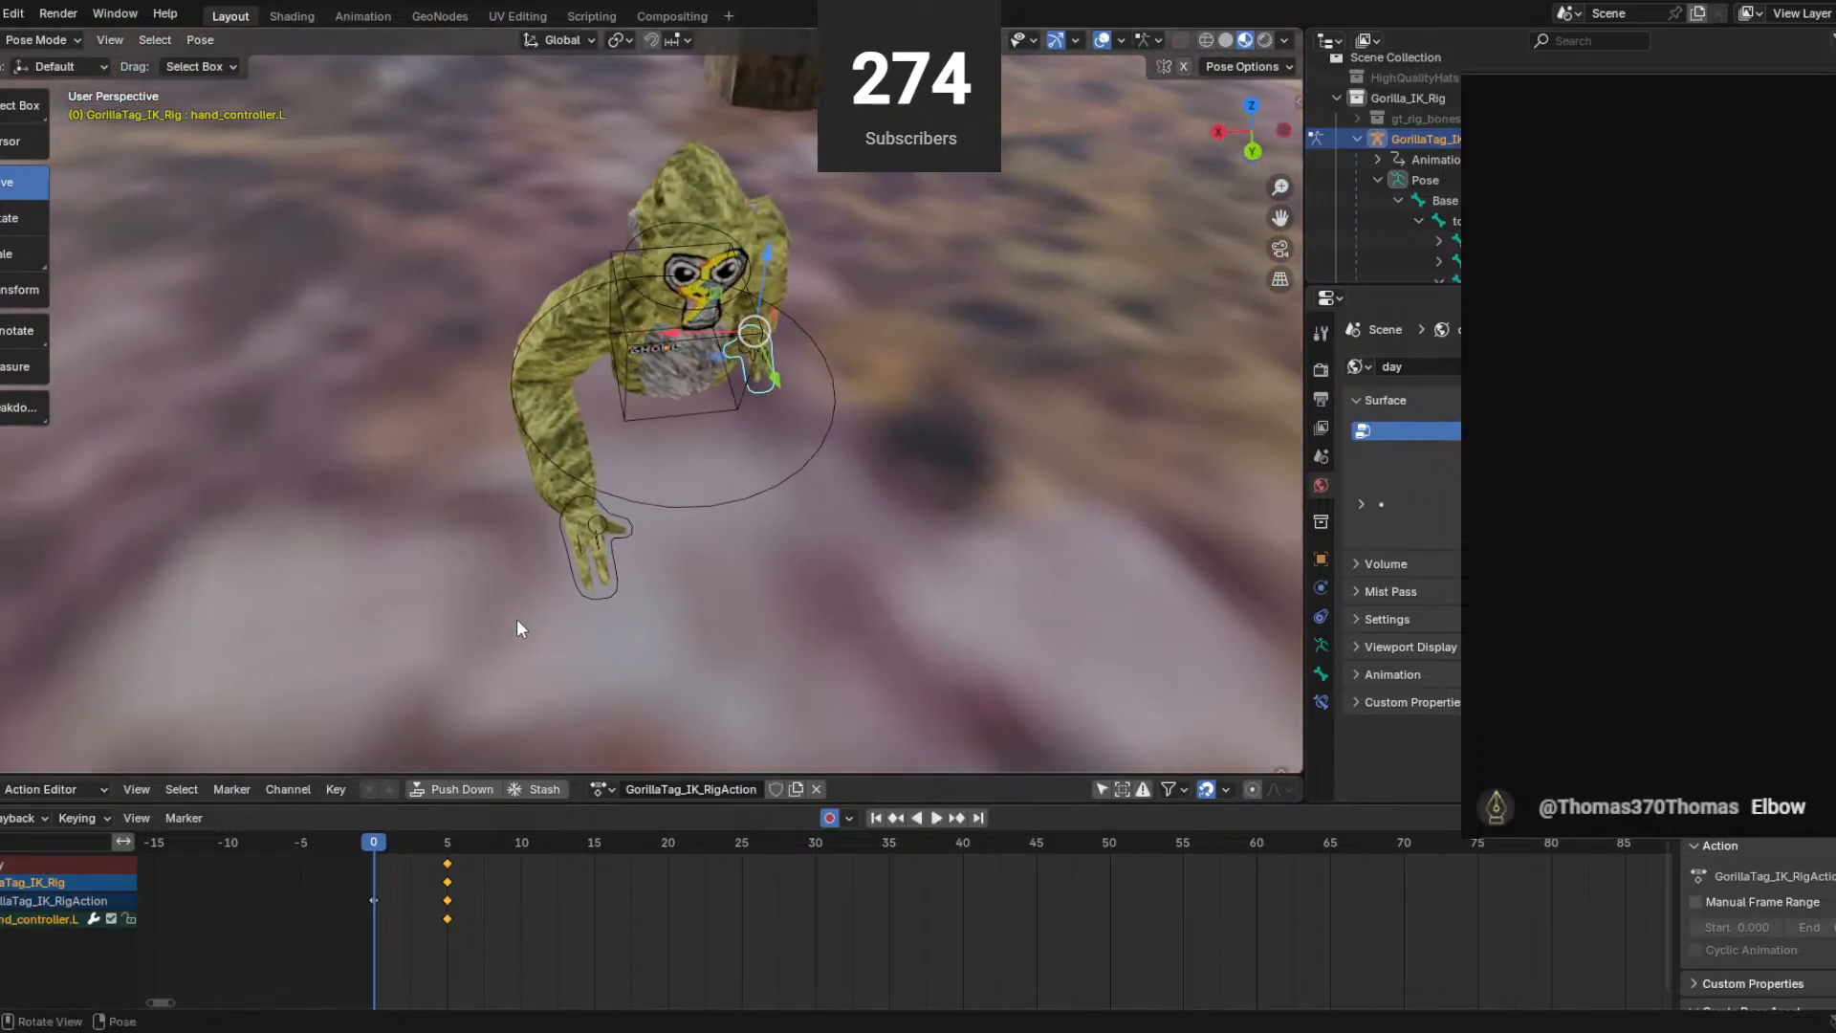
Undo the frame 5 pose changes and the all-channel keyframing, back to only the torso selected at frame 0.
key(ctrl+z)
key(ctrl+z)
key(ctrl+z)
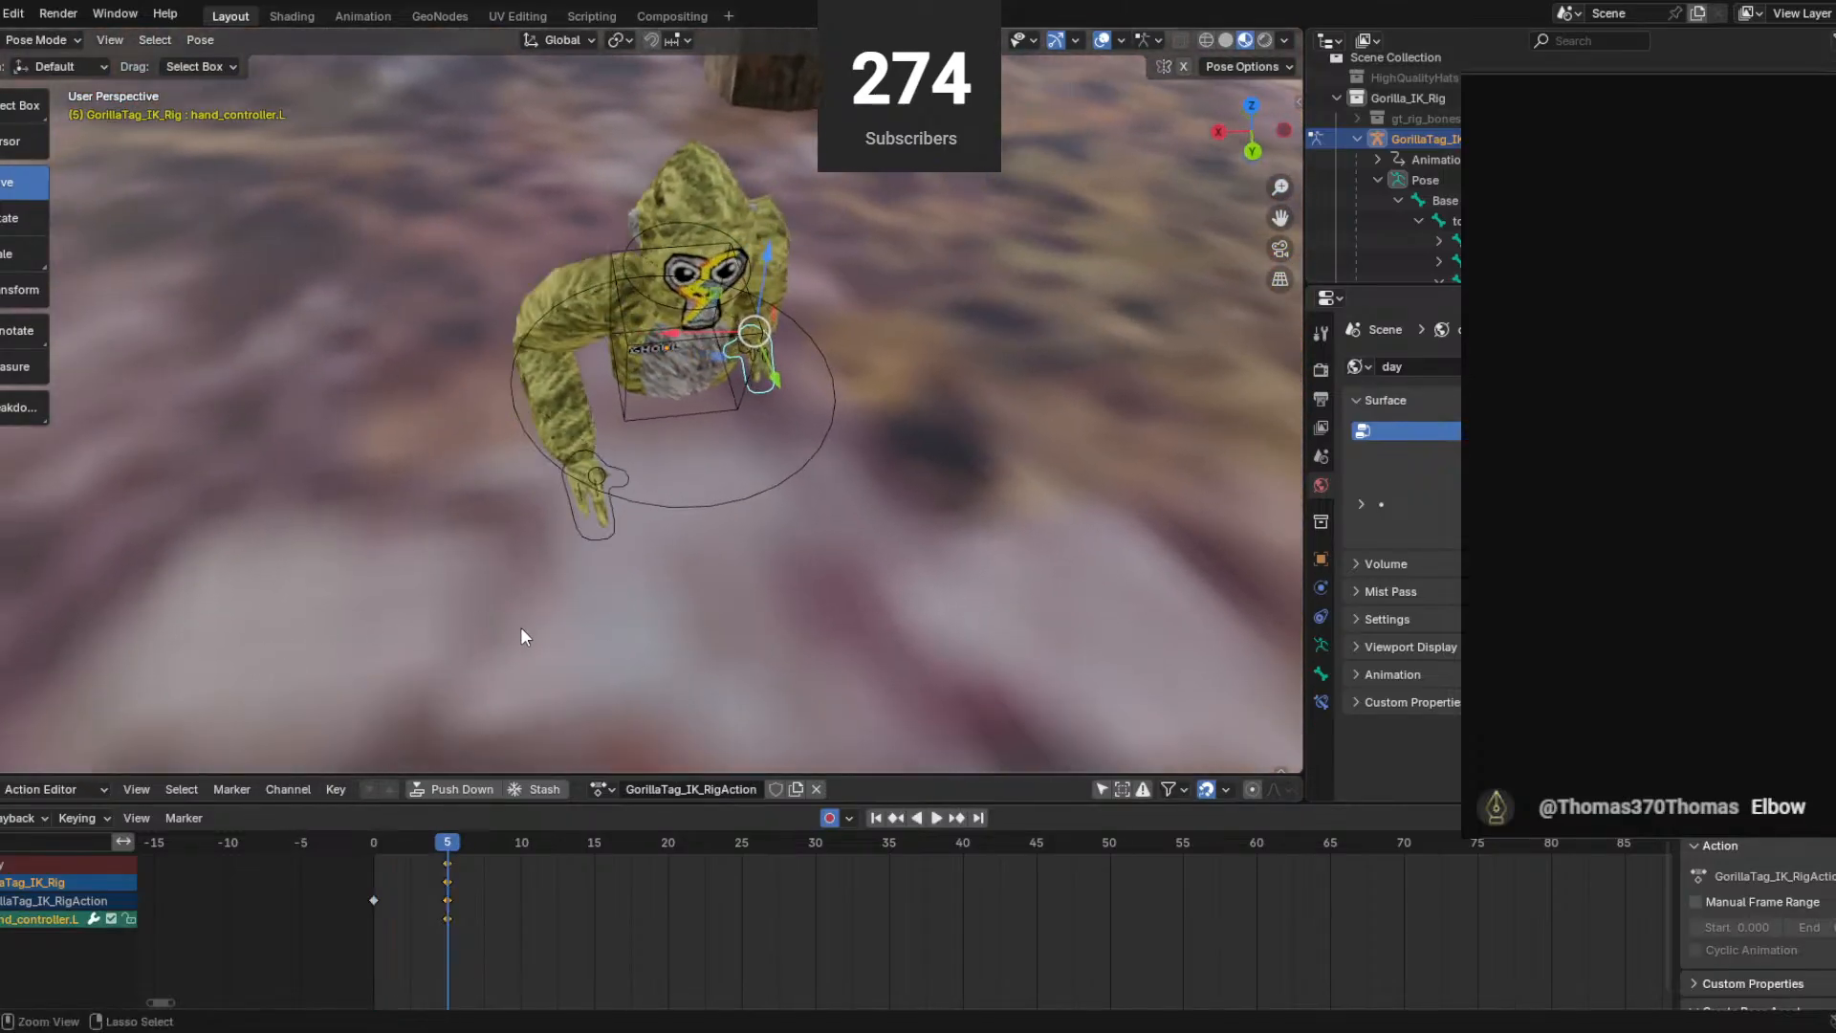
key(ctrl+z)
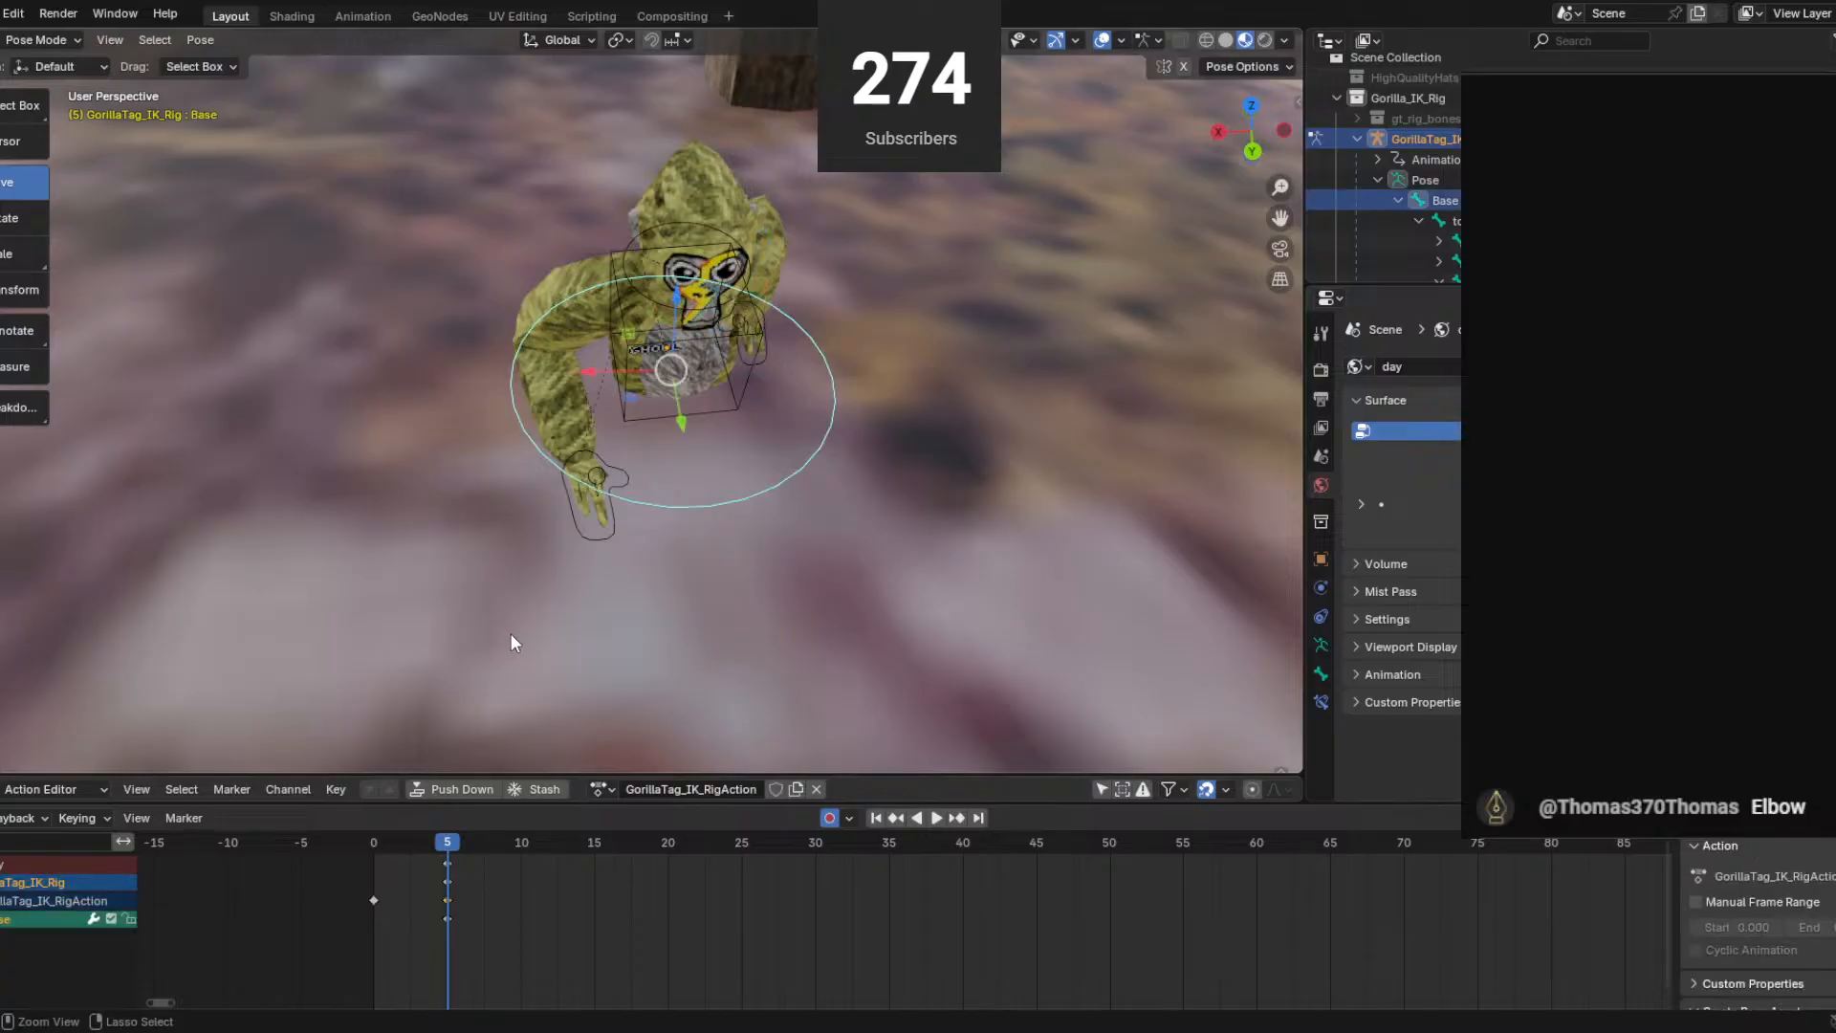
key(ctrl+z)
key(ctrl+z)
key(ctrl+z)
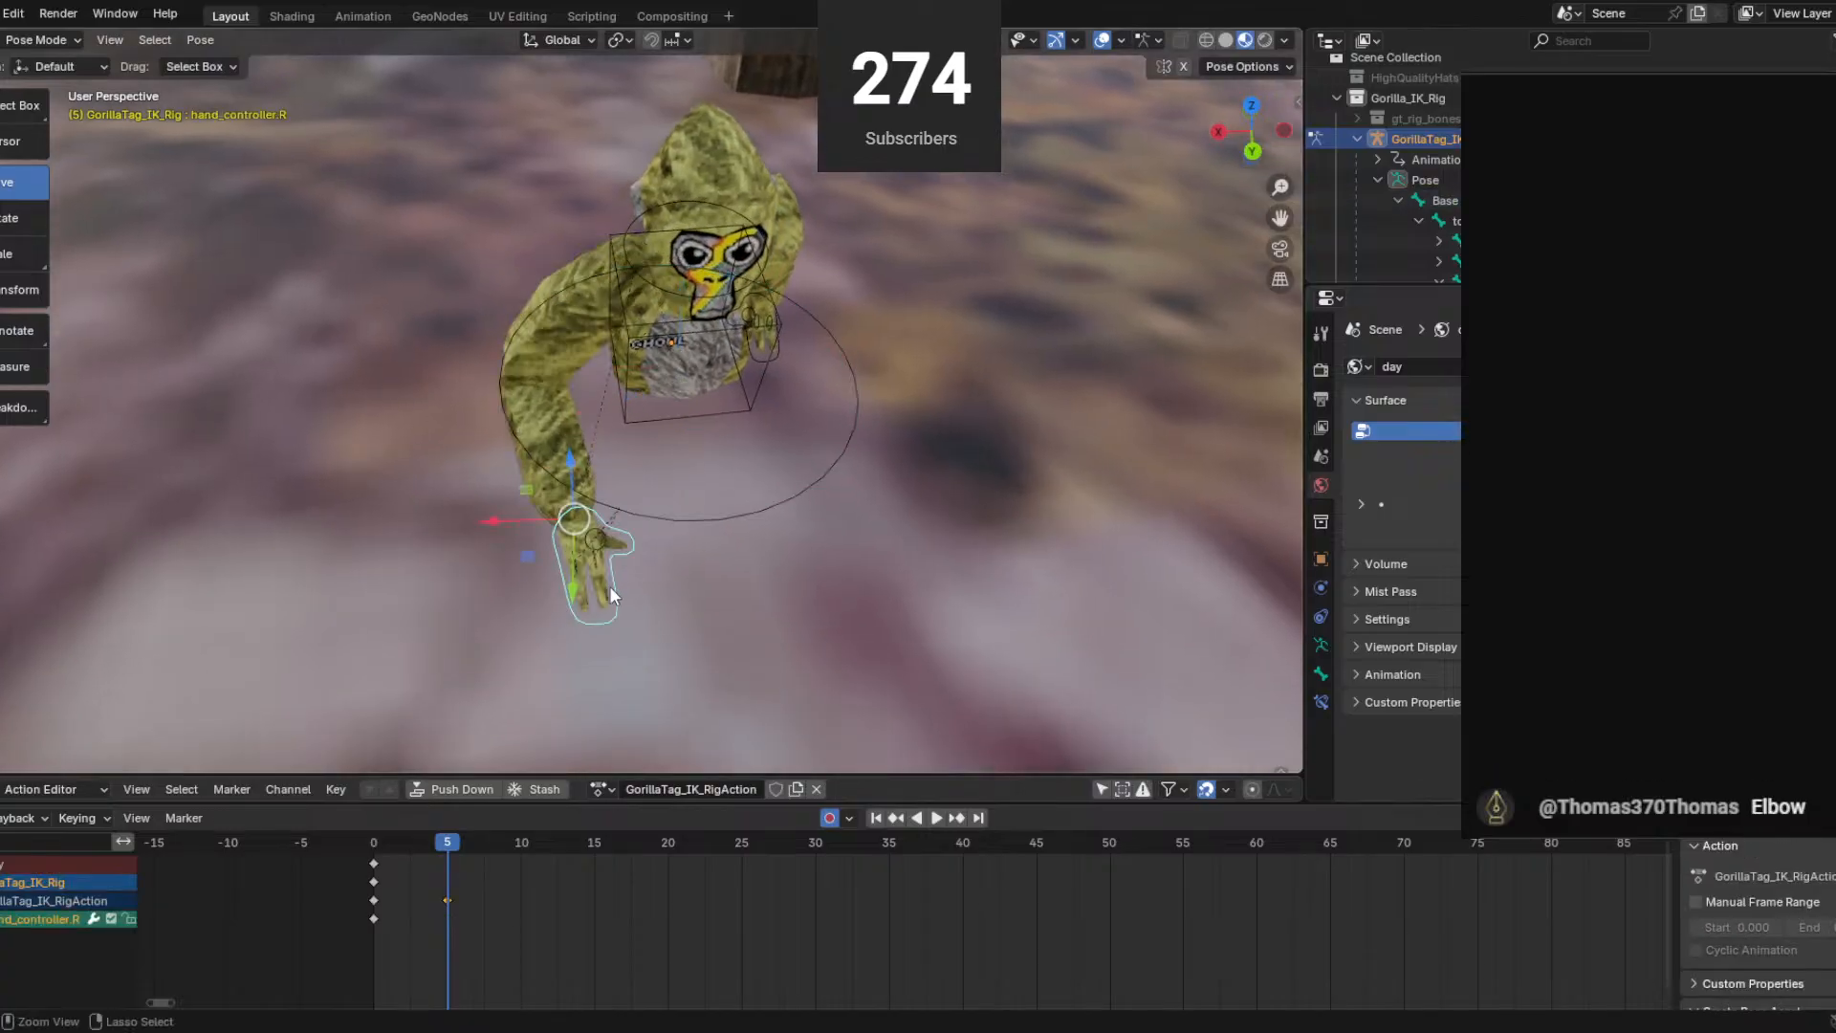
key(ctrl+z)
key(ctrl+z)
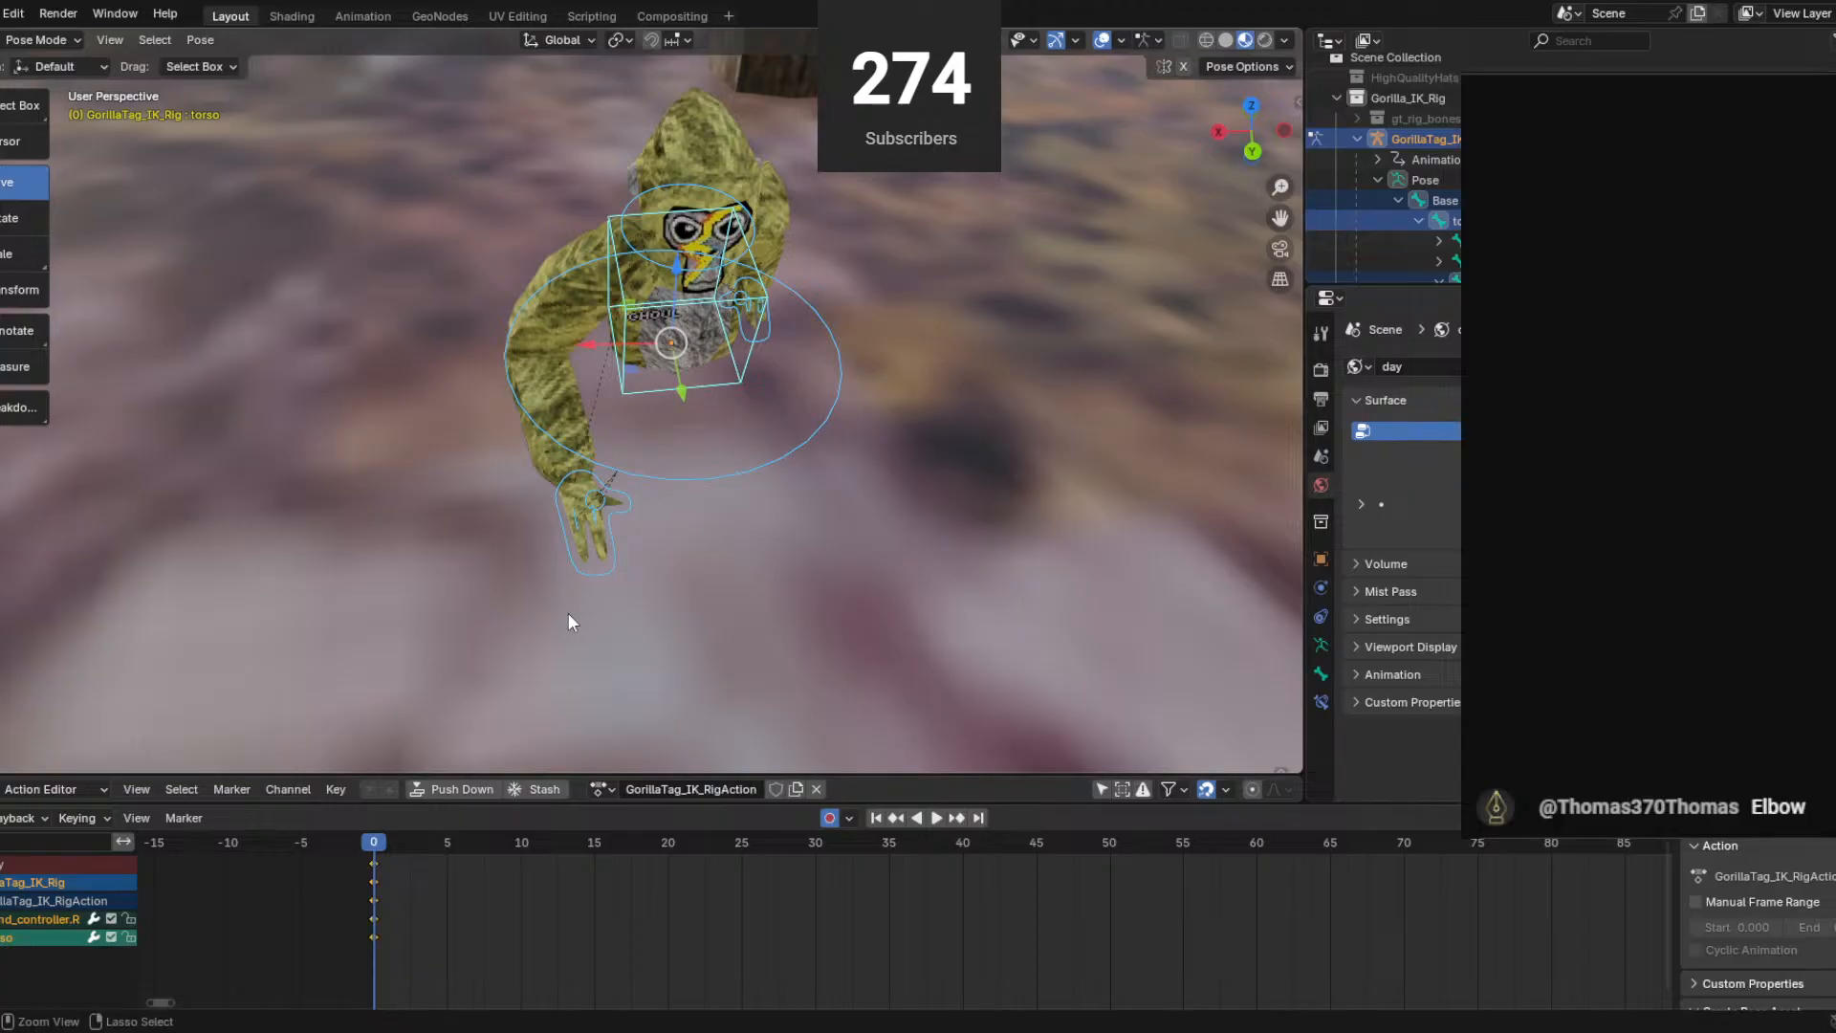
key(ctrl+z)
key(ctrl+z)
key(ctrl+z)
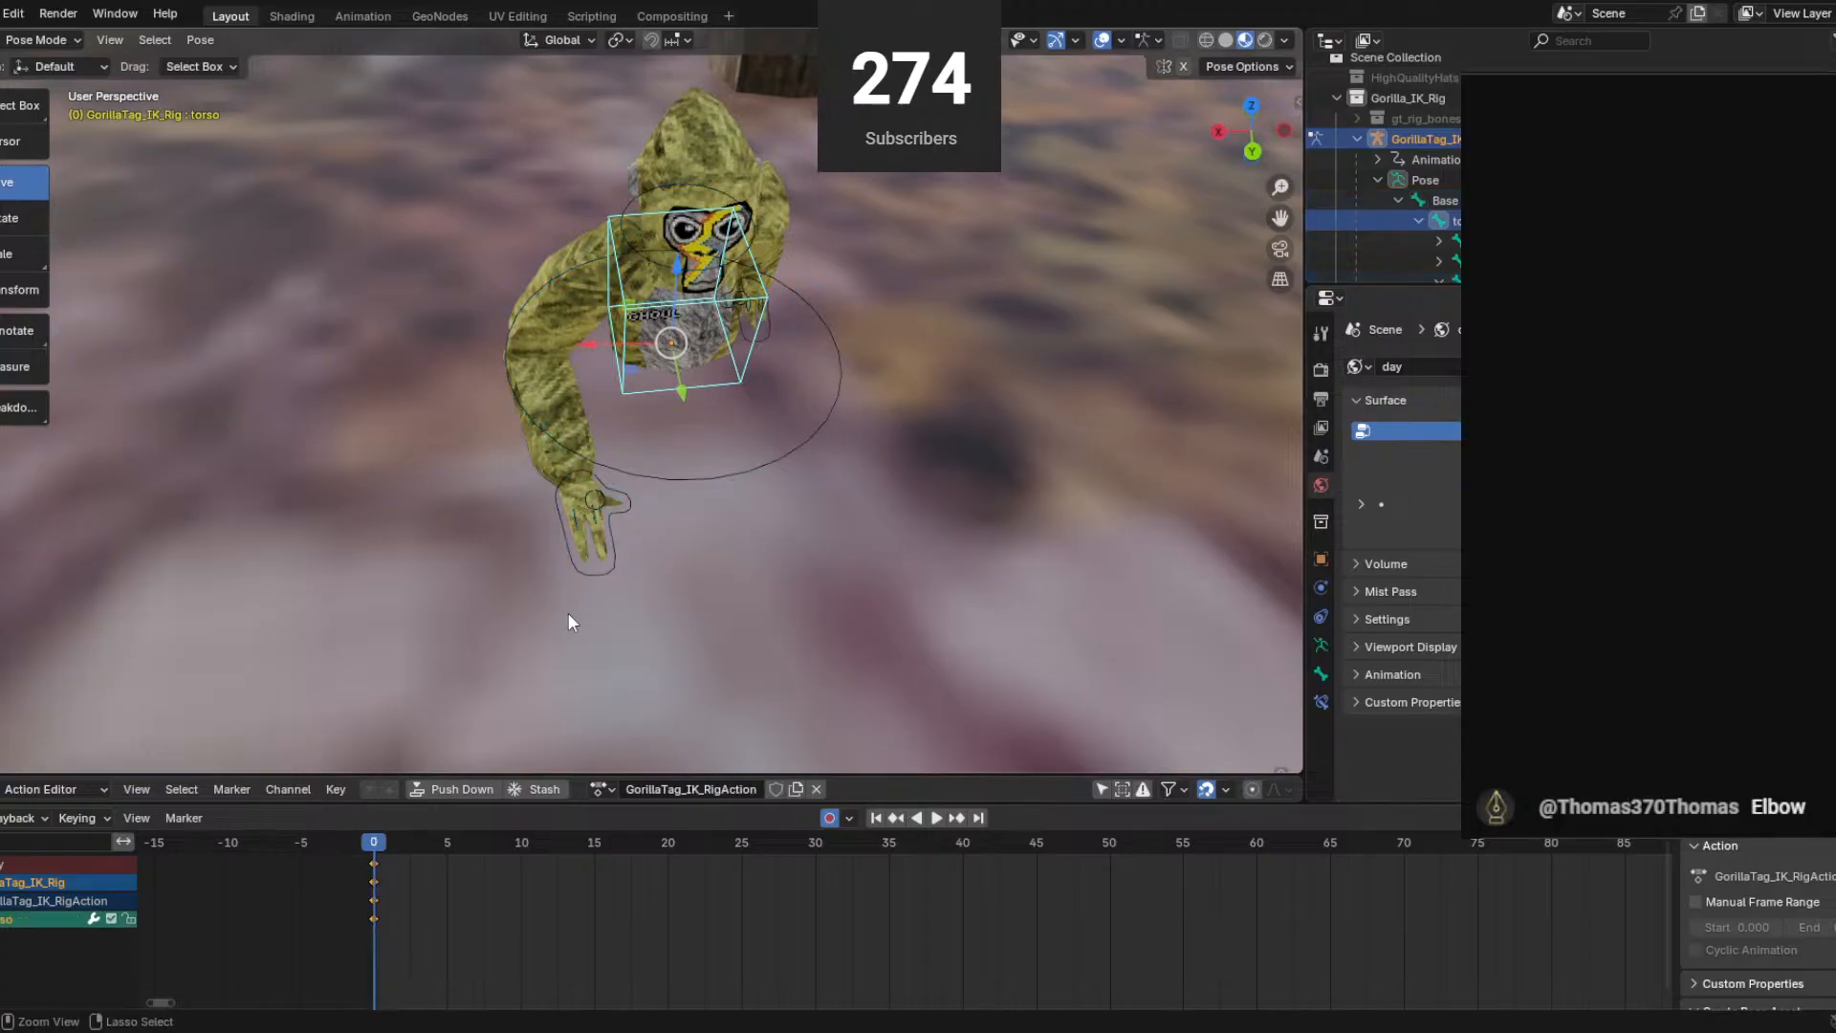
Undo the torso keyframe at frame 0, and toggle the rig to Object Mode and back to Pose Mode.
key(ctrl+z)
middle_drag(570, 610, 494, 201)
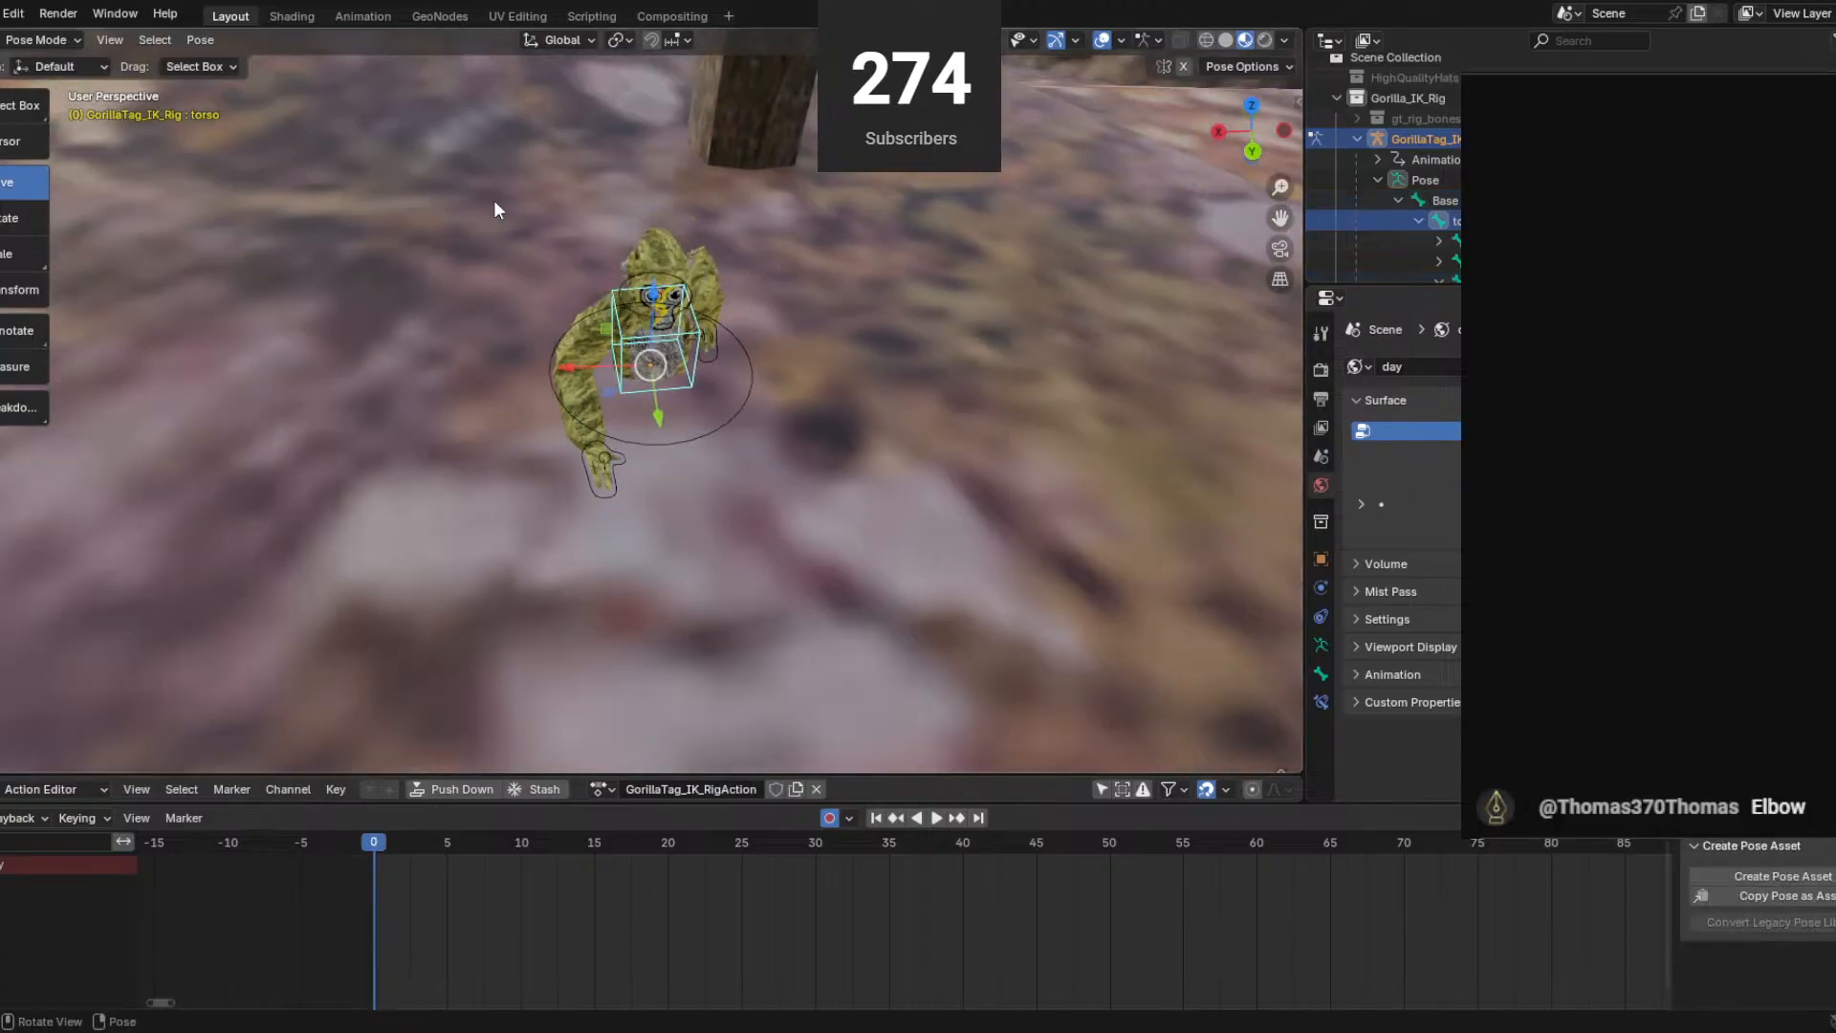
click(43, 40)
click(39, 60)
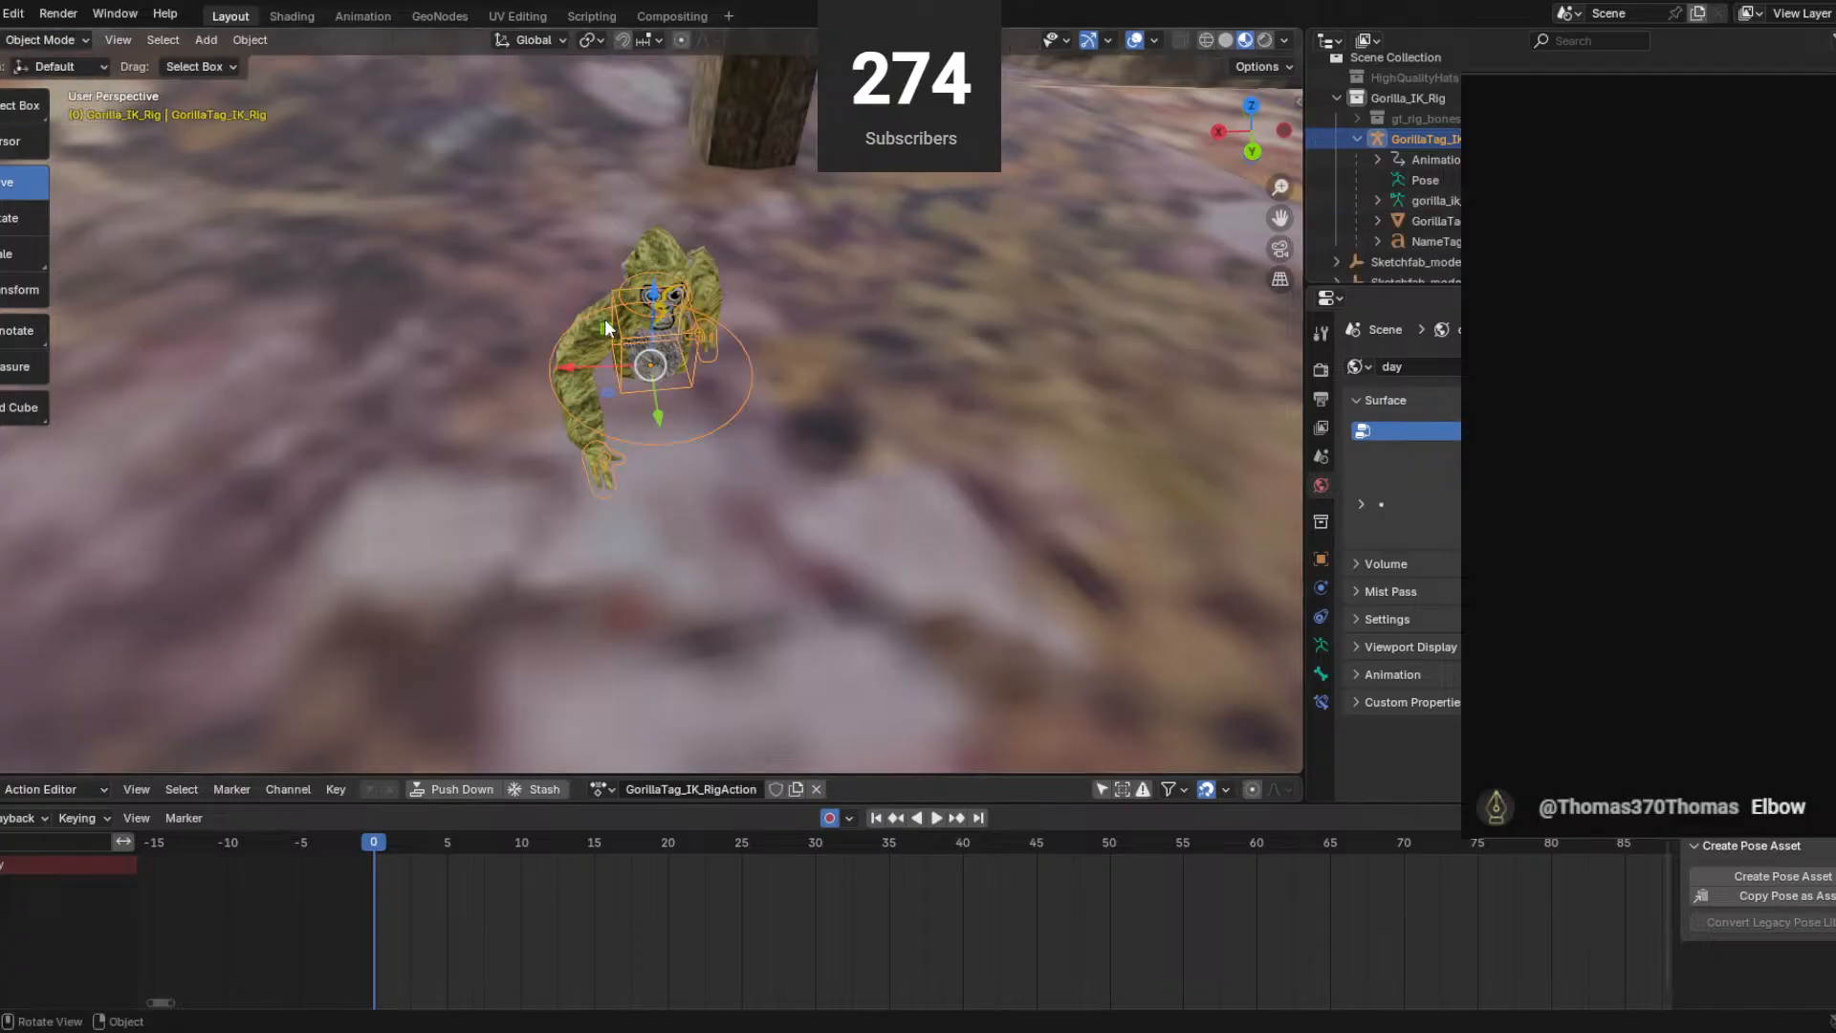
scroll(577, 334, up, 2)
click(36, 38)
click(36, 107)
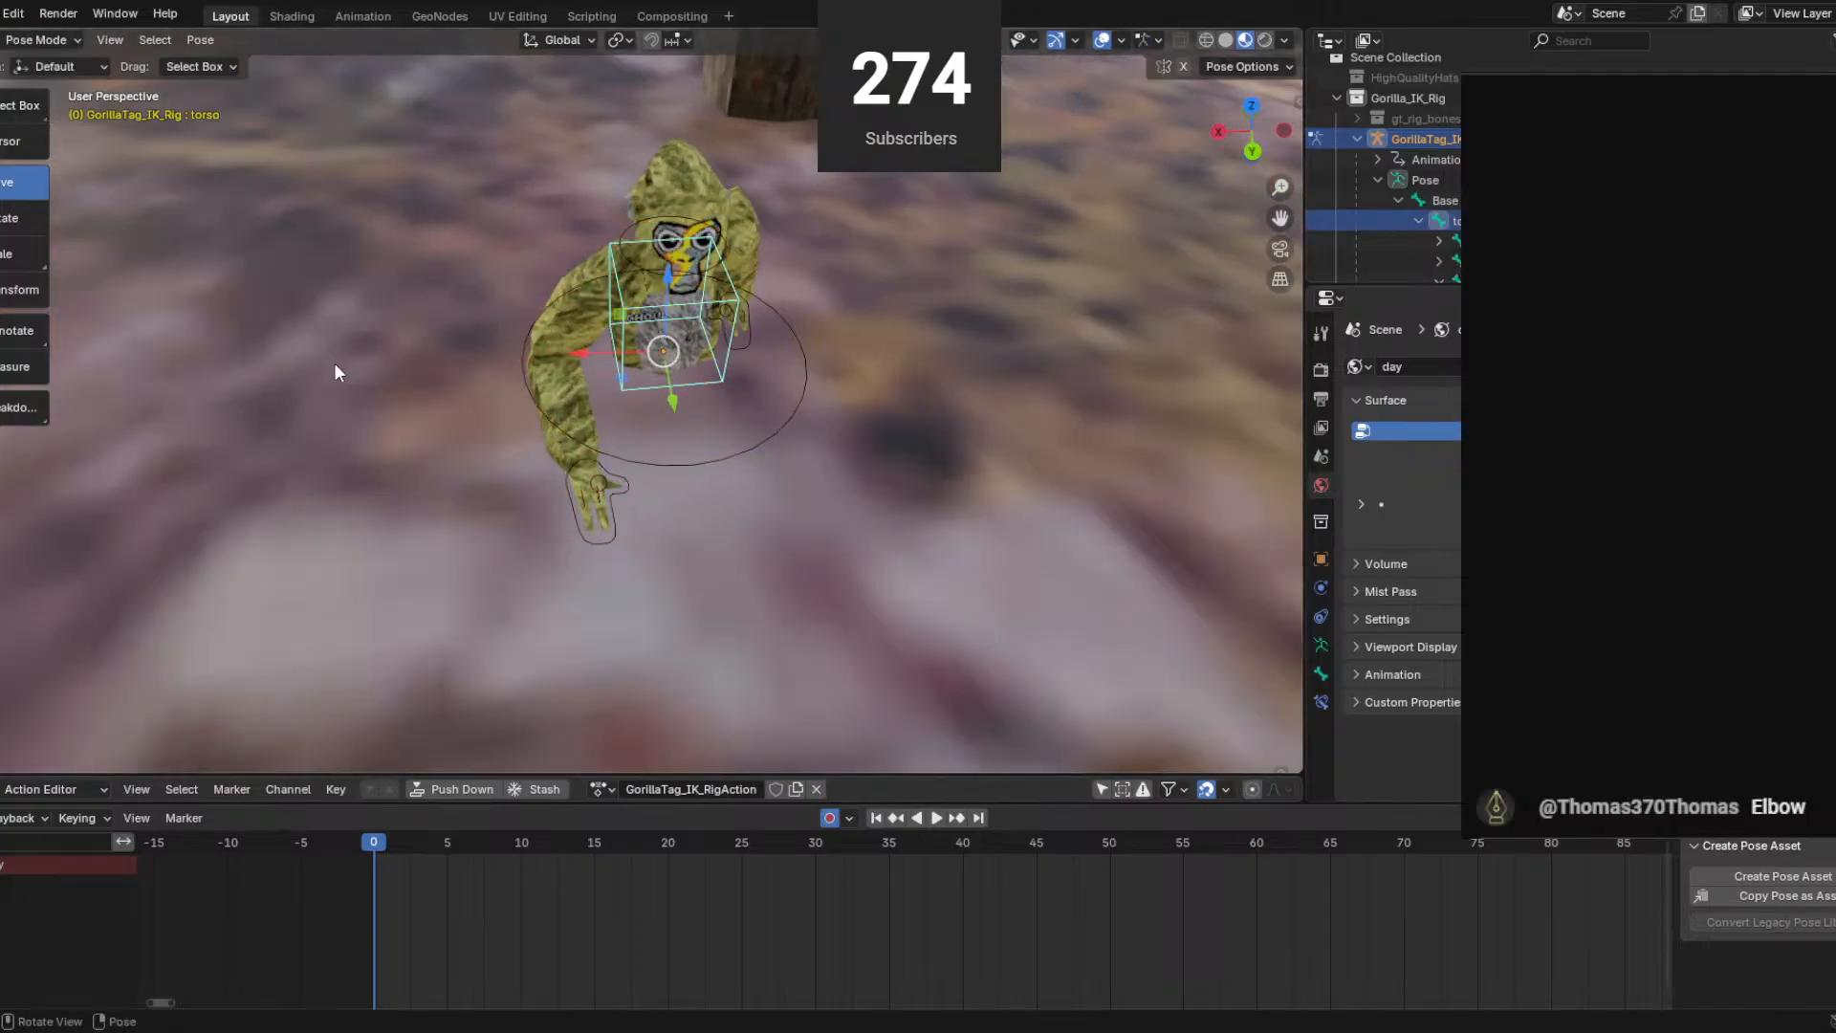
At frame 0, reposition the rig's Base controller along Y and Z to set the gorilla's starting position on the ground.
middle_drag(334, 363, 629, 394)
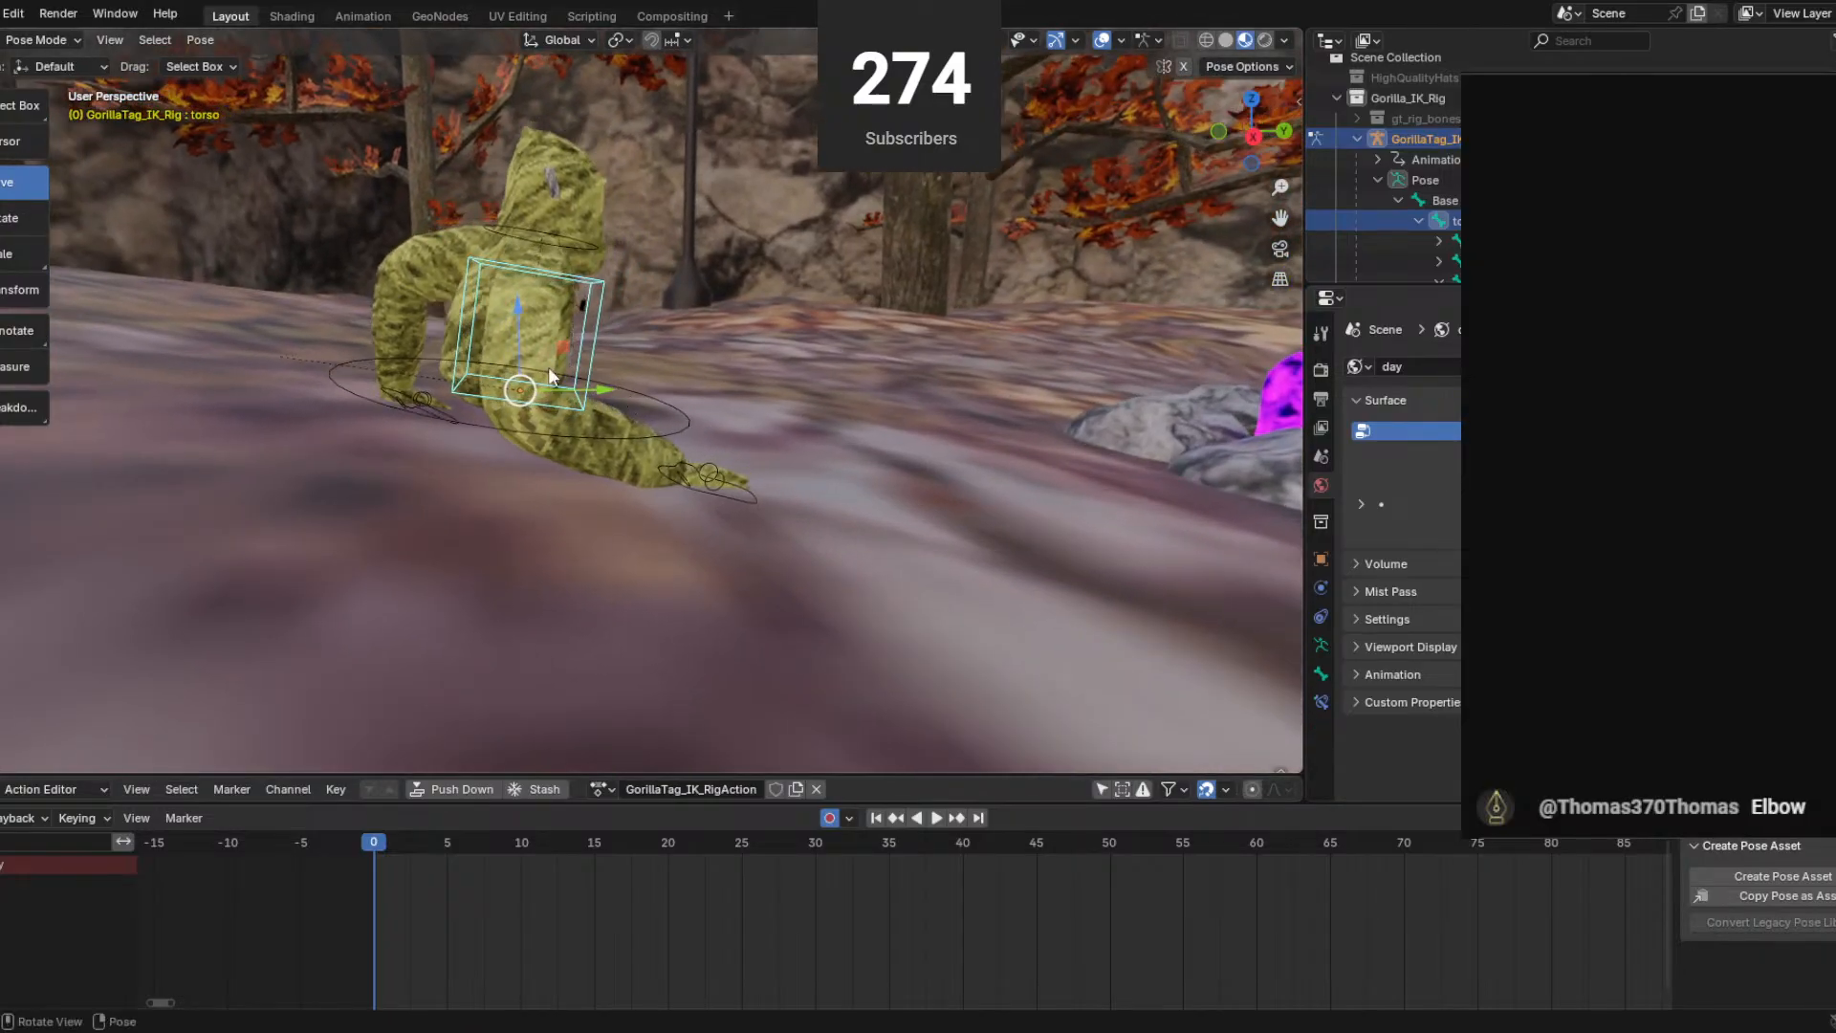
click(683, 428)
middle_drag(542, 409, 552, 389)
drag(555, 387, 584, 384)
mouse_move(545, 309)
mouse_down()
mouse_move(548, 335)
mouse_move(557, 318)
mouse_up()
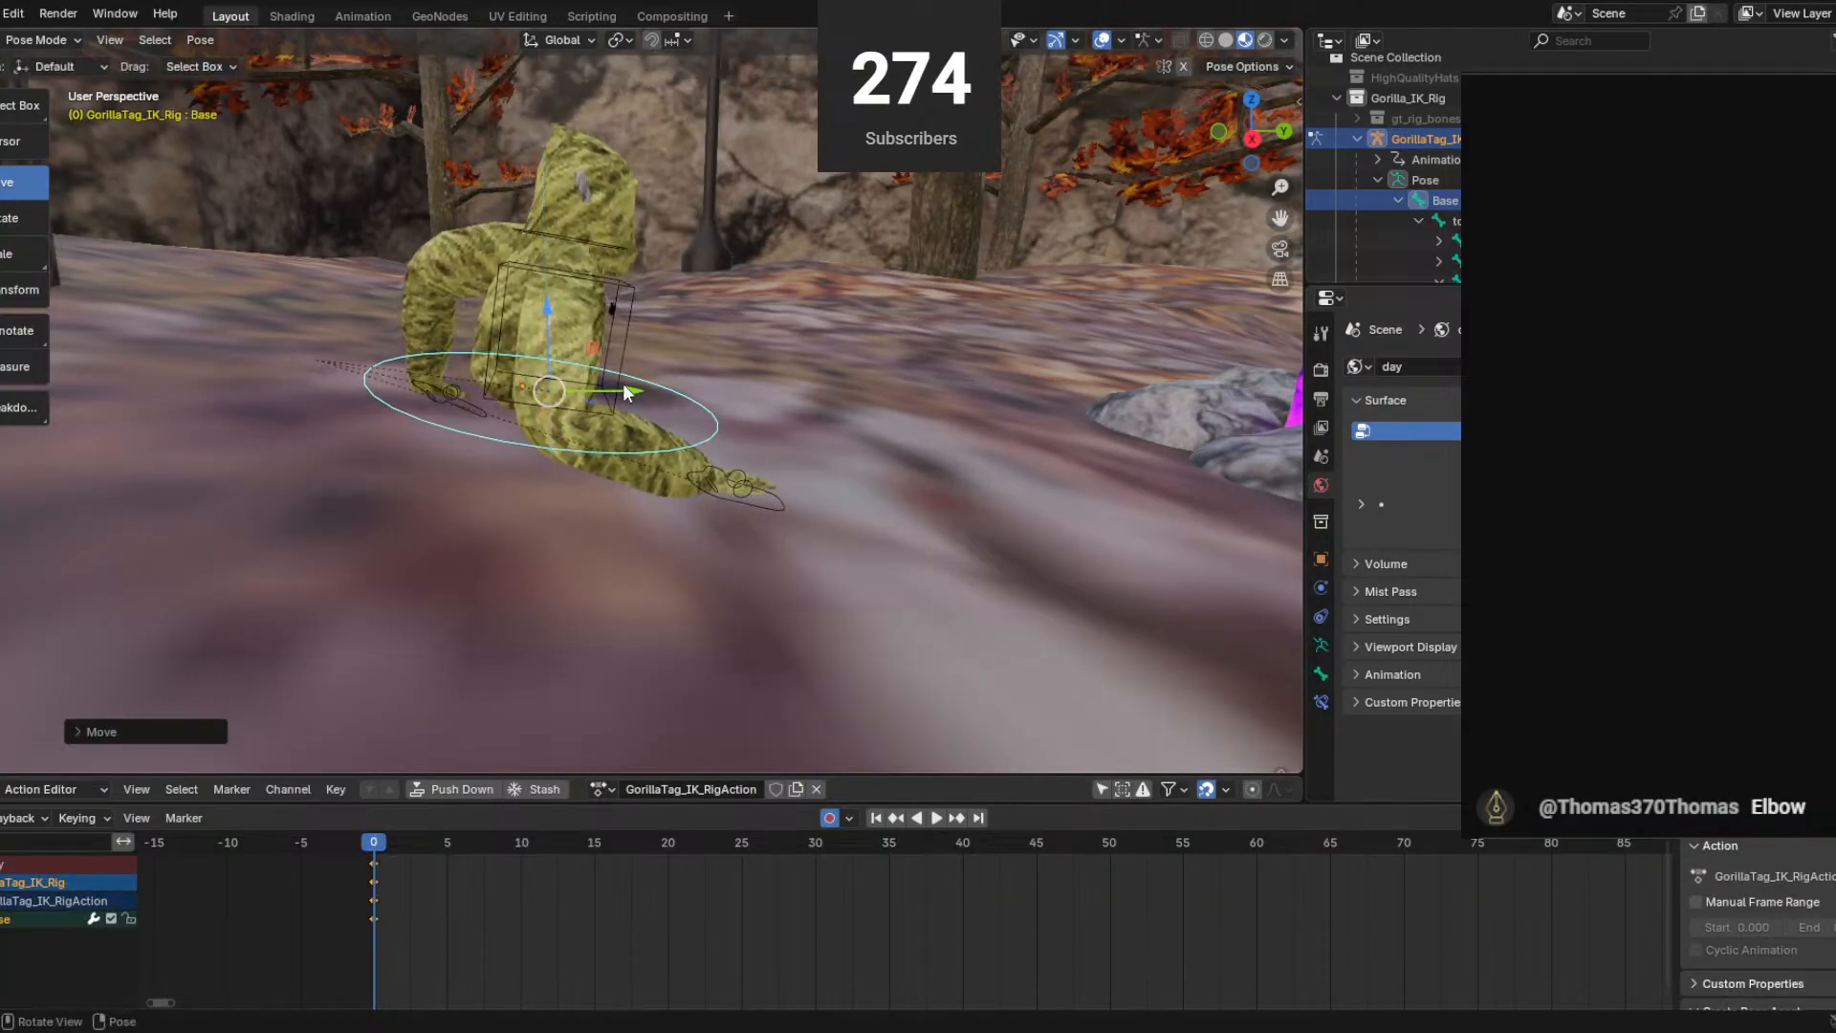
drag(626, 392, 554, 392)
drag(484, 327, 487, 312)
middle_drag(505, 315, 492, 377)
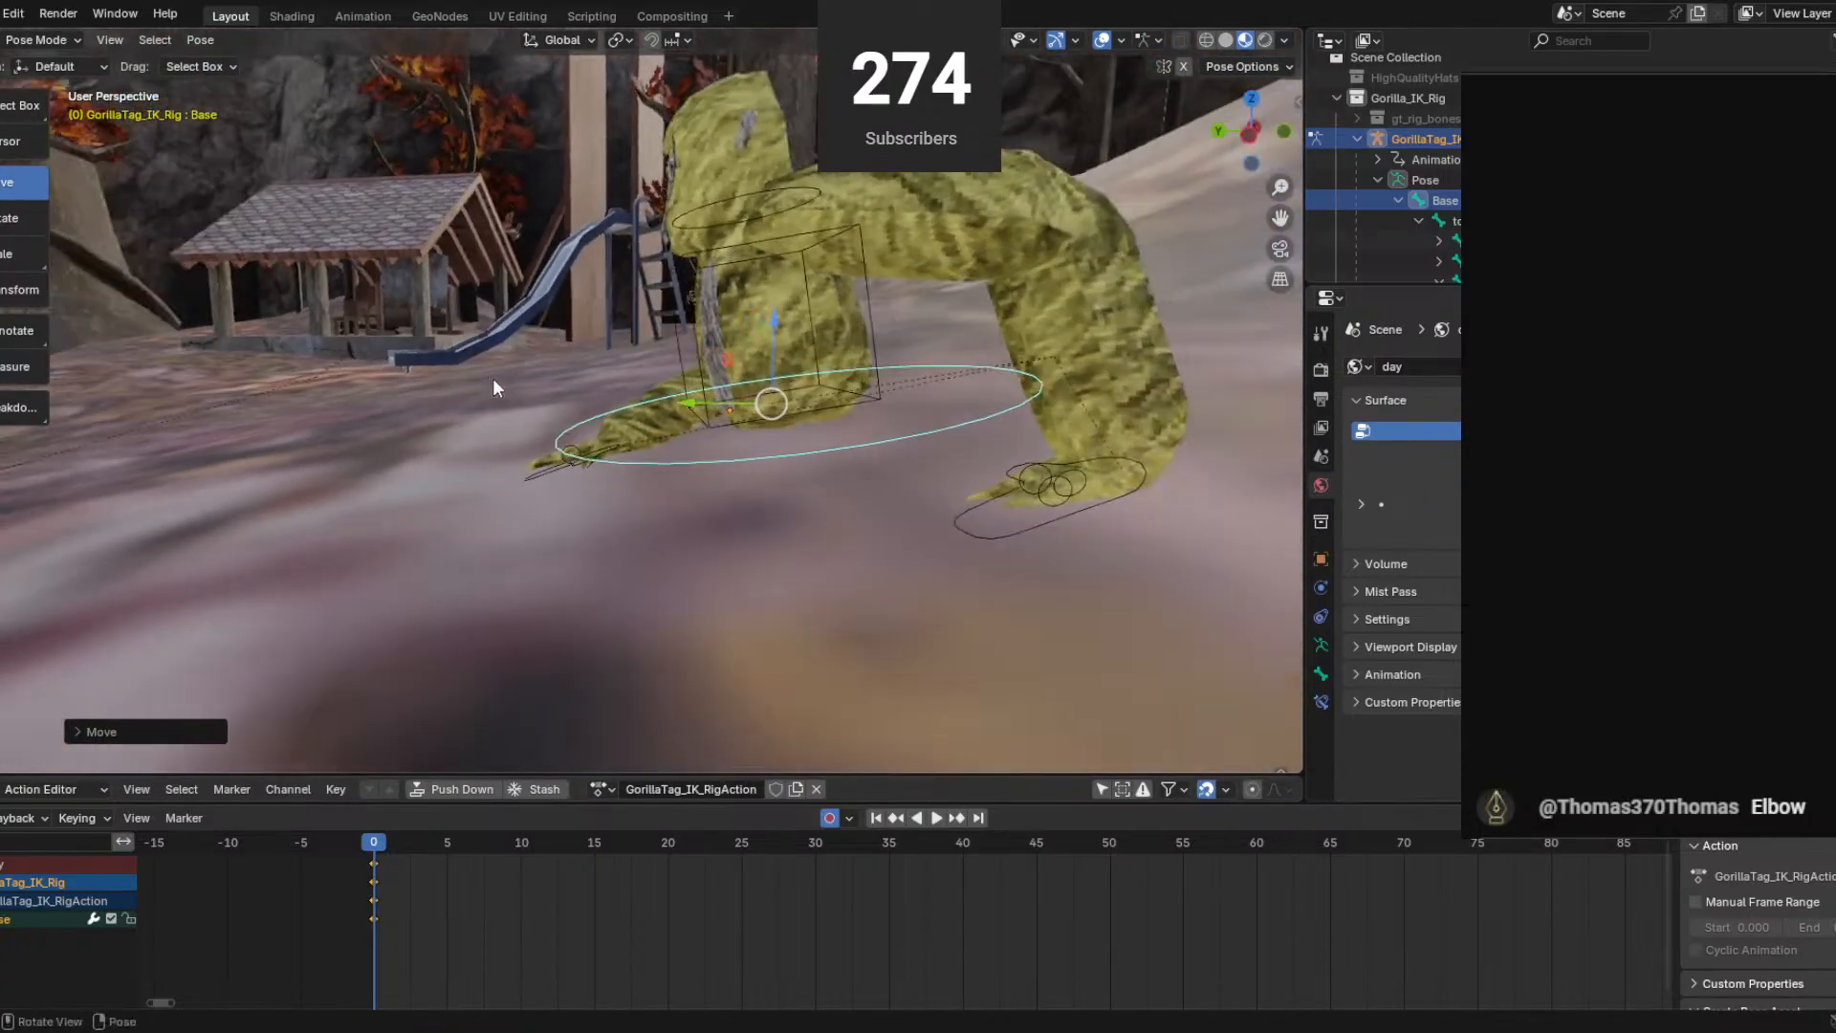
Reselect the Base controller and rotate it very slightly at frame 0.
click(1020, 530)
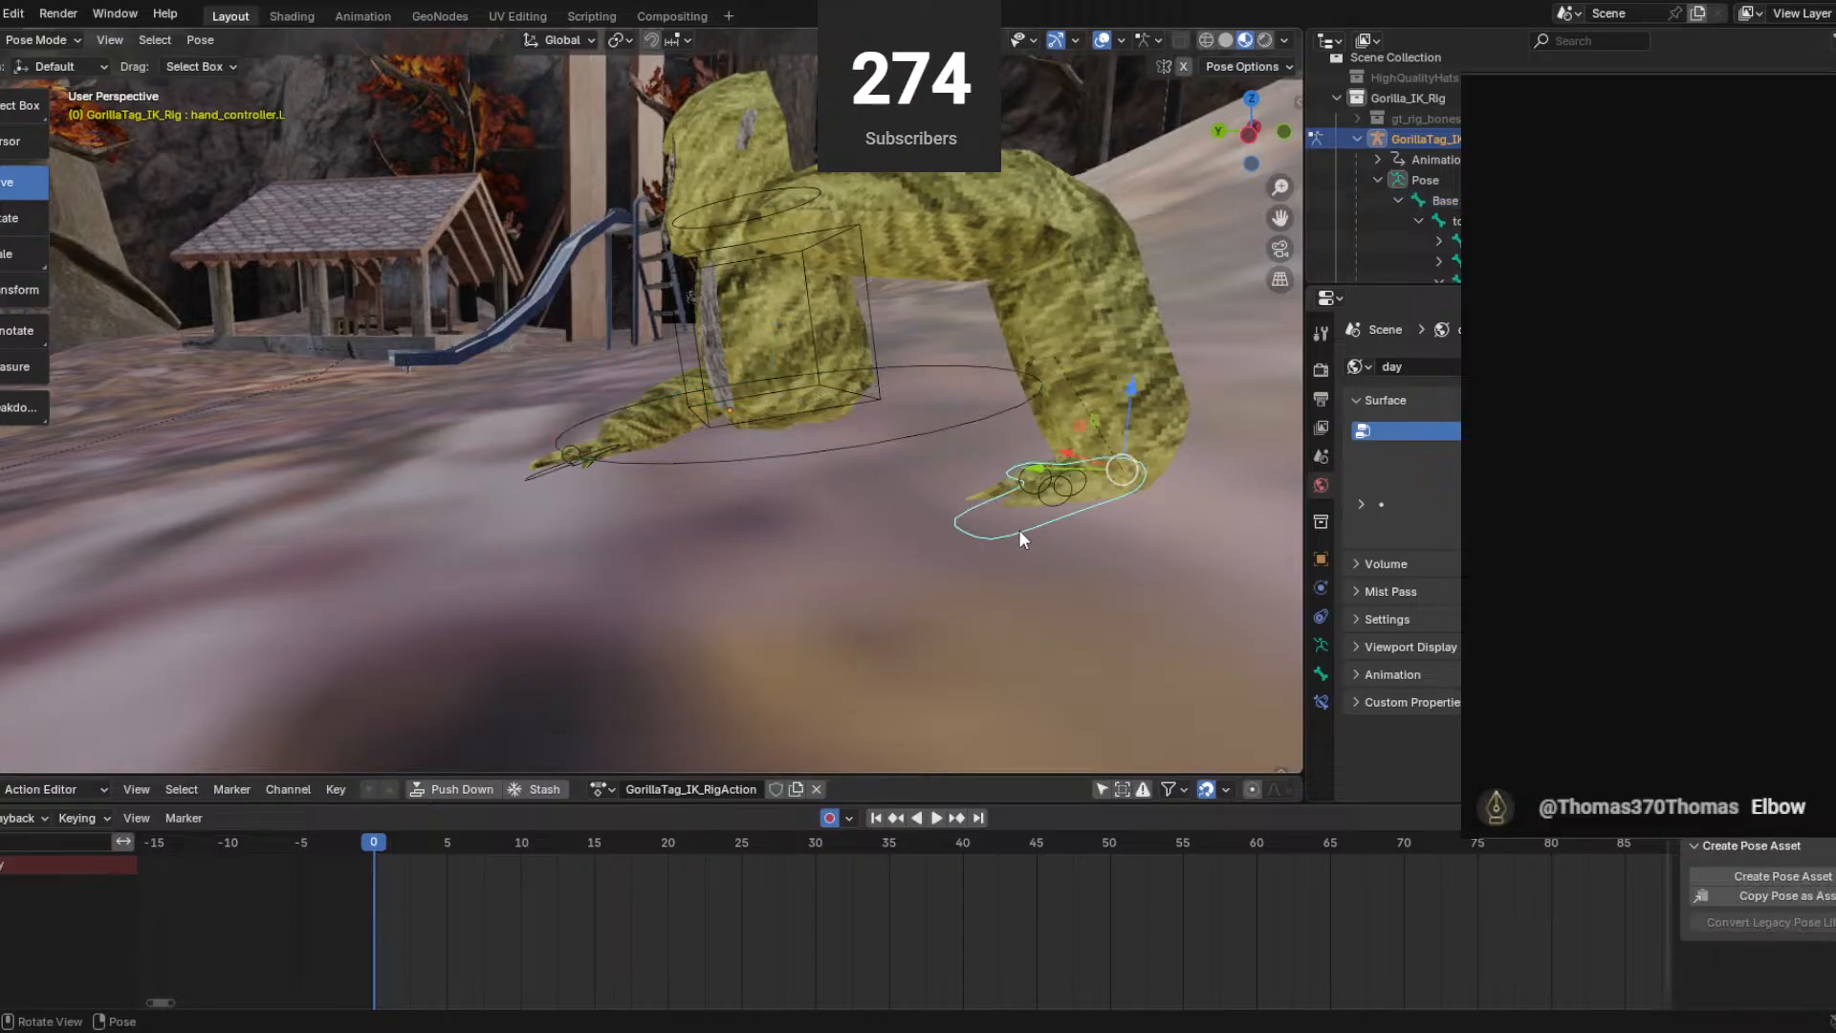
click(685, 453)
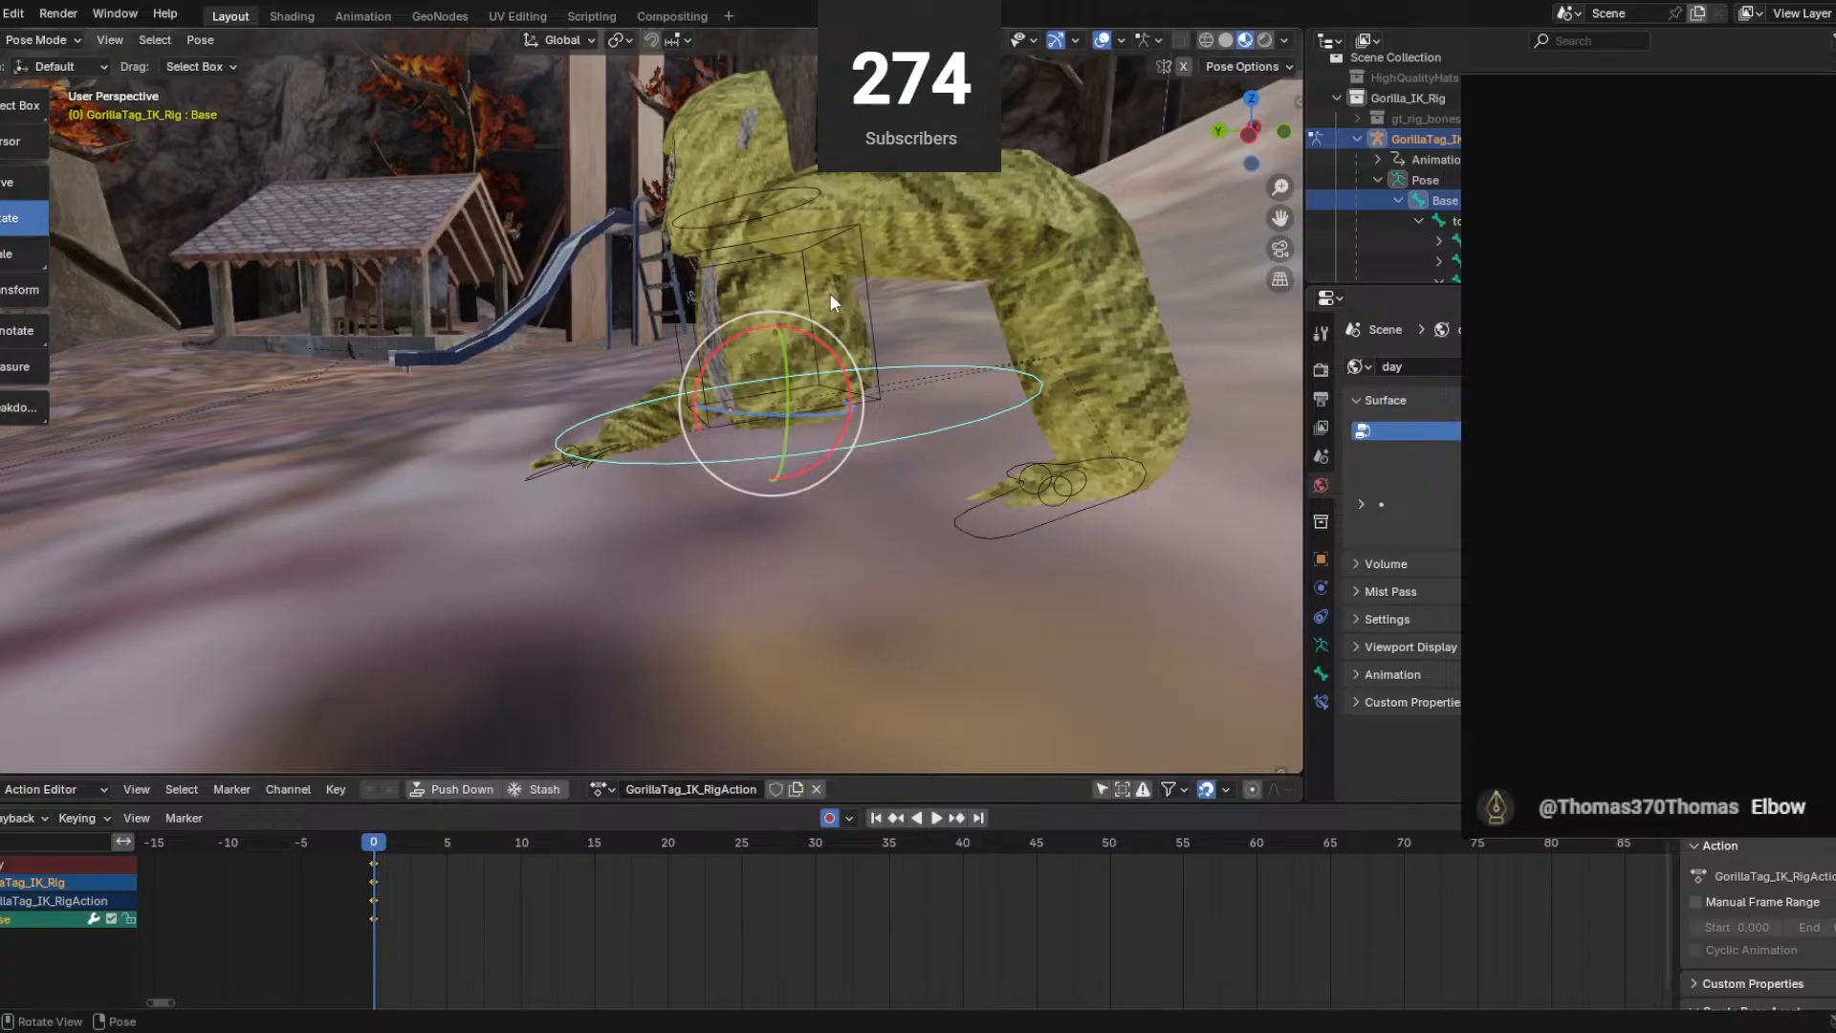
drag(755, 324, 755, 327)
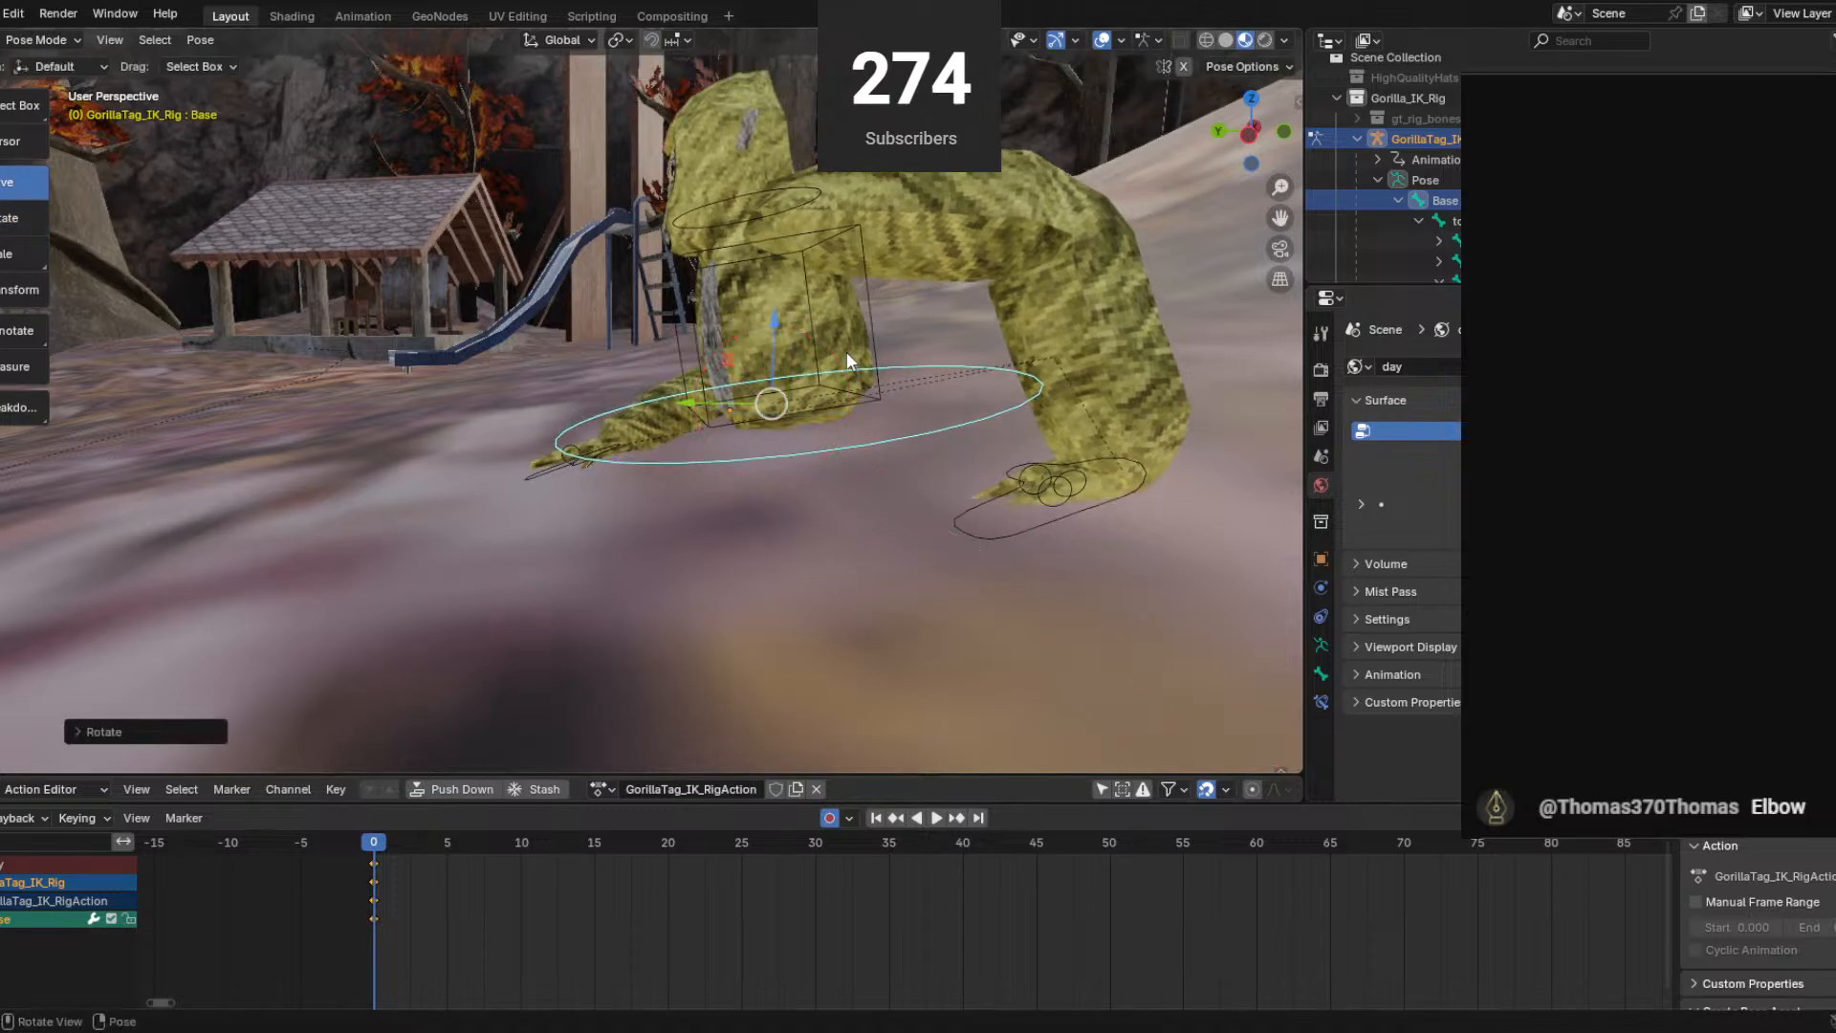
At frame 5, move the Base controller forward along Y and slightly down to follow the ground, and preview the motion.
middle_drag(846, 352, 805, 352)
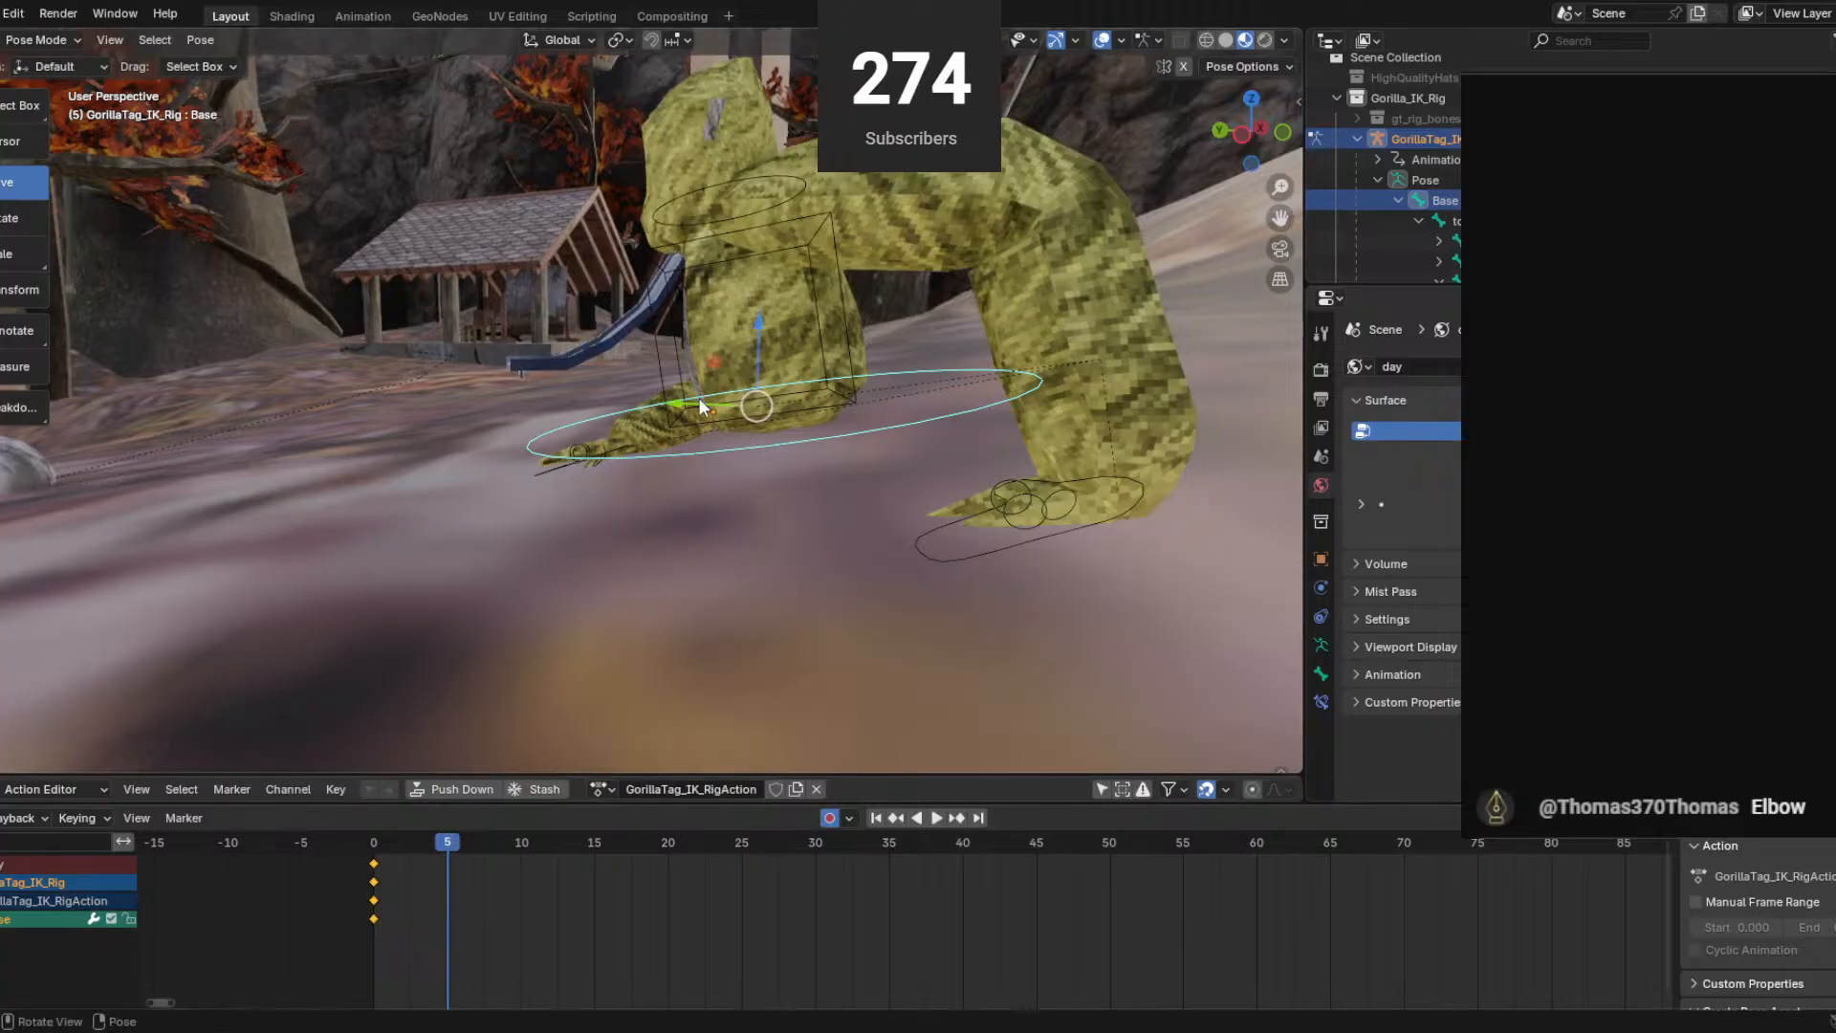
drag(699, 399, 639, 417)
middle_drag(638, 417, 681, 401)
drag(704, 335, 708, 361)
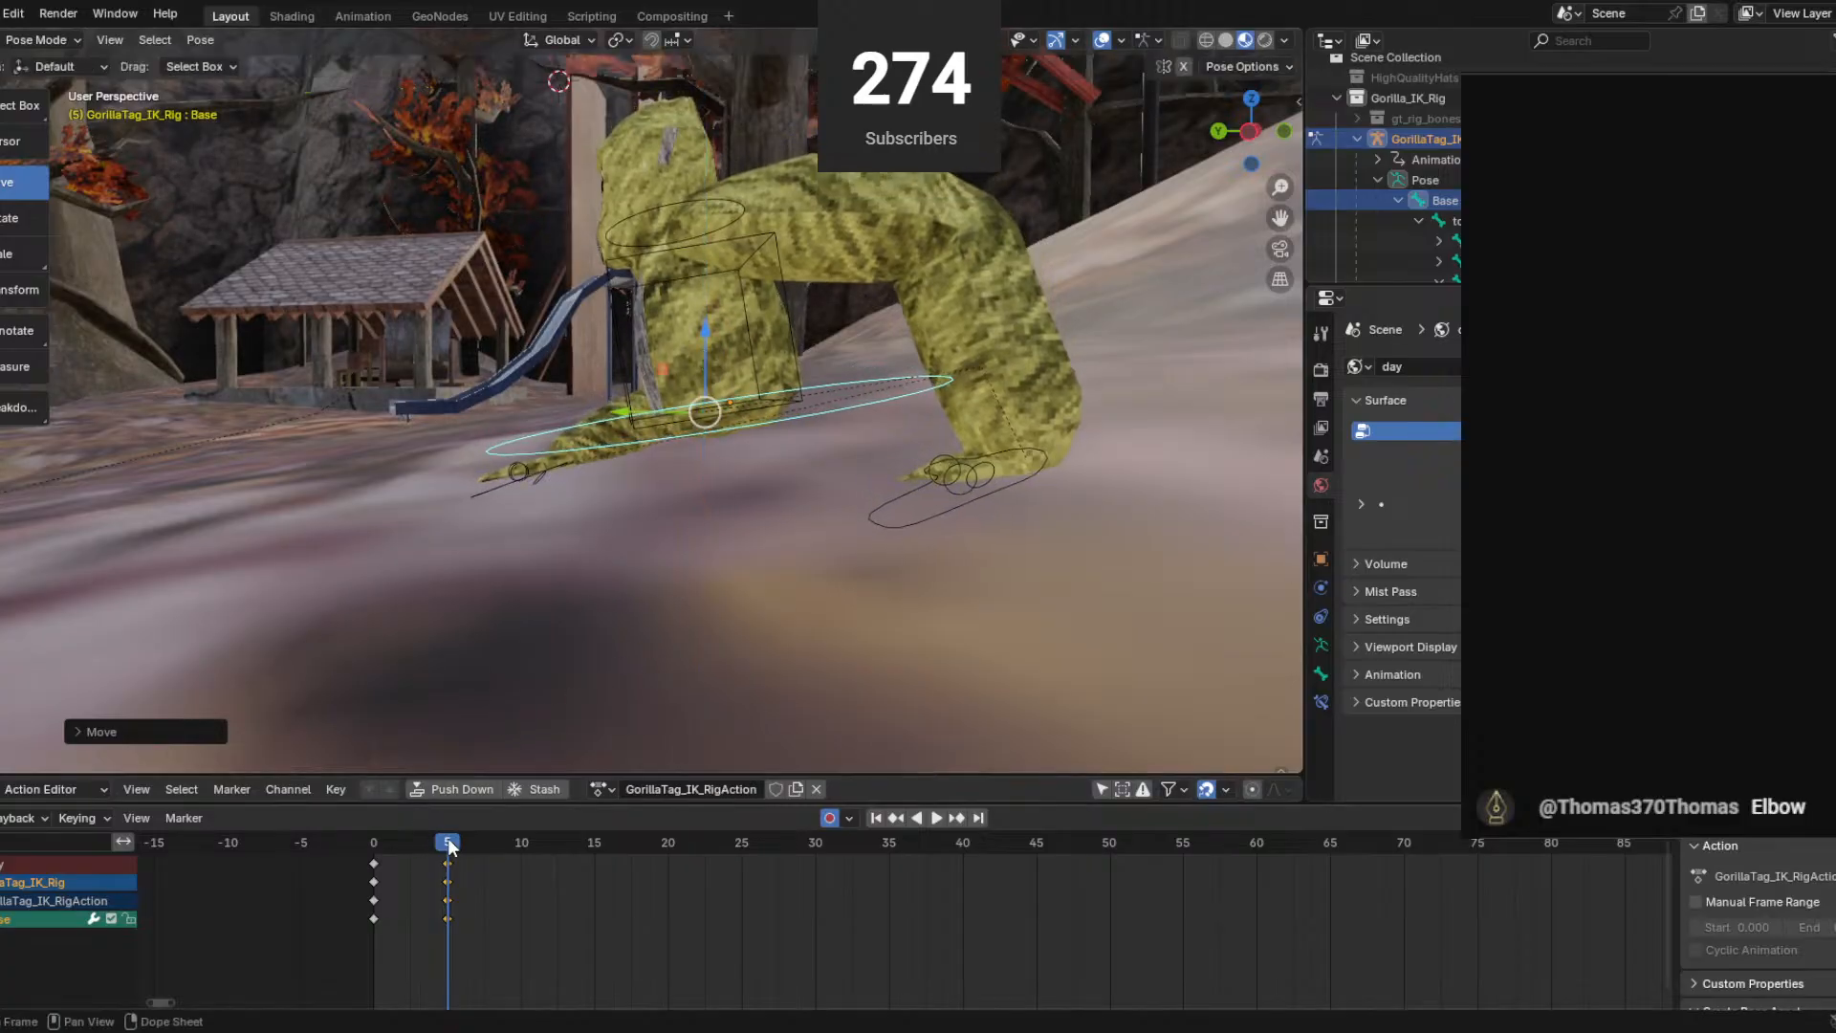
key(space)
drag(361, 841, 475, 844)
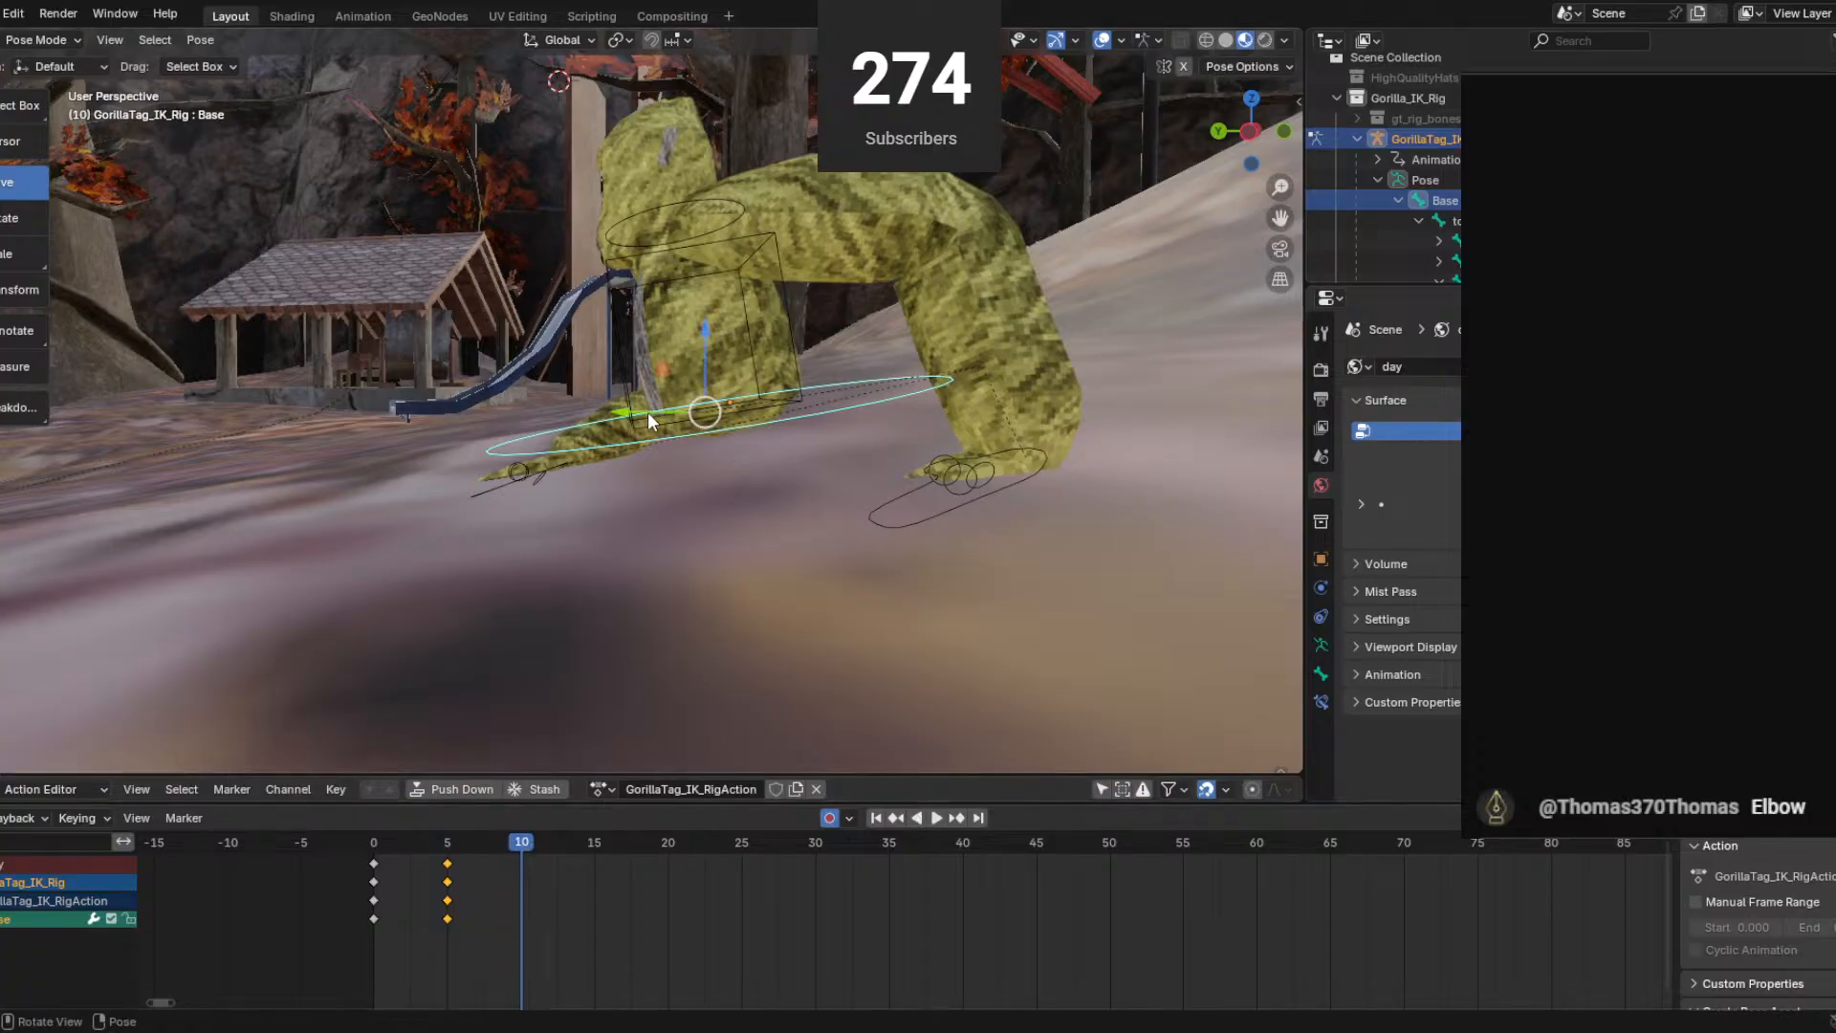
At frame 10, move the Base controller further forward along Y and lower it slightly on Z, checking the motion.
drag(648, 414, 577, 414)
drag(626, 357, 627, 372)
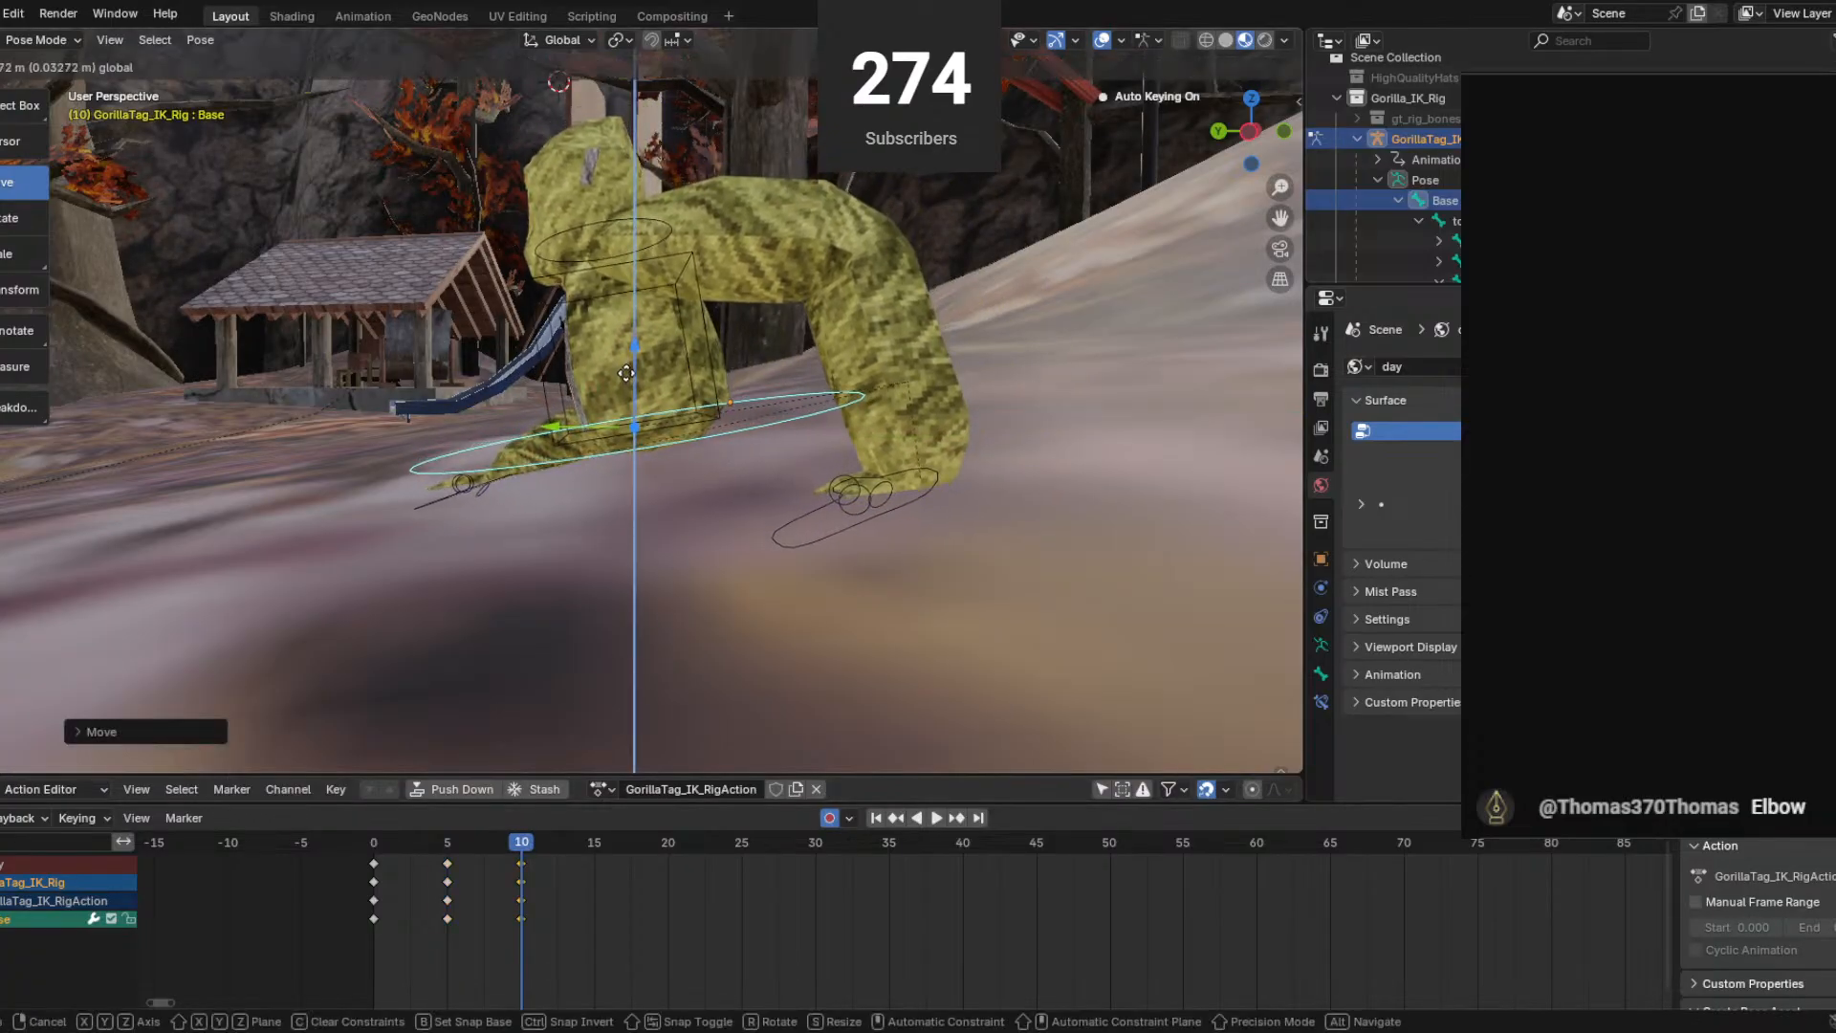
click(626, 373)
mouse_move(500, 840)
mouse_down()
mouse_move(341, 824)
mouse_move(523, 842)
mouse_up()
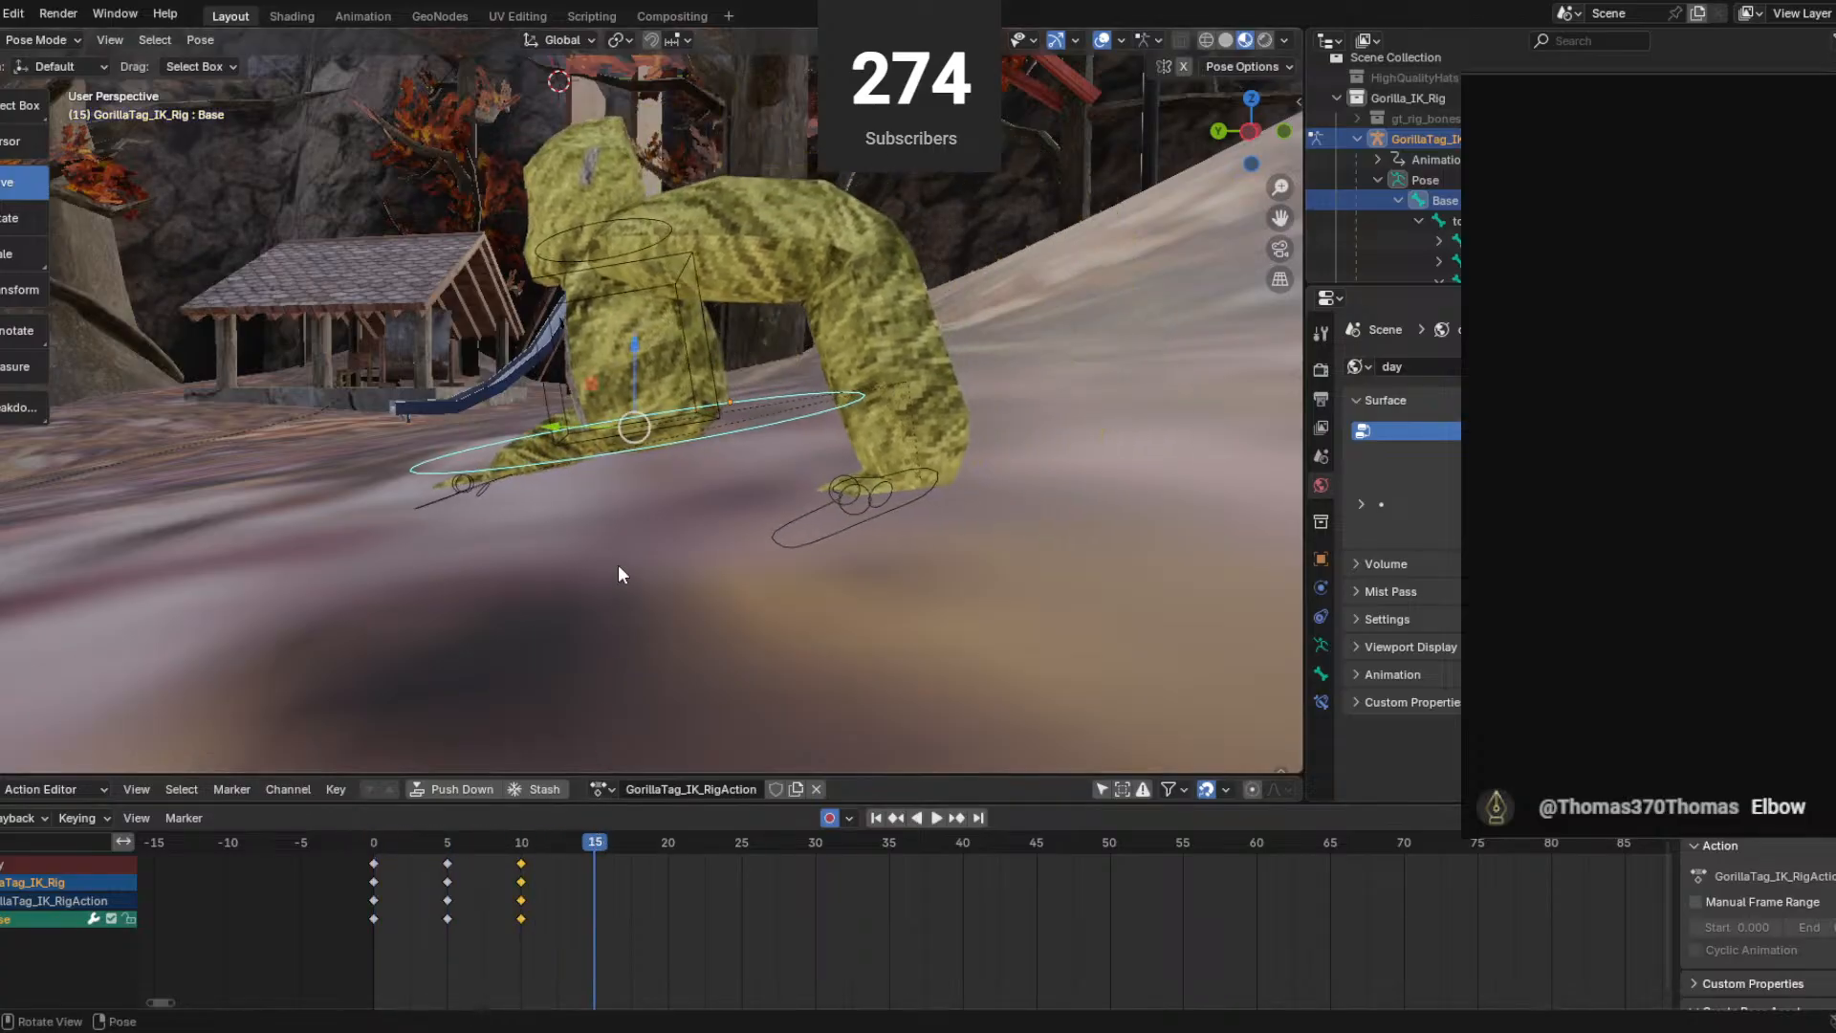
At frame 15, move the Base controller forward along Y and lower it toward the sloping ground.
middle_drag(618, 572, 805, 494)
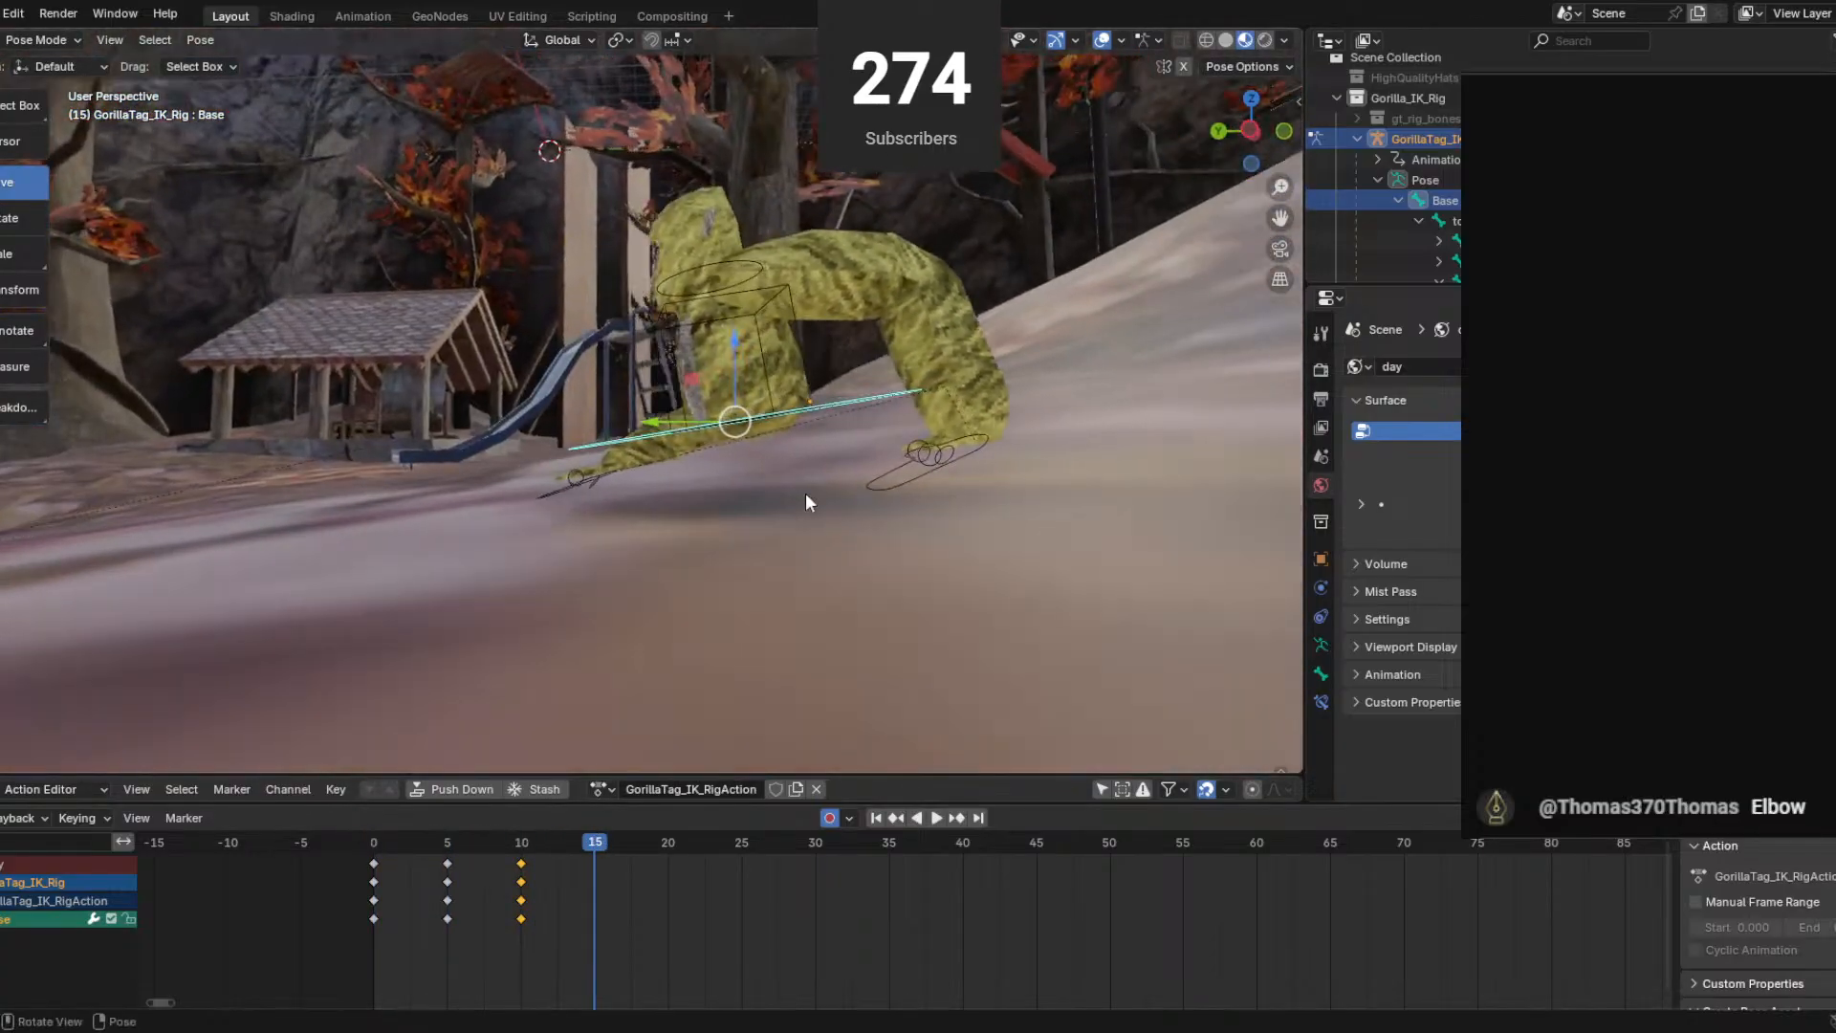
drag(654, 422, 596, 422)
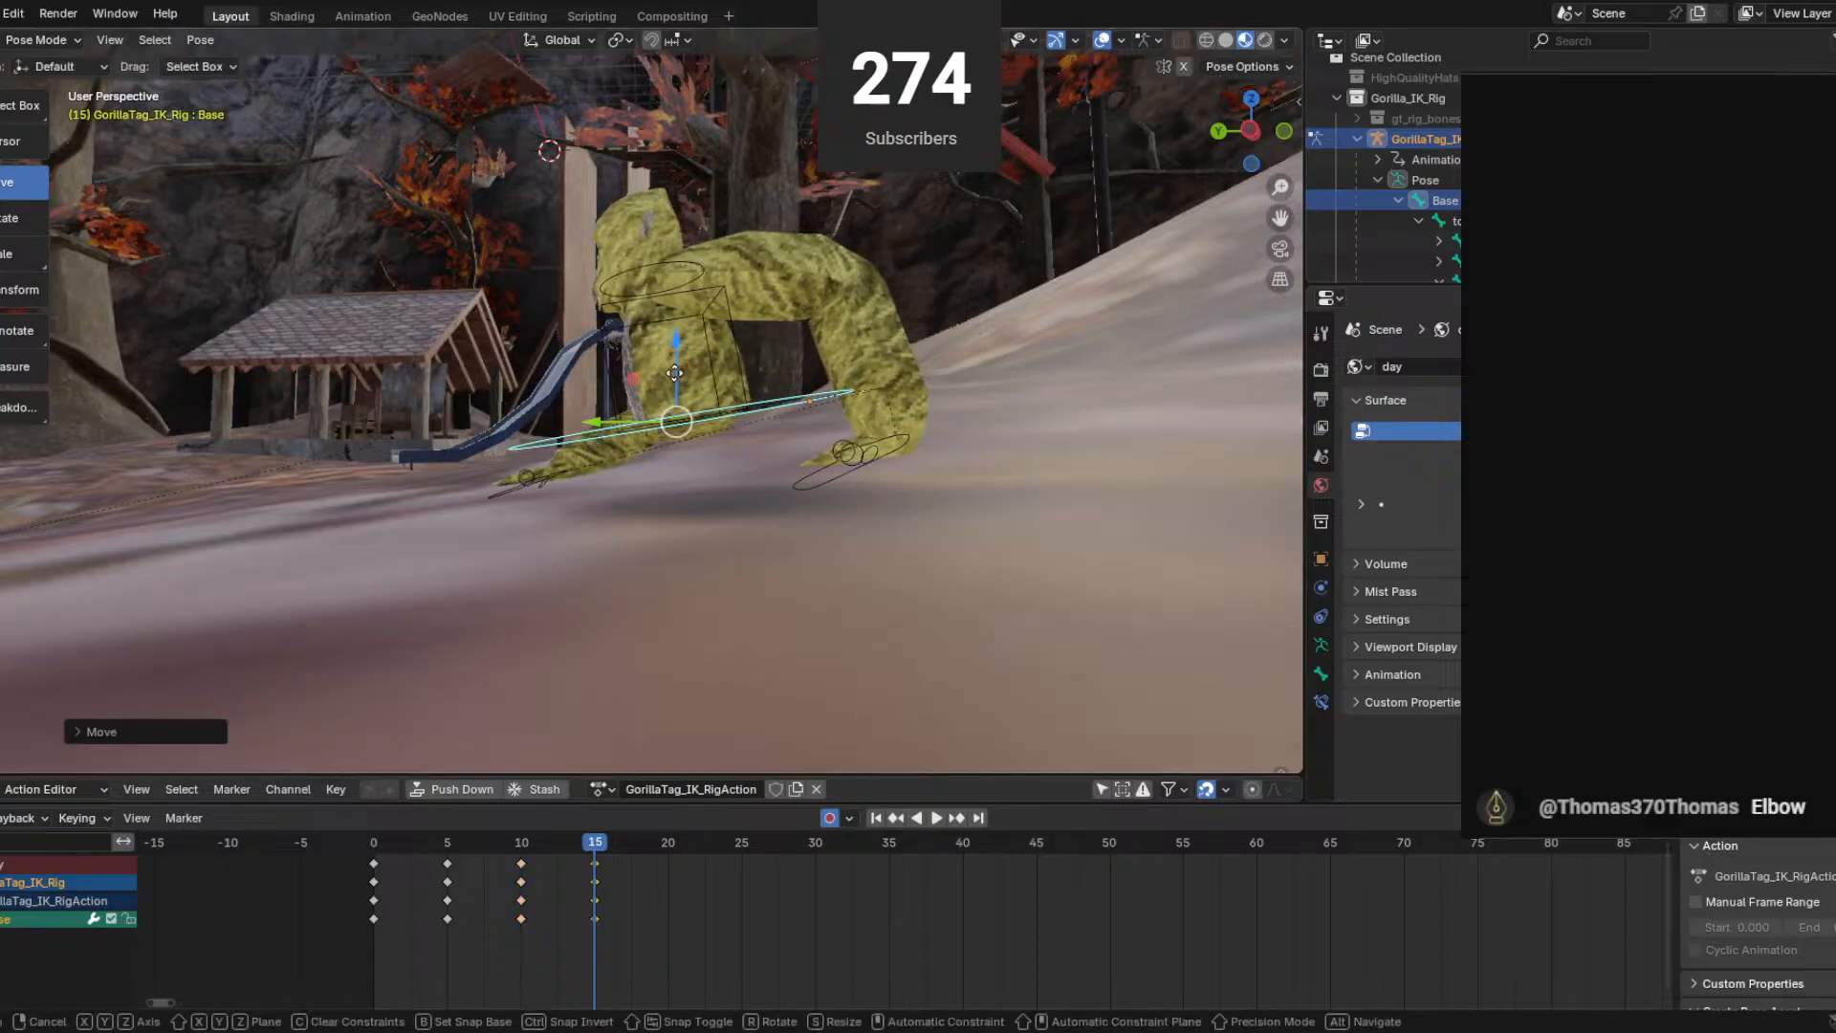
drag(675, 373, 675, 392)
mouse_move(593, 845)
mouse_down()
mouse_move(333, 846)
mouse_move(608, 848)
mouse_up()
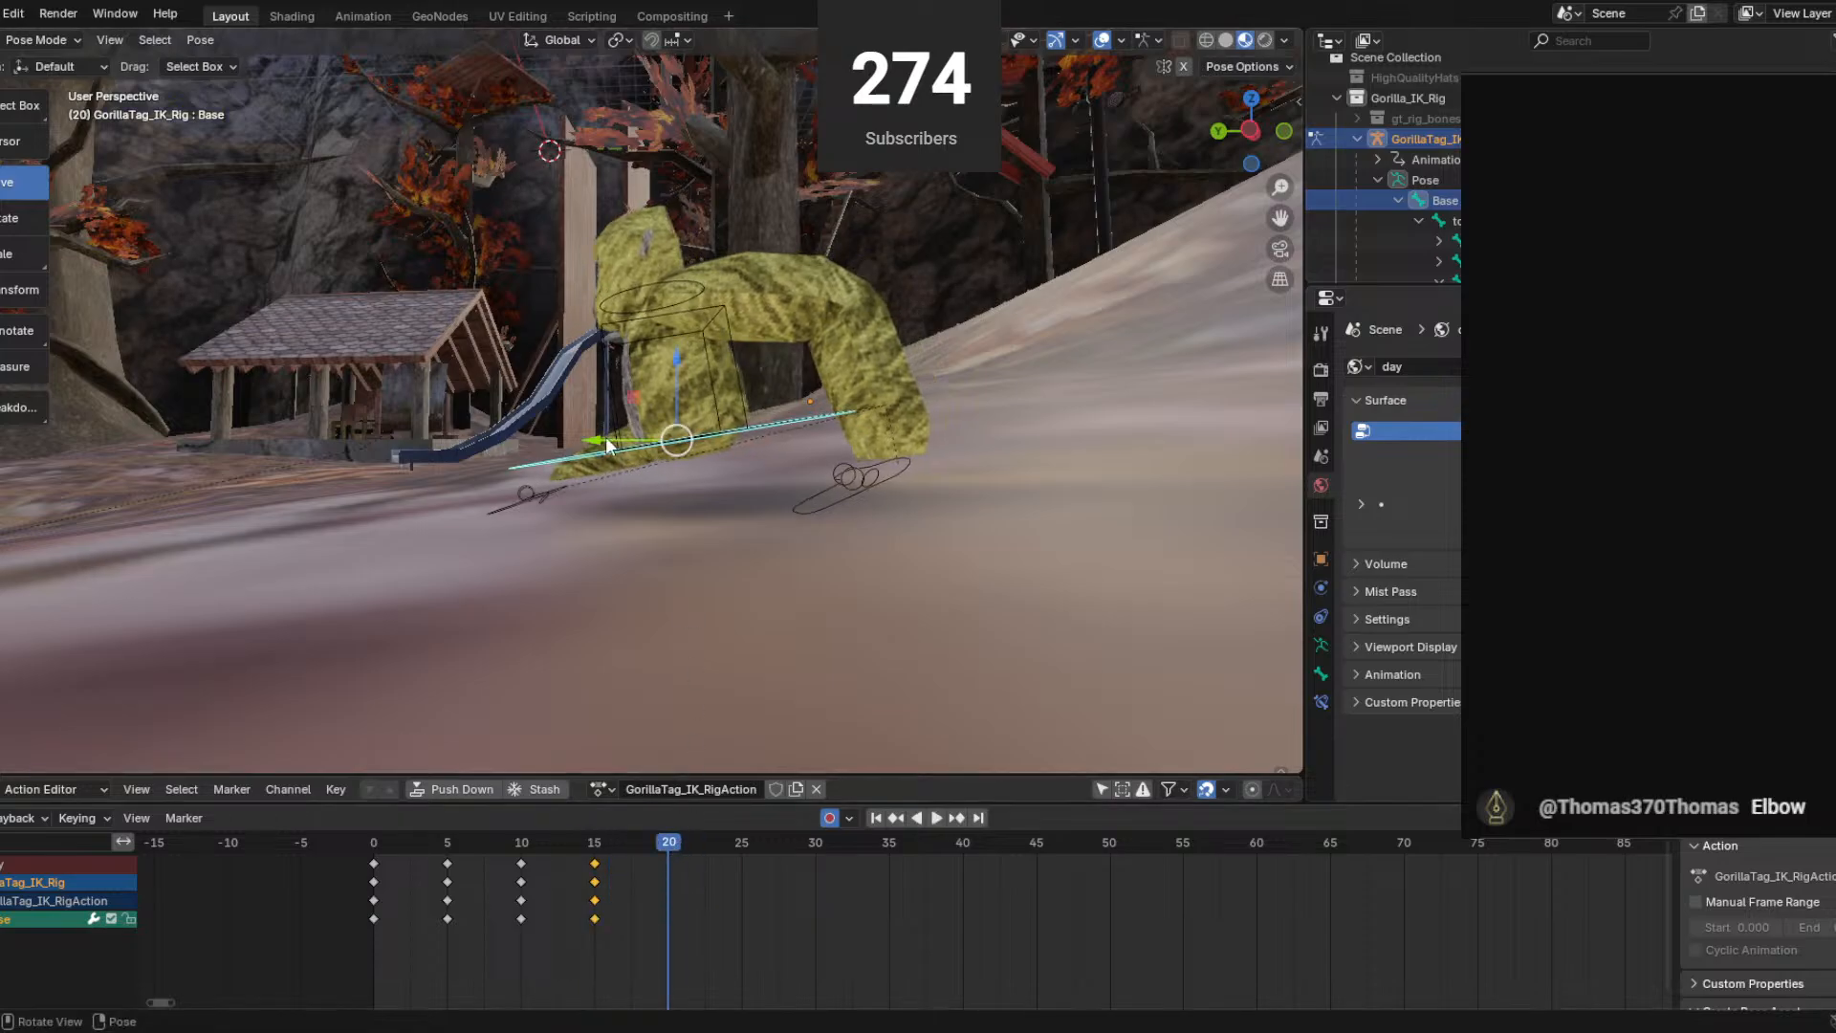
At frame 20, move the Base controller forward along Y and slightly down, then raise it slightly at frame 15.
drag(605, 436, 519, 449)
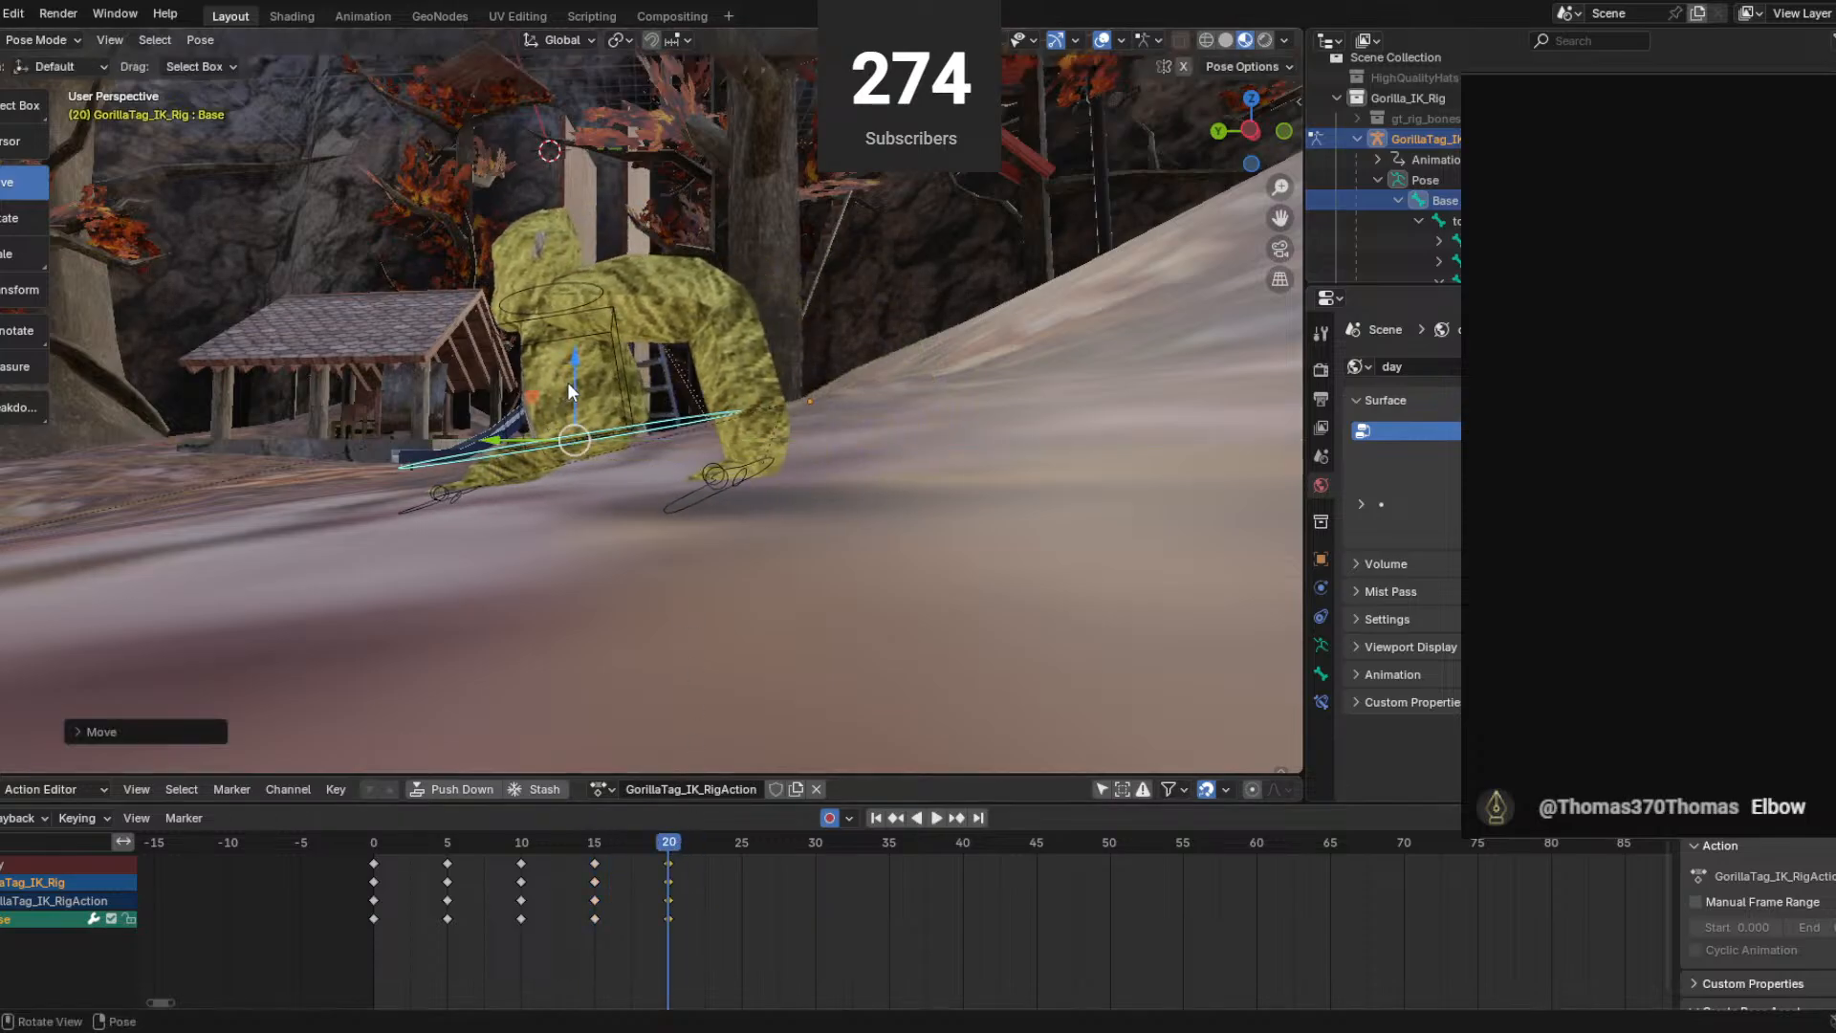
drag(569, 390, 571, 401)
drag(639, 846, 593, 849)
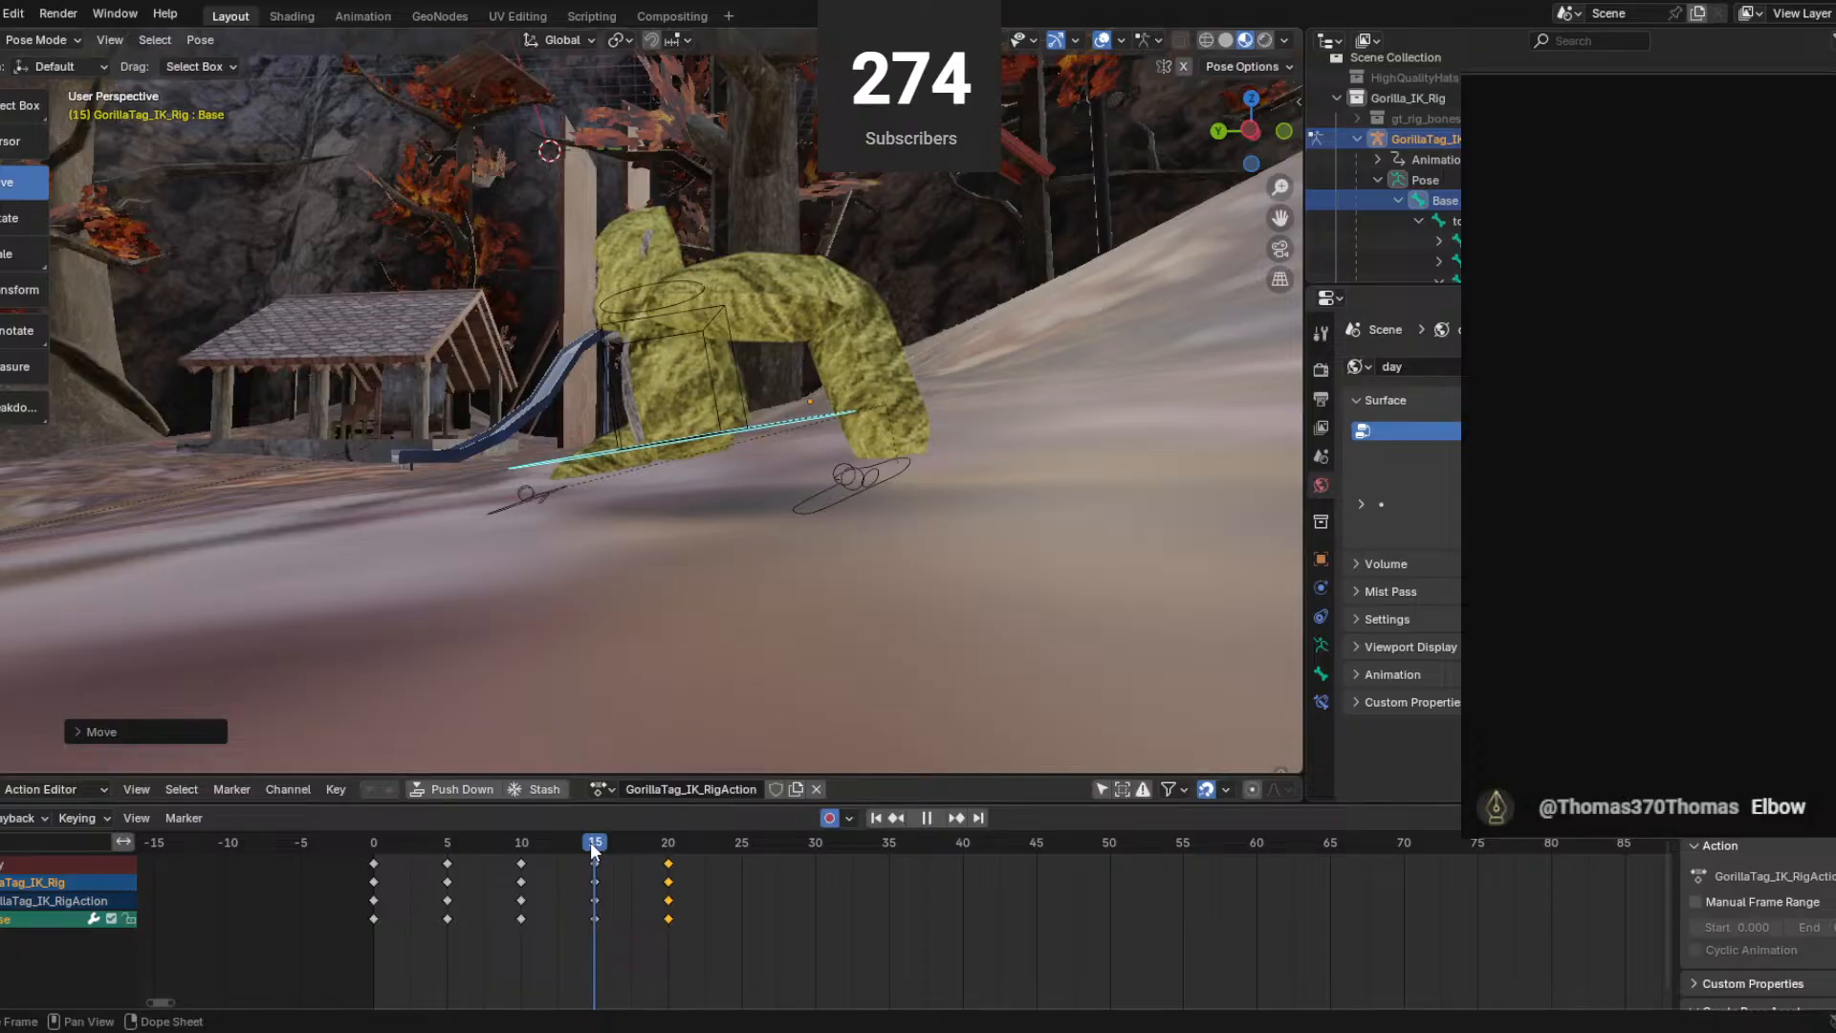
drag(686, 373, 688, 359)
At frame 25, move the Base controller forward along Y and lower it on Z to meet the ground, reviewing the motion.
drag(598, 843, 739, 847)
middle_drag(521, 413, 541, 490)
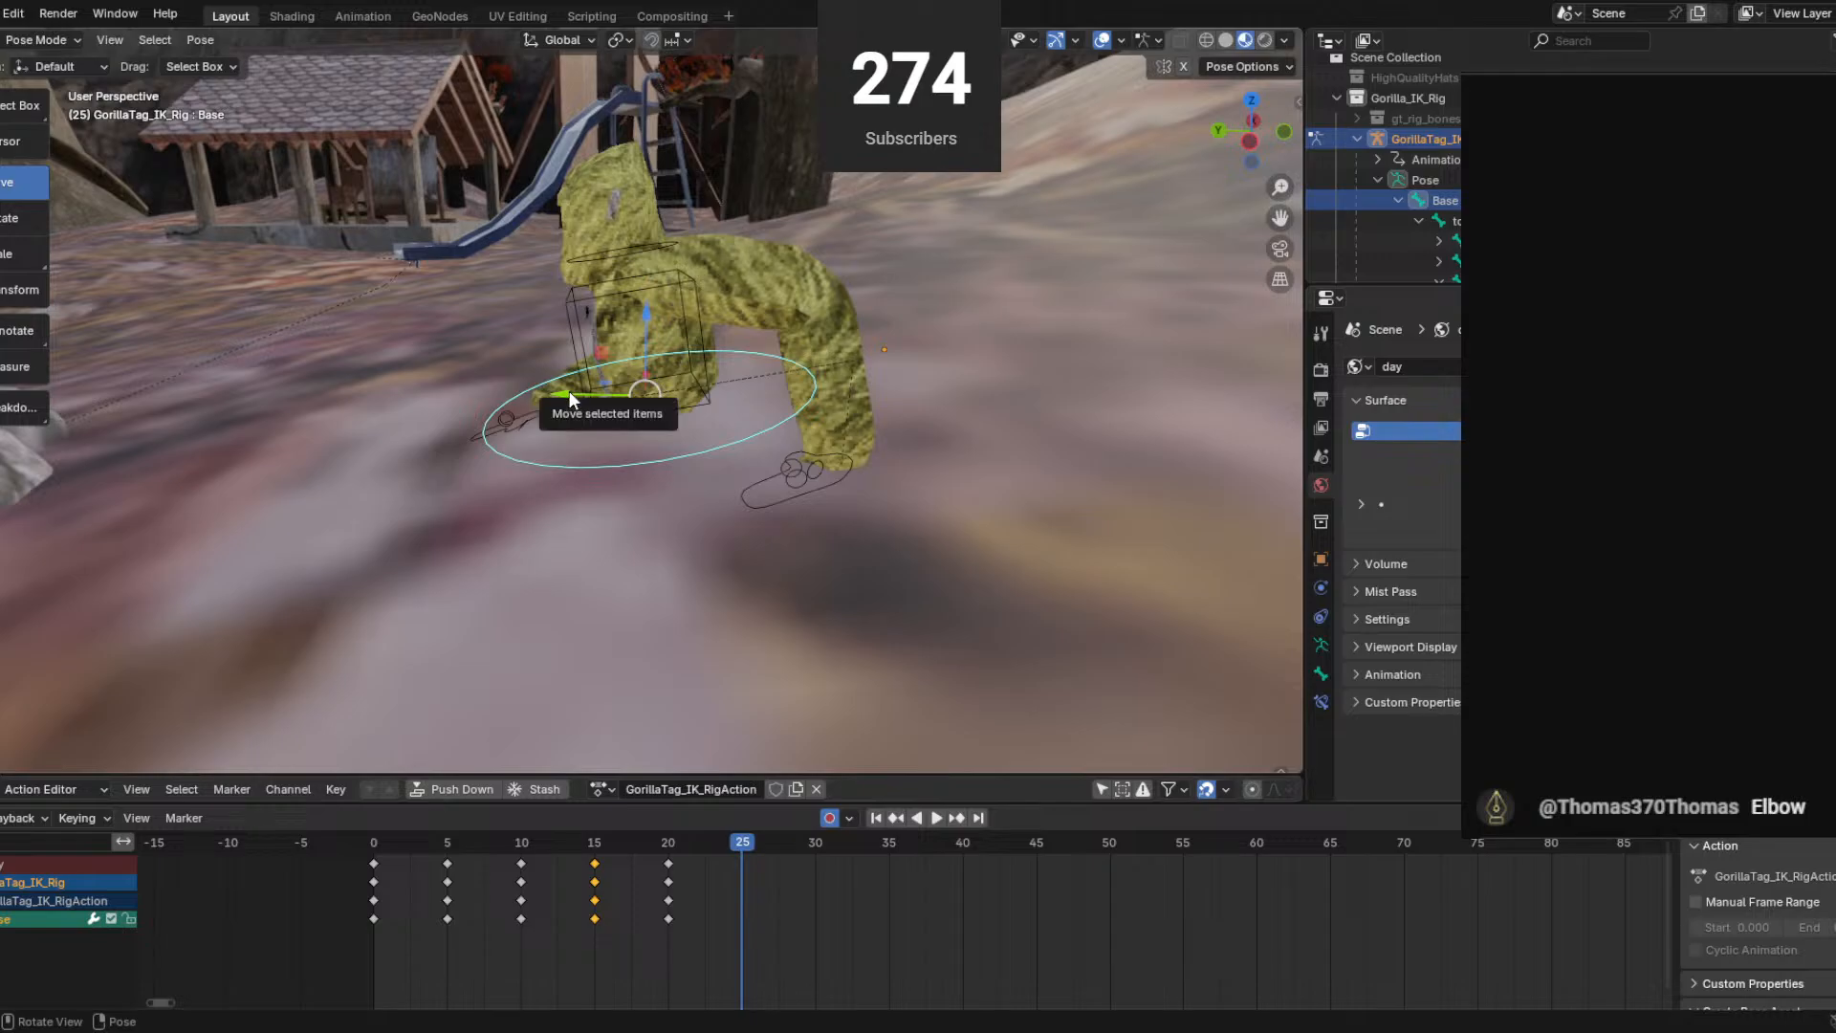
drag(568, 392, 501, 407)
middle_drag(501, 408, 585, 353)
mouse_move(586, 354)
mouse_down()
mouse_move(589, 334)
mouse_move(592, 368)
mouse_up()
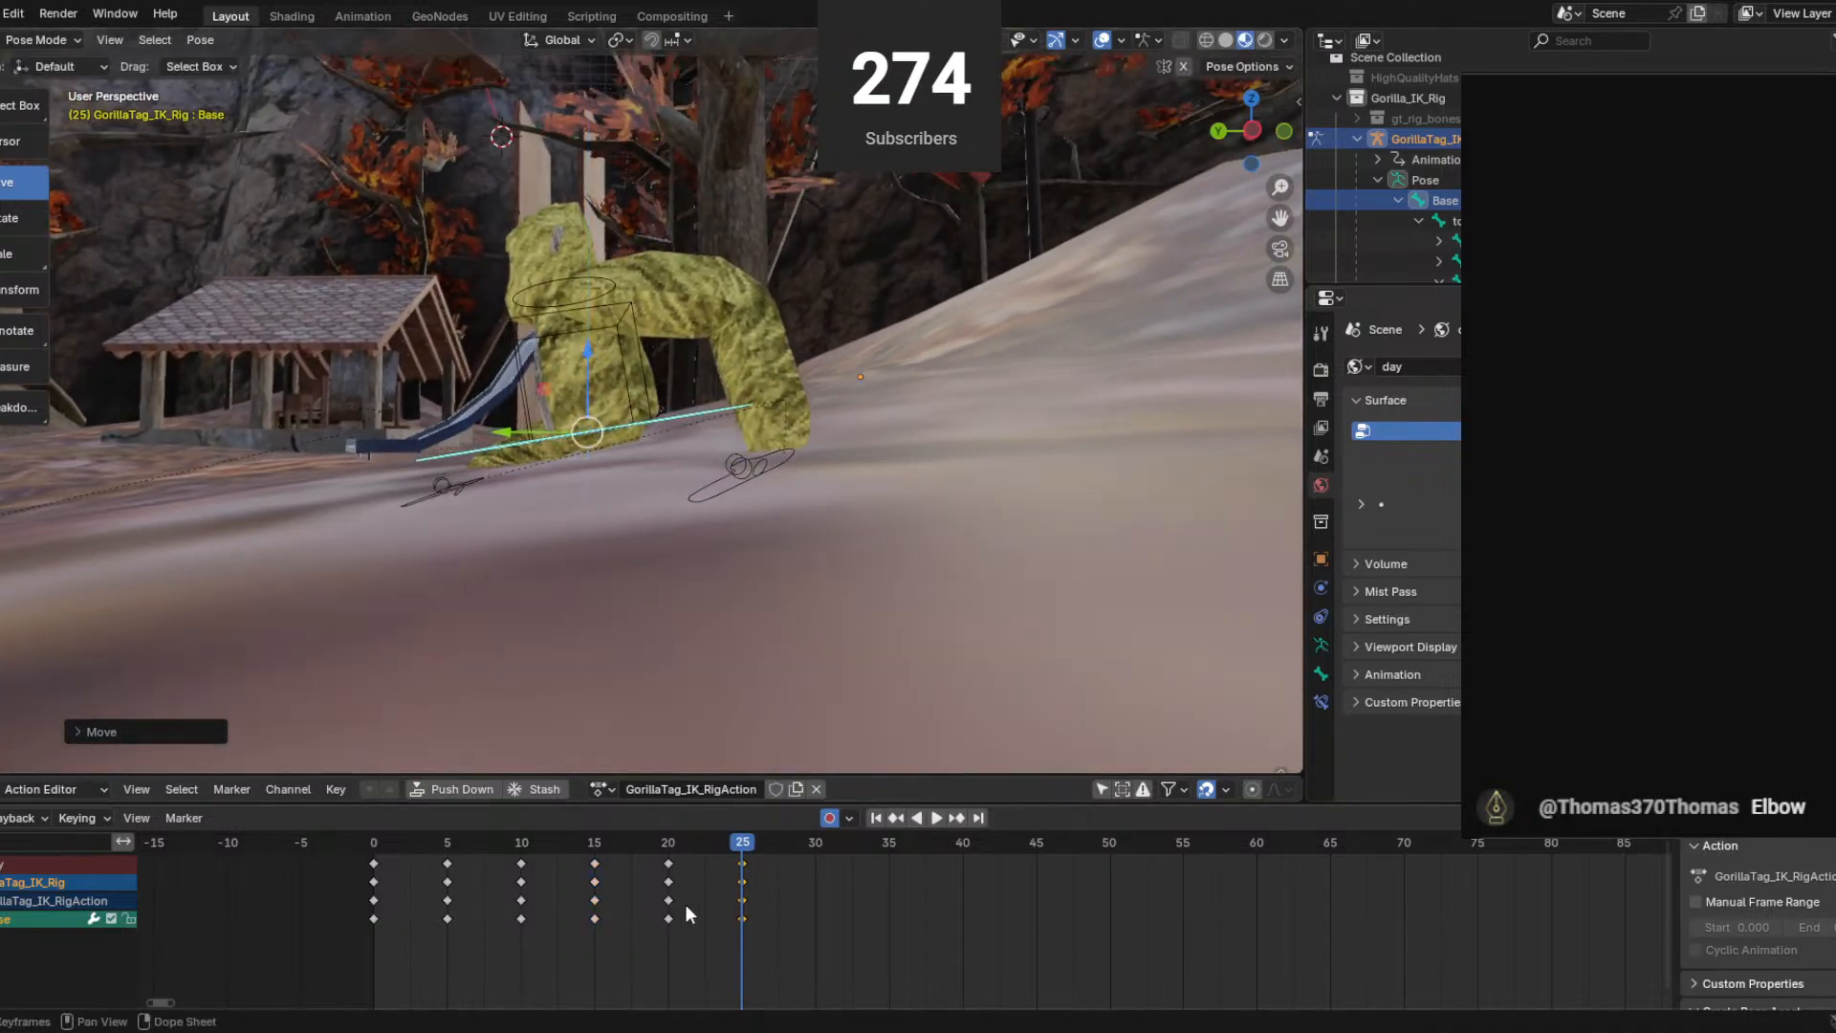
mouse_move(733, 854)
mouse_down()
mouse_move(402, 829)
mouse_move(770, 839)
mouse_move(674, 832)
mouse_move(738, 828)
mouse_up()
drag(585, 350, 587, 355)
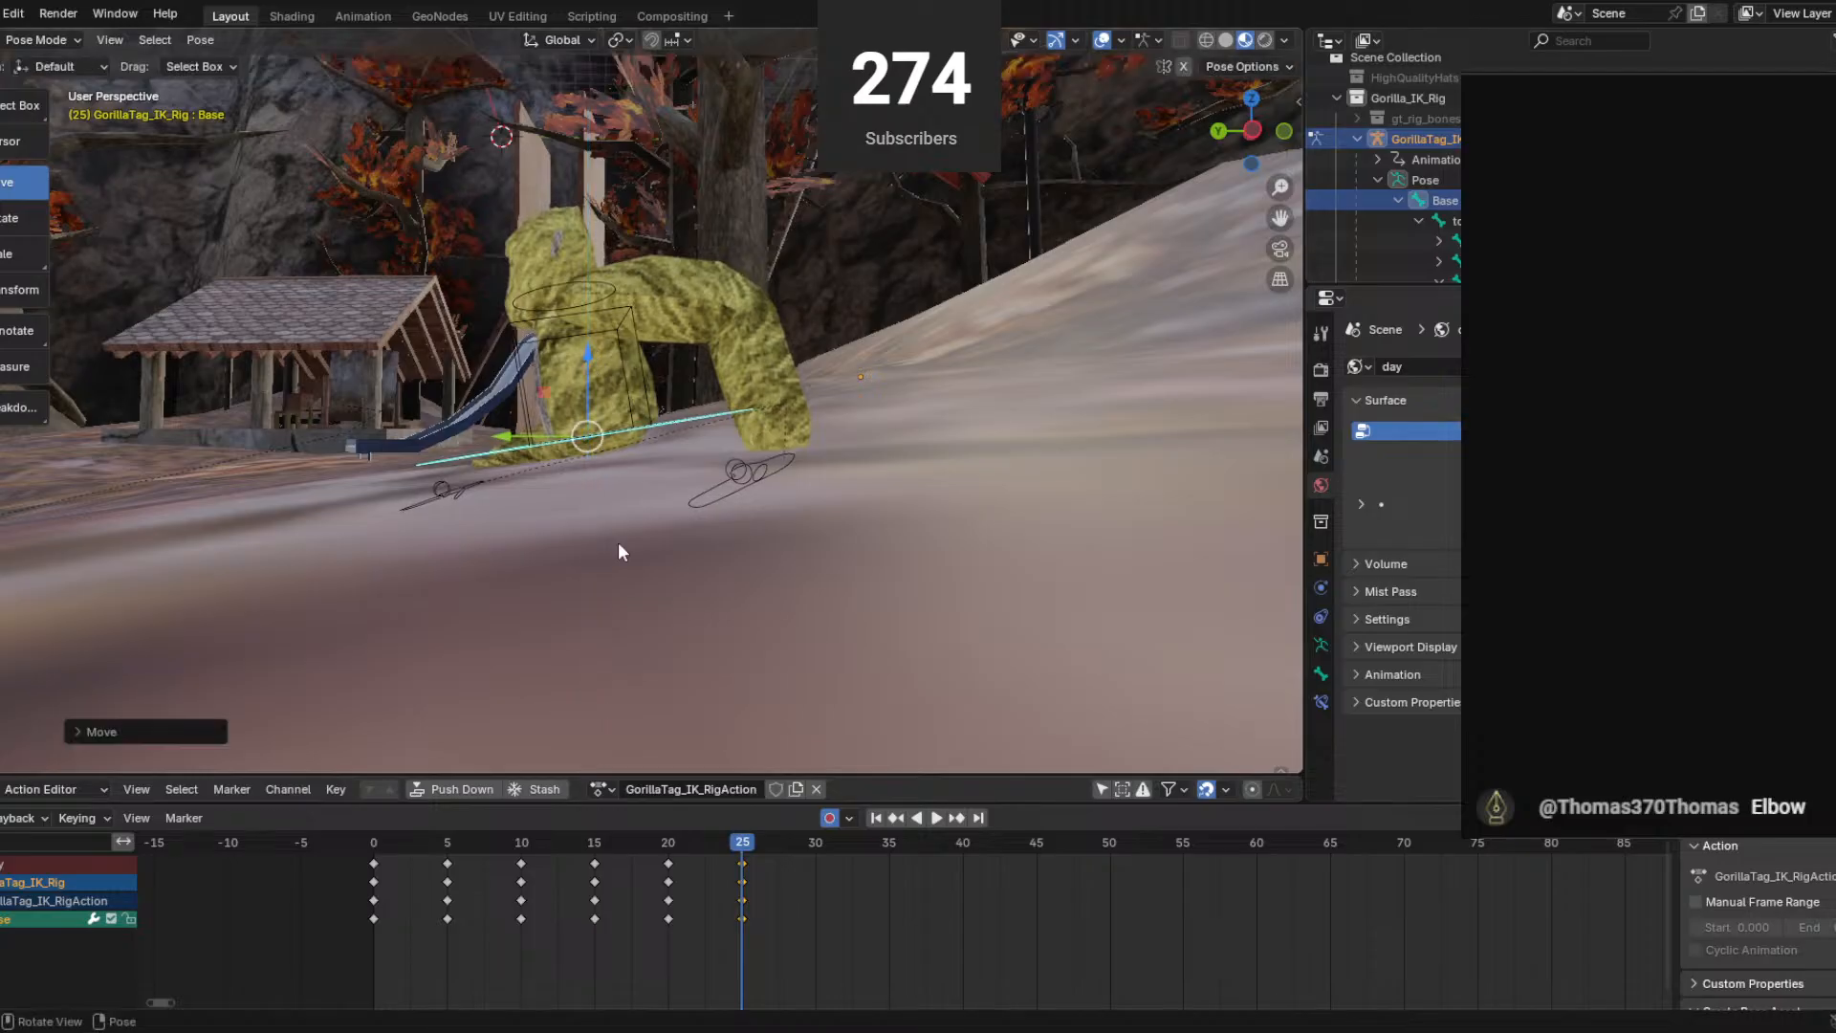
At frame 30, move the Base controller forward along Y toward the campfire and lower it slightly on Z.
key(space)
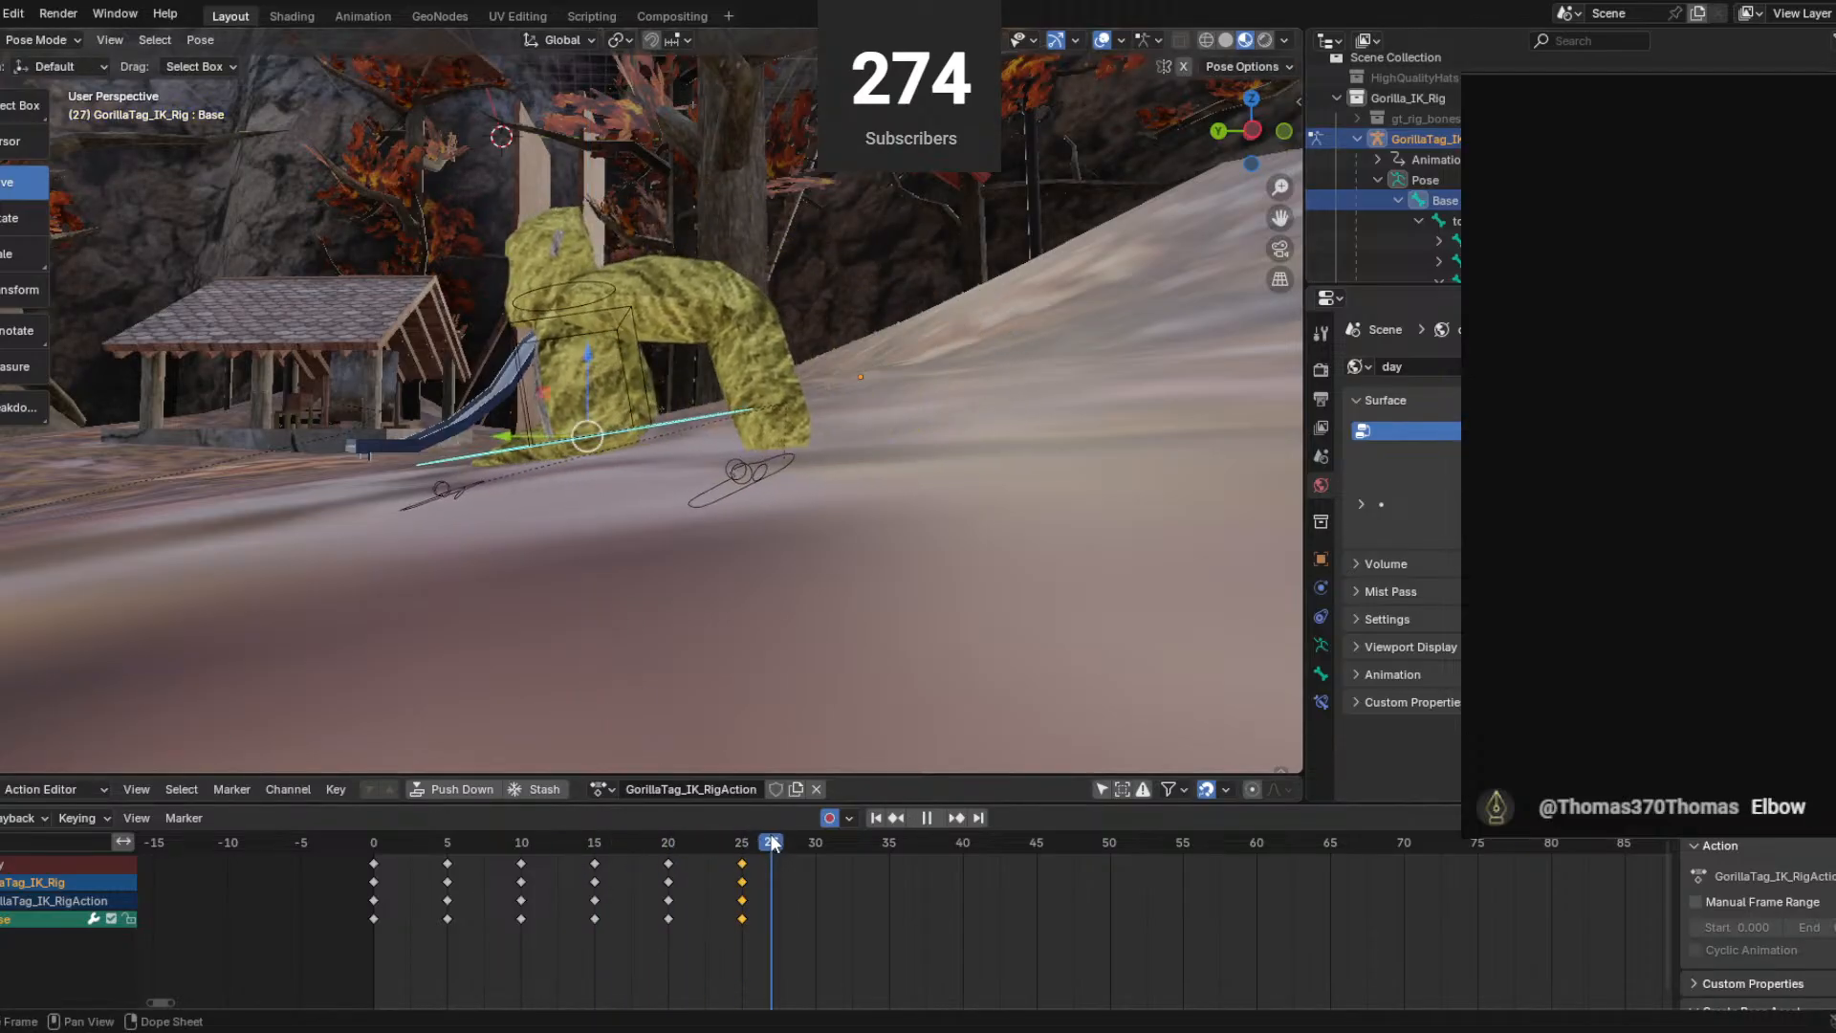
shift+middle_drag(529, 573, 627, 543)
drag(633, 421, 511, 425)
drag(611, 368, 611, 375)
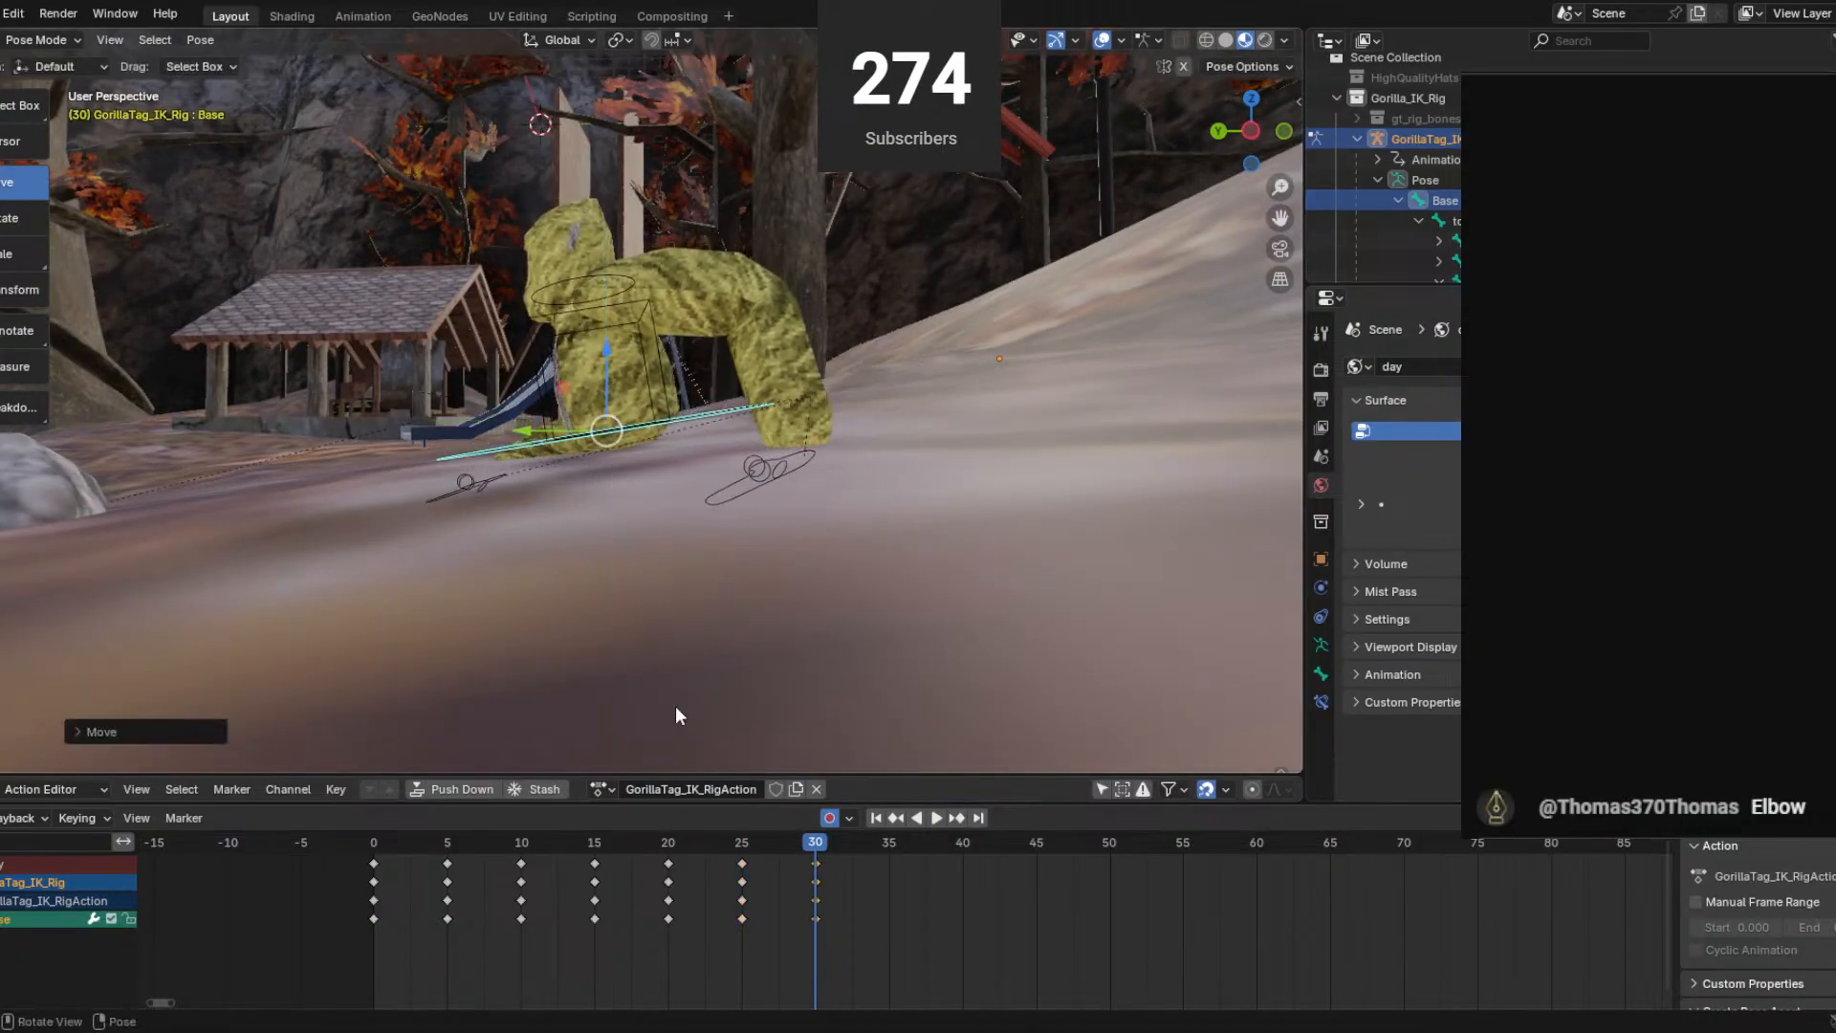
mouse_move(803, 841)
mouse_down()
mouse_move(709, 841)
mouse_move(816, 841)
mouse_up()
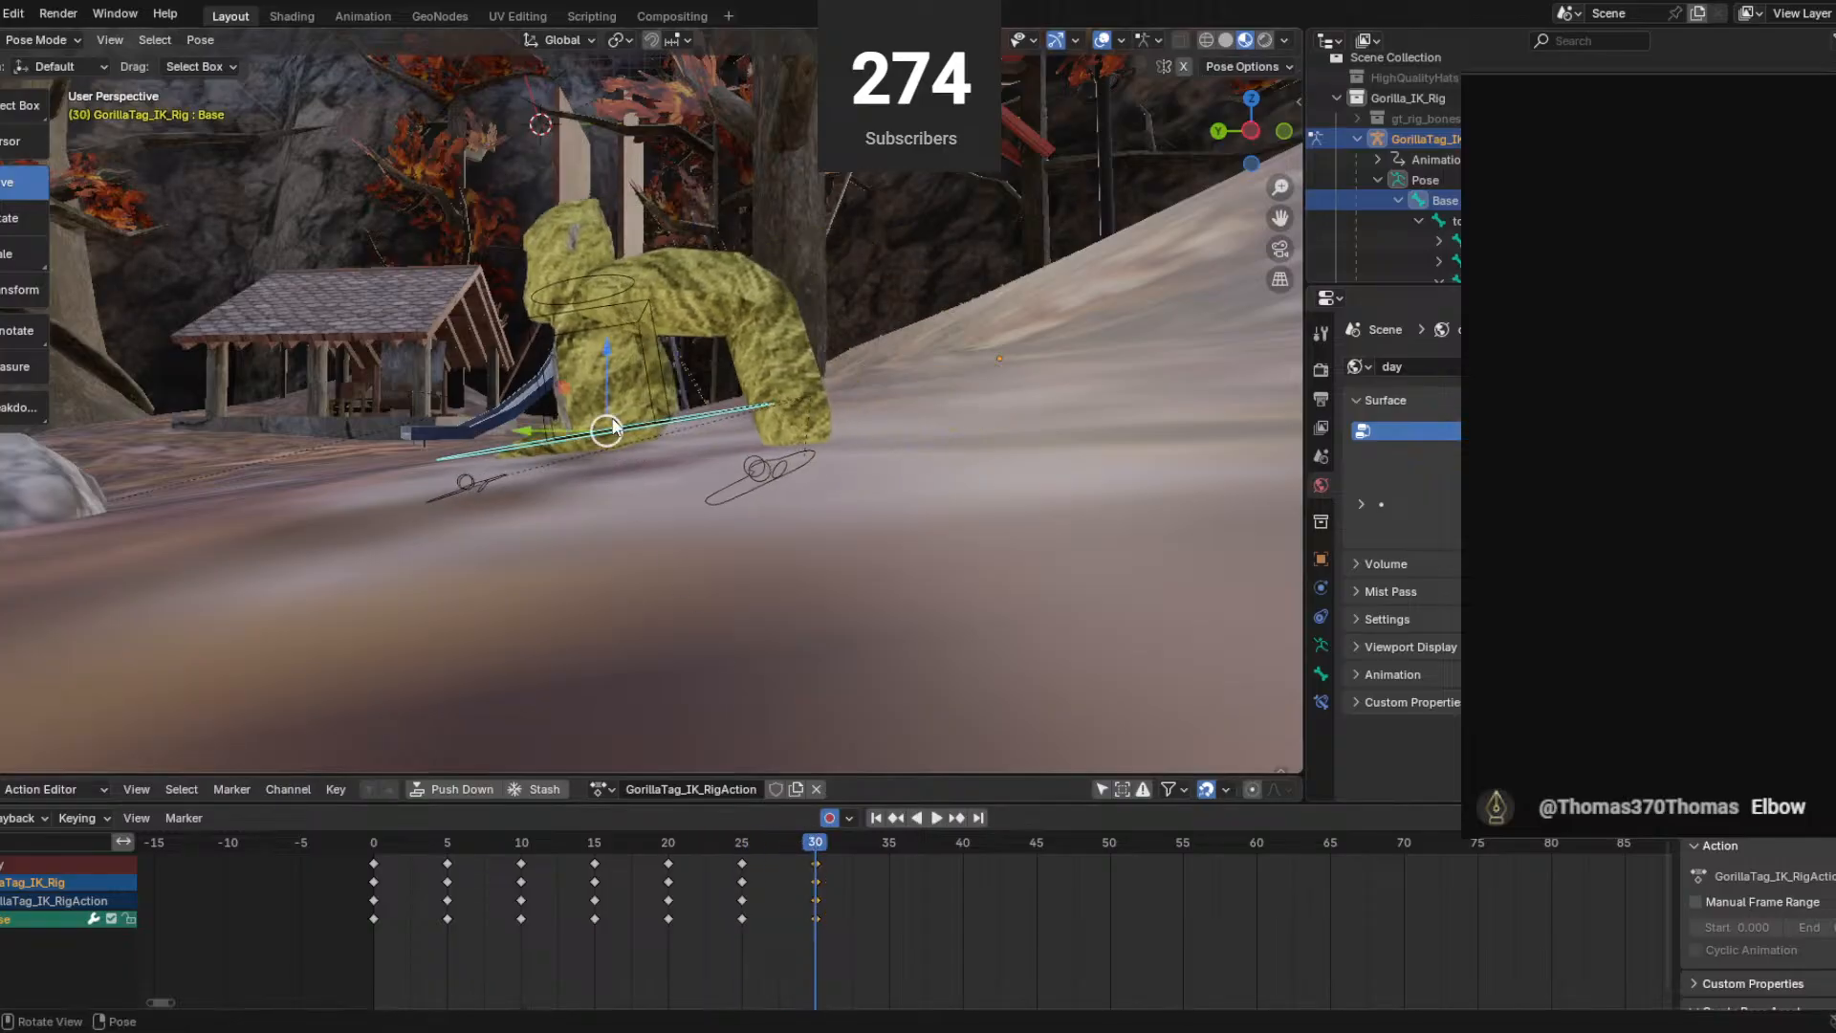
mouse_move(608, 400)
mouse_down()
mouse_move(612, 421)
mouse_move(634, 406)
mouse_up()
middle_drag(634, 406, 702, 687)
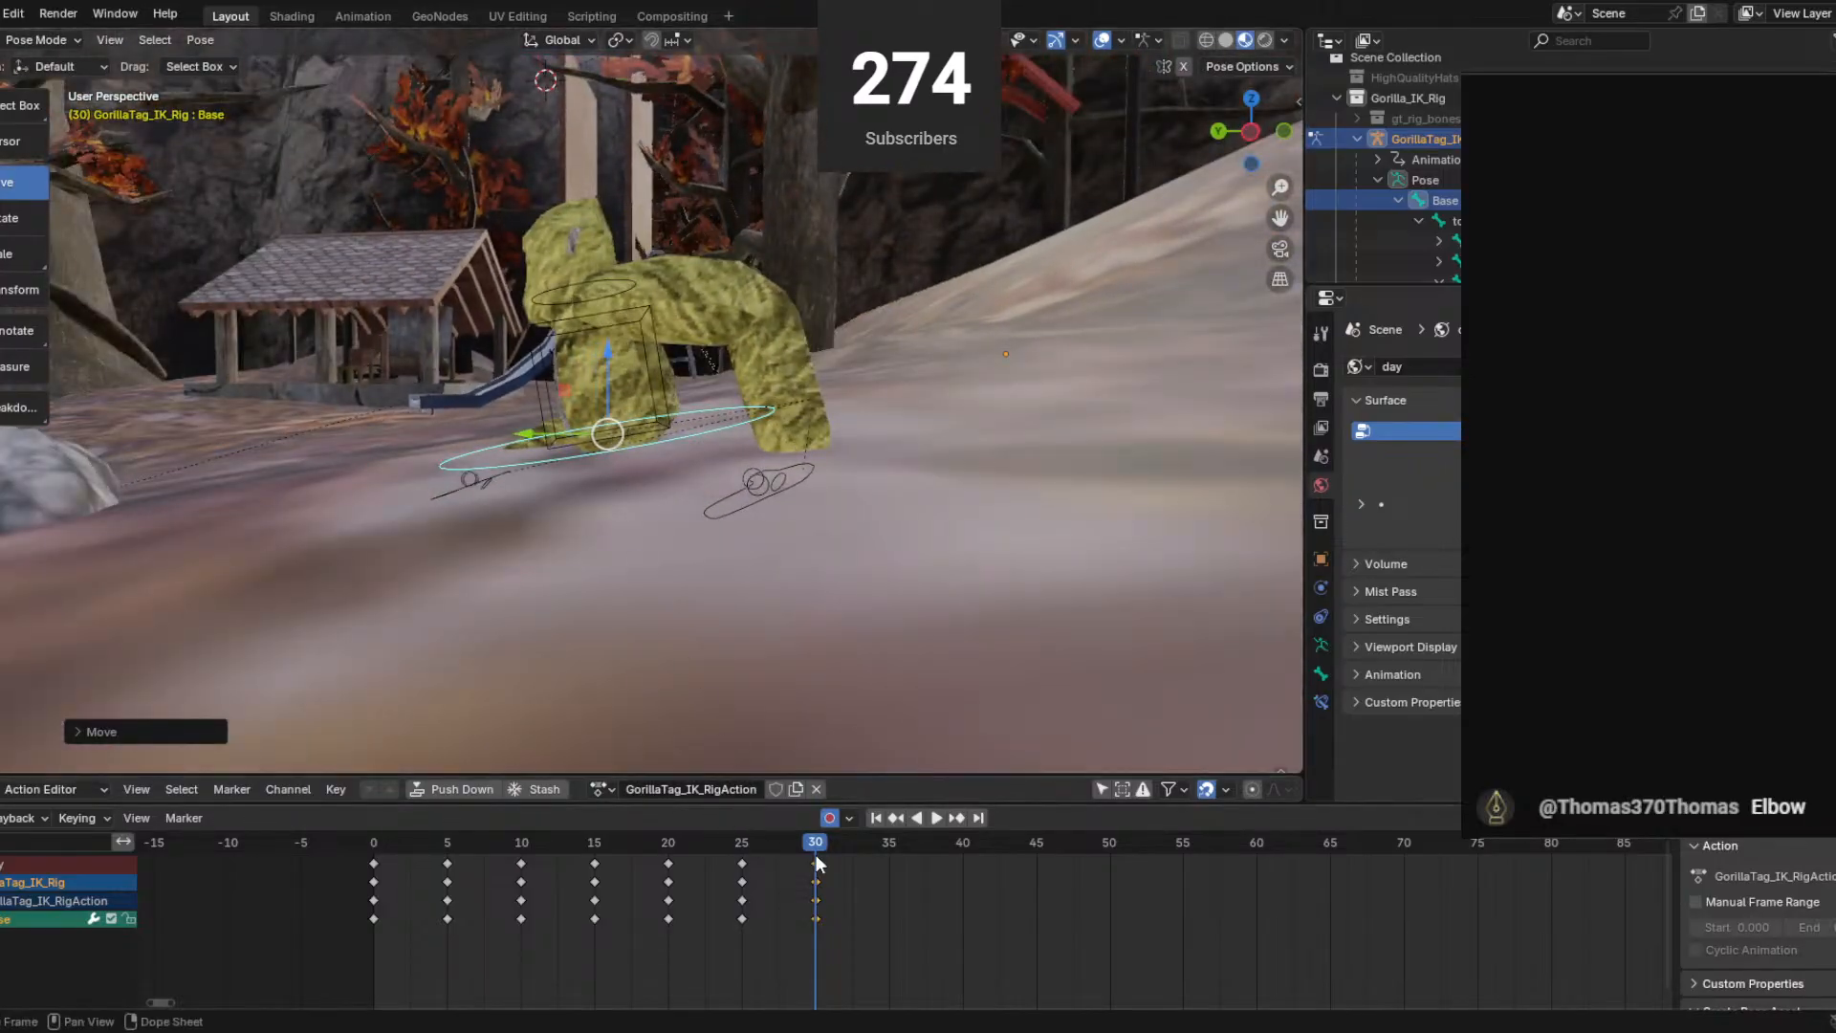
At frame 35, rotate the Base controller slightly around Z to turn the gorilla's heading.
drag(830, 840, 887, 855)
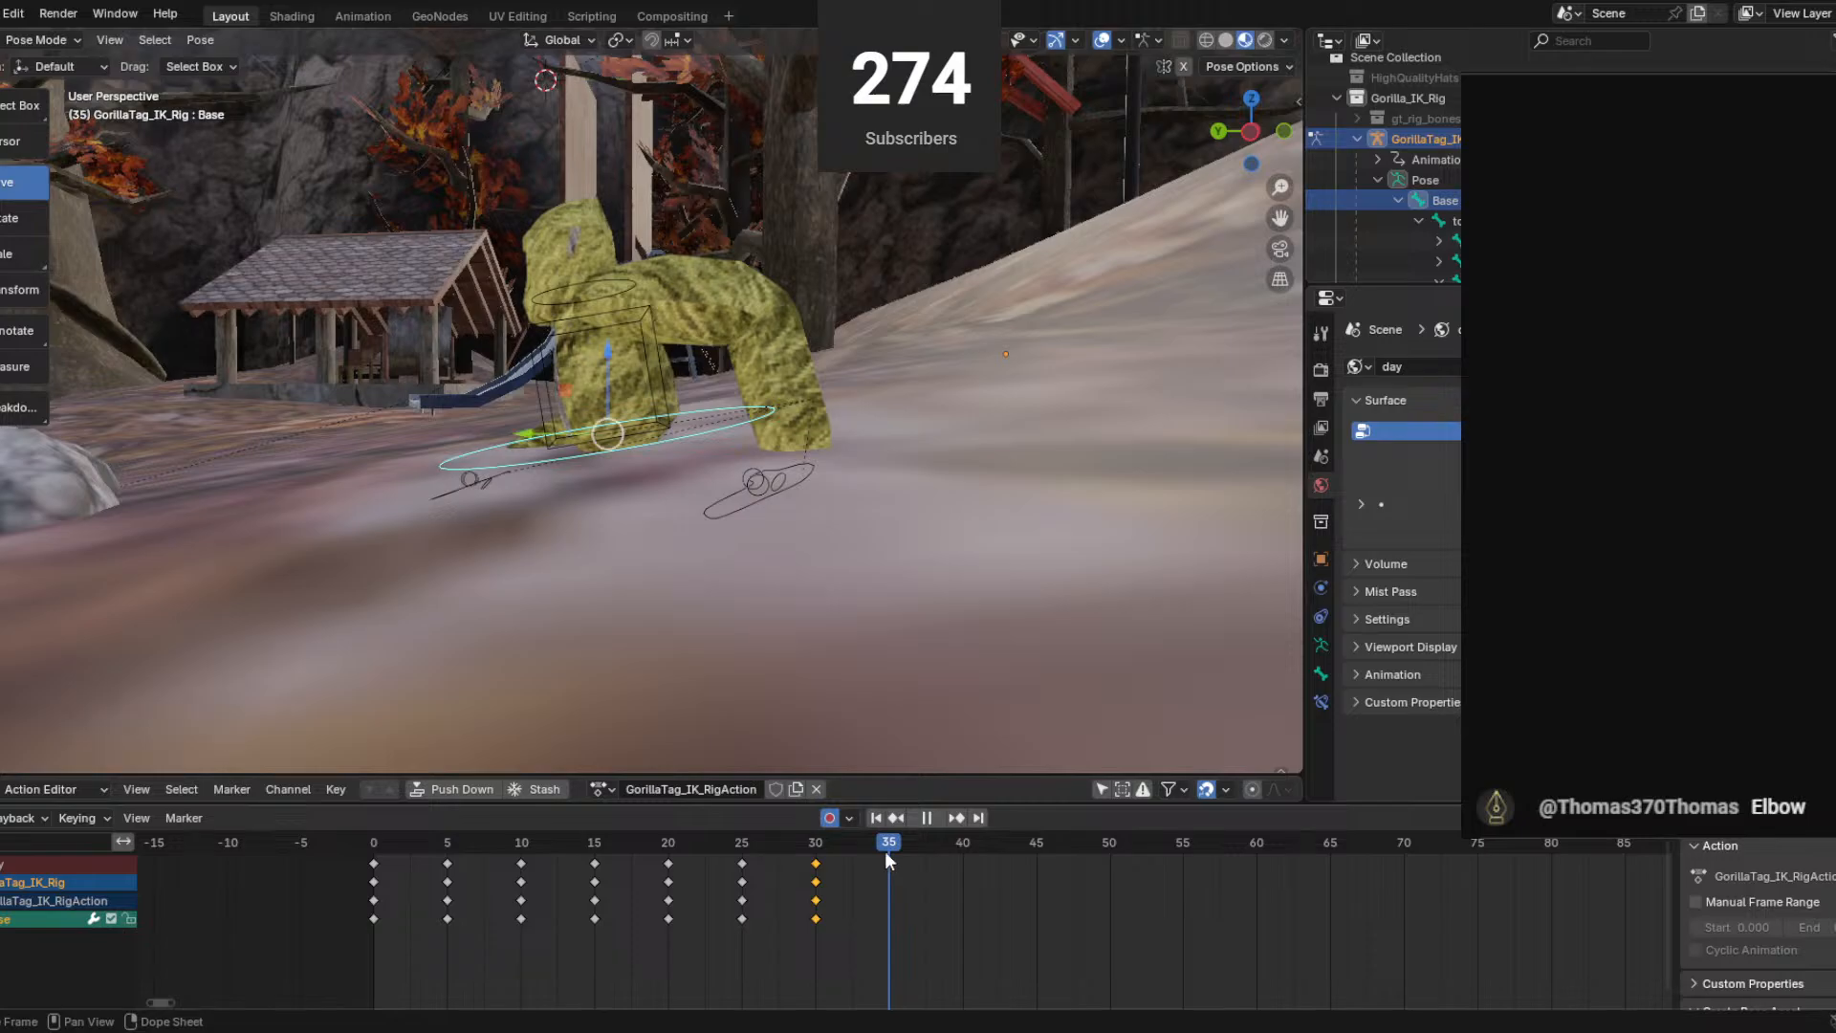
middle_drag(727, 669, 258, 467)
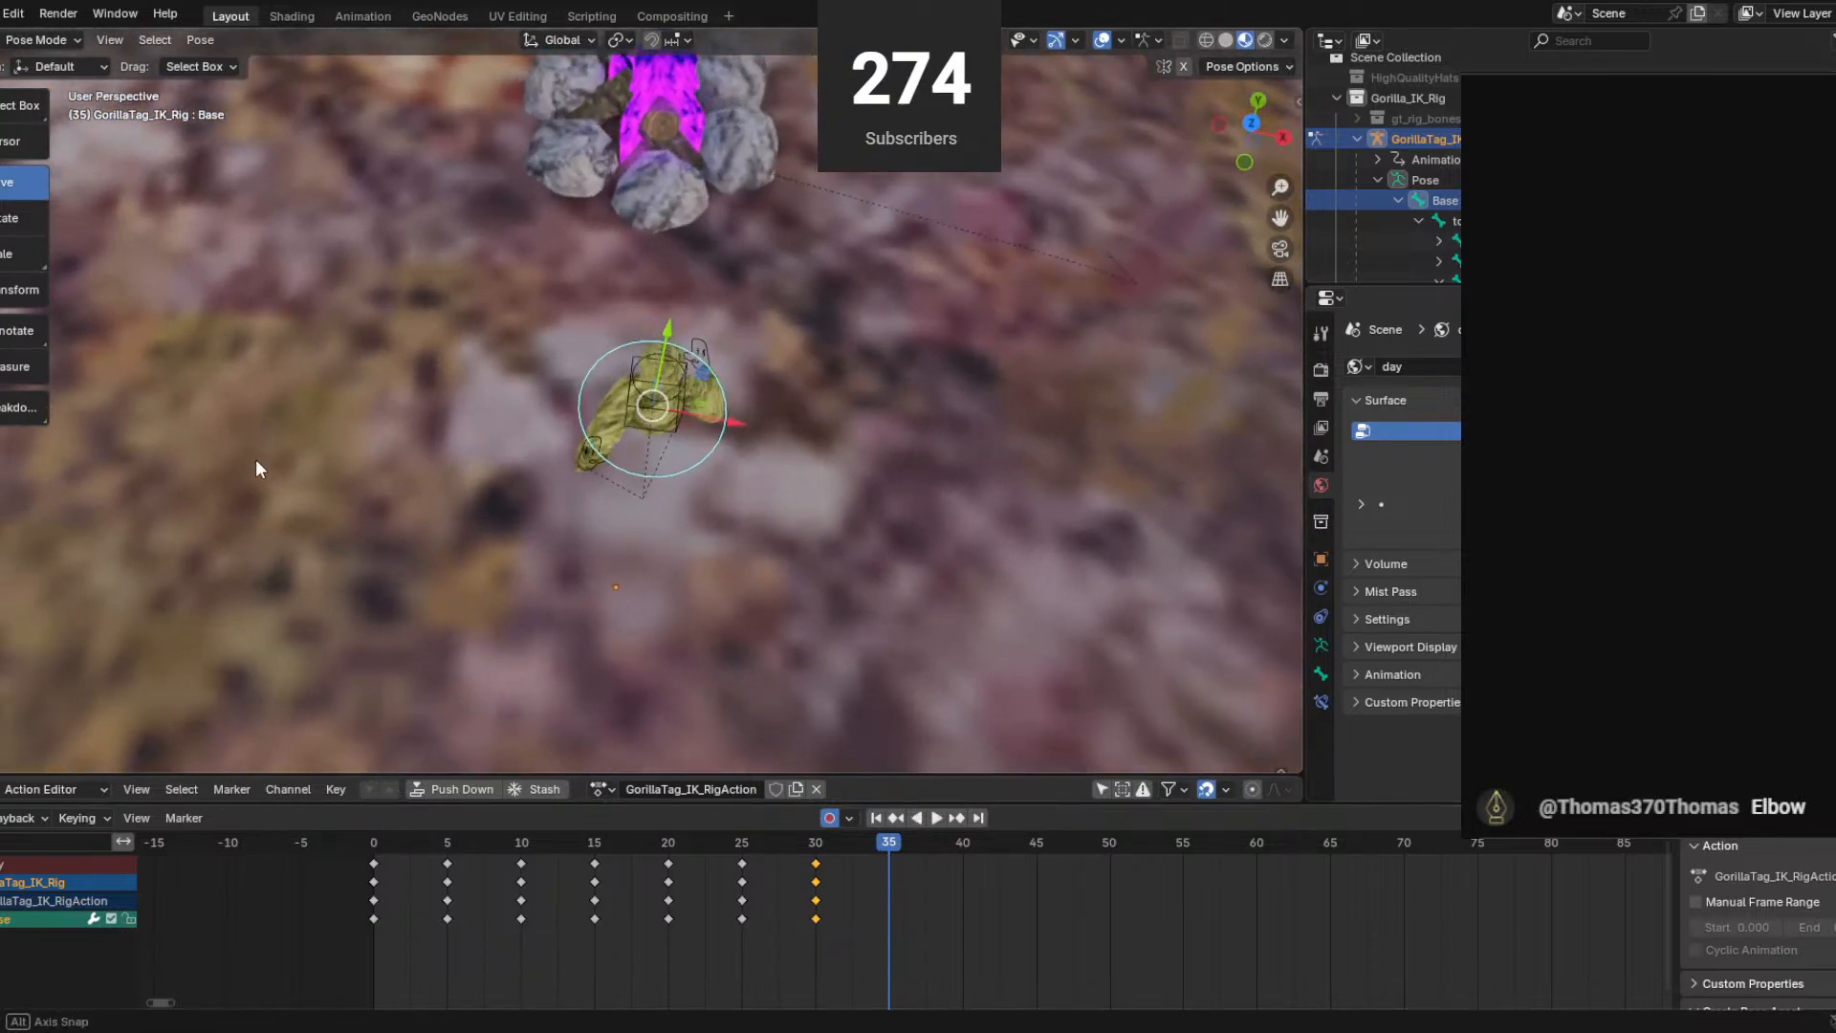
scroll(588, 447, up, 2)
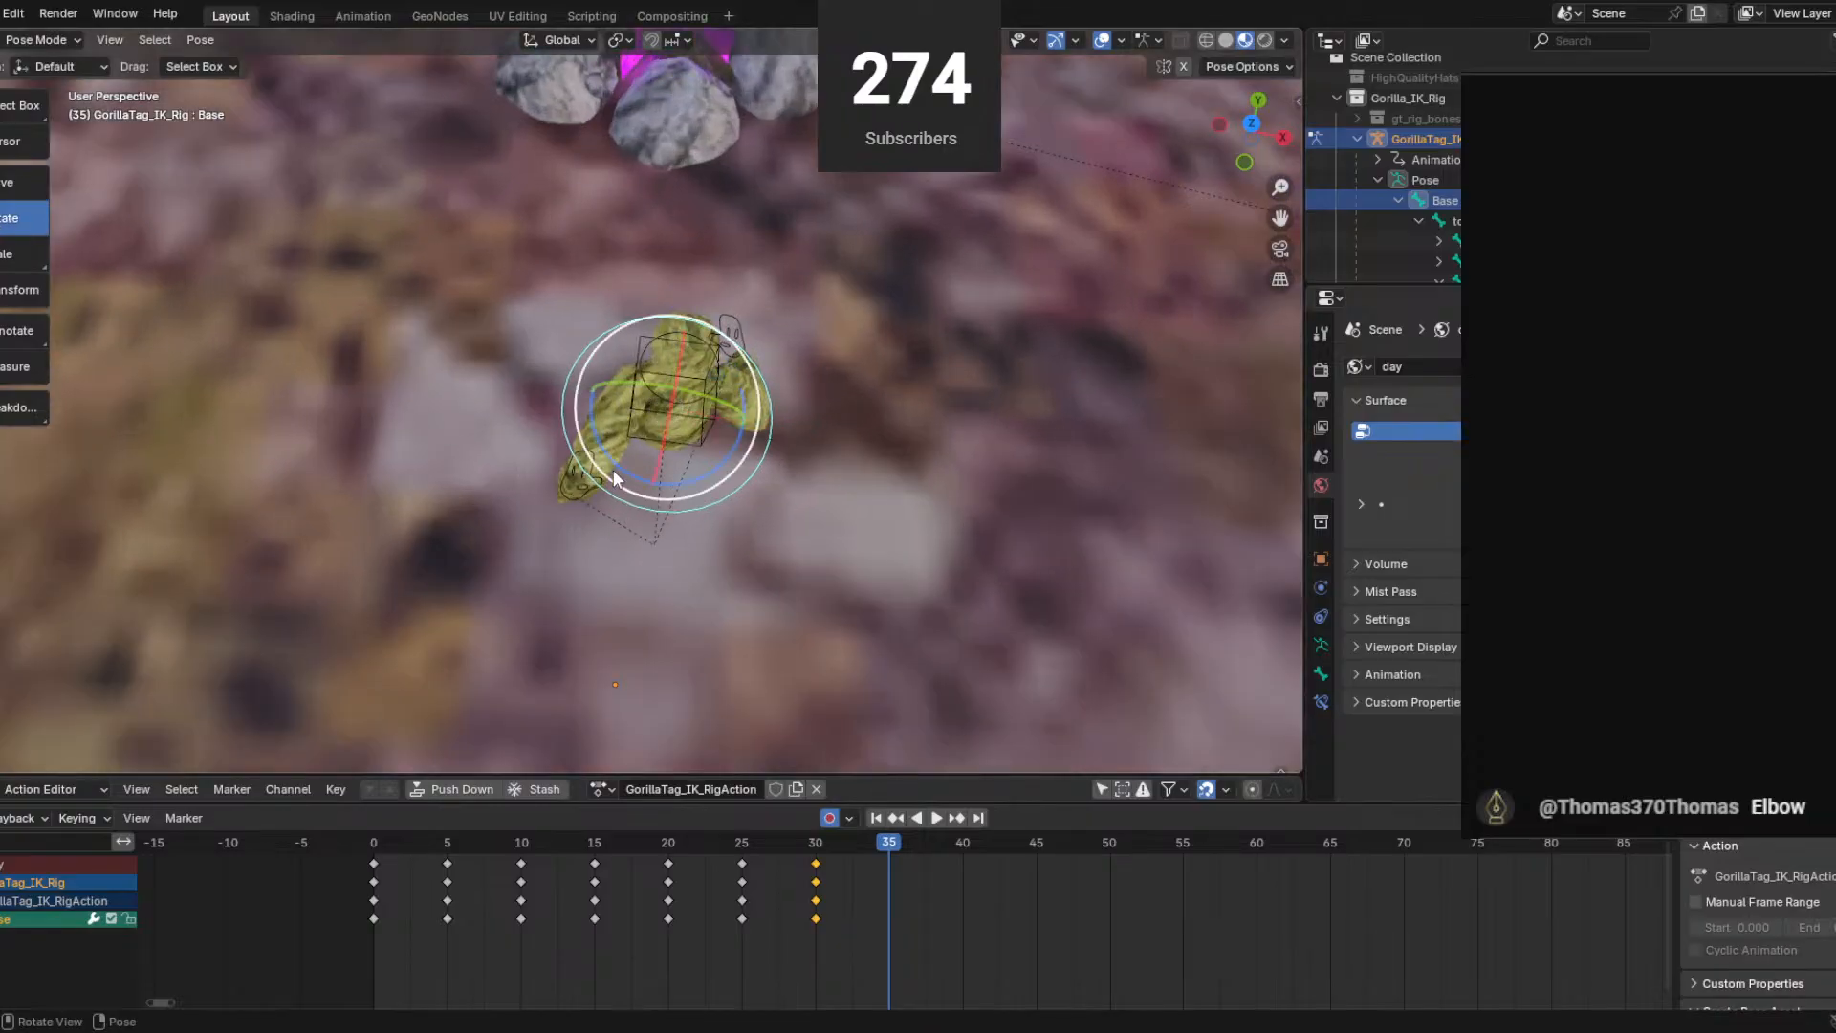
drag(622, 466, 633, 475)
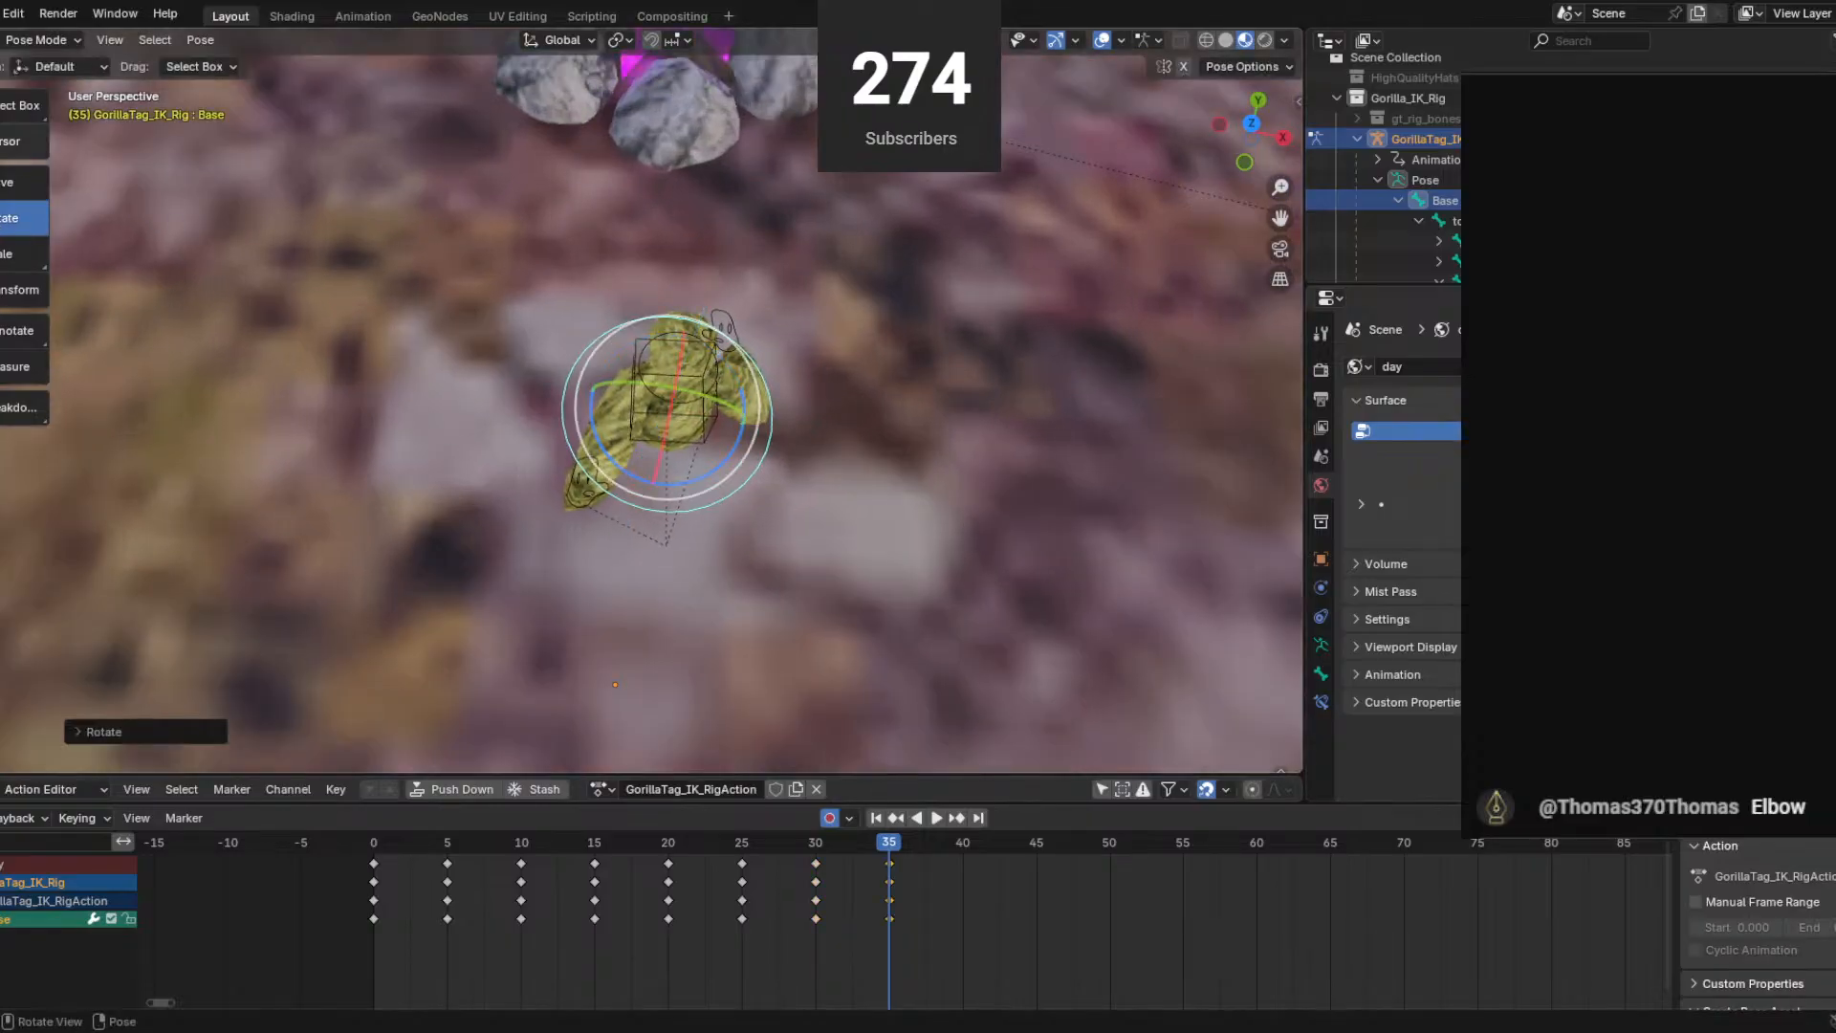
middle_drag(294, 469, 537, 386)
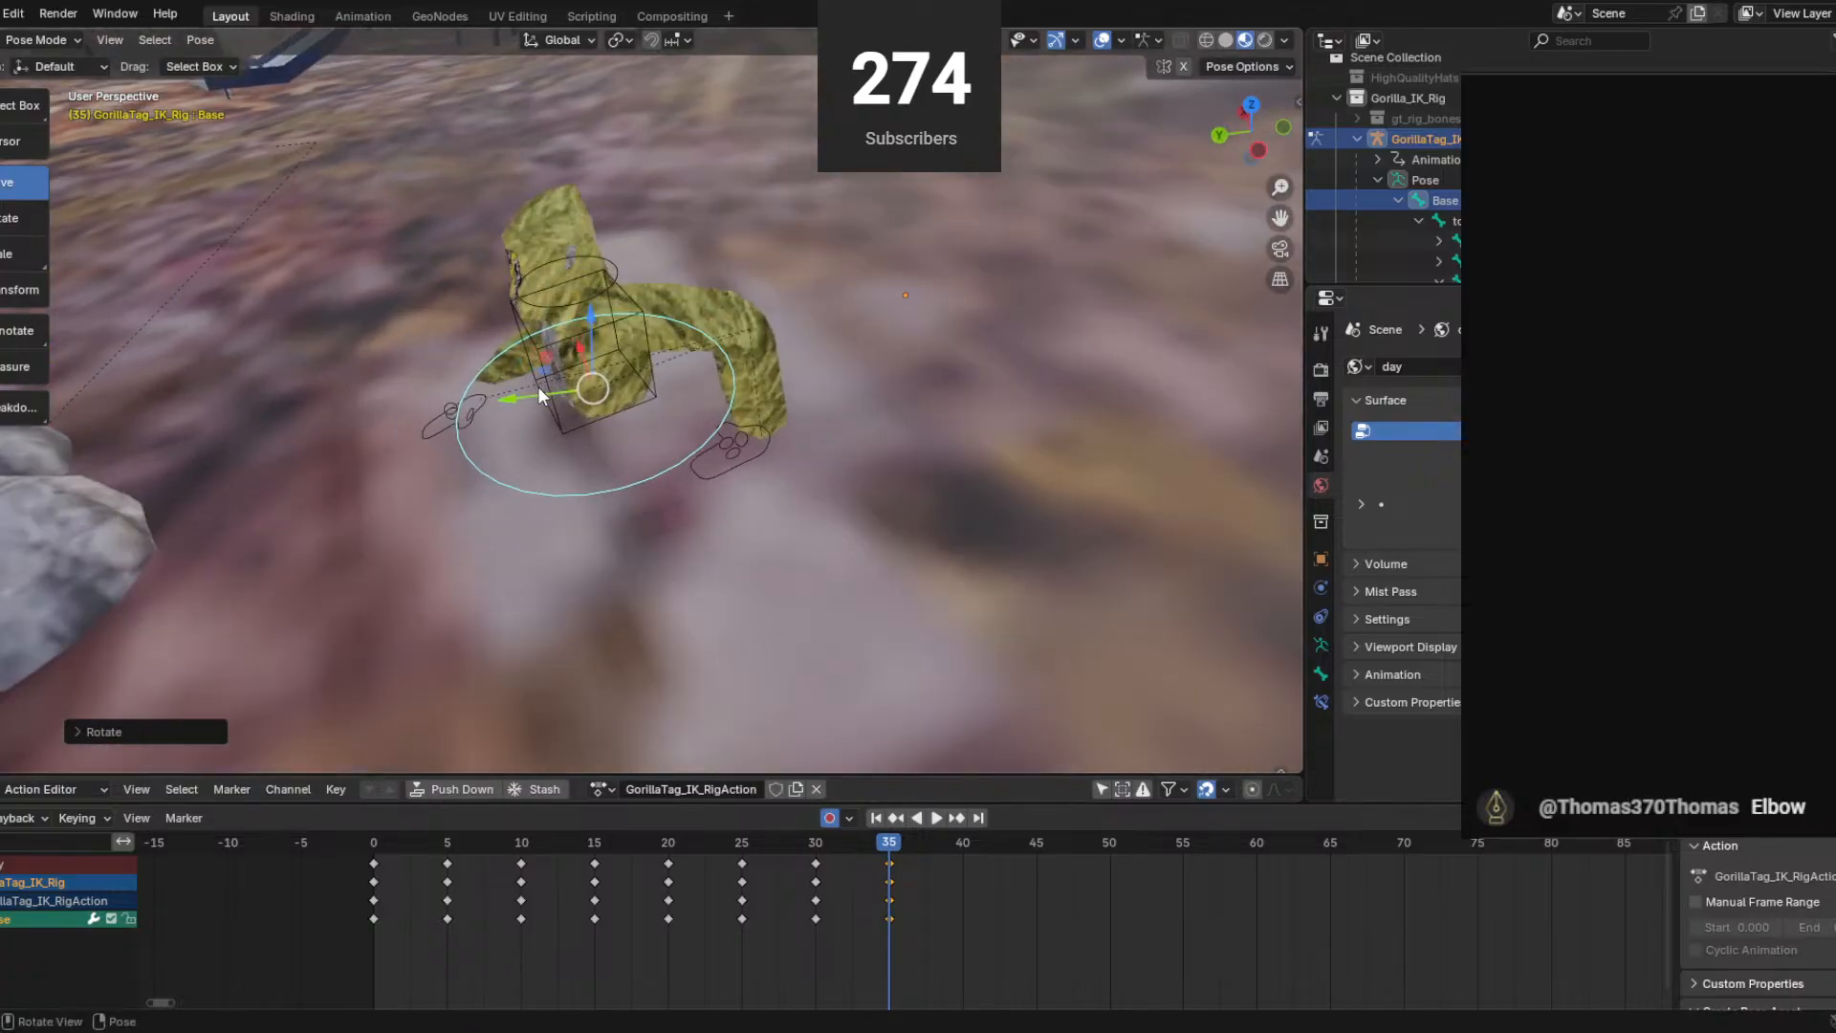
Move the Base controller forward along Y at frame 35 and adjust its height to the ground.
drag(543, 373, 491, 400)
middle_drag(492, 400, 517, 345)
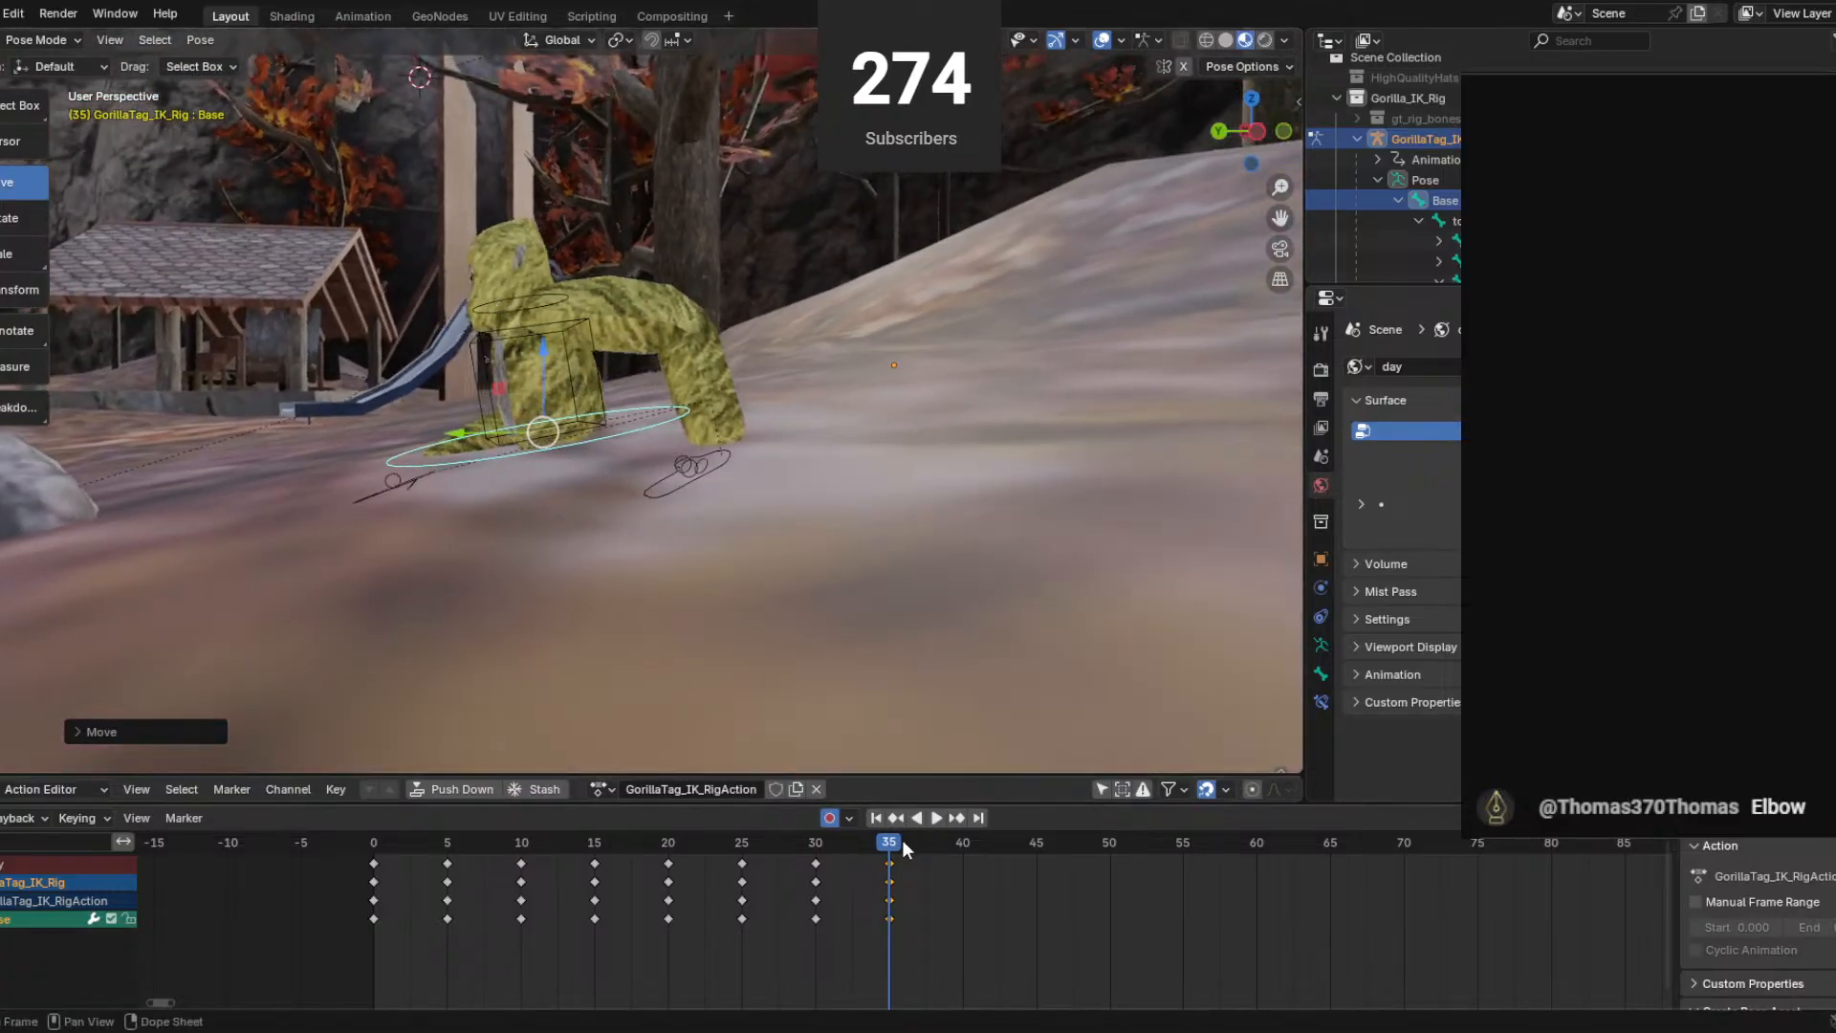
mouse_move(903, 843)
mouse_down()
mouse_move(765, 848)
mouse_move(894, 858)
mouse_up()
drag(541, 411, 542, 381)
Shift the Base controller slightly sideways along X at frame 35 and preview the motion.
middle_drag(542, 381, 741, 519)
mouse_move(890, 845)
mouse_down()
mouse_move(755, 840)
mouse_move(888, 843)
mouse_up()
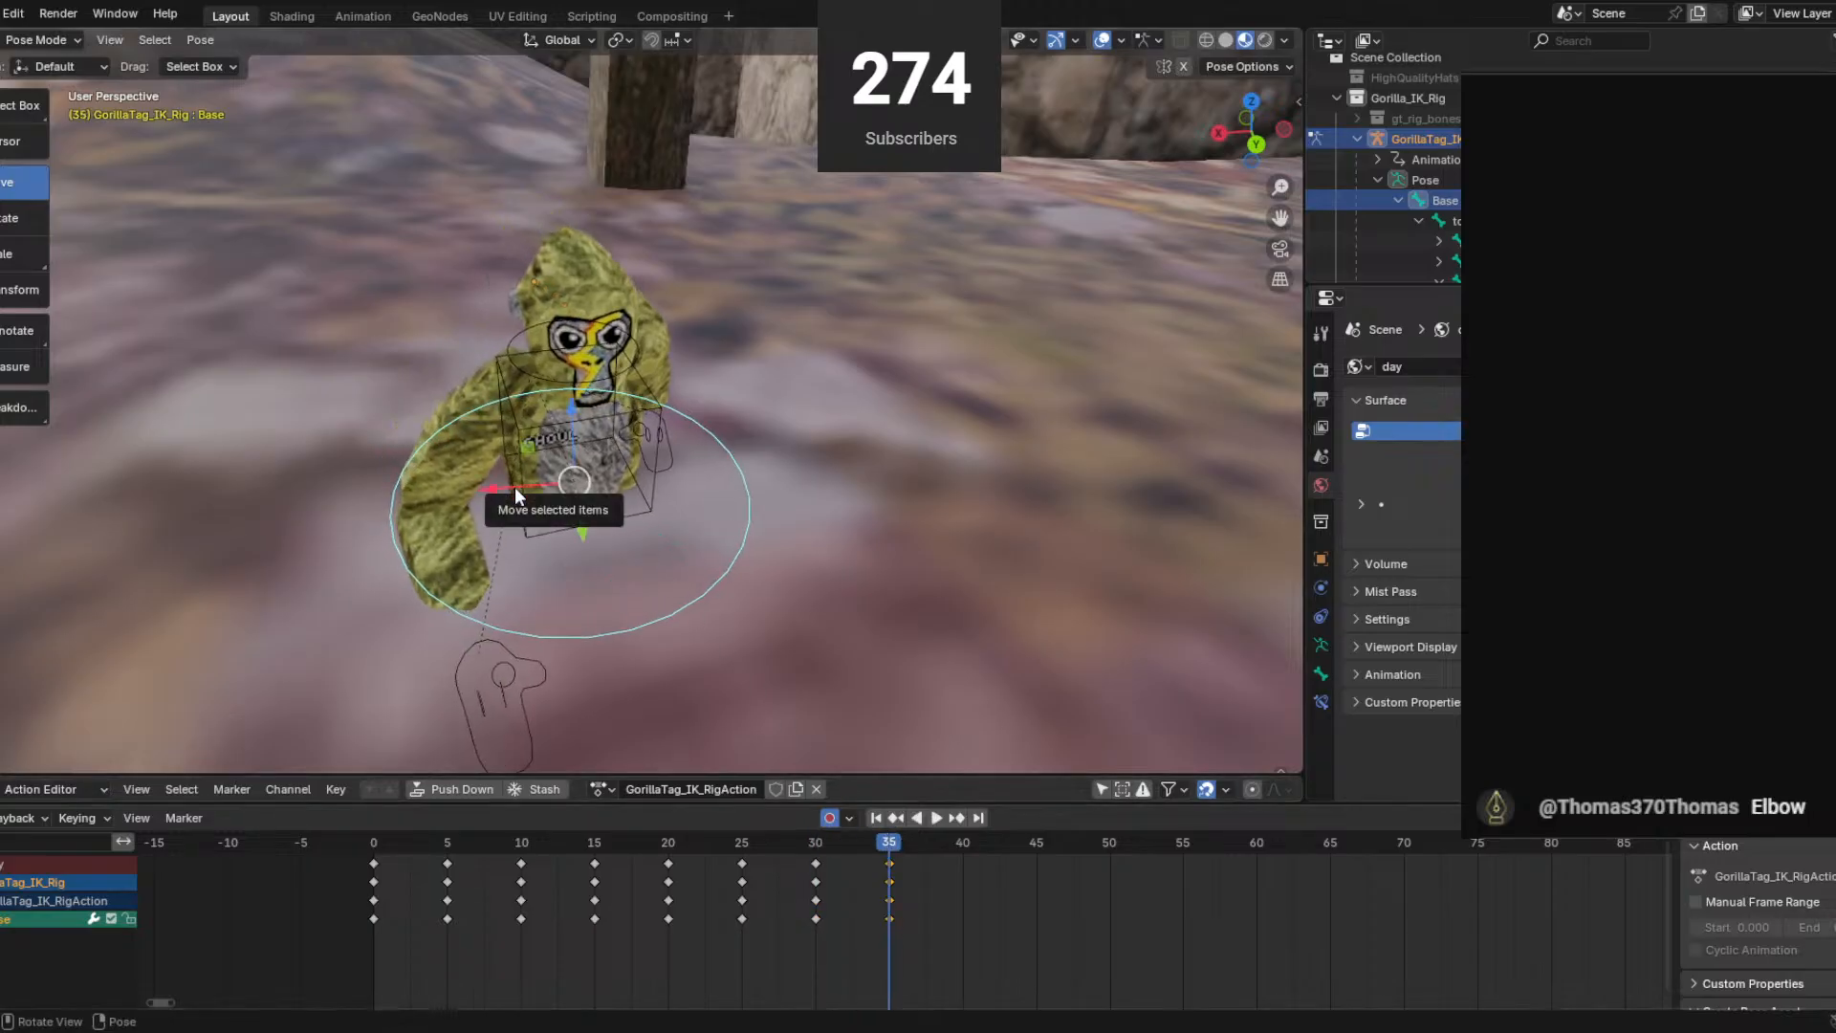
drag(514, 486, 498, 490)
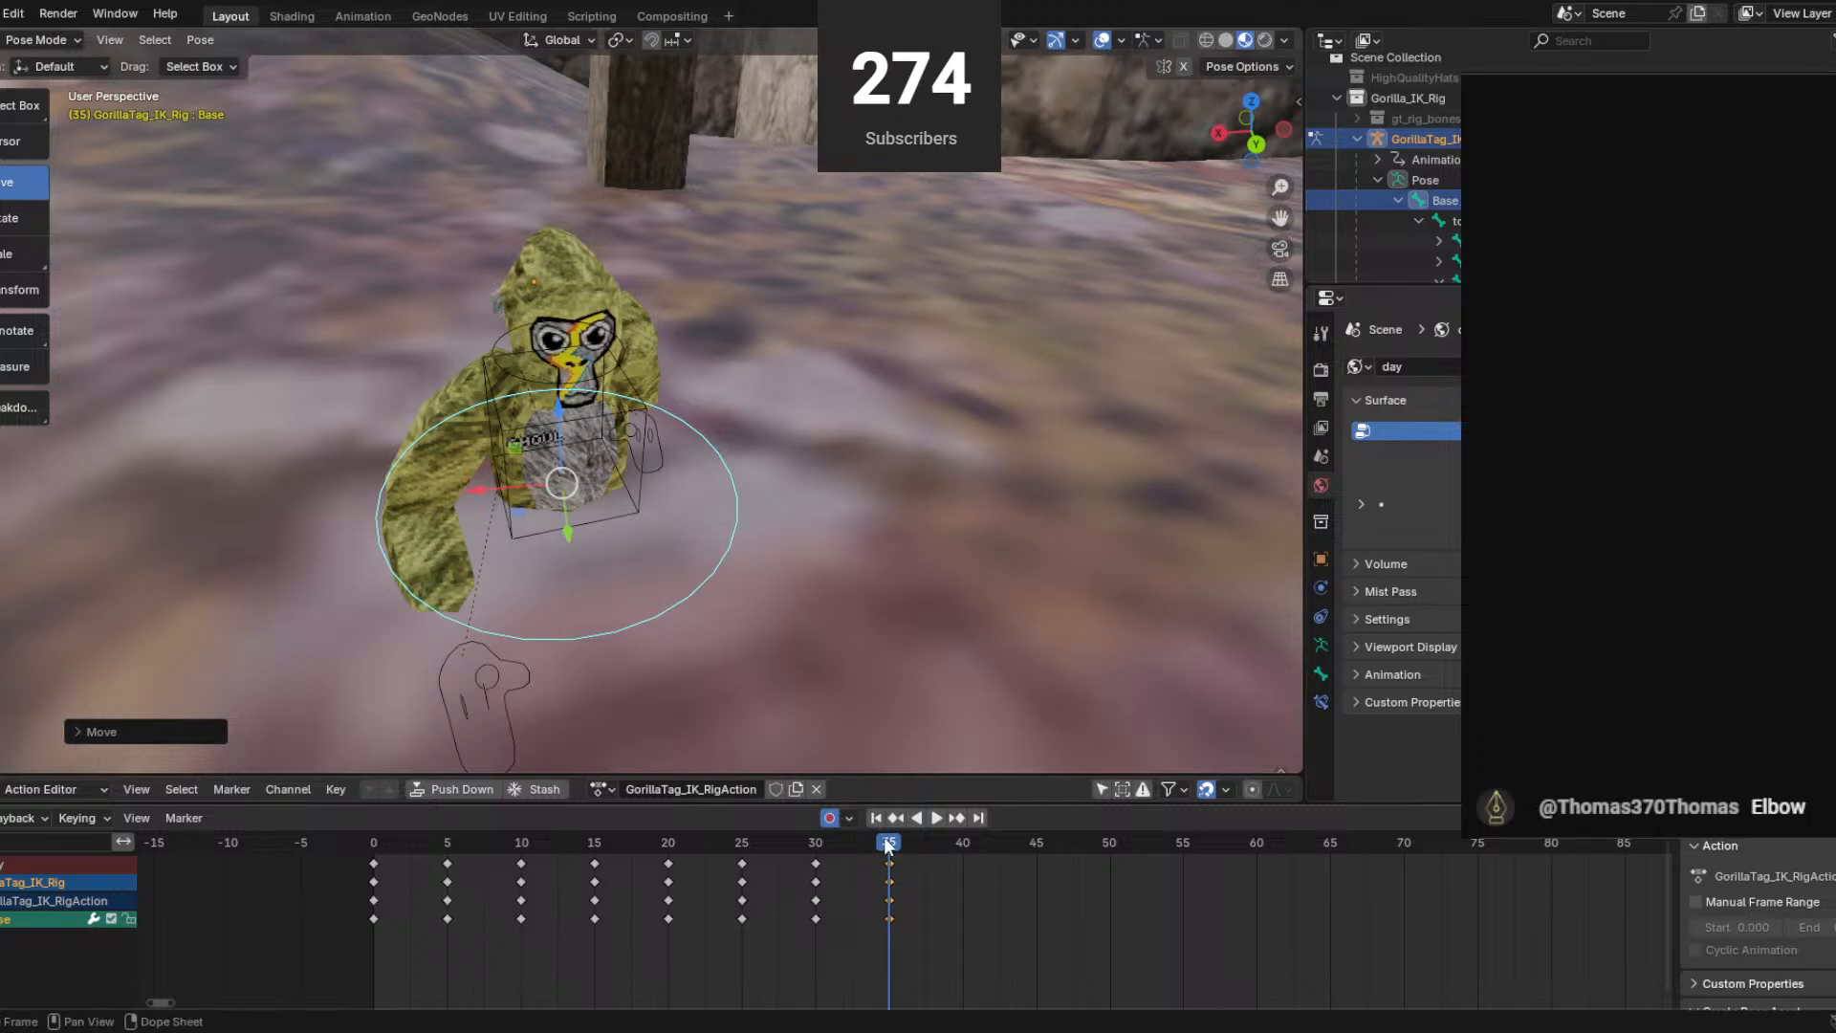
key(space)
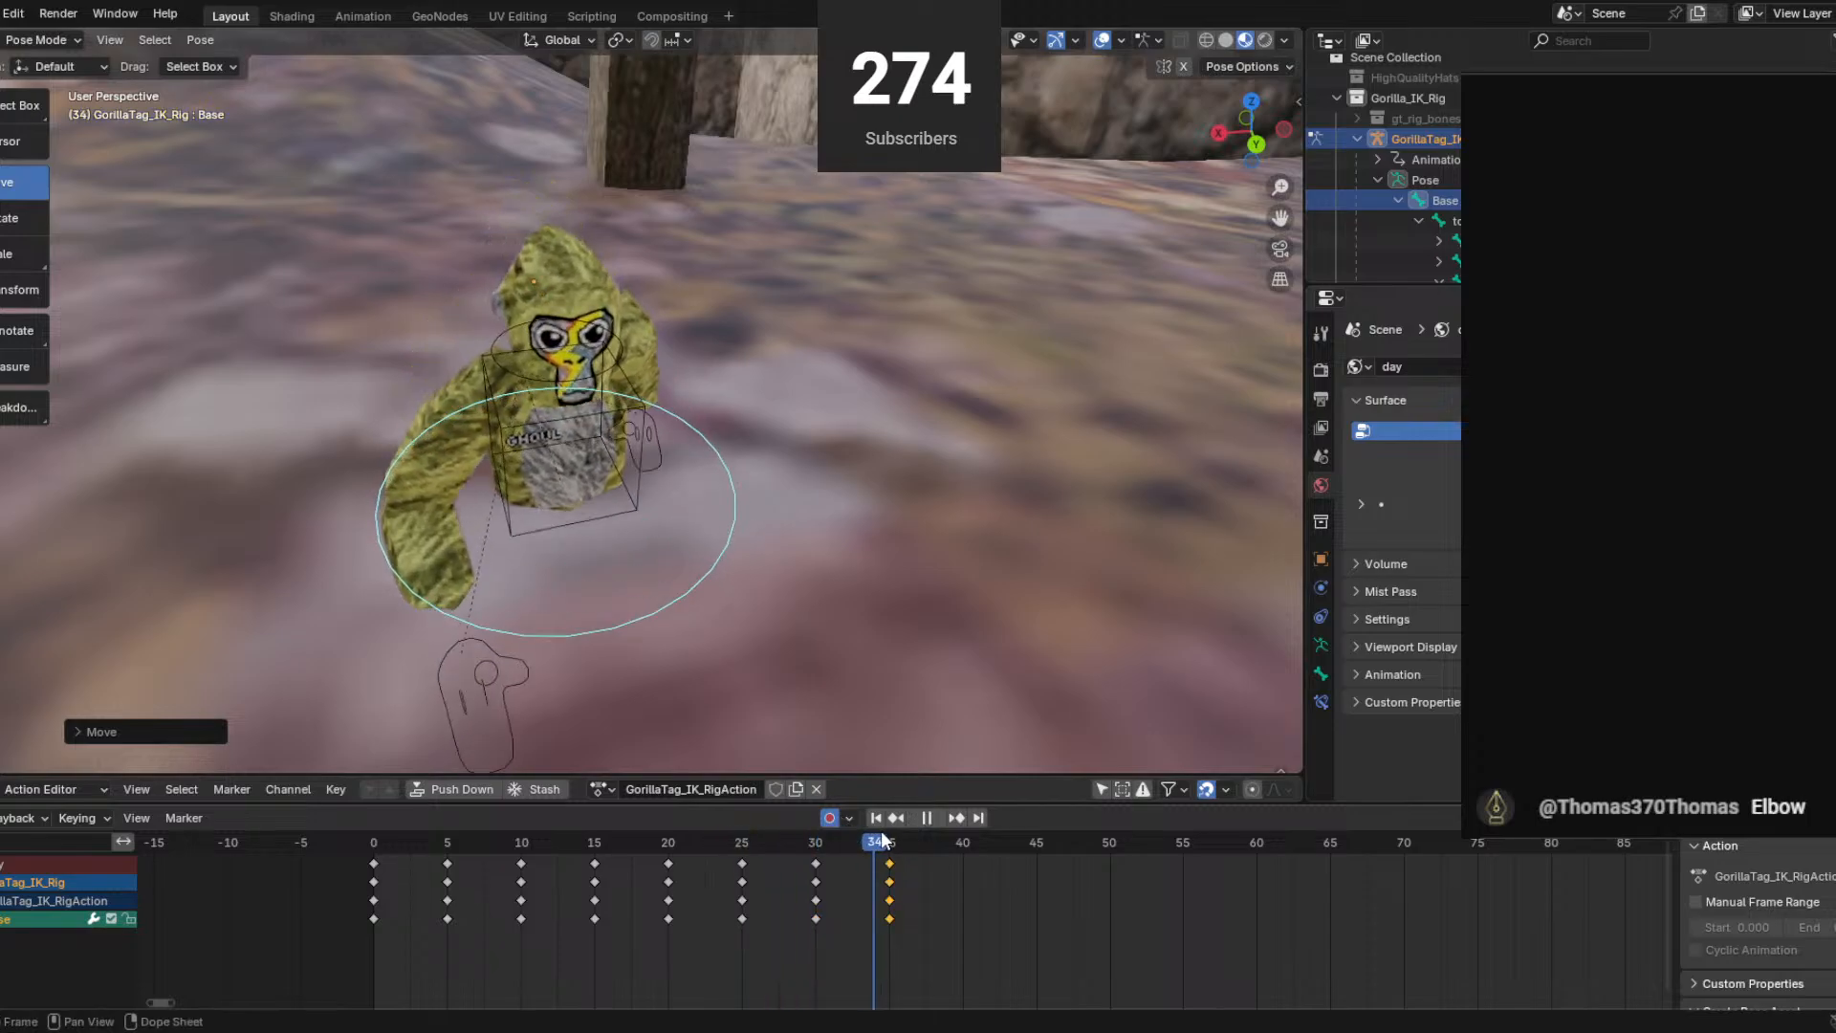
At frame 40, move the Base controller toward the campfire across the XY plane and fine-tune its height on Z.
drag(882, 840, 925, 847)
middle_drag(411, 530, 614, 565)
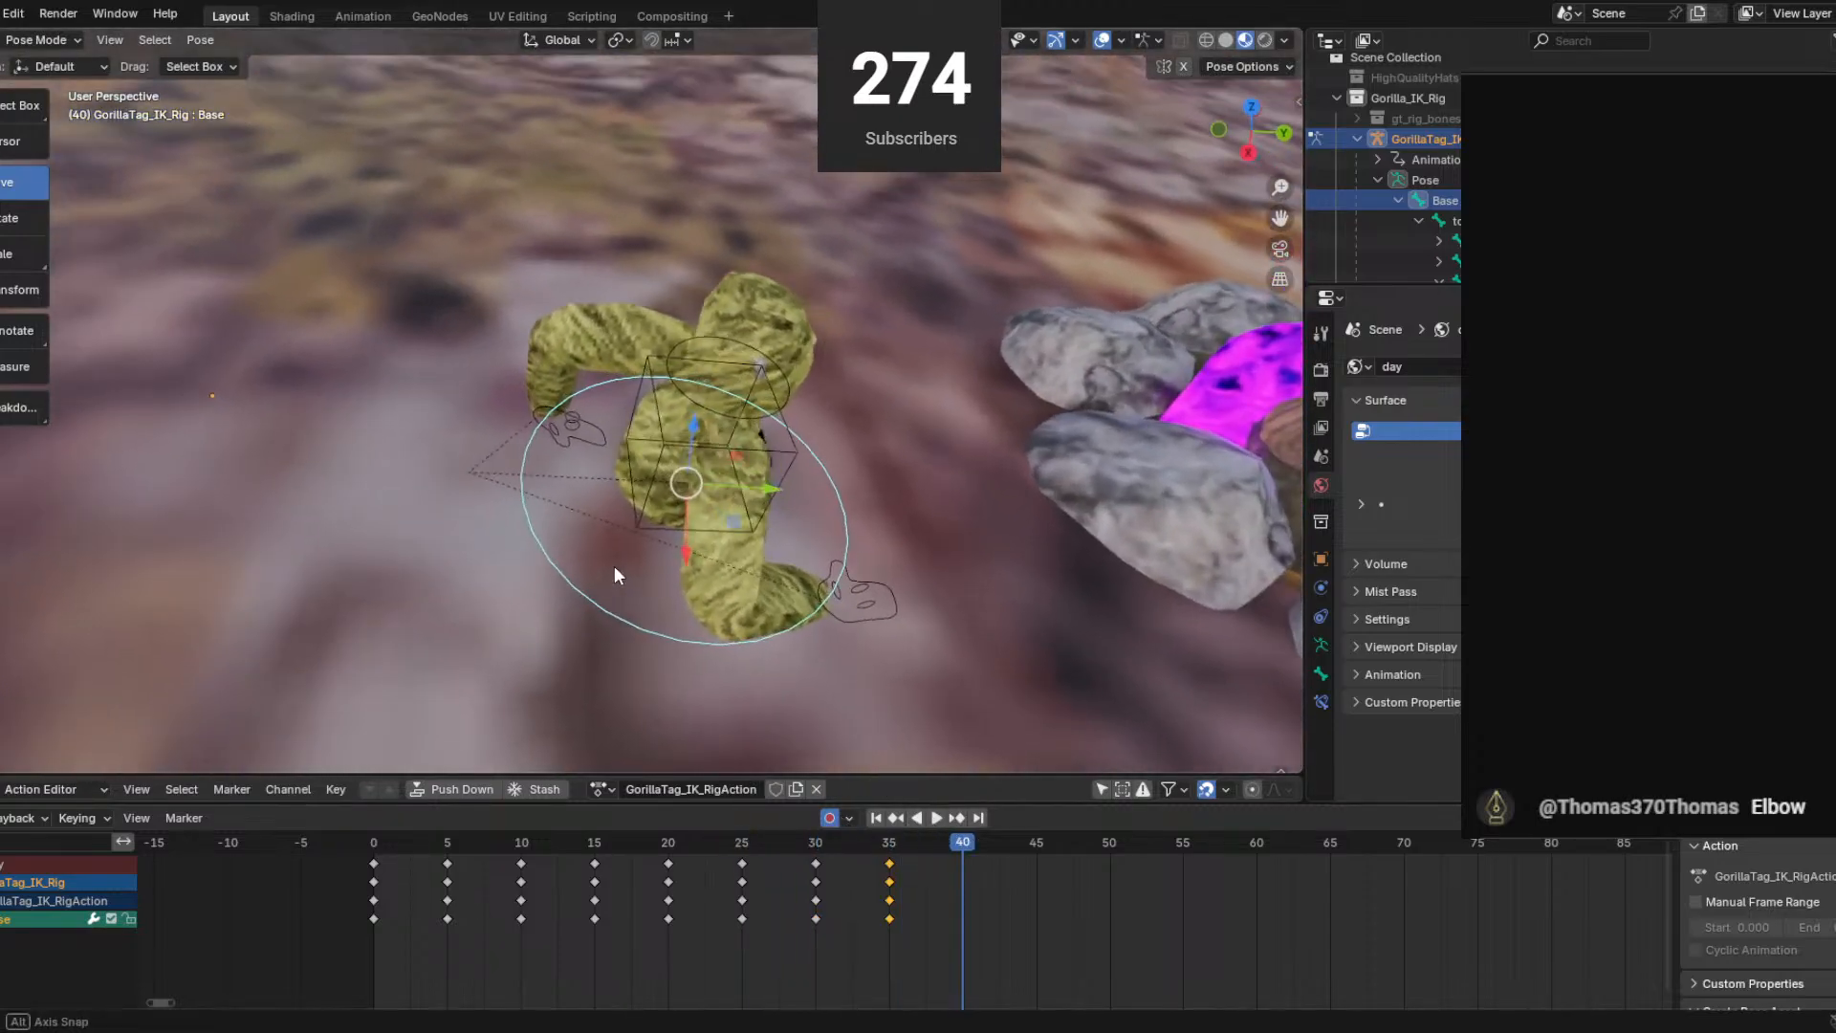
drag(733, 527, 771, 525)
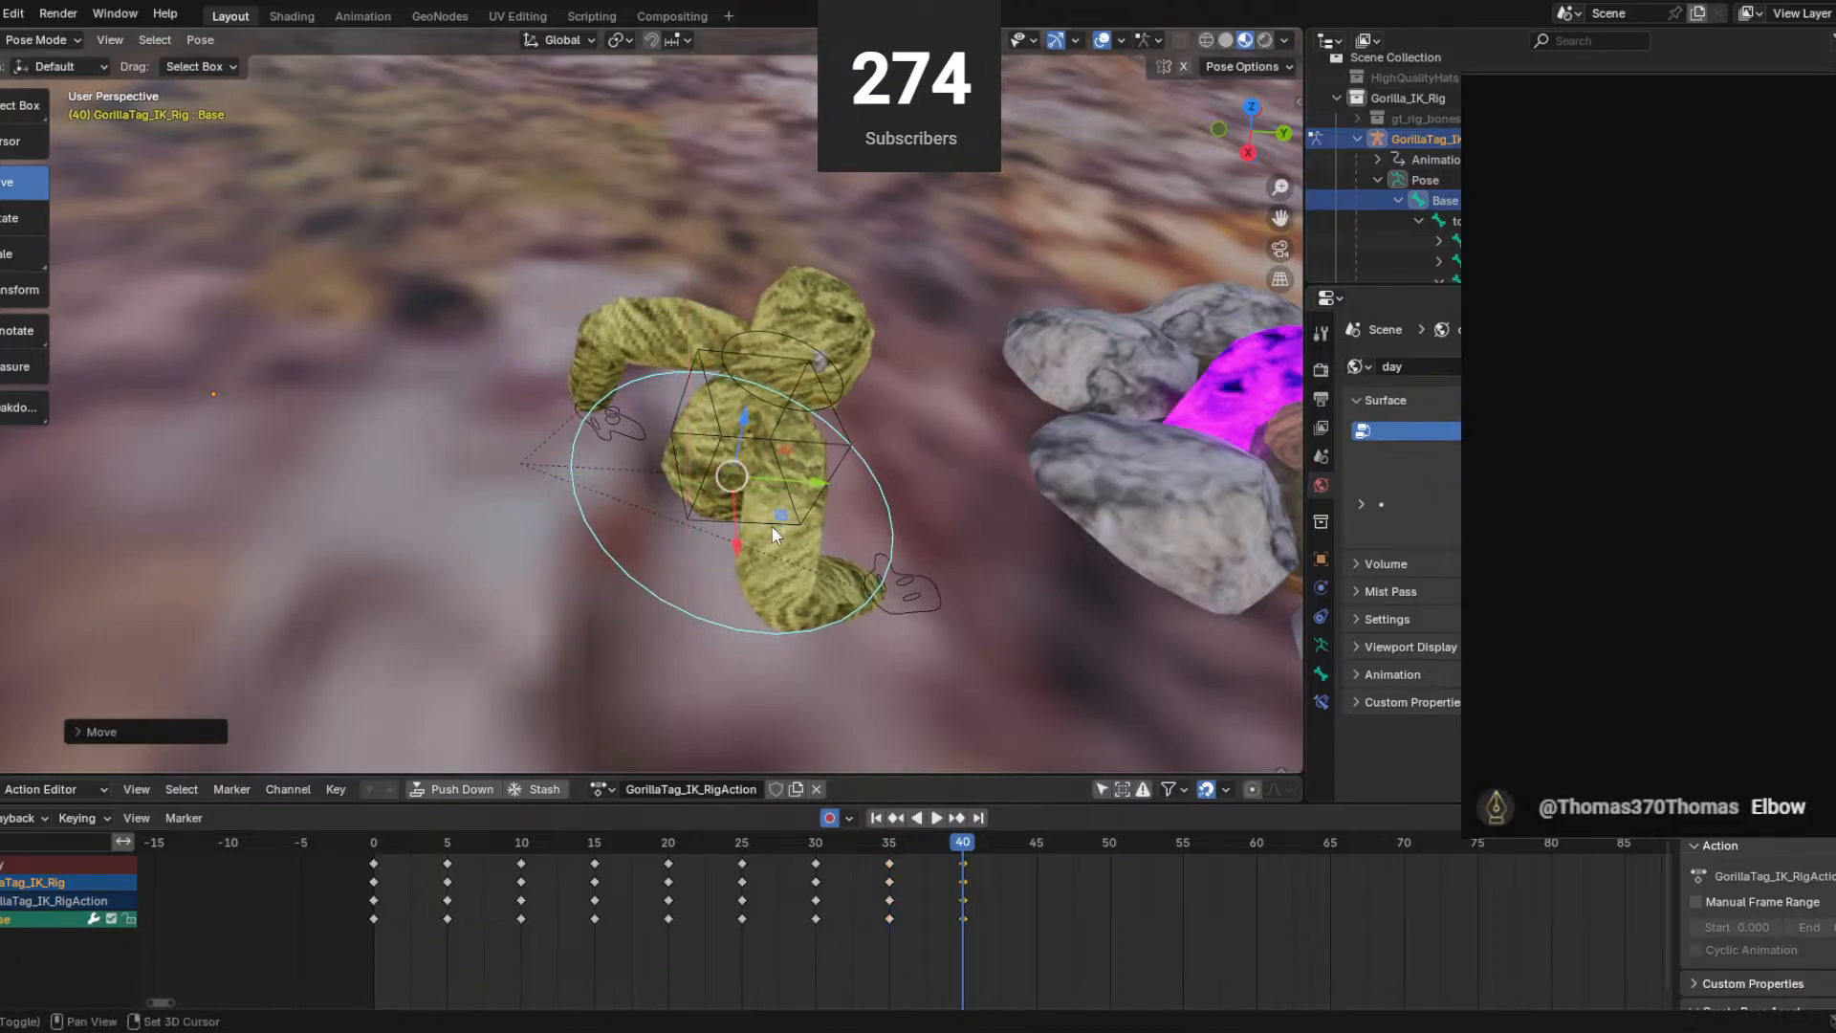
middle_drag(771, 525, 396, 350)
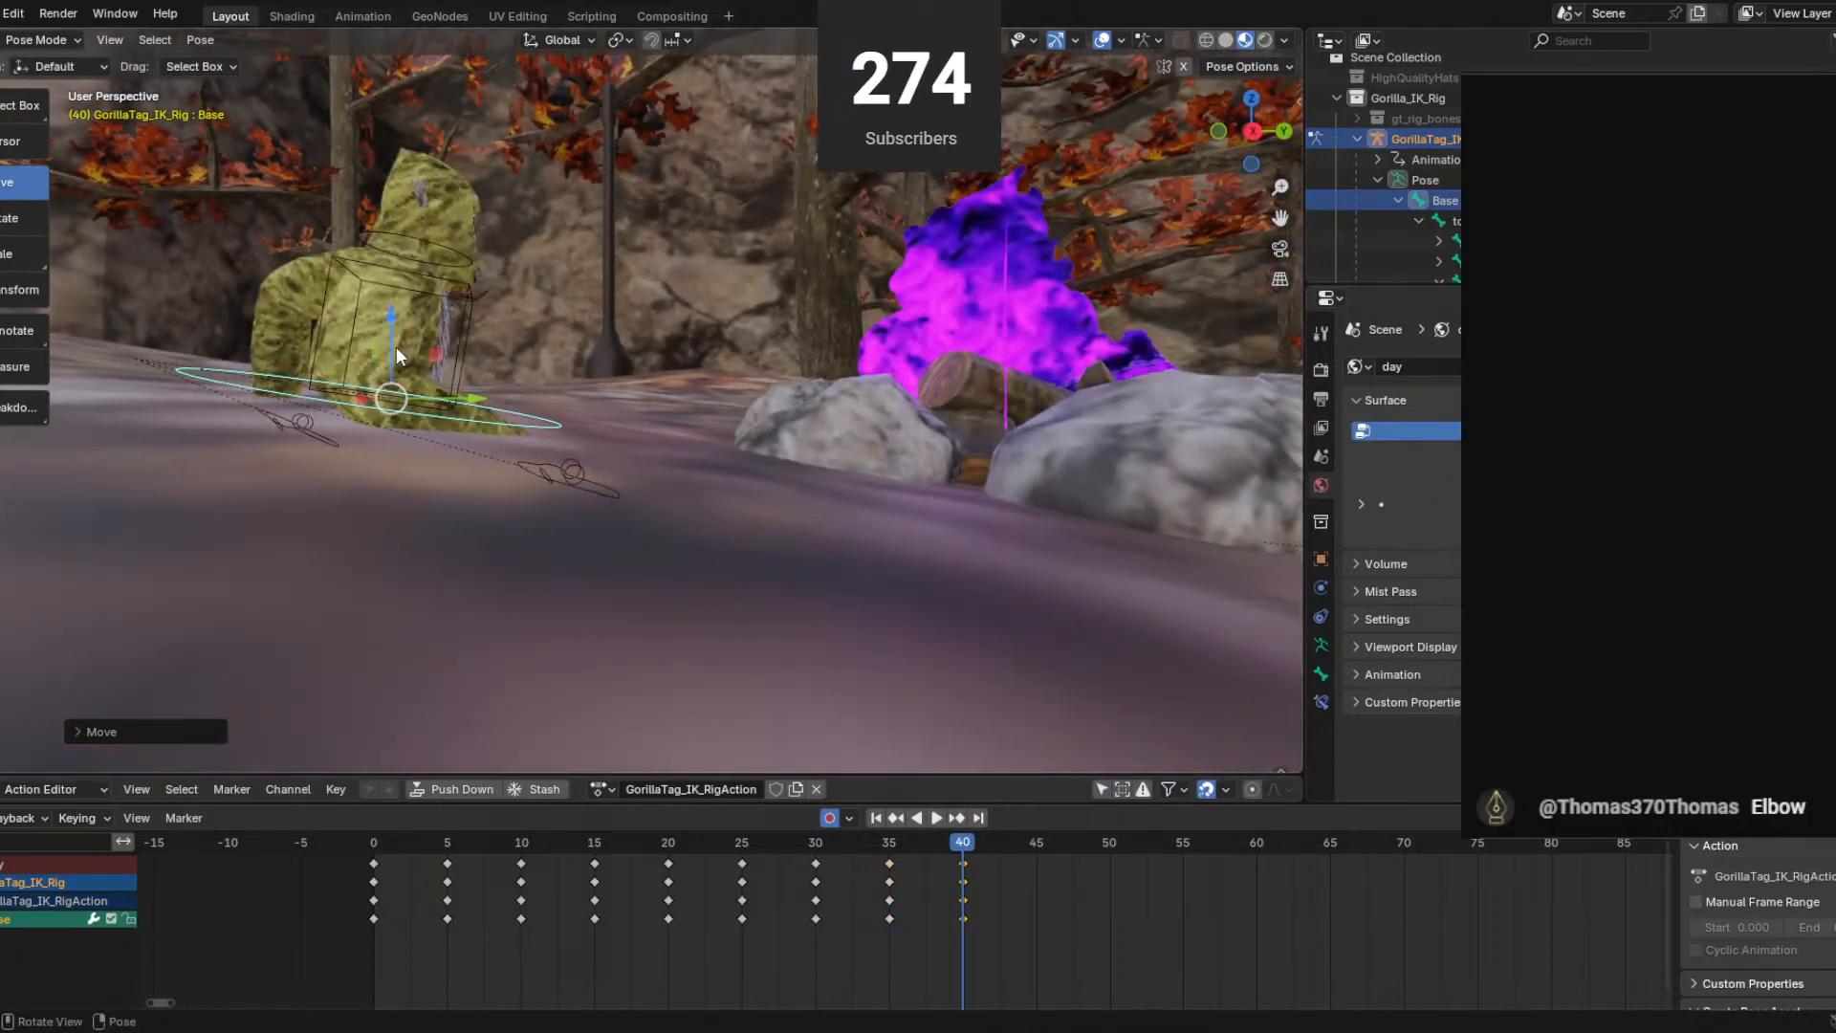
mouse_move(946, 838)
mouse_down()
mouse_move(881, 843)
mouse_move(962, 842)
mouse_up()
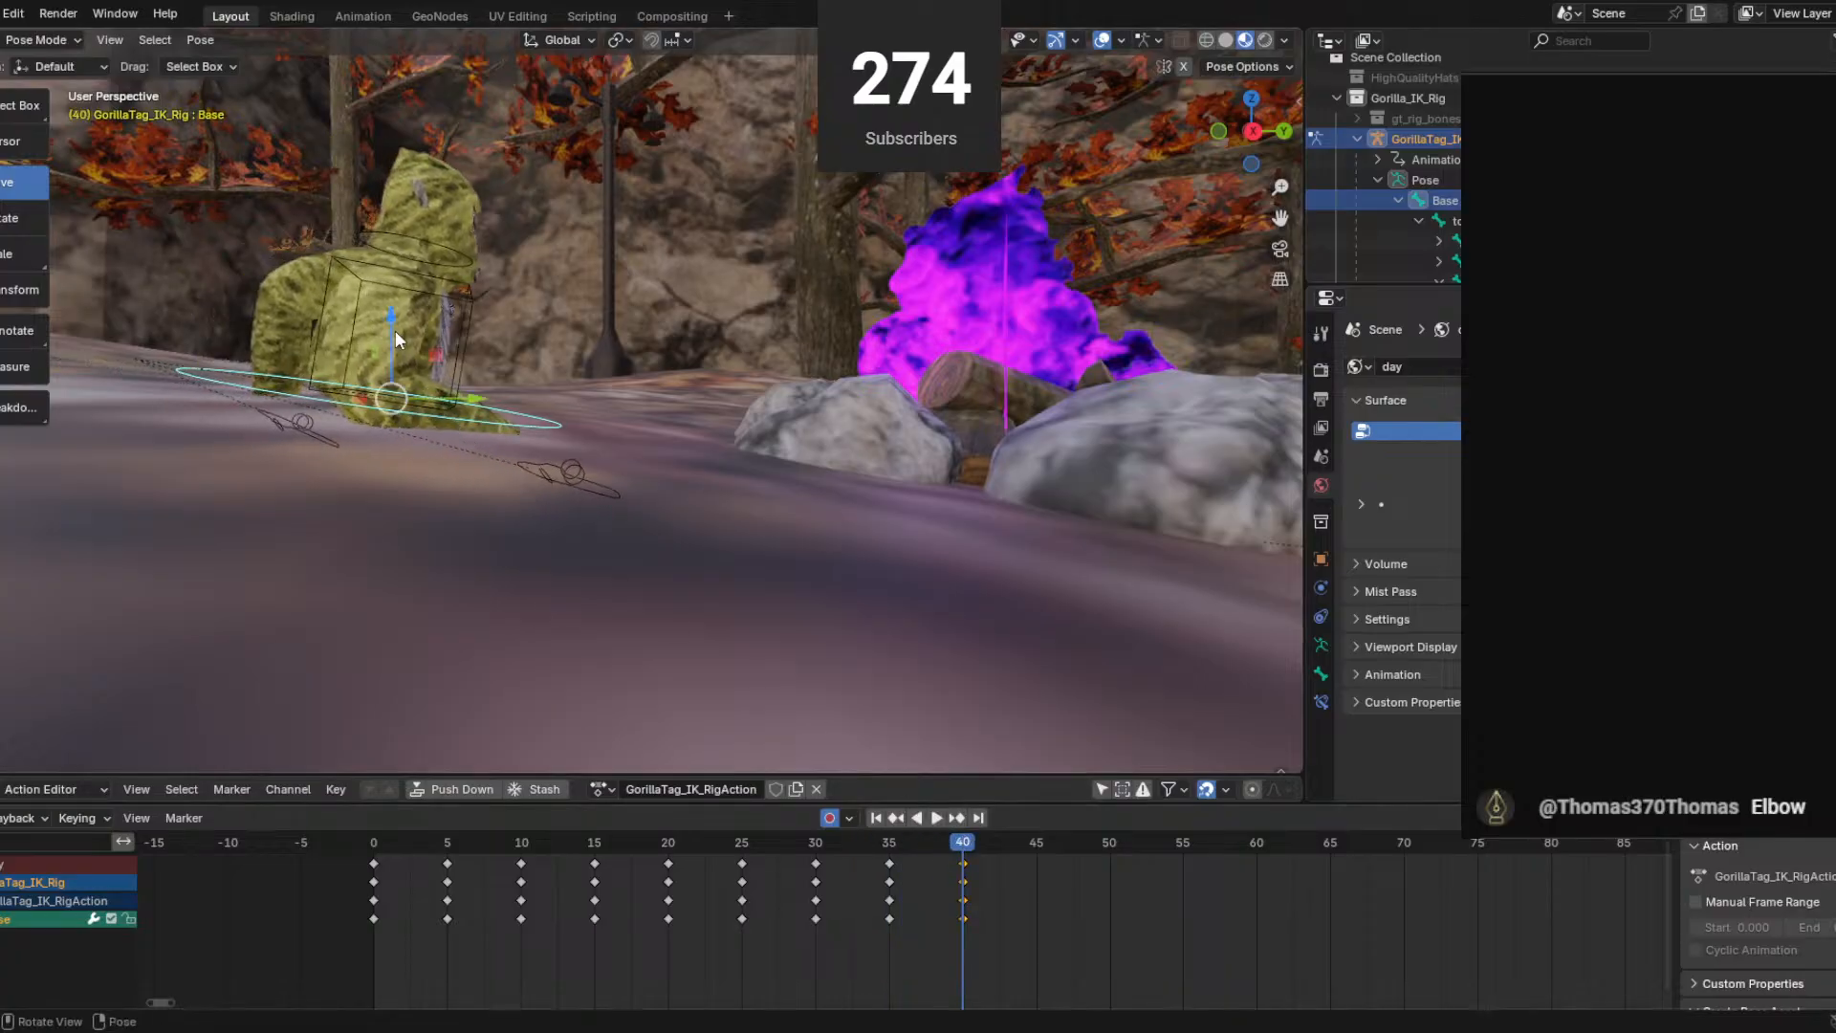
drag(394, 330, 396, 330)
middle_drag(396, 331, 545, 452)
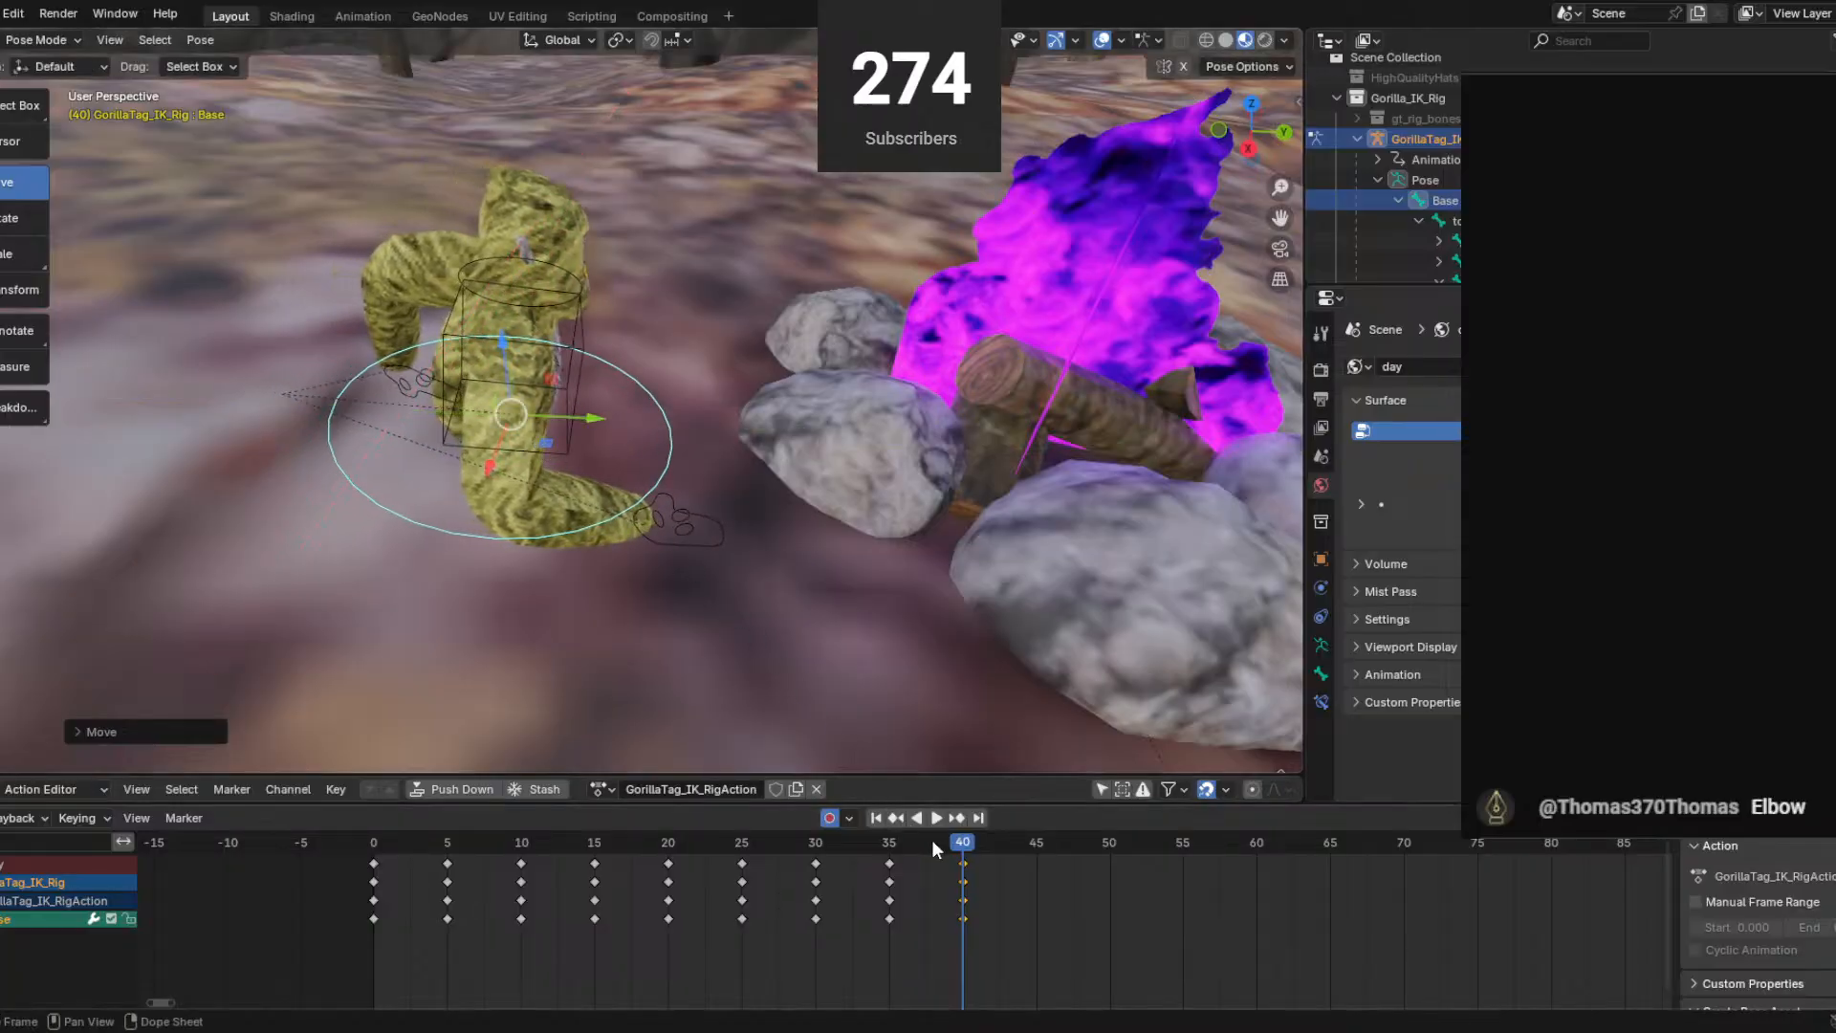
At frame 45, move the Base controller further toward the campfire across the ground.
mouse_move(957, 837)
mouse_down()
mouse_move(701, 829)
mouse_move(962, 825)
mouse_up()
middle_drag(796, 548, 823, 574)
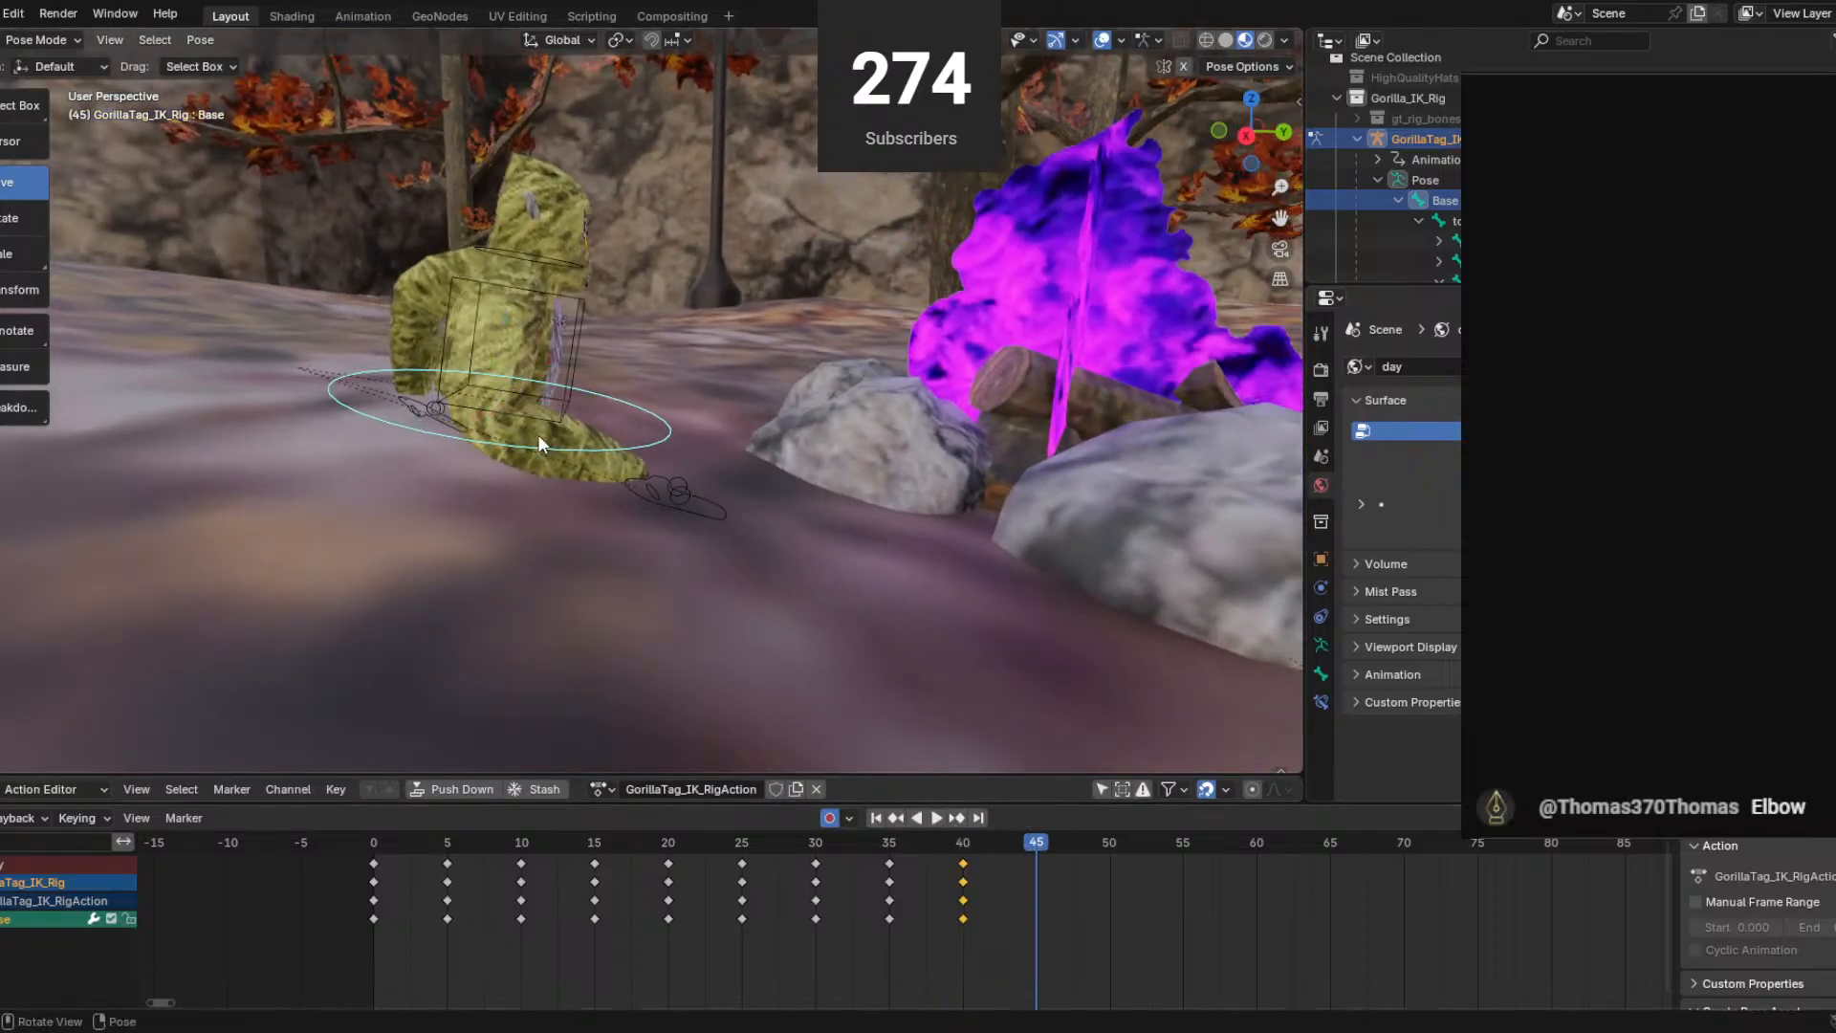
drag(566, 400, 608, 402)
Play the animation from frame 0 with the gorilla and the campfire both in view.
drag(1030, 840, 489, 824)
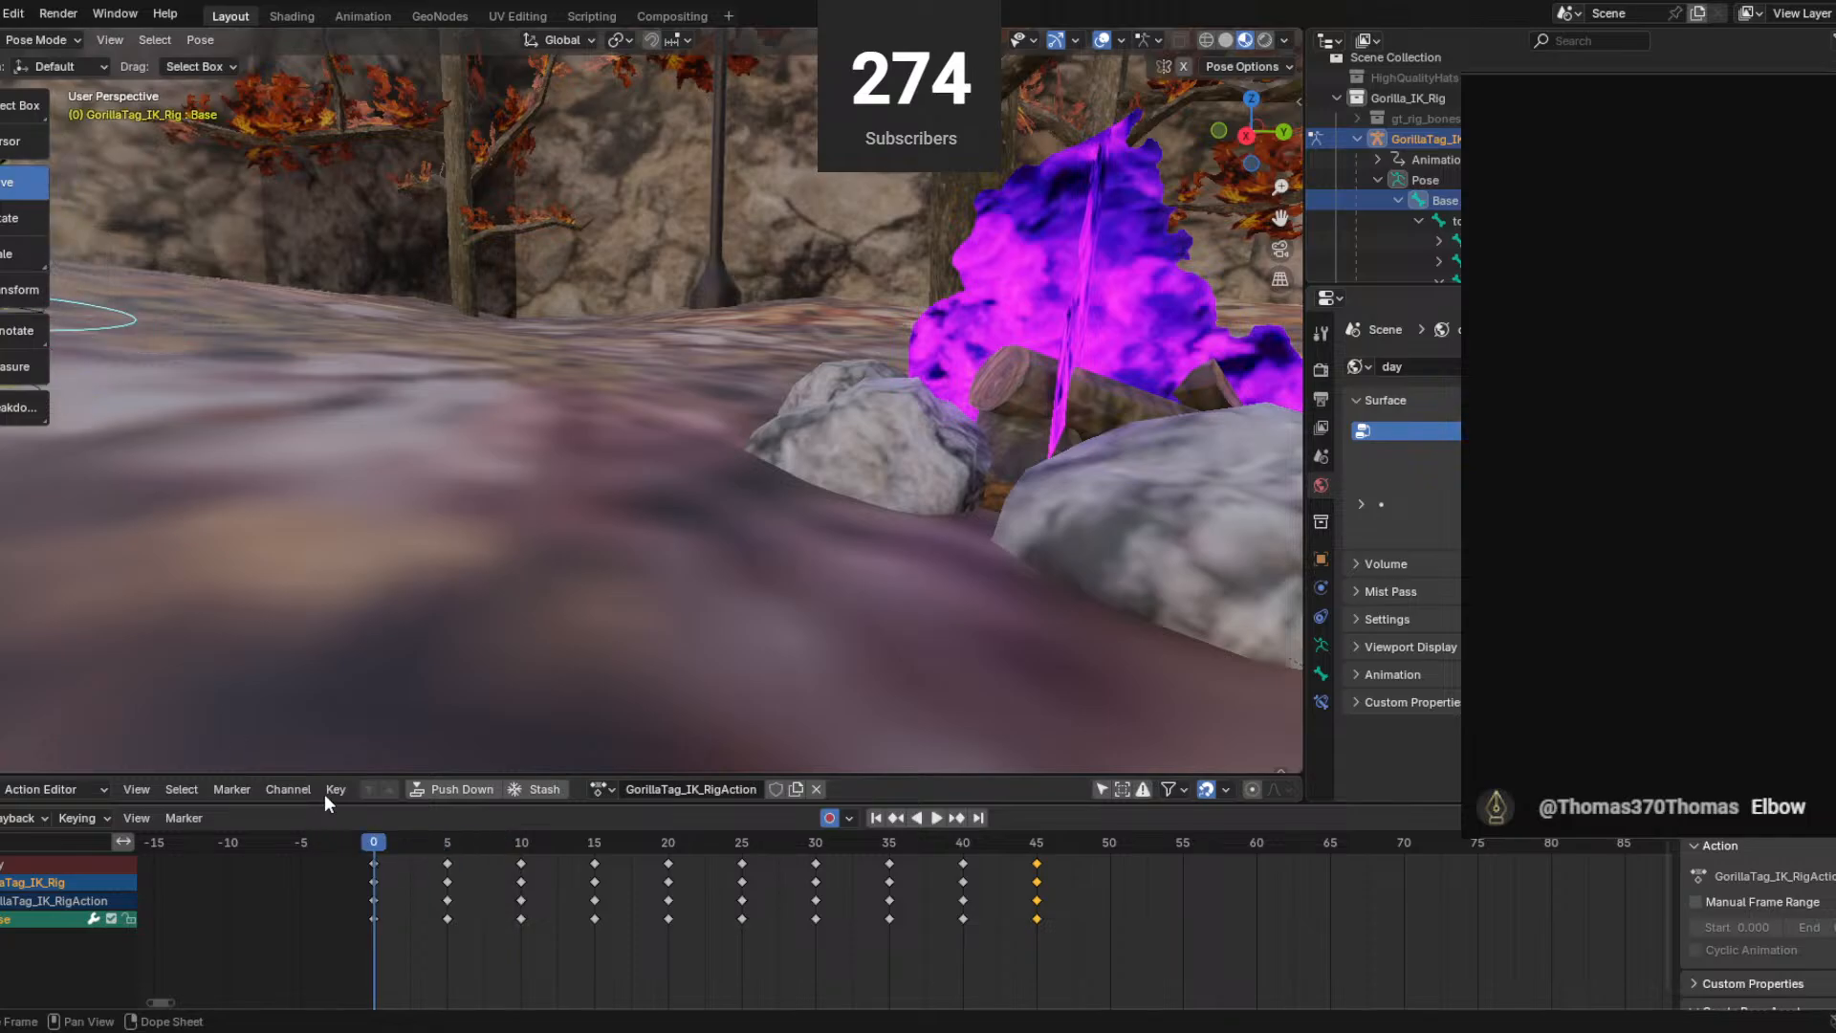
scroll(434, 541, down, 5)
middle_drag(434, 541, 387, 690)
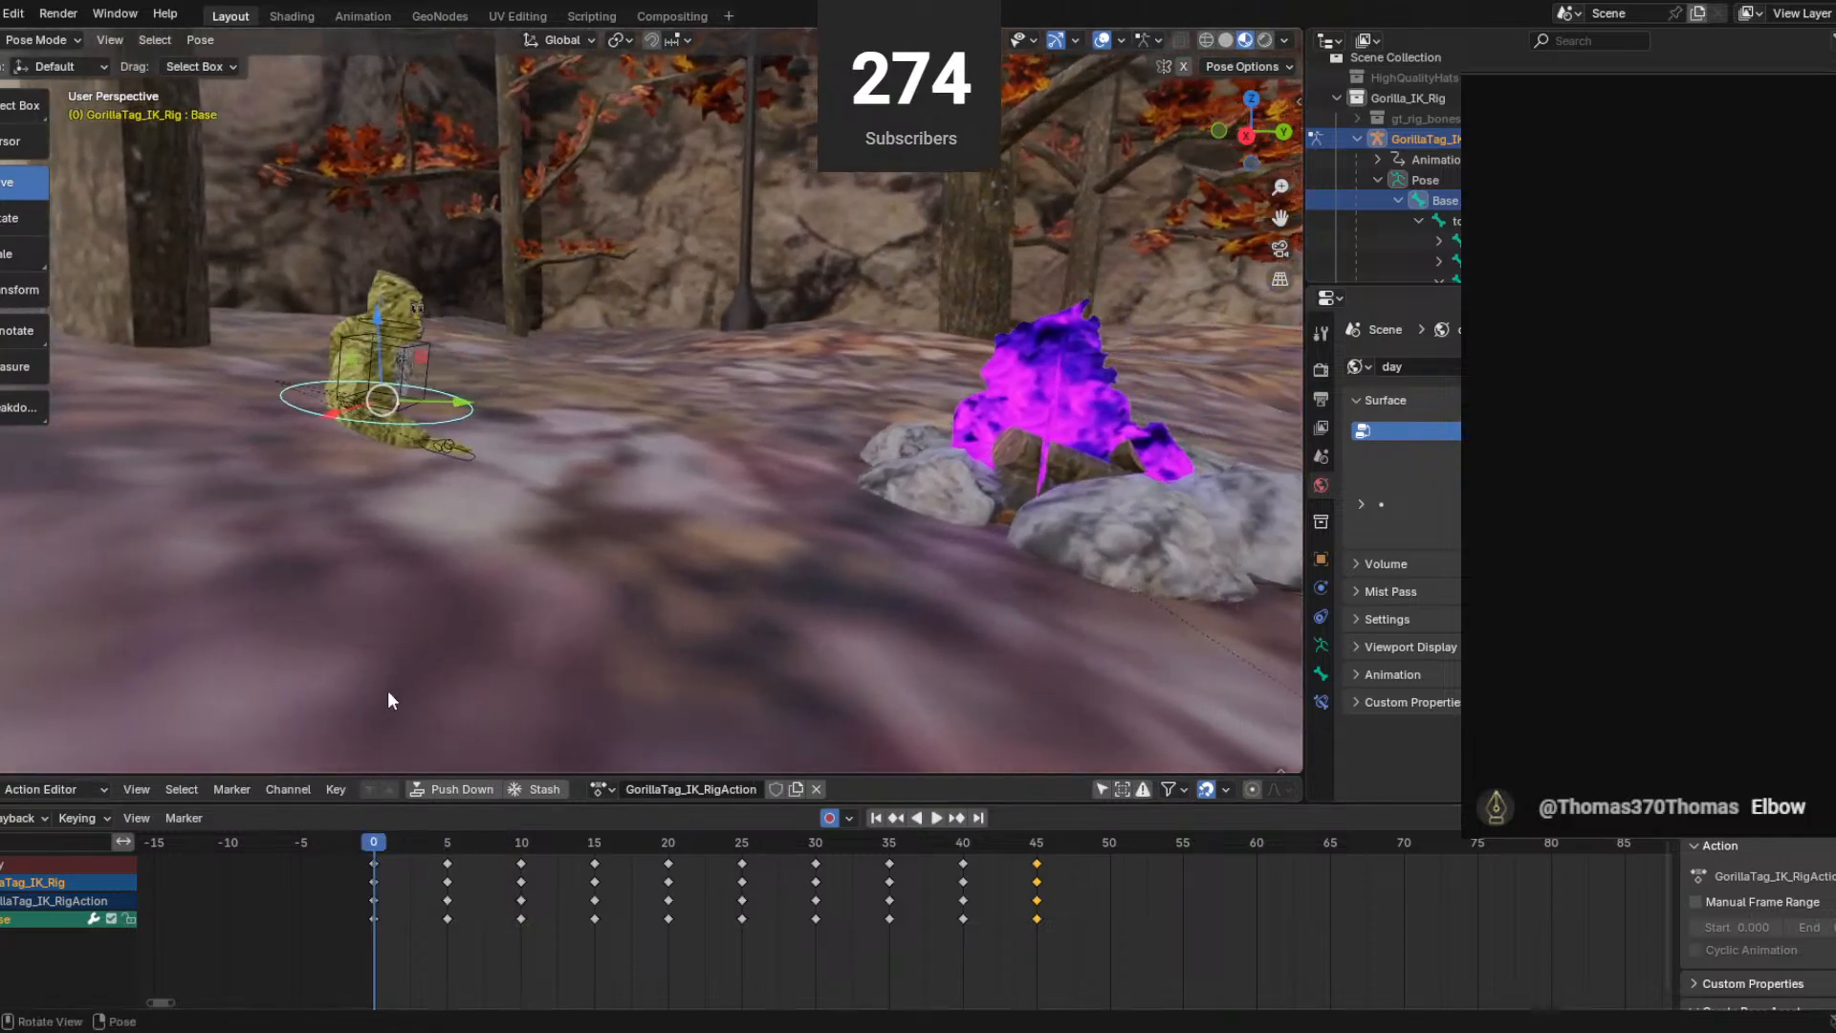
key(space)
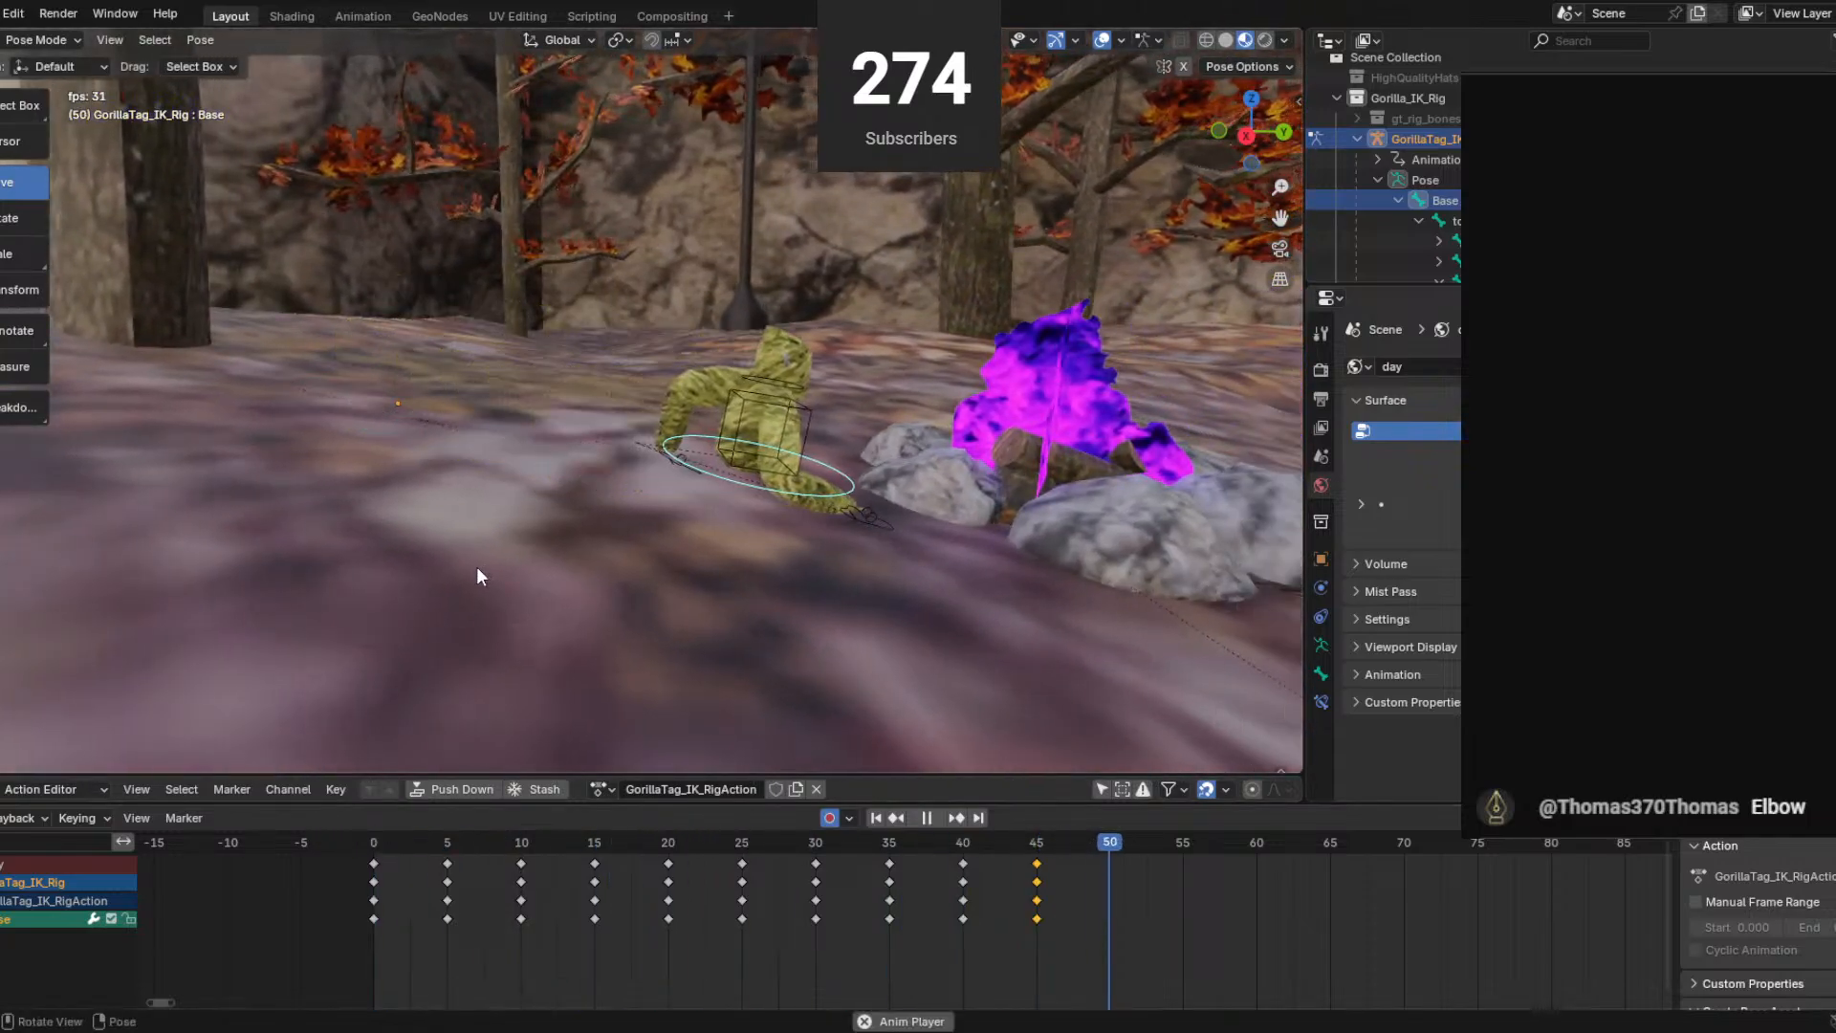
key(space)
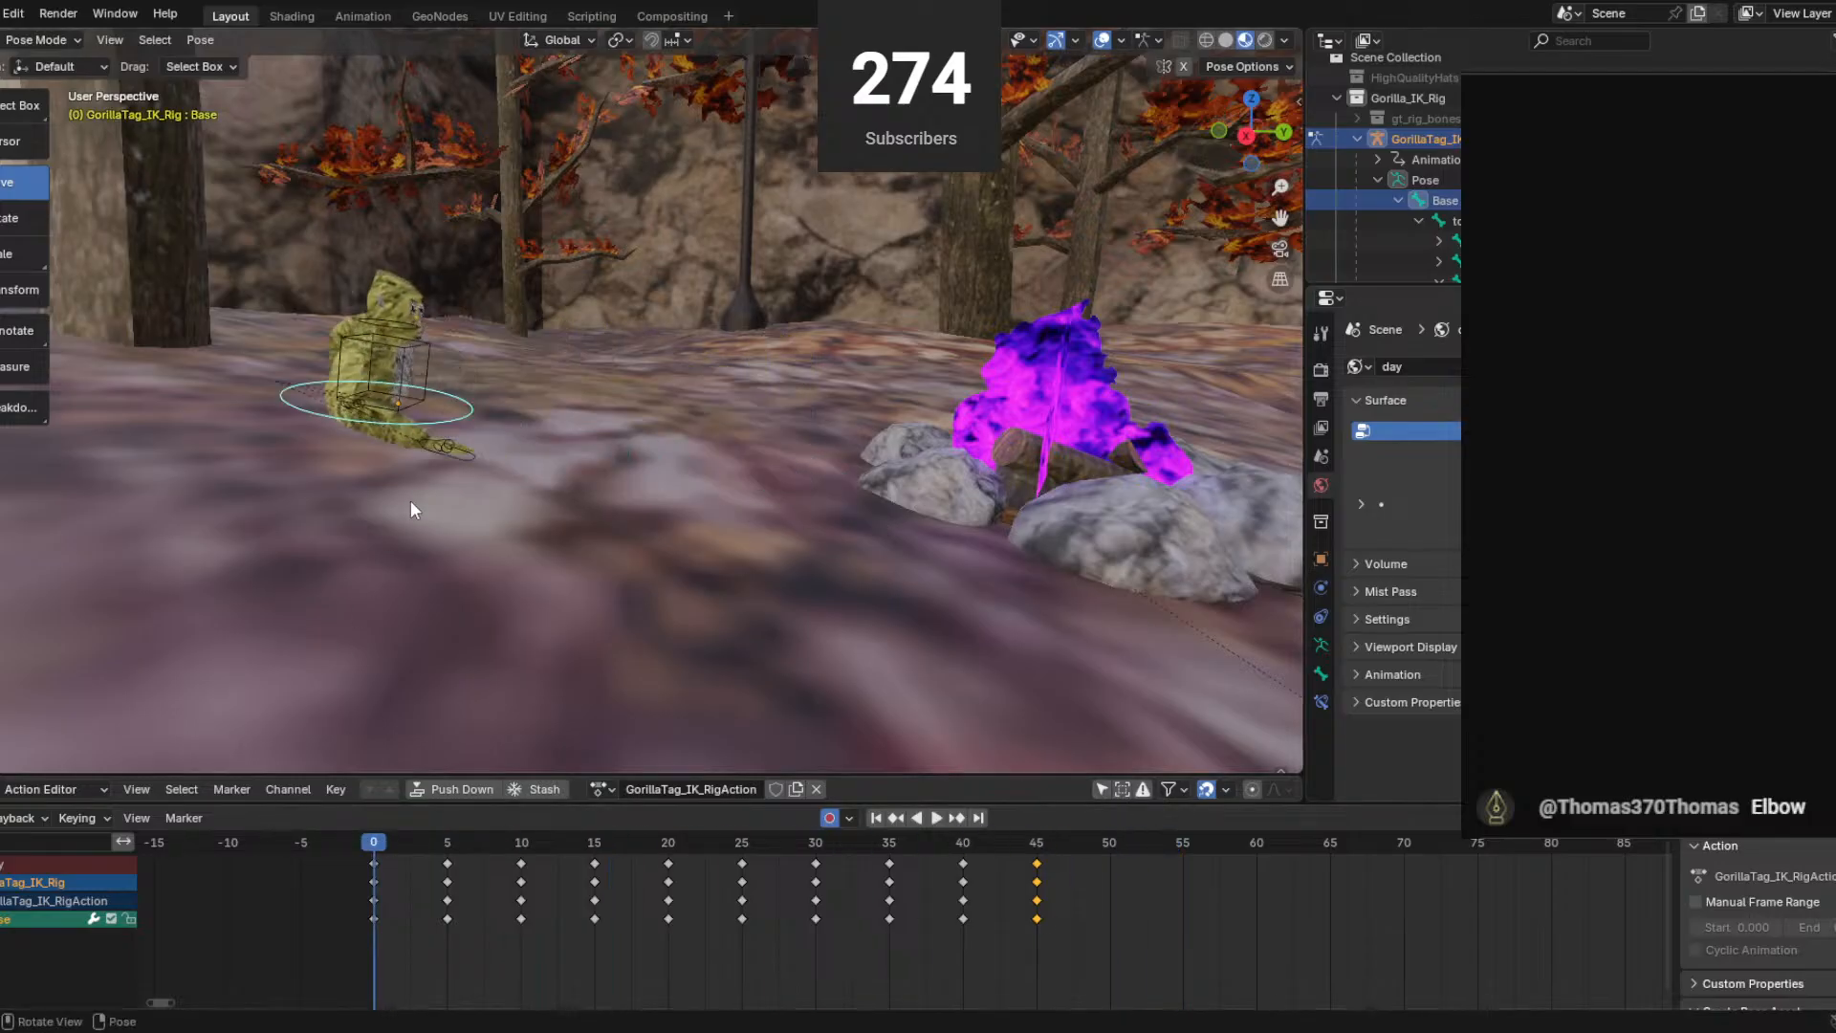
Examine the gorilla's pose at close range from several angles and replay its movement from a side view.
scroll(410, 501, up, 3)
middle_drag(393, 487, 209, 516)
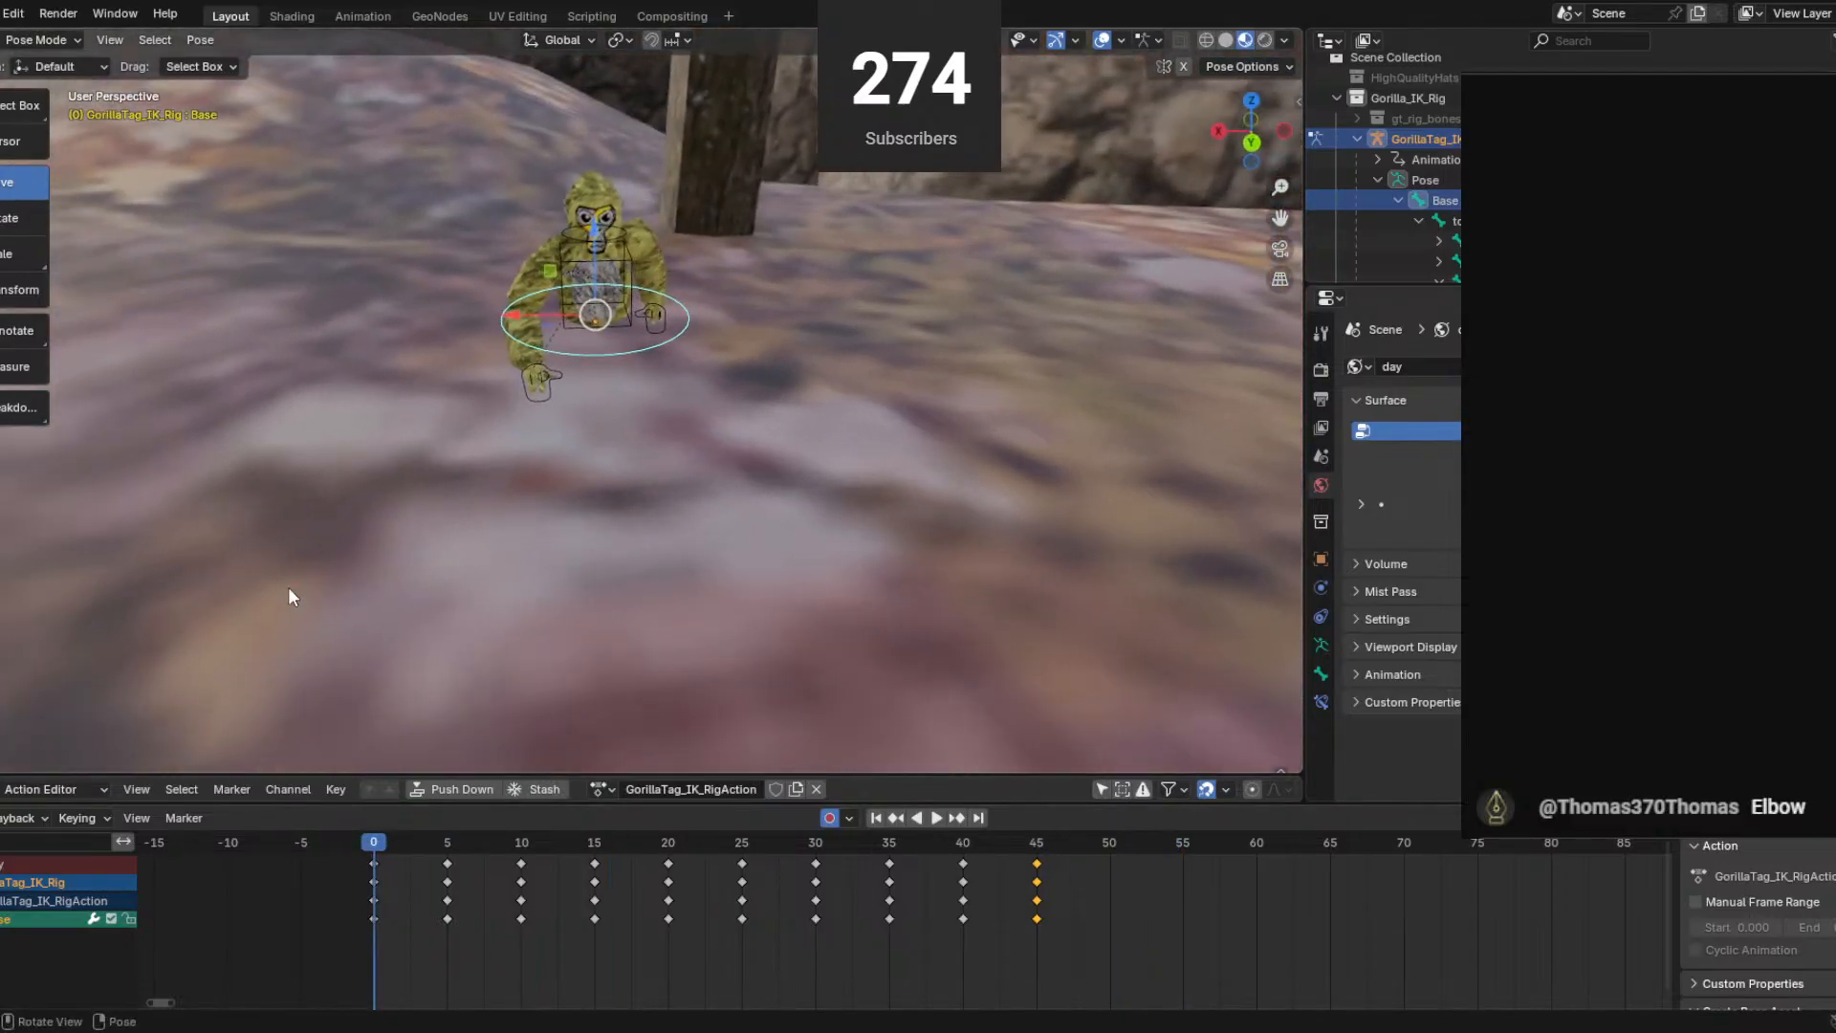
scroll(295, 595, up, 2)
middle_drag(297, 595, 90, 614)
middle_drag(650, 536, 478, 559)
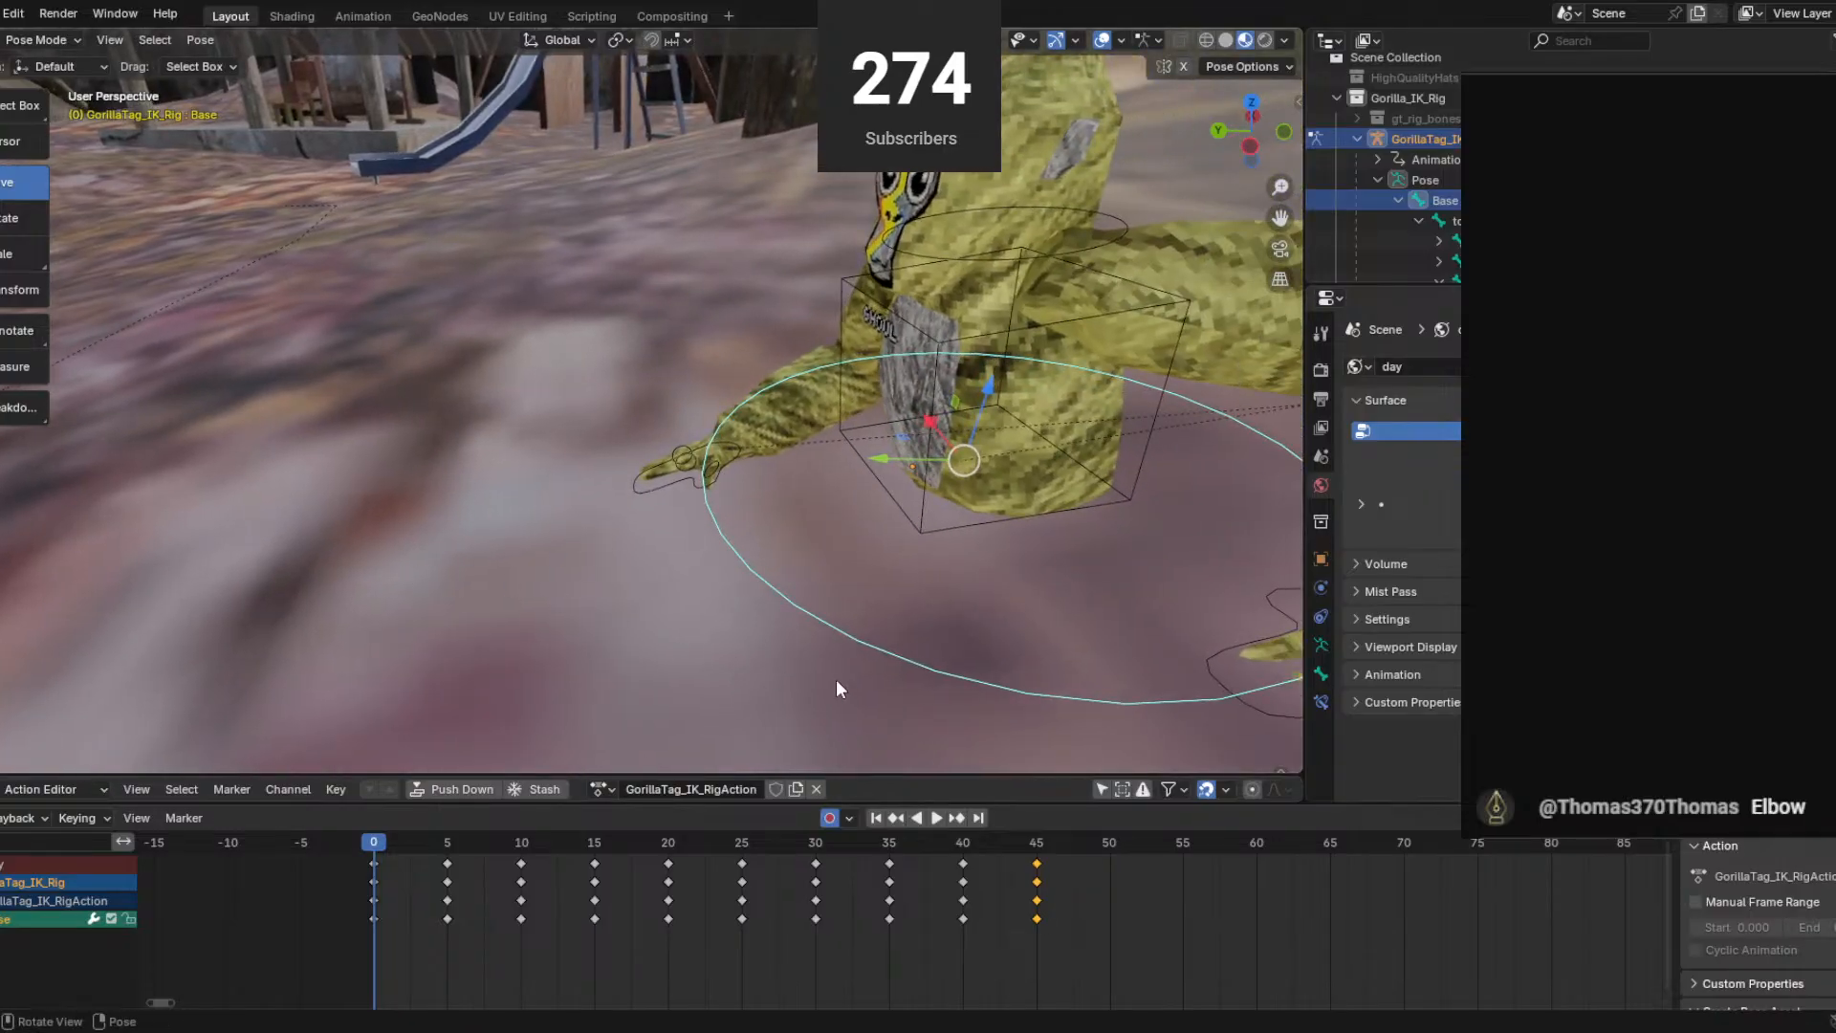
middle_drag(835, 688, 1105, 628)
middle_drag(765, 698, 708, 752)
middle_drag(937, 689, 670, 659)
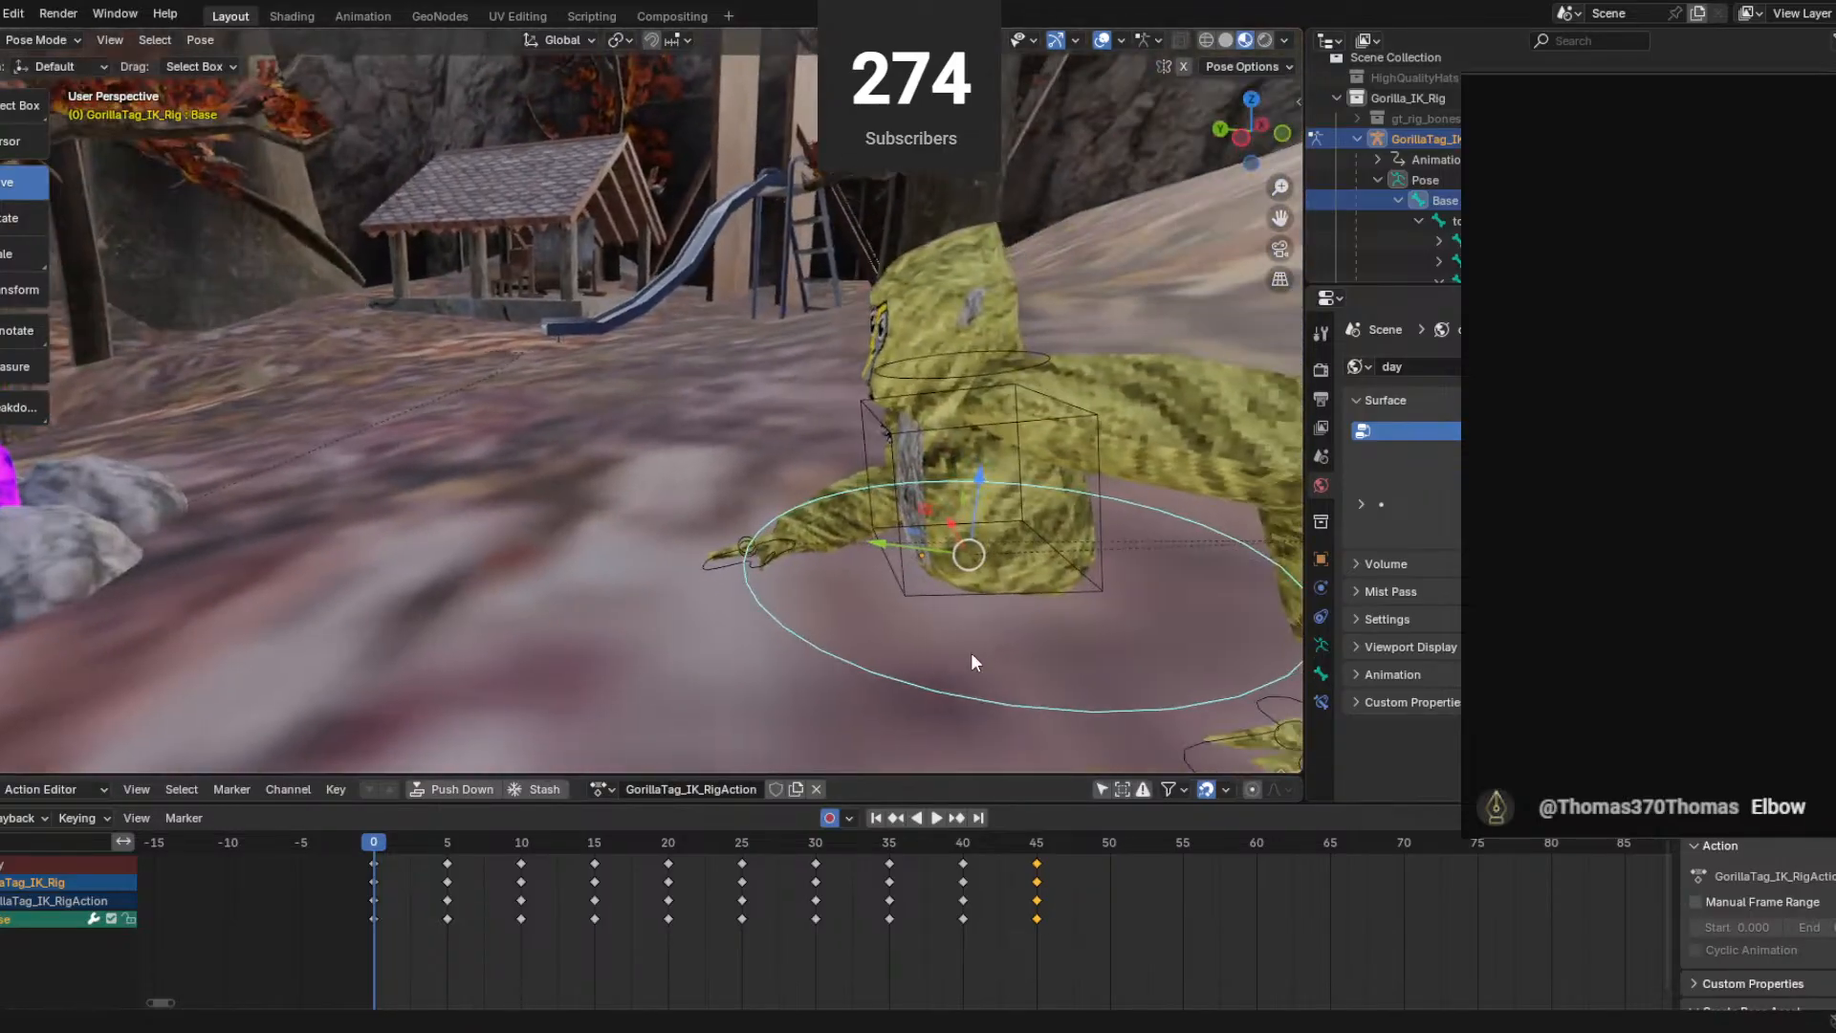
middle_drag(972, 652, 1021, 829)
key(space)
key(space)
drag(1024, 842, 160, 839)
key(space)
key(space)
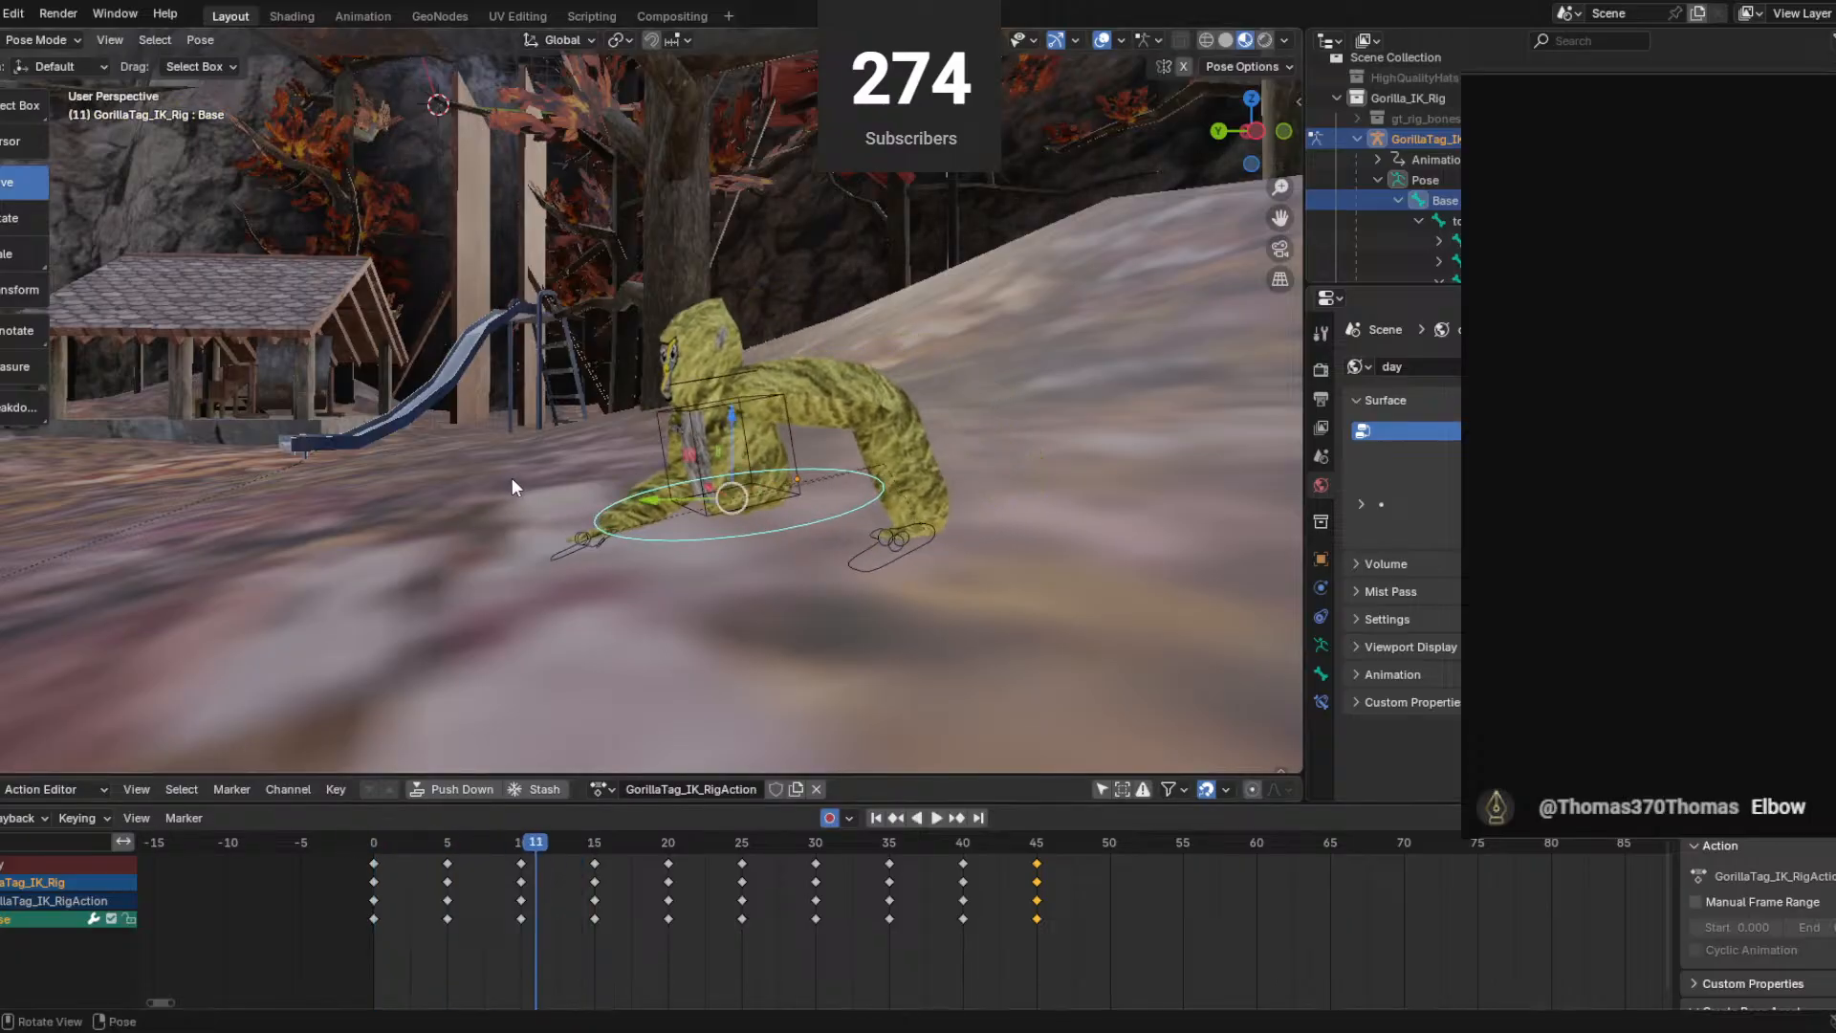
At frame 7, nudge the Base controller slightly forward along Y to add an in-between keyframe.
drag(533, 849, 476, 857)
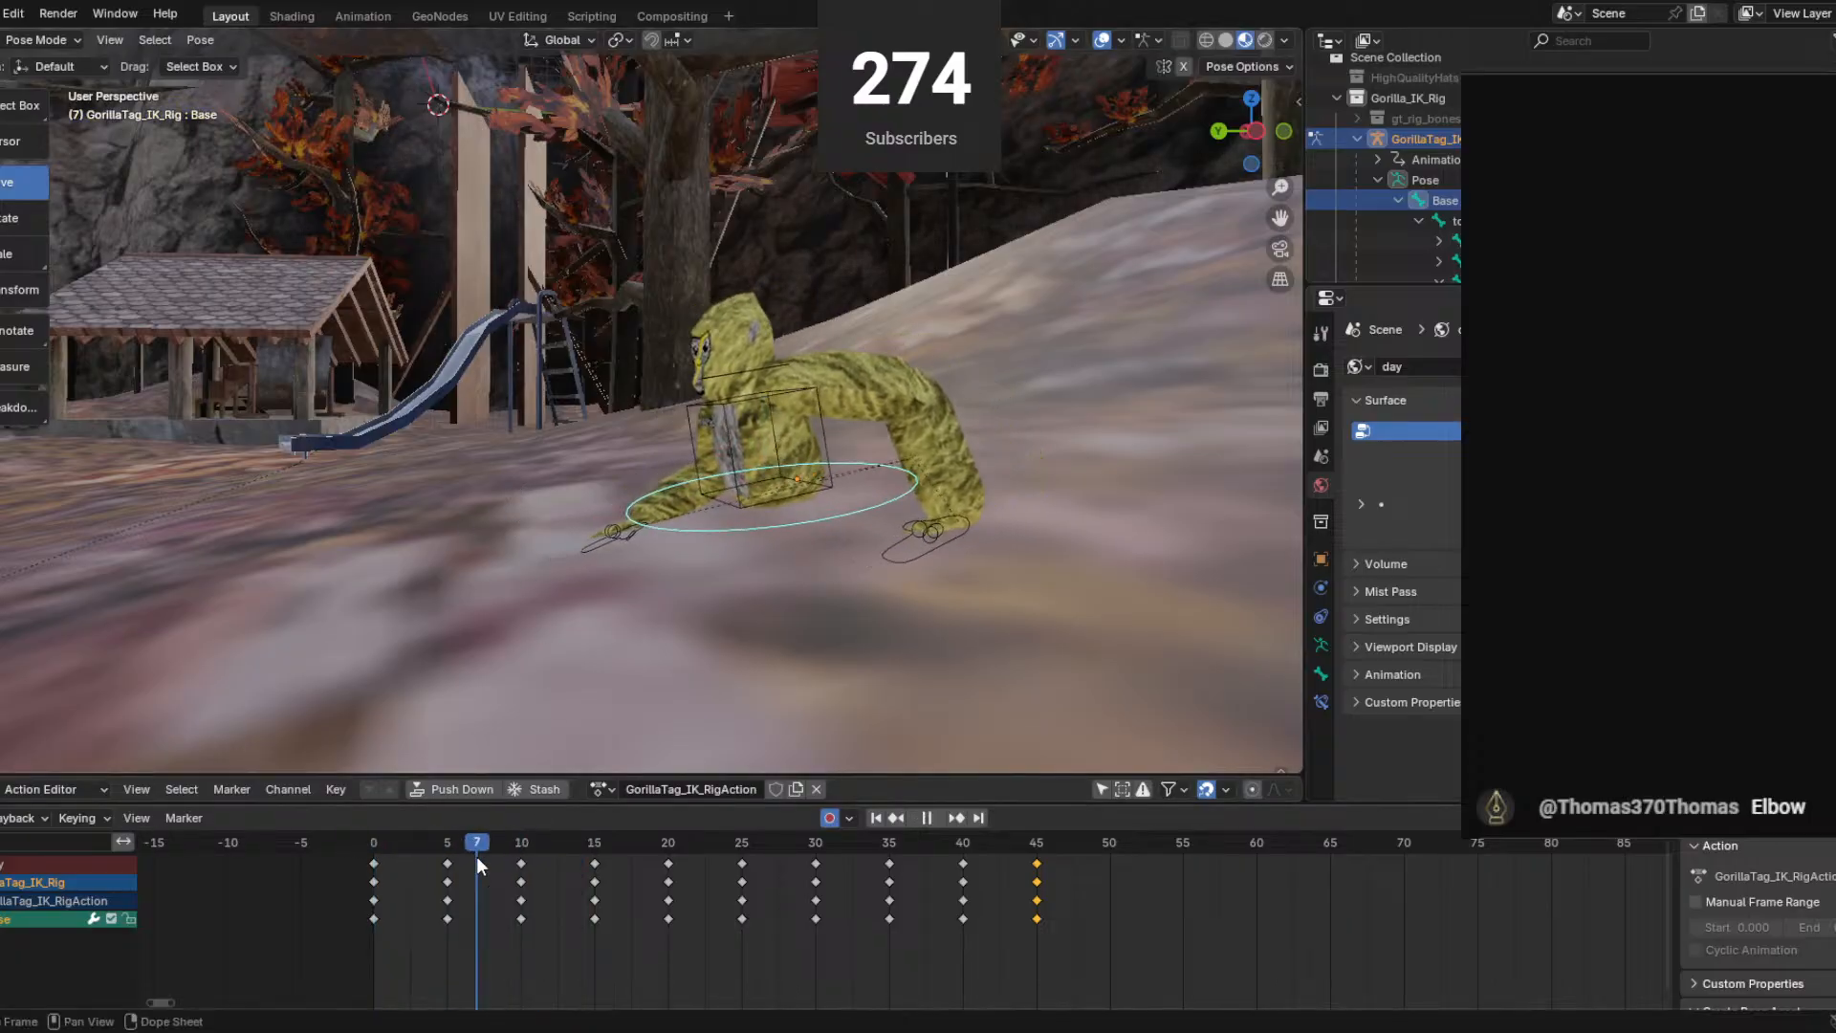
scroll(683, 570, up, 2)
scroll(692, 553, up, 2)
middle_drag(693, 552, 642, 587)
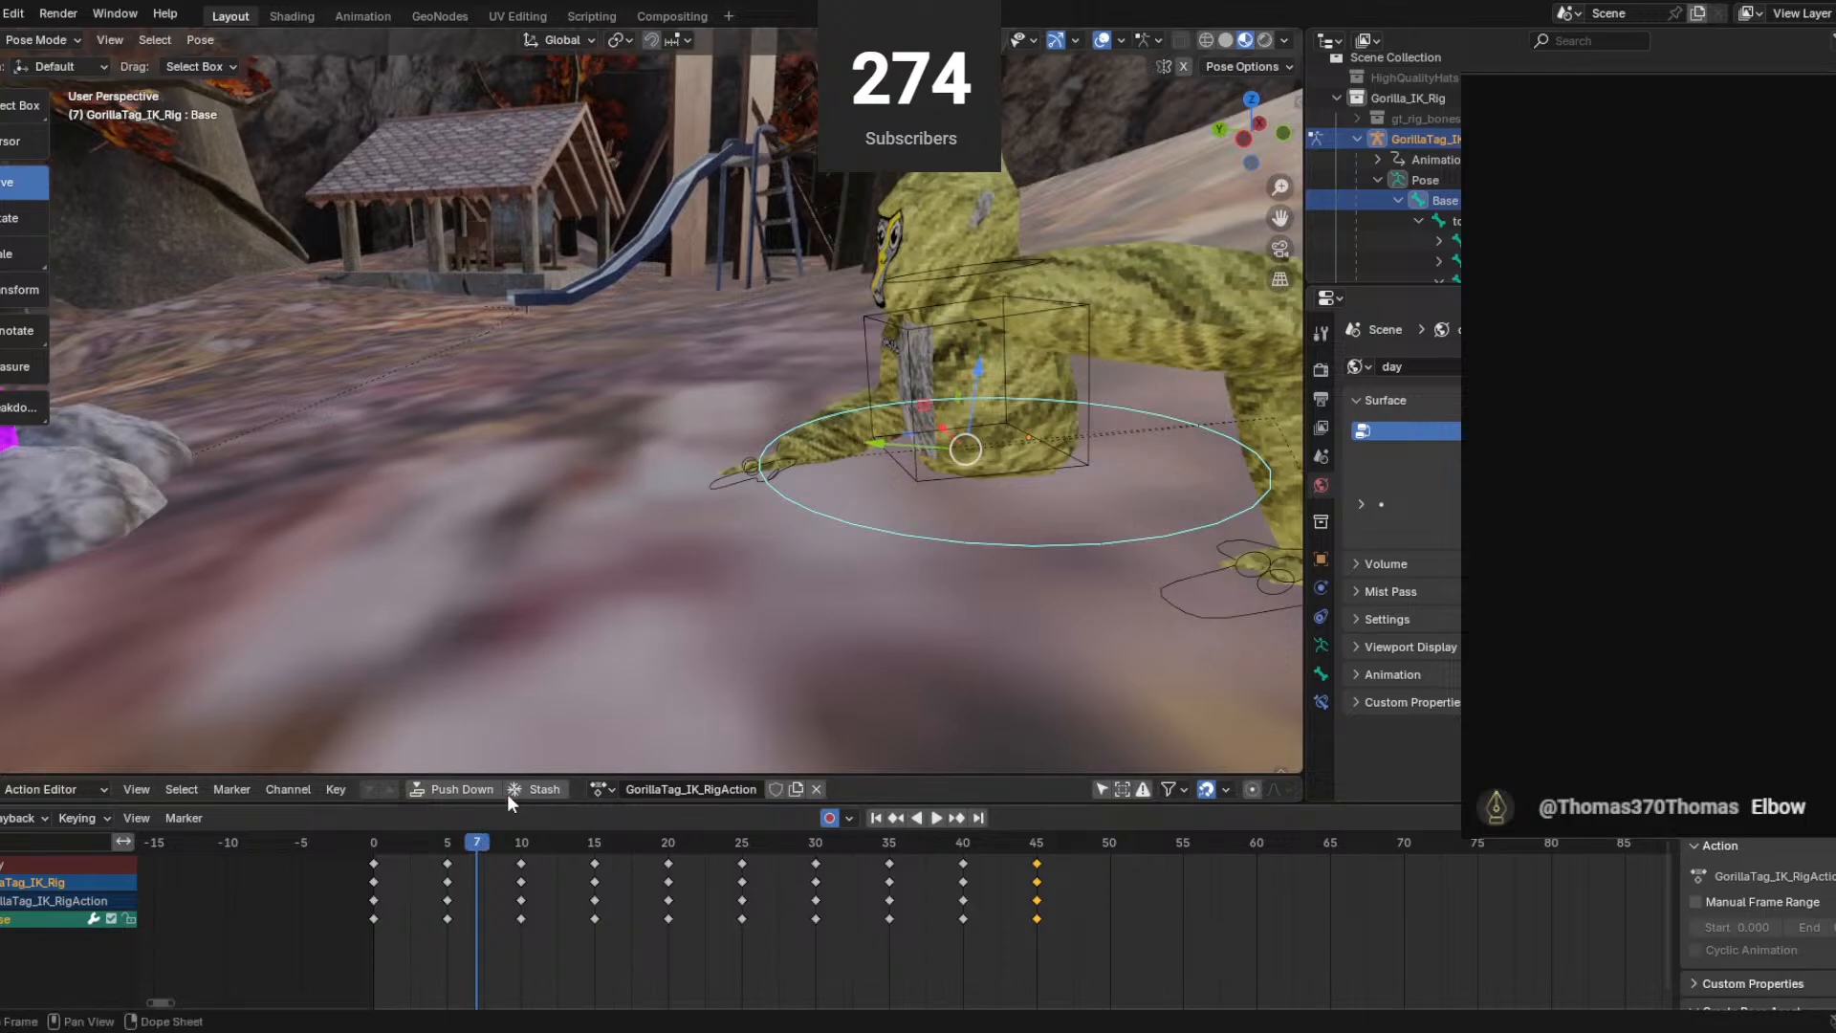
mouse_move(468, 854)
mouse_down()
mouse_move(400, 847)
mouse_move(527, 848)
mouse_move(484, 848)
mouse_up()
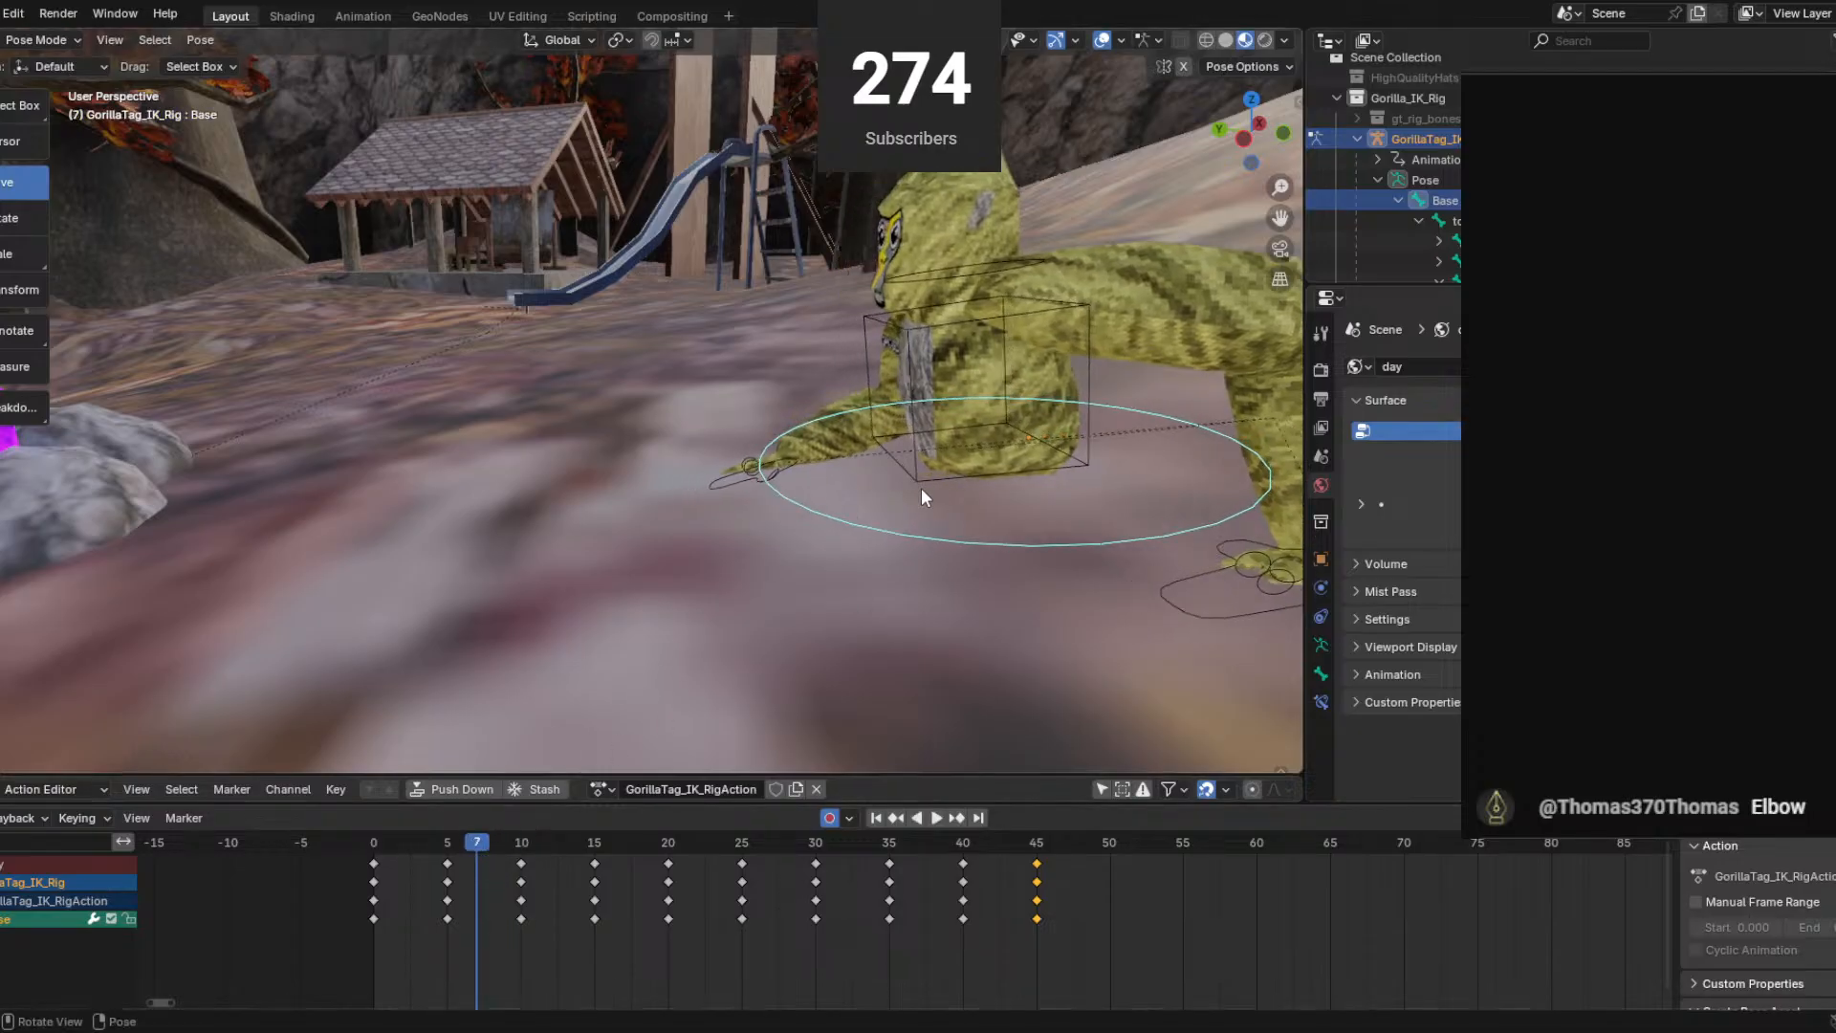
click(883, 447)
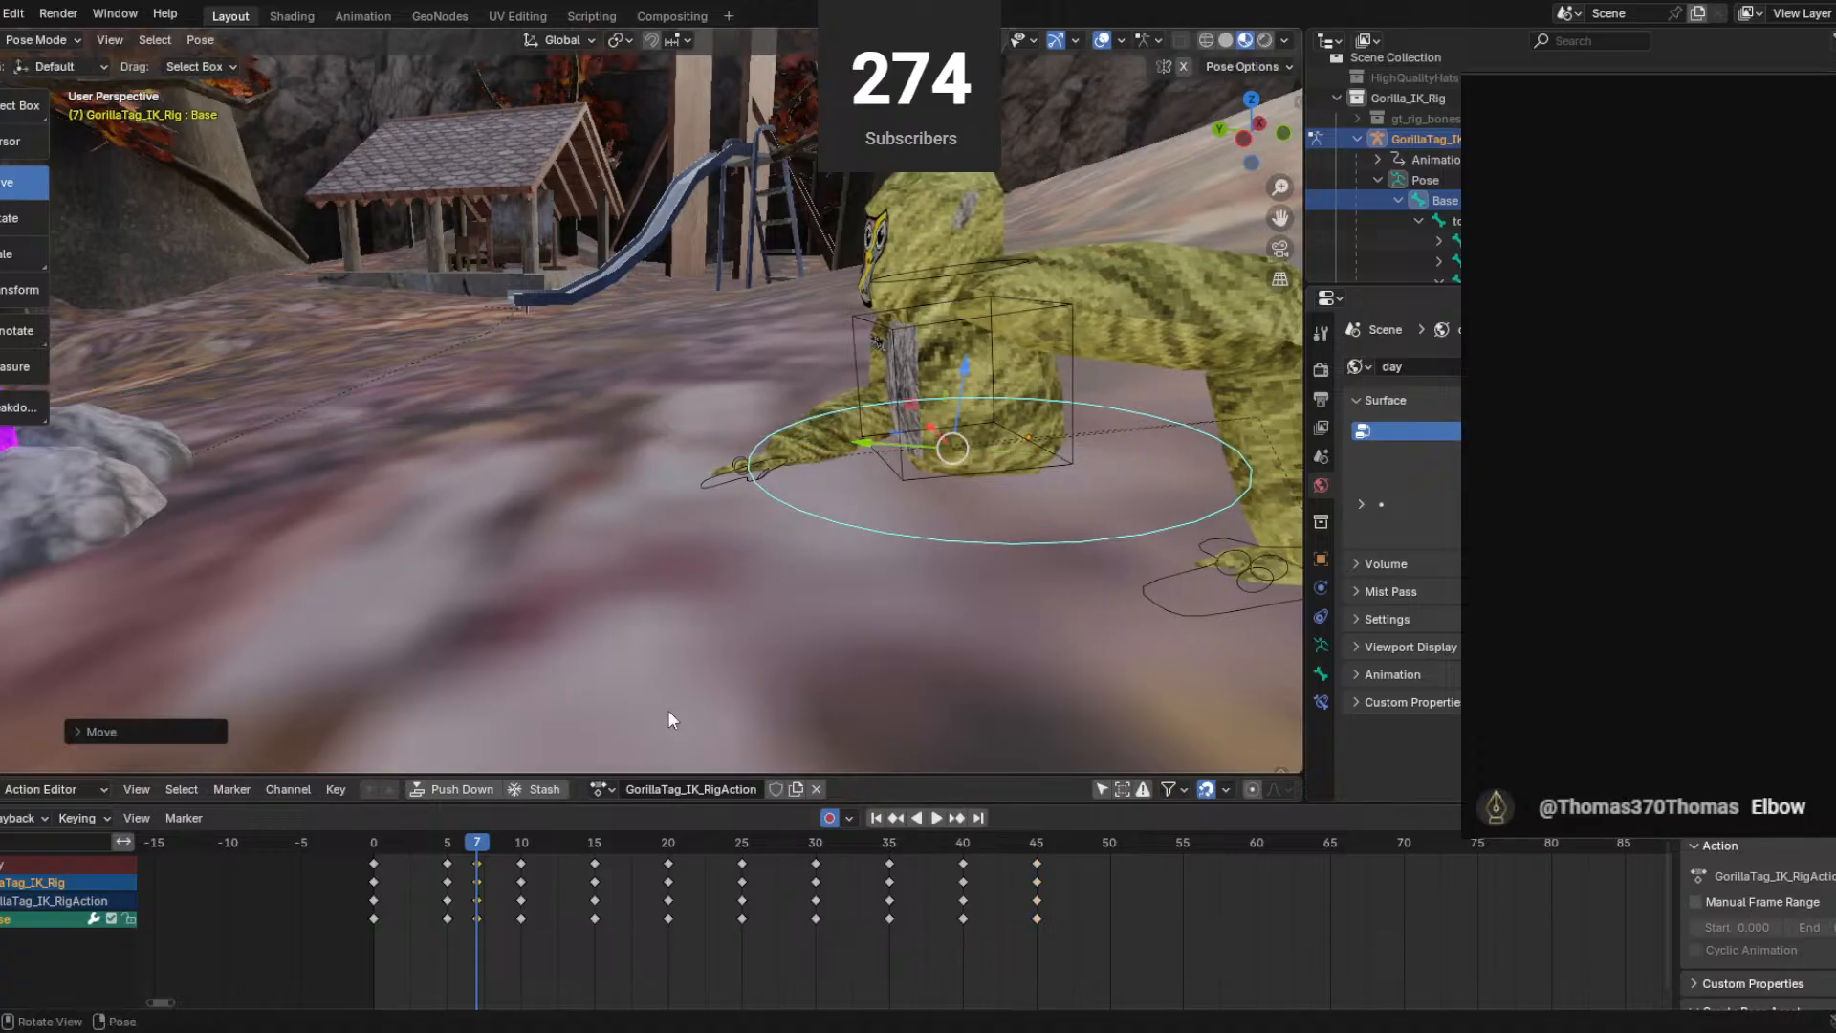
Replay the animation from frame 0 and review the gorilla's movement from different side angles.
drag(473, 840, 268, 847)
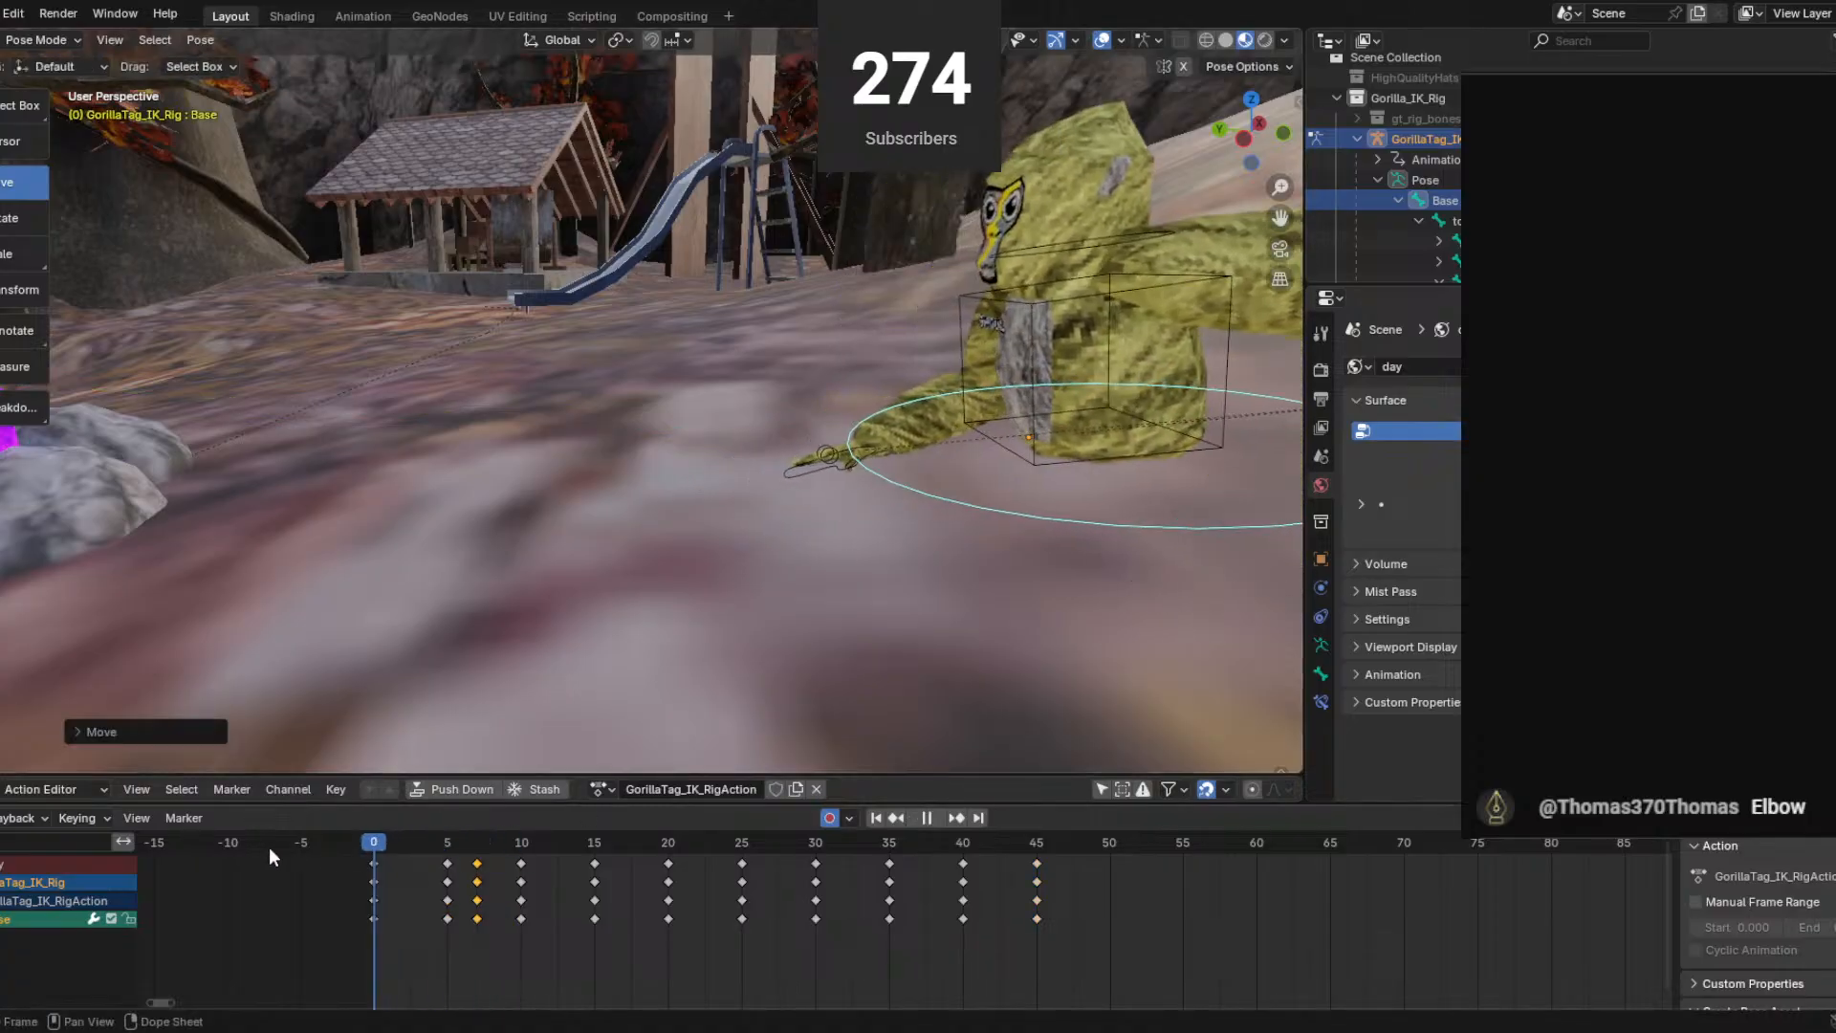
key(space)
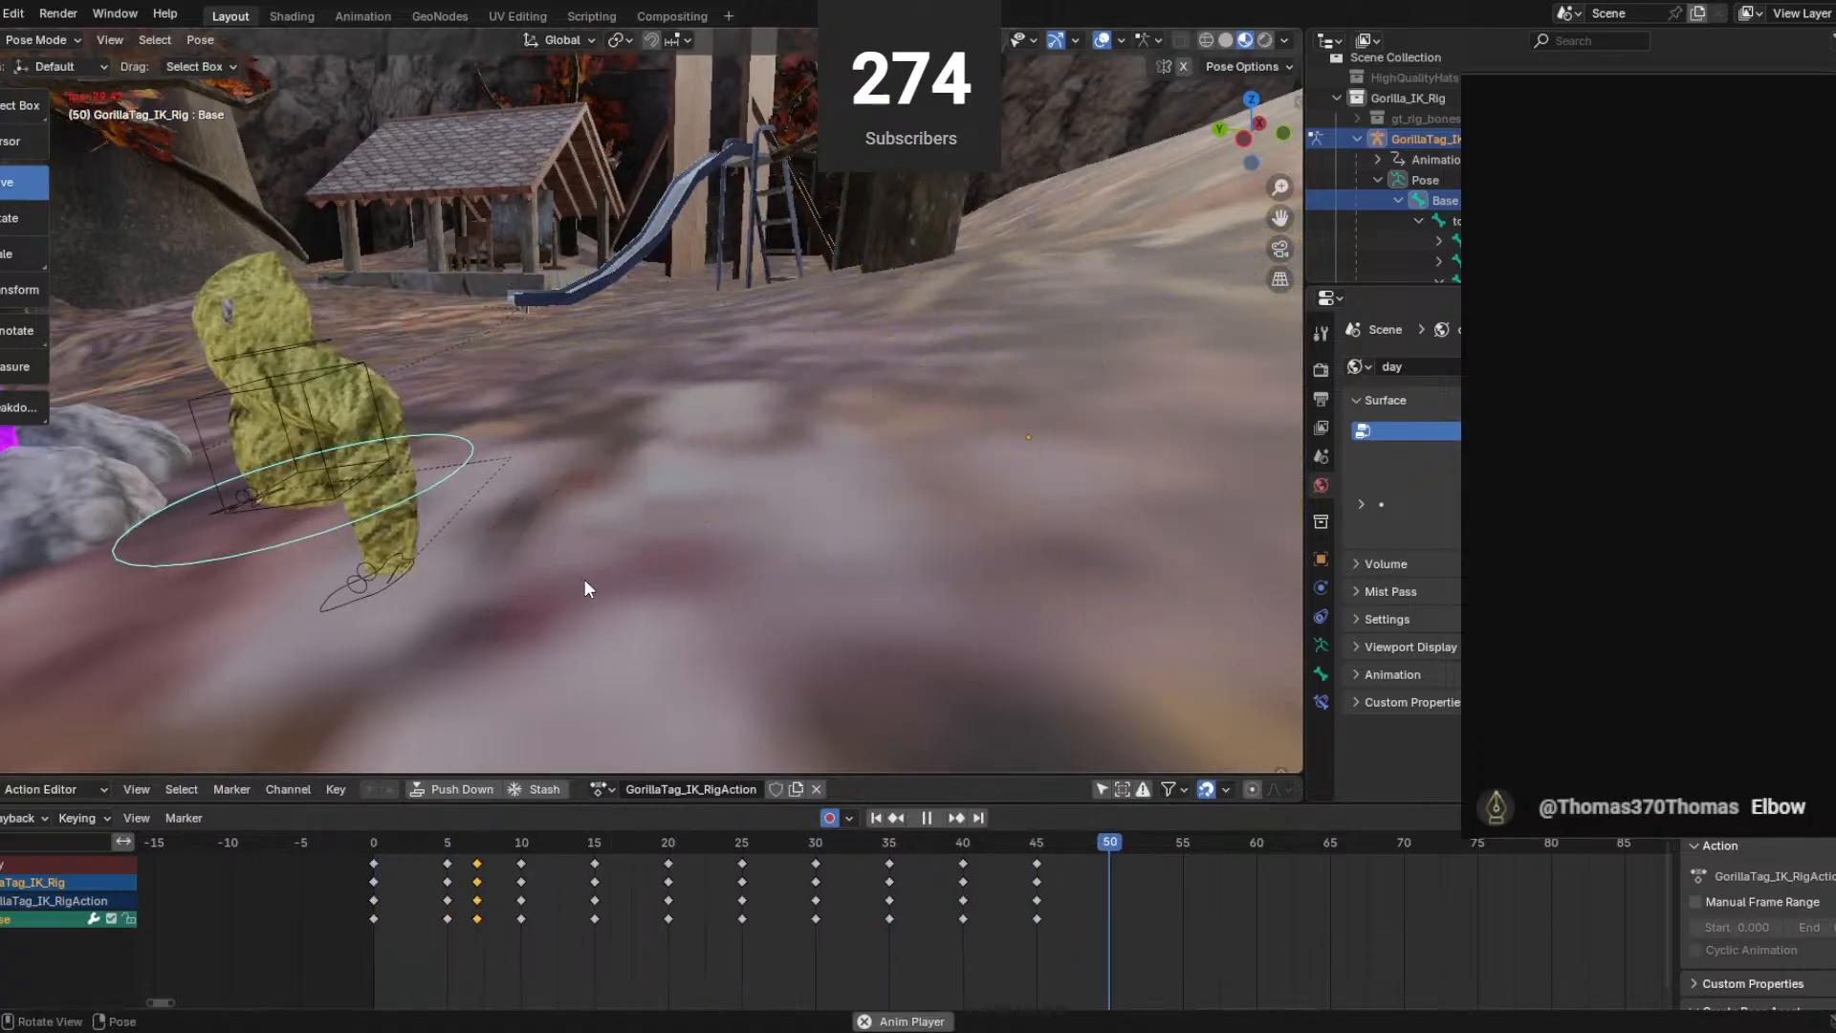
key(space)
drag(1144, 842, 373, 843)
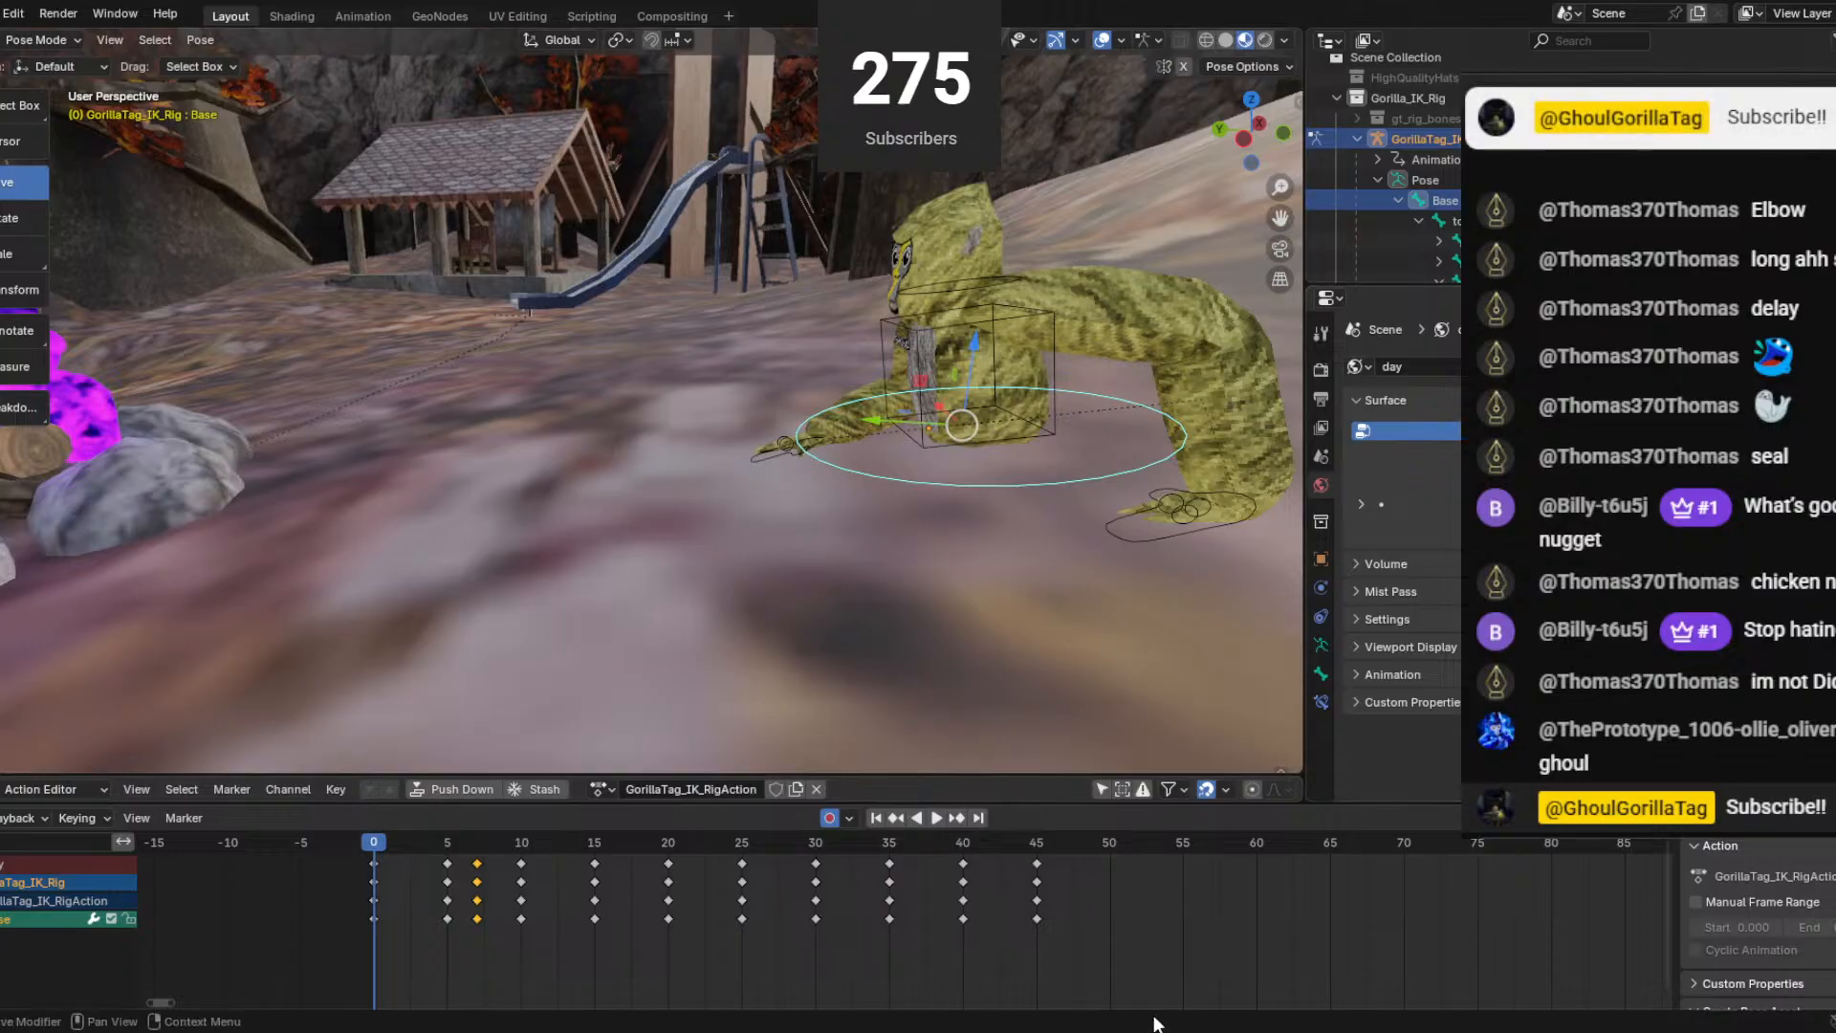
middle_drag(785, 599, 806, 569)
key(space)
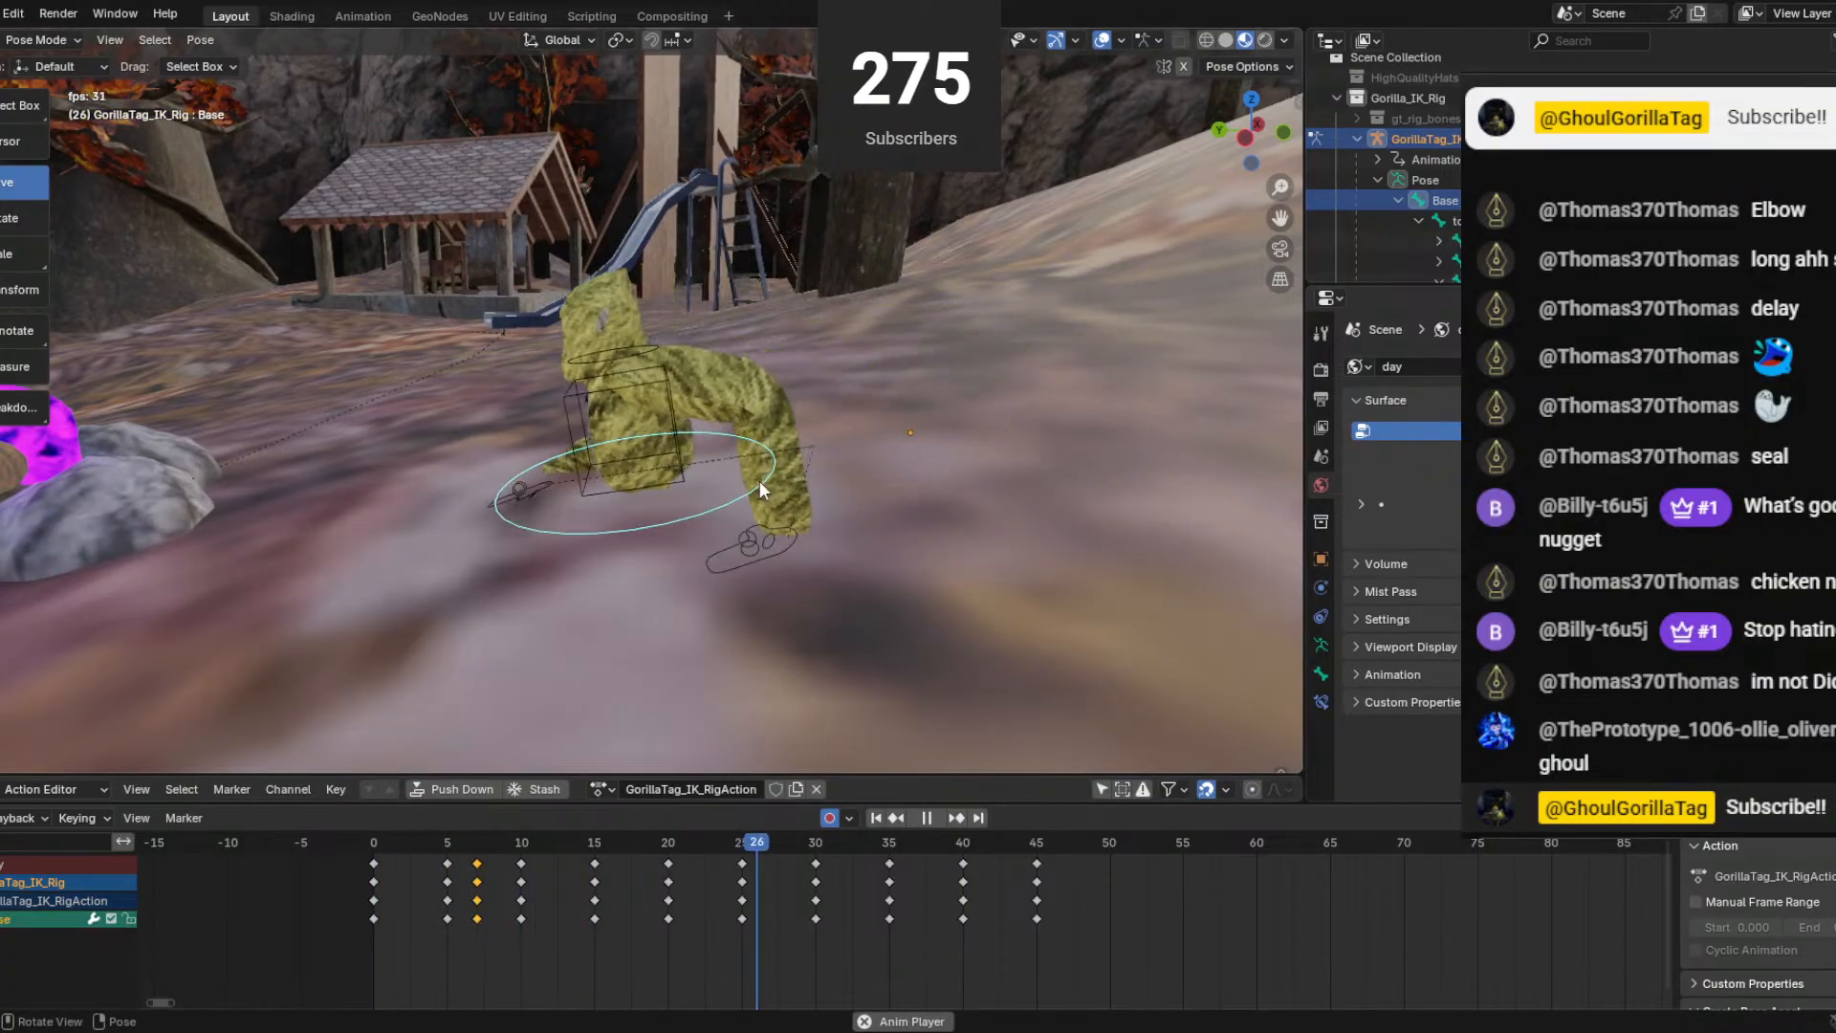
key(space)
middle_drag(612, 488, 660, 450)
drag(1048, 845, 937, 845)
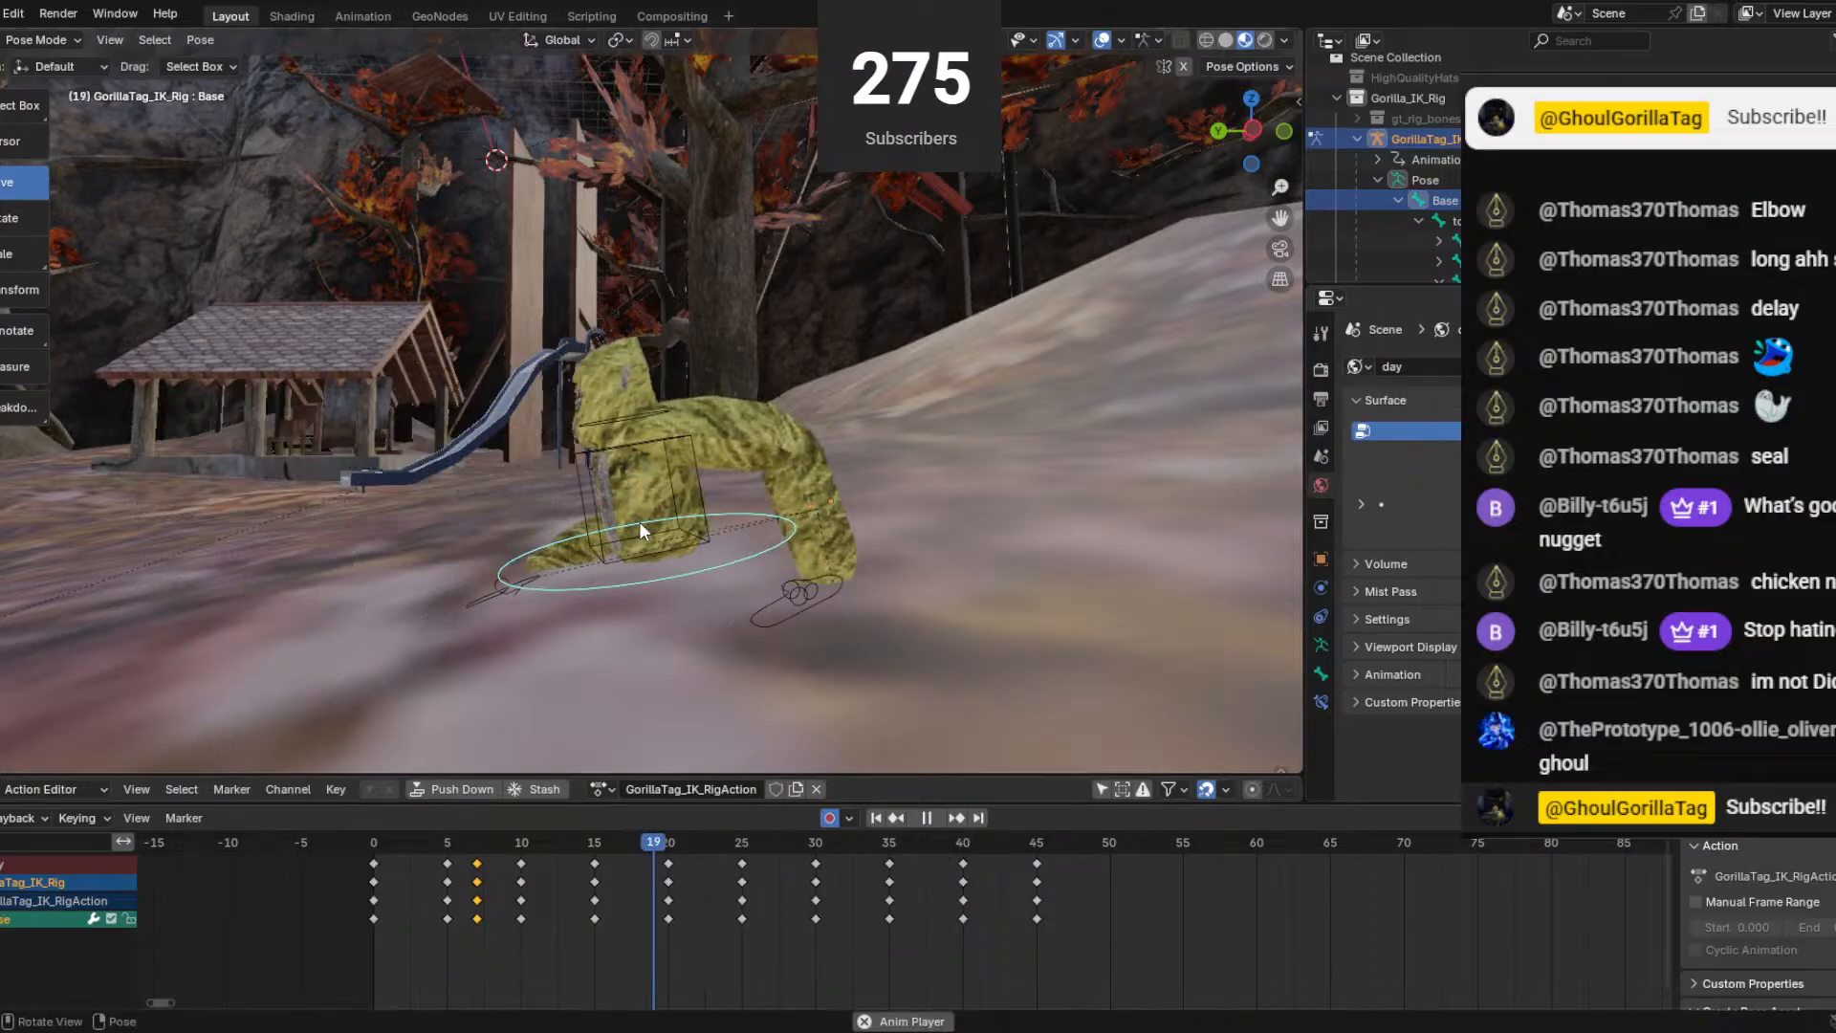
key(space)
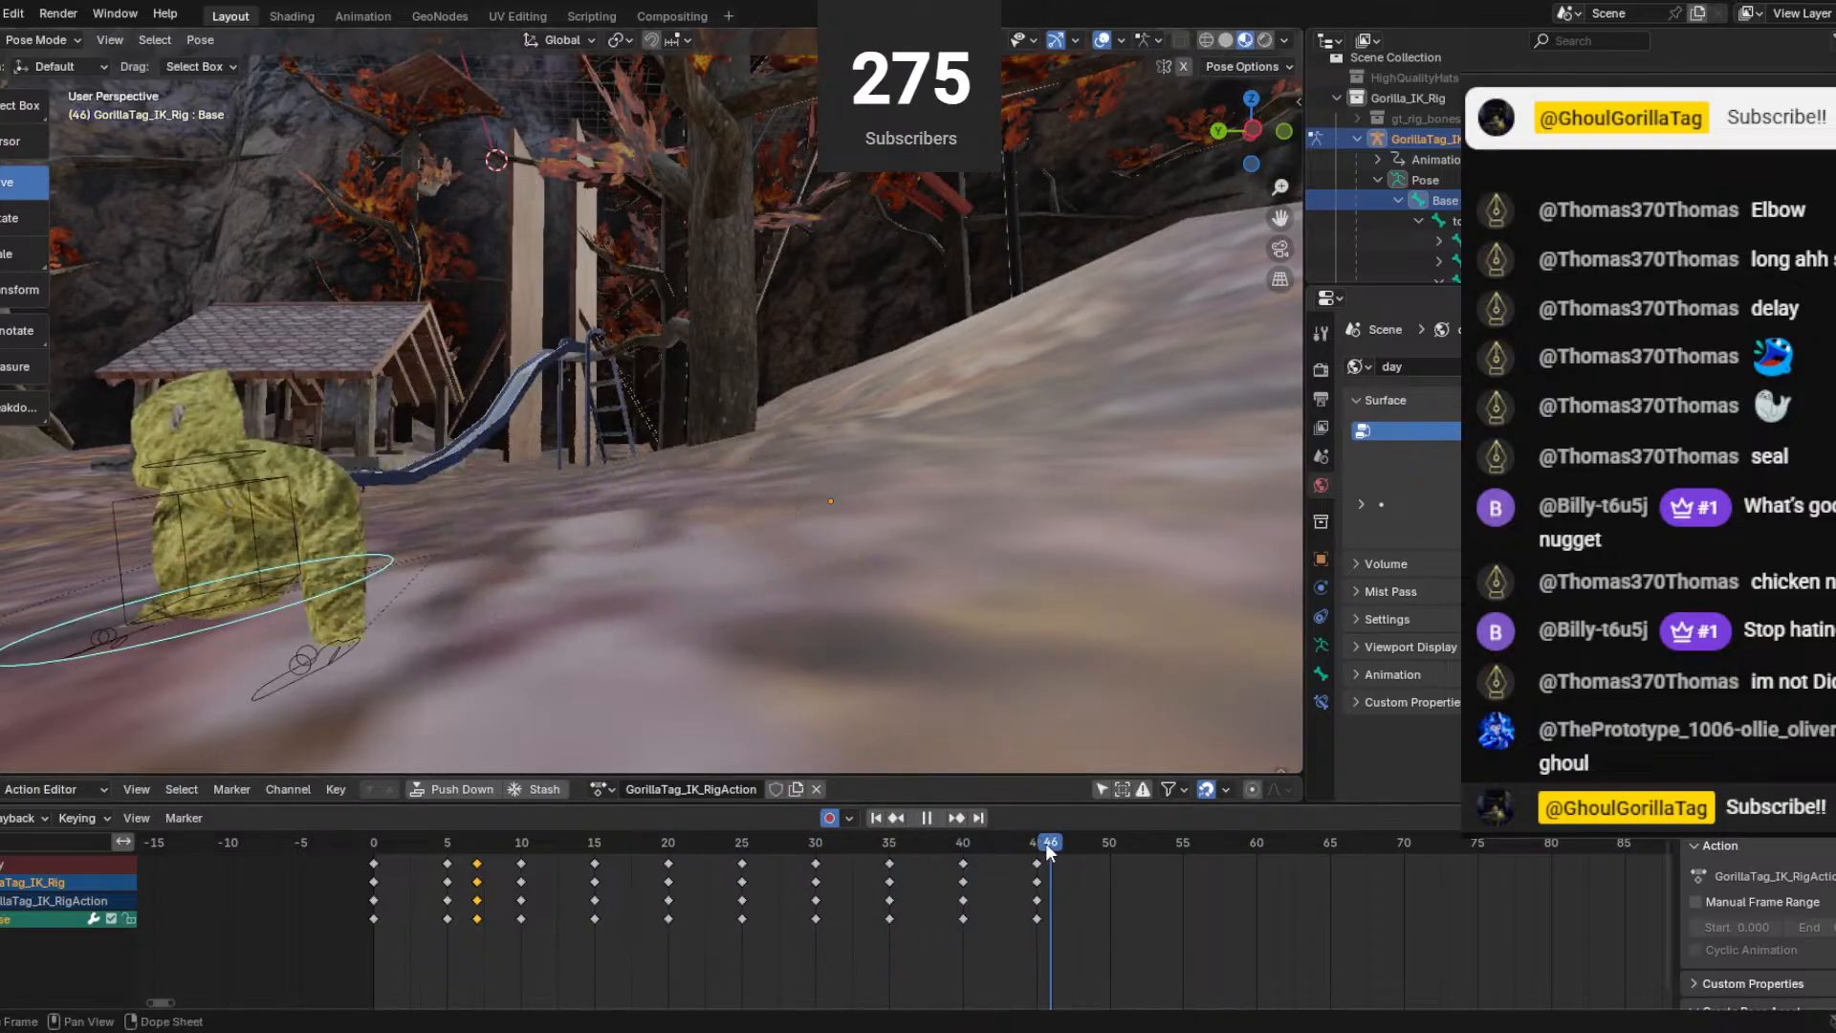
drag(1046, 842, 1021, 842)
drag(239, 516, 239, 525)
key(space)
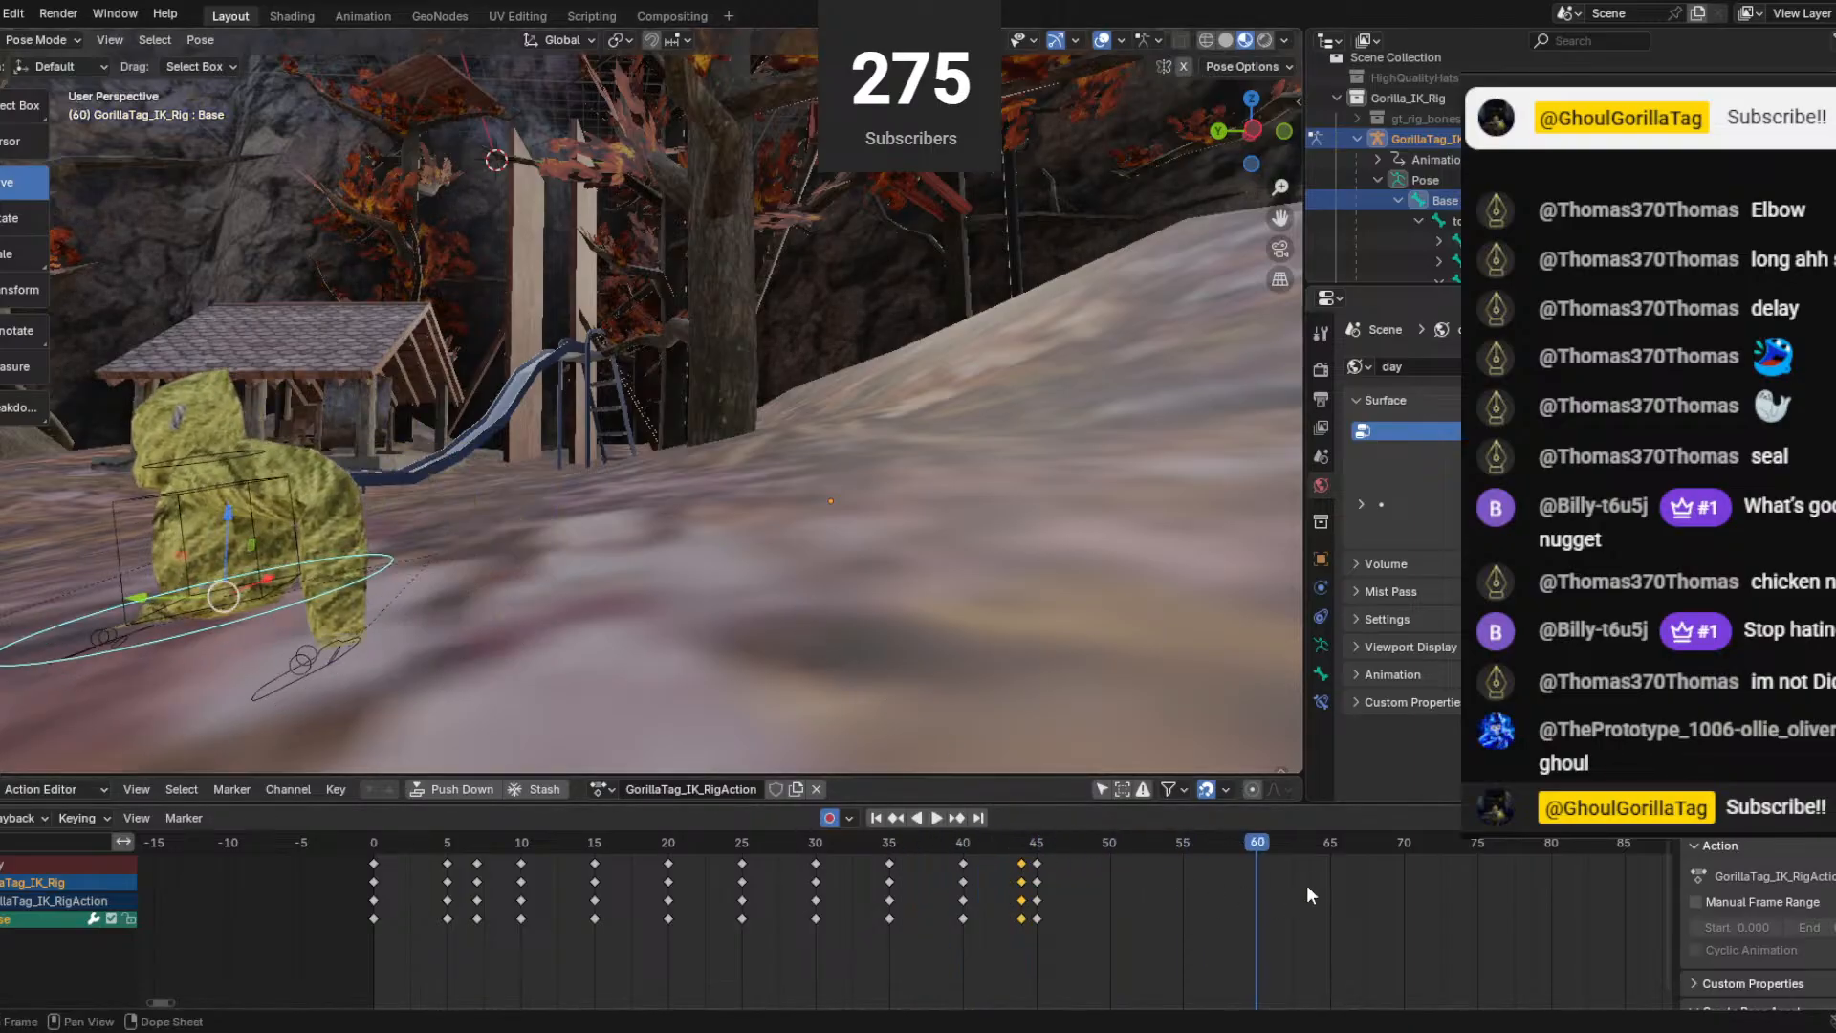
key(ctrl+z)
key(ctrl+z)
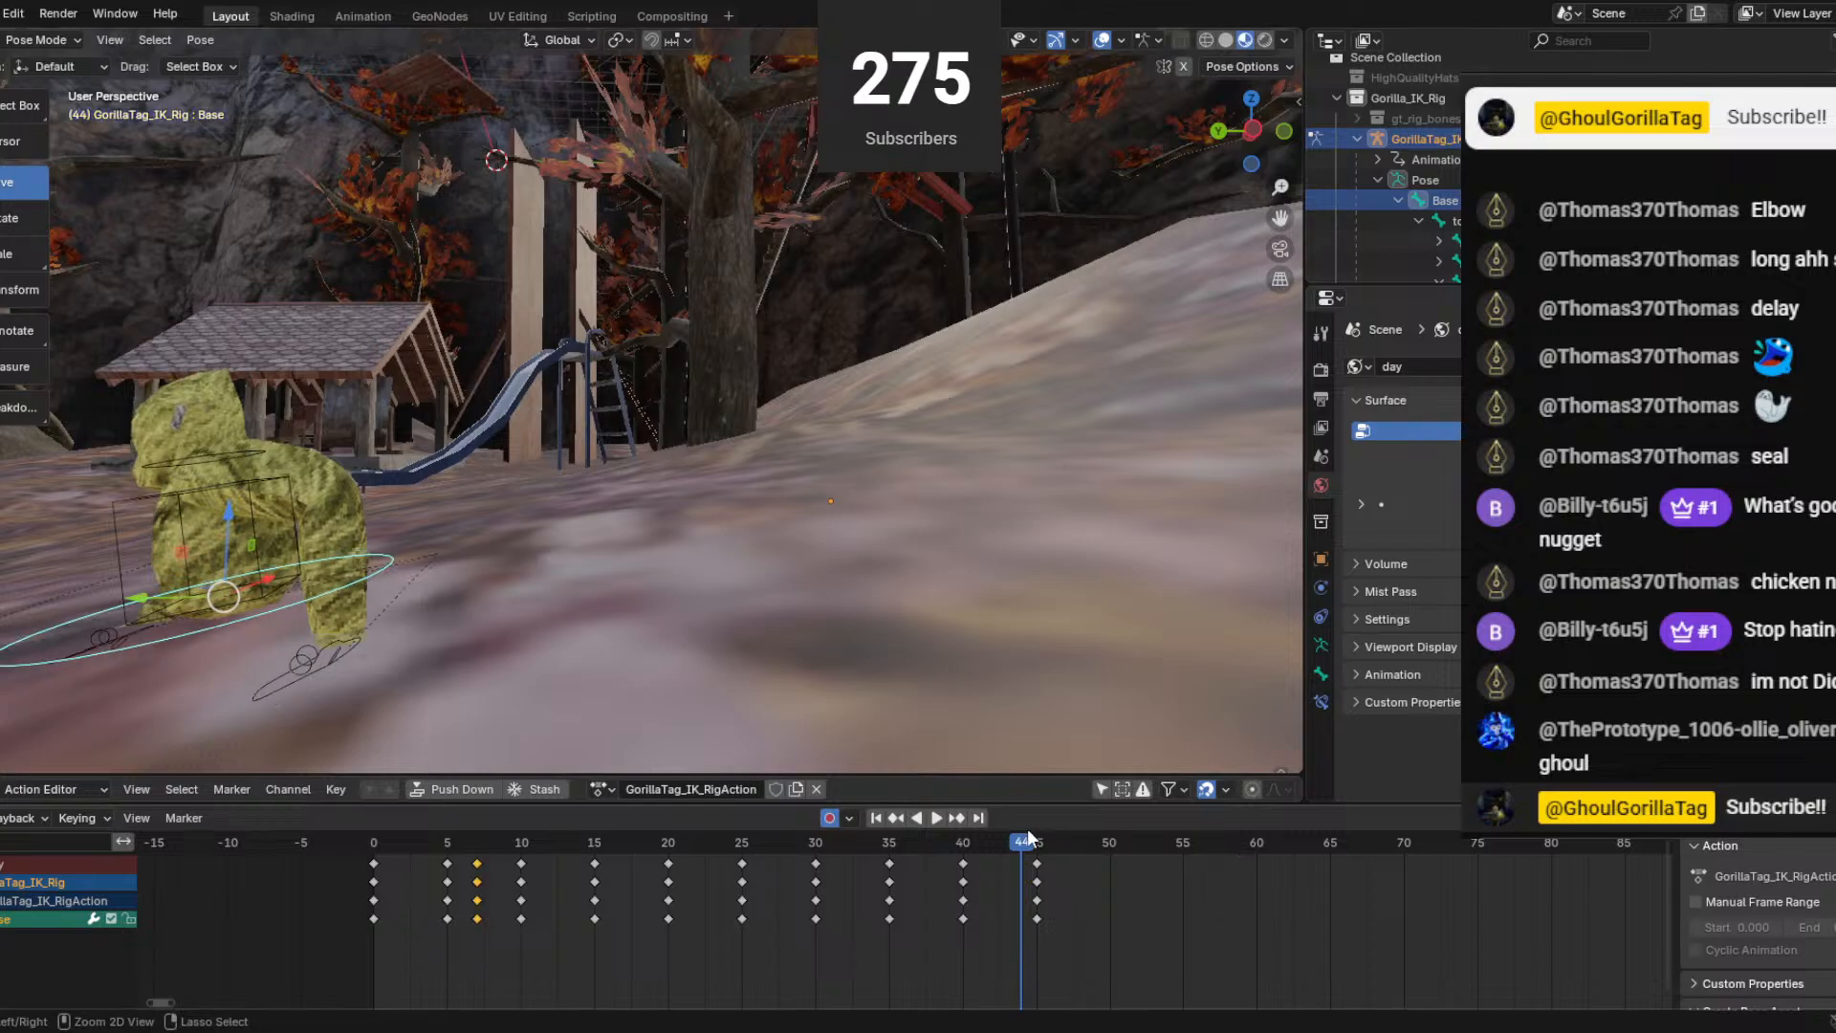
At frame 45, lower the Base controller slightly on Z and replay the animation.
key(space)
drag(1016, 839, 1035, 843)
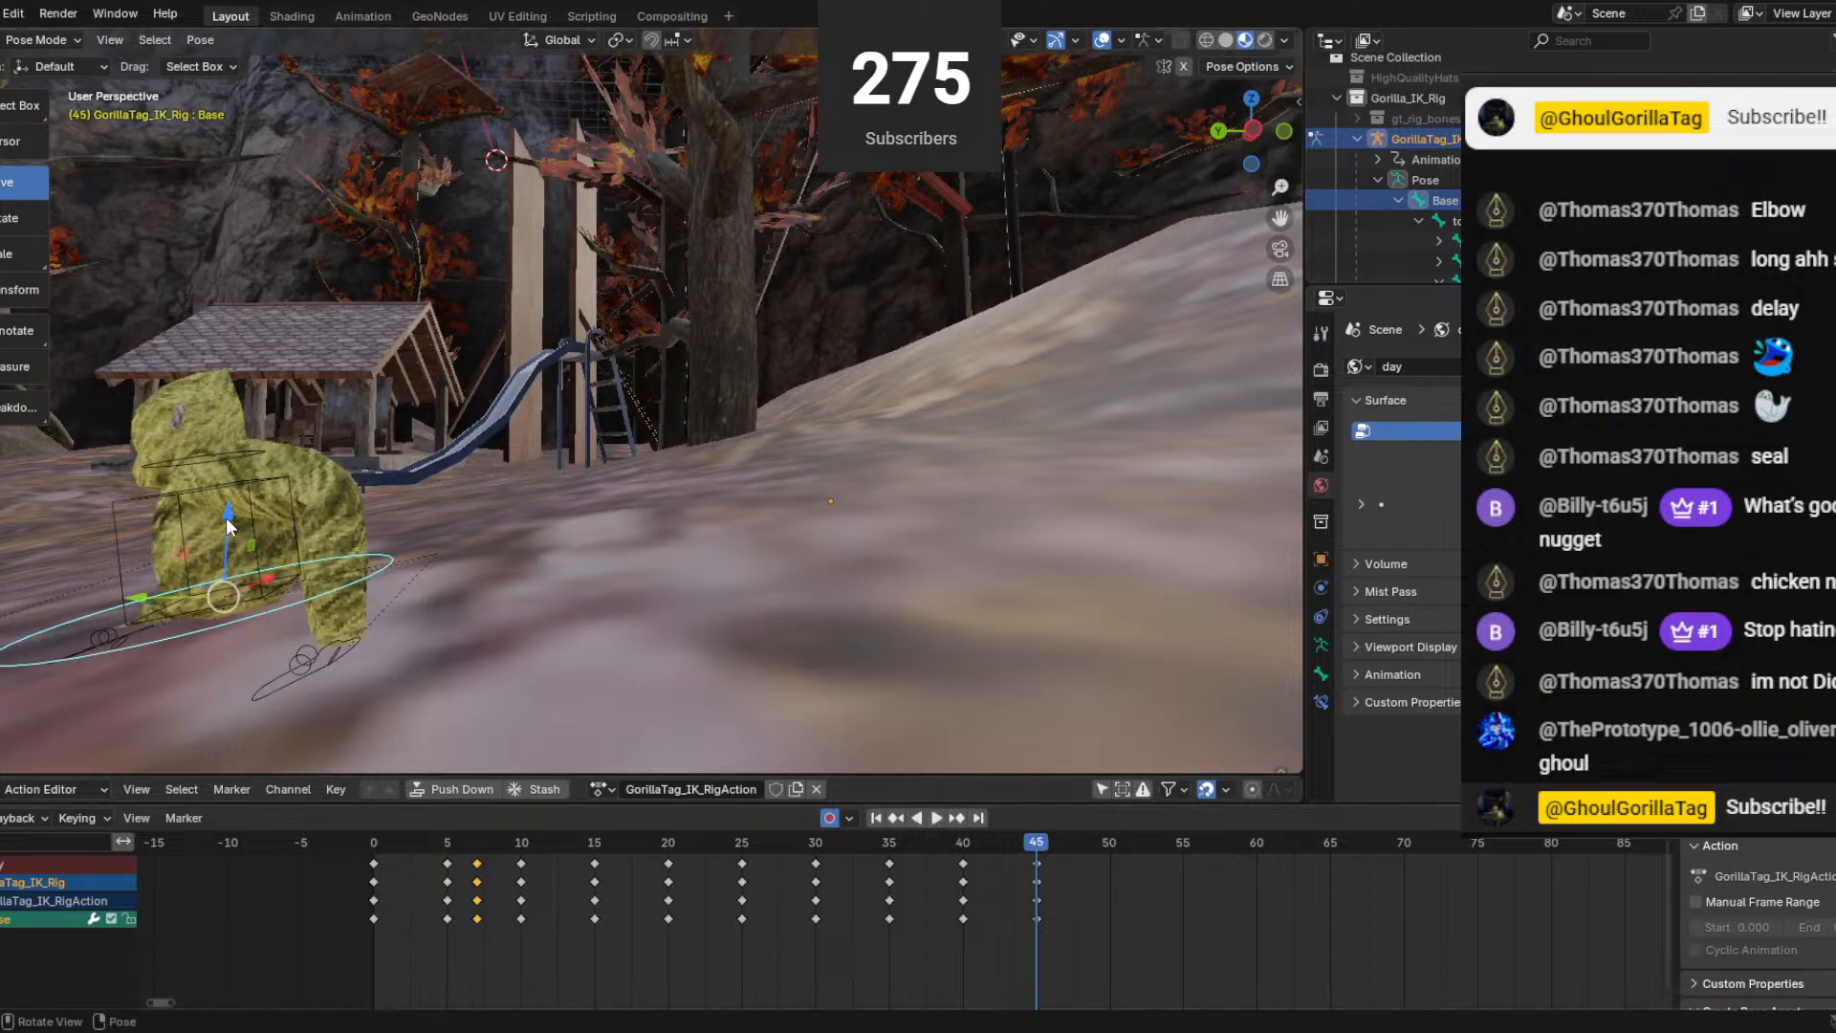
drag(227, 521, 228, 530)
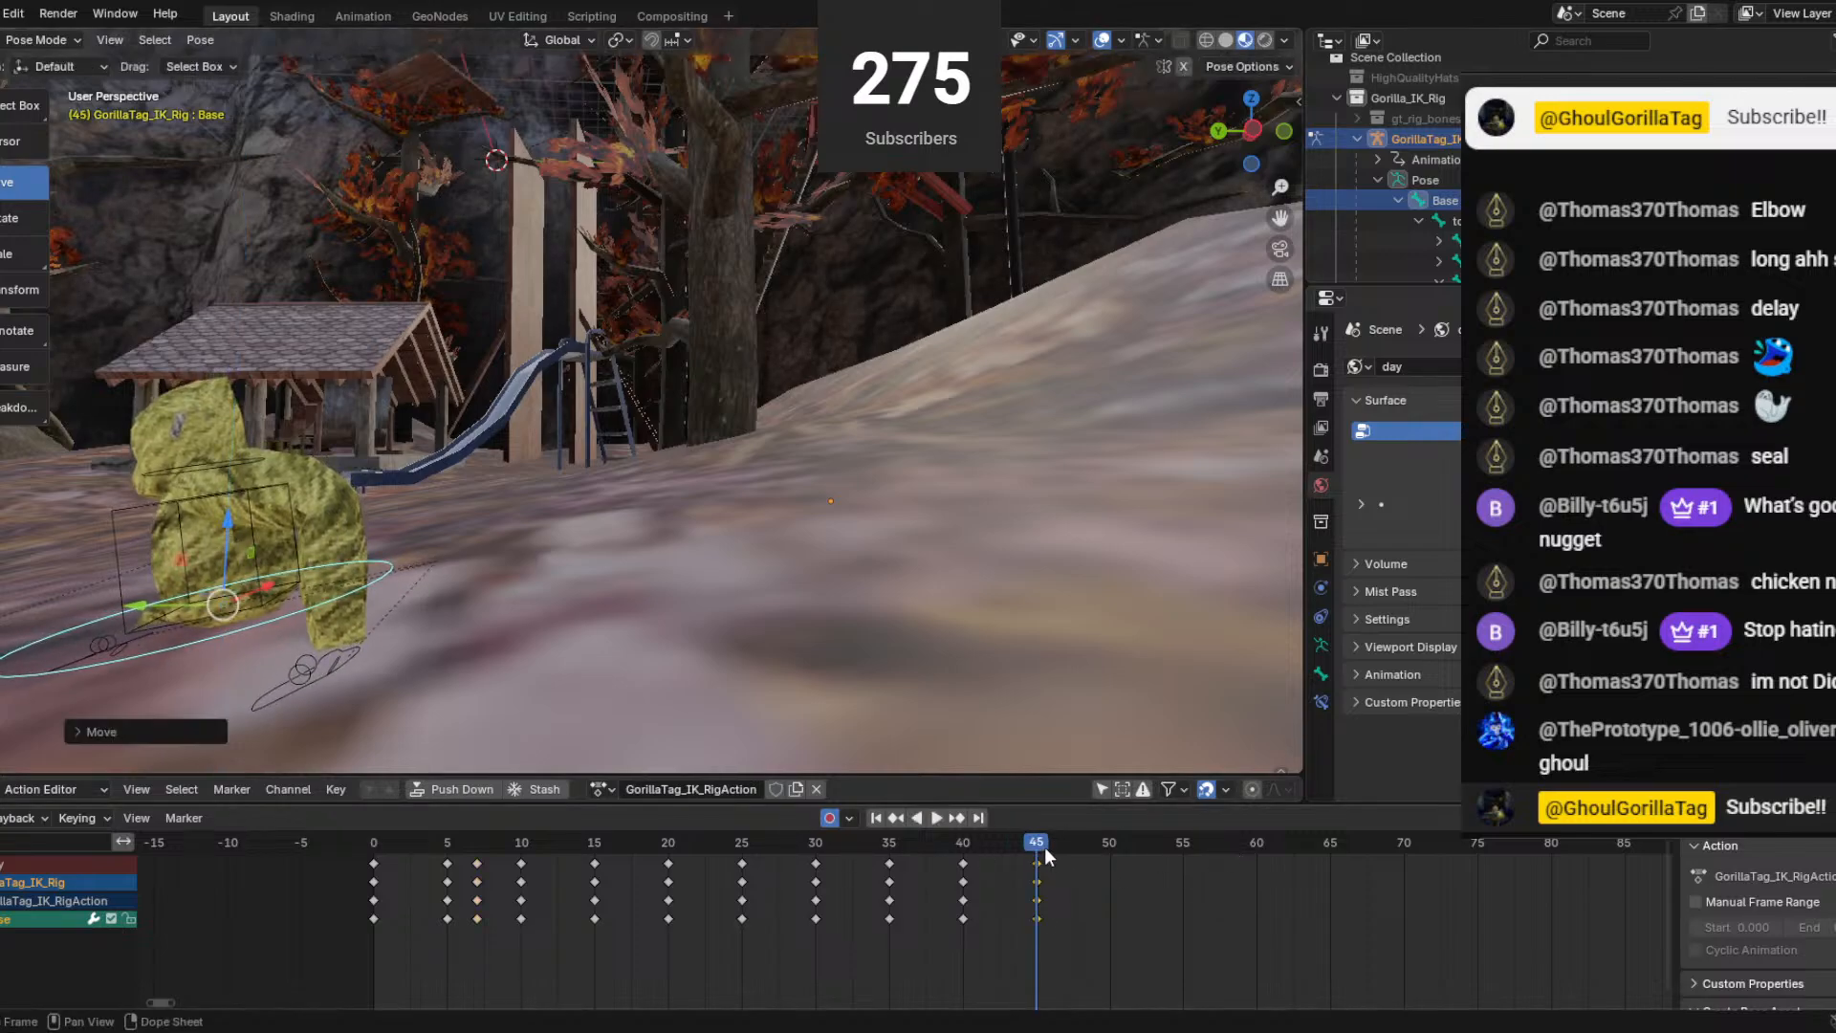
key(space)
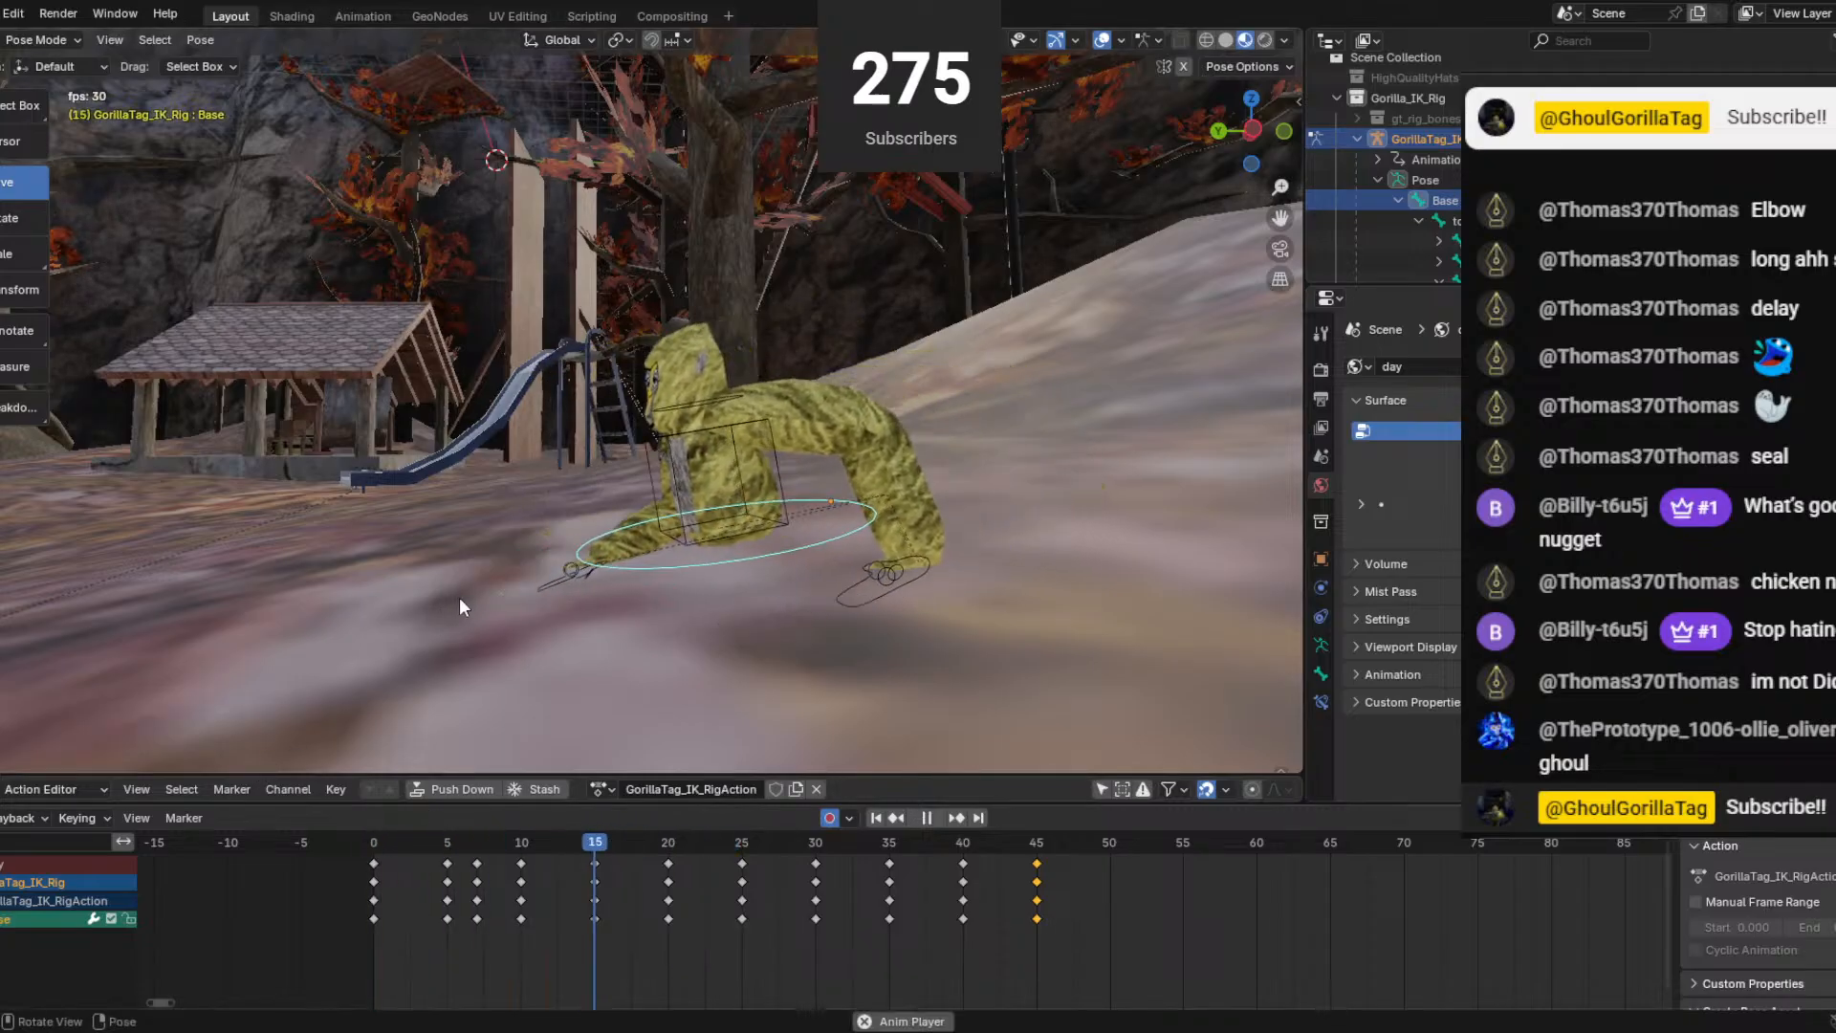
key(space)
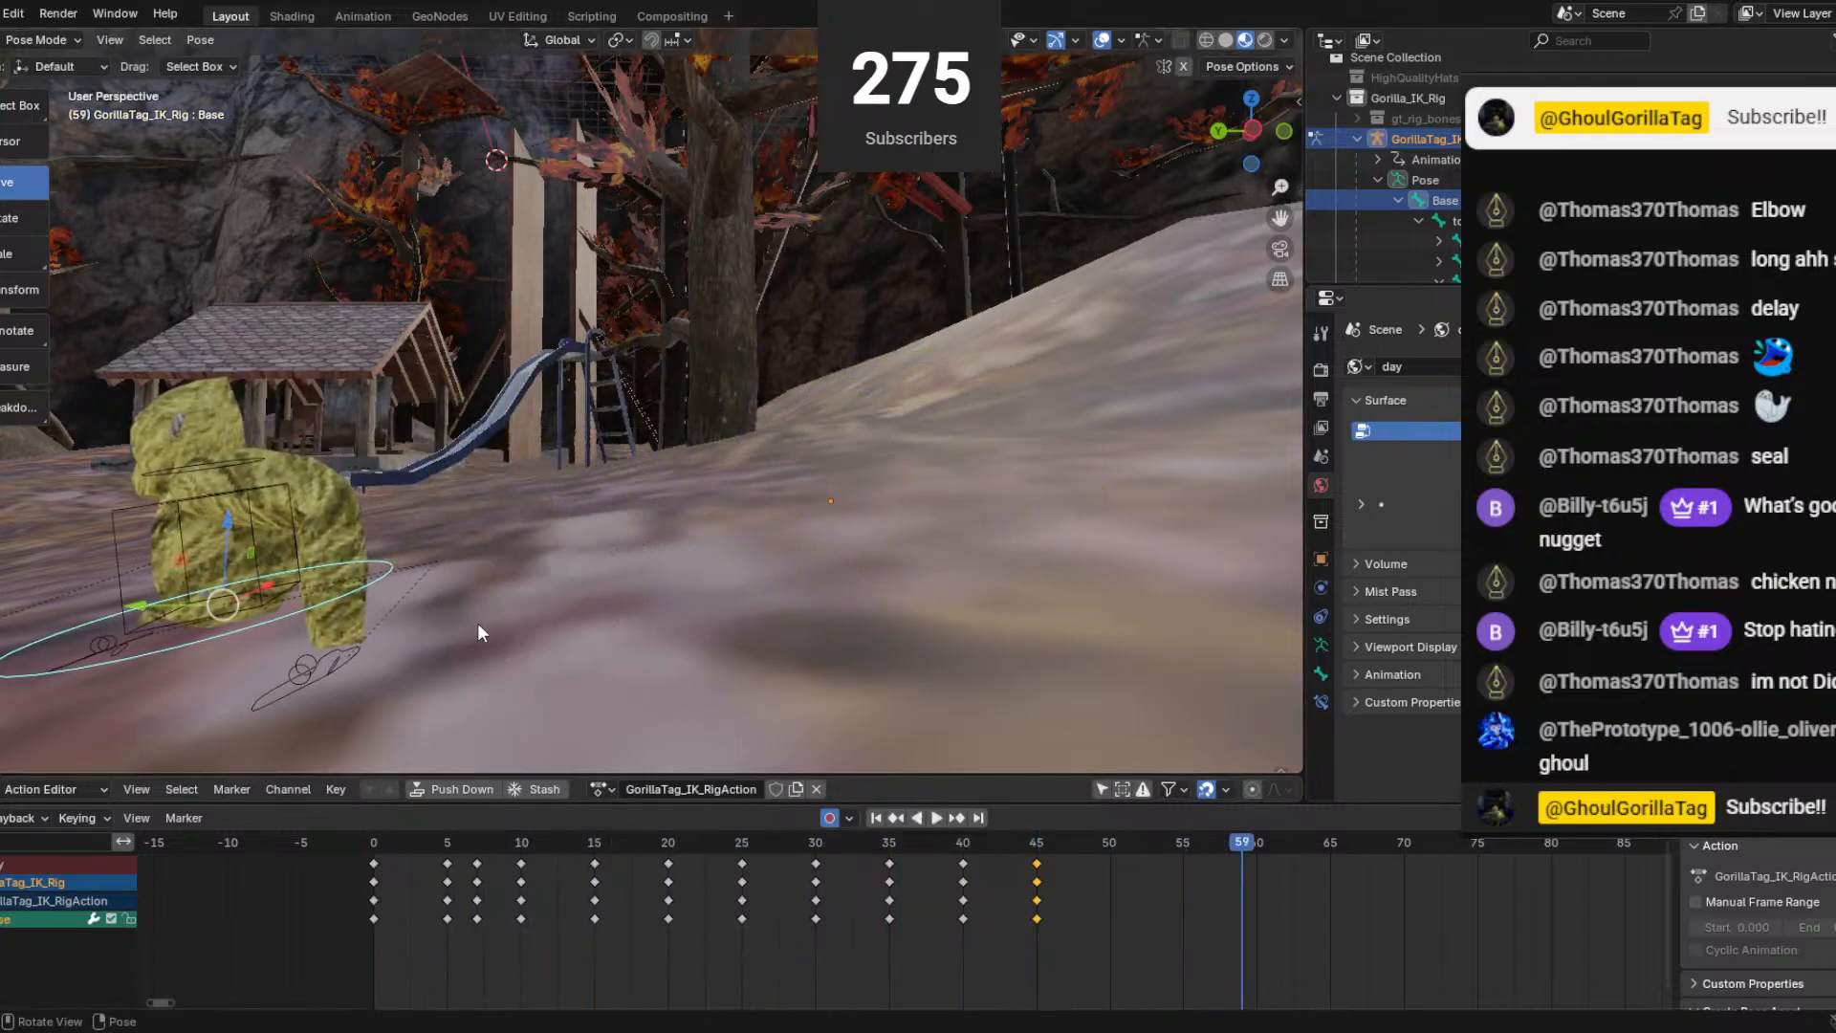
Play back the gorilla's animation to review how the body travels across the ground.
key(space)
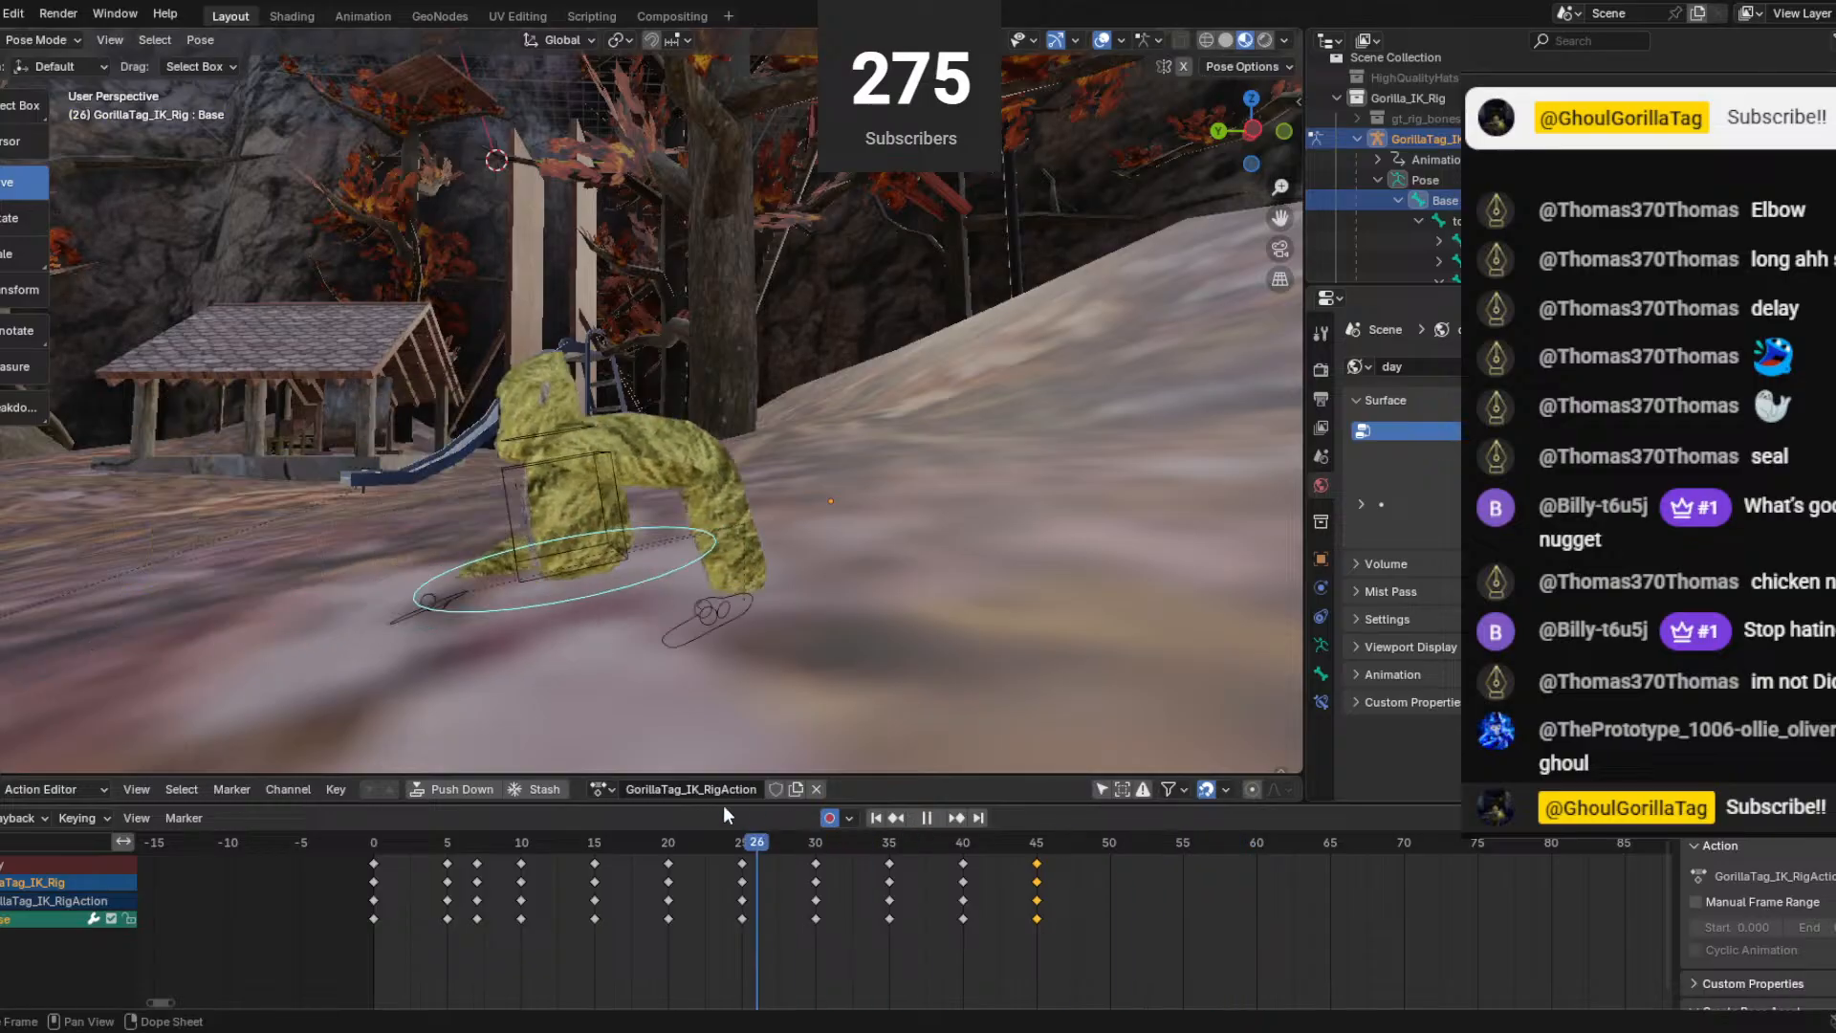
key(space)
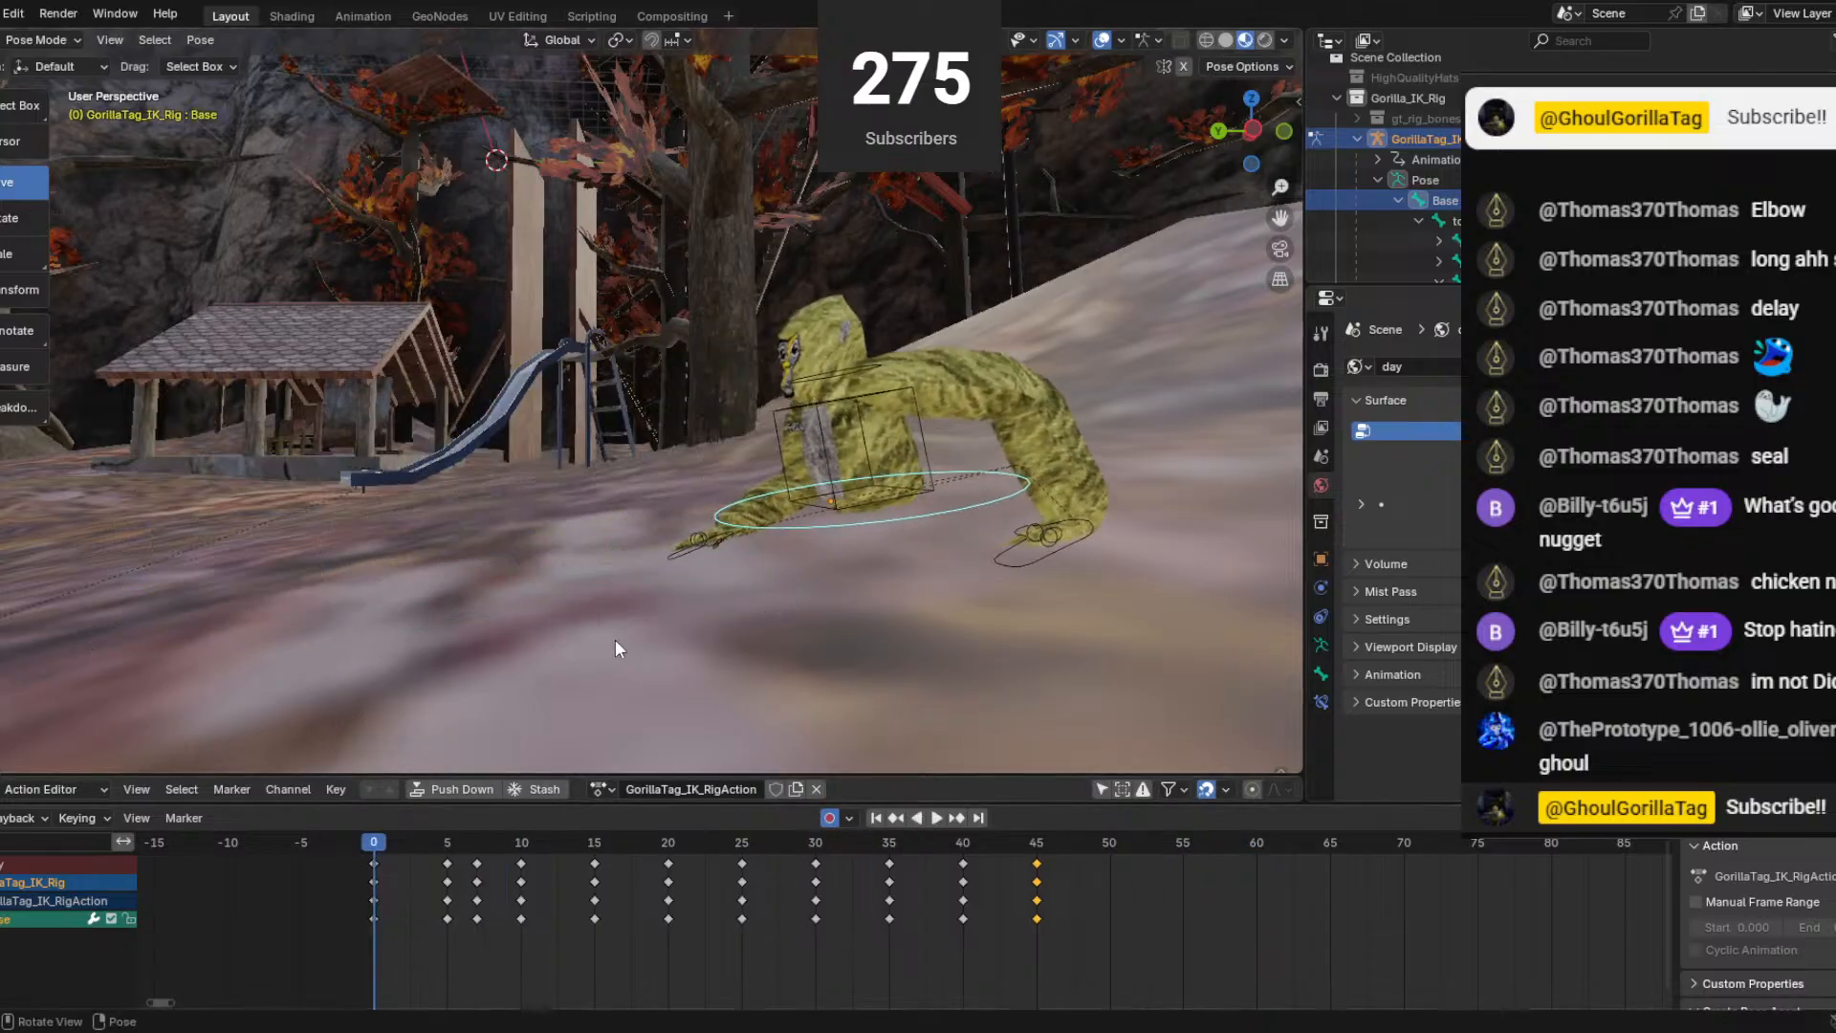
middle_drag(616, 639, 855, 528)
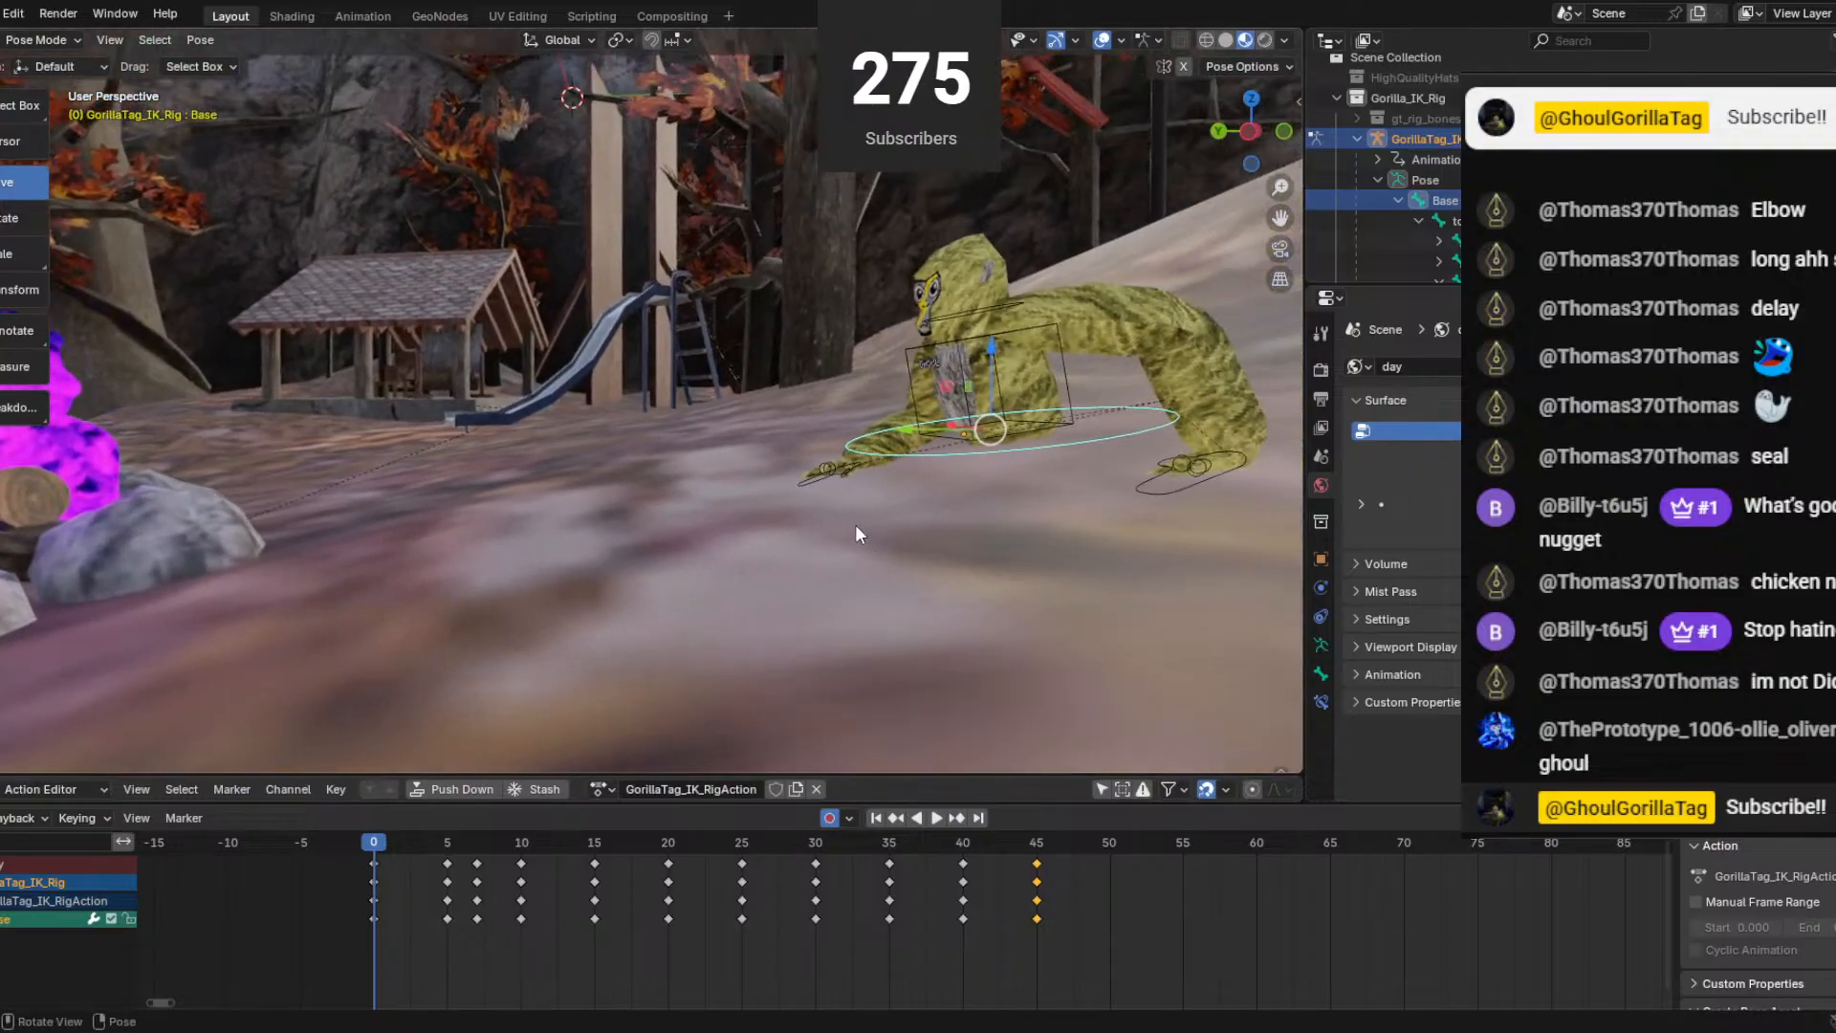
key(space)
key(space)
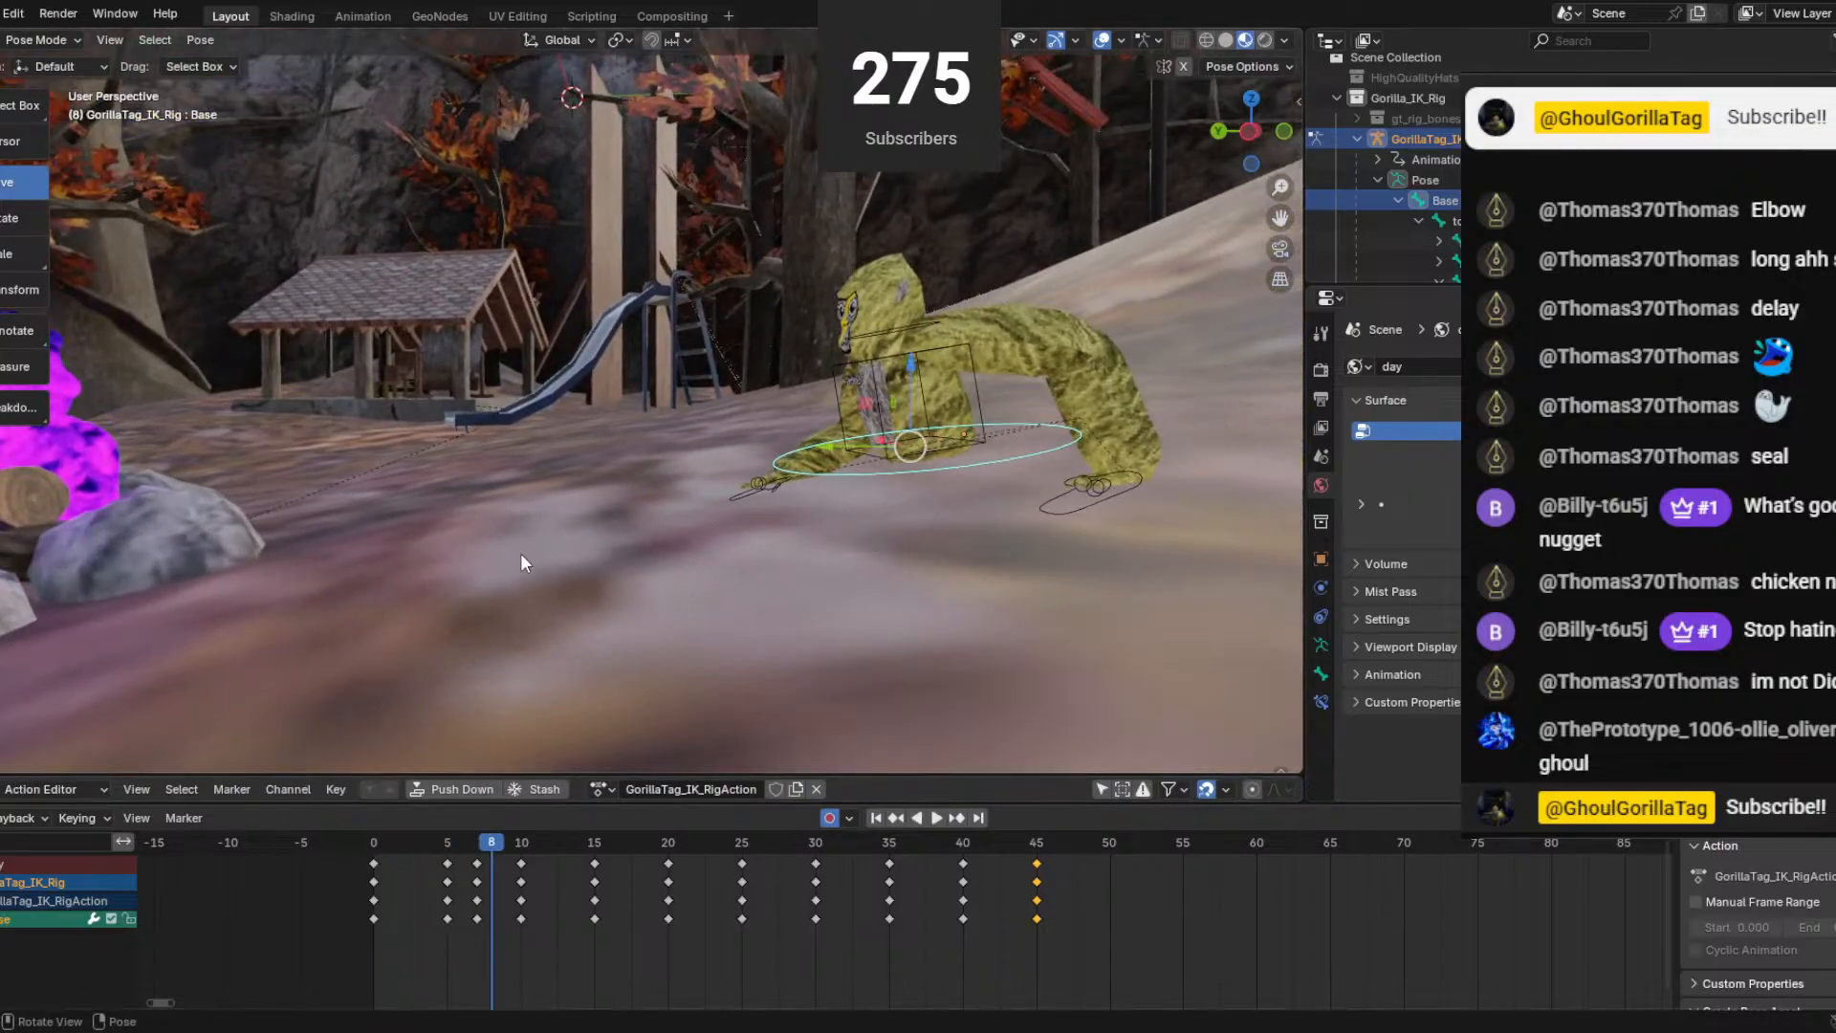
At frame 5, rotate the gorilla's left hand controller so the palm lies flatter on the ground.
drag(490, 841, 454, 852)
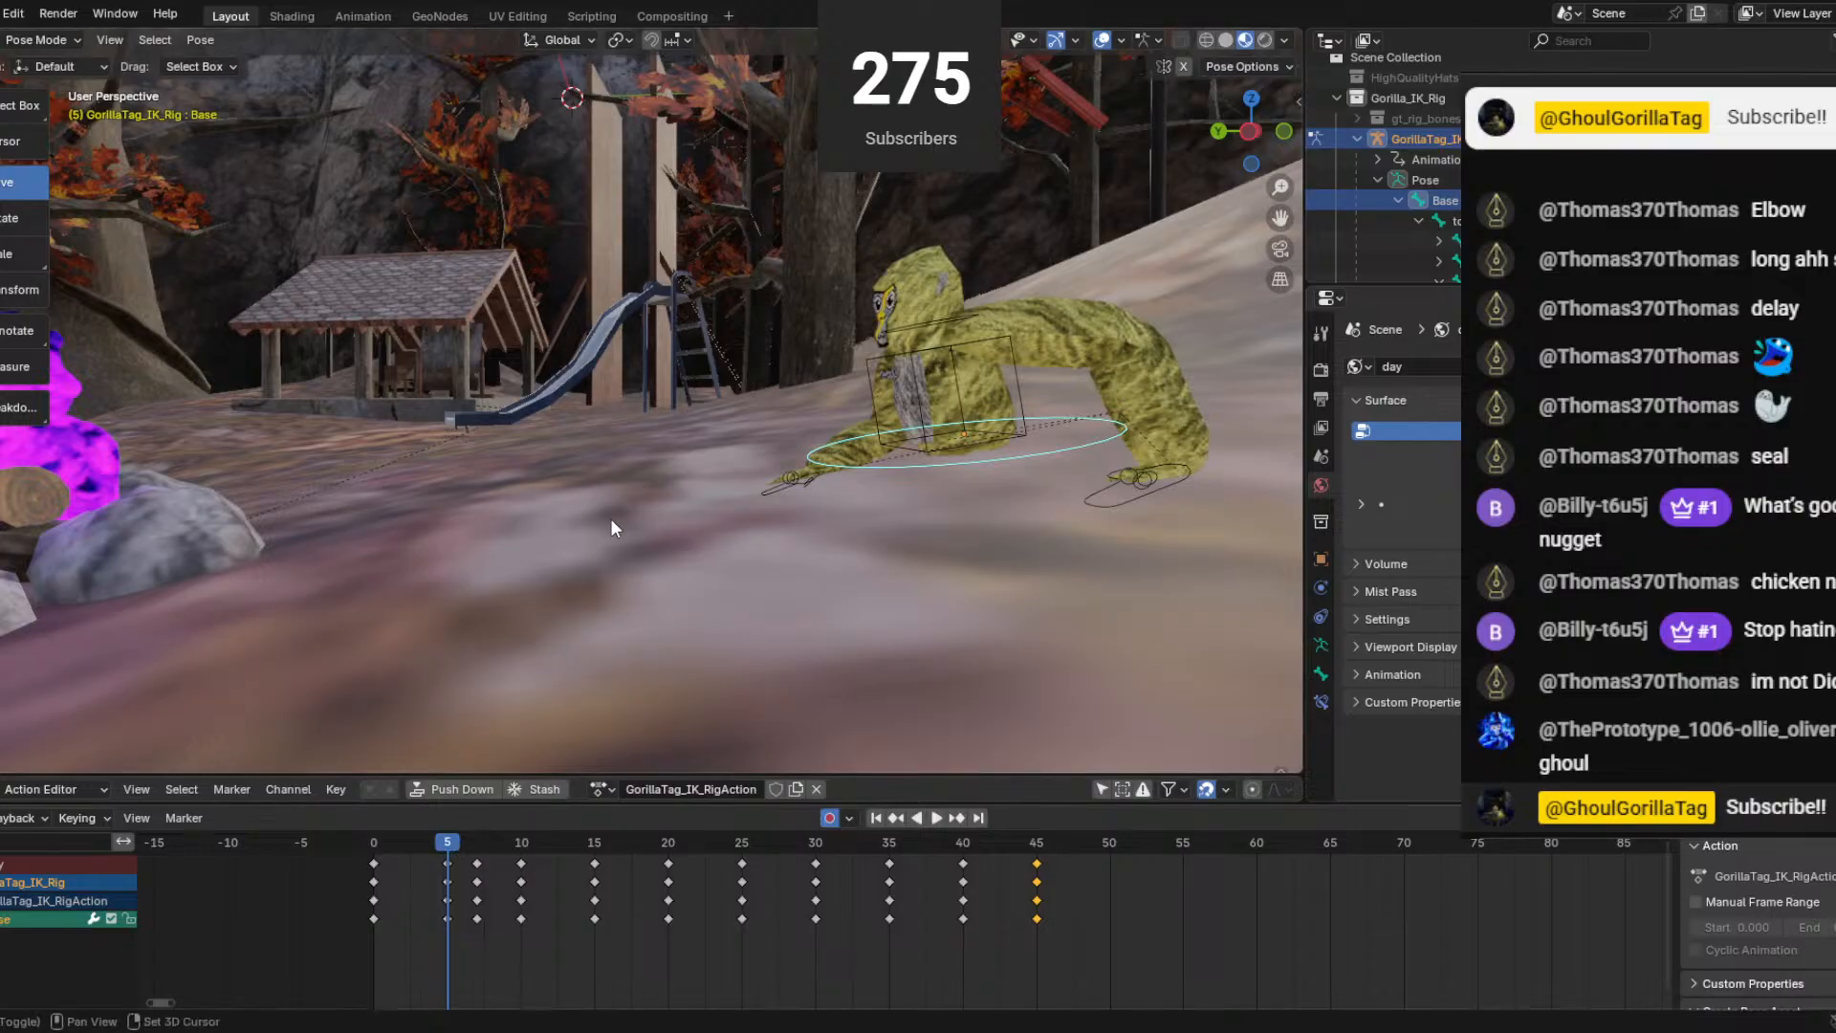
middle_drag(610, 519, 33, 306)
click(21, 226)
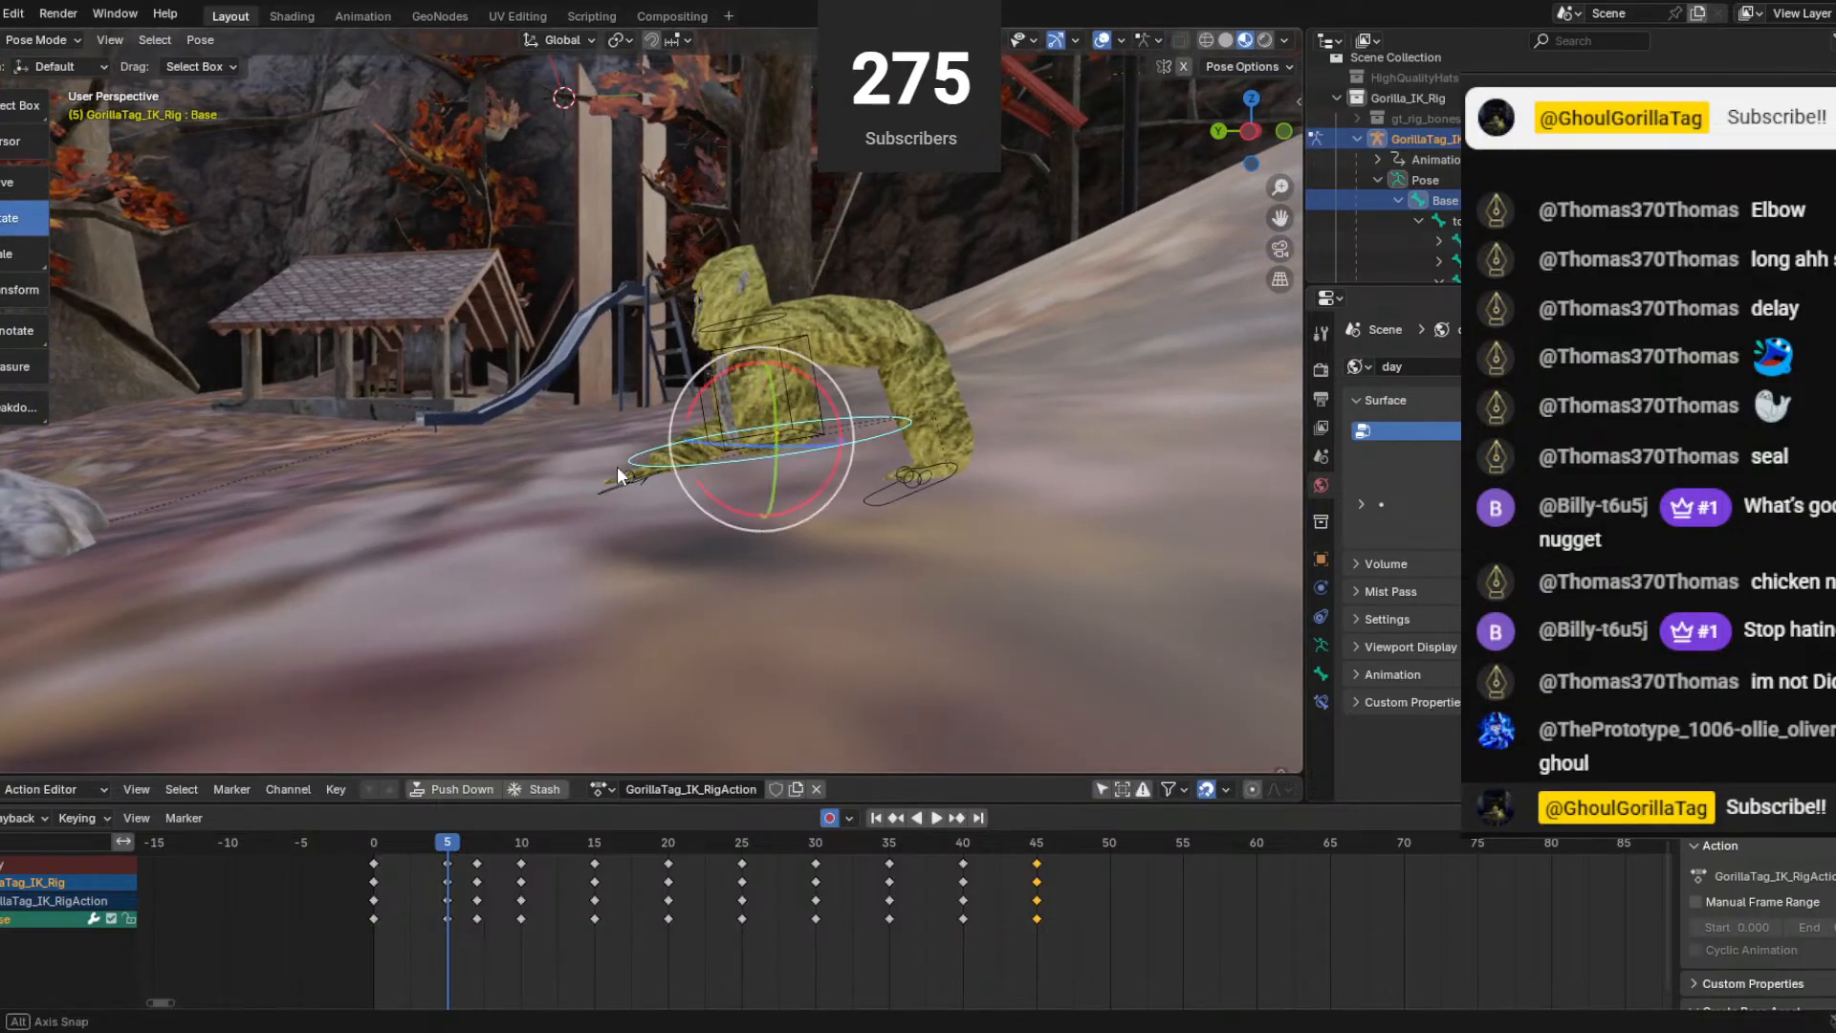
middle_drag(617, 467, 845, 548)
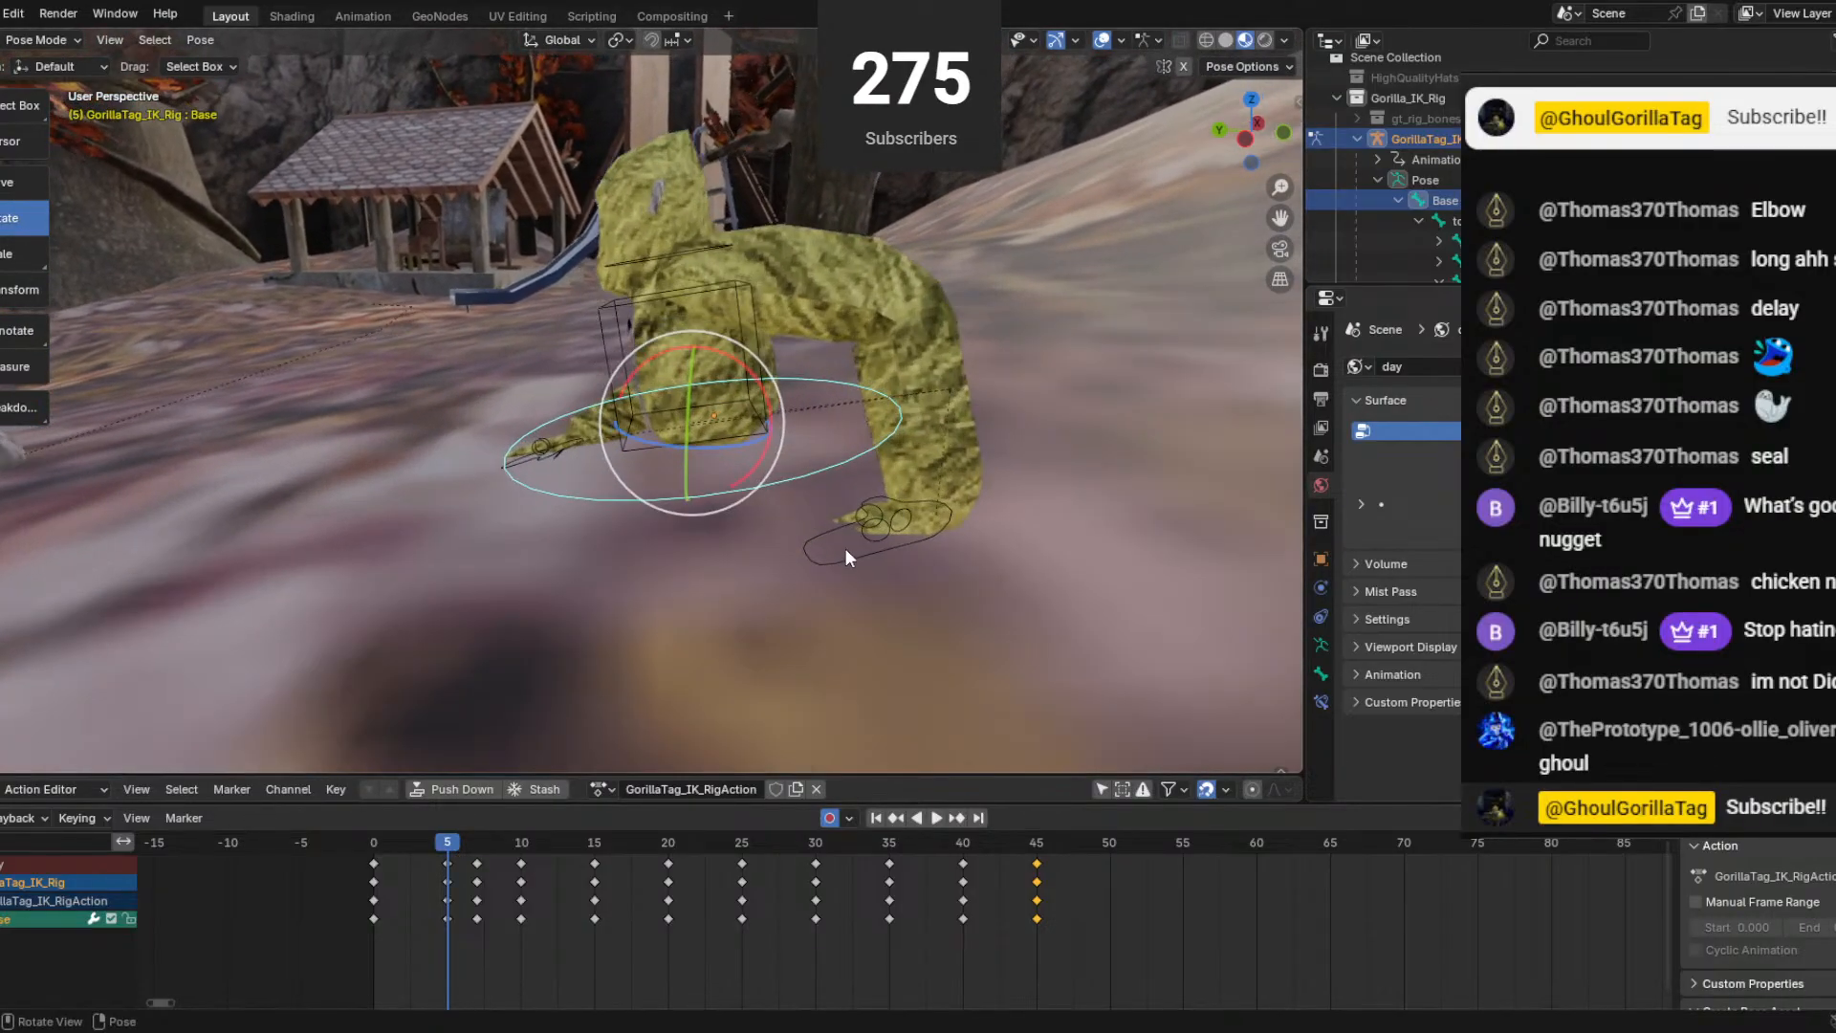
click(868, 521)
drag(912, 444, 903, 463)
click(5, 190)
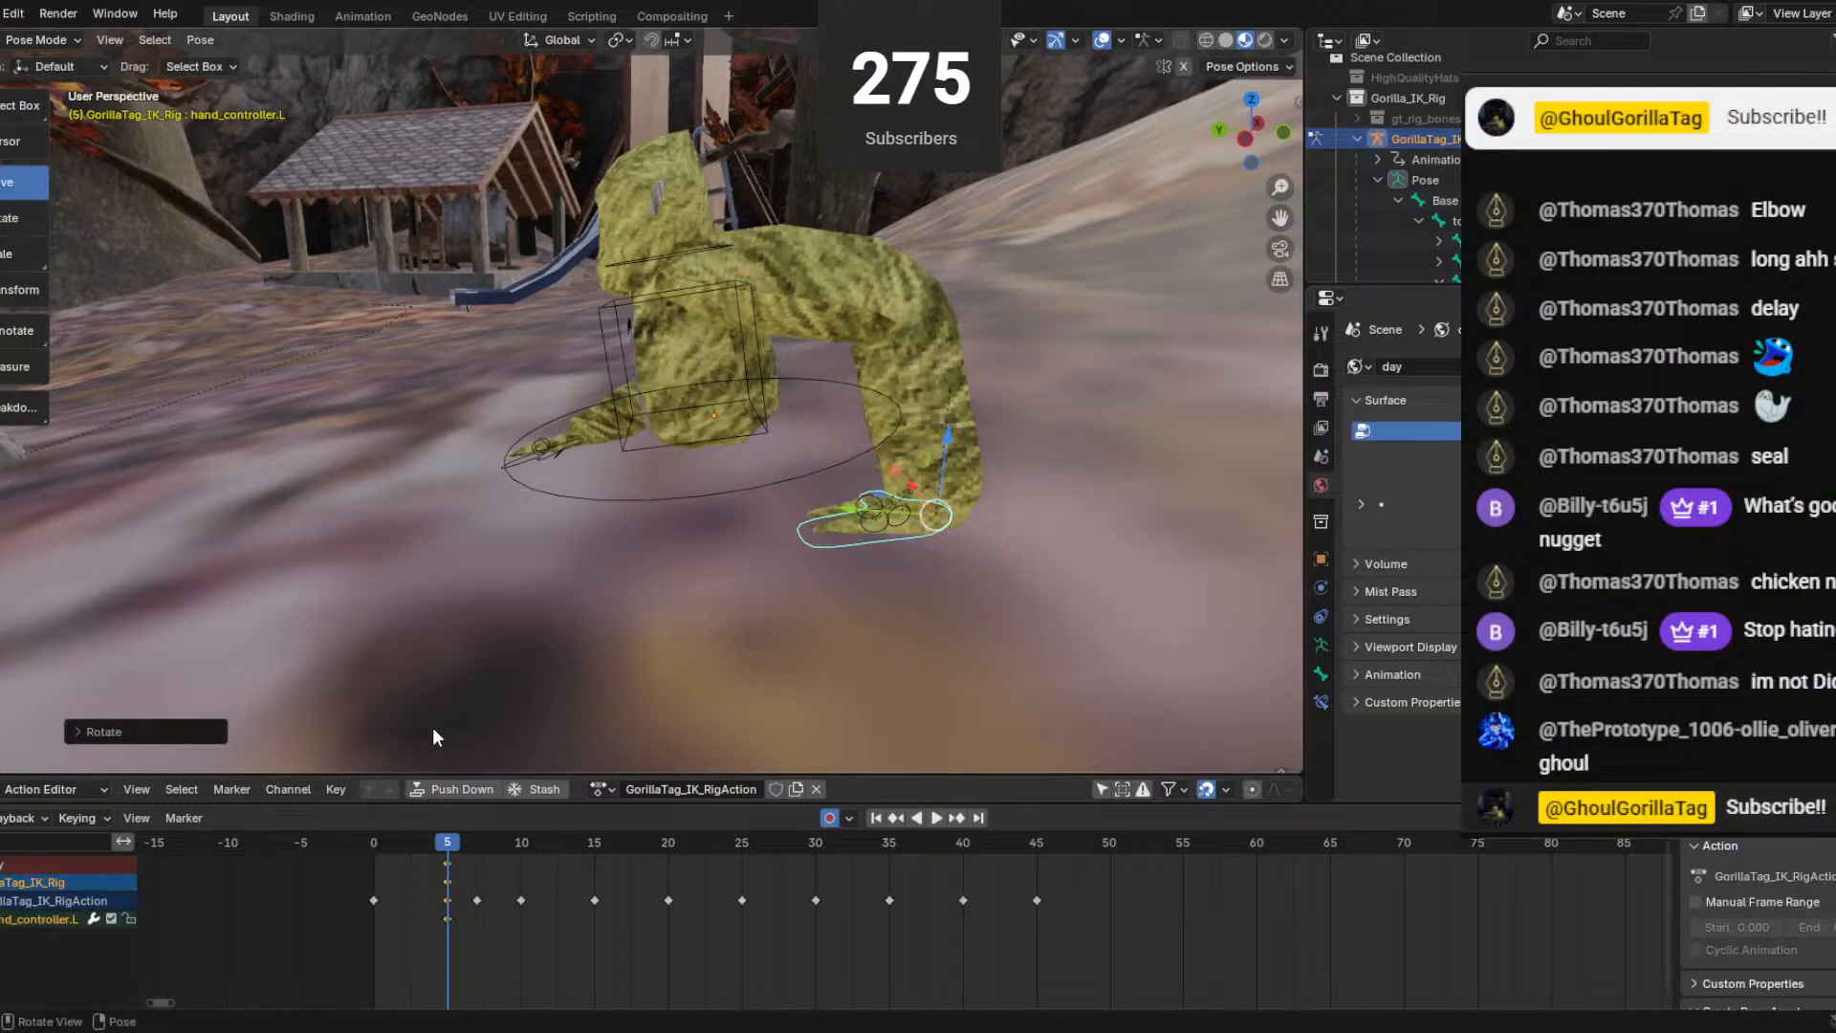
At frame 5, move the left hand controller forward along Y and adjust its height against the ground.
drag(371, 845, 447, 842)
key(g)
key(y)
drag(881, 502, 927, 506)
drag(1024, 463, 1026, 448)
middle_drag(650, 472, 547, 406)
shift+middle_drag(633, 473, 656, 520)
mouse_move(418, 847)
mouse_down()
mouse_move(375, 853)
mouse_move(449, 846)
mouse_up()
drag(1044, 516, 708, 522)
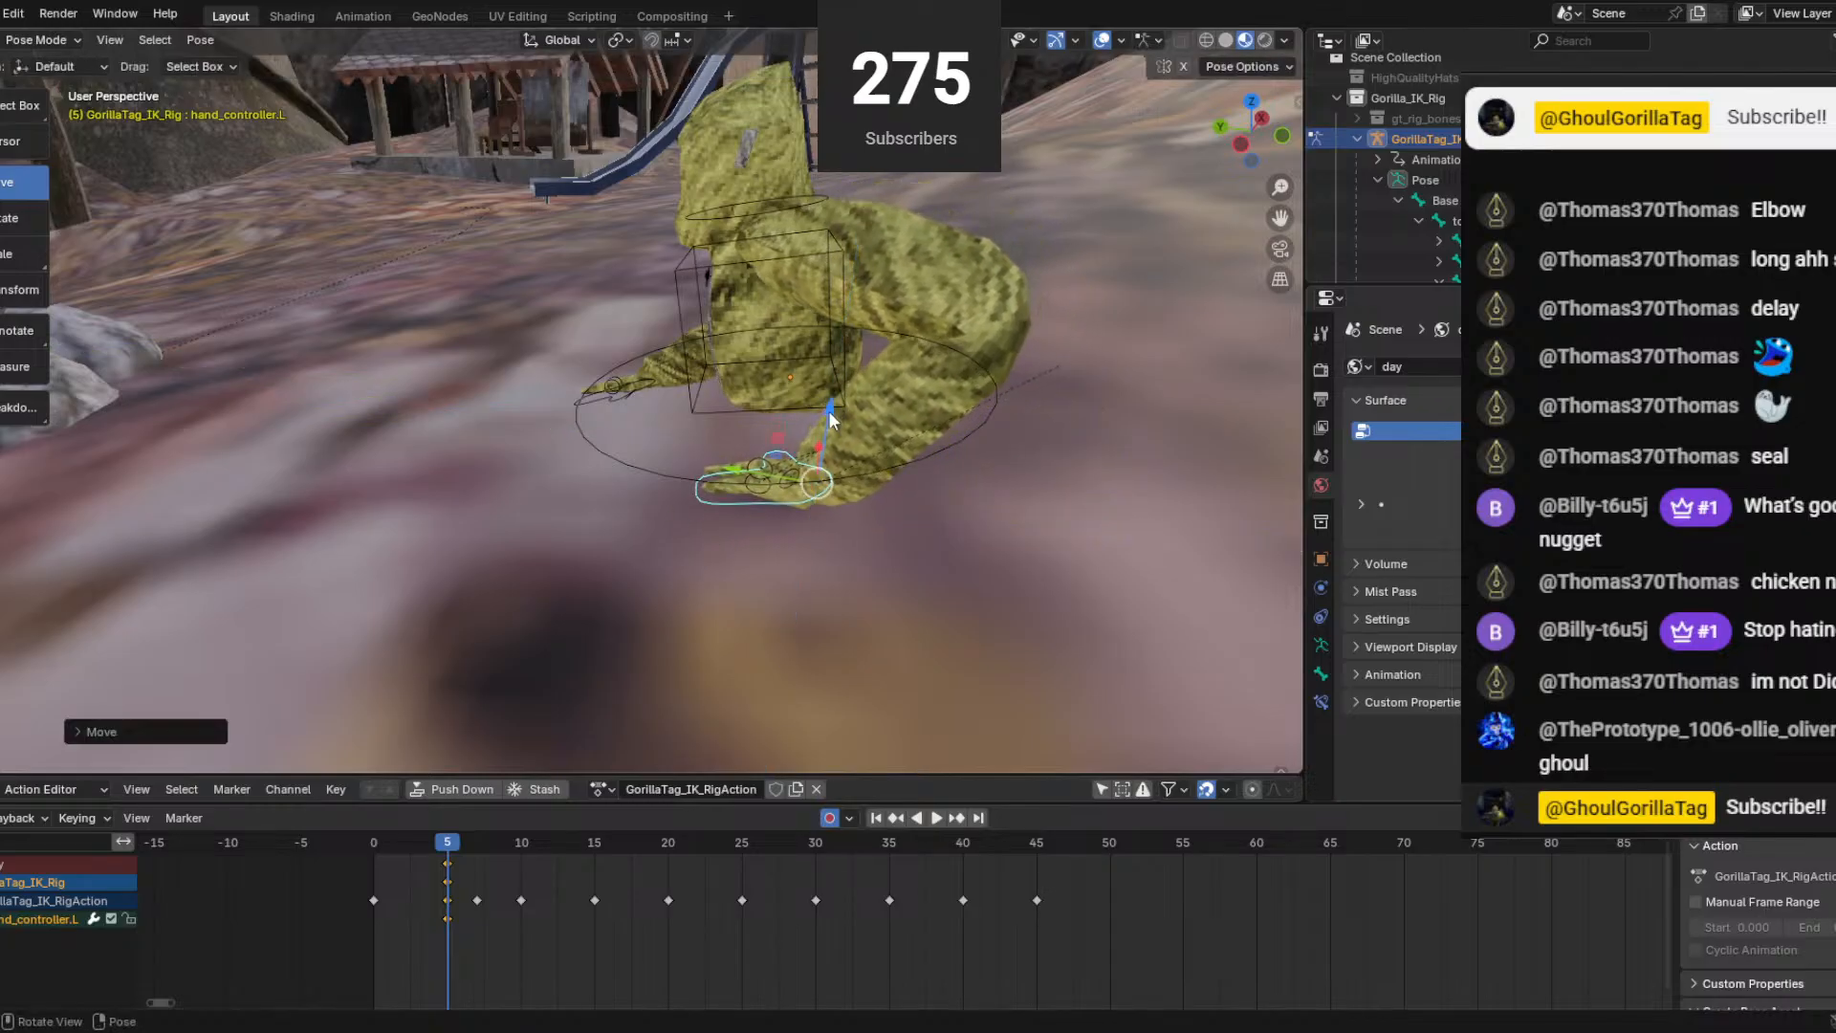
Rotate the left hand controller at frame 5 so the fingers tilt down toward the slope.
middle_drag(830, 406, 760, 417)
click(24, 218)
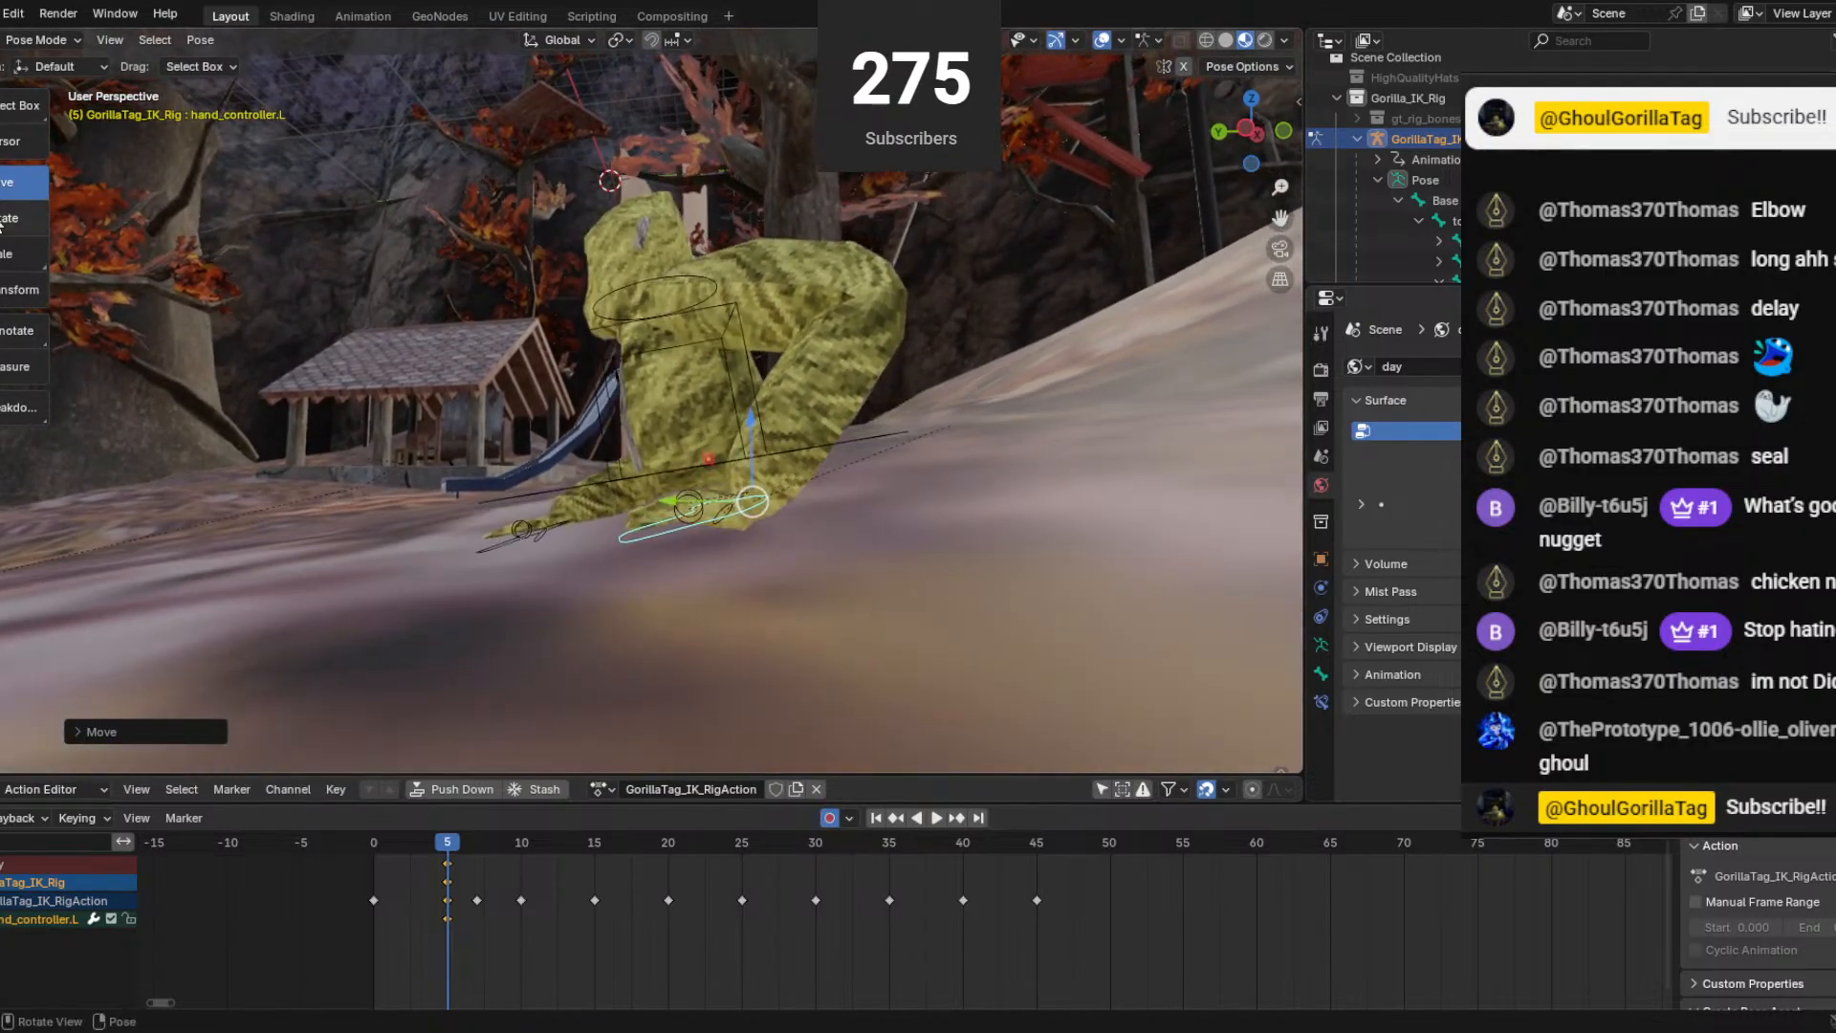
drag(773, 432, 751, 421)
click(17, 184)
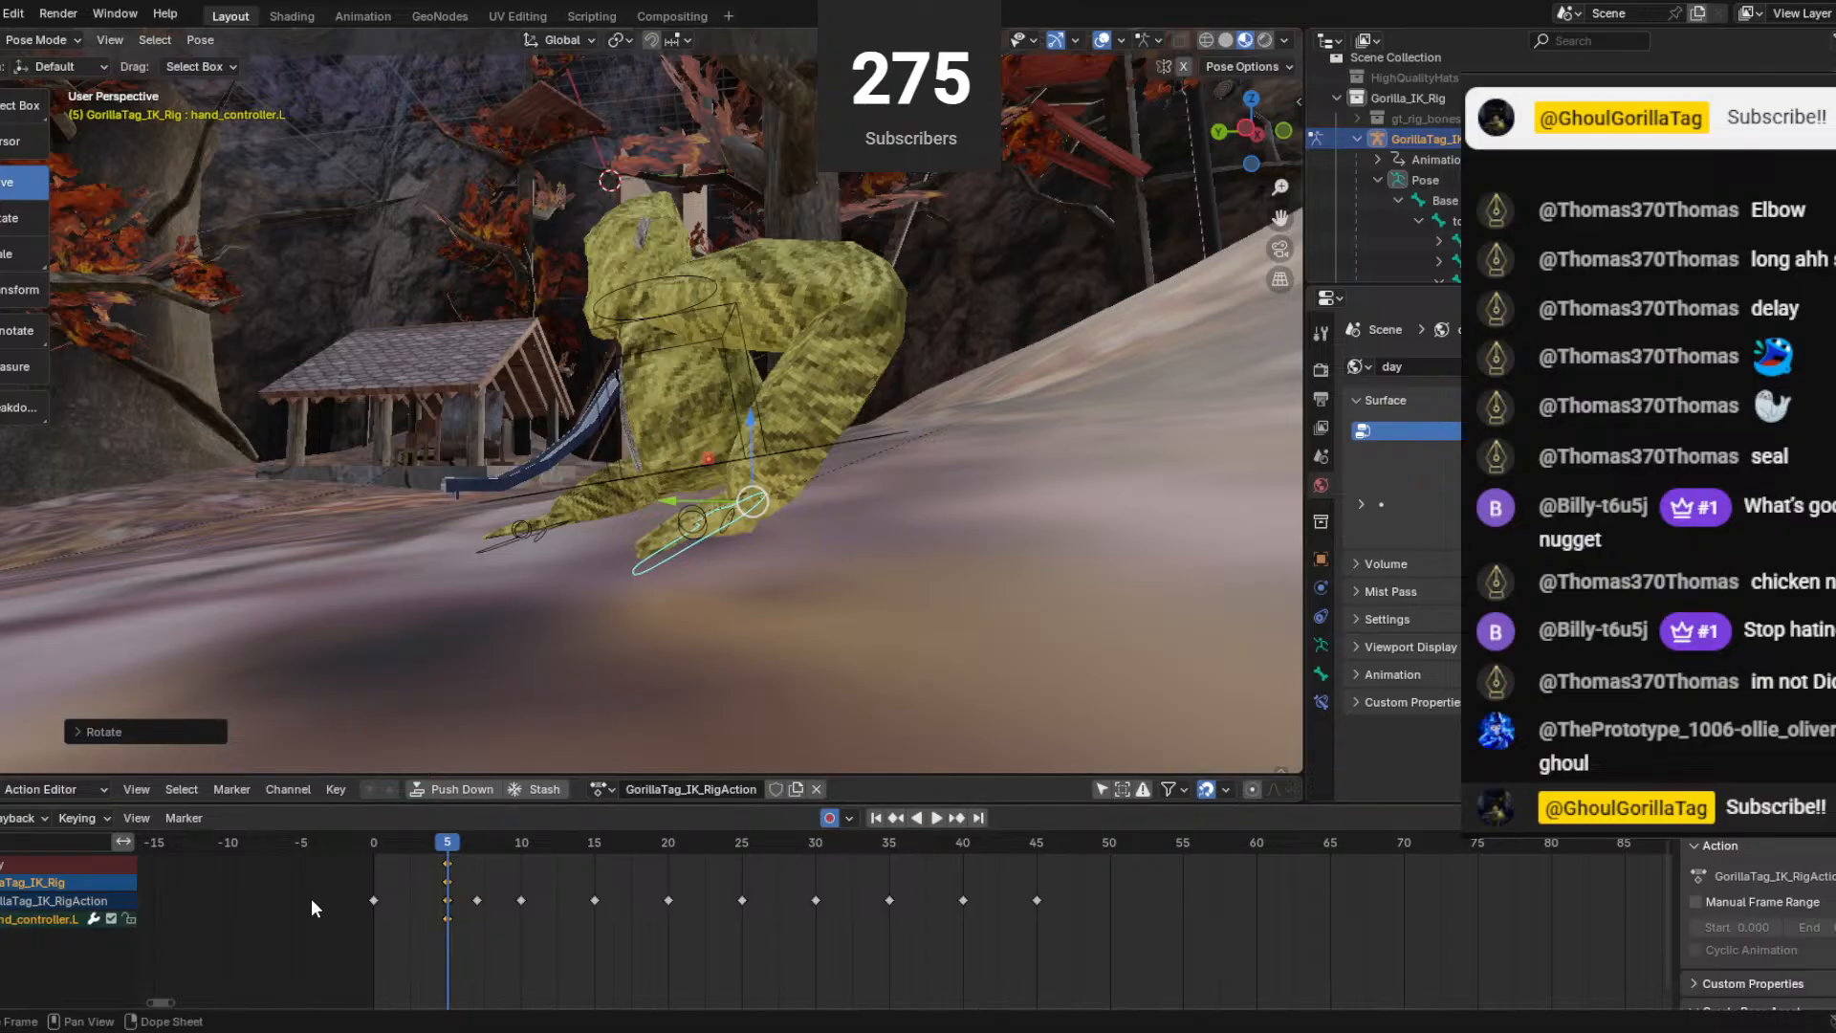
mouse_move(443, 845)
mouse_down()
mouse_move(335, 858)
mouse_move(448, 861)
mouse_move(352, 841)
mouse_move(447, 846)
mouse_up()
Move the left hand controller farther ahead of the body at frame 5, fine-tuning its rotation and ground height.
middle_drag(651, 619, 663, 631)
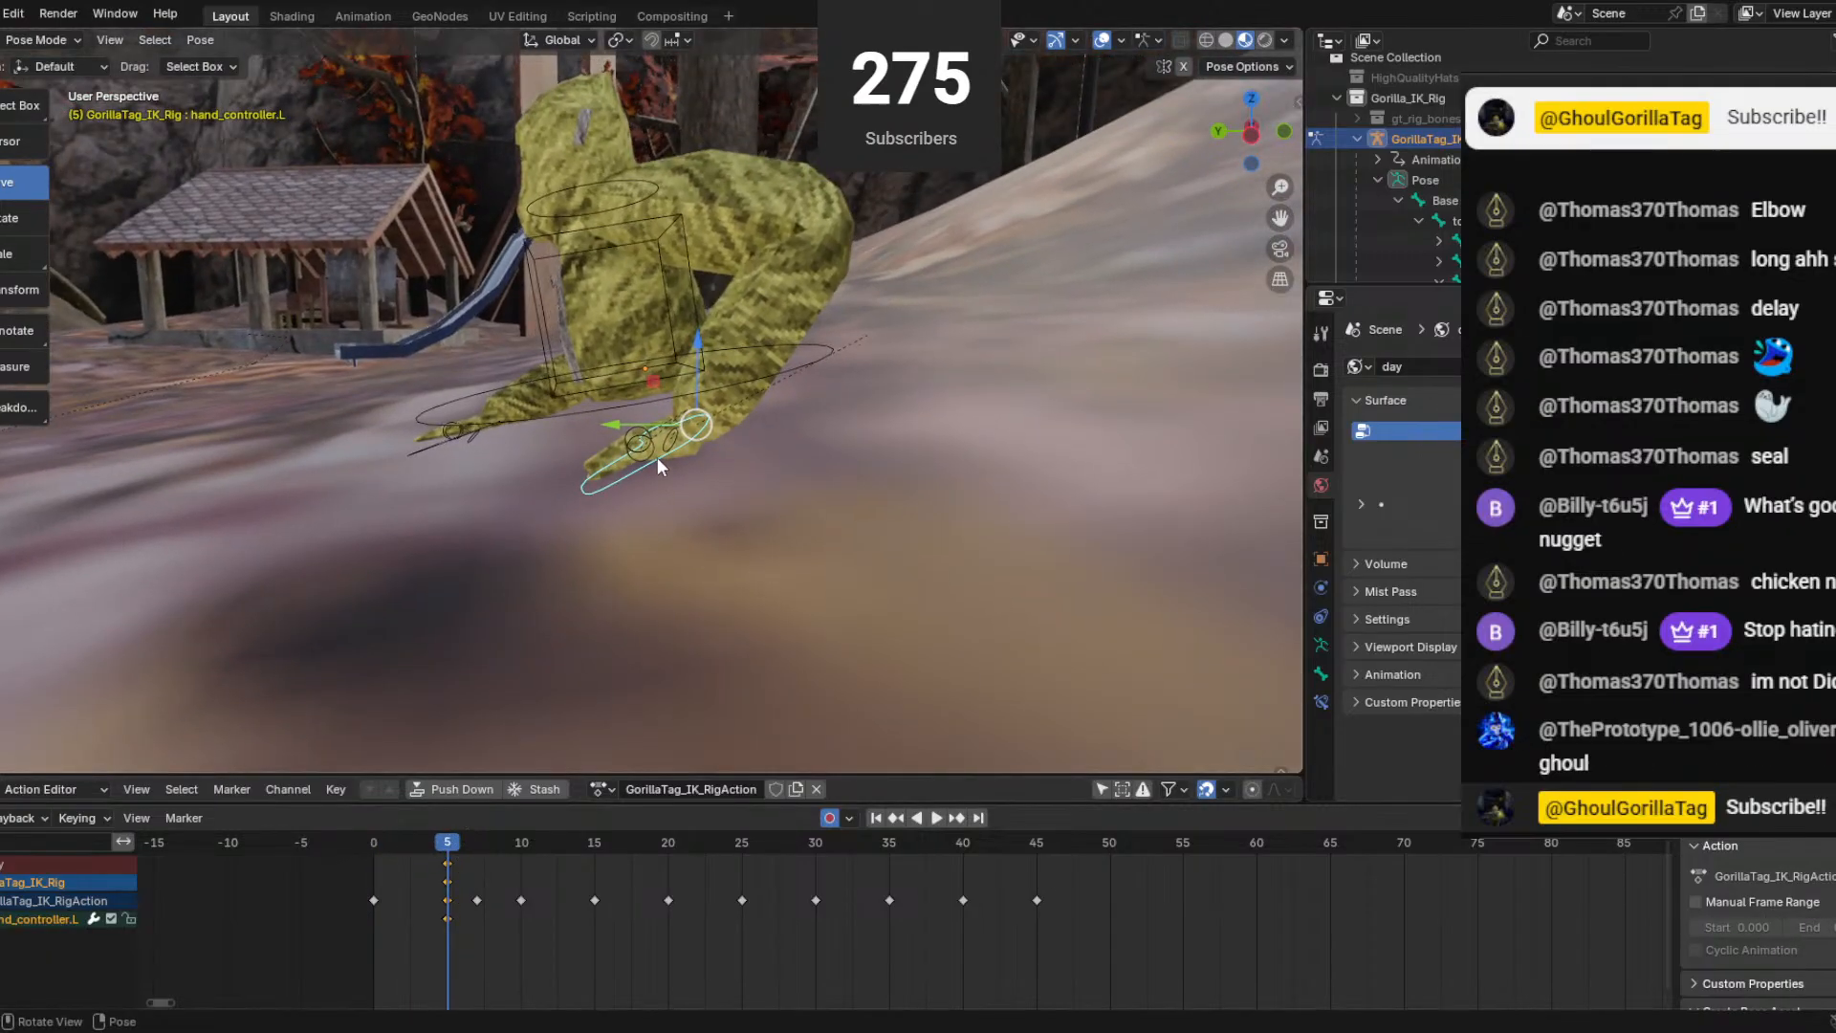
drag(628, 427, 493, 383)
click(20, 218)
click(431, 403)
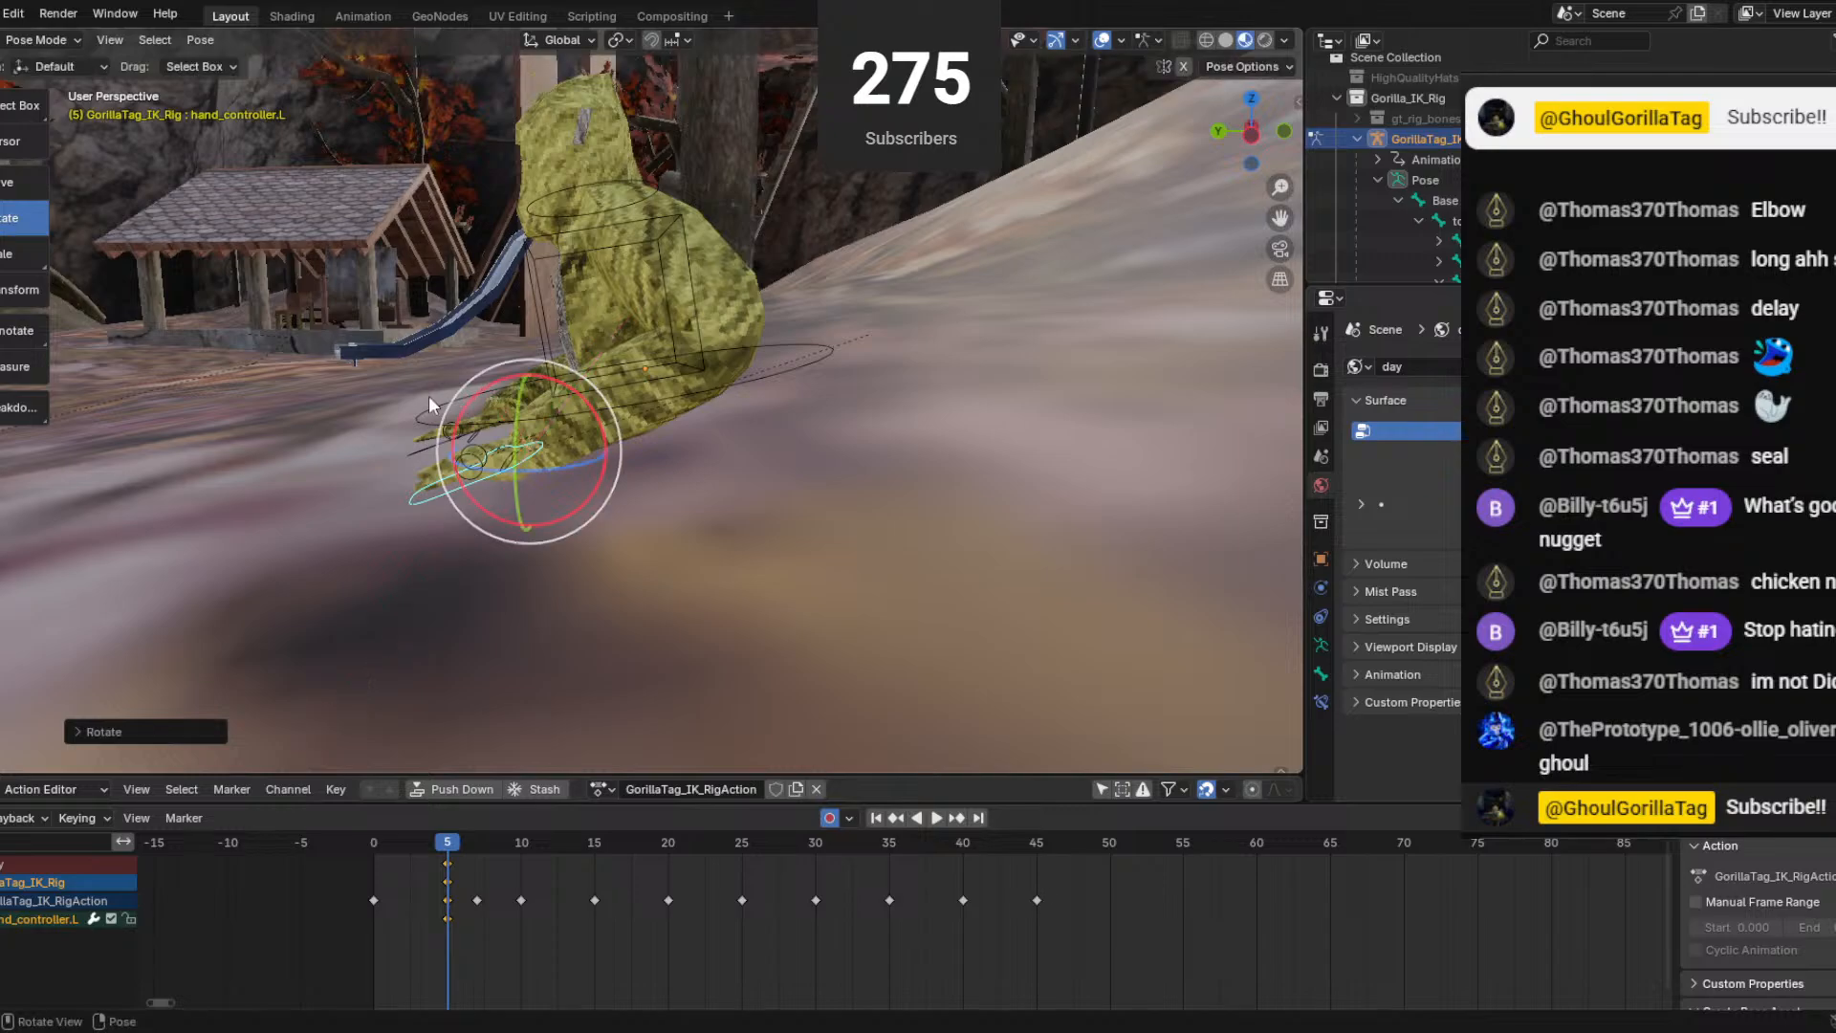
click(24, 187)
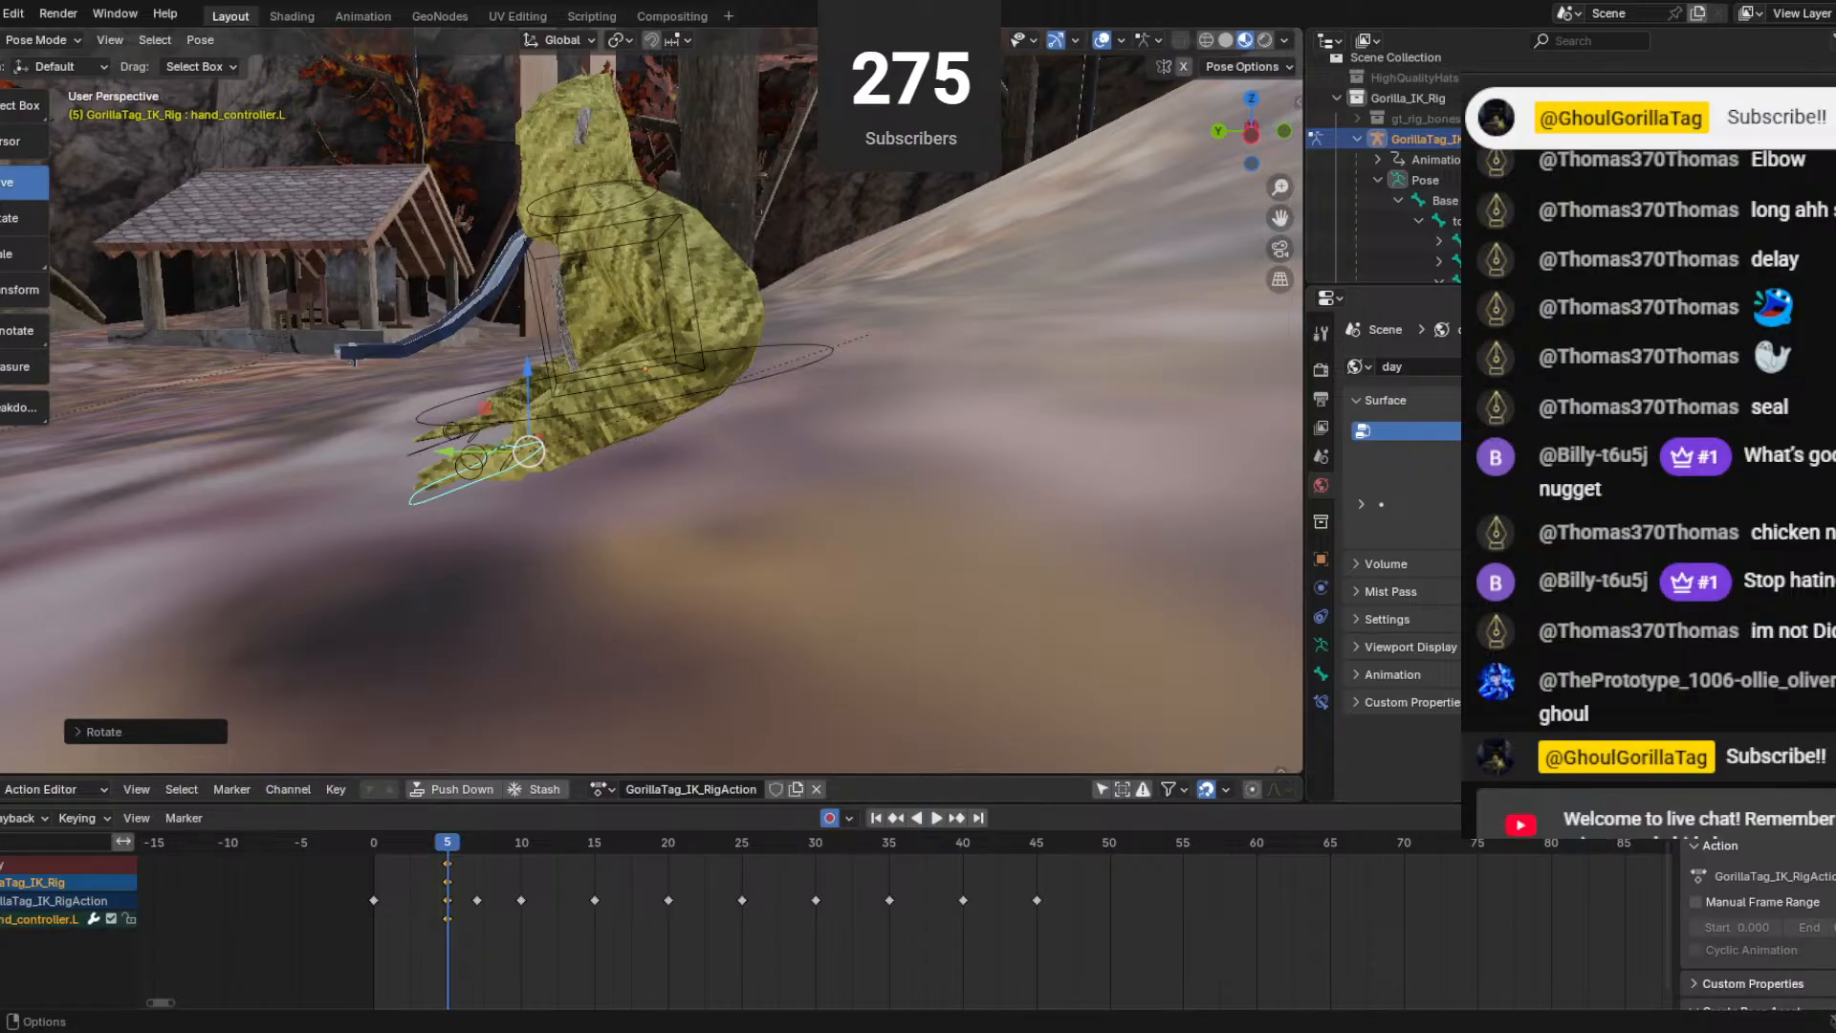
mouse_move(465, 451)
mouse_down()
mouse_move(565, 451)
mouse_move(451, 451)
mouse_up()
middle_drag(478, 449, 559, 366)
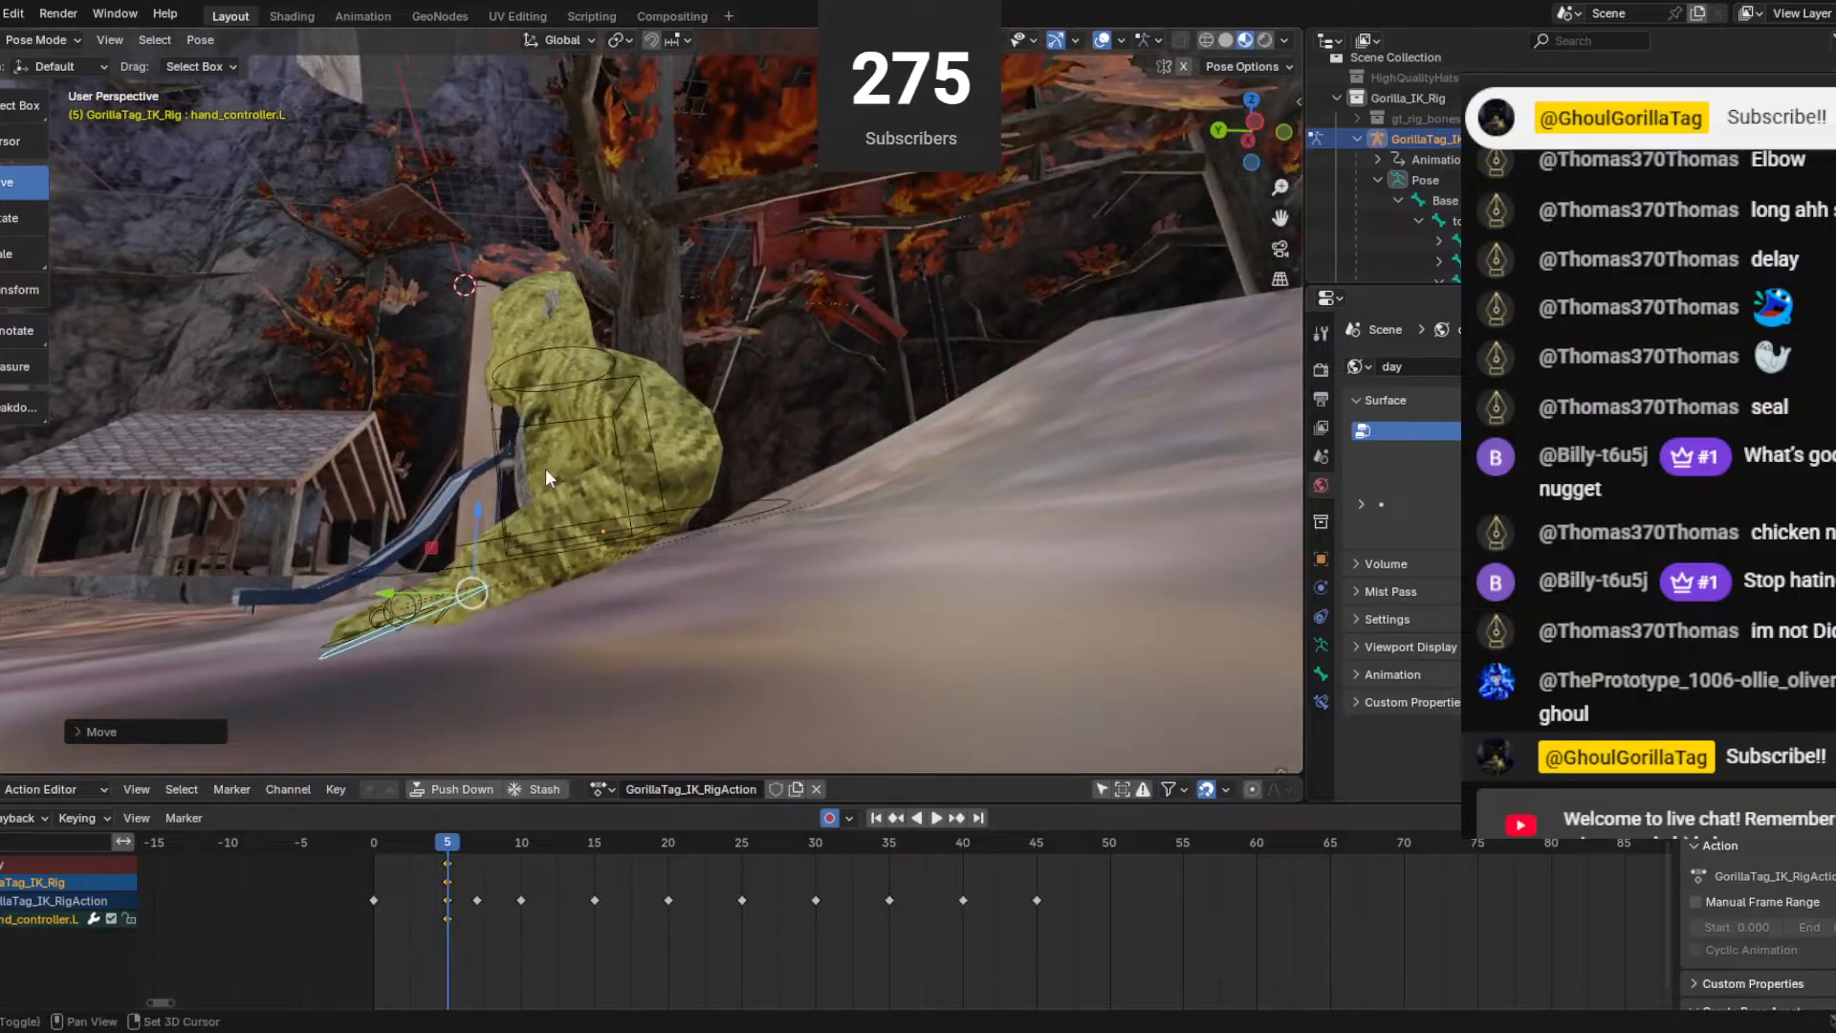
drag(486, 497, 493, 507)
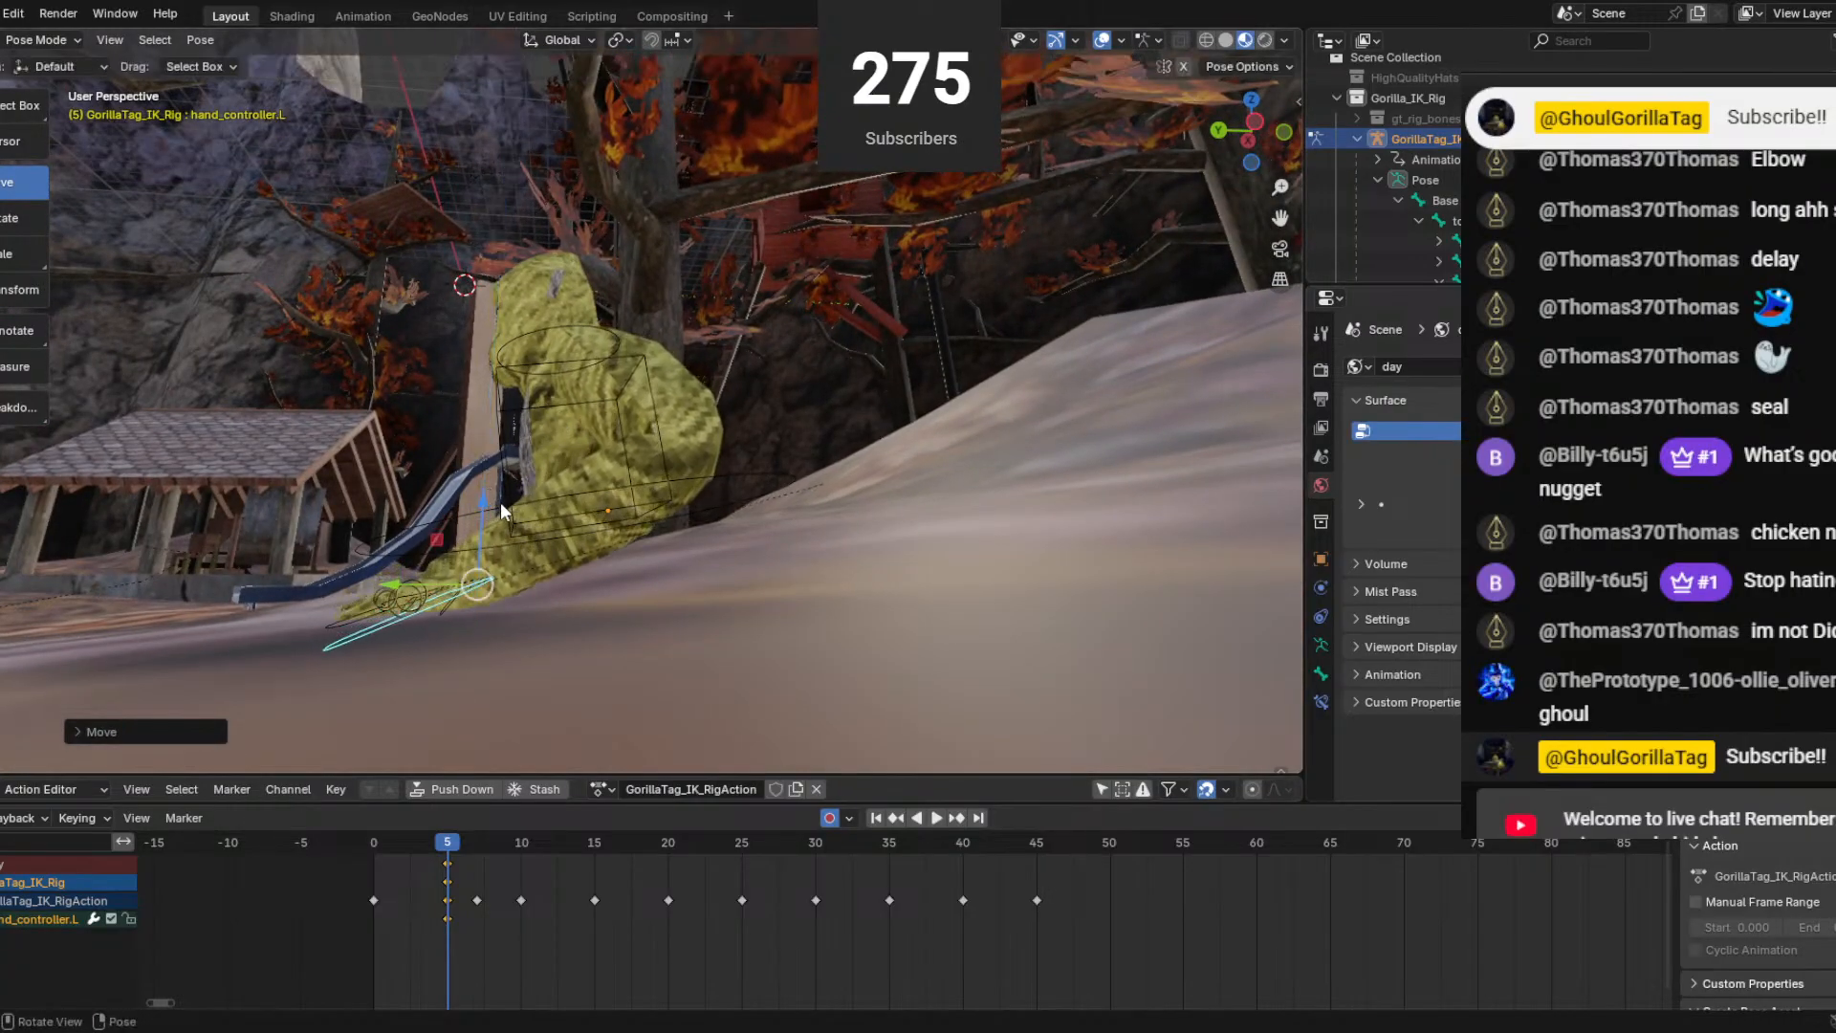
Select the right hand controller and move it backward at frame 5, adjusting its height to meet the ground.
middle_drag(497, 507, 493, 600)
click(447, 319)
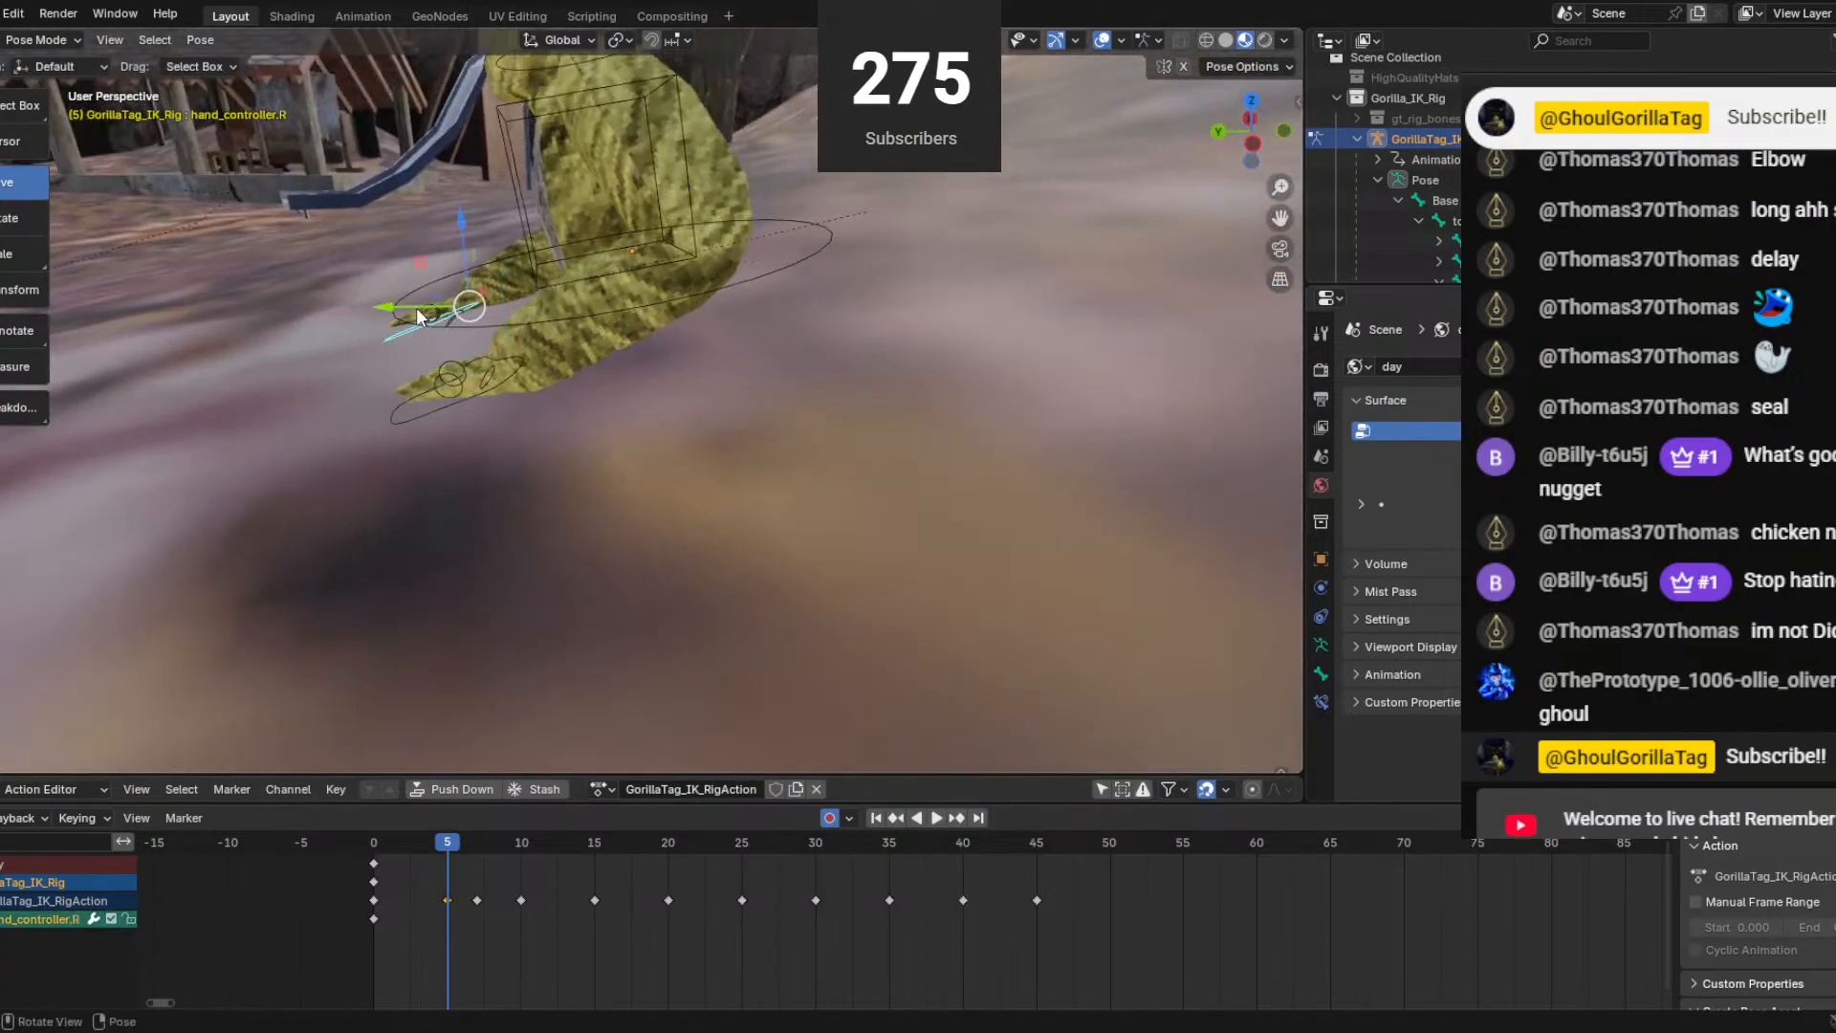
drag(417, 316, 565, 310)
drag(626, 239, 633, 224)
middle_drag(525, 373, 465, 445)
middle_drag(273, 478, 383, 670)
mouse_move(440, 845)
mouse_down()
mouse_move(335, 830)
mouse_move(464, 844)
mouse_move(450, 849)
mouse_up()
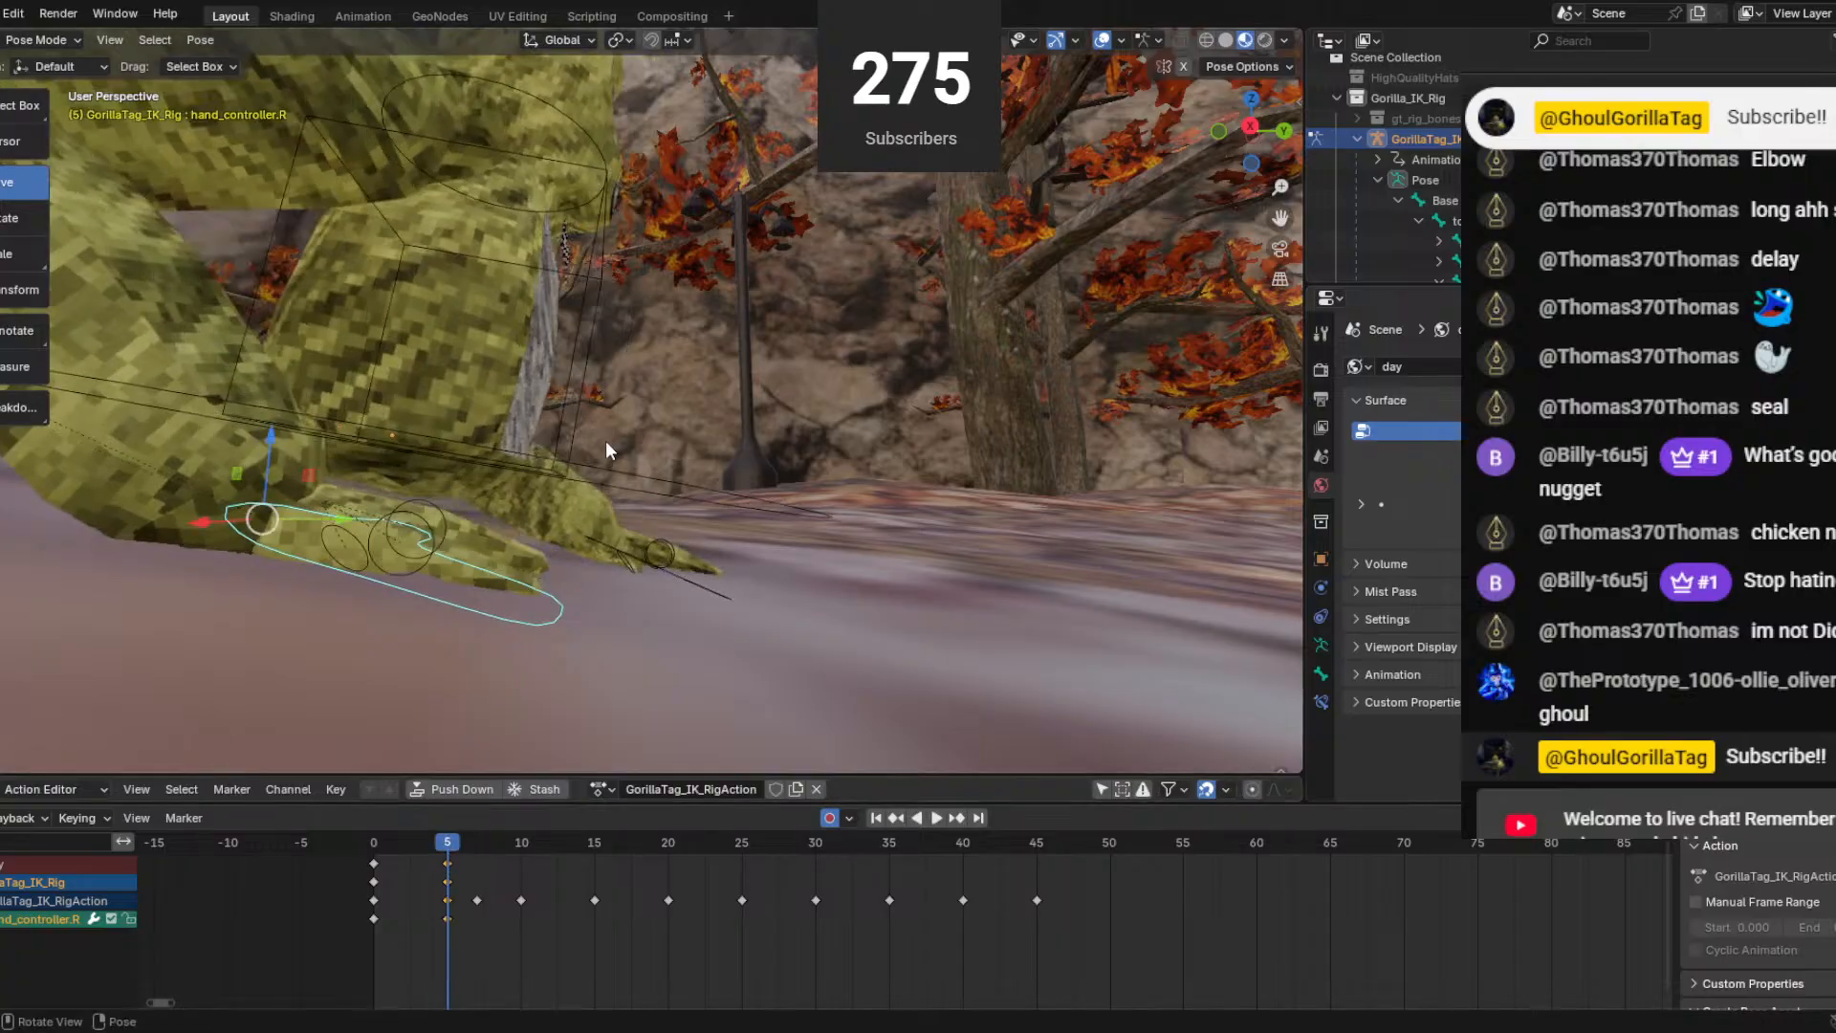
Play the animation from frame 0 to check the motion of both hands from the side.
scroll(605, 441, down, 4)
middle_drag(605, 442, 596, 541)
drag(458, 841, 322, 827)
scroll(553, 577, down, 3)
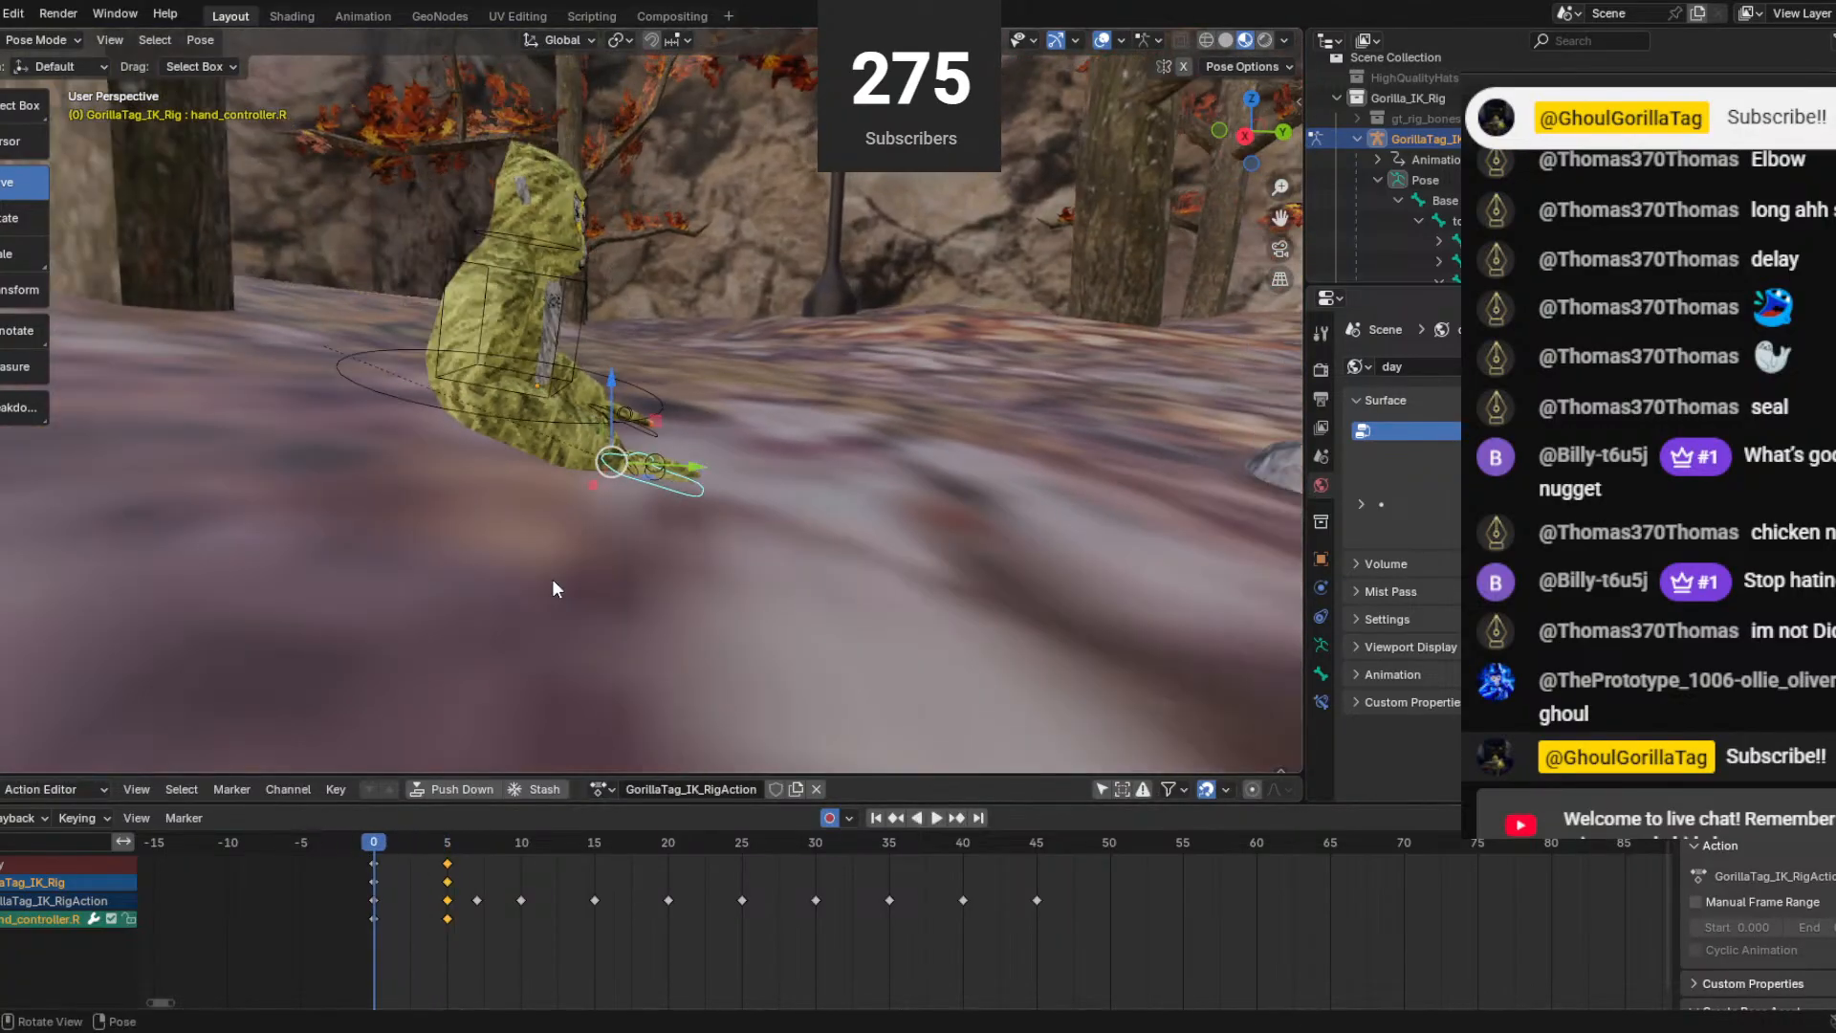
key(space)
At frame 7, move the right hand controller along the Y axis to keep the hand planted.
drag(532, 844, 485, 854)
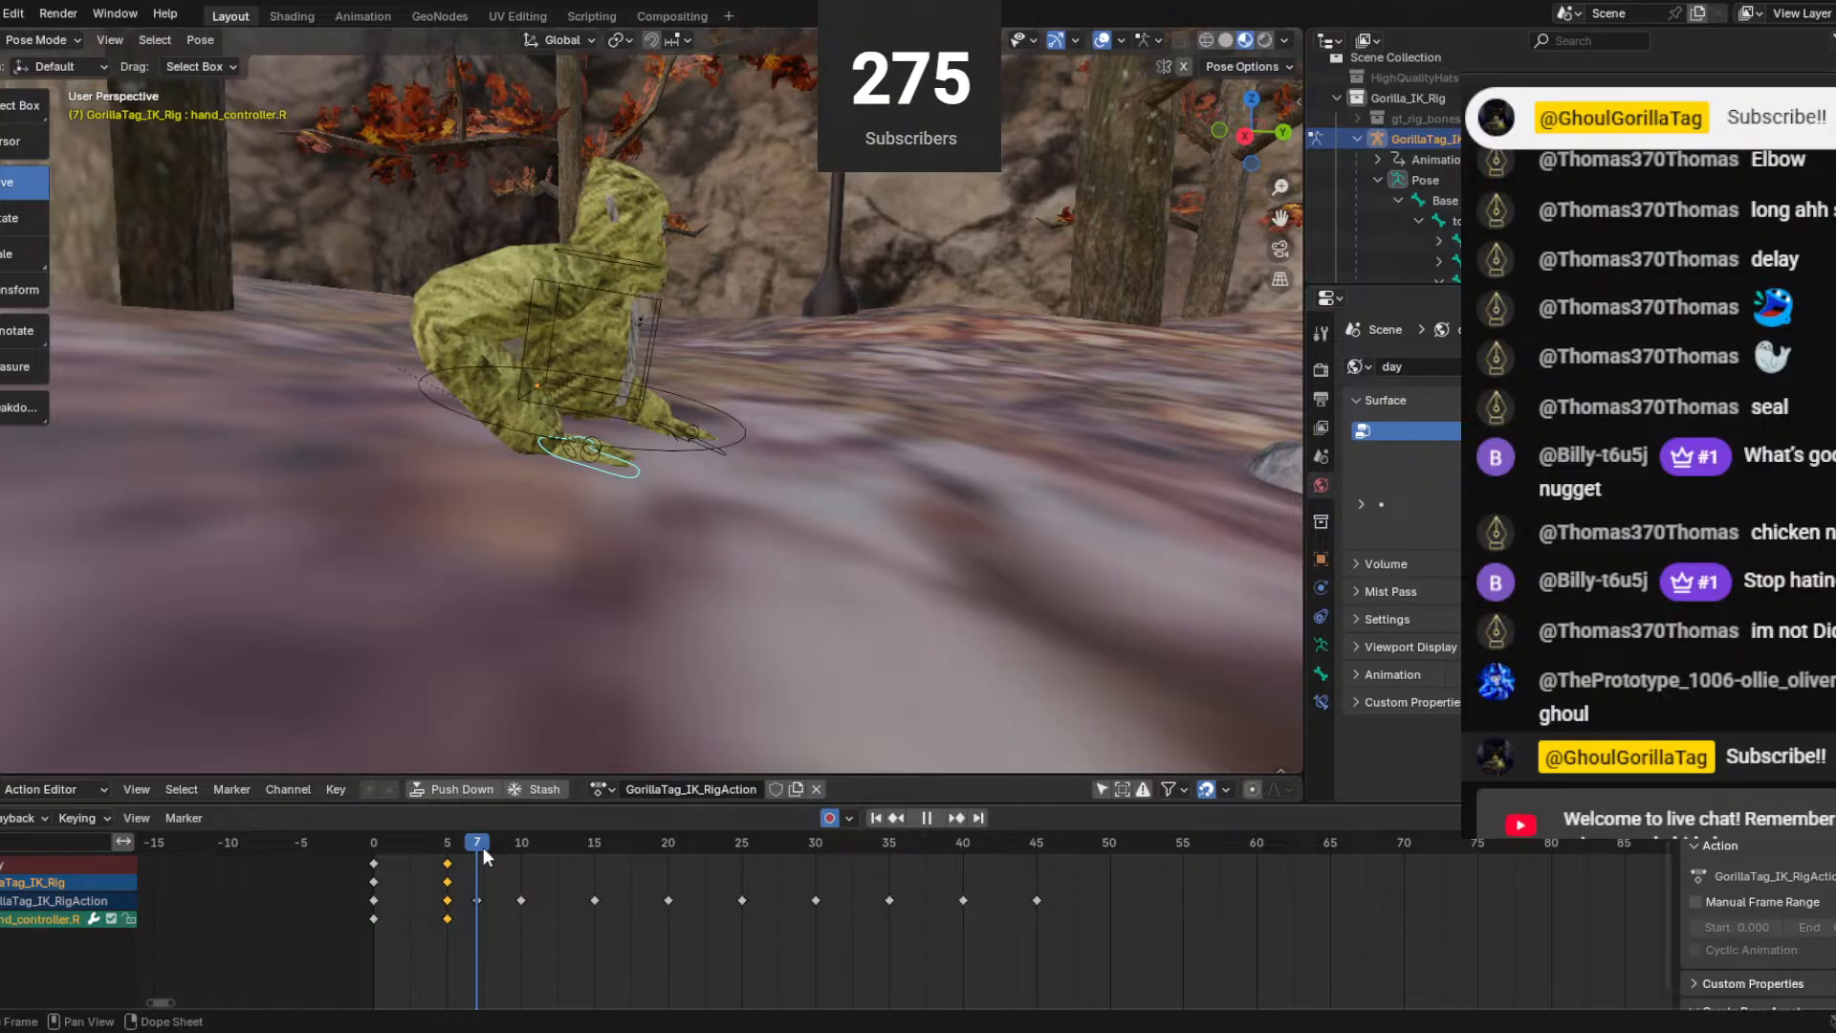
middle_drag(680, 459, 612, 444)
key(g)
key(y)
click(529, 421)
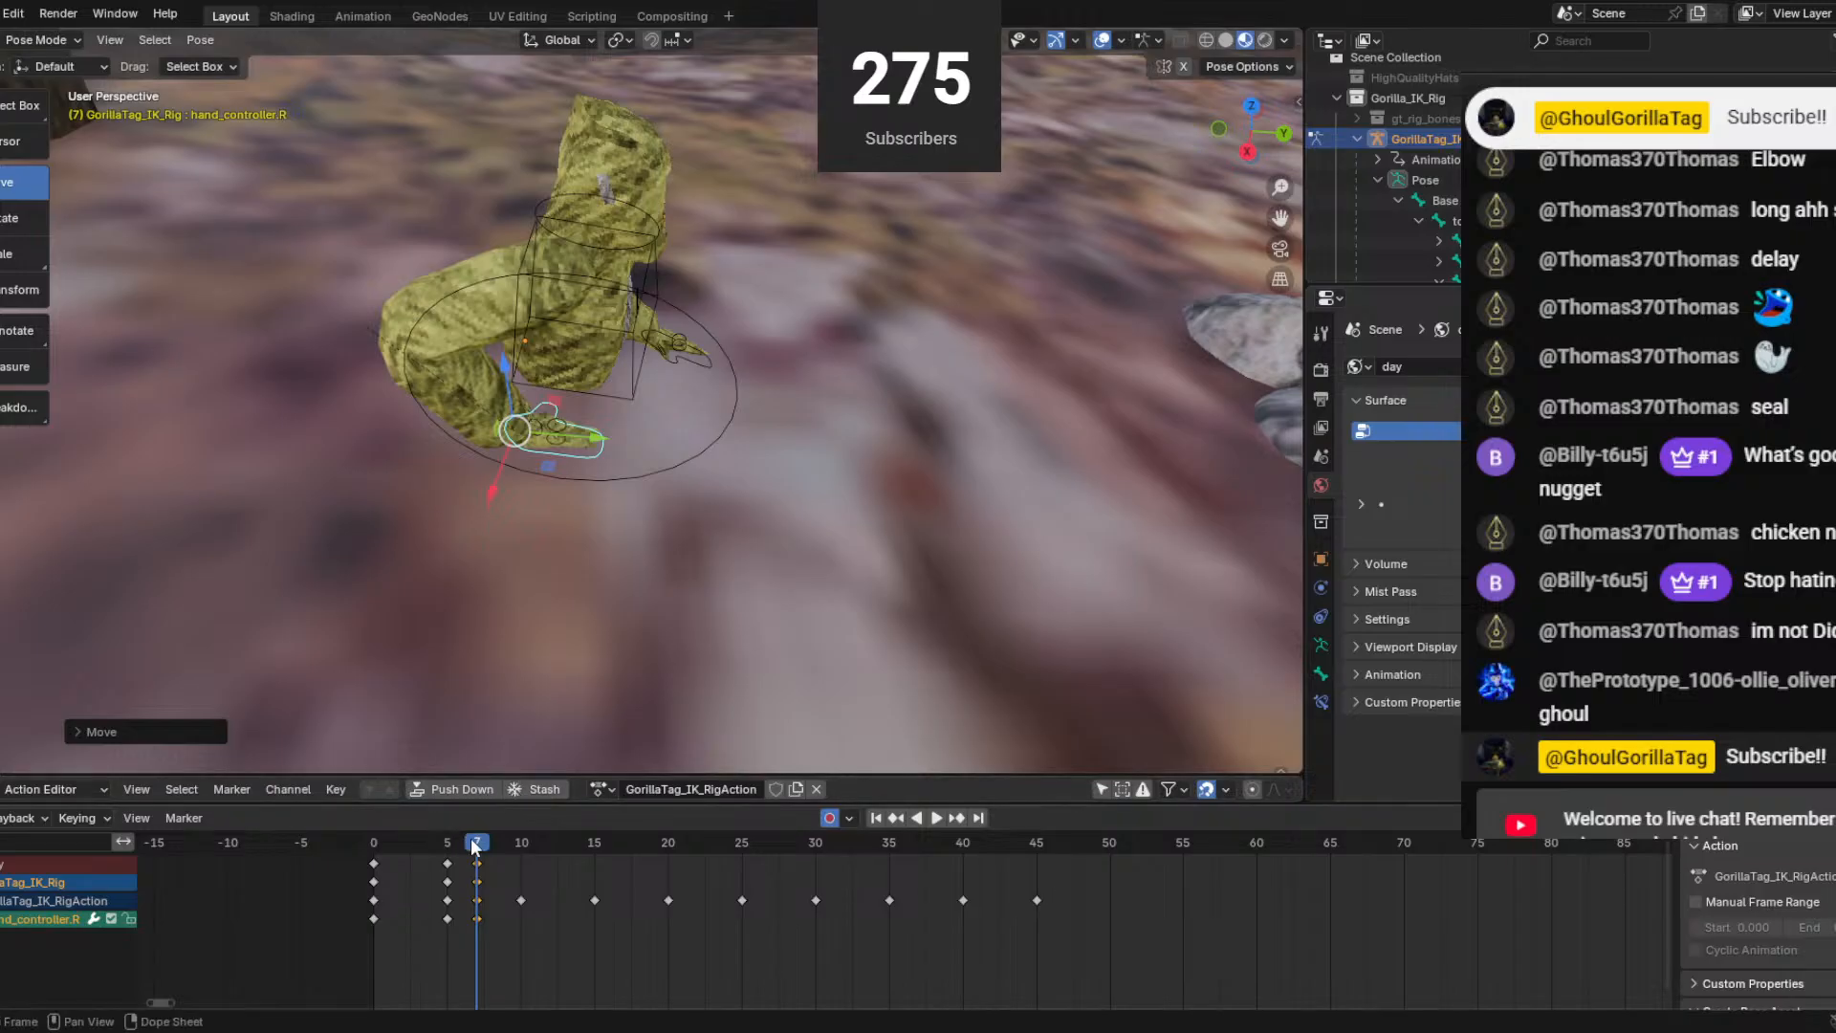
At frame 10, move the right hand controller backward relative to the body.
key(space)
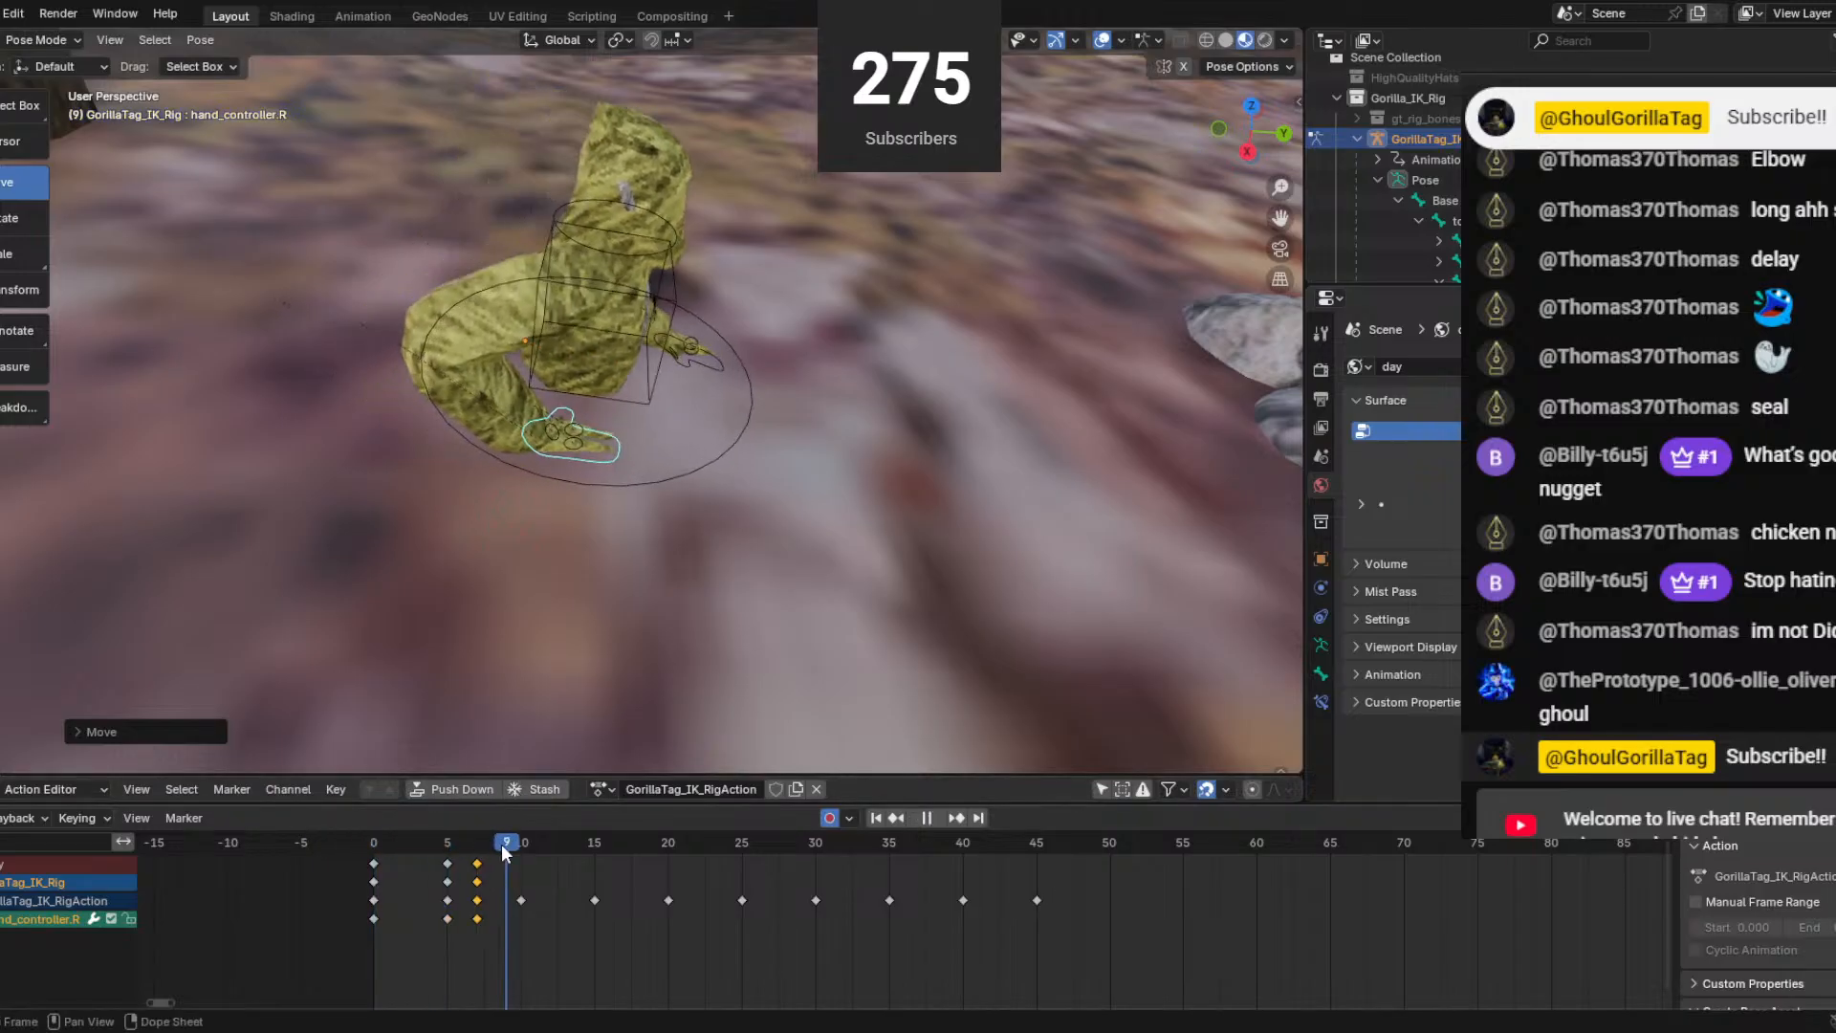
drag(506, 845, 522, 842)
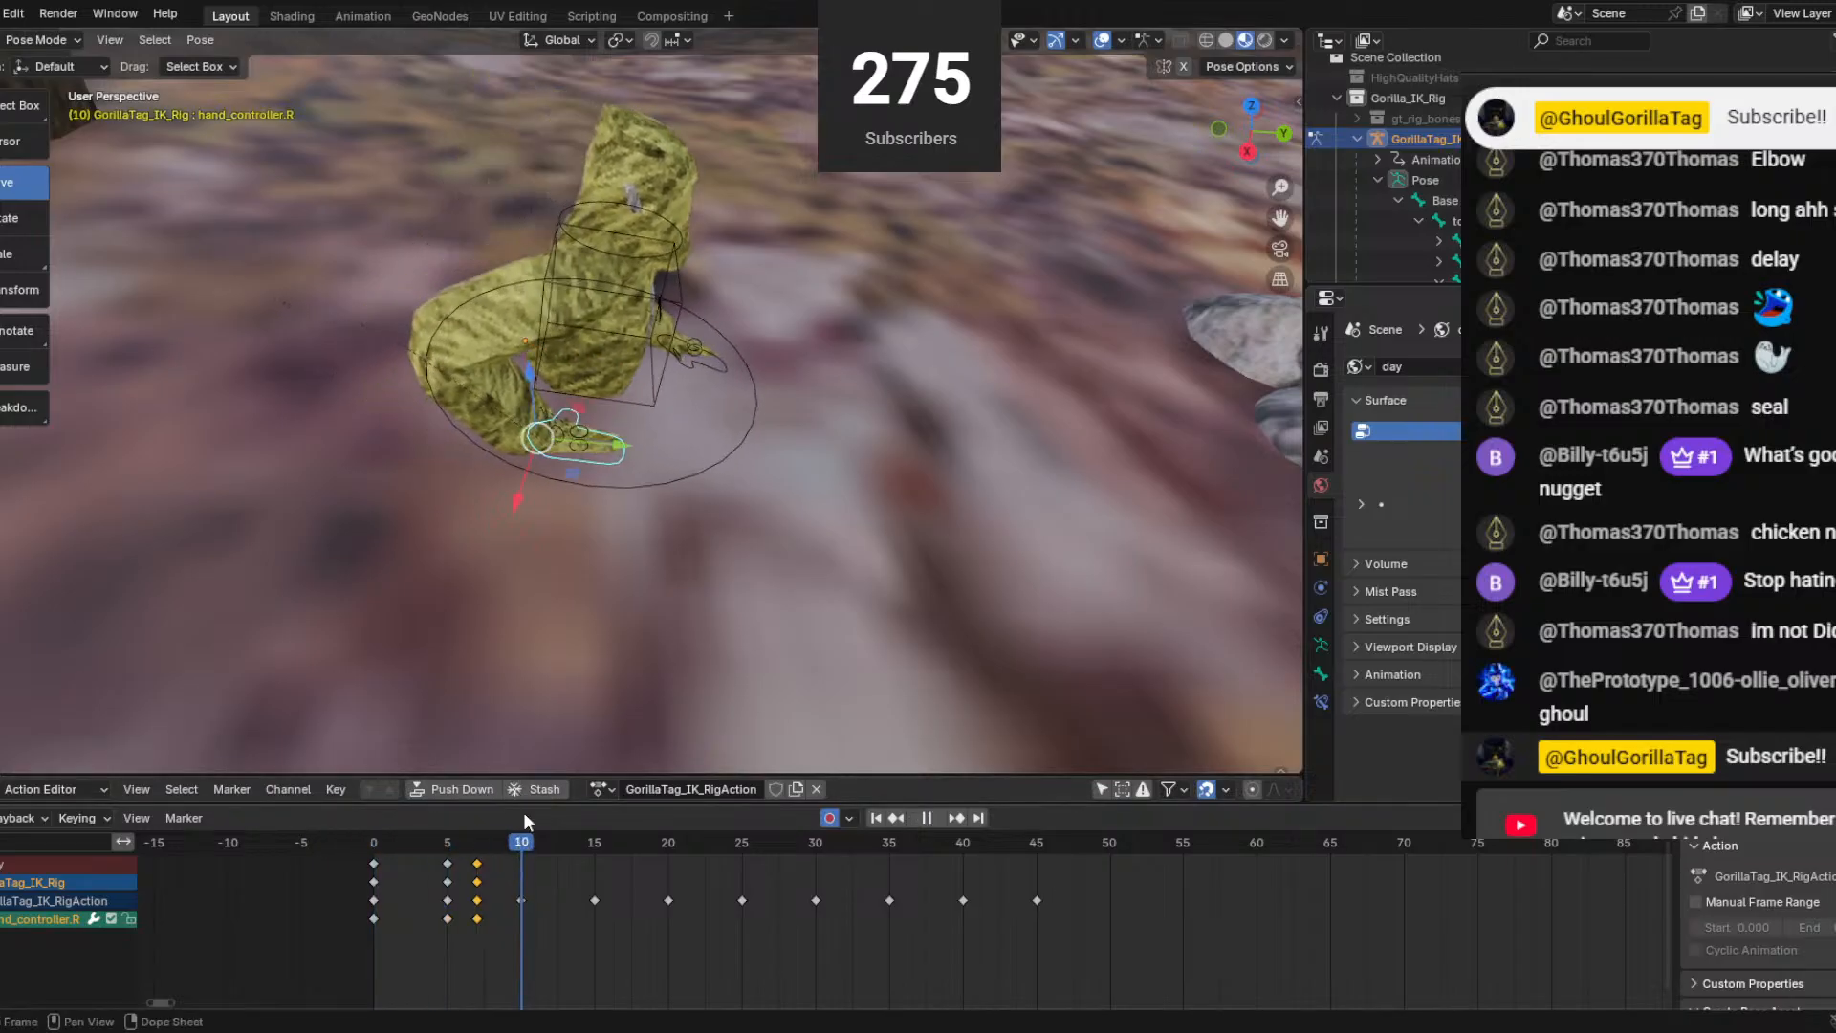
drag(585, 455, 541, 421)
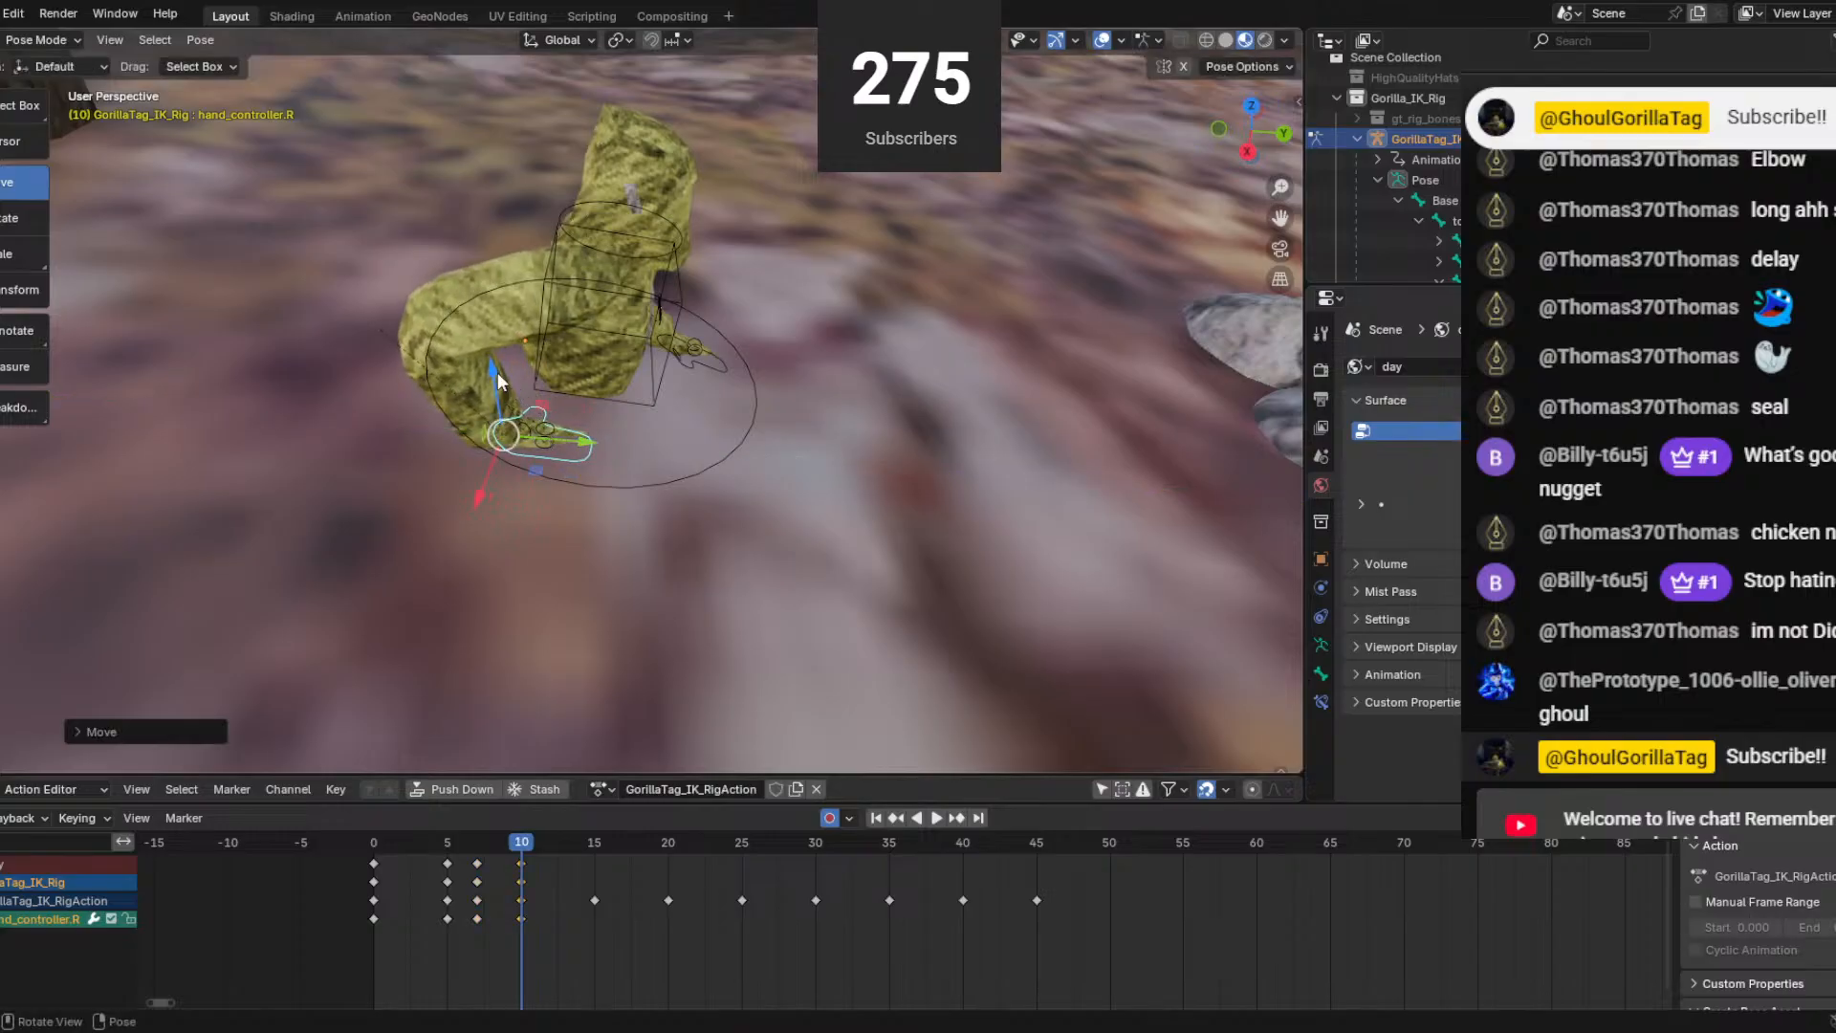
Play and scrub the first frames, examining both hands from the front and the side.
middle_drag(505, 365, 793, 701)
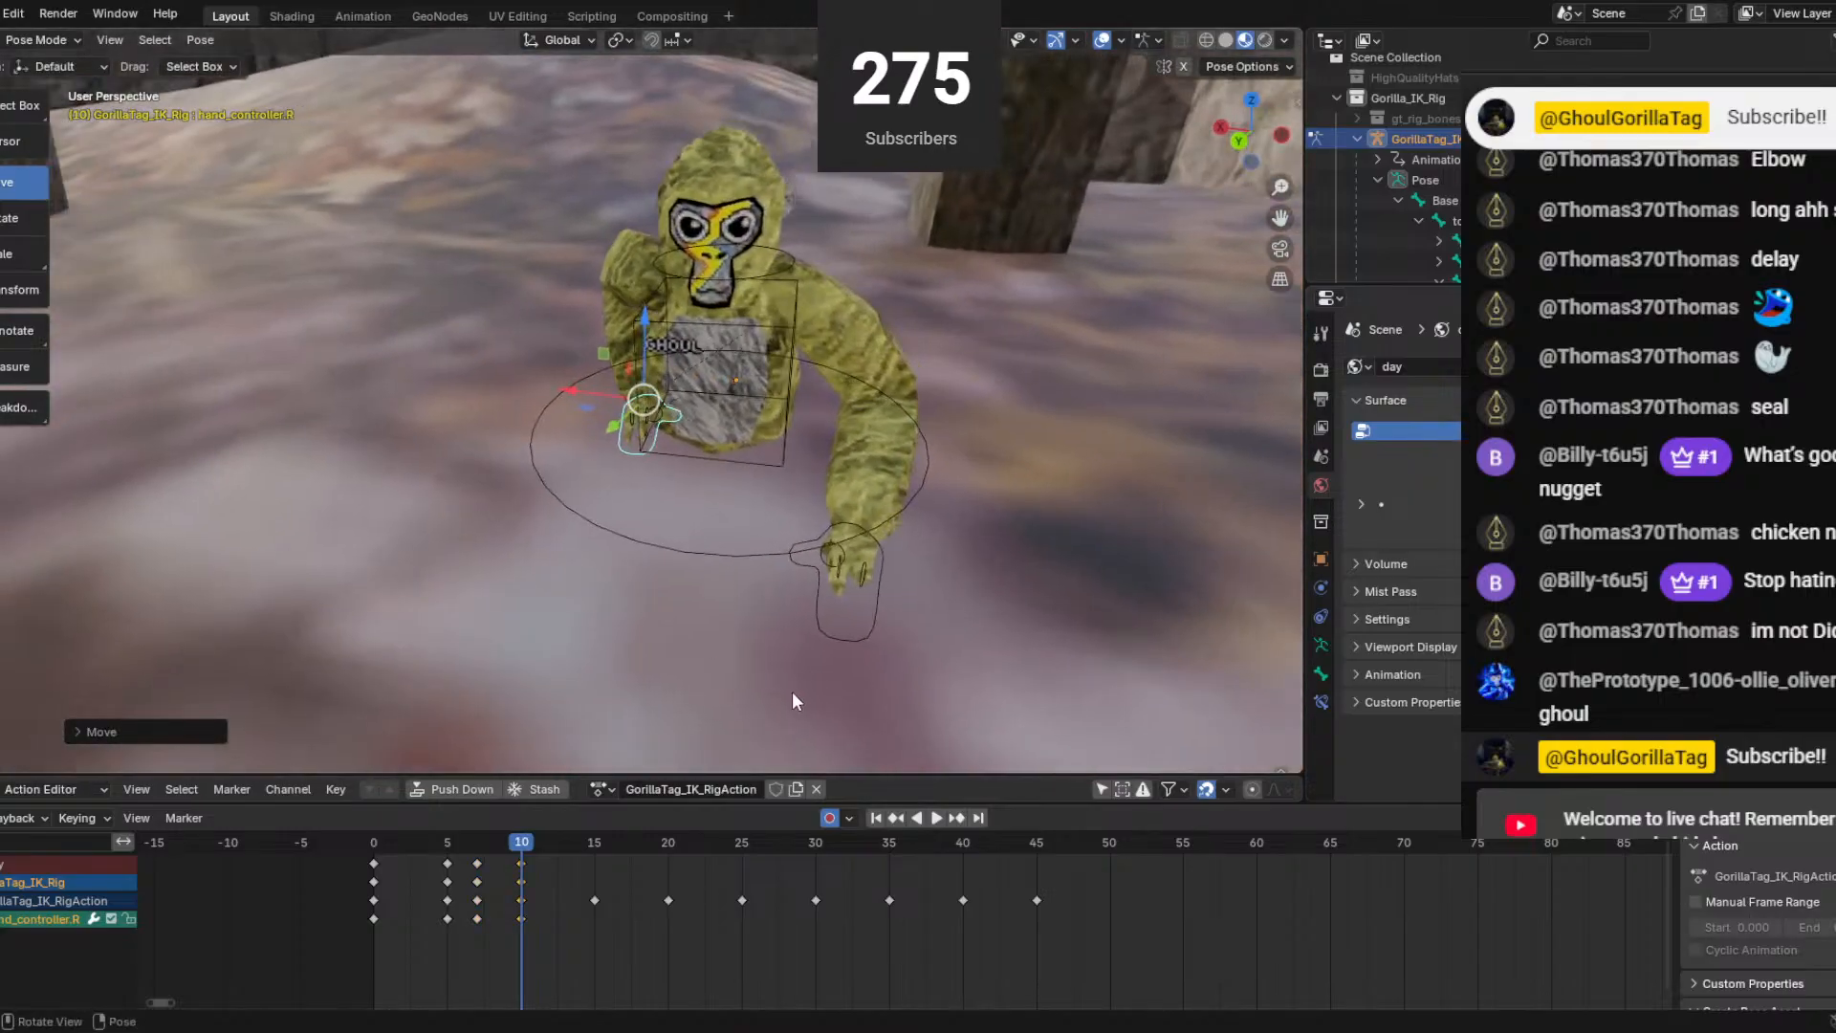
key(space)
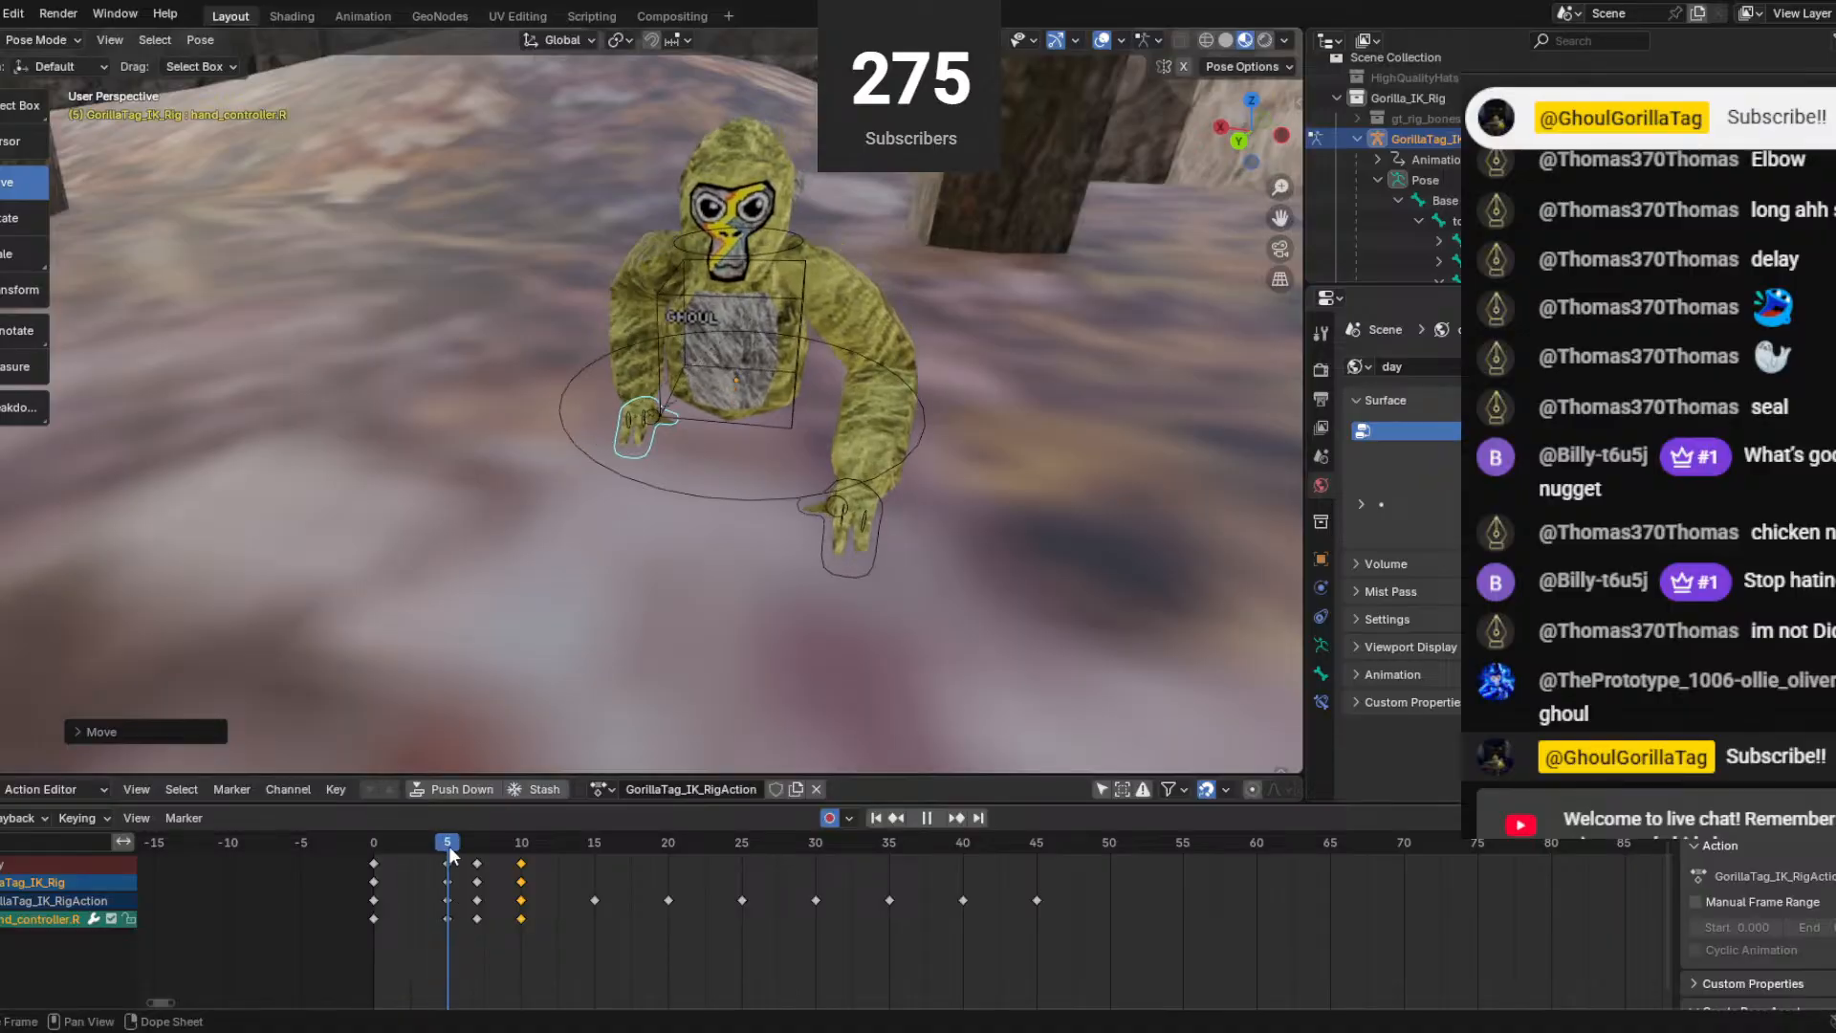
mouse_move(508, 842)
mouse_down()
mouse_move(623, 825)
mouse_move(520, 823)
mouse_up()
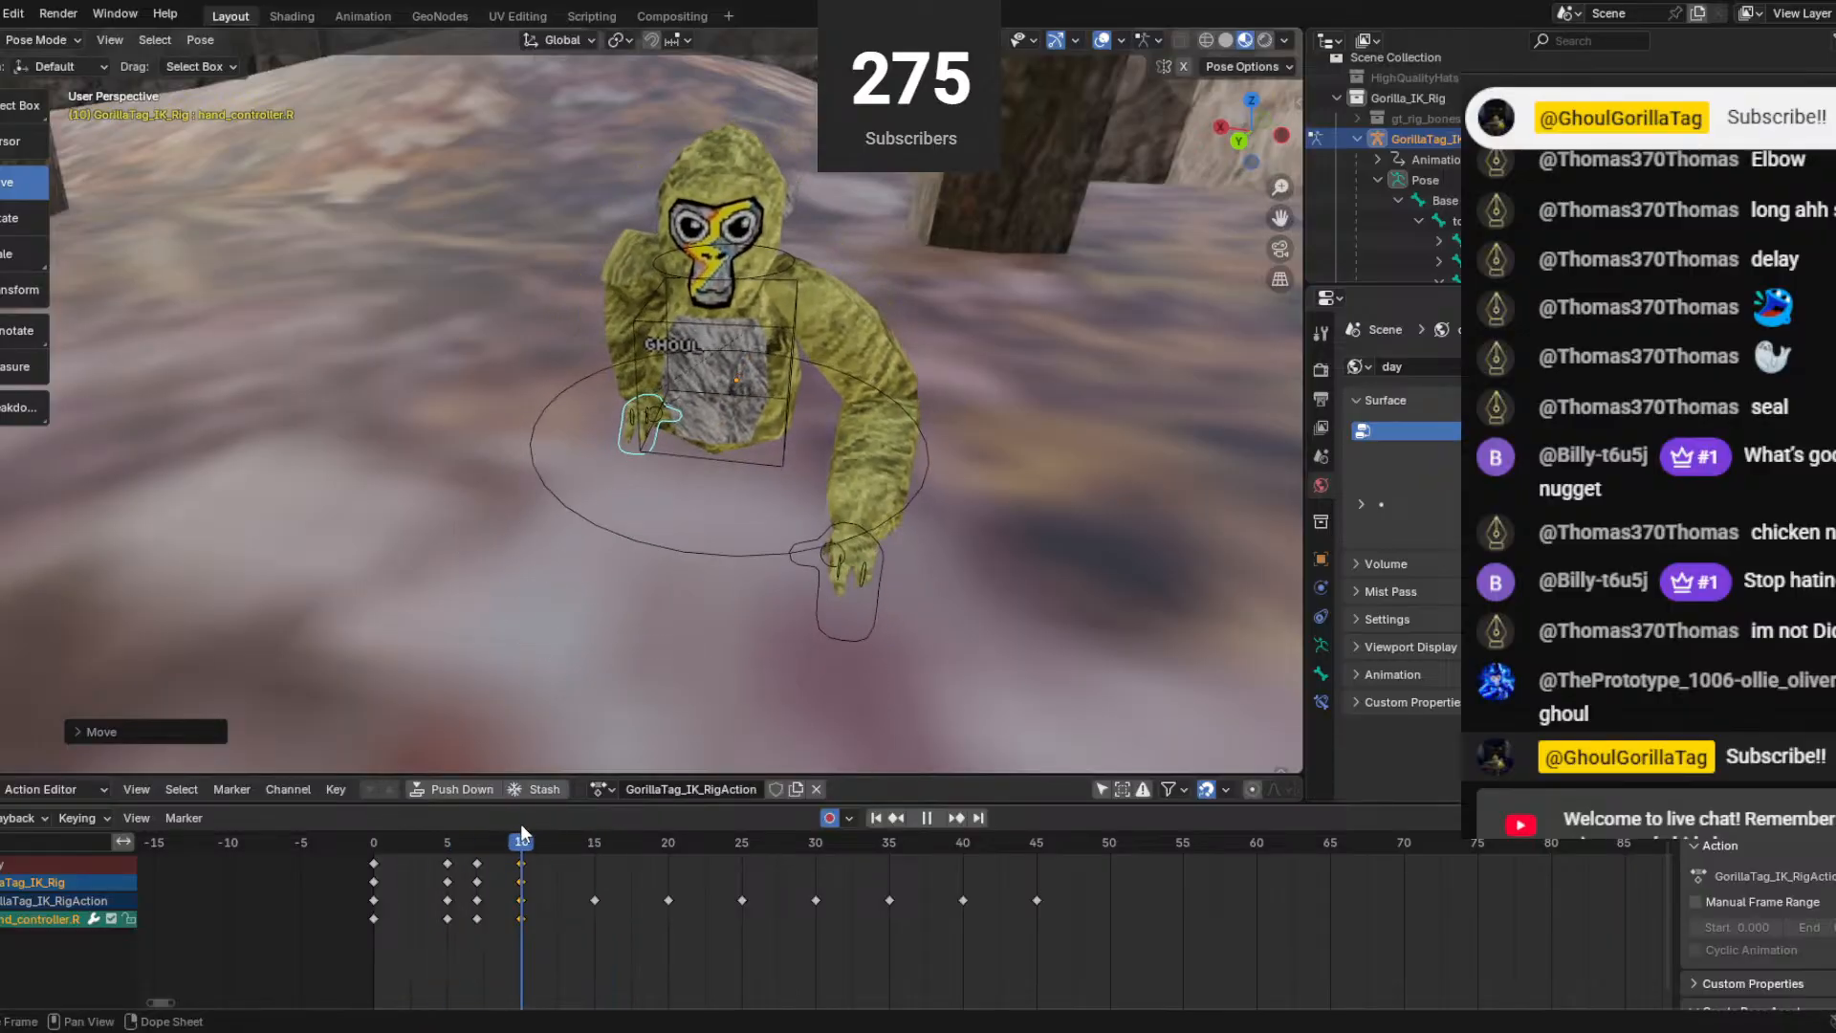
key(space)
middle_drag(635, 667, 501, 566)
key(space)
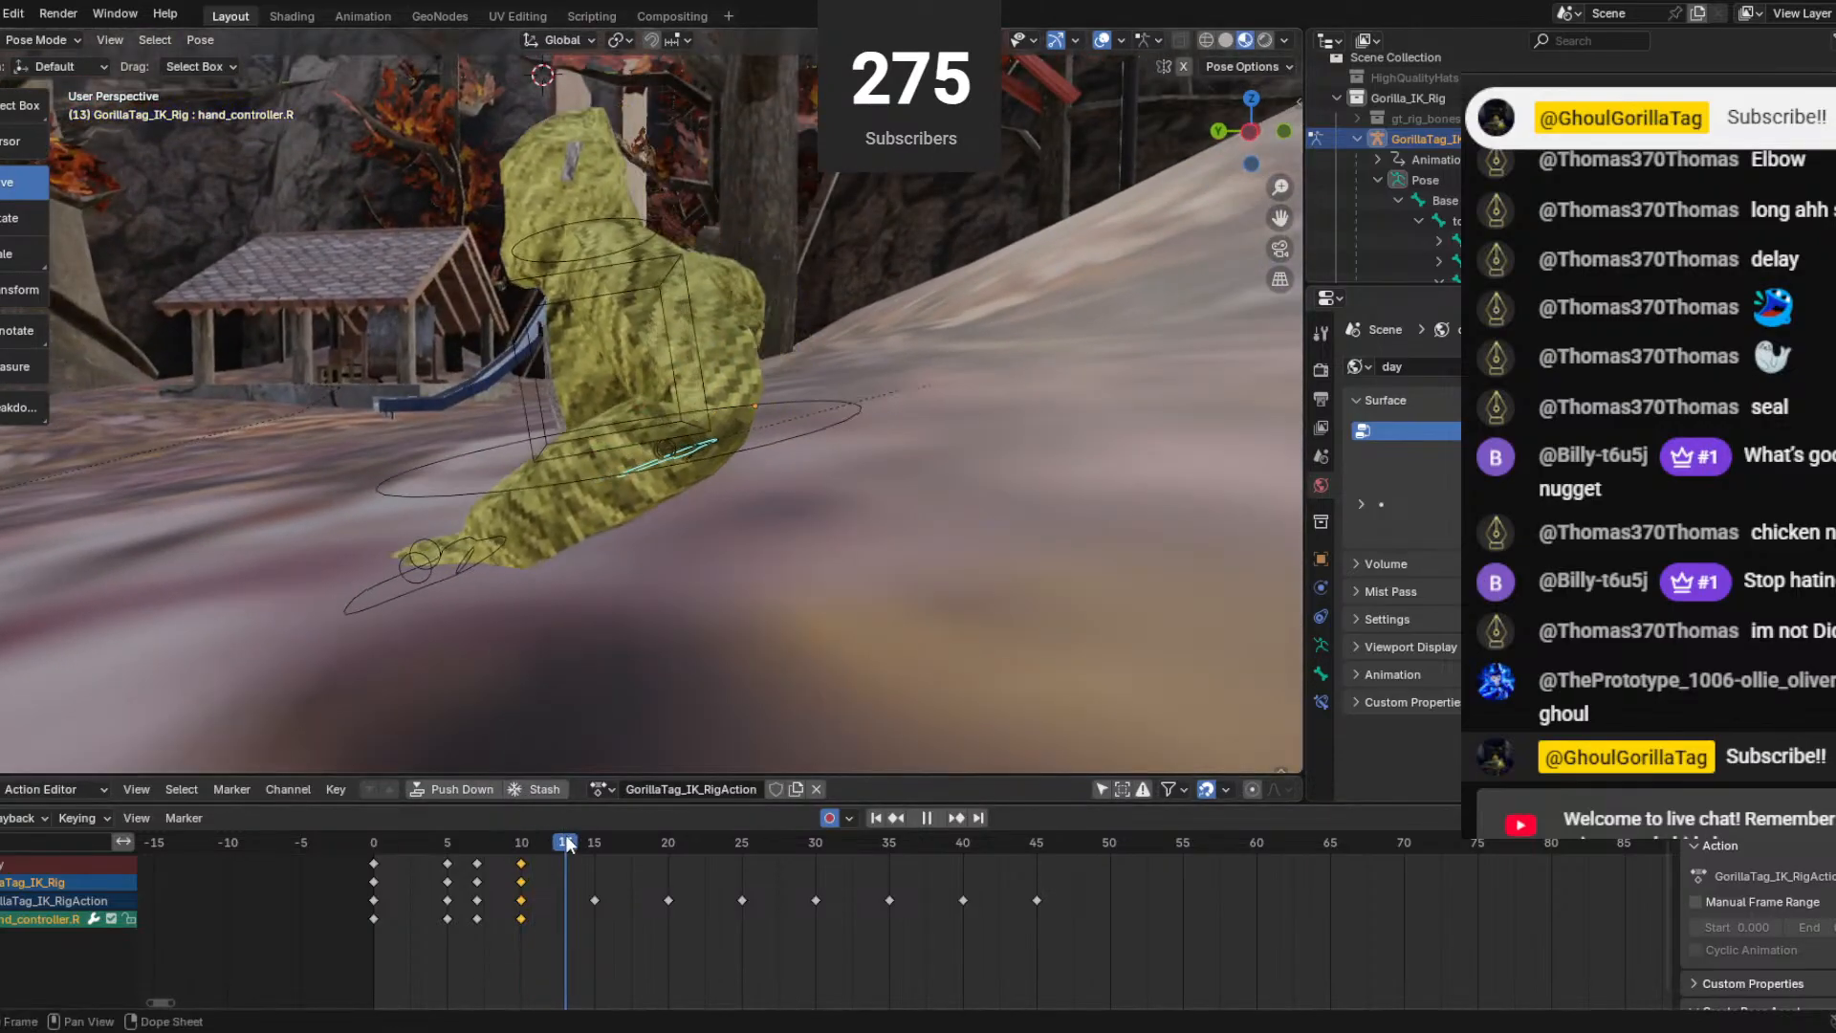
Return to frame 5 and raise the left hand controller slightly, then replay the motion.
drag(568, 841, 447, 854)
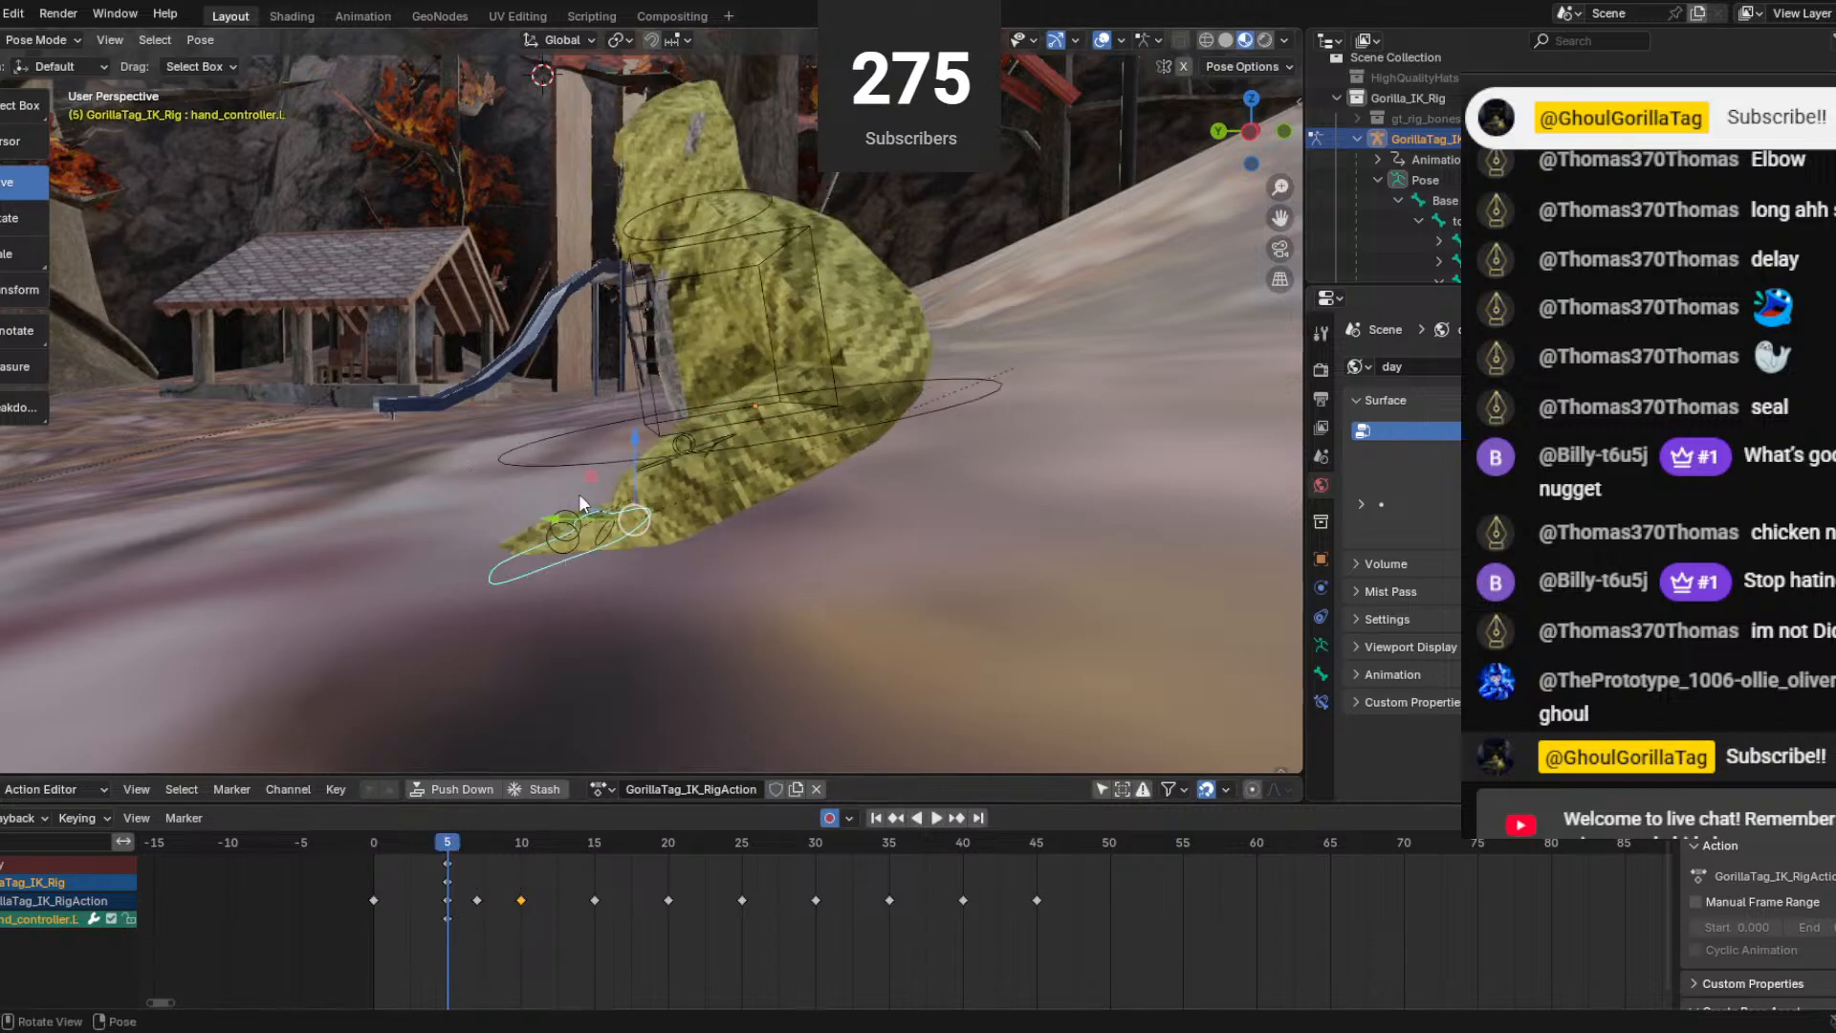
drag(638, 473, 635, 458)
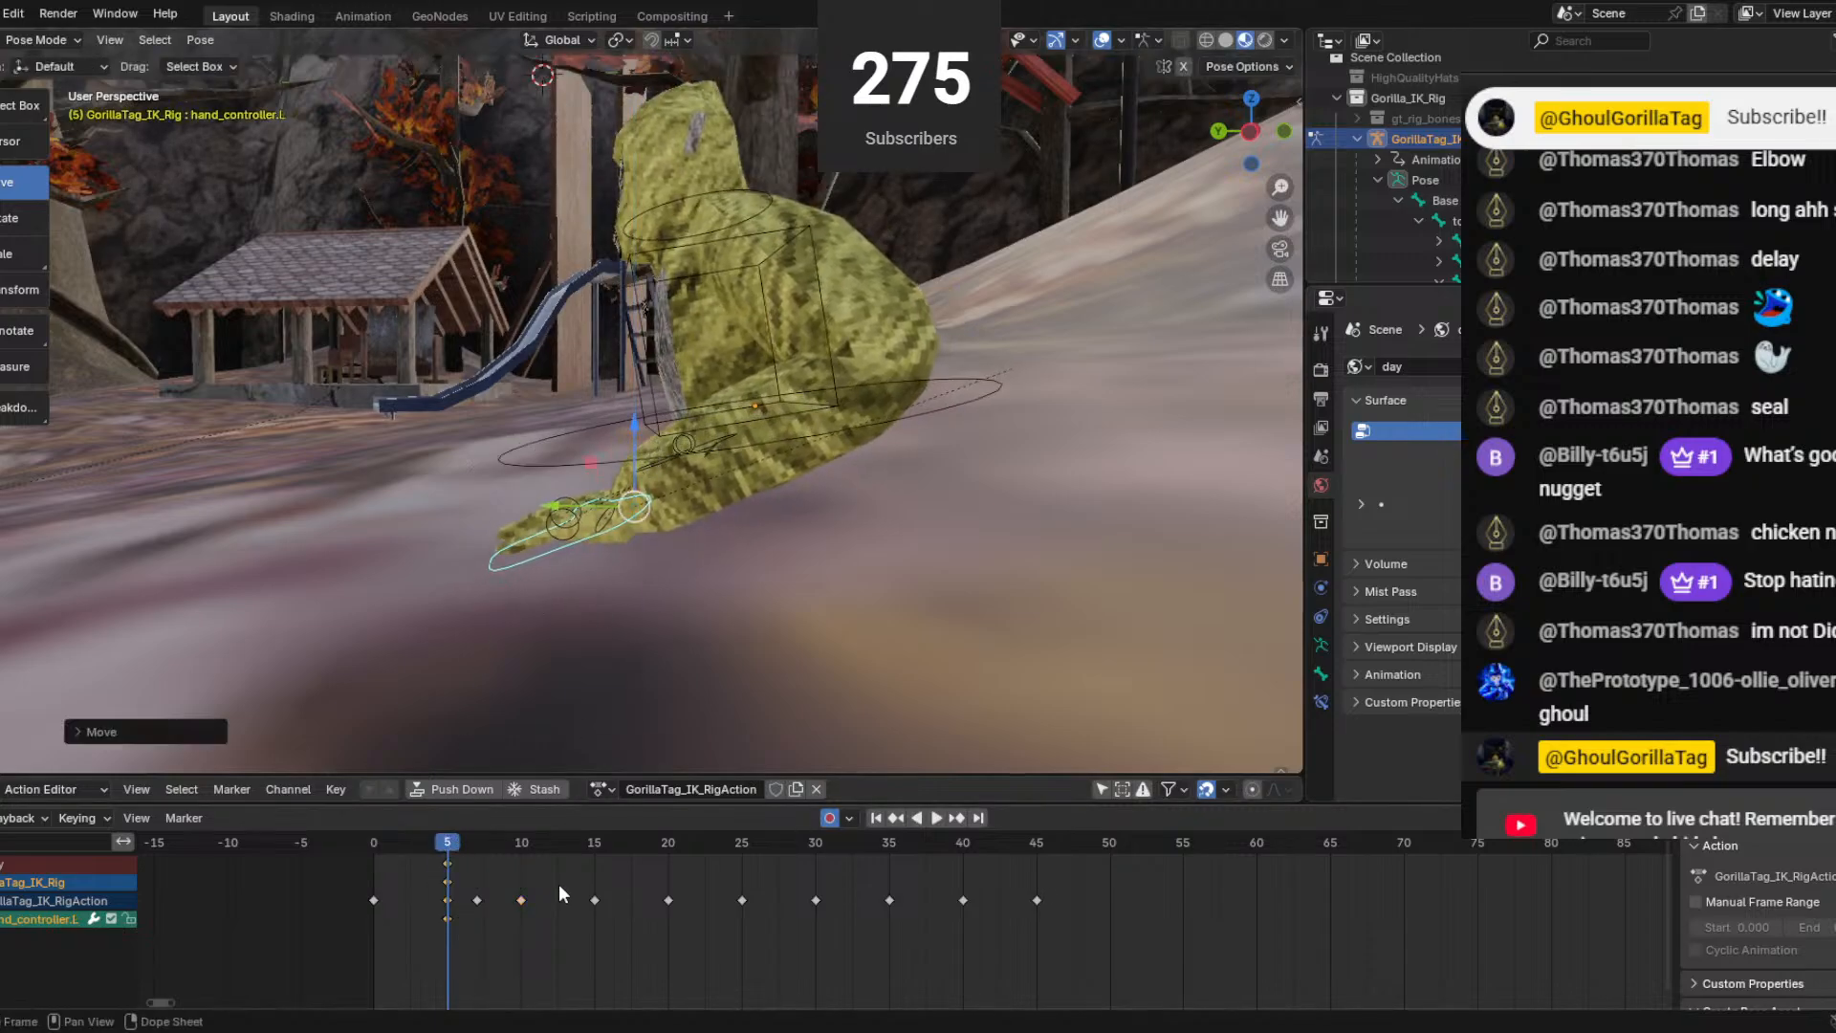
key(space)
key(space)
At frame 10, adjust the left hand controller's height along Z to match the sloping ground.
mouse_move(524, 851)
mouse_down()
mouse_move(476, 850)
mouse_move(519, 840)
mouse_up()
middle_drag(593, 685, 577, 629)
drag(574, 388, 583, 383)
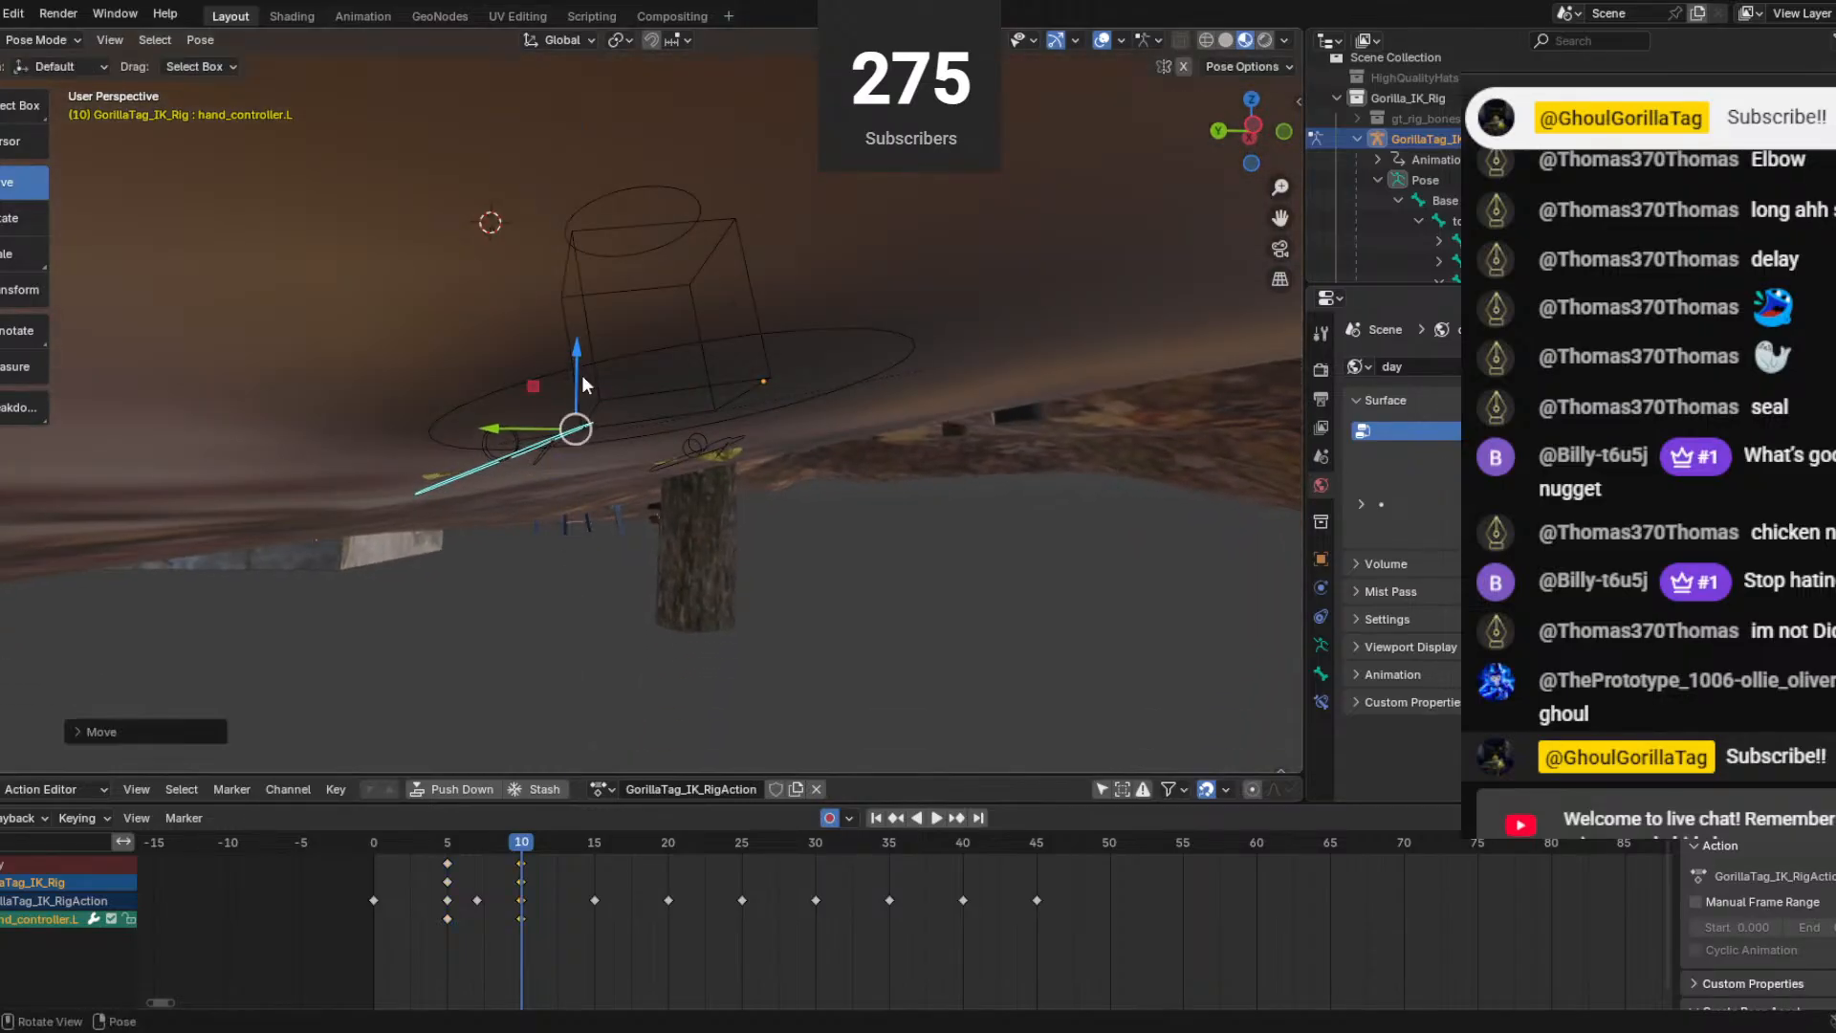
scroll(652, 515, down, 3)
middle_drag(652, 514, 648, 550)
At frame 15, adjust the left hand controller's height and move it backward along Y toward the body.
drag(514, 849, 592, 846)
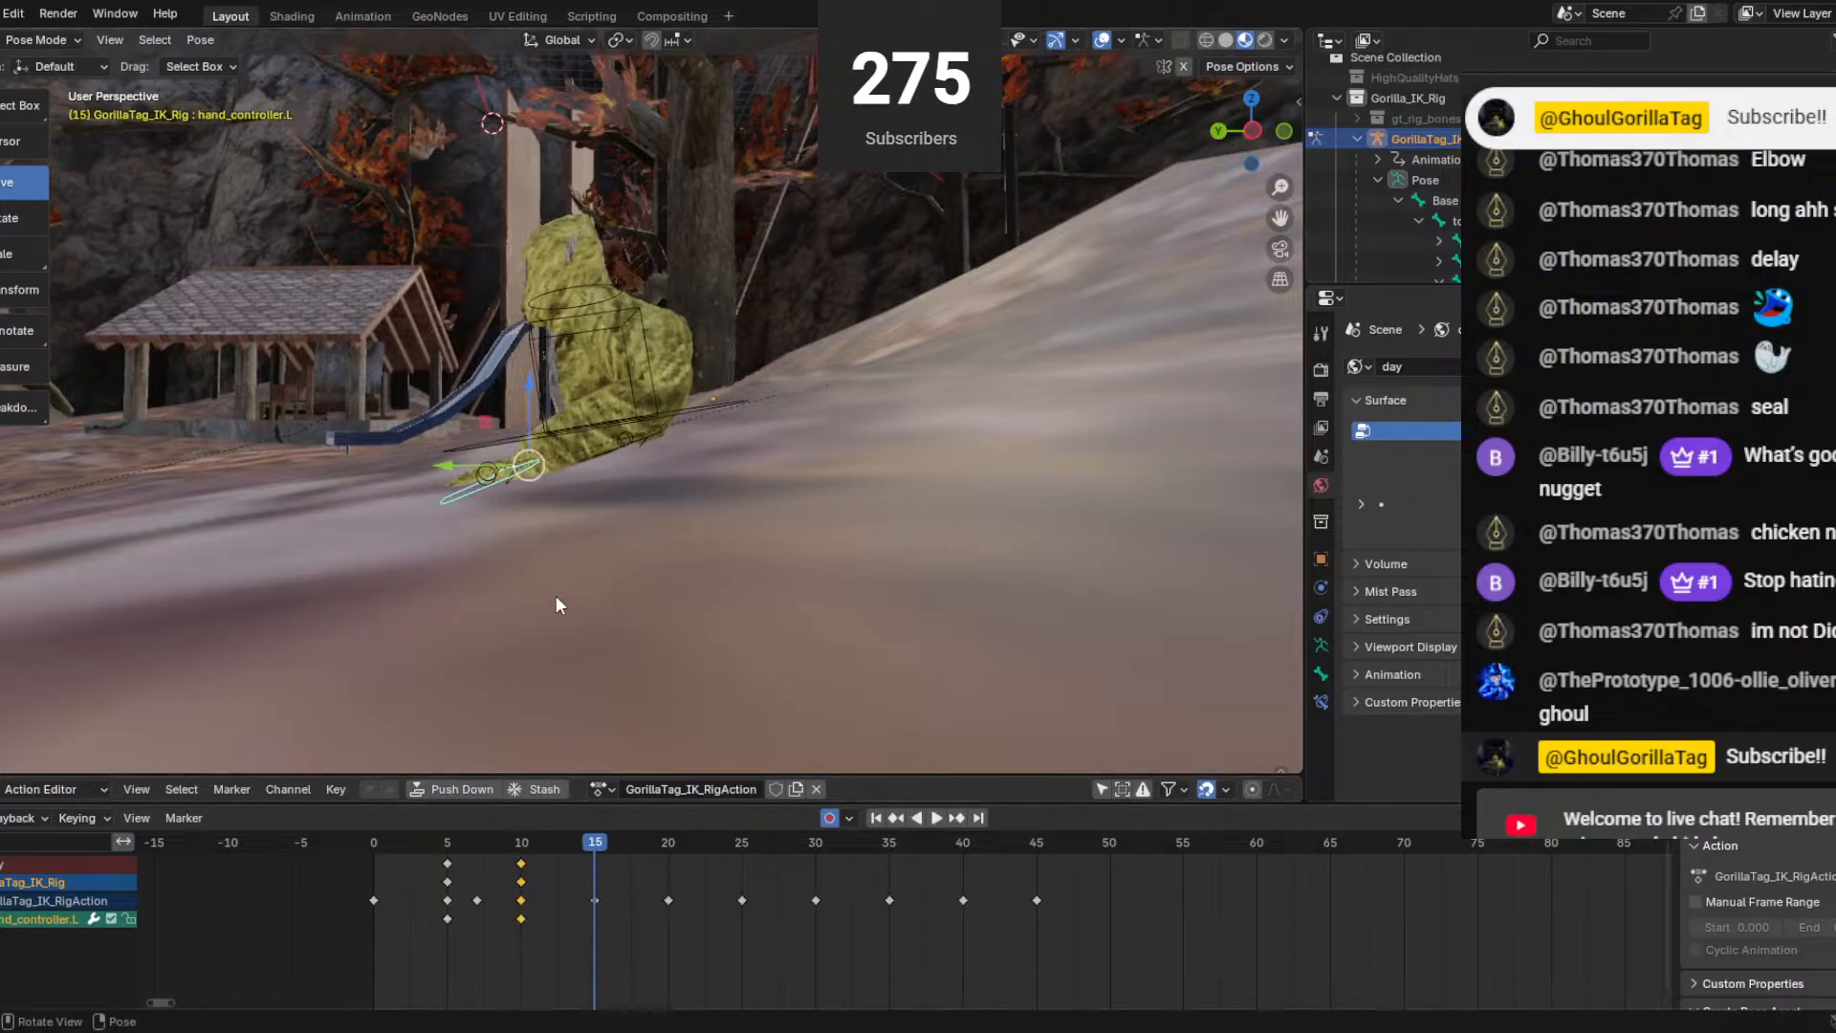
scroll(529, 437, up, 3)
drag(426, 481, 468, 559)
middle_drag(468, 559, 497, 513)
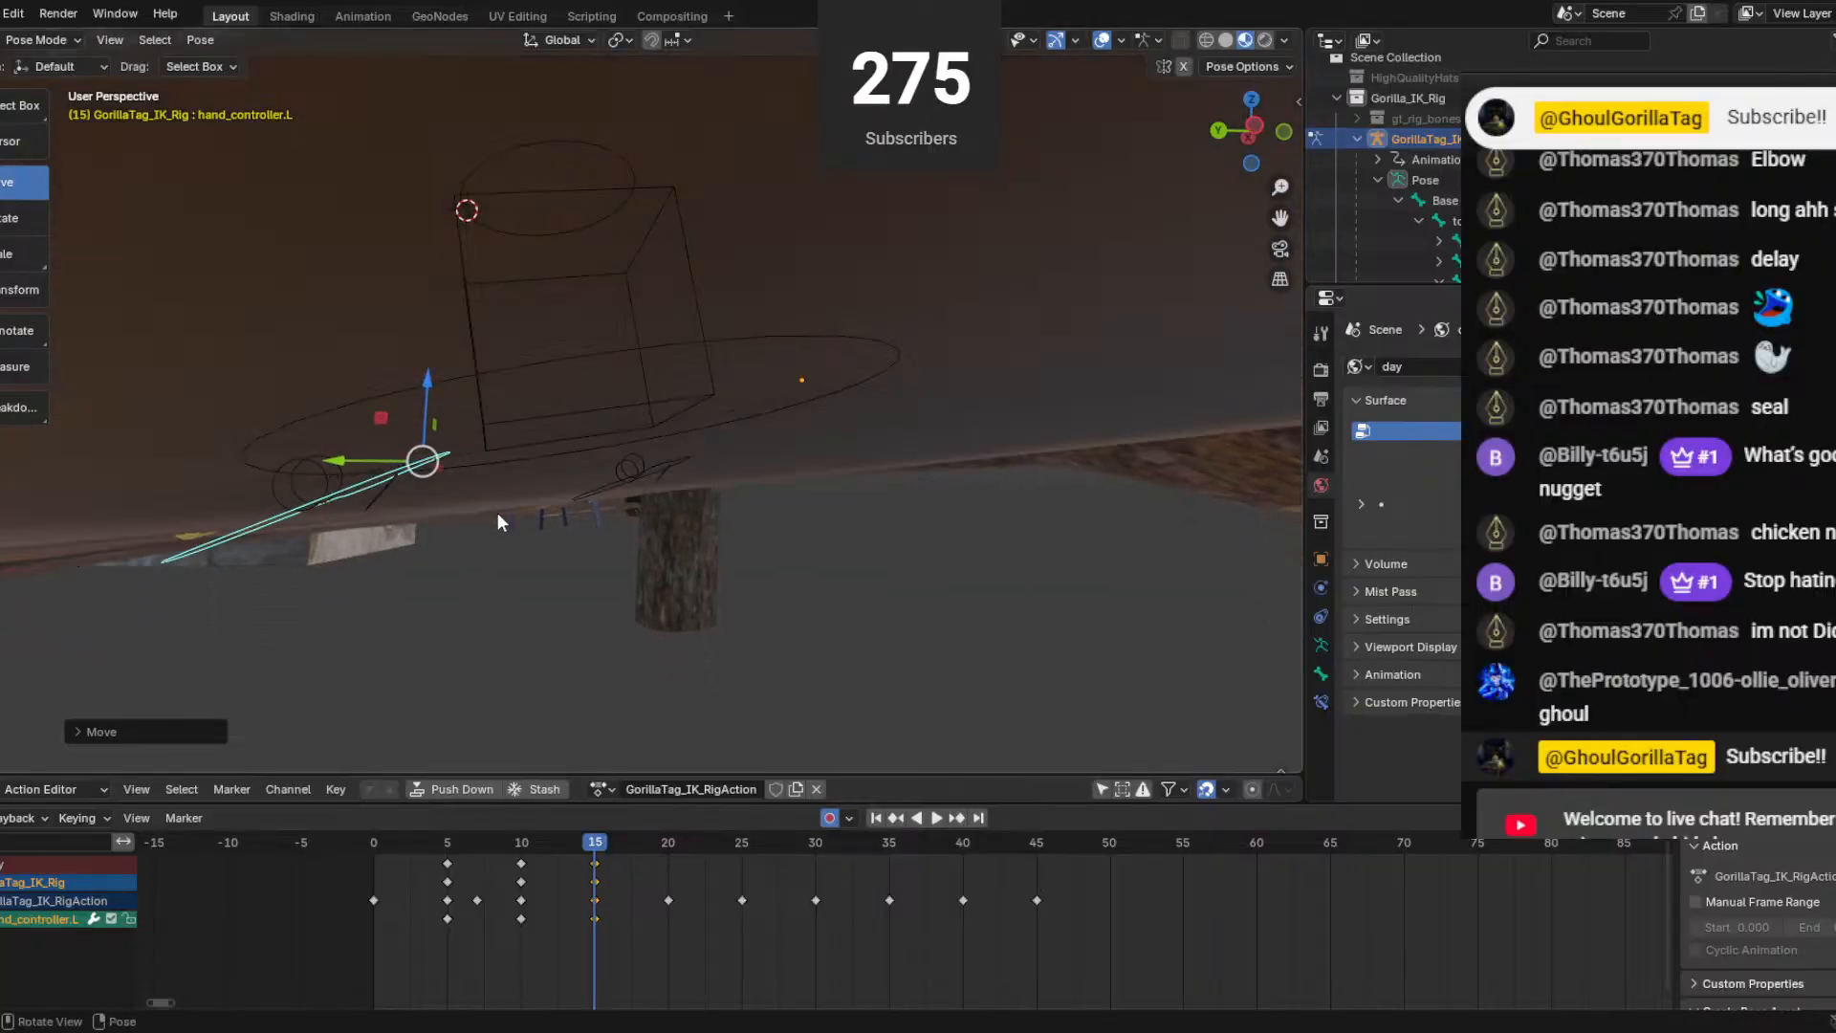
mouse_move(582, 852)
mouse_down()
mouse_move(651, 852)
mouse_move(594, 849)
mouse_up()
middle_drag(601, 765, 589, 576)
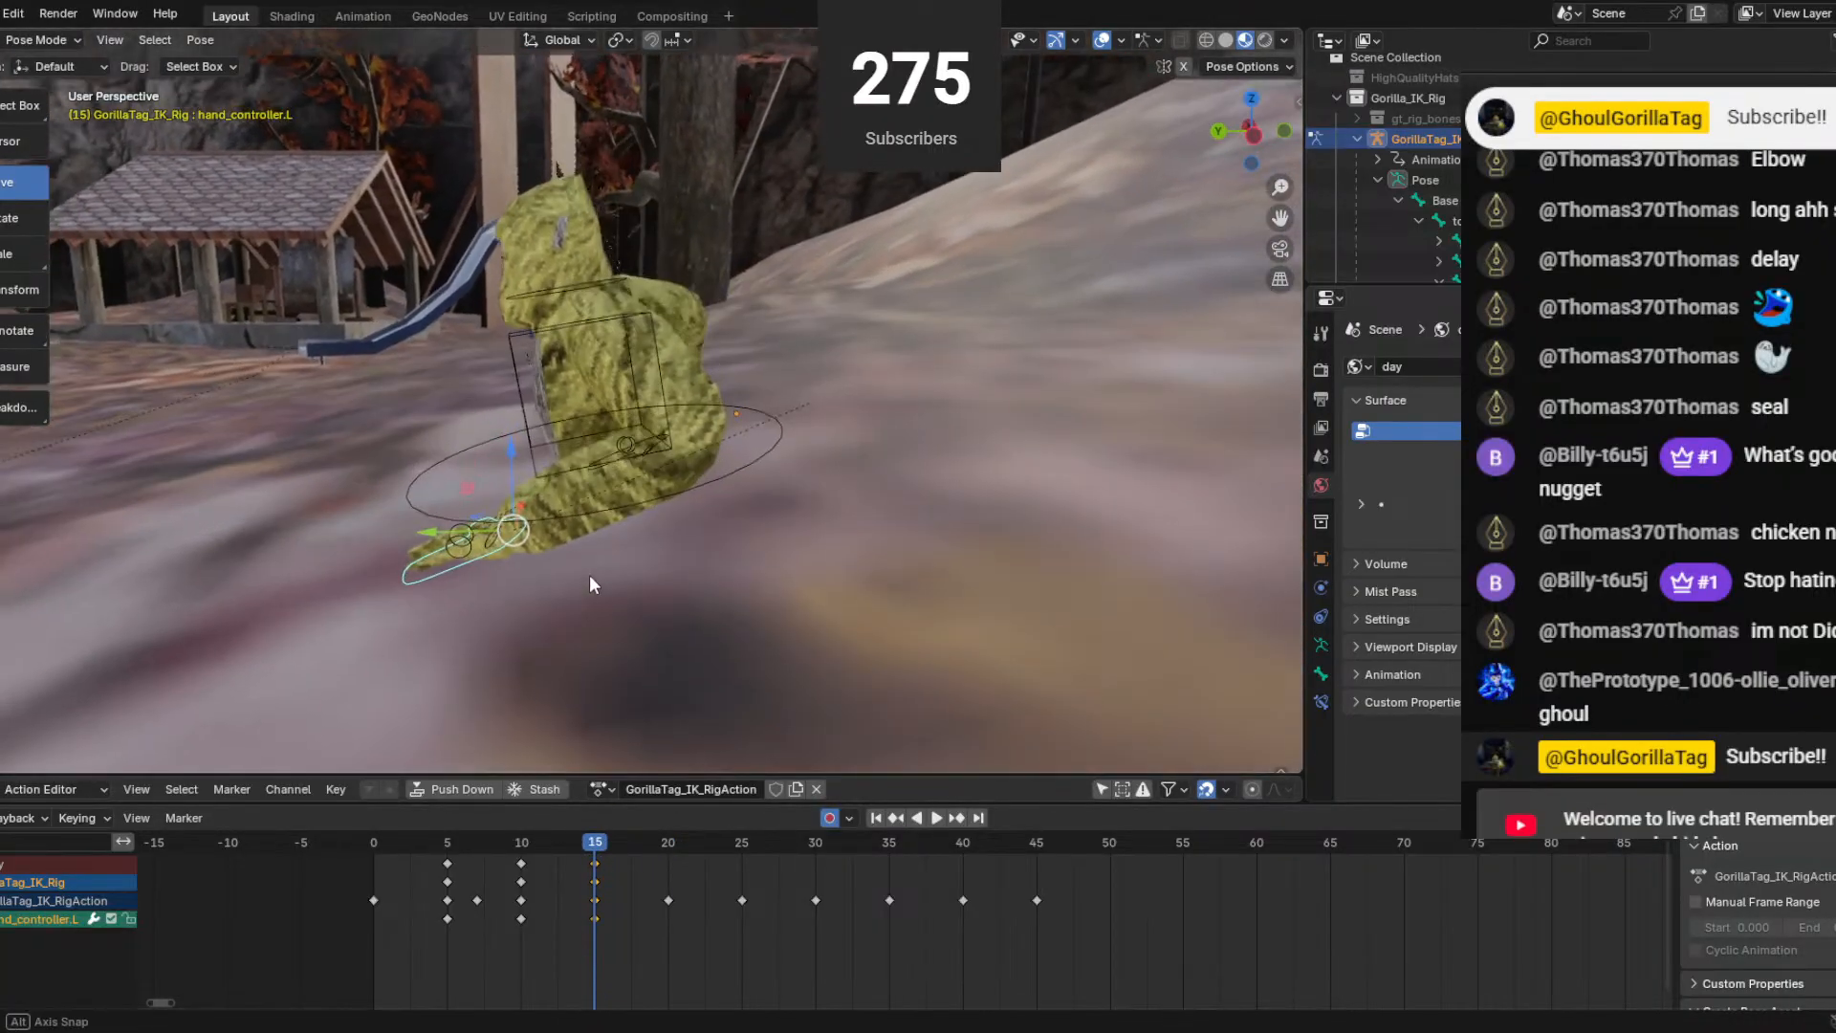
drag(448, 533, 557, 526)
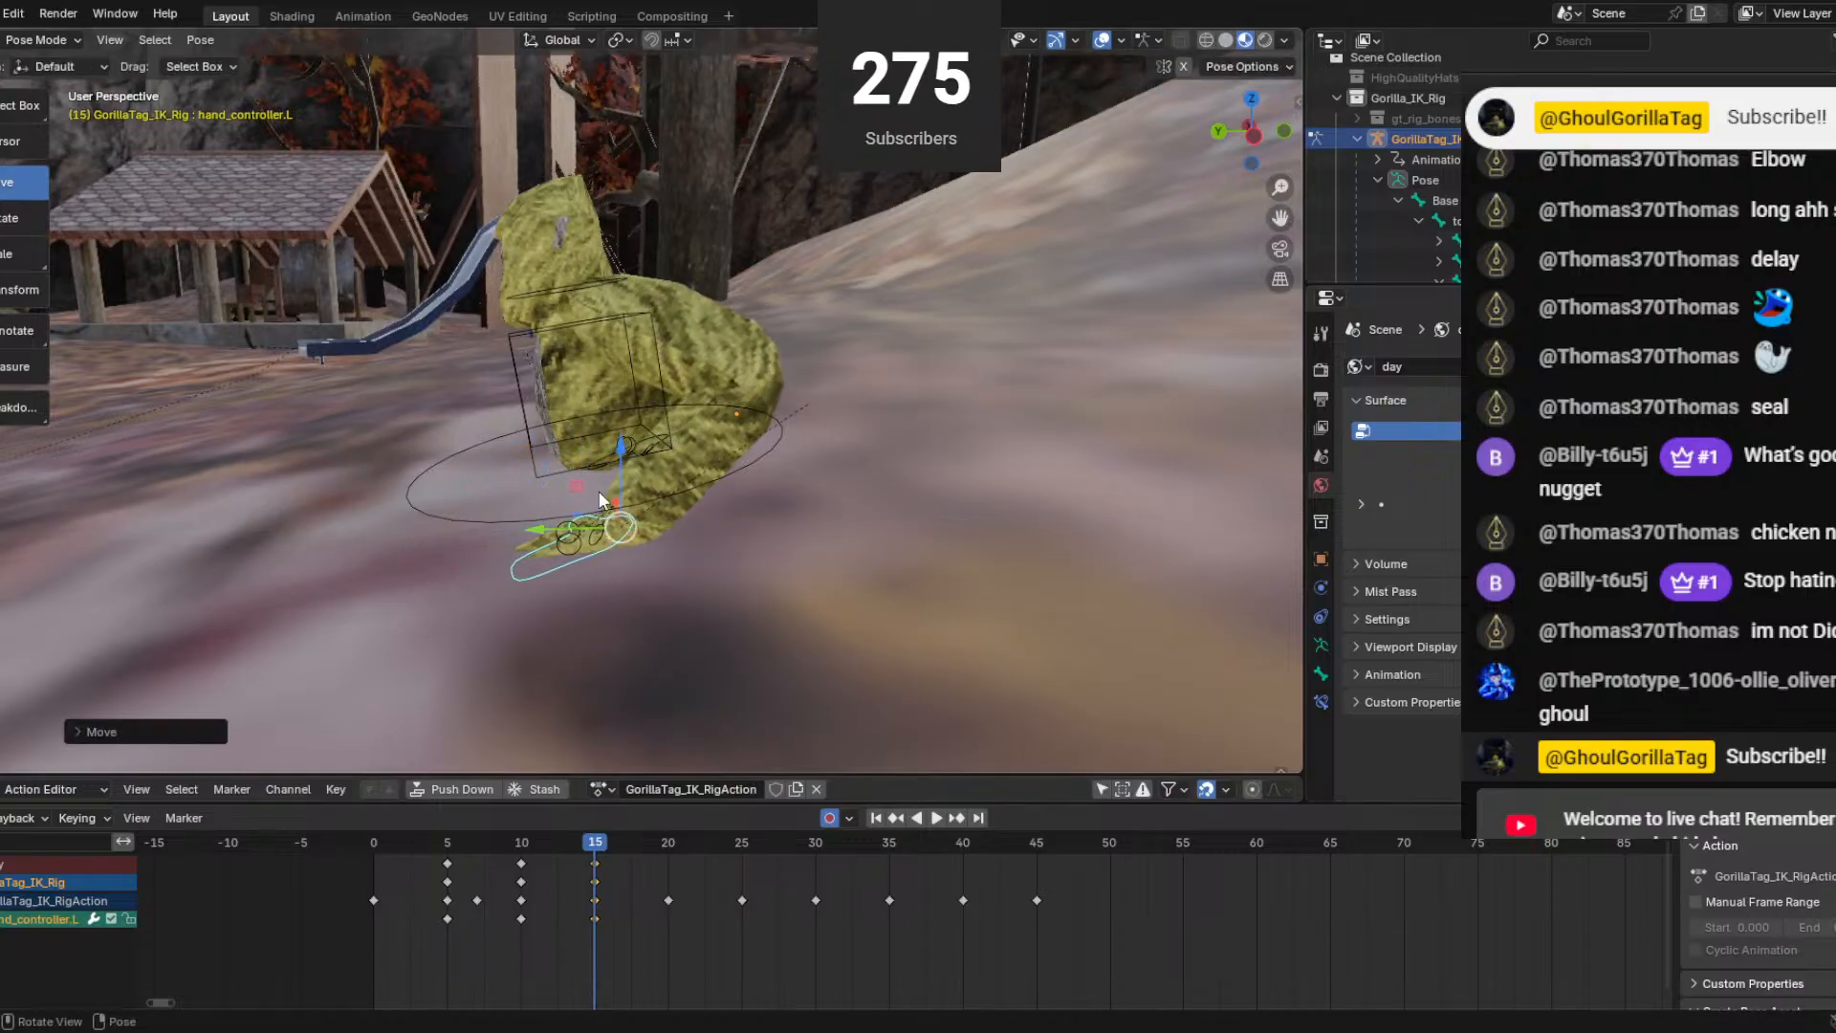
At frame 15, raise the left hand controller slightly, and move the right hand controller forward along Y and lower it onto the ground.
drag(620, 468, 623, 462)
click(623, 462)
middle_drag(623, 461, 734, 499)
click(631, 475)
drag(646, 453, 721, 457)
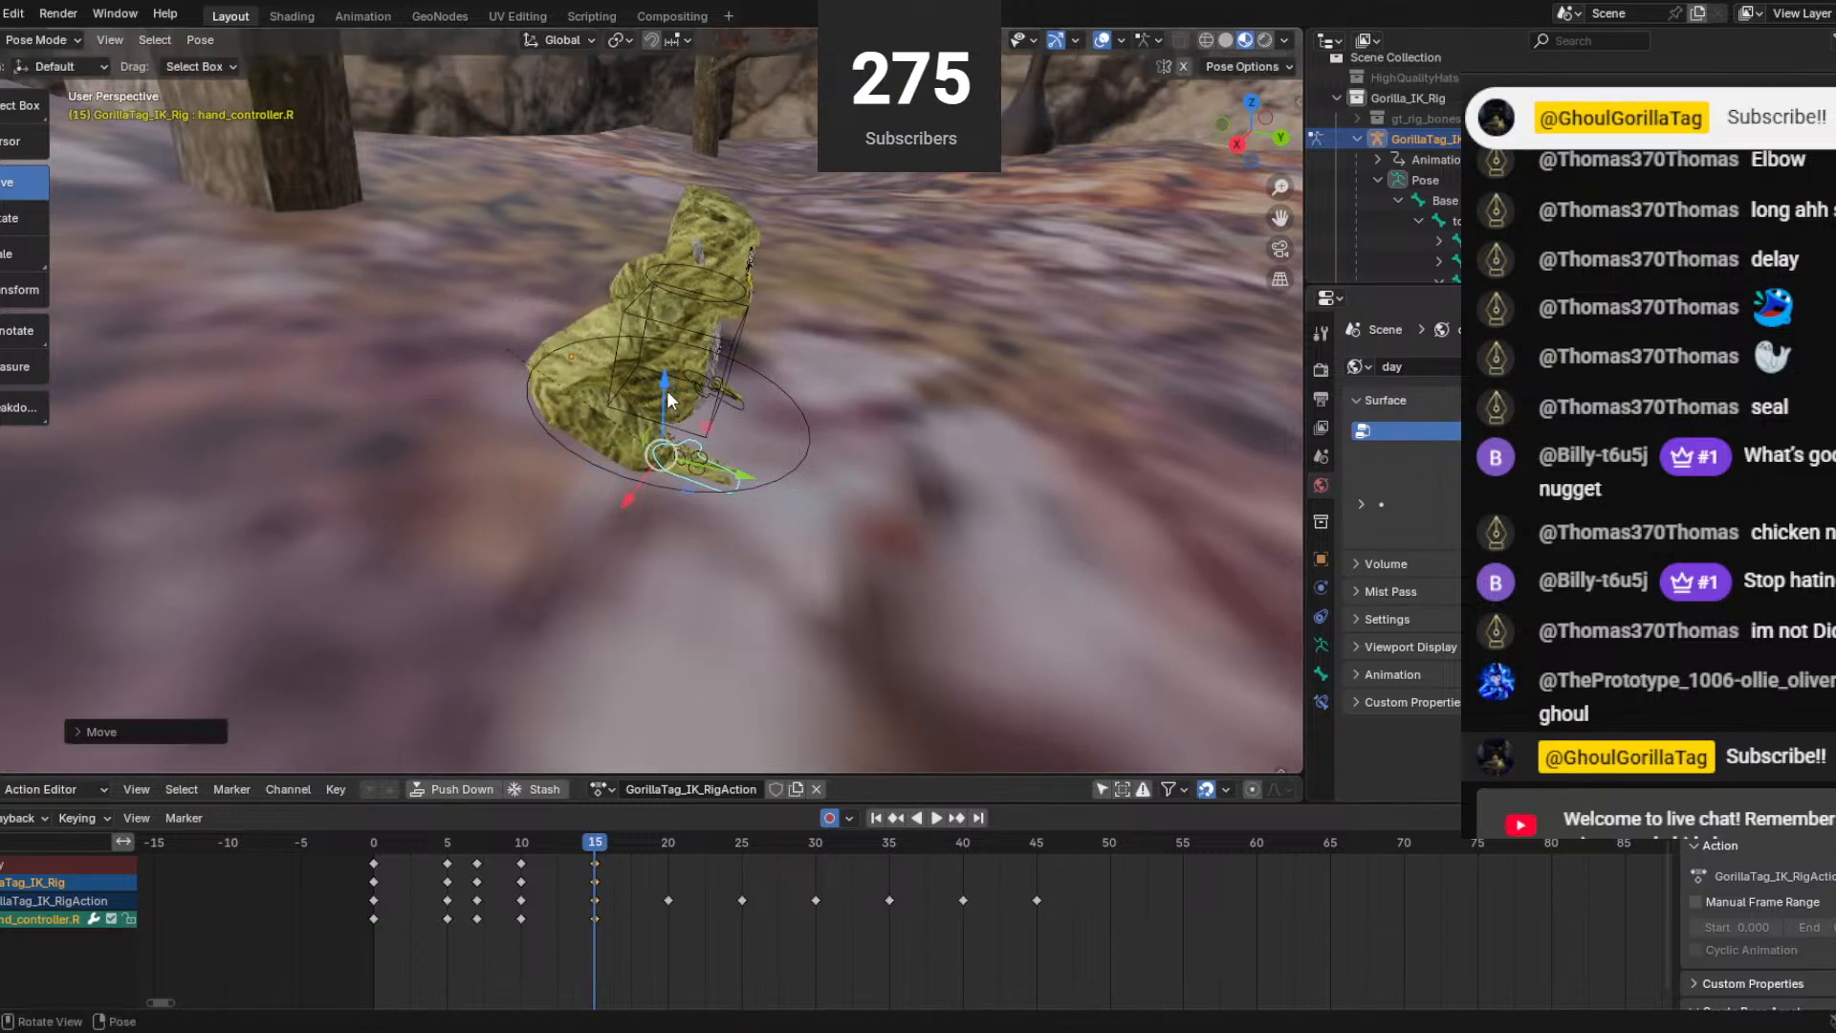
drag(665, 387, 669, 406)
scroll(677, 467, up, 2)
middle_drag(677, 467, 581, 379)
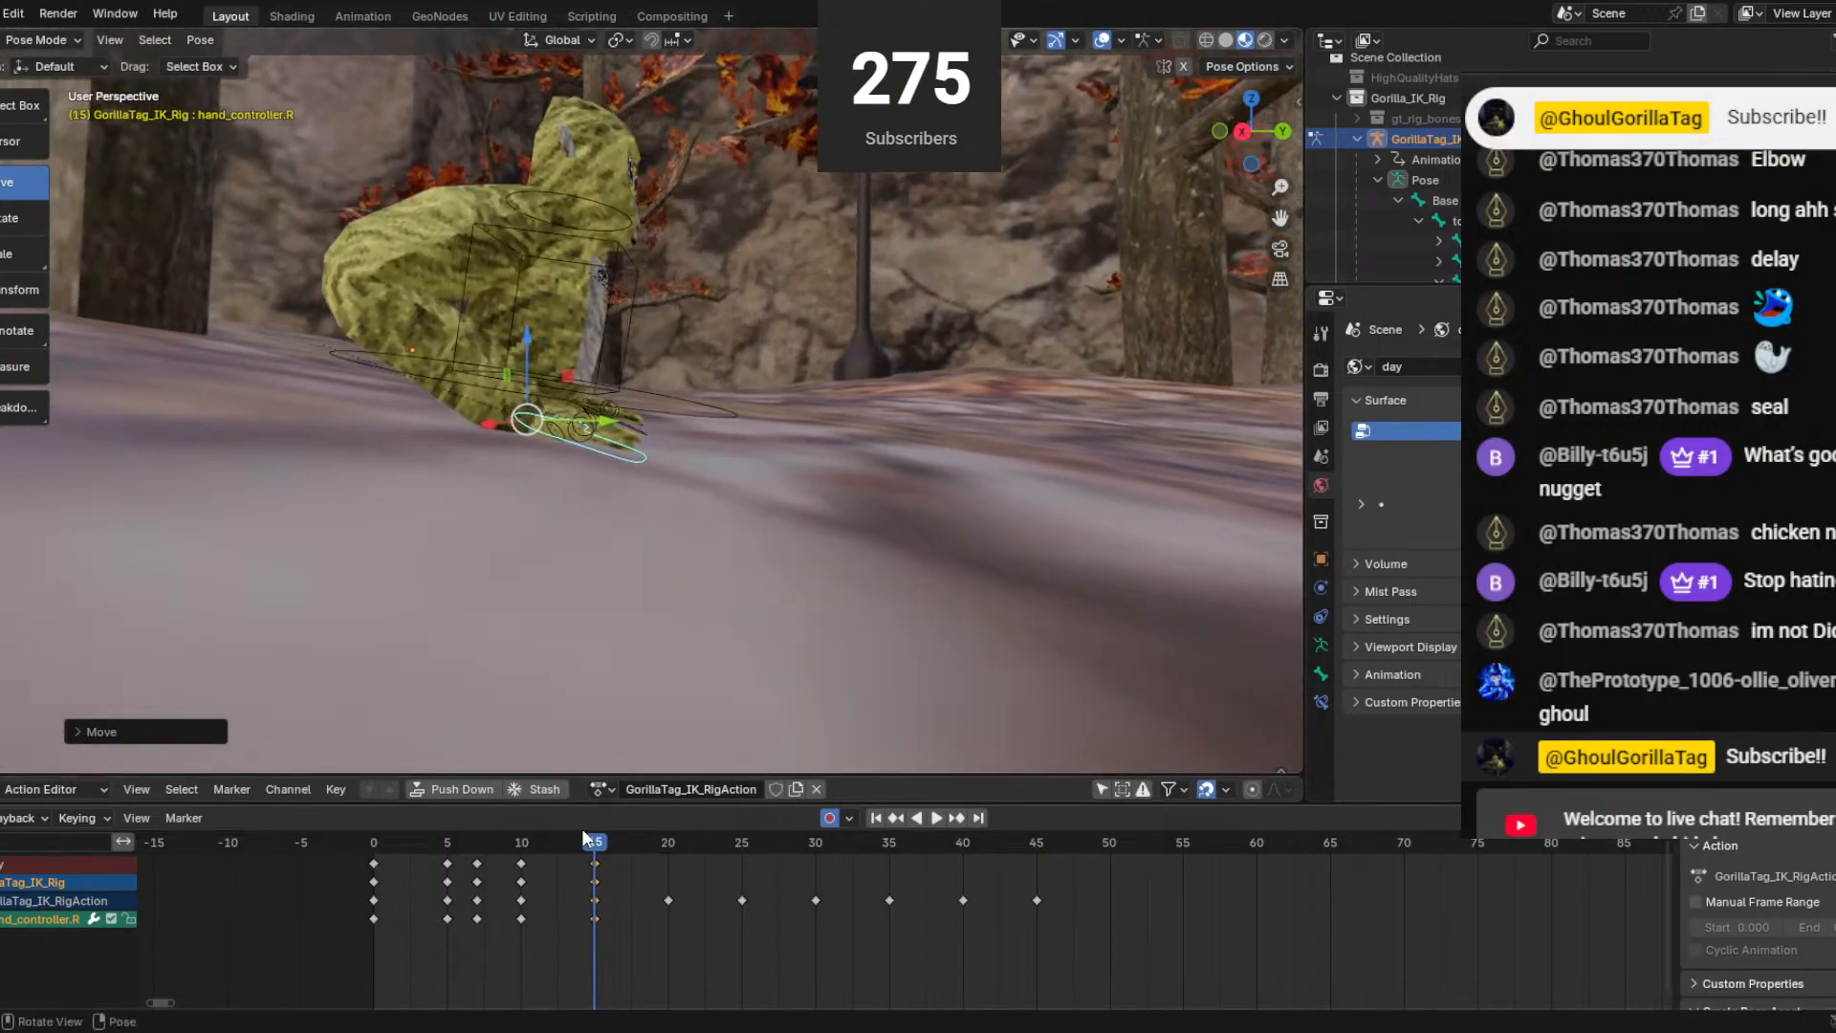
At frame 18, move the right hand controller forward along Y and pull the left hand controller backward along Y.
click(626, 841)
click(638, 842)
middle_drag(669, 508, 662, 482)
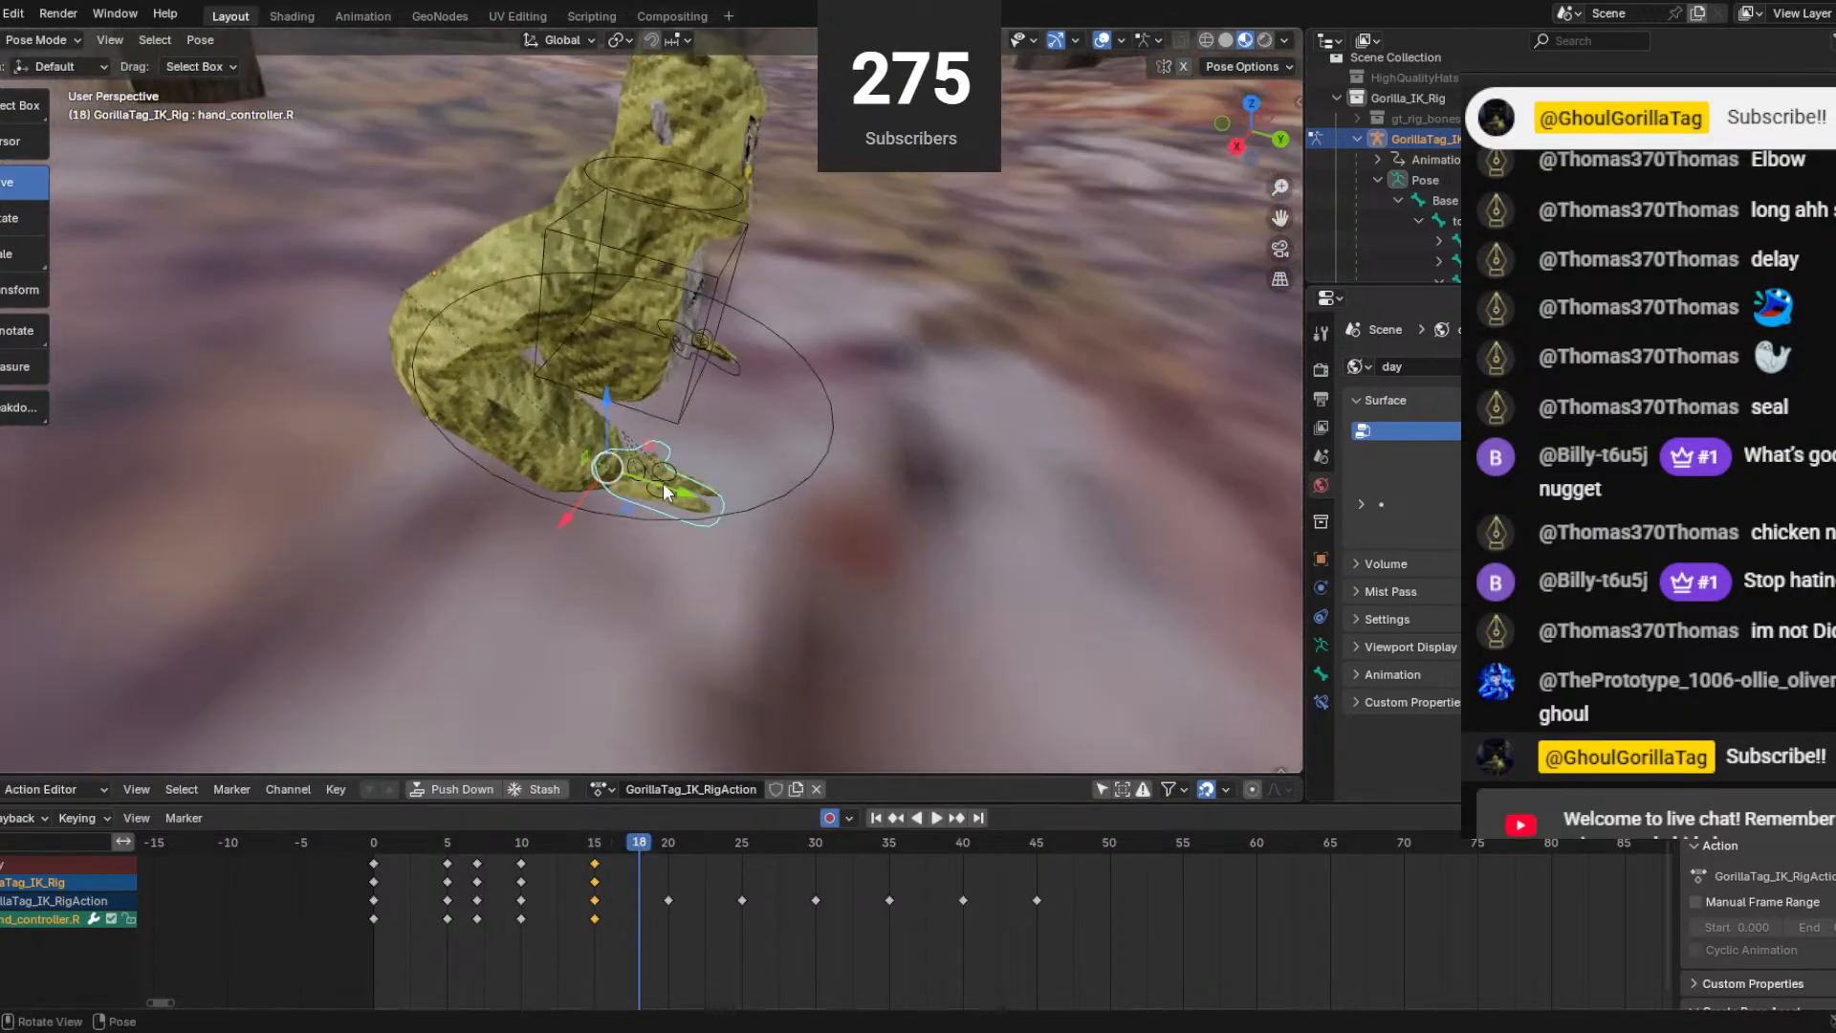
drag(663, 482, 724, 497)
middle_drag(725, 497, 602, 543)
click(820, 556)
drag(572, 541, 690, 553)
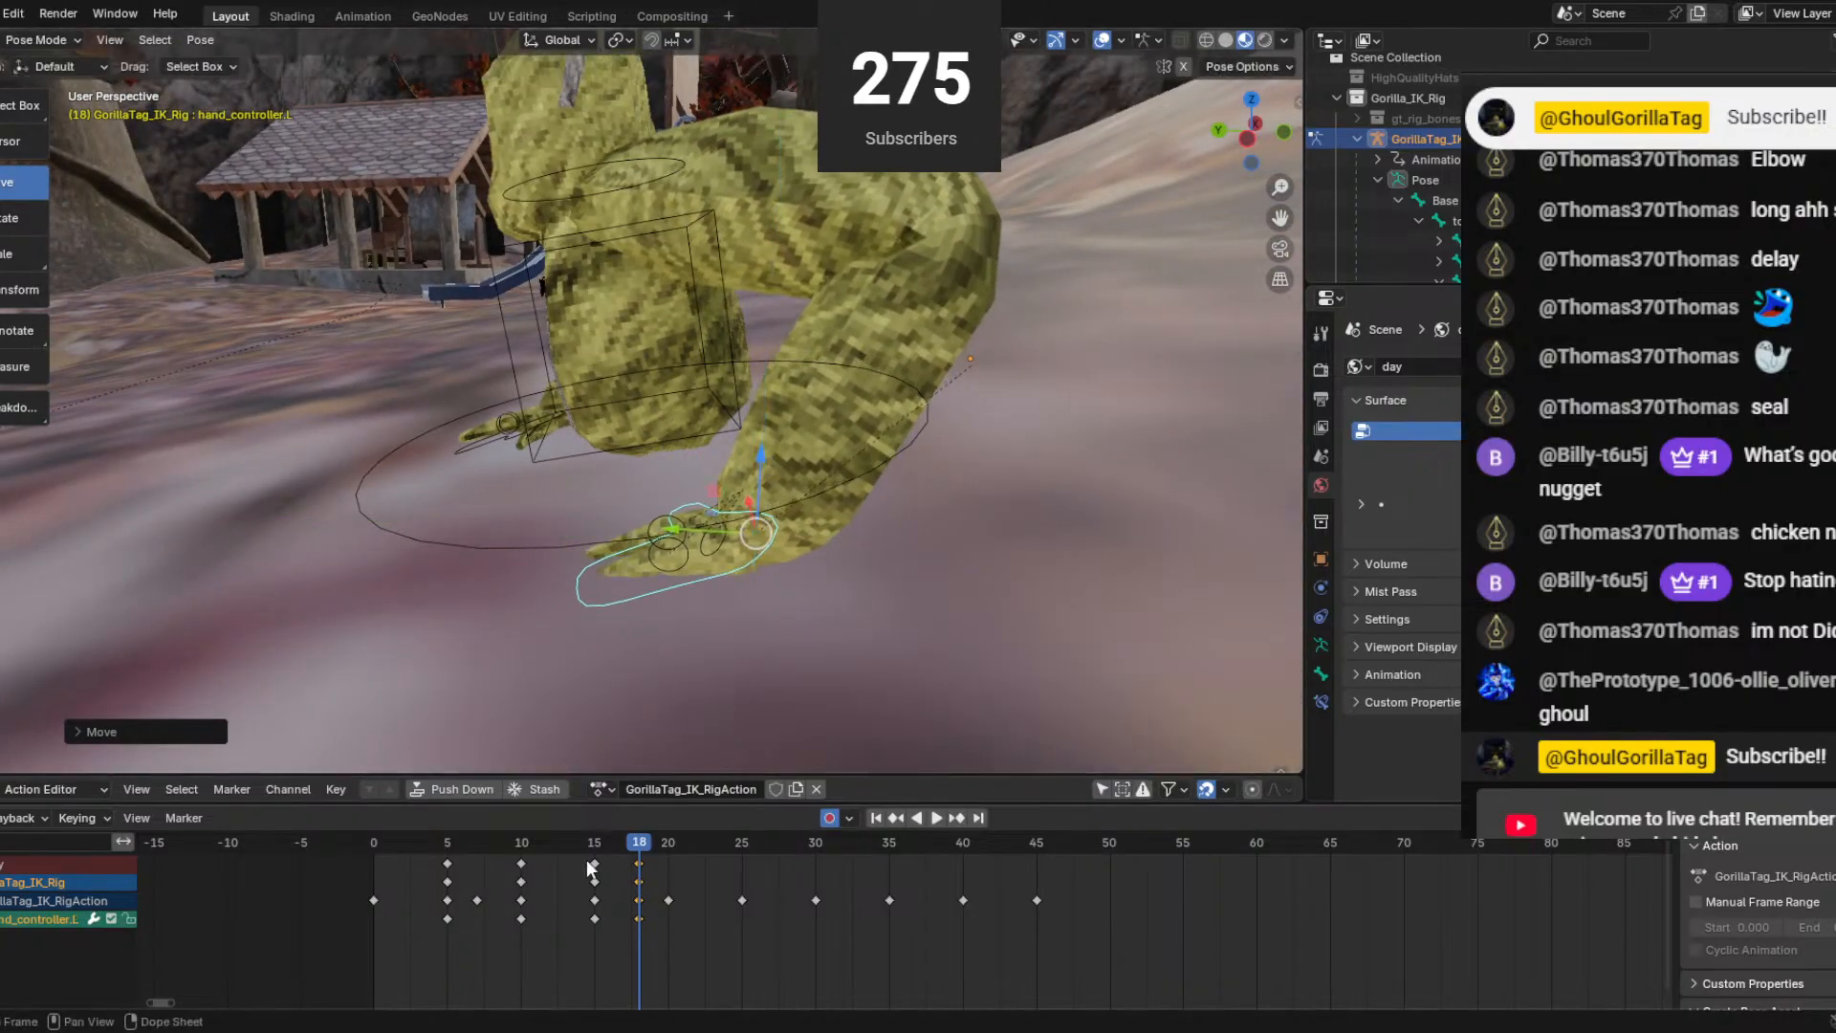
Play and scrub the walk up to about frame 26, then examine the hands' motion around frame 7.
key(shift+Left)
key(space)
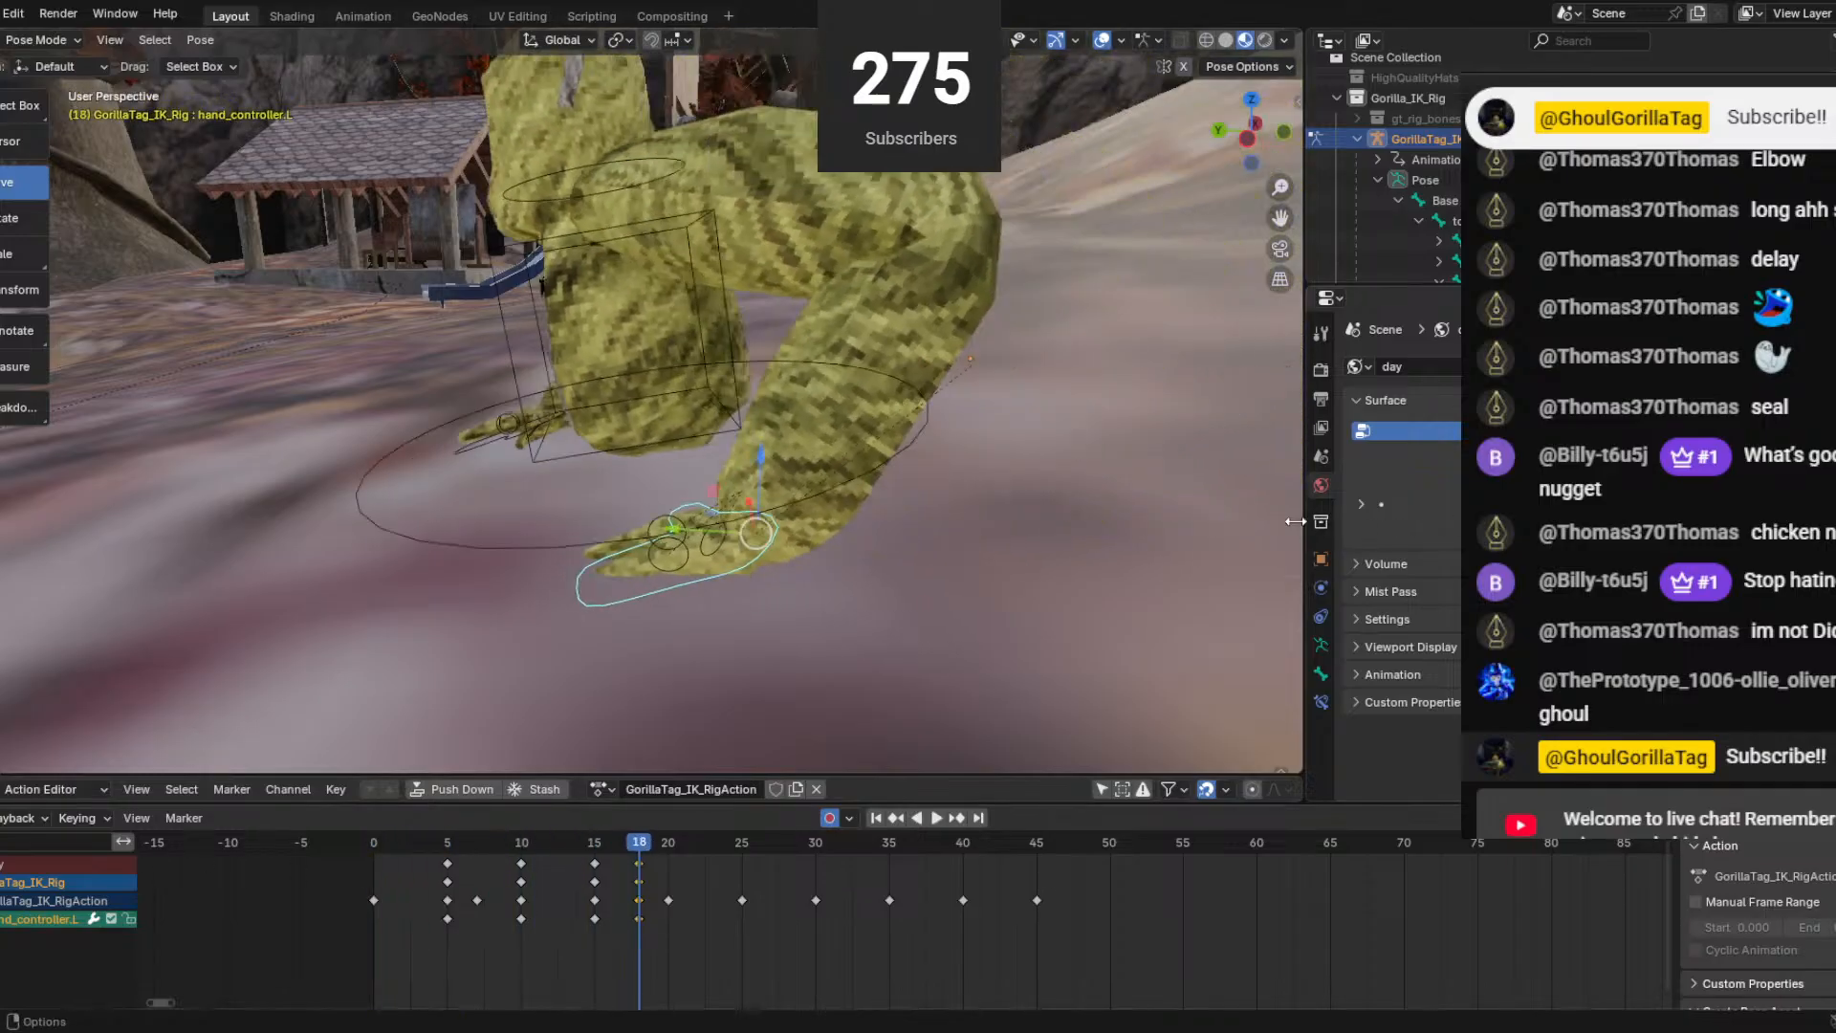
key(space)
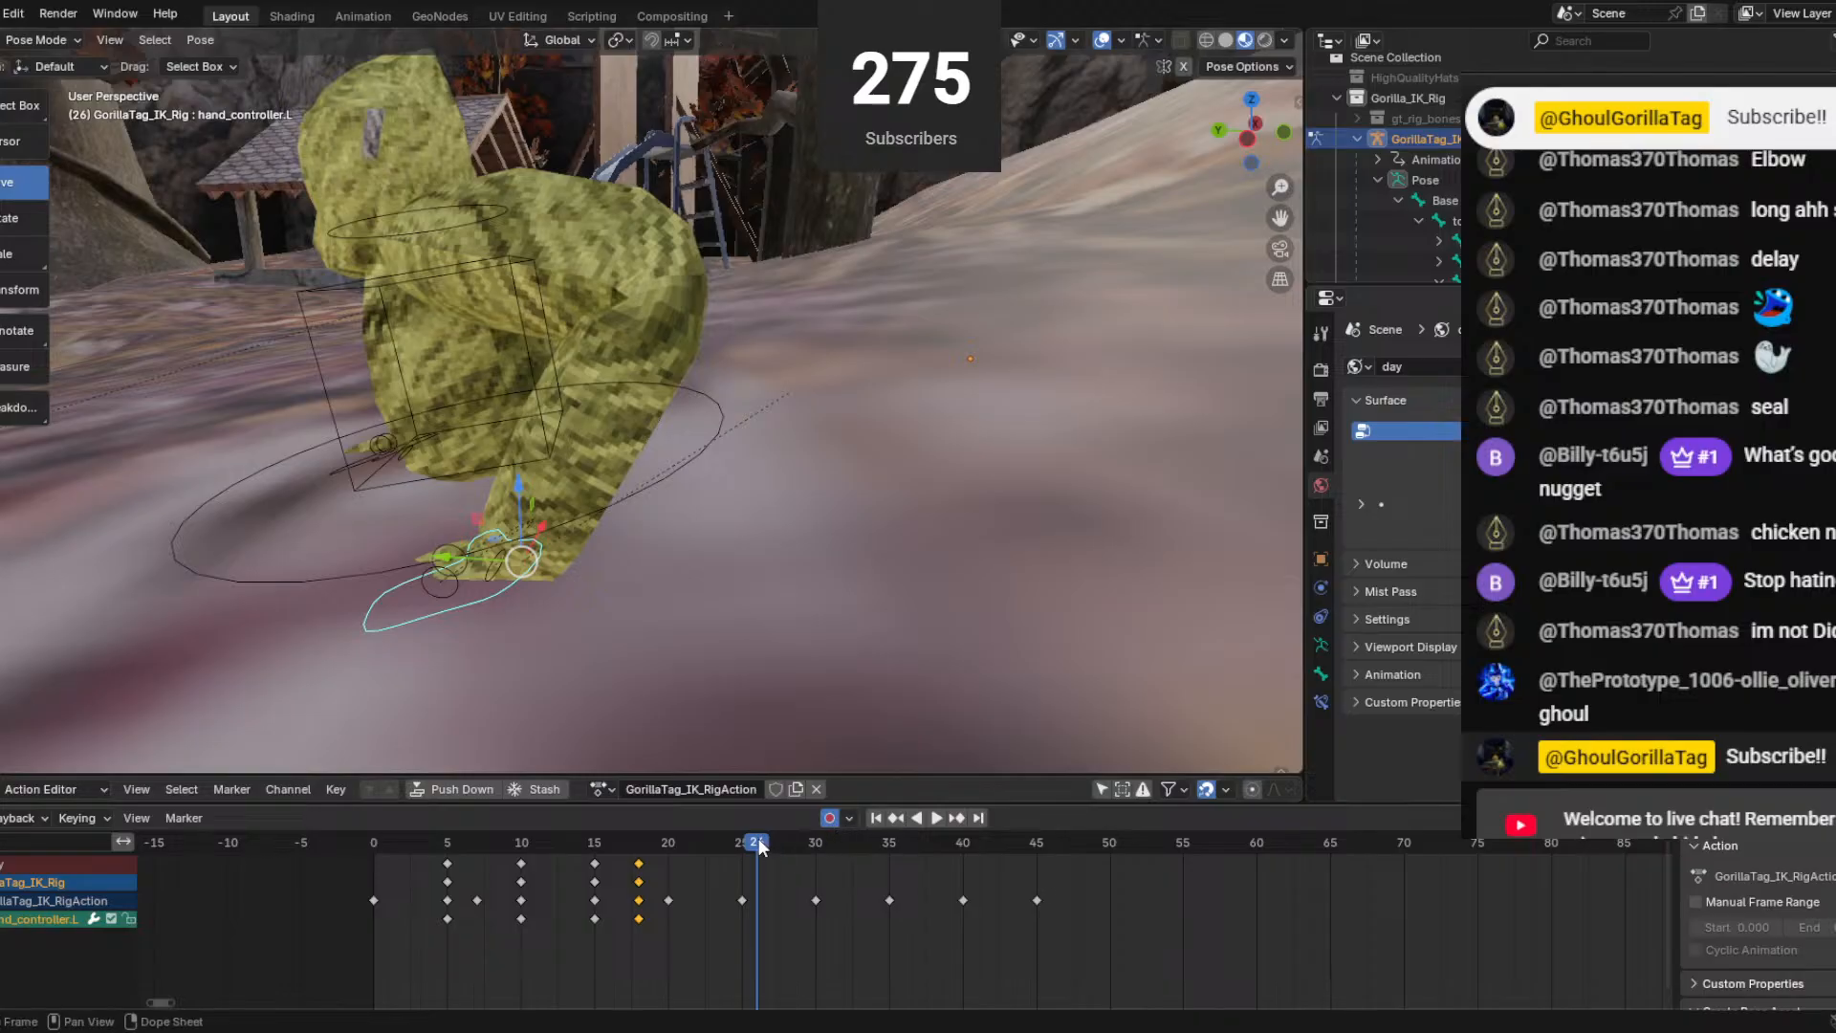
drag(761, 847, 472, 828)
key(space)
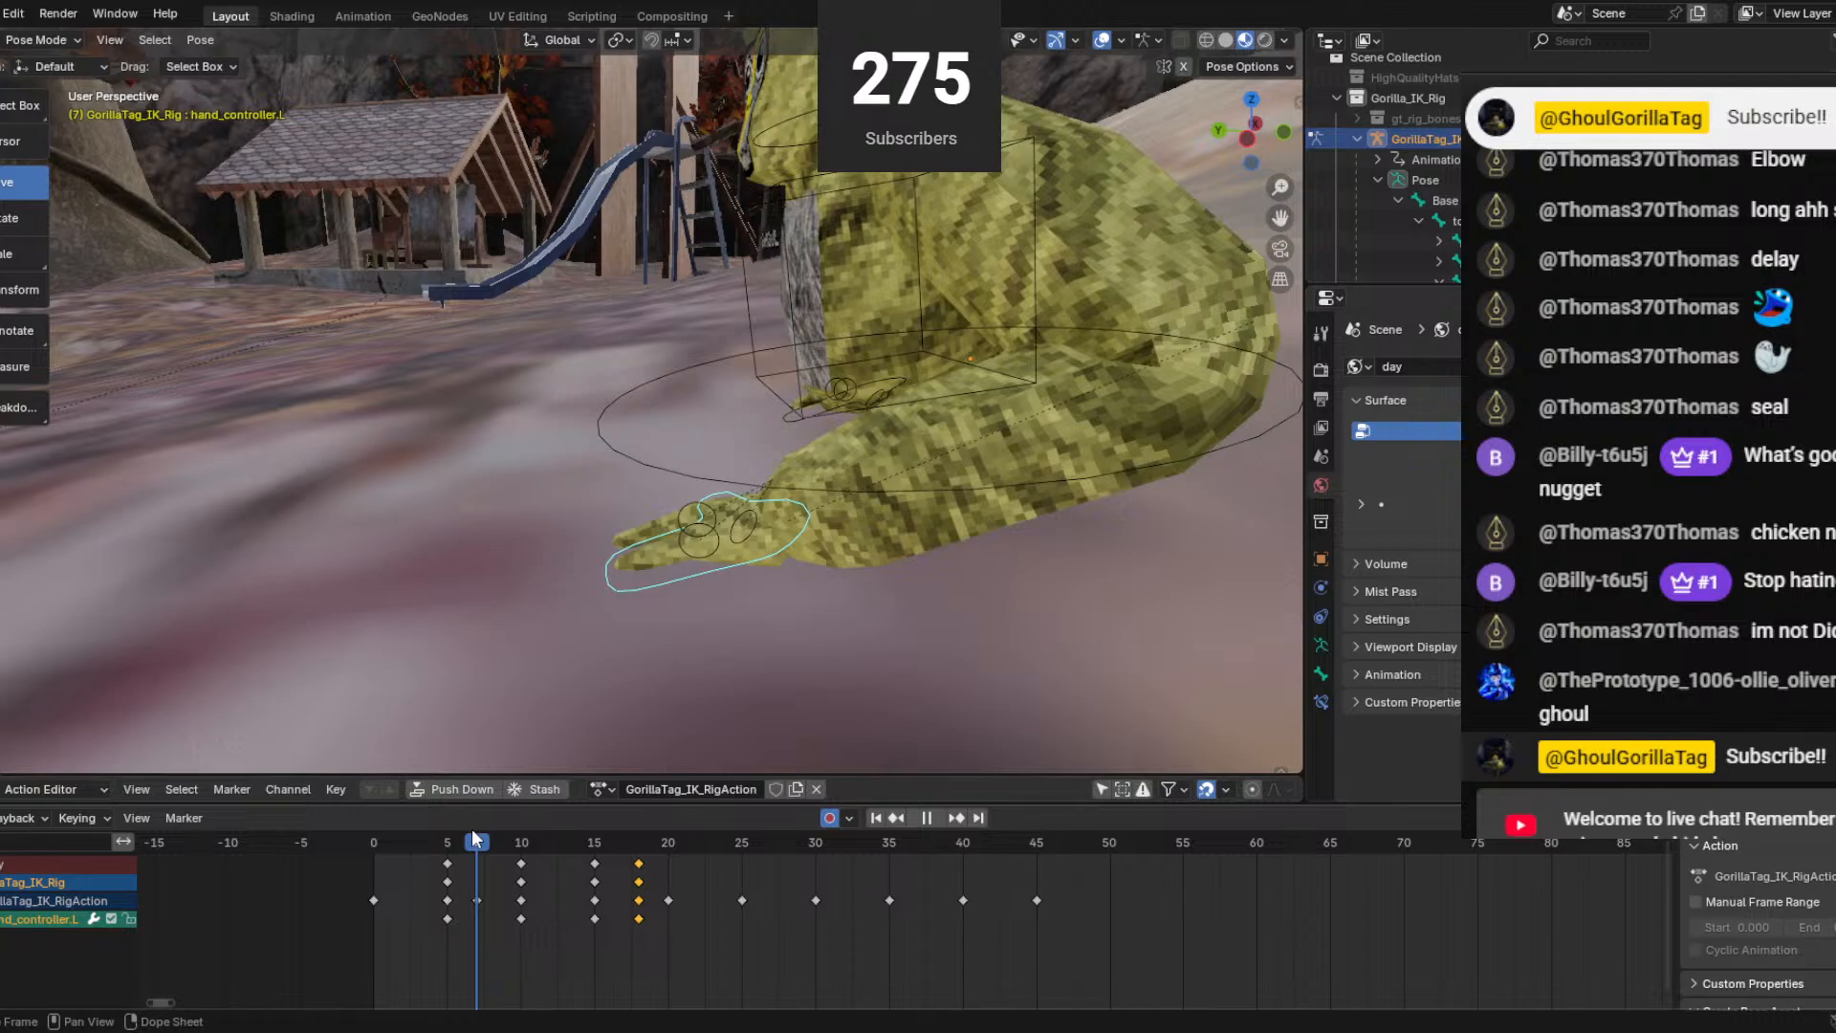
middle_drag(669, 535, 491, 755)
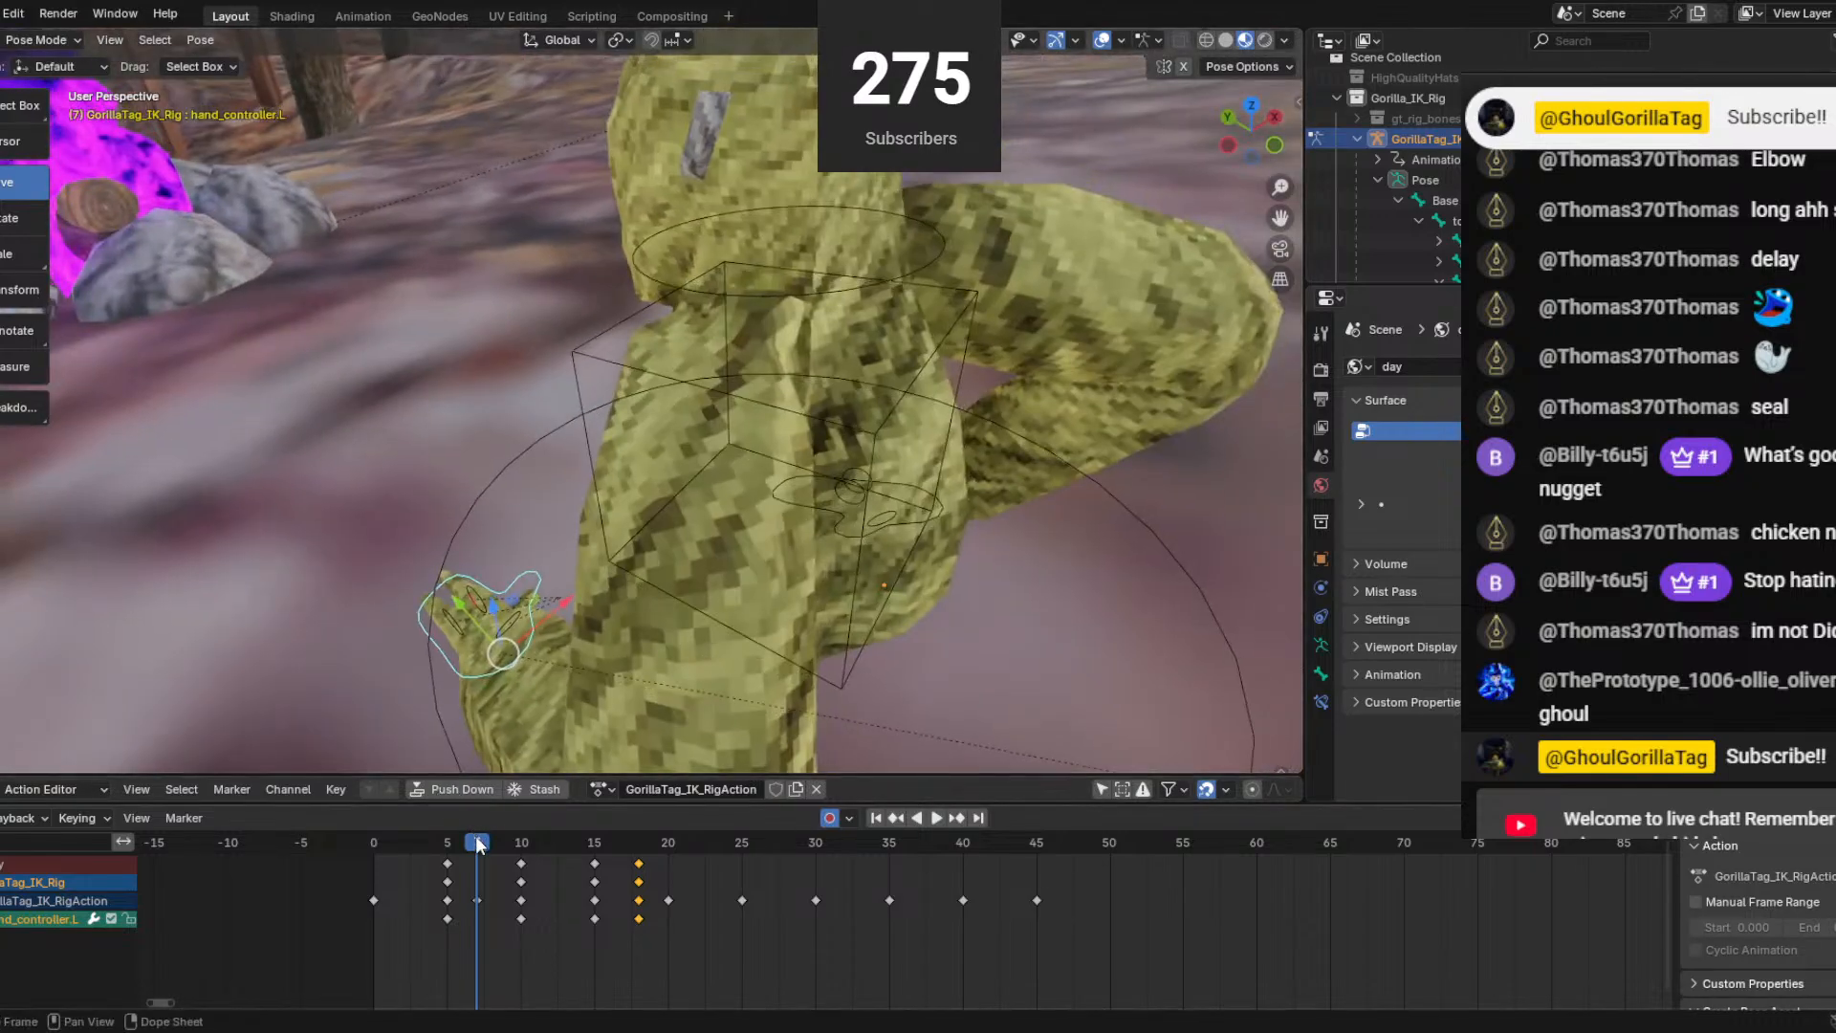
key(space)
Try moving the right hand controller backward along Y at frame 8, replay the motion, and undo the move.
middle_drag(868, 571, 832, 493)
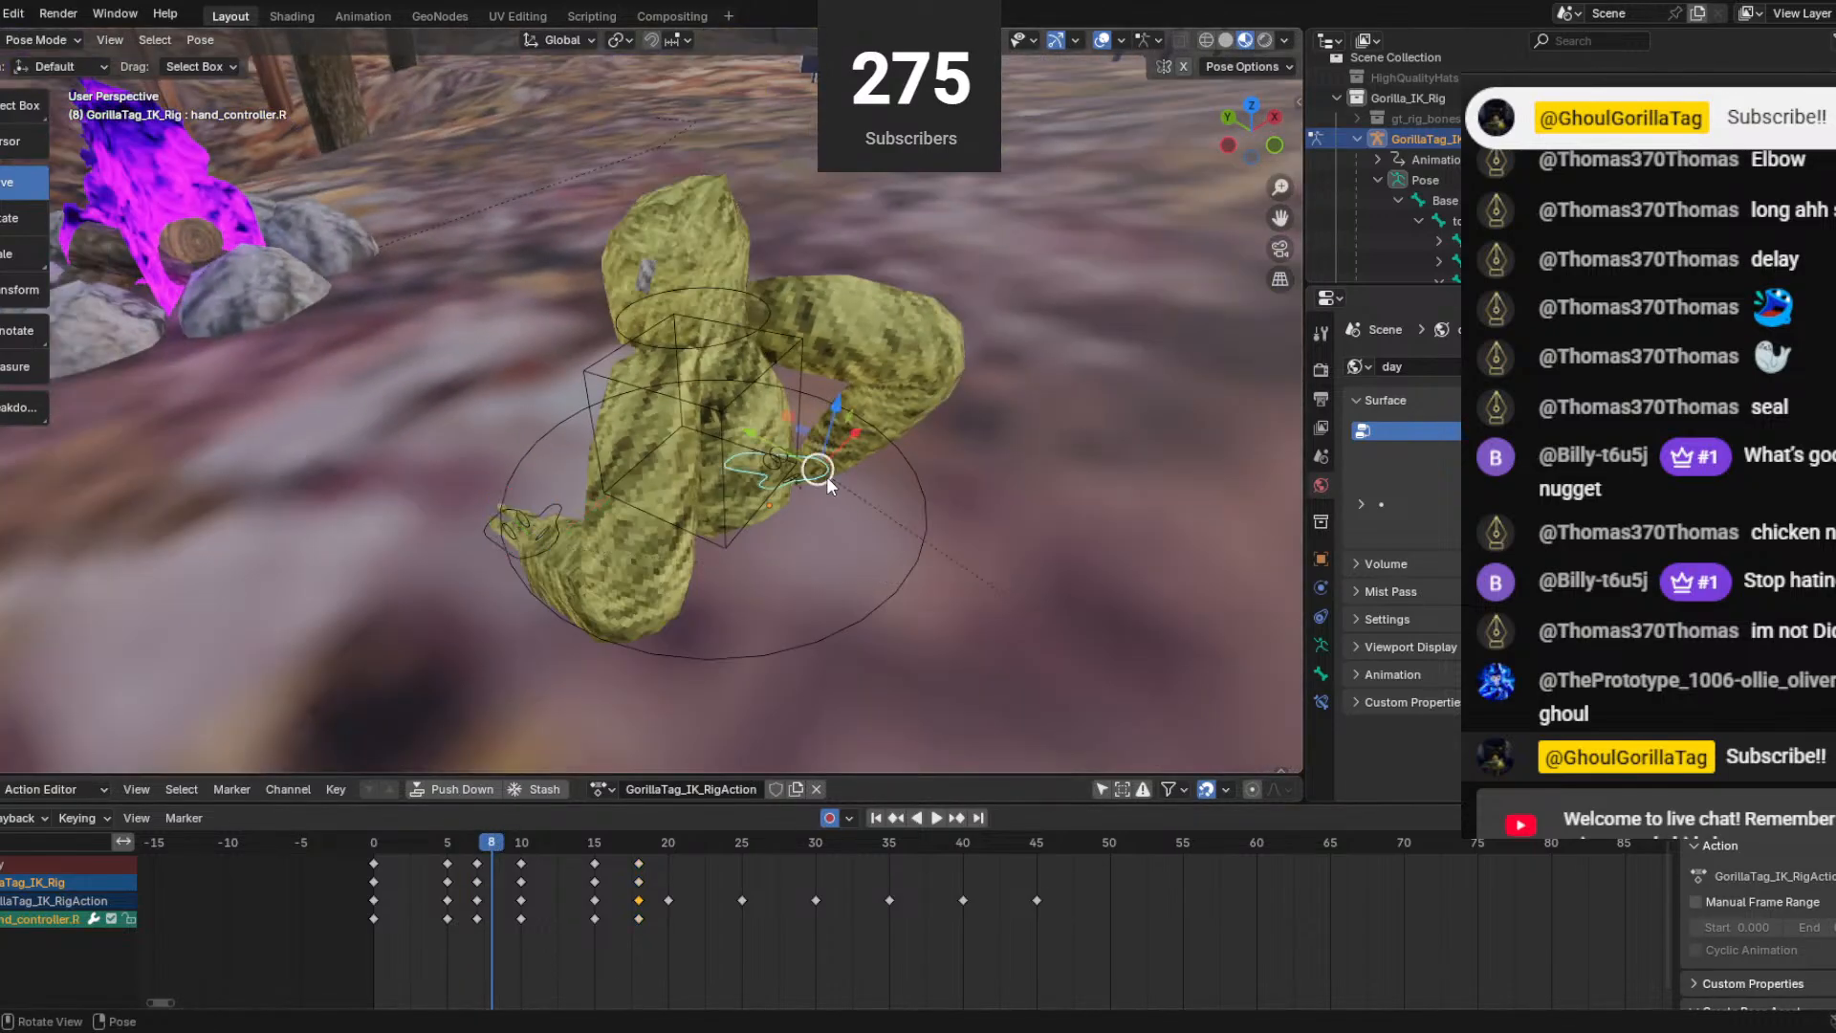
drag(763, 439, 897, 455)
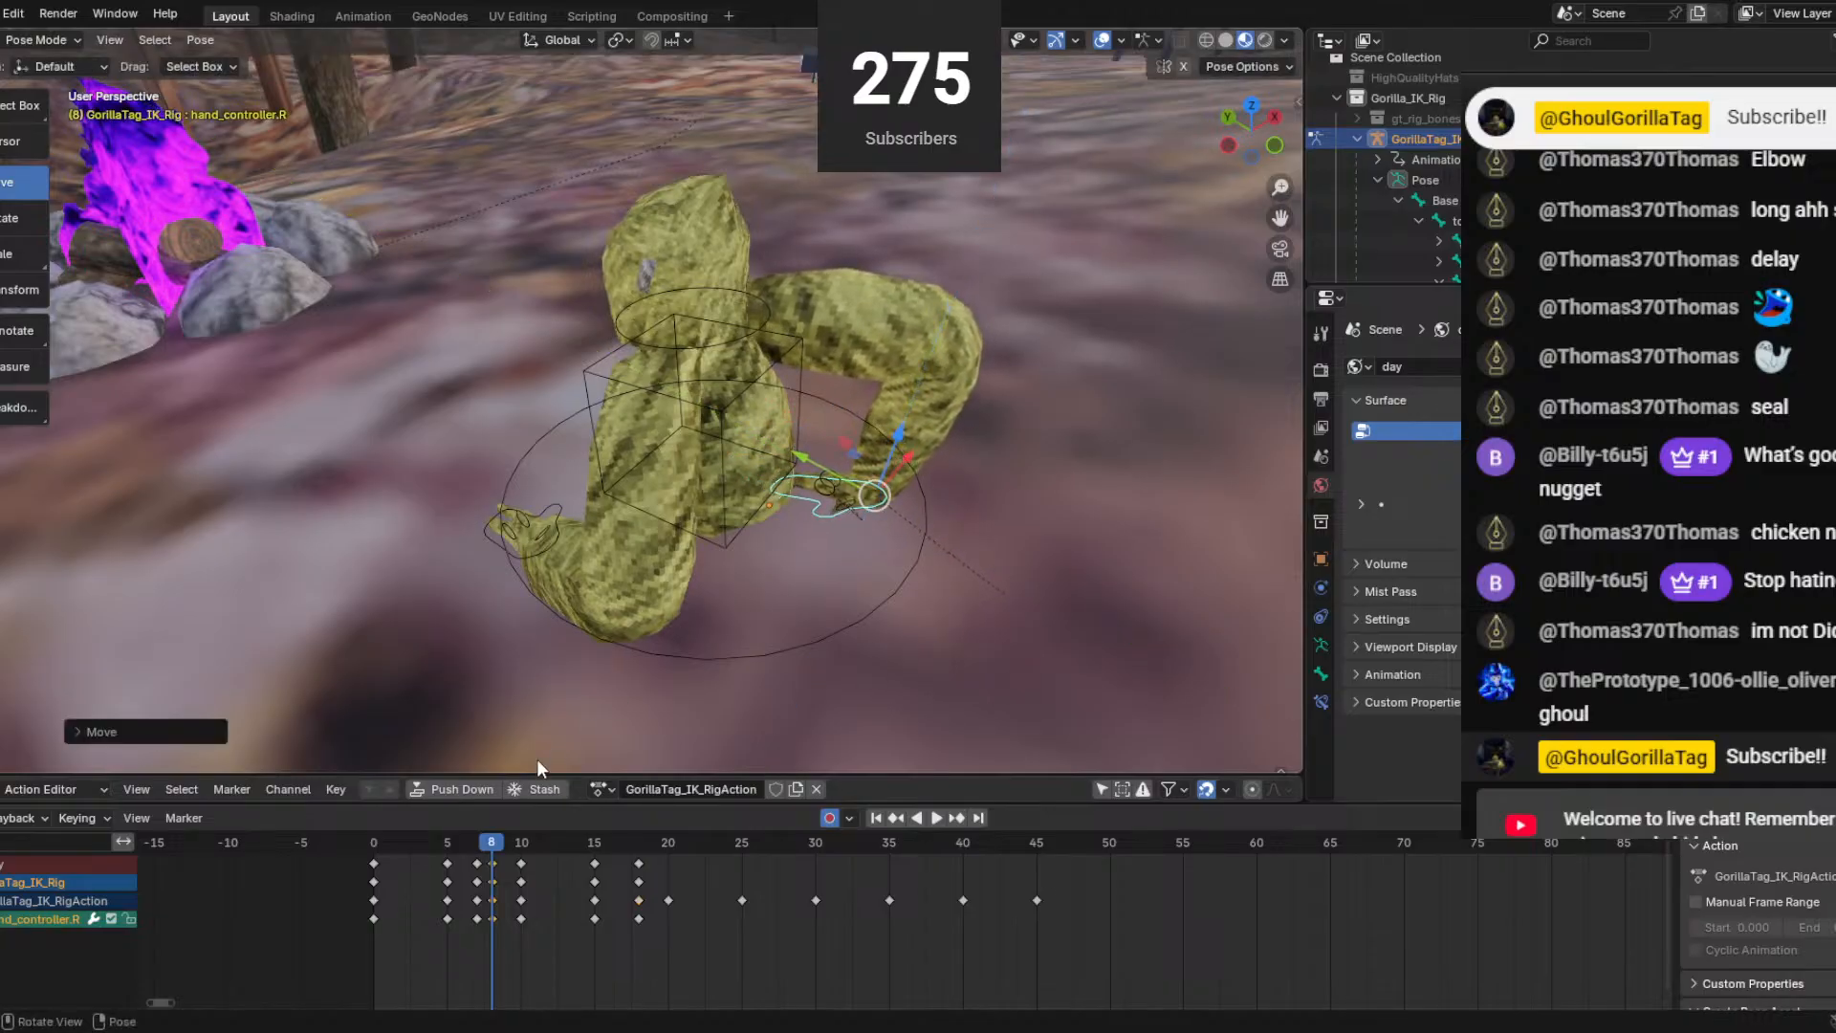
key(space)
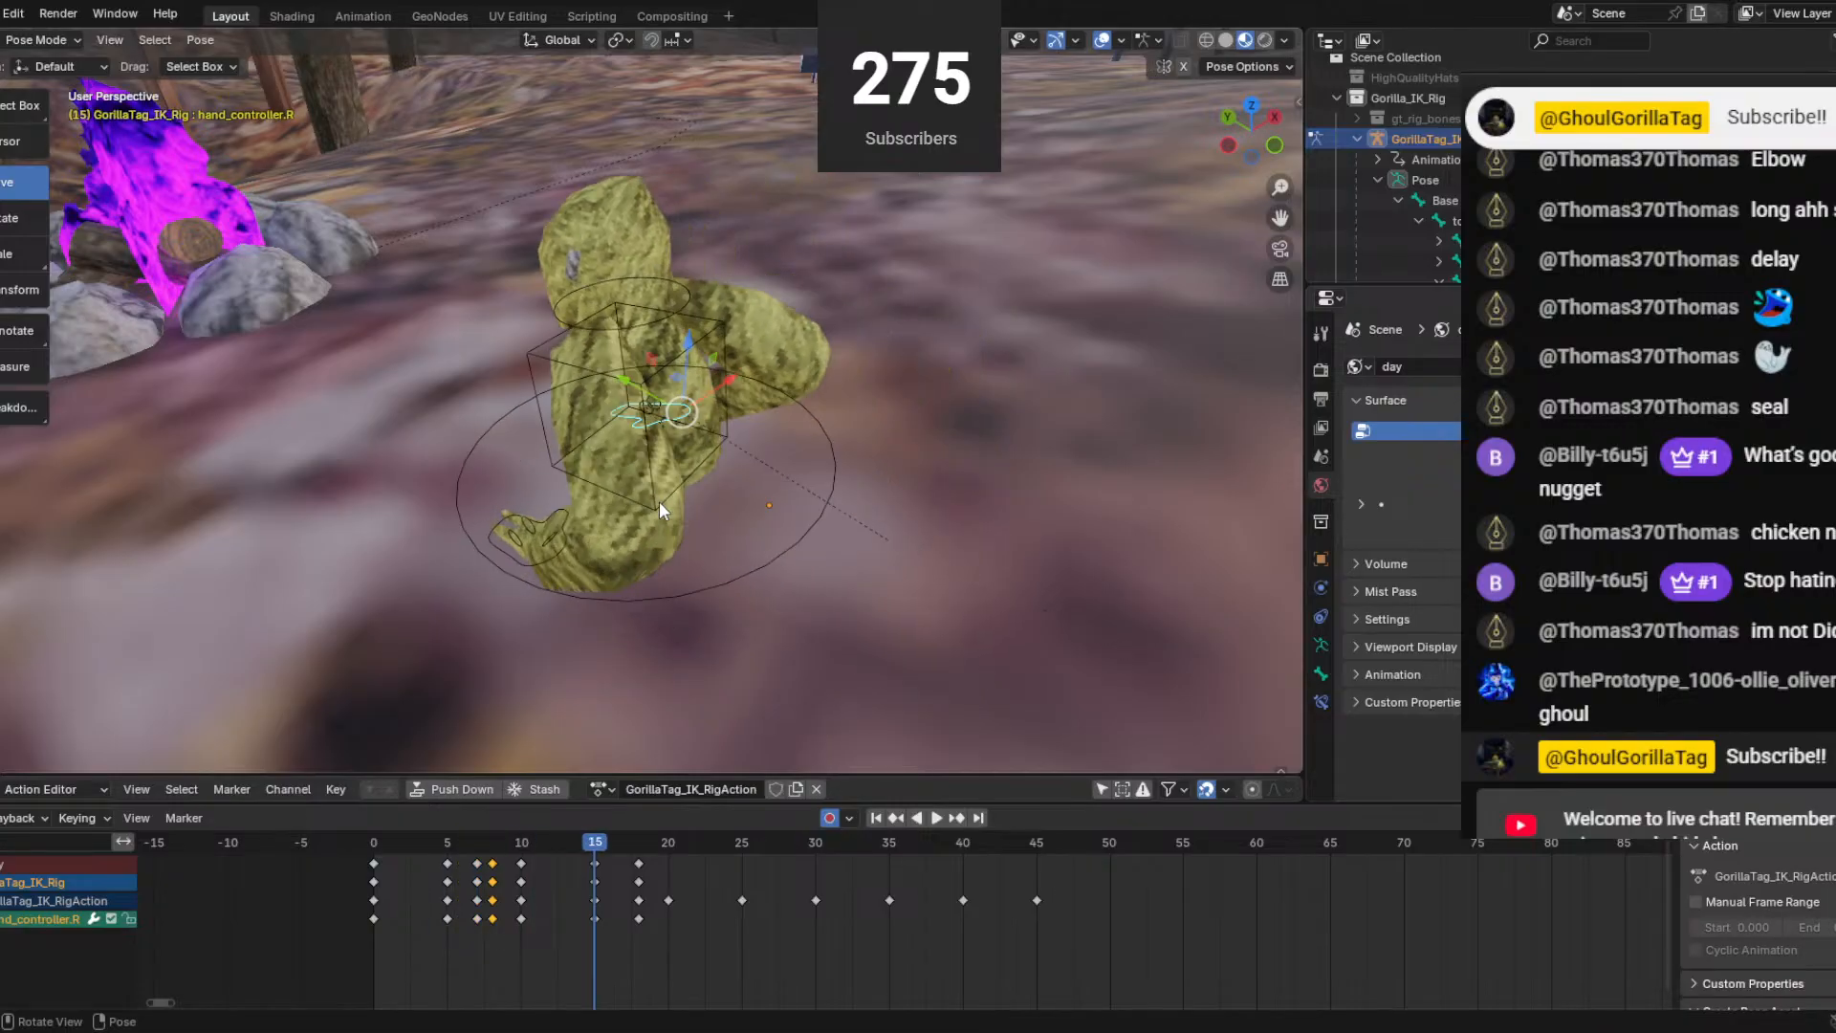
key(space)
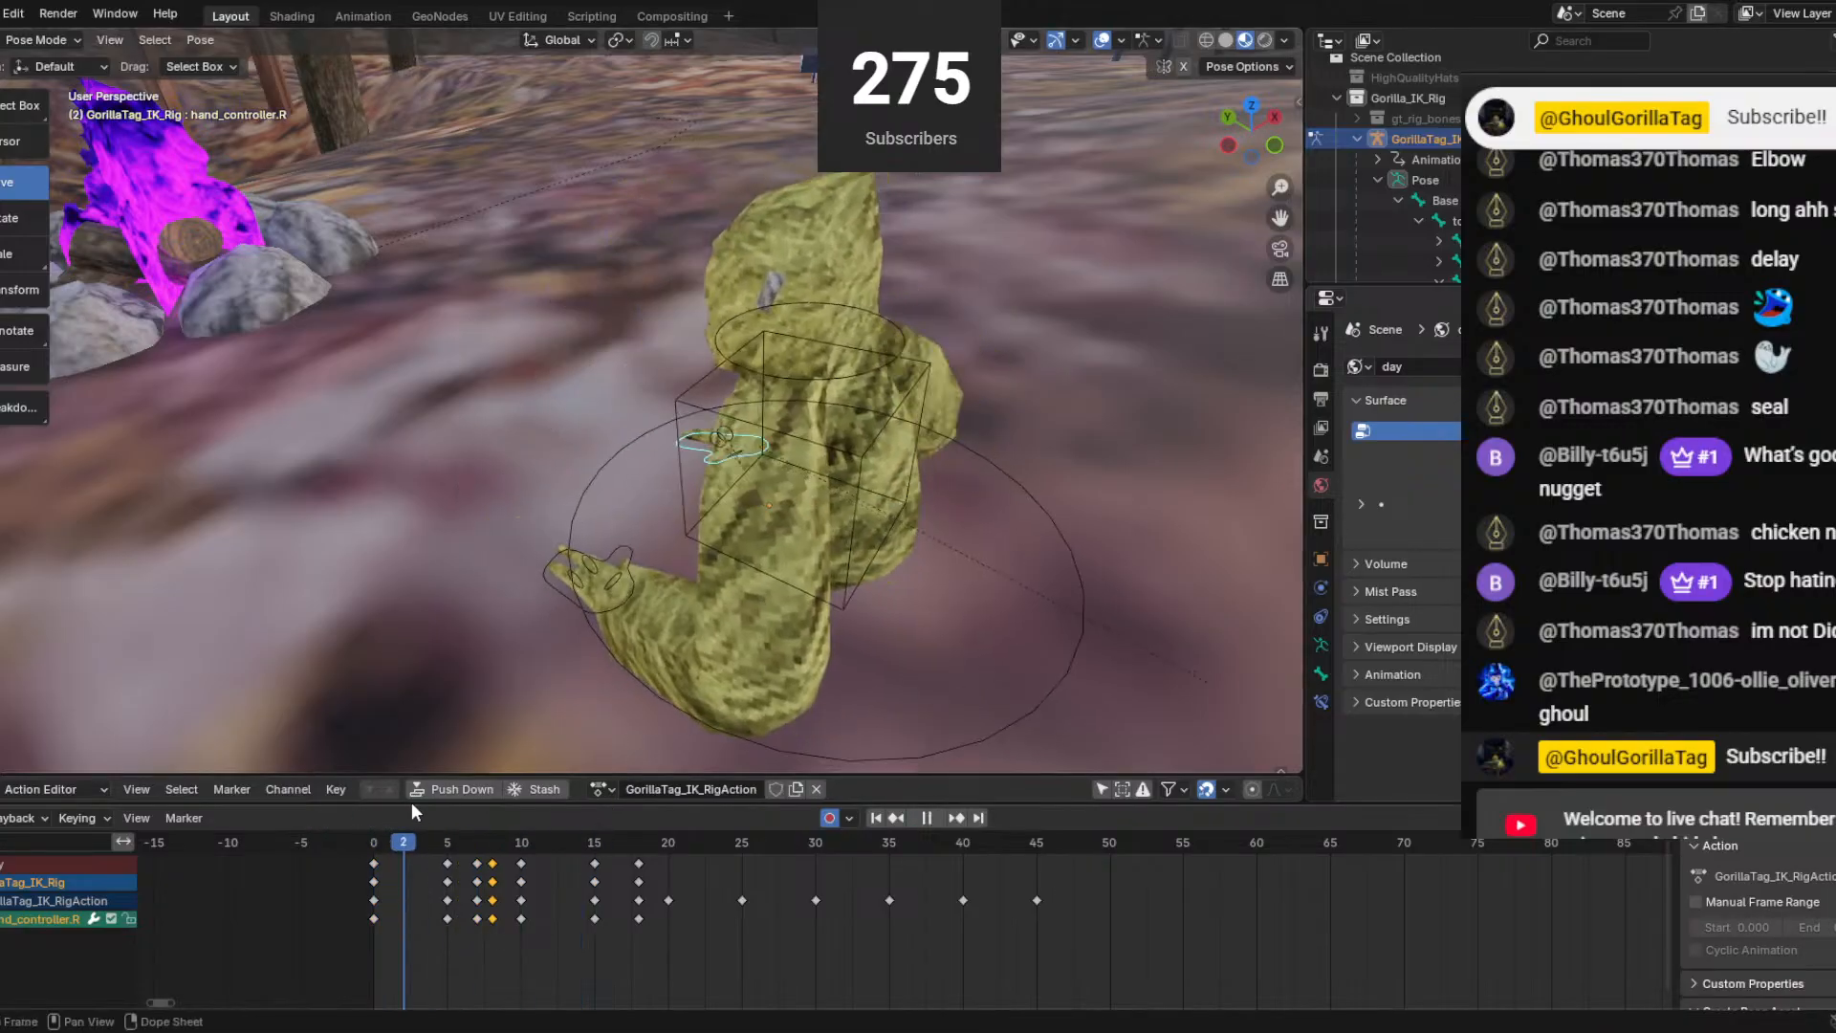
mouse_move(503, 809)
mouse_down()
mouse_move(520, 811)
mouse_move(346, 801)
mouse_move(499, 809)
mouse_move(467, 824)
mouse_move(488, 821)
mouse_up()
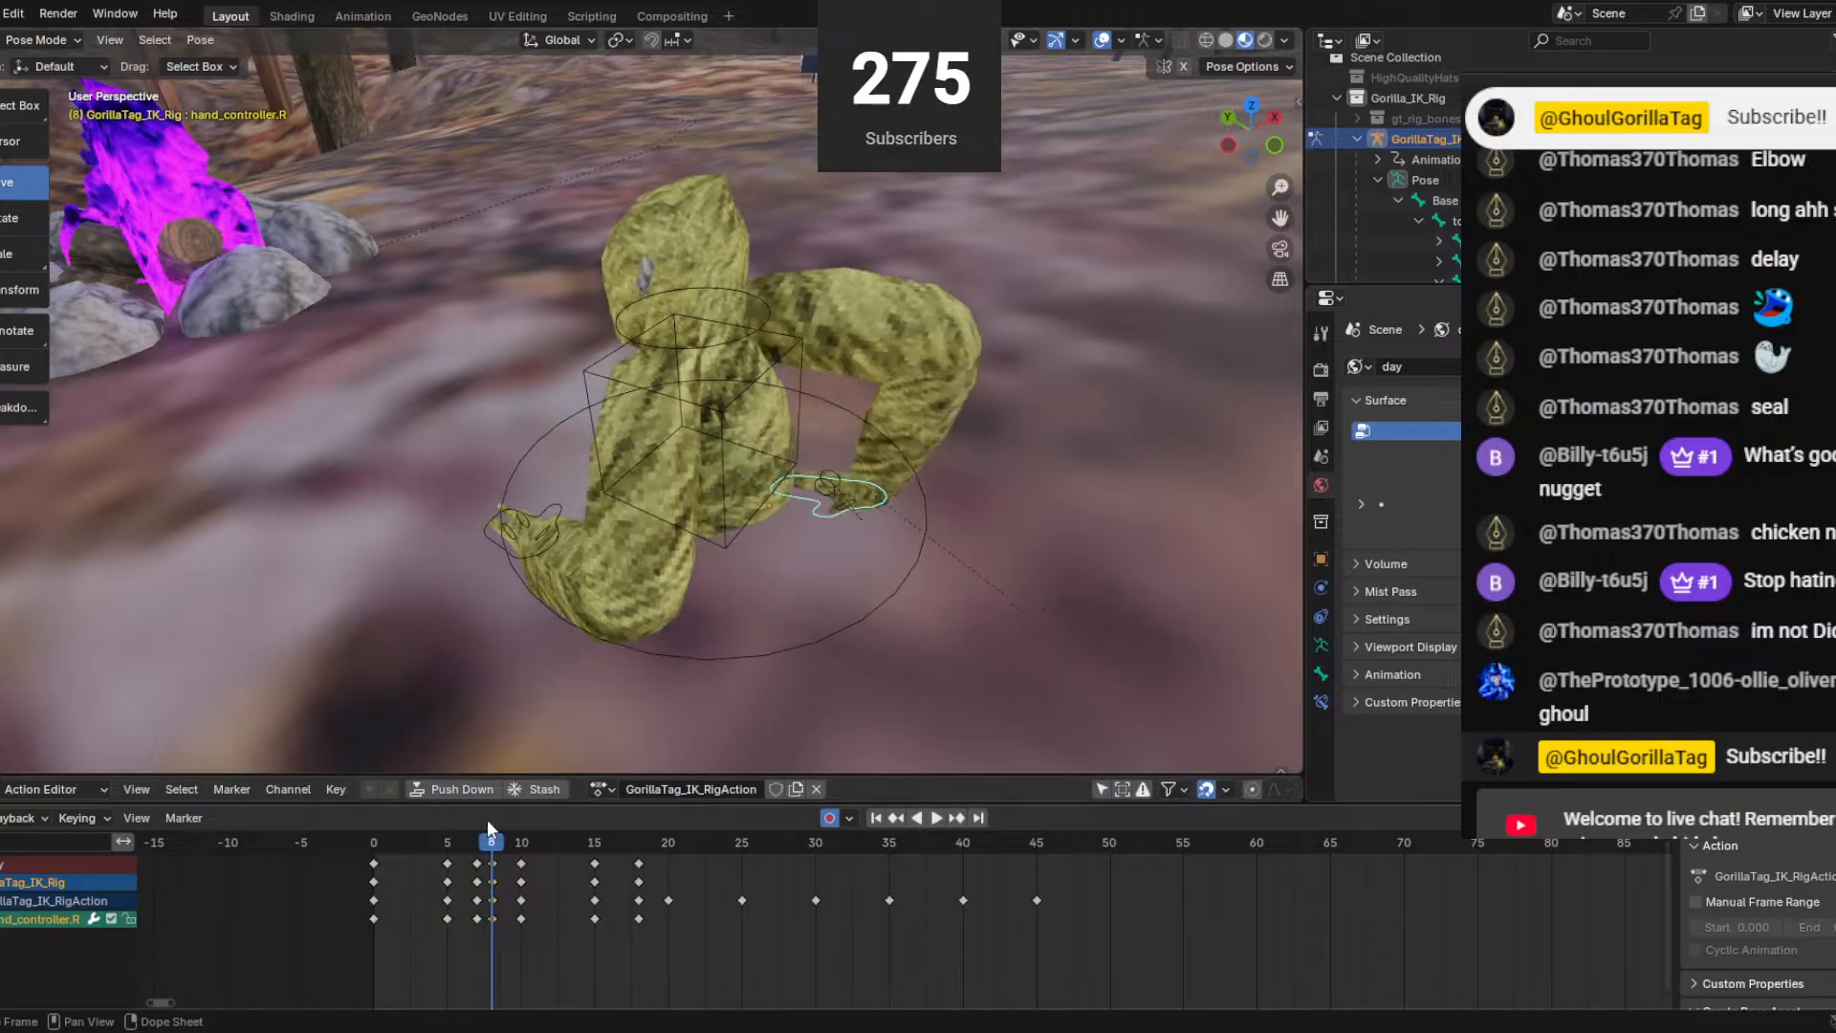
key(ctrl+z)
key(ctrl+z)
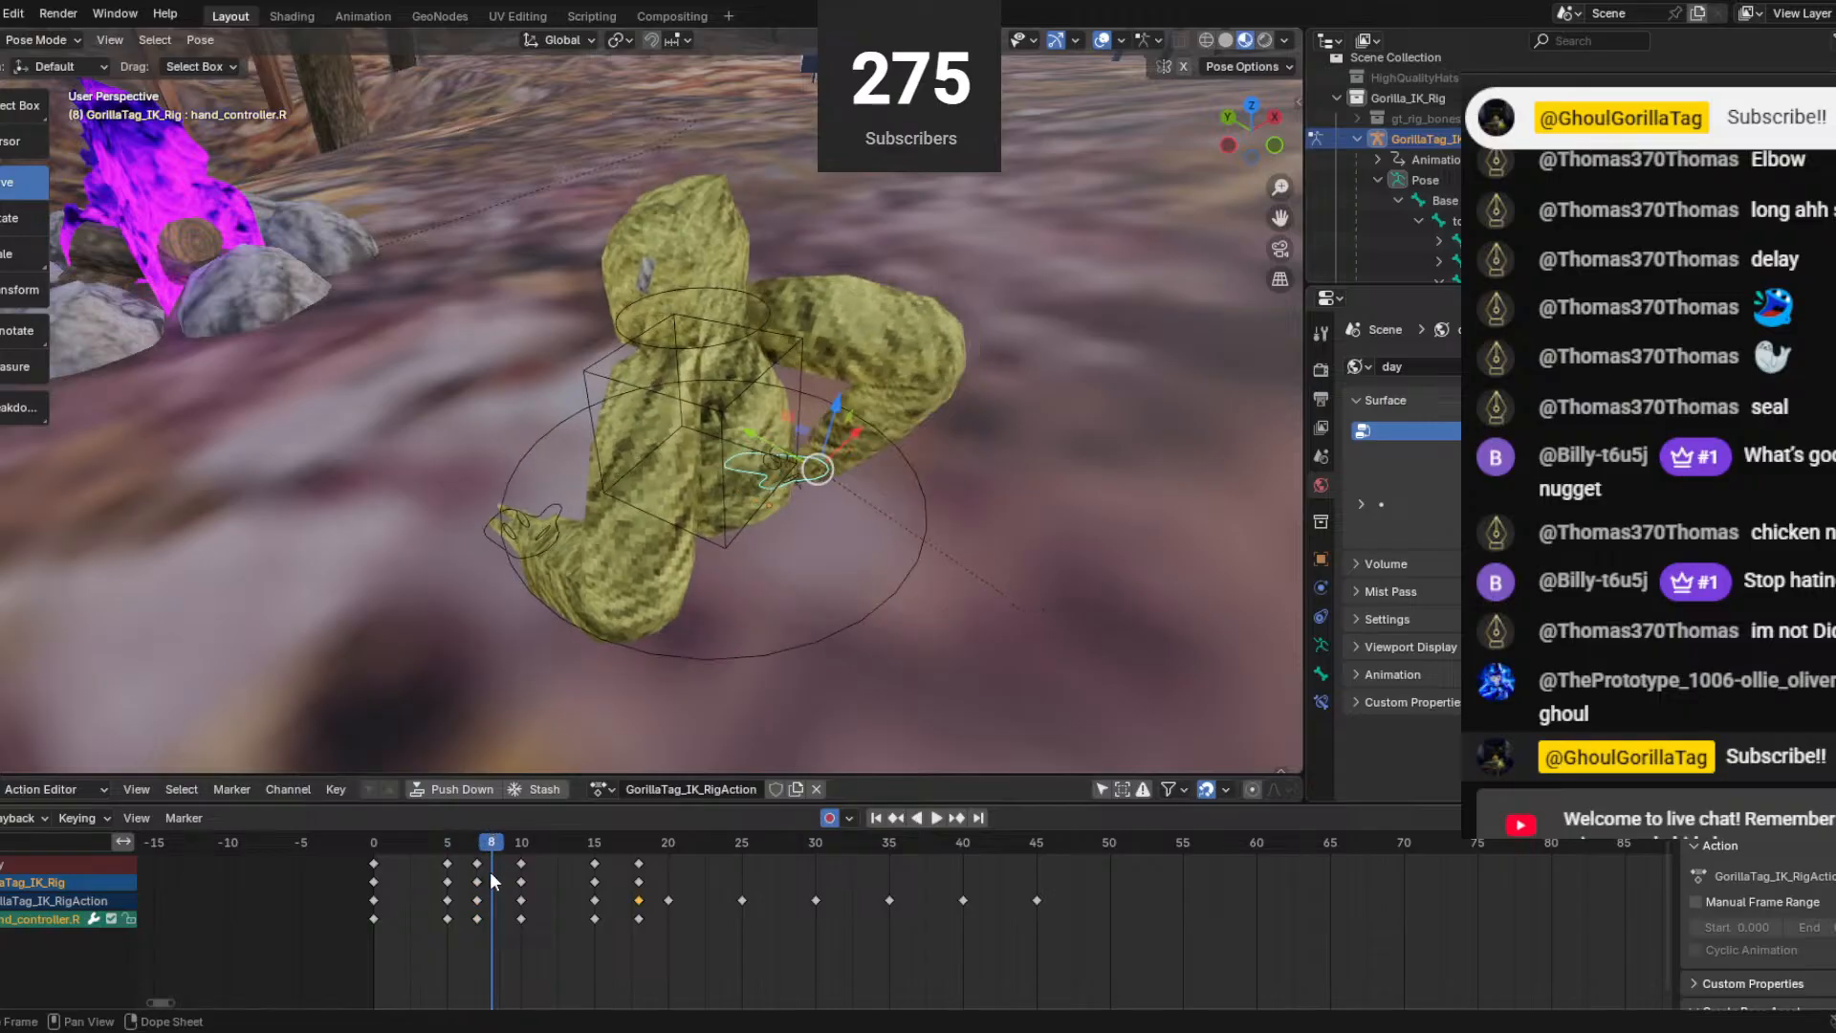
Move the right hand controller backward along Y at frames 9, 8 and 10, replaying the motion between adjustments.
drag(491, 843, 505, 840)
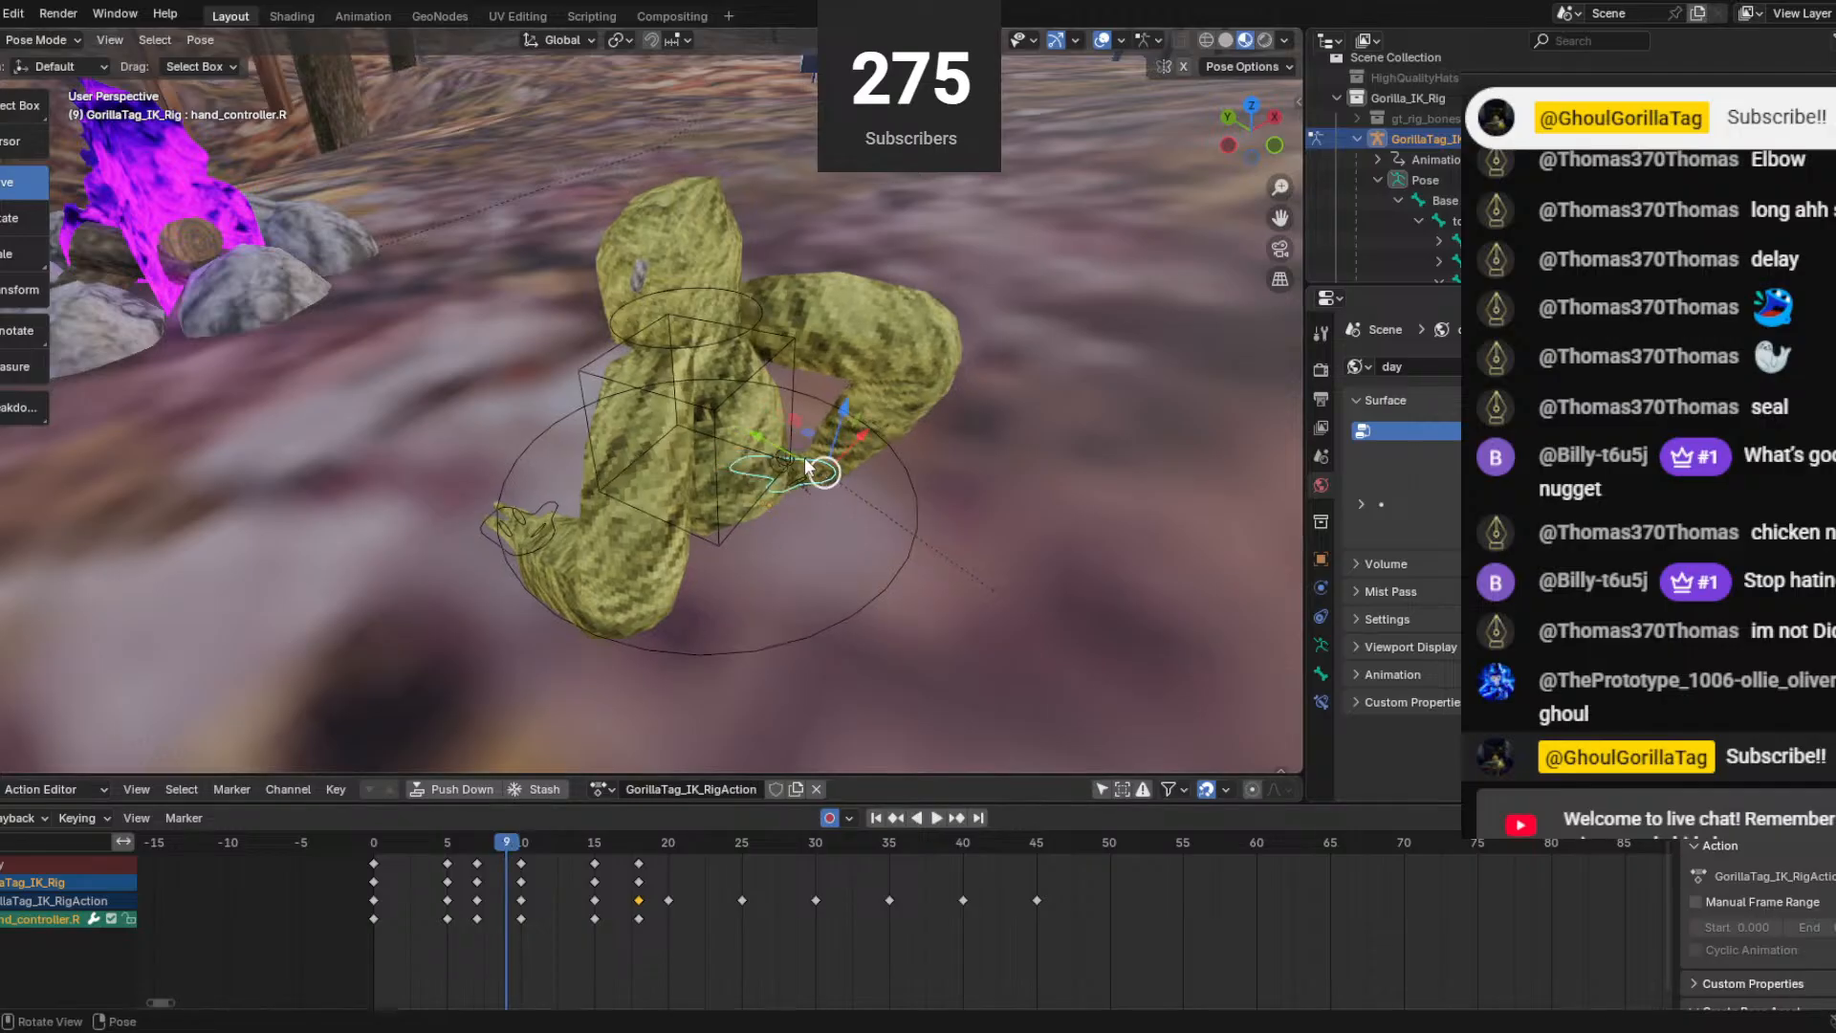
drag(760, 438, 920, 438)
key(space)
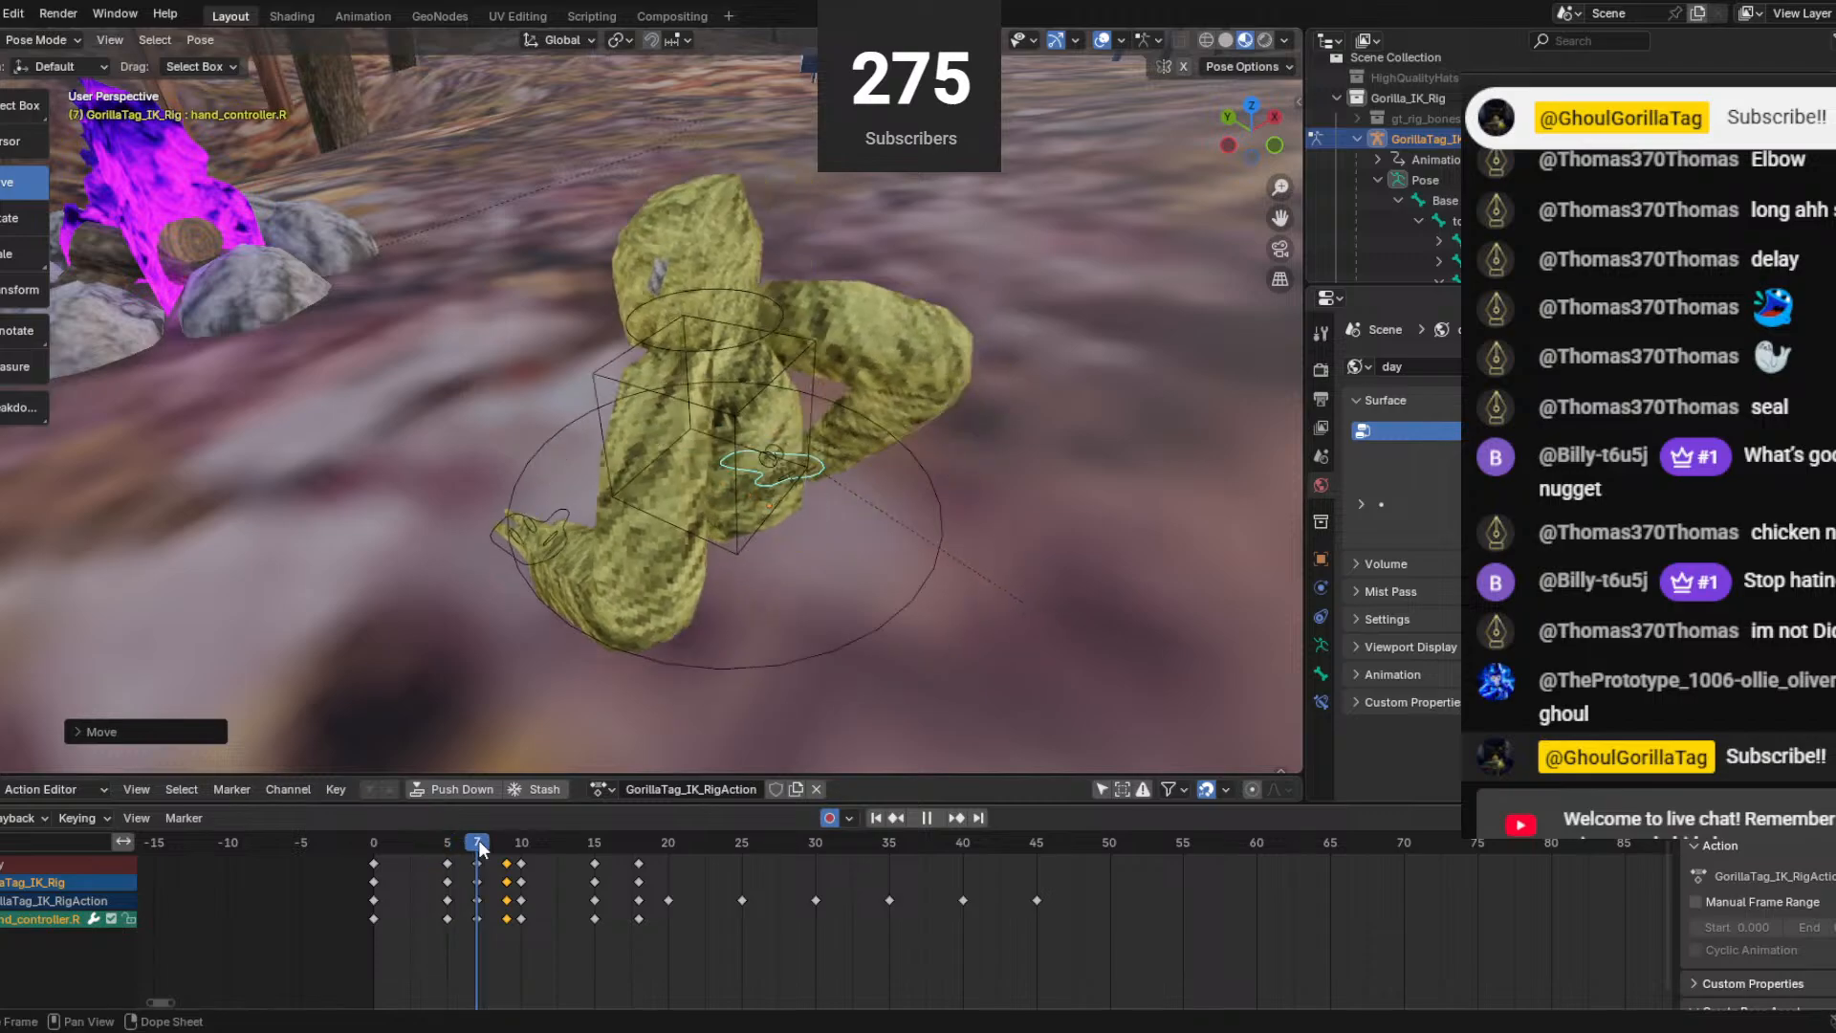
key(Escape)
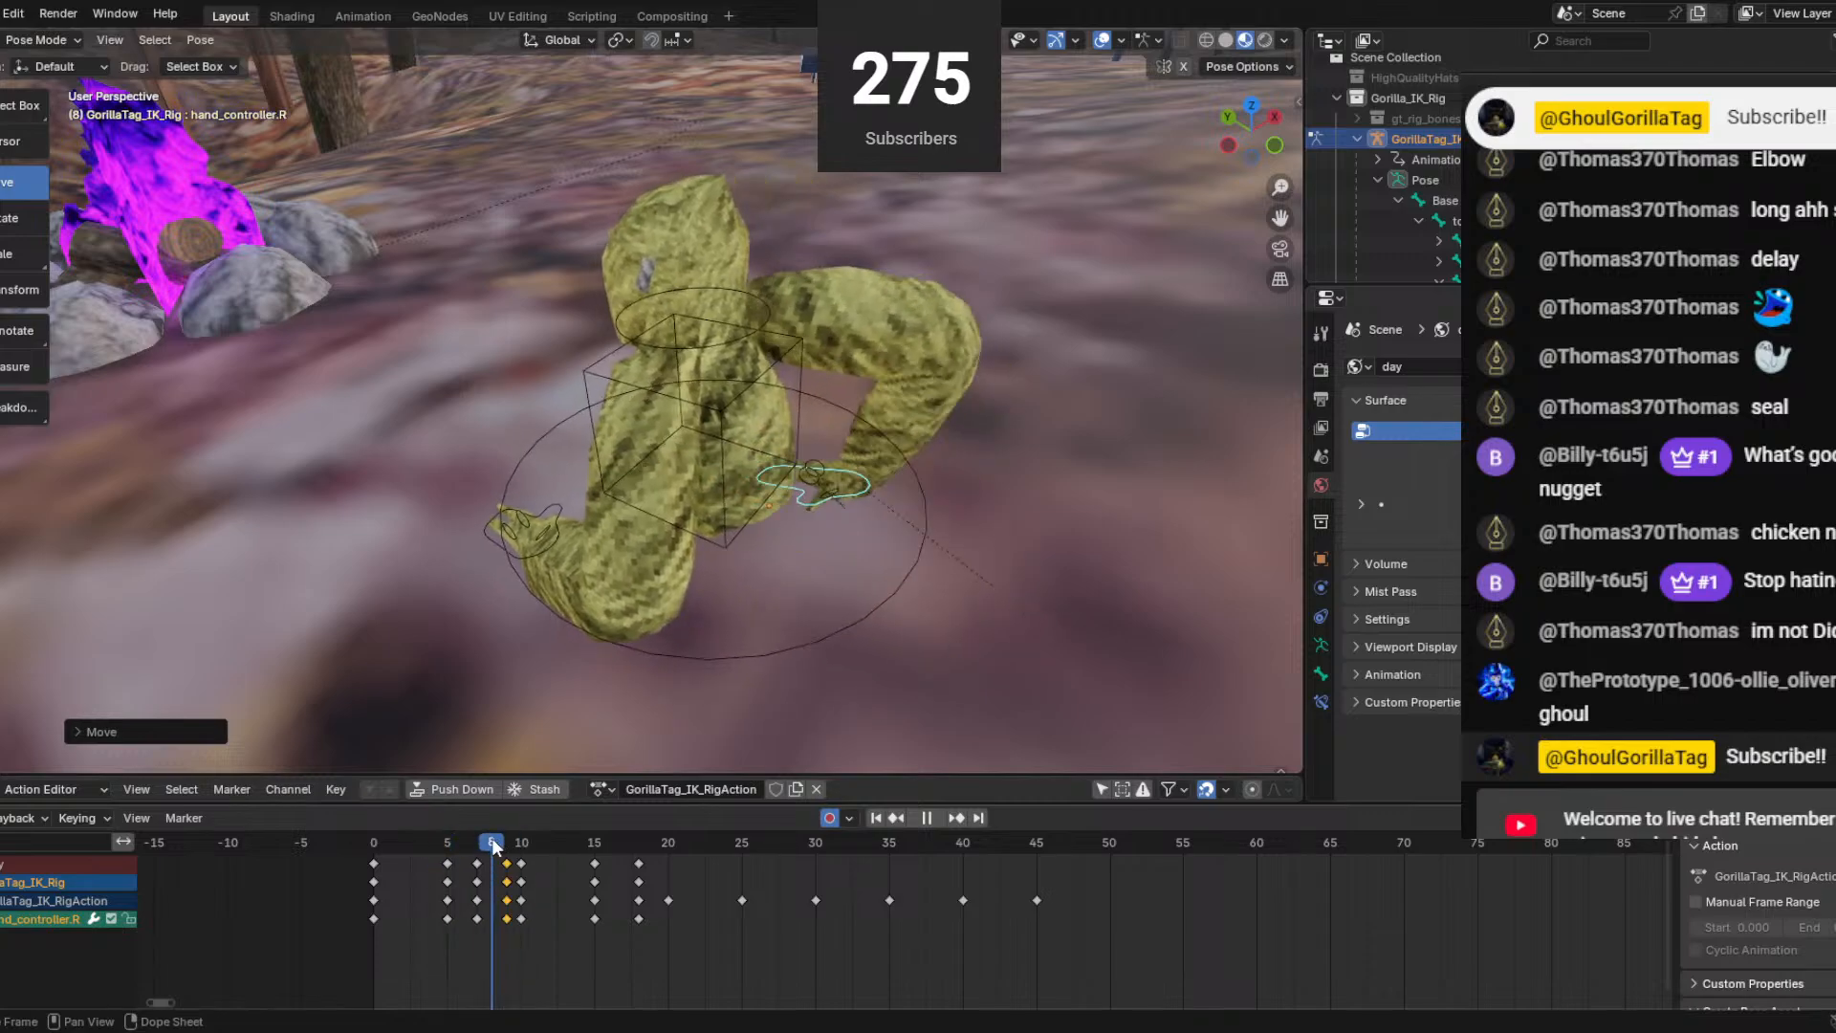
drag(786, 441, 808, 450)
key(space)
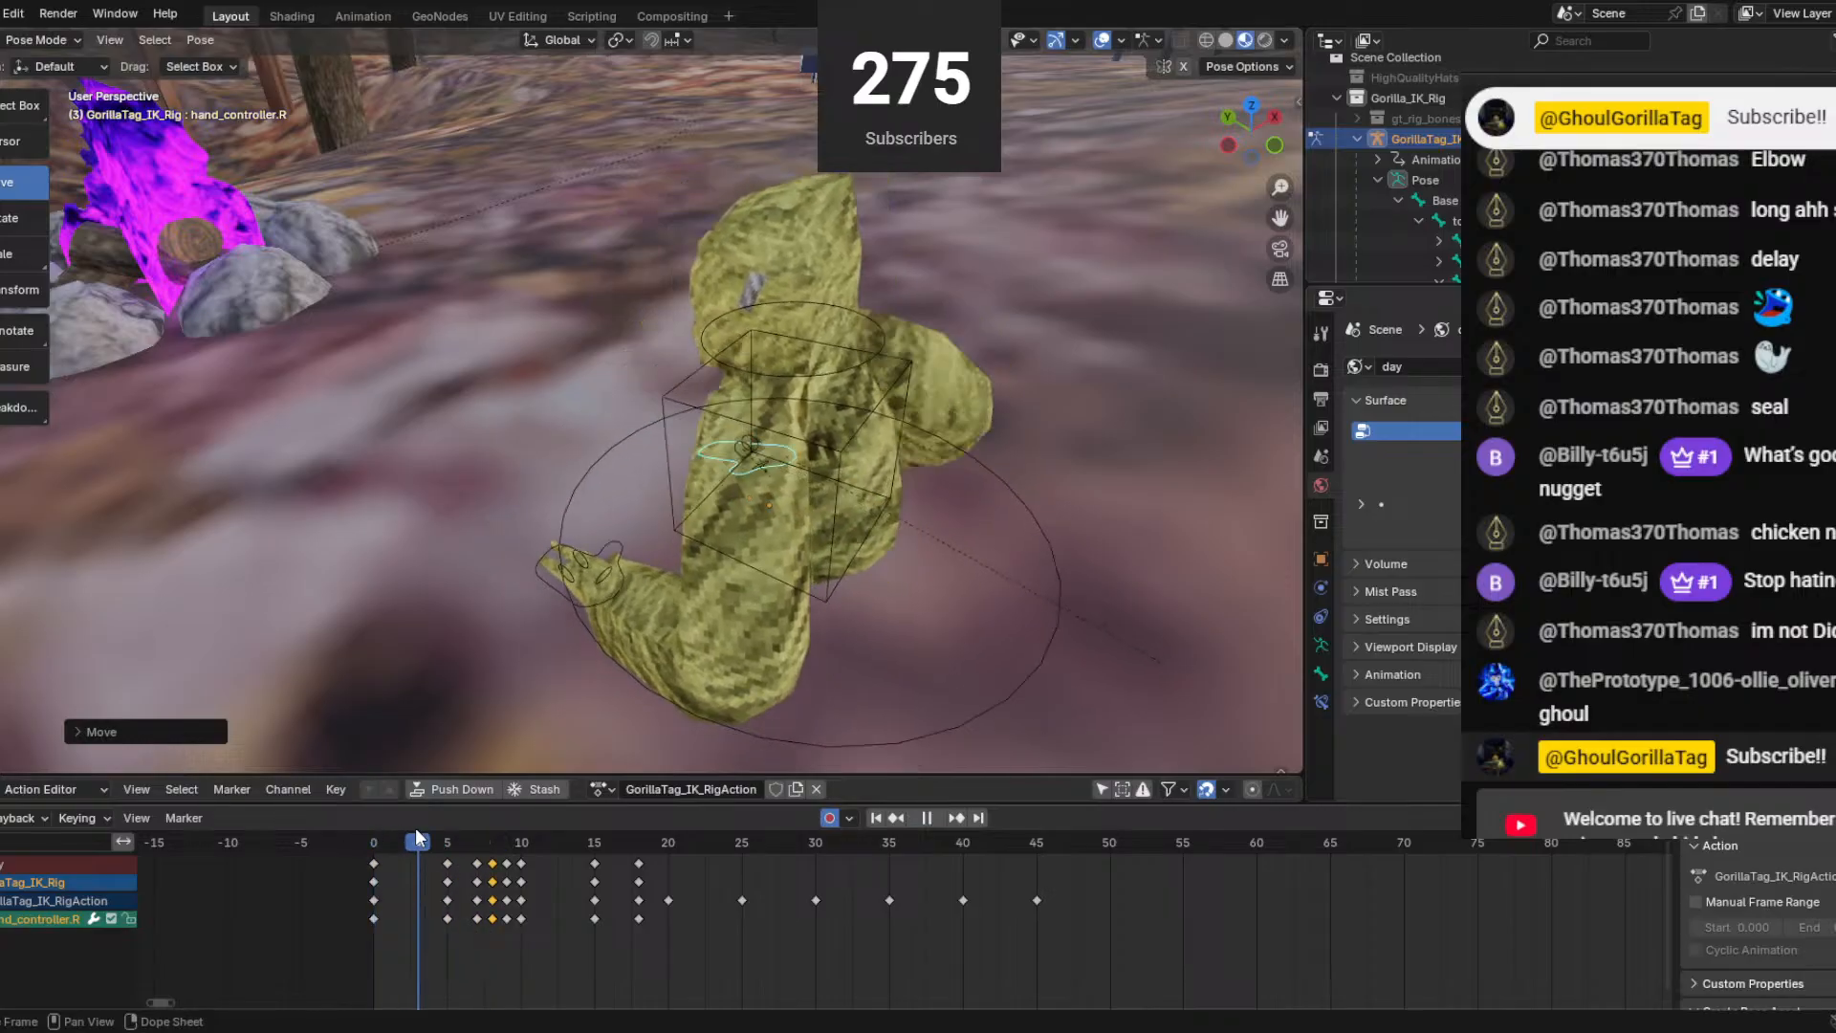
mouse_move(531, 831)
mouse_down()
mouse_move(484, 835)
mouse_move(519, 838)
mouse_up()
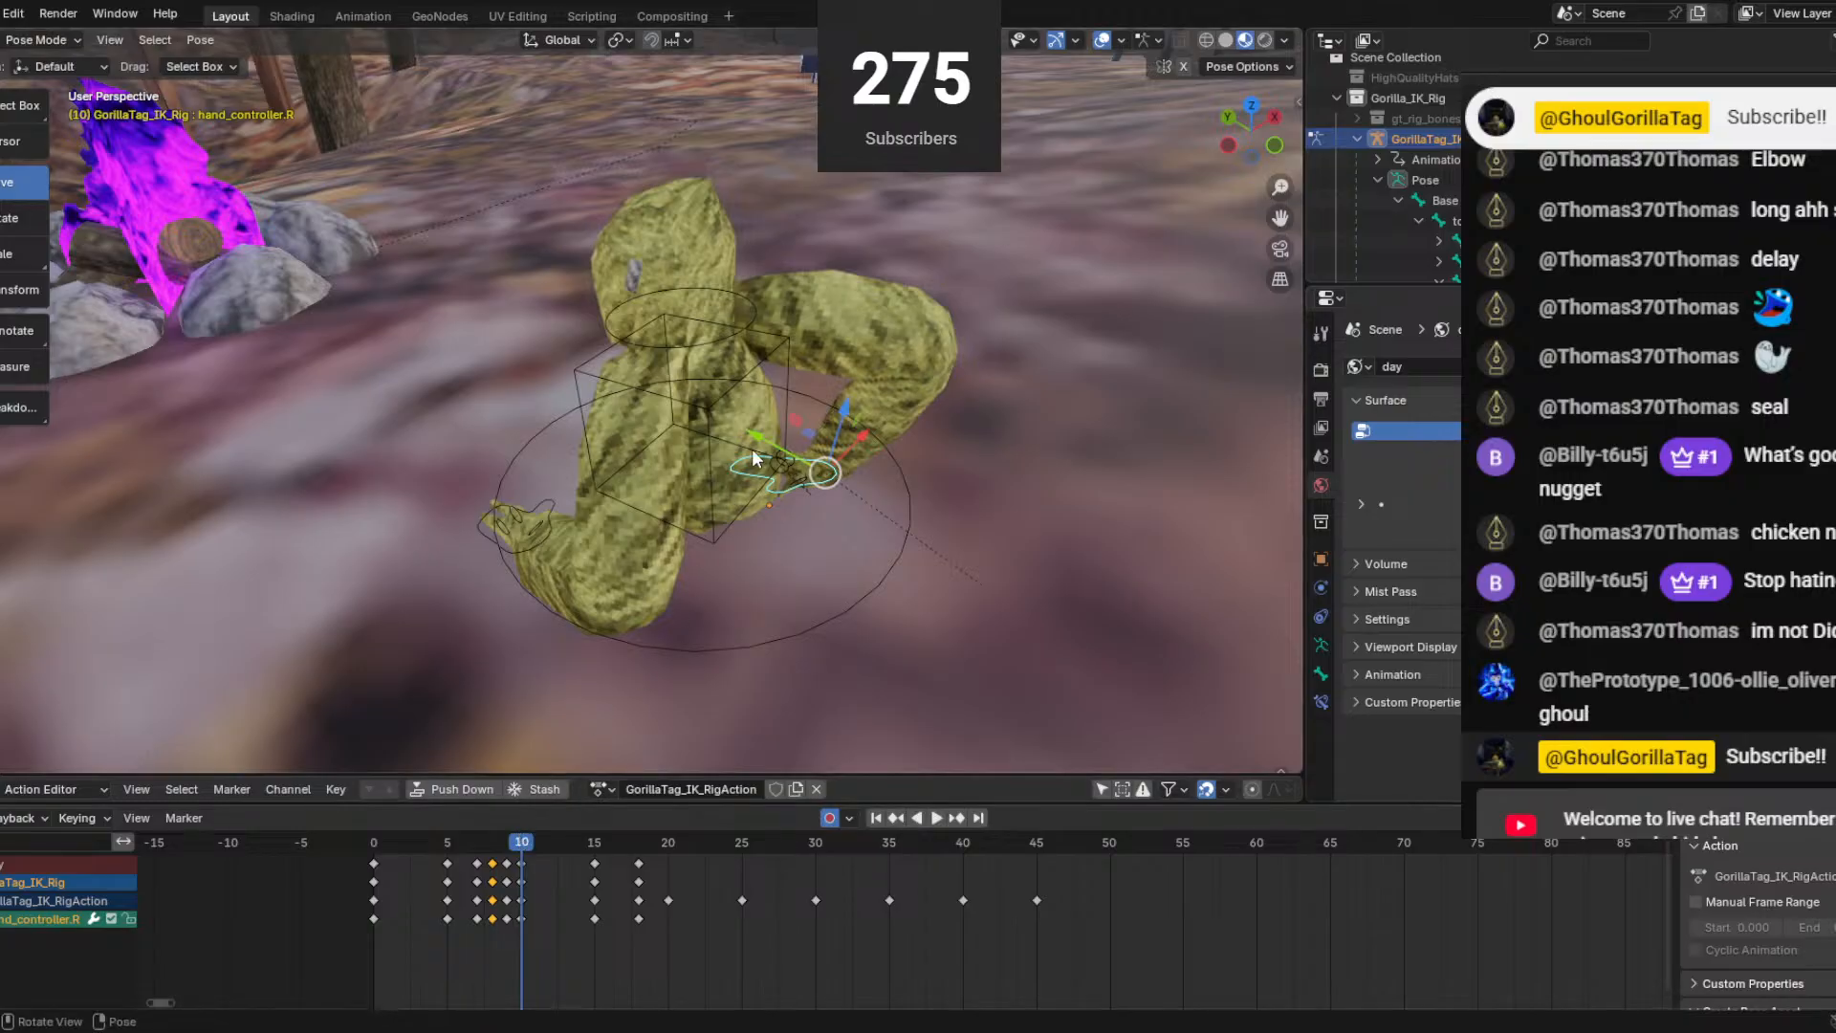
drag(752, 450, 774, 438)
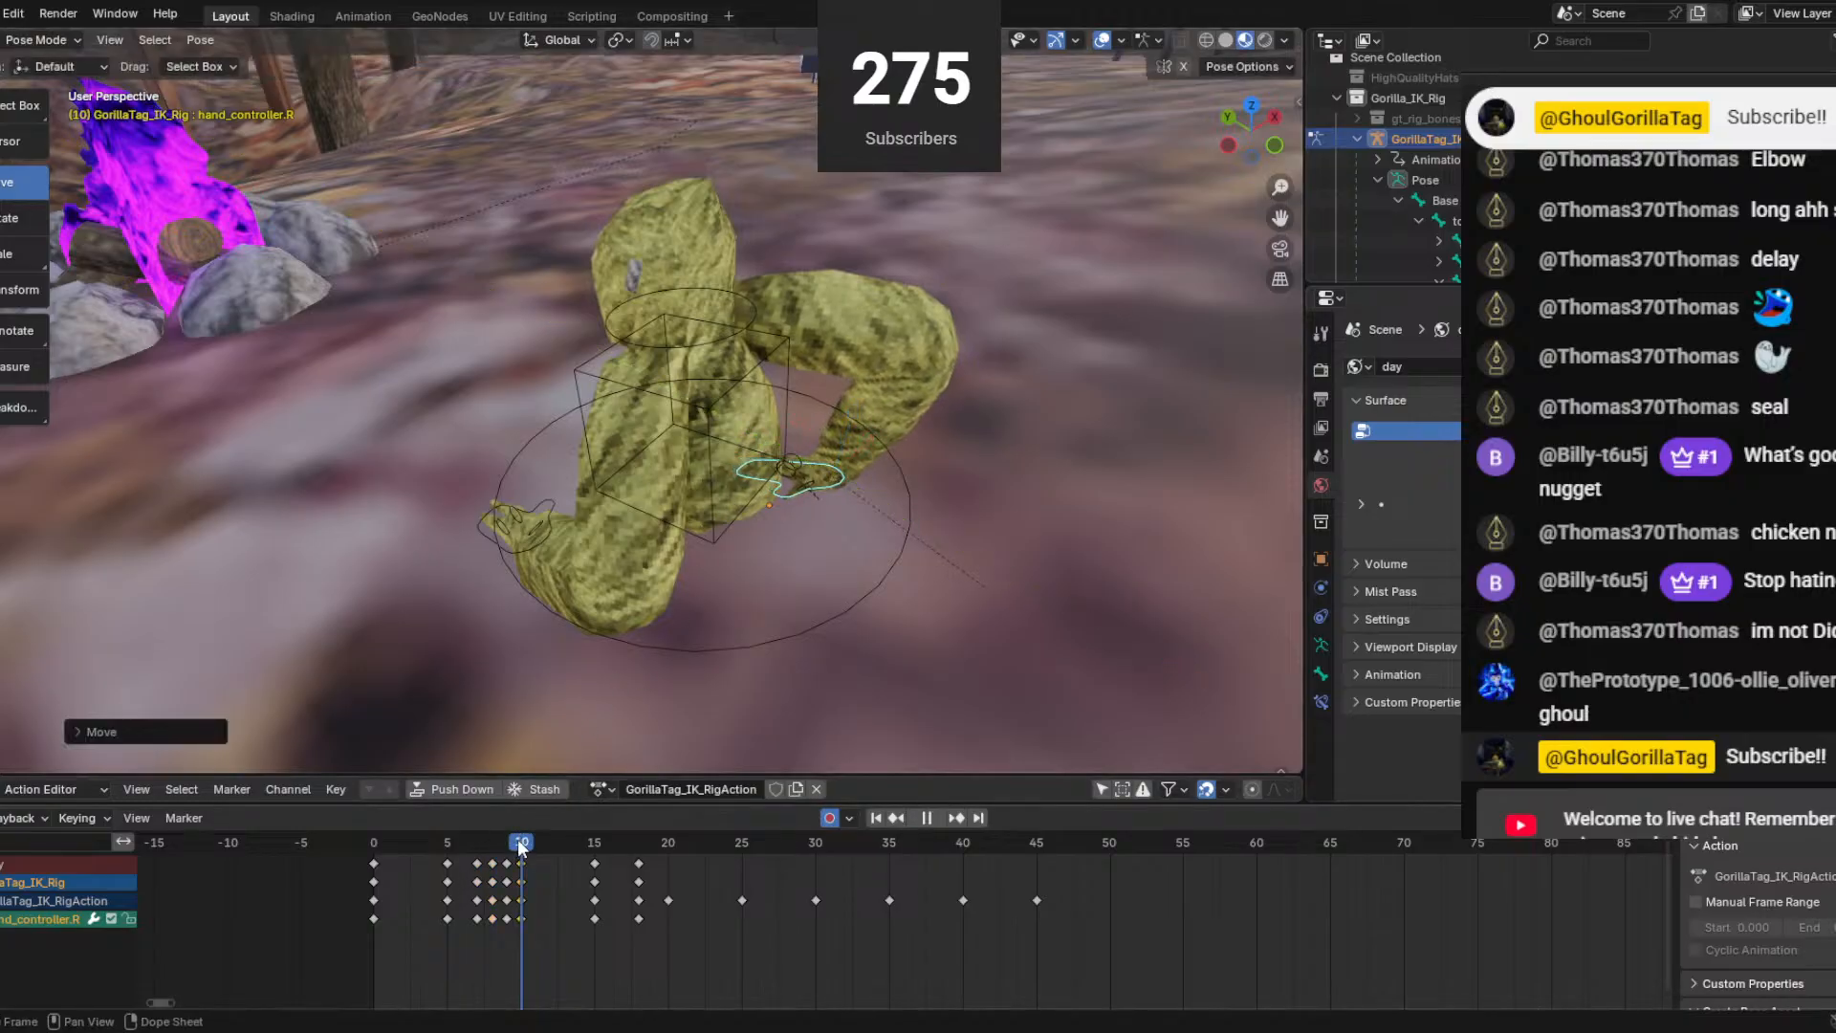
At frame 17, view the rig from the side and move the right hand controller backward along Y.
drag(521, 846, 600, 827)
middle_drag(537, 531, 566, 760)
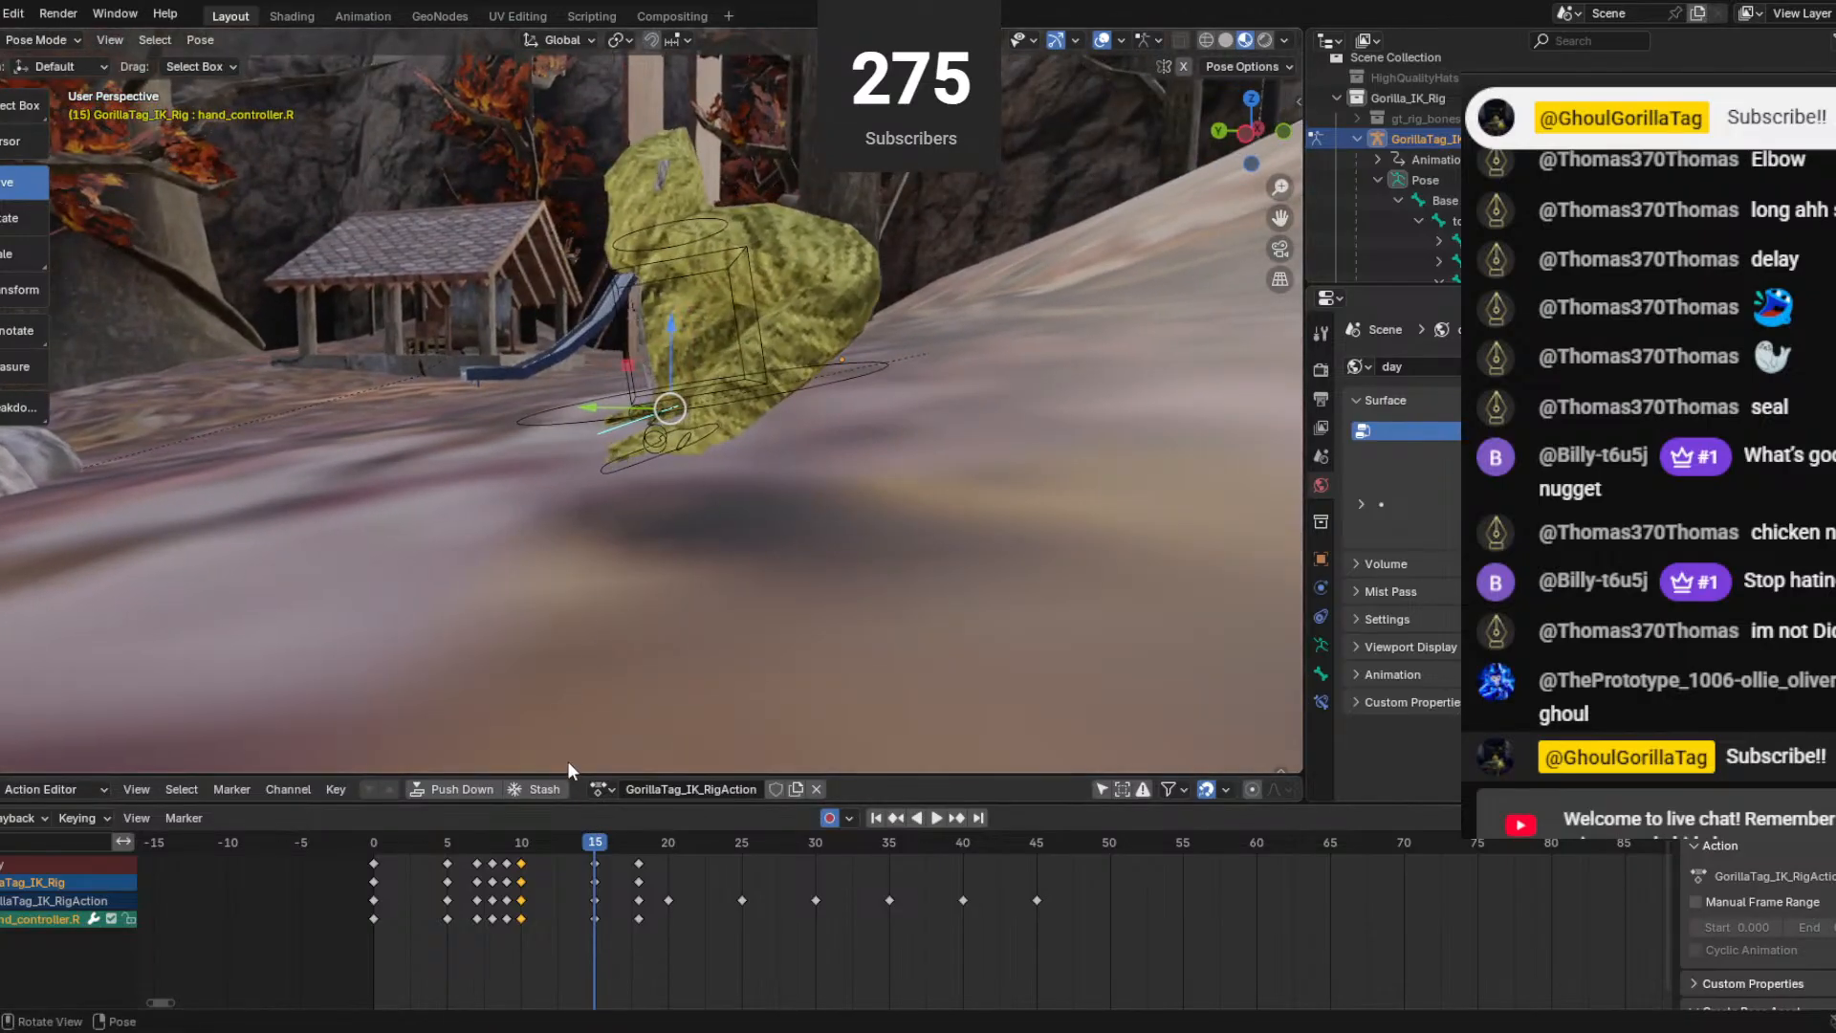
mouse_move(601, 845)
mouse_down()
mouse_move(538, 839)
mouse_move(654, 824)
mouse_move(623, 835)
mouse_up()
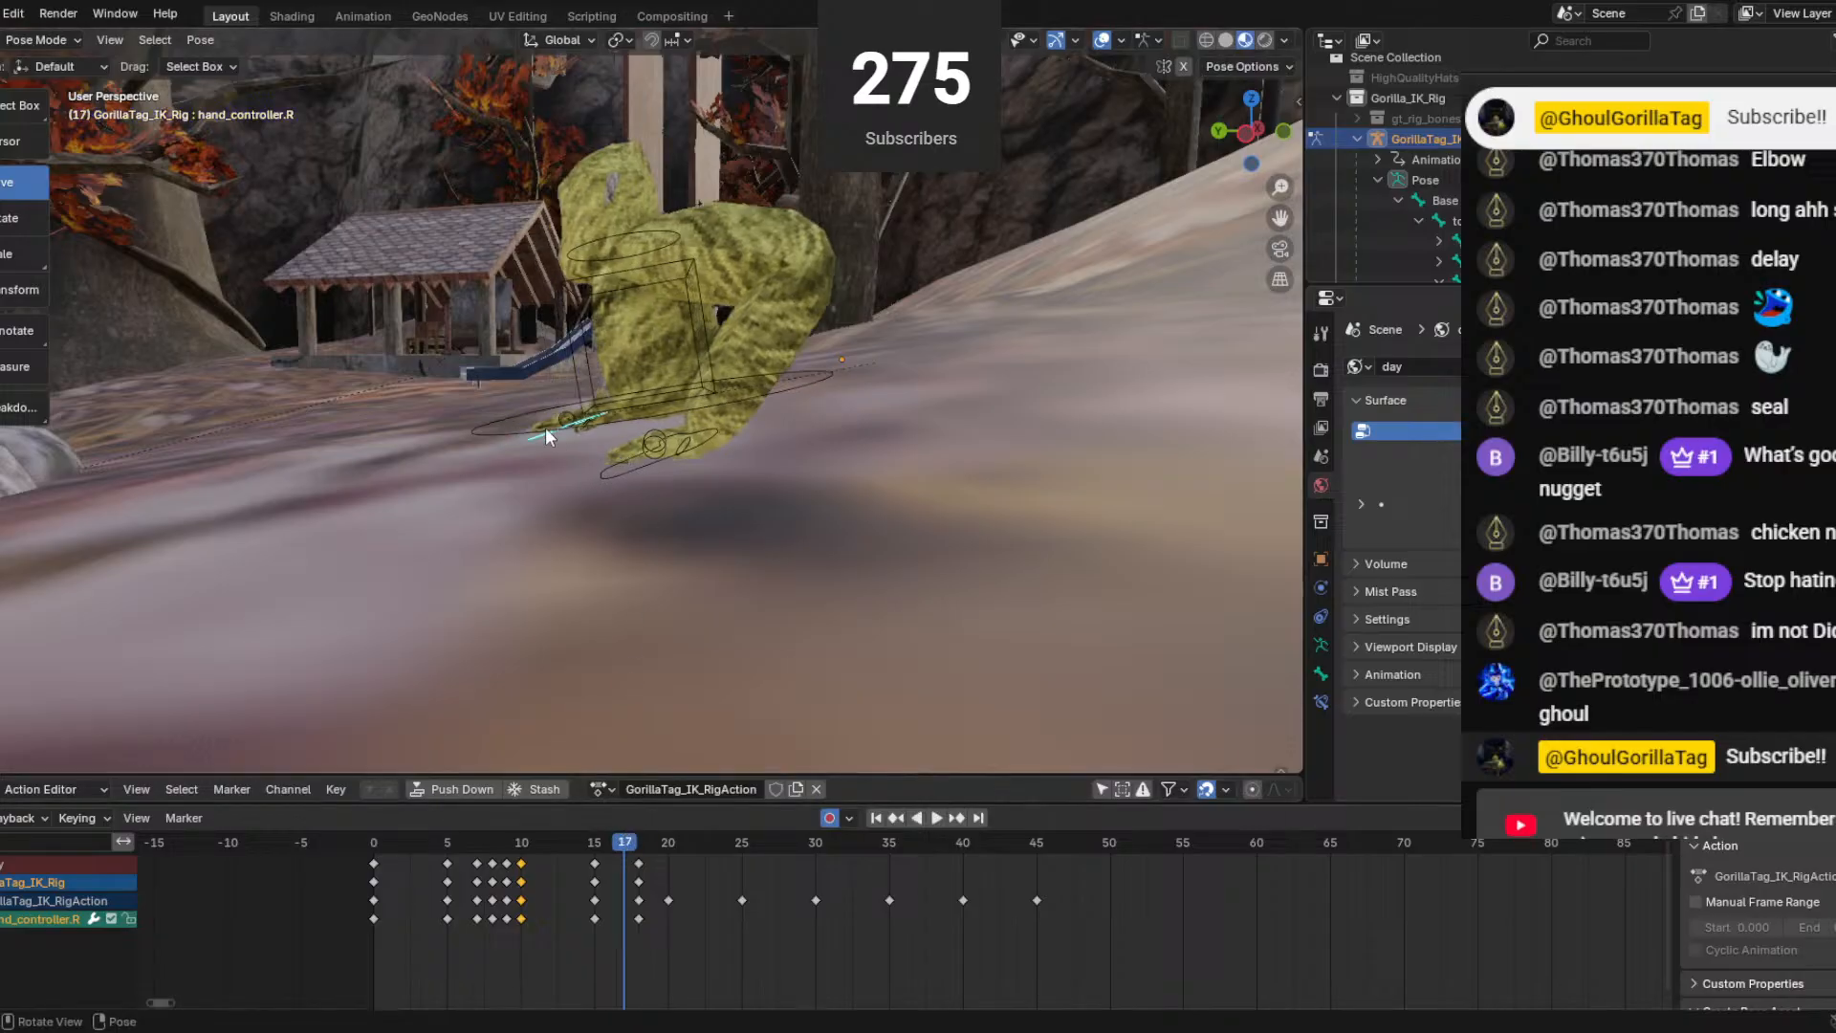
middle_drag(546, 430, 589, 420)
drag(535, 416, 579, 375)
Pull the left hand controller backward along Y at frame 17.
click(662, 463)
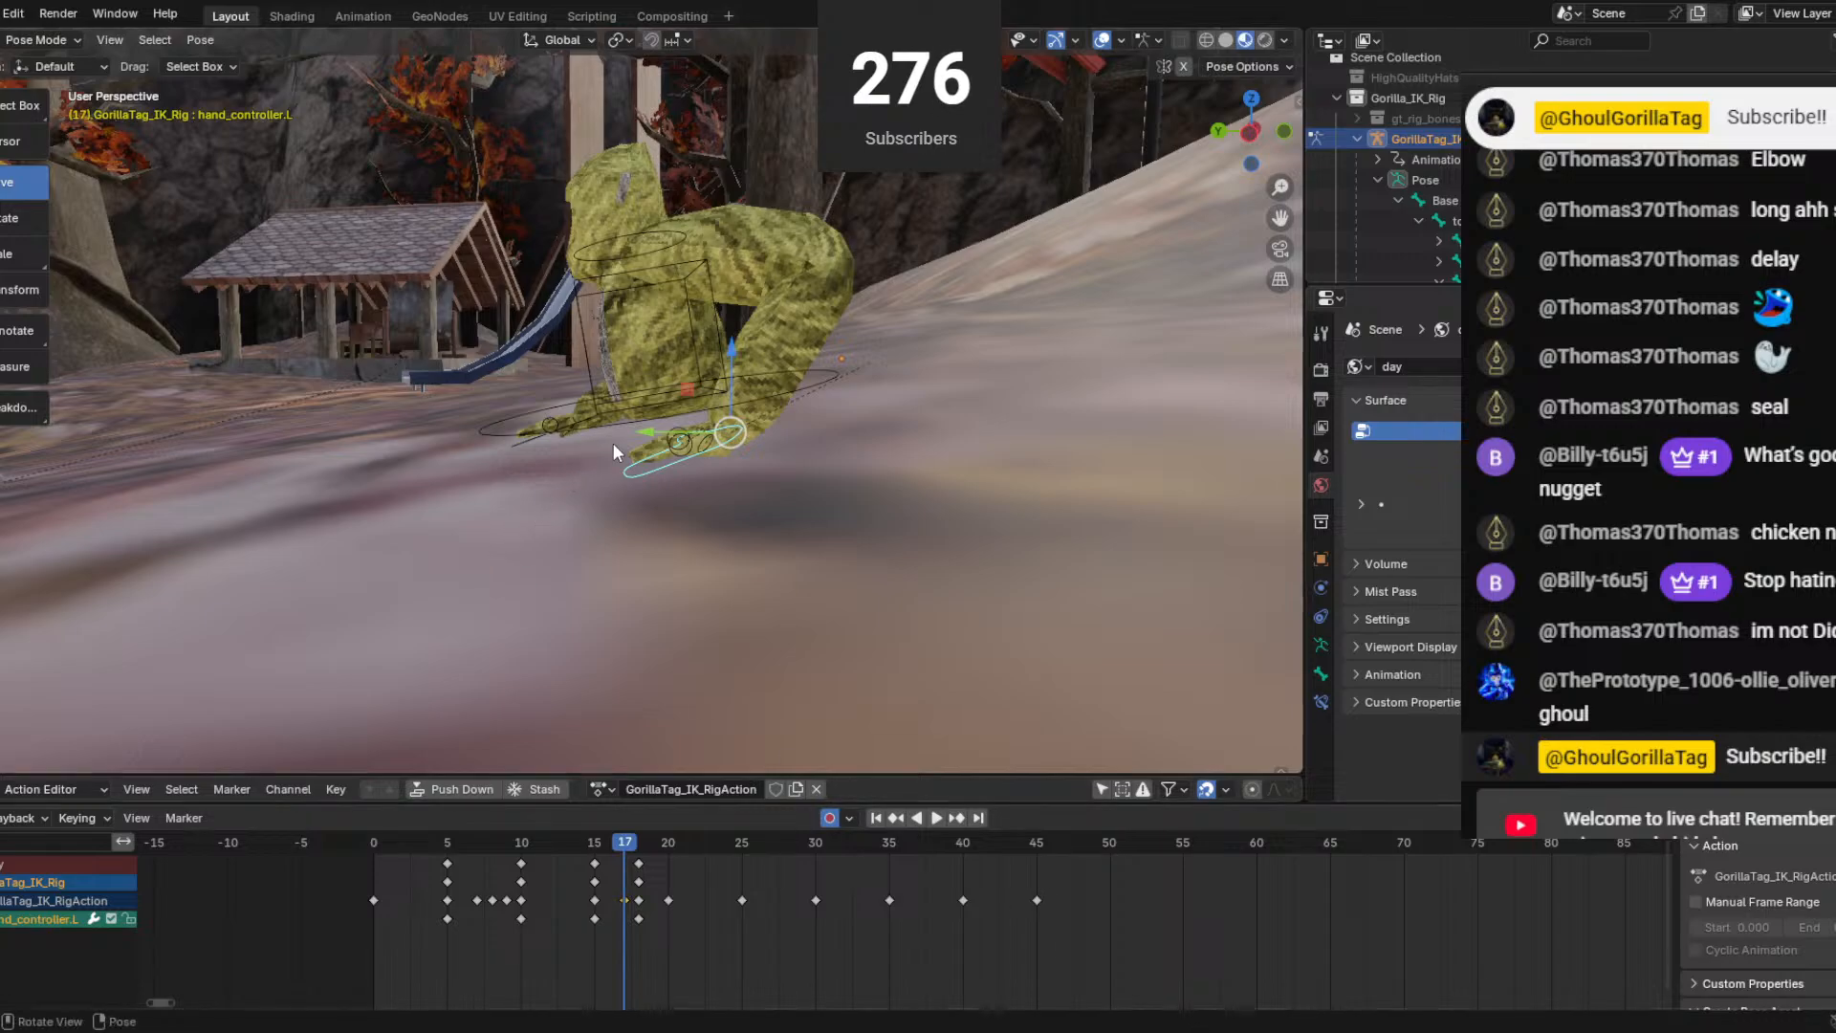
mouse_move(612, 444)
middle_down()
mouse_move(601, 389)
mouse_move(616, 423)
middle_up()
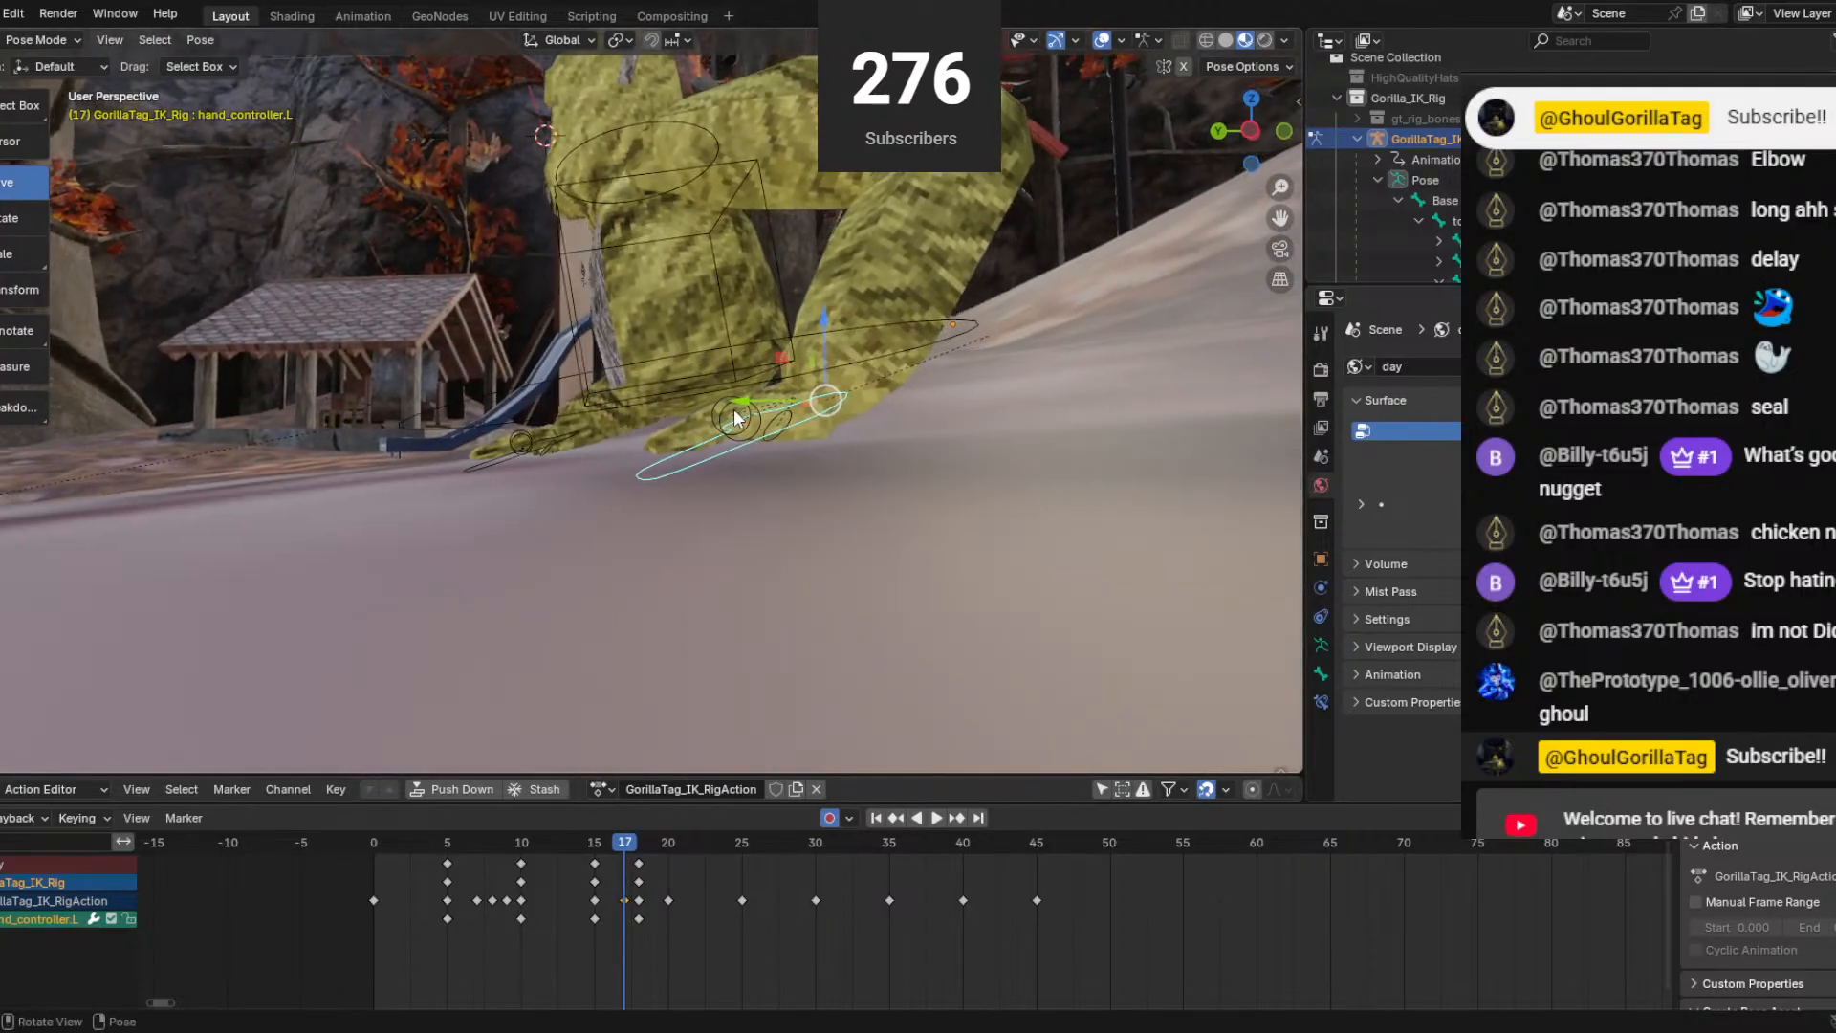
drag(733, 409, 785, 402)
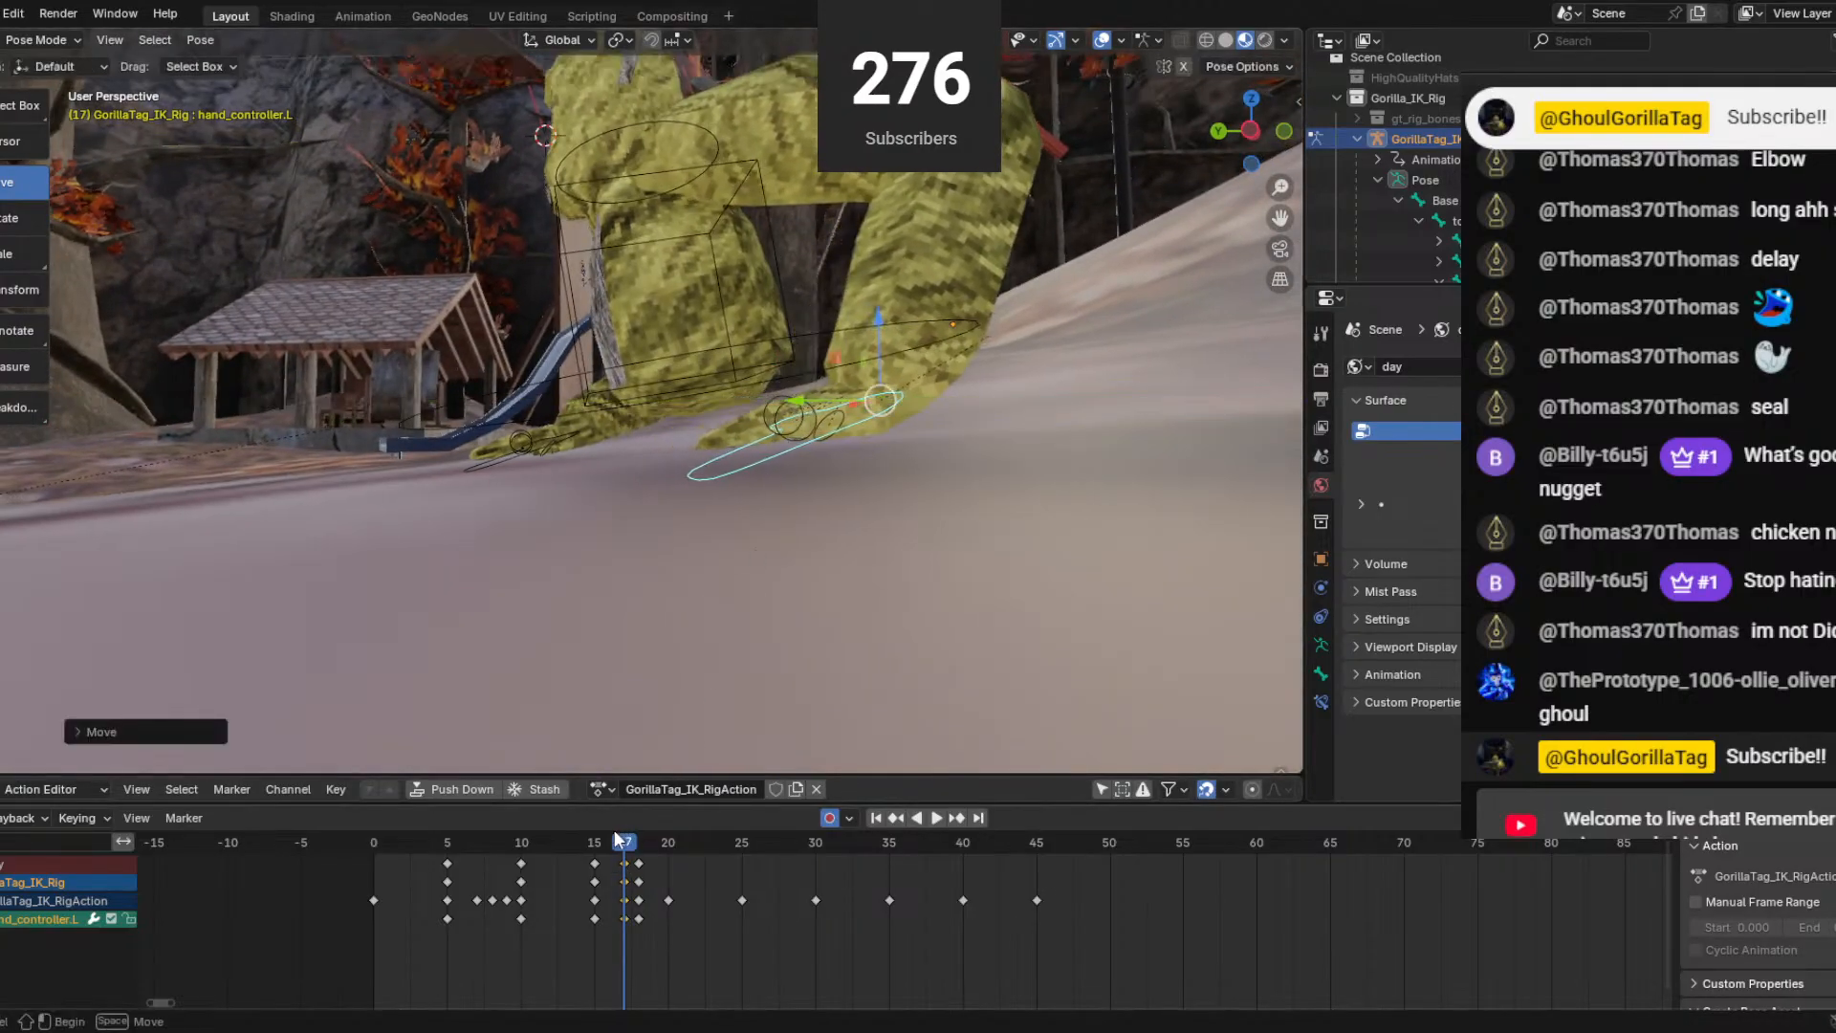
At frame 19, raise the left hand controller slightly along Z and move it backward along Y.
drag(593, 842, 656, 851)
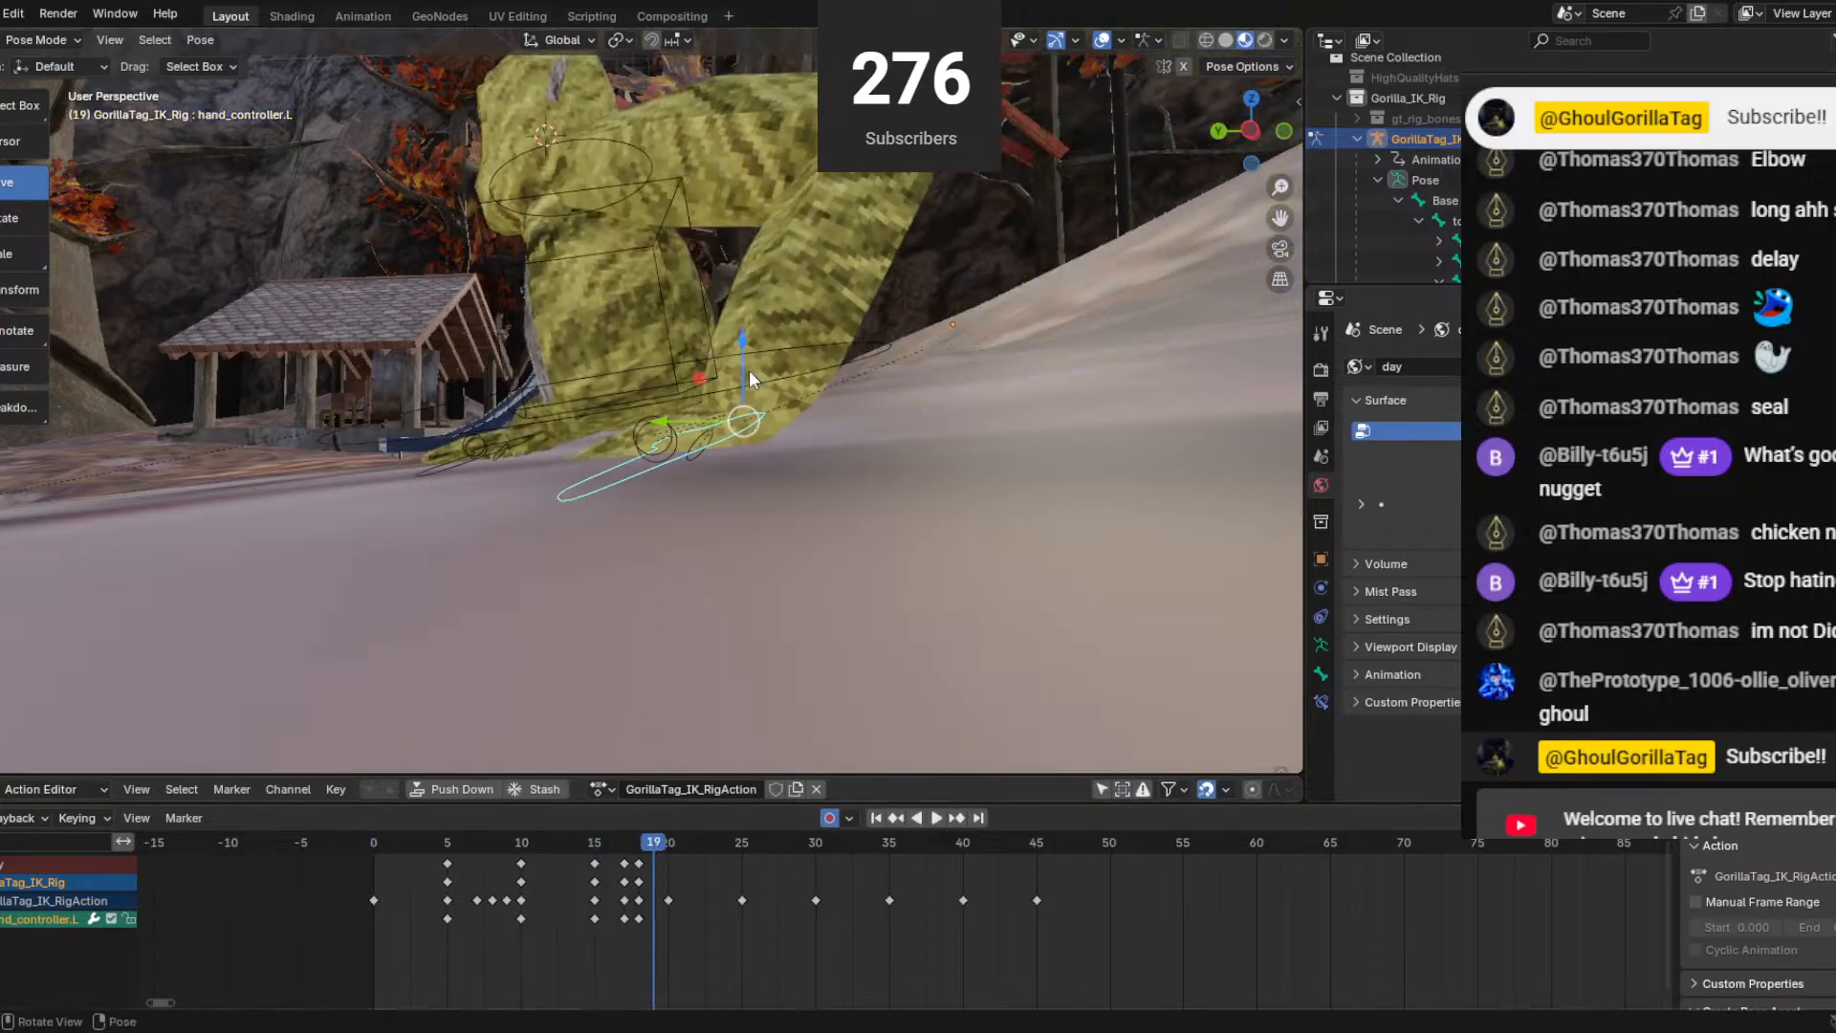
key(g)
key(z)
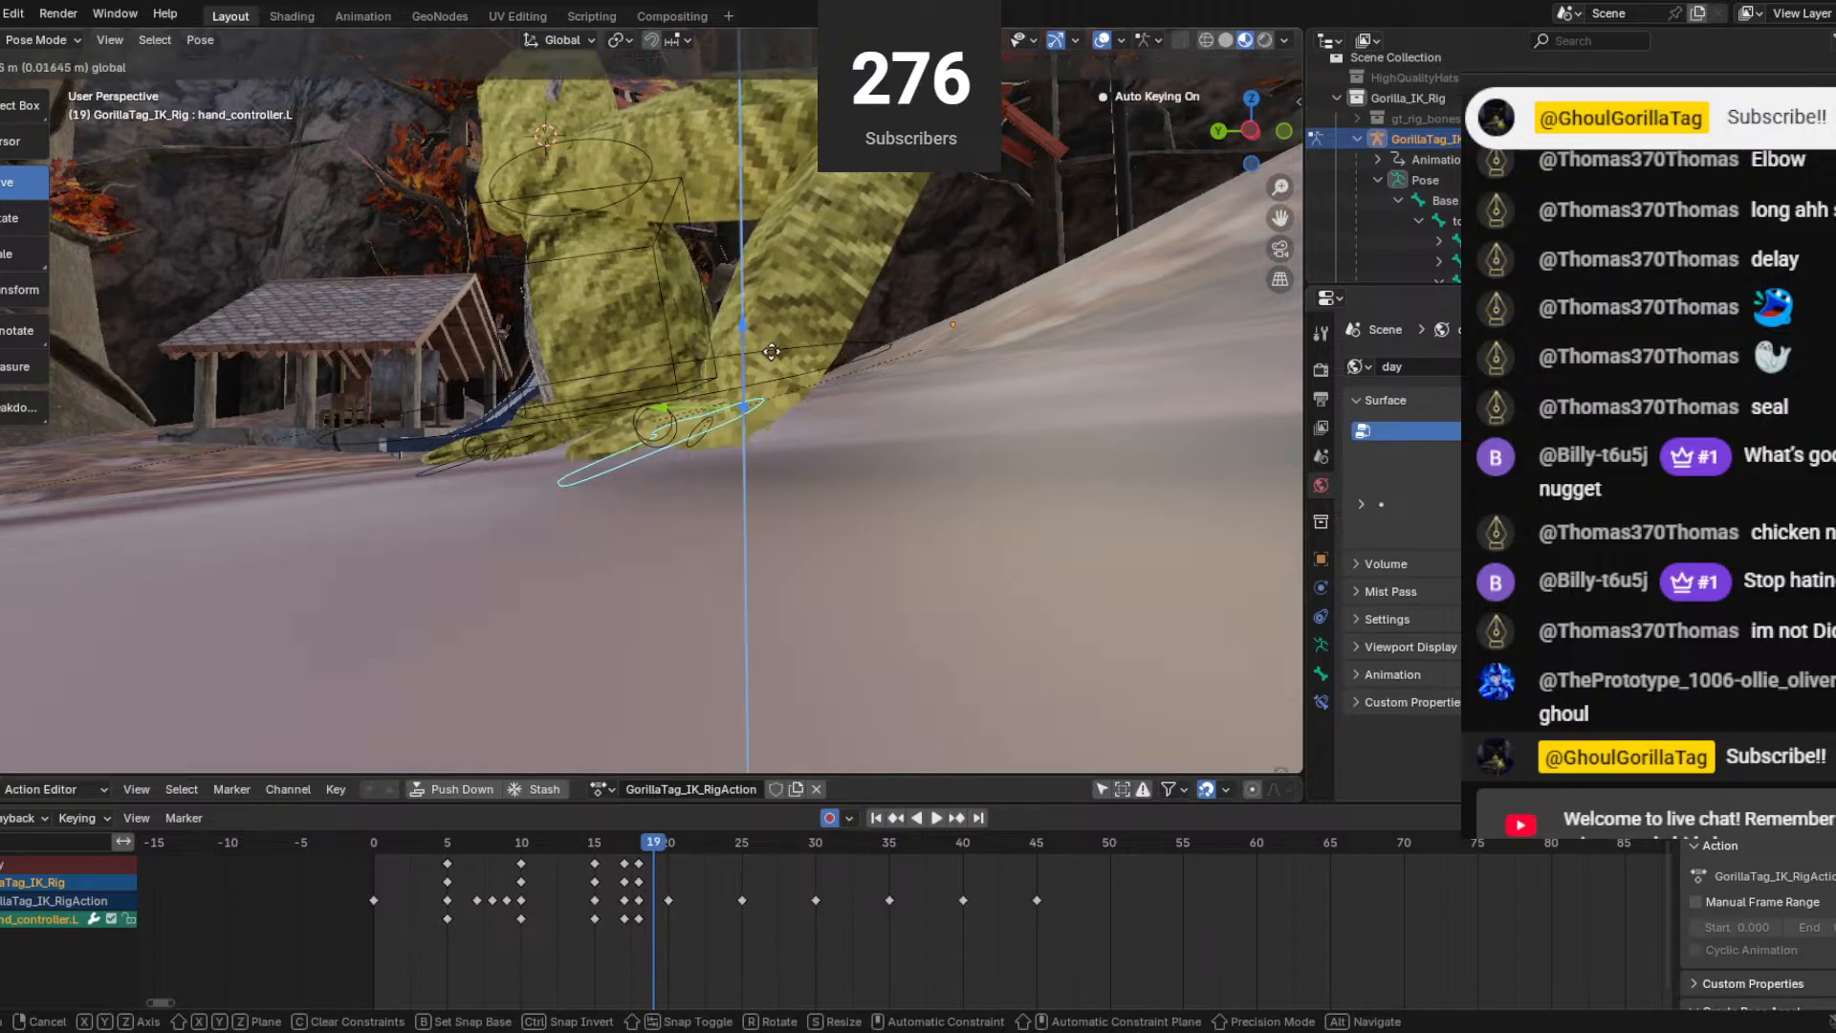
drag(772, 352, 765, 344)
drag(657, 400, 731, 402)
Reposition the right hand controller along X at frame 19.
middle_drag(731, 402, 715, 427)
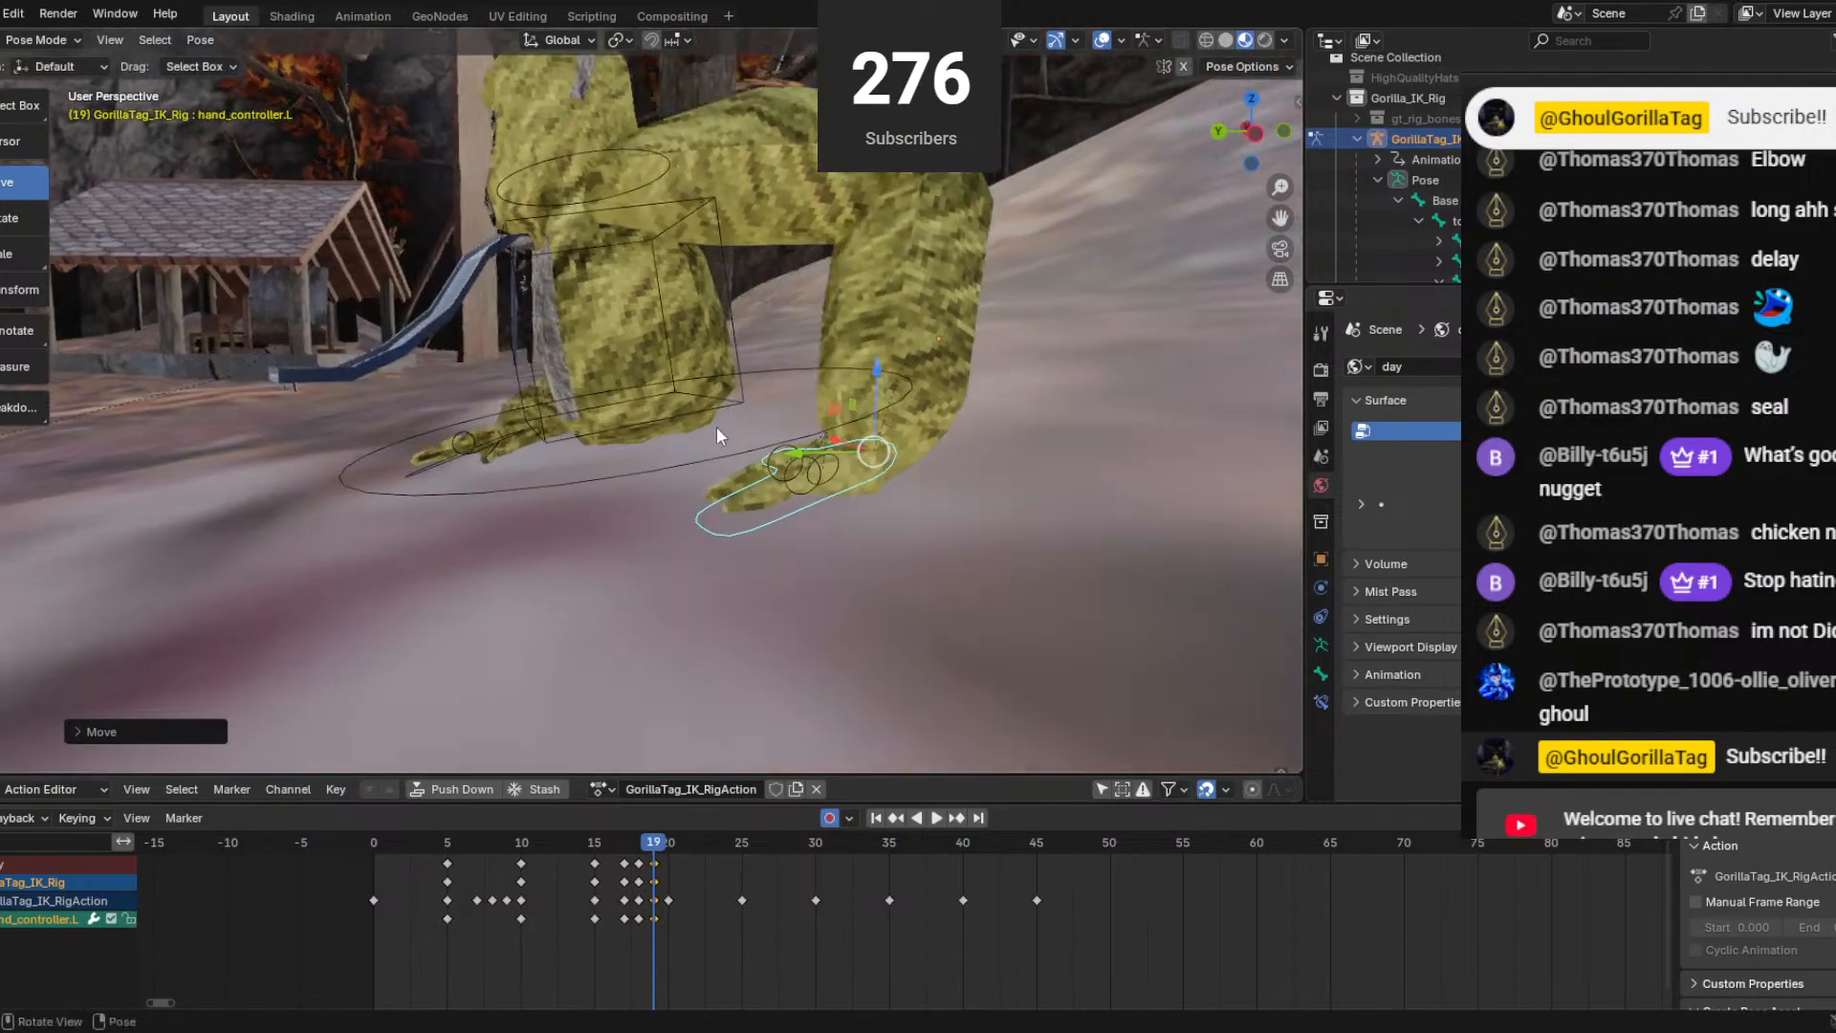
click(520, 409)
key(g)
key(x)
click(466, 421)
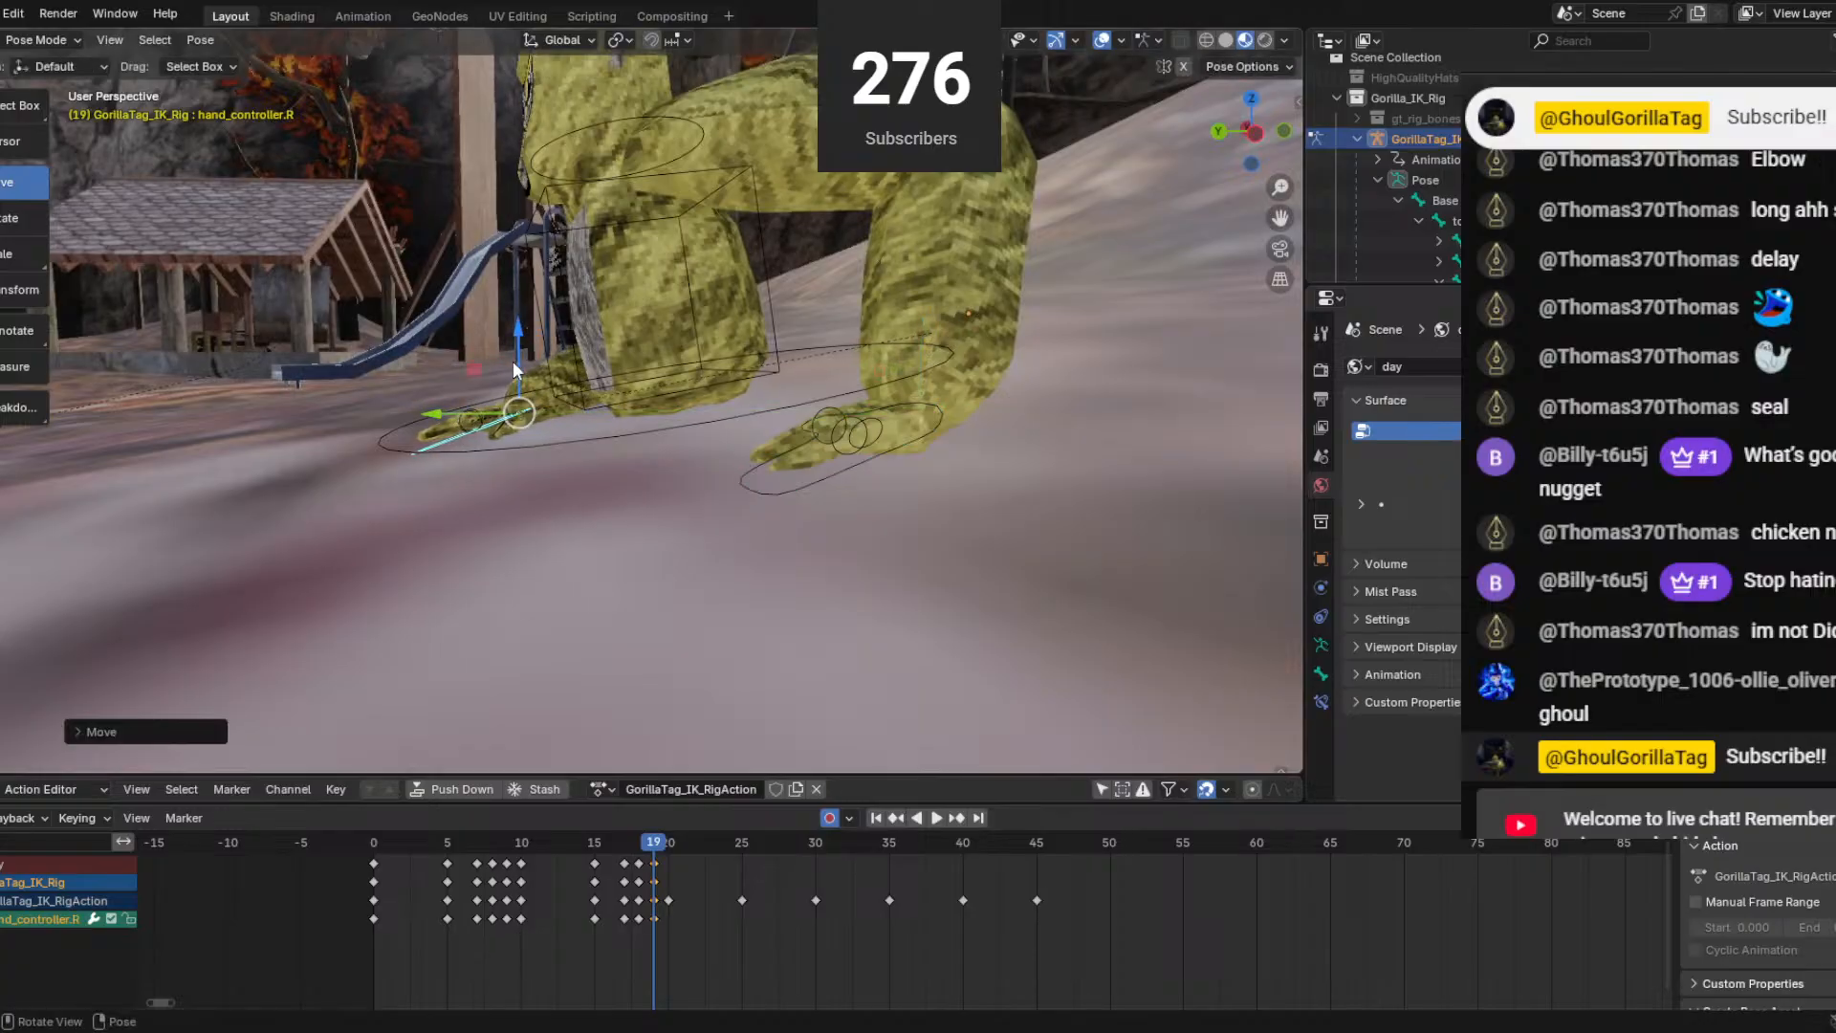
At frame 21, pull the right hand controller backward along Y and shift the left hand controller slightly forward.
mouse_move(654, 844)
mouse_down()
mouse_move(358, 852)
mouse_move(713, 843)
mouse_move(689, 853)
mouse_up()
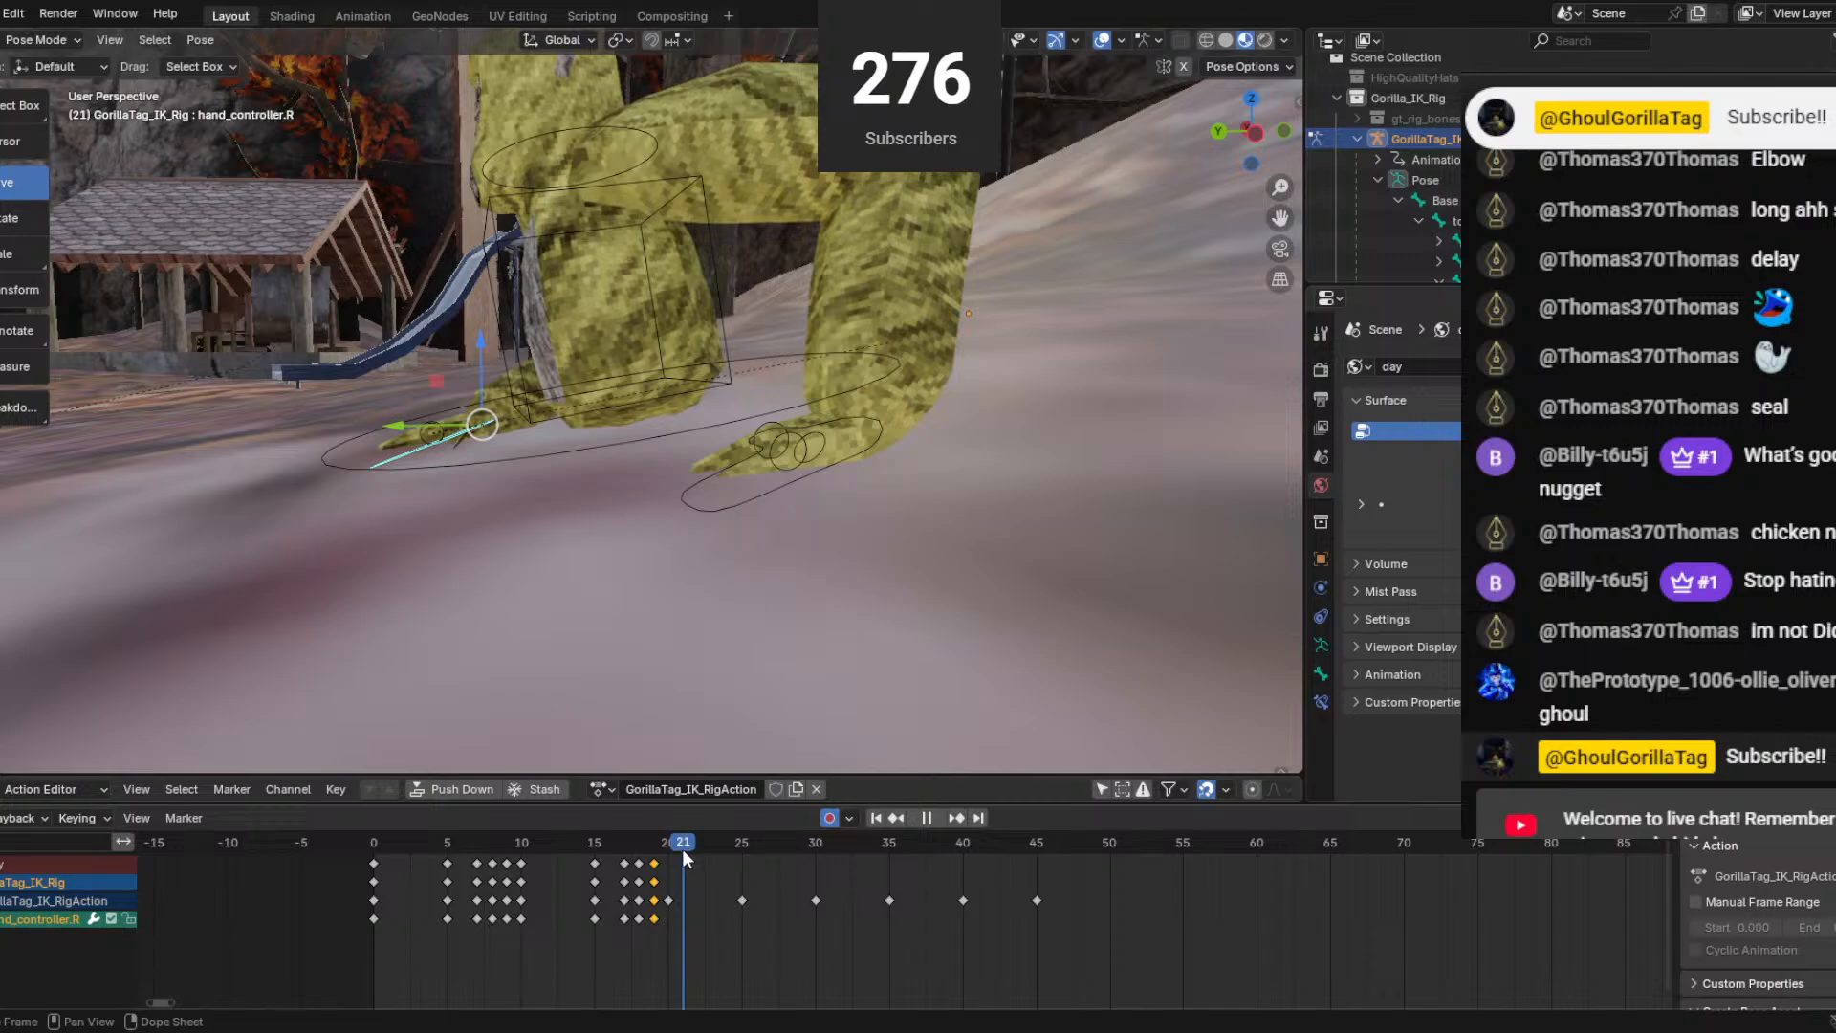
drag(677, 841, 679, 774)
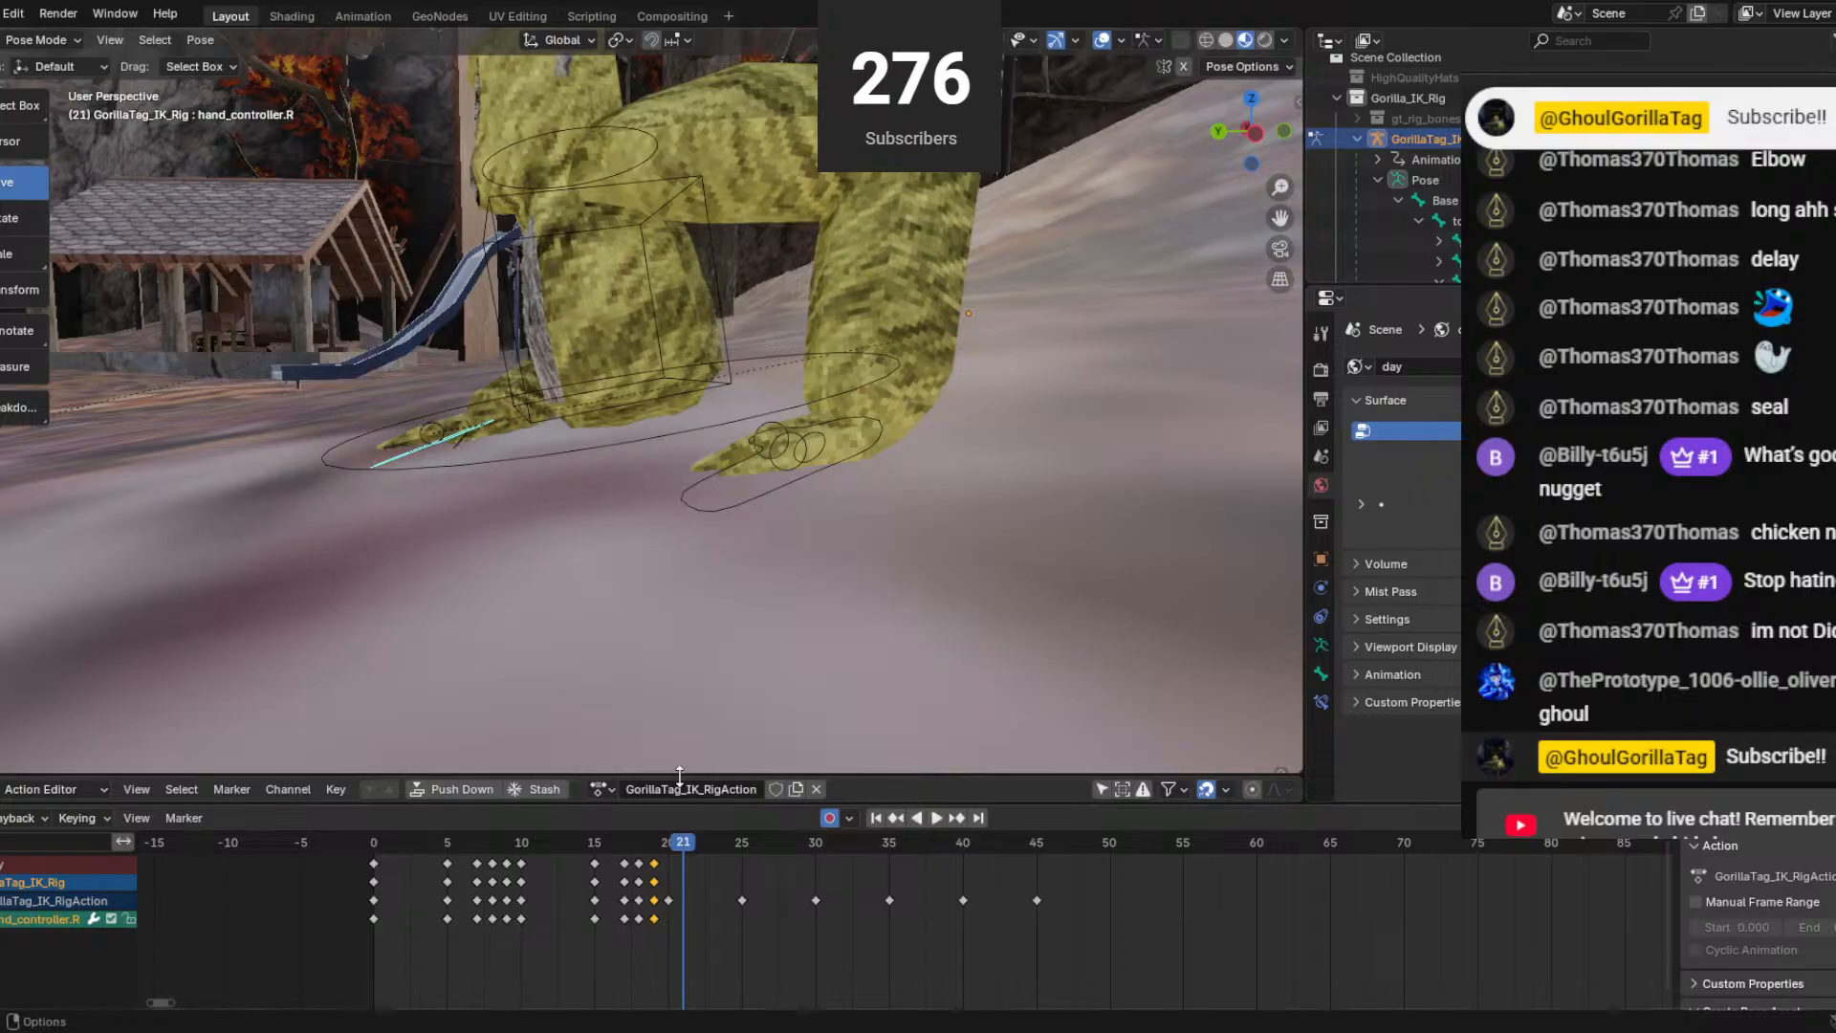
middle_drag(290, 461, 340, 495)
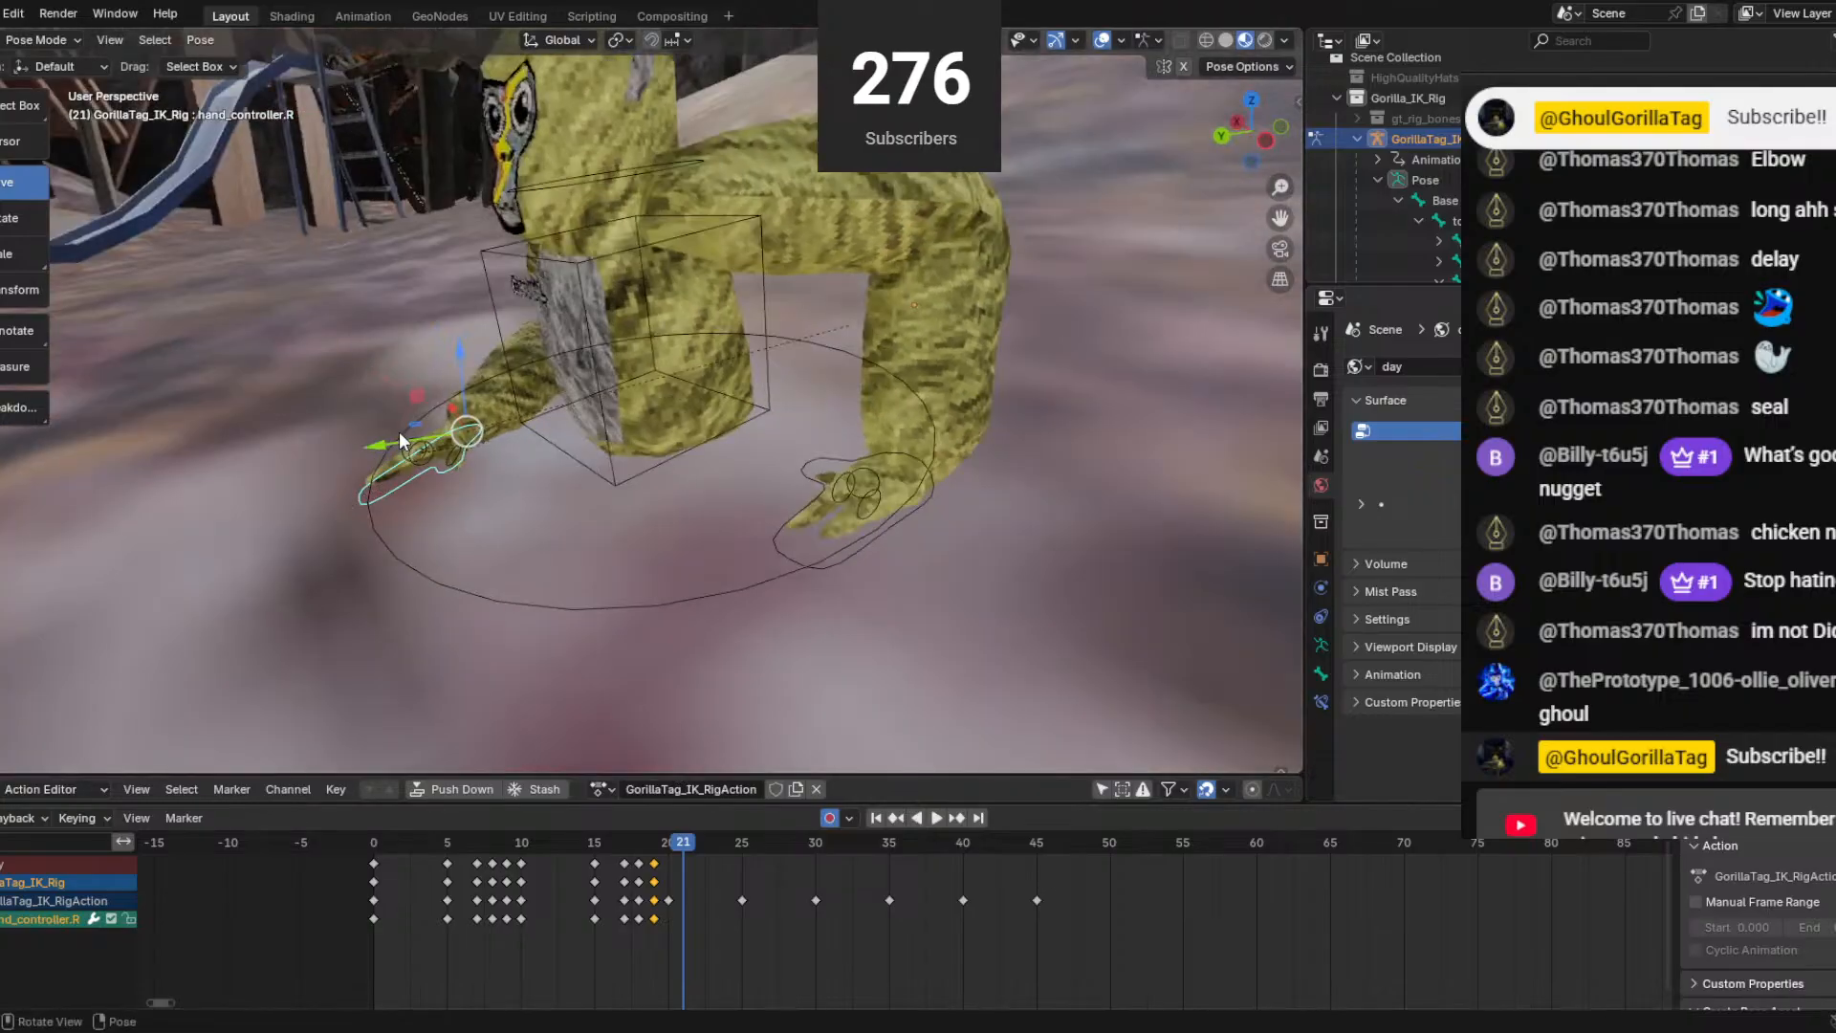
drag(392, 450, 459, 428)
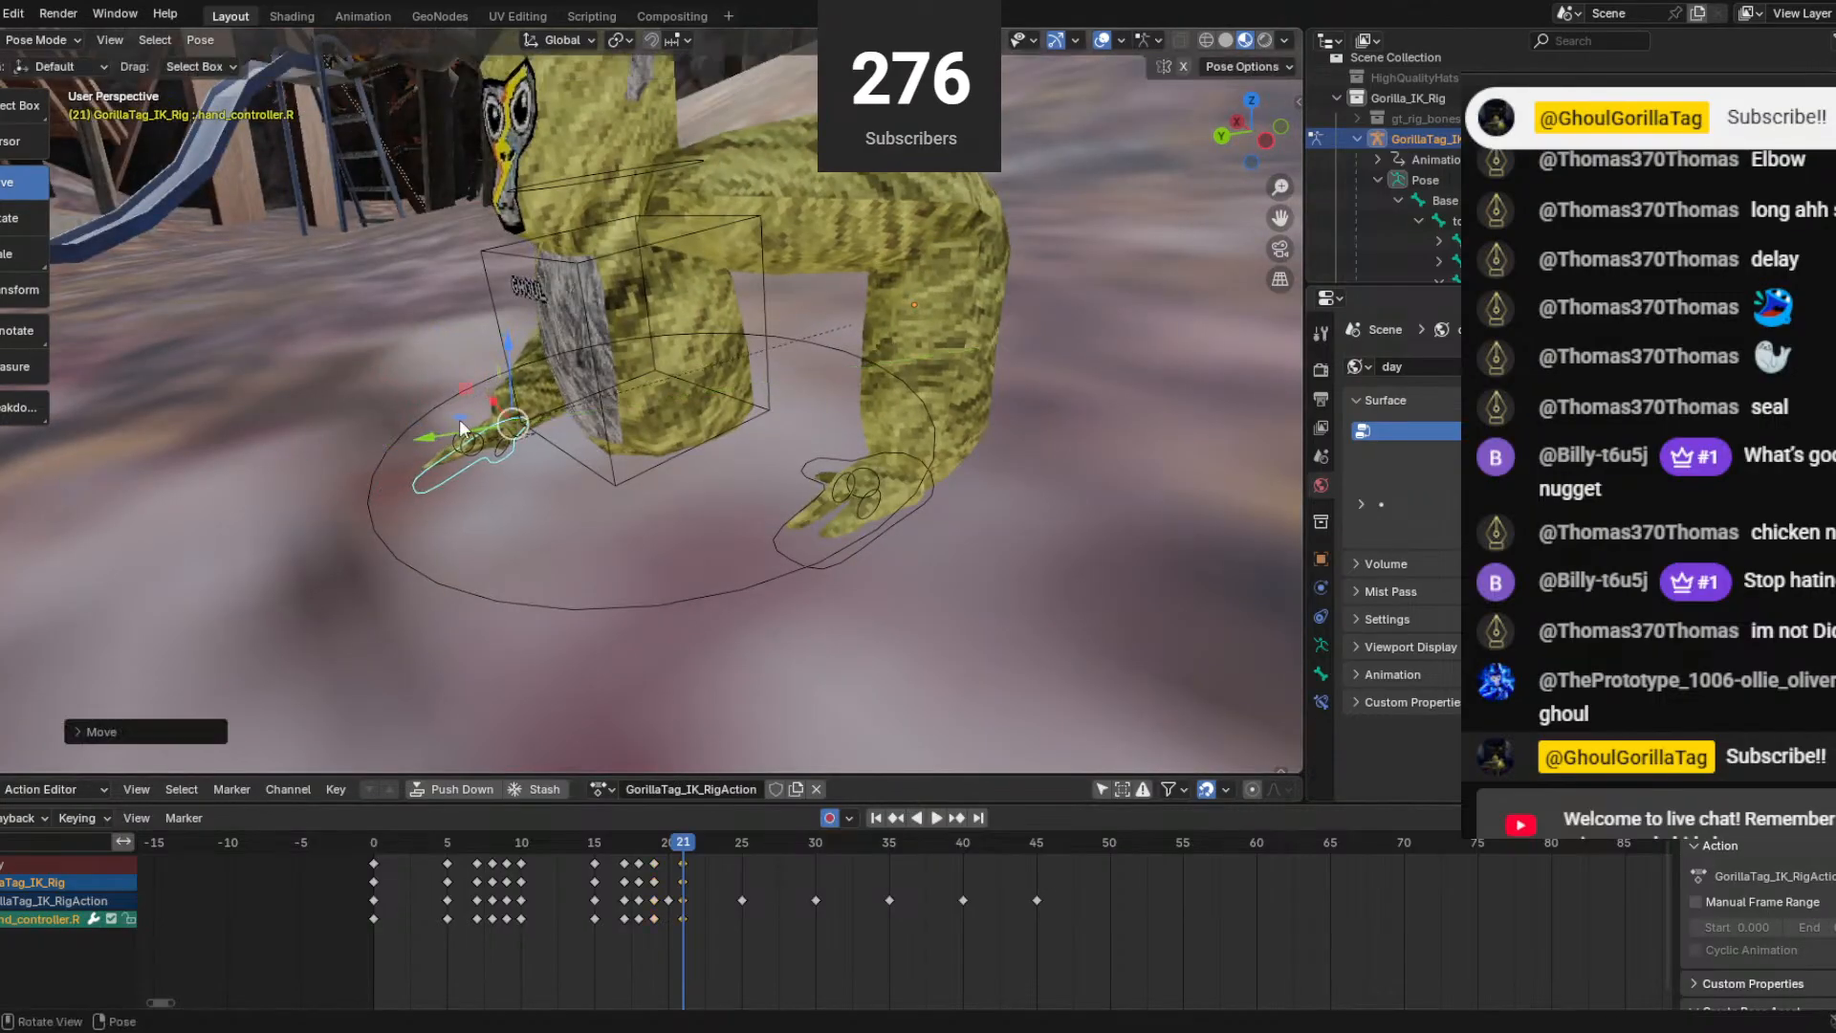
click(819, 483)
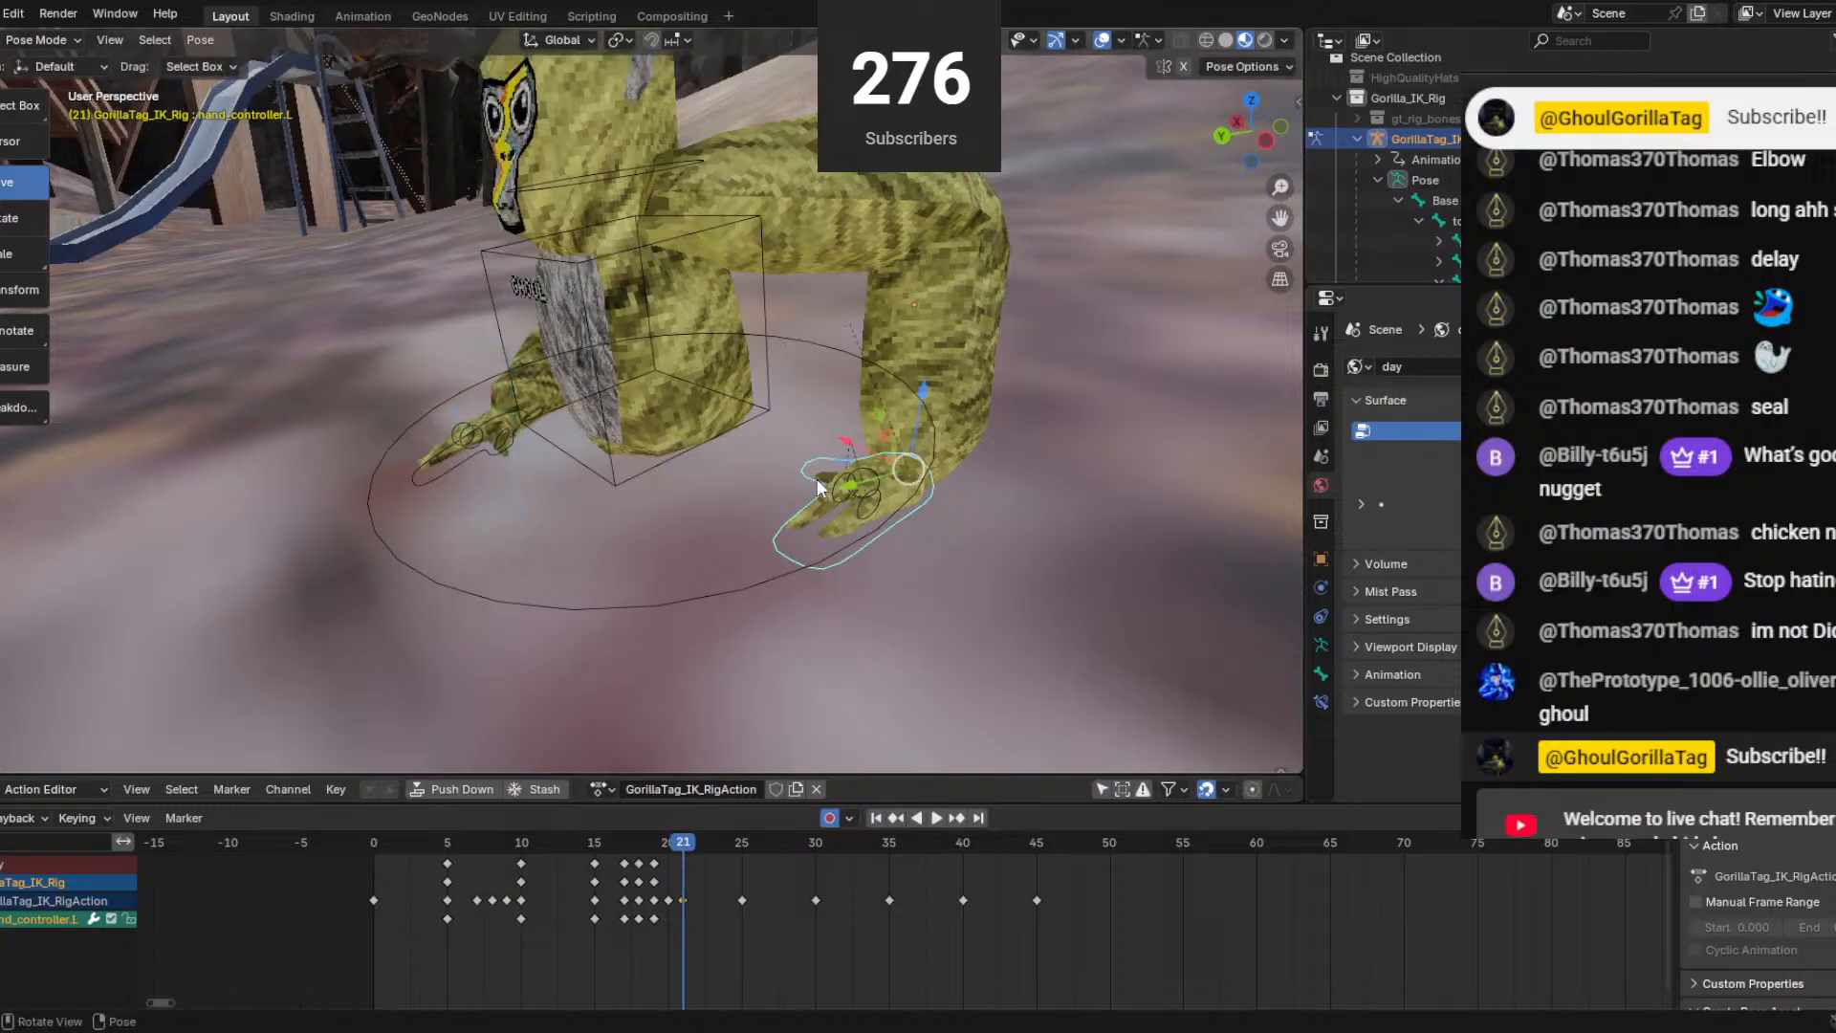
mouse_move(870, 480)
mouse_down()
mouse_move(830, 491)
mouse_move(871, 447)
mouse_up()
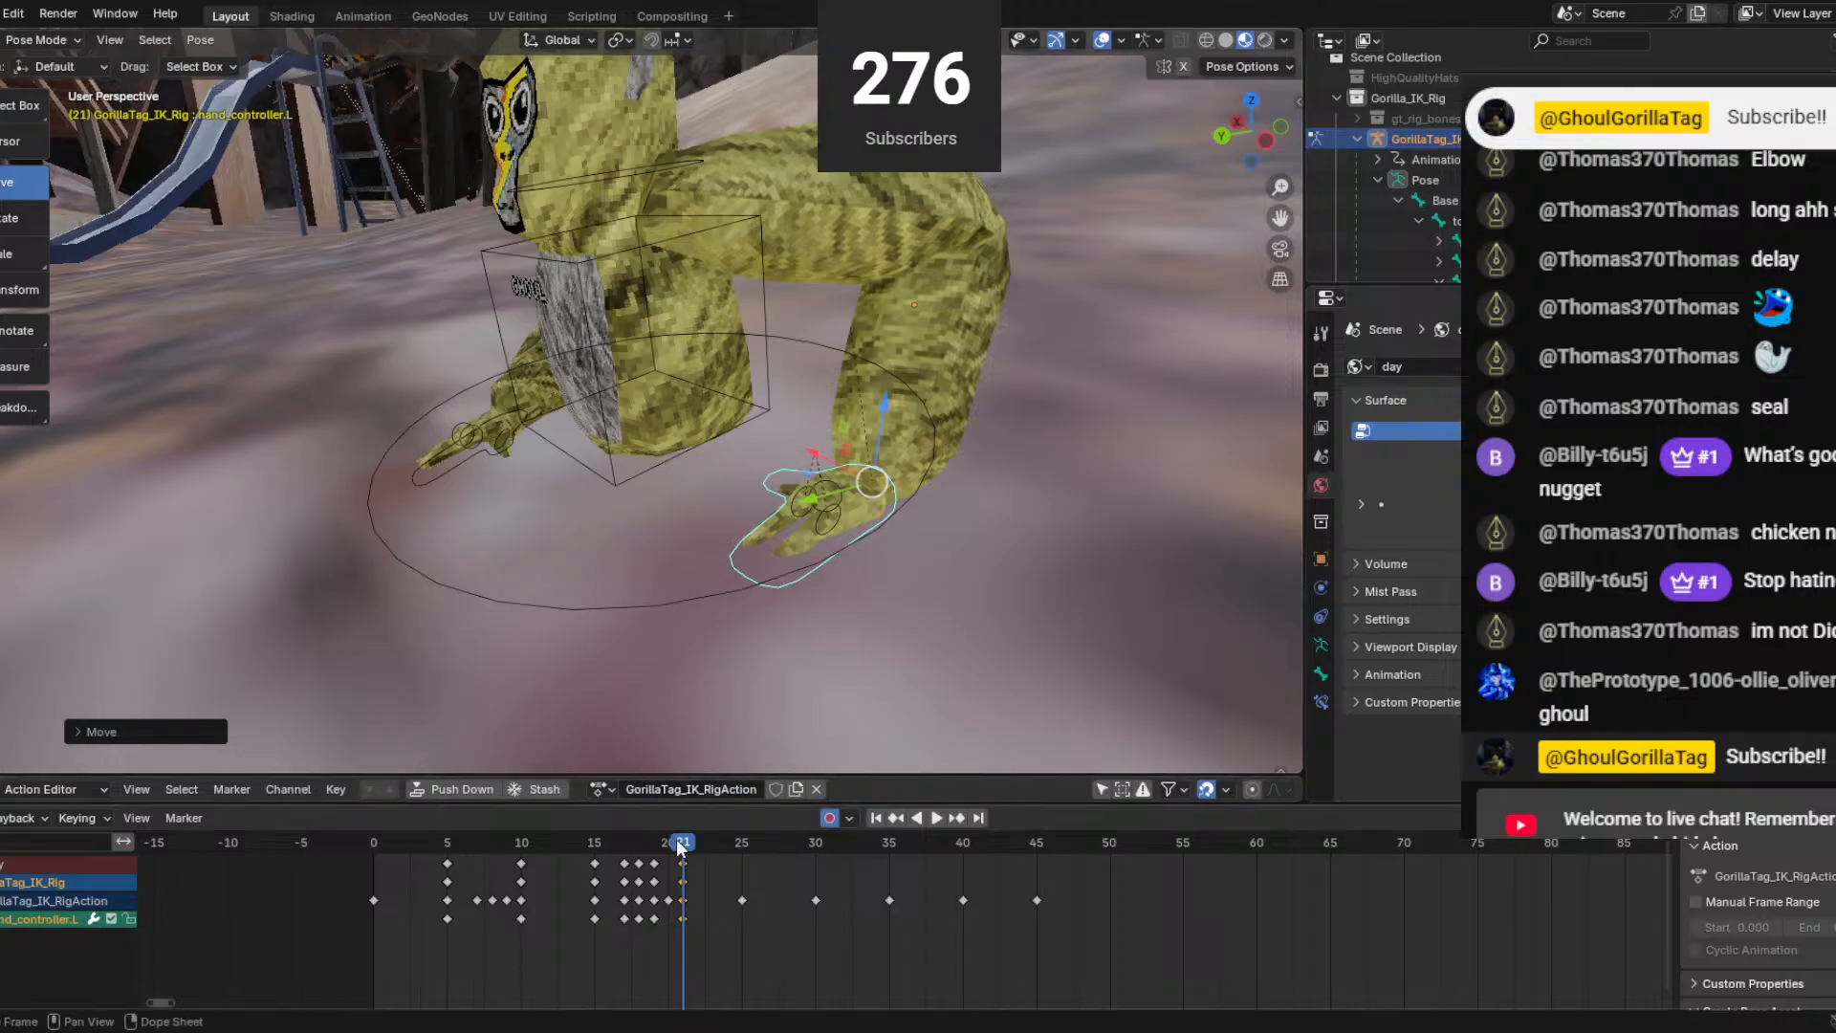
At frame 23, move the left hand controller forward along Y and slightly down, and pull the right hand controller backward.
mouse_move(682, 843)
mouse_down()
mouse_move(594, 849)
mouse_move(713, 845)
mouse_up()
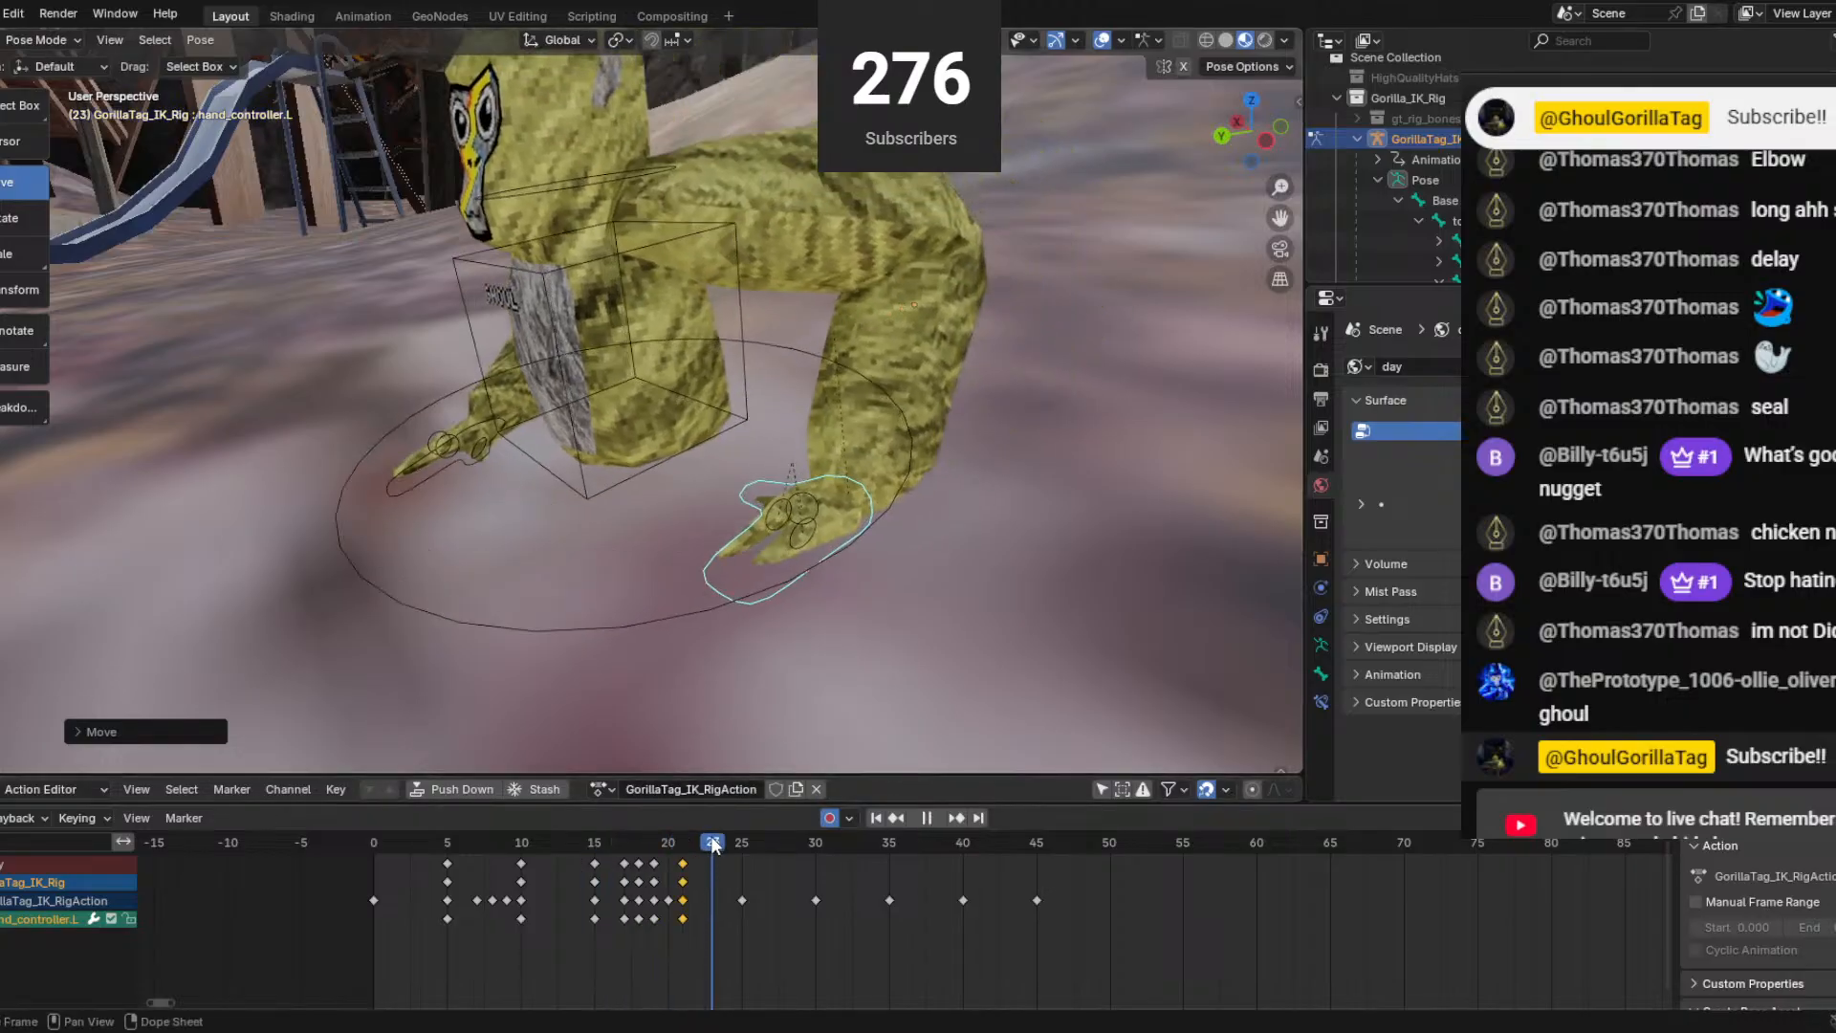
drag(794, 505, 748, 518)
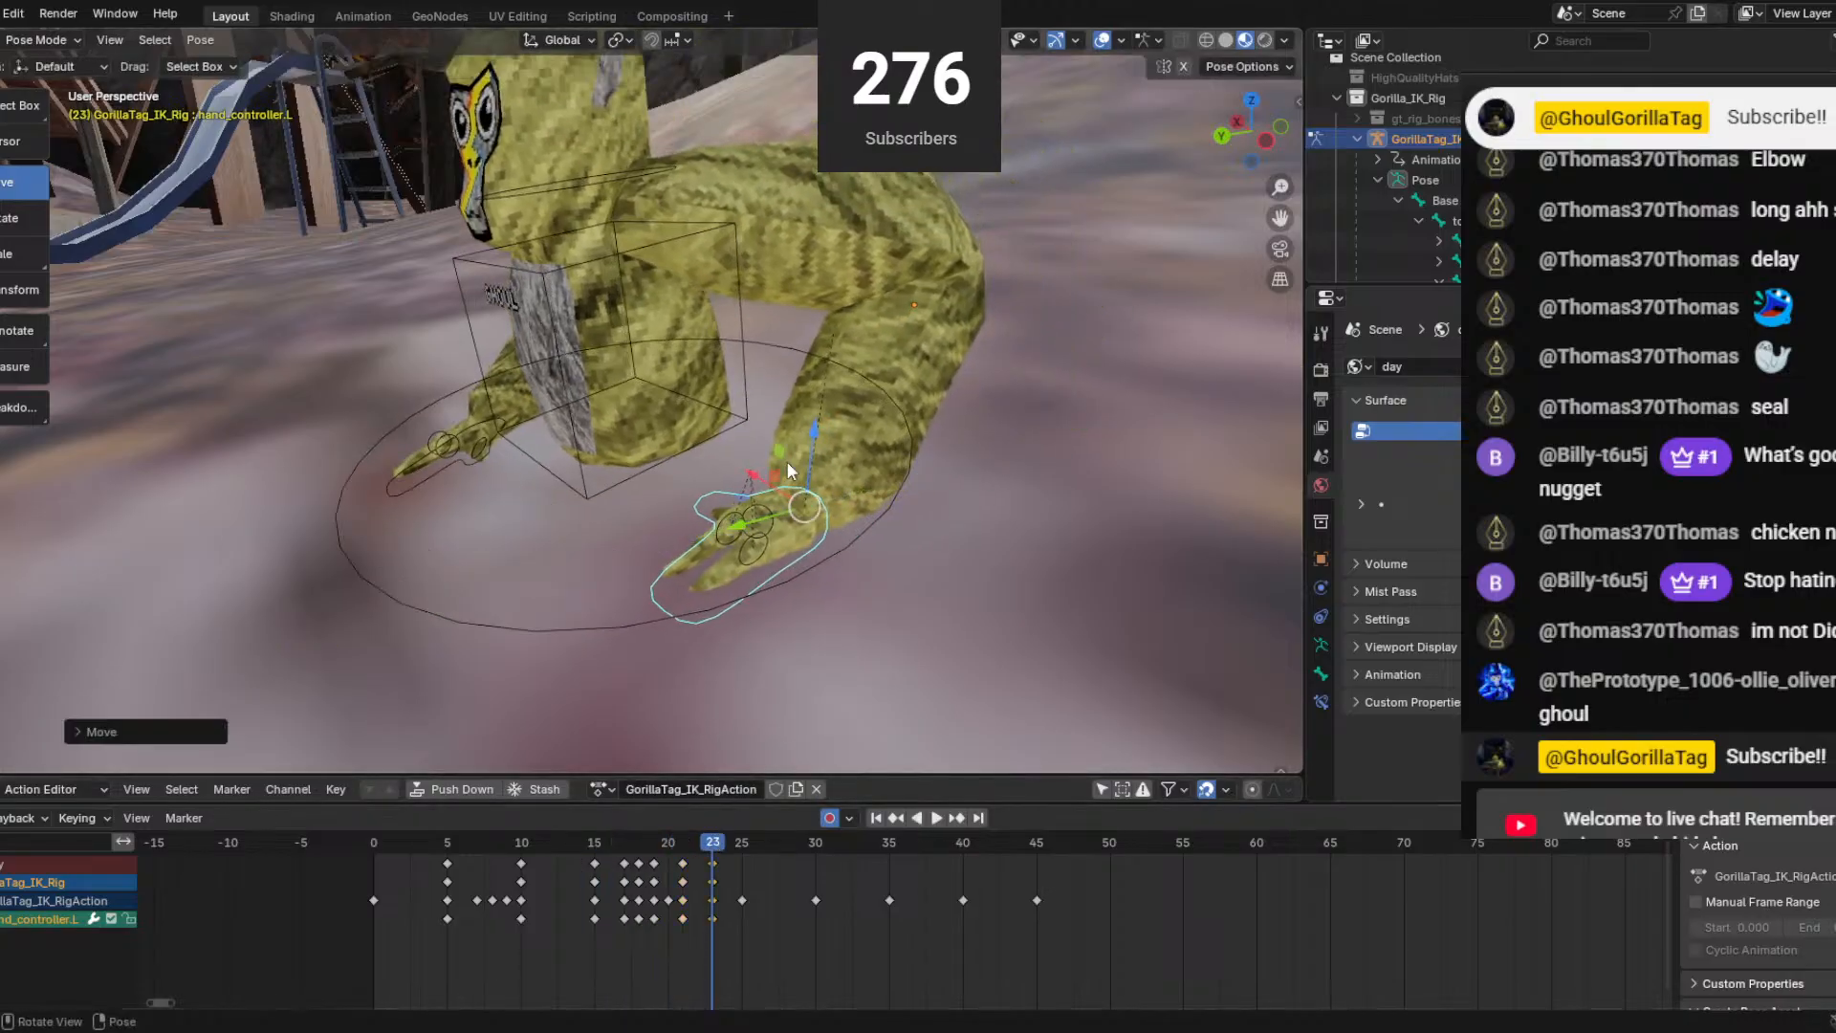
drag(806, 450, 805, 459)
click(426, 468)
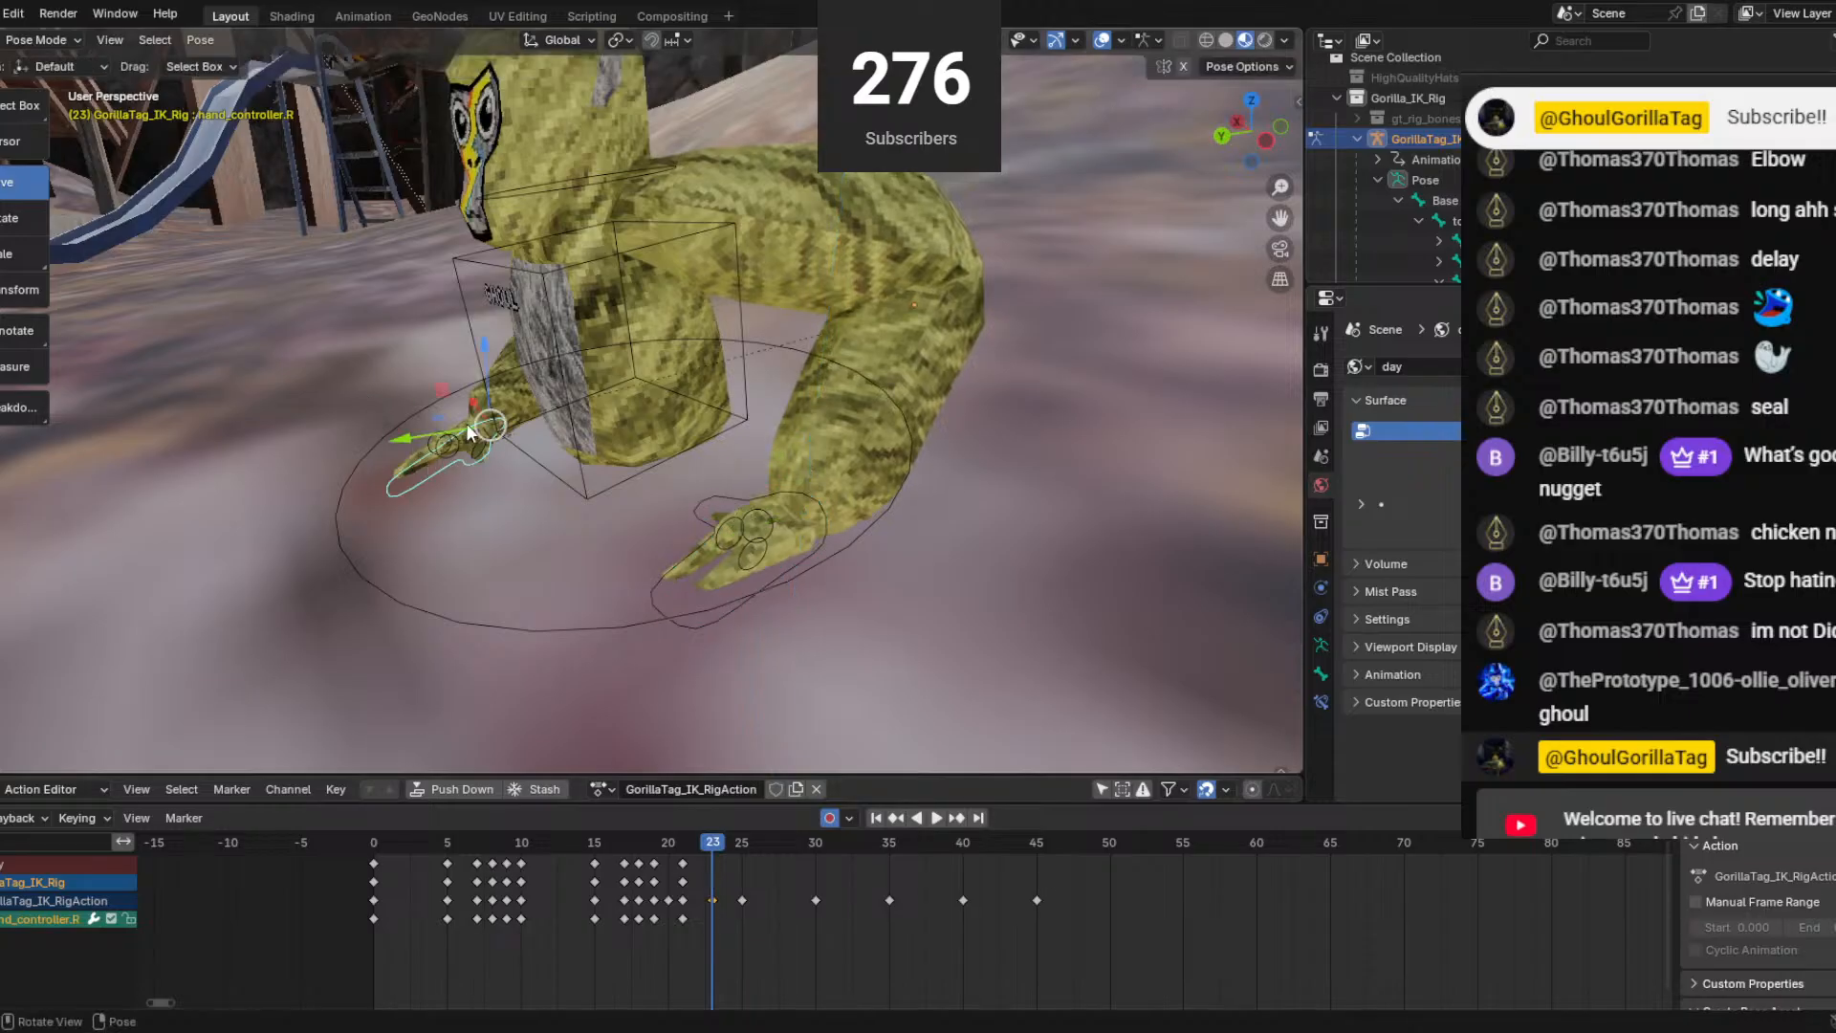
drag(420, 451, 551, 362)
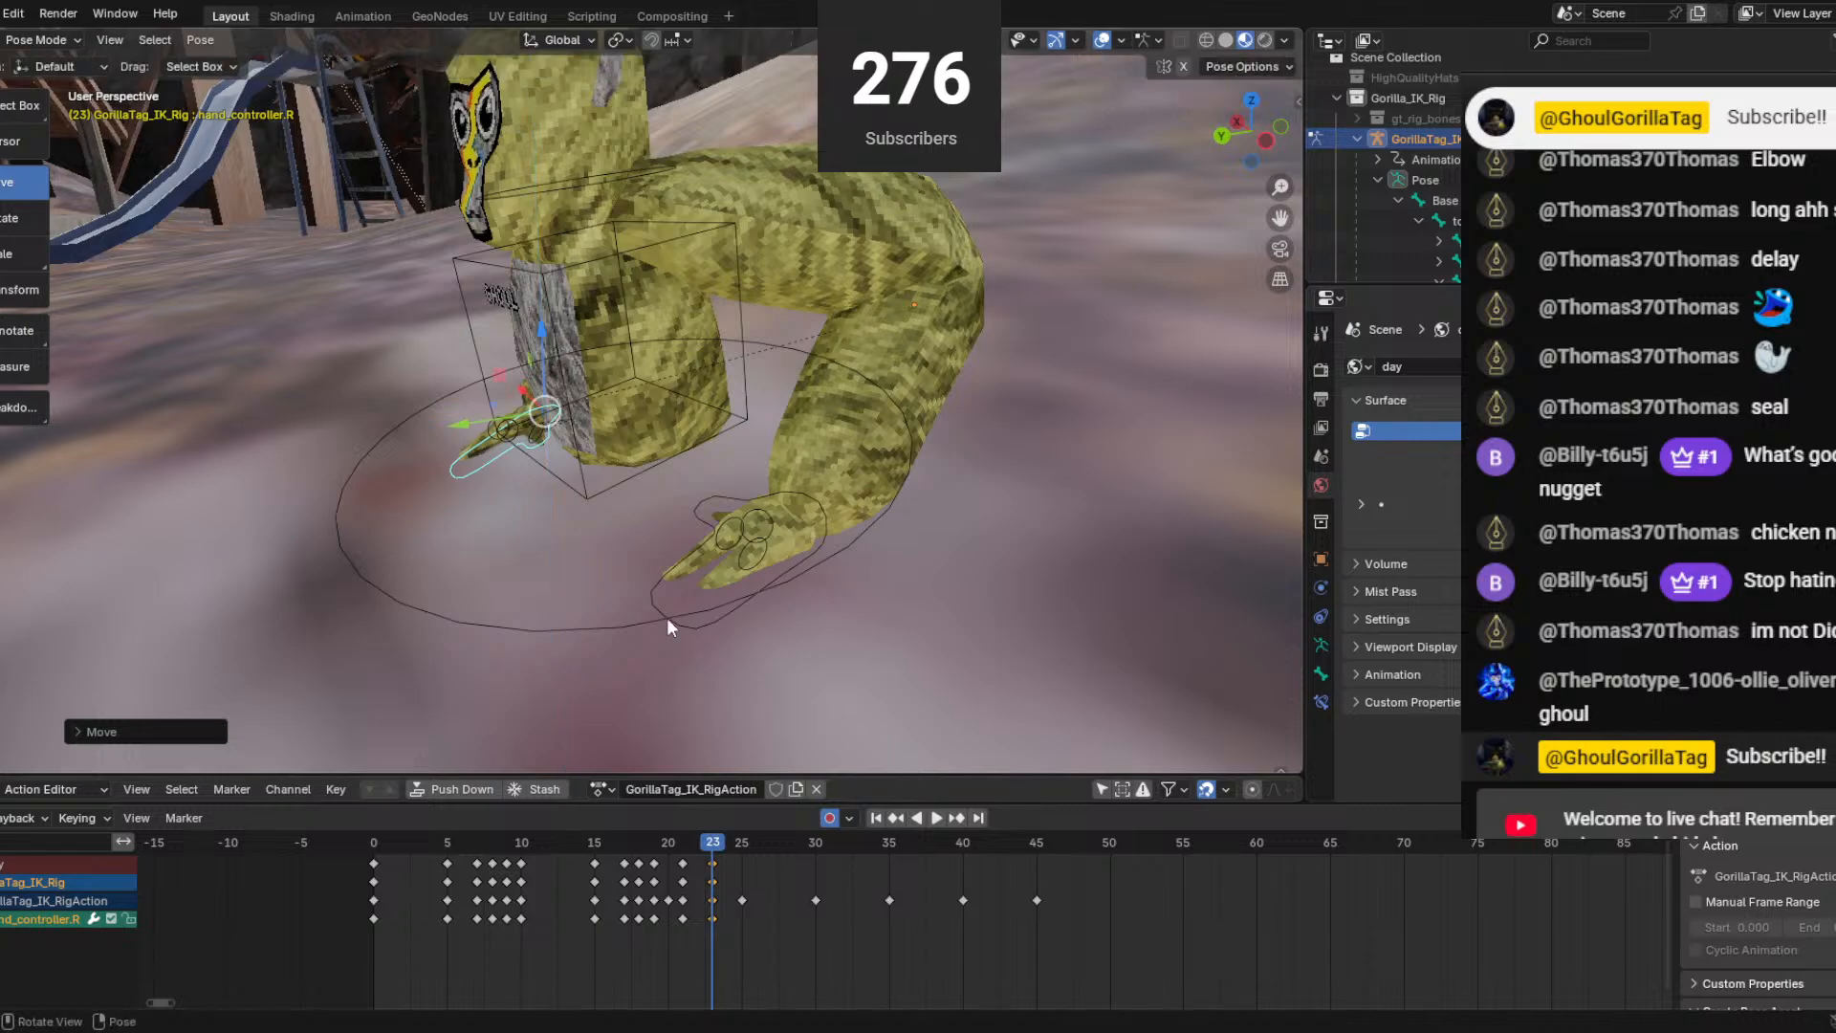
At frame 25, pull the right hand controller backward along Y and raise it slightly along Z.
key(space)
drag(734, 844, 750, 839)
middle_drag(612, 459, 538, 476)
drag(458, 409, 535, 406)
middle_drag(535, 406, 220, 407)
middle_drag(679, 425, 607, 371)
drag(606, 371, 606, 355)
middle_drag(607, 354, 675, 542)
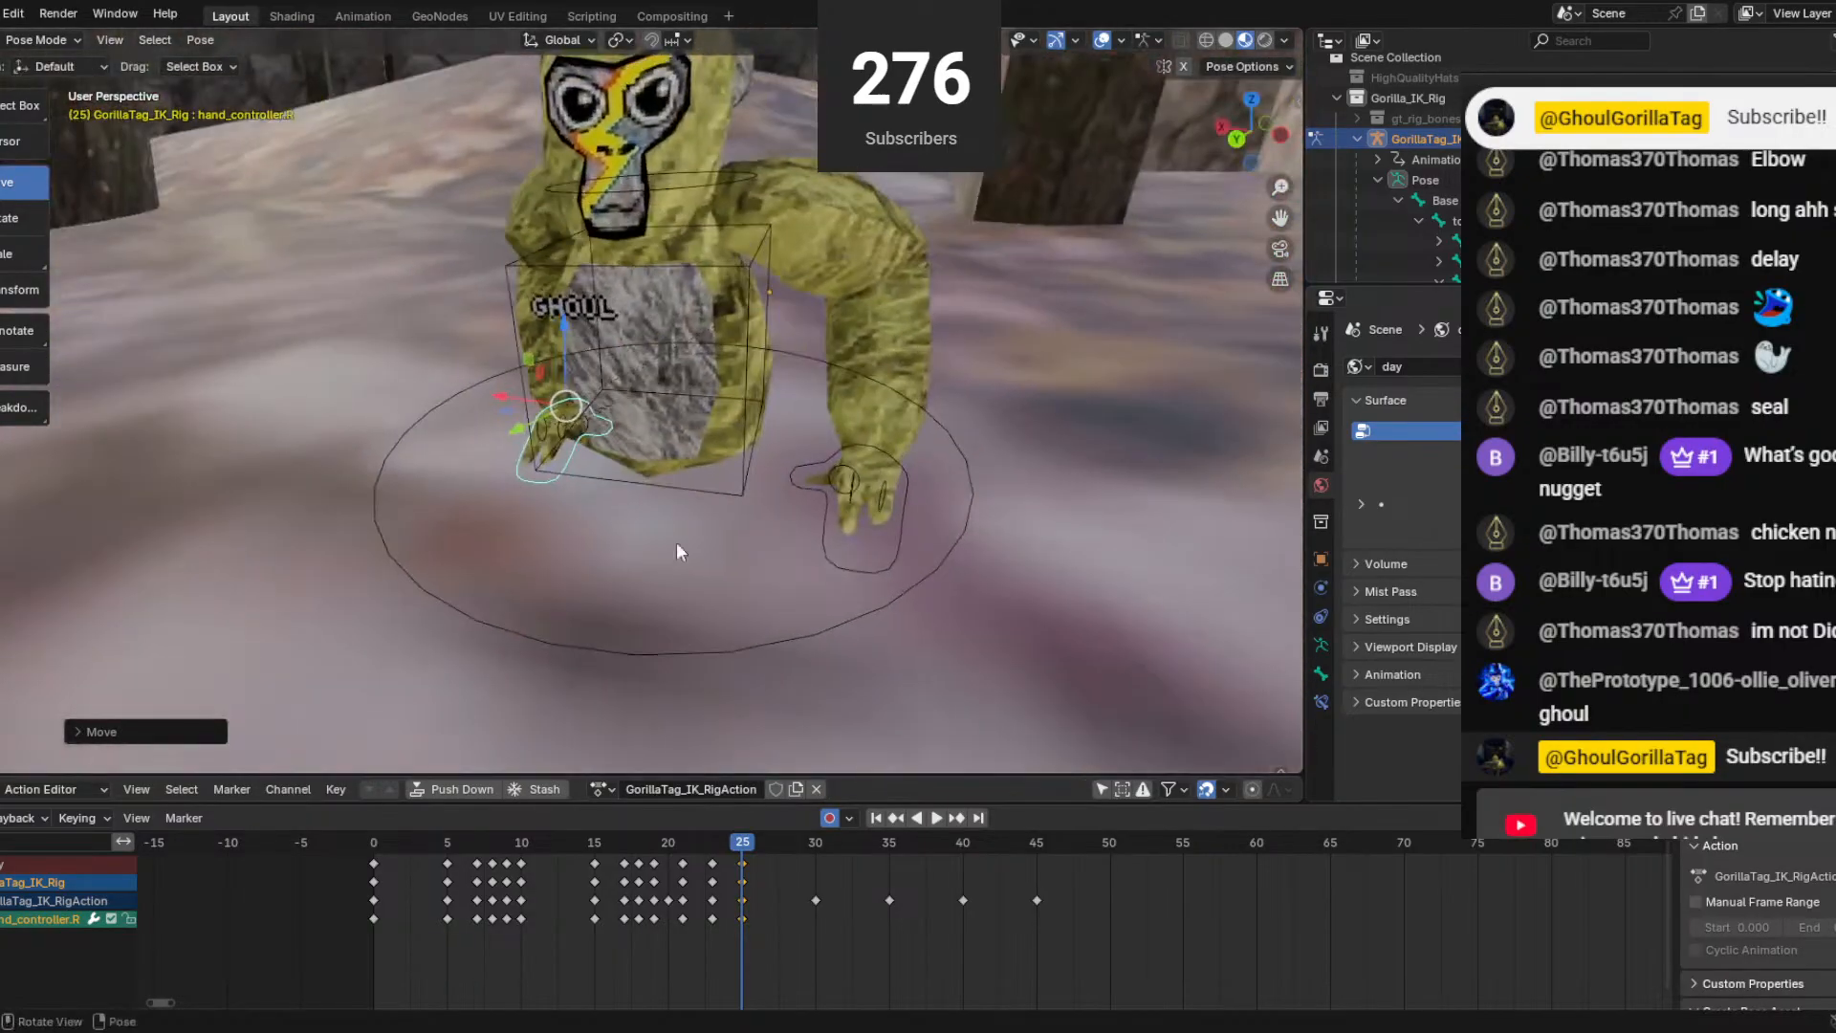
Move the left hand controller forward along Y at frame 25.
click(830, 555)
drag(864, 478, 866, 502)
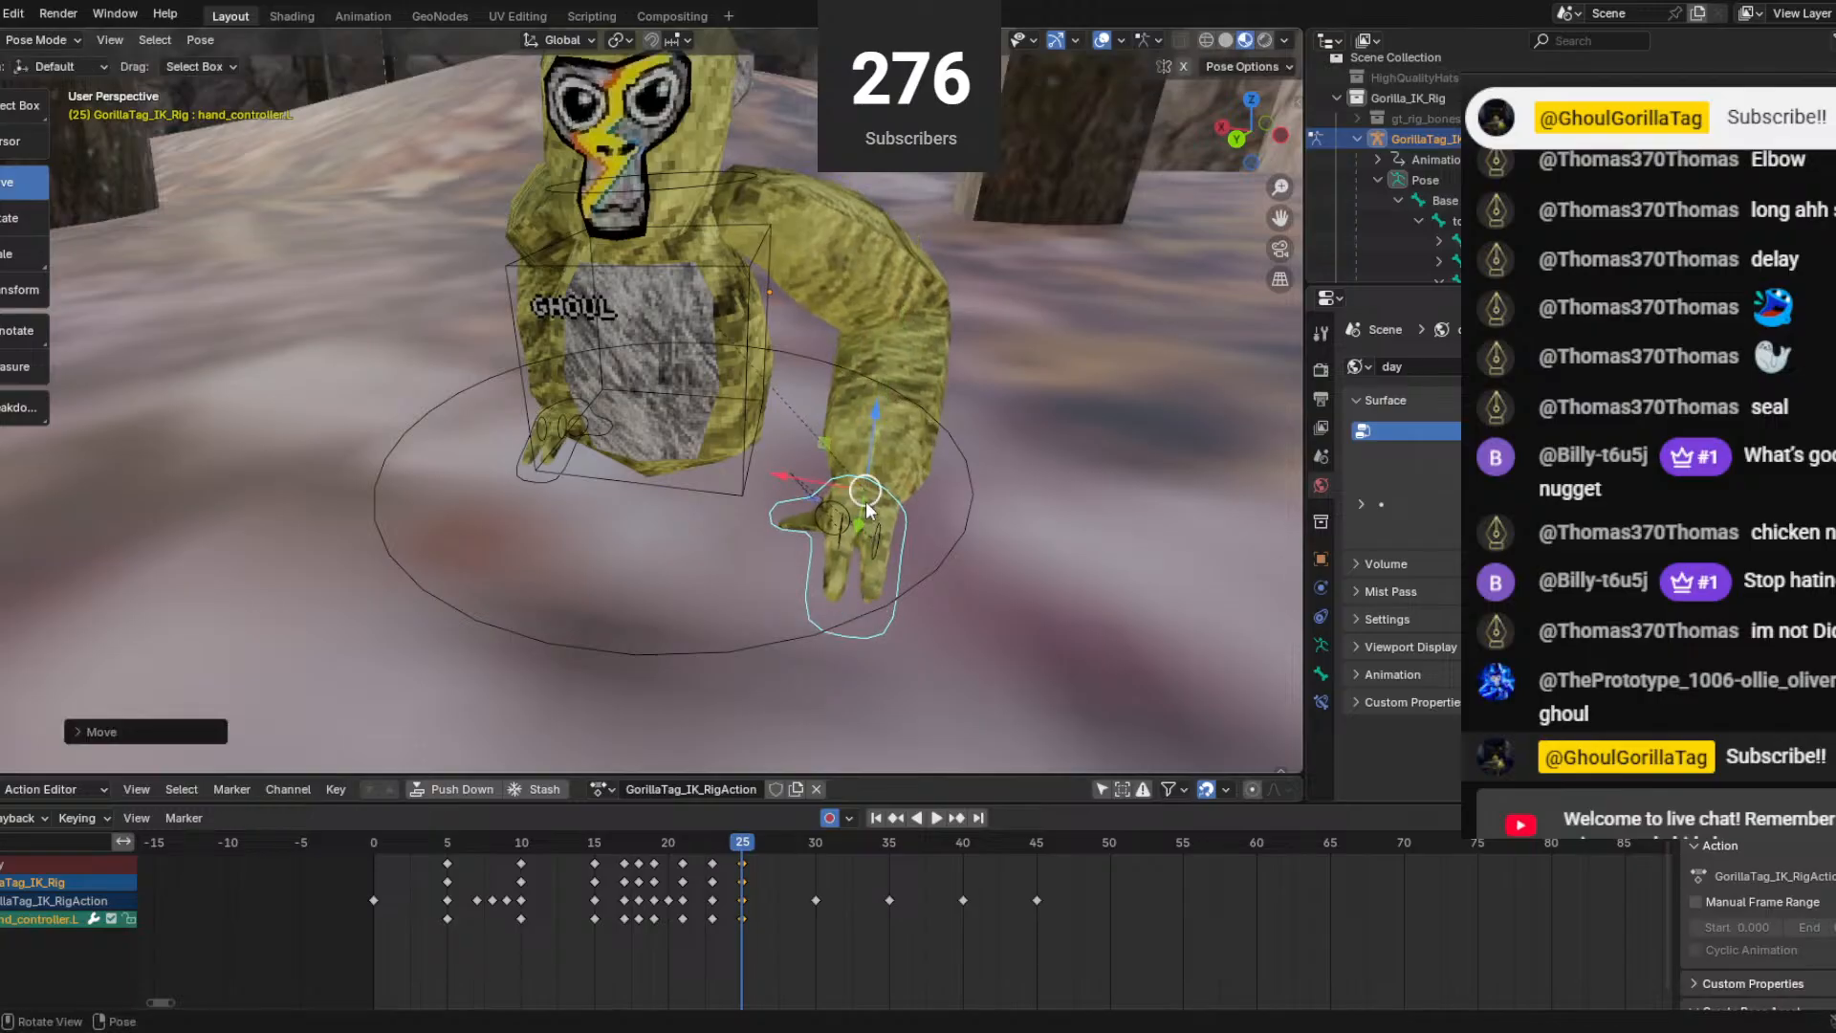
middle_drag(866, 509, 532, 413)
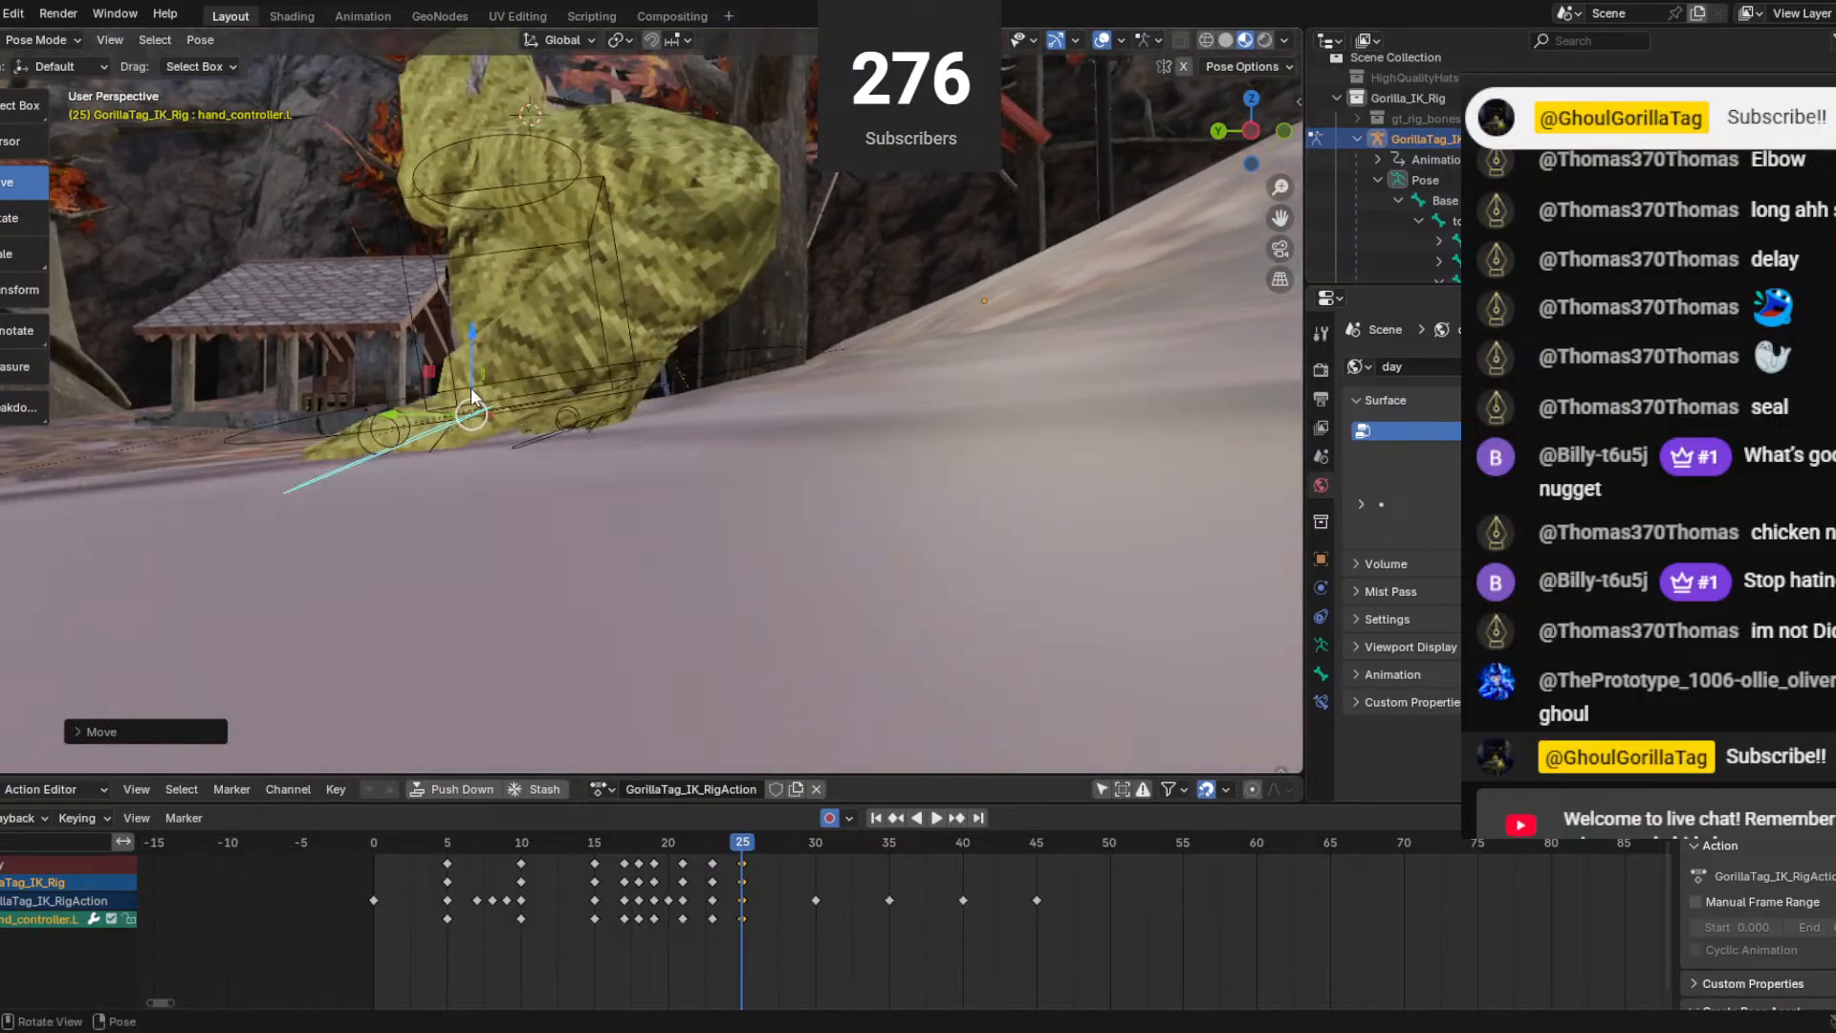
Try raising the left hand controller along Z at frame 29, and undo the move.
drag(742, 842, 805, 851)
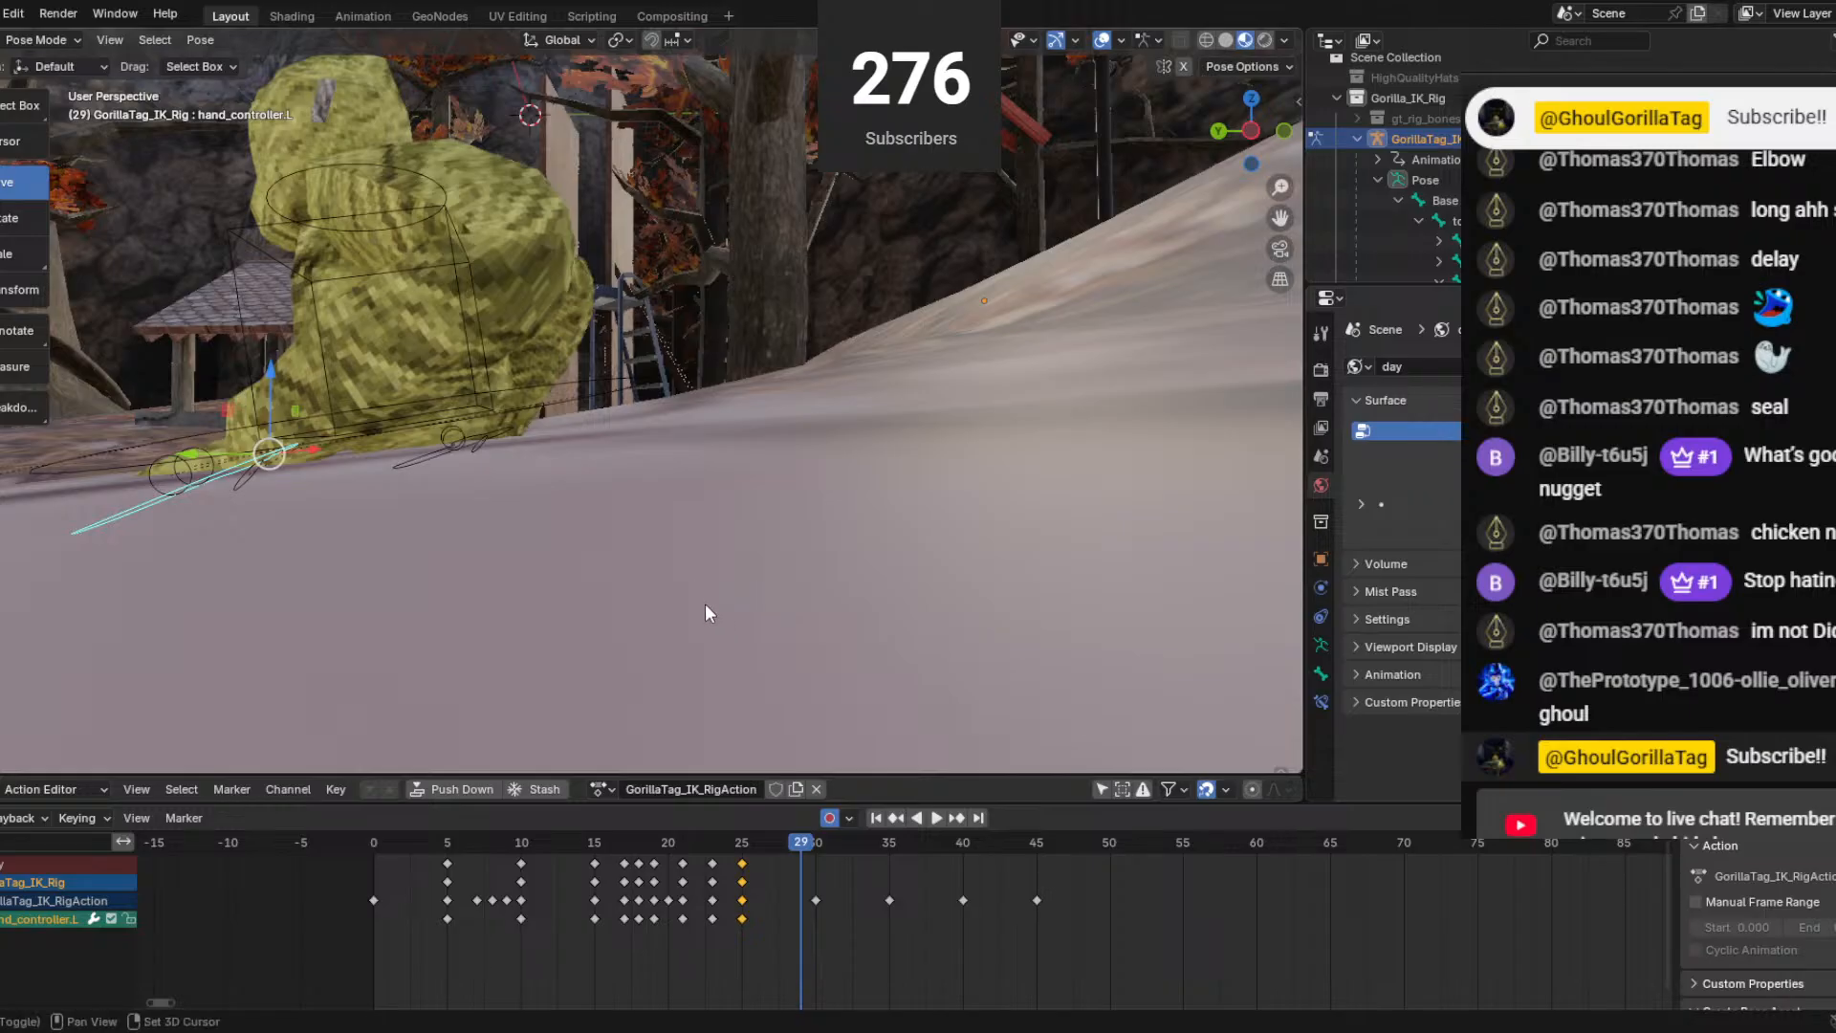
middle_drag(704, 604, 945, 749)
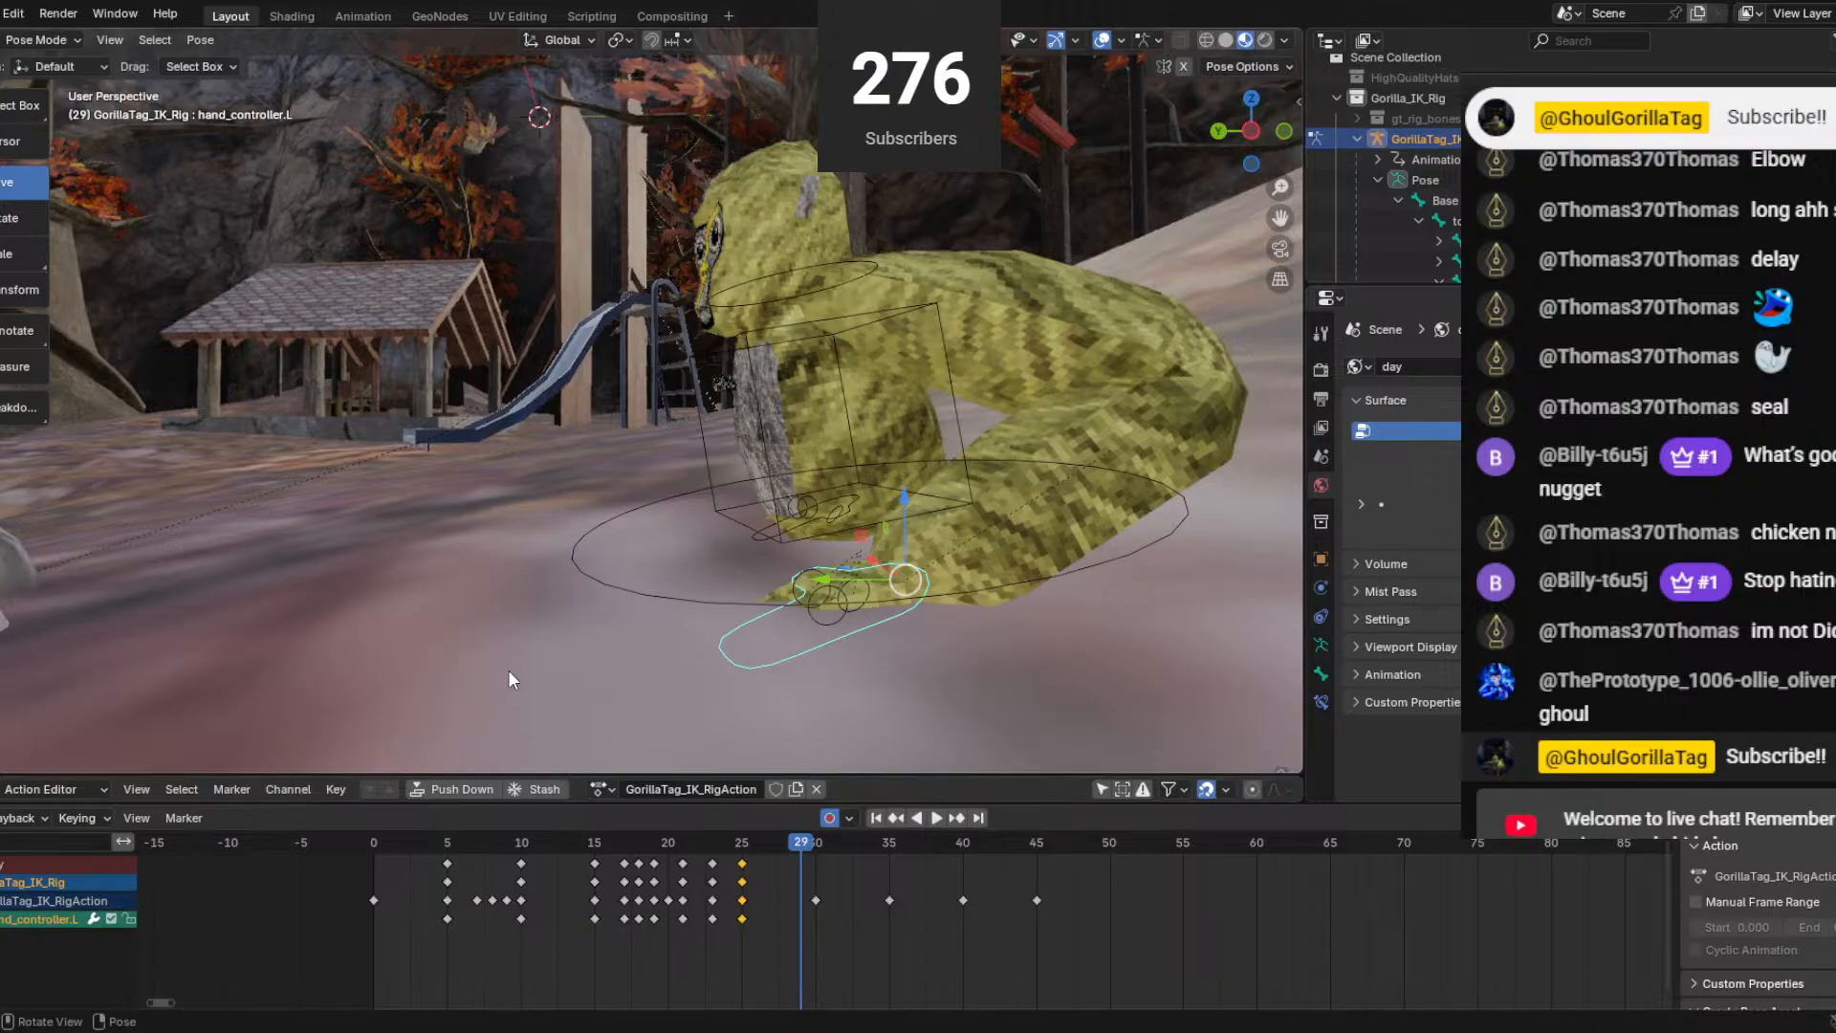
middle_drag(681, 550, 800, 631)
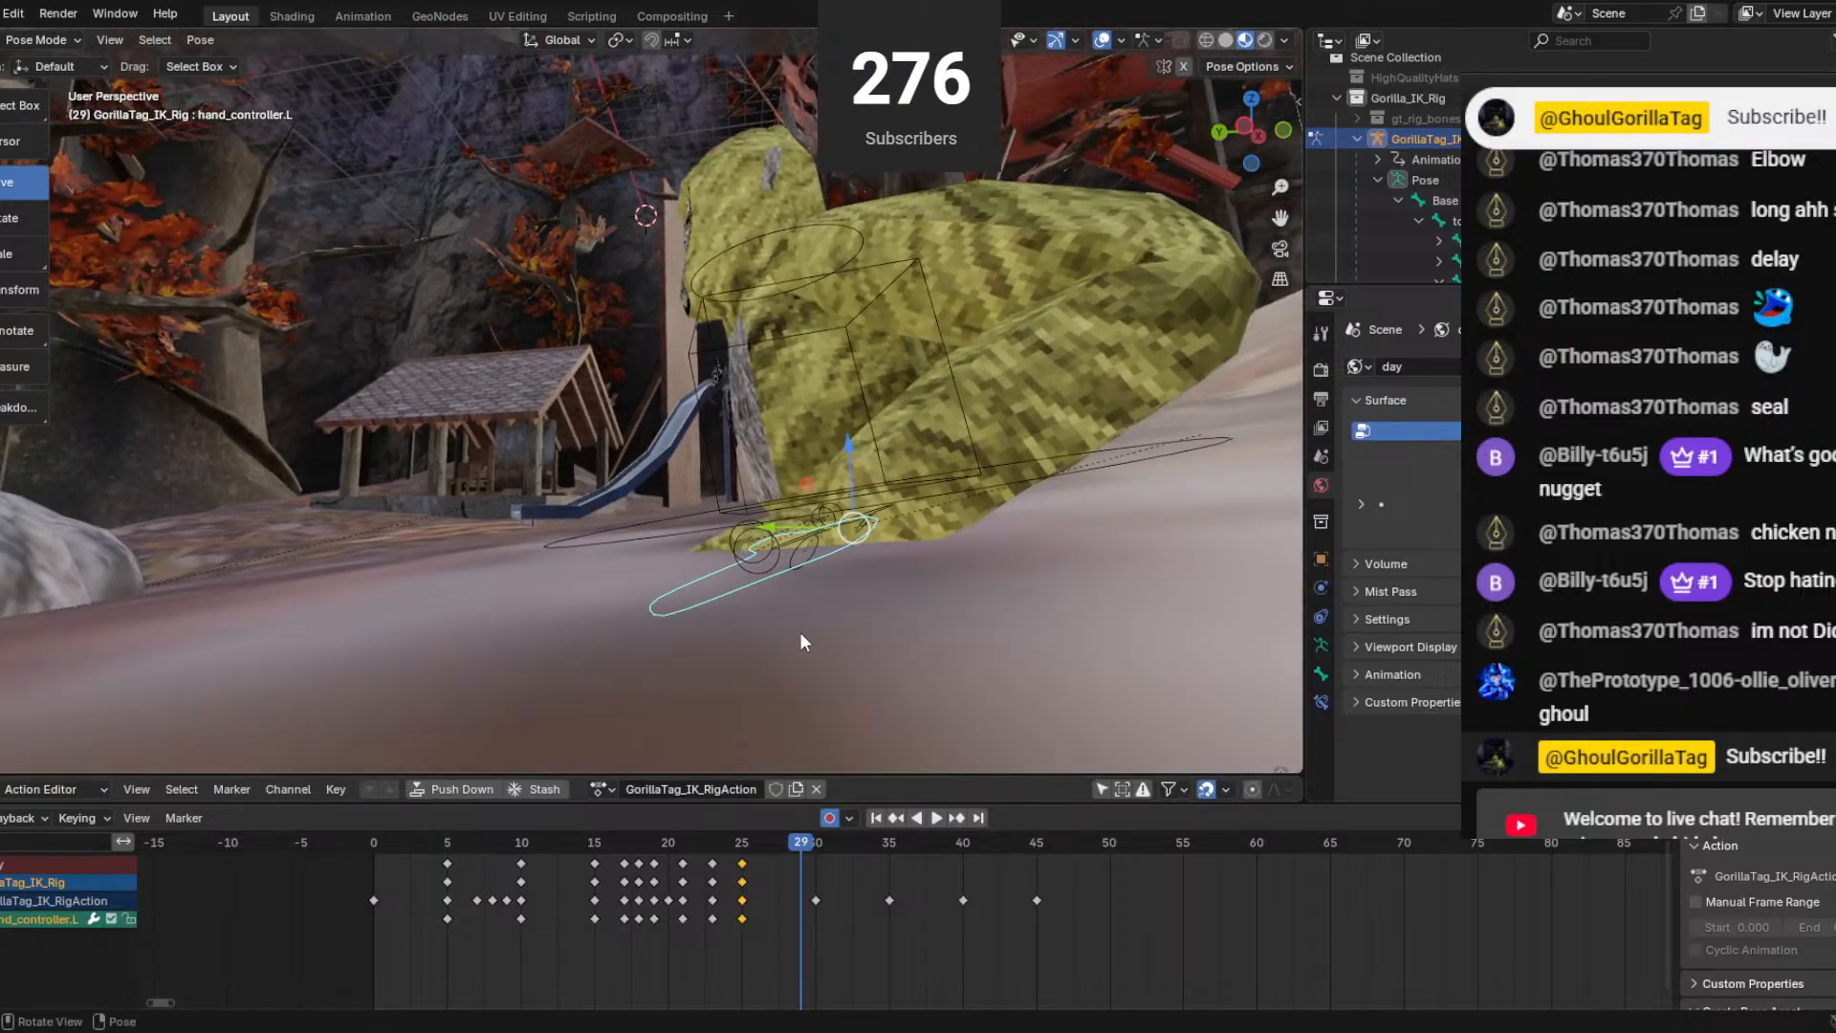
key(g)
key(z)
click(847, 507)
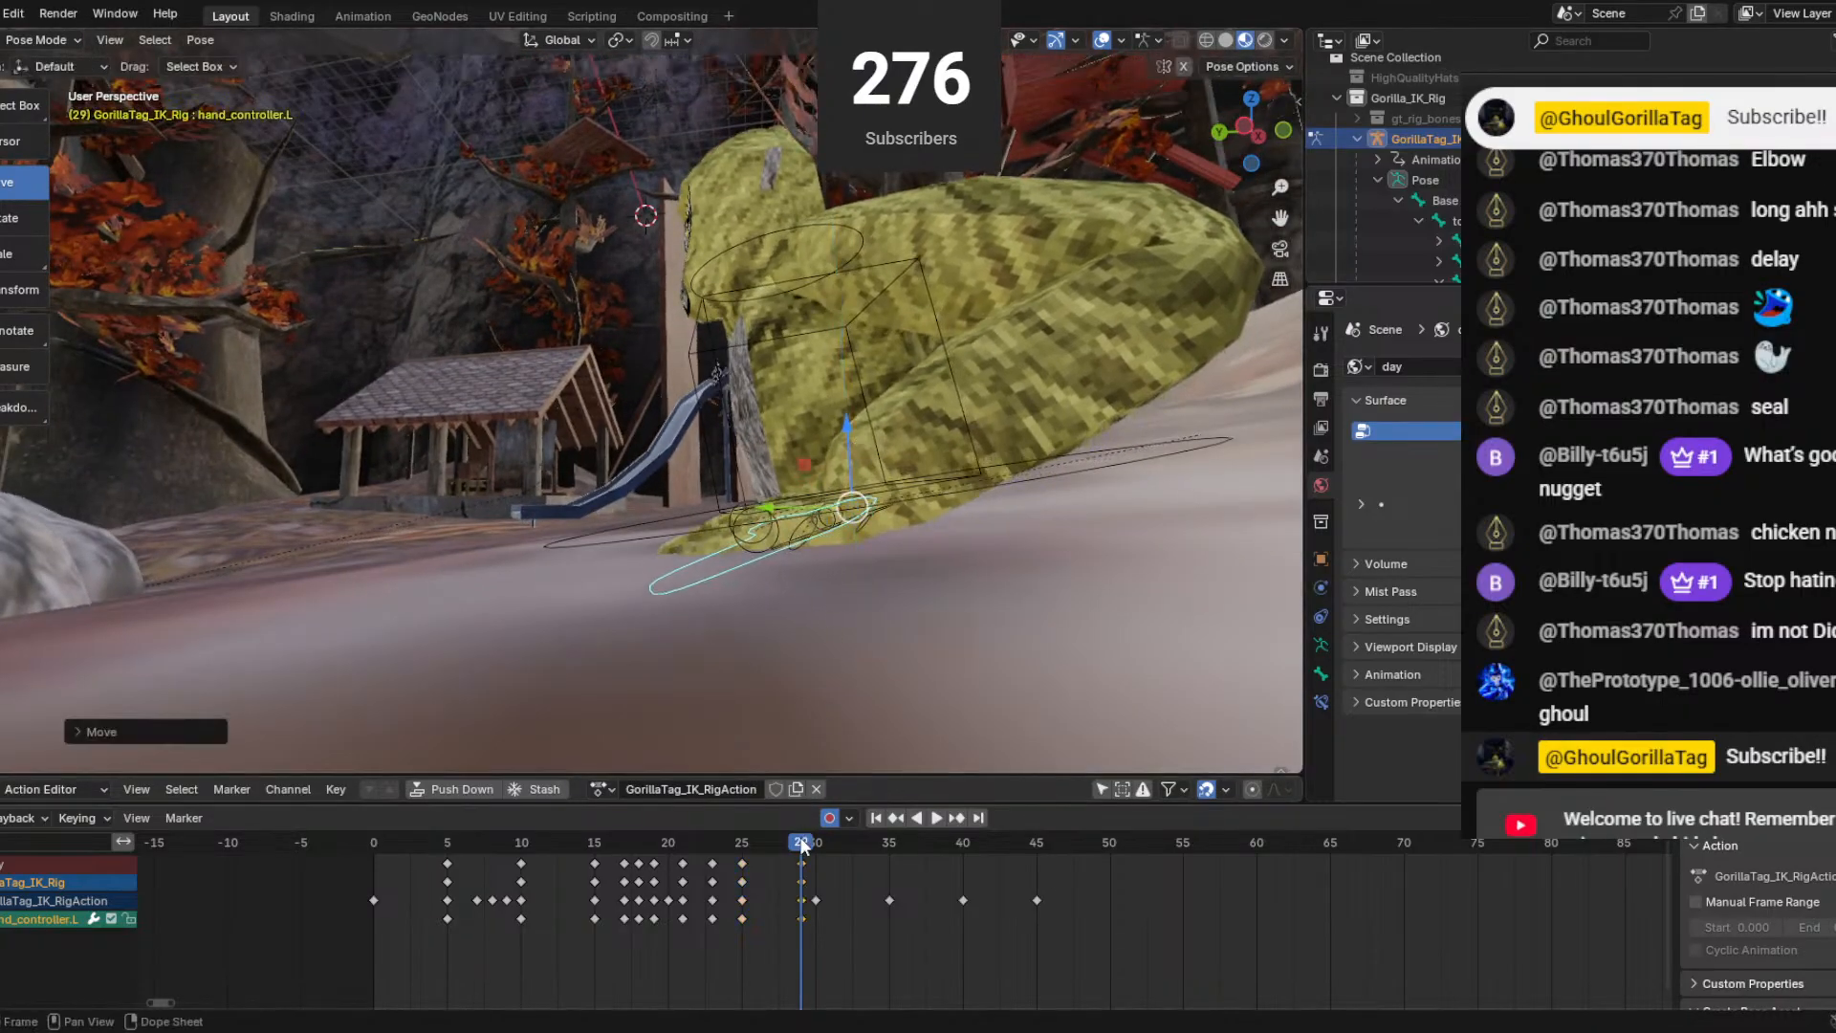
click(748, 842)
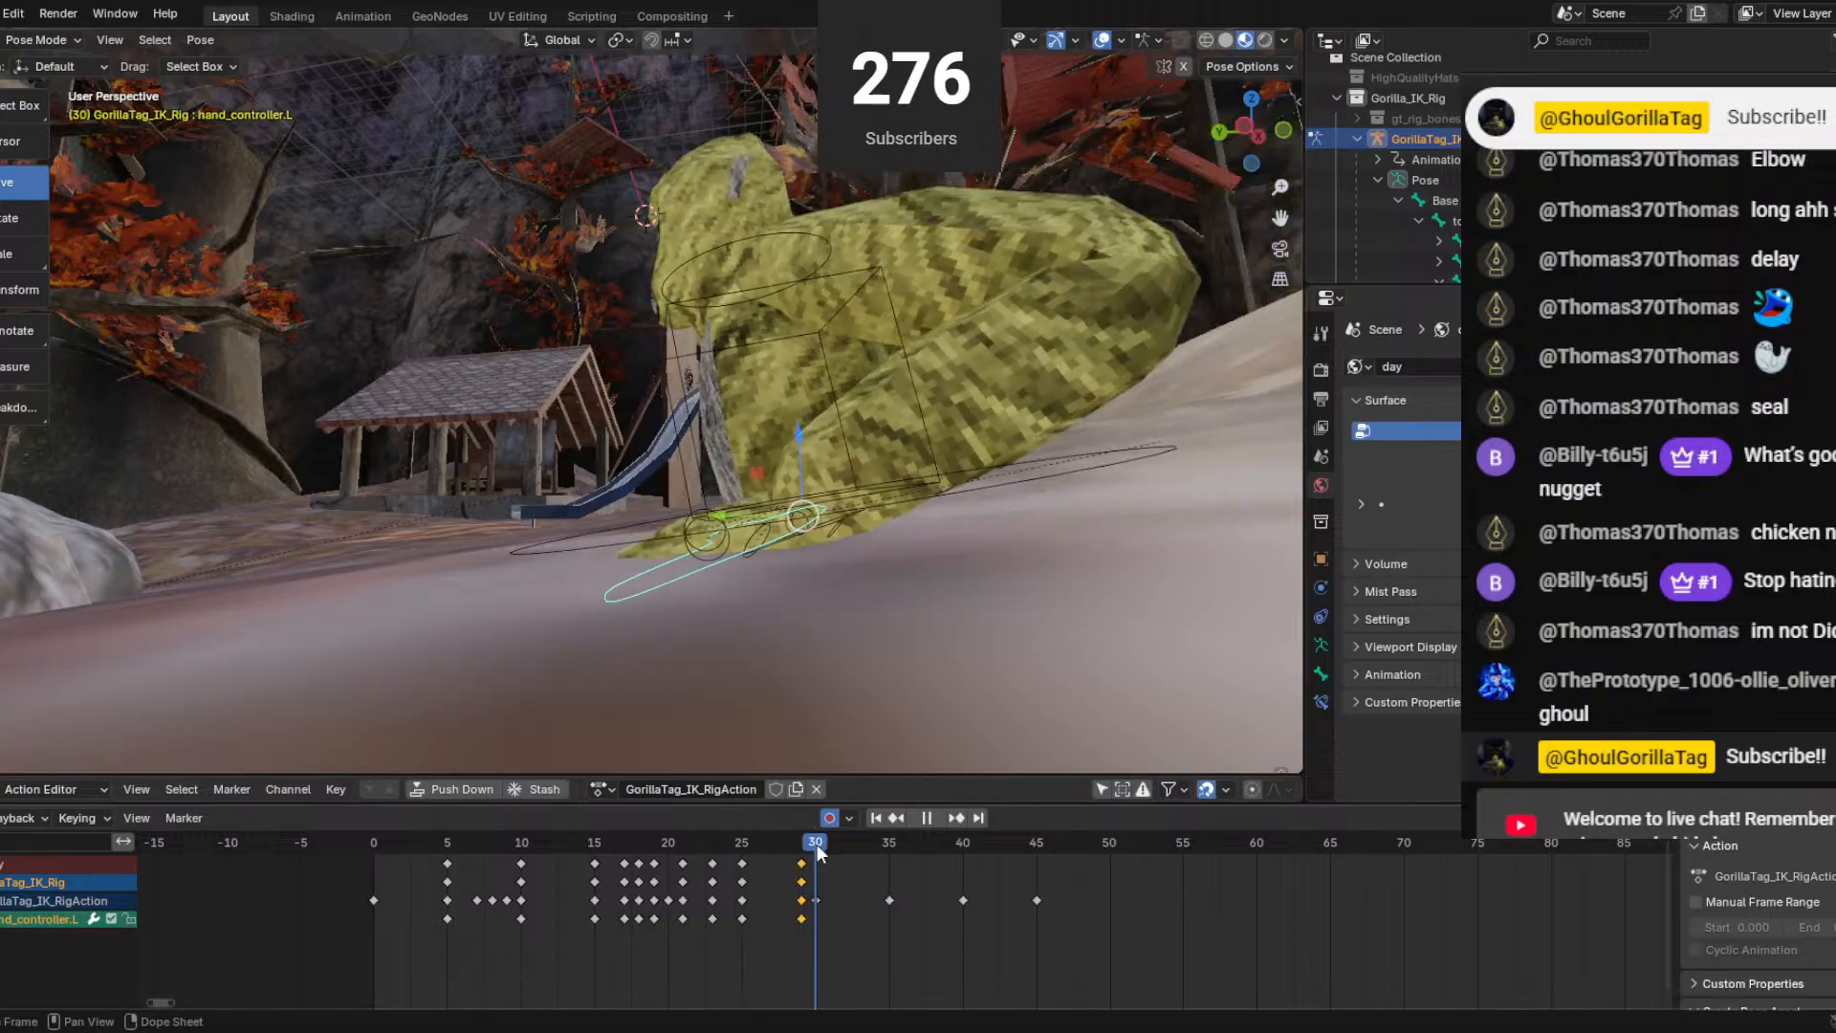
key(space)
key(ctrl+z)
Play the walk animation from the start several times to review the timing and placement of the hands.
drag(802, 845, 374, 842)
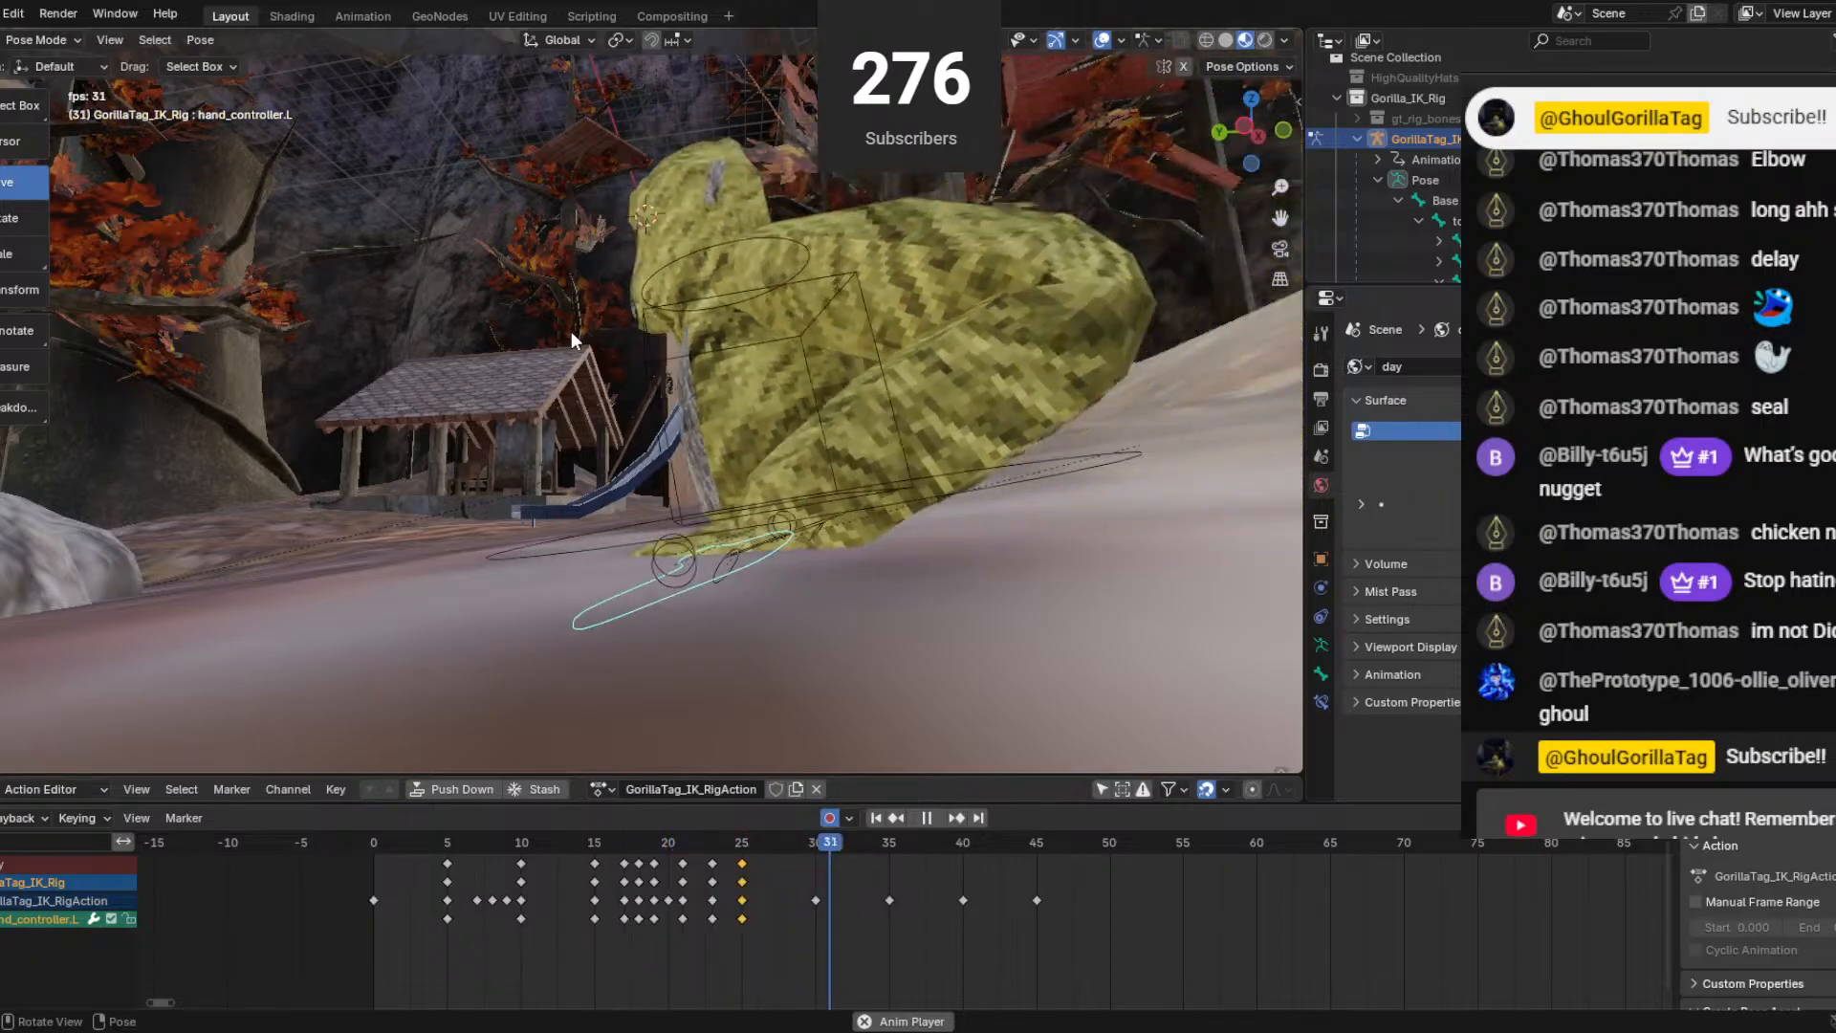
key(space)
drag(909, 846, 374, 846)
mouse_move(612, 617)
middle_down()
mouse_move(731, 595)
mouse_move(472, 667)
mouse_move(582, 599)
middle_up()
key(space)
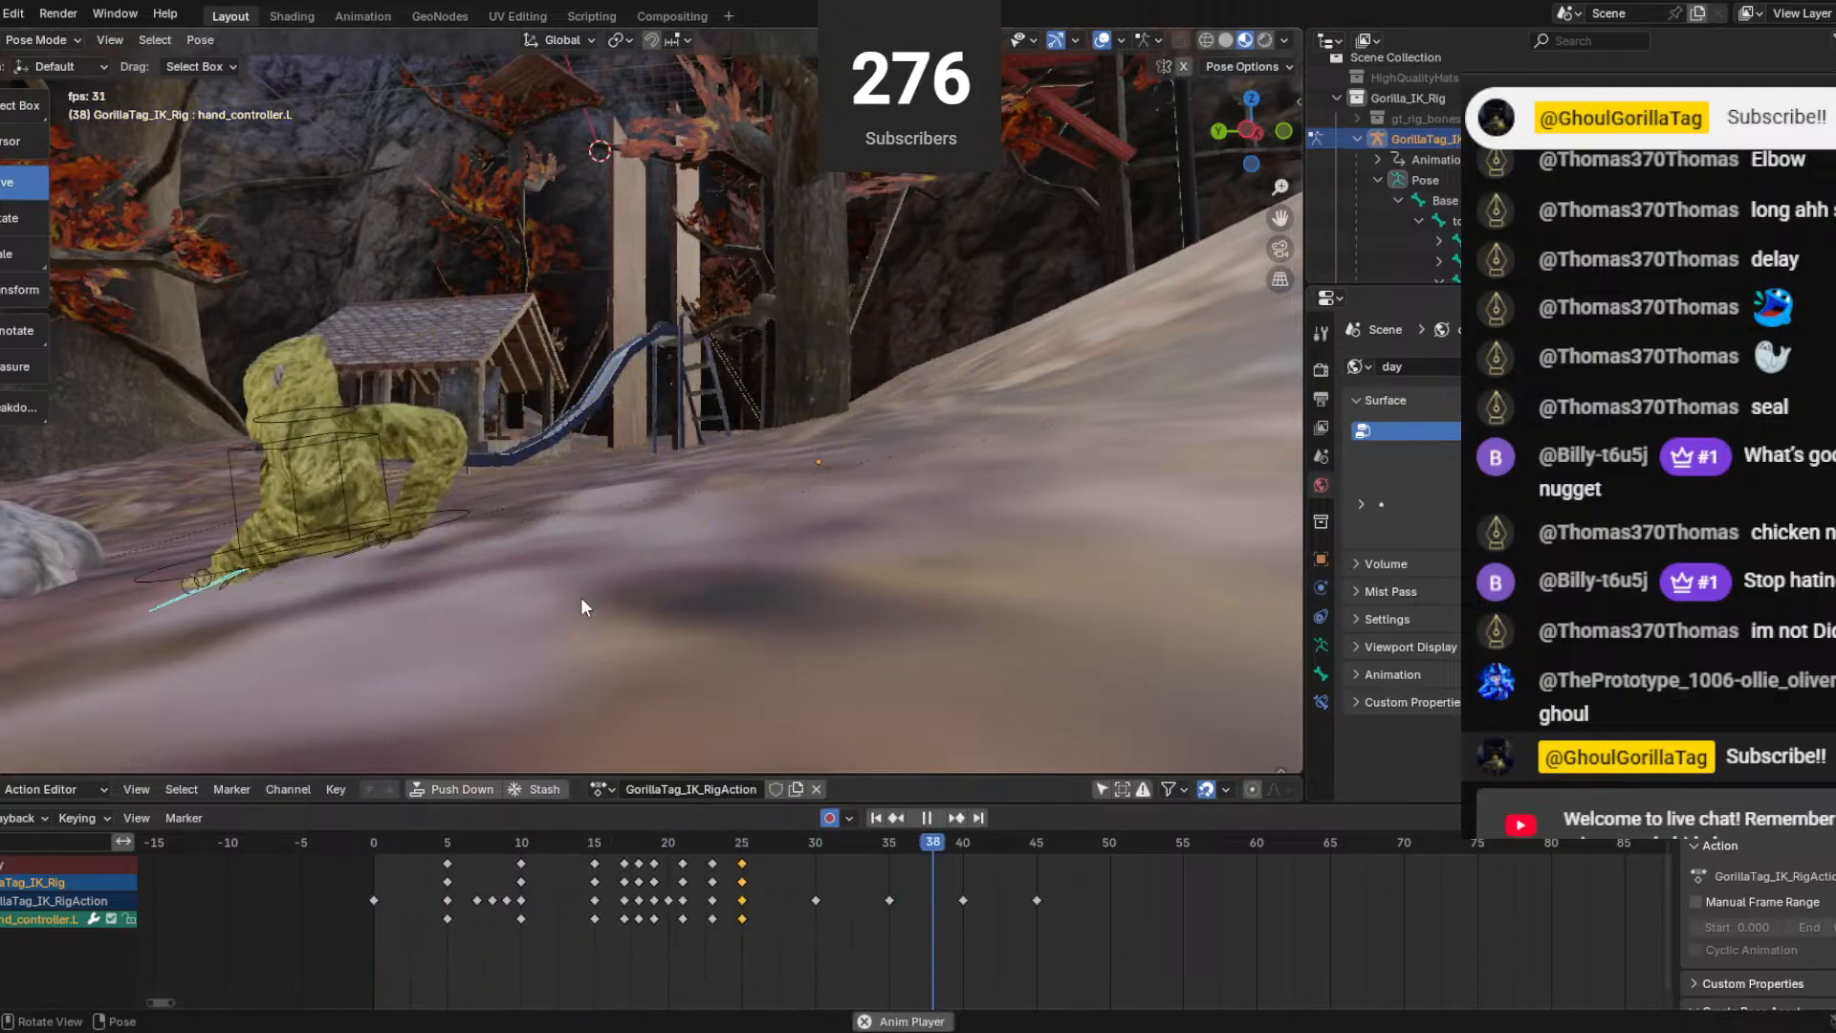
key(space)
drag(956, 845, 368, 833)
key(space)
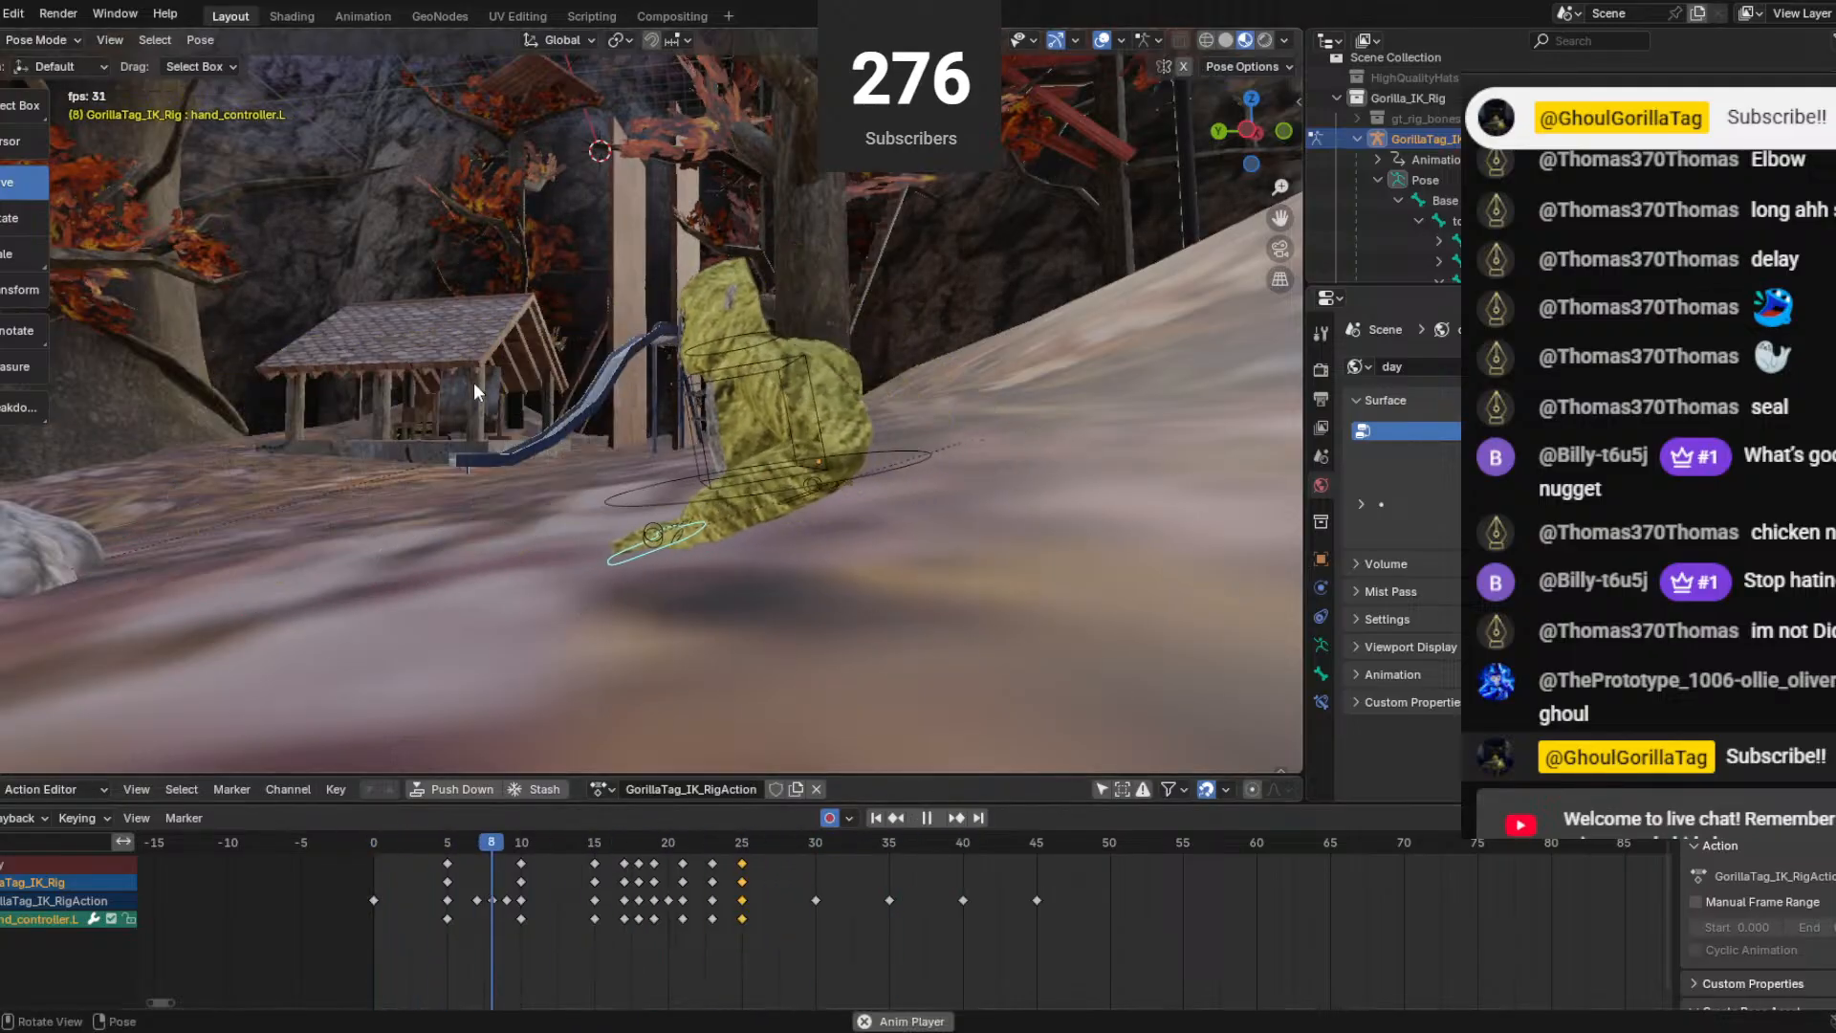
key(space)
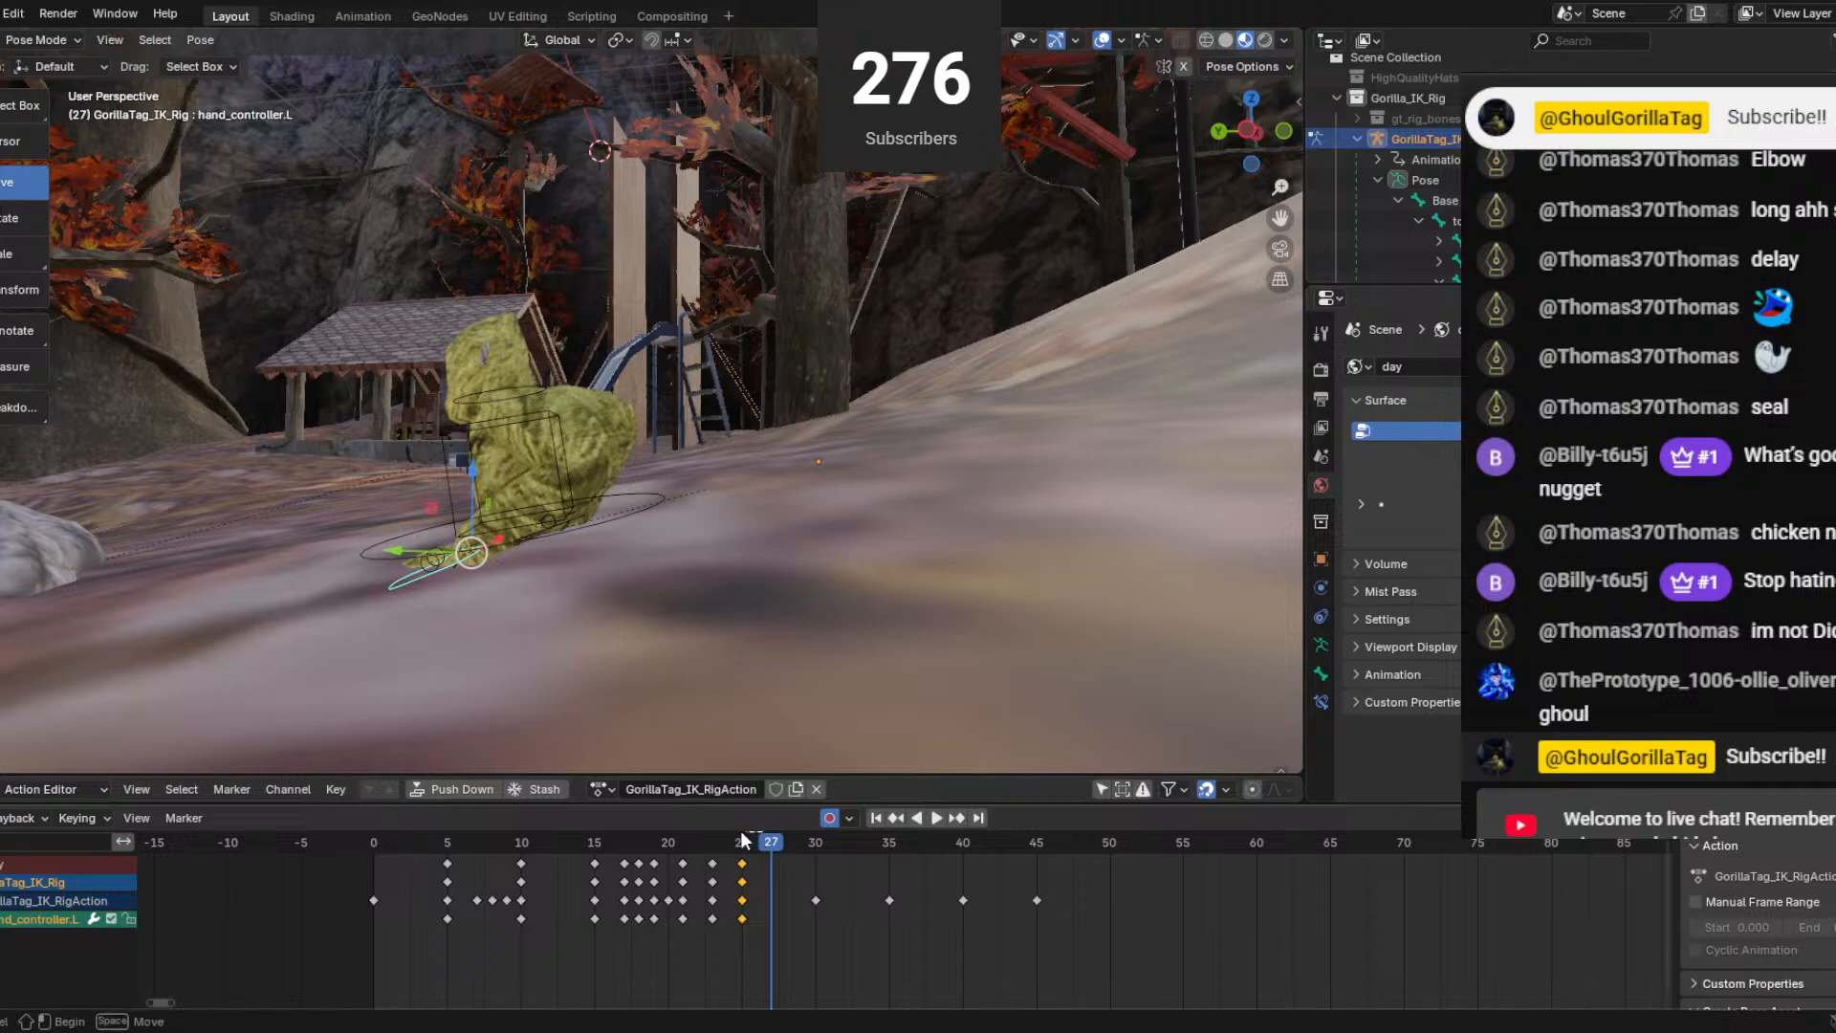
drag(771, 842, 553, 839)
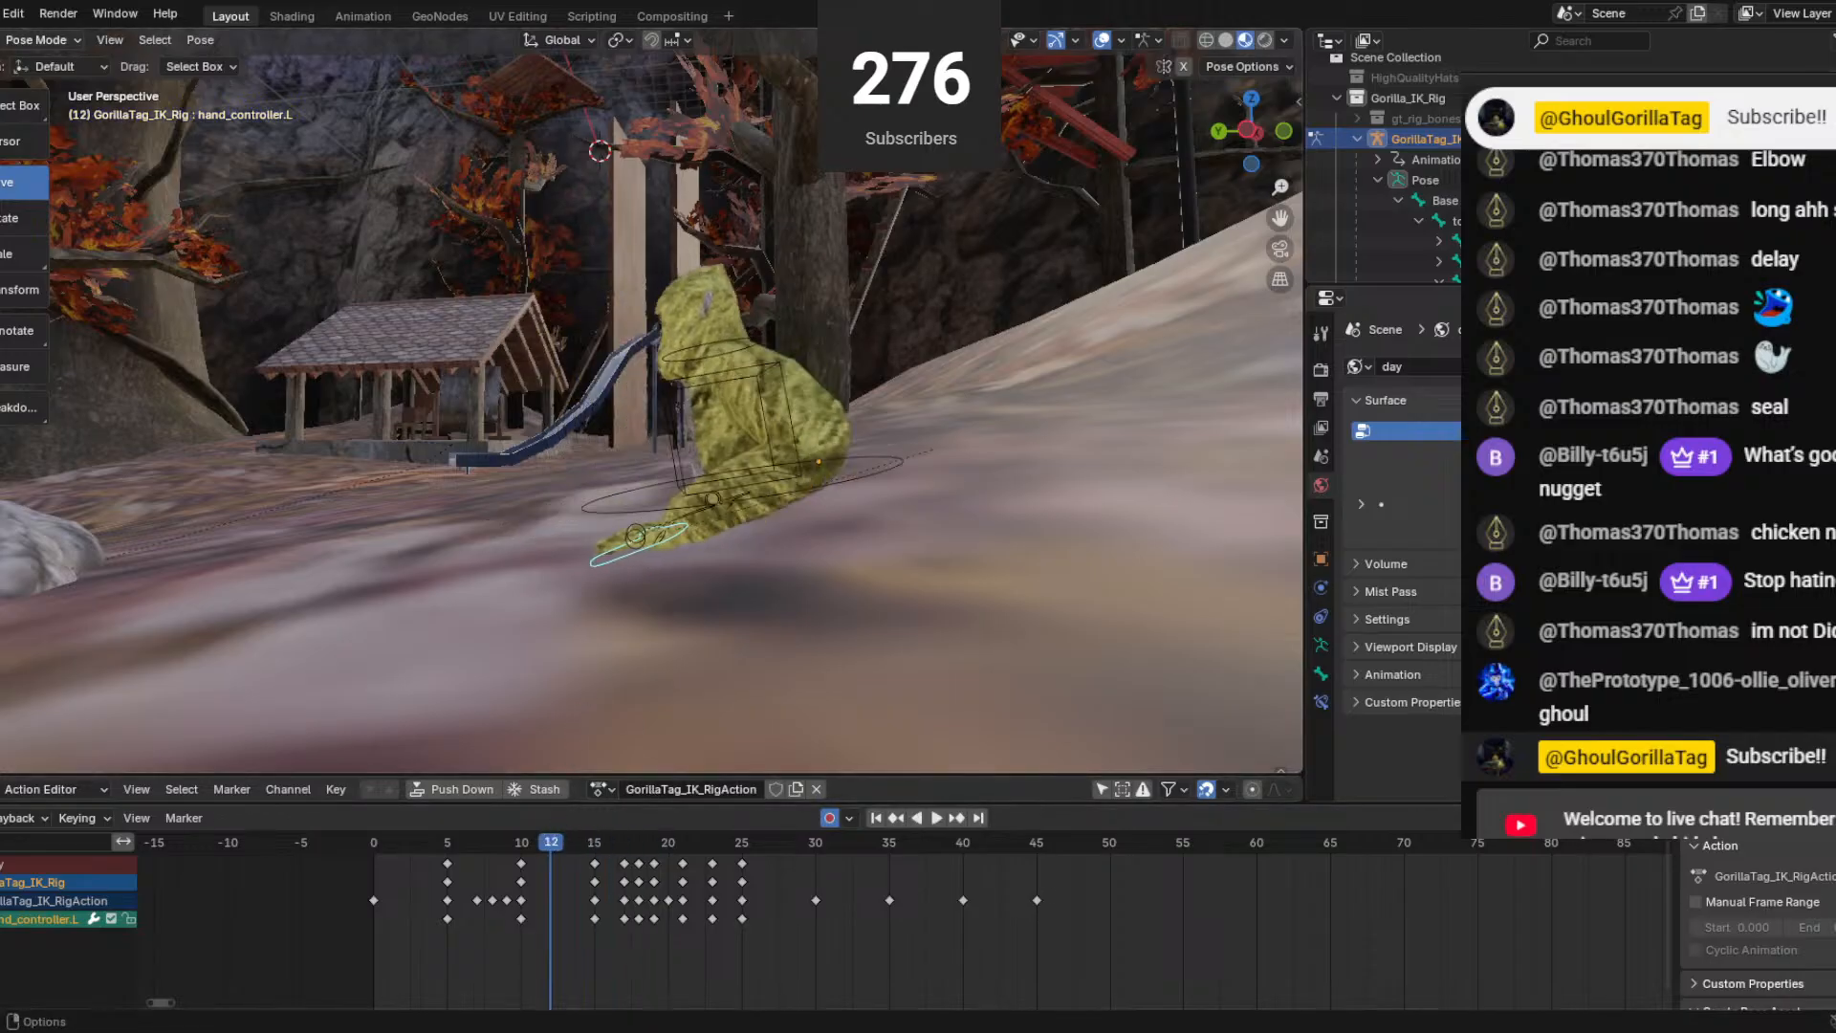
key(KP_0)
key(KP_0)
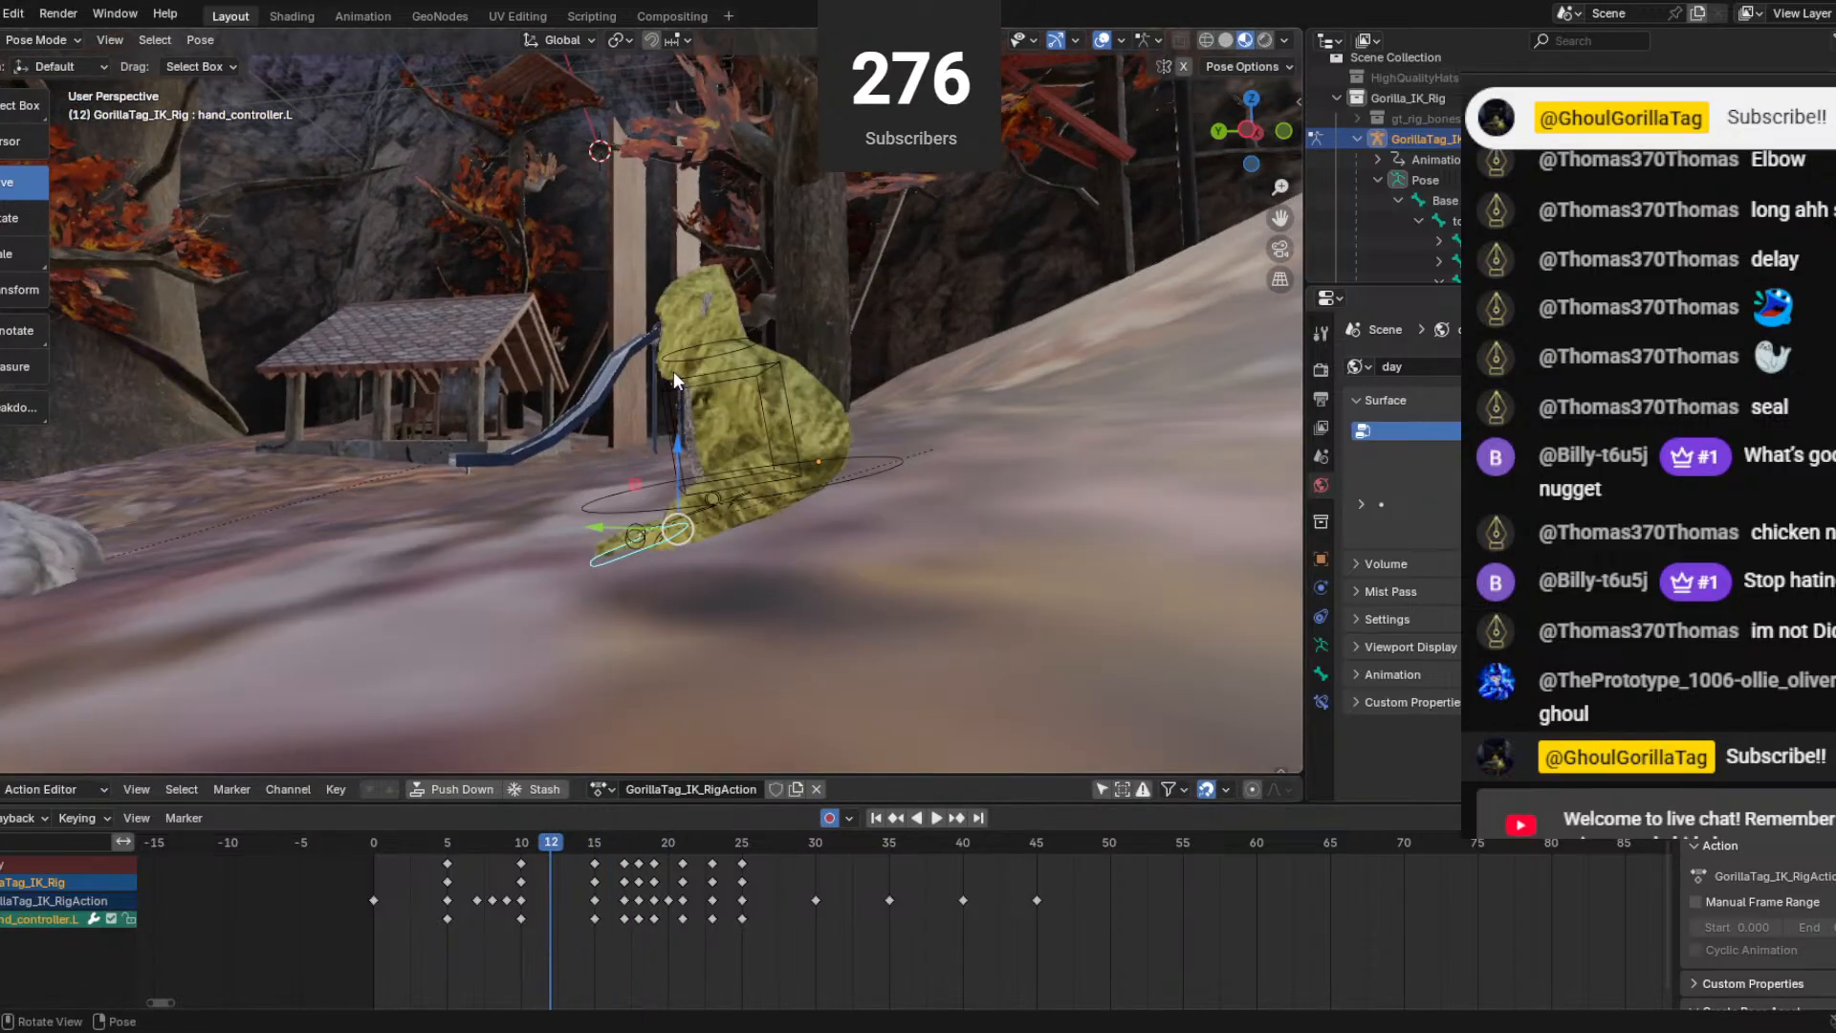
key(space)
key(space)
At frame 28, move the left hand controller forward along Y and raise it along Z.
drag(802, 843, 771, 852)
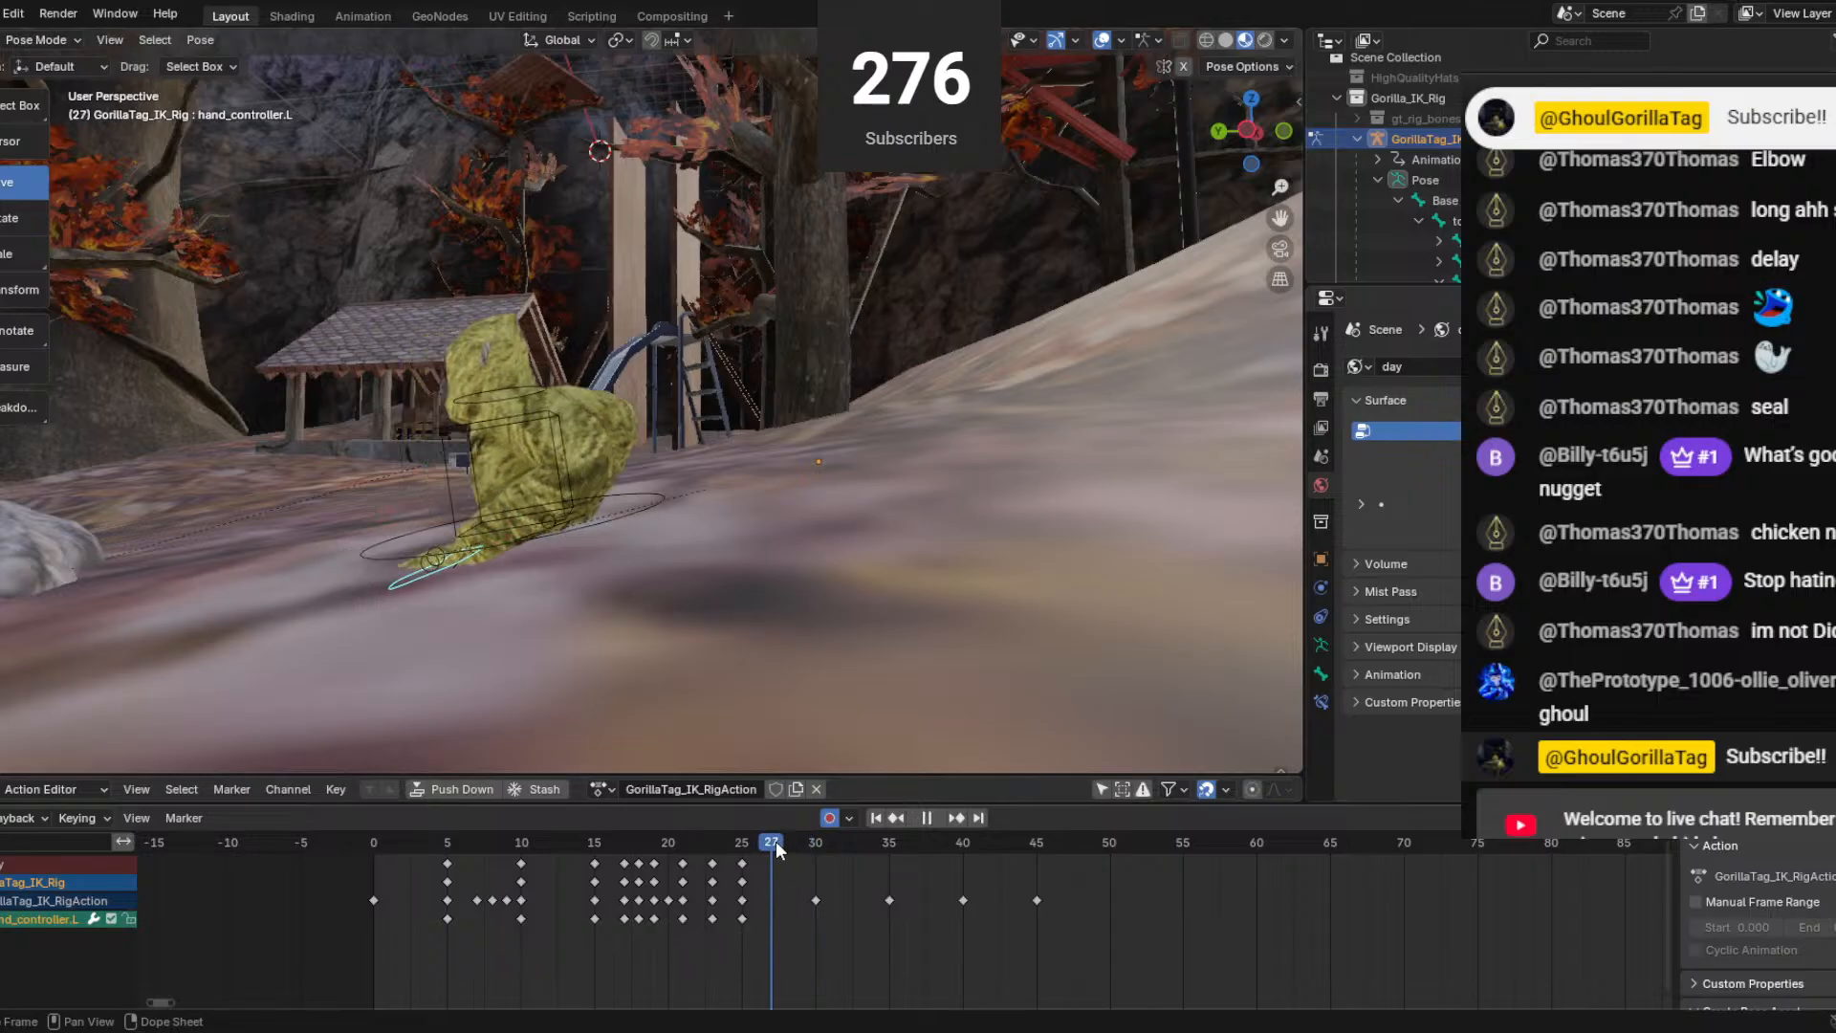
click(784, 847)
mouse_move(786, 851)
mouse_down()
mouse_move(744, 847)
mouse_move(792, 841)
mouse_up()
middle_drag(572, 554, 625, 519)
scroll(625, 519, up, 4)
drag(741, 624, 697, 621)
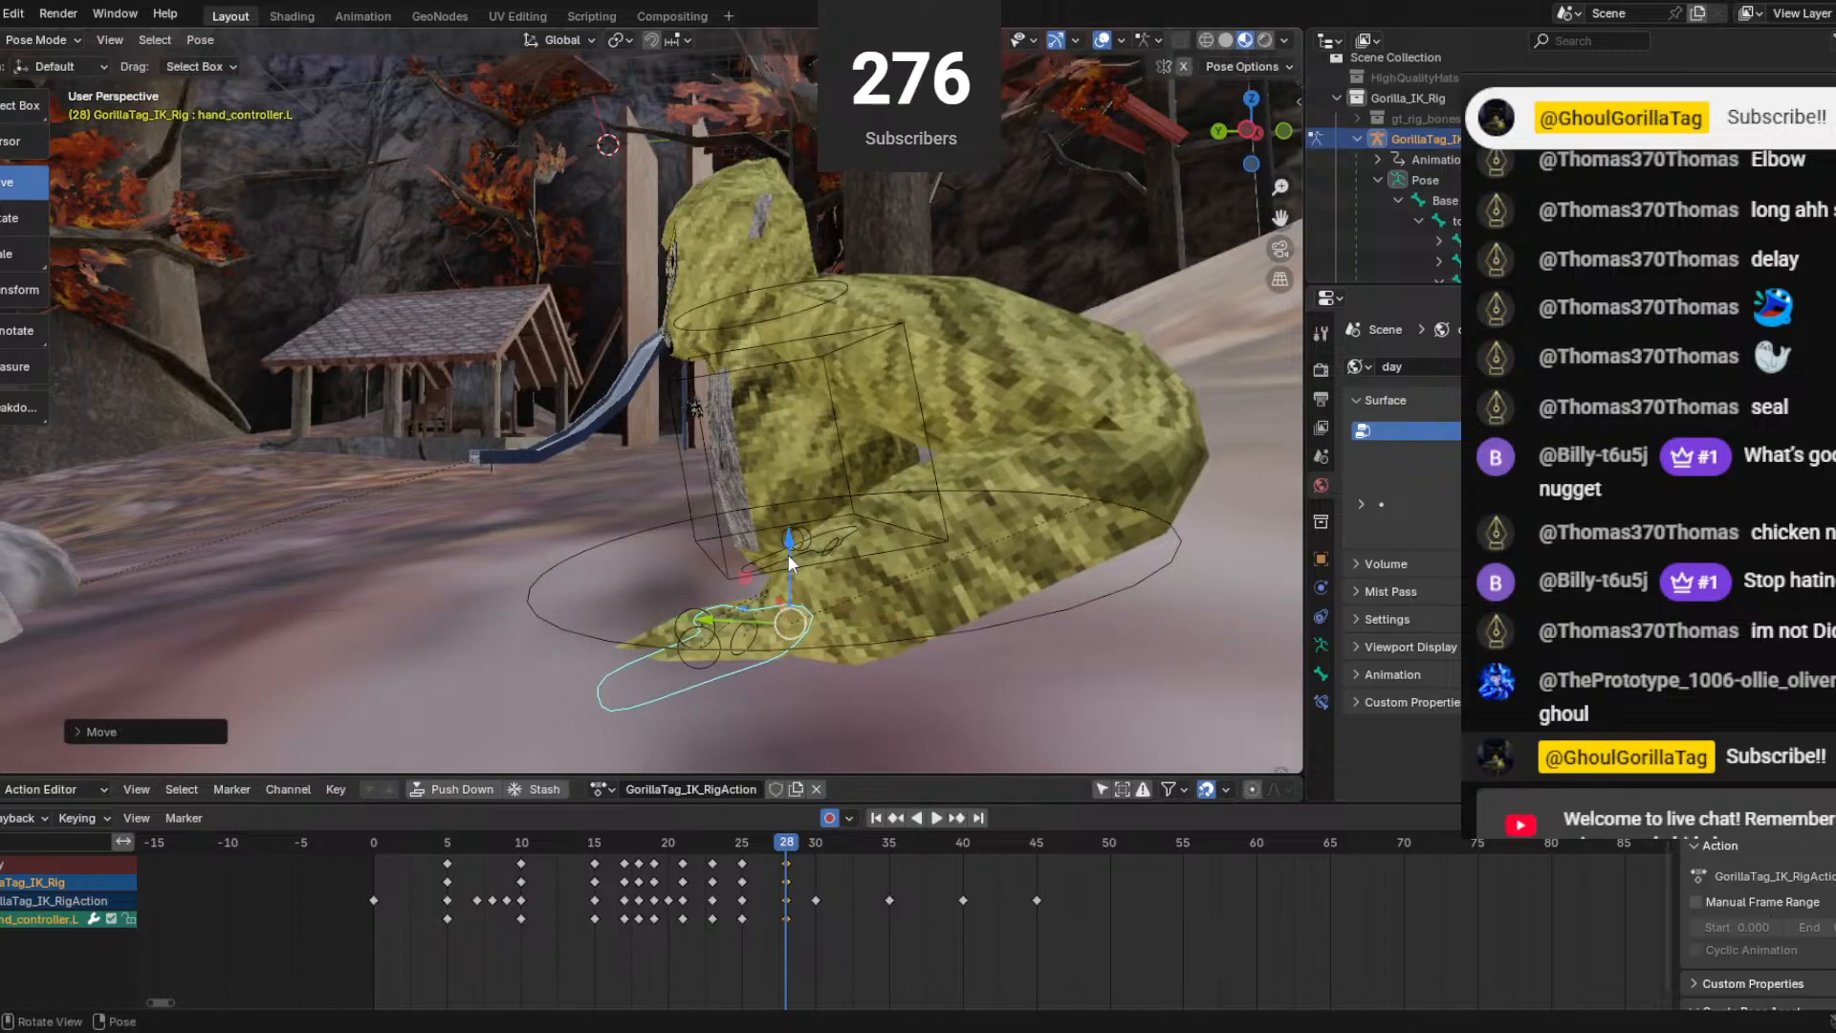
drag(796, 551, 804, 518)
Pull the right hand controller backward along Y at frame 28.
middle_drag(803, 518, 616, 575)
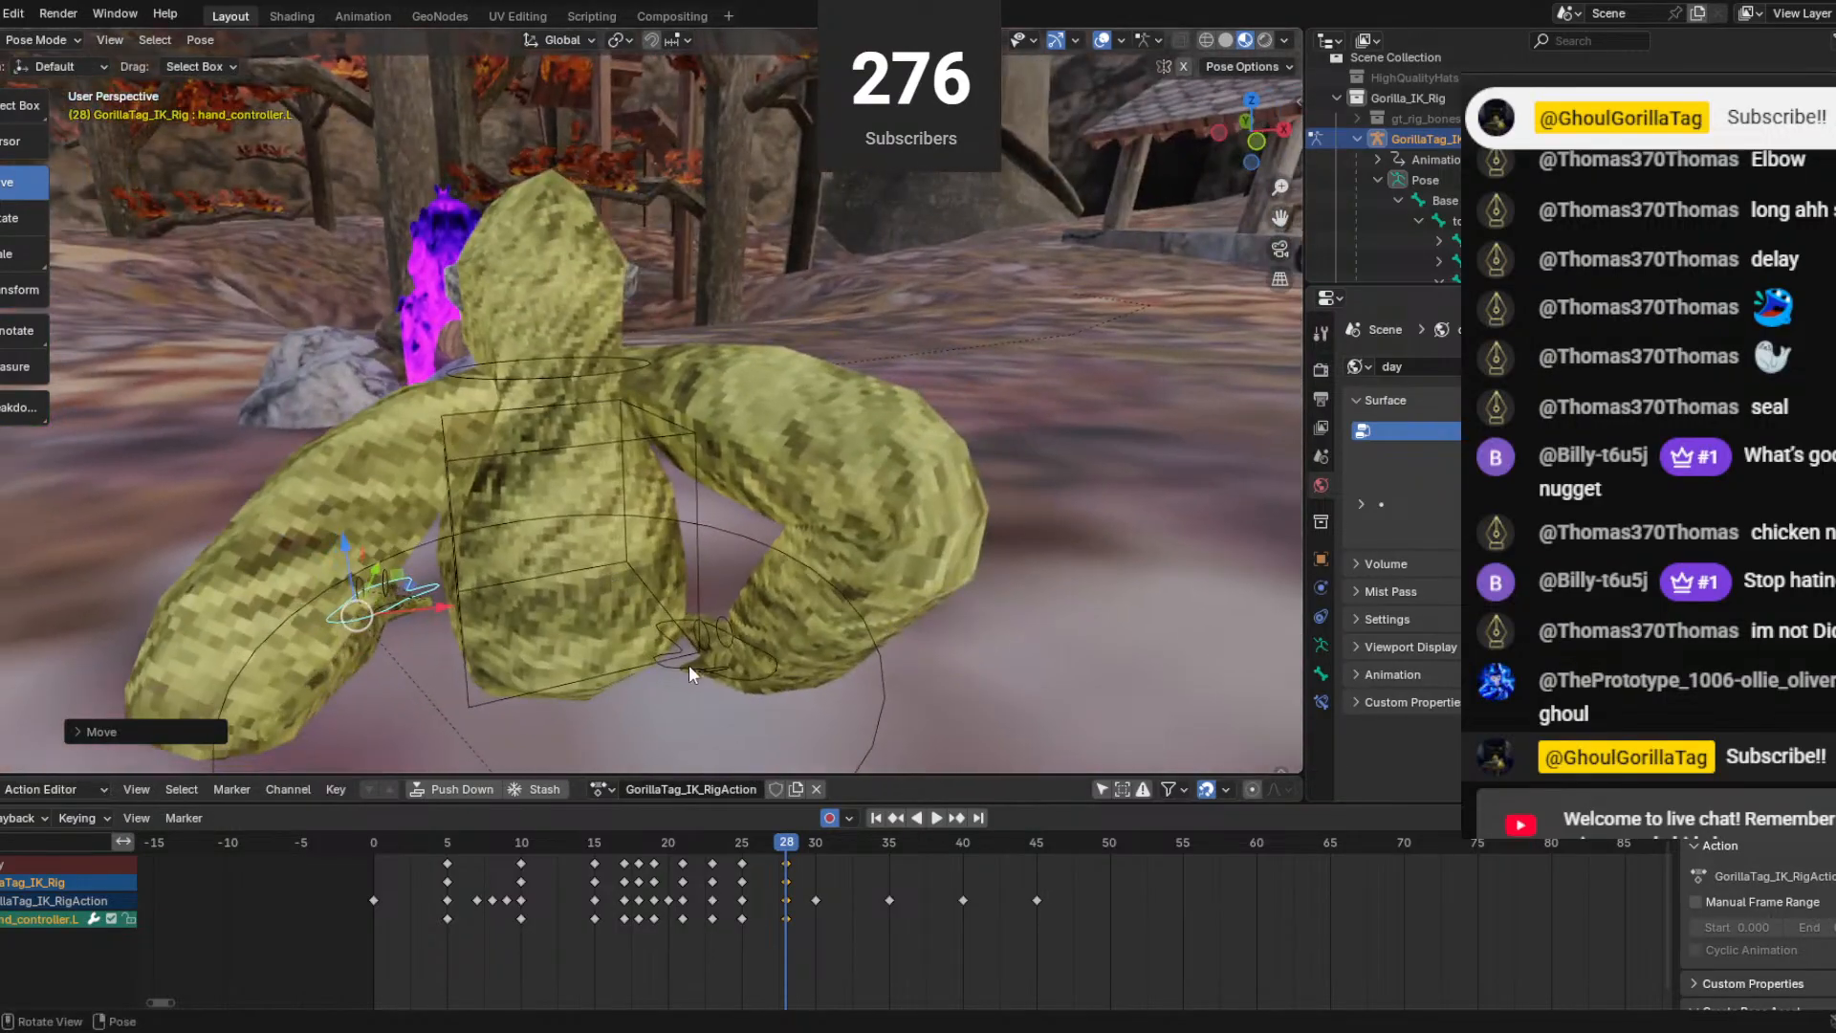
click(725, 668)
scroll(707, 677, down, 2)
middle_drag(708, 677, 669, 693)
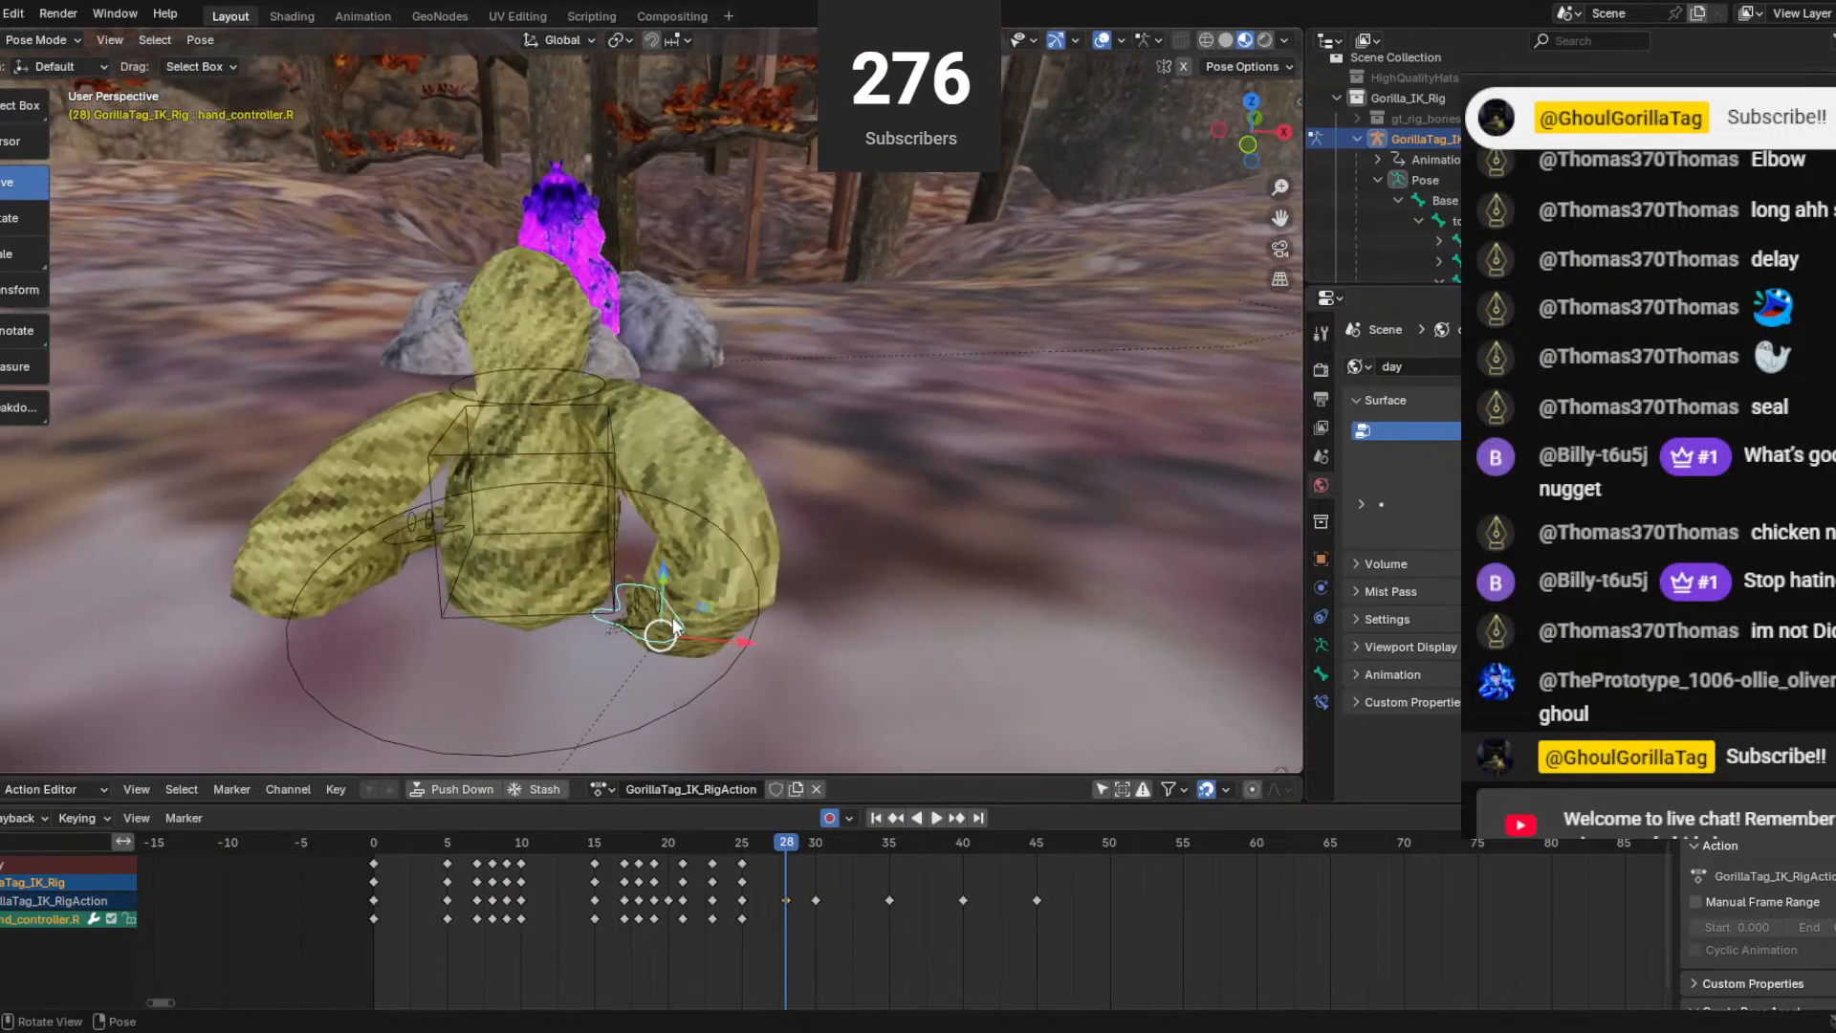
middle_drag(673, 617, 479, 588)
drag(499, 527, 422, 533)
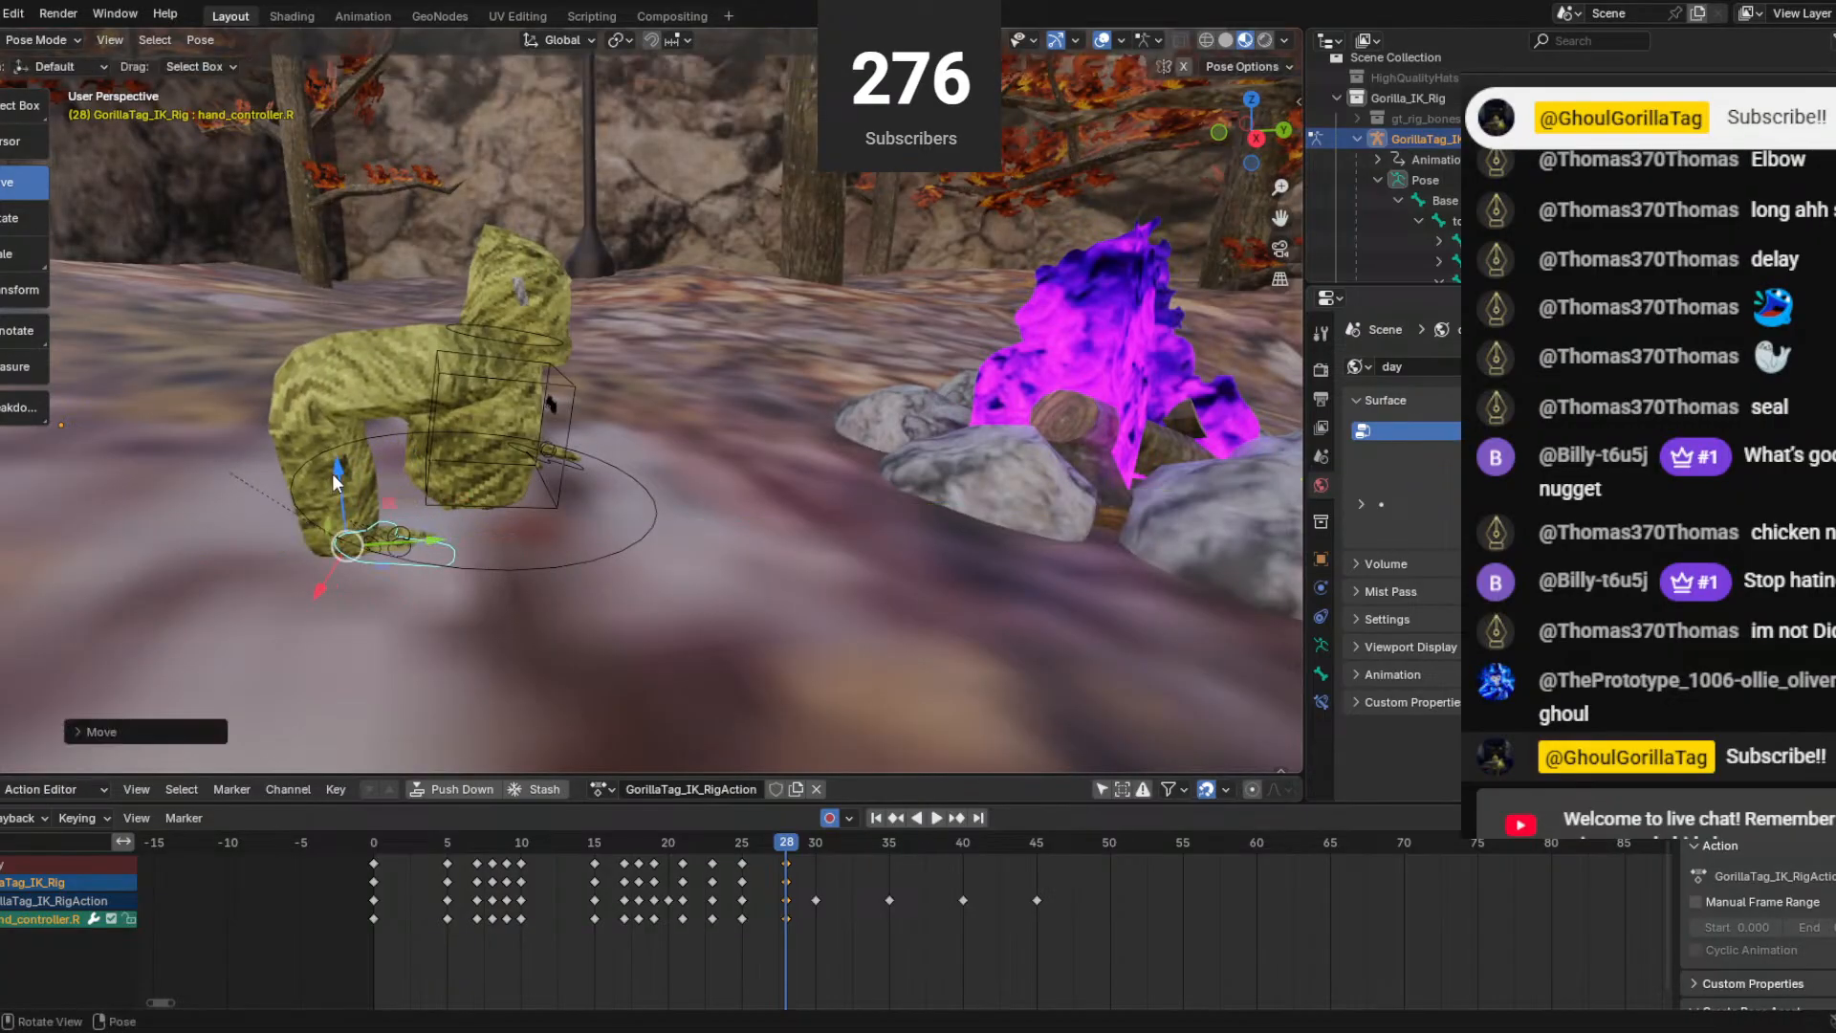
At frame 30, pull the right hand controller backward along Y and raise it slightly along Z.
key(space)
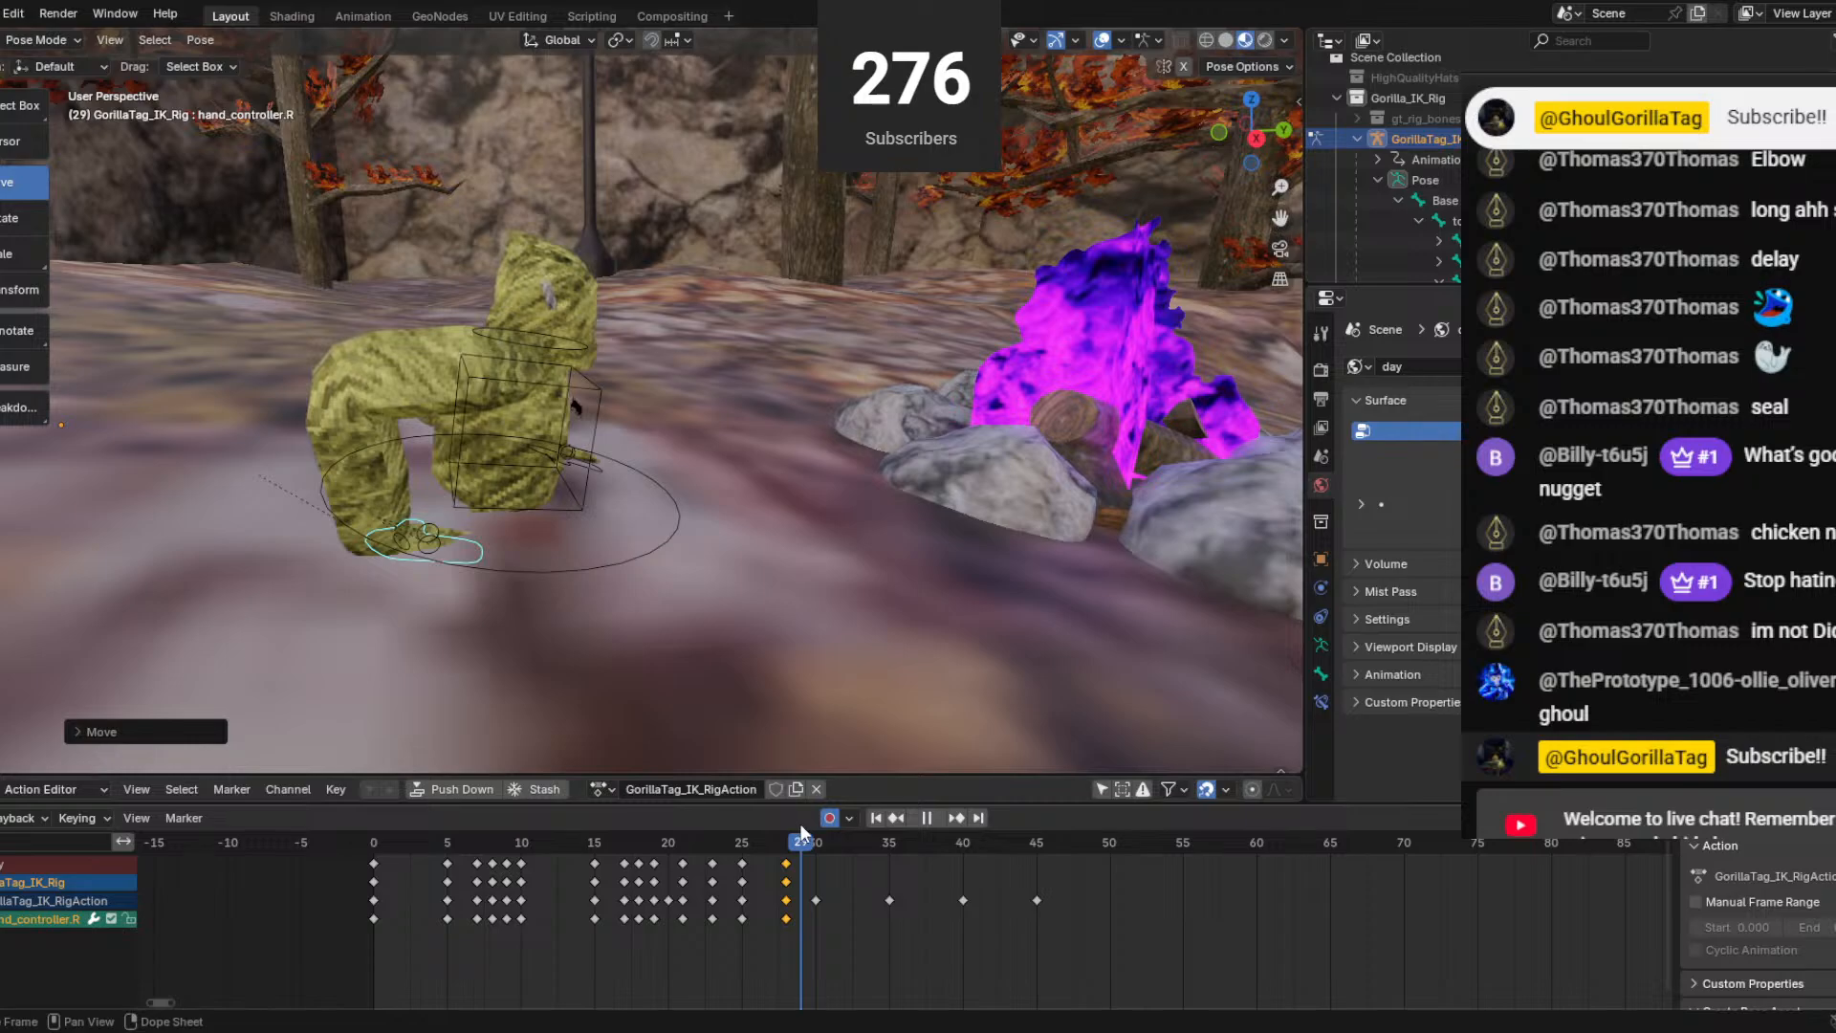
key(space)
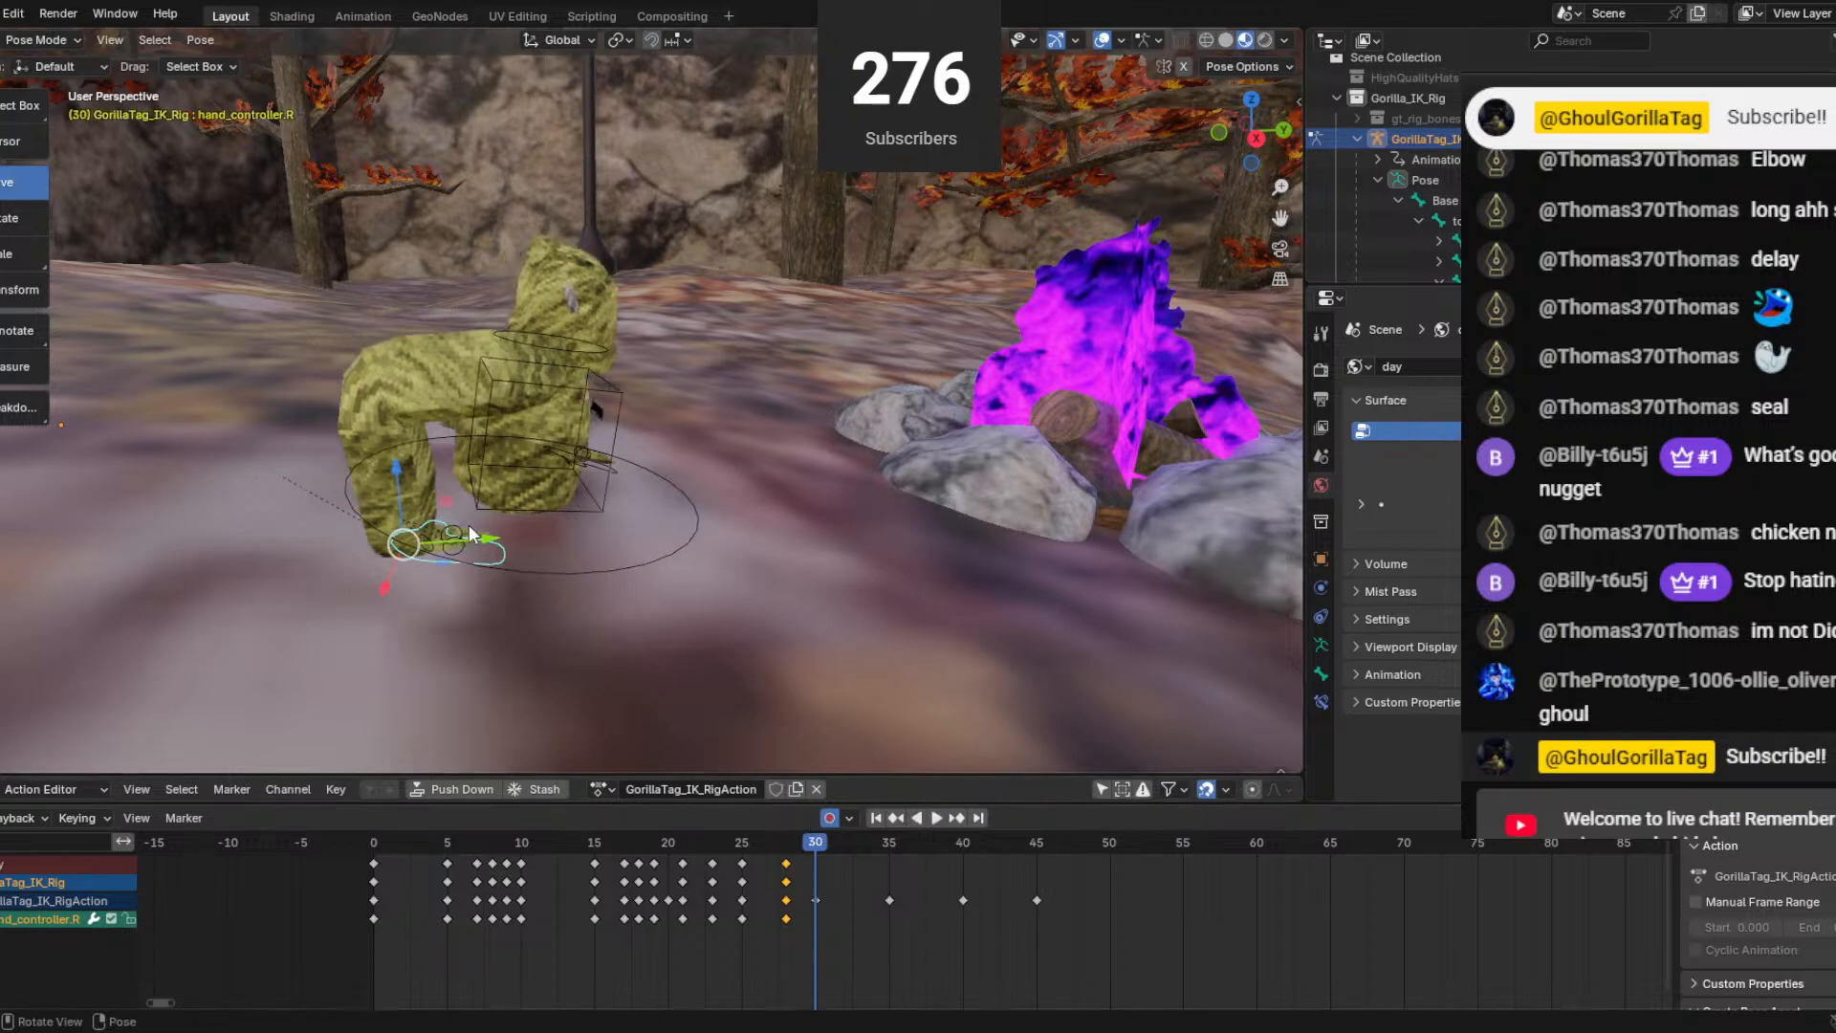
drag(469, 532, 445, 533)
drag(376, 484, 377, 472)
Move the left hand controller forward along Y at frame 30 and lower it slightly along Z.
middle_drag(377, 473, 406, 497)
click(662, 451)
drag(682, 442, 712, 435)
drag(651, 364, 665, 373)
Play the animation from frame 0 and inspect the hand poses around frame 43 up close.
drag(816, 843, 372, 861)
key(space)
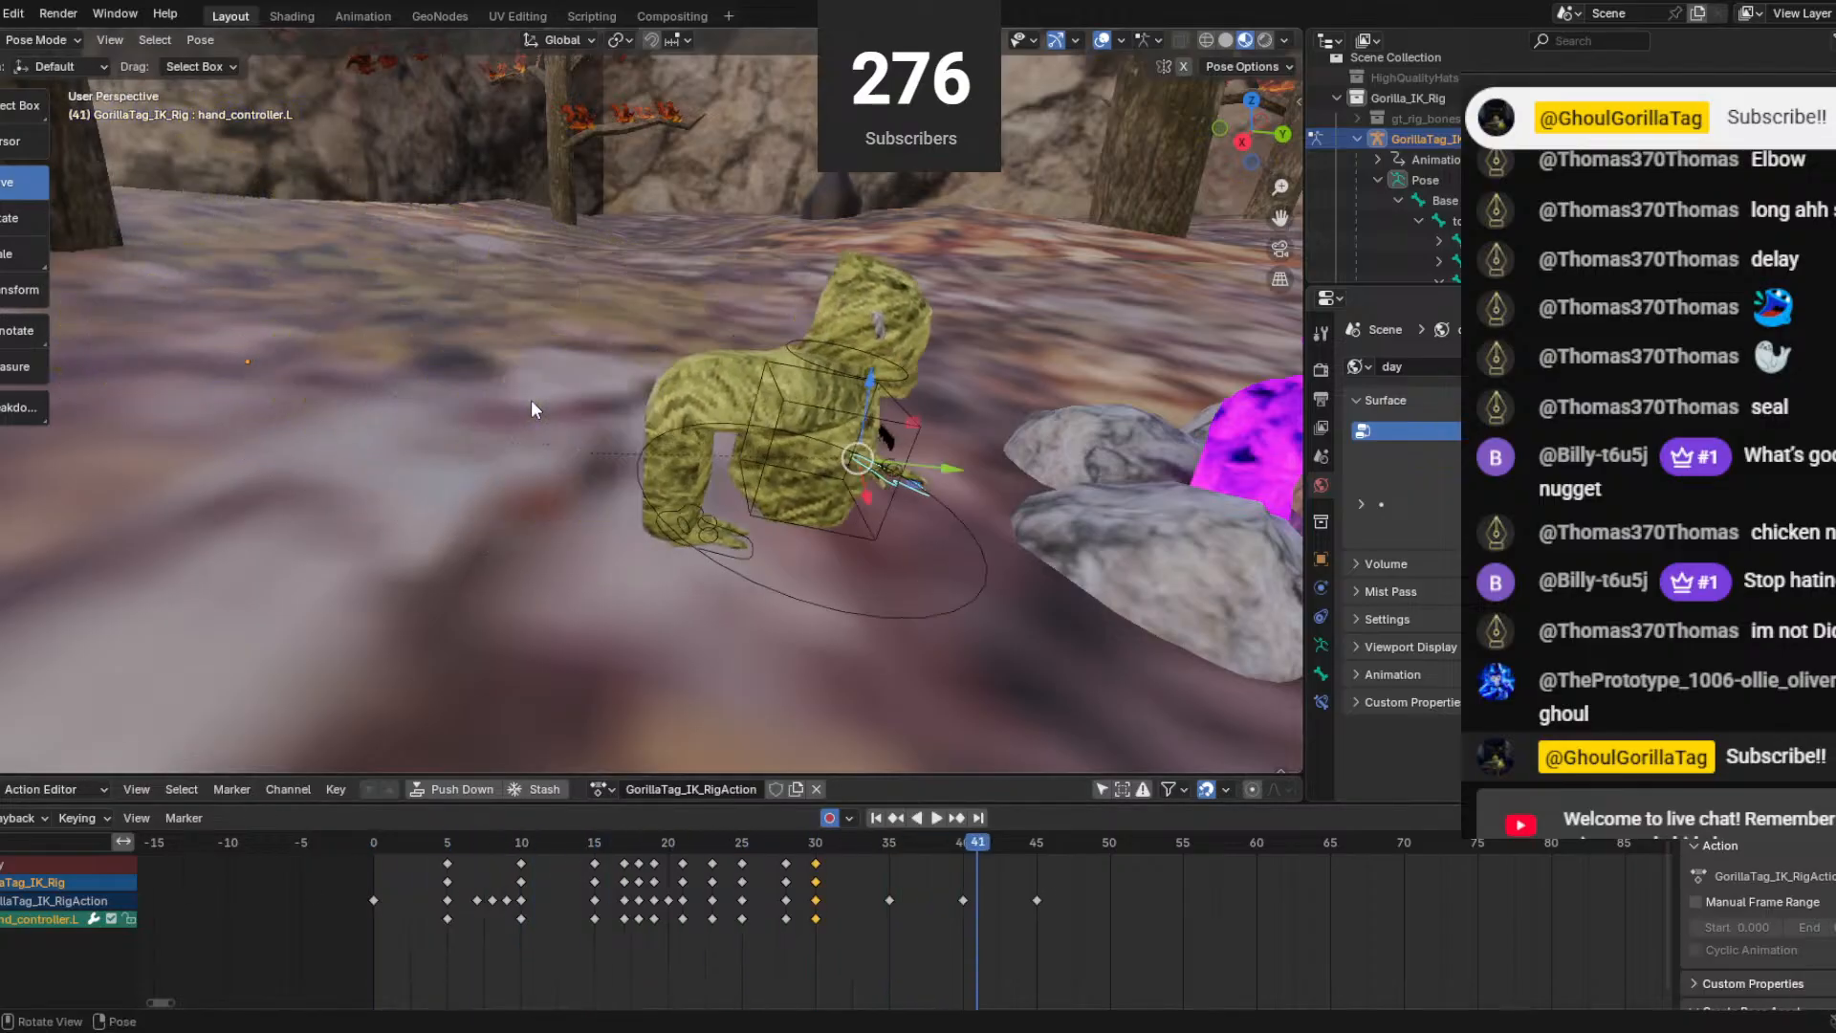
key(space)
key(space)
drag(1201, 843, 1004, 860)
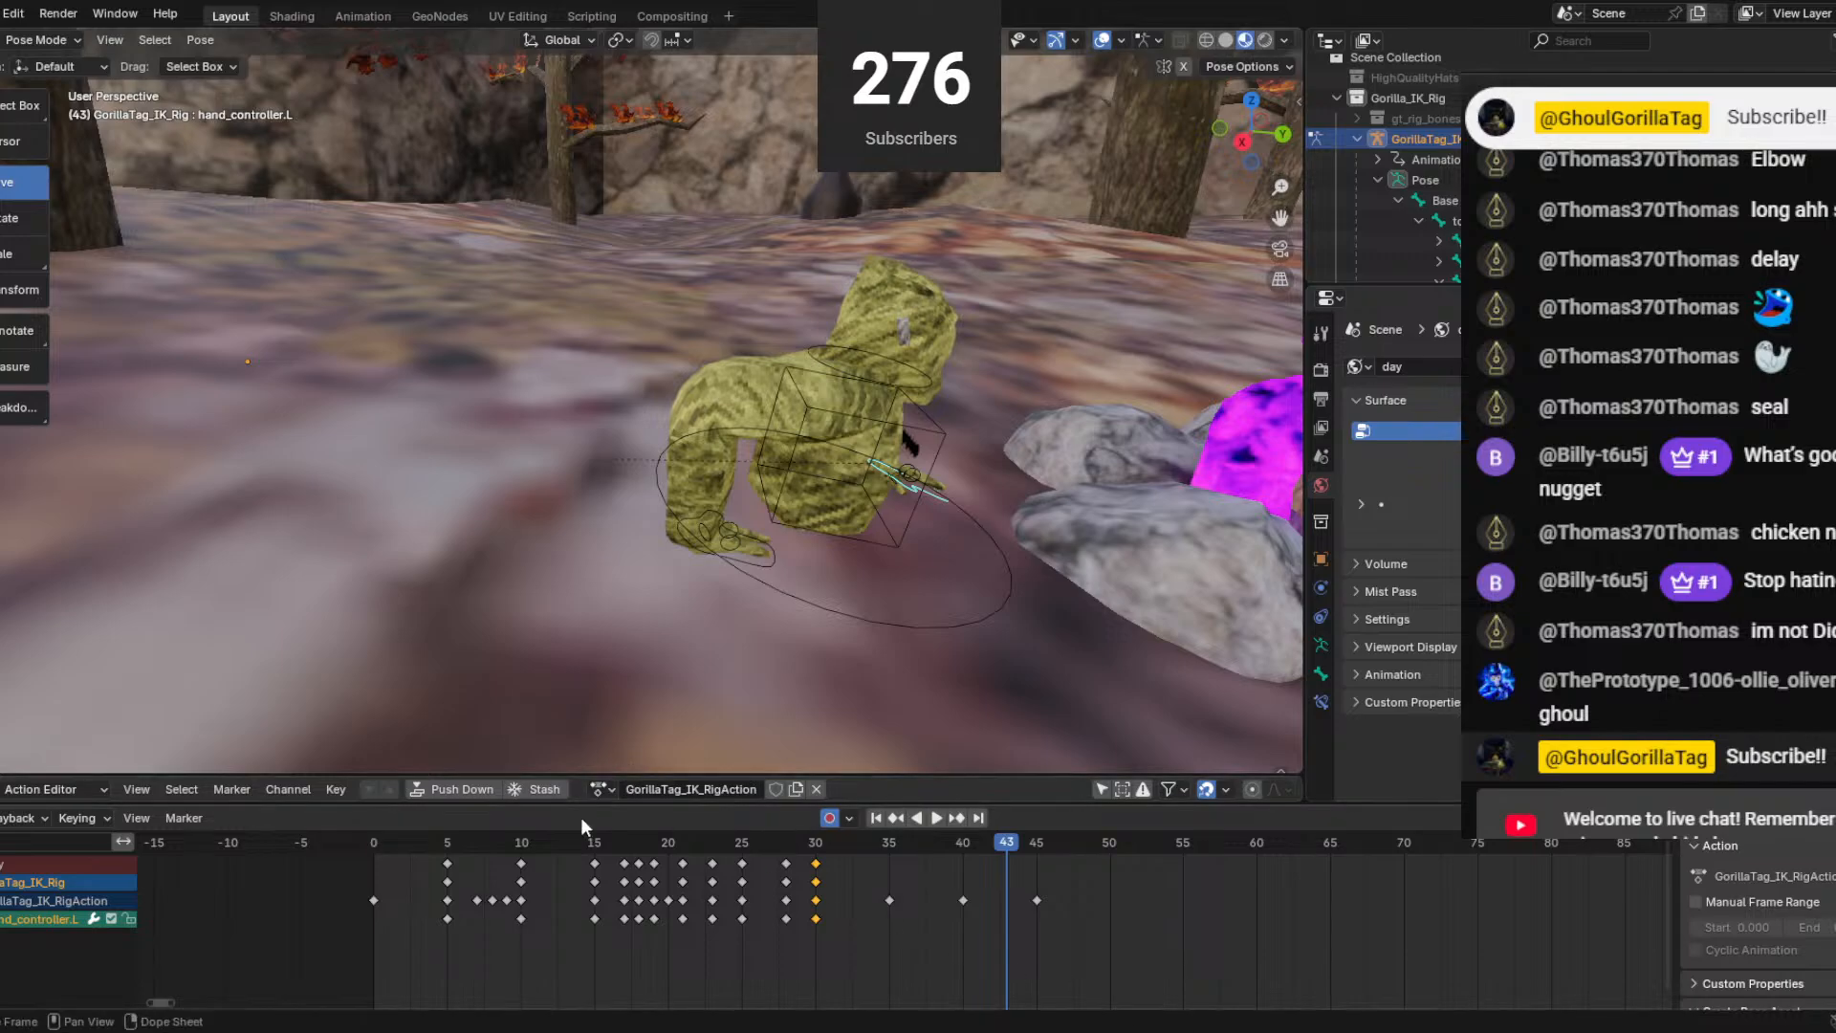
middle_drag(836, 434, 532, 515)
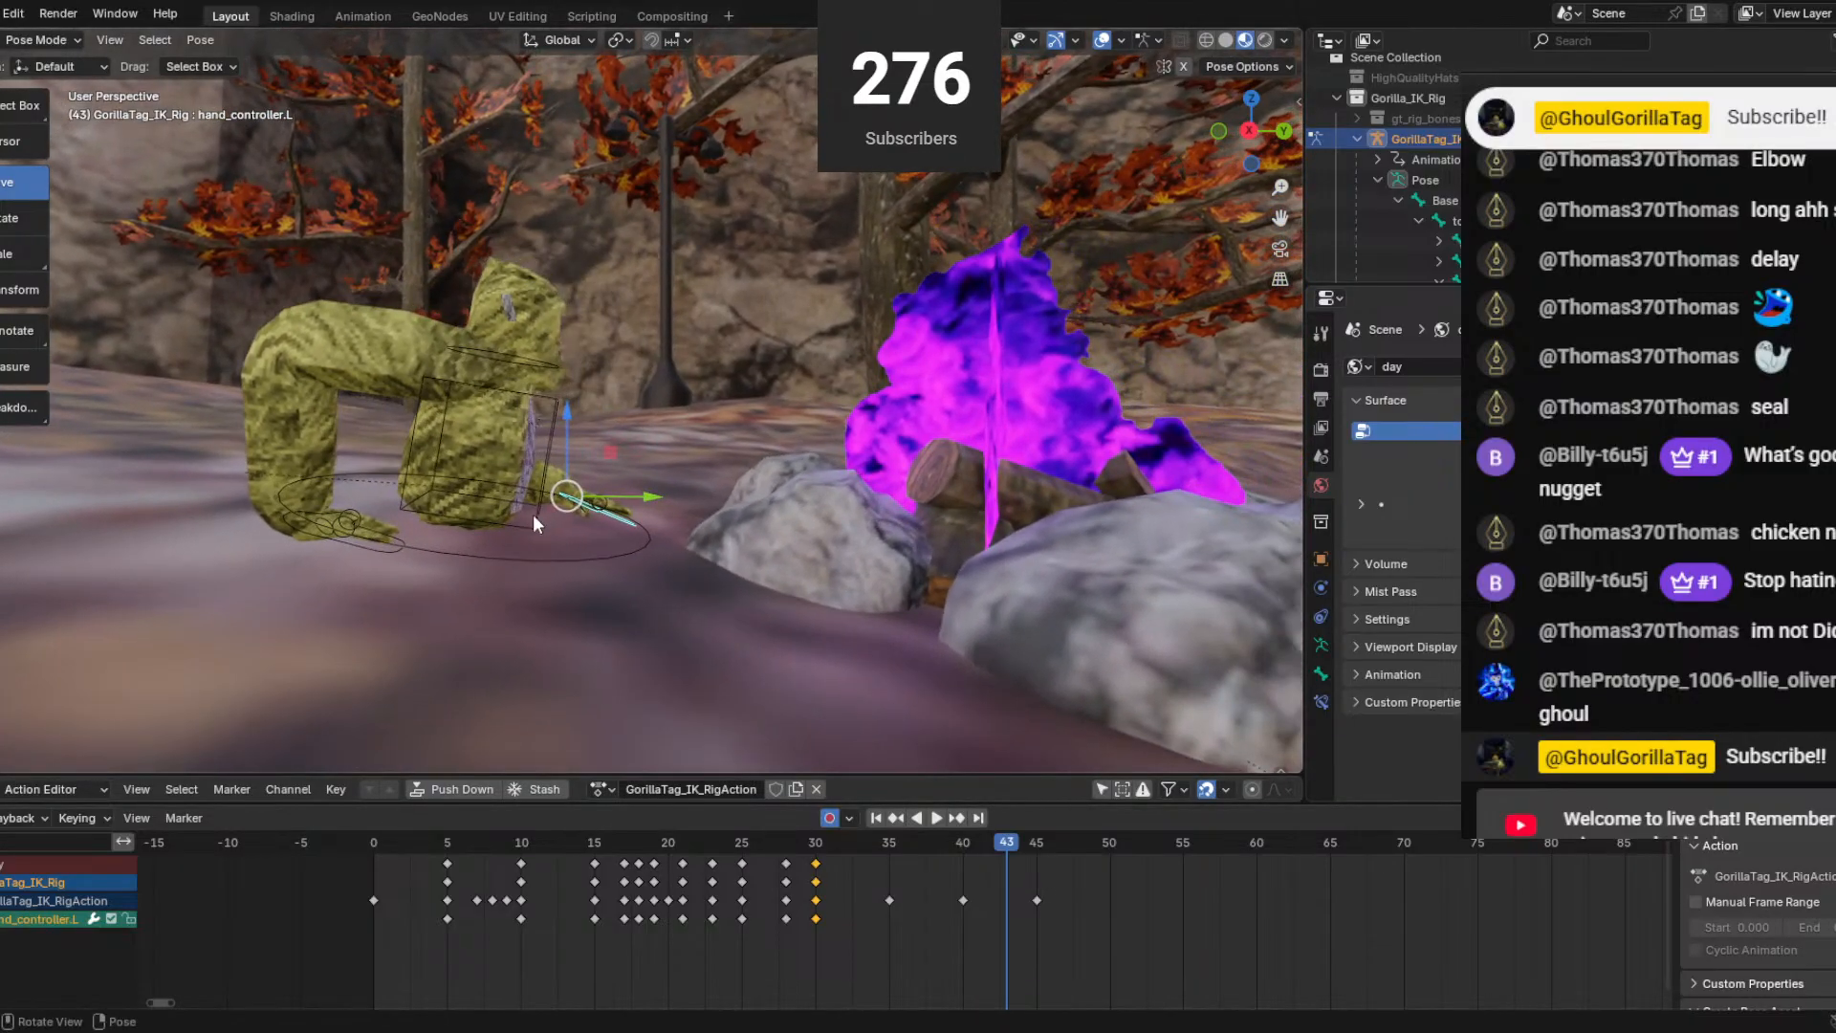
scroll(545, 511, up, 1)
scroll(556, 513, up, 1)
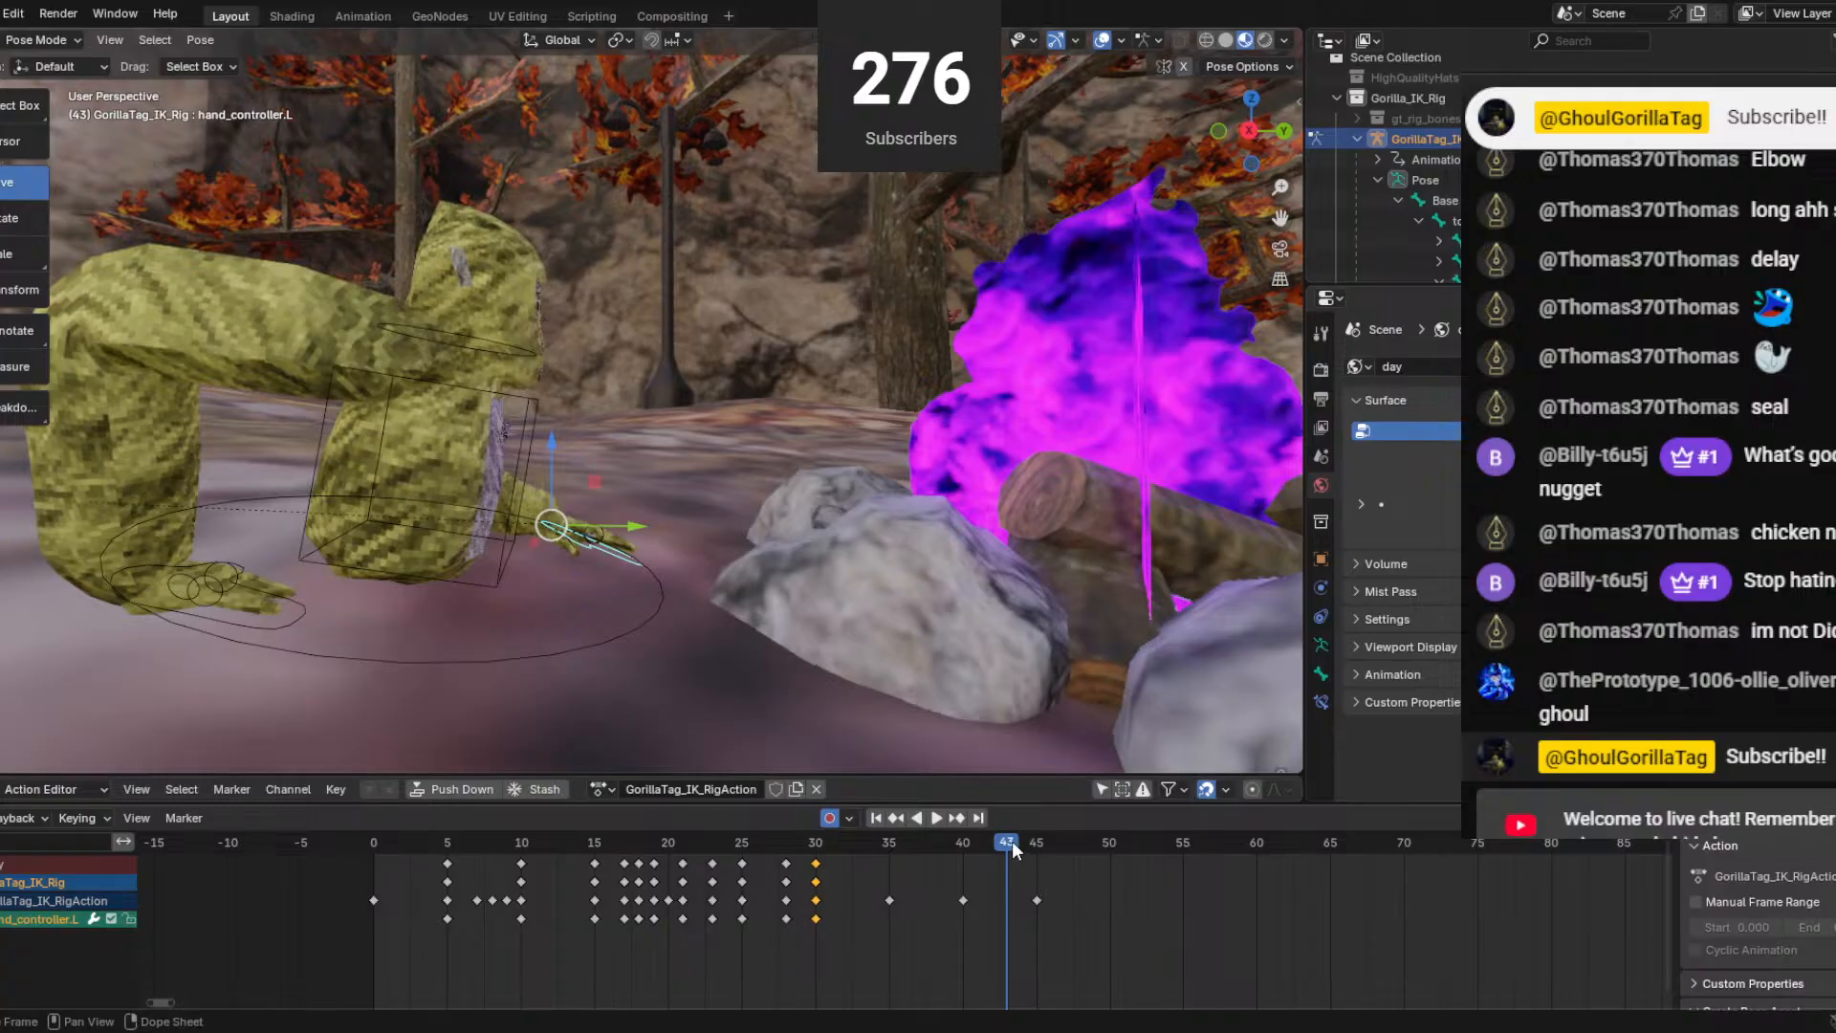
Back at frame 30, pull the right hand controller farther backward along Y and adjust its height along Z.
drag(1014, 850, 814, 860)
middle_drag(102, 444, 94, 570)
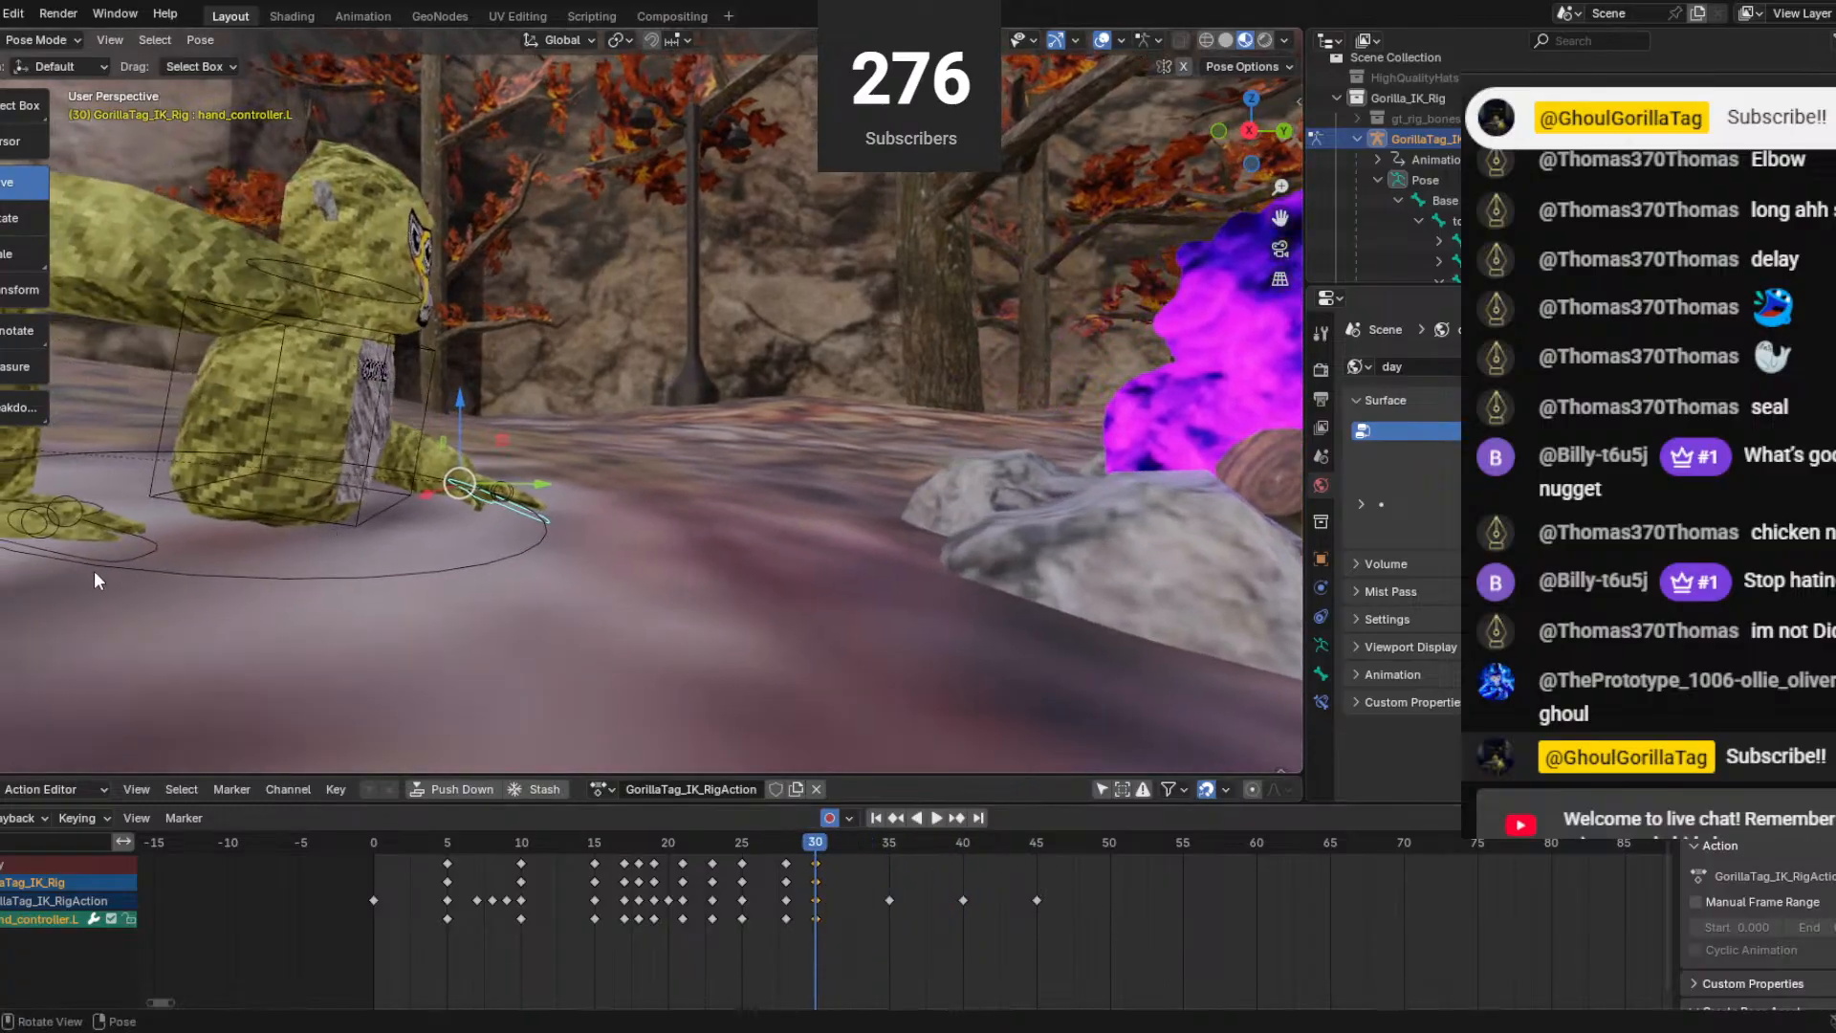
click(82, 548)
key(space)
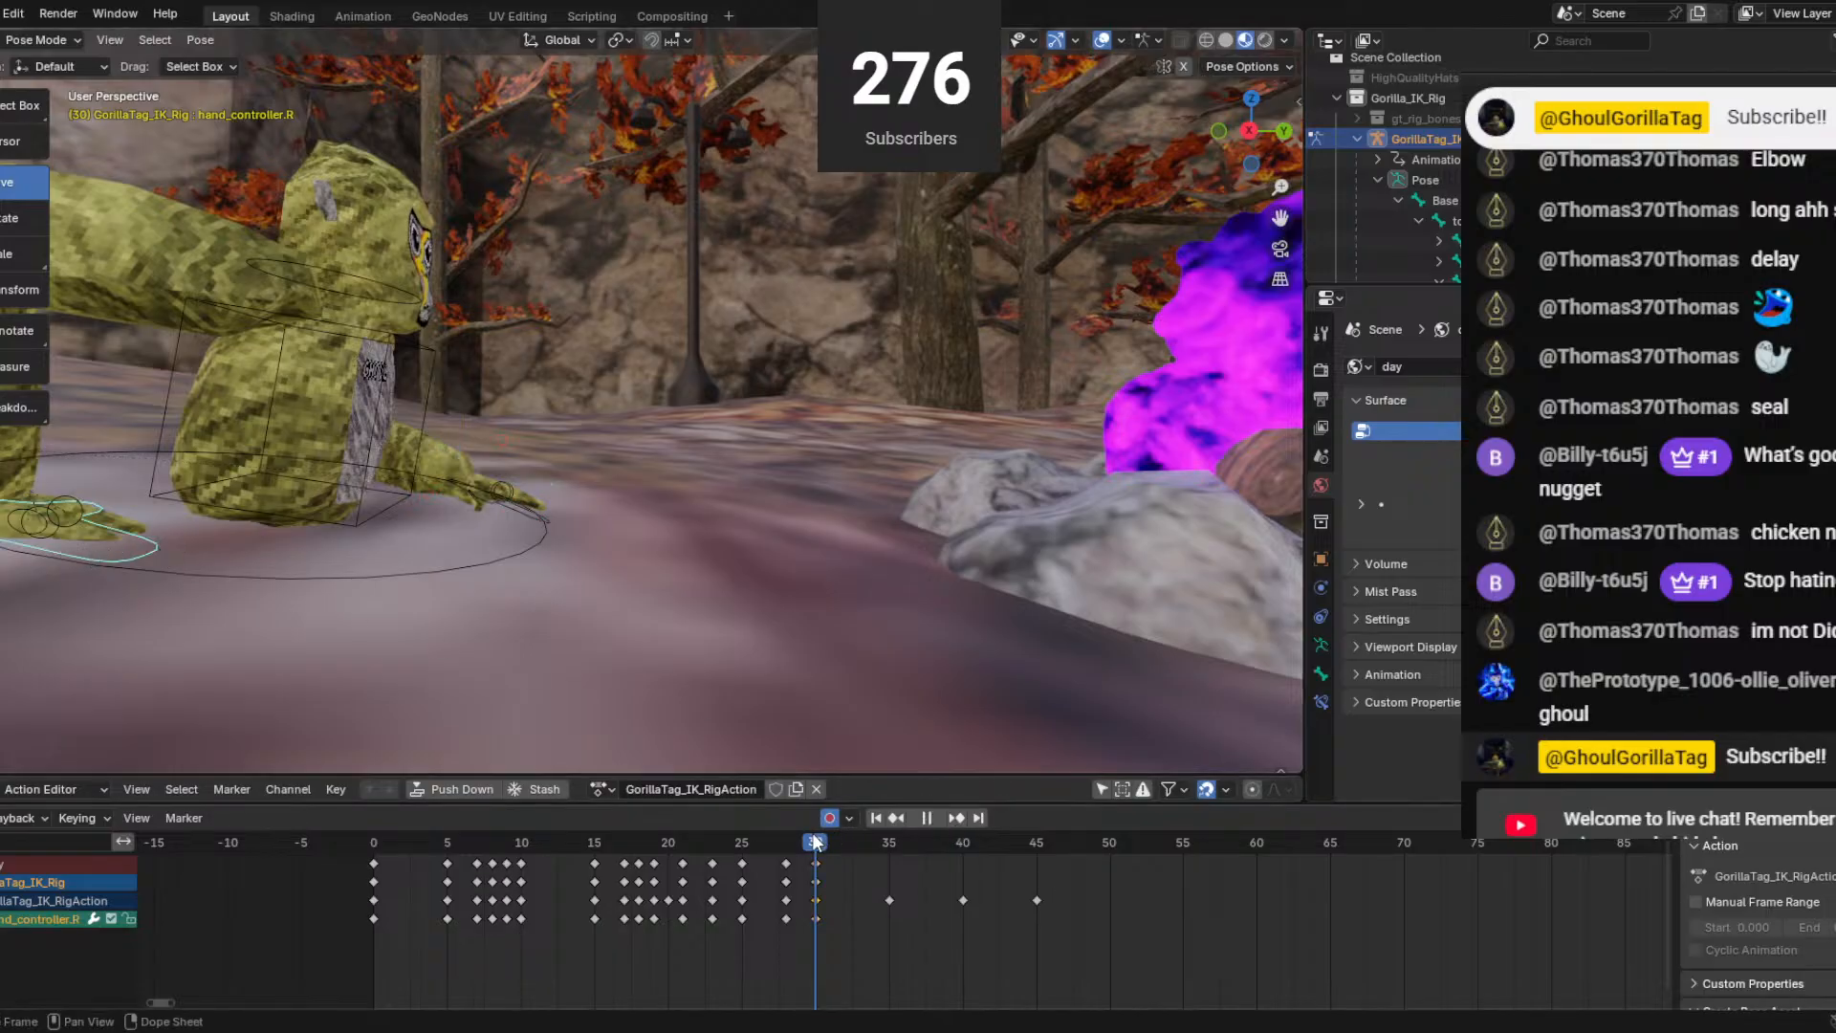
click(714, 841)
drag(715, 841, 815, 847)
key(space)
drag(34, 527, 1, 527)
scroll(650, 413, down, 1)
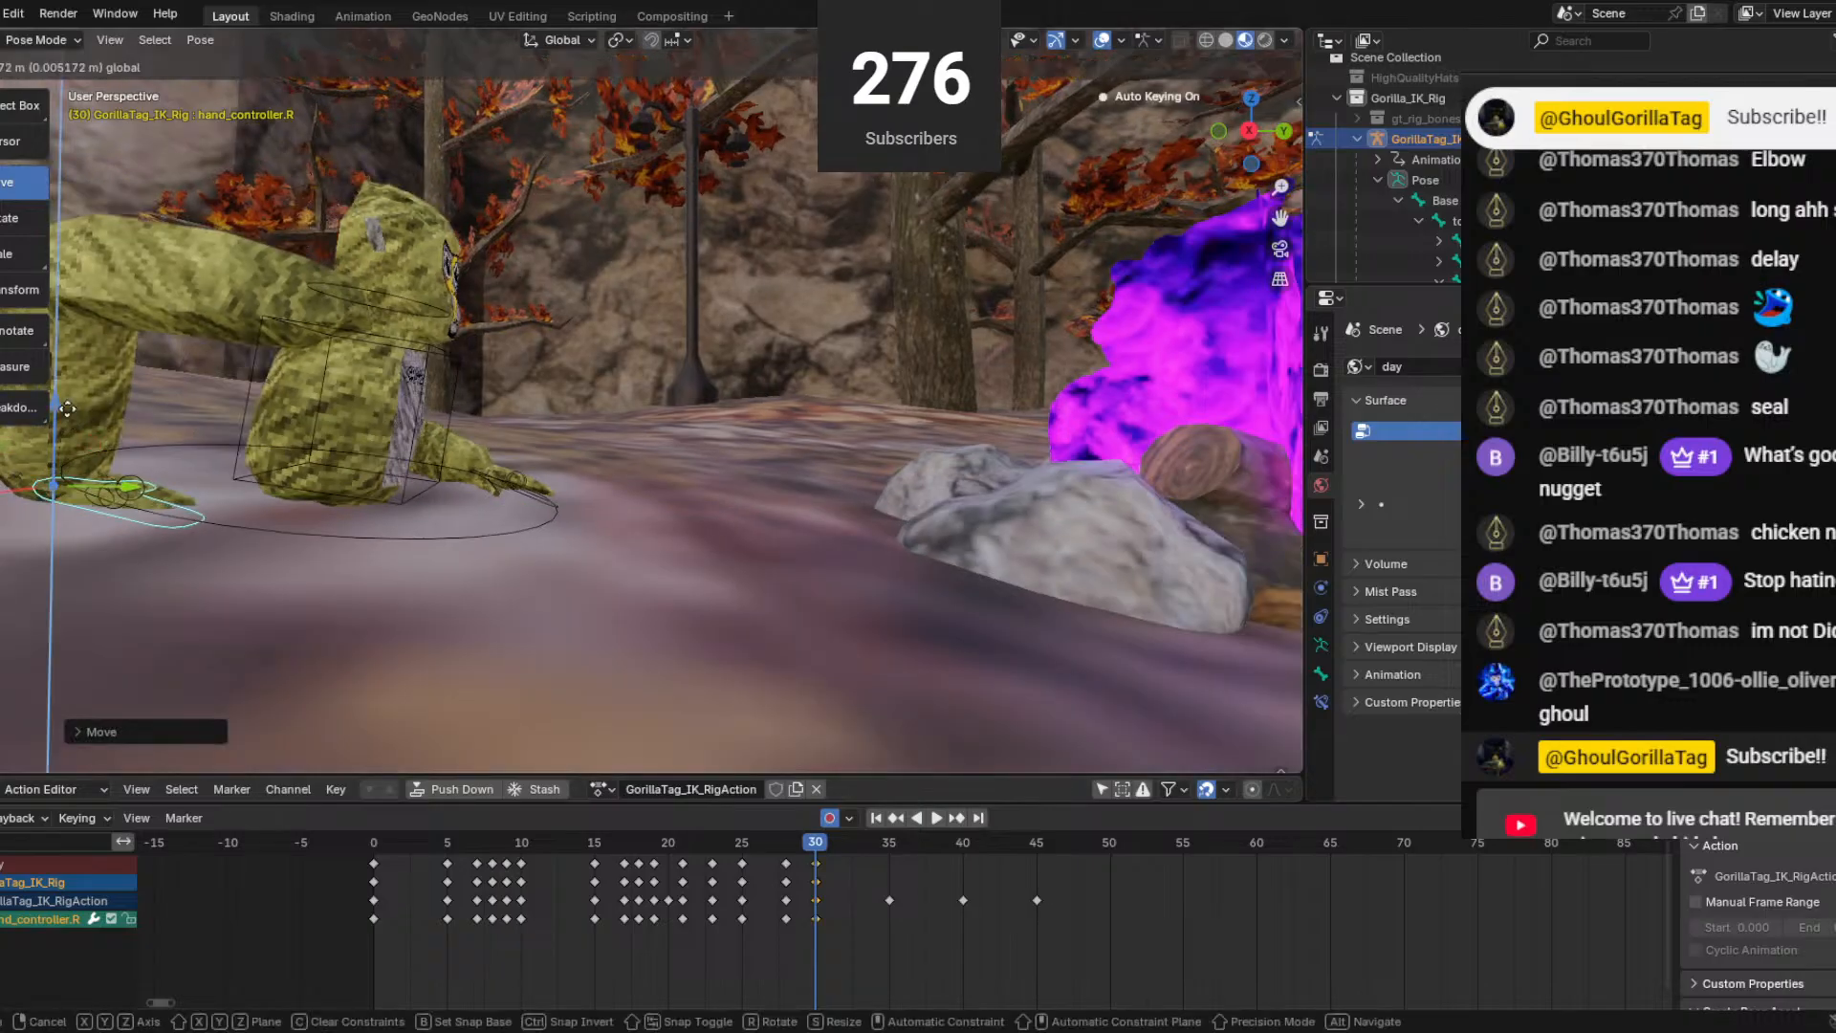
Shift the left hand controller farther forward along Y at frame 30 and lower it slightly.
click(555, 499)
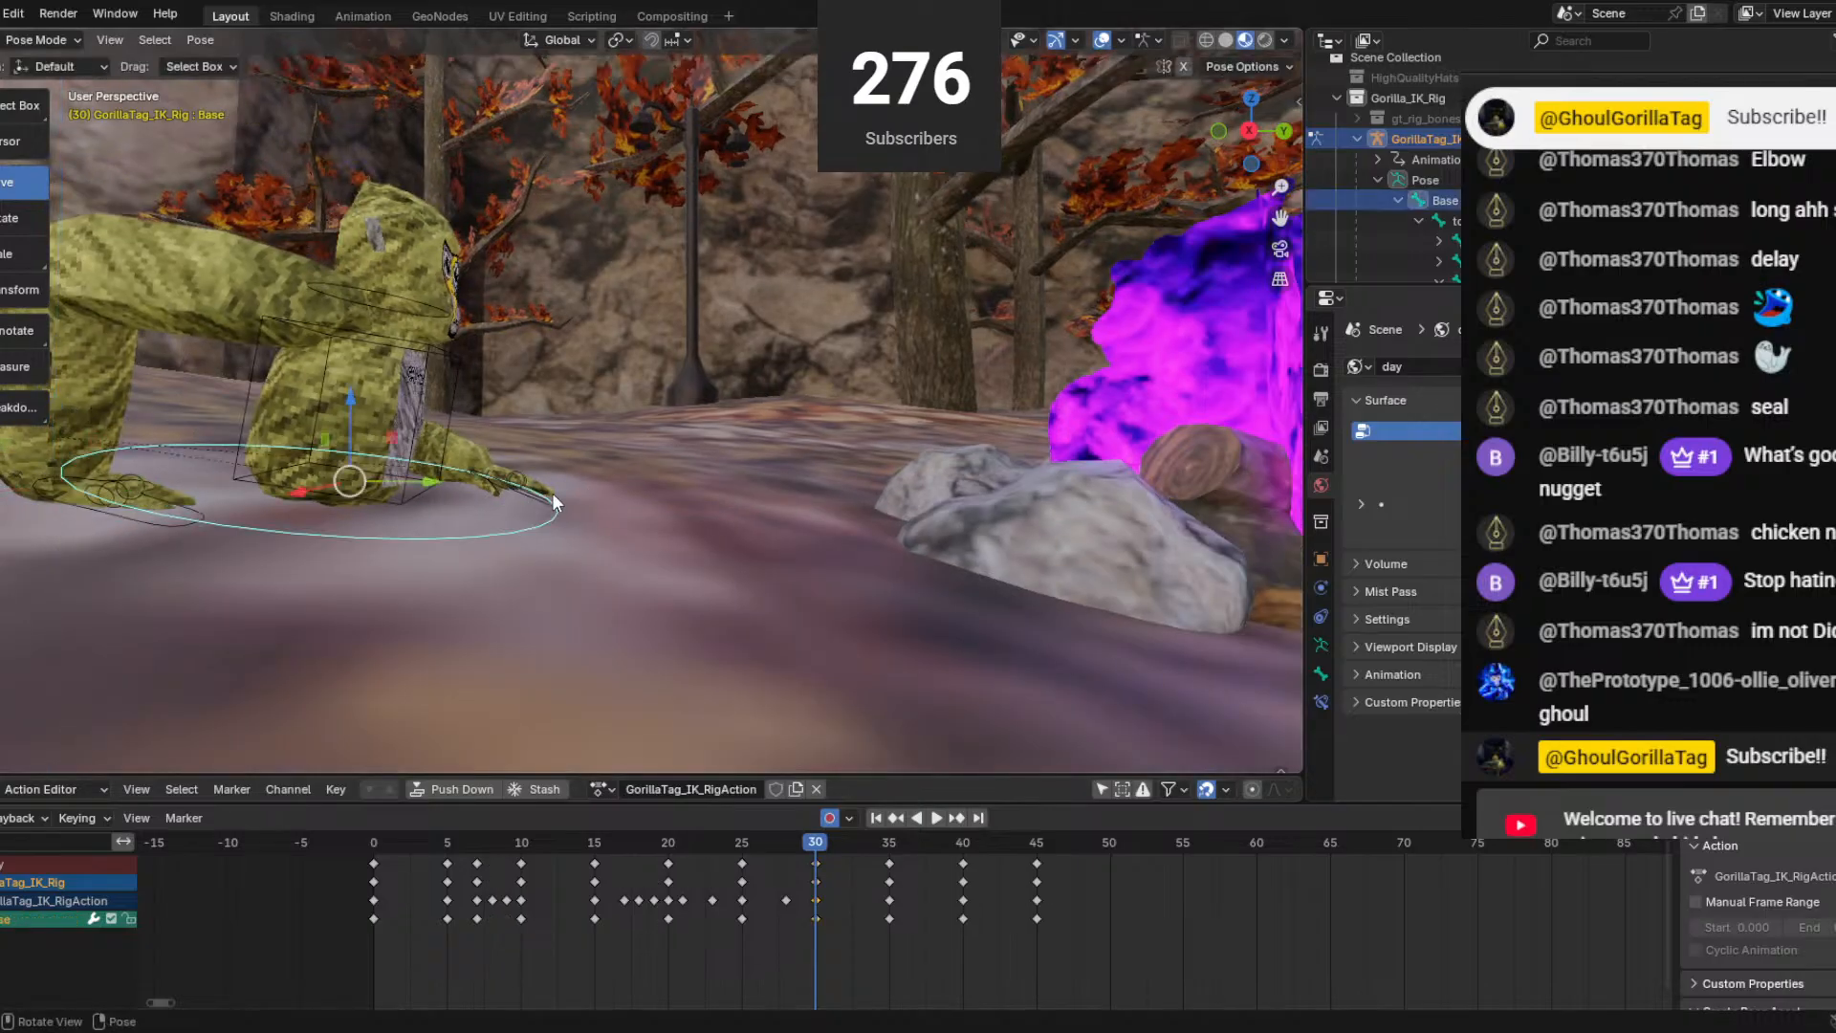
click(485, 475)
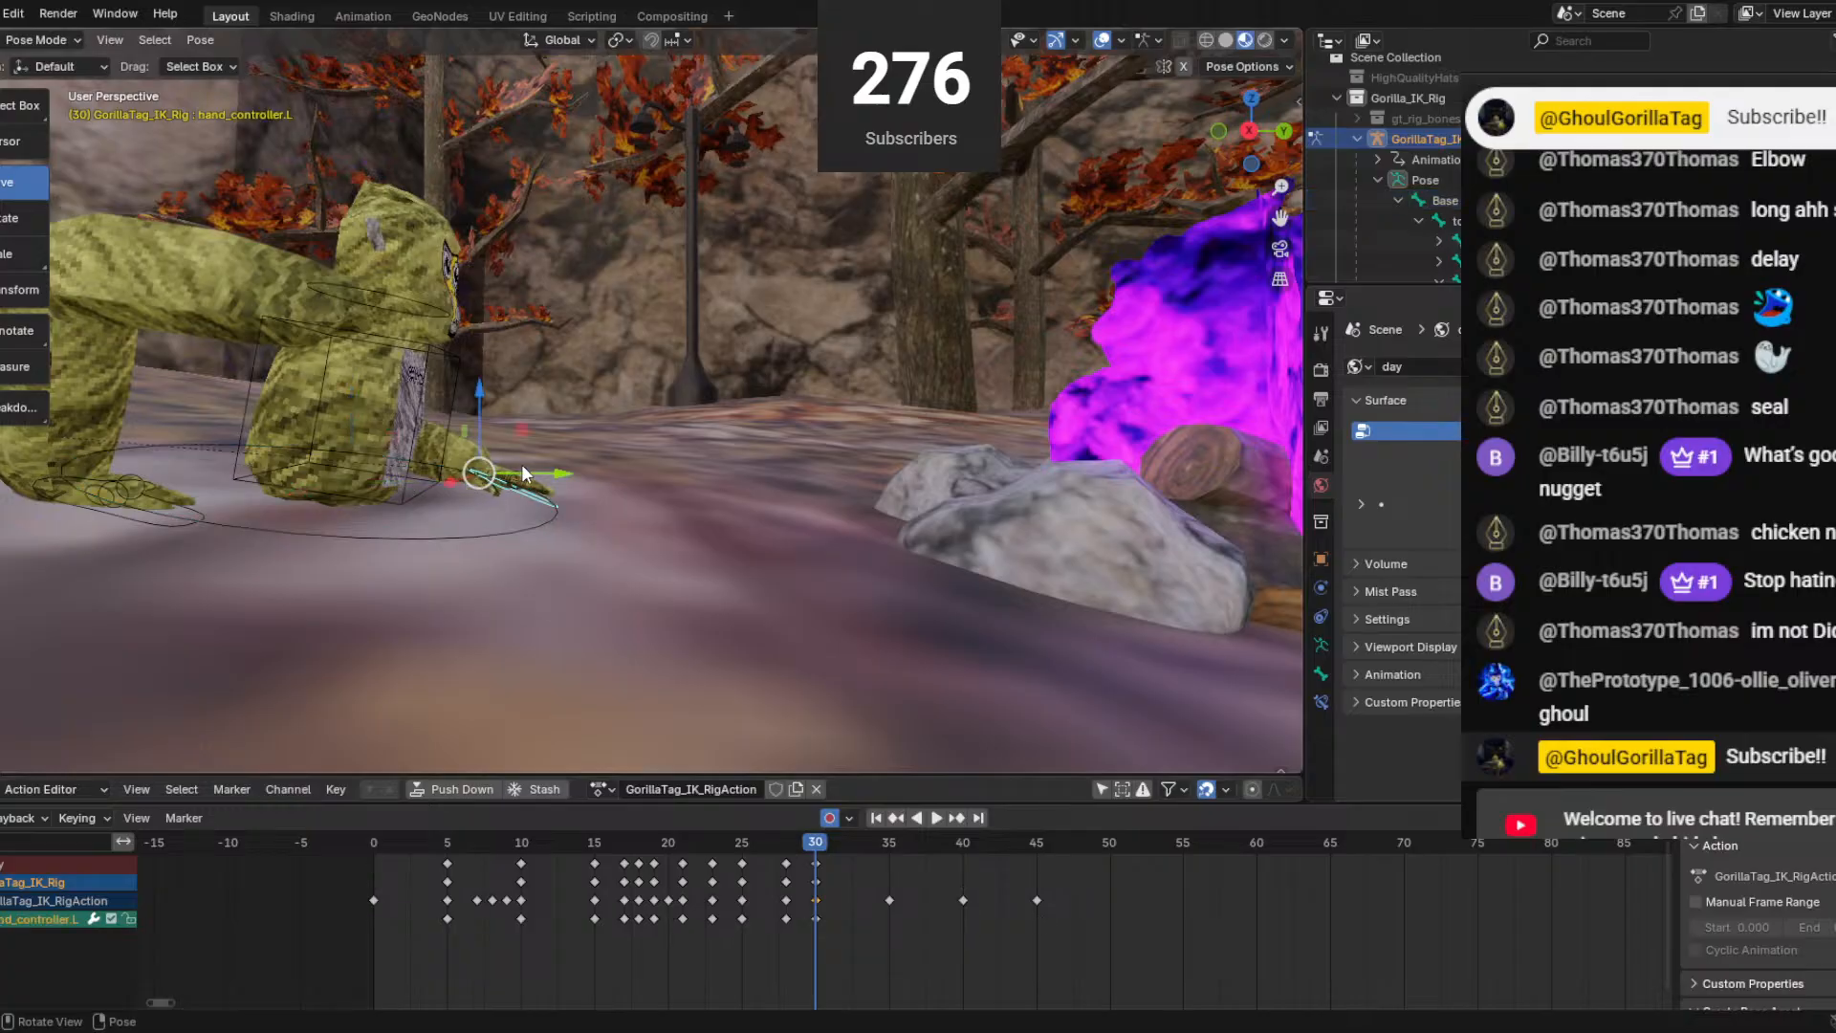
drag(522, 473, 531, 429)
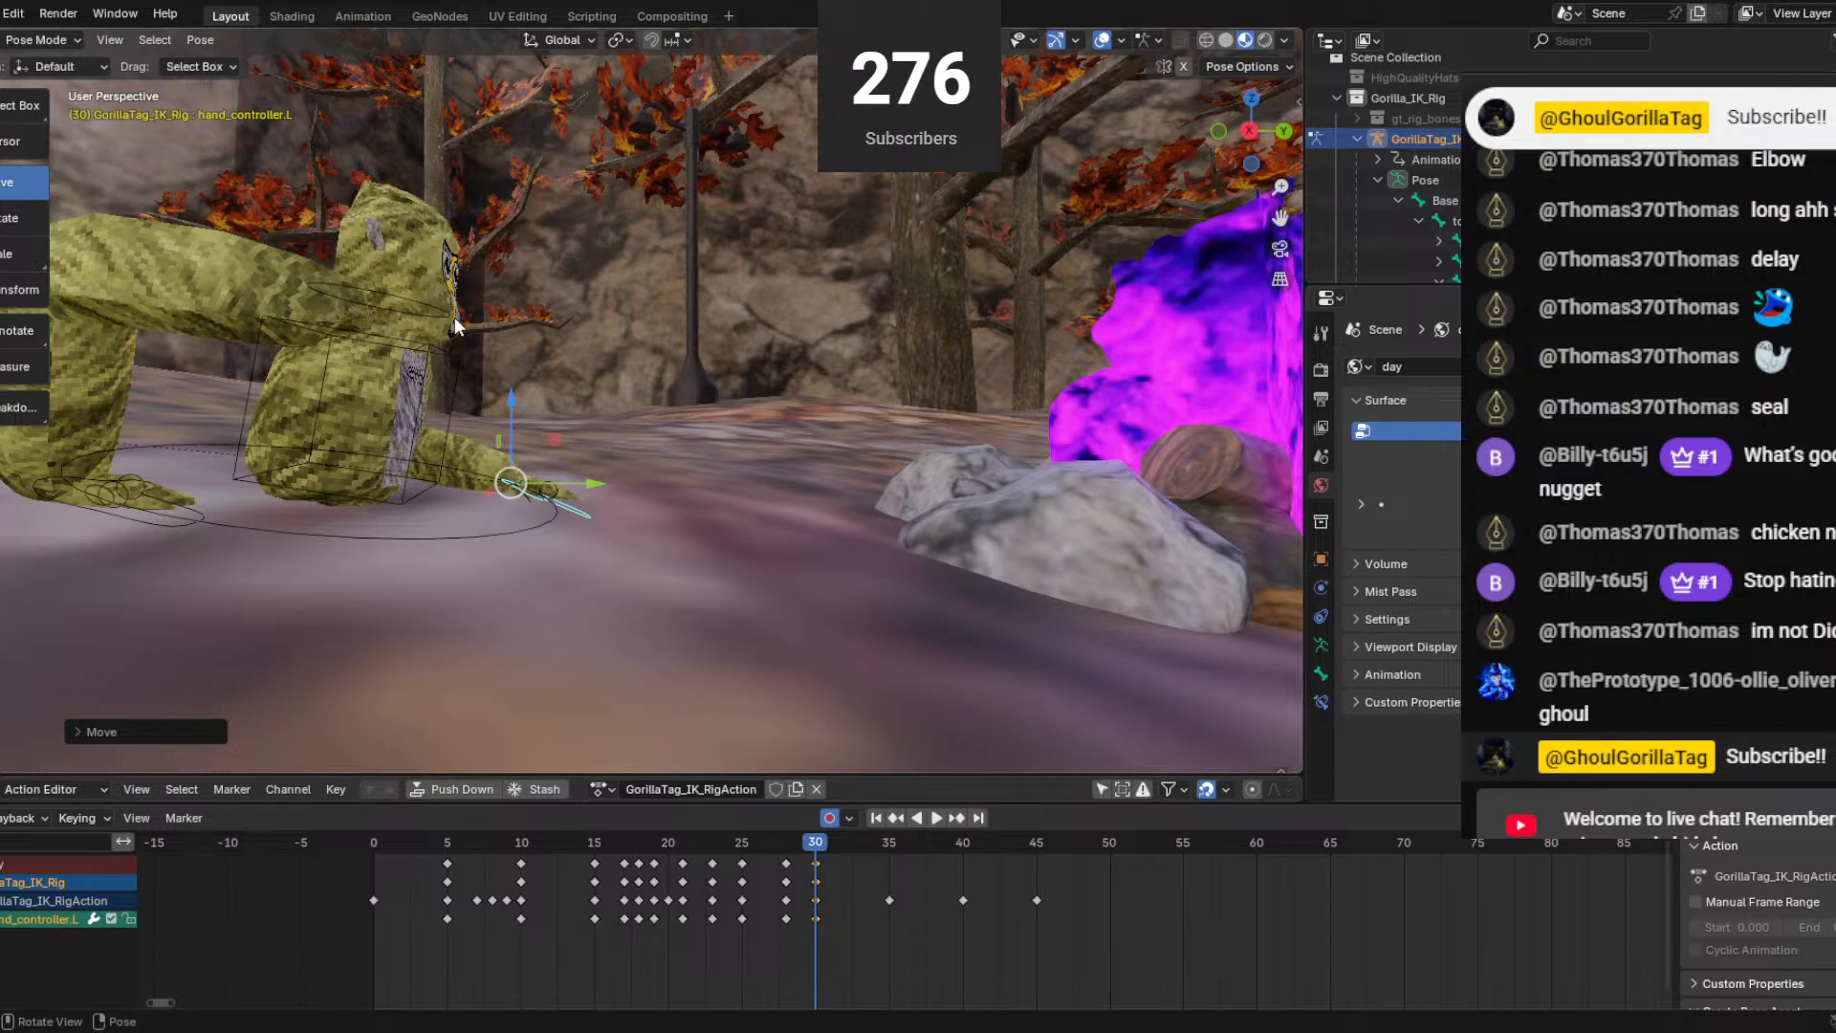
Play the animation from frame 30, then pull the left hand controller back along Y at frame 33 and raise it slightly.
shift+middle_drag(713, 525, 564, 553)
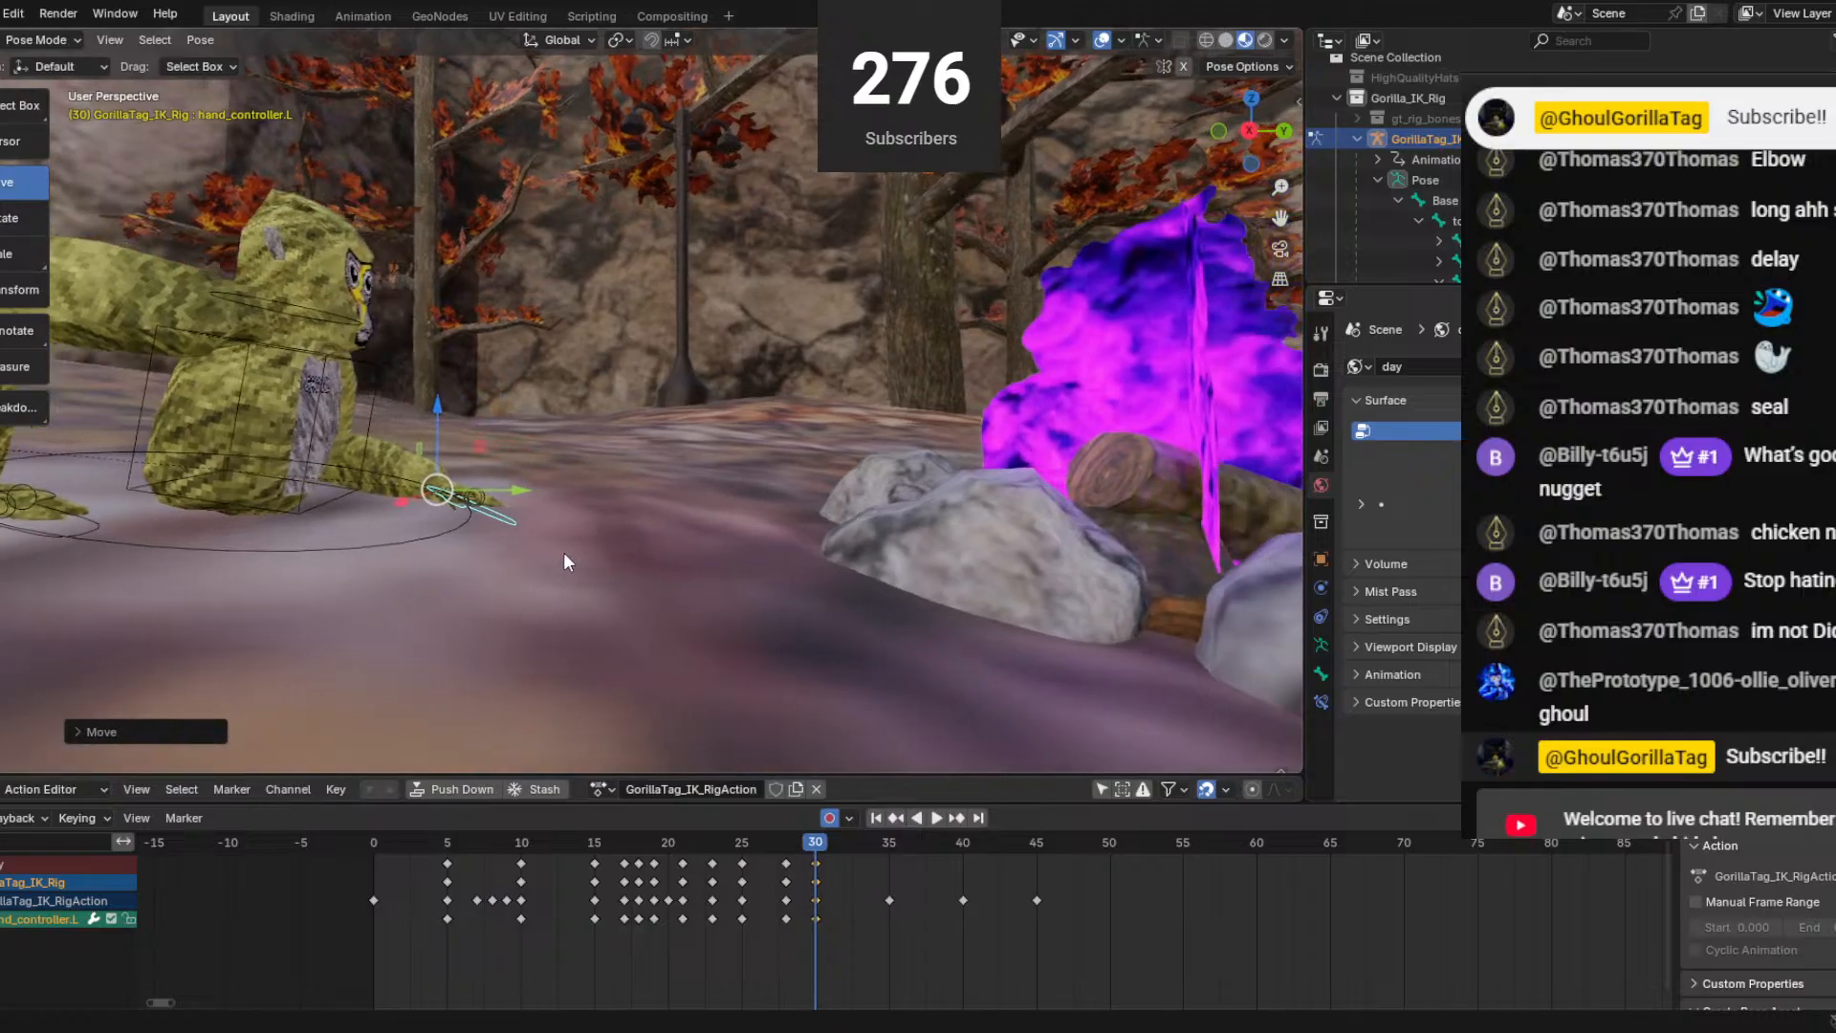
click(755, 838)
key(space)
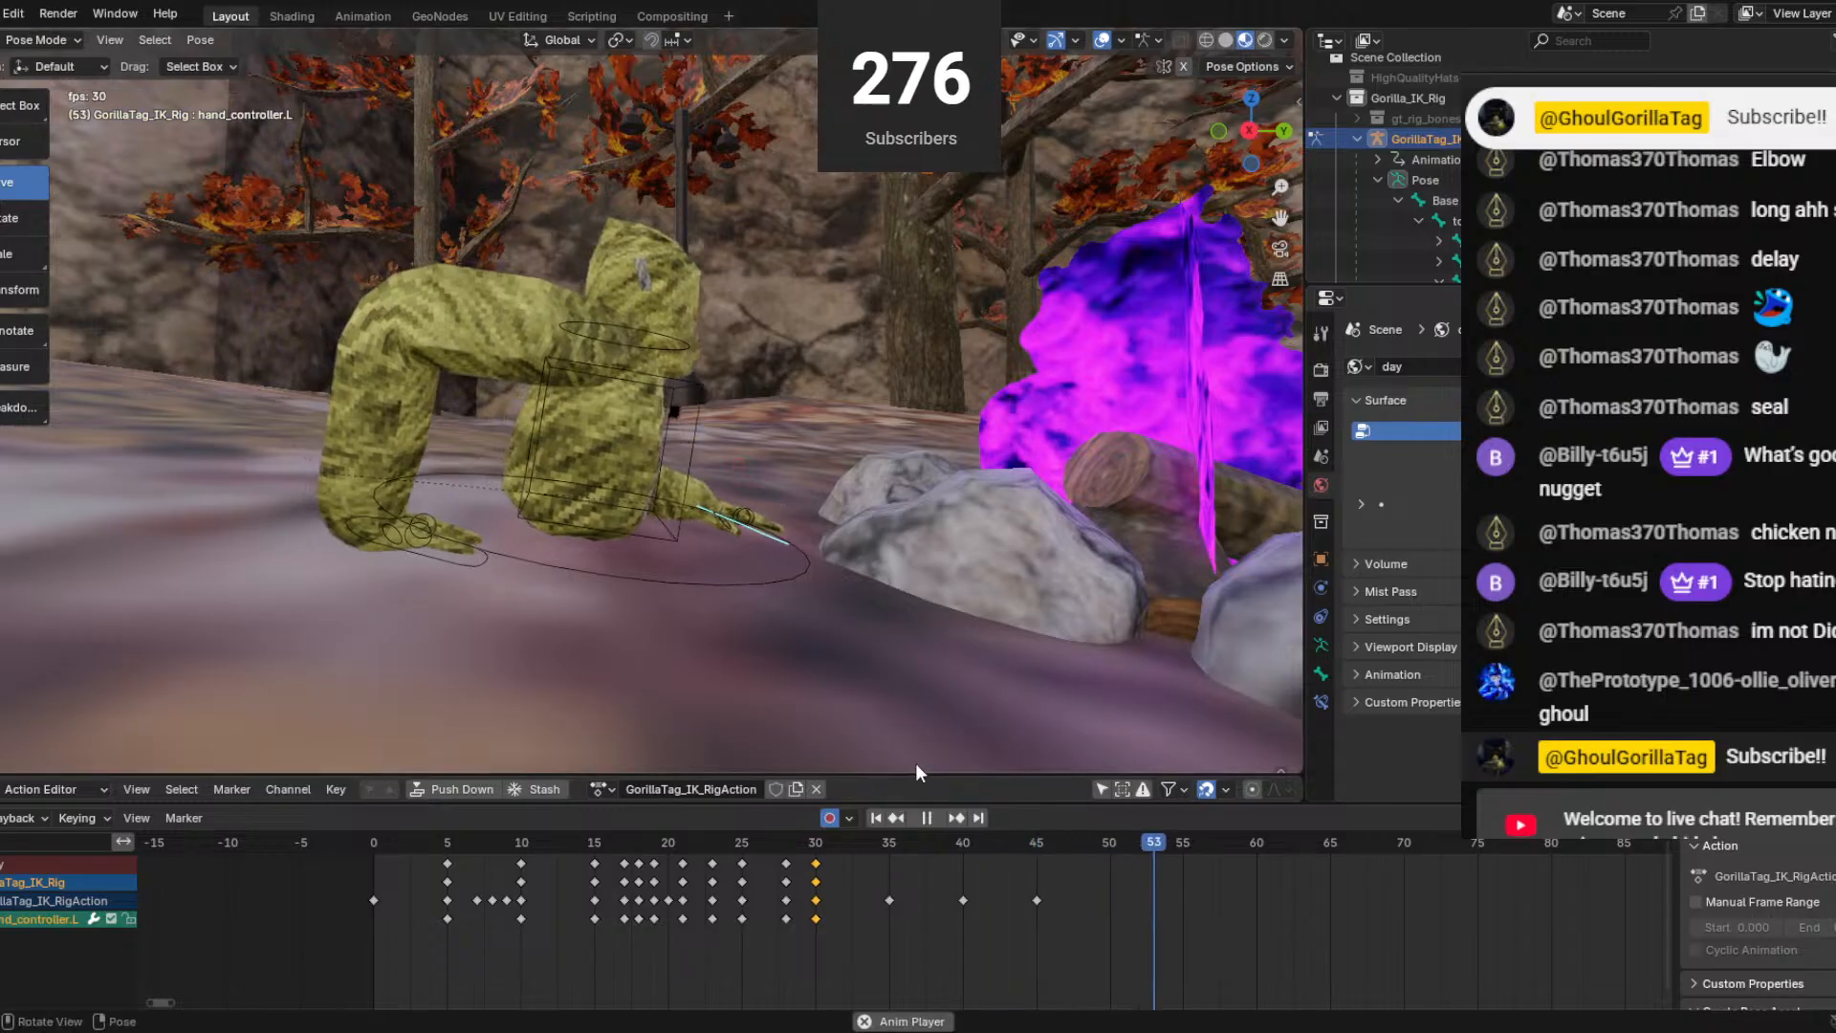
drag(1167, 849, 861, 839)
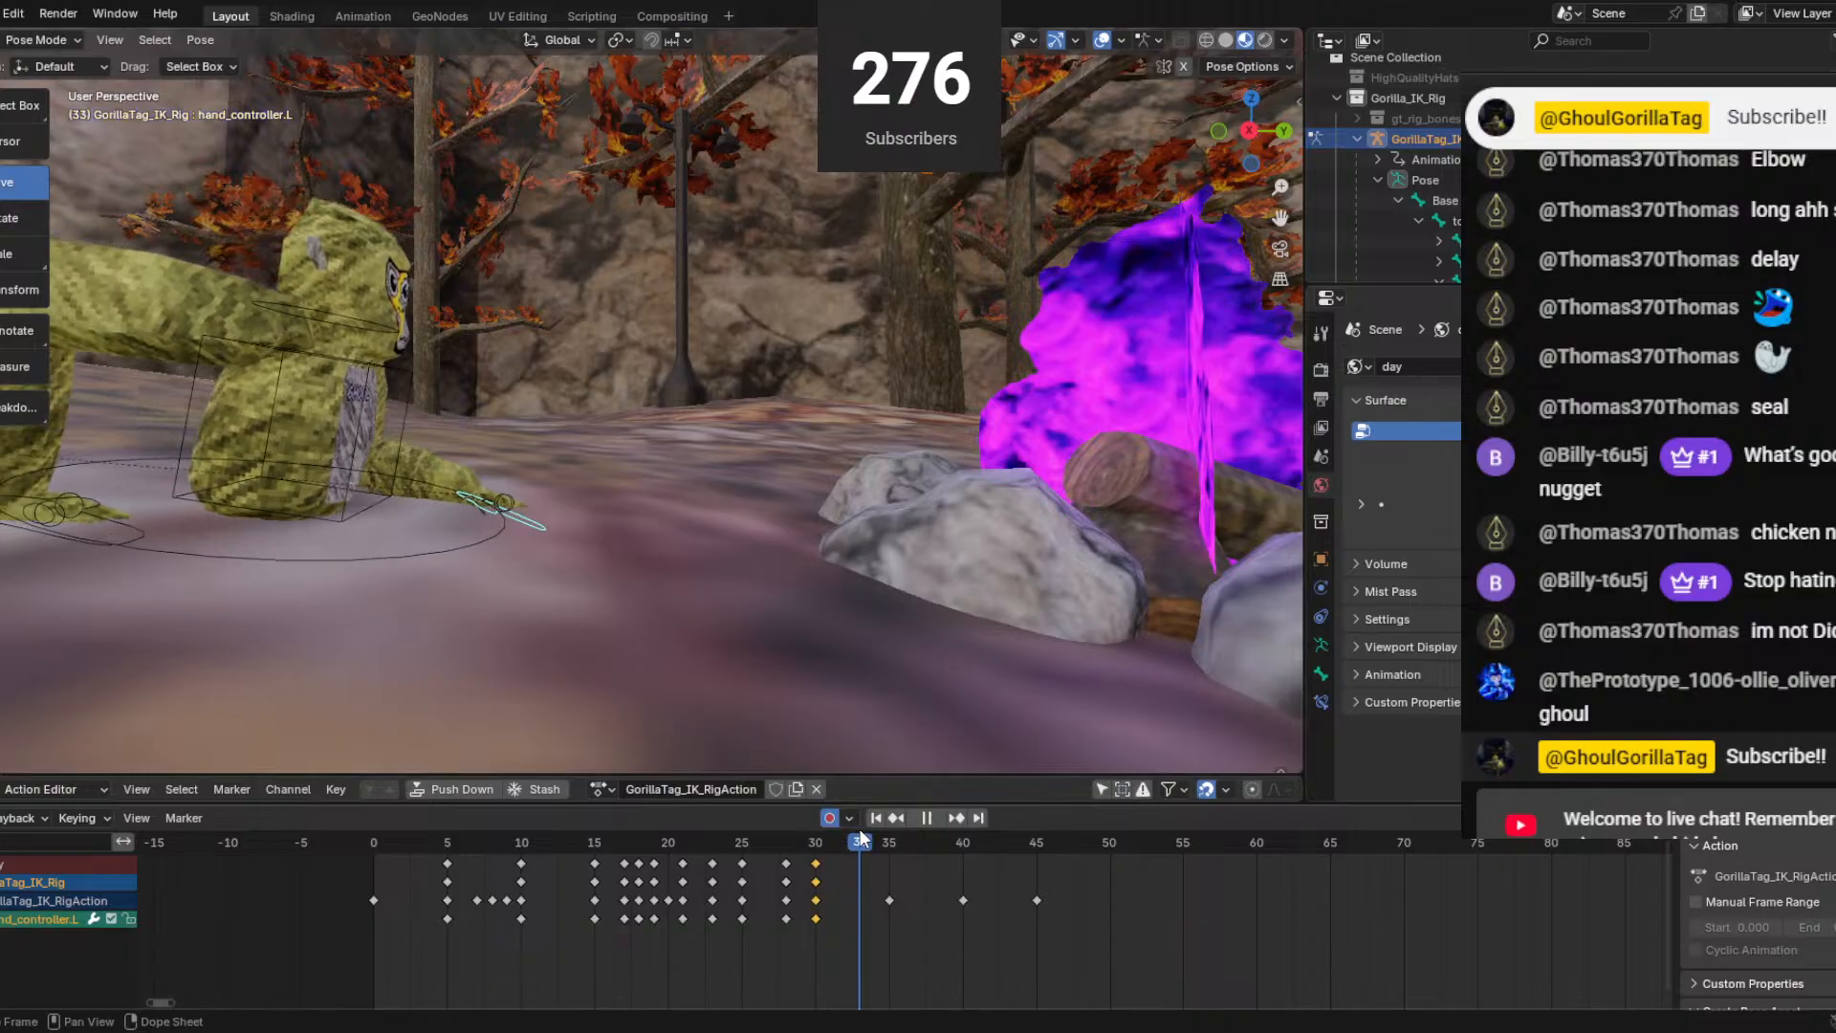
middle_drag(548, 566, 623, 573)
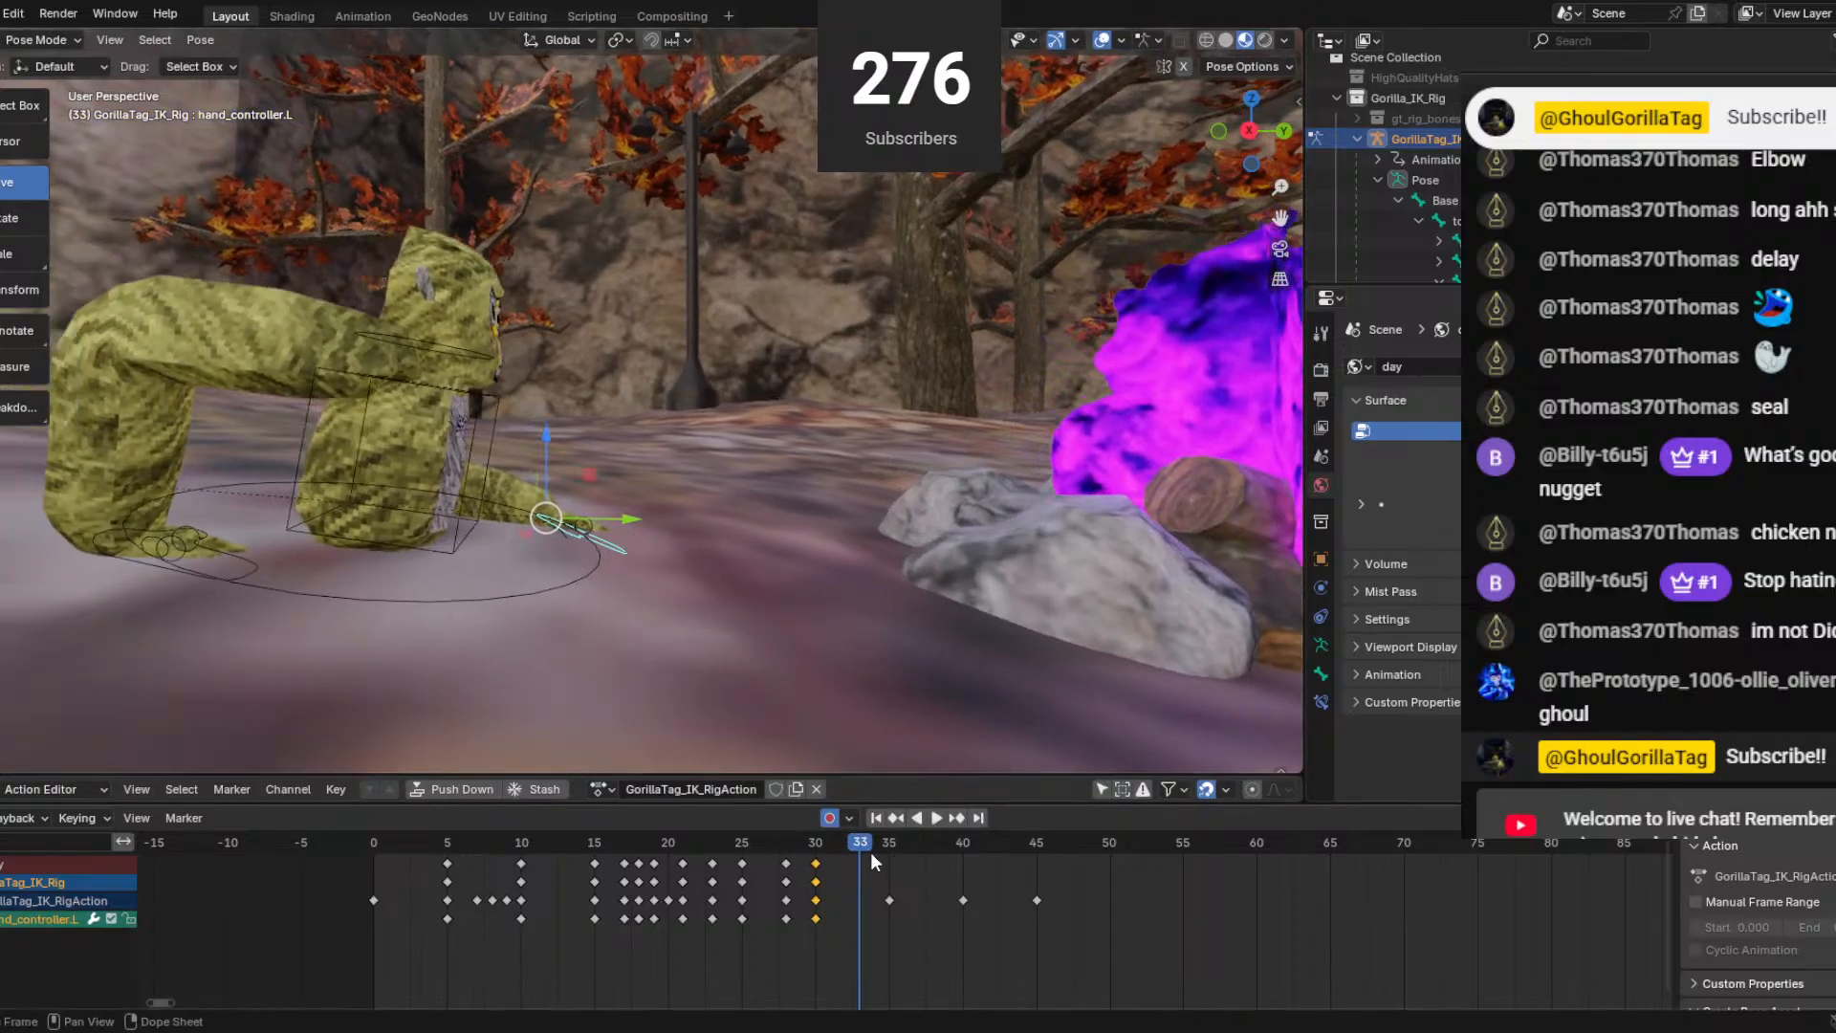
drag(622, 517, 572, 512)
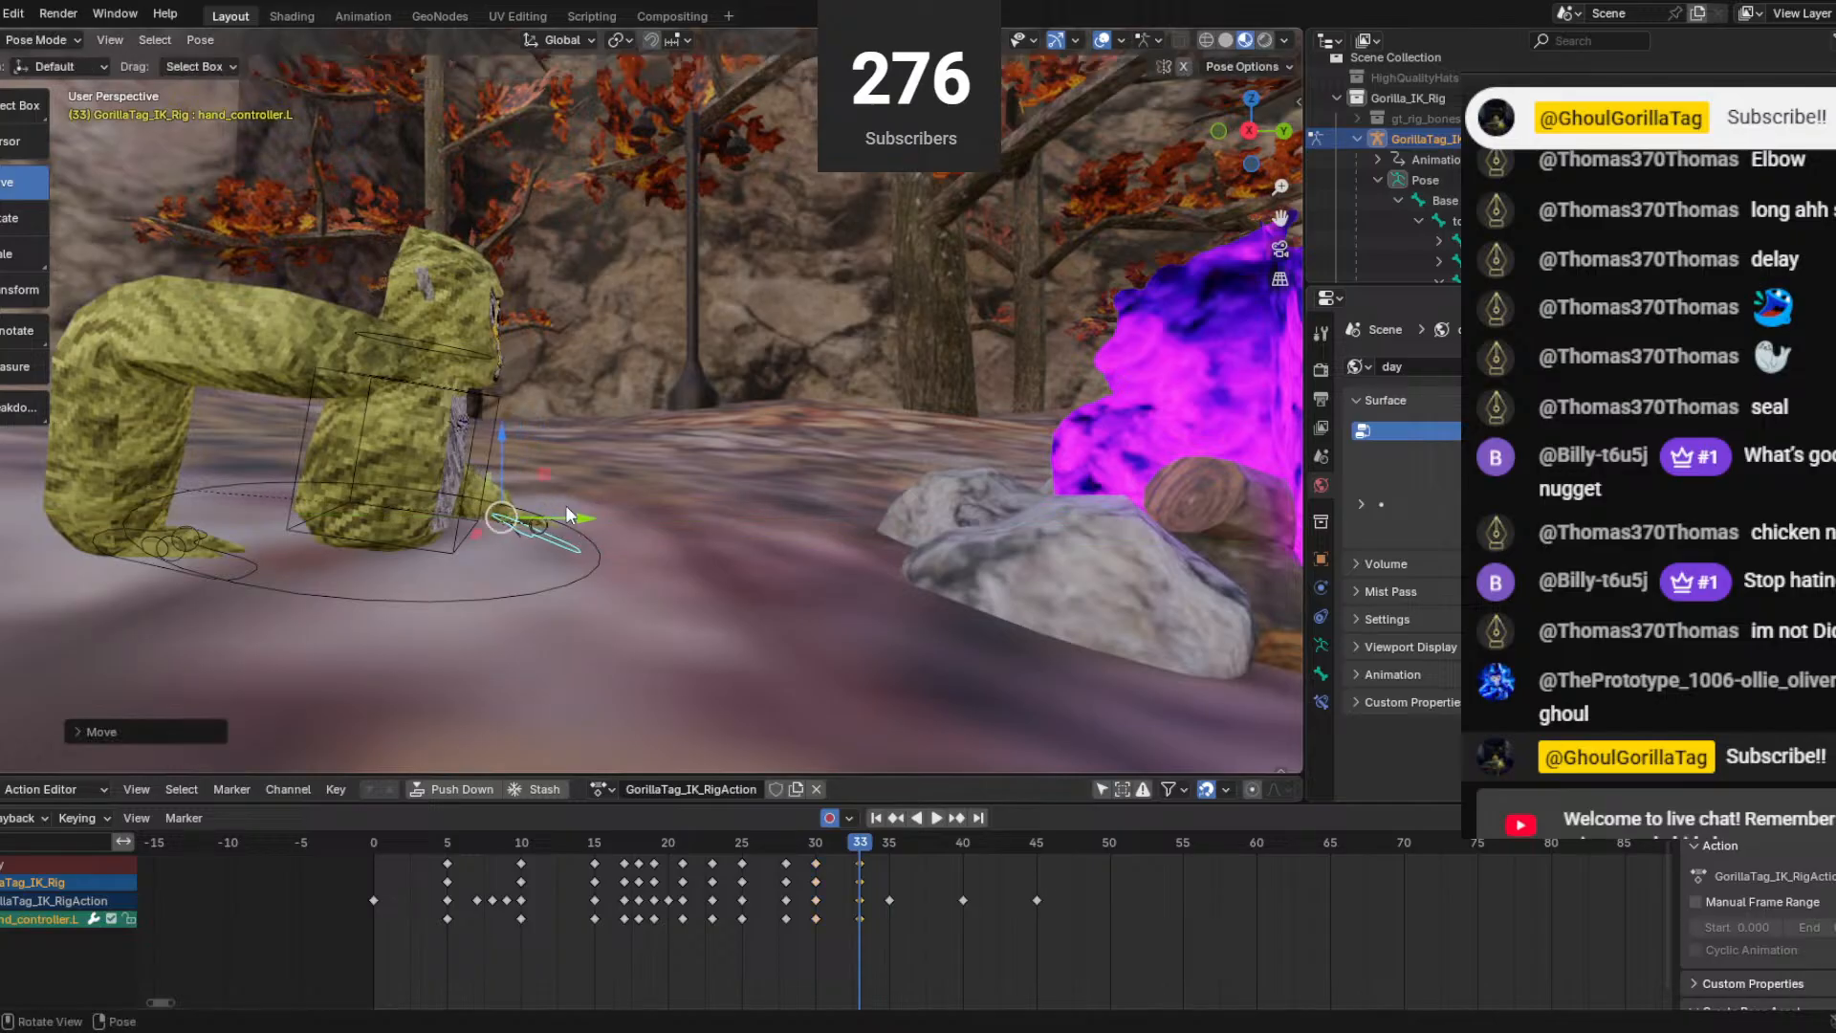
drag(498, 440, 500, 424)
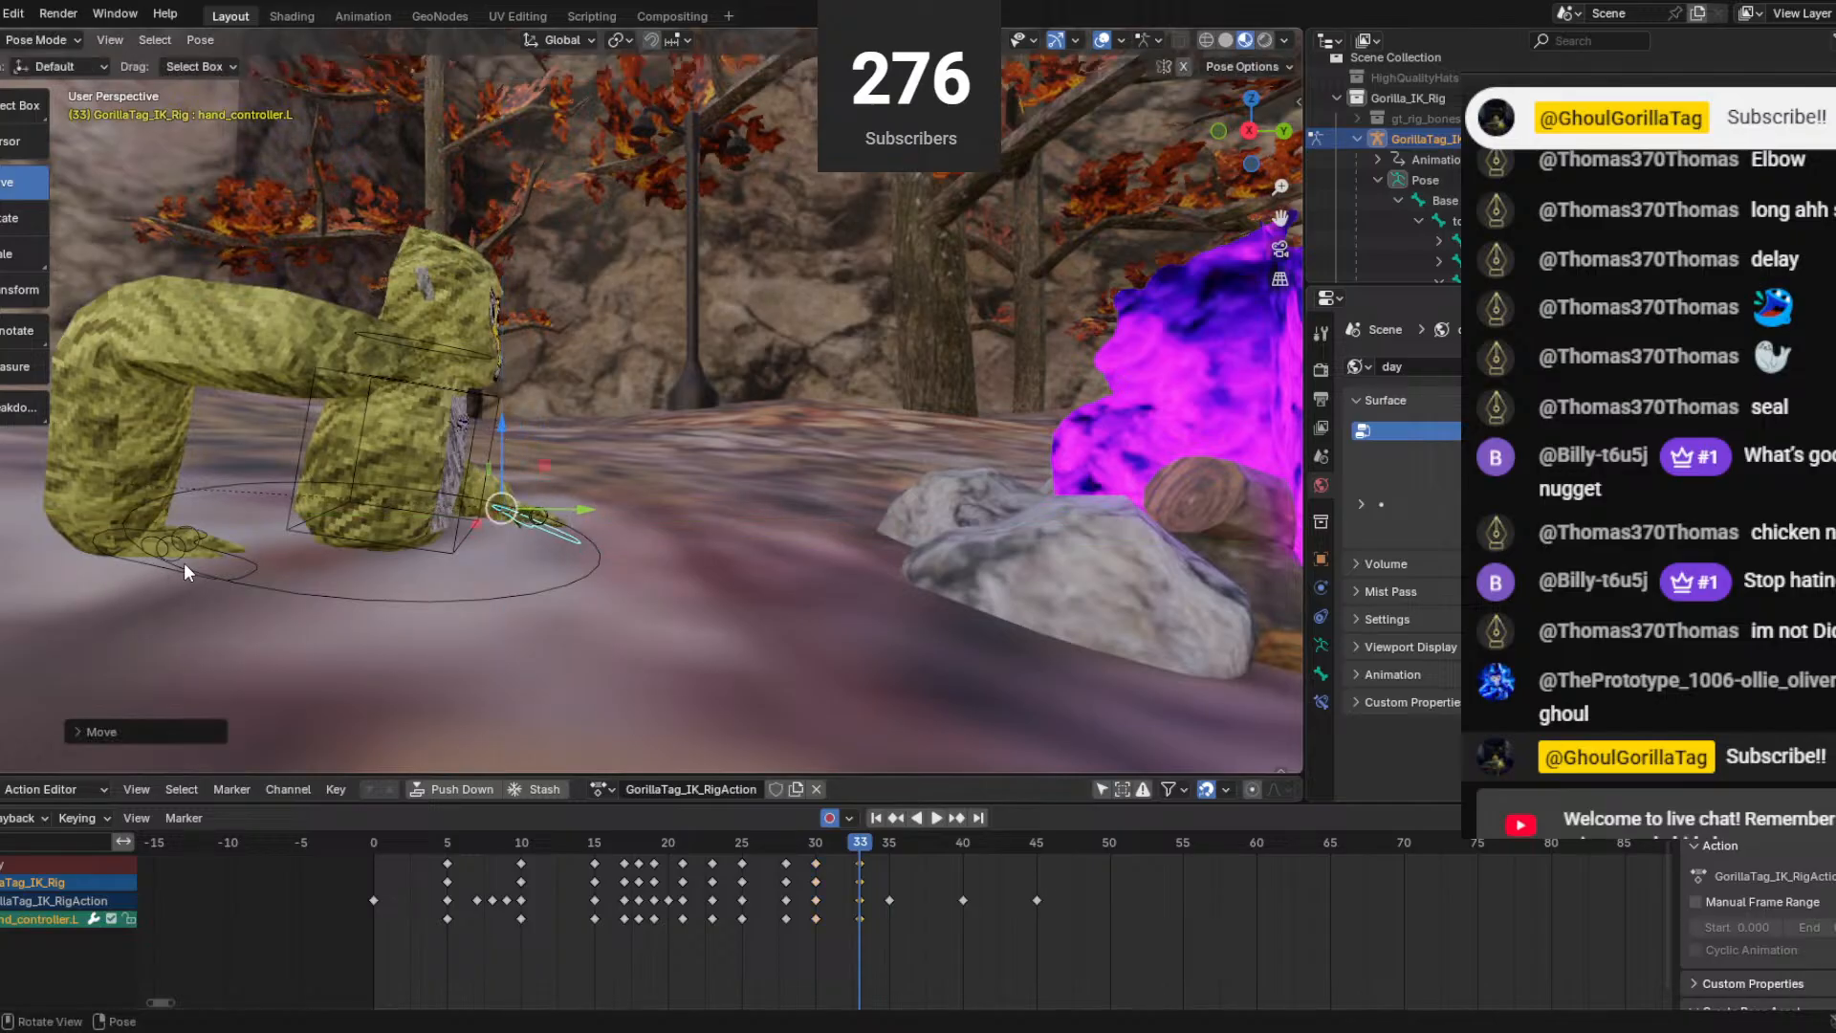
Move the right hand controller forward along Y at frame 33 and again at frame 35.
click(175, 568)
drag(234, 547, 290, 580)
mouse_move(858, 844)
mouse_down()
mouse_move(777, 847)
mouse_move(887, 853)
mouse_up()
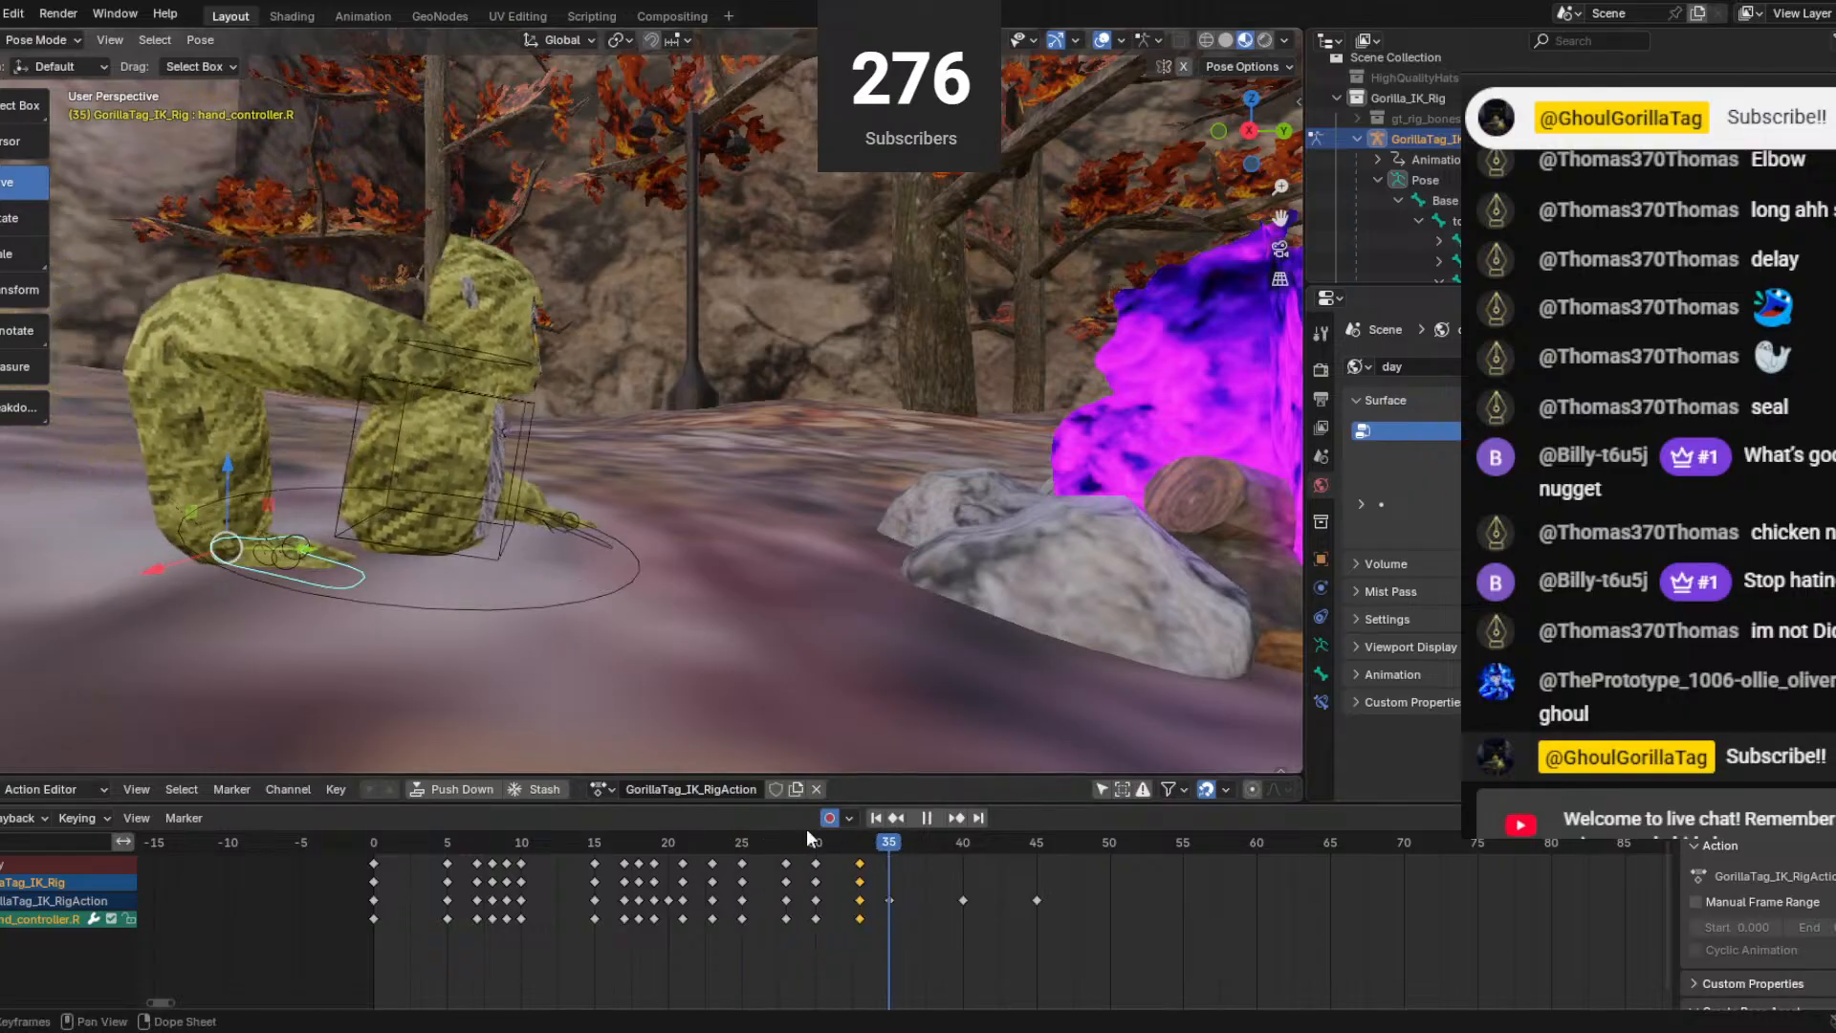
drag(278, 546, 310, 555)
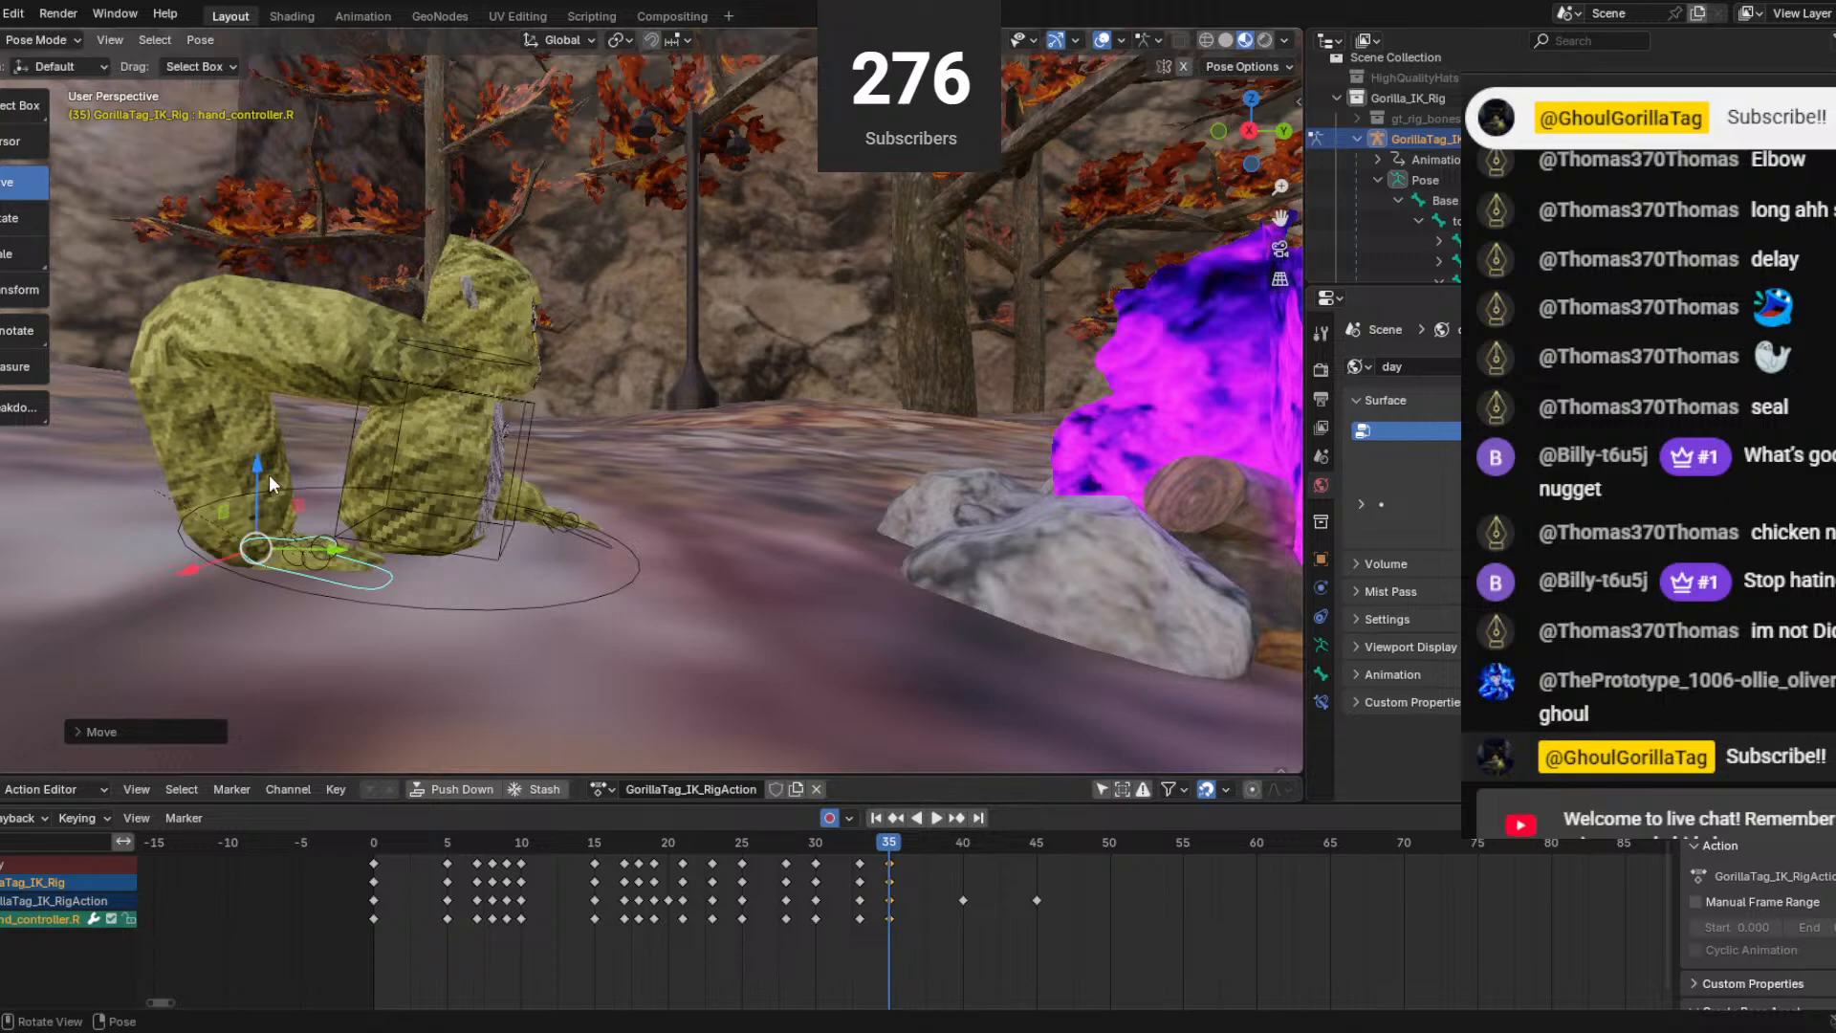
drag(258, 465, 259, 467)
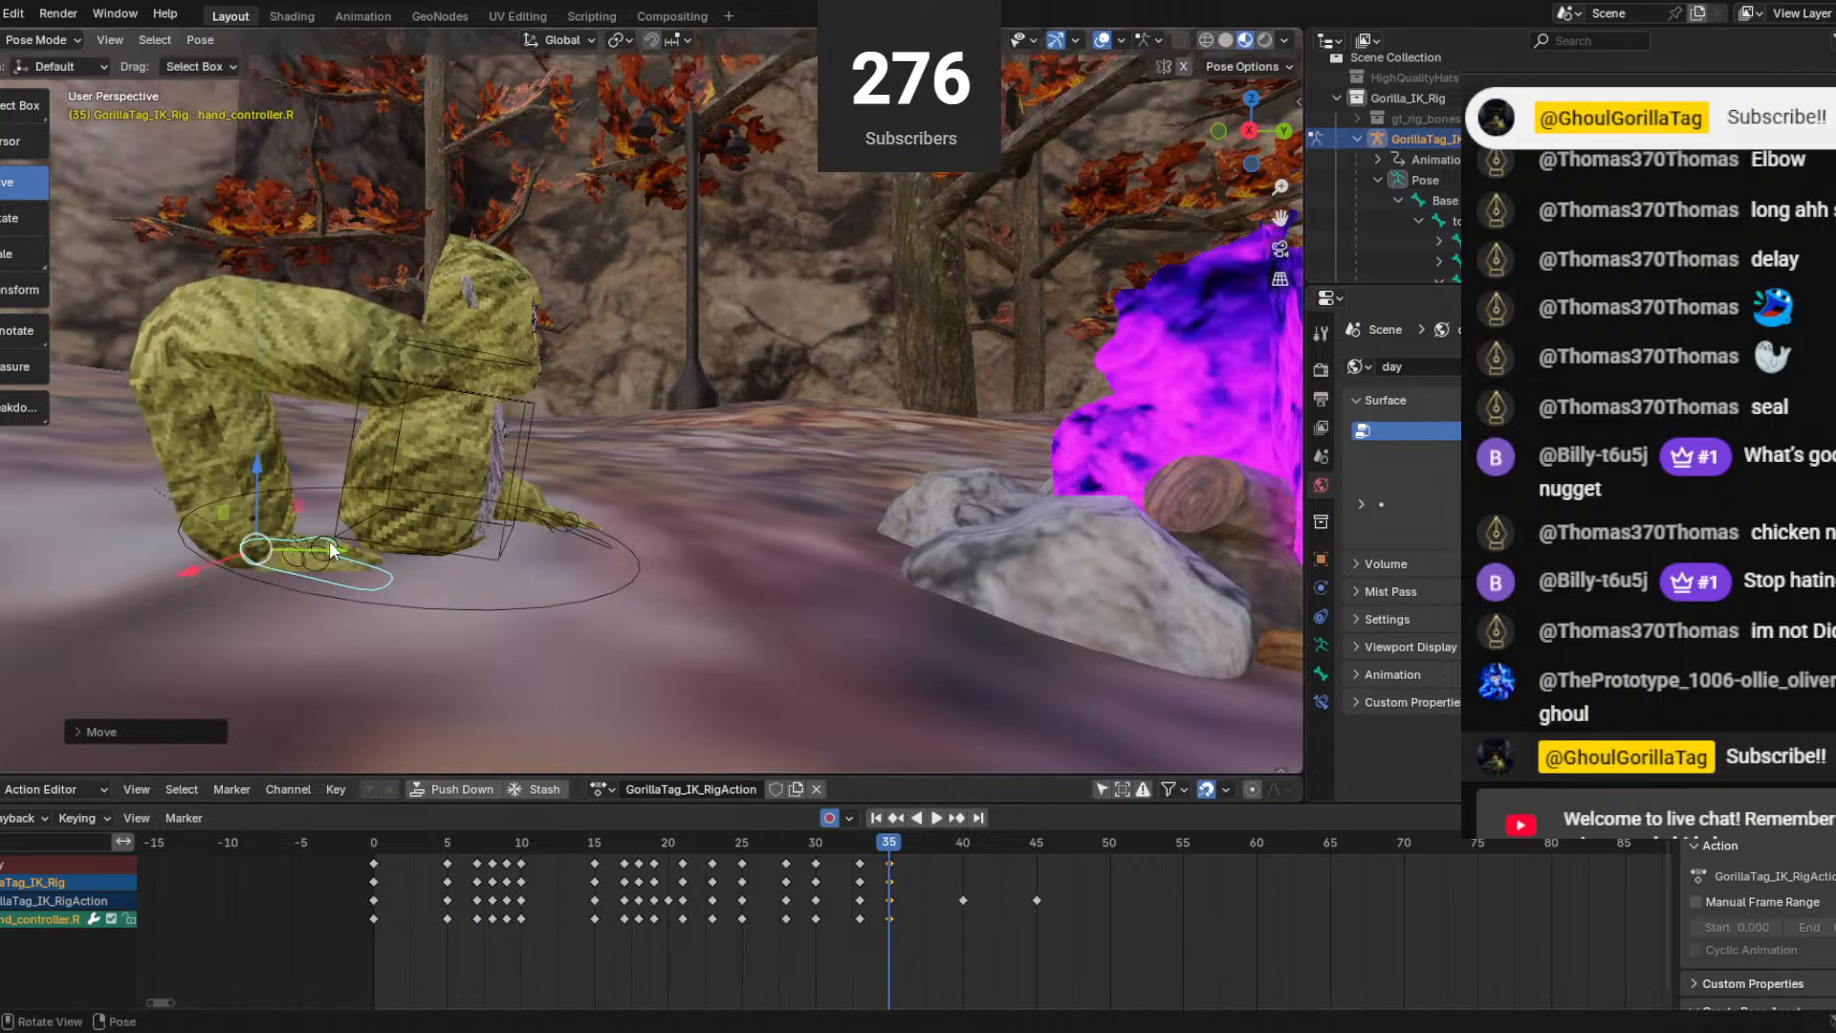
drag(333, 550, 585, 515)
Pull the left hand controller slightly back along Y at frame 35 and raise it along Z.
click(564, 523)
drag(523, 460, 522, 454)
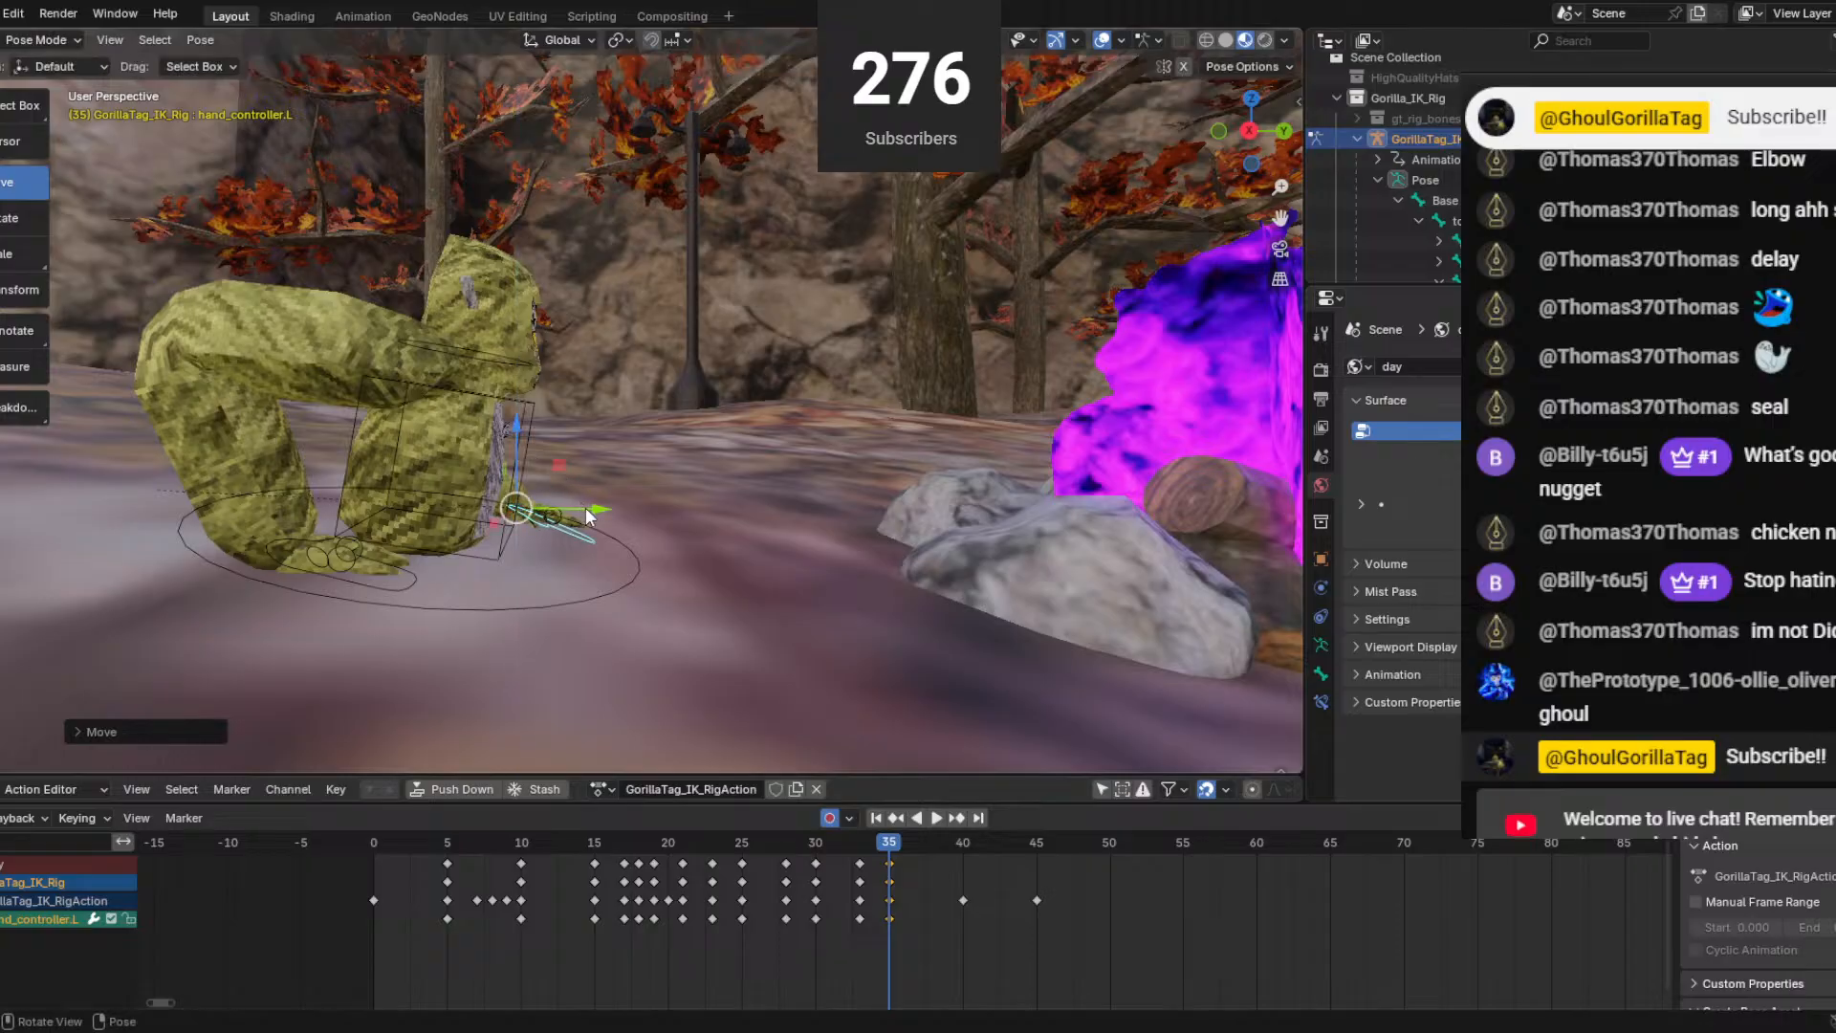
drag(586, 507, 573, 507)
drag(511, 445, 511, 437)
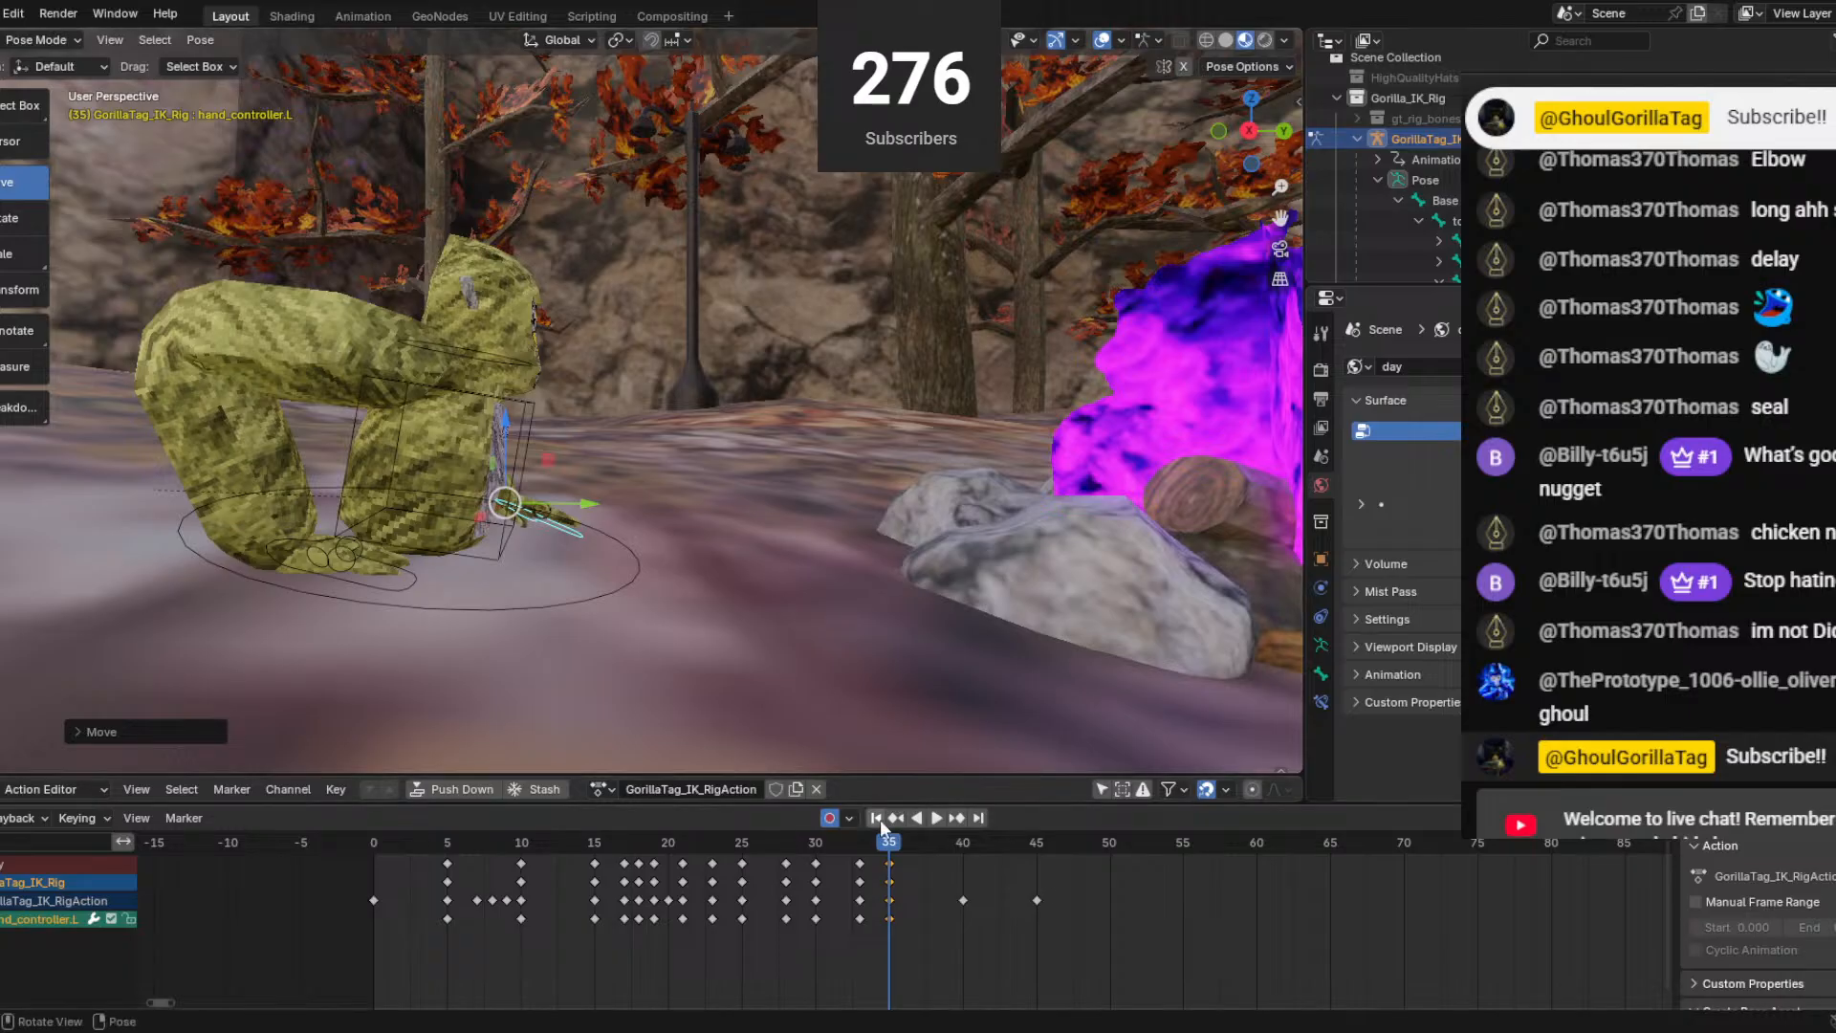
Replay from frame 0, then pull the left hand controller back along Y at frame 38 and fine-tune its height along Z.
key(Escape)
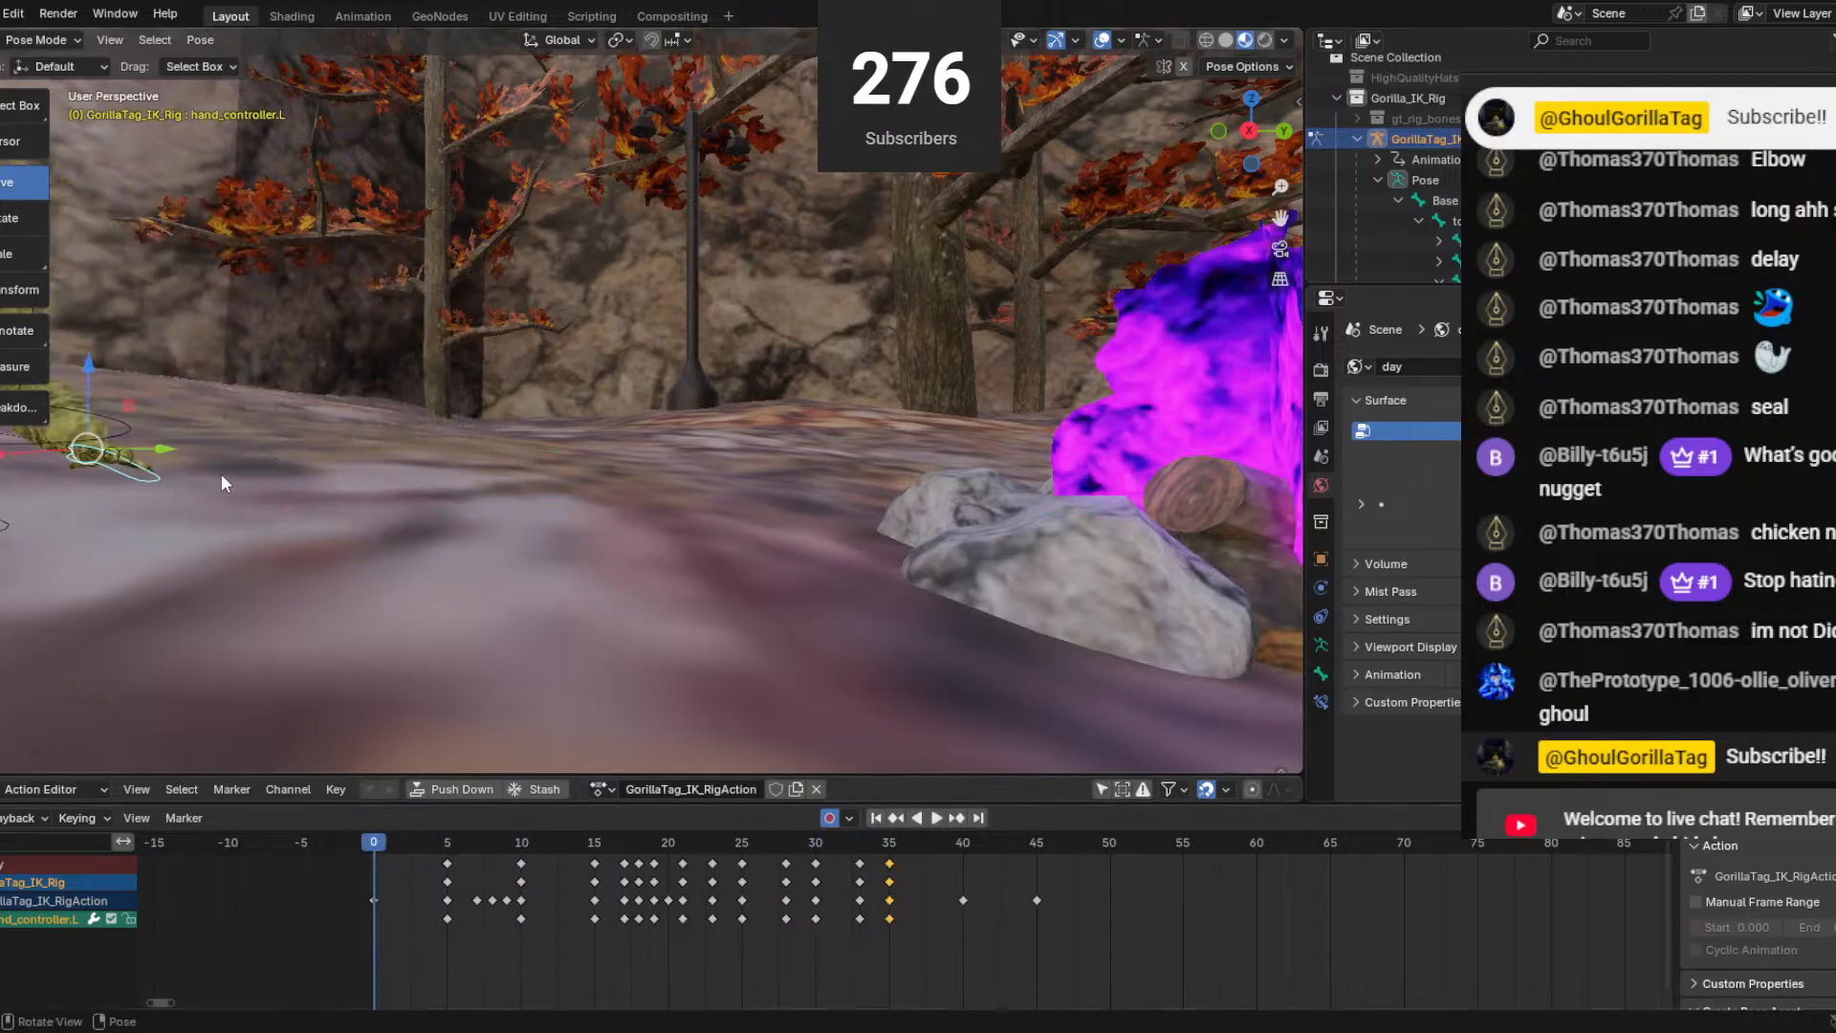
key(space)
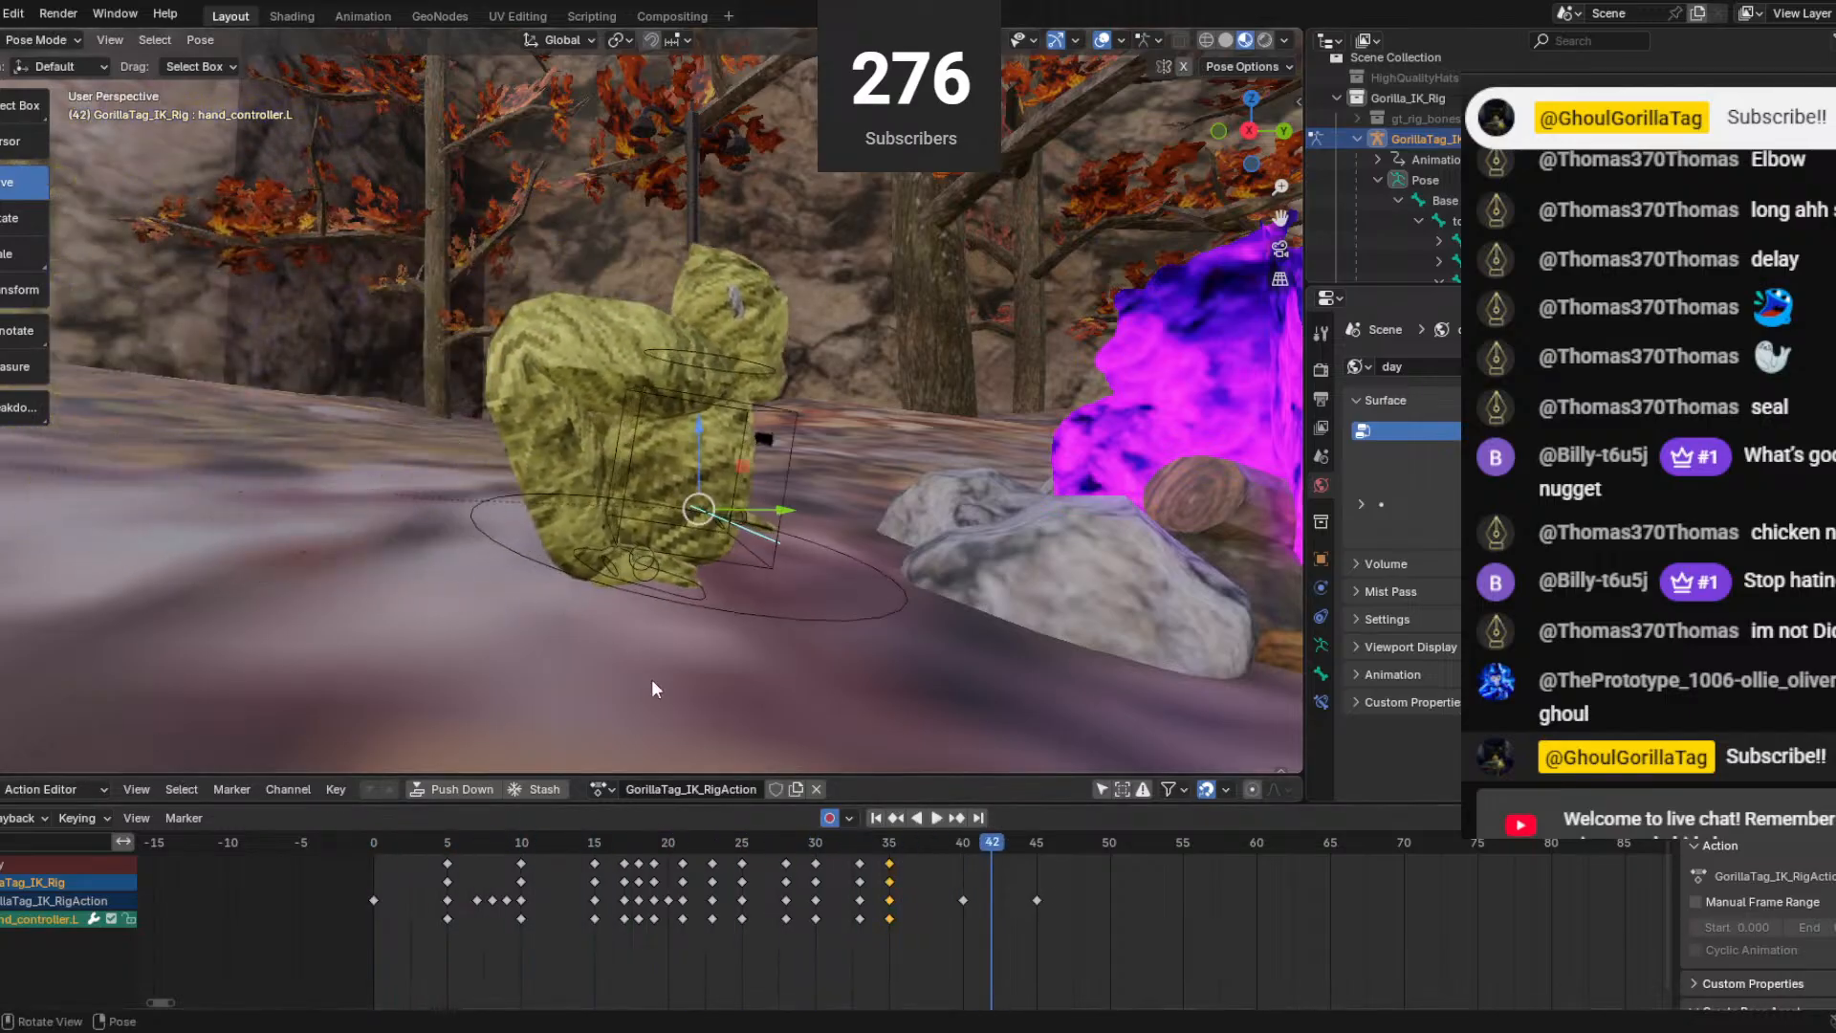
drag(990, 846, 929, 851)
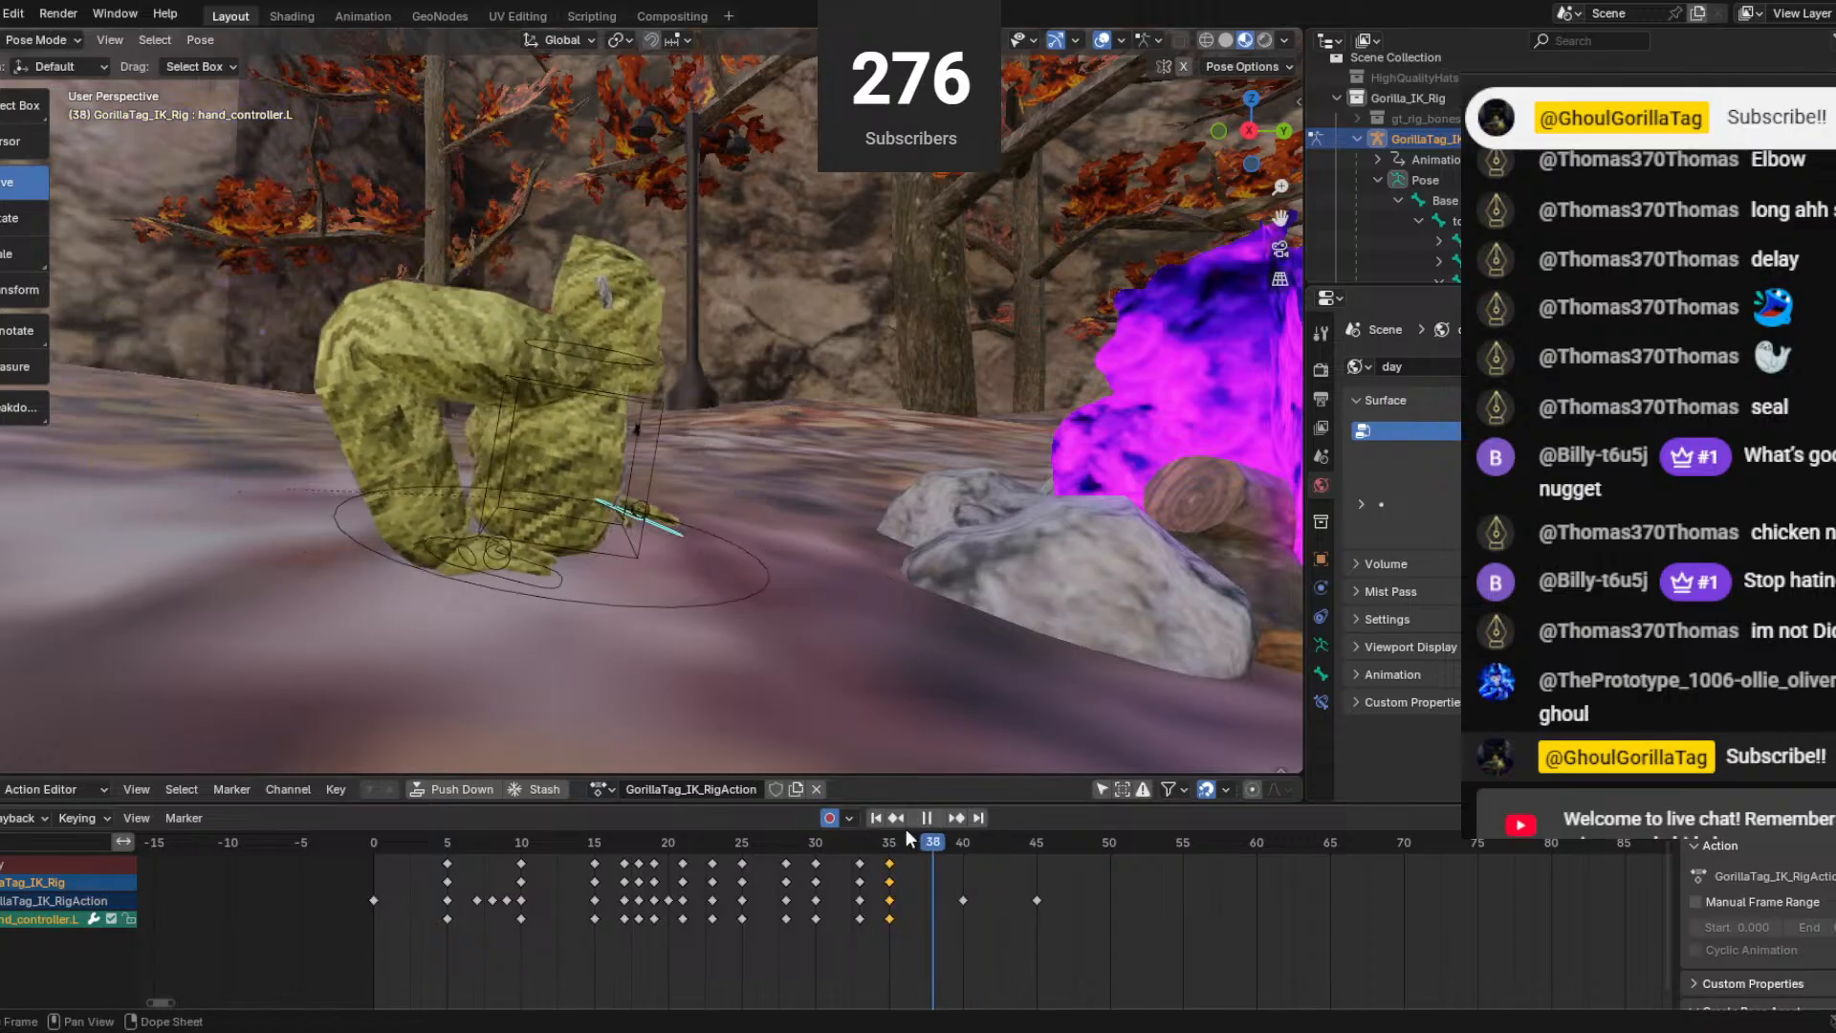
middle_drag(631, 516, 643, 516)
drag(708, 512, 671, 511)
drag(617, 440, 616, 444)
drag(690, 518, 674, 517)
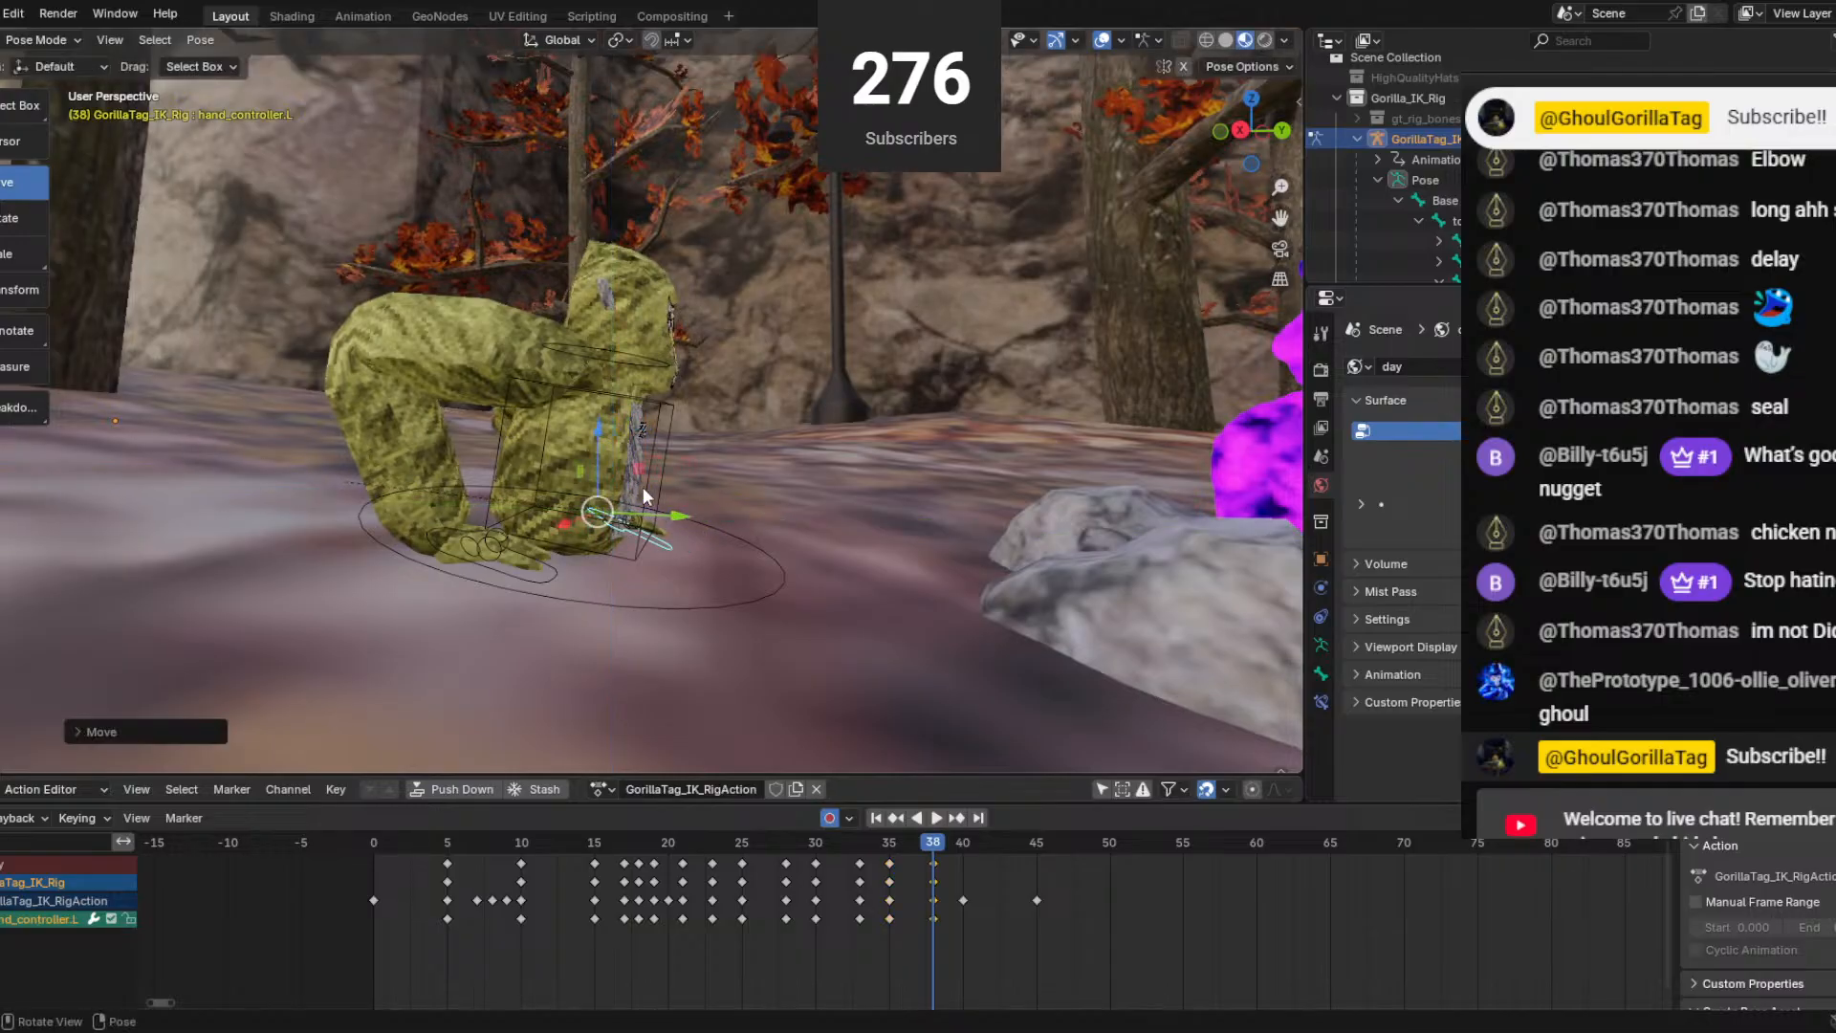
drag(603, 442, 604, 439)
Move the right hand controller forward along Y at frame 38 and lower it along Z.
click(527, 579)
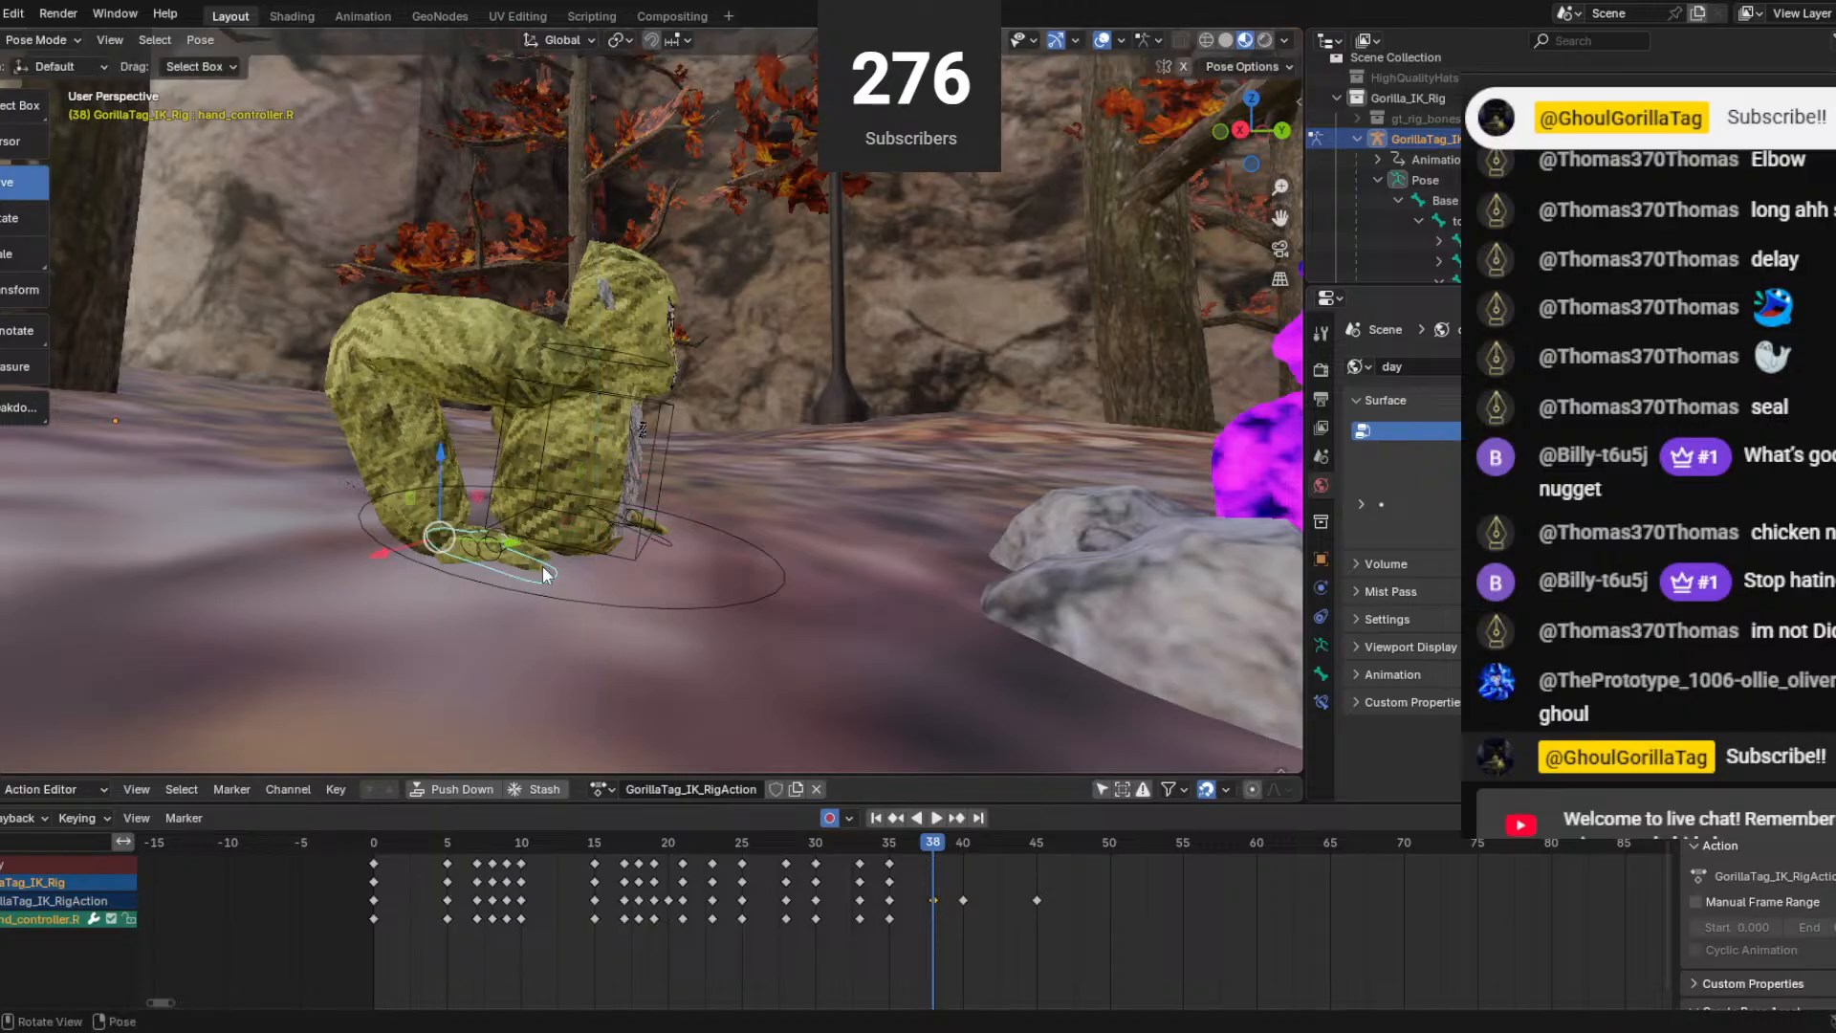
drag(499, 547, 549, 552)
drag(490, 478, 491, 495)
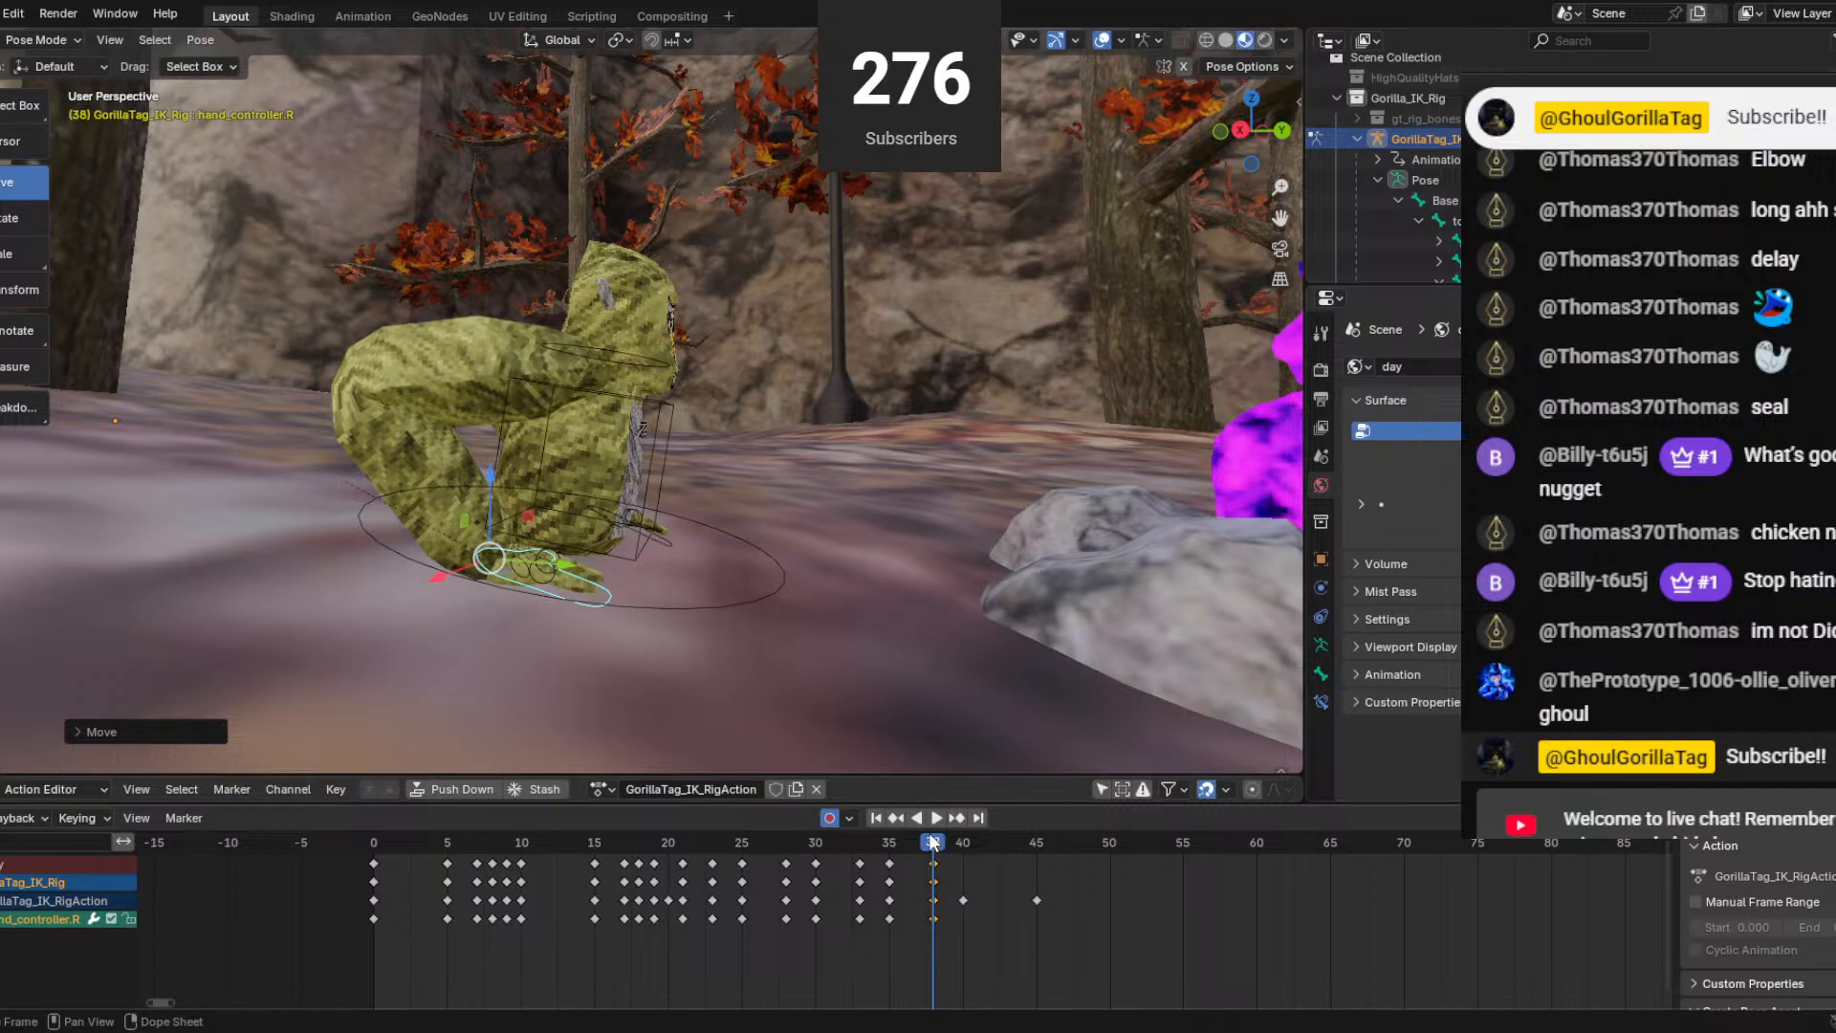
Play the animation and inspect the walk up to frame 42 from the side, the front and a distance.
mouse_move(932, 842)
mouse_down()
mouse_move(860, 842)
mouse_move(954, 841)
mouse_up()
key(space)
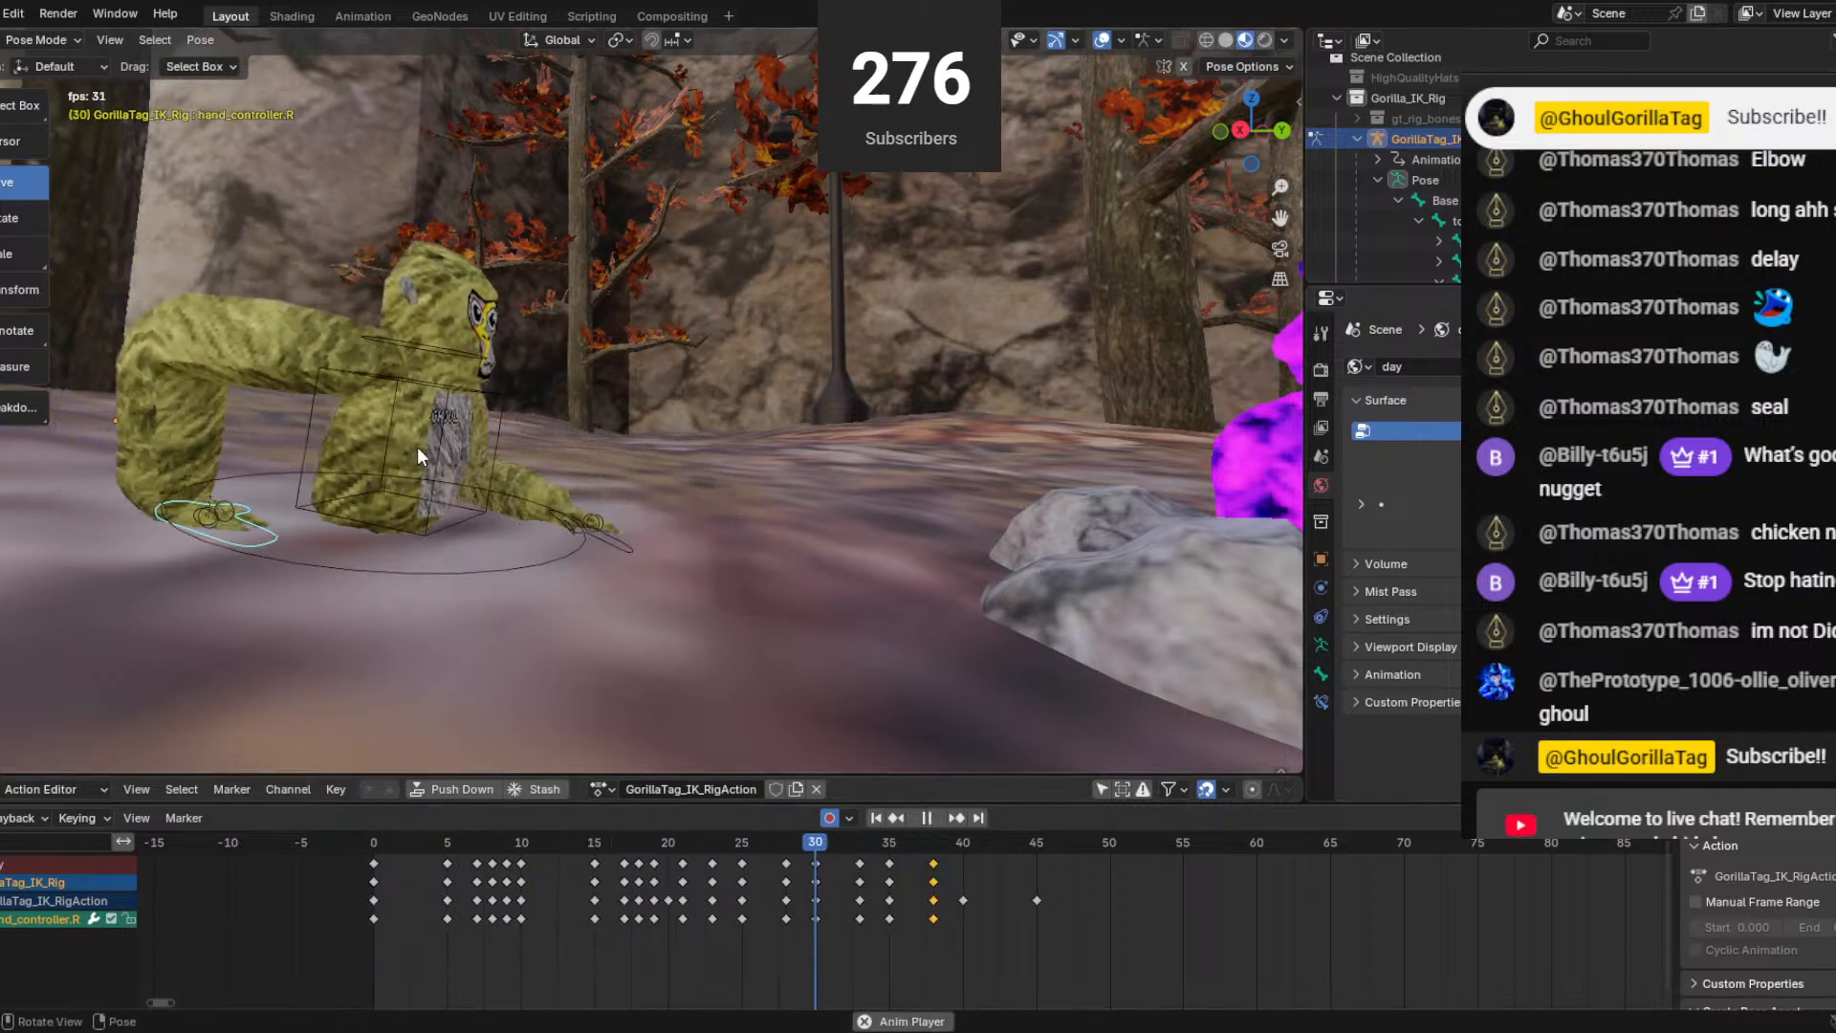
key(space)
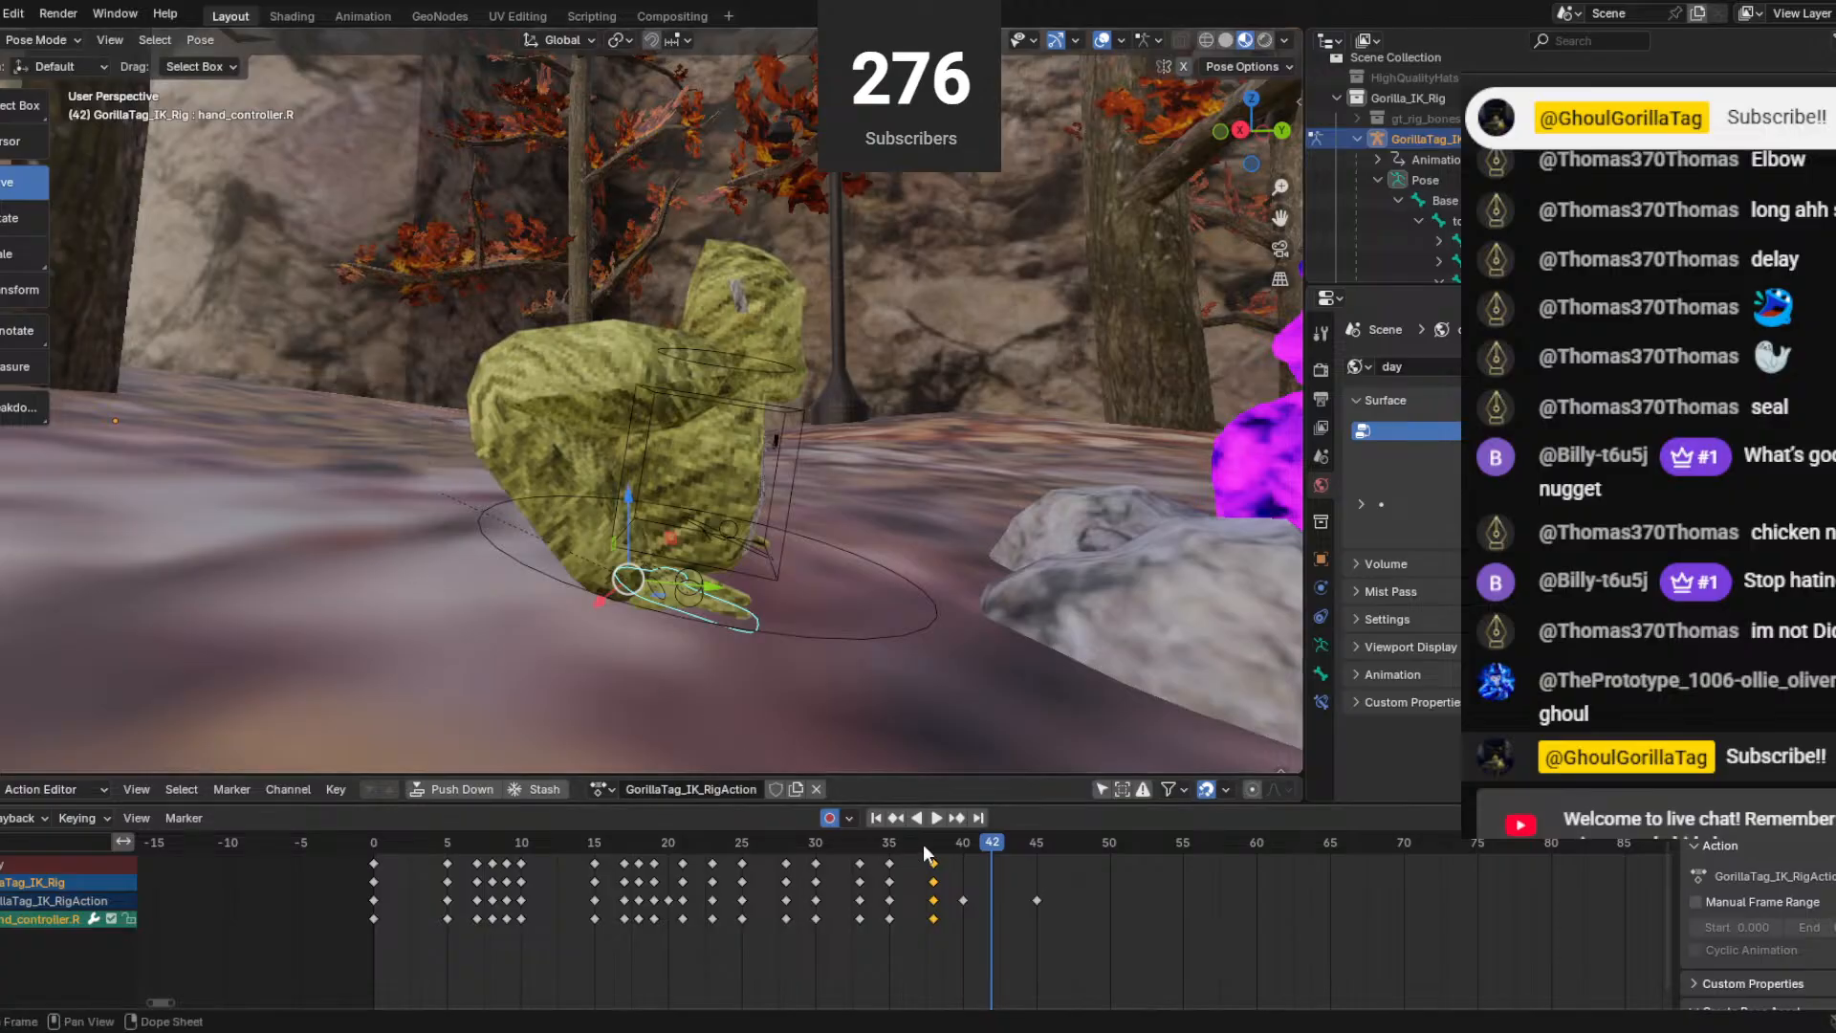
middle_drag(895, 667, 715, 652)
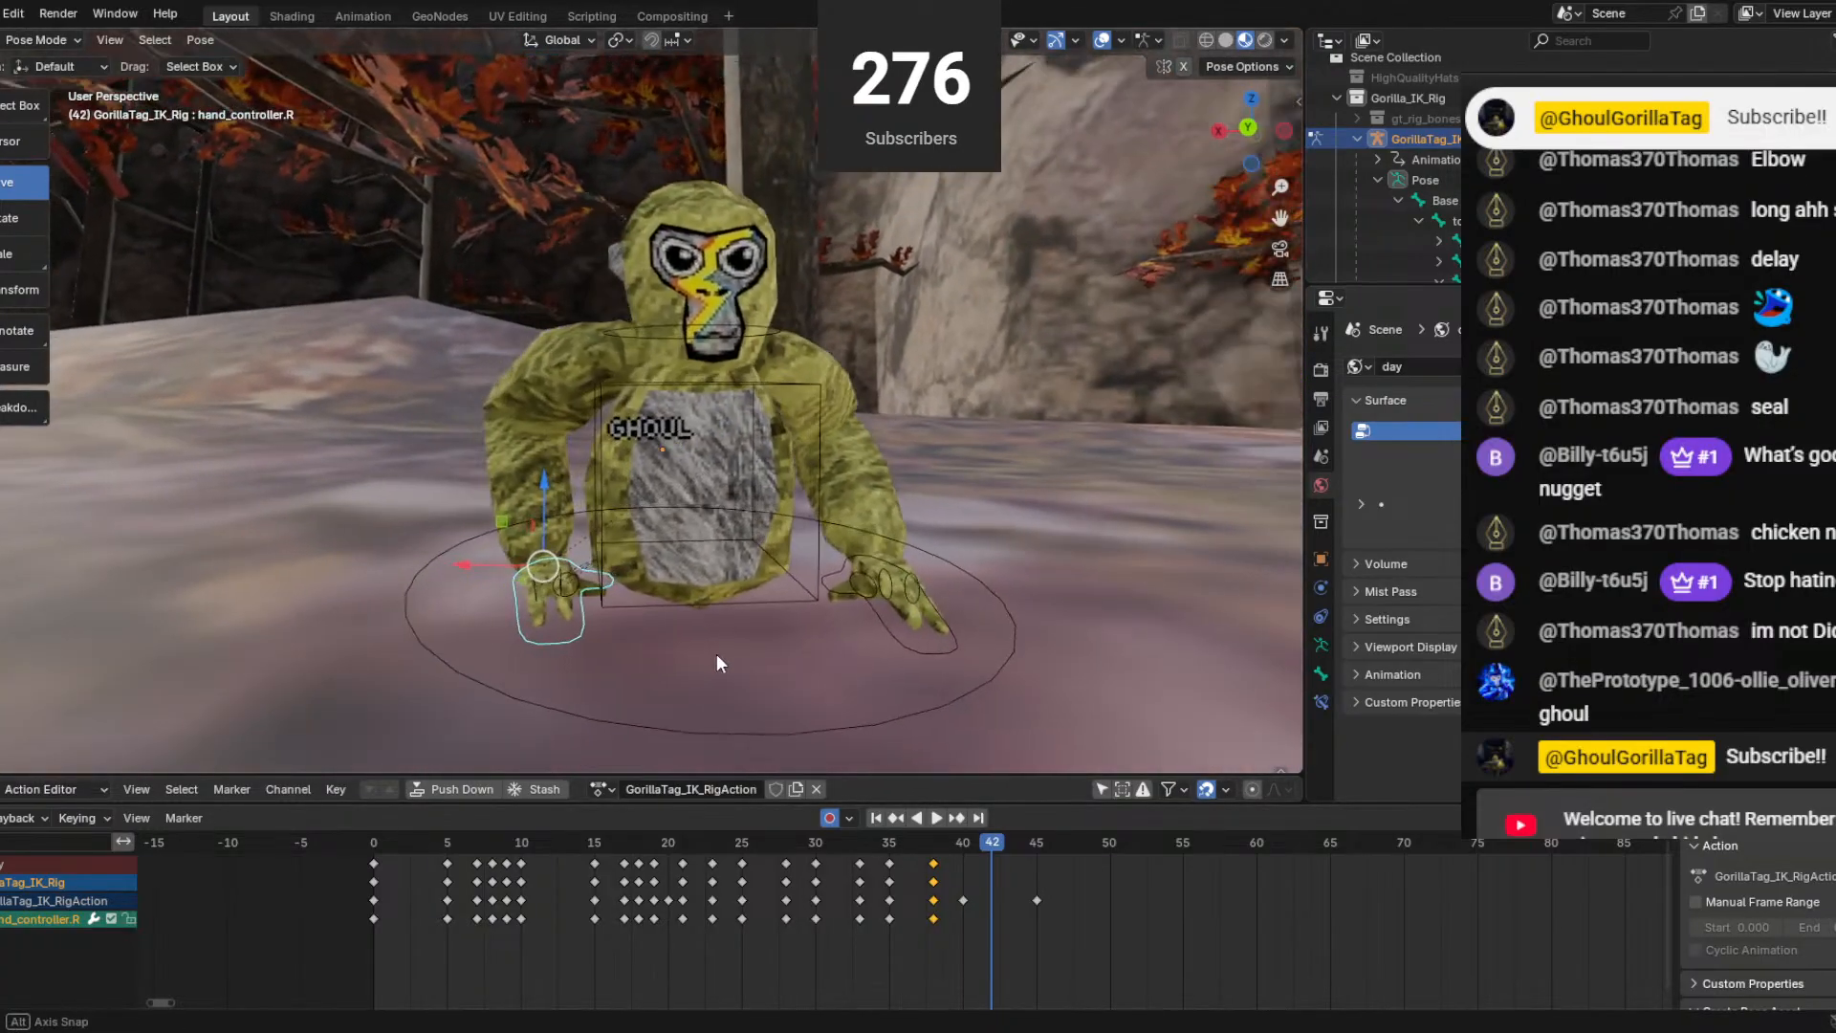
scroll(717, 656, down, 4)
scroll(717, 656, down, 3)
key(space)
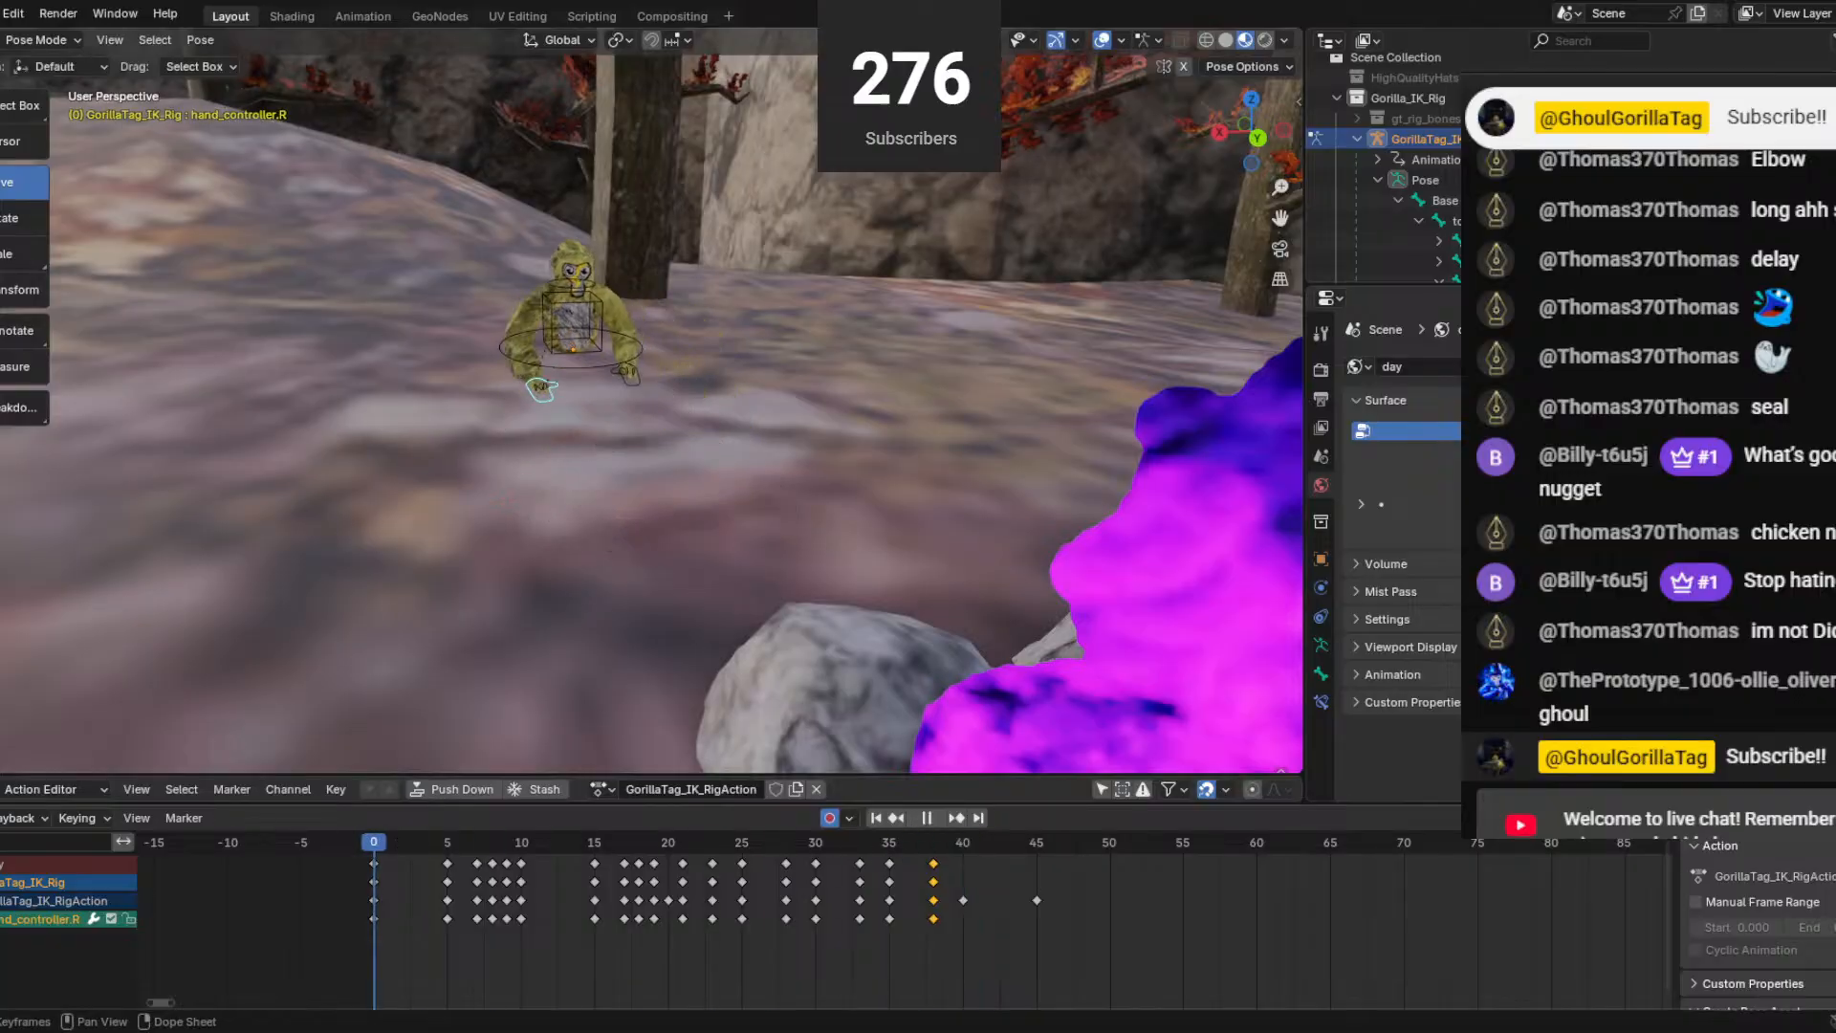
scroll(1048, 526, down, 6)
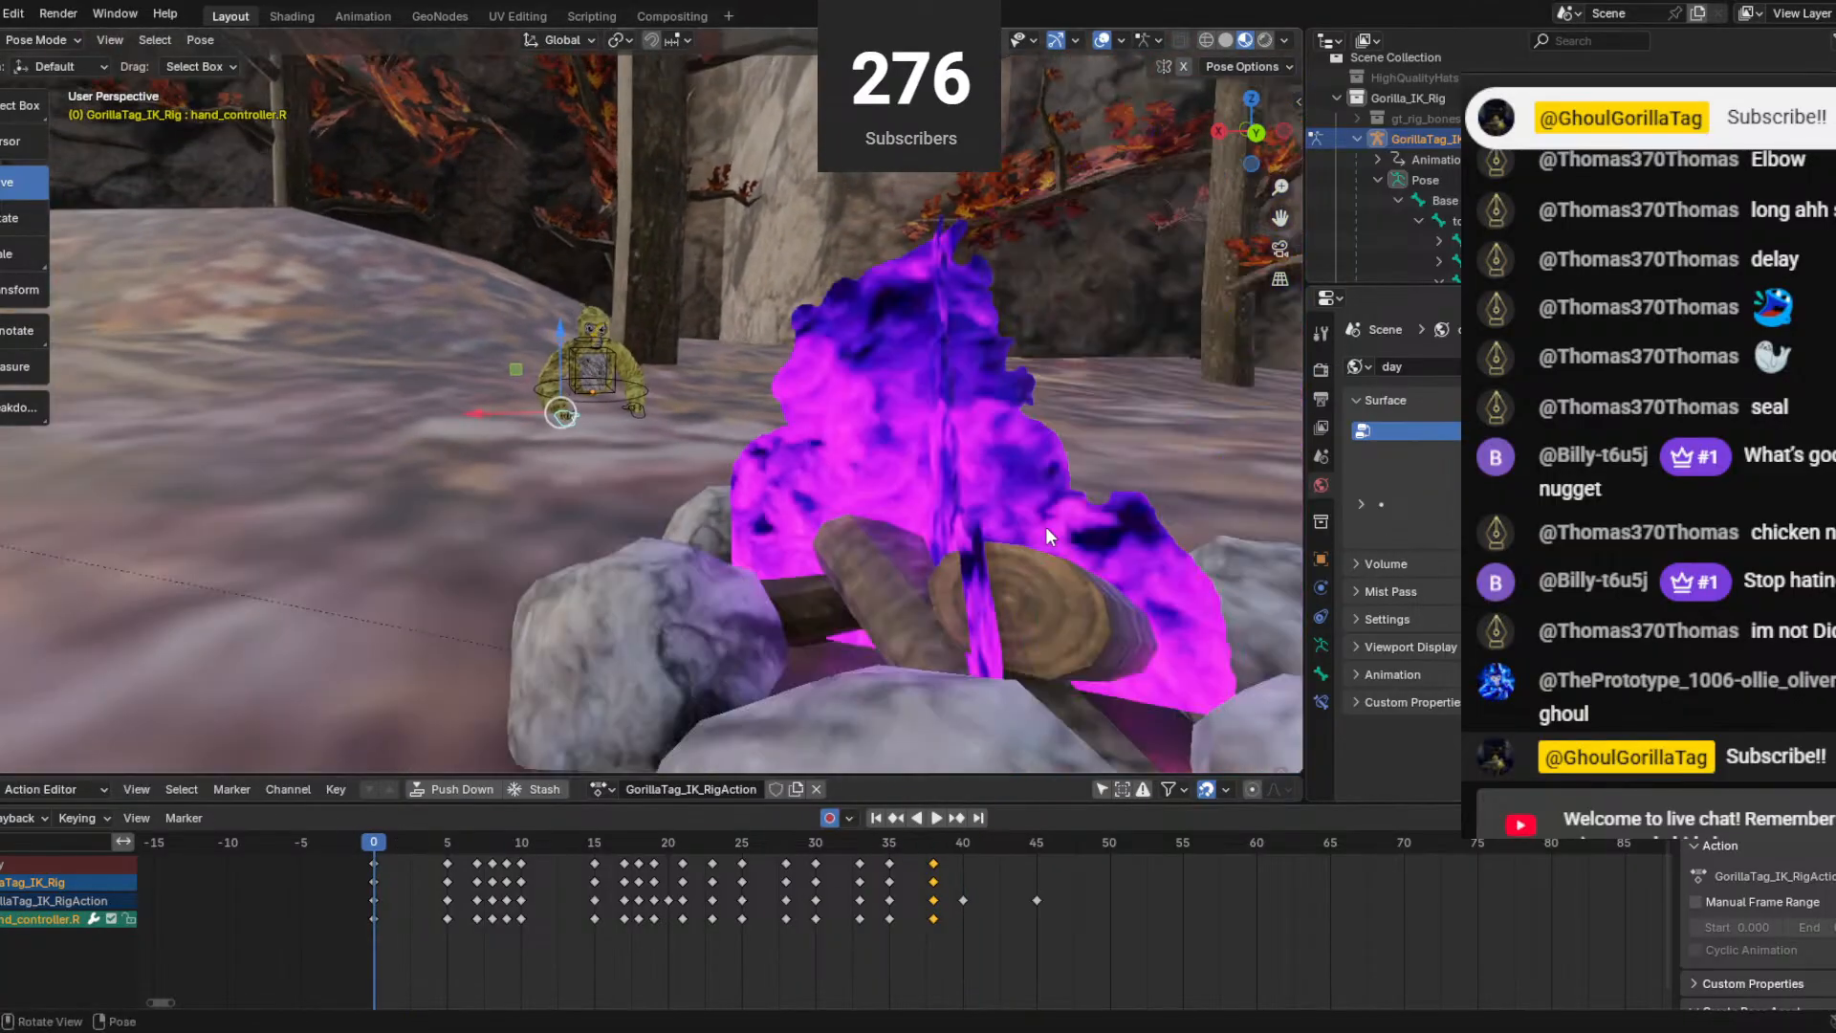
key(space)
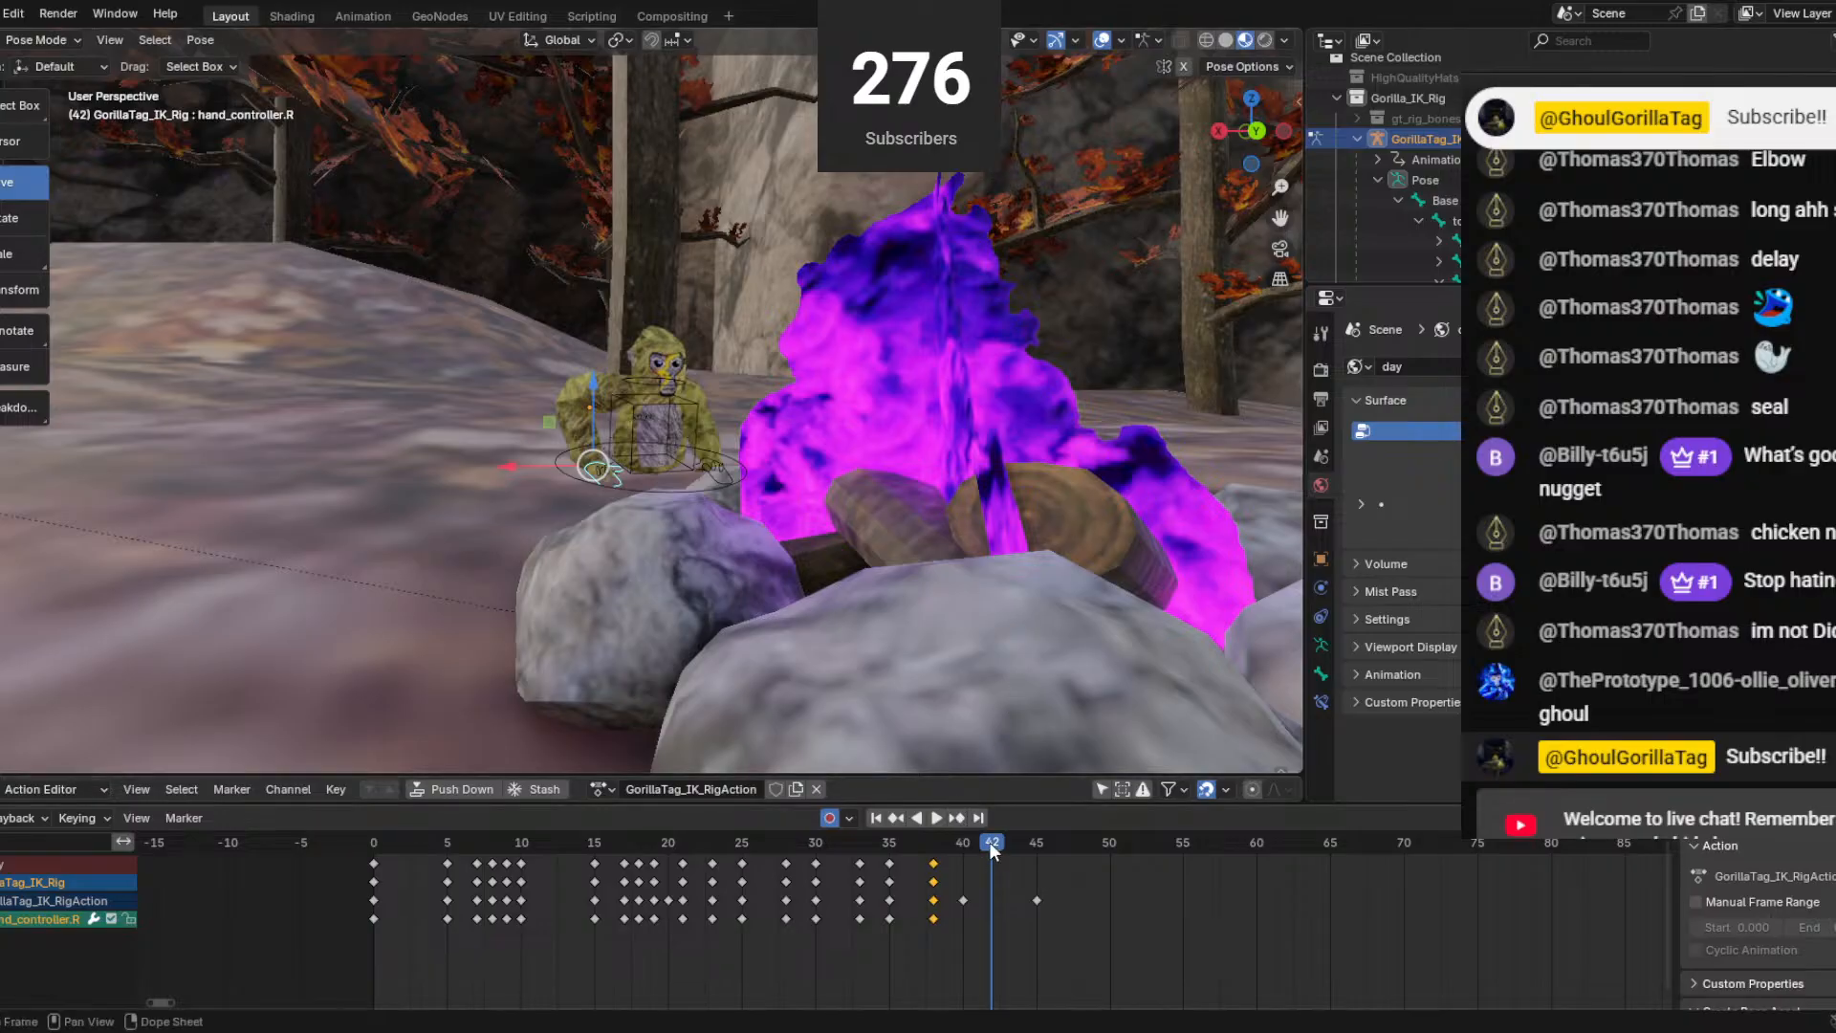
scroll(866, 681, up, 6)
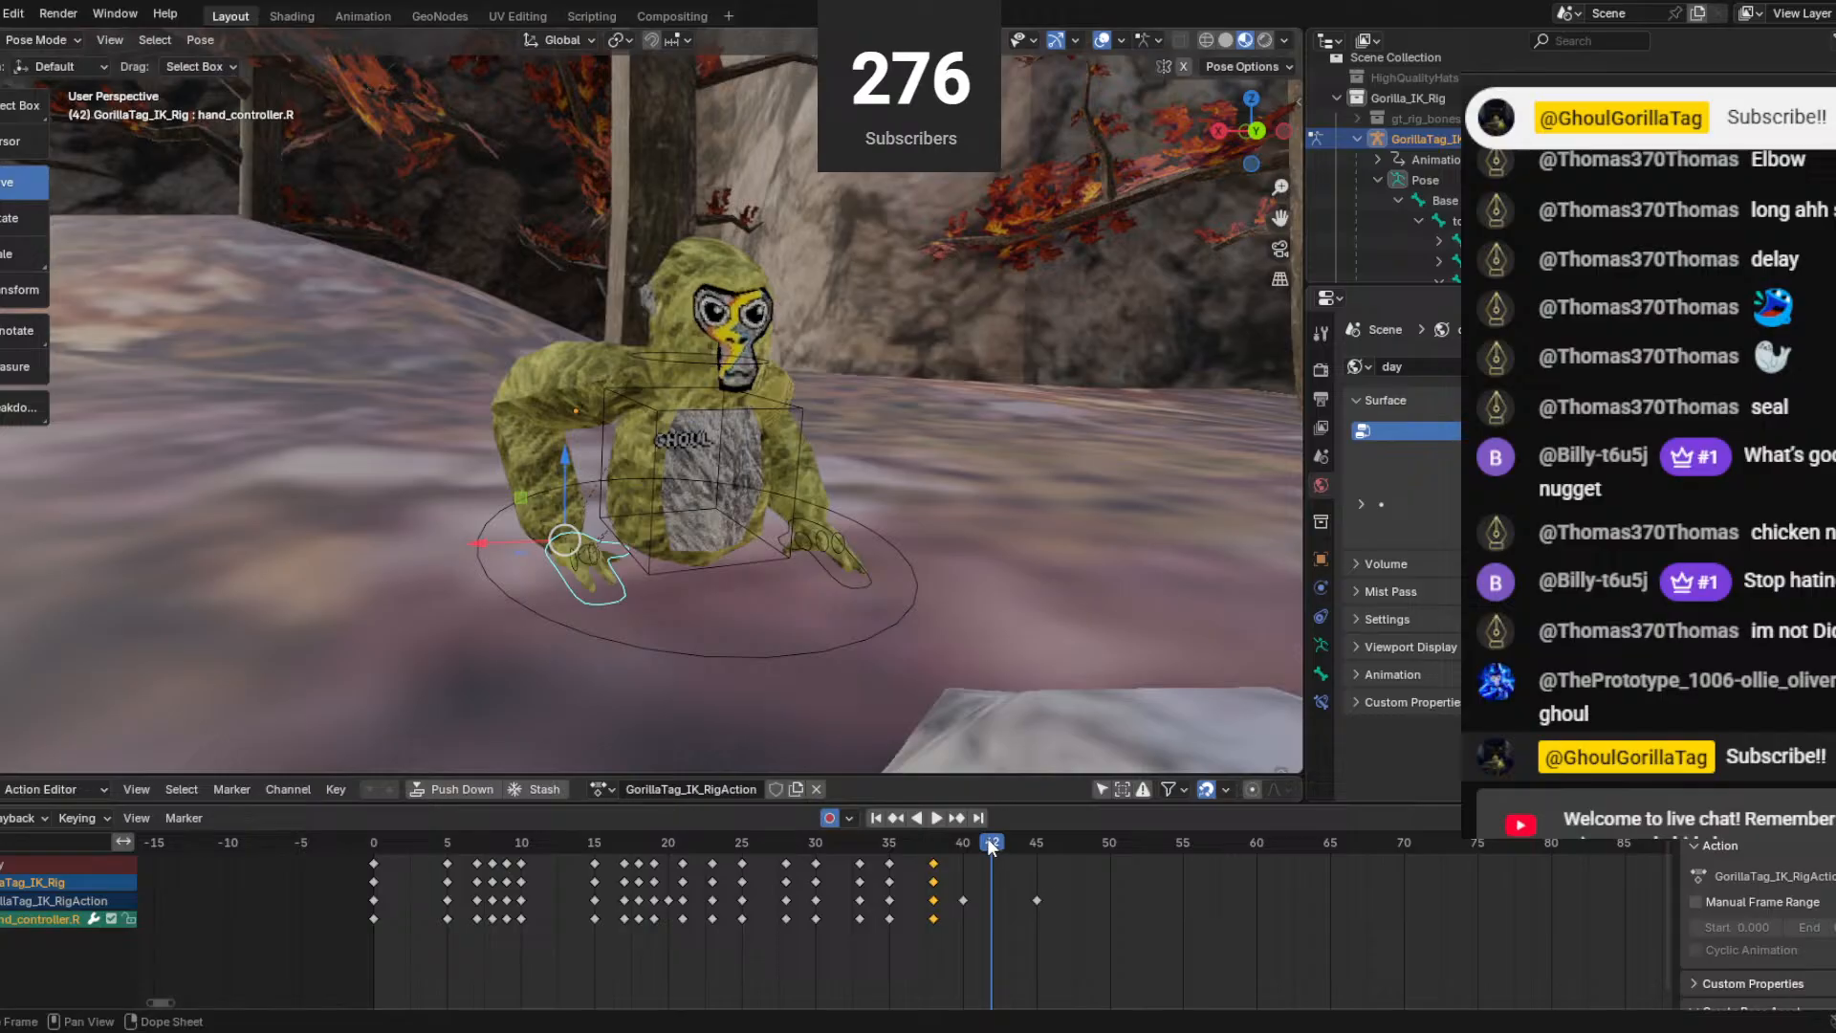
click(700, 367)
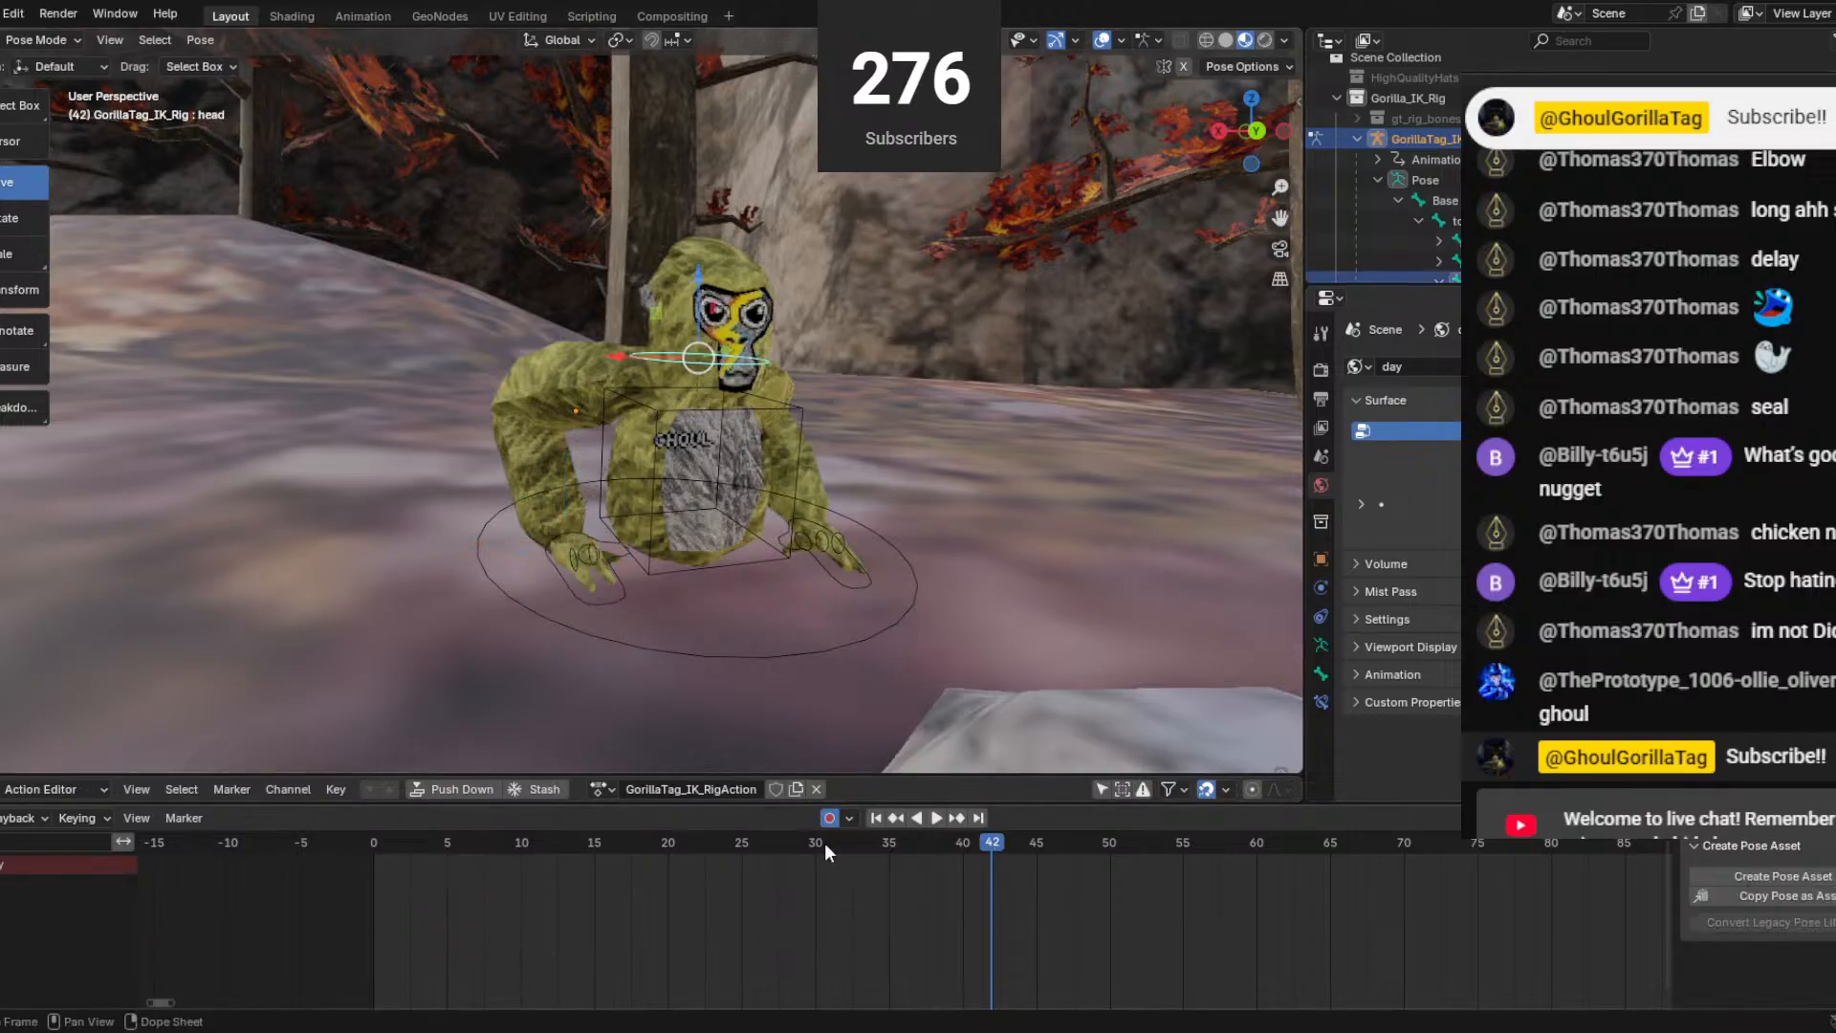
Move the right hand controller backward along Y at frame 40.
click(597, 532)
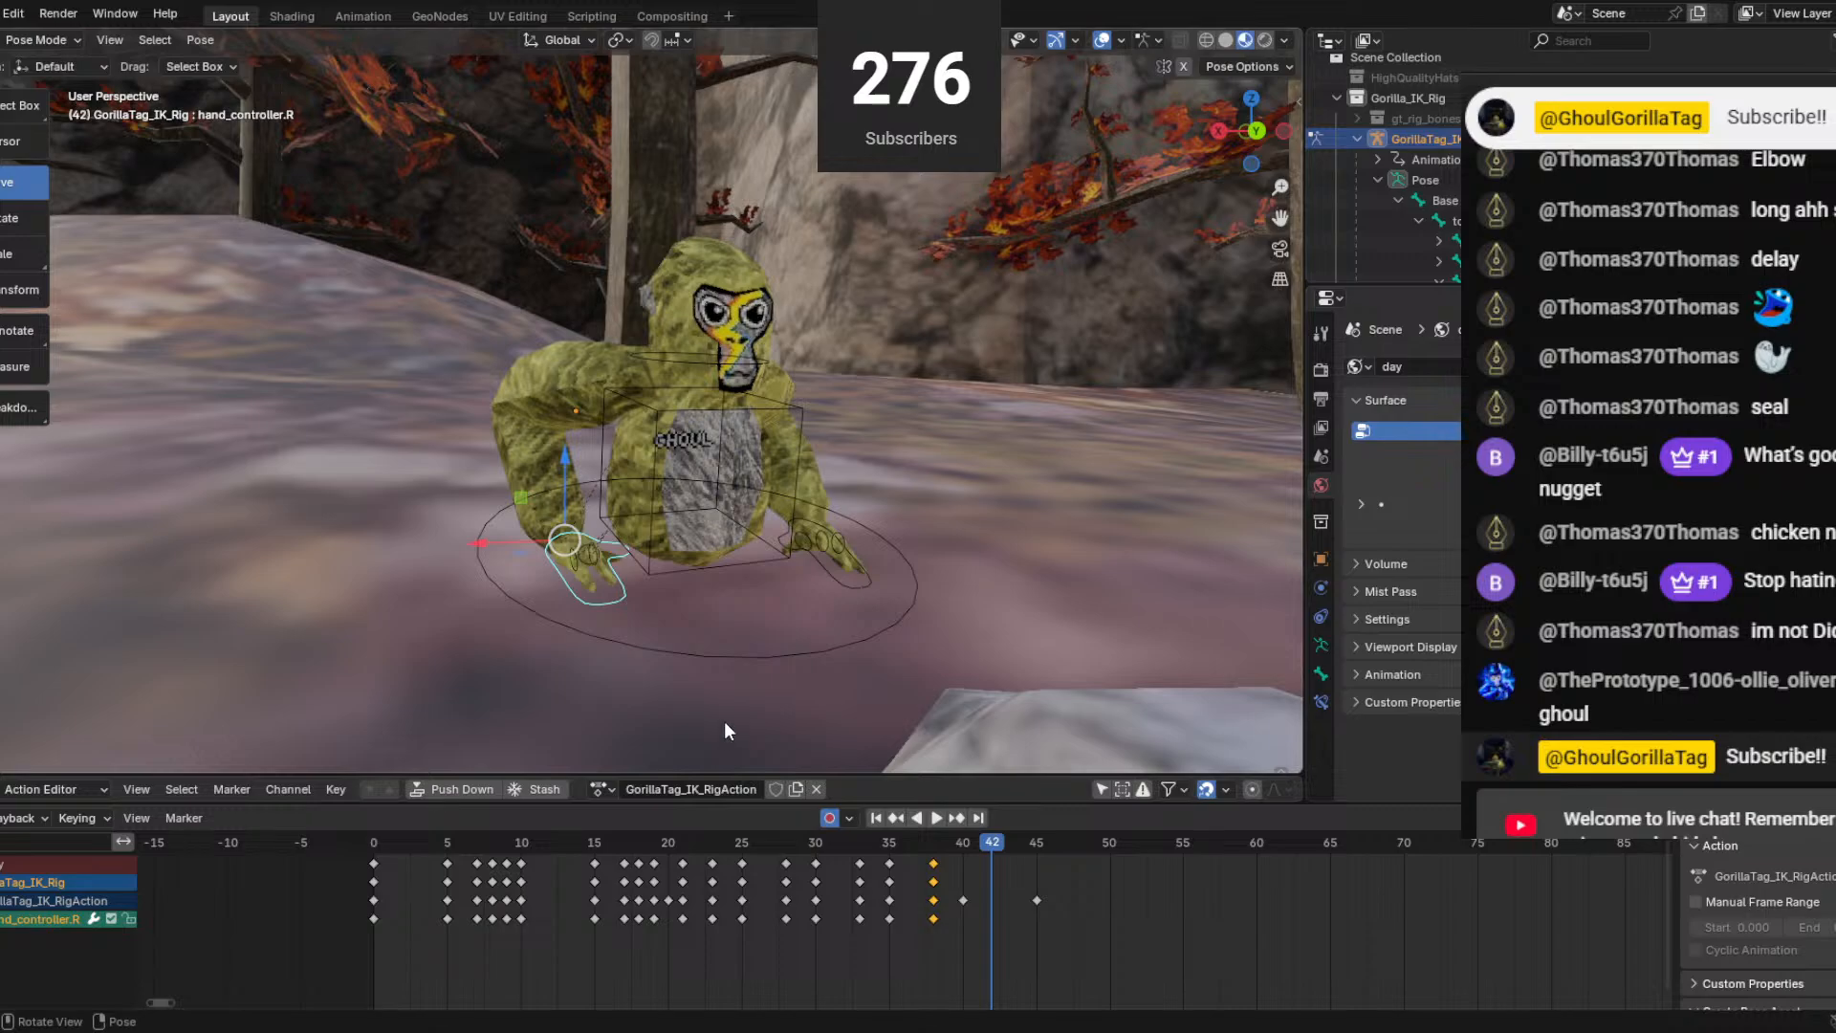
middle_drag(767, 692, 970, 788)
mouse_move(994, 848)
mouse_down()
mouse_move(932, 851)
mouse_move(966, 849)
mouse_up()
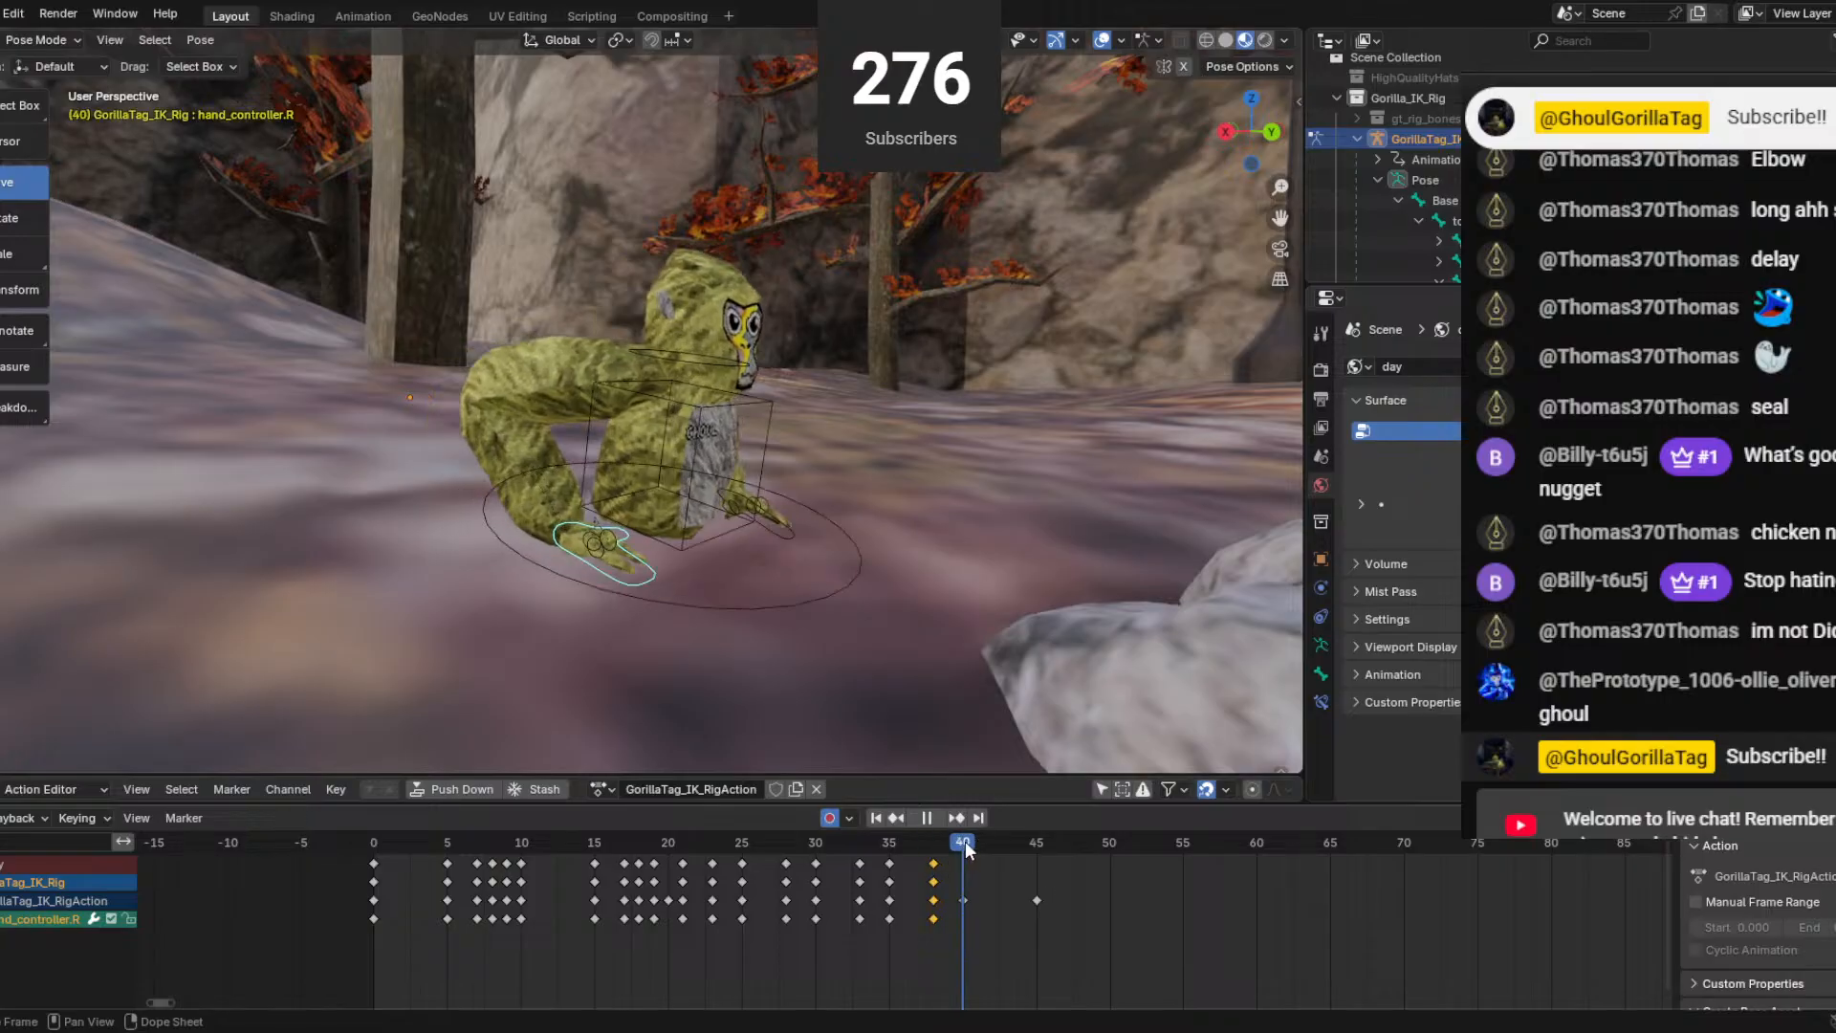
middle_drag(662, 532, 709, 543)
drag(645, 553, 612, 543)
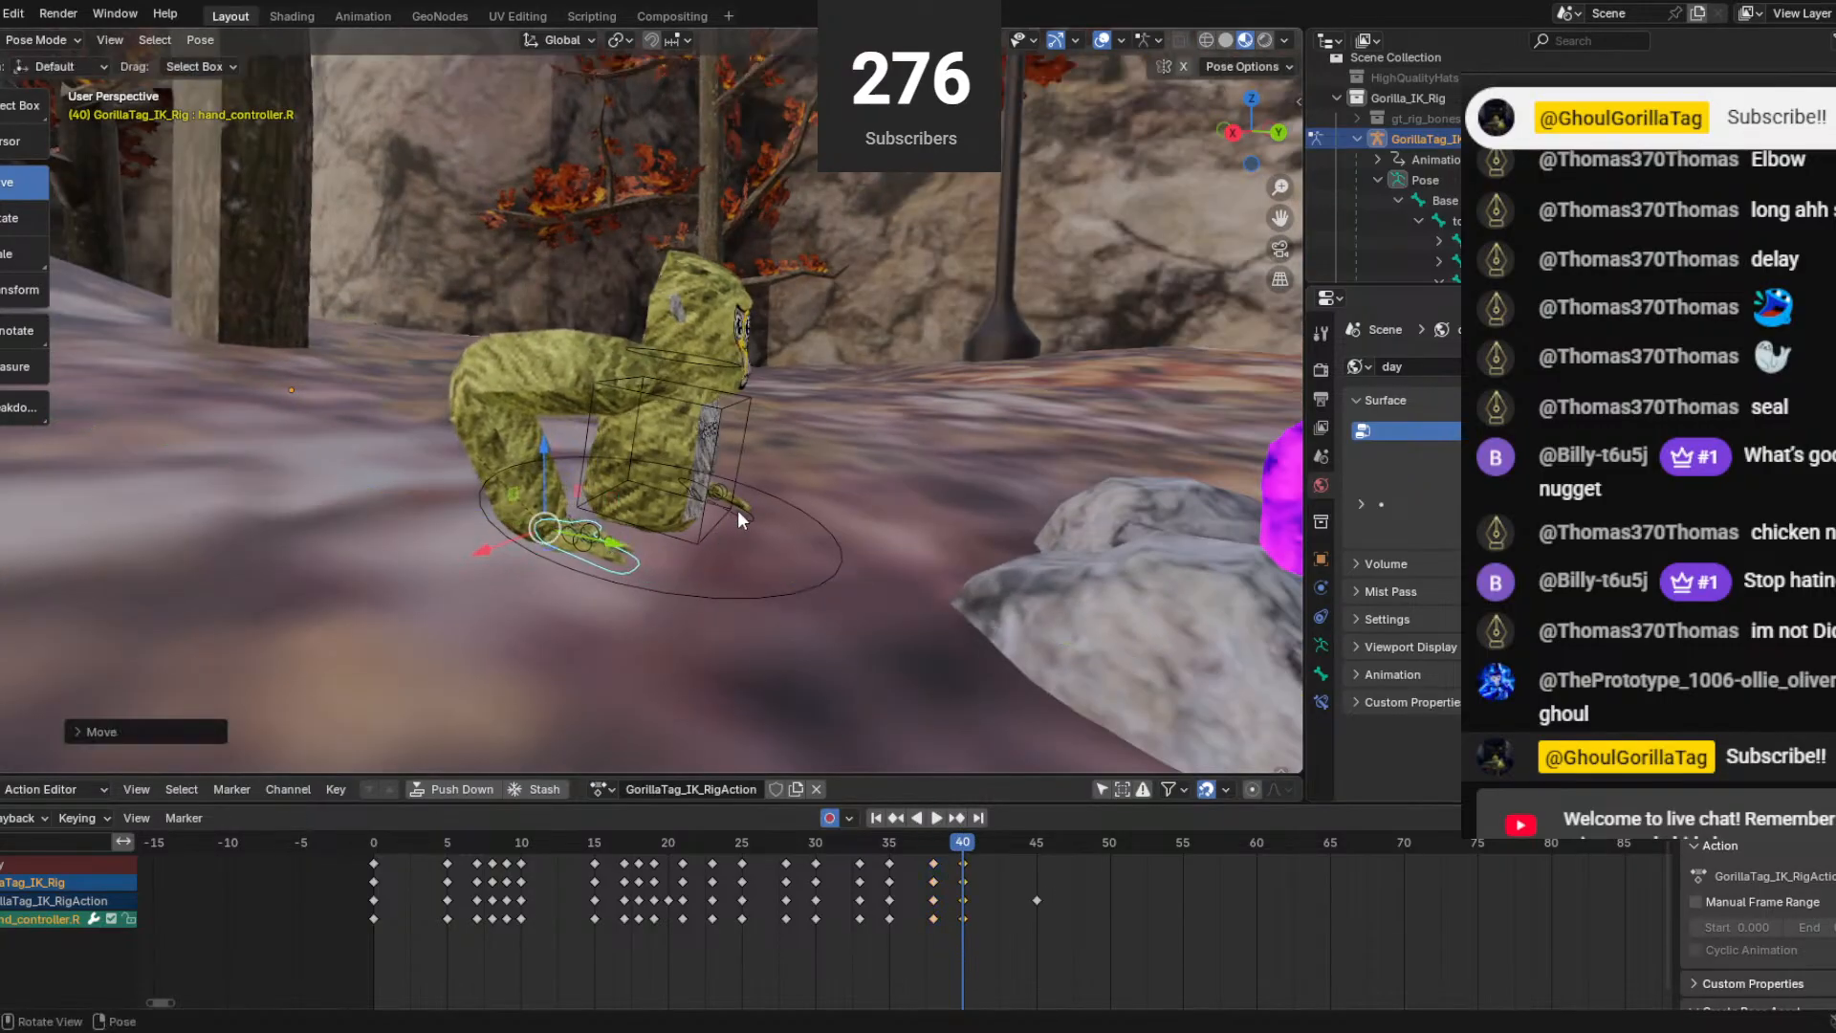
Reposition the left hand controller farther back at frame 40 and raise it slightly along Z.
click(712, 498)
key(g)
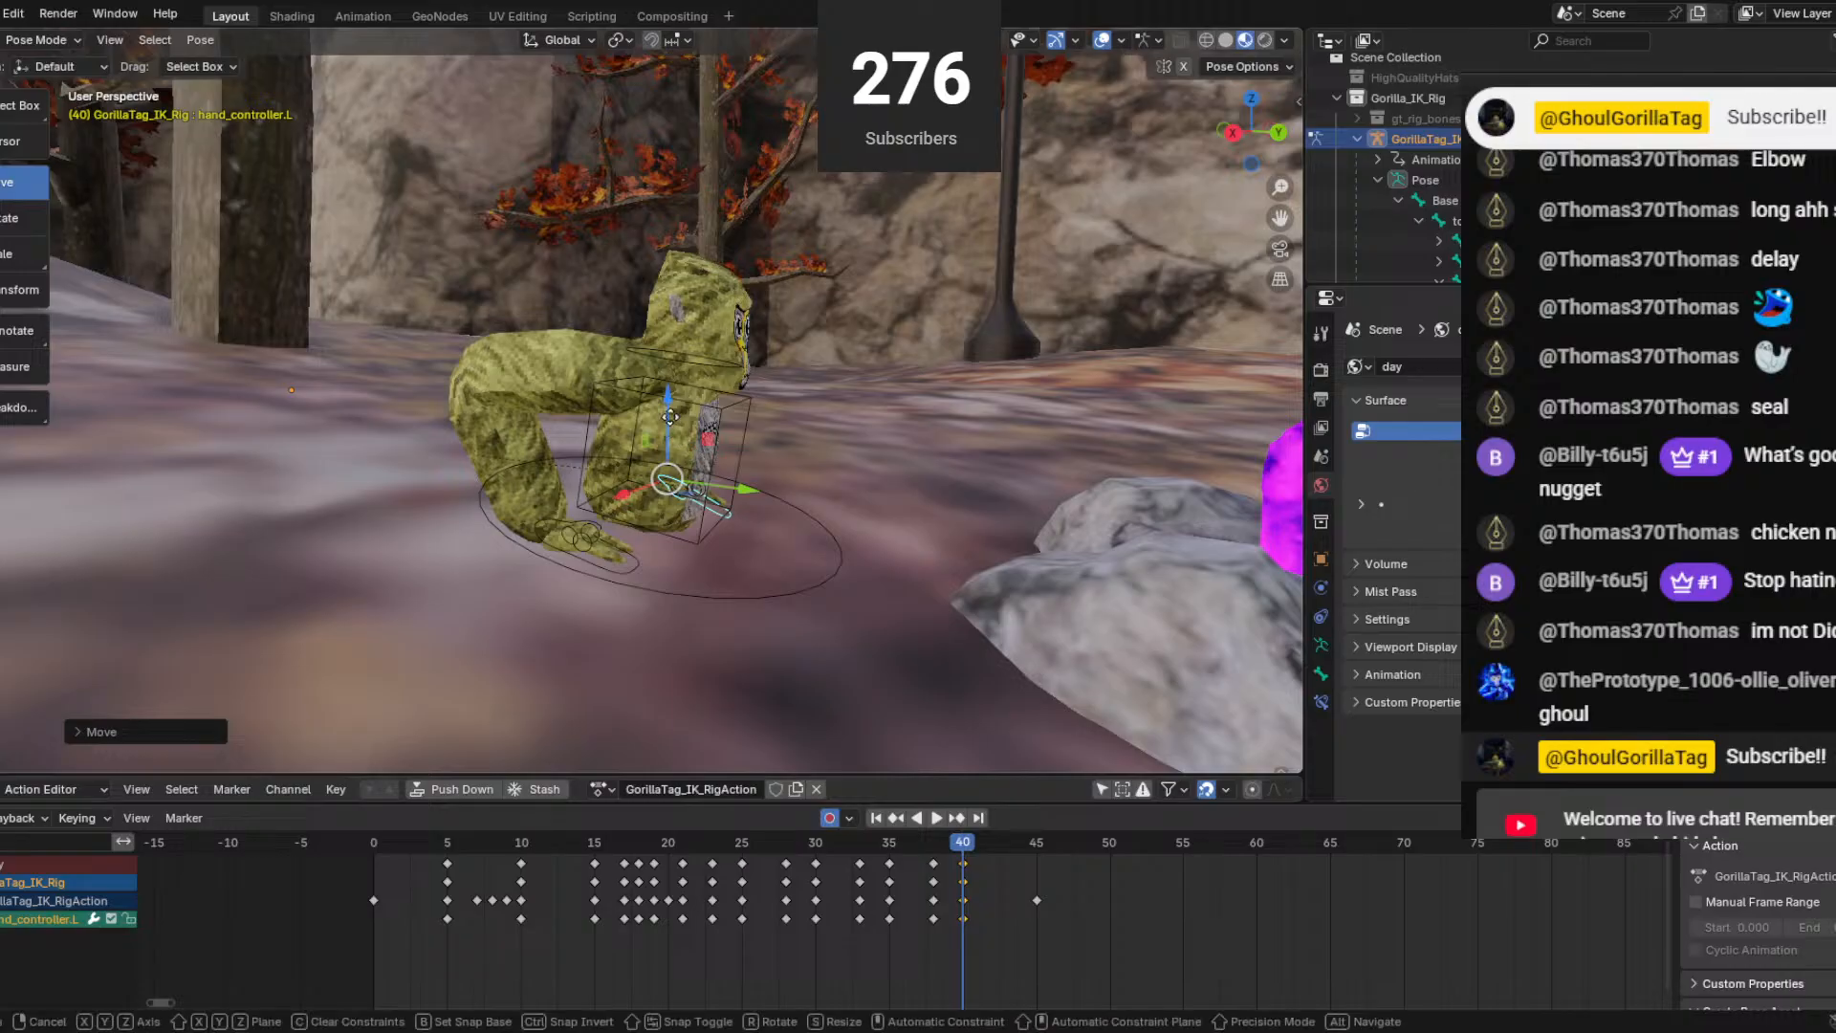
drag(669, 417, 668, 415)
middle_drag(668, 418, 473, 406)
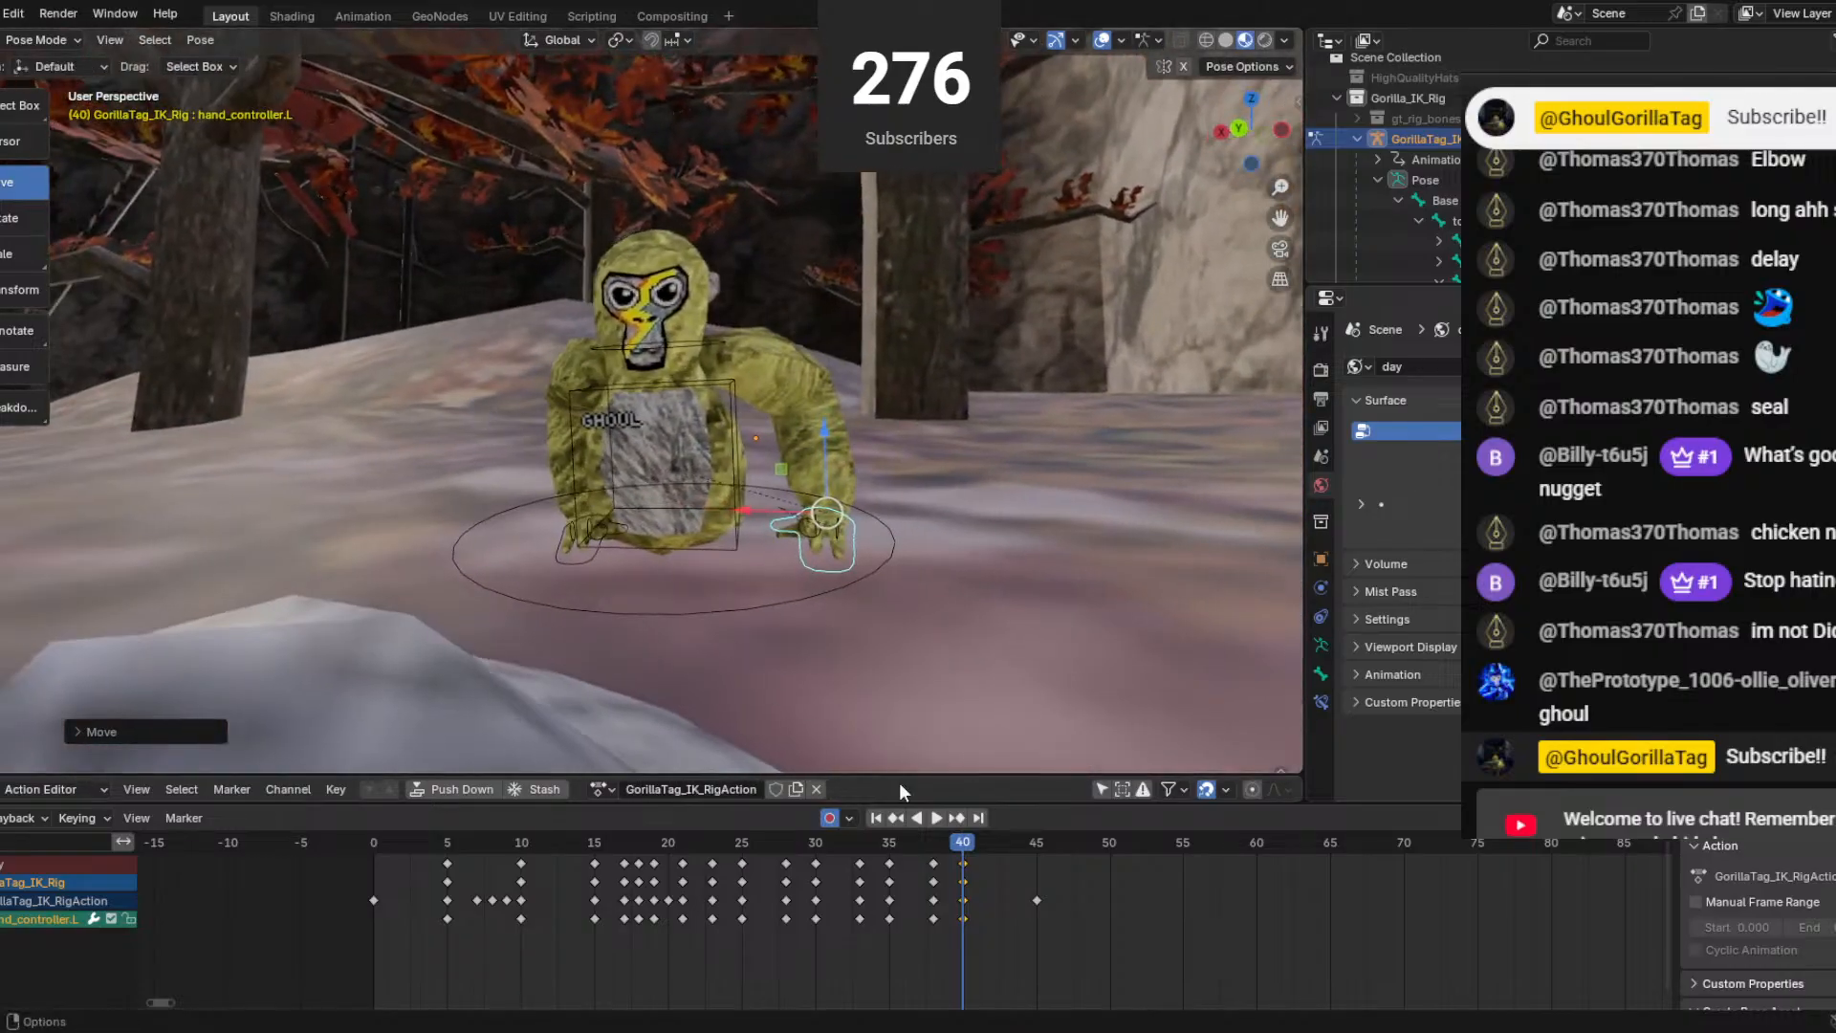
Review frames 34 to 40 from the front, then shift the left hand controller farther backward along Y at frame 40.
key(space)
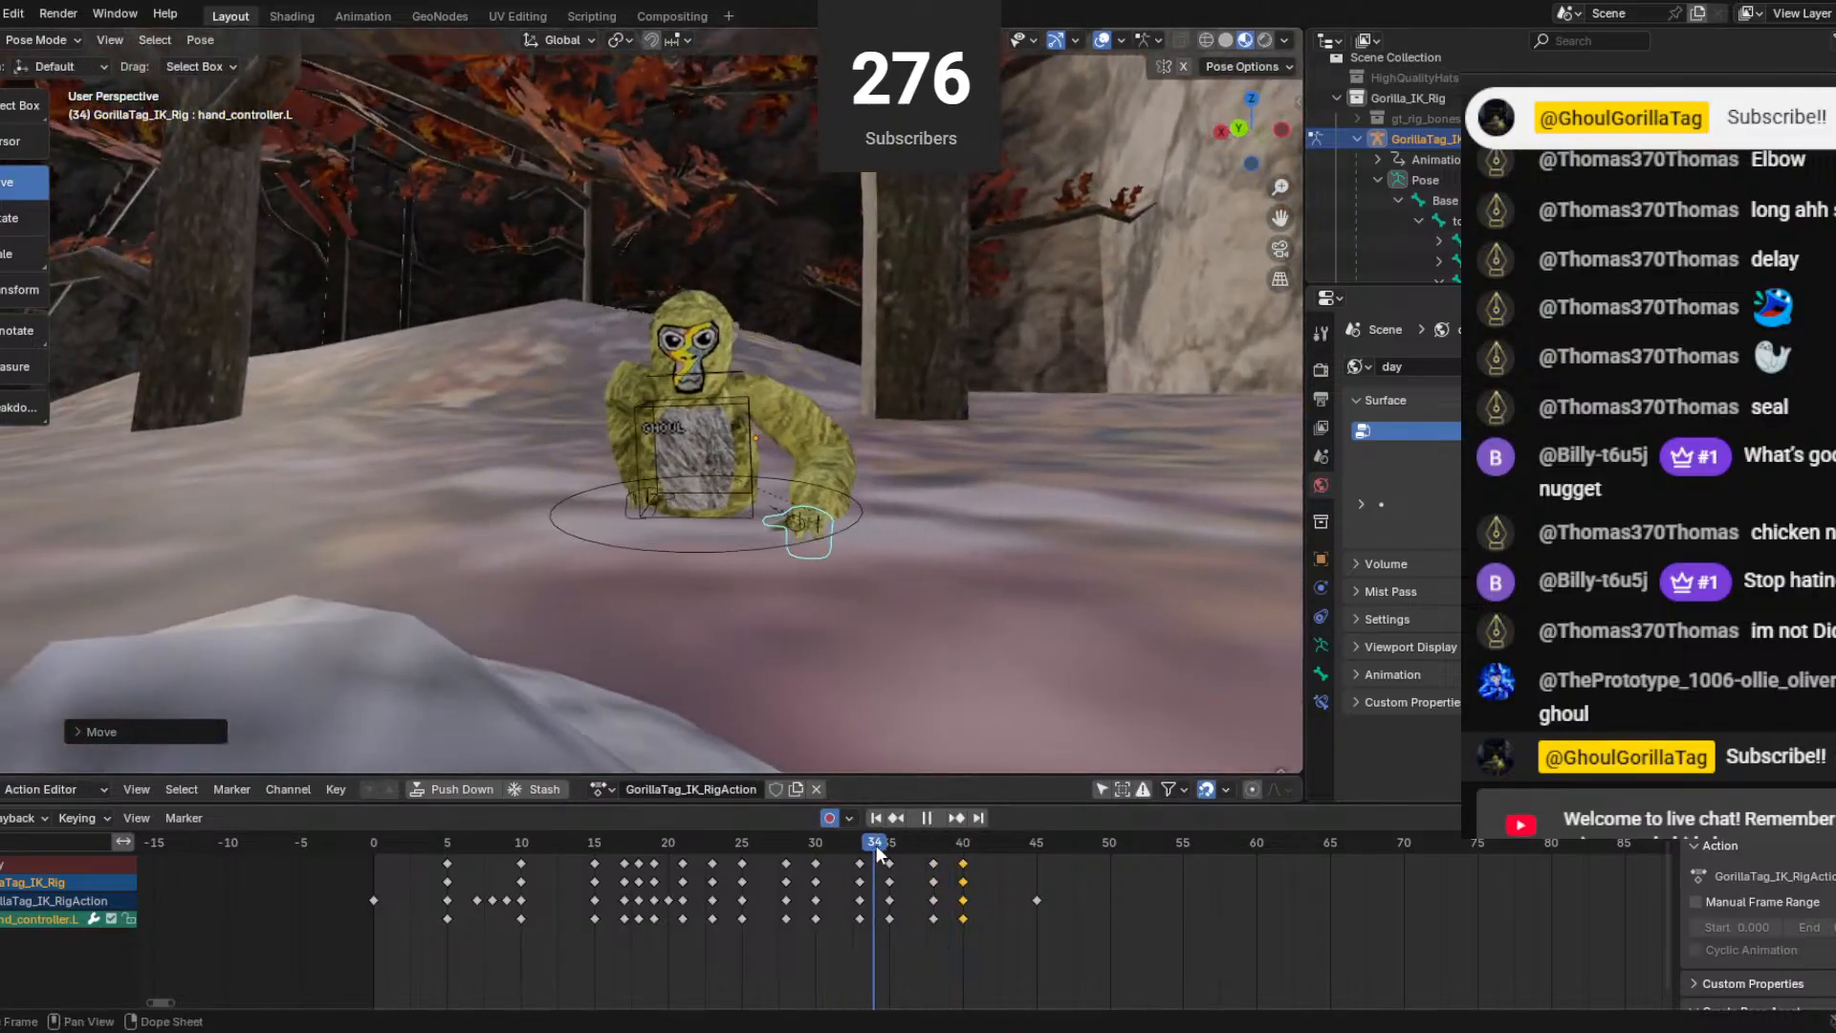
drag(932, 851, 963, 864)
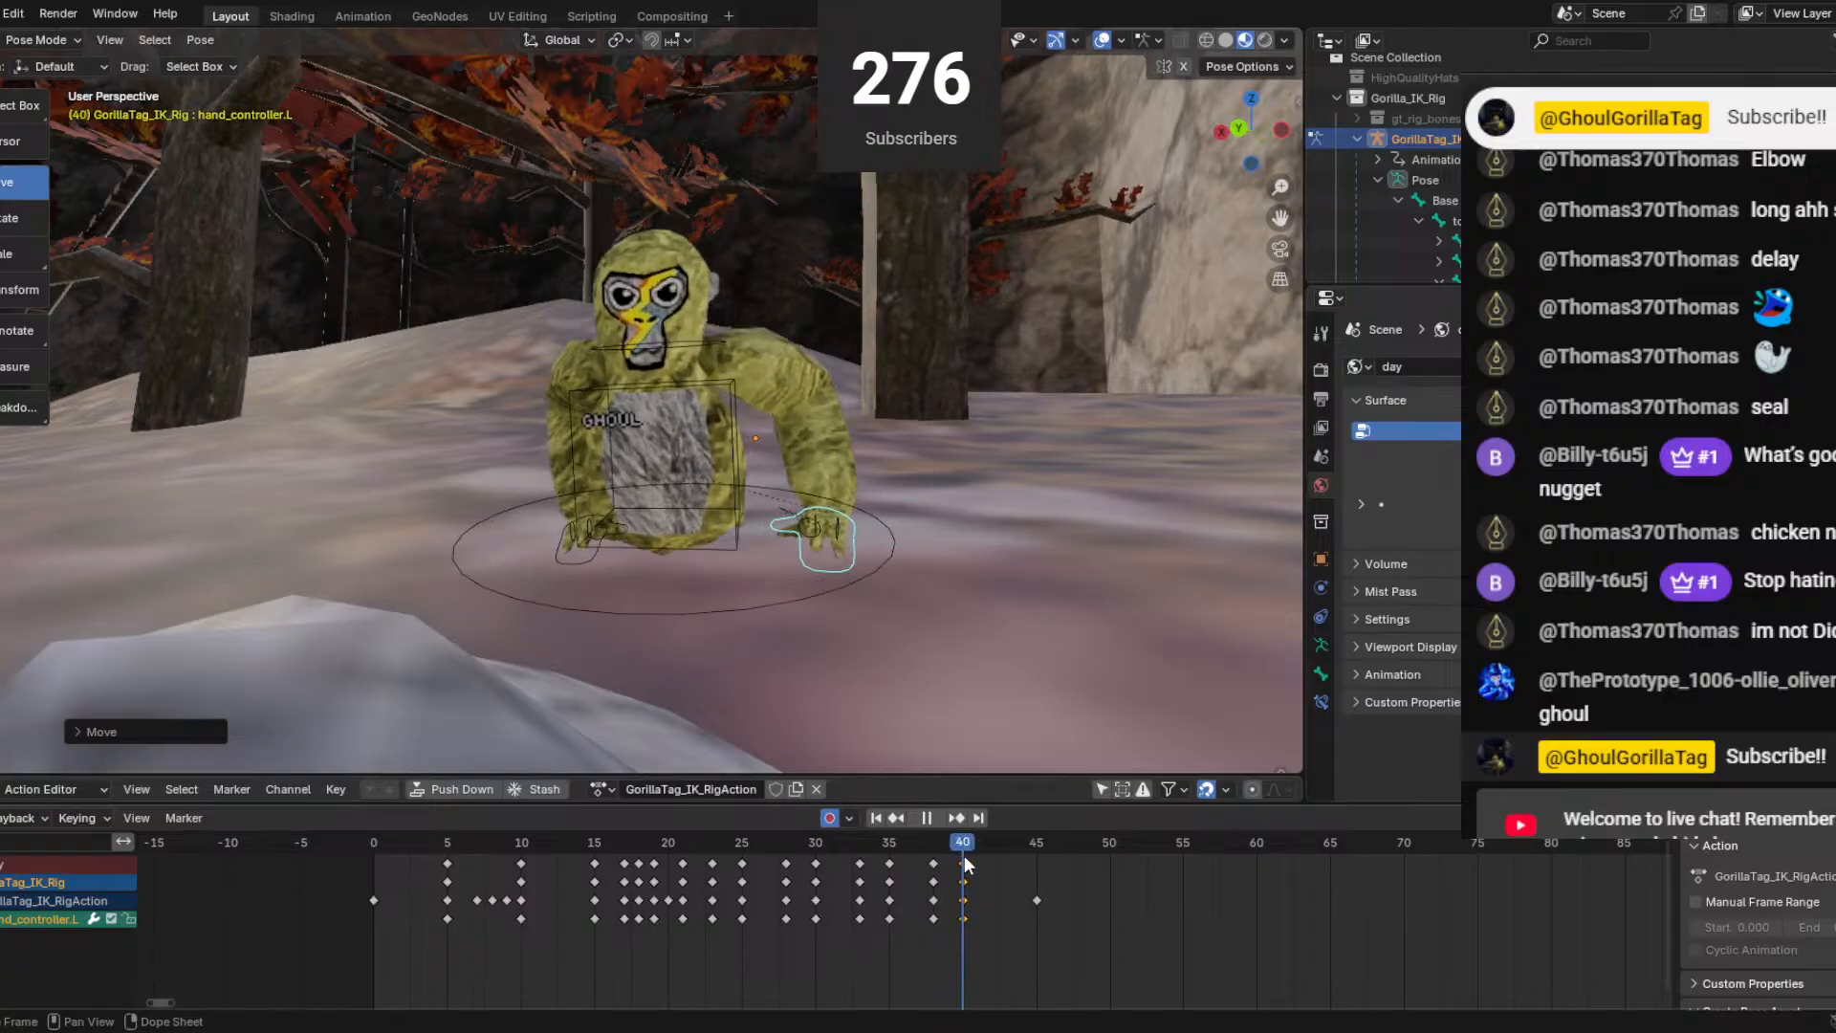
key(space)
middle_drag(915, 591, 623, 574)
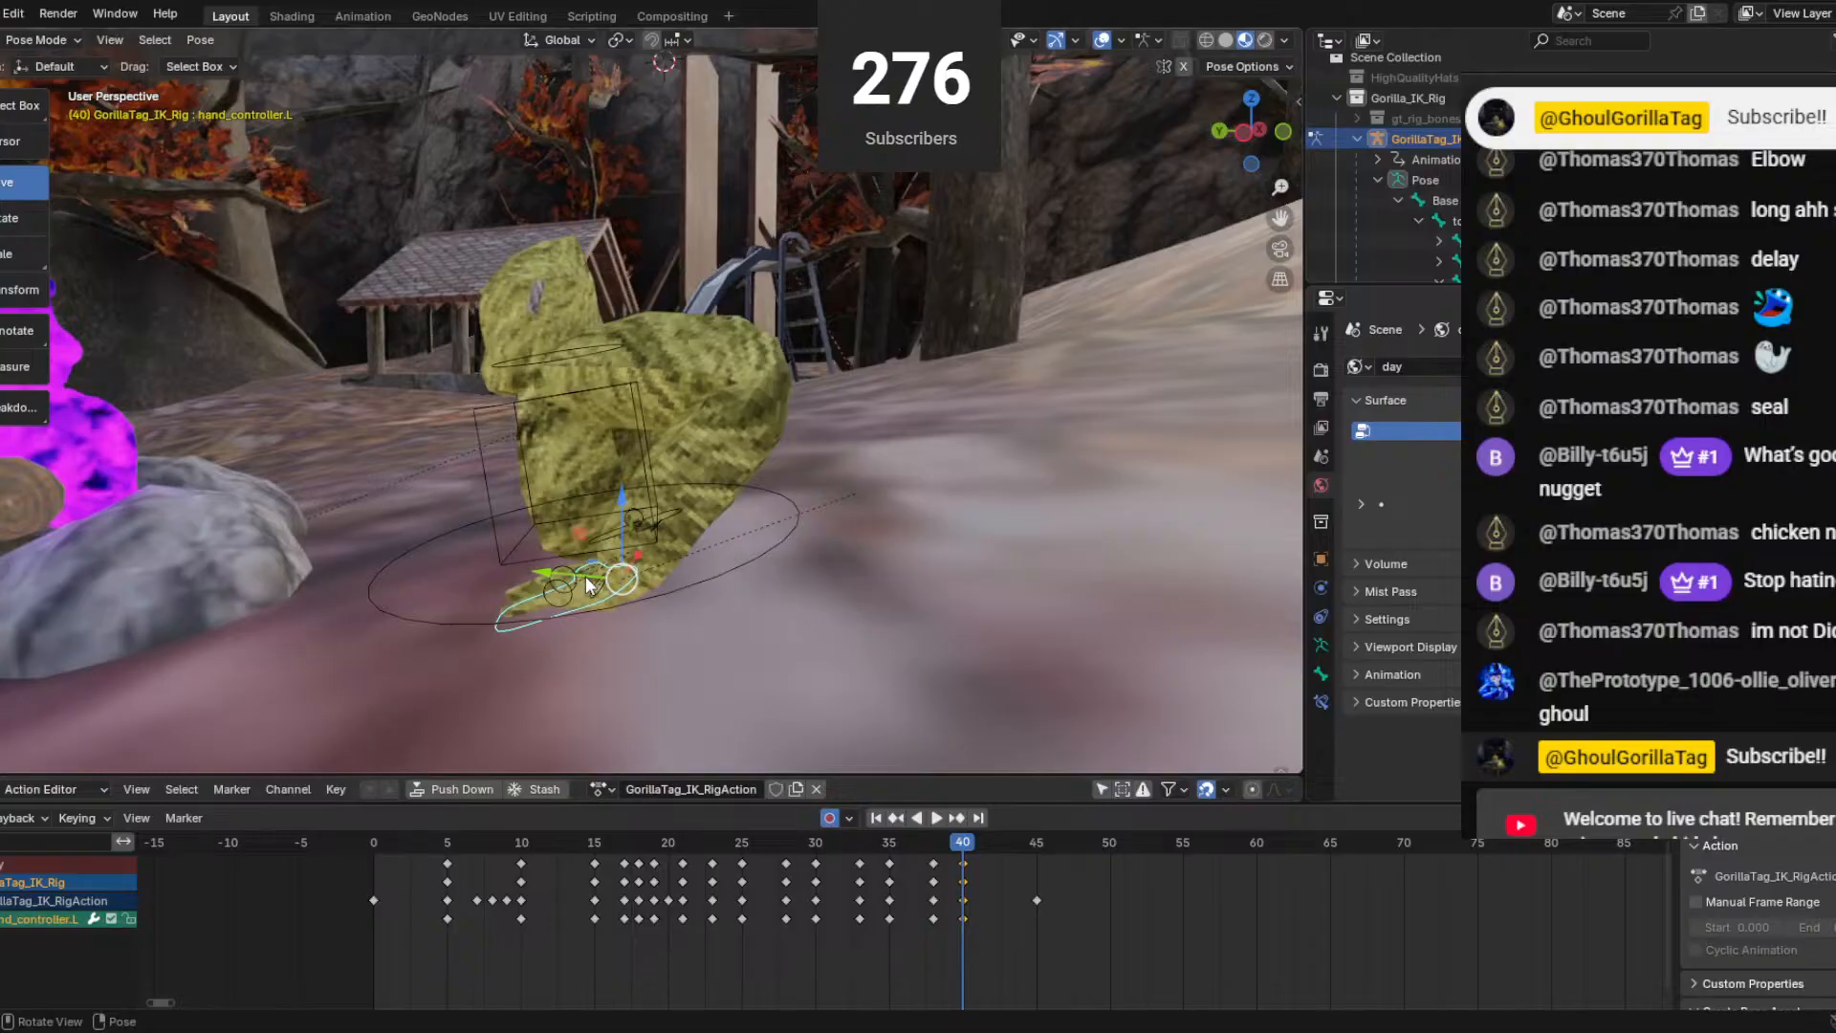
drag(585, 585, 631, 588)
drag(675, 526, 887, 570)
Move the right hand controller forward along Y at frame 40.
middle_drag(887, 570, 1077, 502)
mouse_move(598, 559)
middle_down()
mouse_move(746, 552)
mouse_move(627, 566)
middle_up()
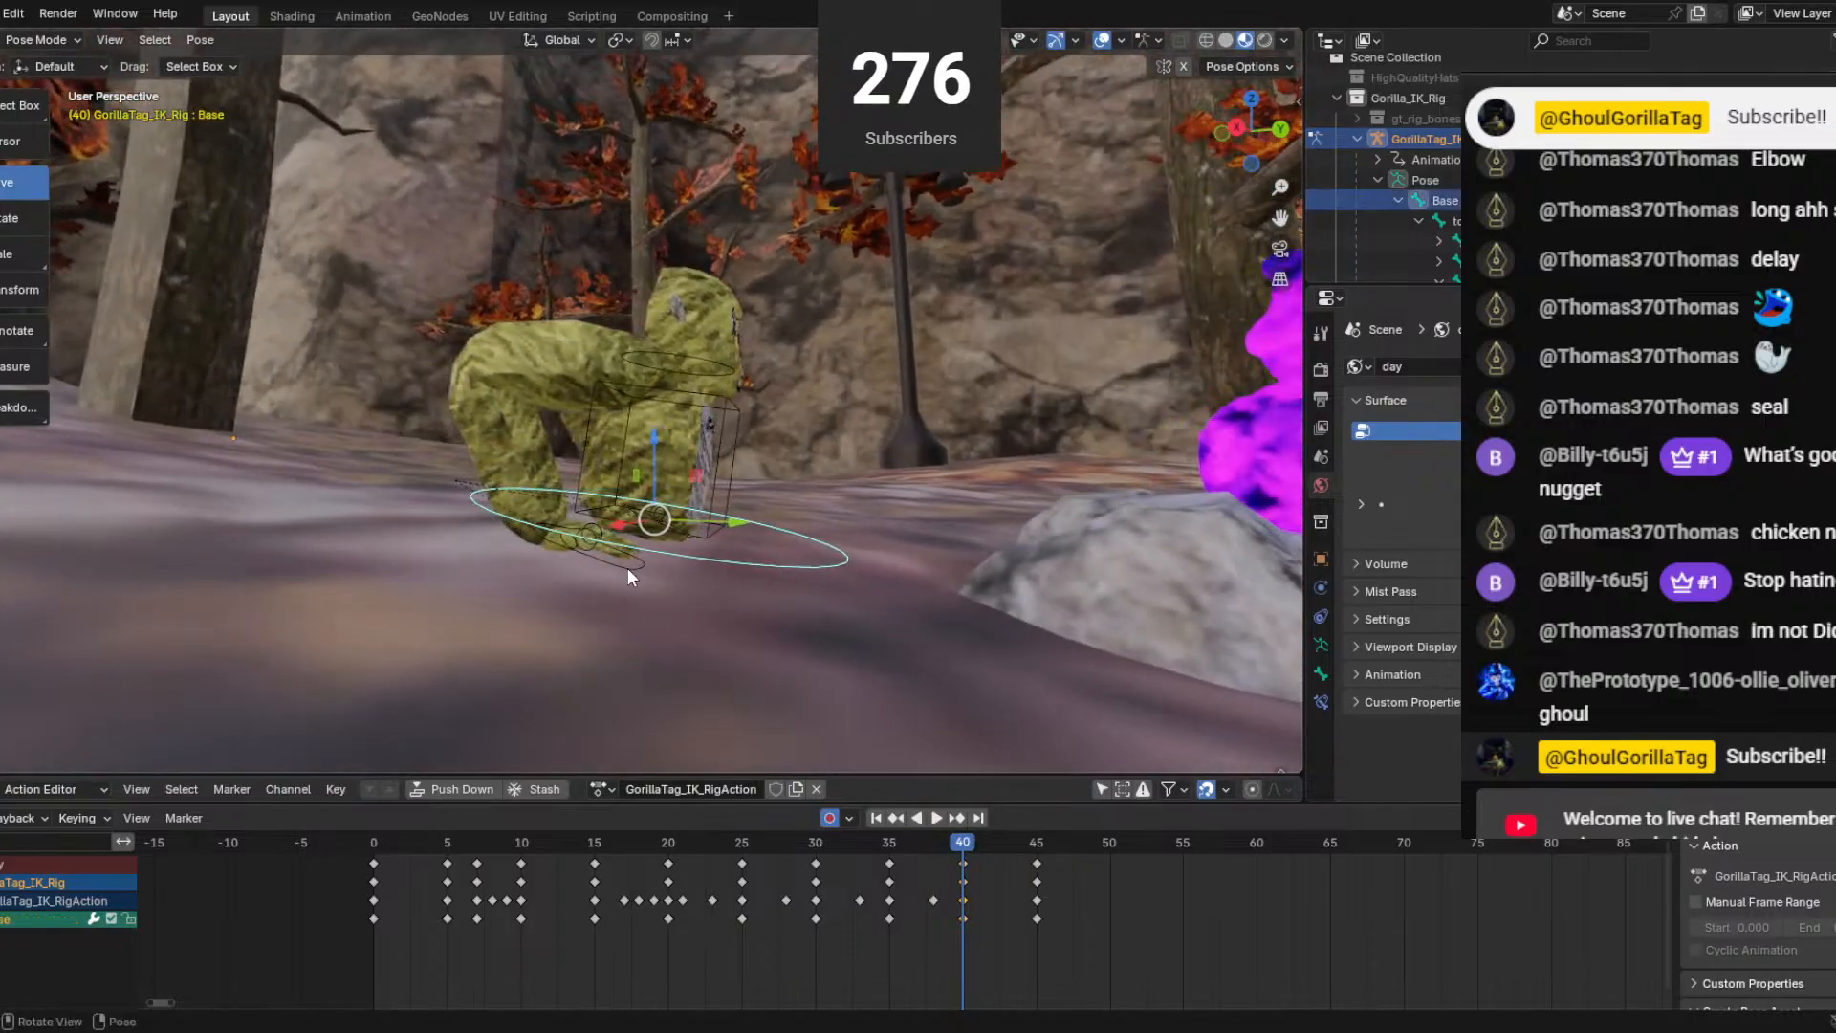
click(632, 560)
key(g)
key(y)
click(652, 531)
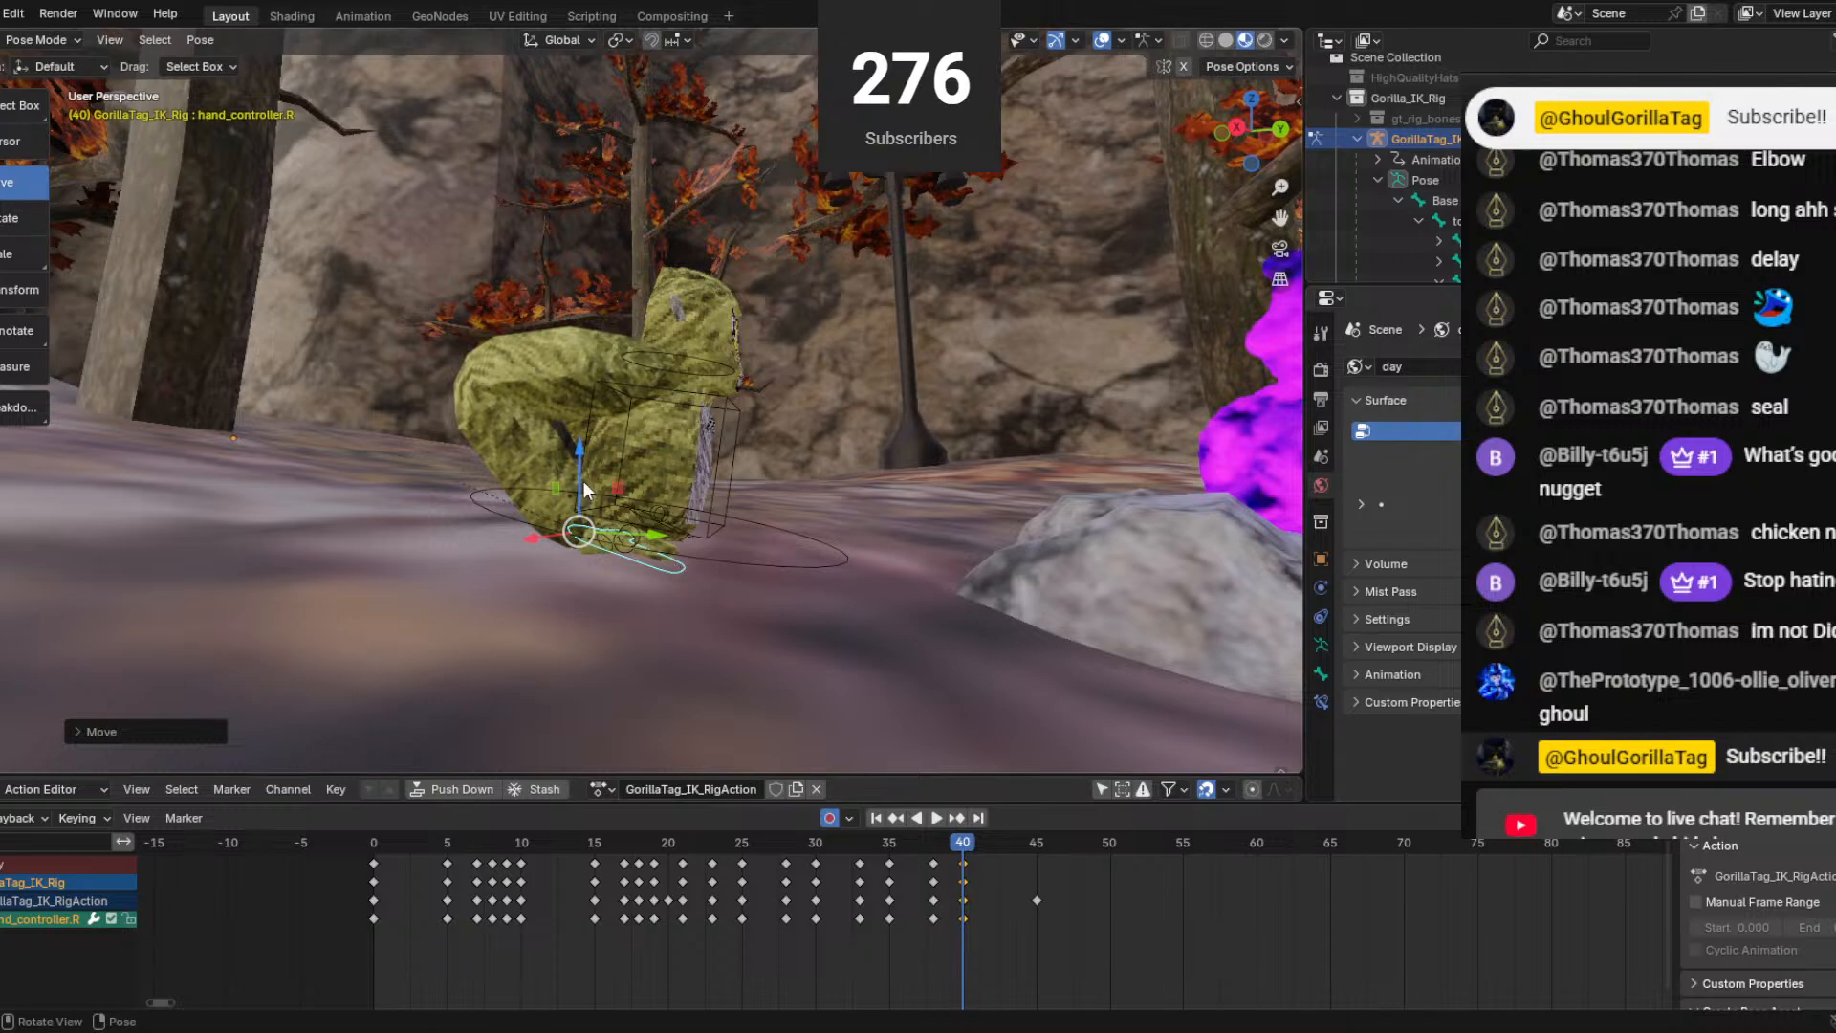
Lower the right hand controller slightly along Z at frame 40 and play back the animation.
key(g)
key(z)
click(678, 603)
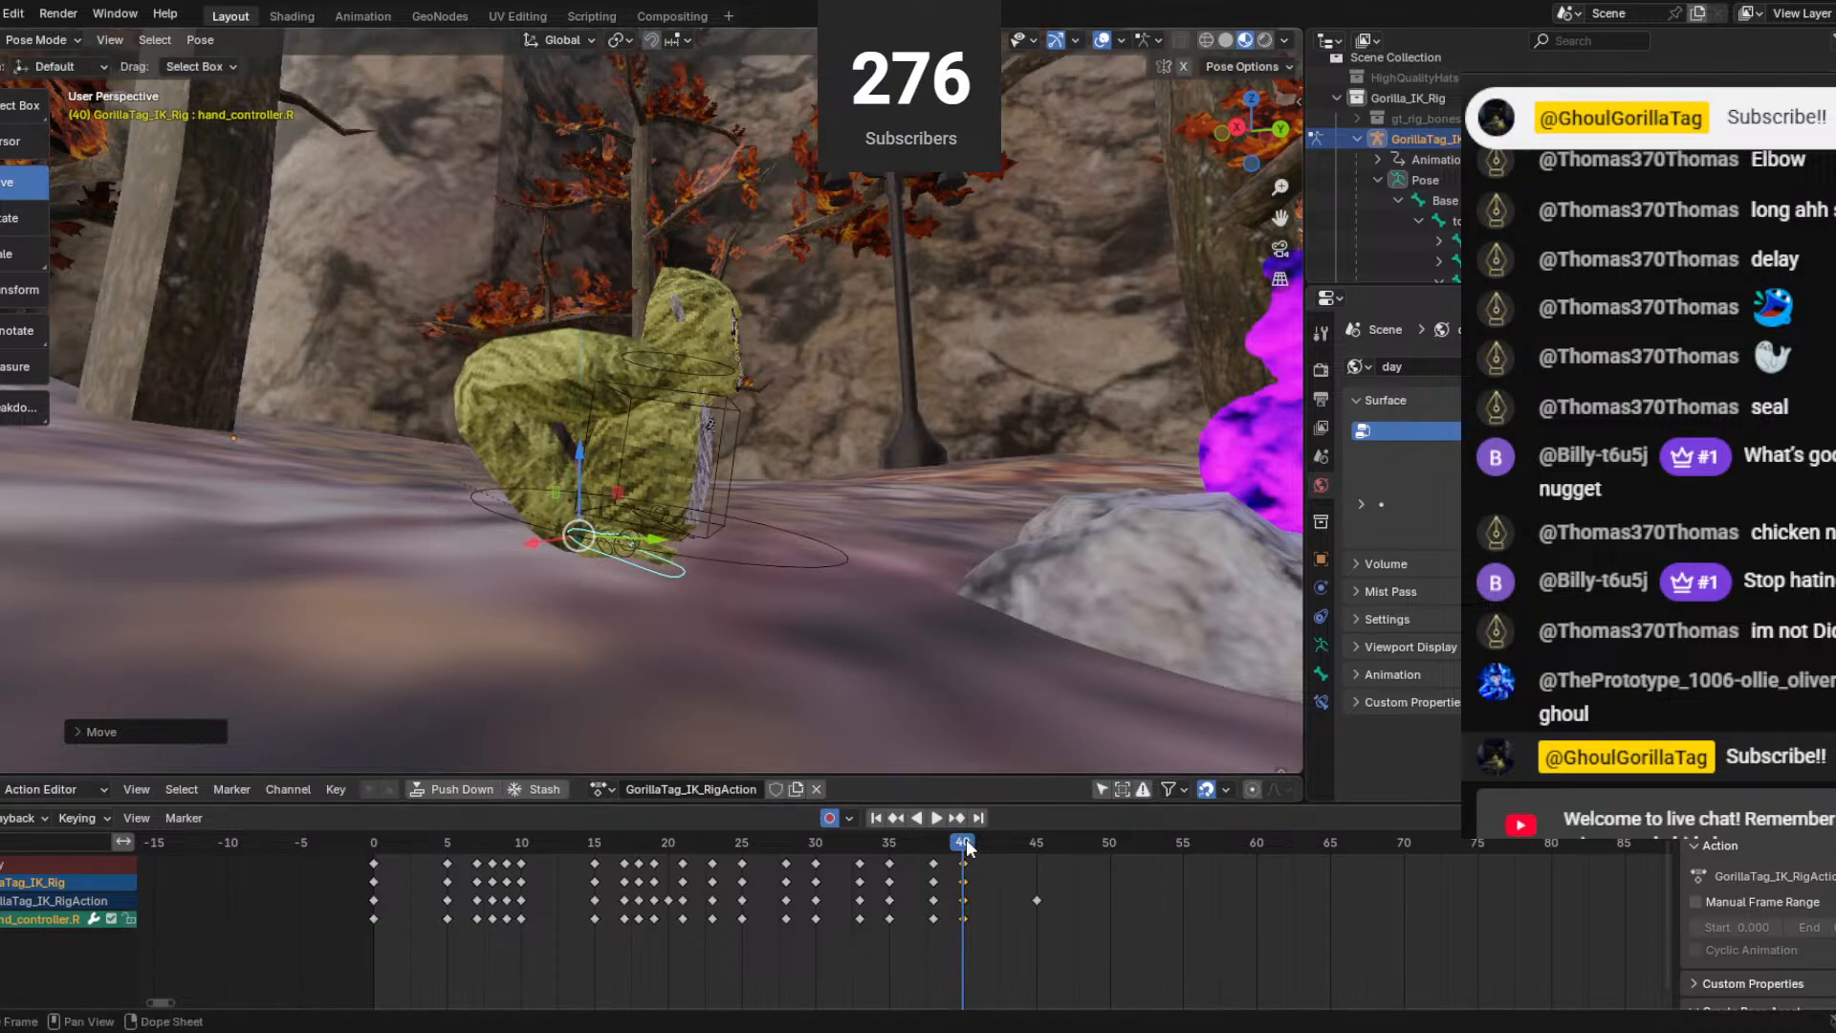
key(space)
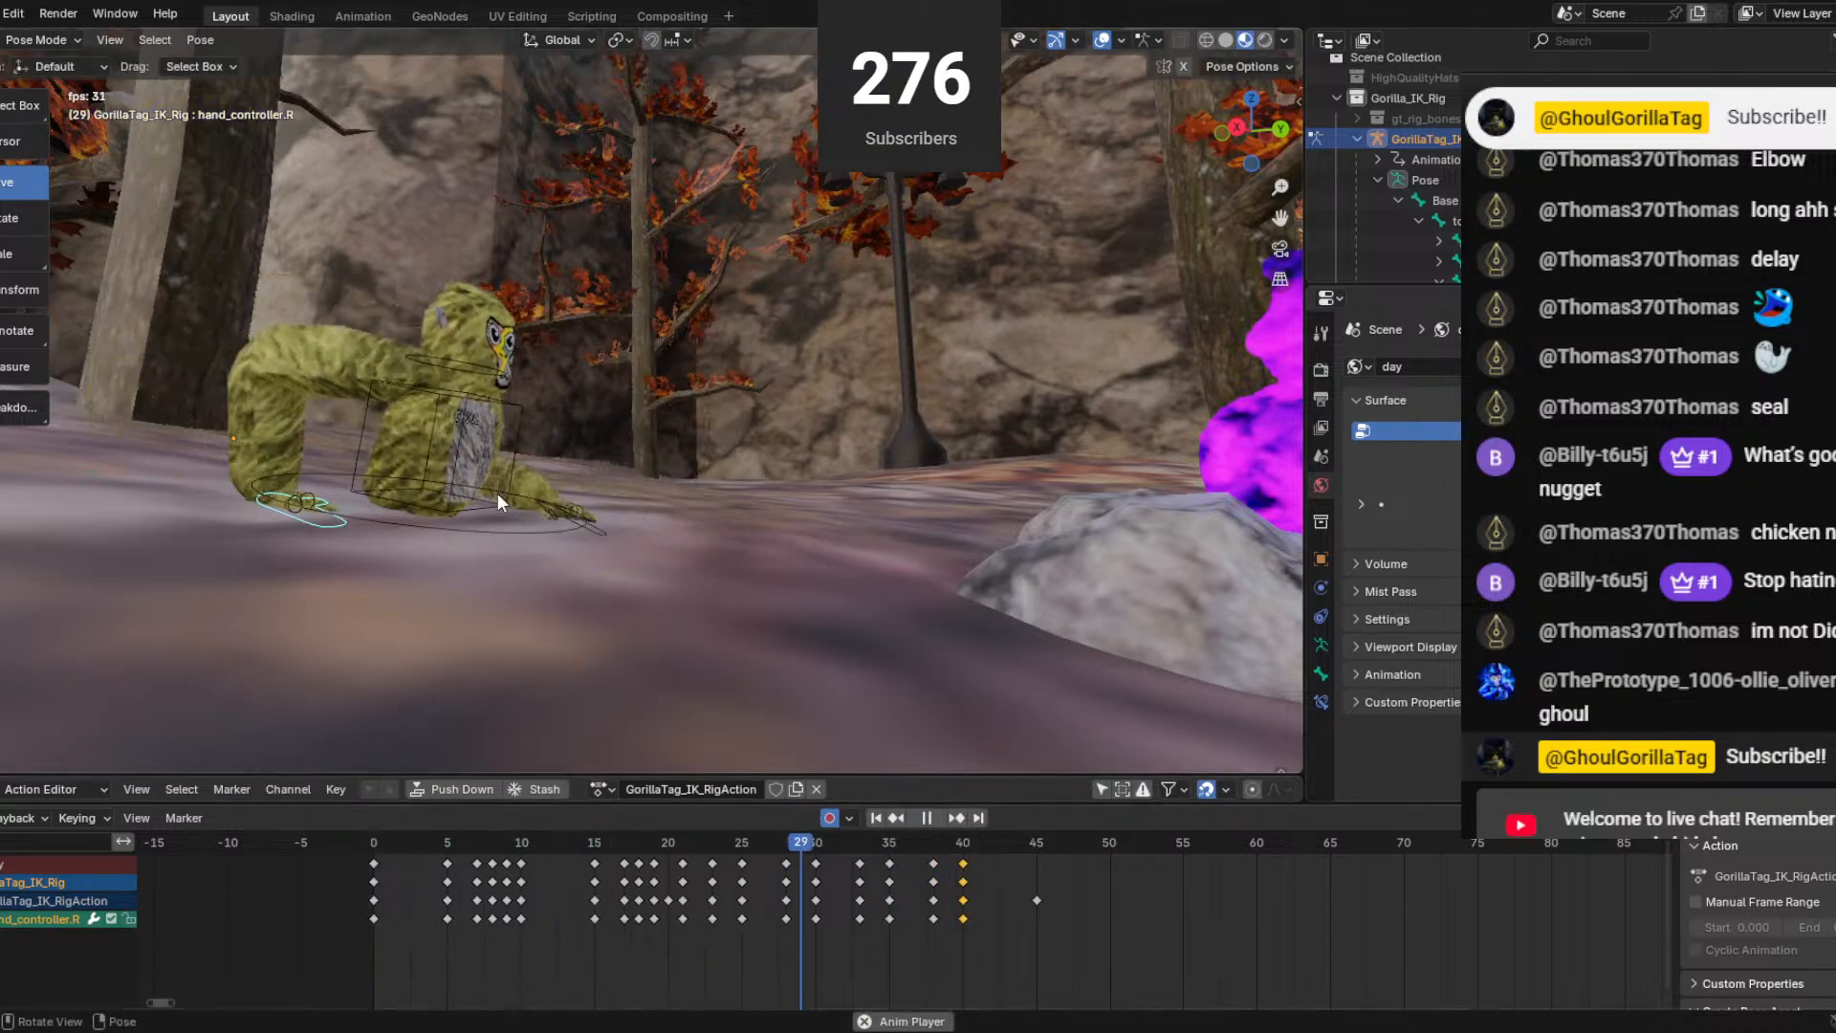
key(space)
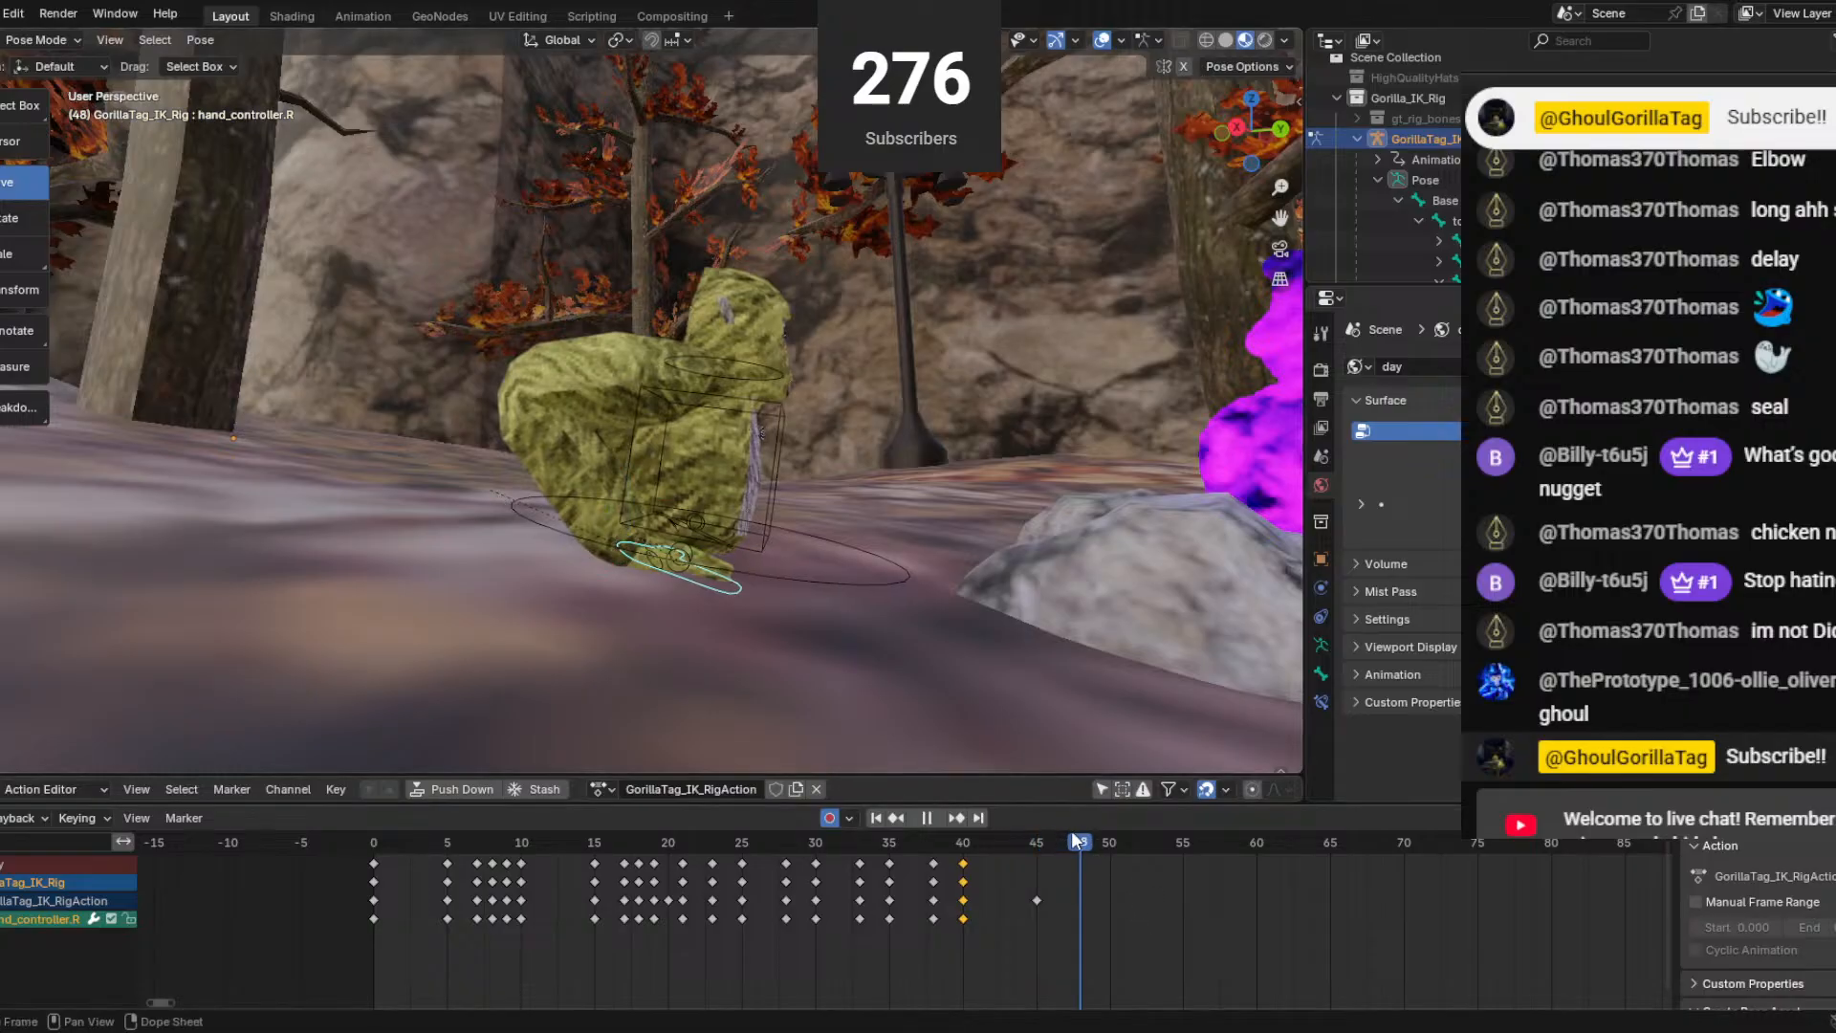
Move the right hand controller forward along Y at frame 45.
drag(1076, 839, 1040, 843)
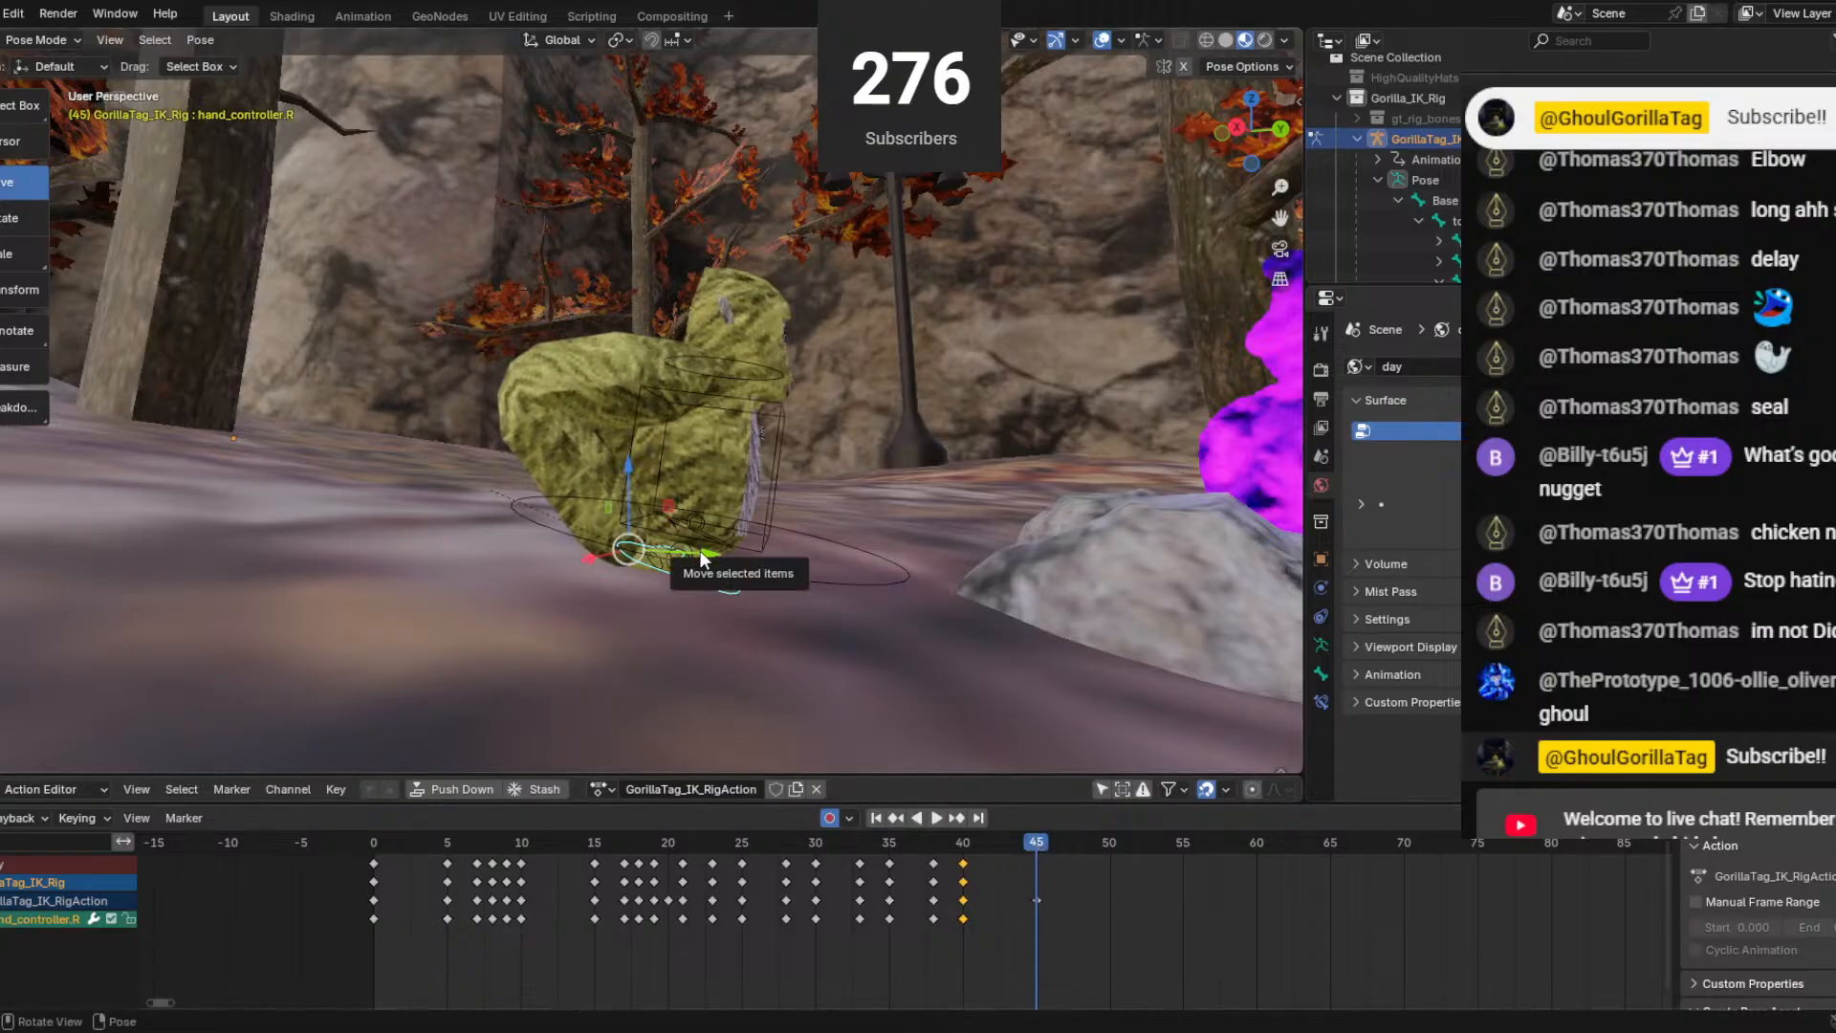
drag(704, 555, 759, 560)
middle_drag(760, 560, 583, 587)
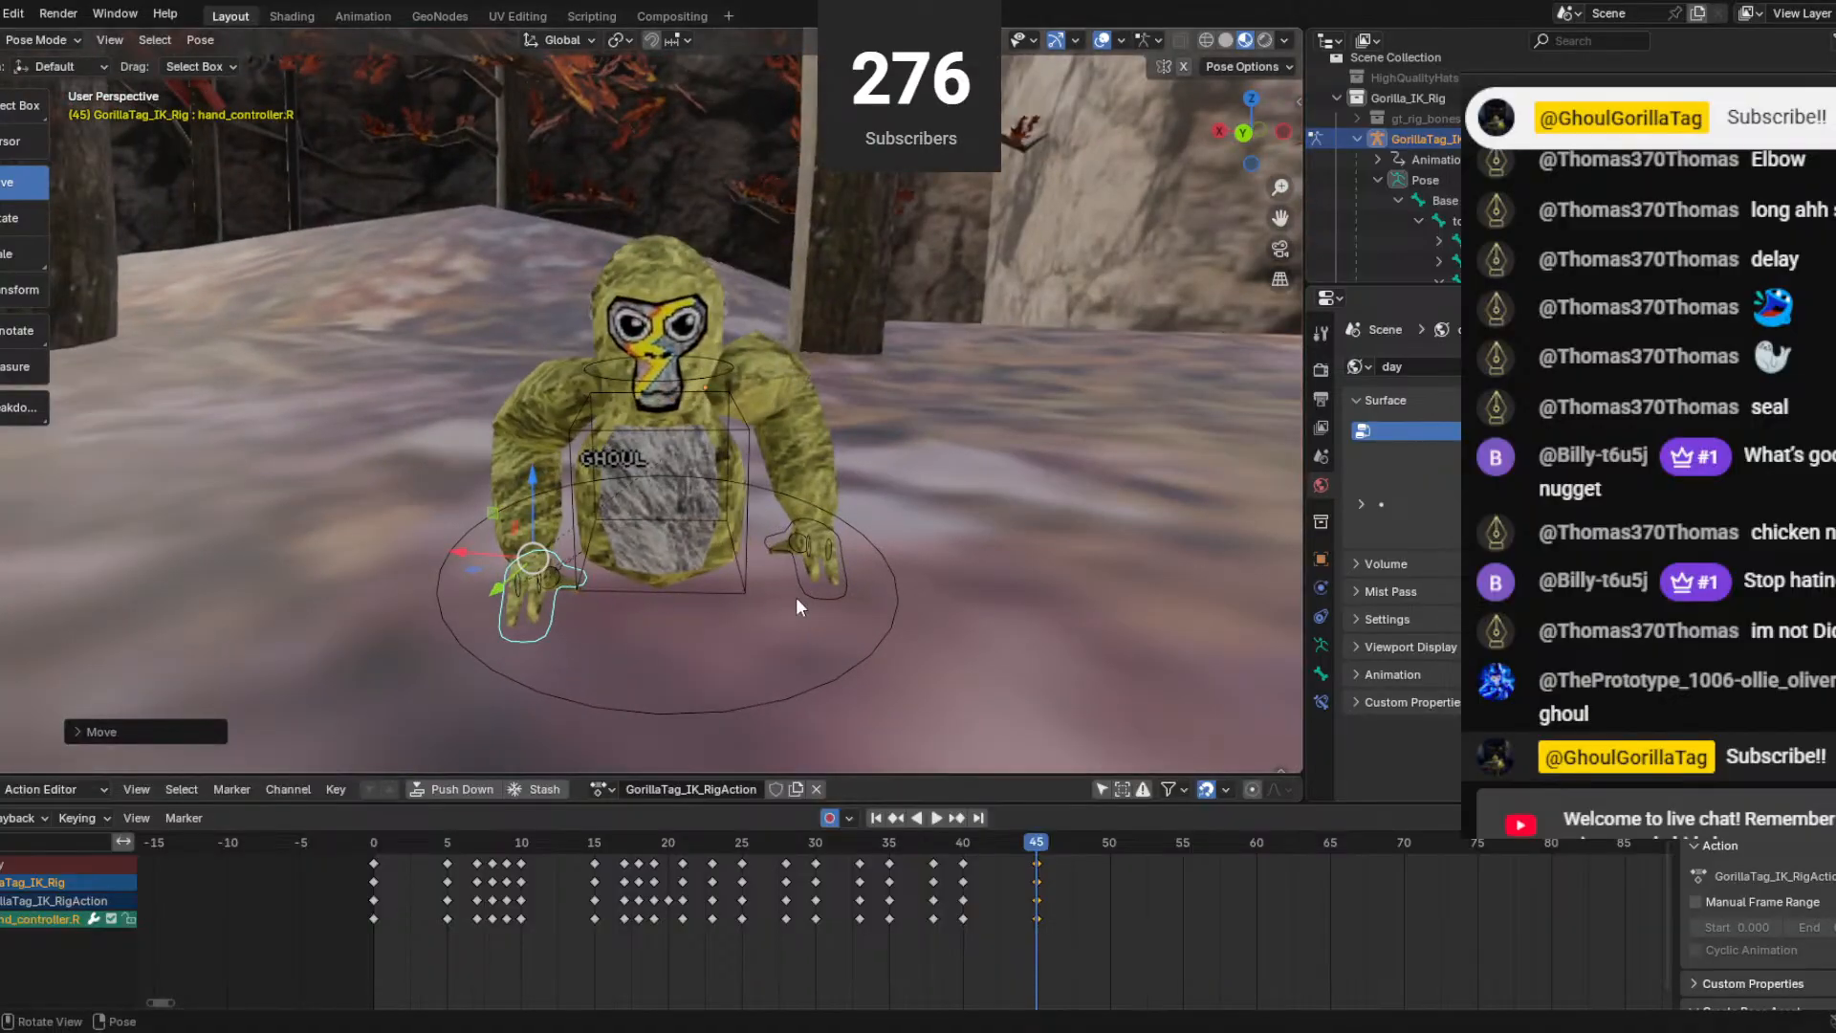
Move the left hand controller forward along Y and slightly down at frame 45, then play the animation from the start.
click(806, 580)
middle_drag(806, 580, 666, 581)
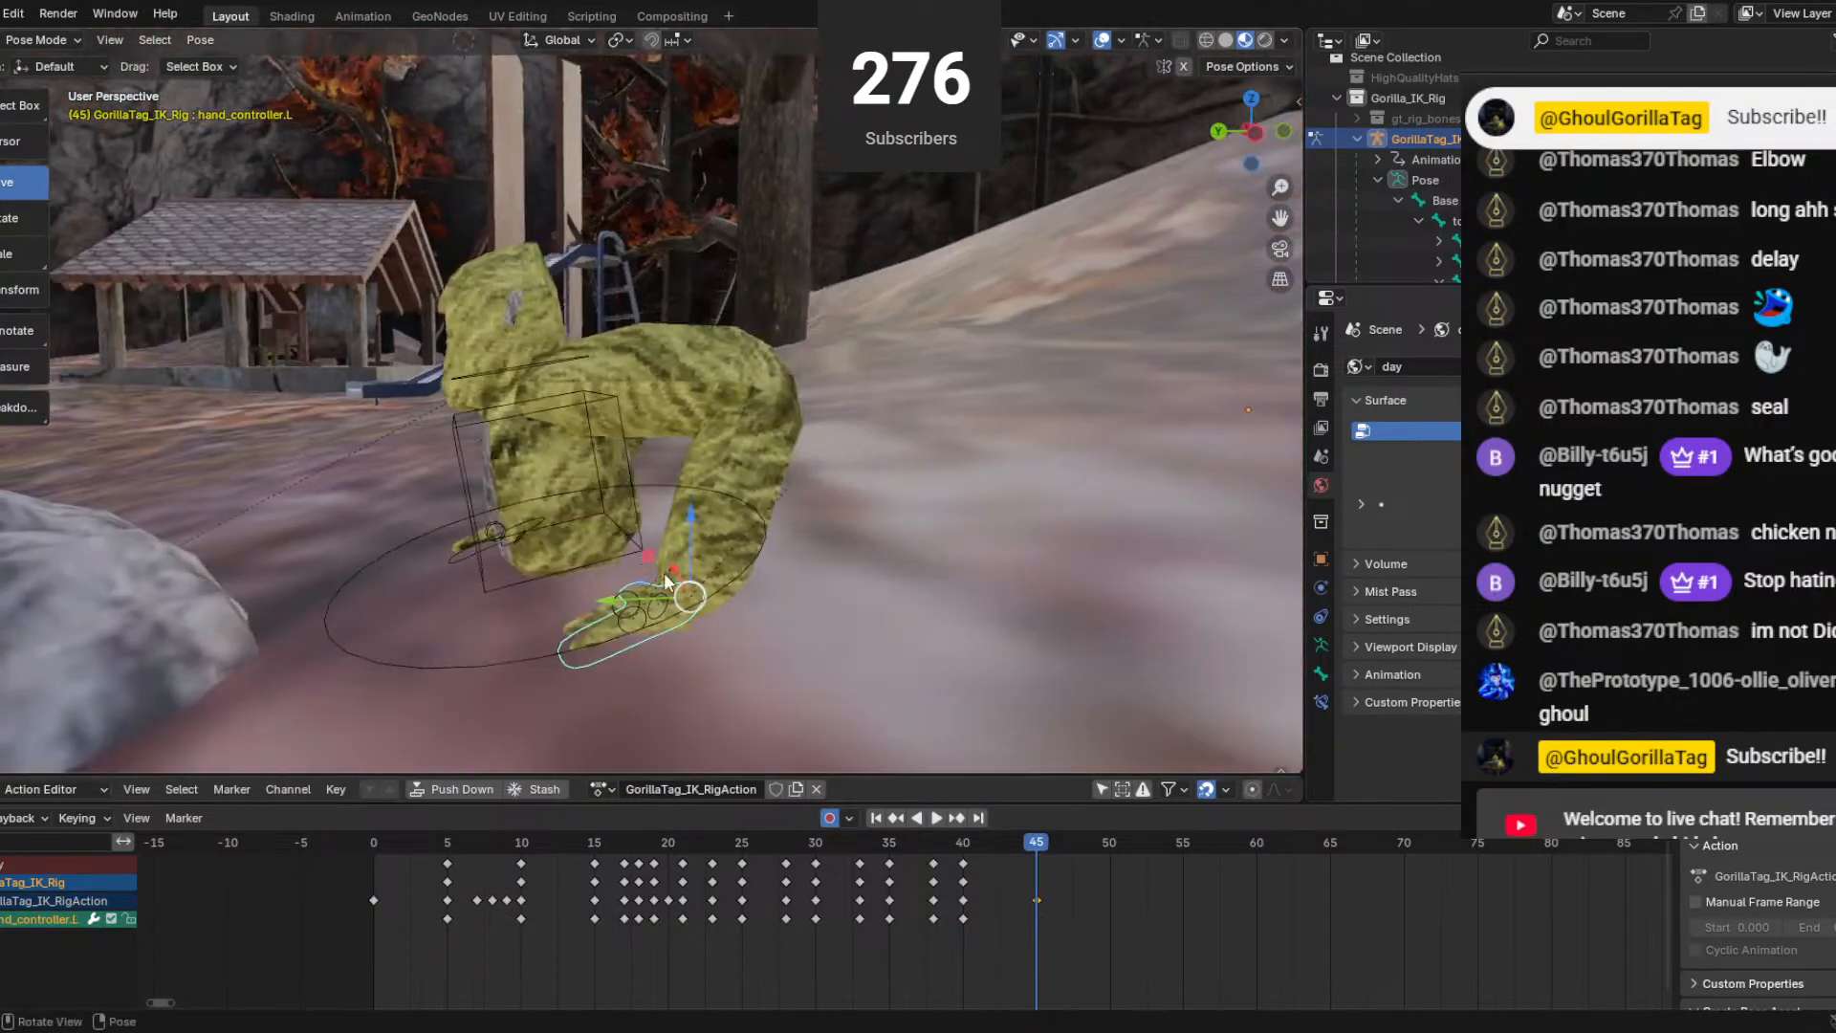
drag(628, 600, 540, 603)
drag(603, 547, 616, 558)
middle_drag(617, 559, 822, 499)
key(shift+Left)
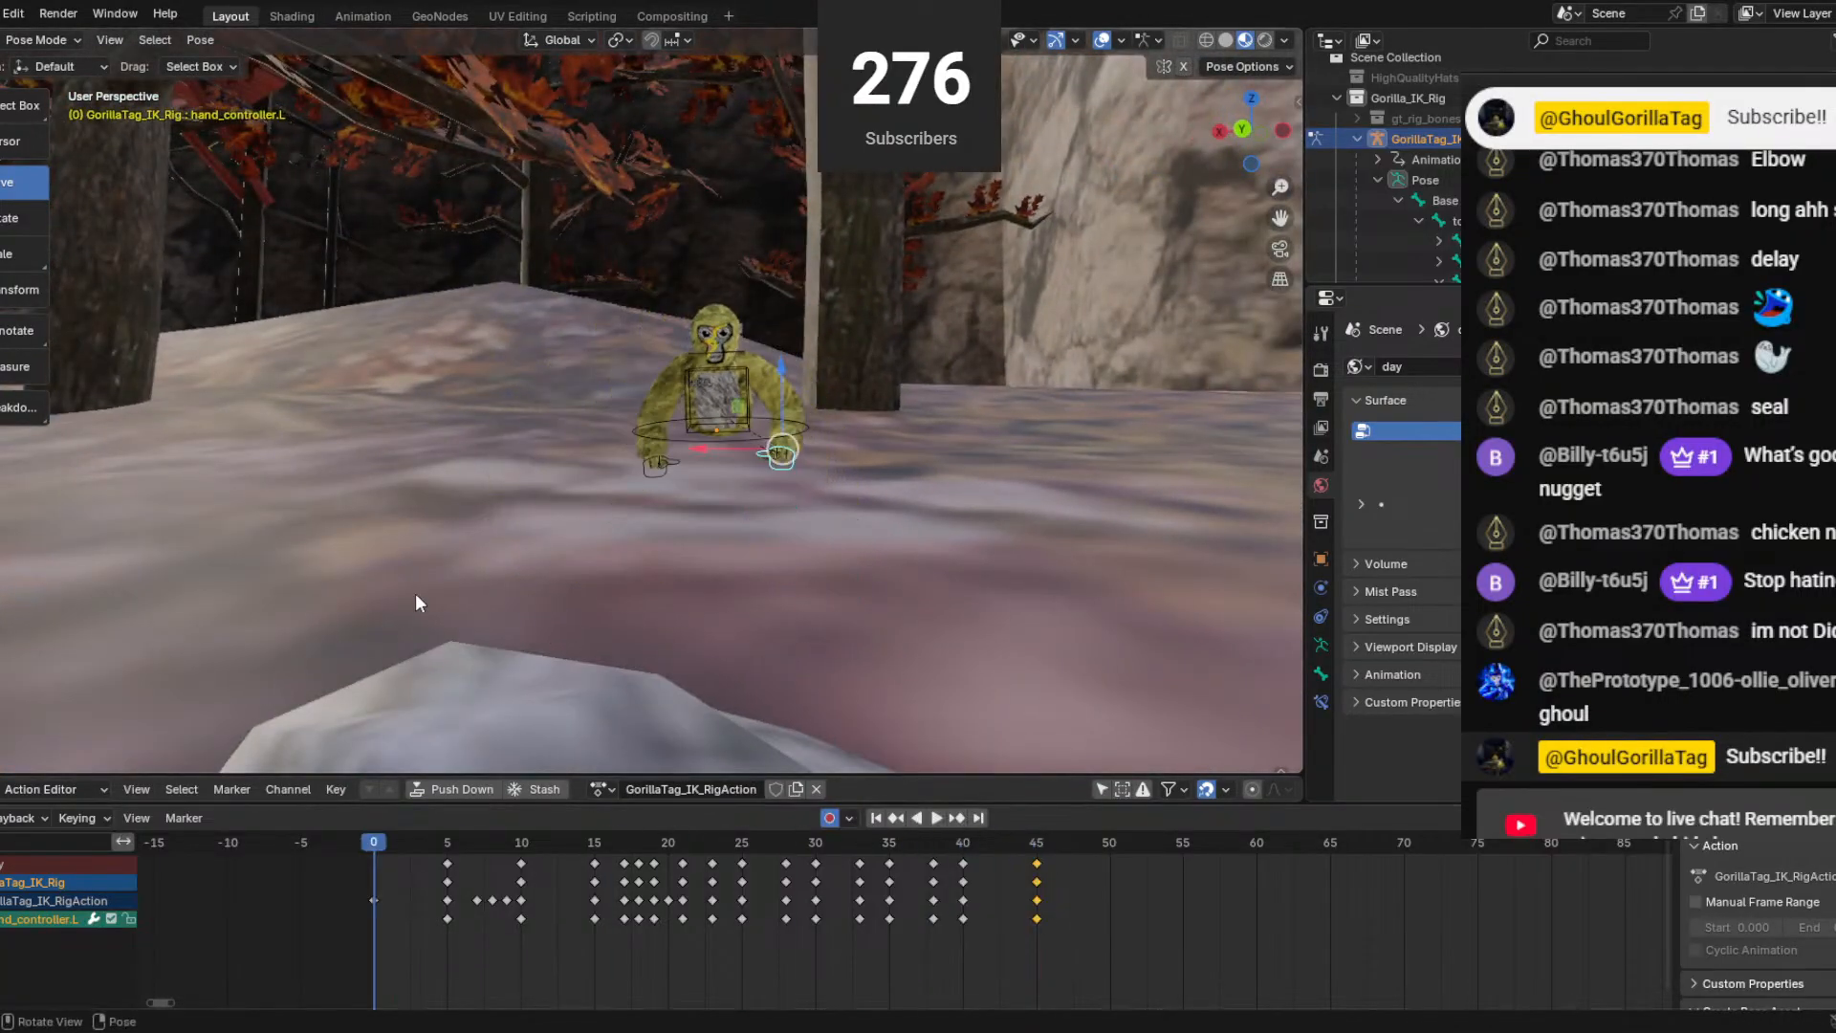
key(space)
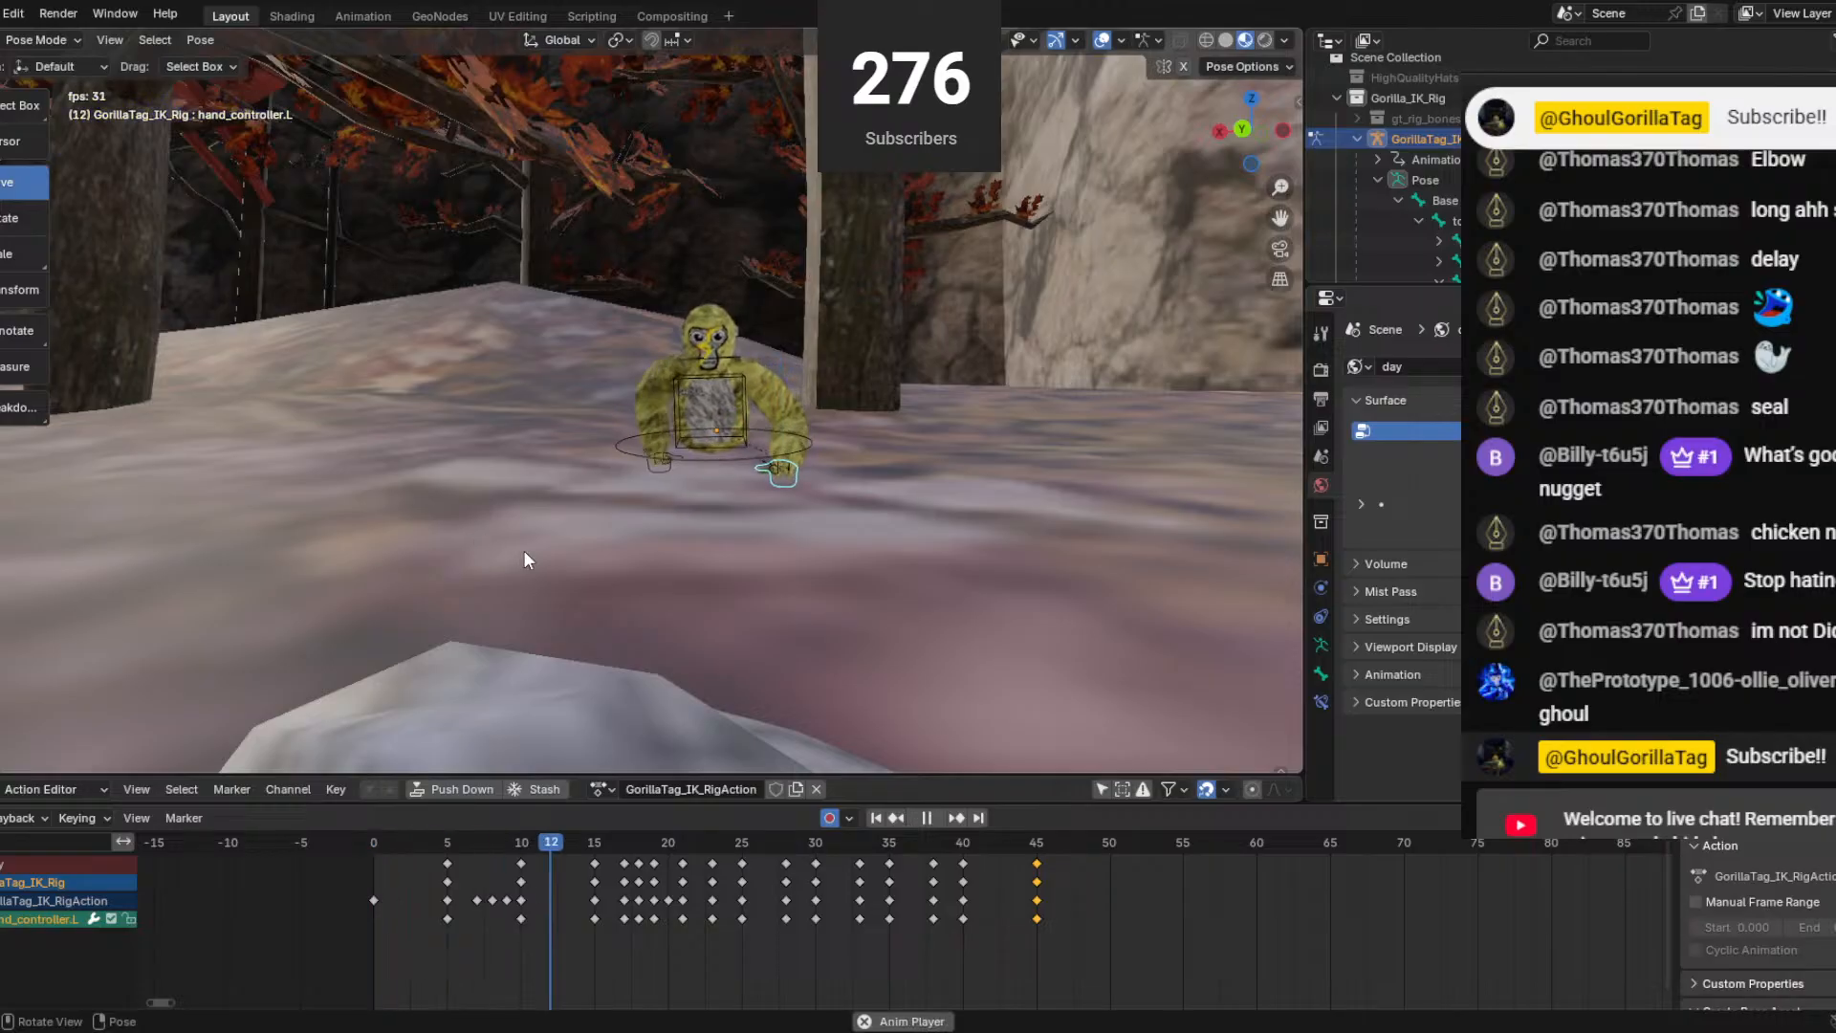
key(space)
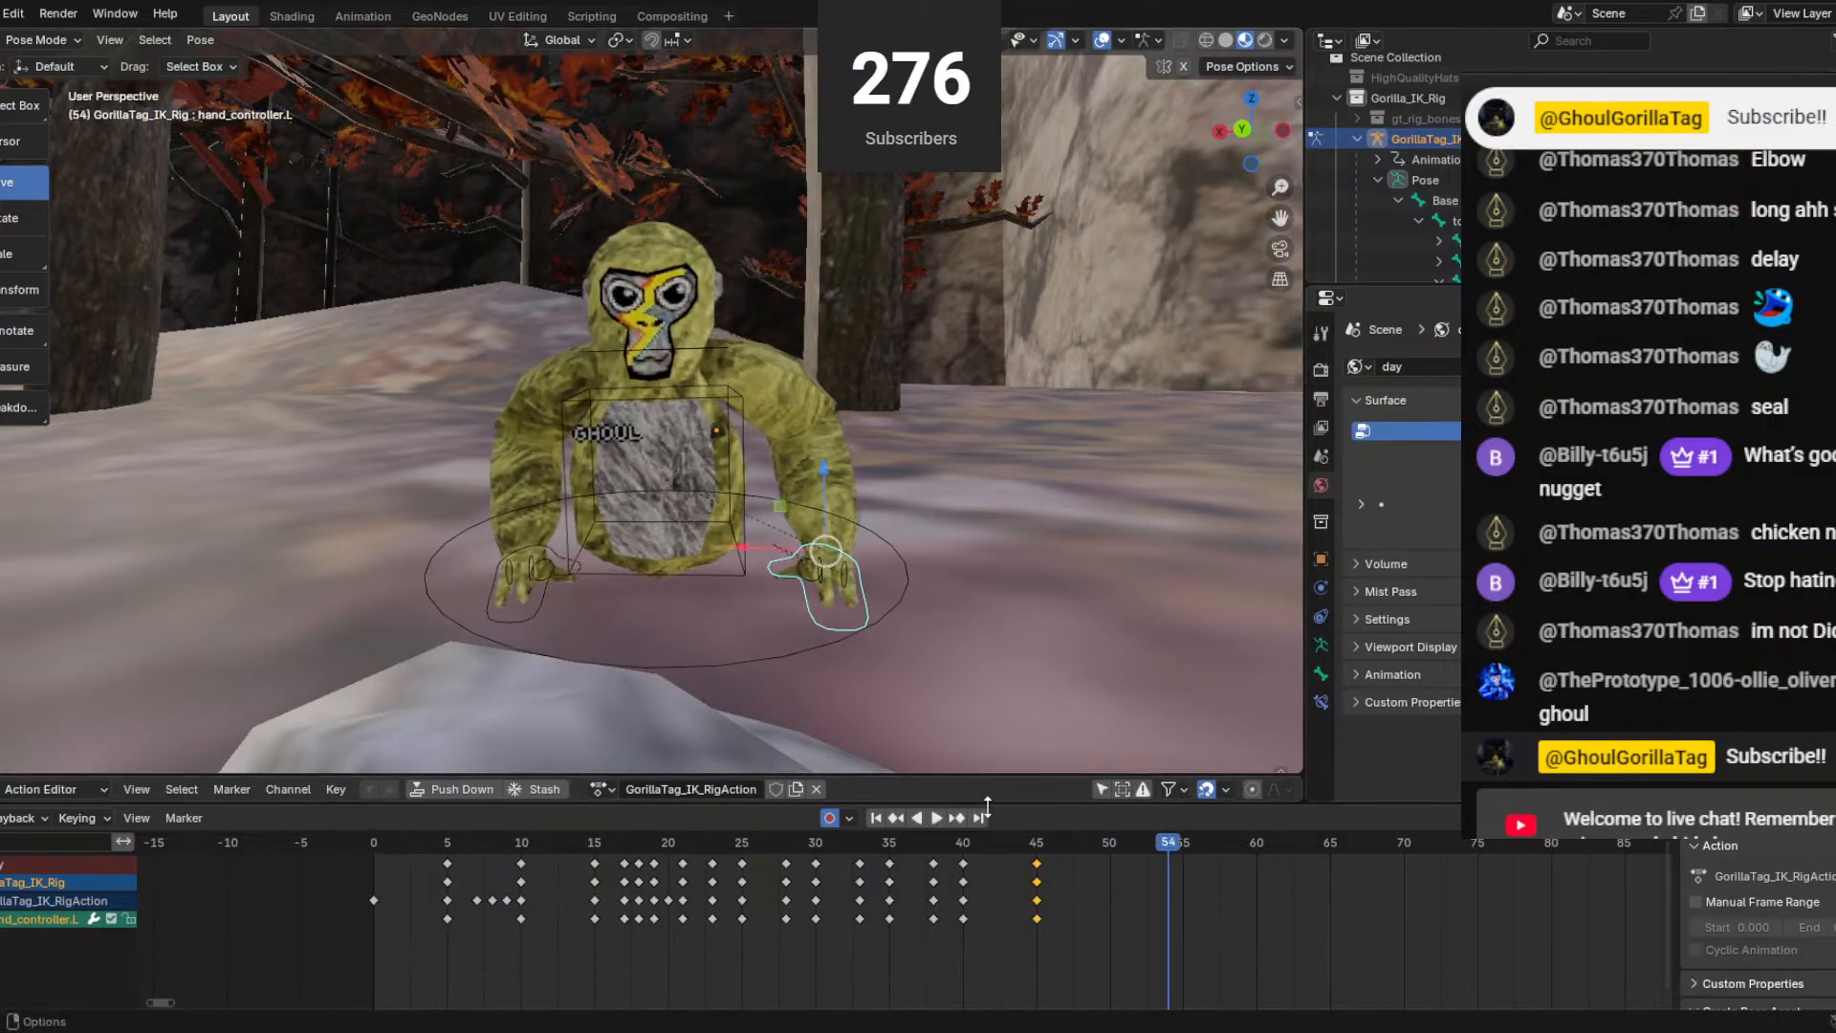
Enable X-axis mirroring for posing and, at frame 55, move the left hand controller inward along X, up along Z and along Y.
drag(1105, 845, 1182, 846)
middle_drag(766, 435, 702, 383)
click(1180, 69)
scroll(765, 464, down, 1)
middle_drag(809, 519, 851, 597)
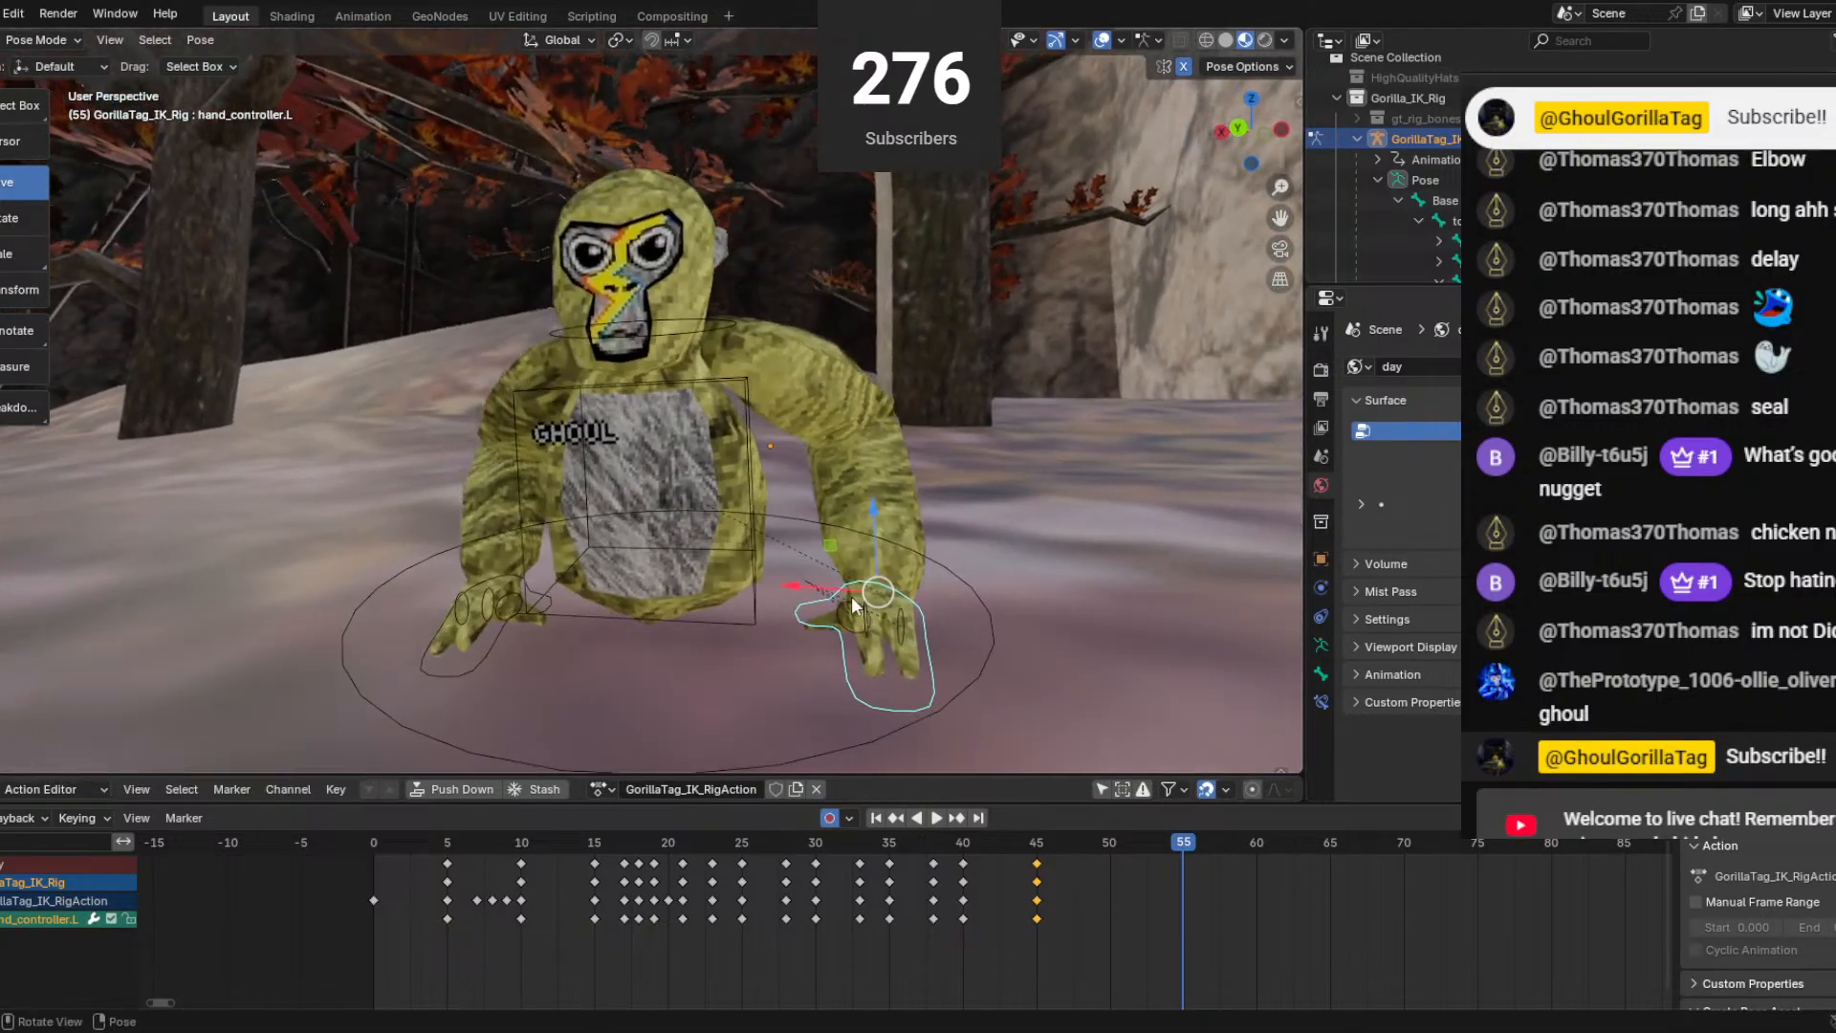
drag(838, 583, 797, 581)
drag(837, 516, 847, 480)
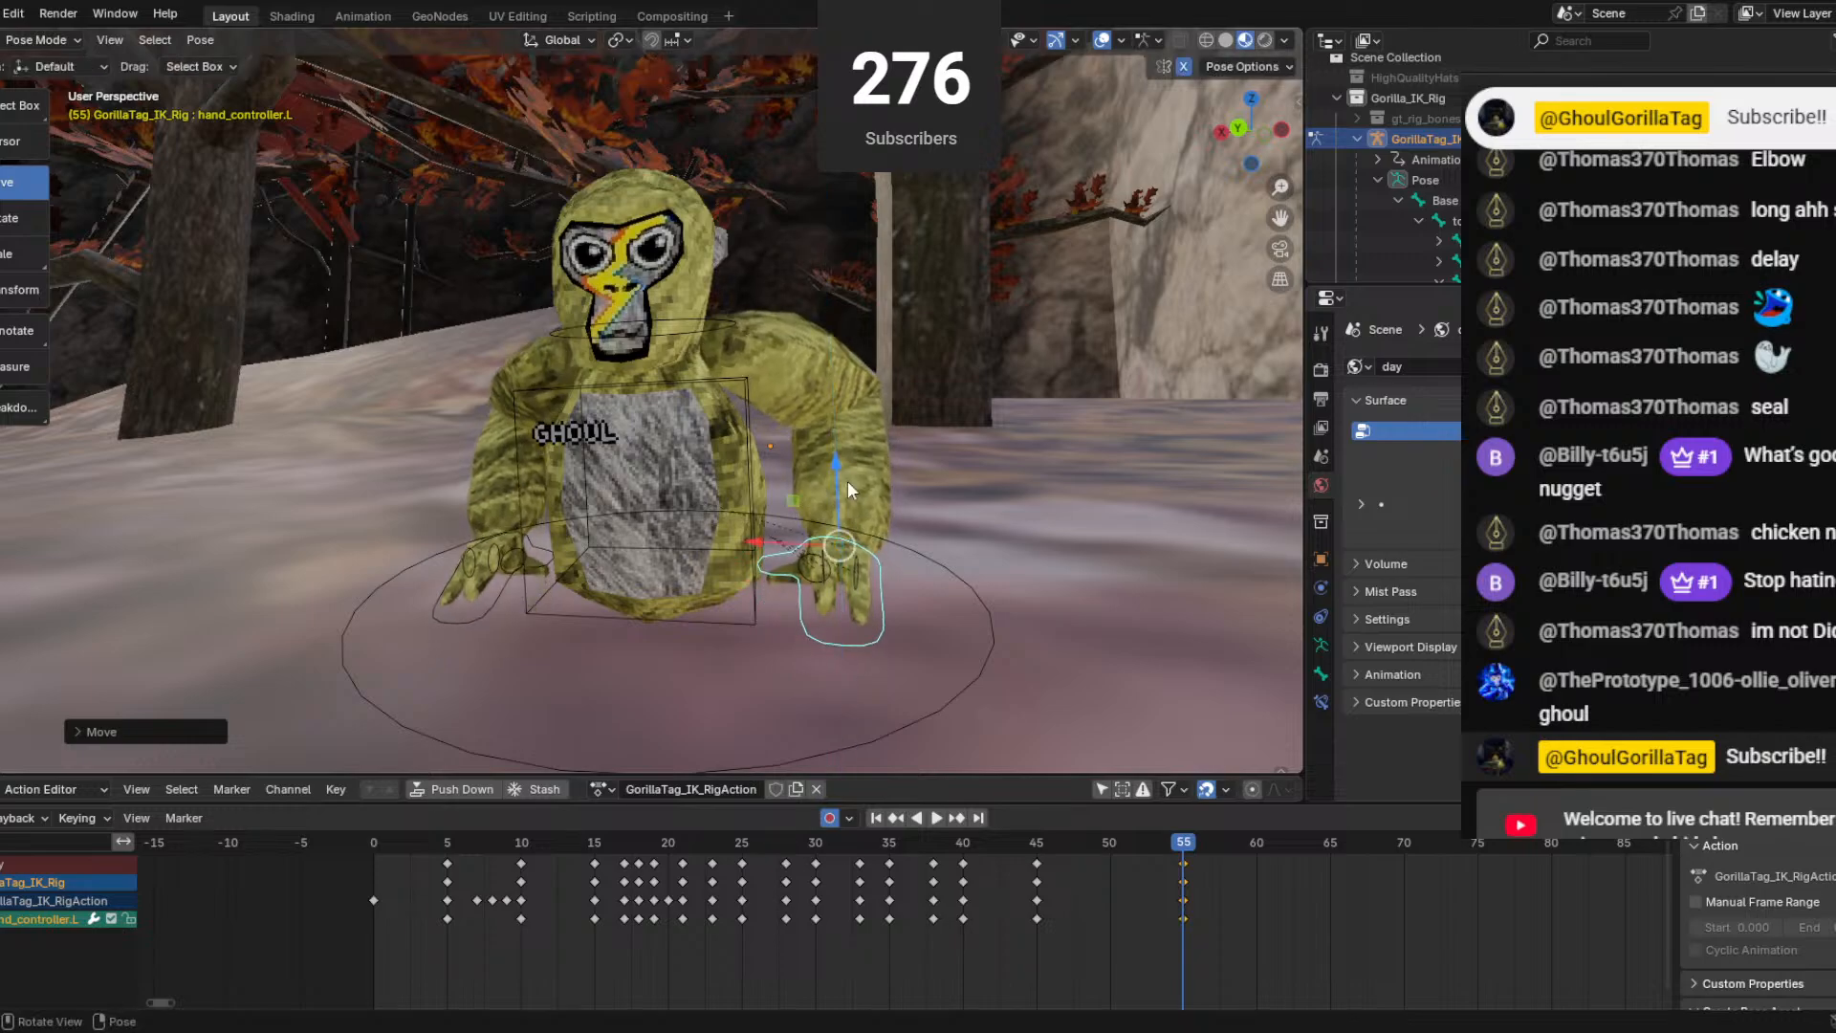
middle_drag(847, 480, 703, 566)
drag(620, 656, 581, 635)
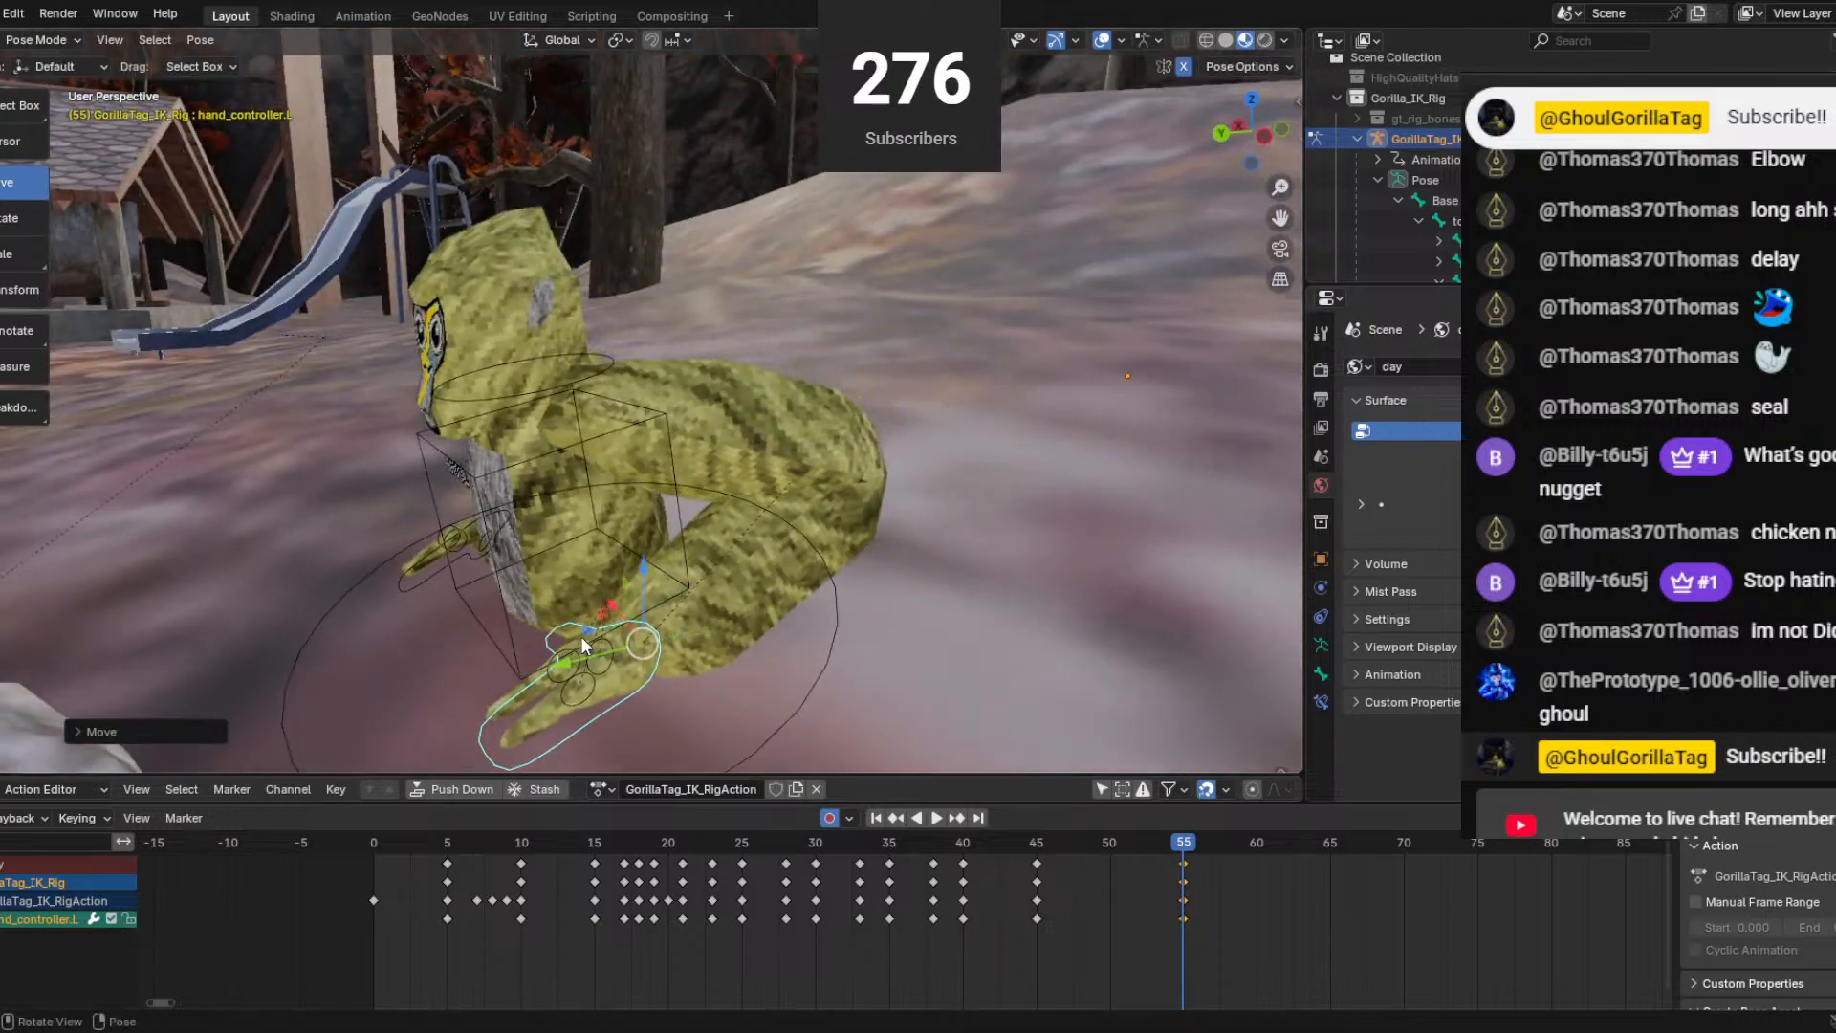
middle_drag(582, 635, 717, 576)
Rotate the left hand controller at frame 55 with mirroring on, then play back the animation.
click(43, 216)
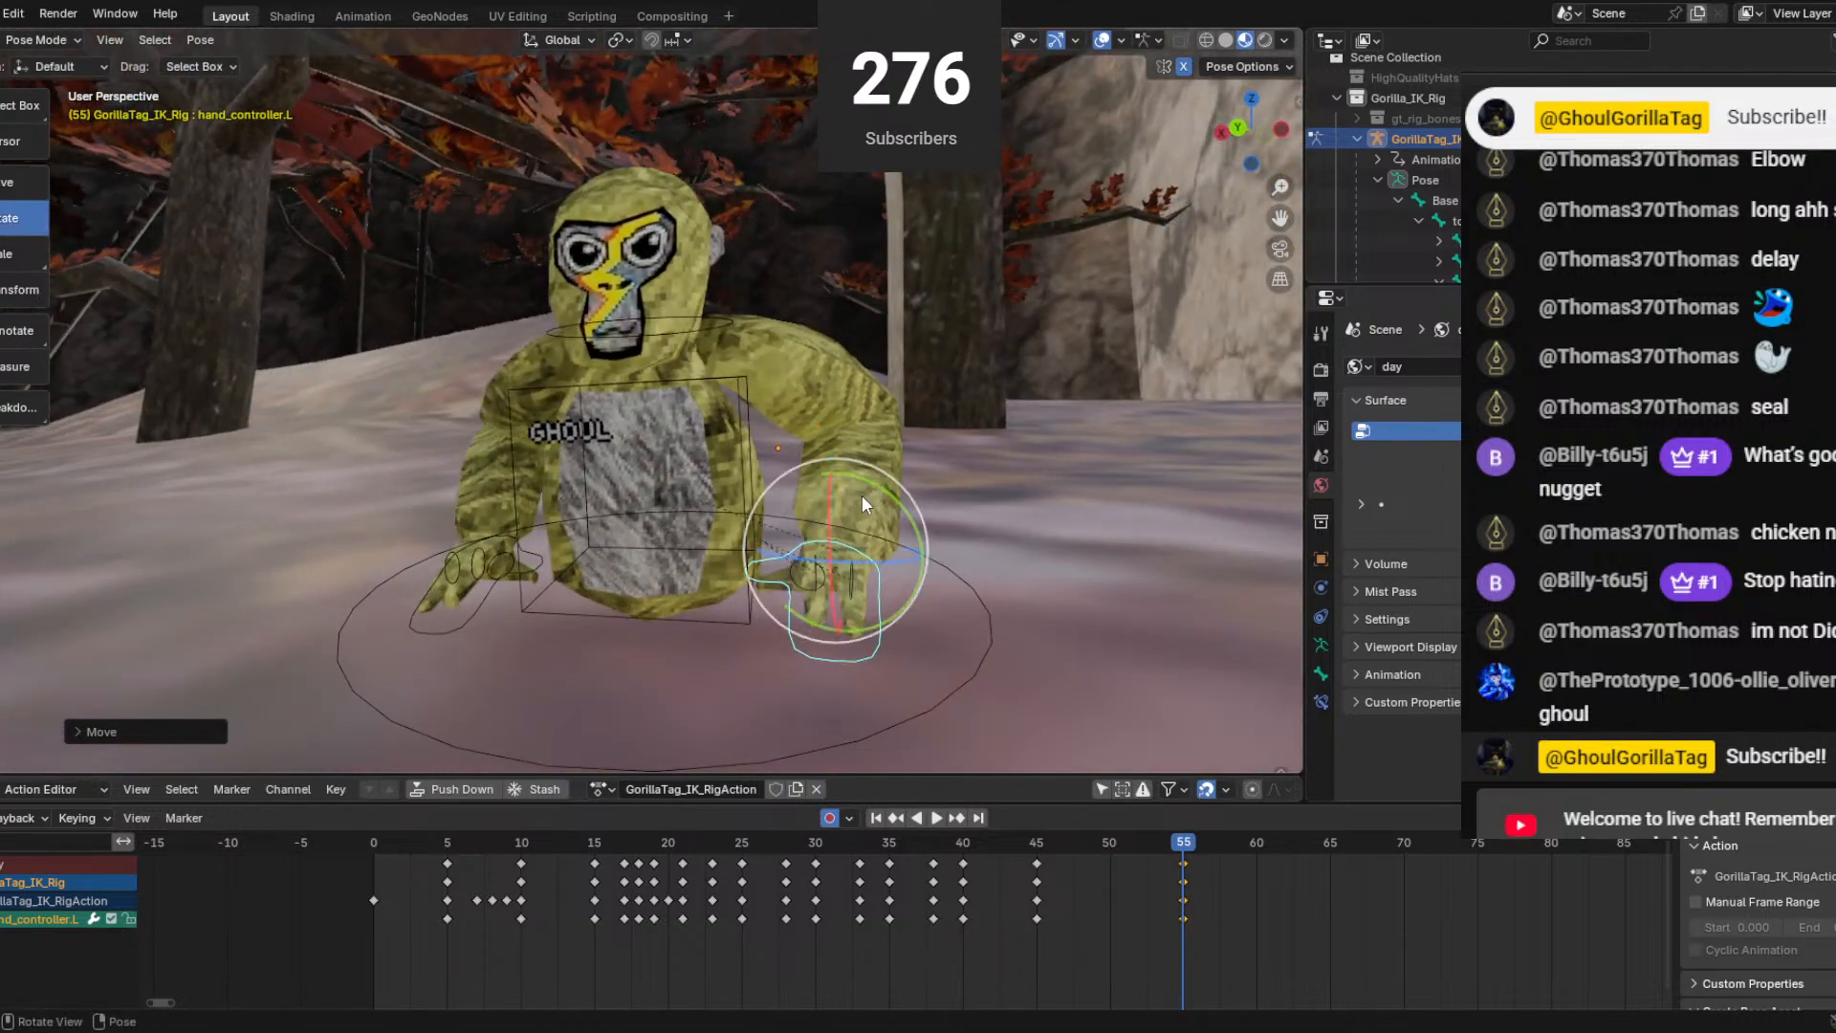
middle_drag(868, 480, 828, 490)
drag(839, 557, 821, 585)
key(space)
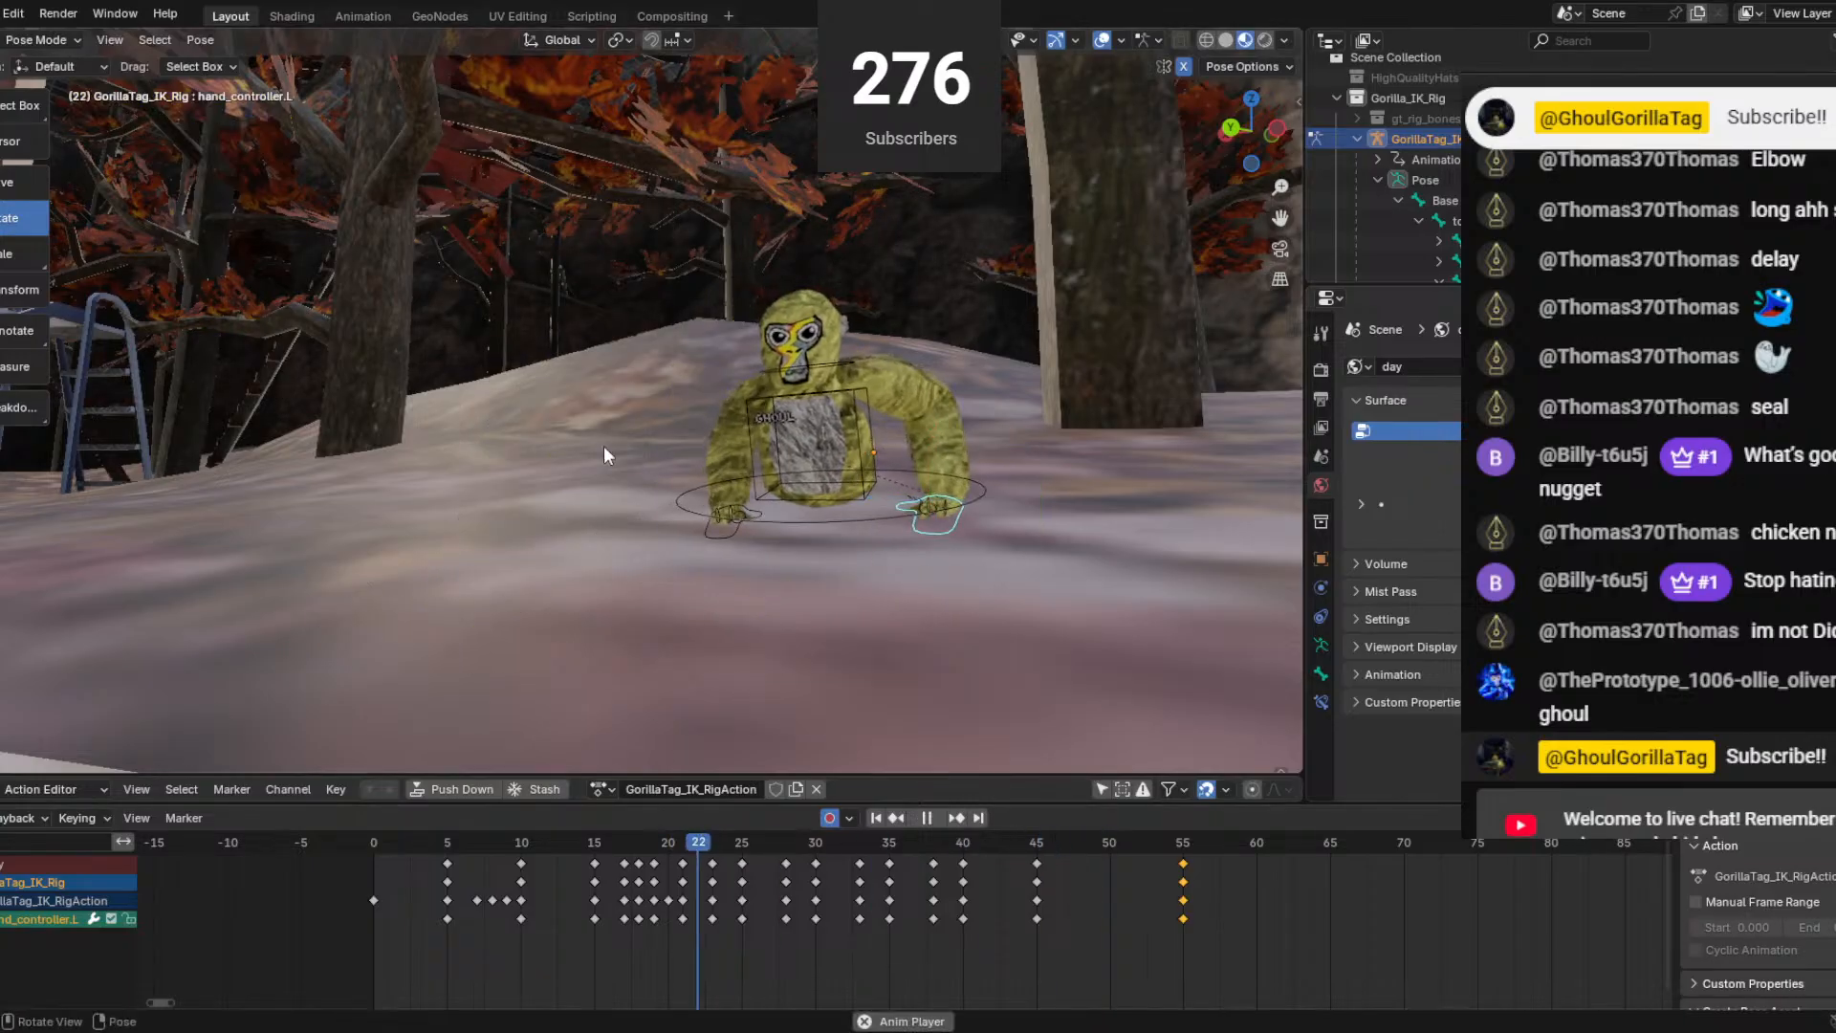
key(space)
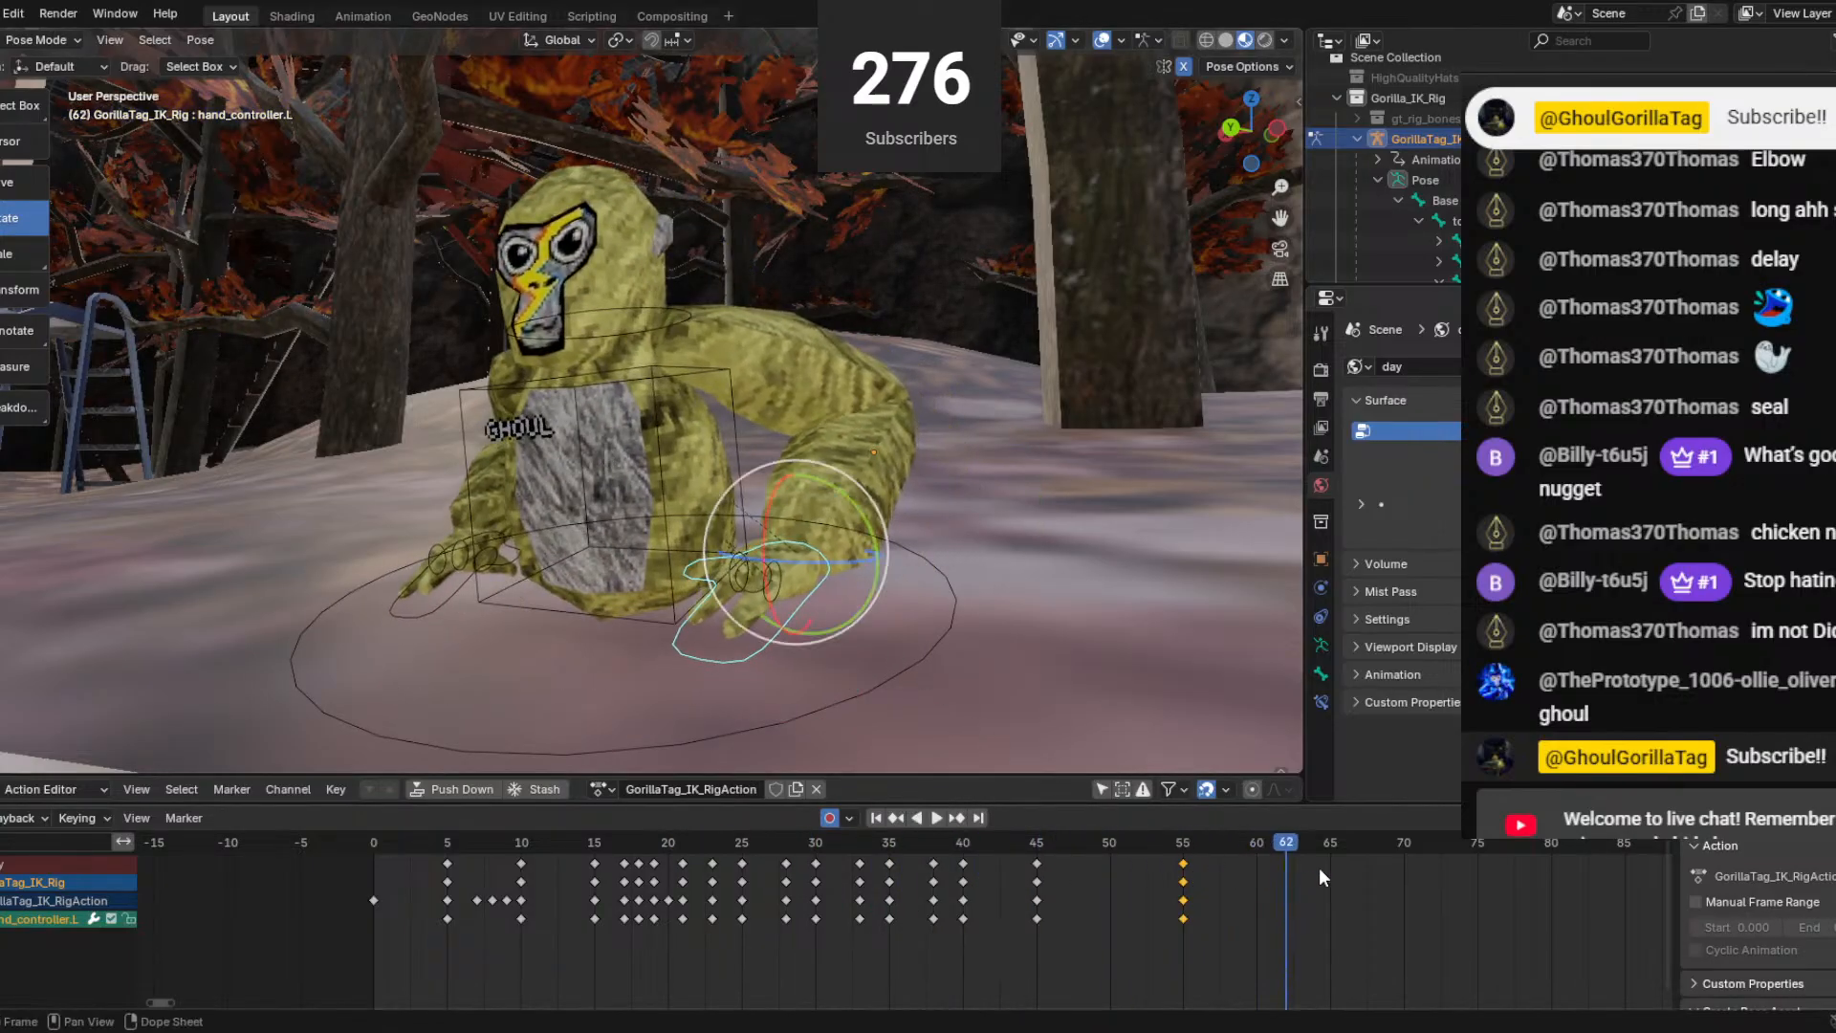
Rotate the left hand controller flatter and shift it forward along Y at frame 60, then play back the result.
drag(1195, 851, 1248, 851)
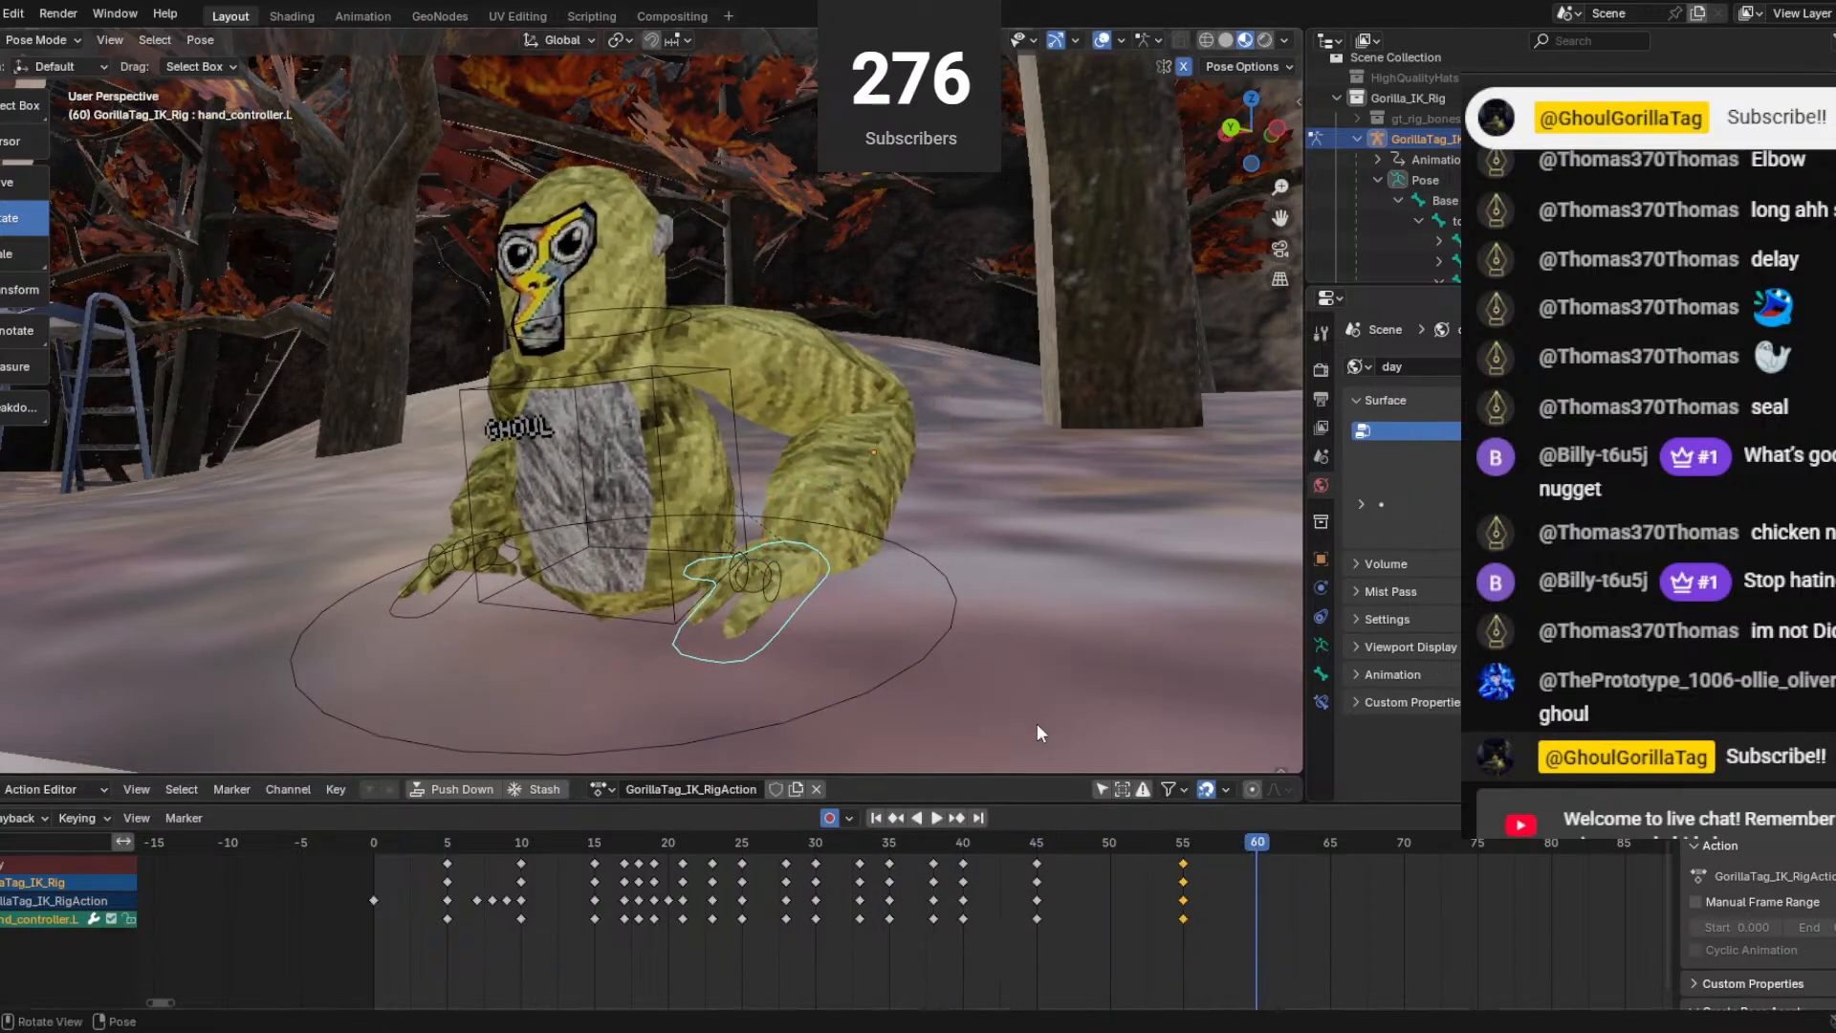
middle_drag(1040, 733, 752, 526)
key(r)
click(660, 493)
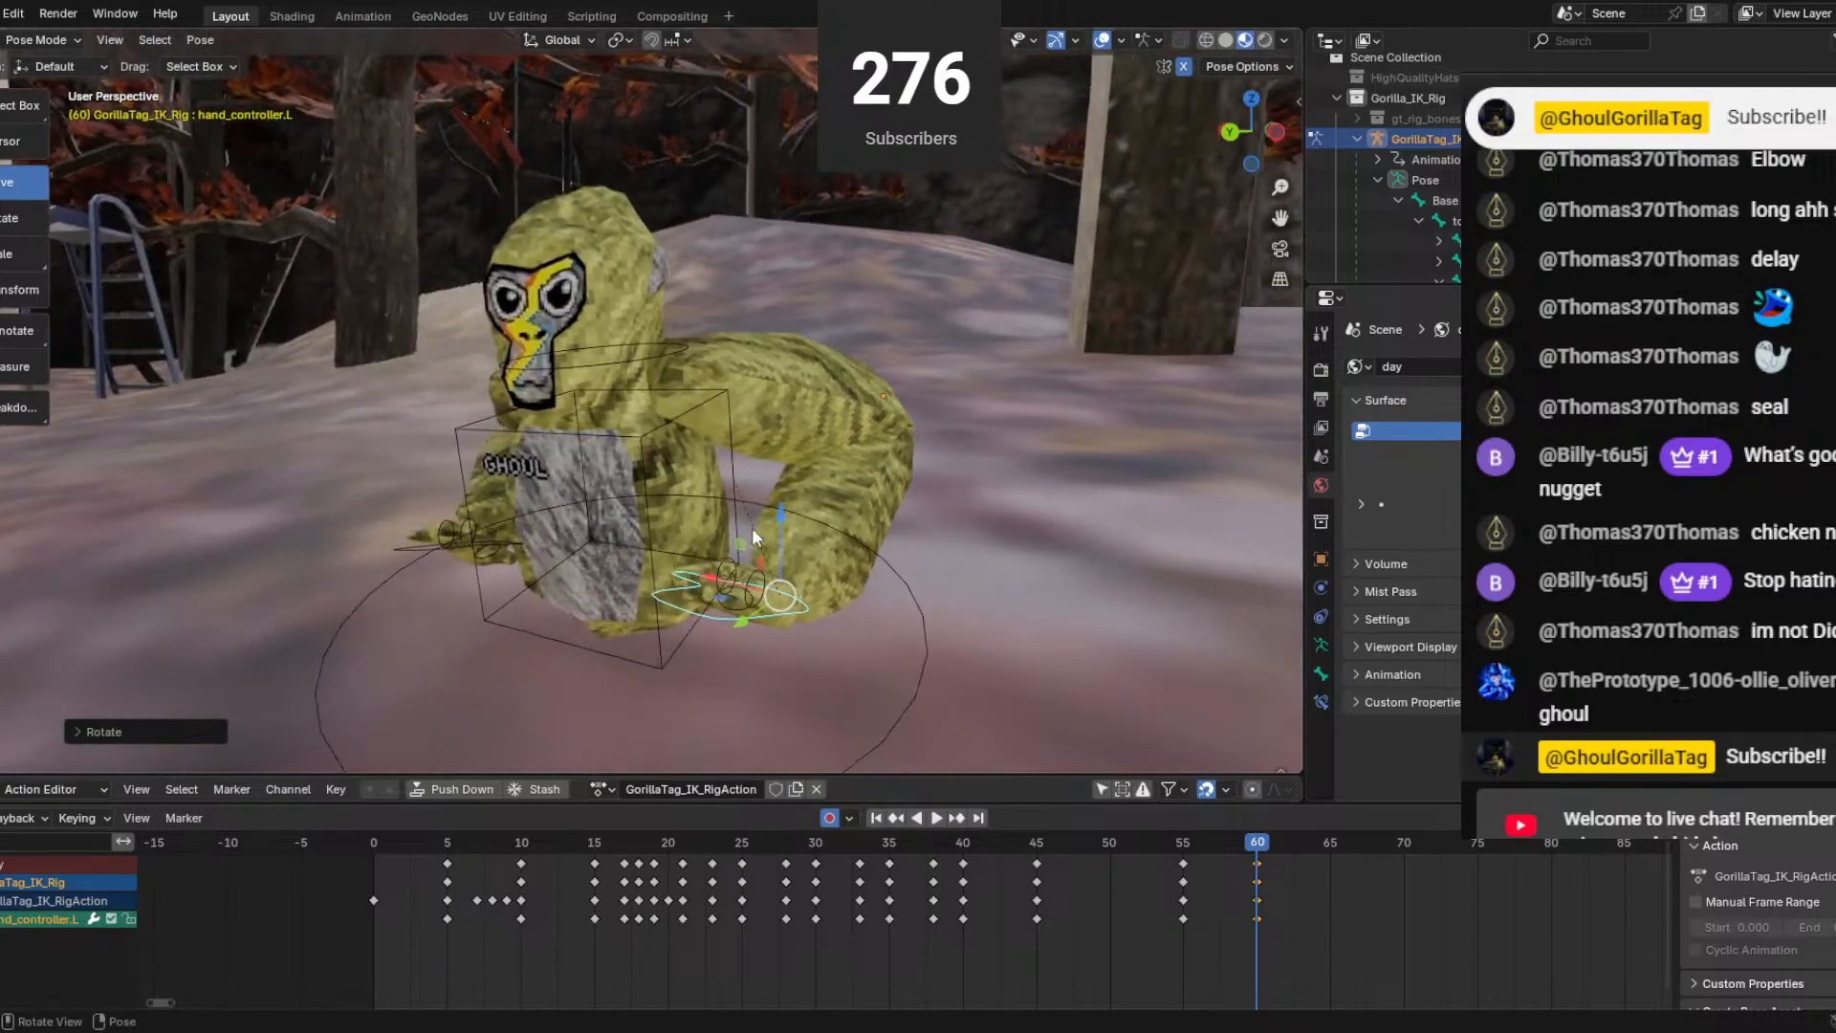
drag(744, 625, 735, 612)
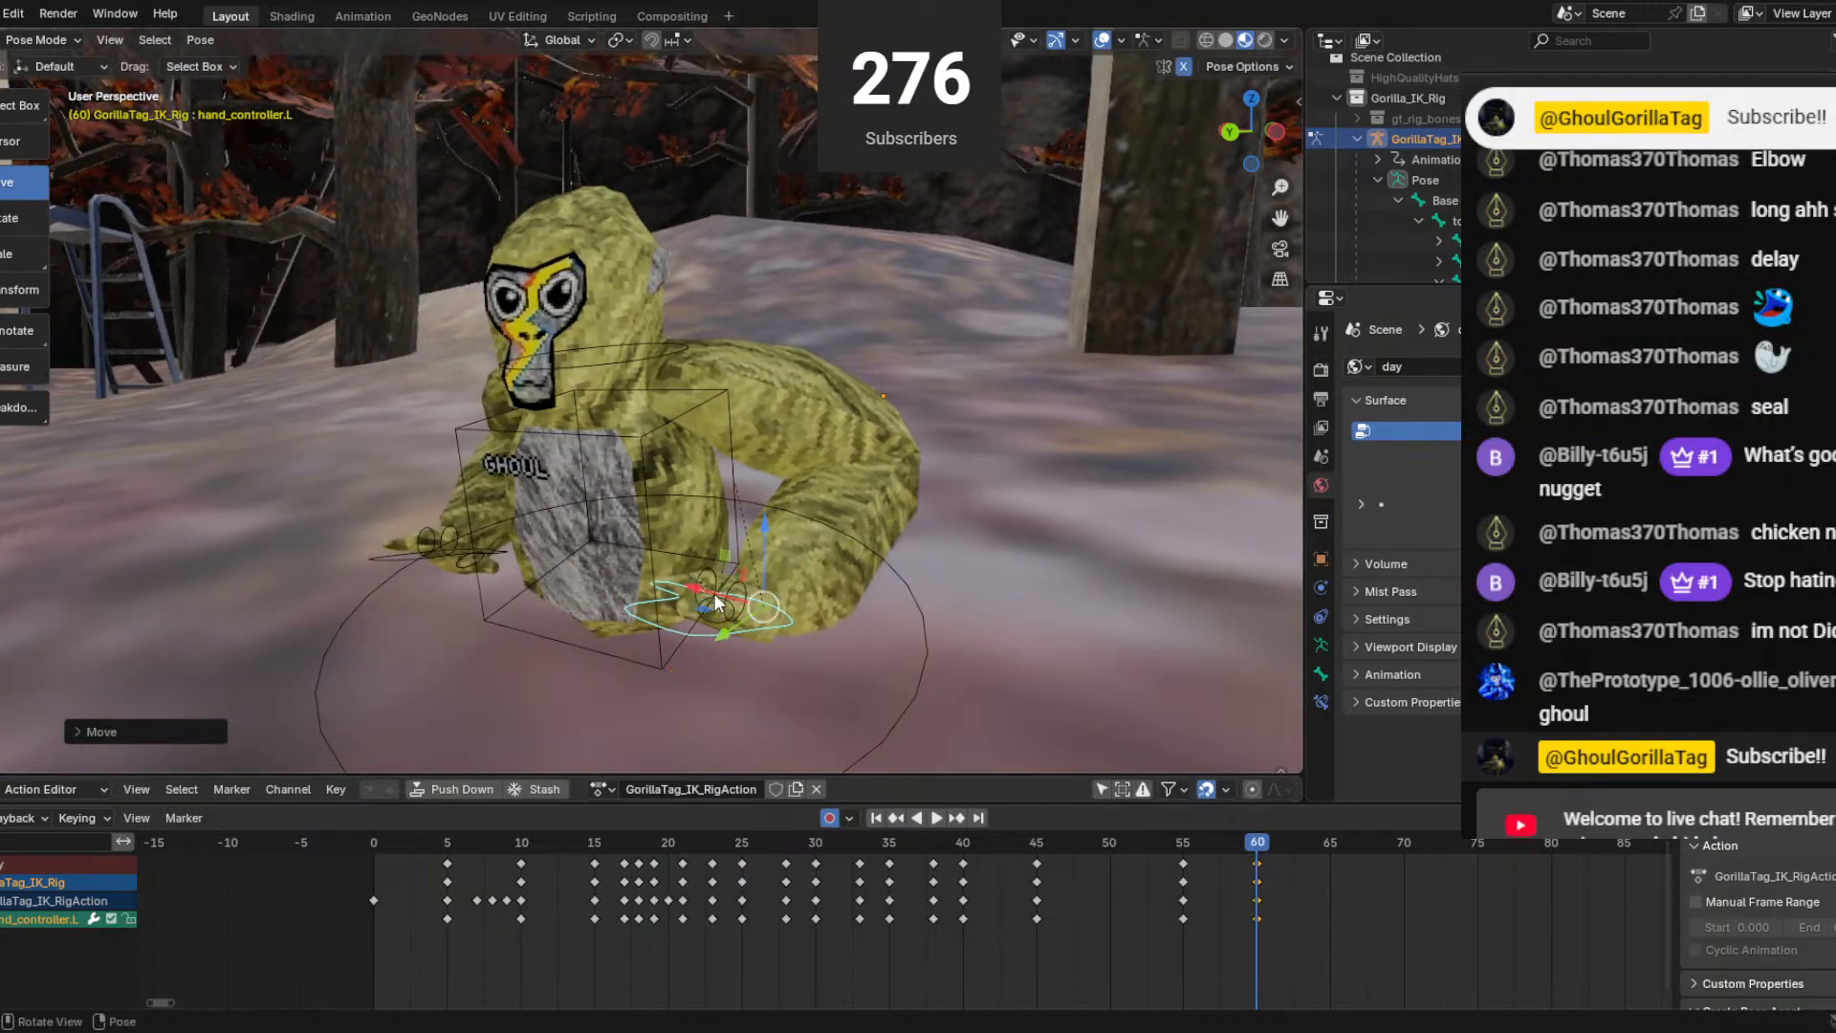
middle_drag(716, 602, 846, 501)
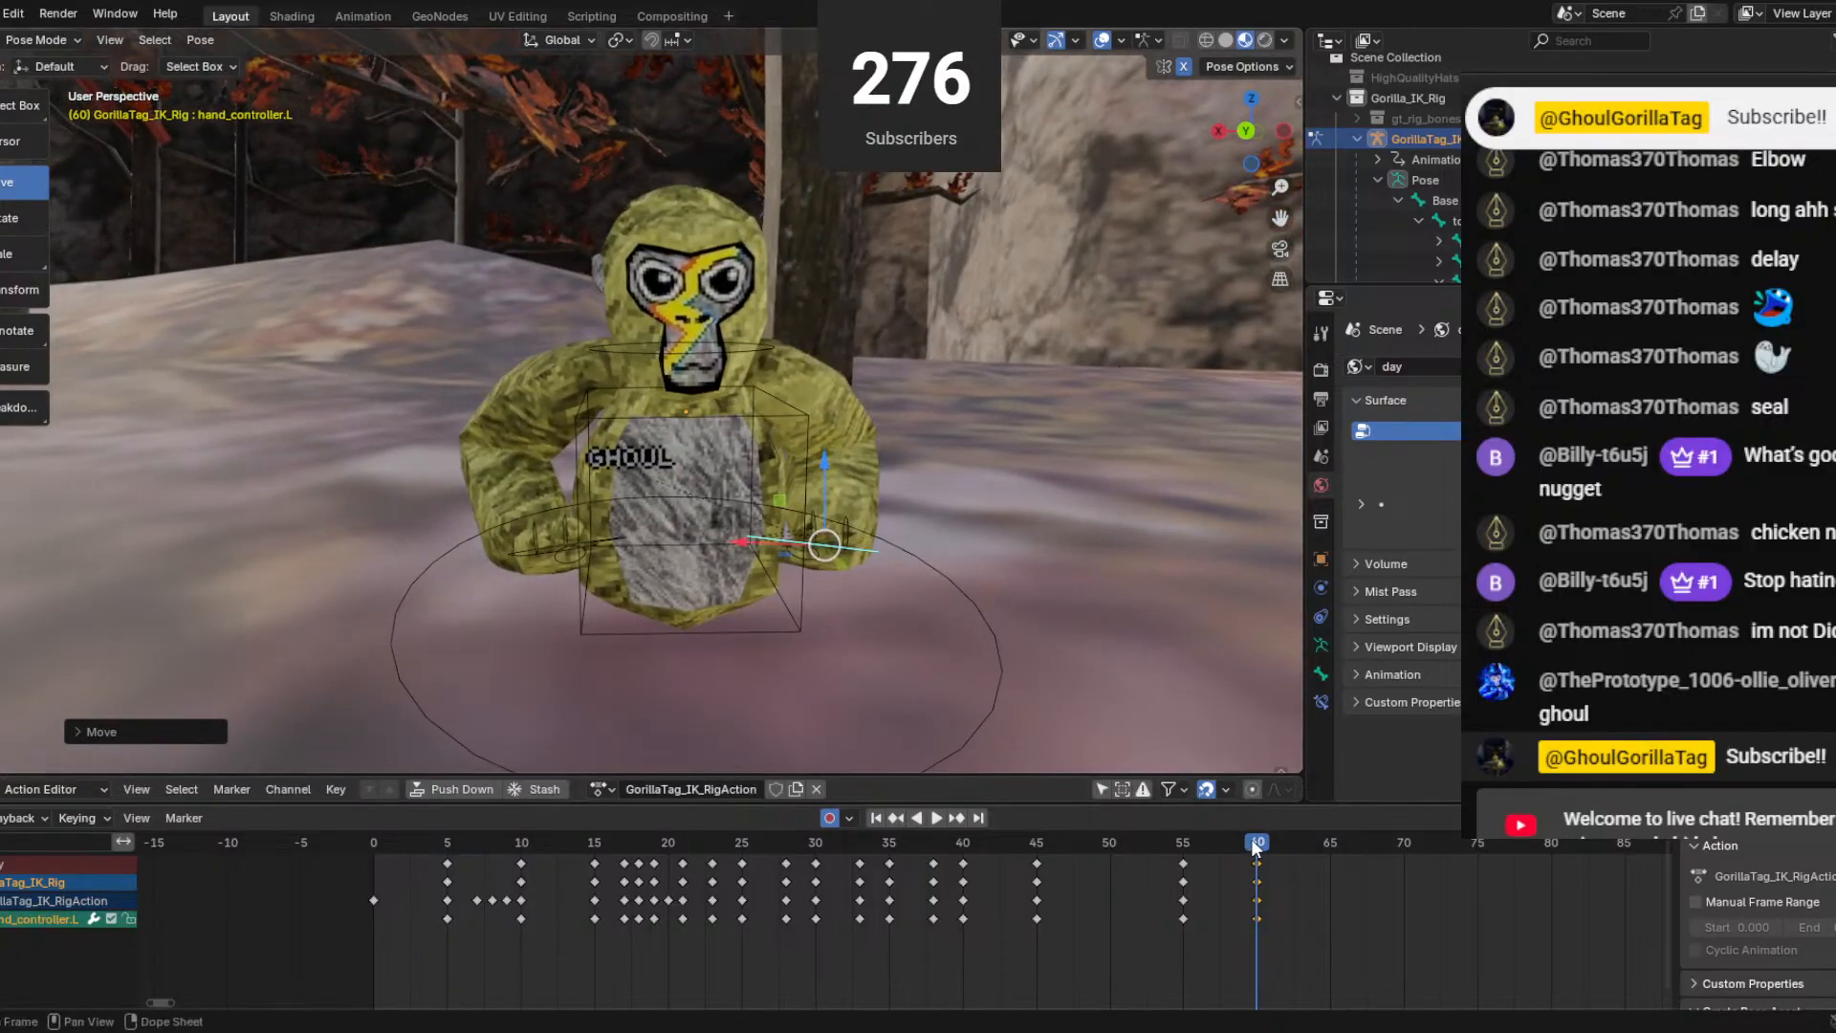
drag(1252, 844, 631, 574)
key(space)
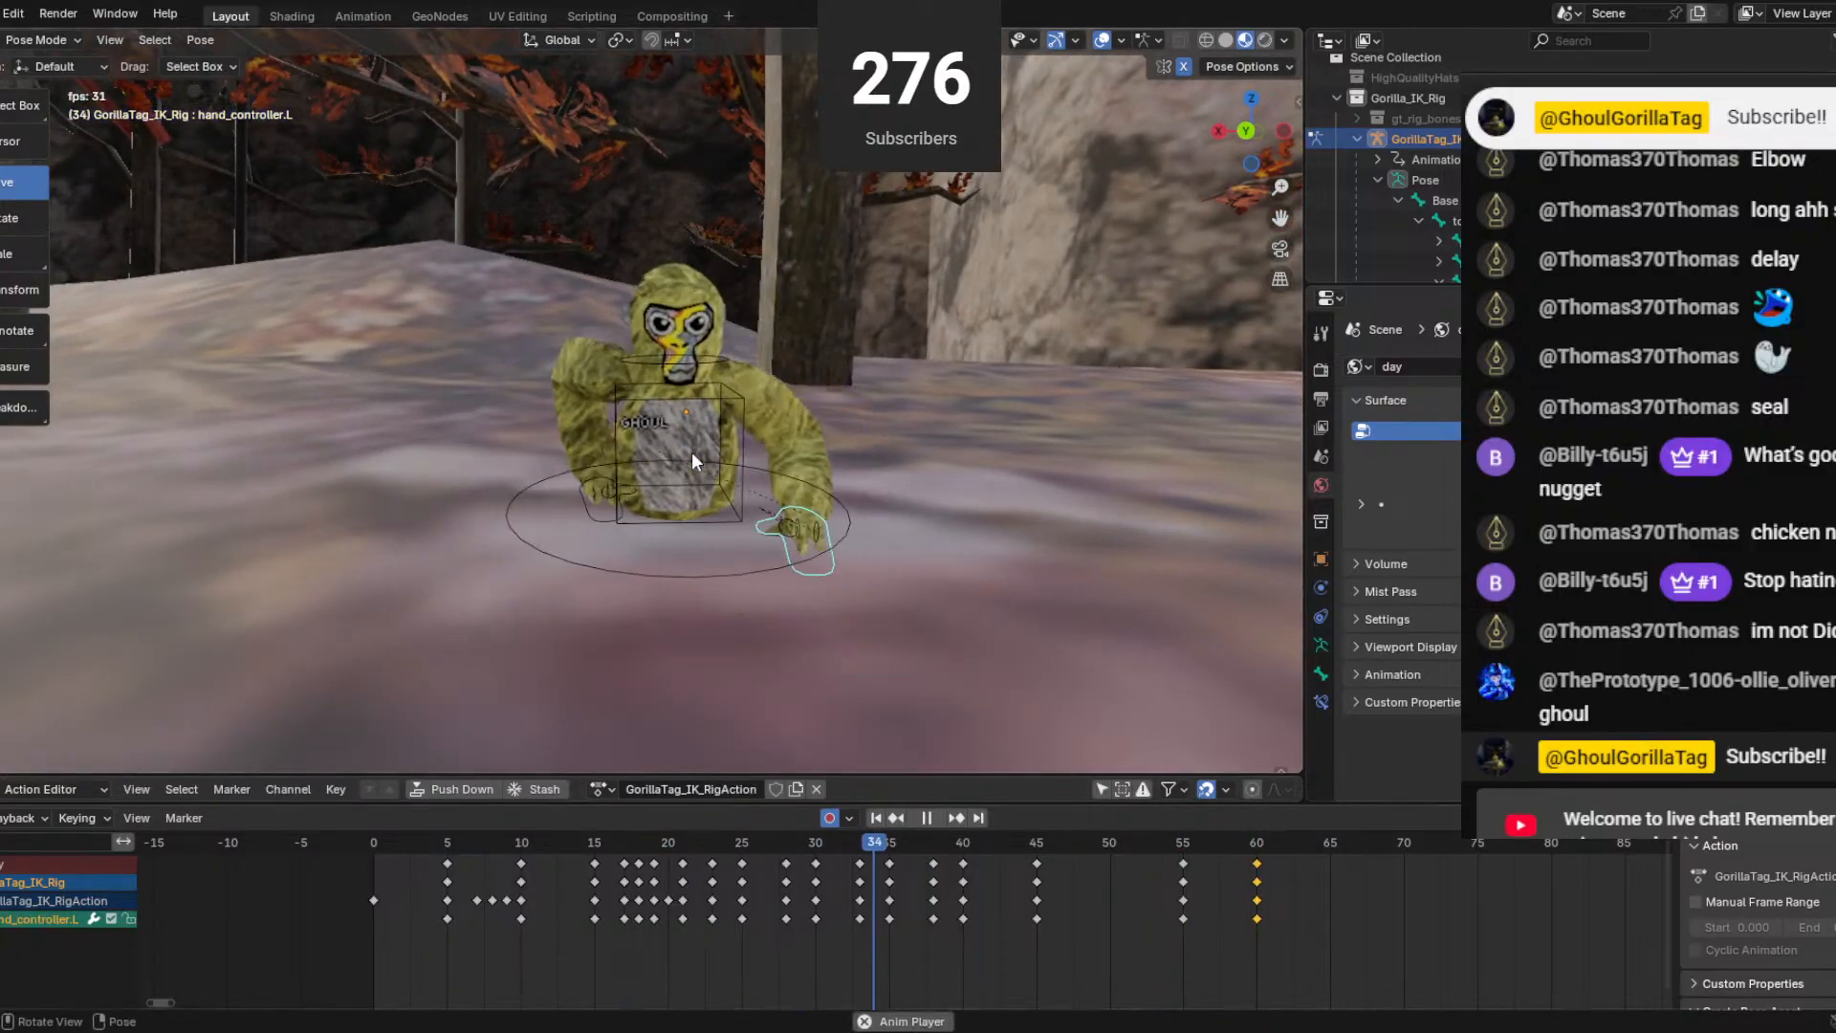
key(space)
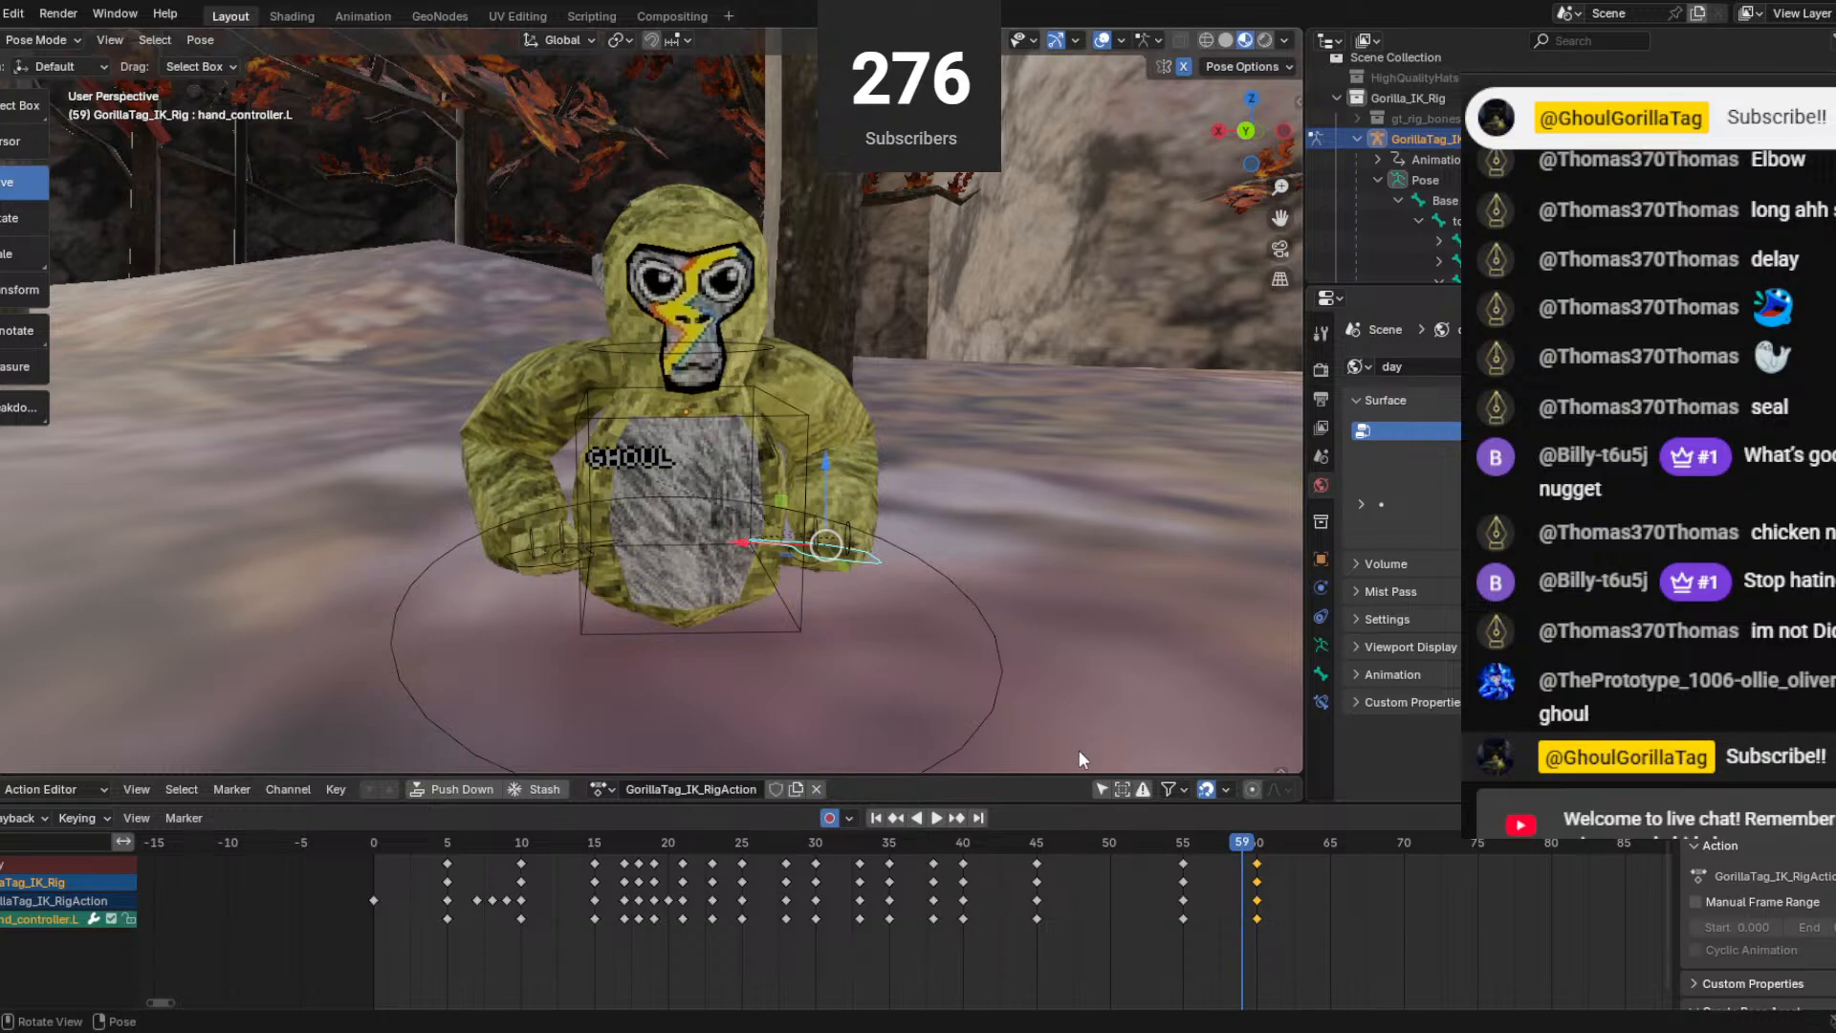
Move the mirrored left hand controller inward, forward and up in front of the chest at frame 65.
drag(1244, 841, 1324, 848)
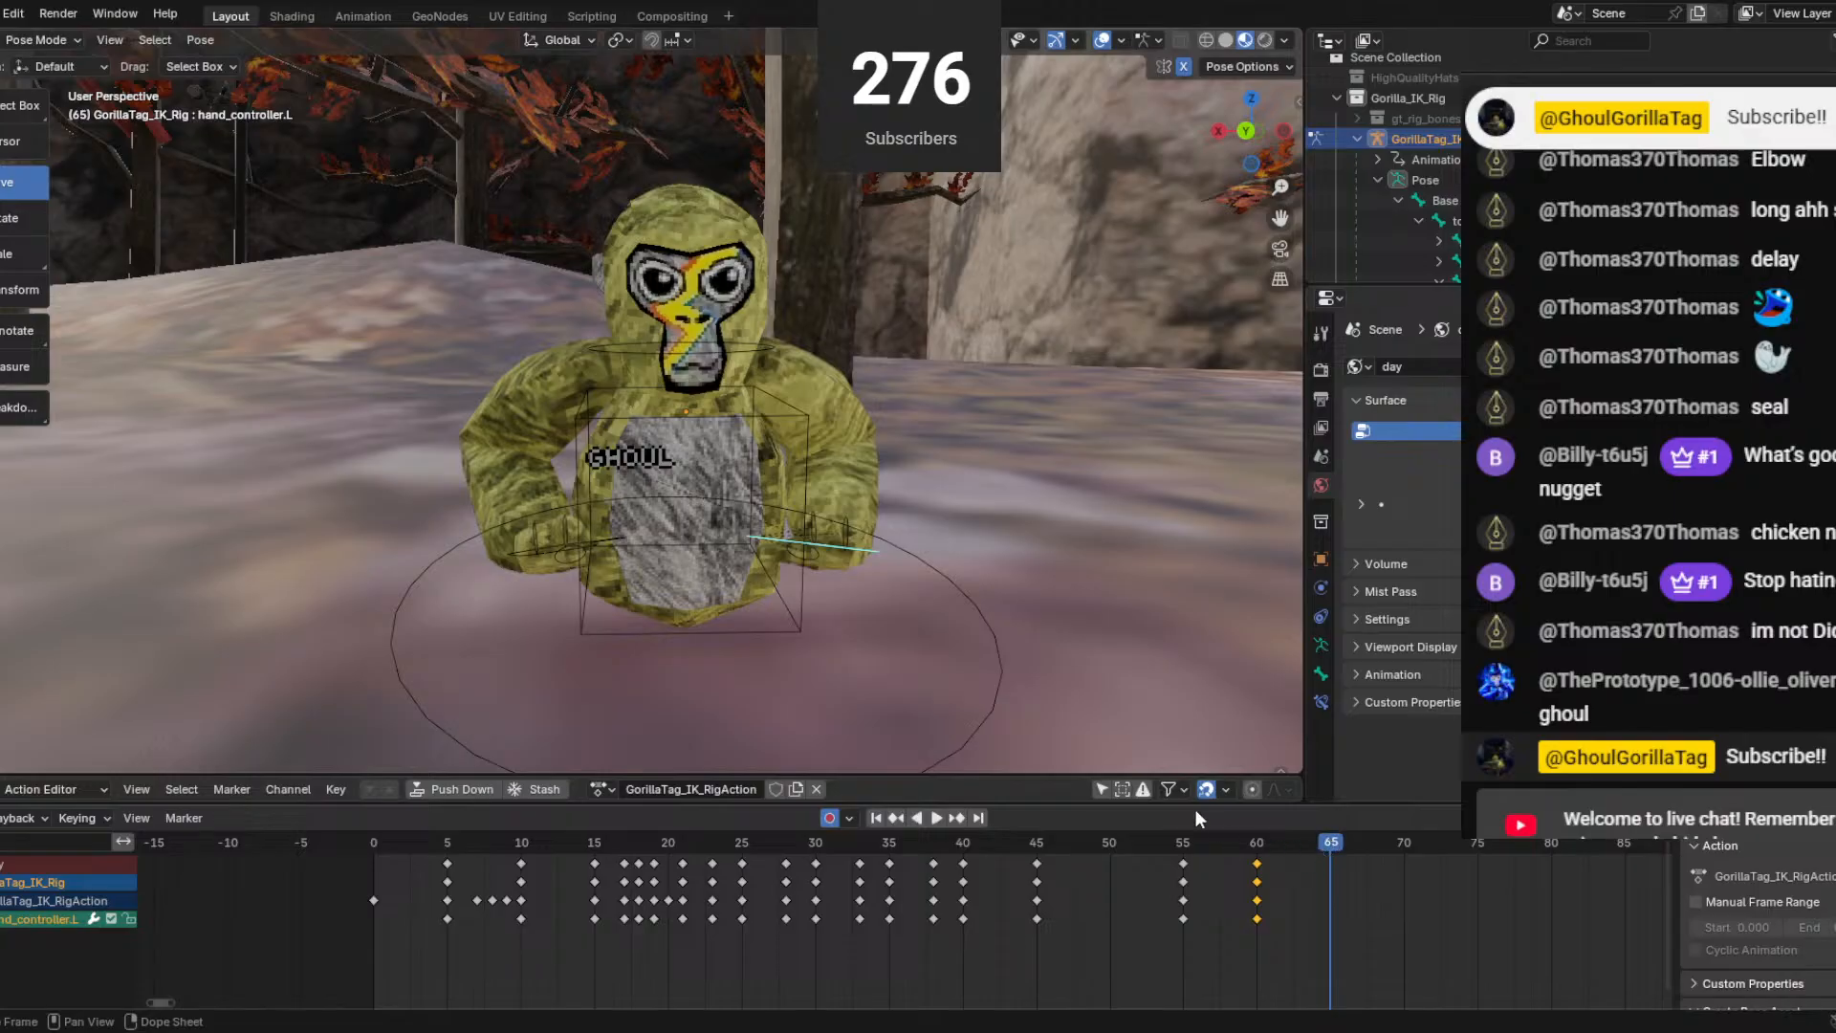
drag(772, 548, 758, 550)
middle_drag(762, 552, 748, 647)
drag(732, 645, 721, 677)
drag(755, 545, 762, 516)
middle_drag(771, 545, 424, 428)
Rotate the left hand controller at frame 65 so the fingers tilt upward, then play back the motion.
click(24, 218)
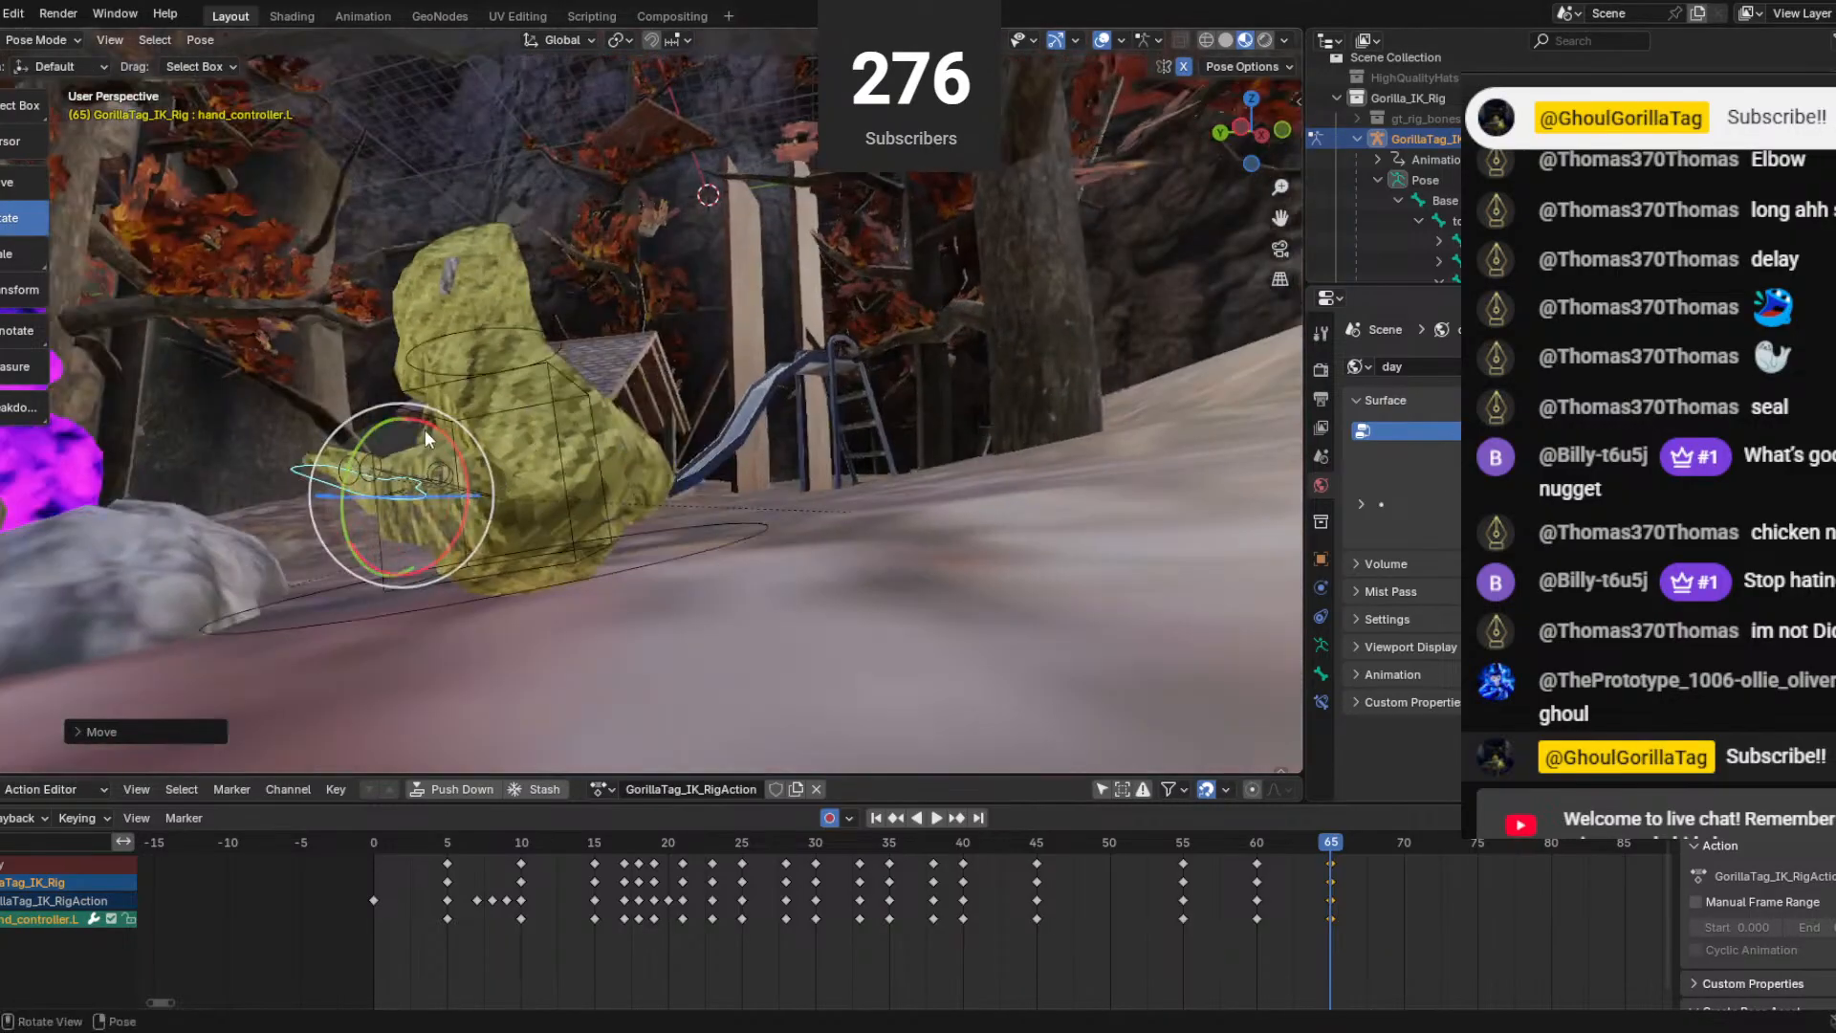
drag(425, 428, 453, 413)
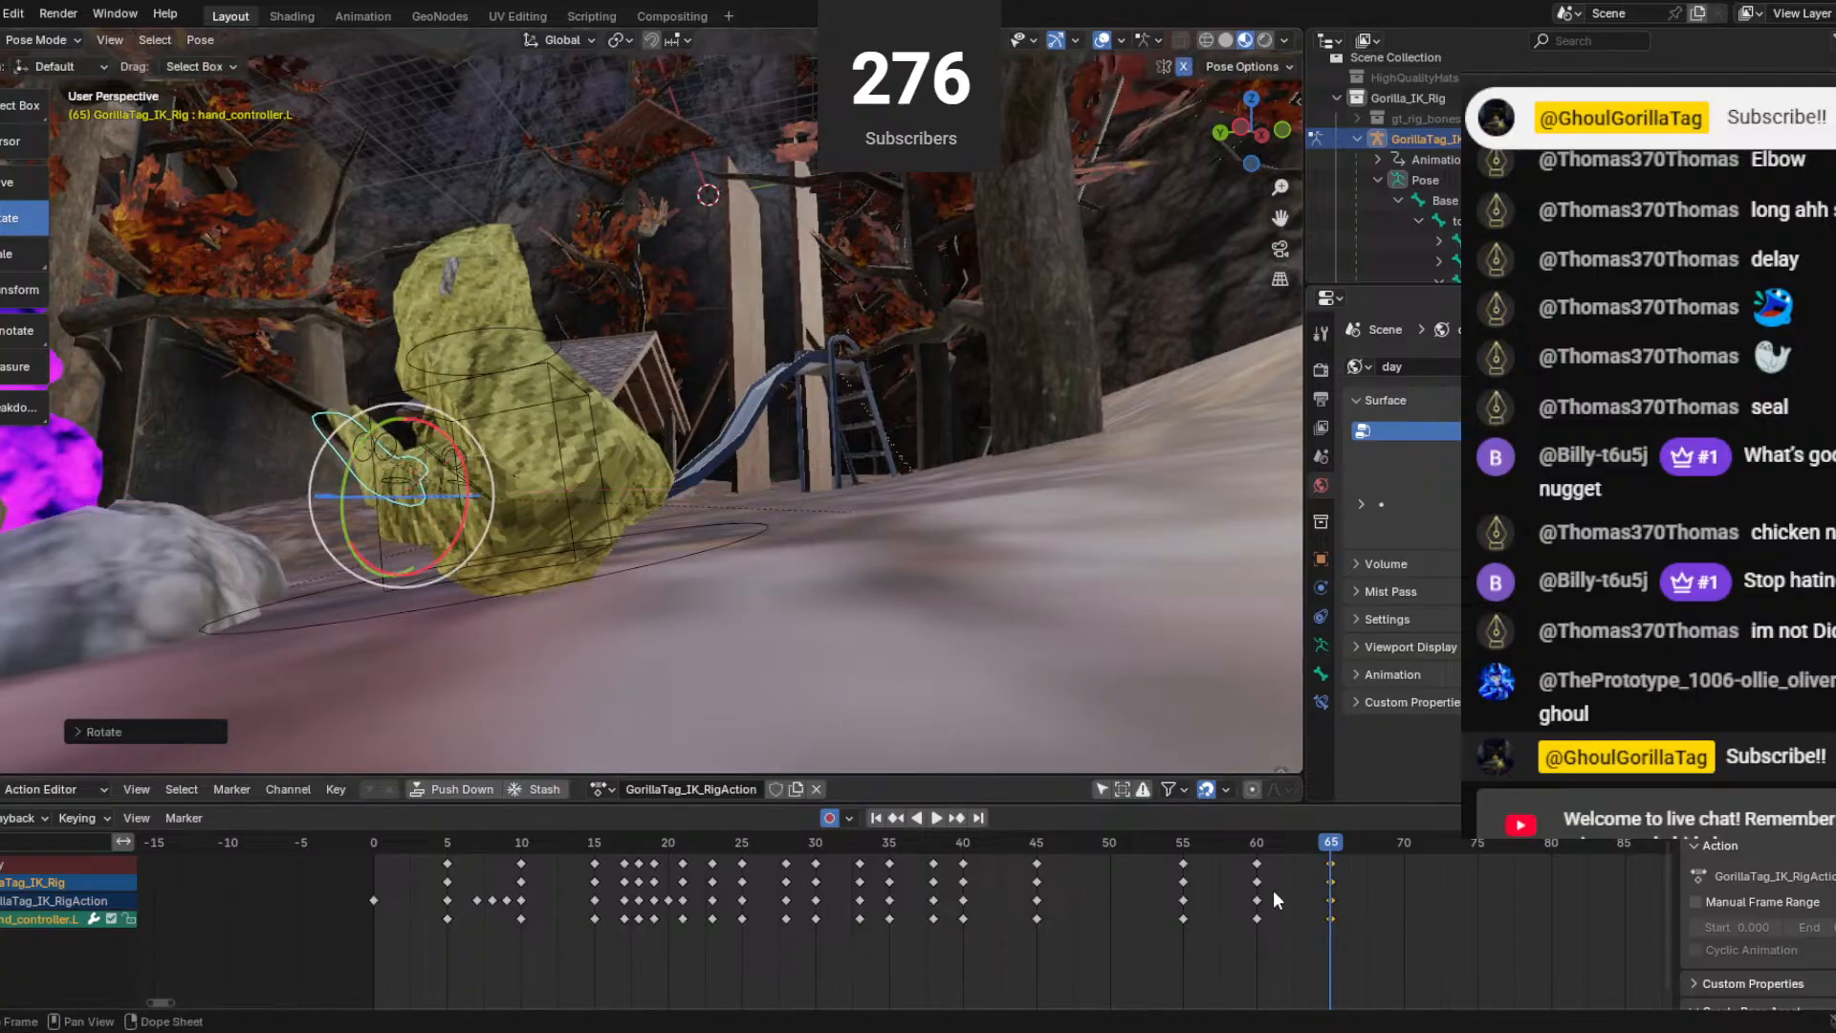
drag(1334, 846, 946, 813)
middle_drag(818, 593, 985, 564)
key(space)
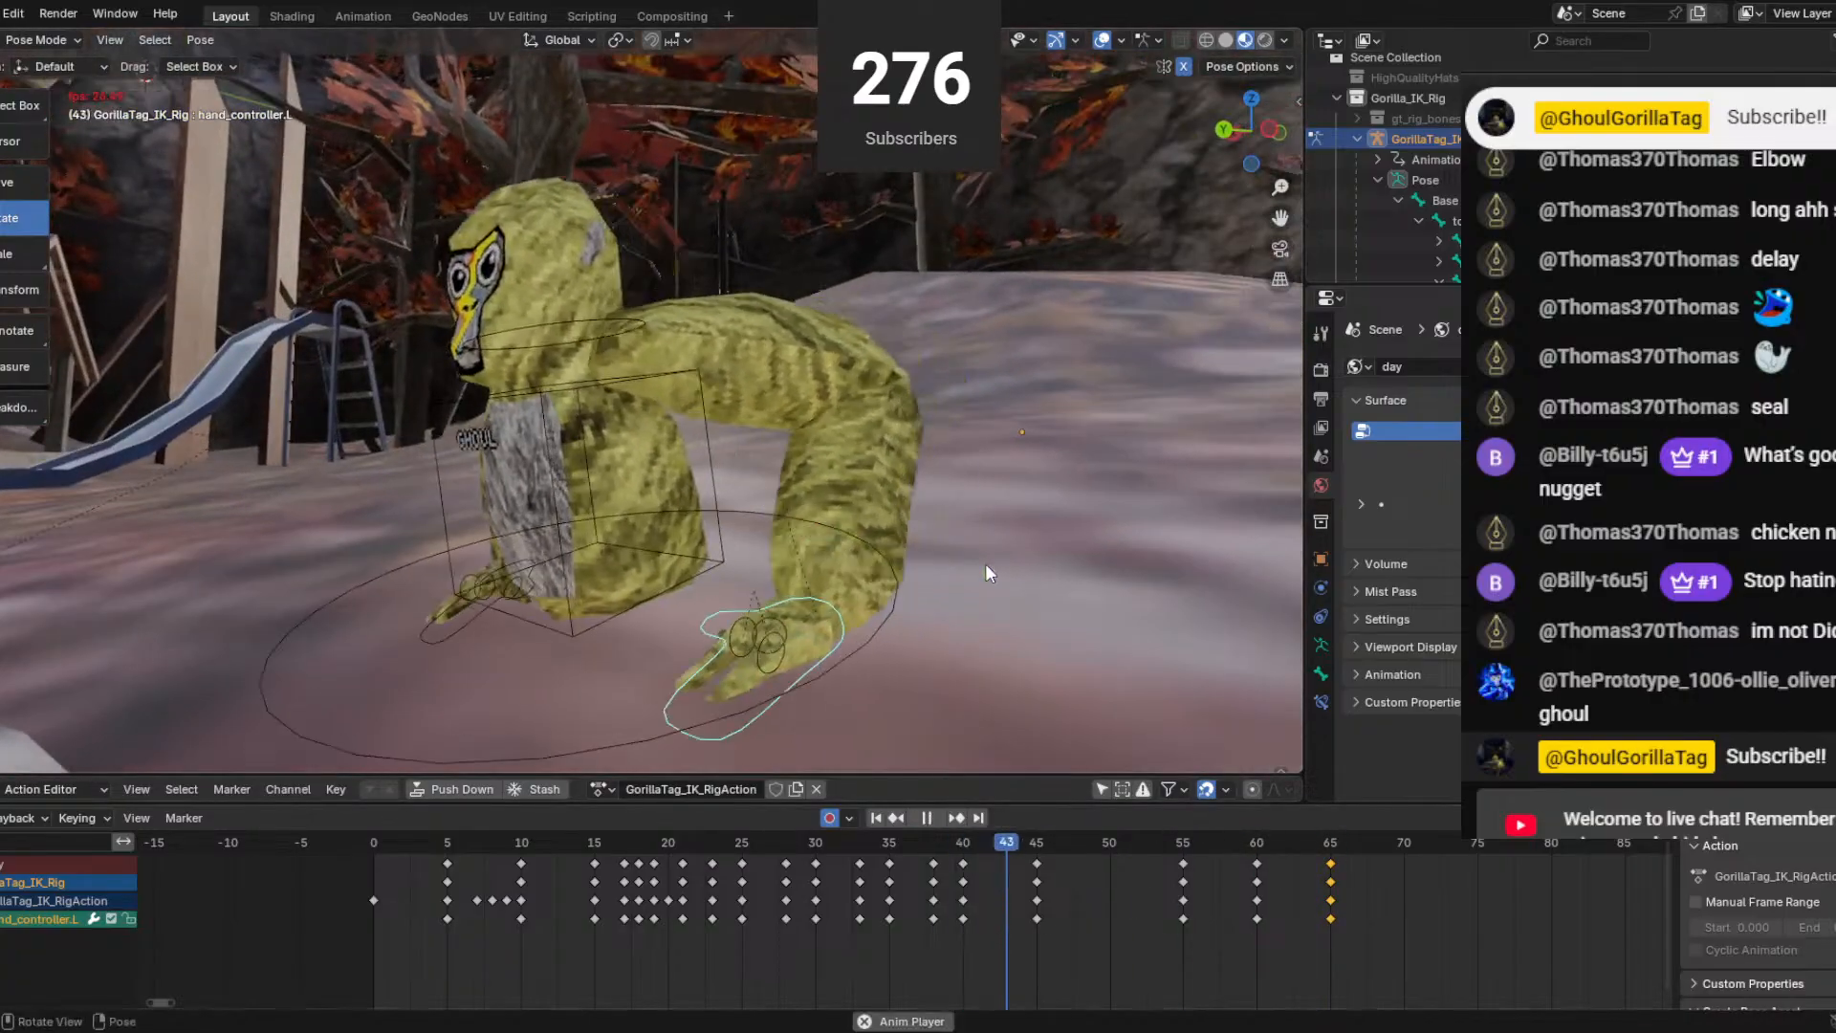
key(space)
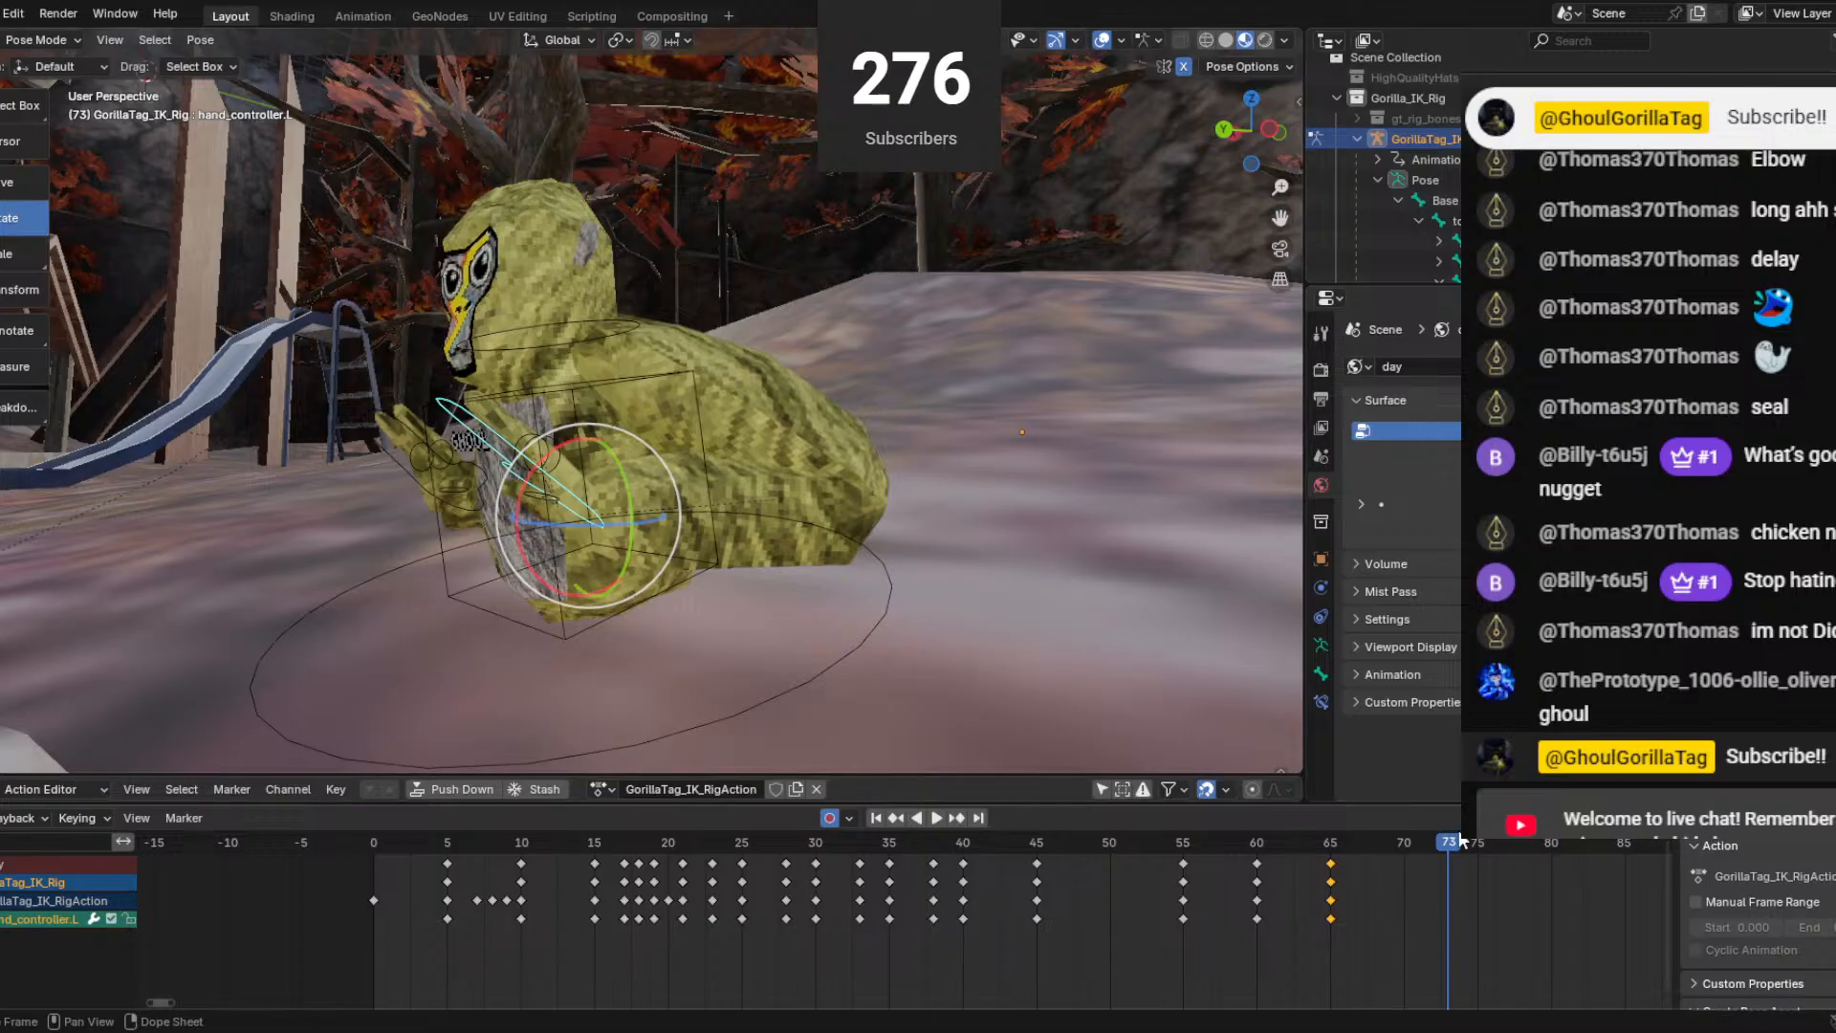
Rotate the left hand controller farther upright at frame 70 so the palms face forward.
key(space)
key(space)
middle_drag(612, 498, 568, 483)
drag(566, 455, 501, 422)
middle_drag(564, 455, 531, 565)
Shift the left hand controller farther forward and slightly higher at frame 70, then play back the animation.
drag(531, 565, 492, 562)
middle_drag(493, 562, 653, 560)
drag(647, 539, 684, 587)
drag(693, 504, 696, 490)
middle_drag(697, 517, 726, 420)
drag(1399, 846, 1065, 784)
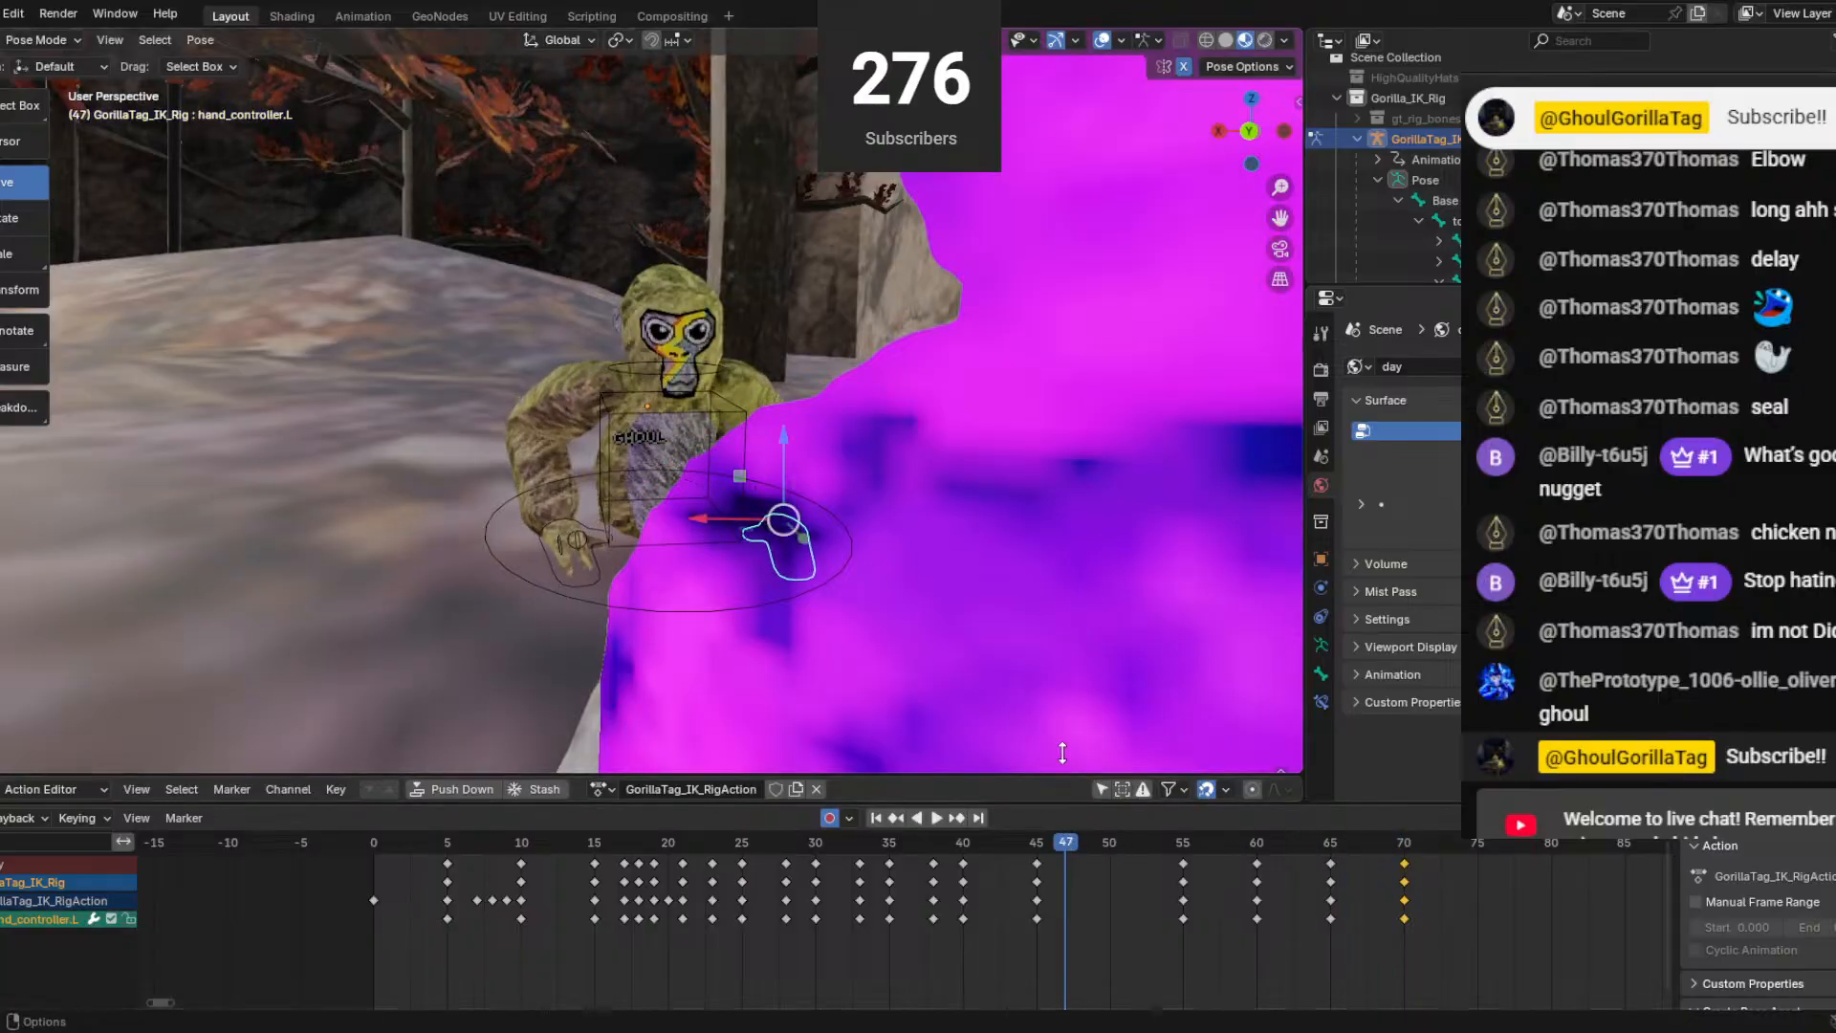
middle_drag(1061, 669, 1121, 652)
key(space)
key(space)
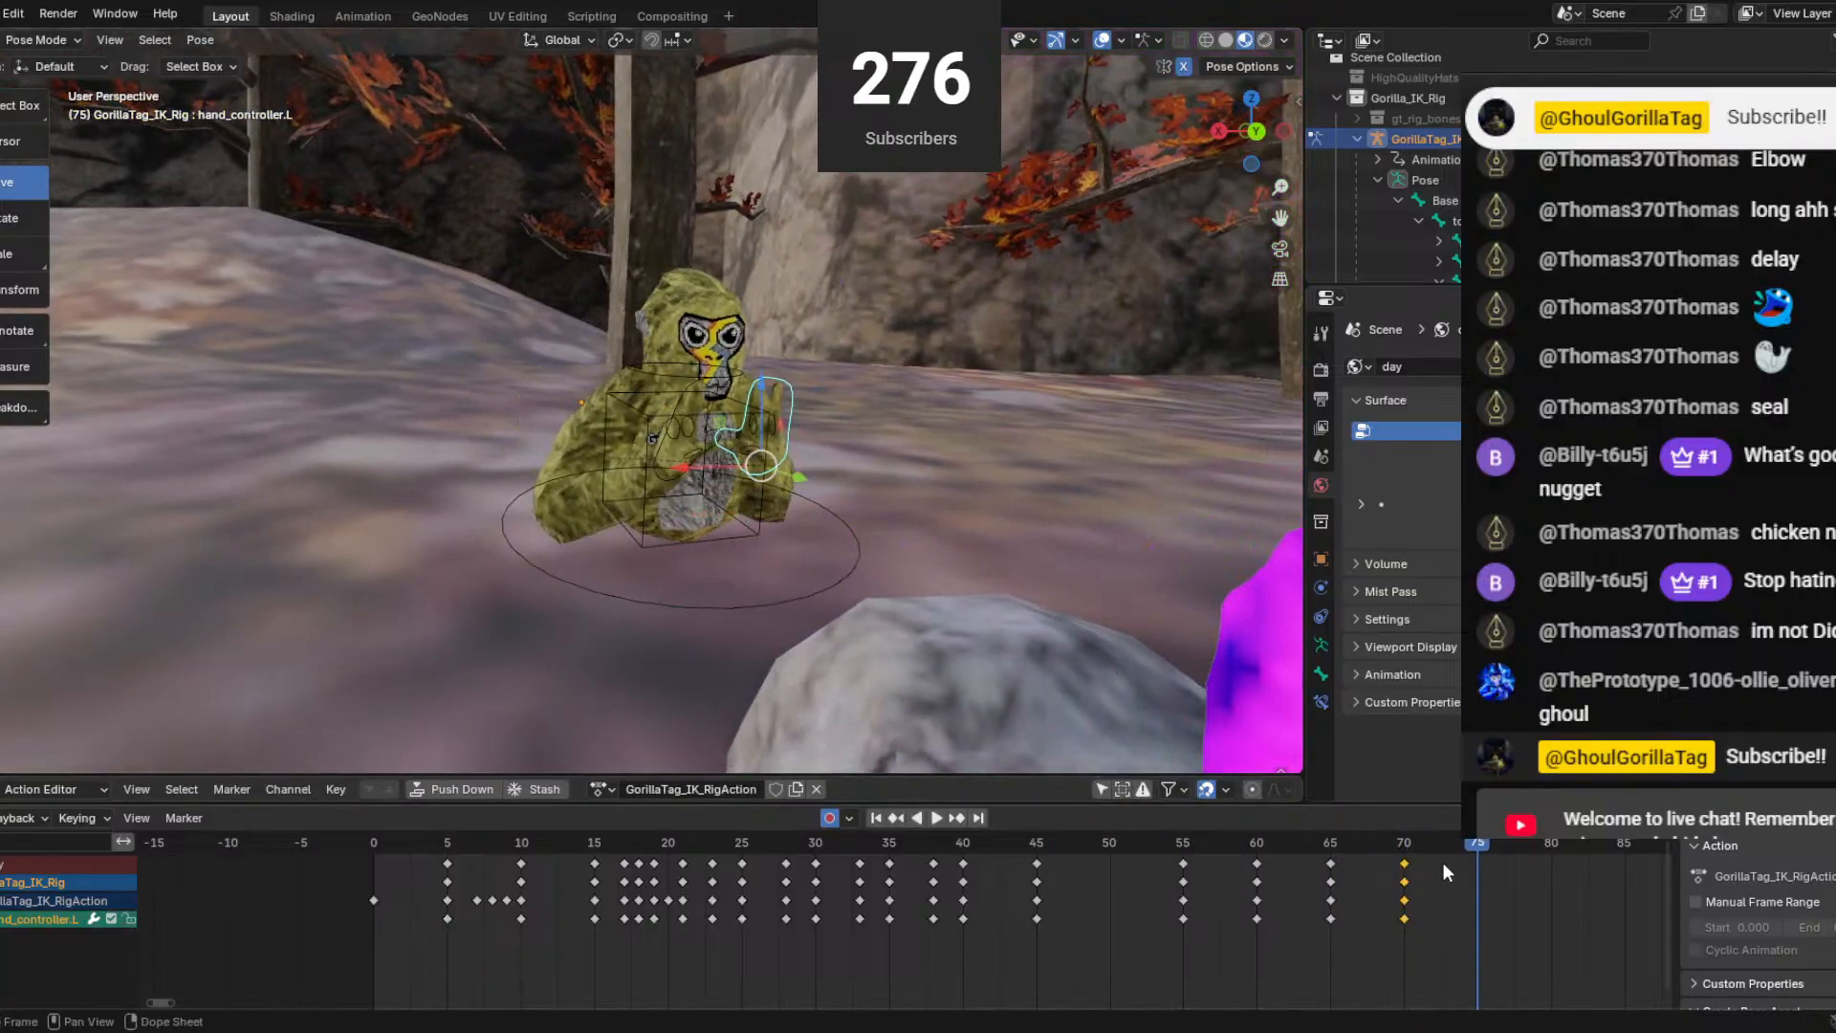
Push the left hand controller farther forward along Y at frame 75 so both mirrored hands extend from the chest.
key(space)
scroll(864, 473, up, 4)
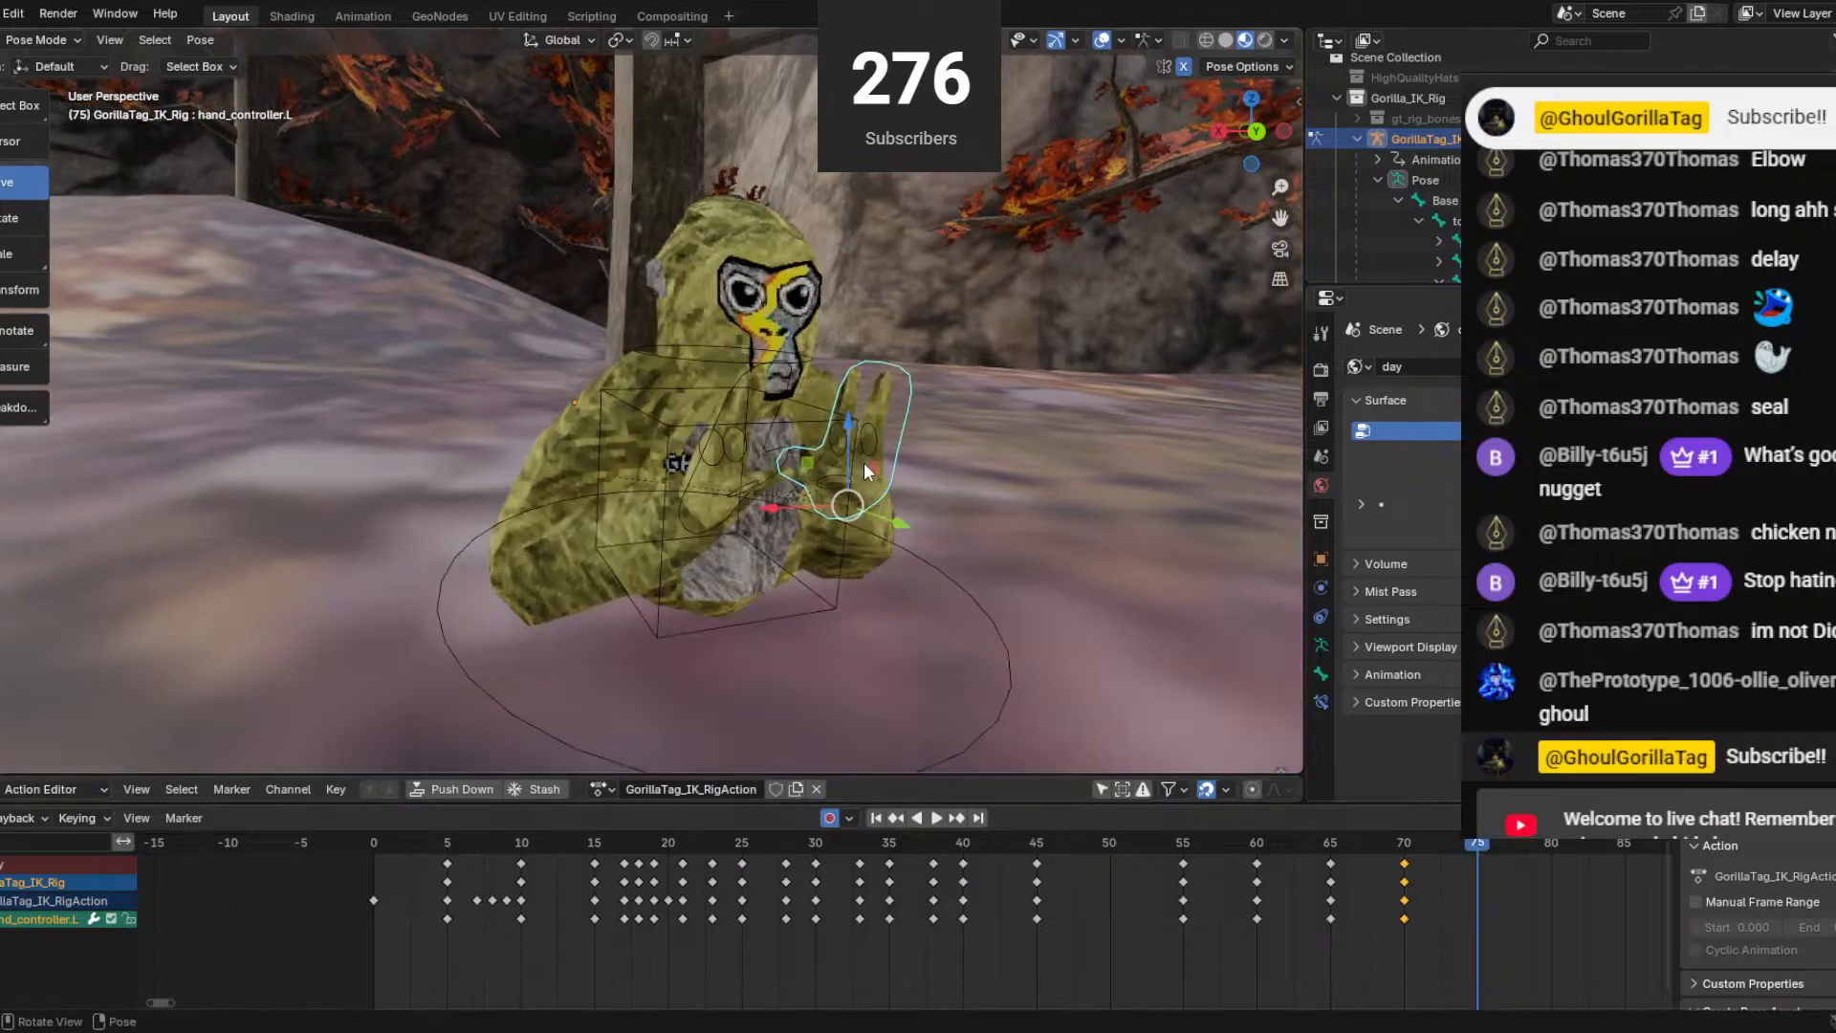
middle_drag(864, 474, 624, 508)
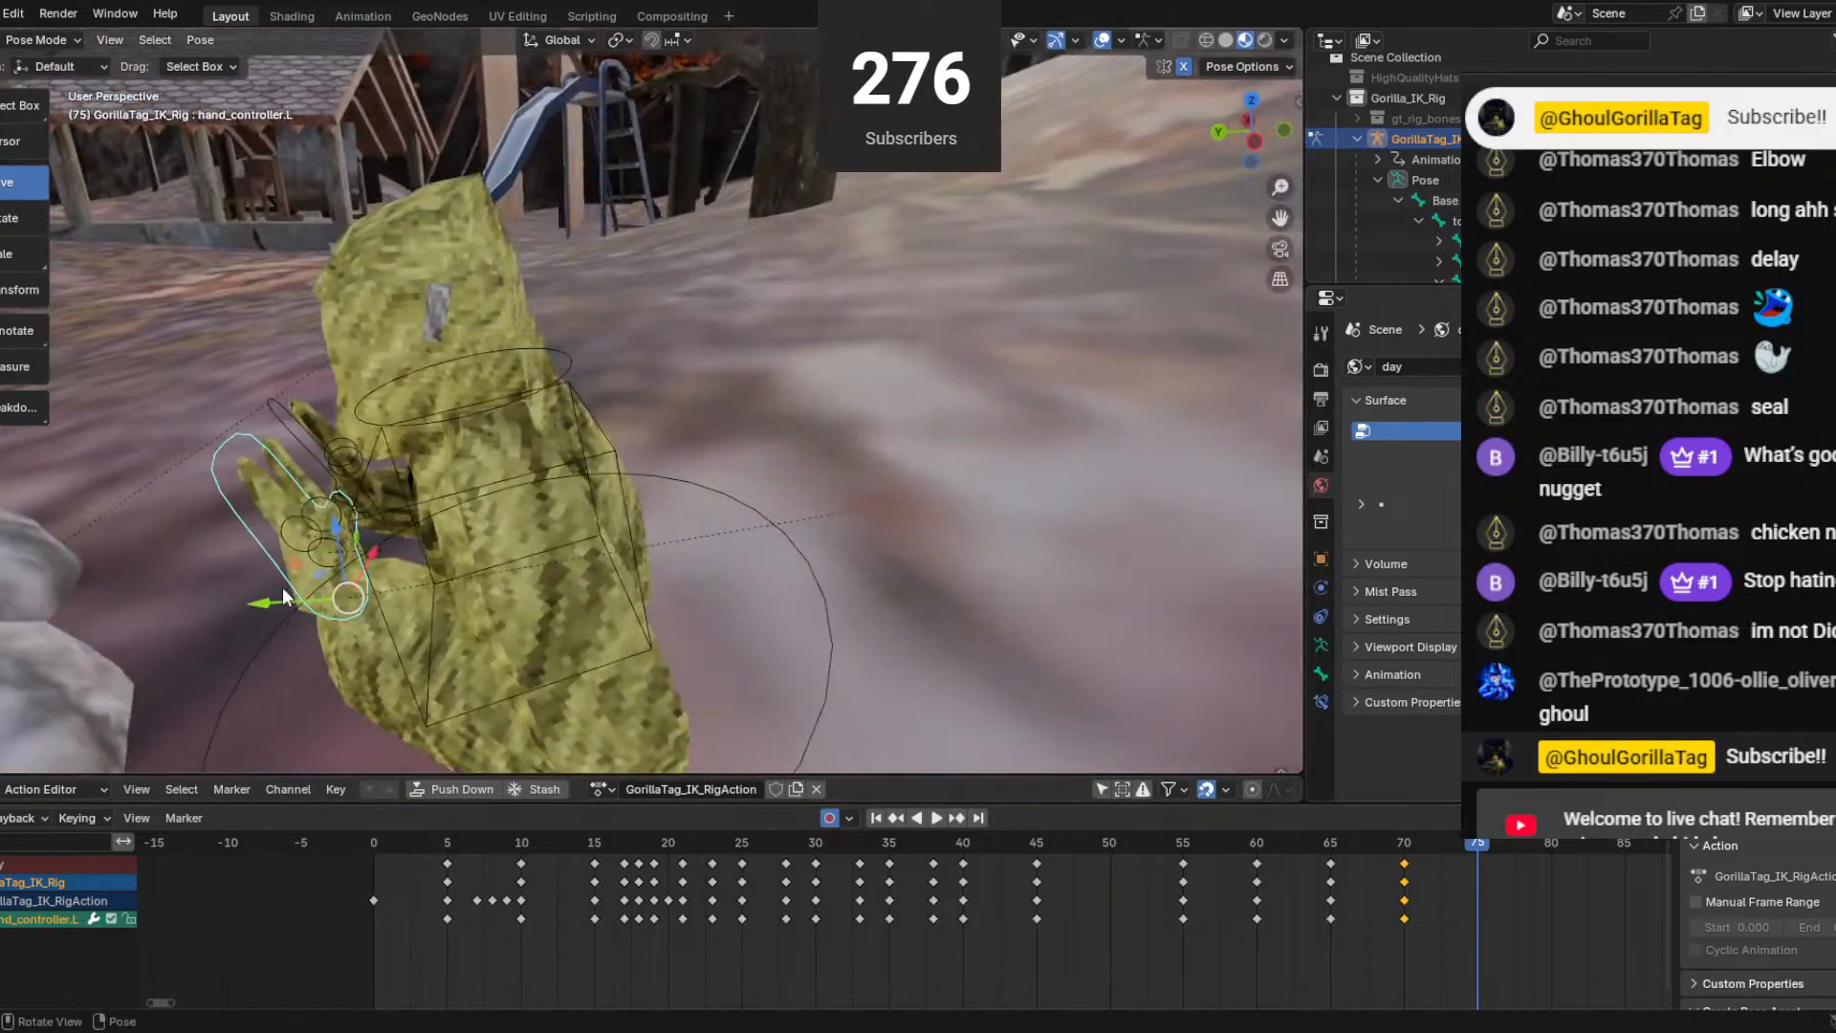
drag(287, 599, 218, 604)
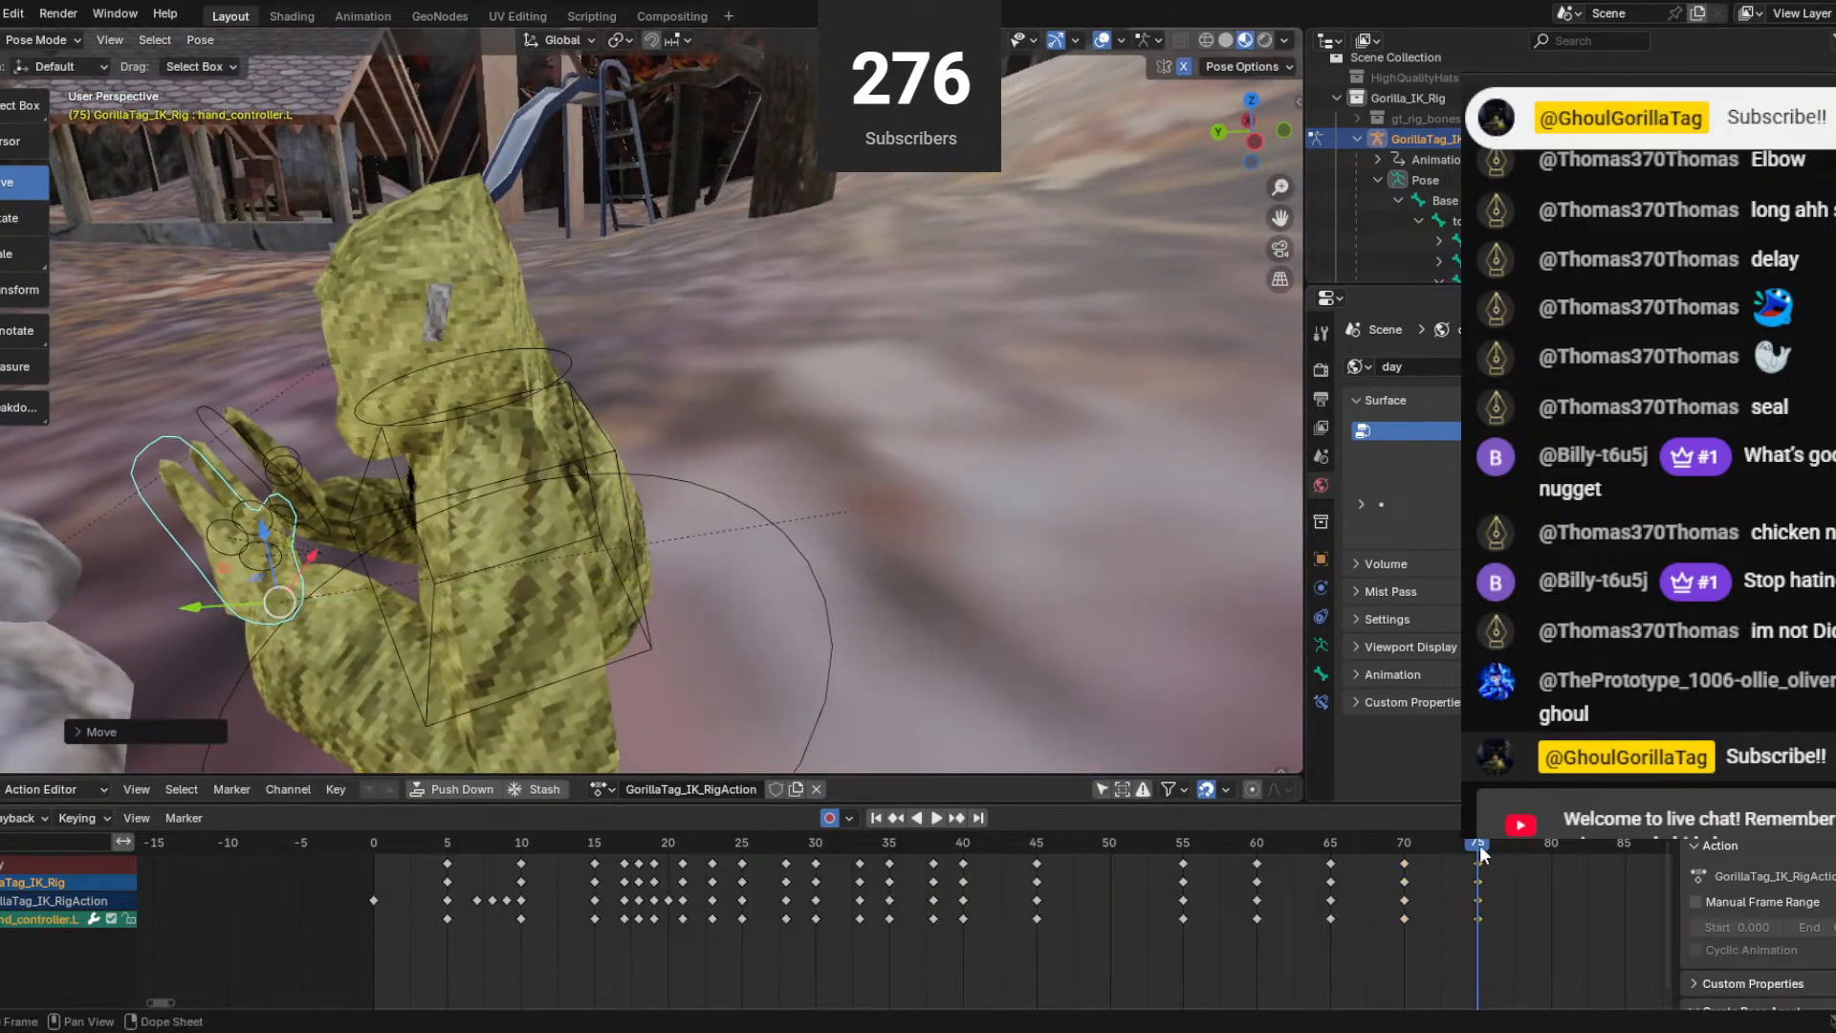
mouse_move(1479, 843)
mouse_down()
mouse_move(1551, 843)
mouse_move(1479, 848)
mouse_up()
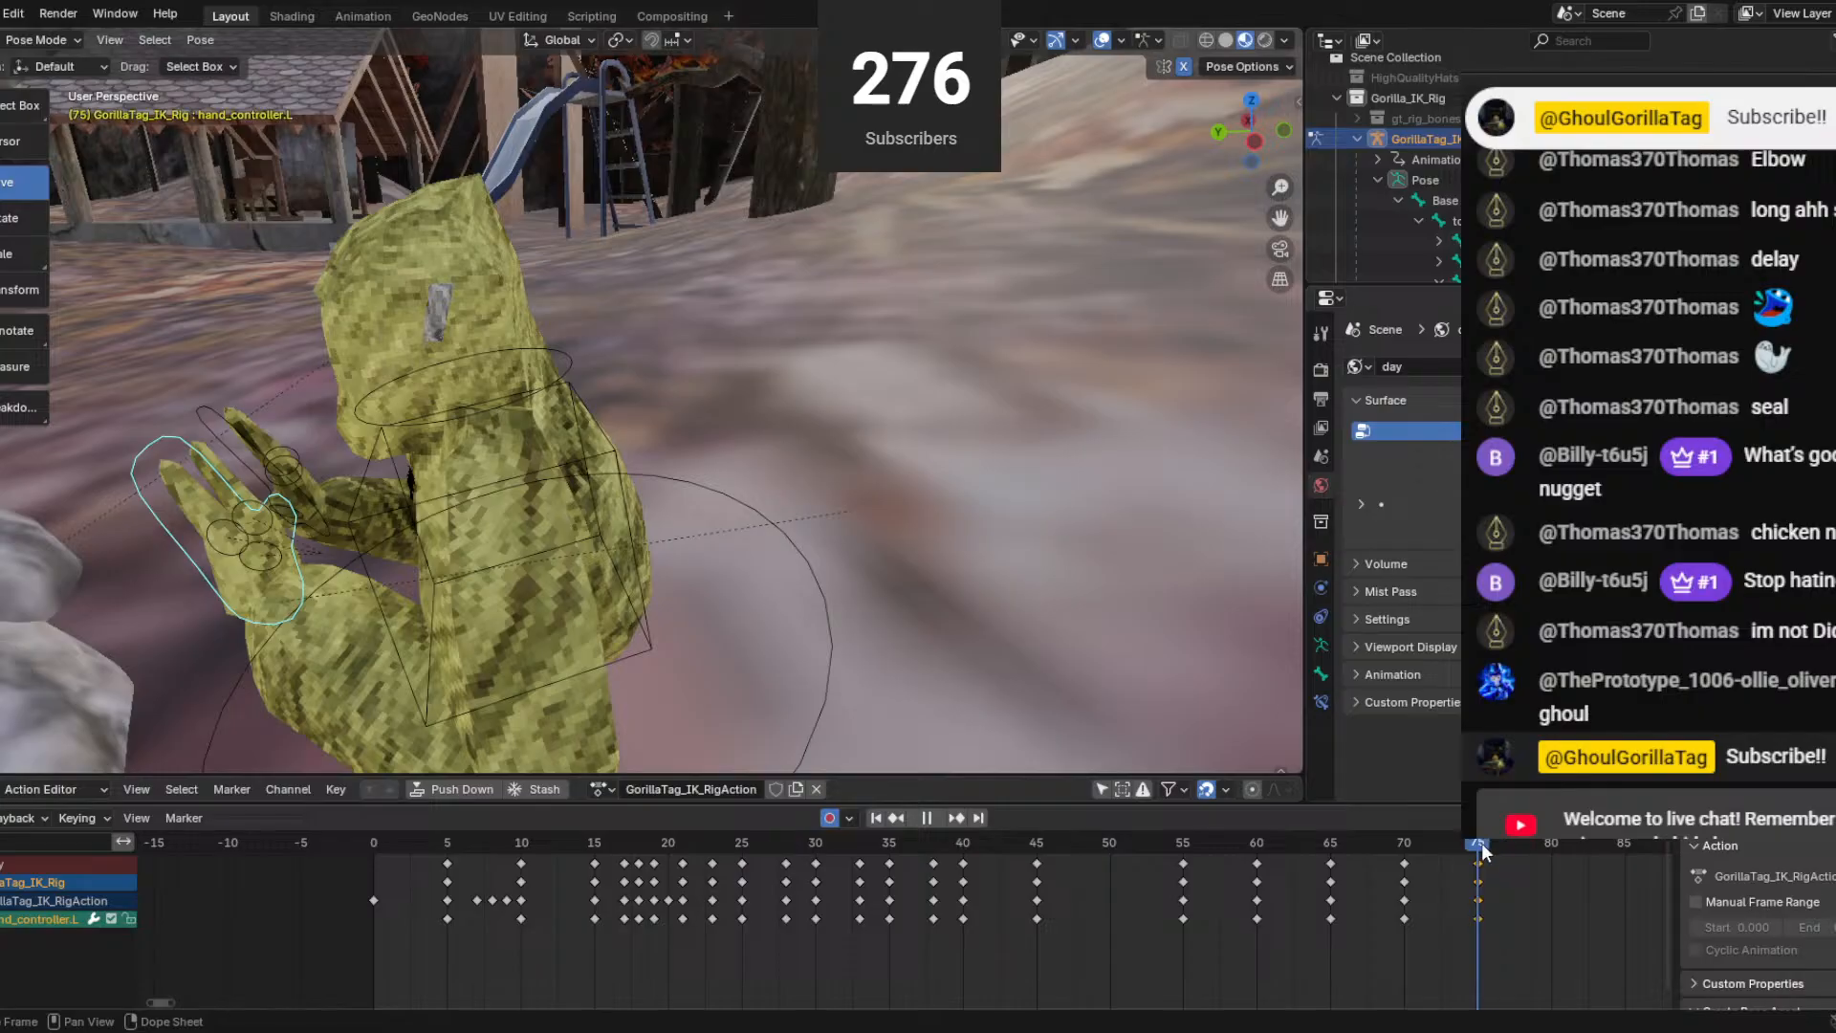
middle_drag(115, 573, 505, 508)
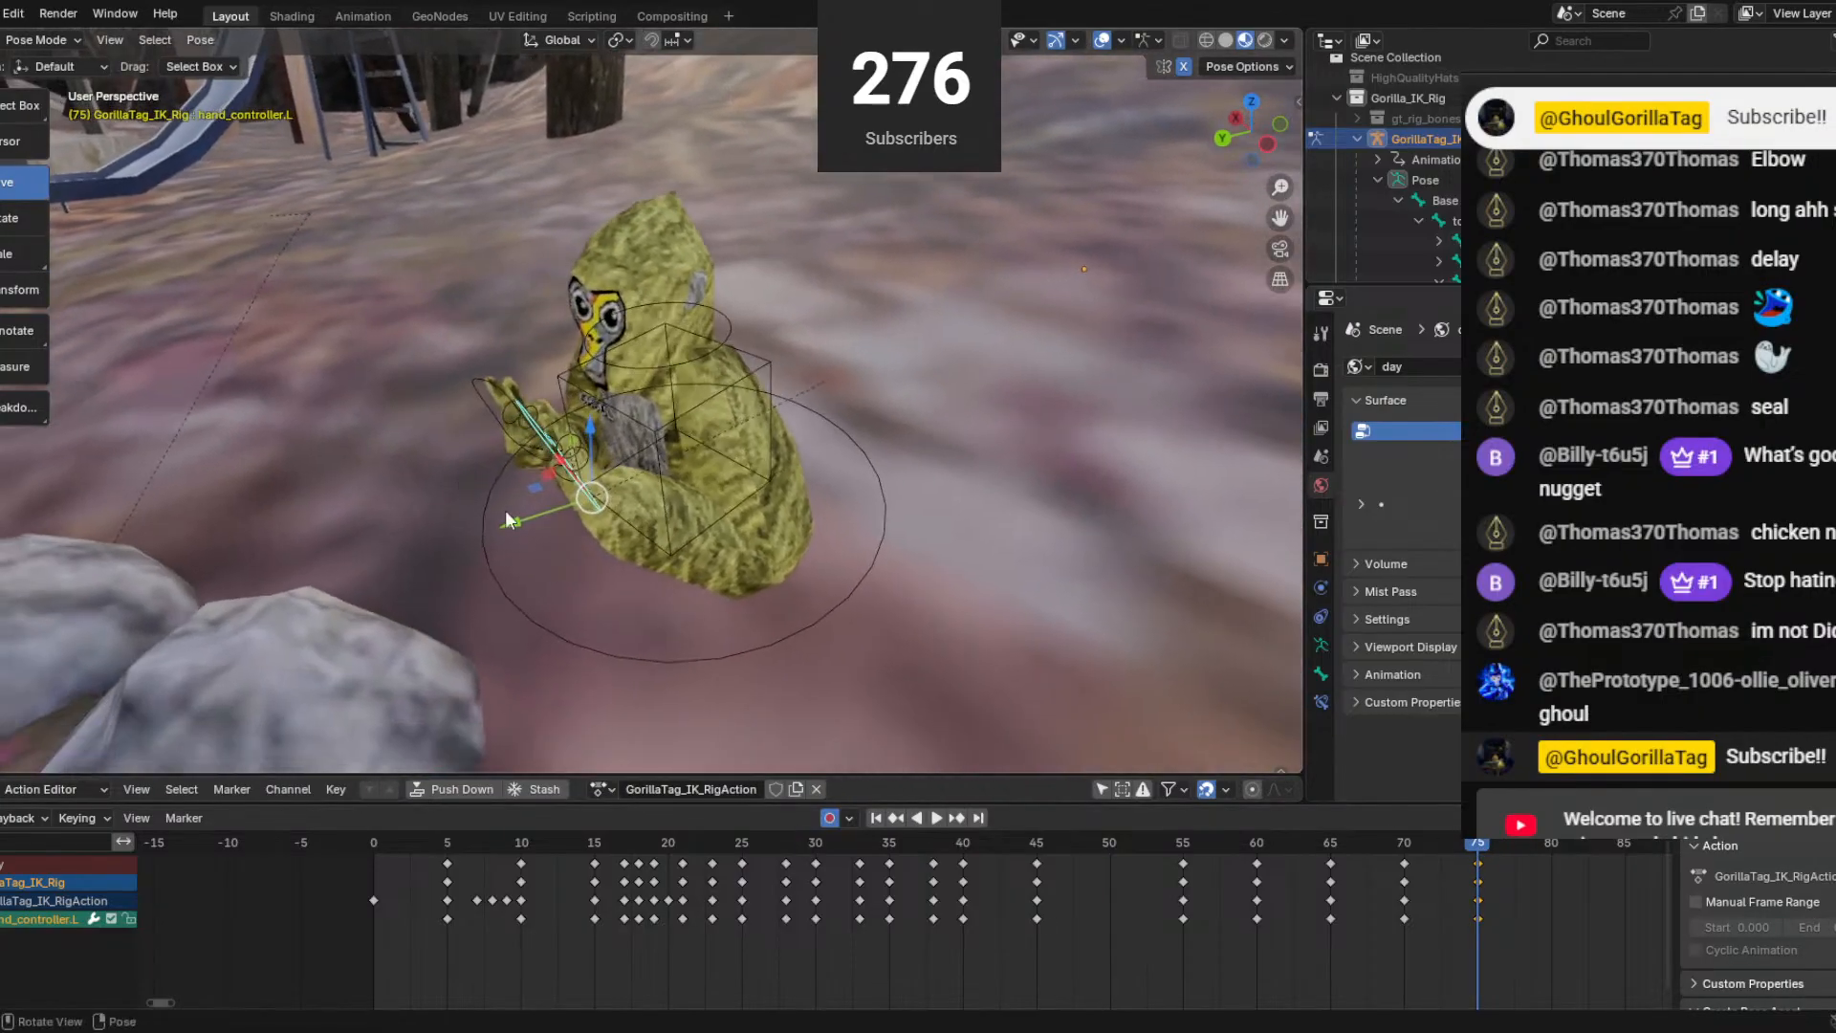
drag(524, 531, 405, 552)
Move the left hand controller outward along X at frame 75, insert a keyframe and play back the animation.
middle_drag(405, 542, 535, 512)
scroll(537, 515, up, 3)
drag(779, 490, 845, 497)
key(i)
key(space)
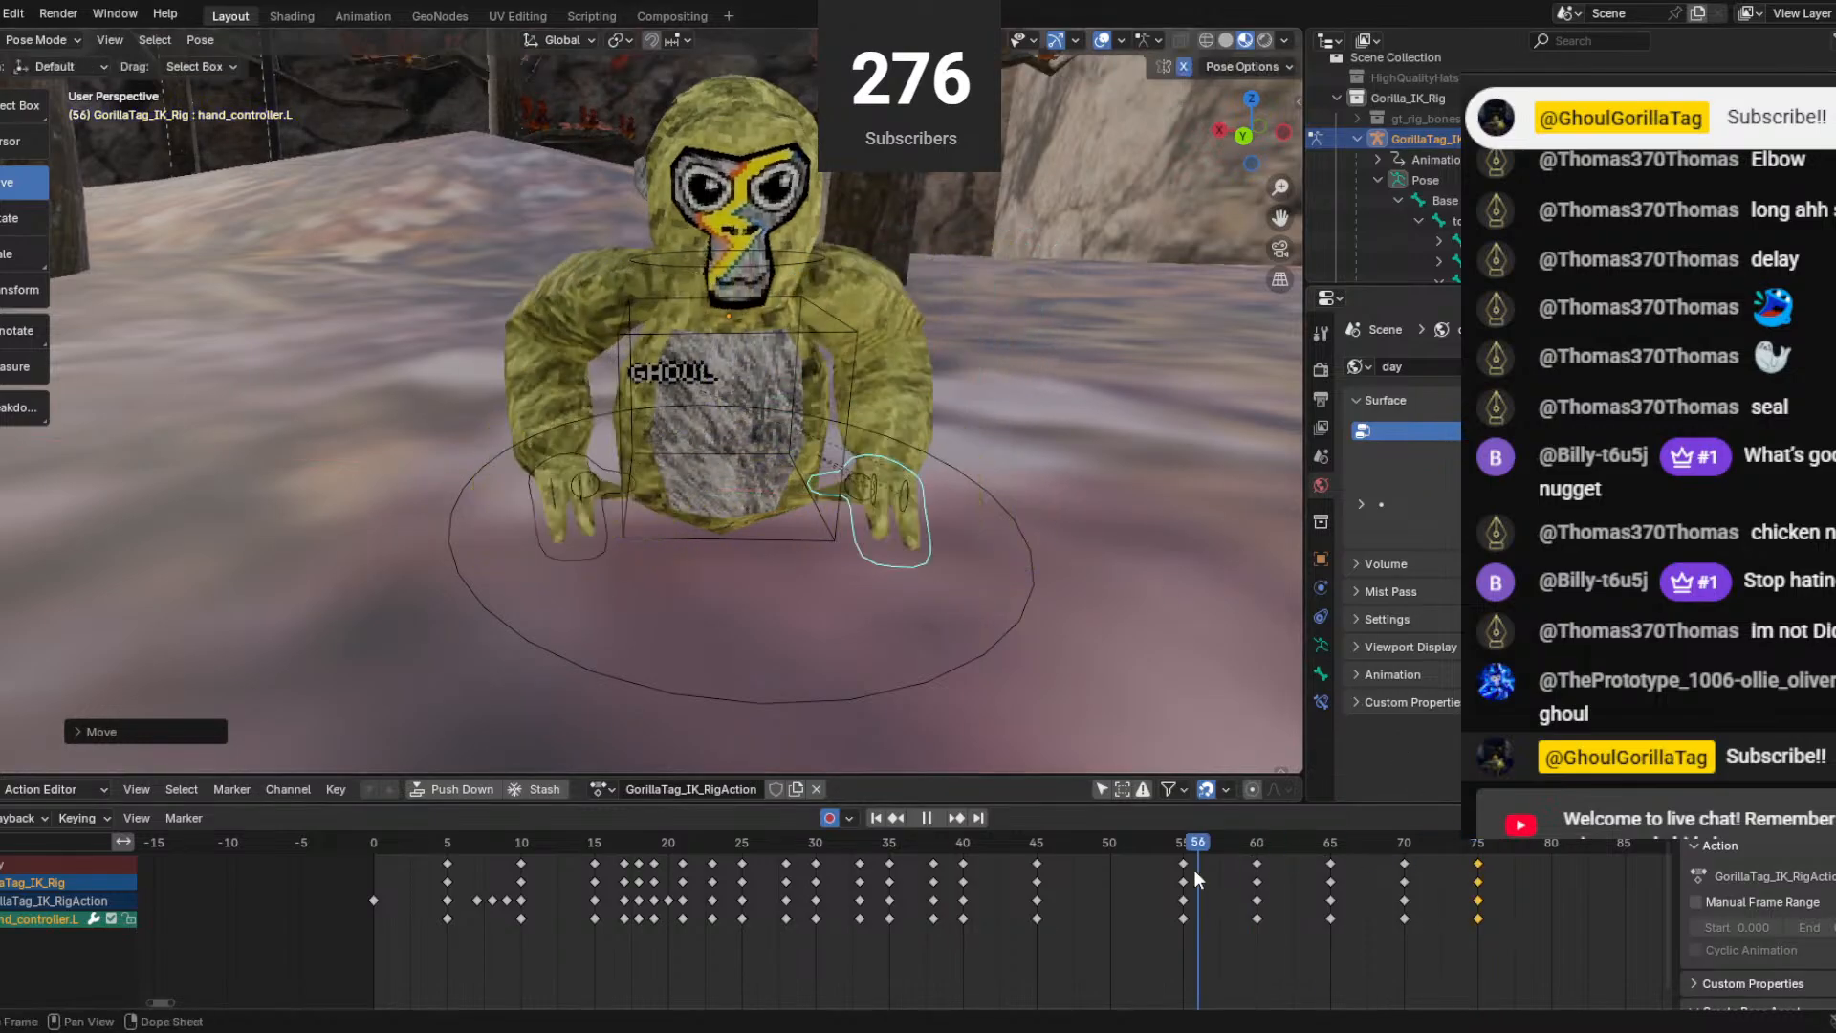
key(space)
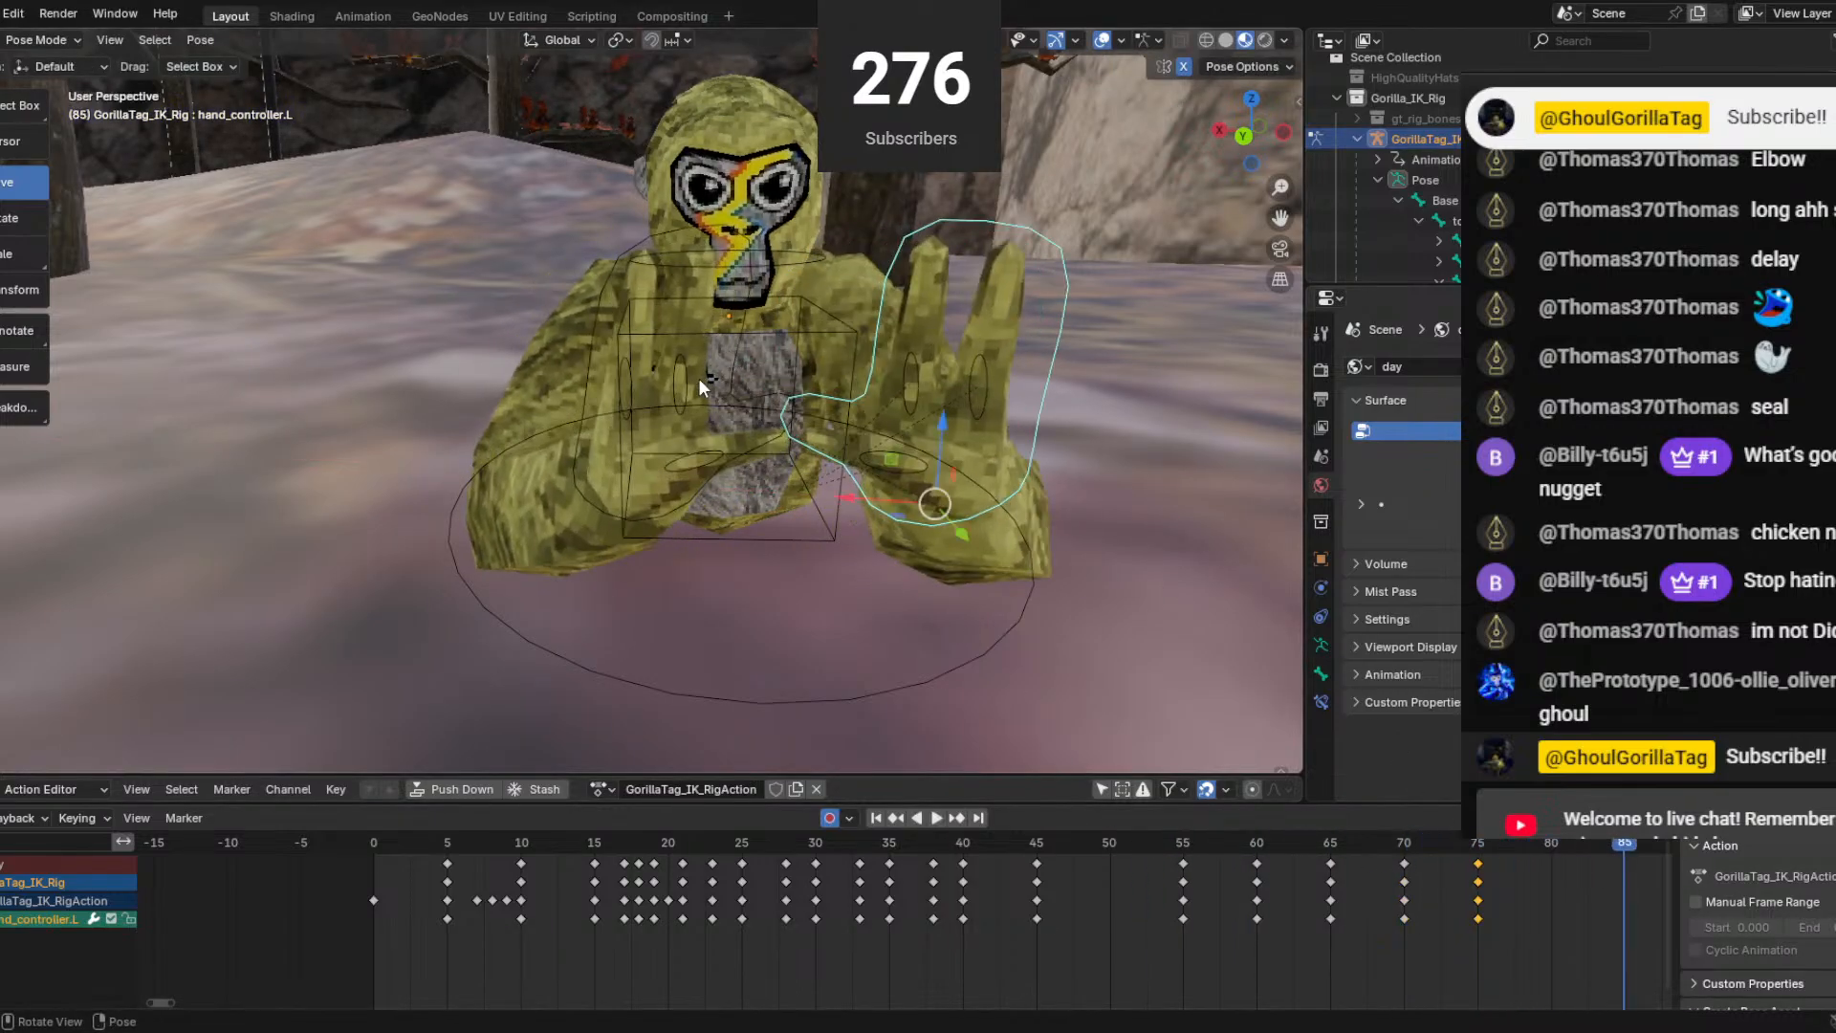
Move the left hand controller's frame 75 keyframe to frame 80 by deleting and pasting it, then play back the animation.
middle_drag(698, 377, 836, 430)
drag(1612, 862, 1503, 860)
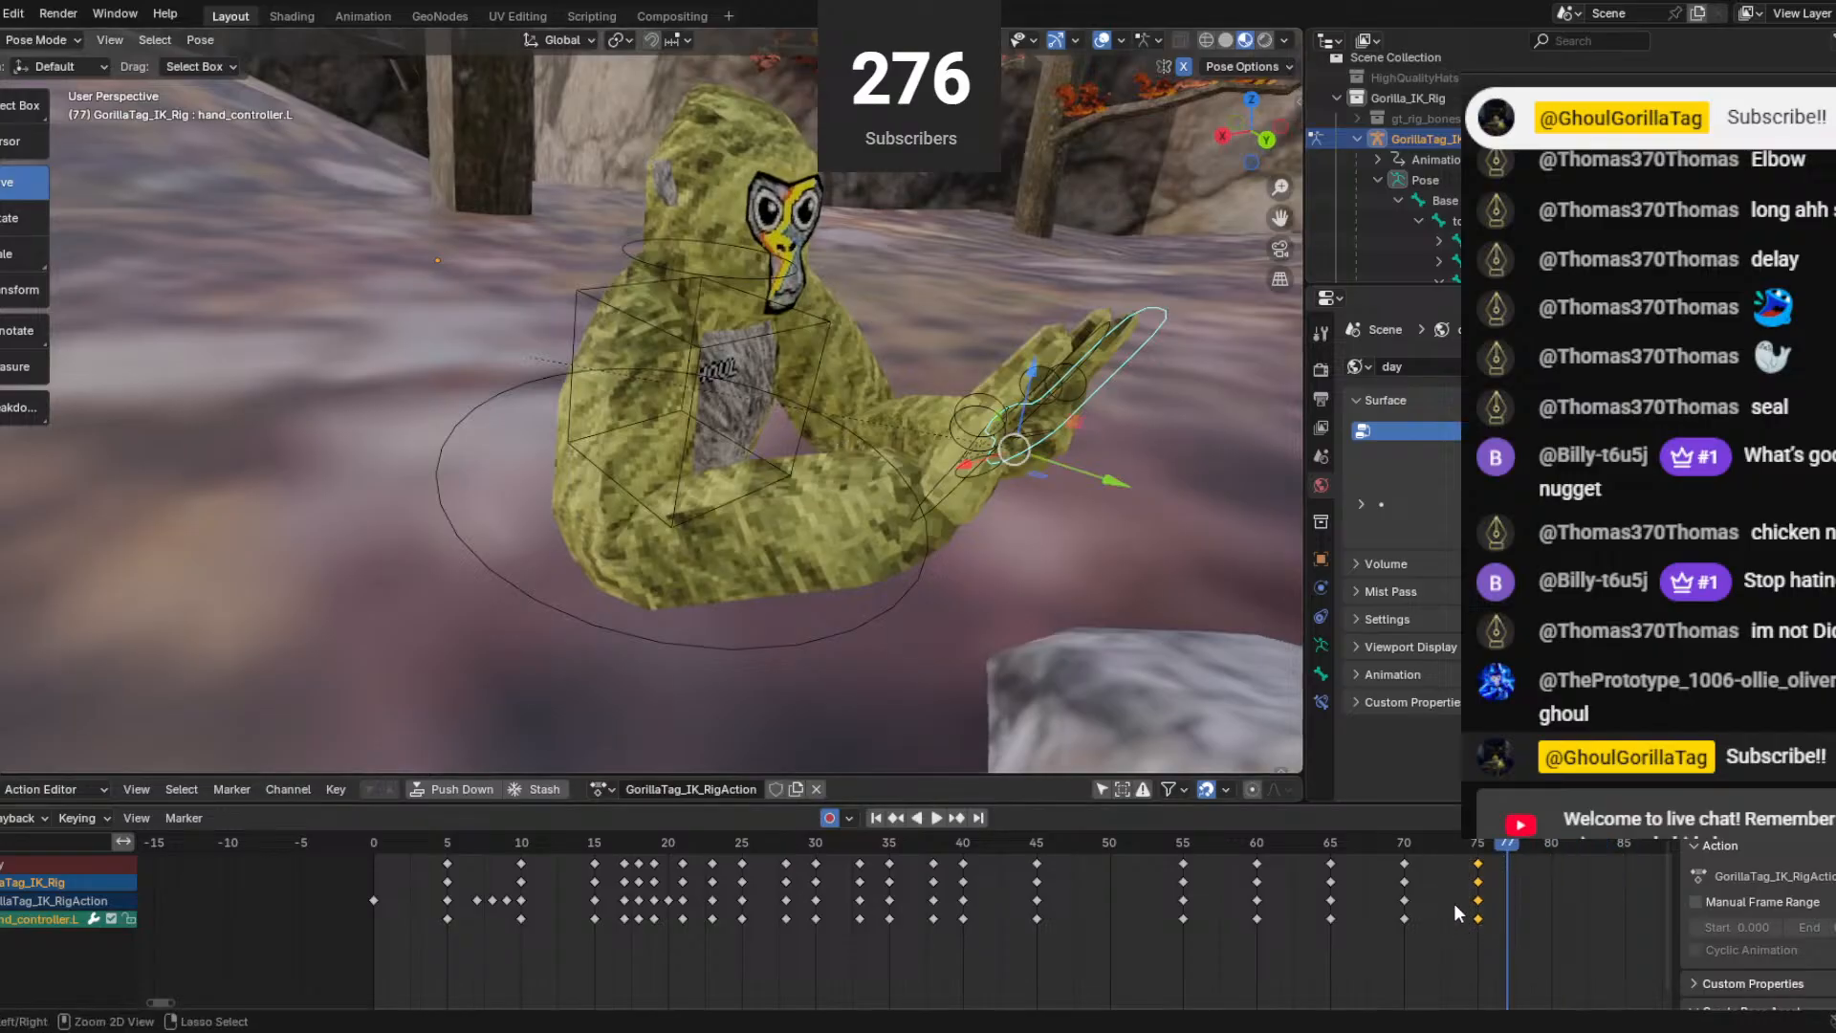
key(x)
click(1484, 959)
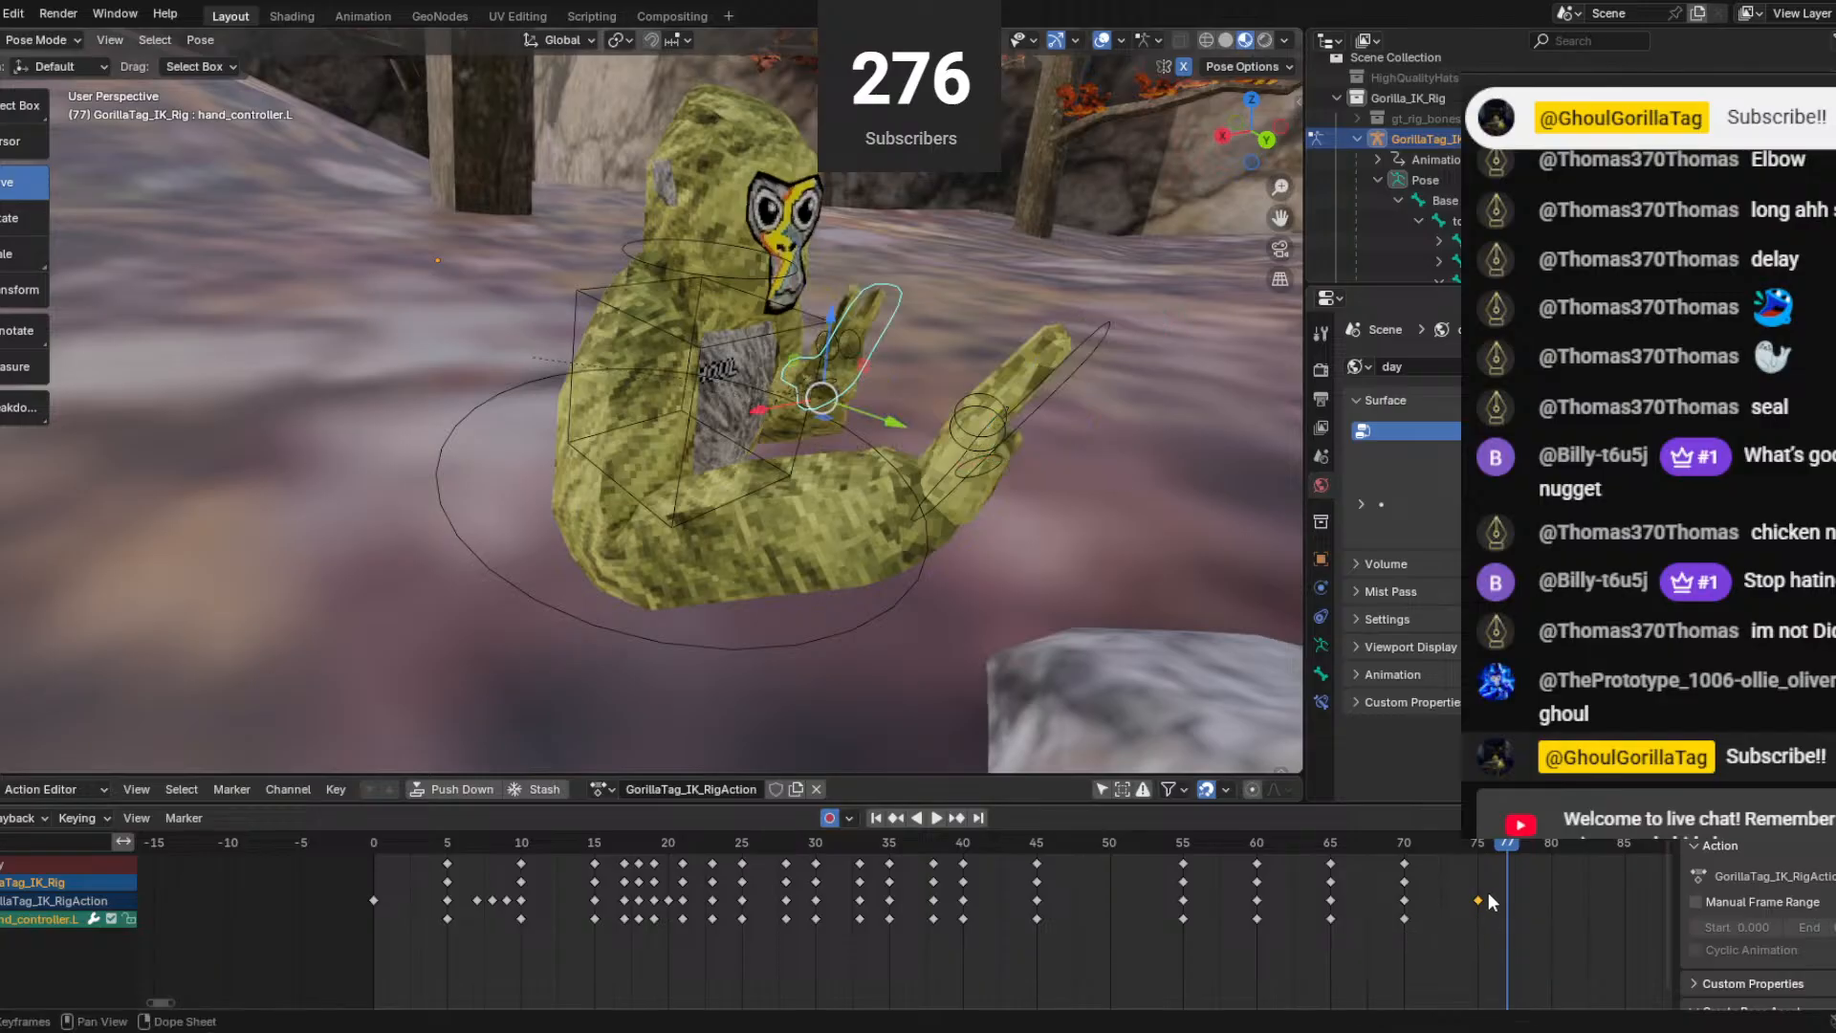
drag(1503, 839, 1510, 878)
key(ctrl+v)
middle_drag(1069, 596, 817, 480)
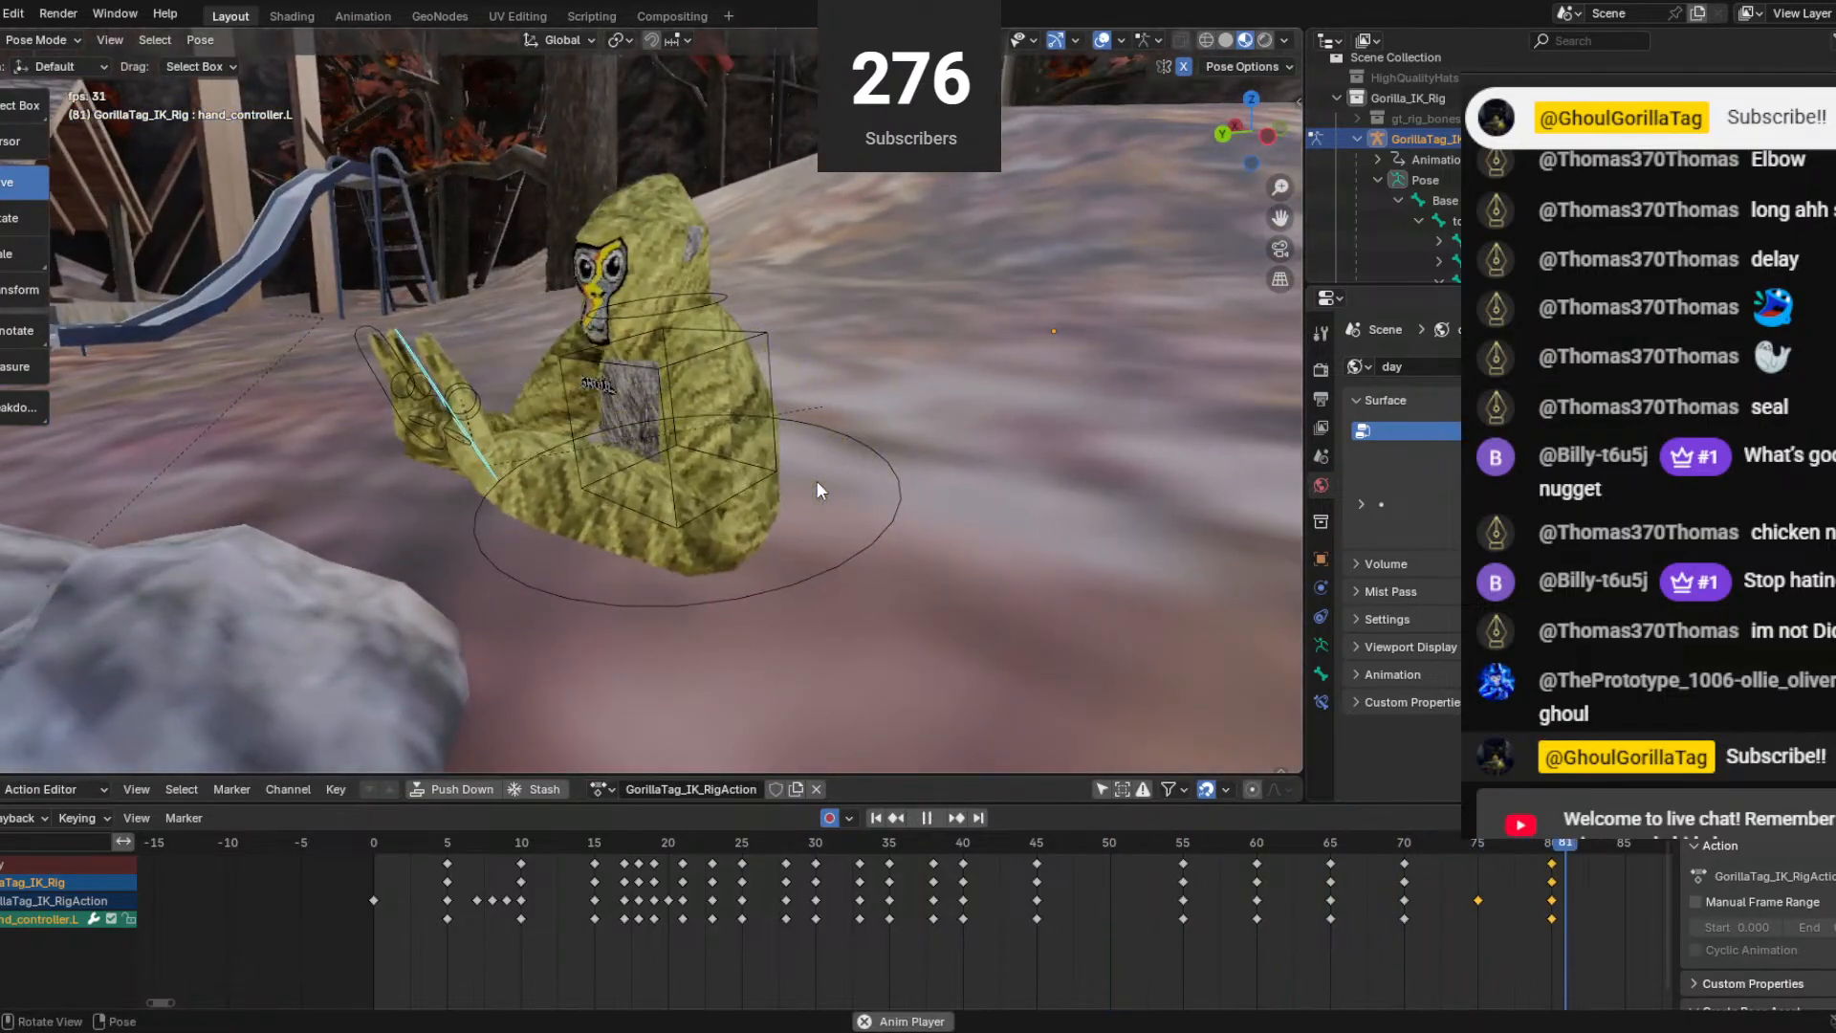
key(space)
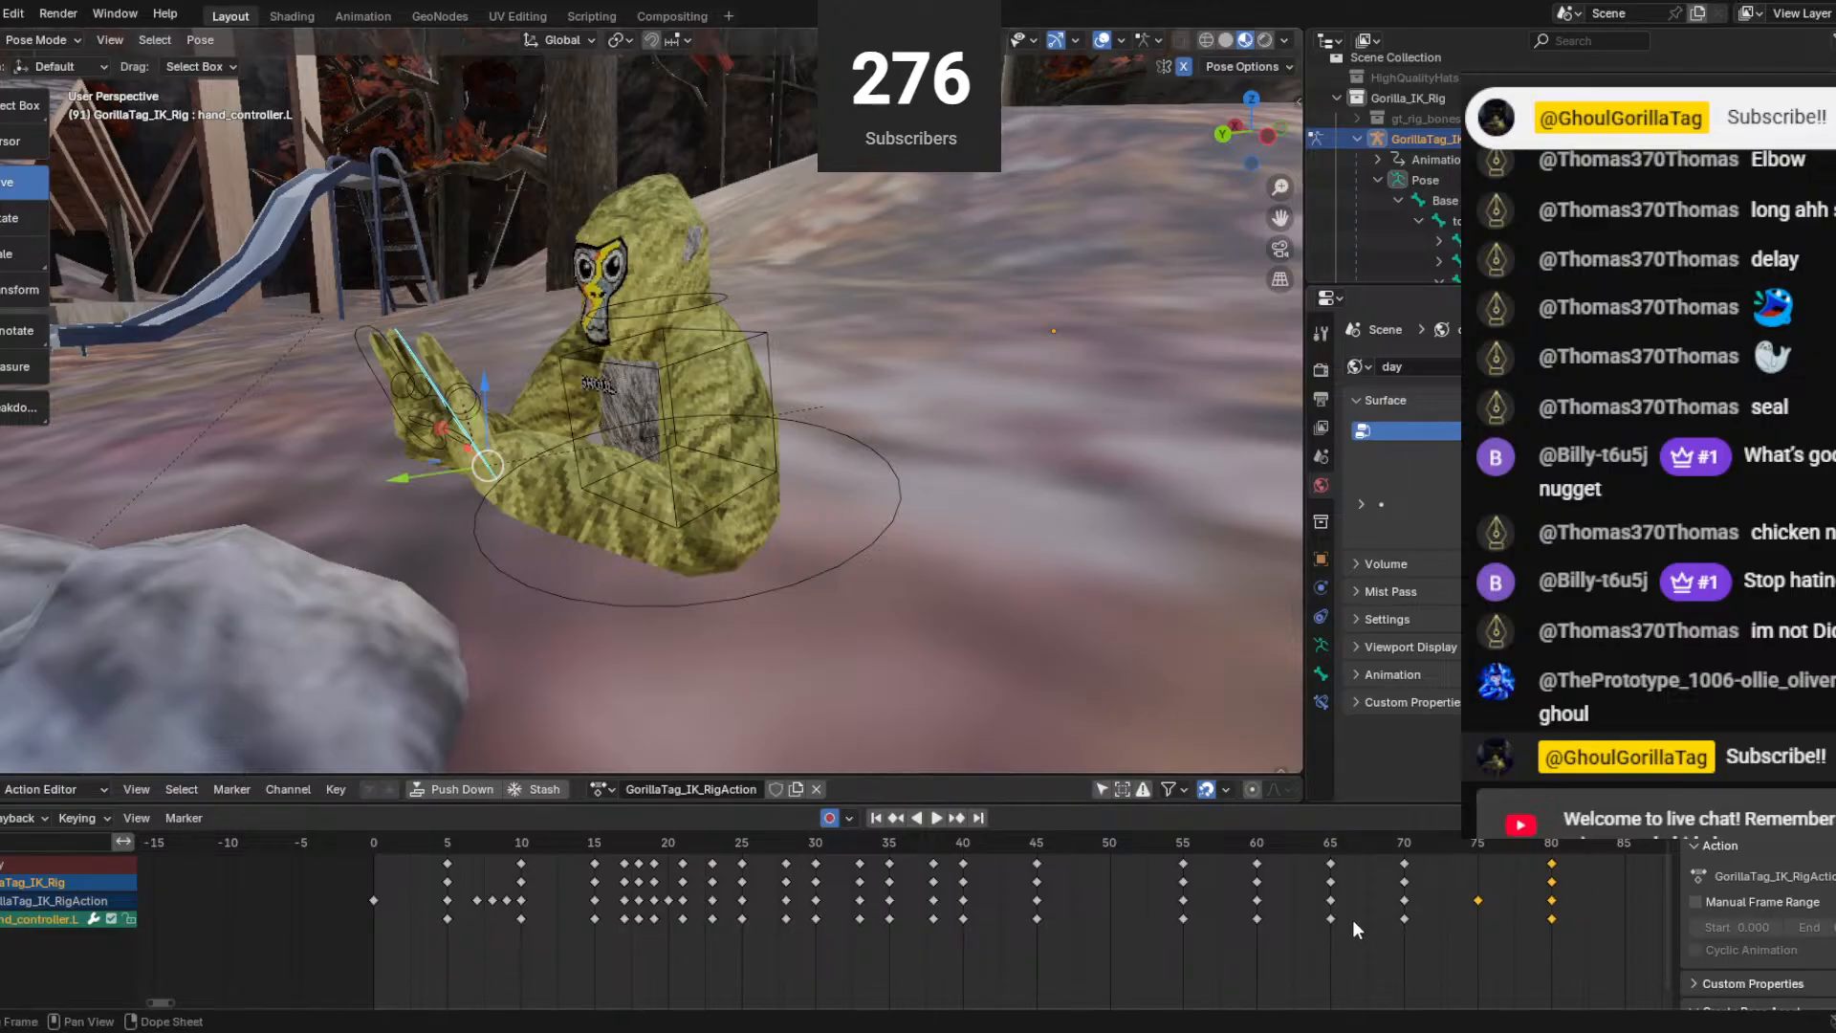
Play back the whole animation from frame 0 with the gorilla and campfire in view, then return to frame 0.
middle_drag(631, 521, 784, 521)
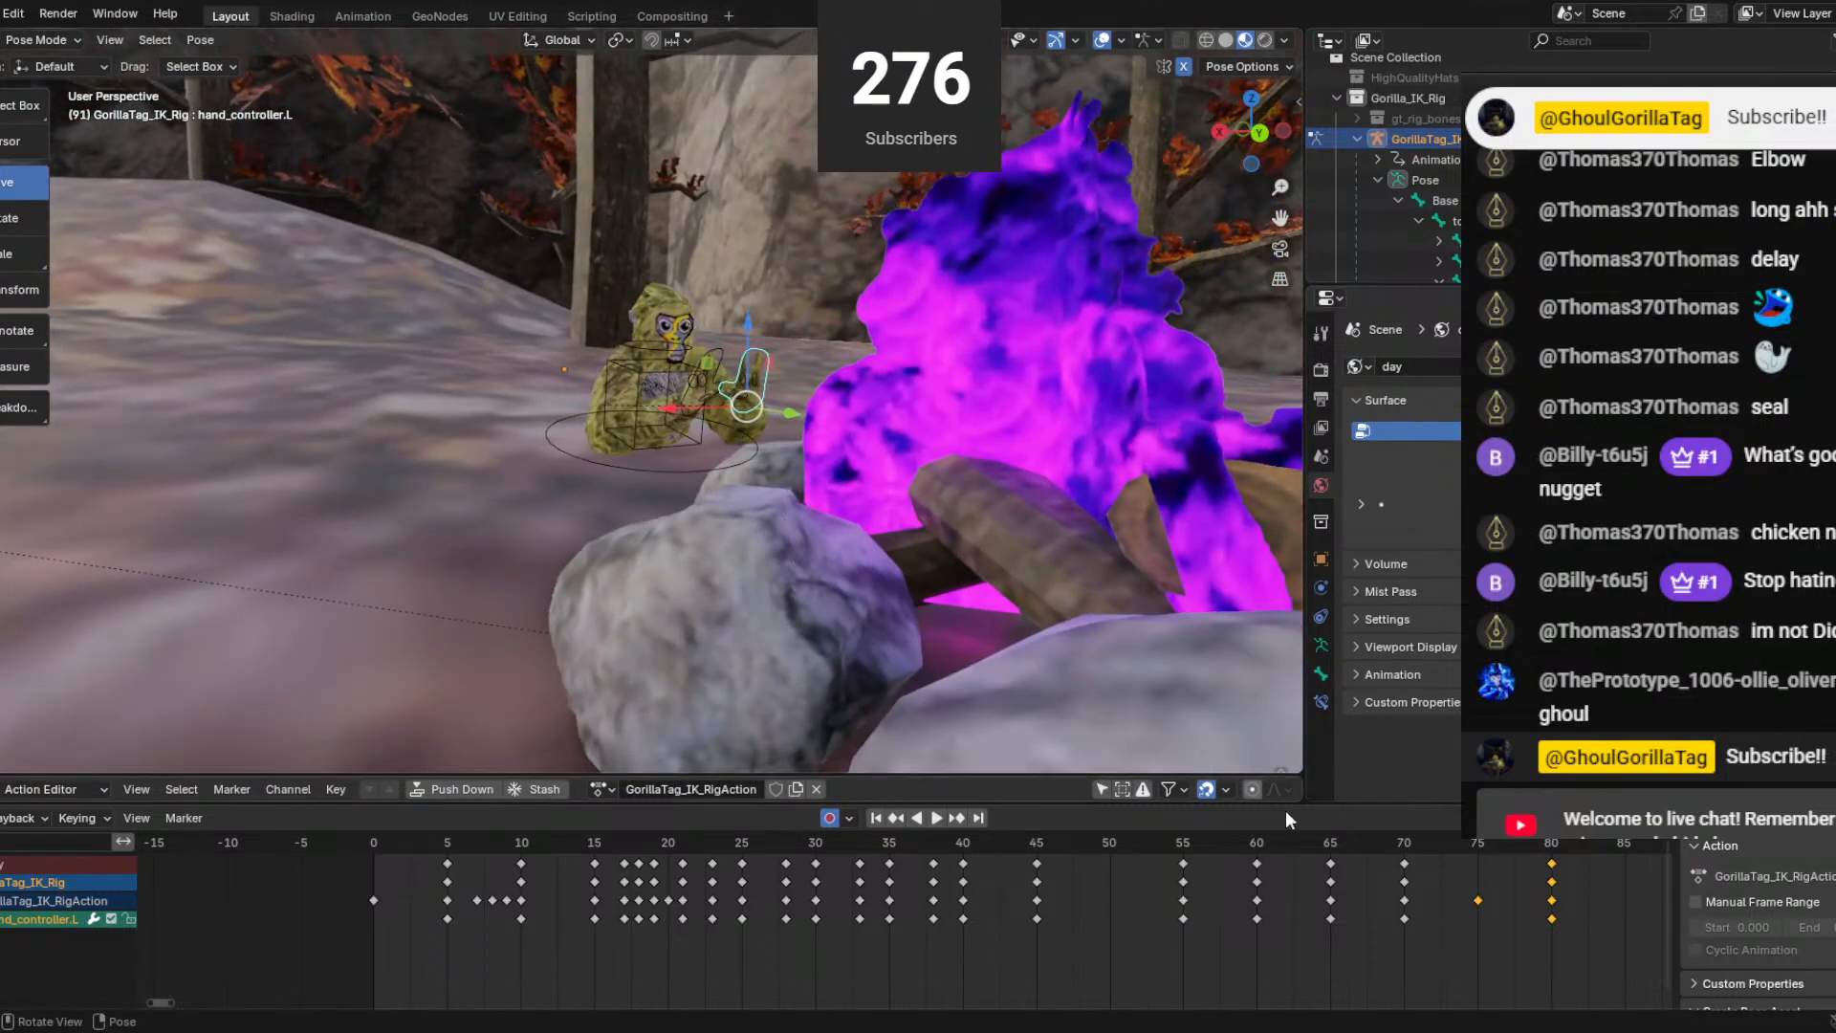
scroll(1349, 889, down, 3)
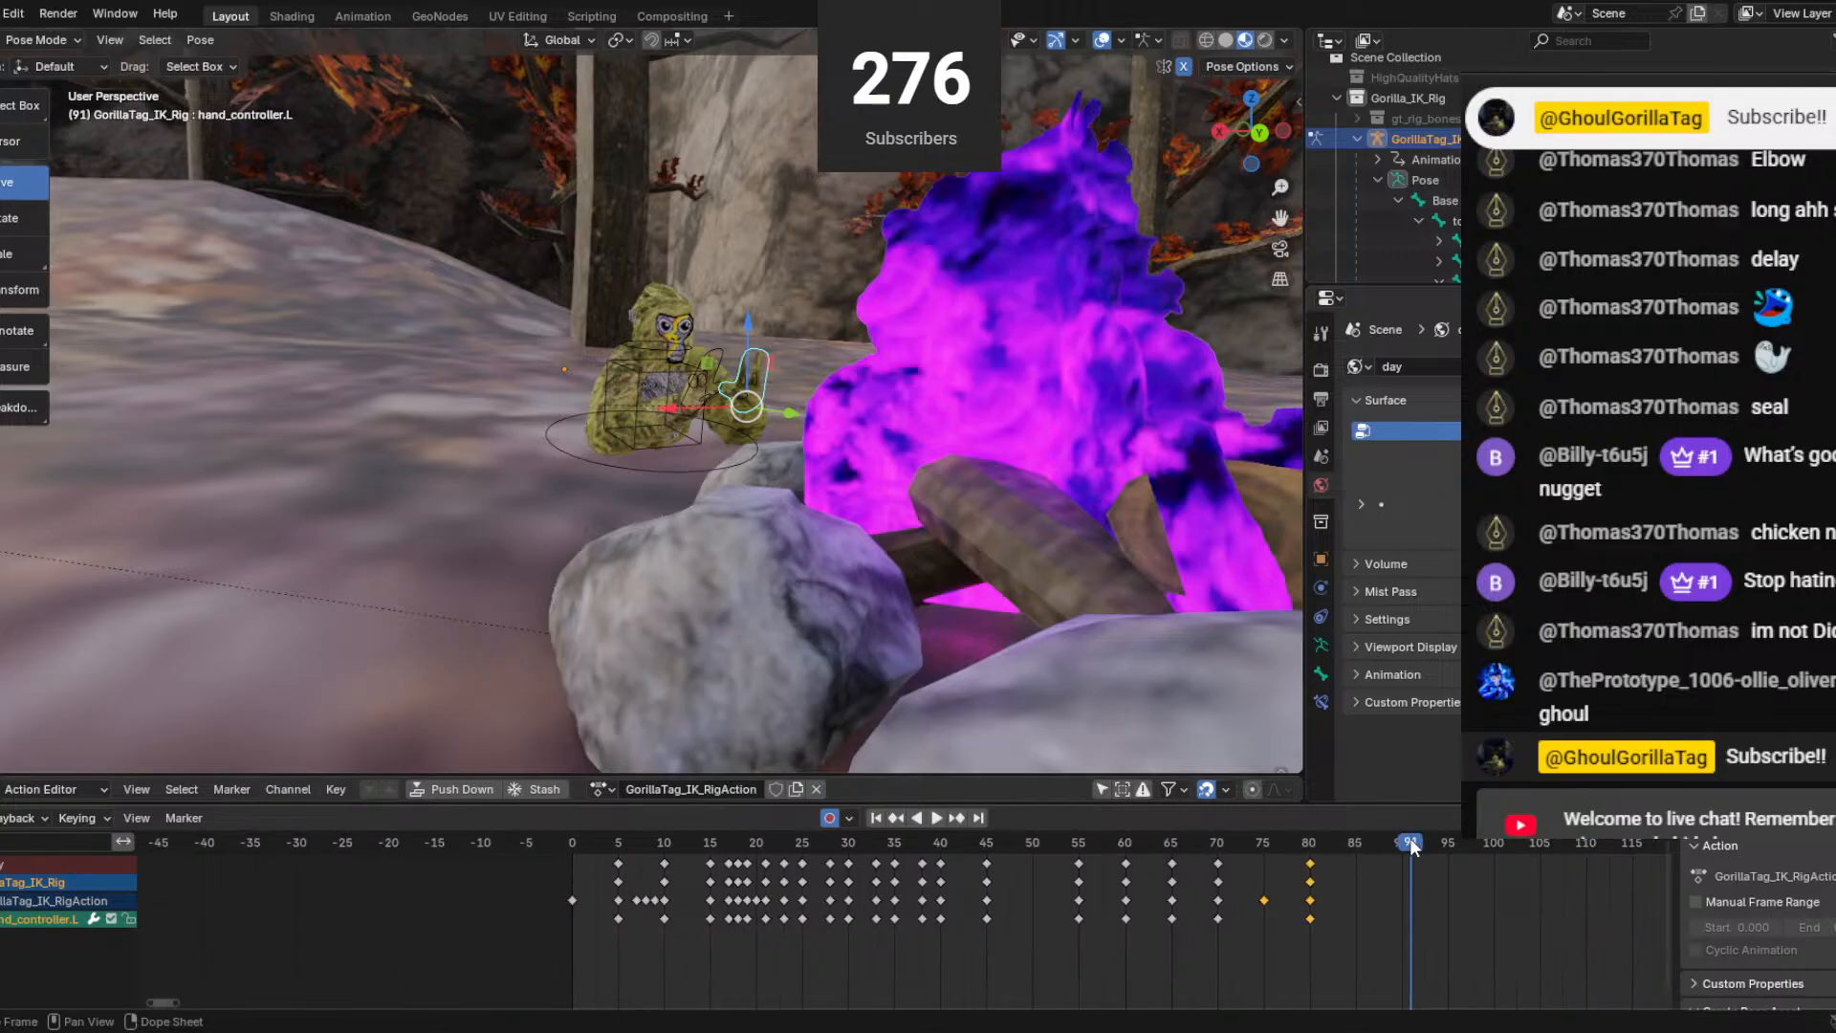
key(shift+Left)
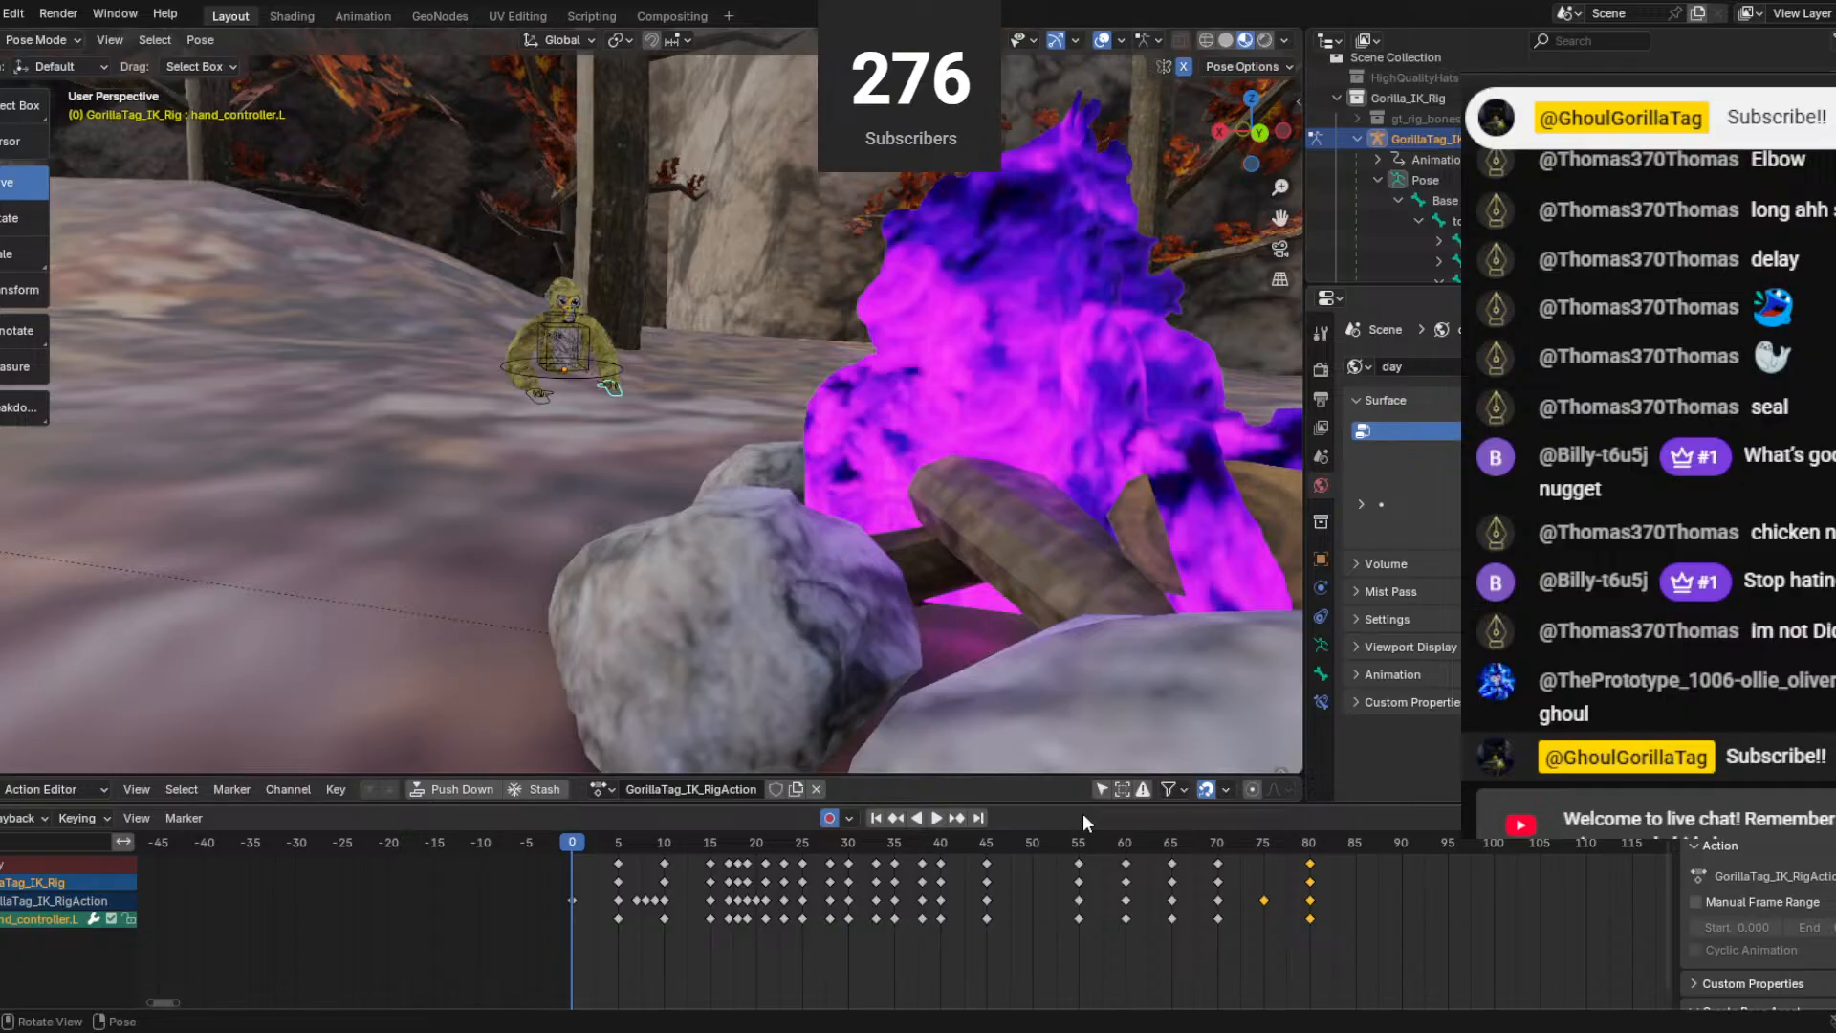
key(space)
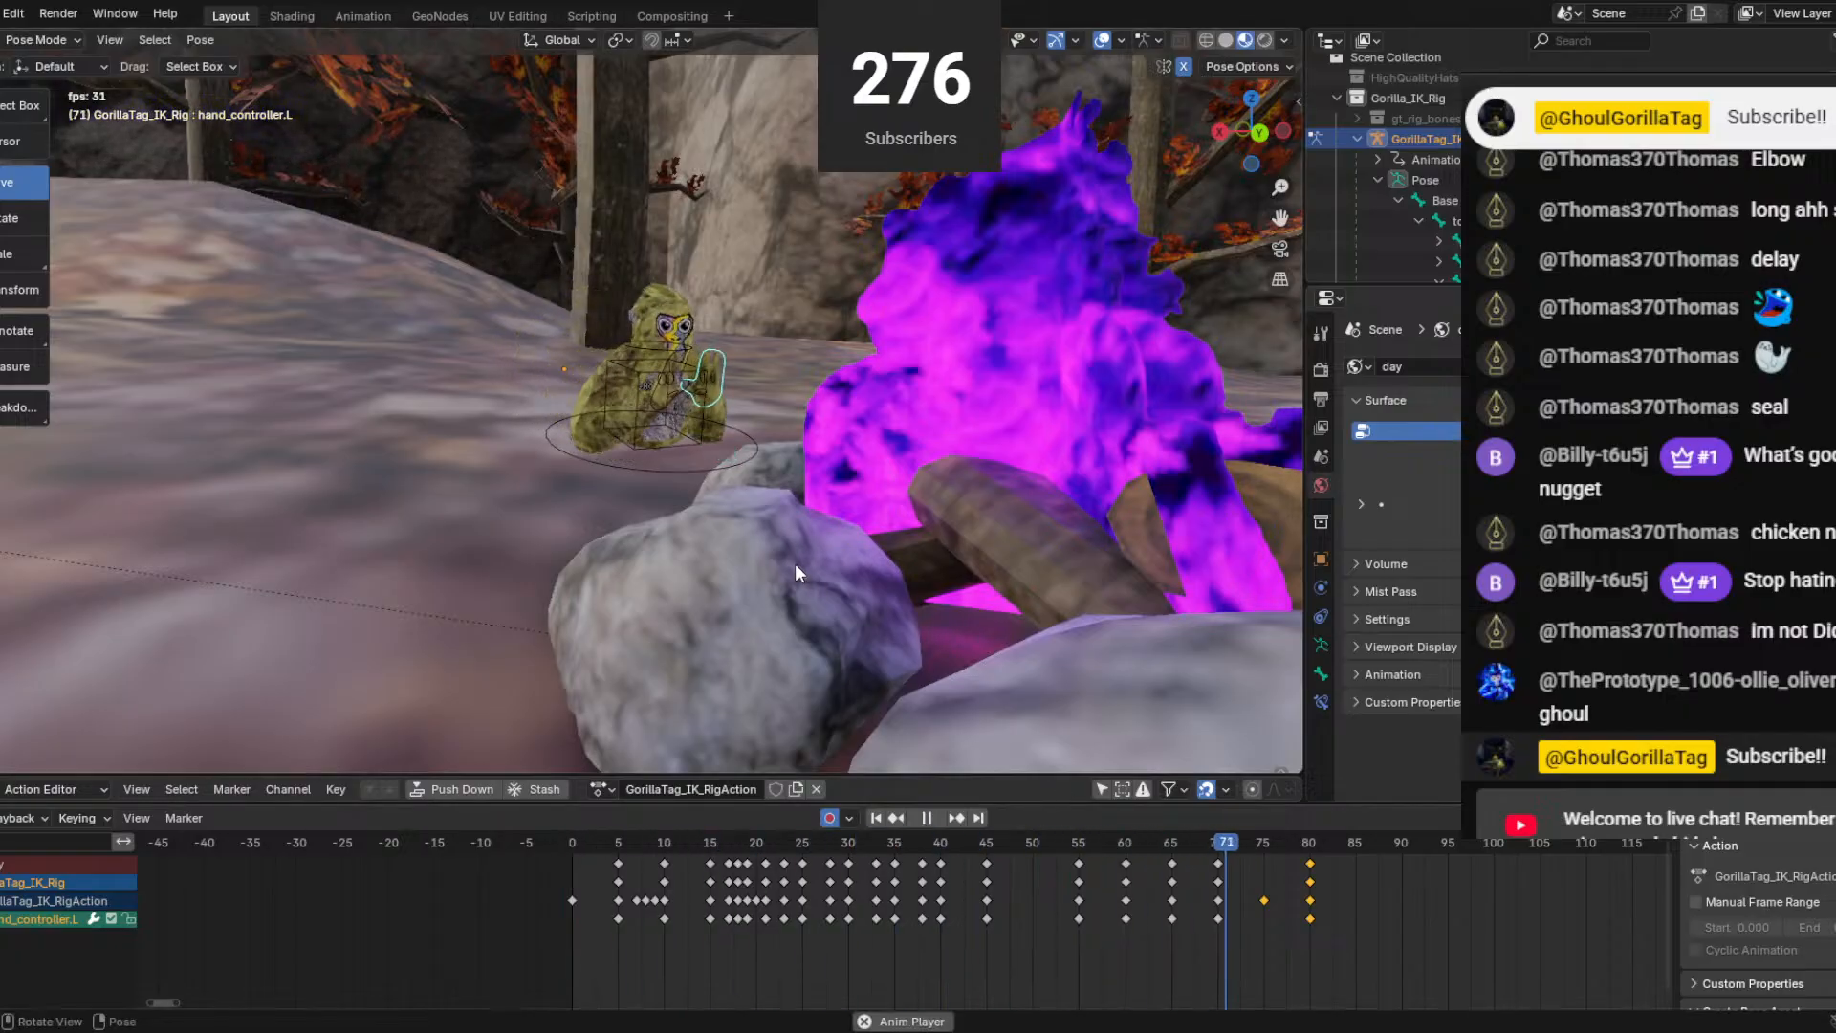
key(space)
middle_drag(663, 551, 746, 535)
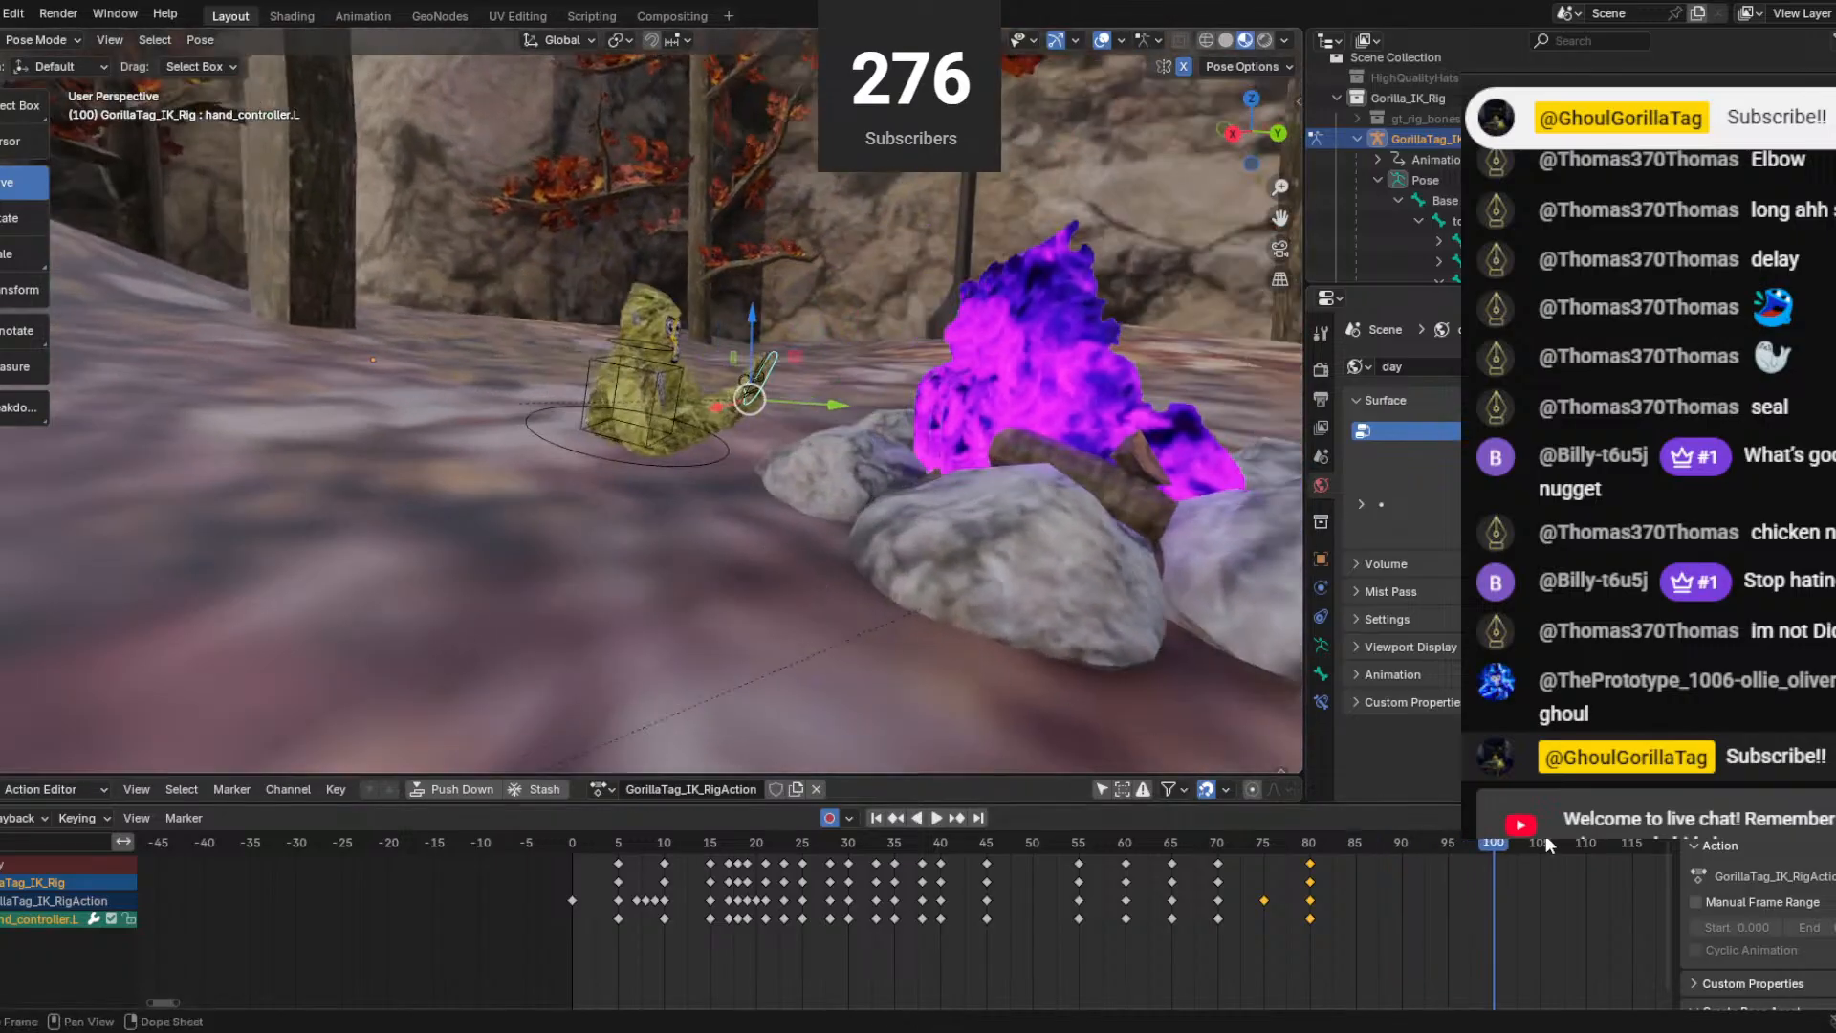
drag(1507, 845, 417, 782)
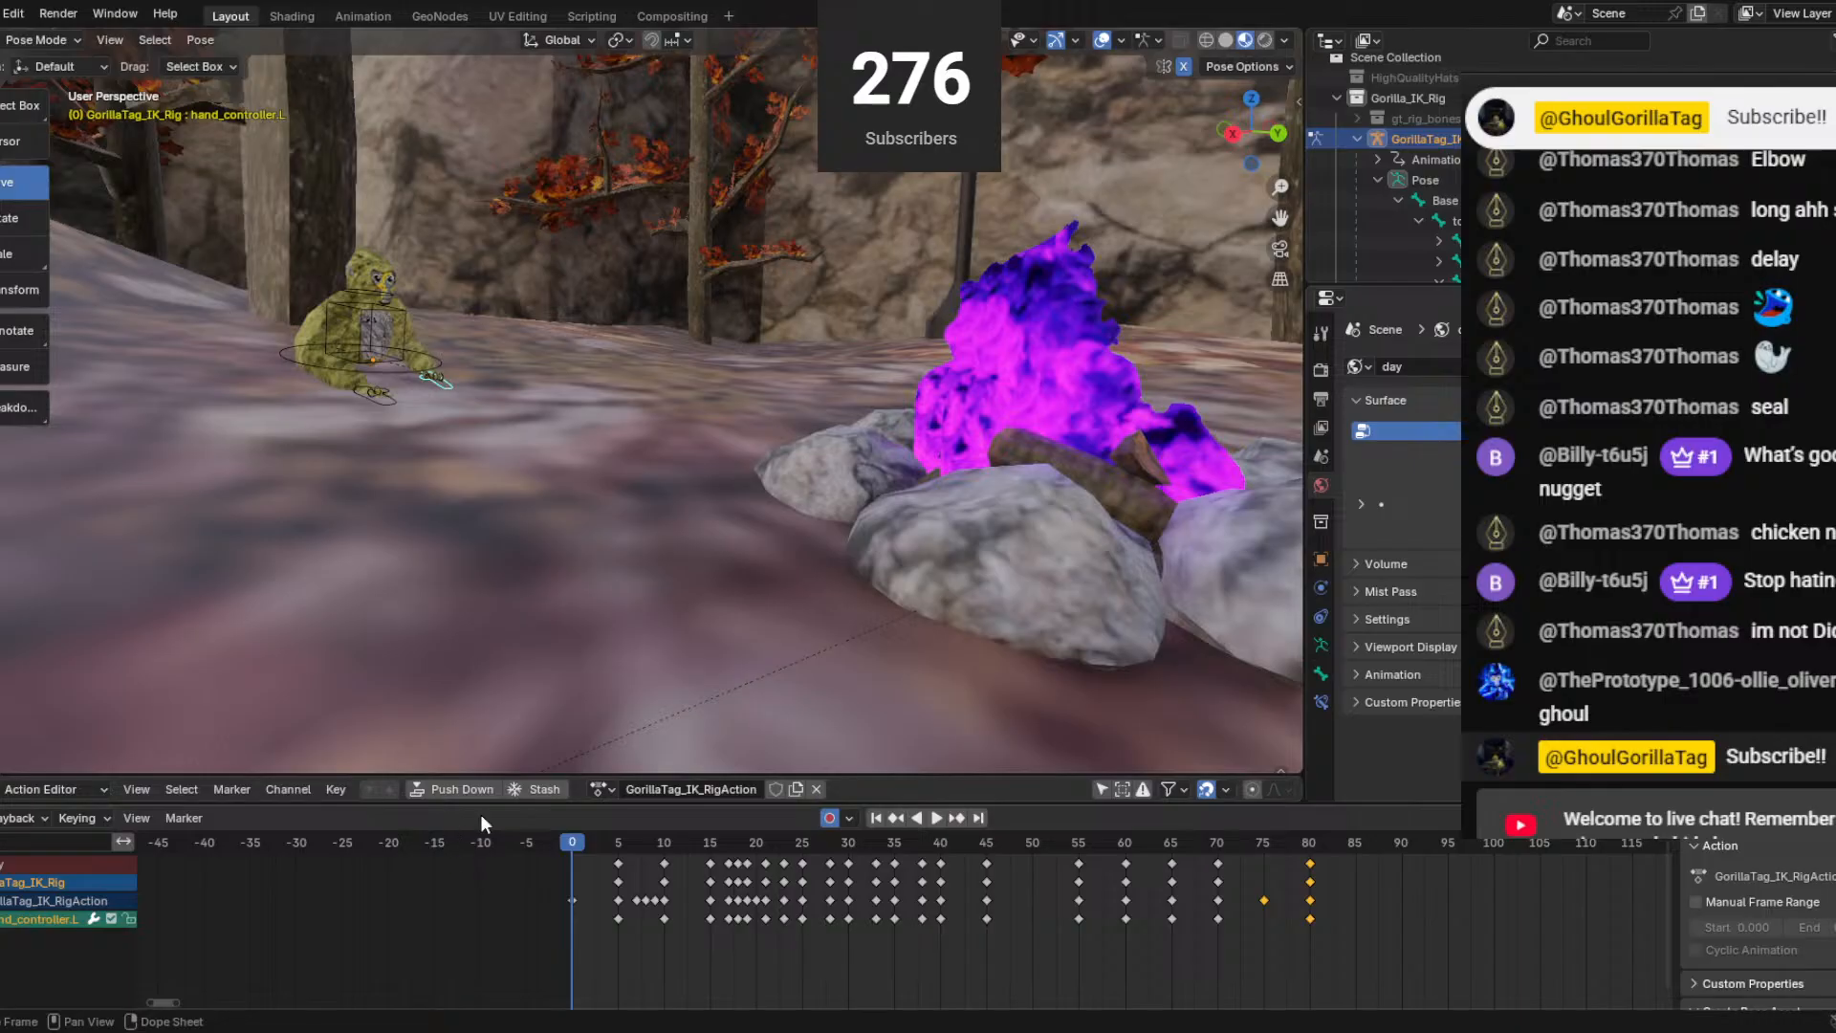
Show the scene with rendered shading and switch the gorilla rig from Pose Mode to Object Mode.
click(1265, 39)
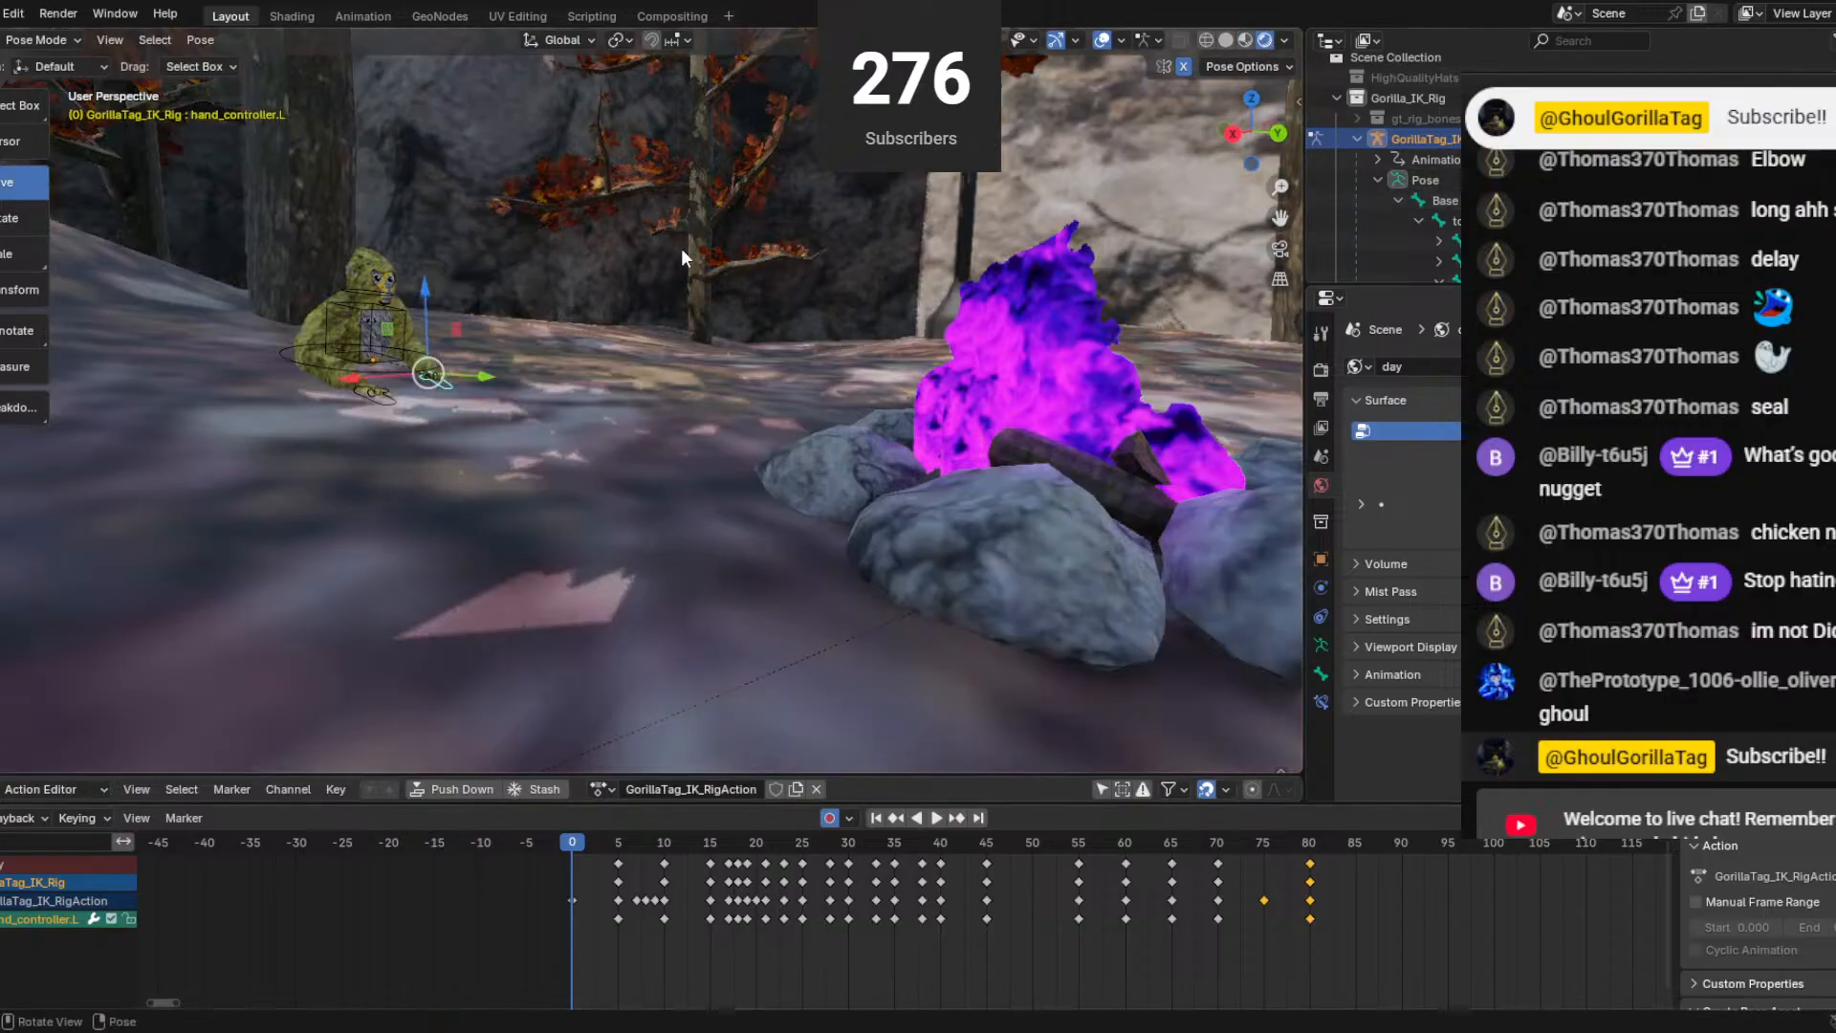
scroll(731, 351, down, 3)
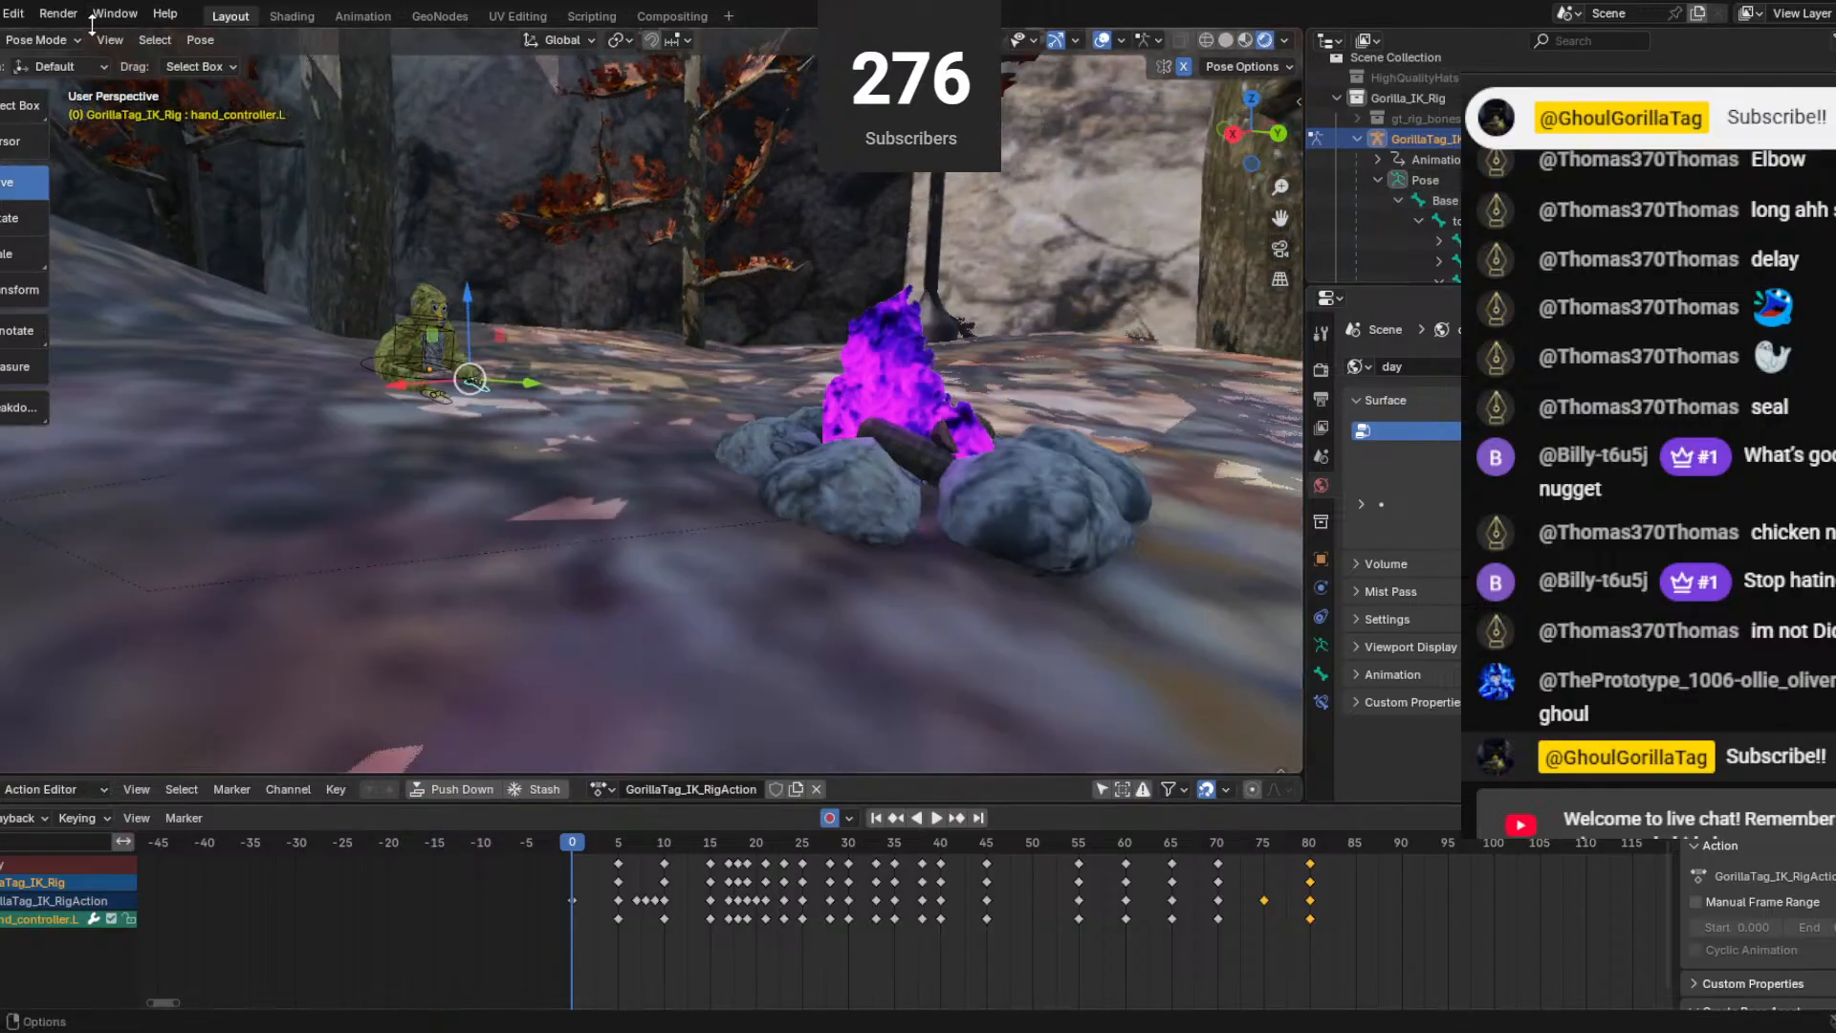
click(38, 41)
click(45, 63)
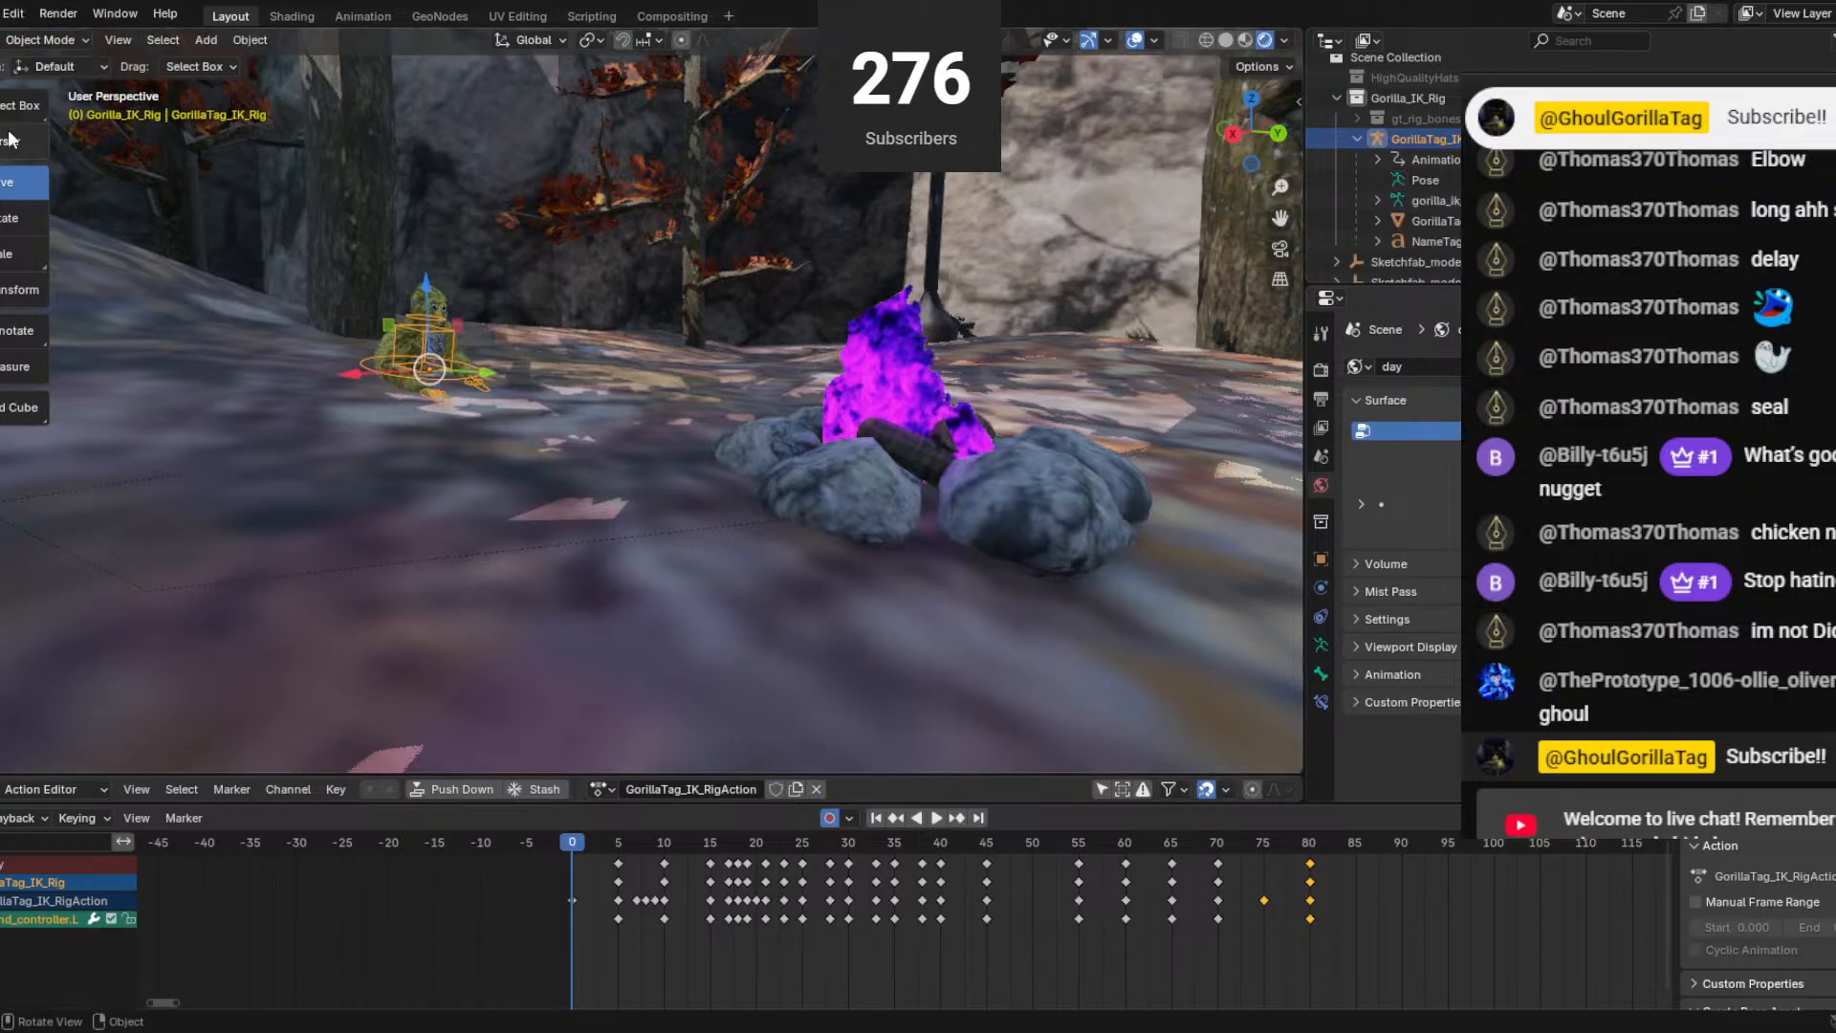
Place the 3D cursor on the ground behind the gorilla, to one side of it.
middle_drag(720, 550, 457, 375)
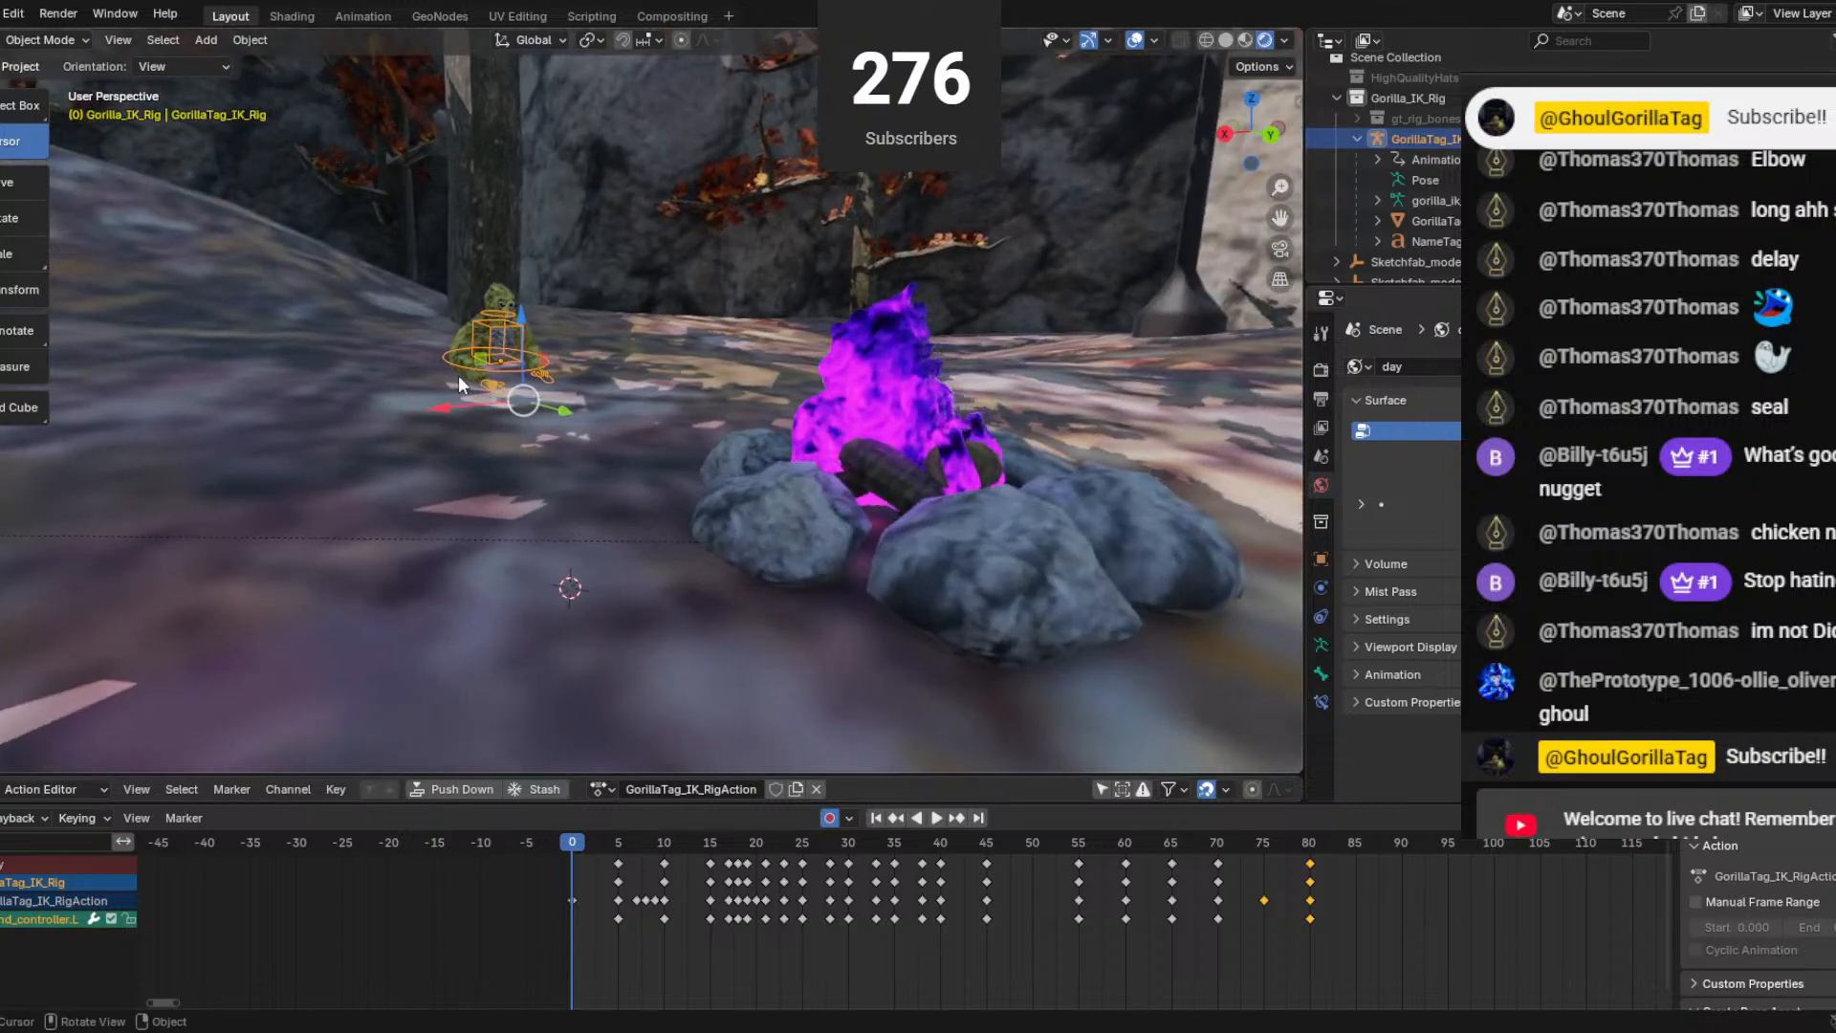
scroll(267, 285, up, 5)
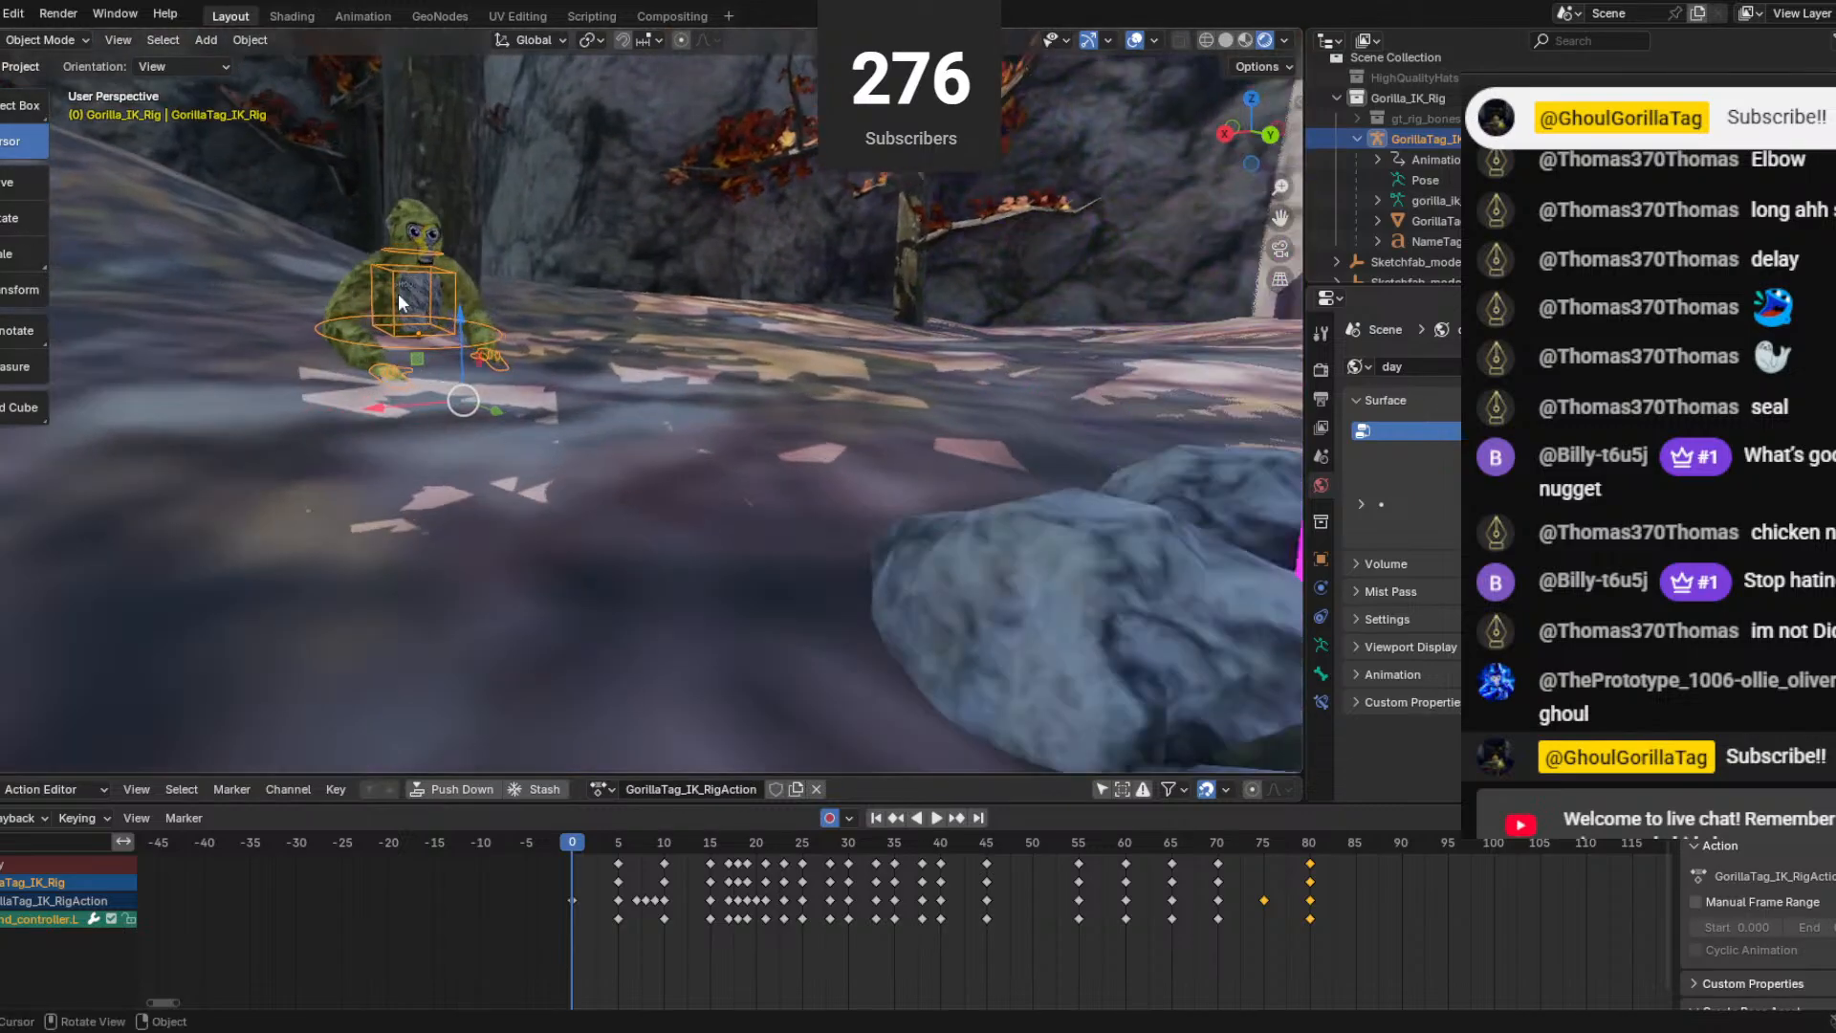
middle_drag(267, 285, 181, 226)
click(323, 195)
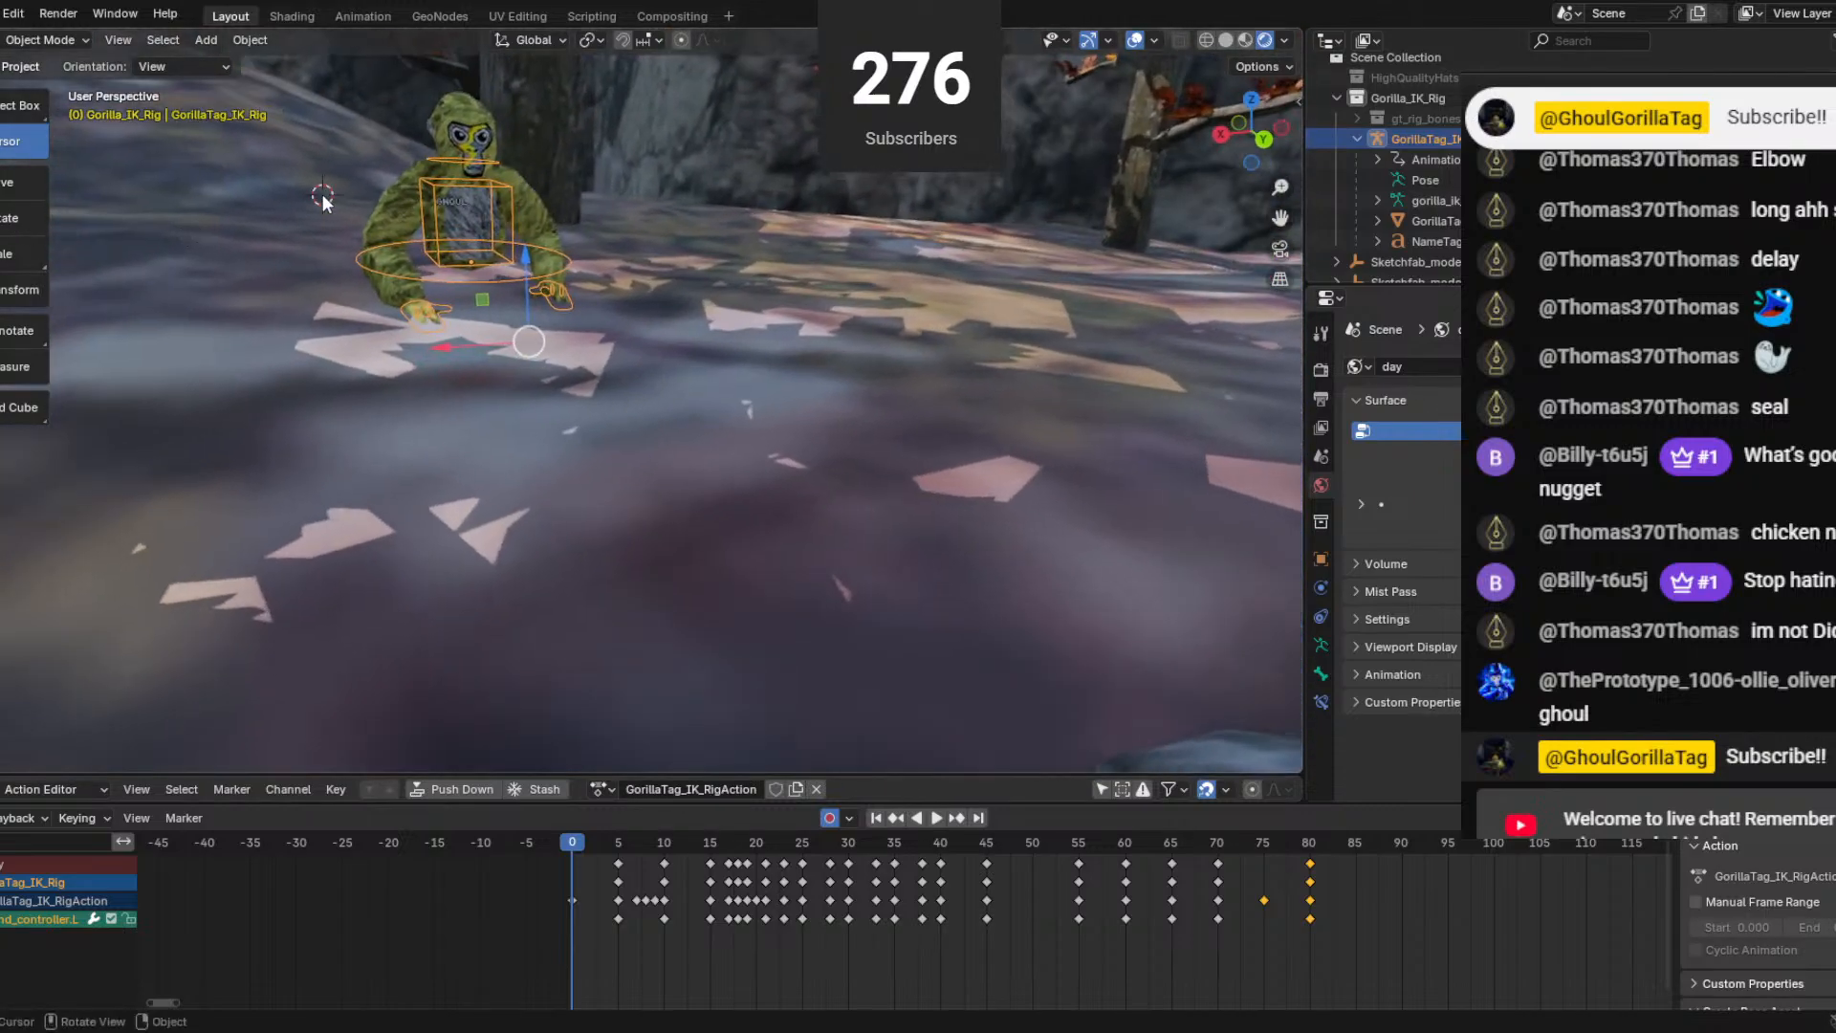
click(59, 40)
click(63, 67)
click(243, 146)
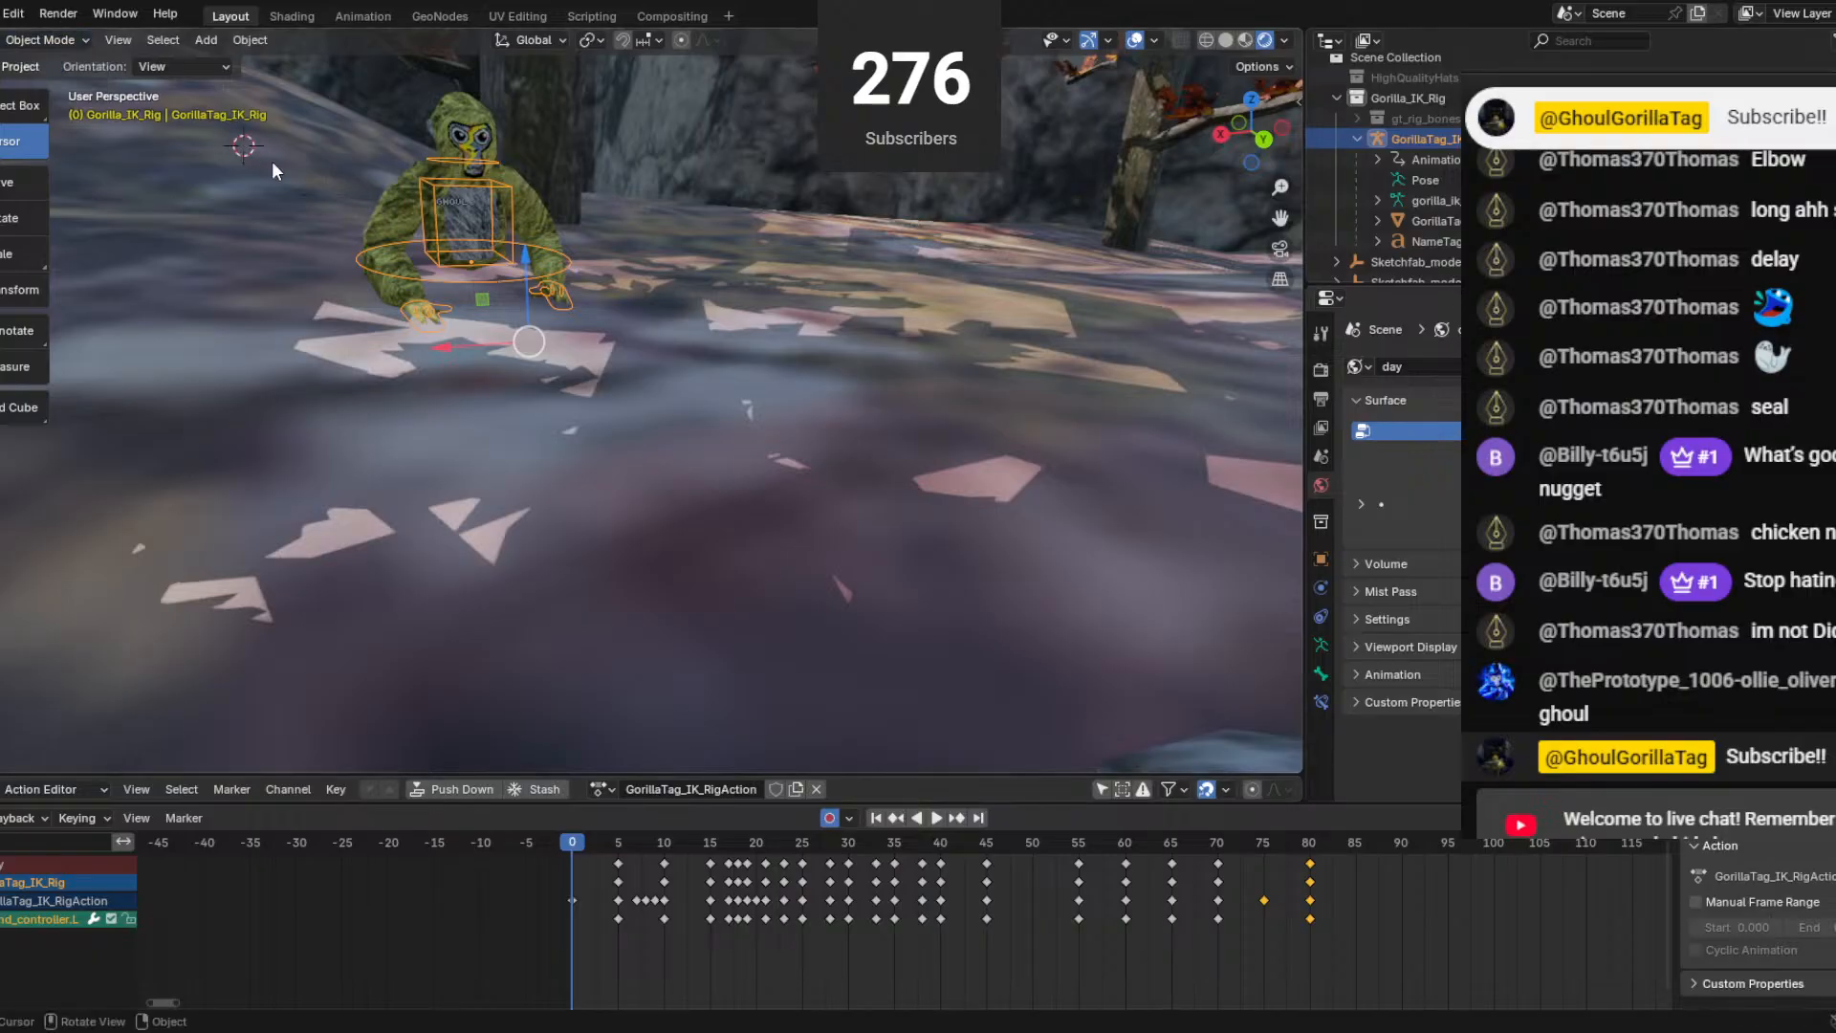
Select the forest ground mesh instead of the rig, then add a camera at the 3D cursor.
click(19, 181)
click(105, 163)
click(86, 40)
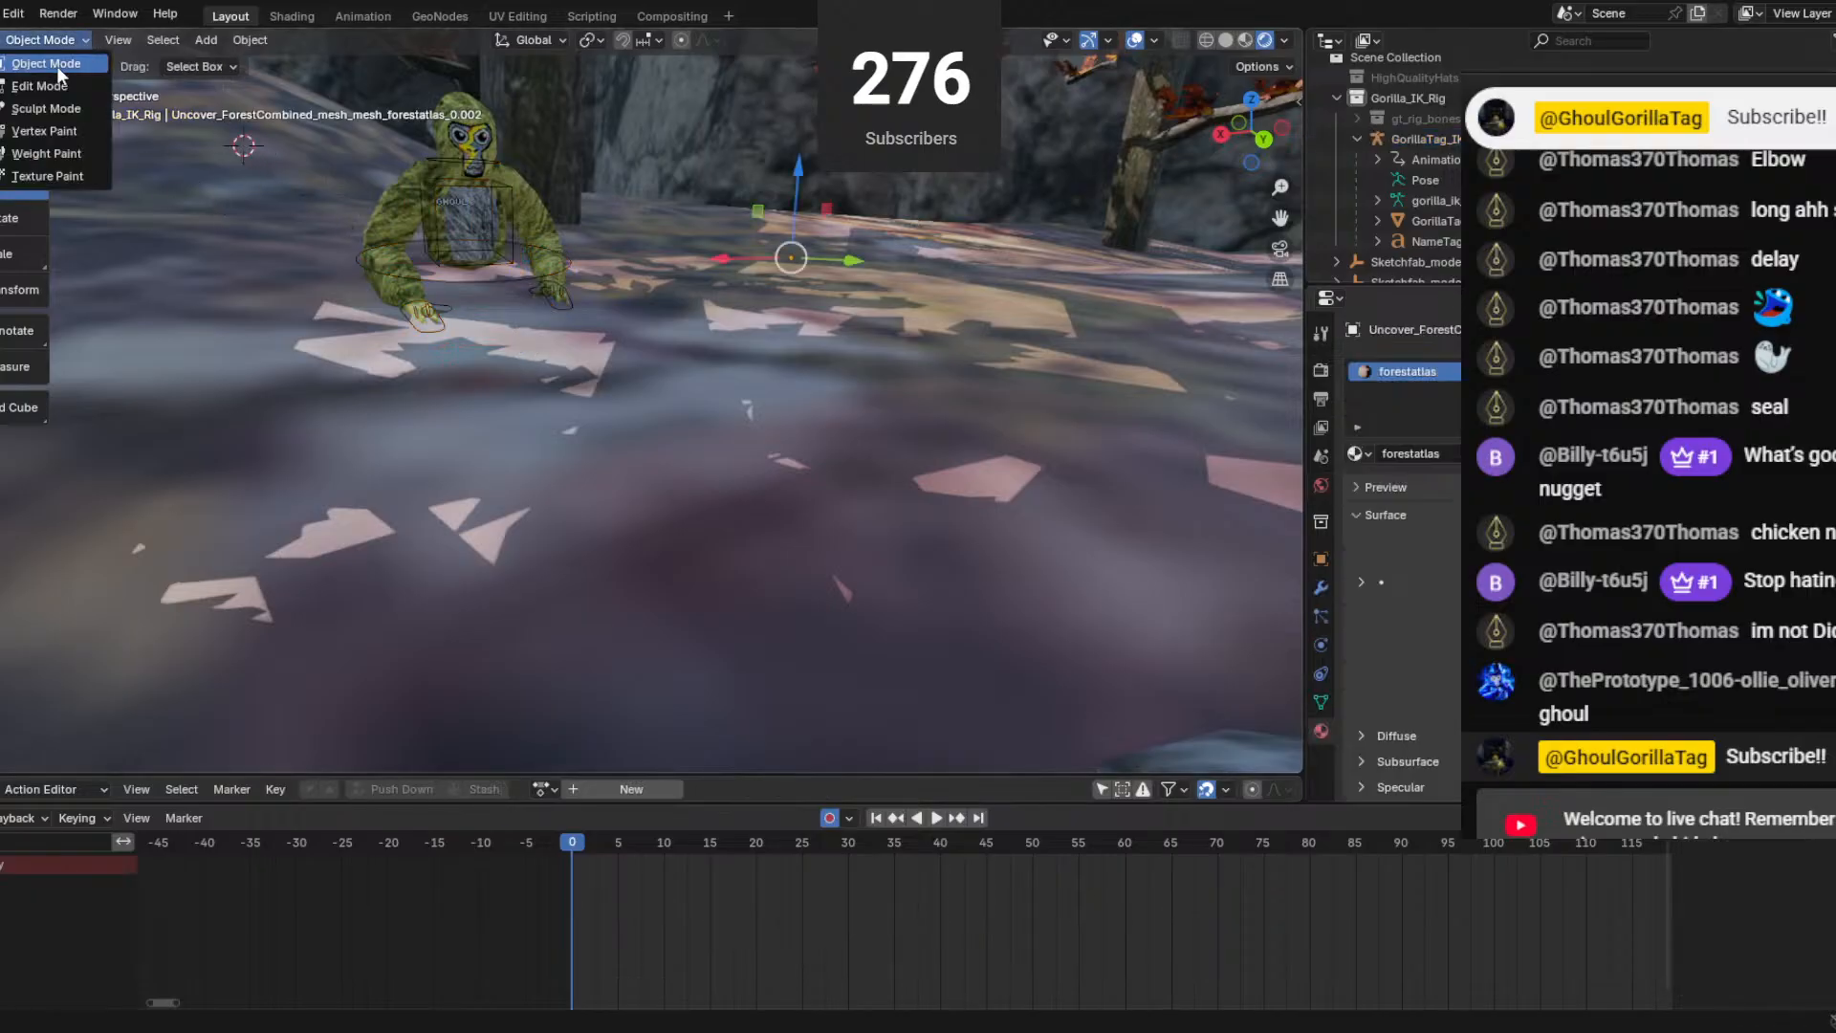
click(57, 45)
click(18, 136)
middle_drag(573, 220, 606, 541)
scroll(602, 401, up, 2)
middle_drag(603, 390, 713, 467)
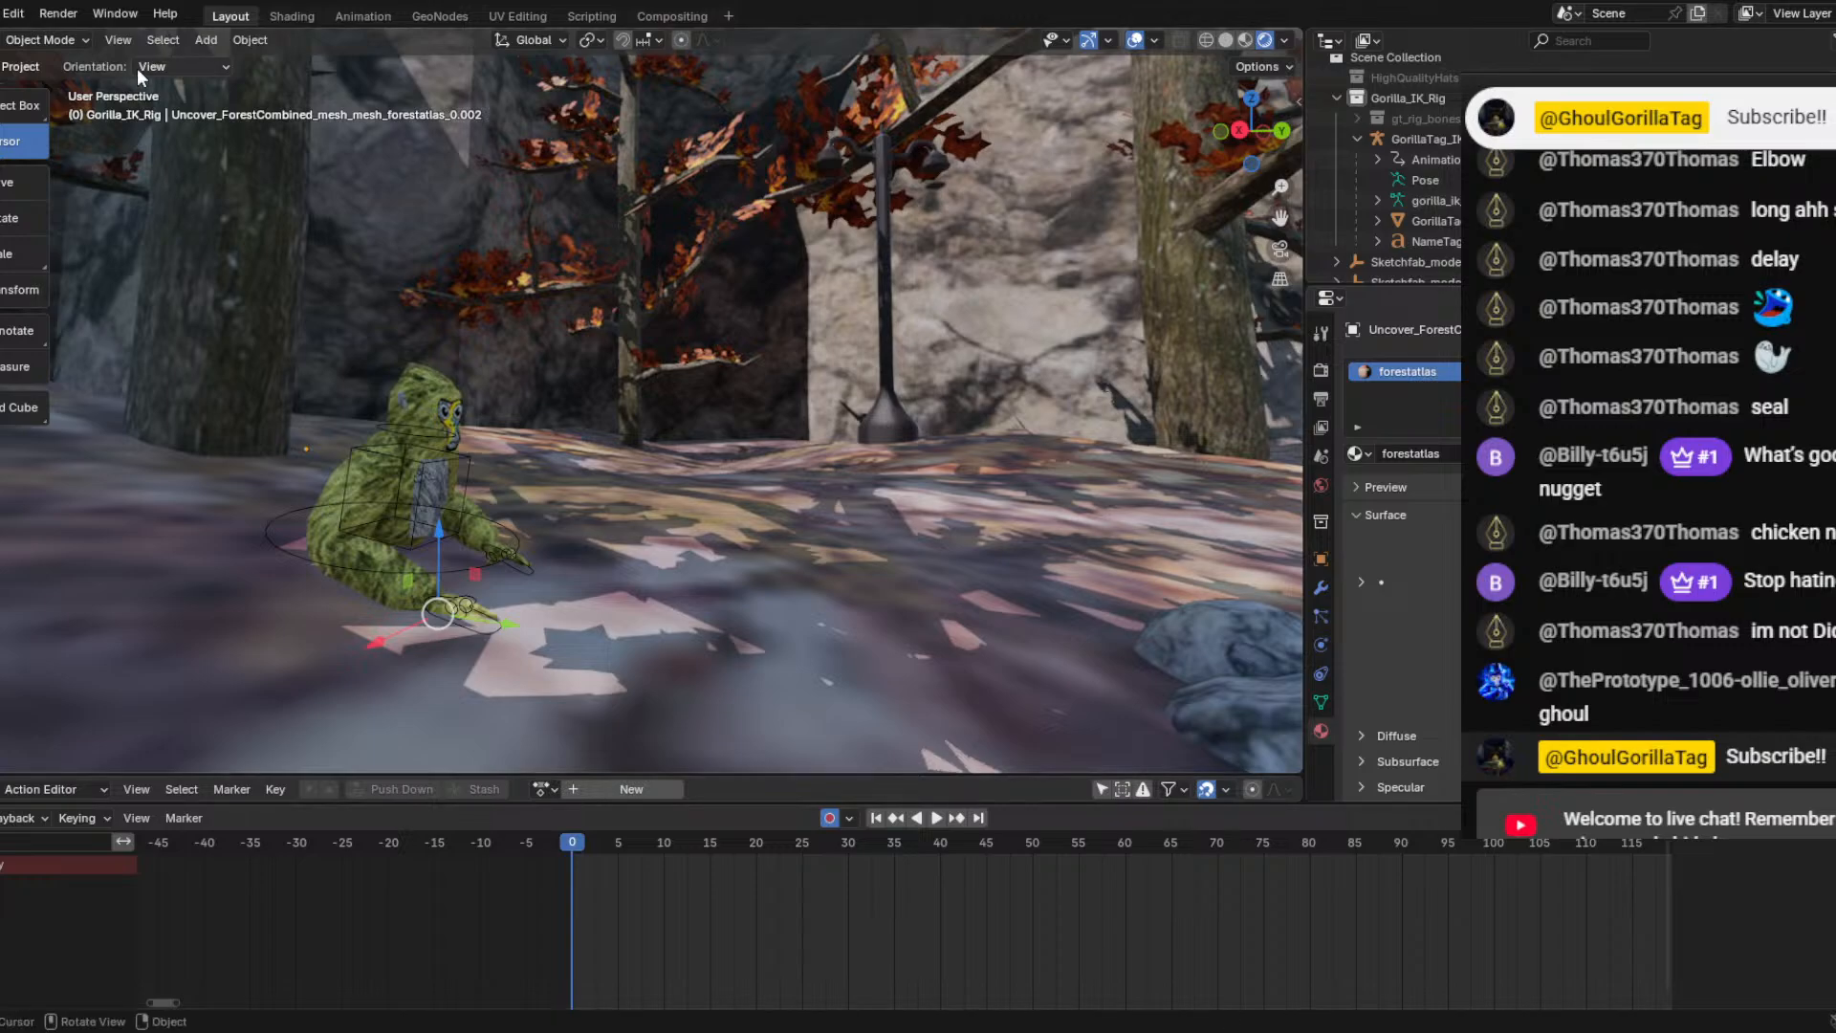
click(202, 40)
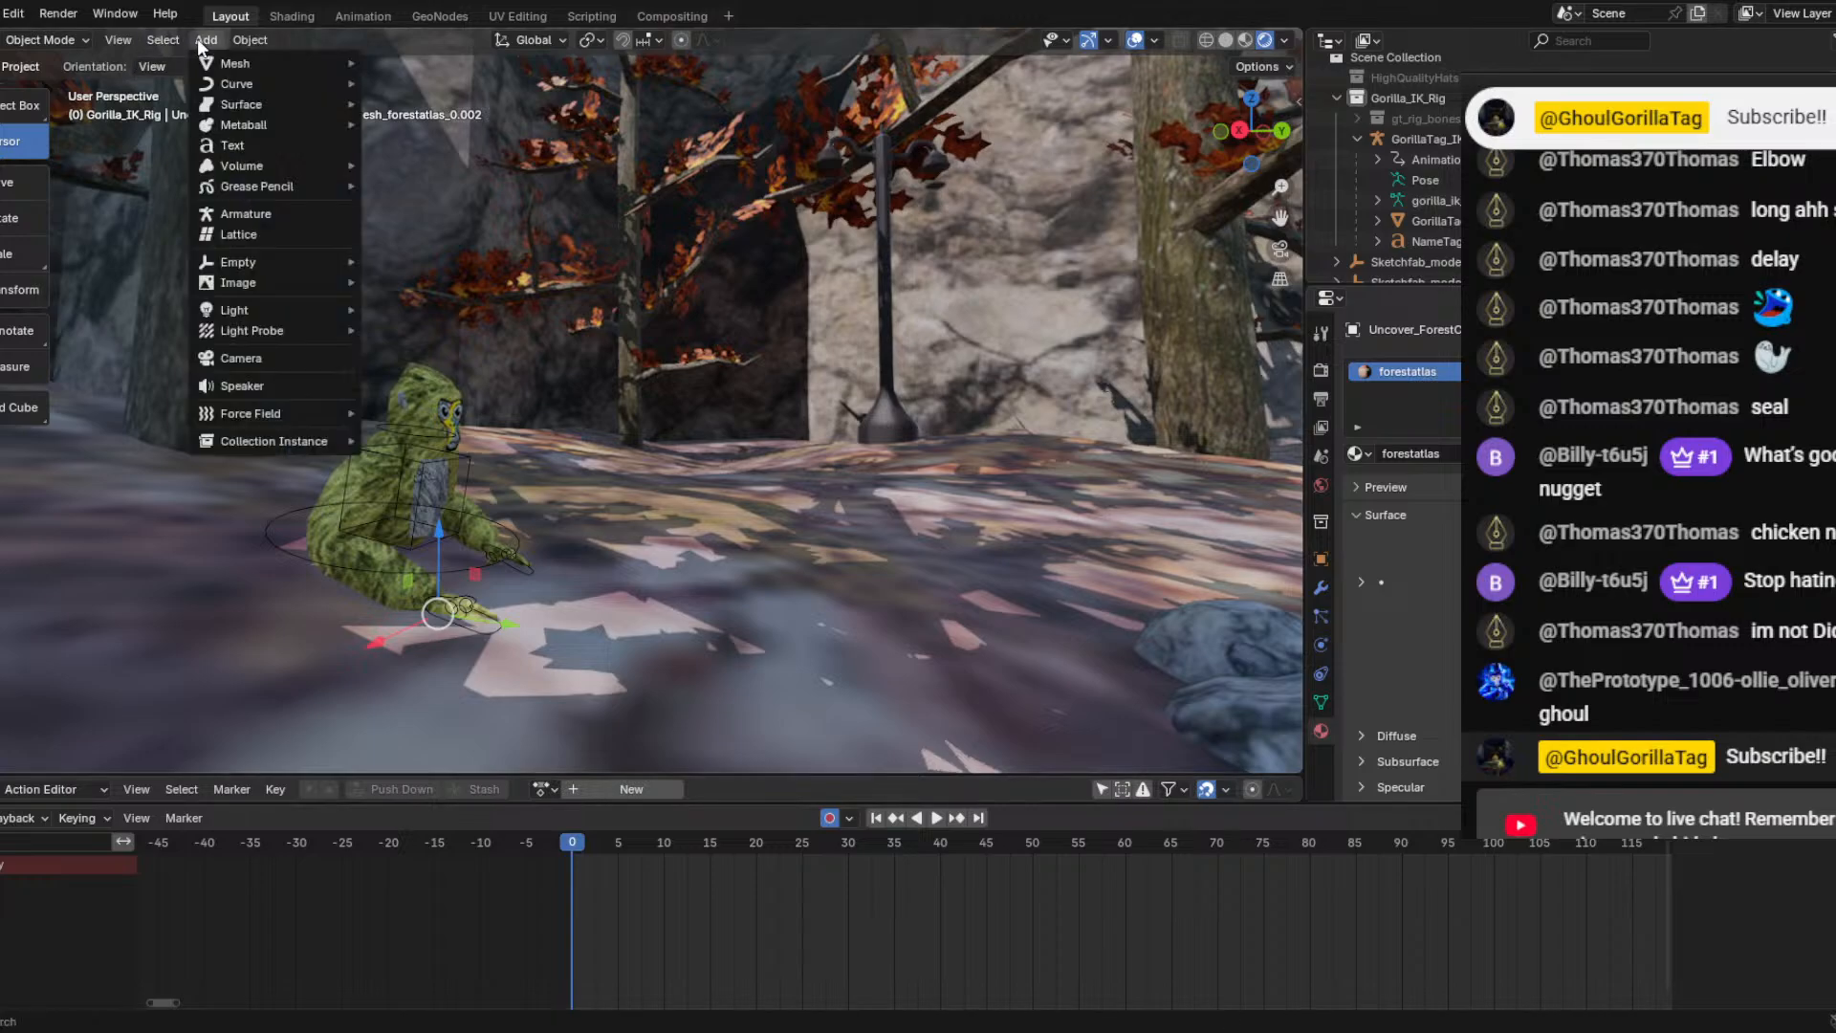
click(229, 356)
Move the camera horizontally at constant height to the side of the gorilla and campfire, and look through it.
scroll(537, 421, down, 4)
middle_drag(537, 421, 543, 444)
scroll(543, 444, down, 2)
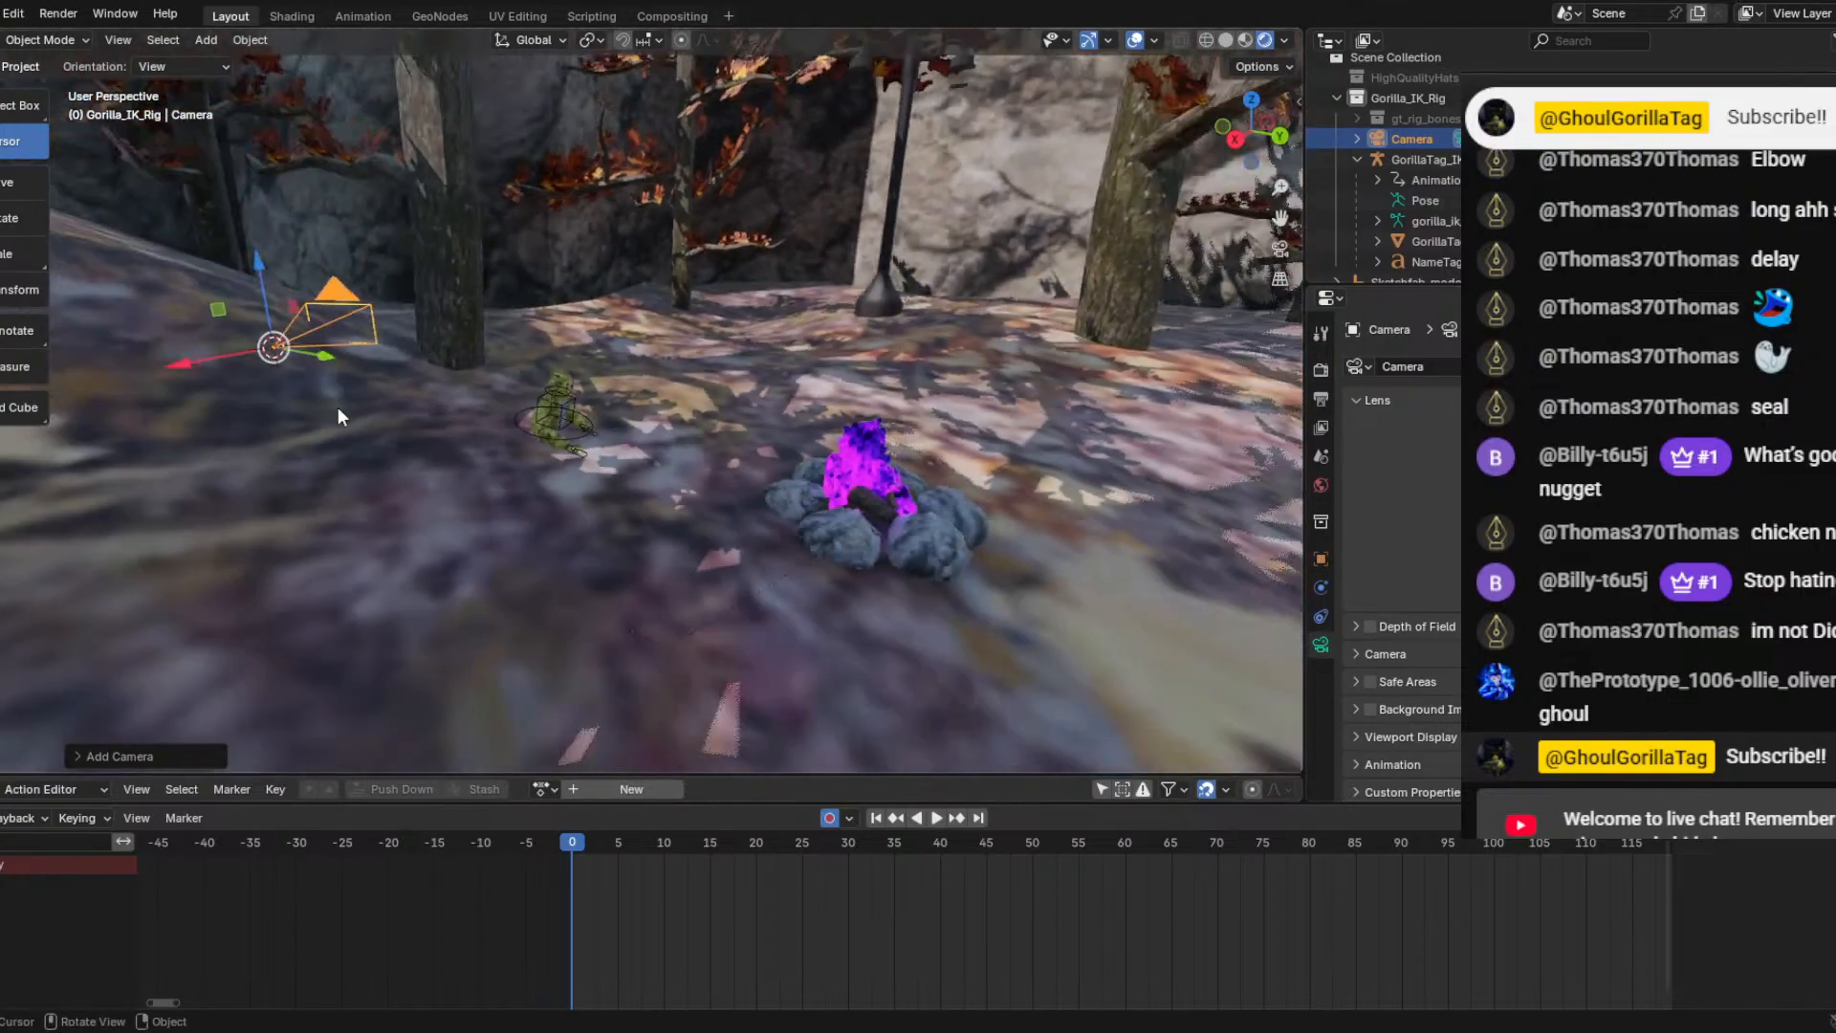
middle_drag(260, 359, 302, 344)
key(g)
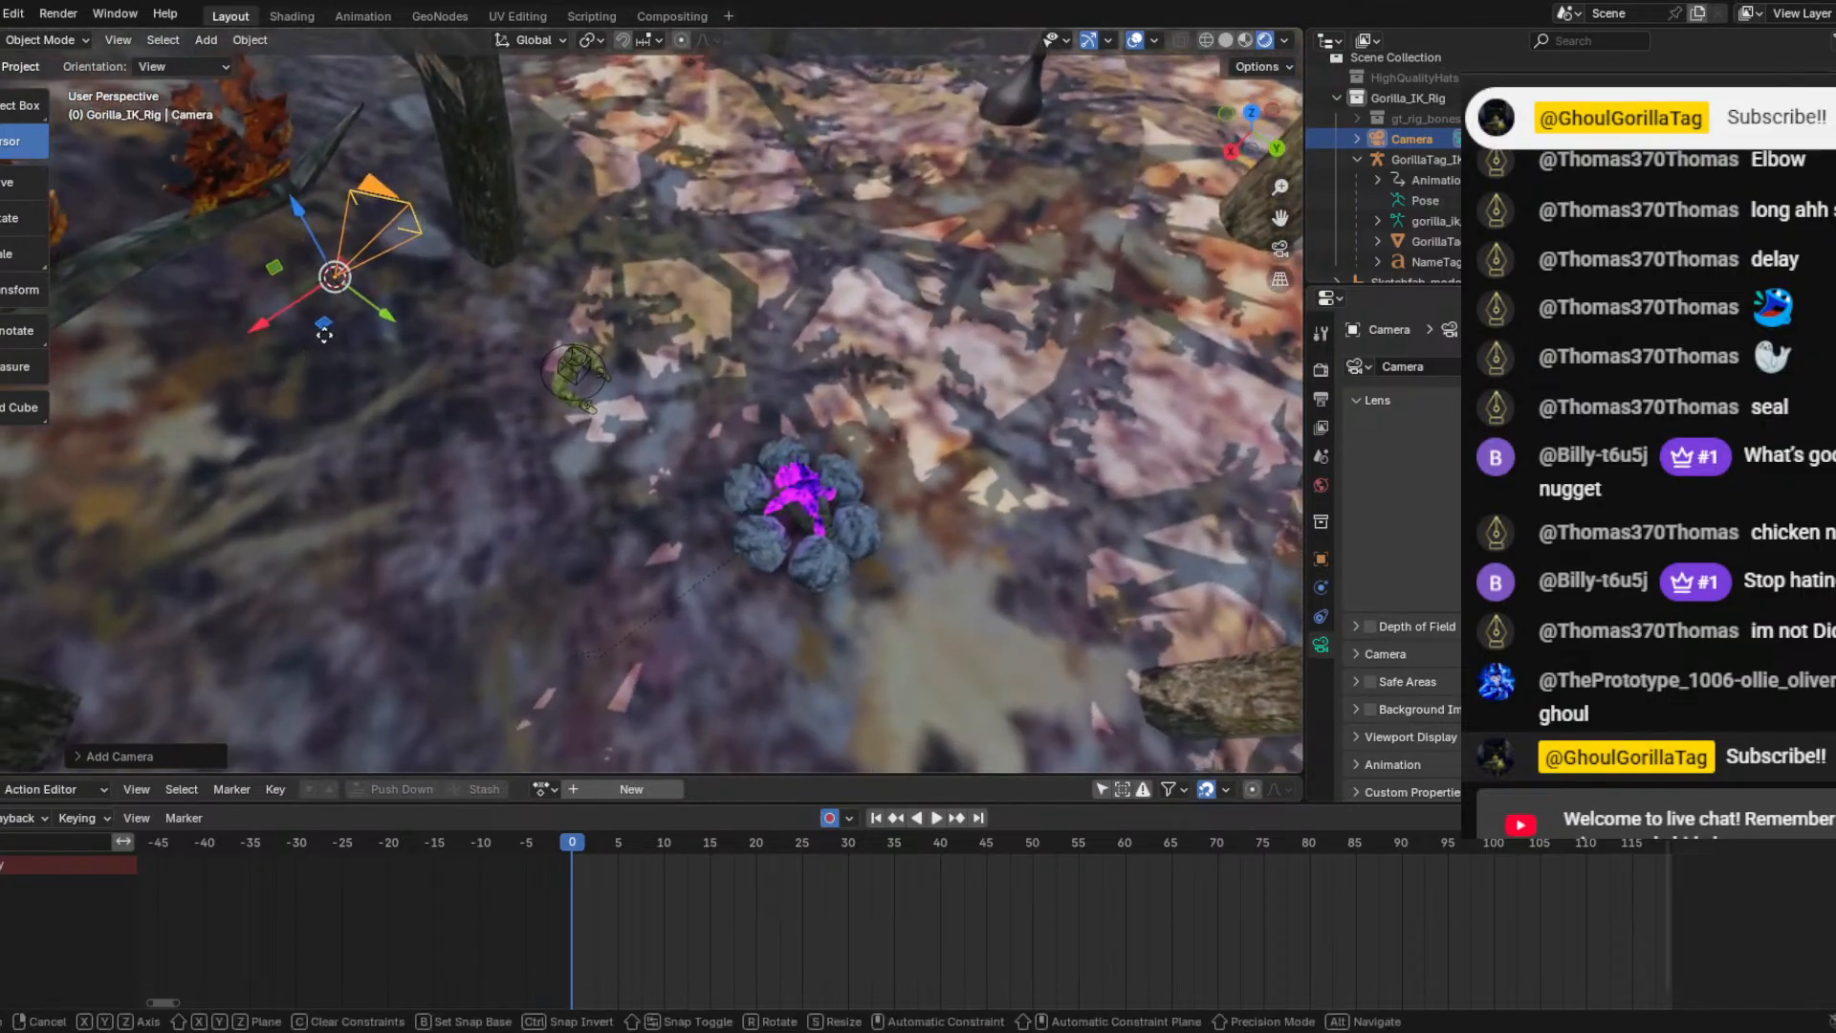
key(shift+z)
drag(533, 669, 570, 780)
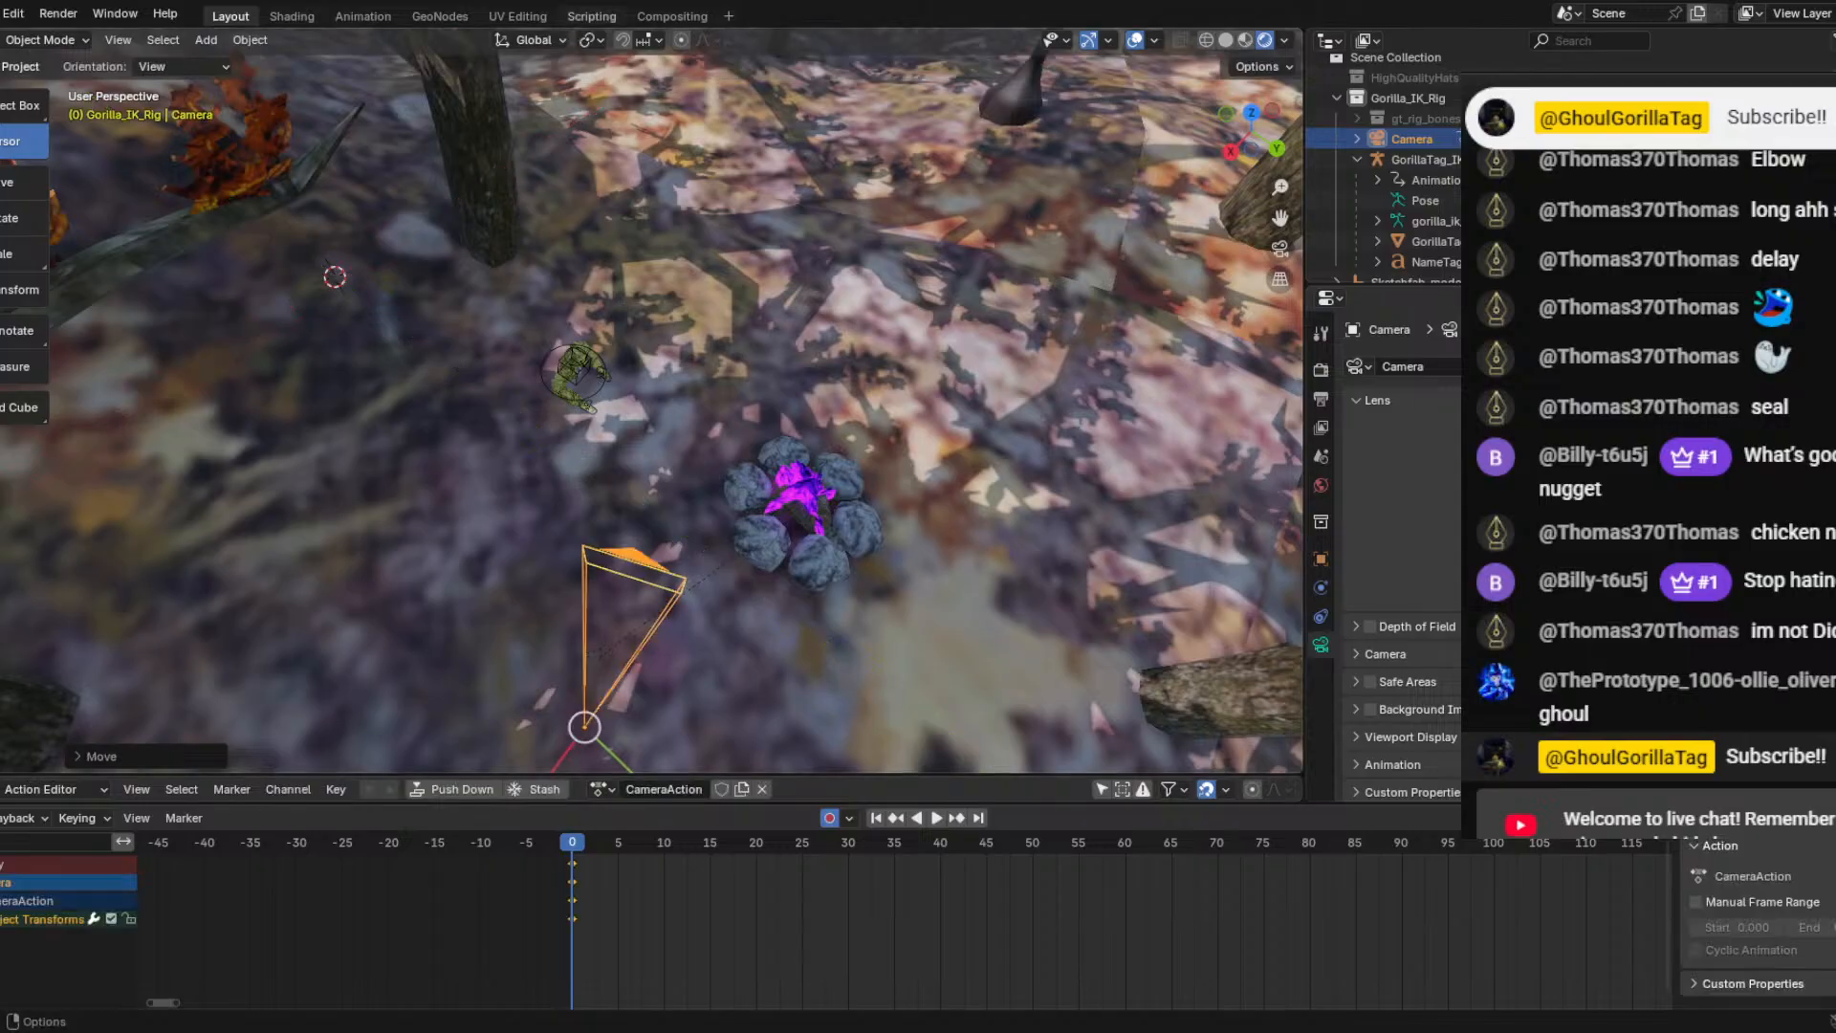
middle_drag(698, 241, 690, 59)
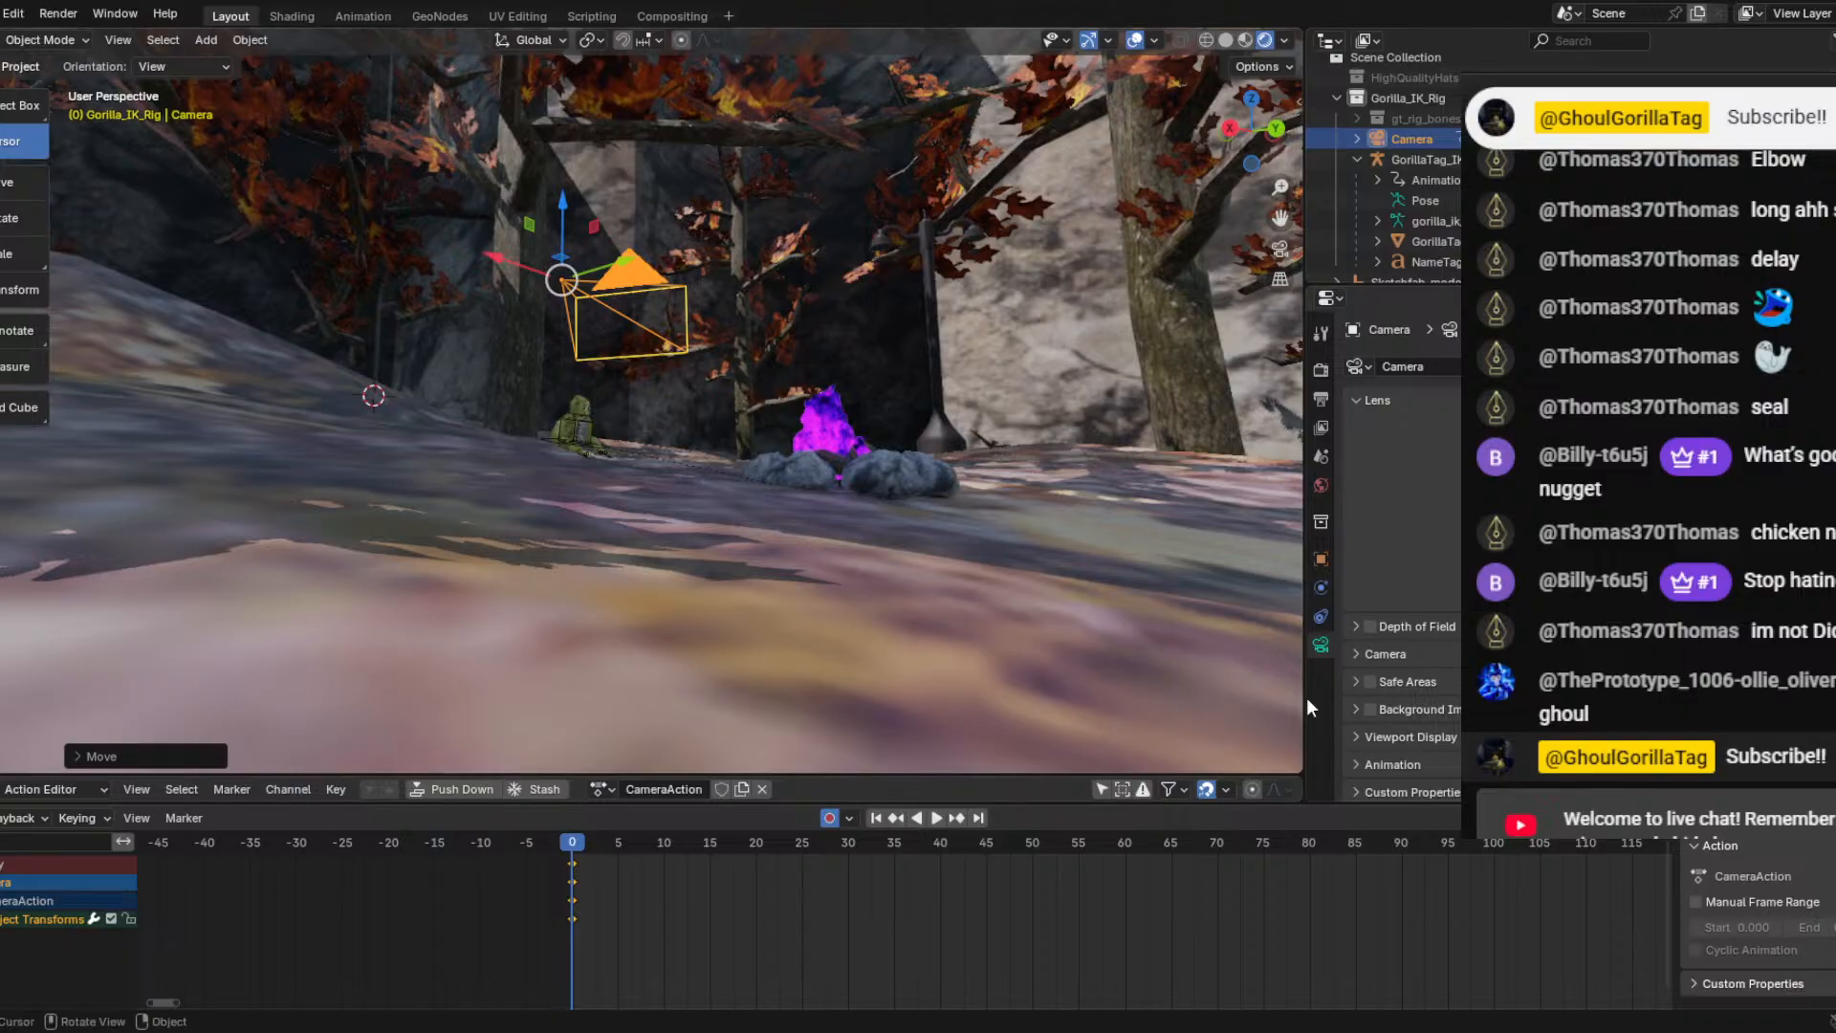
click(1280, 248)
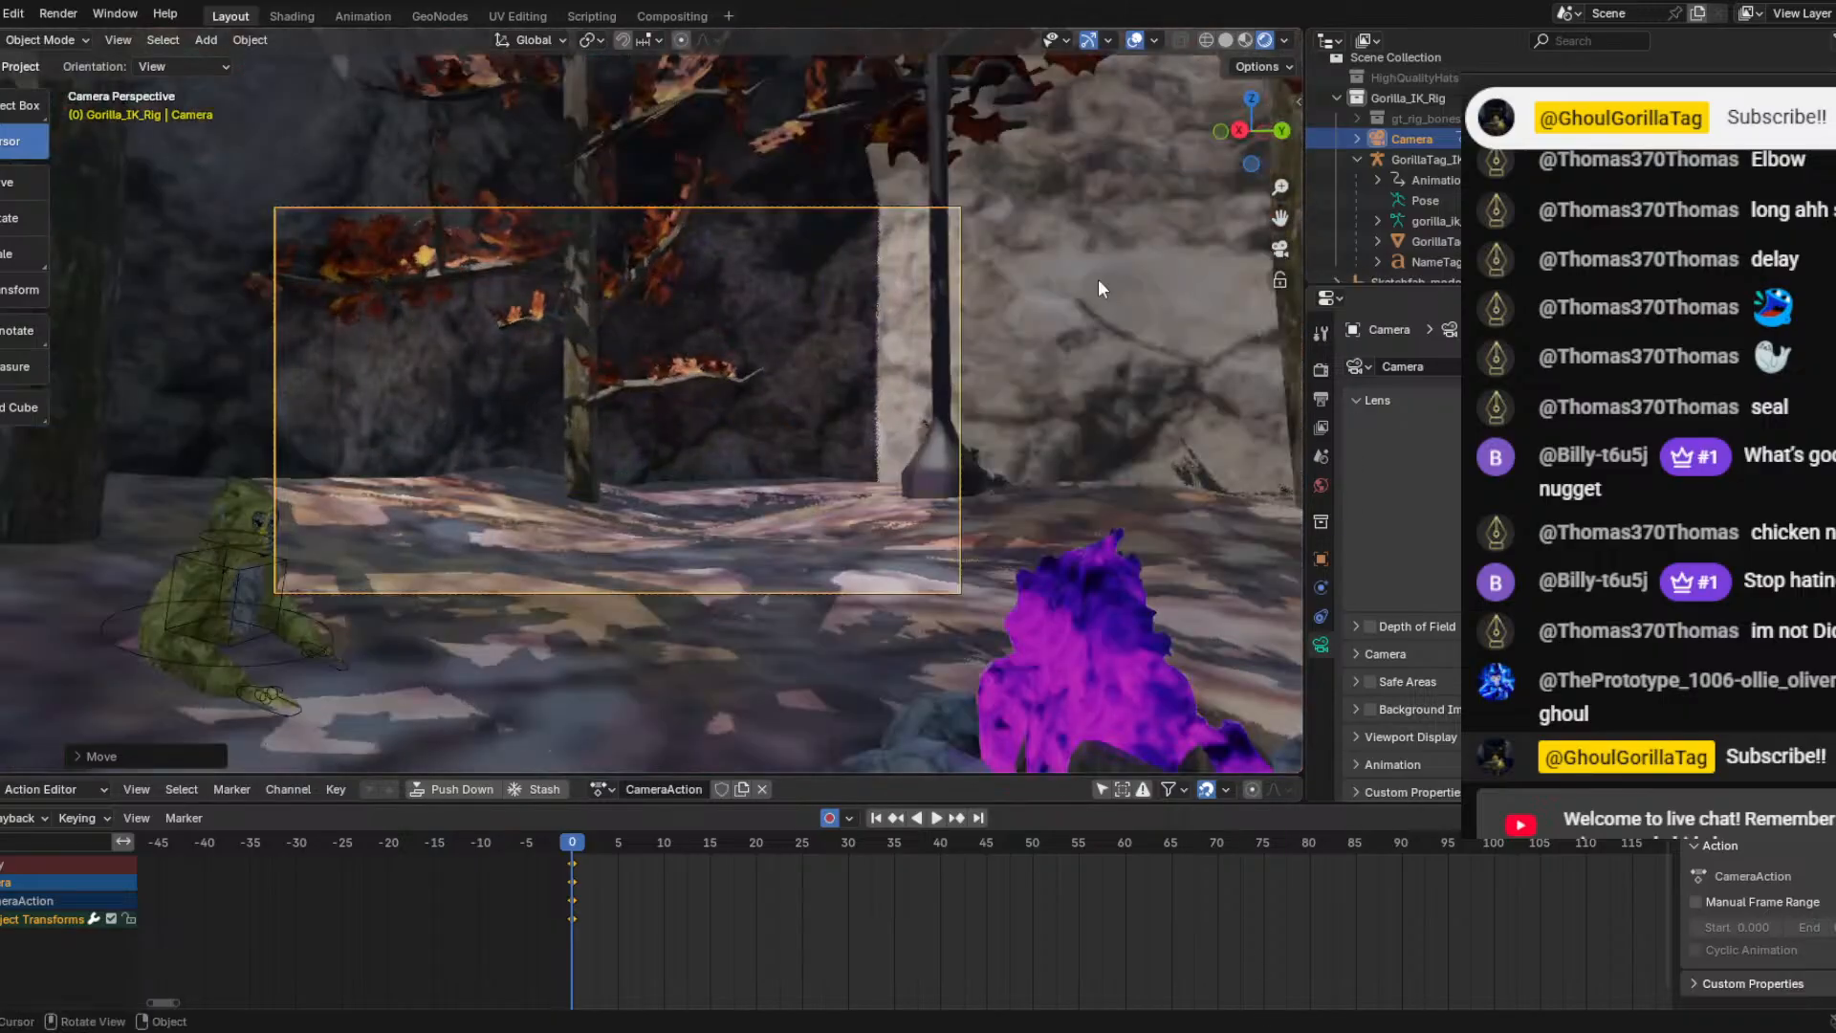
key(a)
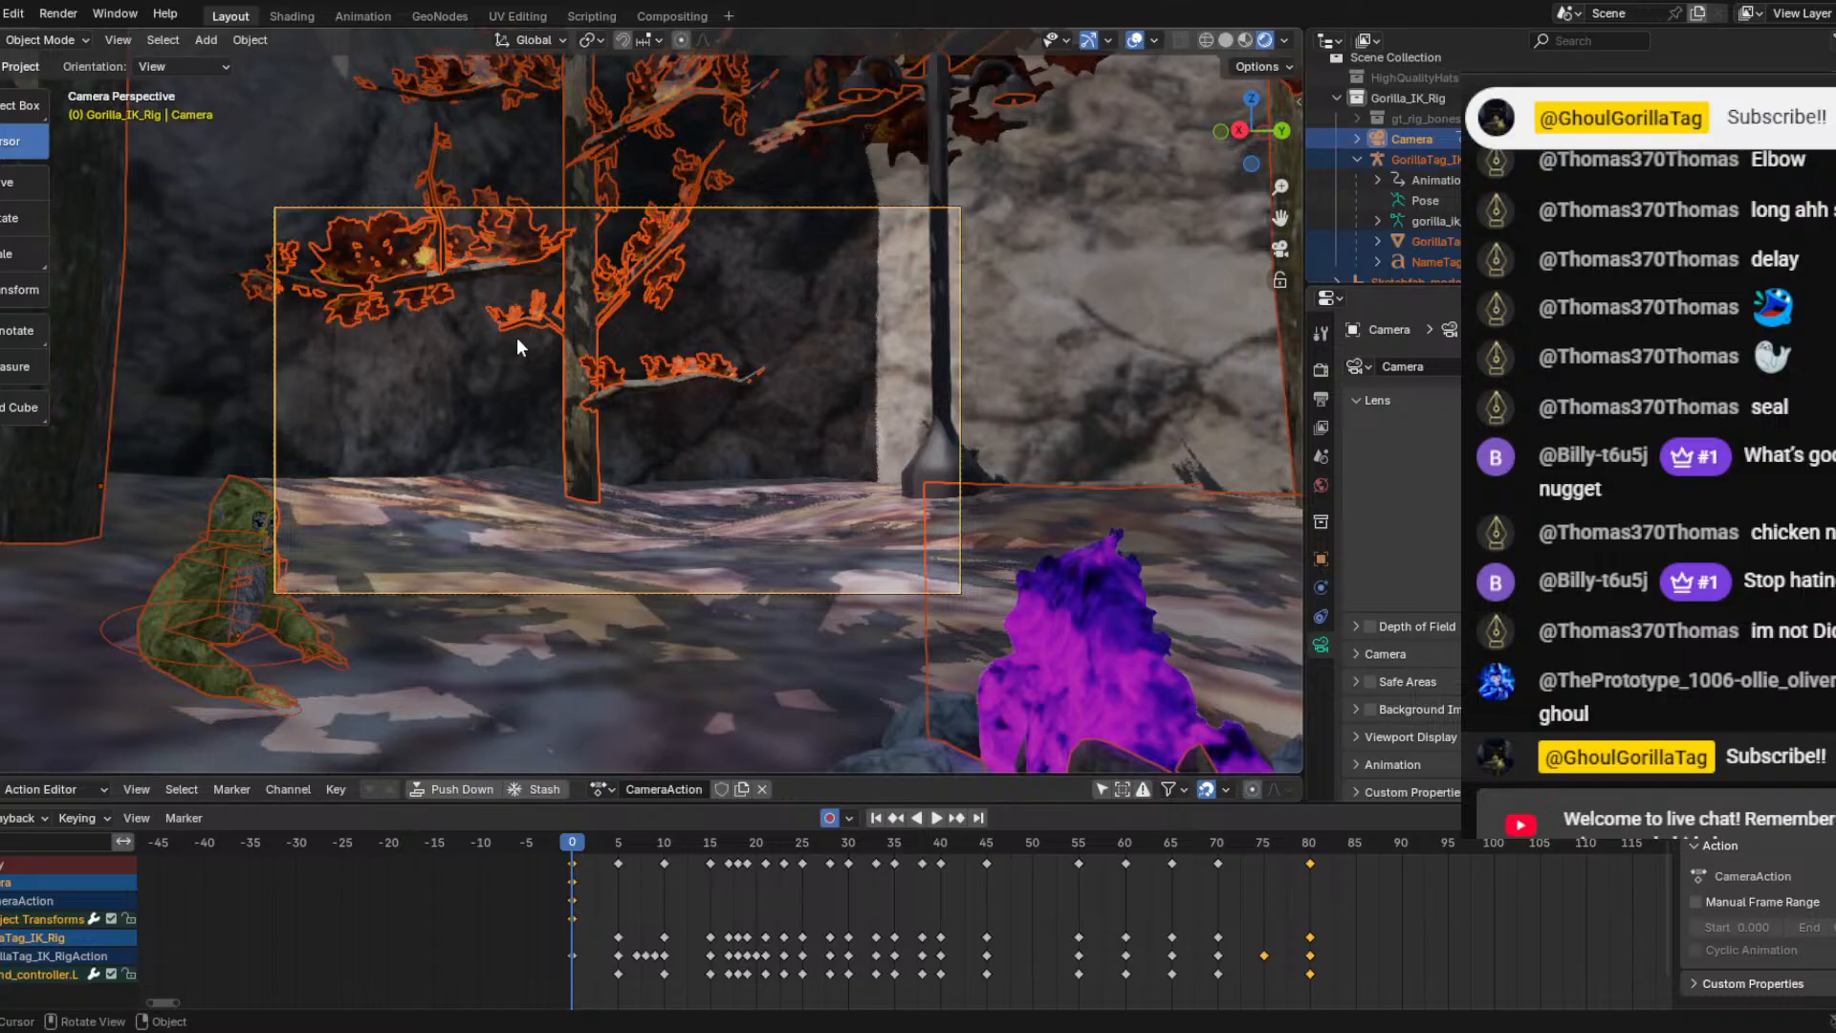
click(13, 178)
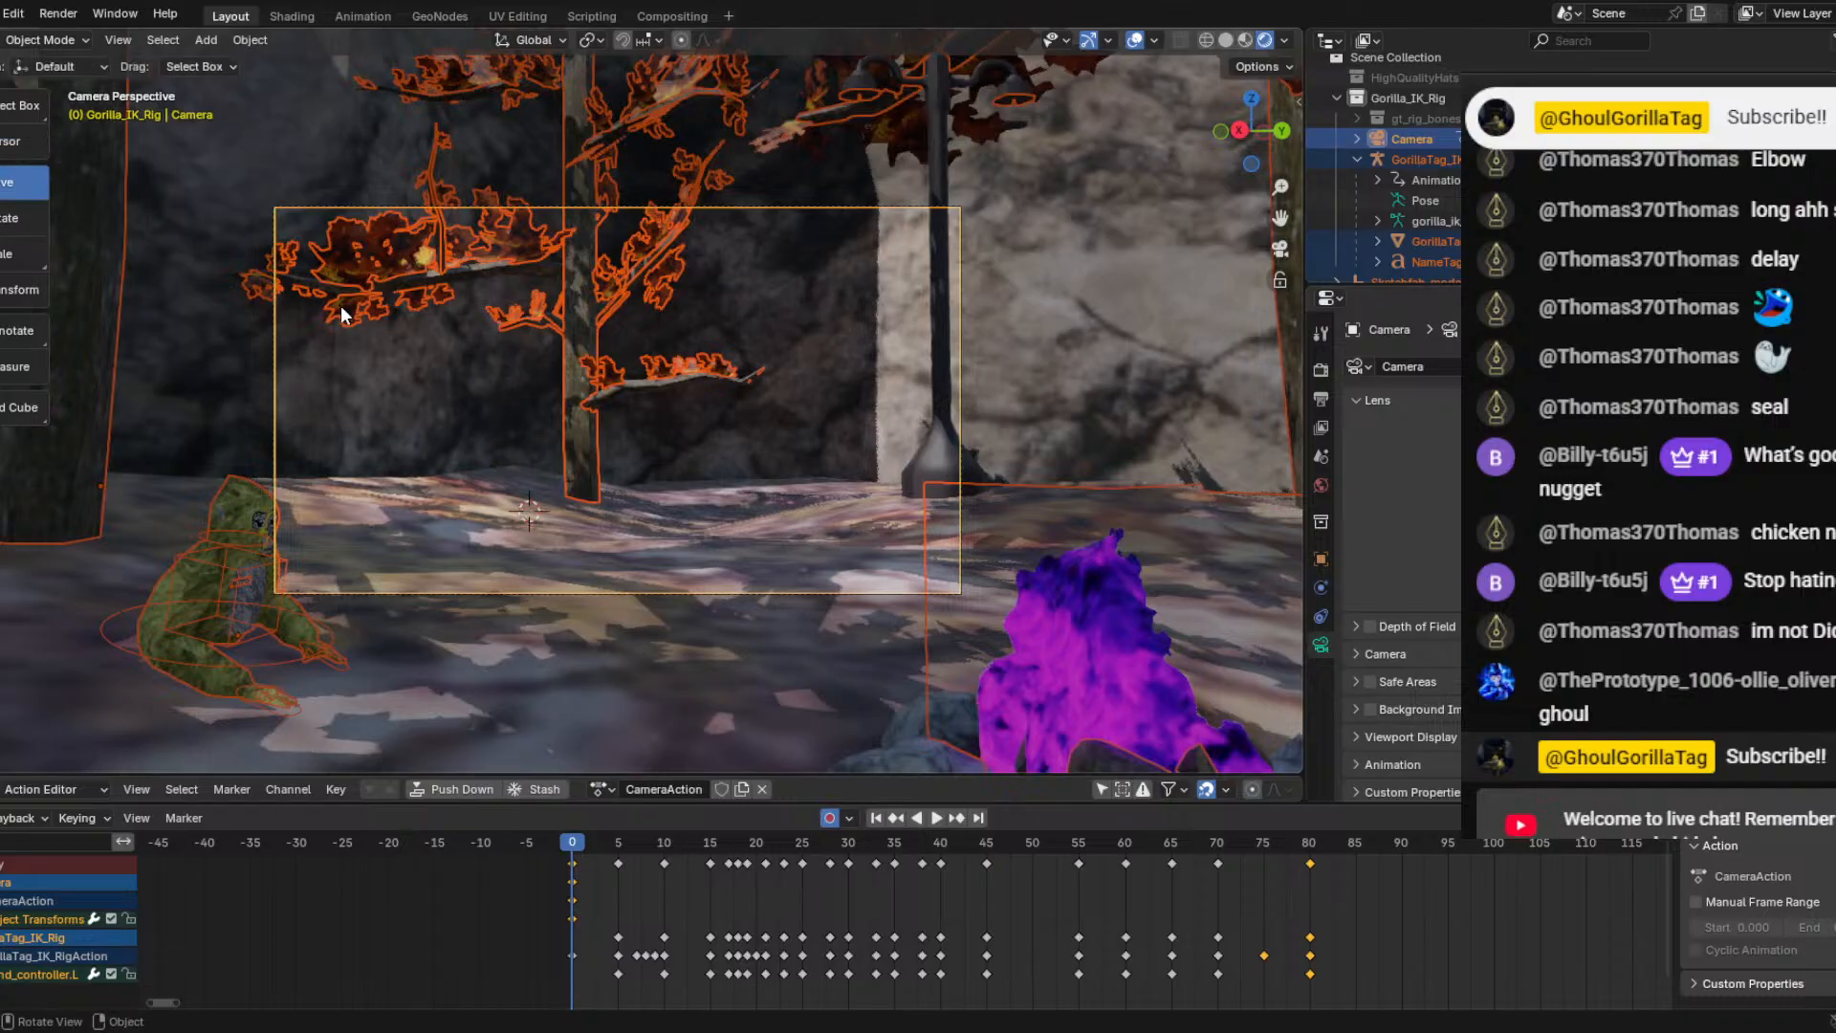
click(301, 206)
key(a)
click(502, 413)
click(350, 207)
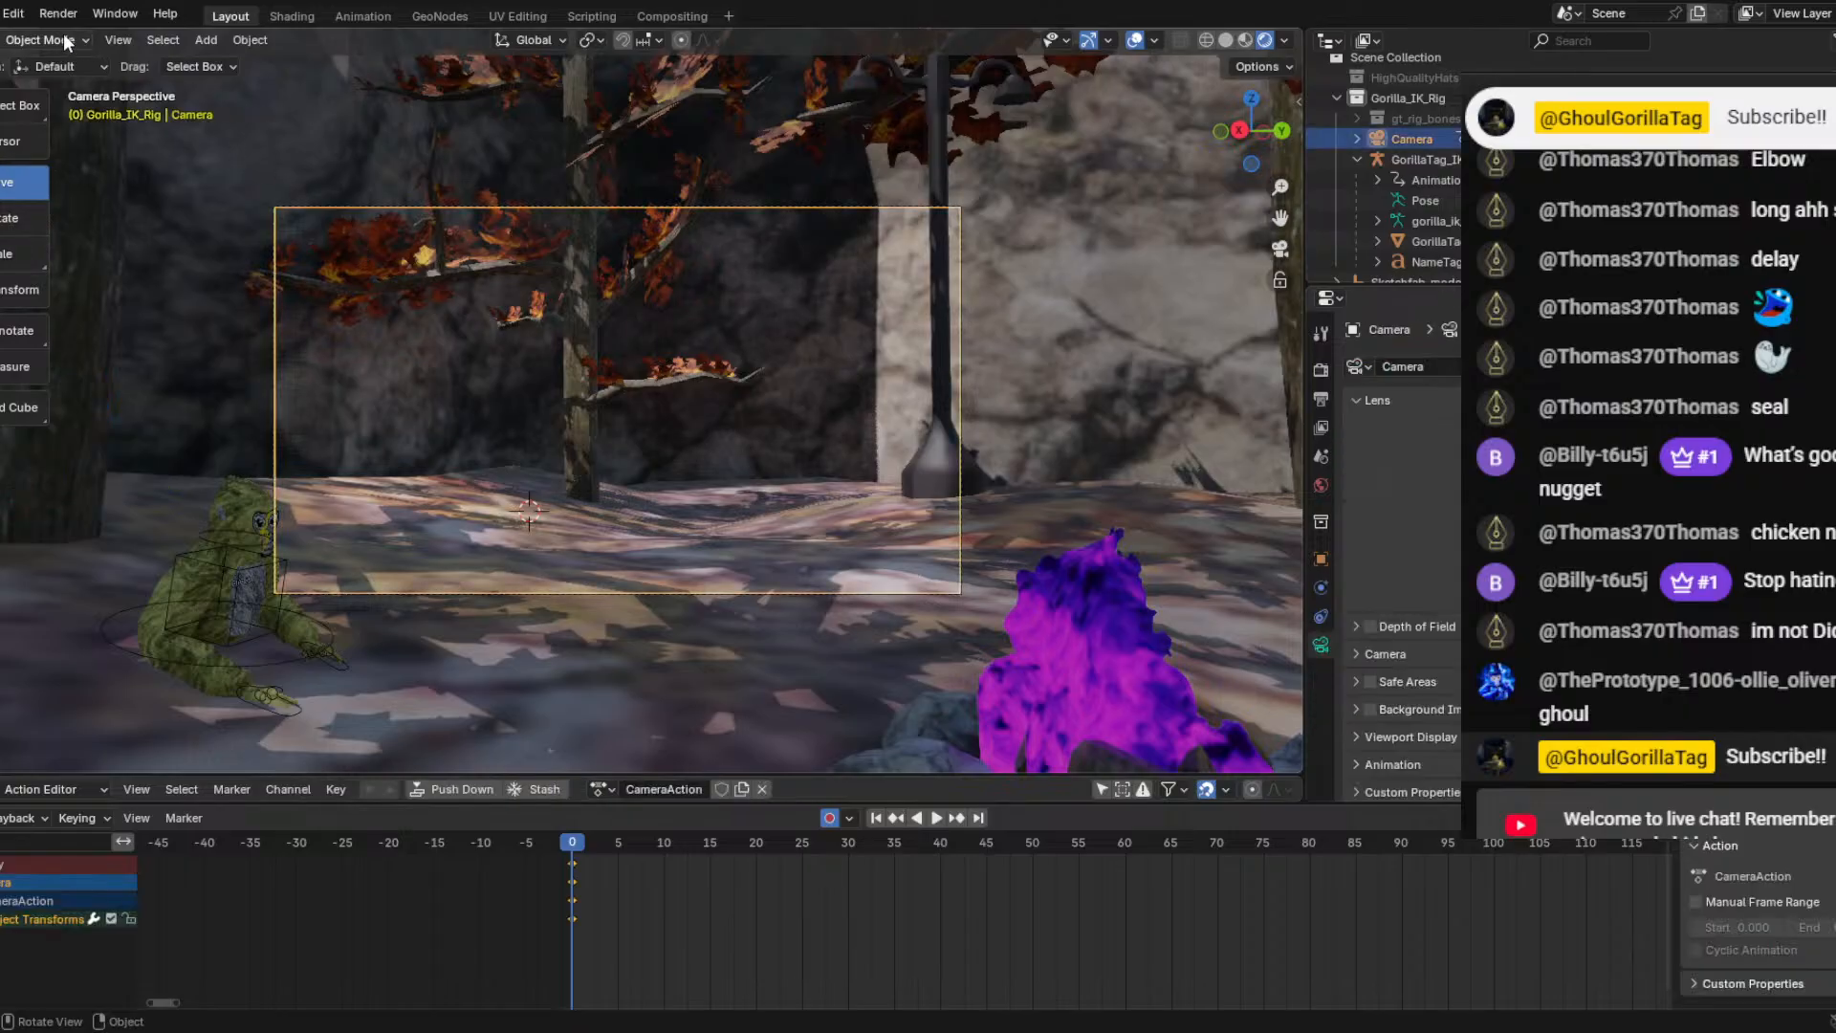
Open the Preferences and try to scale the camera while looking through it.
click(14, 15)
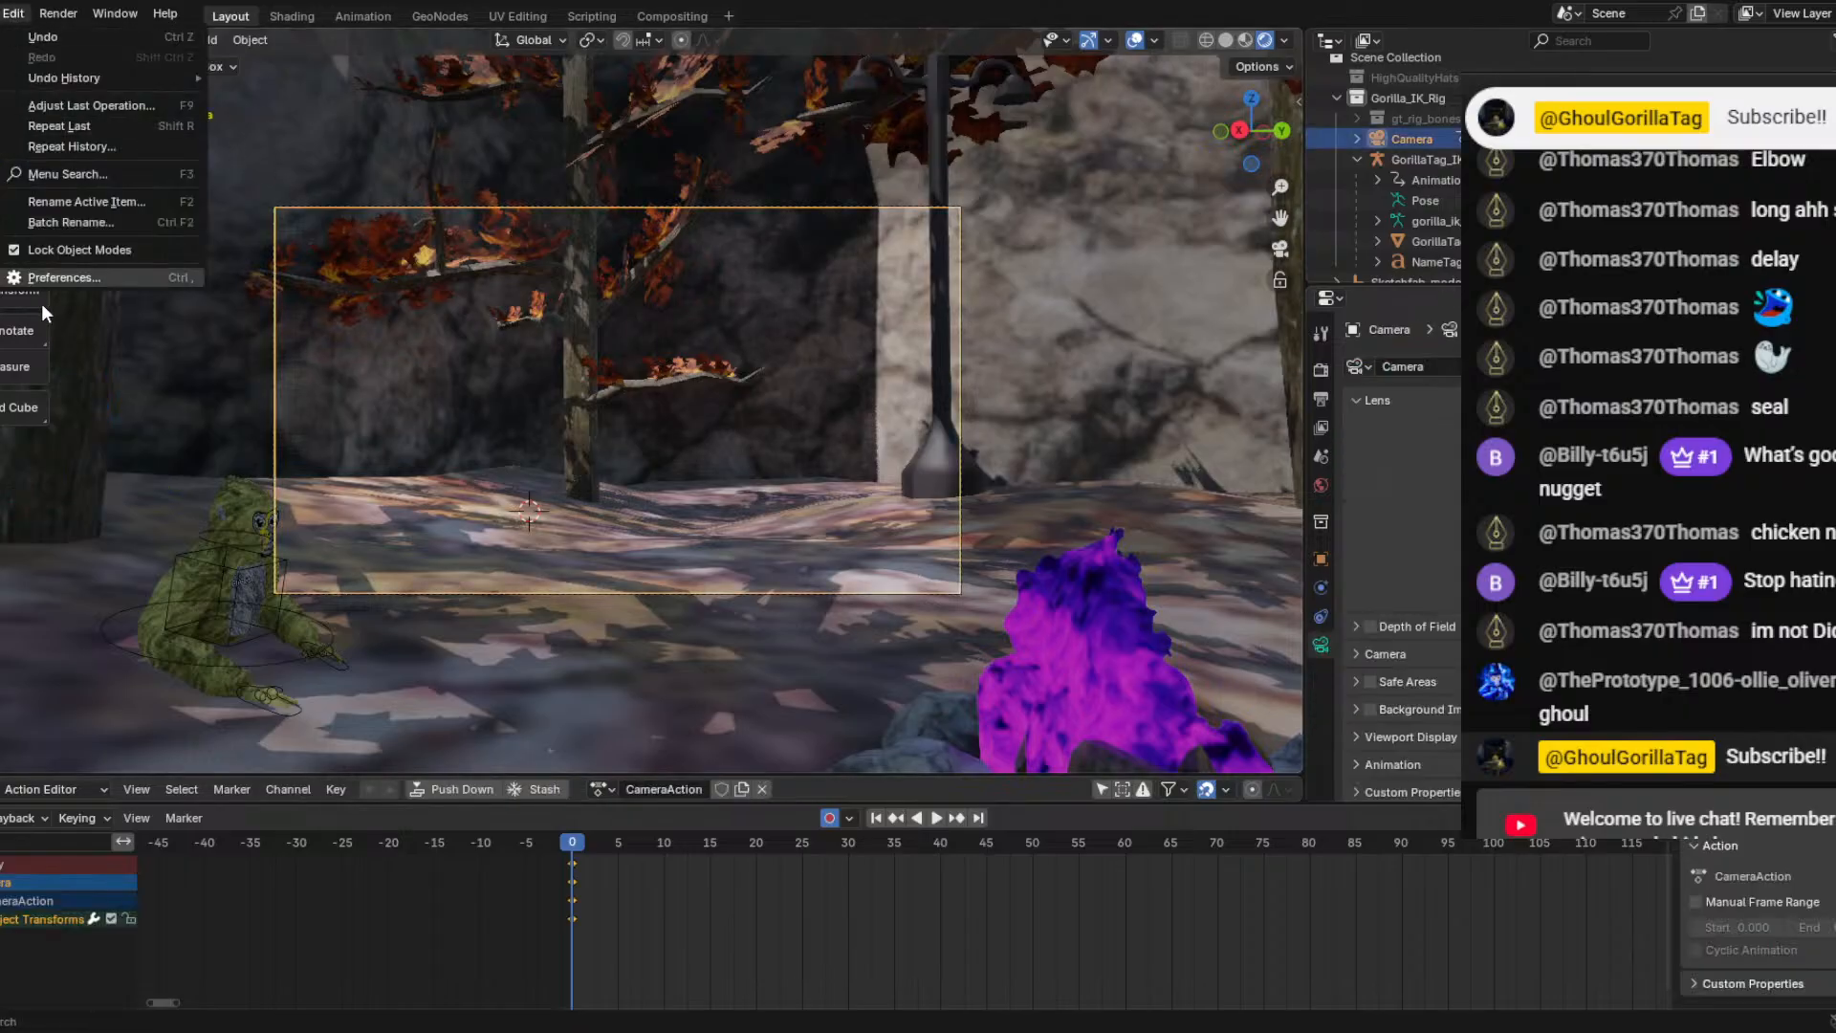
click(58, 281)
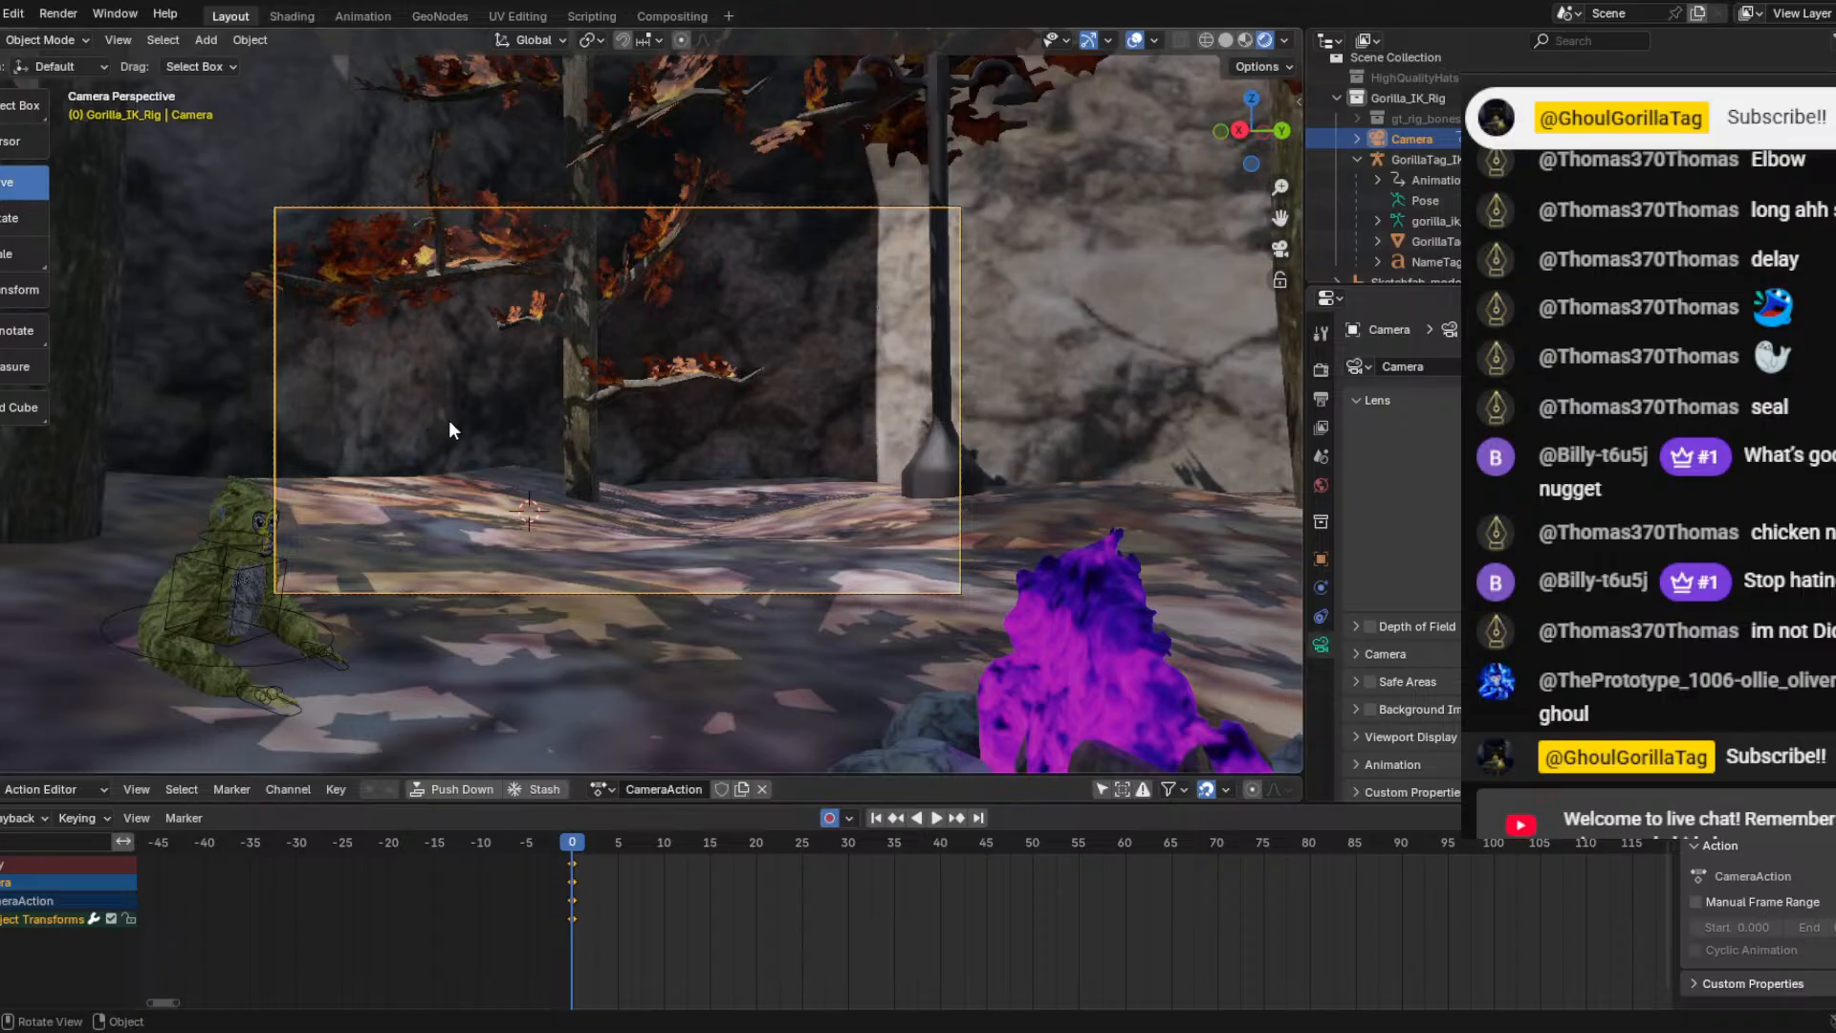
key(g)
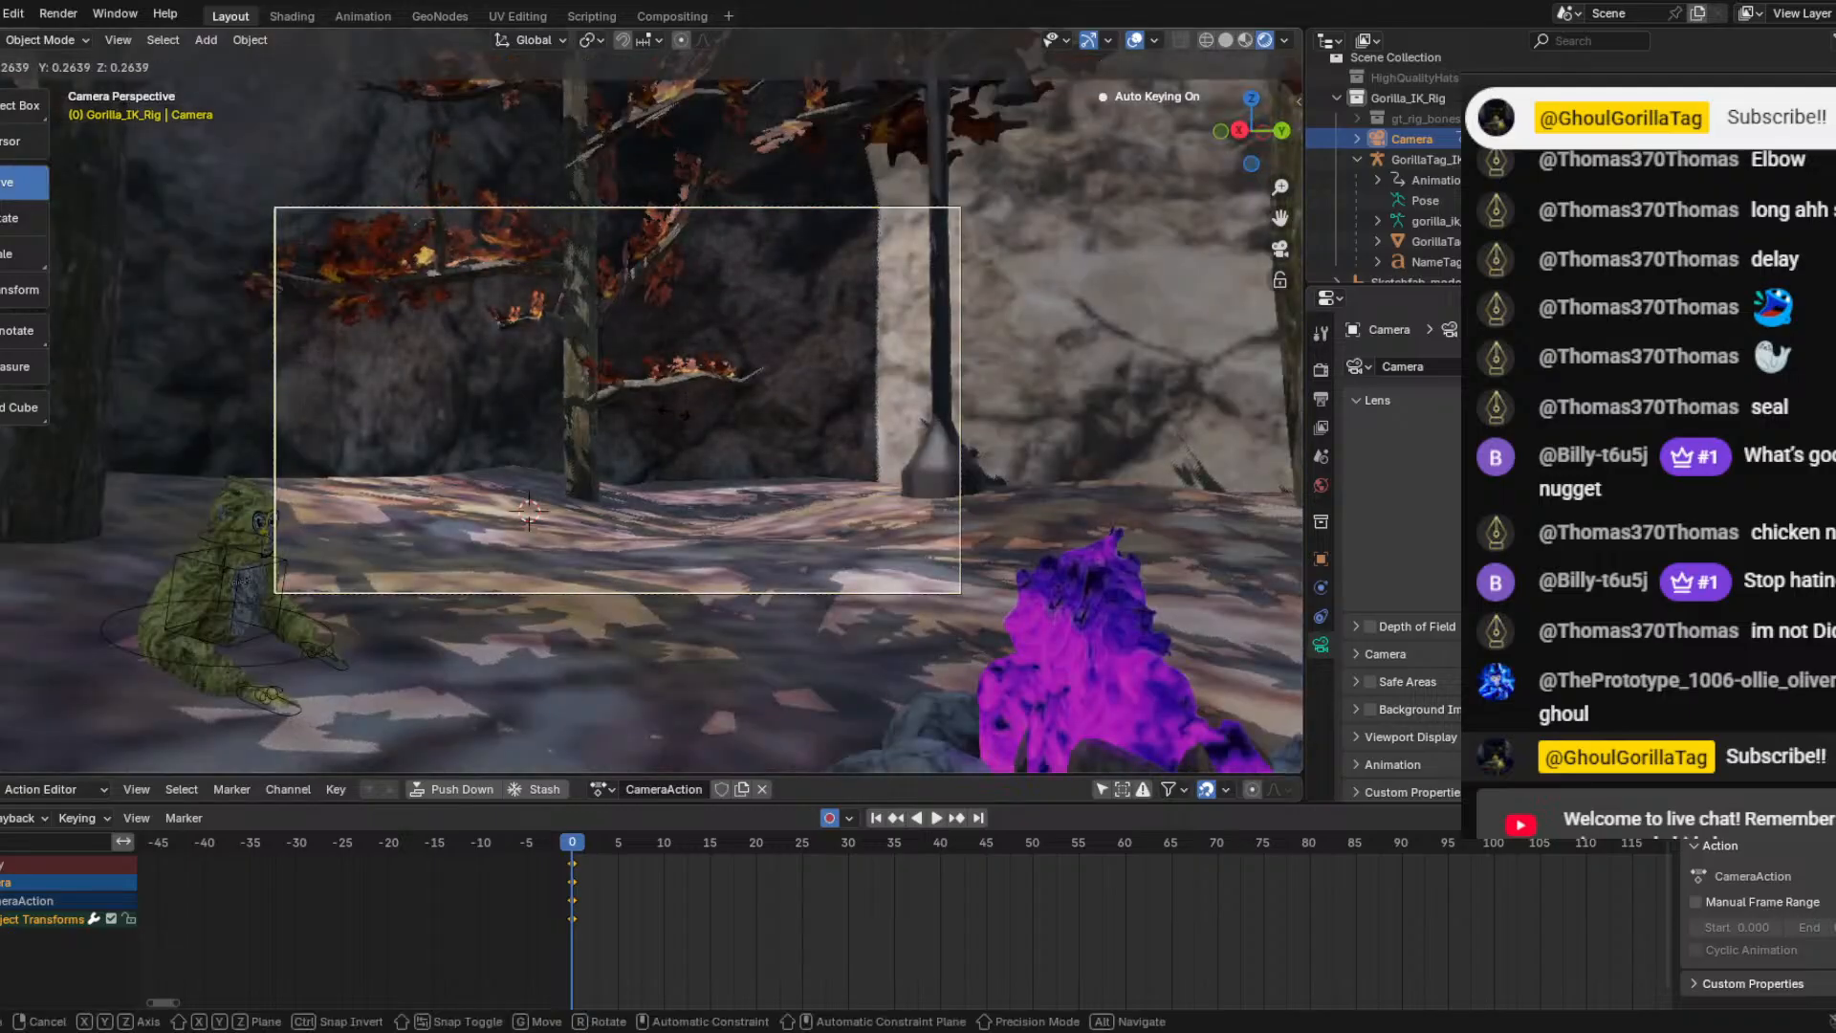
click(670, 413)
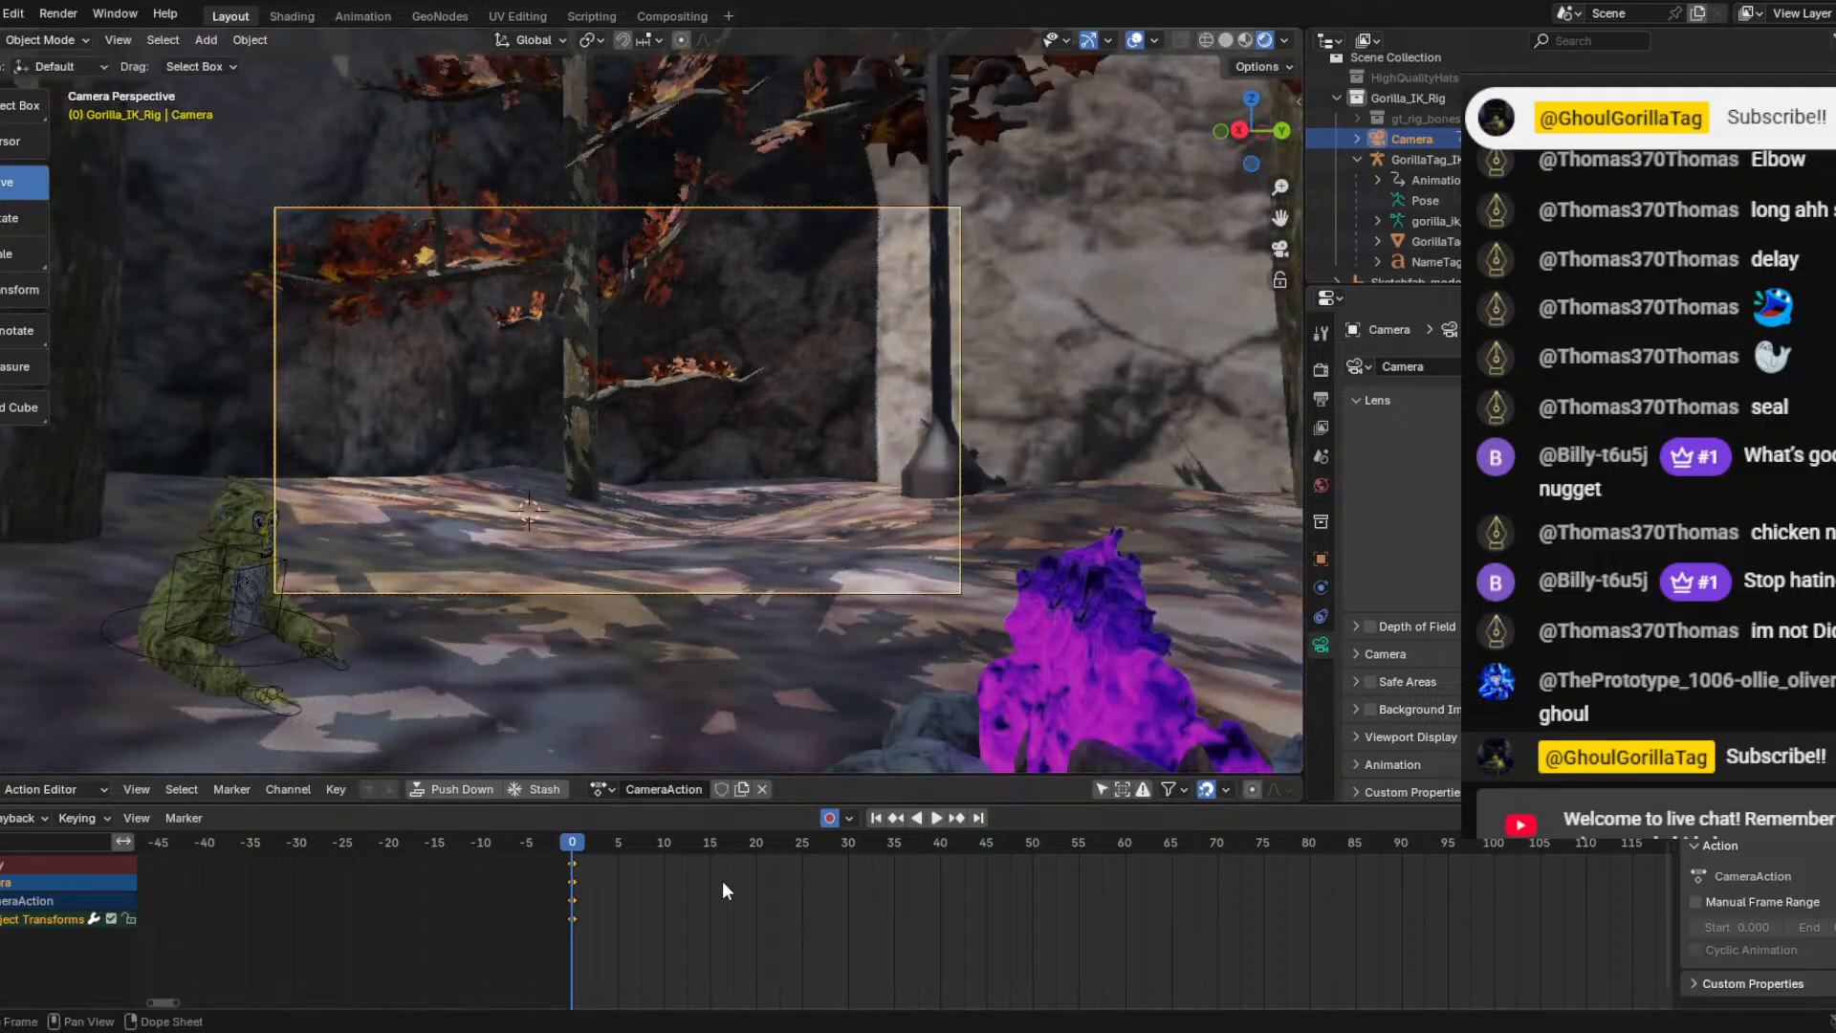
click(13, 12)
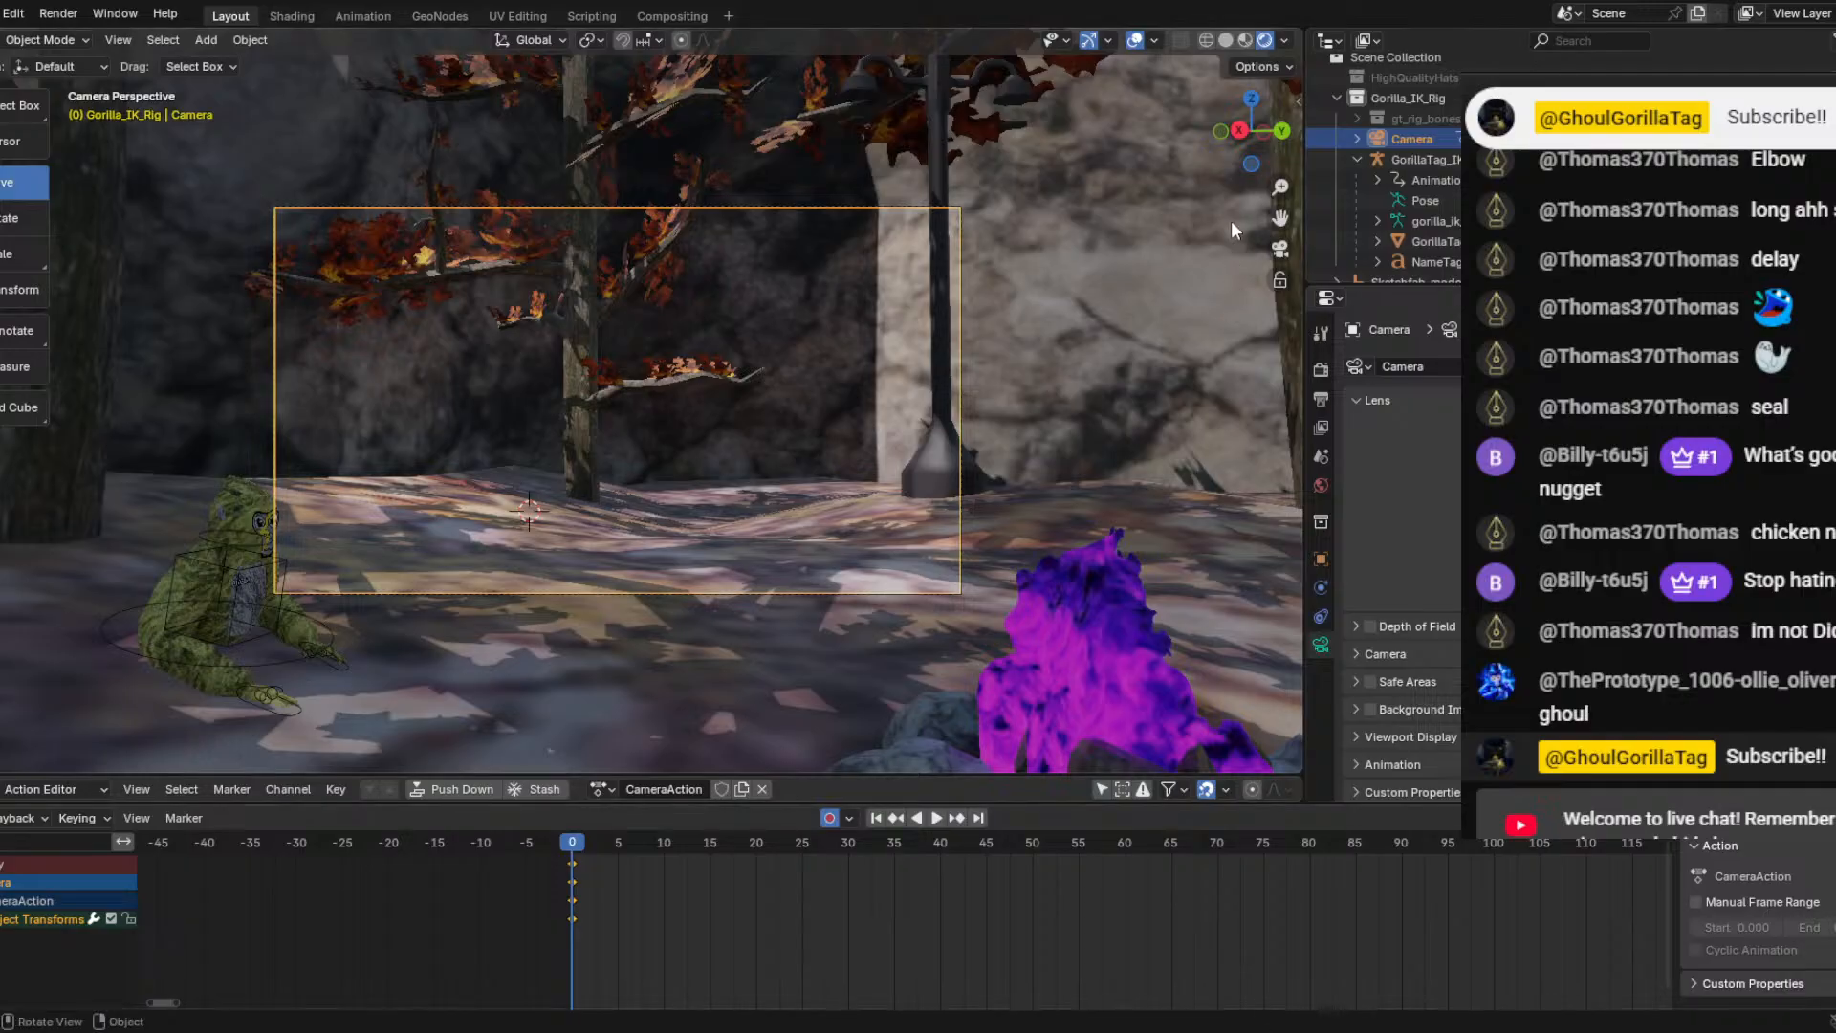
click(1369, 626)
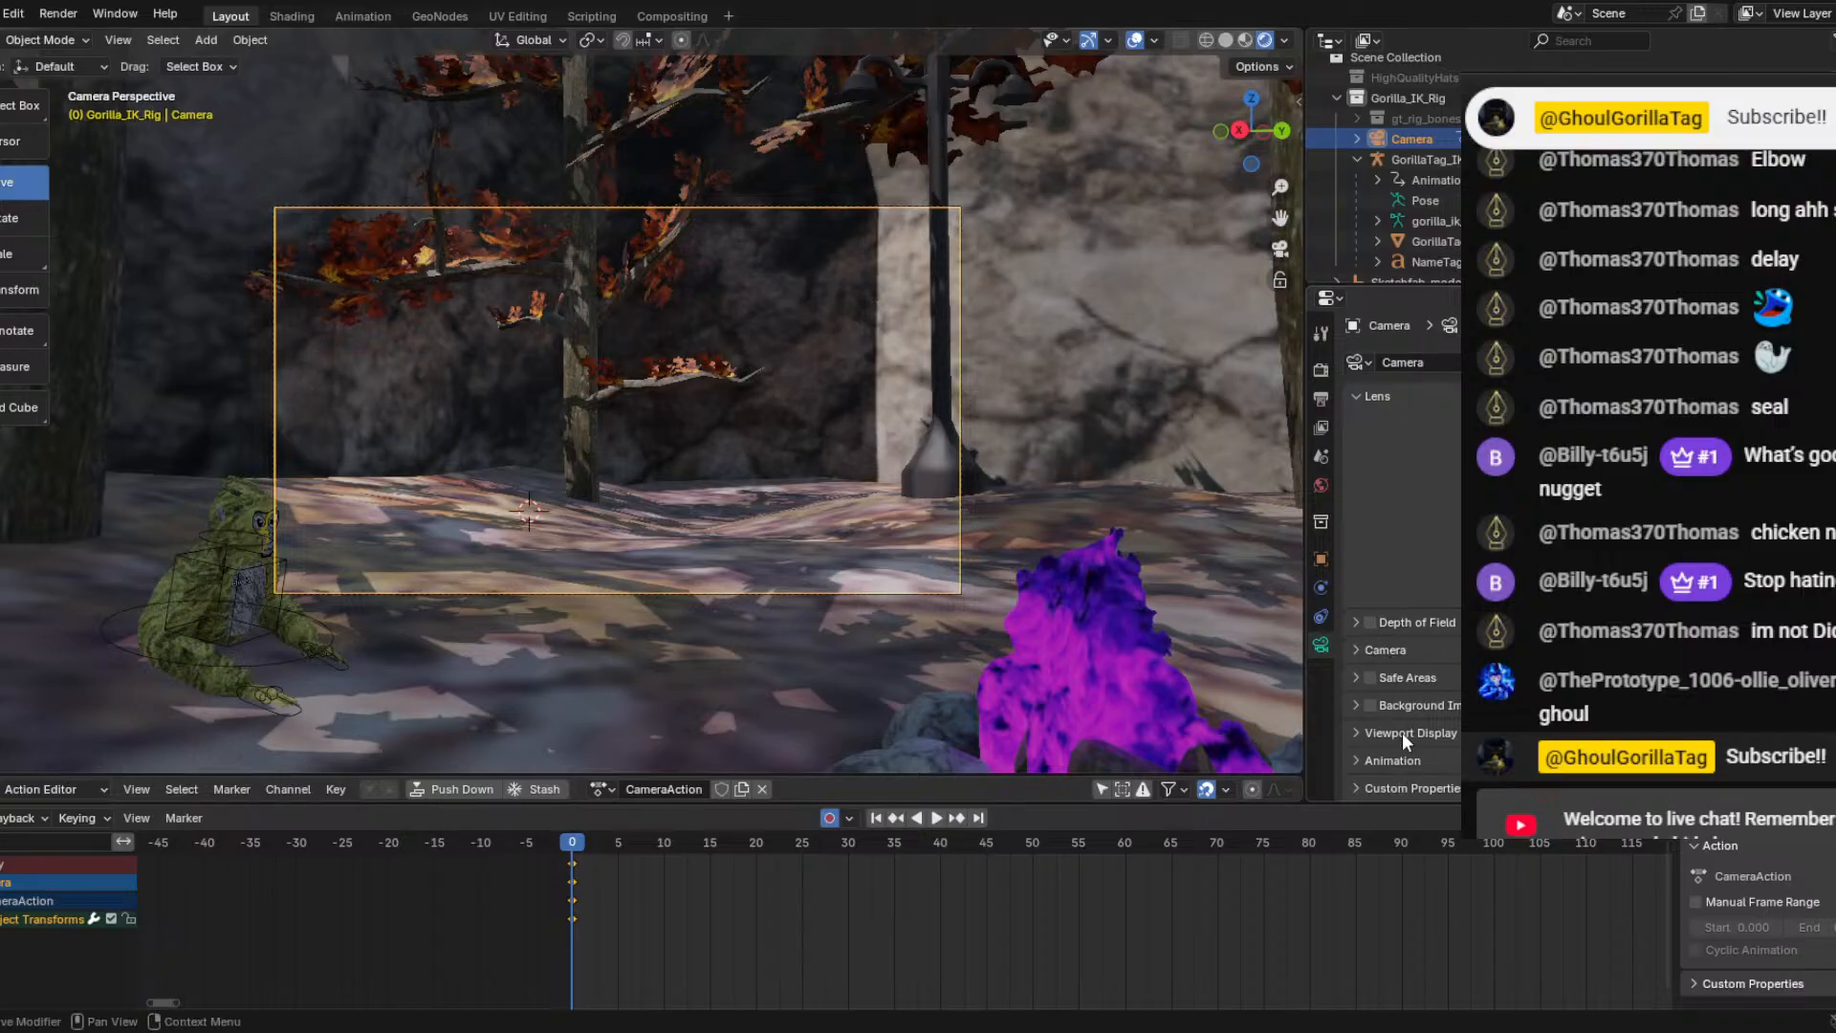
scroll(1402, 732, down, 1)
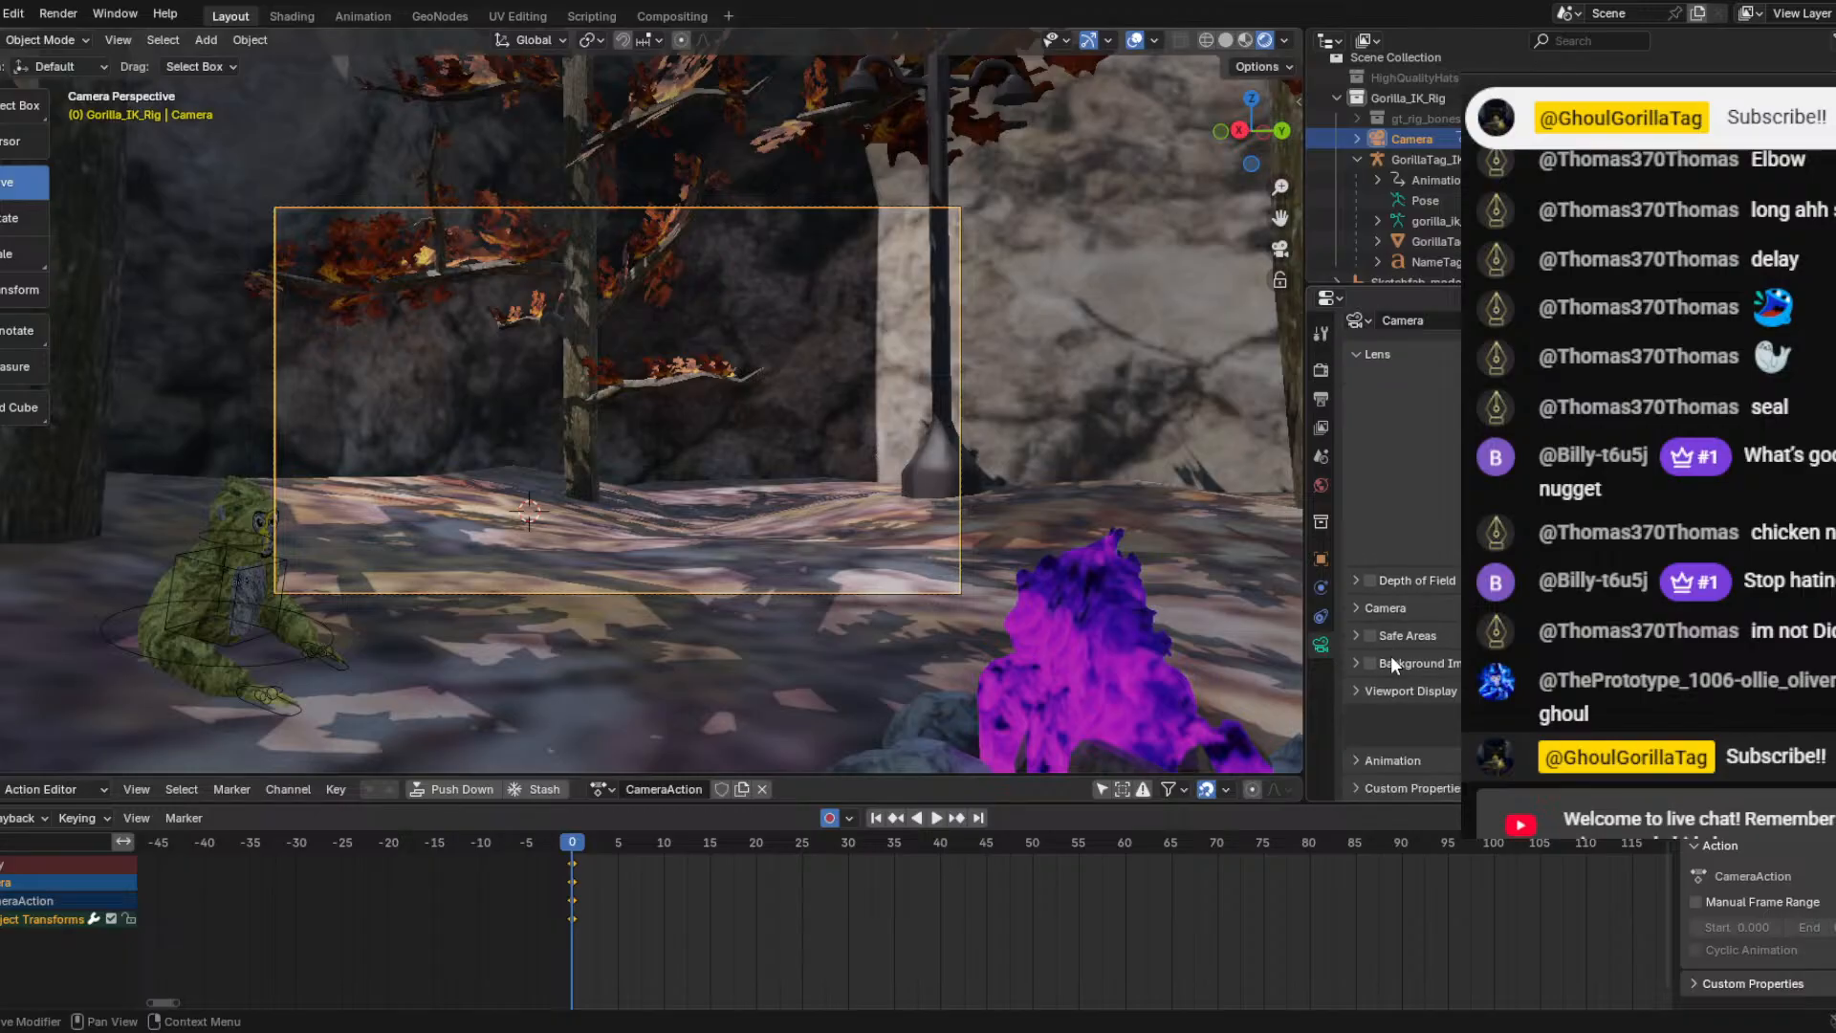
Leave the camera view and play the animation from frame 0 to check the gorilla's walk to the campfire.
scroll(1392, 669, up, 1)
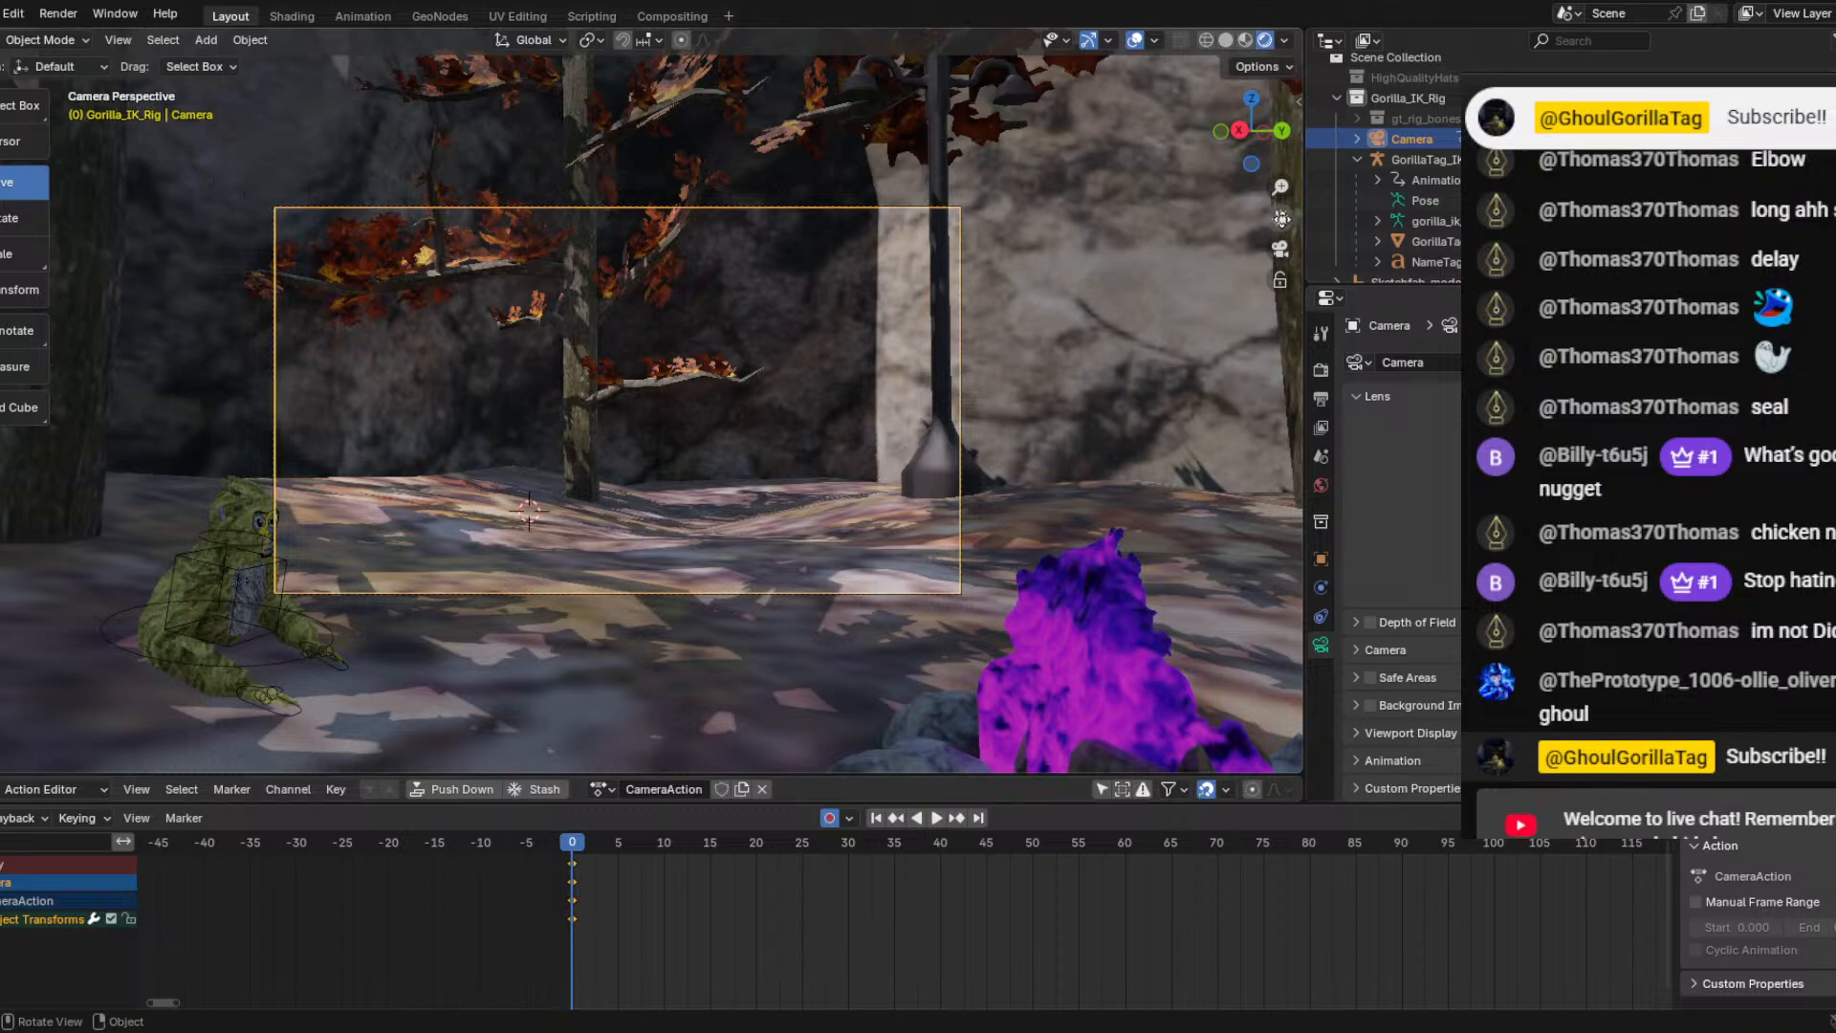
click(1279, 250)
scroll(902, 455, up, 3)
scroll(902, 455, up, 3)
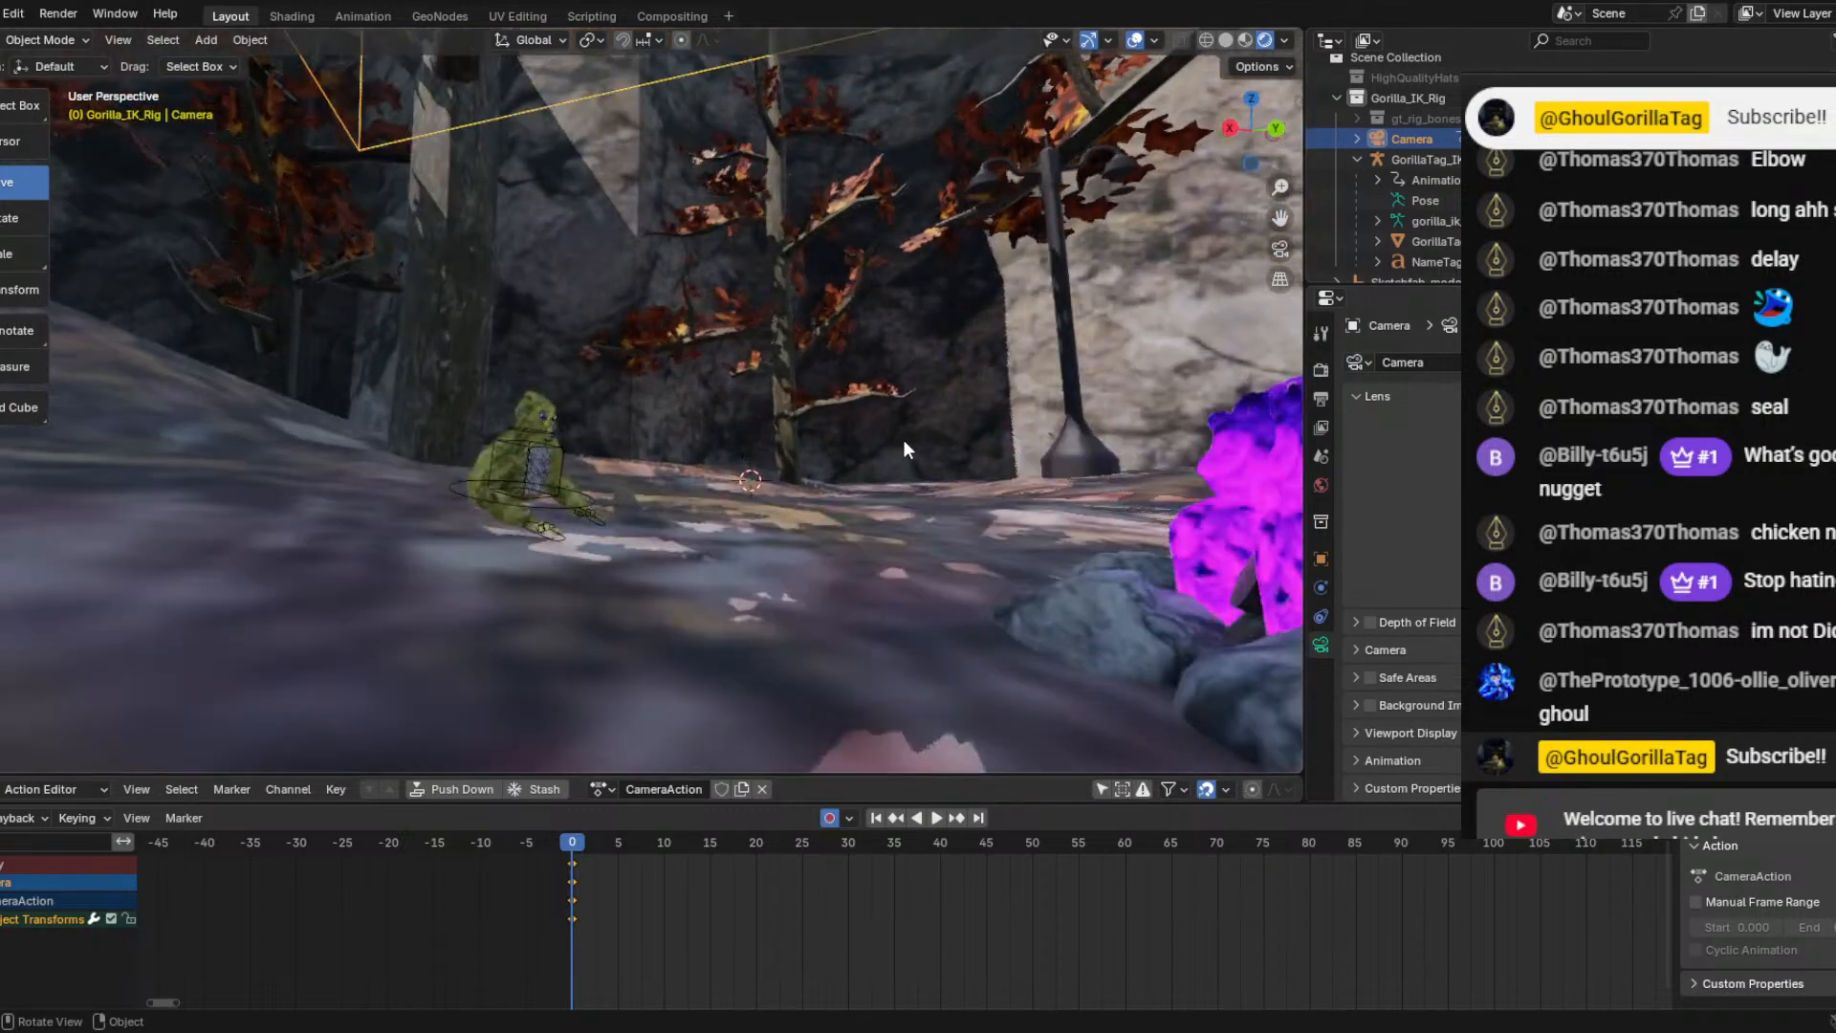
middle_drag(903, 439, 1052, 503)
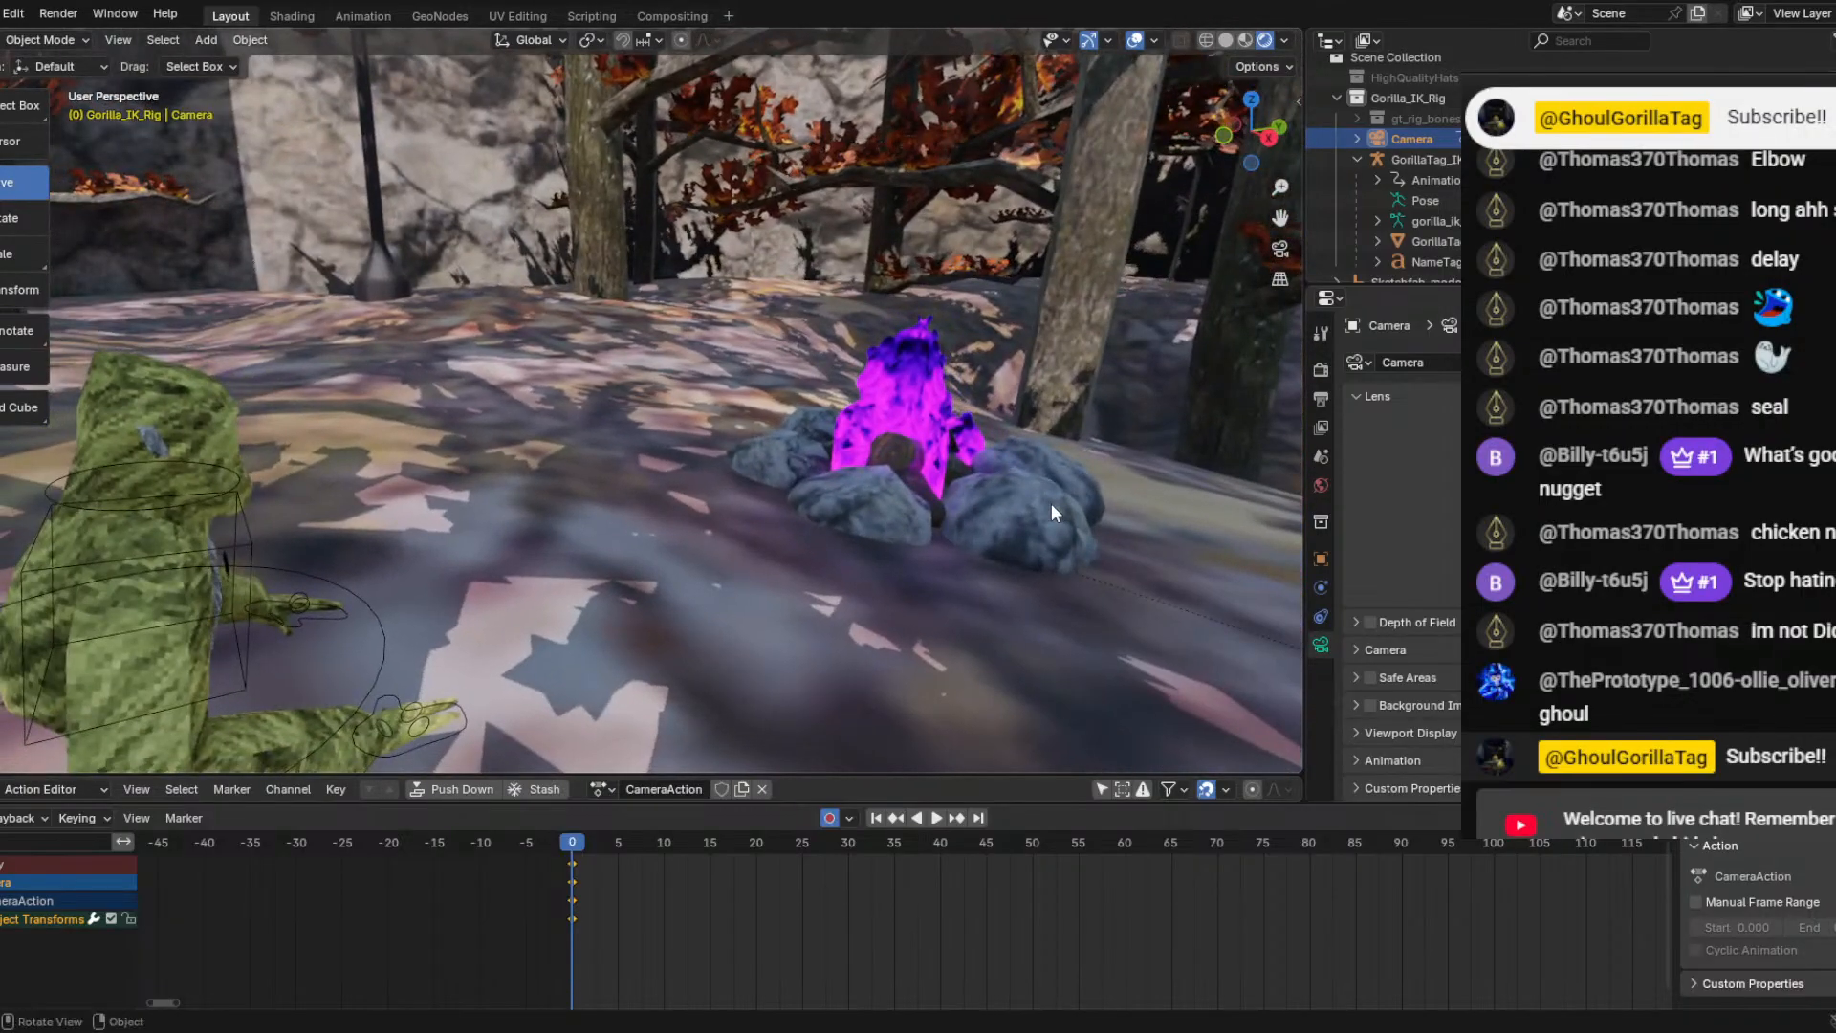
key(space)
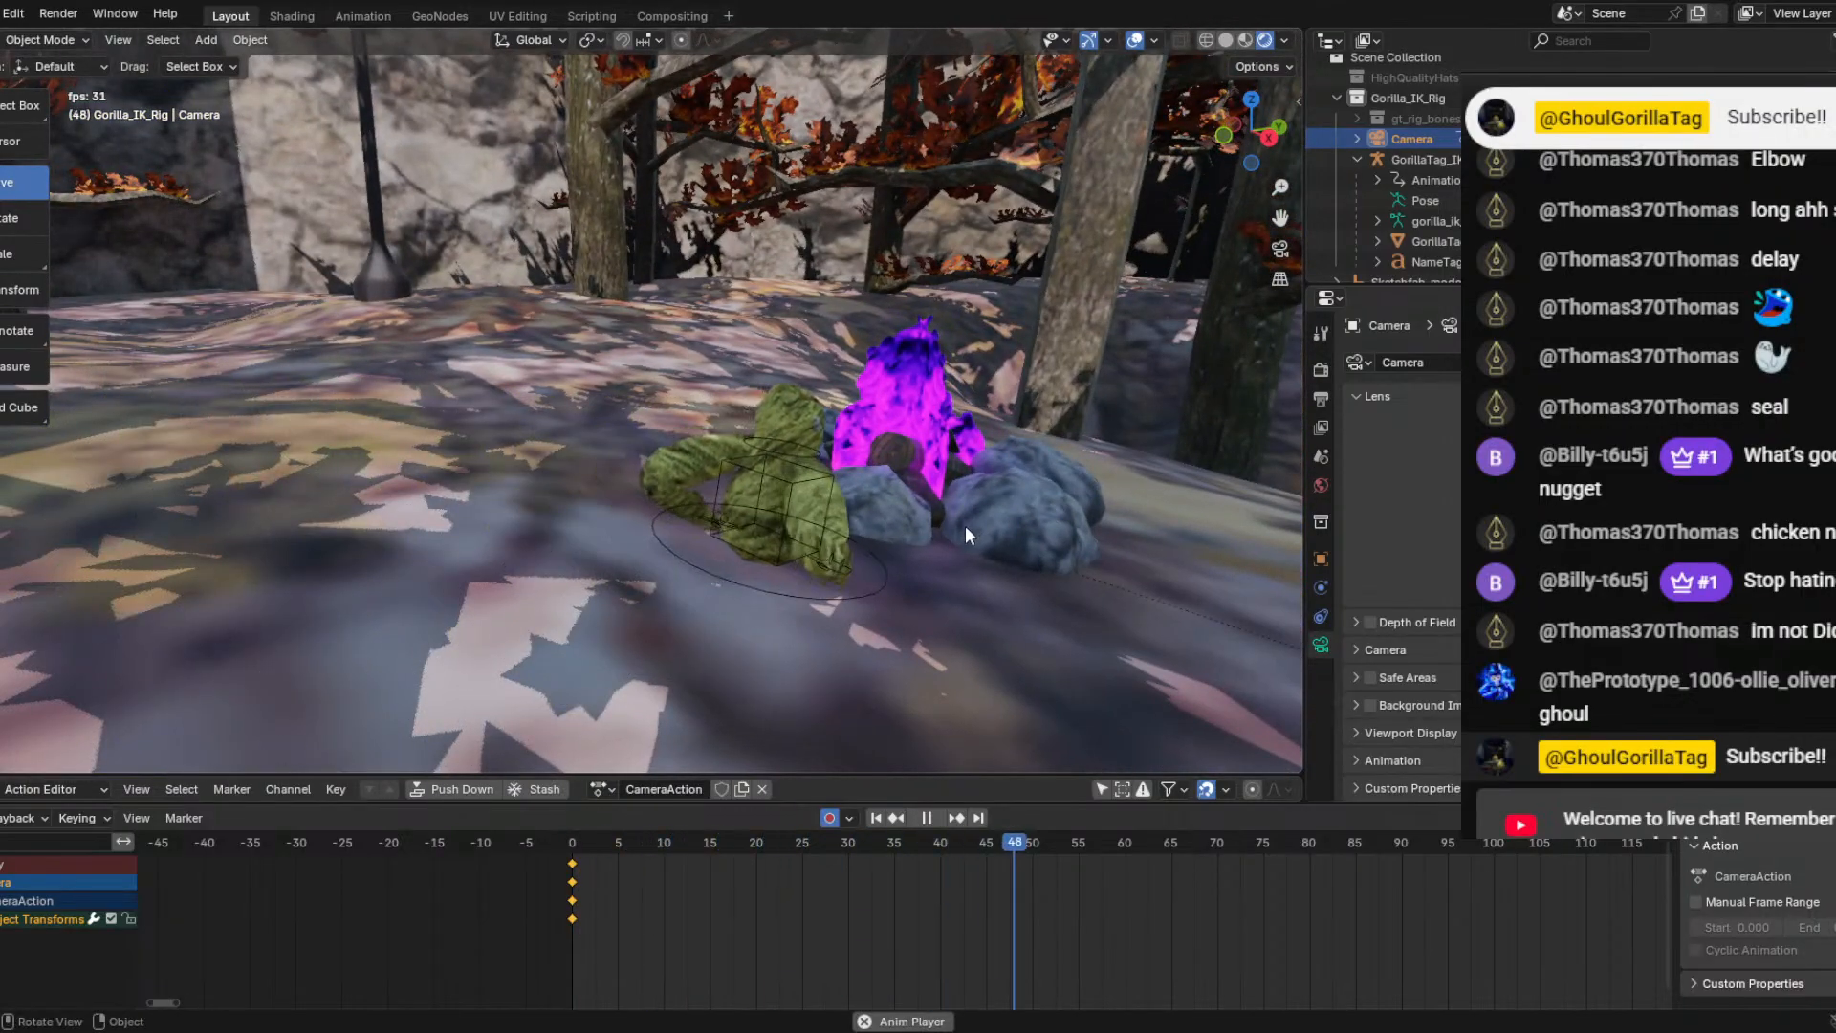
middle_drag(961, 525, 910, 518)
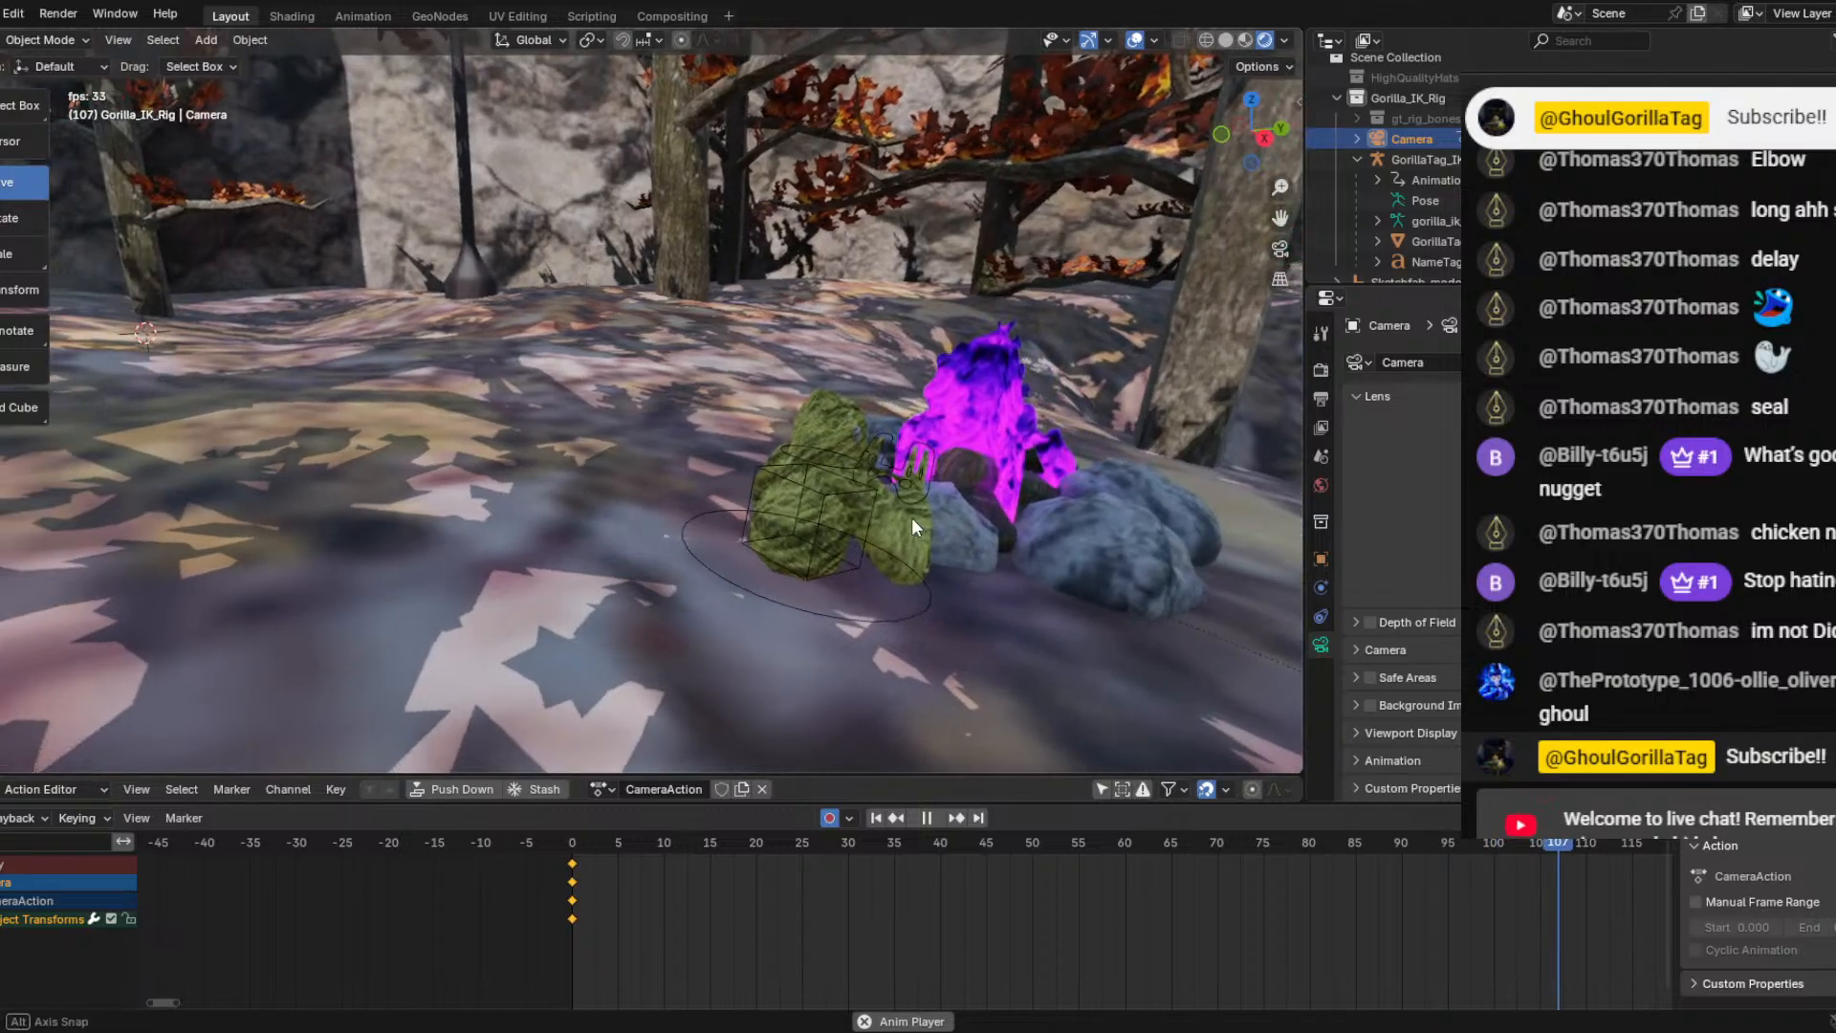
key(space)
Examine the gorilla's raised-hands pose up close from the front and side, then return to frame 0.
shift+middle_drag(1115, 598, 705, 570)
scroll(794, 550, up, 3)
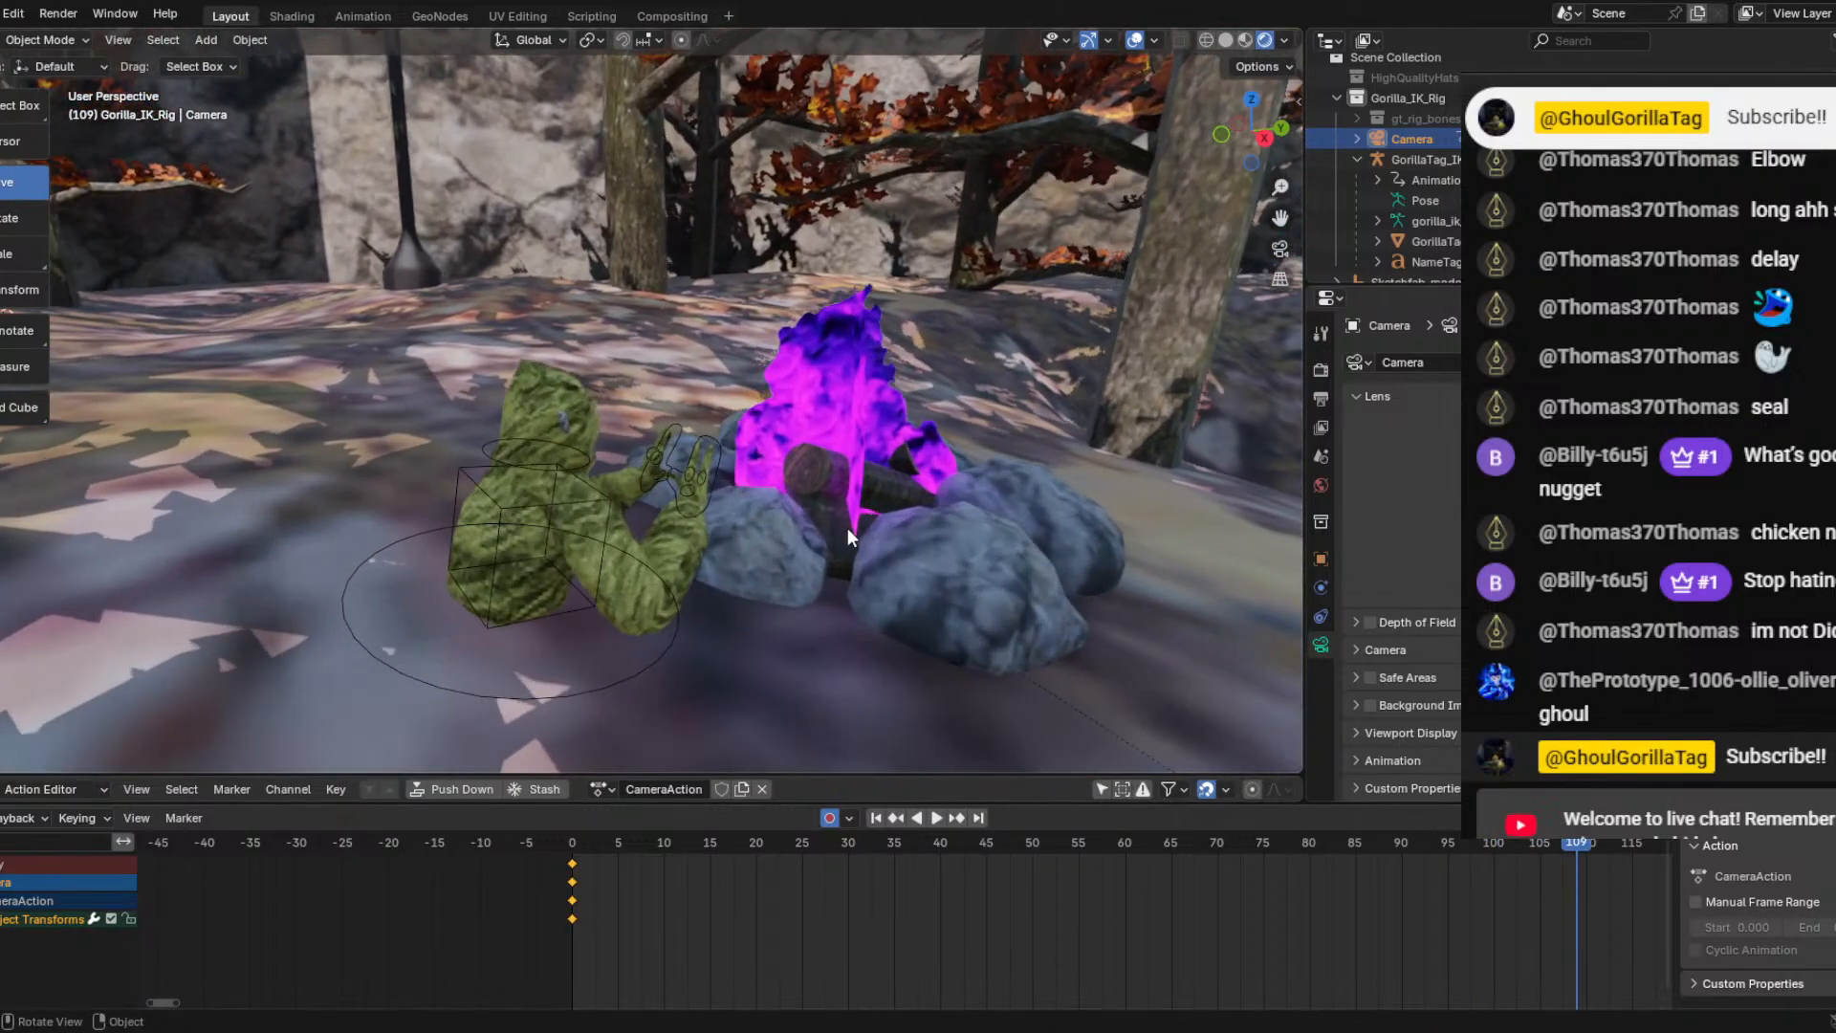
middle_drag(847, 528, 757, 423)
scroll(757, 423, up, 2)
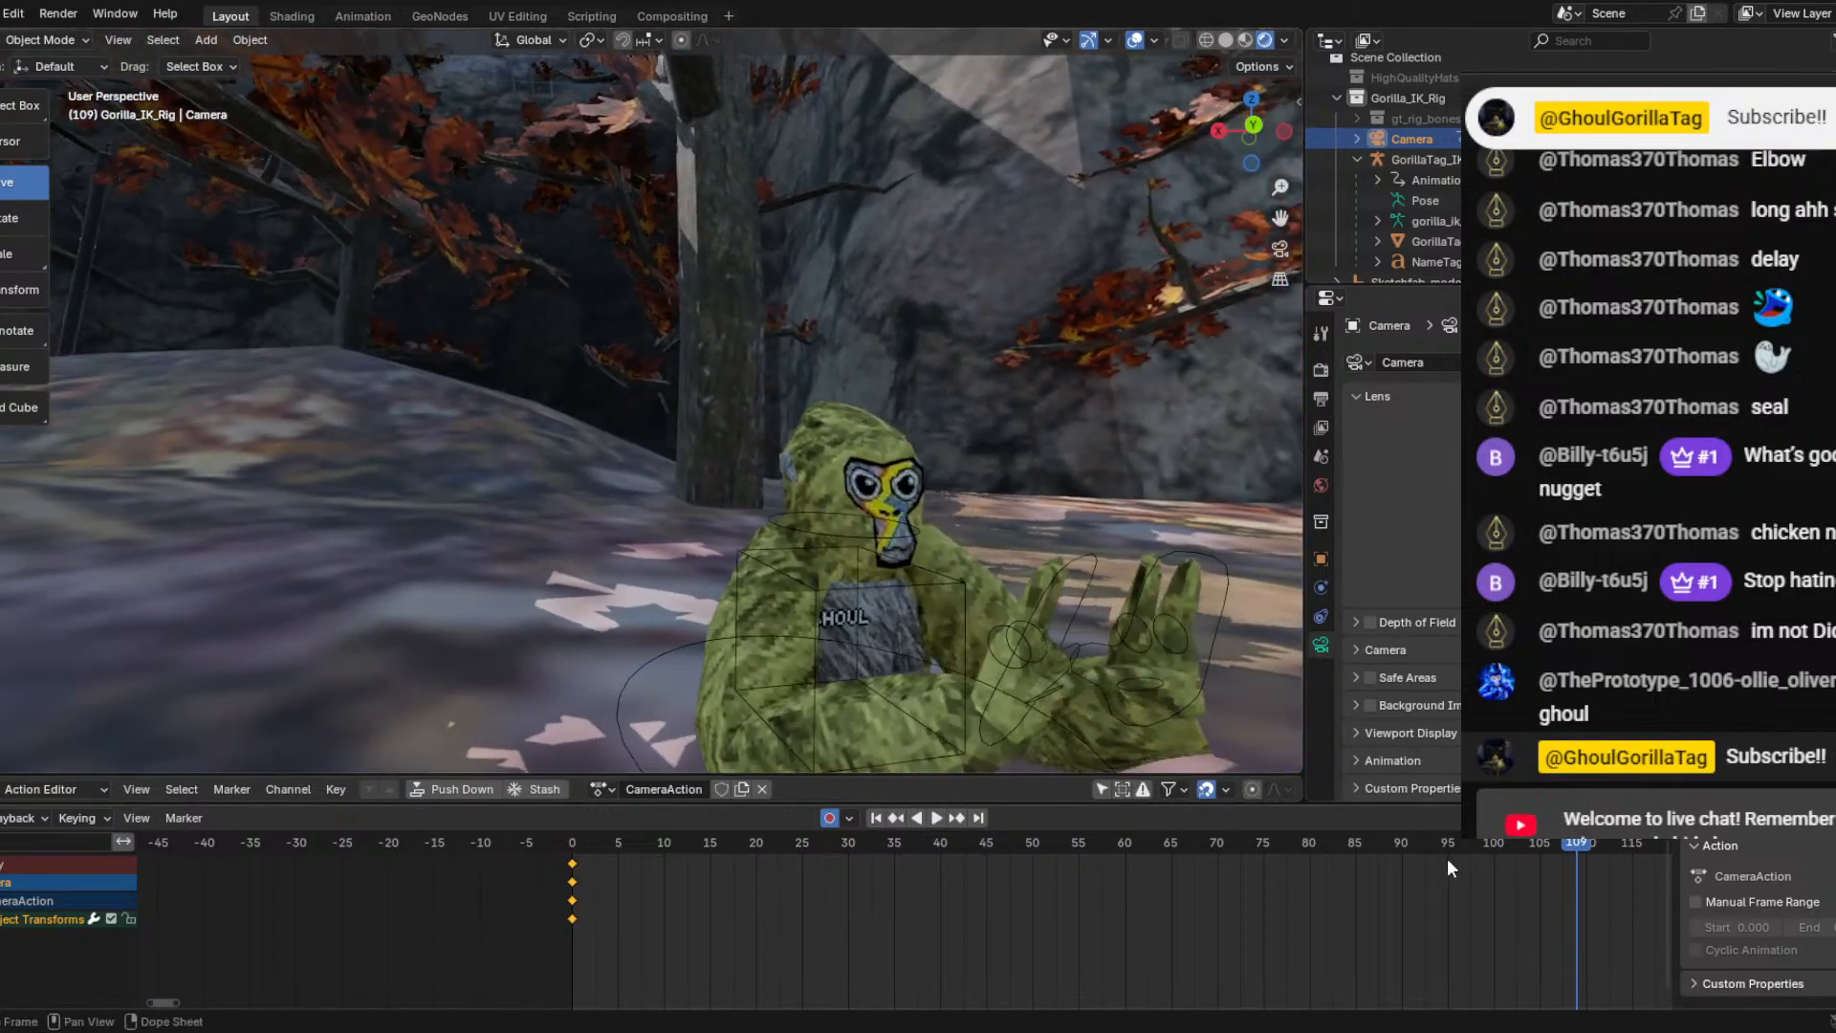
key(space)
middle_drag(476, 528, 744, 584)
key(space)
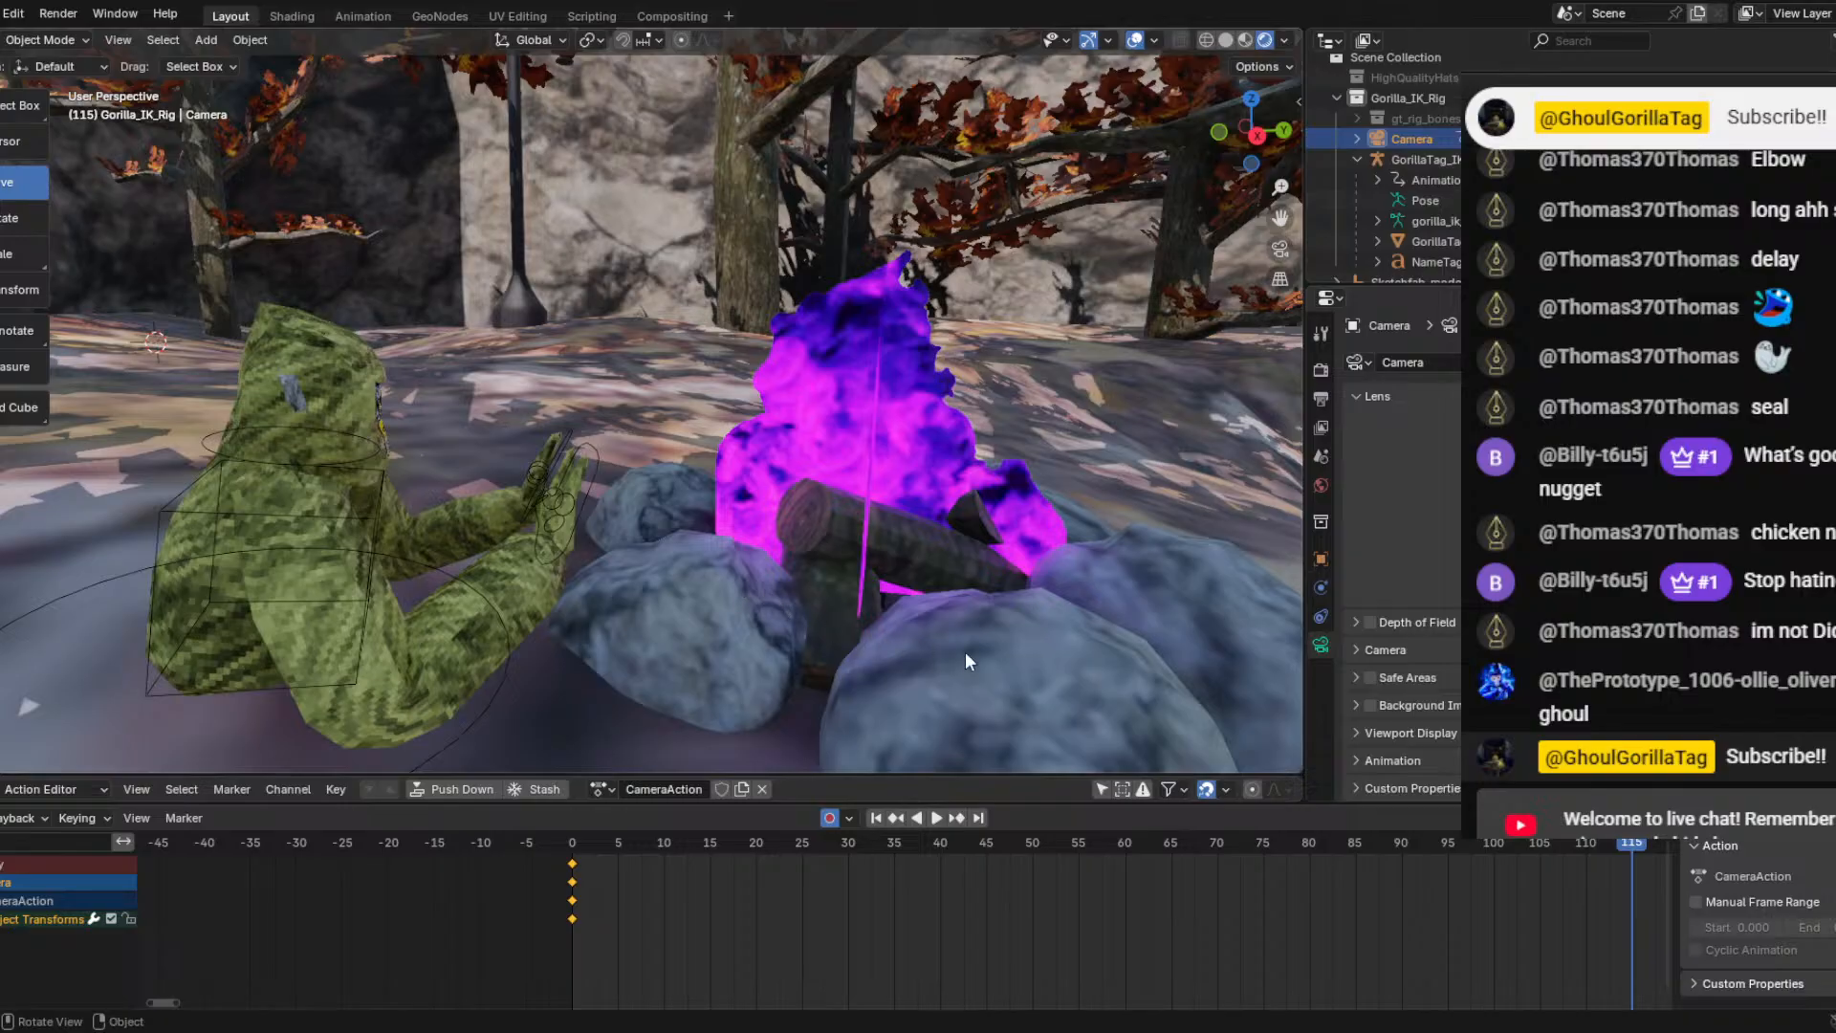
drag(1637, 848, 572, 918)
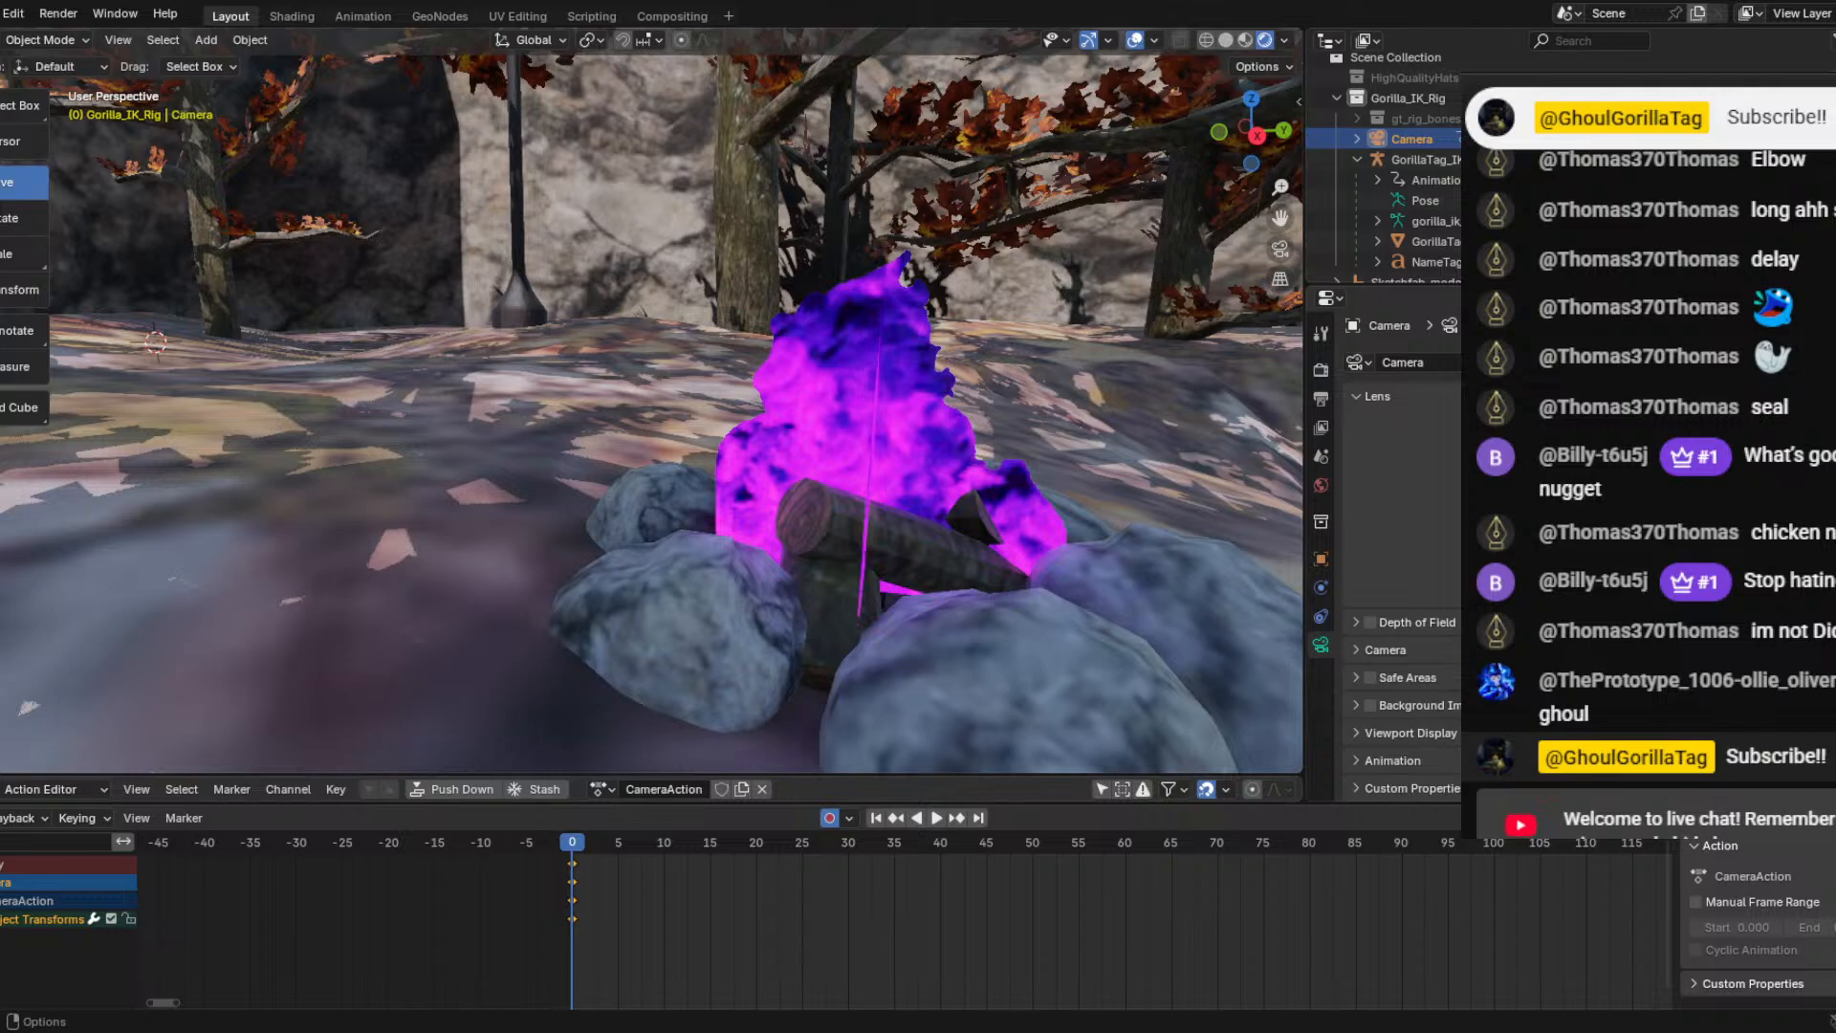
scroll(436, 427, down, 6)
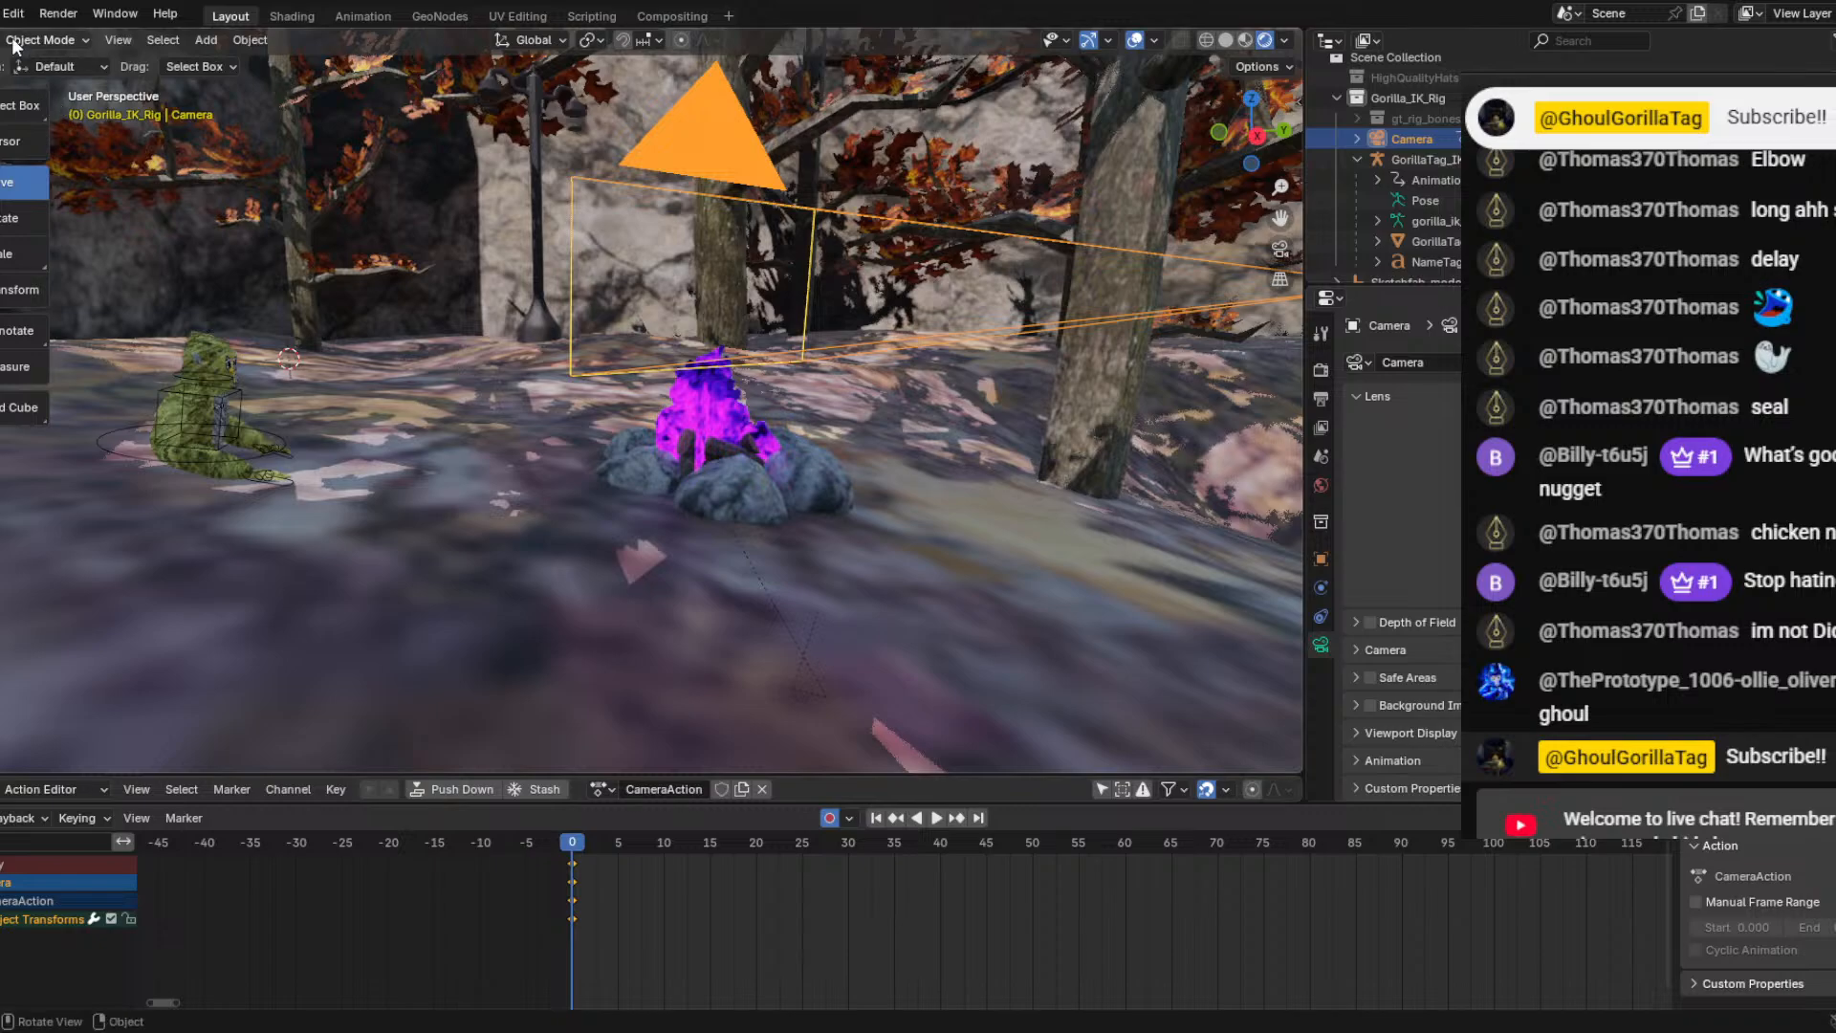
Try out Walk Navigation around the gorilla and campfire from outside the camera view.
click(2, 13)
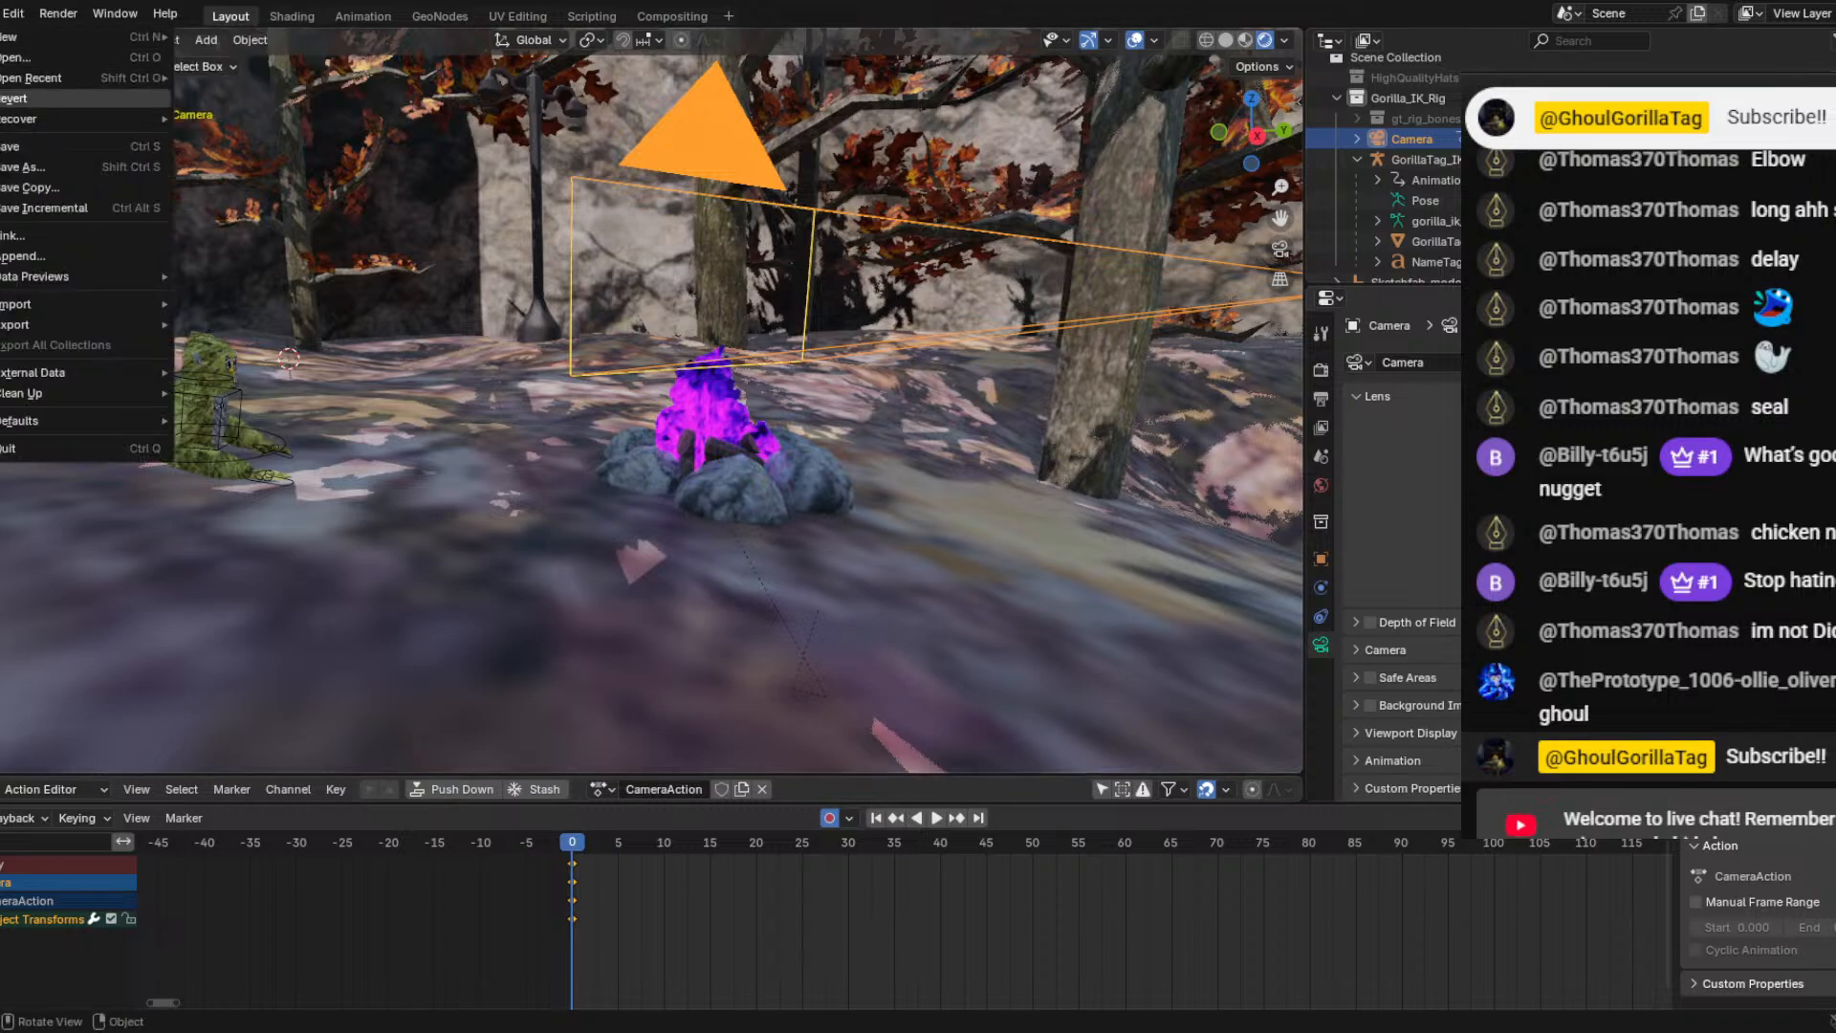
mouse_move(21, 14)
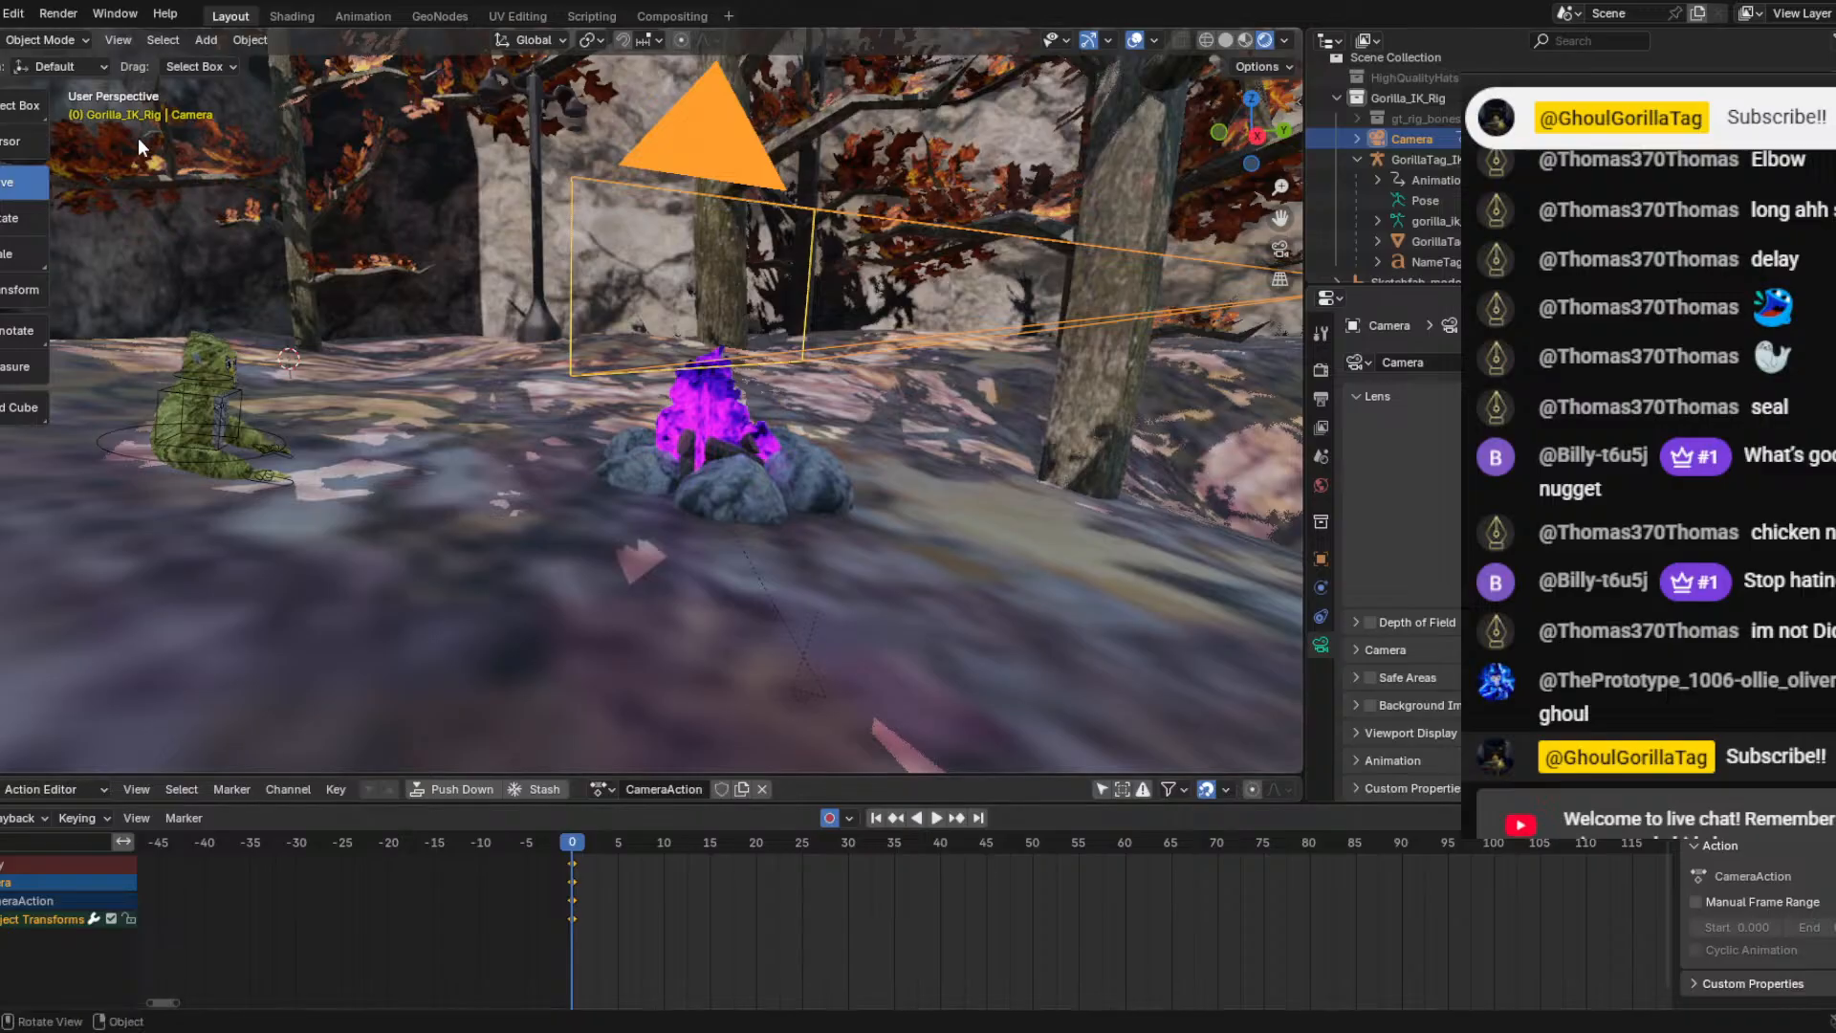
click(121, 37)
click(122, 44)
mouse_move(158, 330)
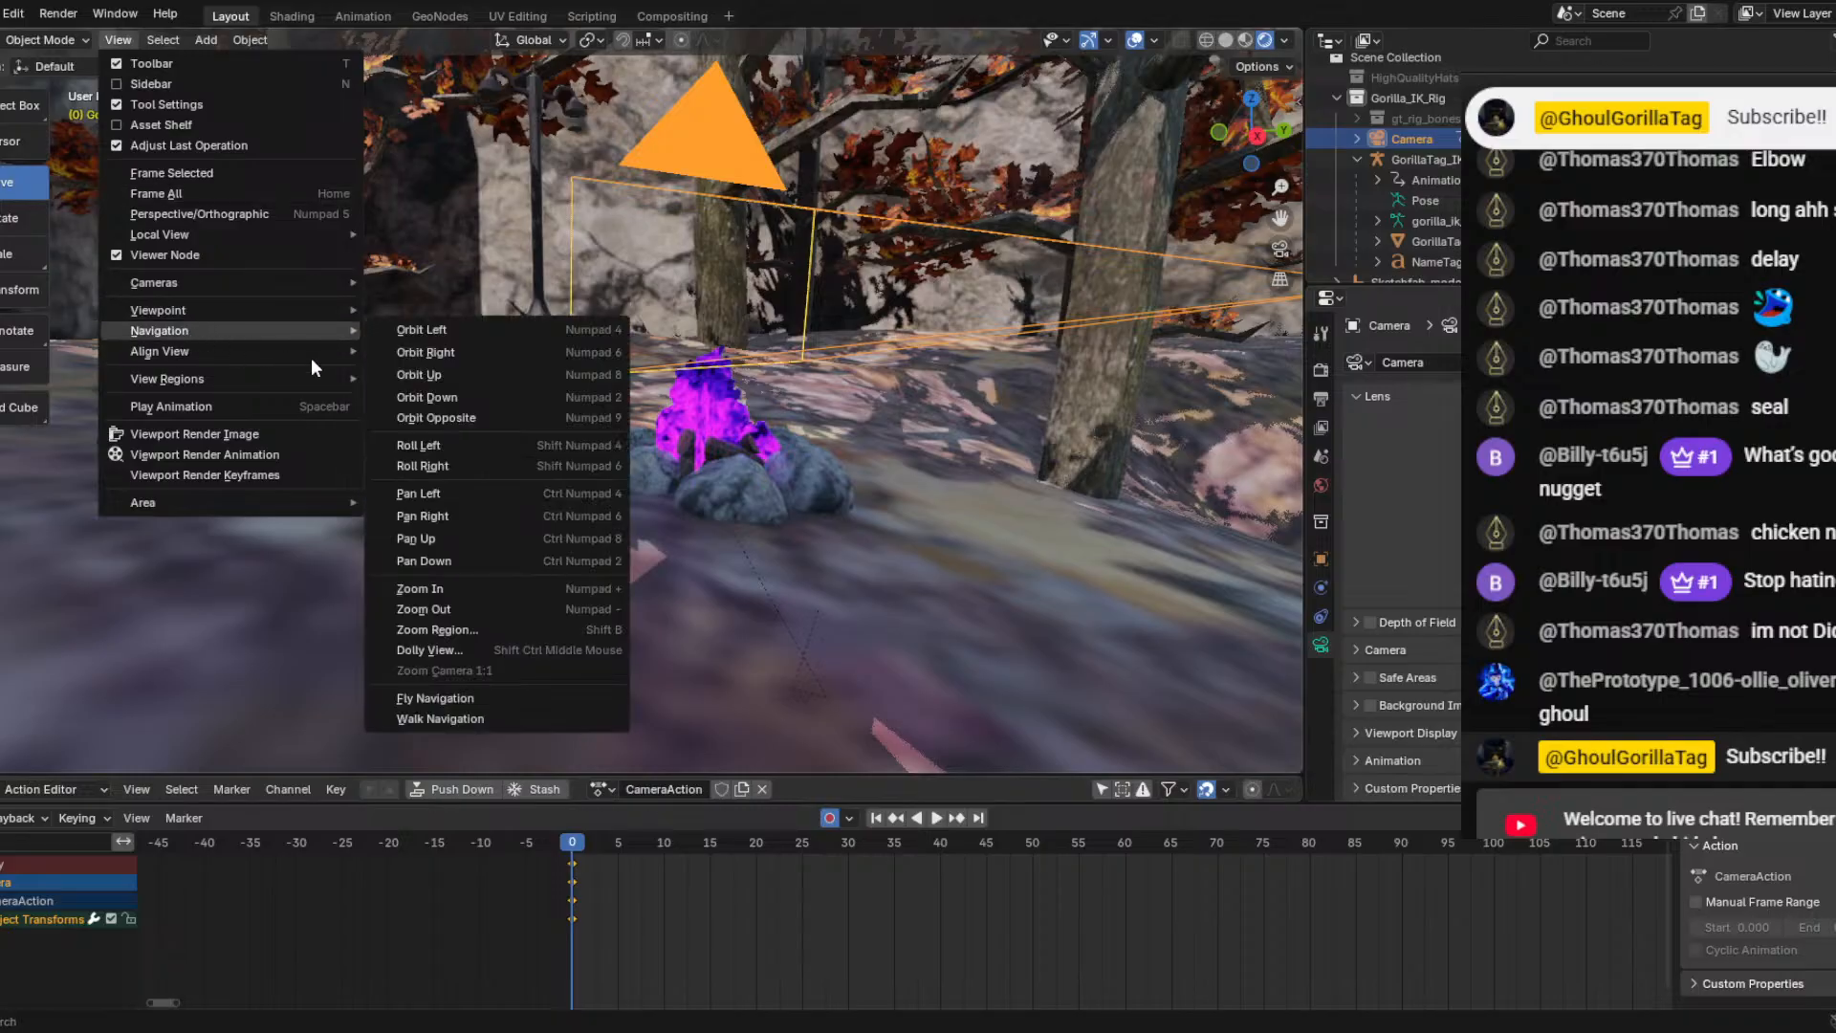
click(454, 718)
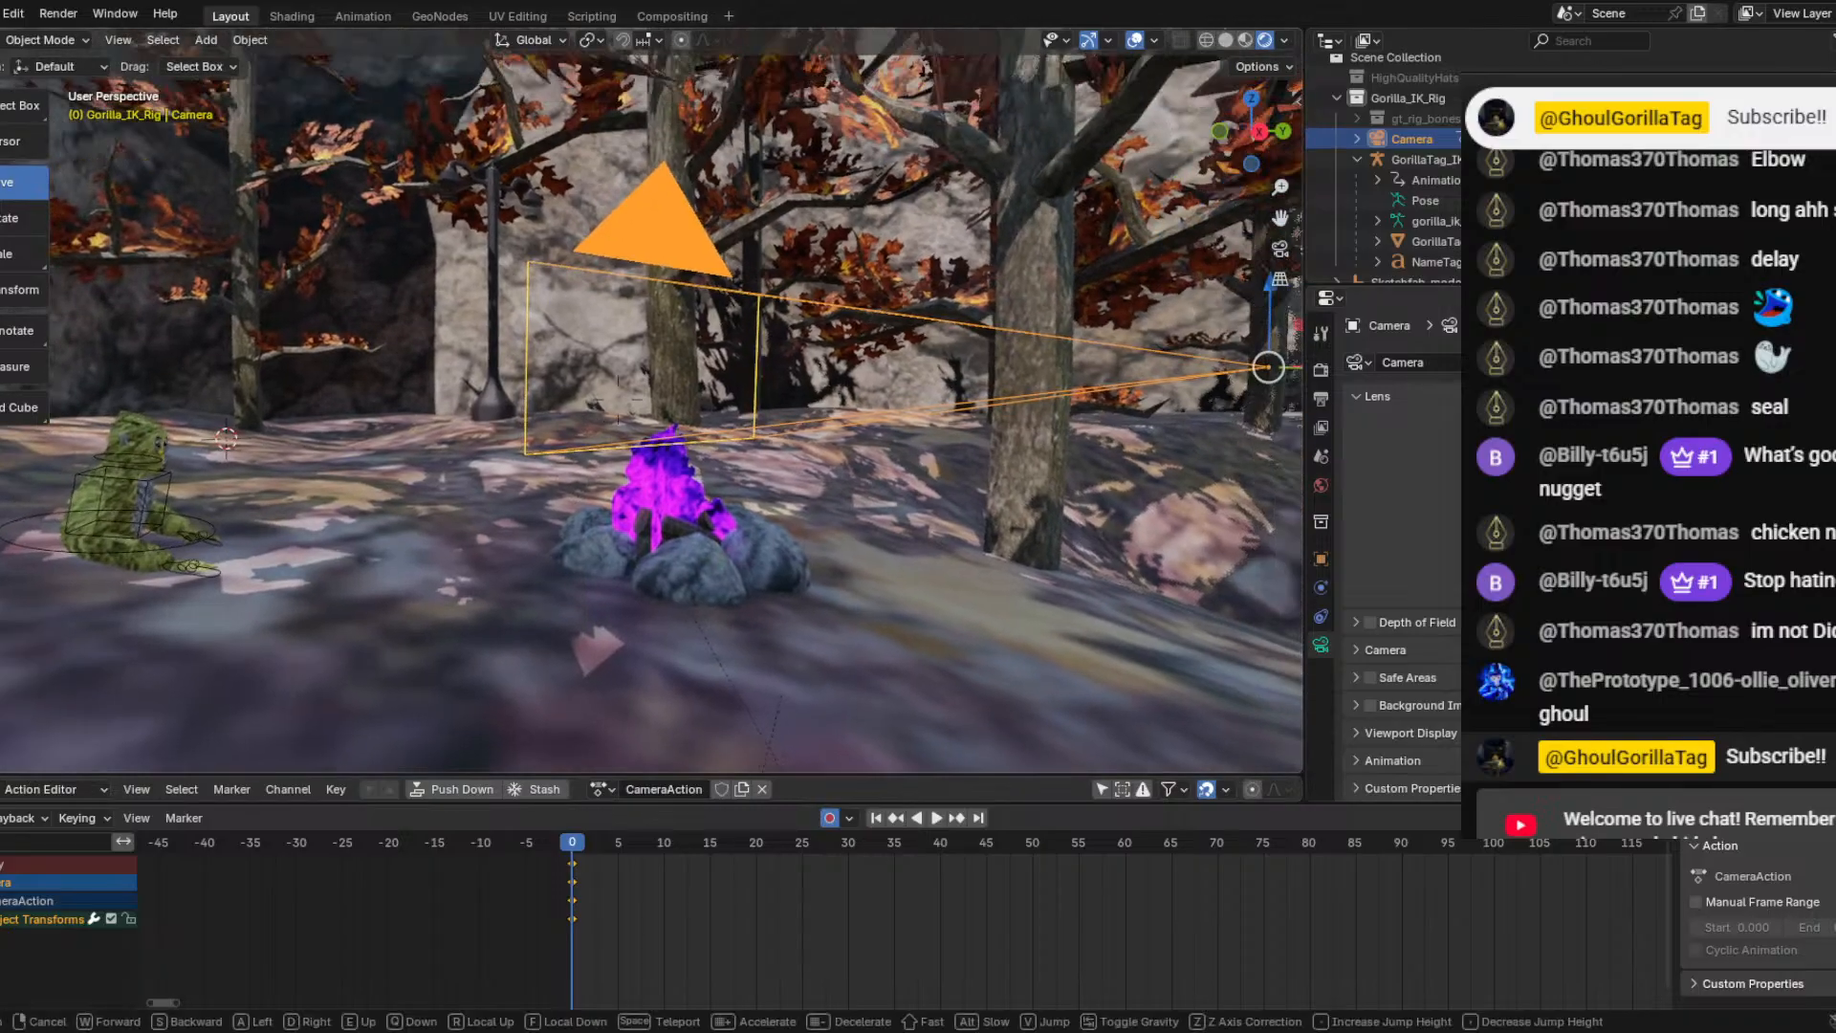
key(d)
key(w)
key(s)
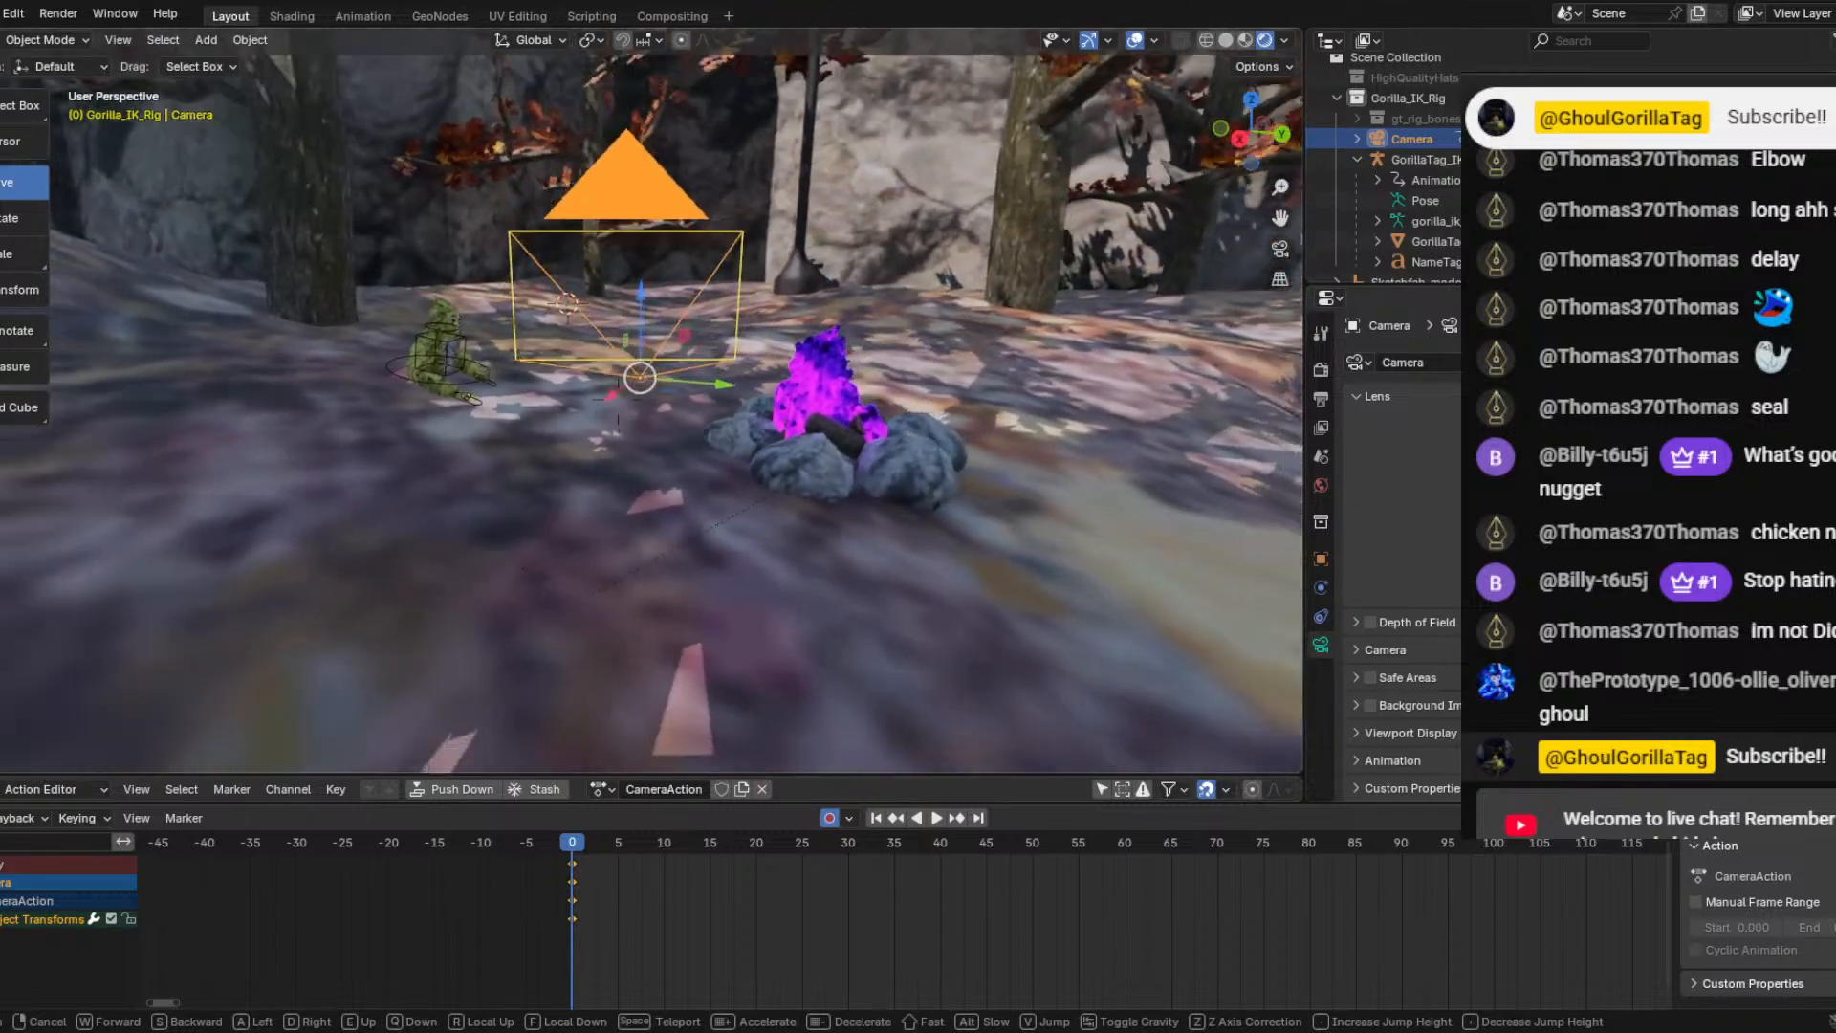
key(w)
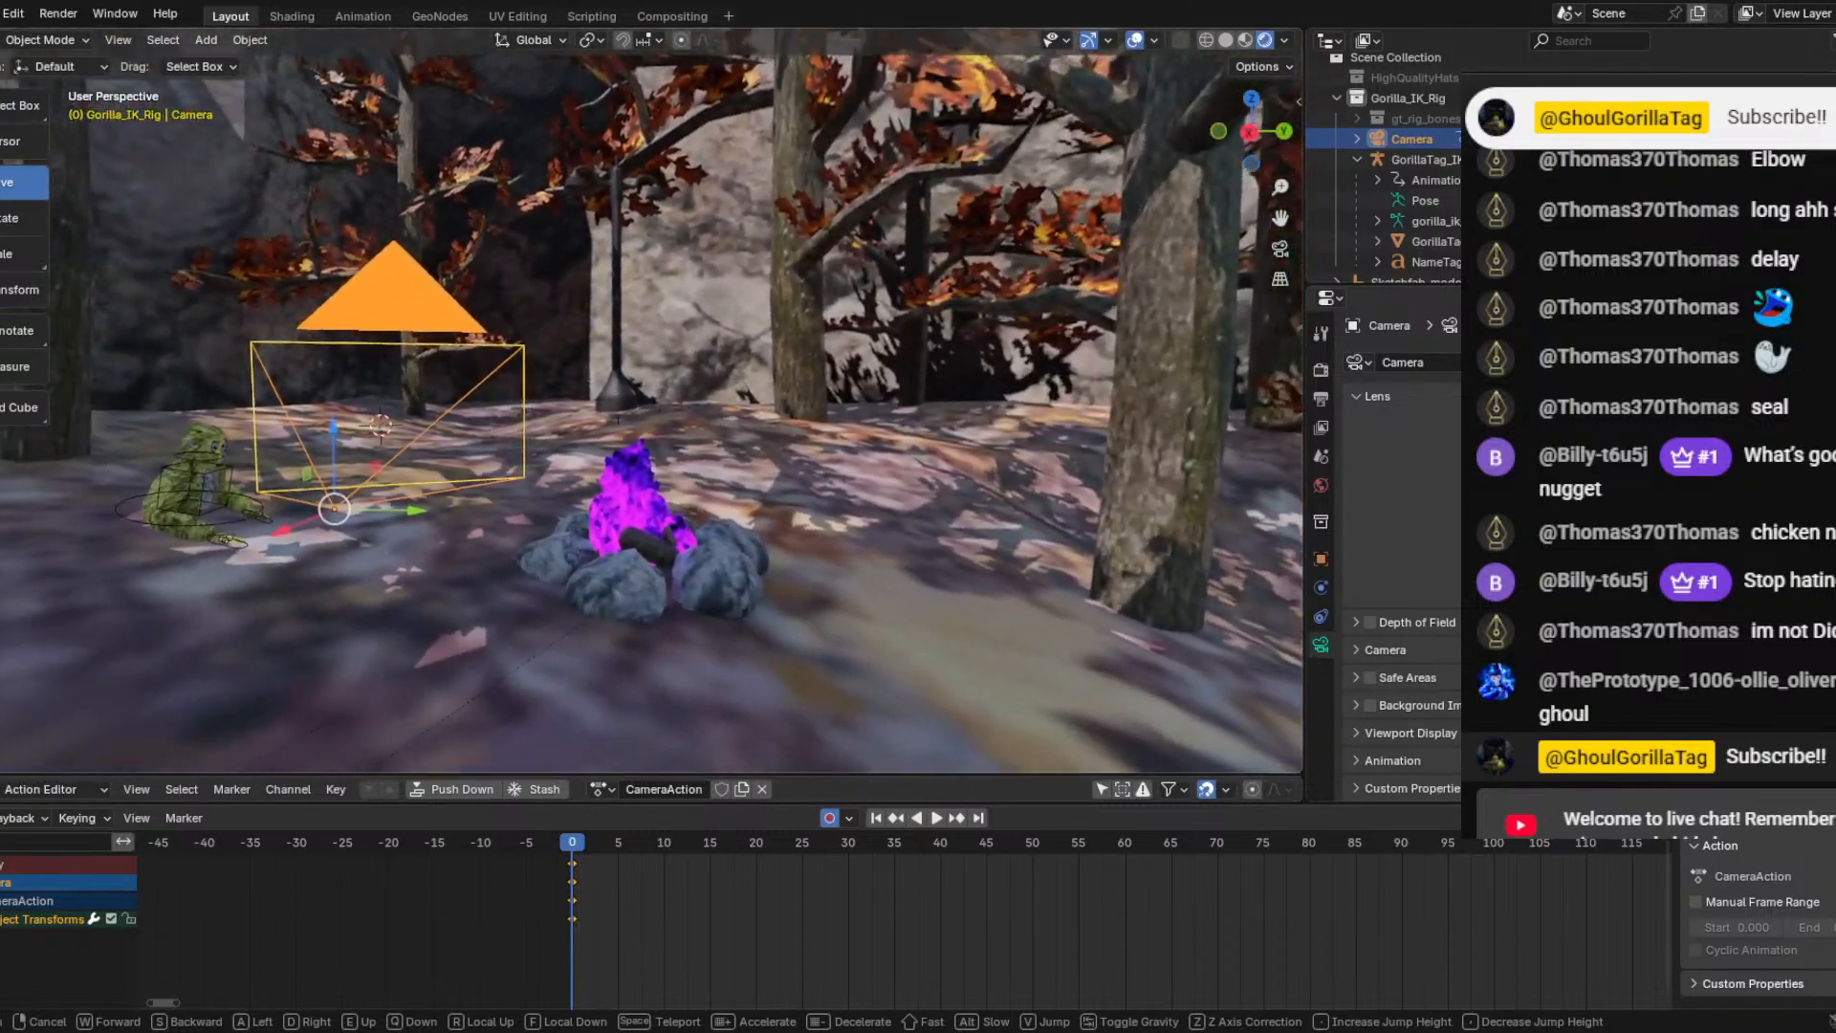
key(w)
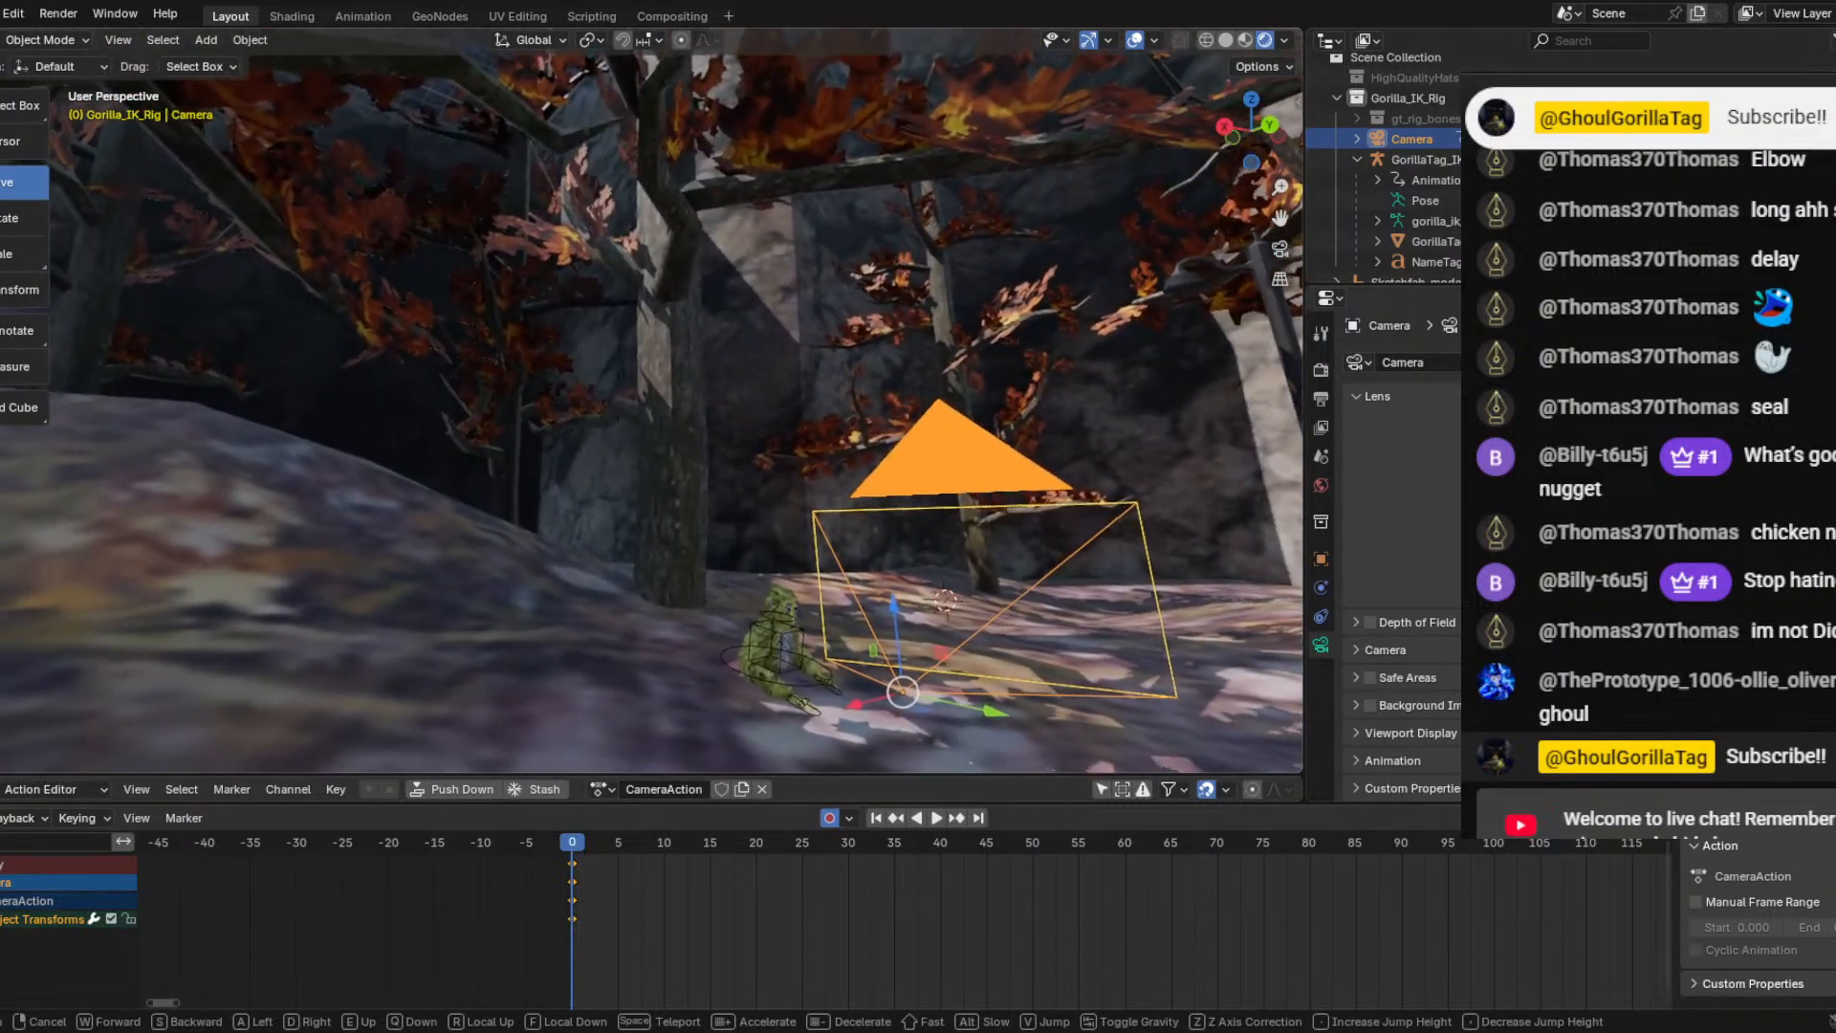
key(Escape)
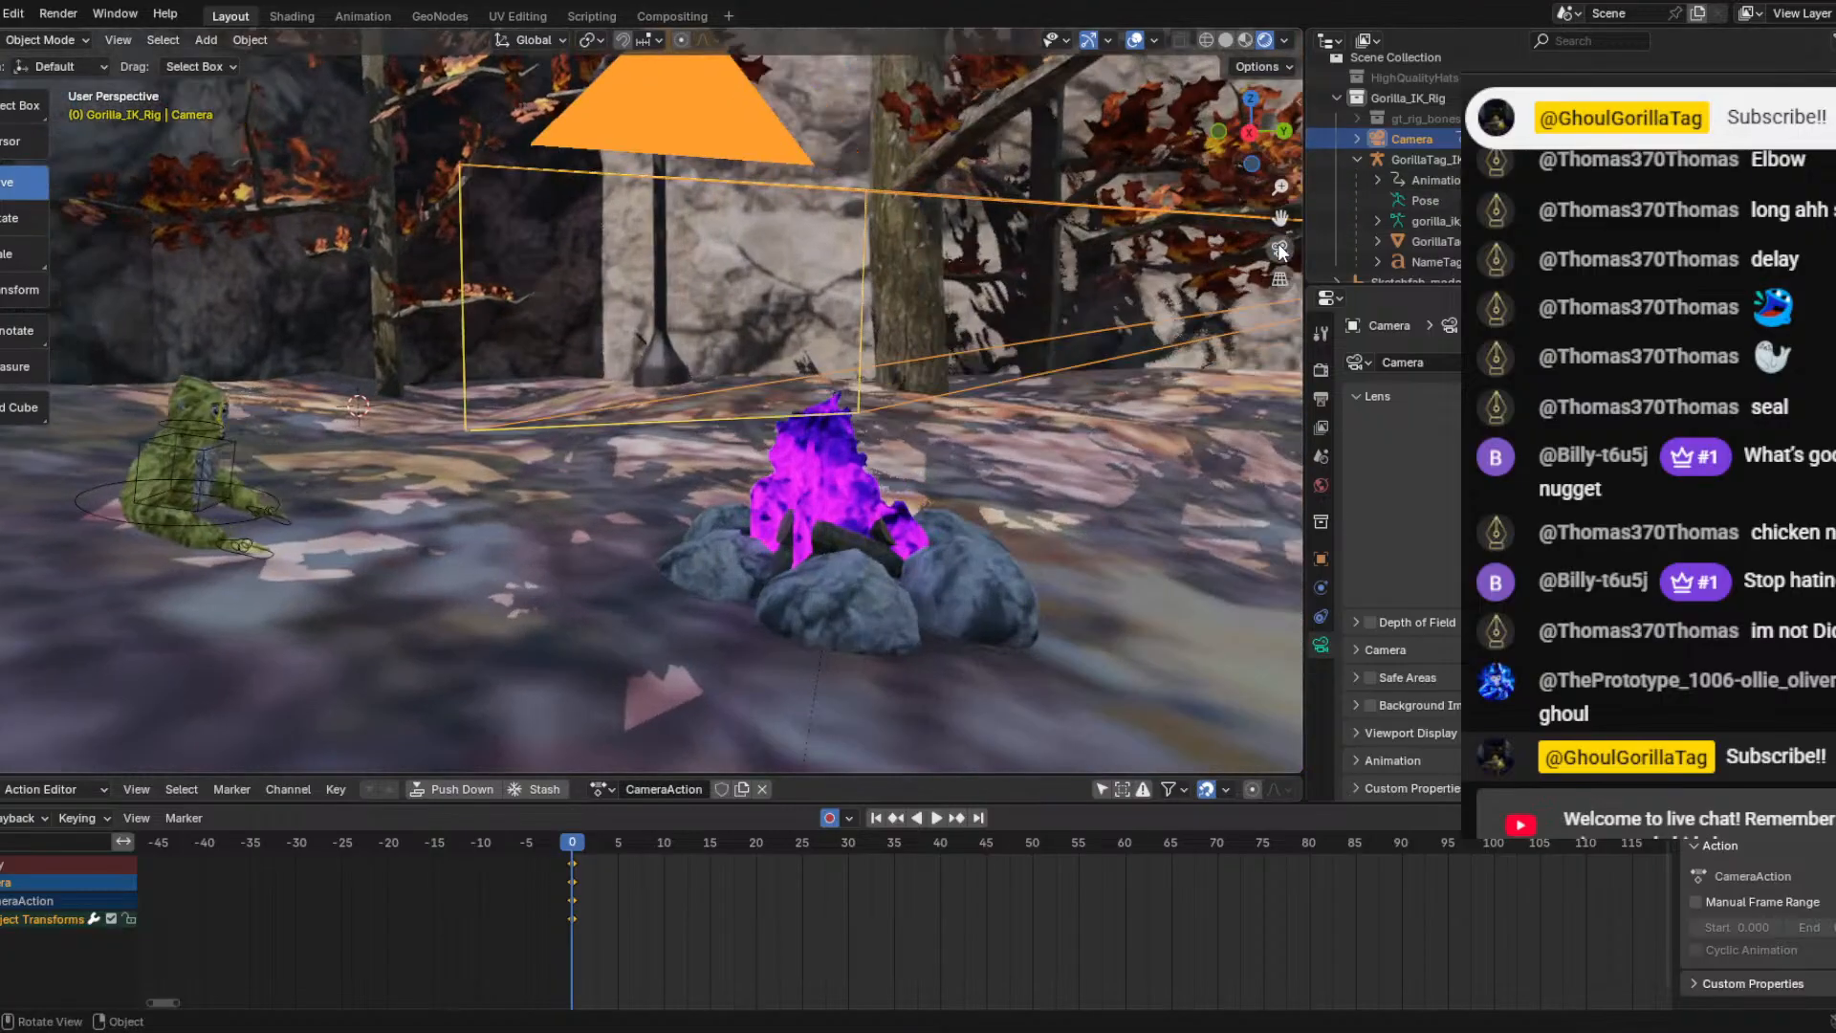
Look through the camera and try to reposition it with Walk Navigation.
click(1279, 250)
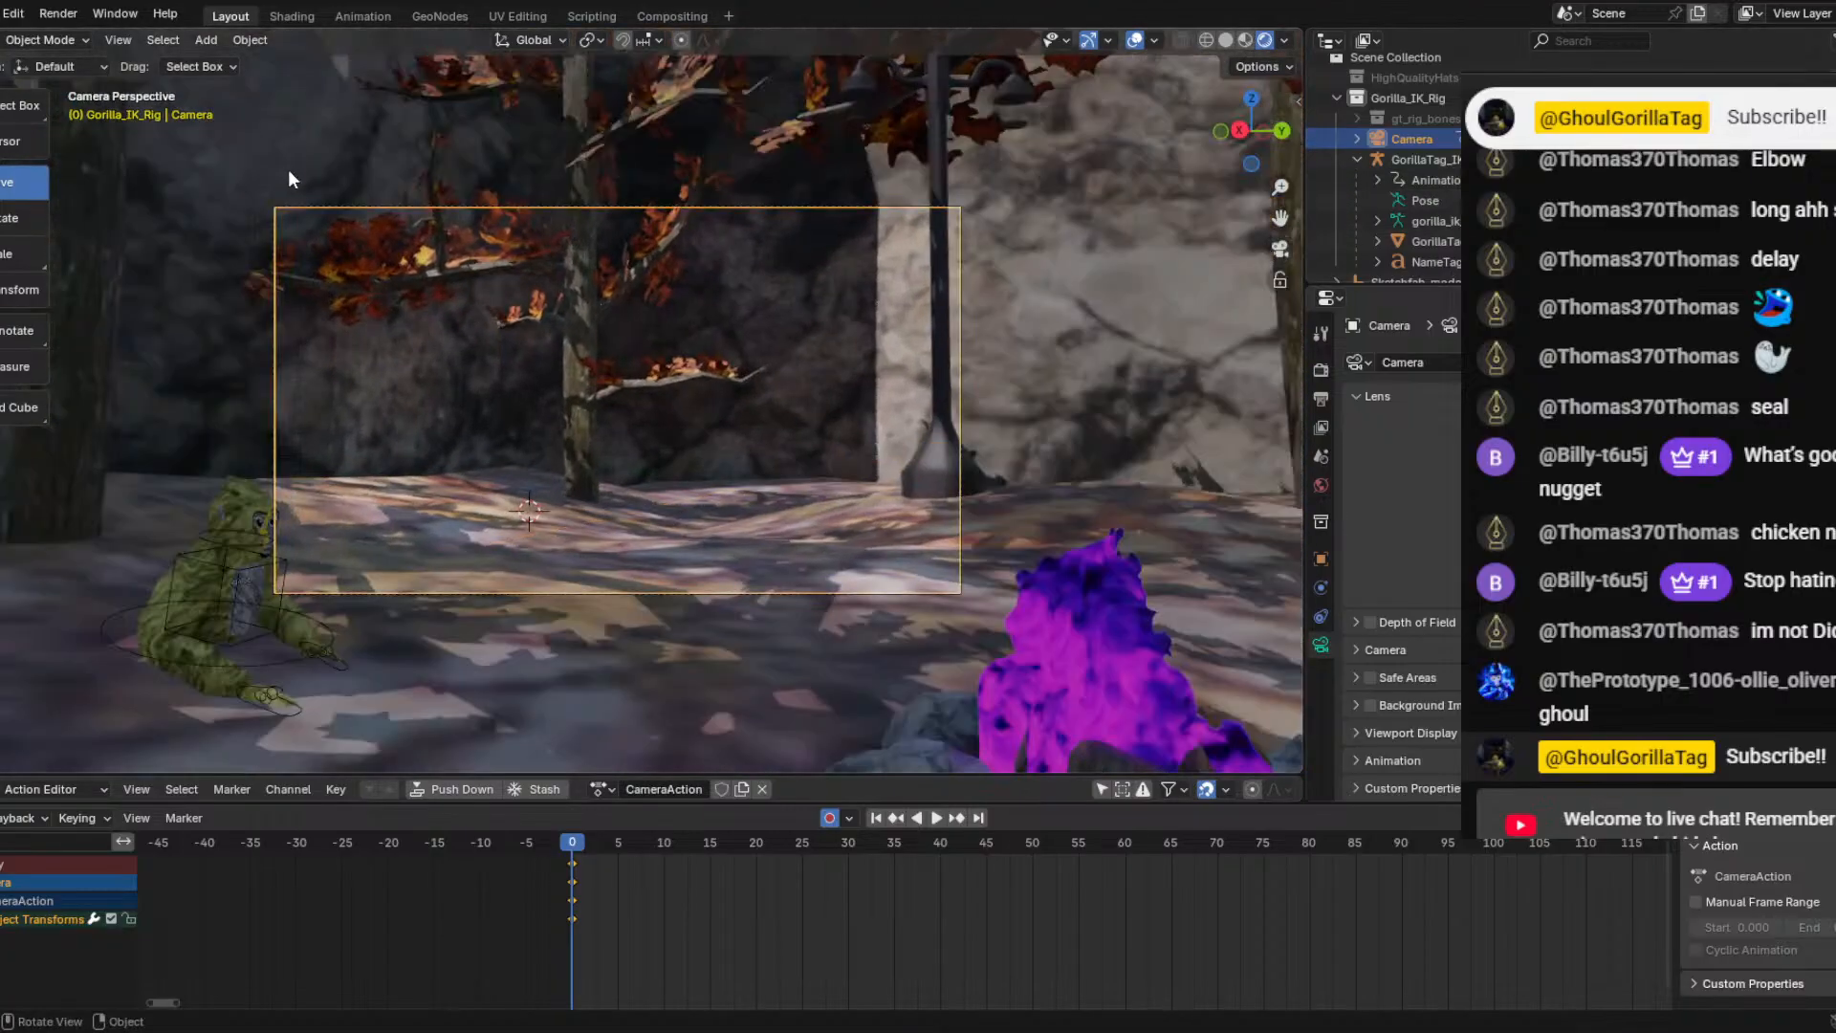
click(120, 40)
mouse_move(159, 330)
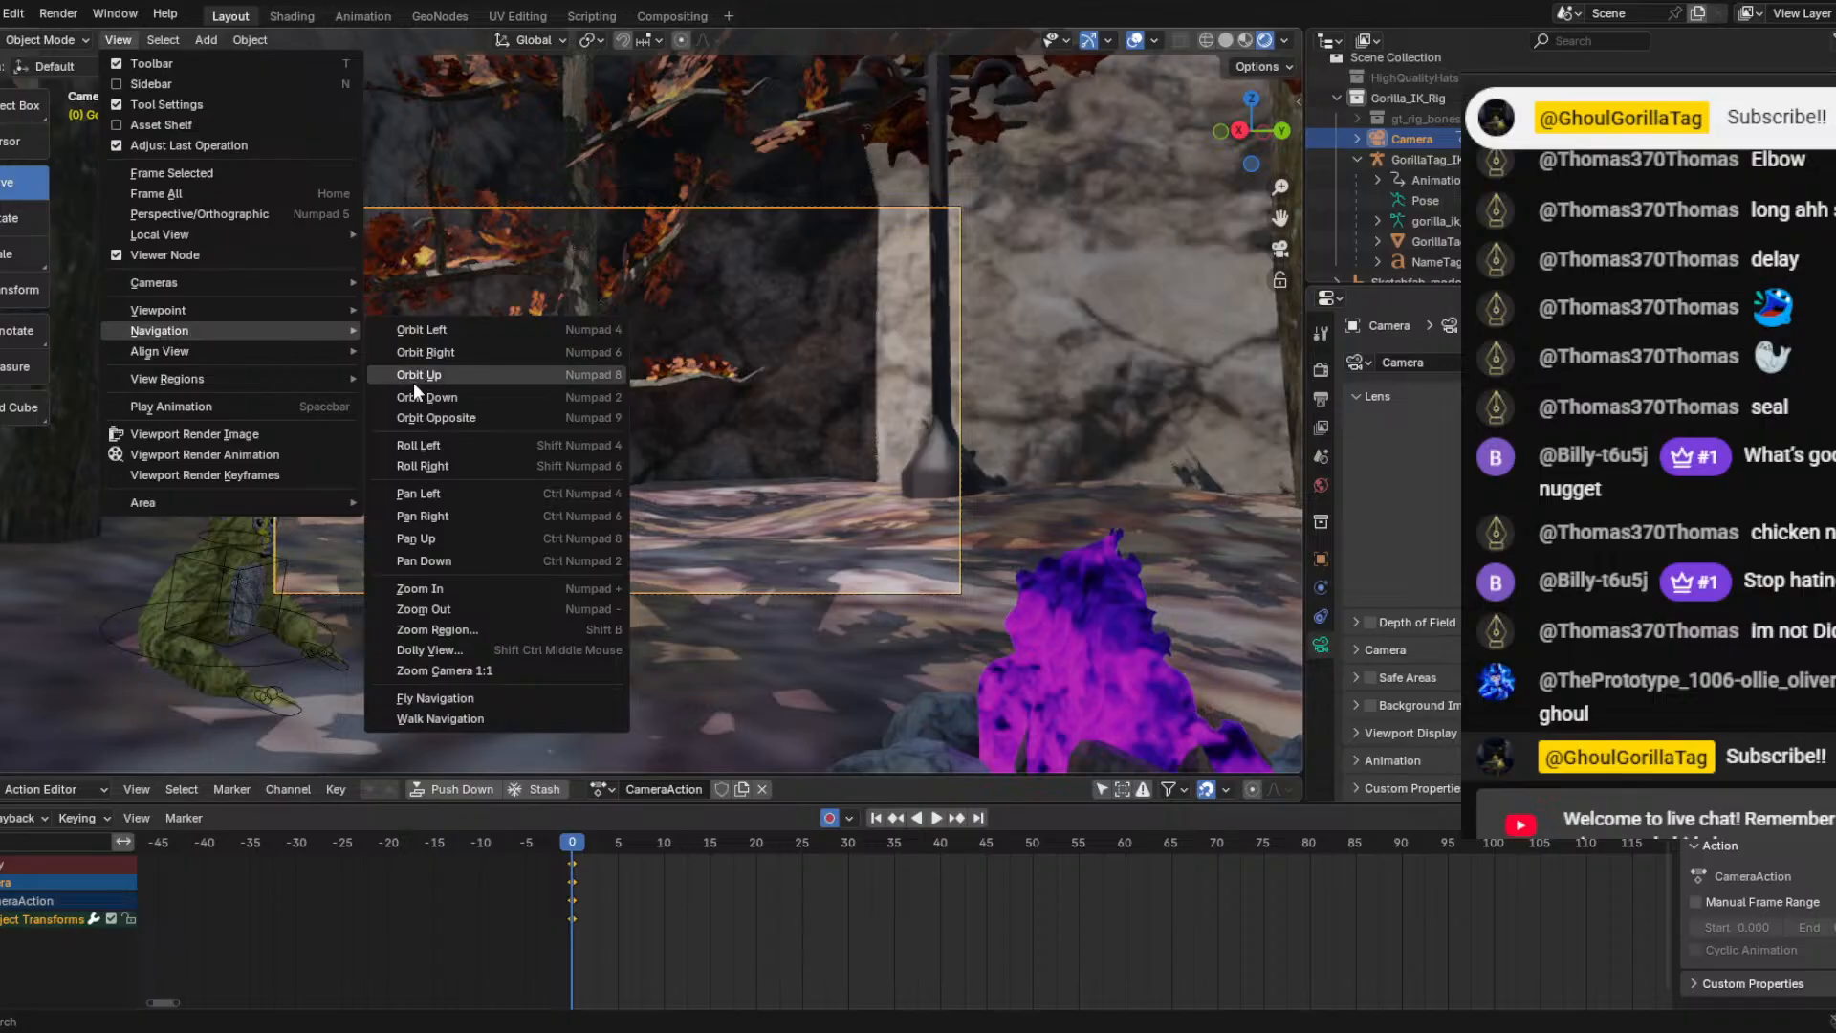
click(434, 716)
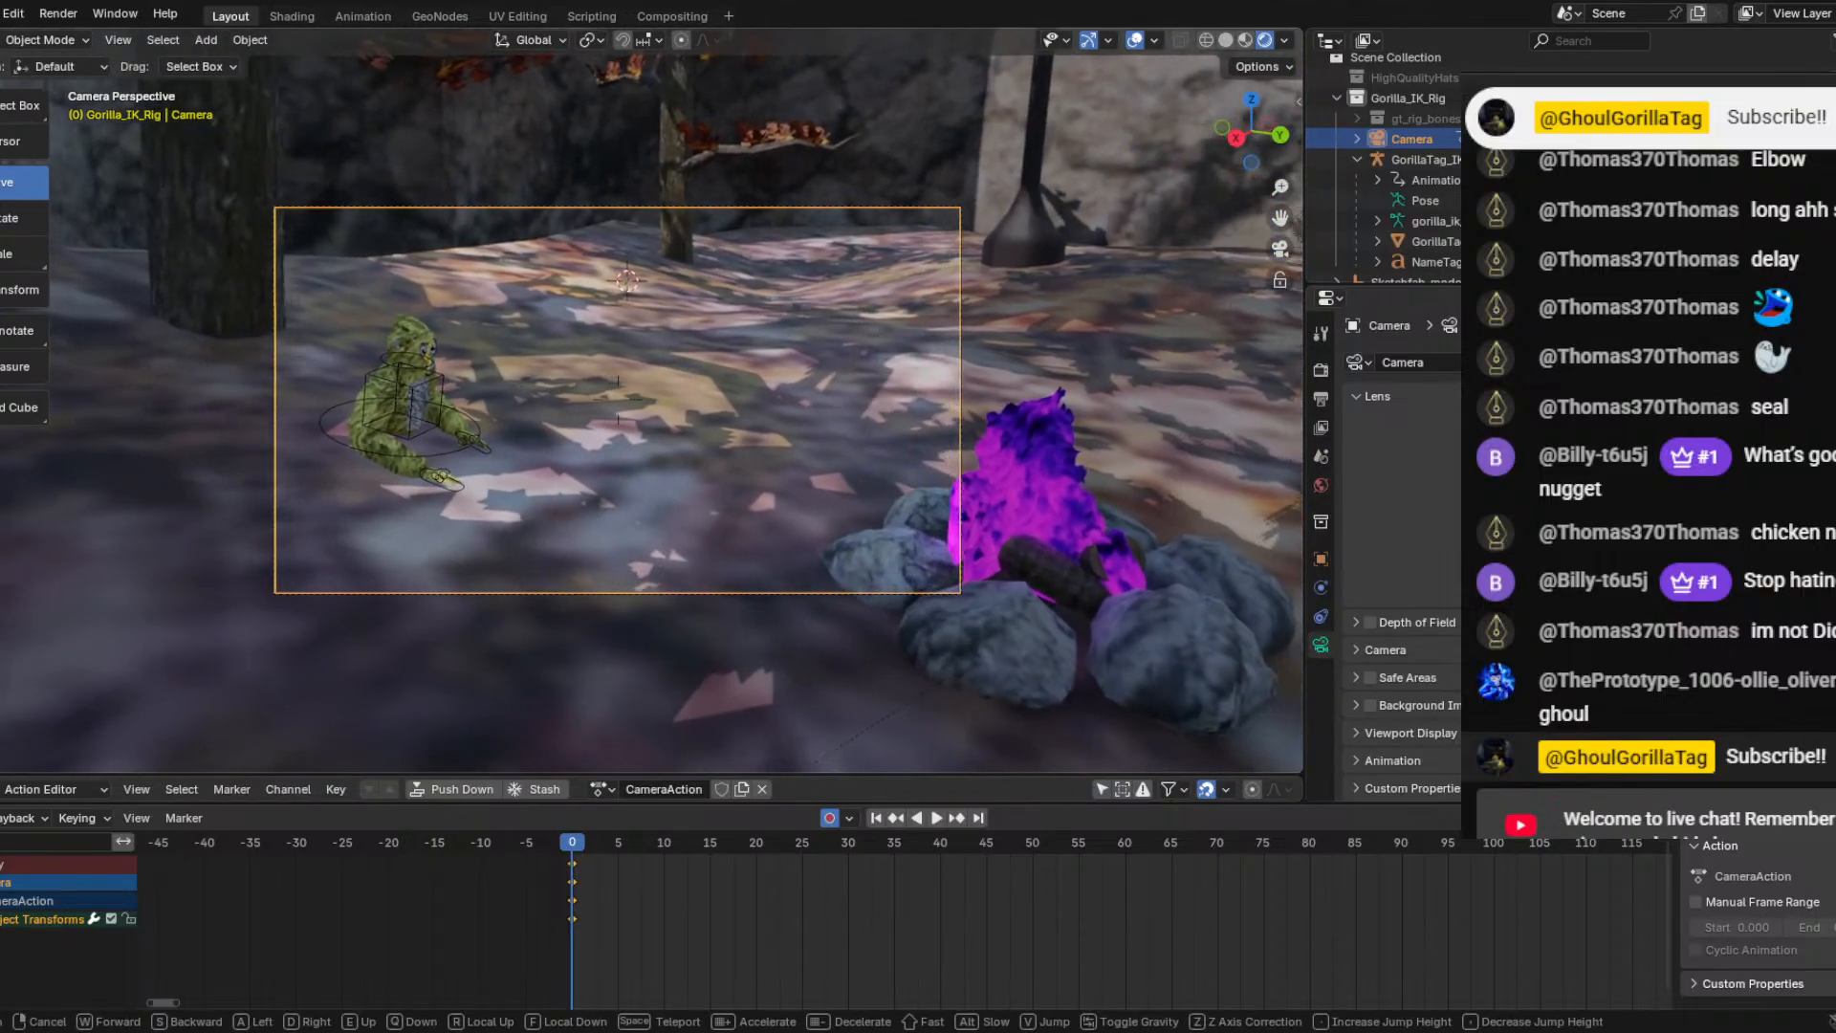
click(434, 724)
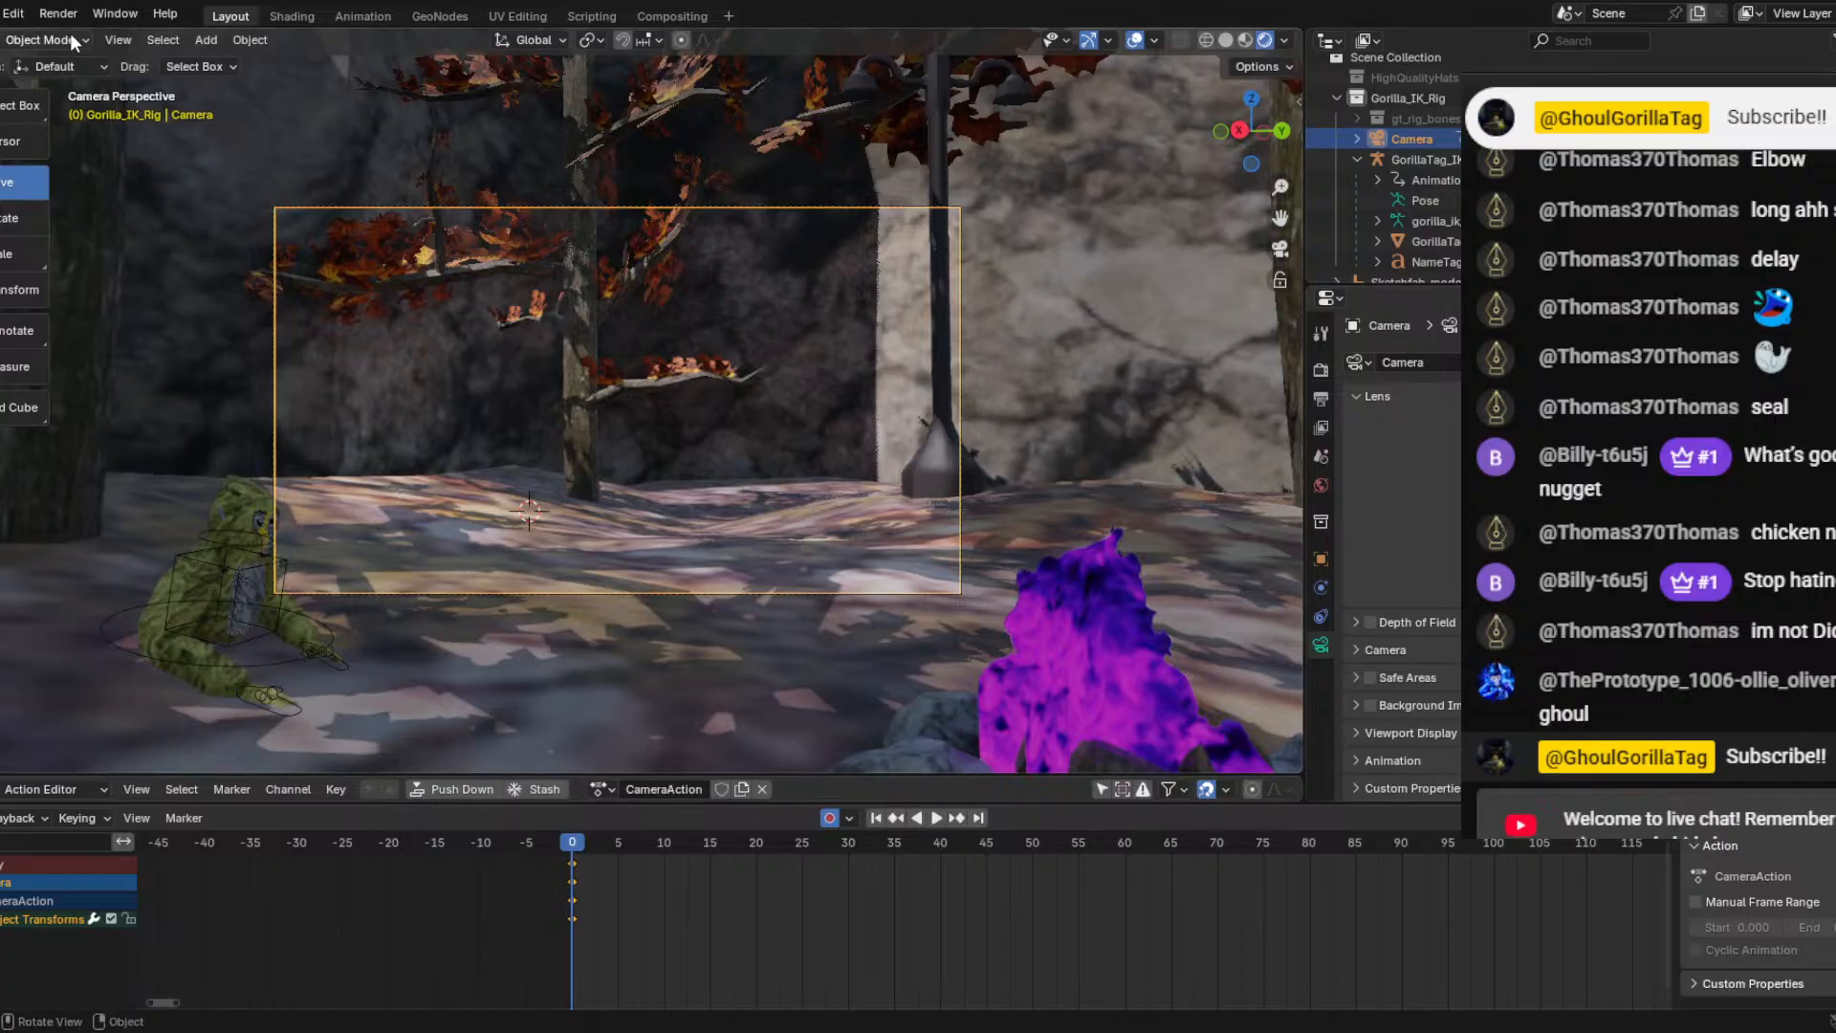
Reposition the camera with Walk Navigation so its frame takes in the gorilla and the campfire flames.
click(119, 39)
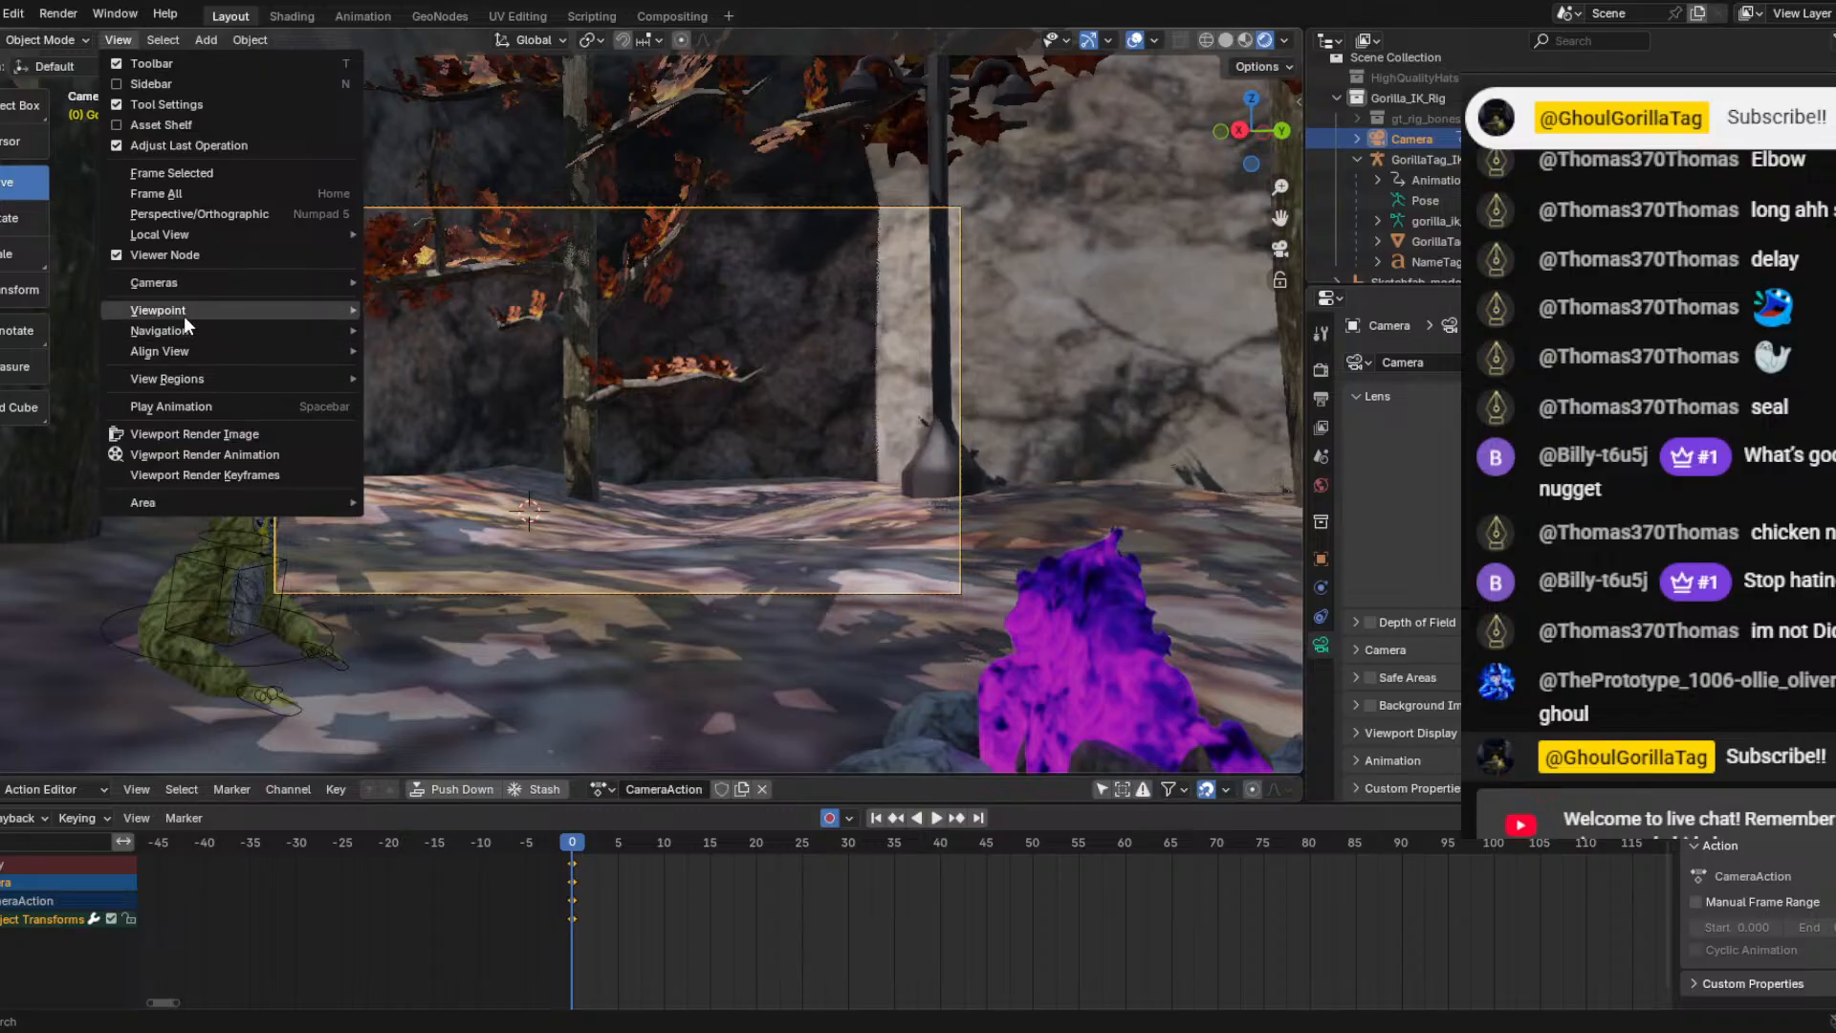
mouse_move(184, 332)
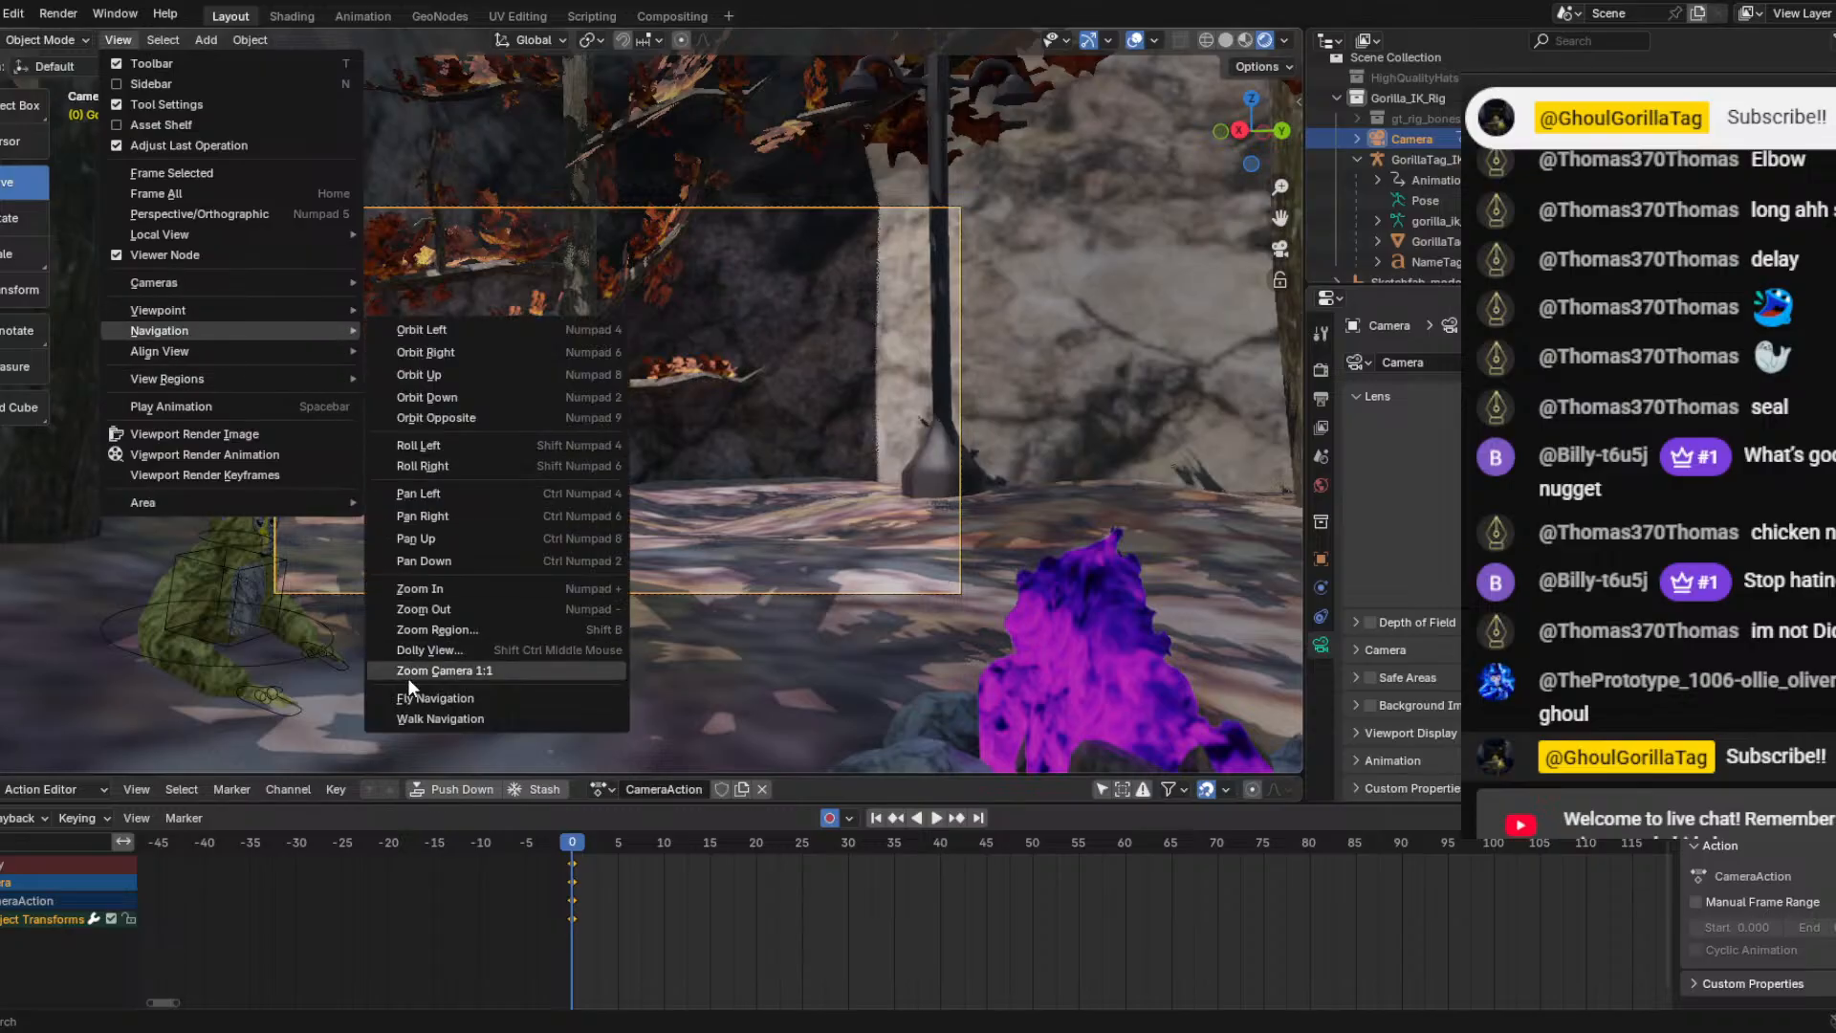
click(417, 715)
key(s)
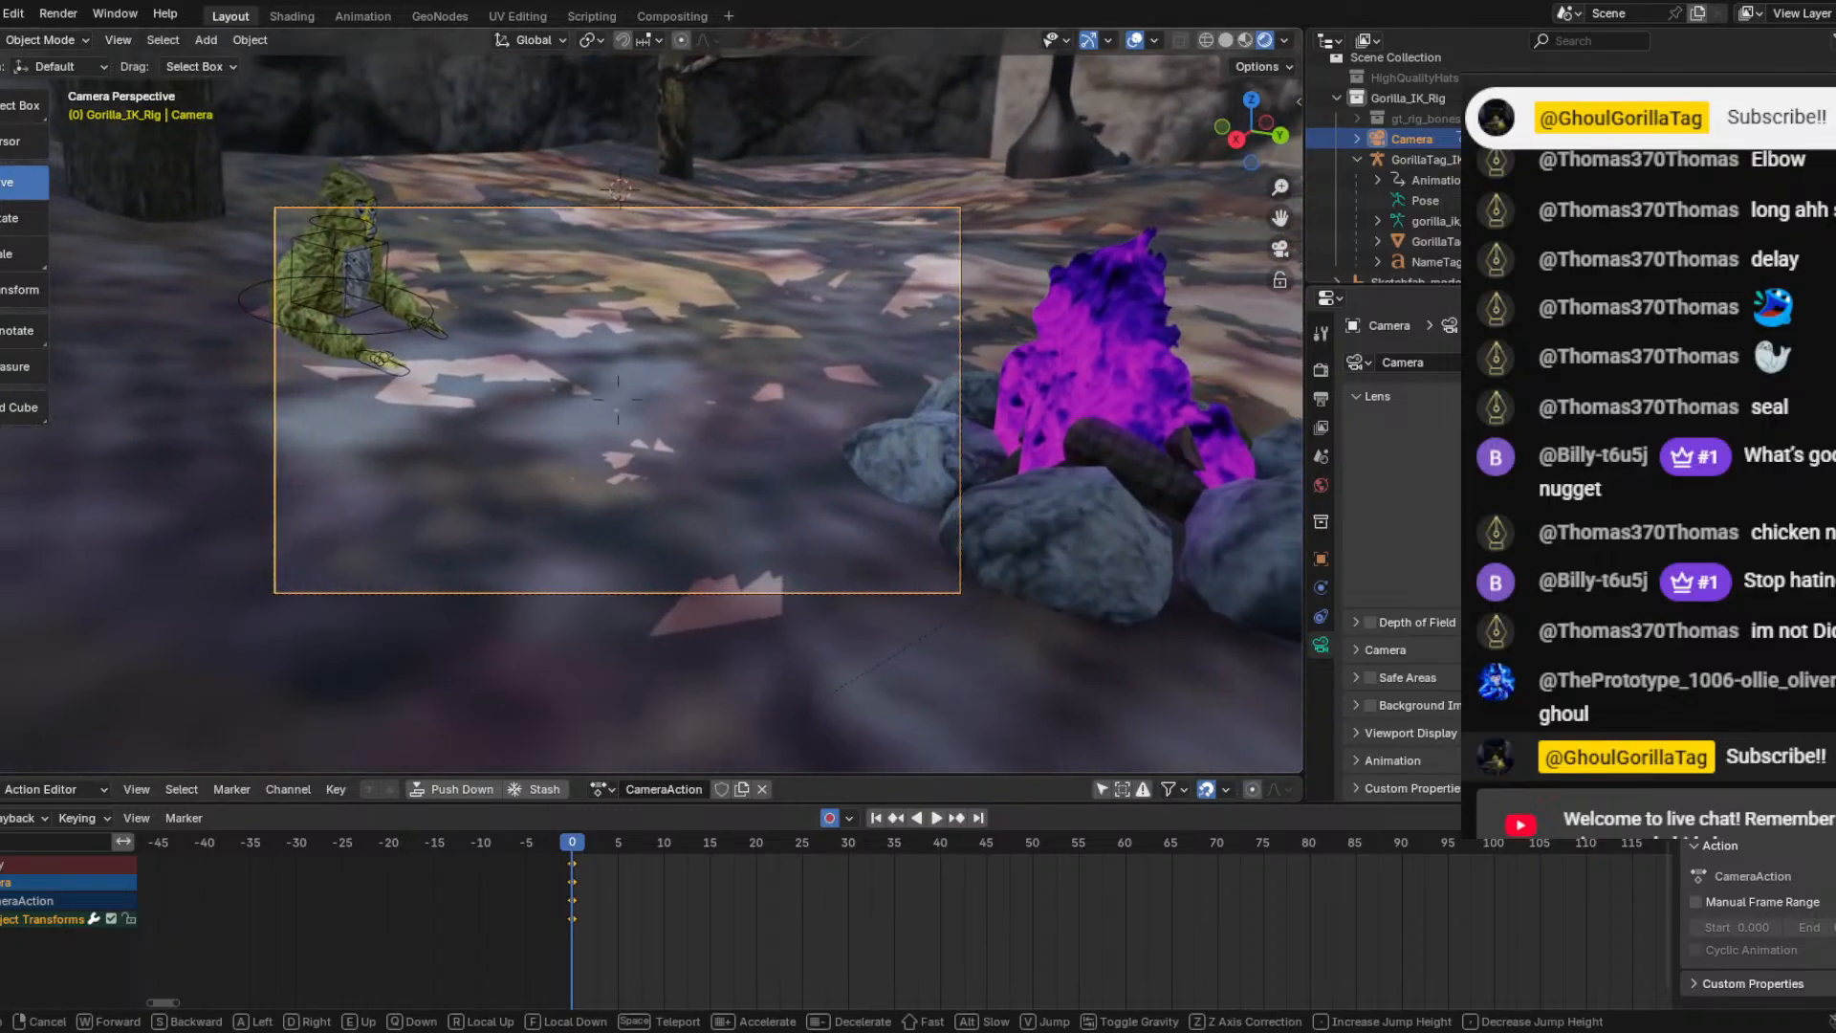
click(417, 723)
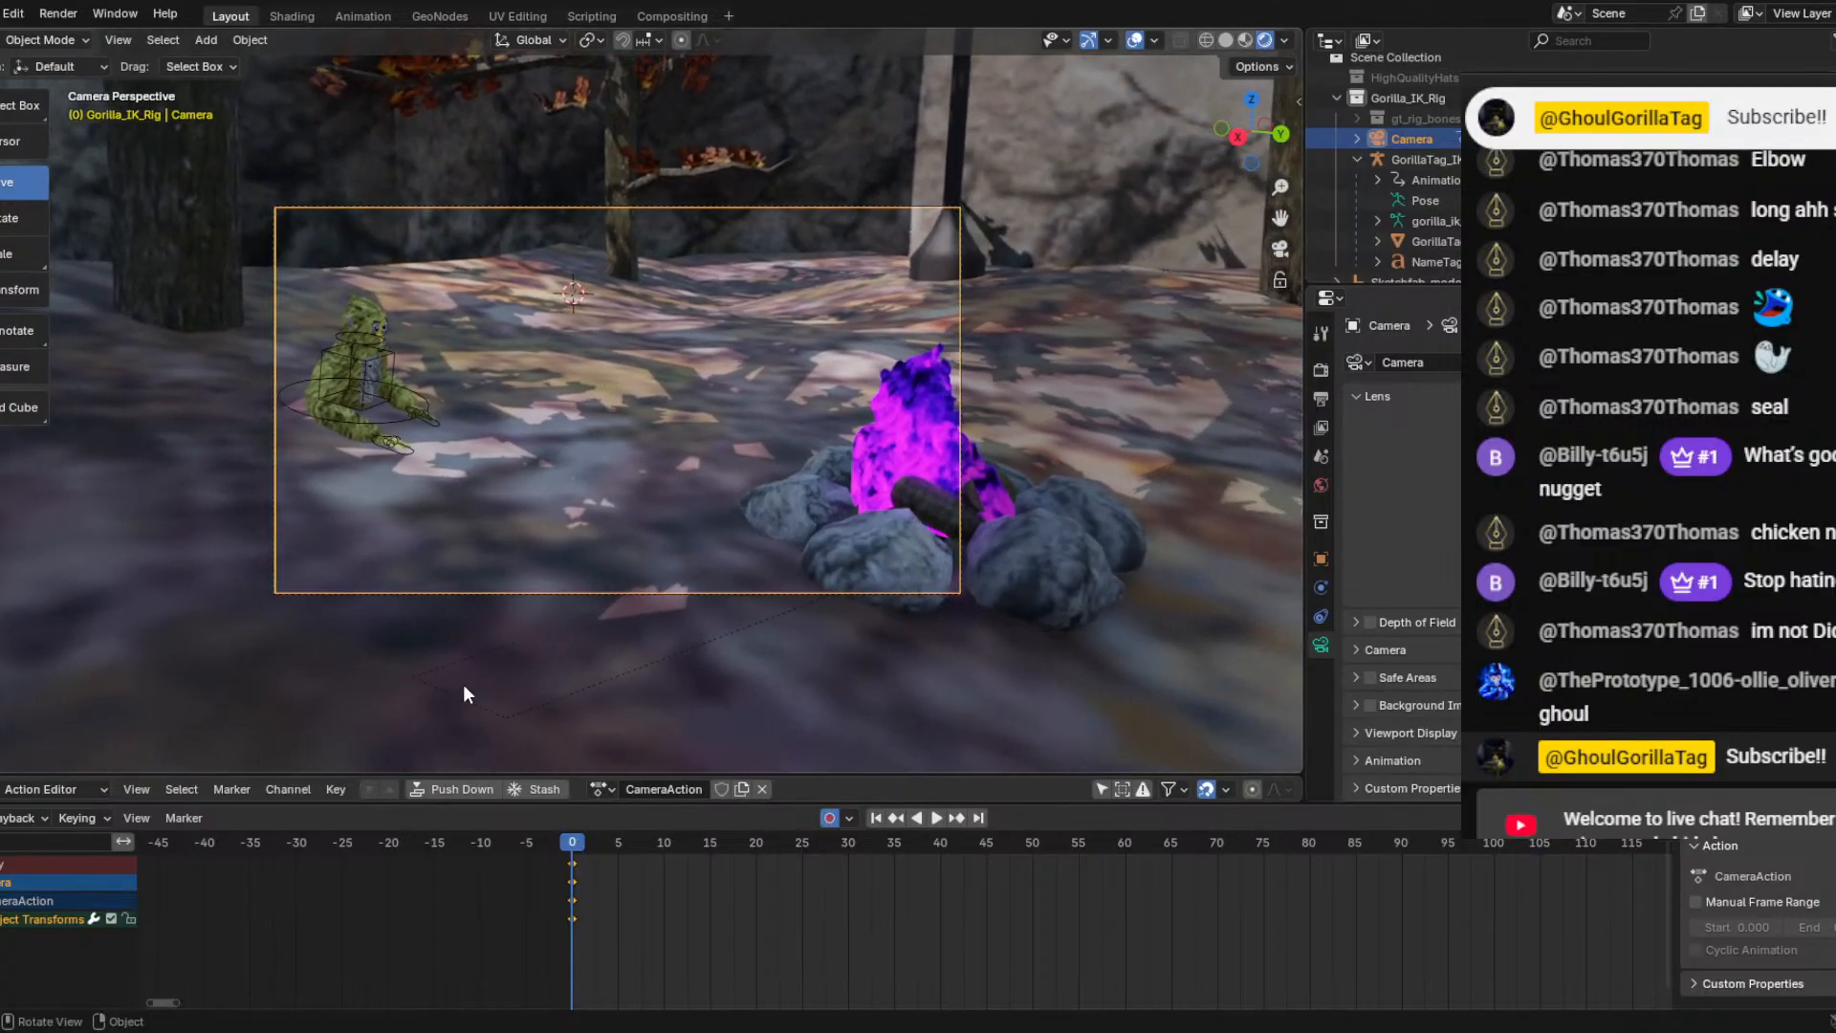
Play the animation through the camera to check the framing, then return to frame 0.
key(space)
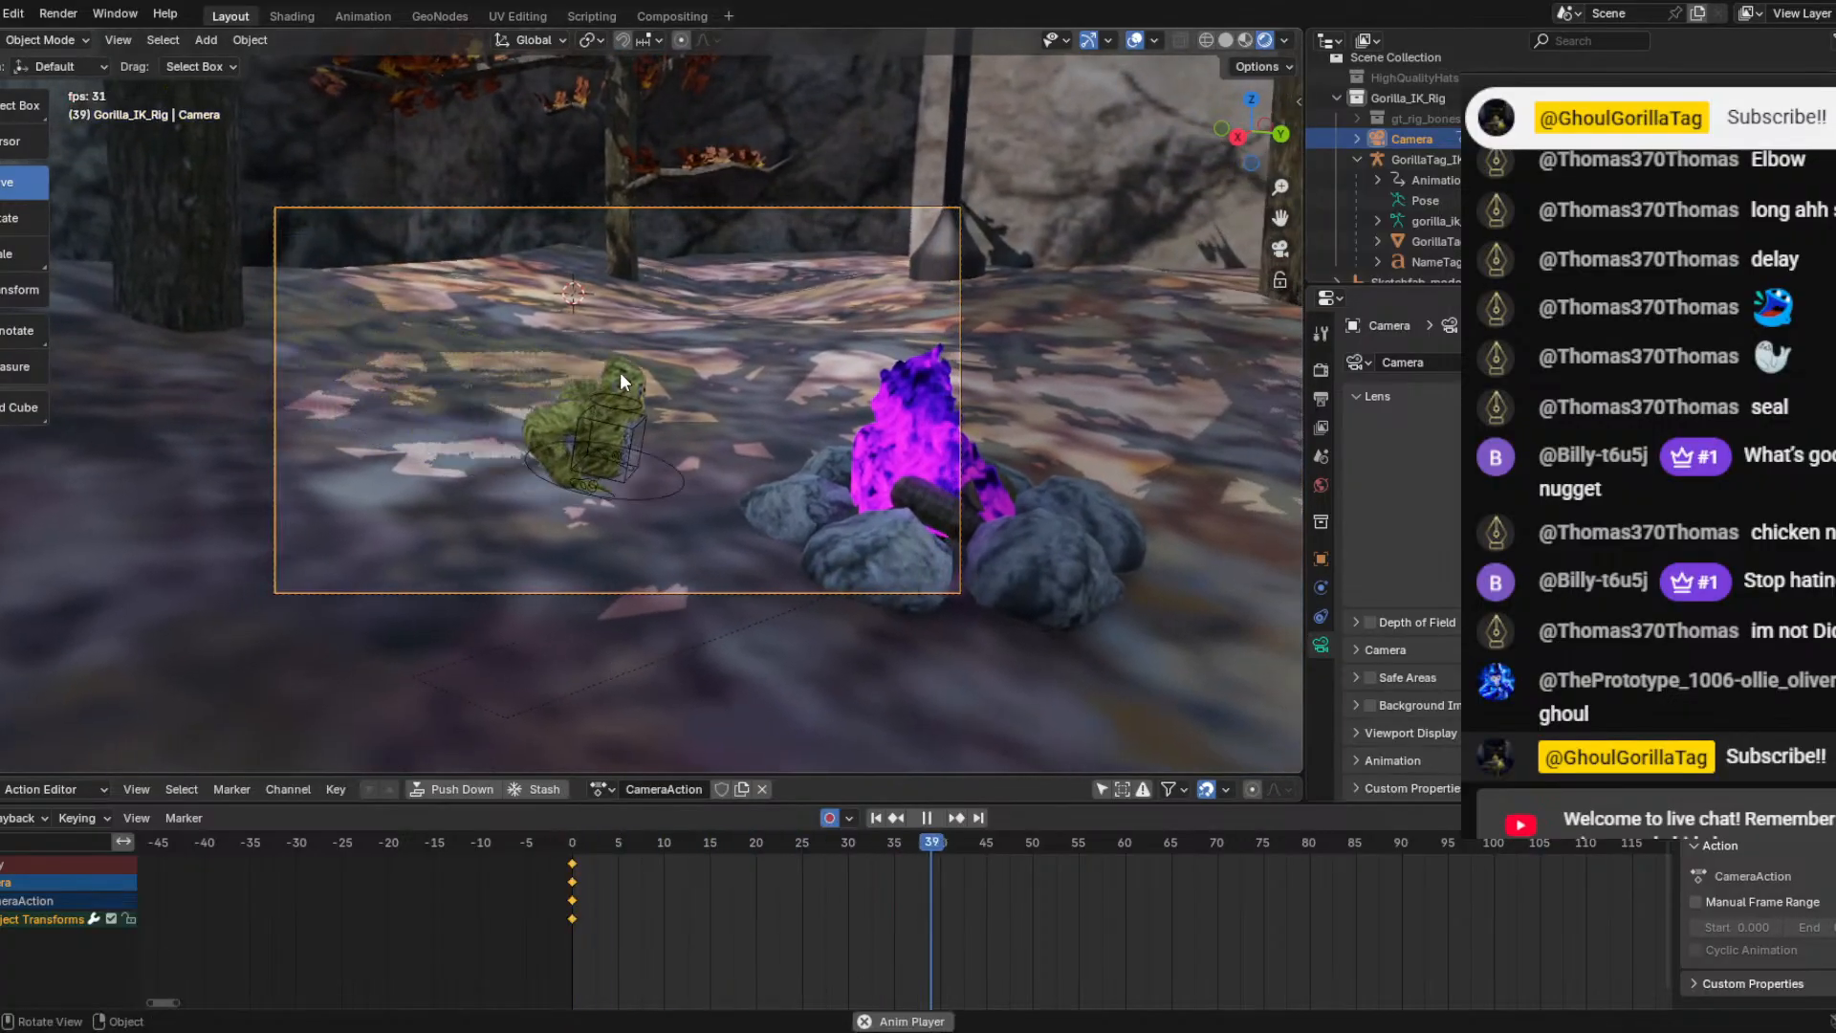
key(space)
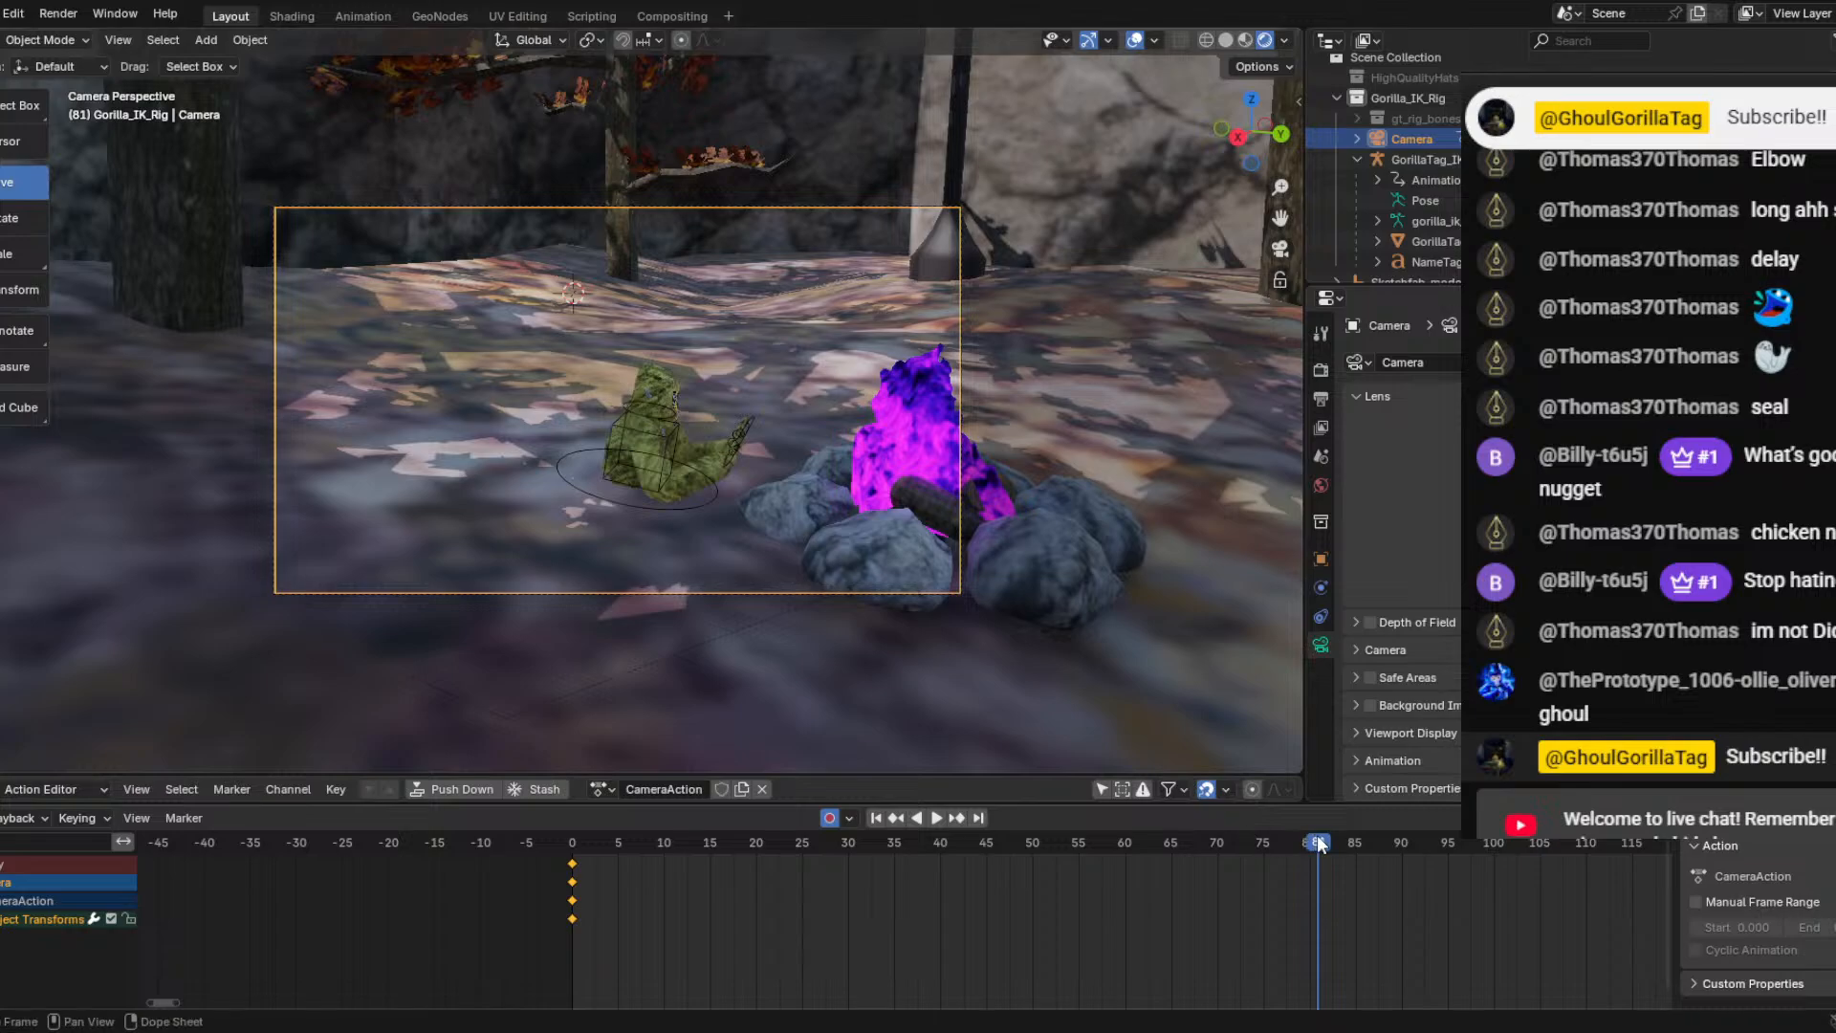
key(shift+Left)
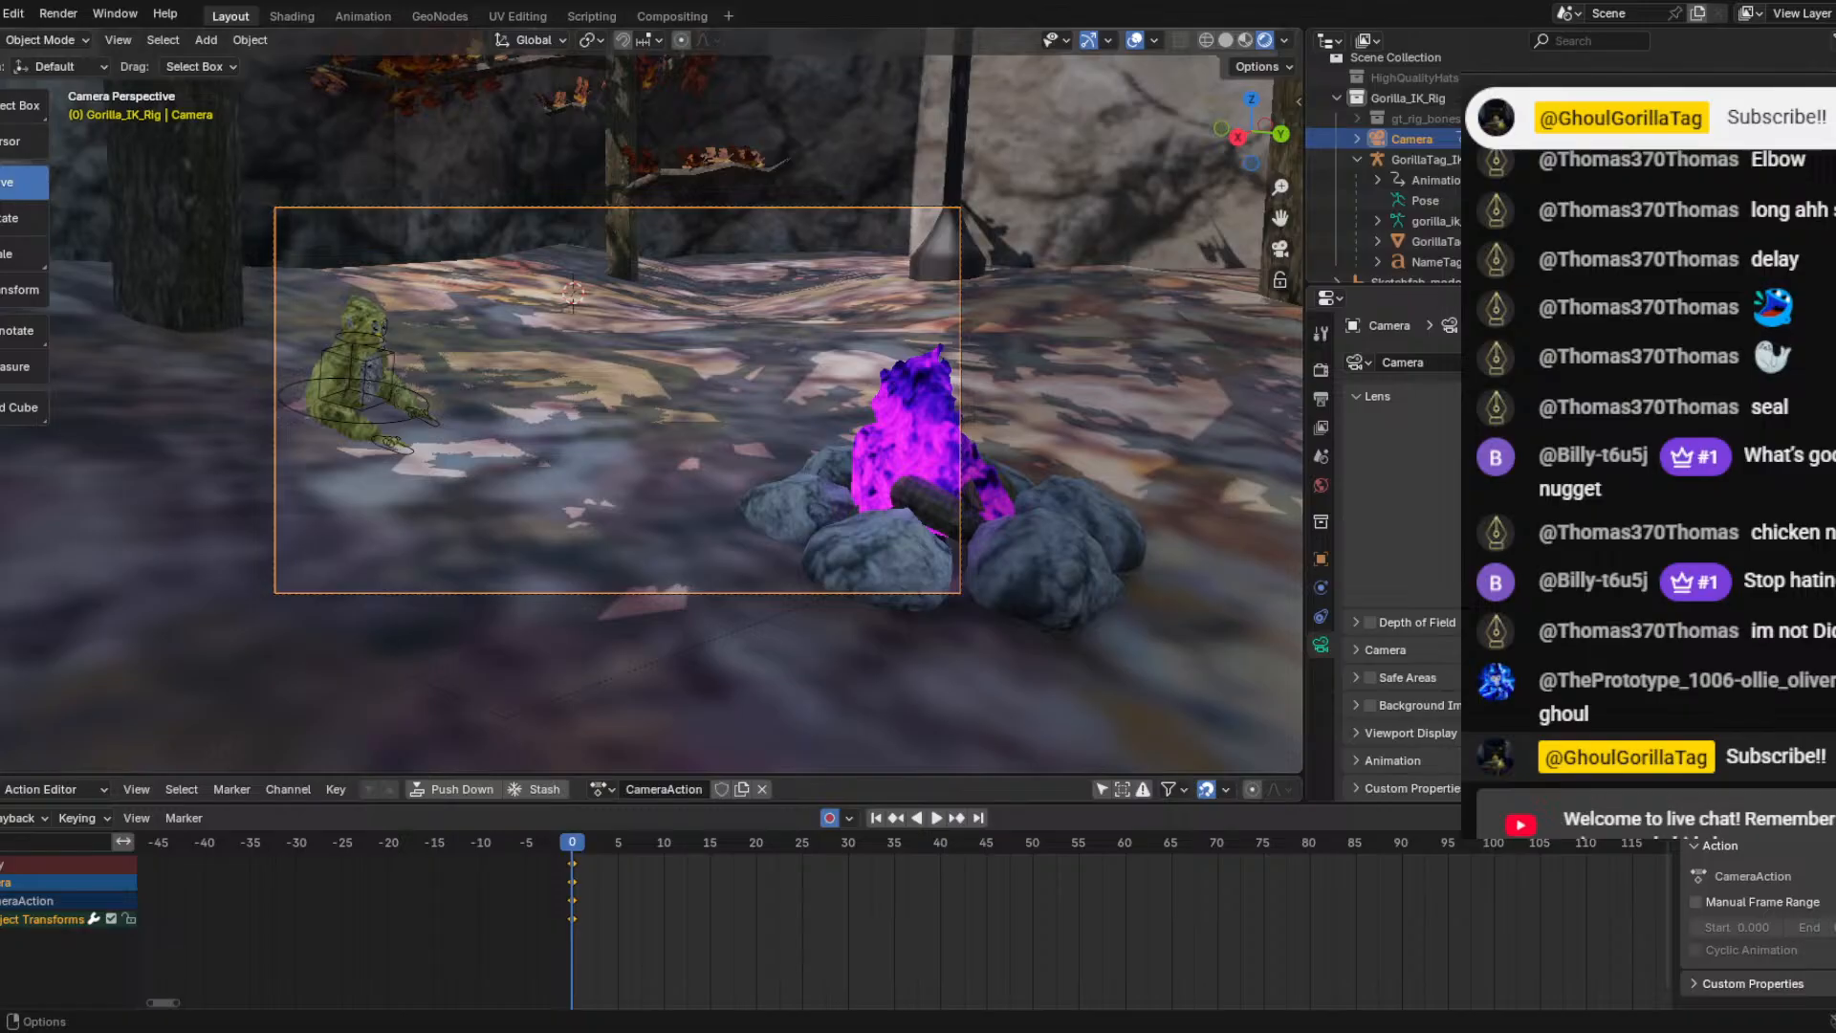
Try to assign a keyboard shortcut to the viewport's Navigation submenu.
click(113, 44)
mouse_move(199, 333)
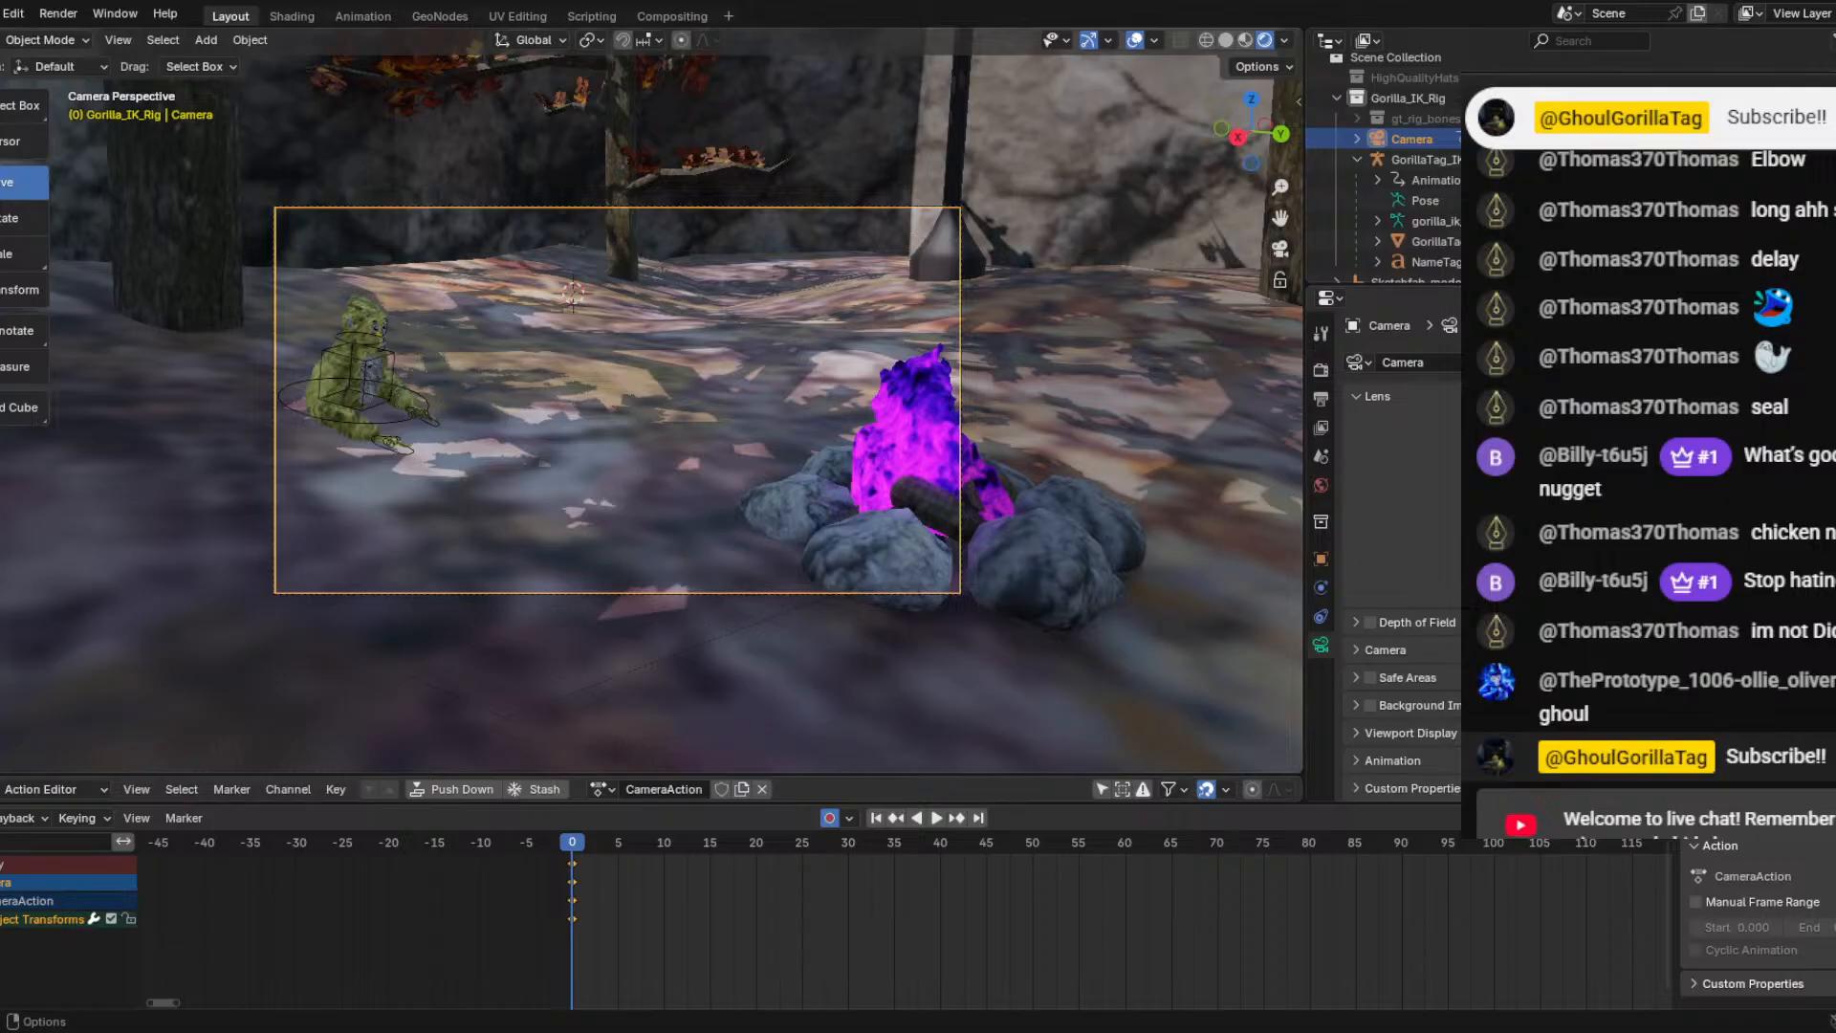
click(120, 38)
right_click(207, 332)
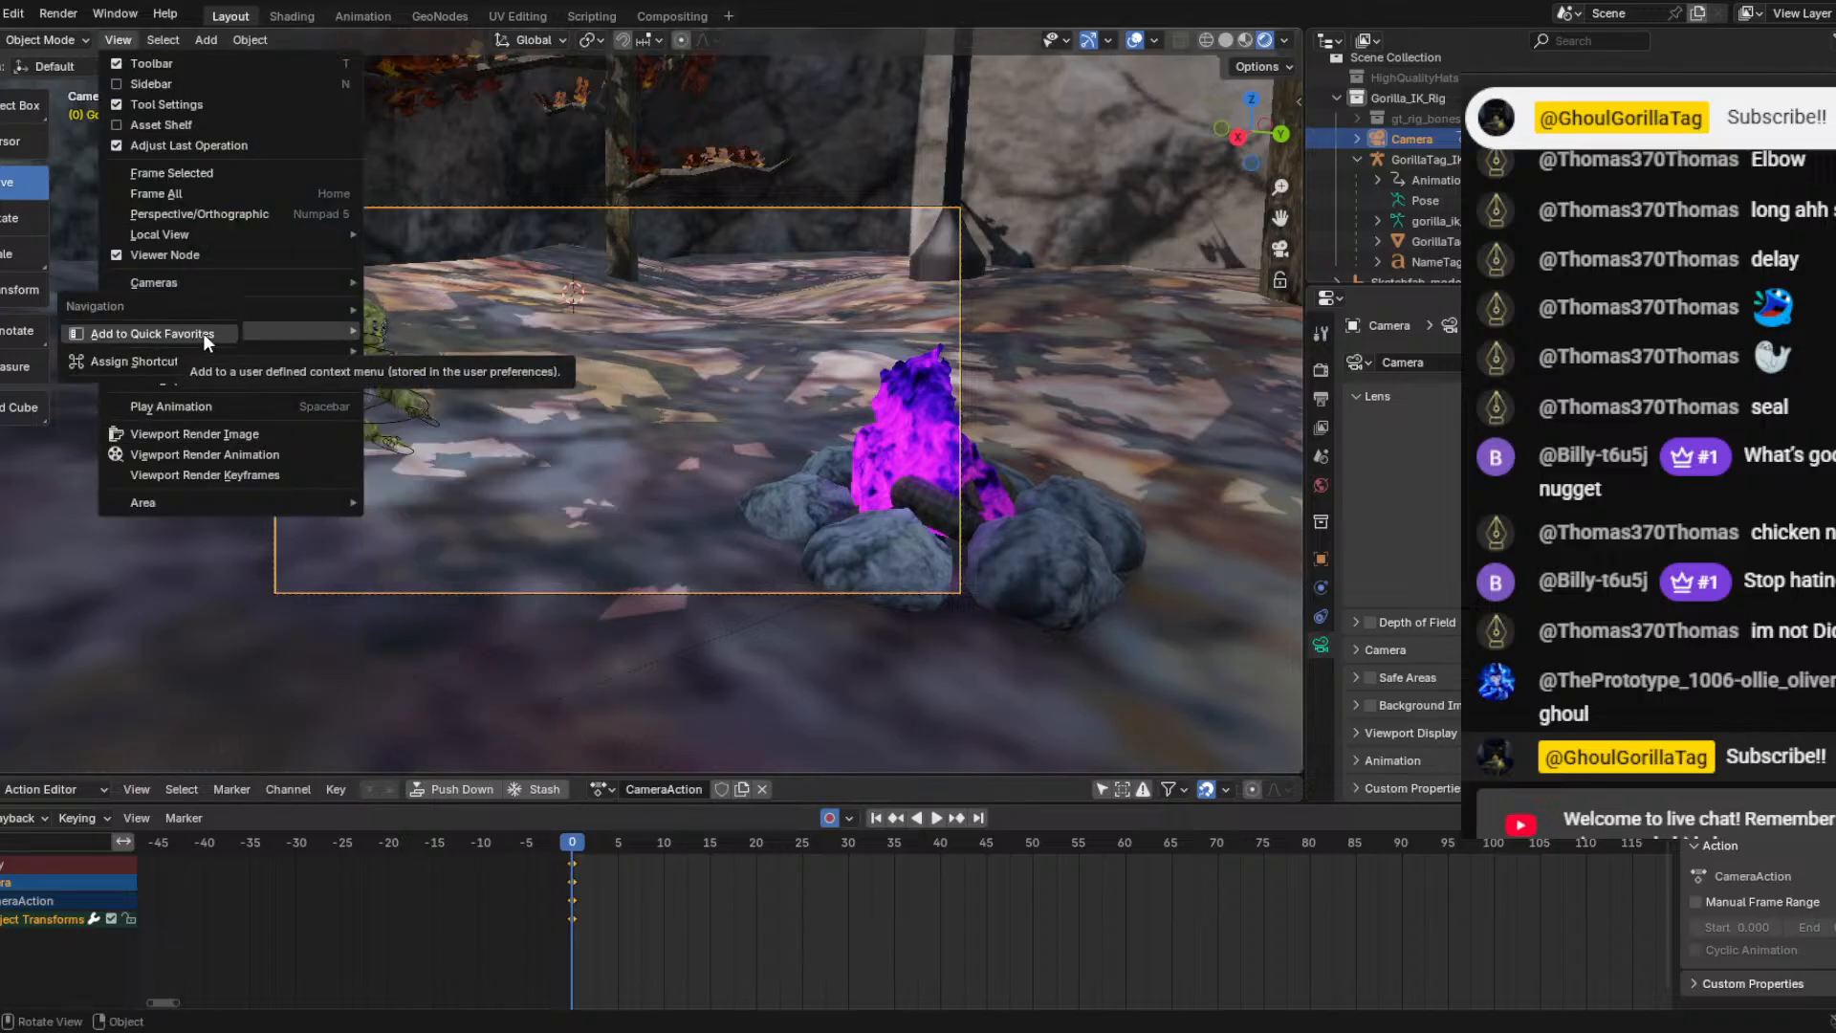
click(163, 360)
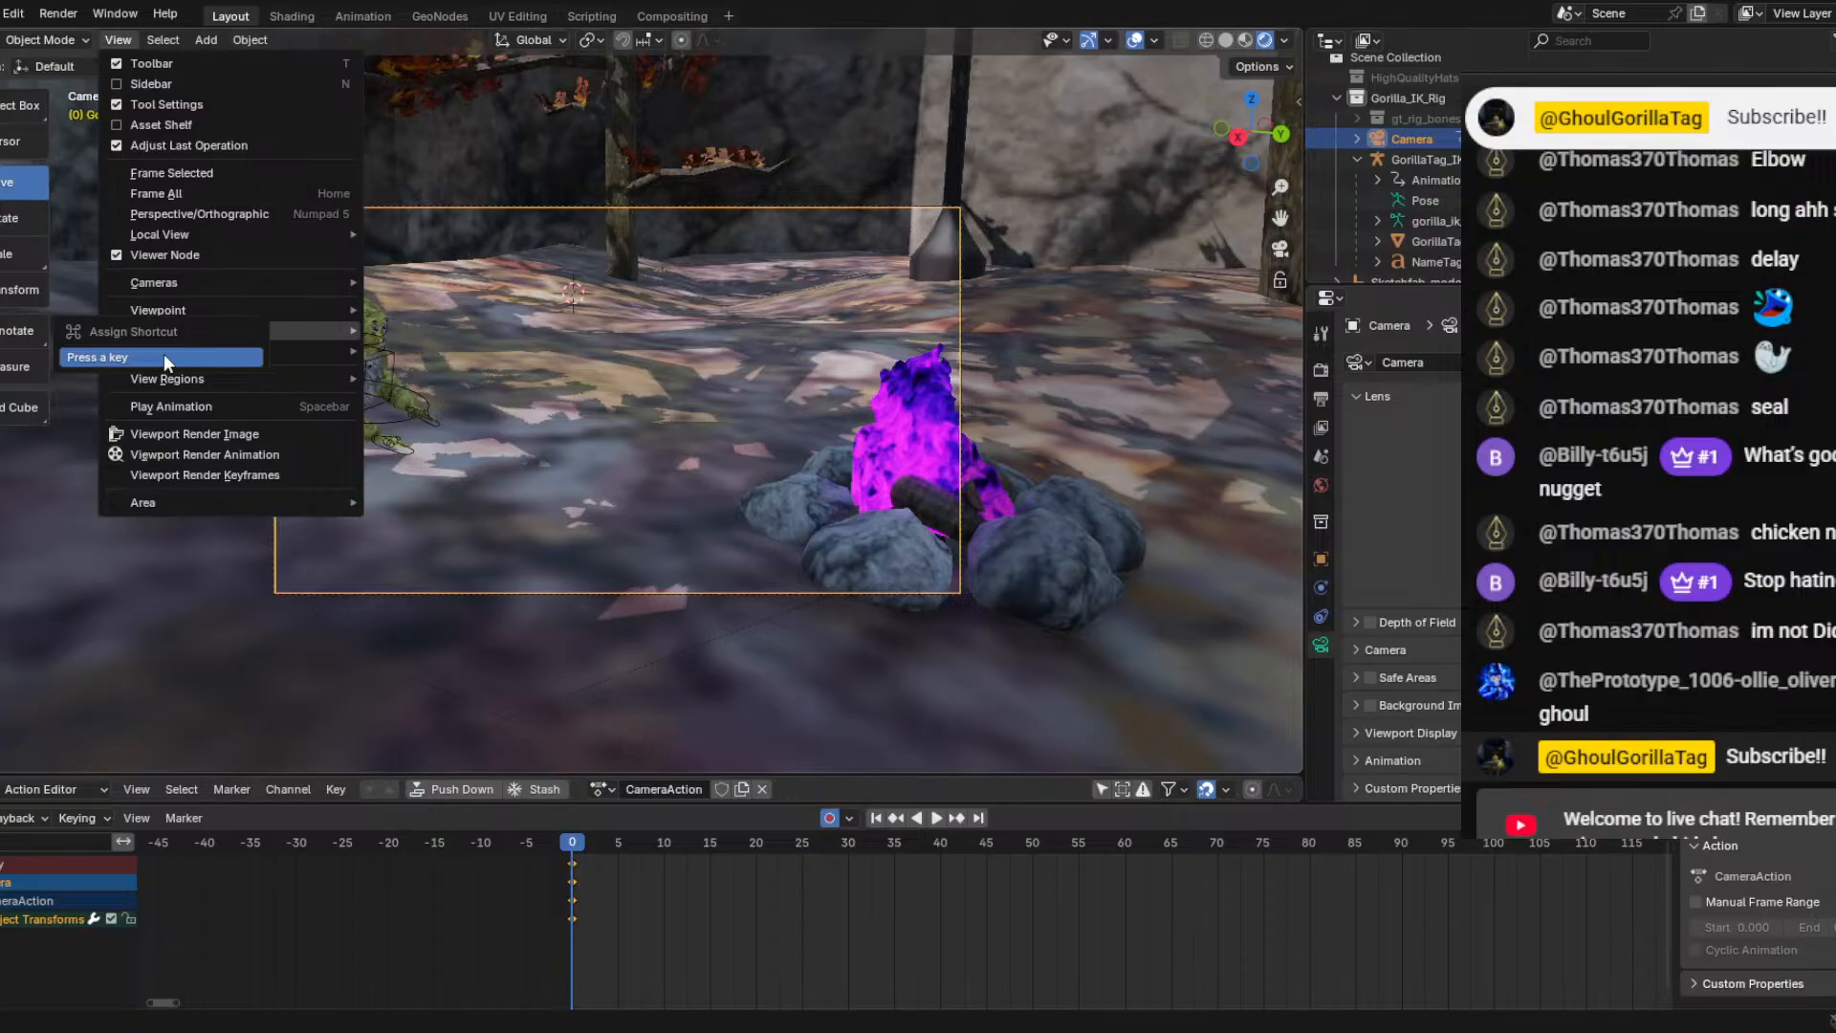
key(Escape)
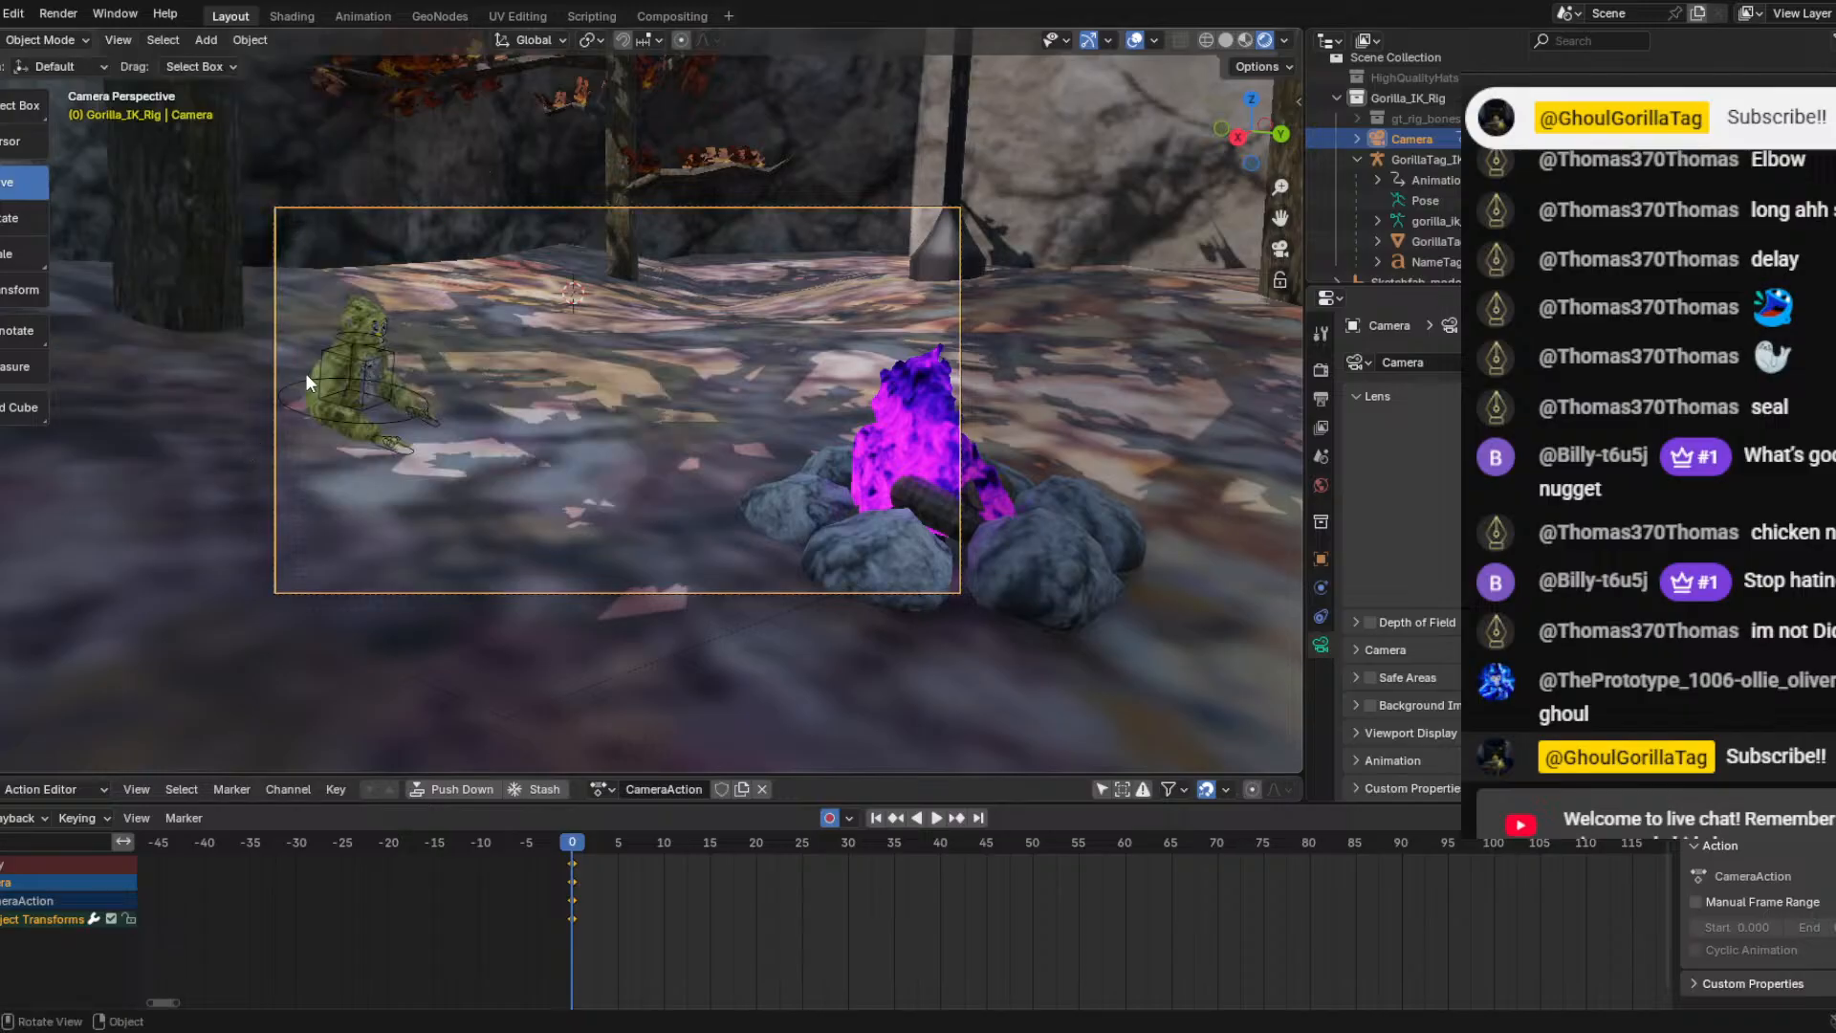
key(comma)
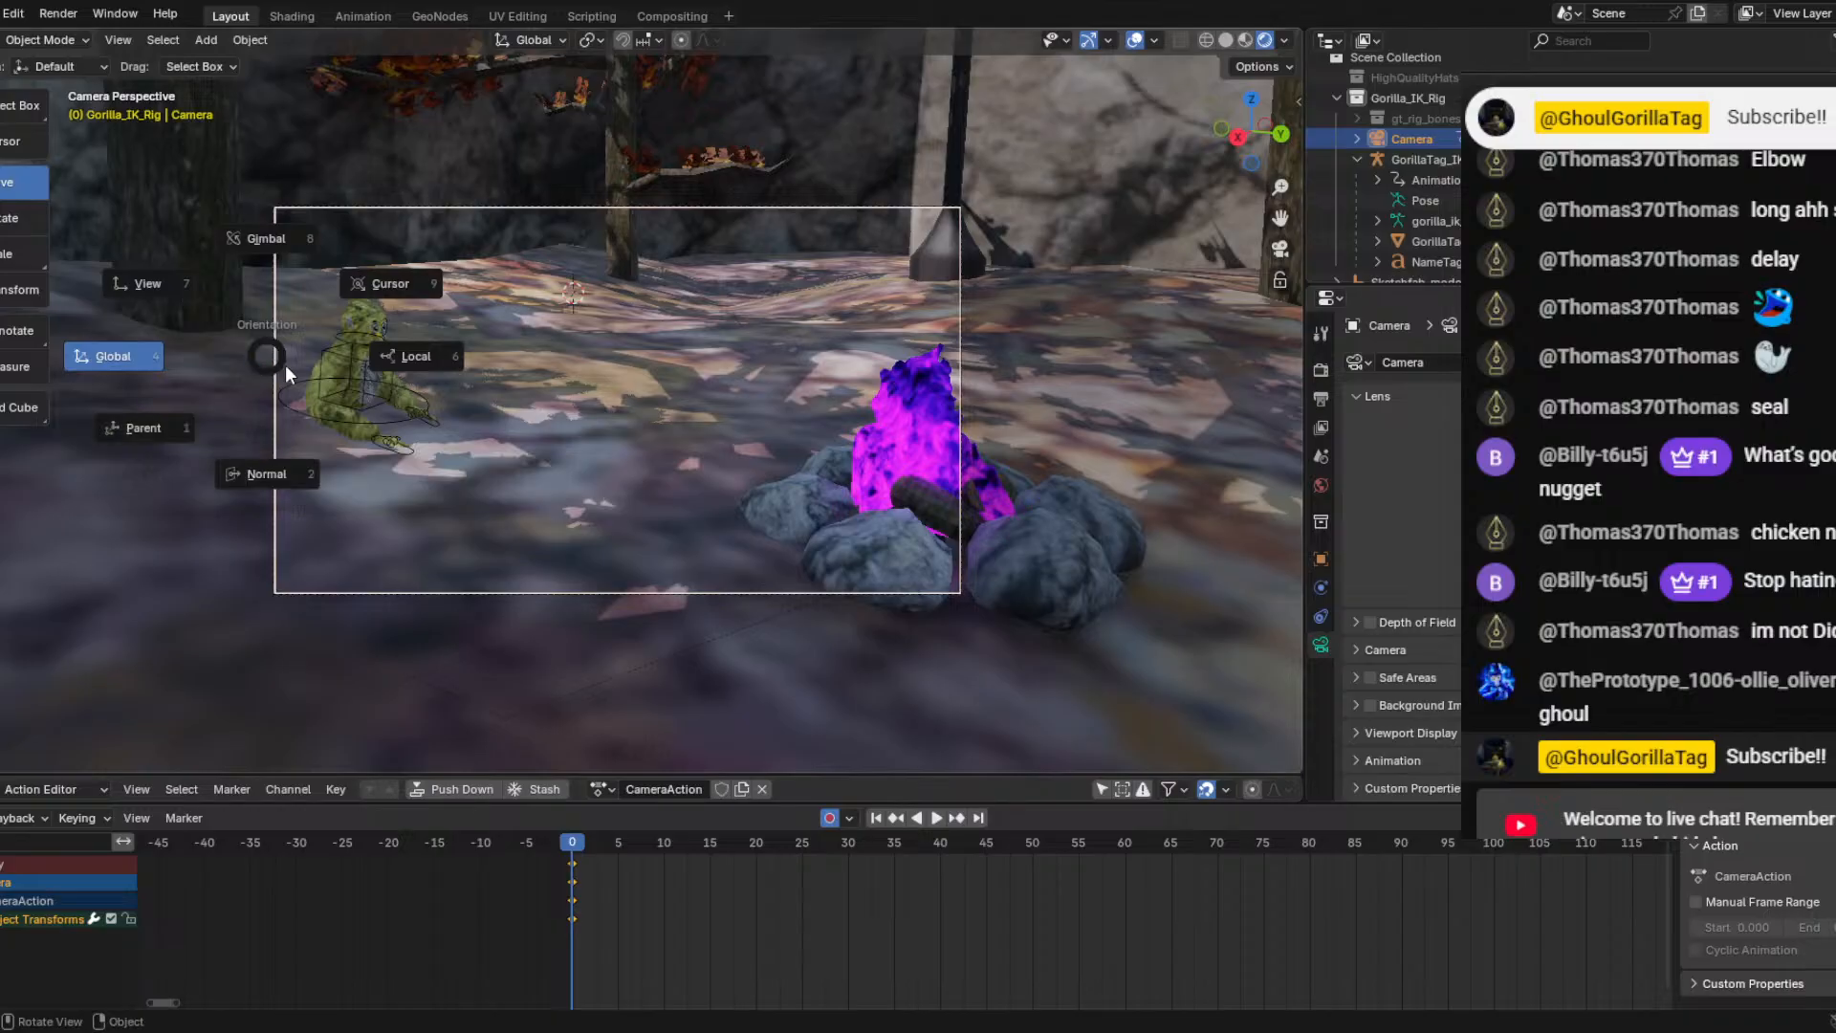
click(76, 333)
Try to assign a keyboard shortcut to the Walk Navigation command.
click(118, 39)
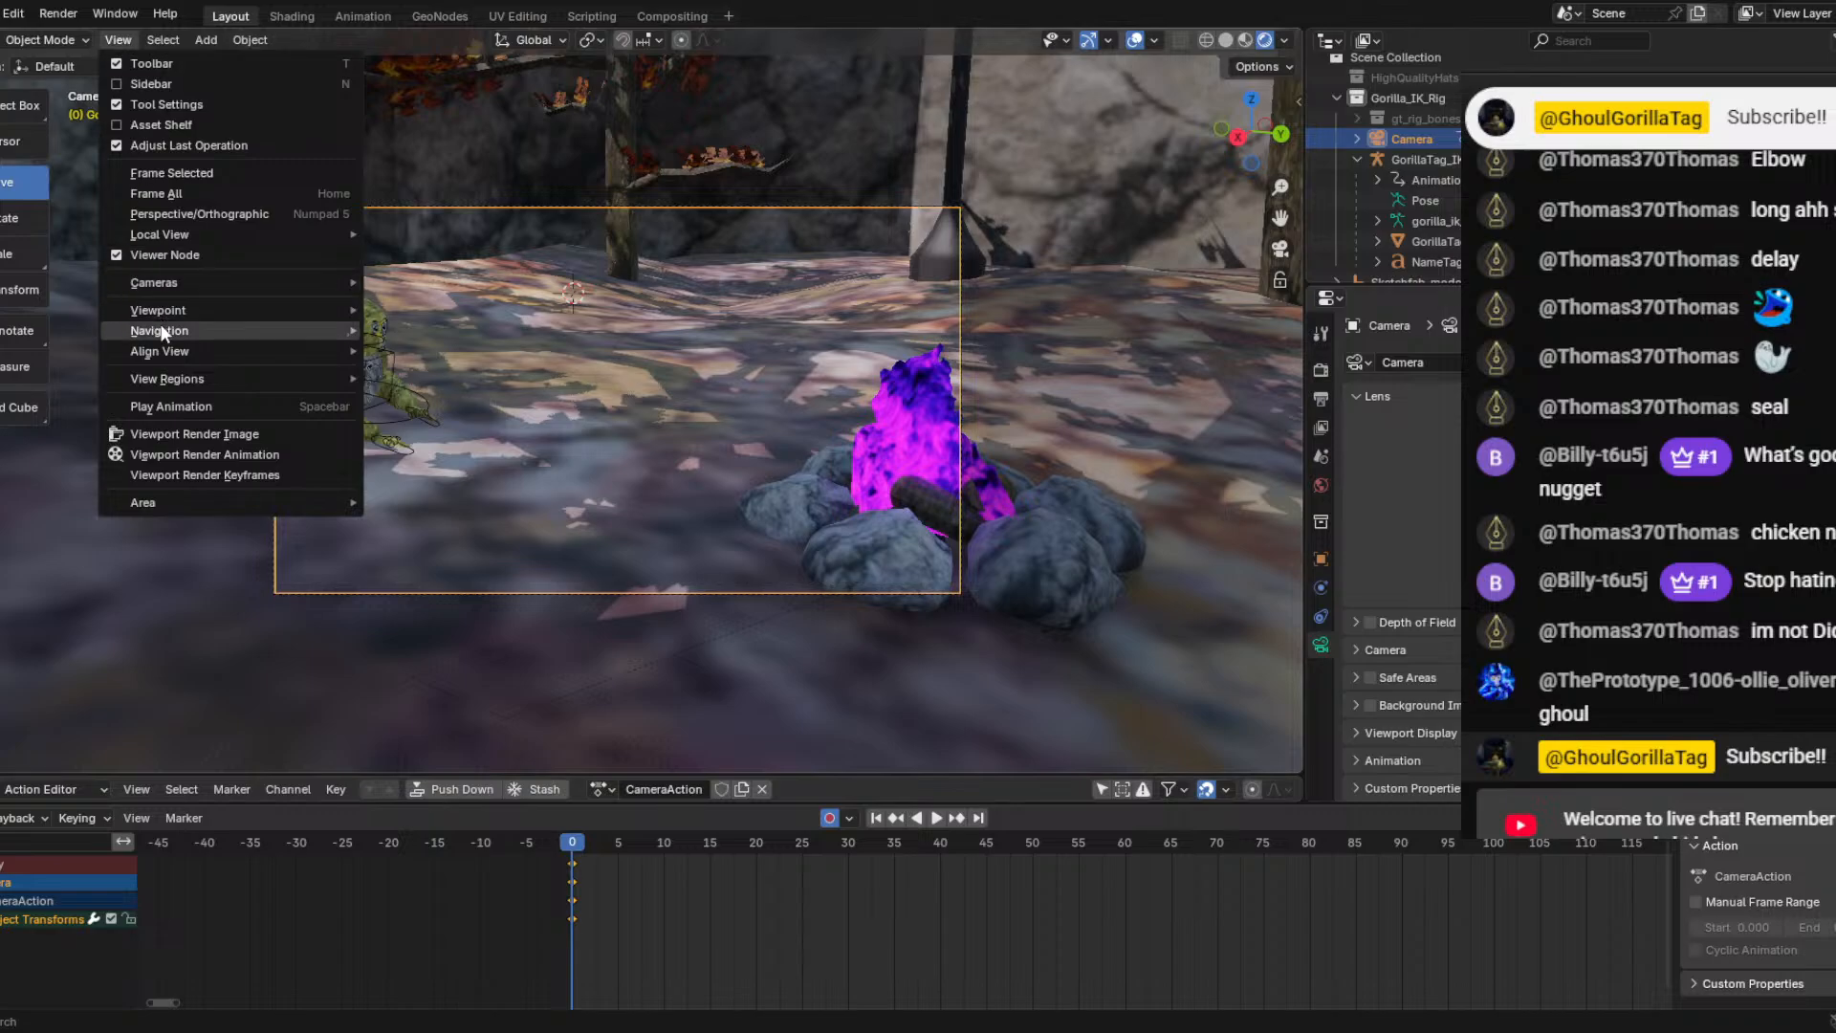
mouse_move(162, 332)
right_click(509, 715)
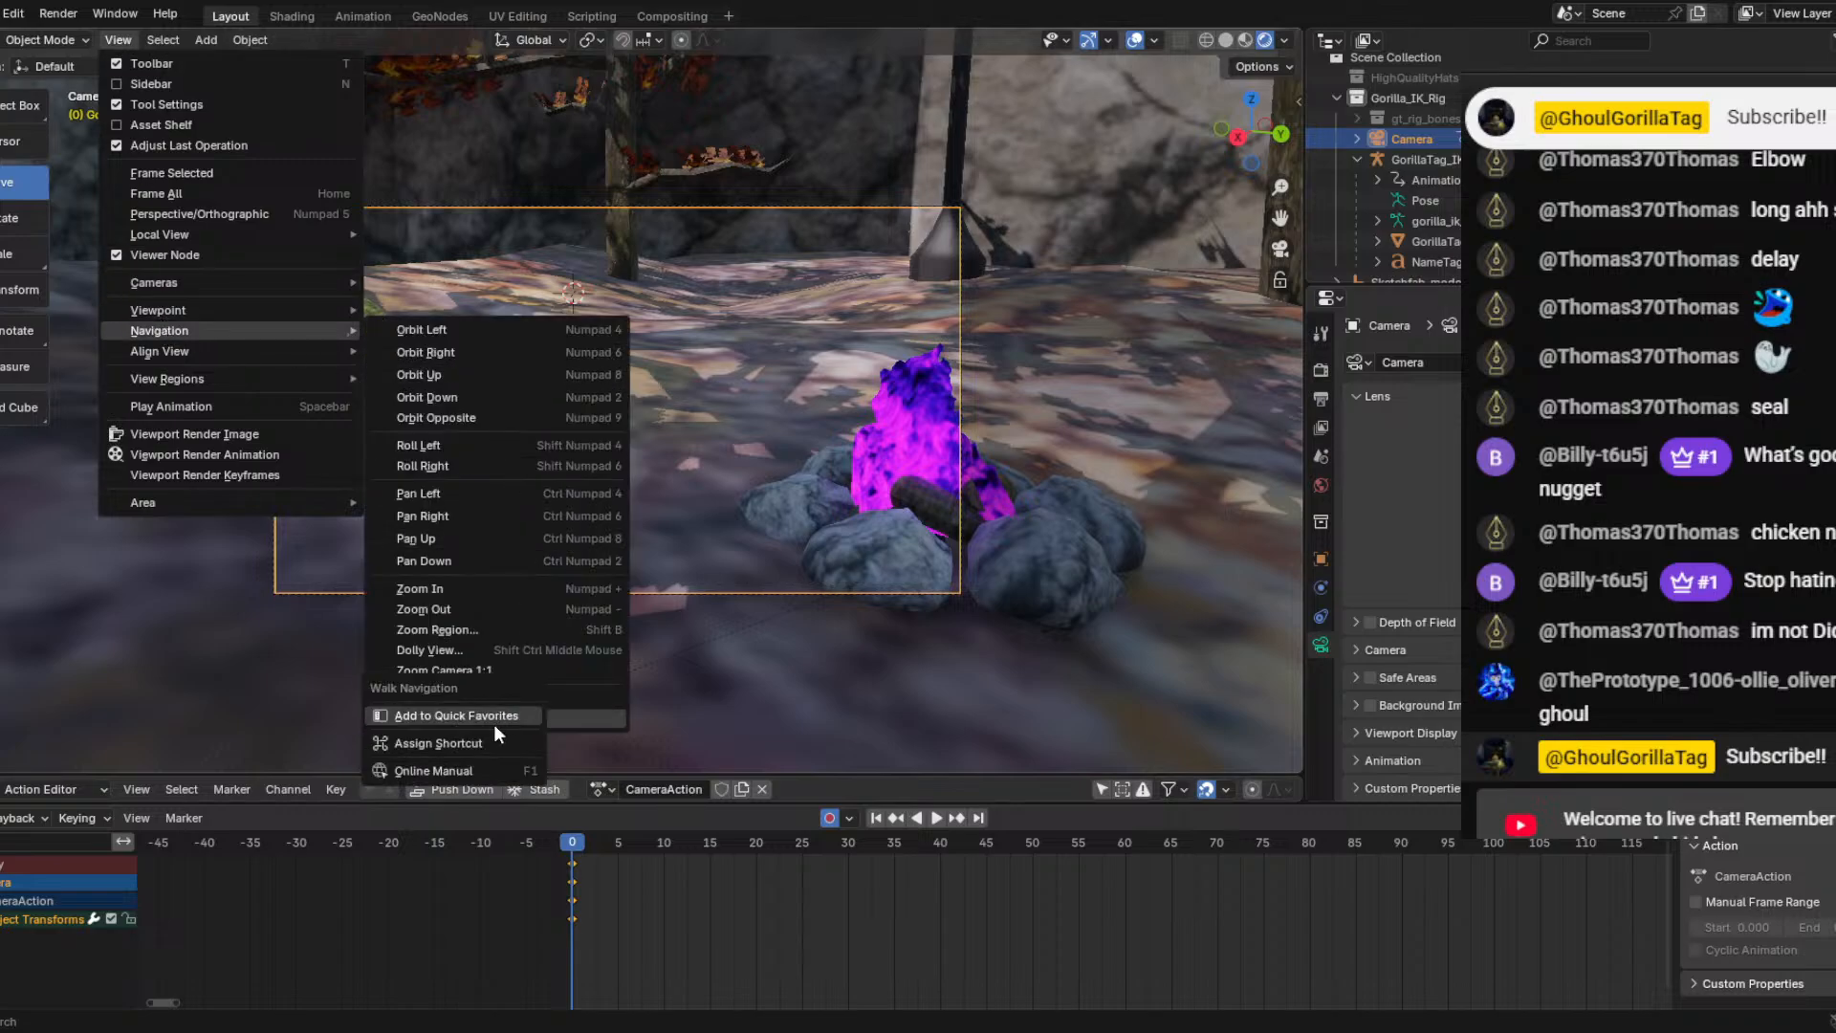
click(484, 738)
key(shift+f)
click(484, 722)
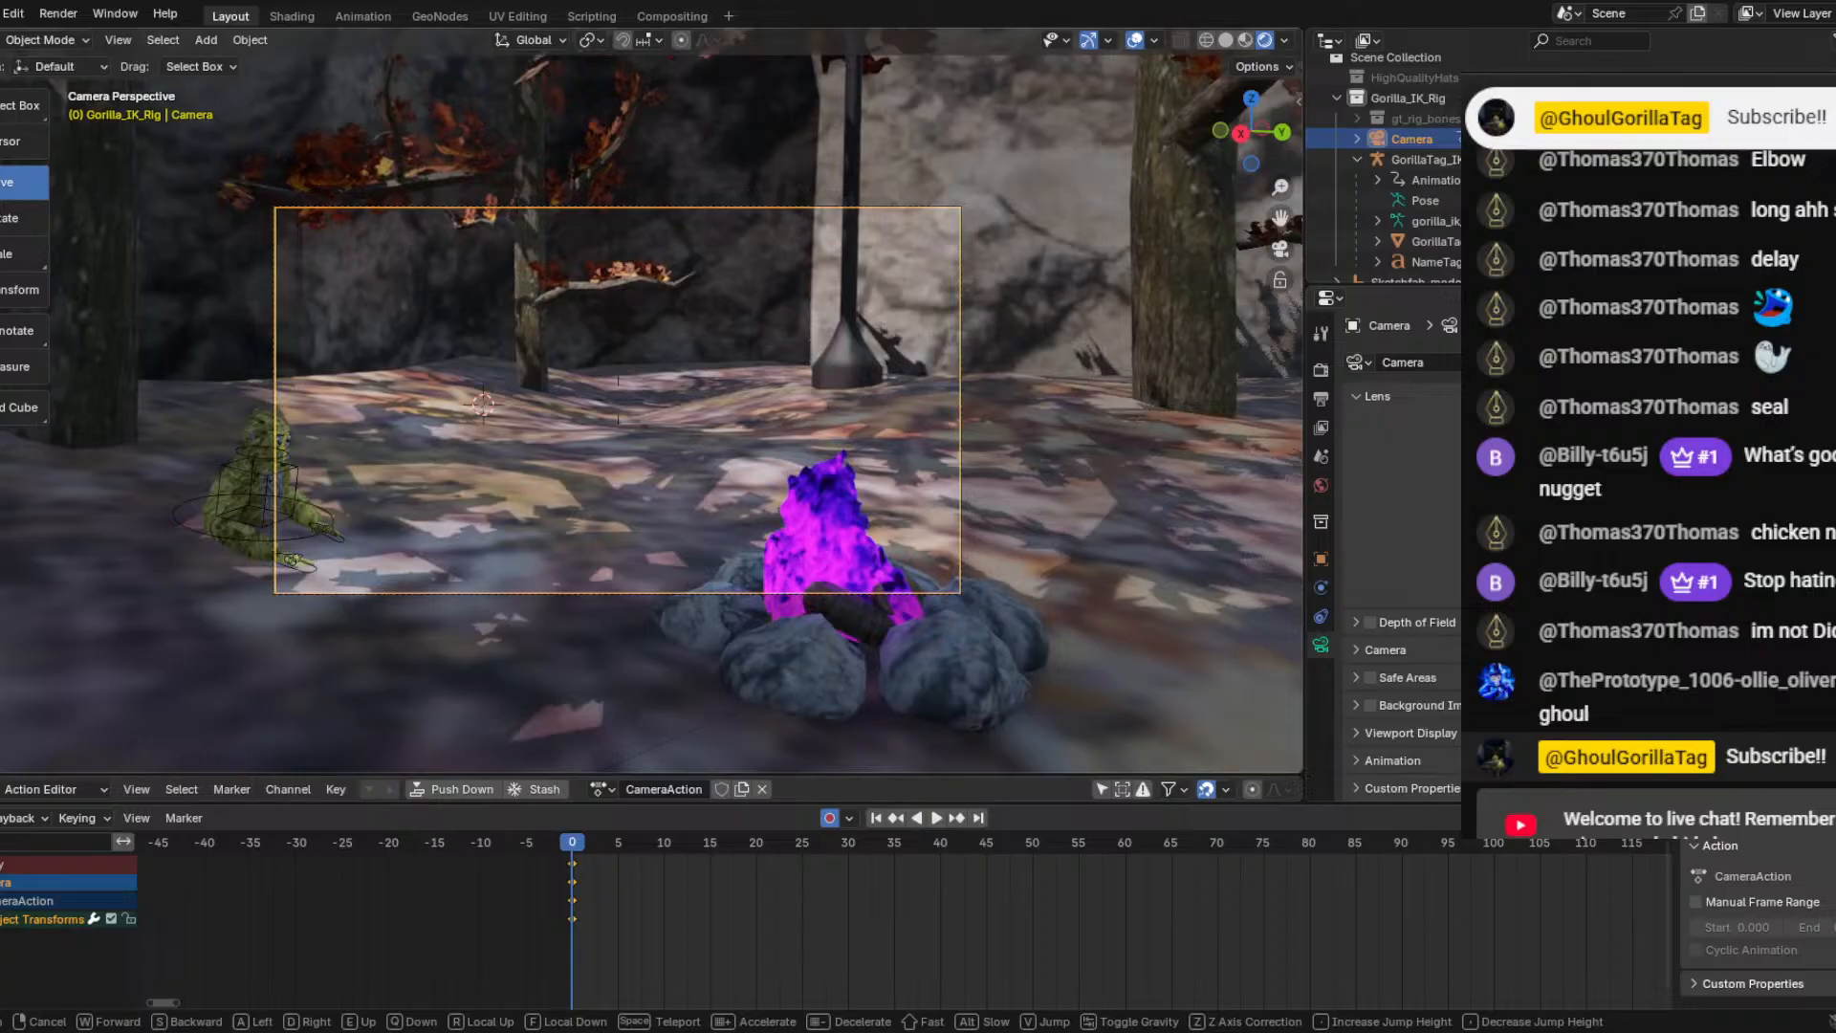
click(484, 738)
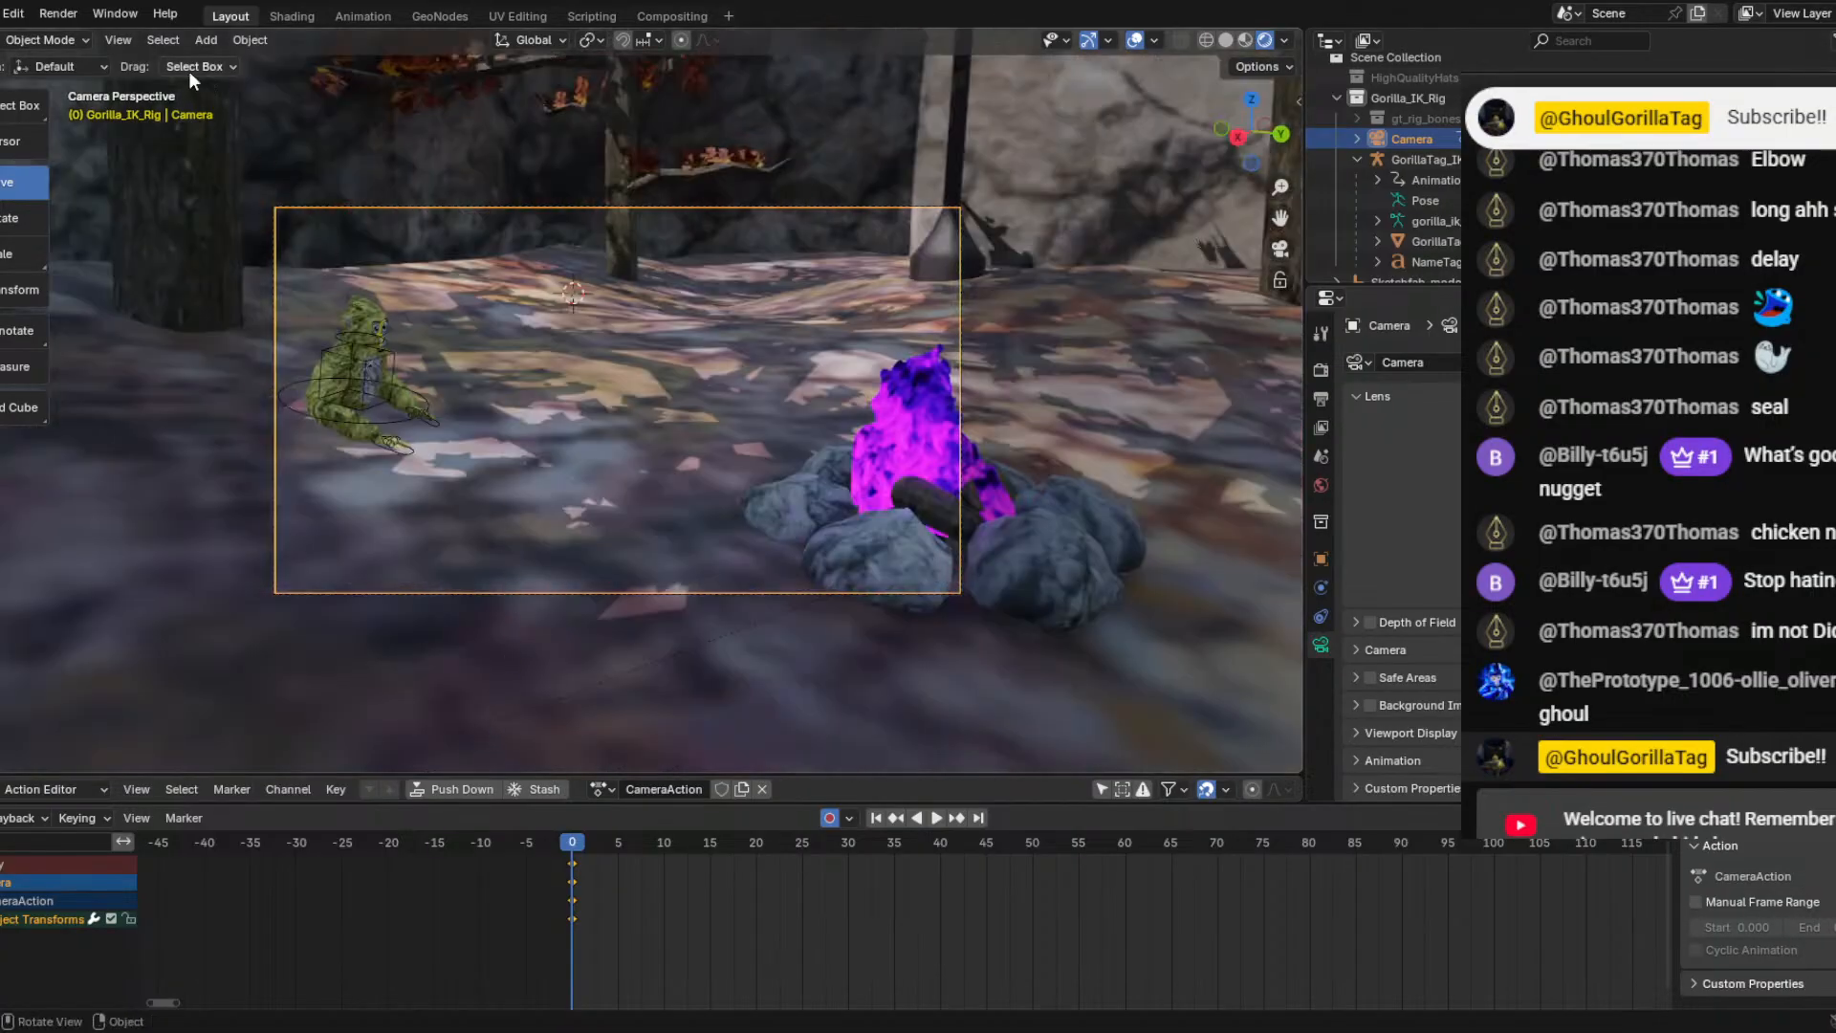
Change the shortcut of the viewport's Navigation submenu to the grave accent.
click(119, 39)
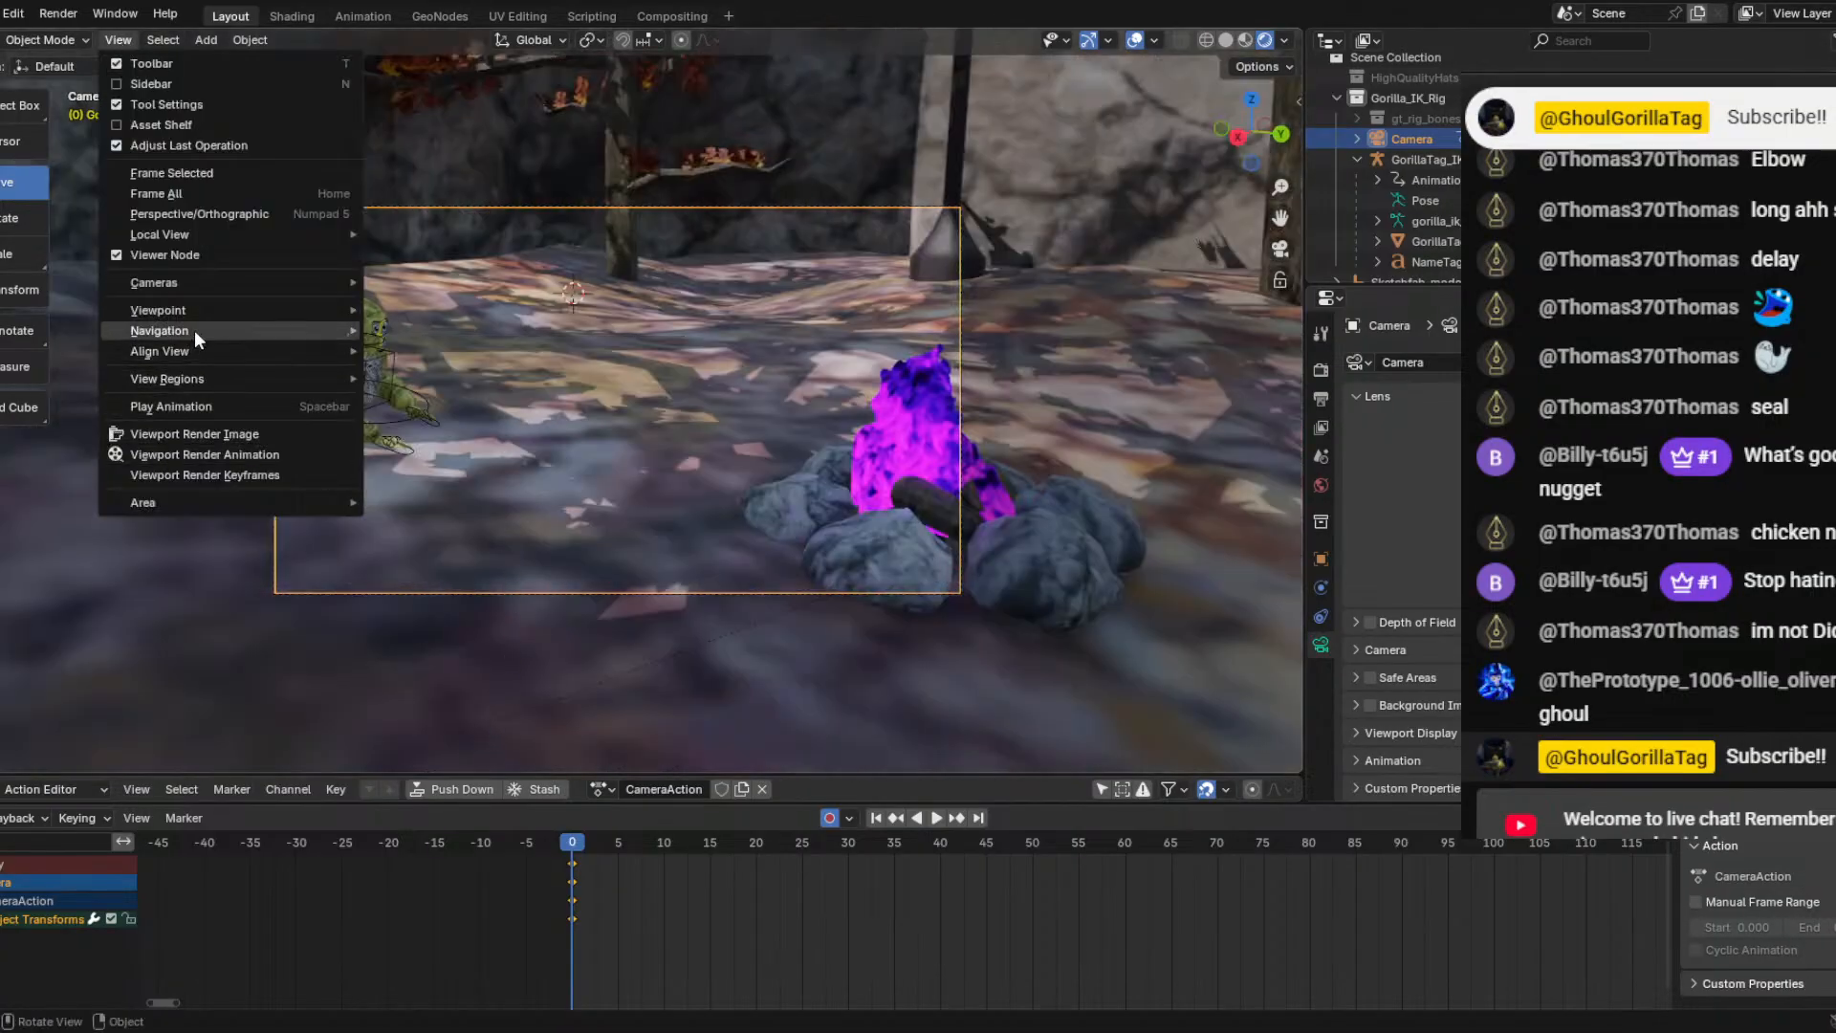
right_click(193, 330)
click(113, 356)
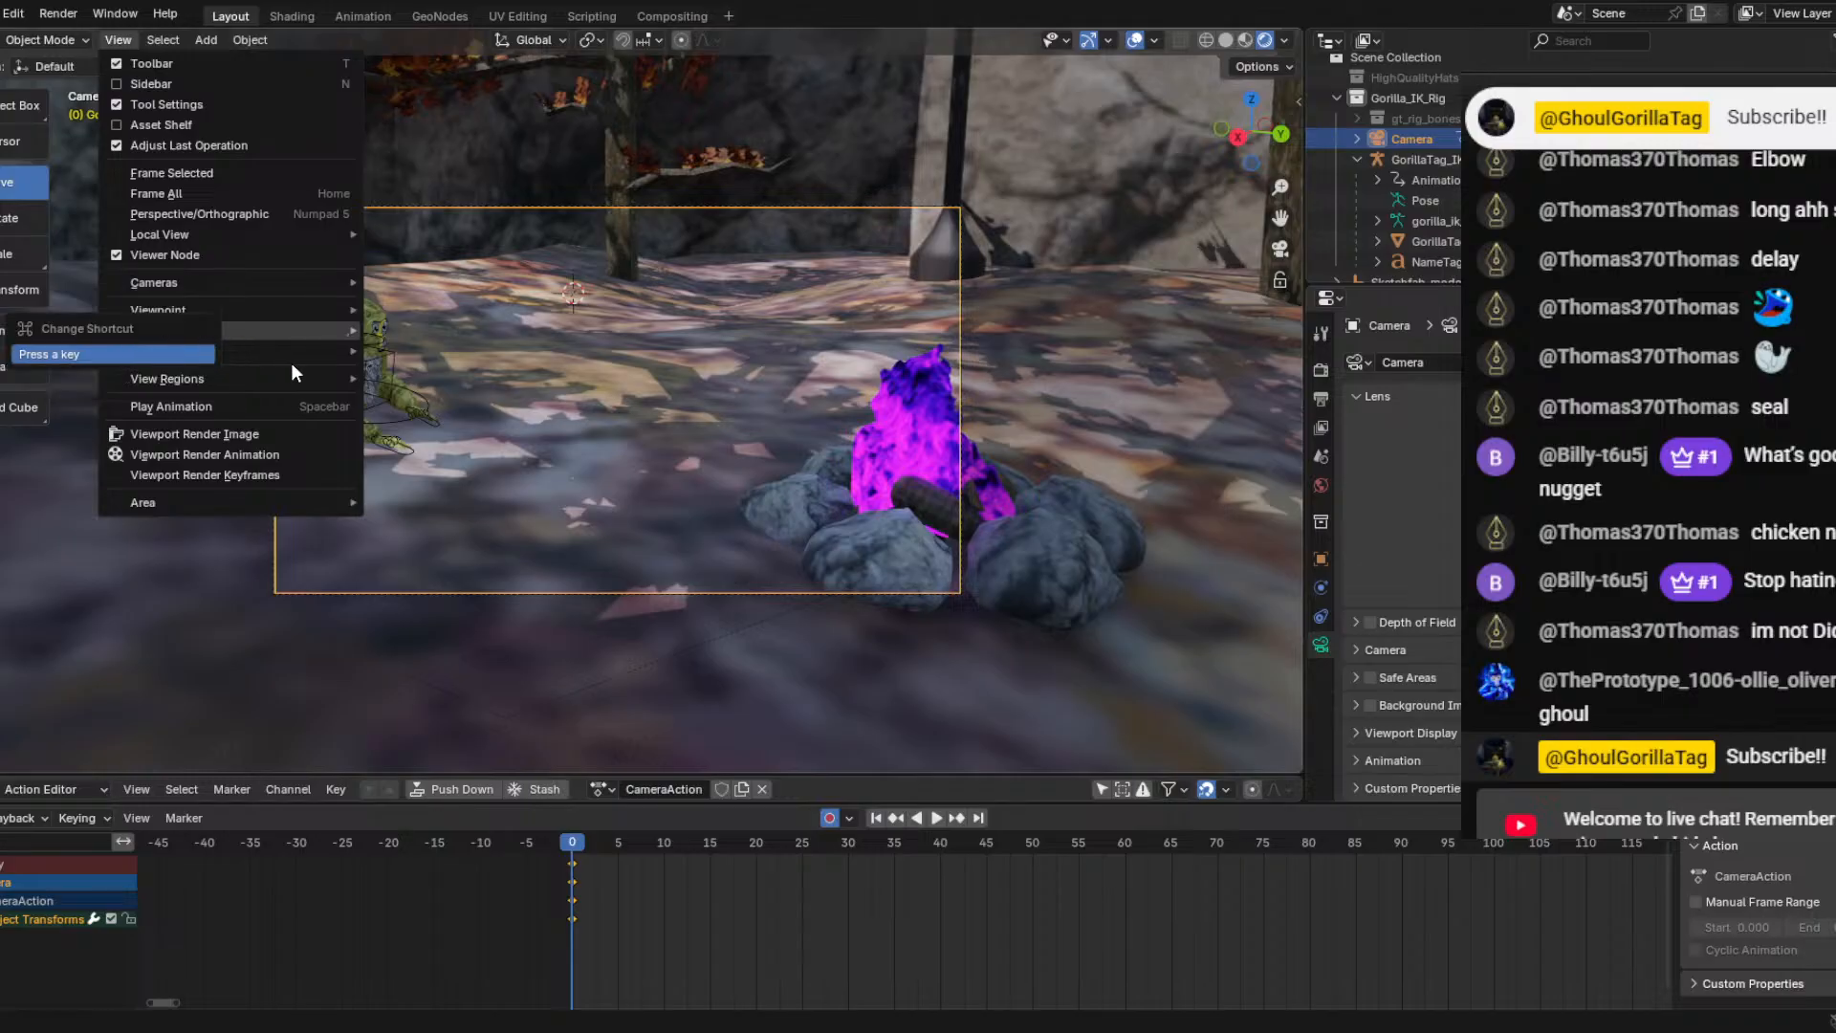
key(grave)
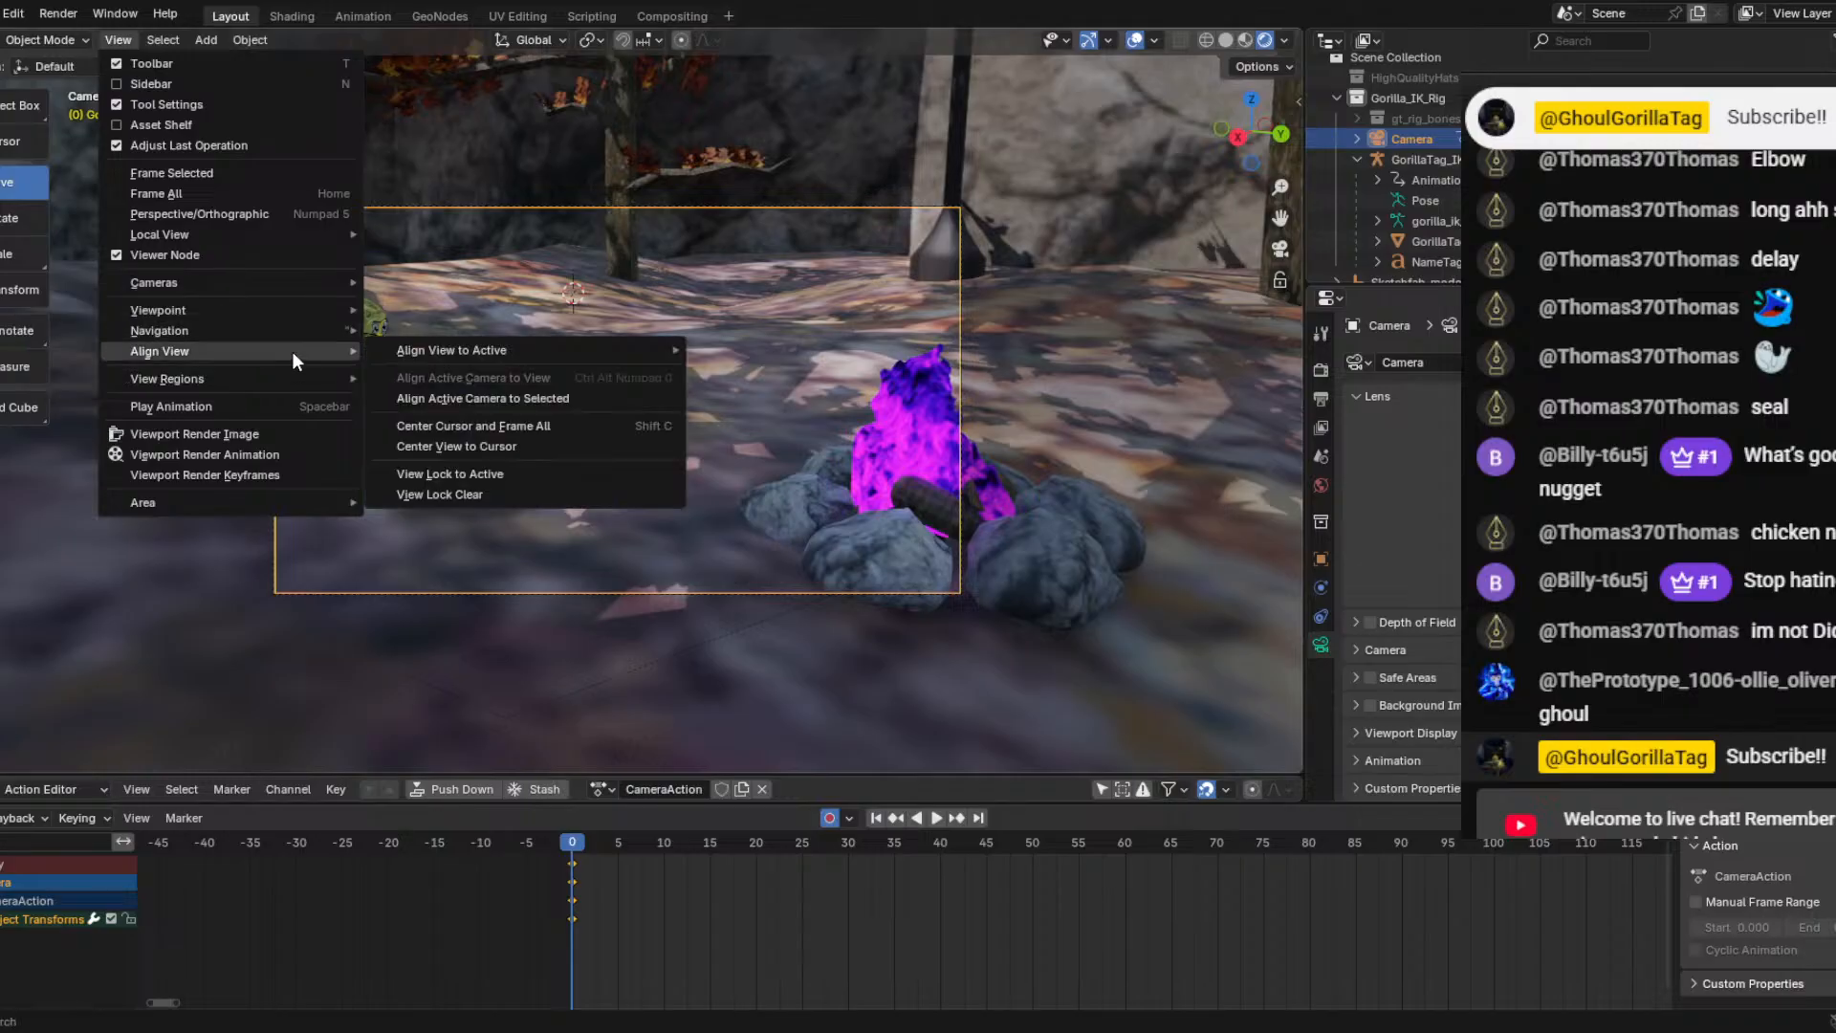
key(grave)
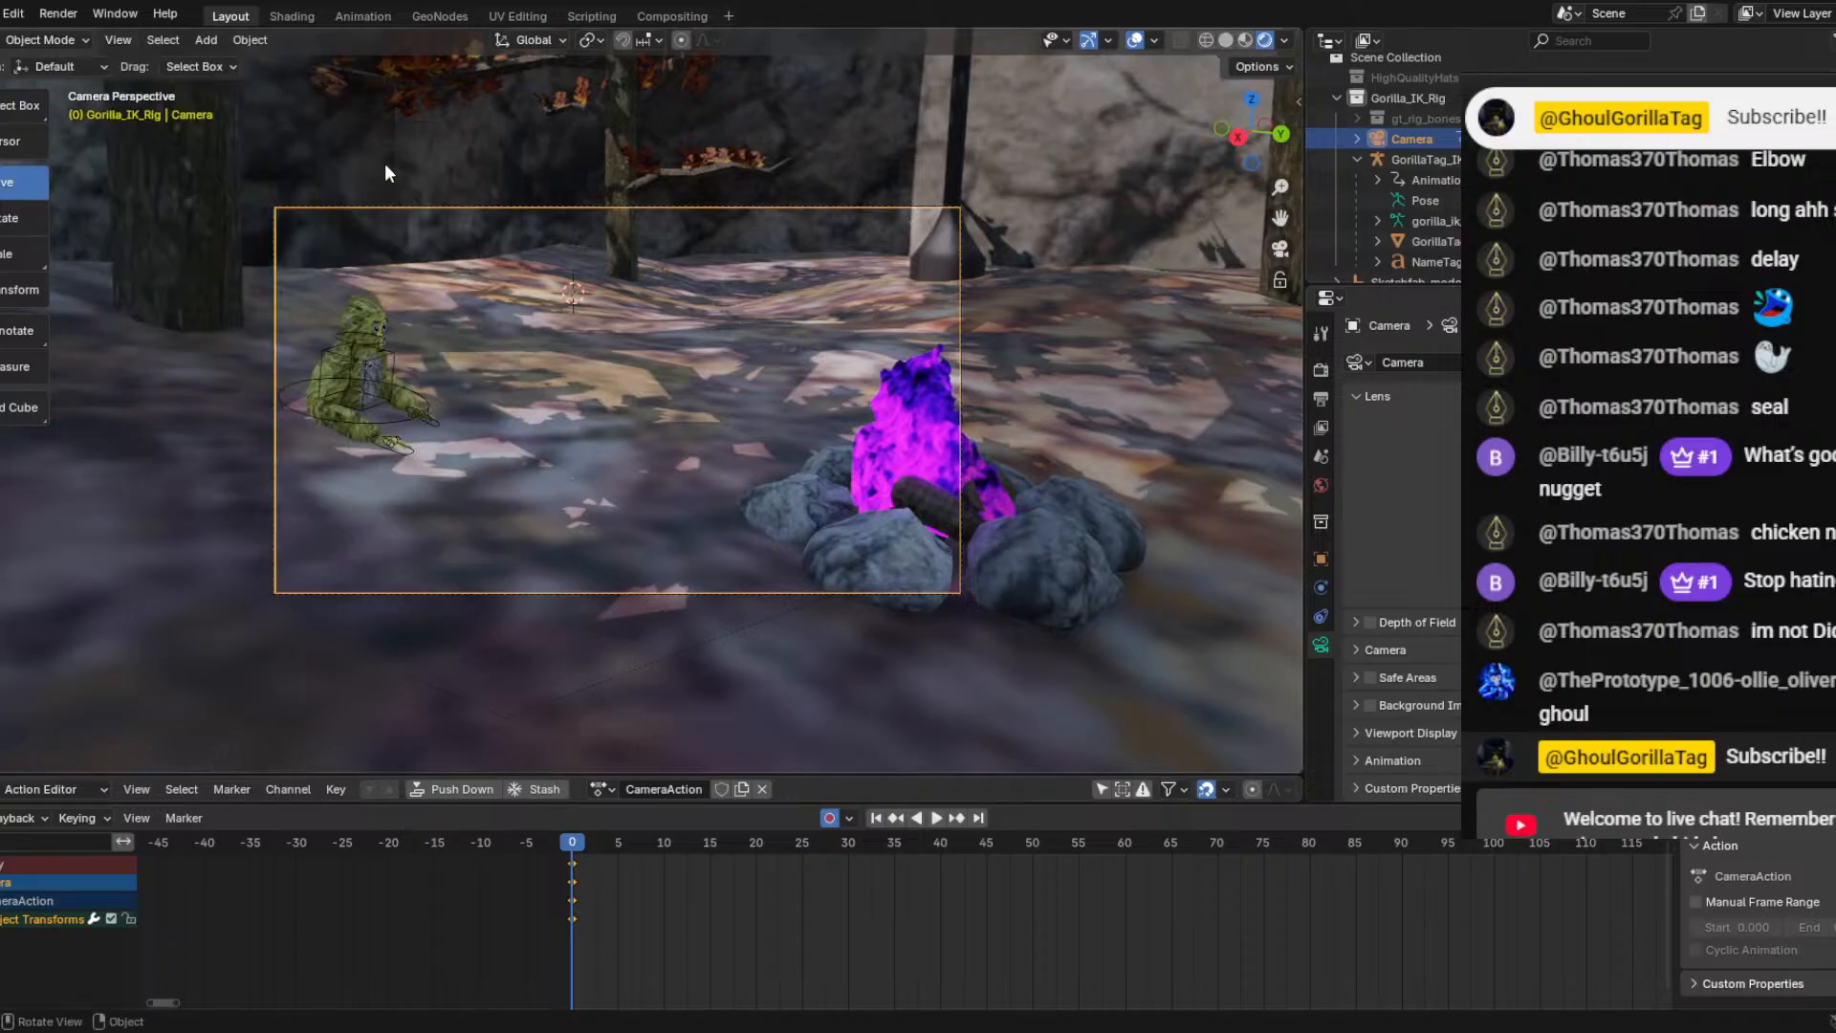
Test the new Navigation shortcut in the viewport, trying its zoom commands on the camera view.
key(grave)
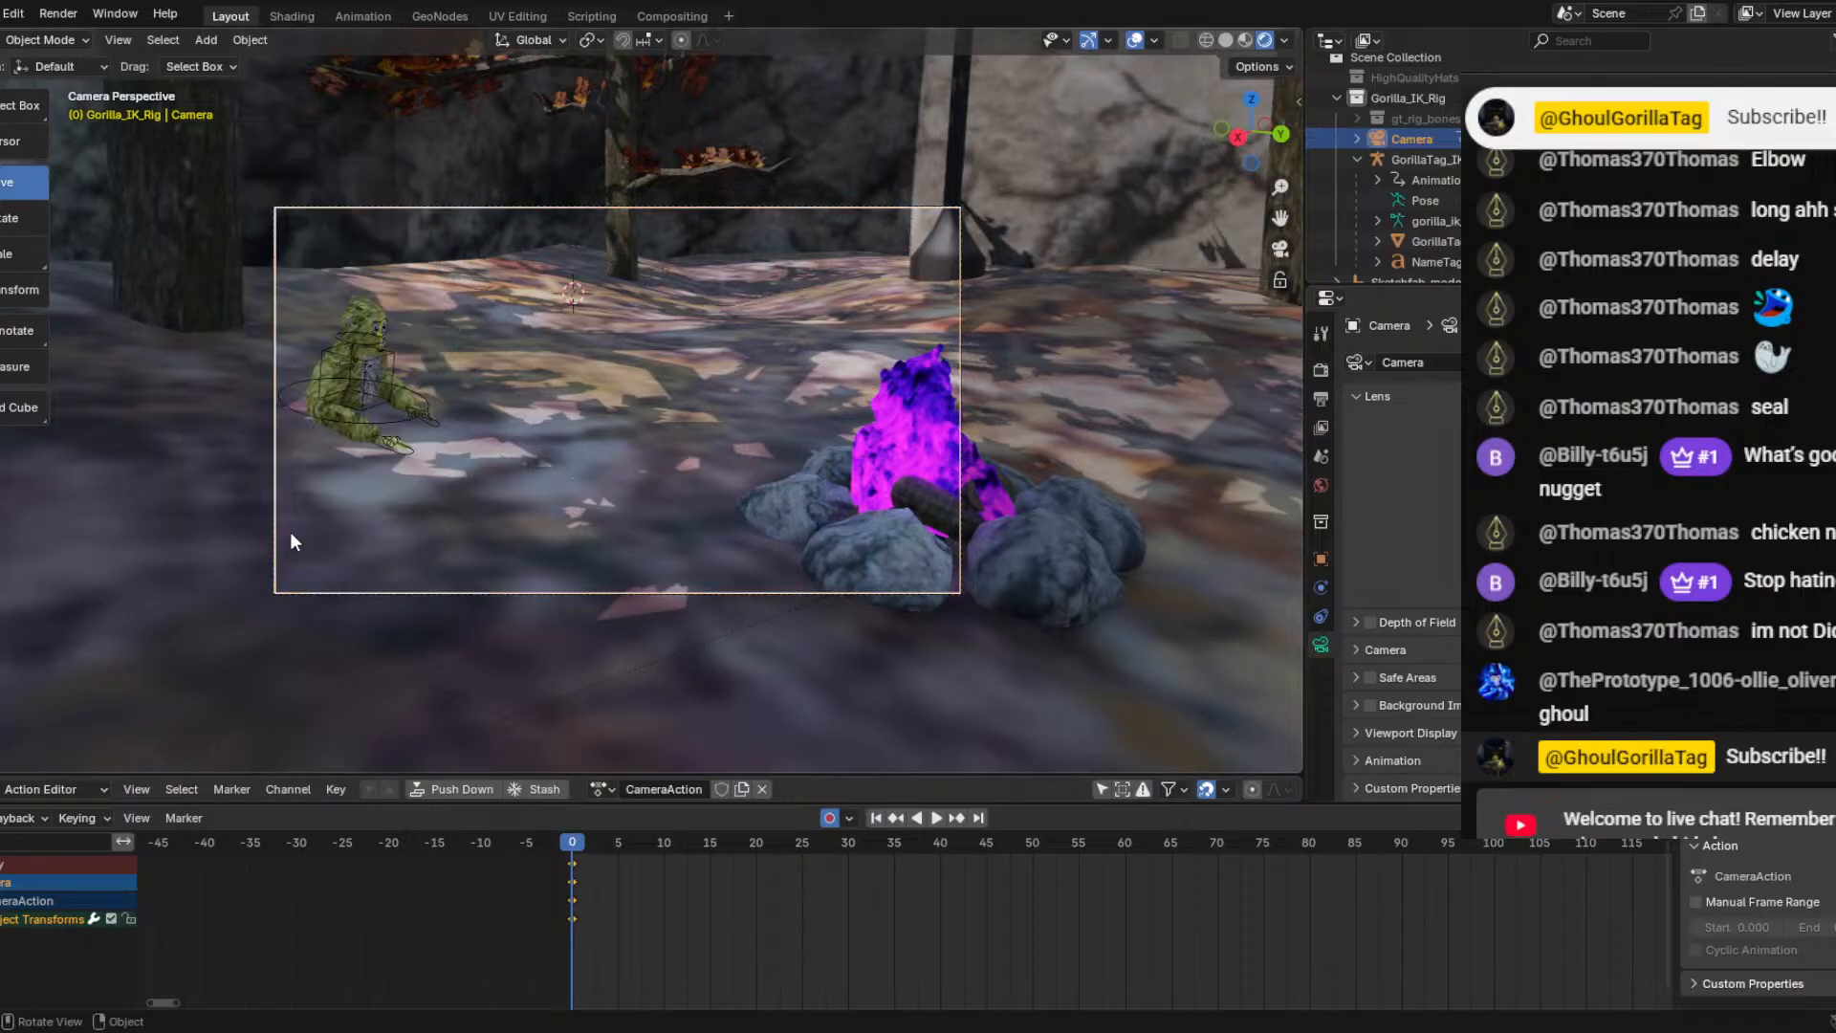
key(grave)
click(428, 444)
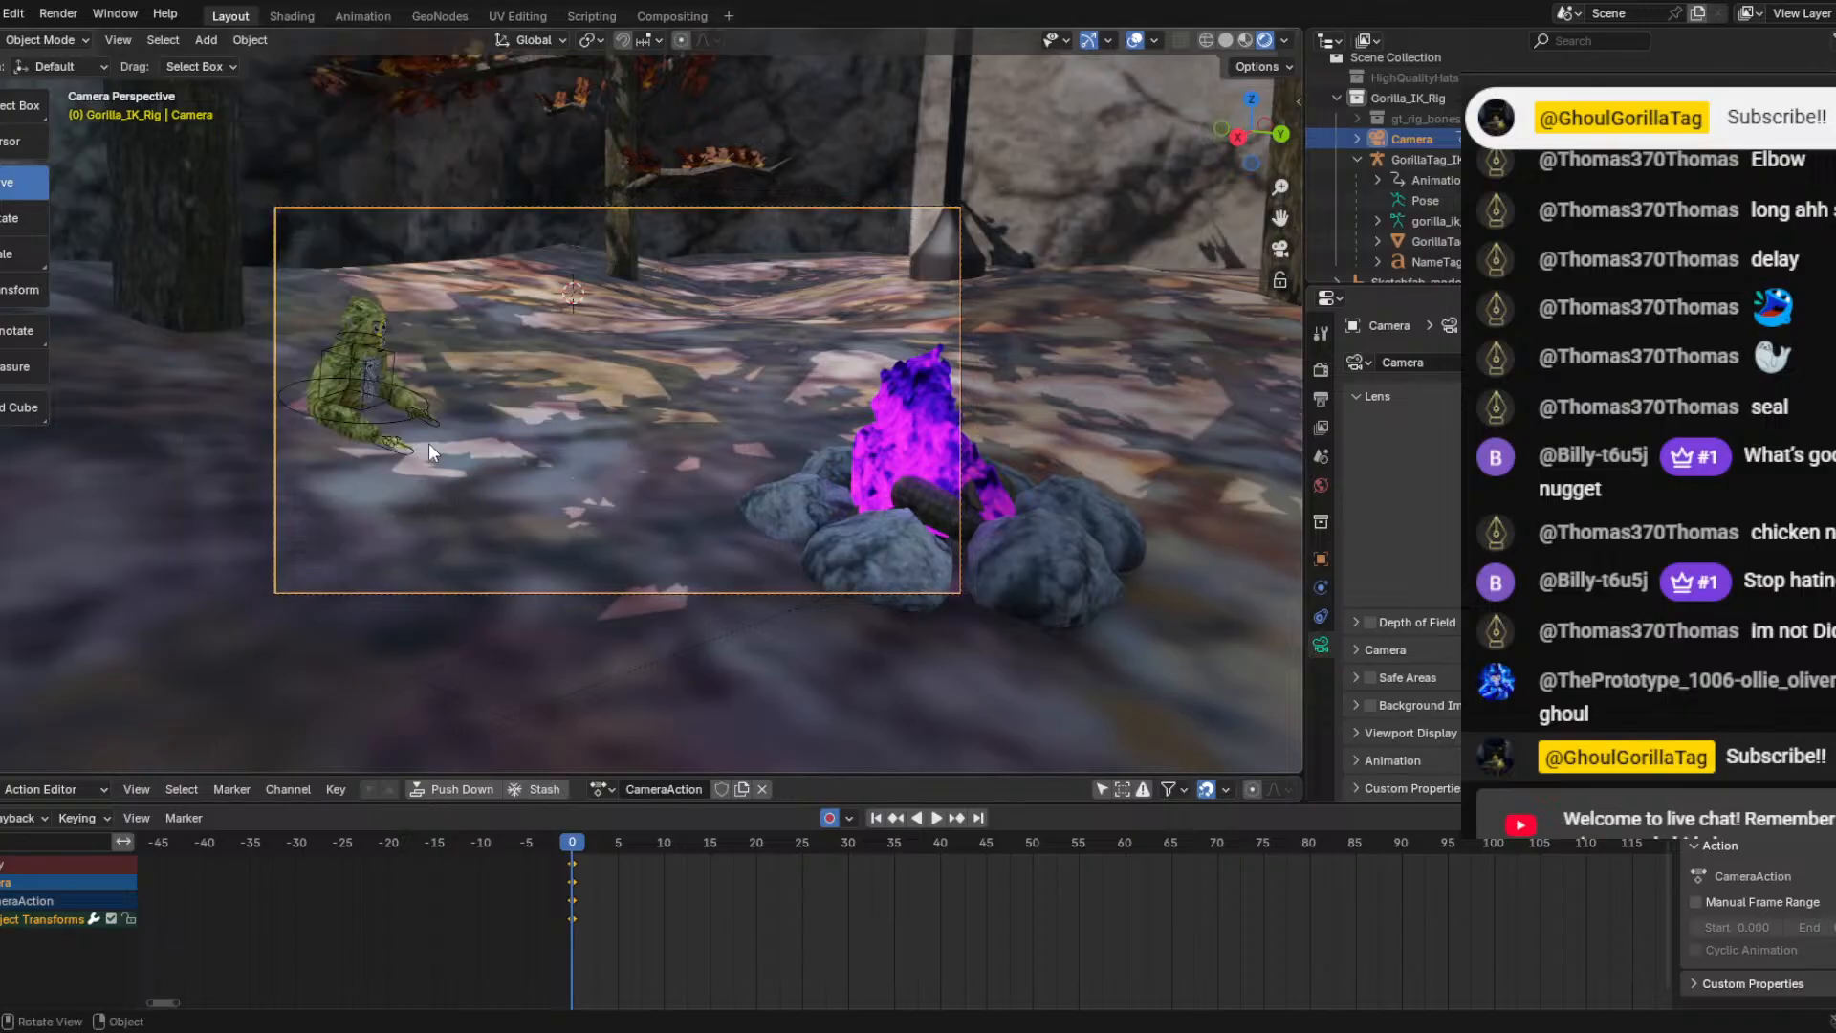
key(grave)
click(341, 311)
key(grave)
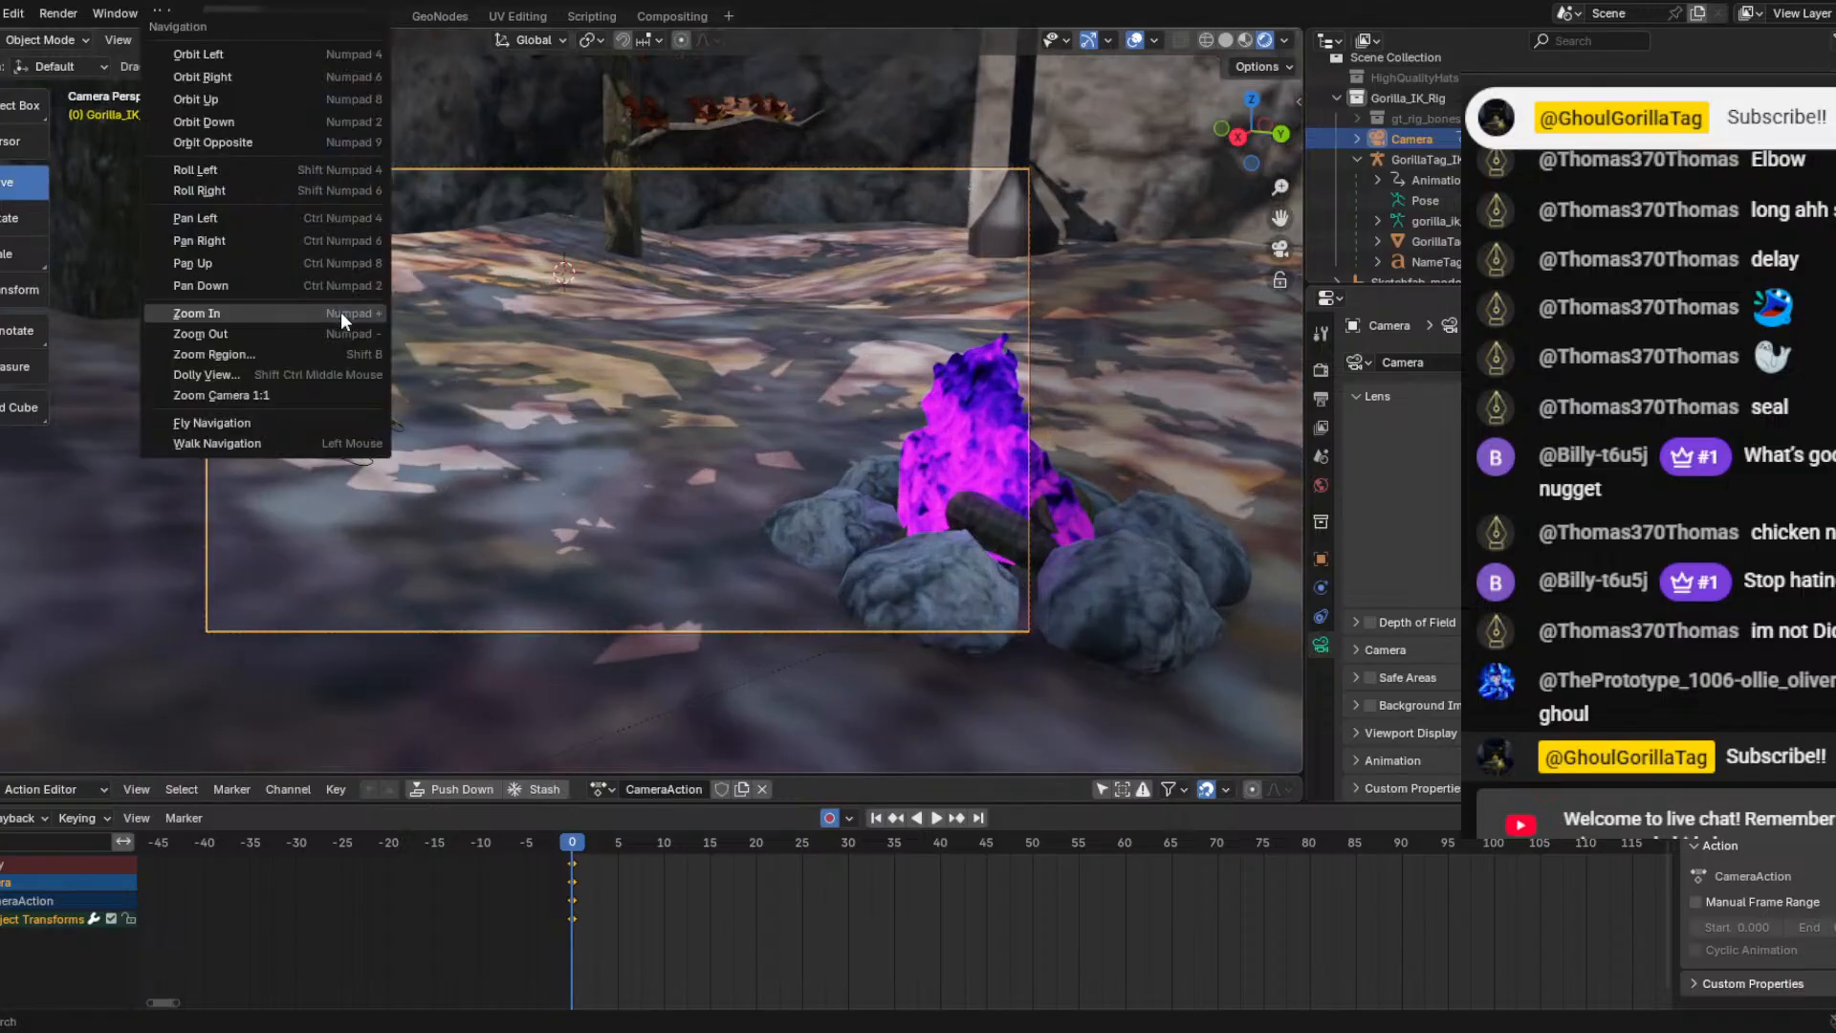
click(307, 327)
key(grave)
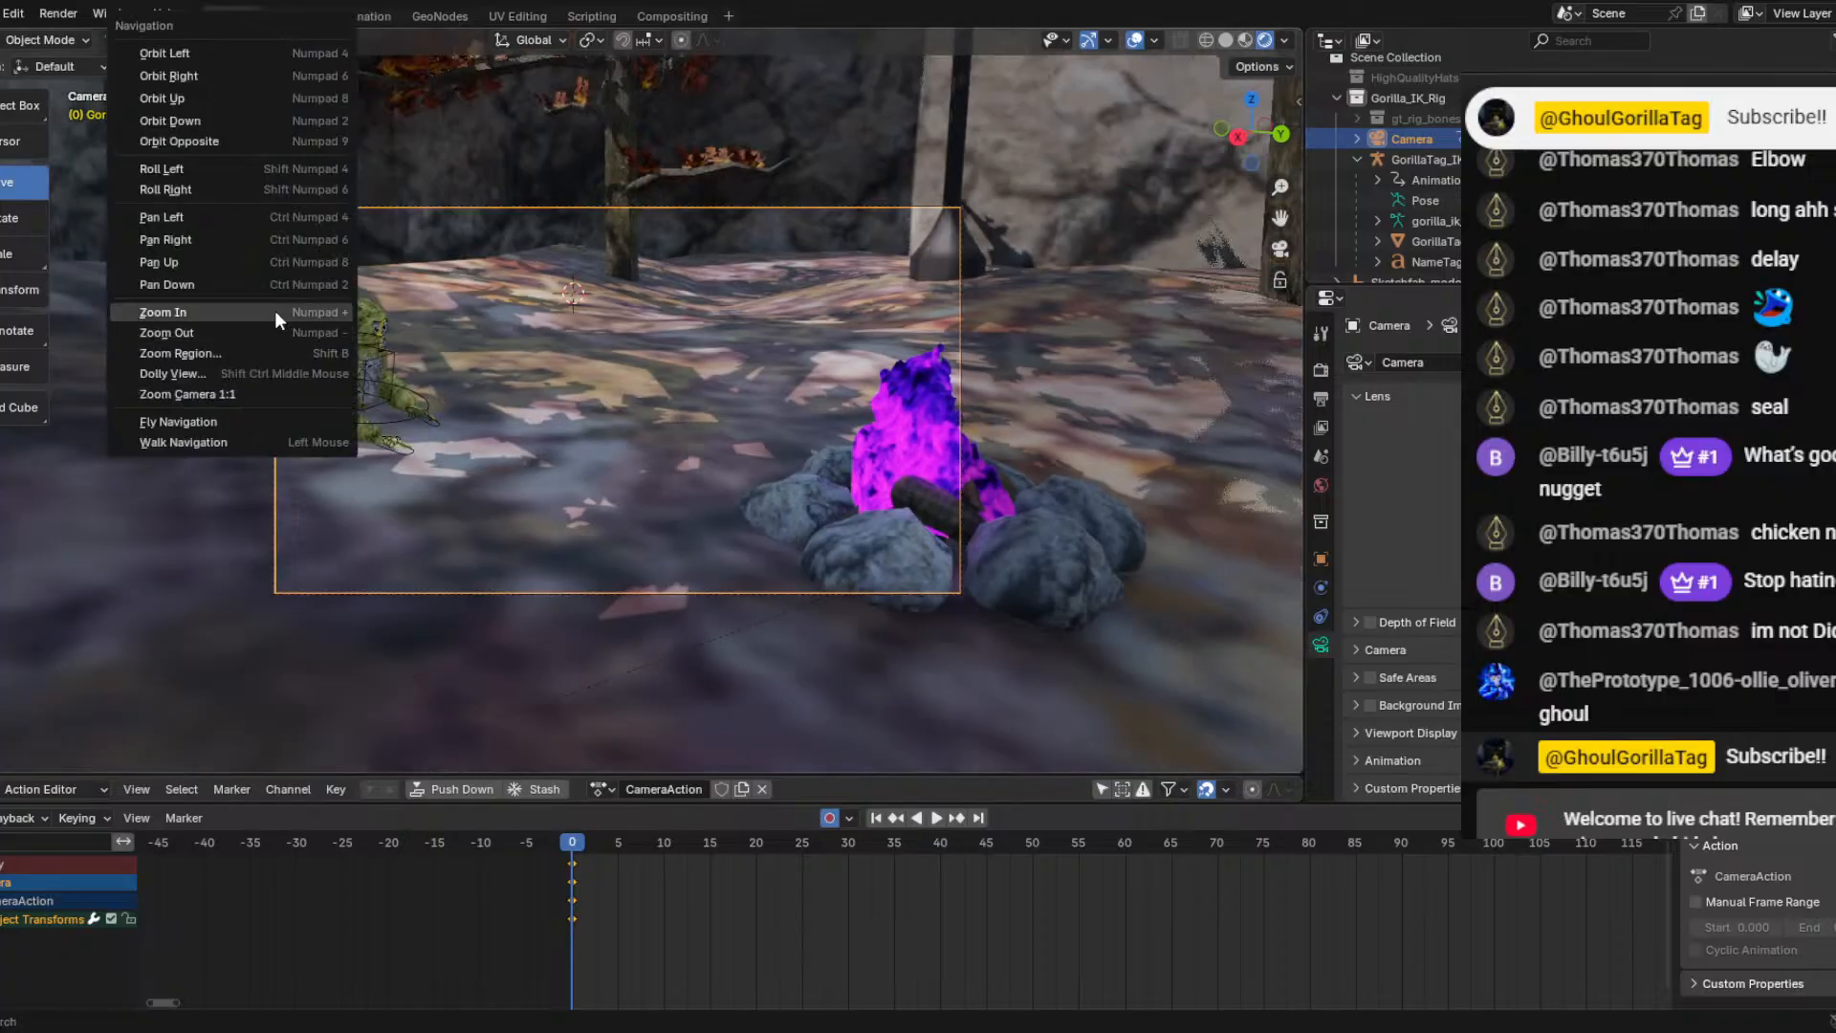
click(232, 93)
key(grave)
click(473, 273)
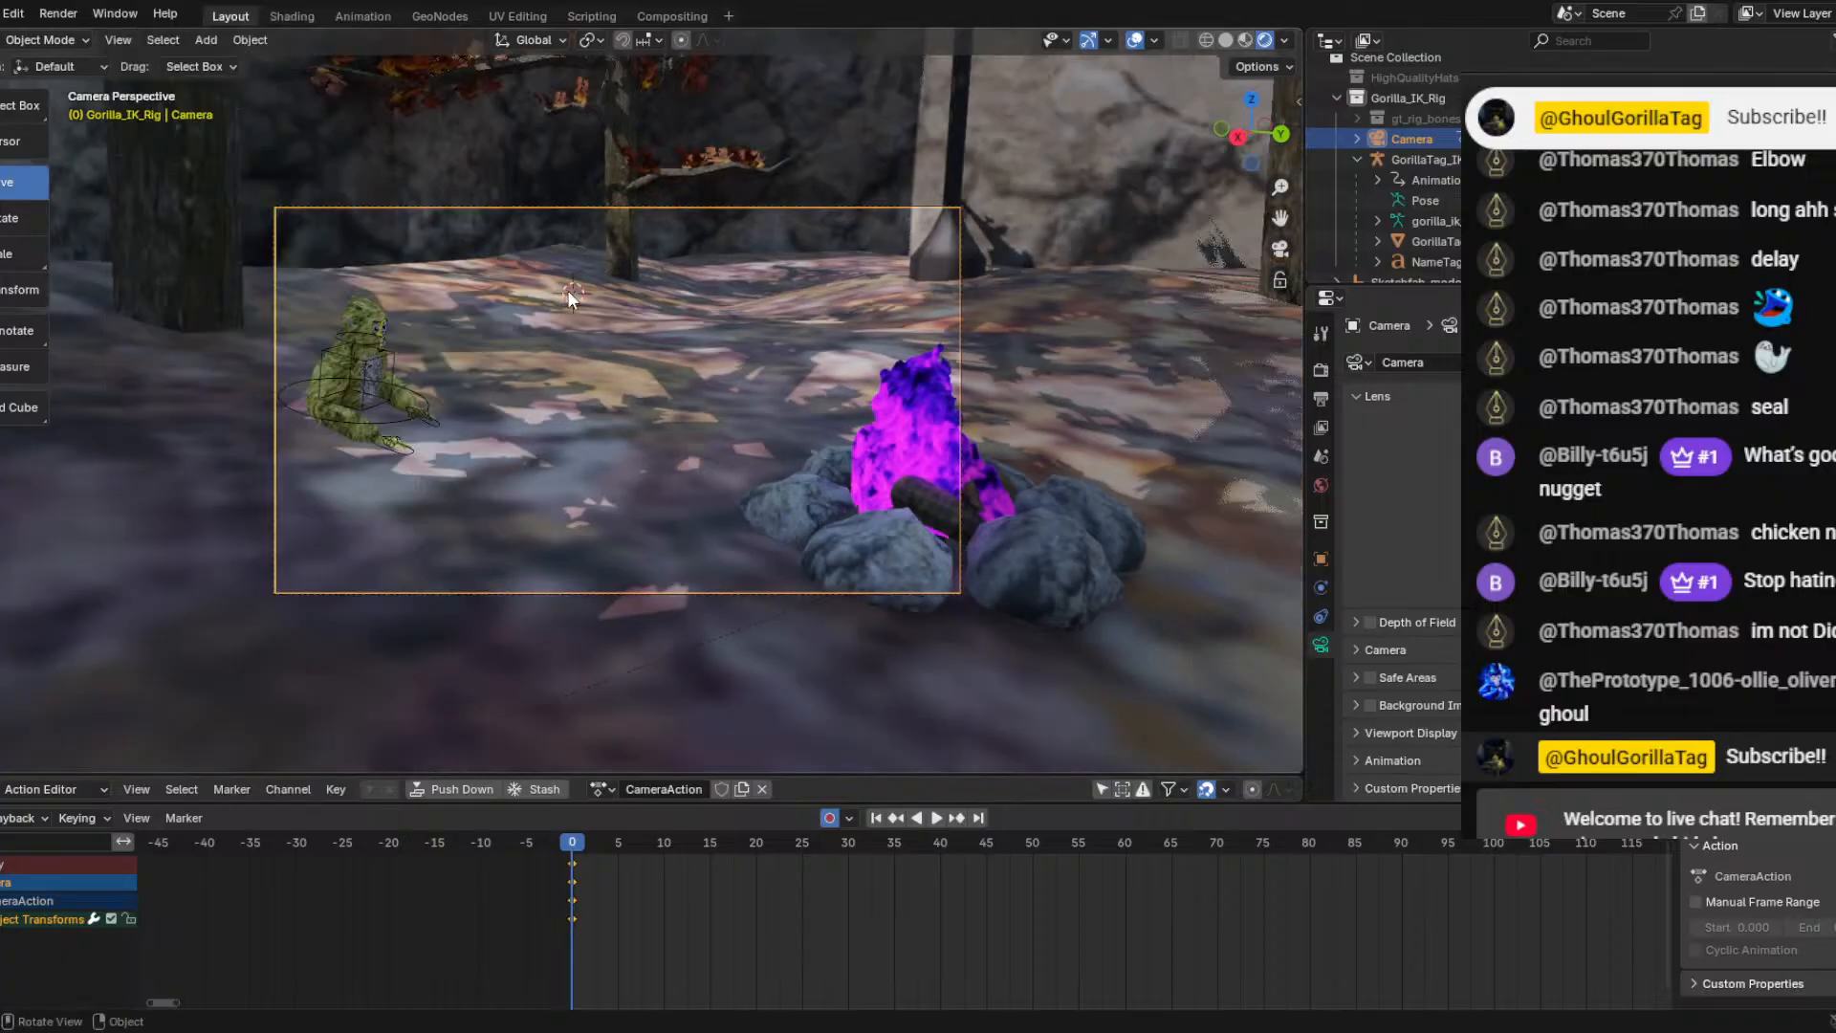
Move the camera with Walk Navigation around the gorilla and the campfire while looking through it.
key(shift+grave)
click(598, 308)
key(grave)
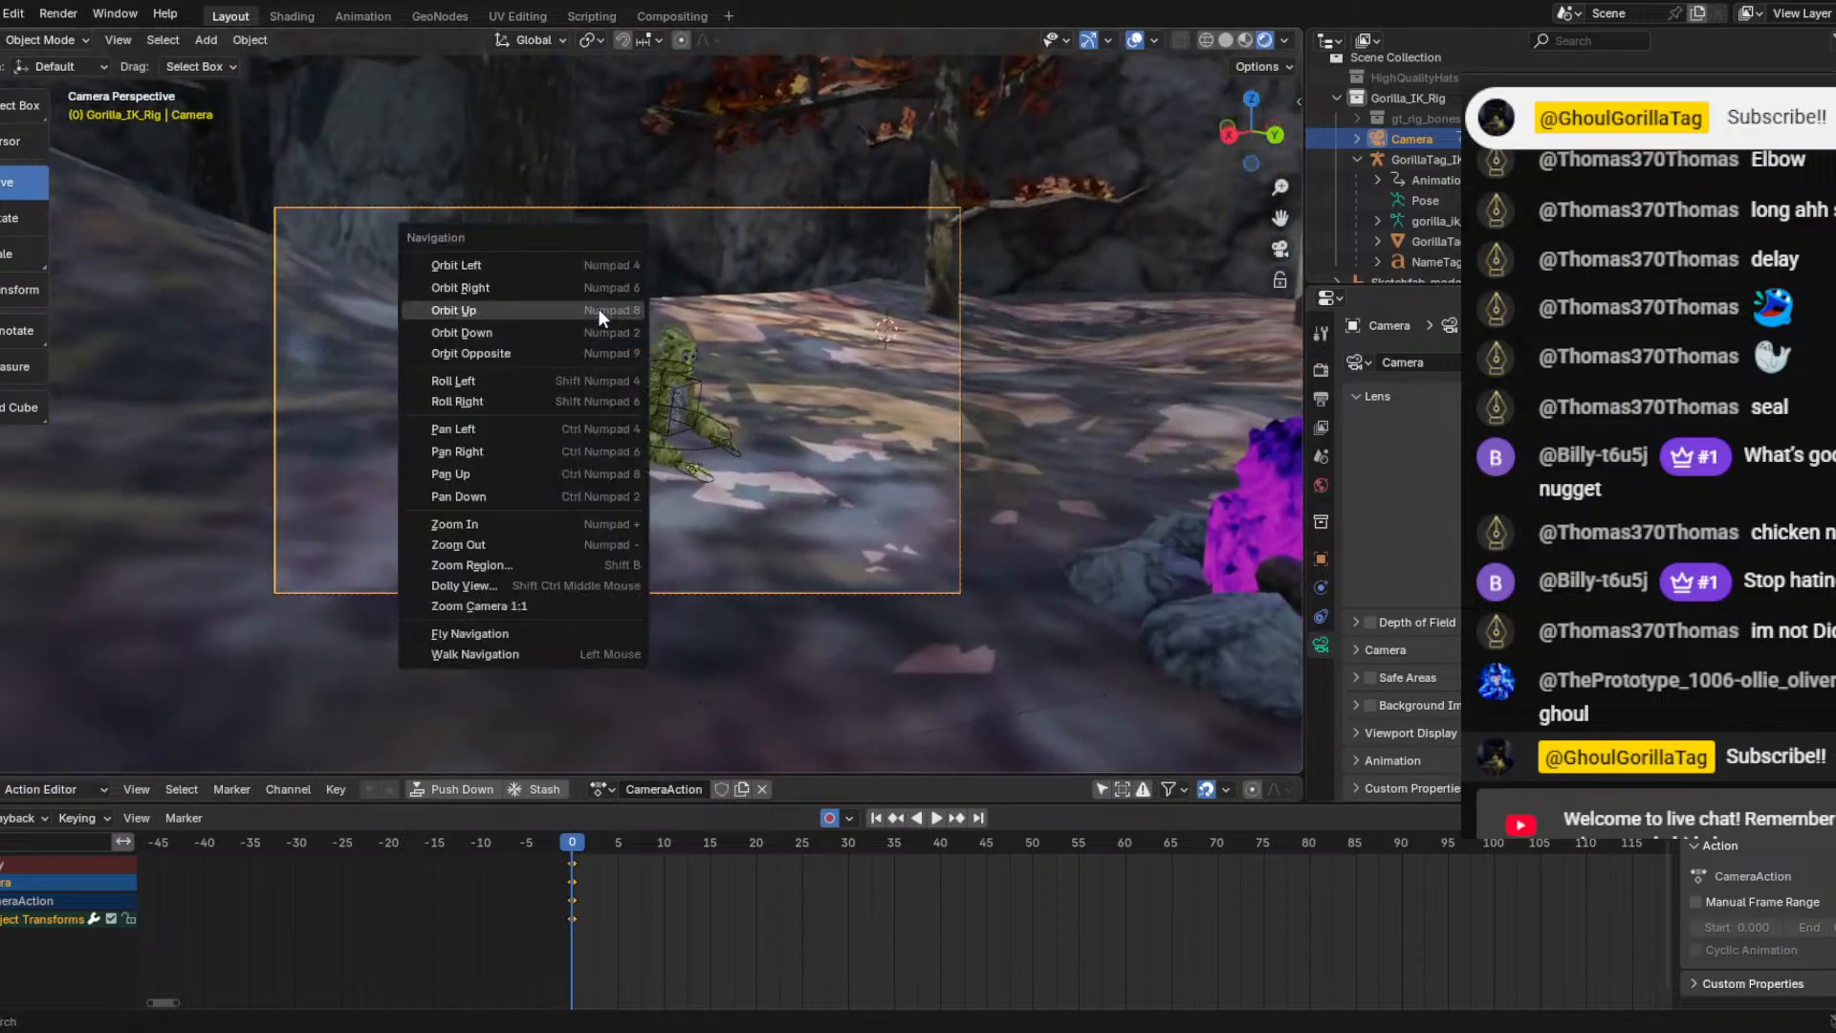
click(486, 650)
key(d)
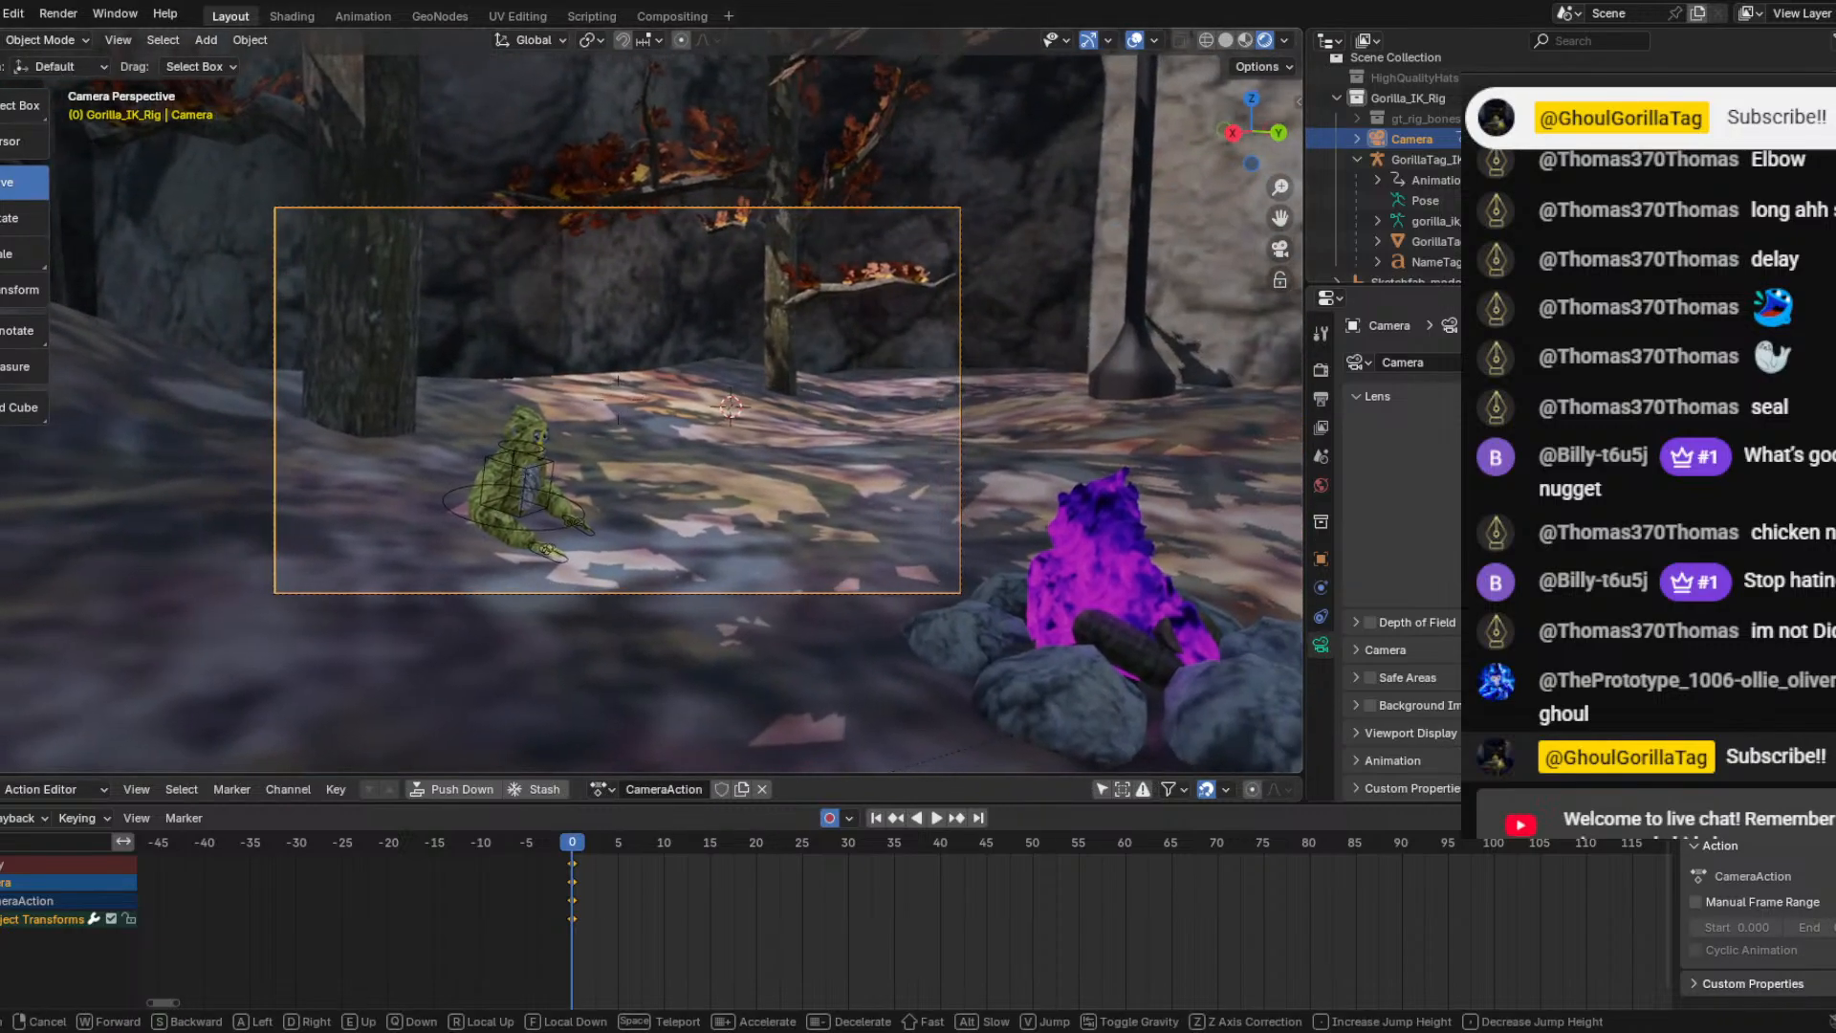
key(s)
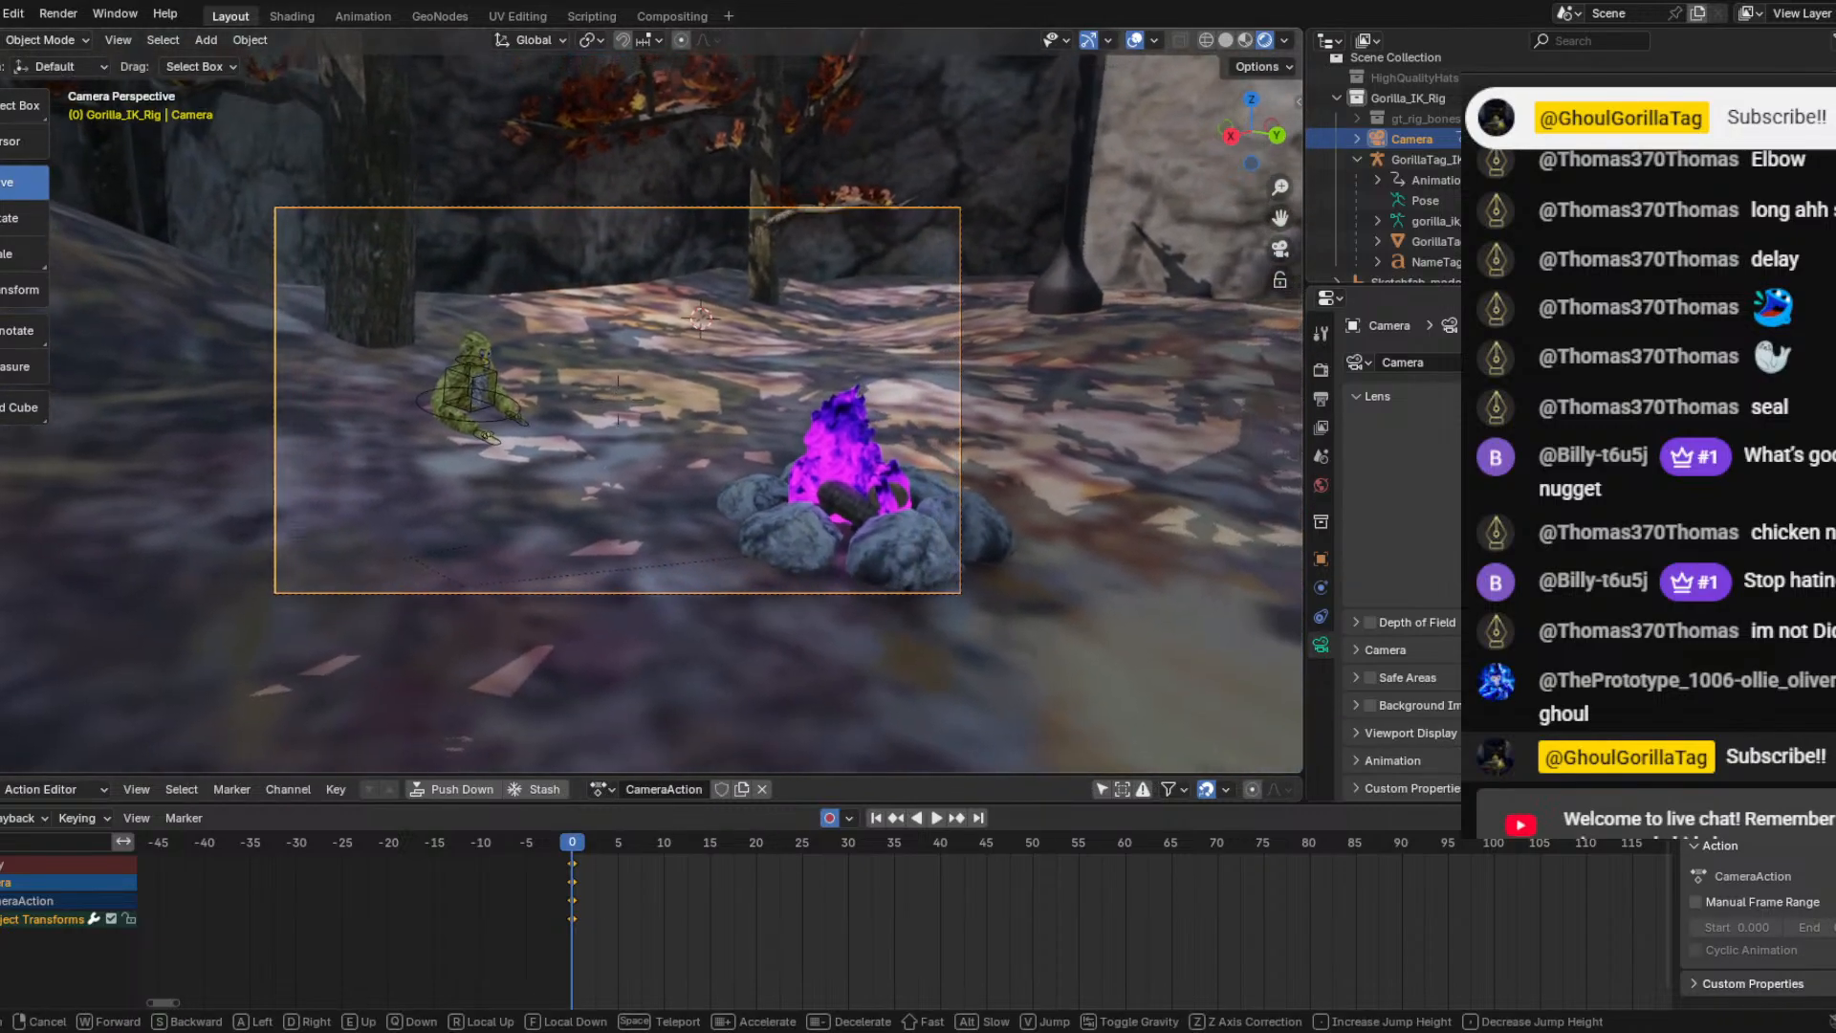
key(w)
key(s)
click(654, 543)
Readjust the camera with Walk Navigation so its frame holds the whole gorilla and the edge of the flames.
key(s)
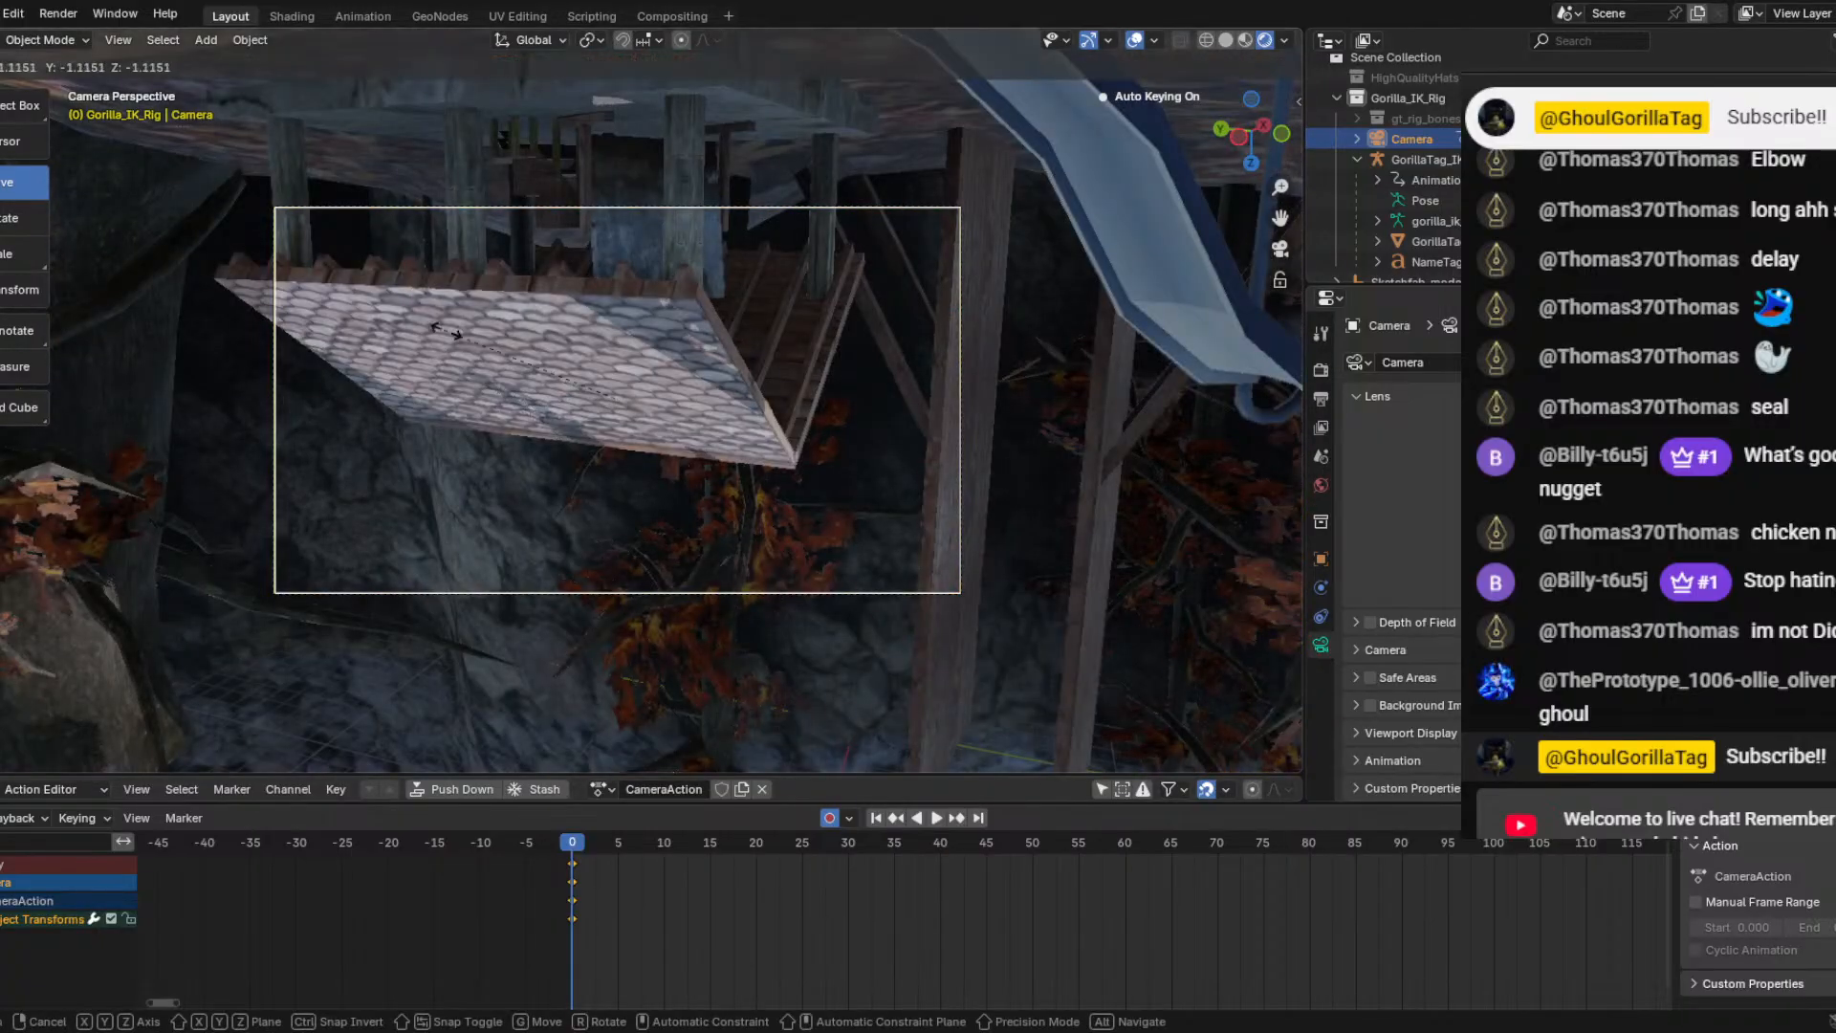
key(Escape)
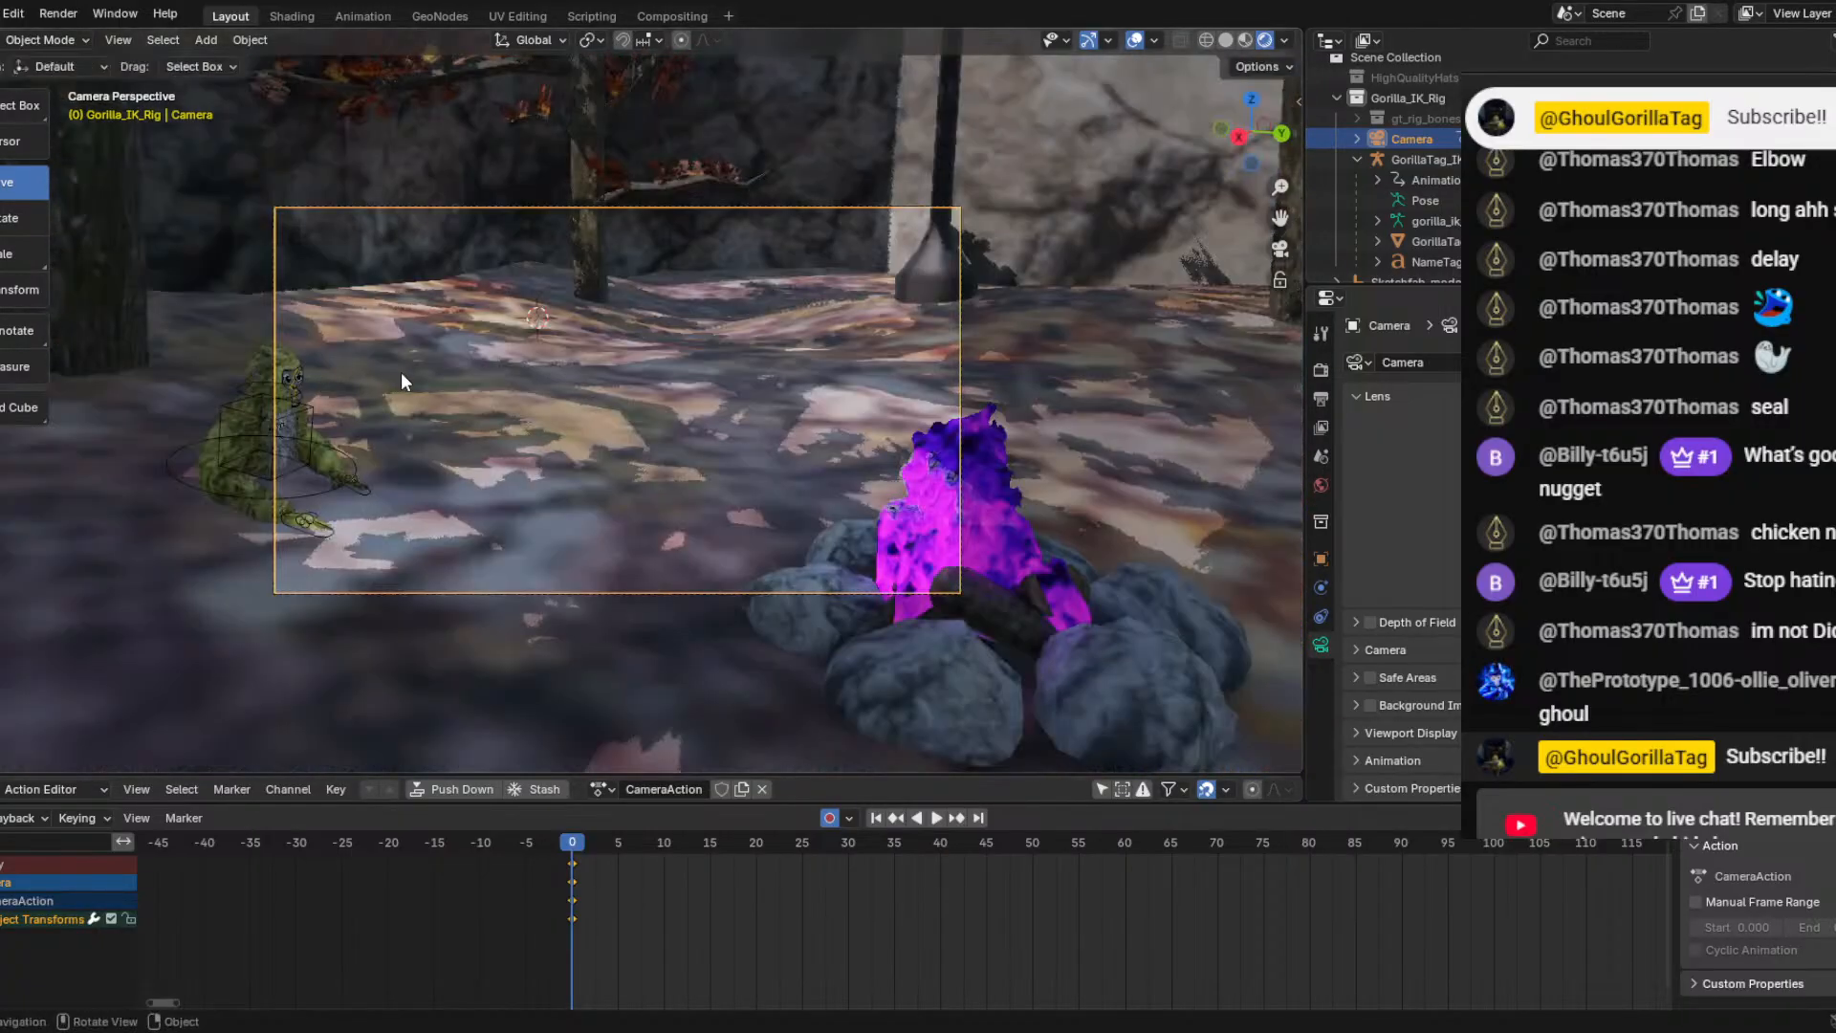
key(shift+grave)
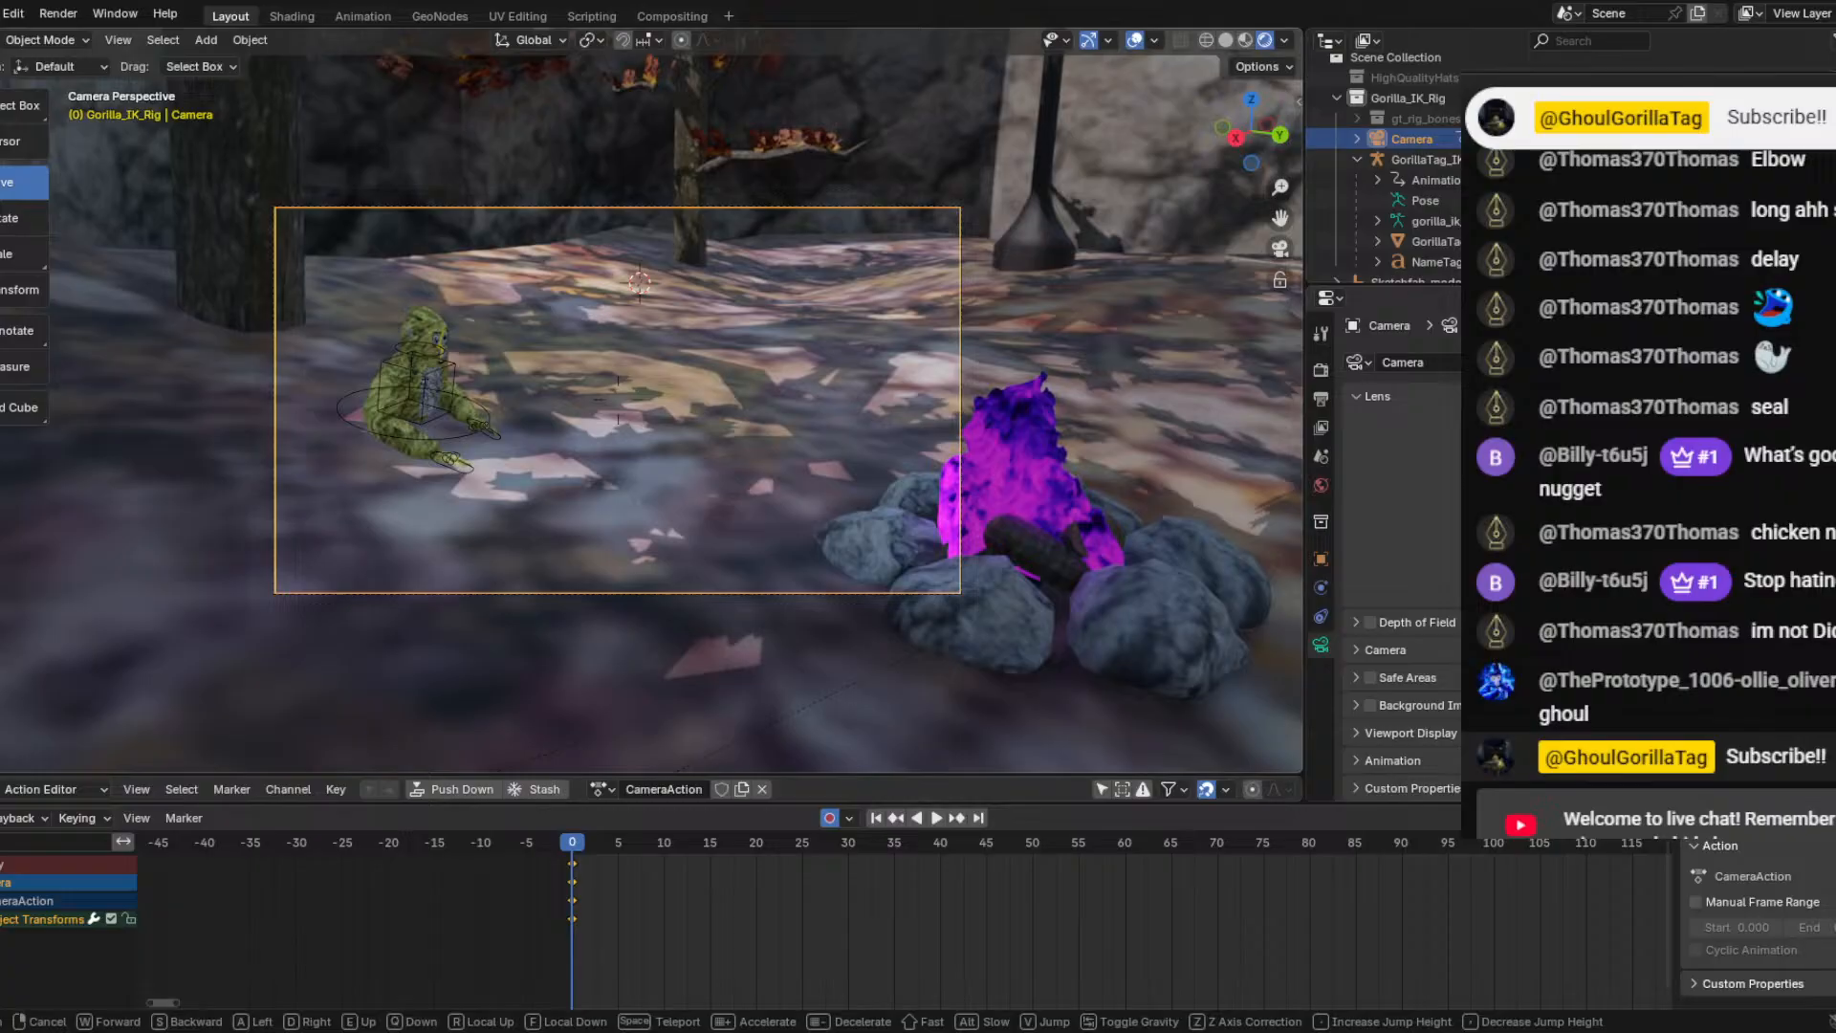
click(401, 379)
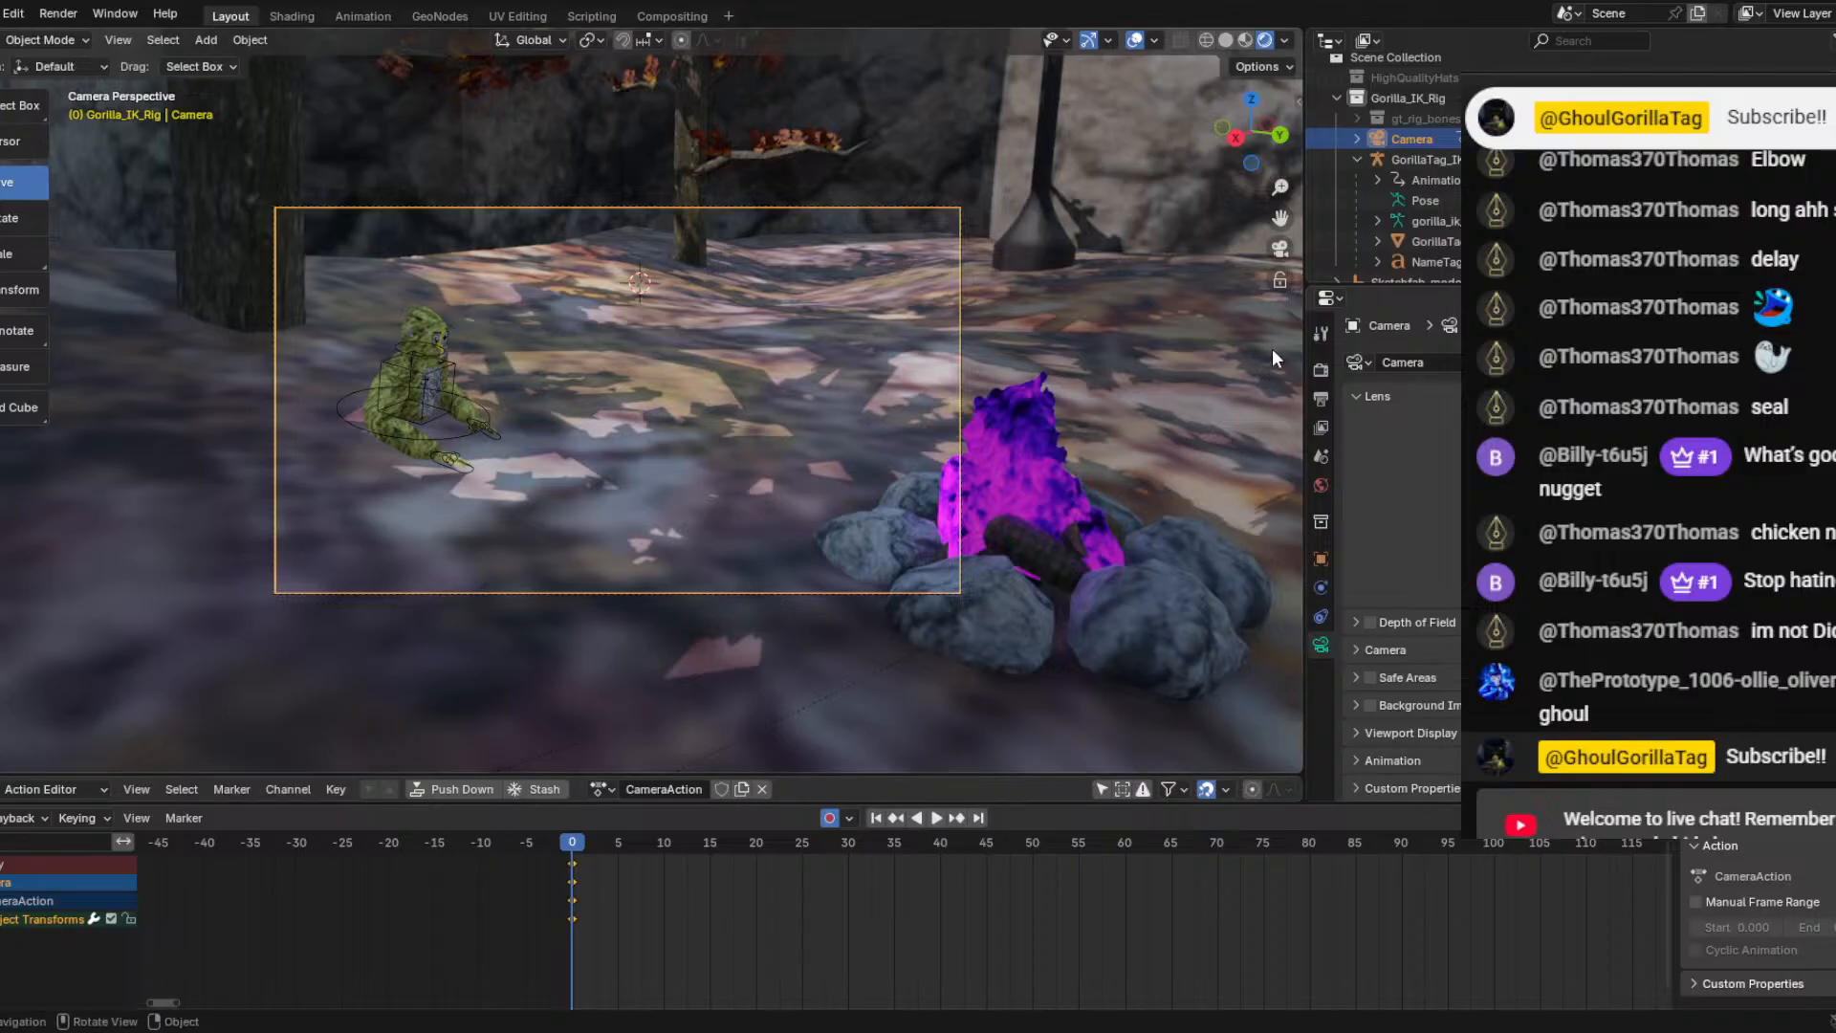
Leave the camera view and find an outside viewpoint showing the camera, the gorilla and the campfire.
click(1280, 251)
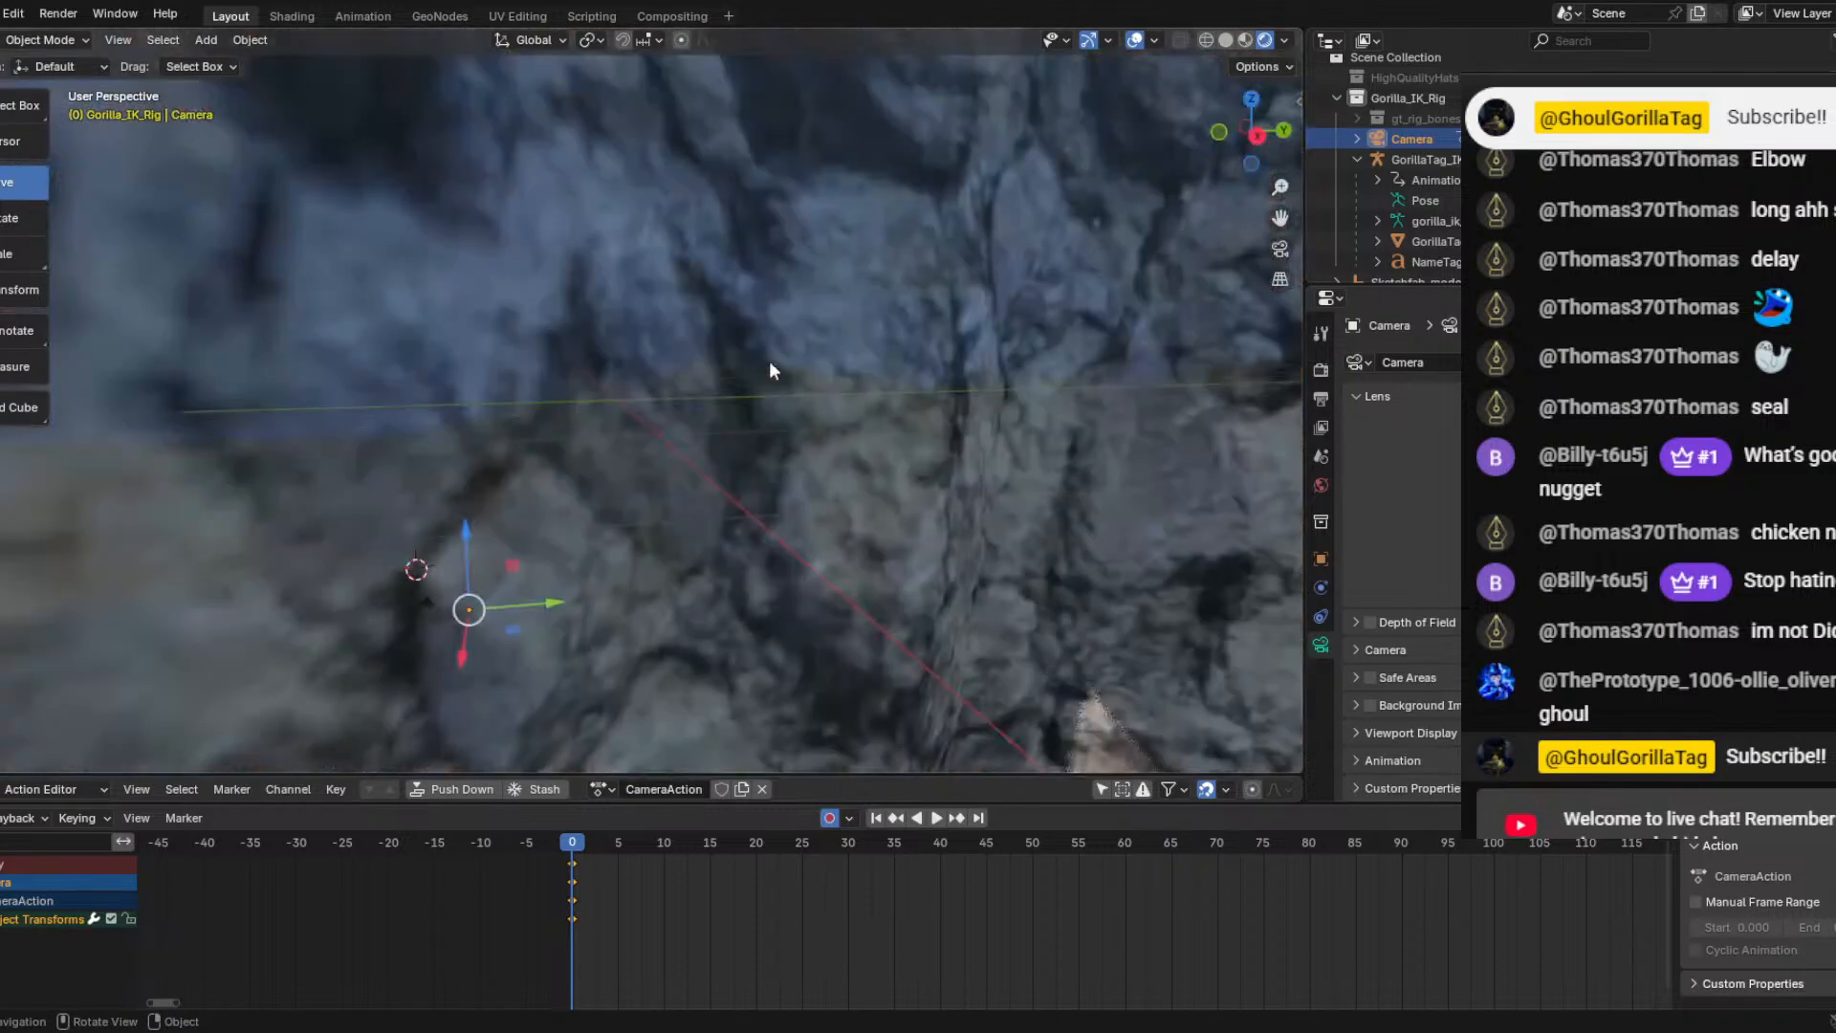
right_click(736, 408)
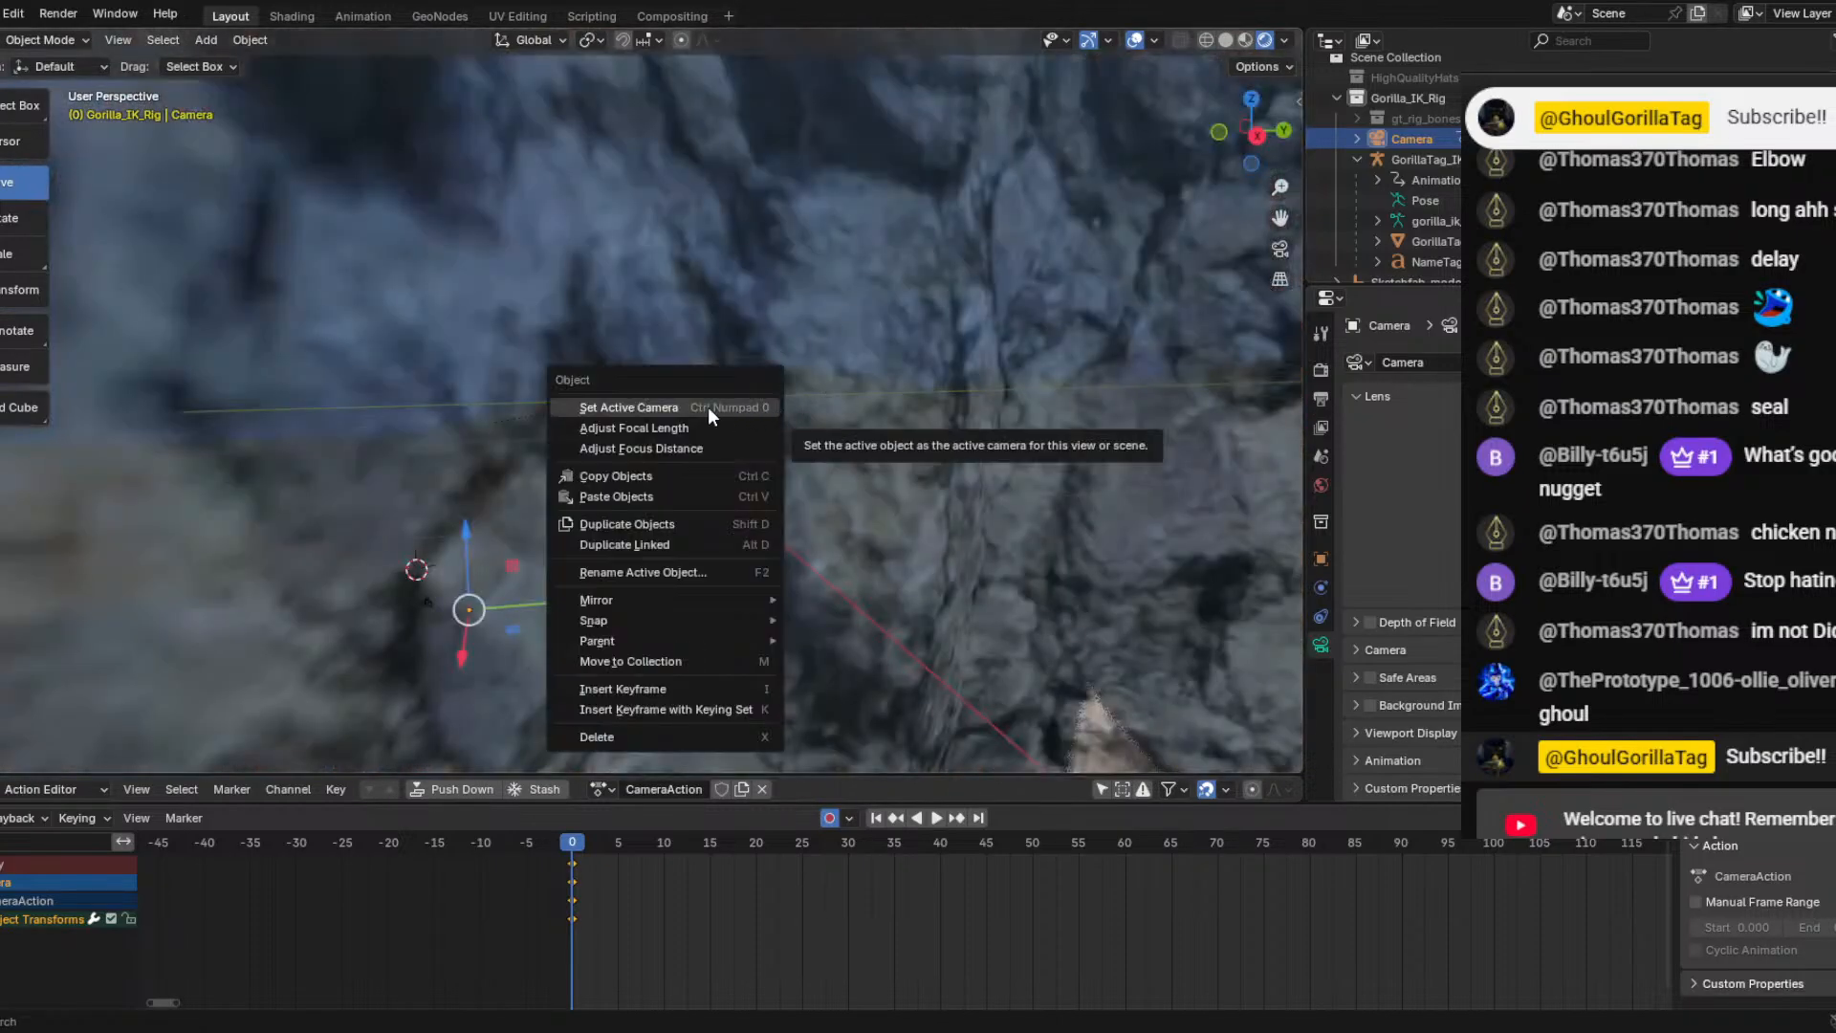
key(Escape)
middle_drag(621, 433, 759, 443)
scroll(746, 449, down, 4)
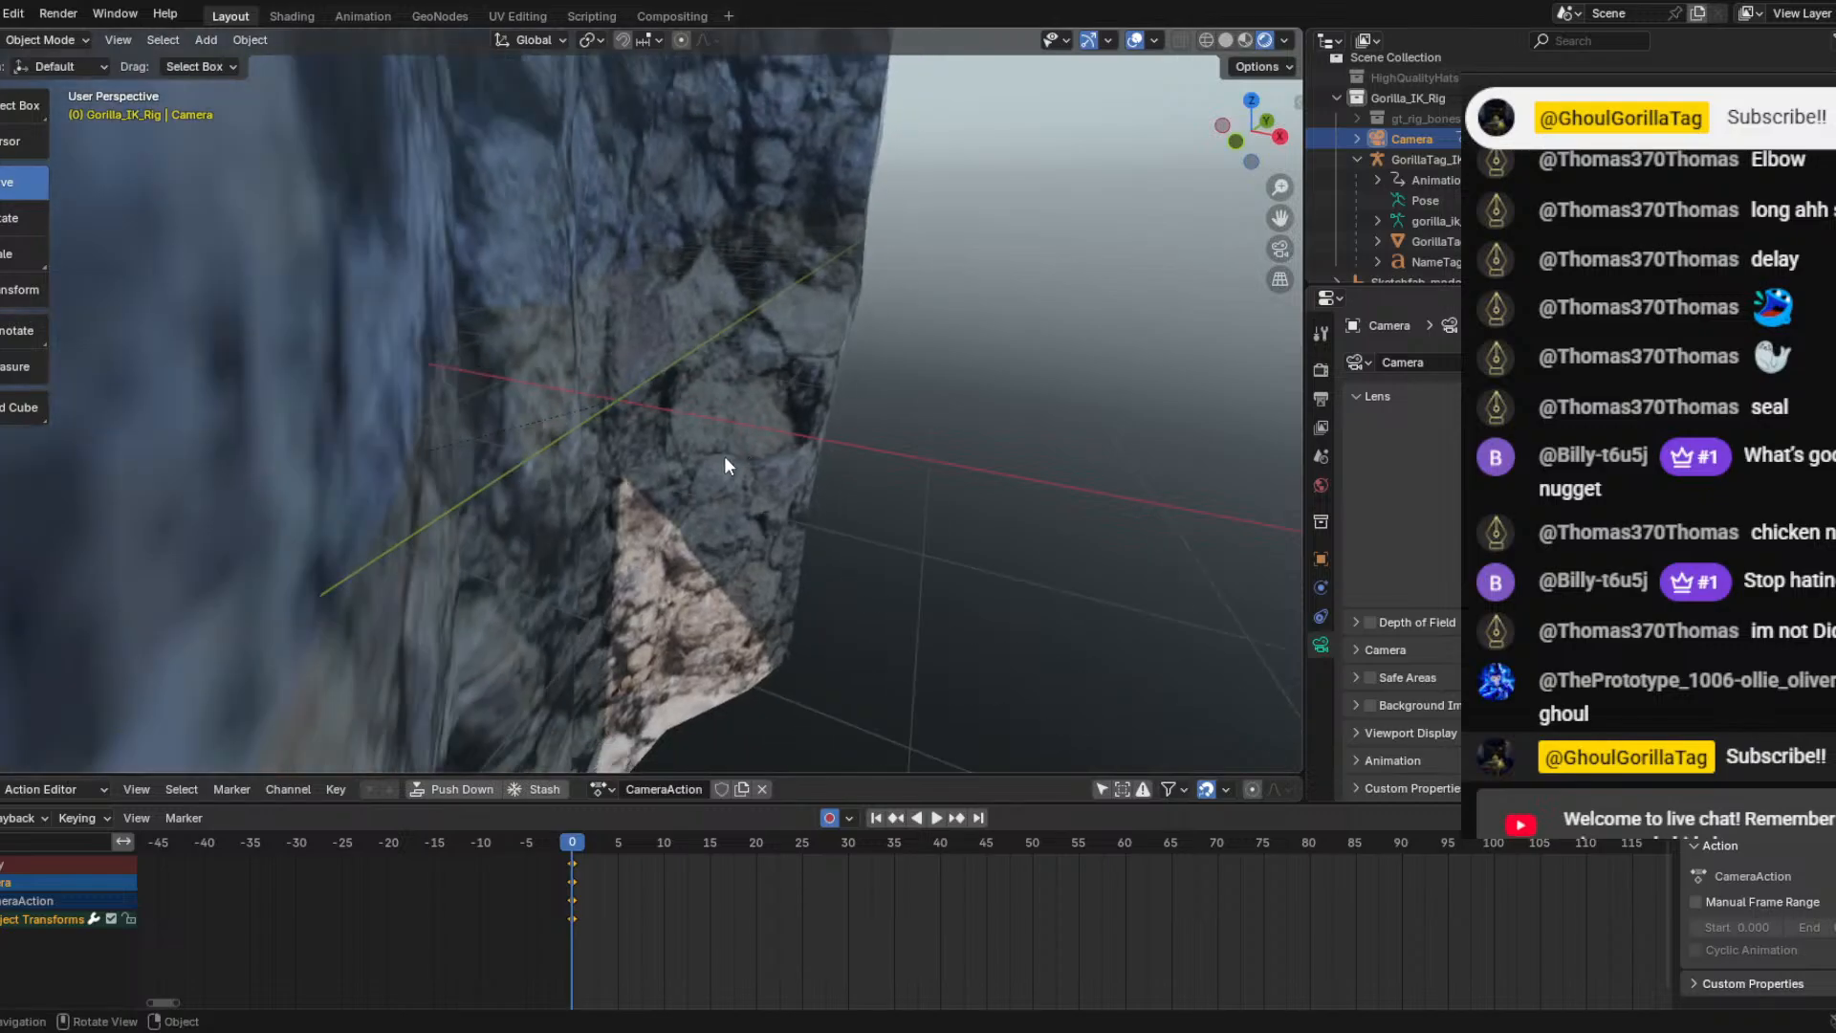
middle_drag(501, 455, 822, 325)
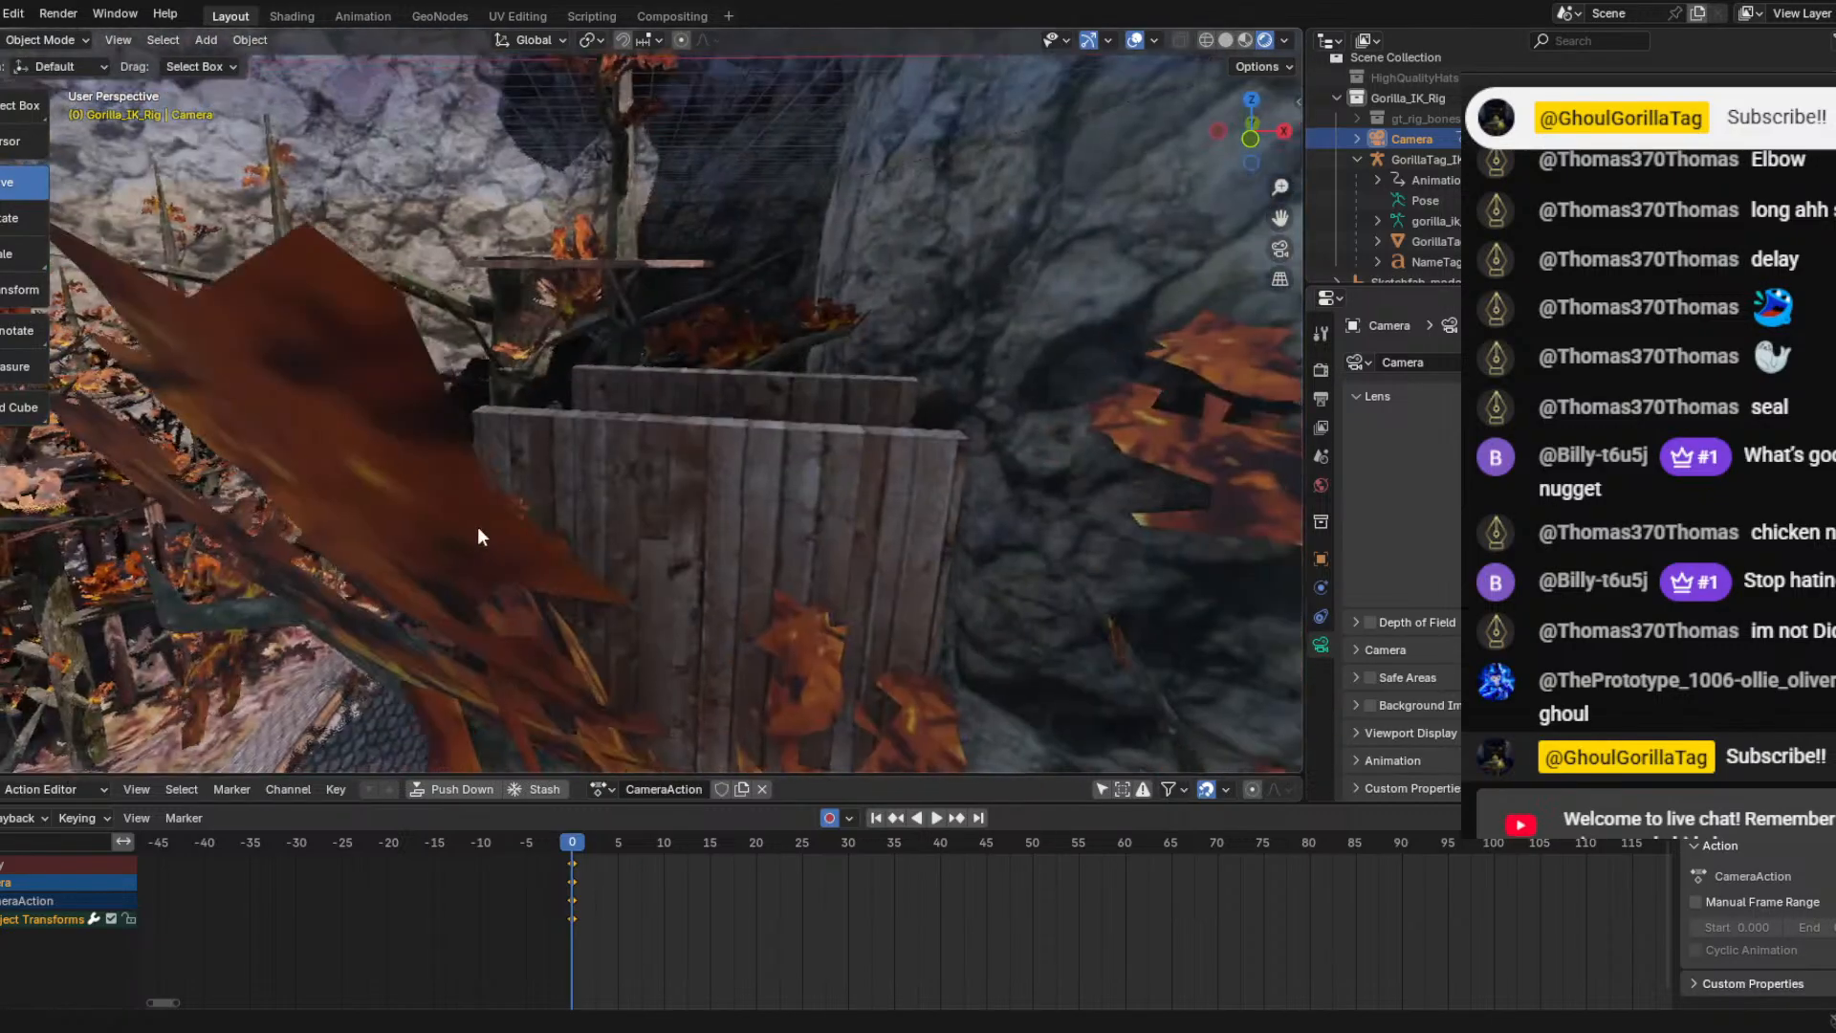
mouse_move(479, 536)
shift+middle_down()
mouse_move(529, 459)
mouse_move(794, 277)
shift+middle_up()
click(1280, 249)
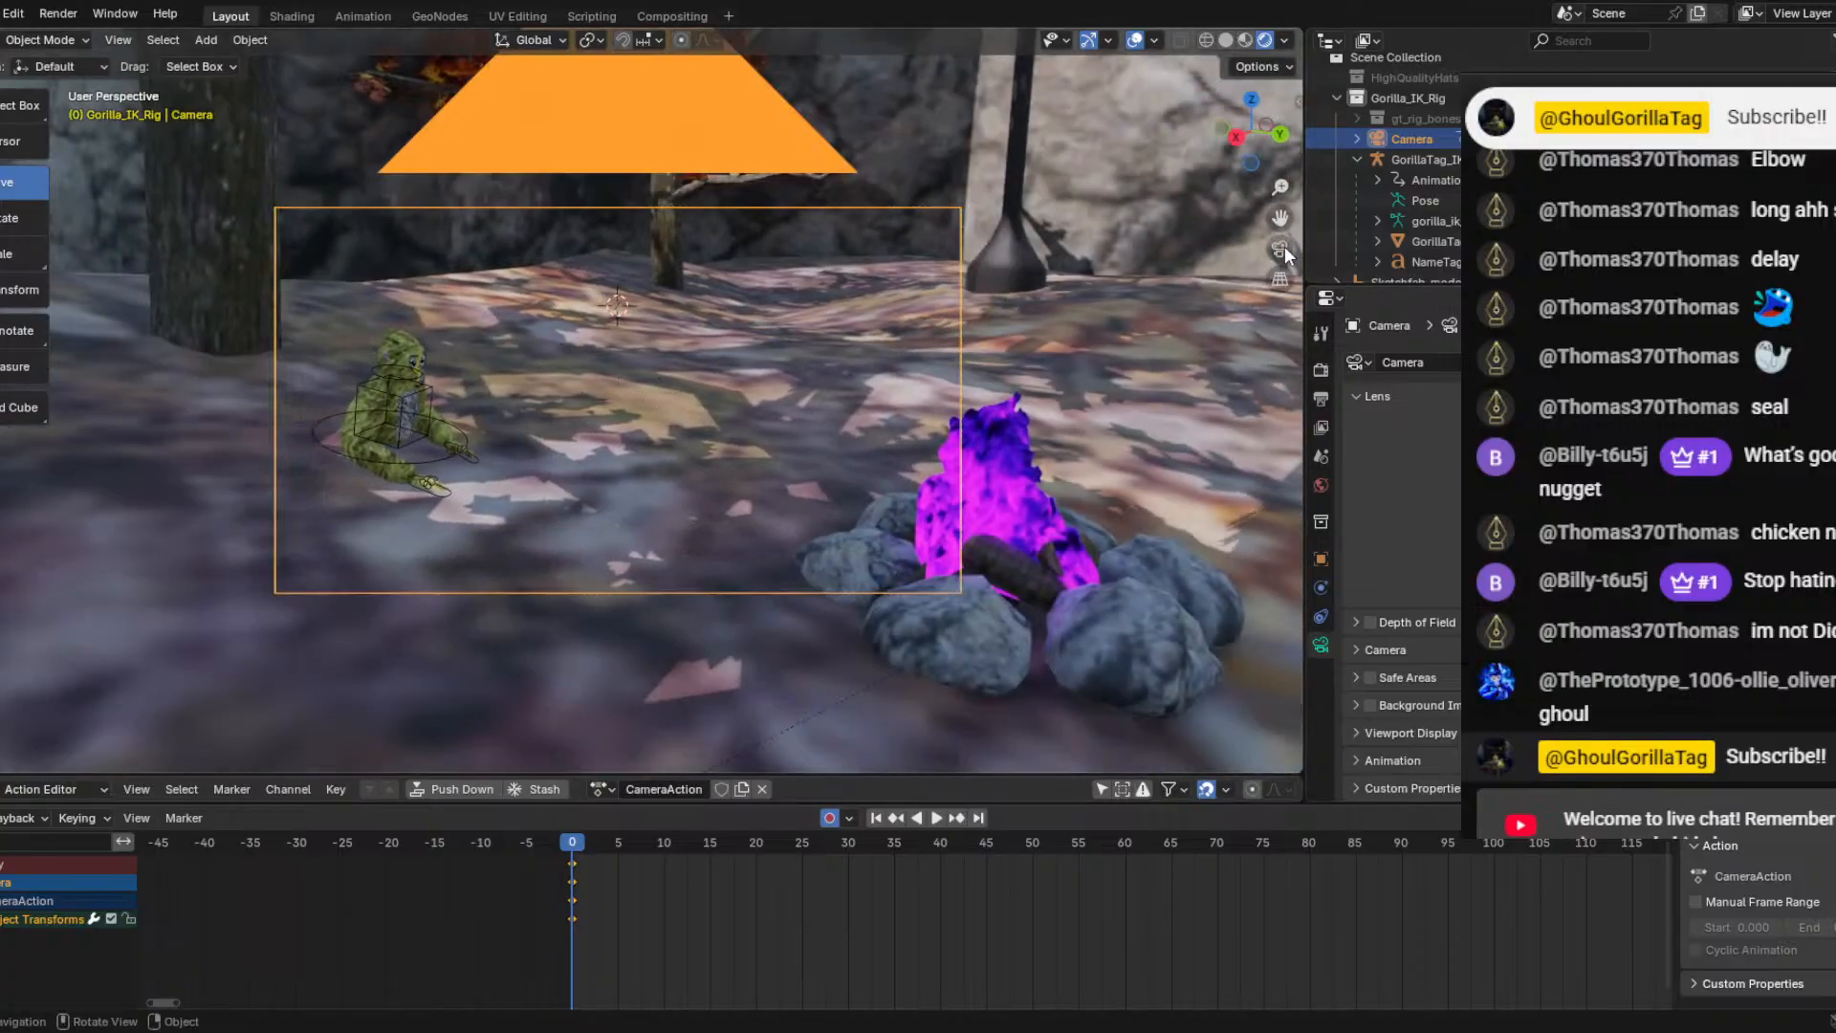
click(1280, 249)
shift+middle_drag(522, 417, 562, 498)
Move the free viewpoint with Walk Navigation toward the gorilla and campfire, keeping the camera object in sight.
key(shift+grave)
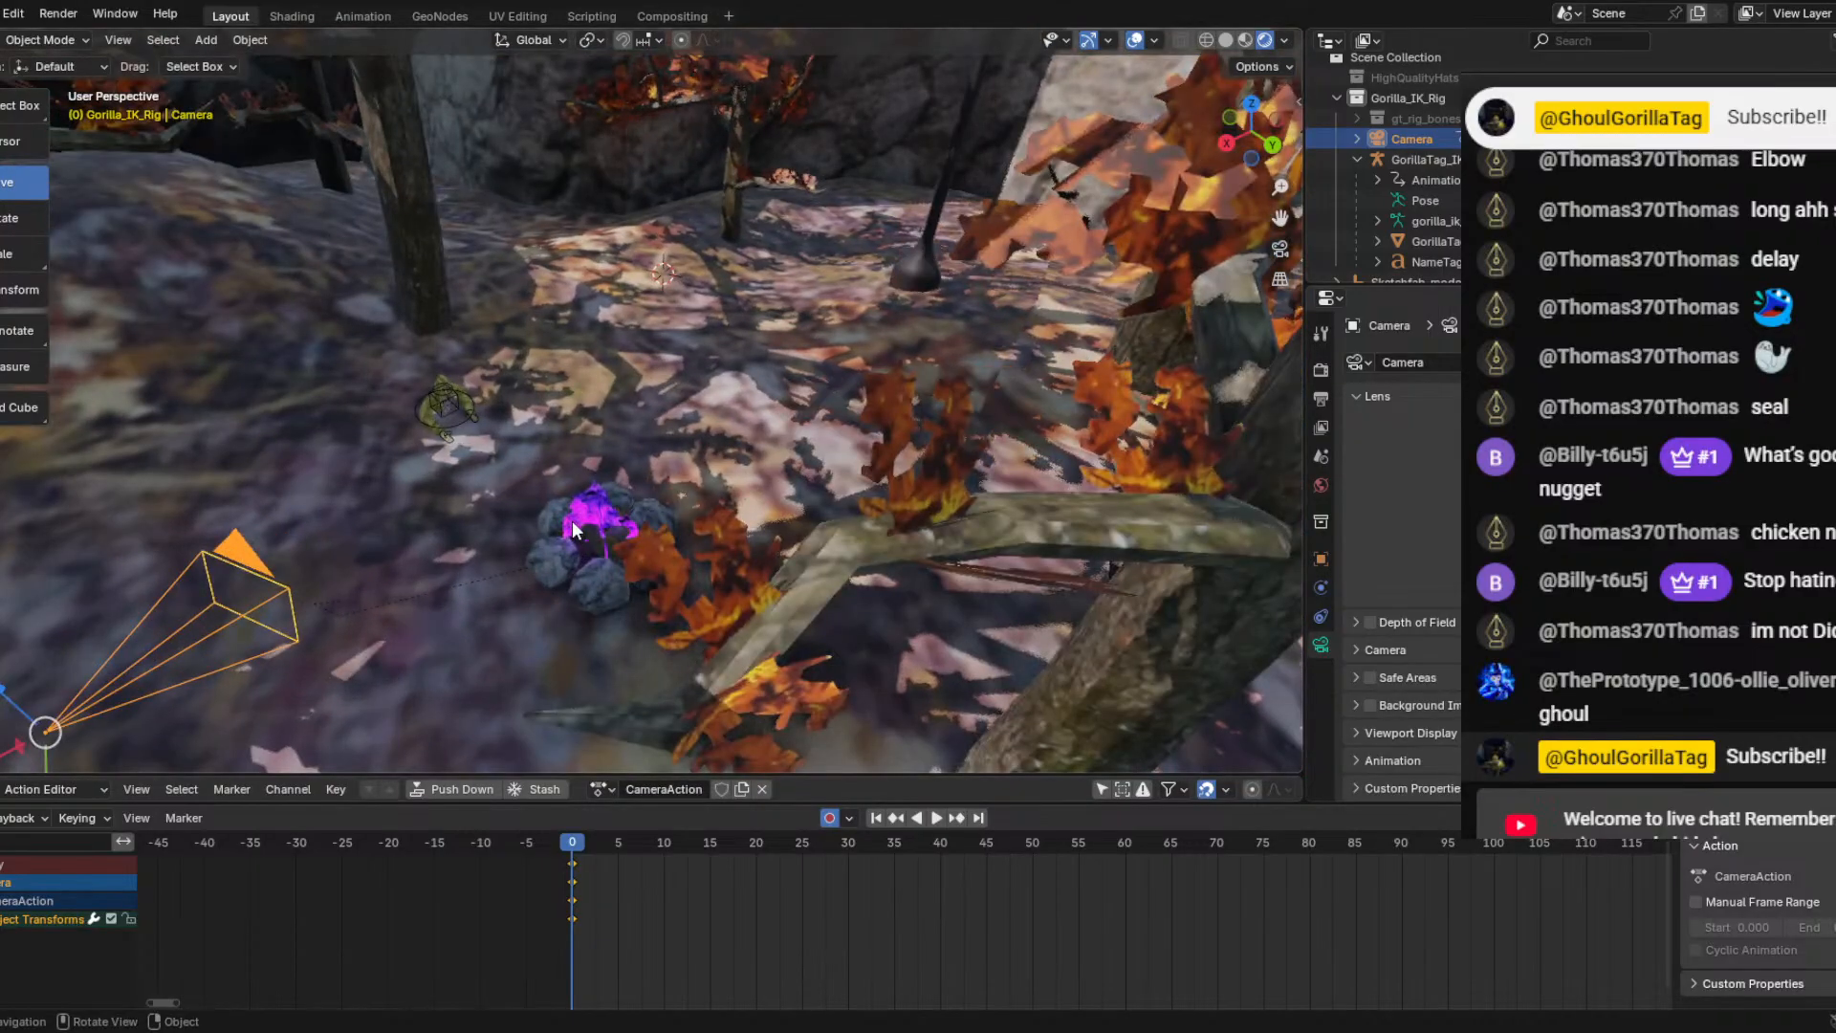
key(w)
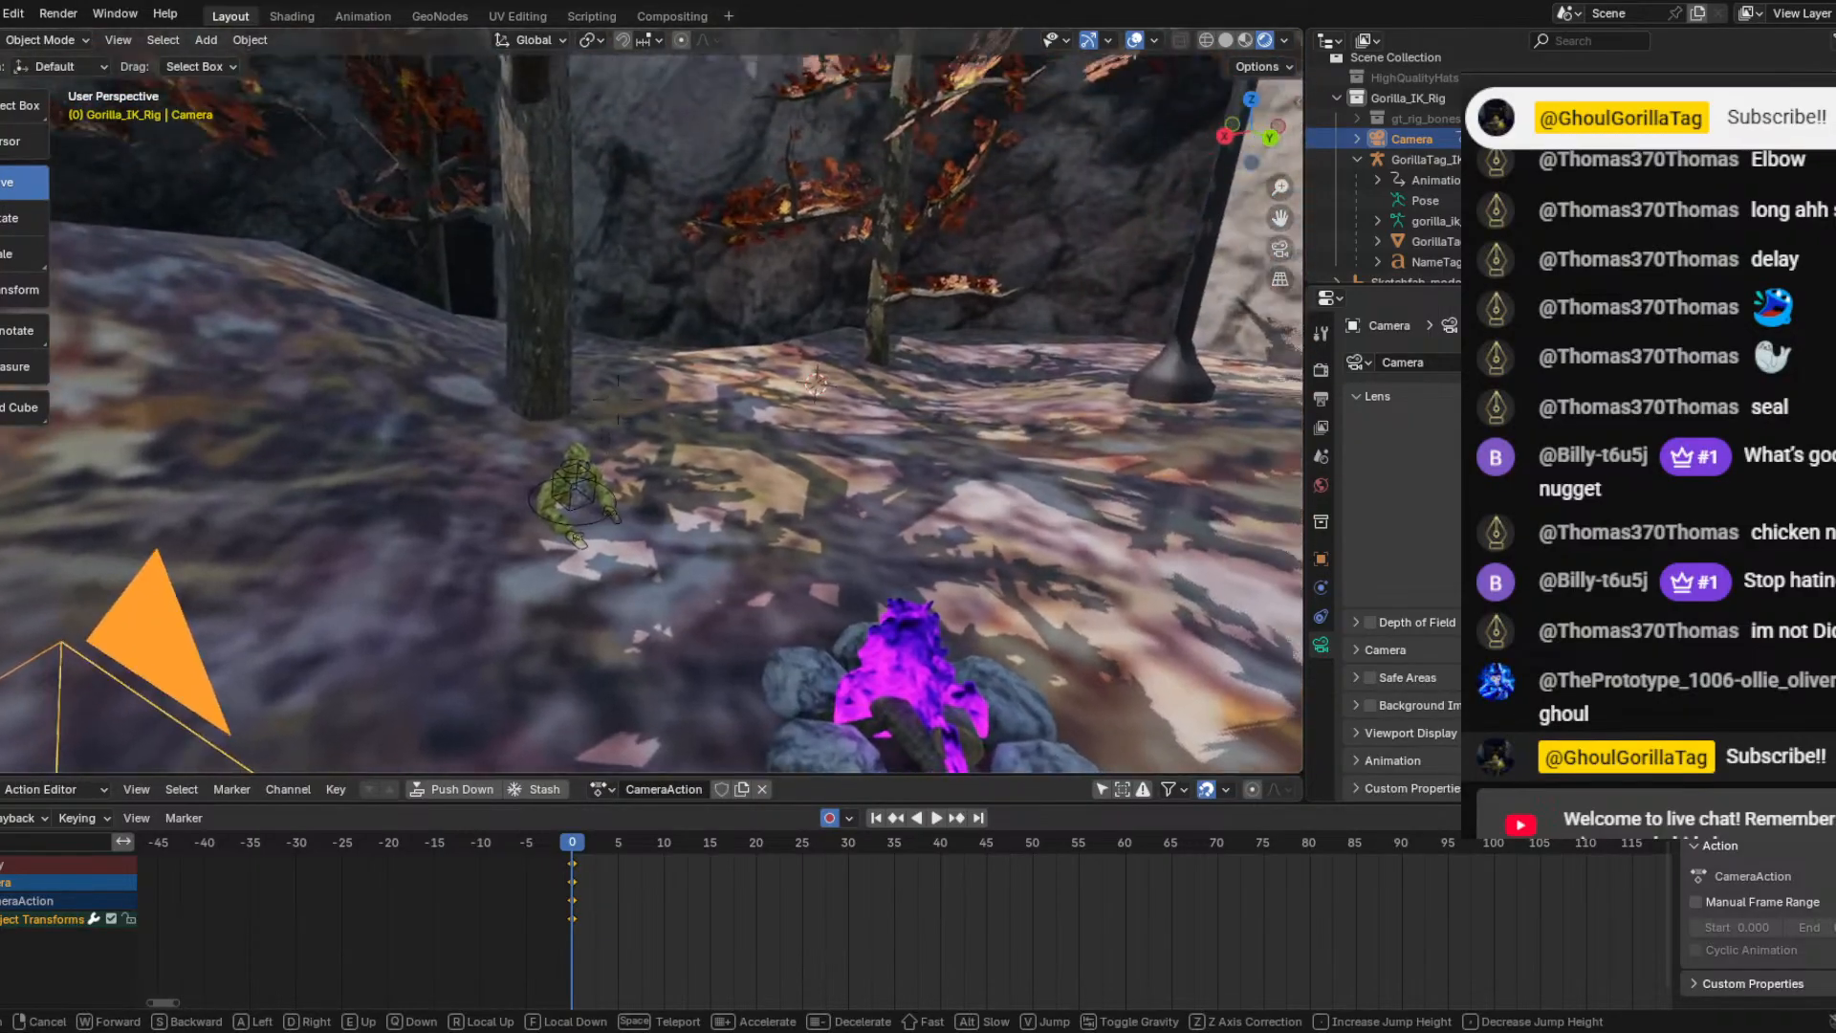
click(572, 521)
key(shift+grave)
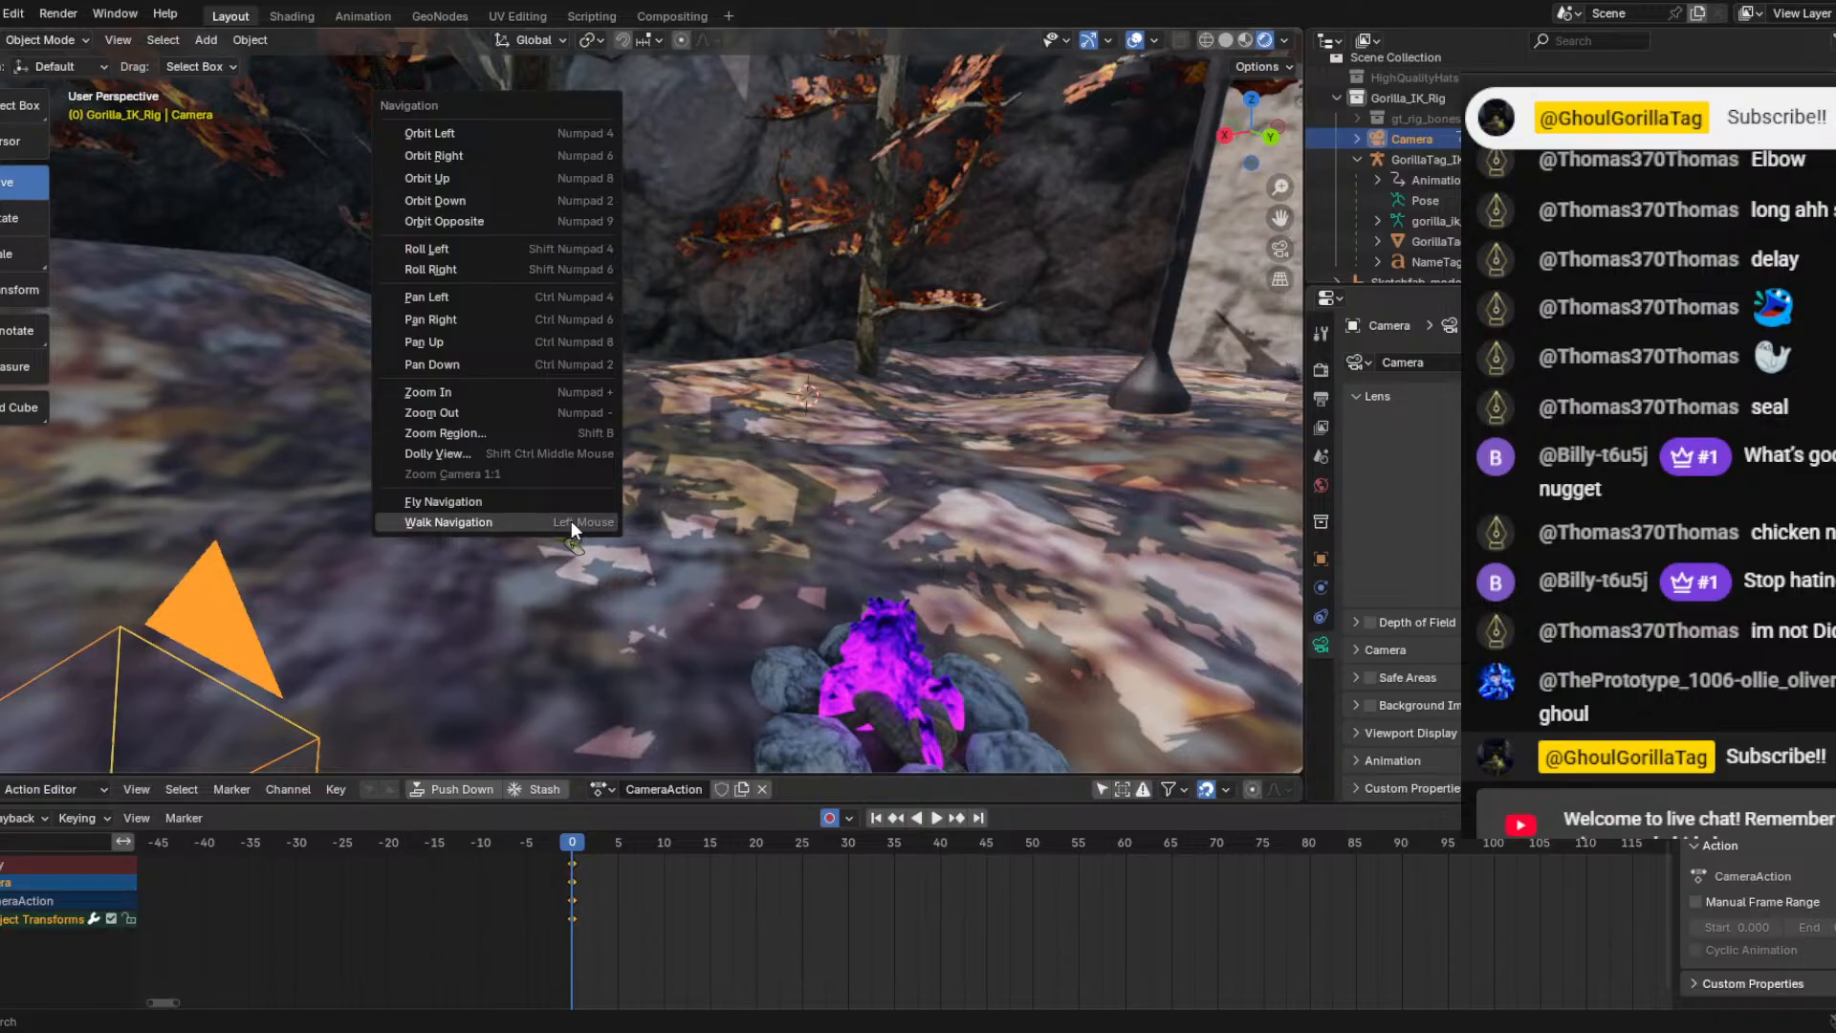
key(shift+grave)
key(s)
click(677, 534)
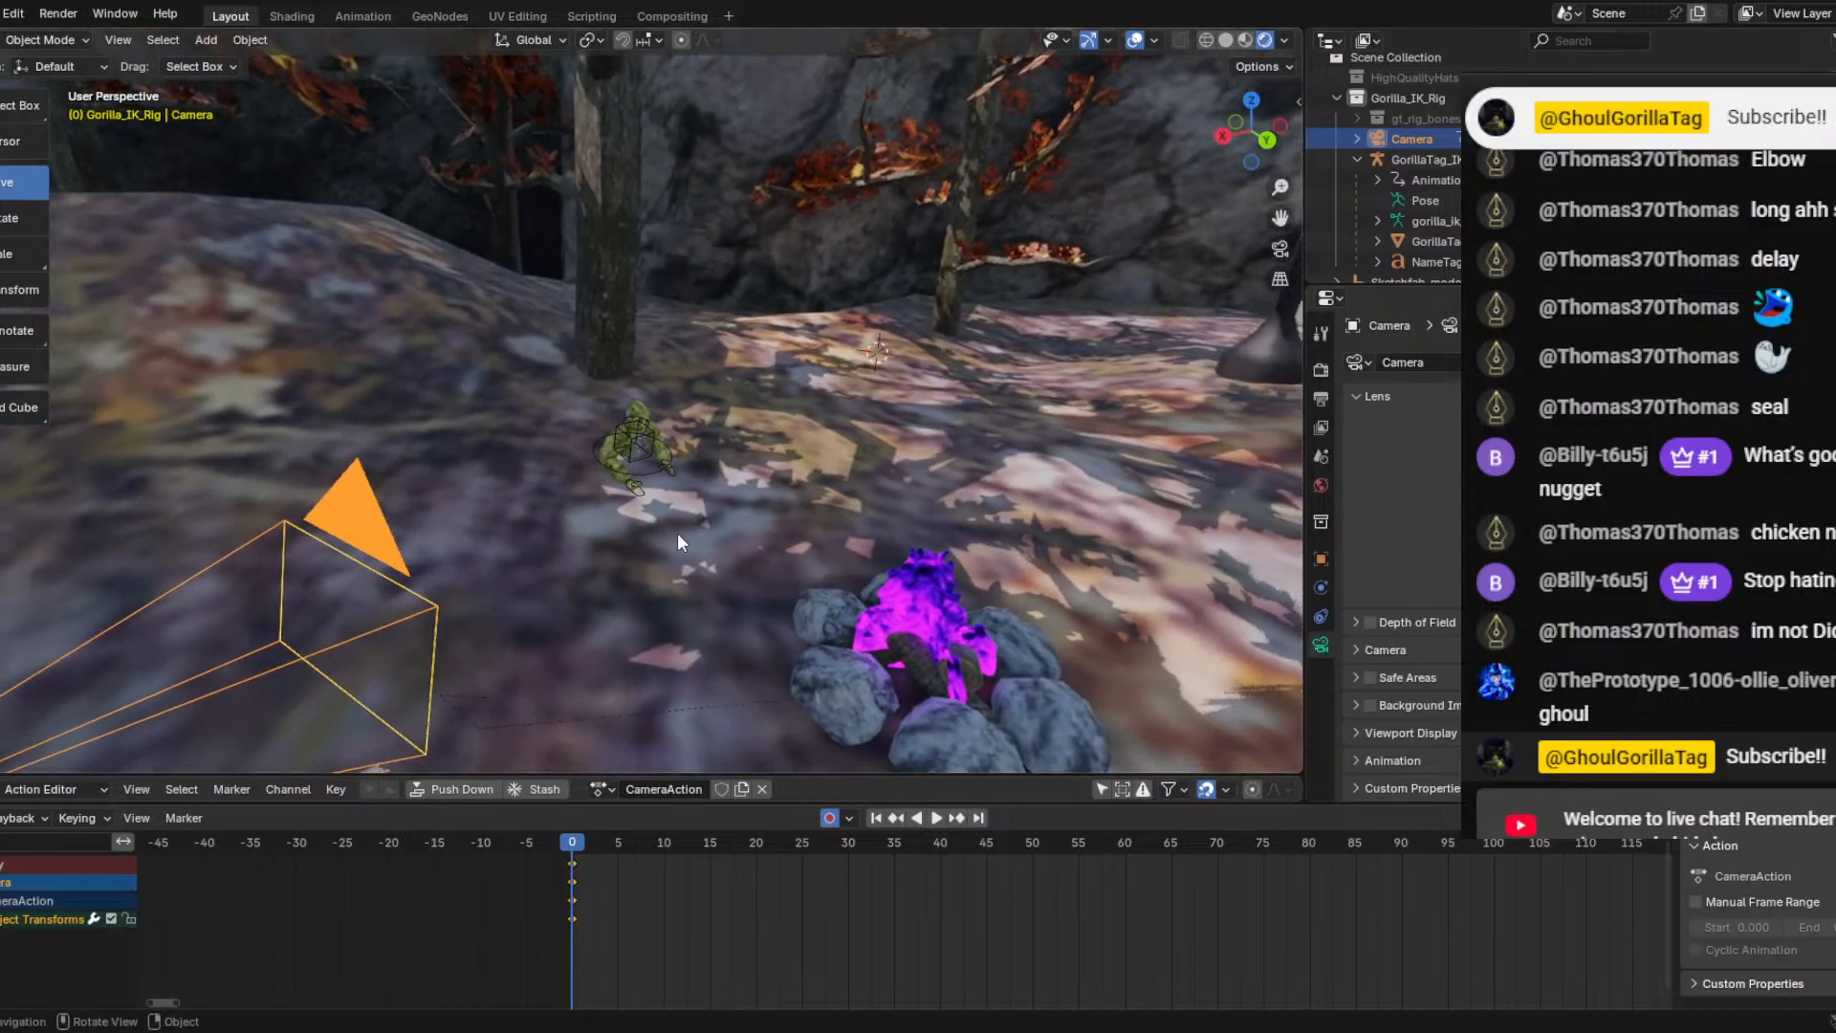
Try Fly Navigation from the viewport's Navigation commands, and return to Walk Navigation through the custom shortcut.
click(117, 39)
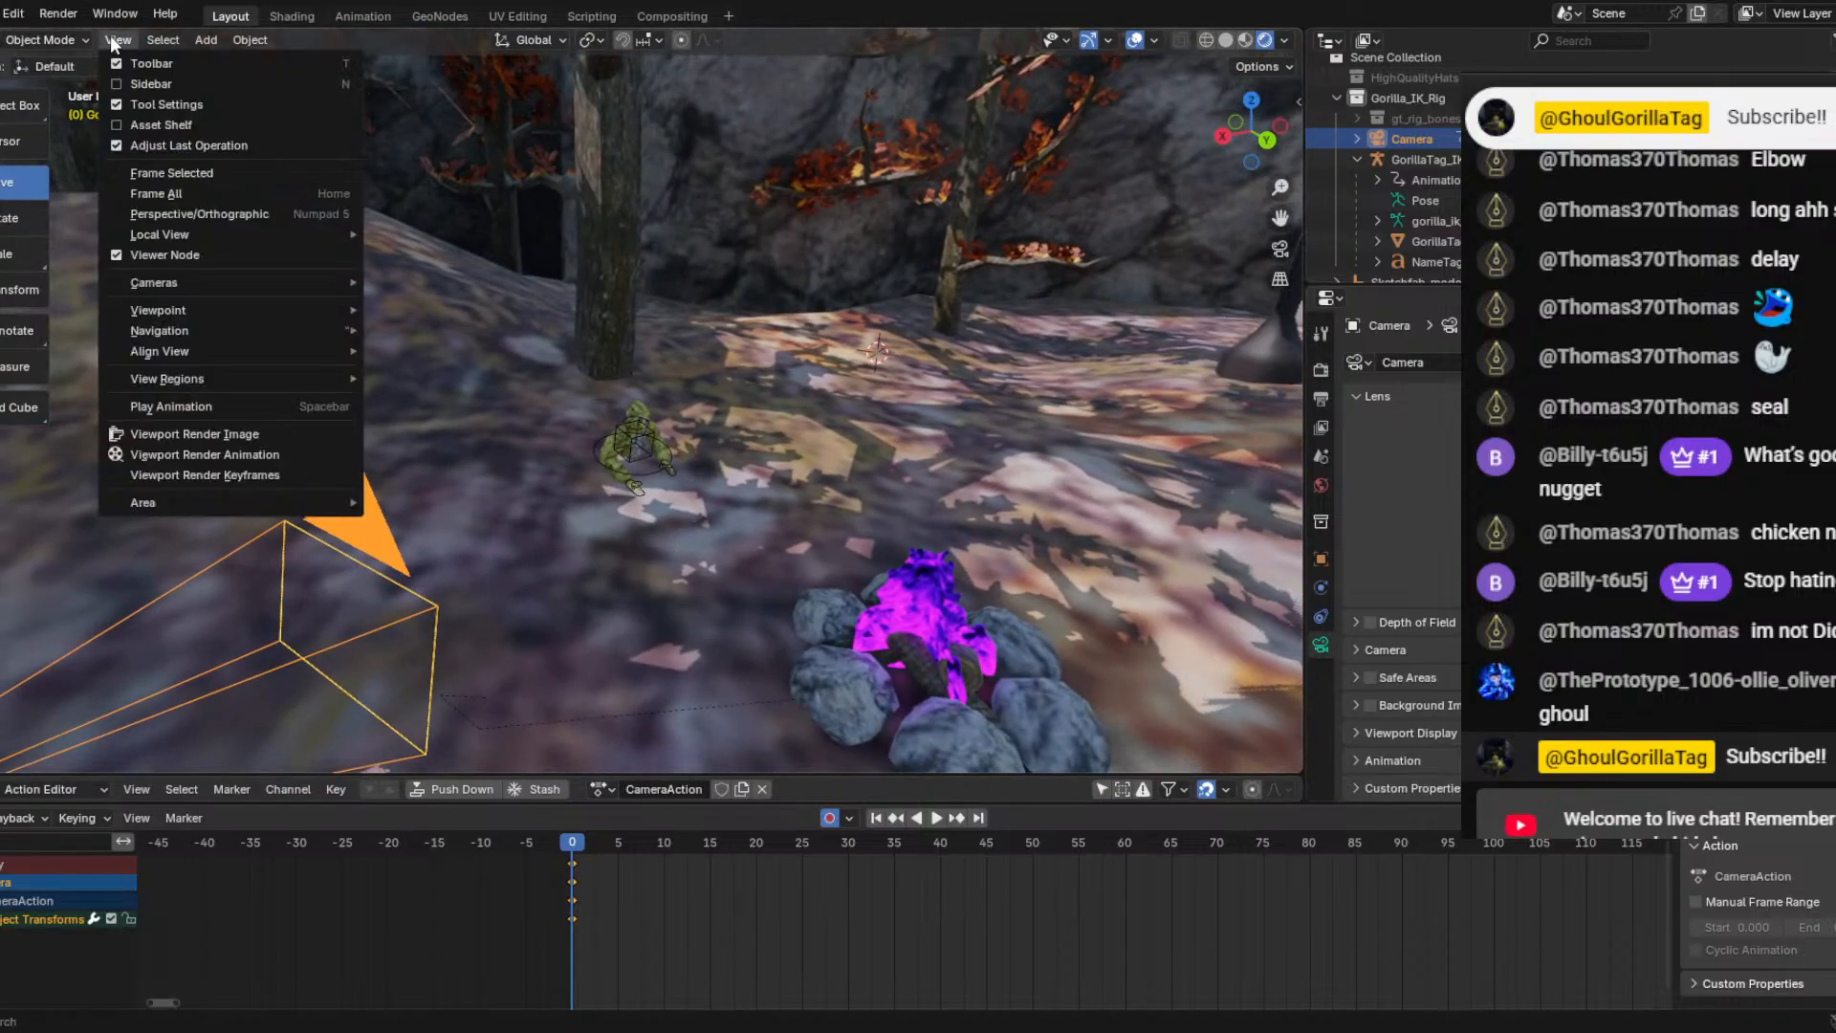
mouse_move(224, 329)
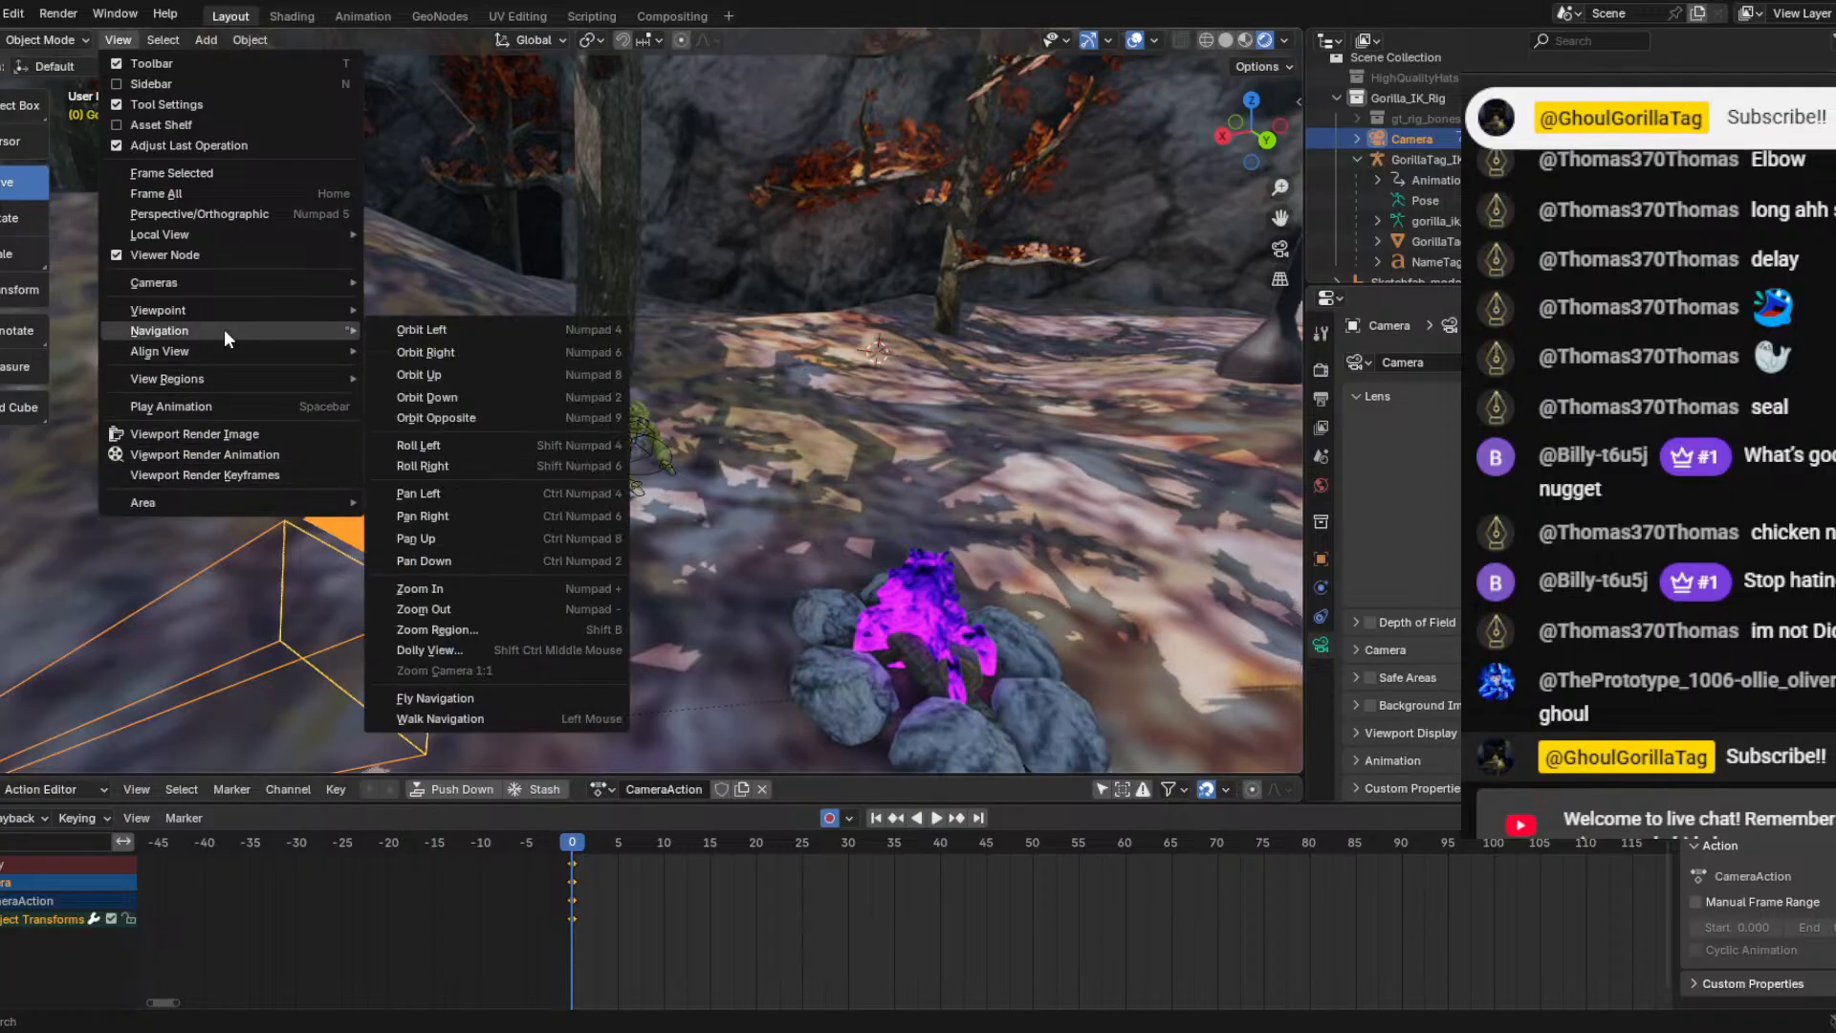
click(439, 698)
click(623, 296)
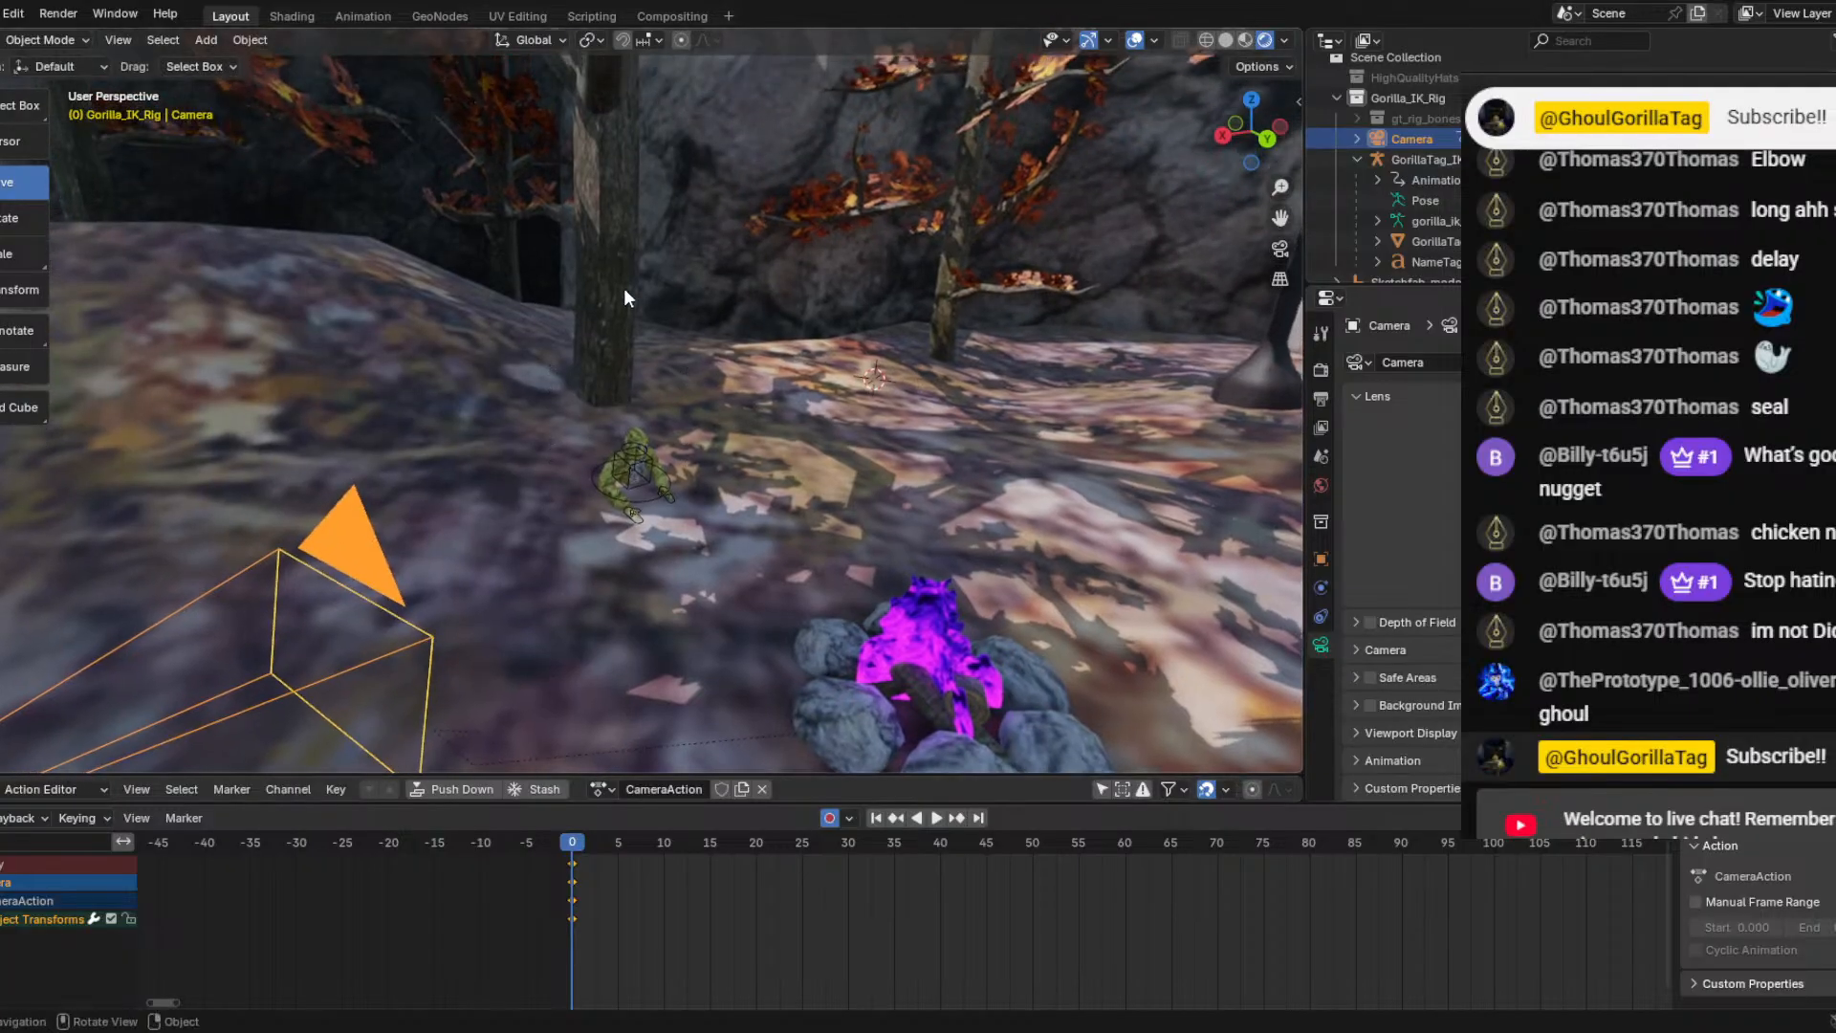
right_click(617, 208)
key(shift+grave)
click(715, 311)
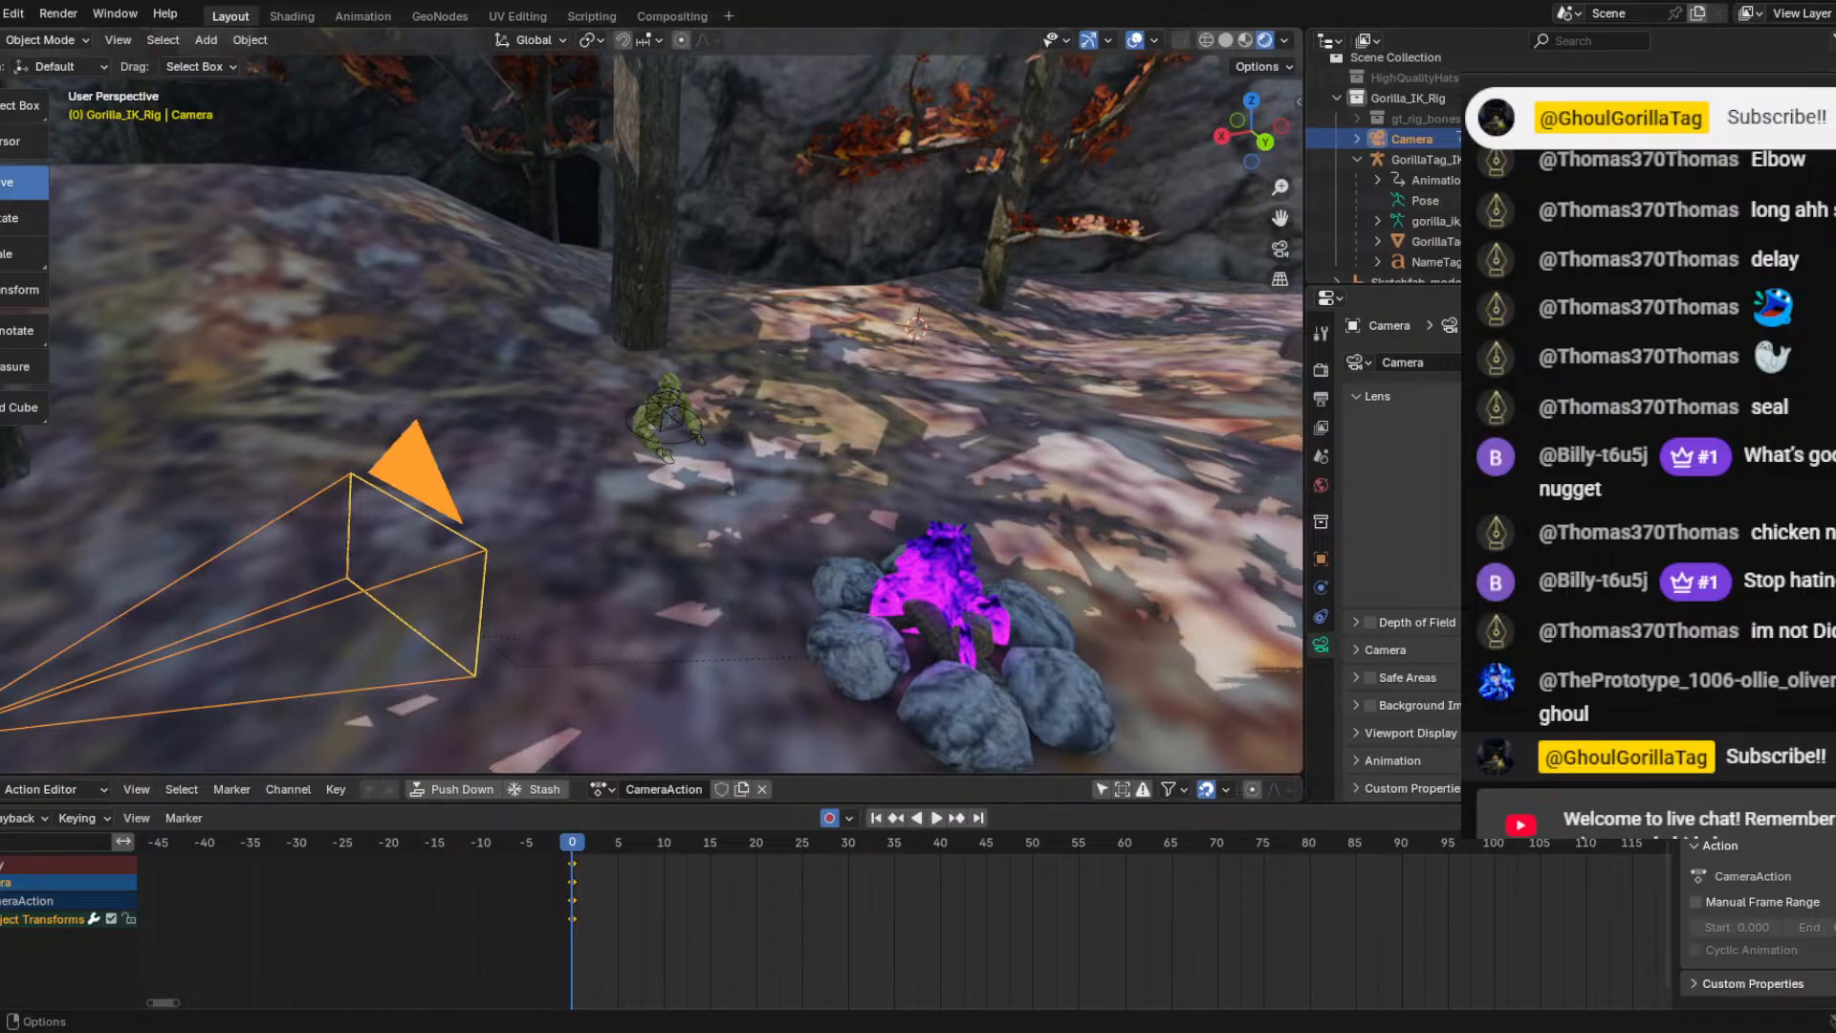
Demonstrate the custom Navigation shortcut by walking the free viewpoint around the camera, gorilla and campfire.
right_click(867, 590)
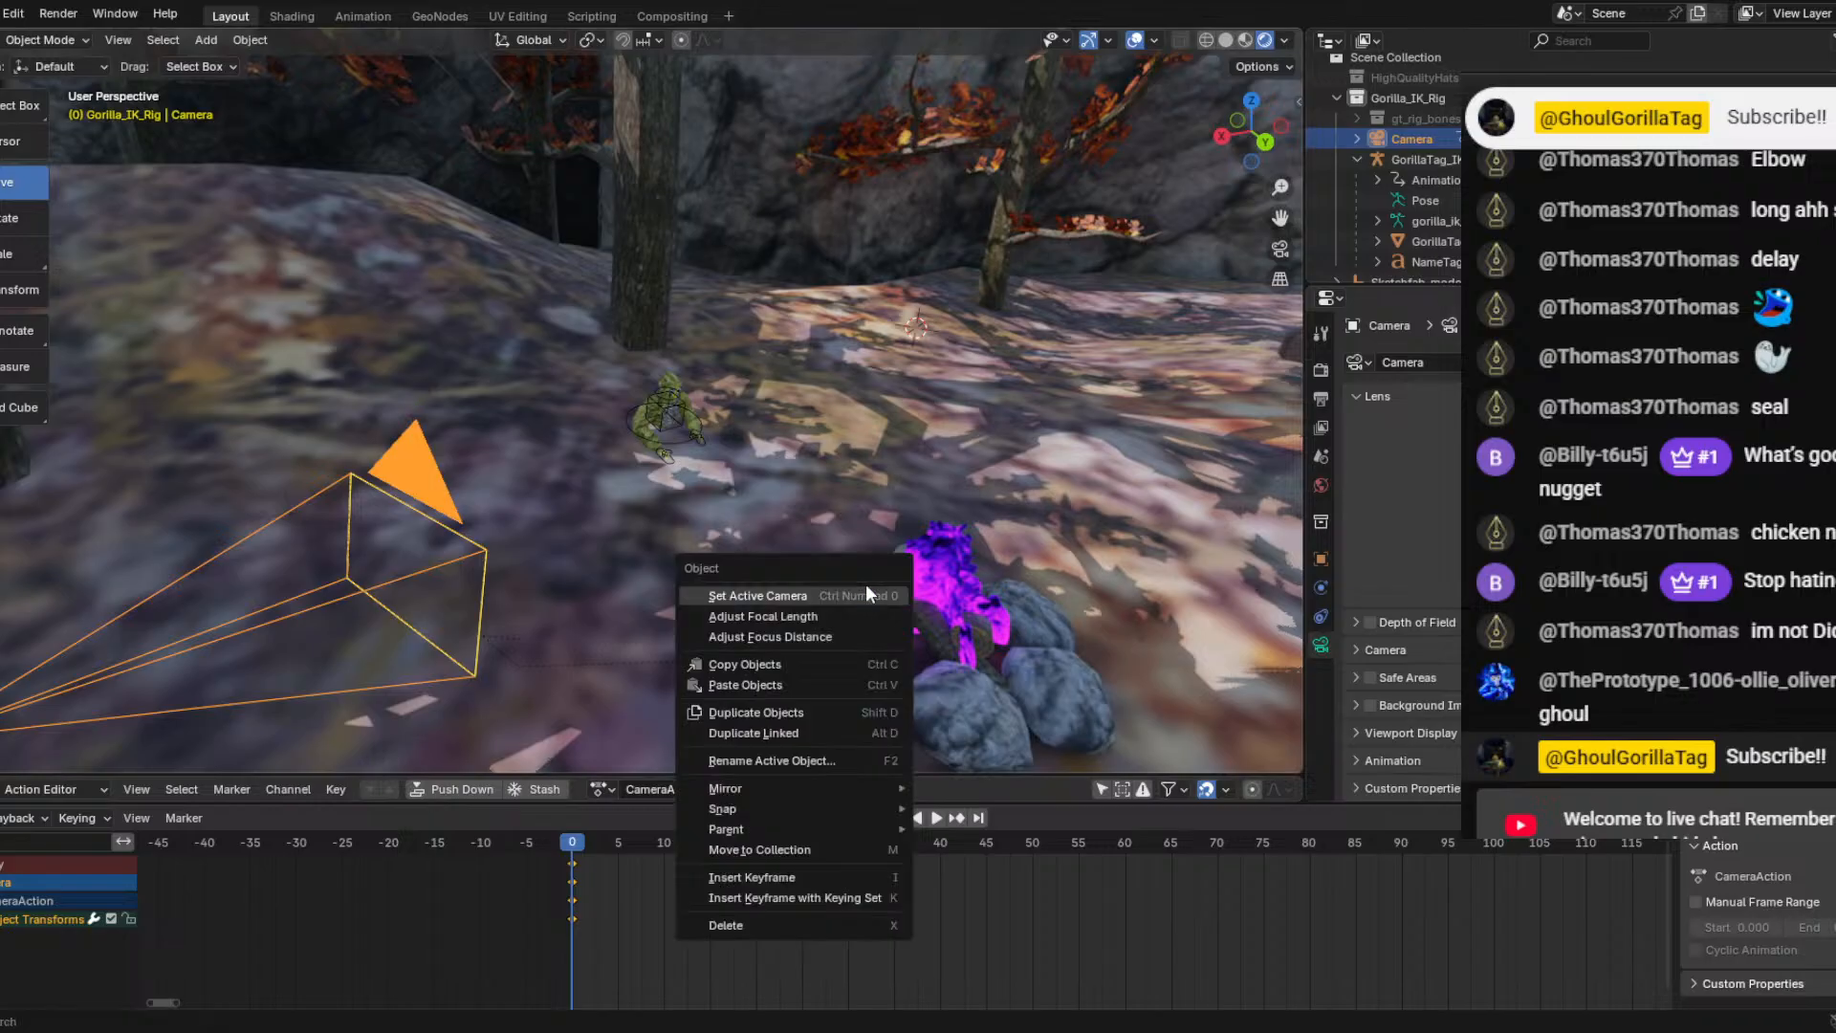
right_click(716, 471)
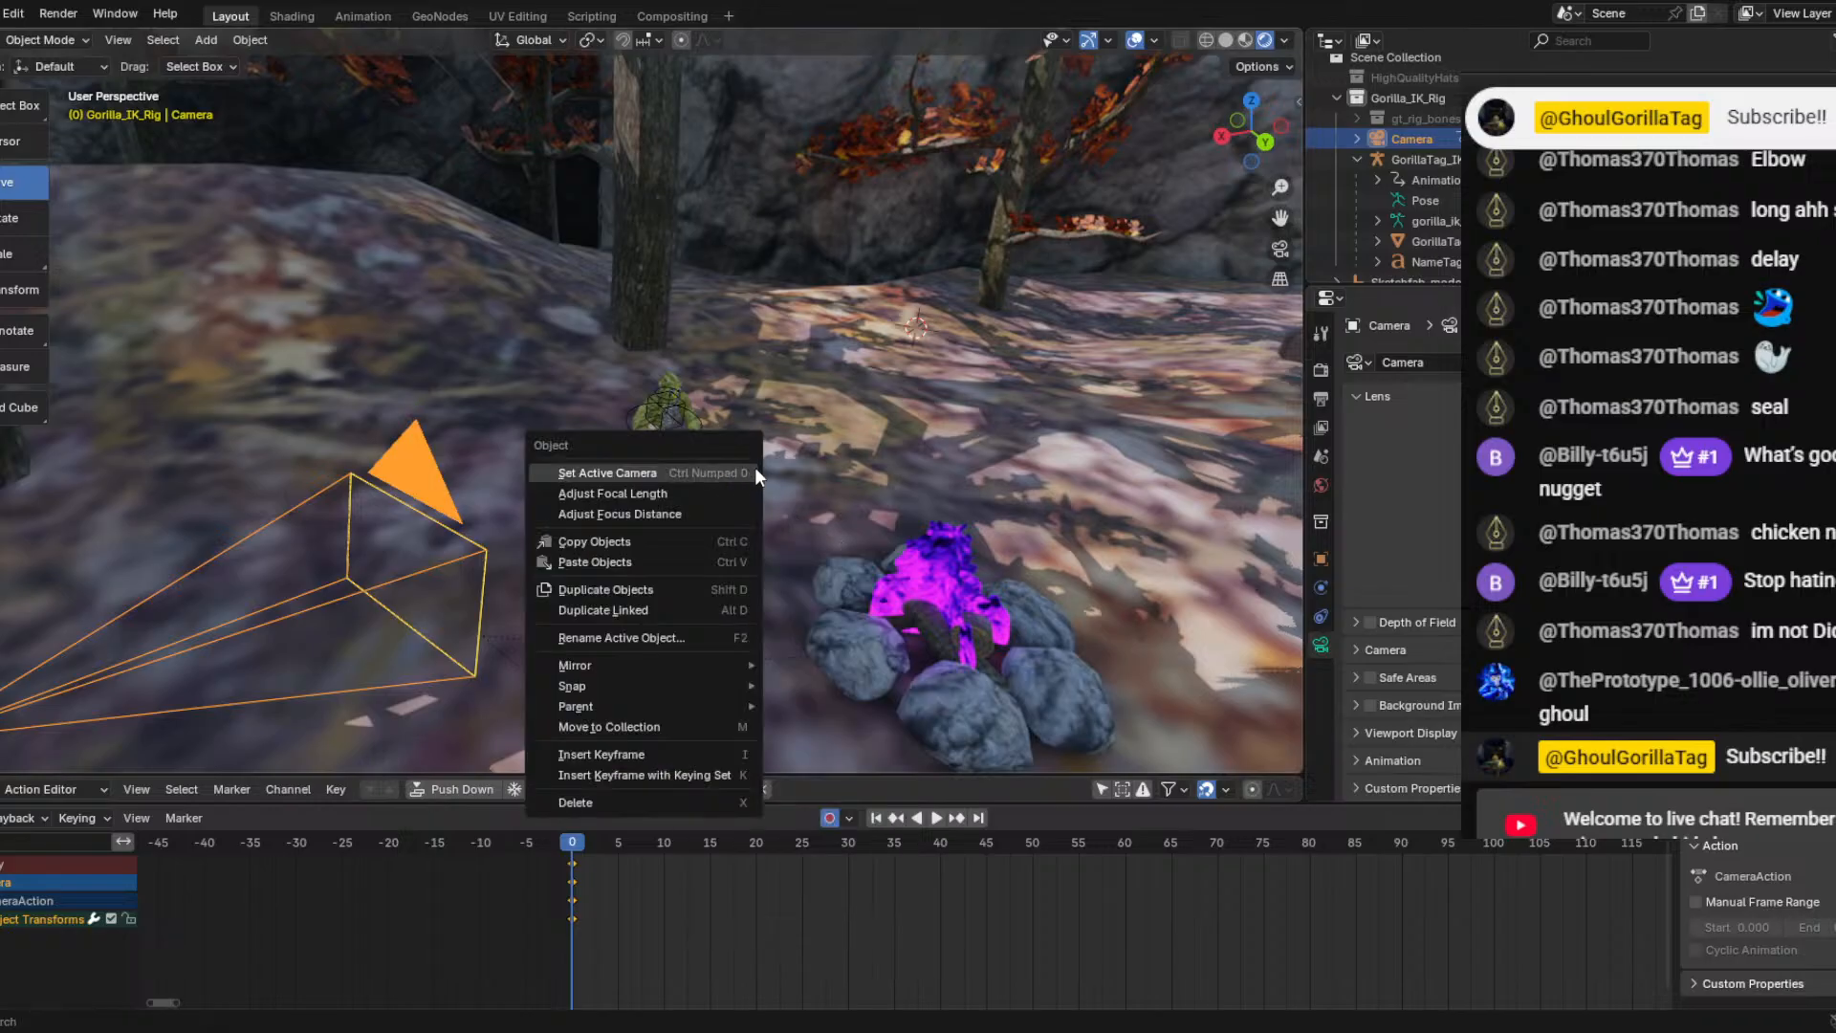
key(shift+grave)
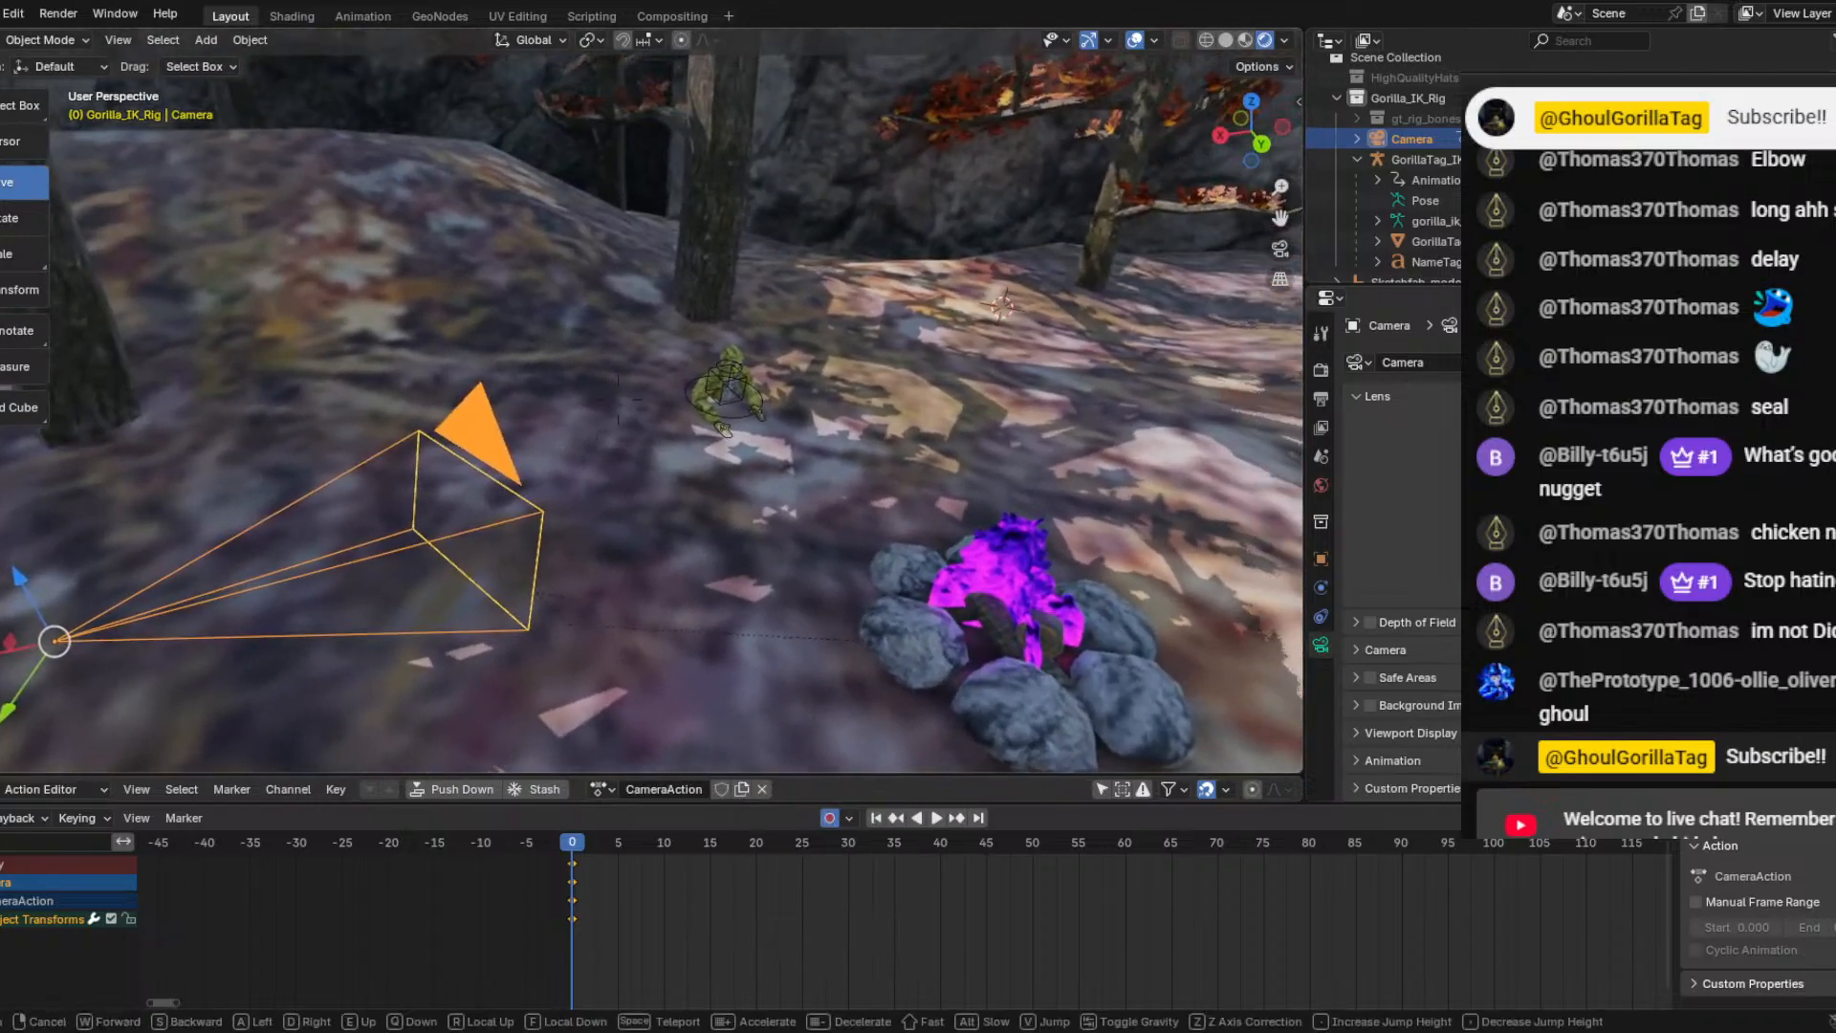
click(736, 438)
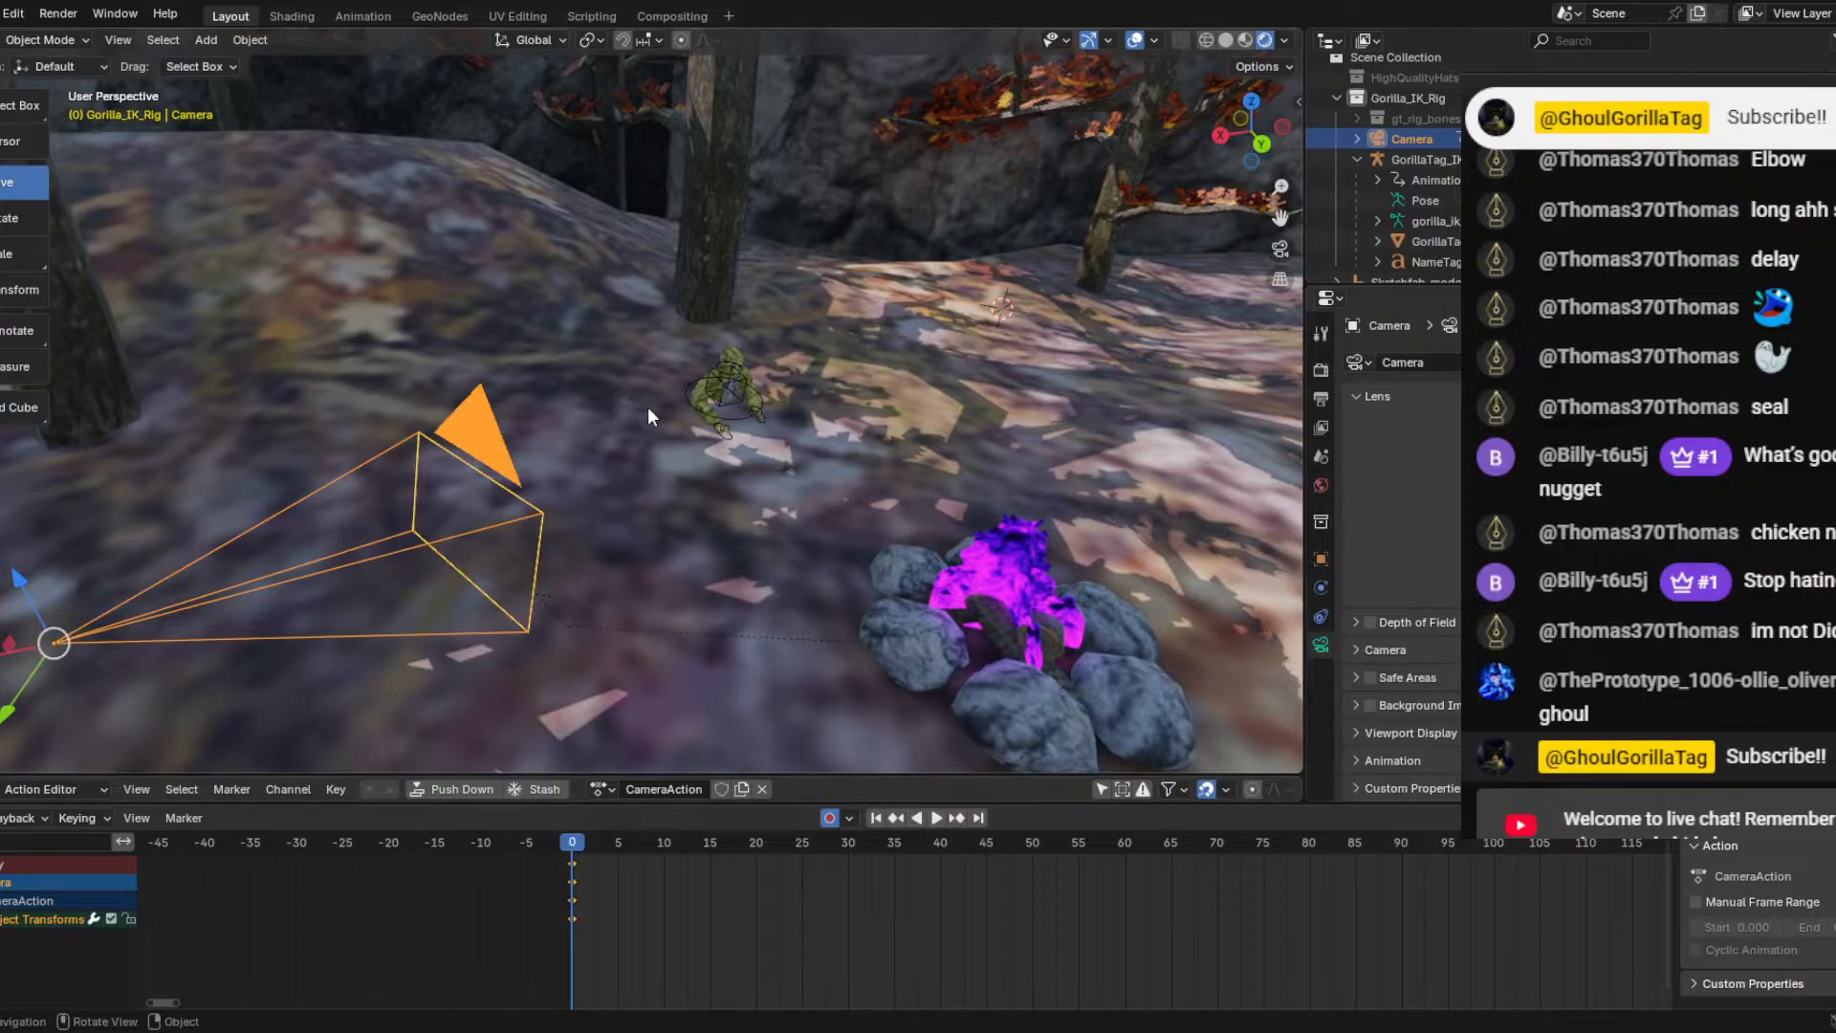
key(shift+grave)
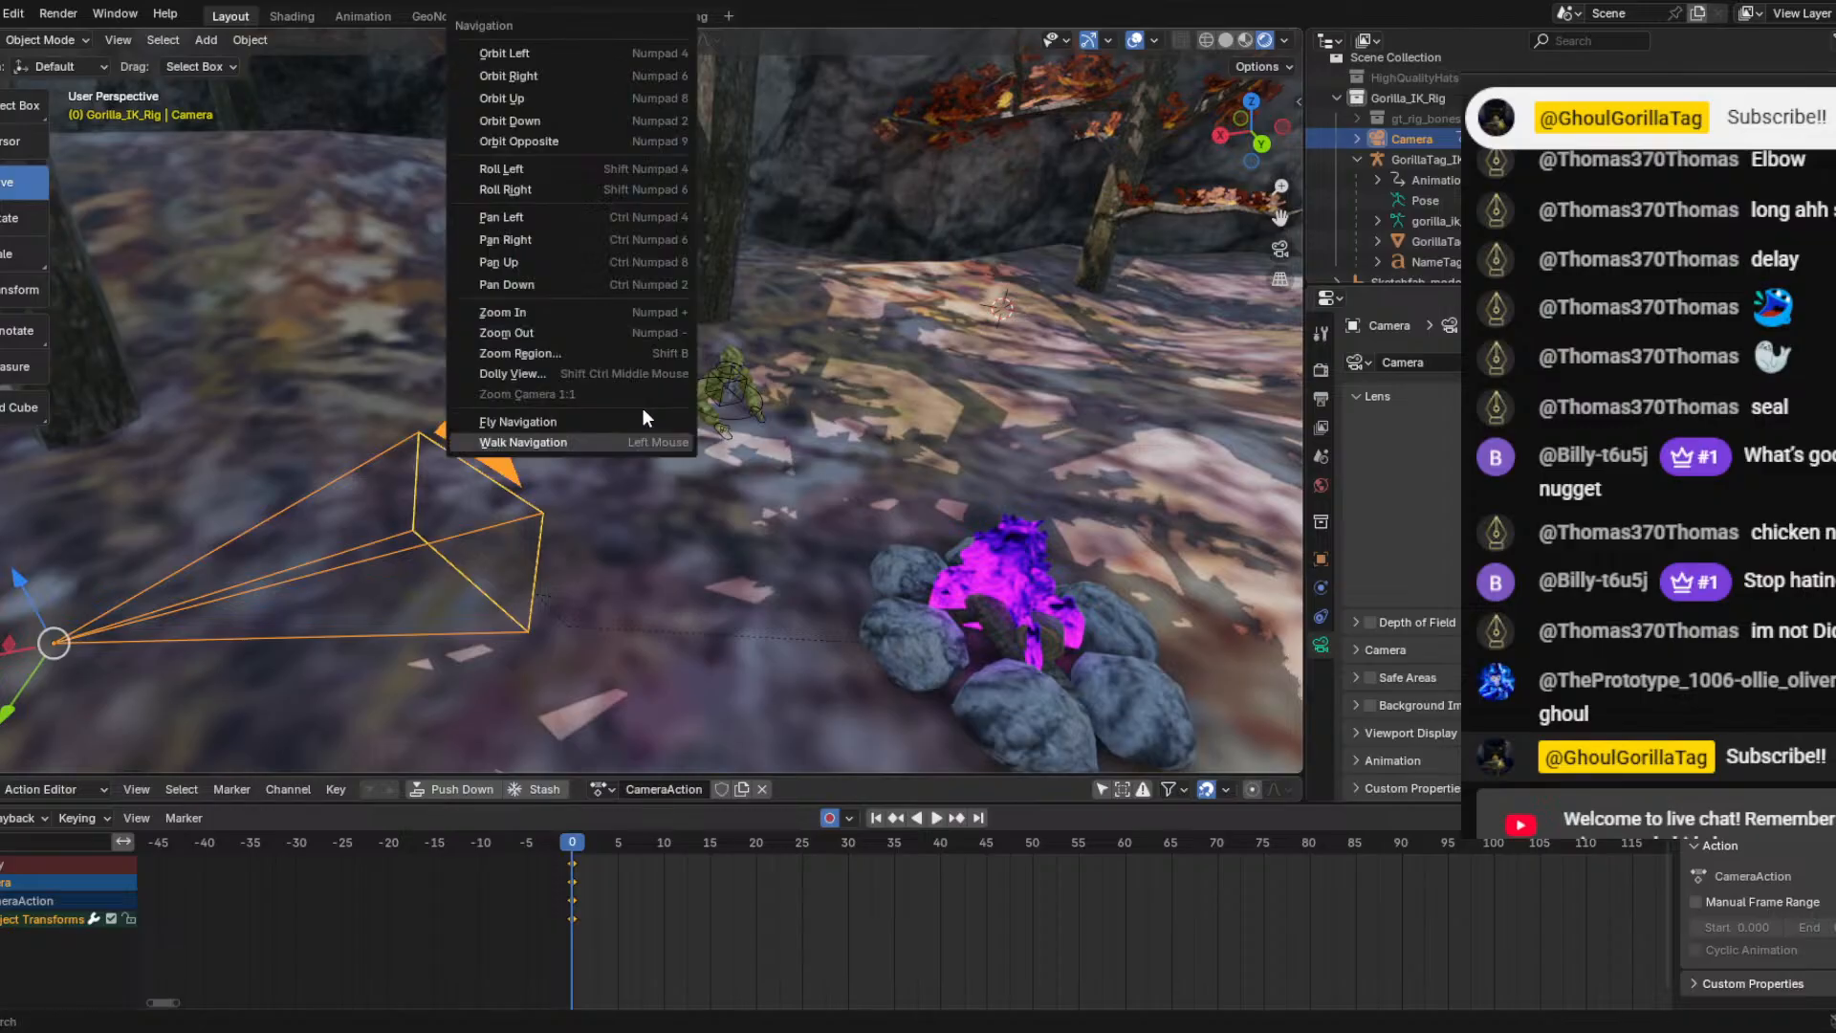
click(570, 435)
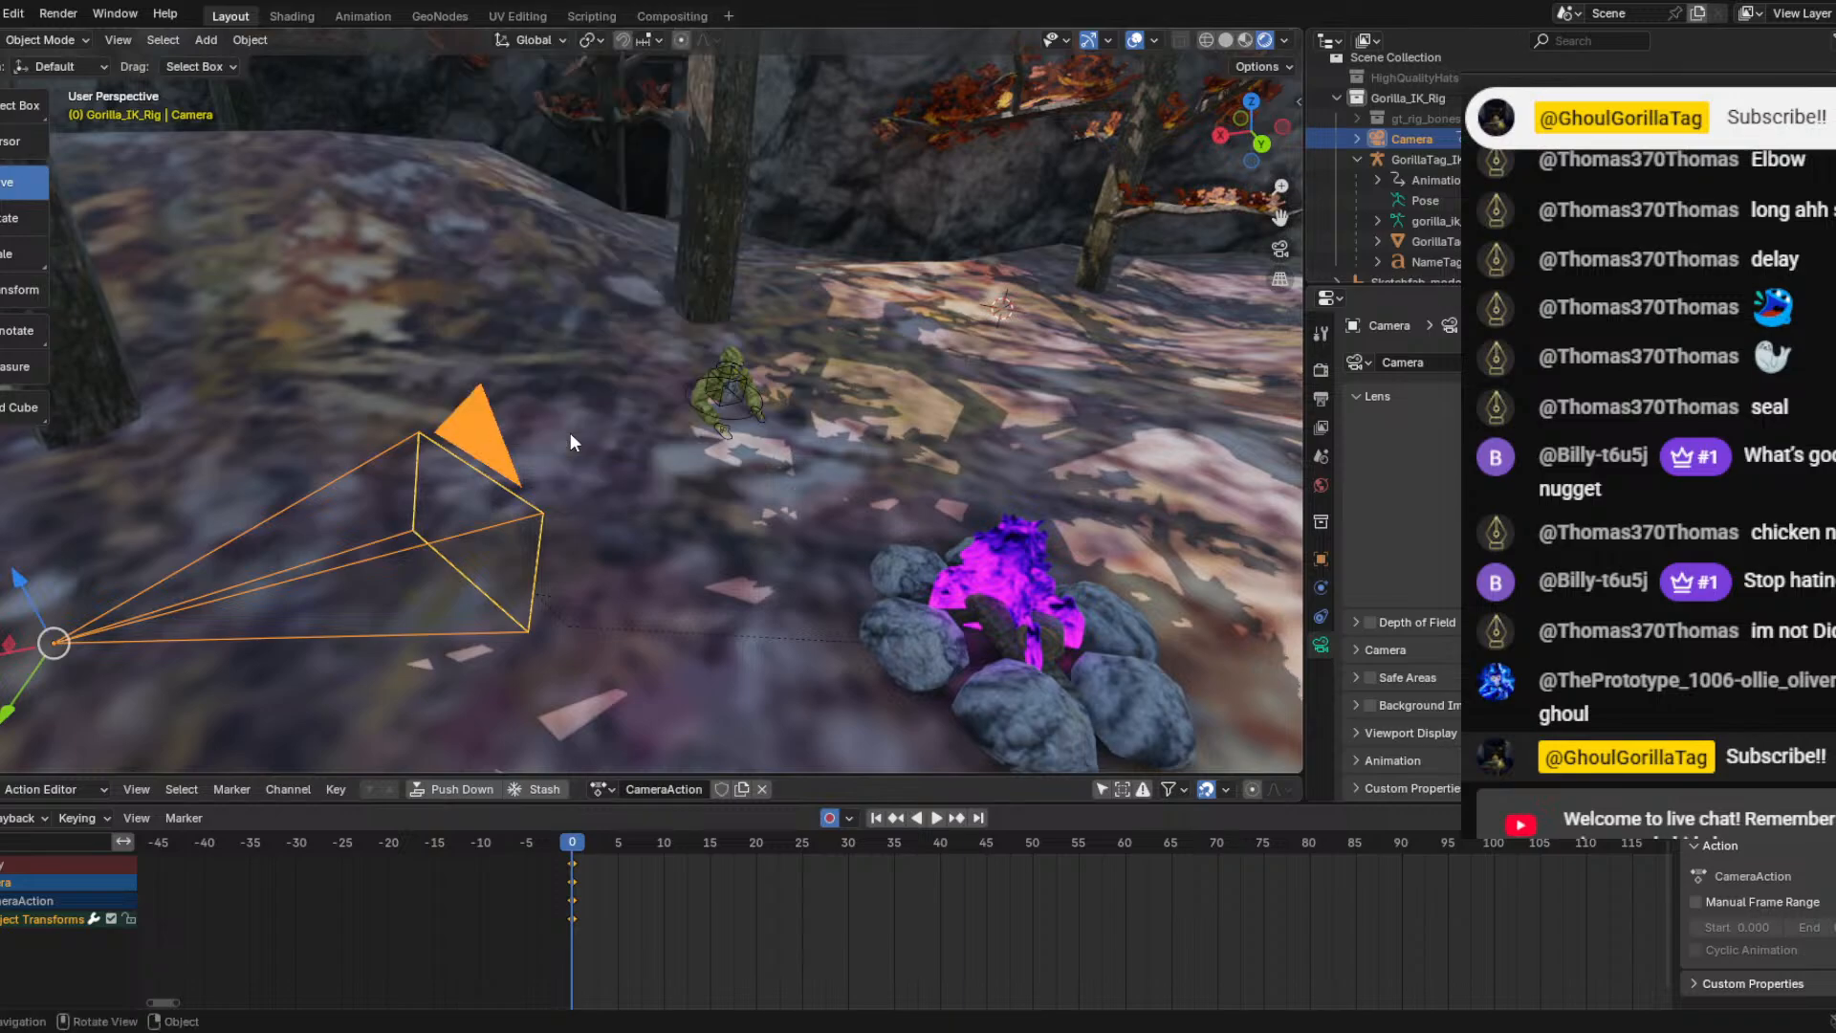
scroll(594, 425, down, 1)
scroll(594, 435, down, 2)
scroll(497, 405, up, 4)
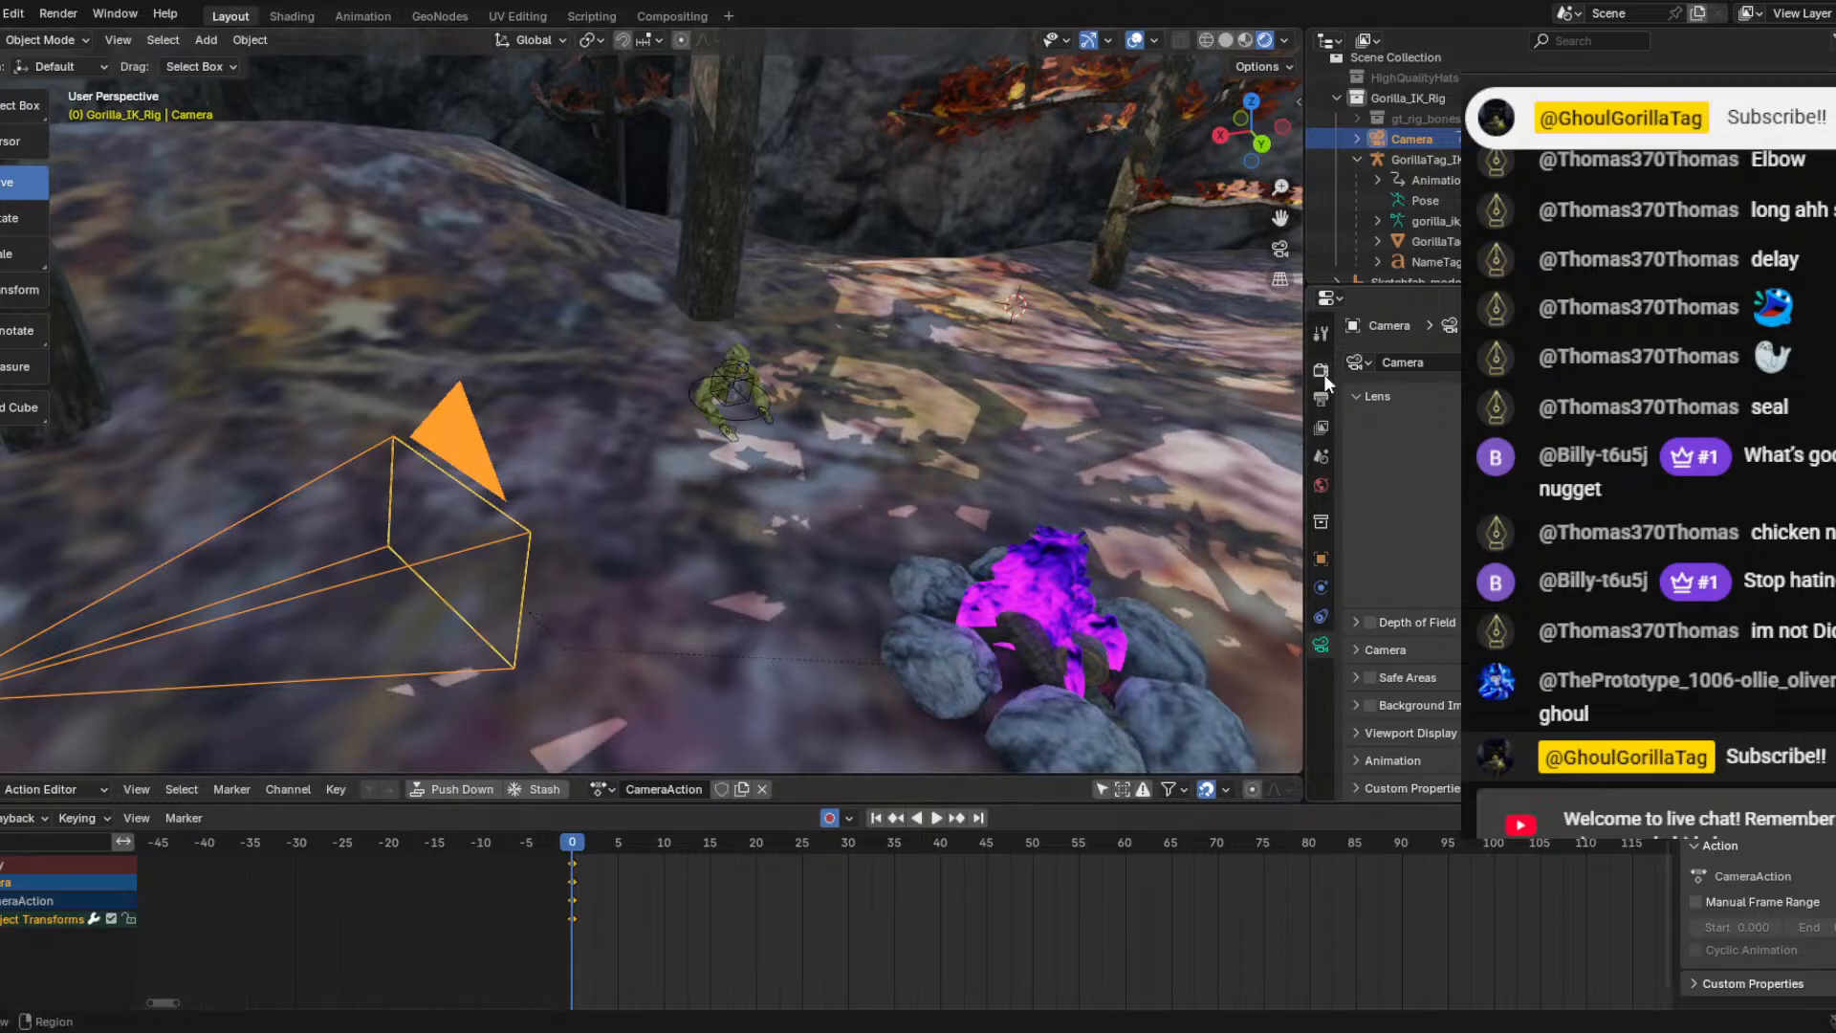
Change the scene's output resolution to a vertical portrait format and look through the camera.
click(1321, 399)
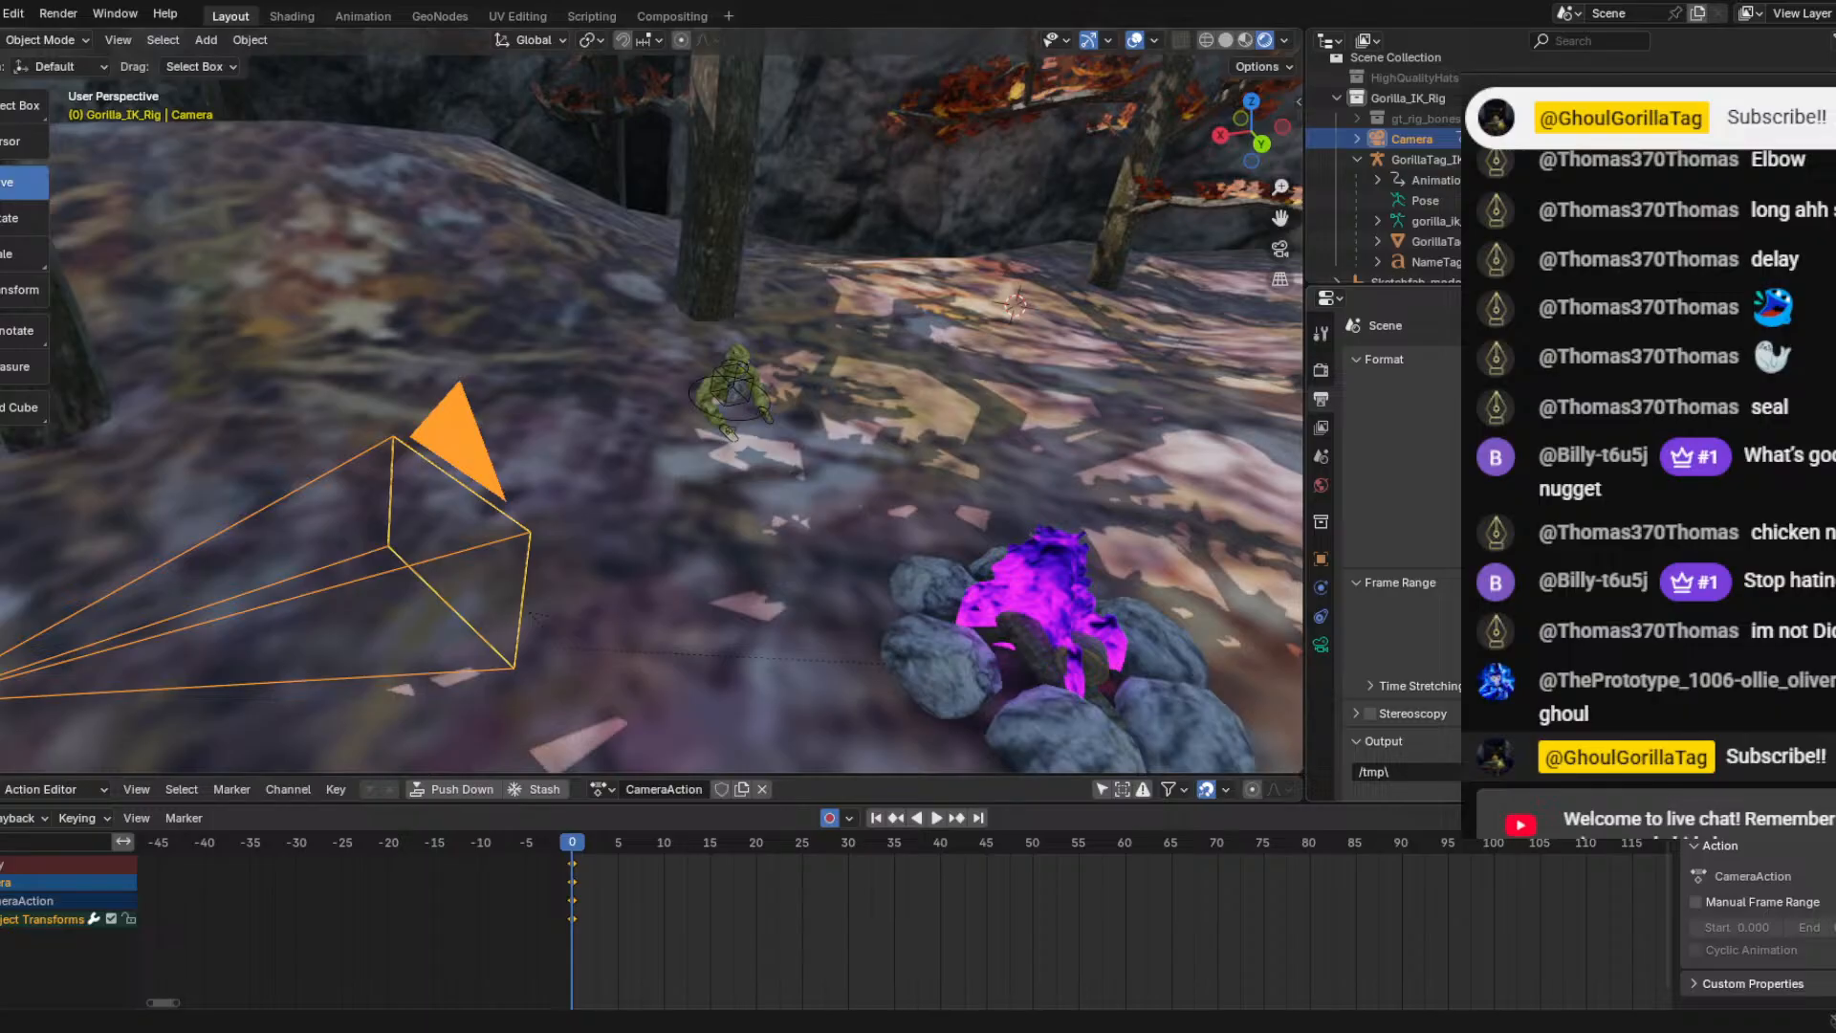
key(Return)
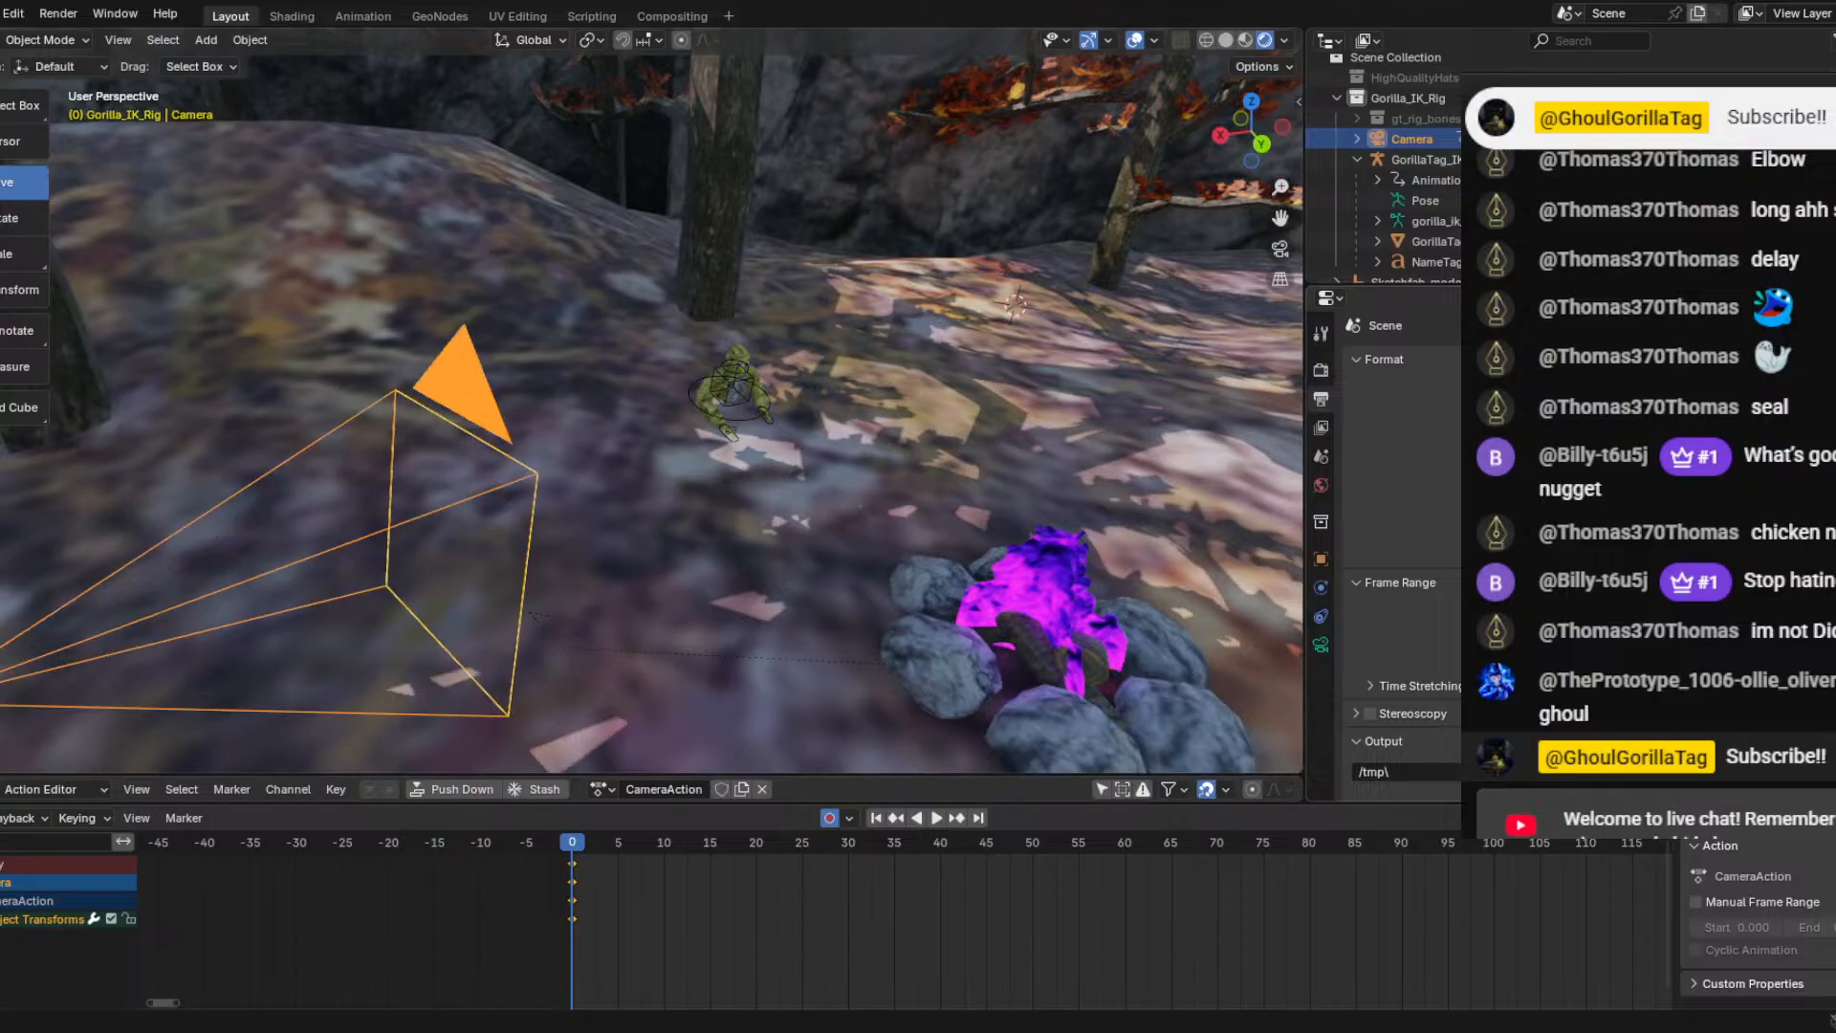
key(Return)
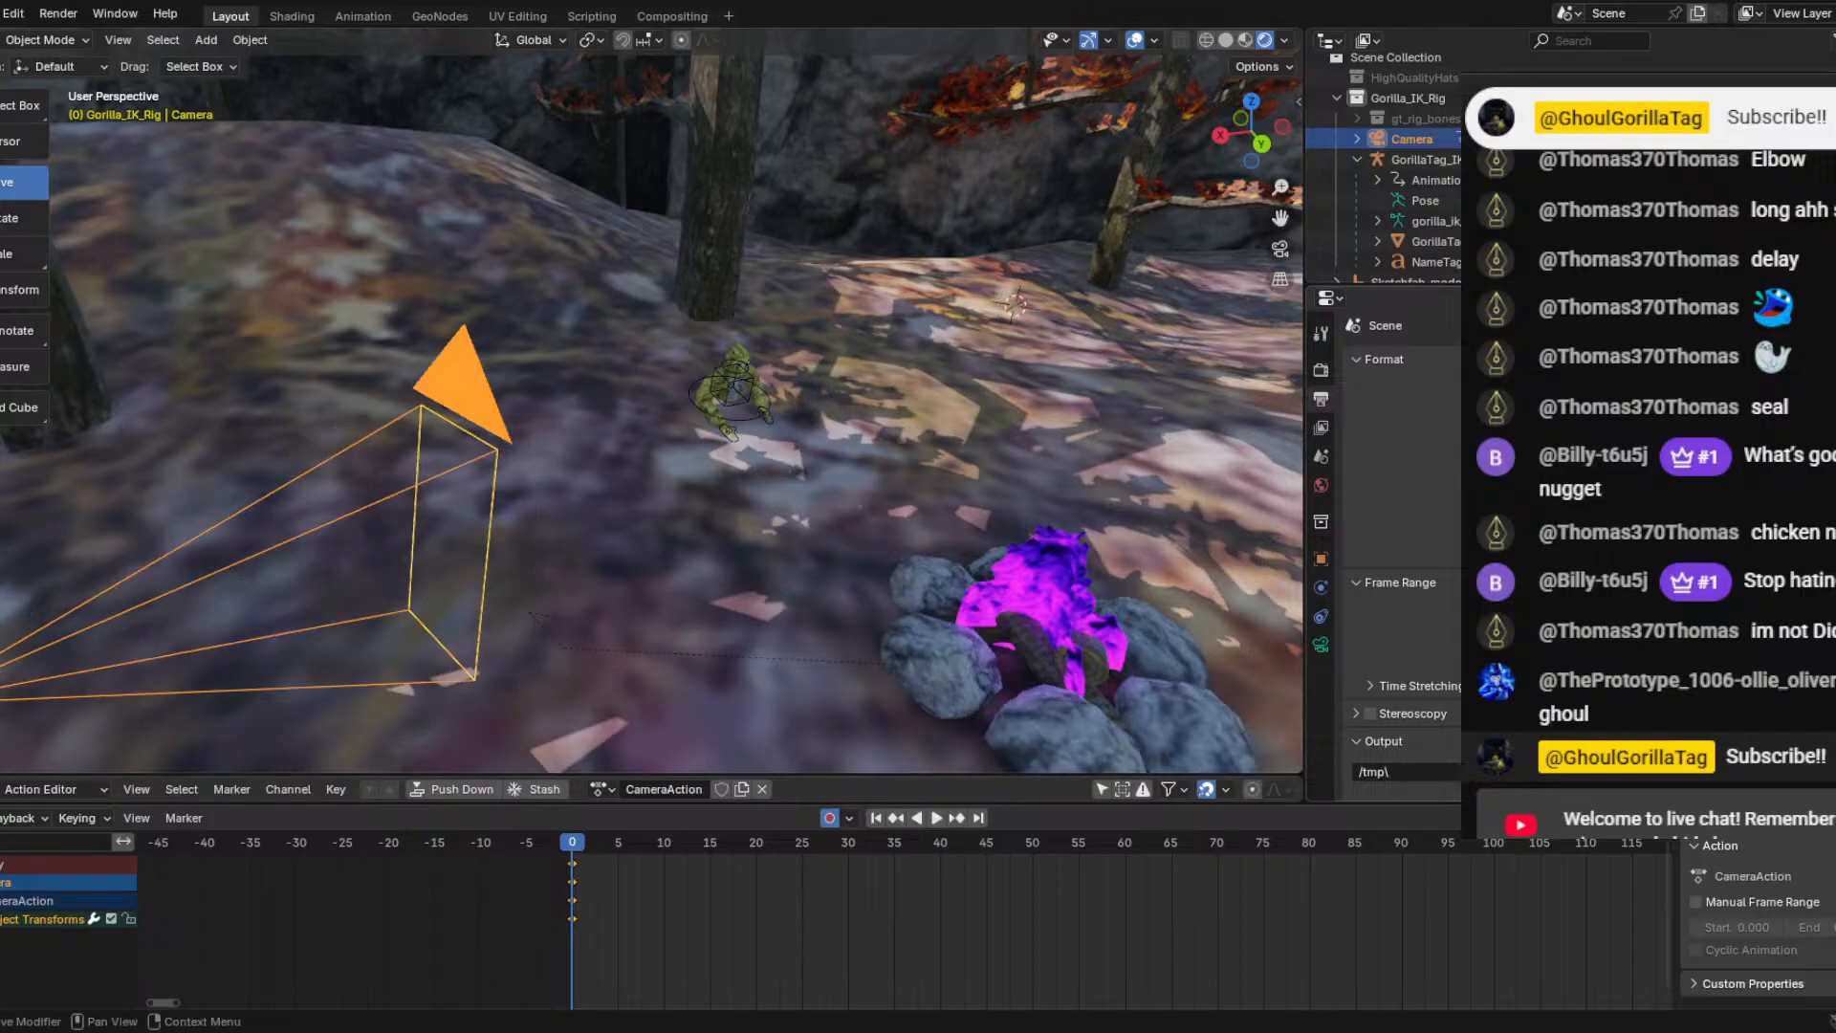
right_click(947, 266)
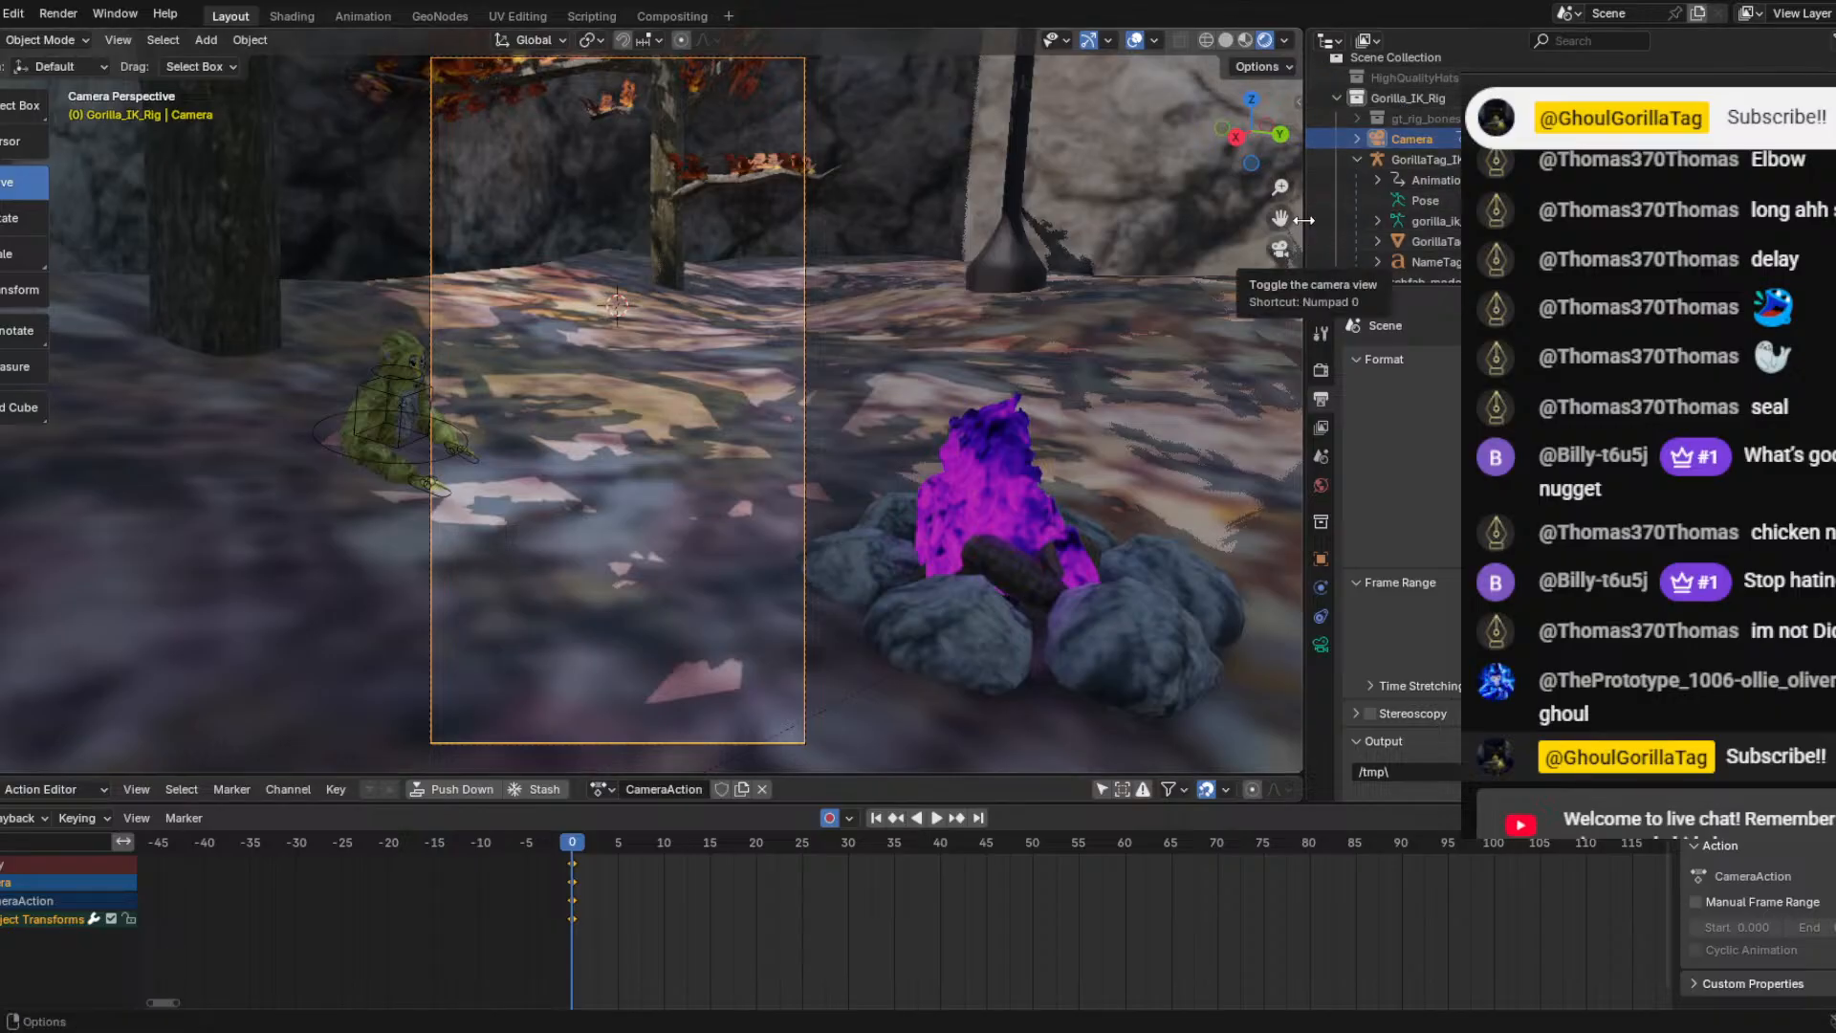
Move the camera closer at frame 0 with Walk Navigation so the seated gorilla fits inside the portrait frame.
key(shift+grave)
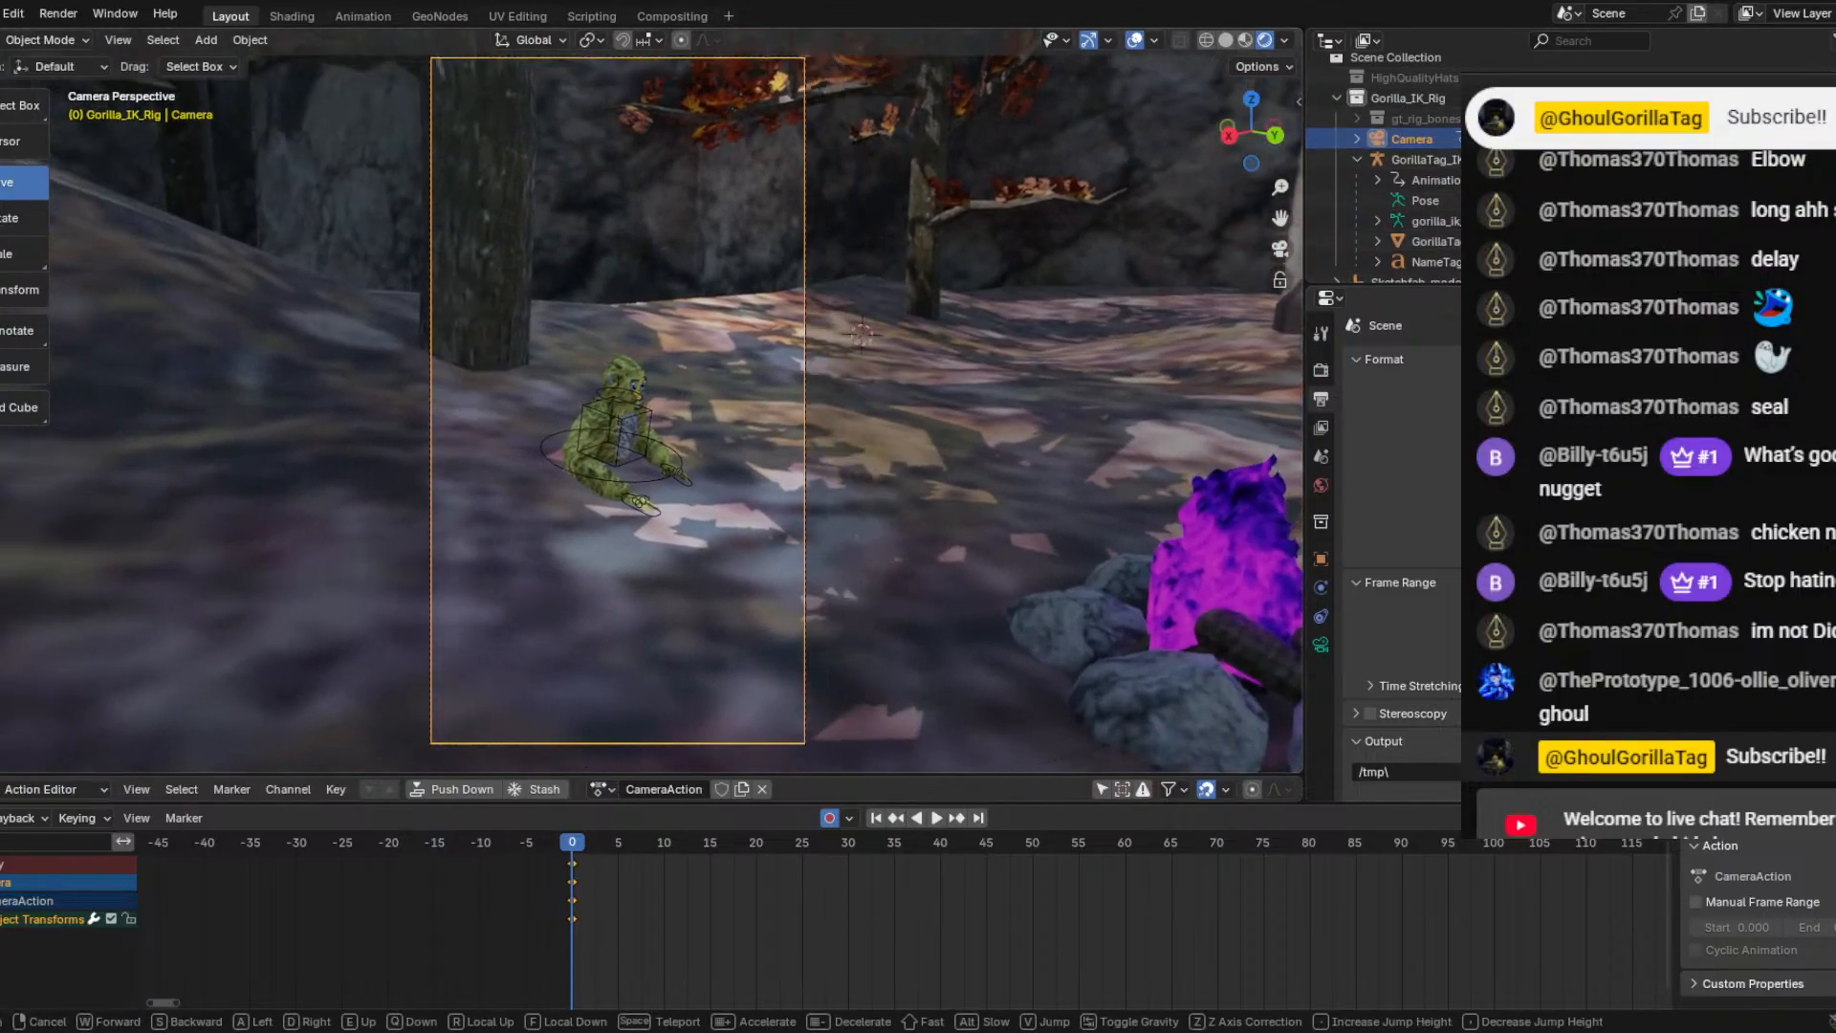
key(w)
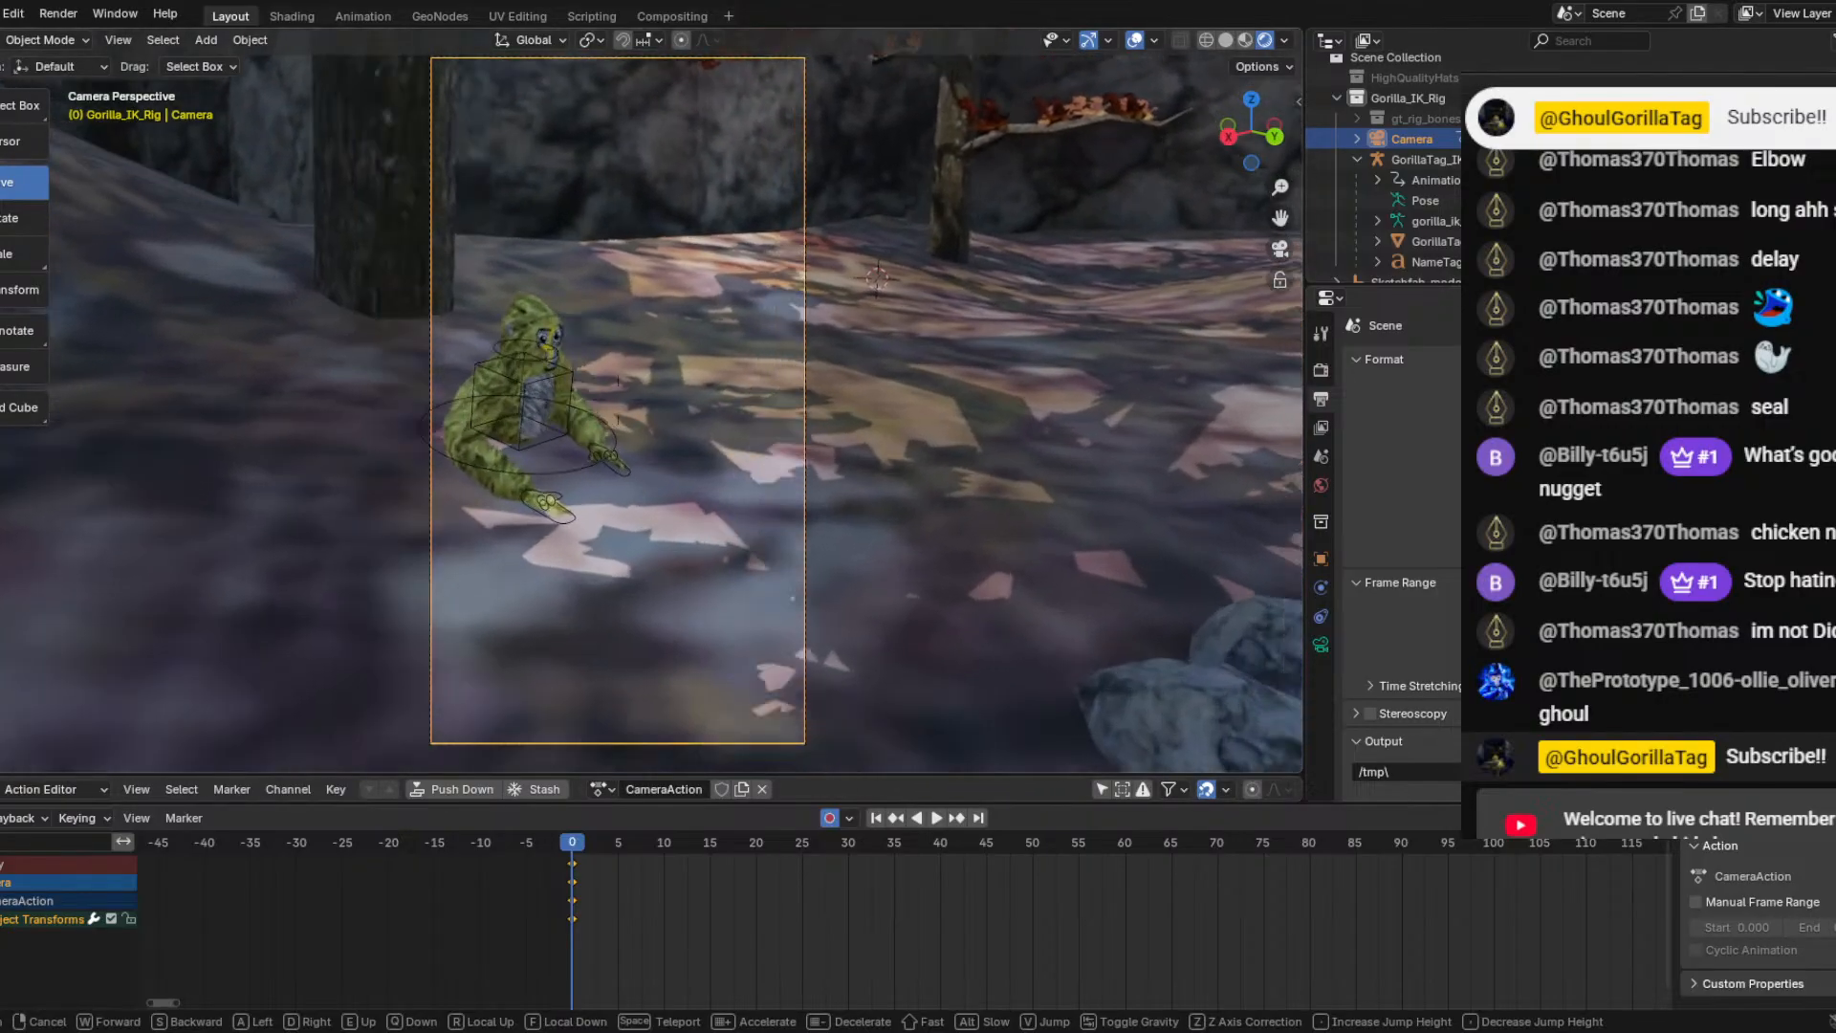
key(w)
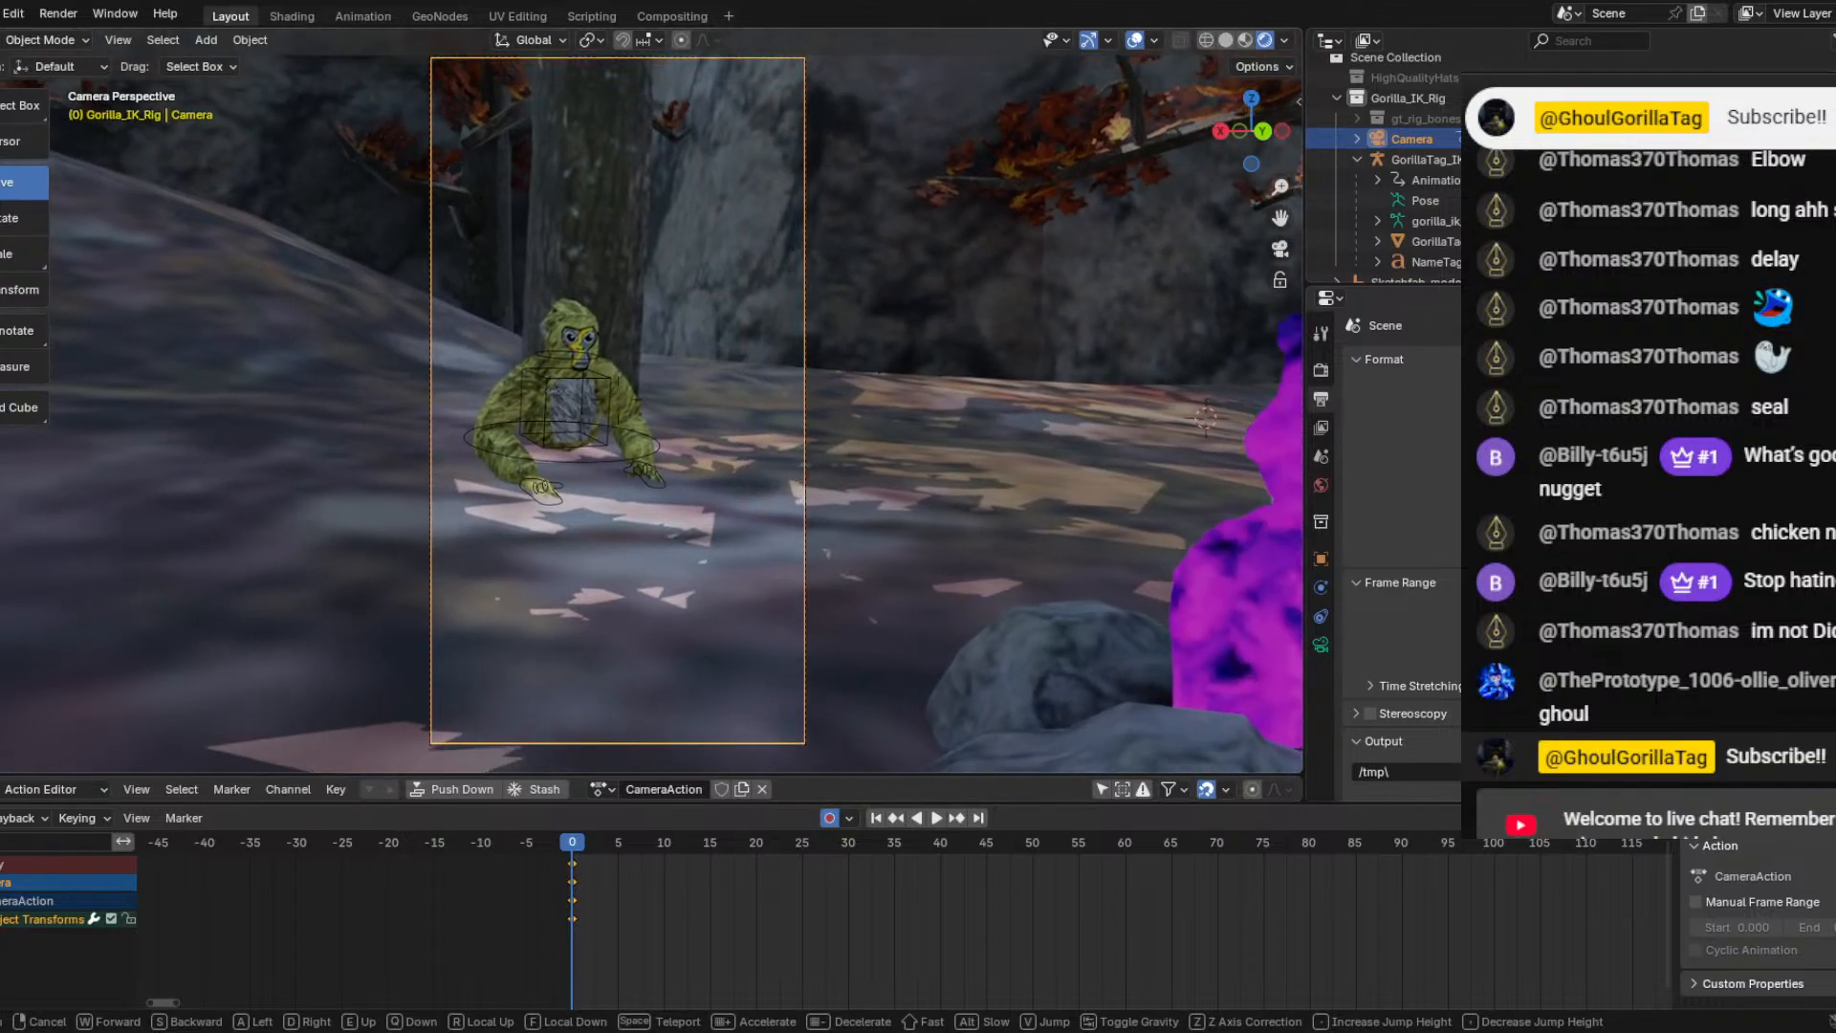
click(594, 420)
Play the animation to frame 46 and reposition the camera there with Walk Navigation, keeping the gorilla in frame.
key(space)
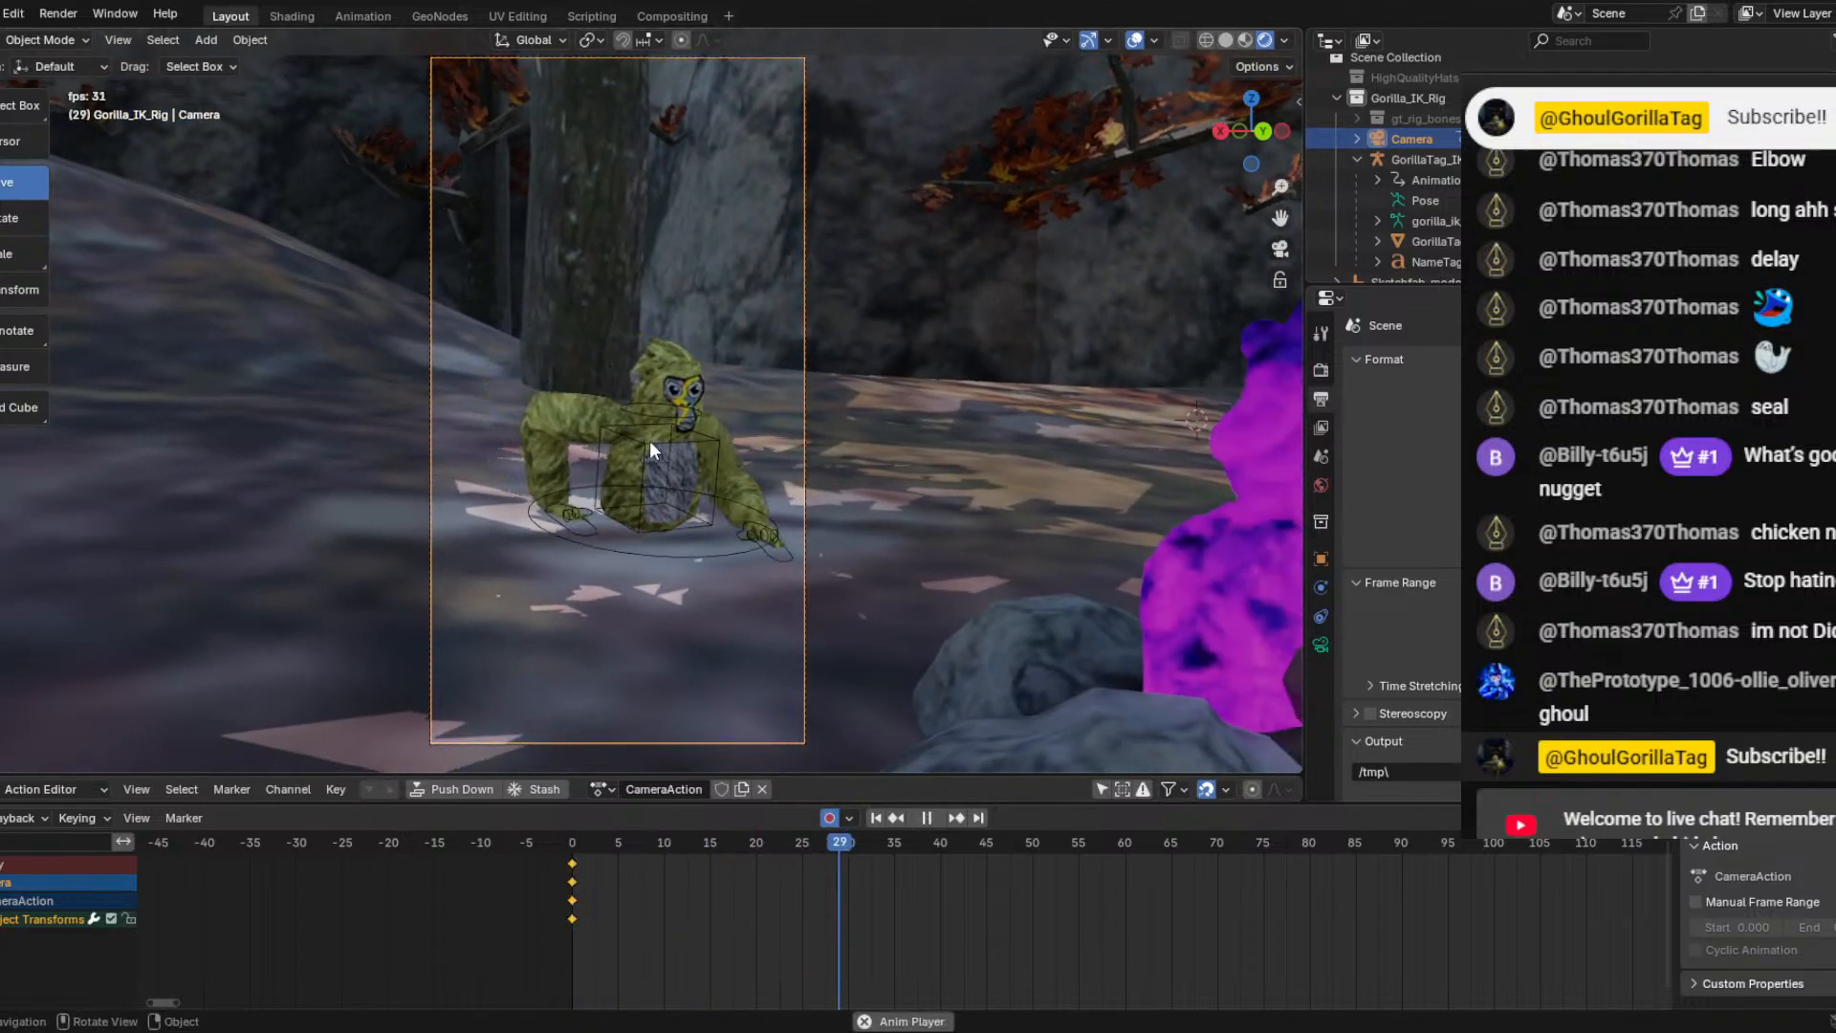
key(space)
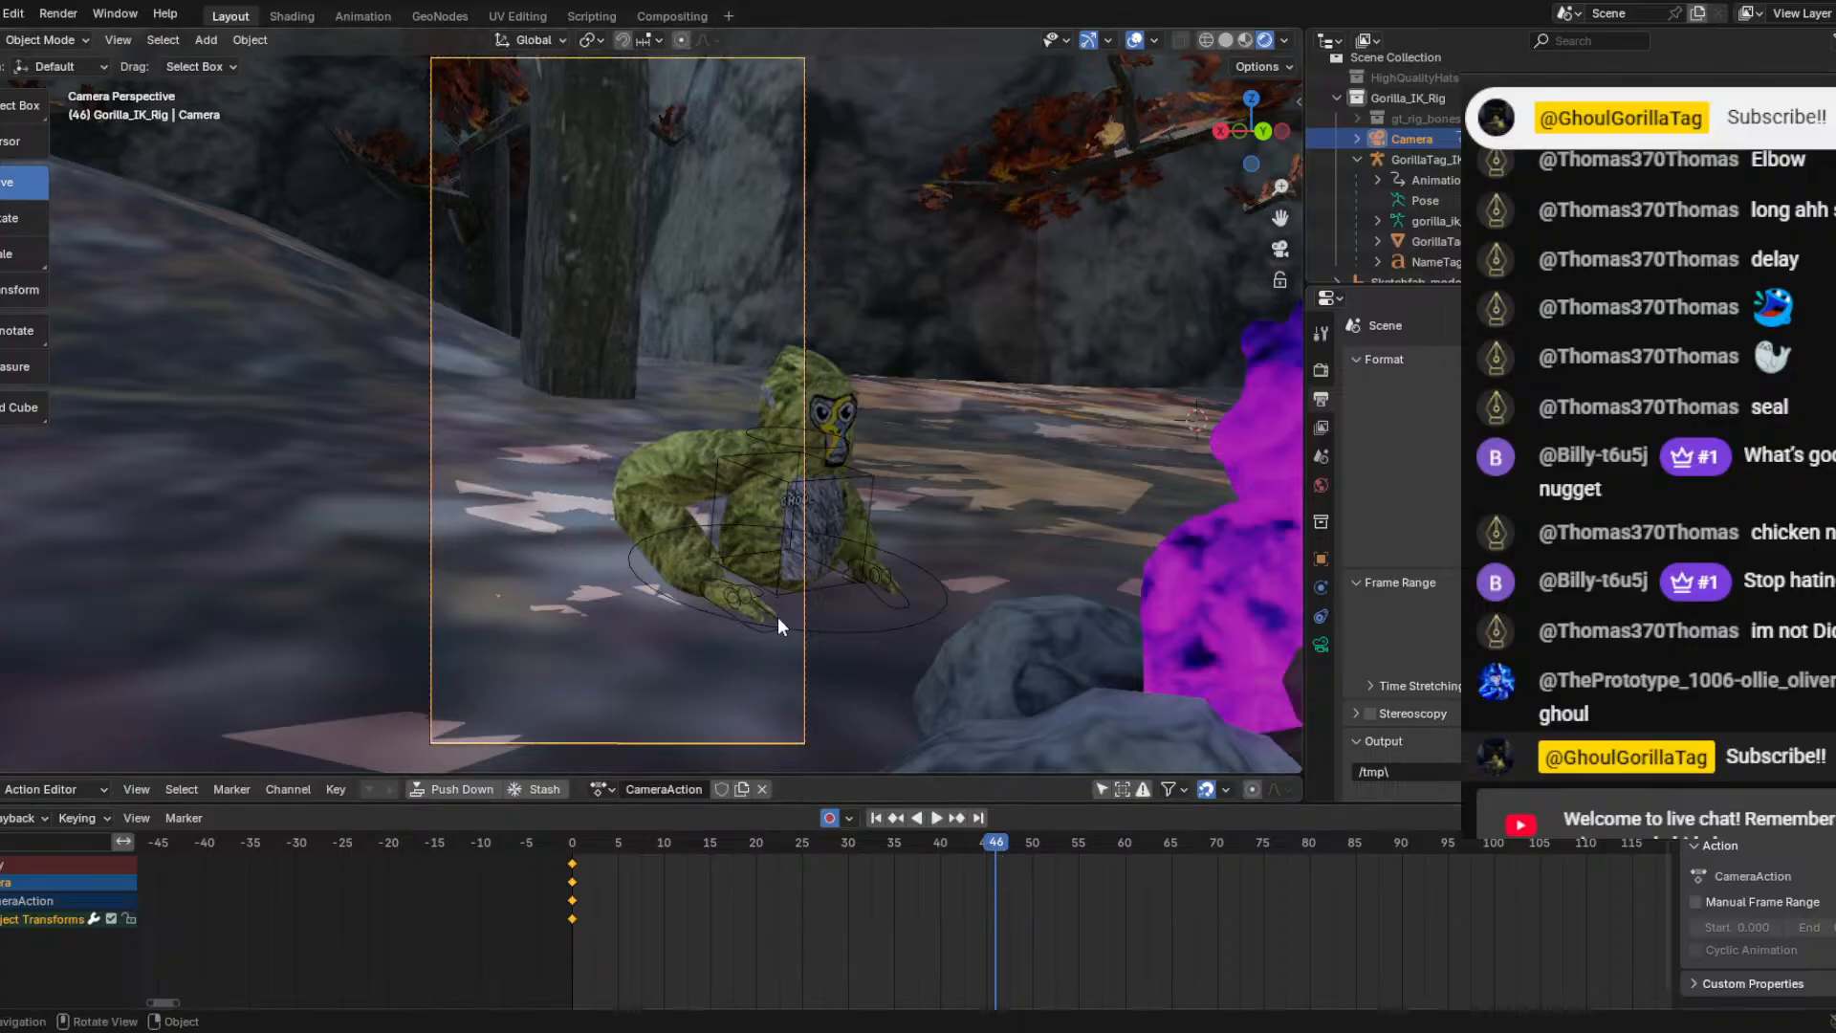
key(shift+grave)
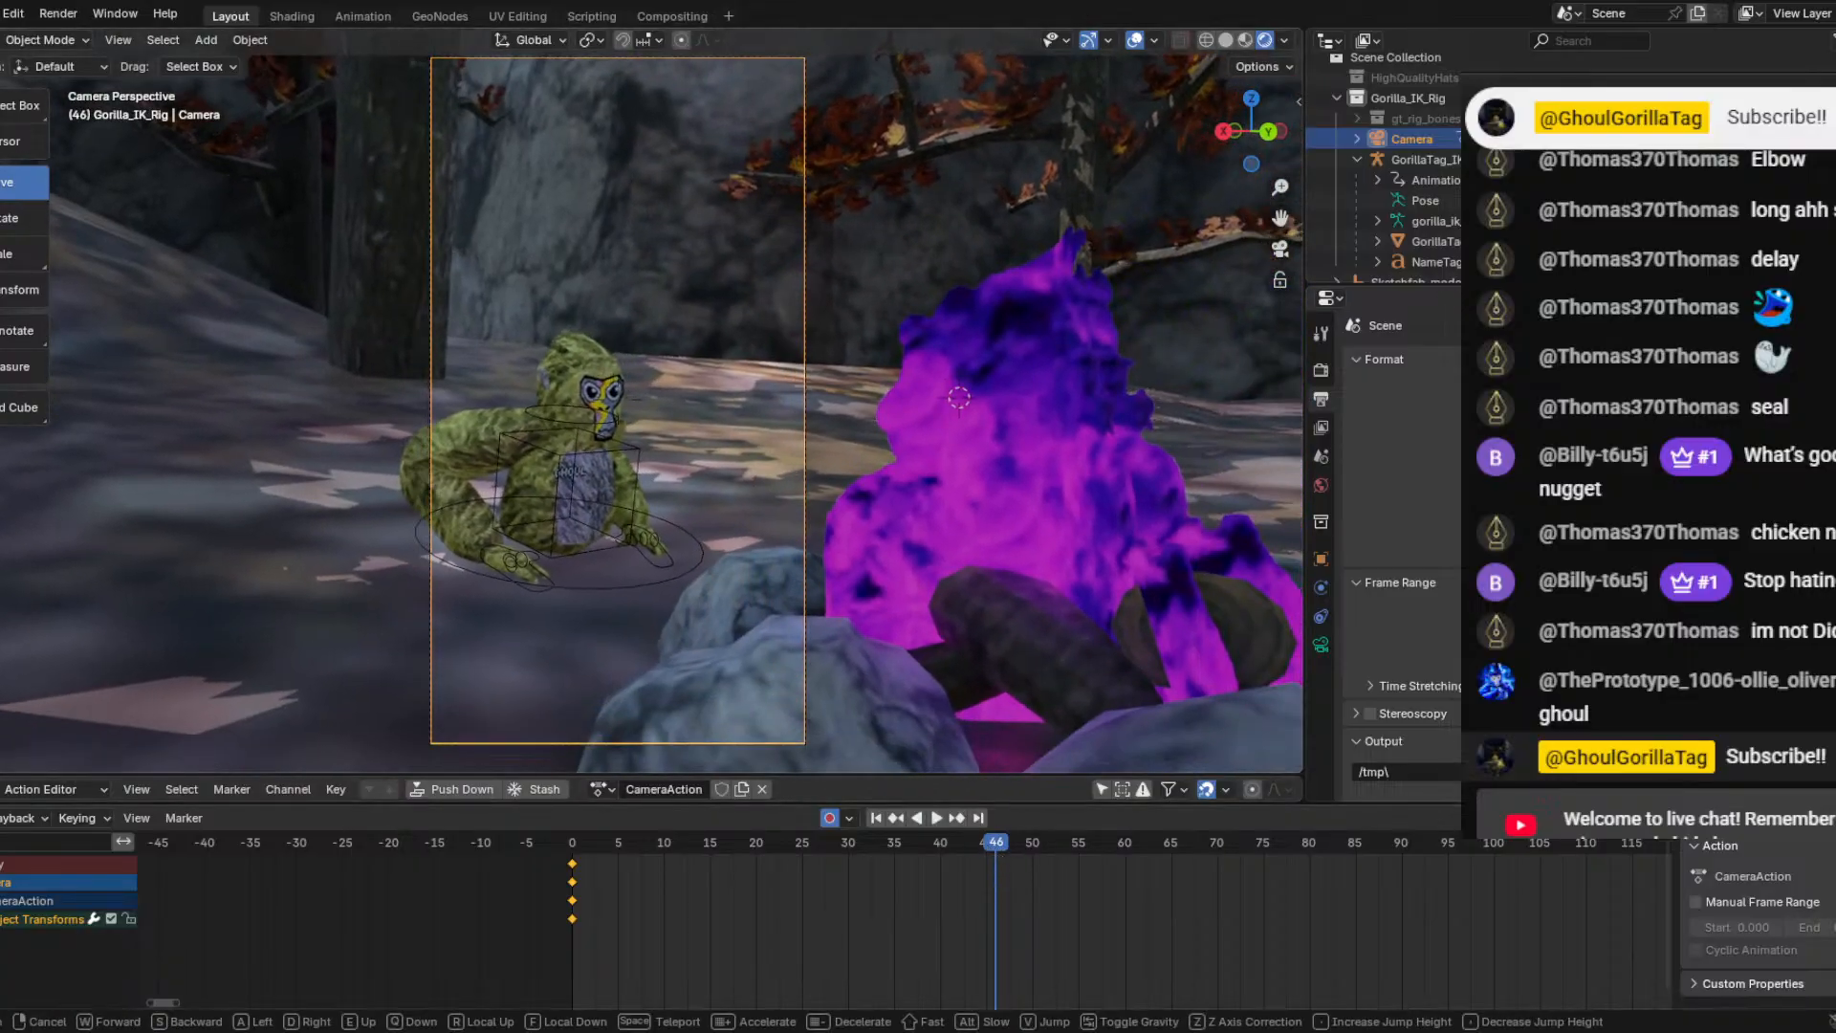
key(w)
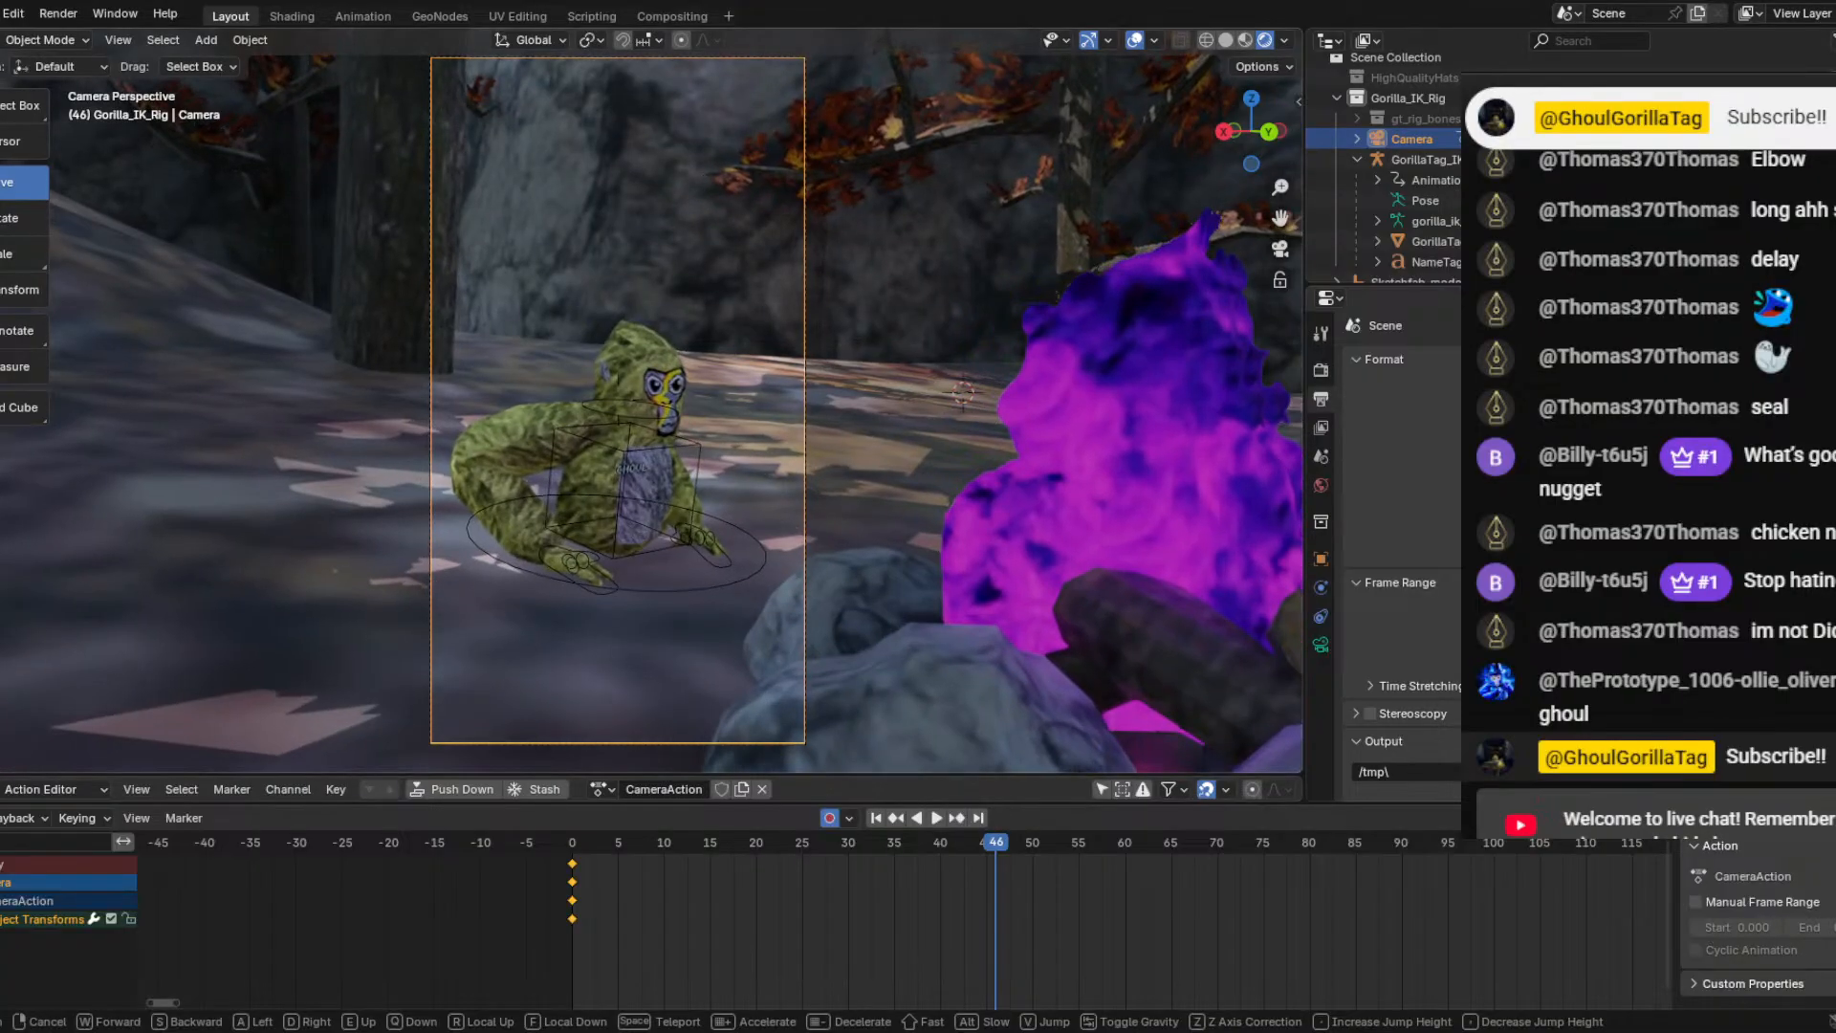
key(s)
key(d)
click(681, 543)
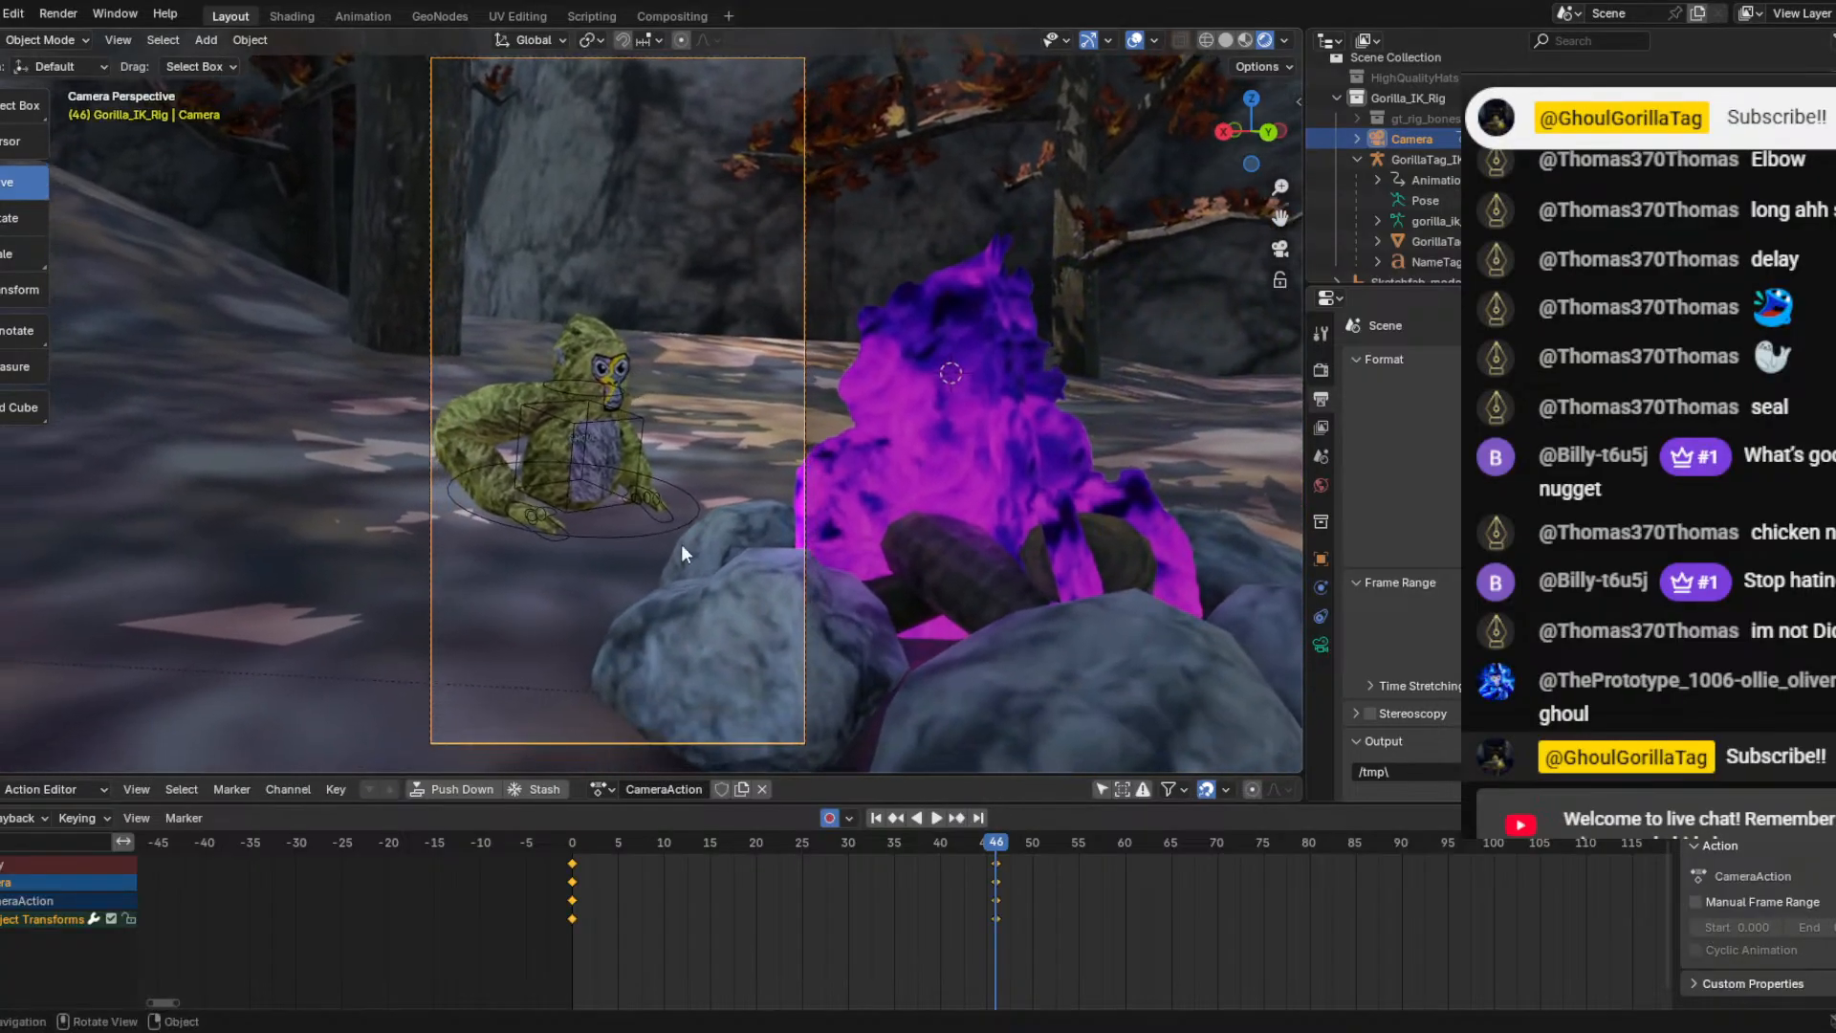
Preview the camera move, and reframe the camera on the gorilla at frame 25 to key an in-between position.
key(space)
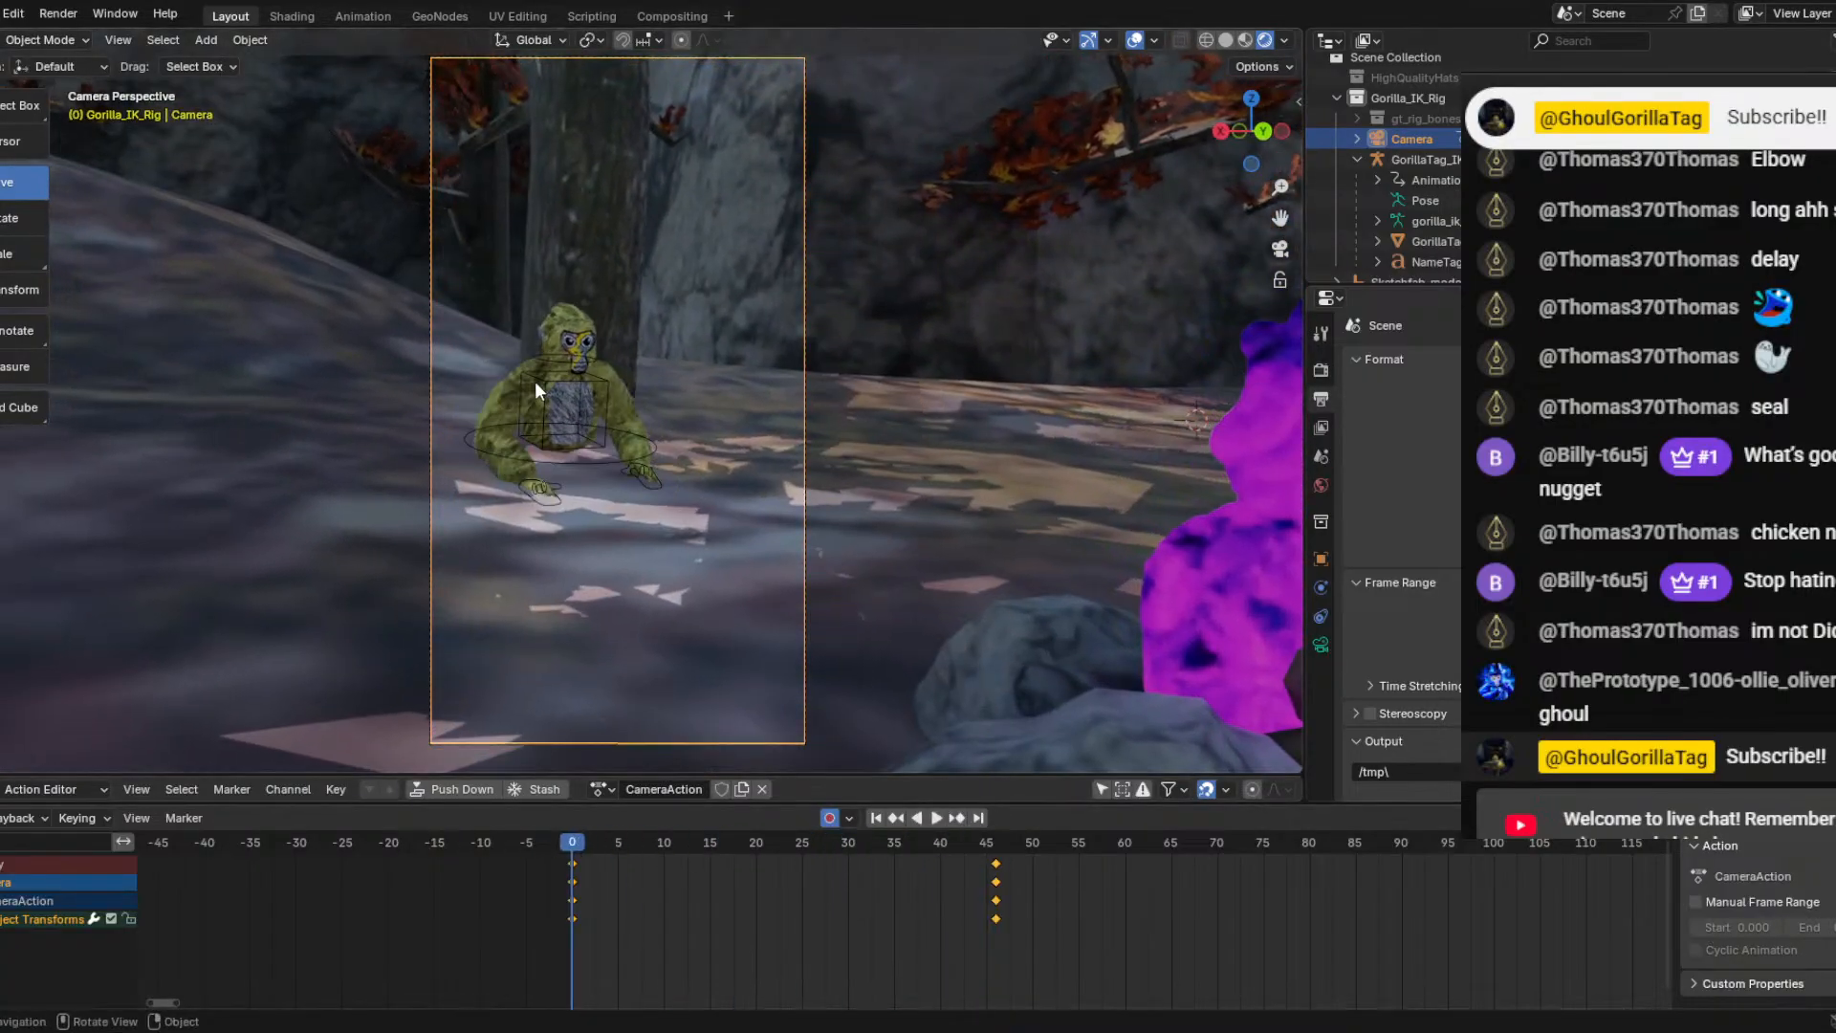
key(space)
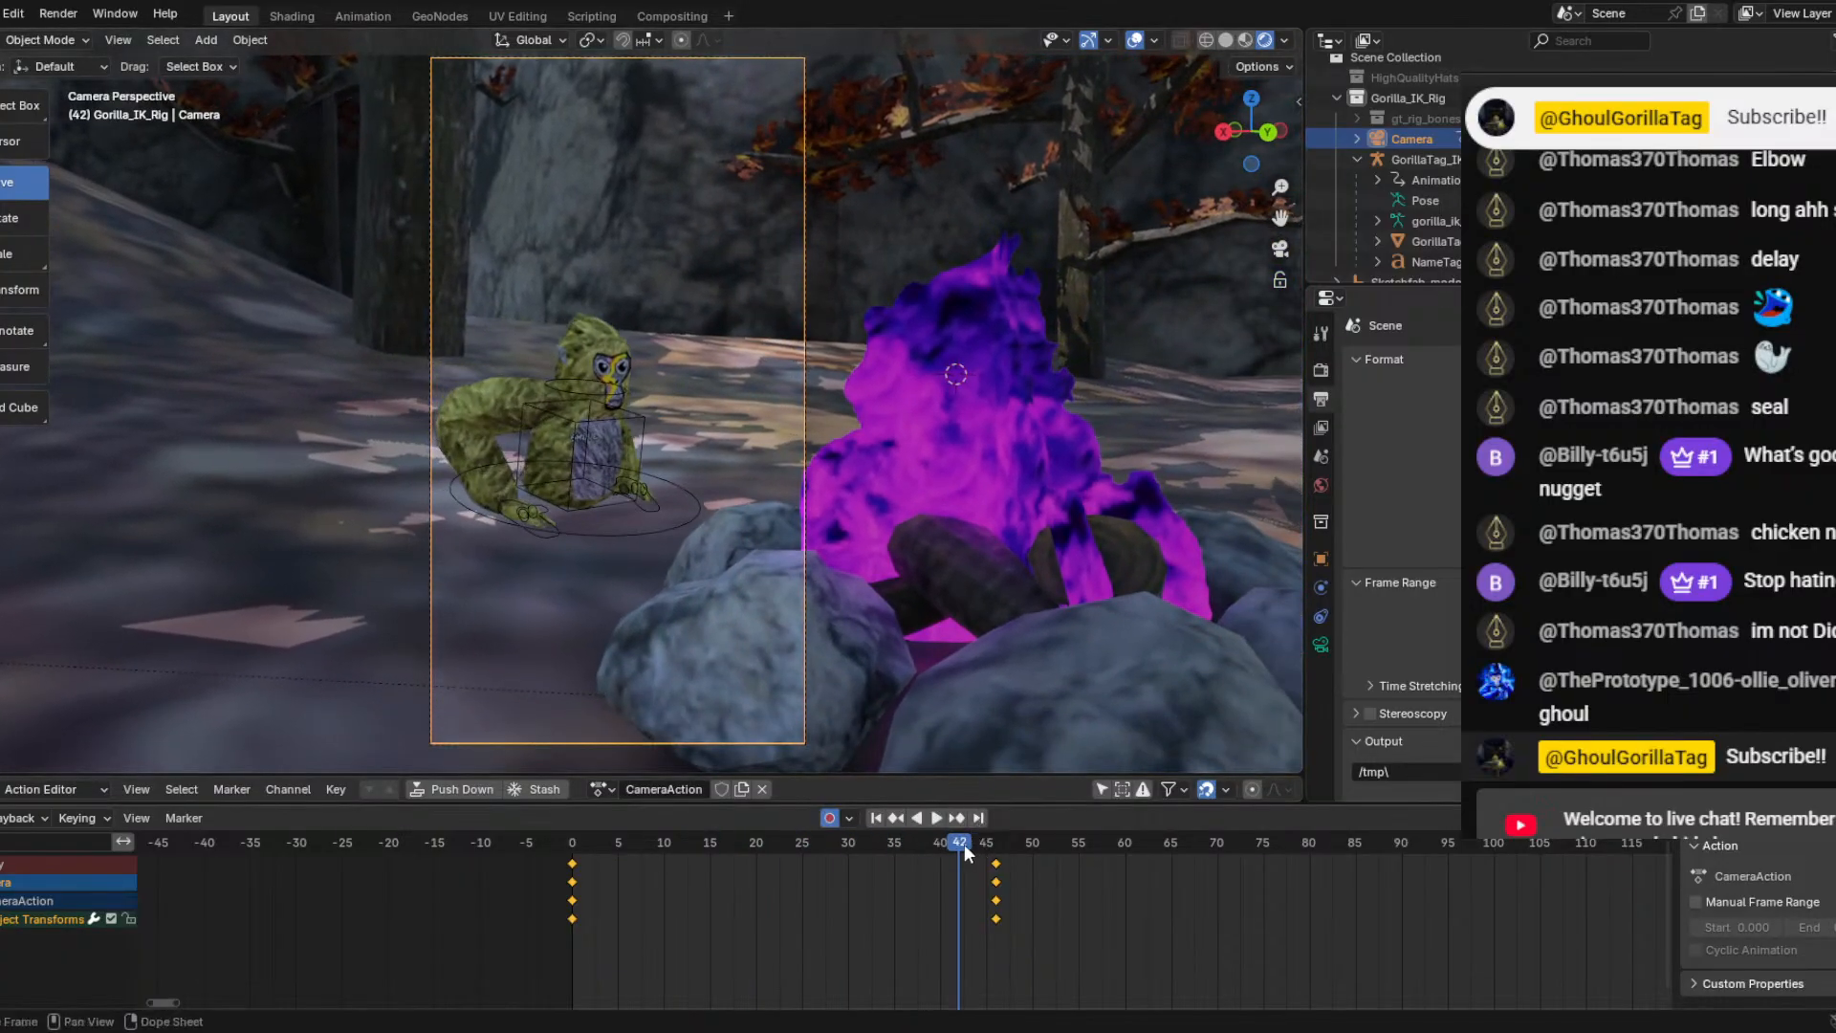
drag(964, 843, 801, 866)
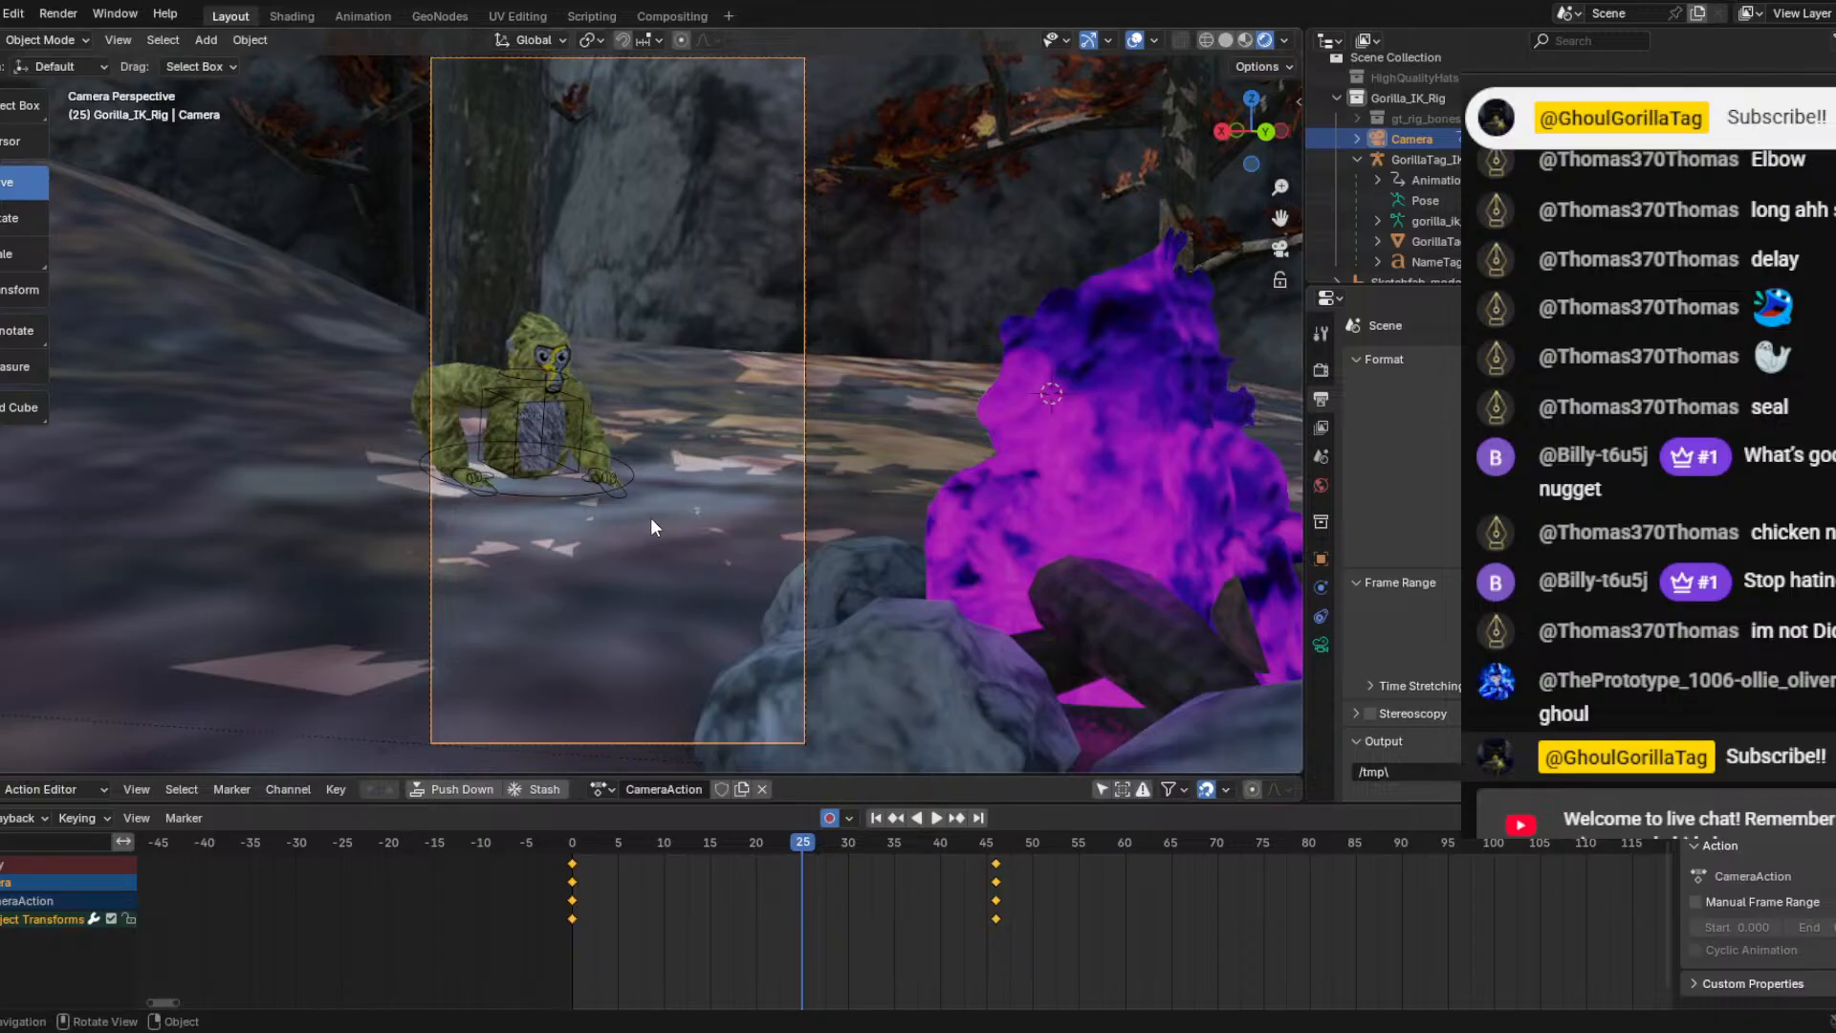
middle_drag(640, 520, 673, 577)
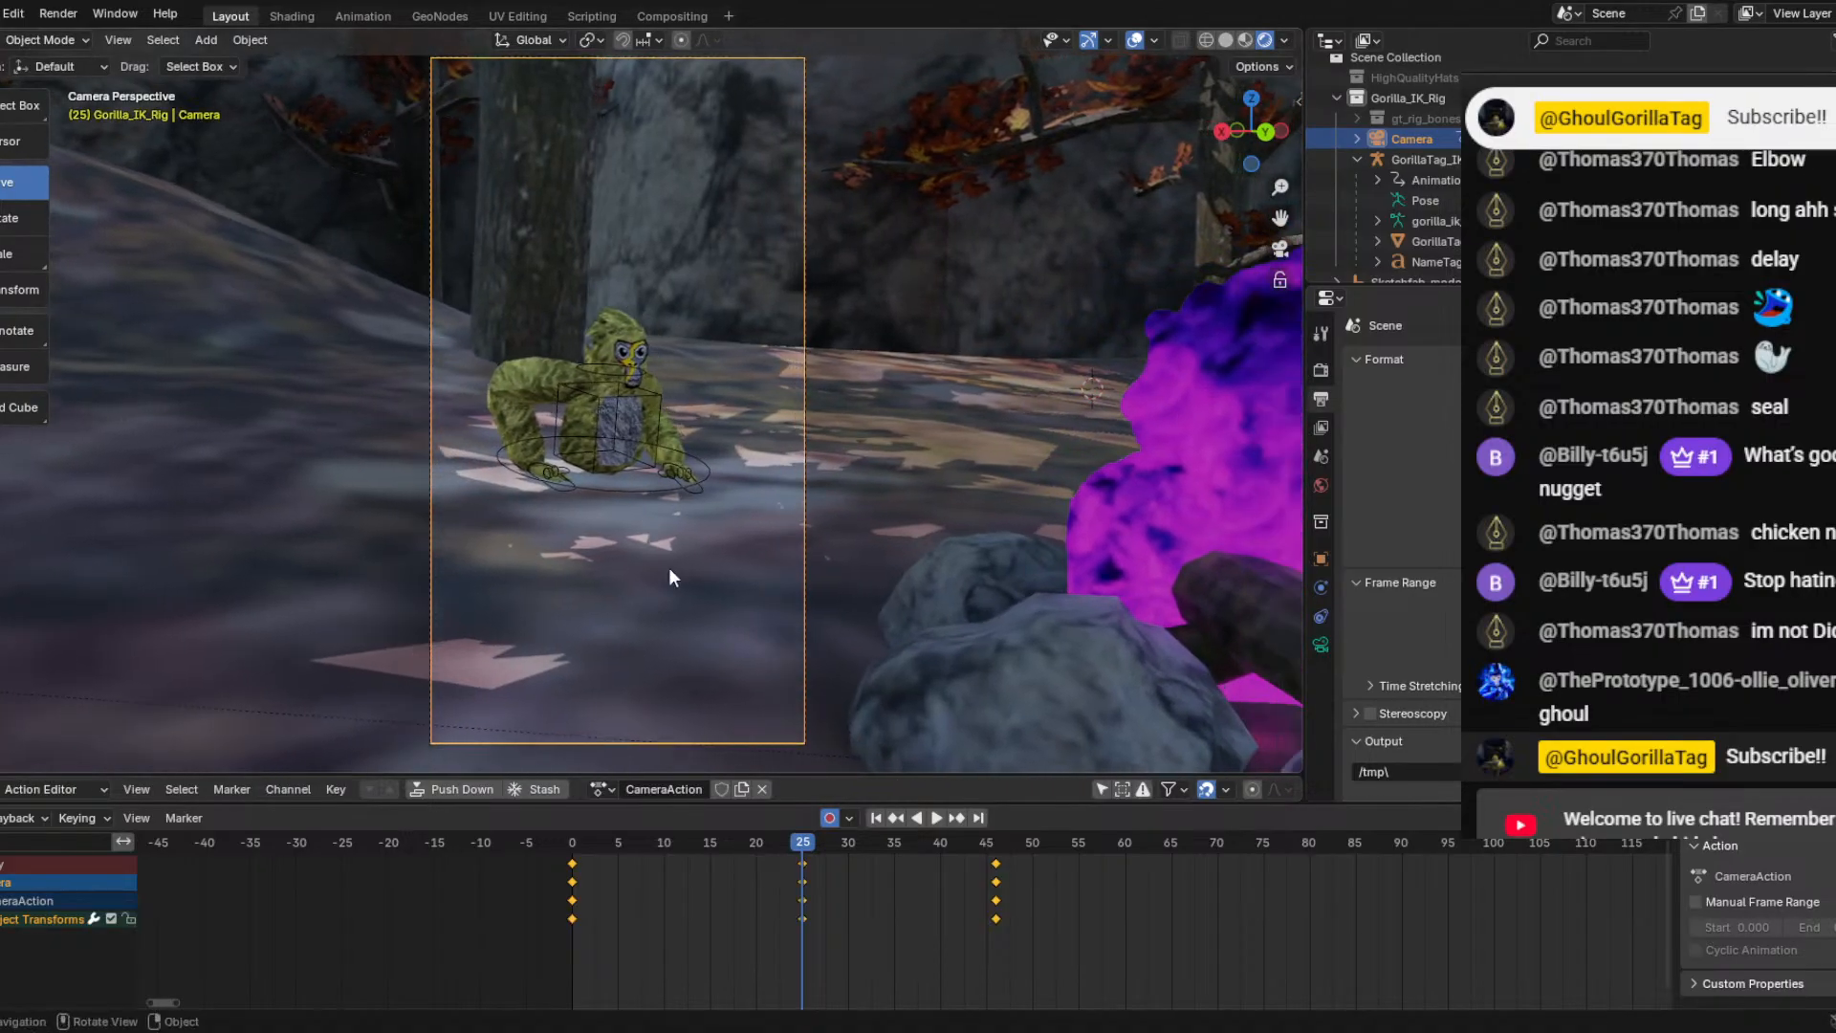
Preview the camera move, try keying a raised camera looking down on the gorilla at frame 49, and undo it.
key(space)
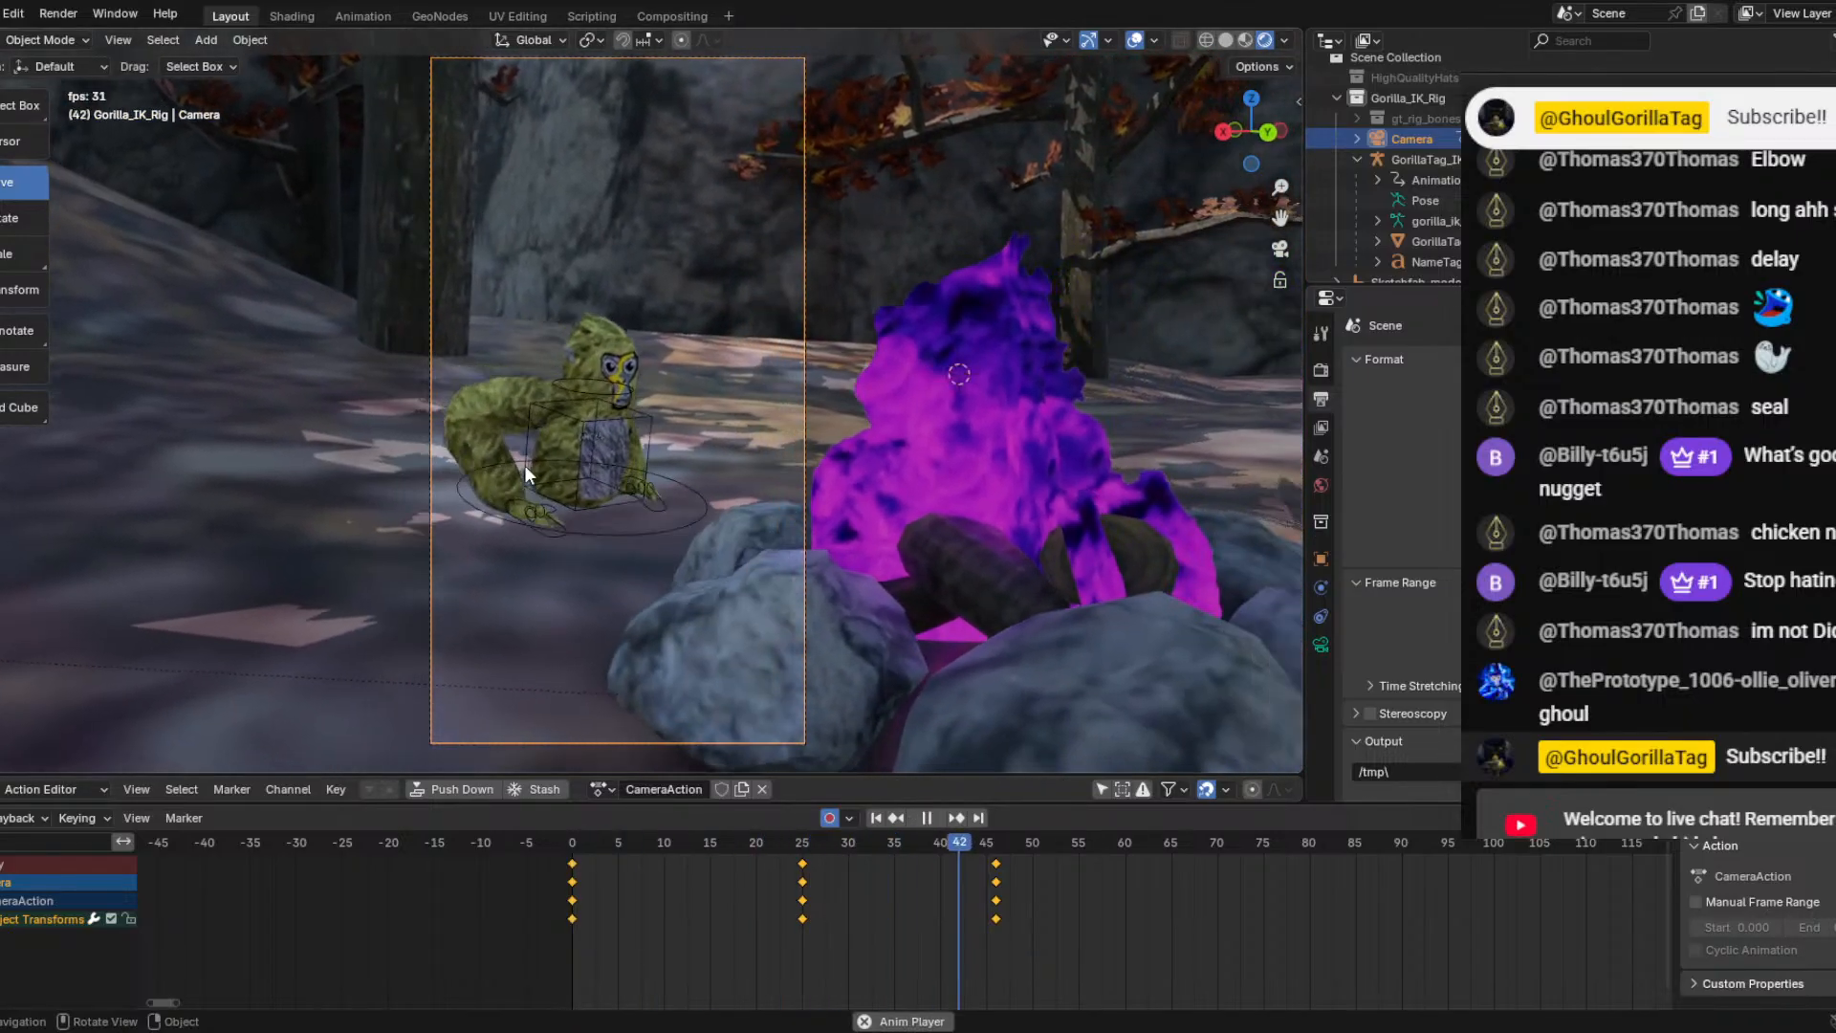
key(space)
mouse_move(1041, 841)
mouse_down()
mouse_move(1080, 841)
mouse_move(1021, 864)
mouse_up()
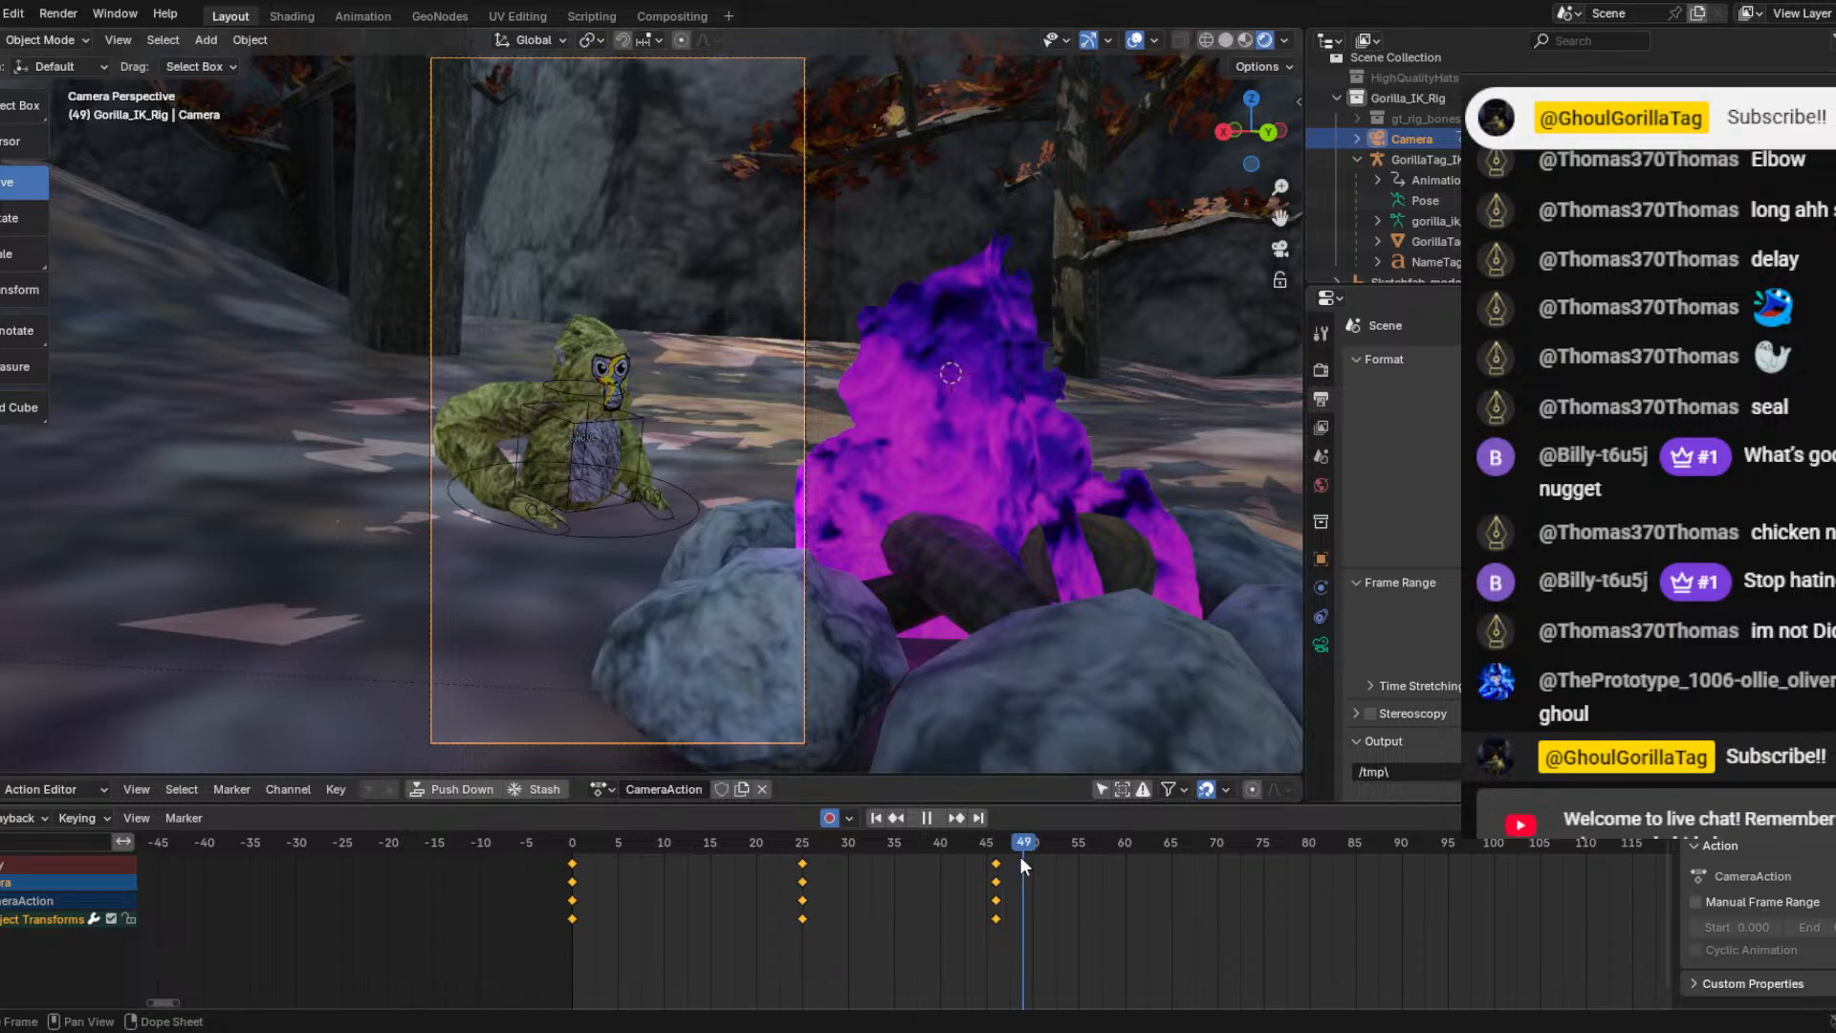
key(shift+grave)
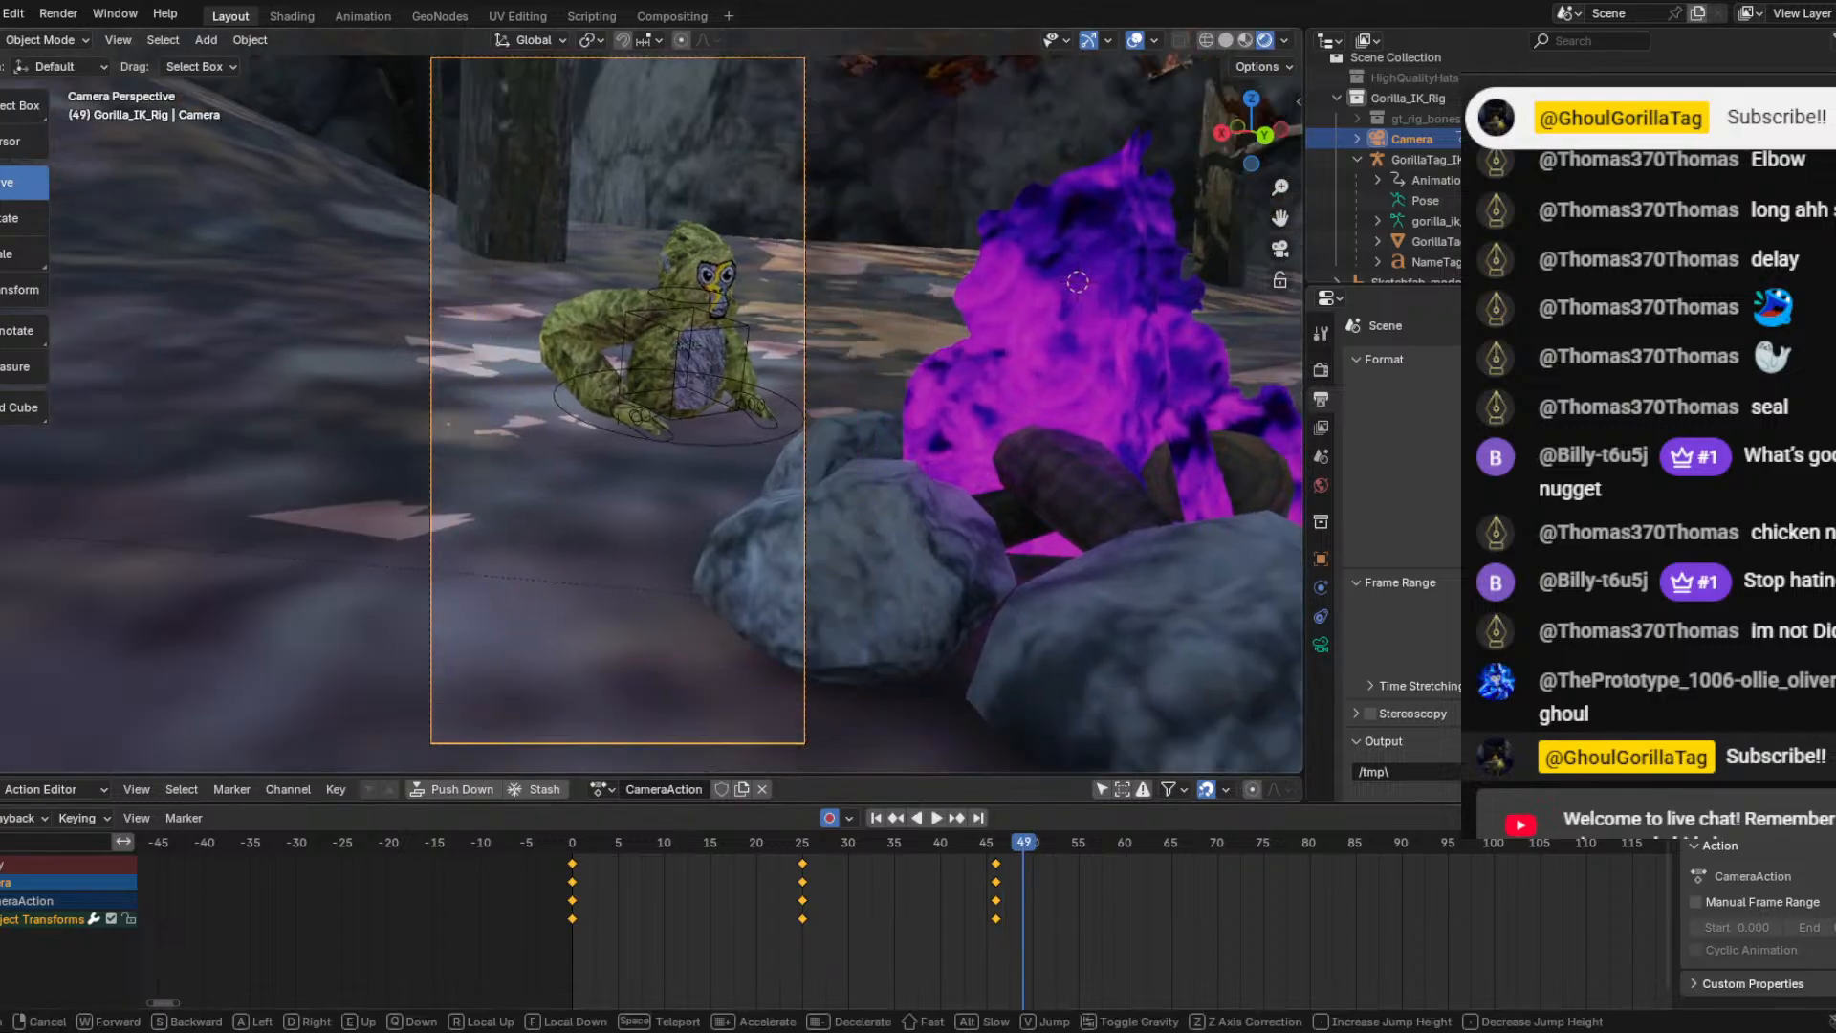
key(e)
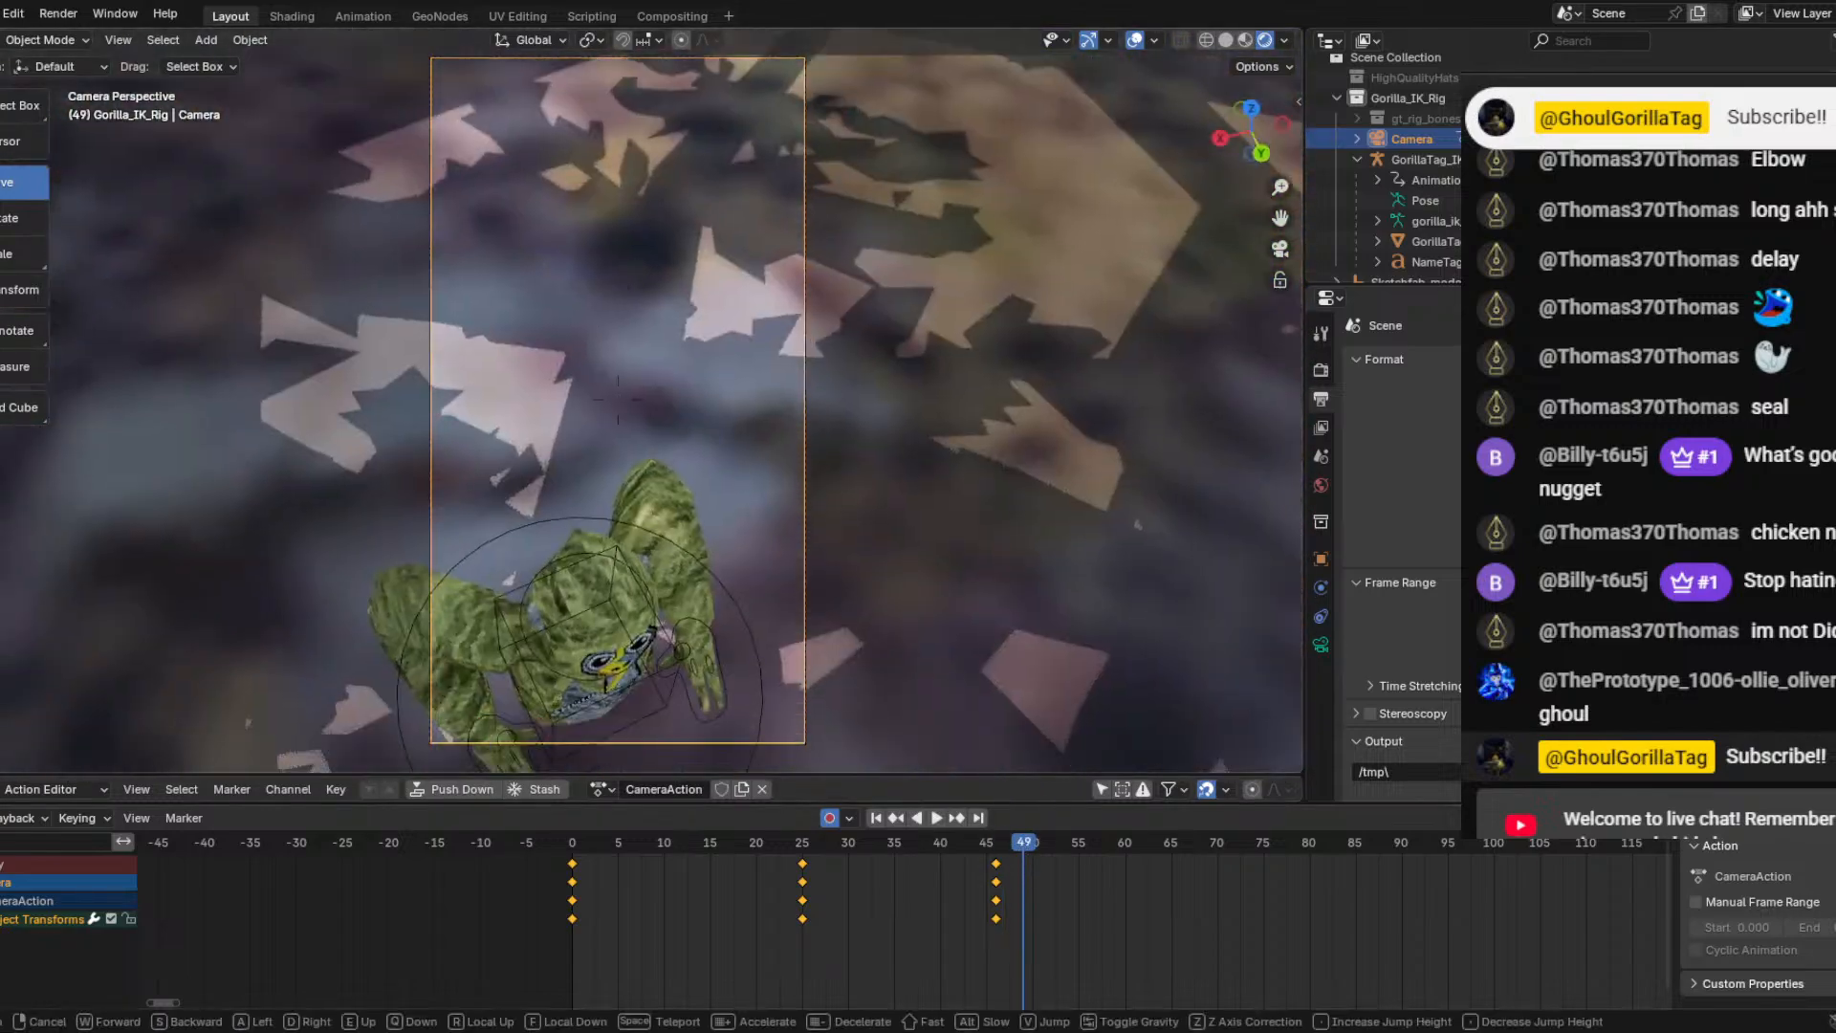
key(s)
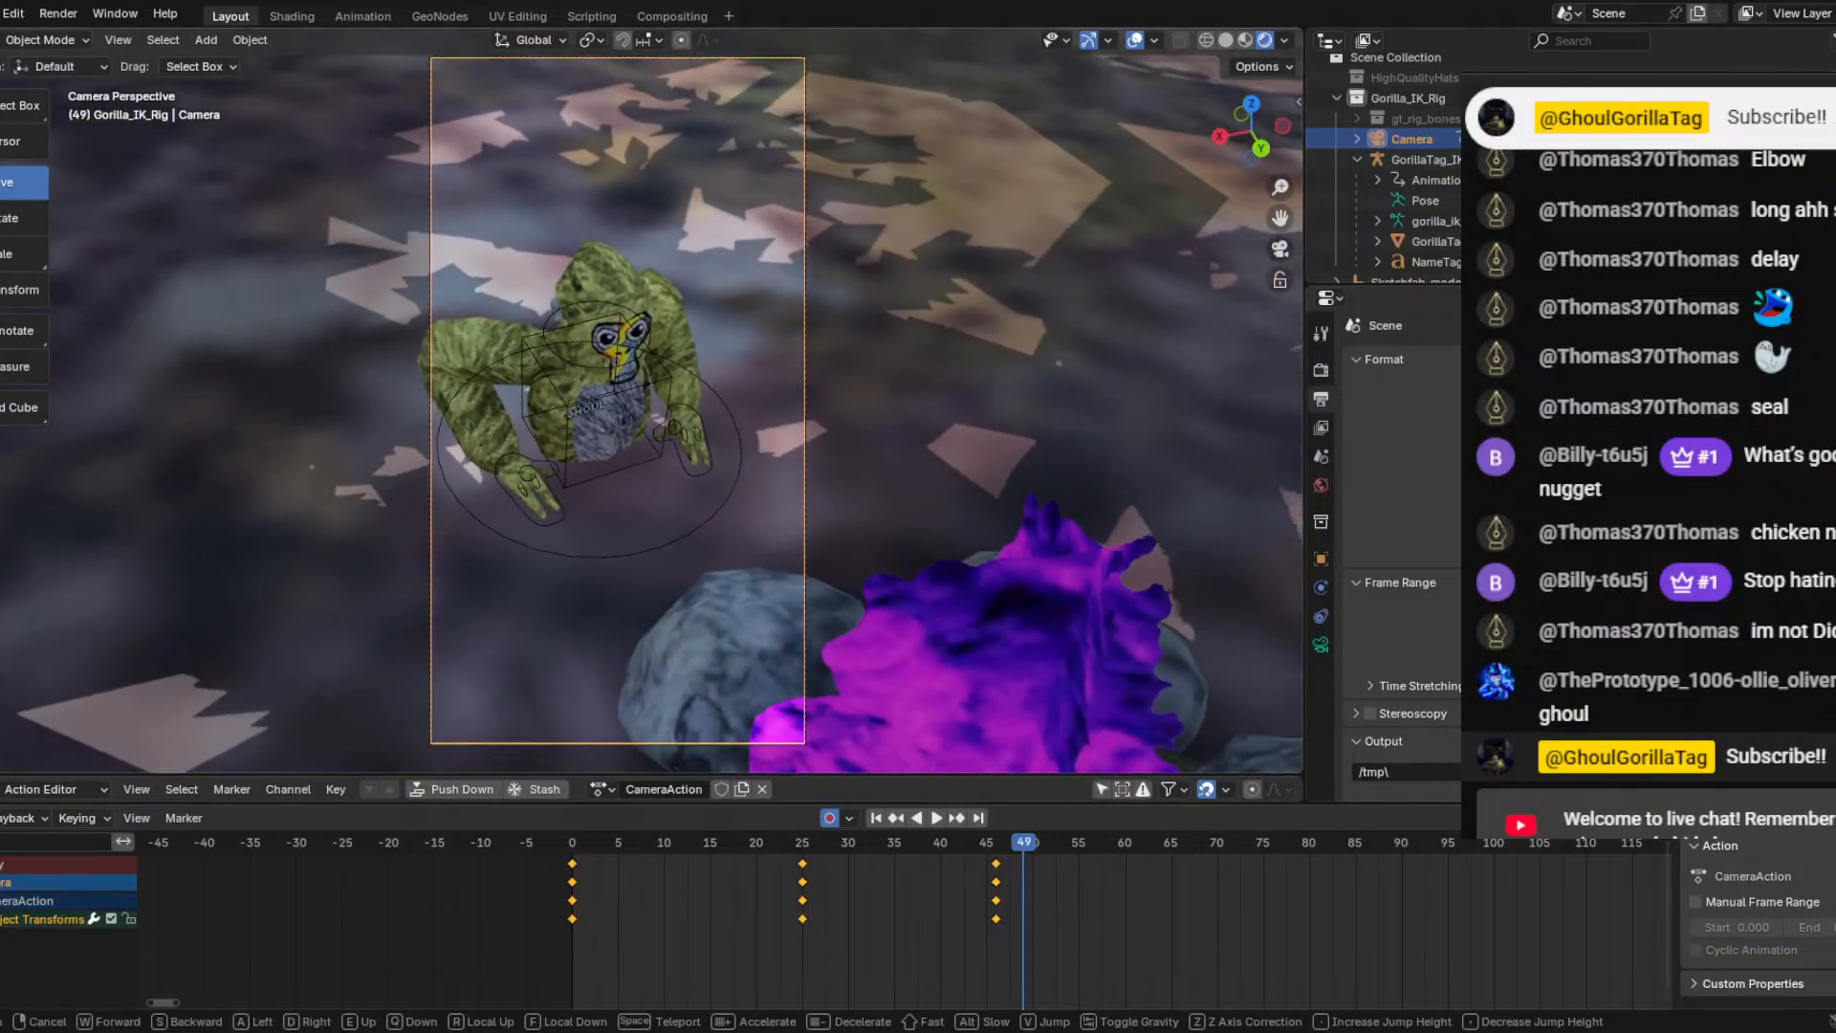
key(s)
click(663, 477)
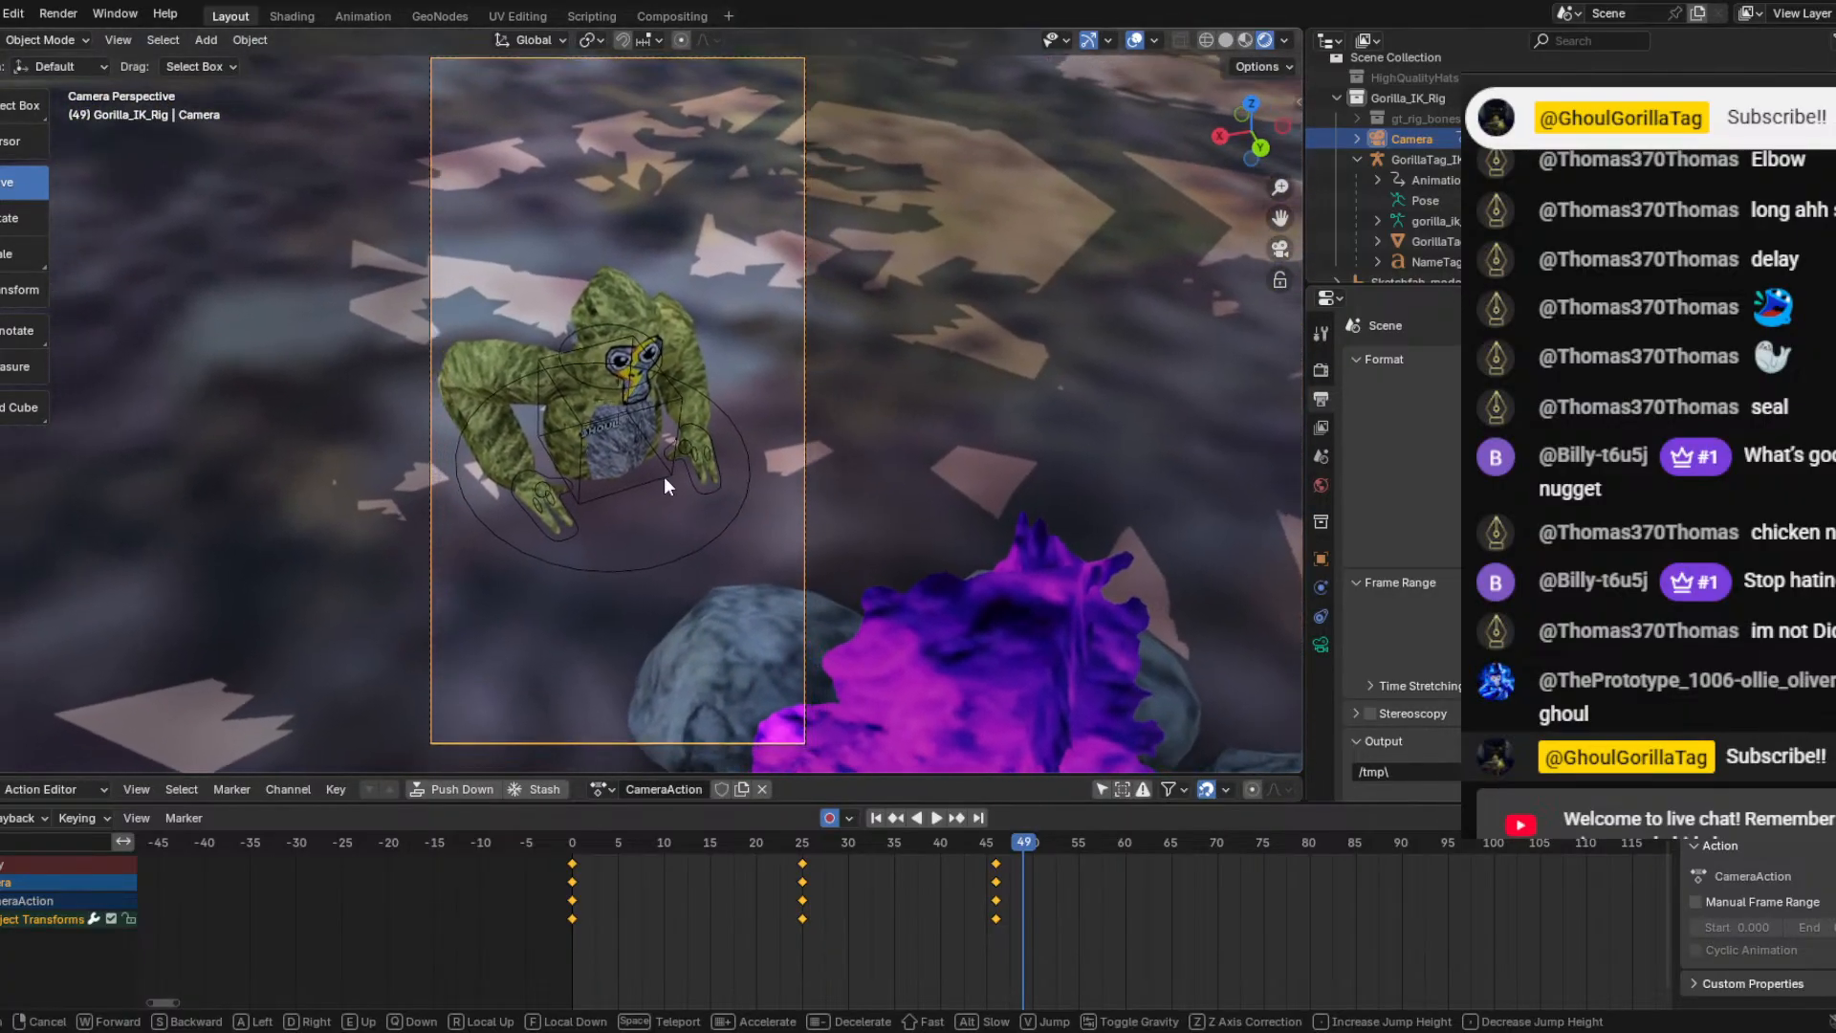
click(1020, 845)
drag(1020, 845, 585, 794)
click(943, 823)
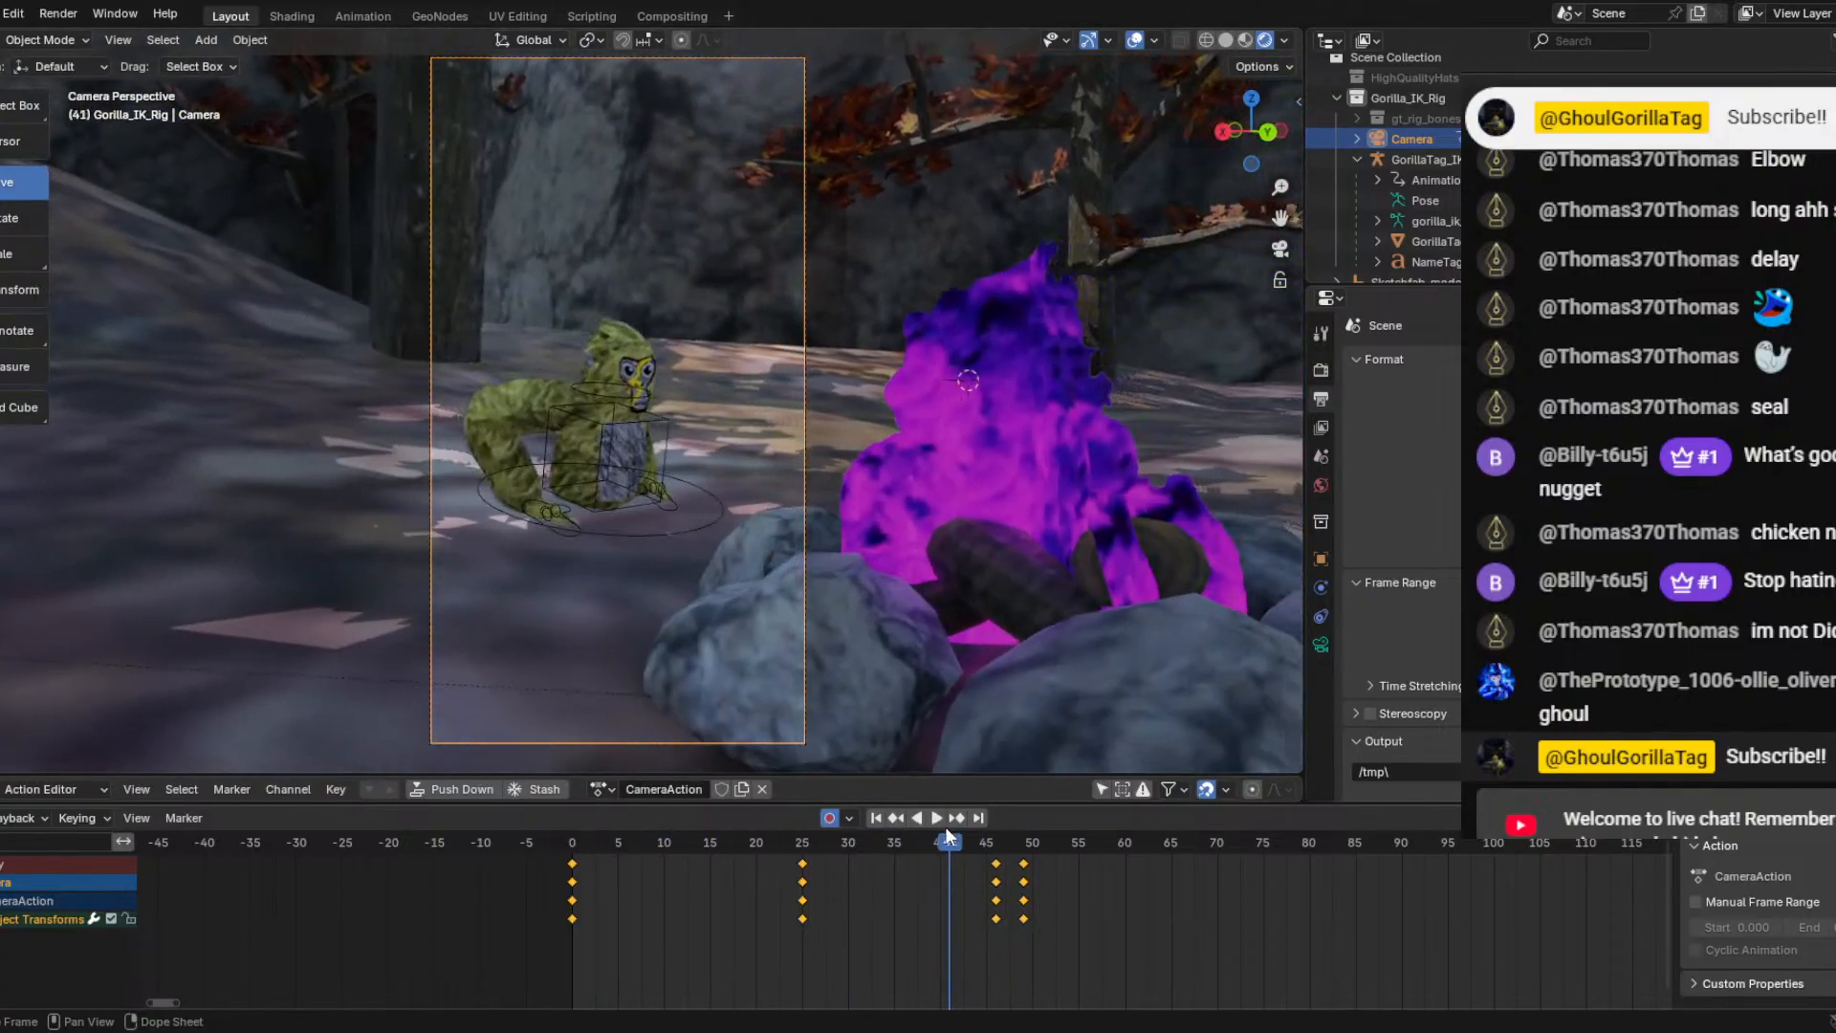
key(ctrl+z)
key(ctrl+z)
Replay the camera move, and walk the camera closer to the gorilla at frame 56 to key its position.
click(937, 820)
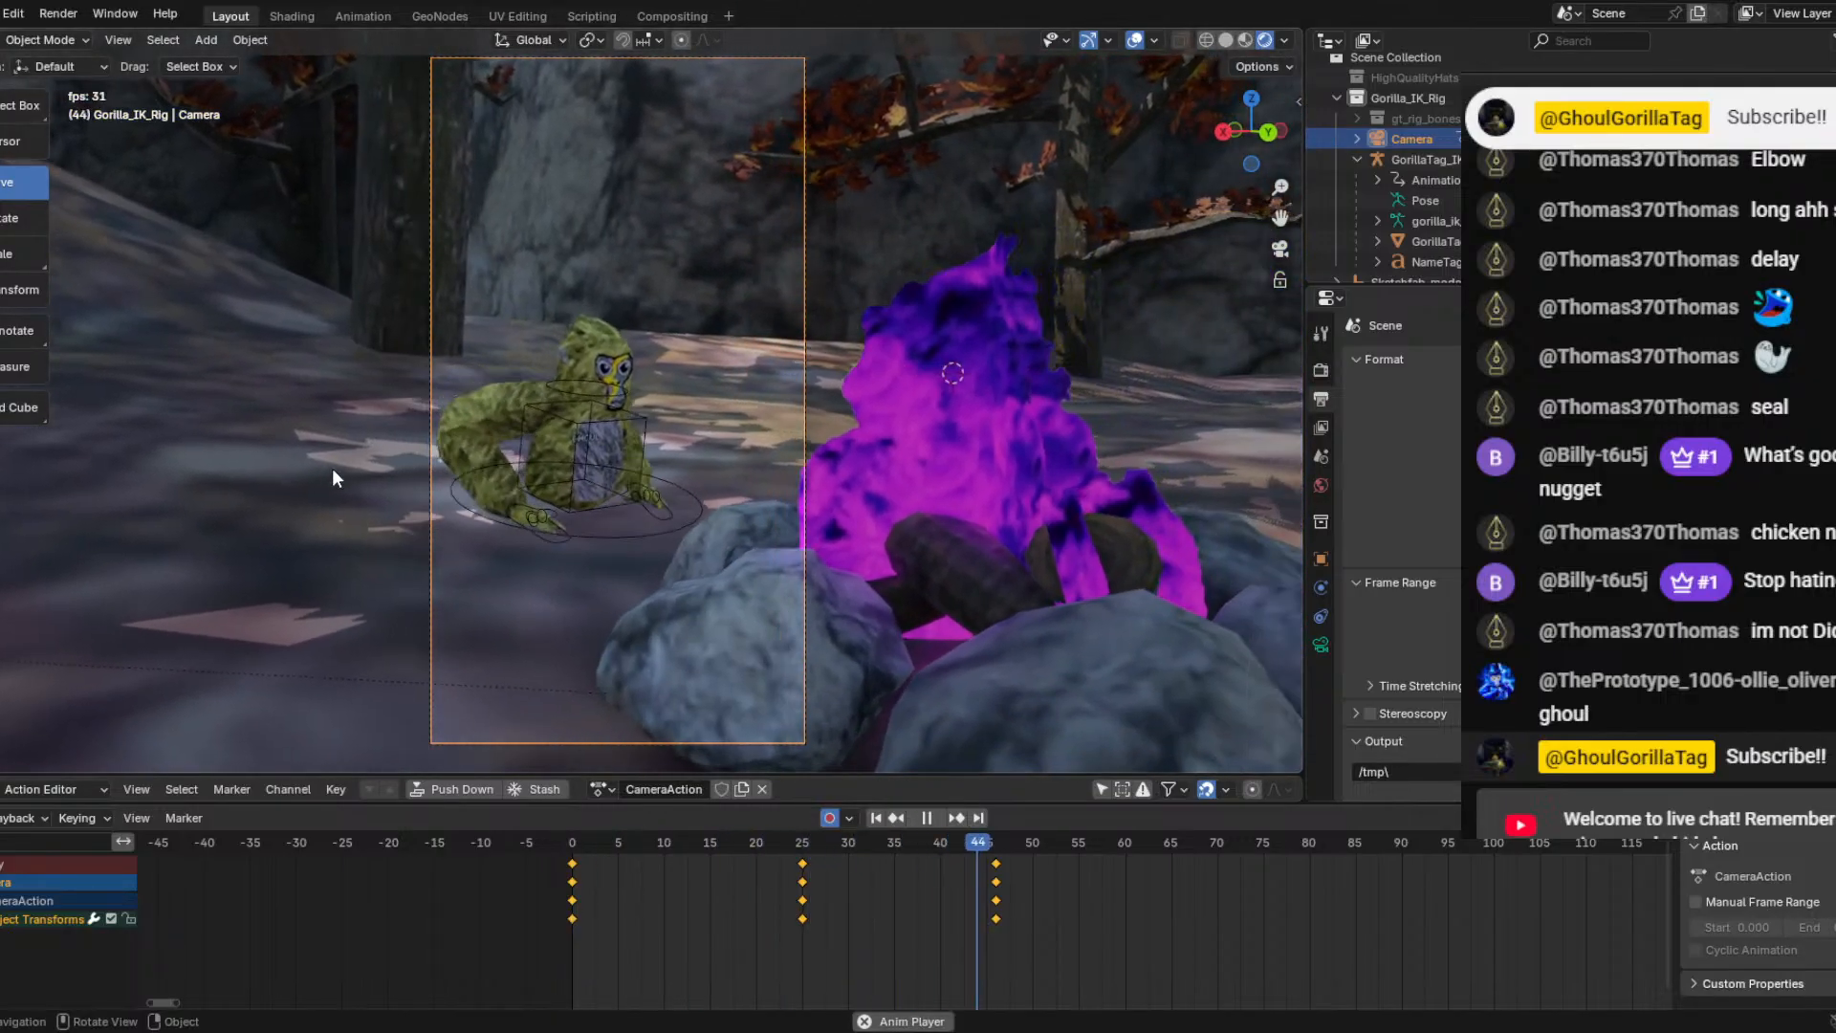
key(space)
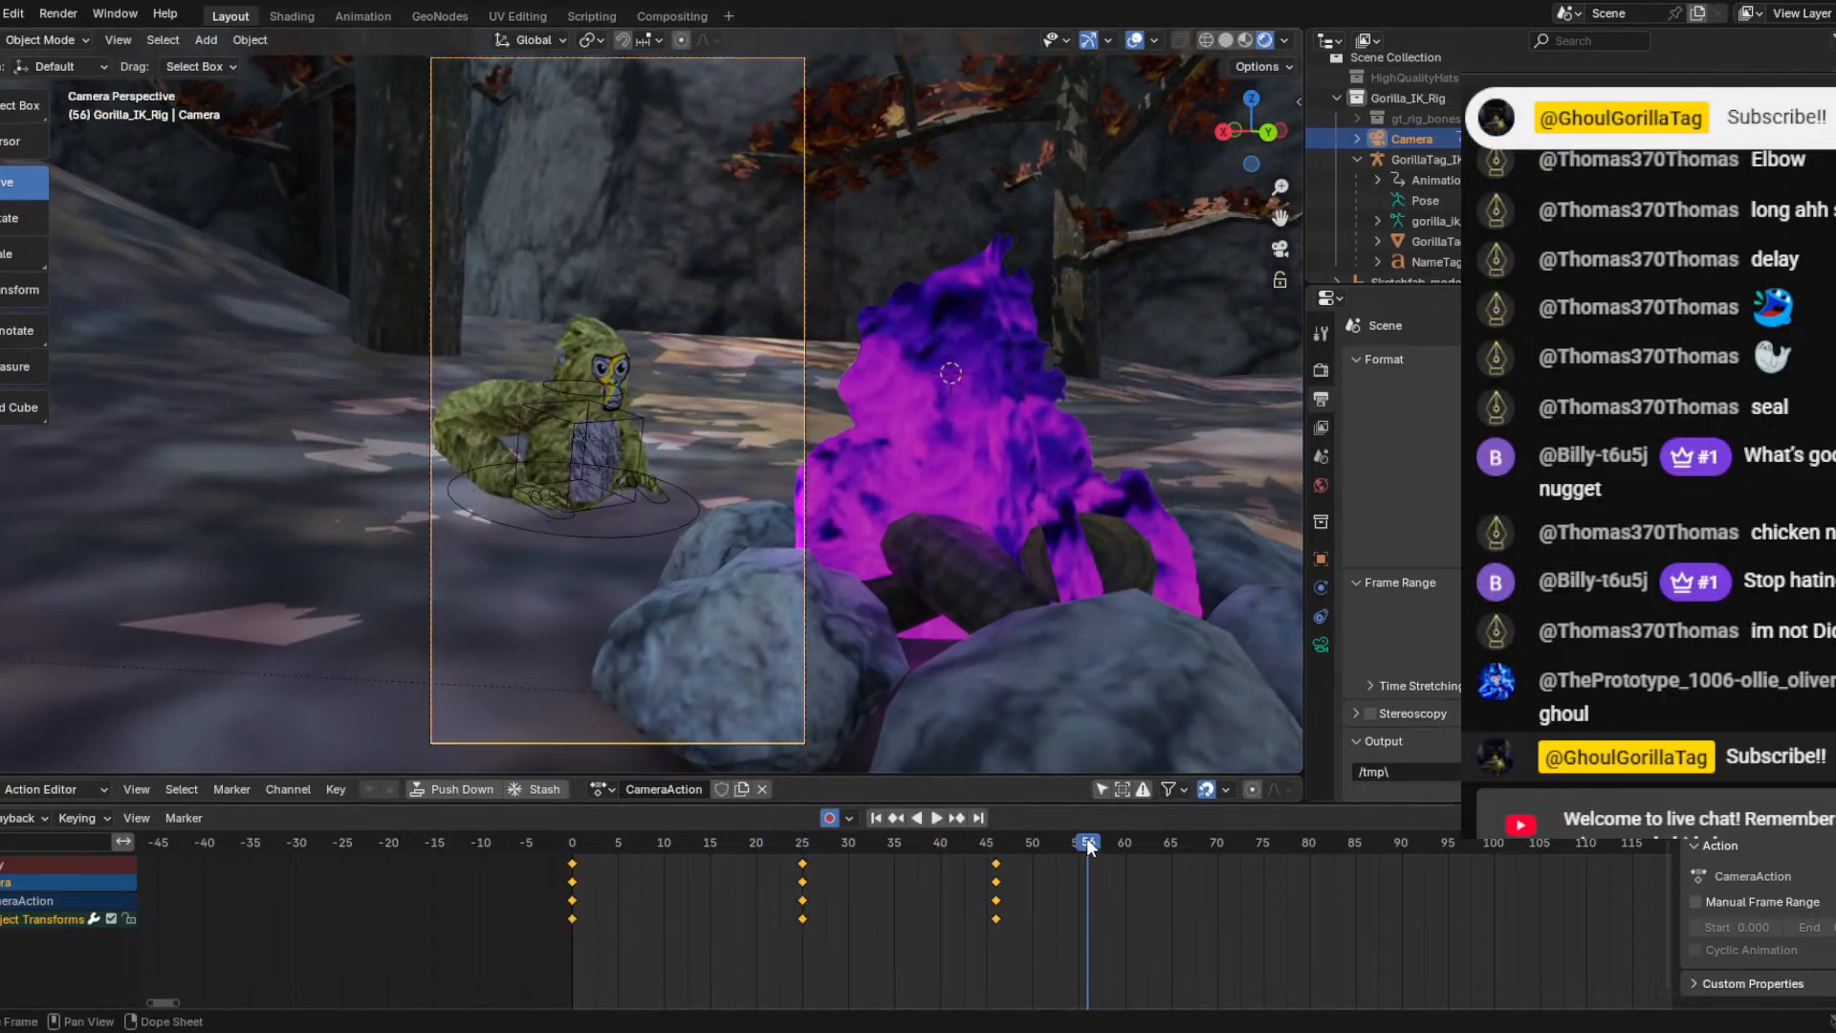
key(shift+grave)
key(w)
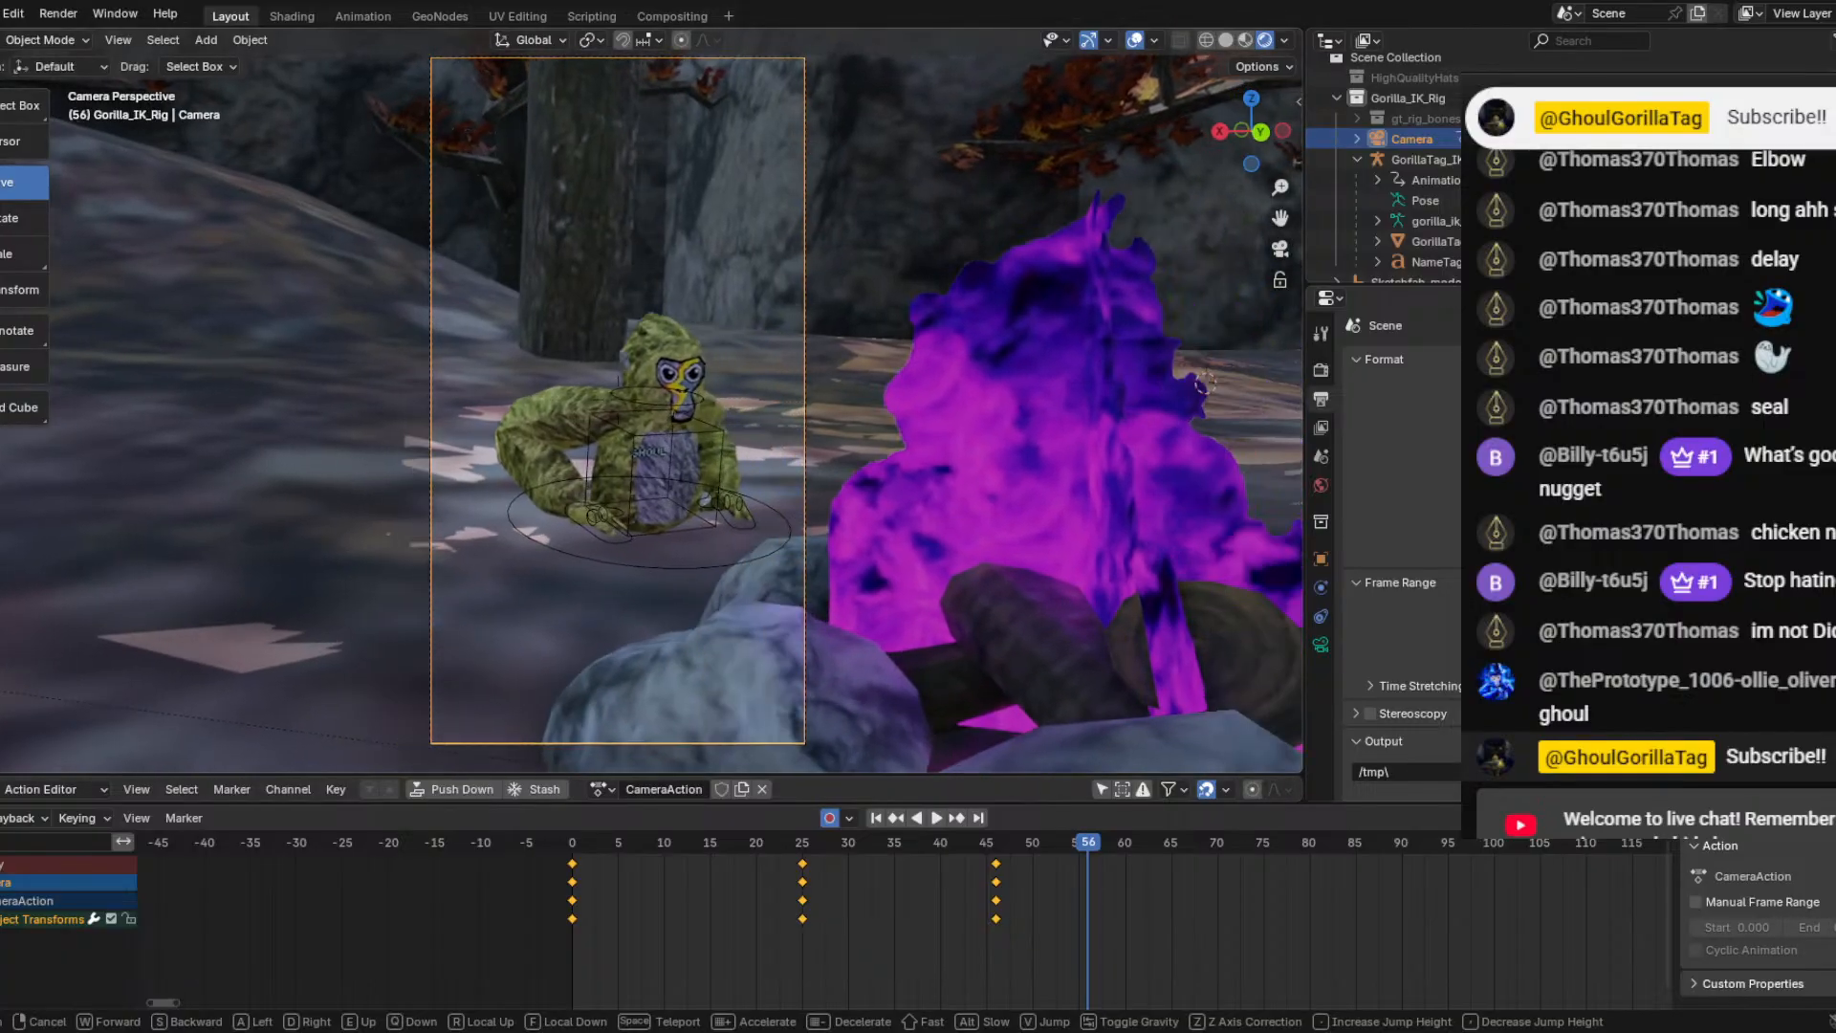
click(639, 546)
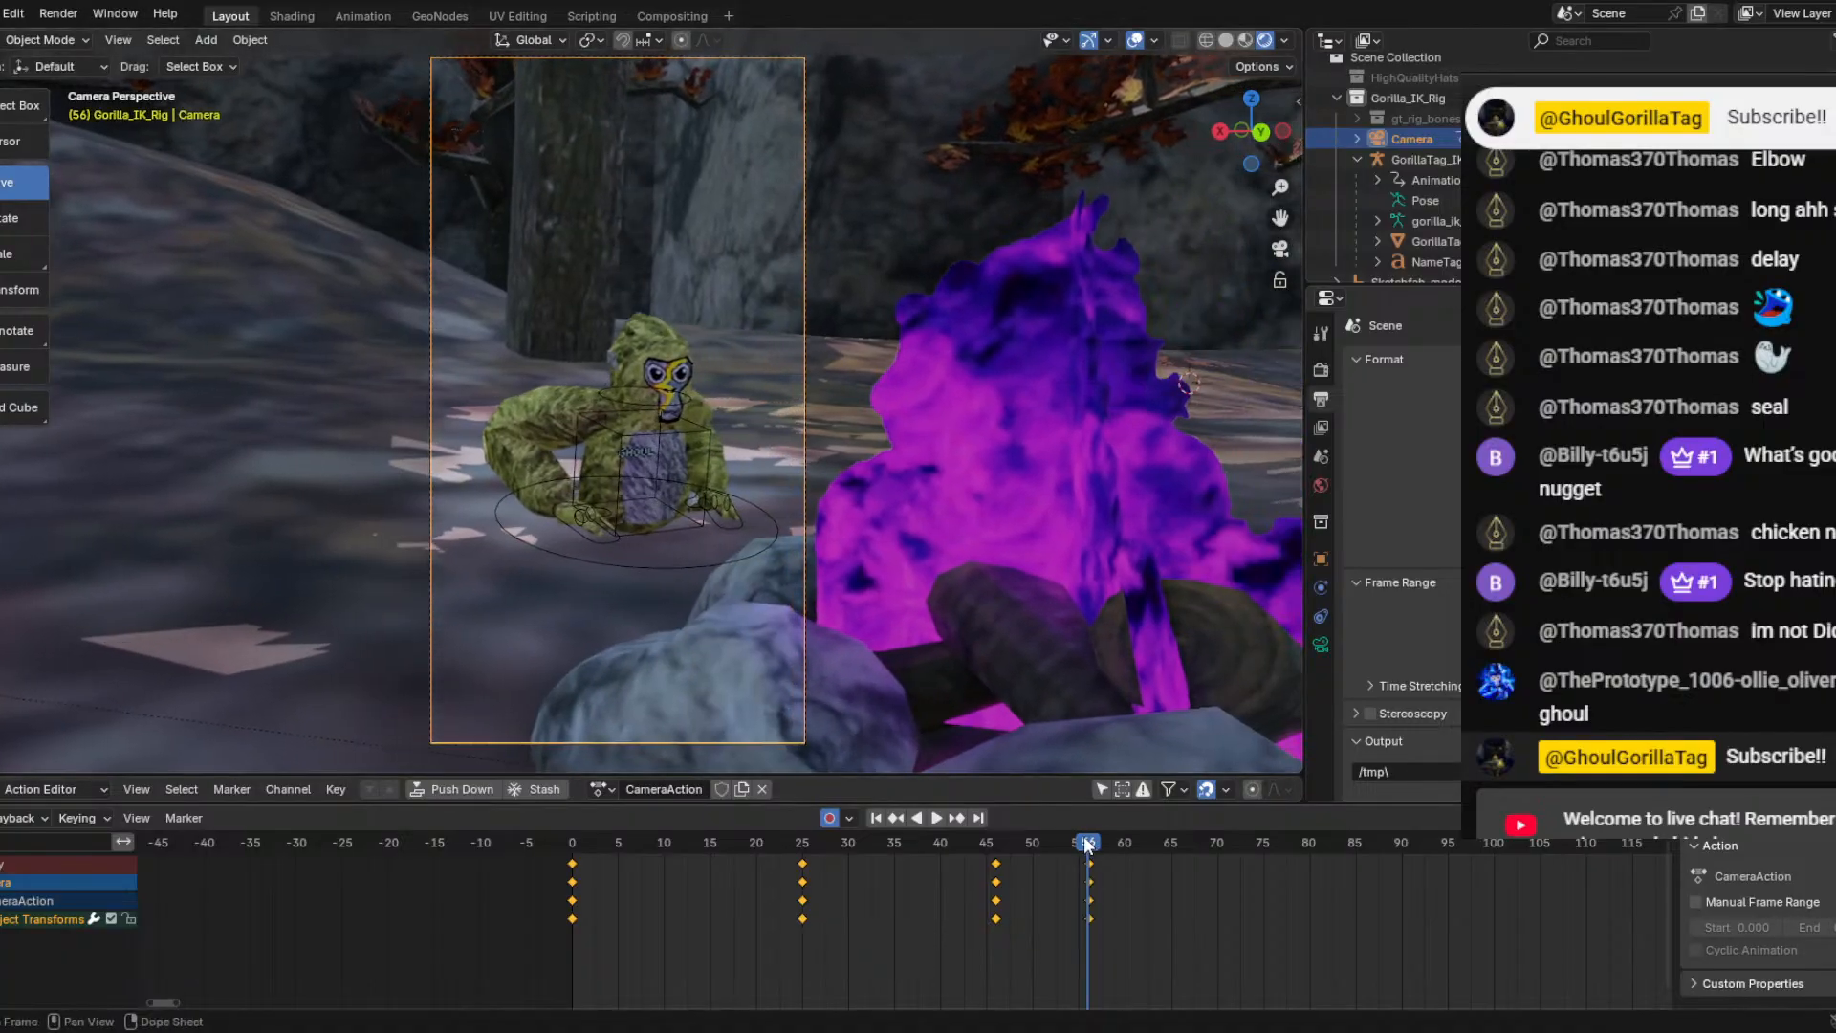
Try a camera position at frame 65 with Walk Navigation that frames both the gorilla and the campfire.
key(space)
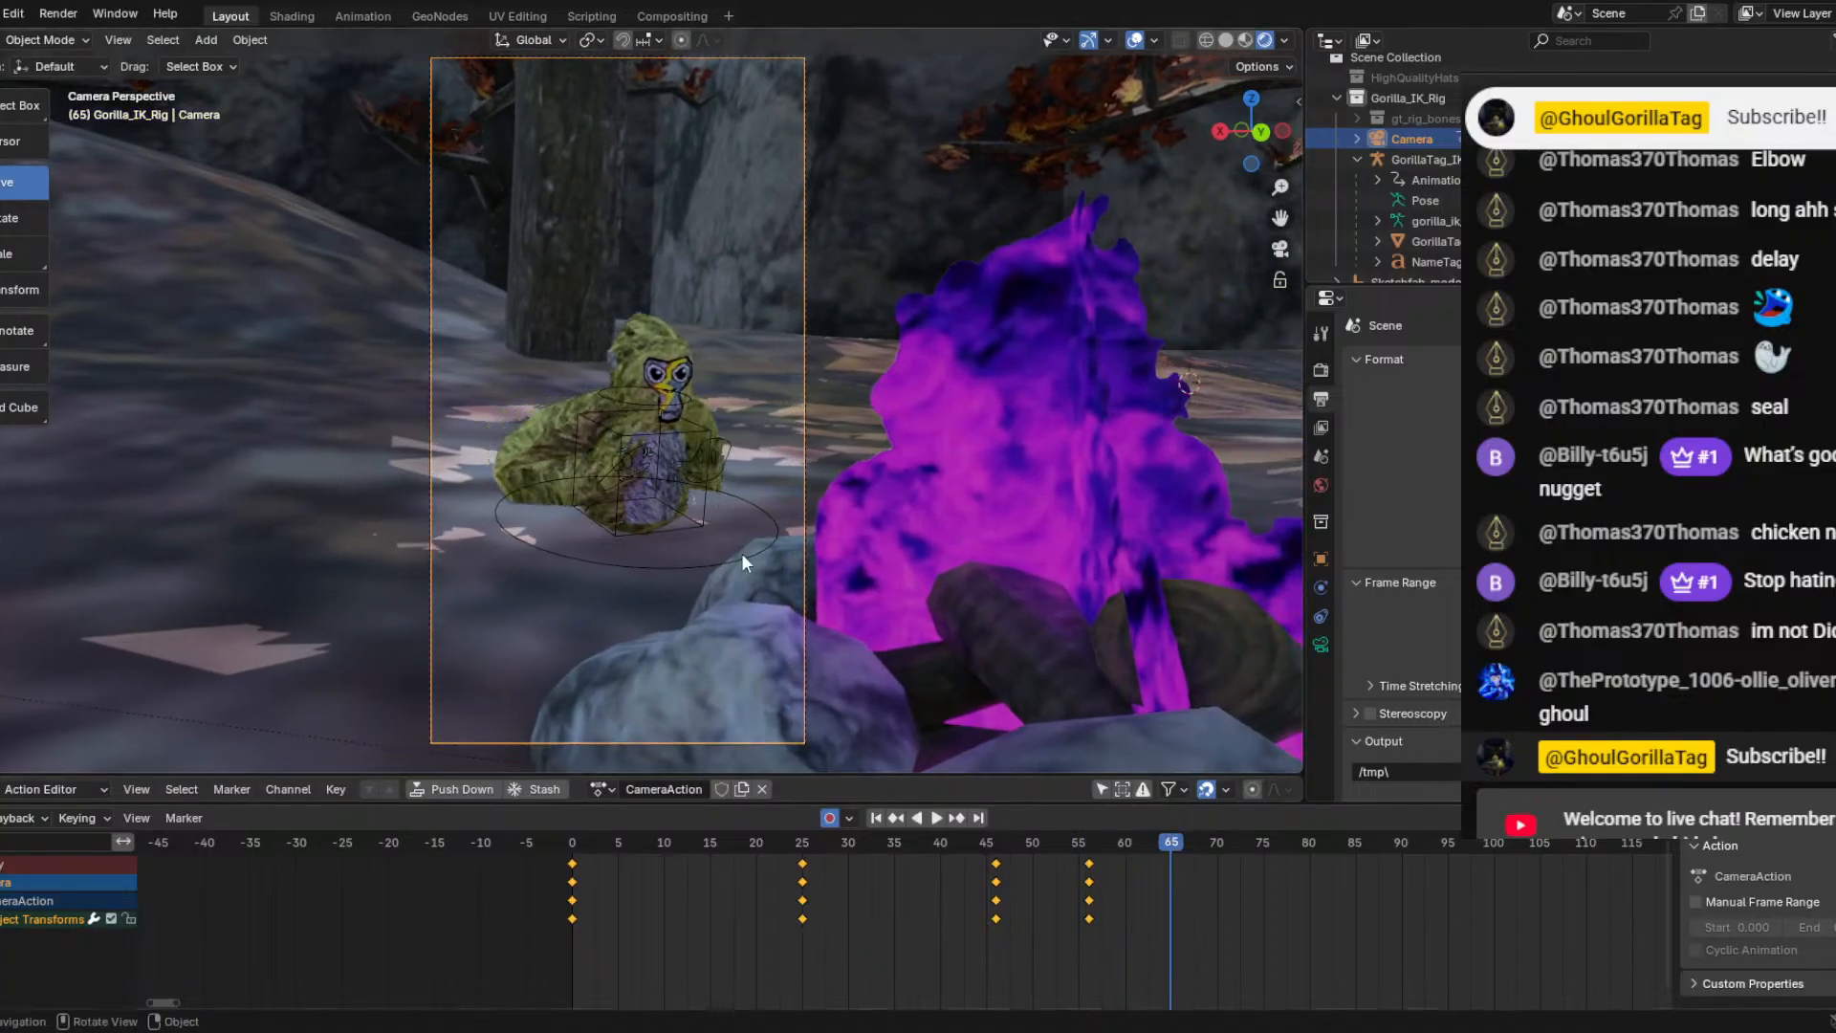
key(shift+grave)
key(w)
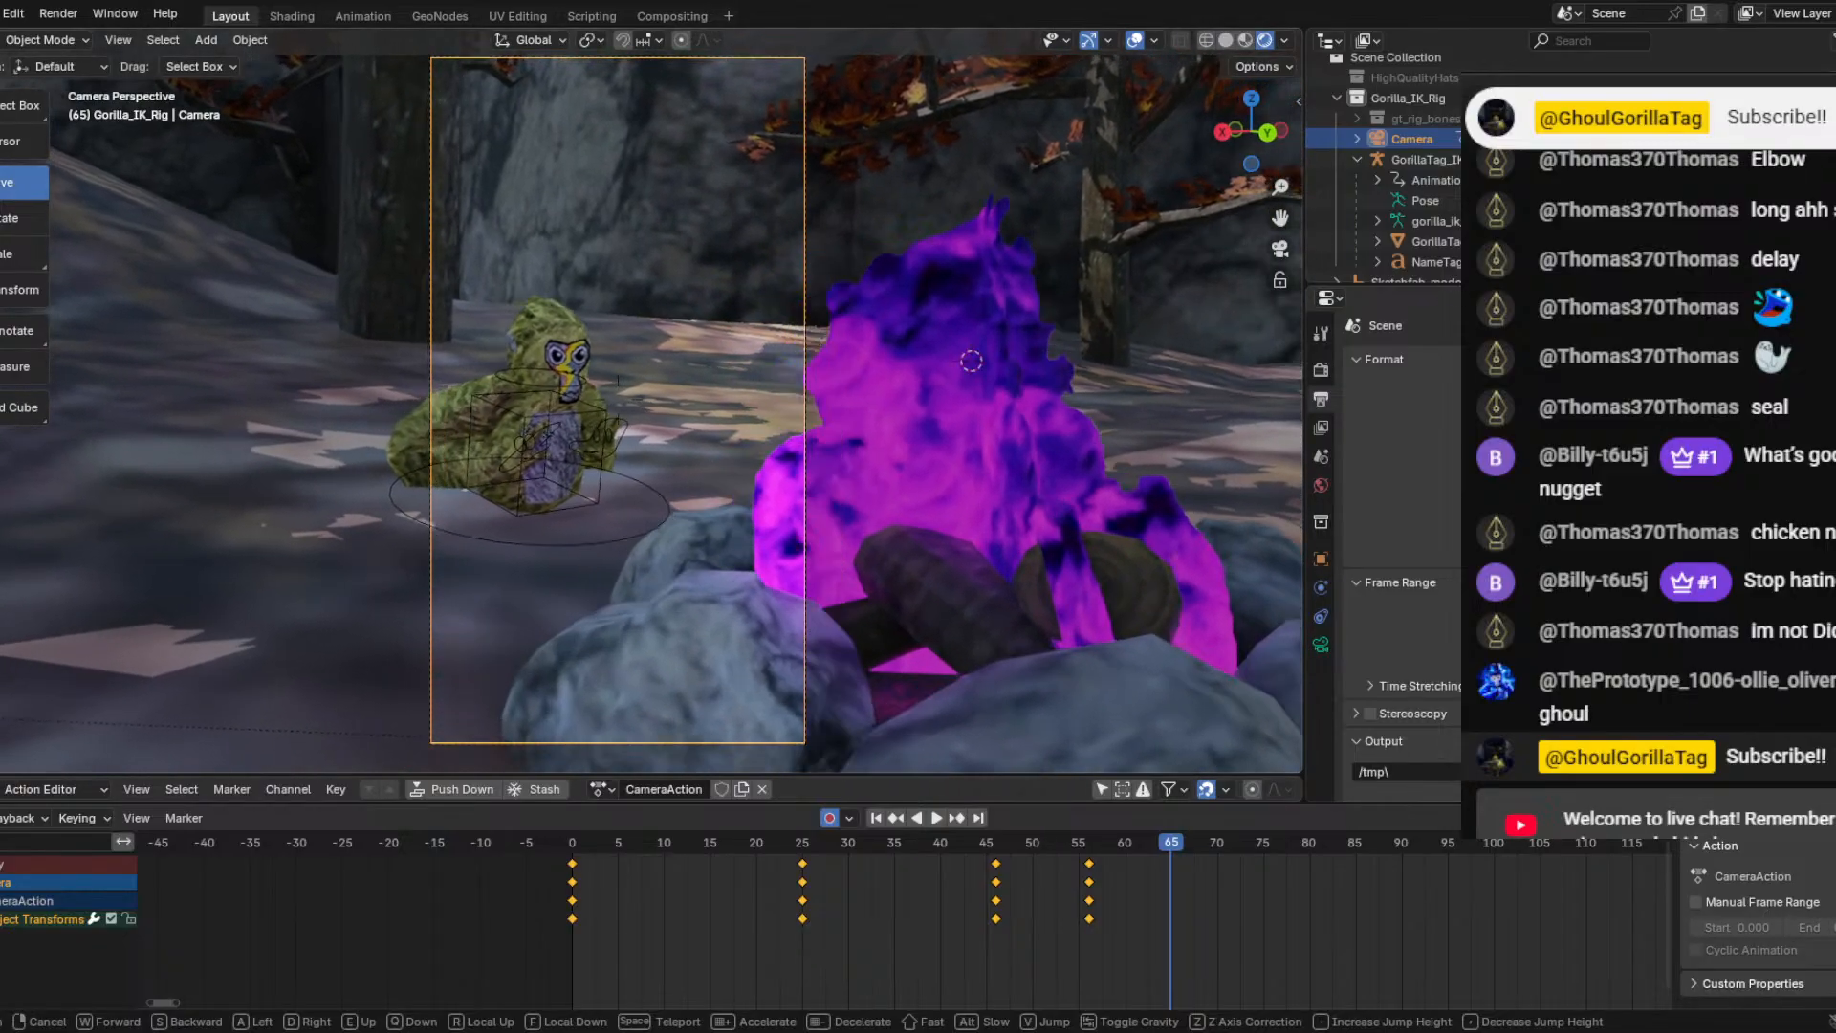
key(a)
key(d)
key(s)
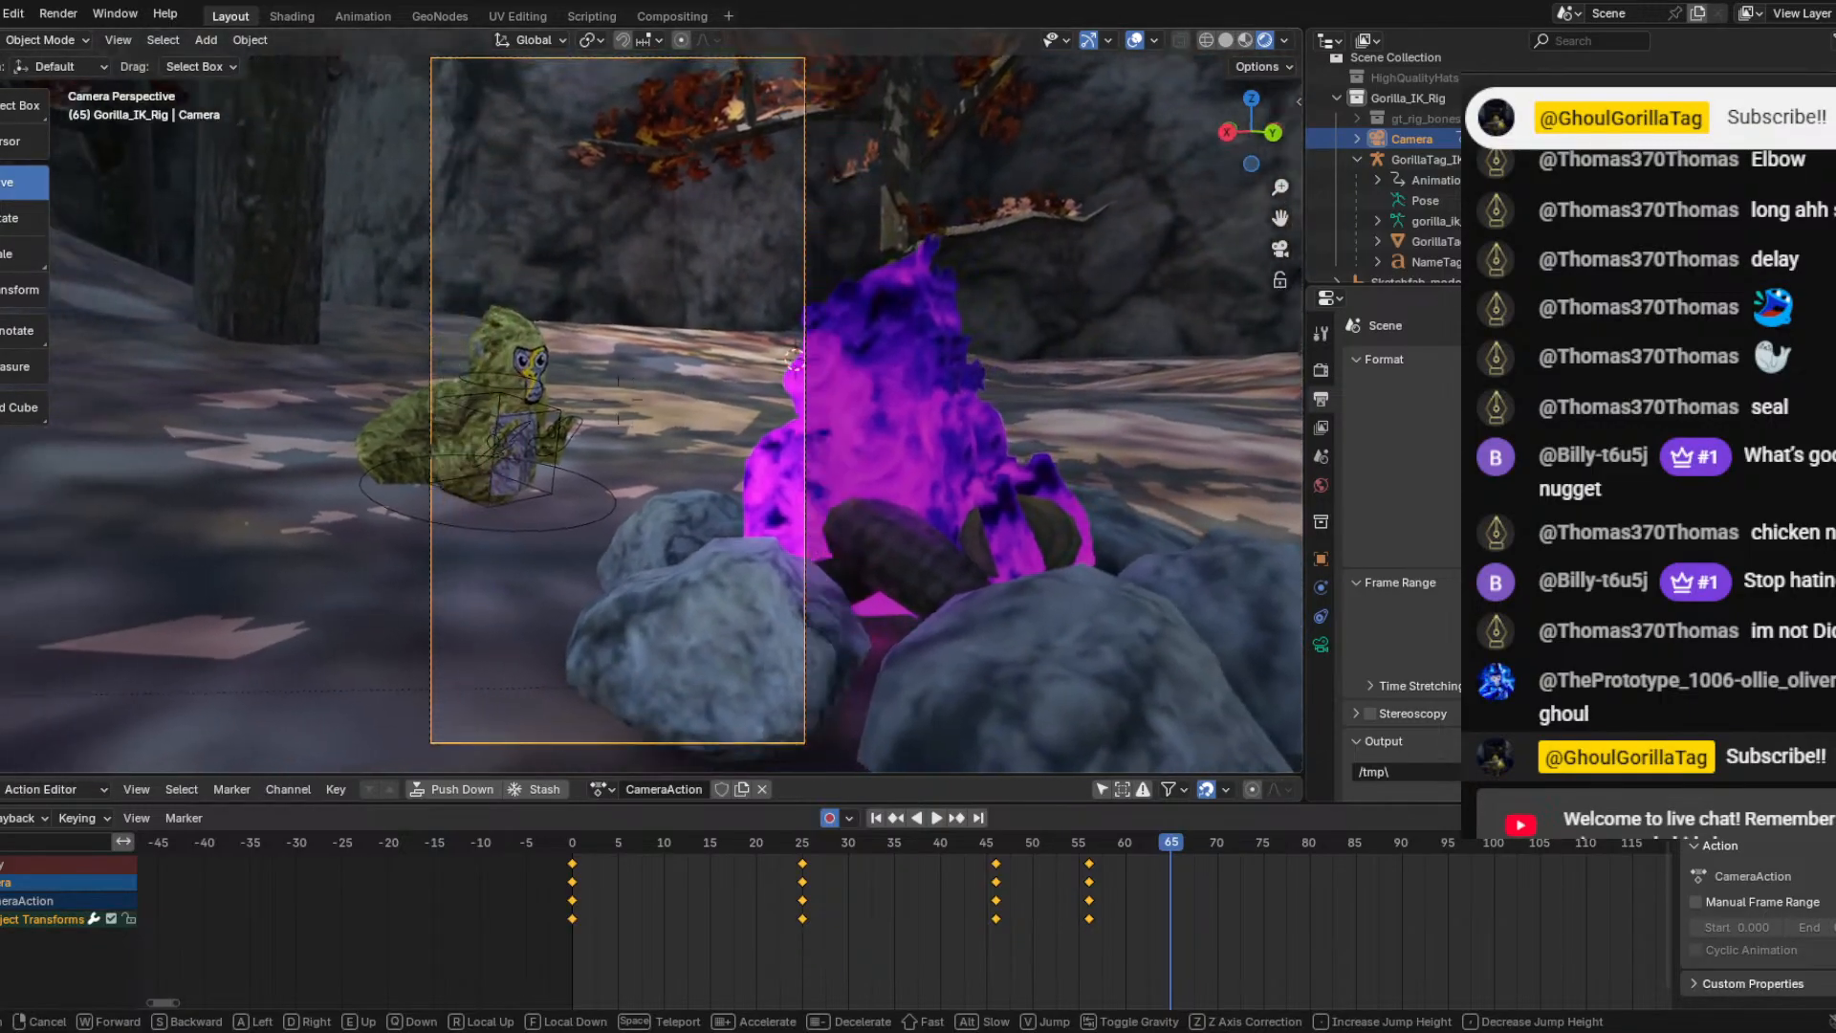
key(d)
key(w)
click(643, 484)
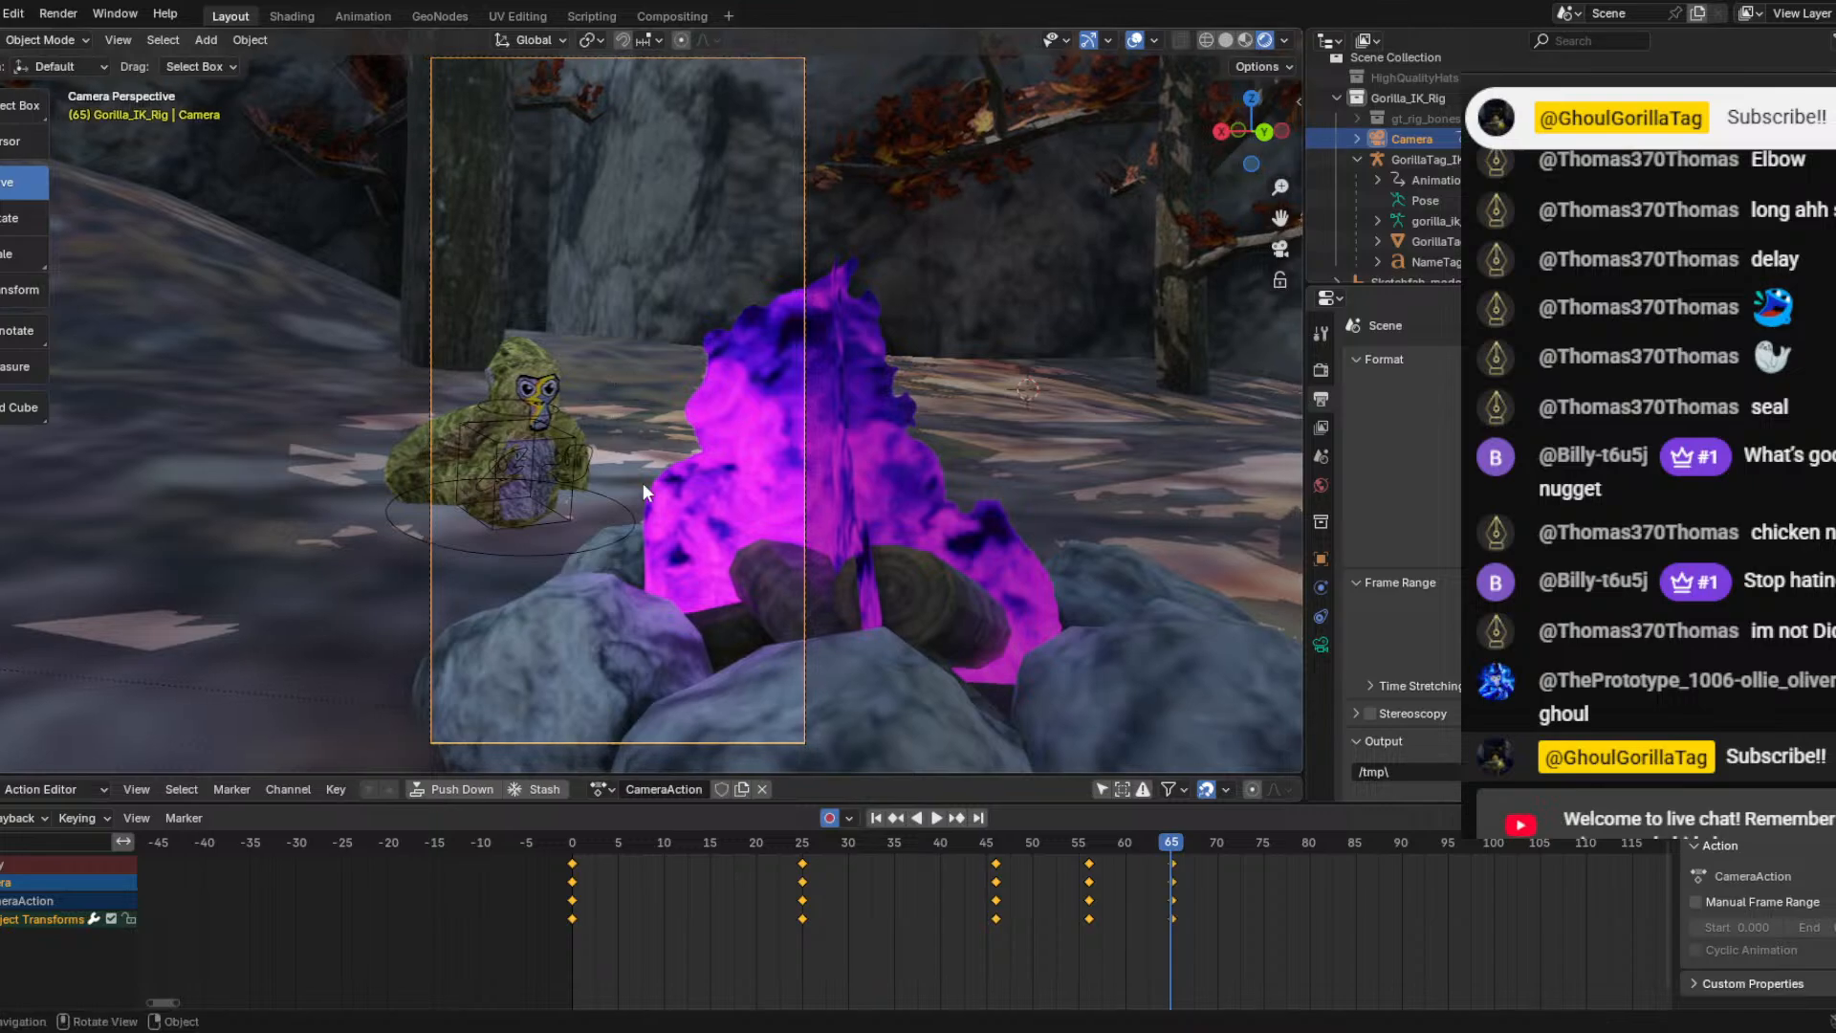
Play the camera move from frame 0 and undo the camera position keyed at frame 65.
drag(1169, 841, 536, 830)
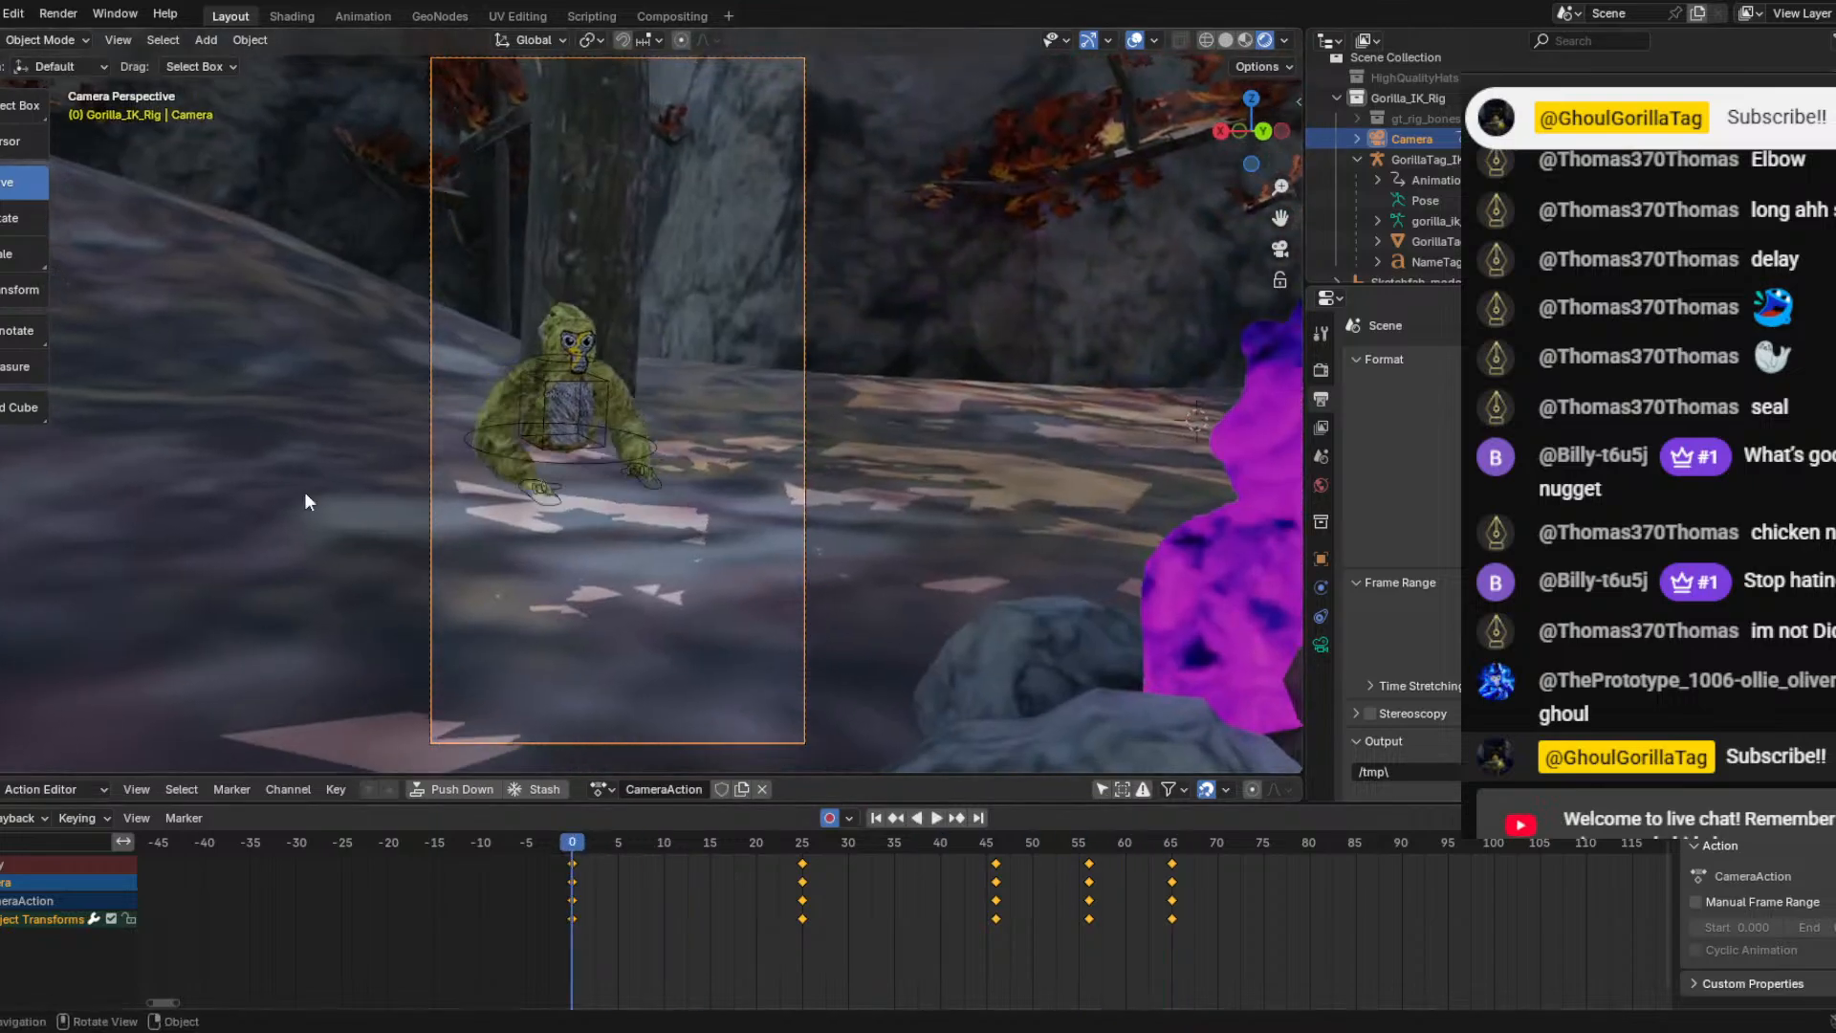
key(space)
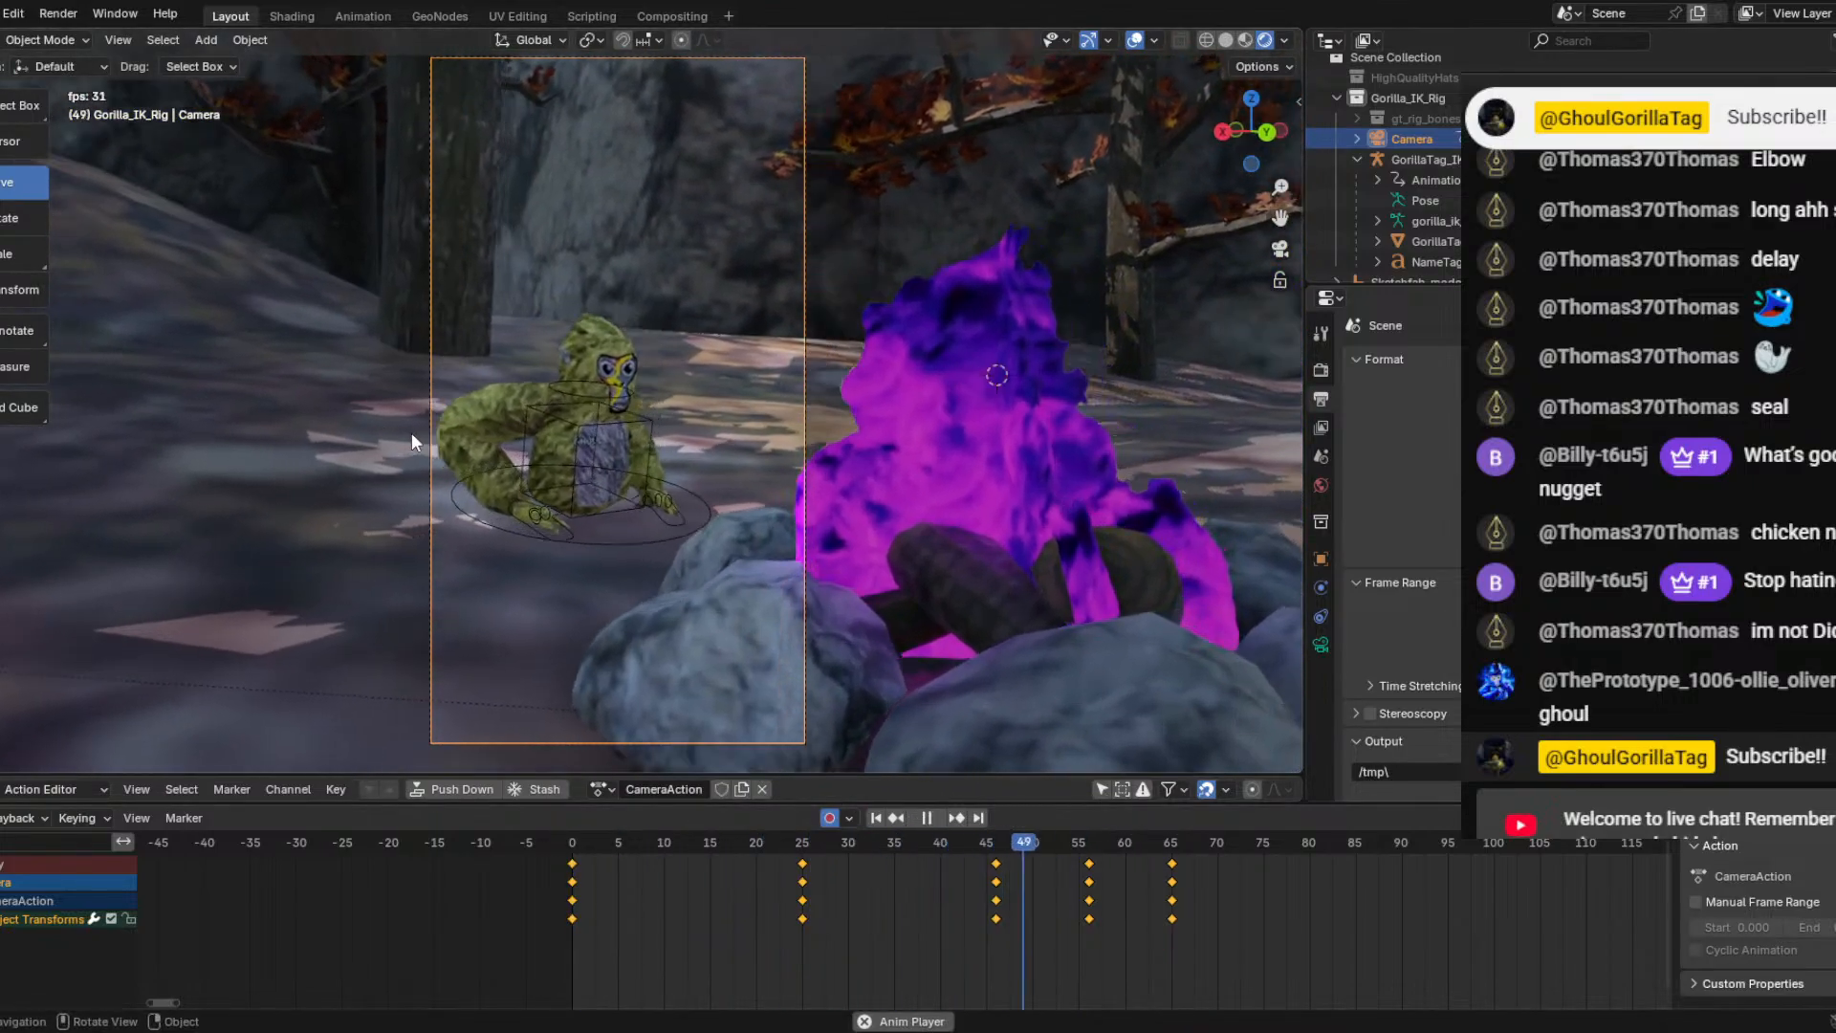
key(space)
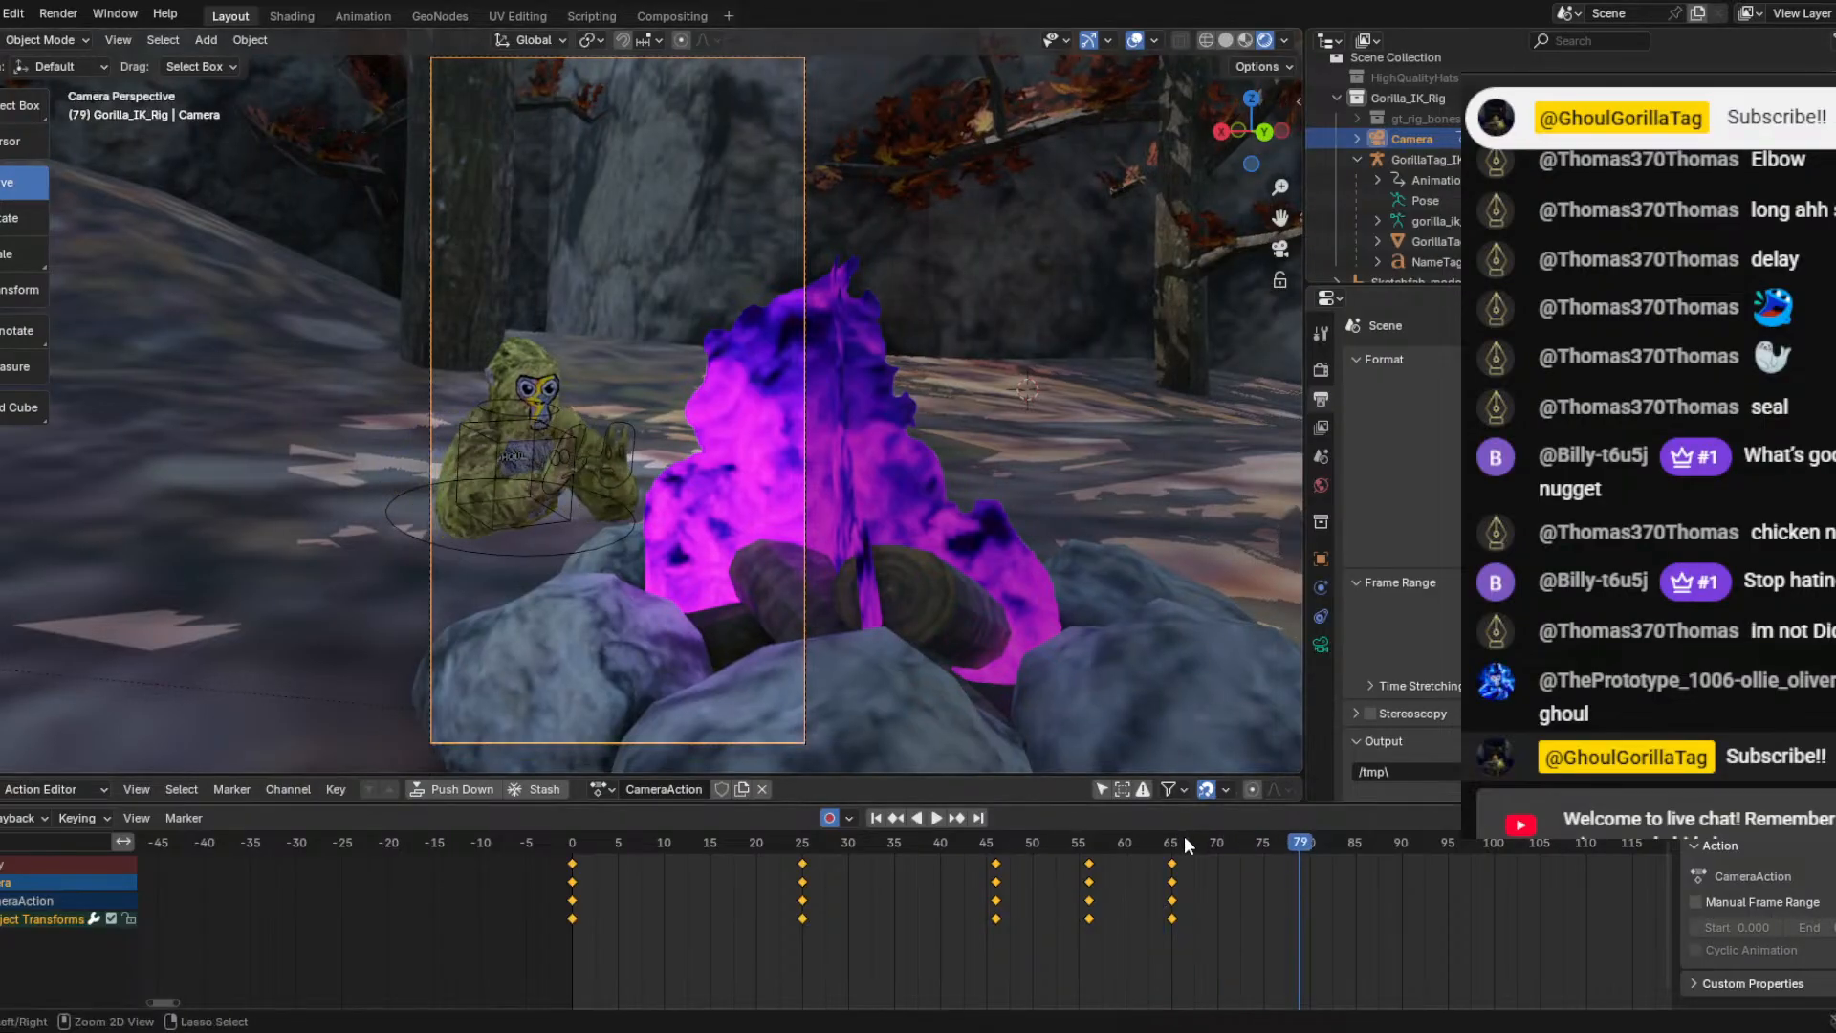
key(ctrl+z)
key(ctrl+z)
Try turning the camera toward the campfire at frame 64, preview the move, and undo that camera position.
mouse_move(1173, 842)
mouse_down()
mouse_move(904, 842)
mouse_move(520, 784)
mouse_move(1121, 817)
mouse_move(503, 760)
mouse_move(891, 810)
mouse_move(1165, 813)
mouse_up()
key(shift+grave)
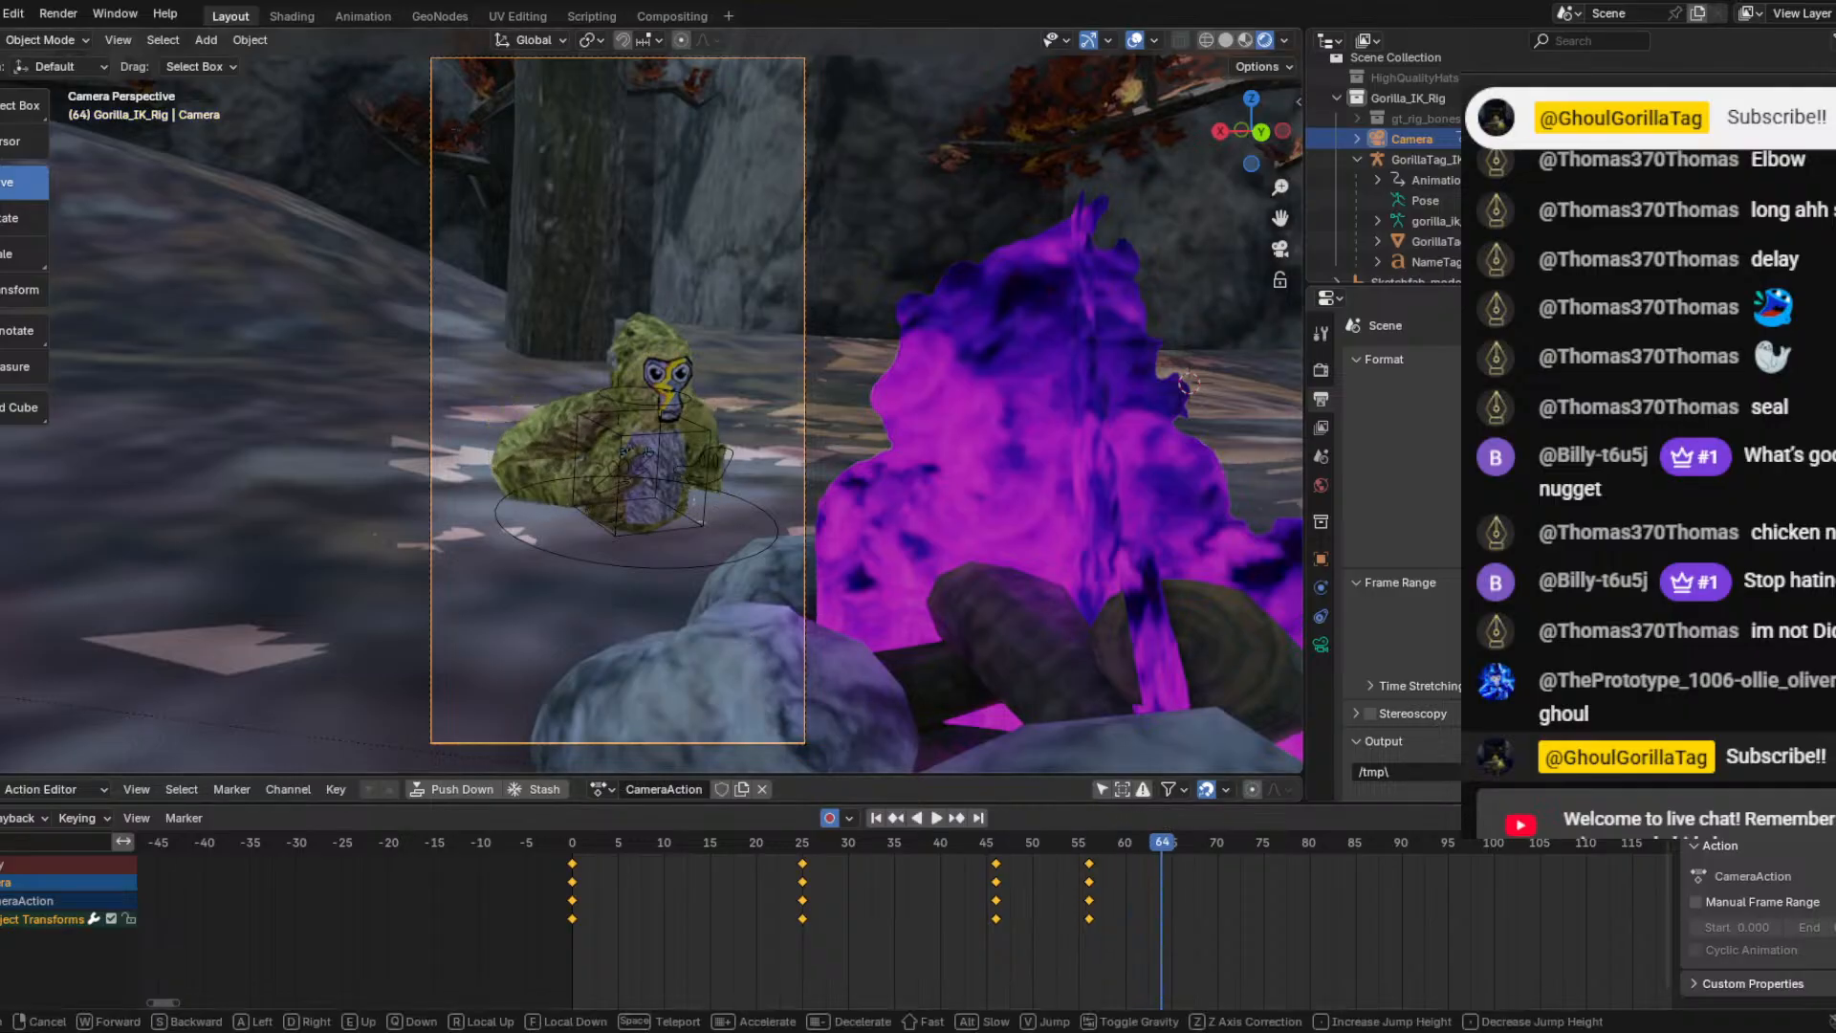
click(738, 612)
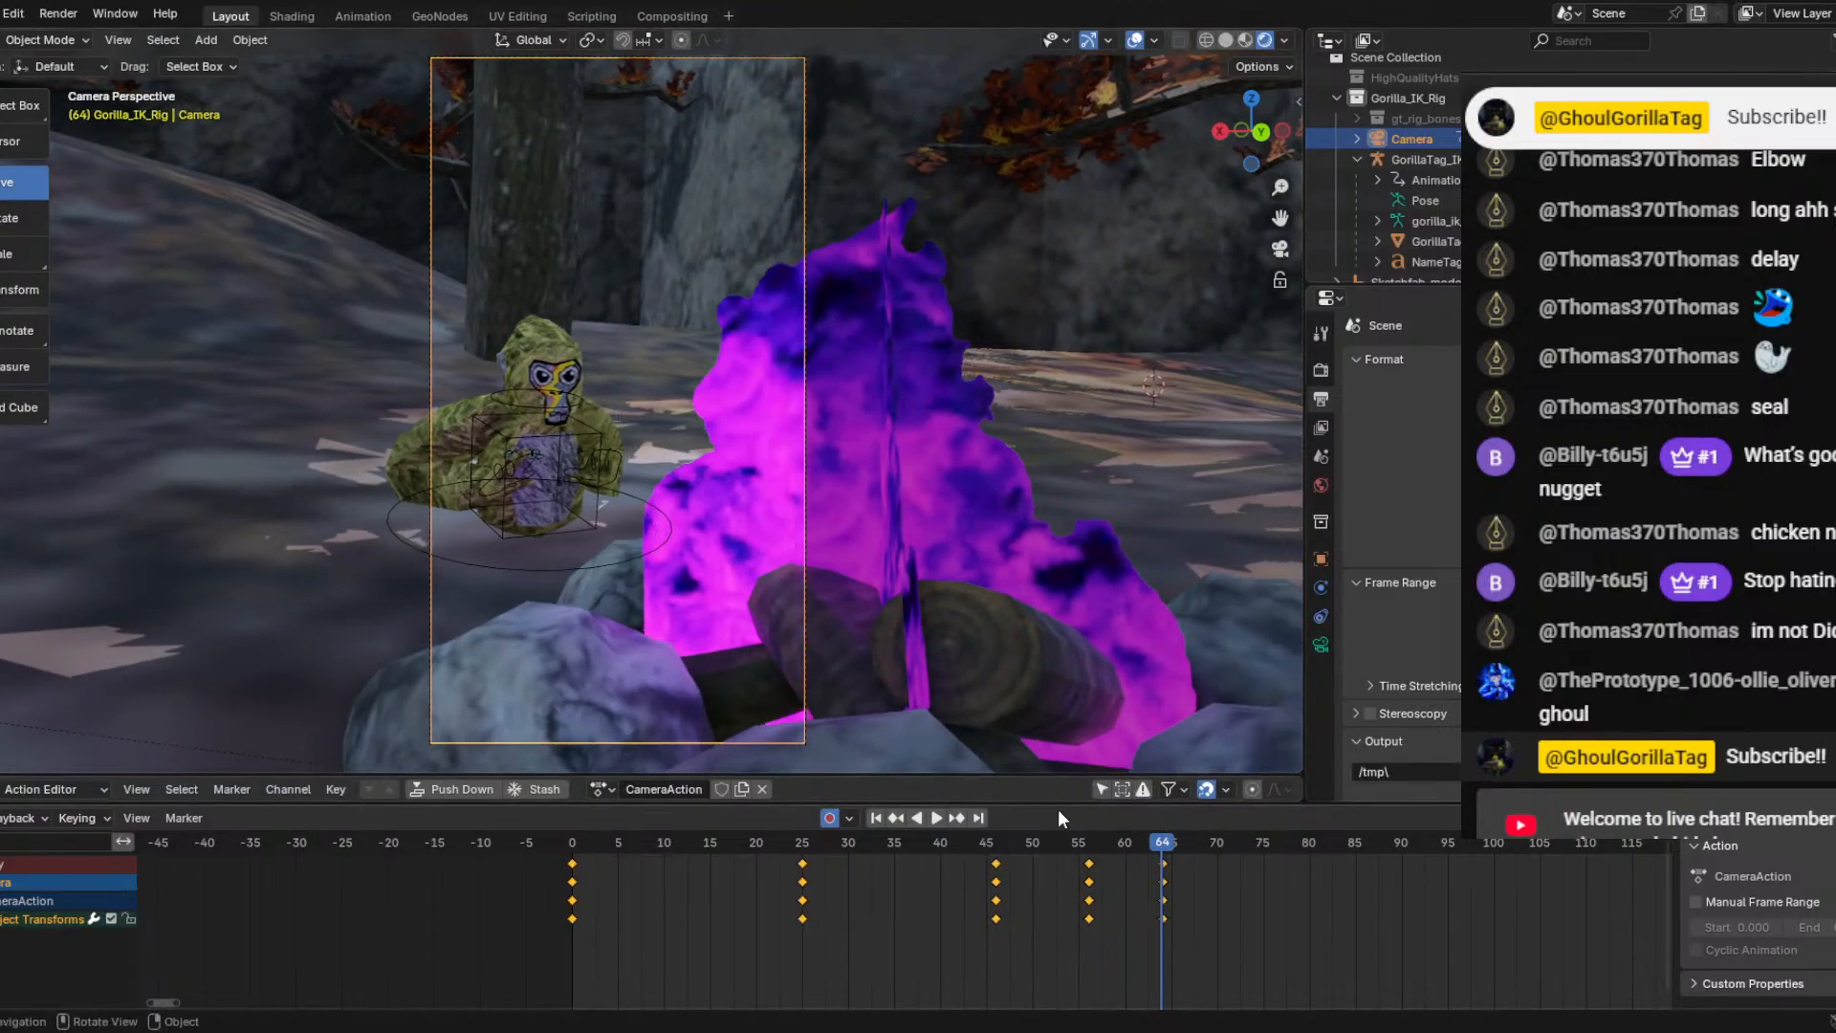
key(shift+Left)
key(space)
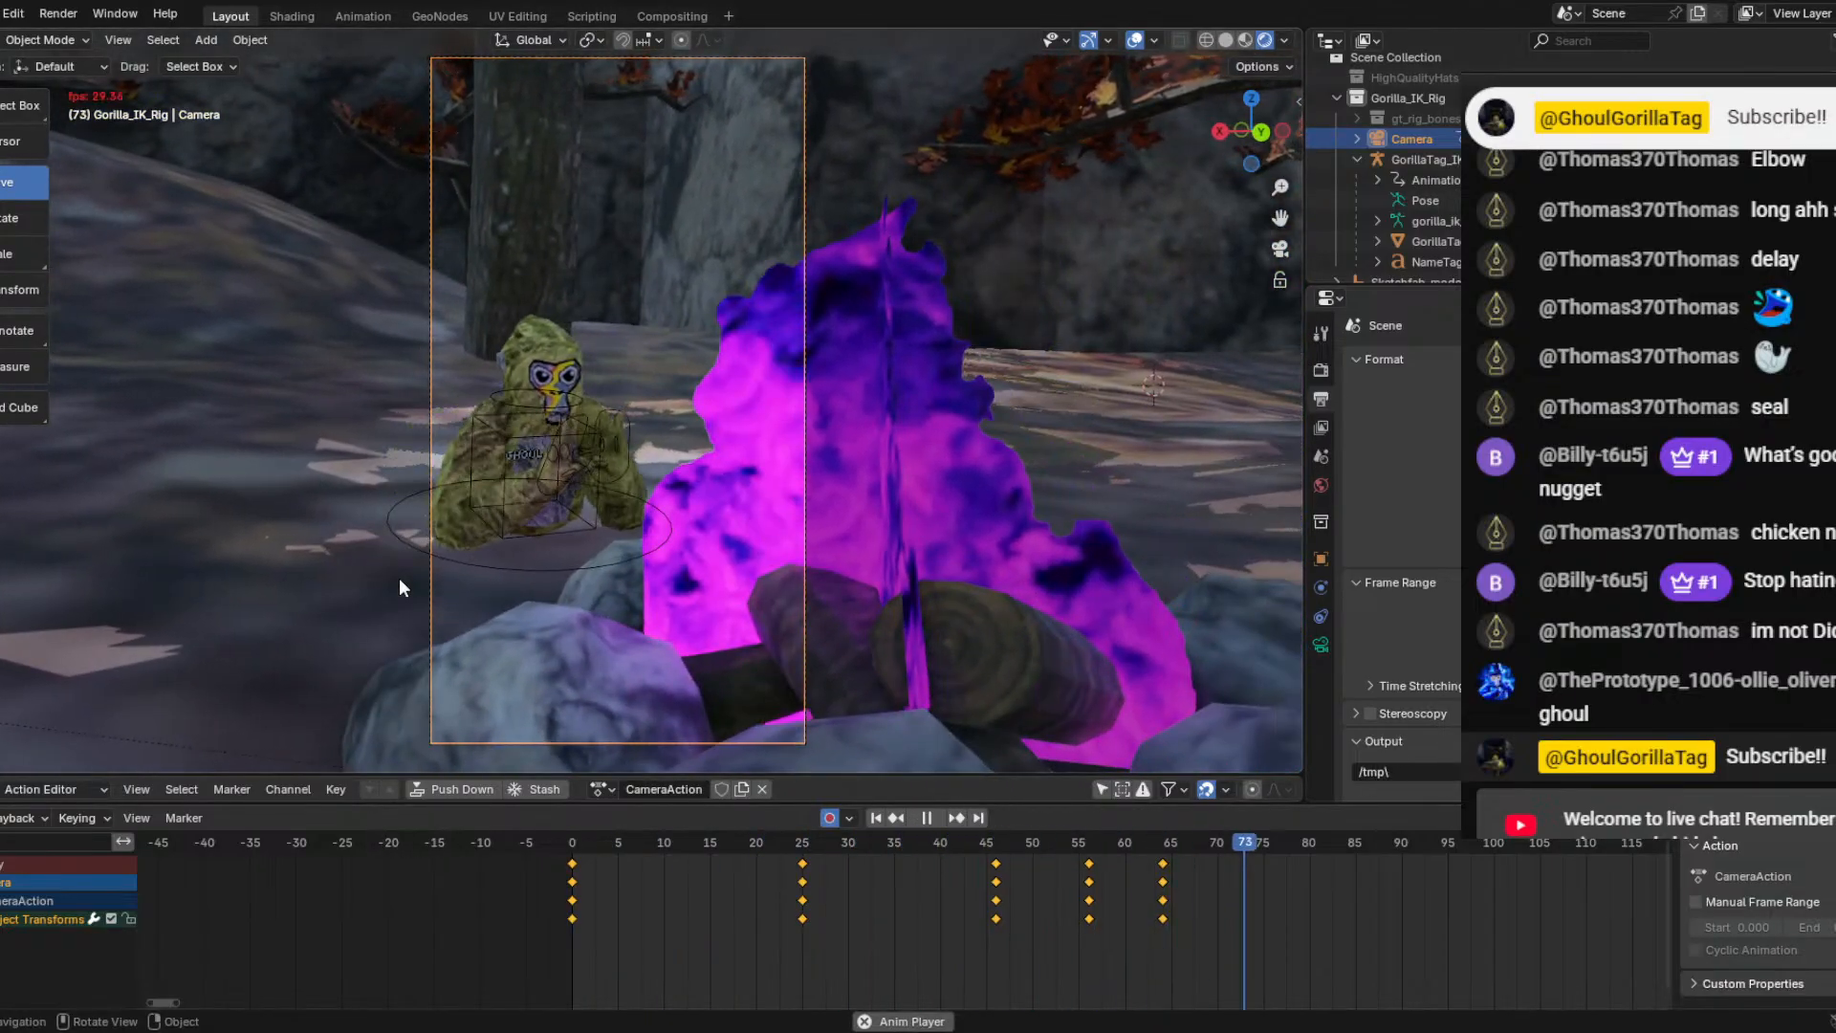
key(space)
drag(1465, 850, 157, 758)
key(ctrl+z)
key(ctrl+z)
Turn the camera toward the campfire at frame 70 to key its position, and play the move from frame 0.
key(shift+grave)
click(708, 541)
key(space)
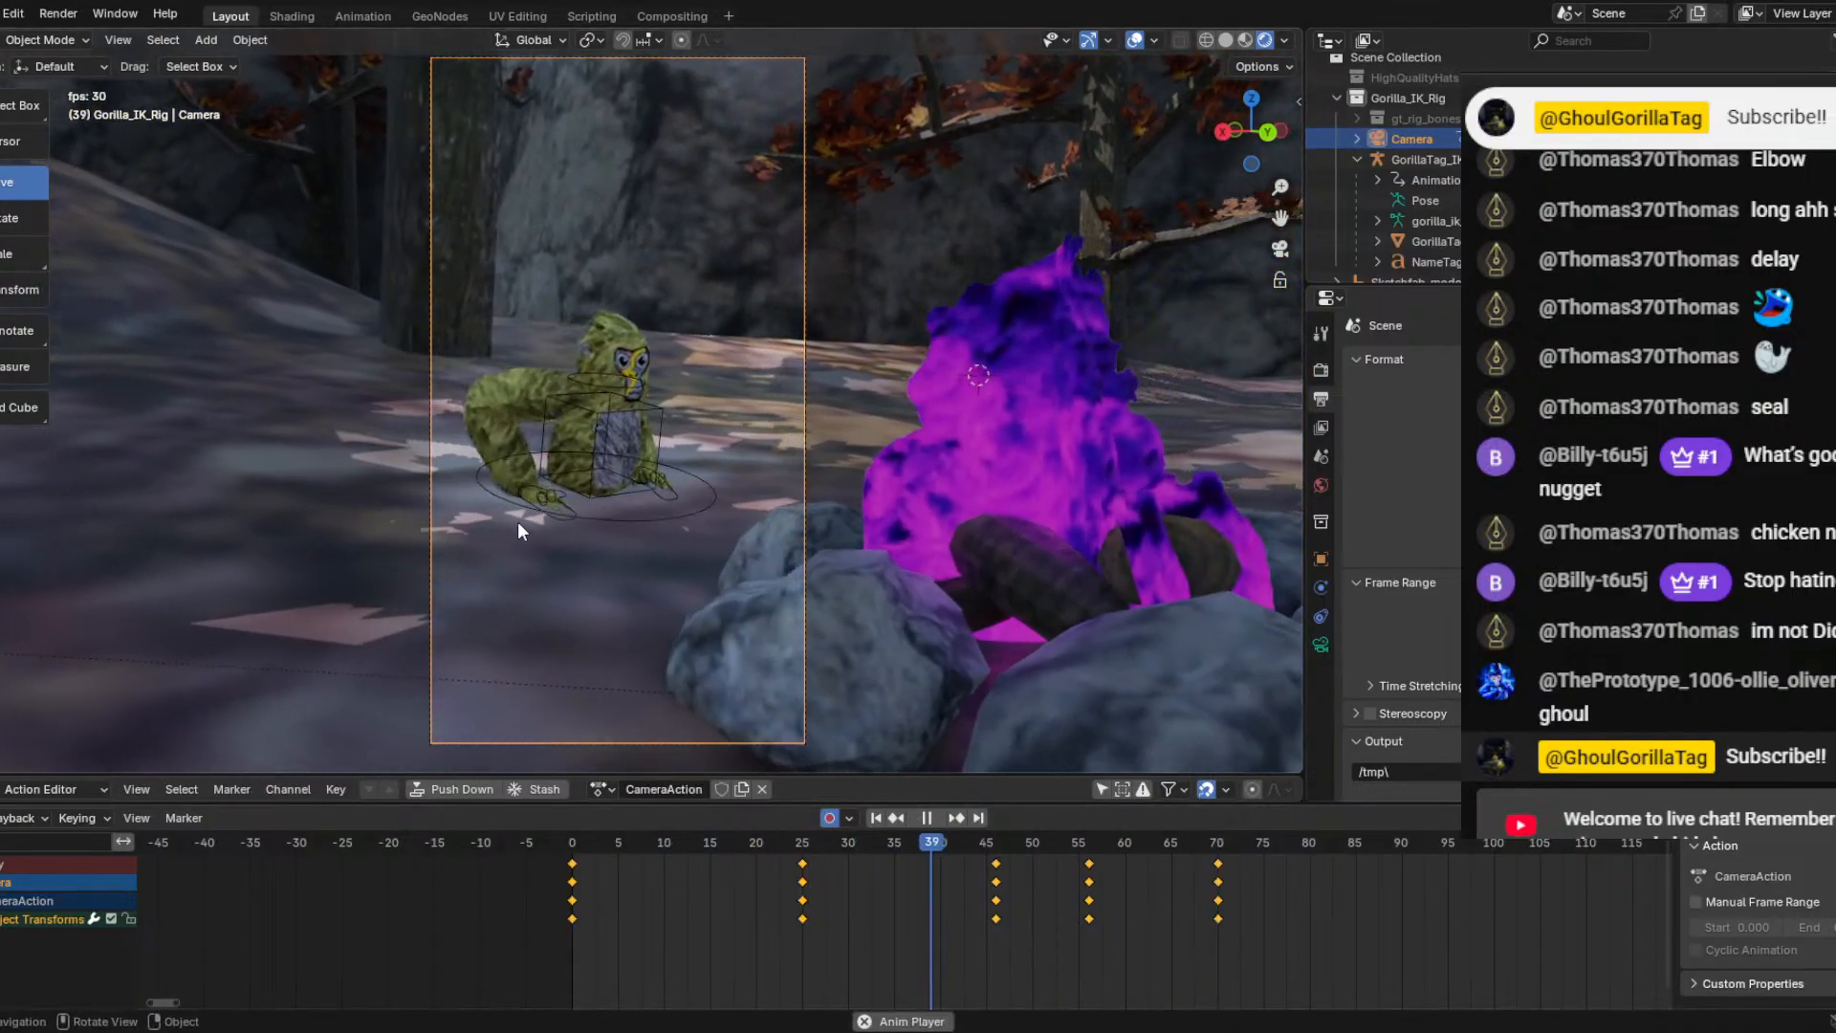
key(space)
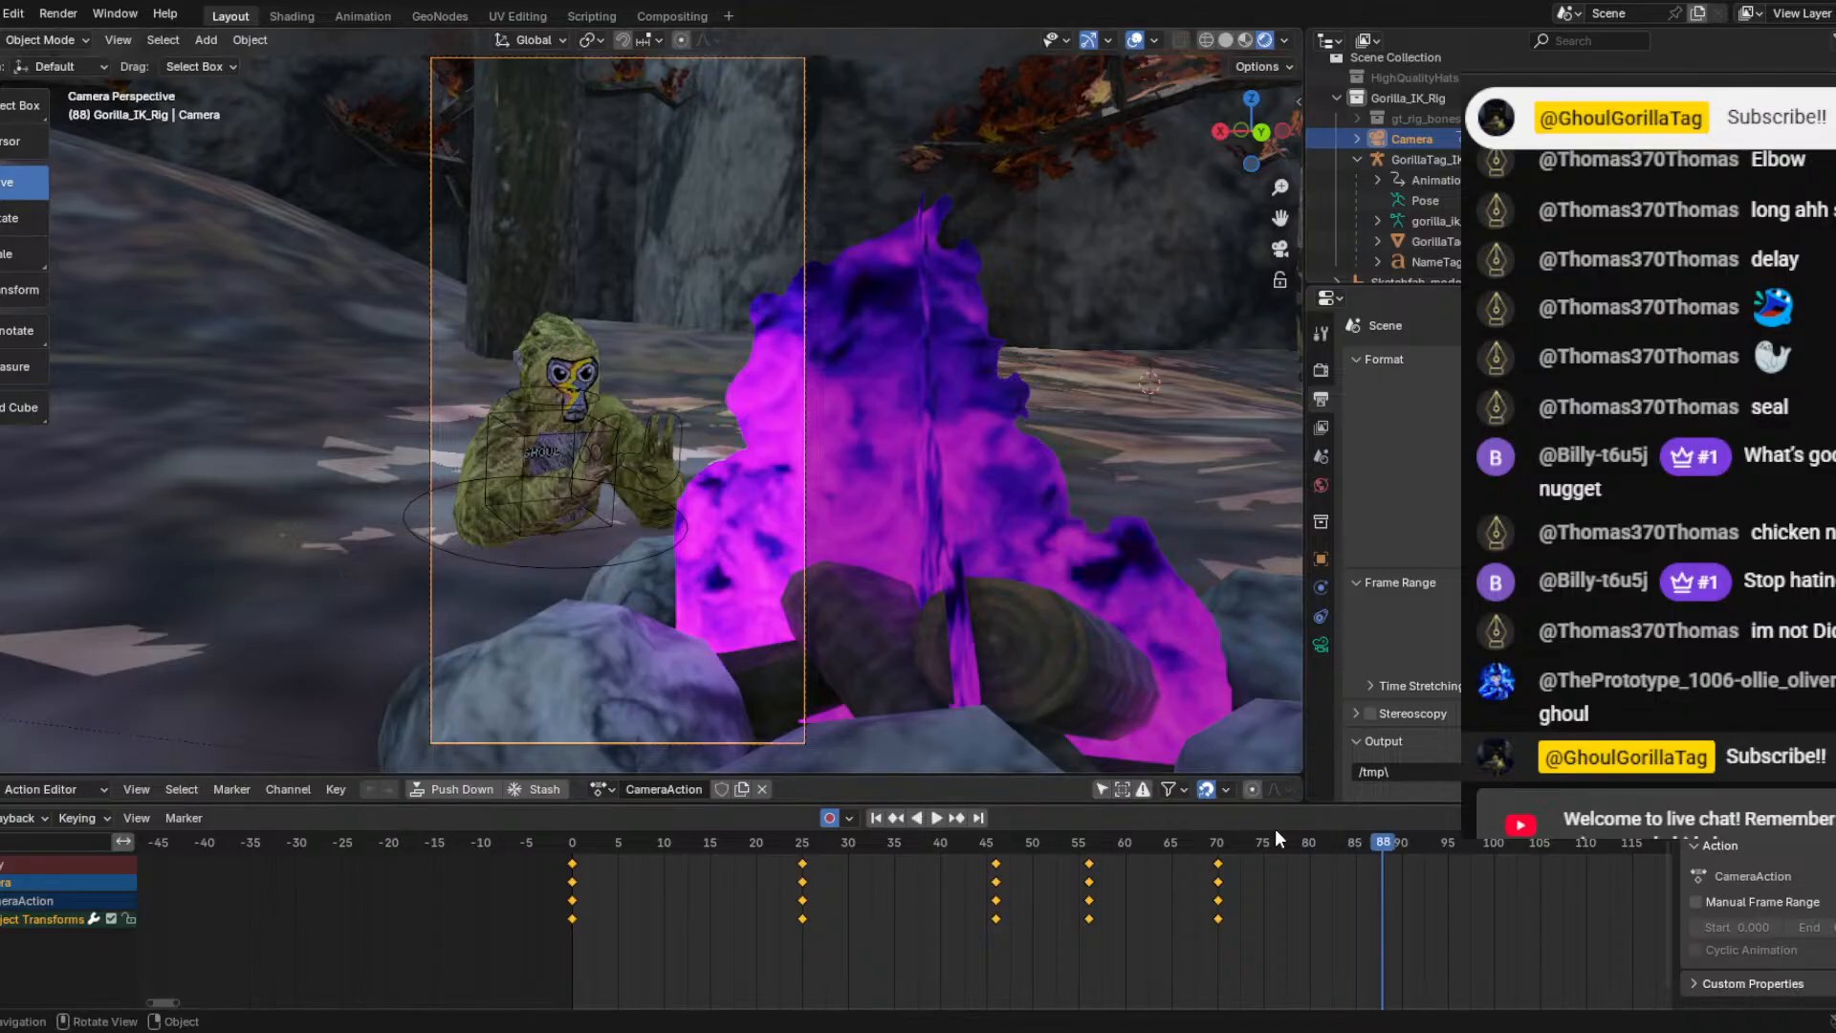
drag(1377, 842, 356, 680)
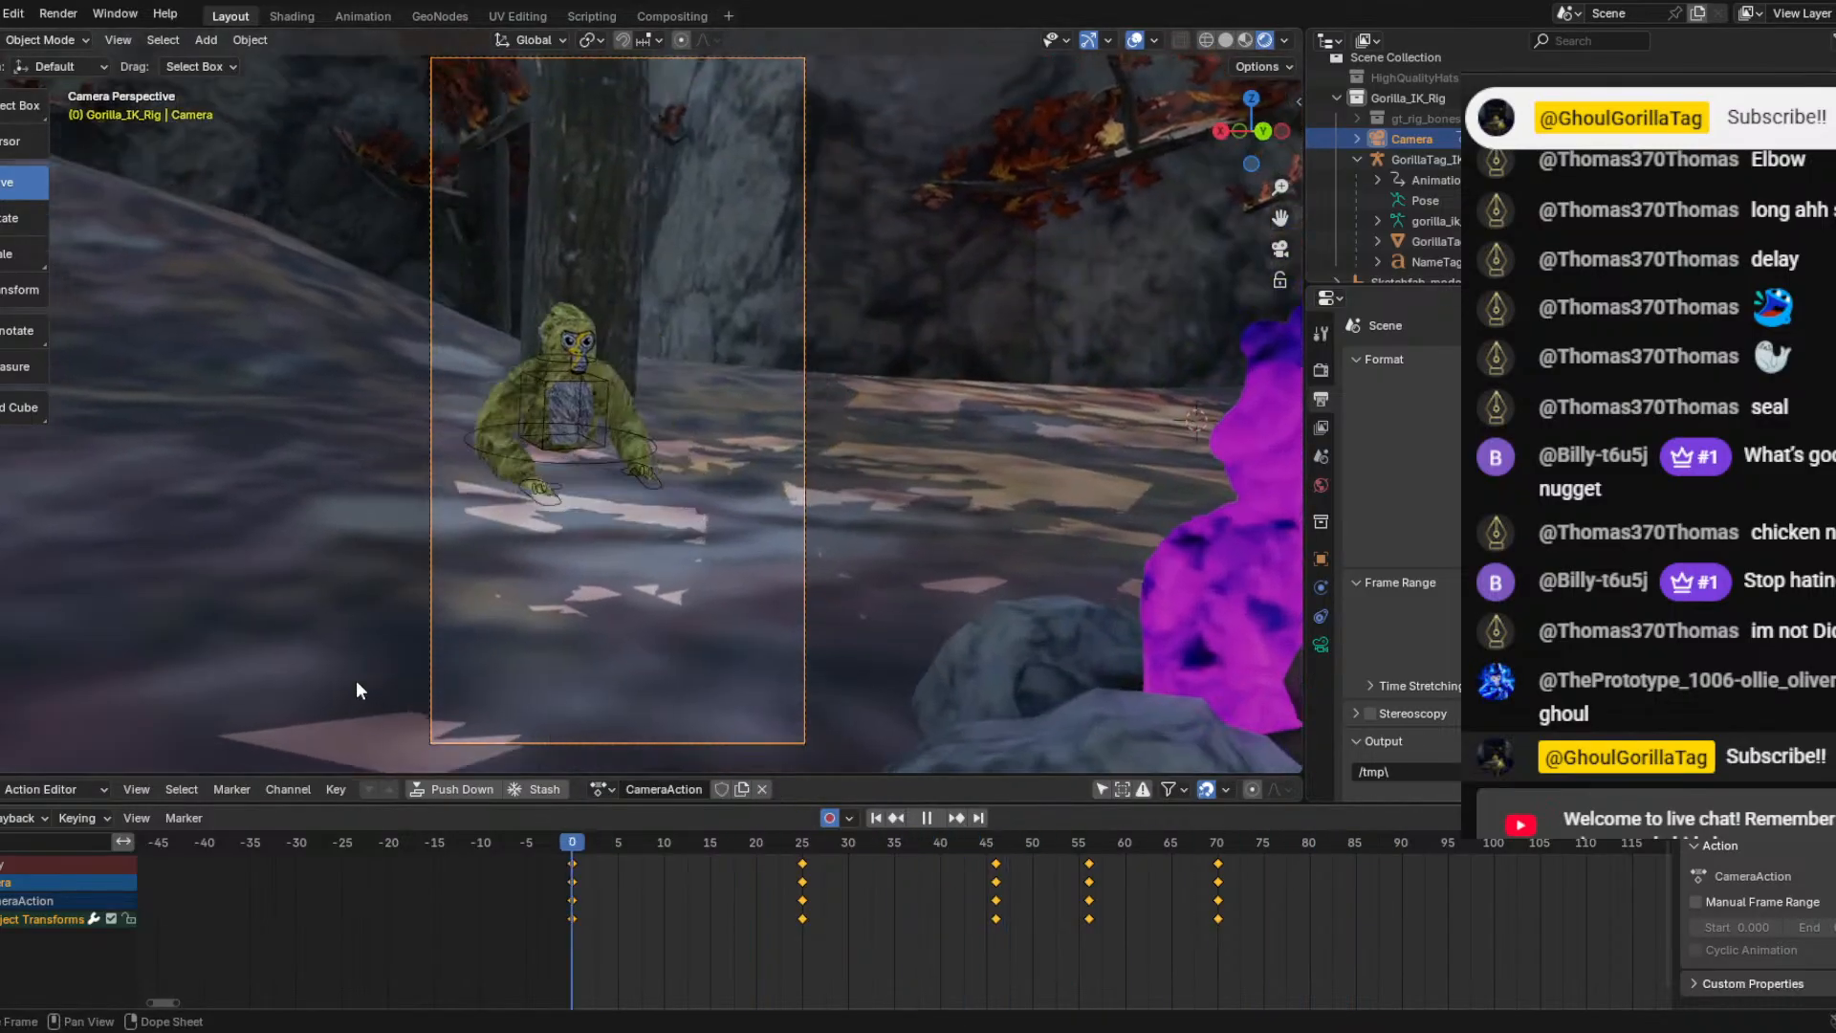
key(space)
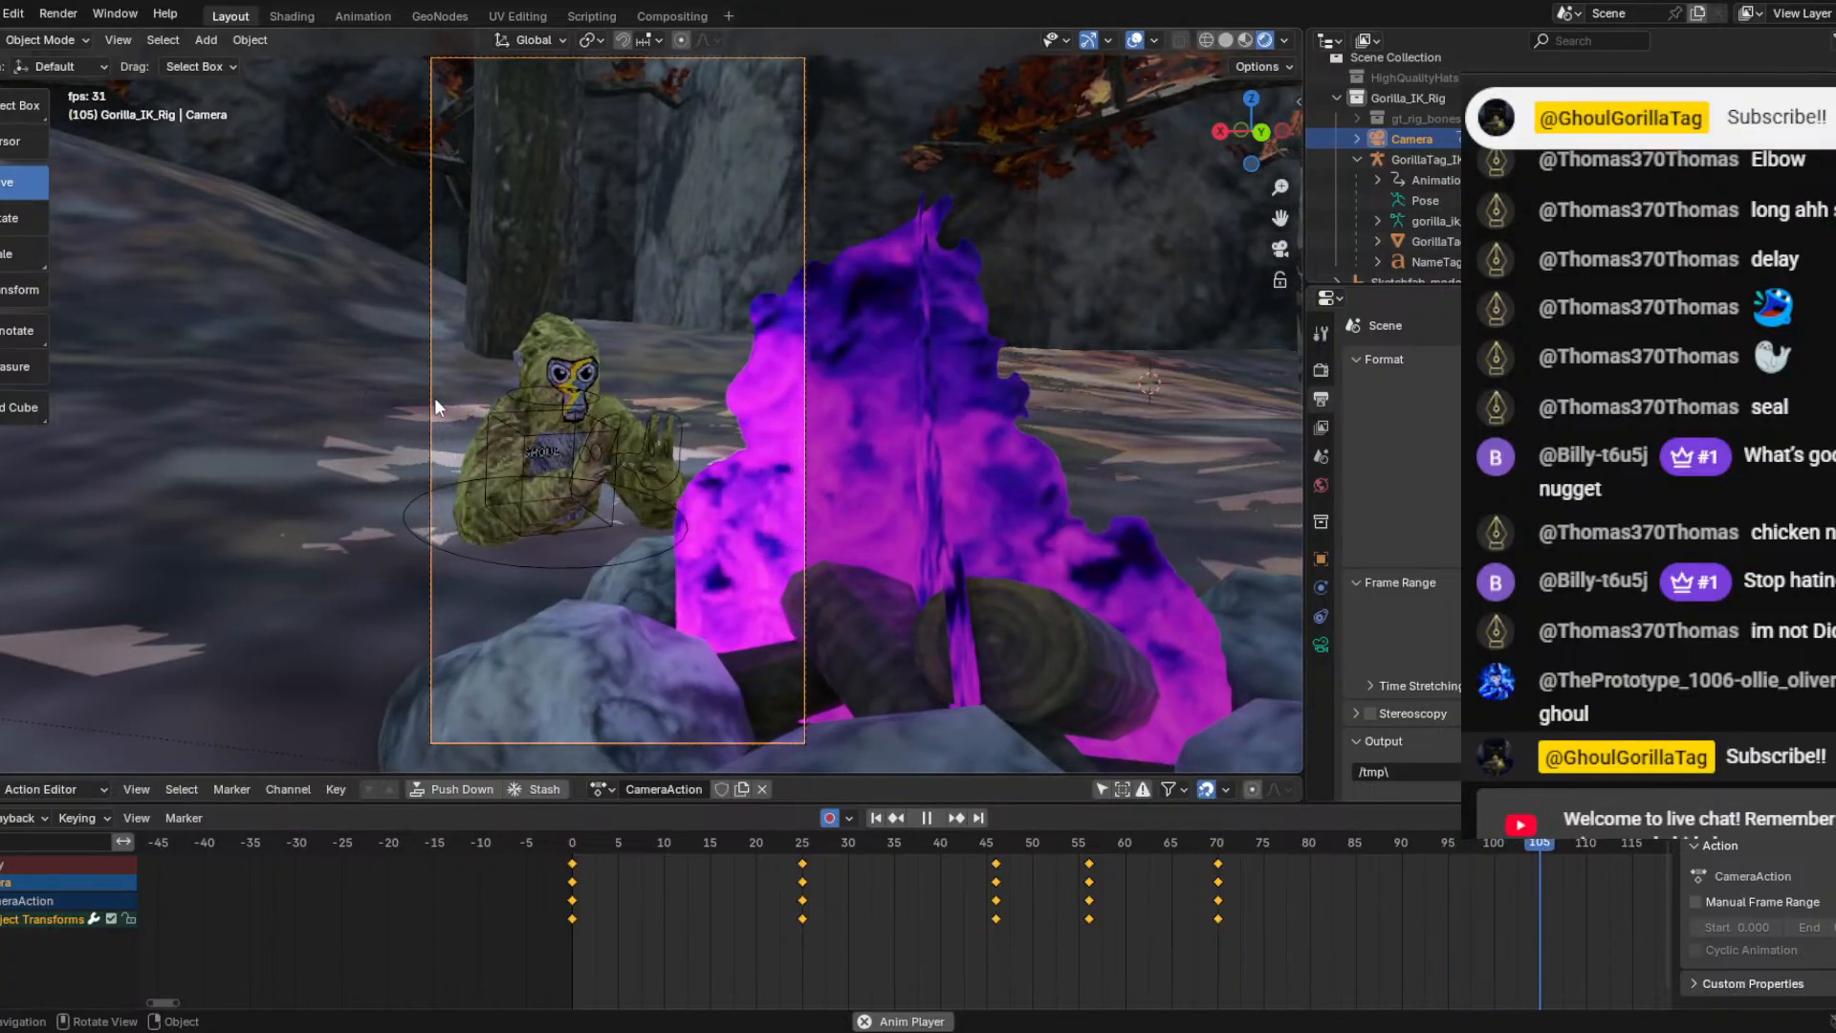
key(space)
key(shift+Left)
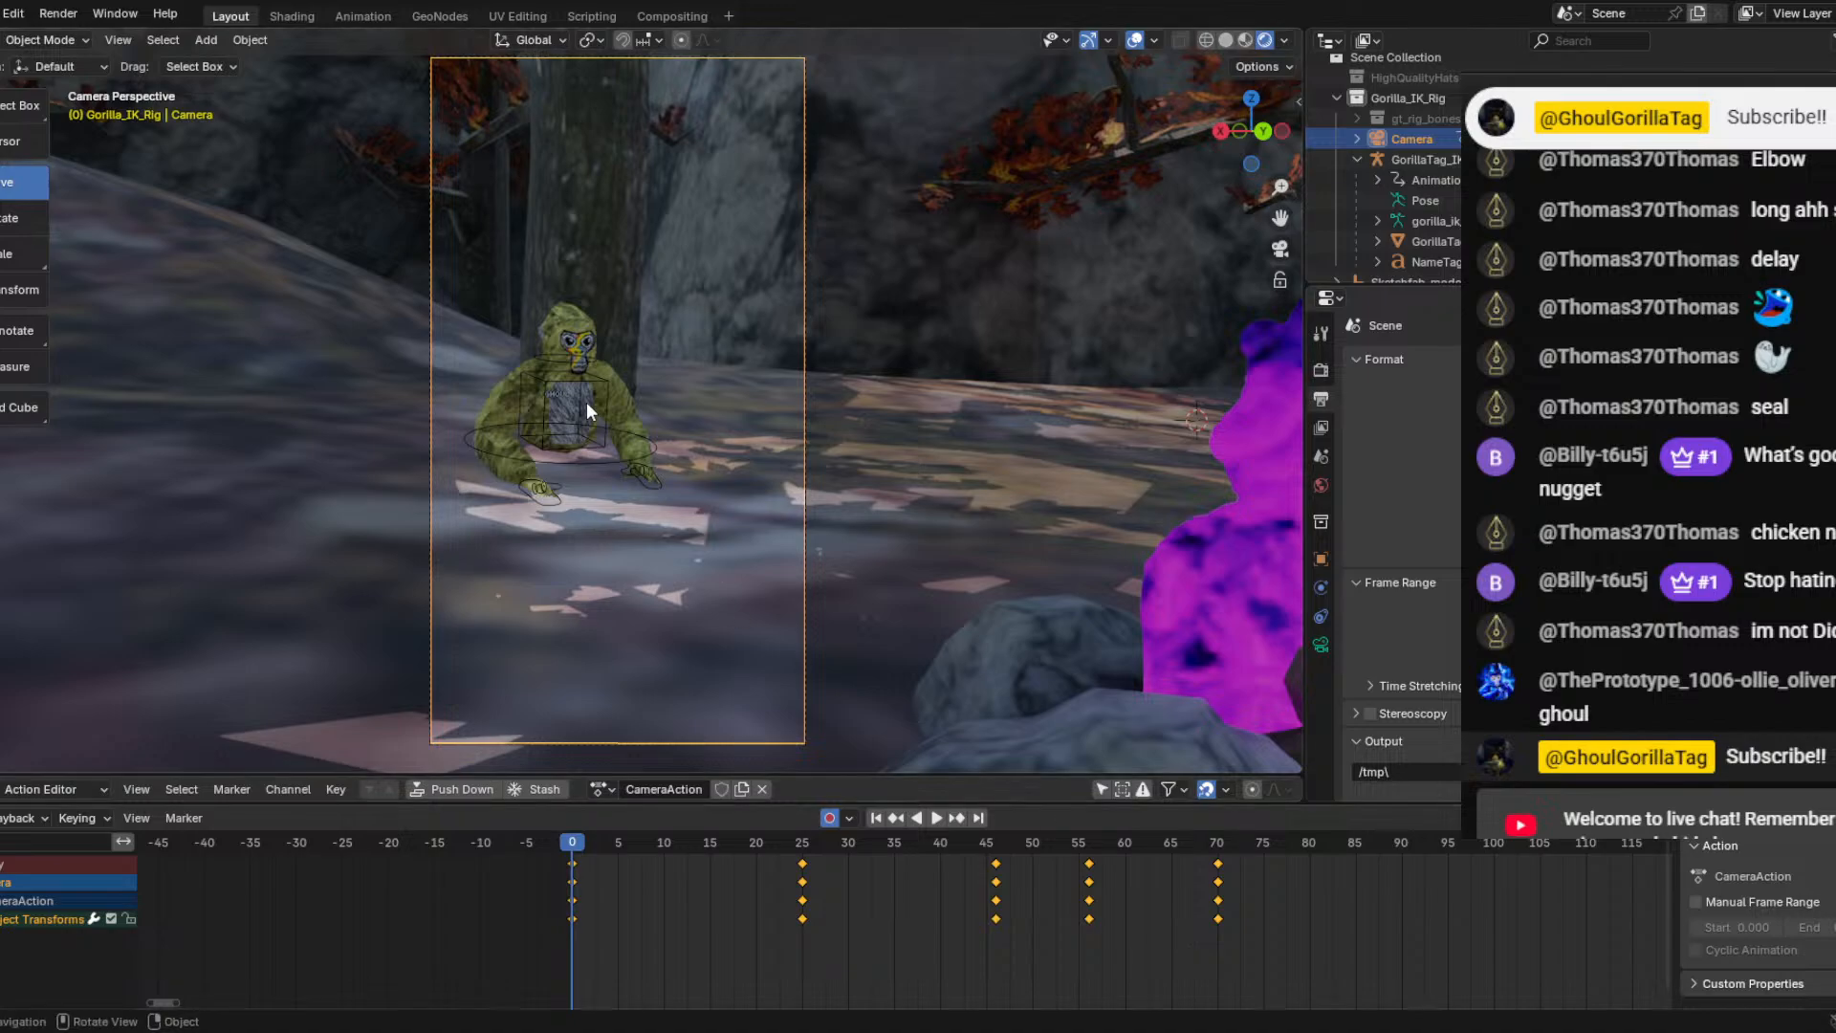
Leave the camera view and fly through the forest with Walk Navigation to view the gorilla up close.
scroll(574, 369, up, 3)
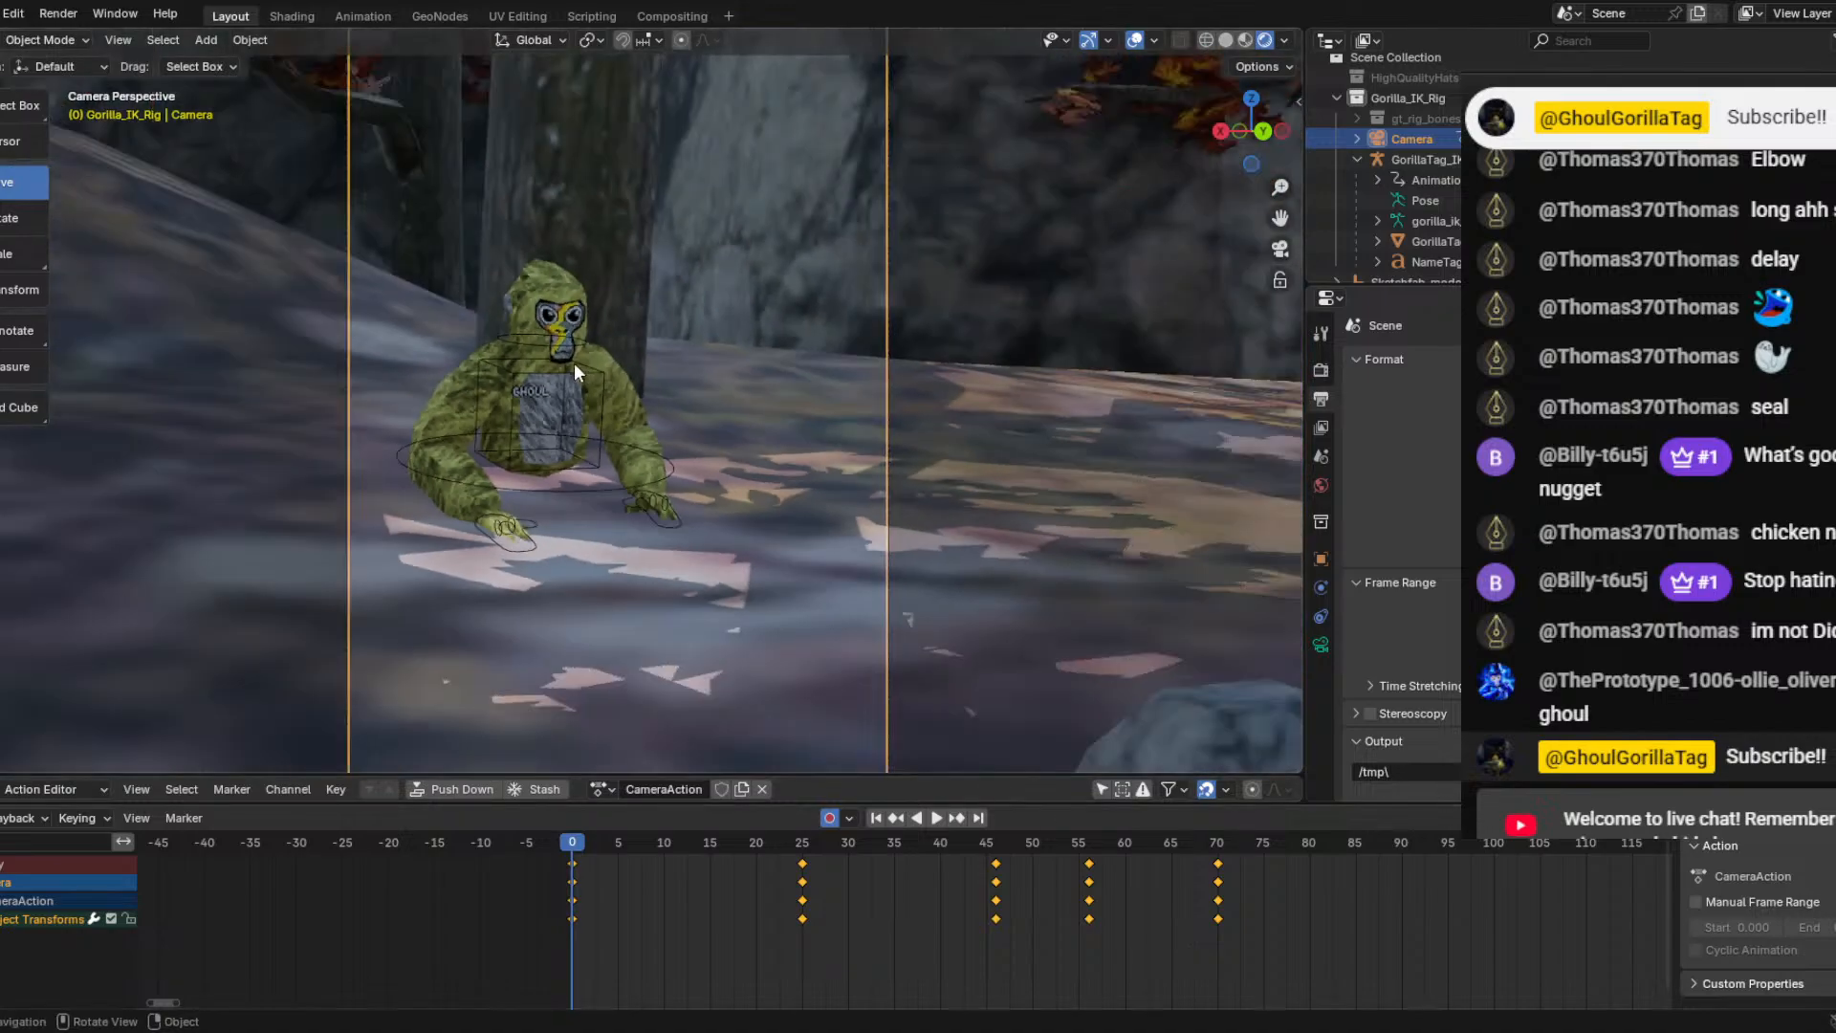
scroll(574, 365, down, 2)
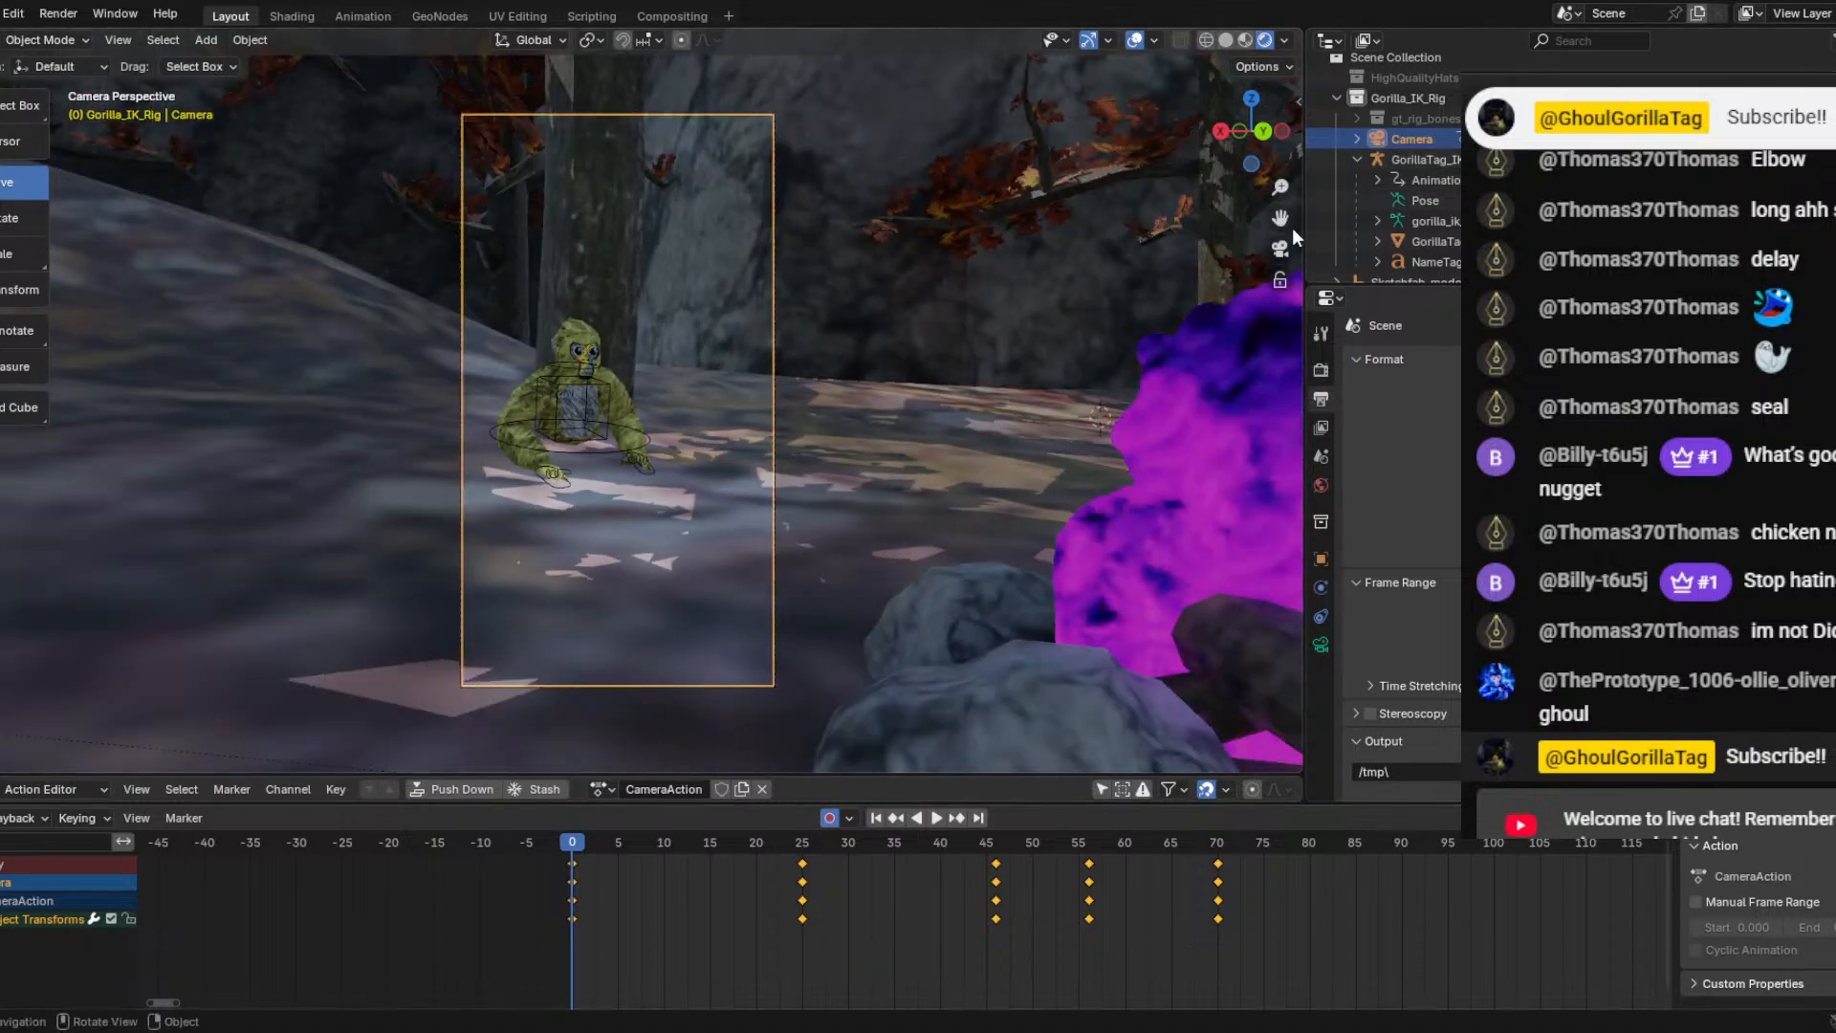
click(1279, 249)
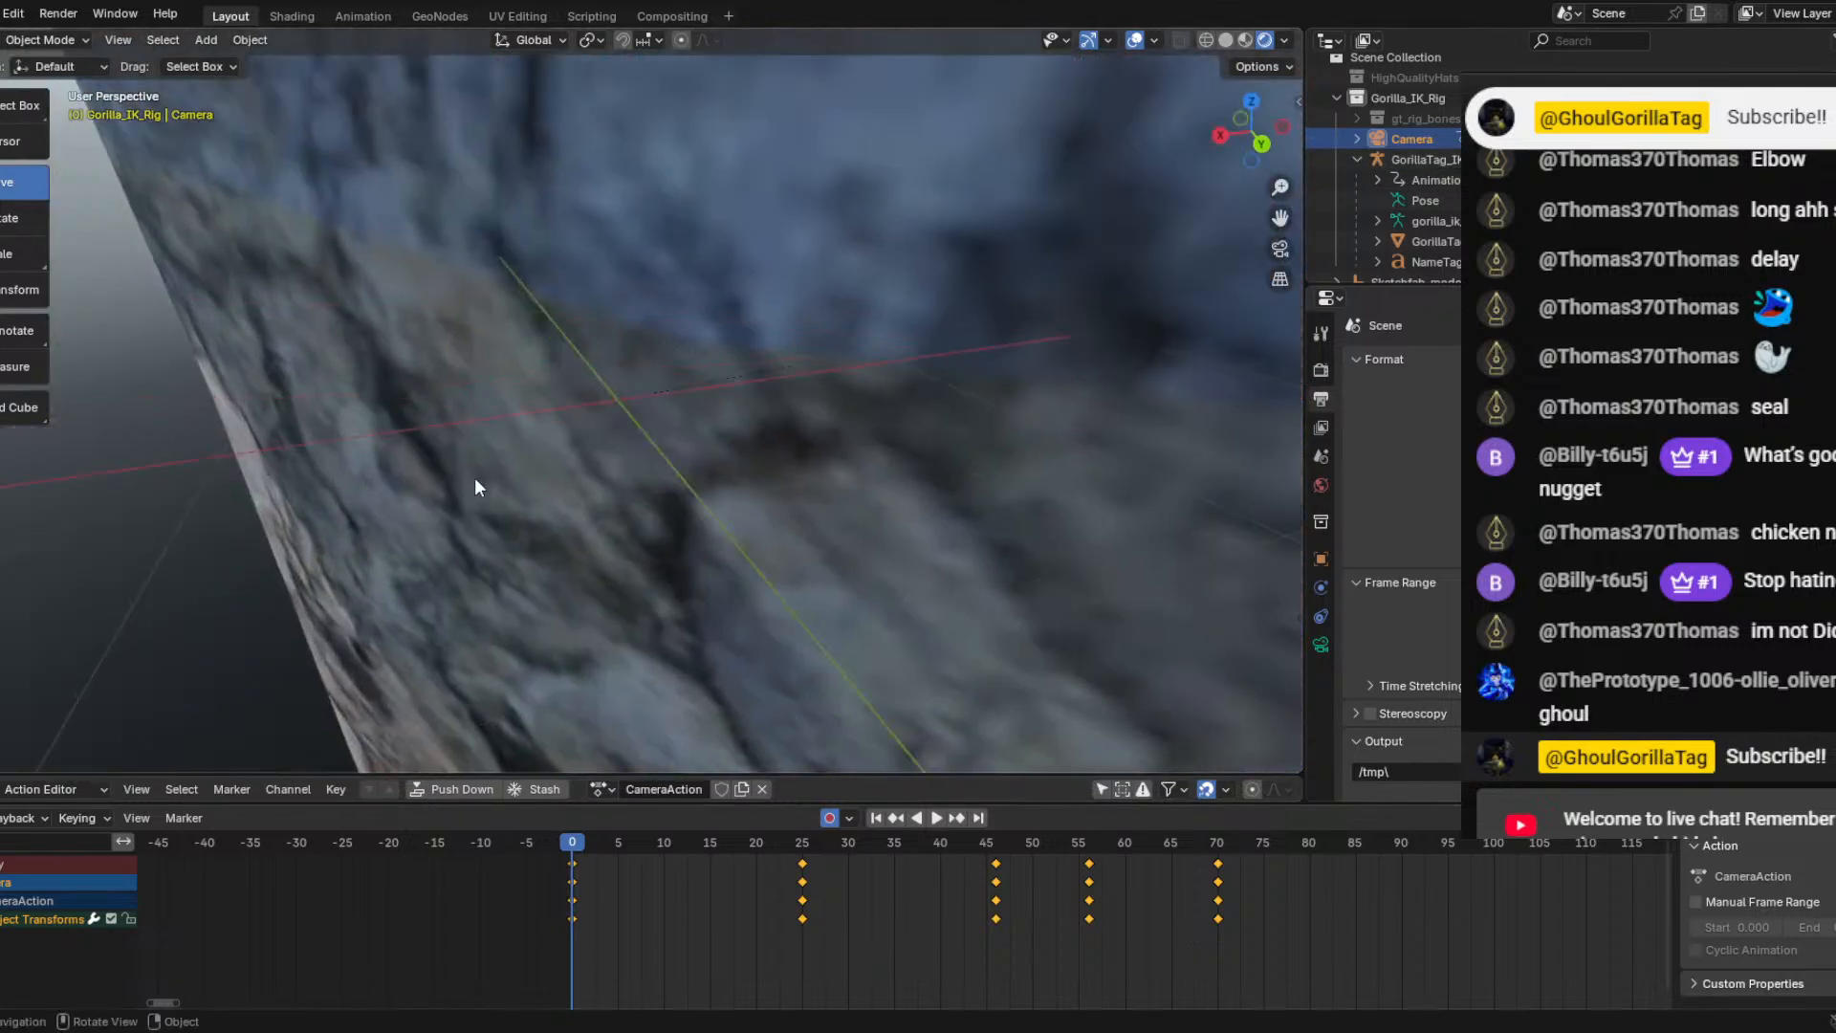
middle_drag(475, 481, 528, 449)
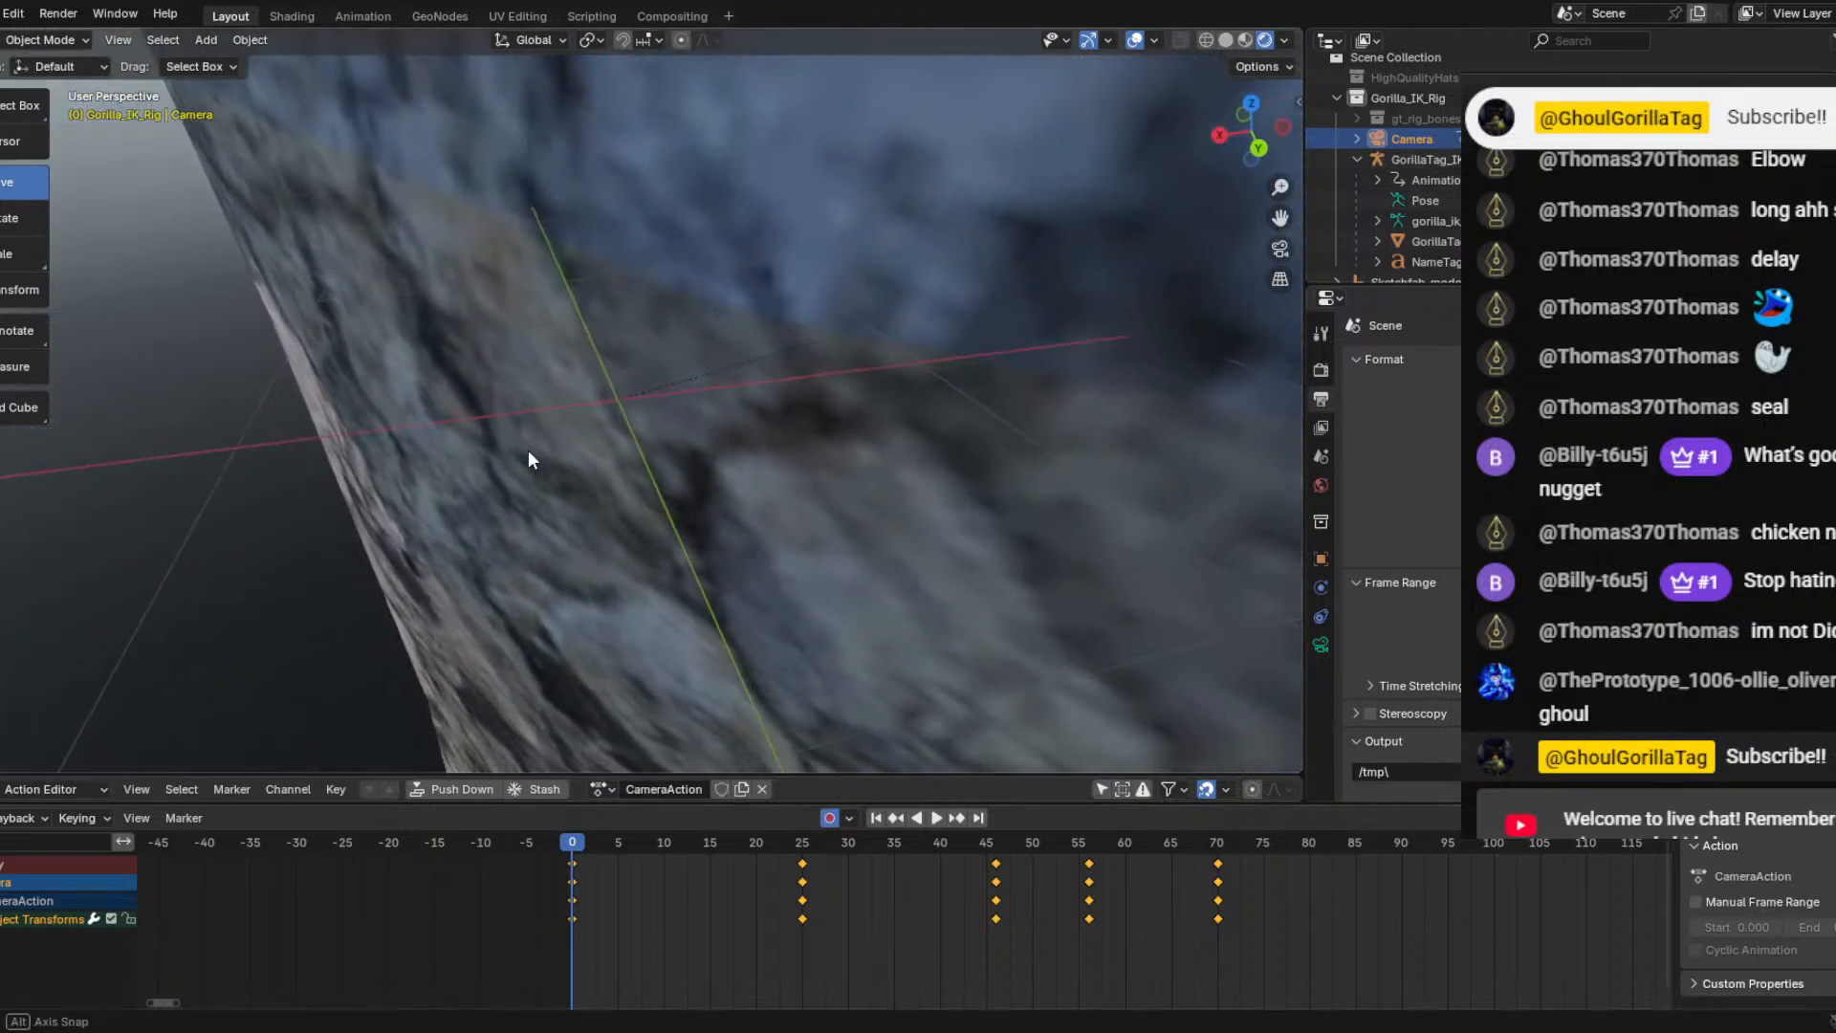
key(shift+grave)
key(w)
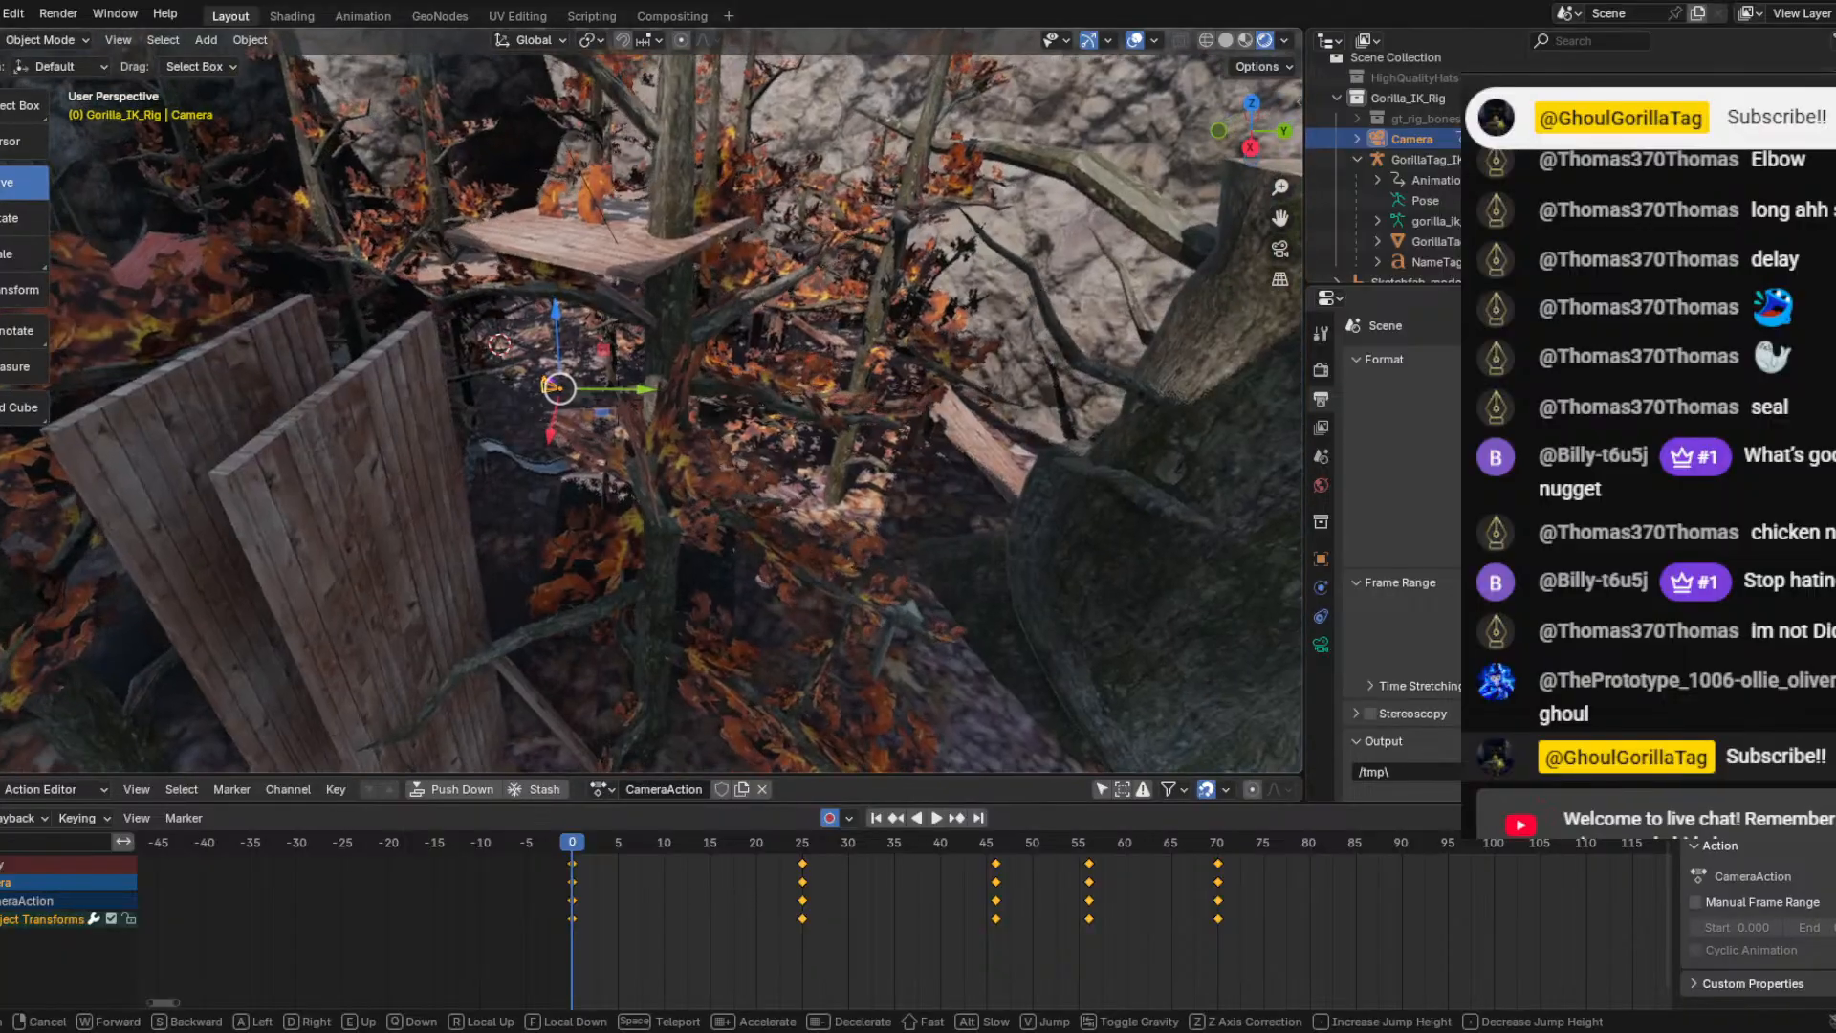
key(w)
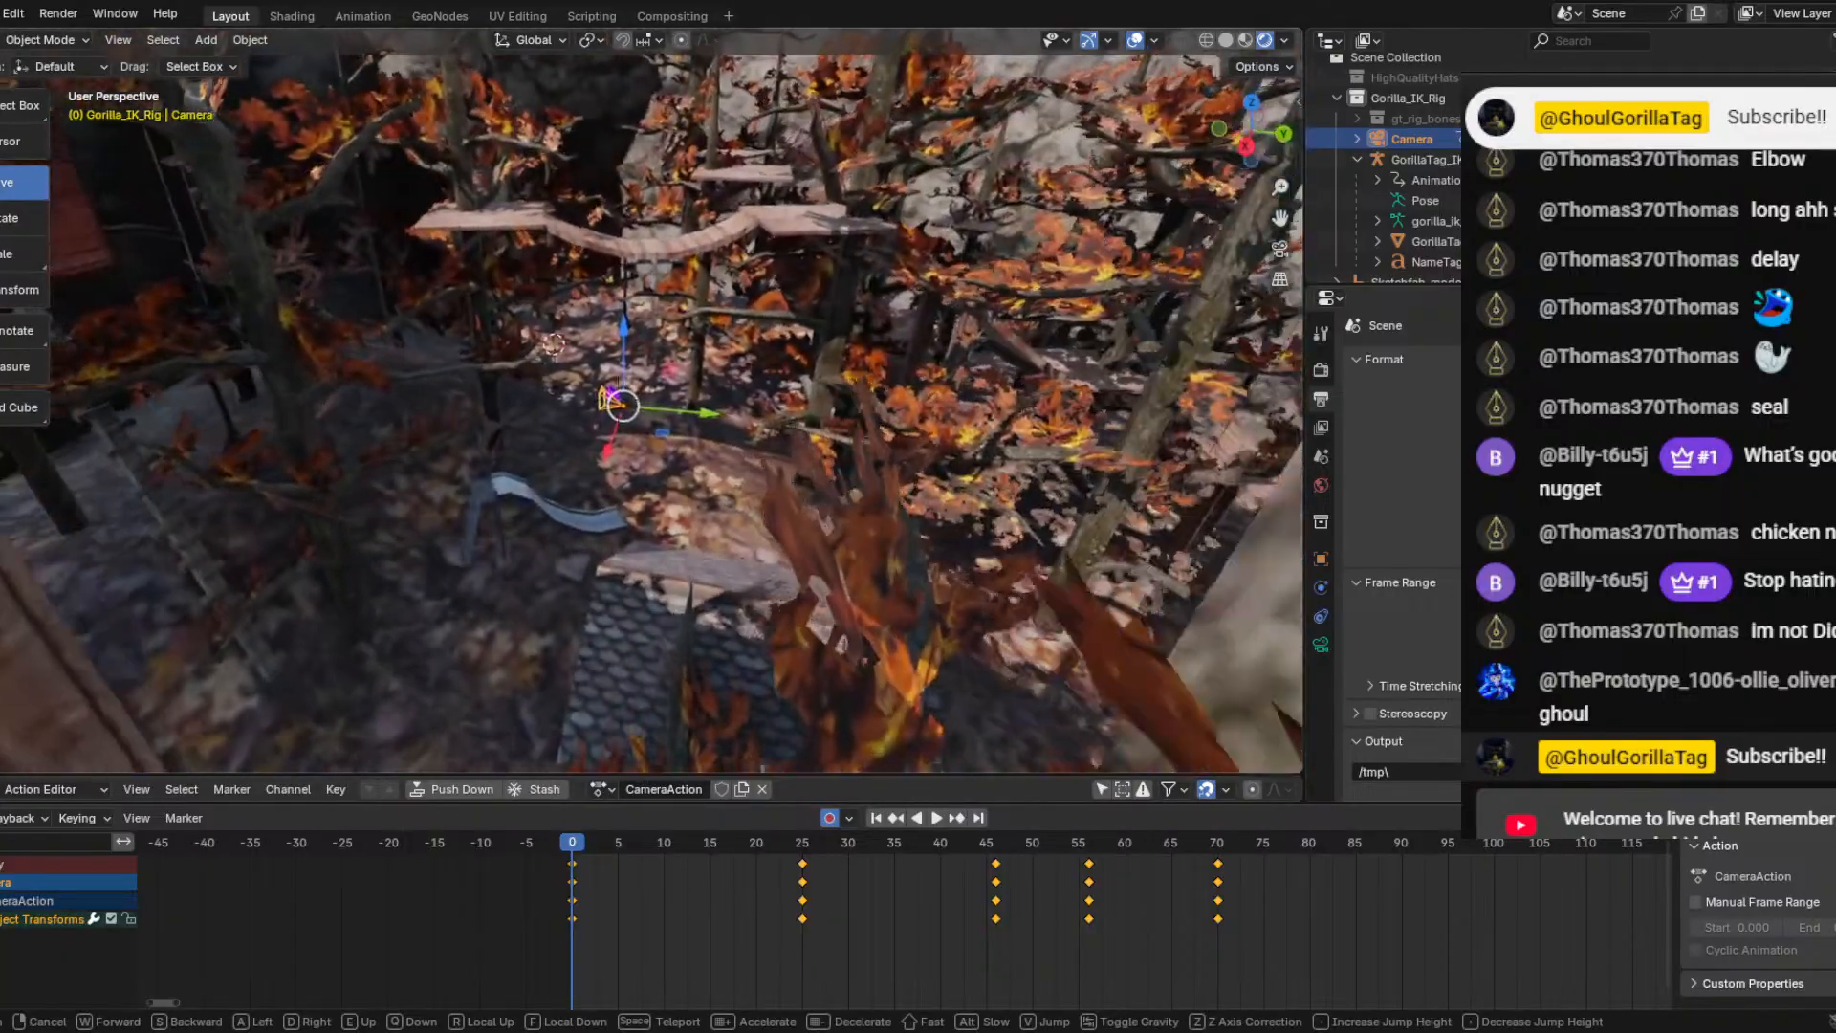
key(w)
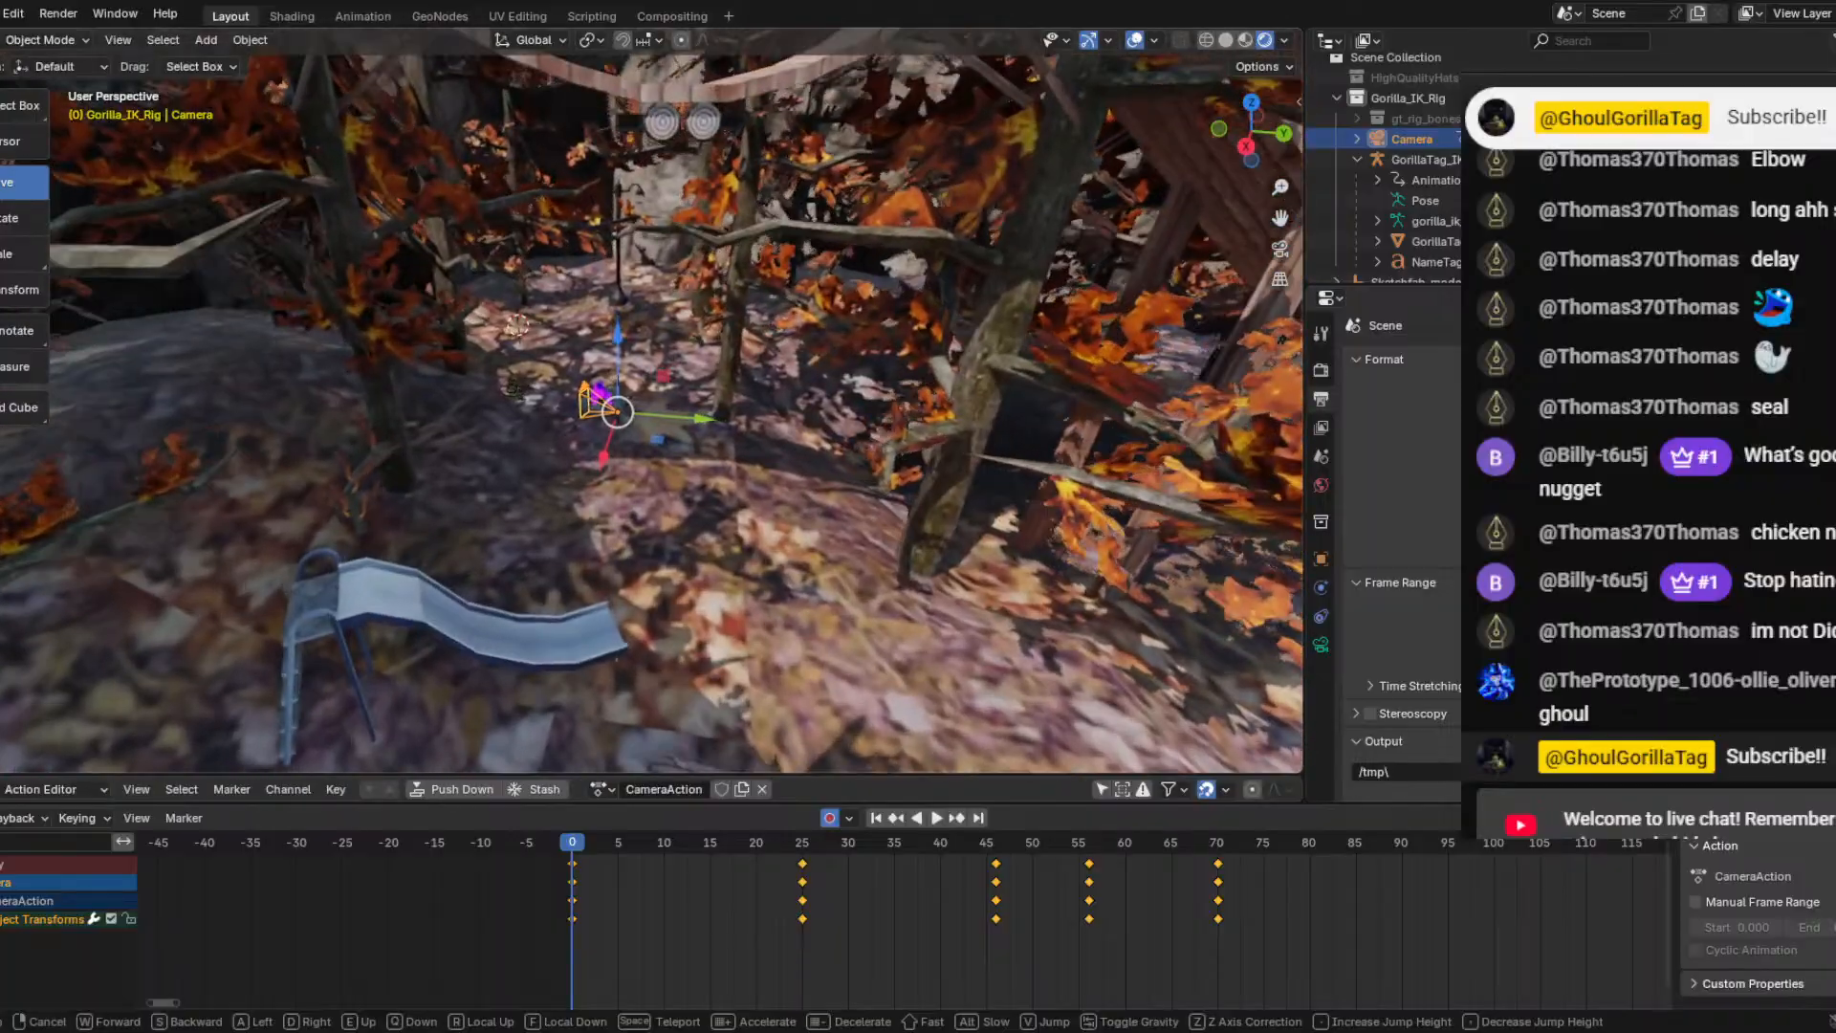
key(w)
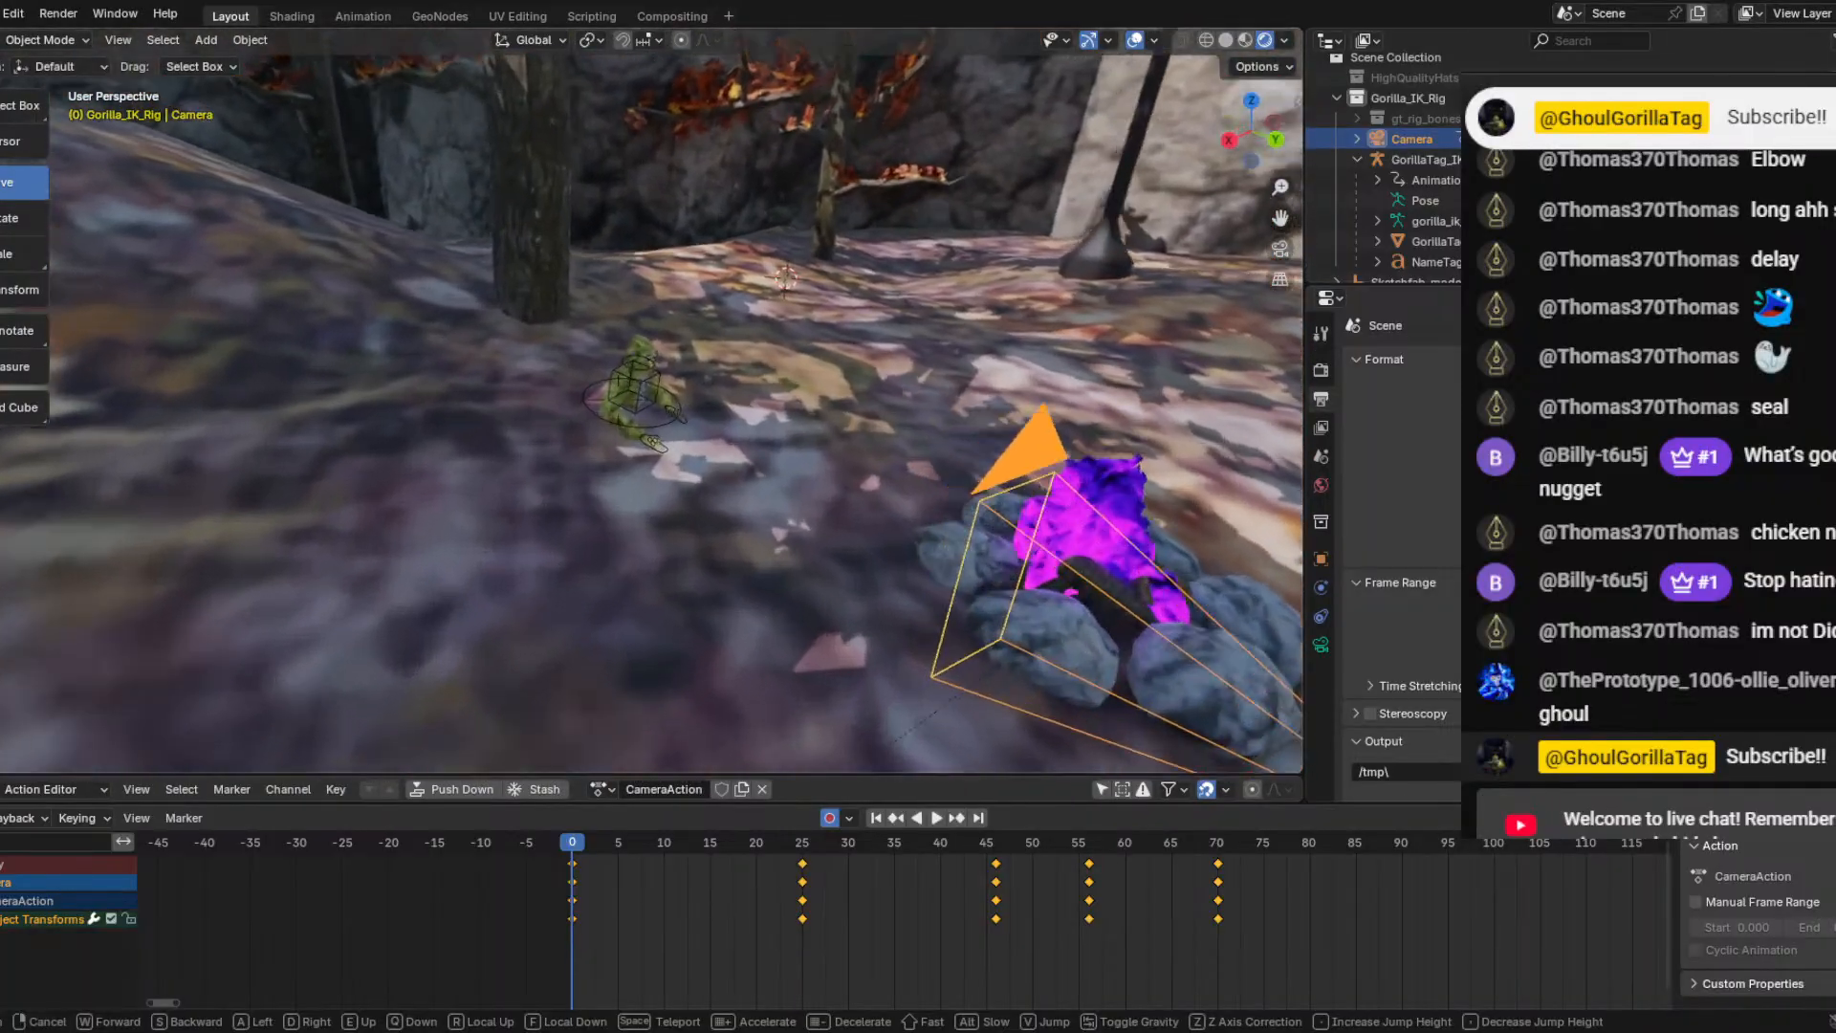
key(w)
click(753, 513)
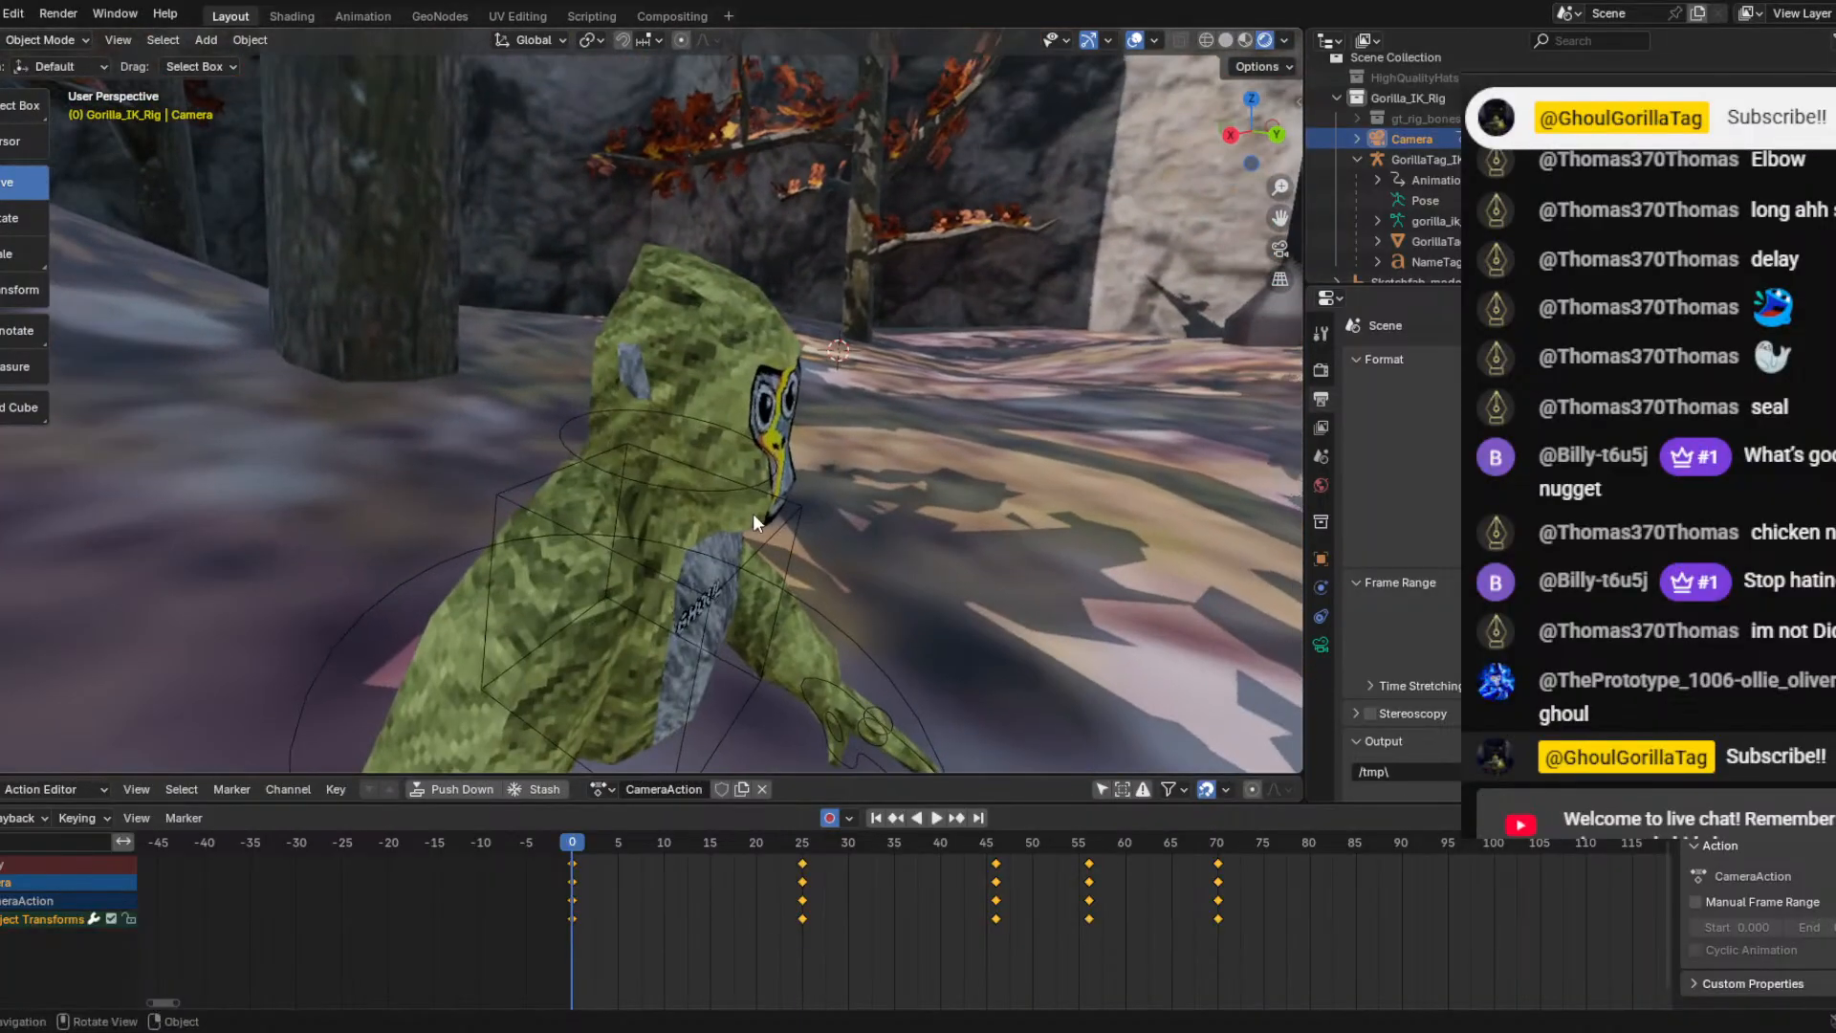
right_click(753, 513)
middle_drag(634, 438, 746, 451)
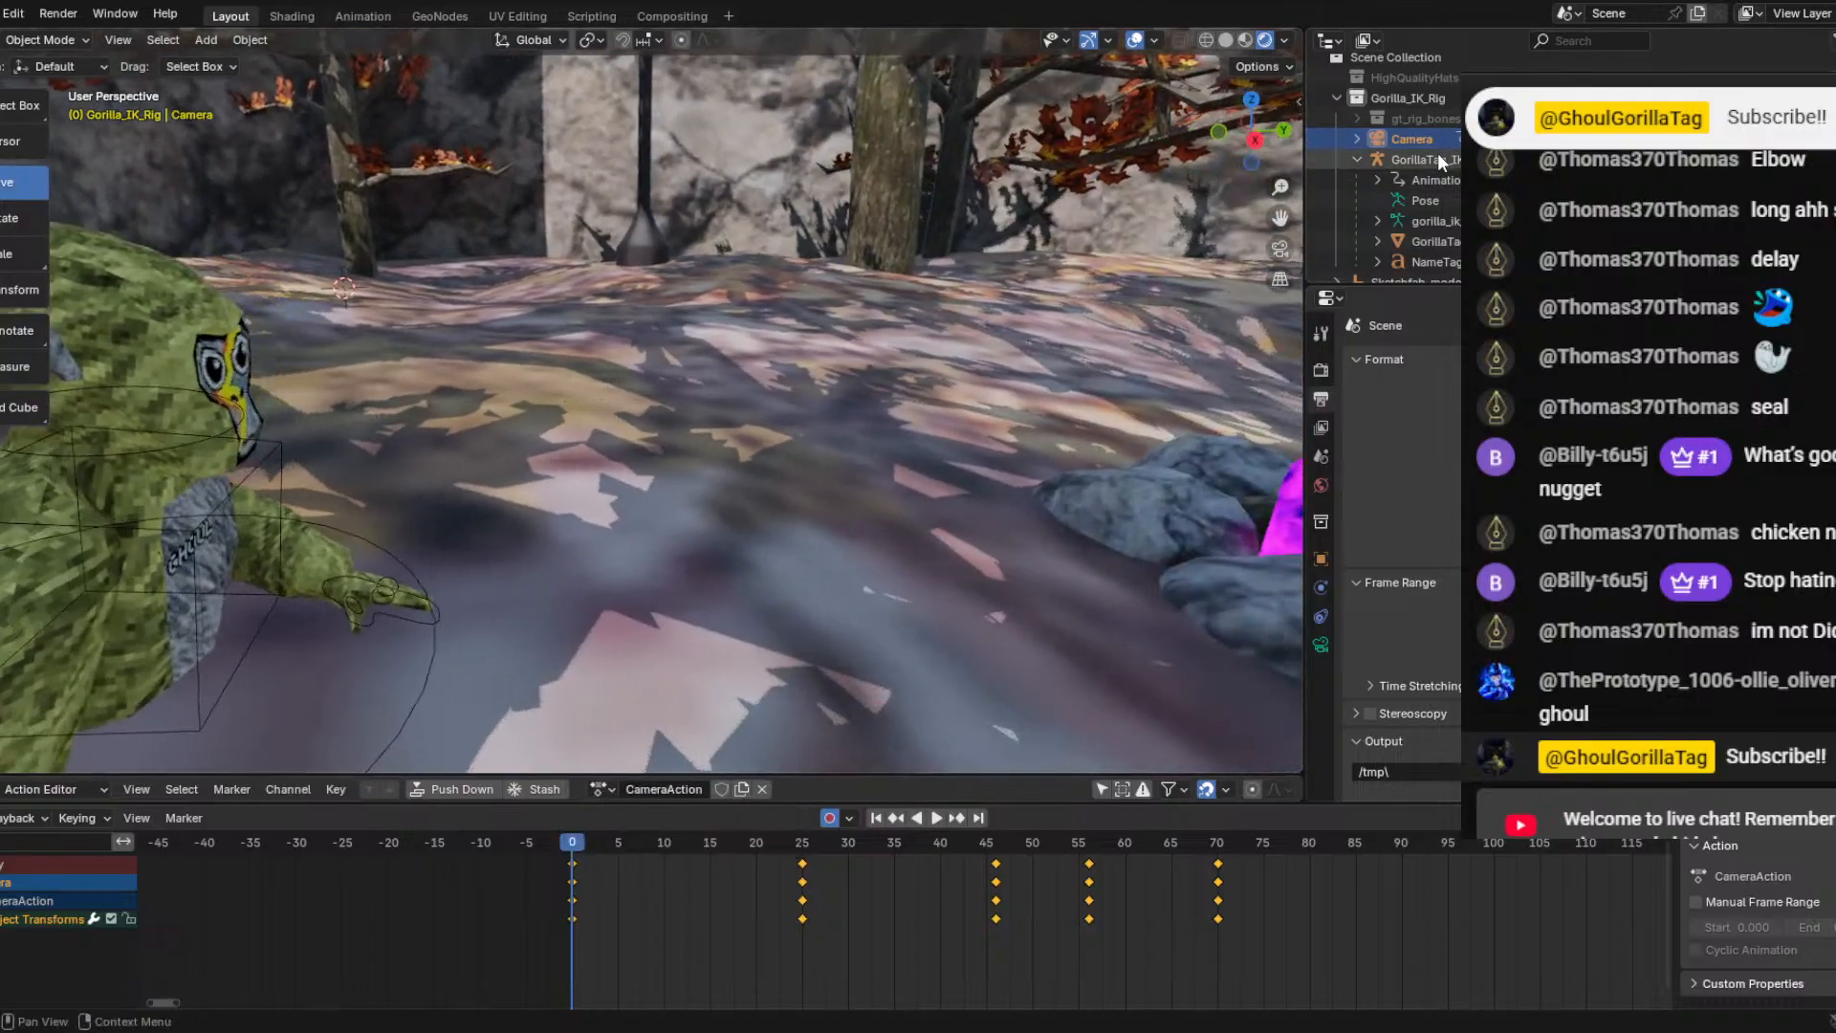
Select the GorillaTag_IK_Rig armature and back the viewport away until the whole gorilla is in view.
click(1437, 157)
key(shift+grave)
key(s)
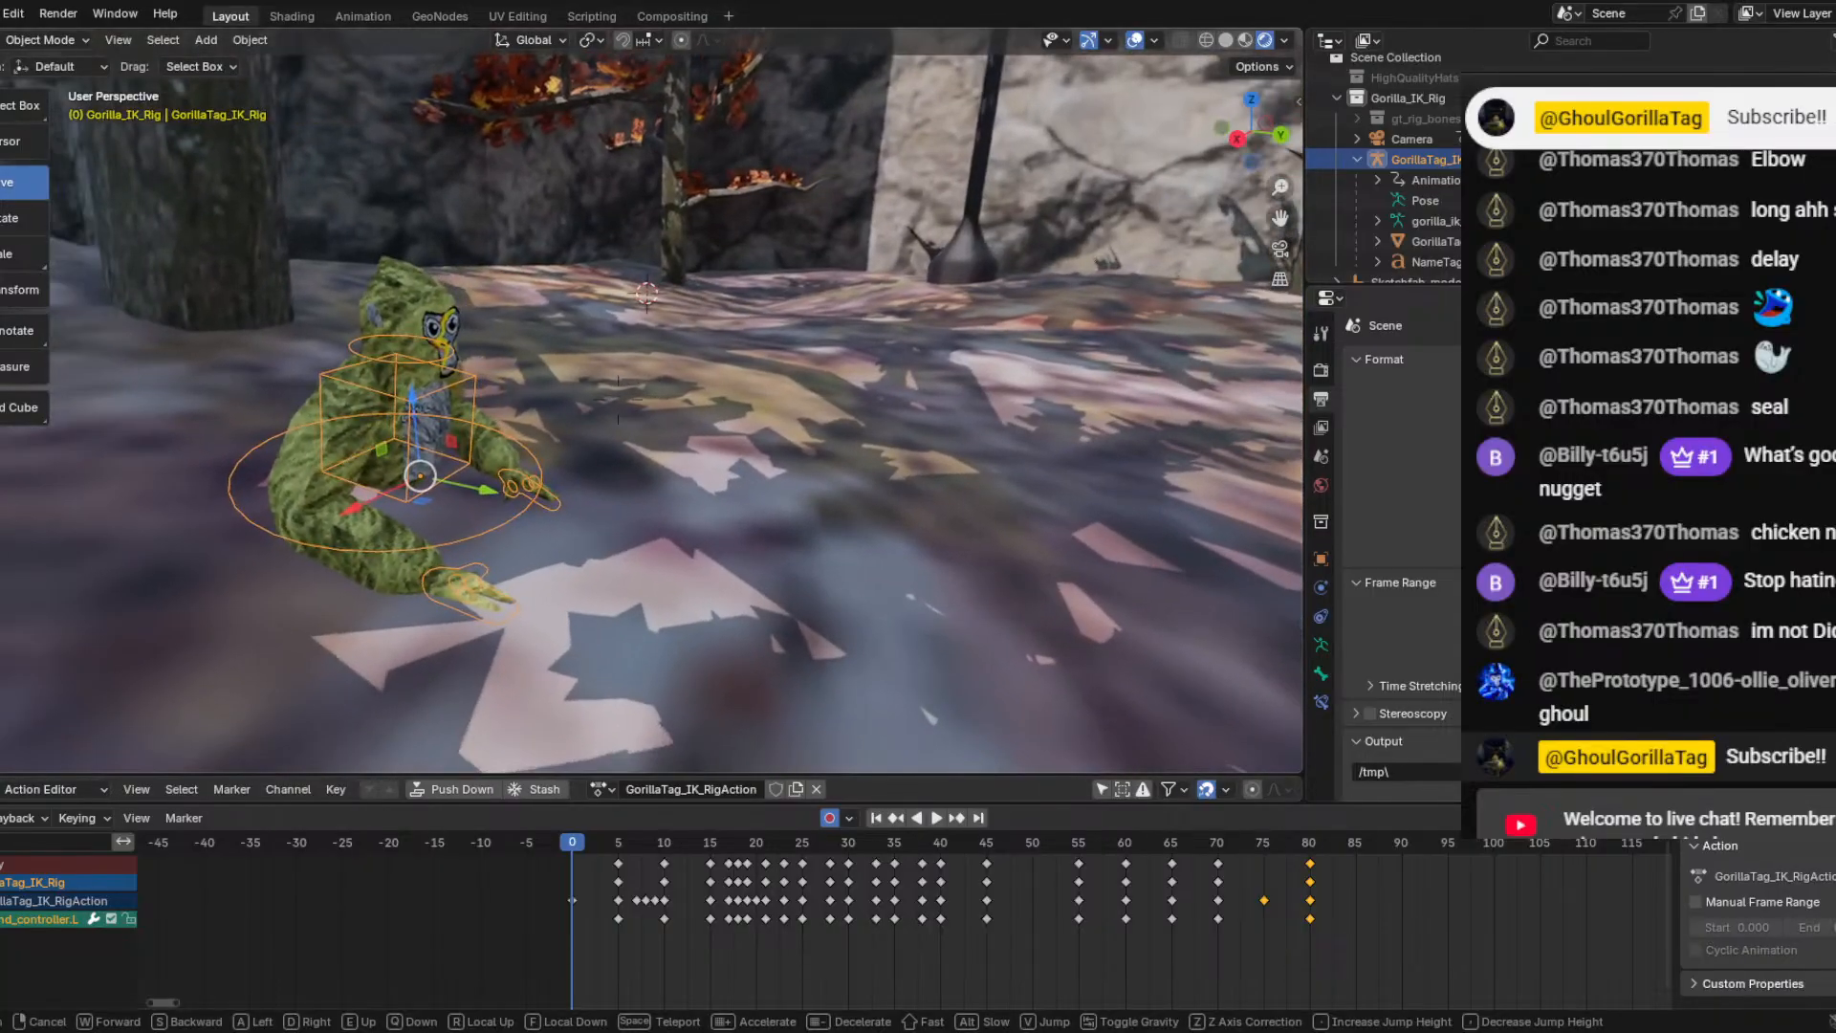
key(Escape)
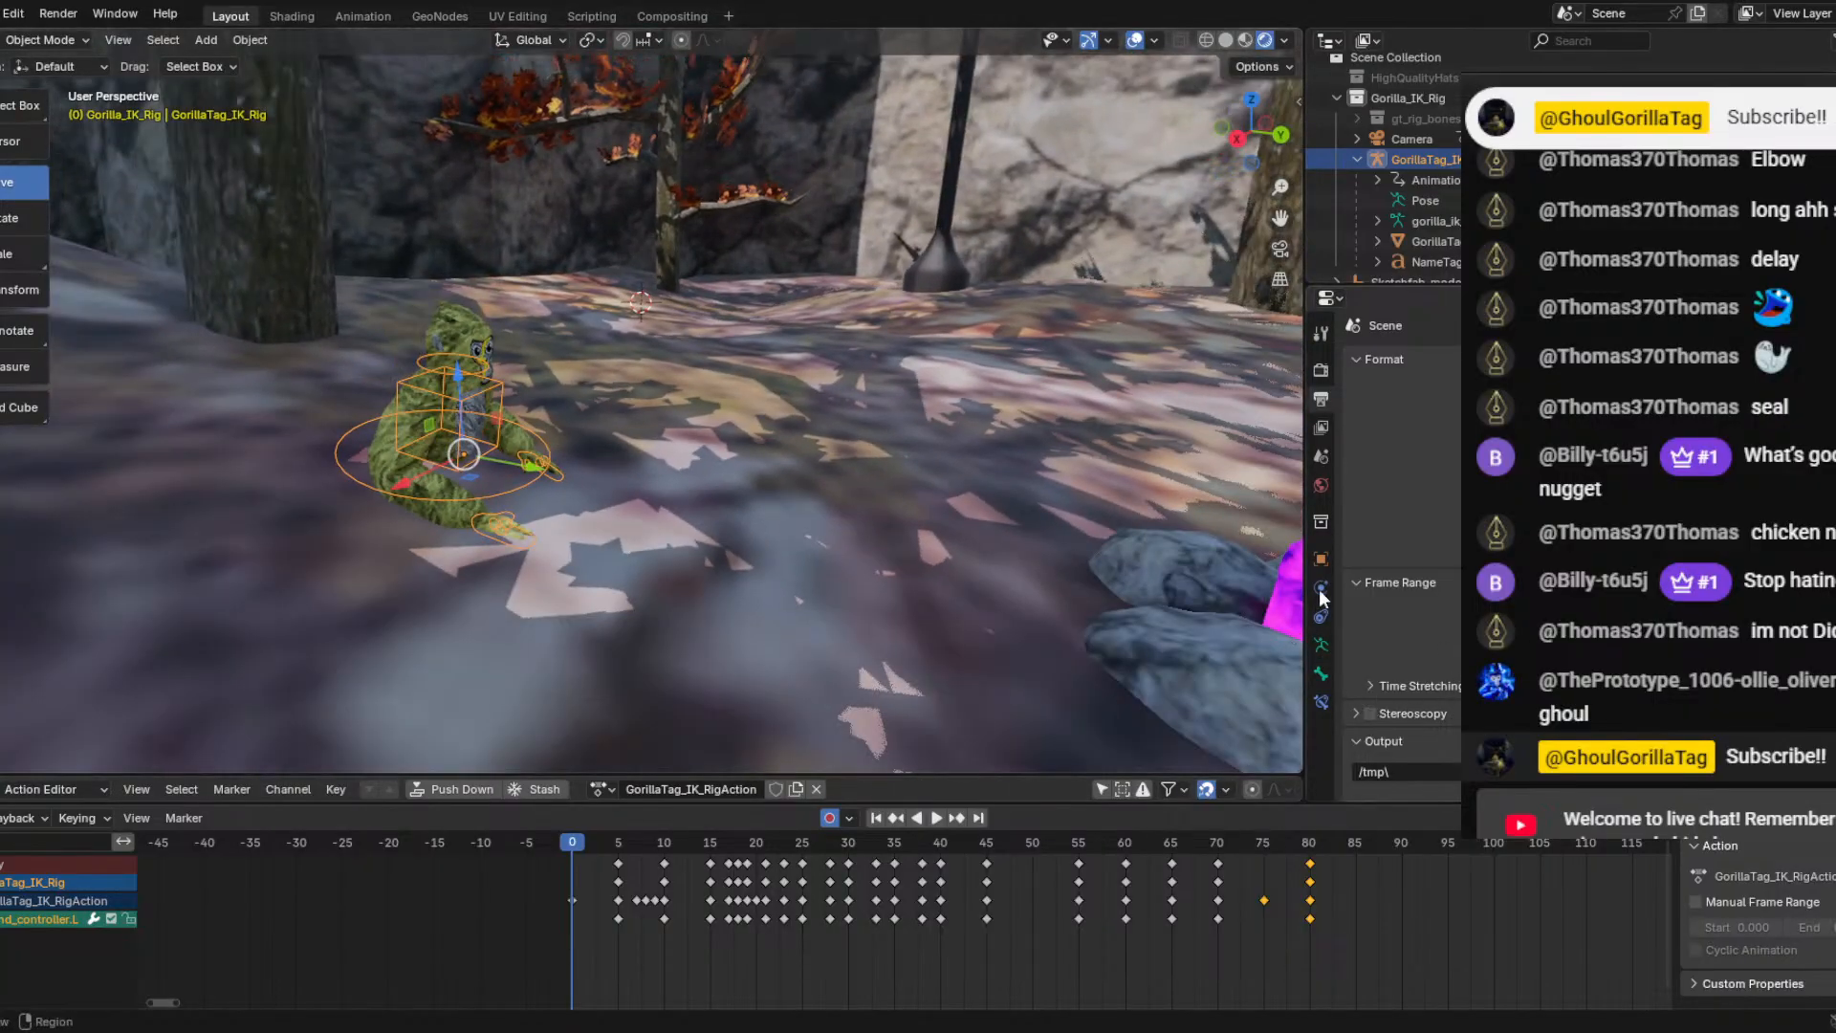
Show the material properties of the GorillaTag_Model mesh and play the animation from the camera view.
click(1436, 241)
click(1320, 731)
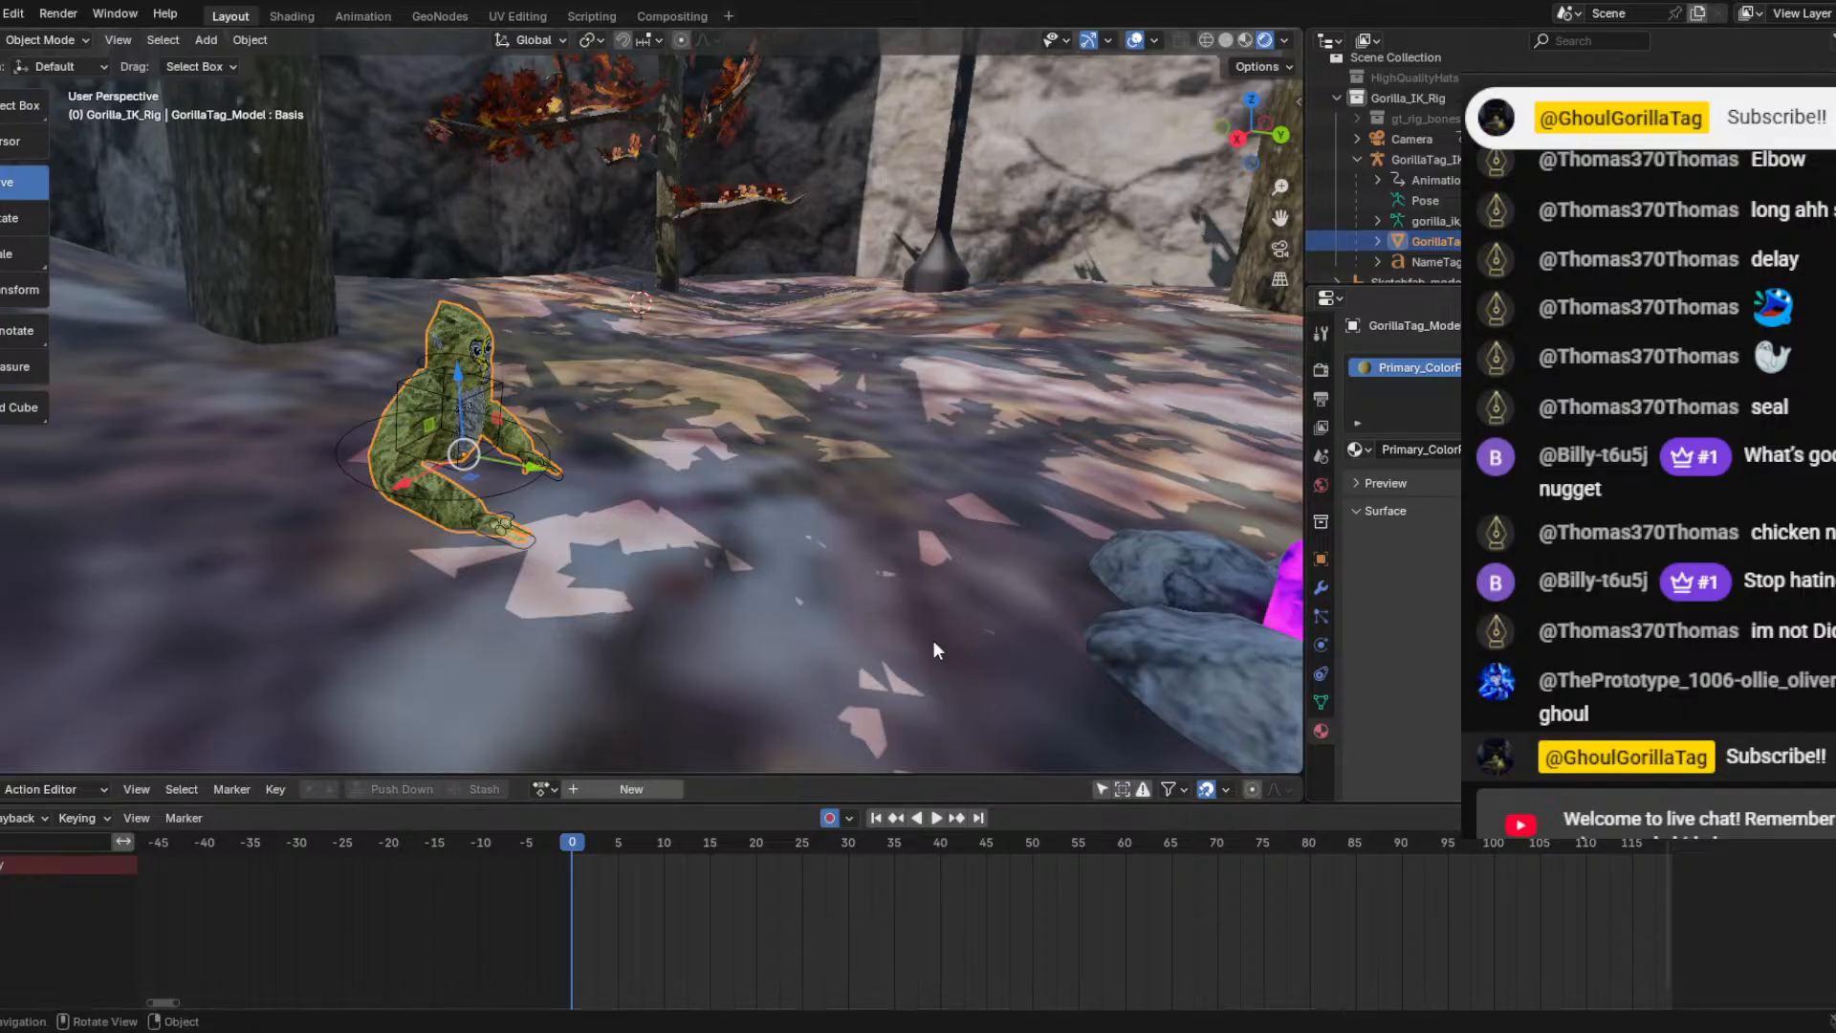
click(1280, 249)
key(space)
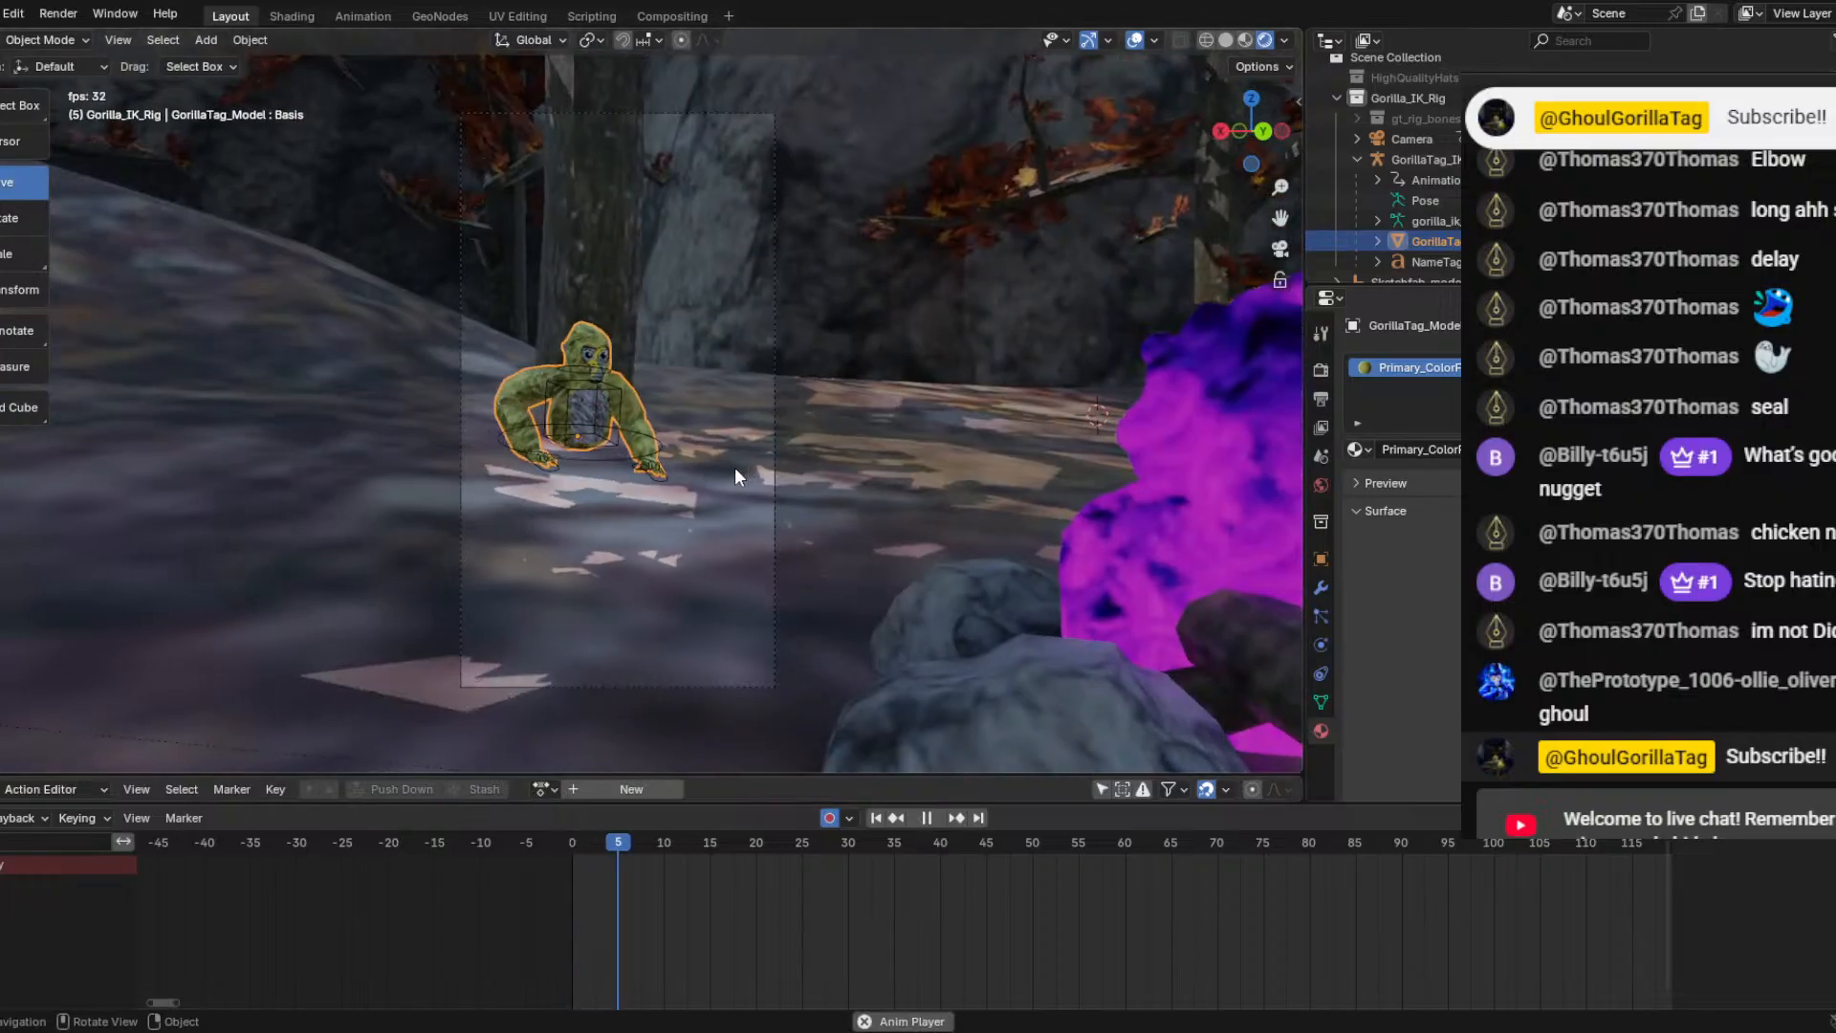
key(space)
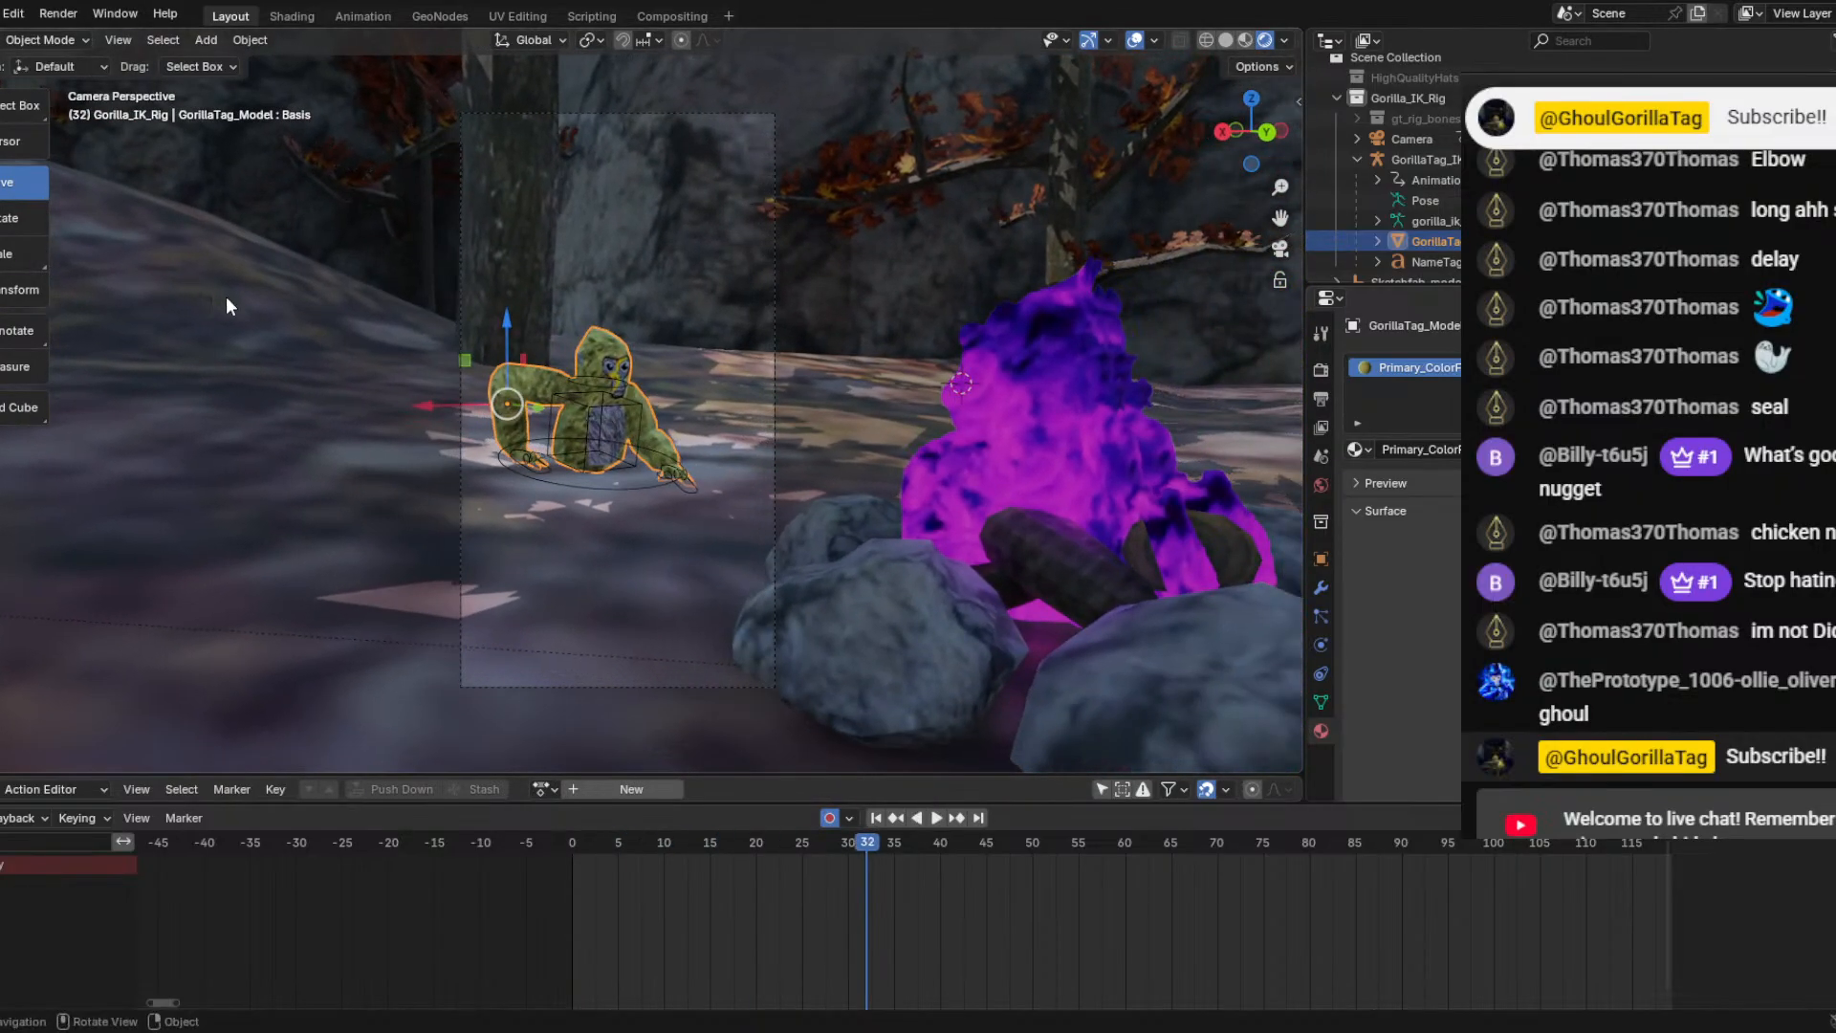
Select the Camera, play its animation twice, and return to frame 0.
click(1396, 140)
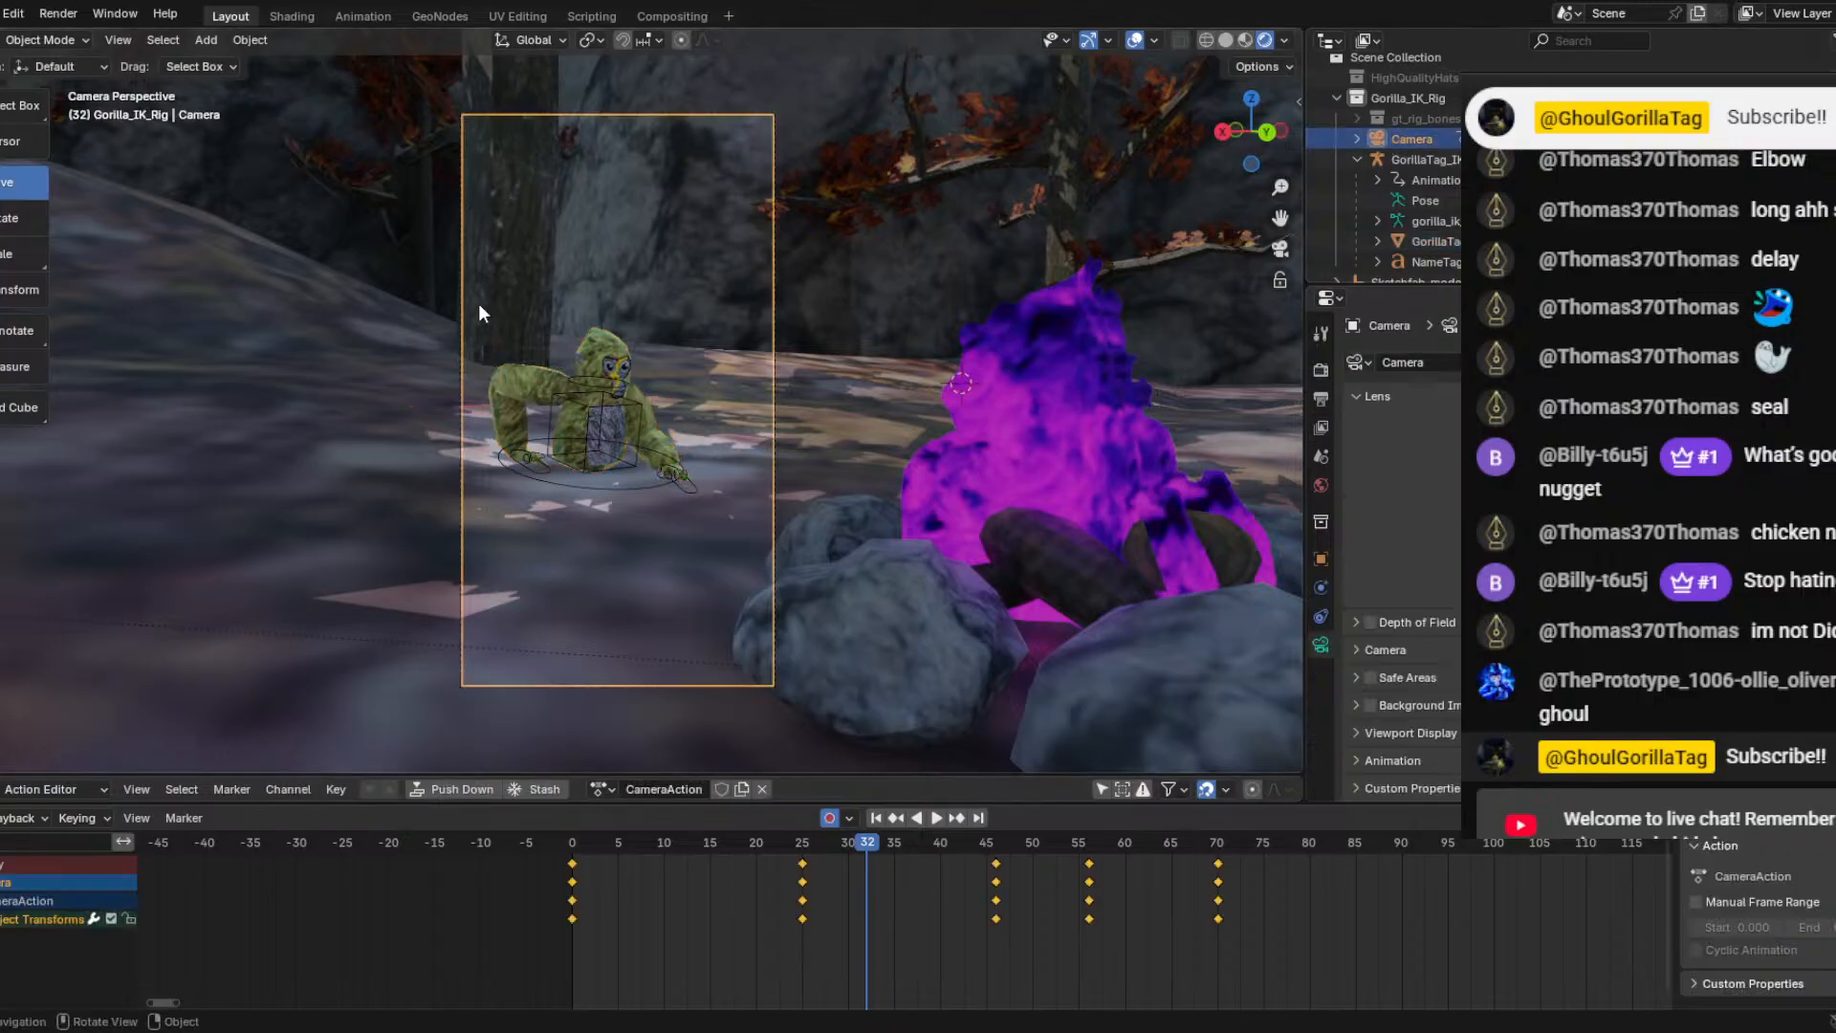
key(space)
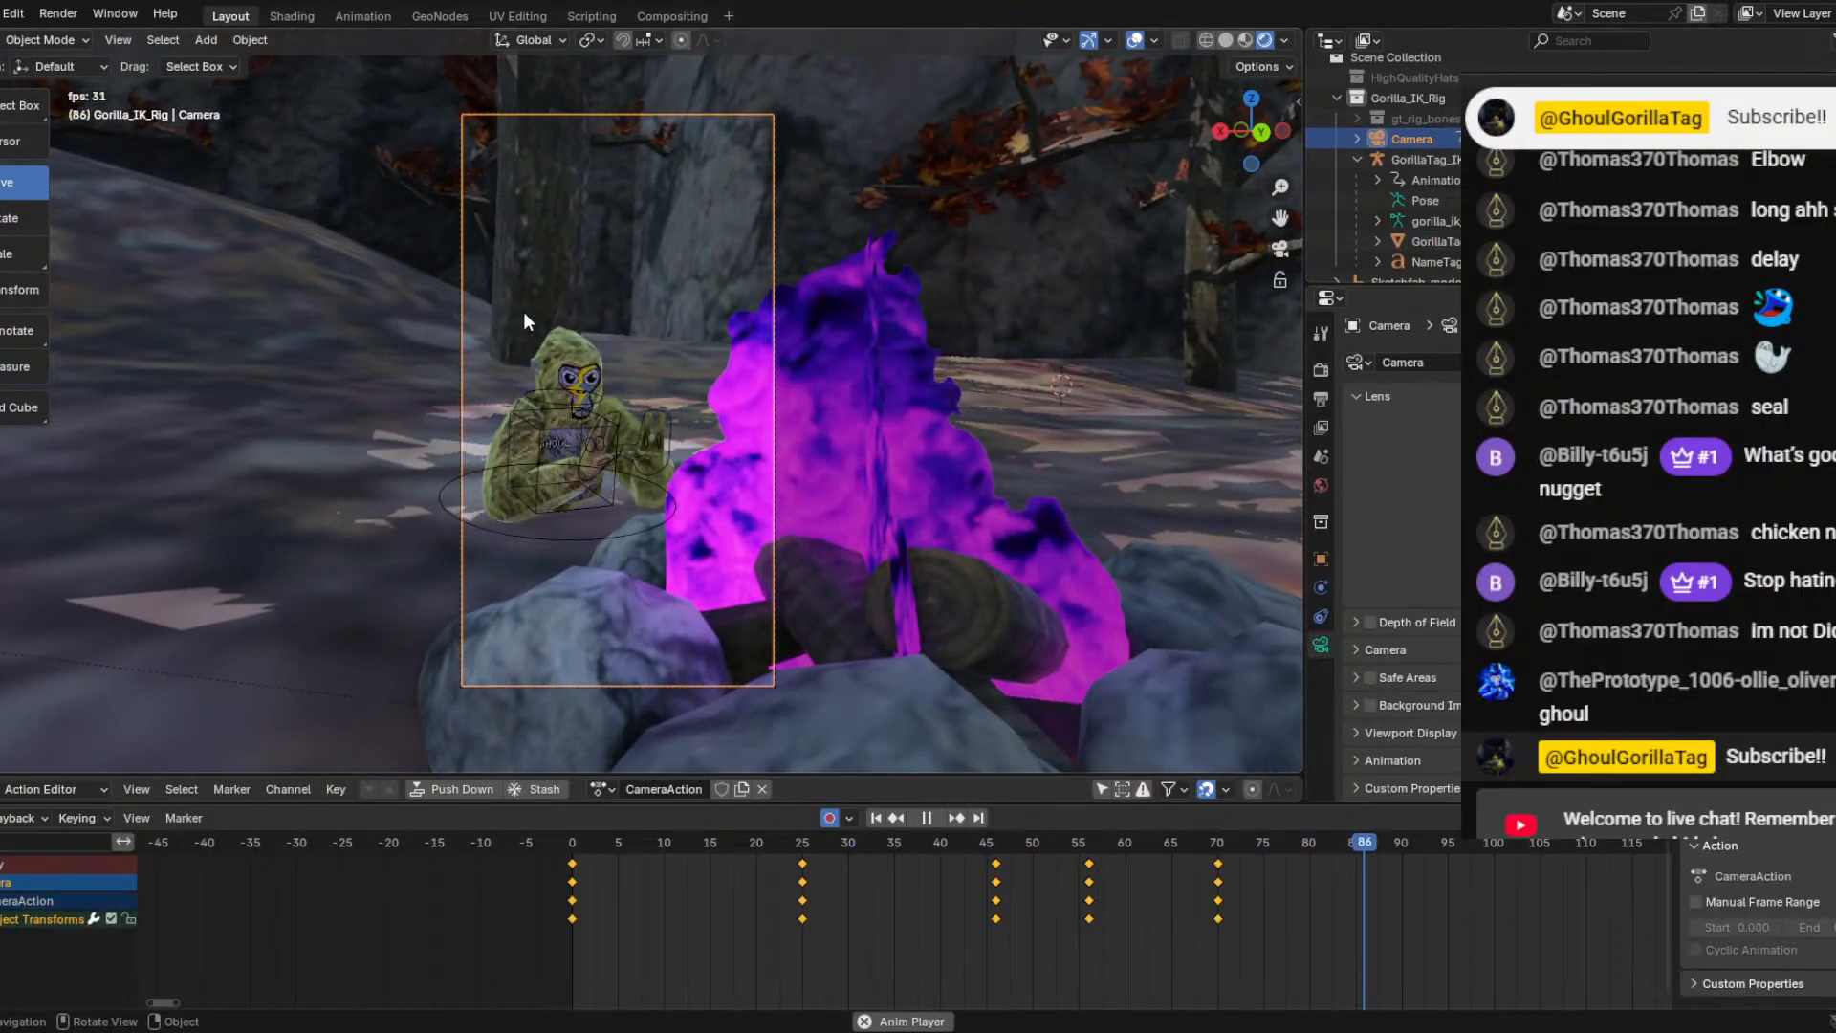
key(space)
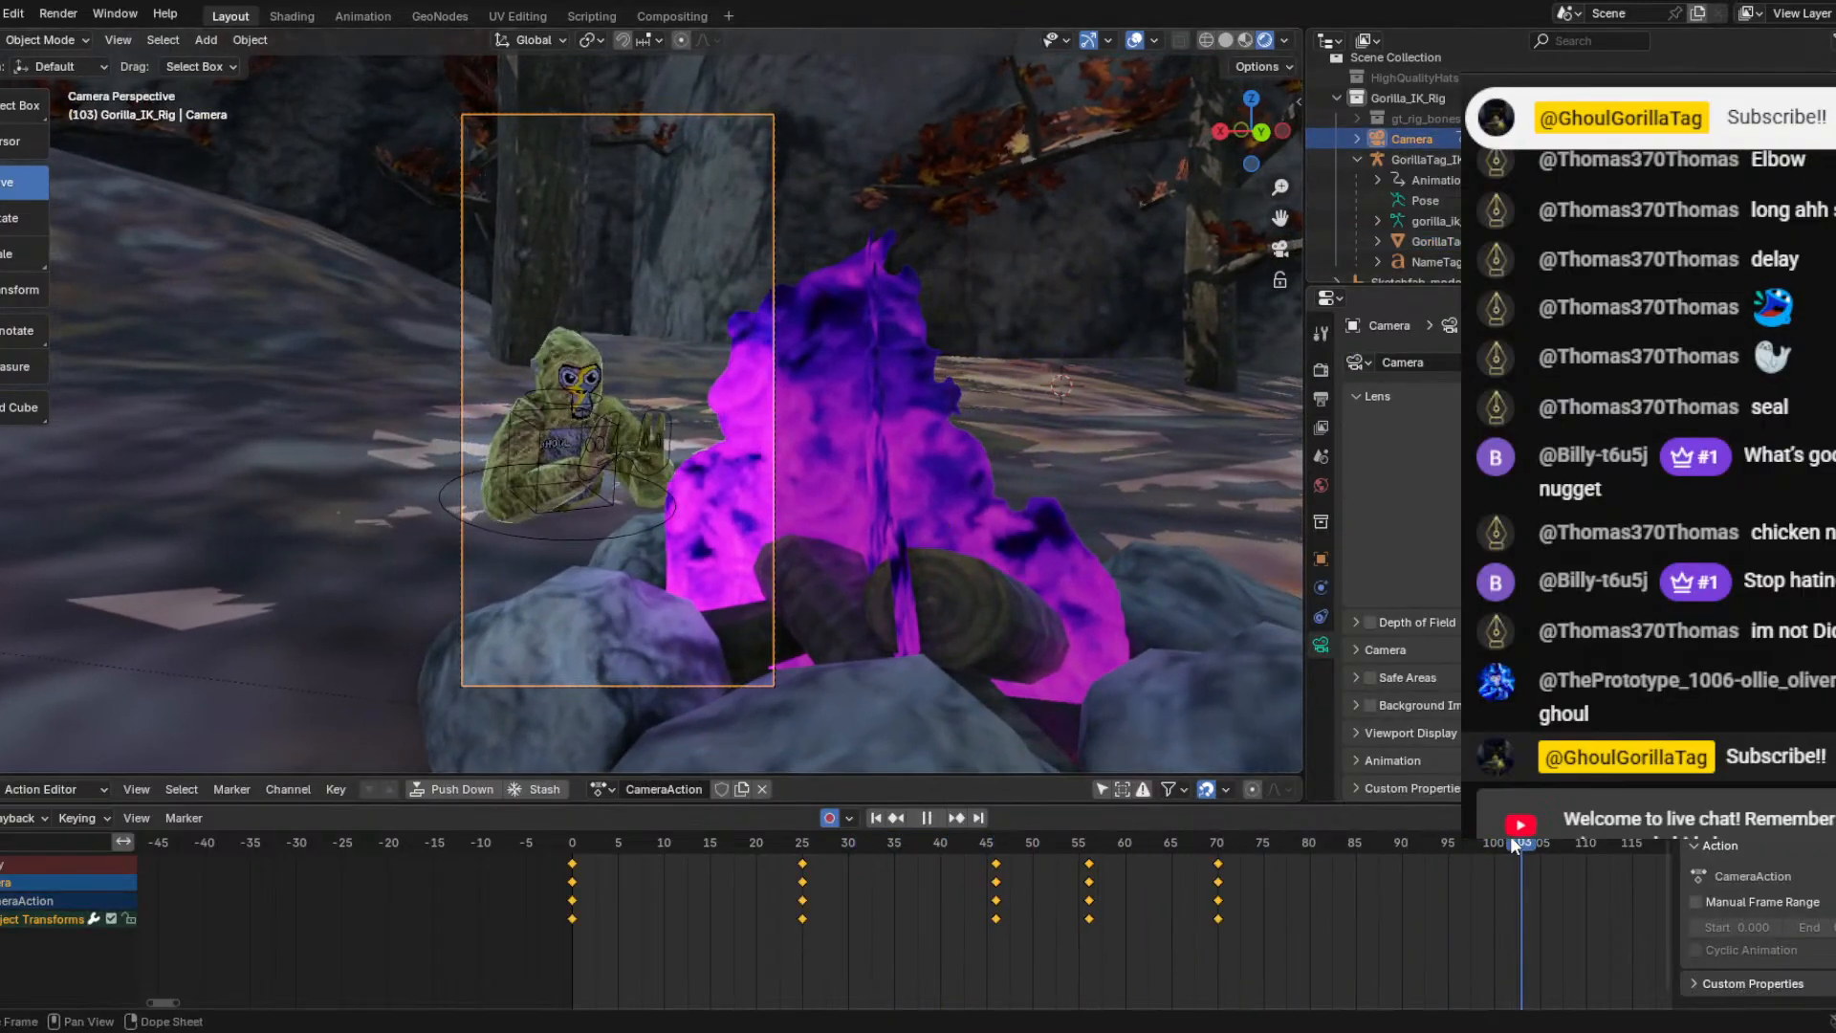
drag(1510, 838, 535, 648)
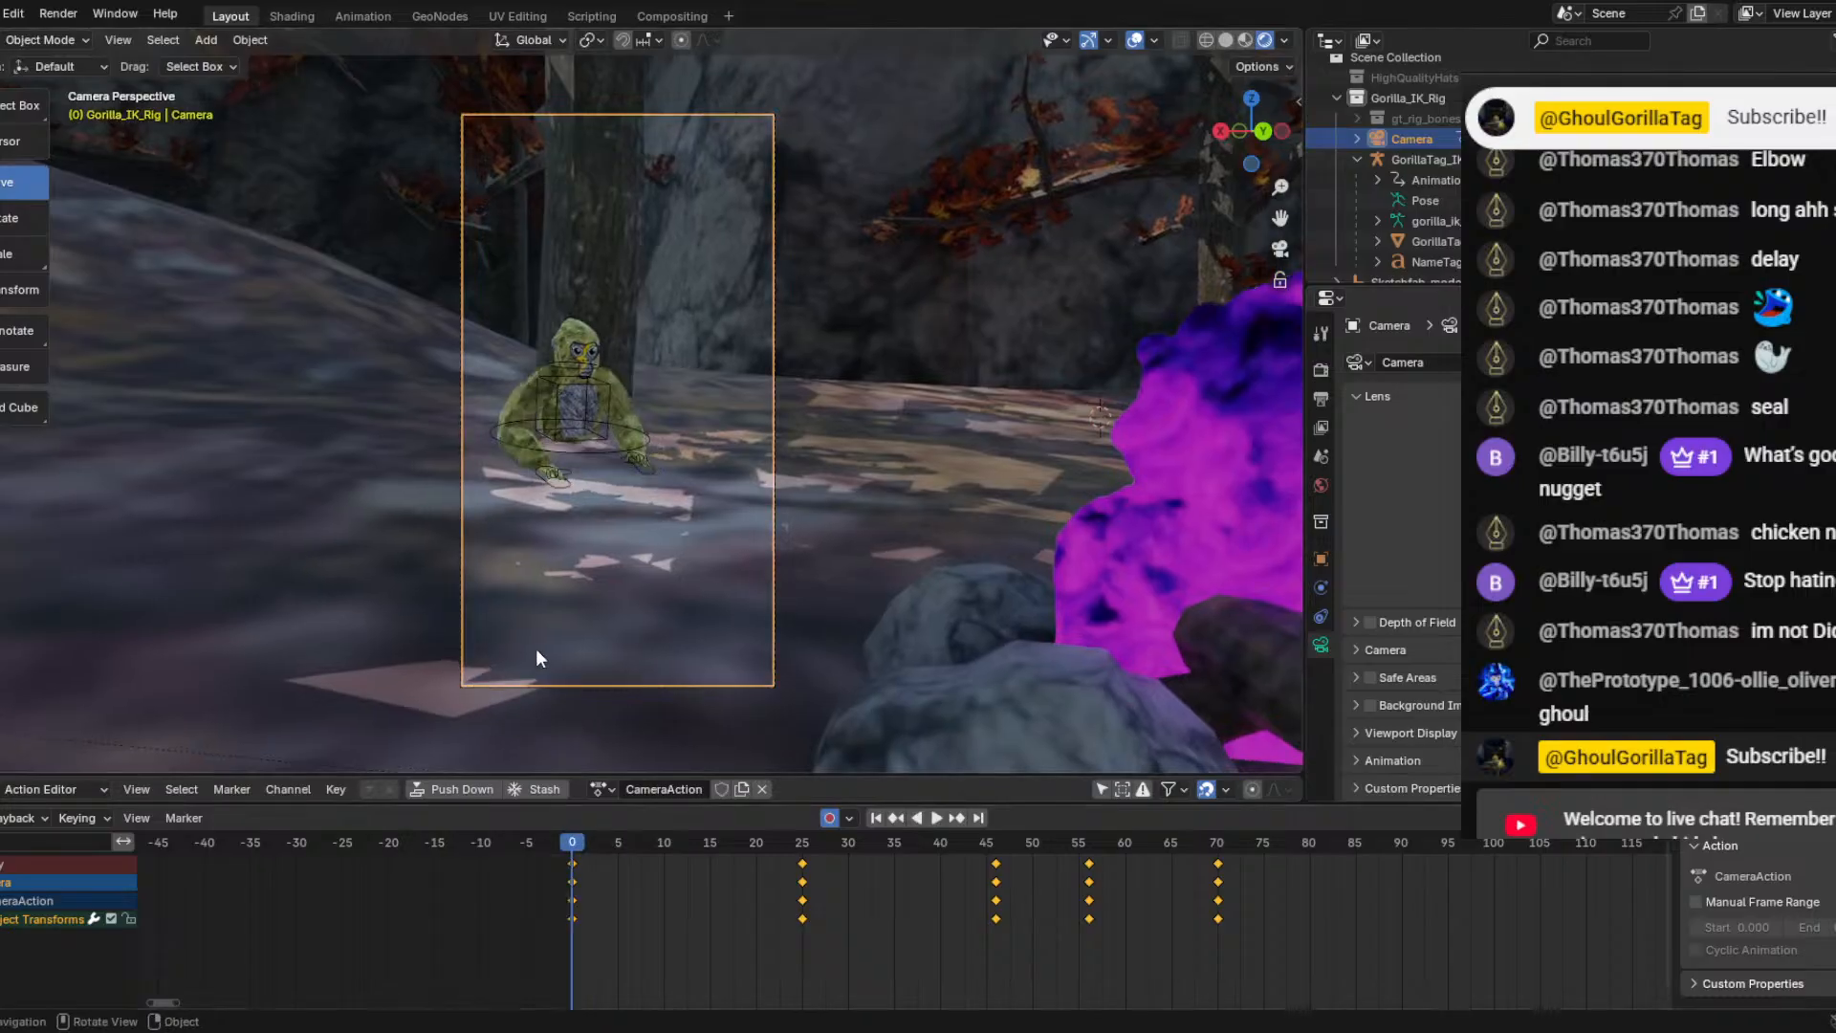
key(space)
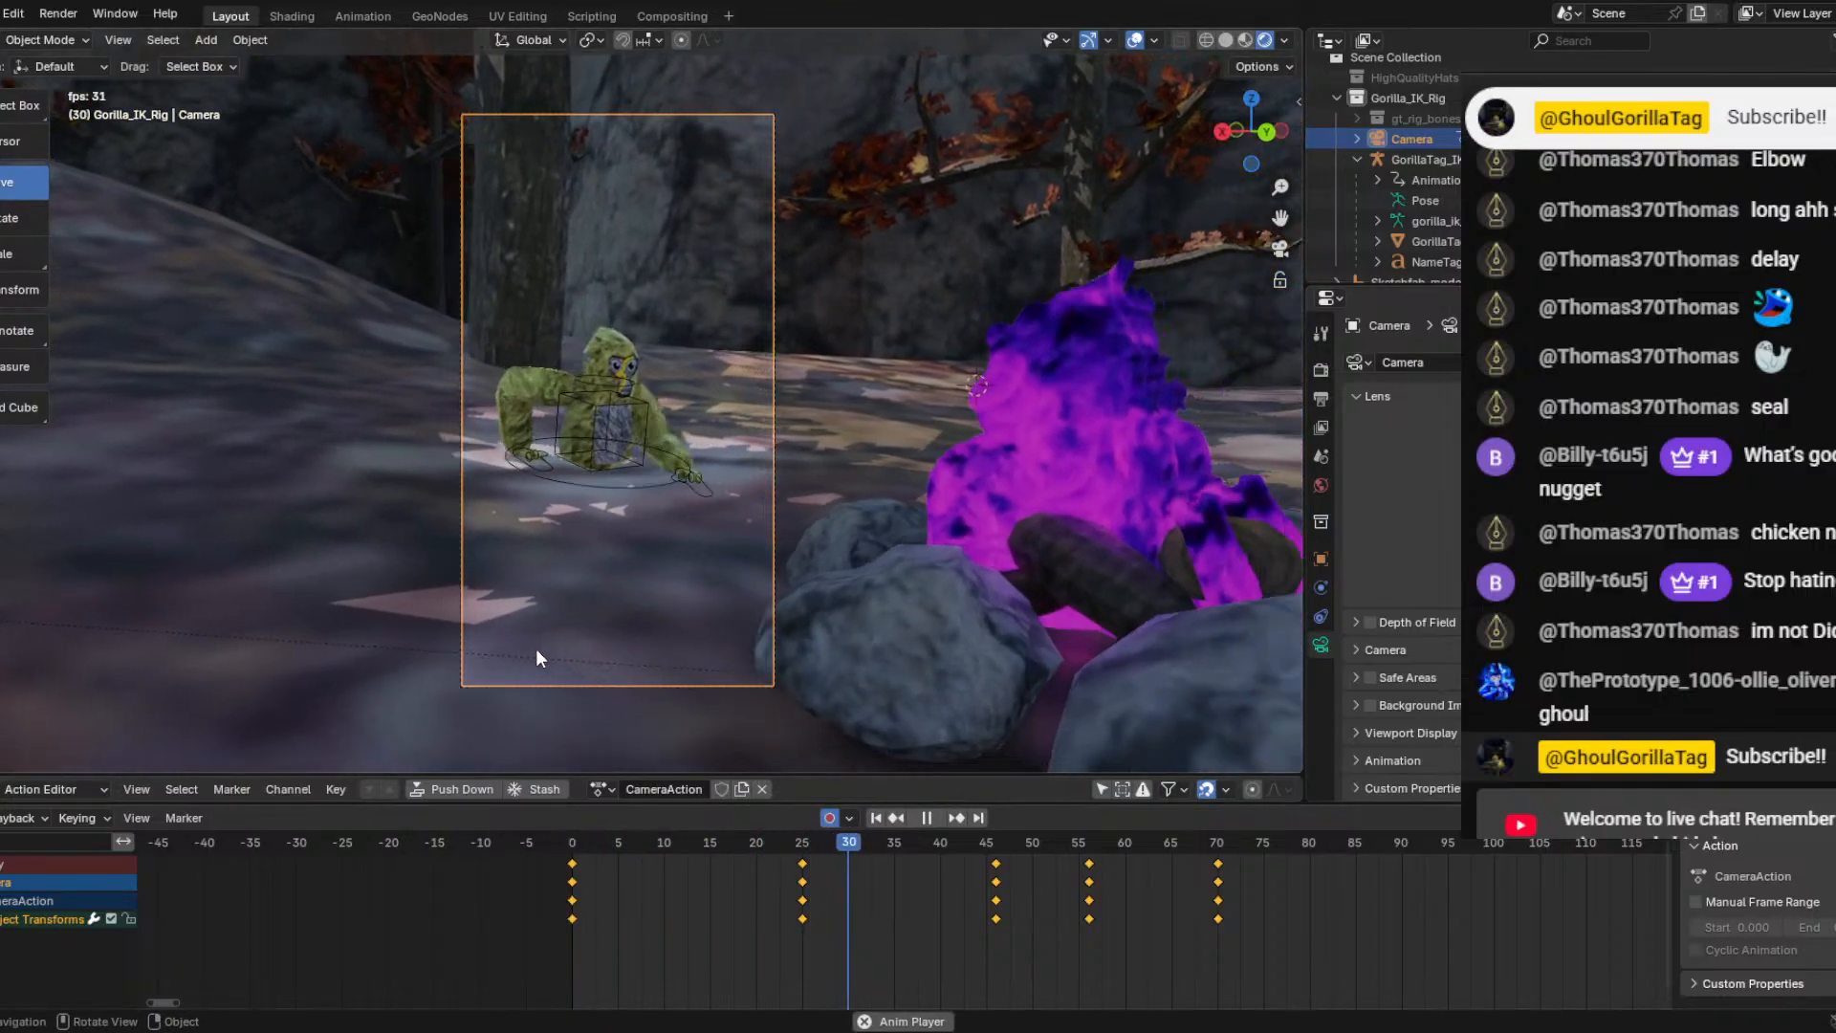
key(space)
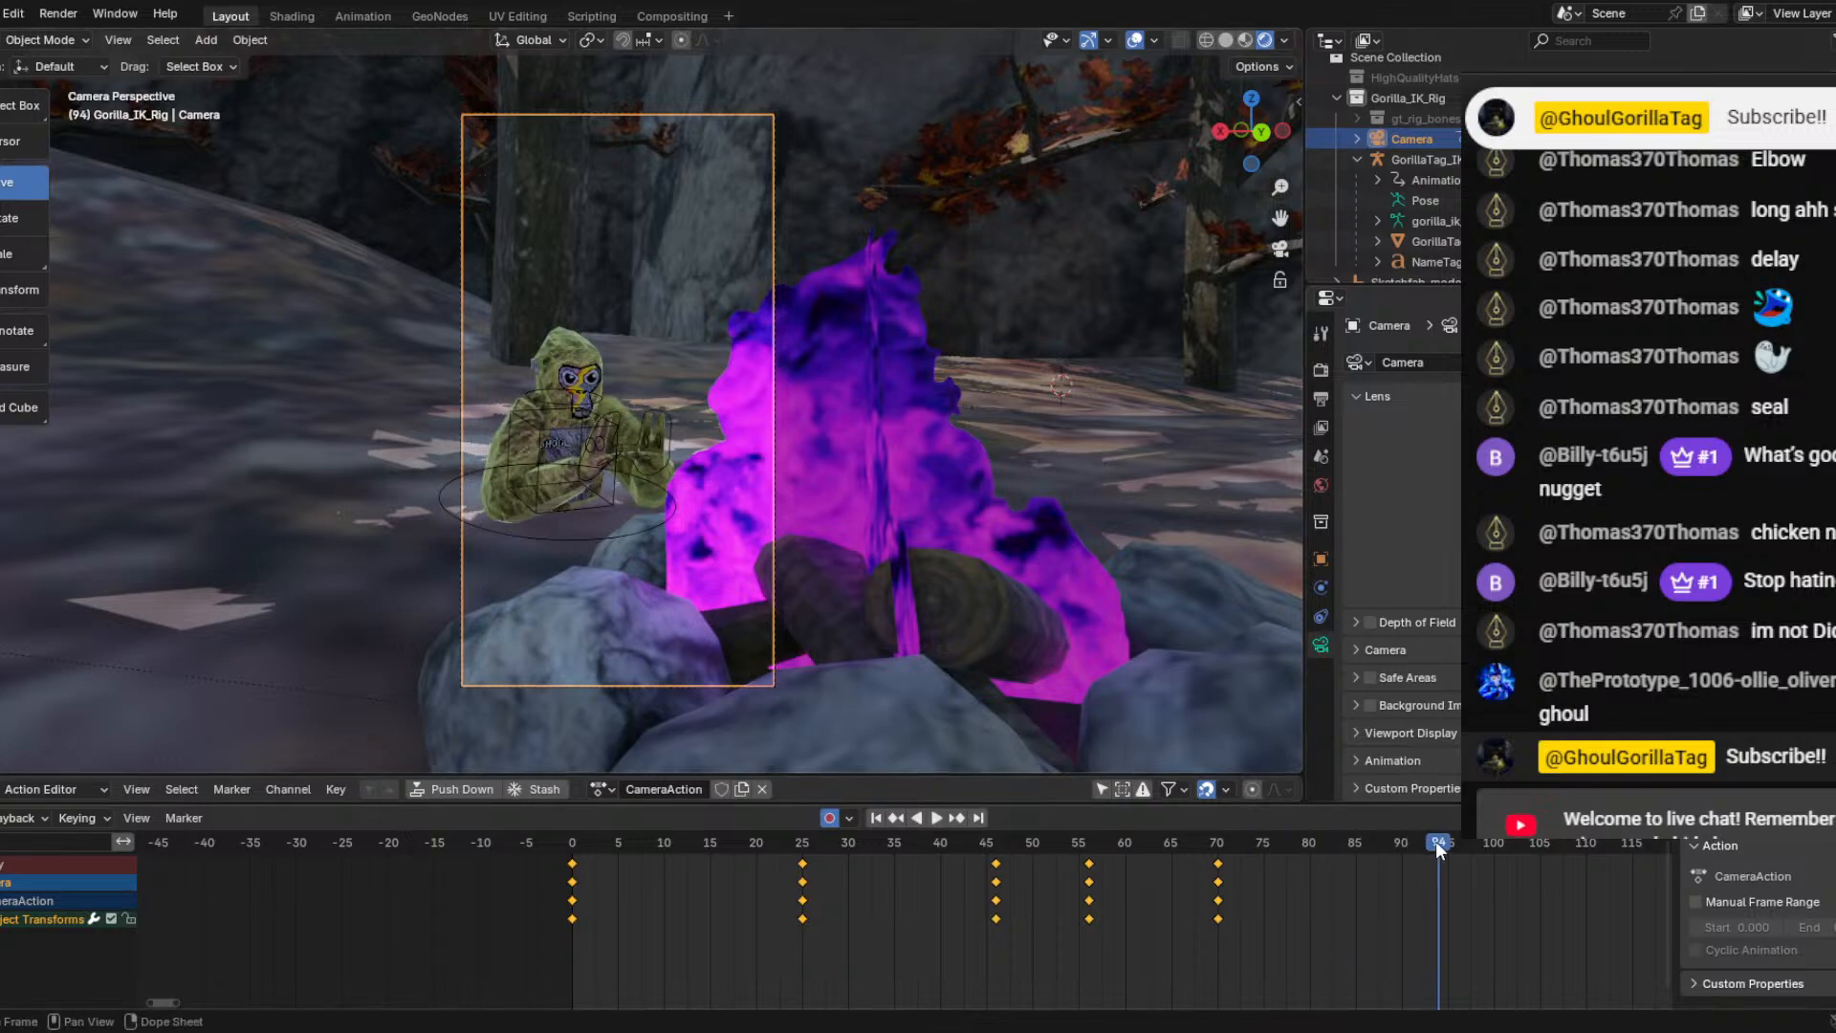
drag(1436, 840, 572, 839)
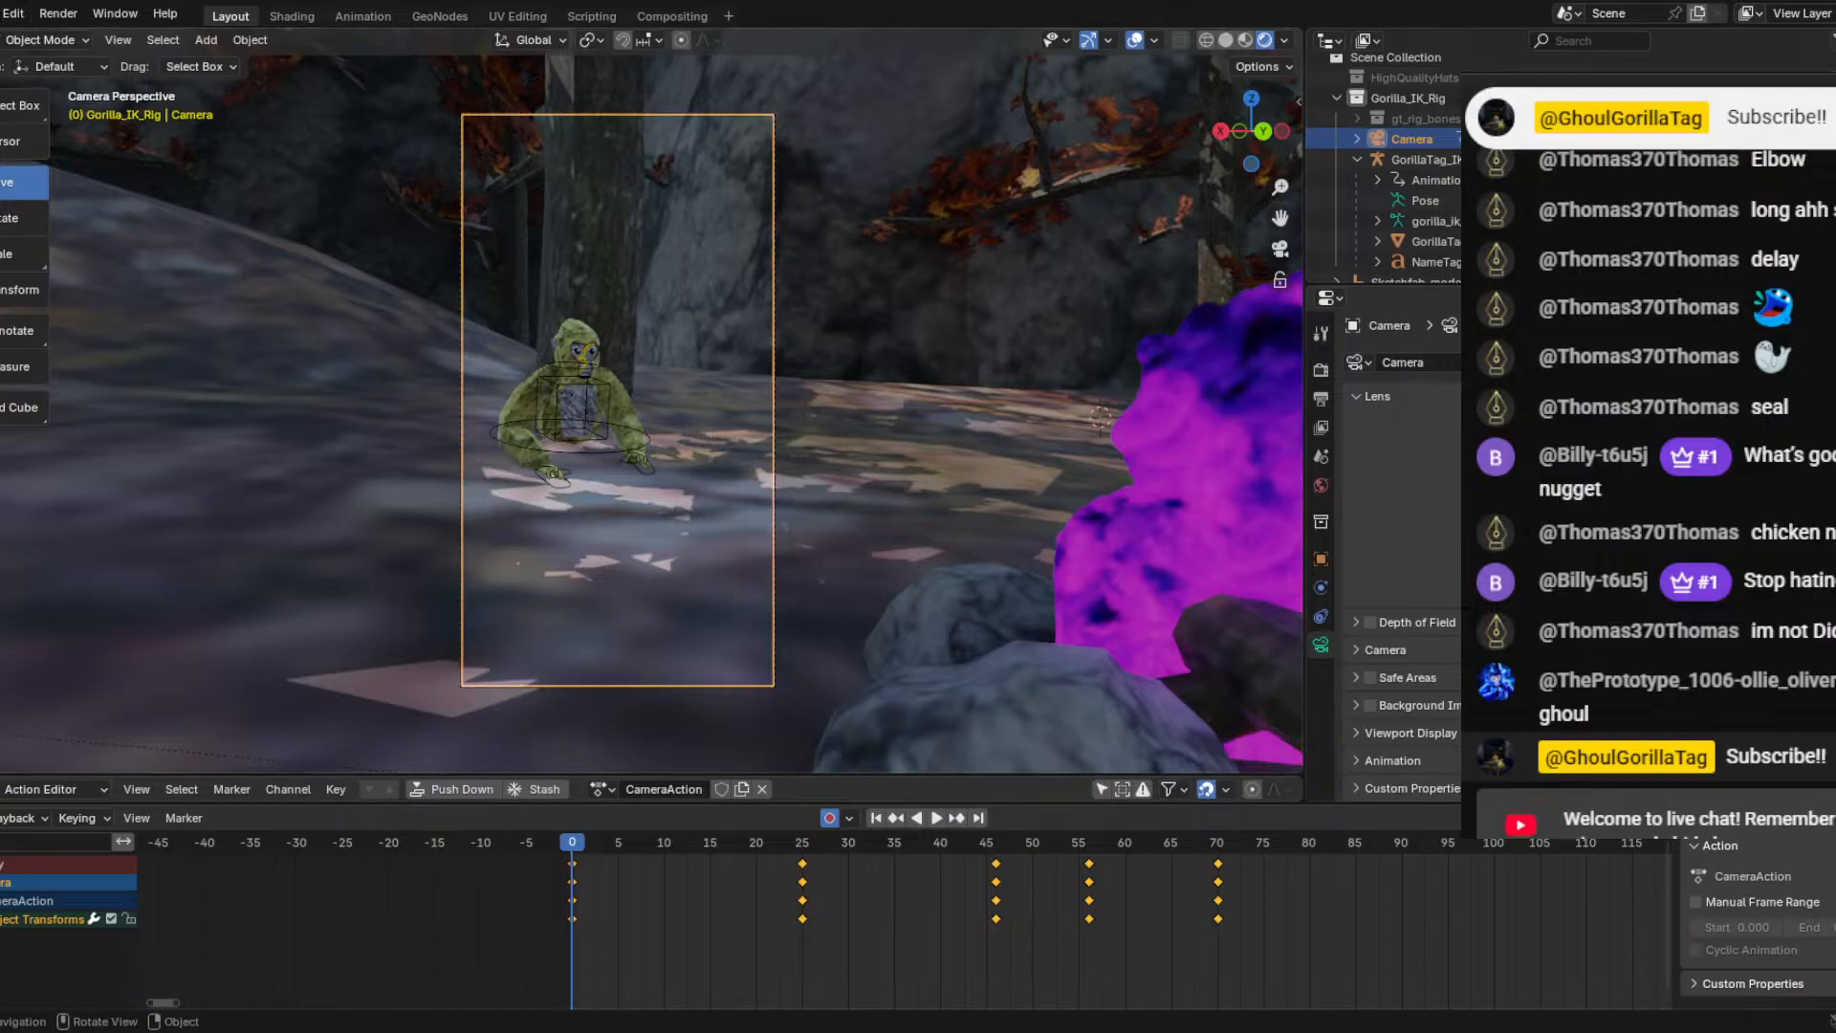
click(118, 44)
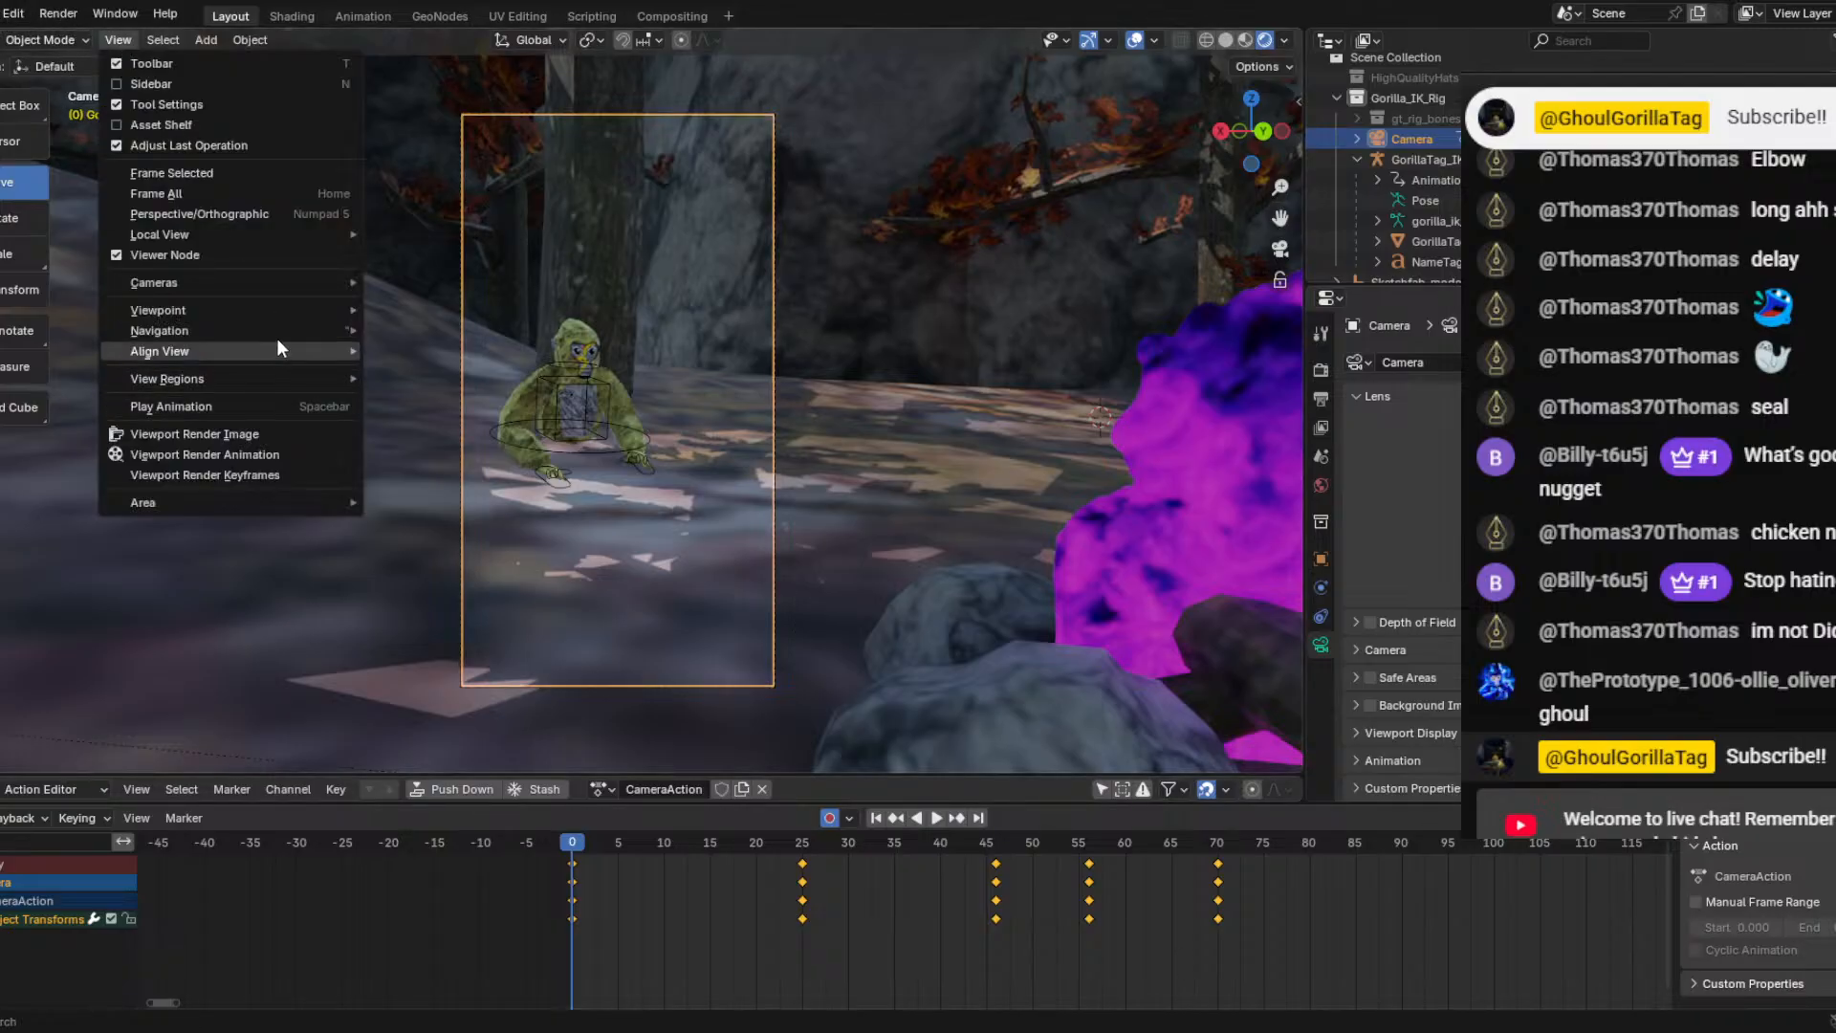
mouse_move(277, 335)
click(435, 718)
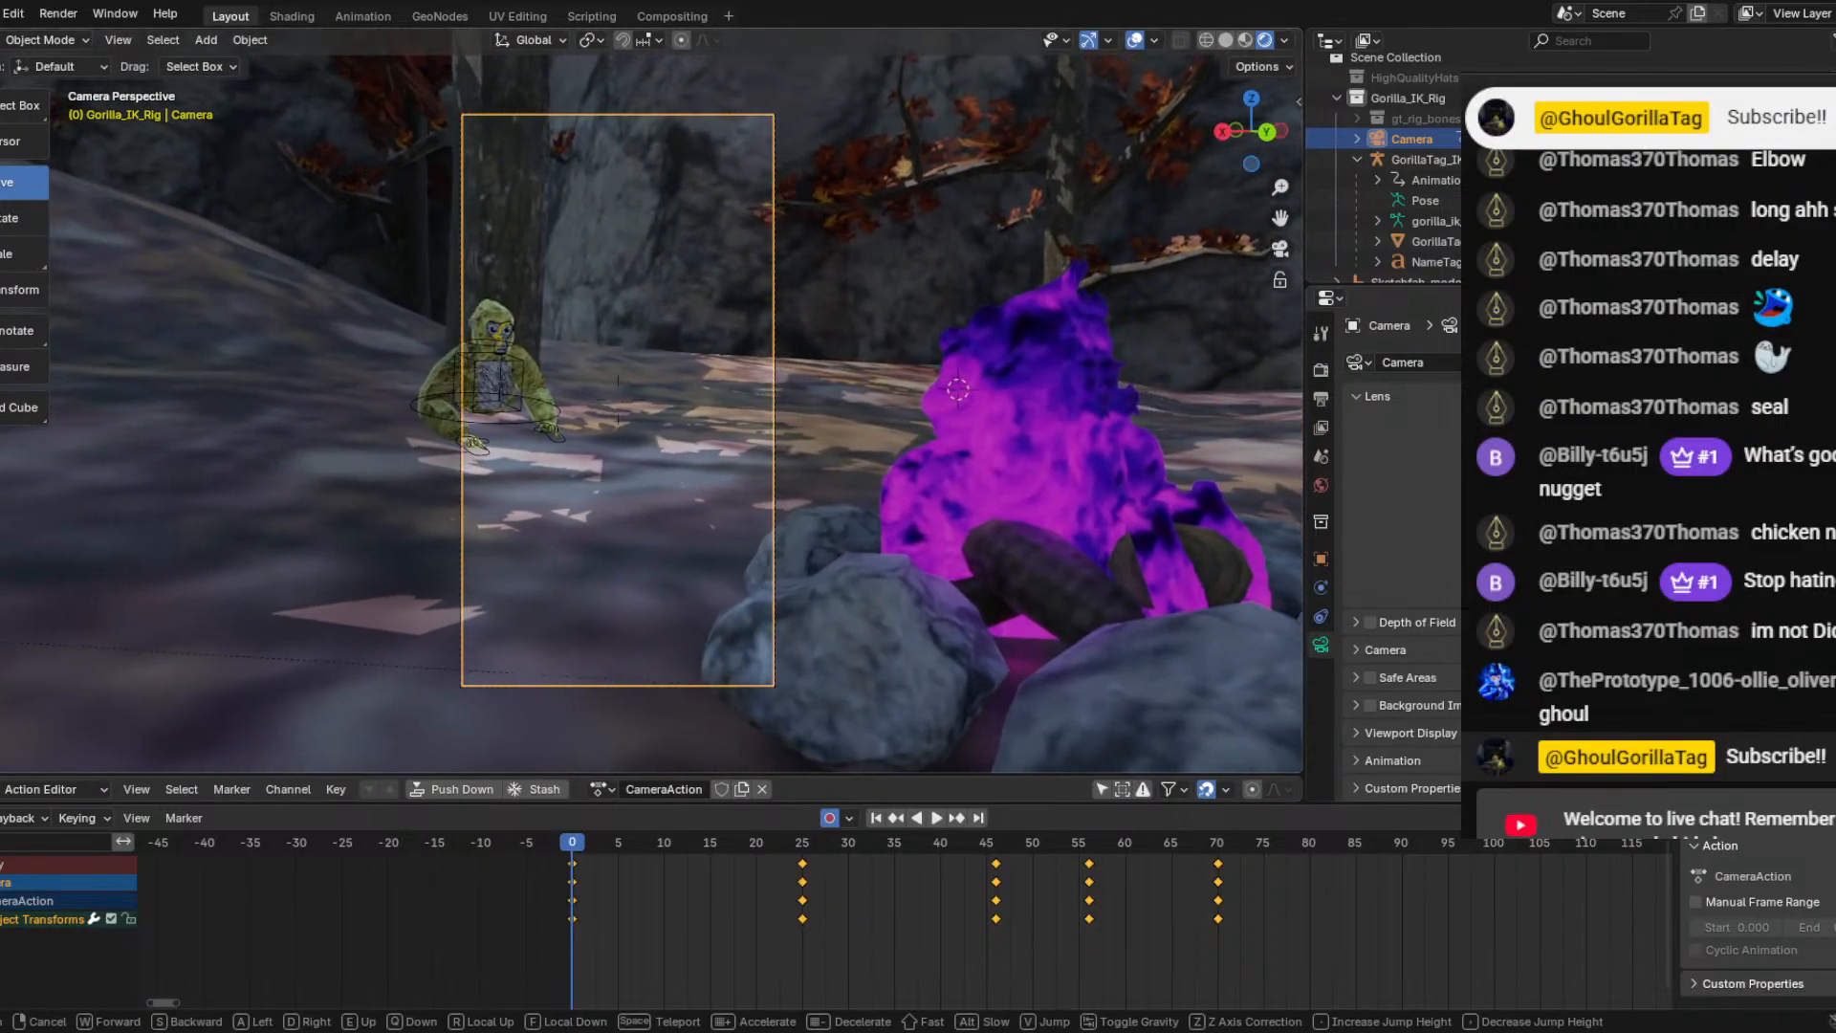
click(421, 715)
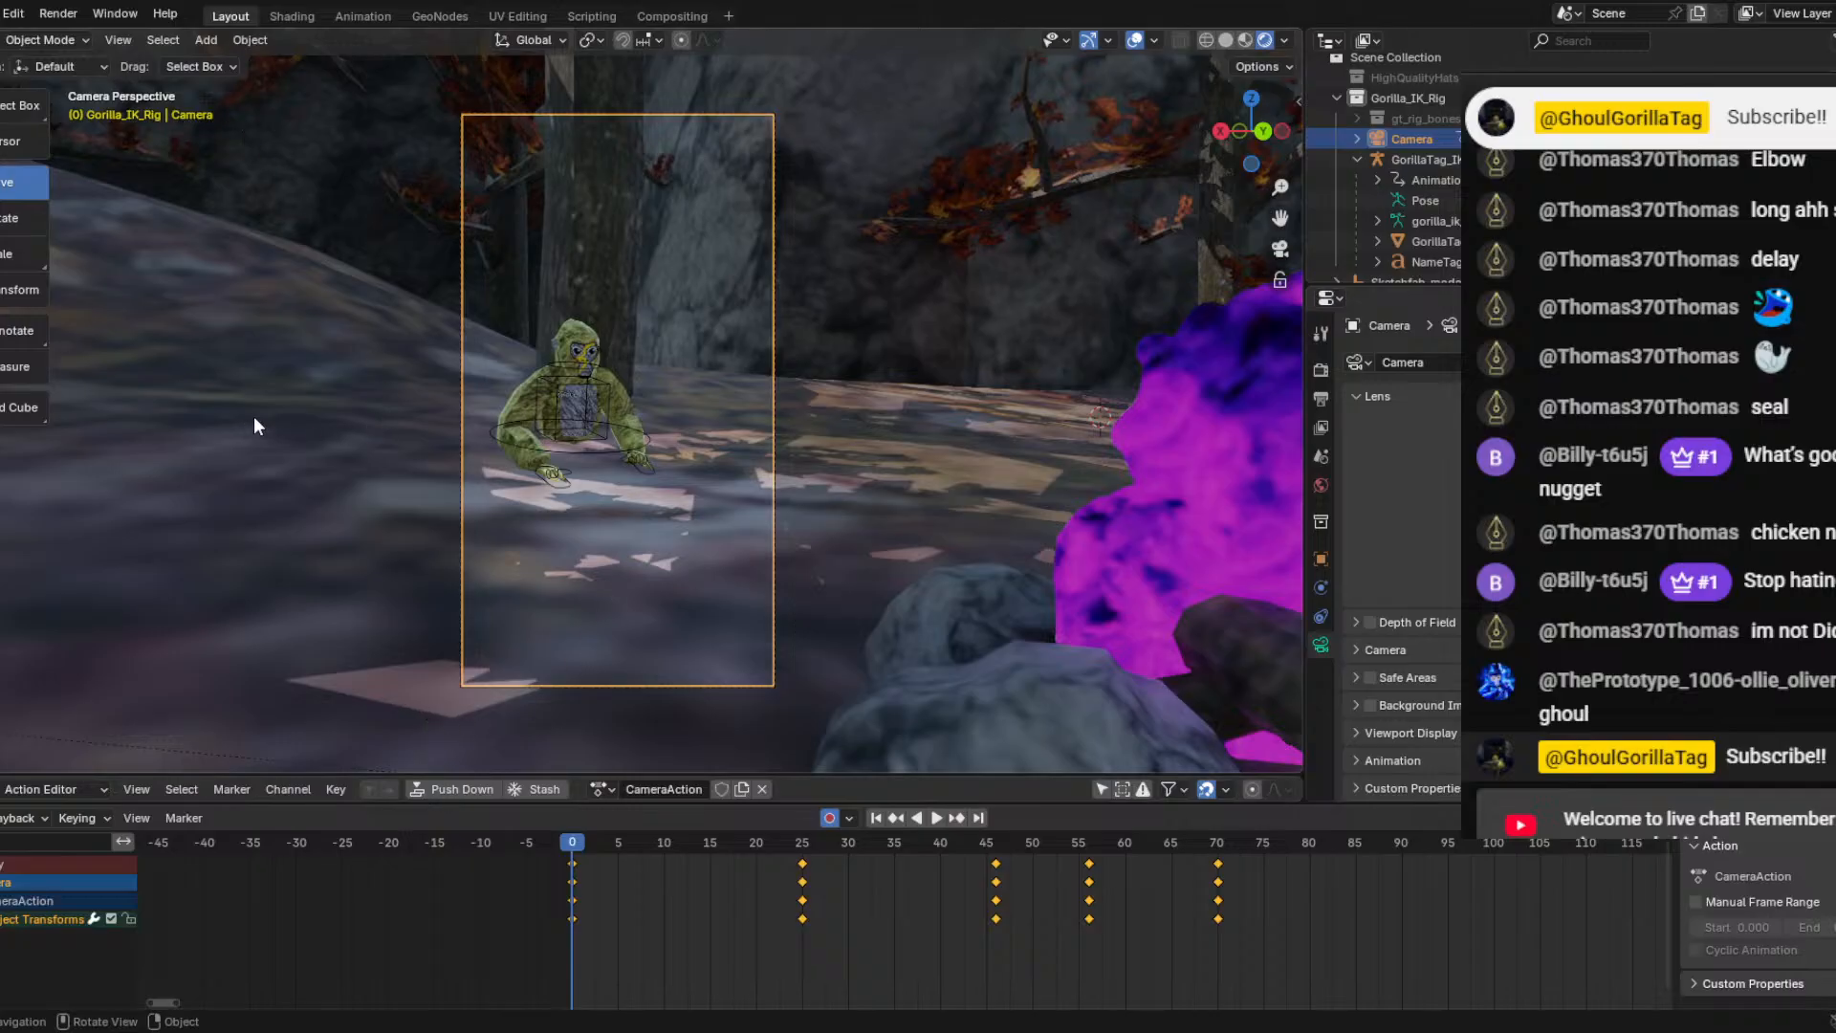
Display the shortcut options for the viewport's Navigation commands.
click(121, 40)
right_click(222, 331)
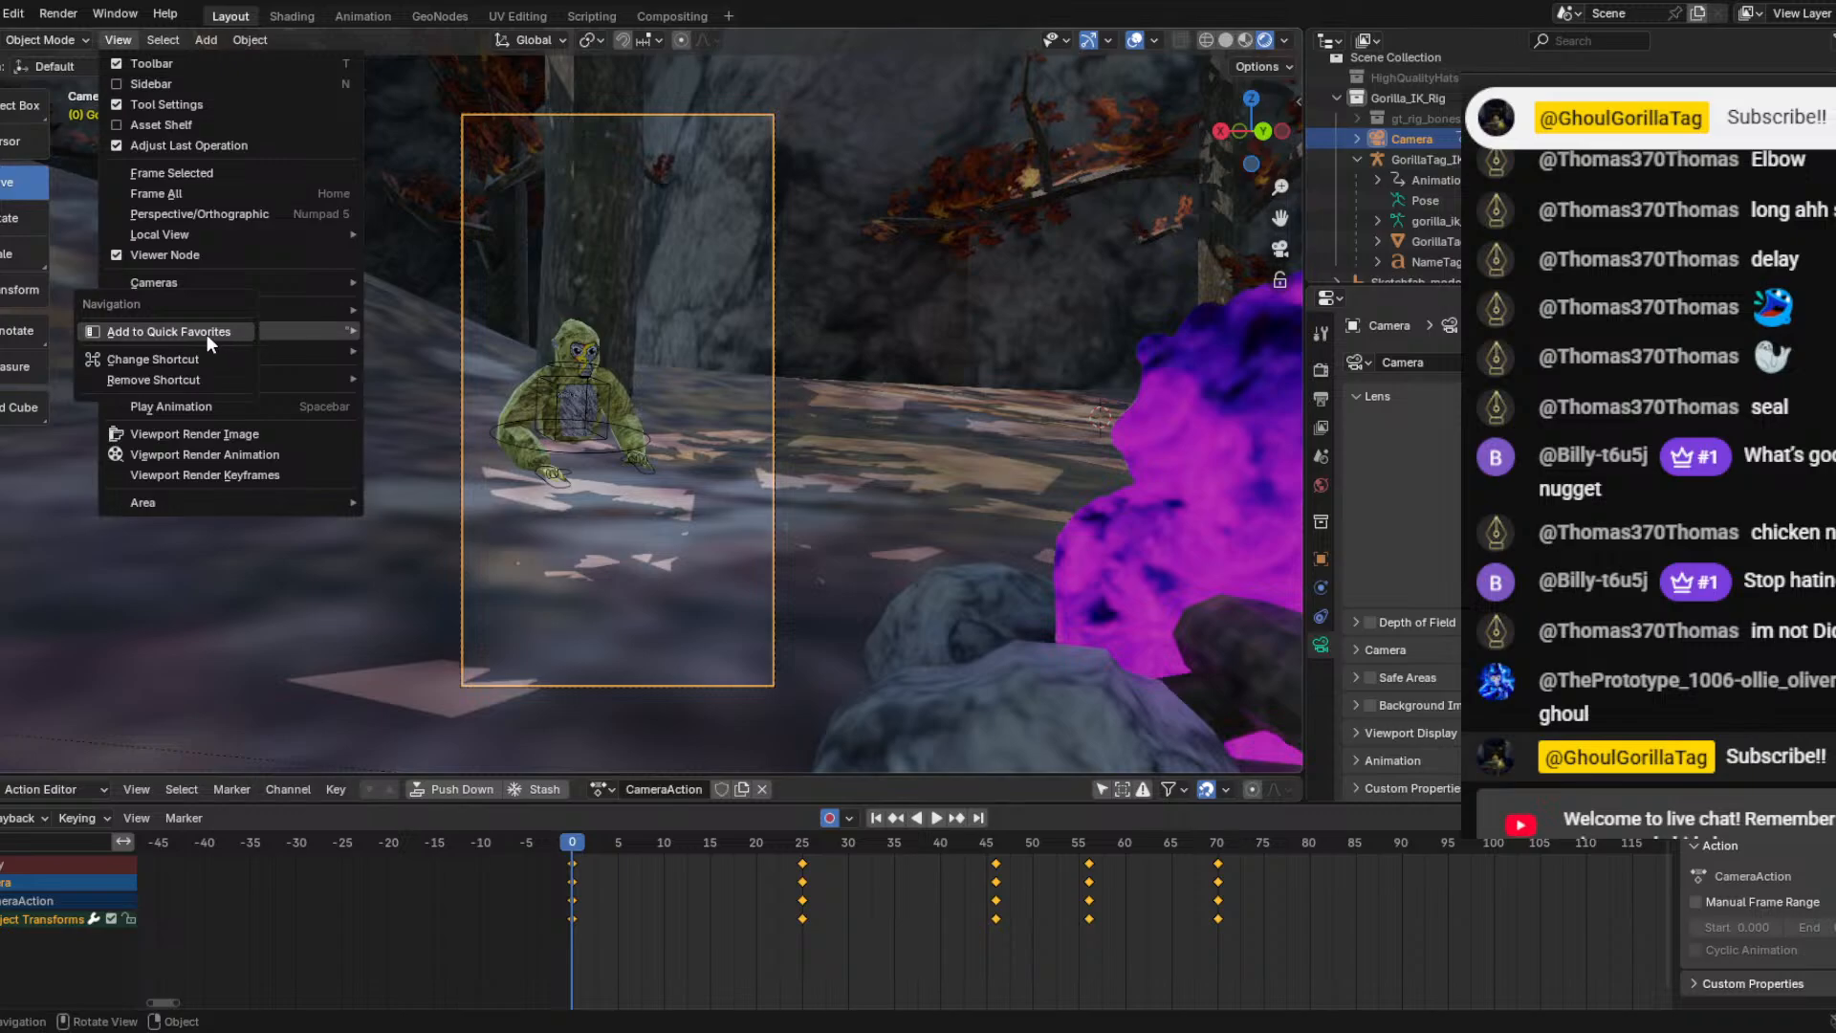
mouse_move(315, 379)
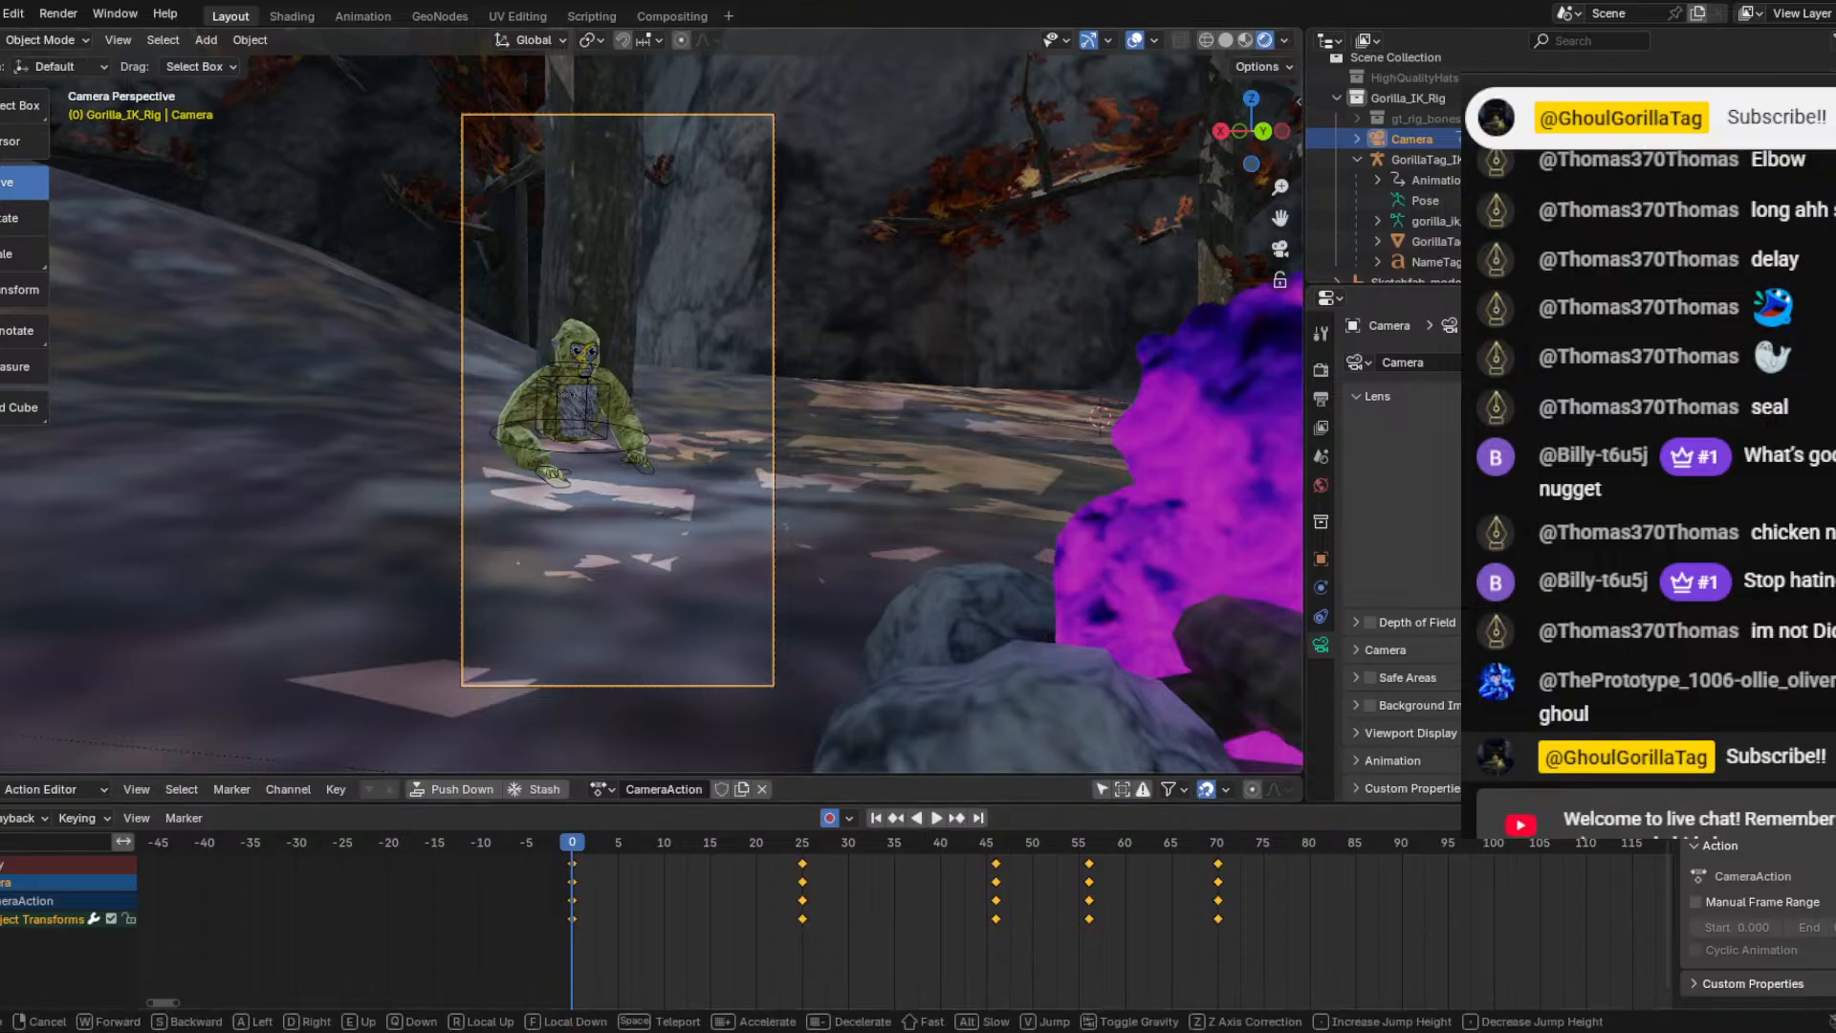
Leave the camera view and use walk navigation to travel past the wooden fence into the forest.
click(1280, 248)
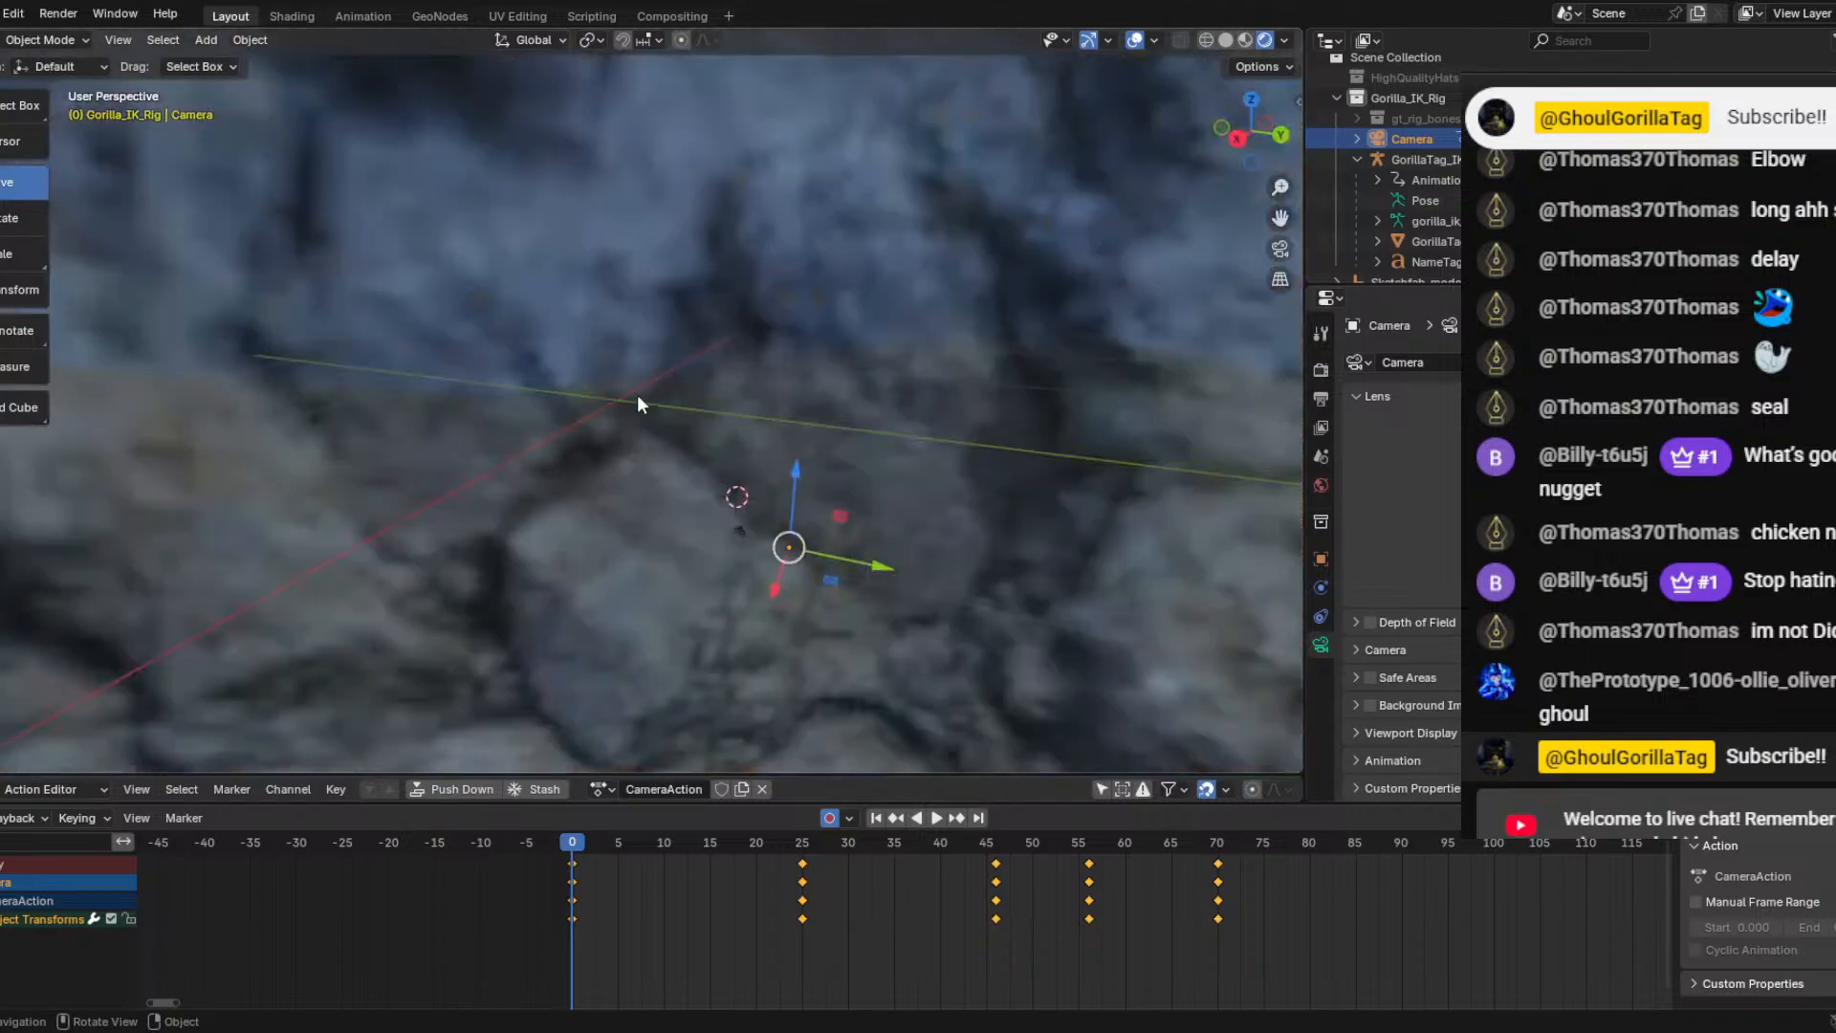
key(shift+grave)
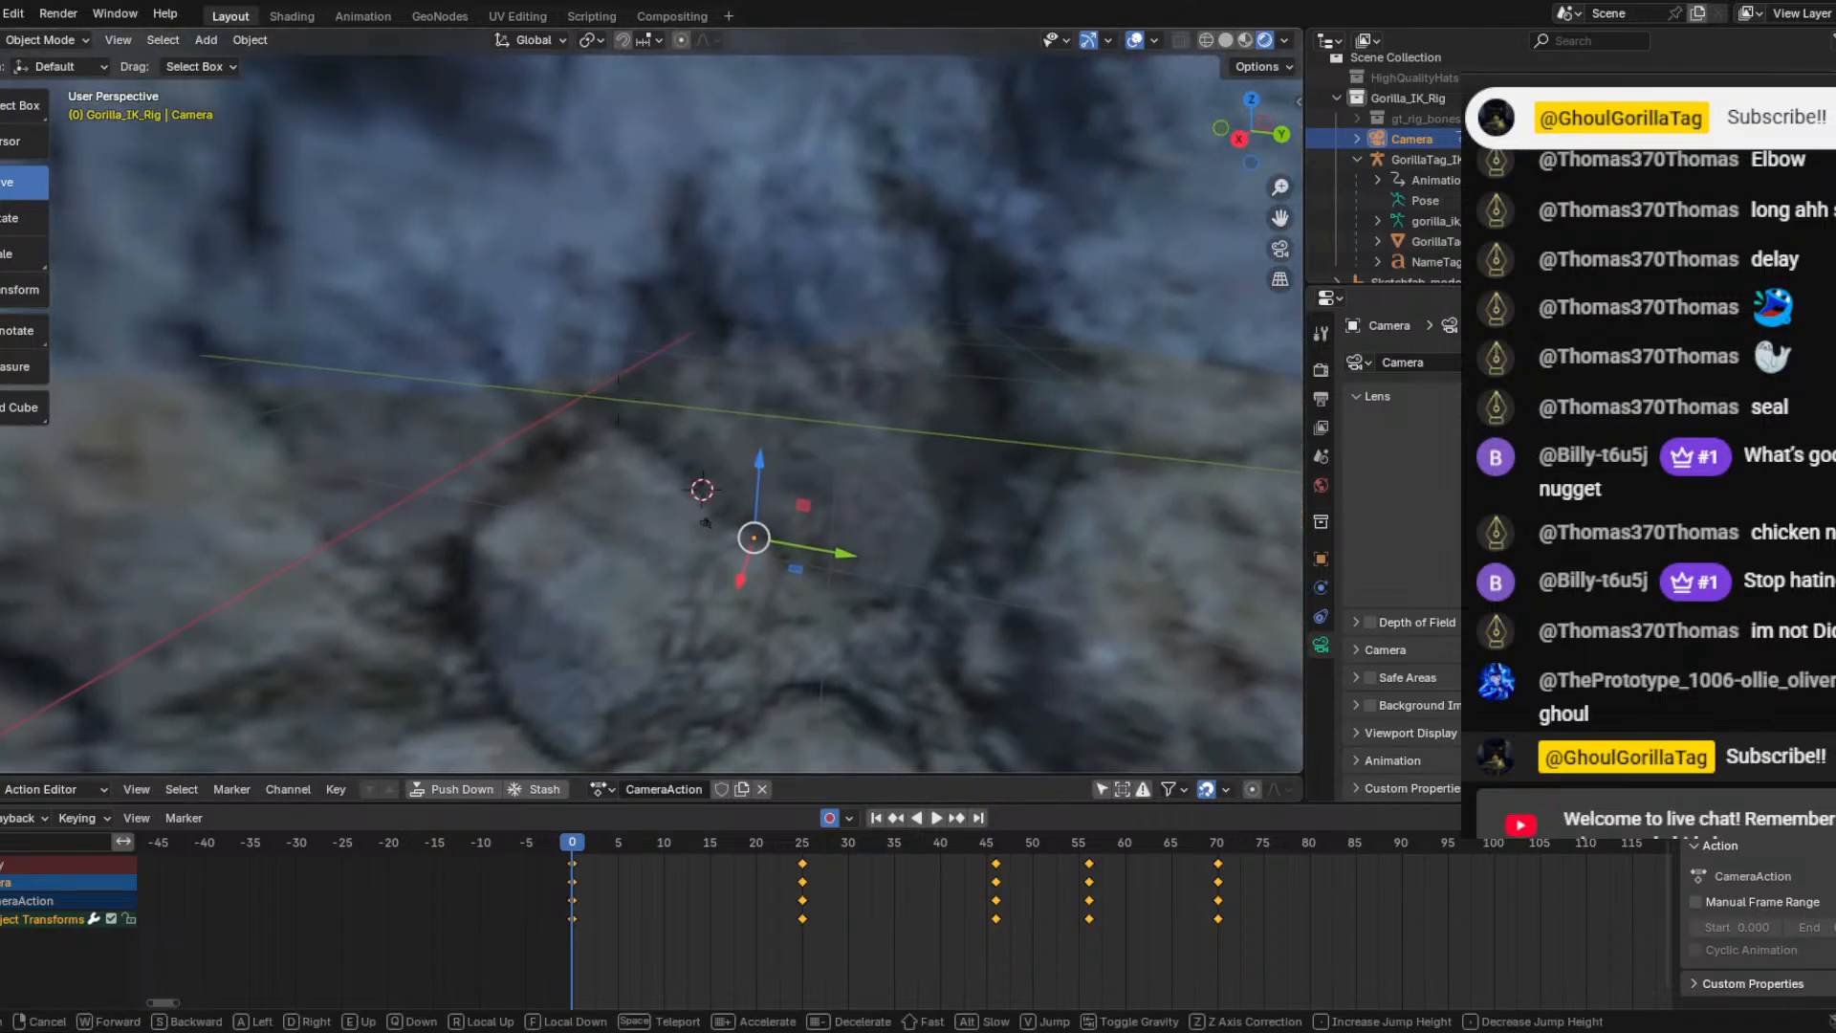
key(w)
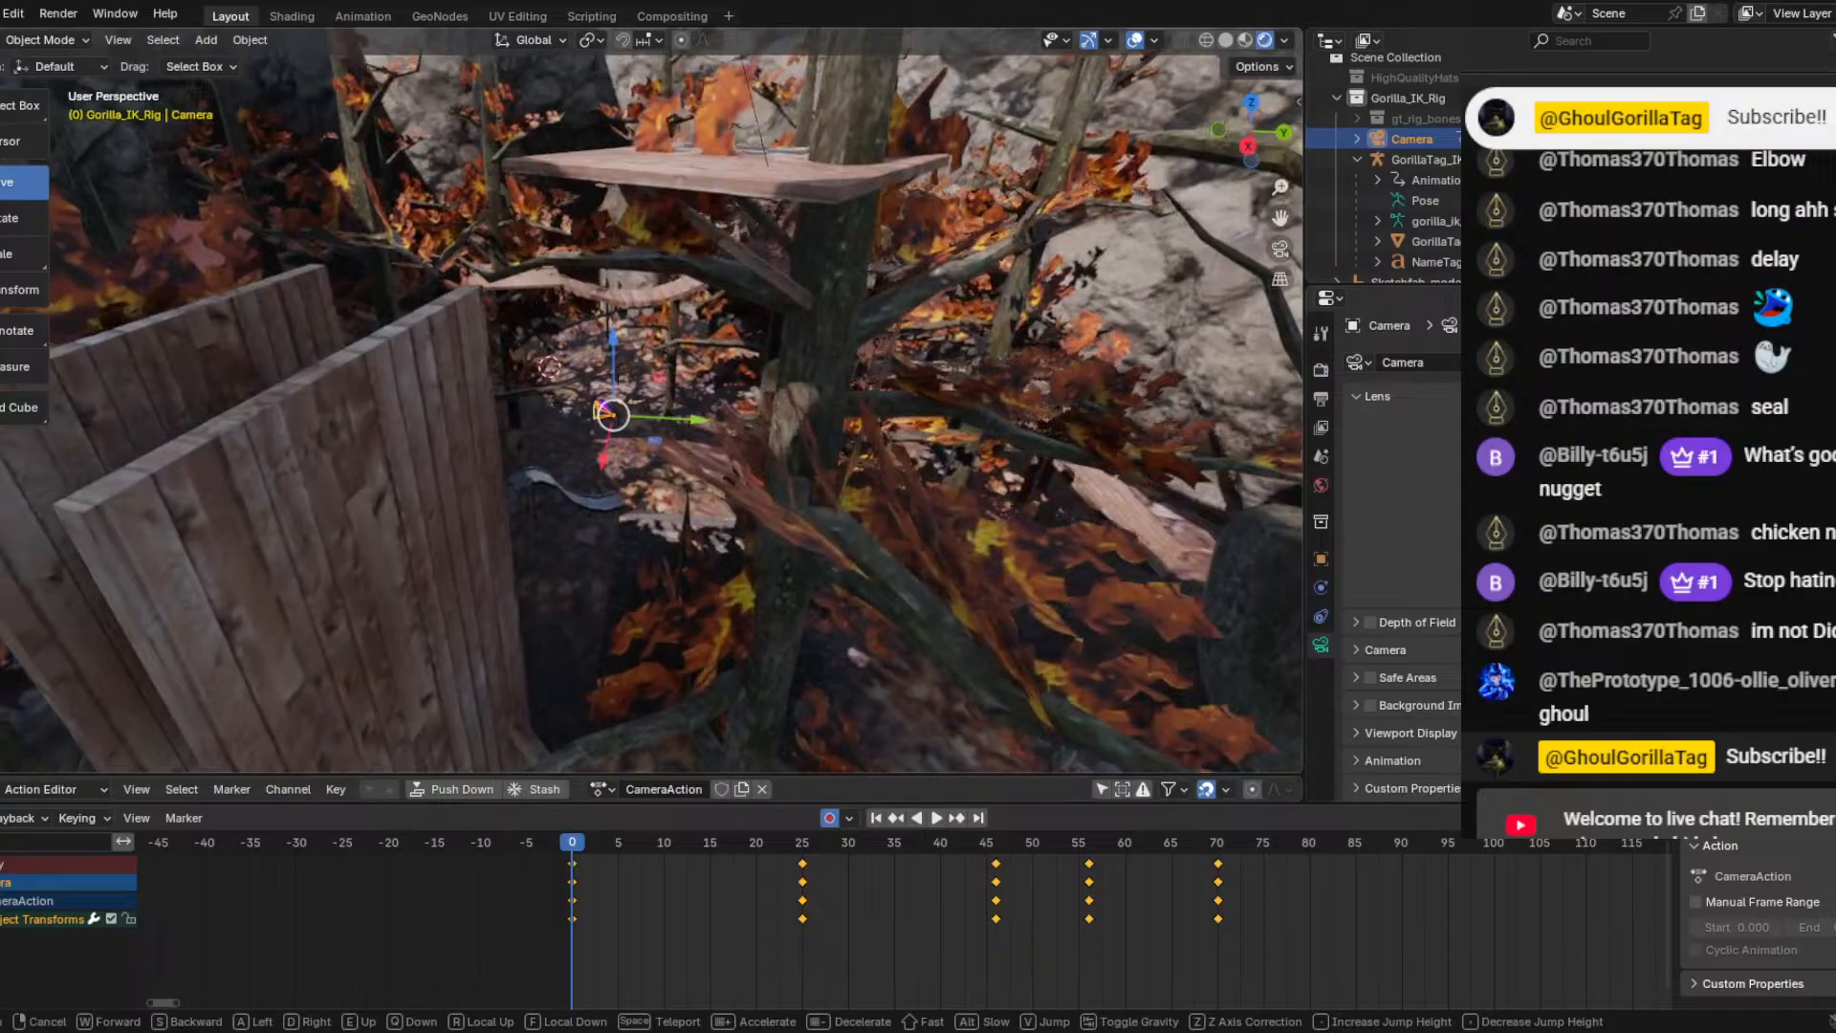
click(635, 339)
key(w)
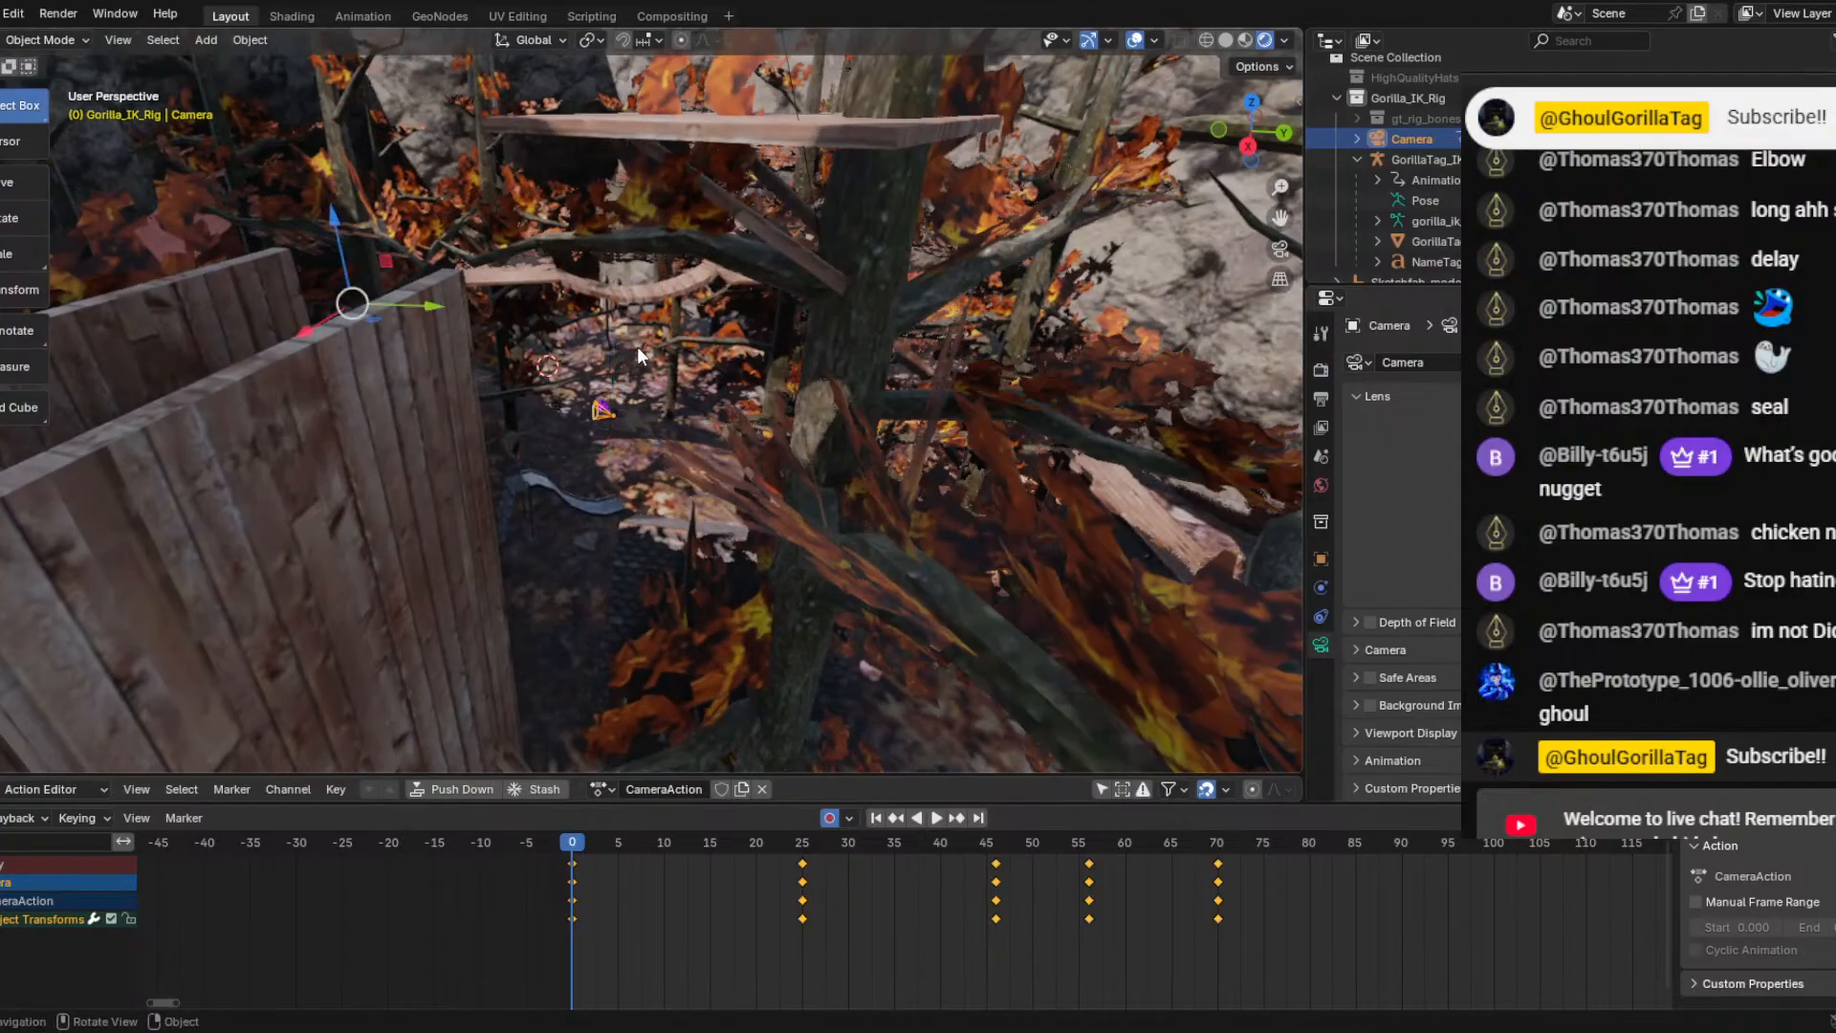
key(shift+grave)
key(w)
click(323, 331)
key(w)
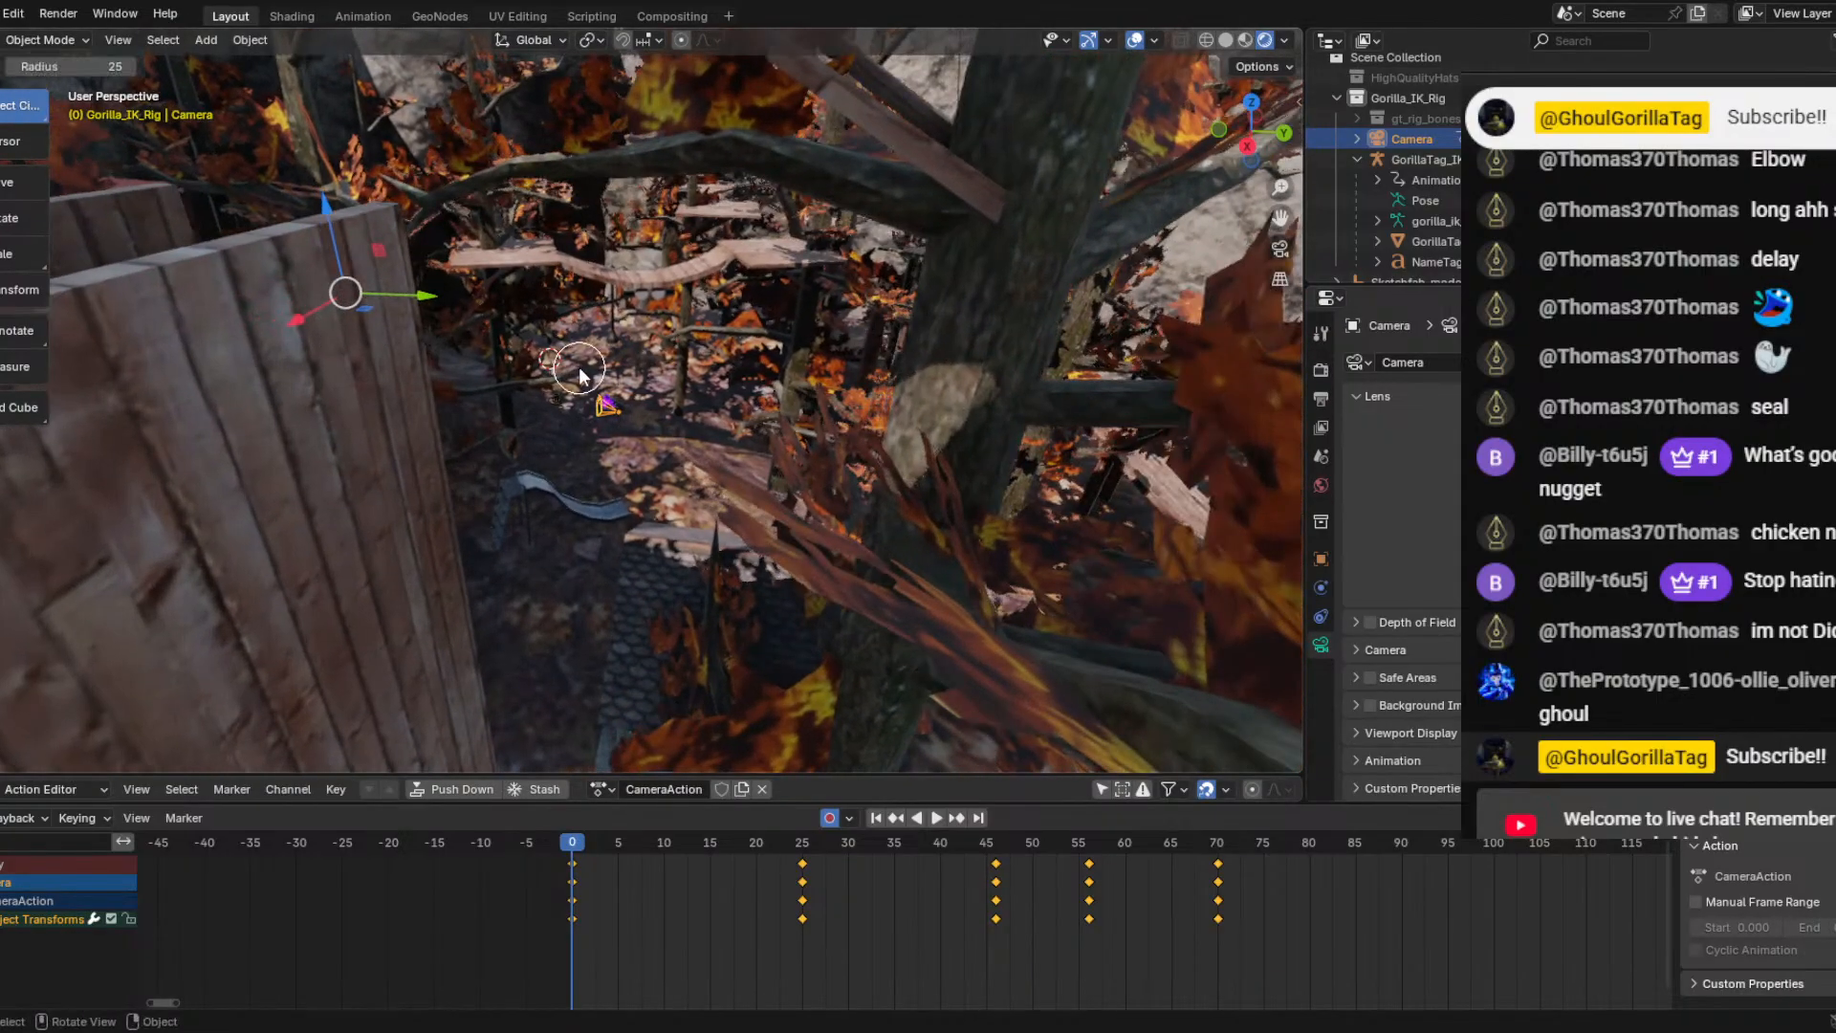
click(634, 363)
right_click(634, 364)
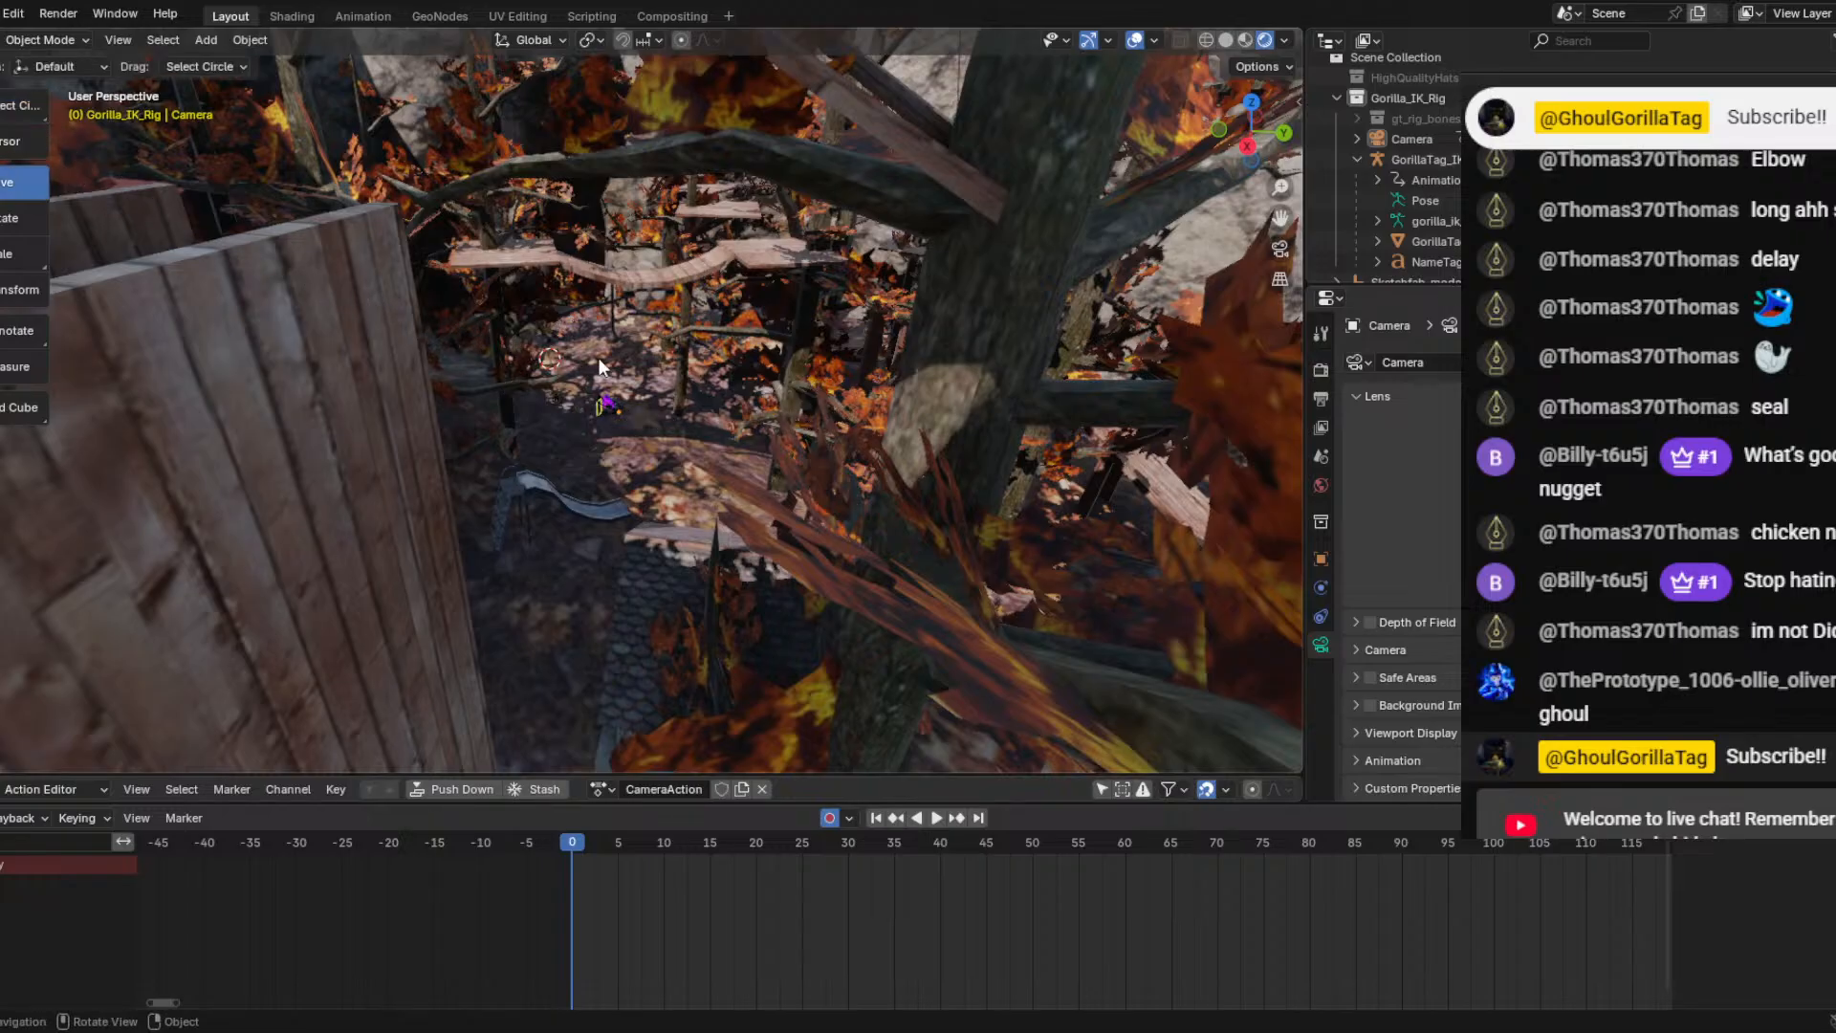
Reactivate the Move tool and use walk navigation to go past the slide to the purple campfire.
click(19, 182)
right_click(625, 302)
key(shift+grave)
key(w)
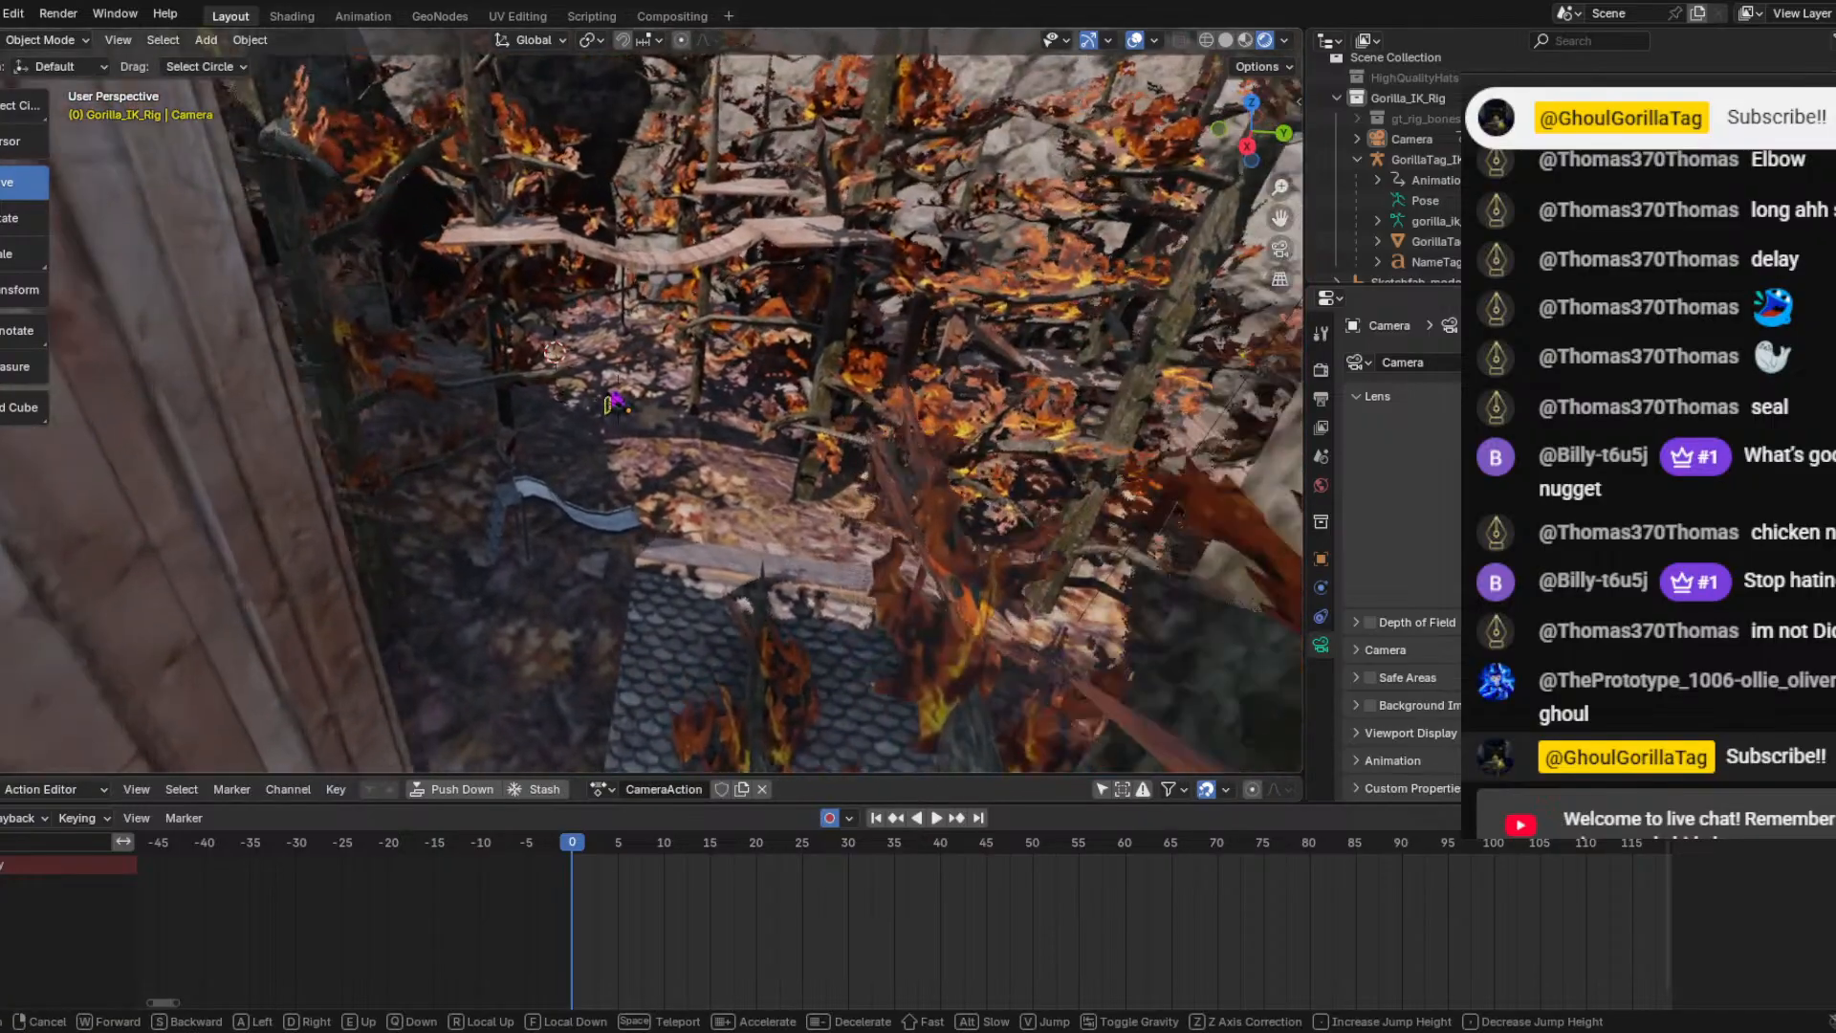
key(w)
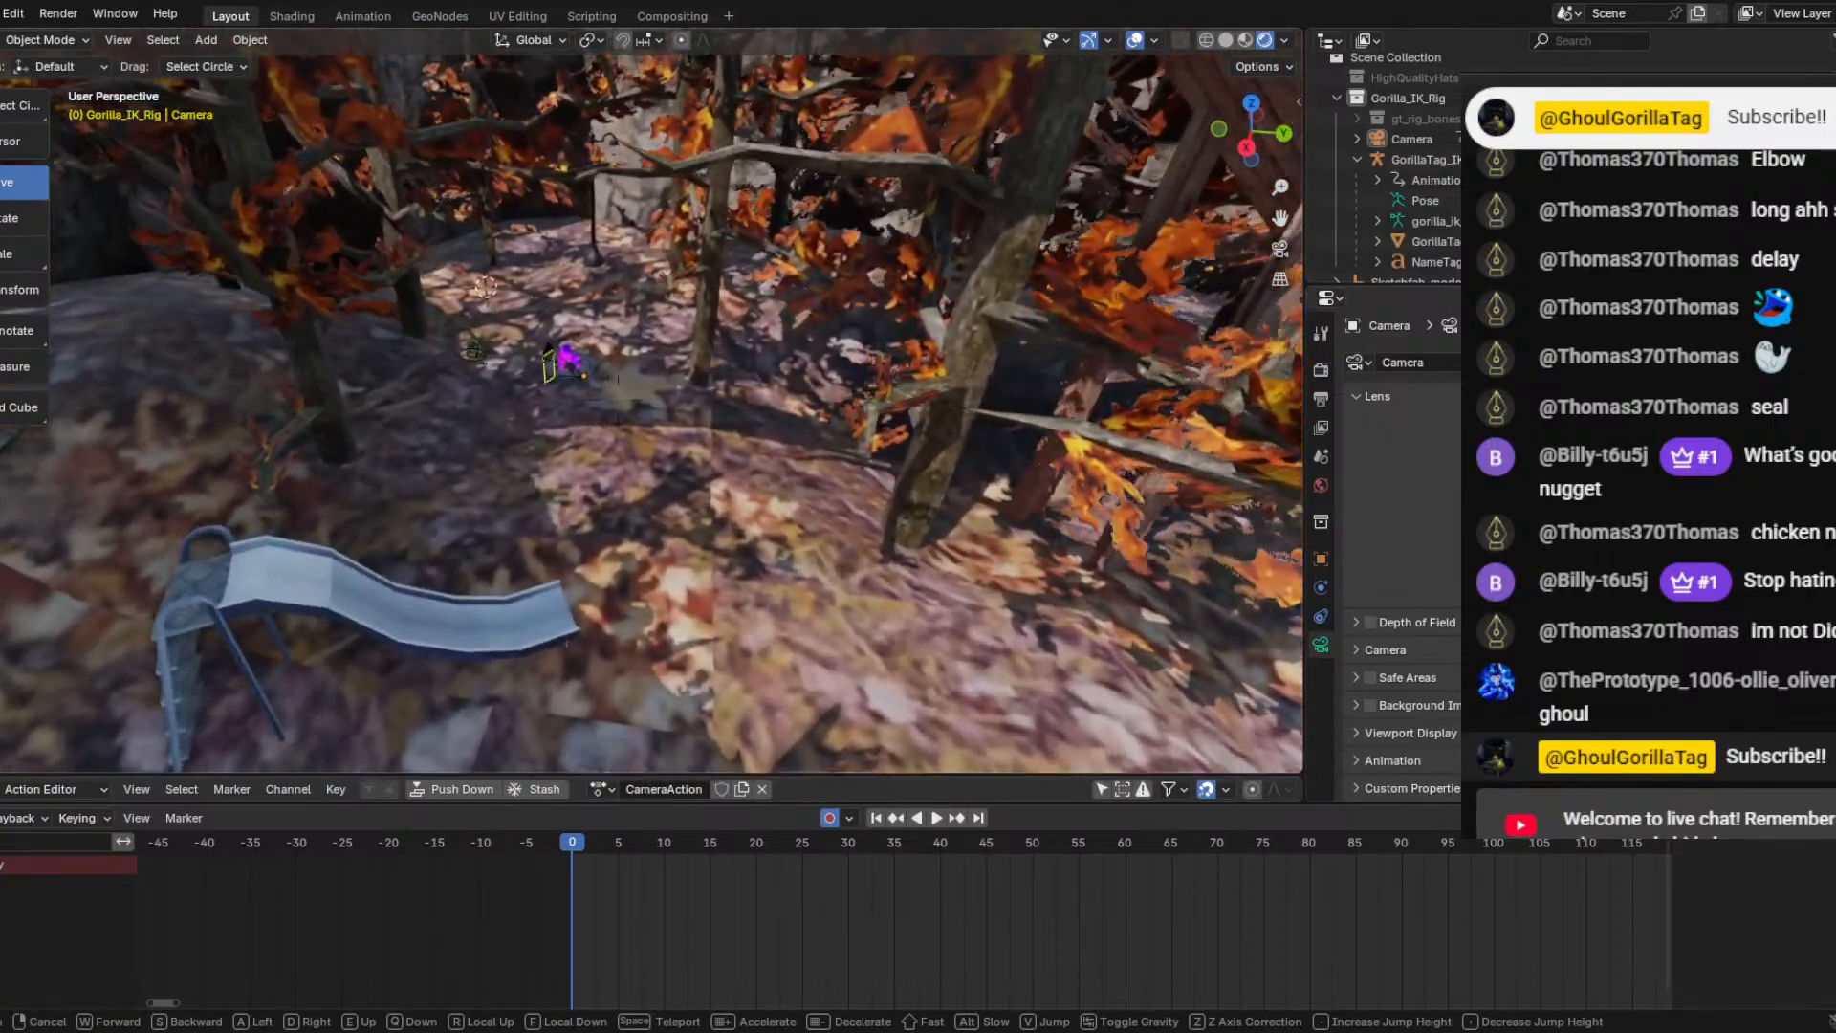
click(807, 306)
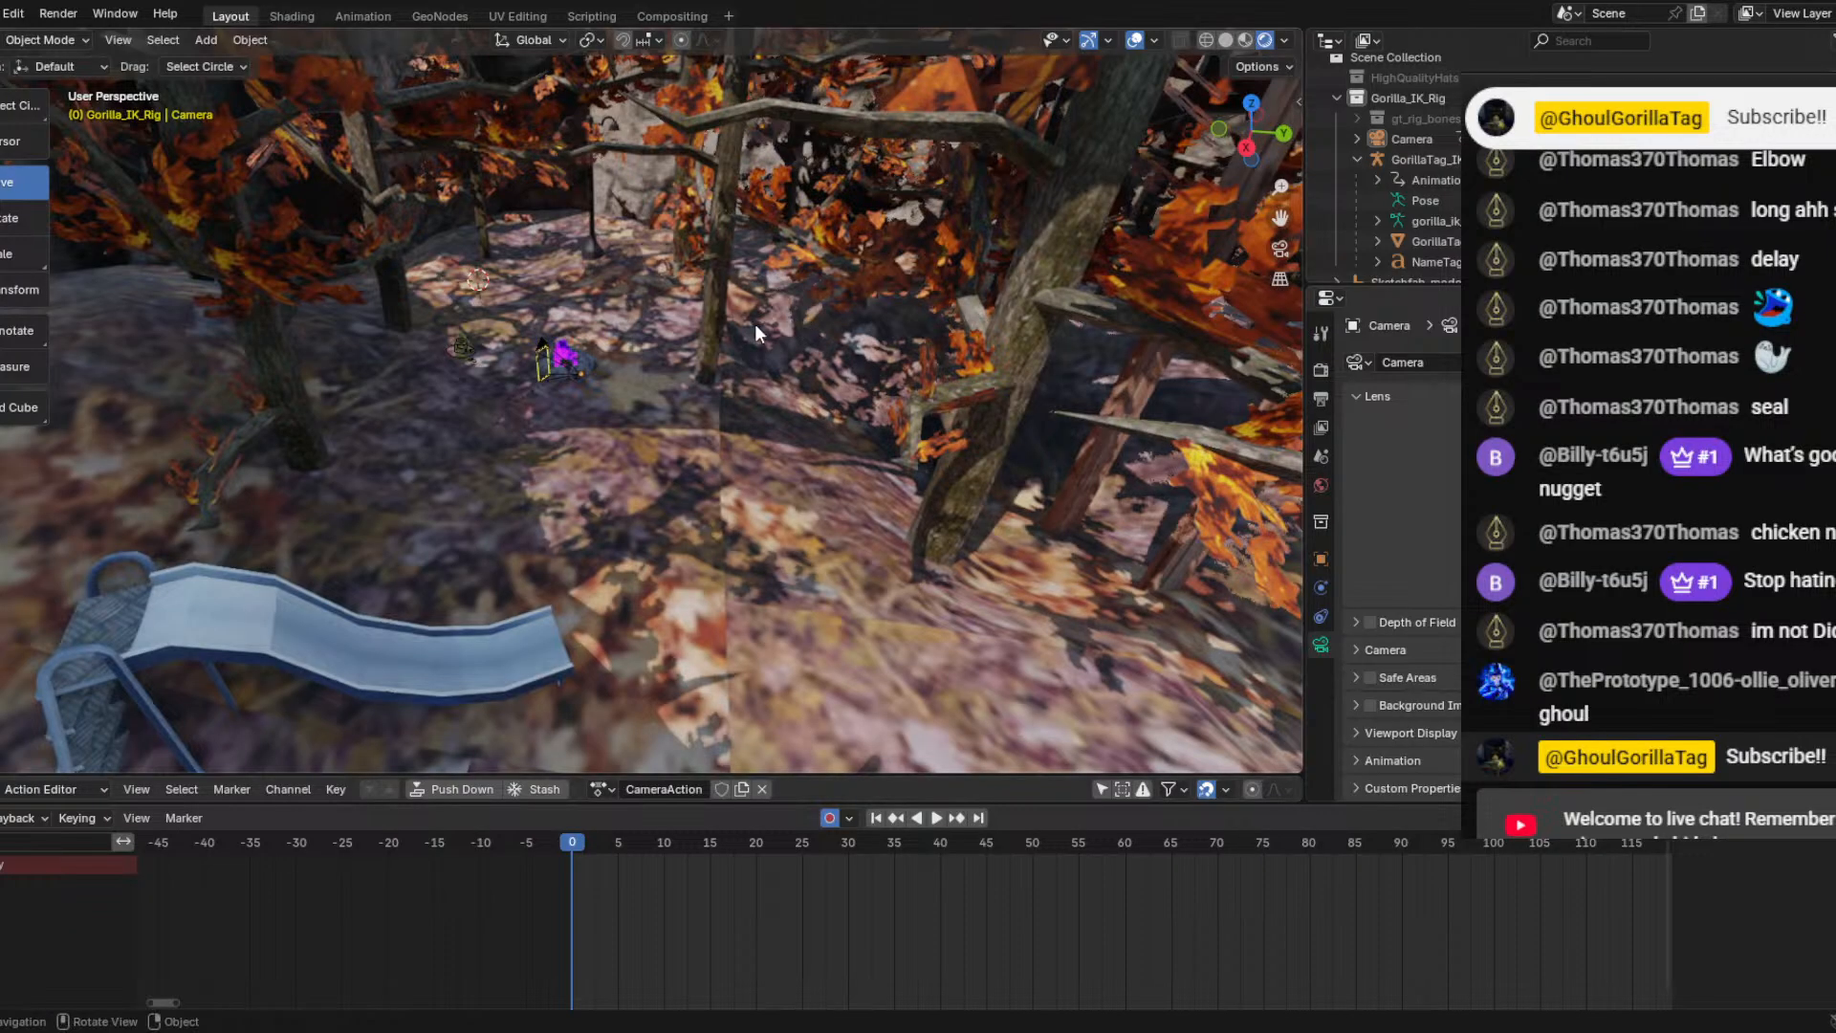
key(shift+grave)
key(w)
key(w)
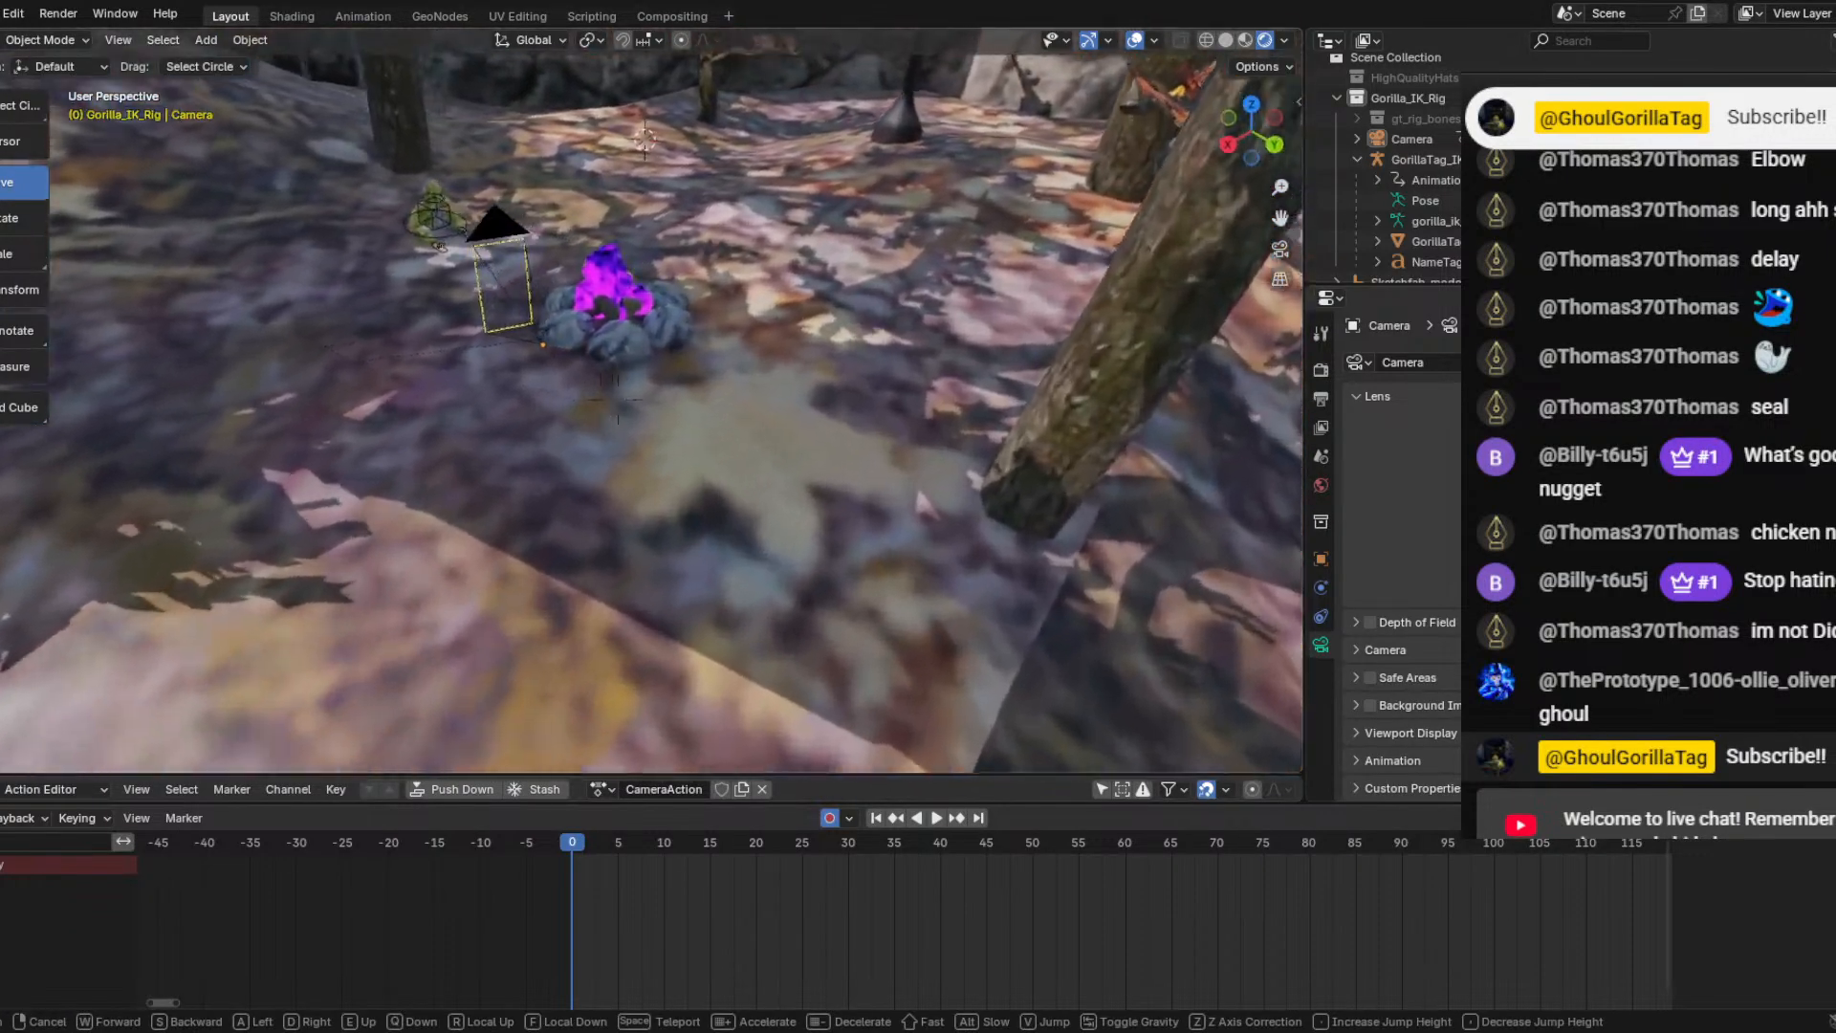
key(w)
click(799, 377)
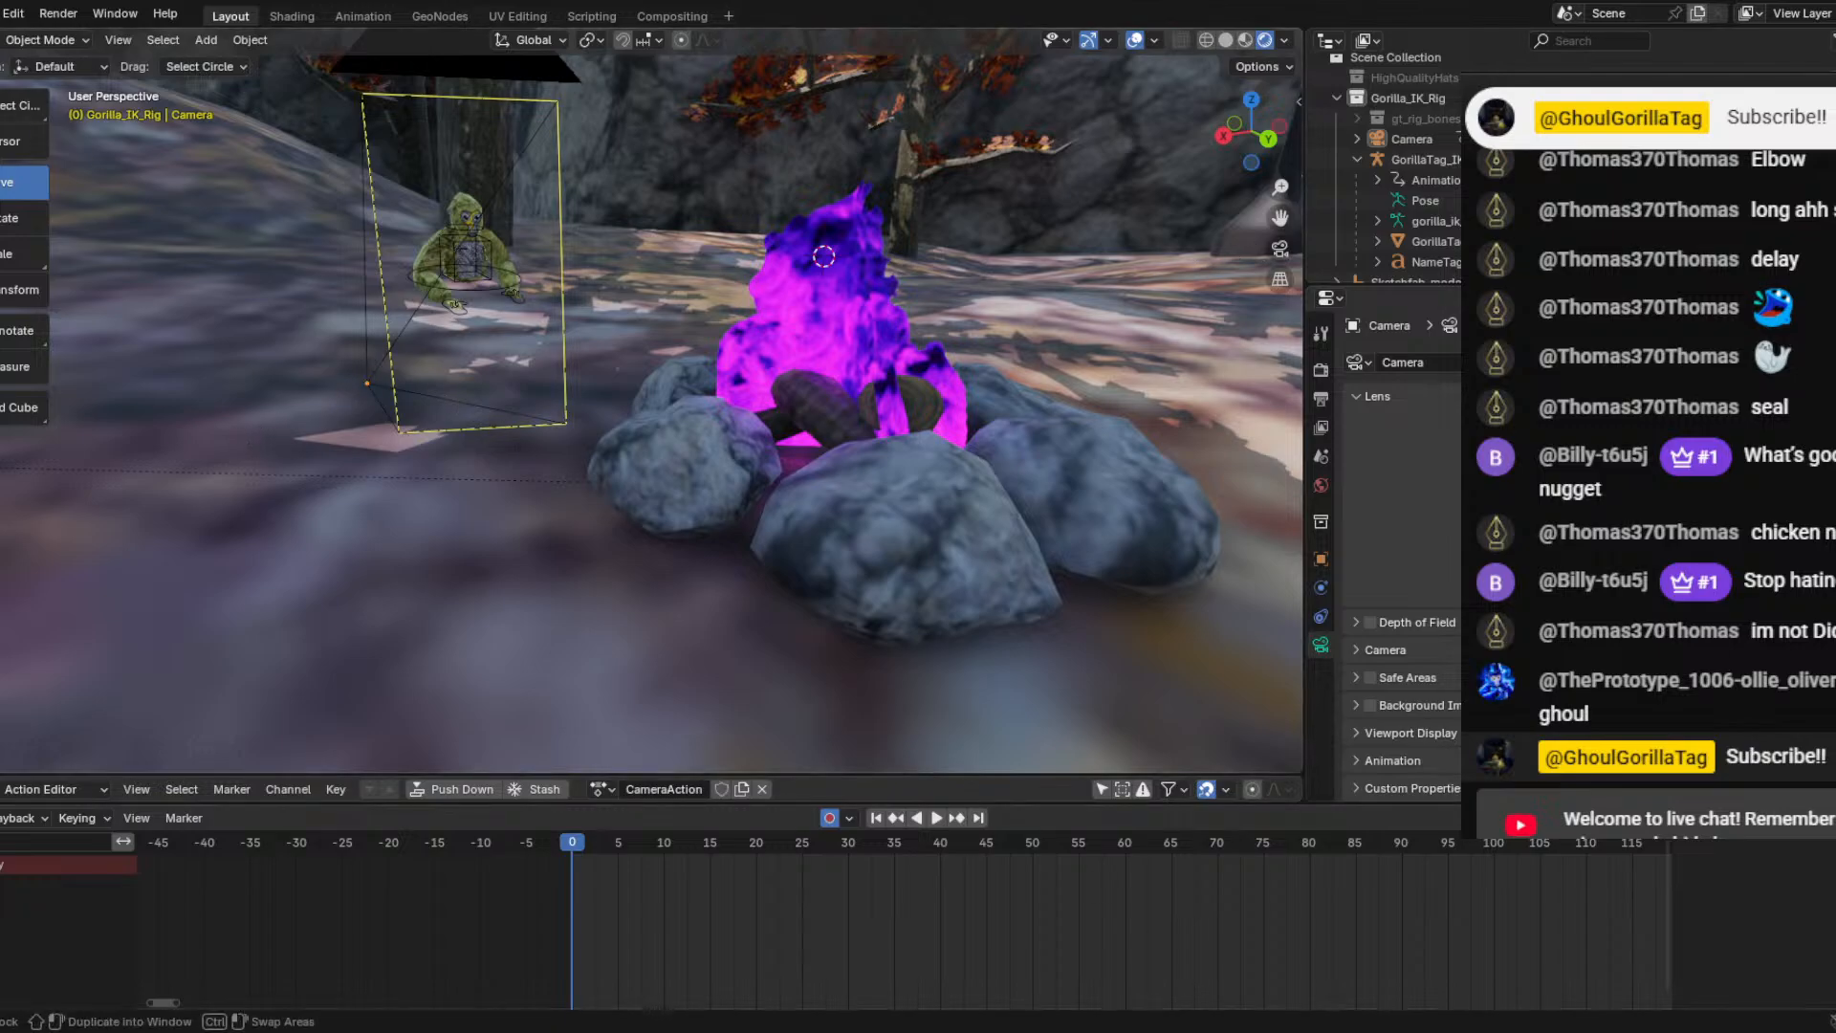
Select GorillaTag_IK_Rig and switch it to Pose Mode.
click(116, 42)
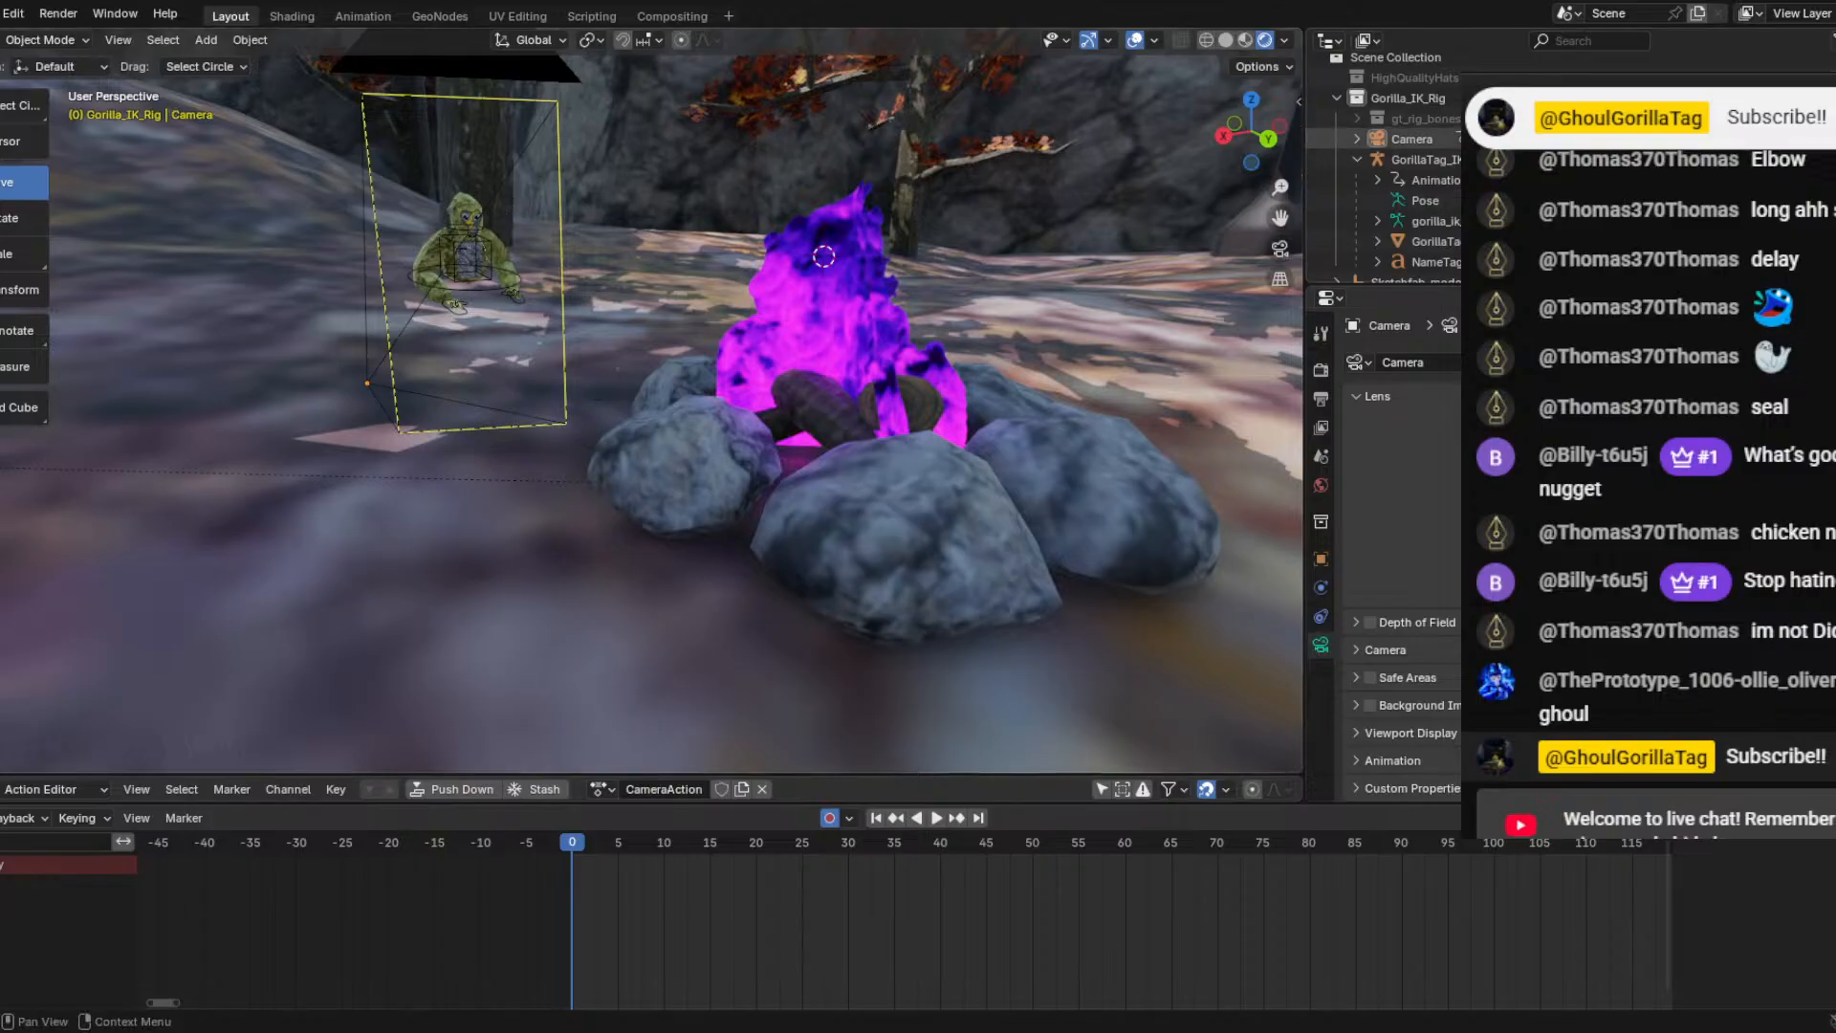
click(1425, 158)
click(31, 44)
click(52, 103)
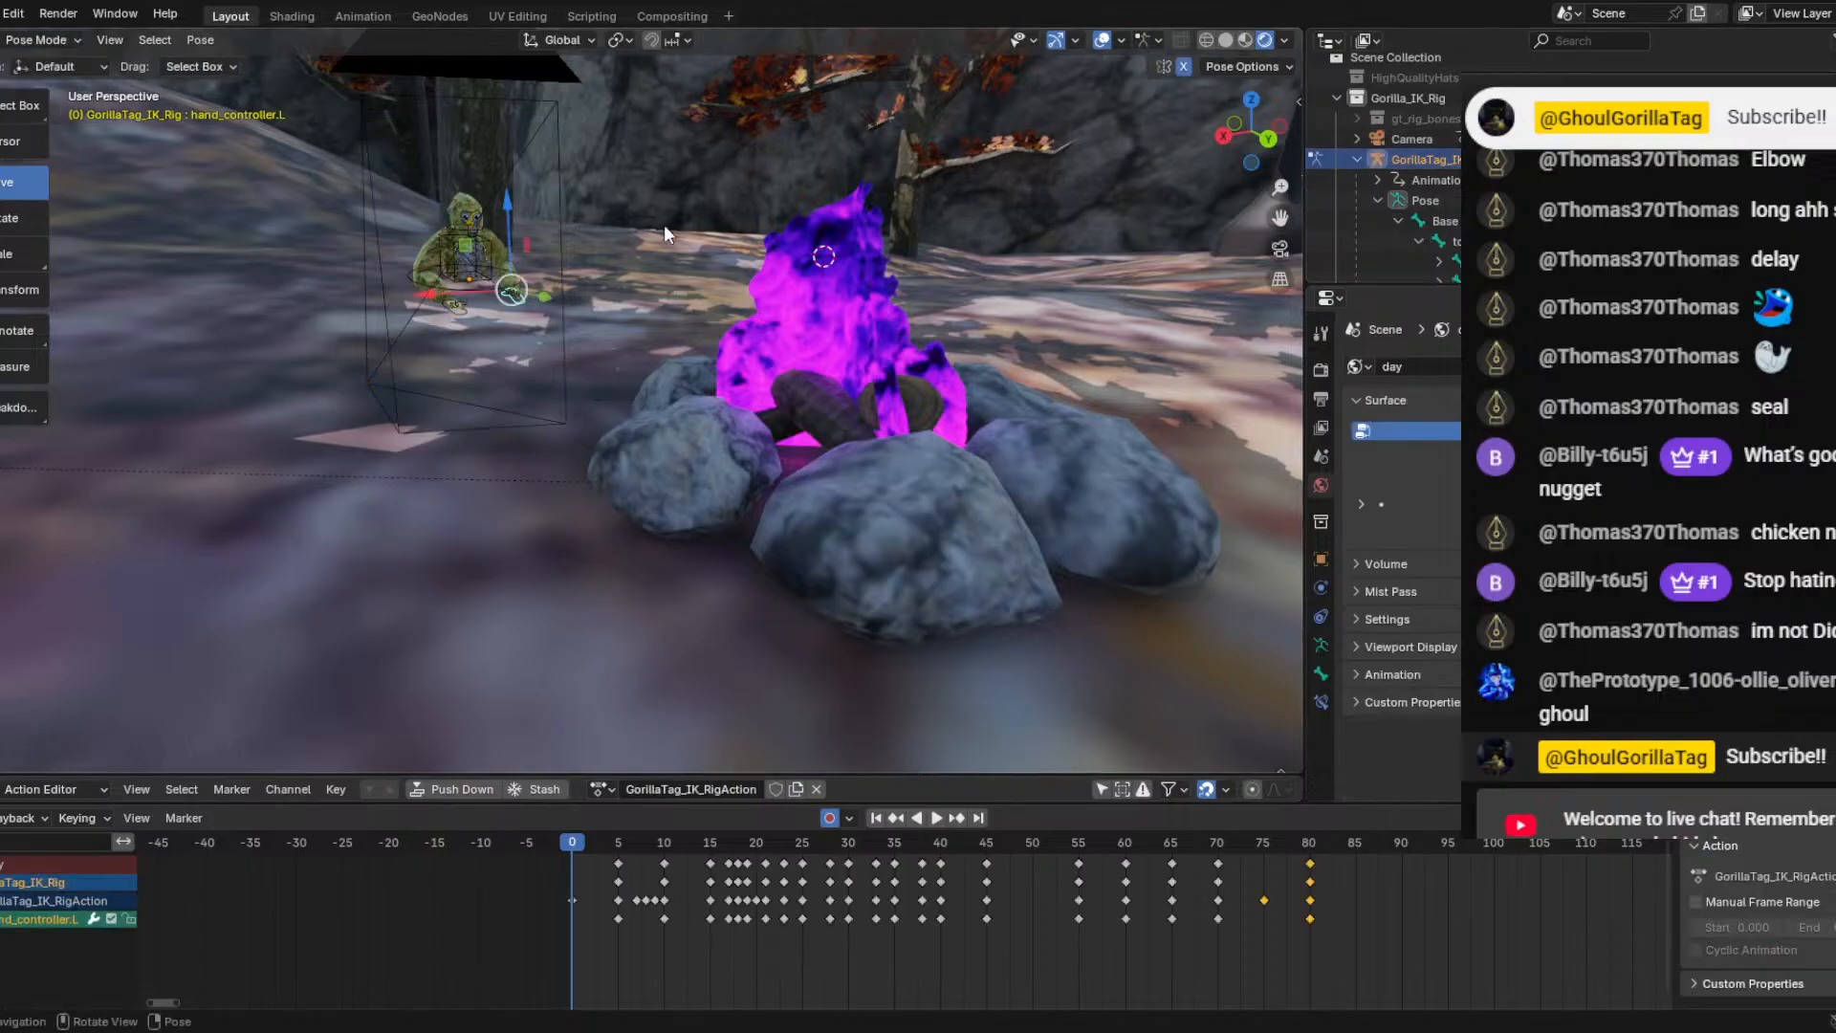
Play the rig's animation outside the camera view, return to frame 0, and inspect the gorilla up close.
middle_drag(664, 226, 694, 233)
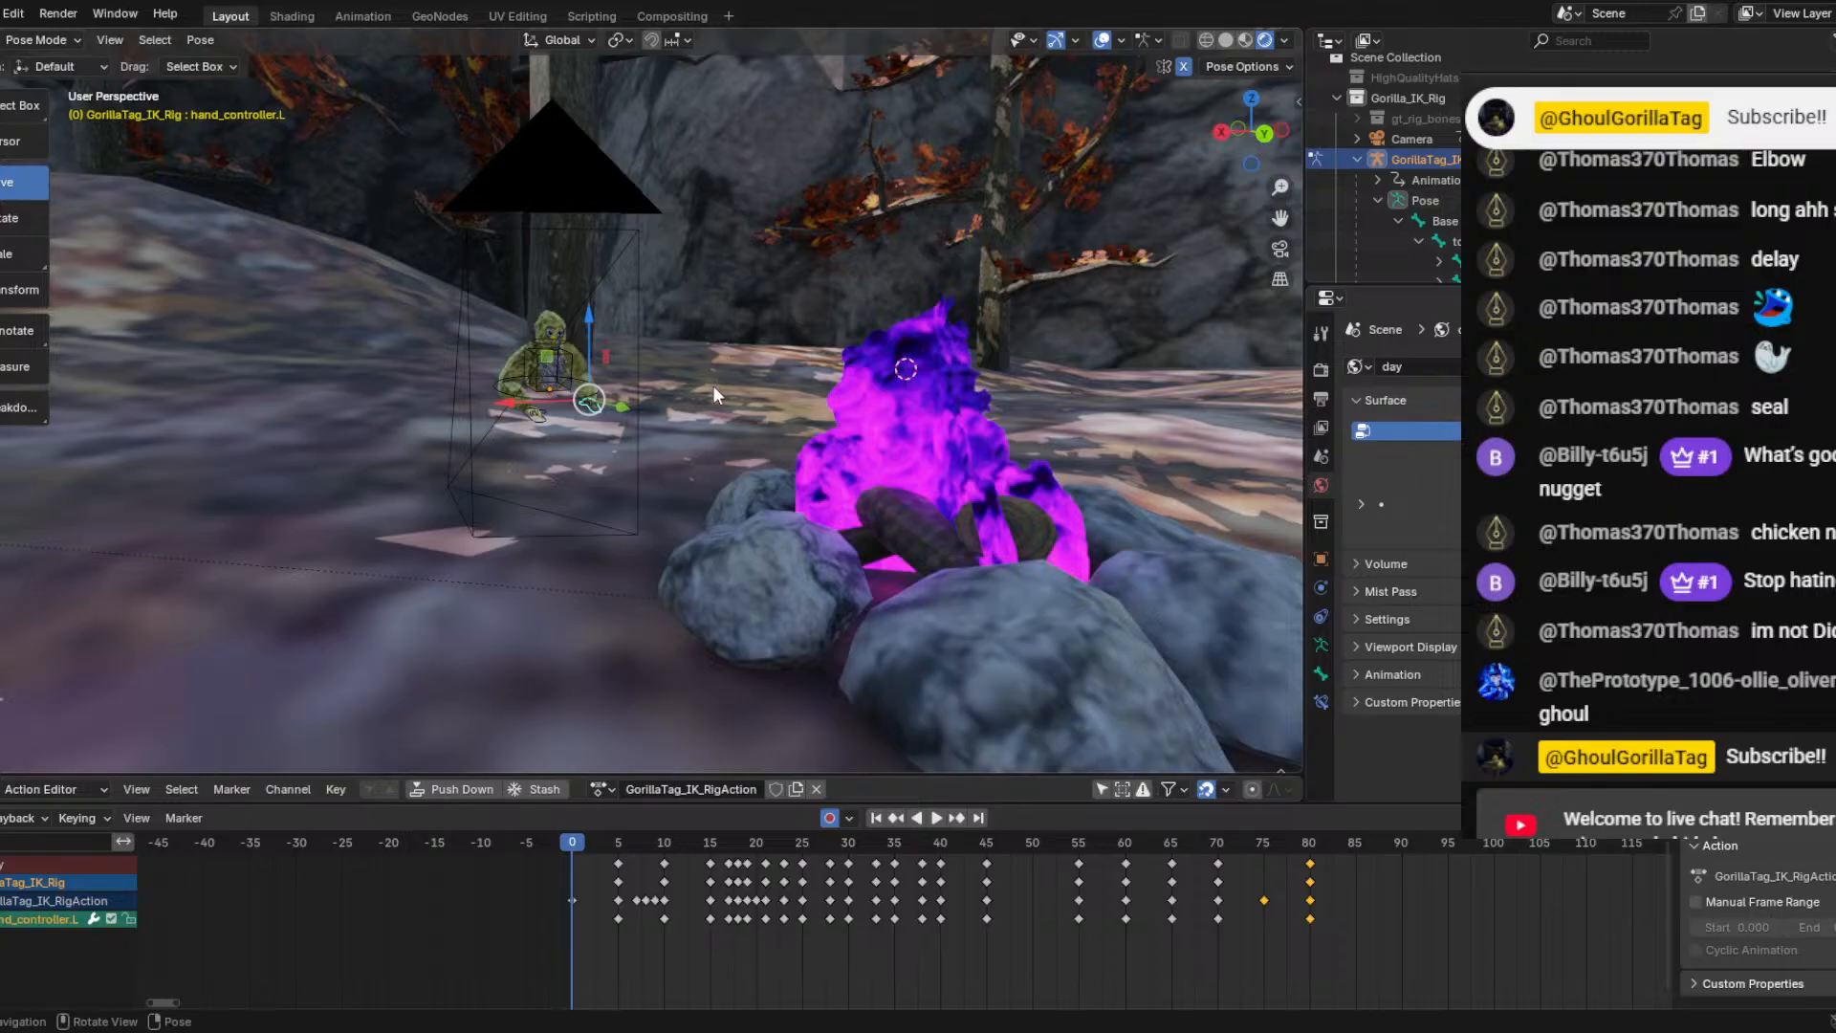
key(space)
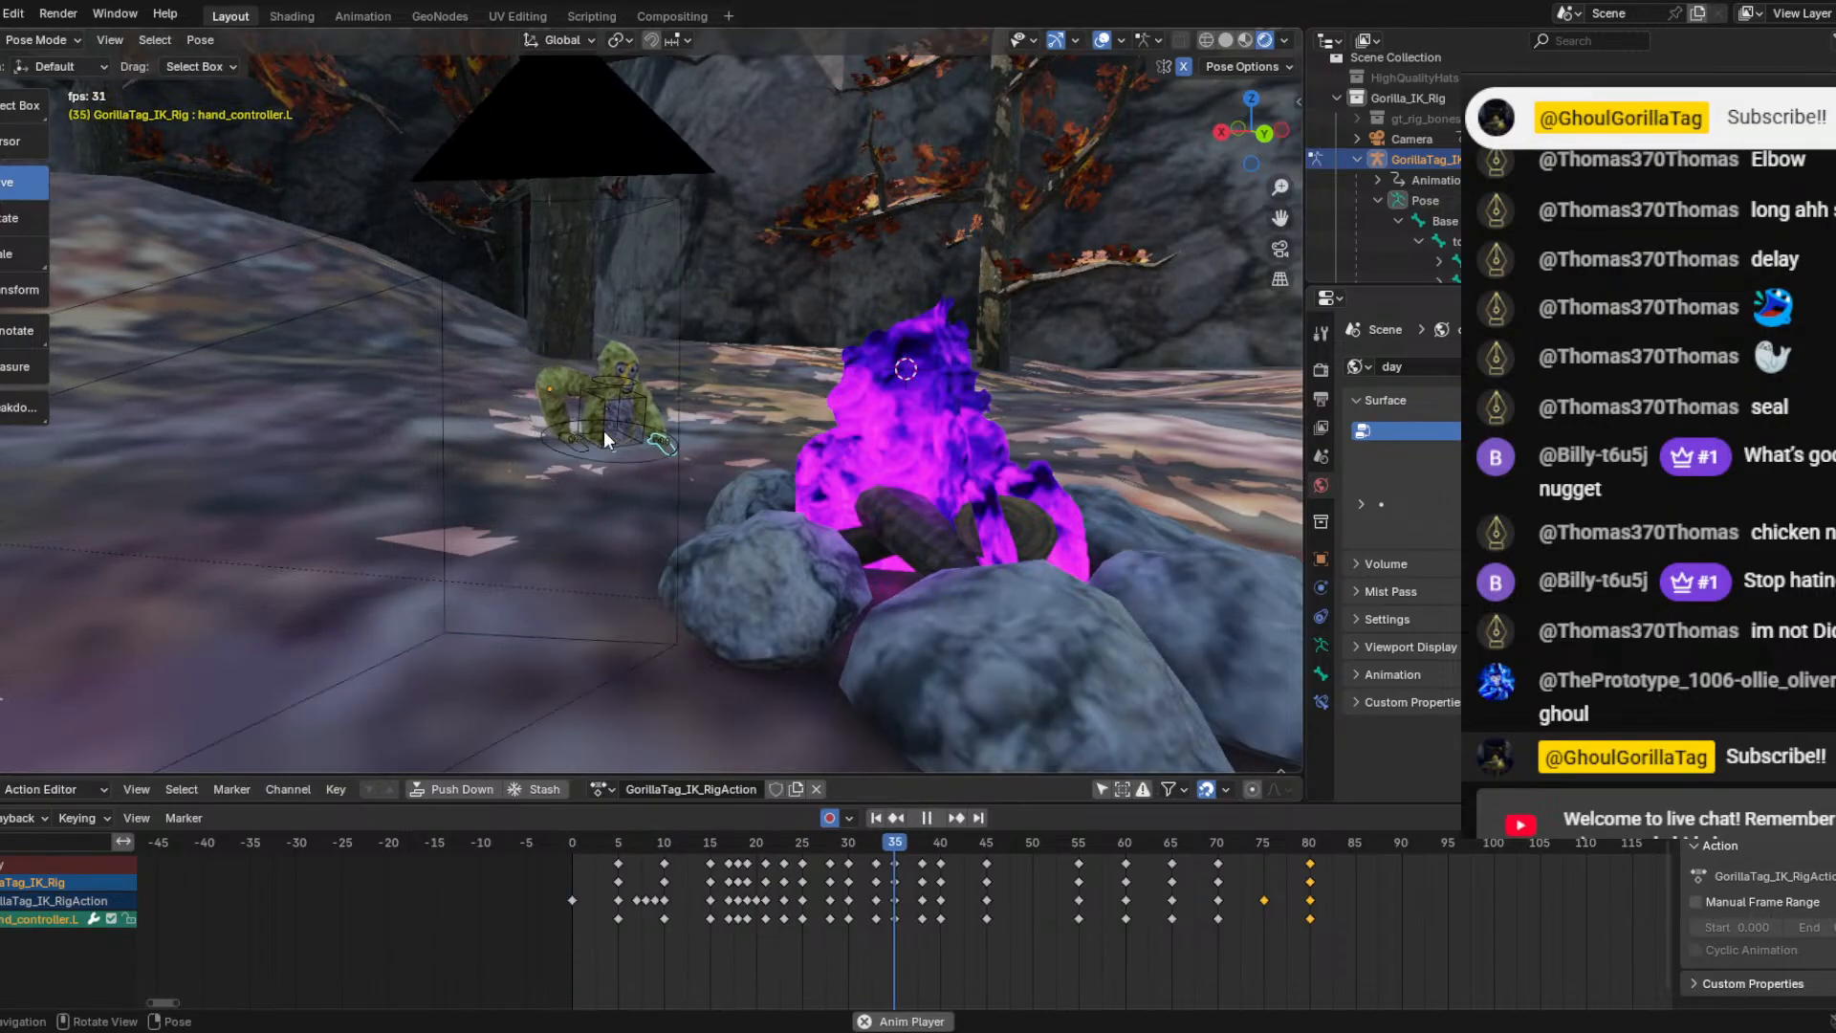
key(space)
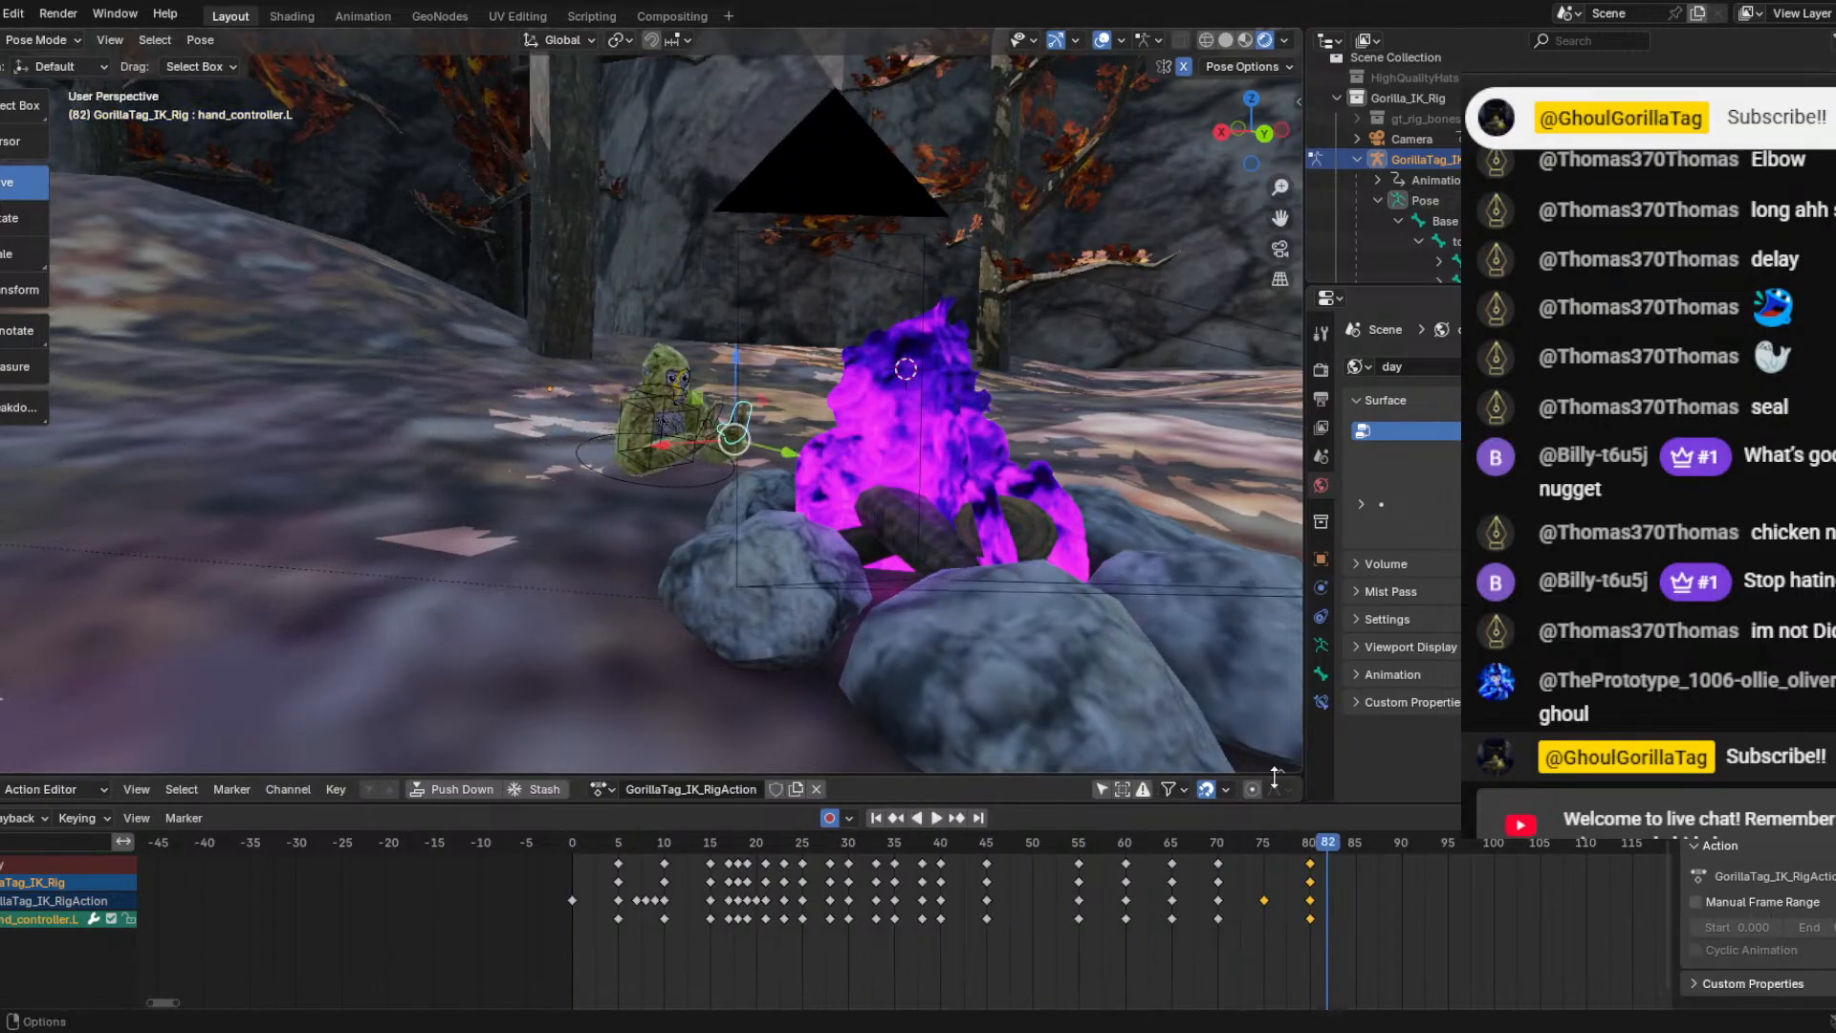
drag(1326, 842, 559, 834)
scroll(551, 433, up, 2)
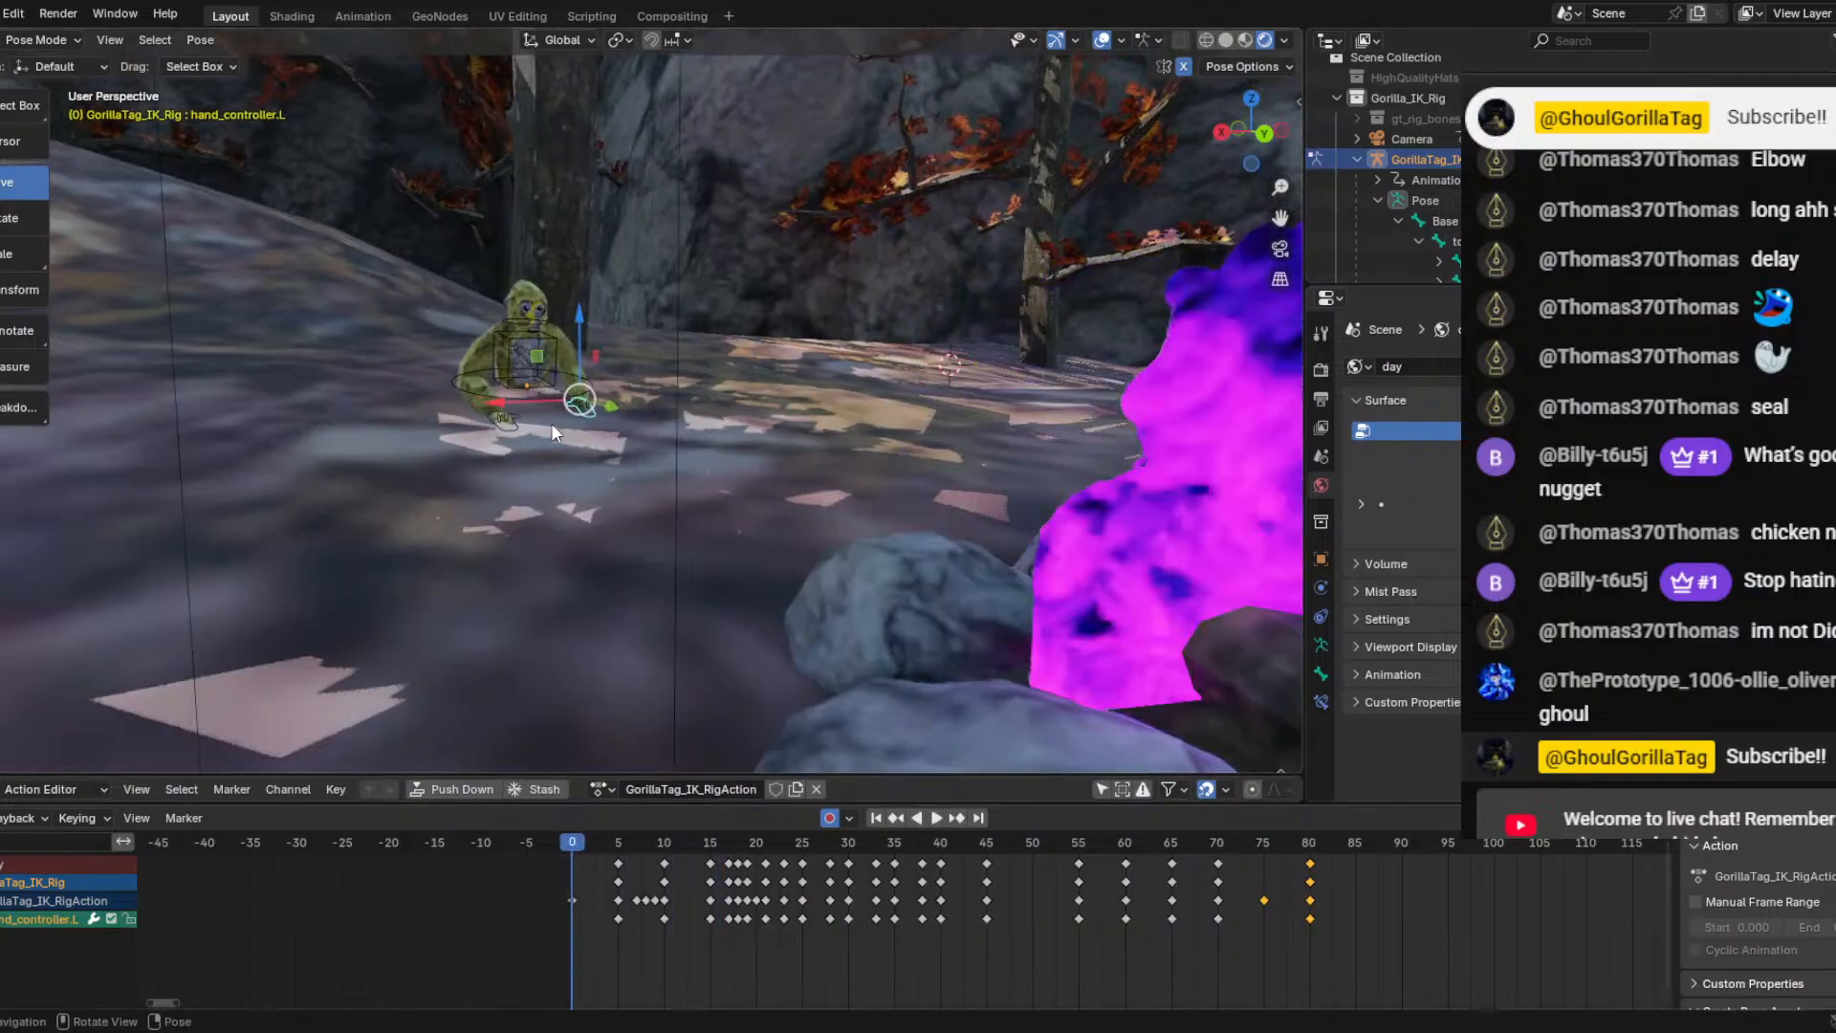
middle_drag(552, 426, 216, 369)
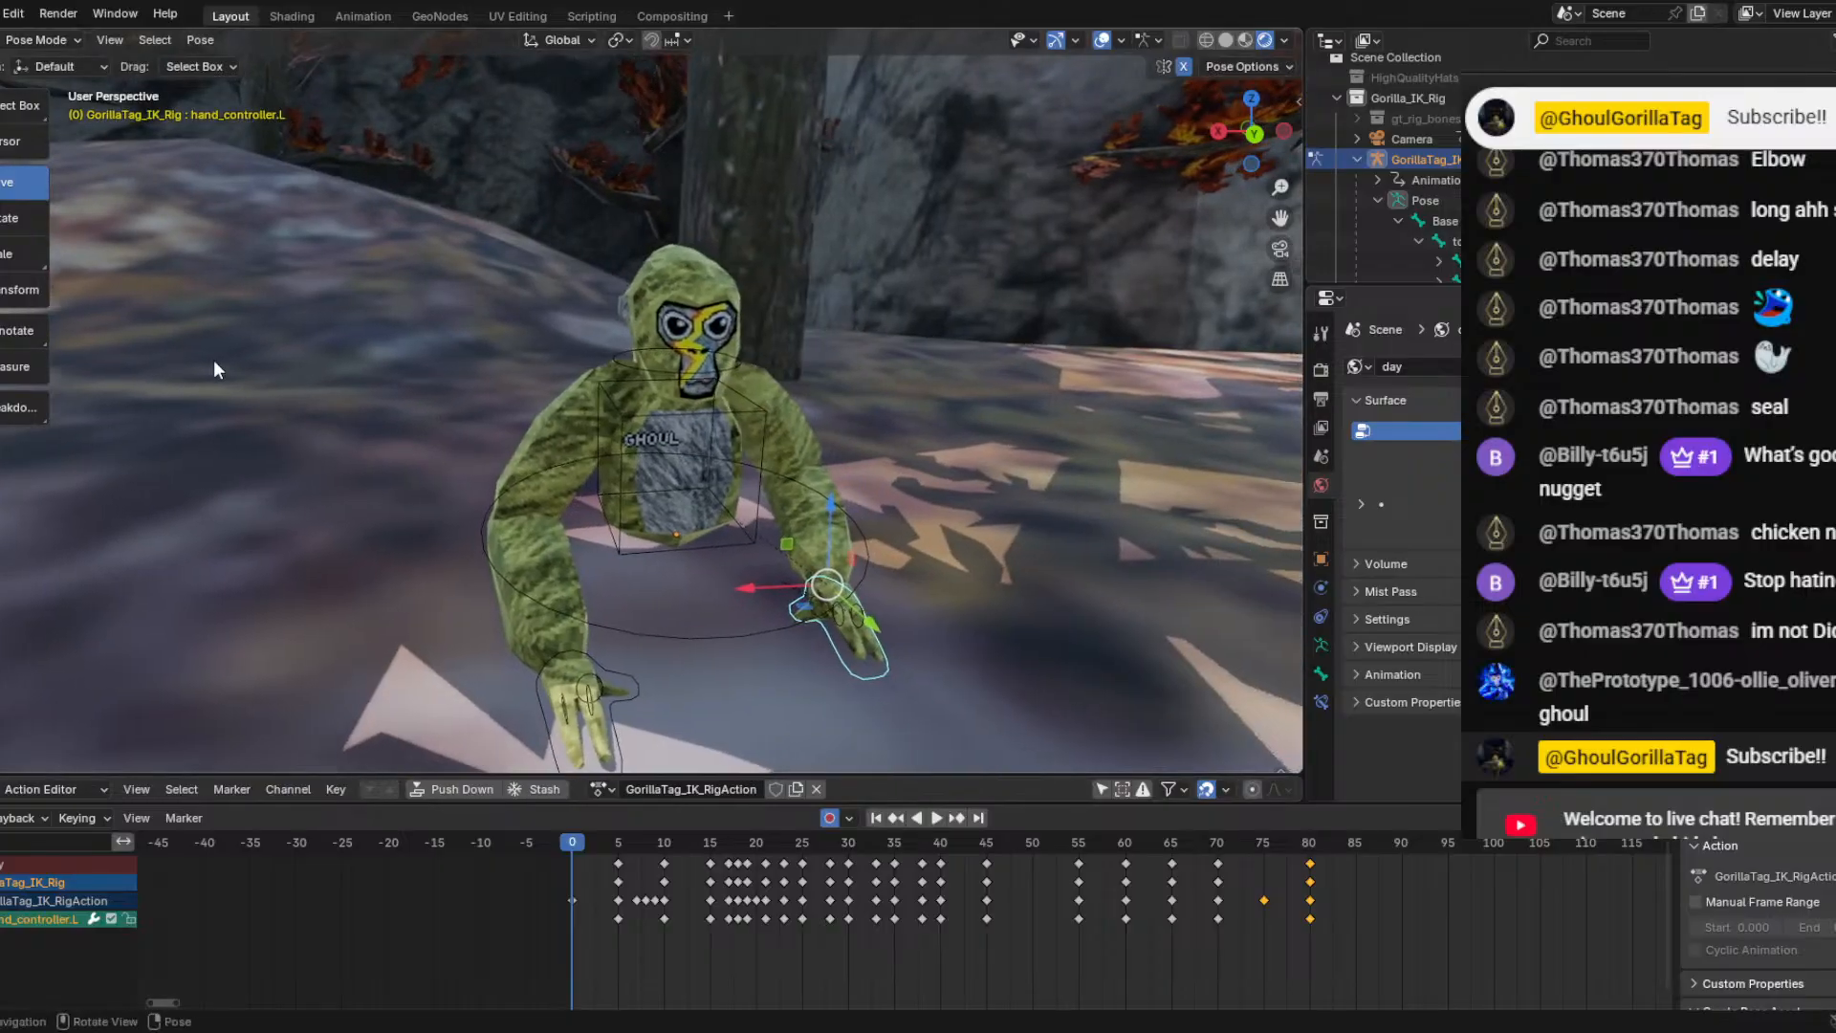
Switch the gorilla rig from Pose Mode to Object Mode.
click(59, 41)
click(54, 67)
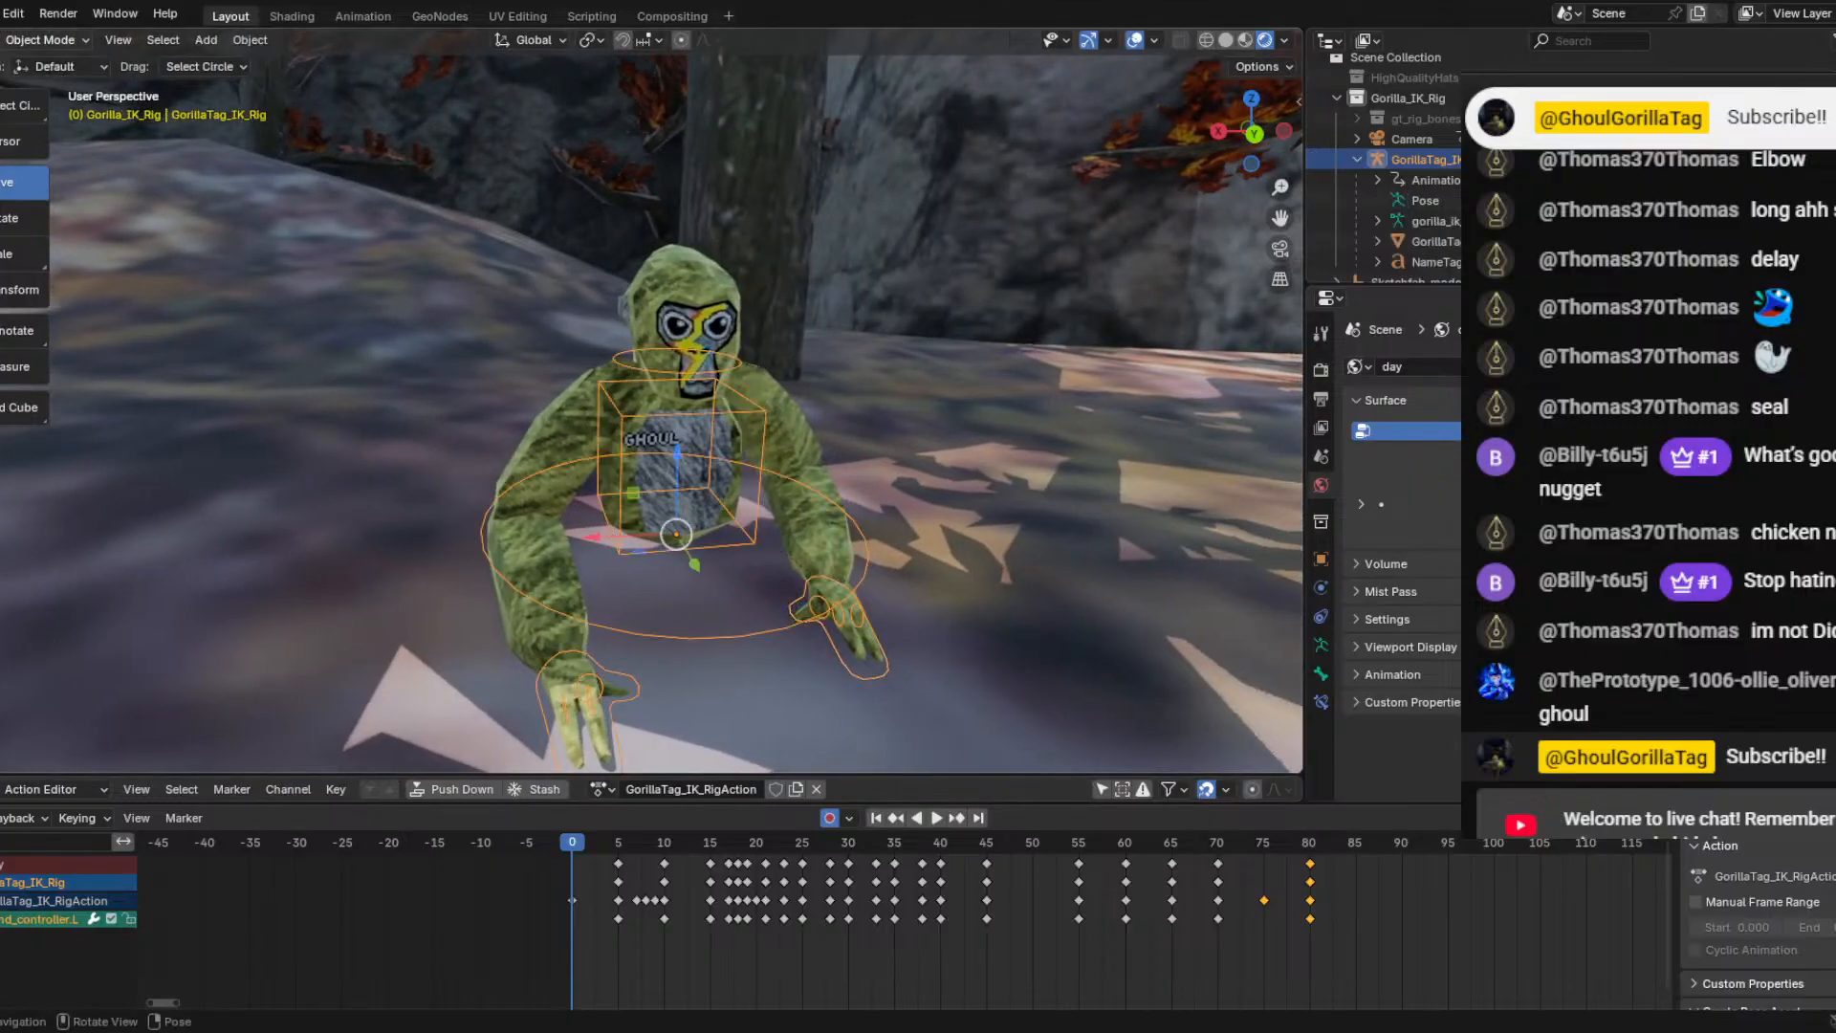
click(2, 40)
click(14, 13)
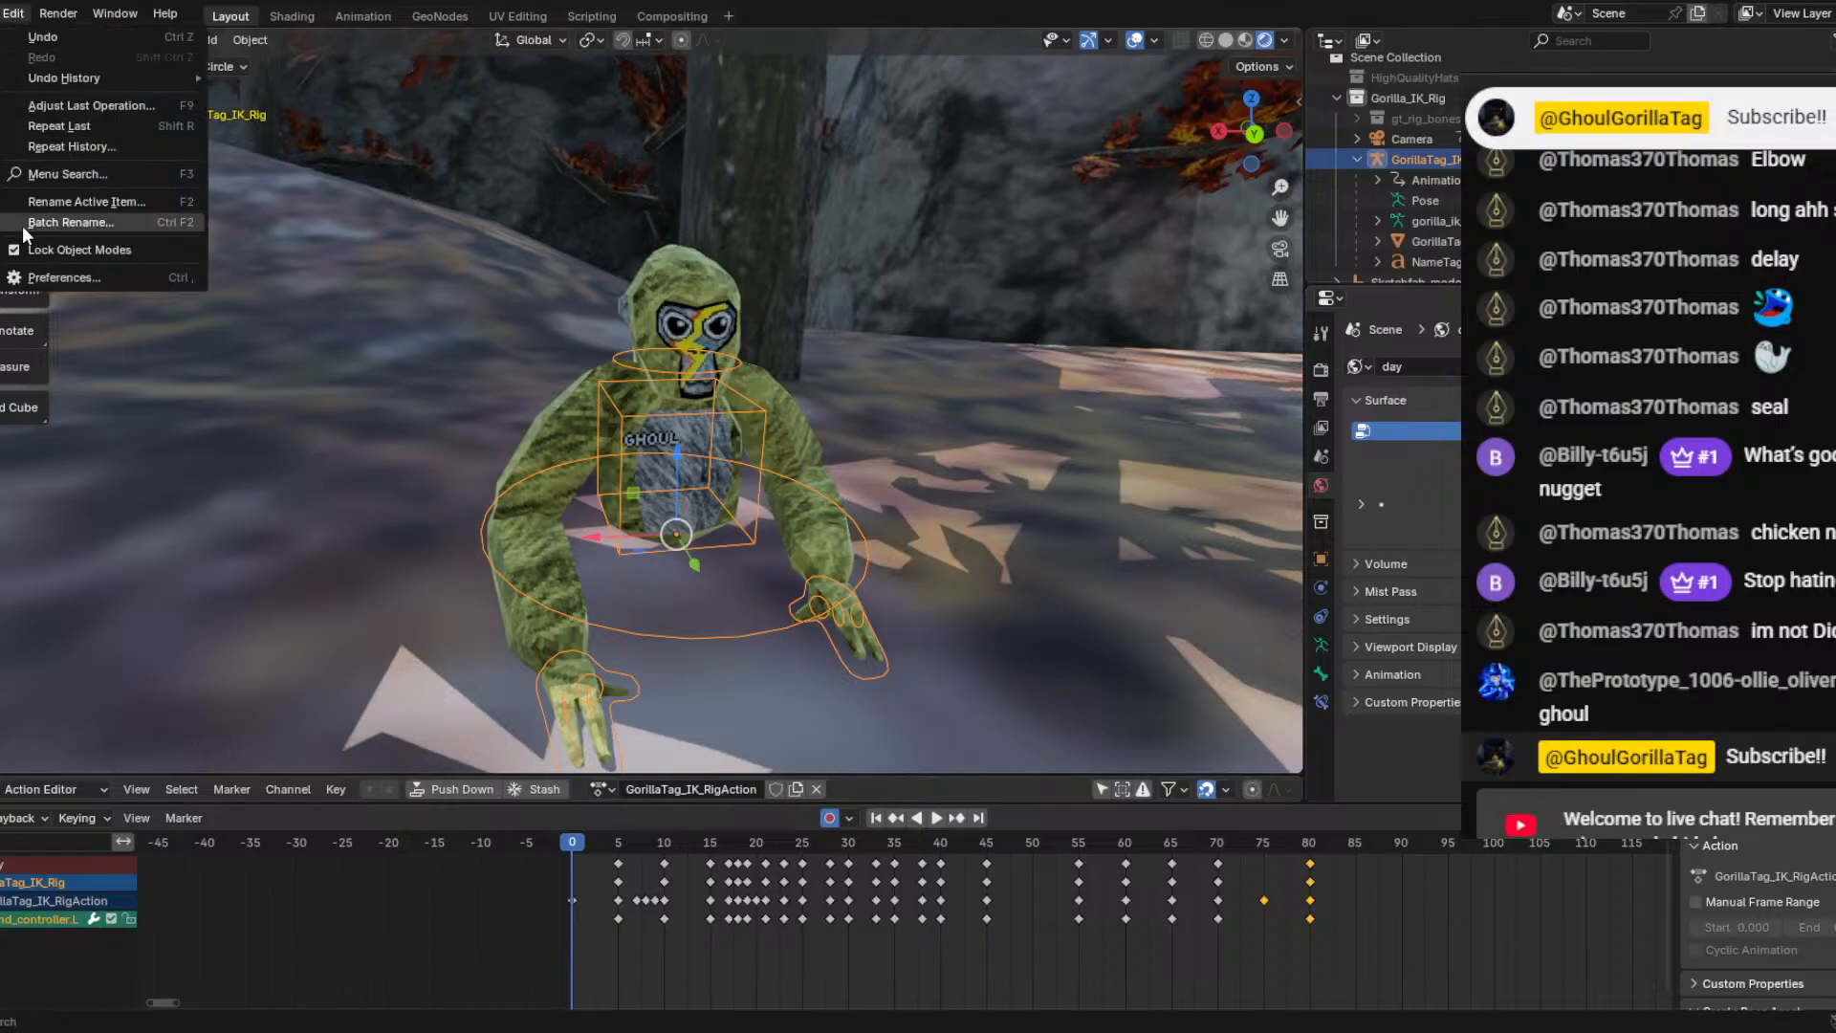
click(33, 282)
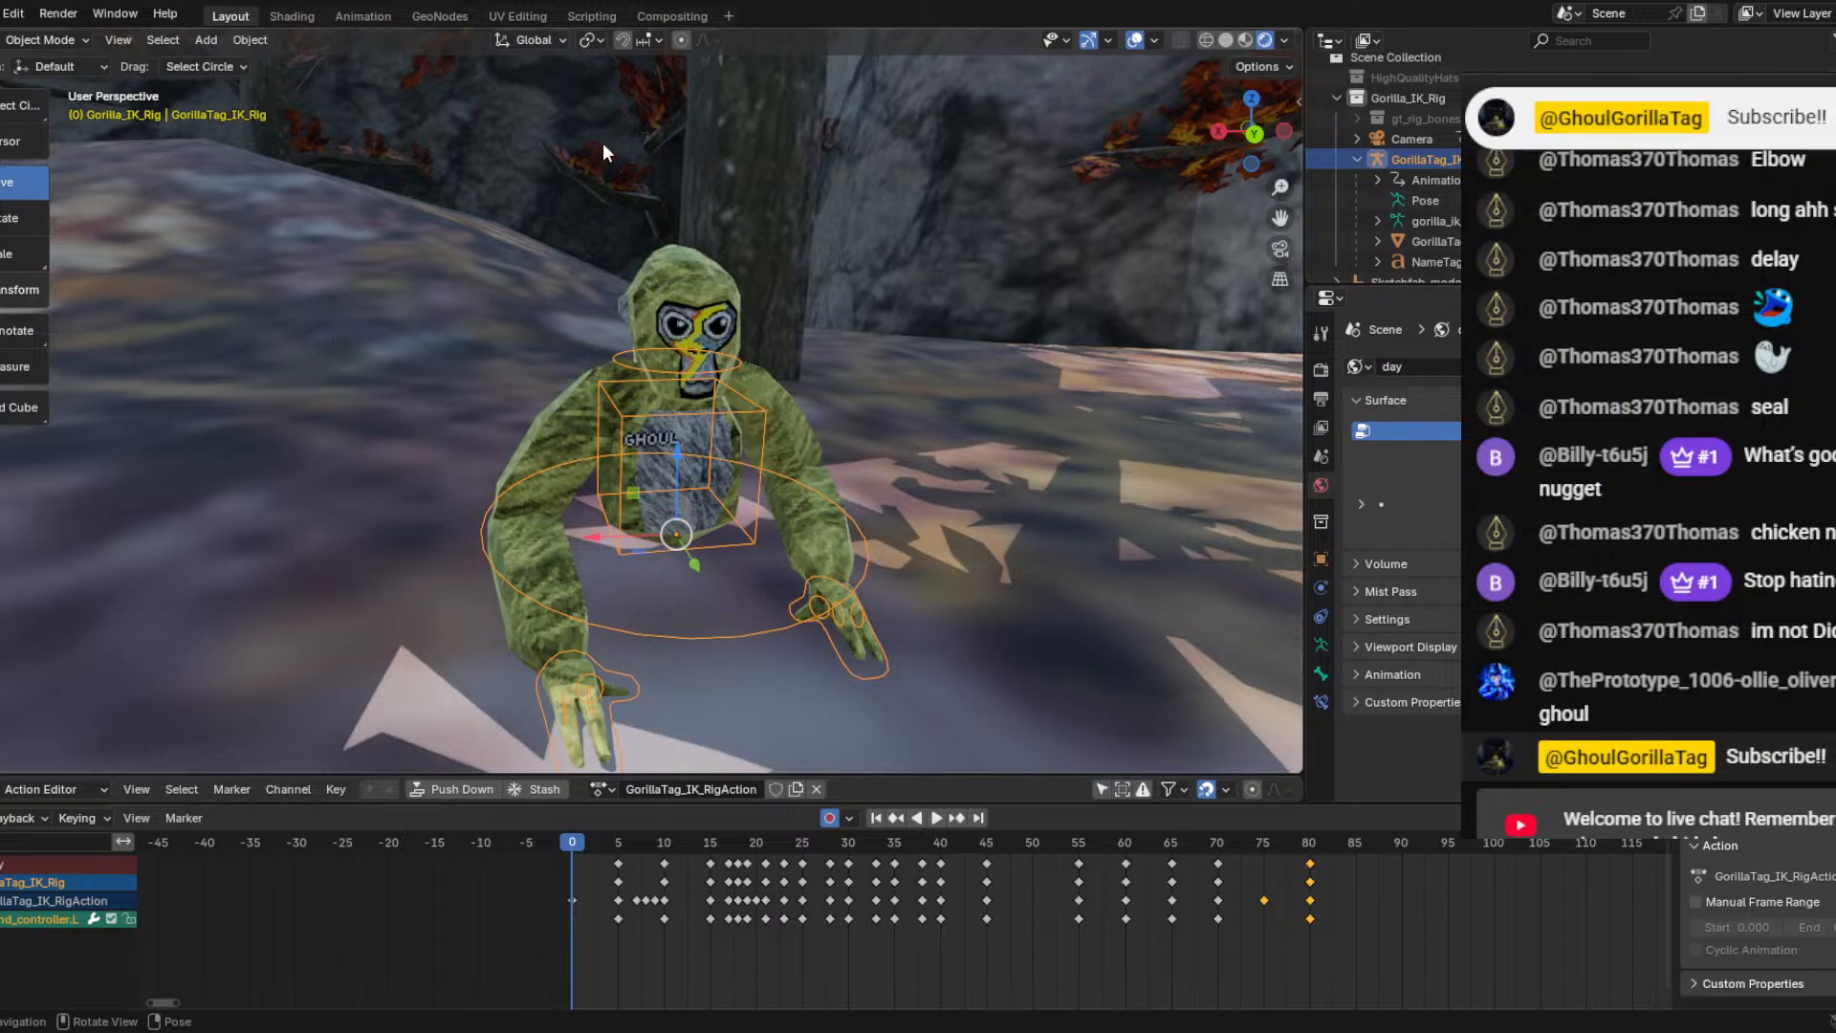
right_click(636, 401)
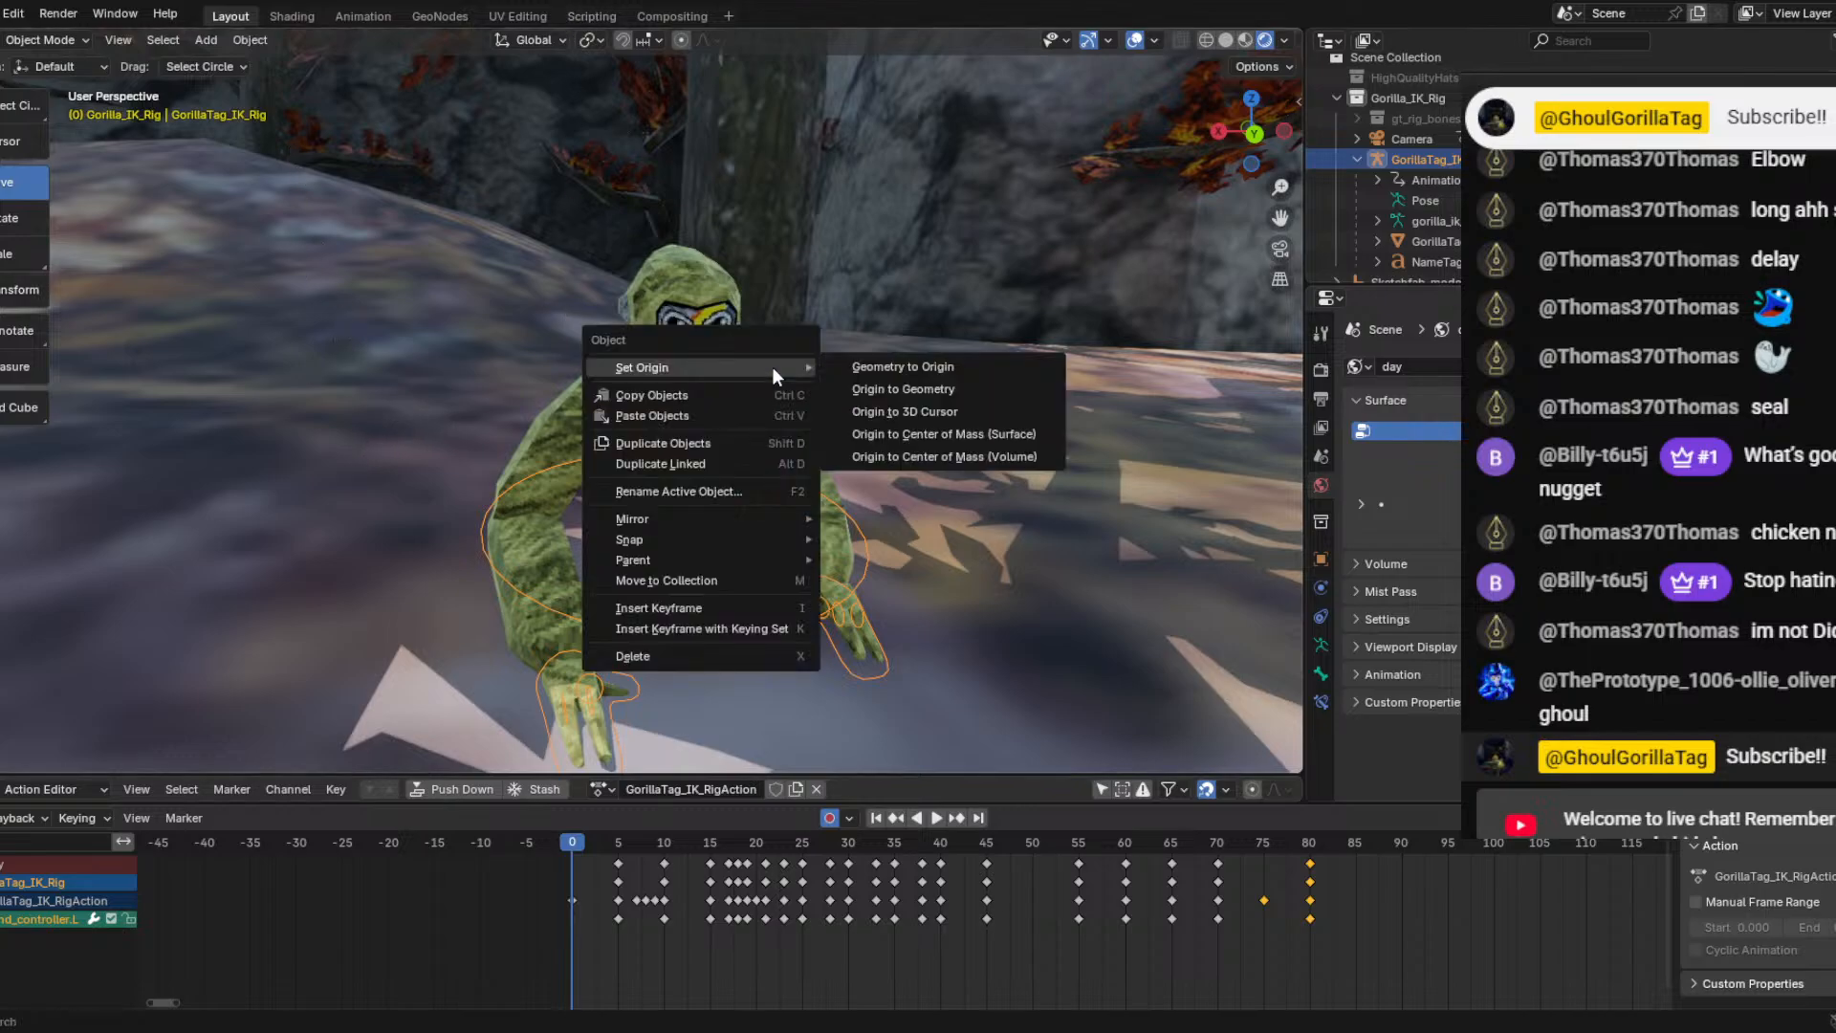
Use walk navigation to back away from the gorilla and view the surrounding forest floor.
key(shift+grave)
key(s)
click(670, 297)
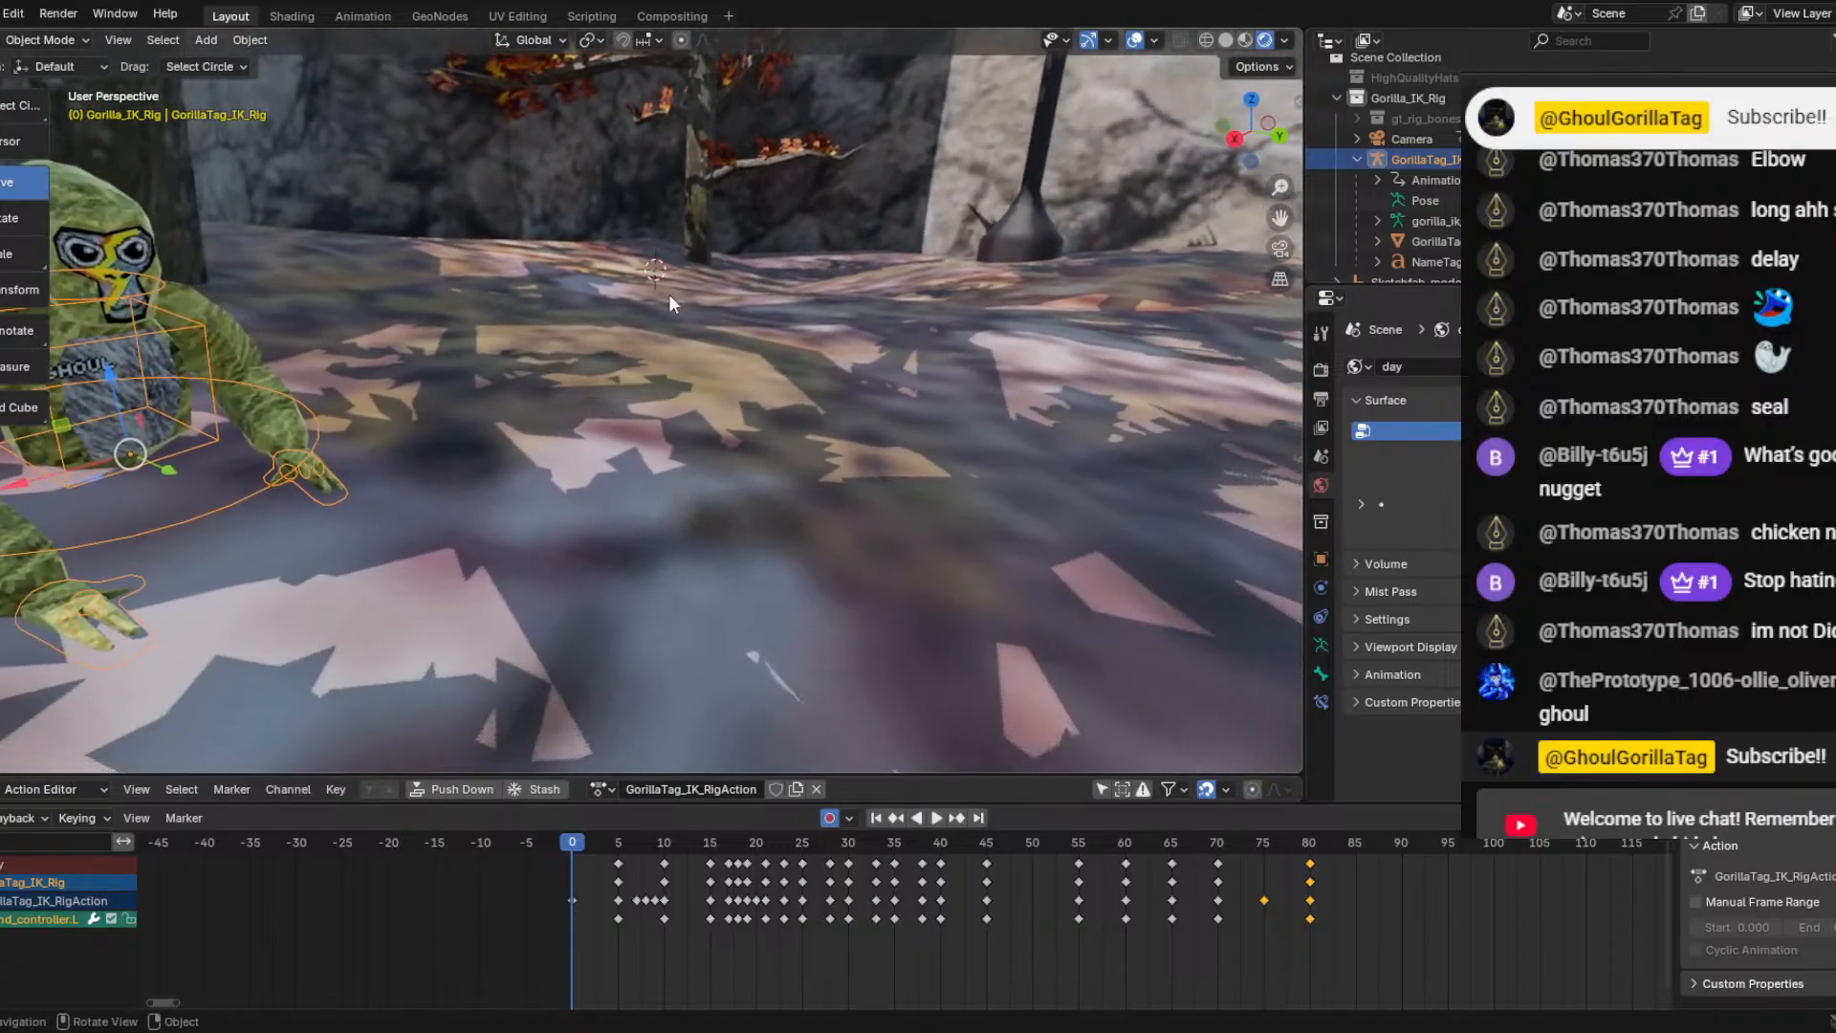
key(shift+grave)
key(s)
click(670, 296)
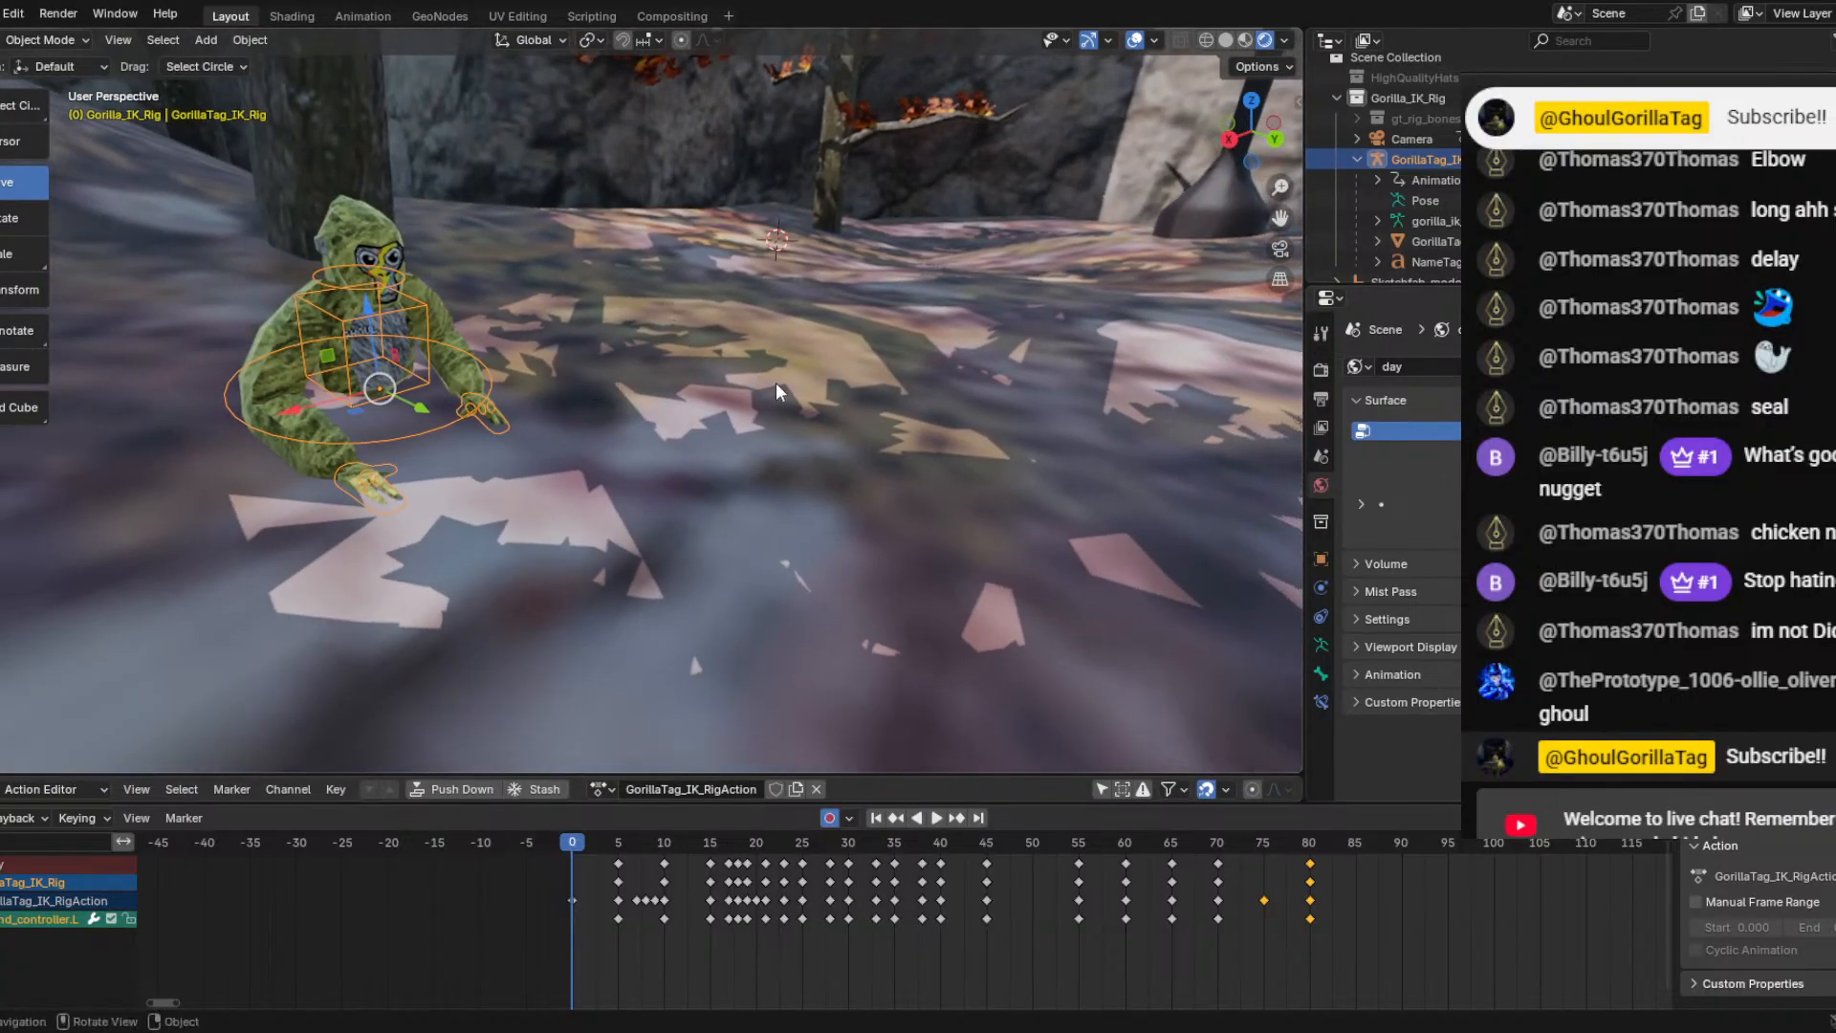
key(shift+grave)
click(705, 382)
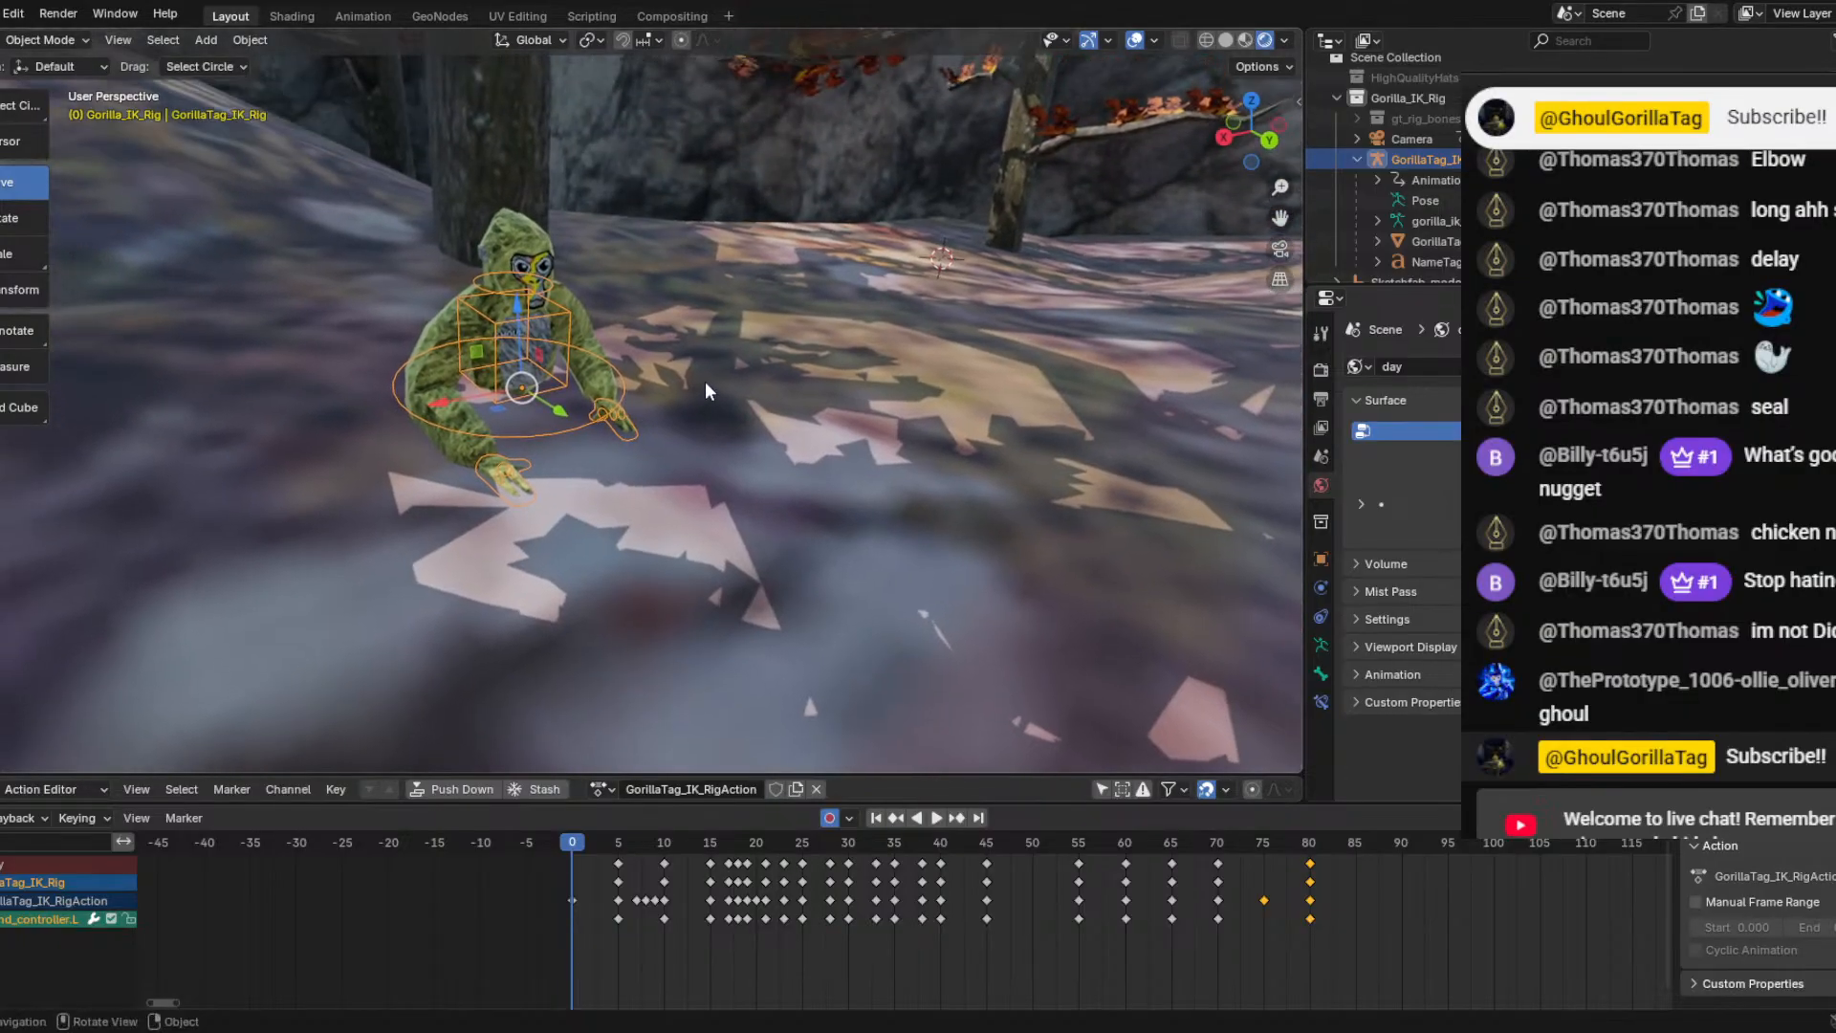
scroll(706, 383, down, 2)
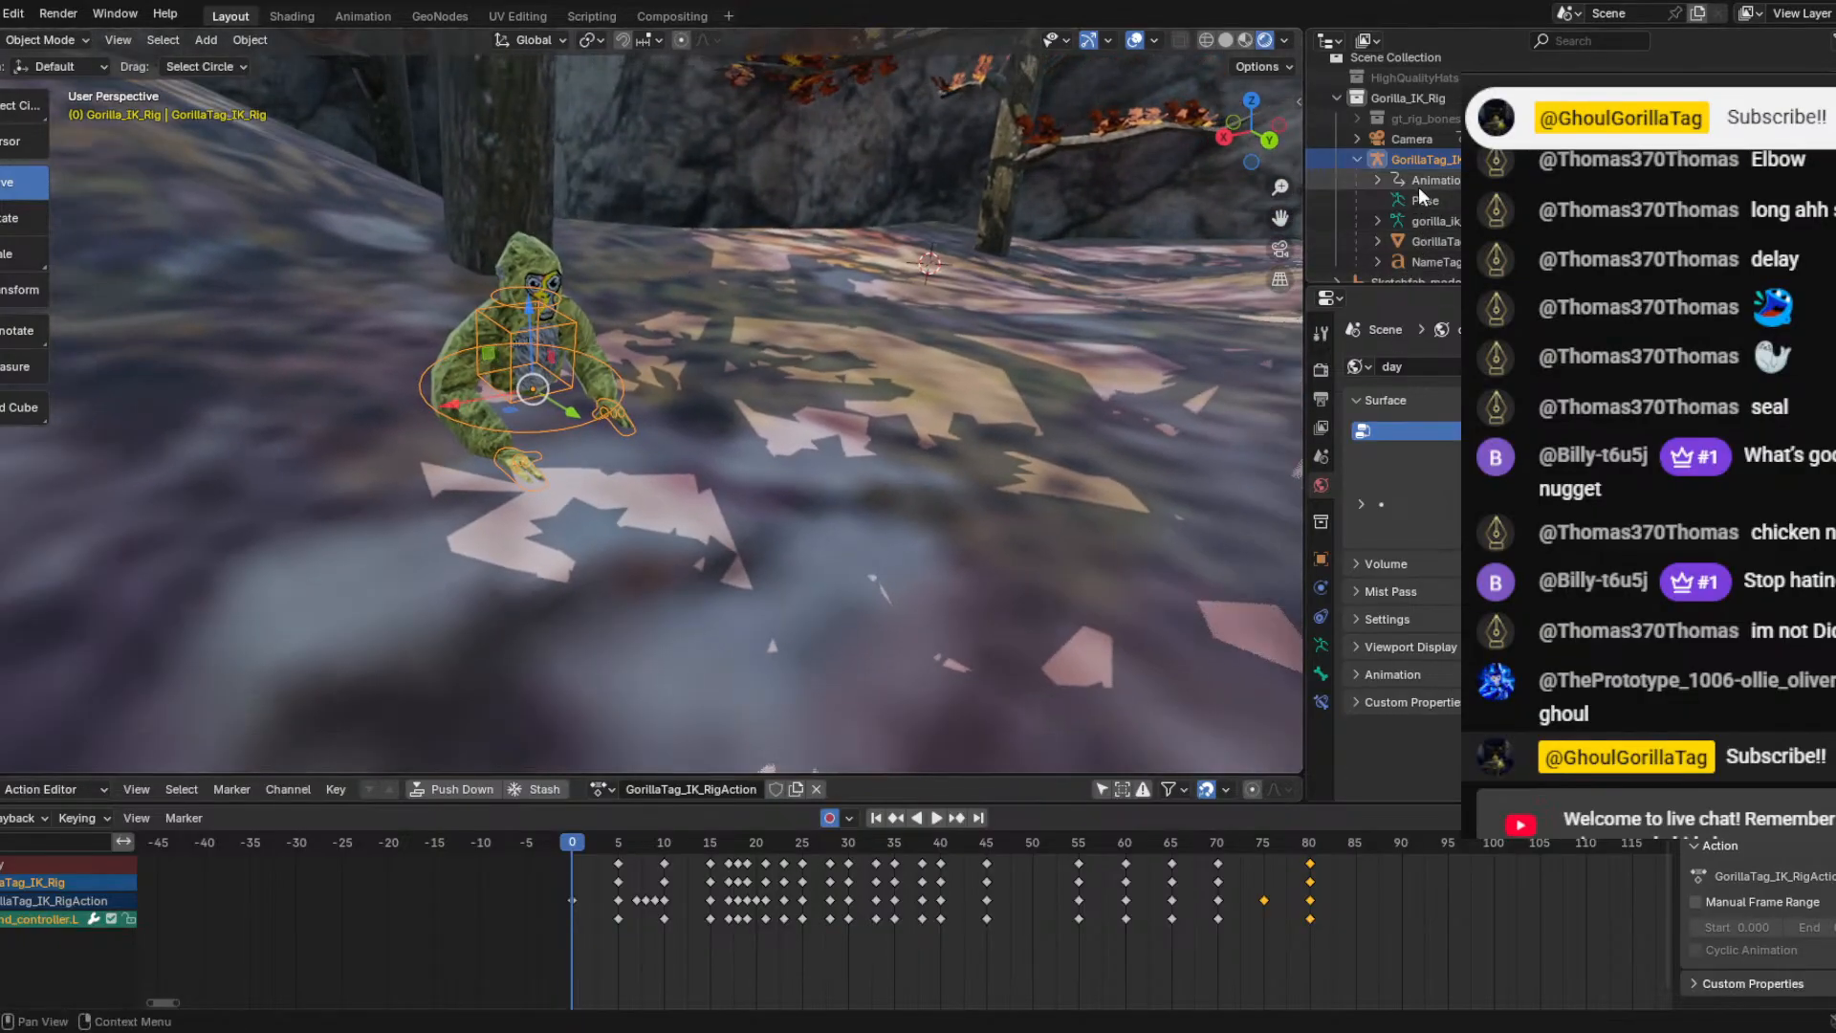
Select the Camera object and frame it together with the purple campfire and the gorilla.
click(1411, 139)
key(shift+grave)
key(s)
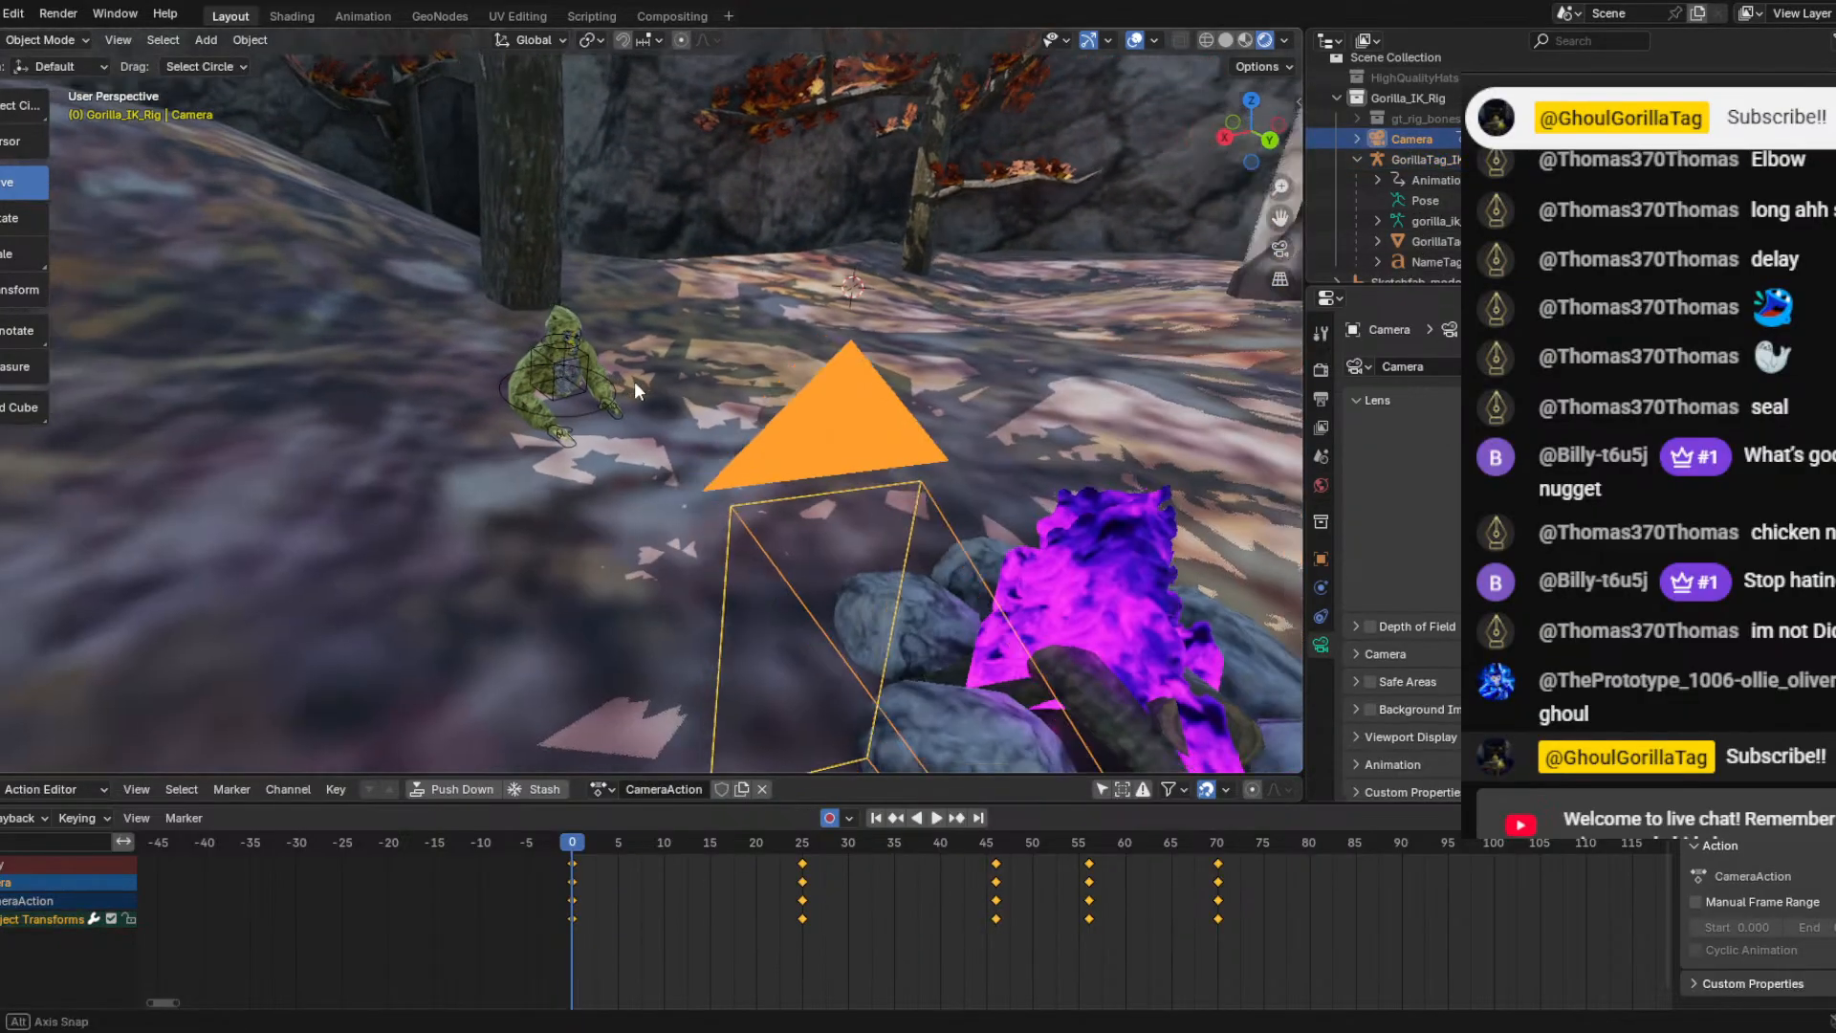
middle_drag(634, 381, 381, 562)
middle_drag(564, 478, 354, 502)
middle_drag(623, 462, 370, 401)
scroll(545, 311, up, 2)
Place the 3D cursor on the ground between the gorilla and the campfire and add an area light there.
click(21, 143)
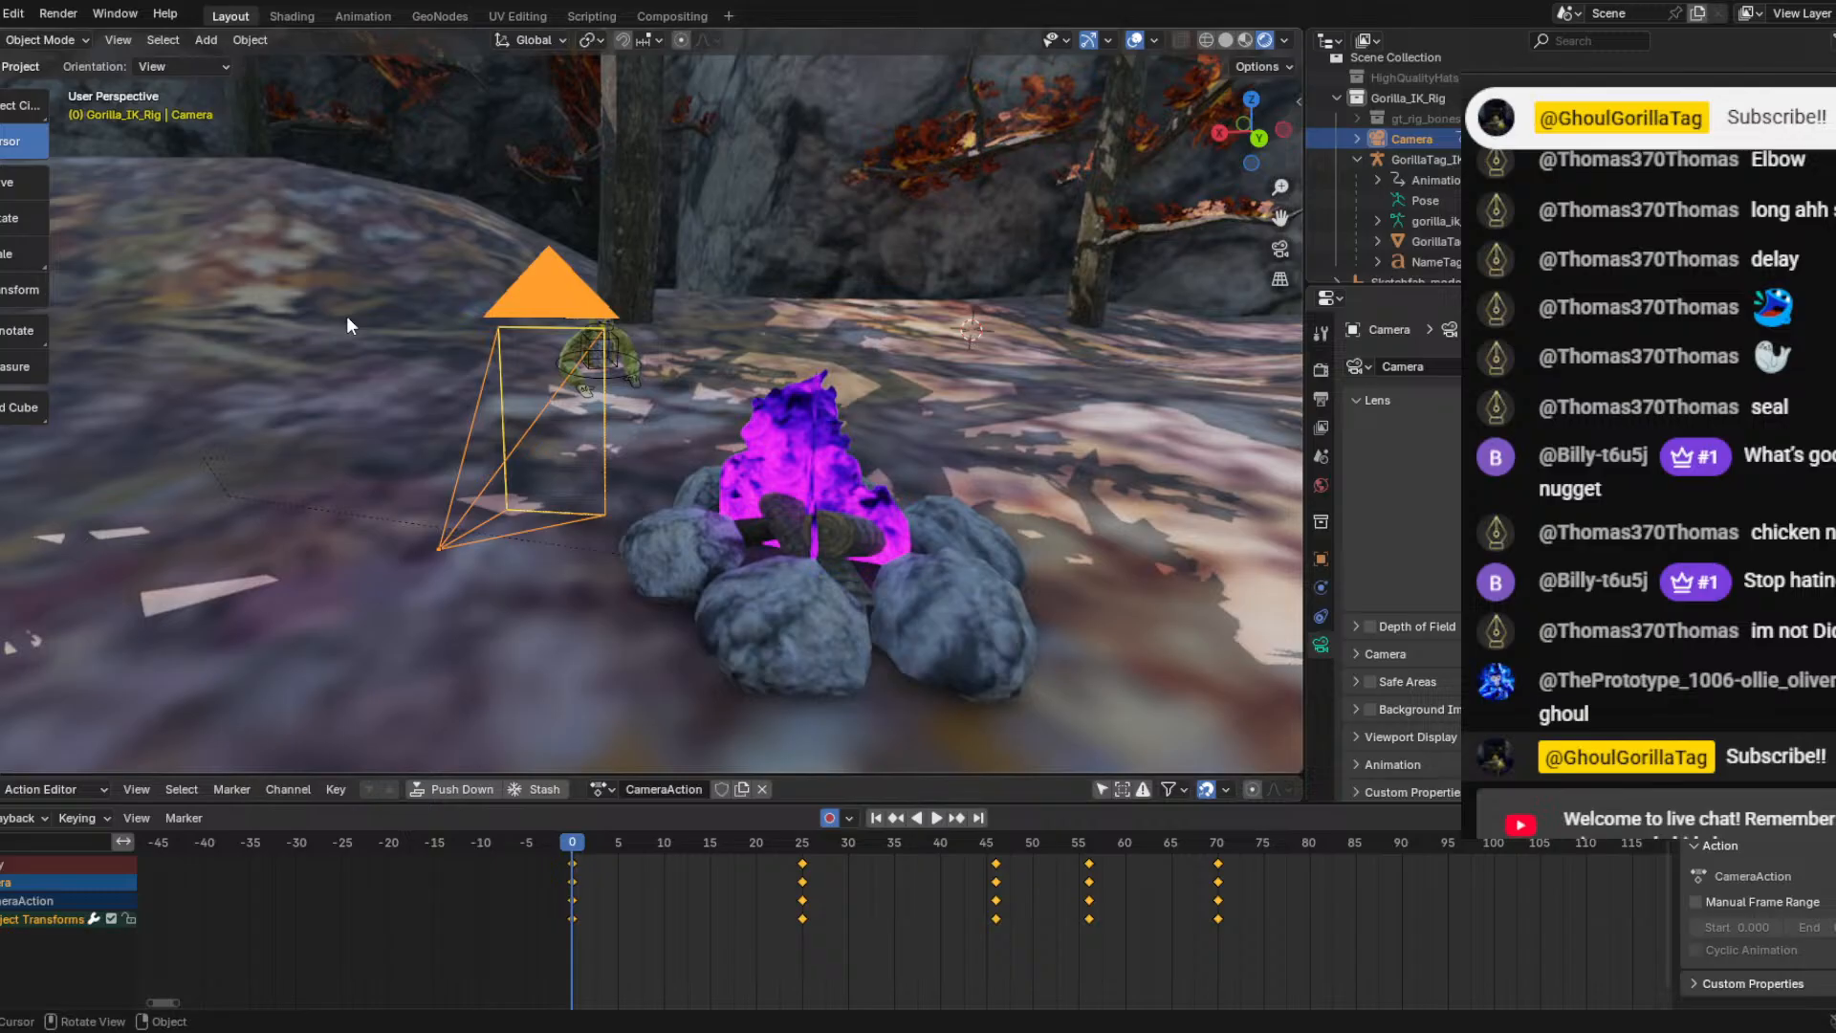
click(667, 431)
click(15, 178)
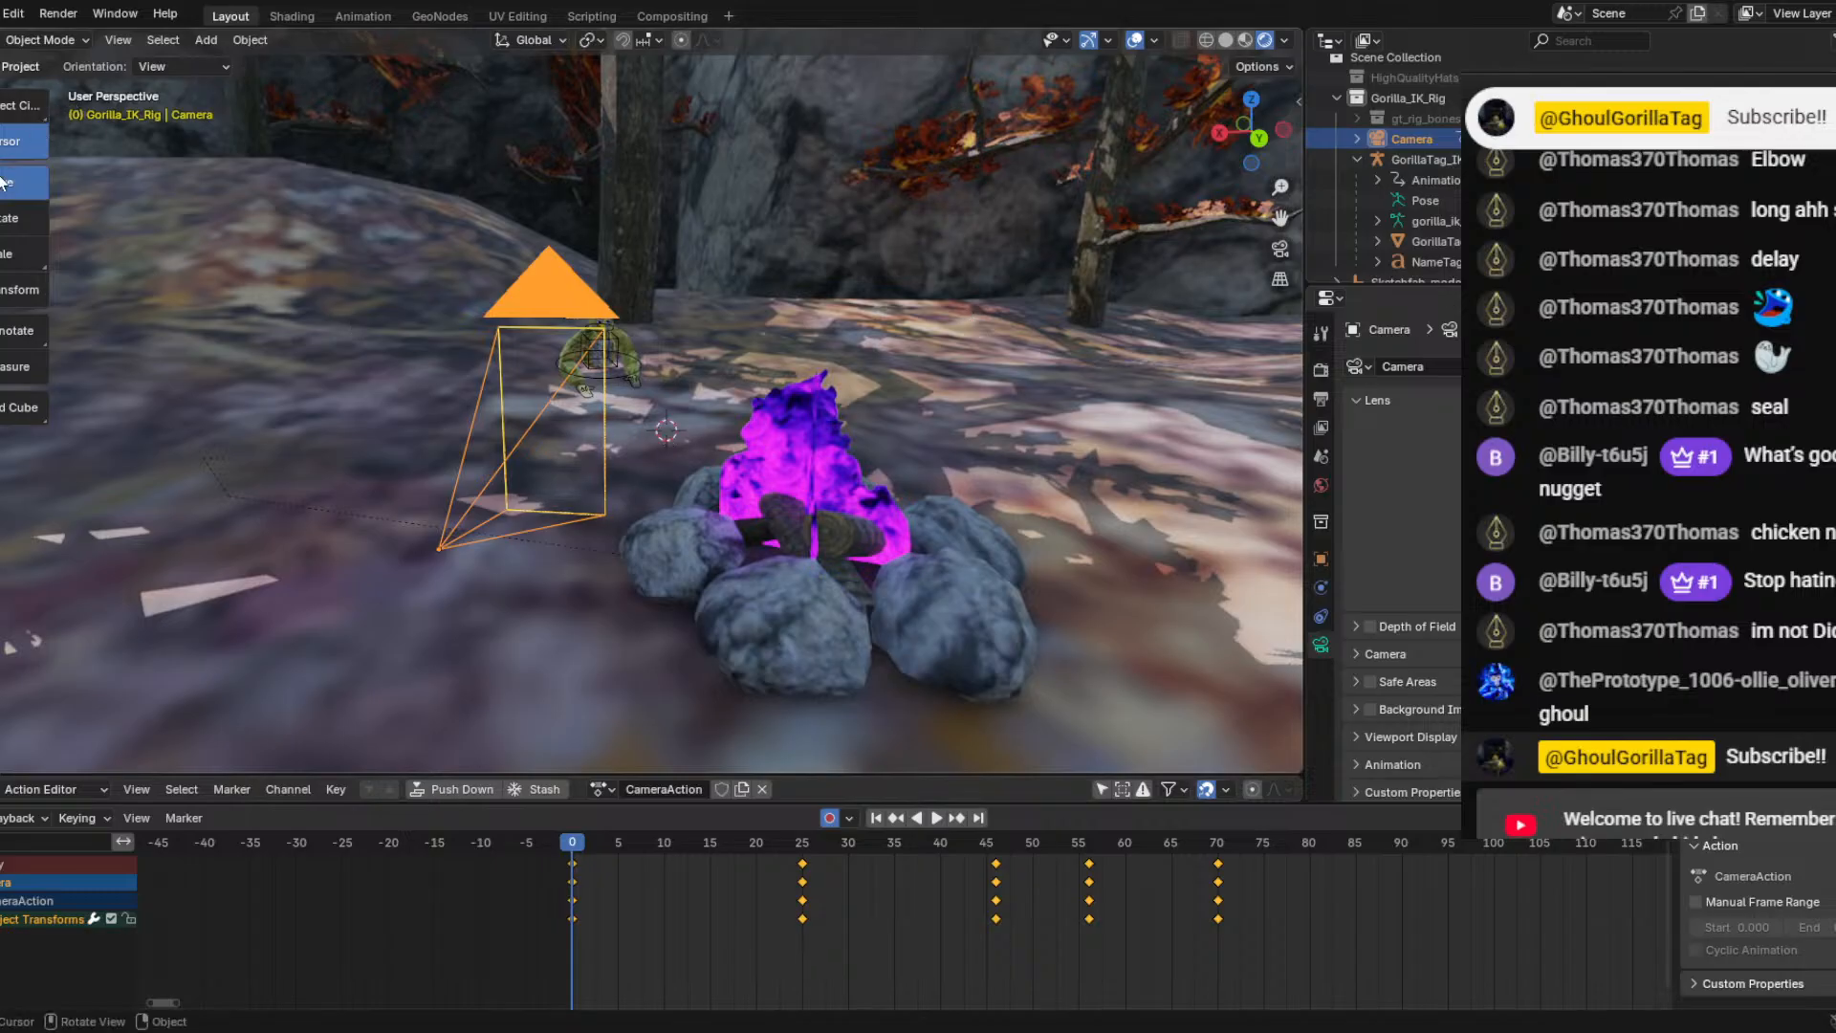
click(205, 38)
mouse_move(267, 307)
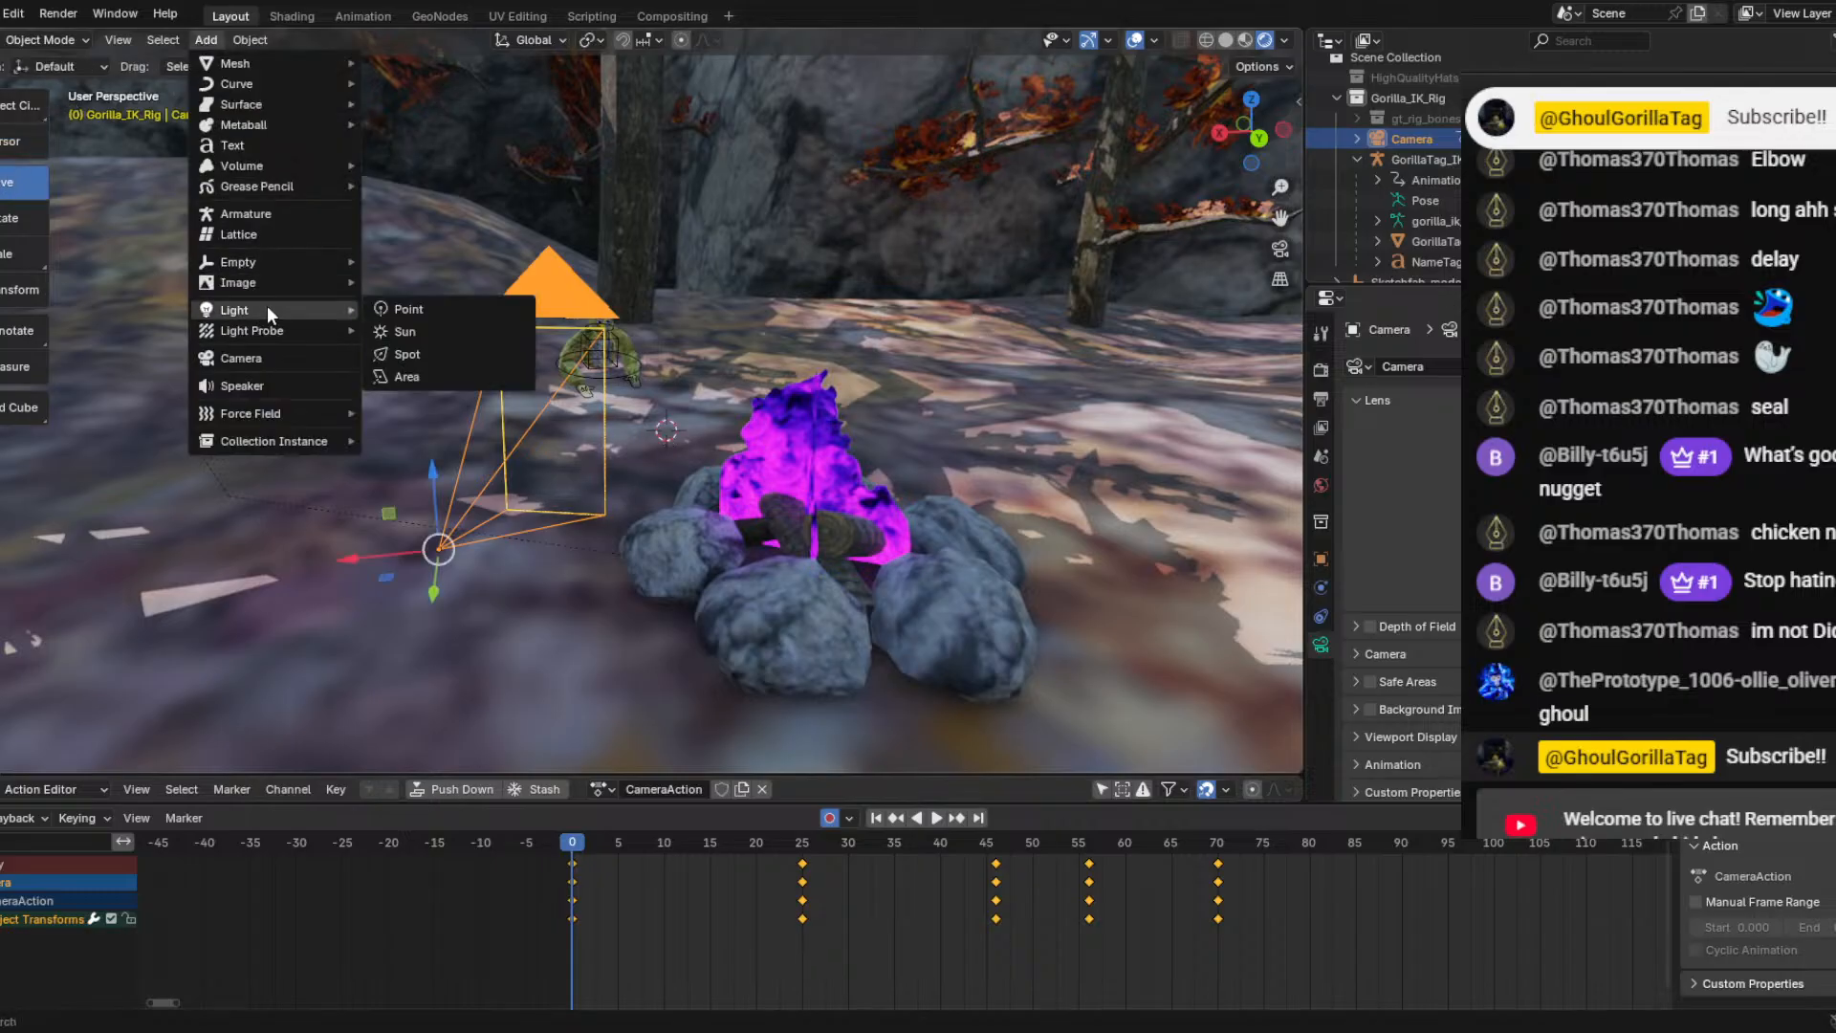
click(405, 375)
Raise the area light high above the ground and enlarge it to span the gorilla and the campfire.
middle_drag(405, 375, 763, 451)
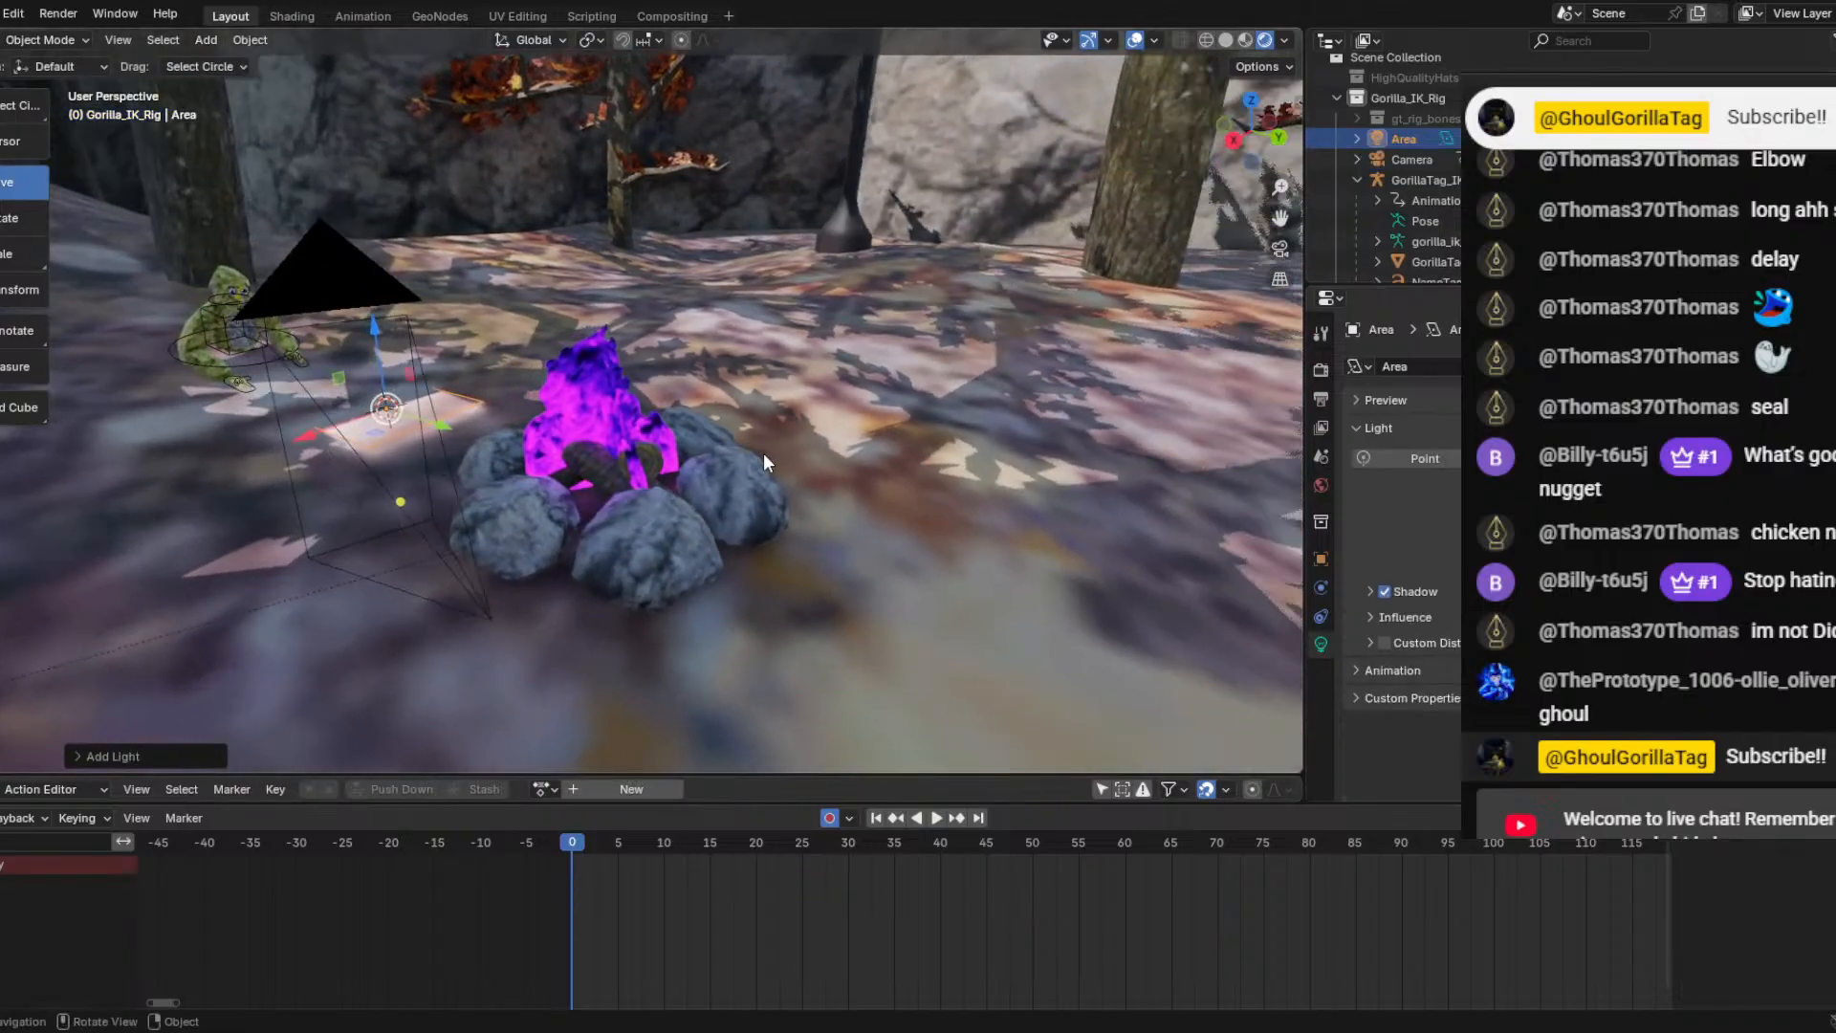
middle_drag(649, 506, 370, 418)
middle_drag(372, 389, 315, 408)
drag(195, 451, 197, 139)
scroll(296, 315, down, 3)
middle_drag(321, 358, 331, 399)
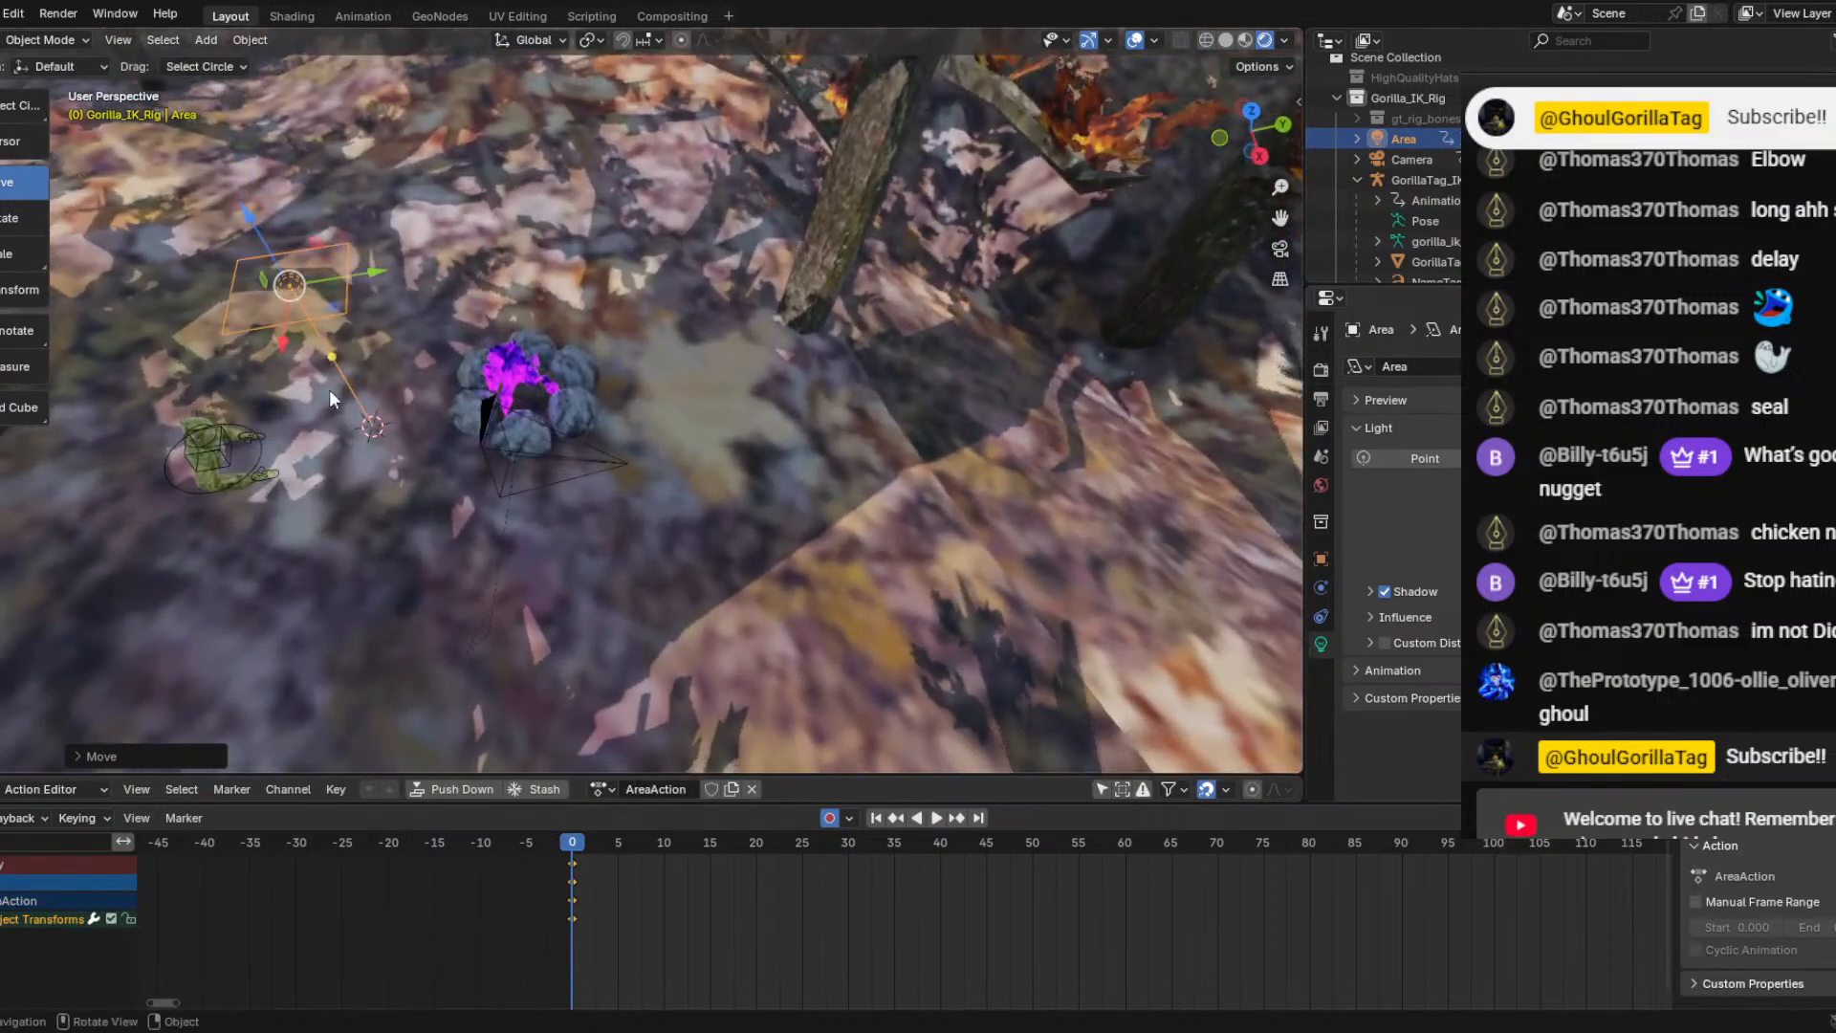
drag(252, 215, 244, 165)
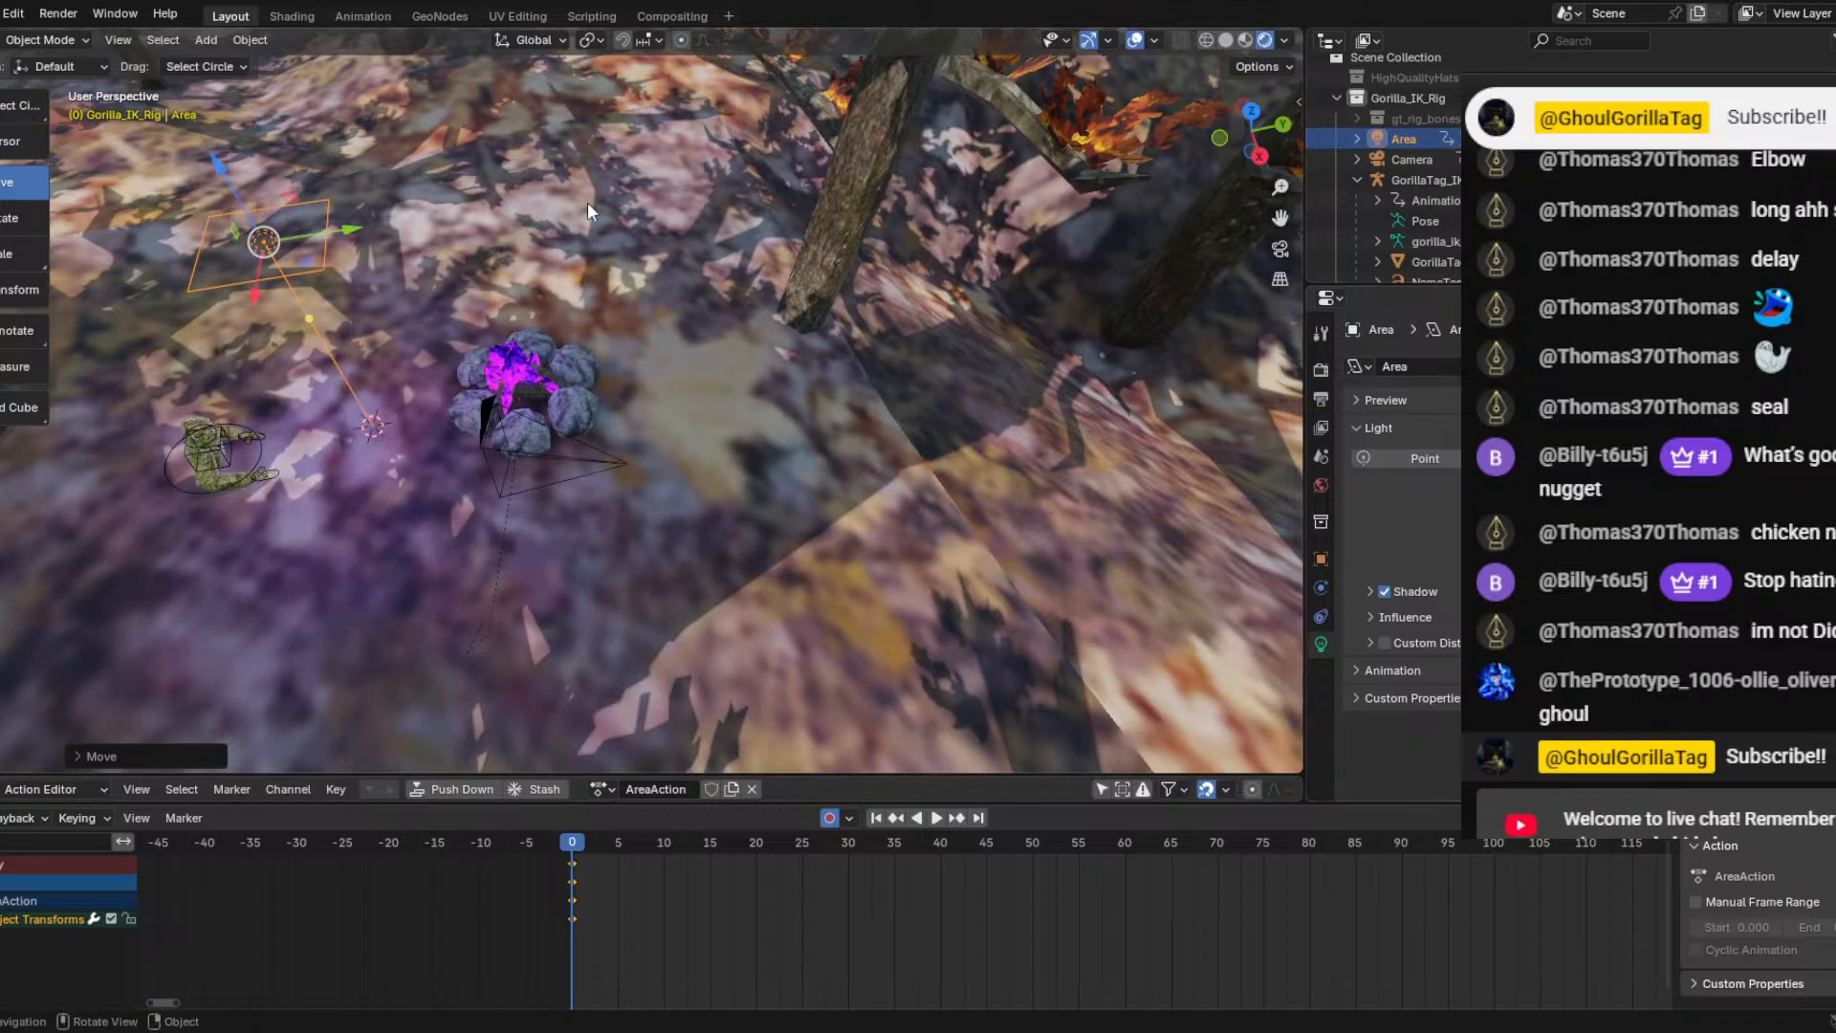
drag(323, 277, 677, 434)
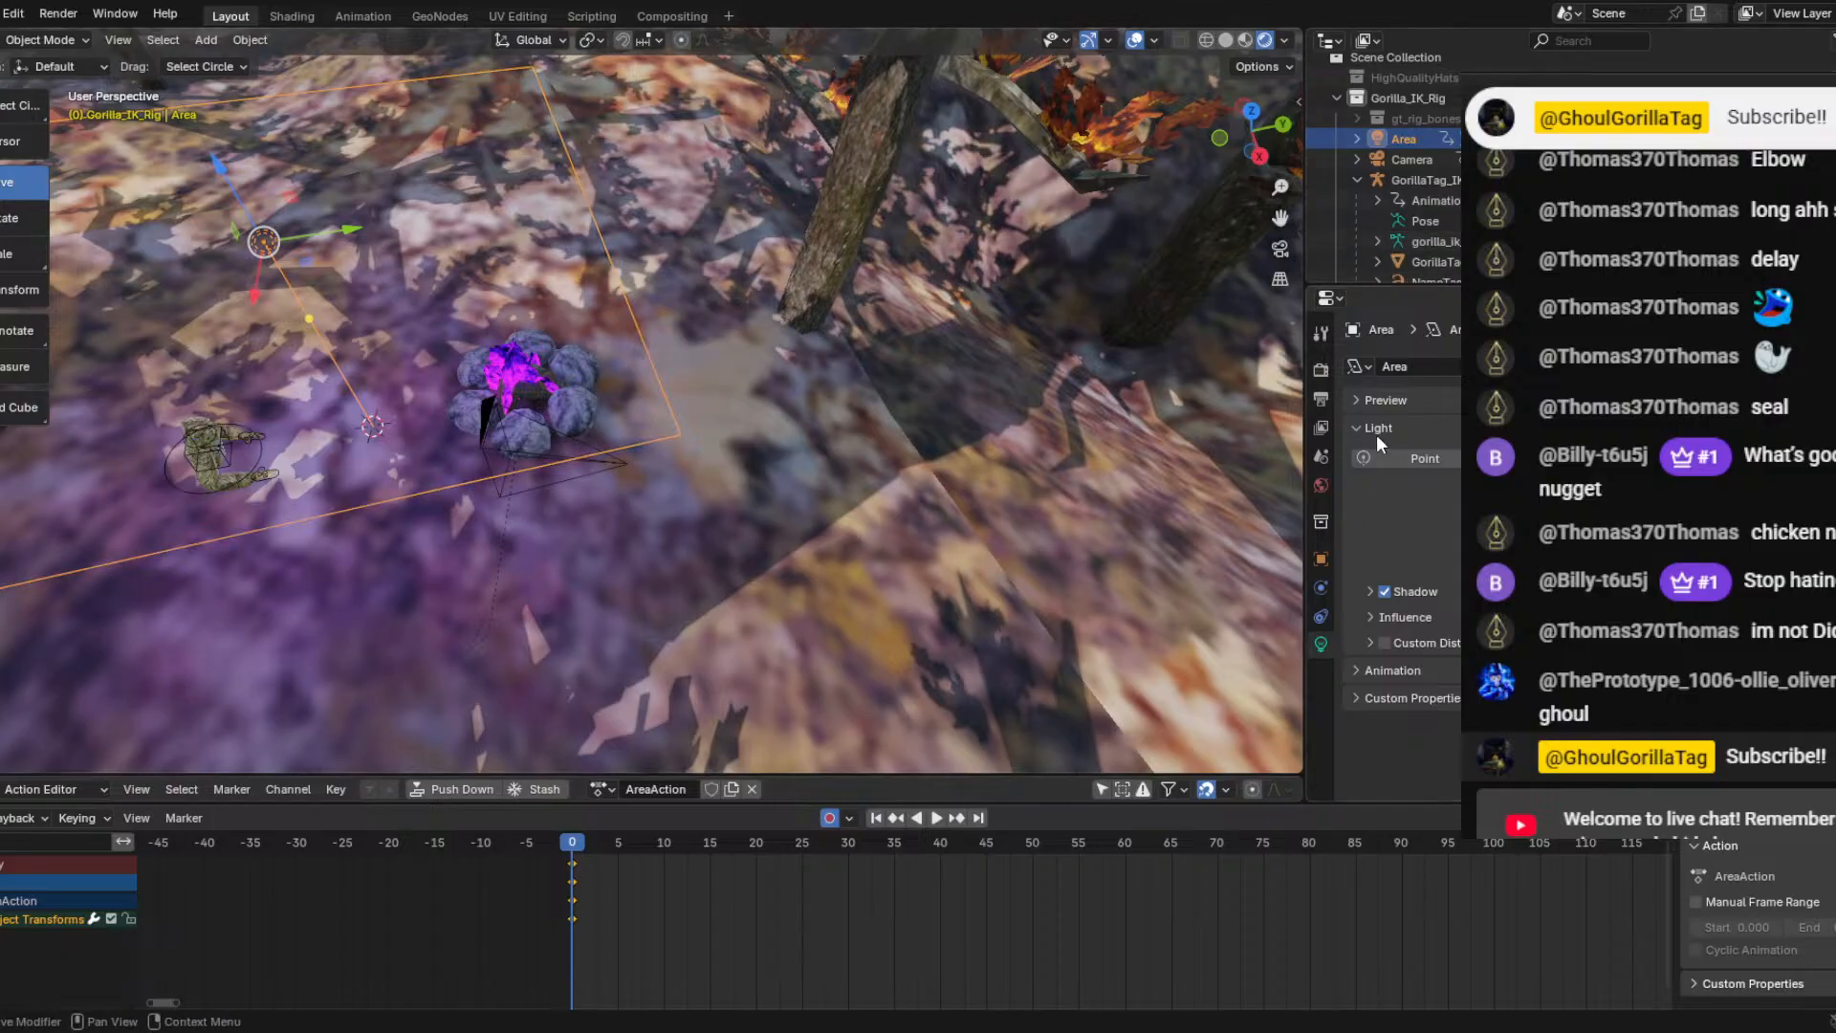
Darken the world lighting of the day world and play the animation through the camera.
click(1321, 485)
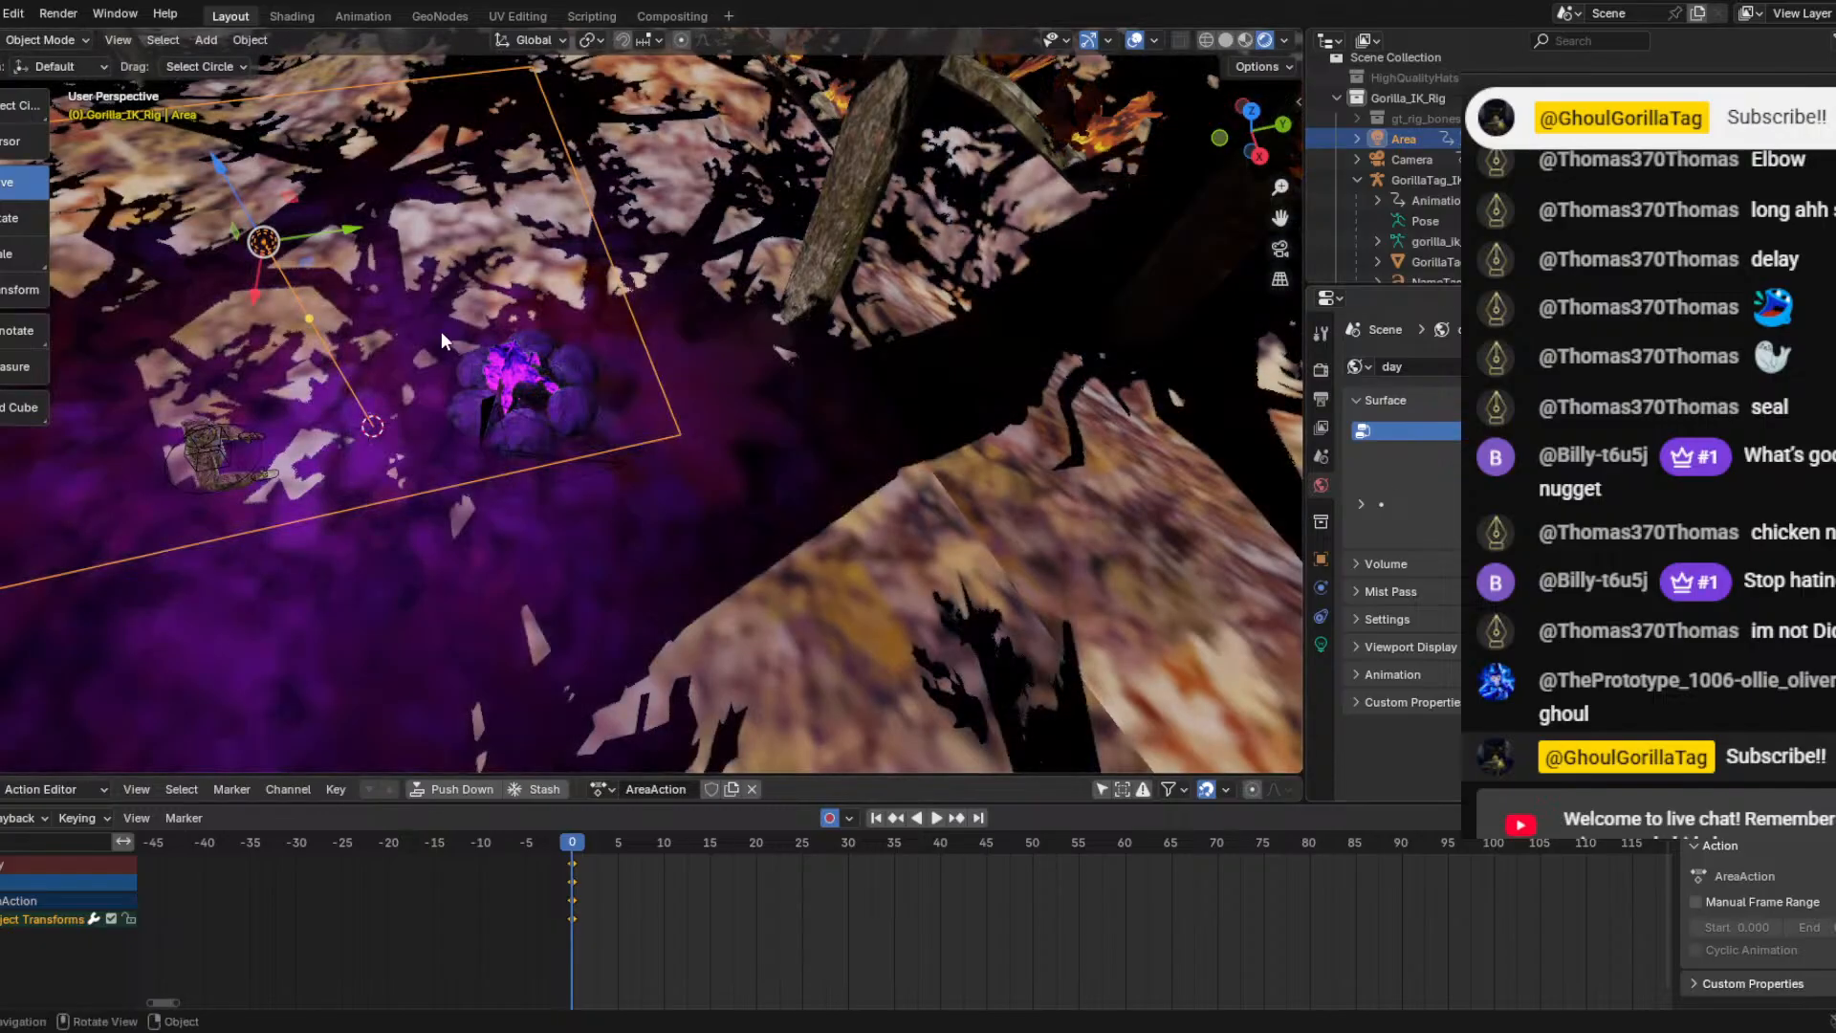
middle_drag(440, 331, 250, 247)
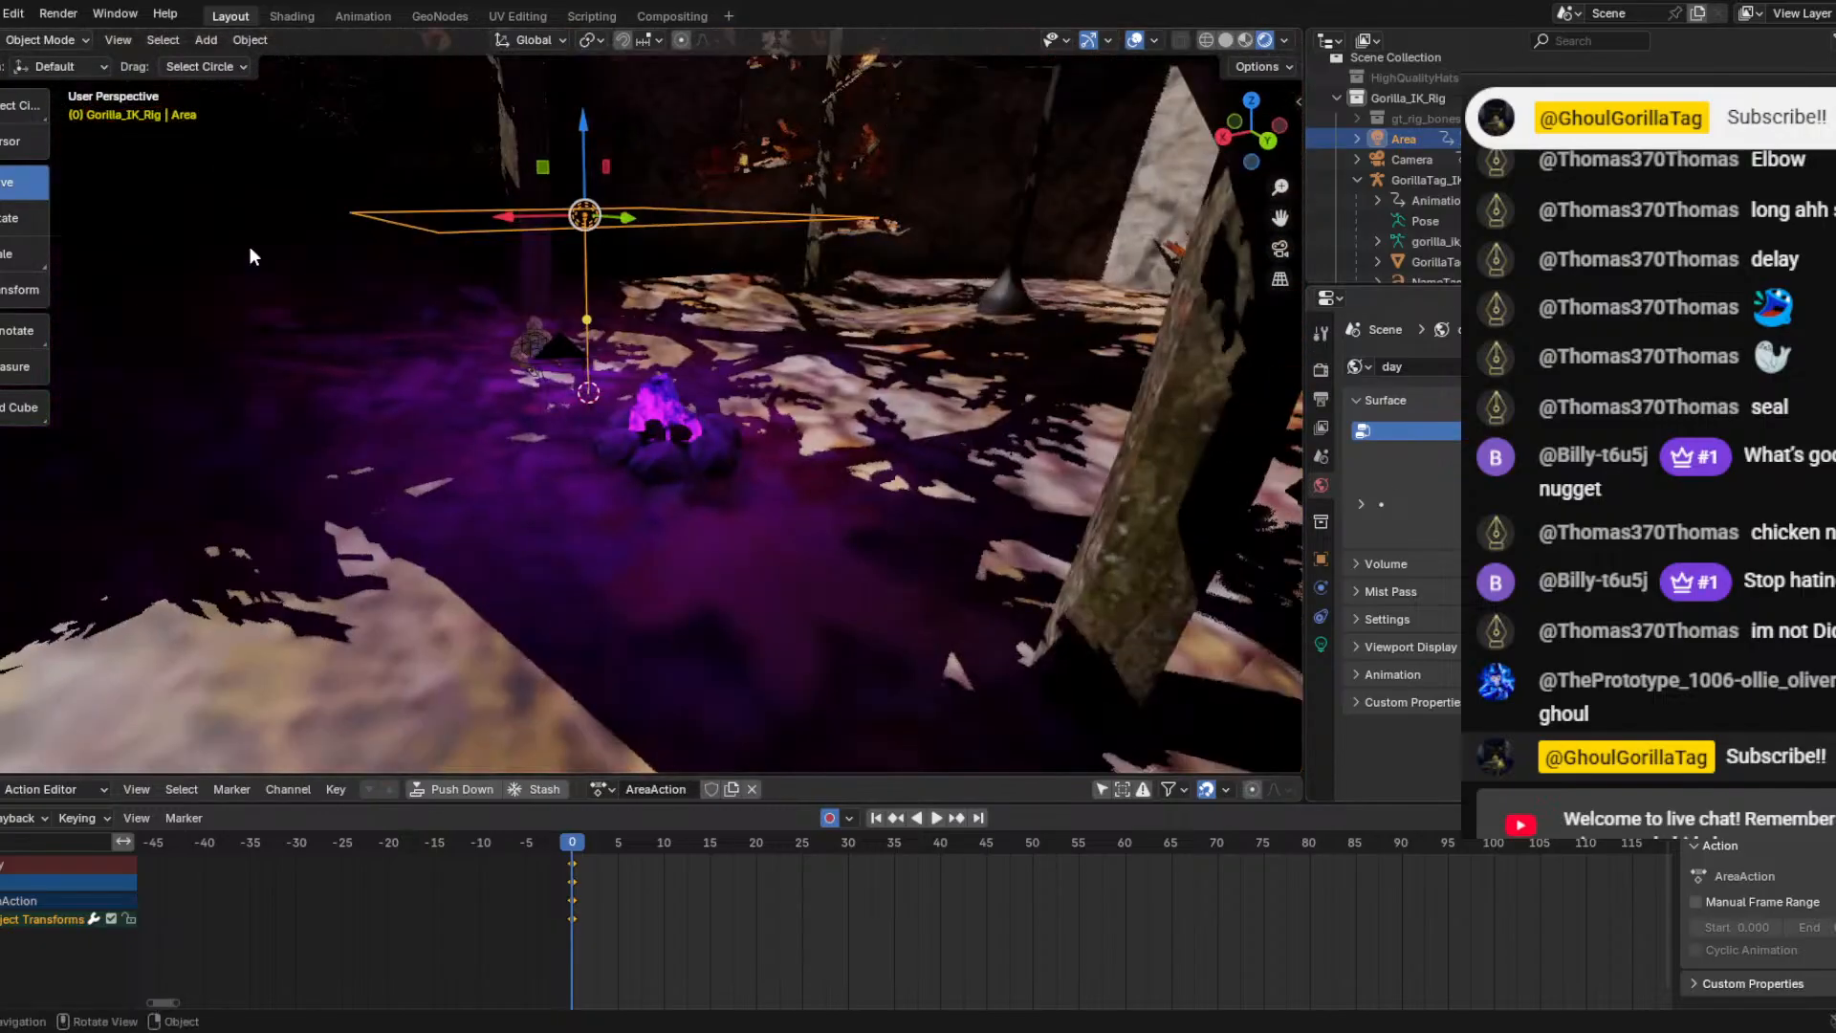
key(KP_0)
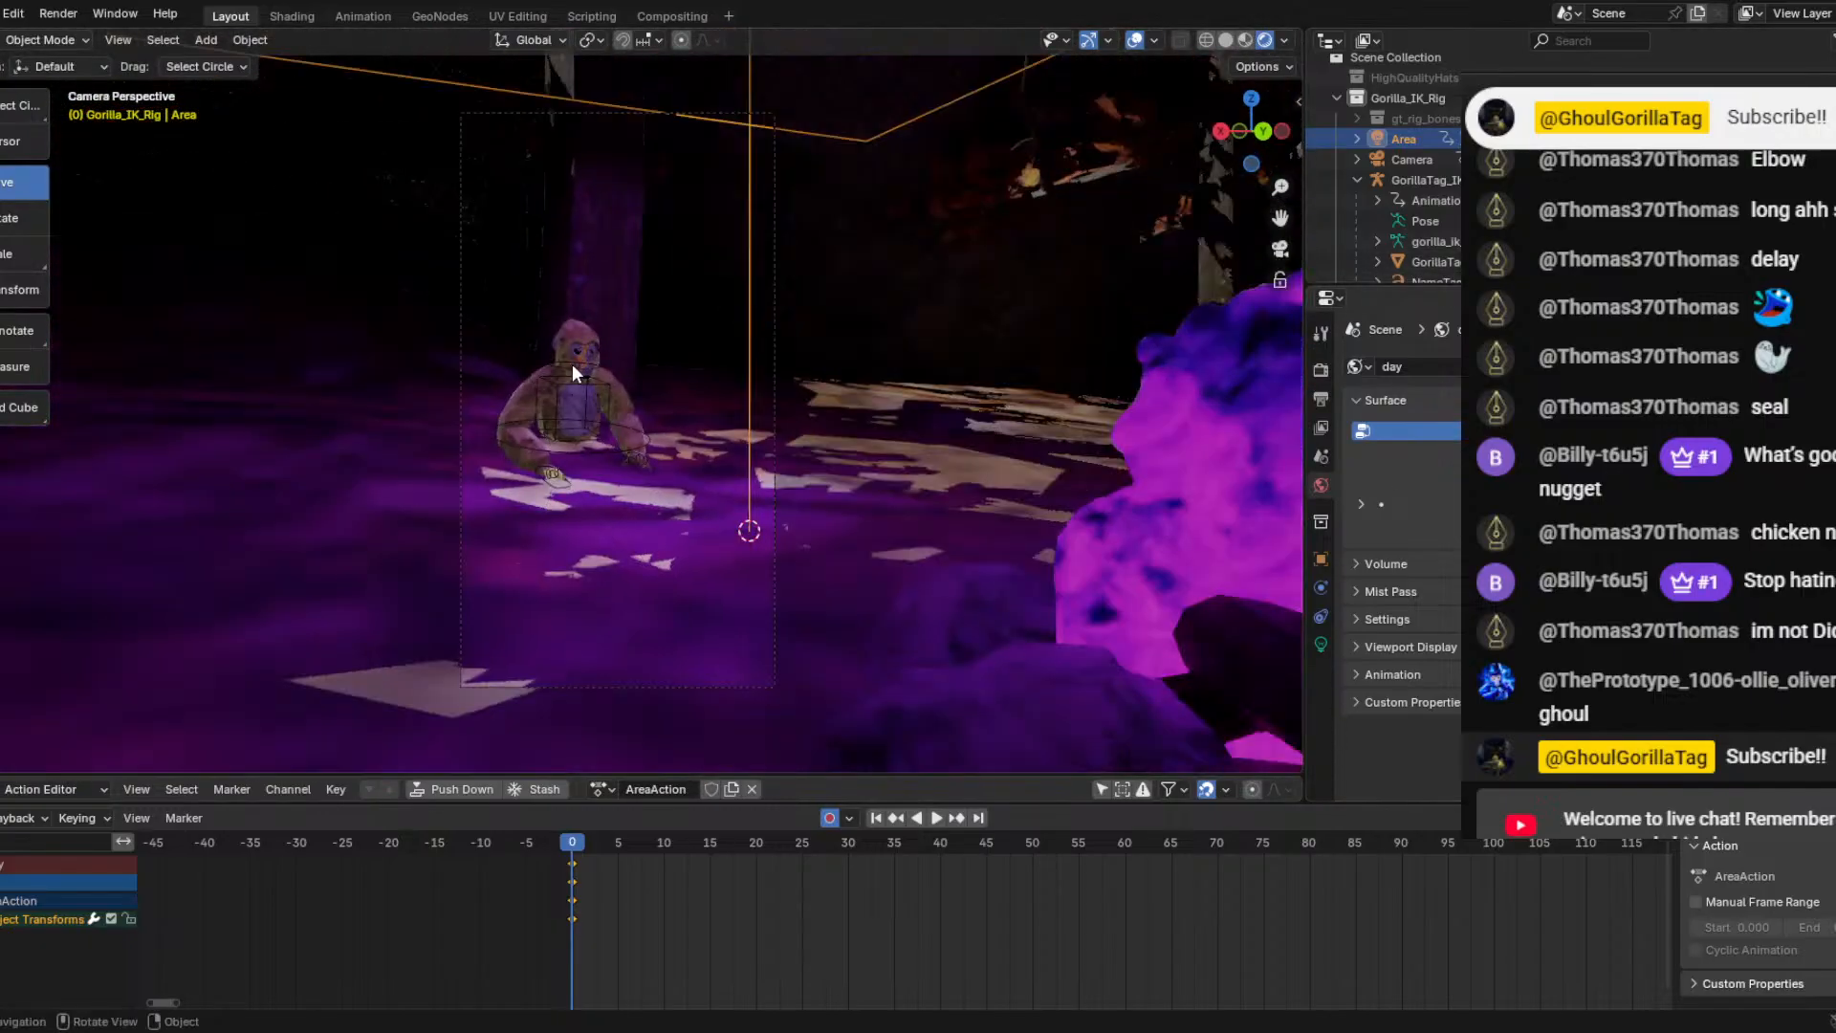
key(space)
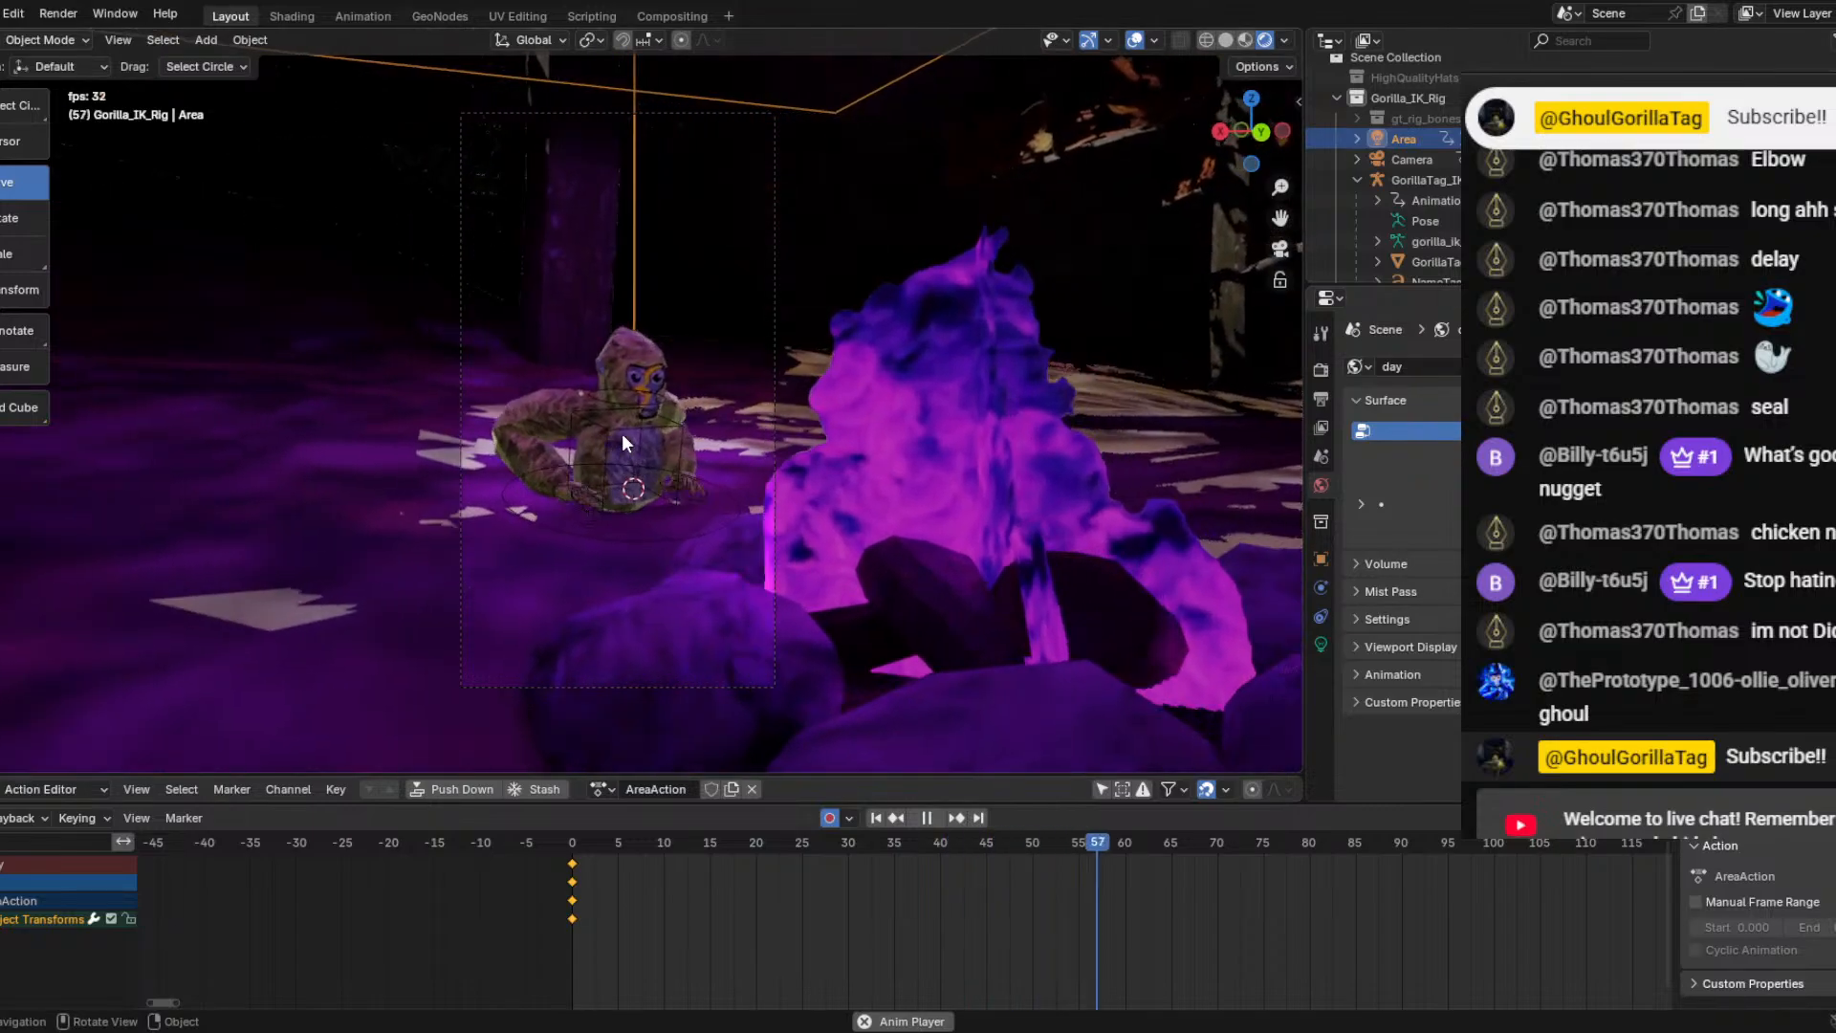
key(space)
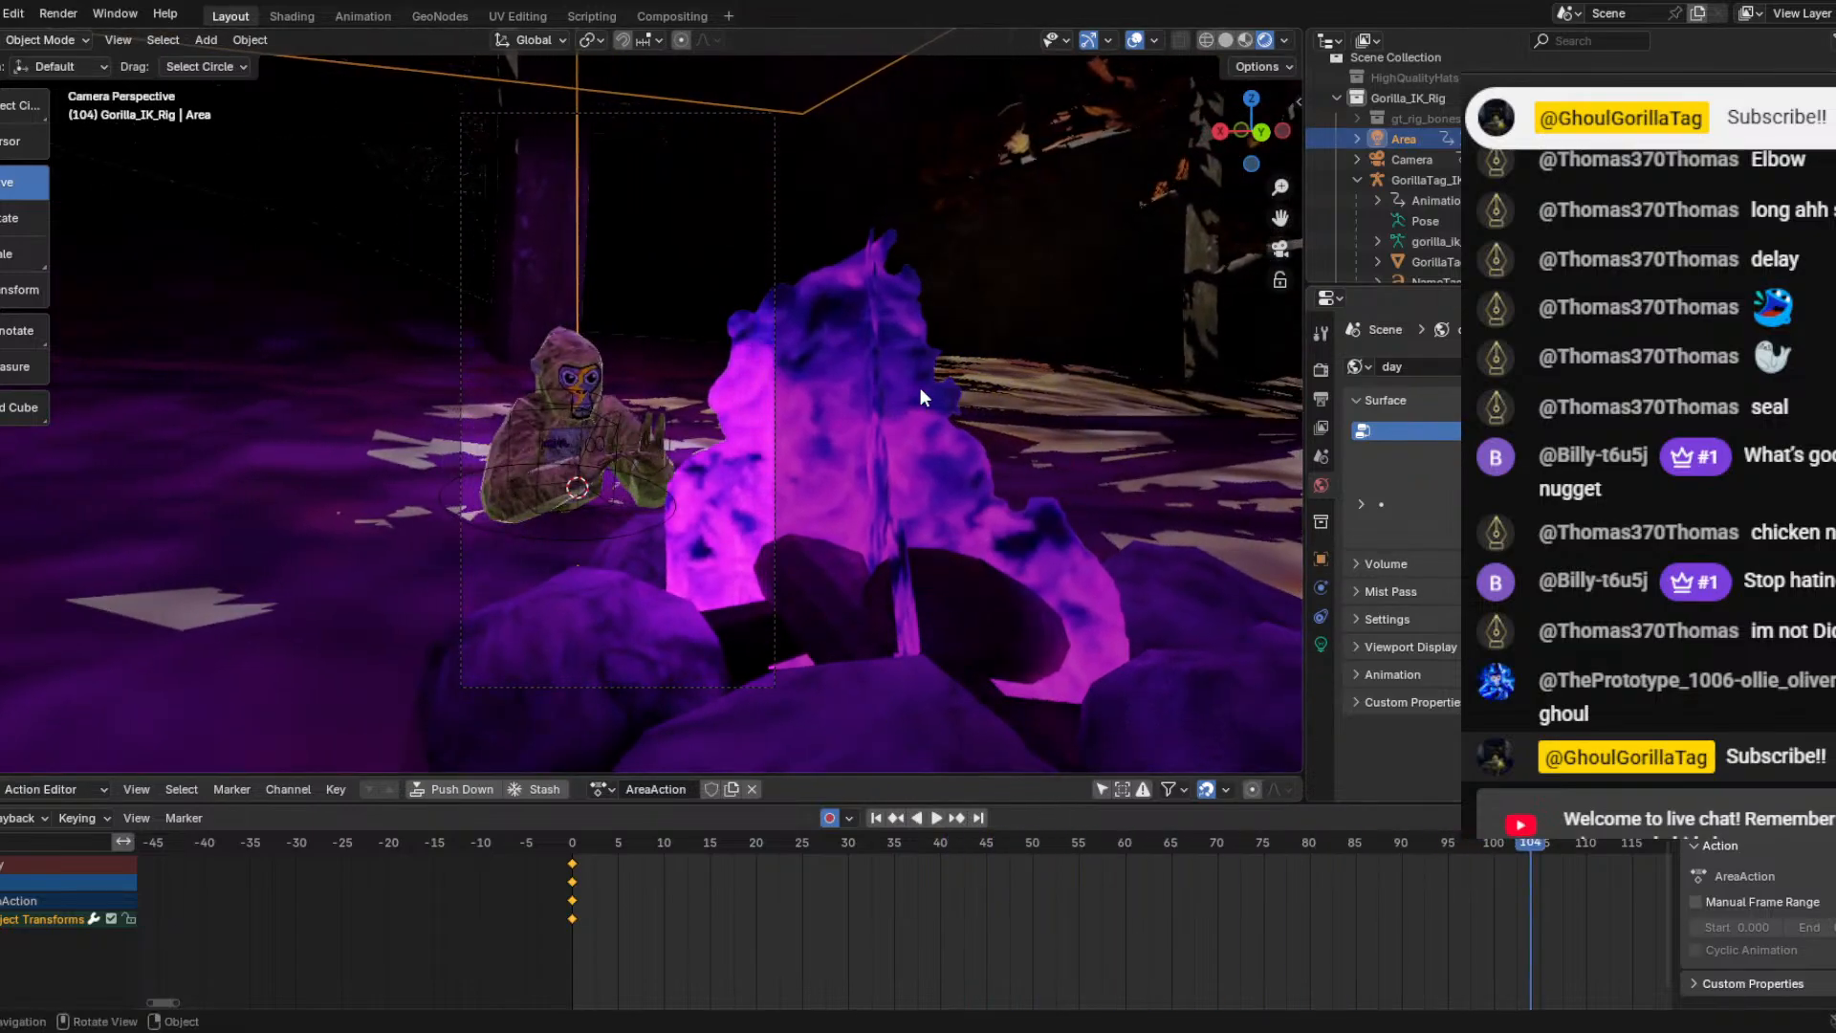
Leave the camera view, add a mesh plane, and raise it high above the forest map.
click(1287, 246)
middle_drag(216, 322, 341, 296)
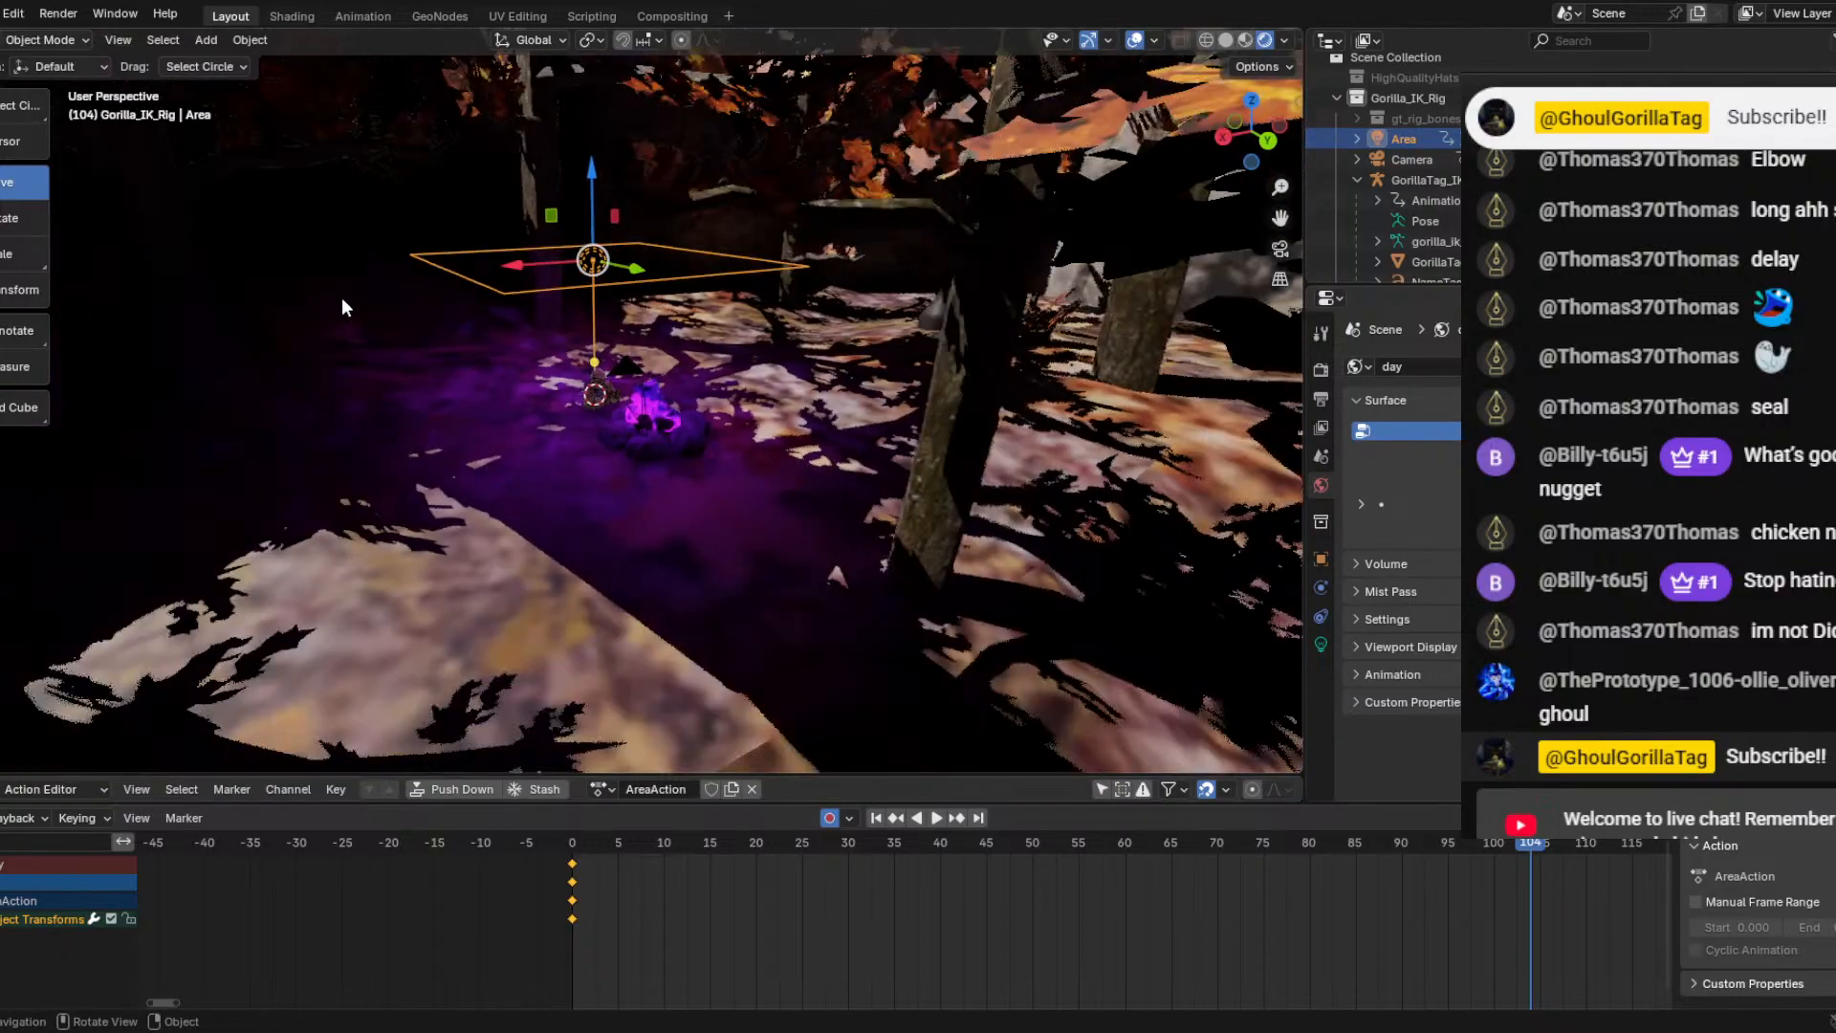
click(205, 39)
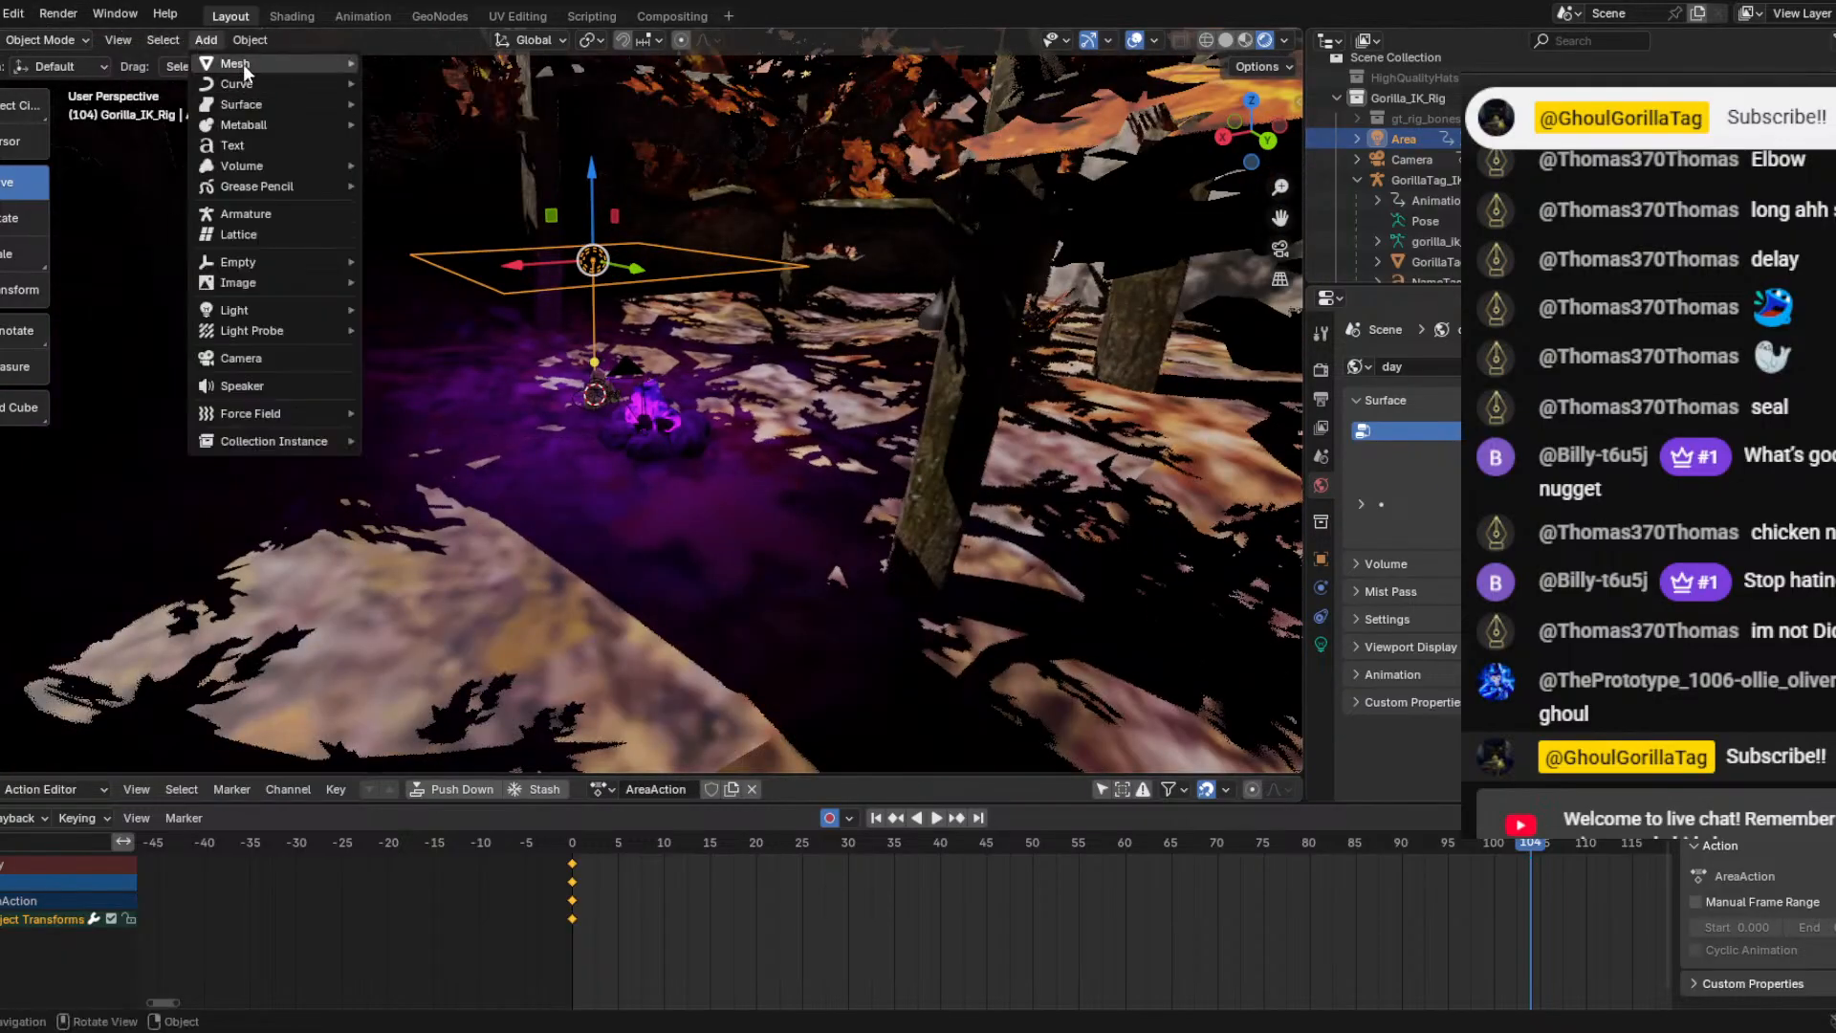
mouse_move(243, 64)
click(484, 67)
scroll(479, 295, down, 8)
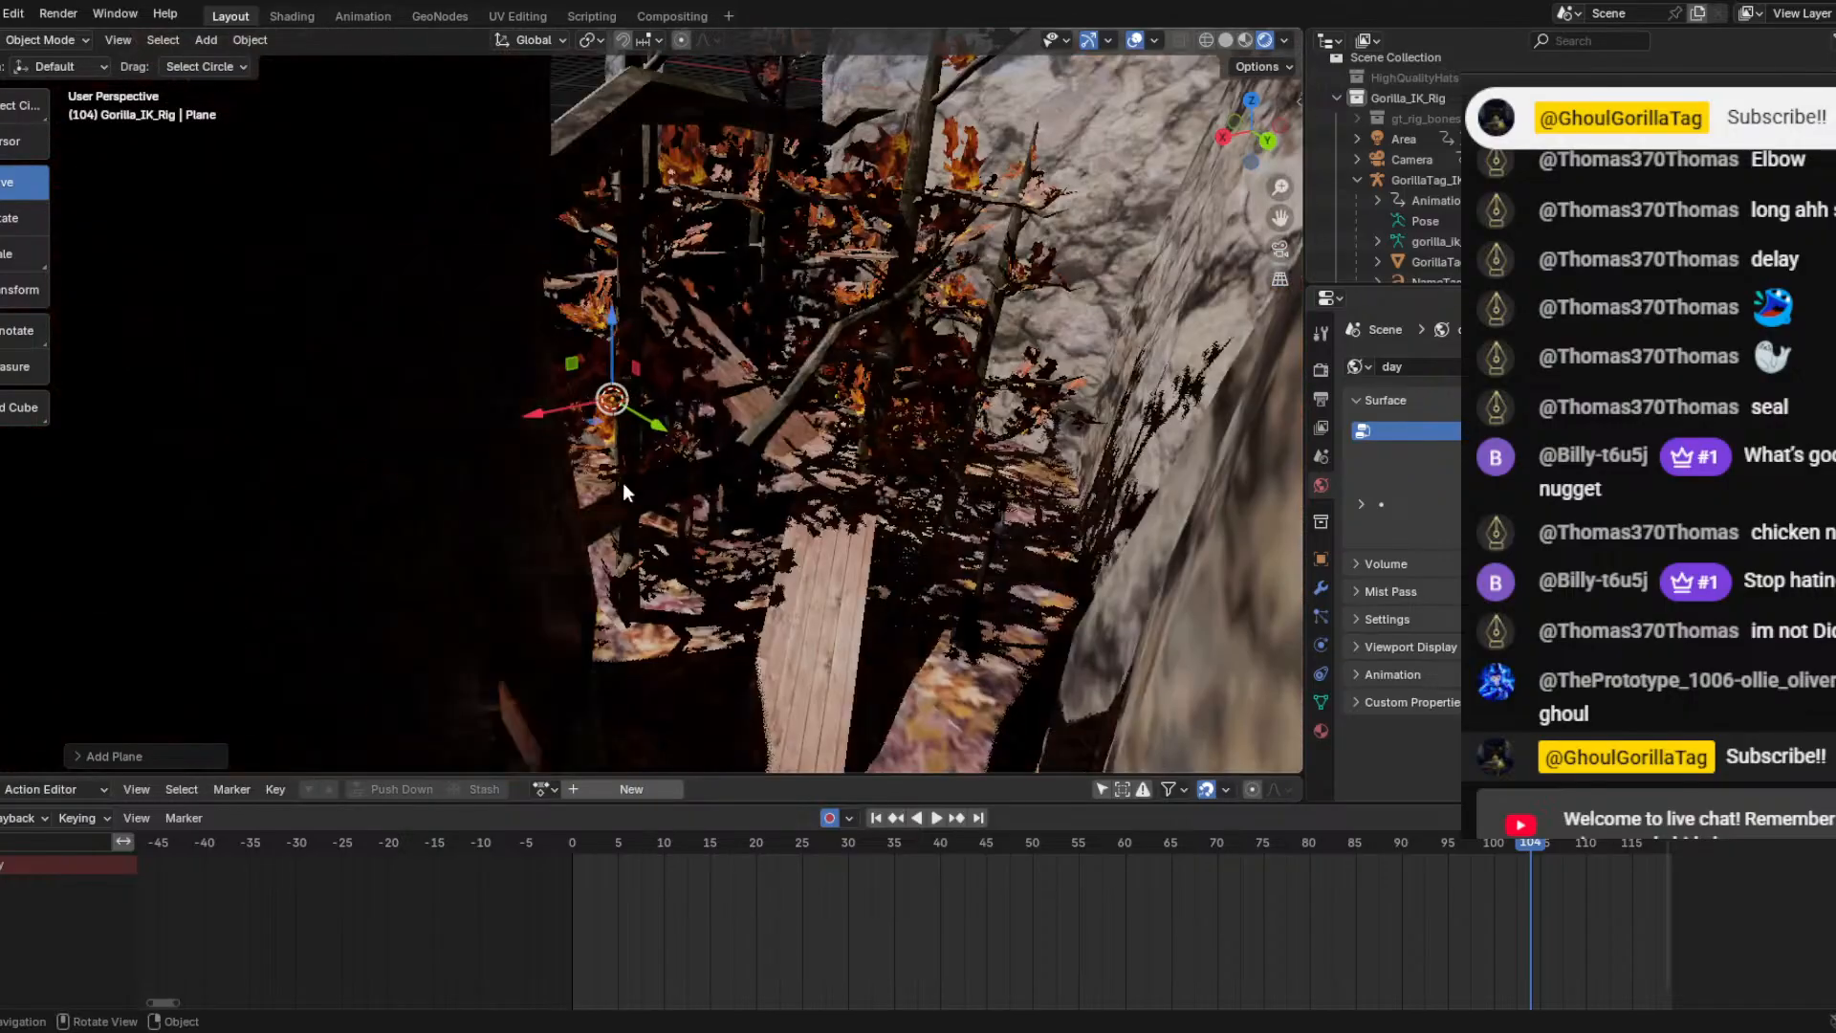
scroll(583, 397, down, 4)
drag(619, 341, 622, 168)
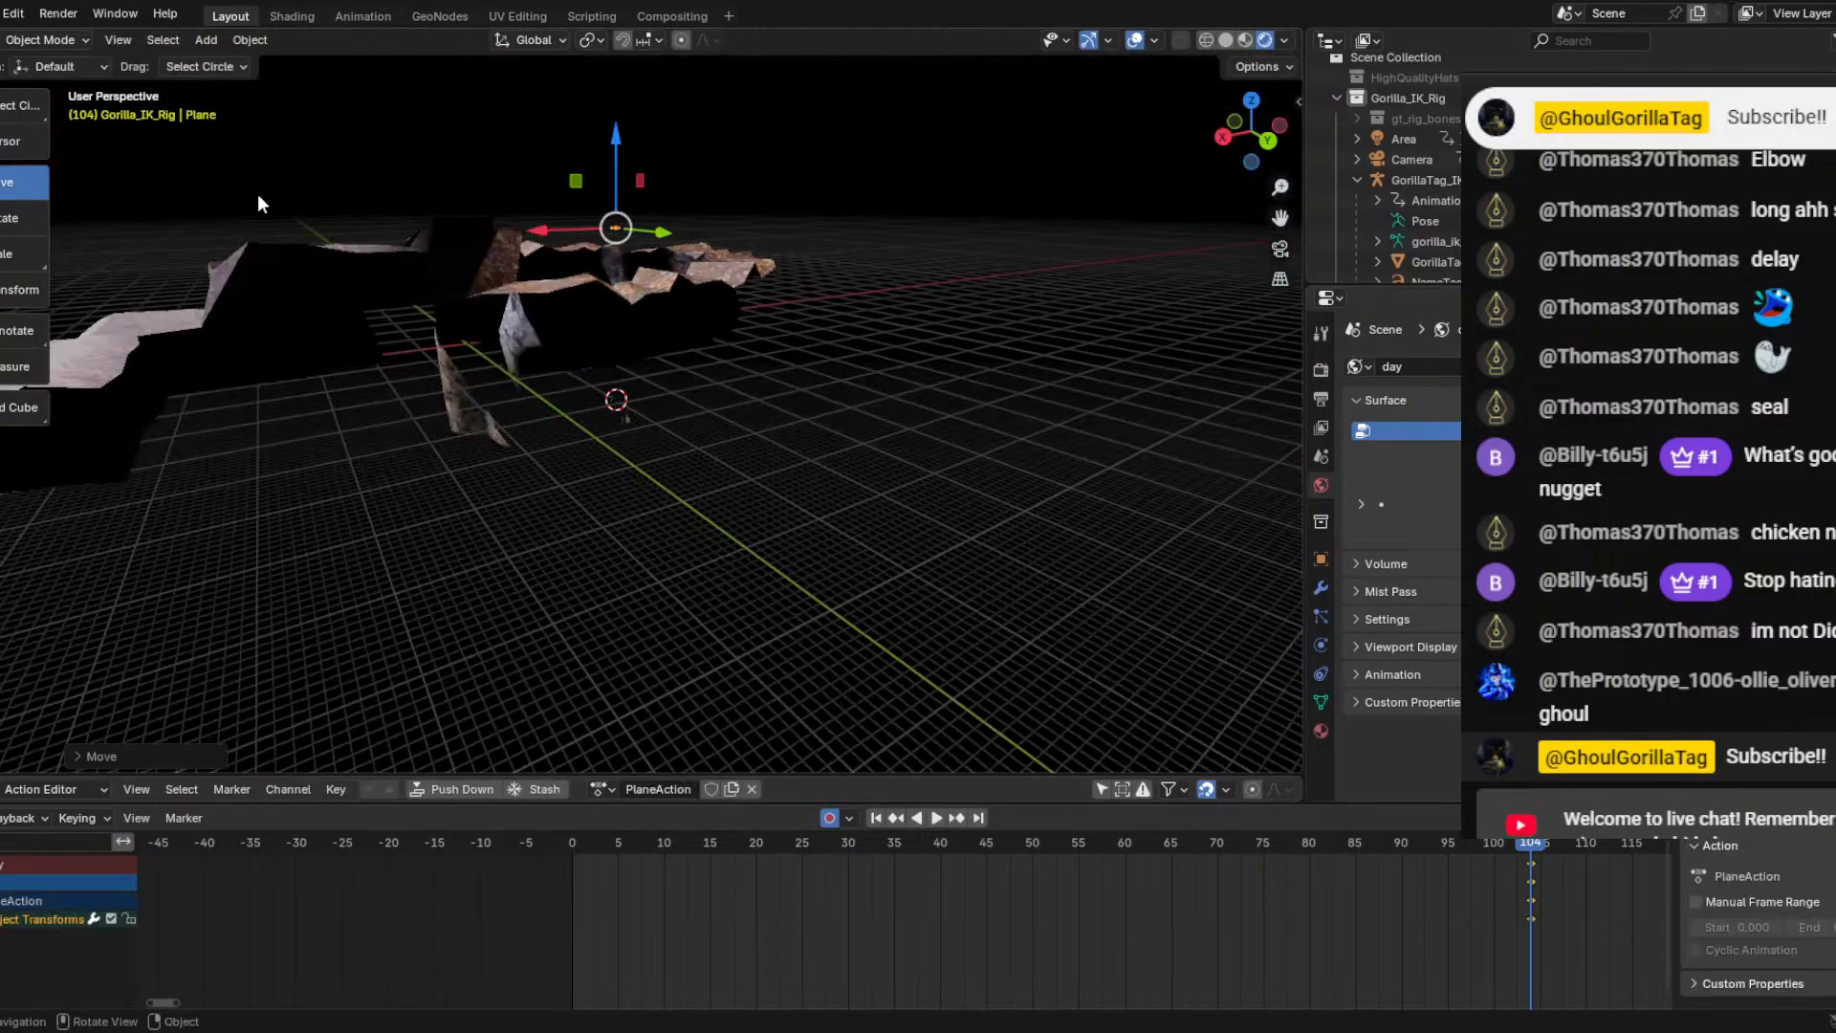
Scale the plane along its X and Y axes into a large sheet covering the forest map.
key(shift+space)
key(s)
middle_drag(627, 418, 558, 390)
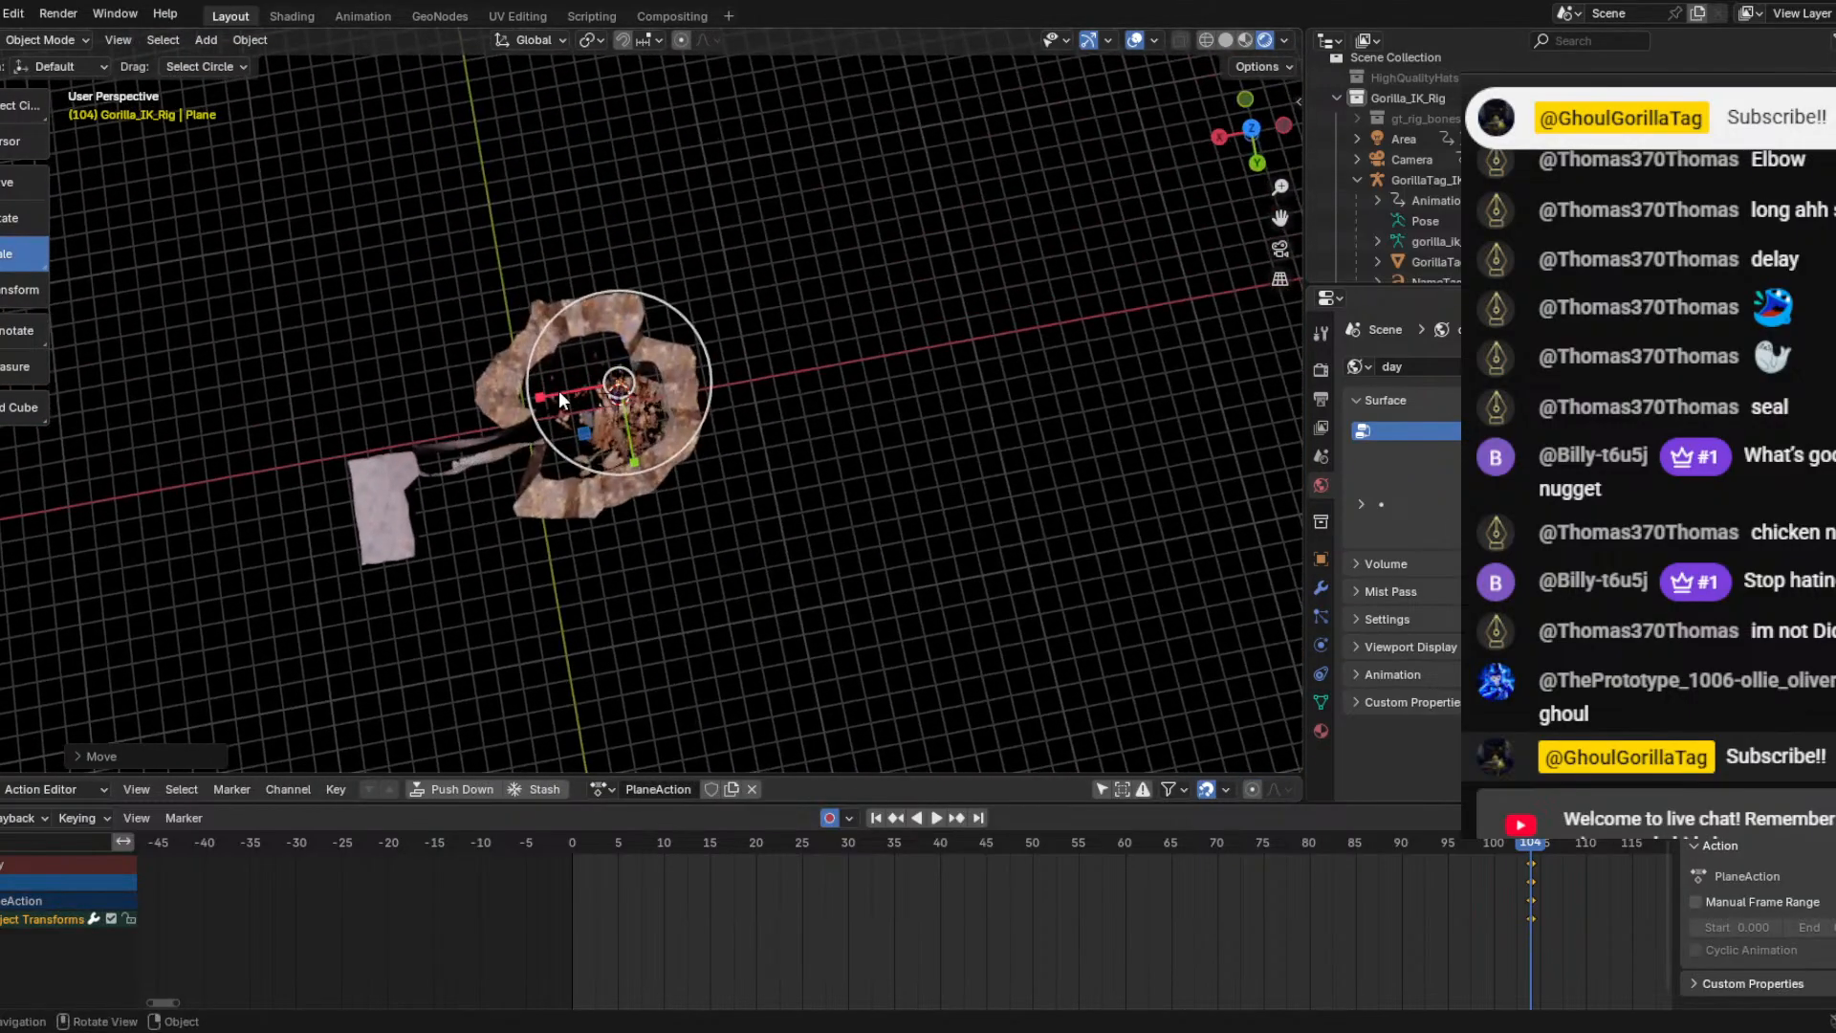
drag(563, 390, 597, 427)
key(s)
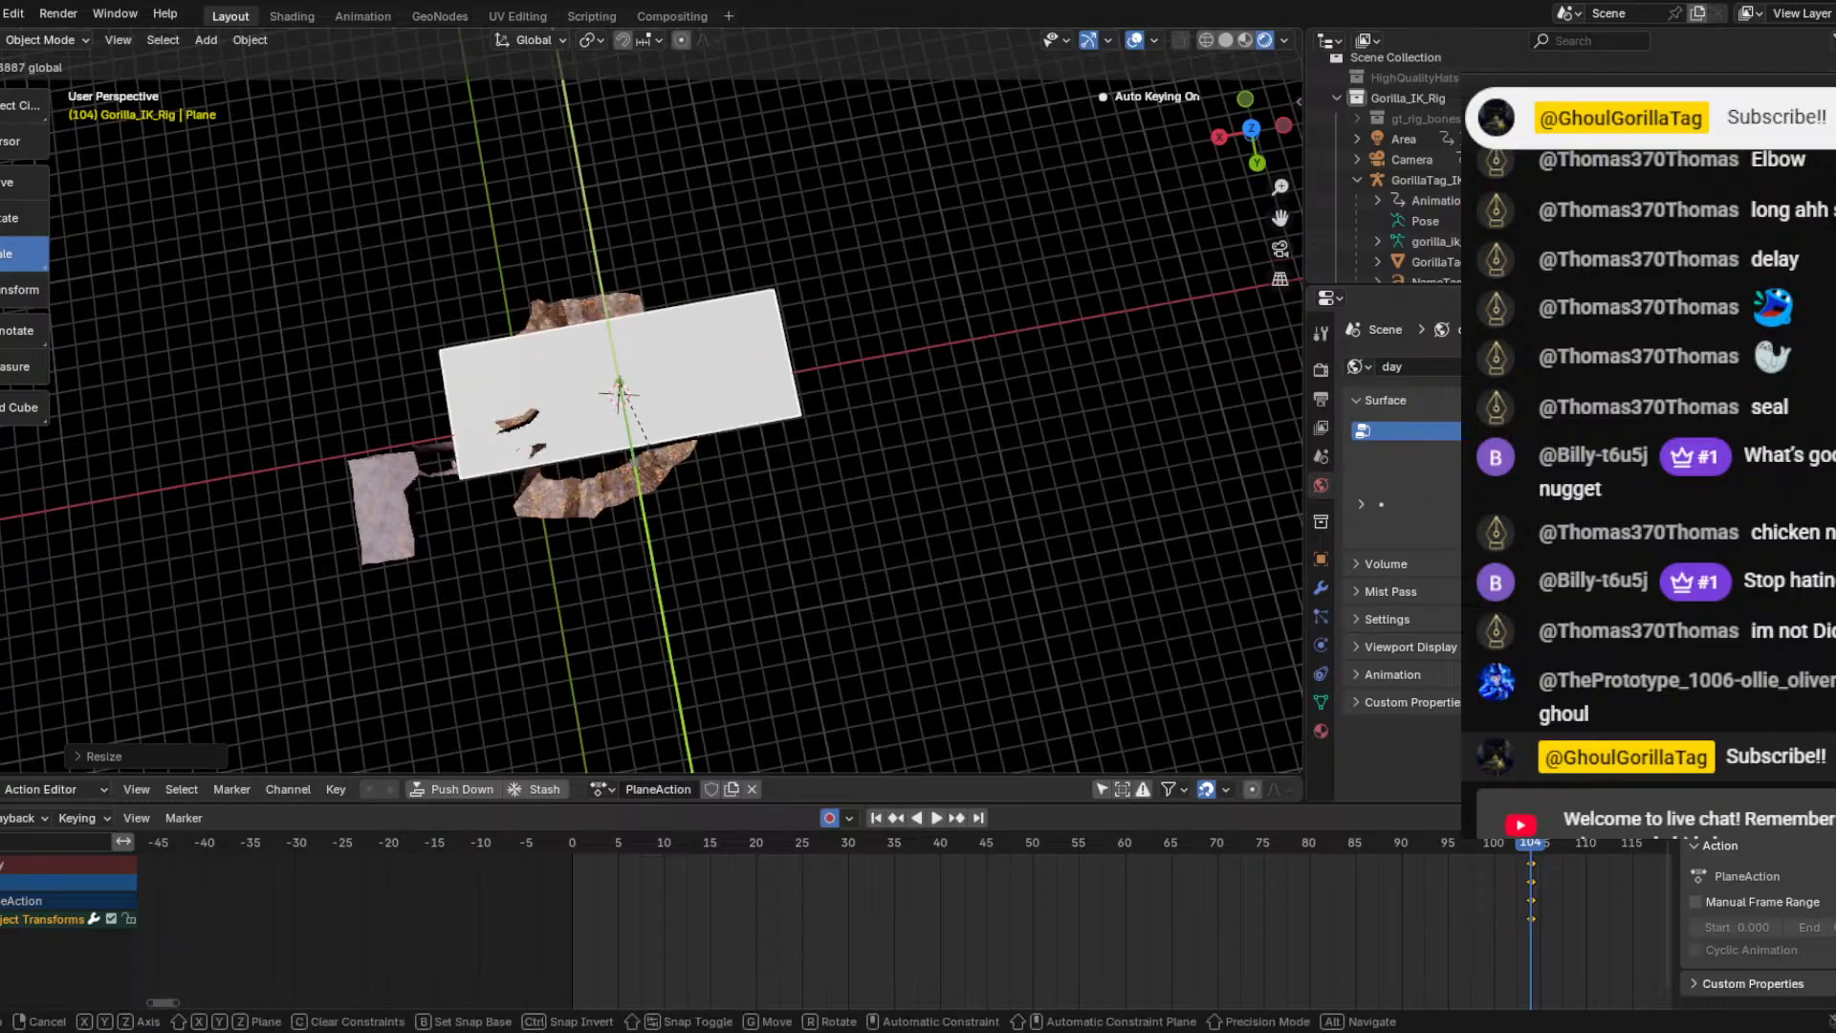
click(685, 503)
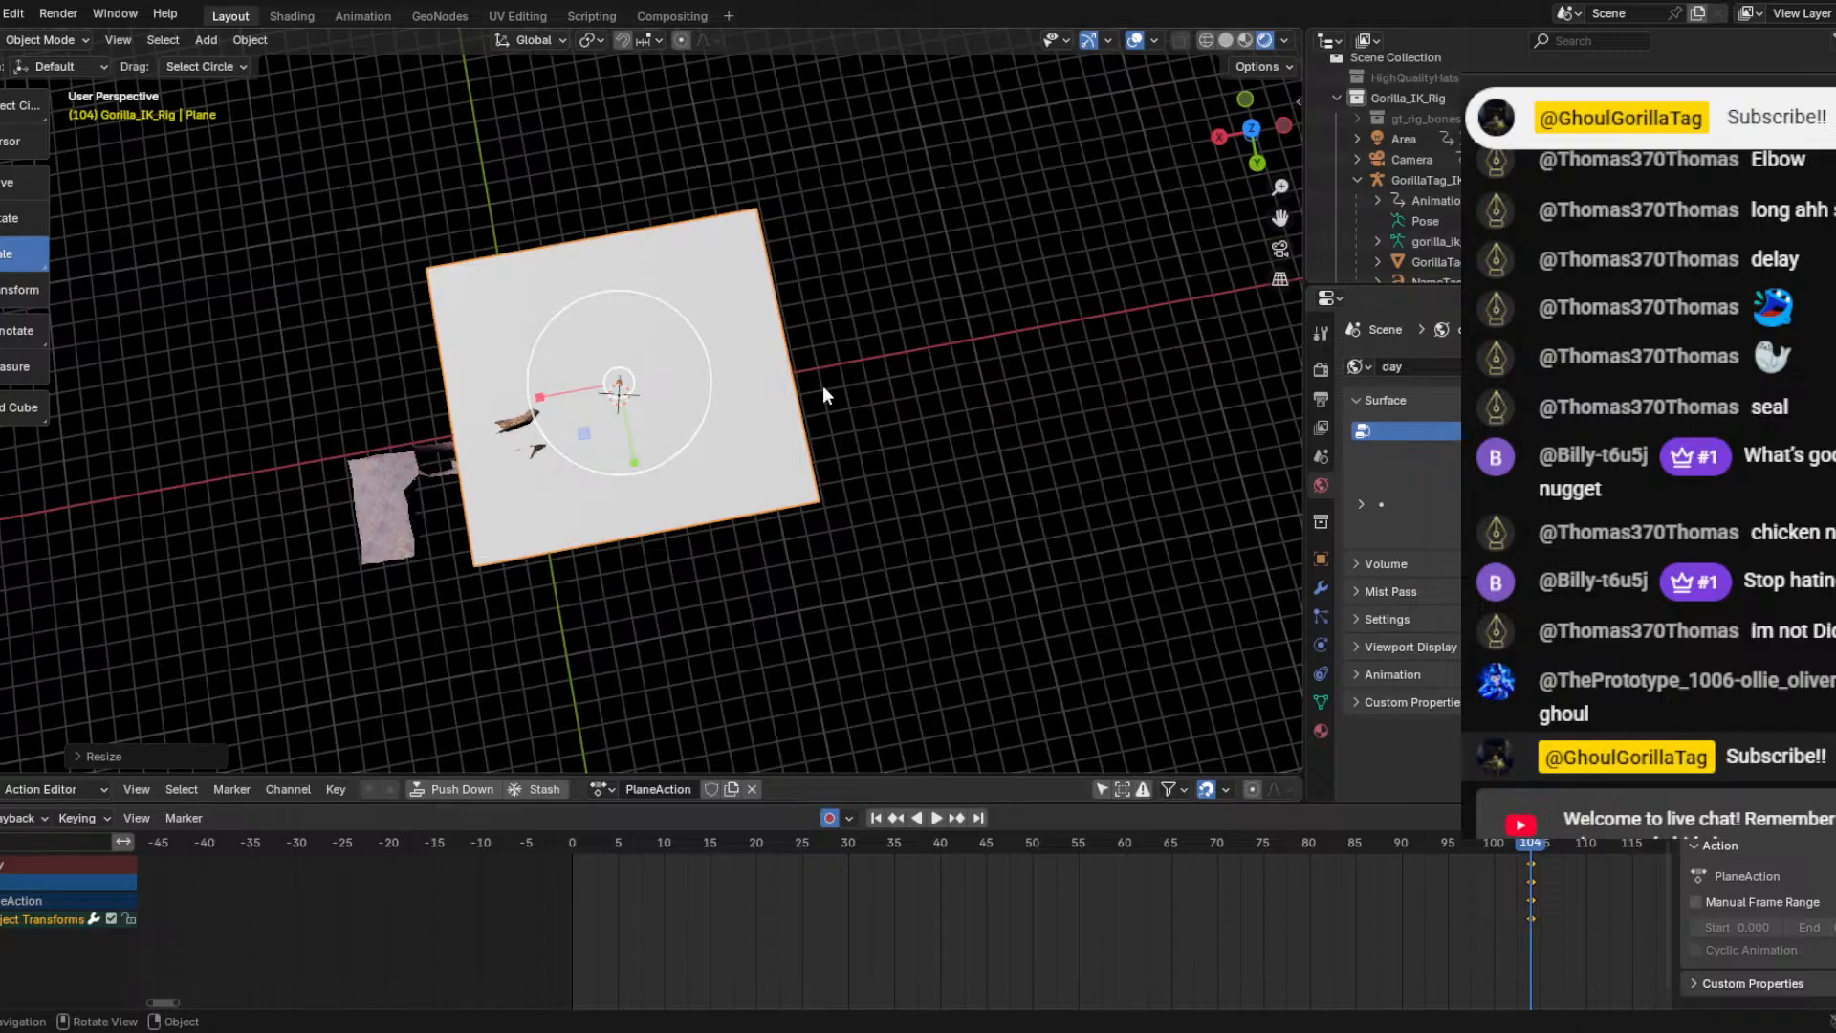
Play the animation through the camera to check the darkened scene and return to frame 0.
click(1281, 247)
key(space)
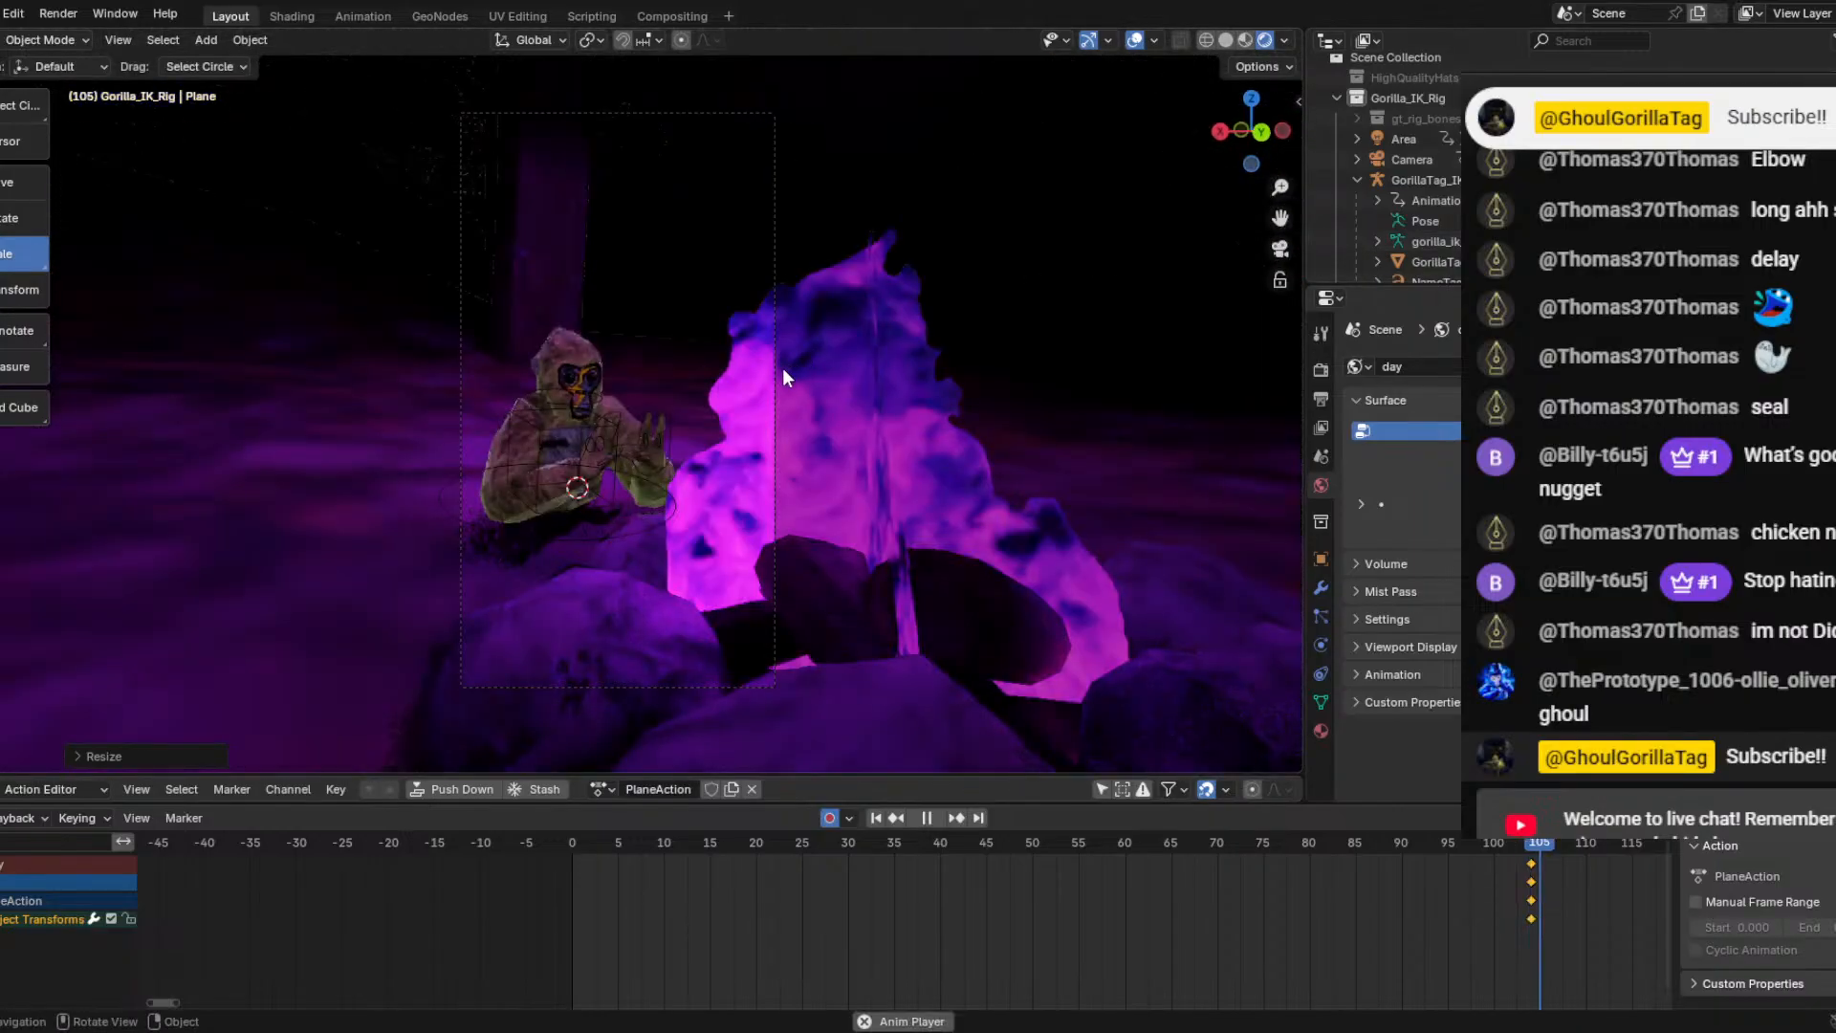
key(space)
drag(1438, 847, 222, 811)
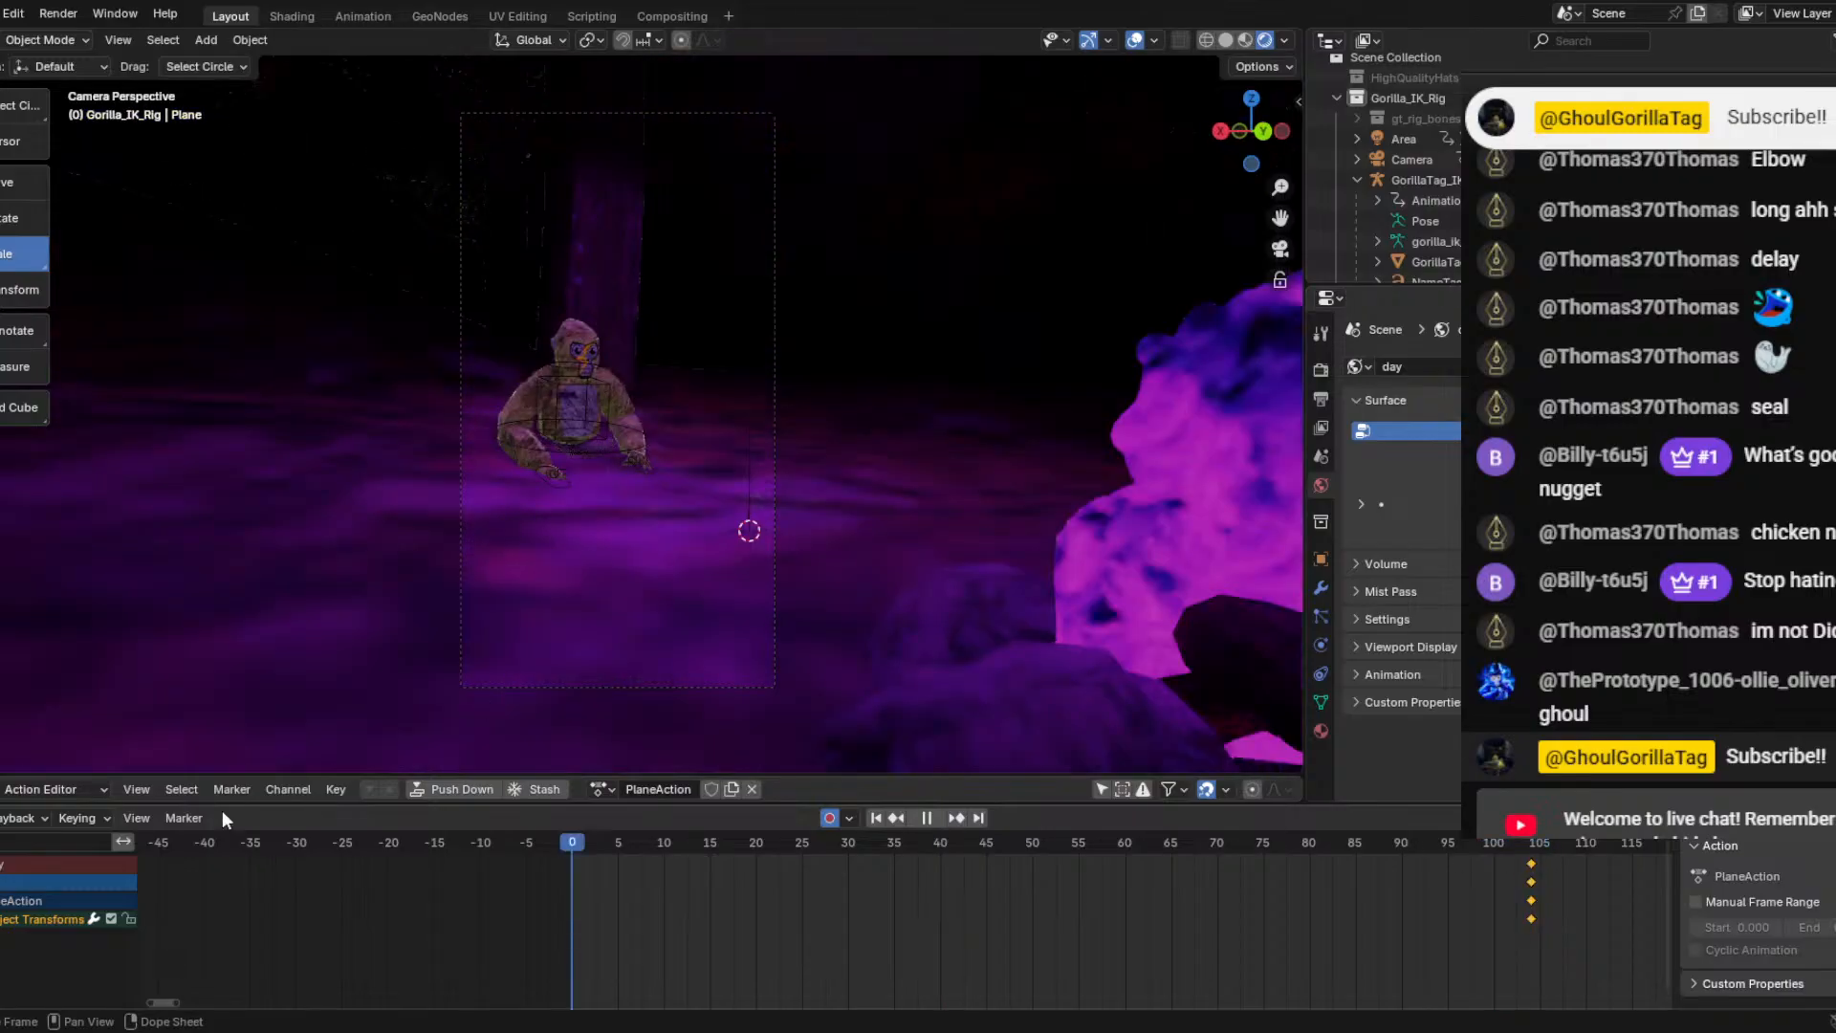
key(space)
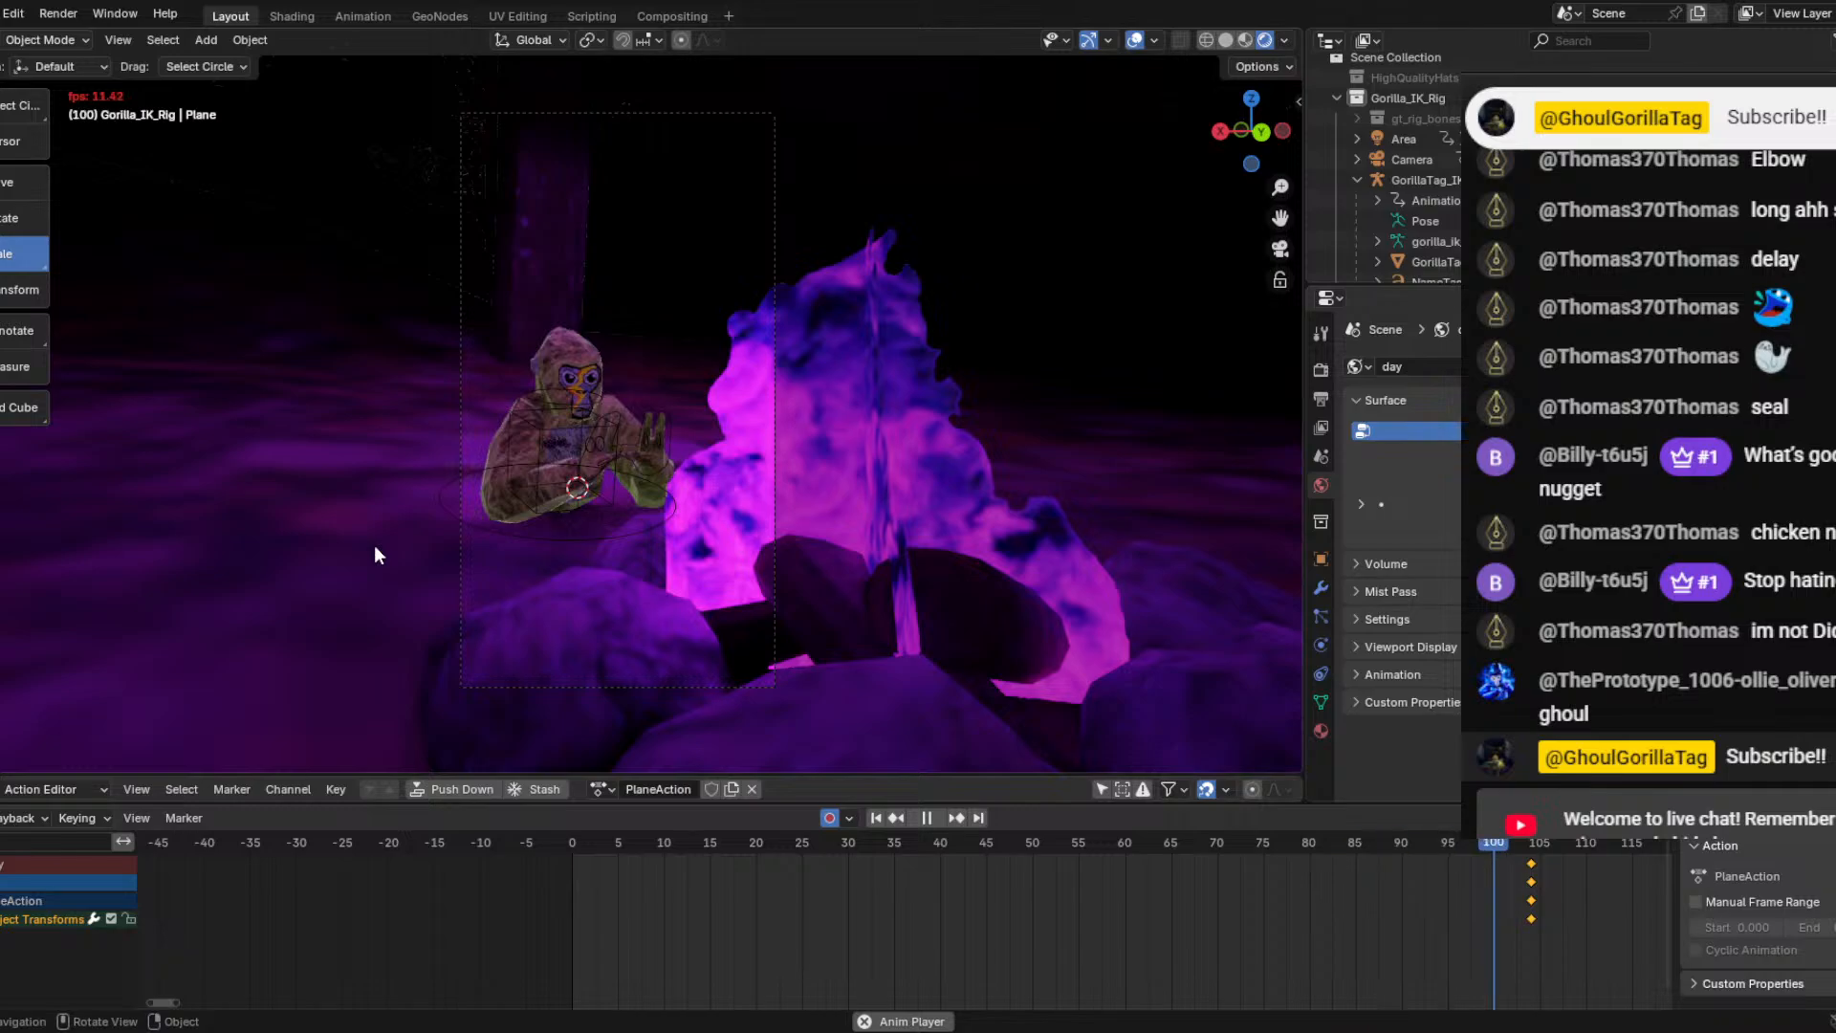
key(space)
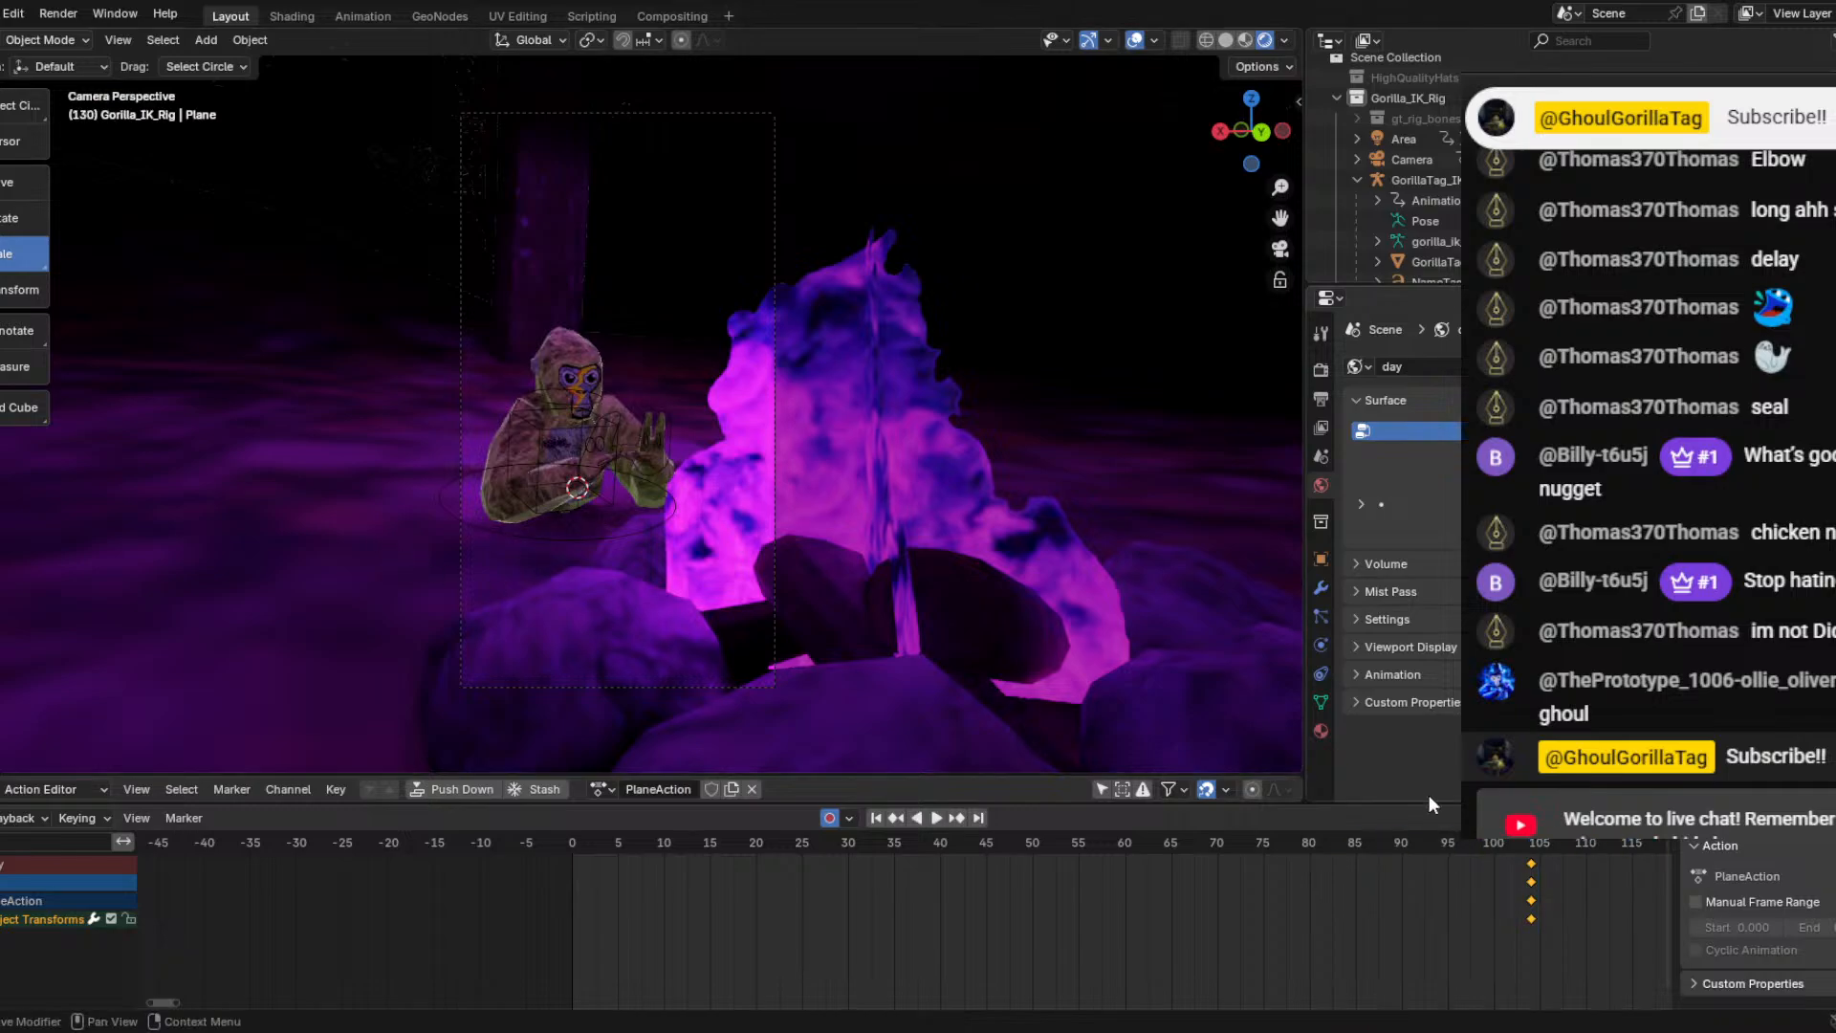
key(space)
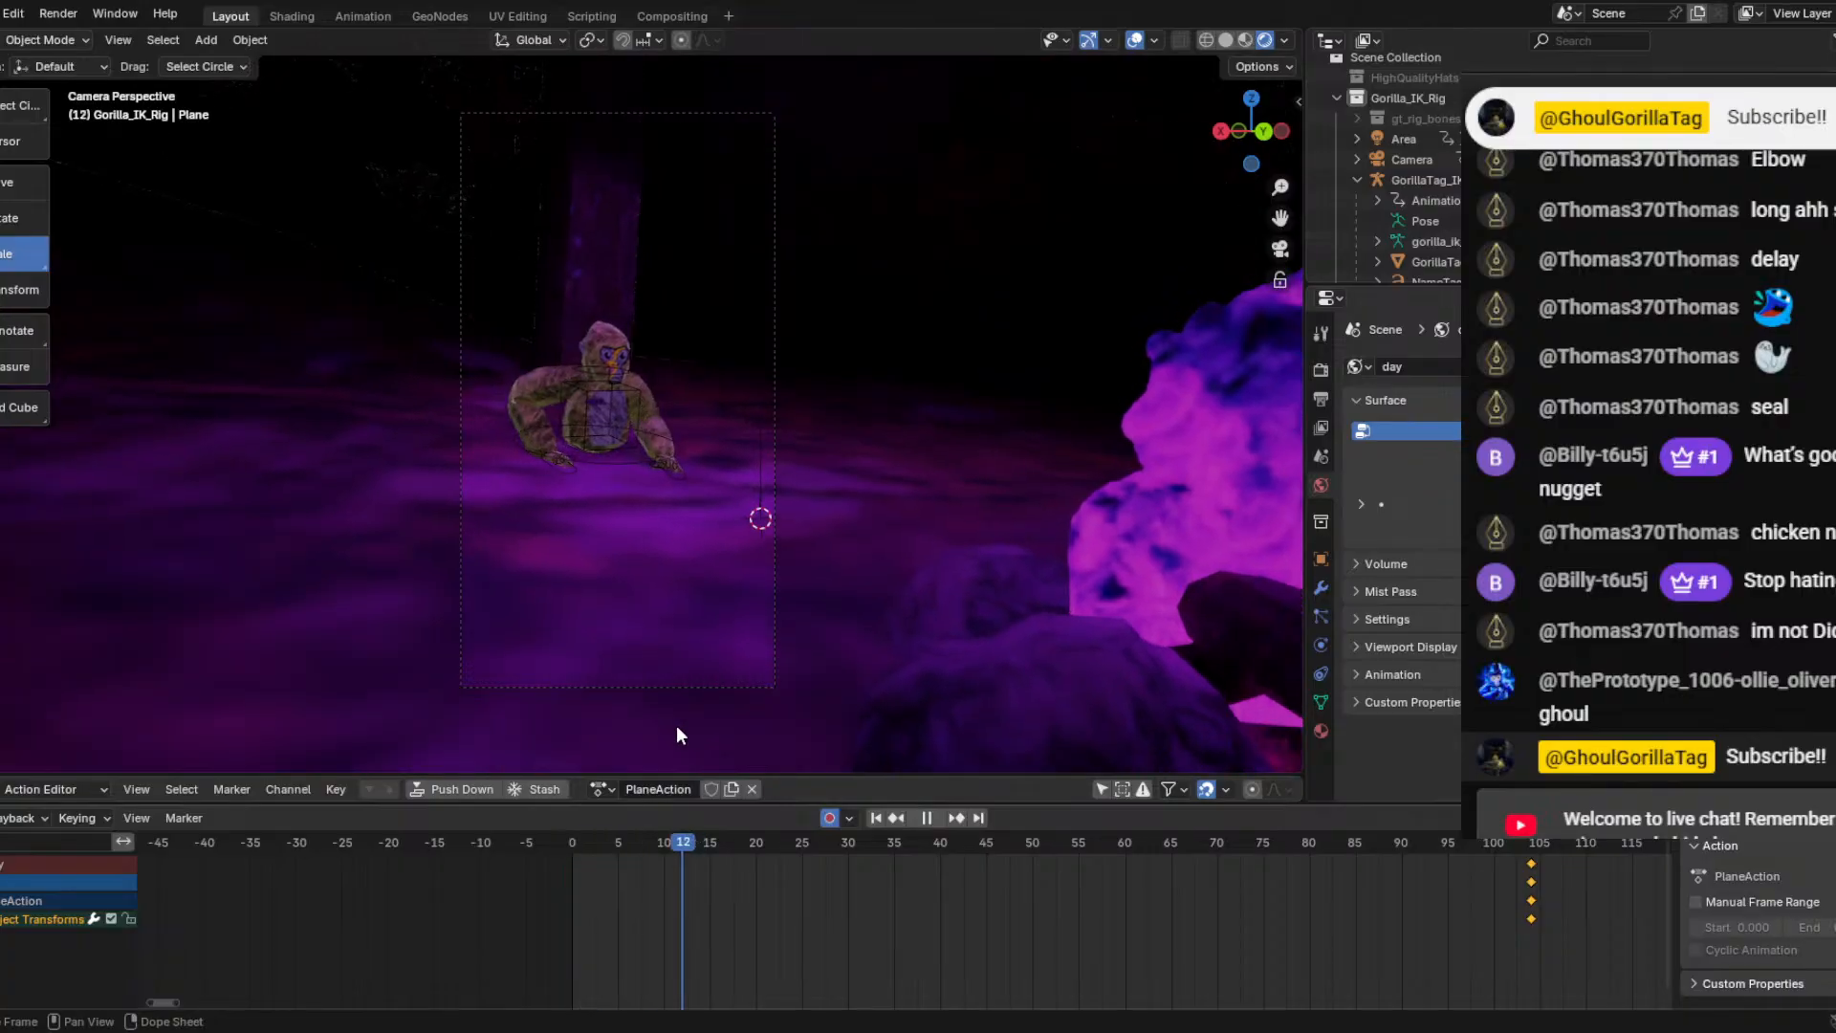
key(Escape)
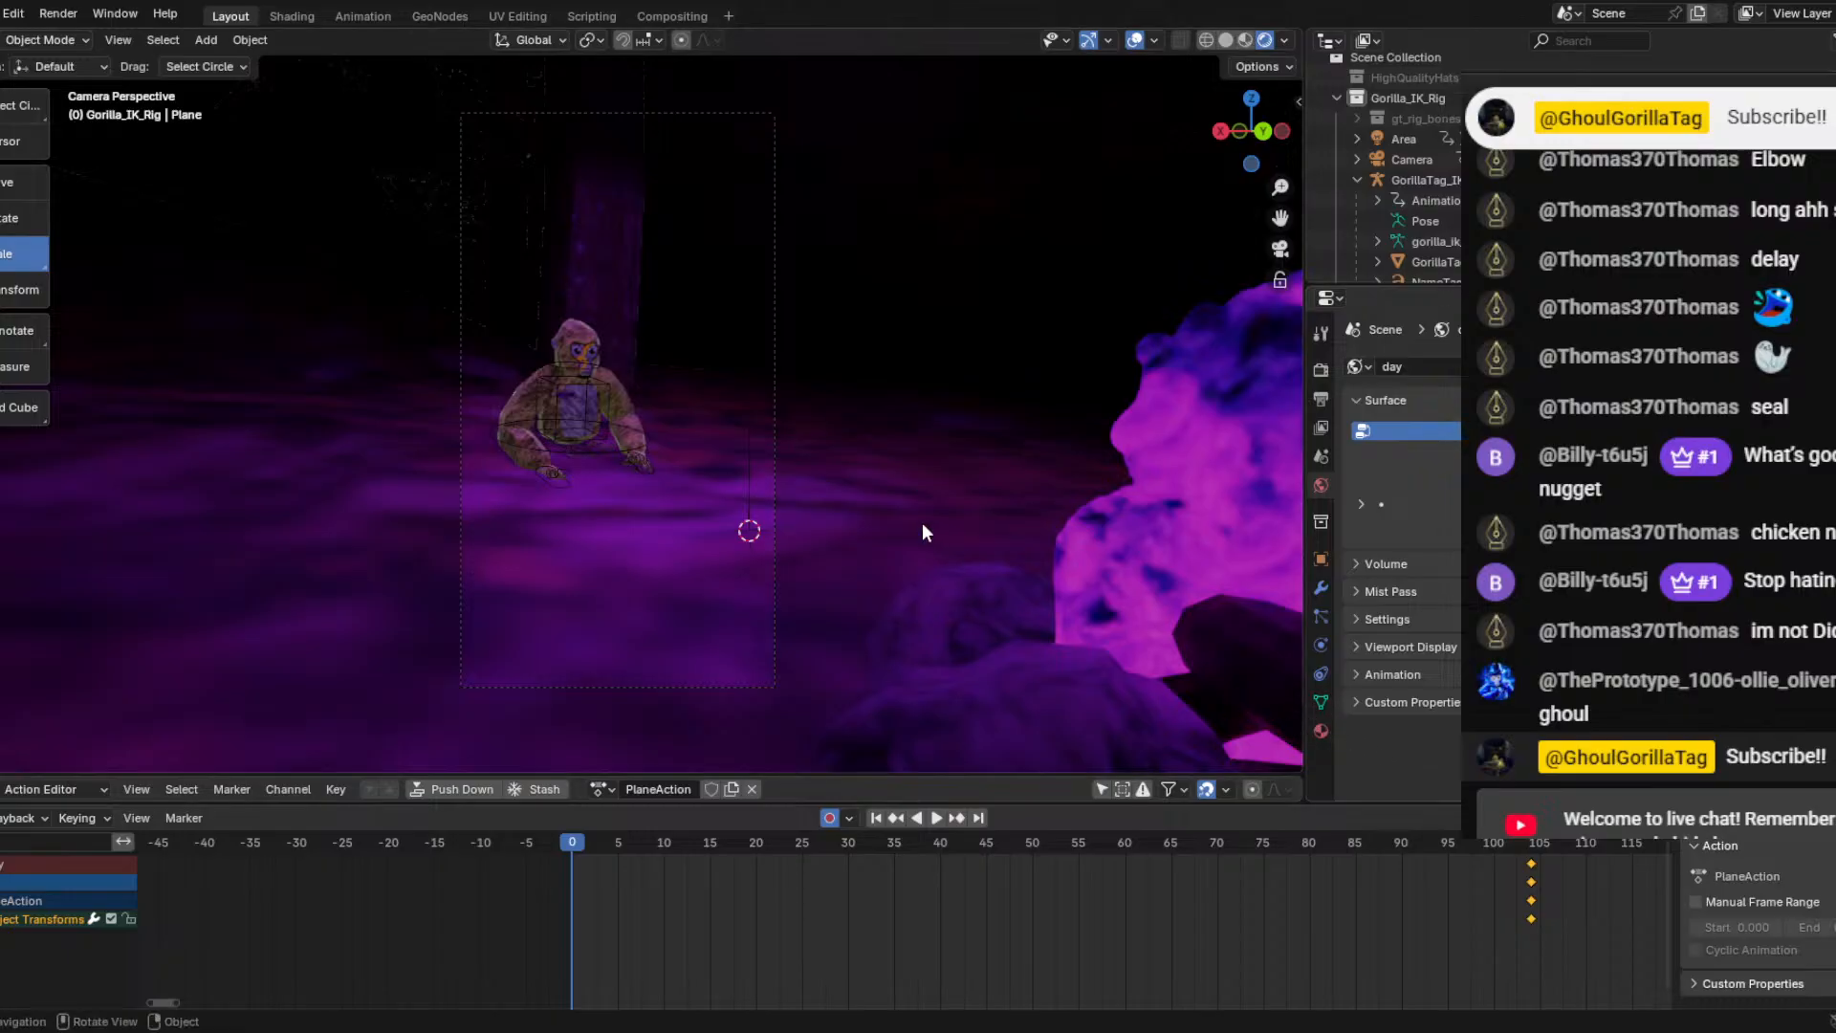
Select the area light and shift its light color to a deeper blue-purple in its light settings.
scroll(1451, 180, down, 4)
scroll(1446, 184, down, 1)
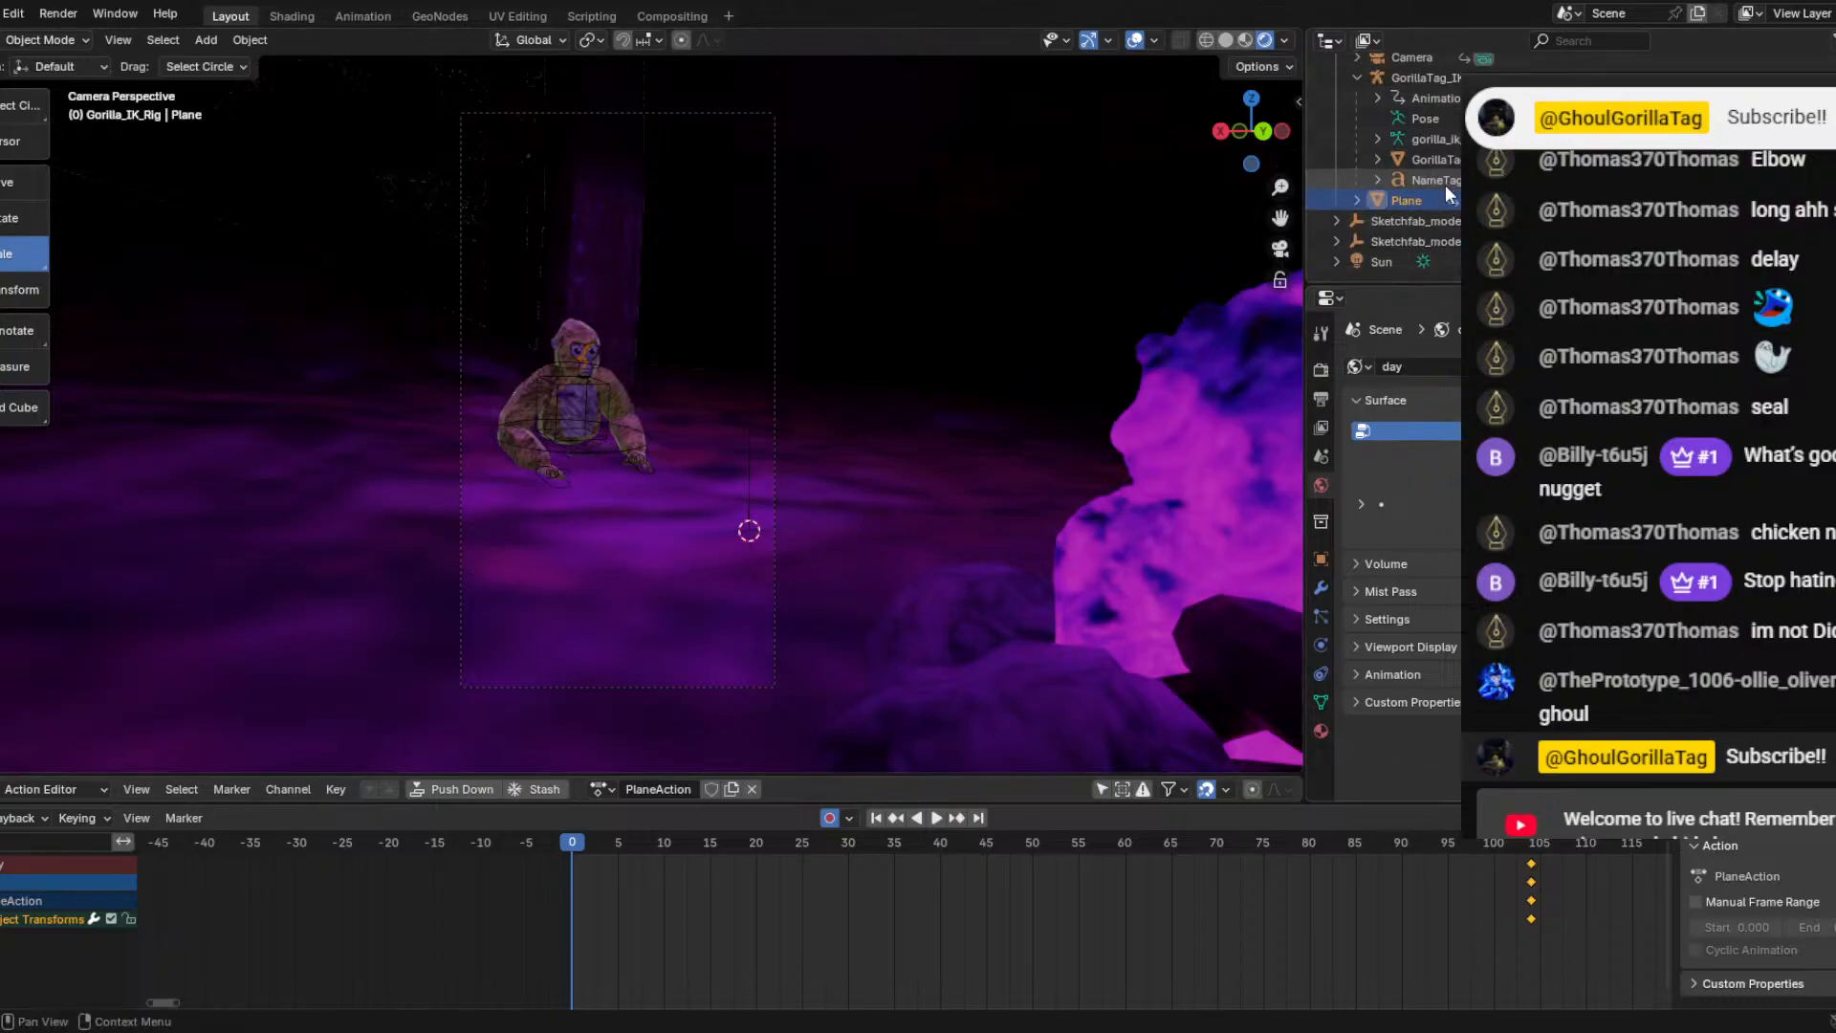
click(1392, 257)
scroll(1405, 225, up, 5)
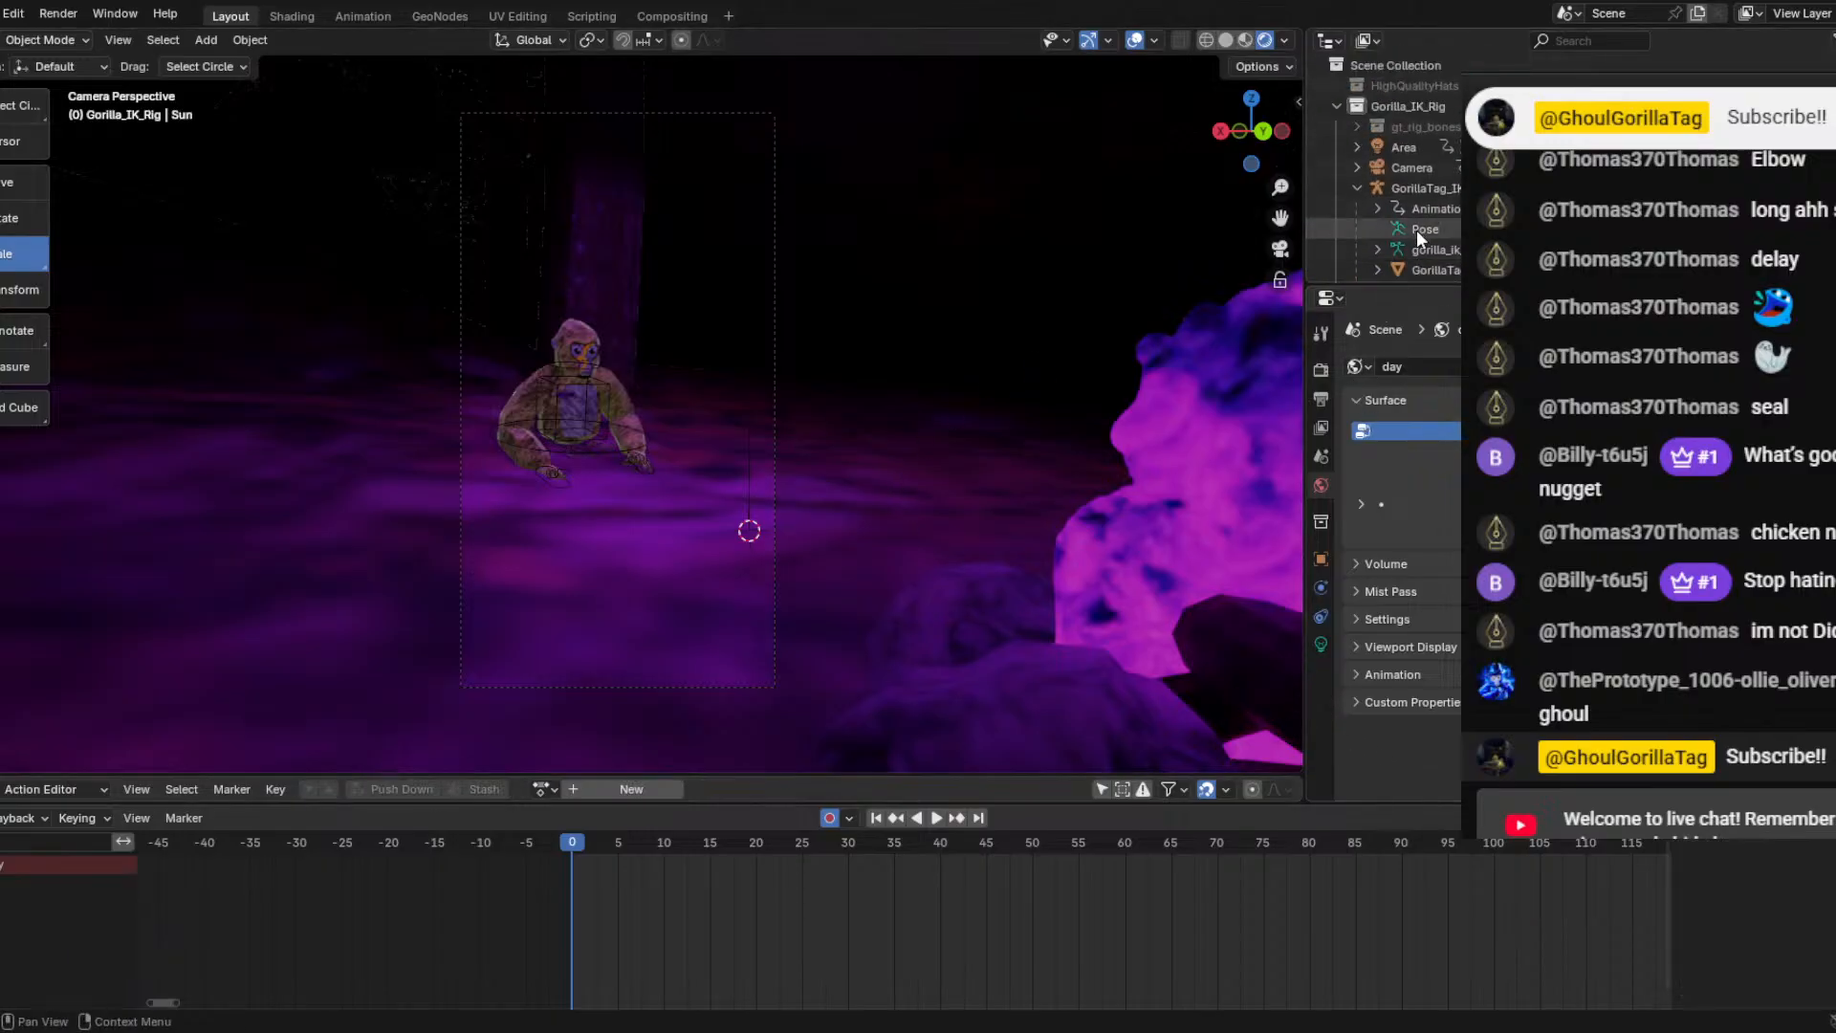
click(1401, 148)
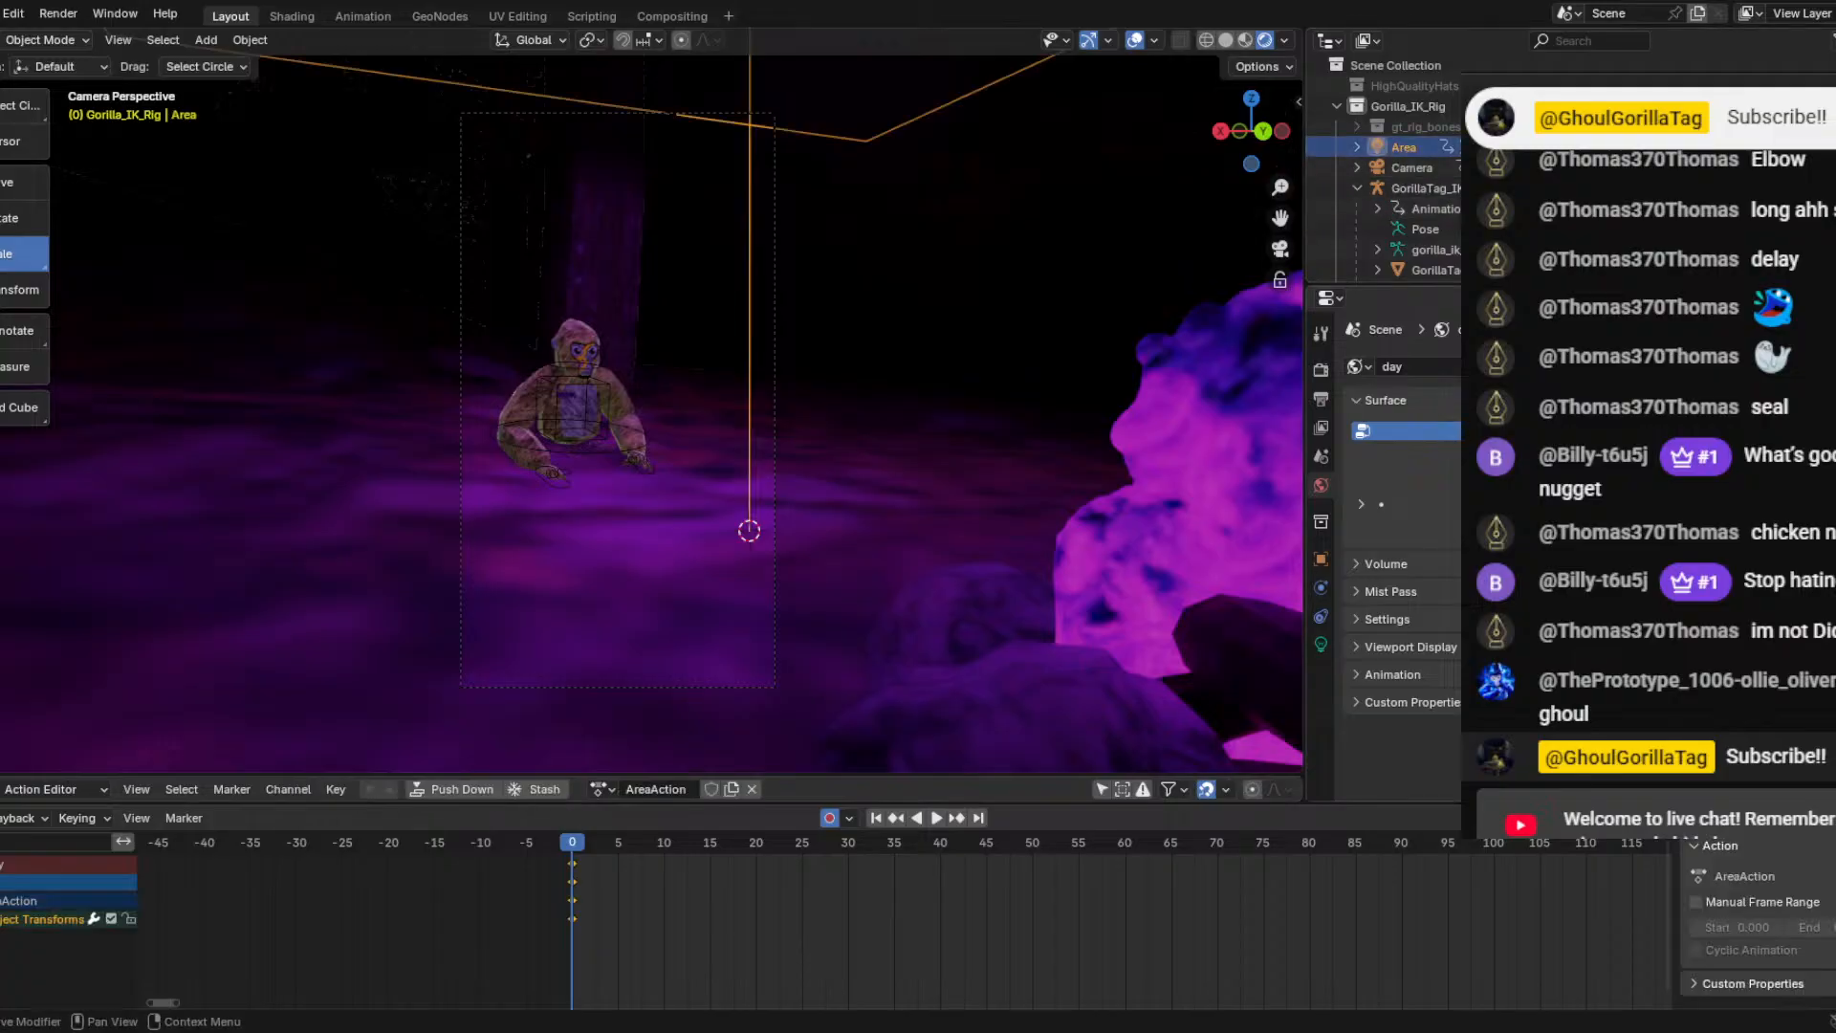
click(1320, 643)
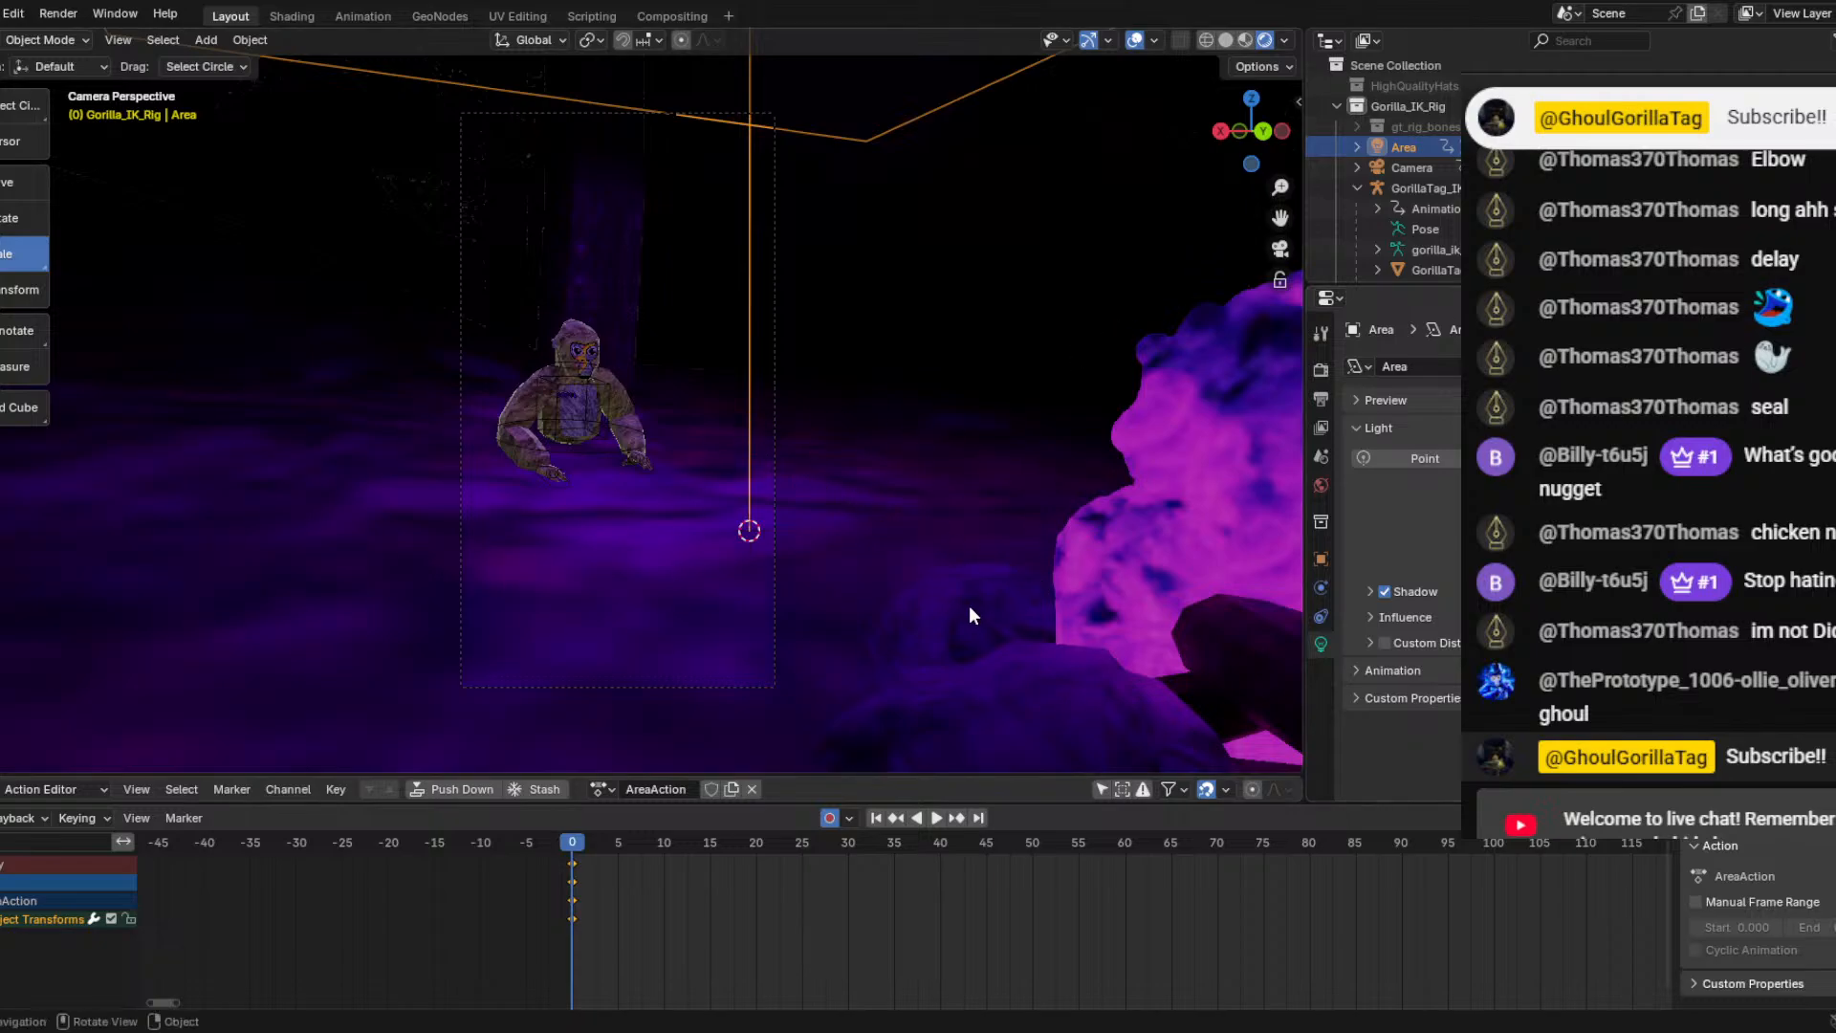
click(1400, 187)
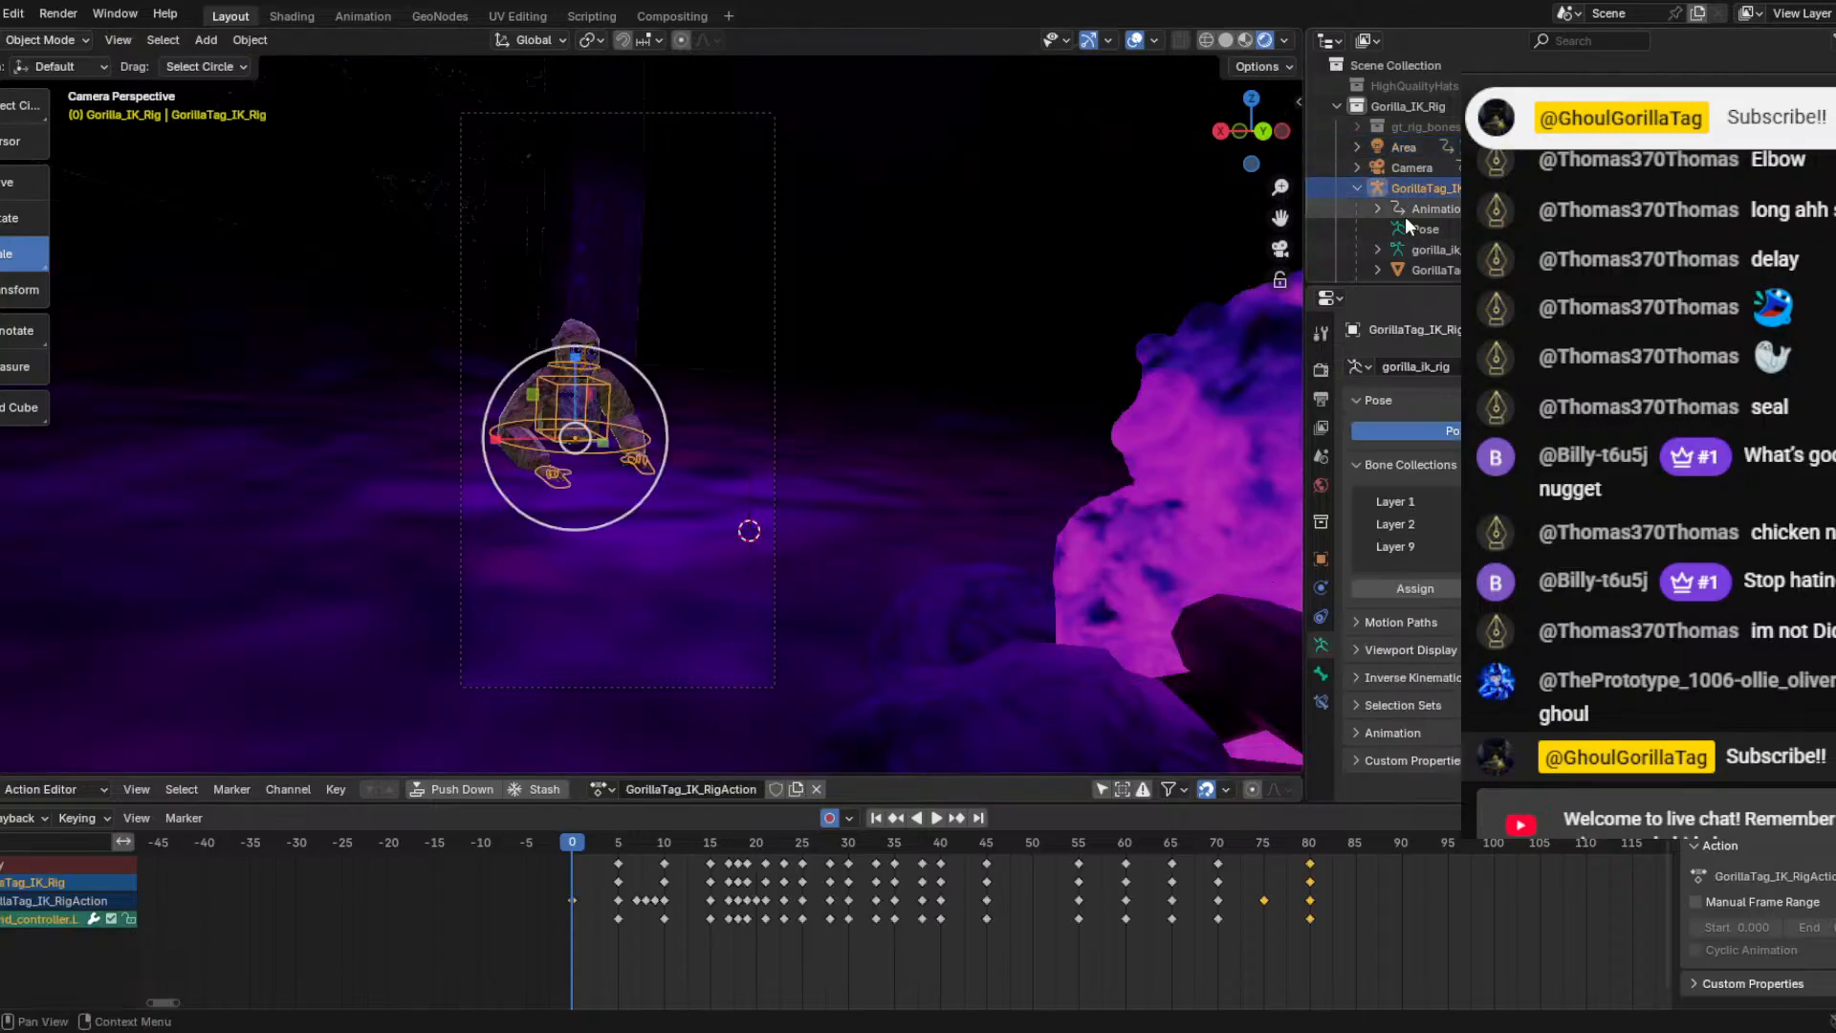
click(1427, 265)
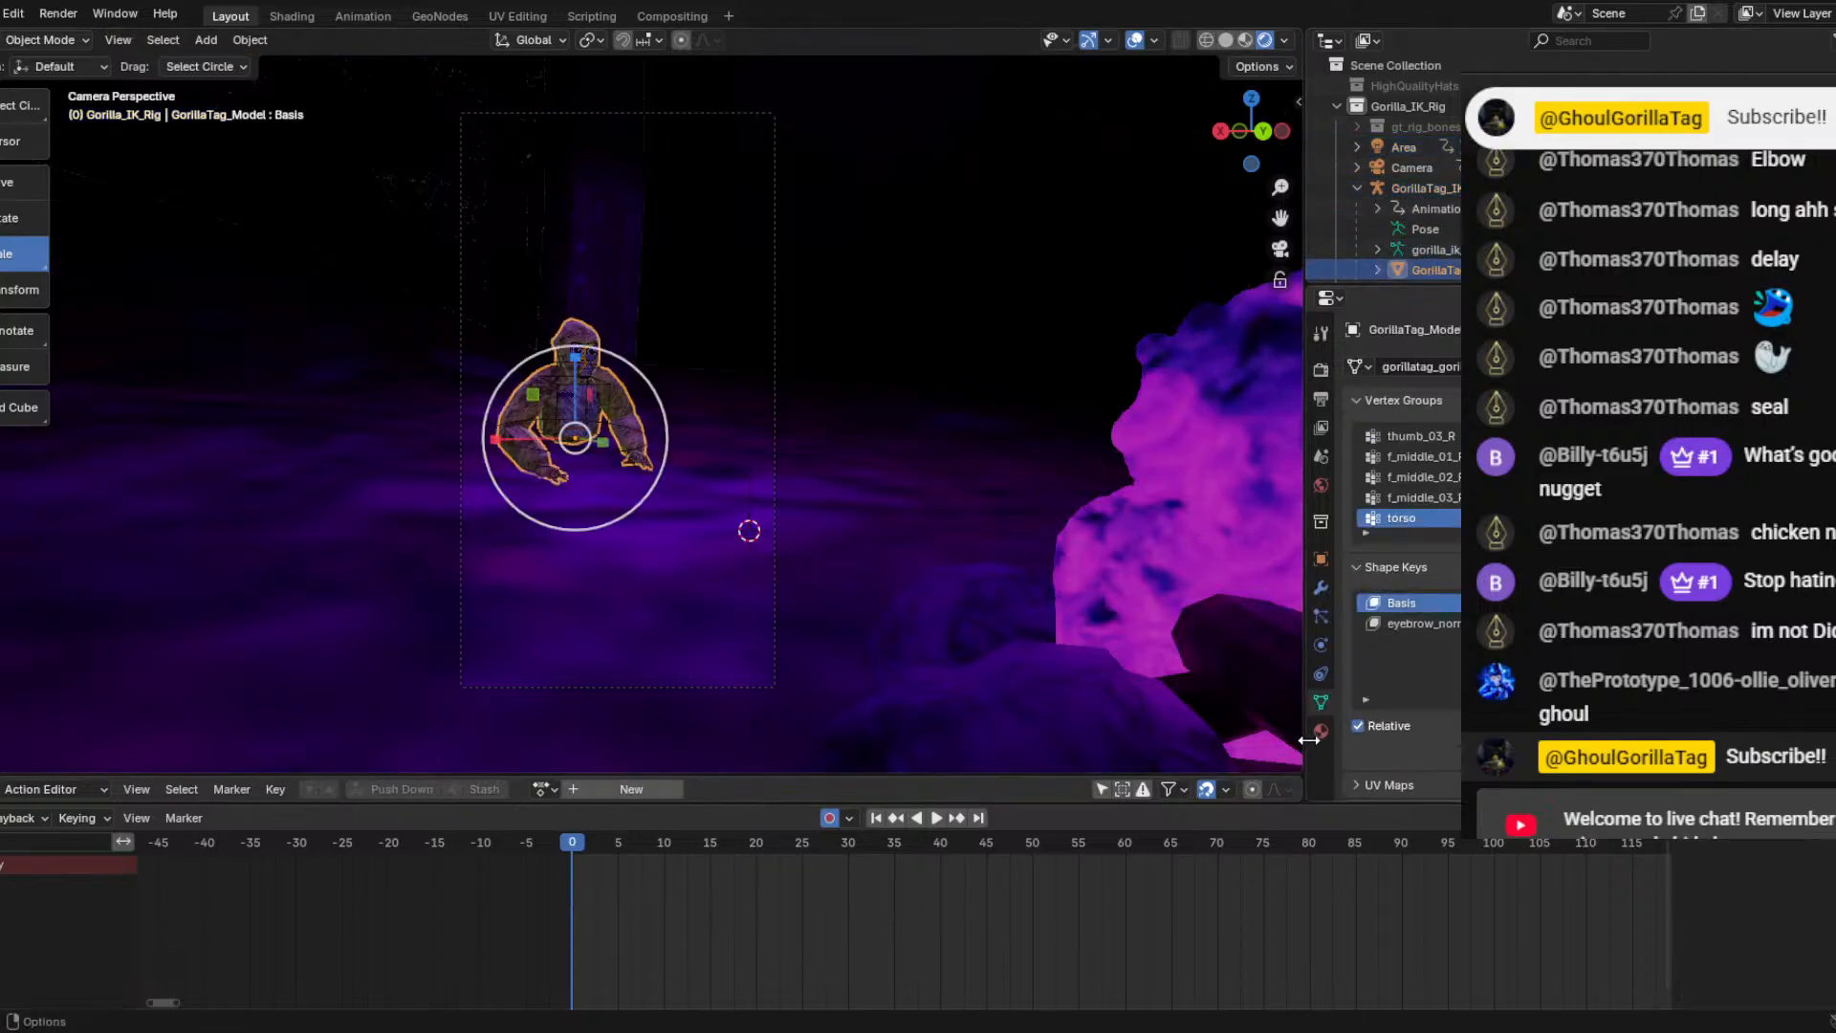
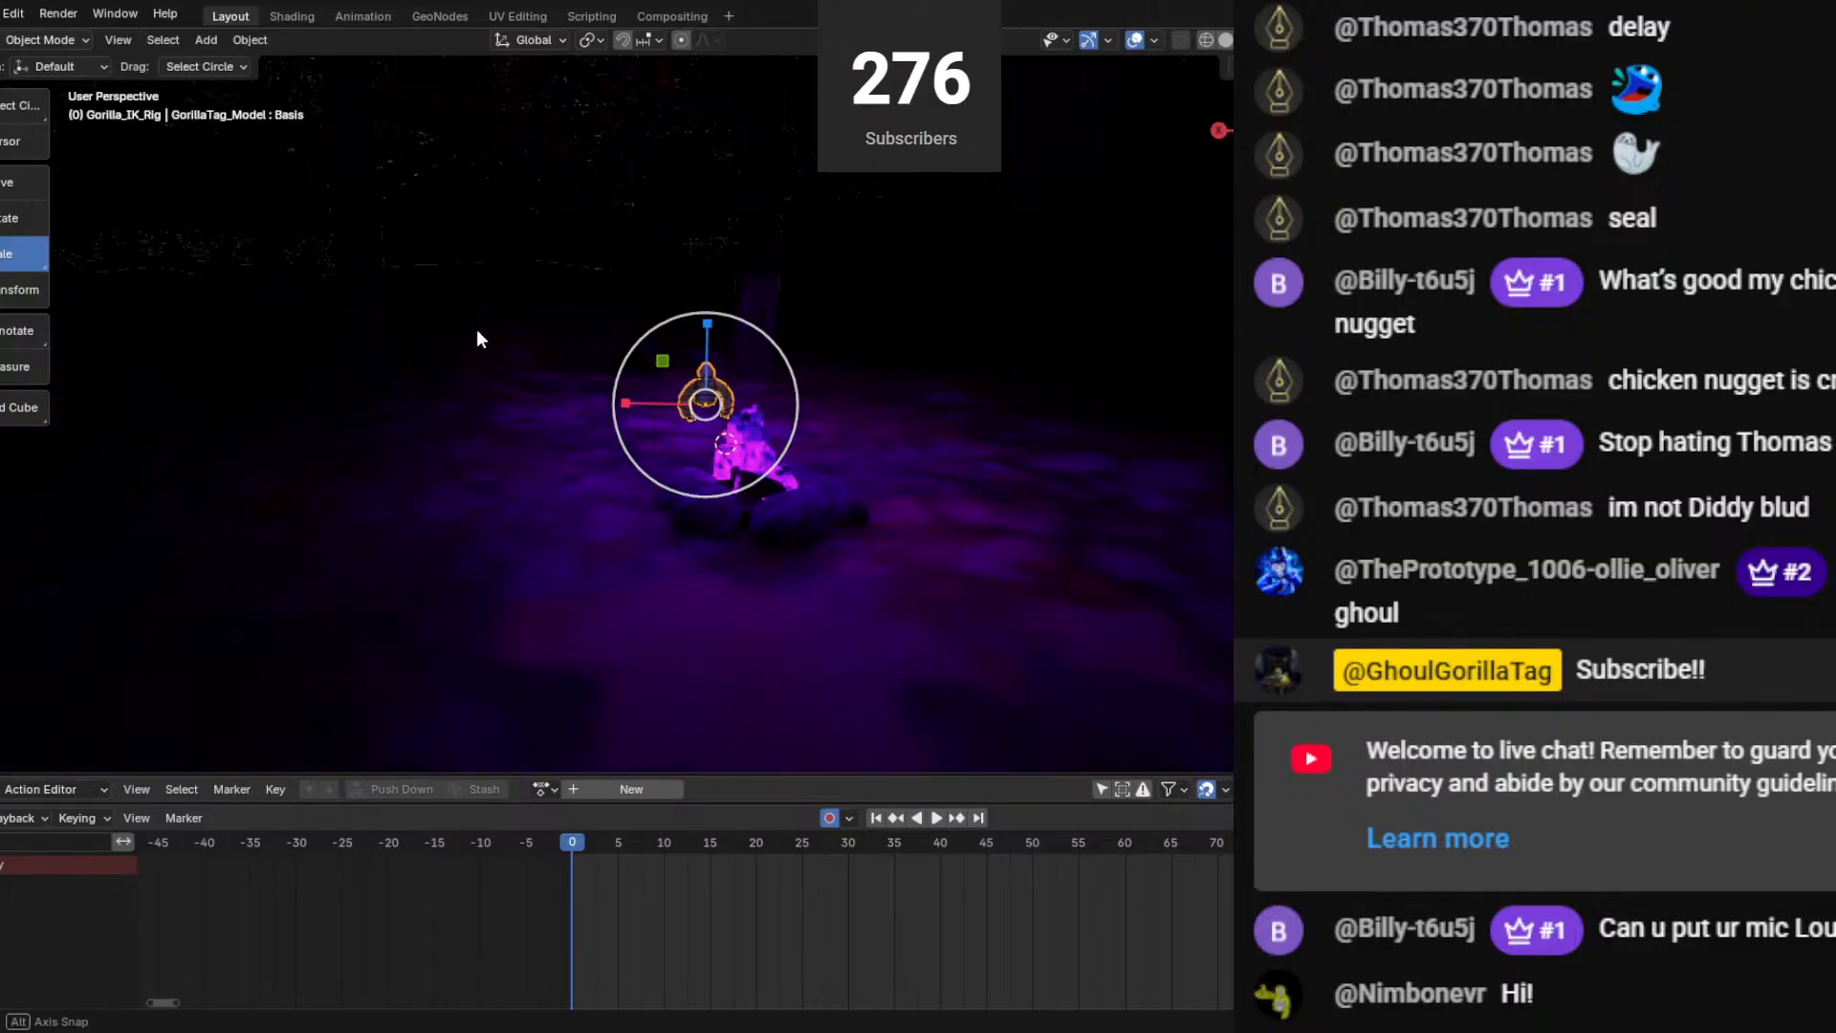
key(shift+grave)
key(Escape)
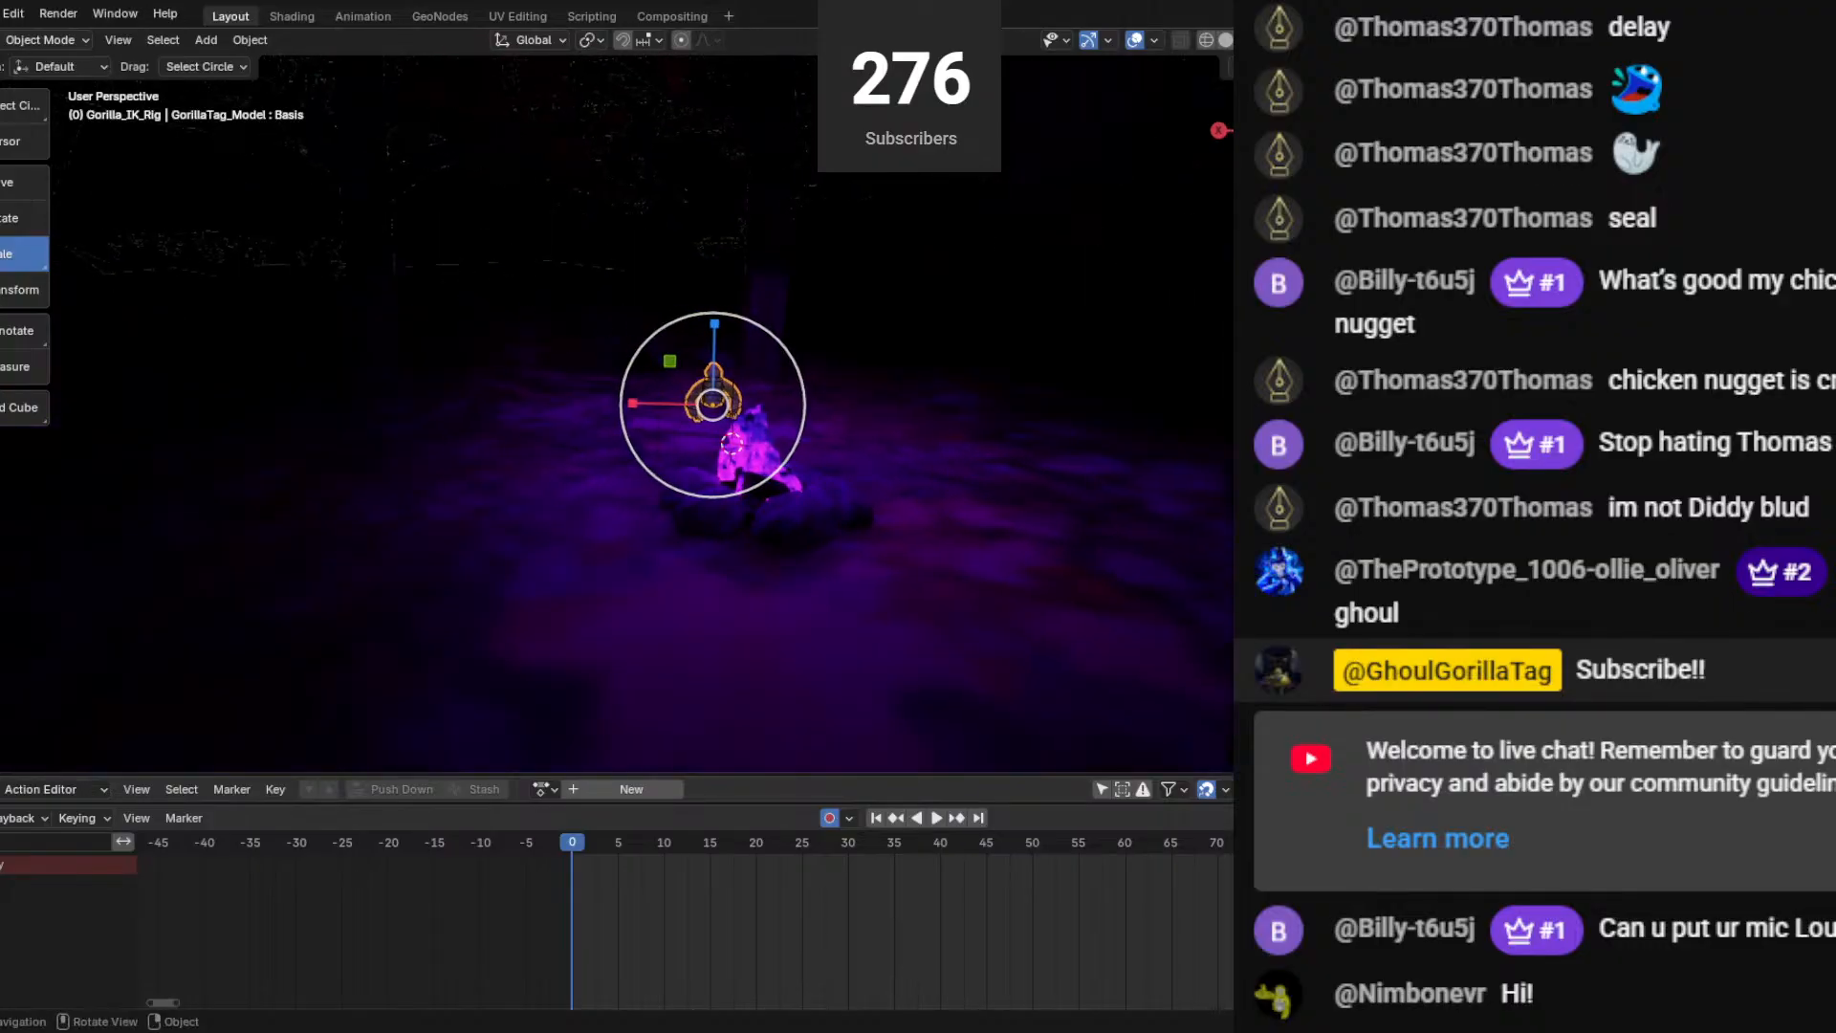
click(652, 448)
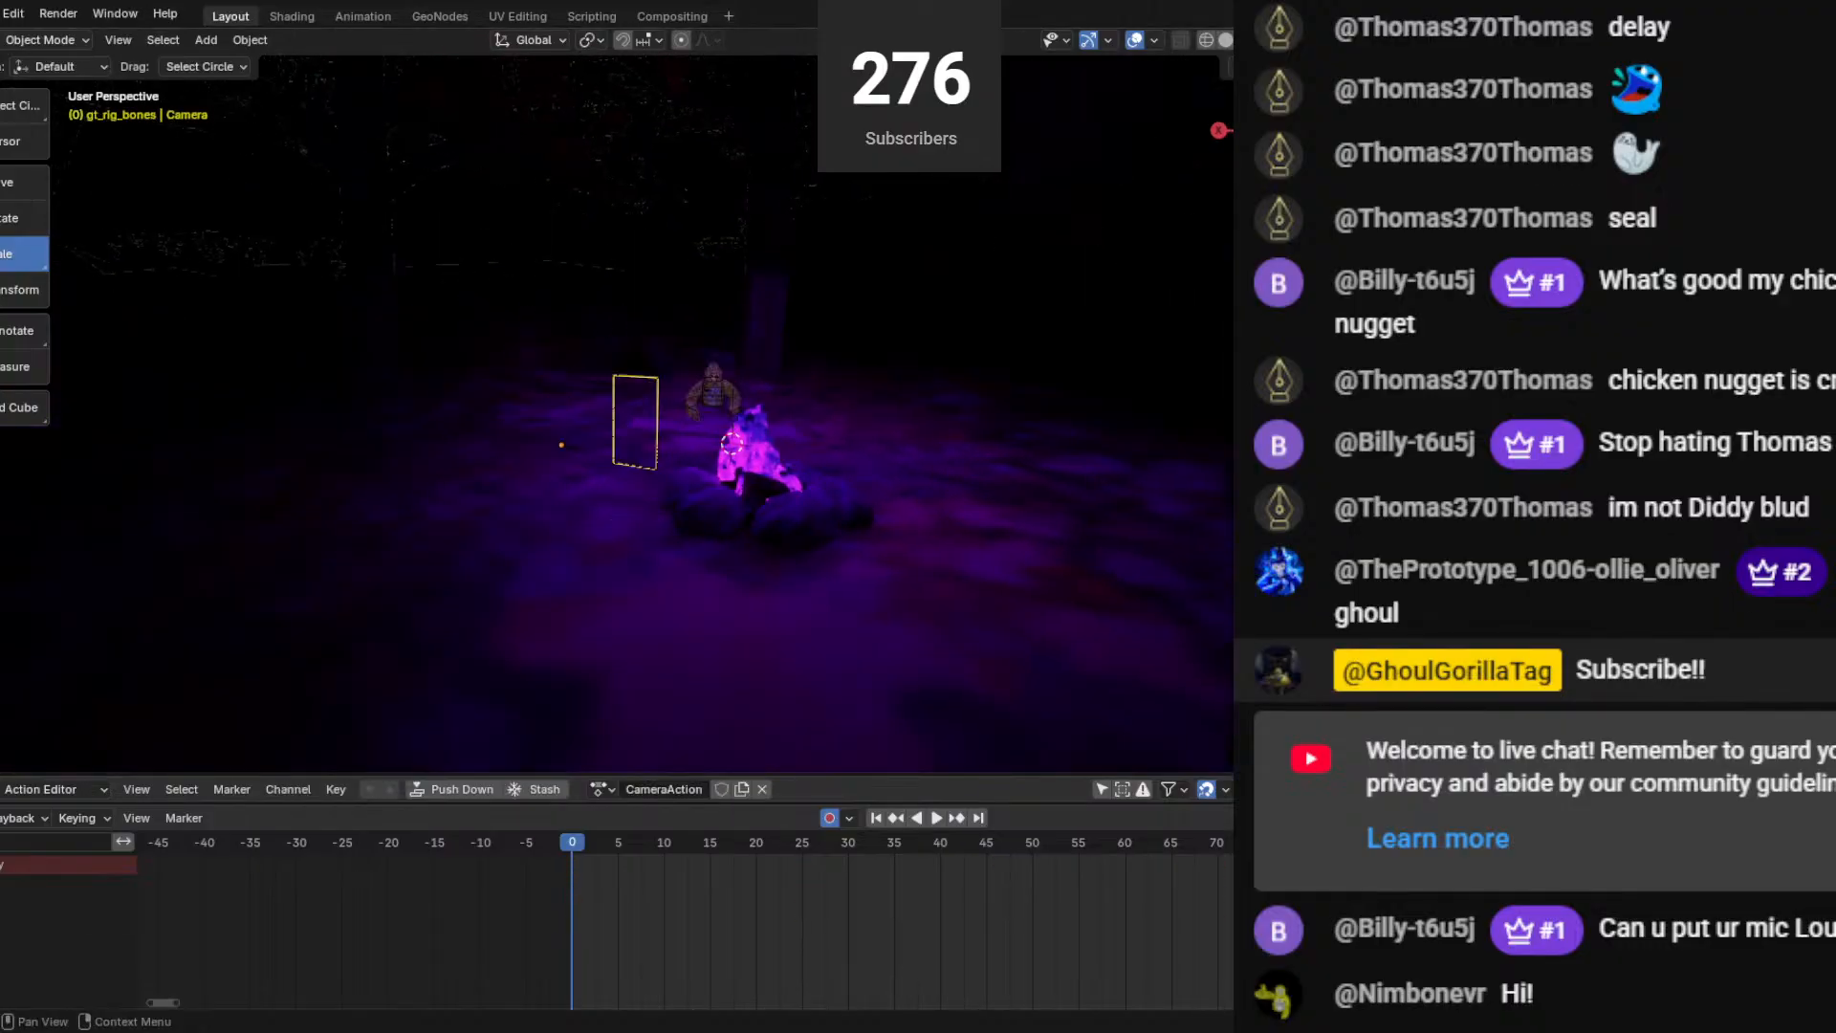
click(717, 401)
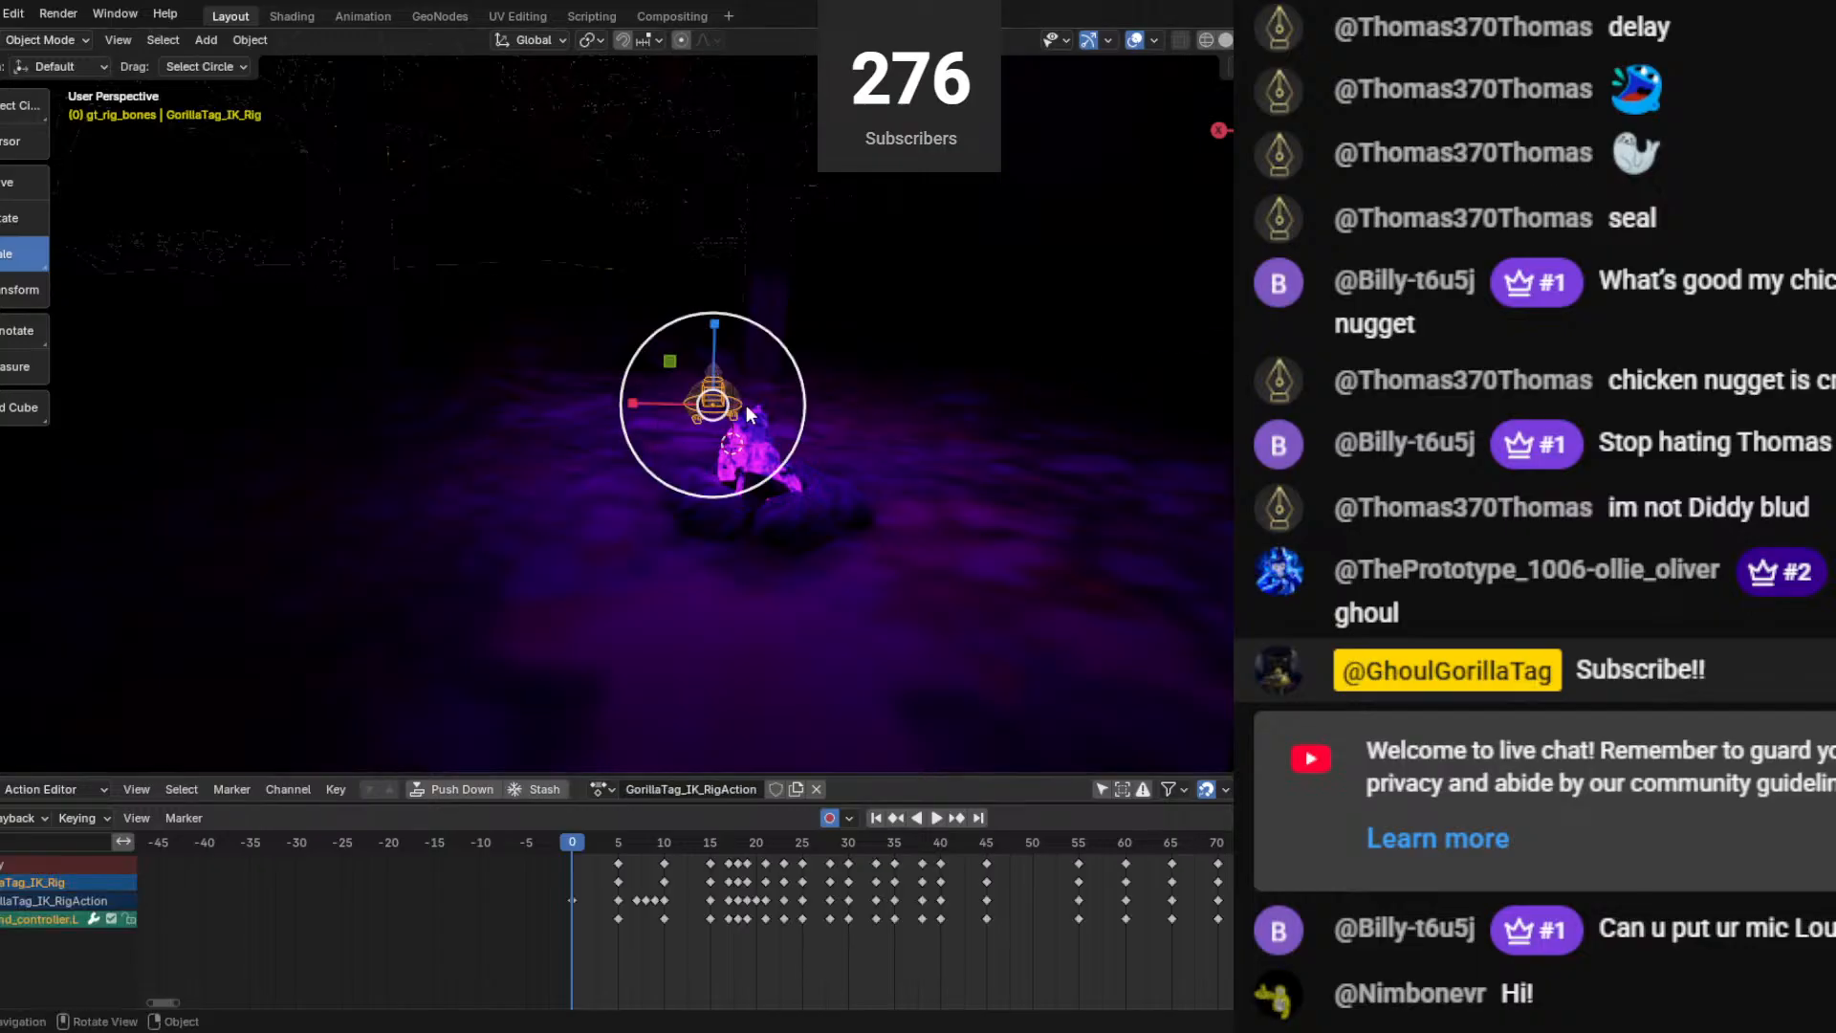
key(ctrl+z)
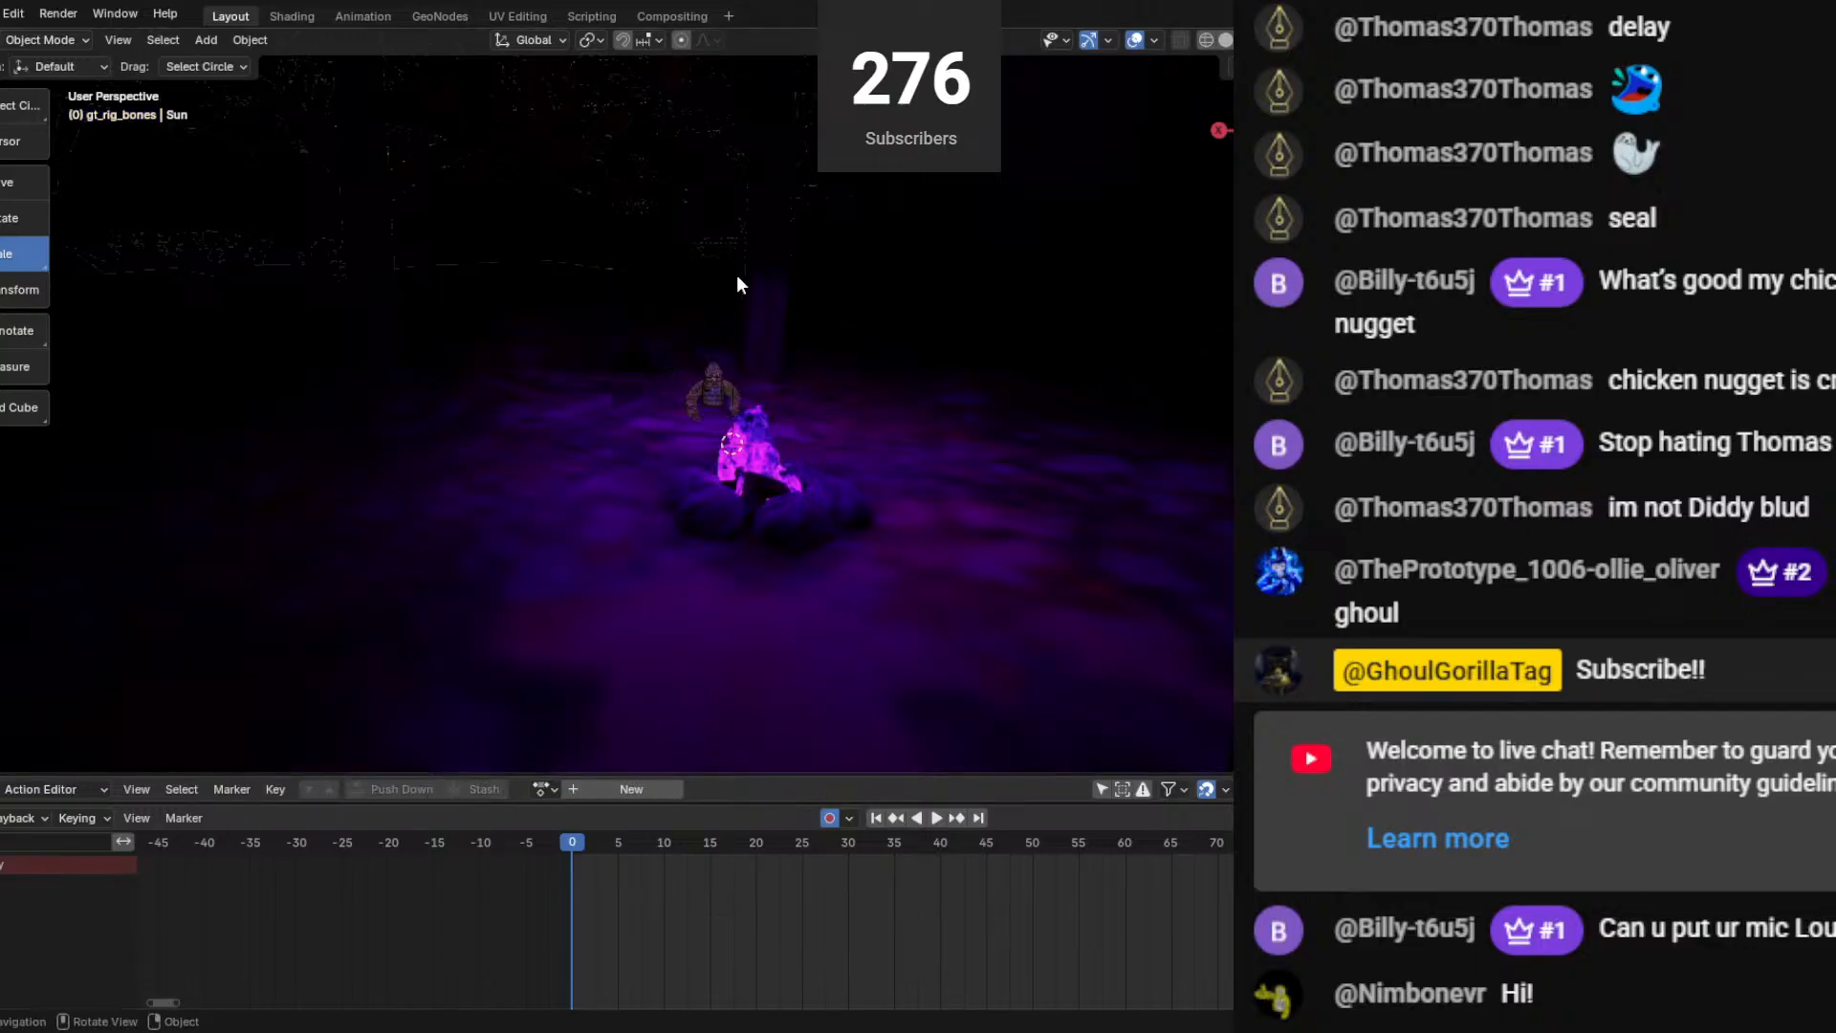
Play the animation from a free view of the gorilla and campfire, and return to frame 0.
scroll(736, 275, up, 3)
middle_drag(628, 326, 752, 298)
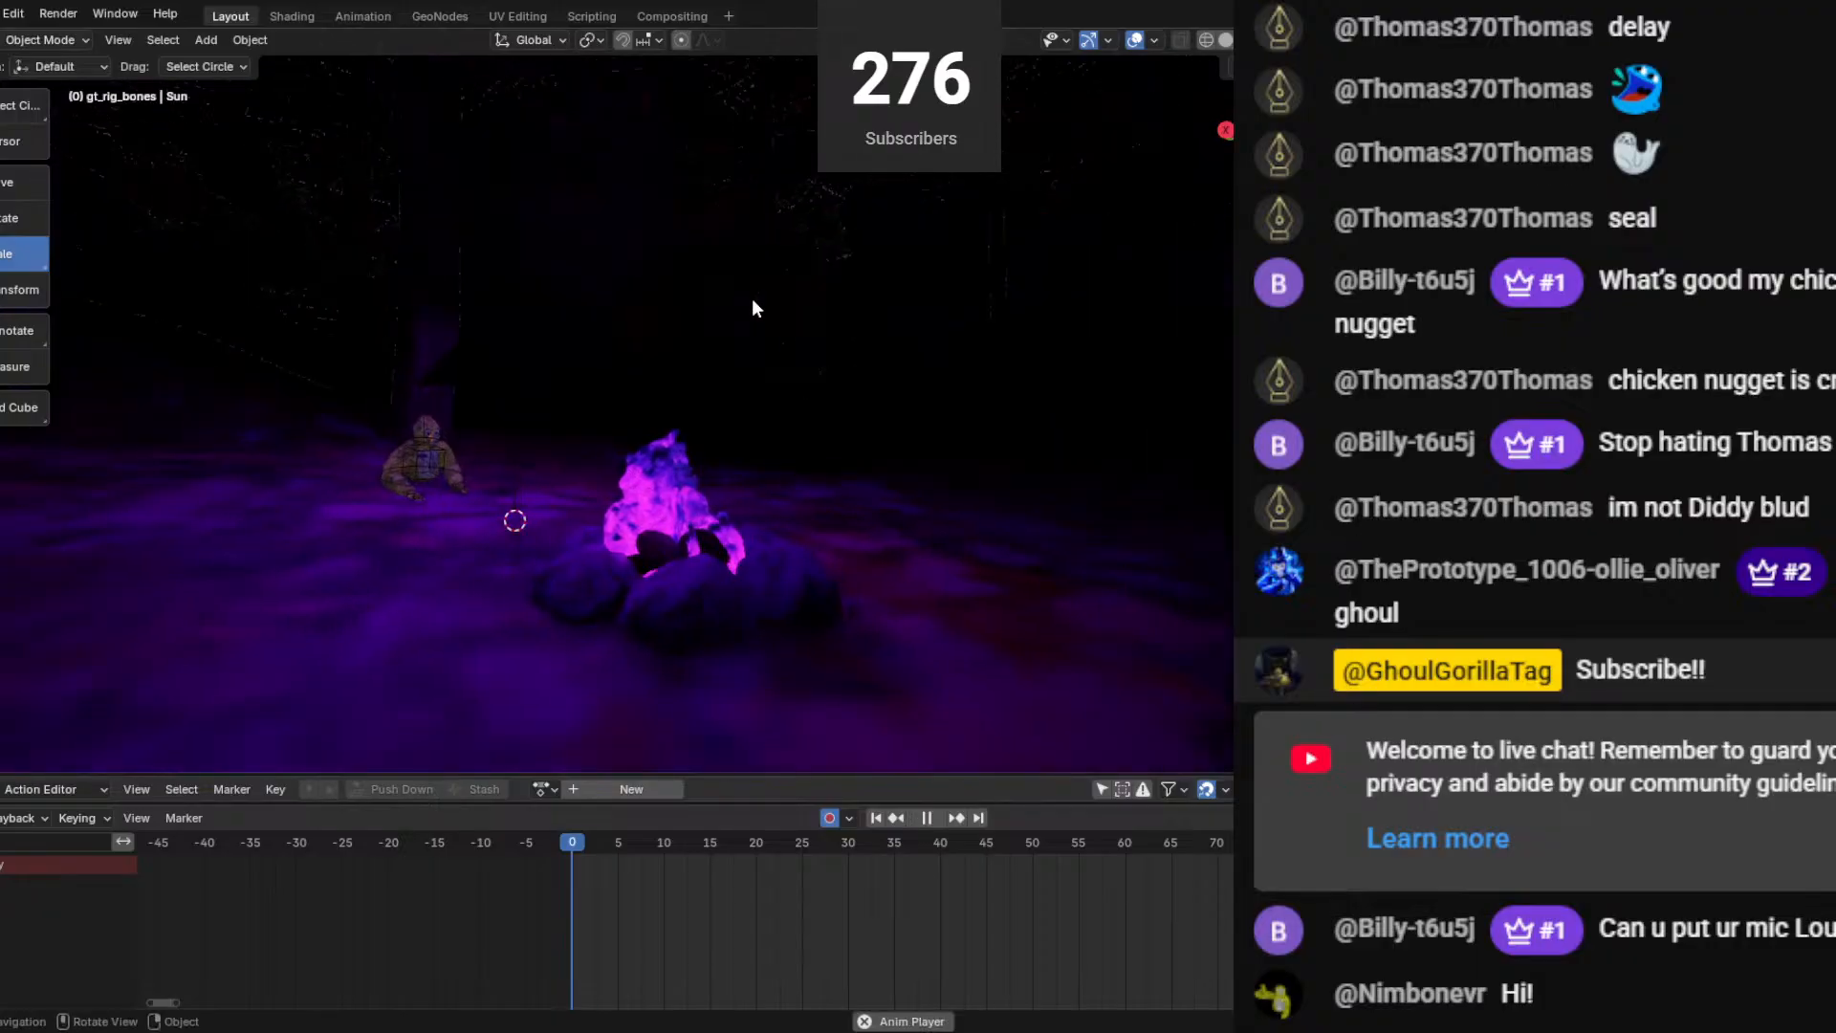
key(space)
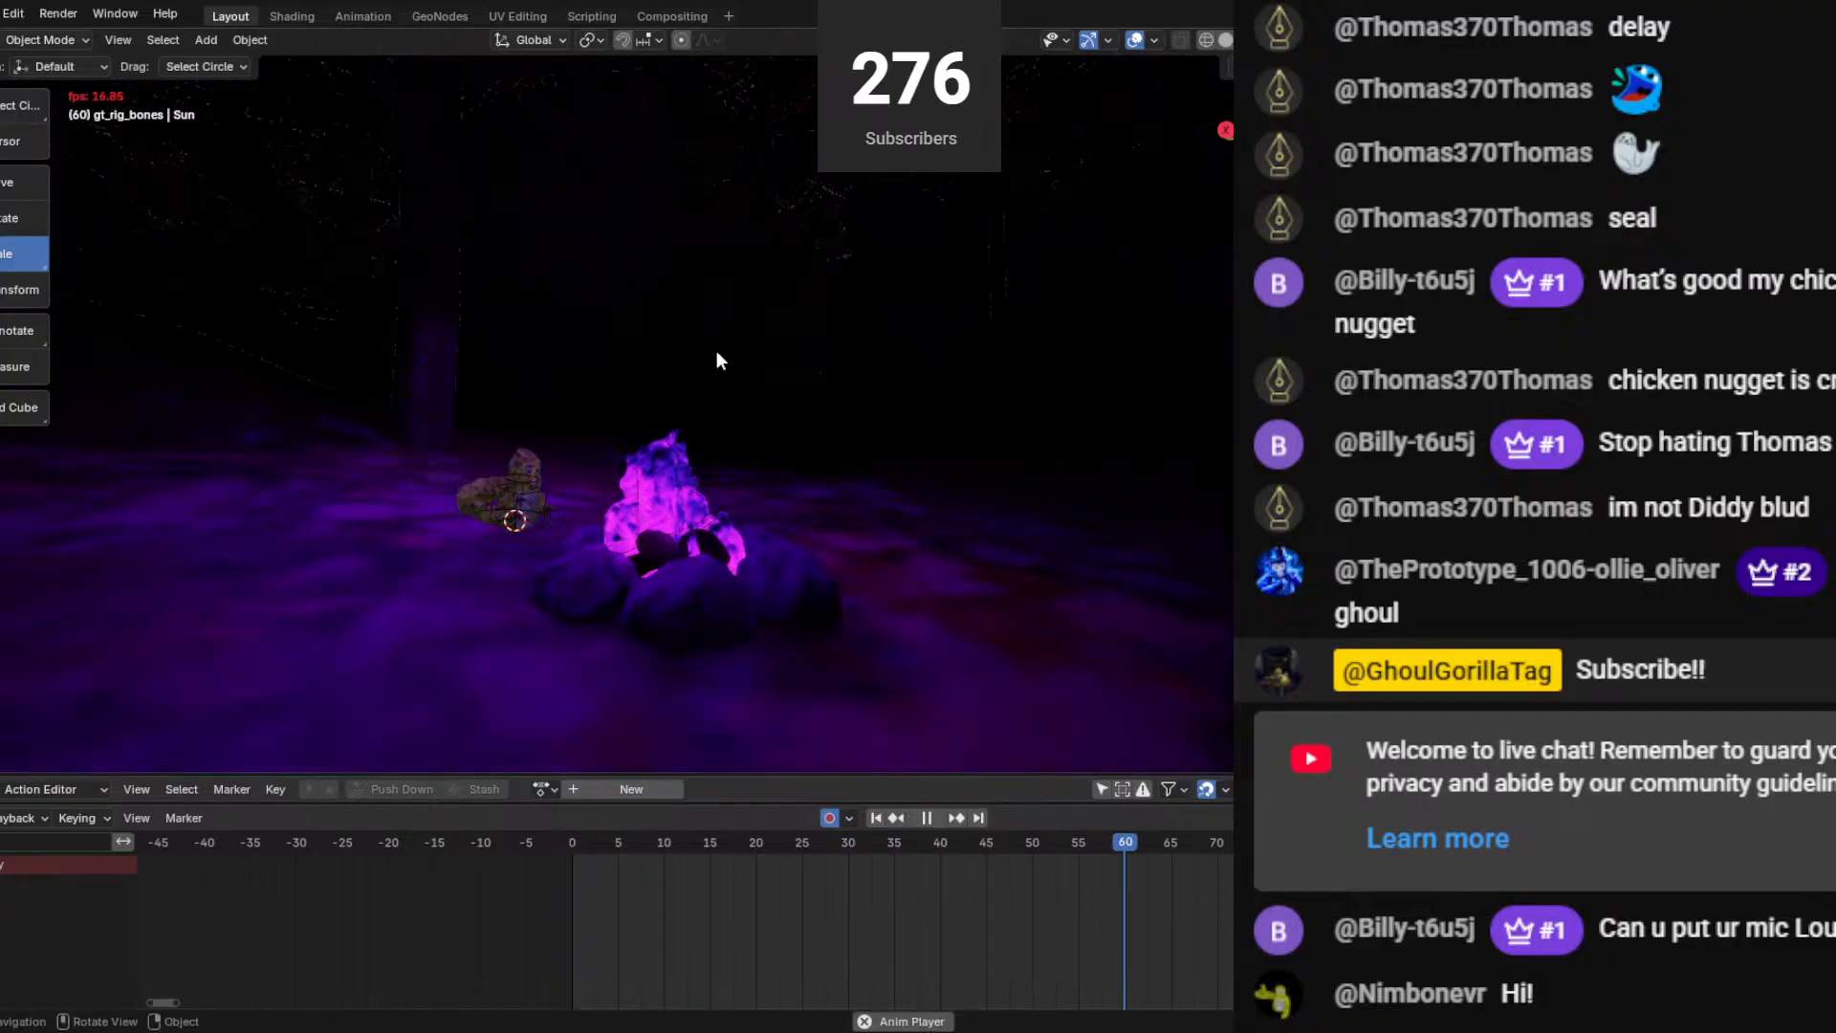
key(space)
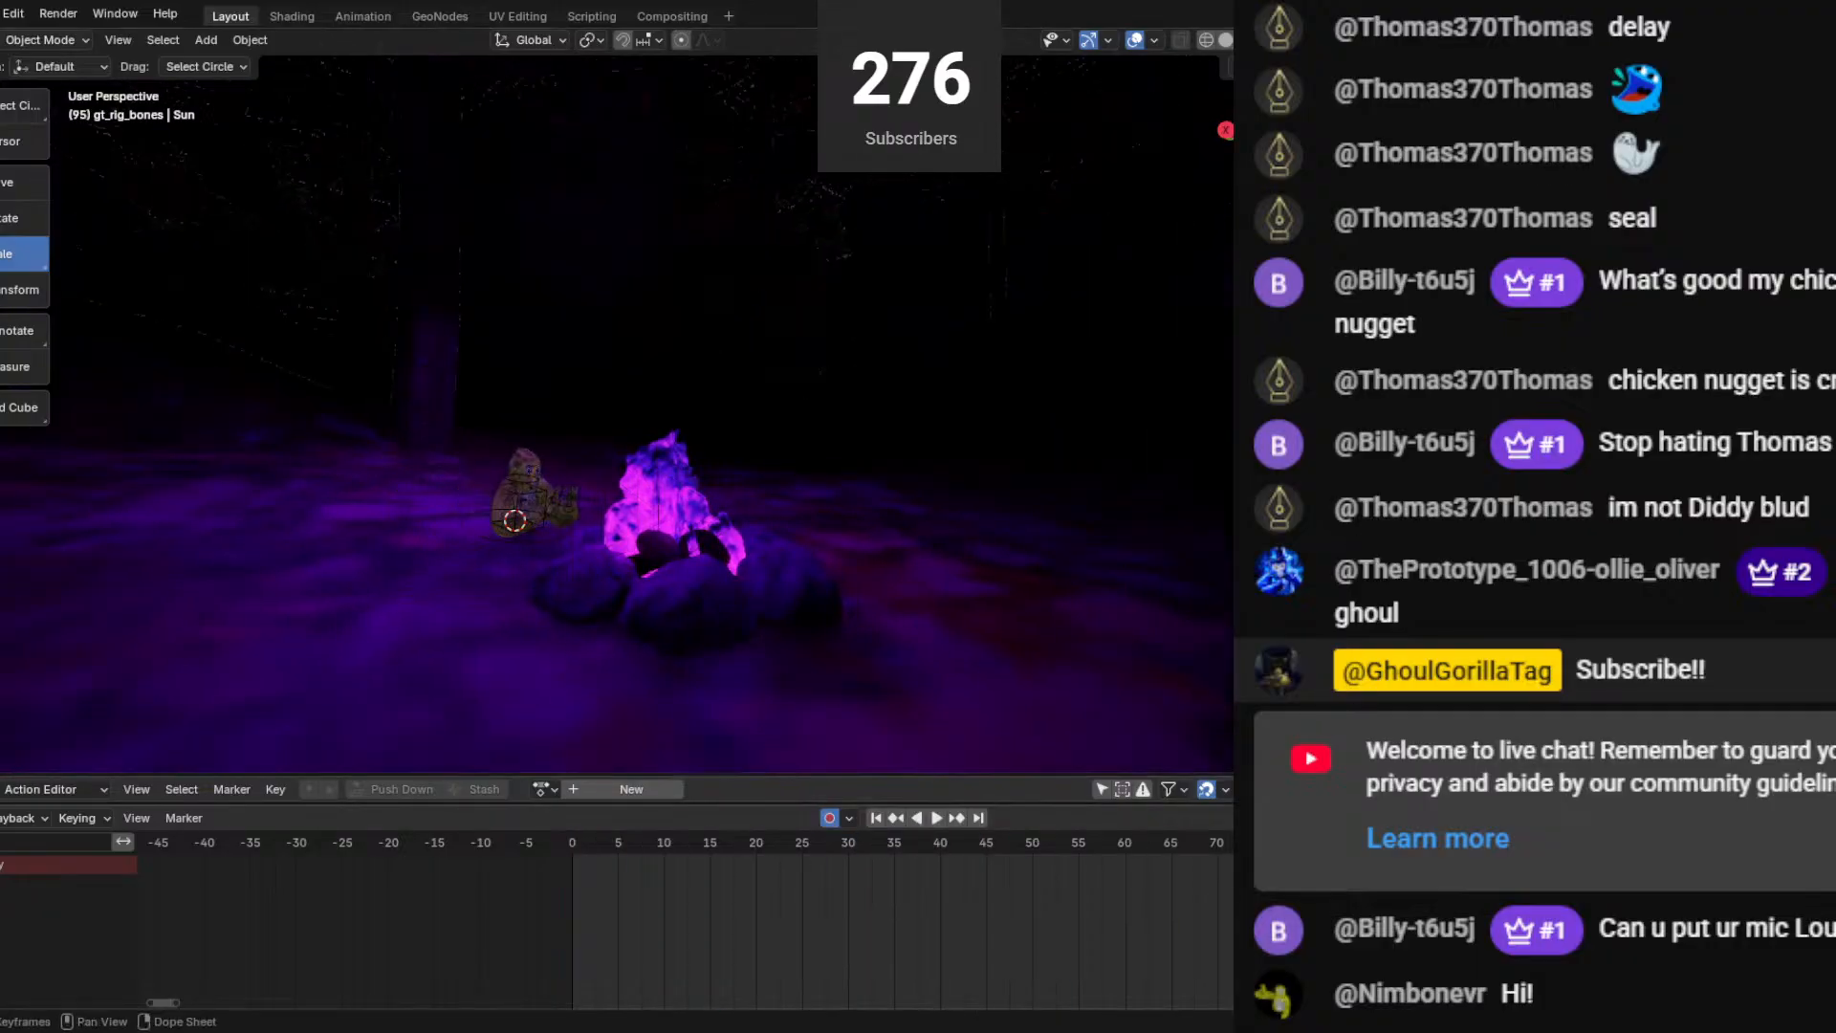
key(shift+Left)
scroll(484, 566, up, 5)
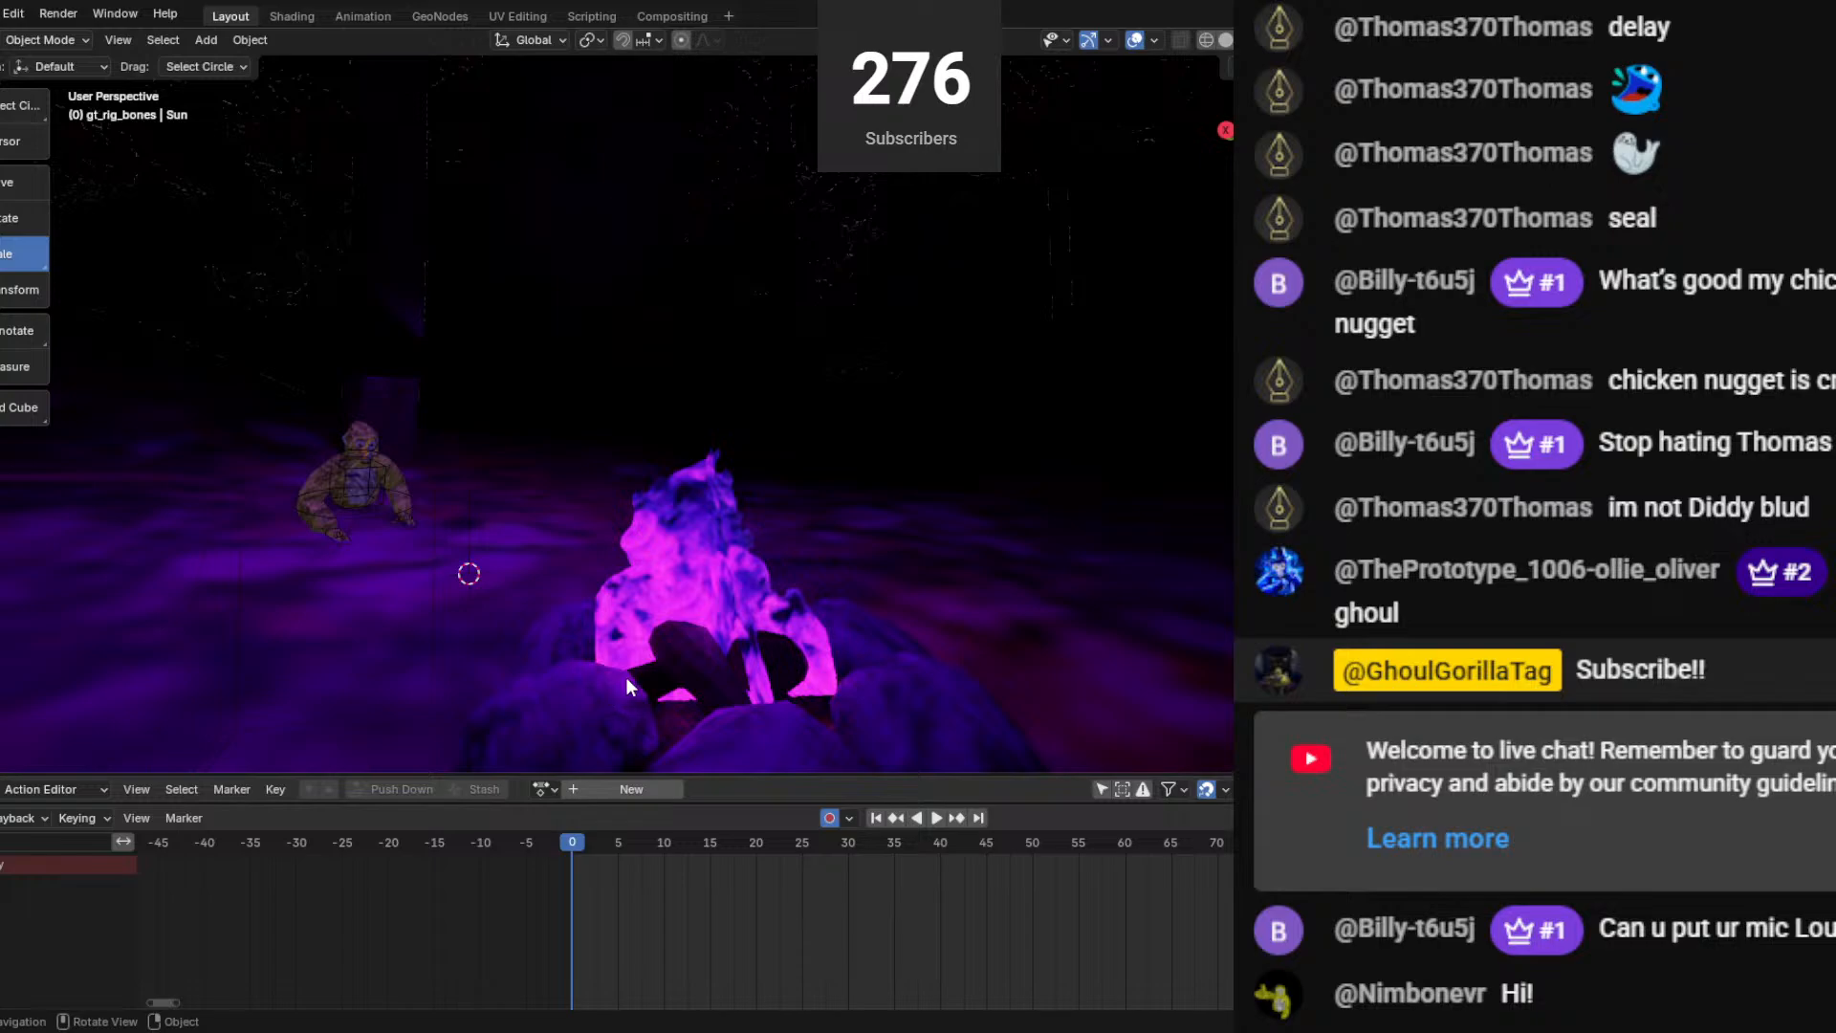
Duplicate the overhead area light and lower the copy along the Z axis toward the forest ground.
middle_drag(570, 601, 612, 450)
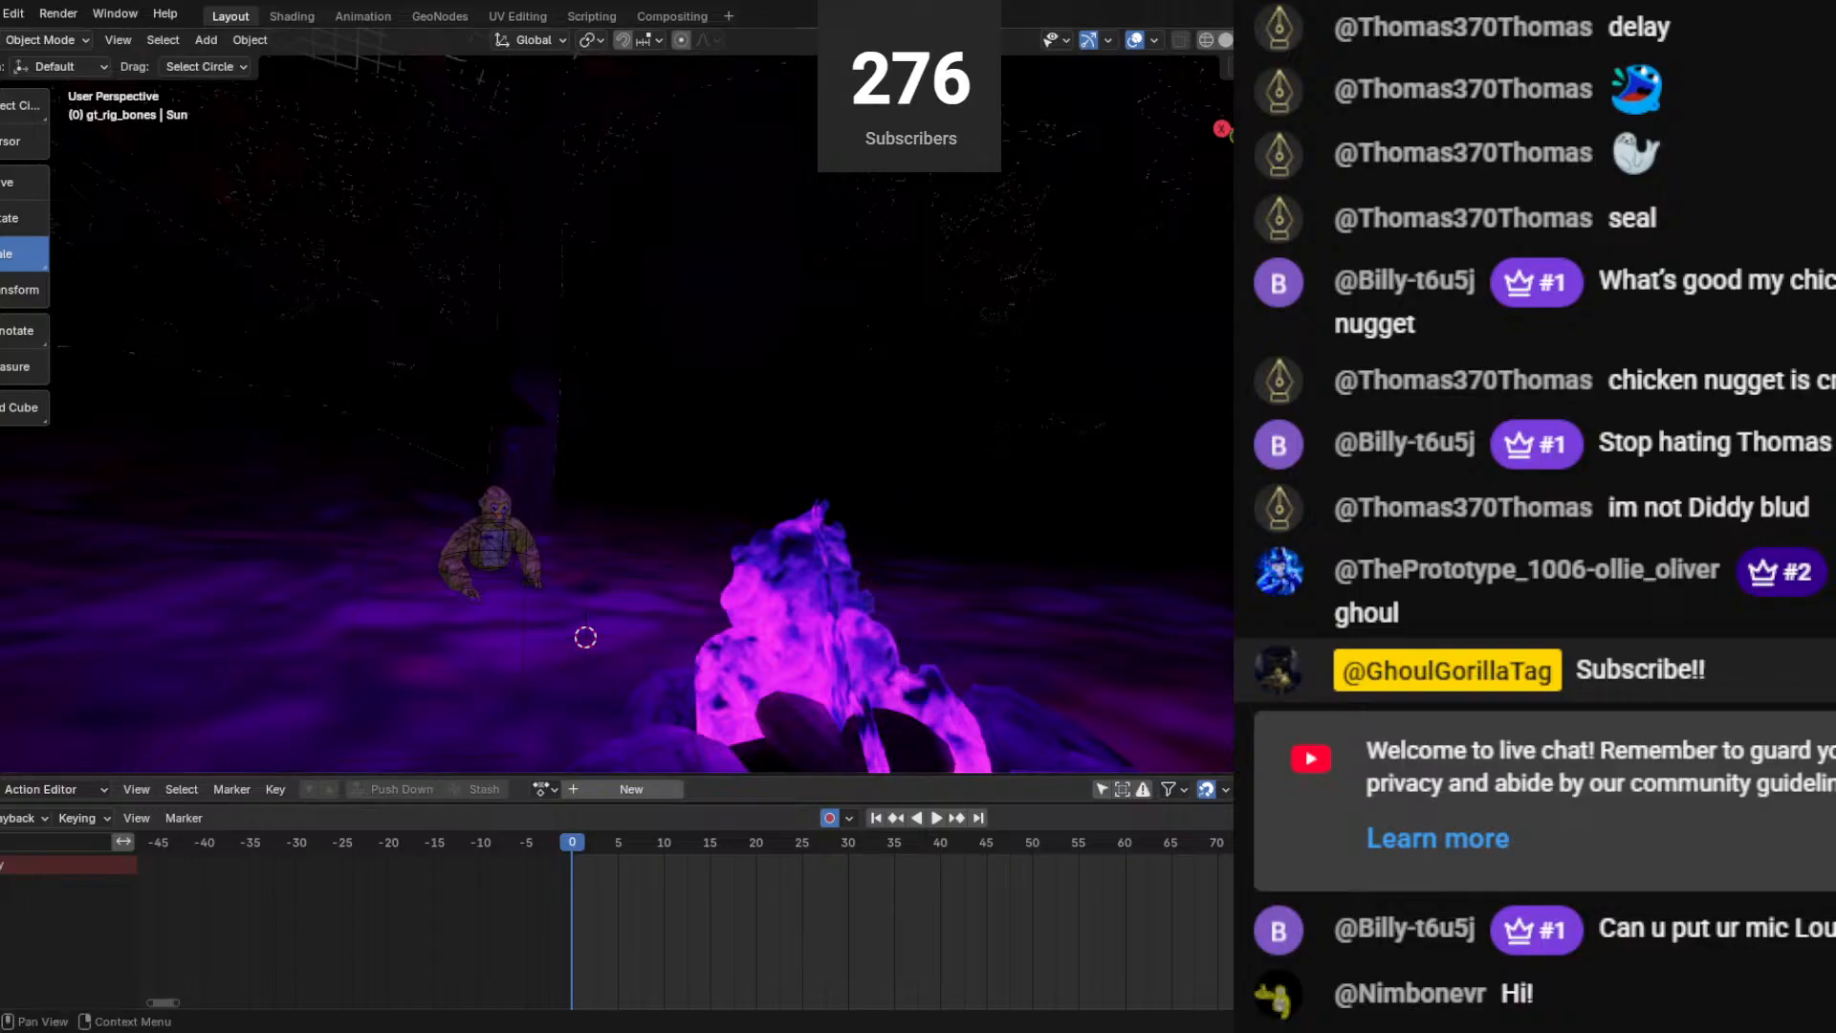
click(668, 356)
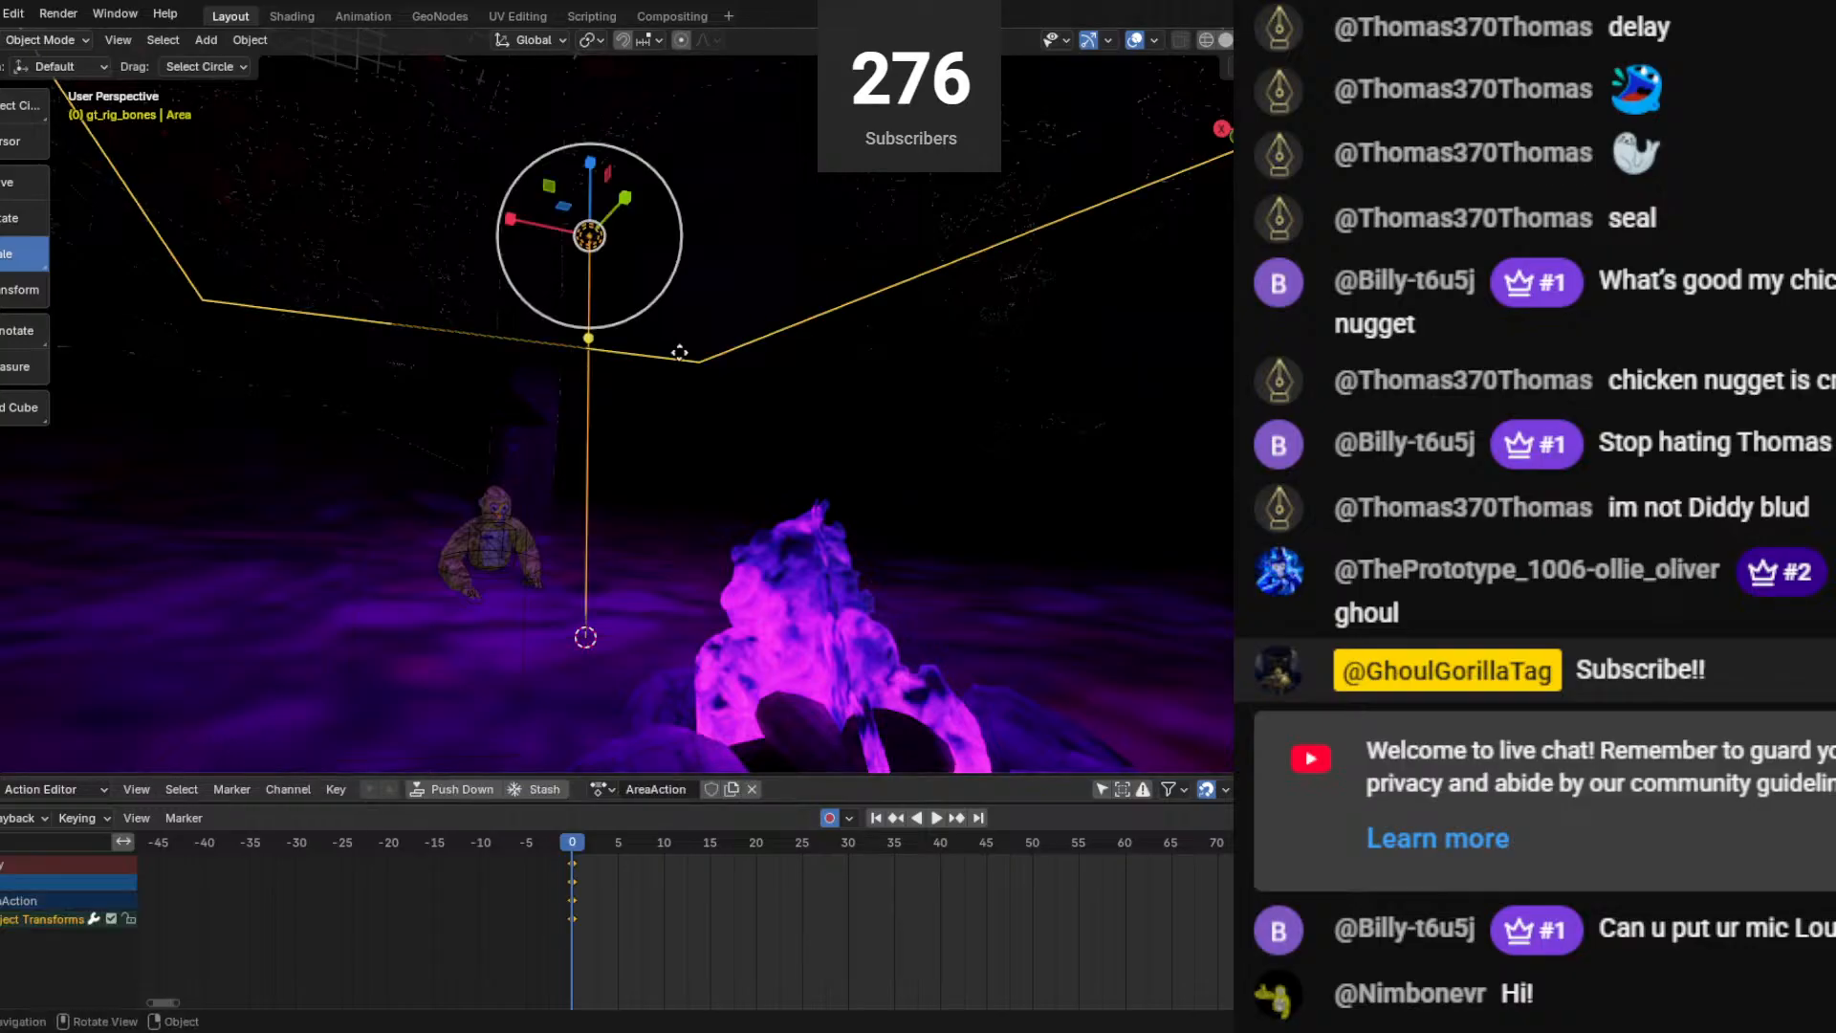
key(ctrl+c)
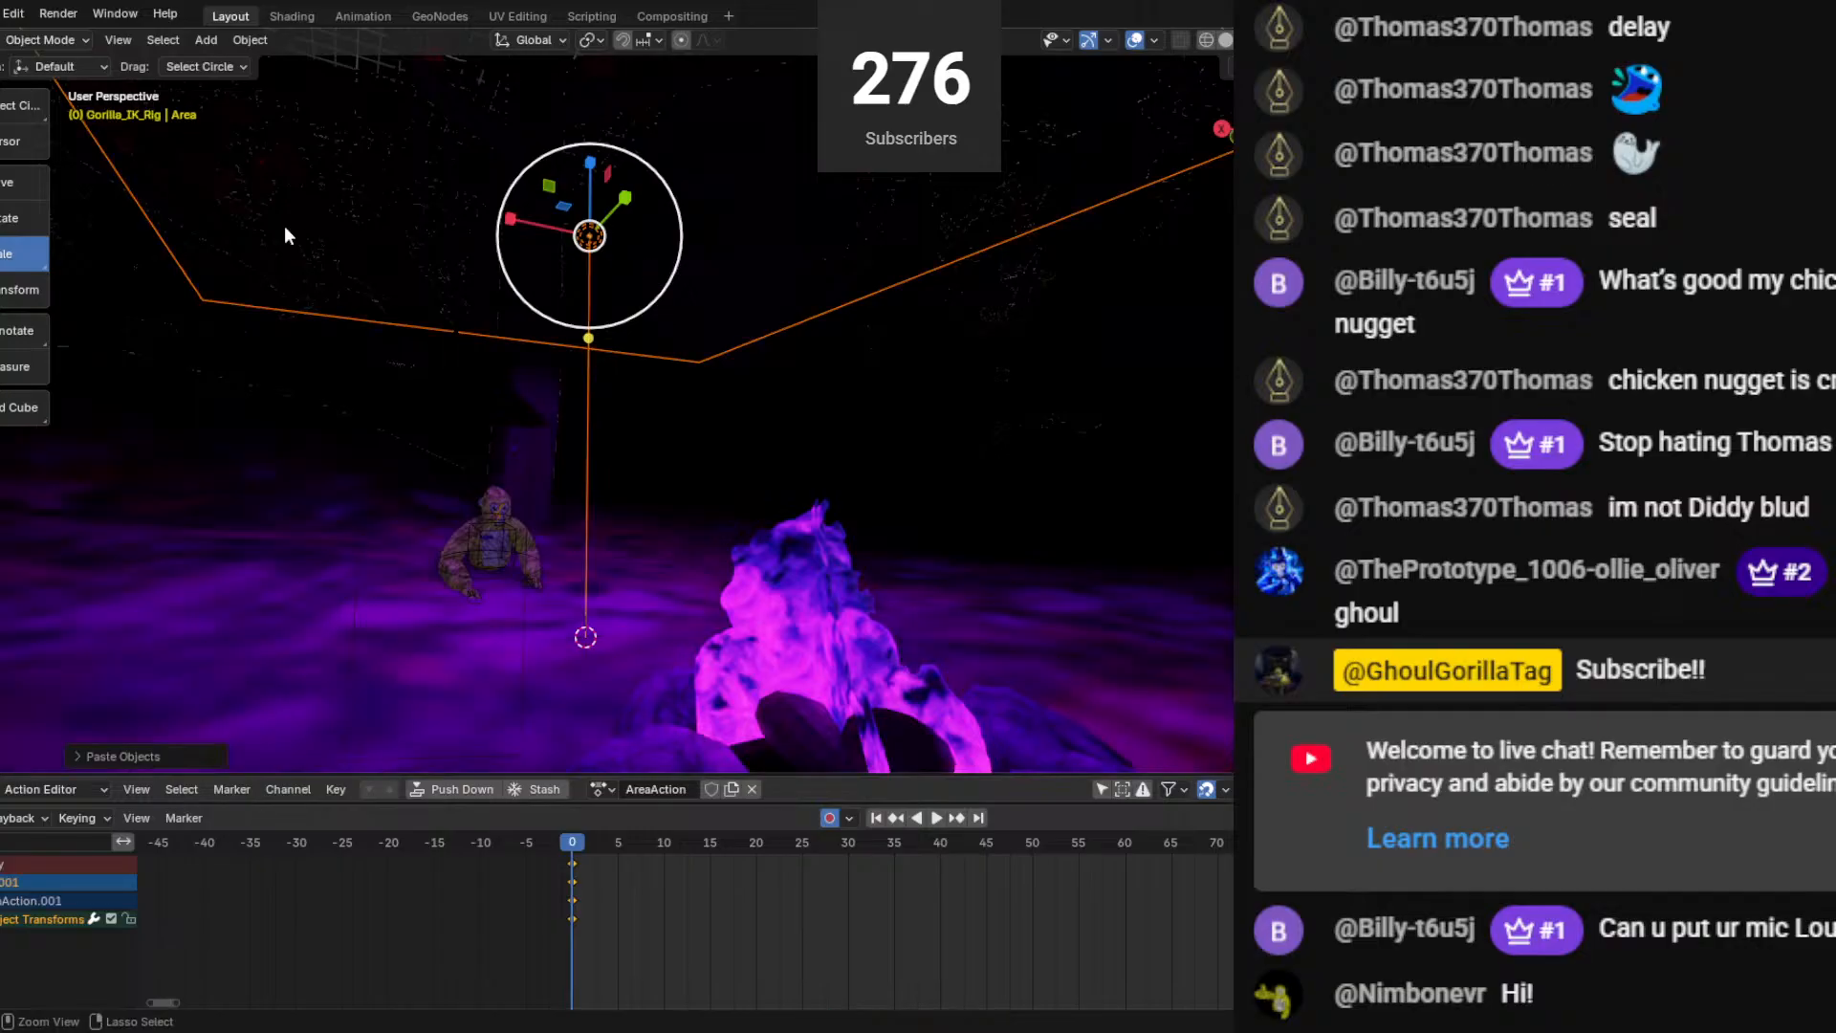
key(ctrl+v)
click(24, 182)
drag(579, 165, 596, 440)
Scale the duplicated area light down and rotate it upright so it shines toward the gorilla.
click(18, 262)
click(31, 218)
shift+middle_drag(652, 431, 683, 373)
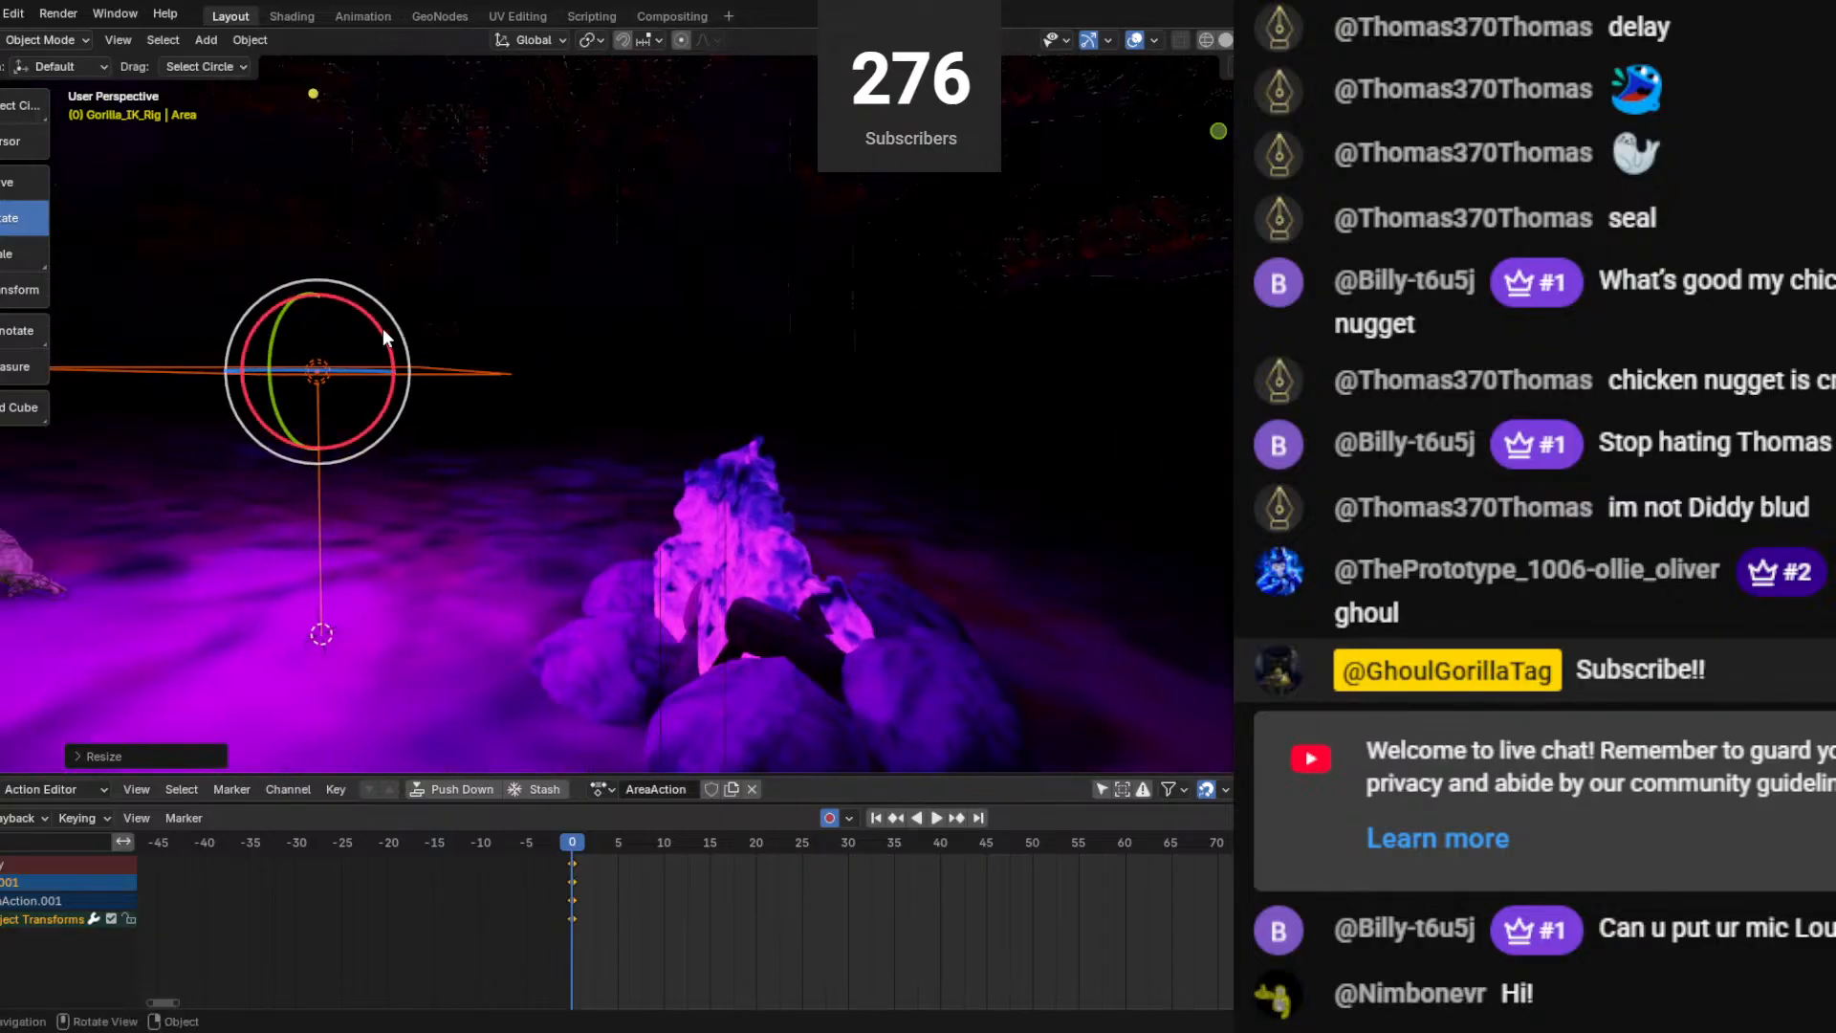
drag(383, 329, 378, 438)
Move the upright area light along the Y axis to the far side of the campfire from the gorilla.
click(14, 191)
middle_drag(210, 316, 333, 358)
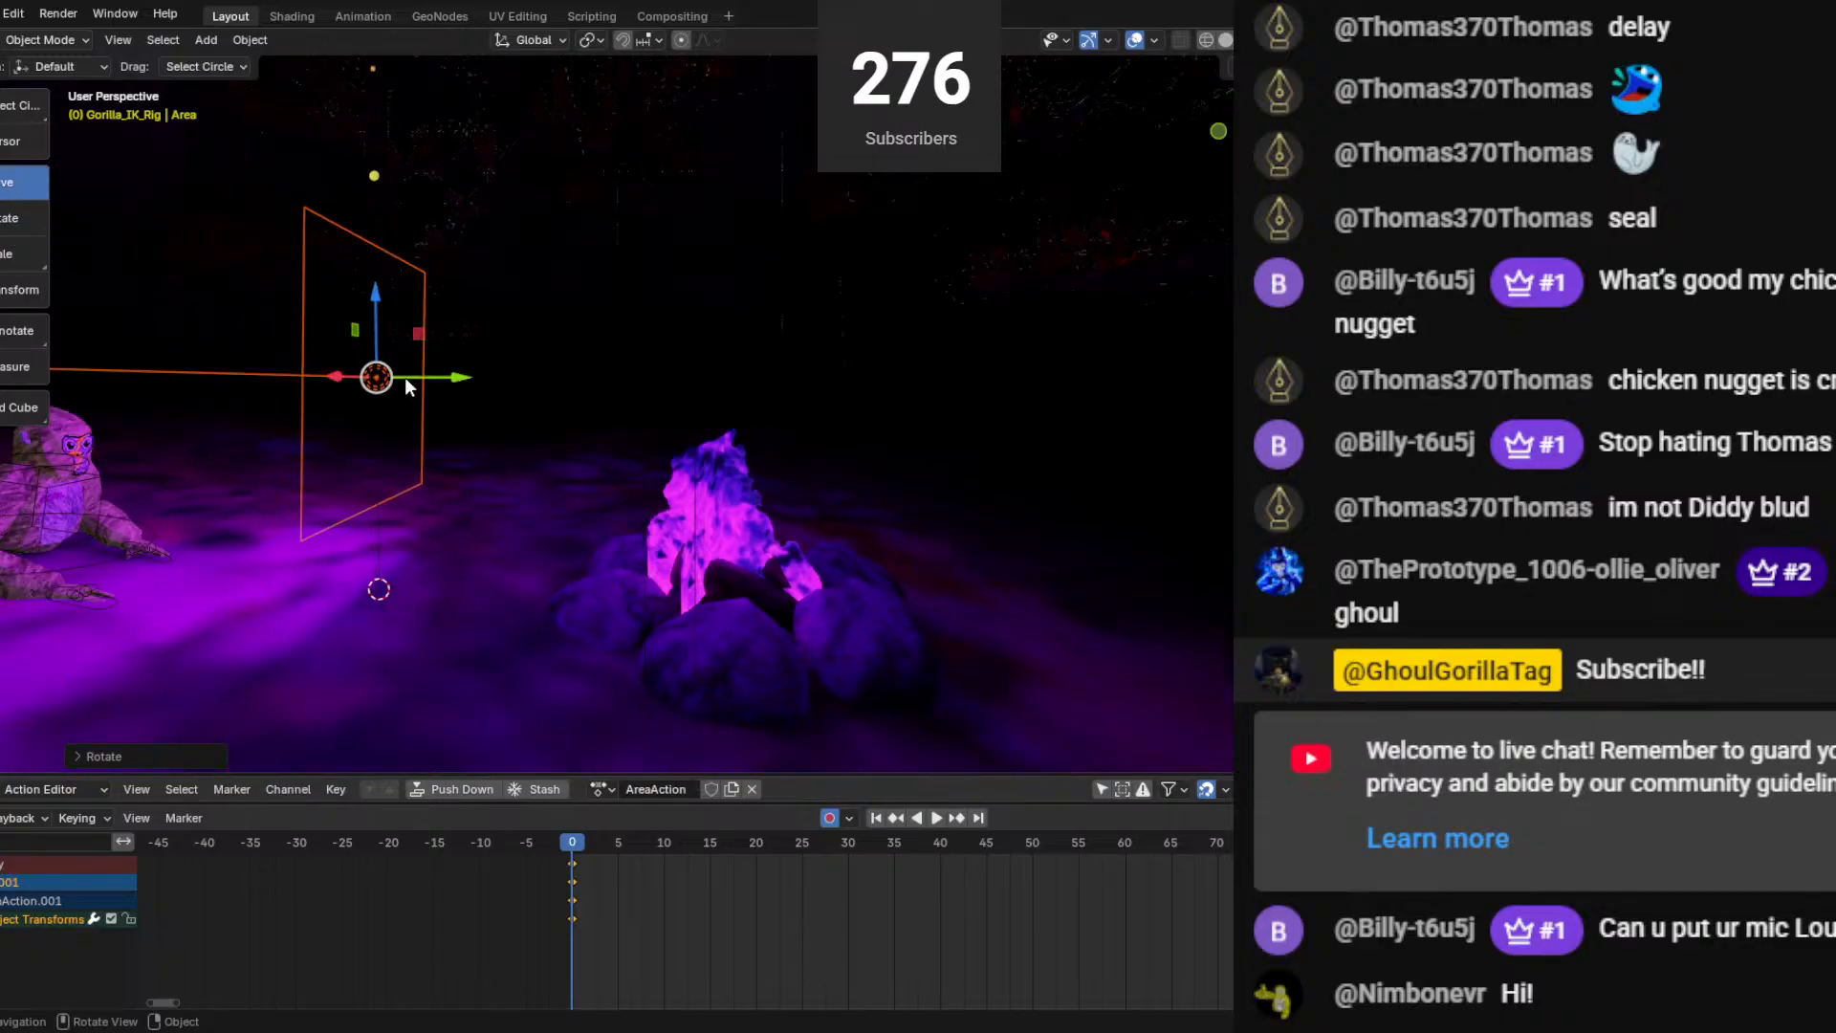
drag(404, 377, 225, 509)
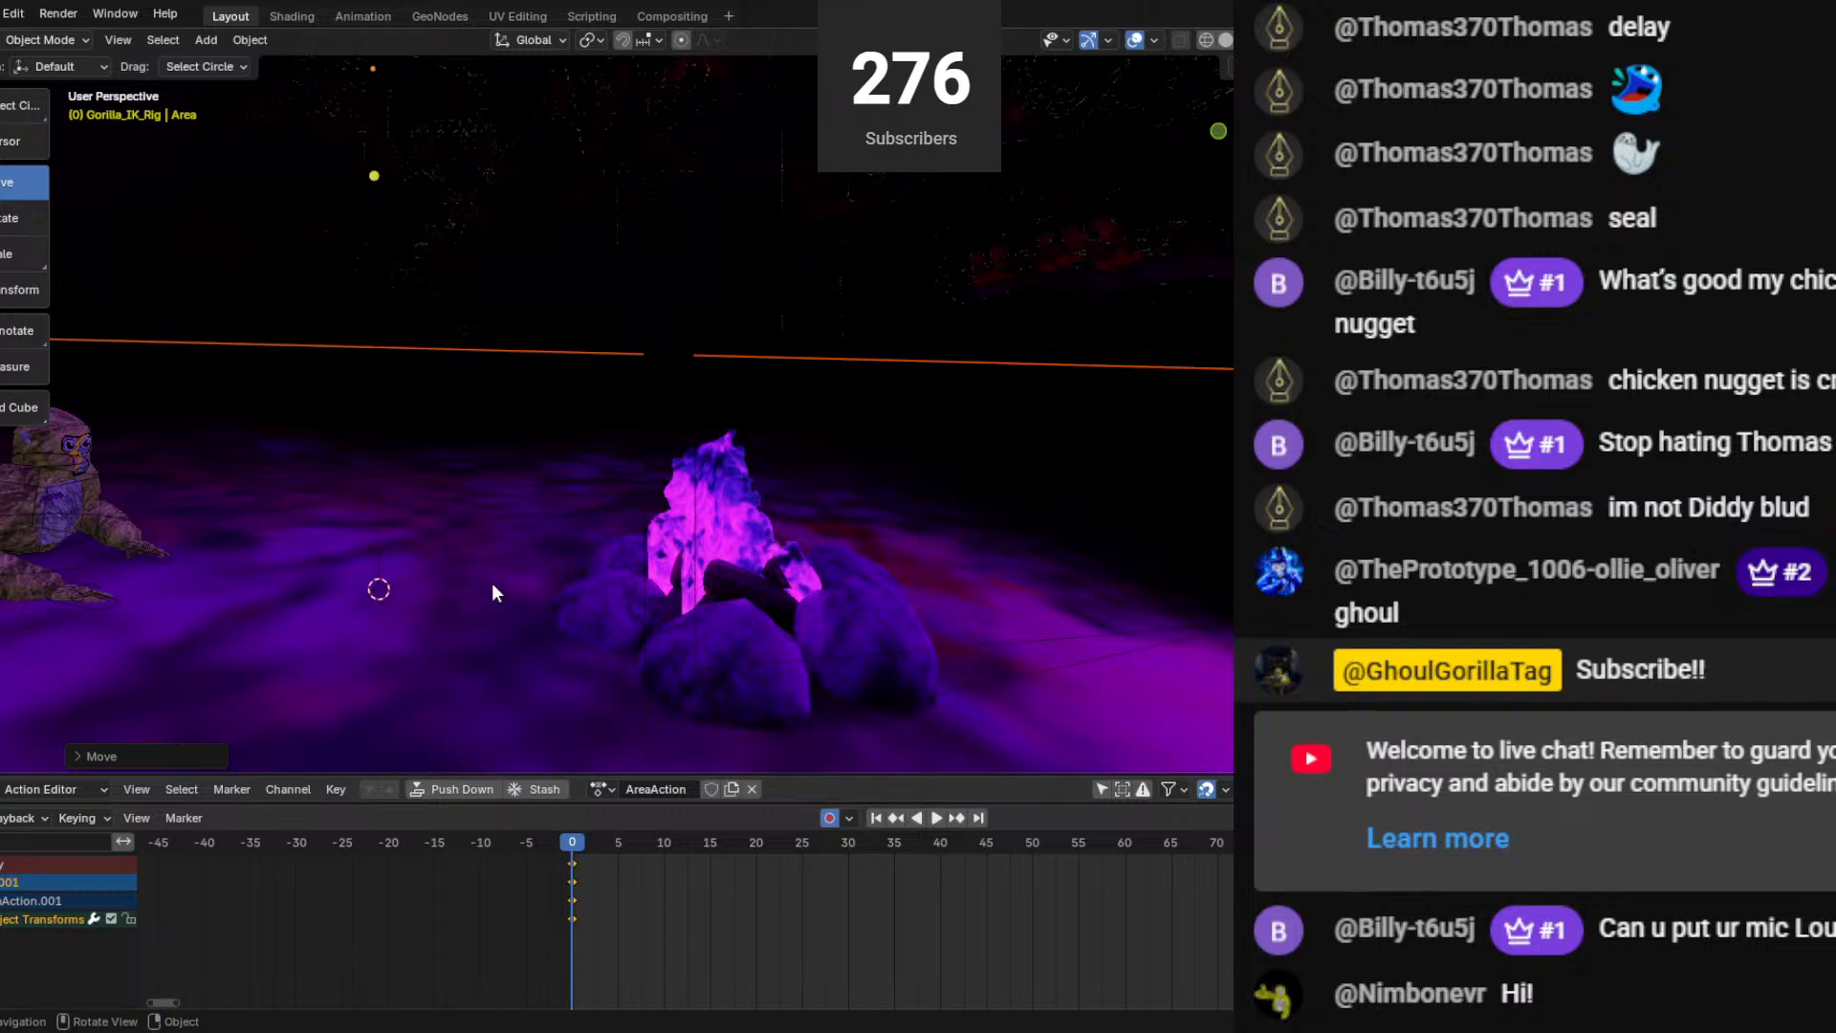
Play the animation through the camera to check the duplicated area light and return to frame 0.
key(KP_0)
key(space)
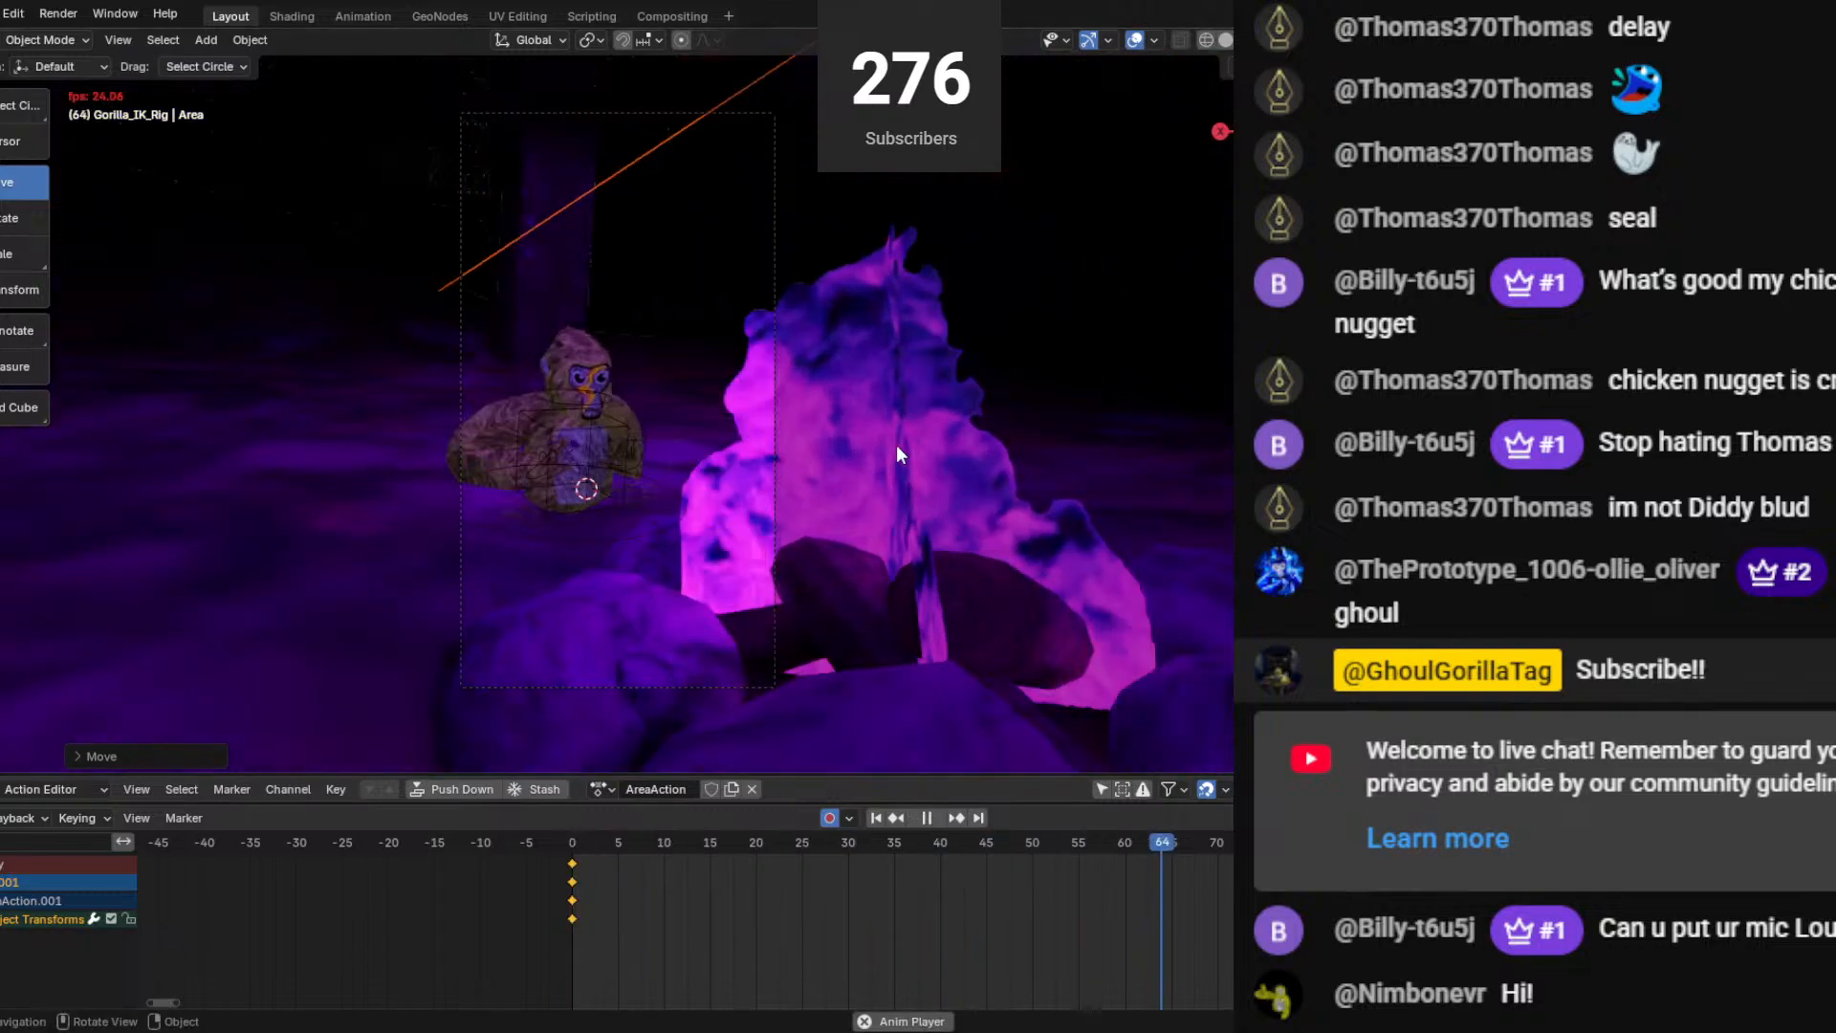
key(space)
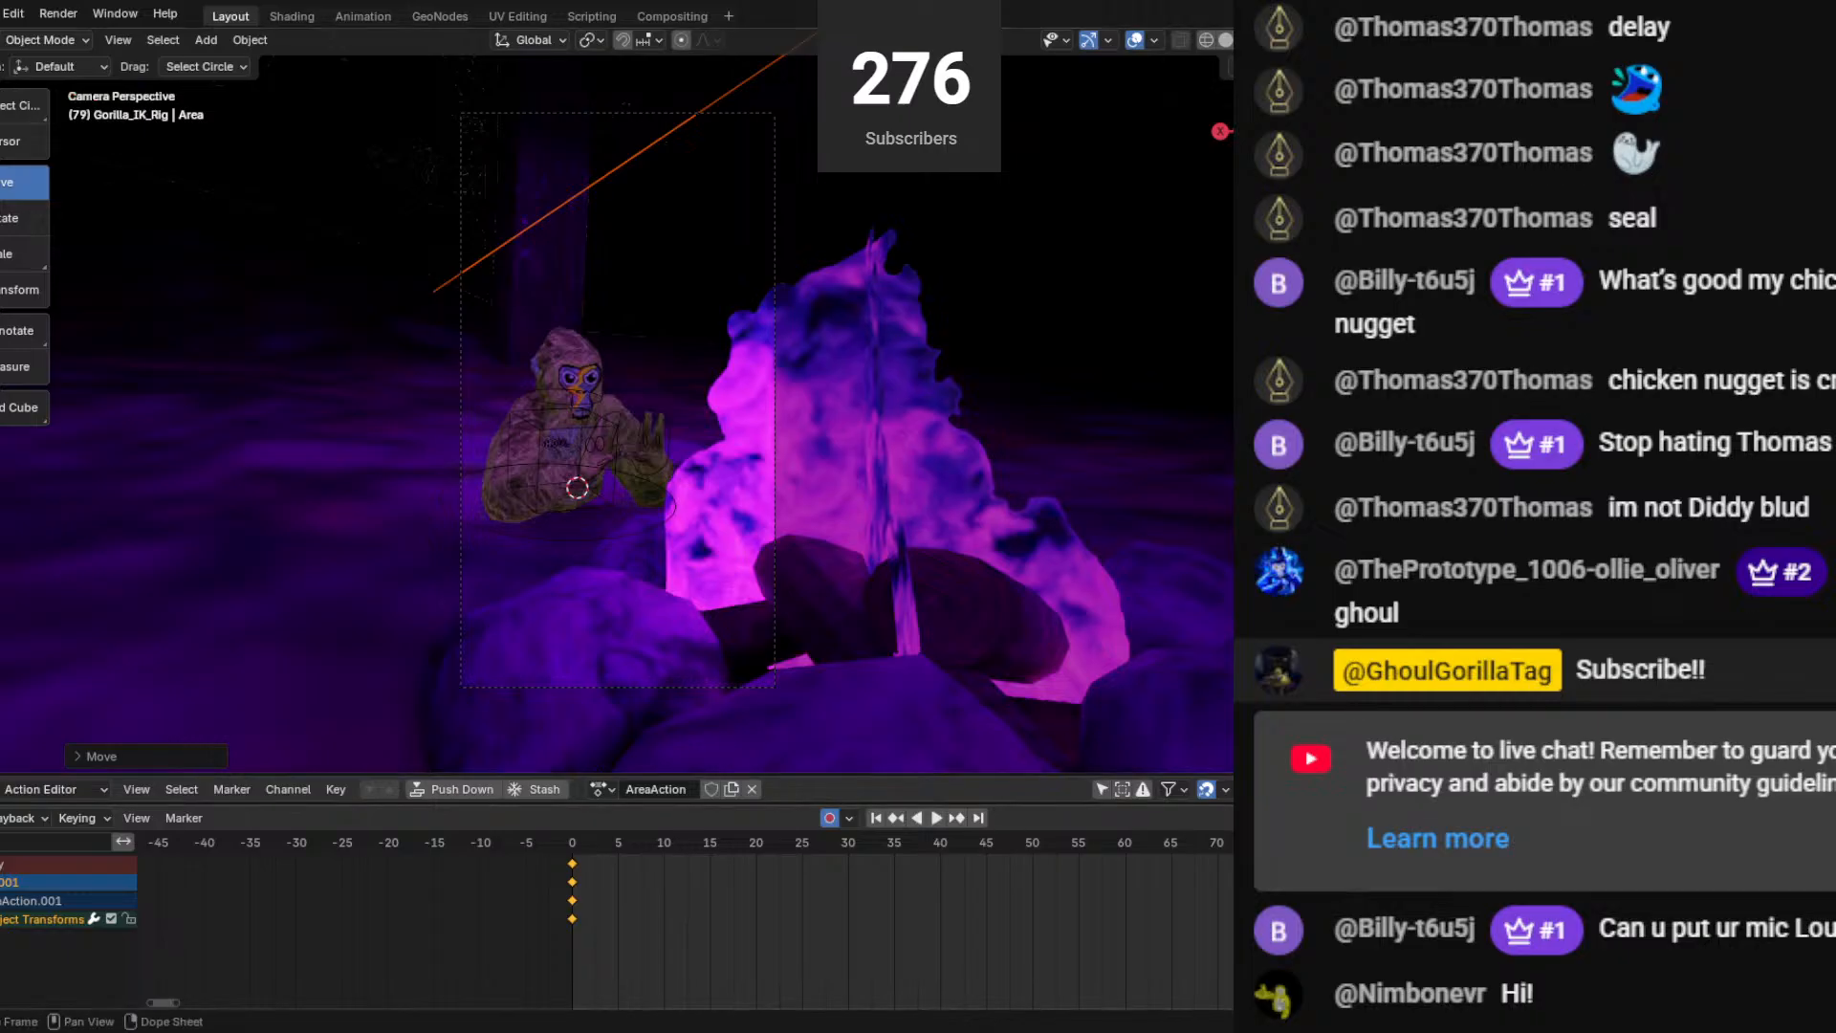
key(shift+Left)
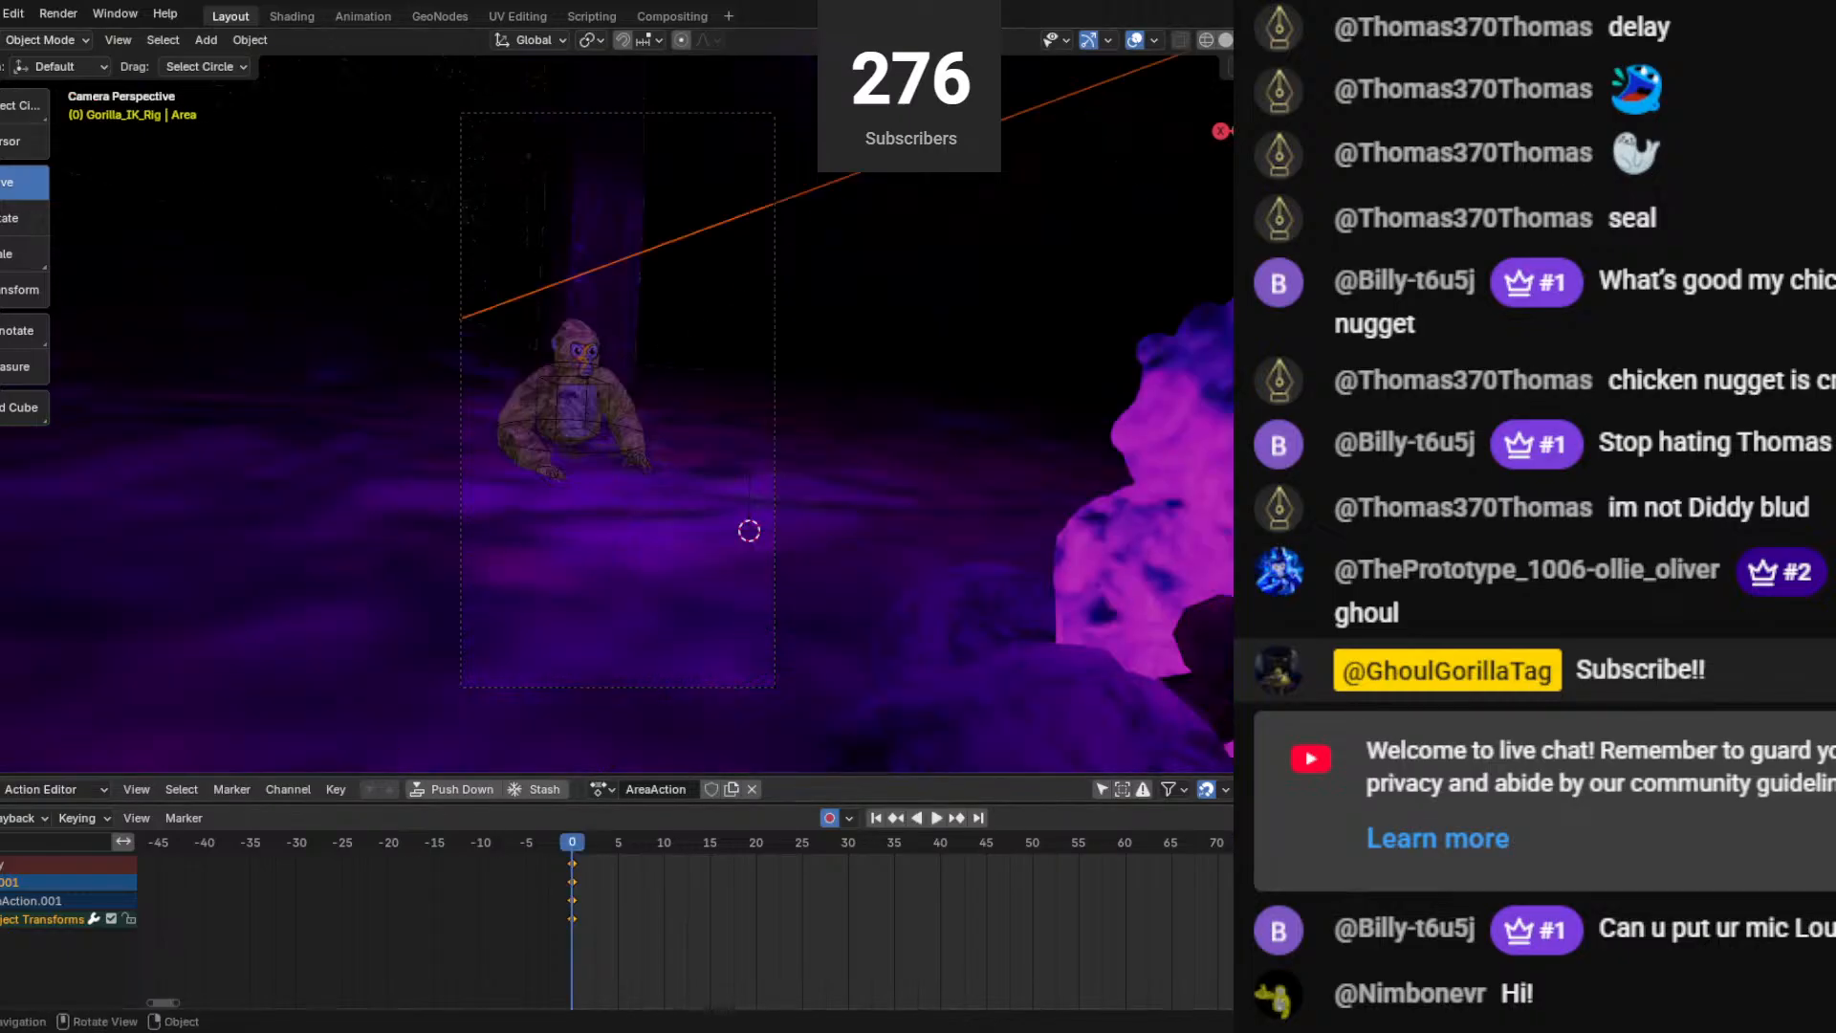
Move the upright area light slightly toward the campfire along Y and adjust its sideways position along X.
middle_drag(748, 531, 379, 589)
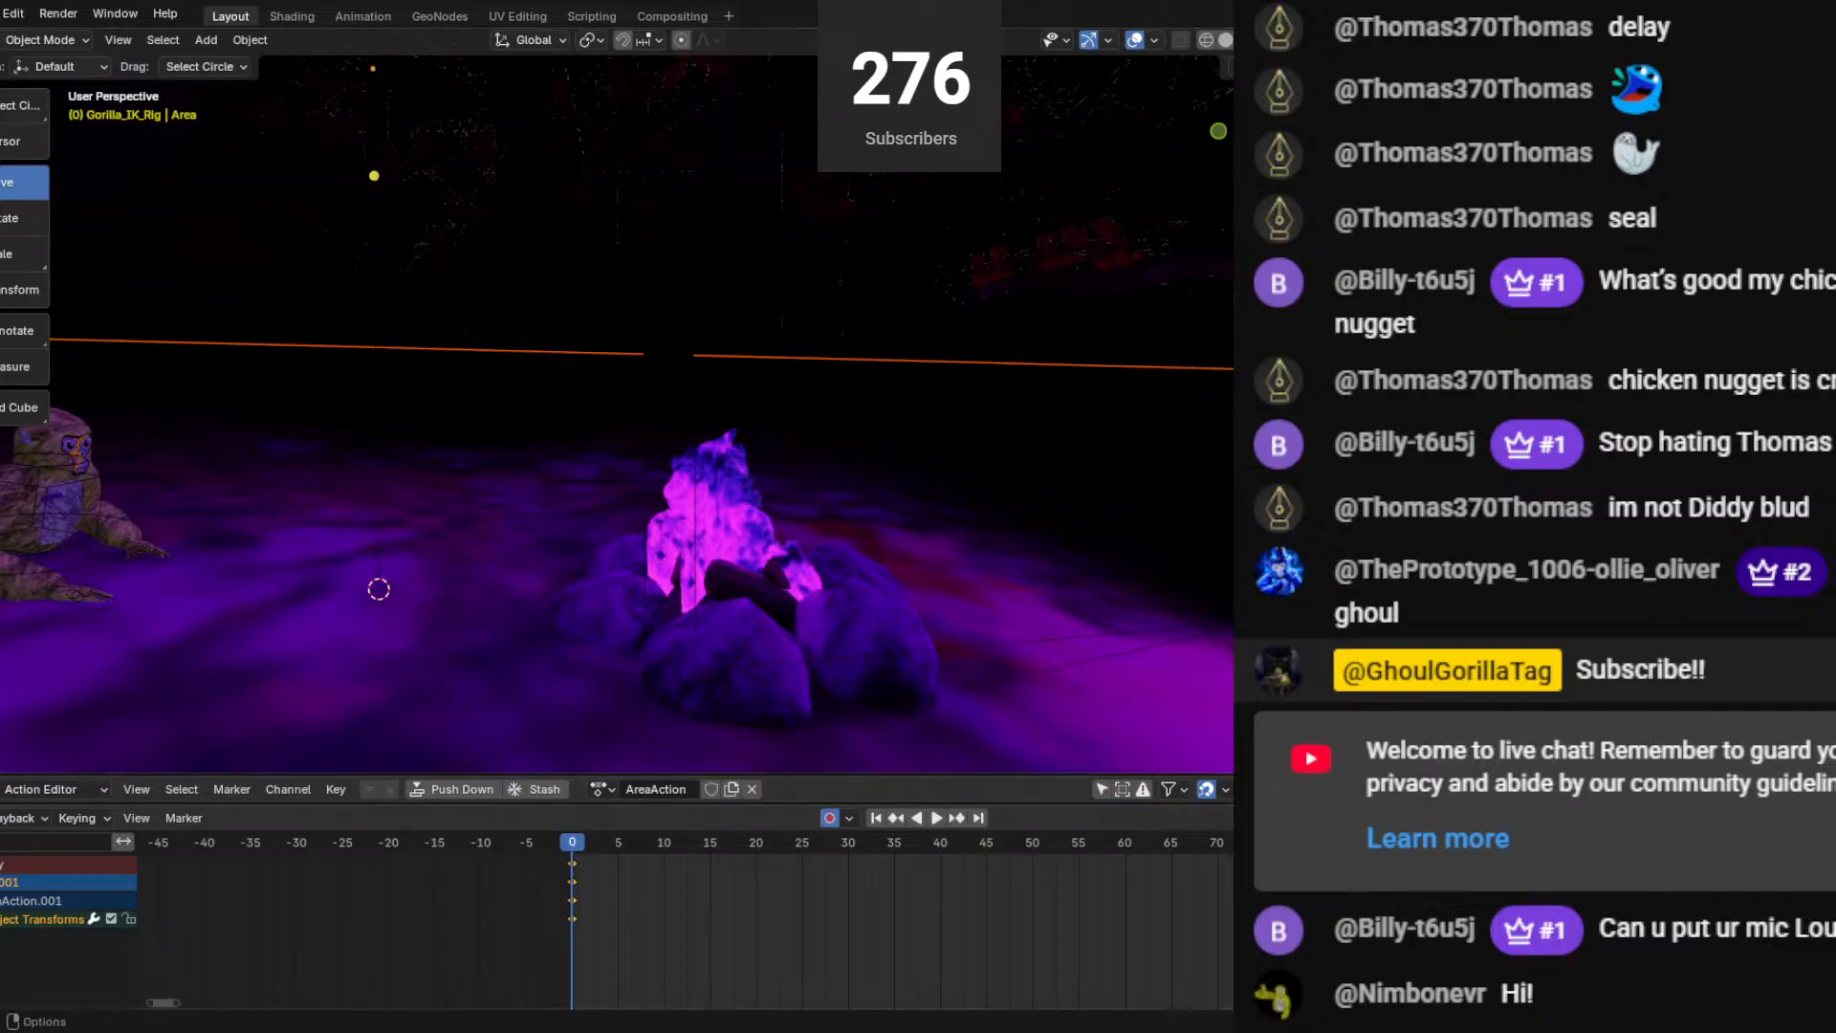
scroll(935, 605, down, 5)
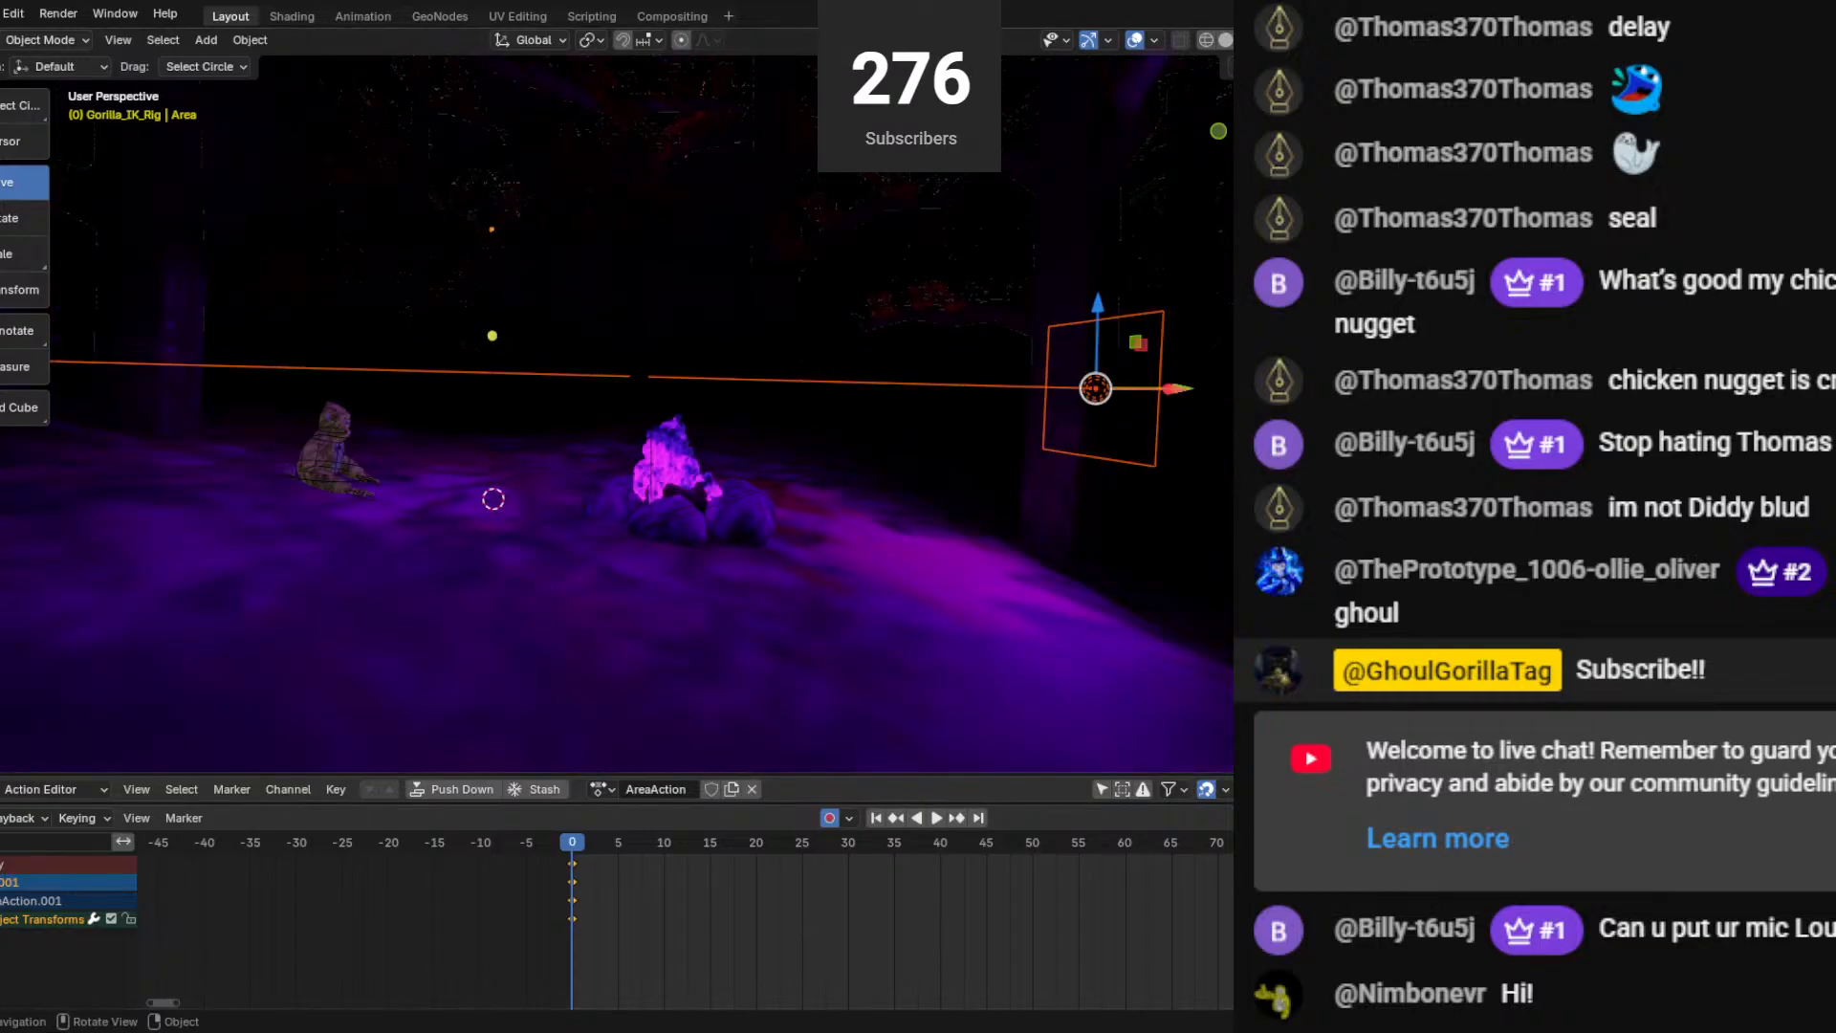
drag(1193, 392, 1147, 401)
middle_drag(1004, 392, 805, 470)
scroll(805, 470, down, 4)
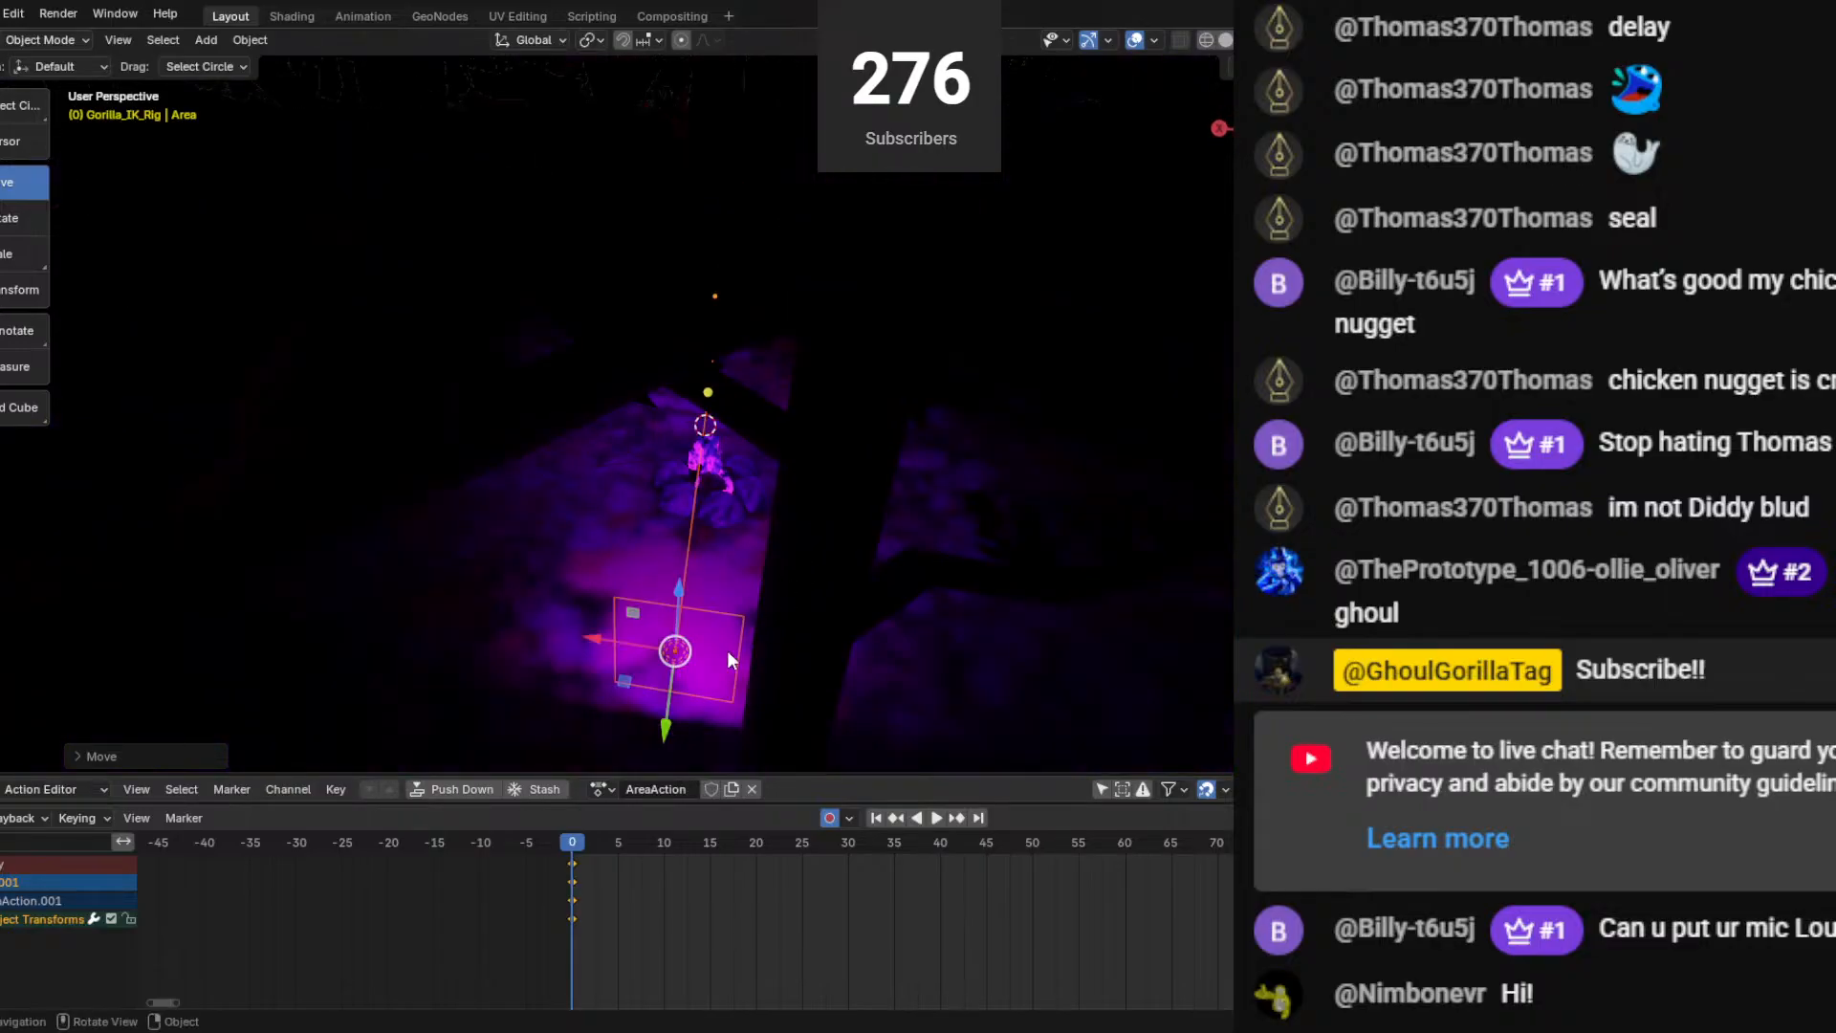
drag(601, 640, 610, 641)
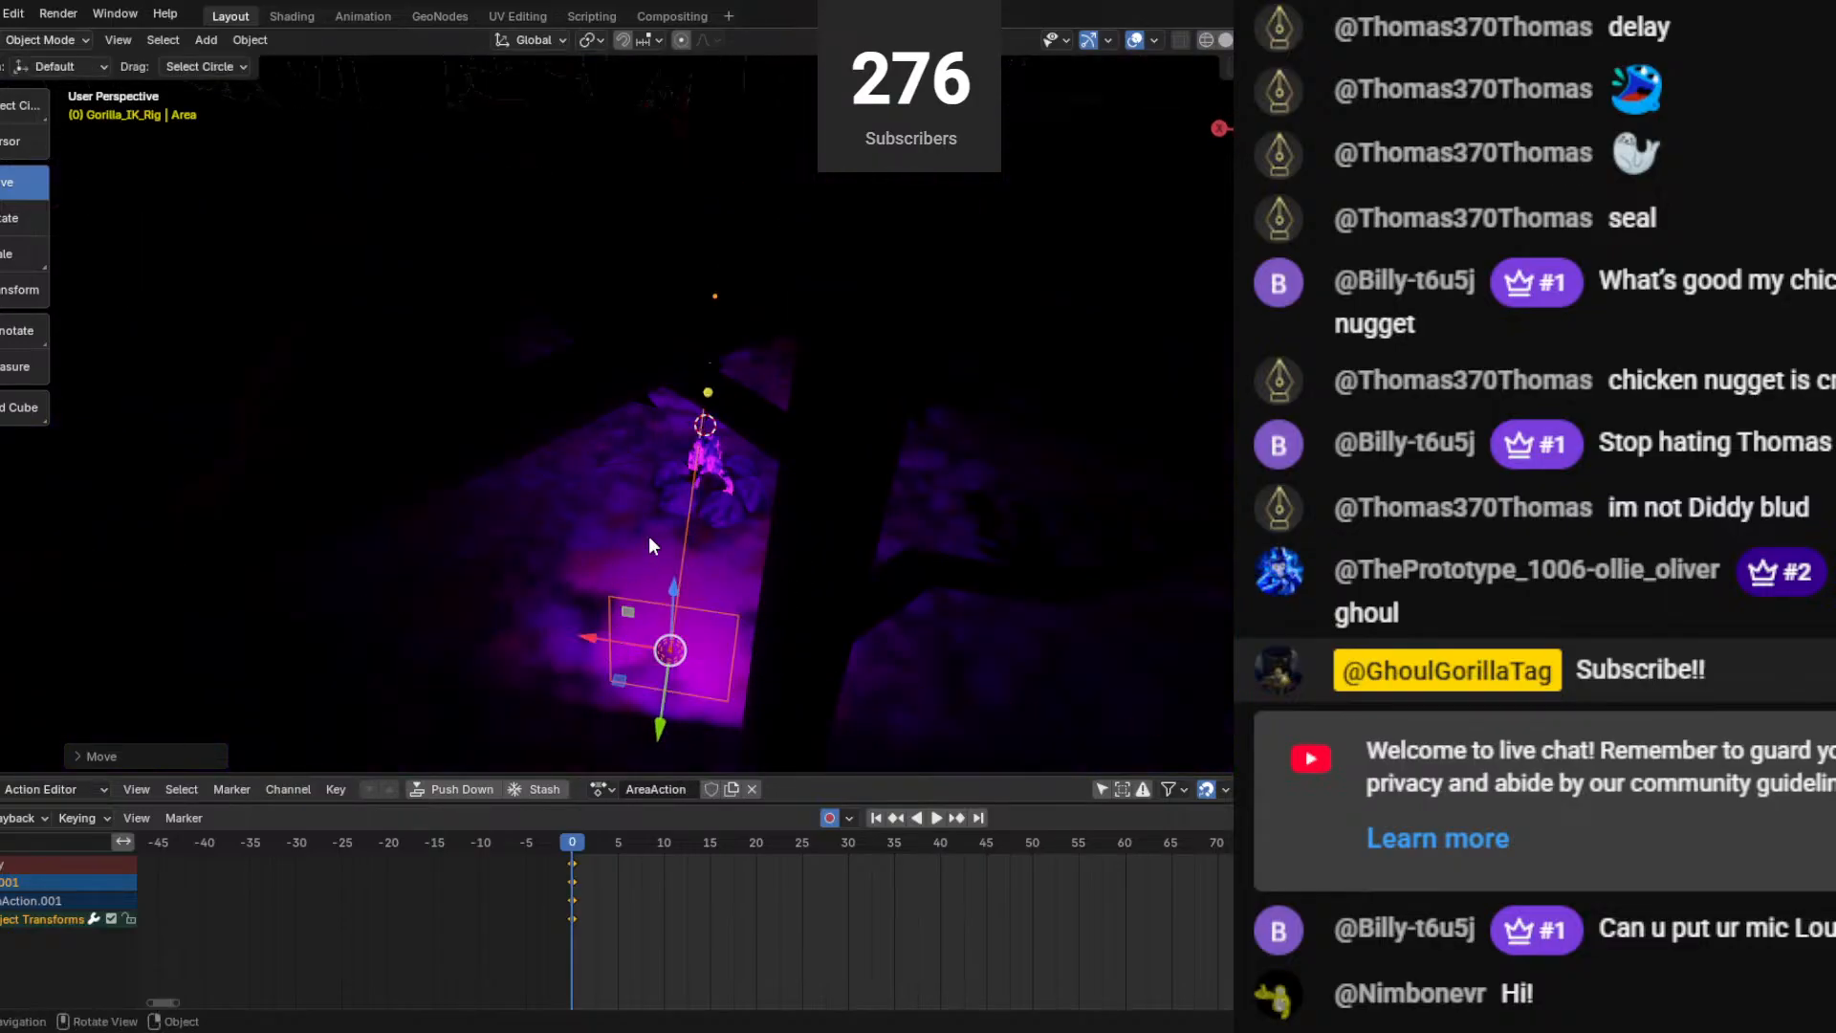
Play the animation through the camera to check the repositioned area light on the gorilla.
key(KP_0)
key(space)
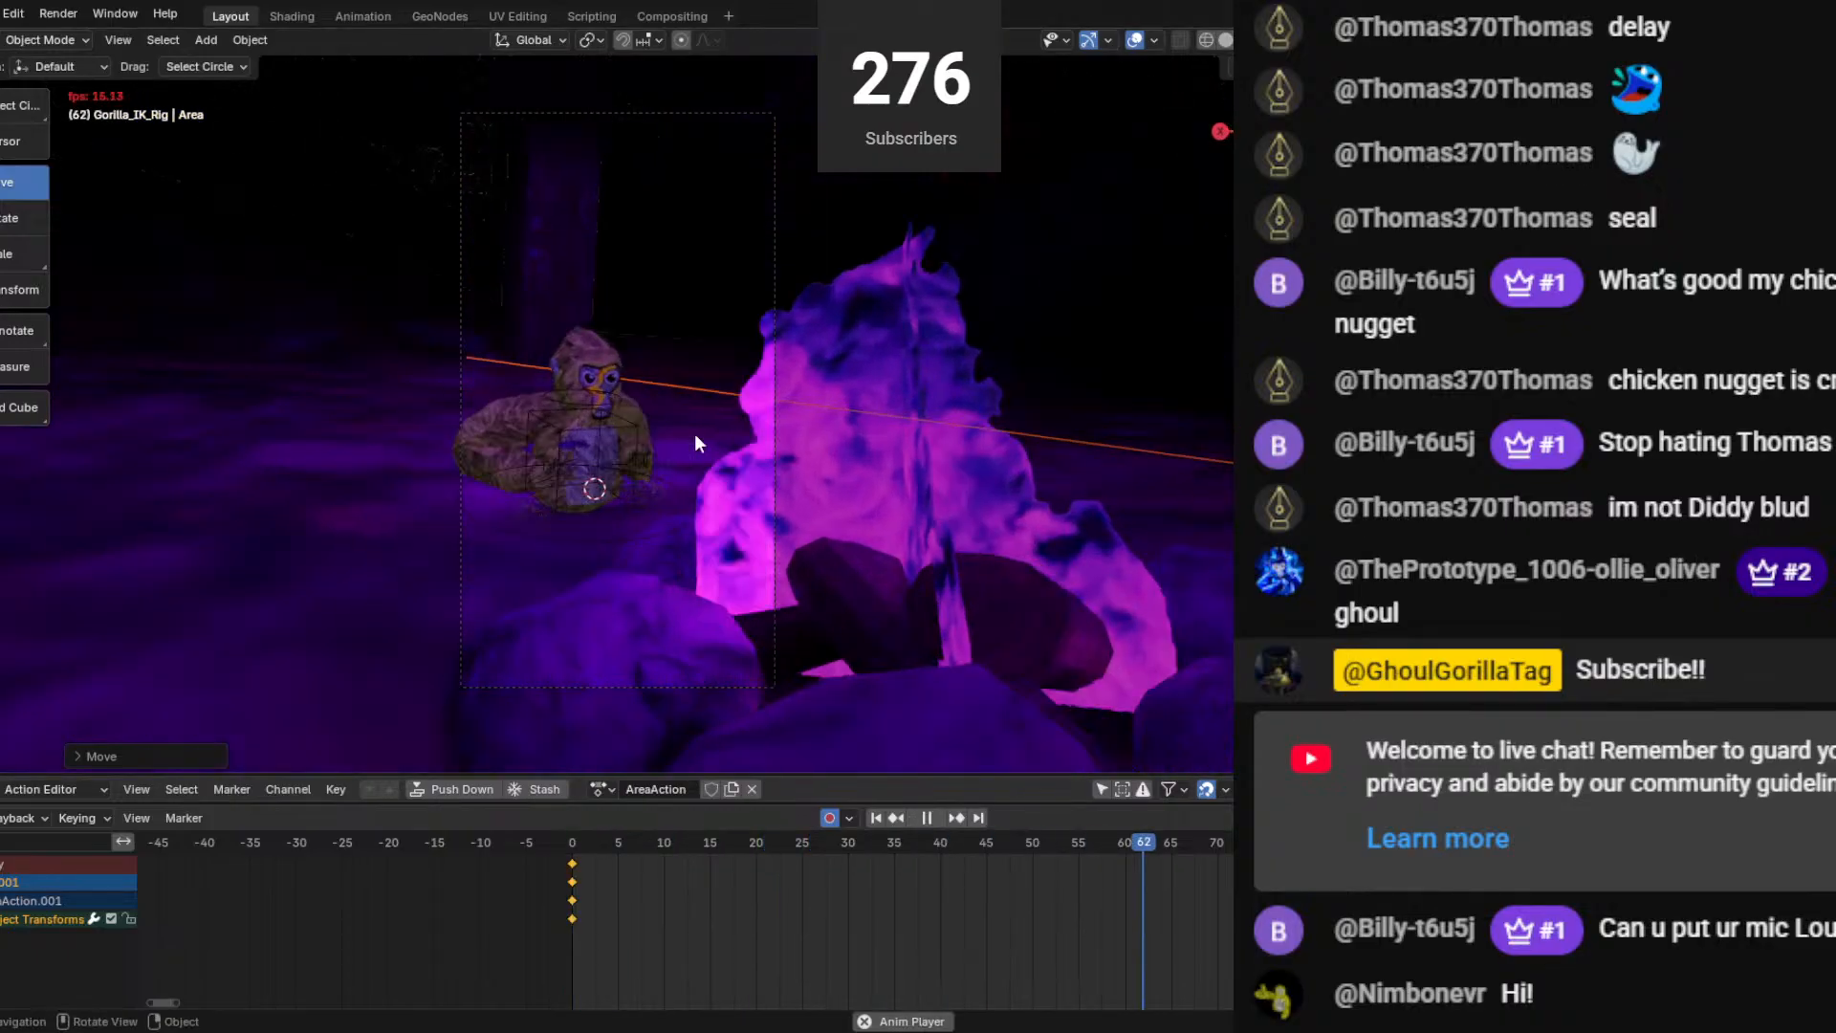
key(space)
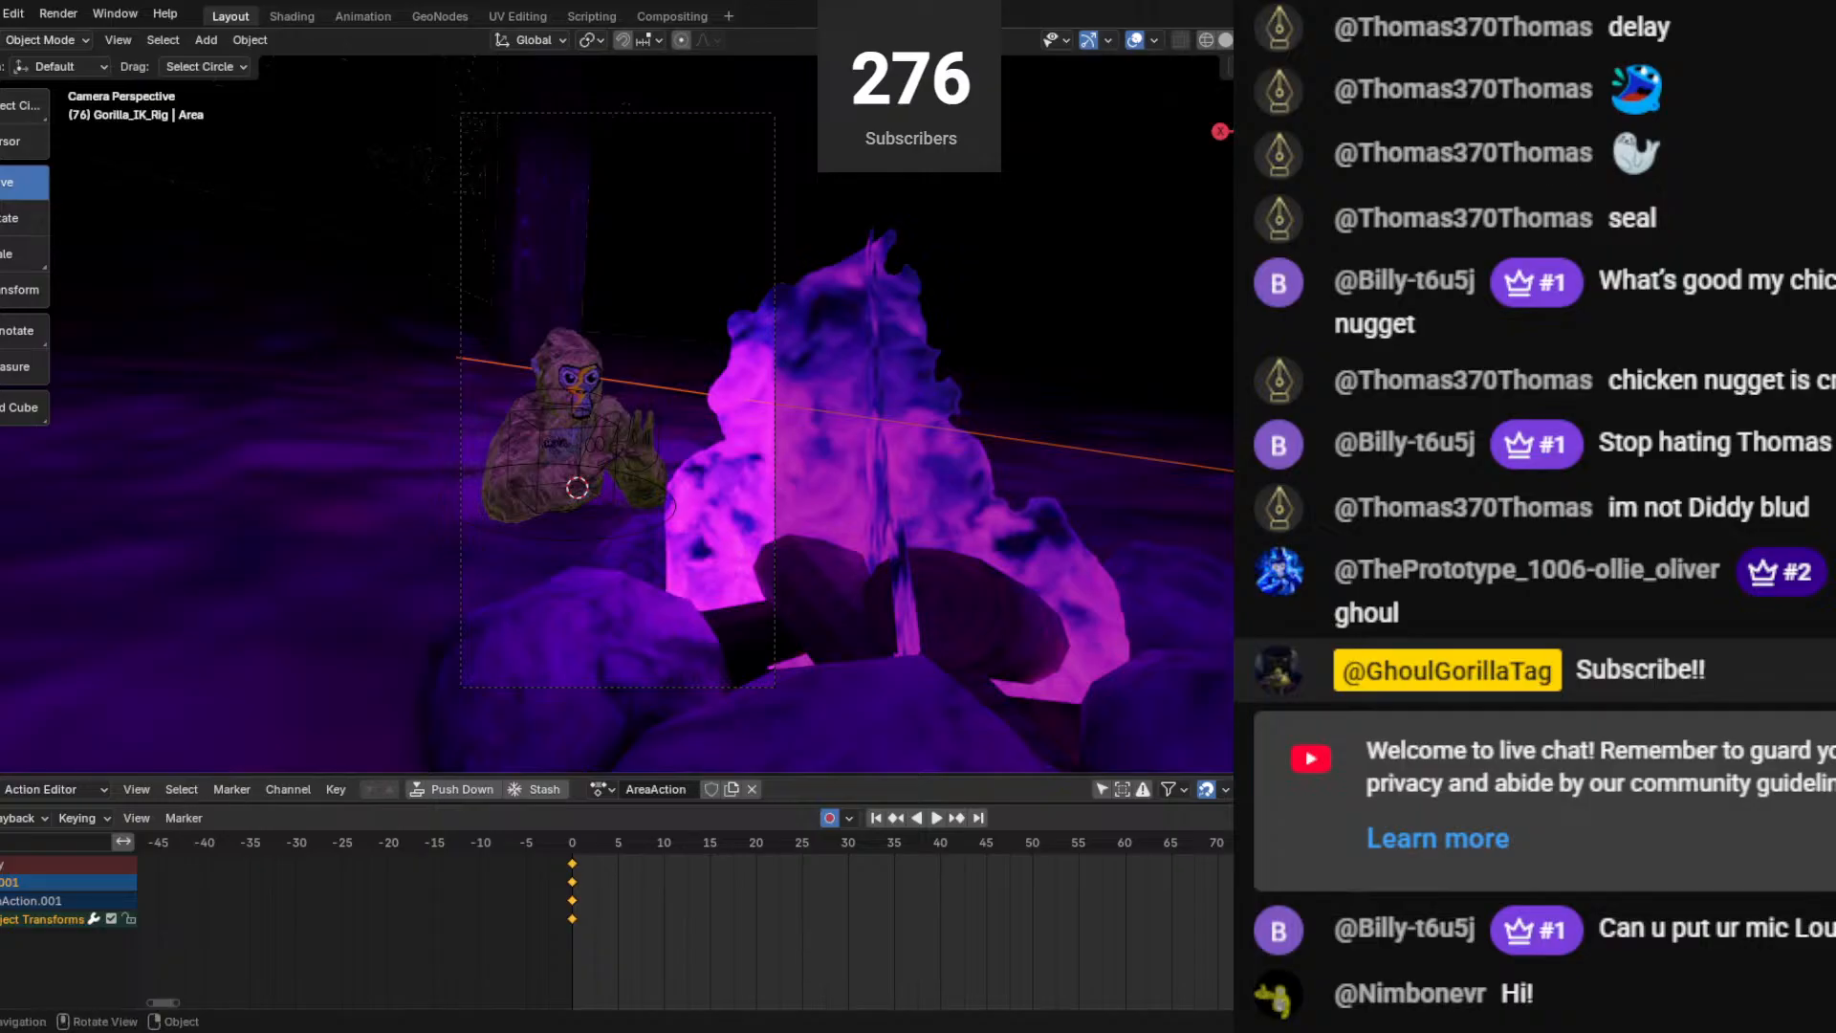
At frame 36, move the upright area light along Y closer to the campfire, keyframing its position.
middle_drag(617, 413, 616, 469)
middle_drag(495, 427, 749, 256)
shift+middle_drag(261, 522, 588, 315)
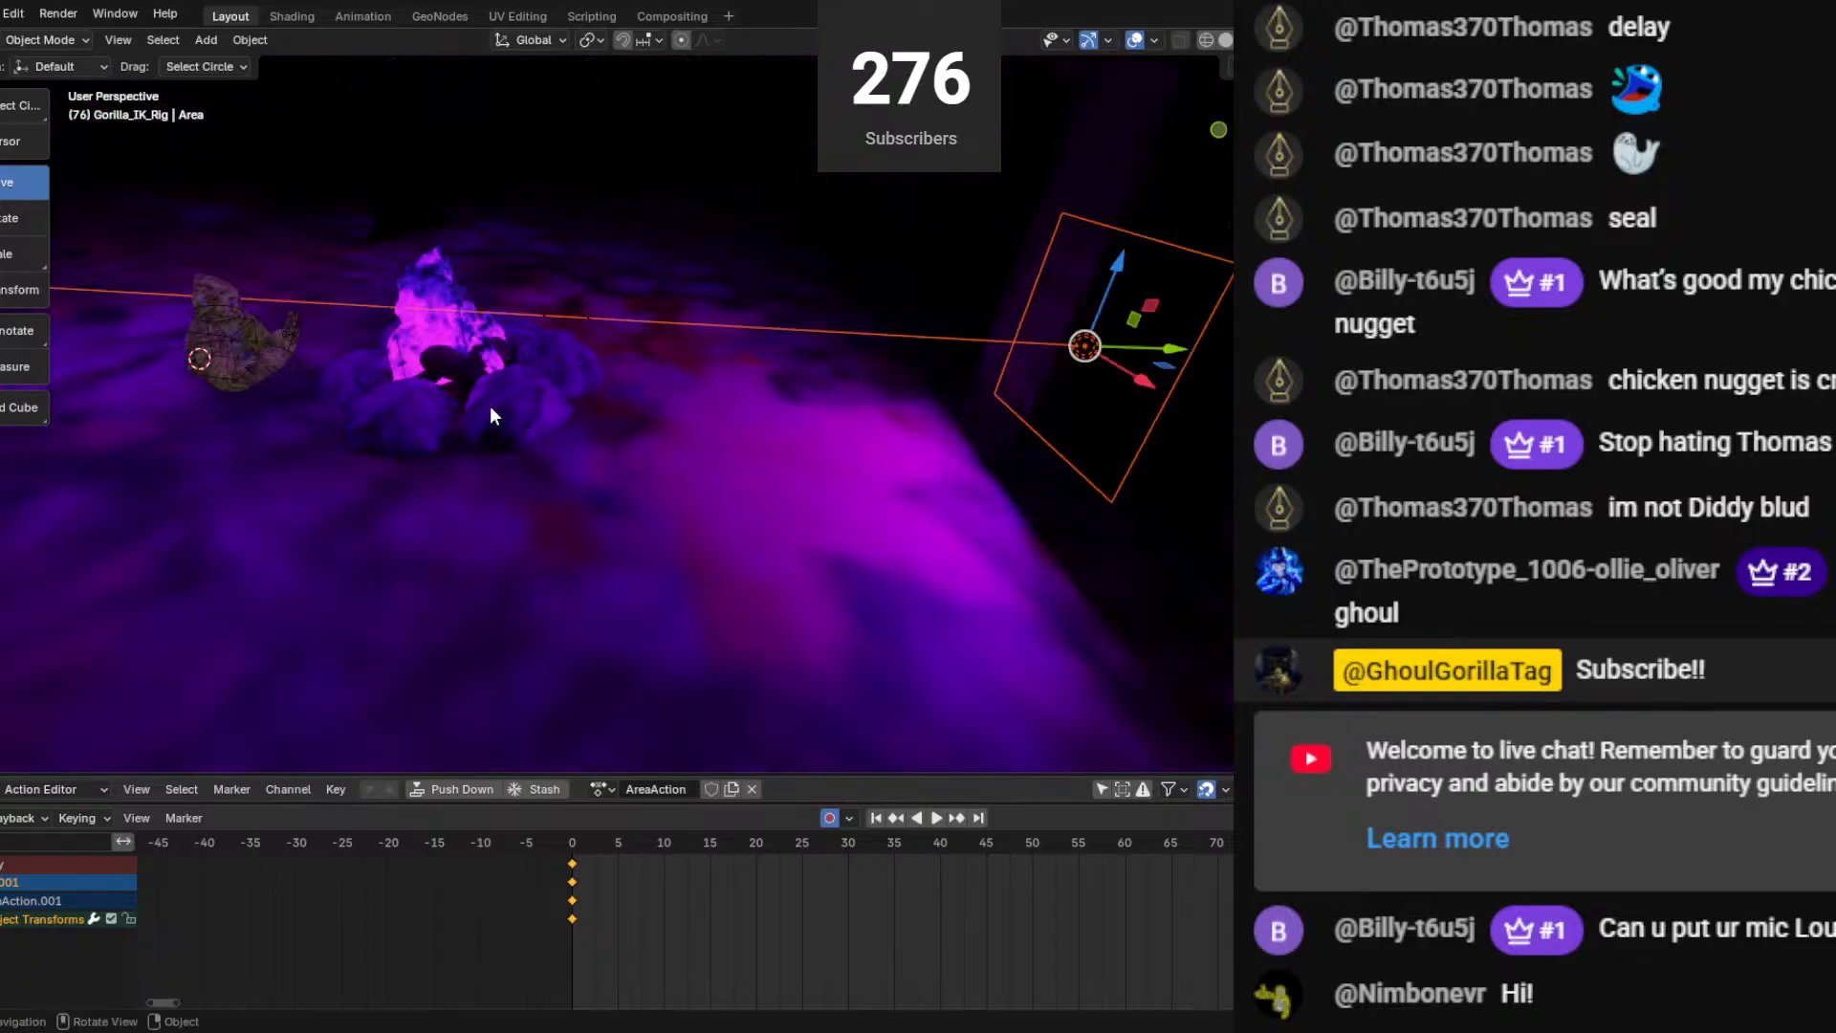
drag(1099, 837, 903, 841)
click(1063, 358)
drag(1154, 345, 942, 348)
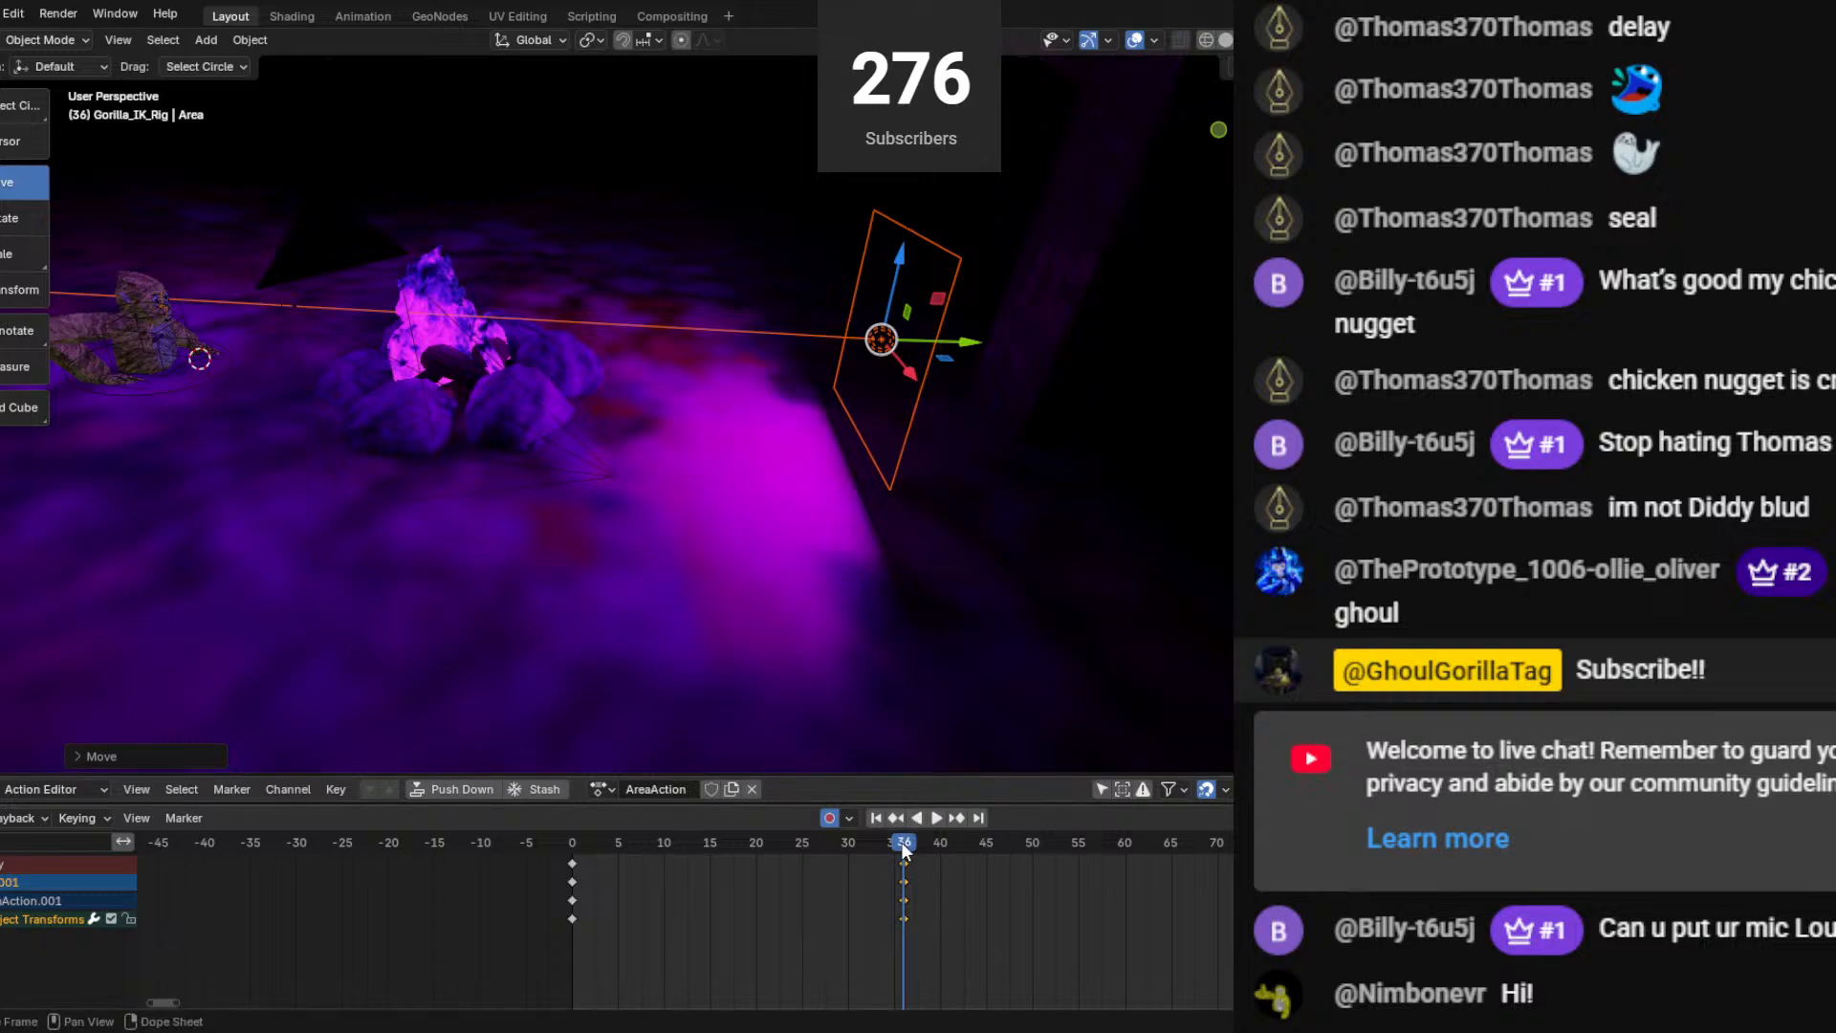
At frame 56, keyframe the upright area light moved along Y until it stands just behind the campfire stones.
drag(902, 845, 1088, 845)
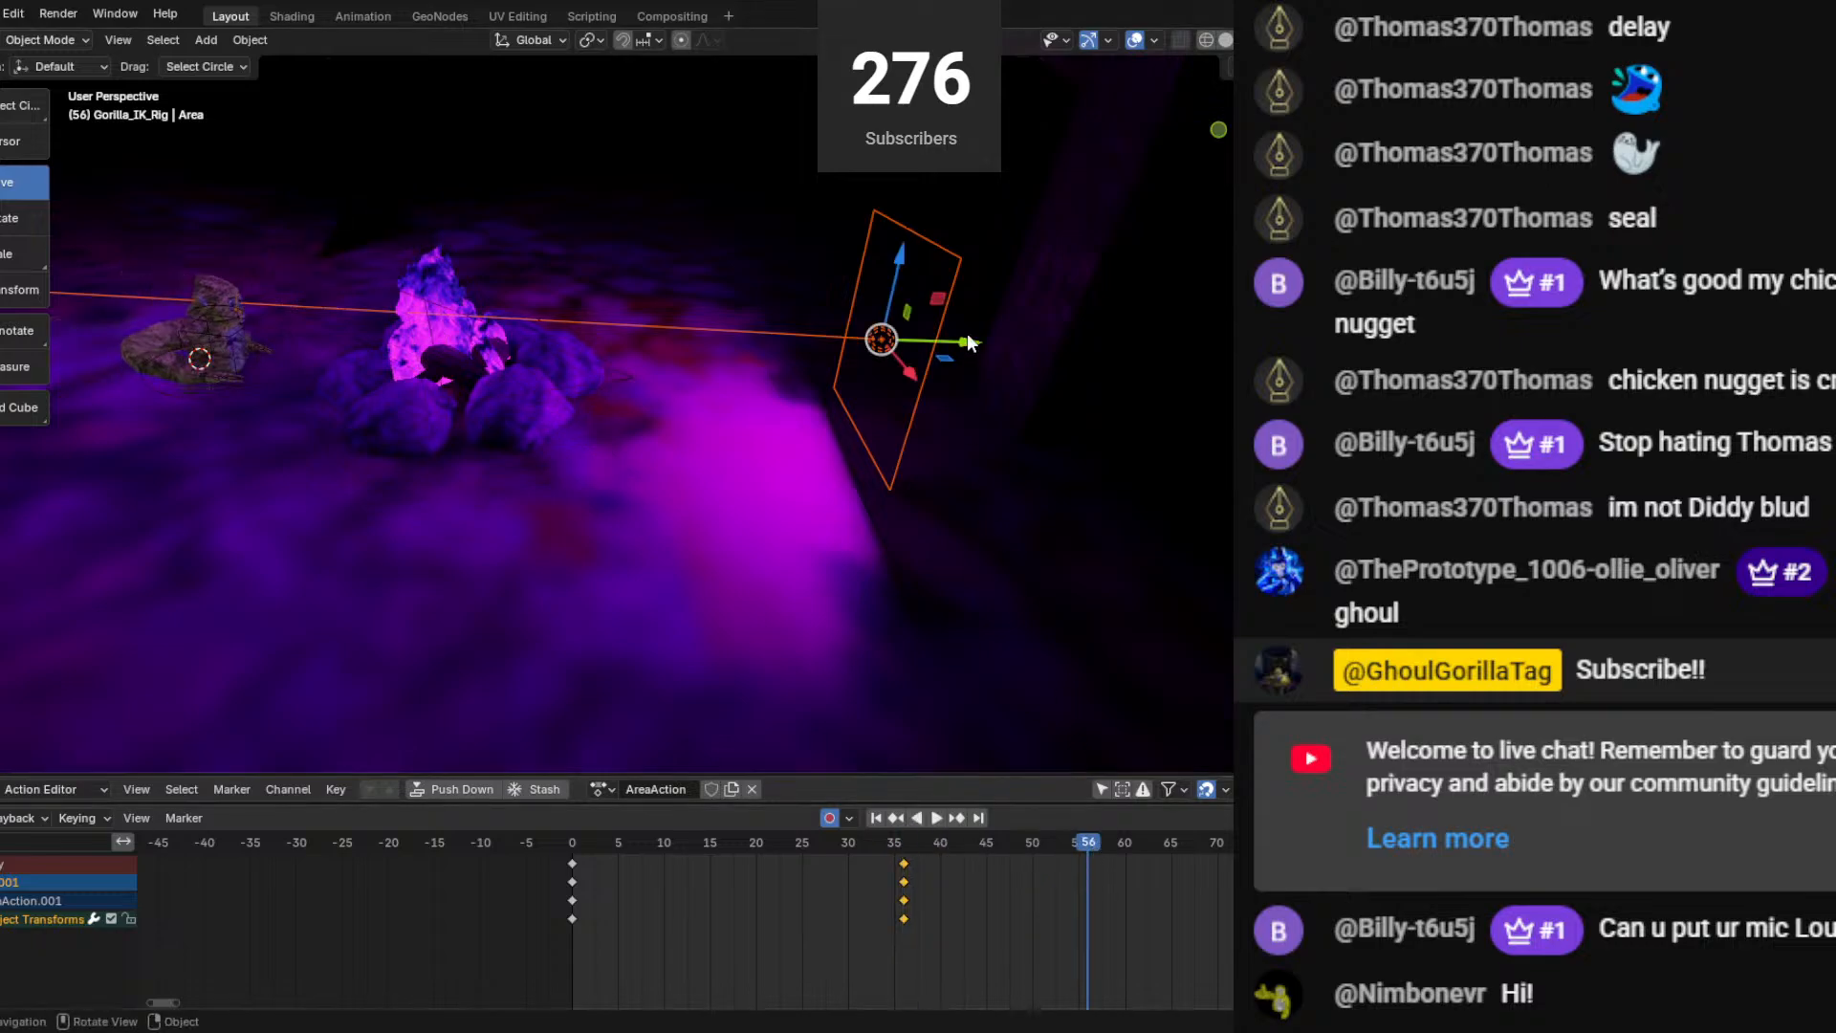
drag(966, 342, 786, 378)
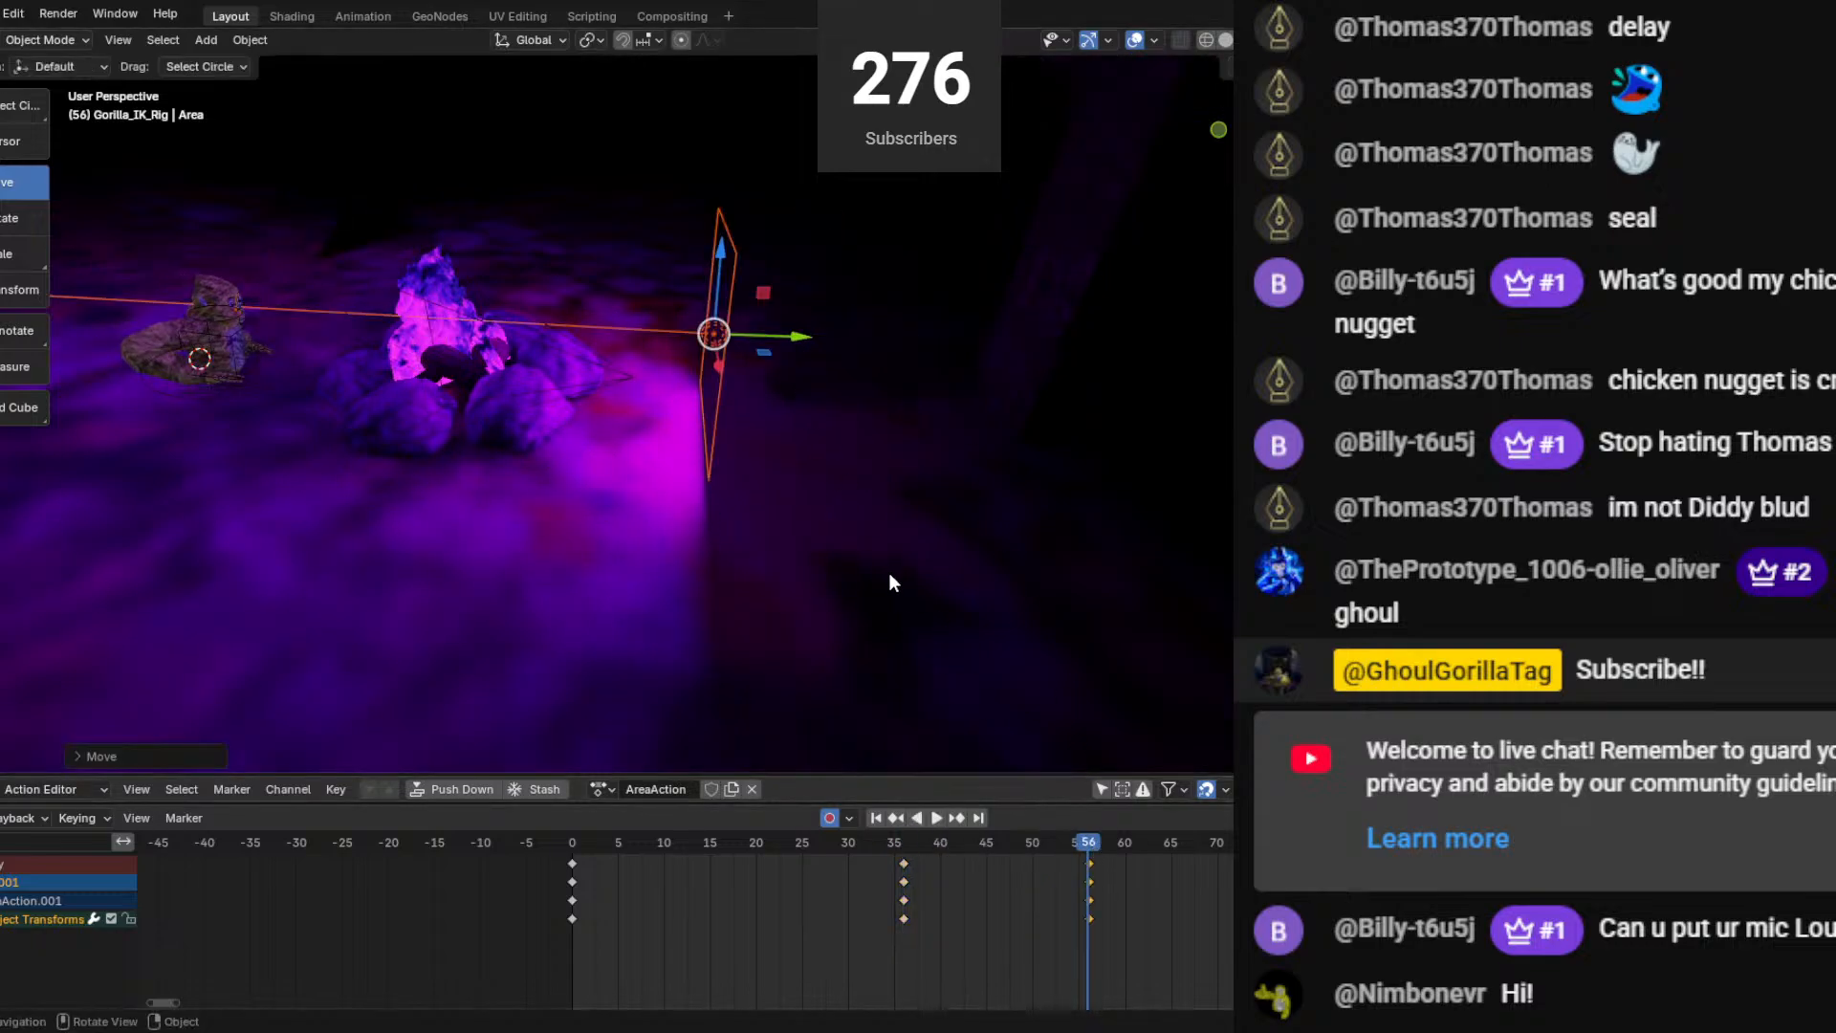
middle_drag(890, 575, 798, 511)
mouse_move(823, 417)
mouse_down()
mouse_move(761, 368)
mouse_move(811, 410)
mouse_up()
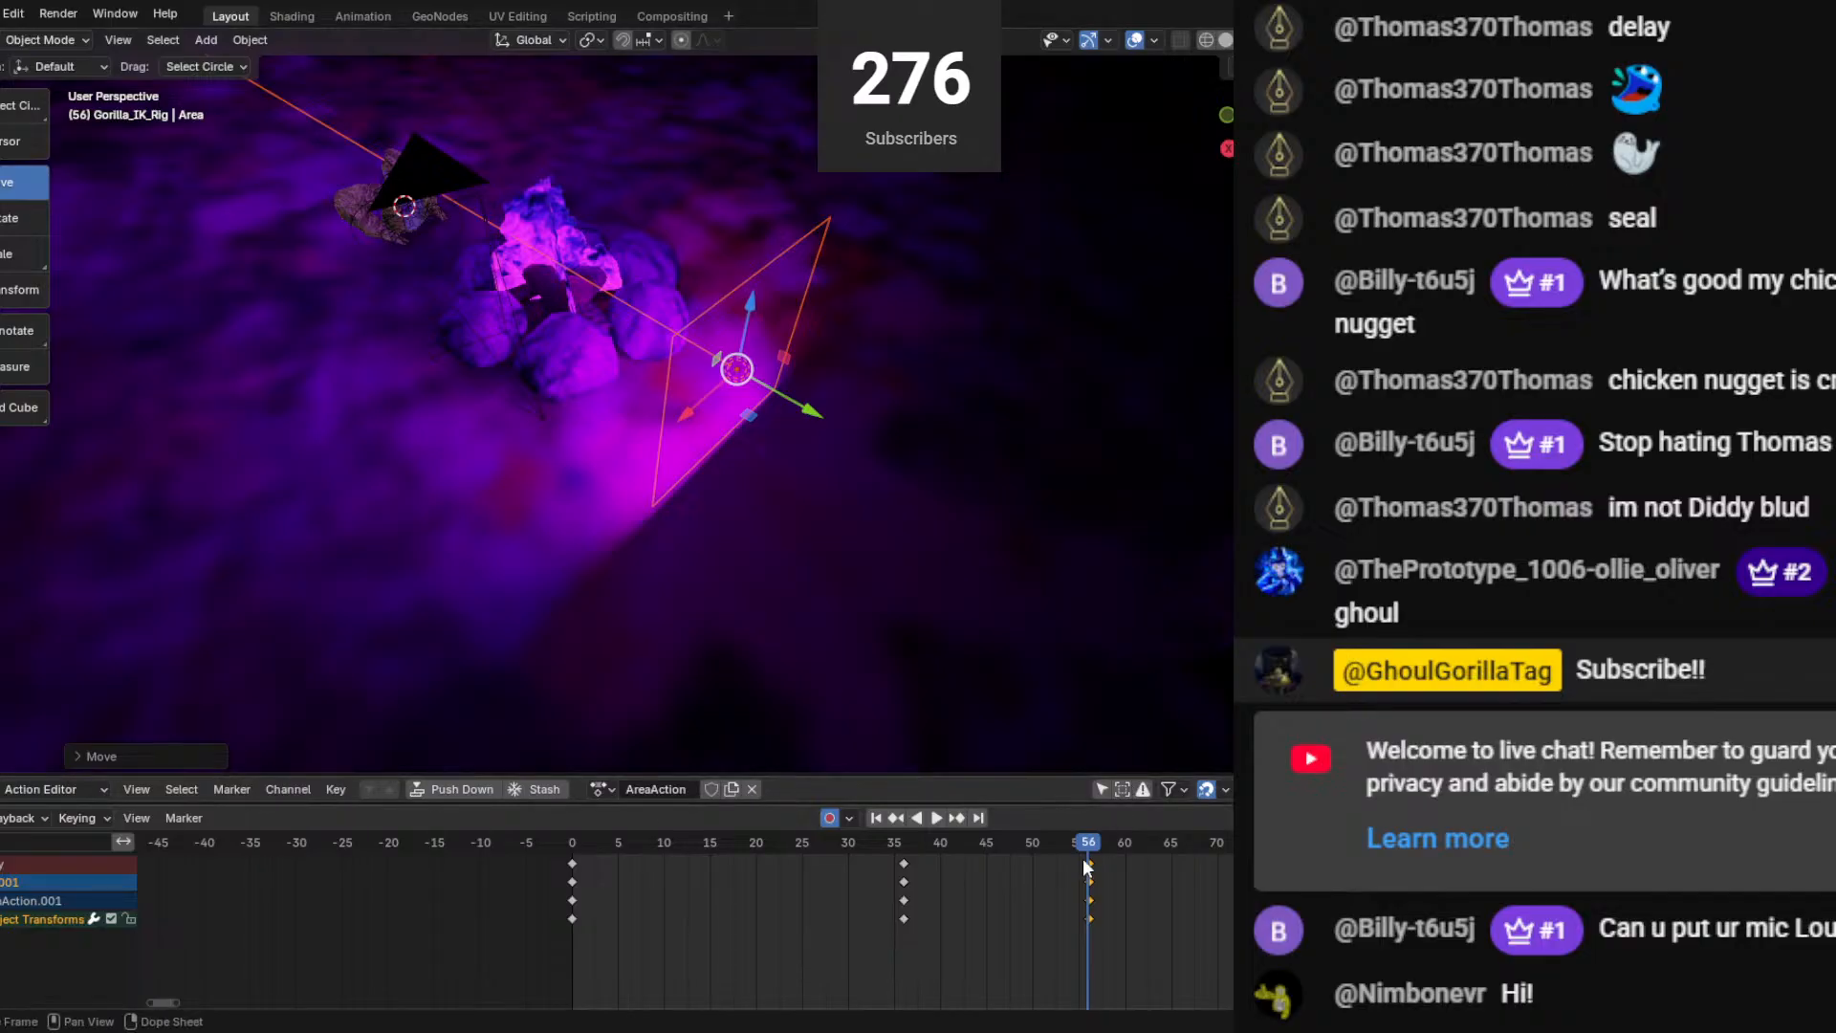
Play the animation in the scene view and through the camera to check the keyframed area light.
key(space)
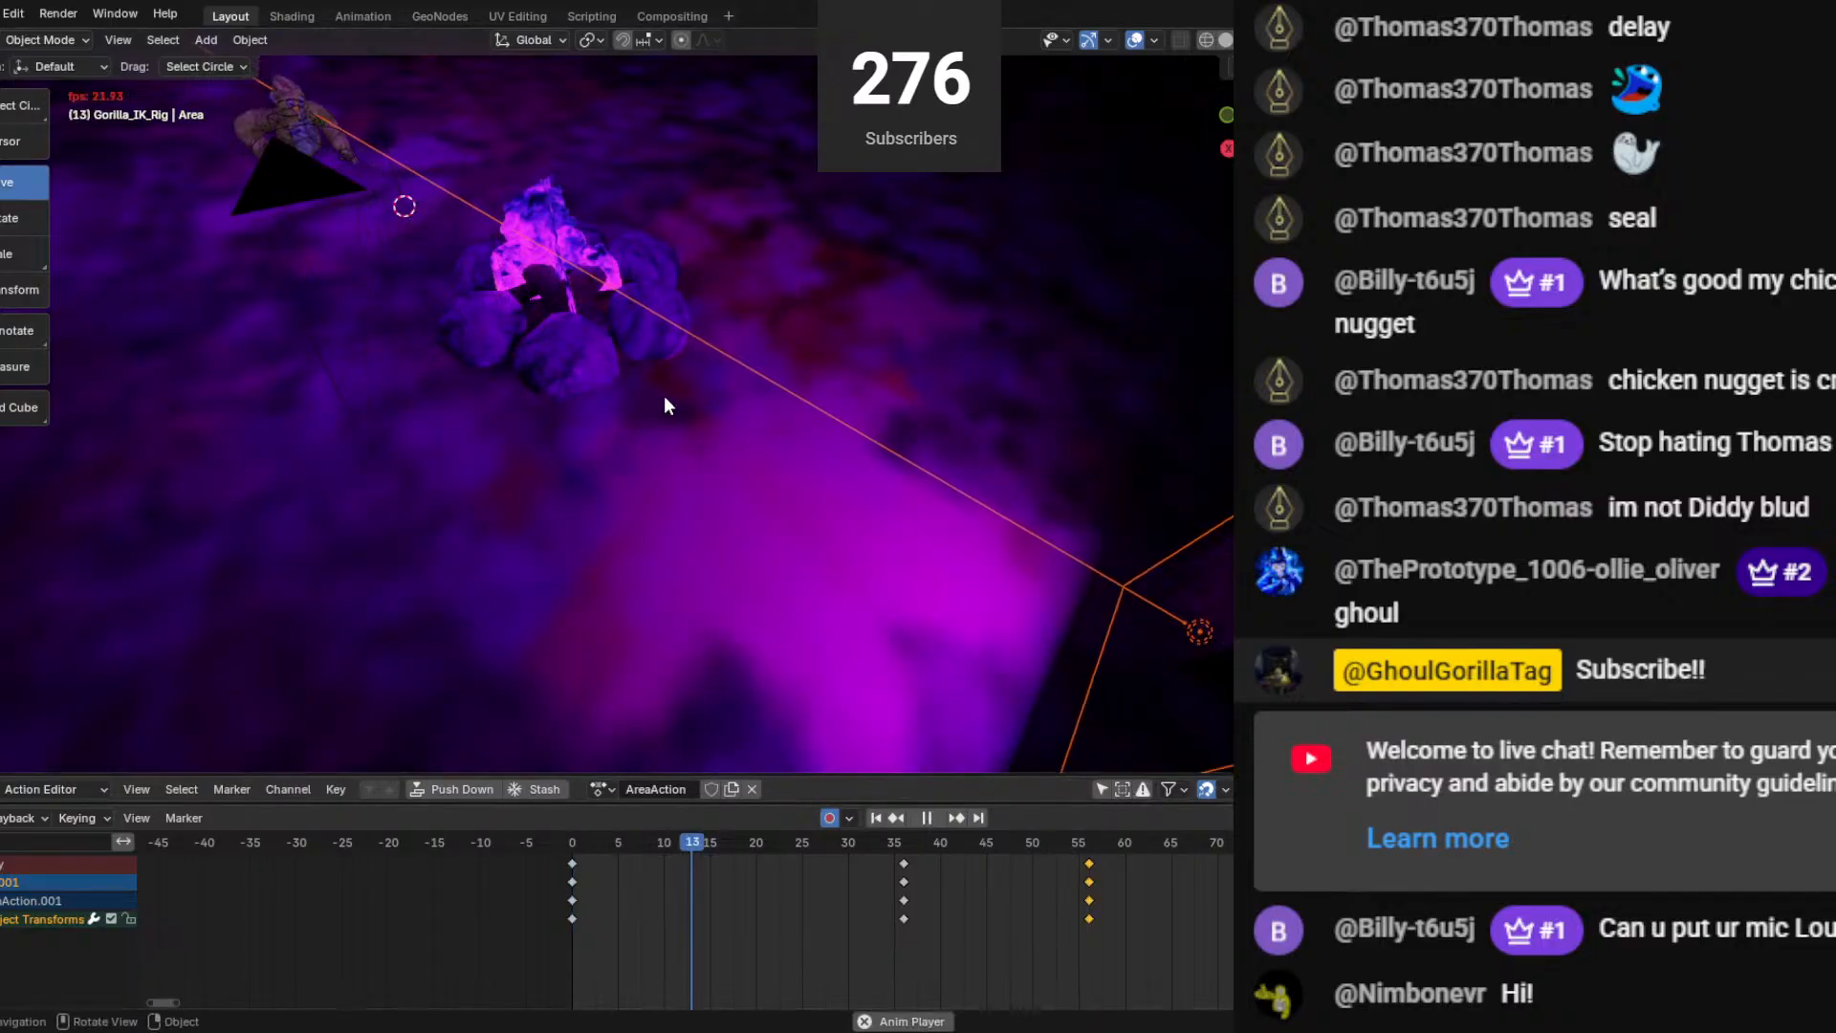
key(space)
drag(697, 844, 456, 813)
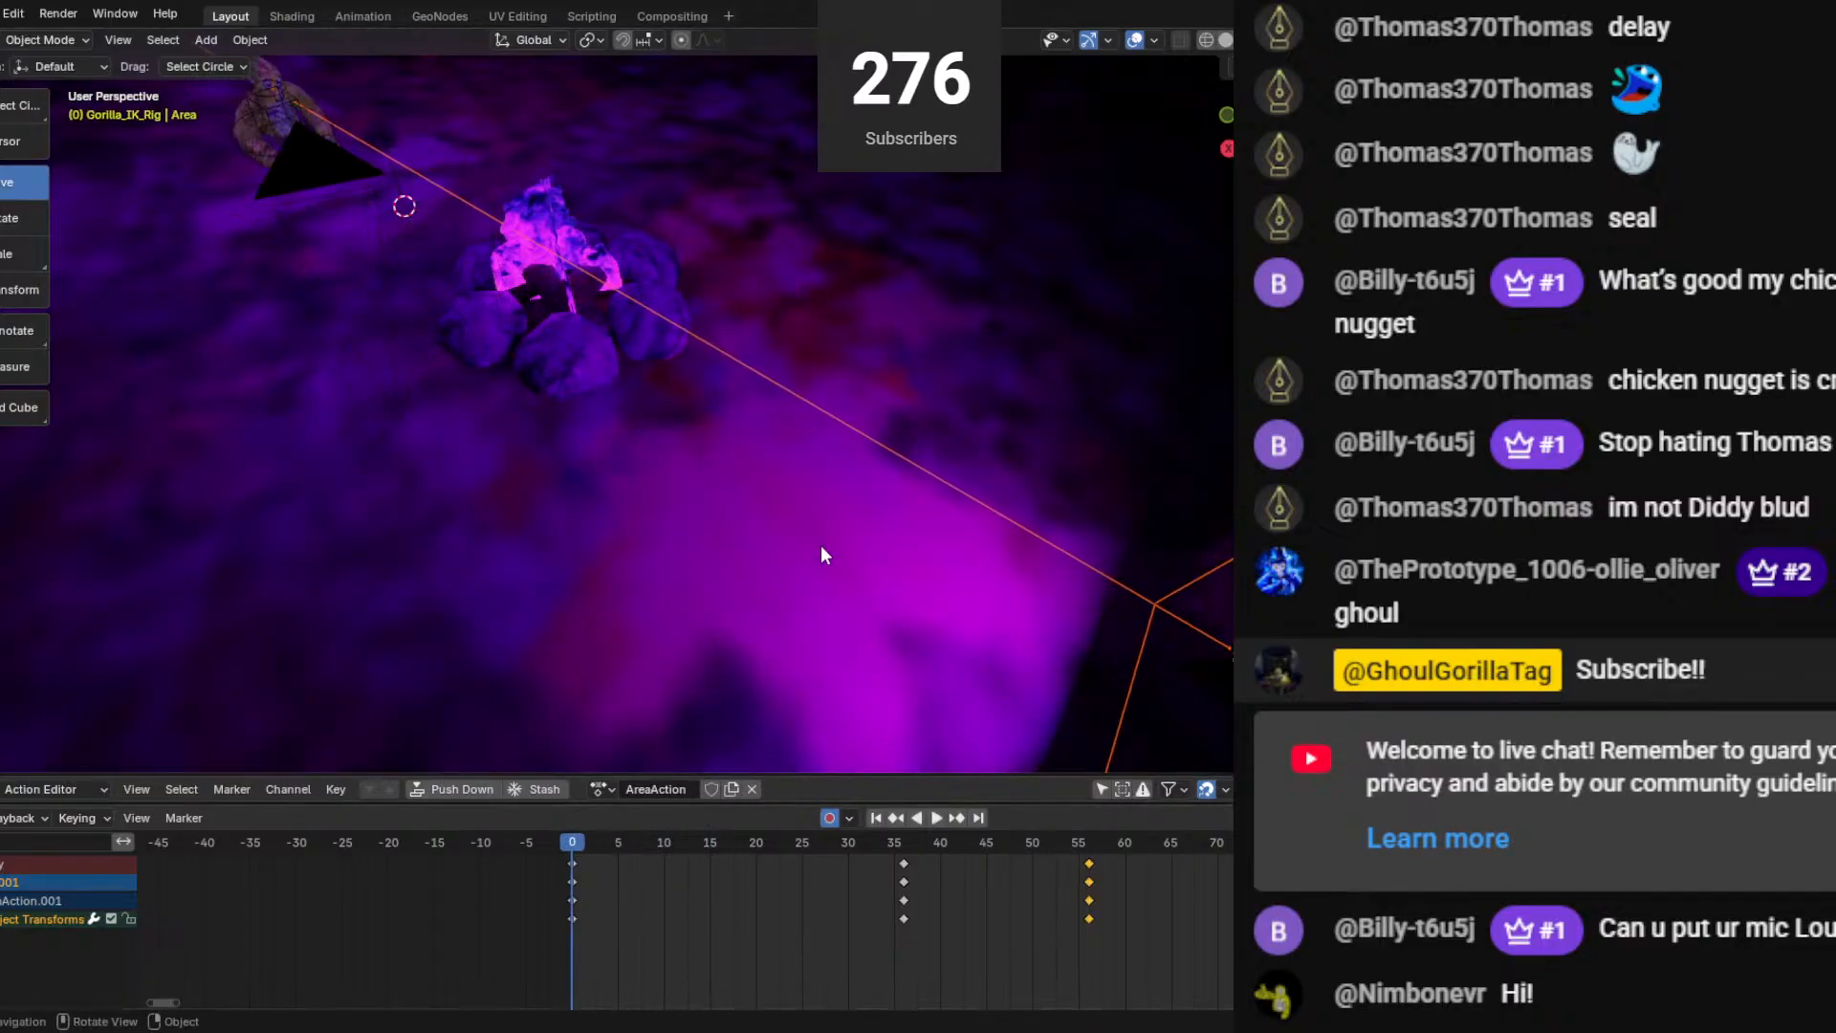
key(KP_0)
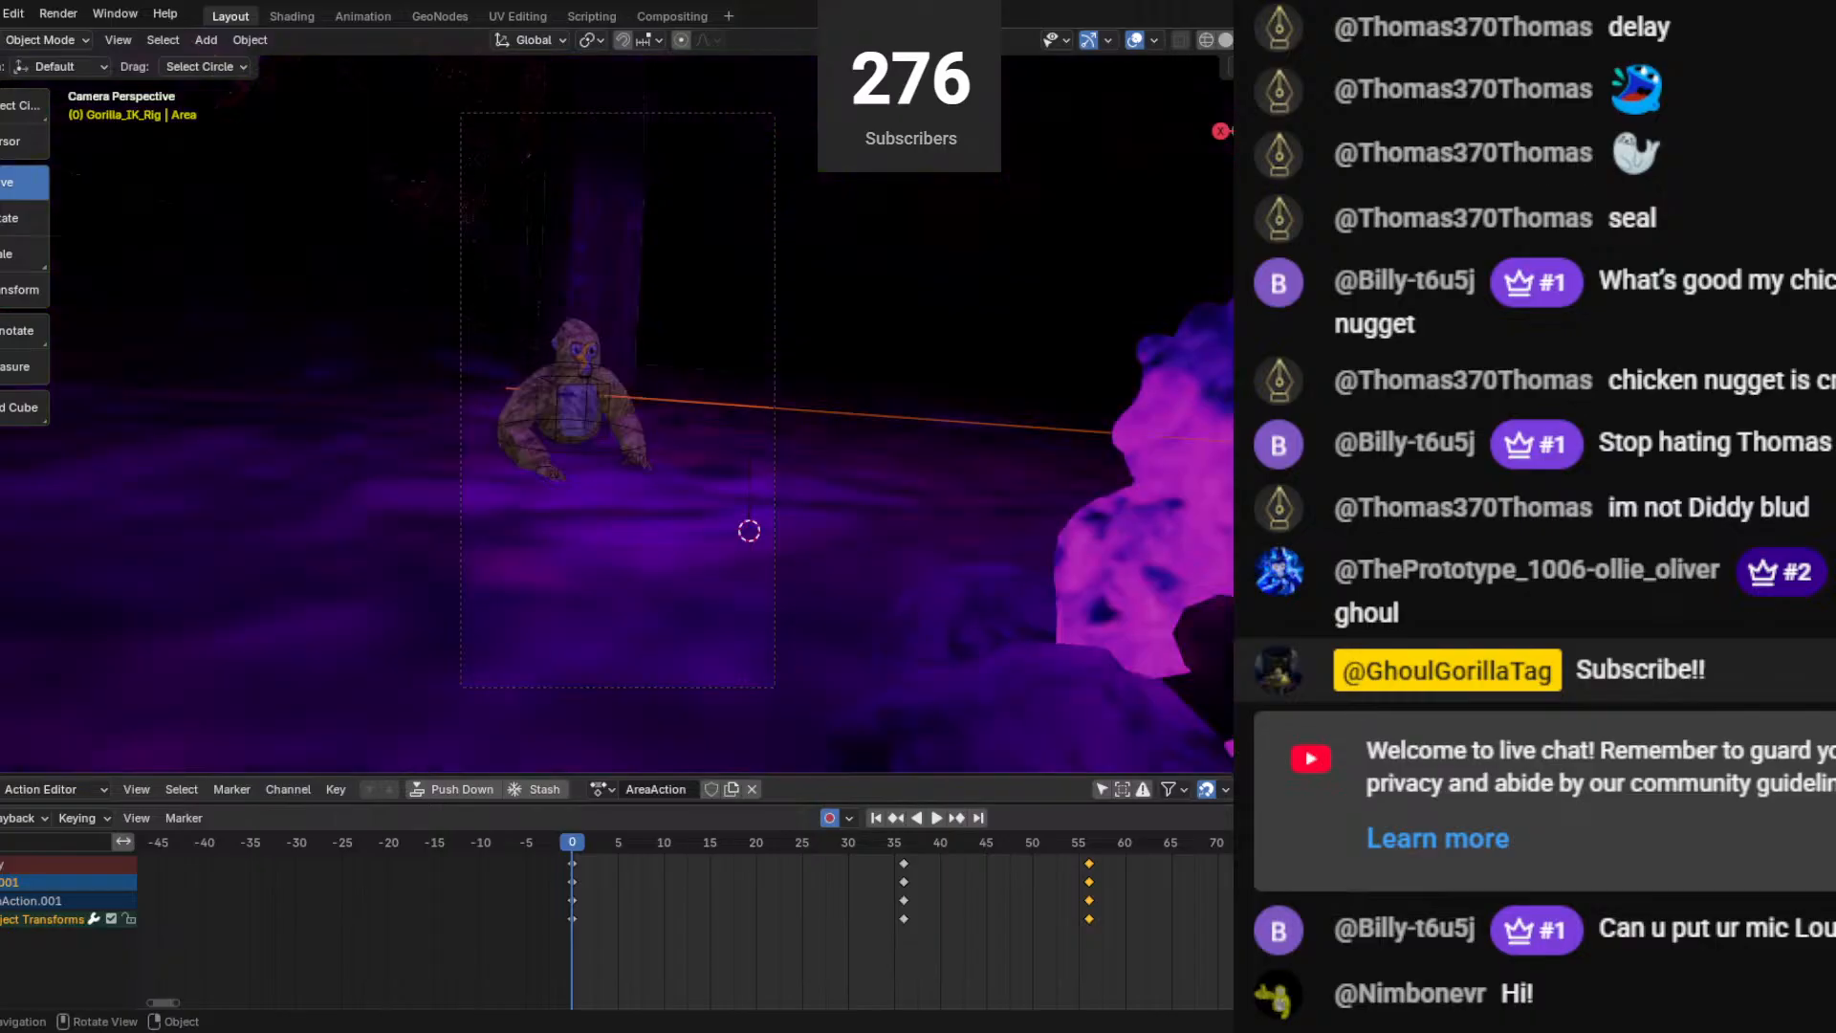
key(space)
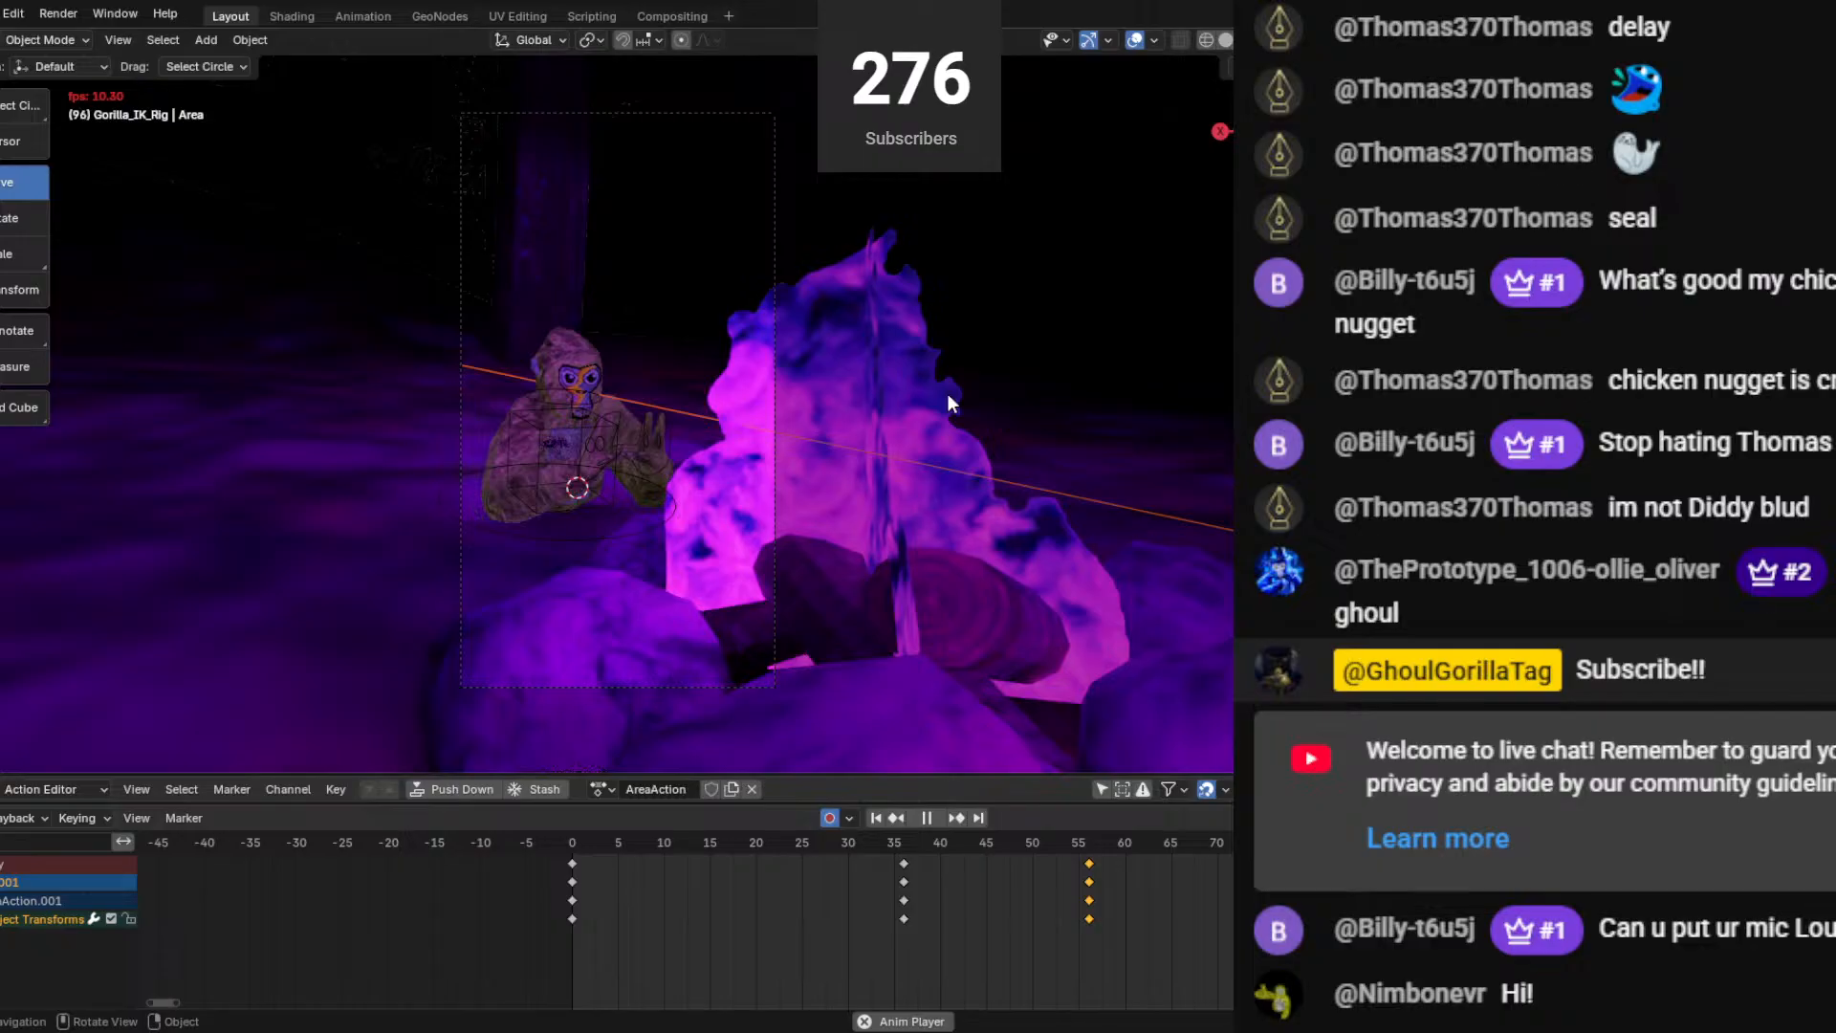
key(space)
click(580, 842)
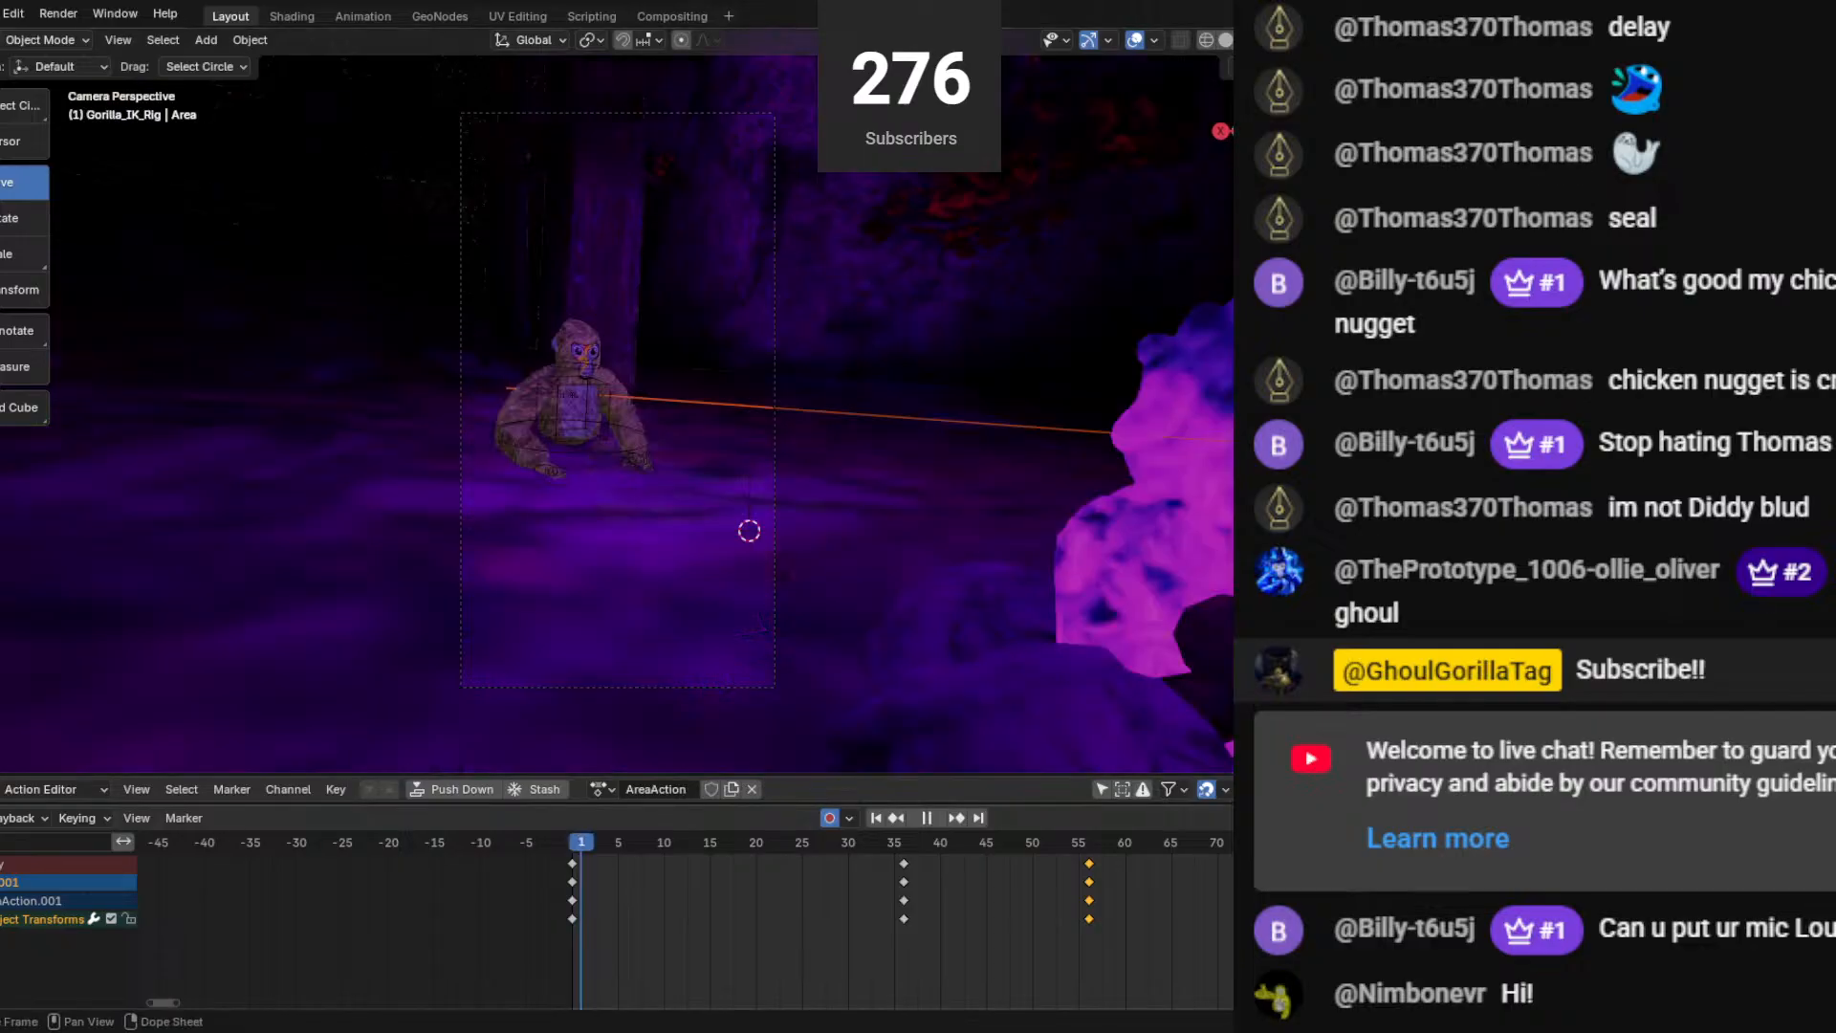
key(Escape)
key(KP_0)
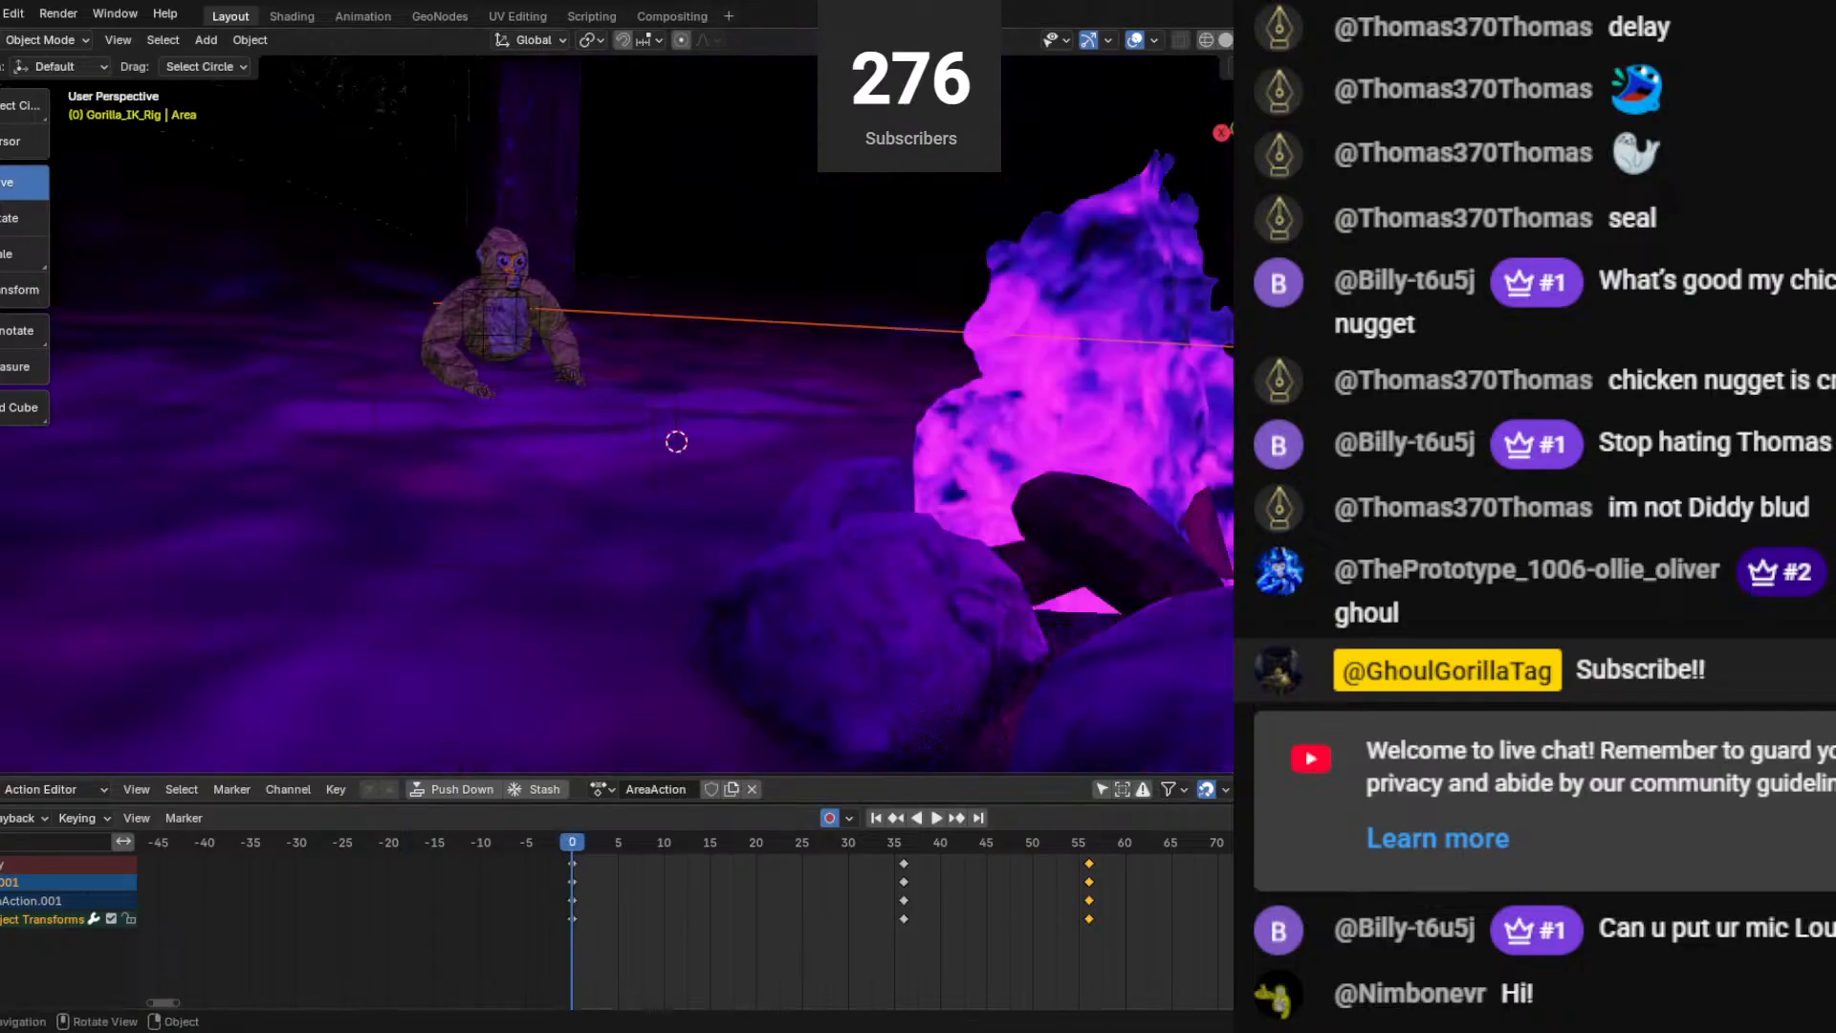
Delete the mesh holding the dark tree and the campfire logs.
middle_drag(574, 297, 606, 381)
scroll(612, 381, down, 14)
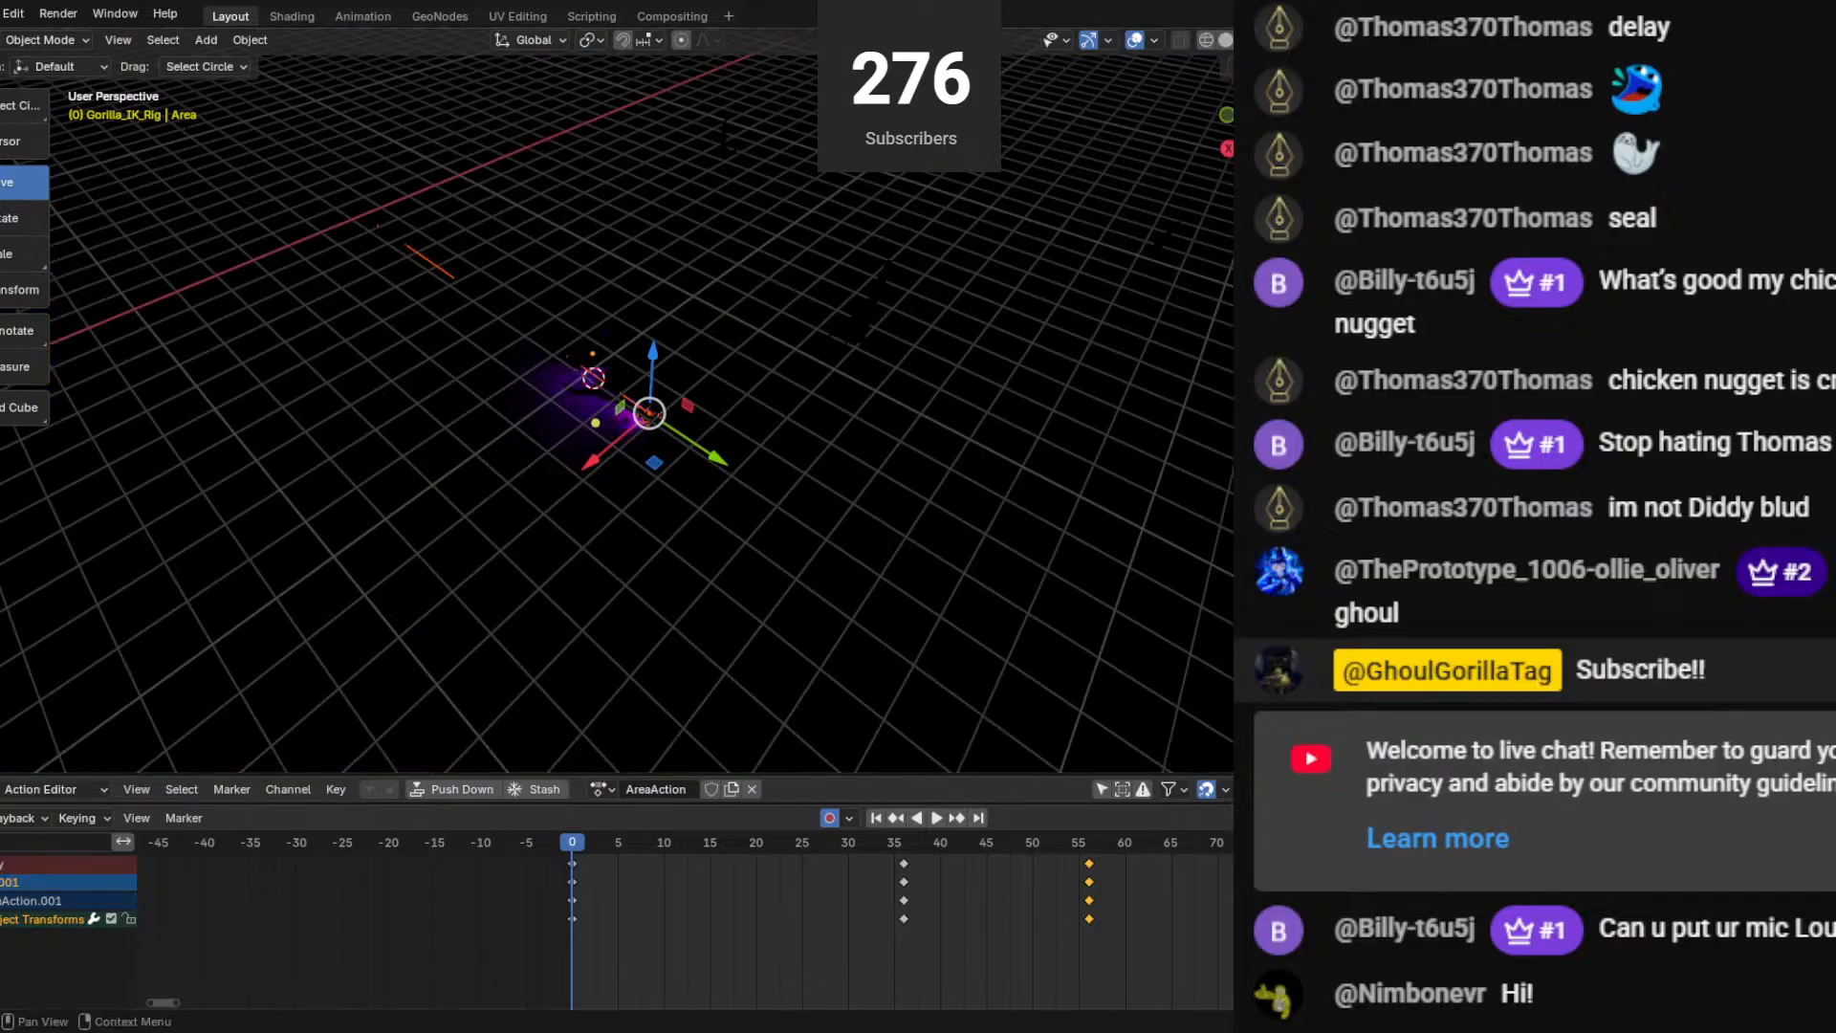
click(574, 401)
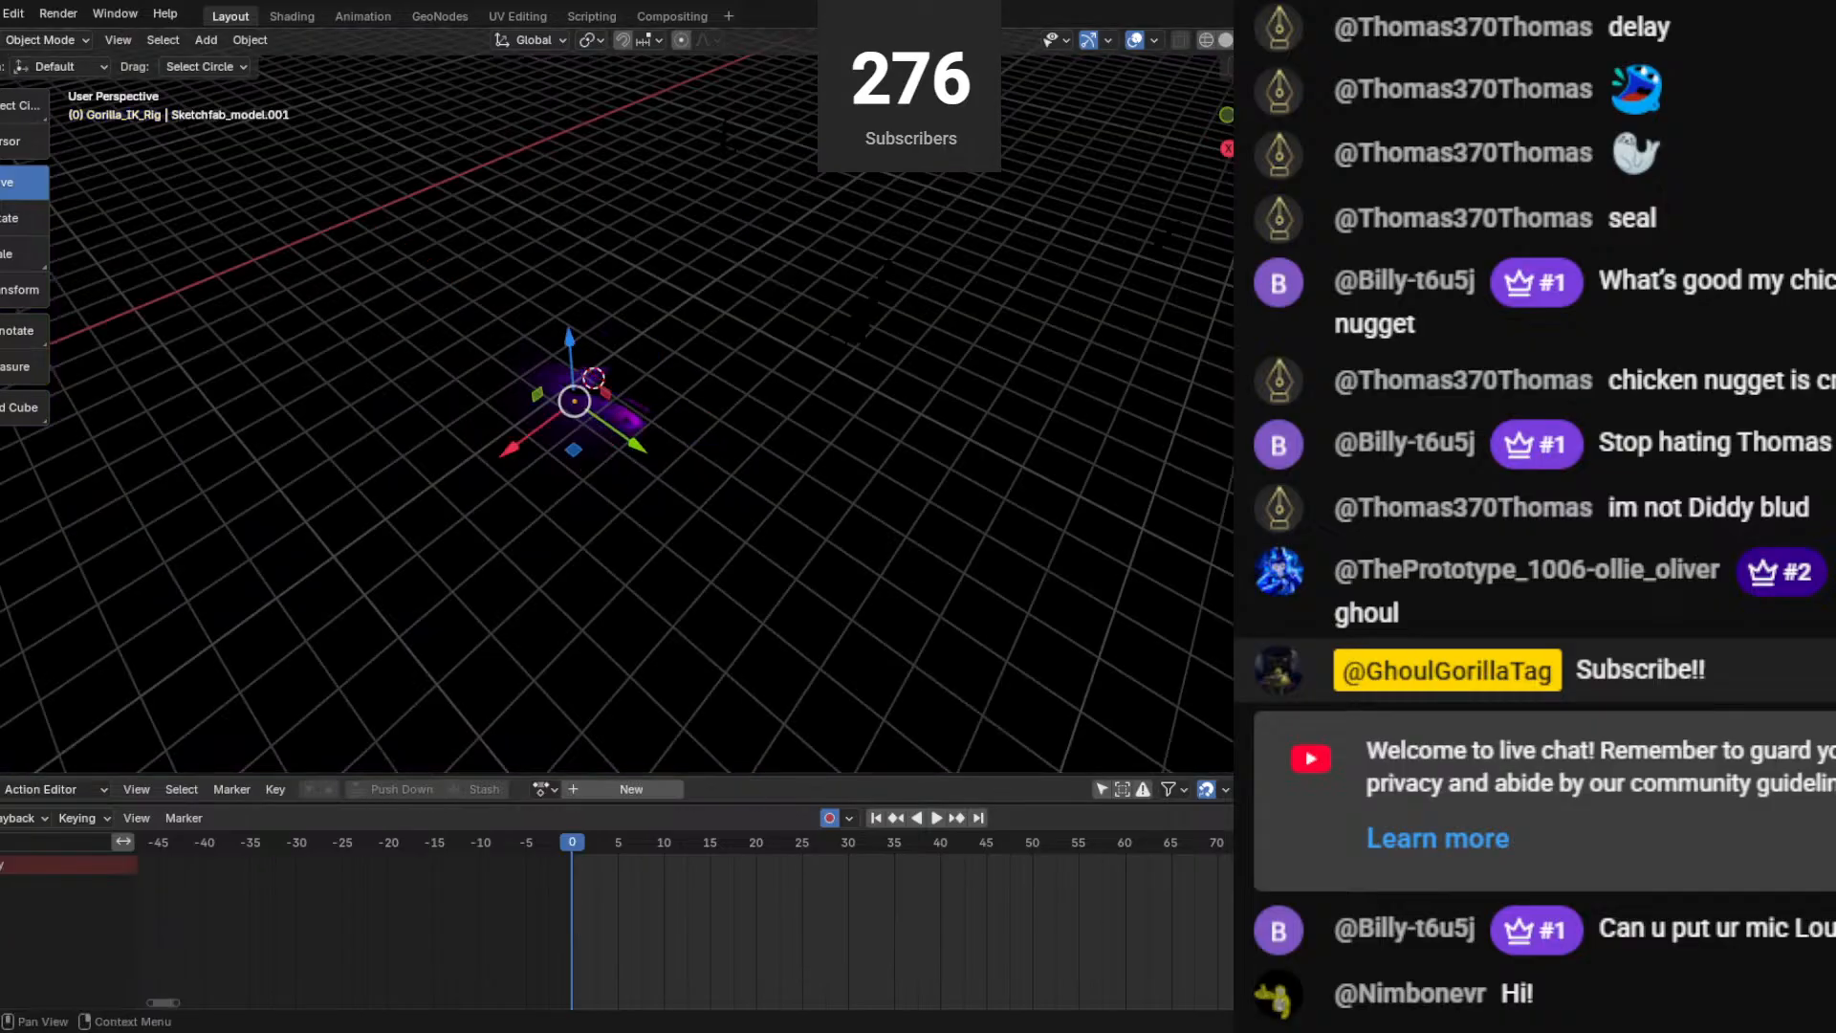
key(ctrl+z)
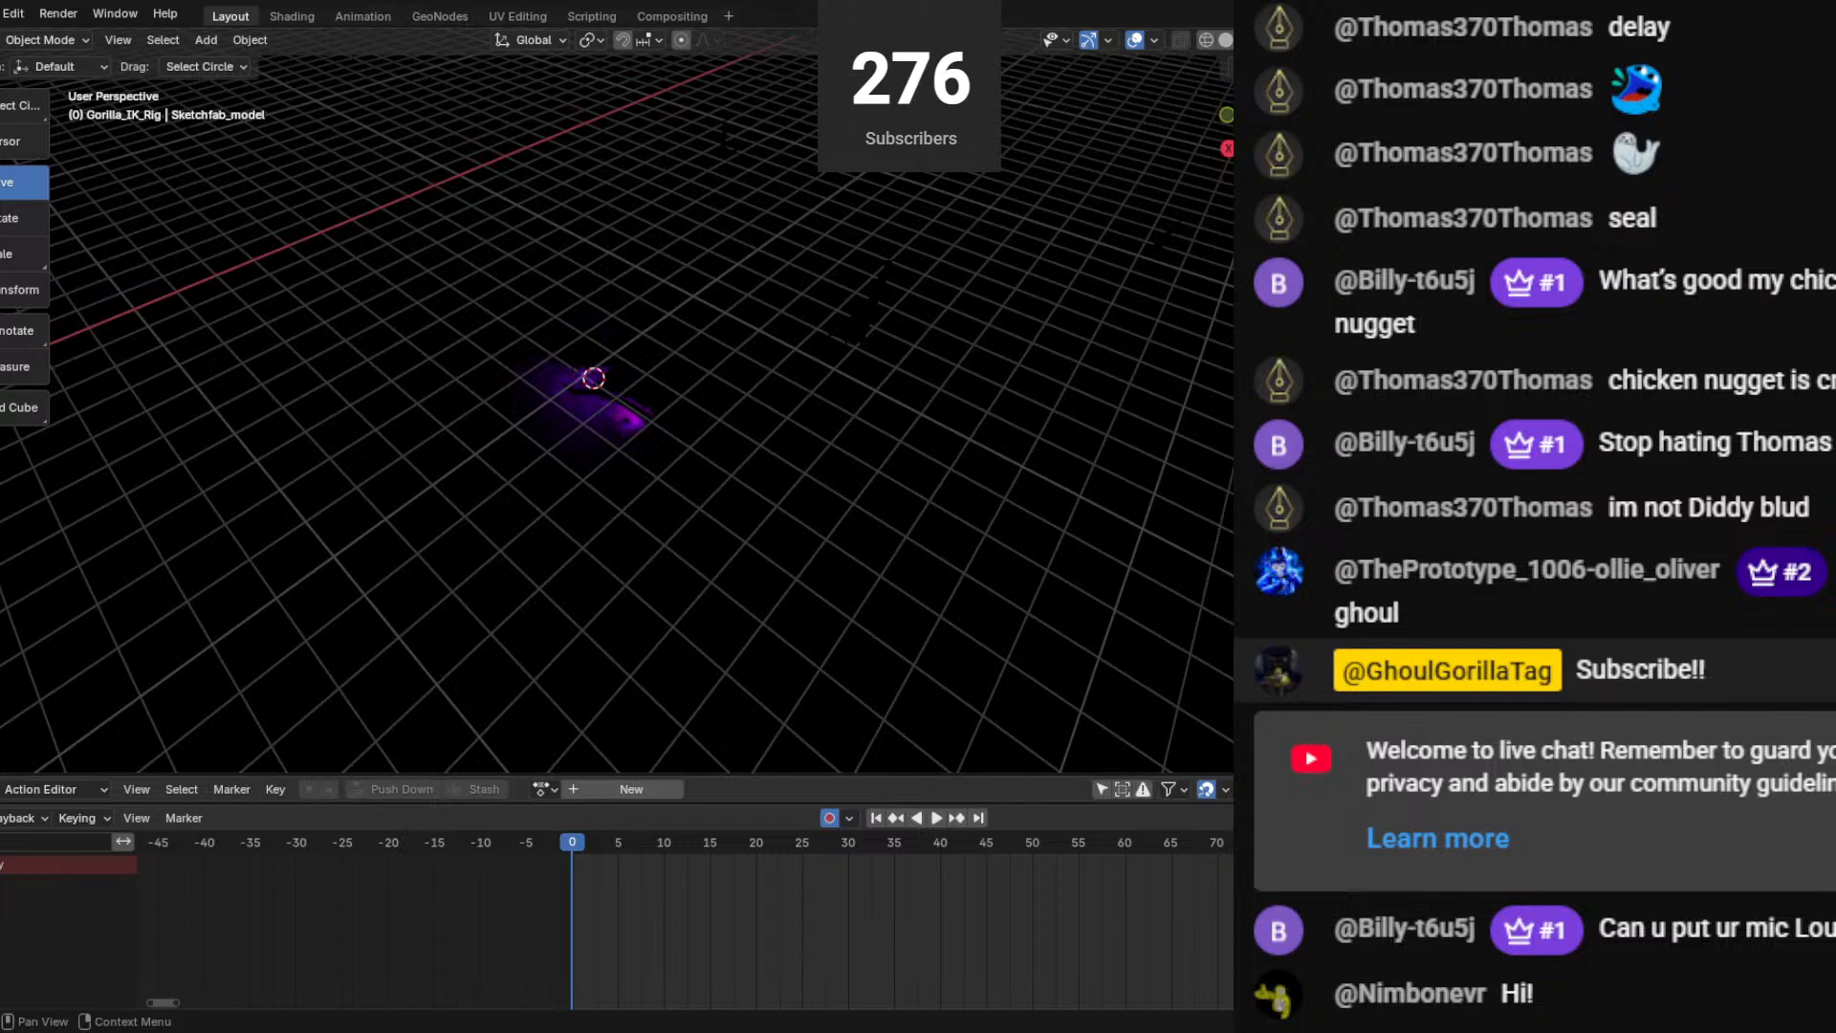
middle_drag(687, 406, 827, 338)
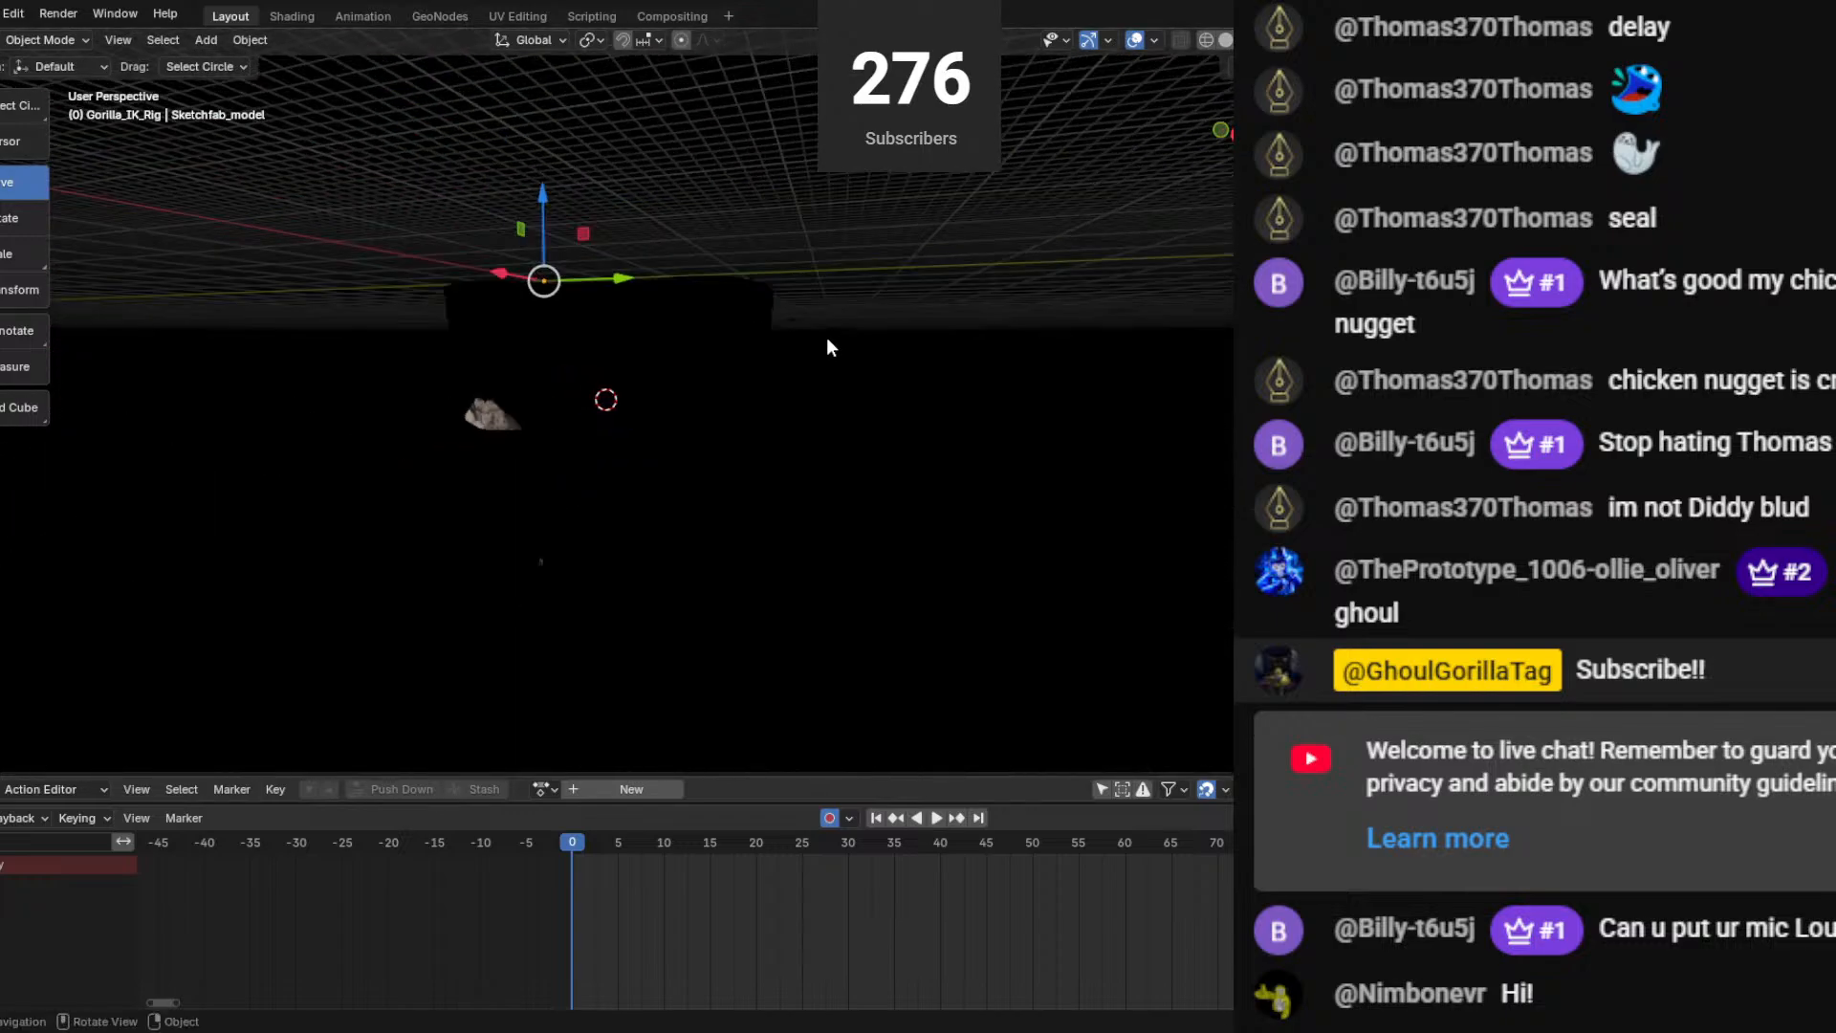
scroll(832, 338, up, 4)
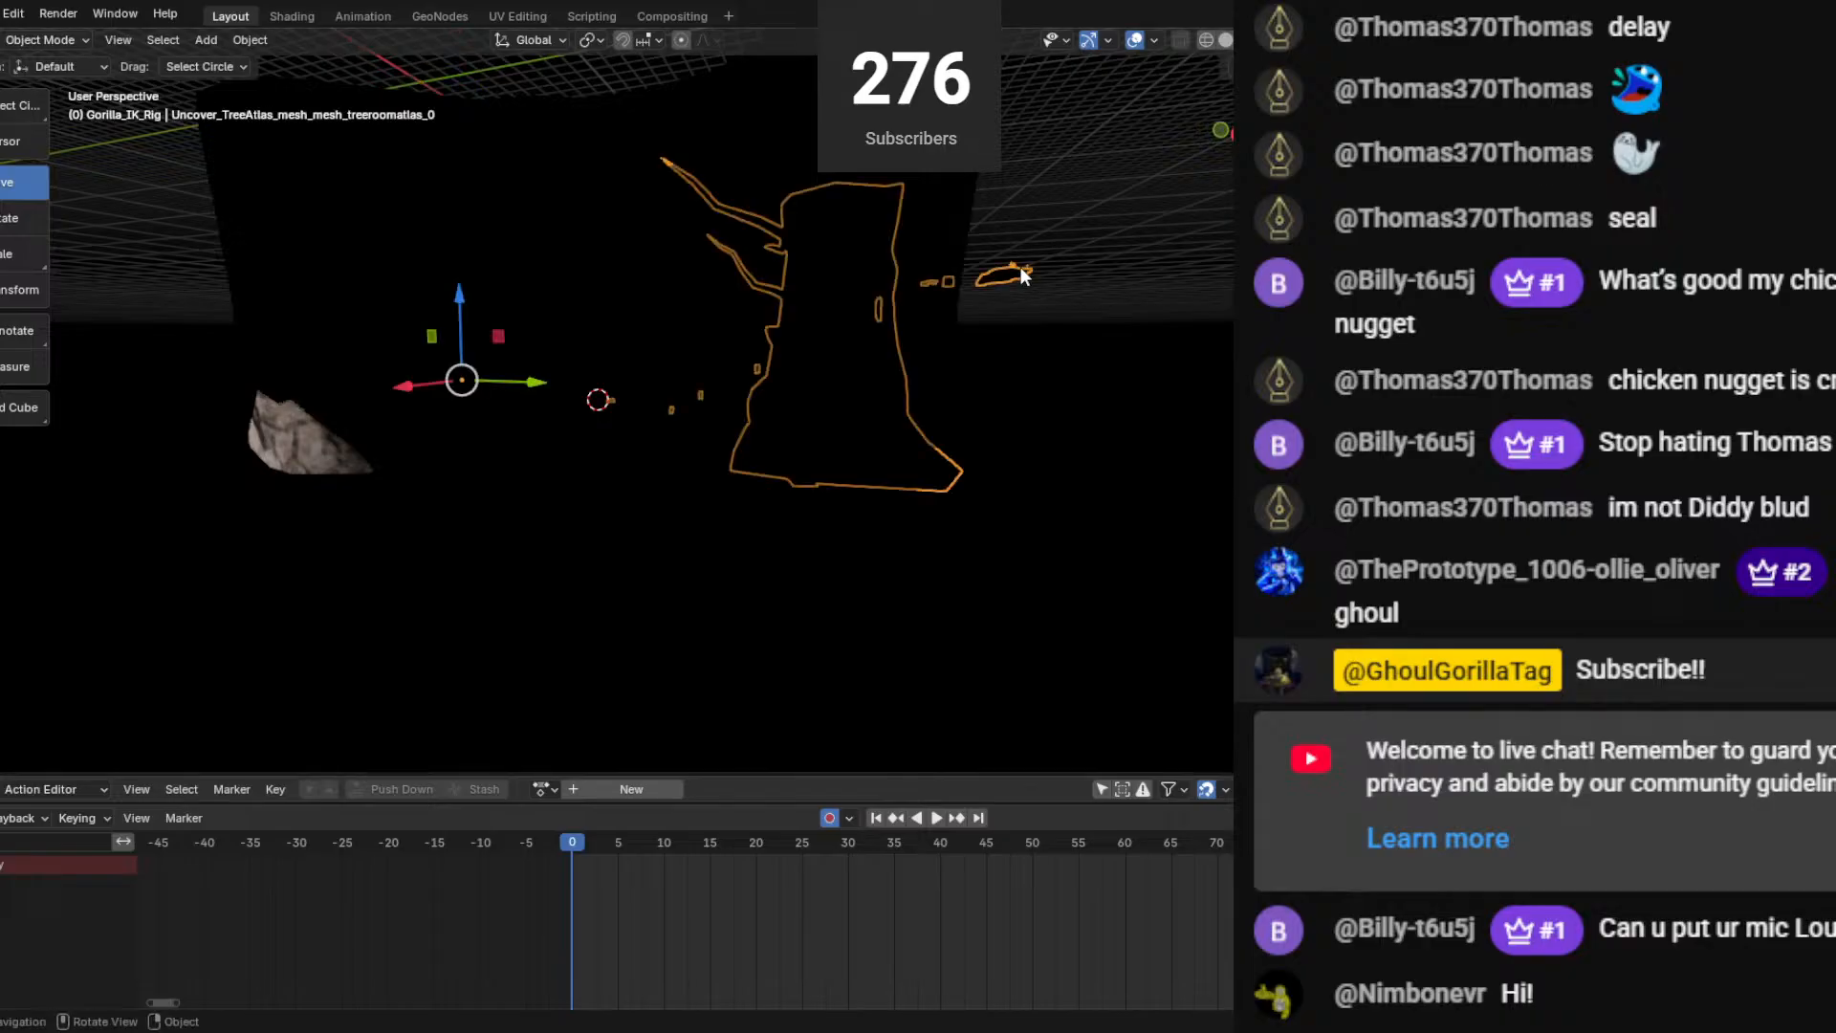
scroll(749, 247, up, 4)
scroll(761, 239, up, 5)
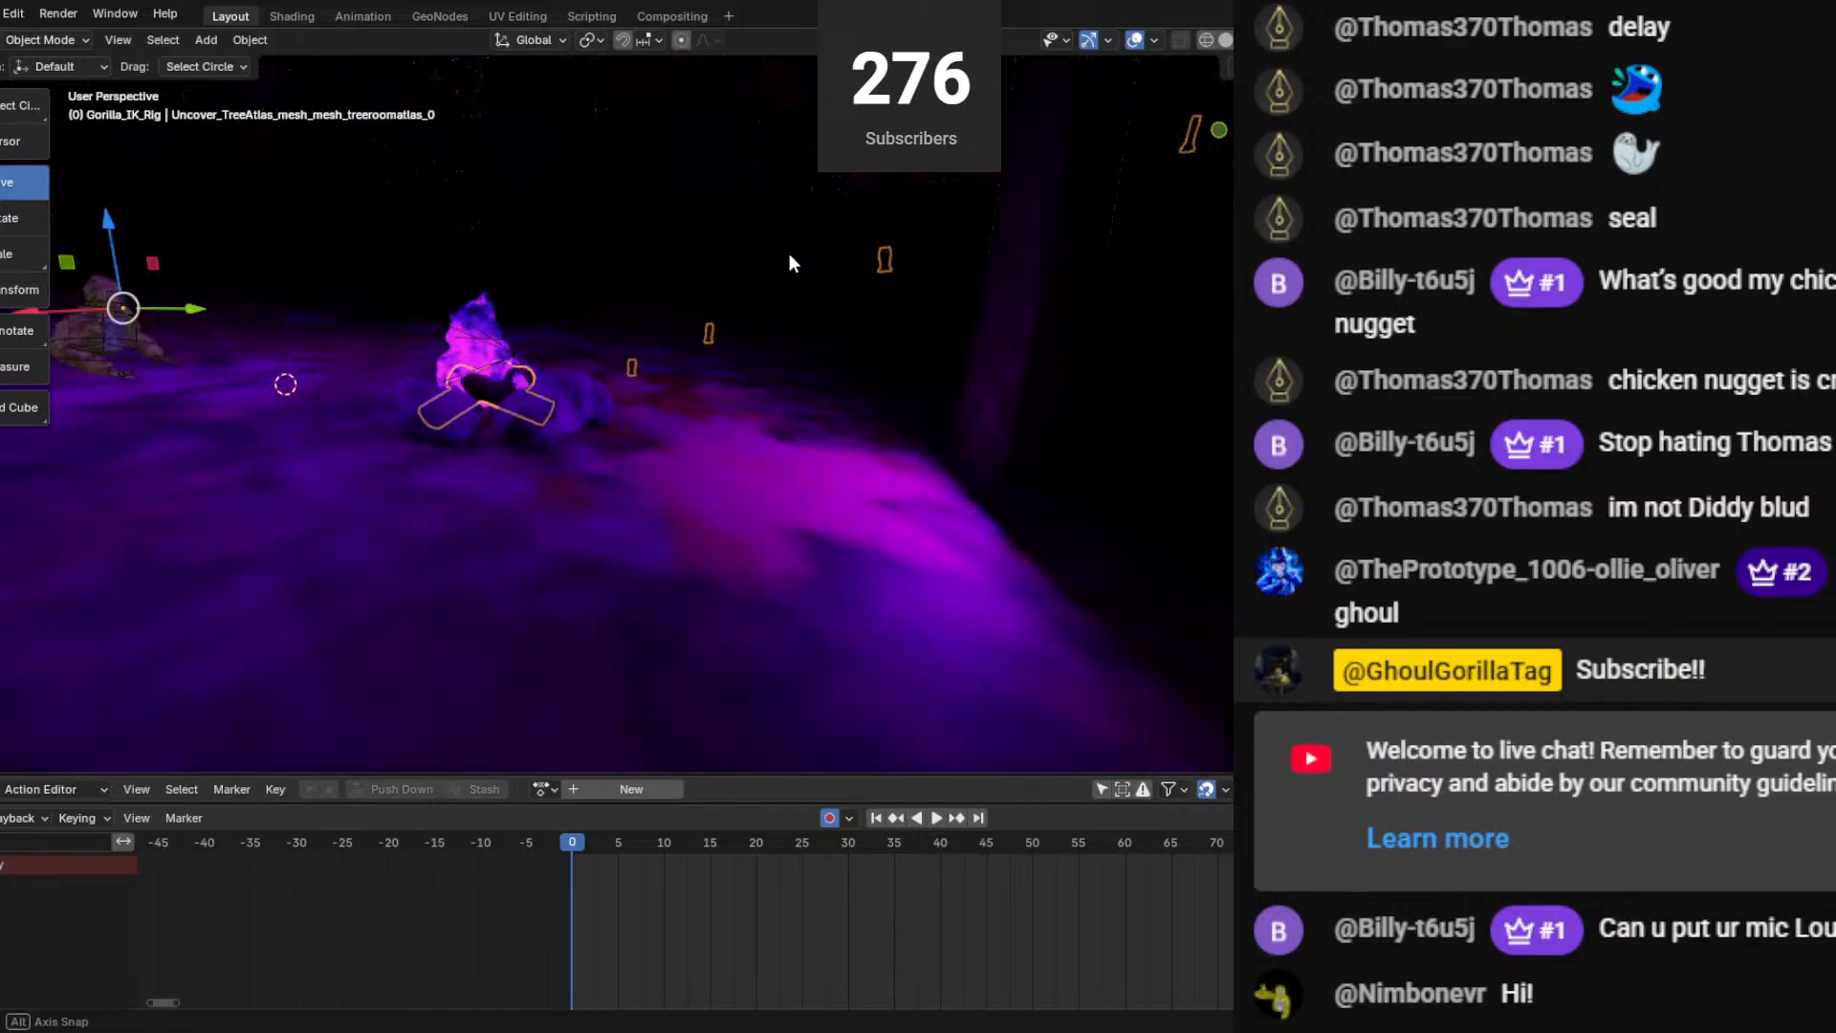
middle_drag(789, 254, 1098, 271)
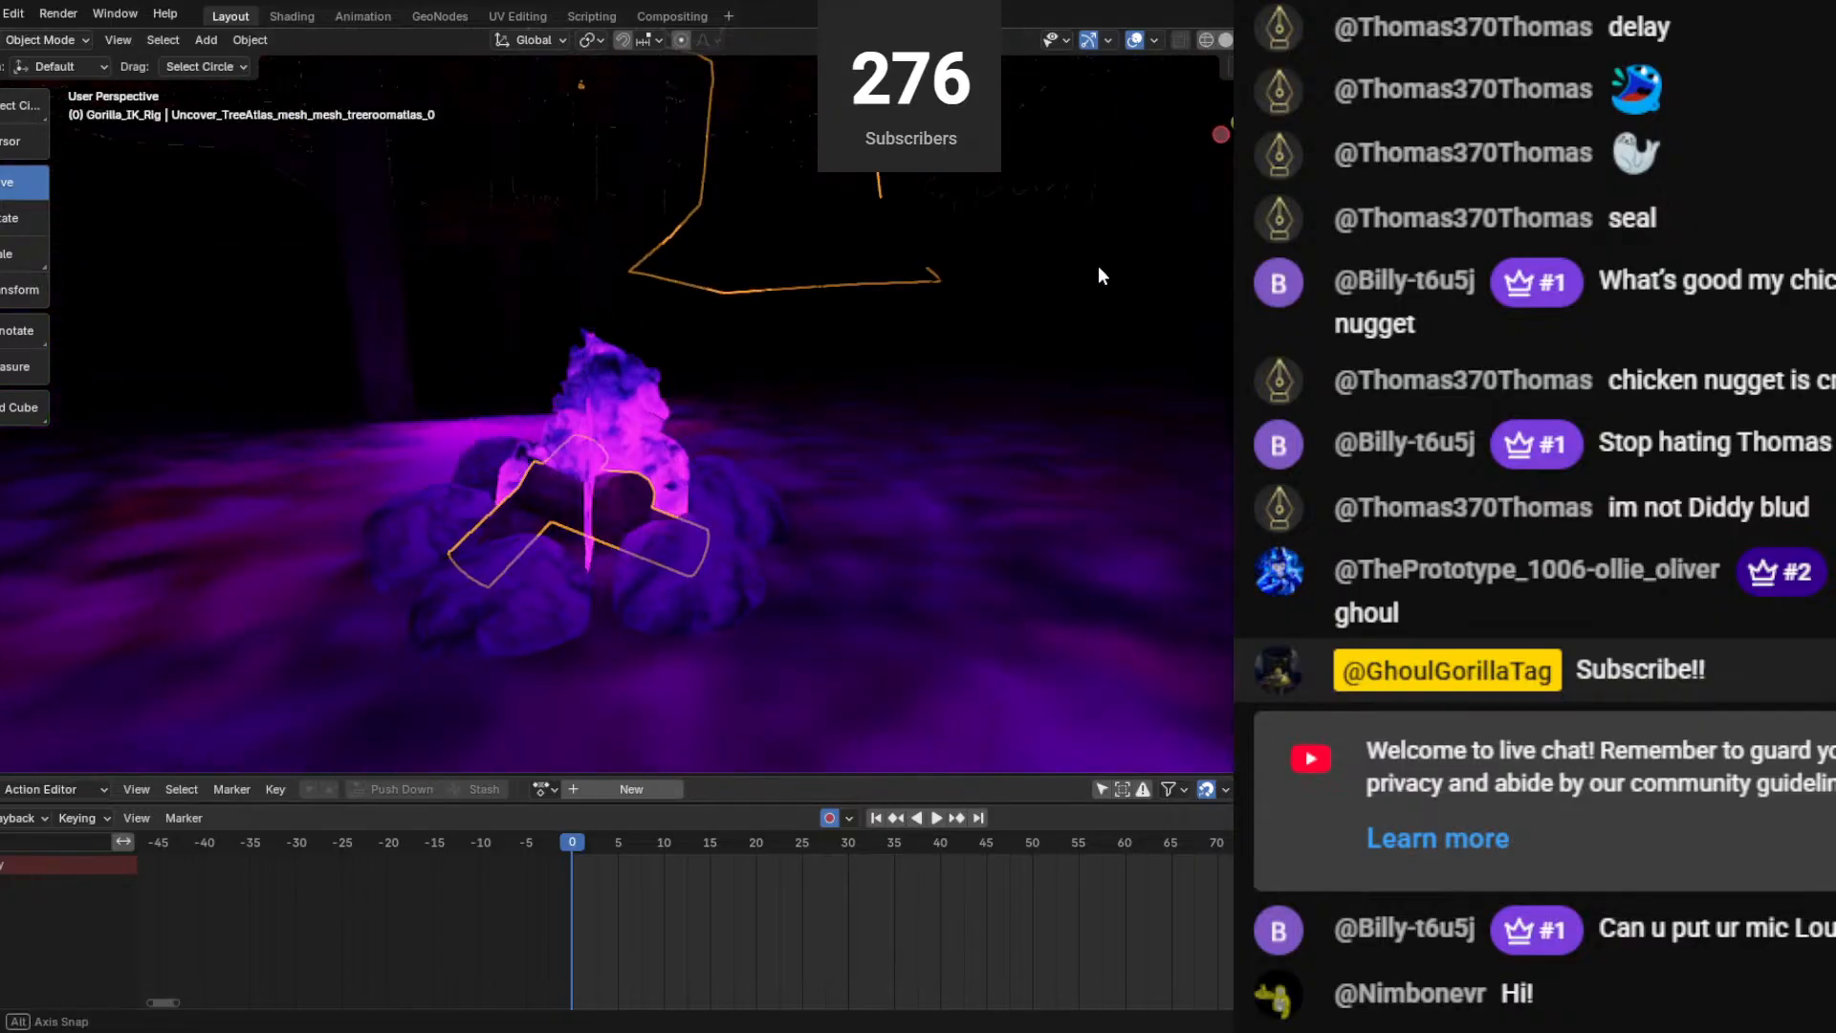
middle_drag(964, 332, 889, 356)
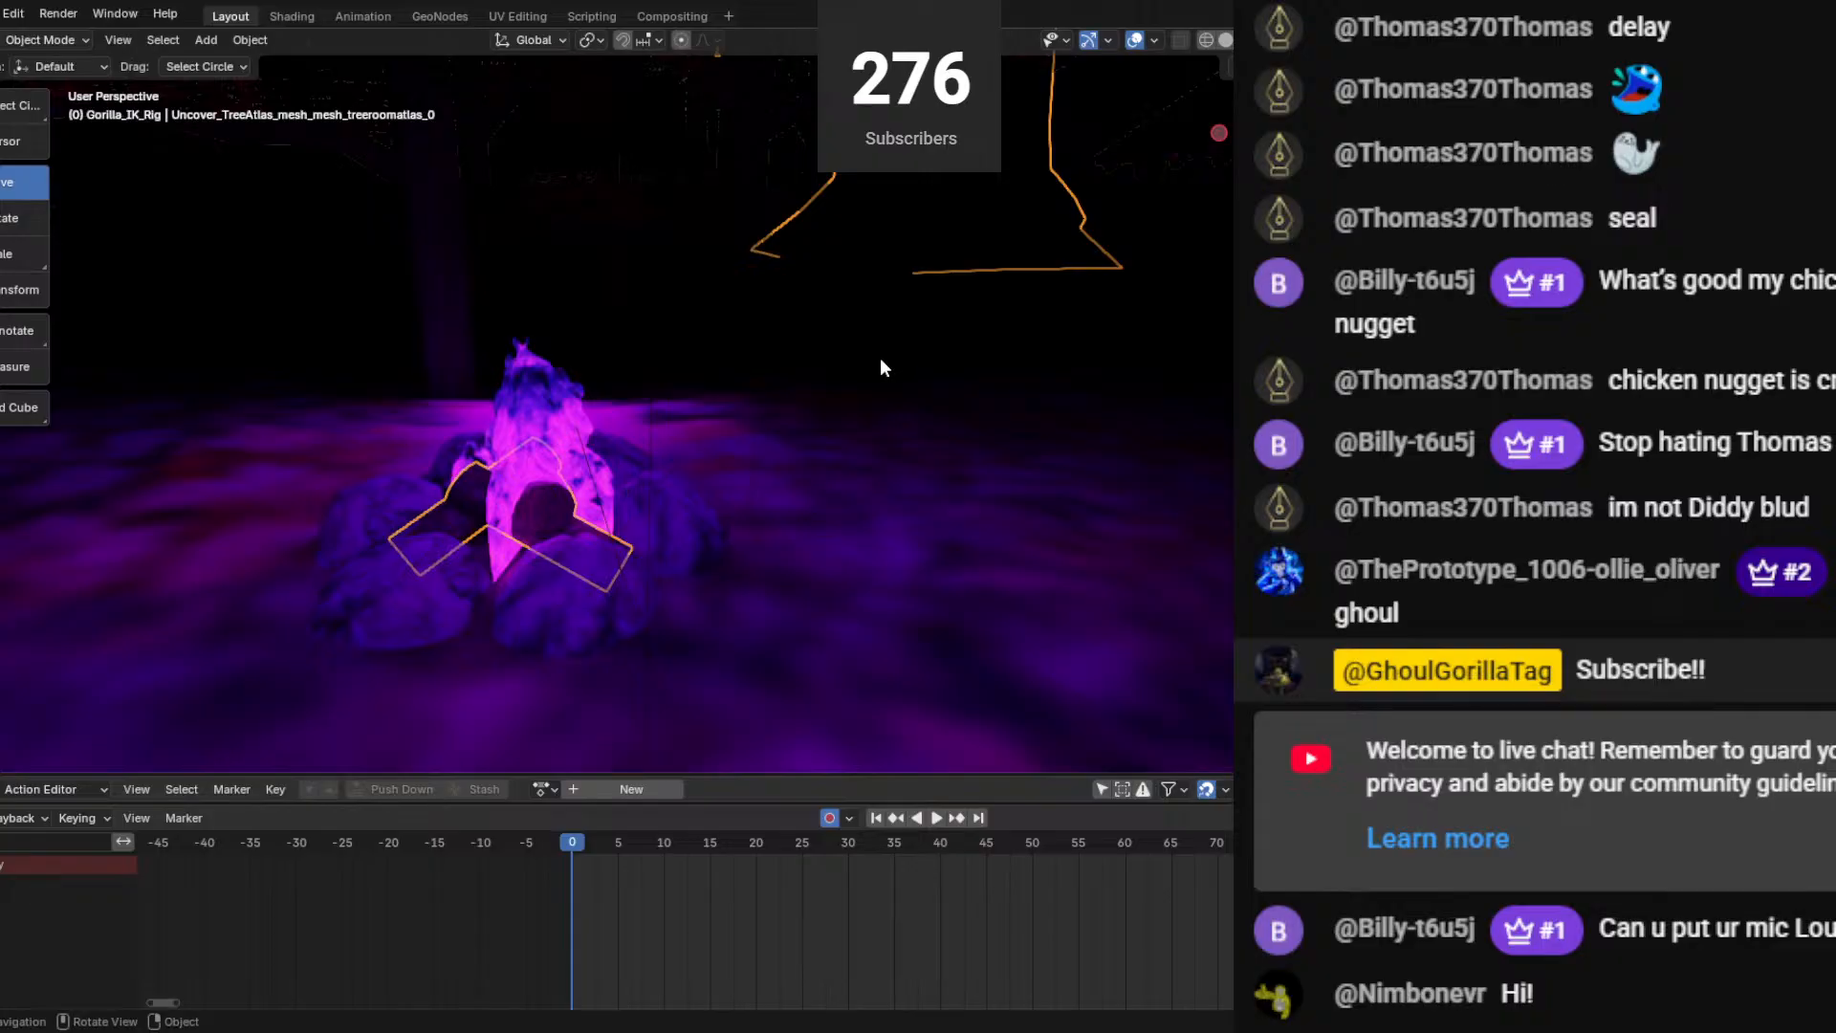
key(x)
click(813, 375)
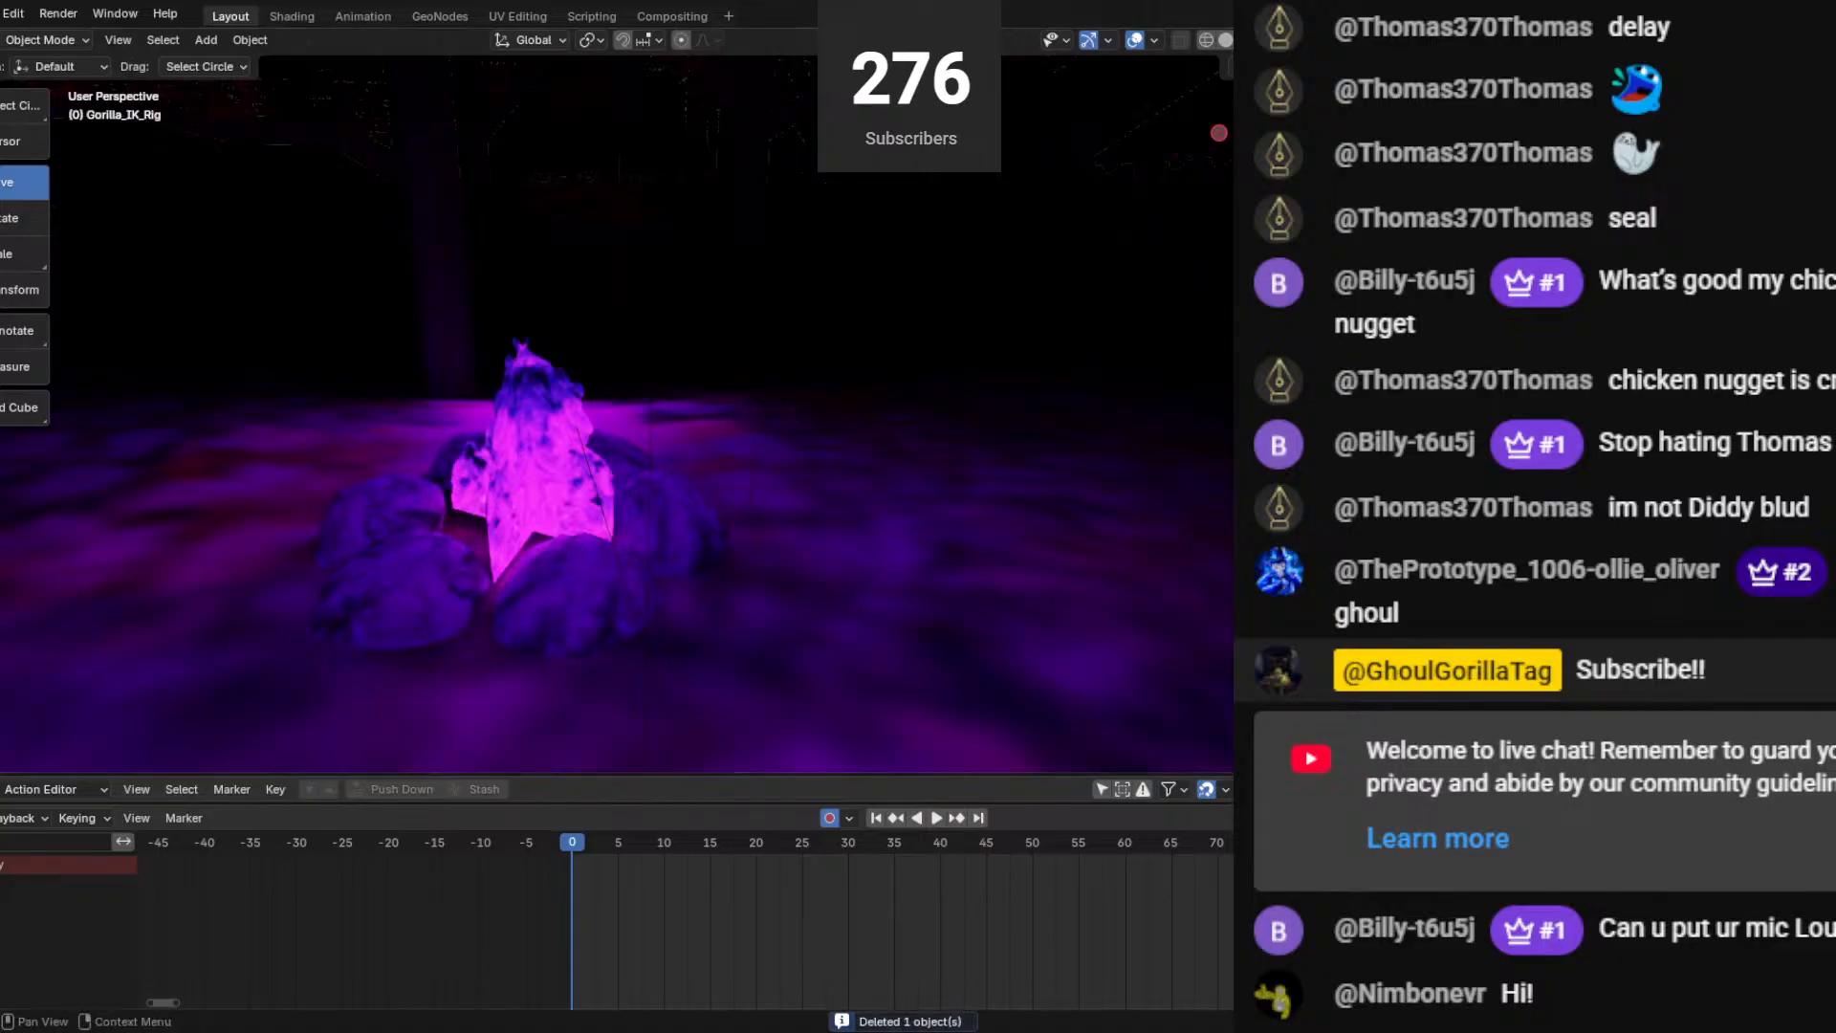
Select the campfire flame and move it slightly along X at frame 0.
click(630, 400)
scroll(906, 399, down, 2)
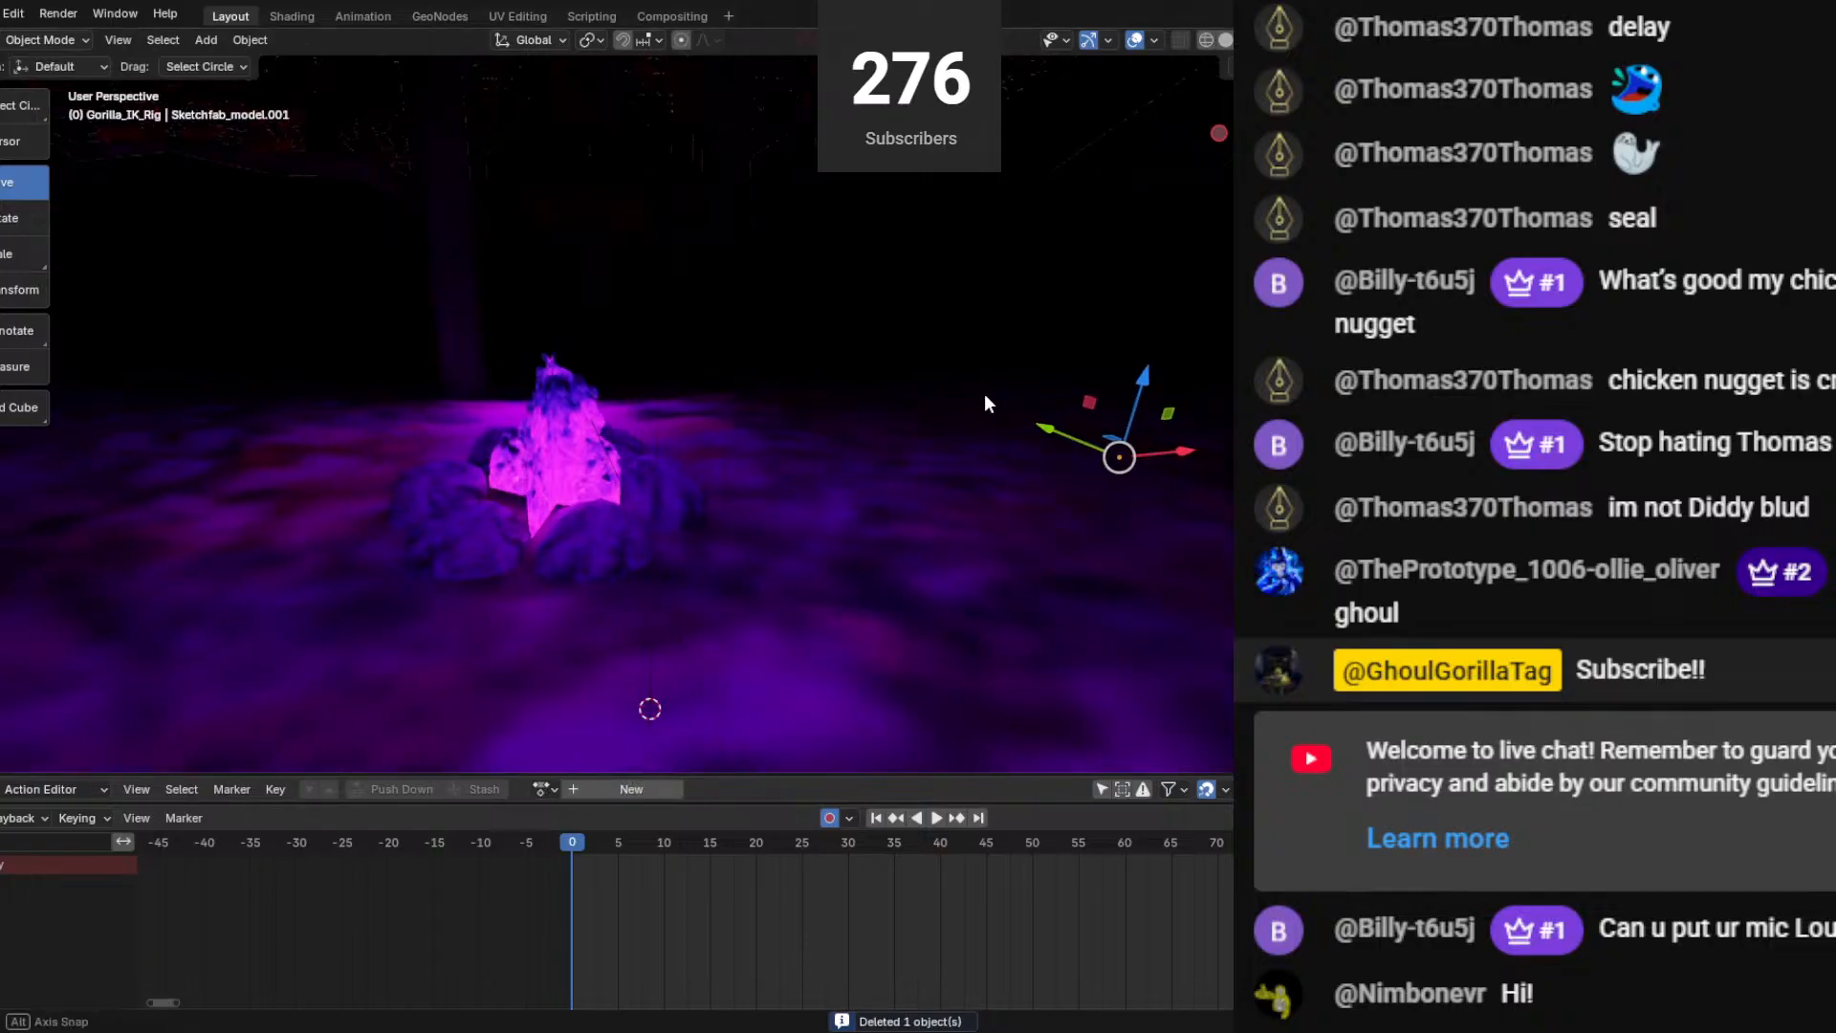
key(g)
key(x)
drag(1135, 452, 1135, 453)
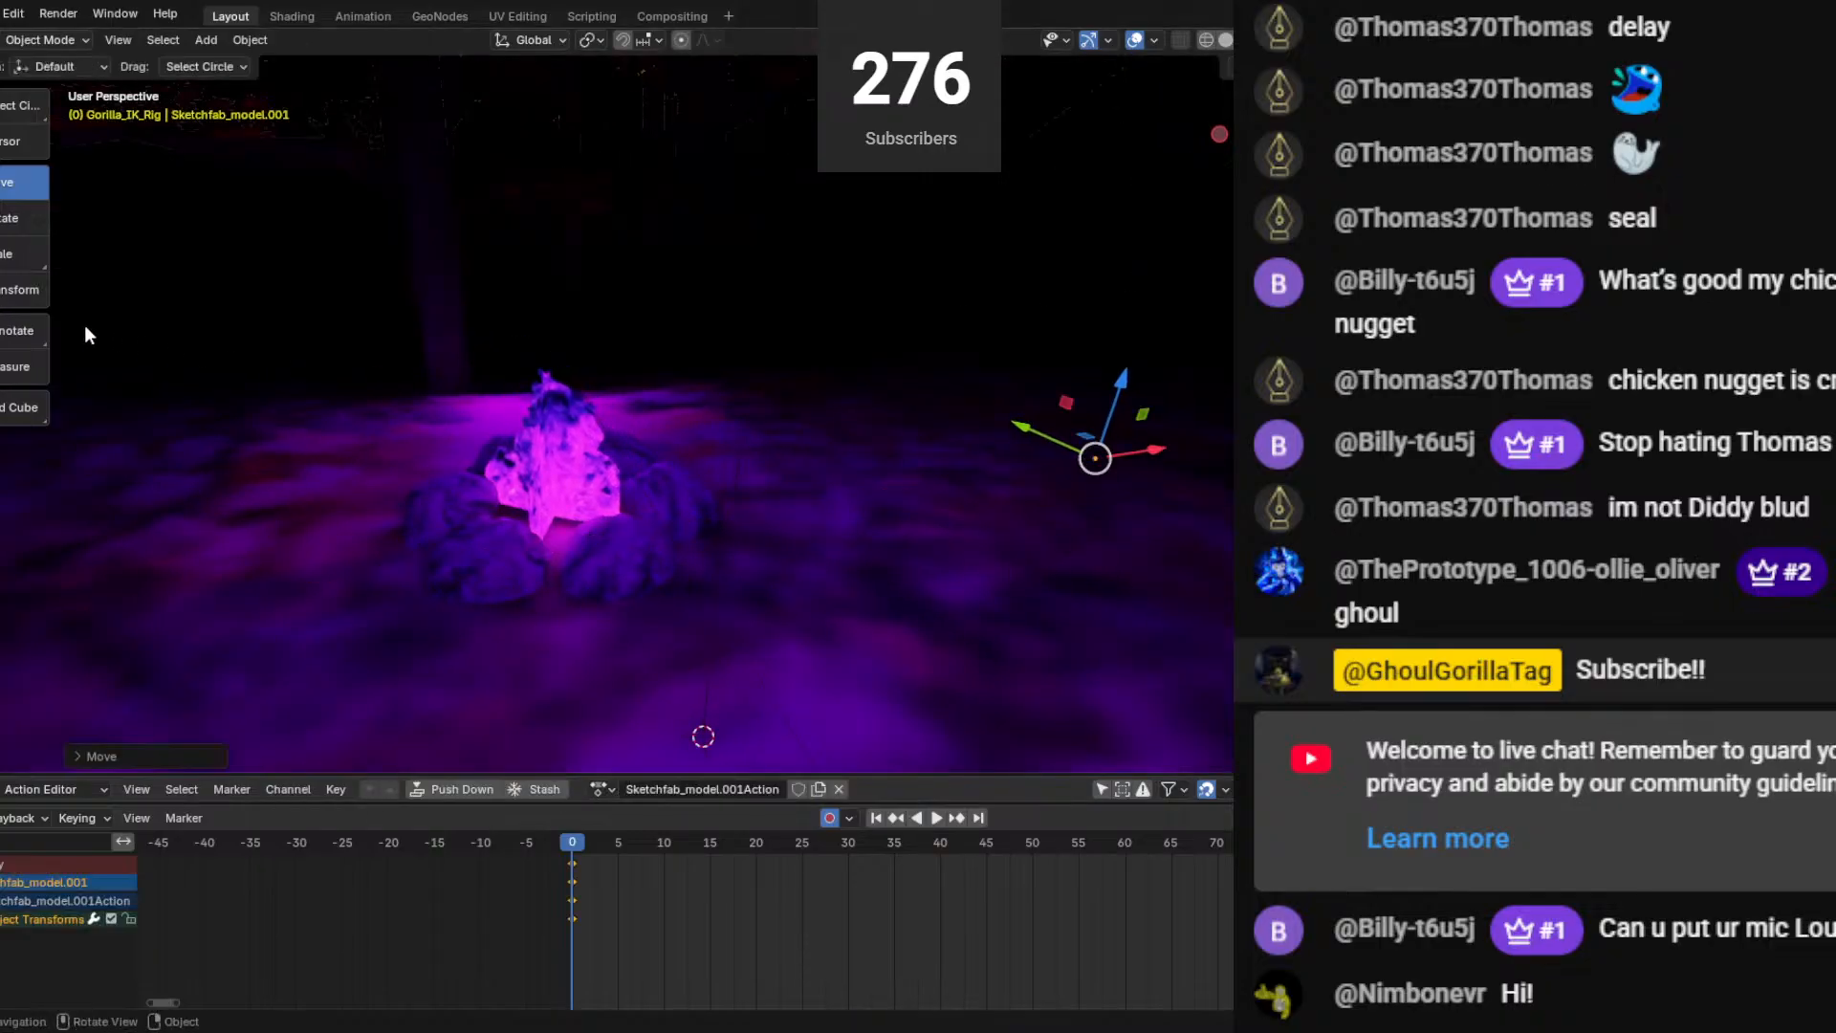
Enlarge the campfire flame and move it along X back into the middle of the stone ring.
click(17, 256)
drag(1138, 356, 1174, 382)
click(40, 184)
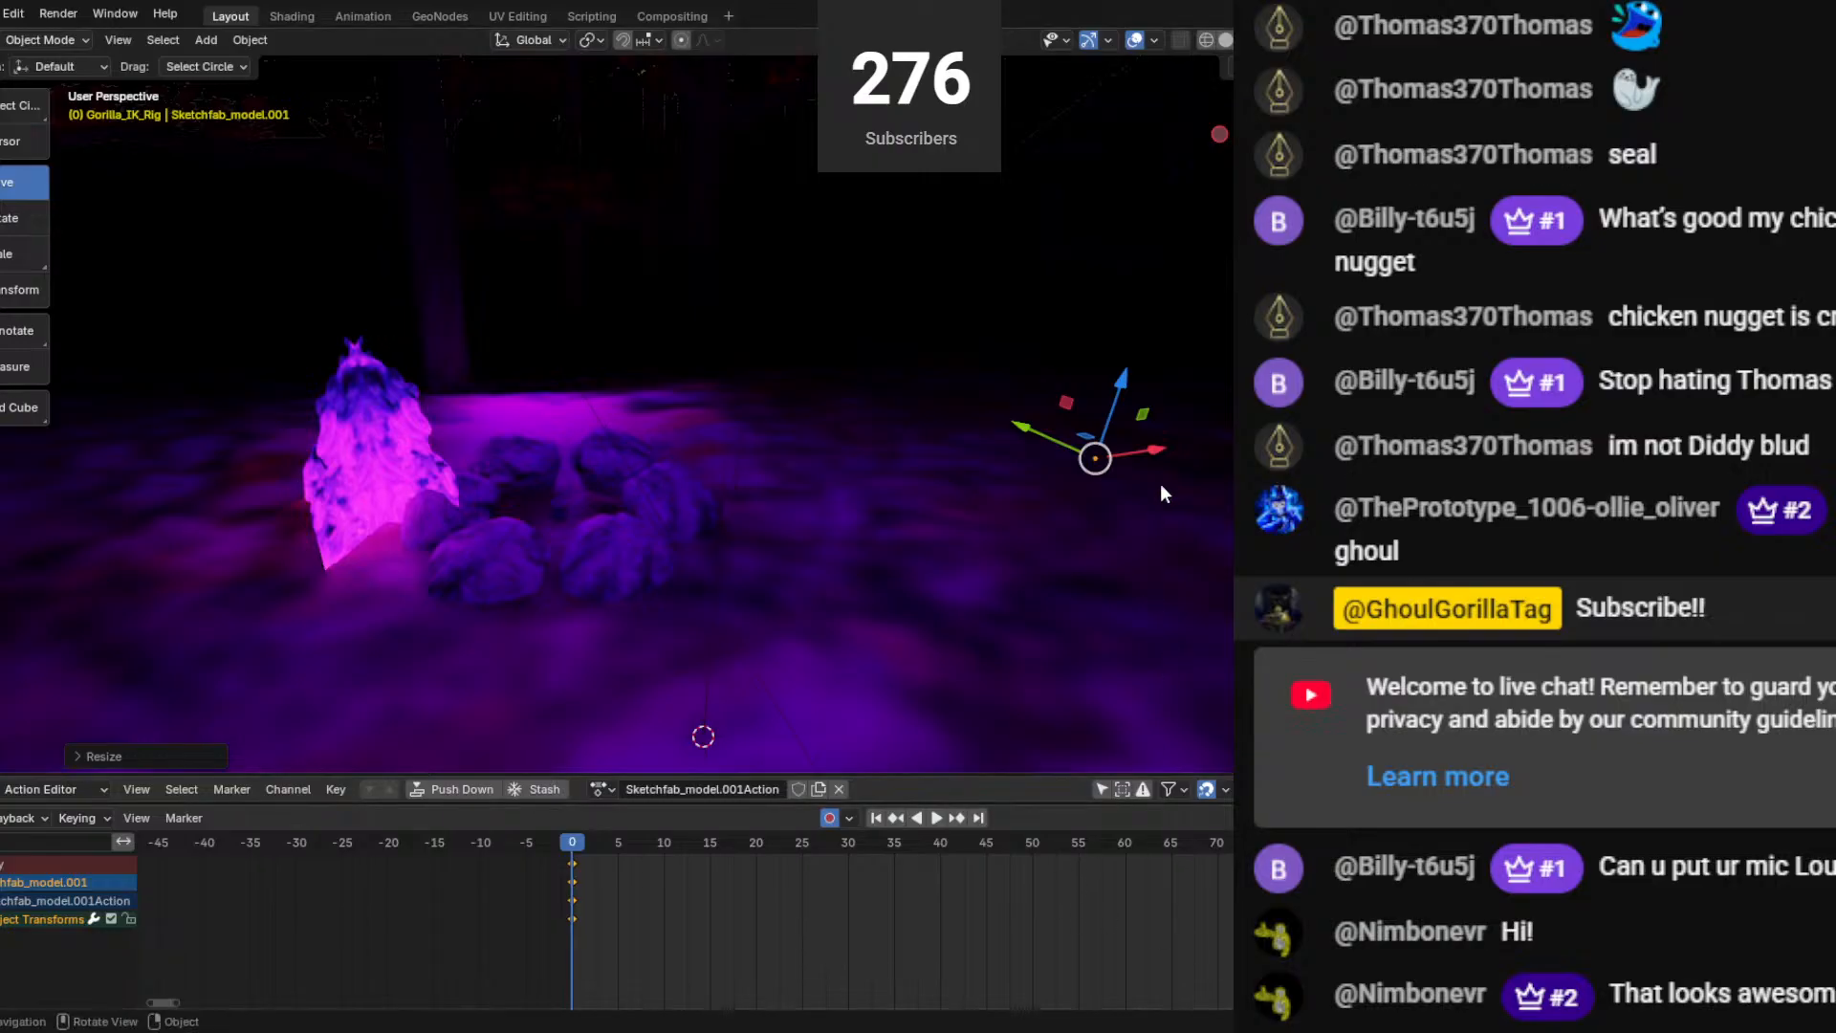
drag(1149, 461, 1196, 452)
middle_drag(690, 377, 619, 373)
middle_drag(663, 469, 446, 431)
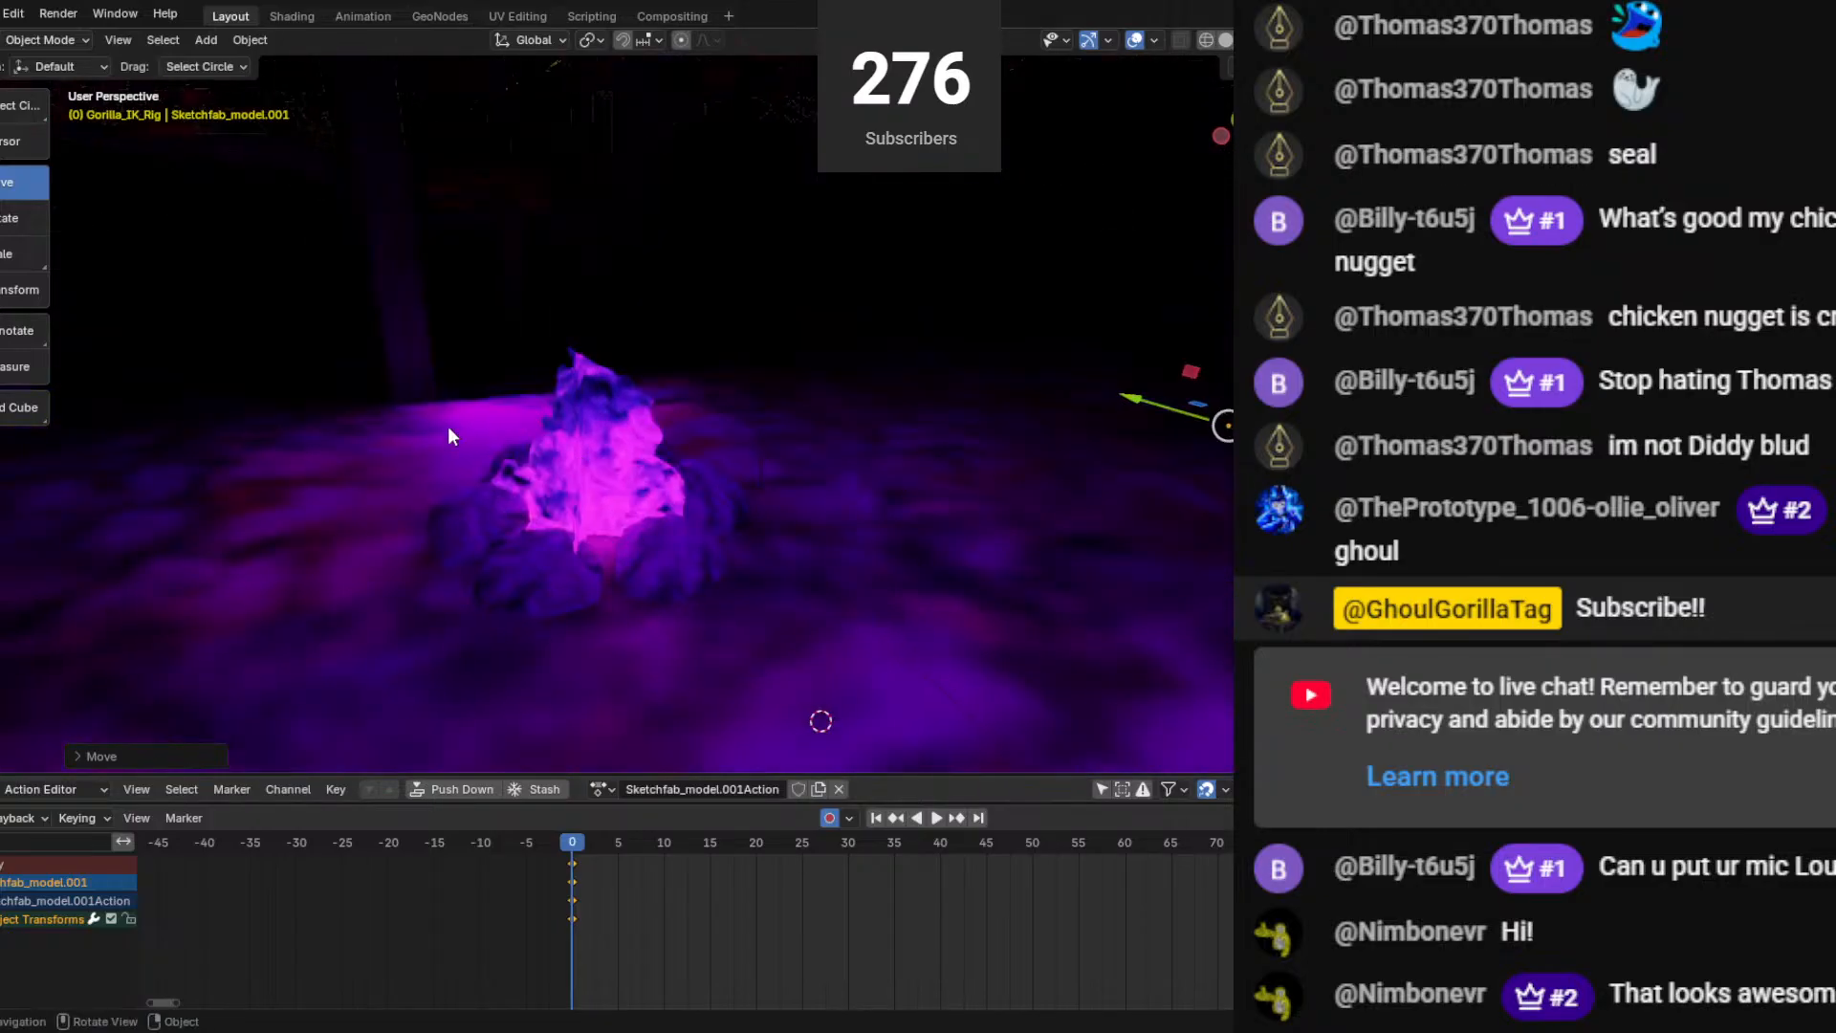
Stretch the campfire flame taller along Z.
click(38, 252)
drag(1266, 341, 1287, 287)
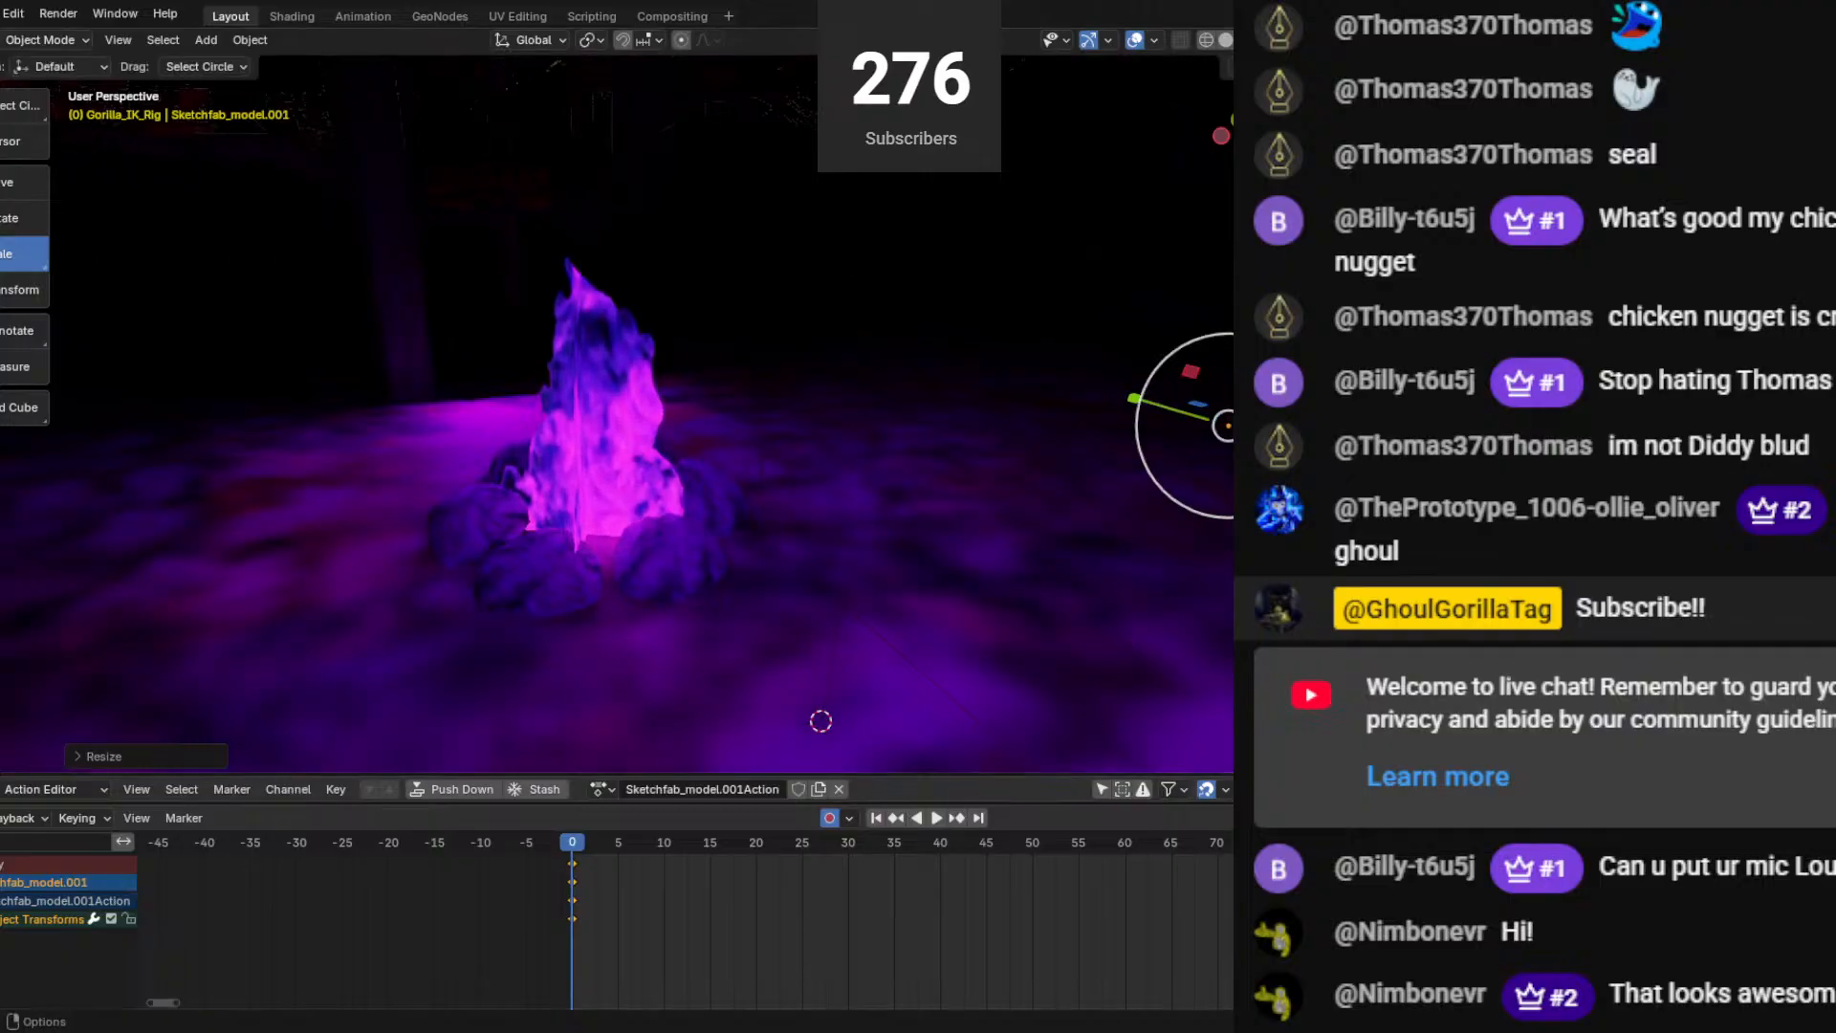
click(19, 182)
middle_drag(670, 341, 751, 380)
Scale the flame up along Y and Z, and move it along Y to recentre it within the stones.
click(21, 253)
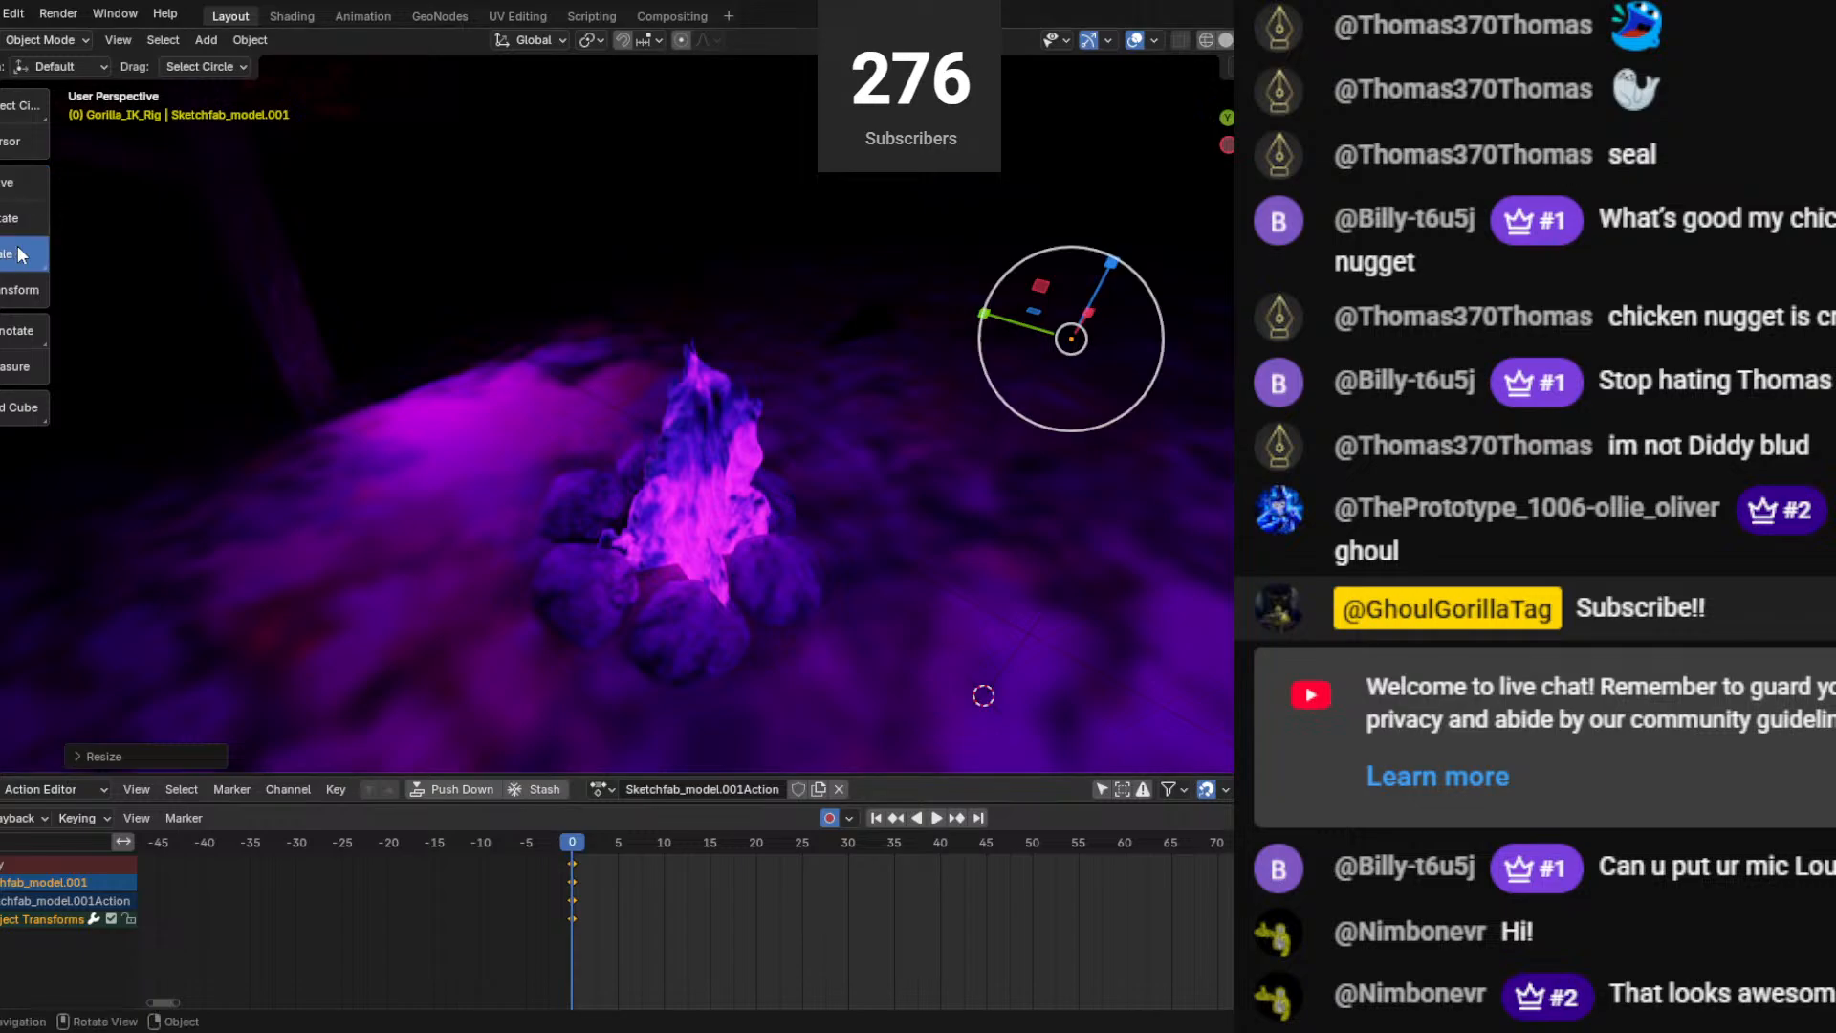
drag(984, 313, 964, 310)
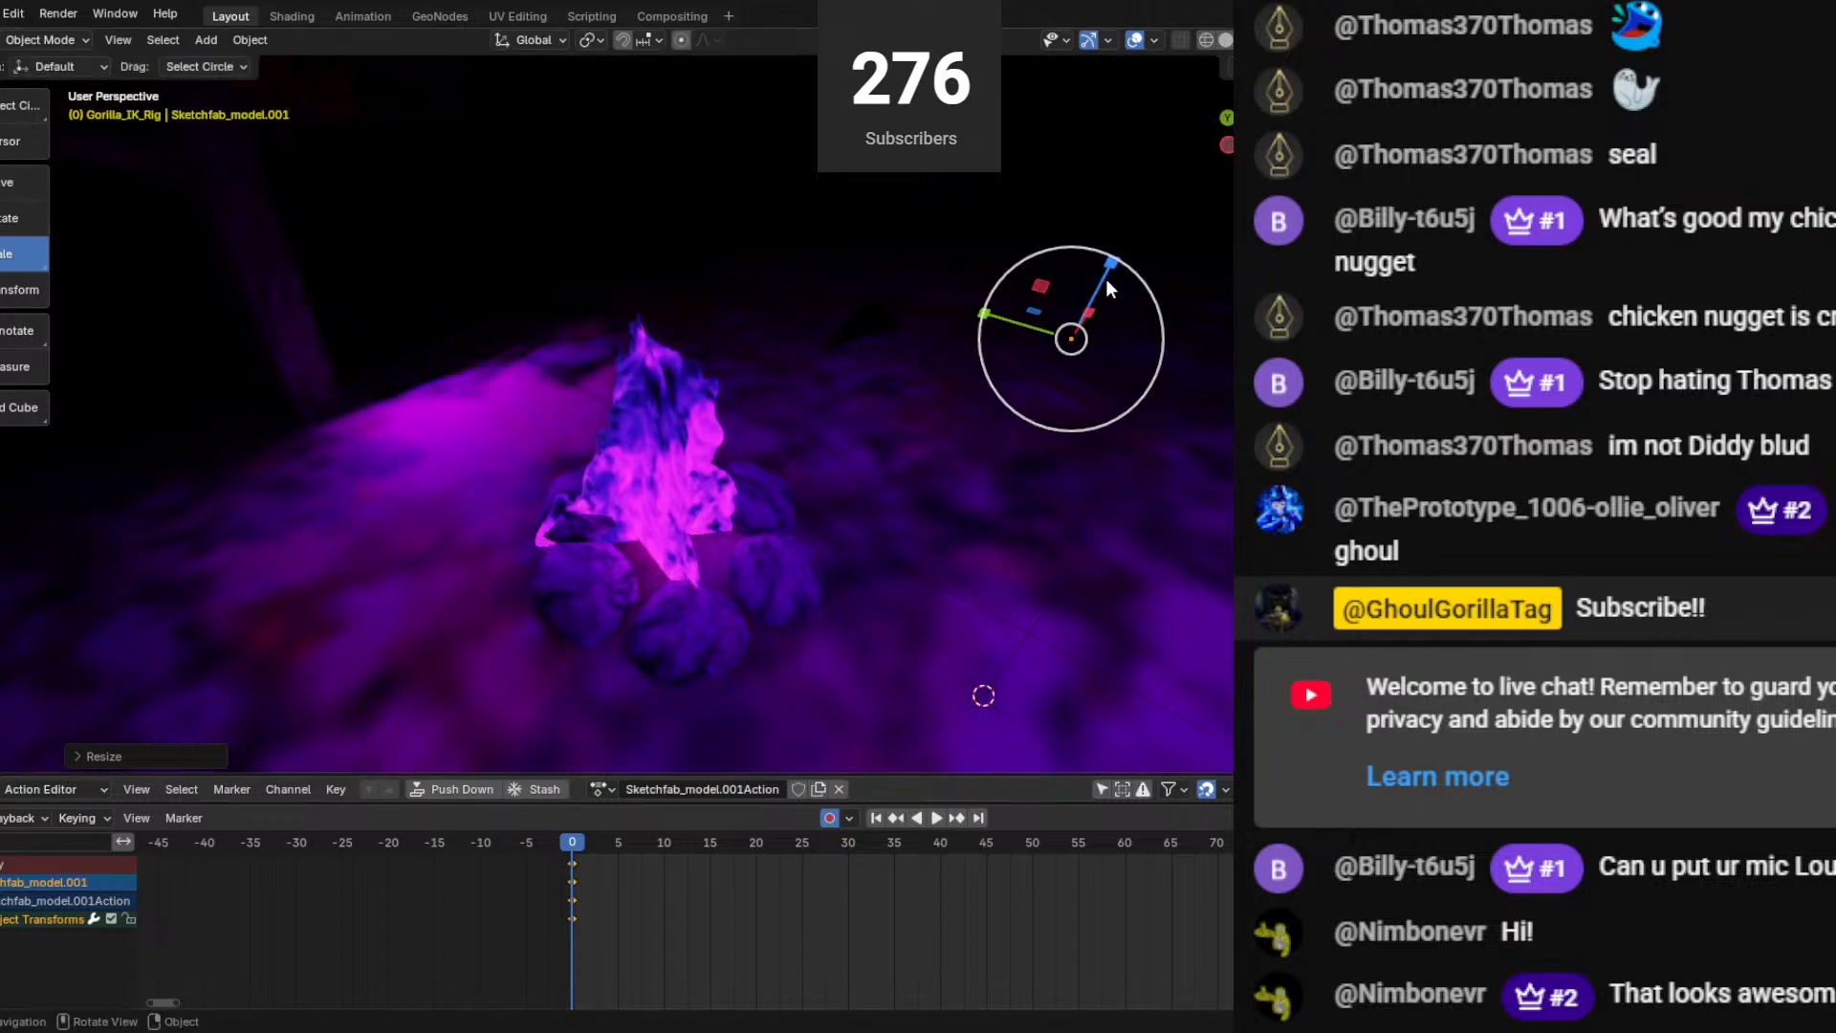
drag(1105, 272, 1121, 244)
click(21, 182)
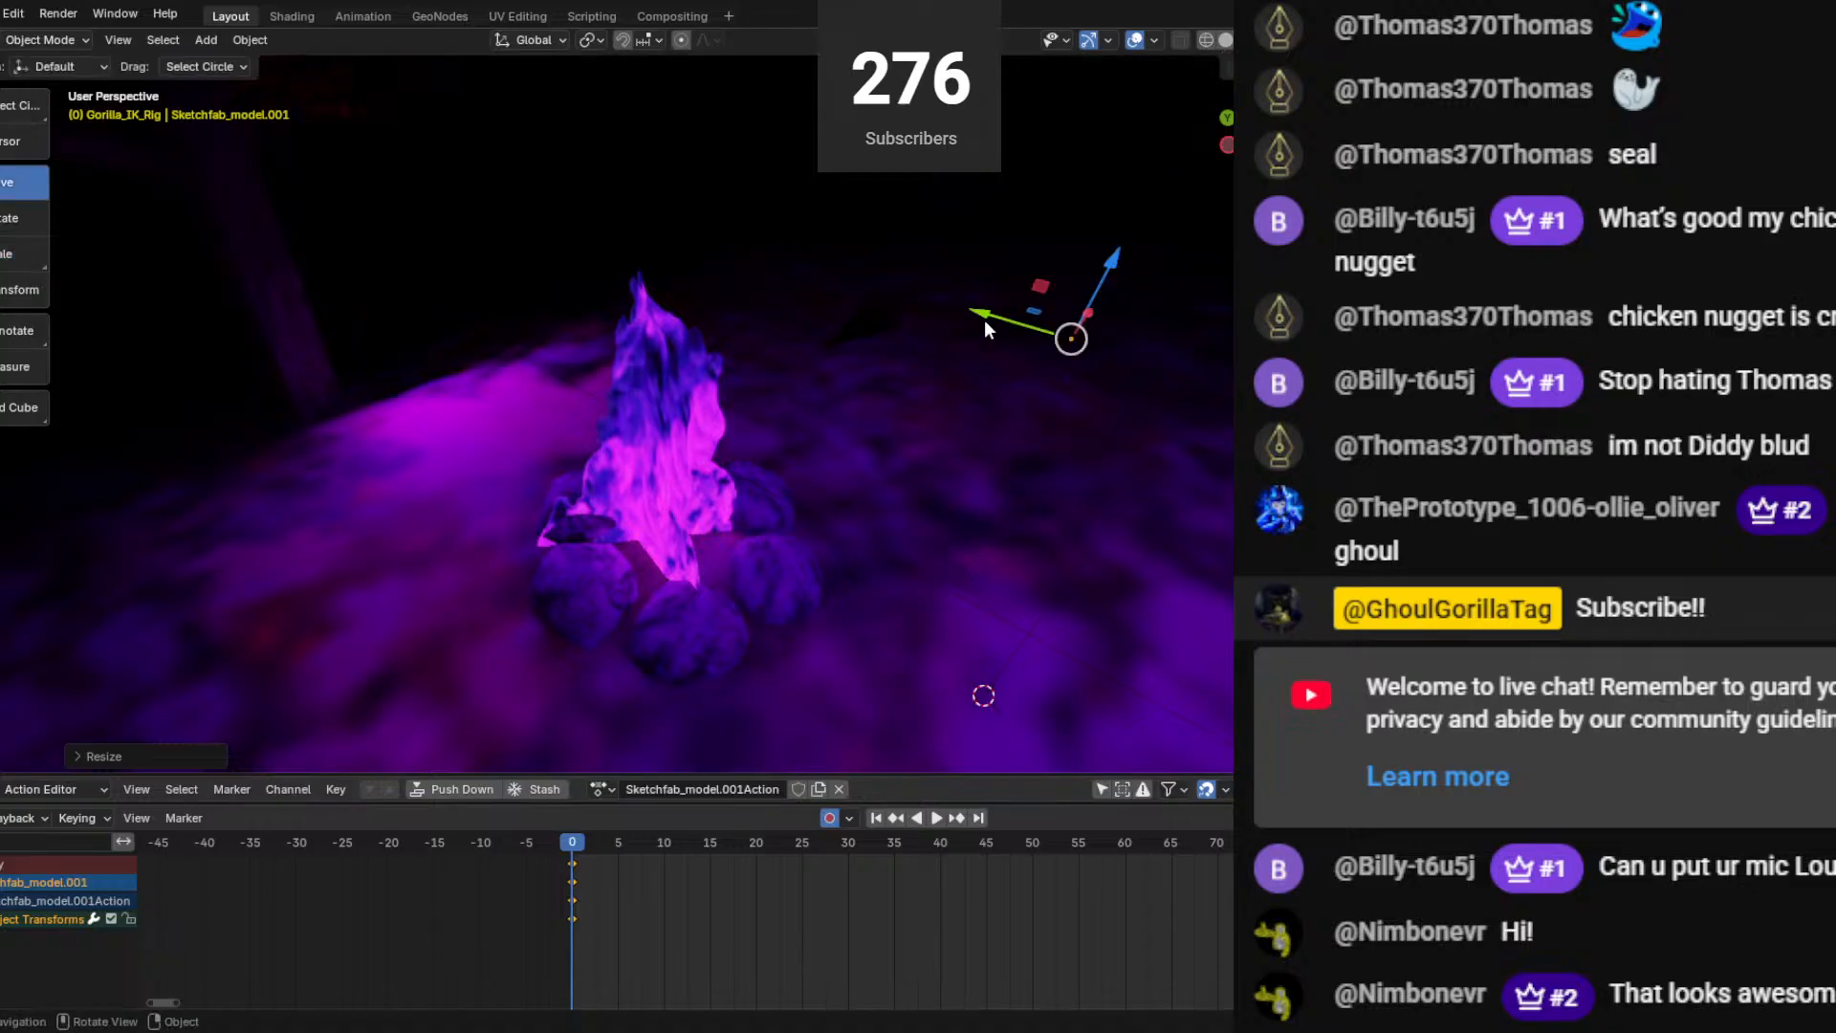
drag(1045, 316, 1081, 338)
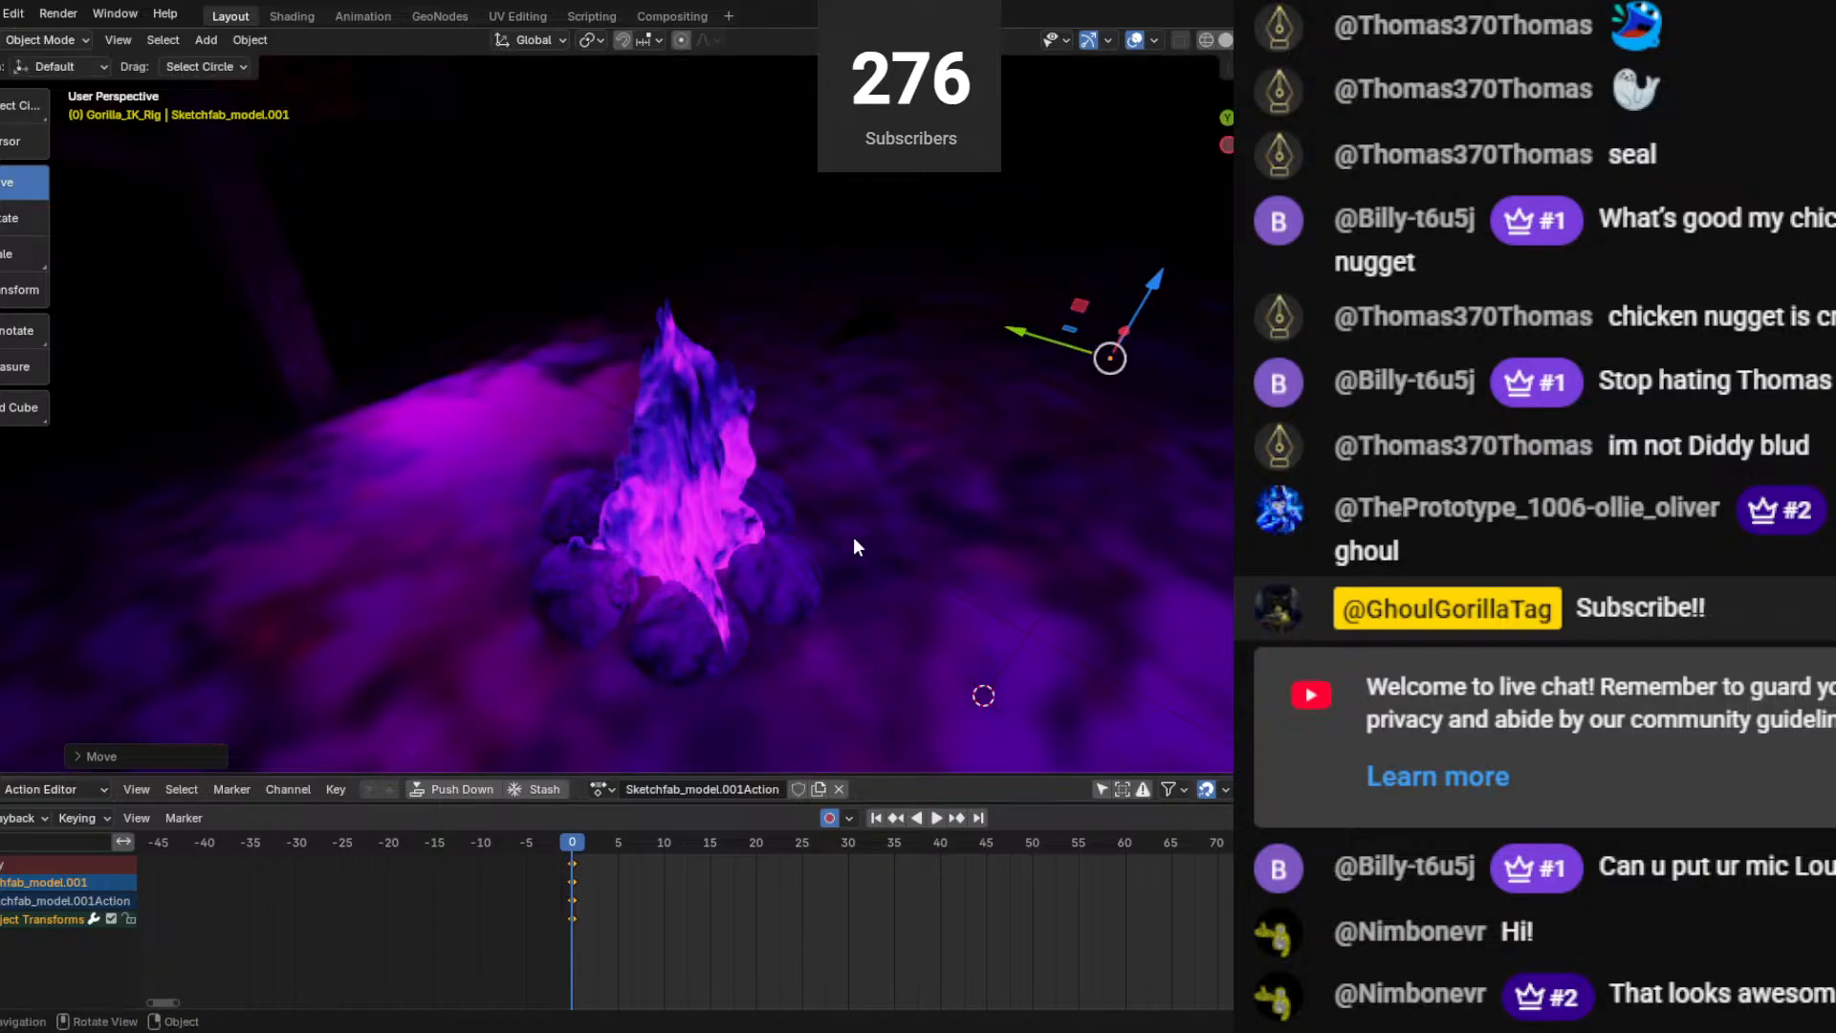
Play the animation through the camera to check the enlarged flame beside the gorilla, and return to frame 0.
key(KP_0)
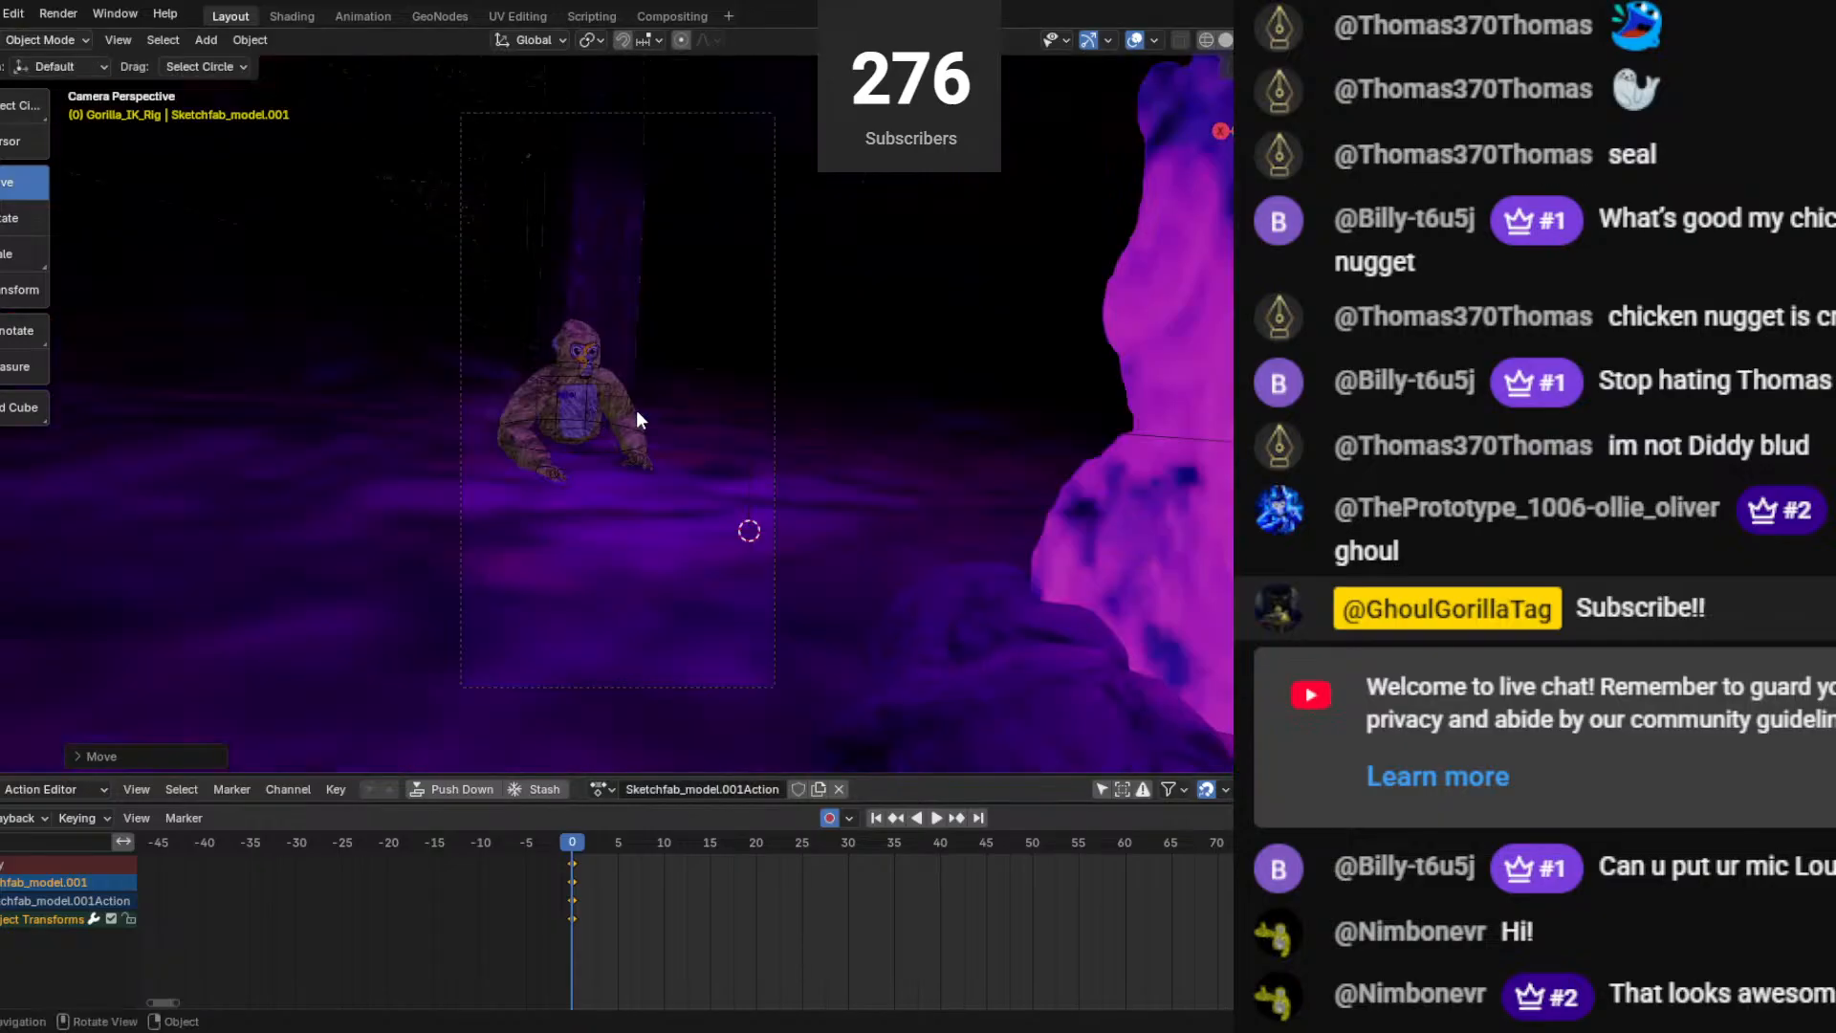
key(space)
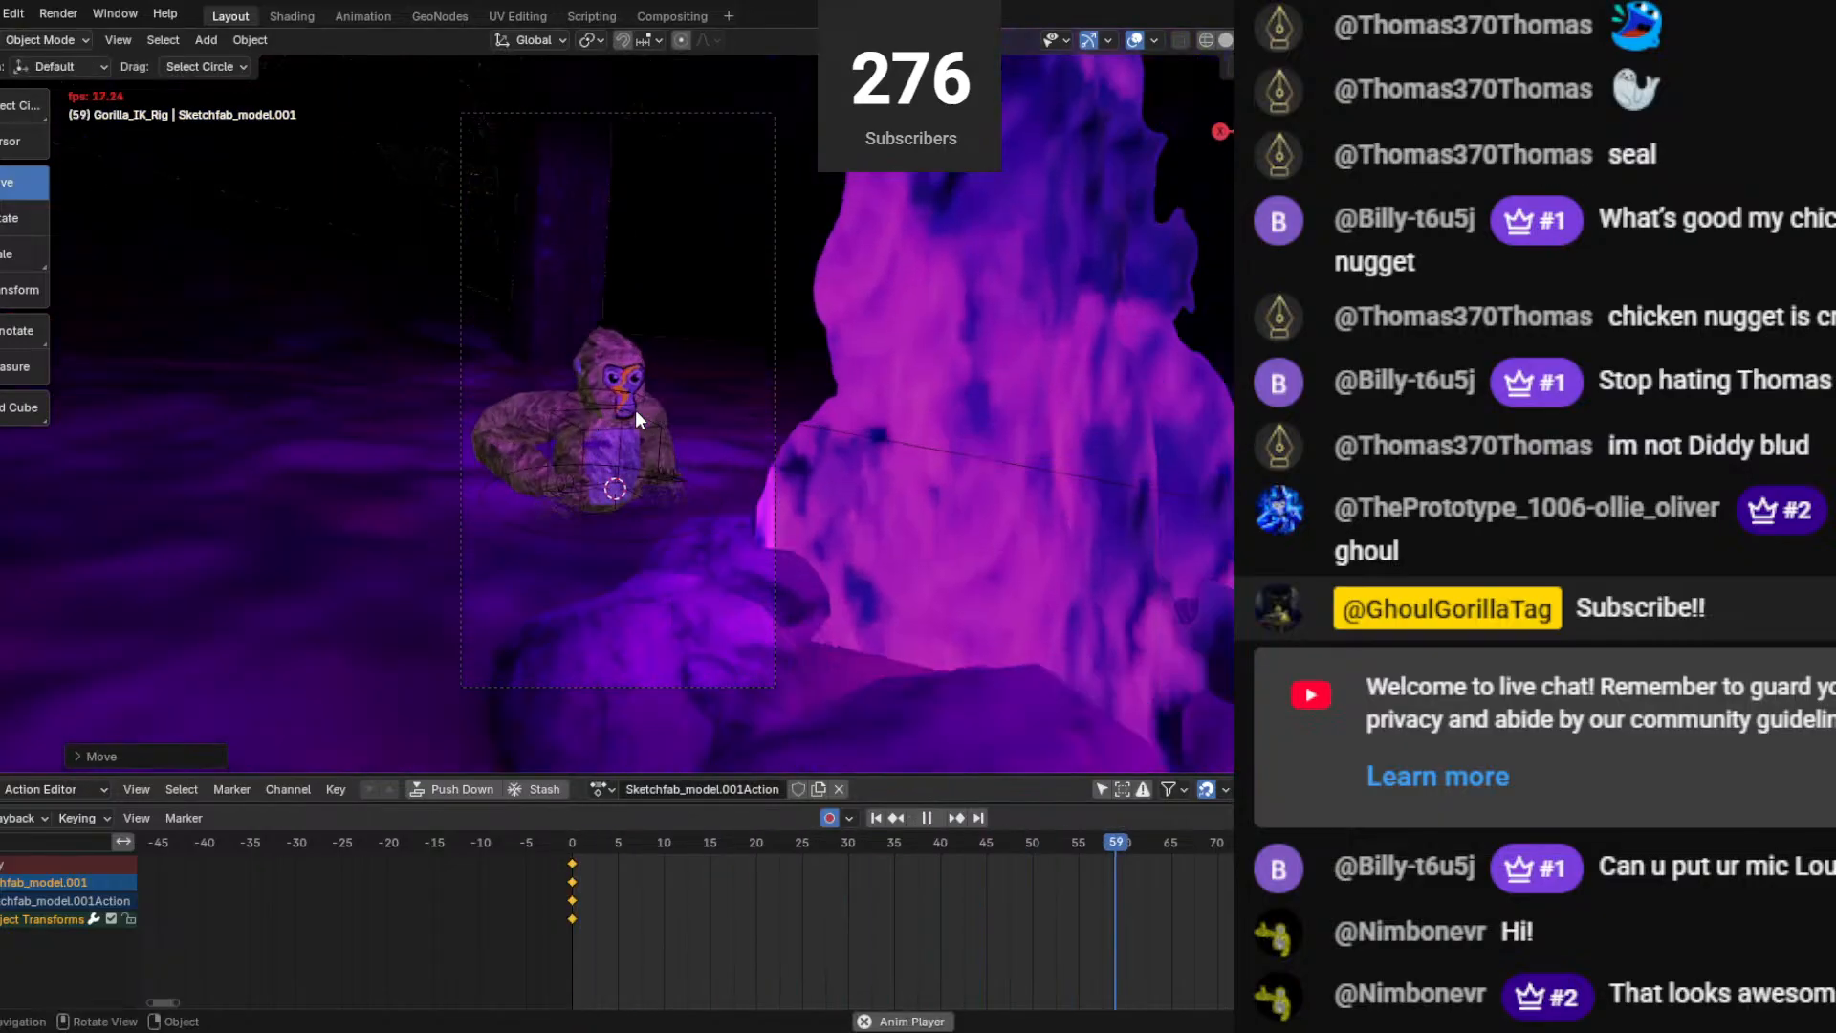
key(space)
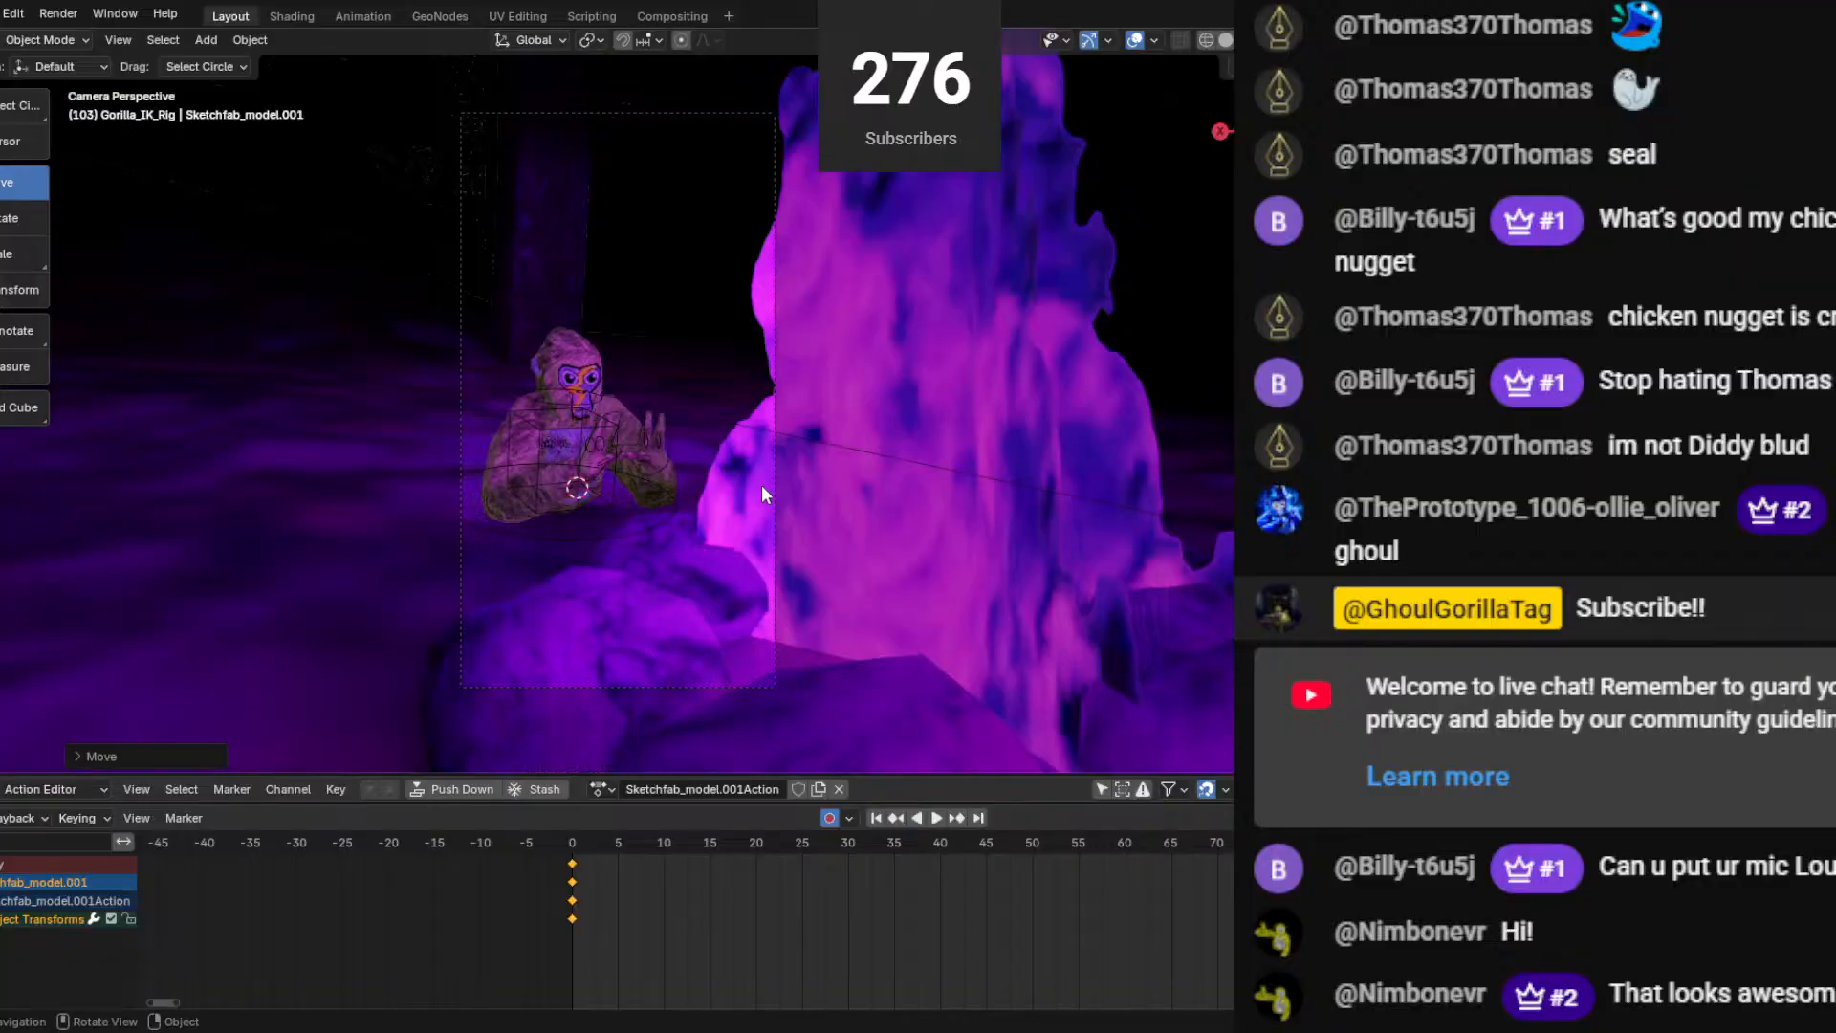
key(shift+Left)
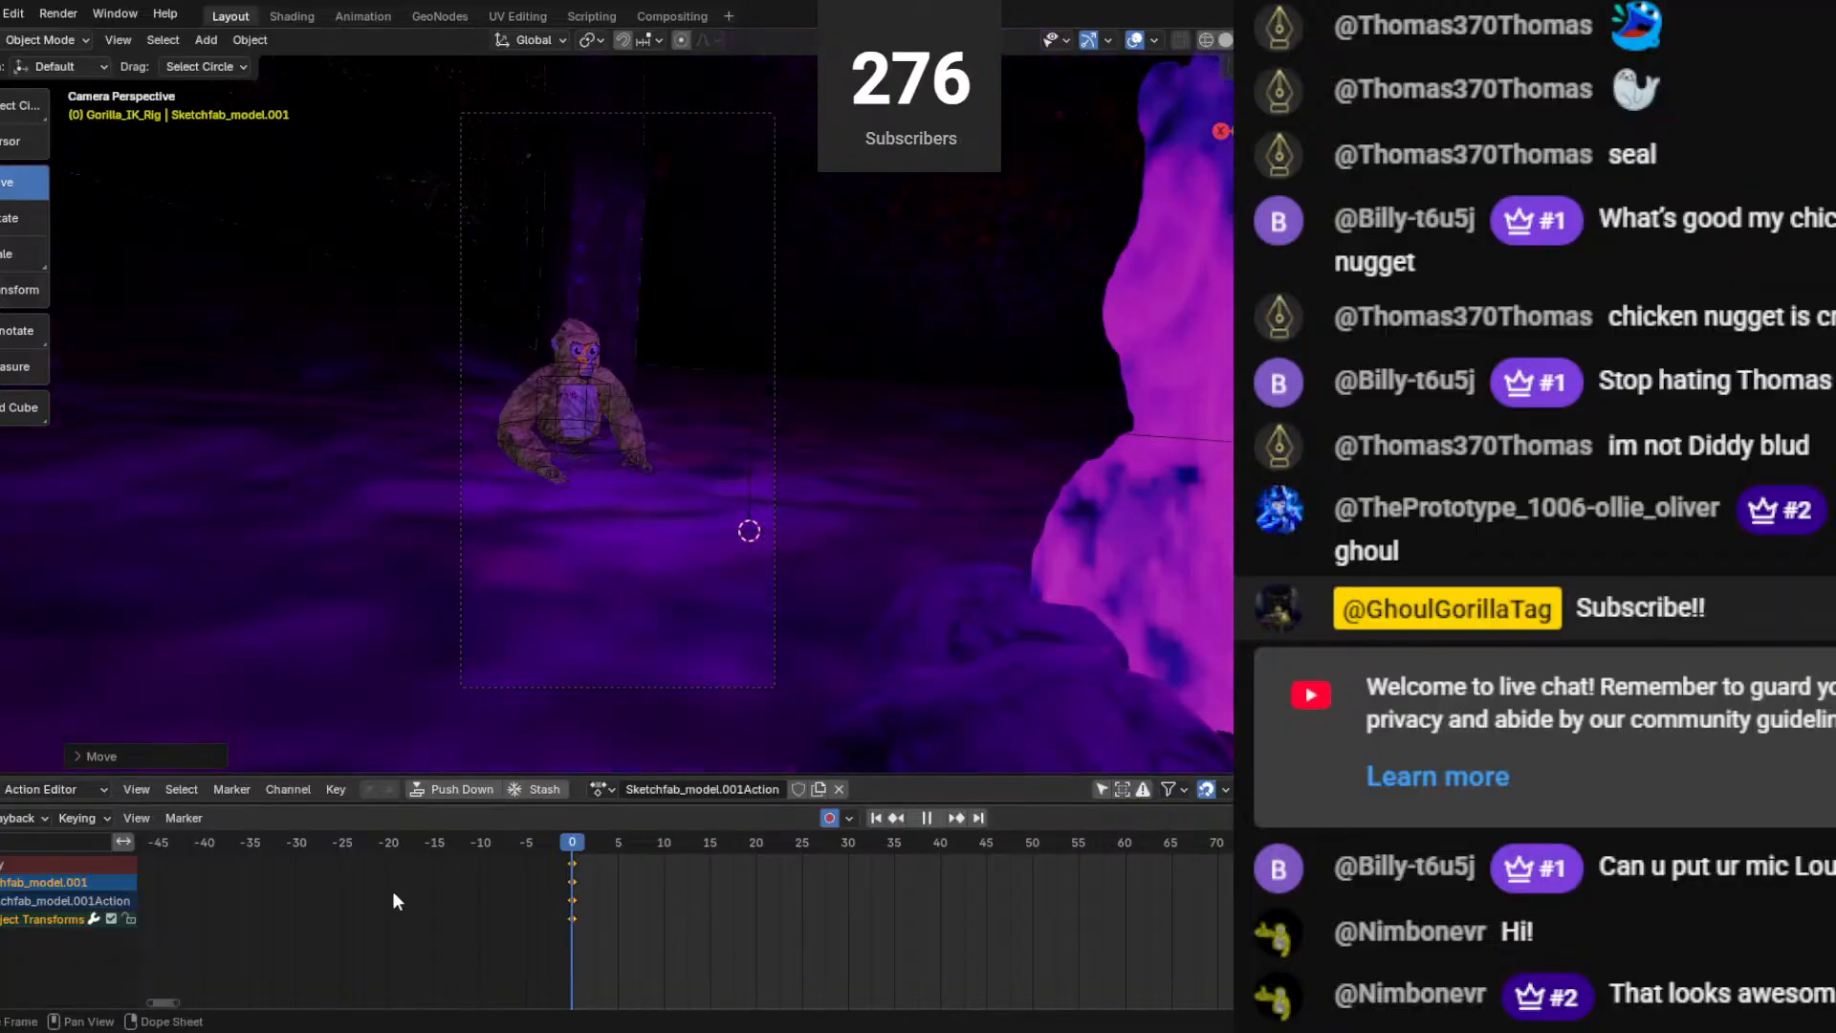
key(space)
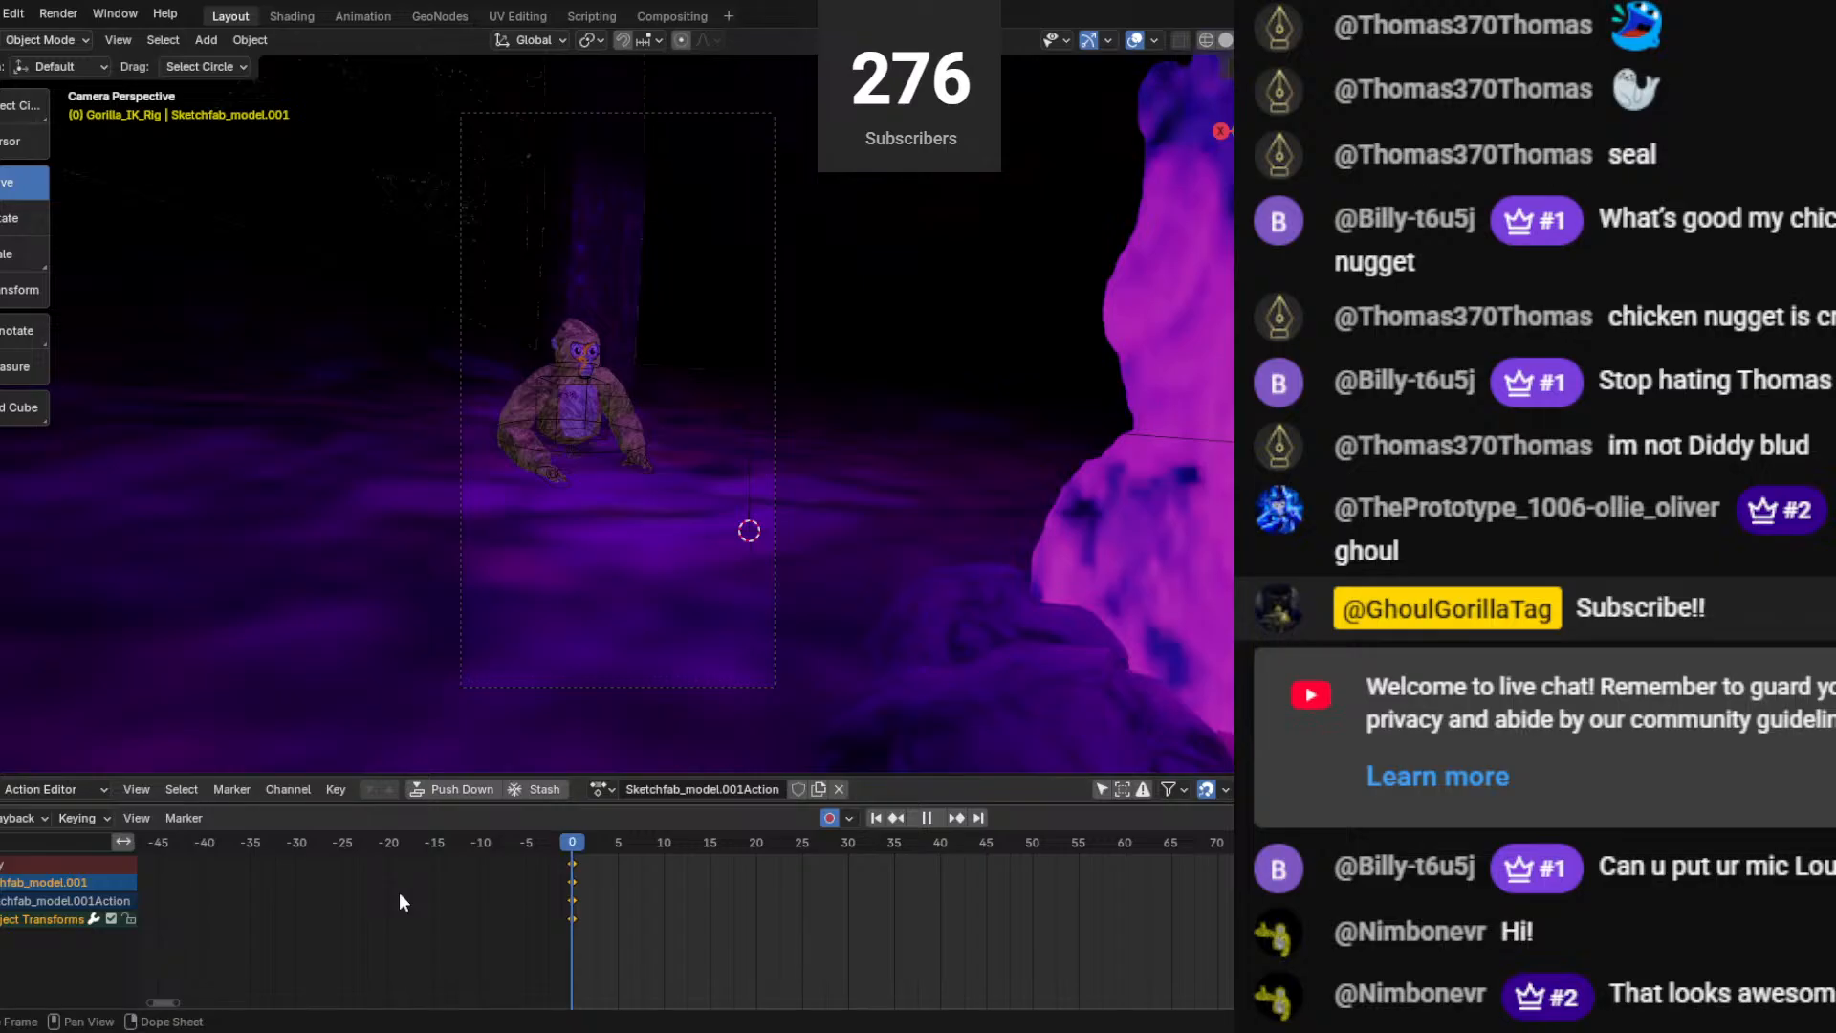
key(space)
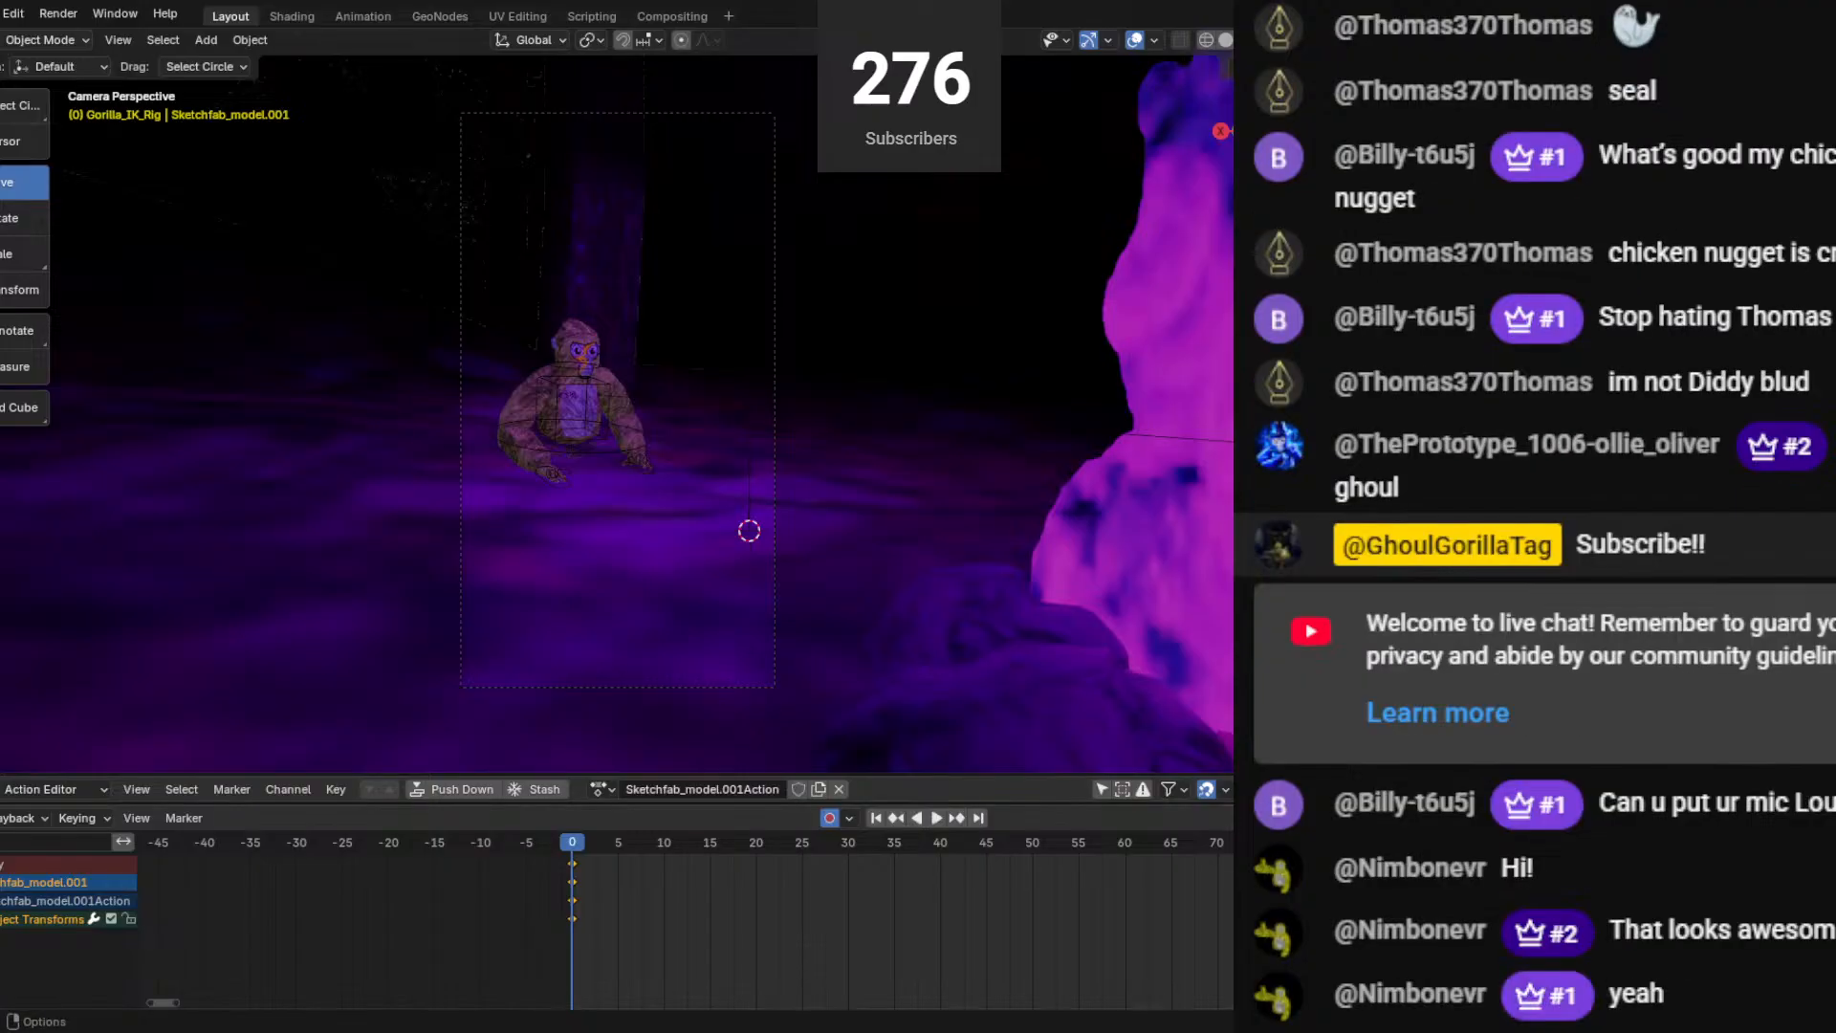
Import an FBX model into the gorilla campfire scene.
middle_drag(748, 531, 729, 468)
scroll(727, 459, up, 4)
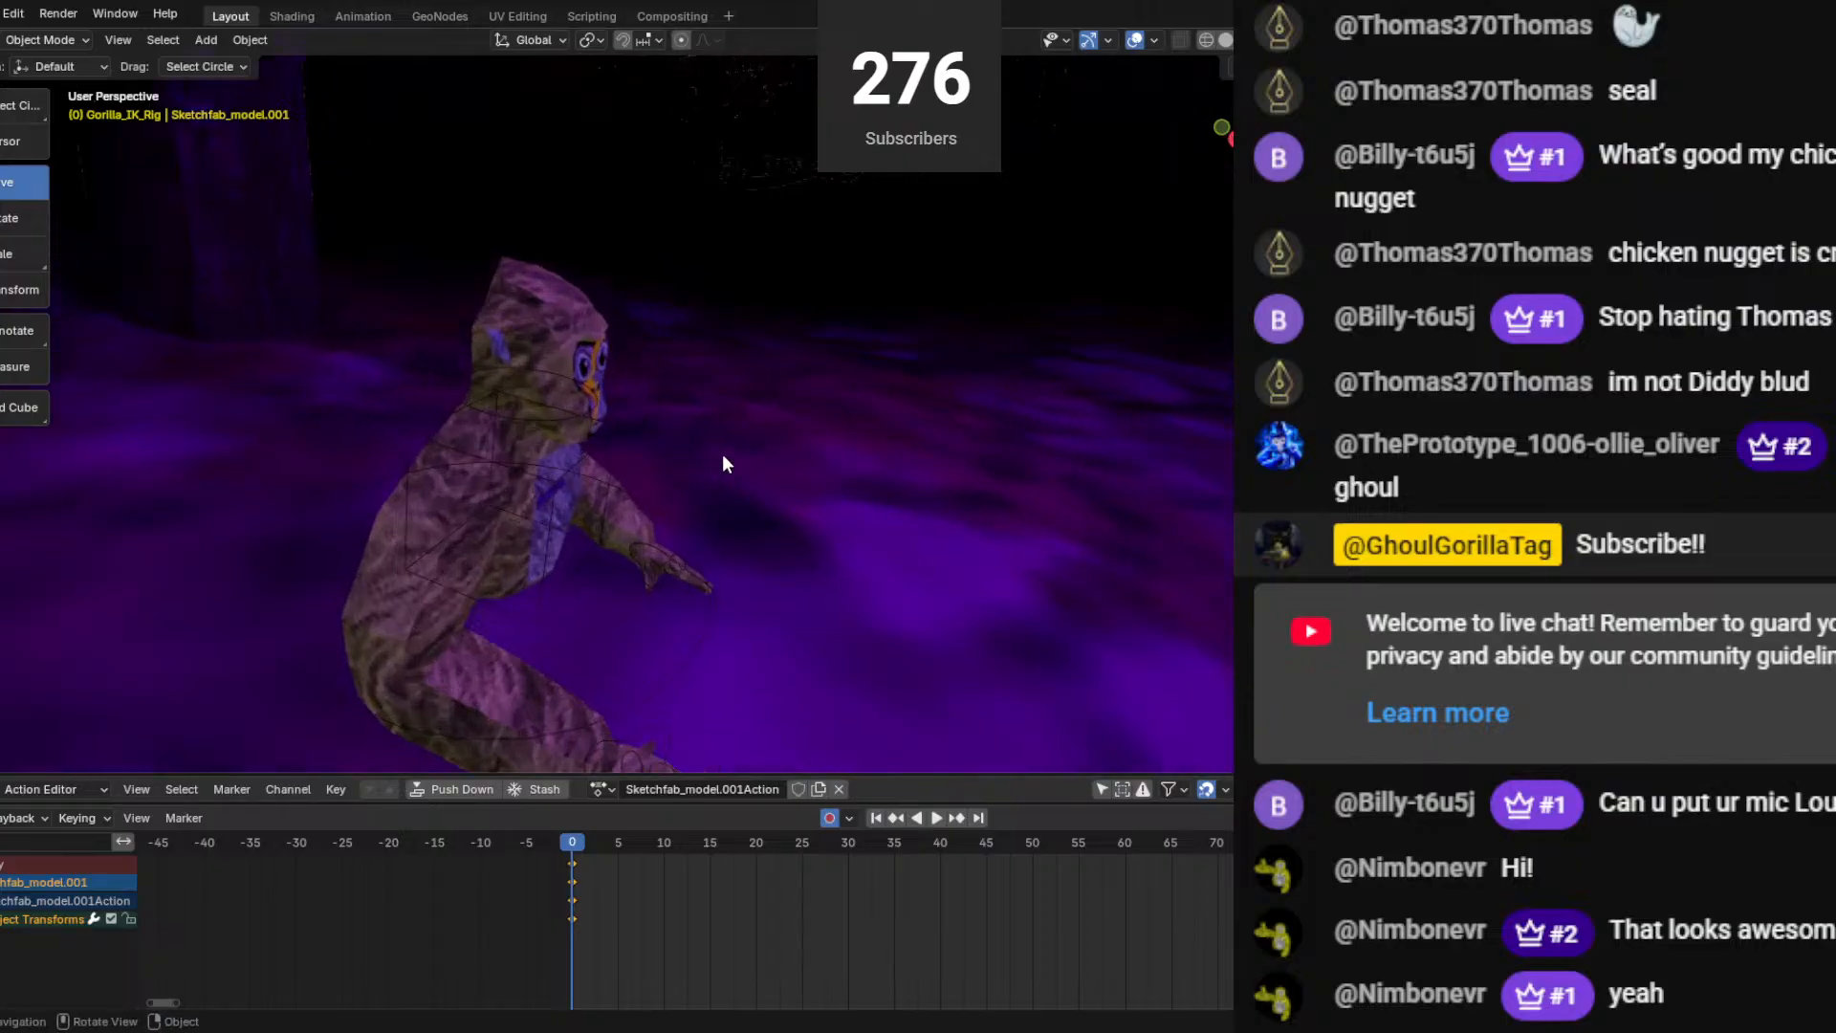
click(2, 14)
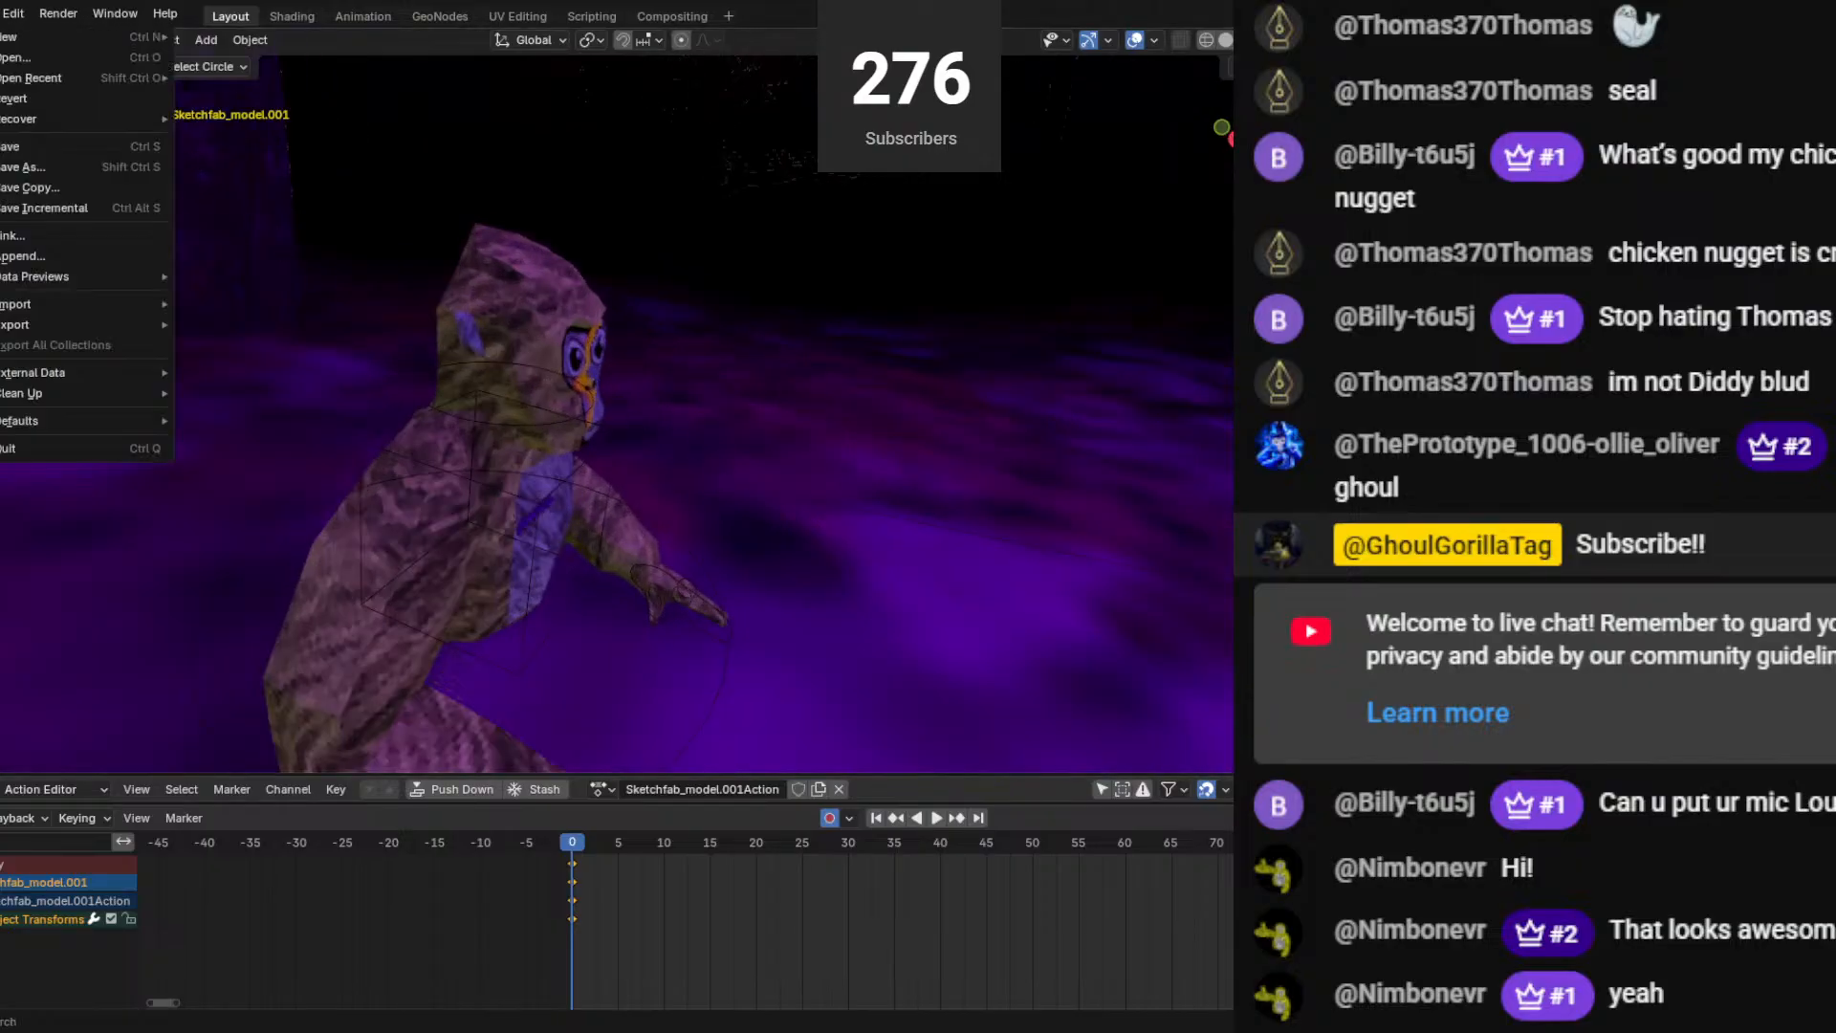
mouse_move(58, 304)
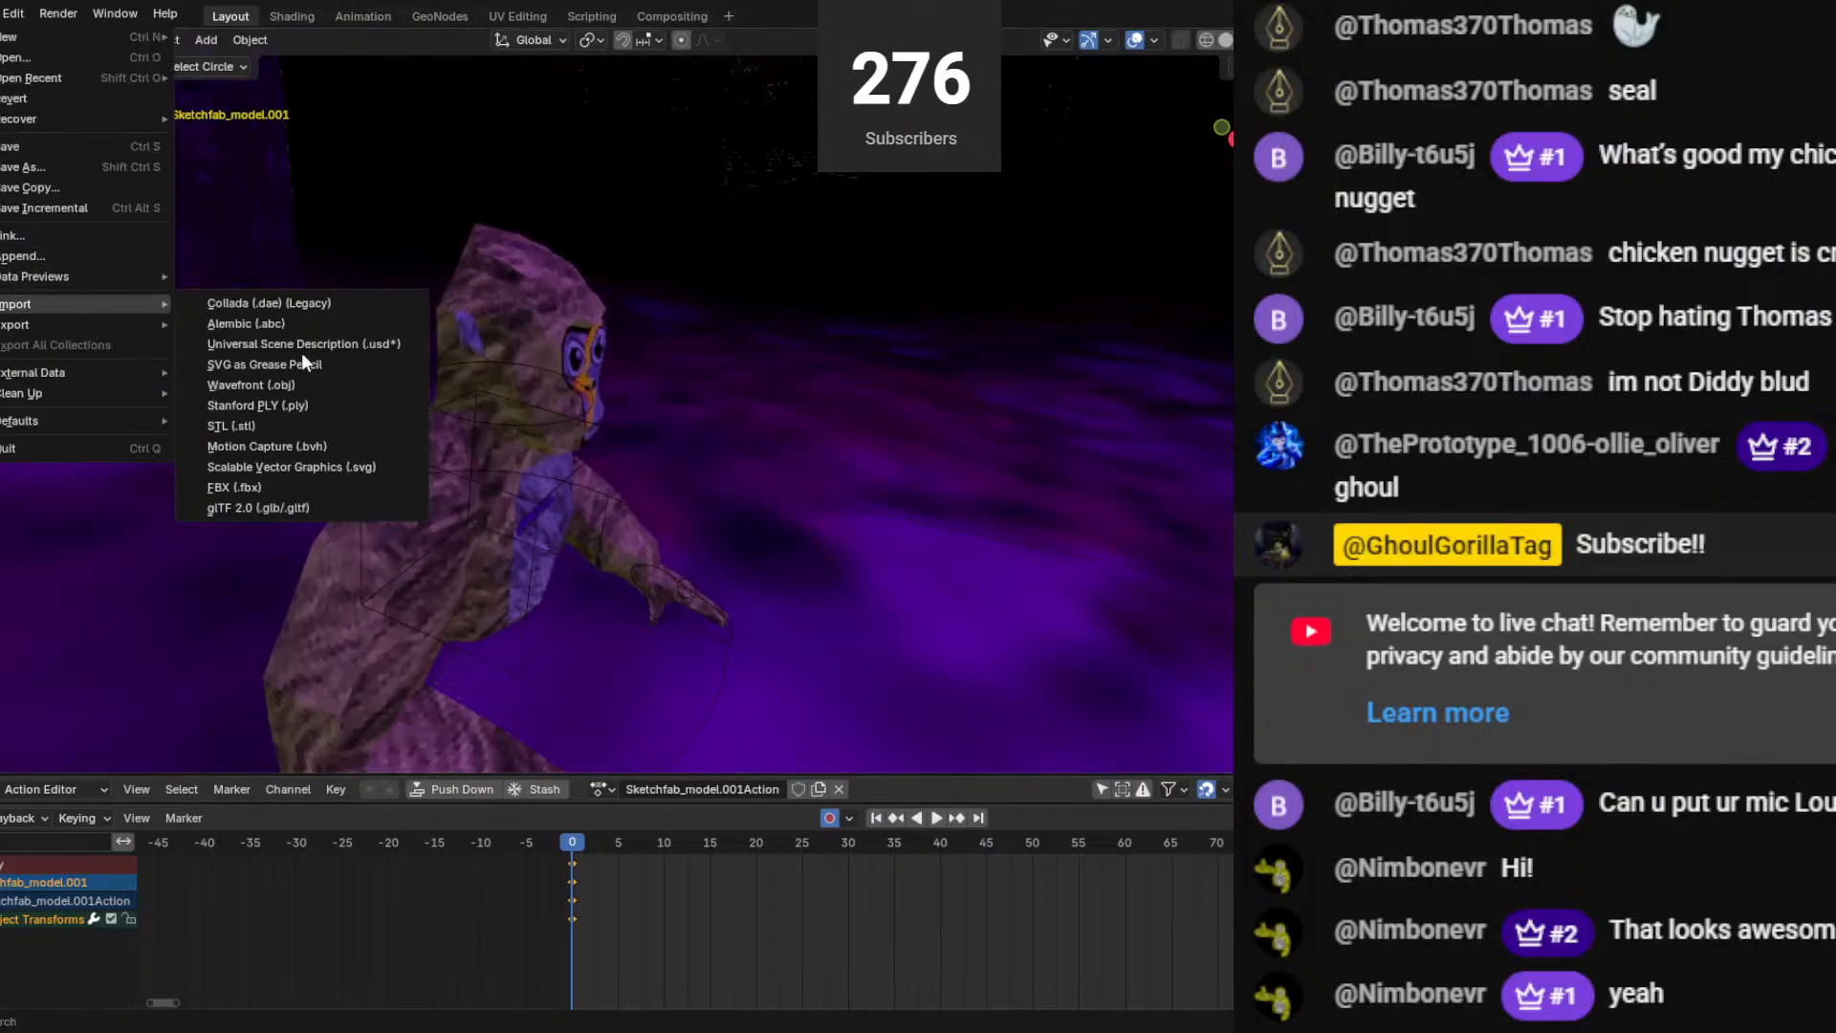
click(285, 486)
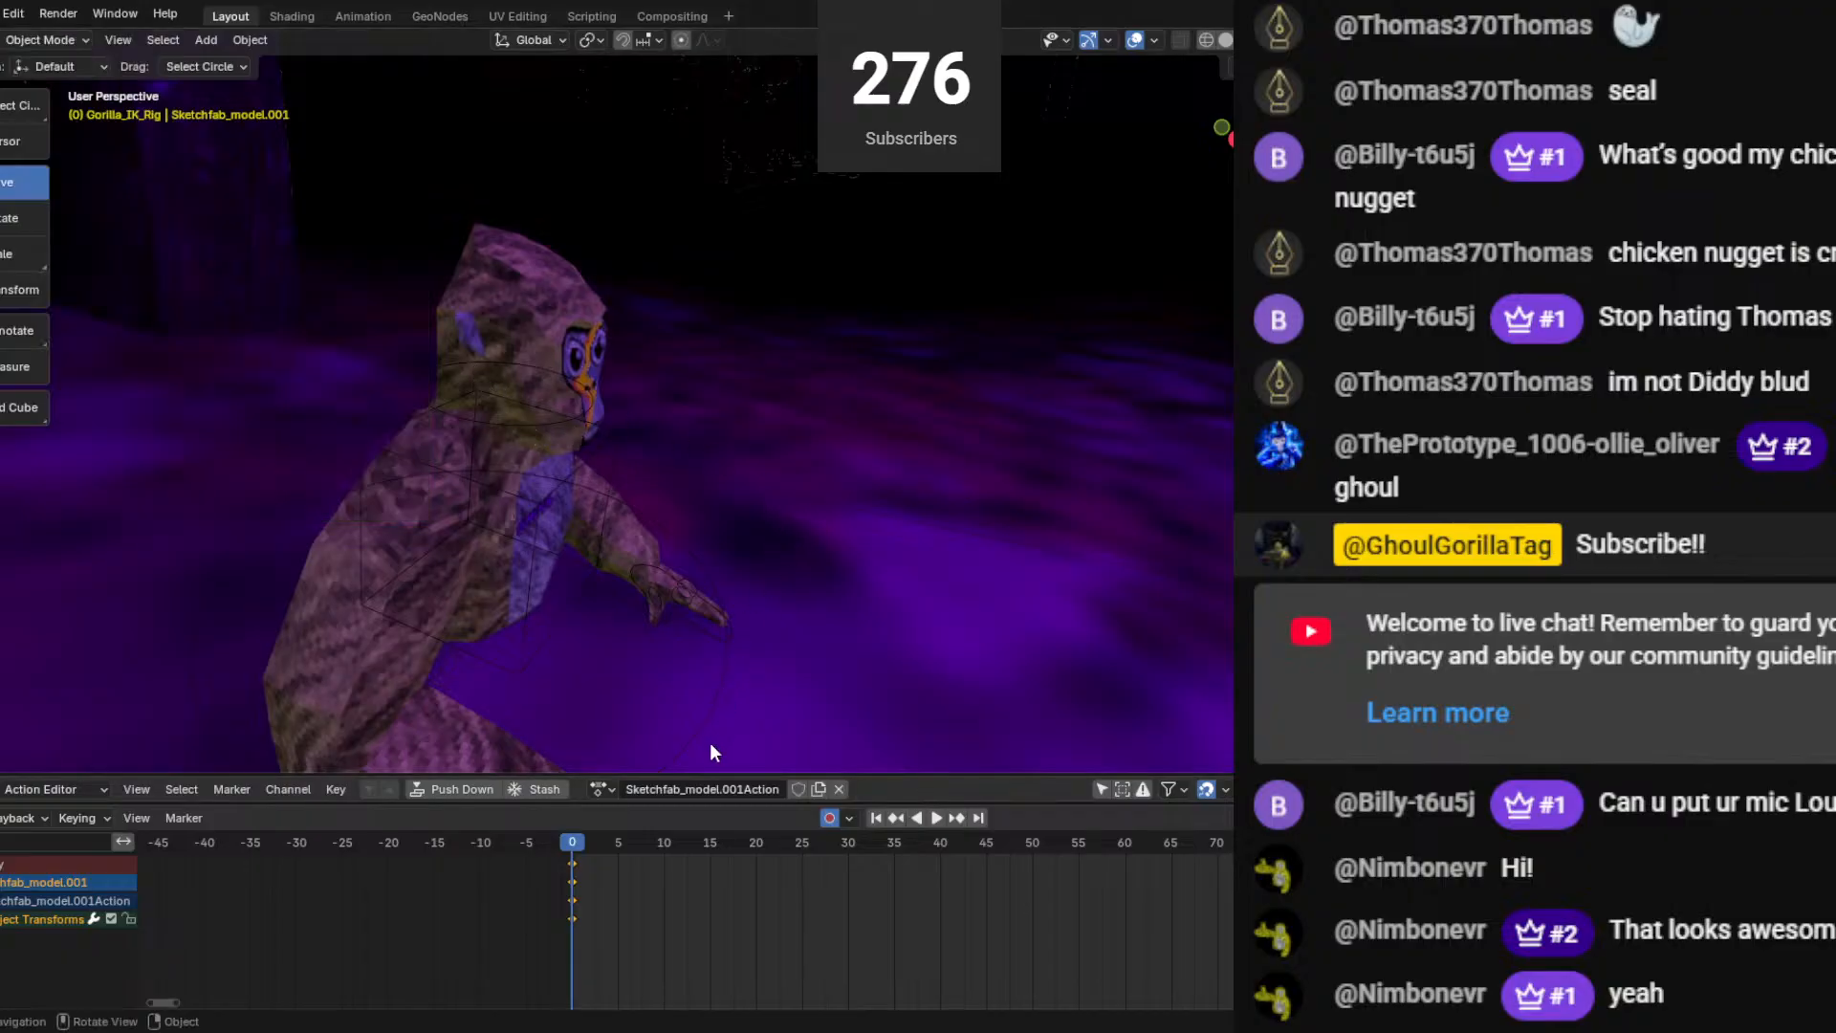
middle_drag(651, 551, 1138, 468)
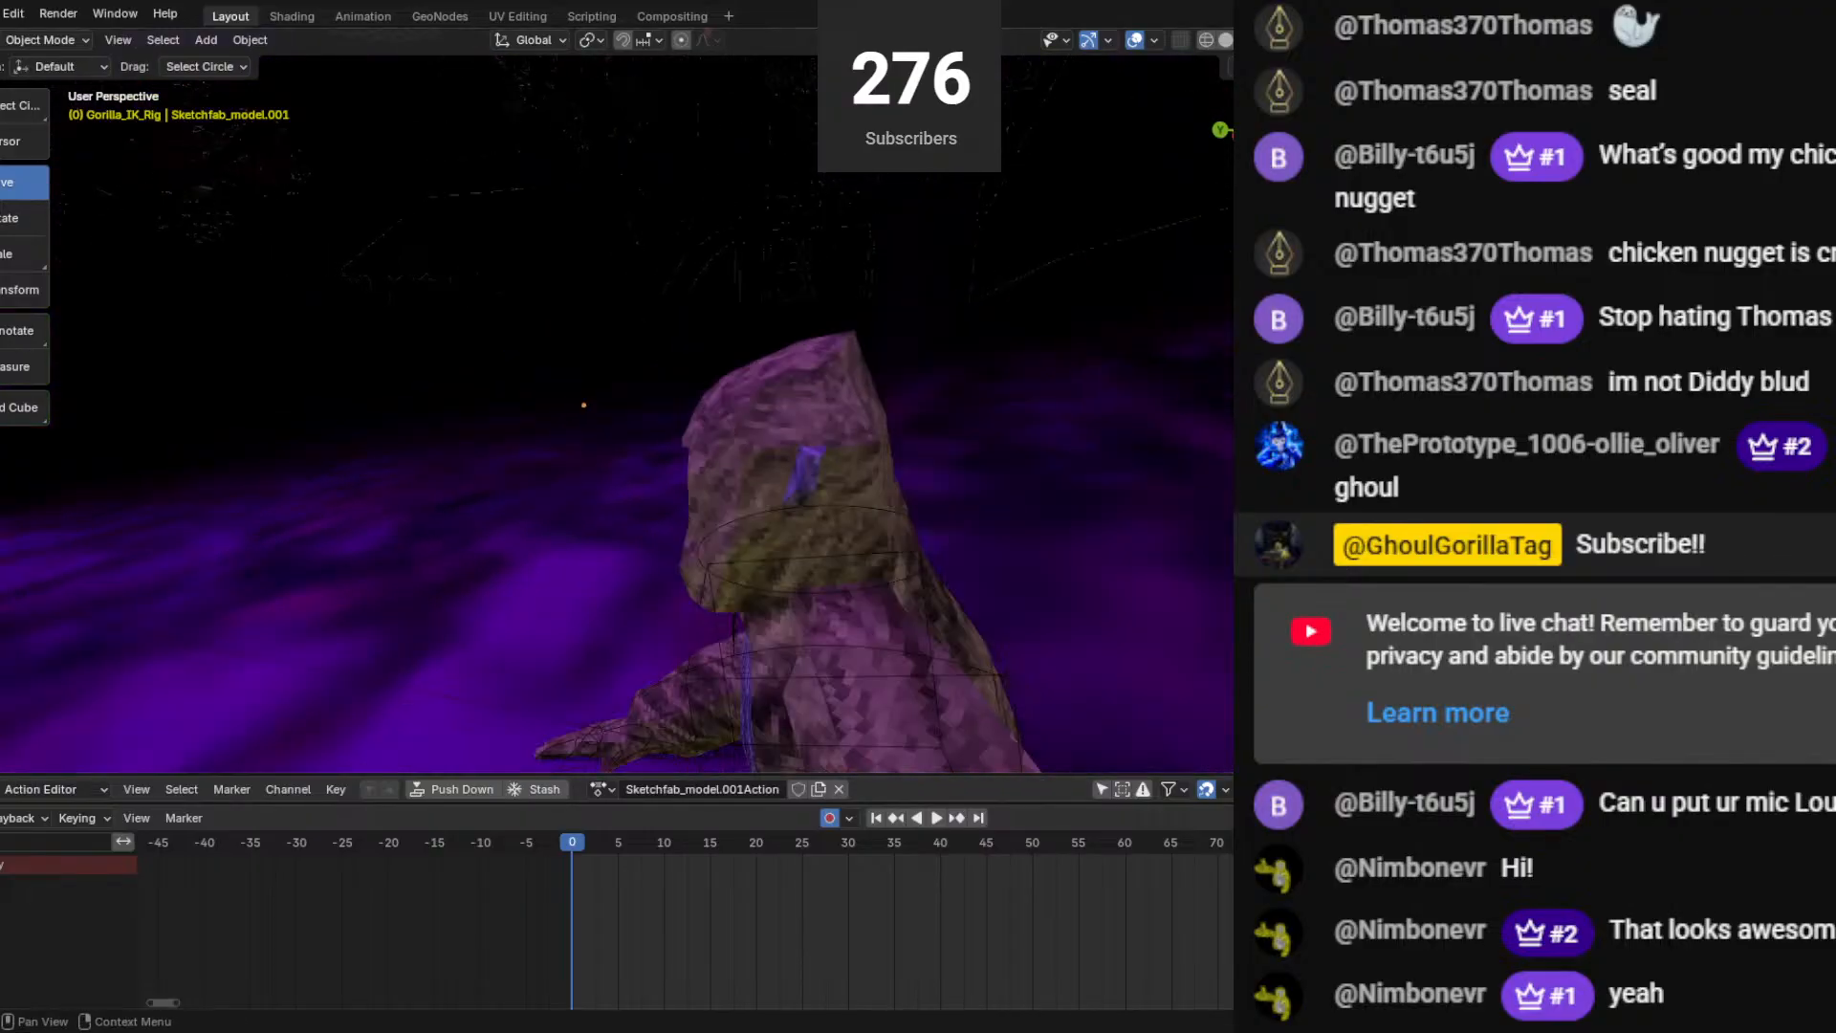
Lower the imported headphones along Z towards the forest floor.
scroll(969, 226, down, 12)
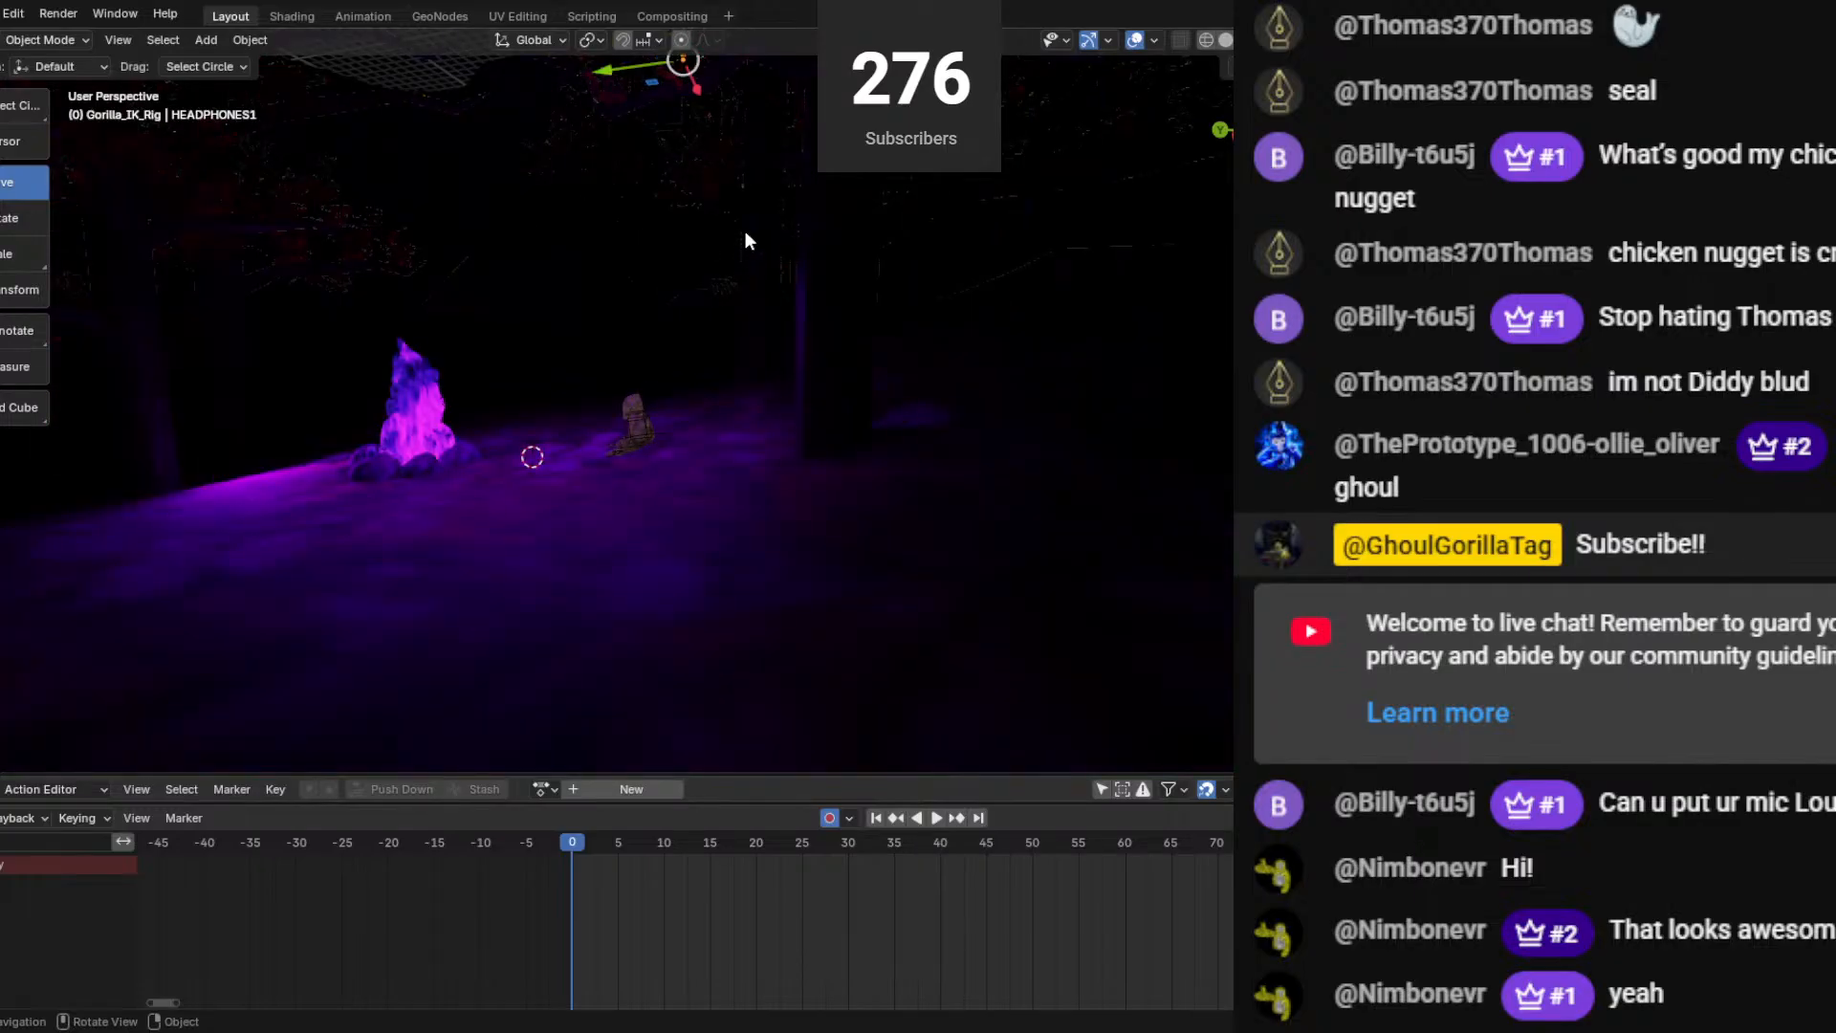
scroll(717, 134, up, 10)
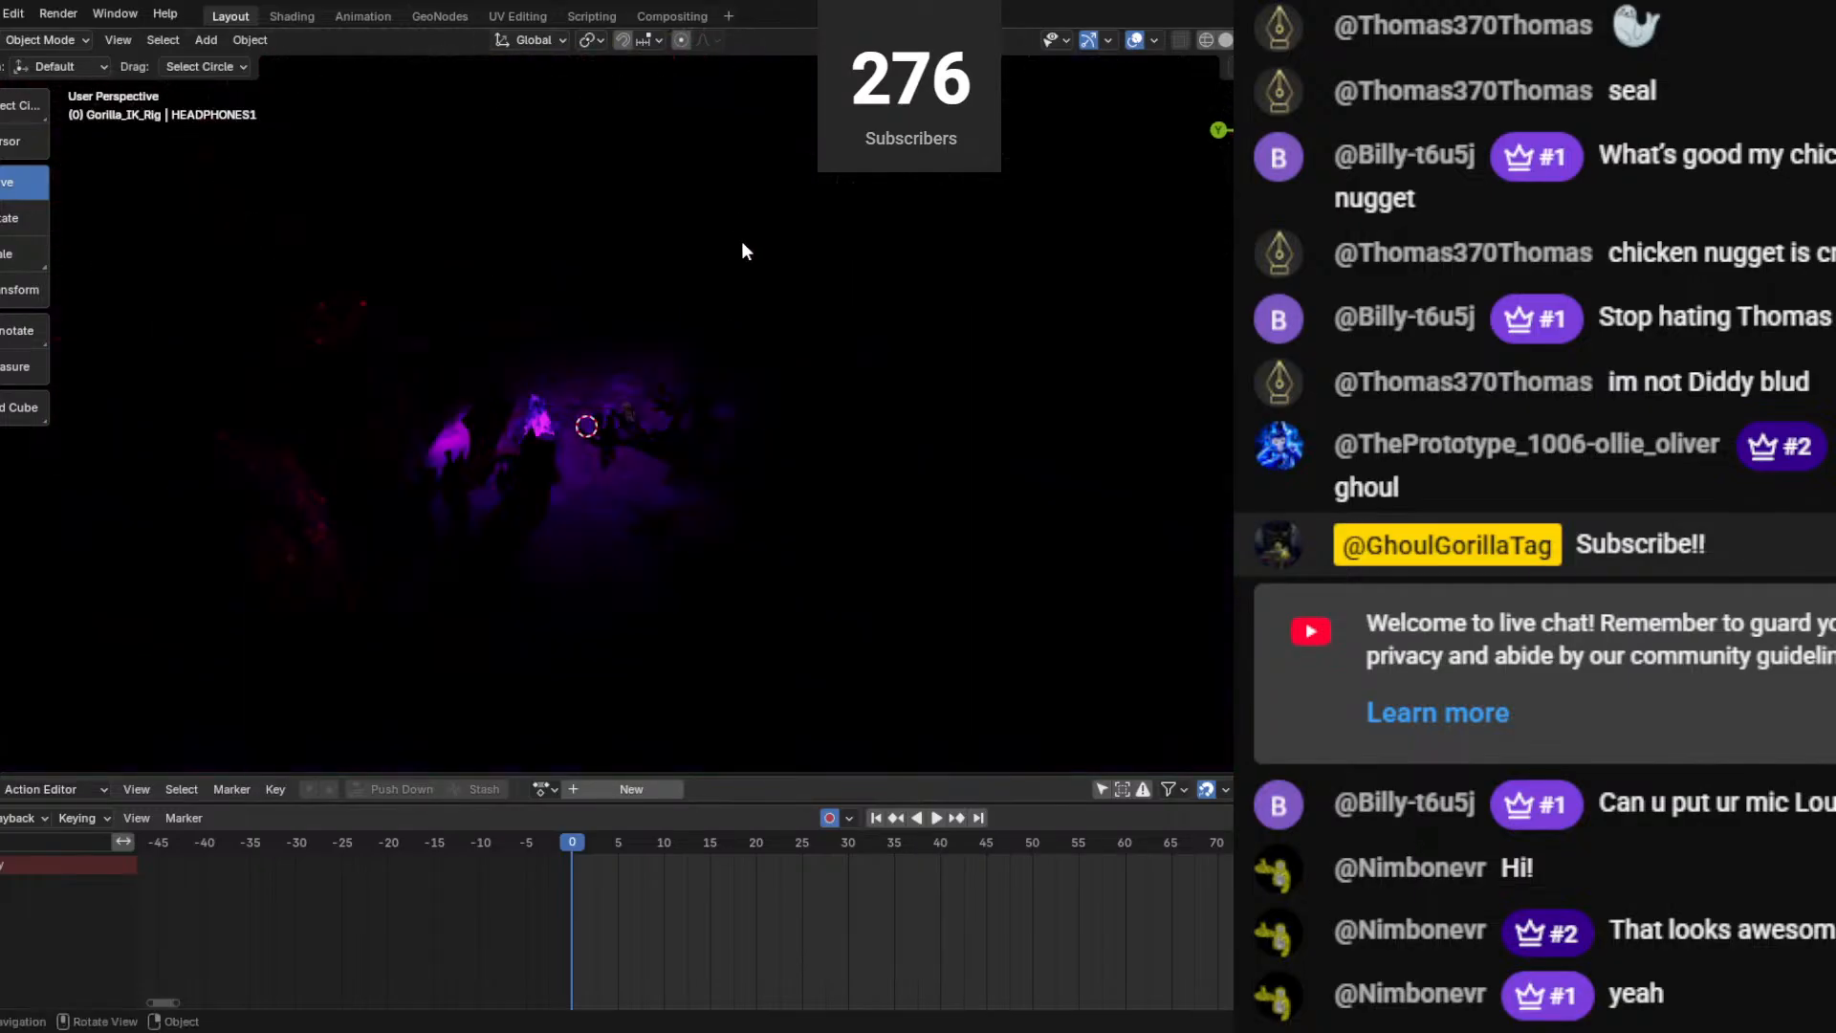
middle_drag(669, 169, 633, 118)
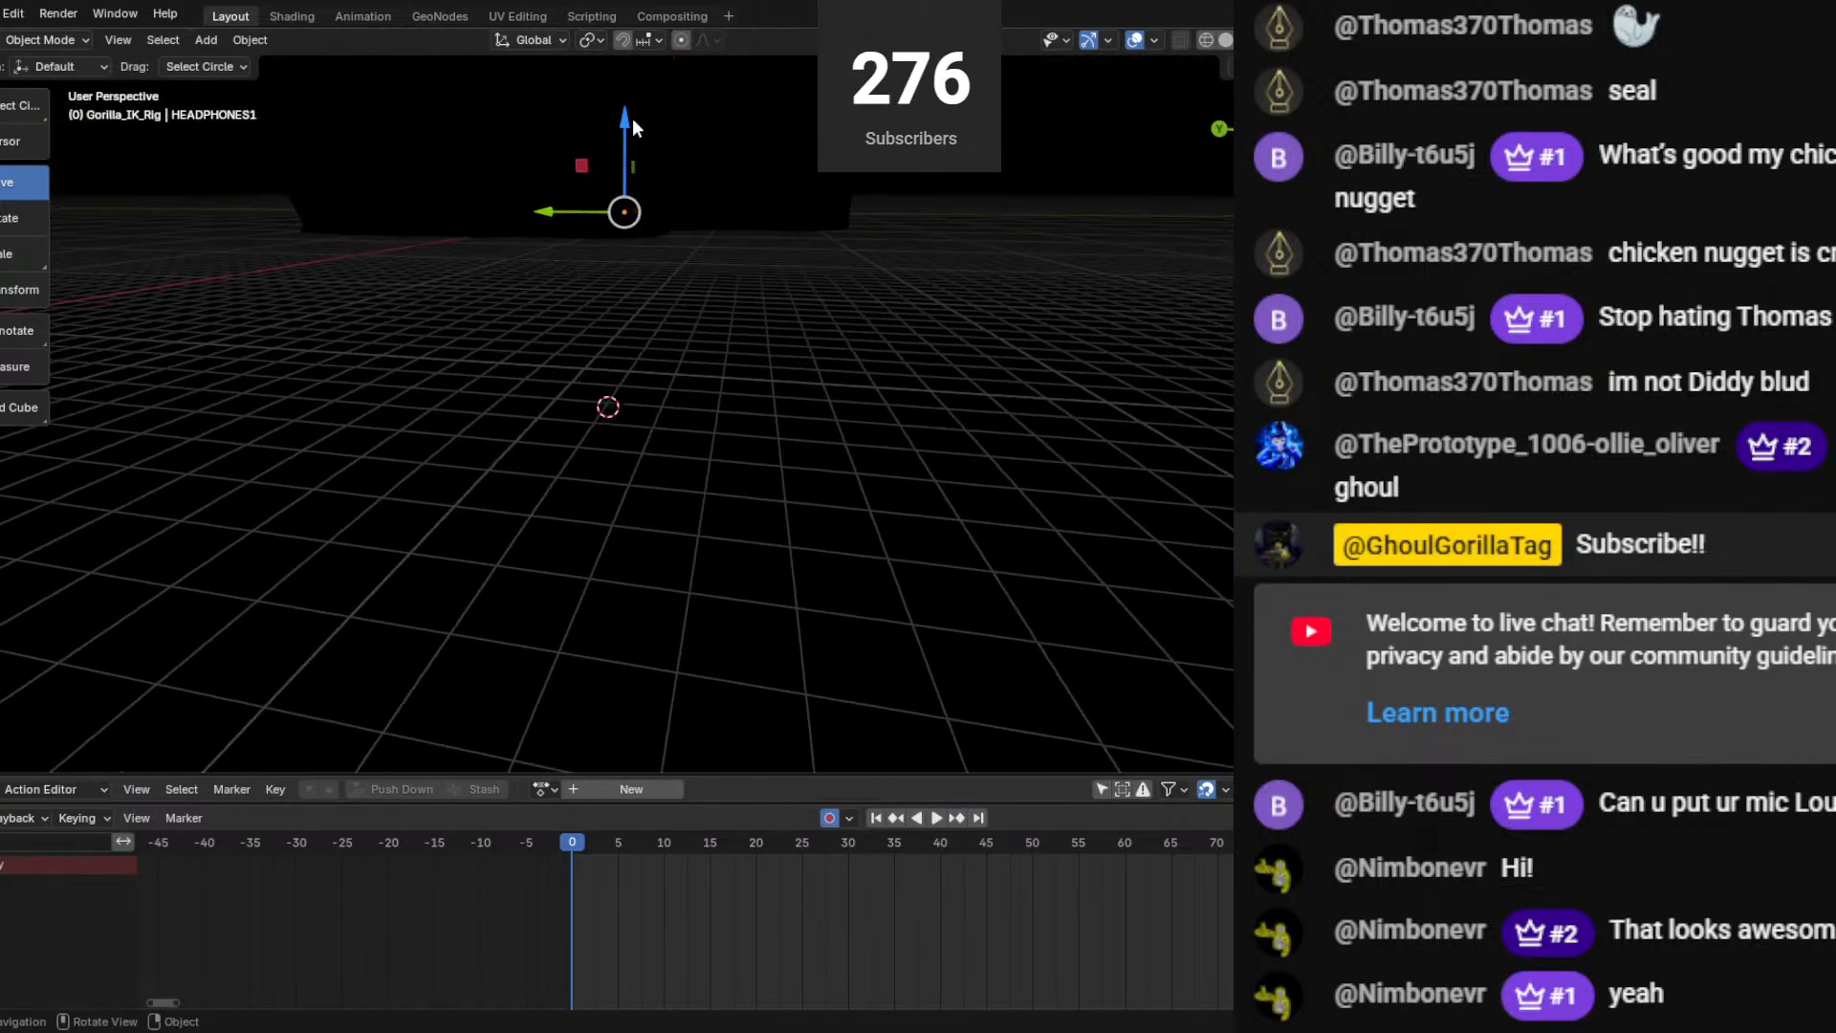
drag(626, 122, 623, 268)
scroll(623, 266, up, 3)
middle_drag(617, 233, 518, 192)
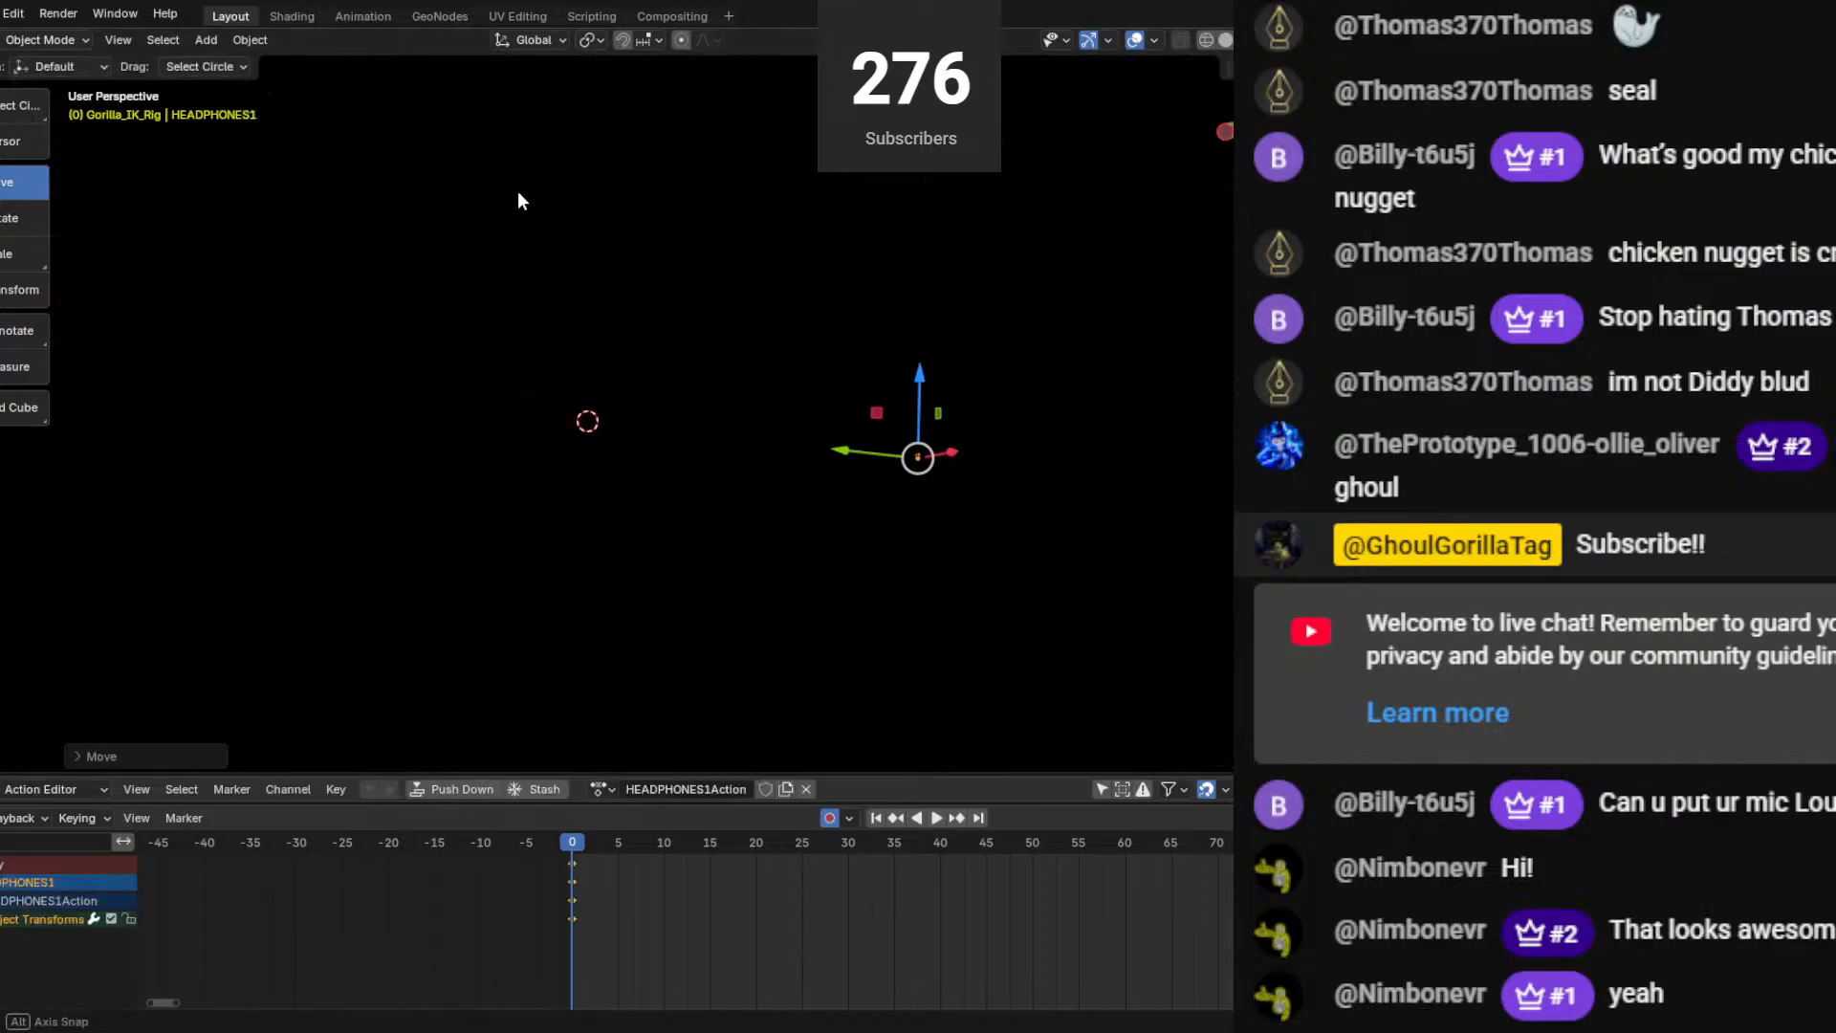
Move the headphones into the clearing between the campfire and the gorilla, and adjust their height above the ground.
scroll(578, 216, up, 4)
middle_drag(767, 344, 910, 278)
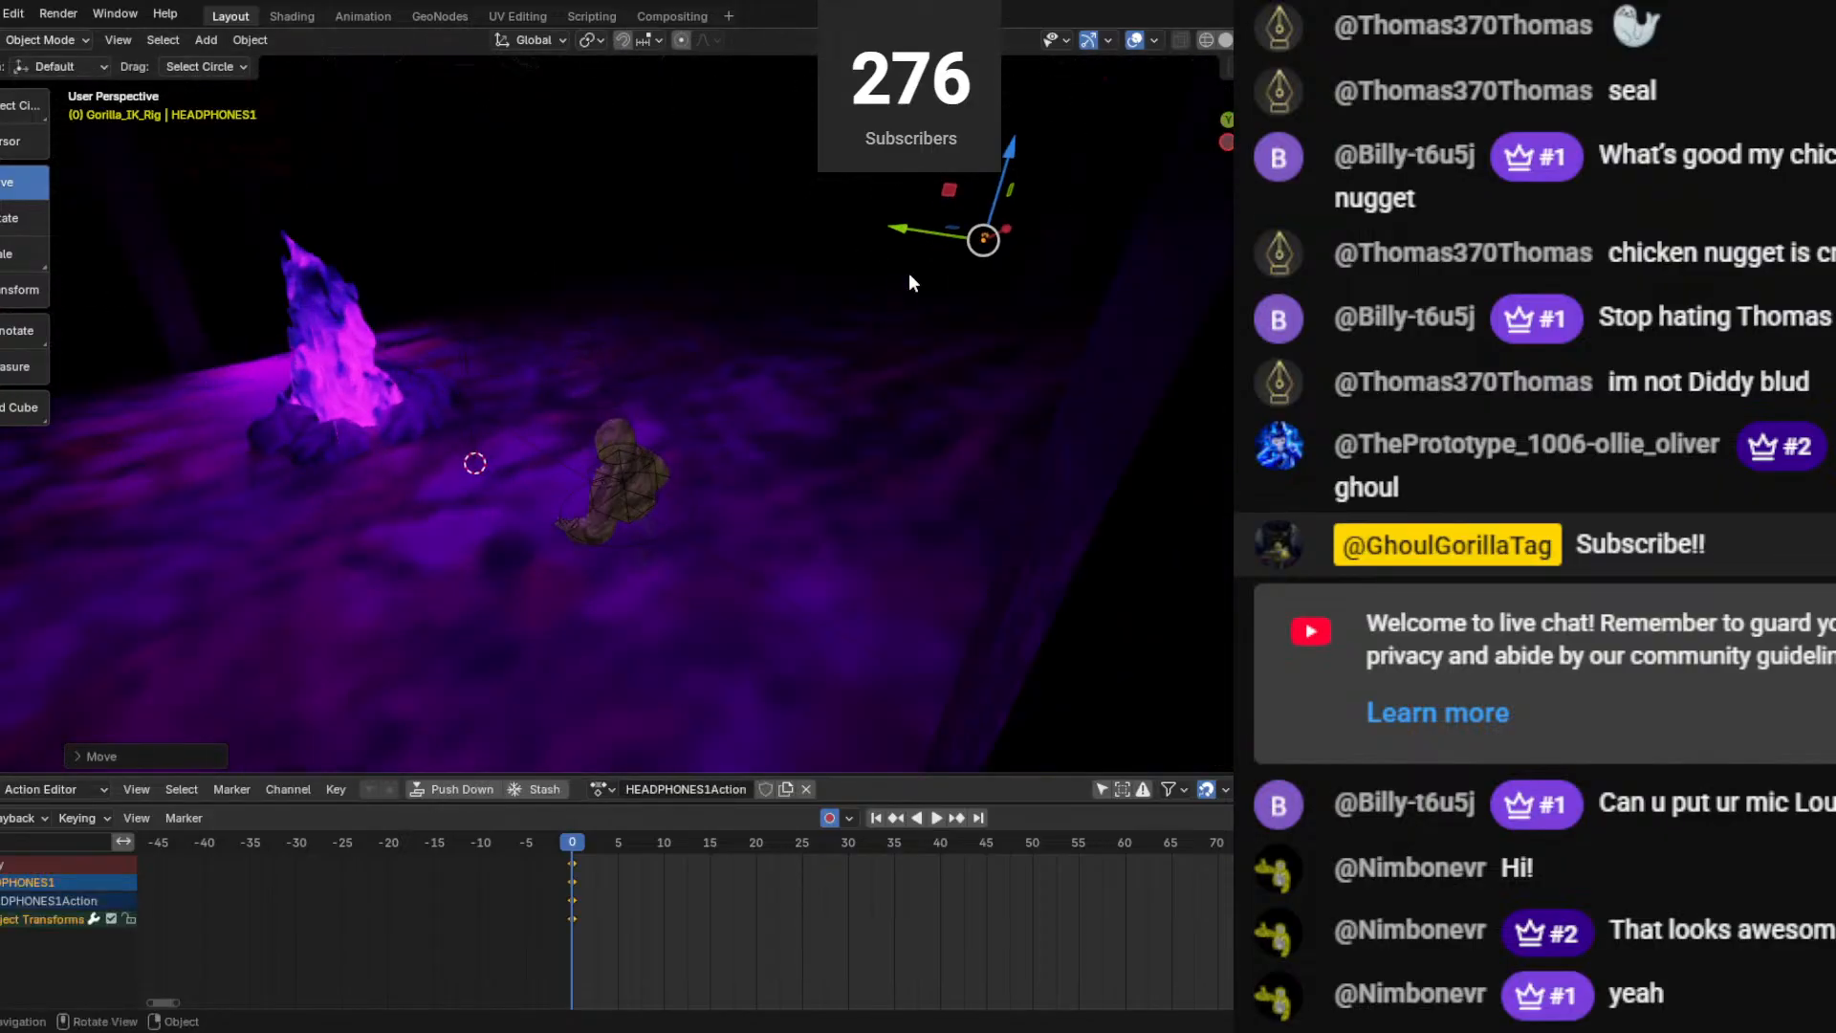
drag(955, 227, 498, 542)
drag(461, 437, 488, 605)
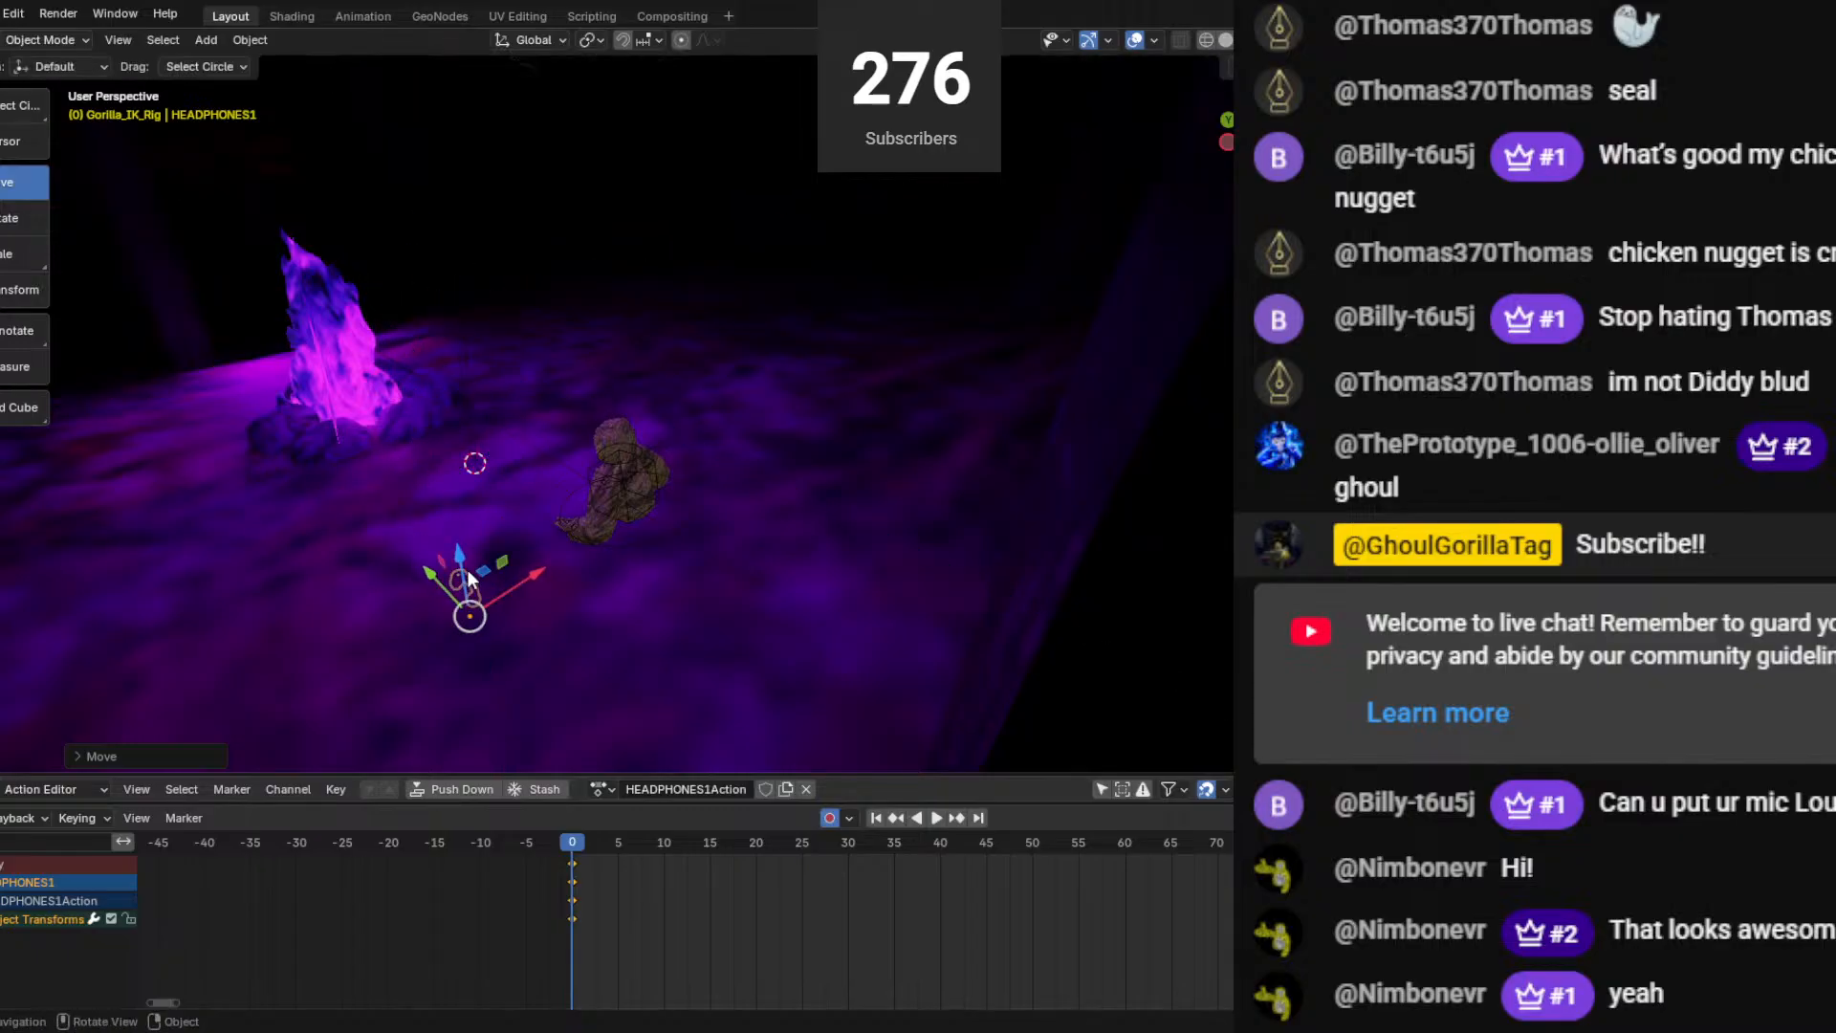
drag(461, 541, 494, 404)
Move the headphones over to the gorilla, raise them to head height, and centre them roughly on its head.
middle_drag(493, 404, 756, 496)
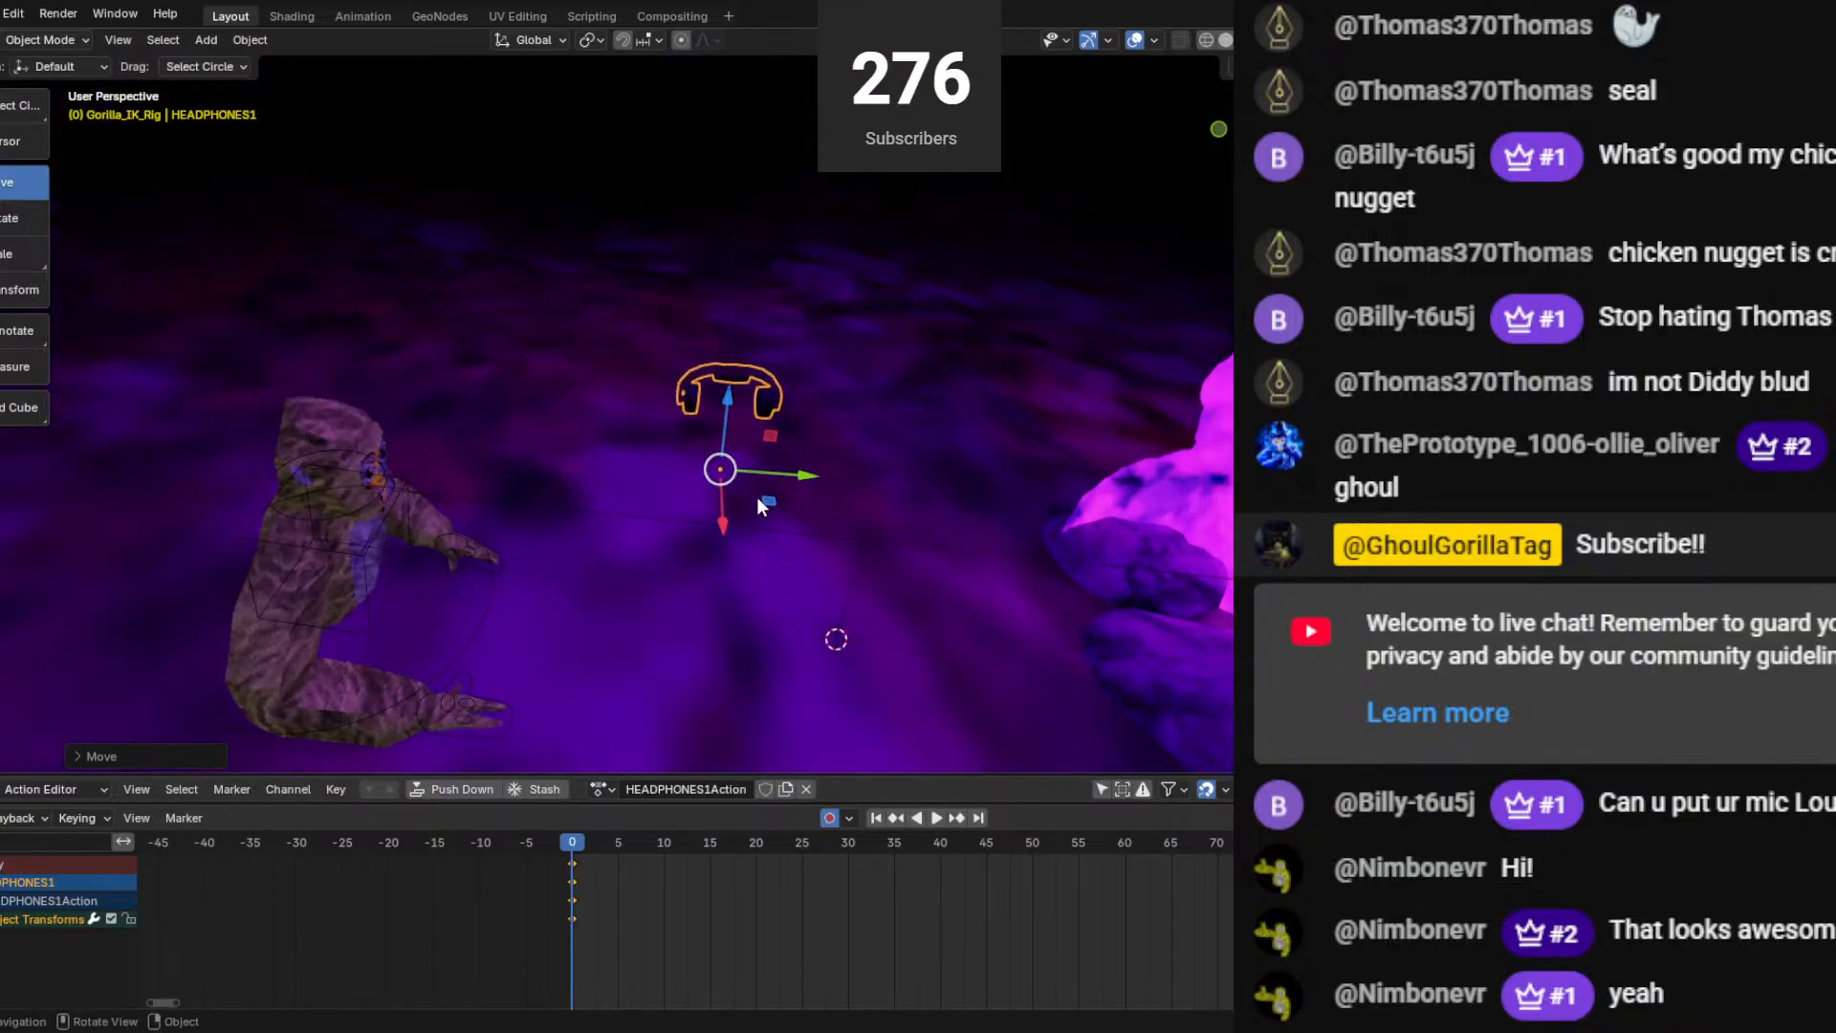
drag(756, 496, 400, 634)
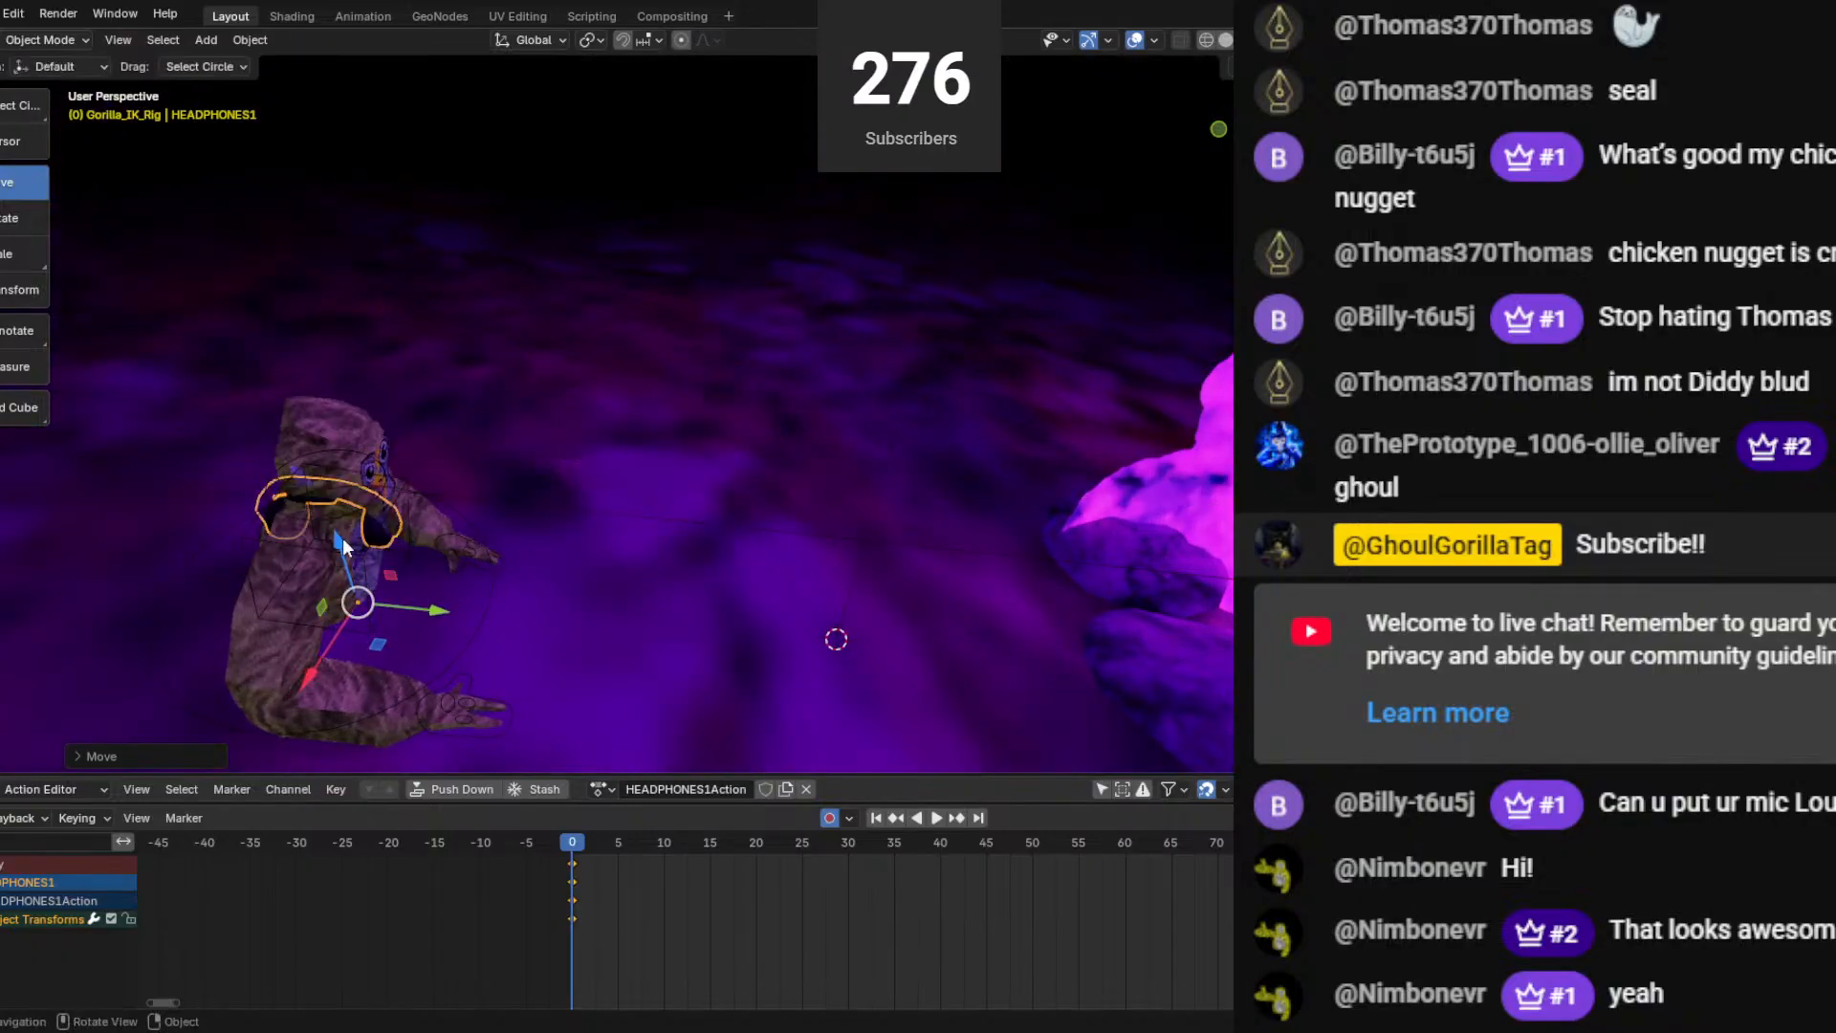
drag(342, 546, 317, 461)
middle_drag(316, 461, 165, 543)
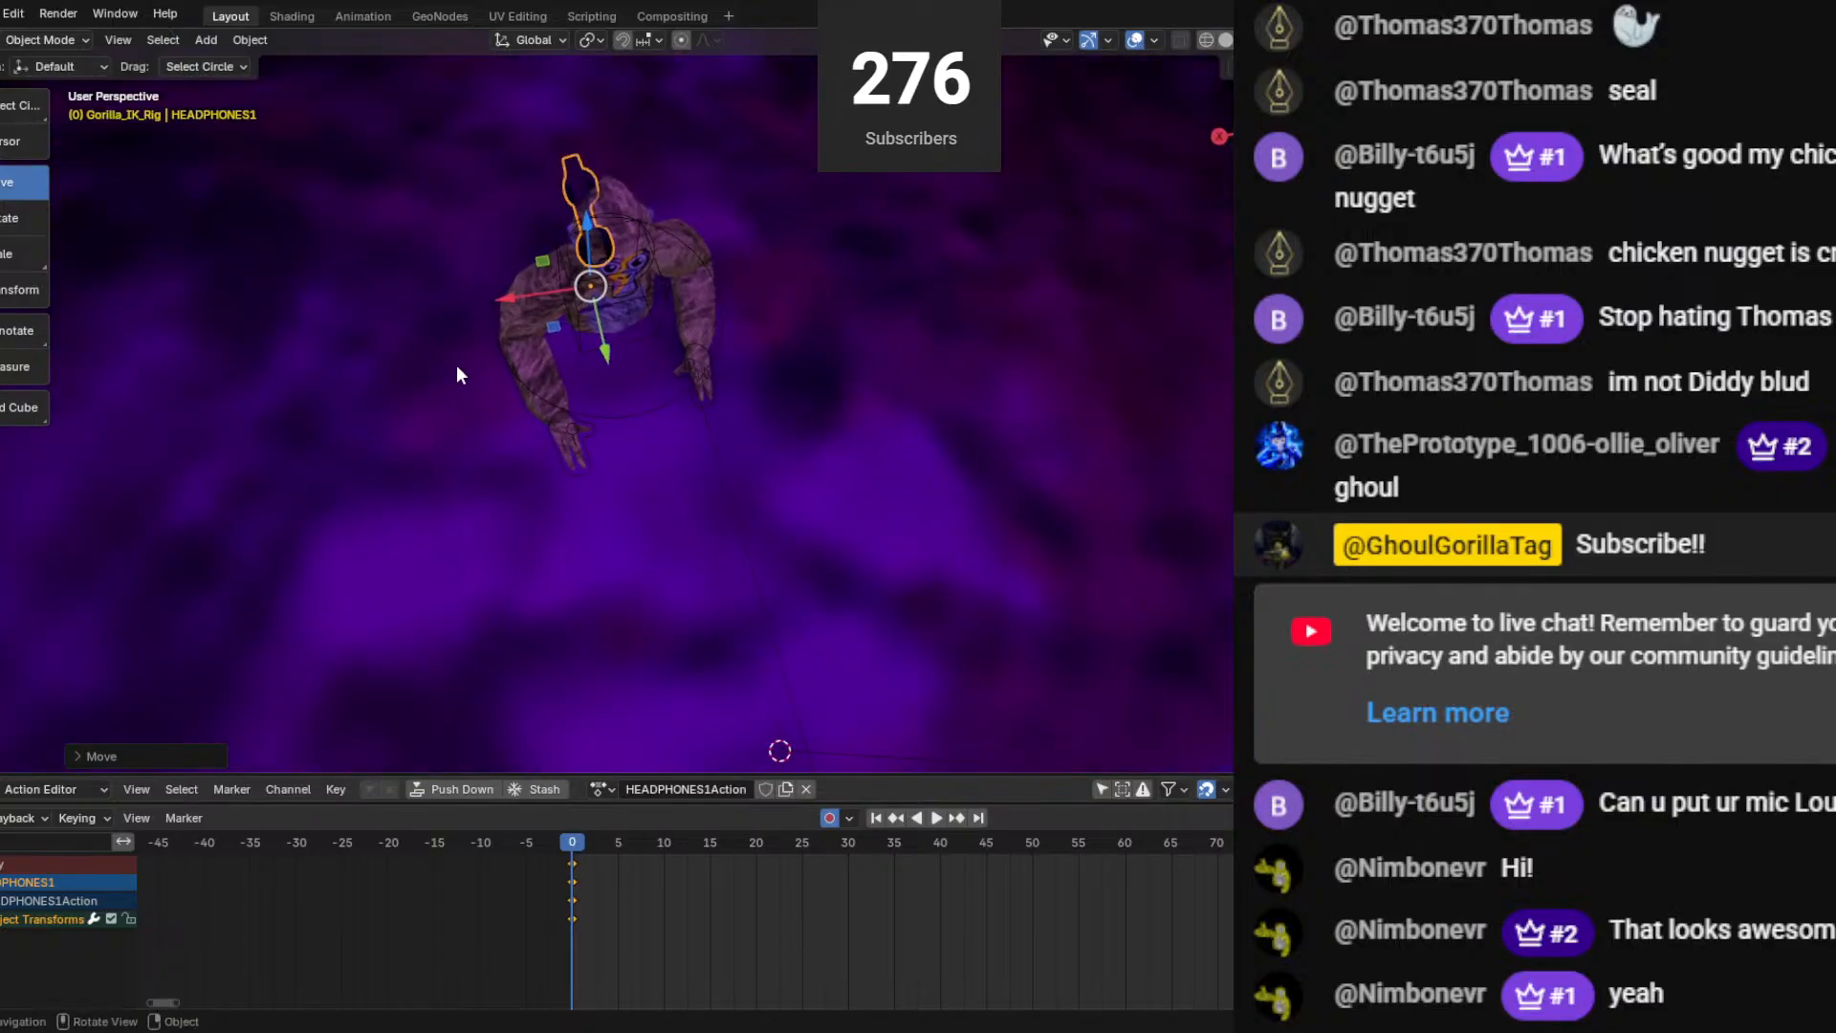
drag(553, 330, 575, 329)
scroll(575, 329, up, 3)
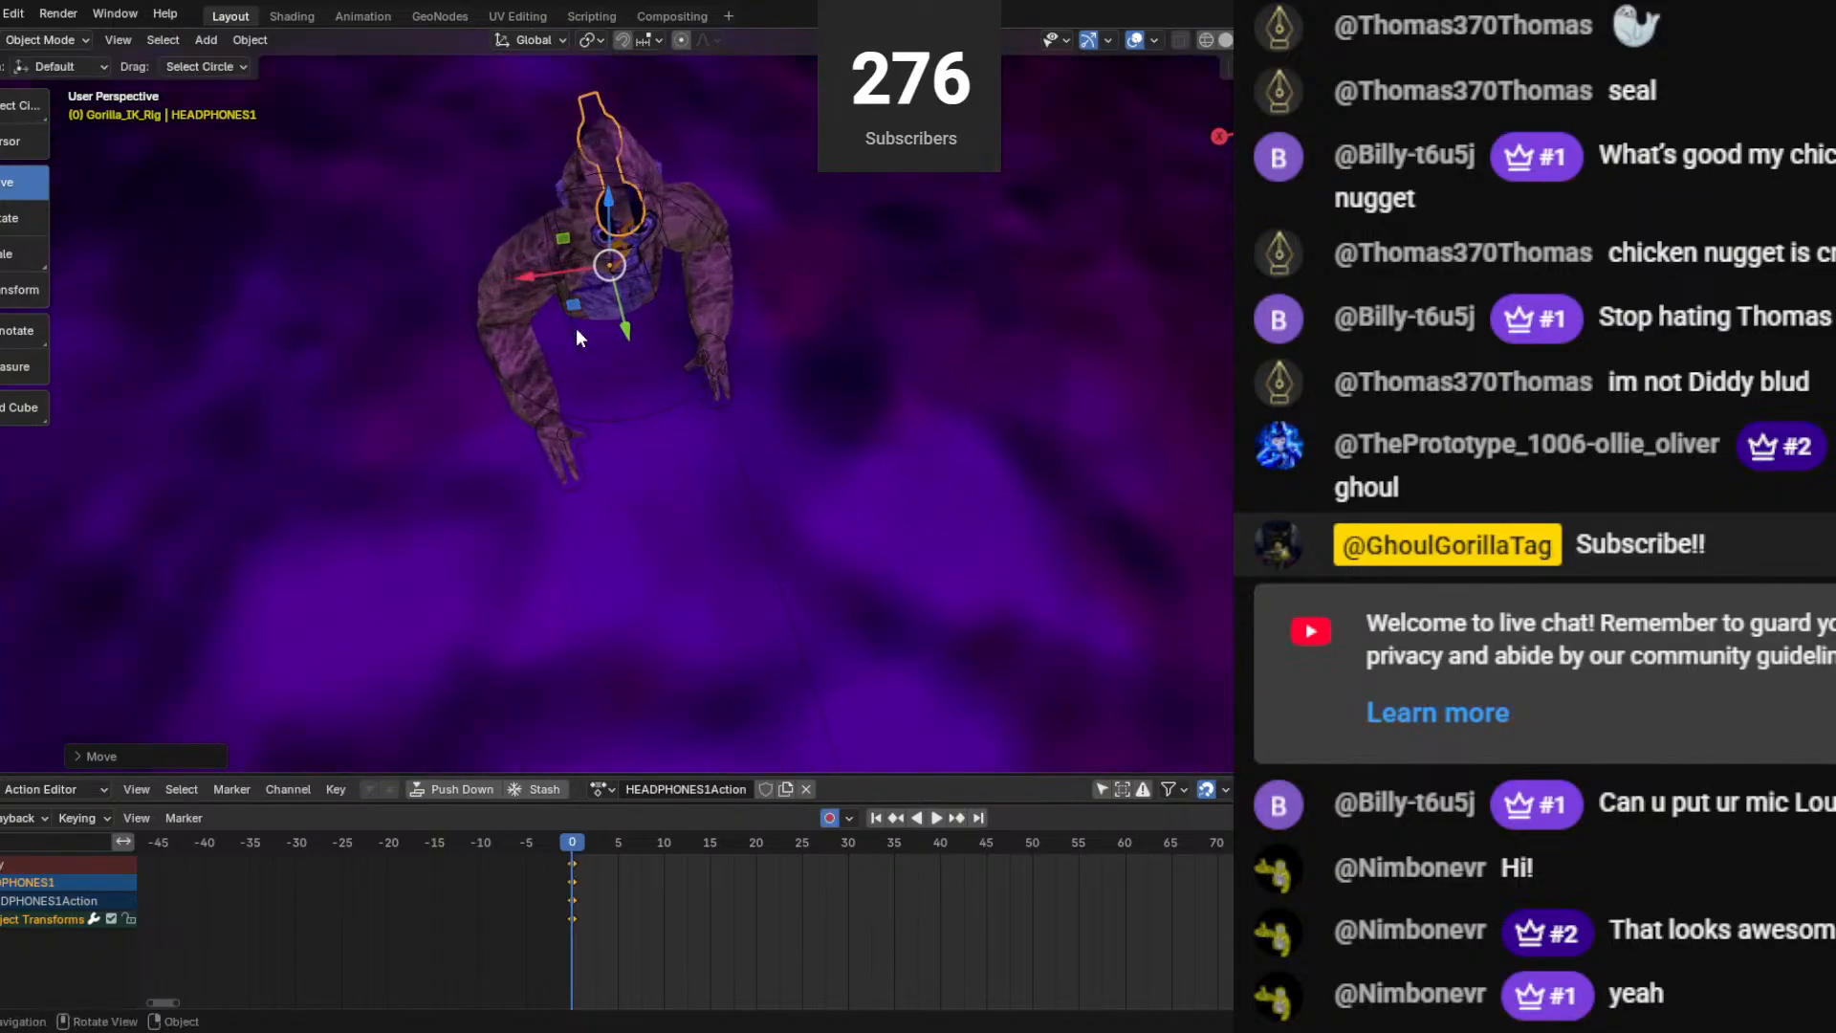
Rotate the headphones about Z to line them up with the direction the gorilla's head faces.
middle_drag(576, 335, 653, 379)
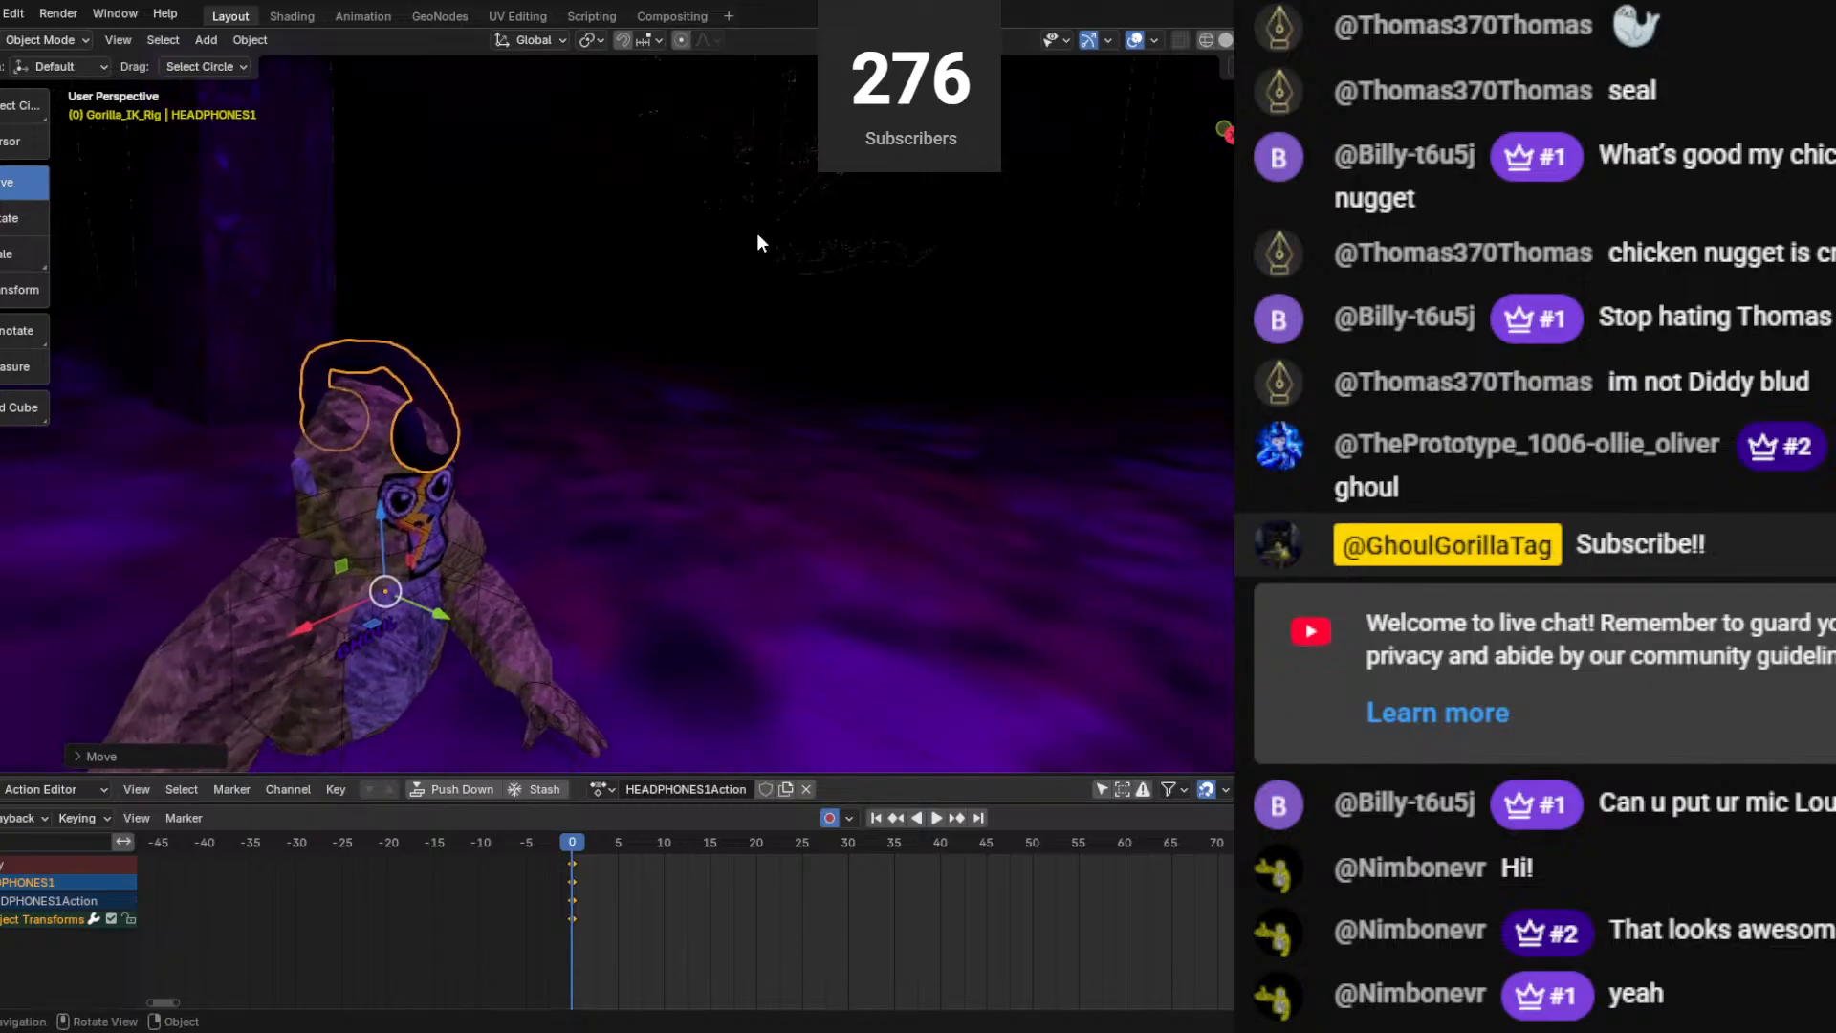
middle_drag(692, 255, 383, 472)
click(19, 218)
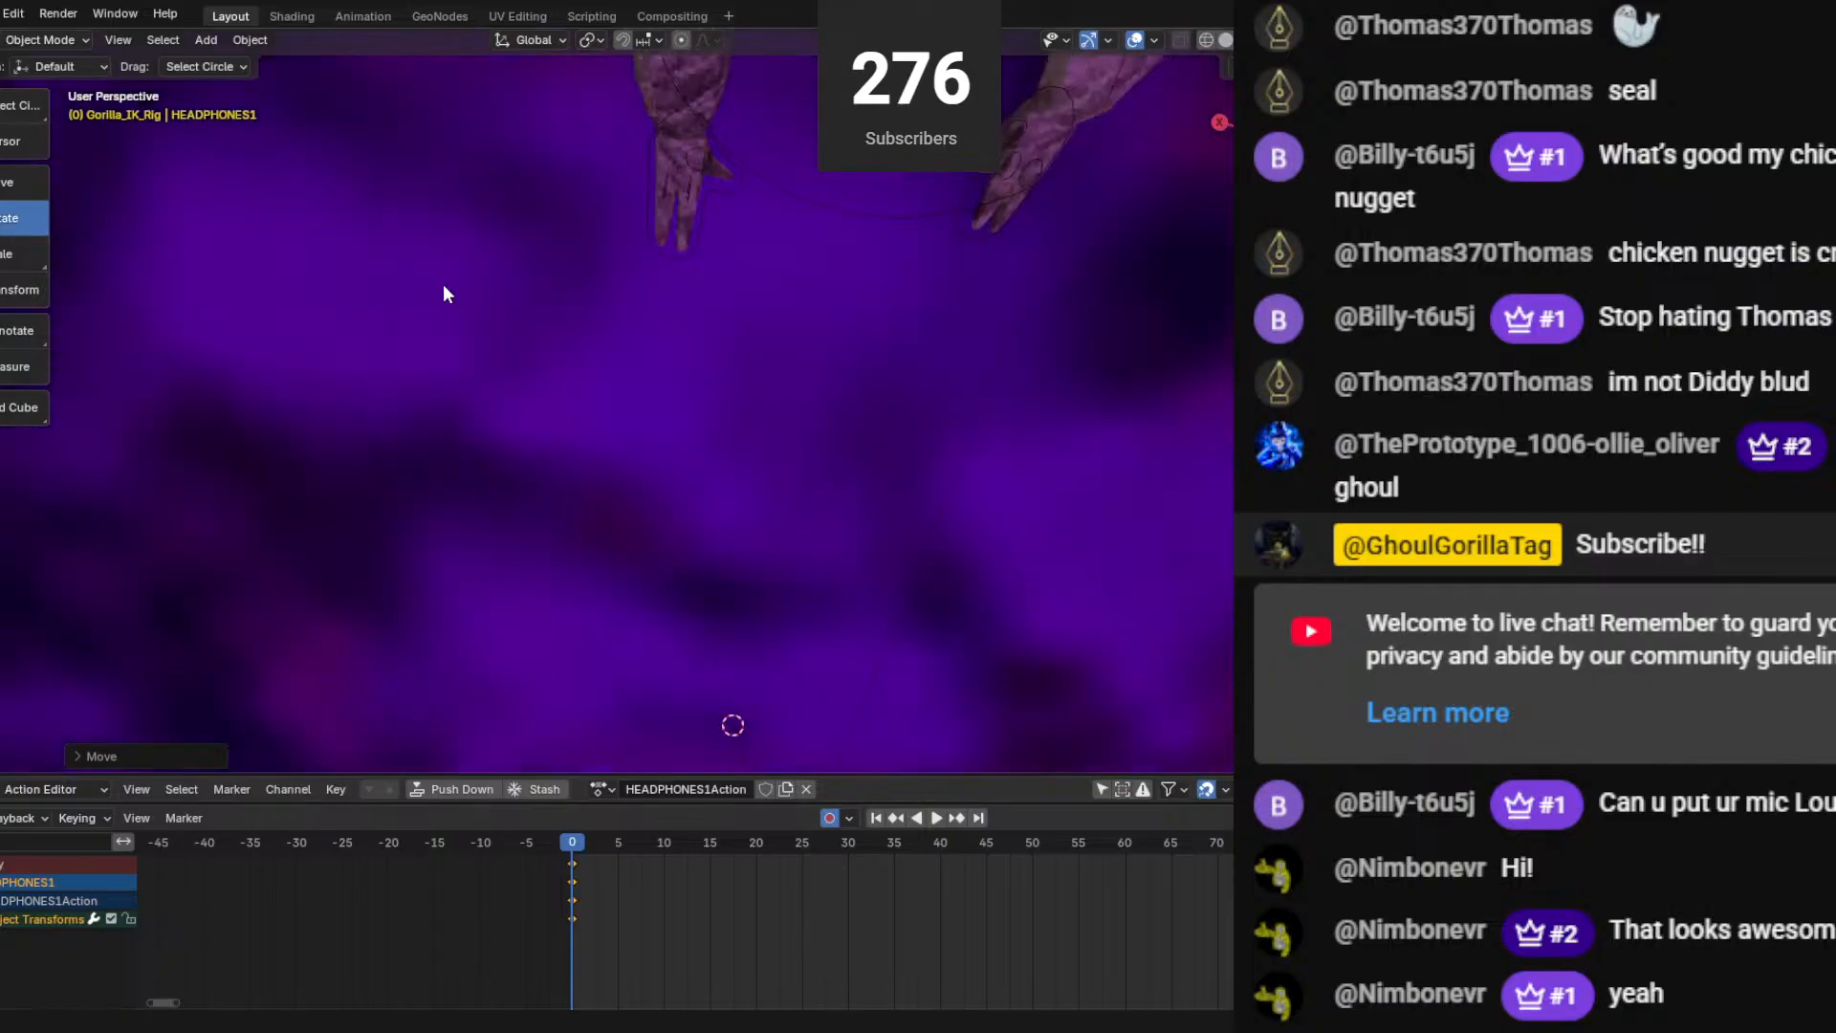
middle_drag(444, 284, 778, 386)
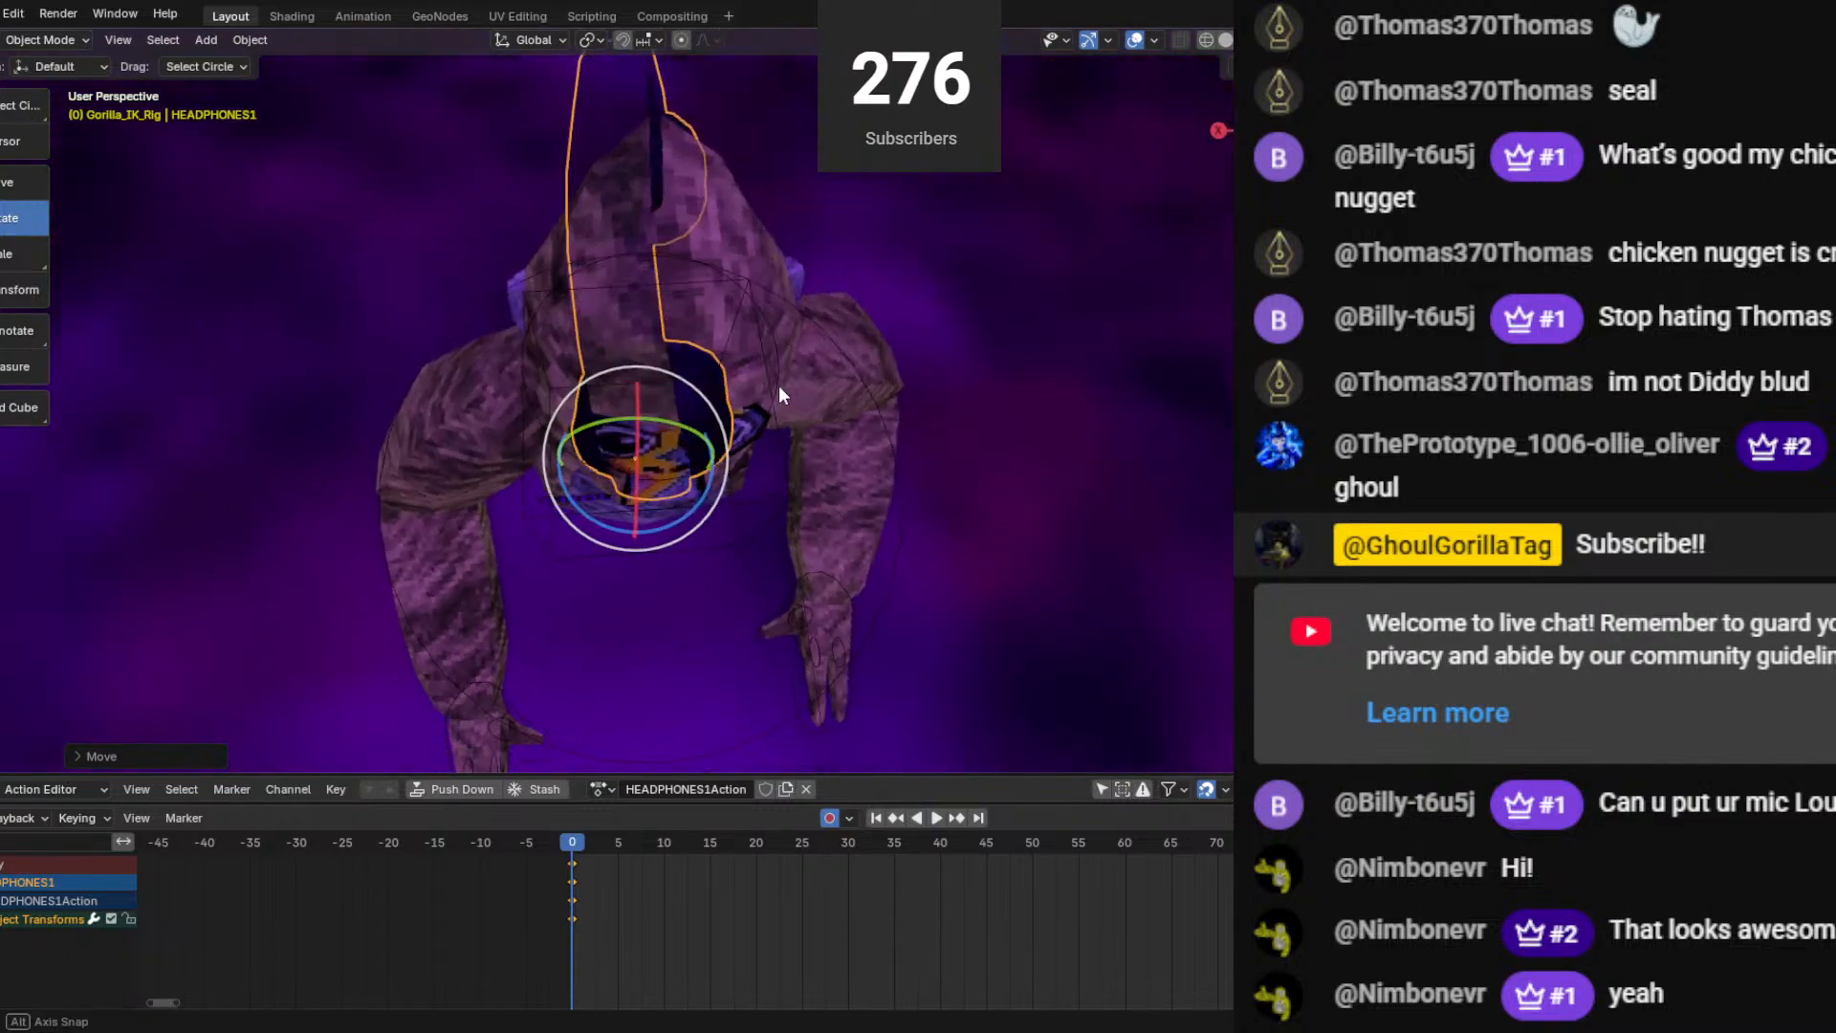
drag(676, 518, 794, 365)
drag(864, 230, 859, 218)
middle_drag(823, 239, 571, 234)
scroll(845, 340, down, 4)
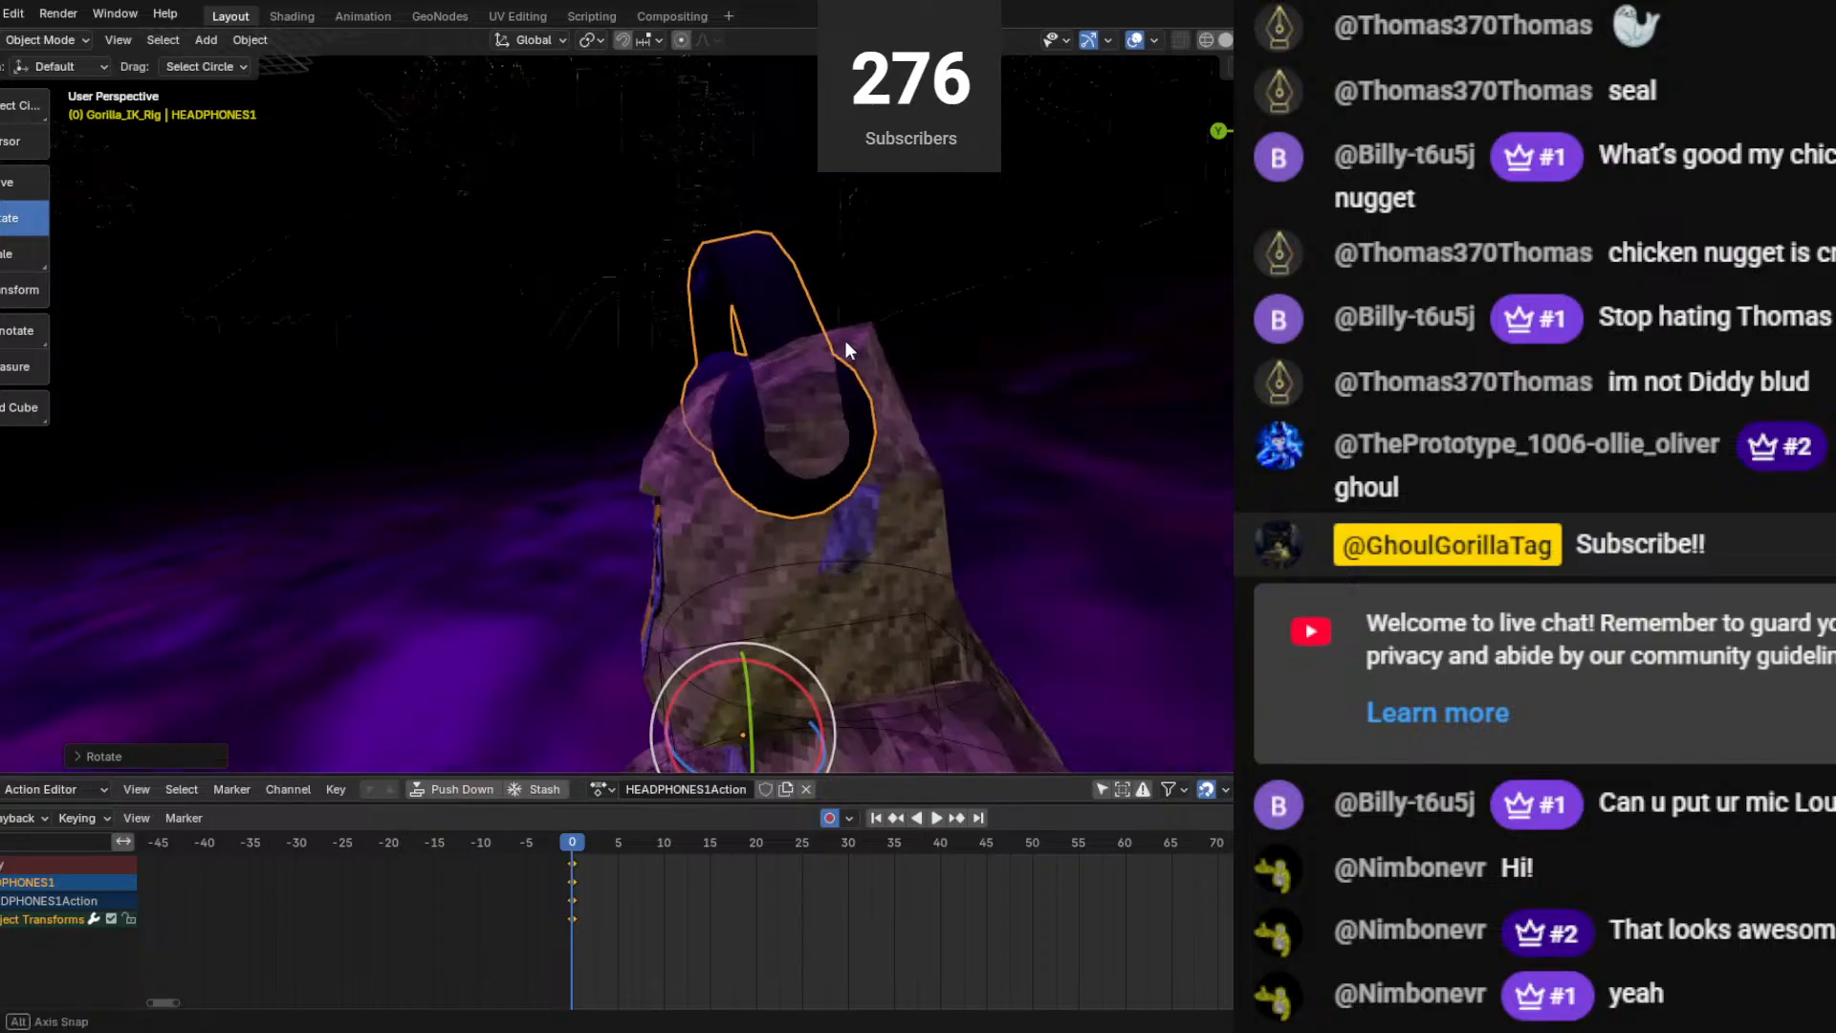
Tilt the headphones about X to match the gorilla's head, and move them back over its ears.
middle_drag(846, 341, 794, 325)
drag(772, 693, 644, 612)
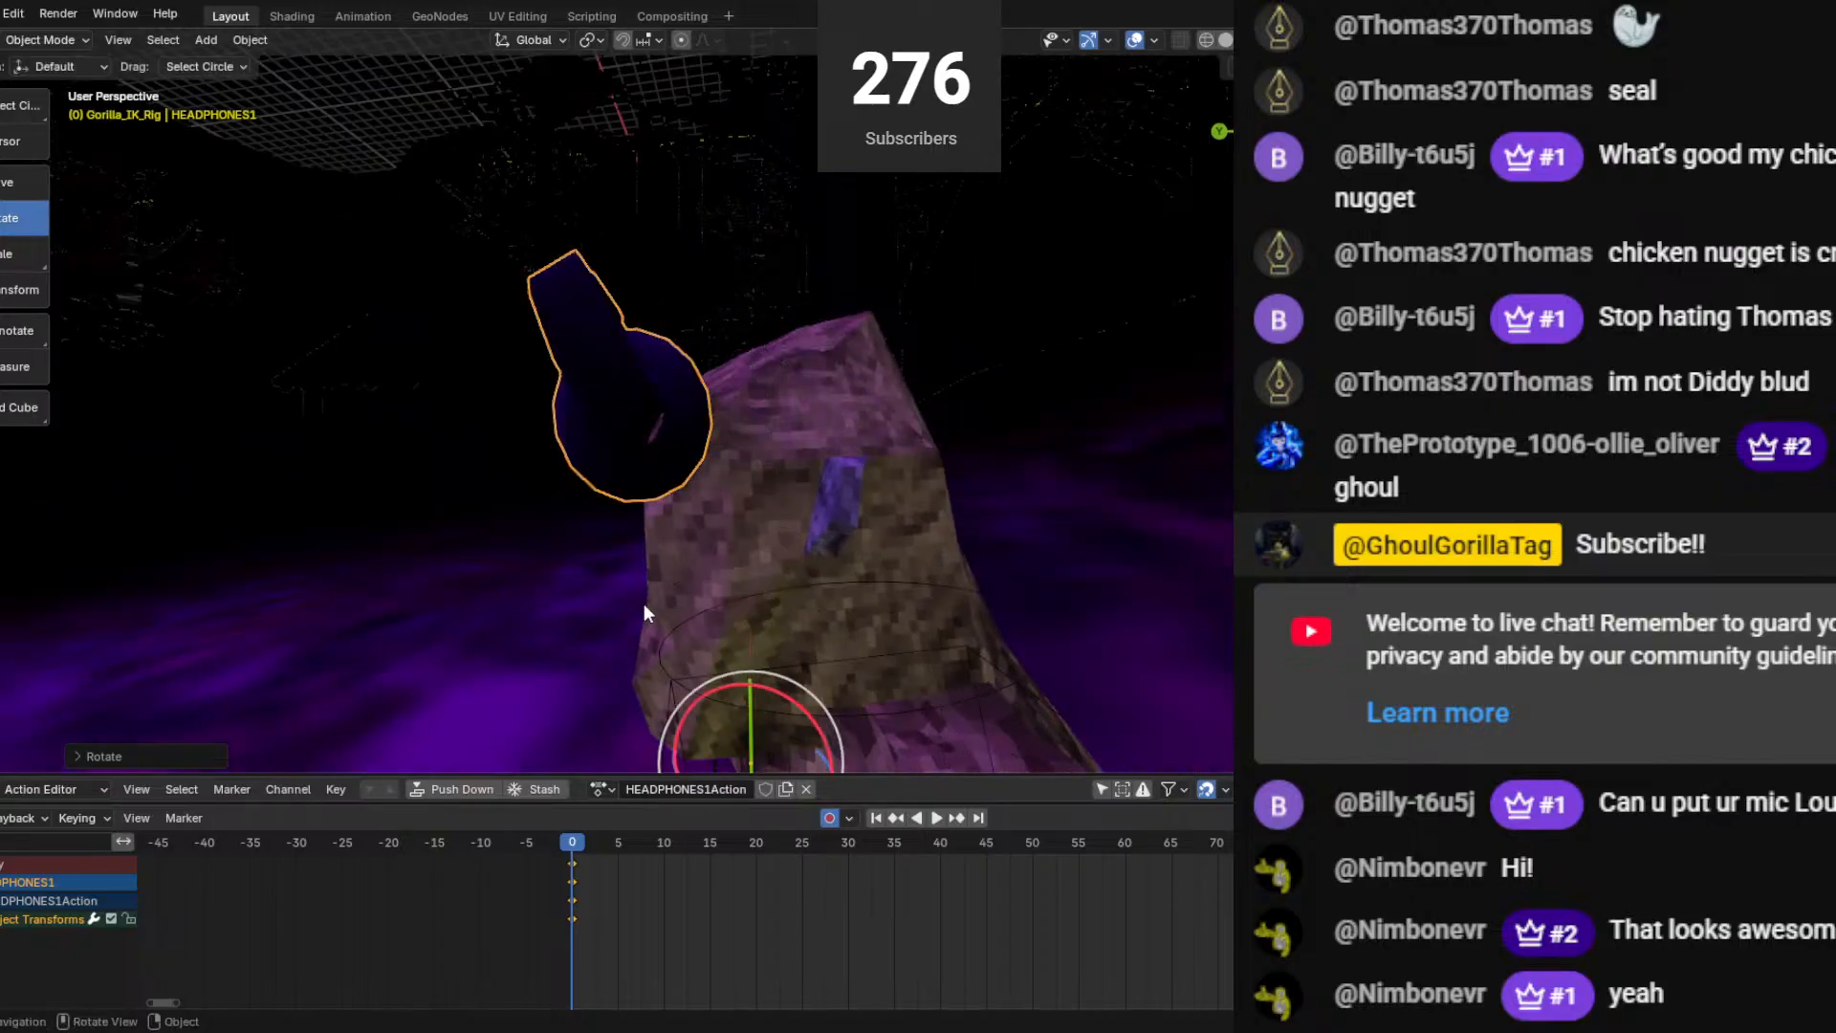
click(28, 191)
drag(713, 727, 913, 813)
middle_drag(696, 67, 847, 306)
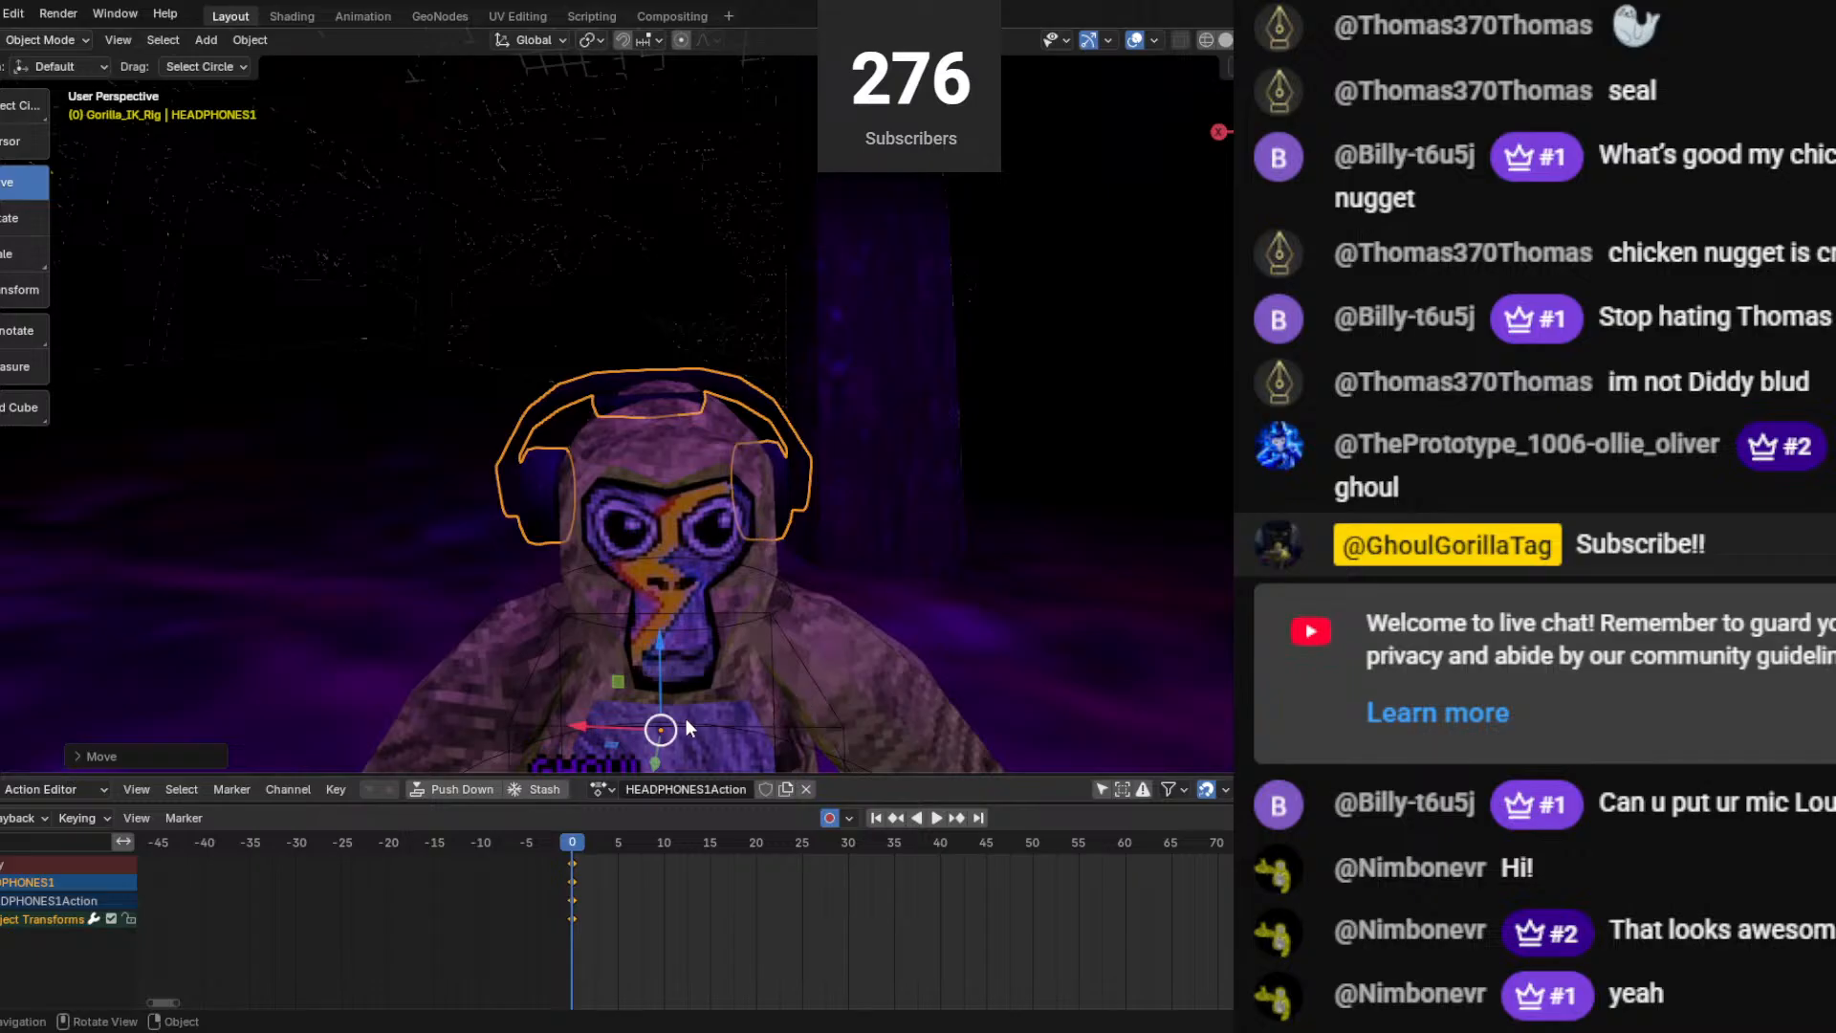
Level the headphones with a slight Y rotation, and nudge them along X and Z to fit the gorilla's head.
click(8, 218)
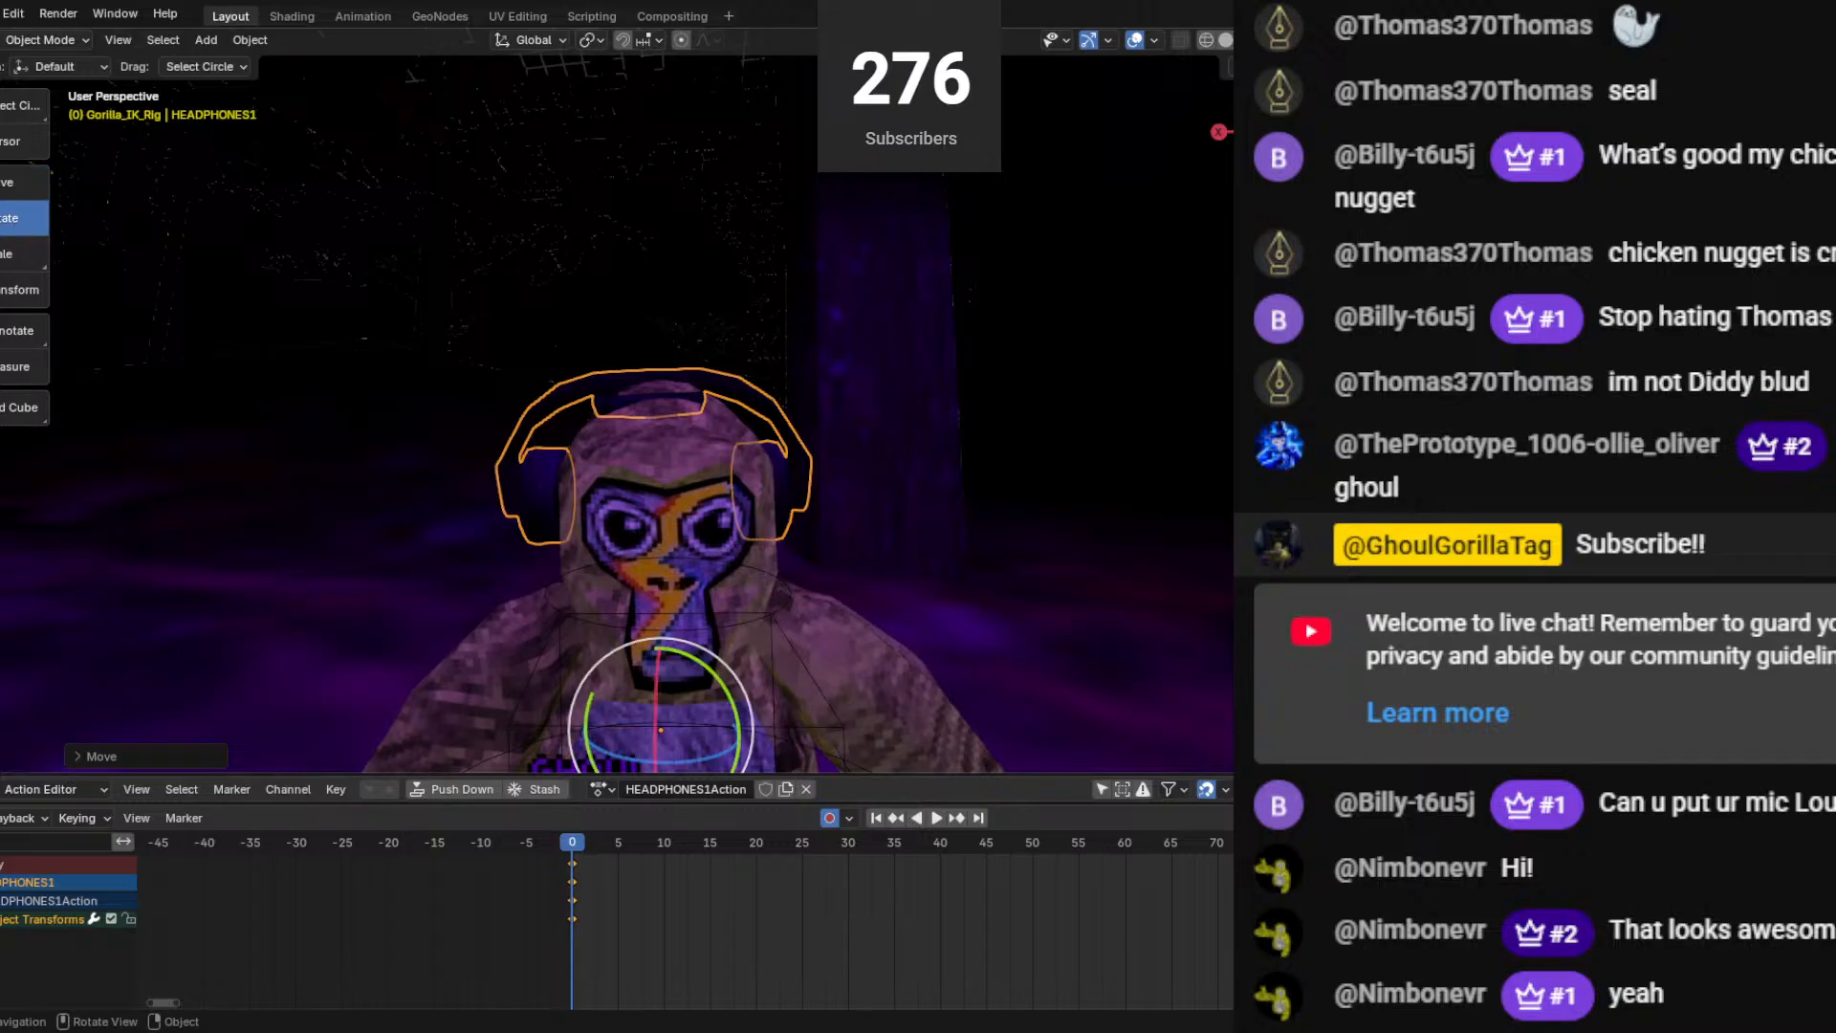
drag(681, 660, 673, 649)
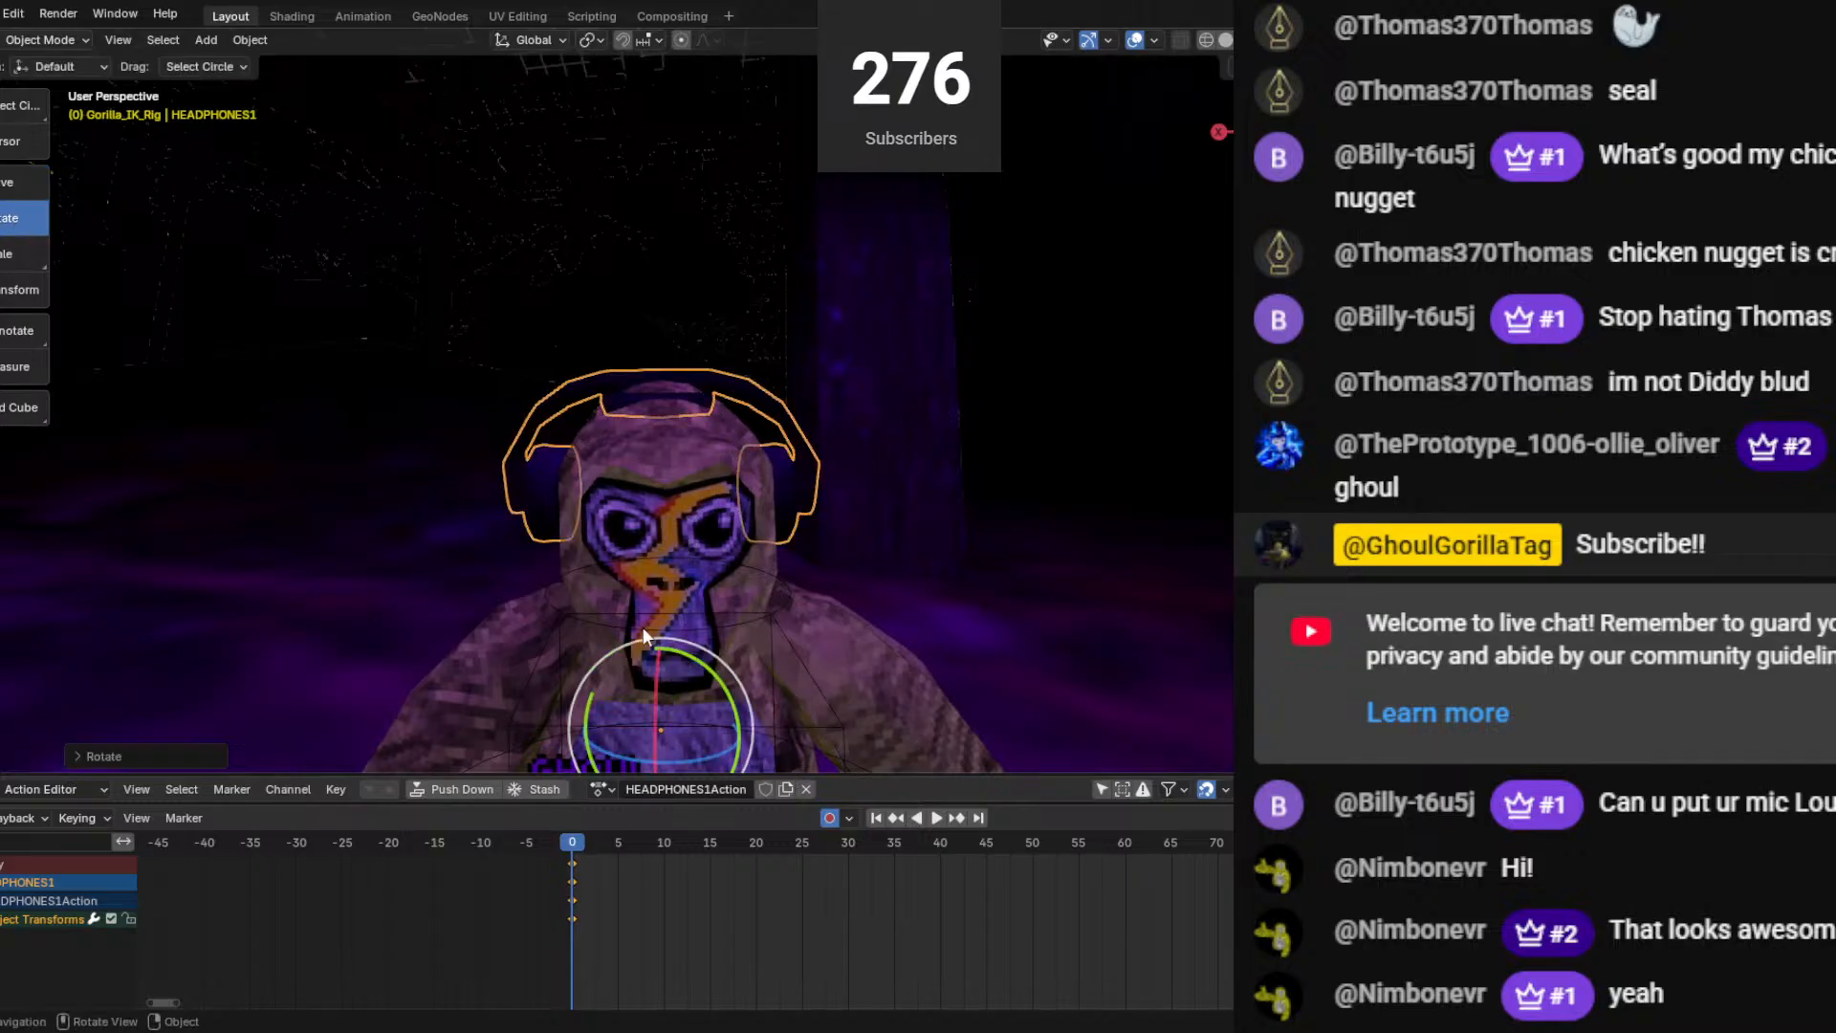
click(31, 189)
scroll(535, 624, down, 1)
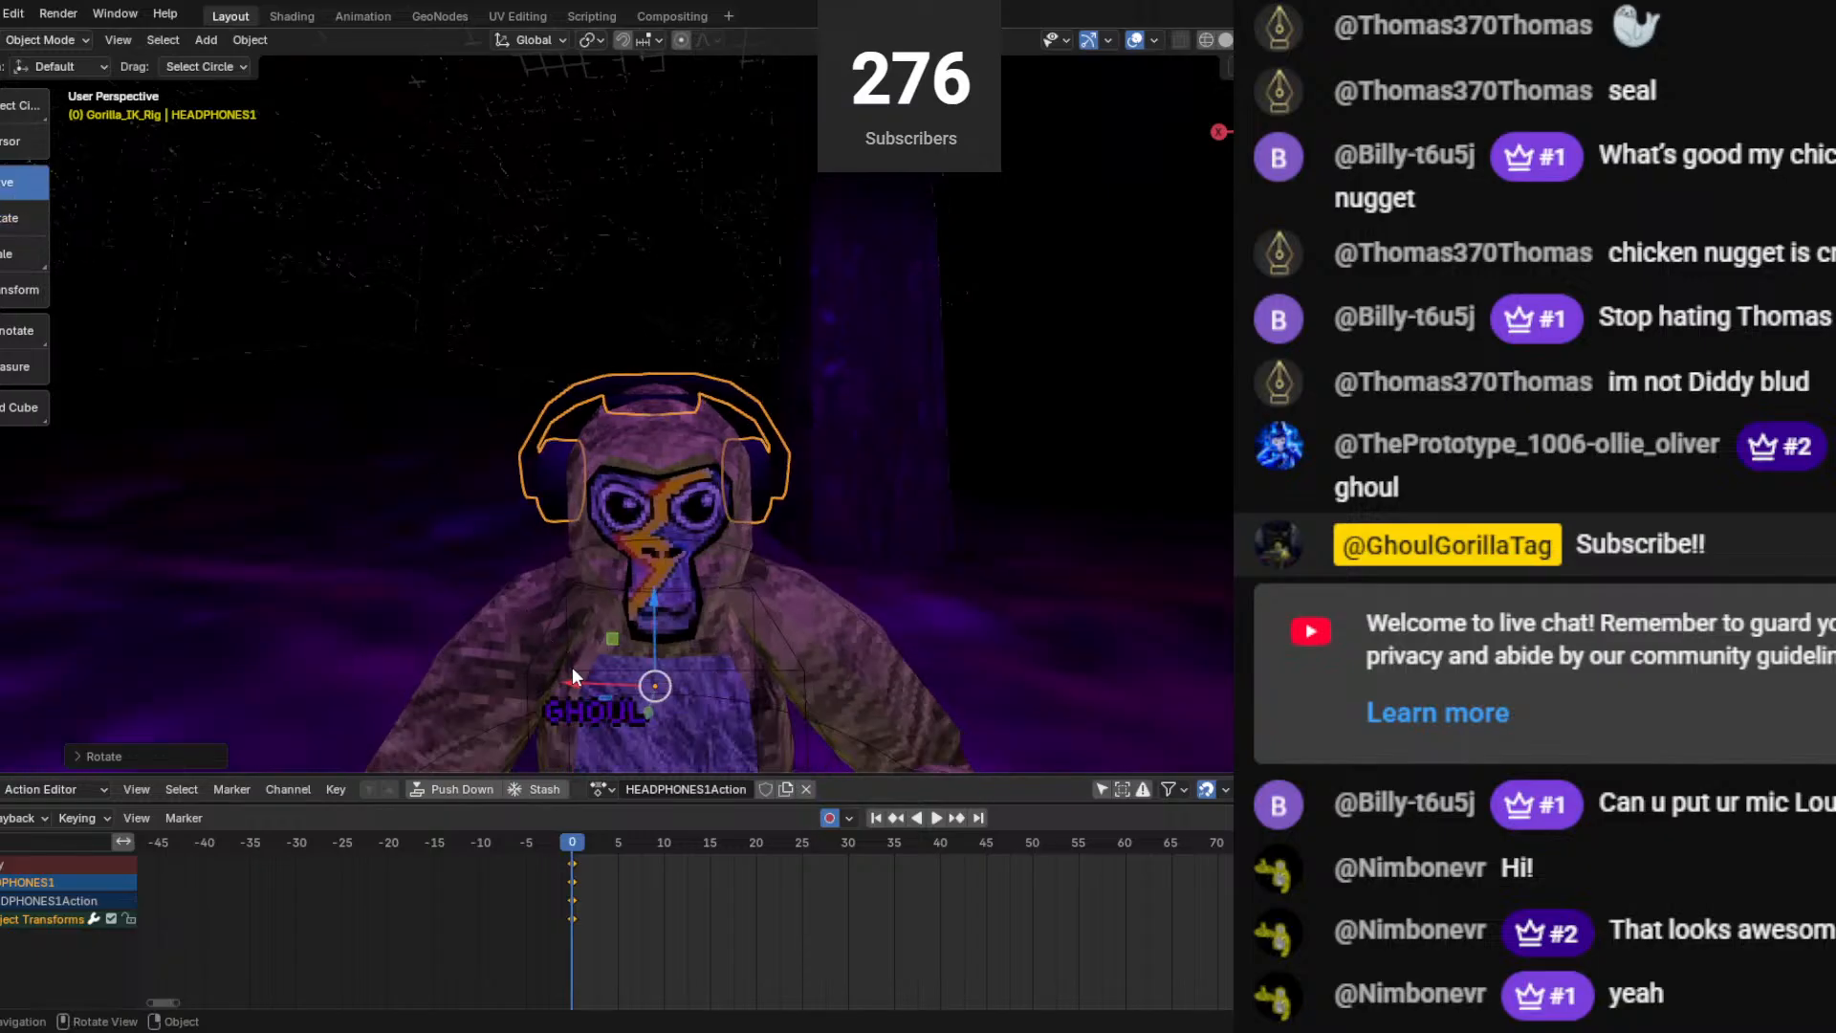
drag(574, 676, 586, 677)
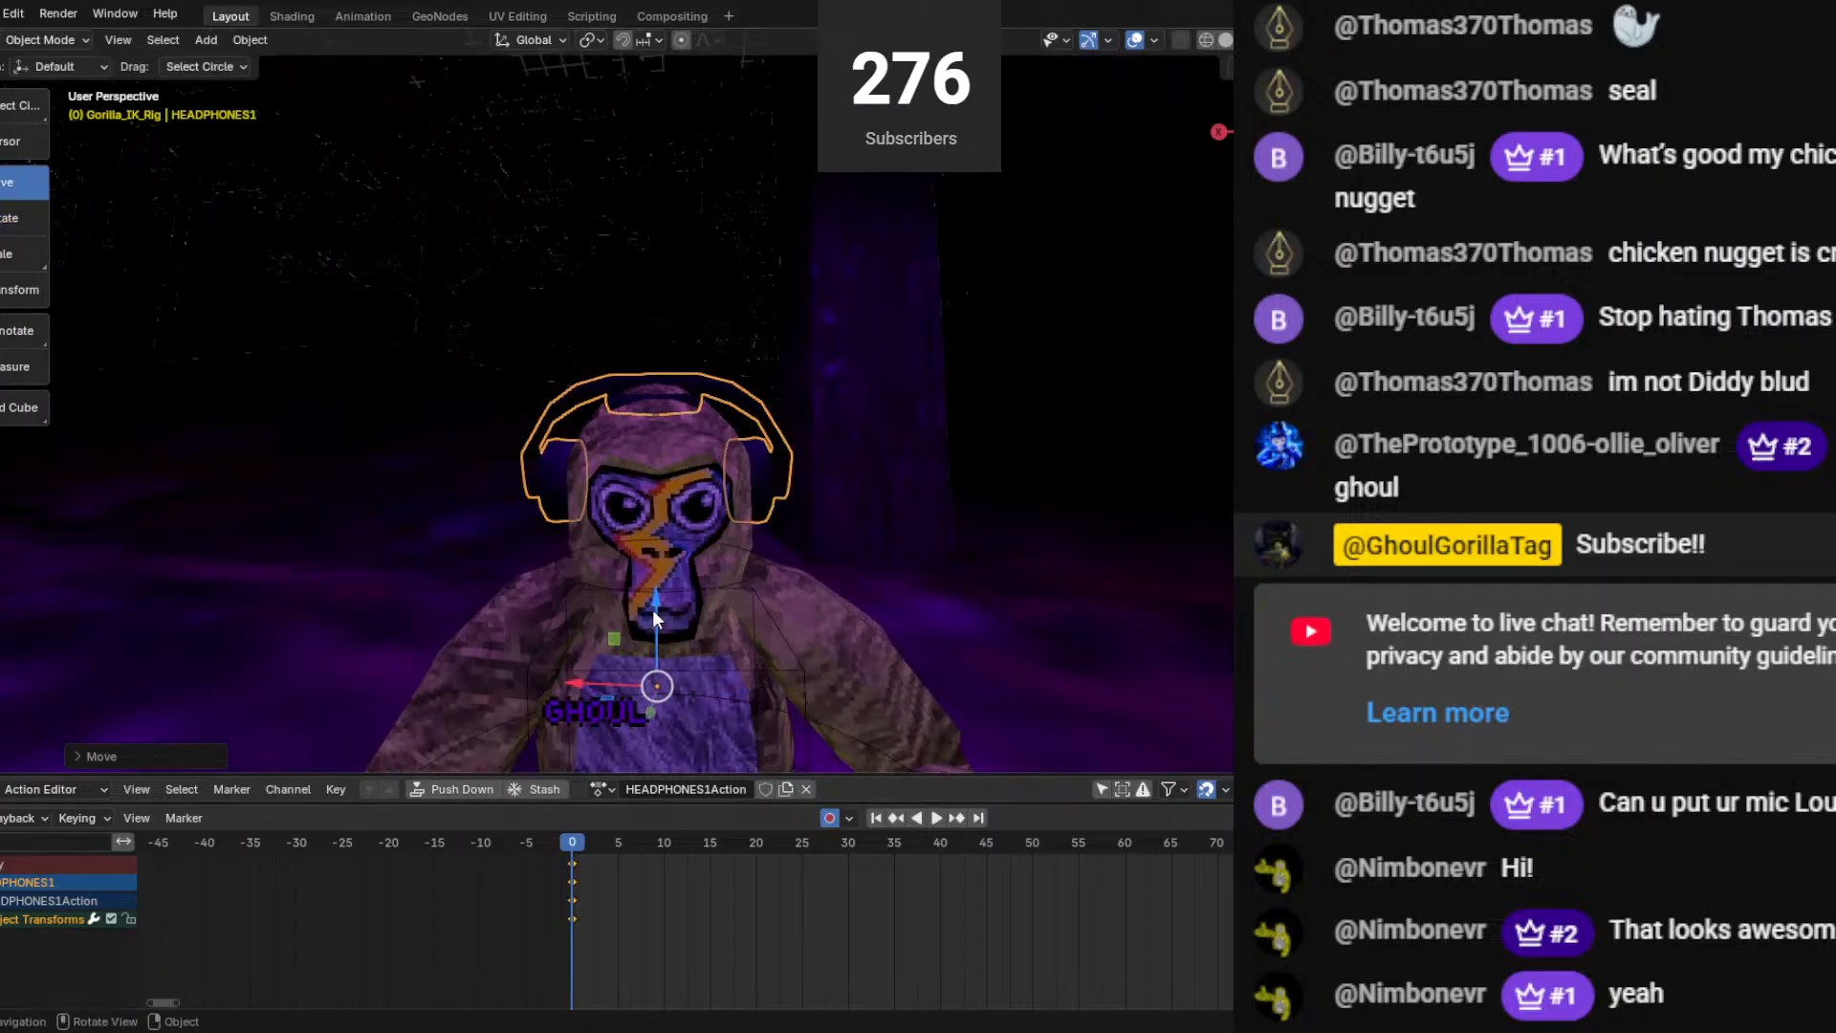
drag(654, 611, 654, 604)
middle_drag(654, 604, 616, 554)
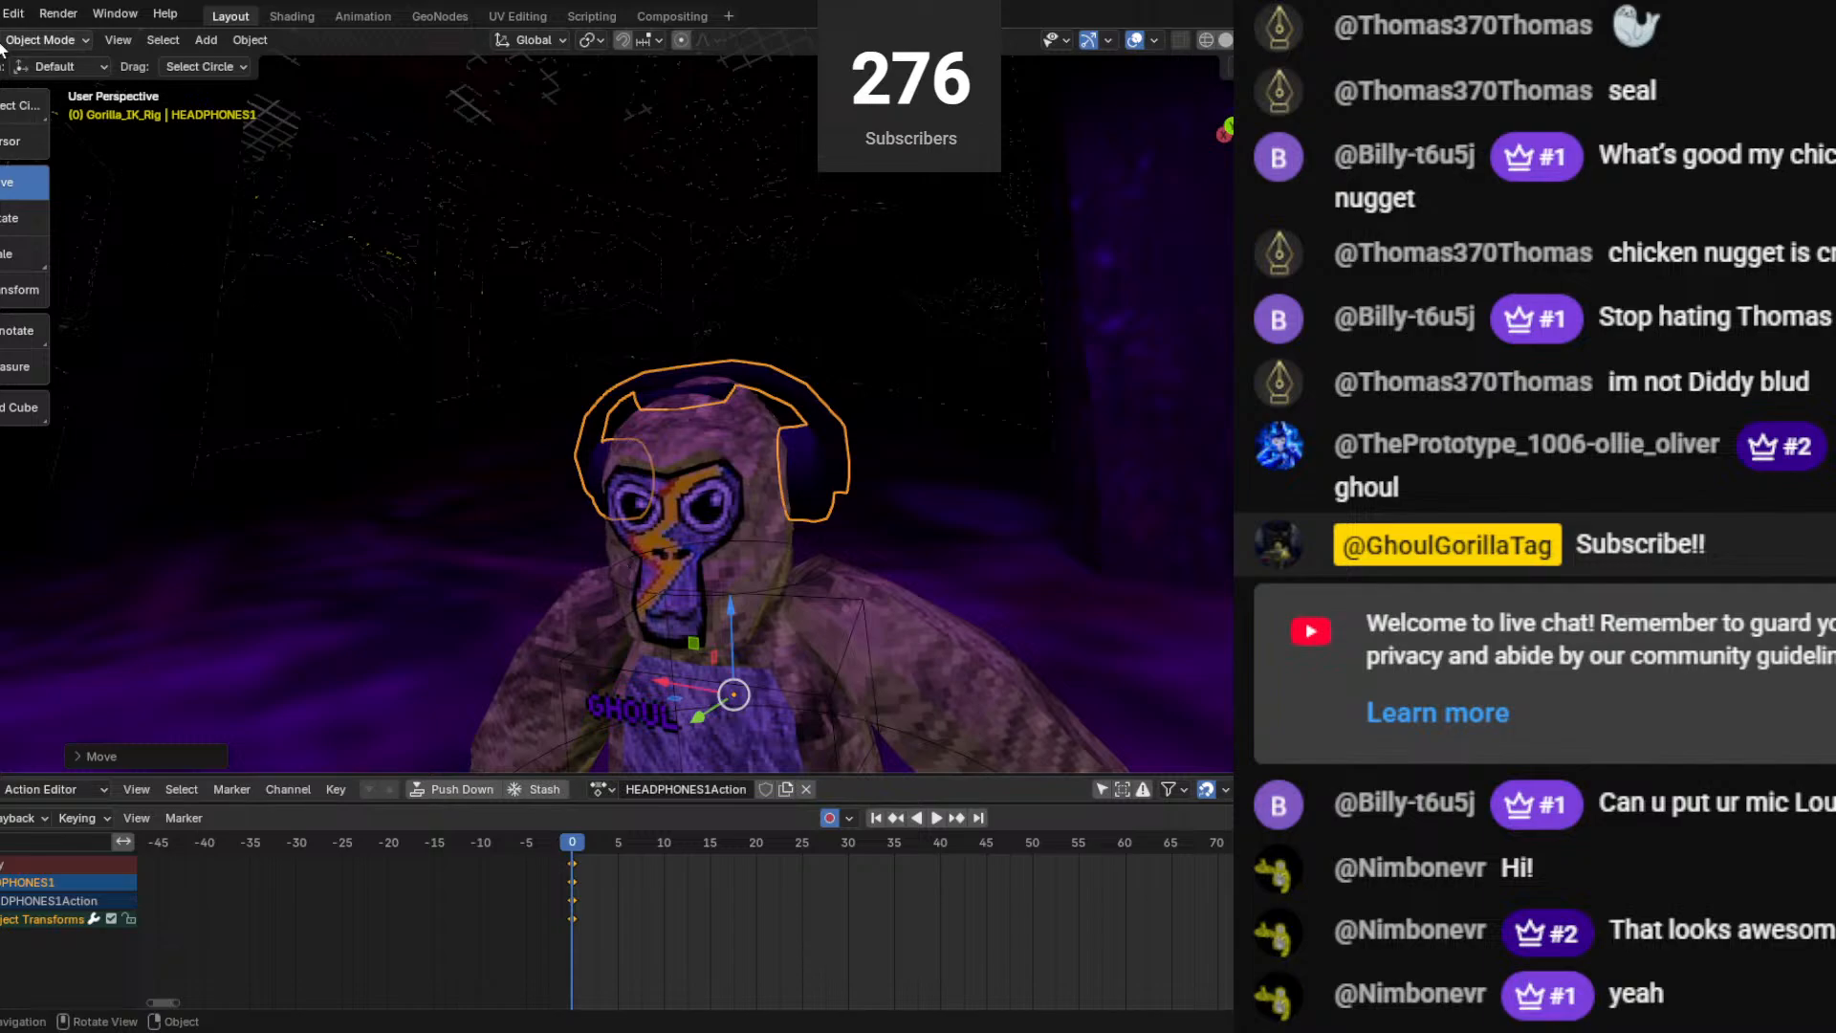
Add an armature to the scene and move it along Y from the campfire to the gorilla.
click(205, 39)
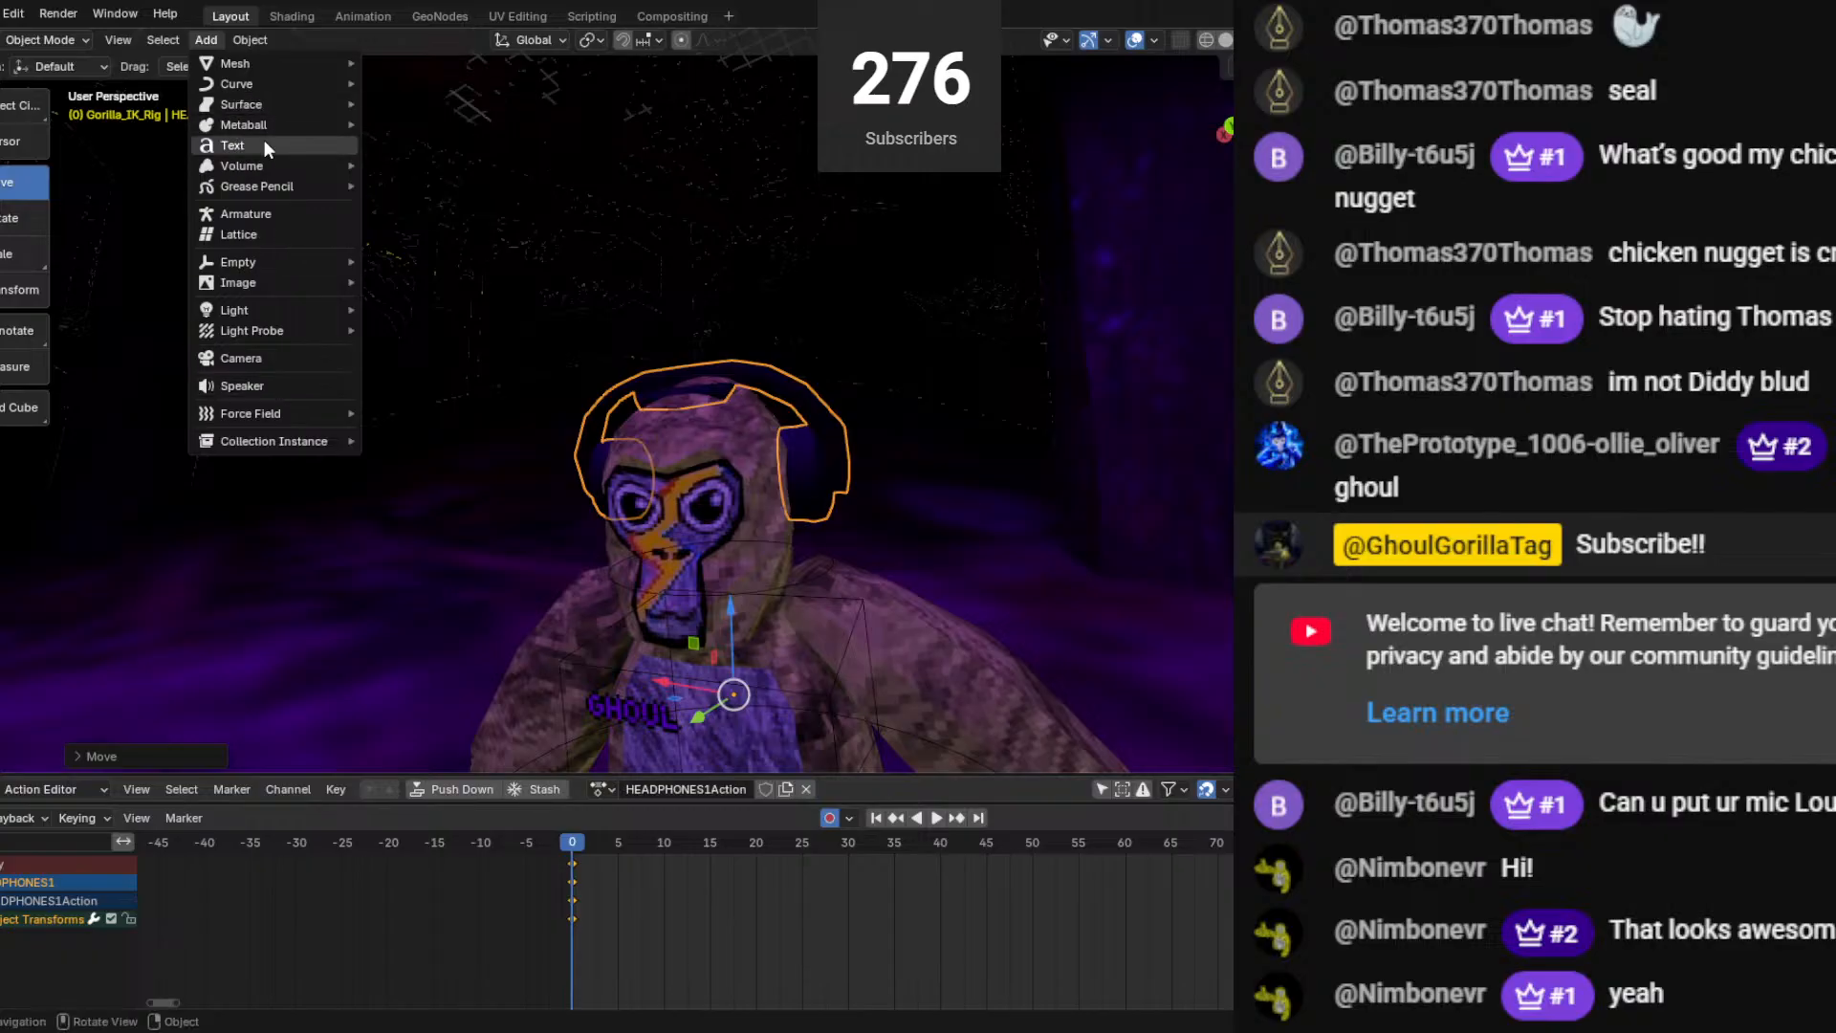
click(274, 214)
scroll(455, 272, down, 6)
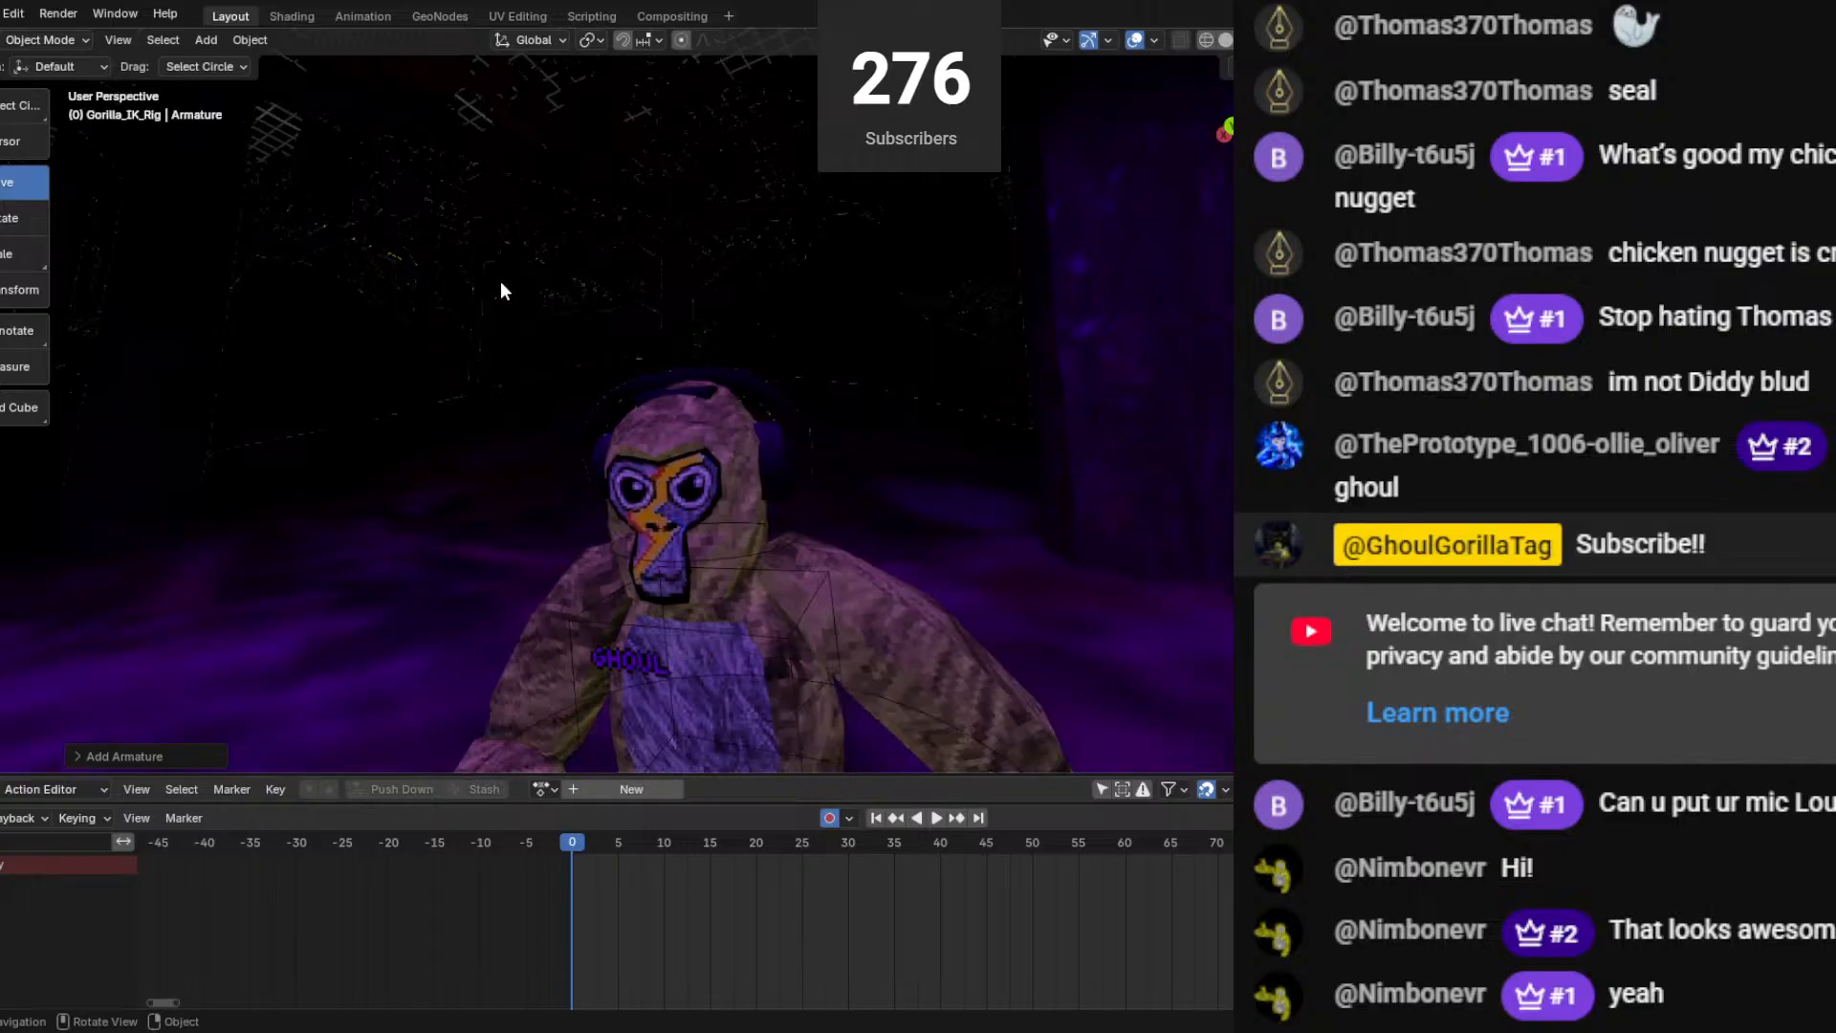
middle_drag(491, 285, 311, 353)
middle_drag(418, 381, 344, 507)
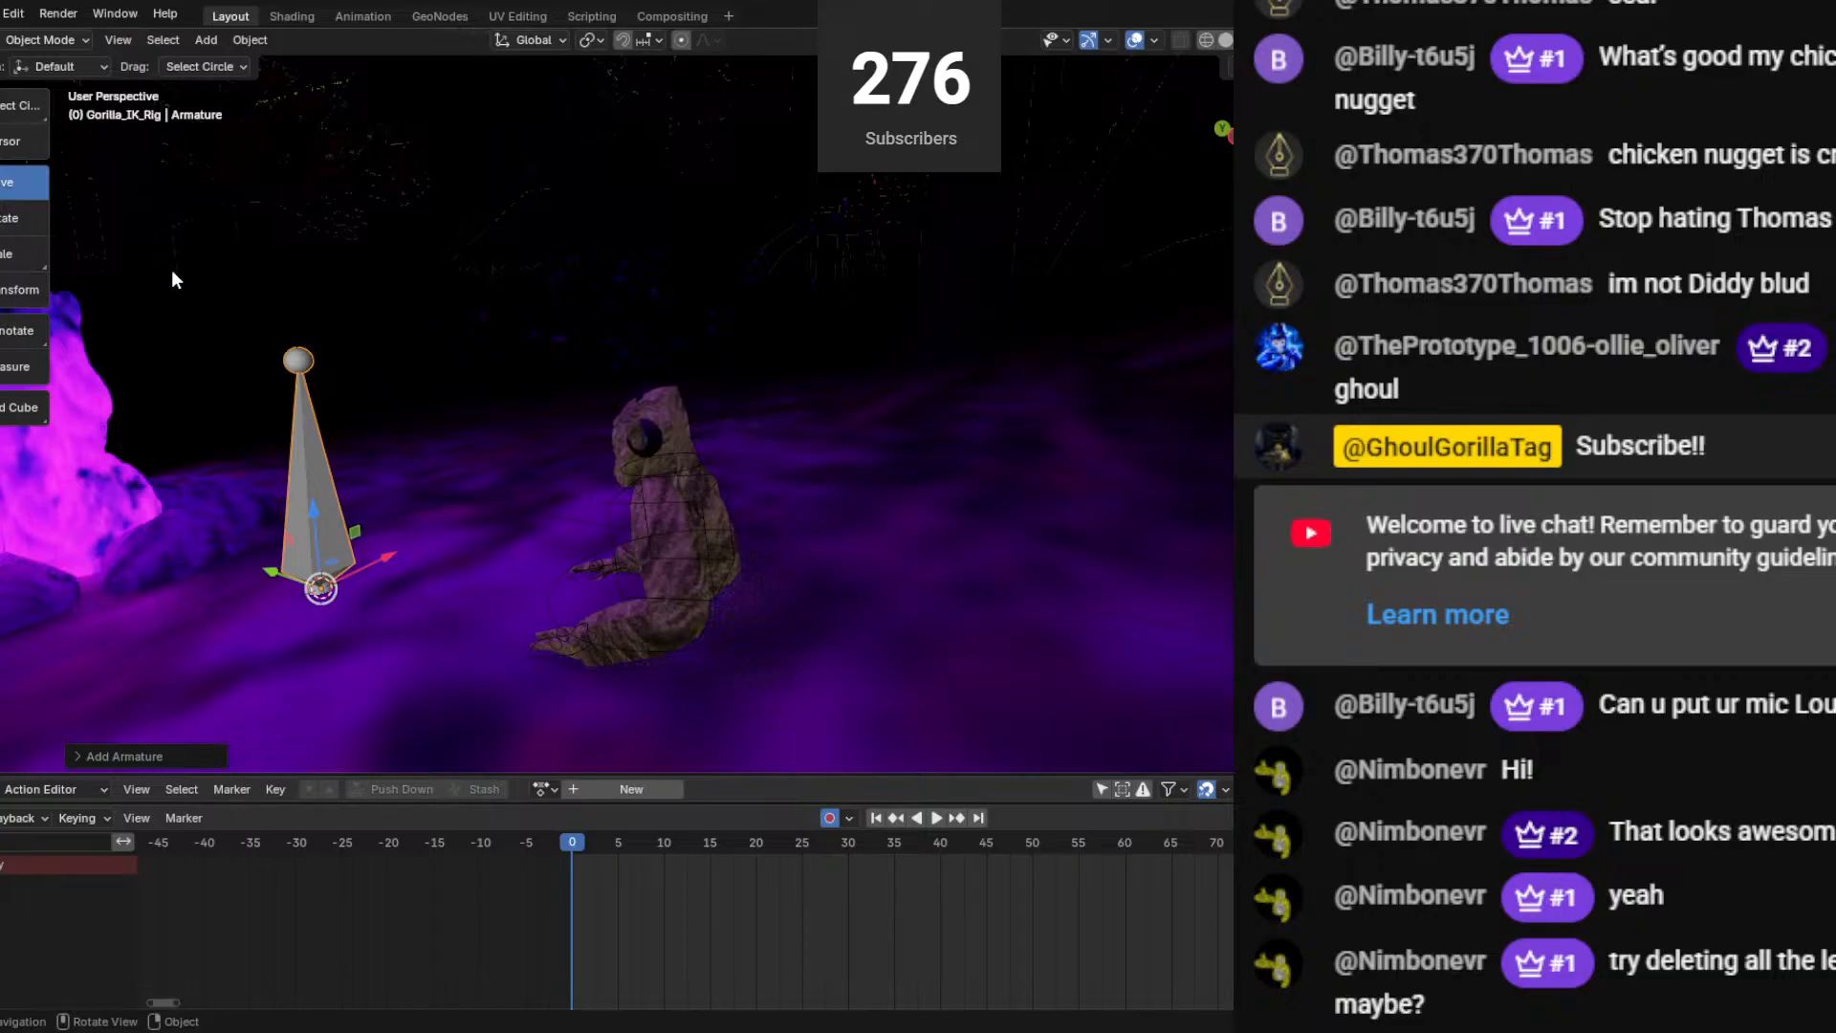
middle_drag(586, 478, 335, 572)
drag(198, 651, 681, 685)
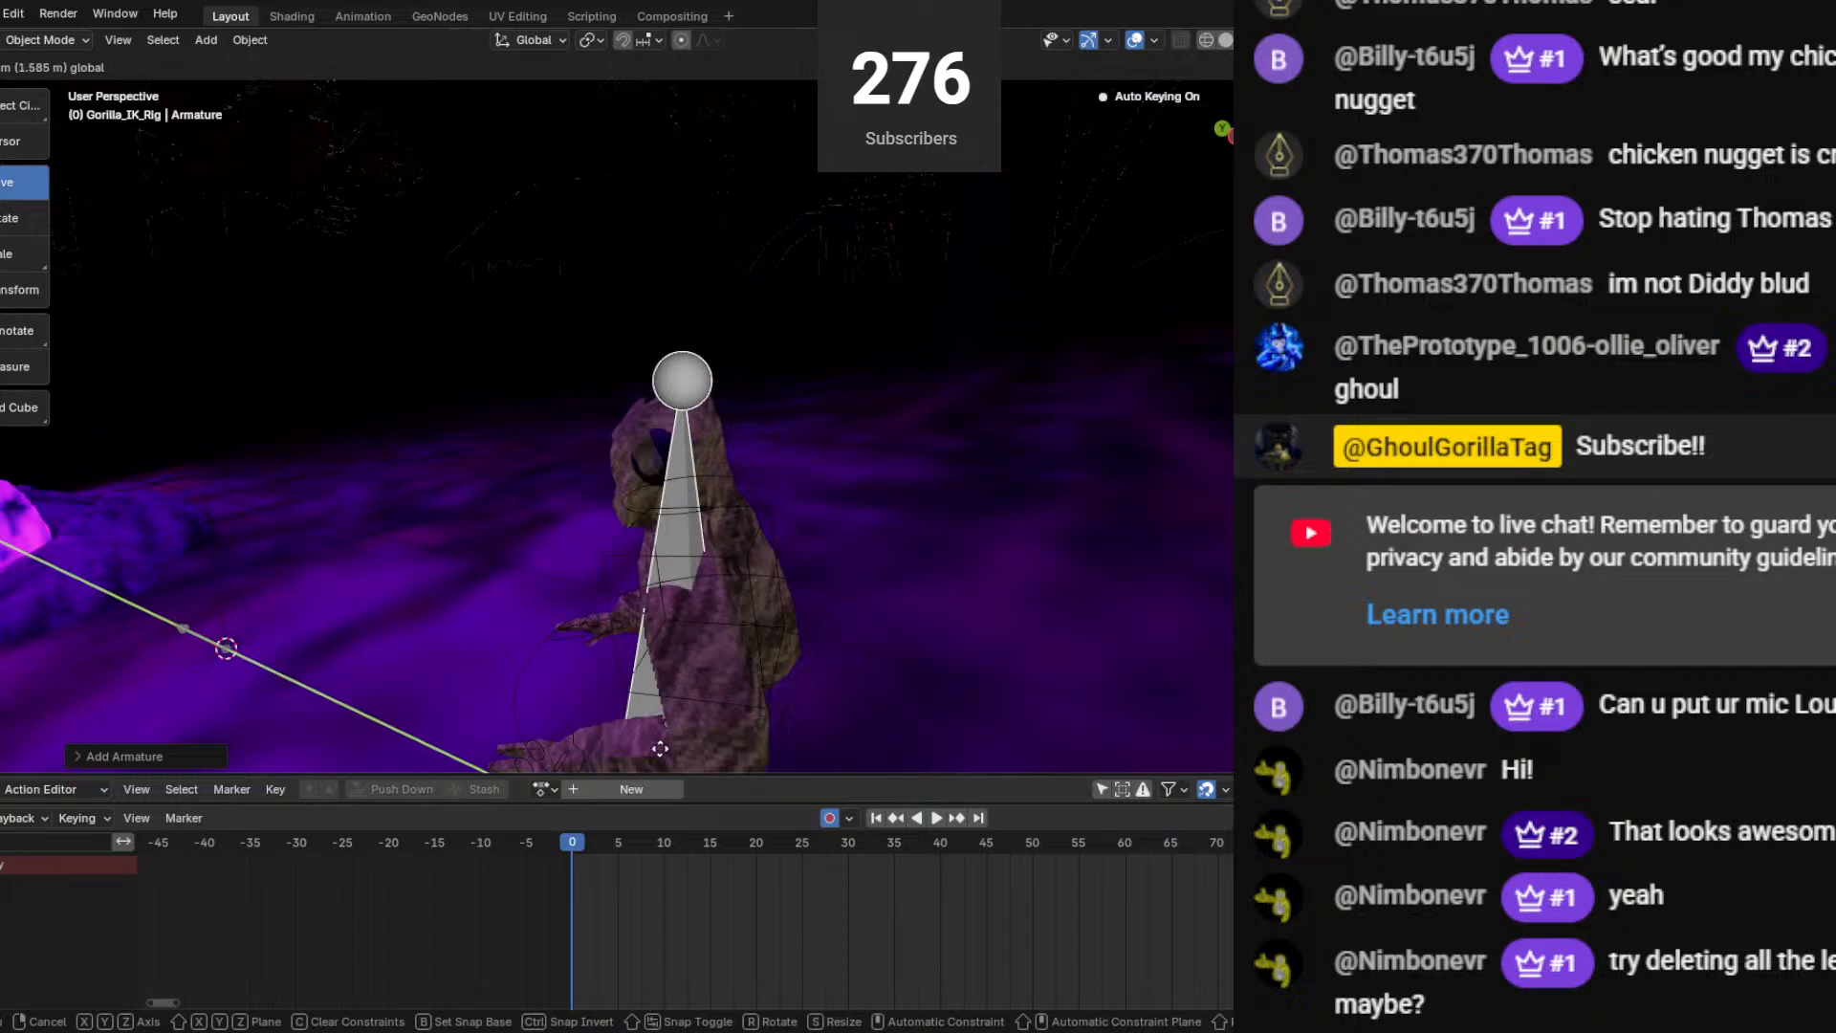
Adjust the armature's position so its bone runs up through the gorilla's body to the top of its head.
middle_drag(656, 668, 962, 708)
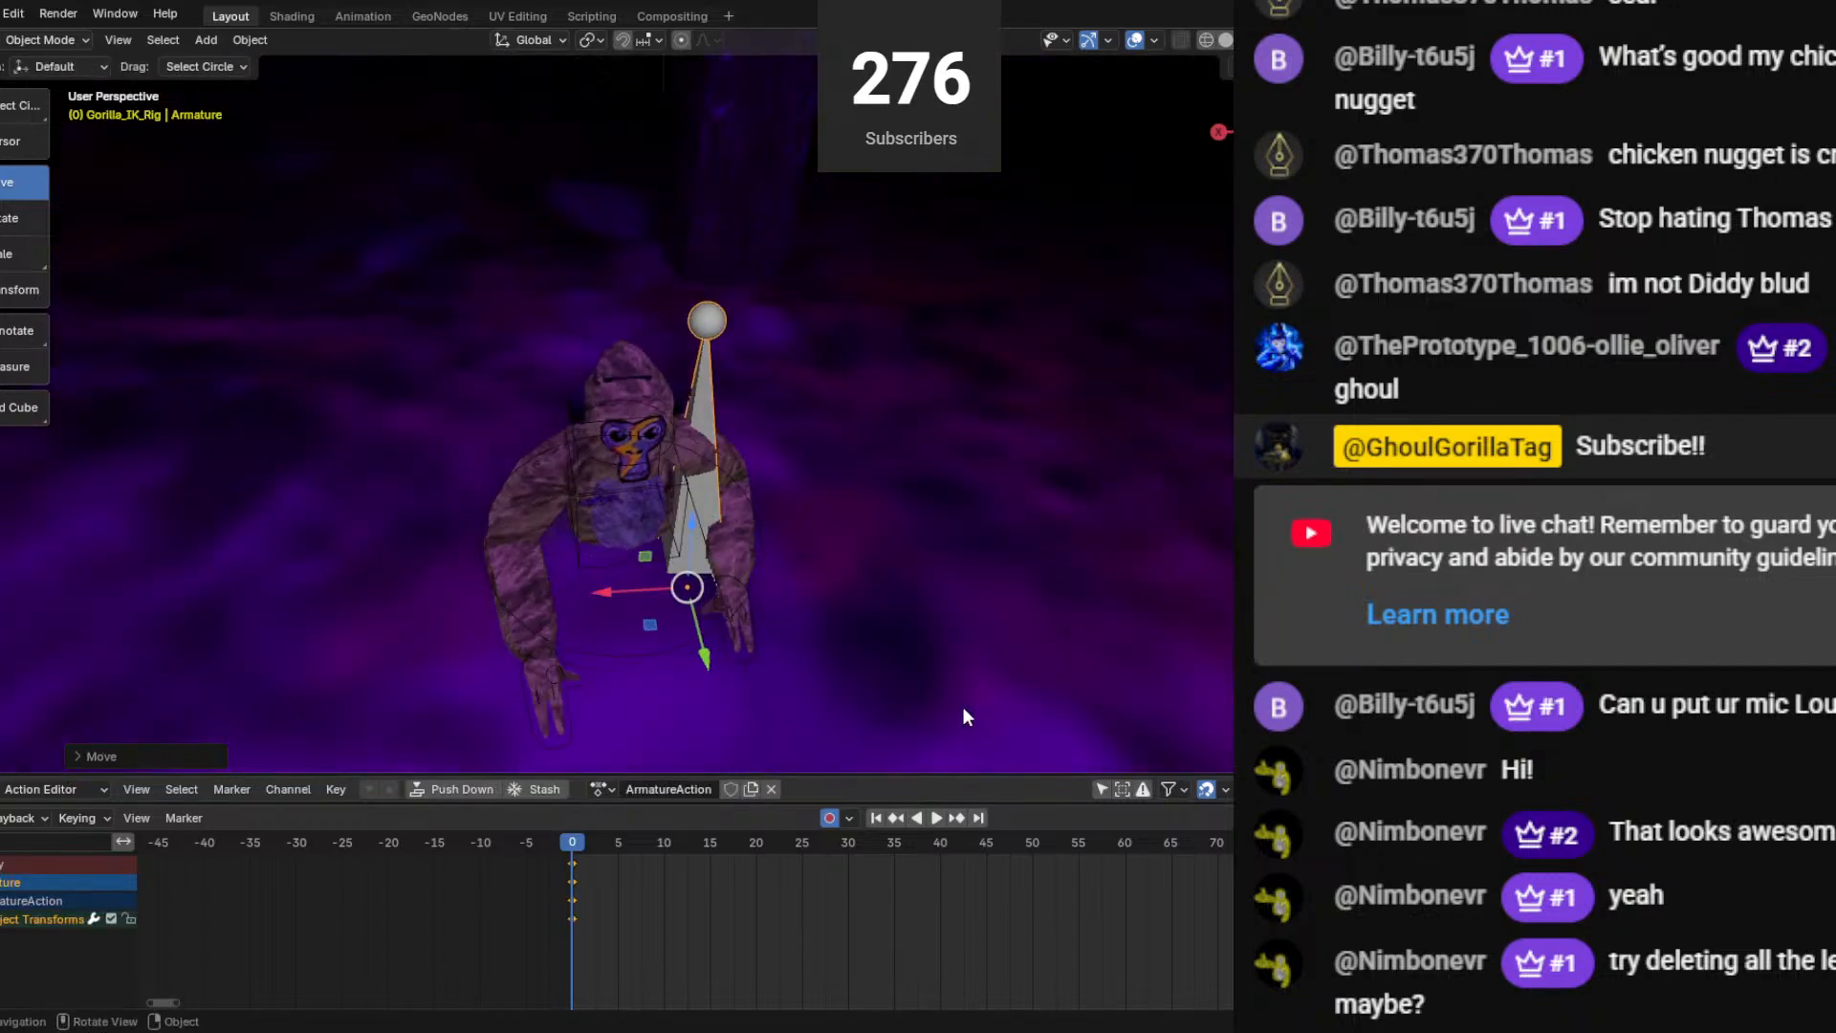
middle_drag(622, 593, 413, 674)
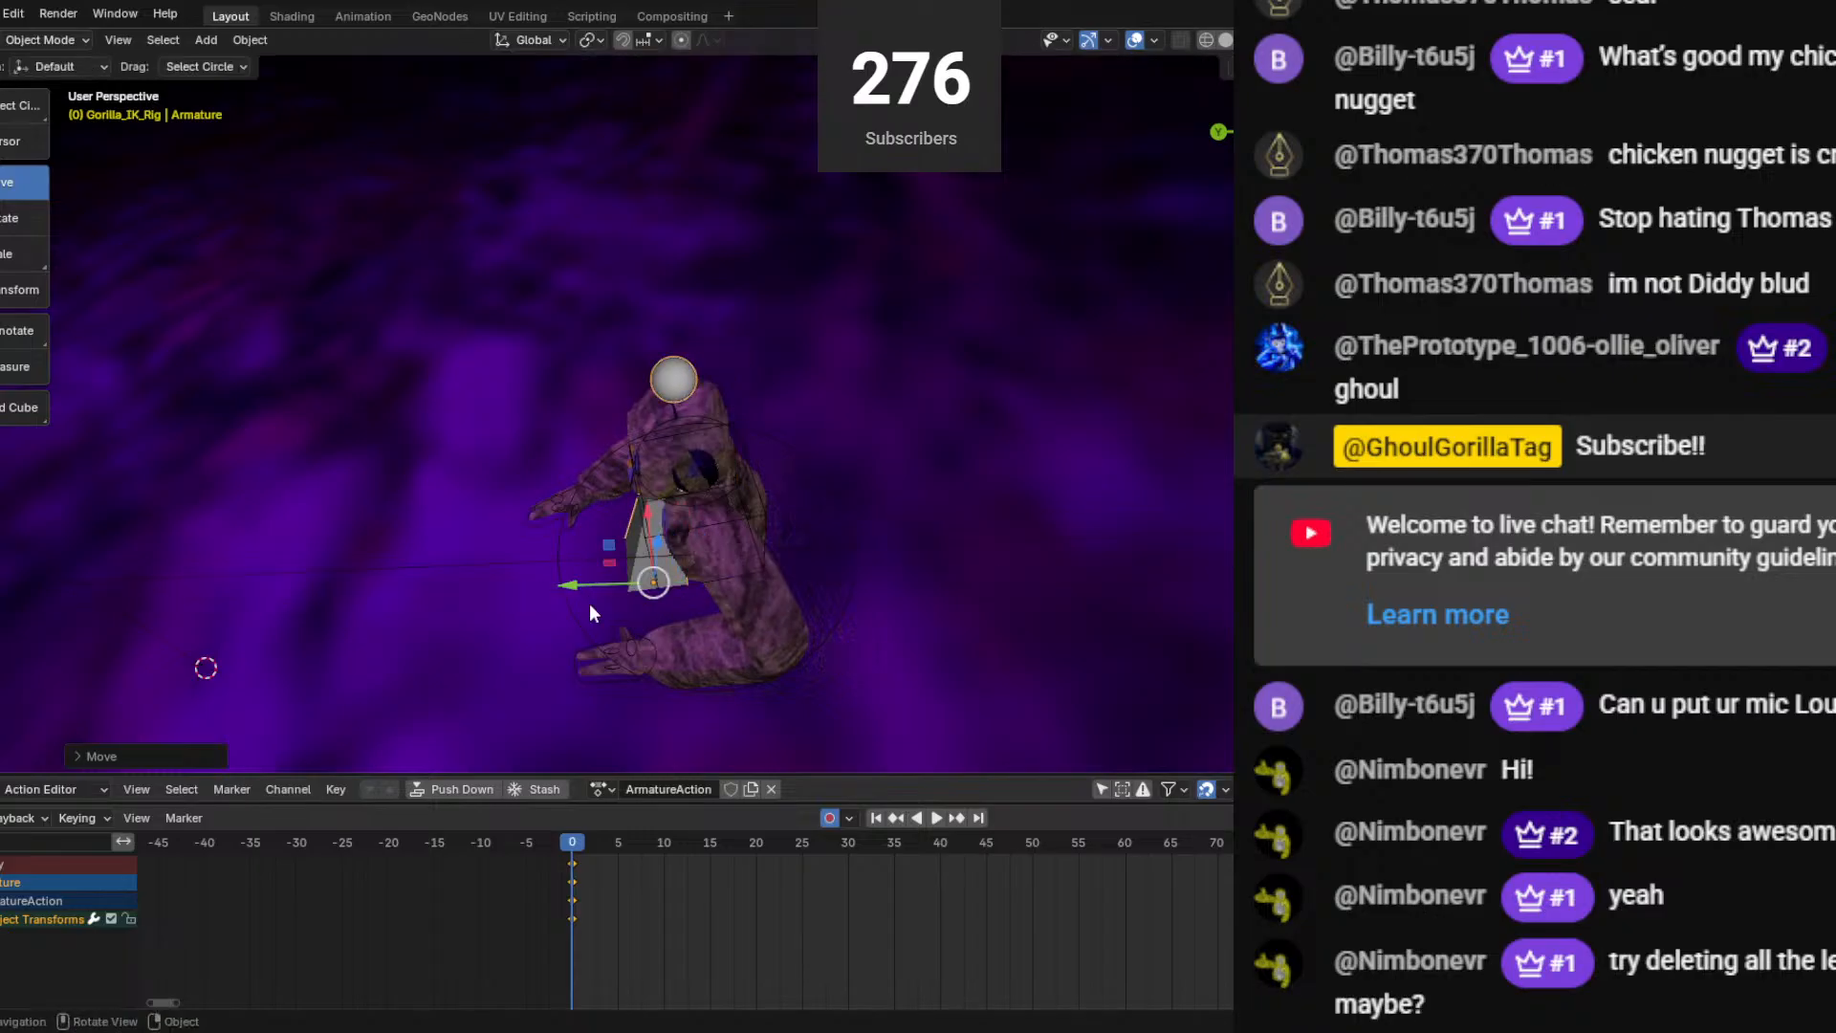
mouse_move(598, 607)
middle_down()
mouse_move(702, 455)
mouse_move(754, 455)
mouse_move(641, 496)
mouse_move(633, 610)
middle_up()
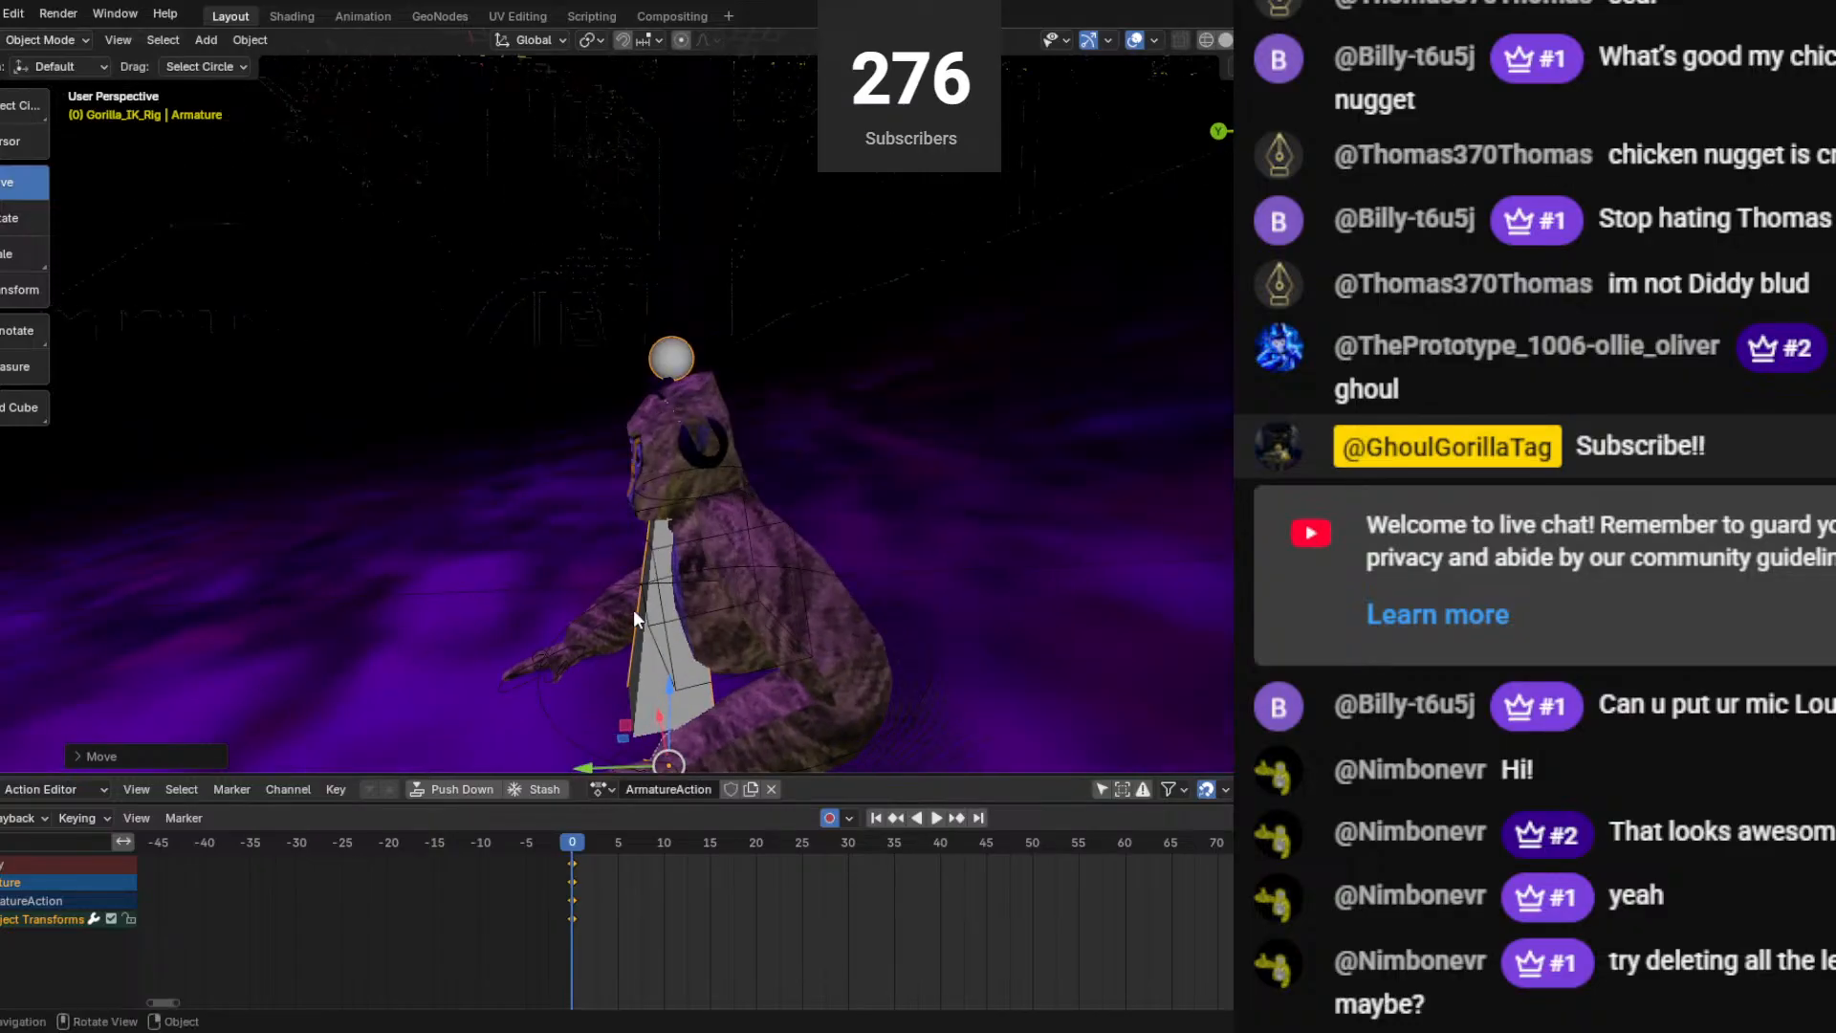
drag(673, 710, 580, 732)
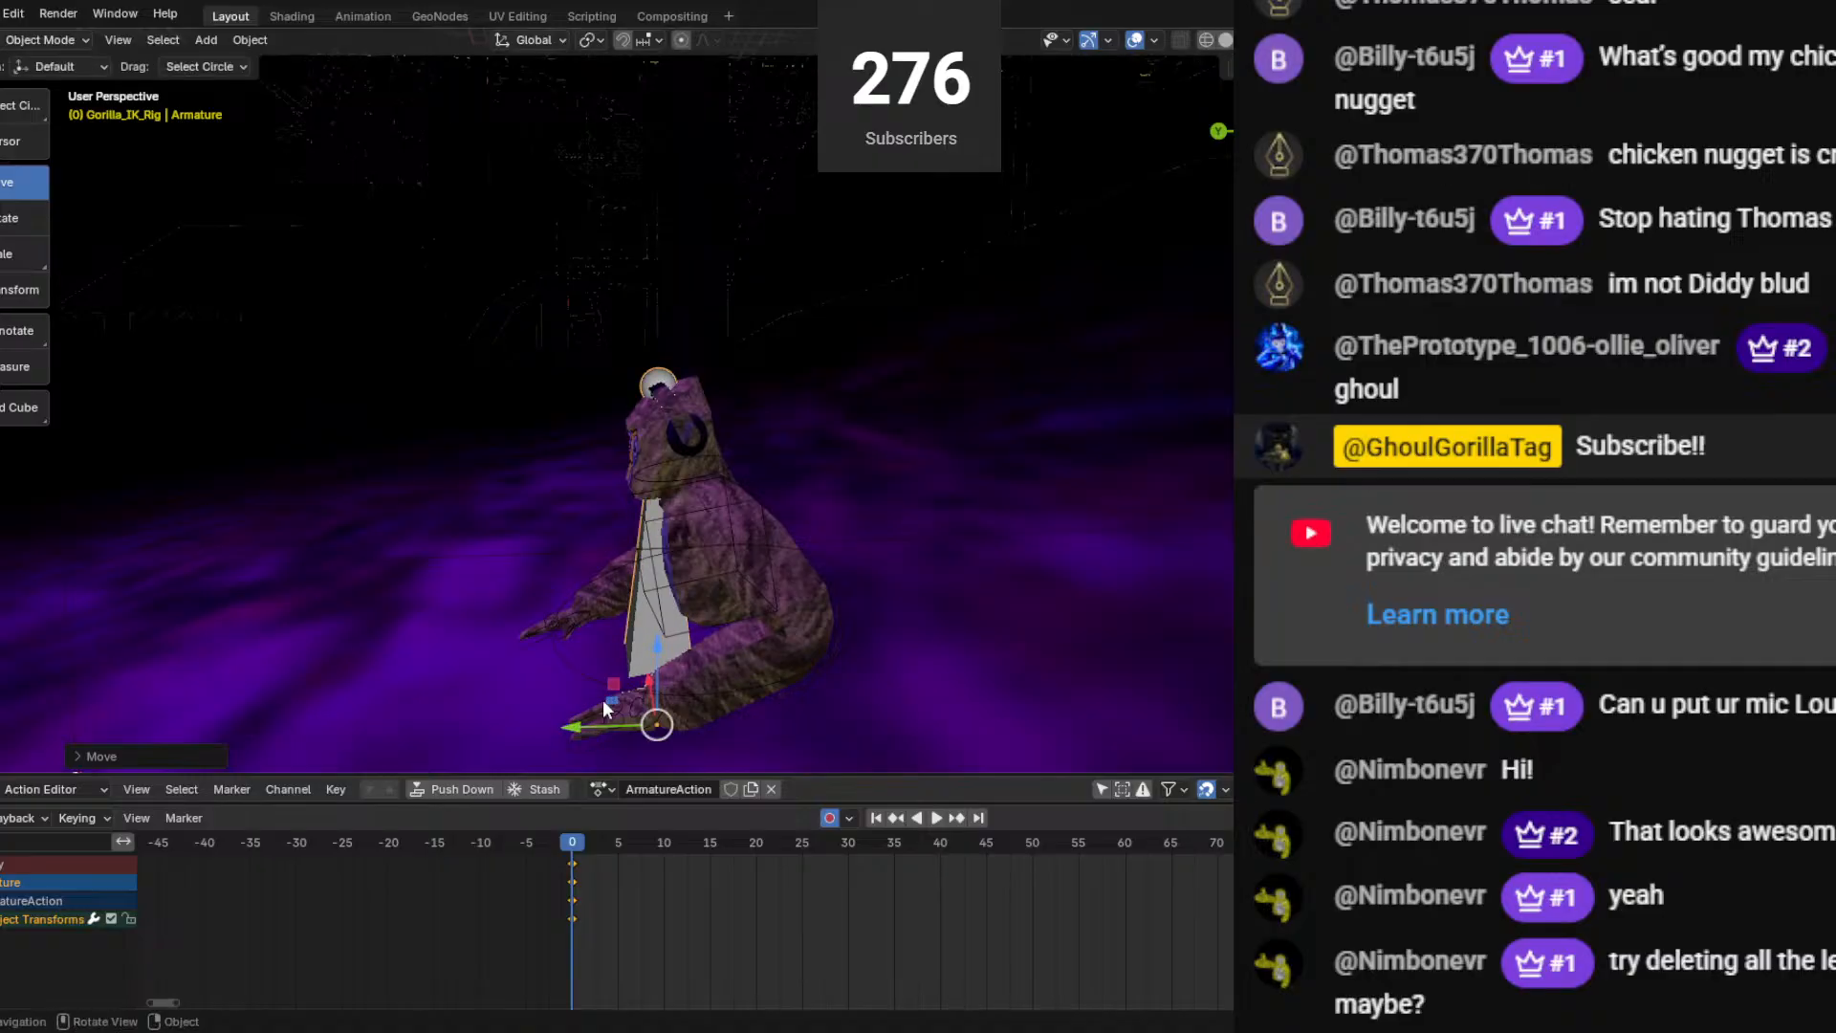
drag(663, 659, 663, 660)
middle_drag(662, 660, 757, 611)
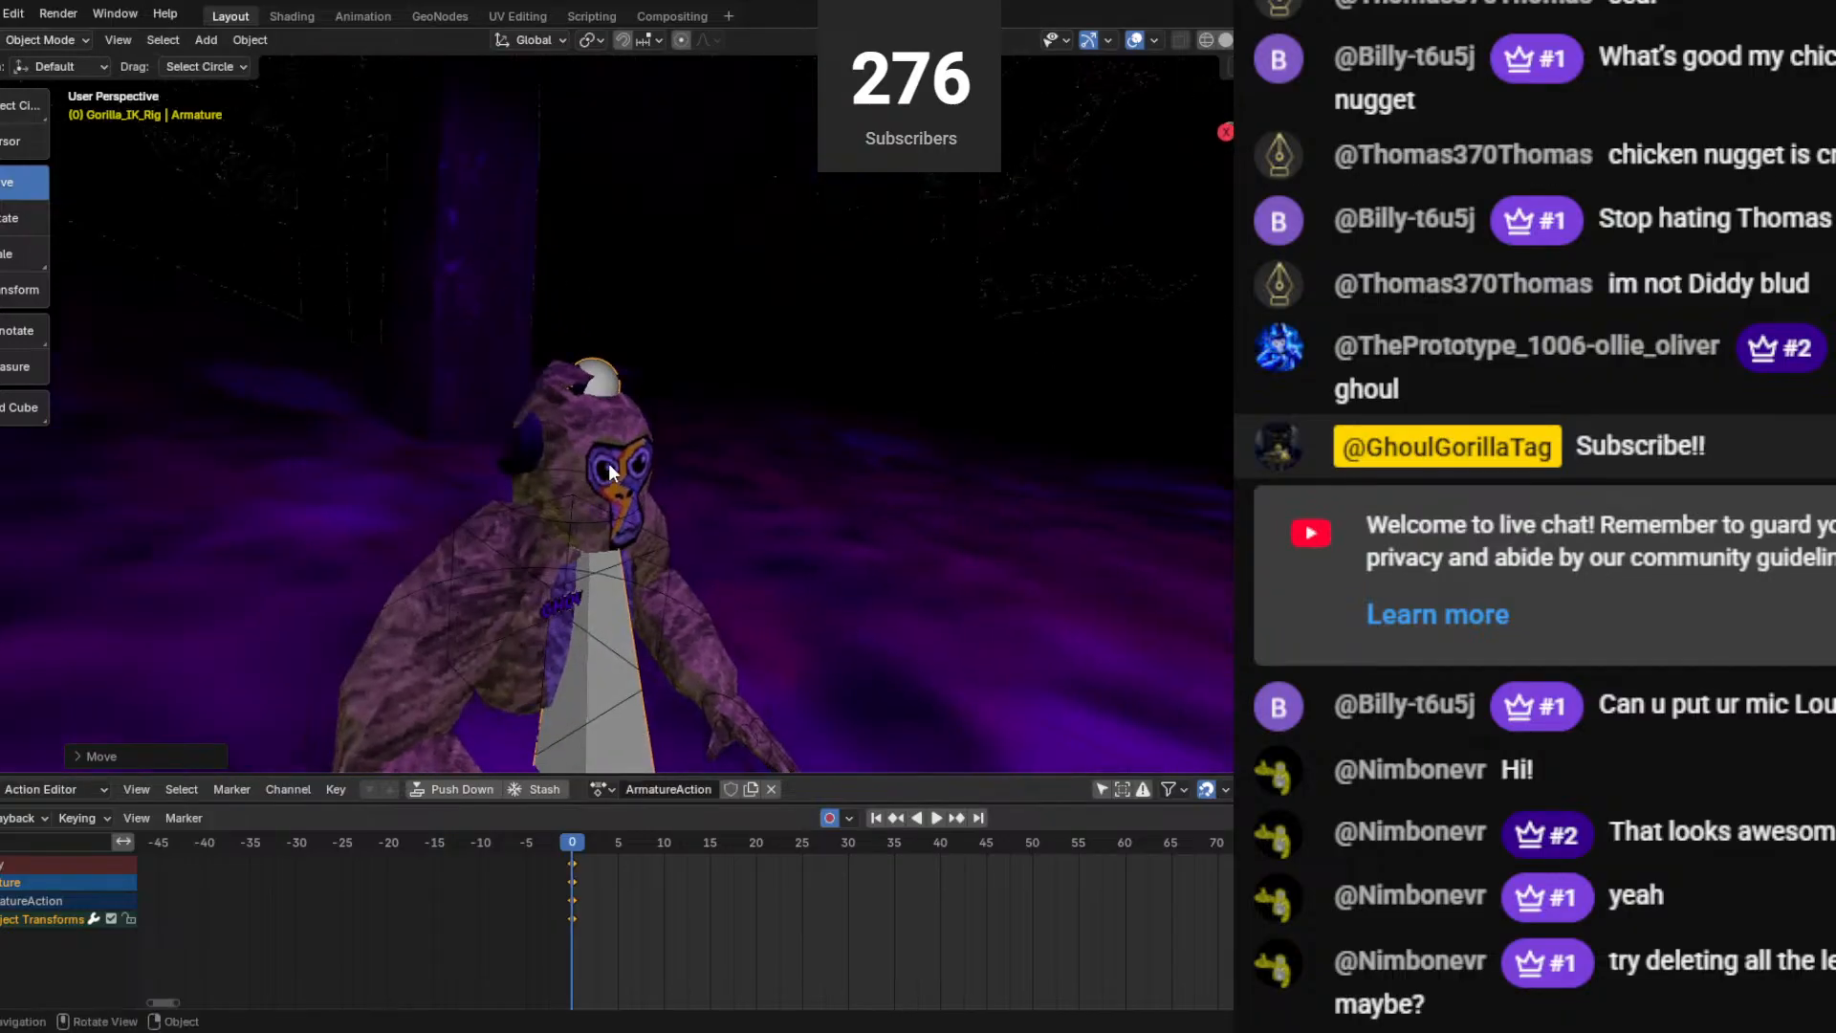
Try to join the armature with the headphones.
key(shift)
shift+click(542, 383)
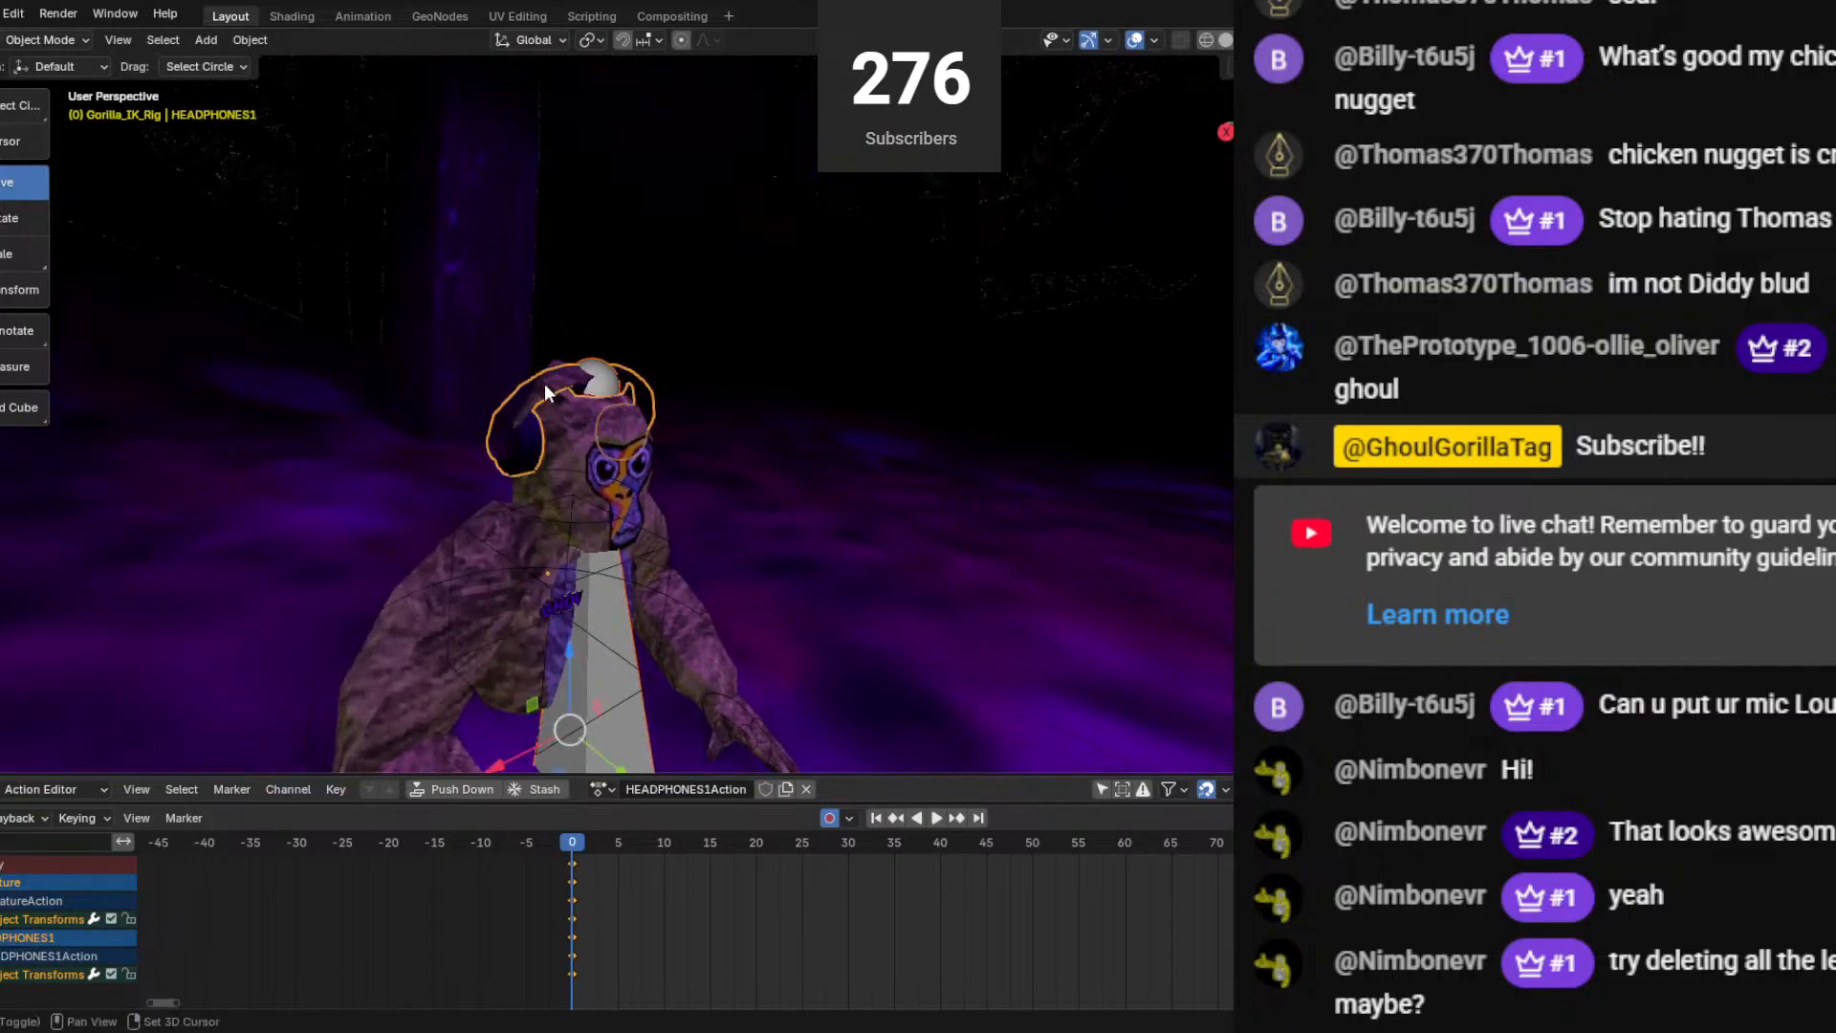
key(ctrl+j)
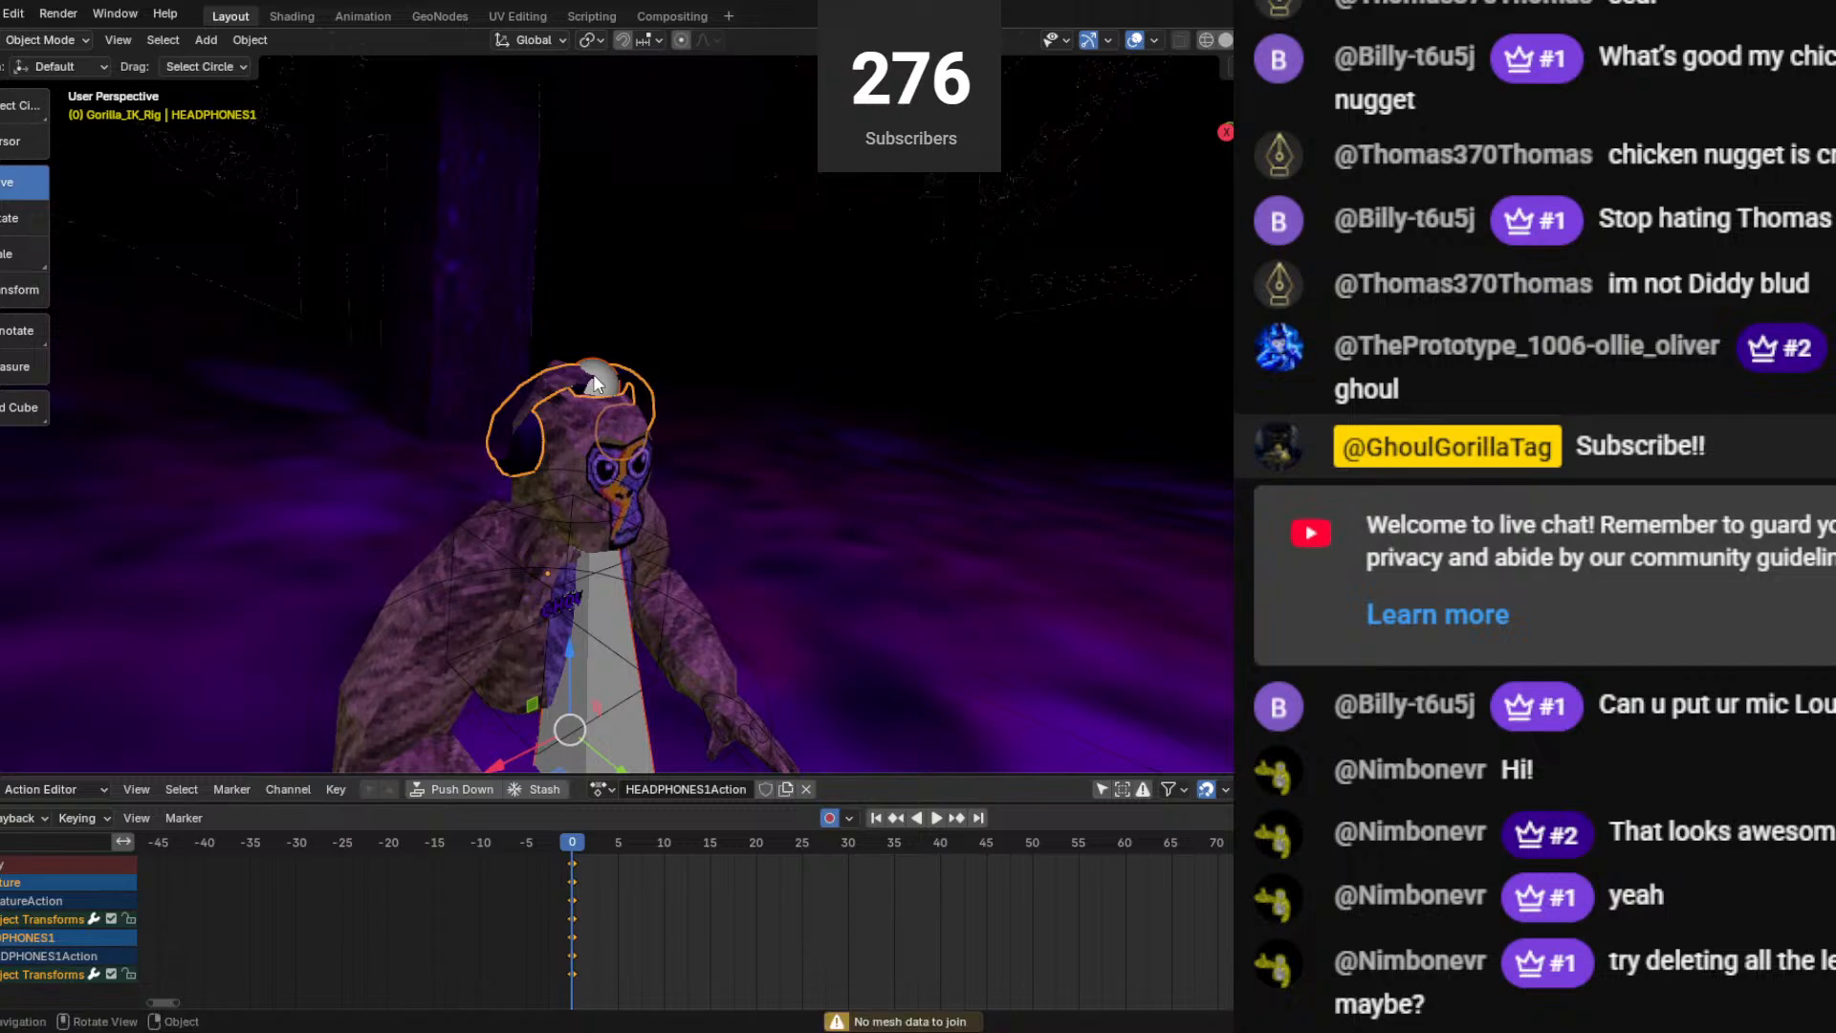
Step through the gorilla model and the forest map's forestatlas meshes to identify the trees, leaves and ground.
scroll(630, 463, down, 3)
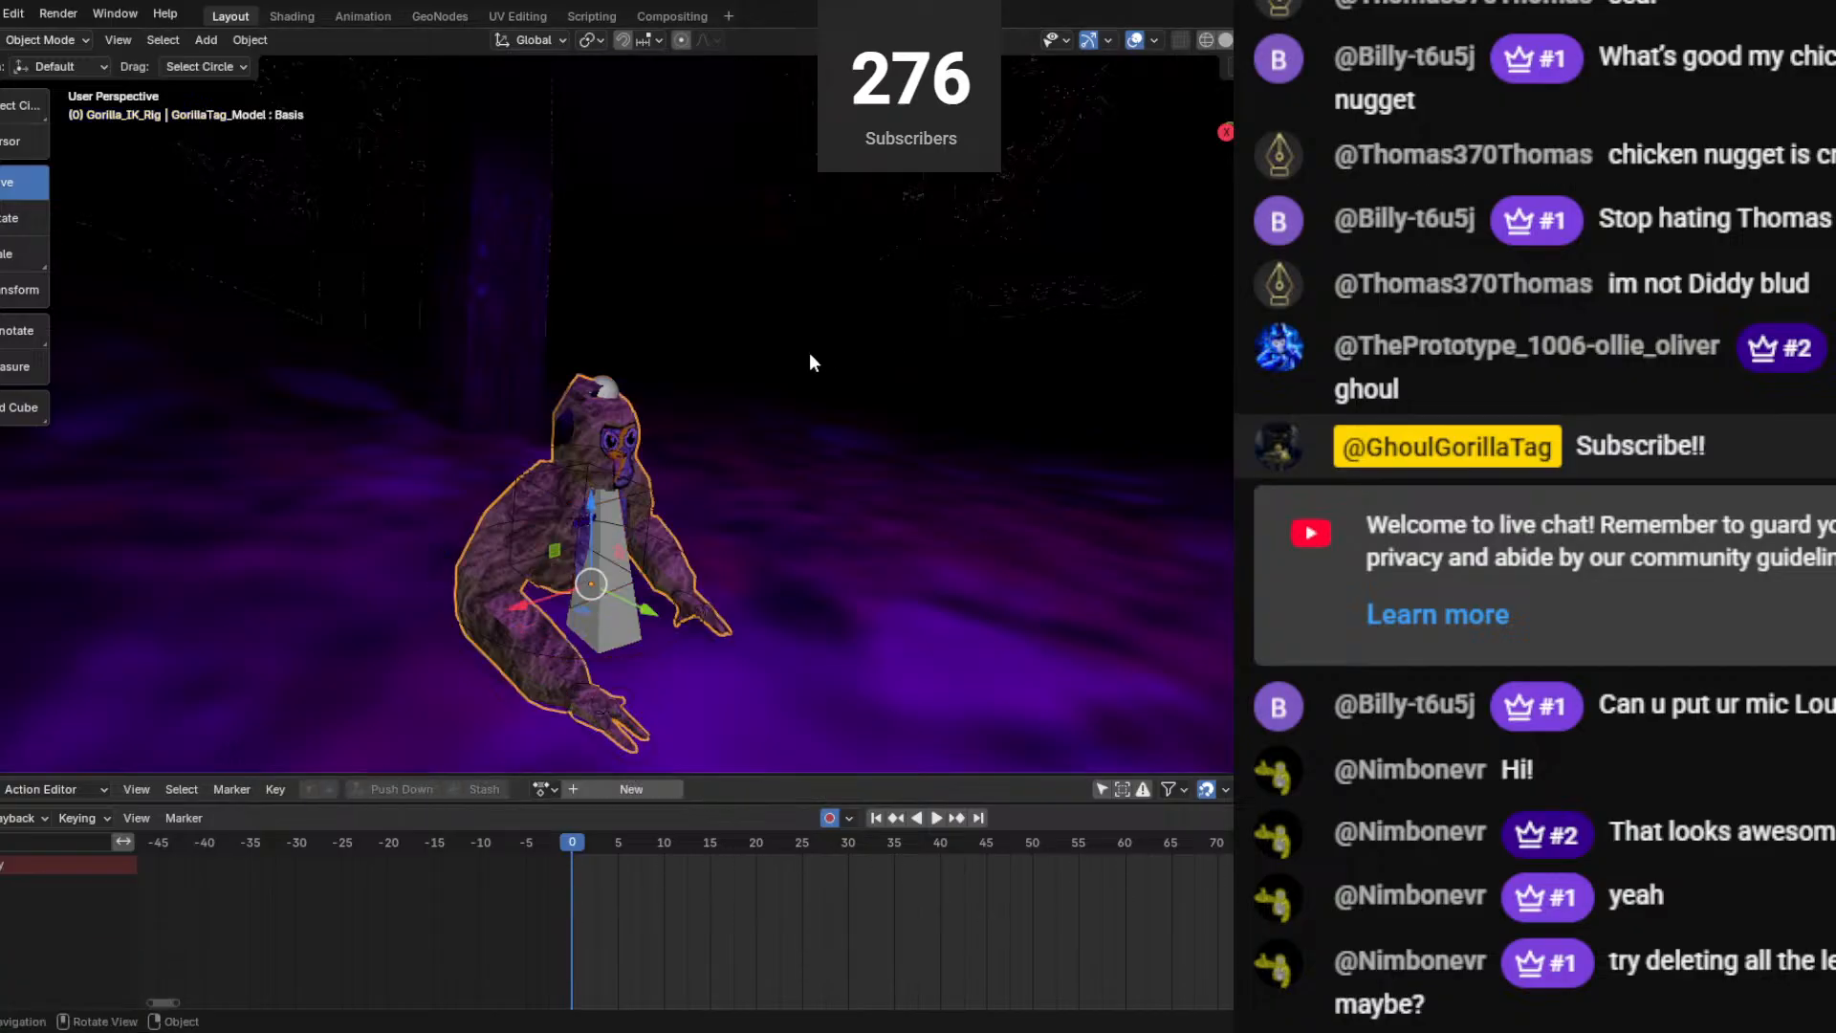
scroll(809, 352, down, 4)
shift+click(519, 229)
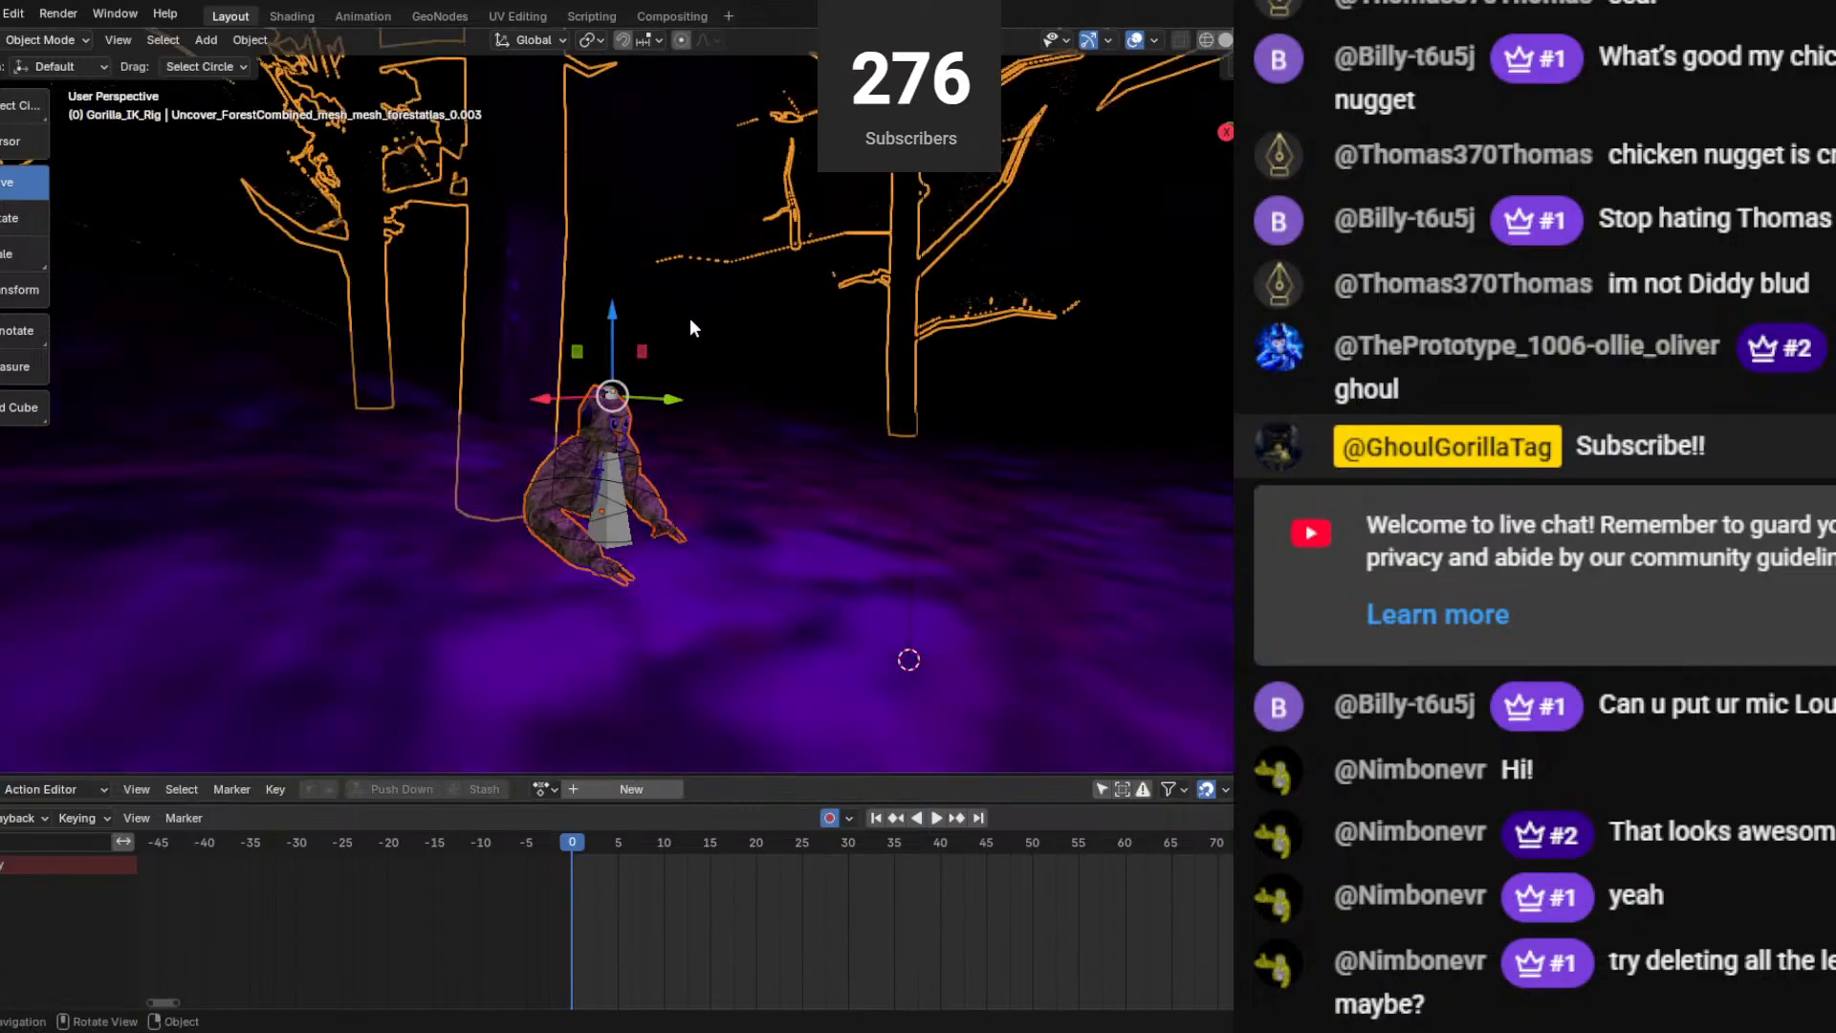
middle_drag(691, 317, 738, 277)
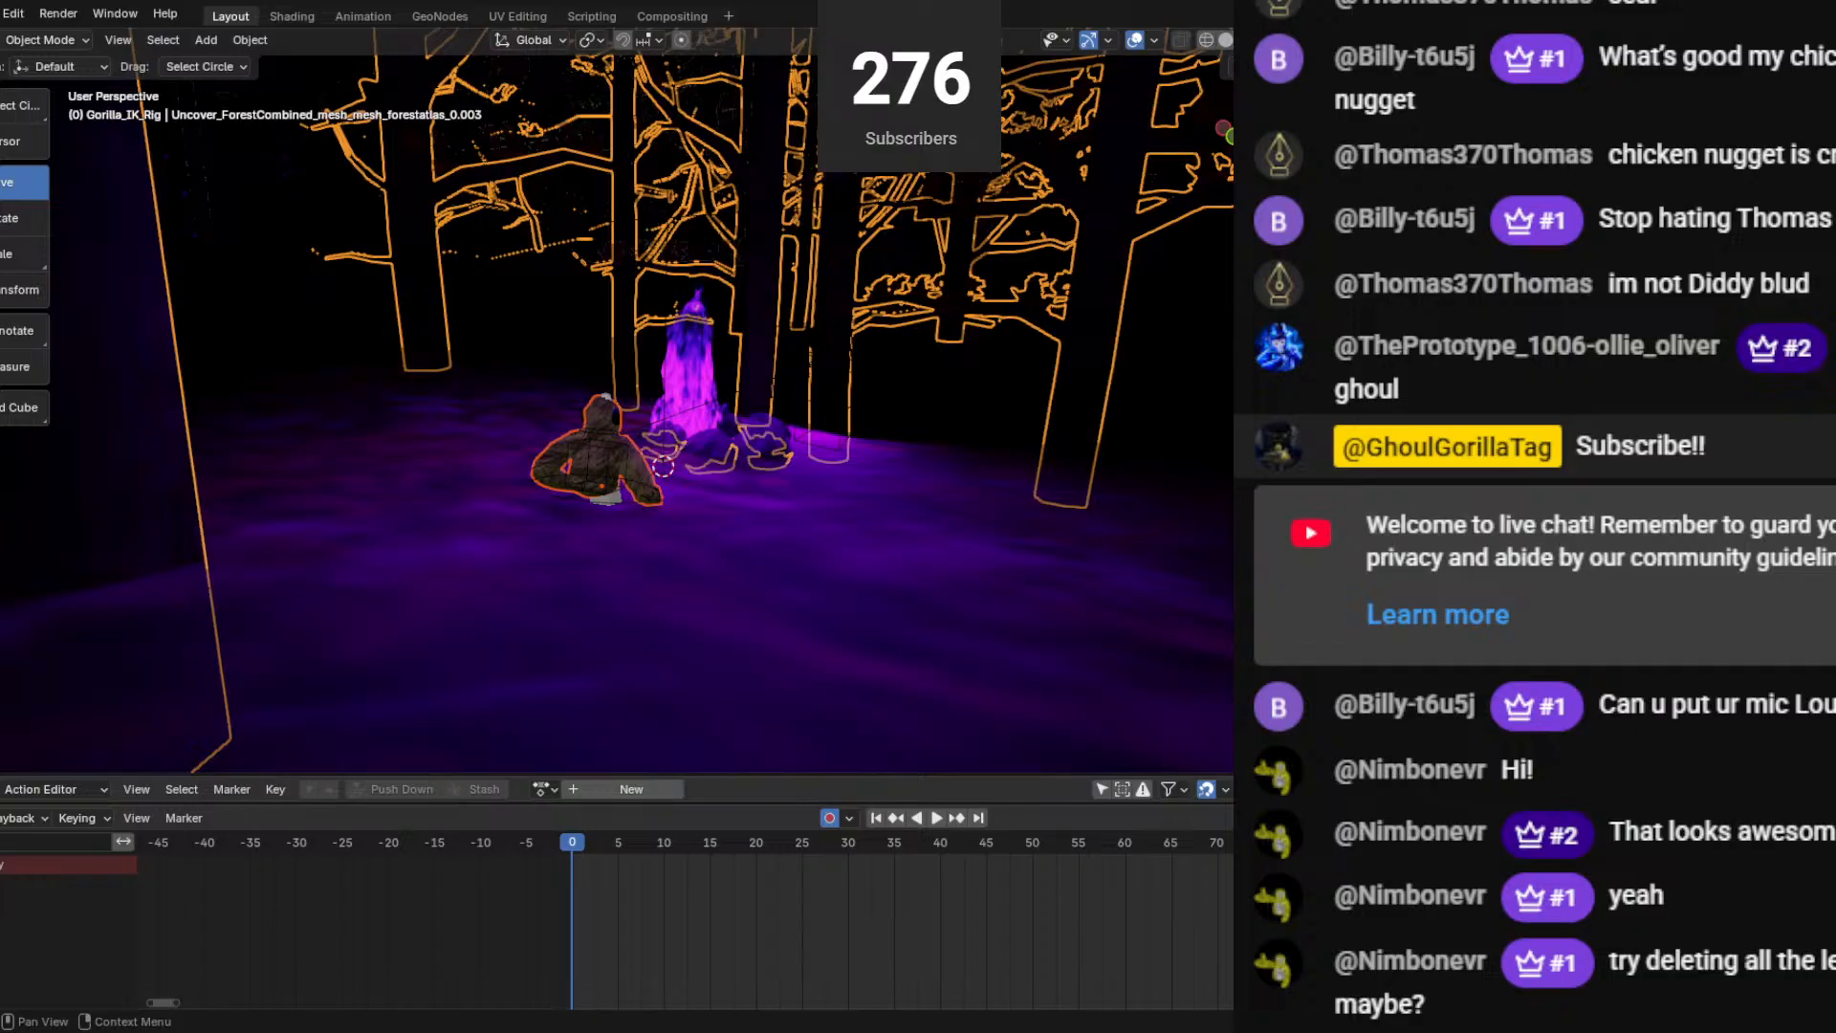
key(Down)
key(Down)
key(Up)
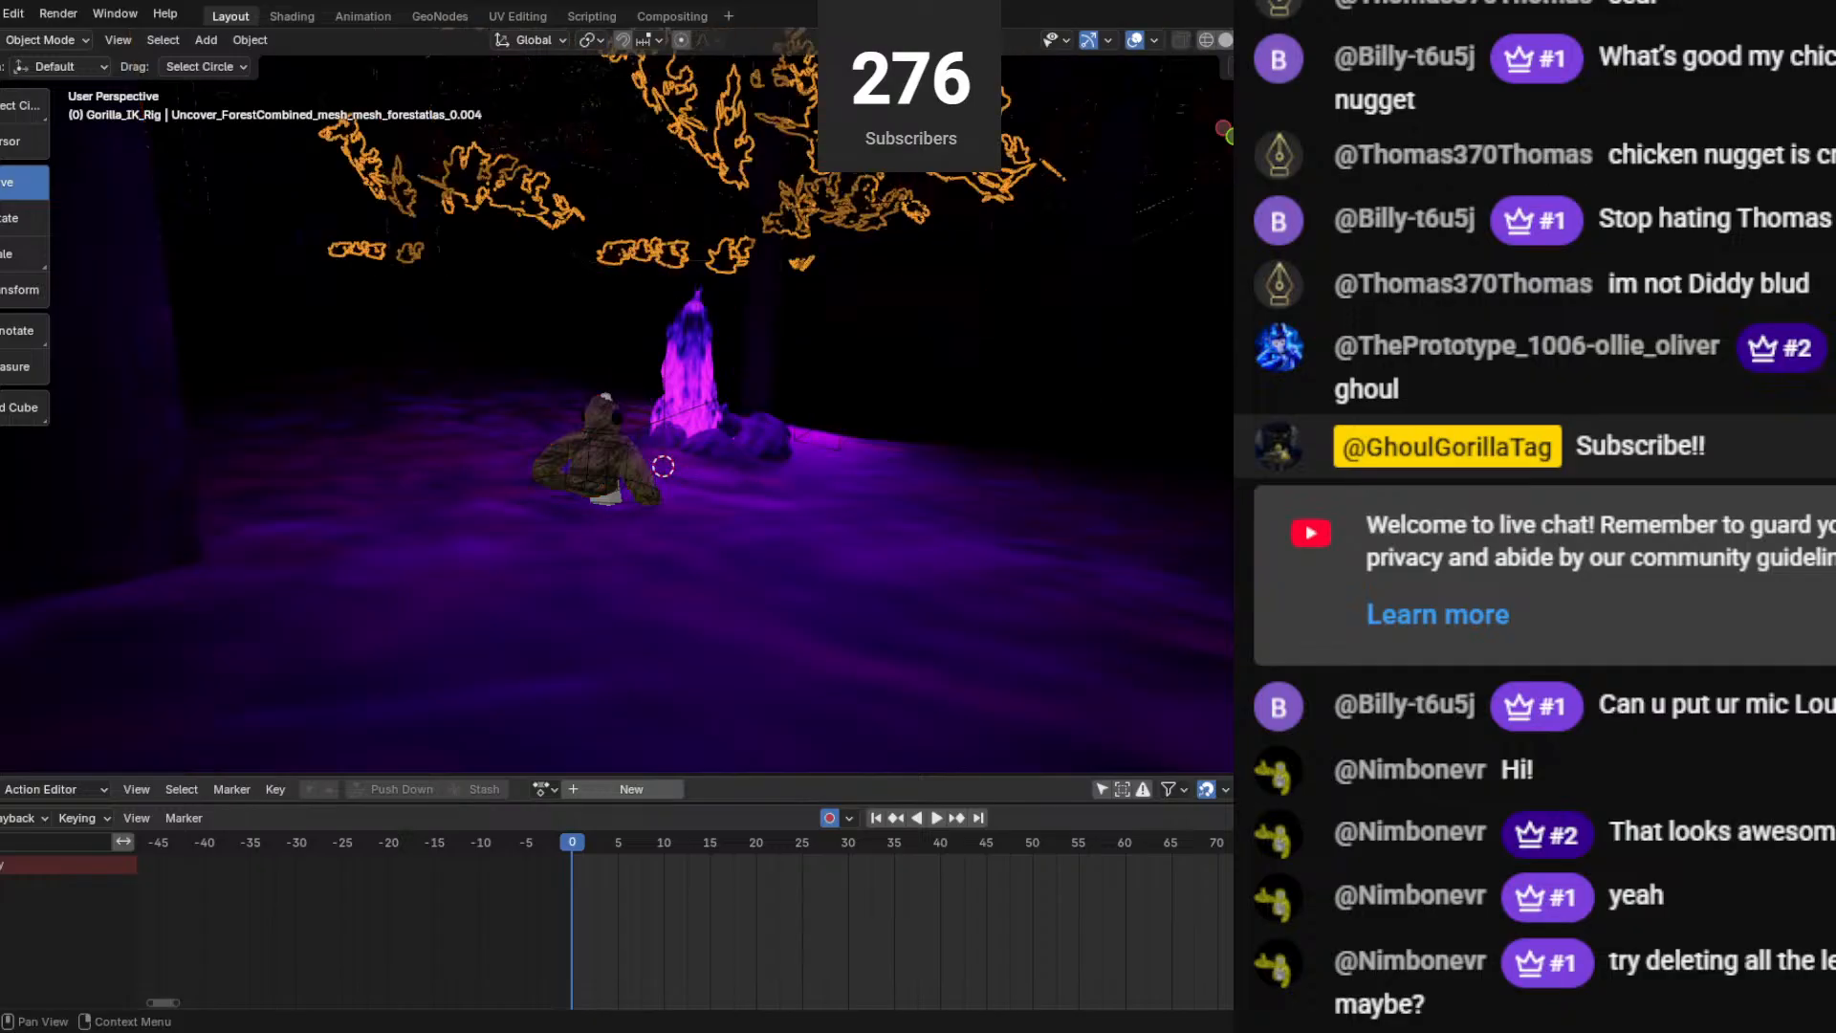
click(663, 465)
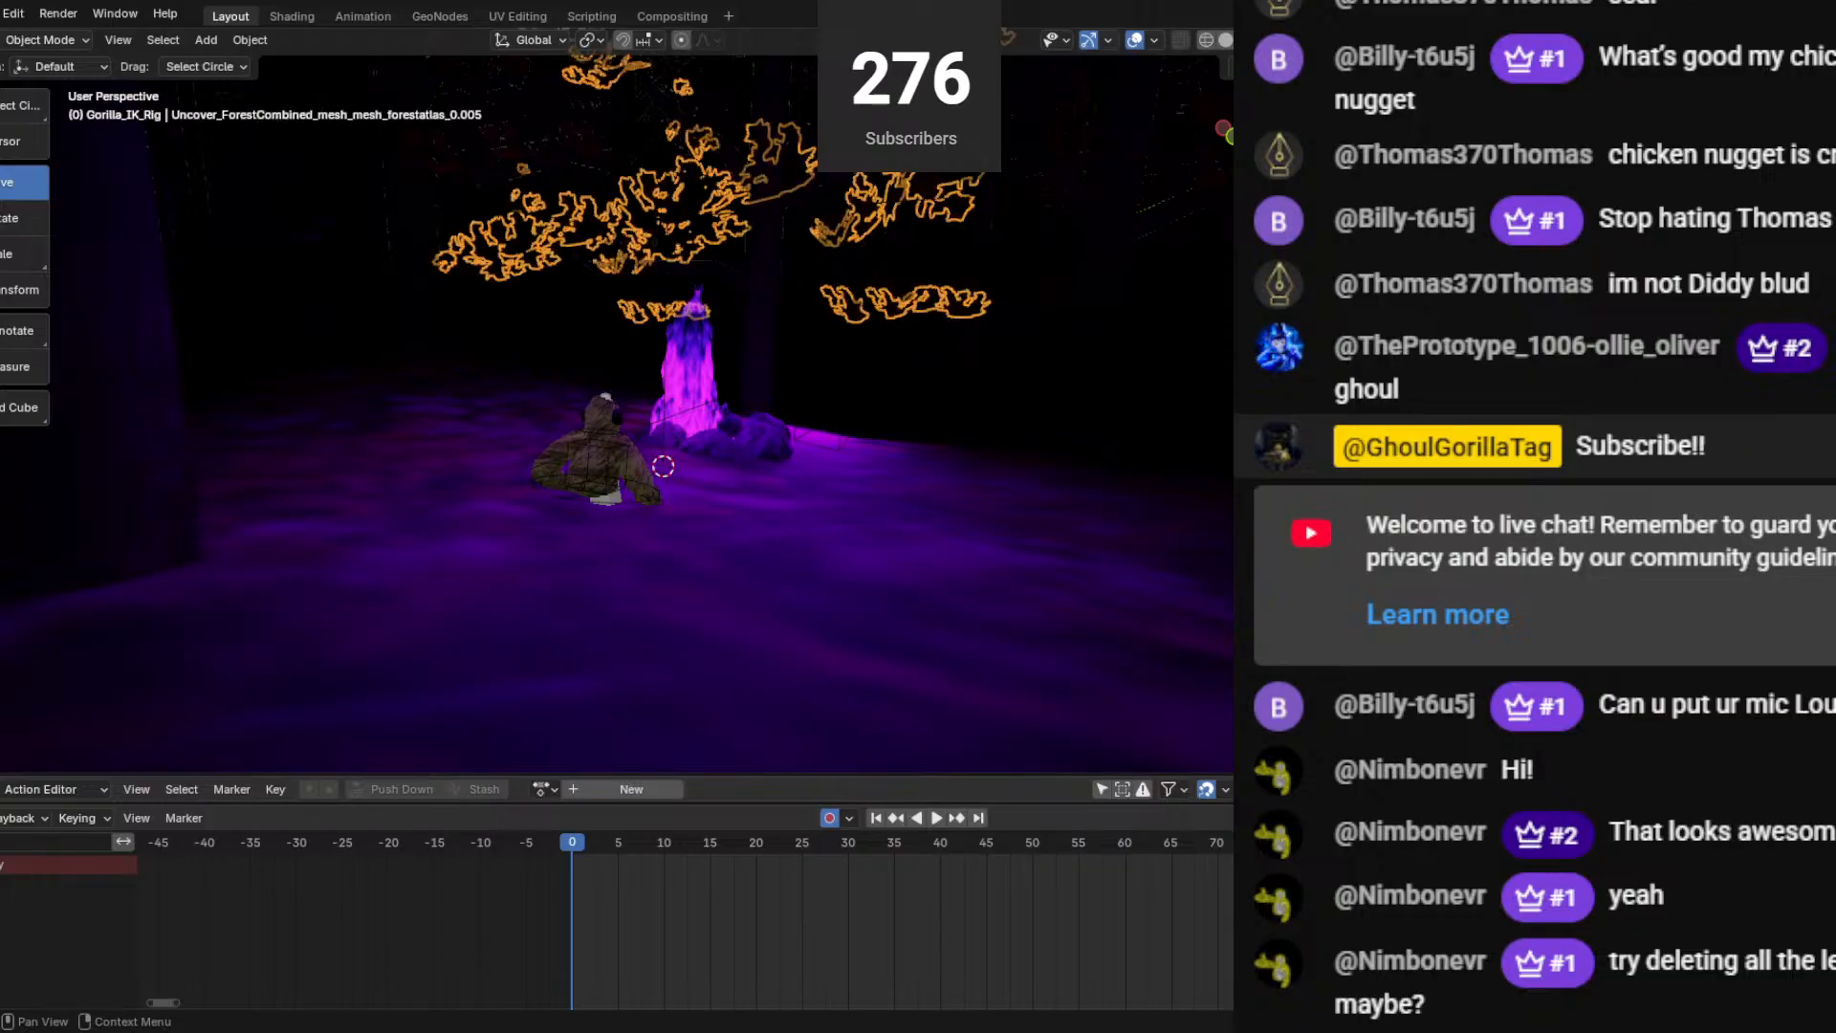
click(663, 466)
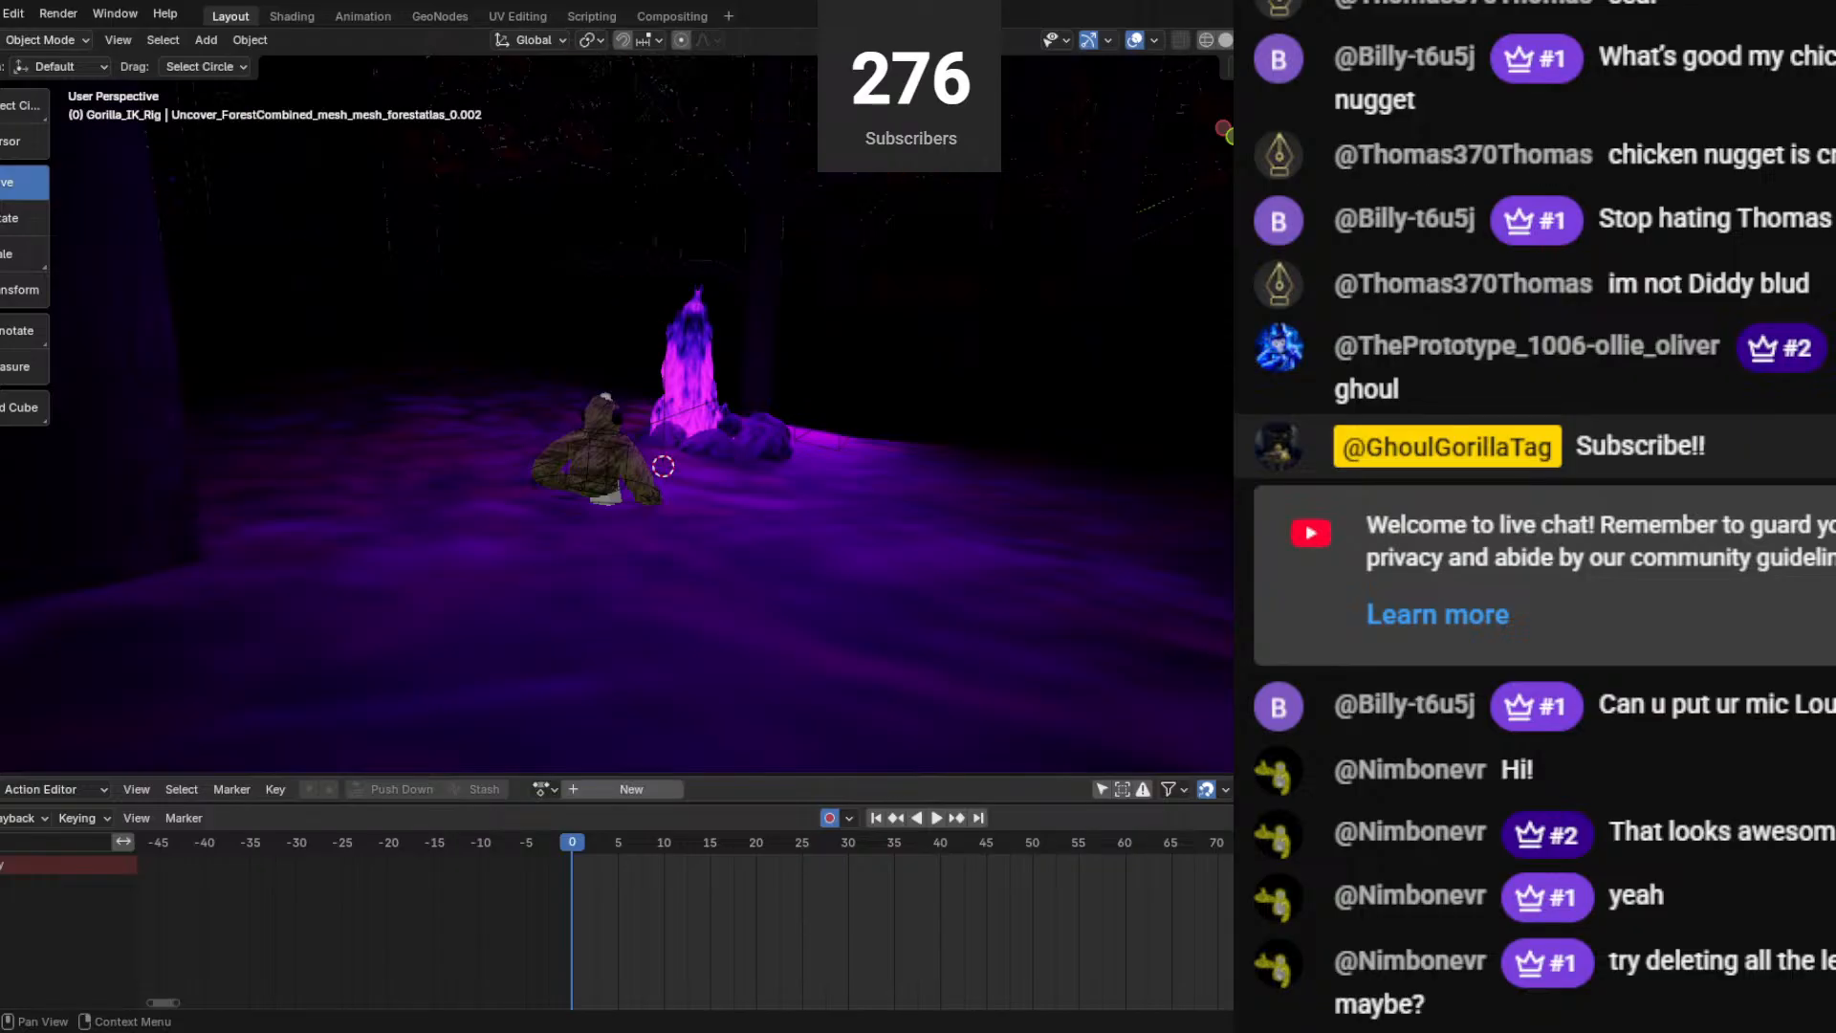
Delete the Uncover_TreeAtlas_mesh_mesh object from the forest map.
key(Delete)
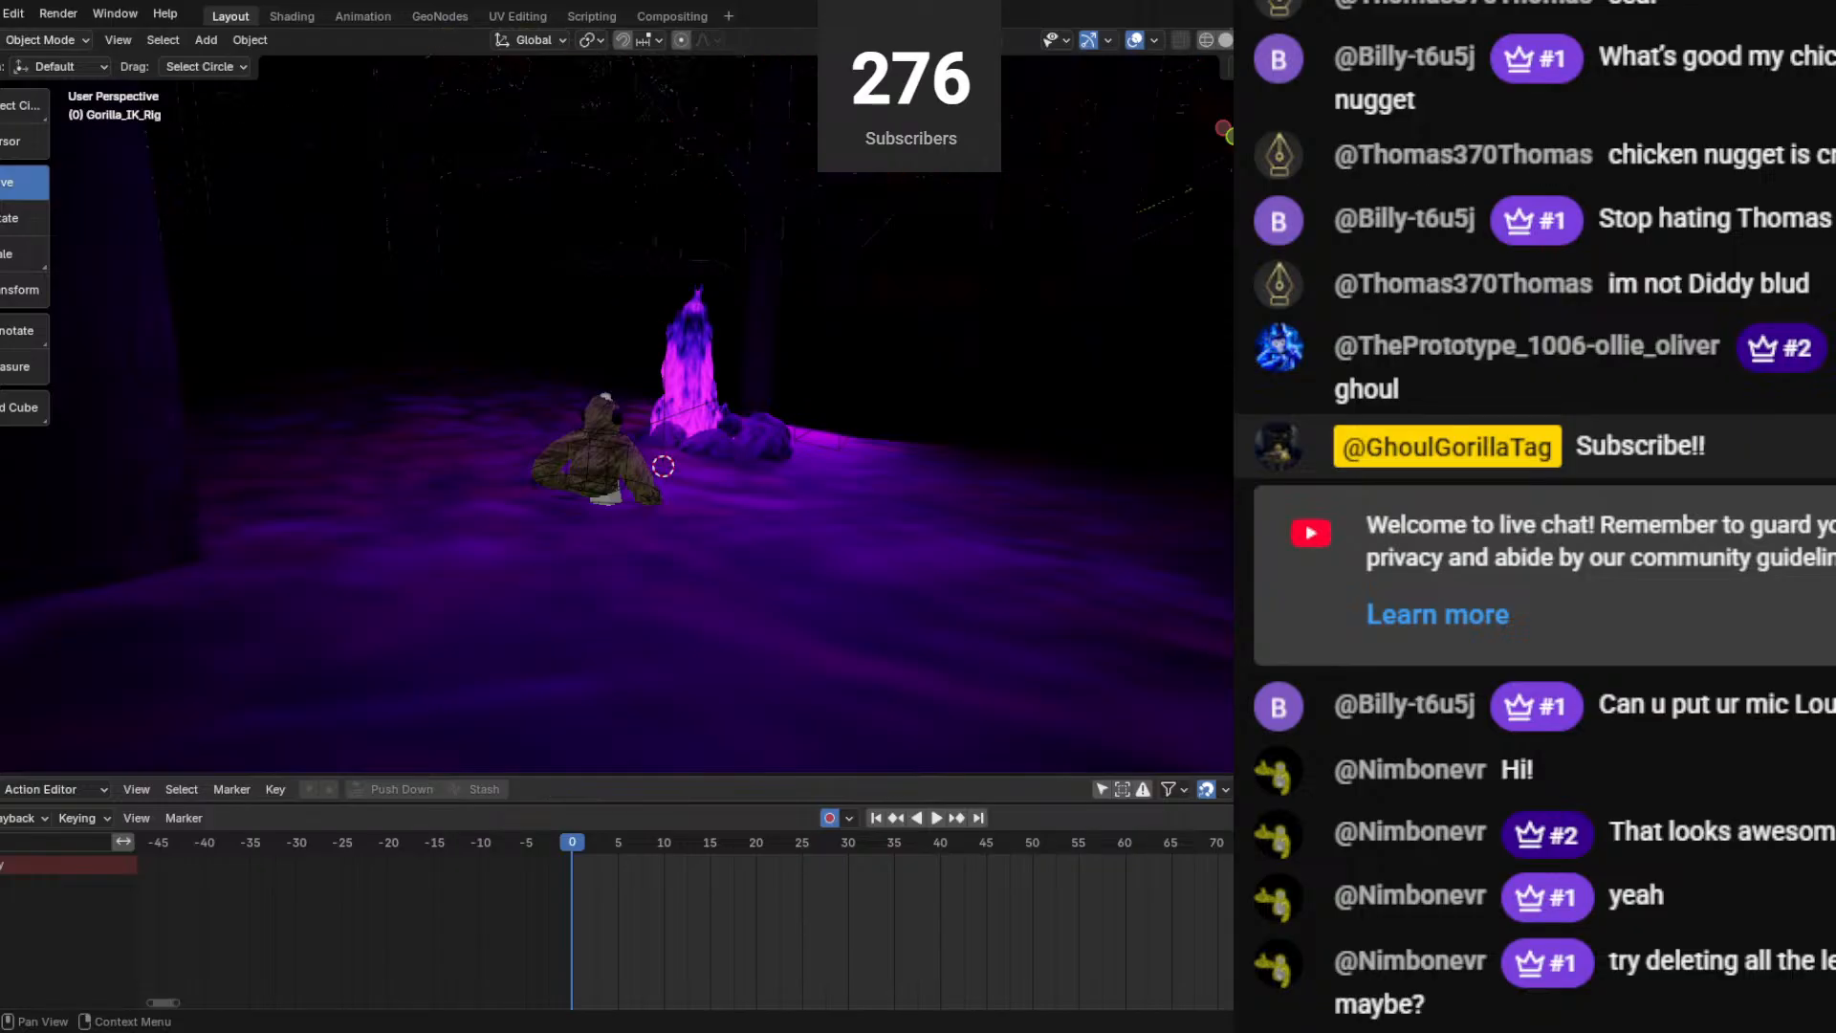
click(663, 466)
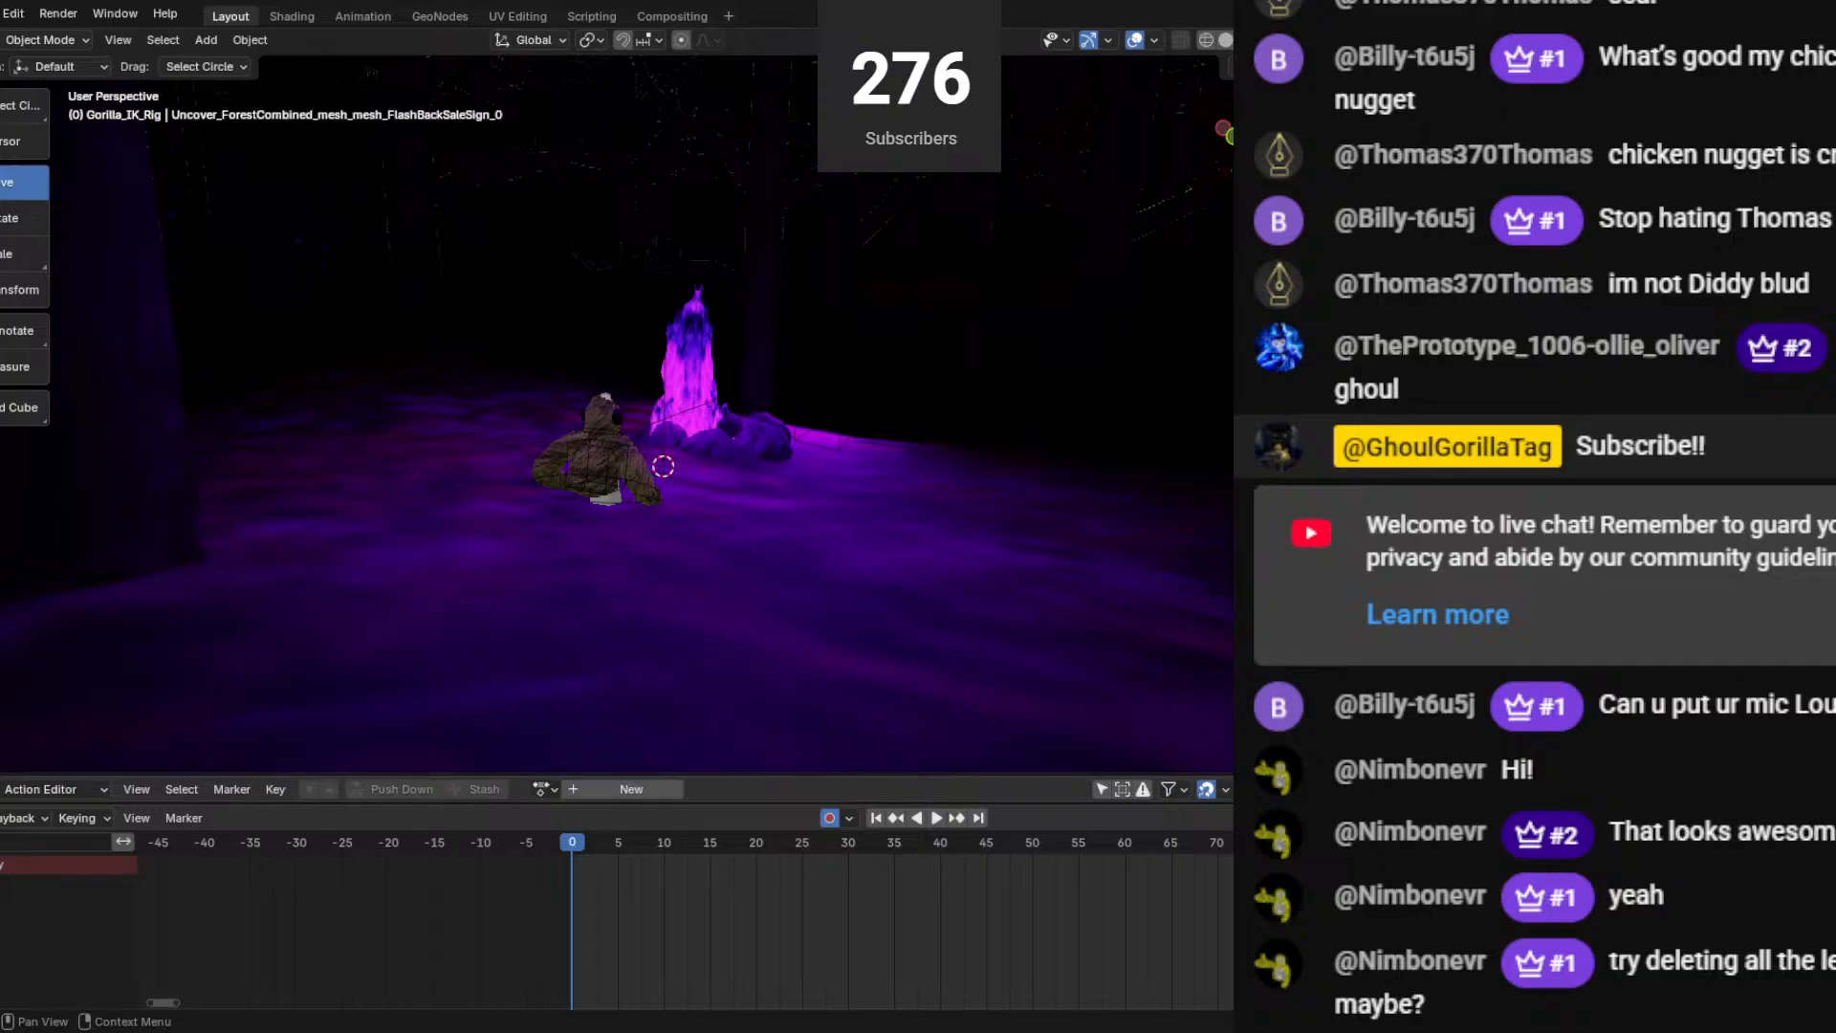
click(663, 466)
key(Down)
key(Down)
middle_drag(1028, 247, 1029, 328)
key(x)
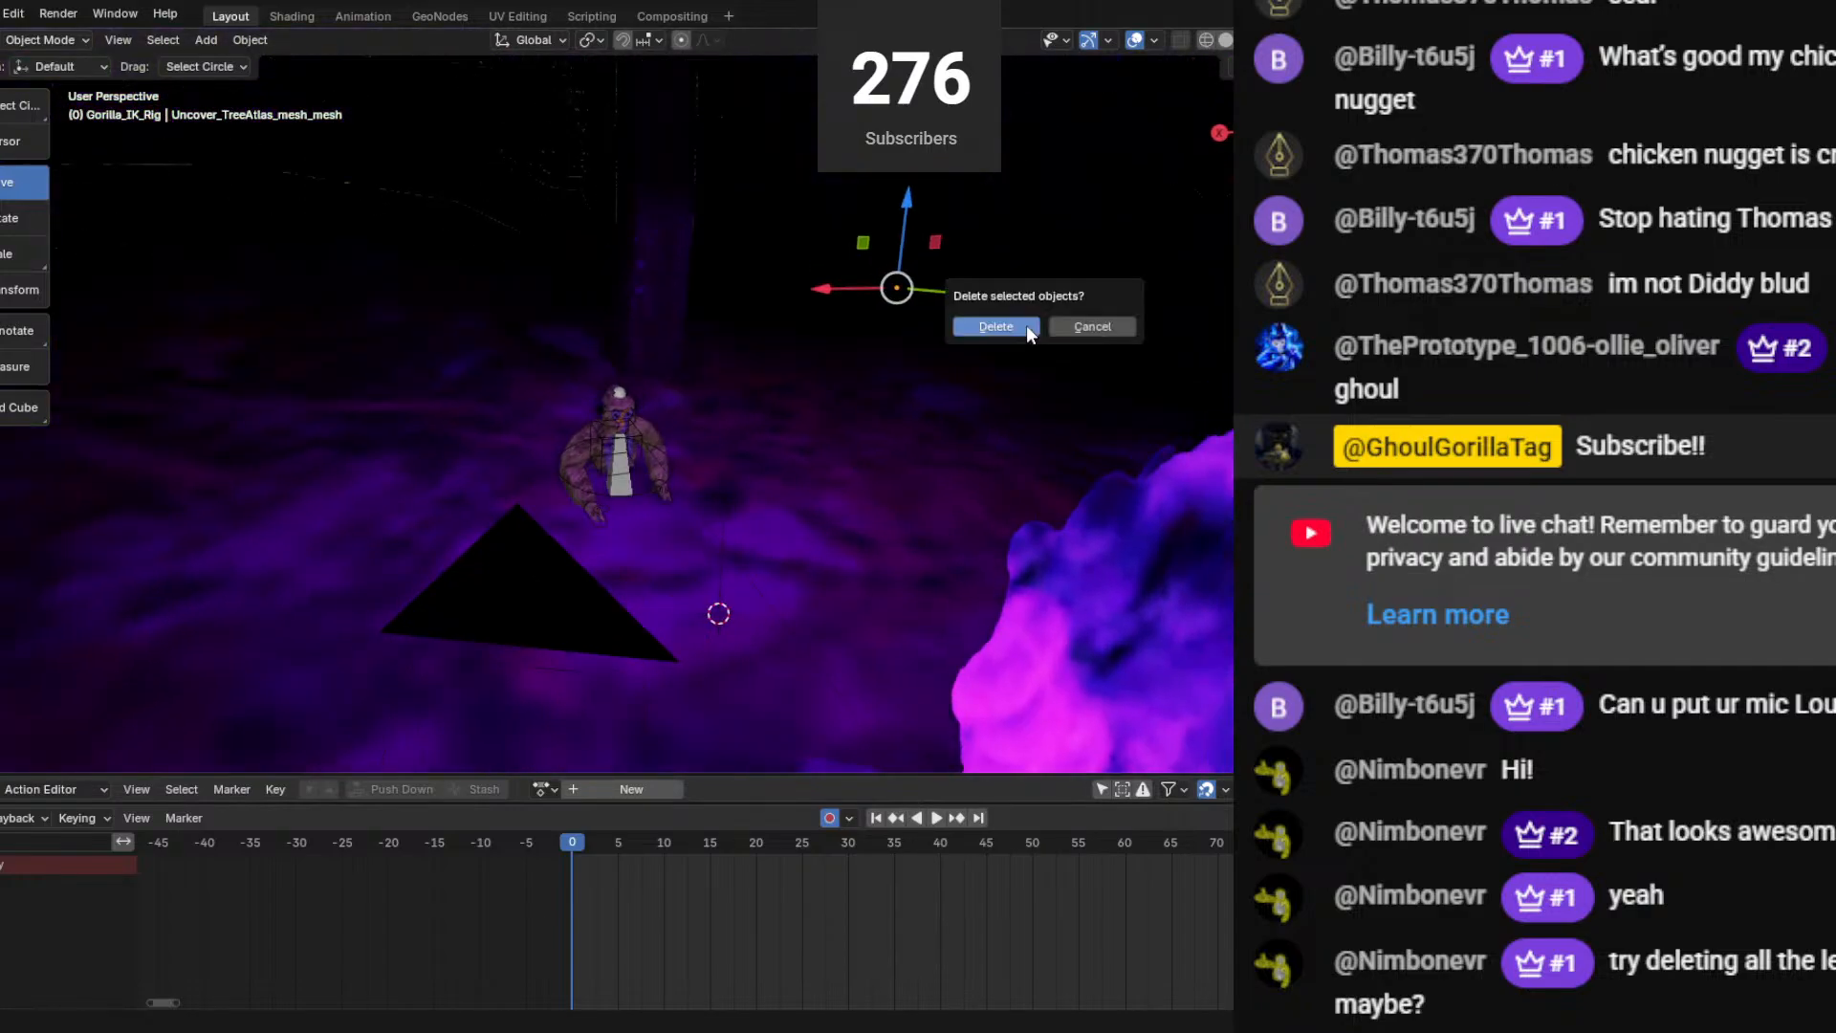
click(1026, 323)
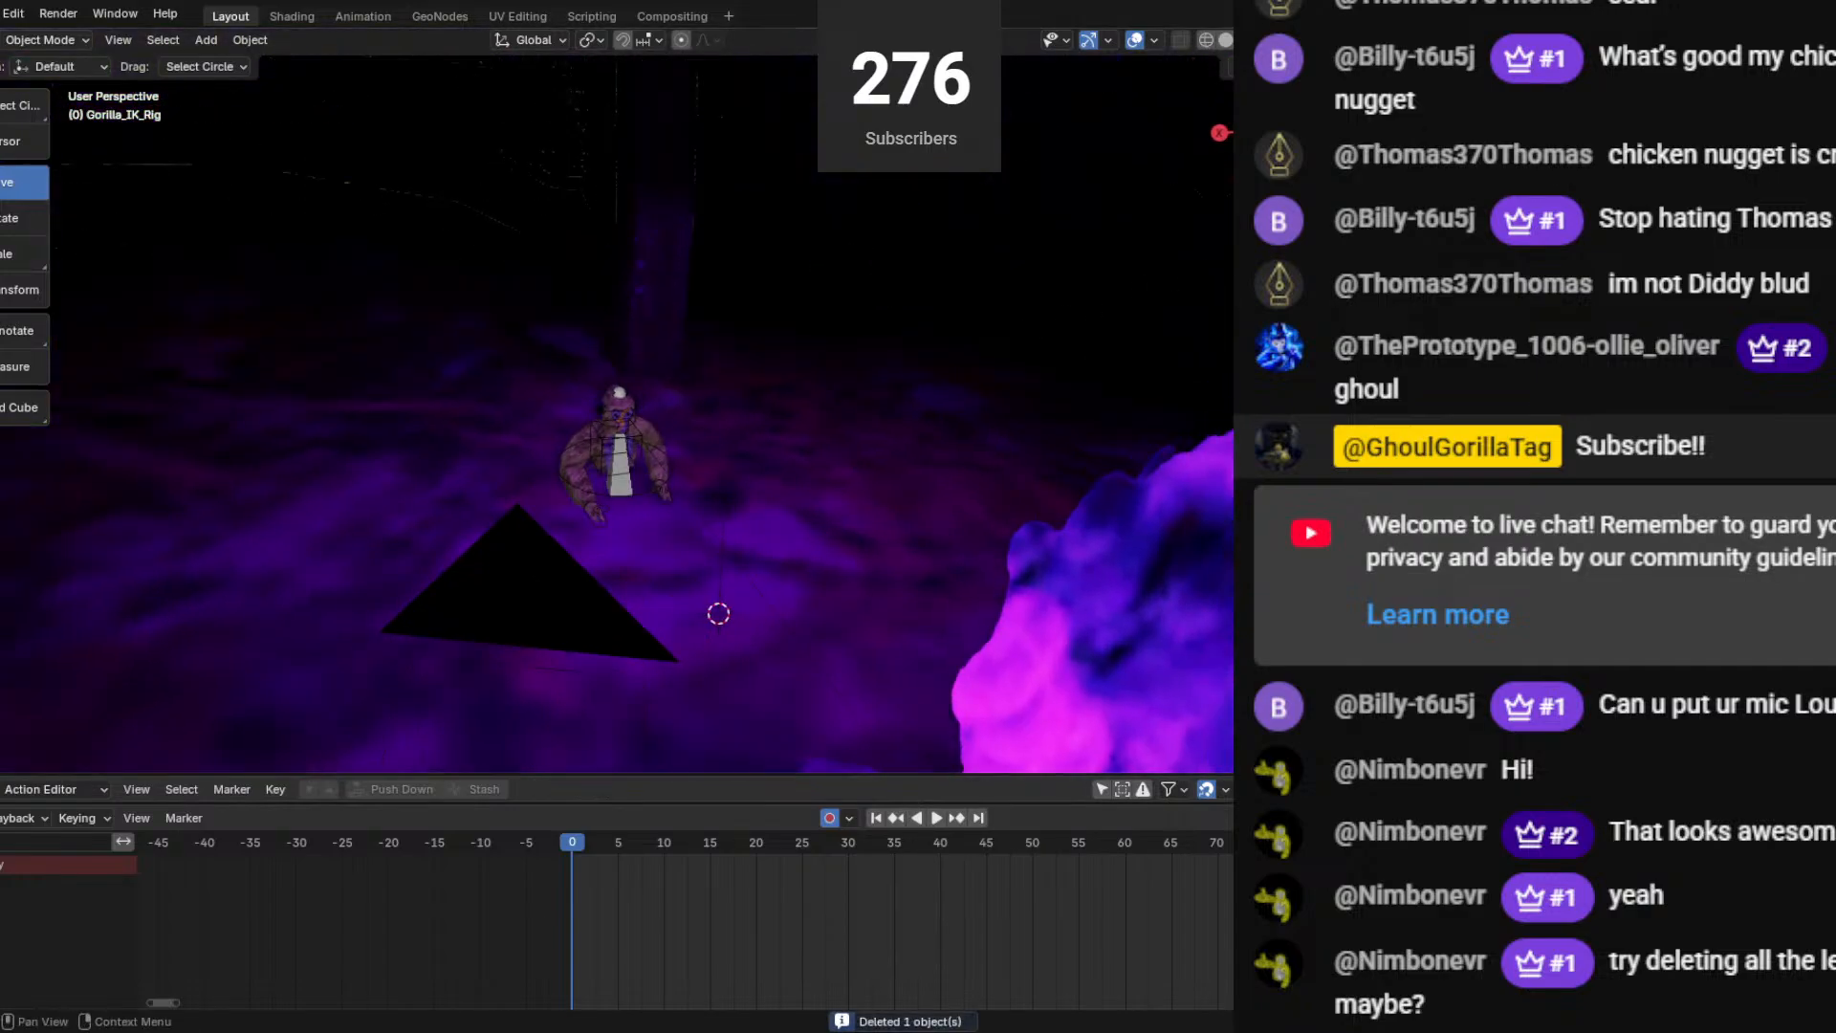
Try to delete the forest map's ground mesh, forestatlas_0.002, and undo the deletion.
key(Down)
key(Down)
key(Down)
key(Down)
key(Down)
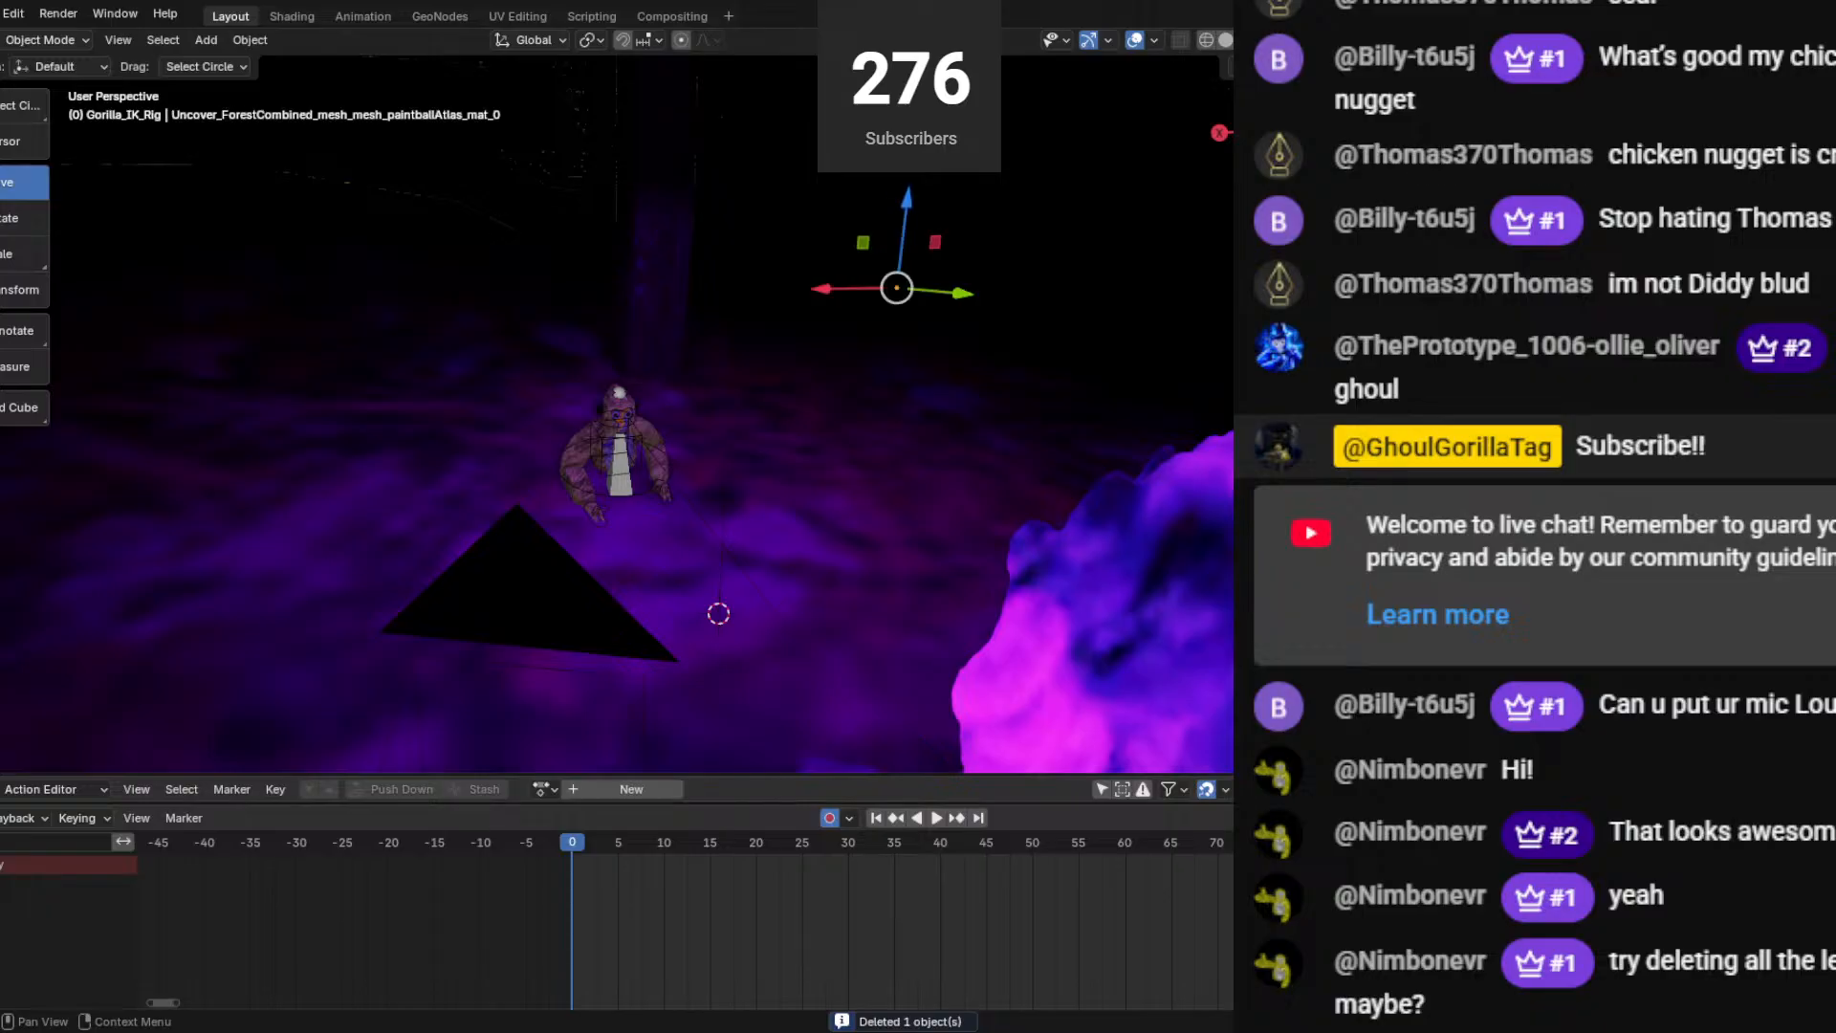
key(Delete)
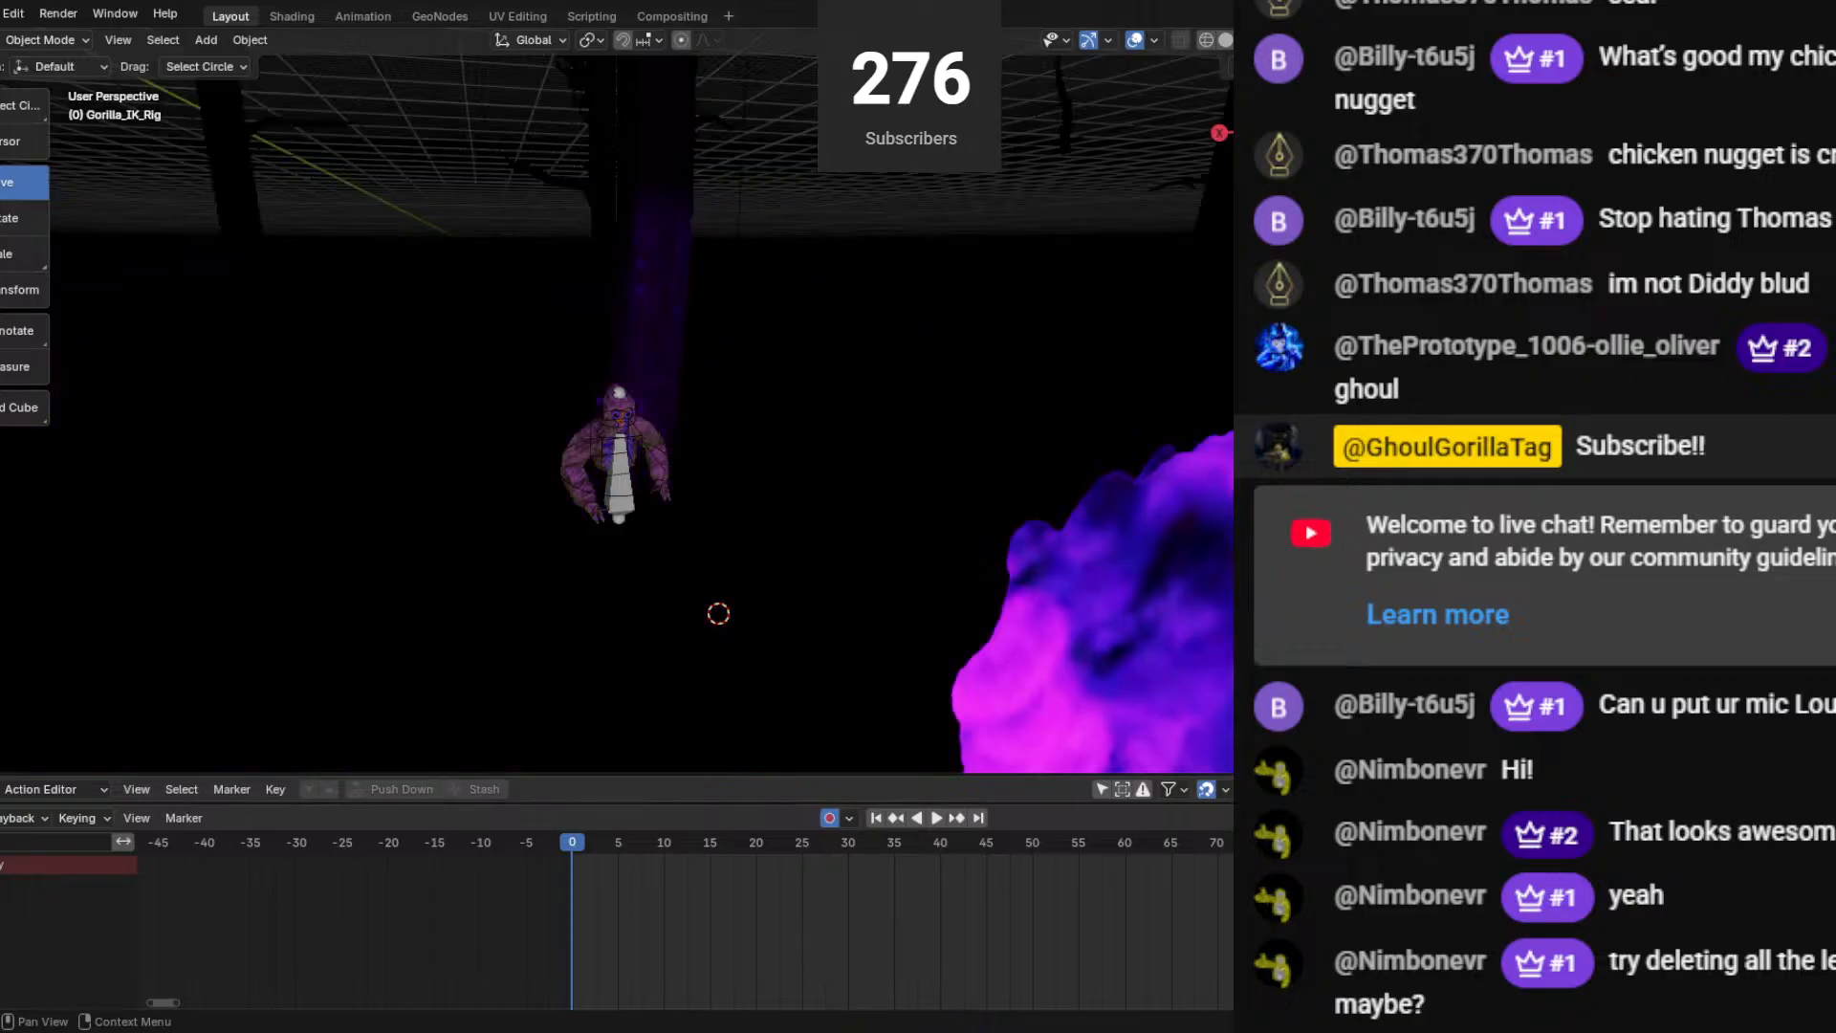
key(ctrl+z)
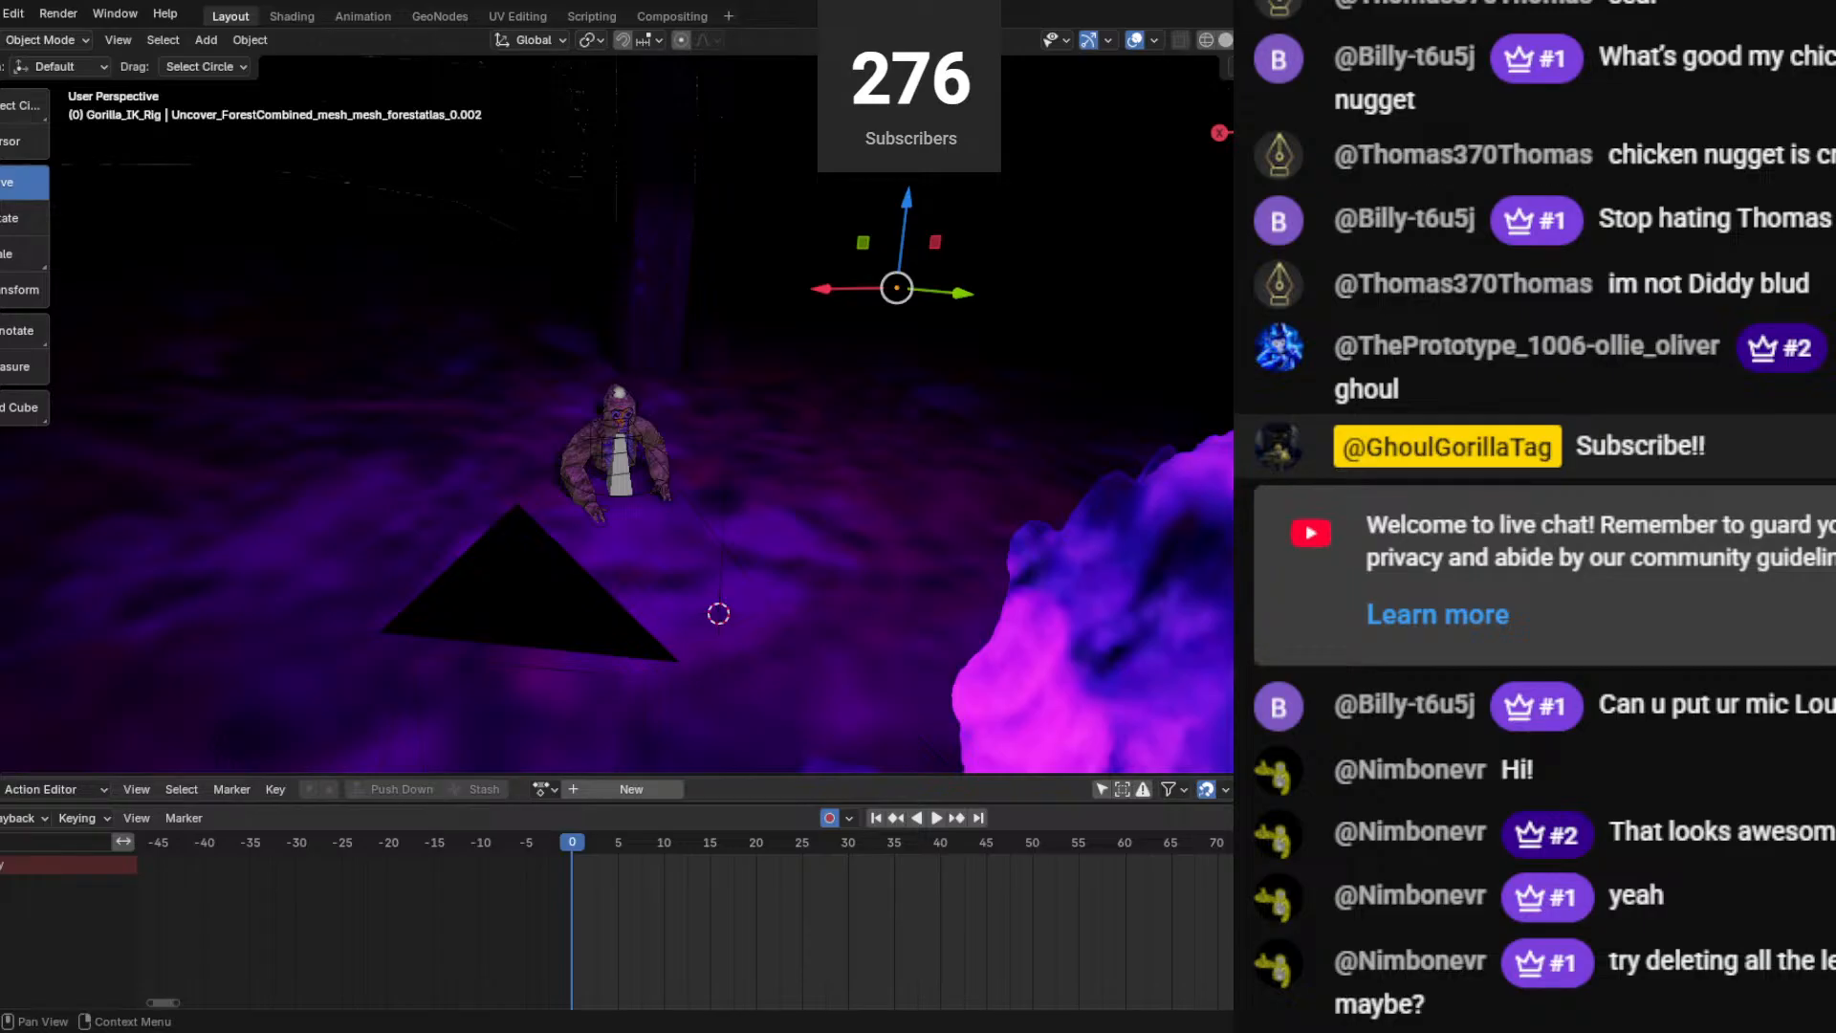
Try to delete the forest map's tree mesh, forestatlas_0.003, and neighbouring map meshes, undoing the deletions.
key(Down)
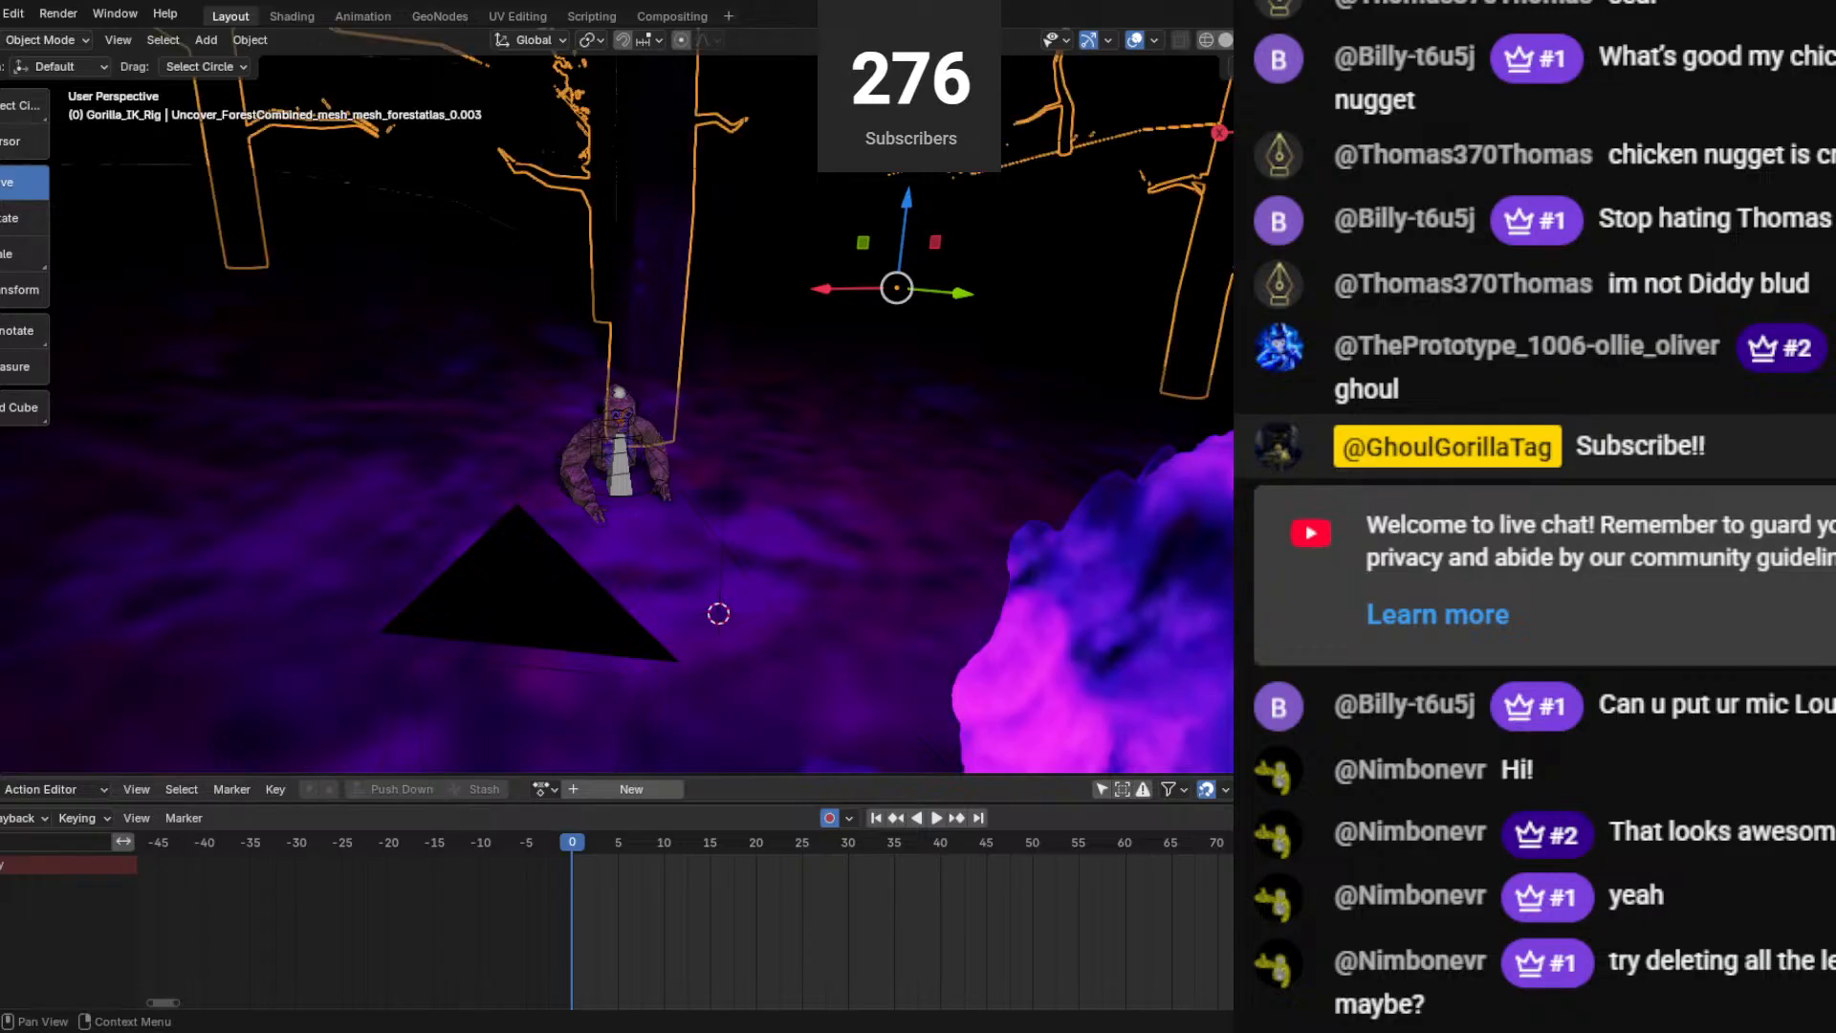
key(Delete)
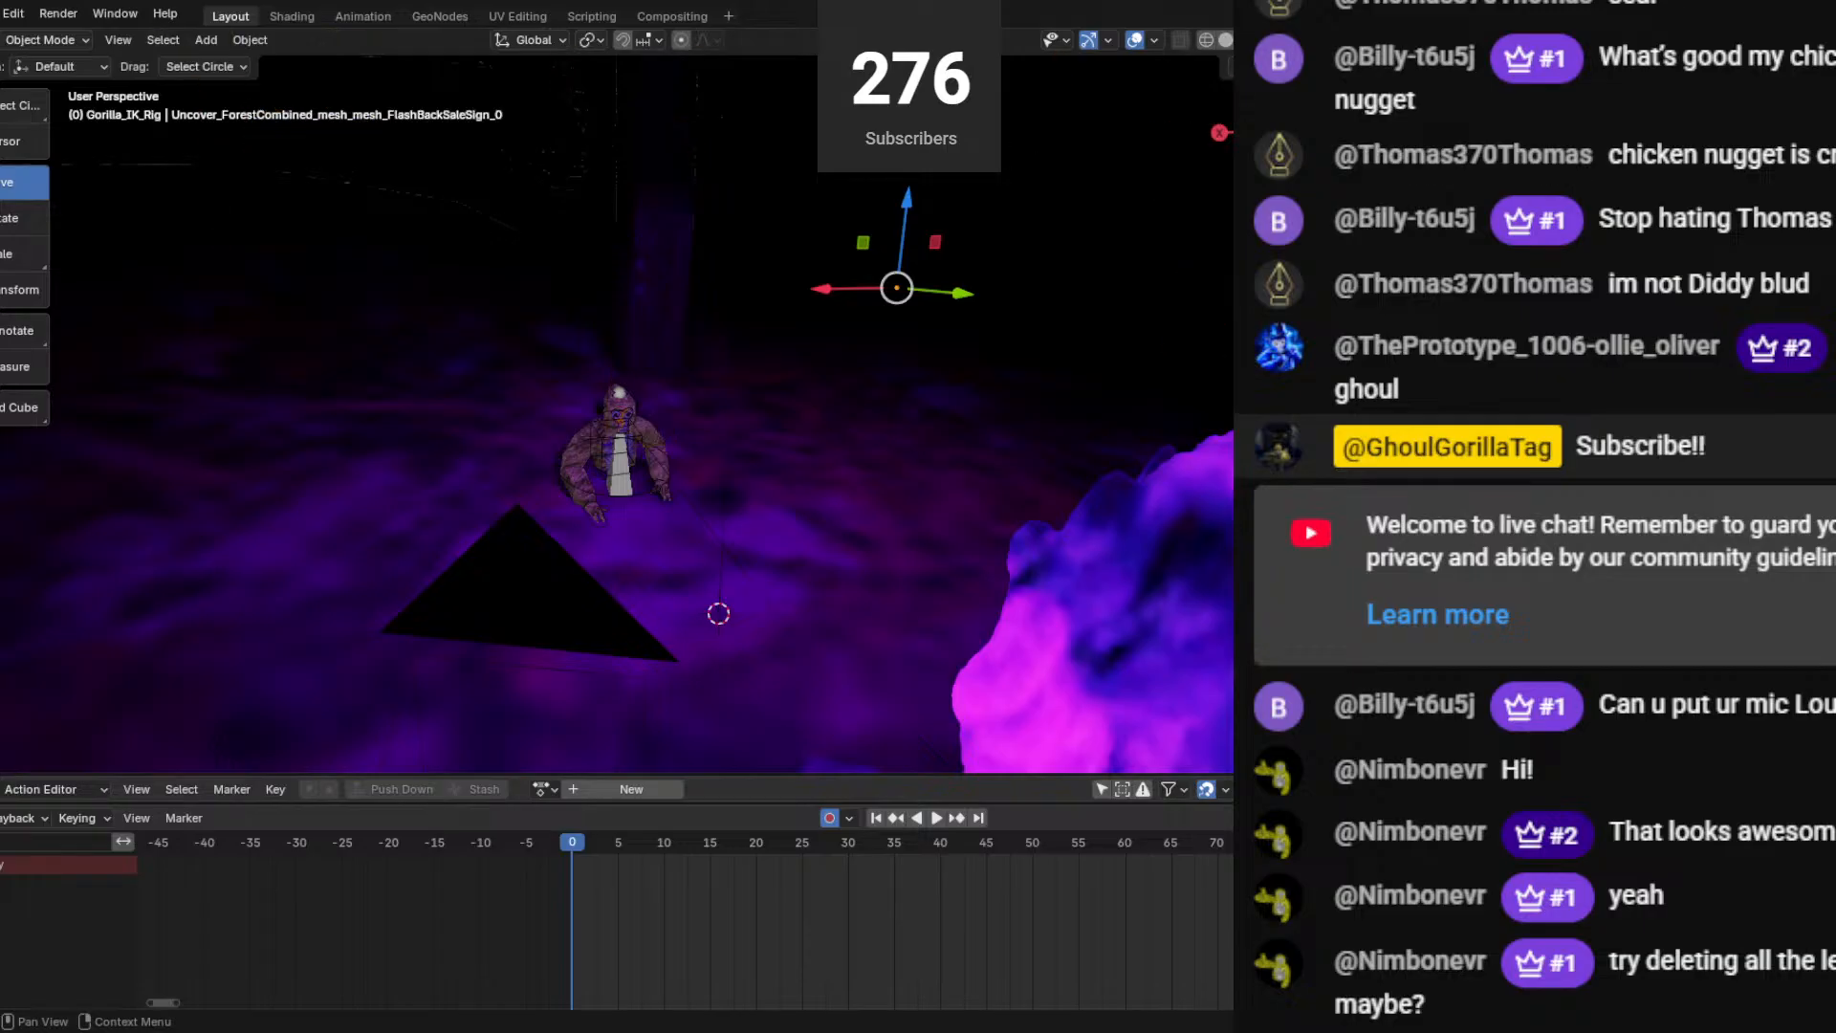
key(ctrl+z)
key(Delete)
key(ctrl+z)
mouse_move(927, 317)
middle_down()
mouse_move(903, 295)
mouse_move(928, 298)
middle_up()
key(x)
click(928, 298)
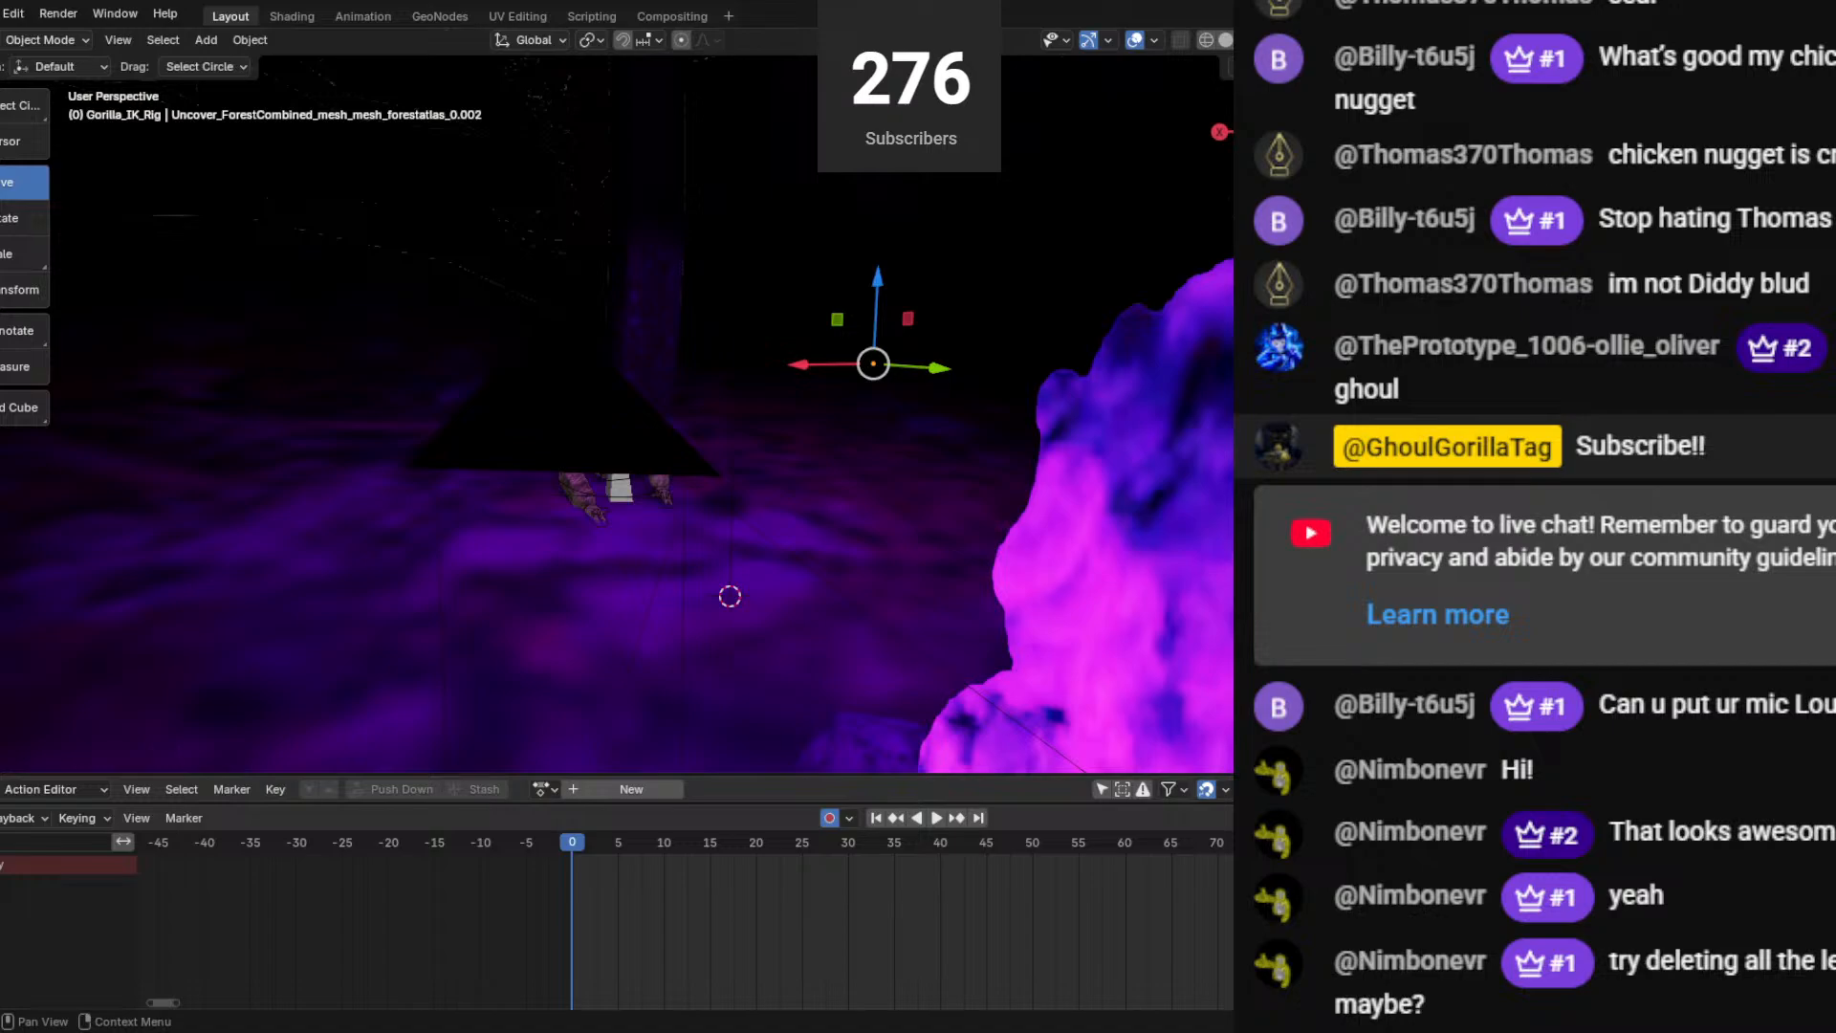
Examine the campfire area and select the ForestCombined and FlashBackSaleSign_0 meshes to see what they cover.
scroll(721, 274, down, 8)
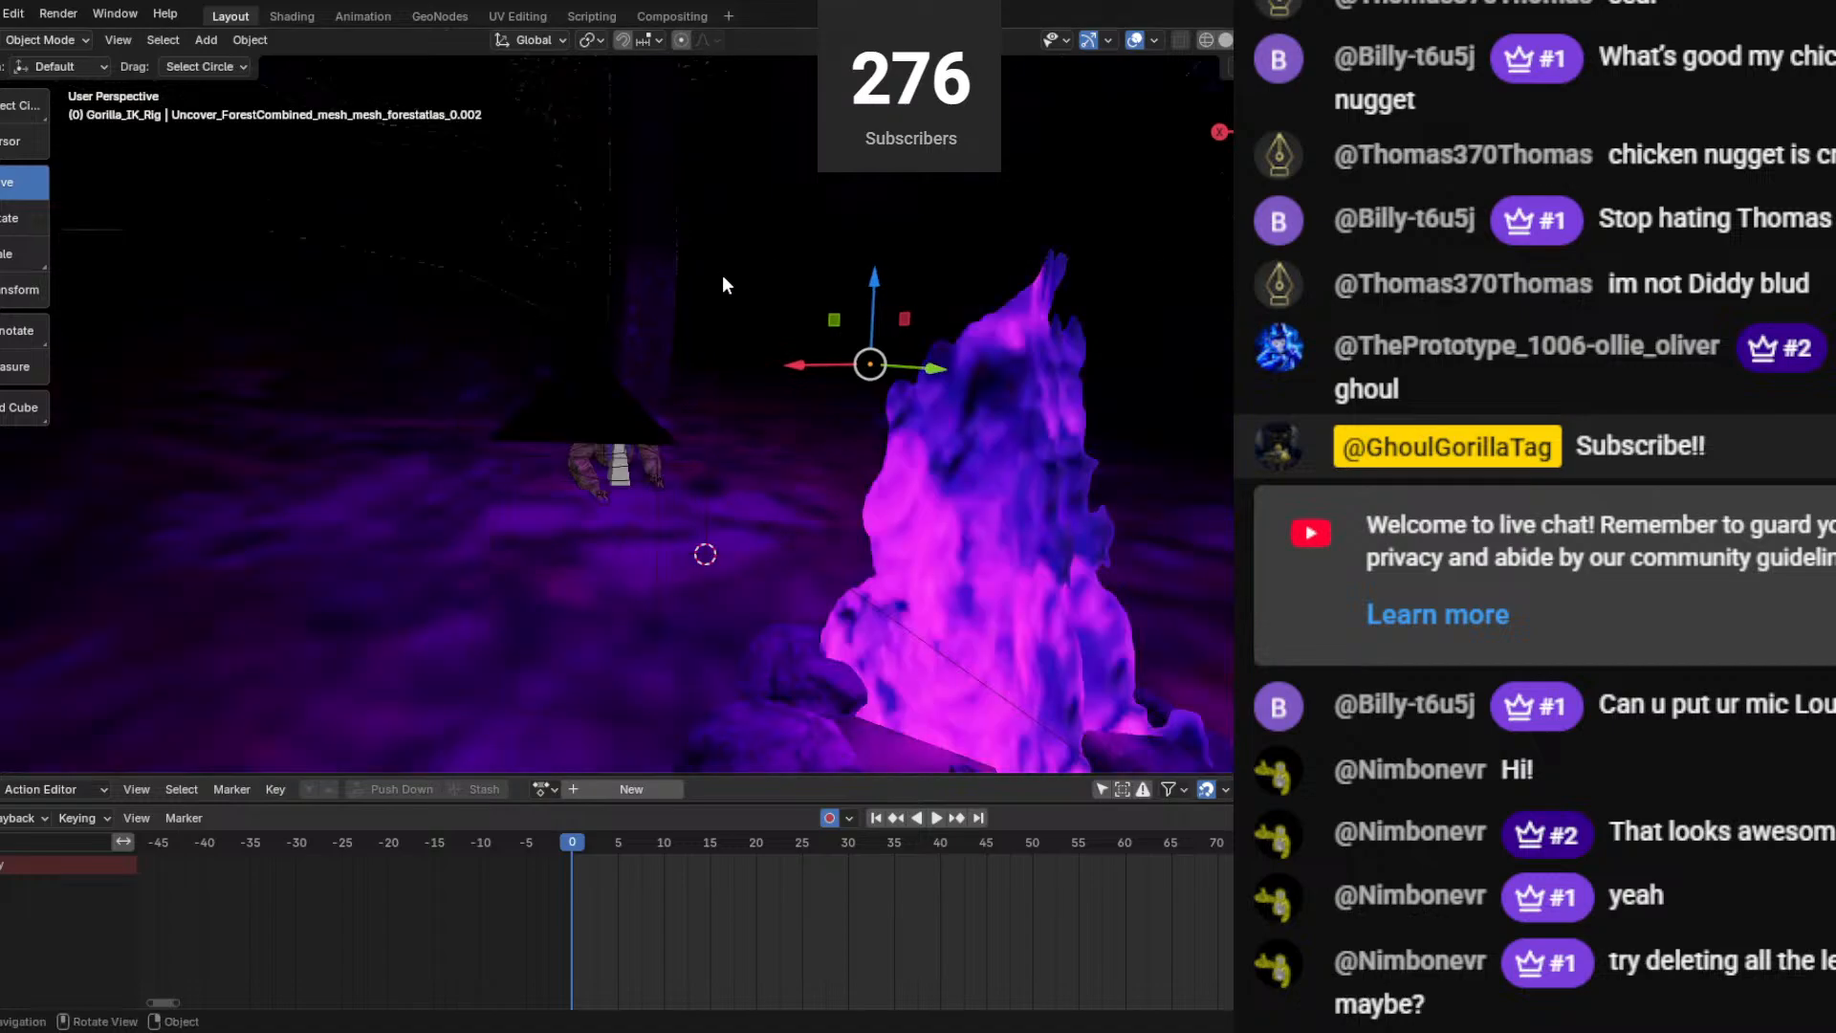
middle_drag(753, 277, 703, 314)
scroll(1014, 292, up, 3)
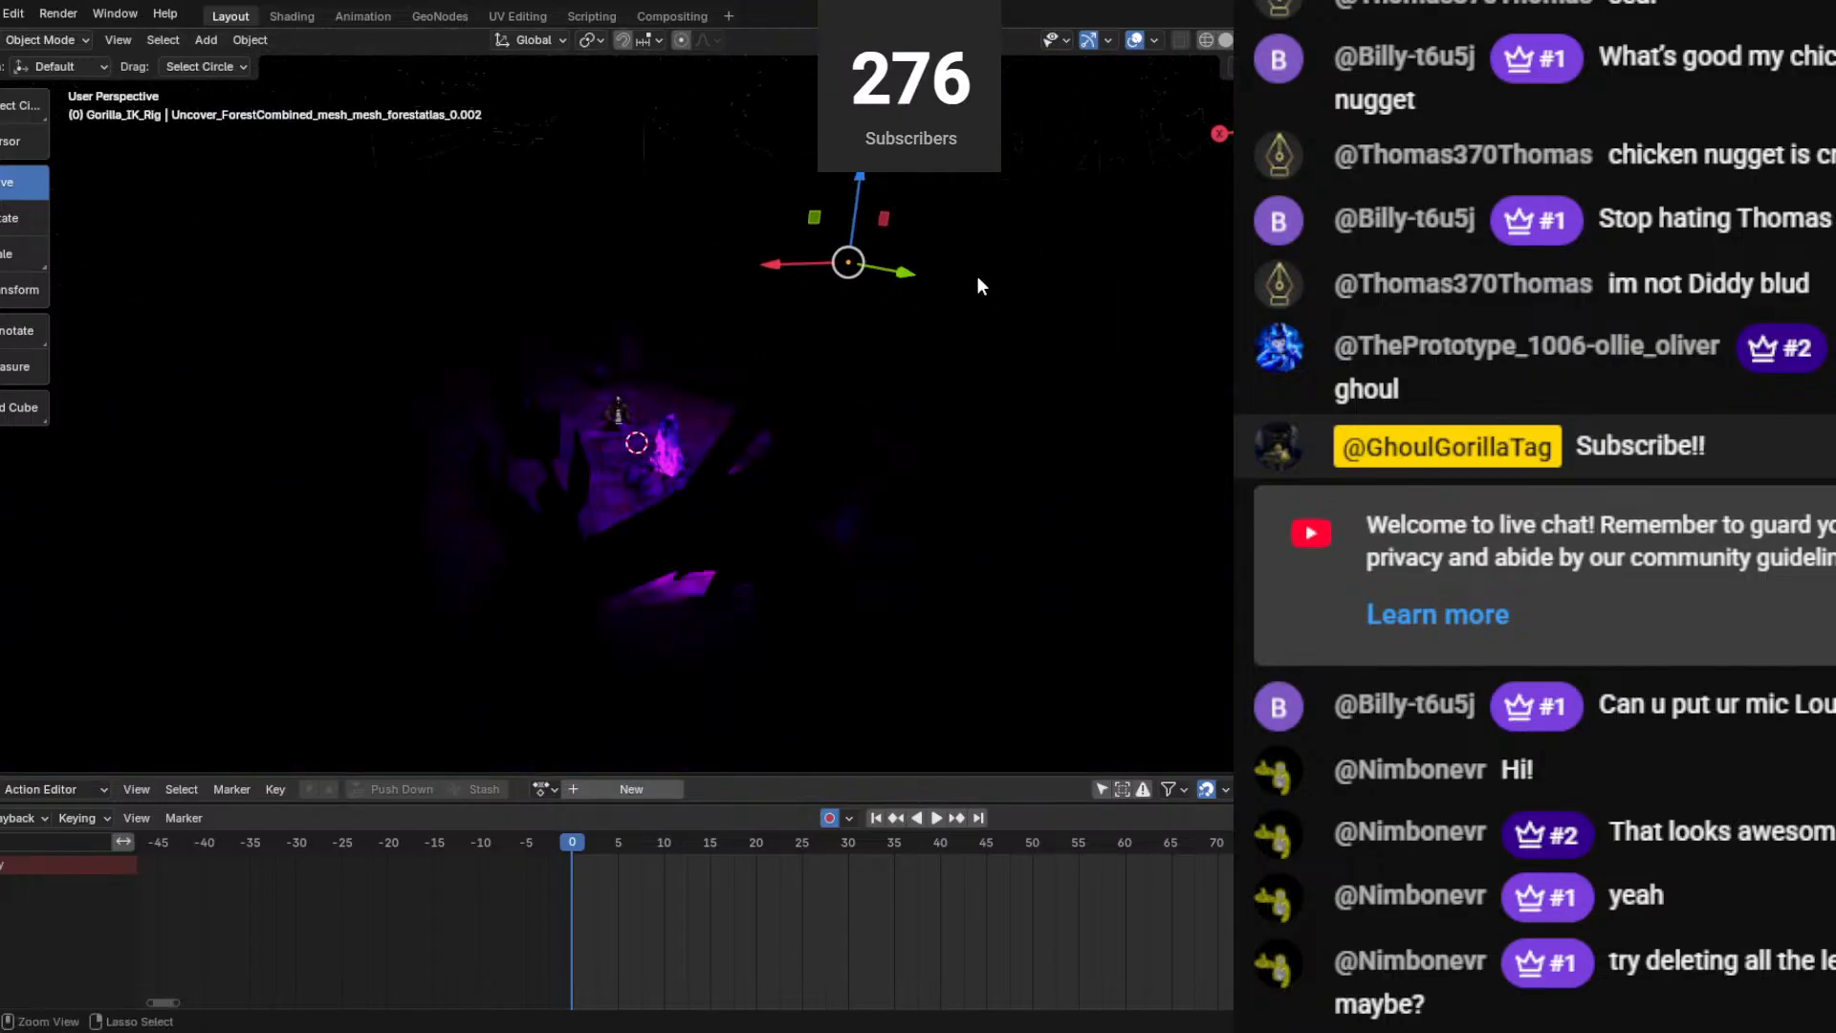
click(745, 329)
scroll(744, 329, up, 3)
scroll(740, 329, down, 4)
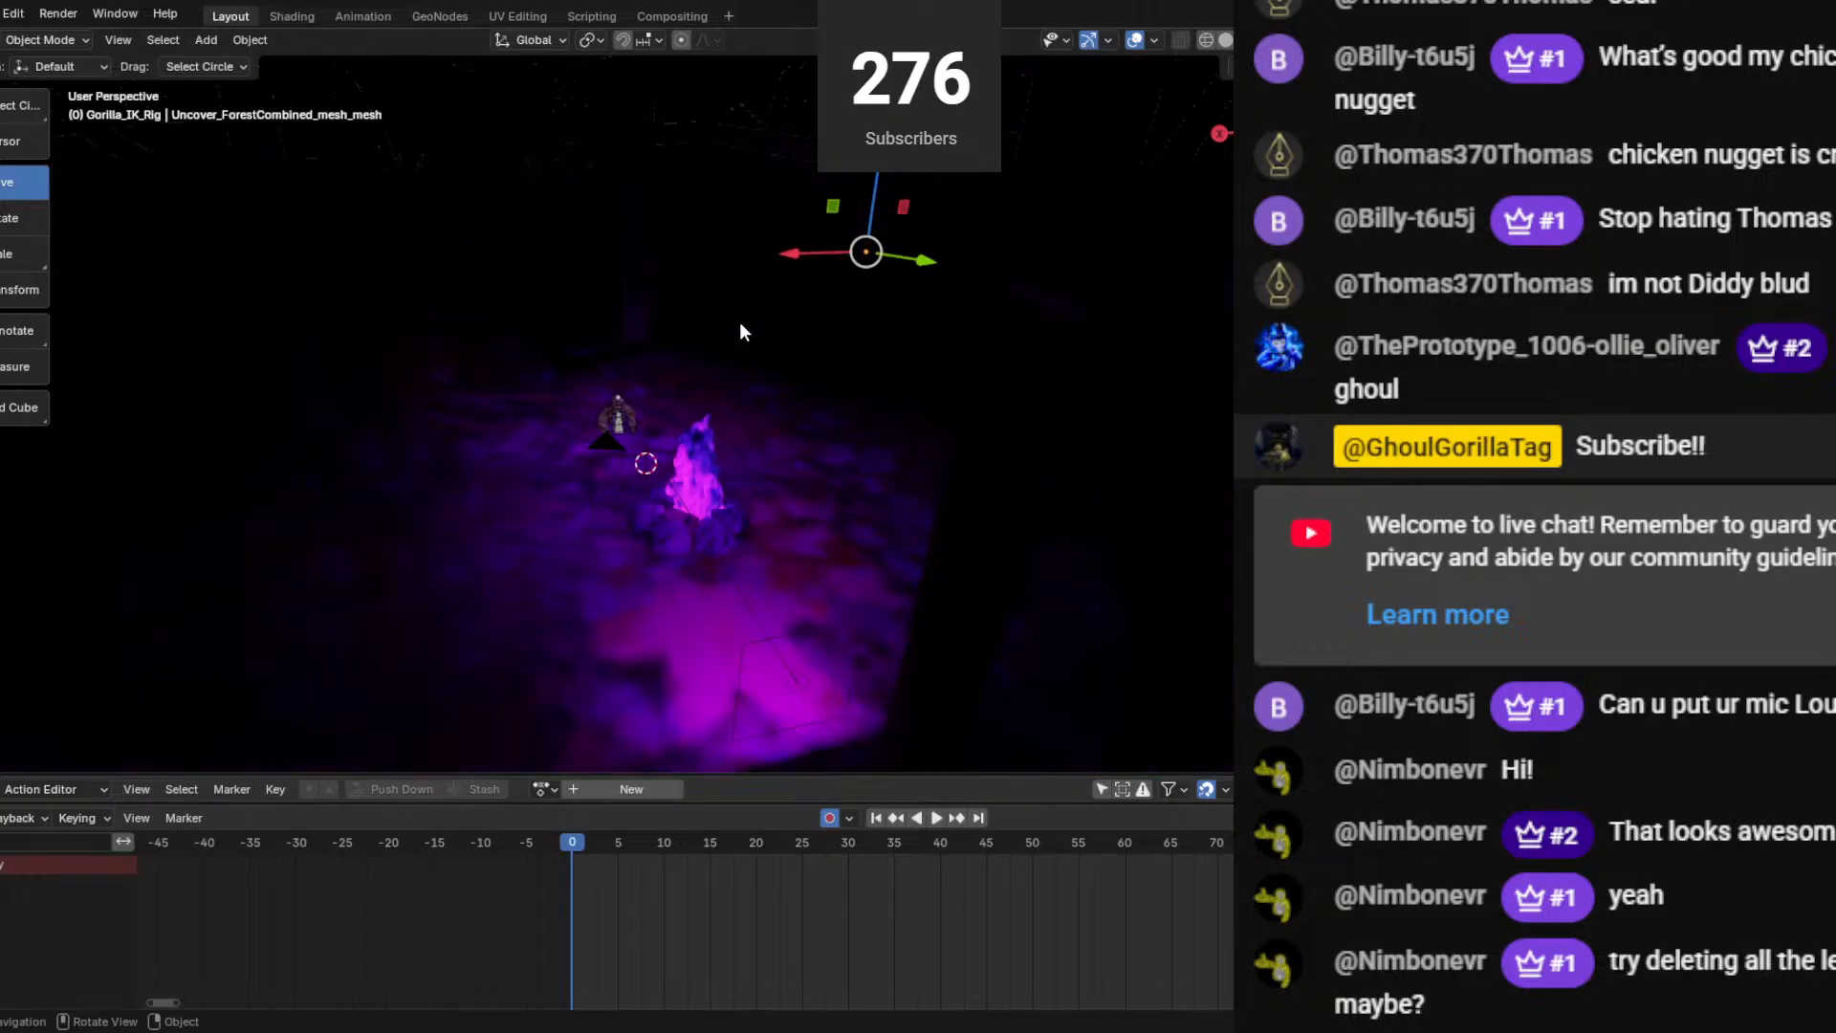
scroll(681, 316, up, 5)
scroll(681, 316, up, 2)
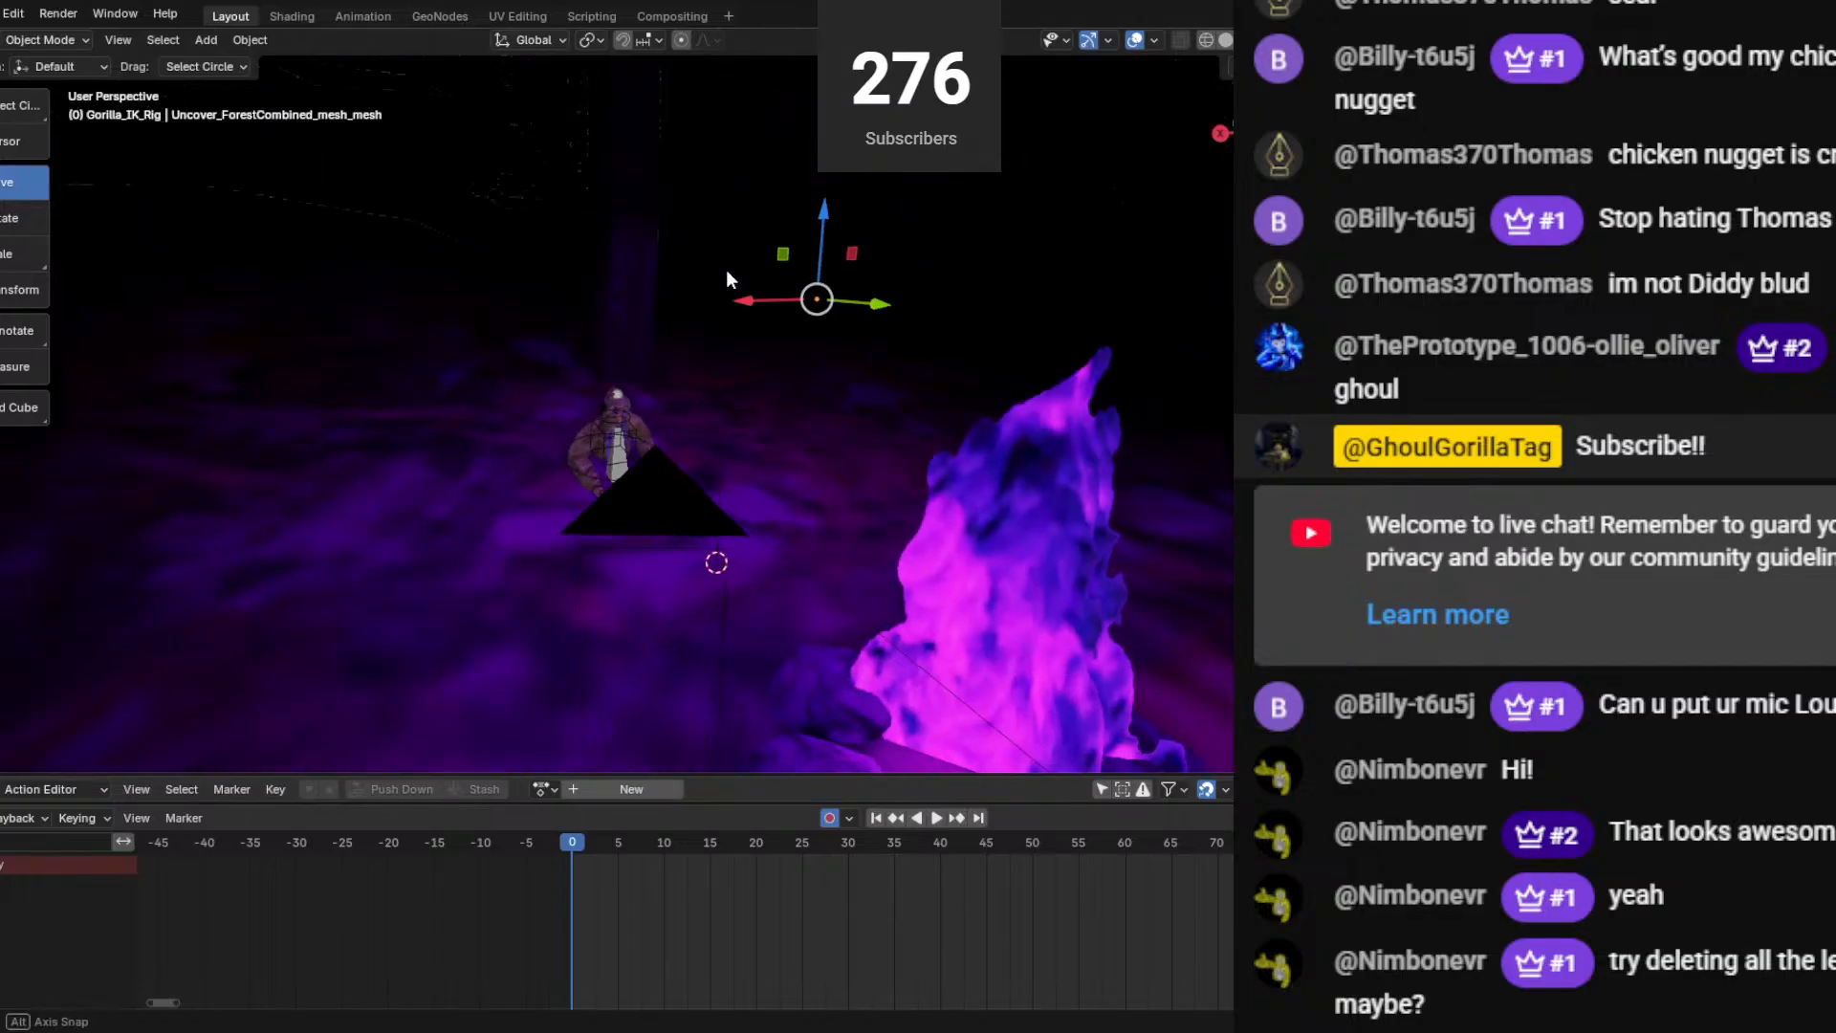
click(727, 270)
click(729, 272)
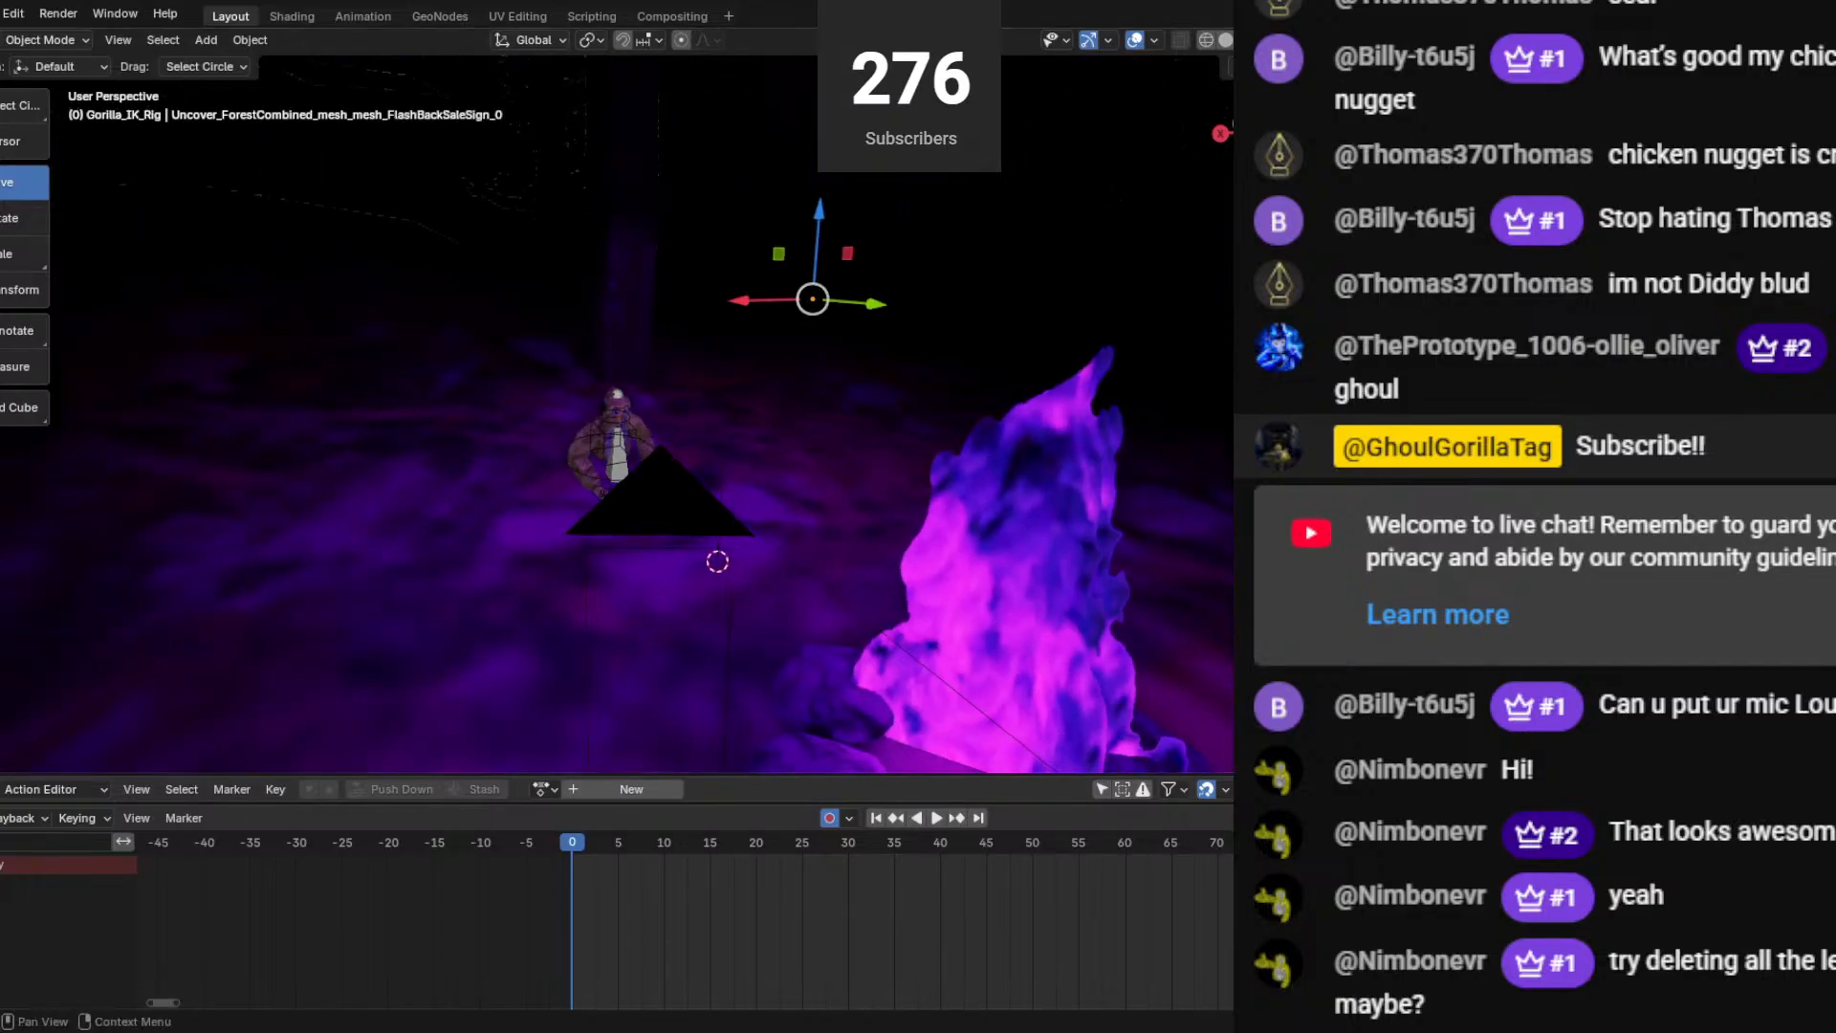
Try to delete the forest map's paintballAtlas_mat_0 mesh and undo the deletion.
key(ctrl+z)
key(ctrl+shift+z)
key(ctrl+shift+z)
key(ctrl+shift+z)
key(ctrl+shift+z)
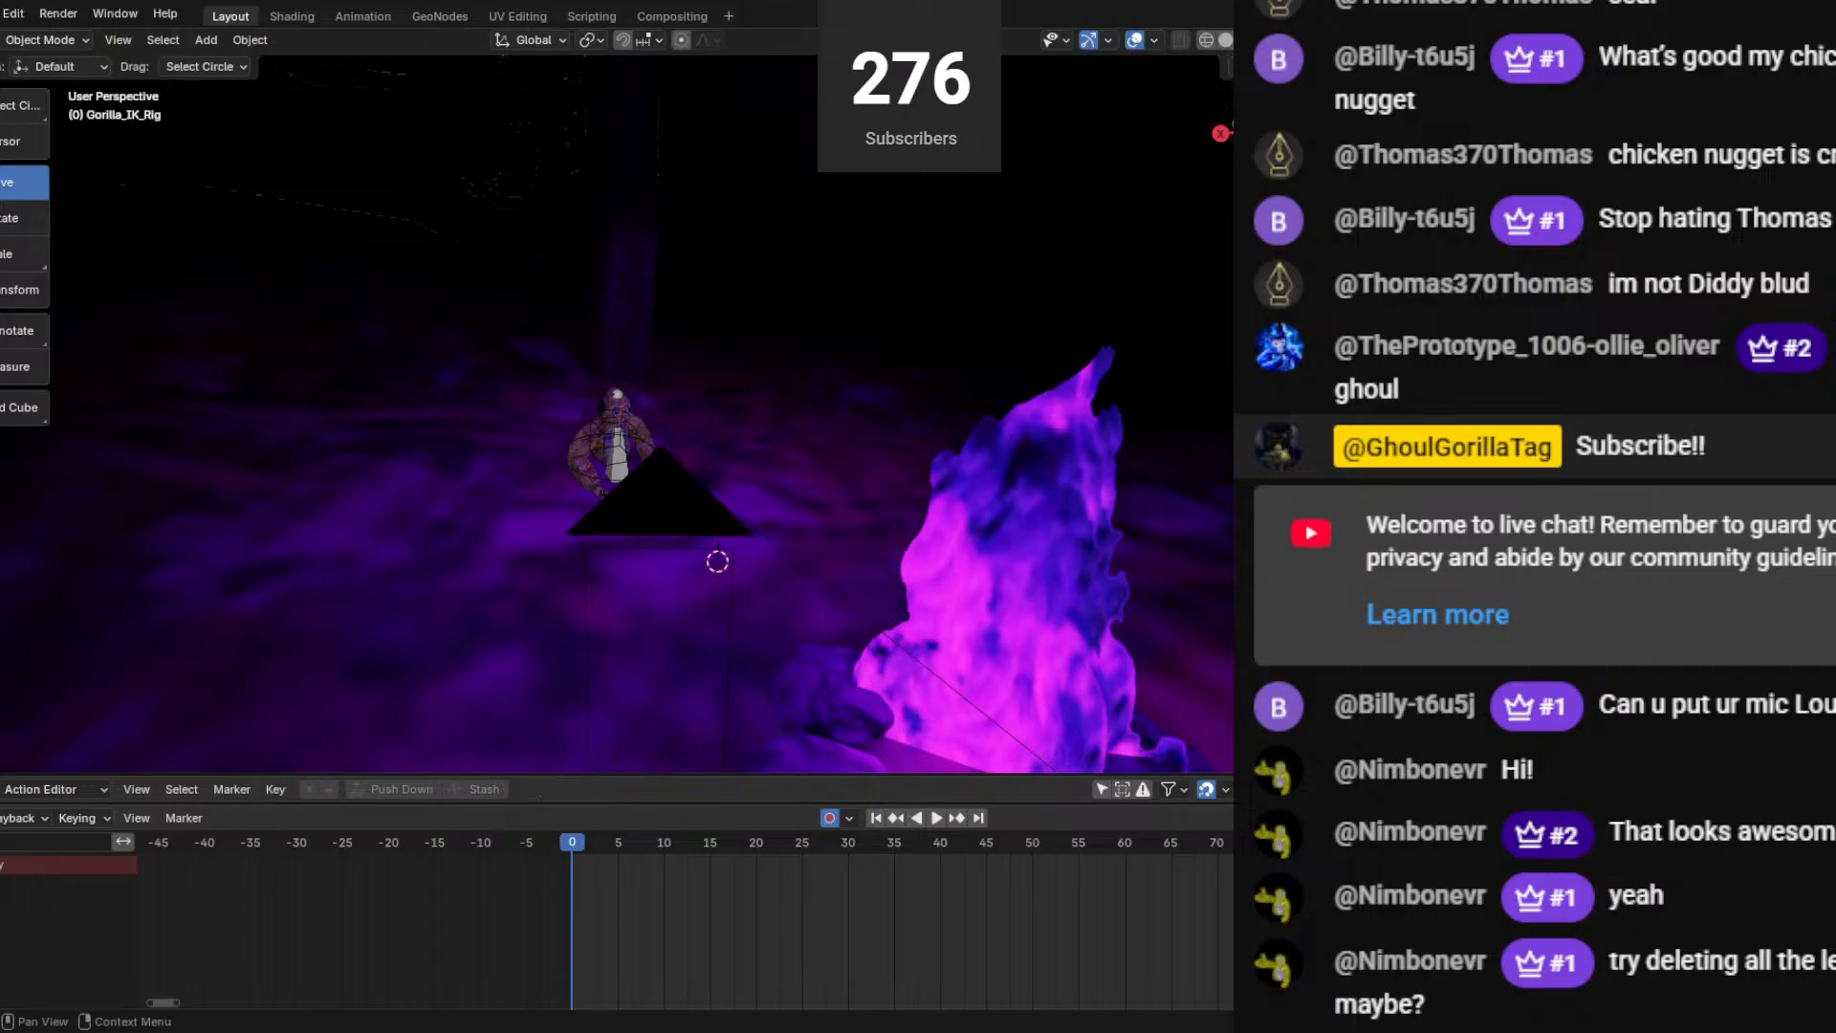
key(ctrl+z)
key(x)
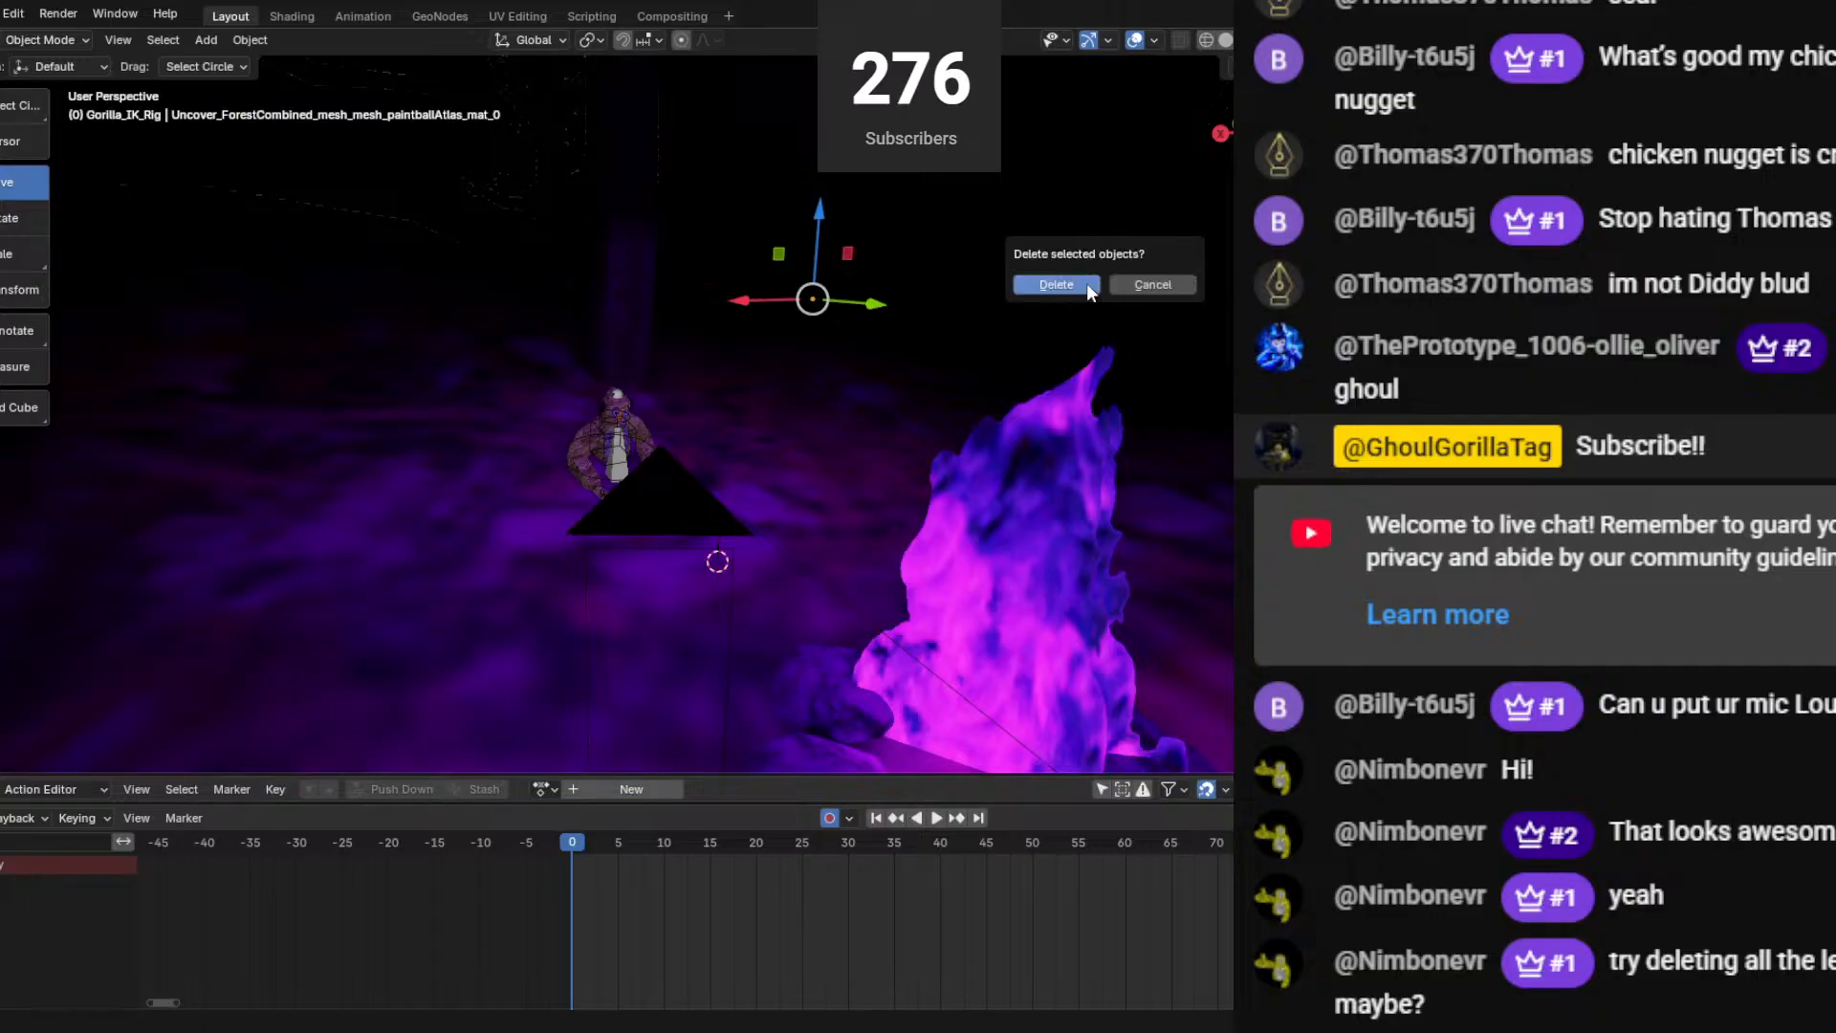
click(1088, 283)
key(ctrl+z)
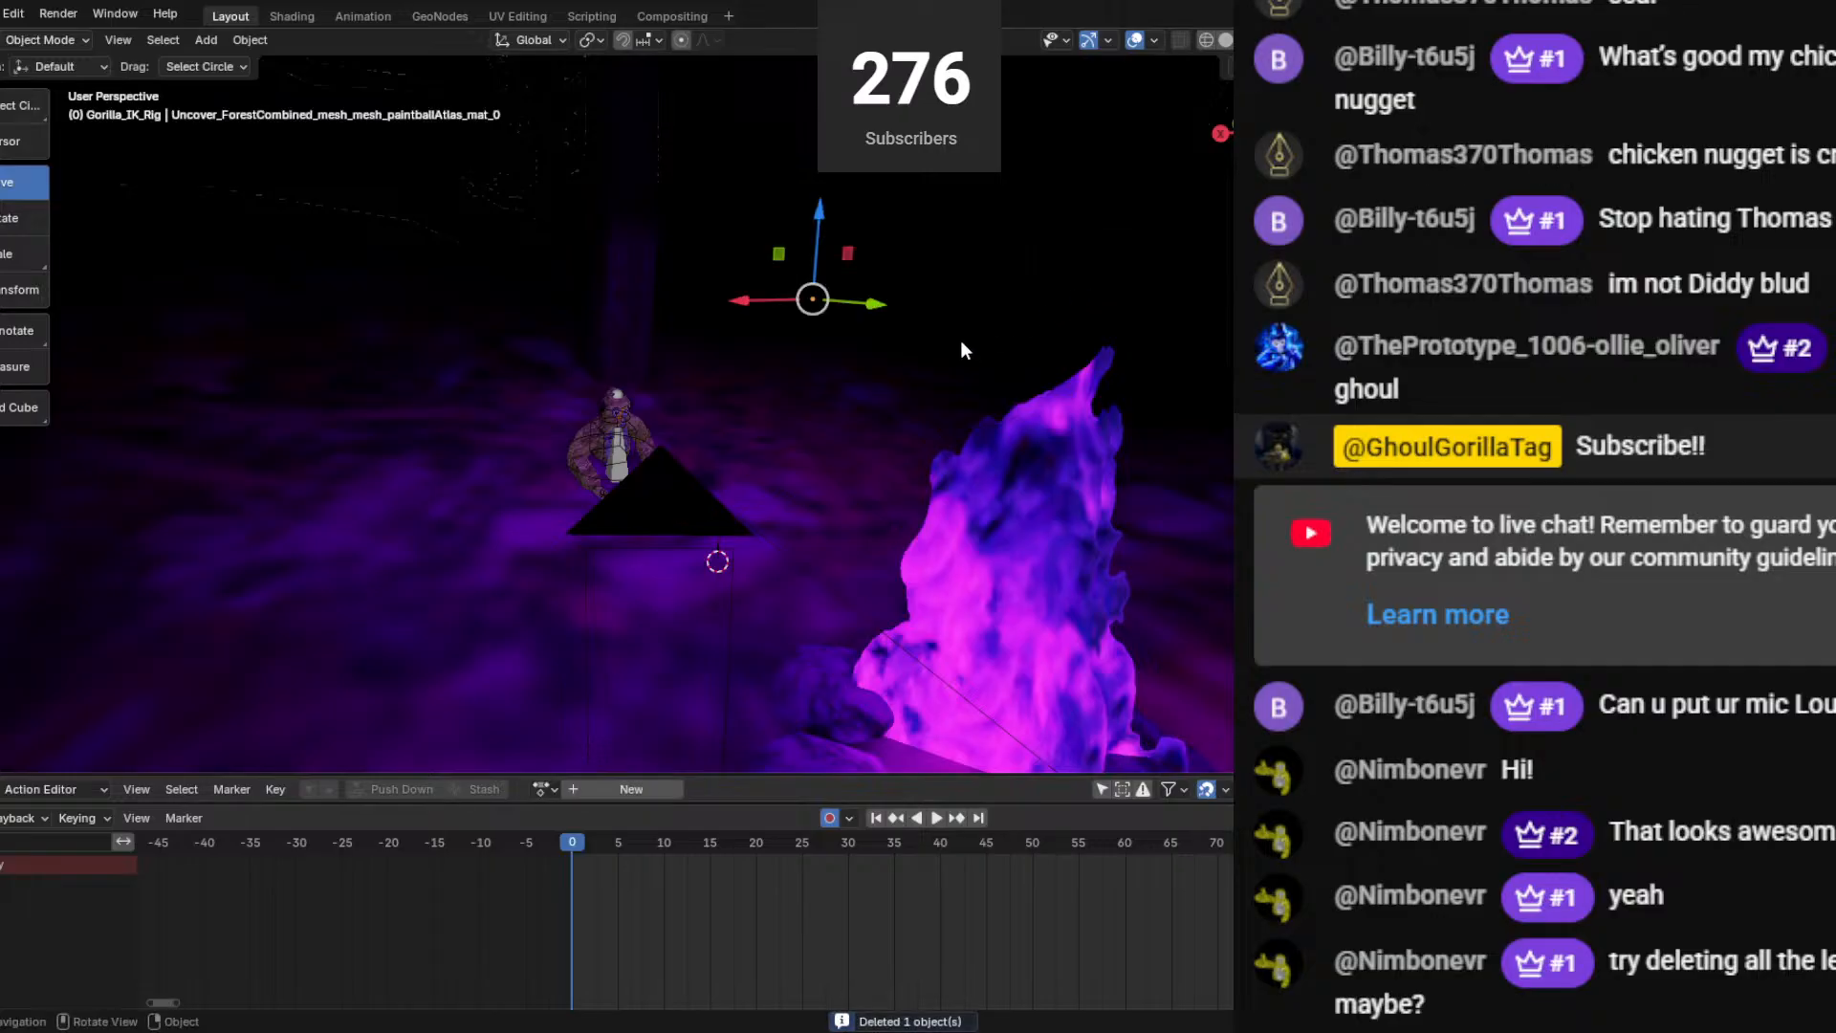
Locate the selected paintballAtlas_mat_0 mesh within the whole forest map using a brighter viewport display.
scroll(566, 497, down, 4)
mouse_move(566, 497)
middle_down()
mouse_move(761, 537)
mouse_move(532, 595)
middle_up()
shift+middle_drag(619, 543, 426, 592)
shift+middle_drag(775, 517, 507, 516)
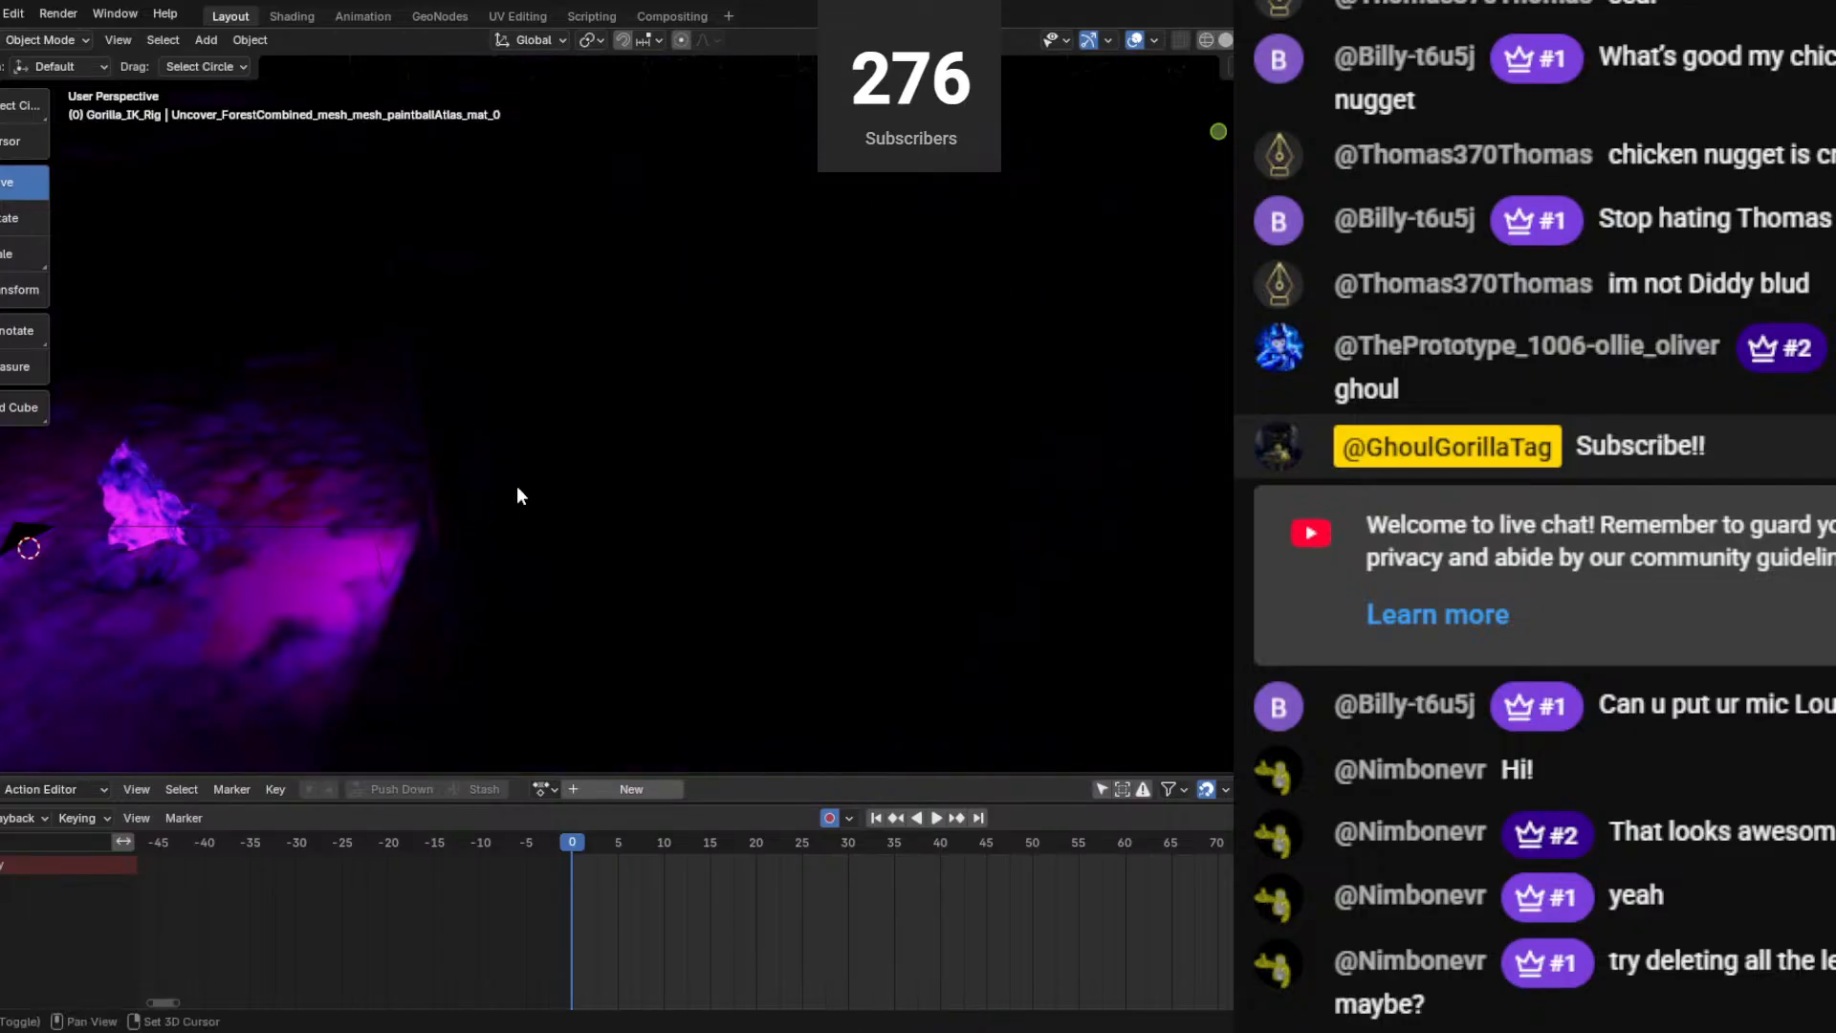
shift+middle_drag(668, 468, 409, 427)
scroll(708, 415, down, 8)
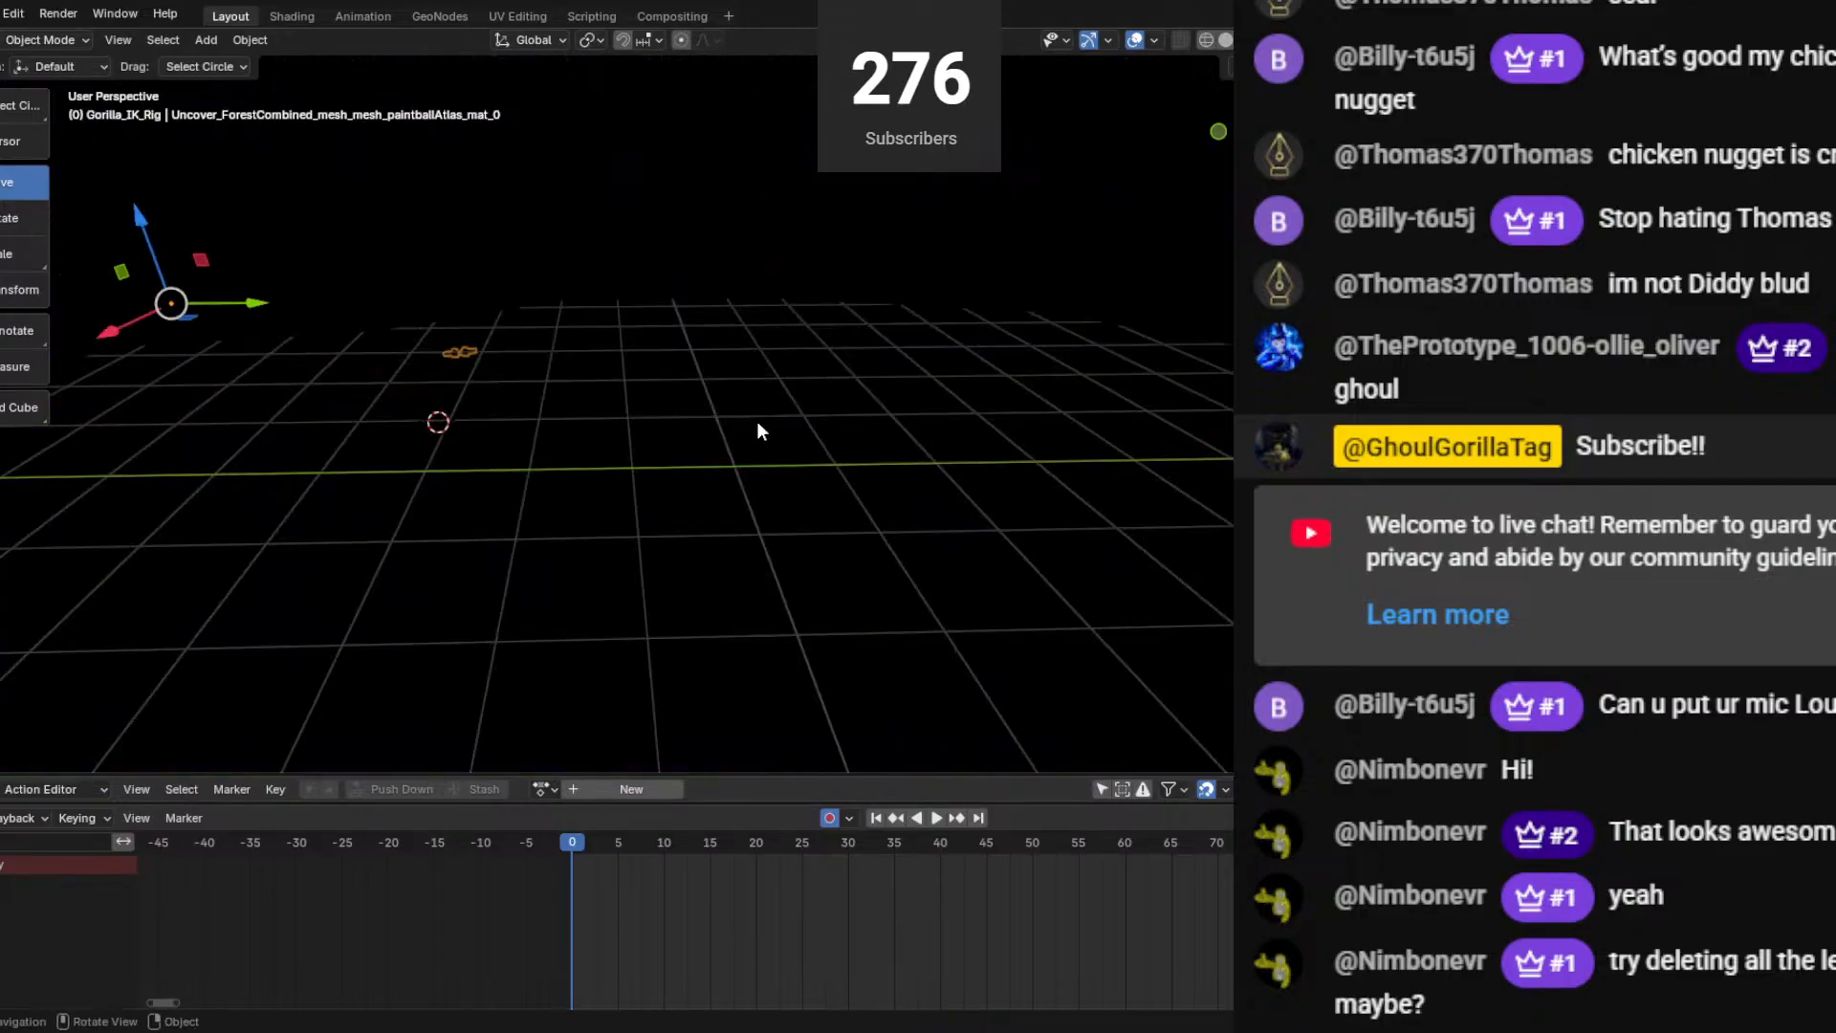
scroll(759, 417, up, 1)
scroll(761, 426, up, 1)
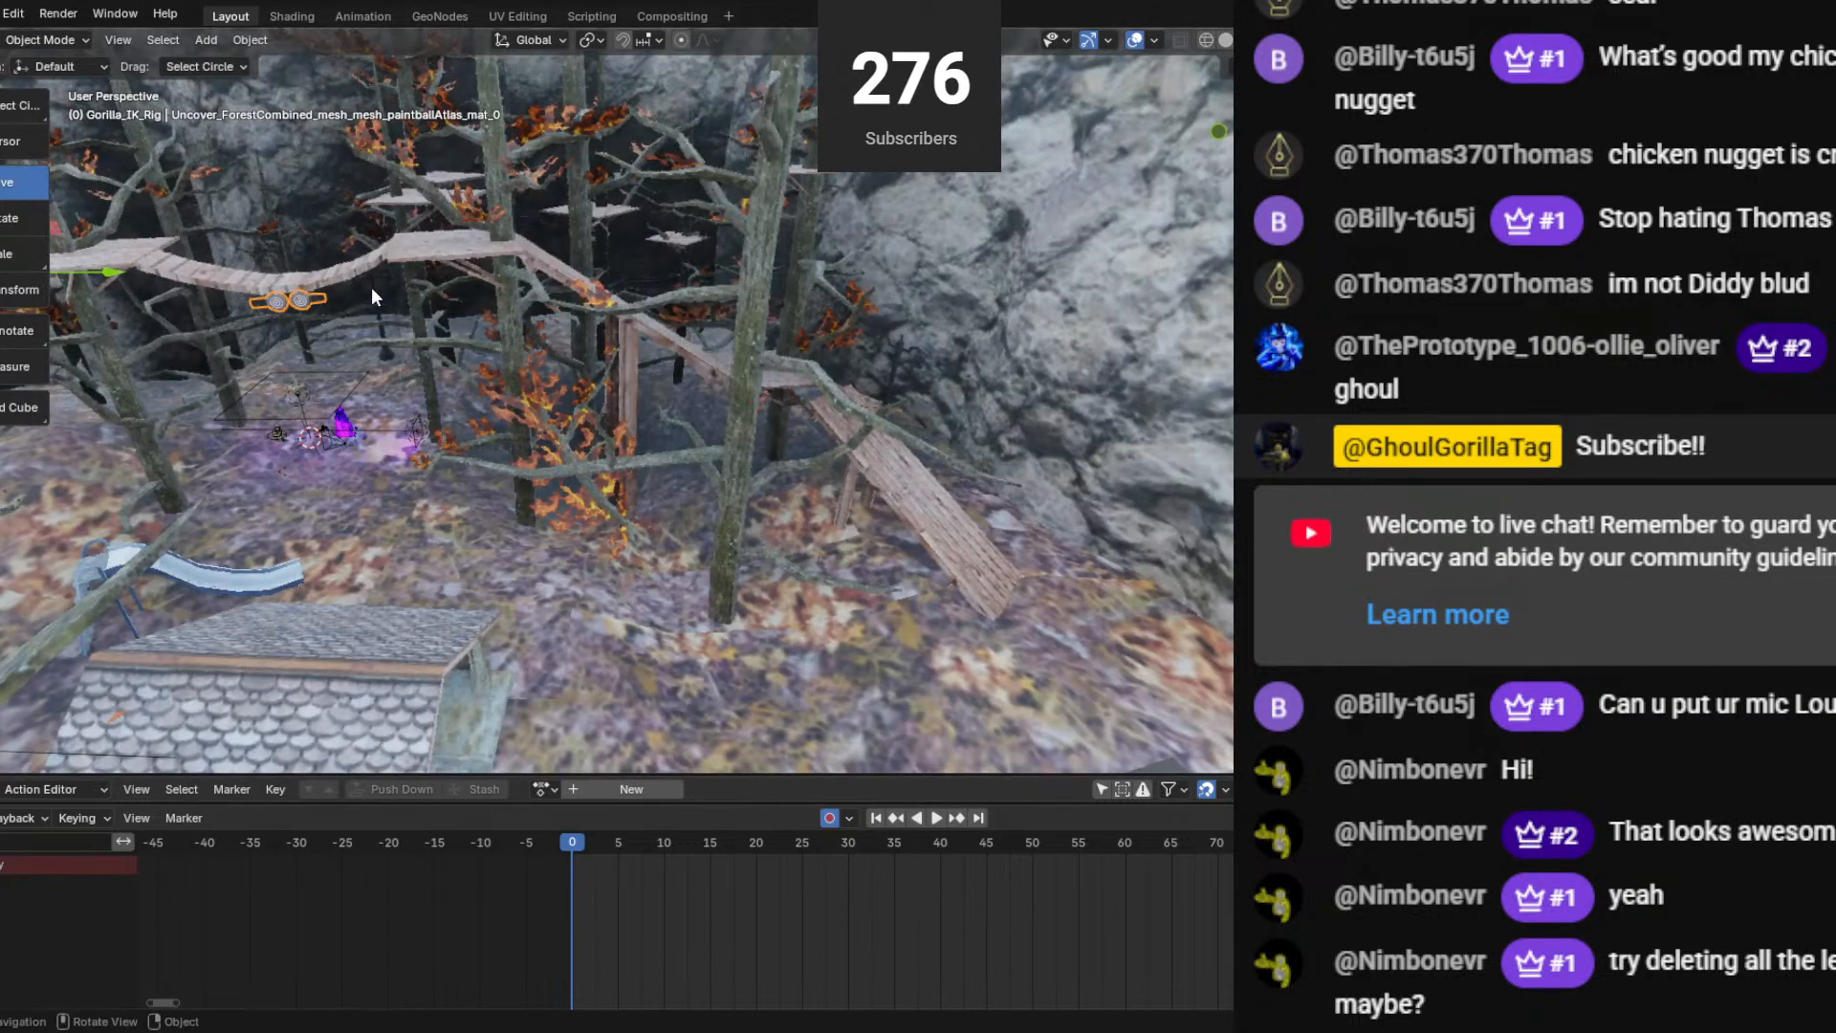
Select the map mesh containing the wooden walkway, inspect it isolated in local view, and return to the full scene.
shift+click(411, 250)
shift+click(407, 251)
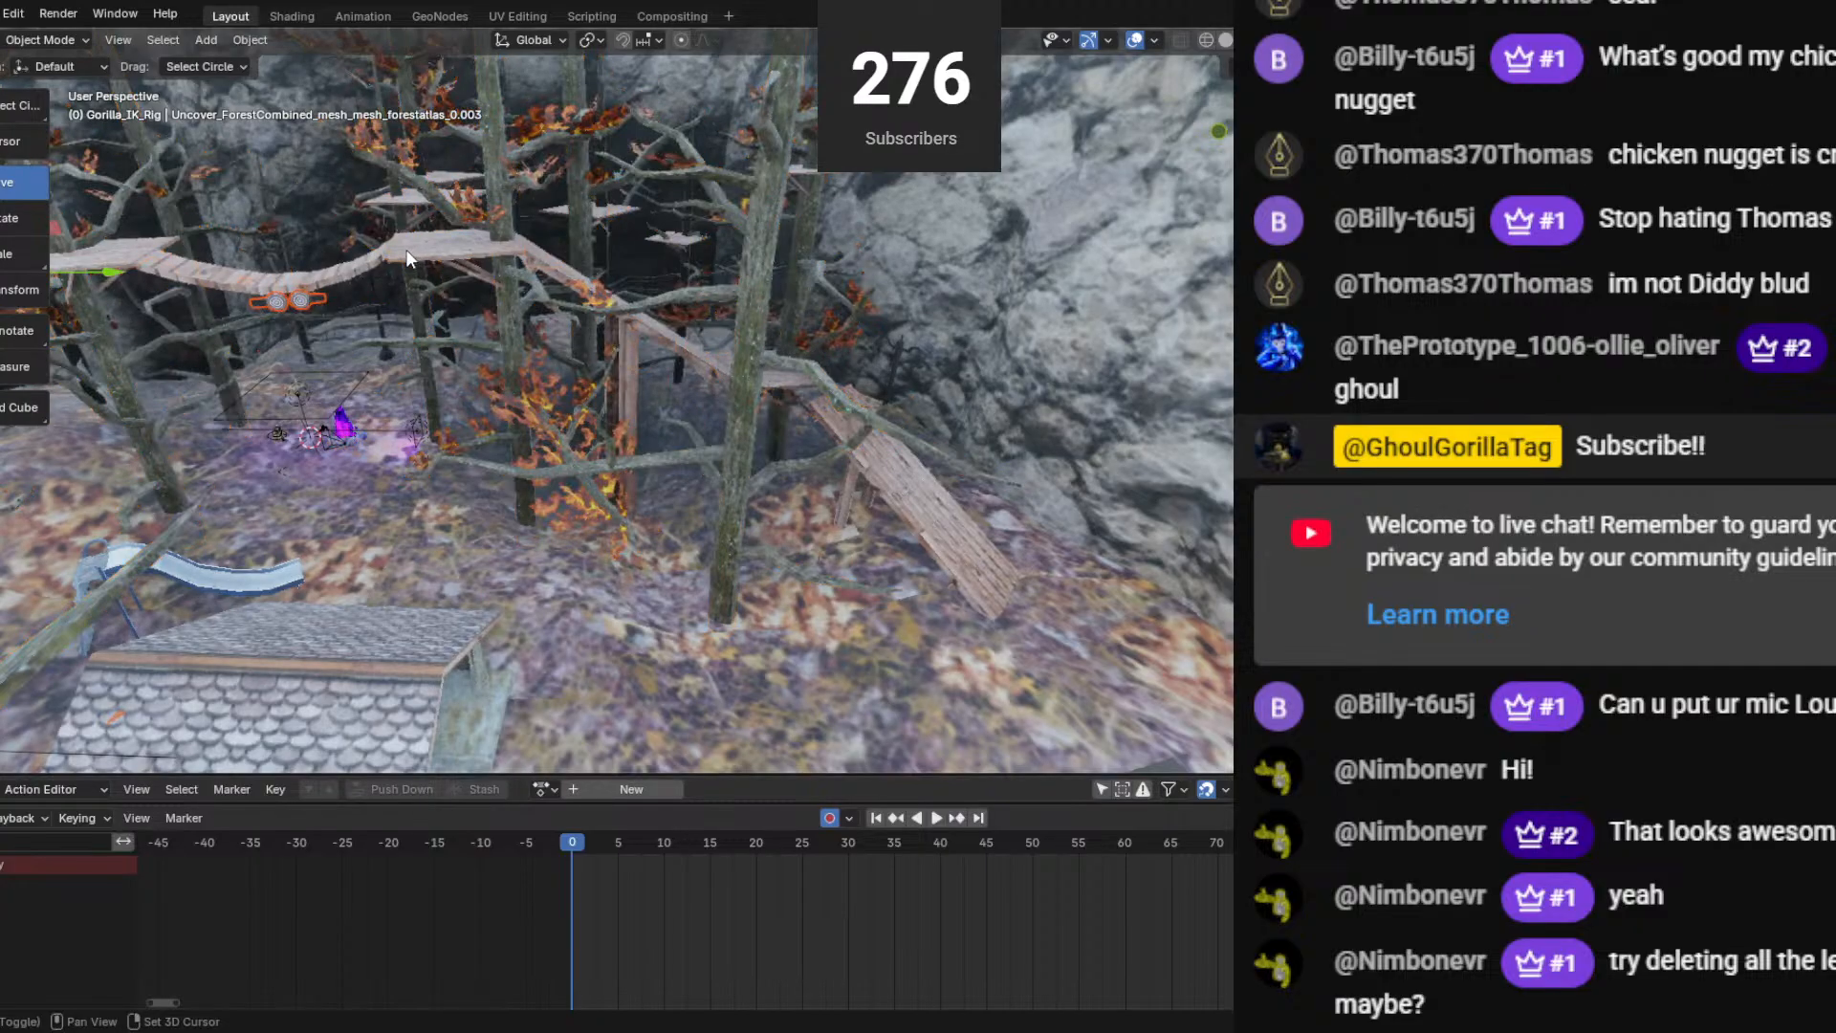
scroll(405, 262, up, 3)
middle_drag(405, 262, 396, 330)
shift+click(449, 320)
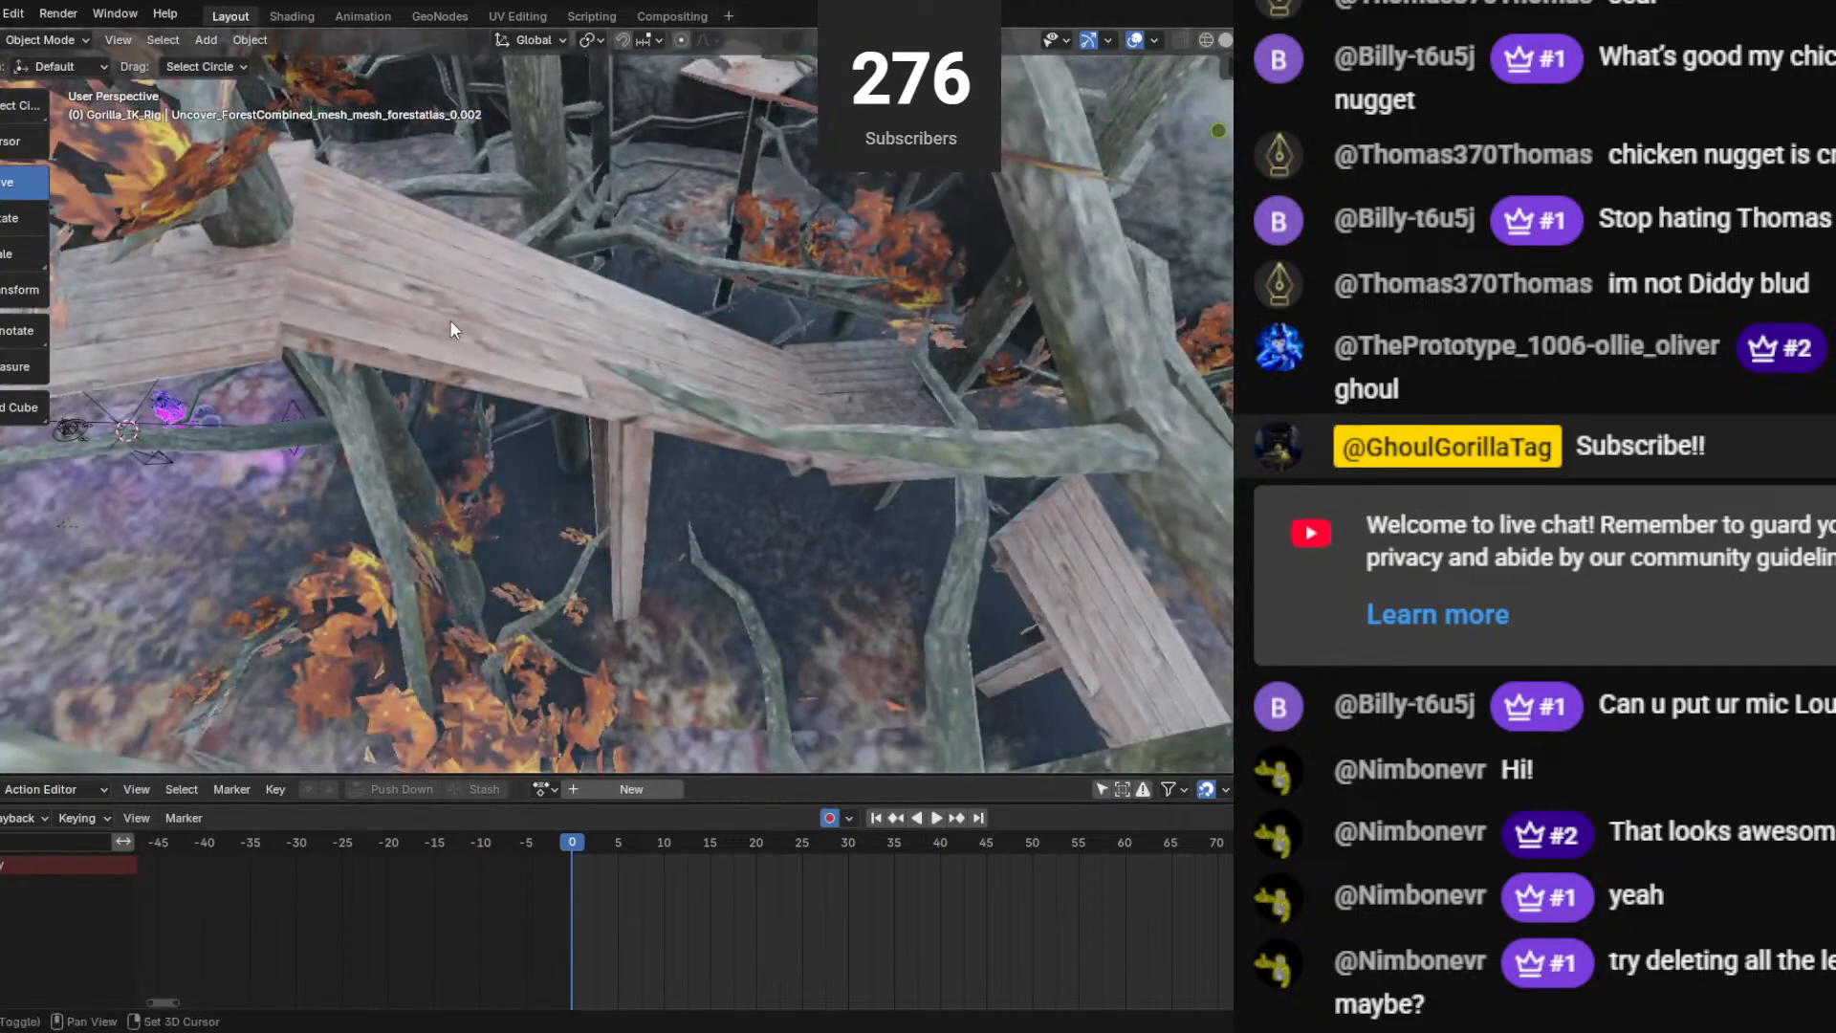
key(KP_Divide)
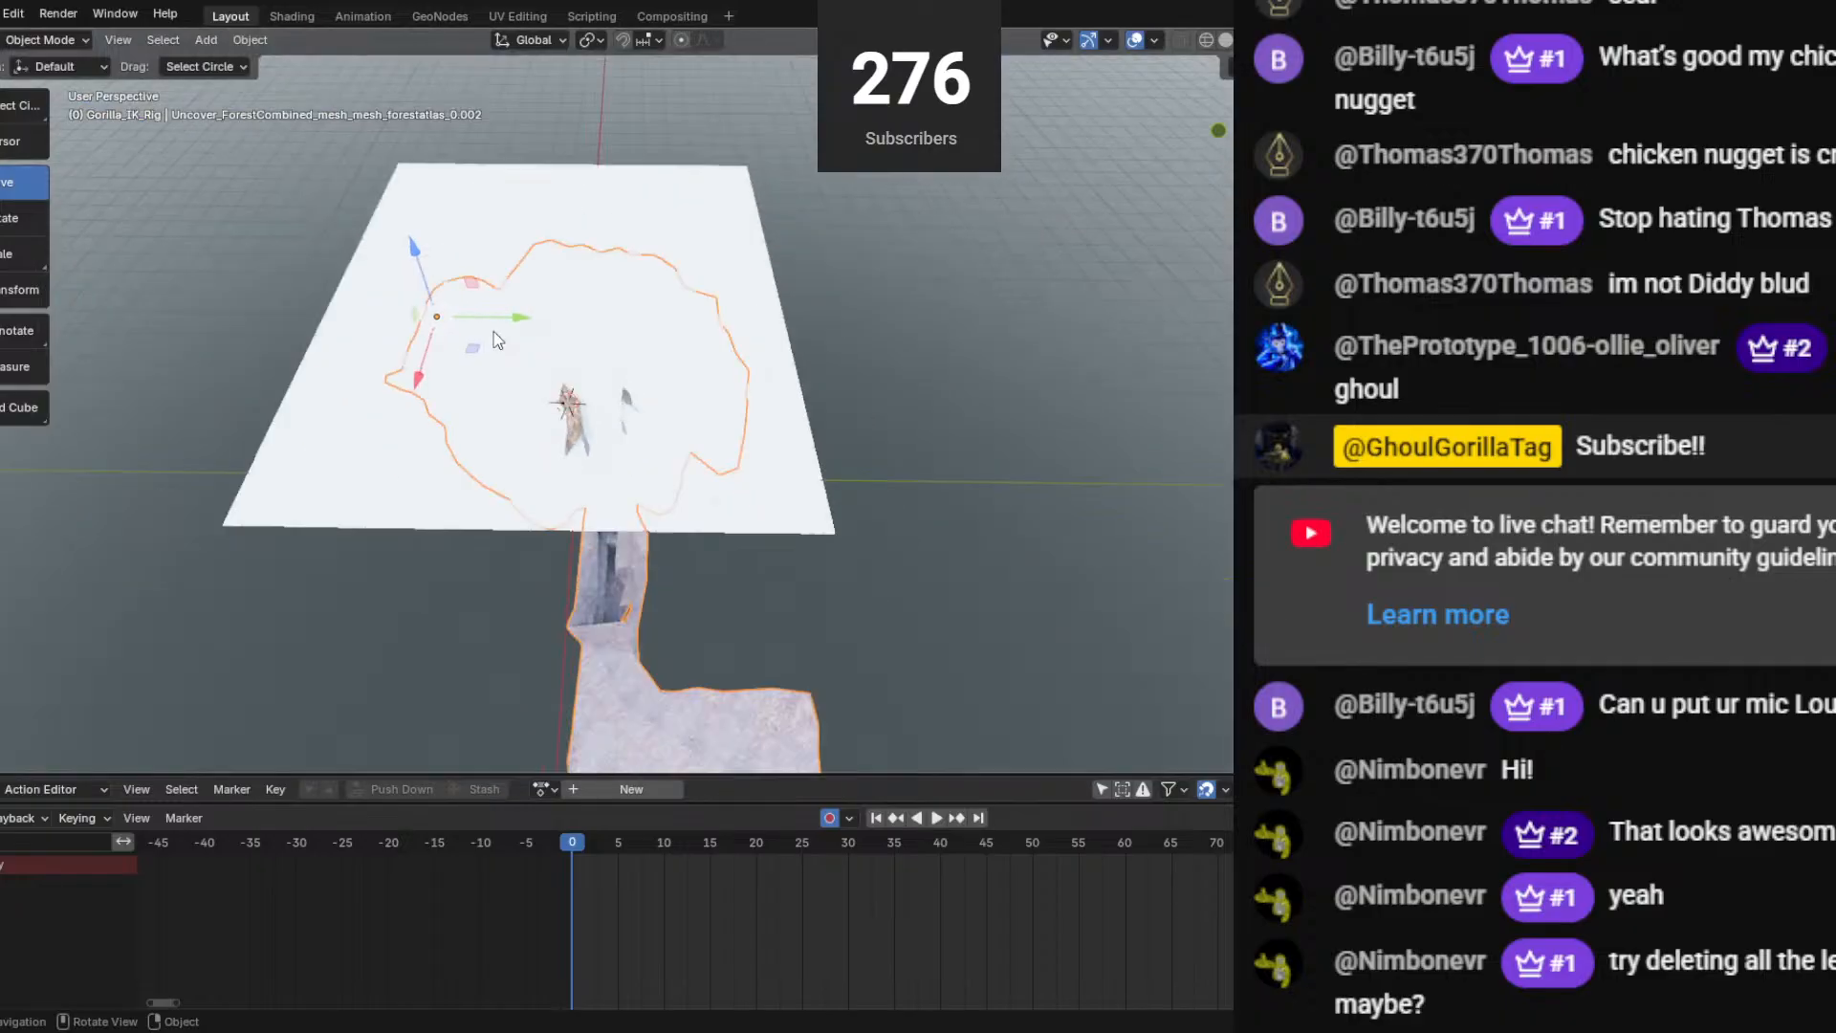
key(KP_Divide)
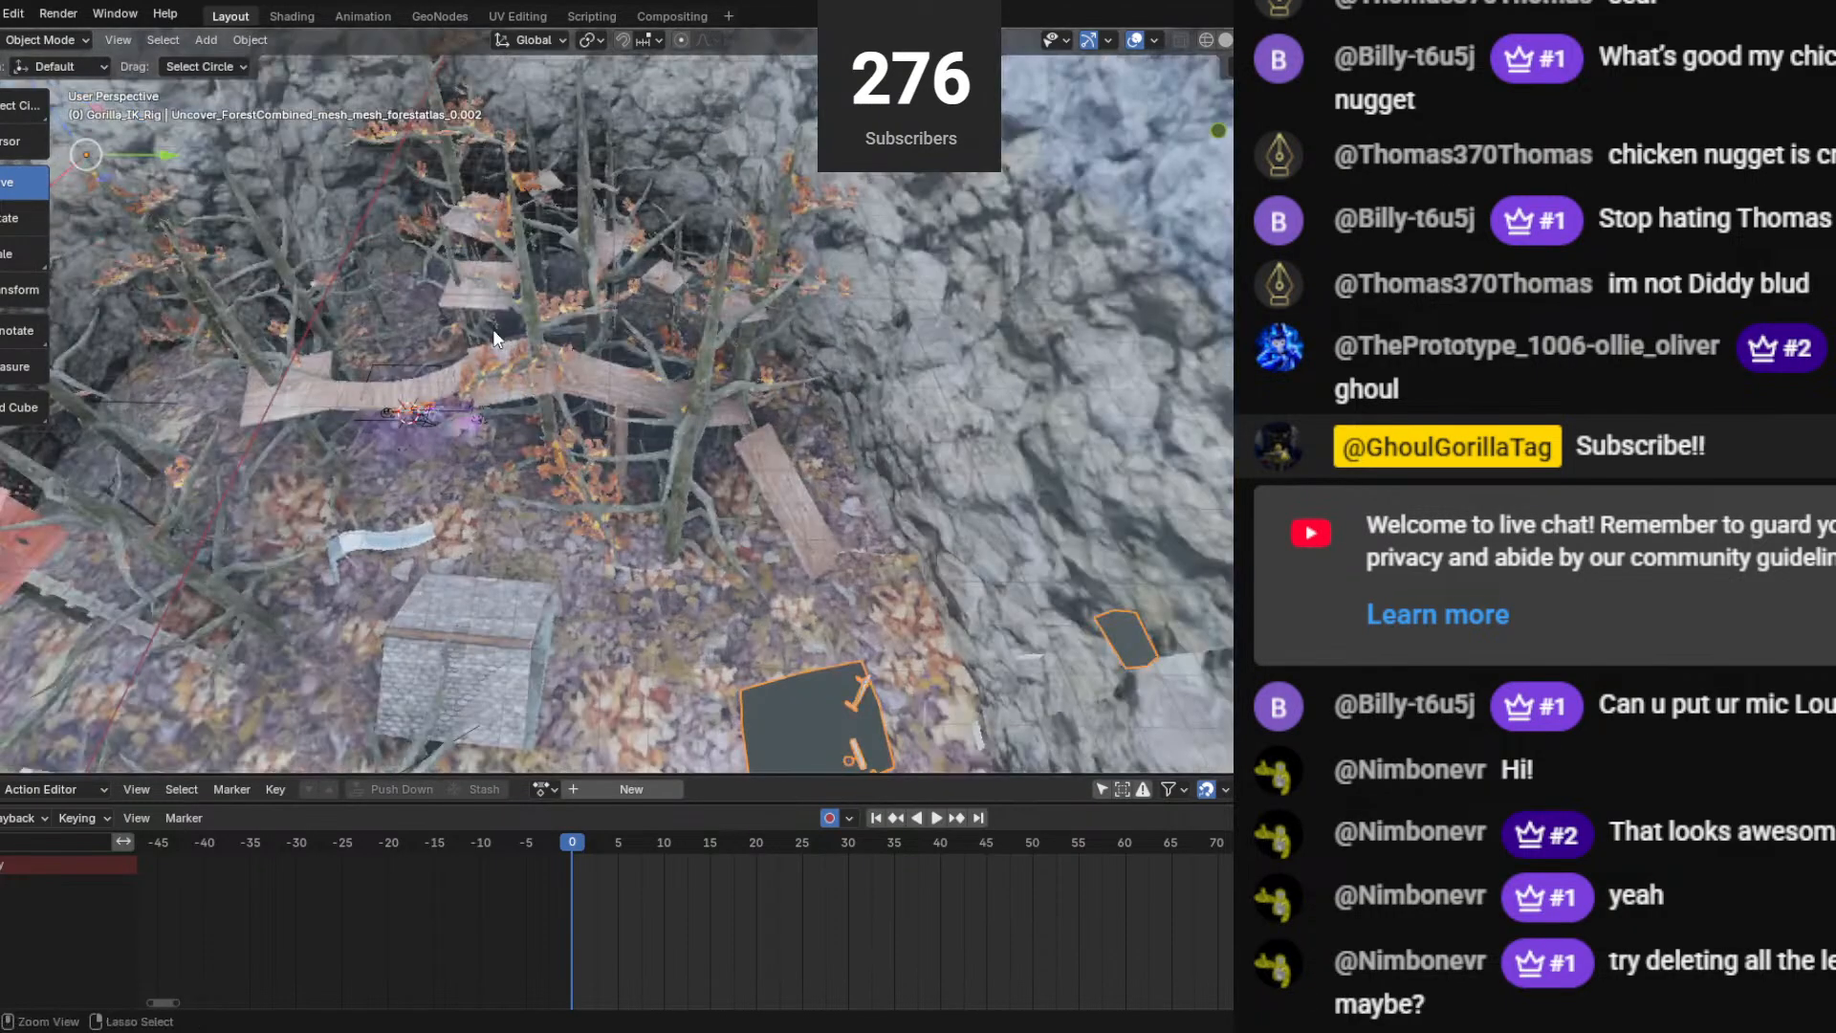
Undo the recent selection changes, select the mesh containing the wooden ramp, and isolate it in local view.
key(ctrl+z)
key(ctrl+z)
key(ctrl+z)
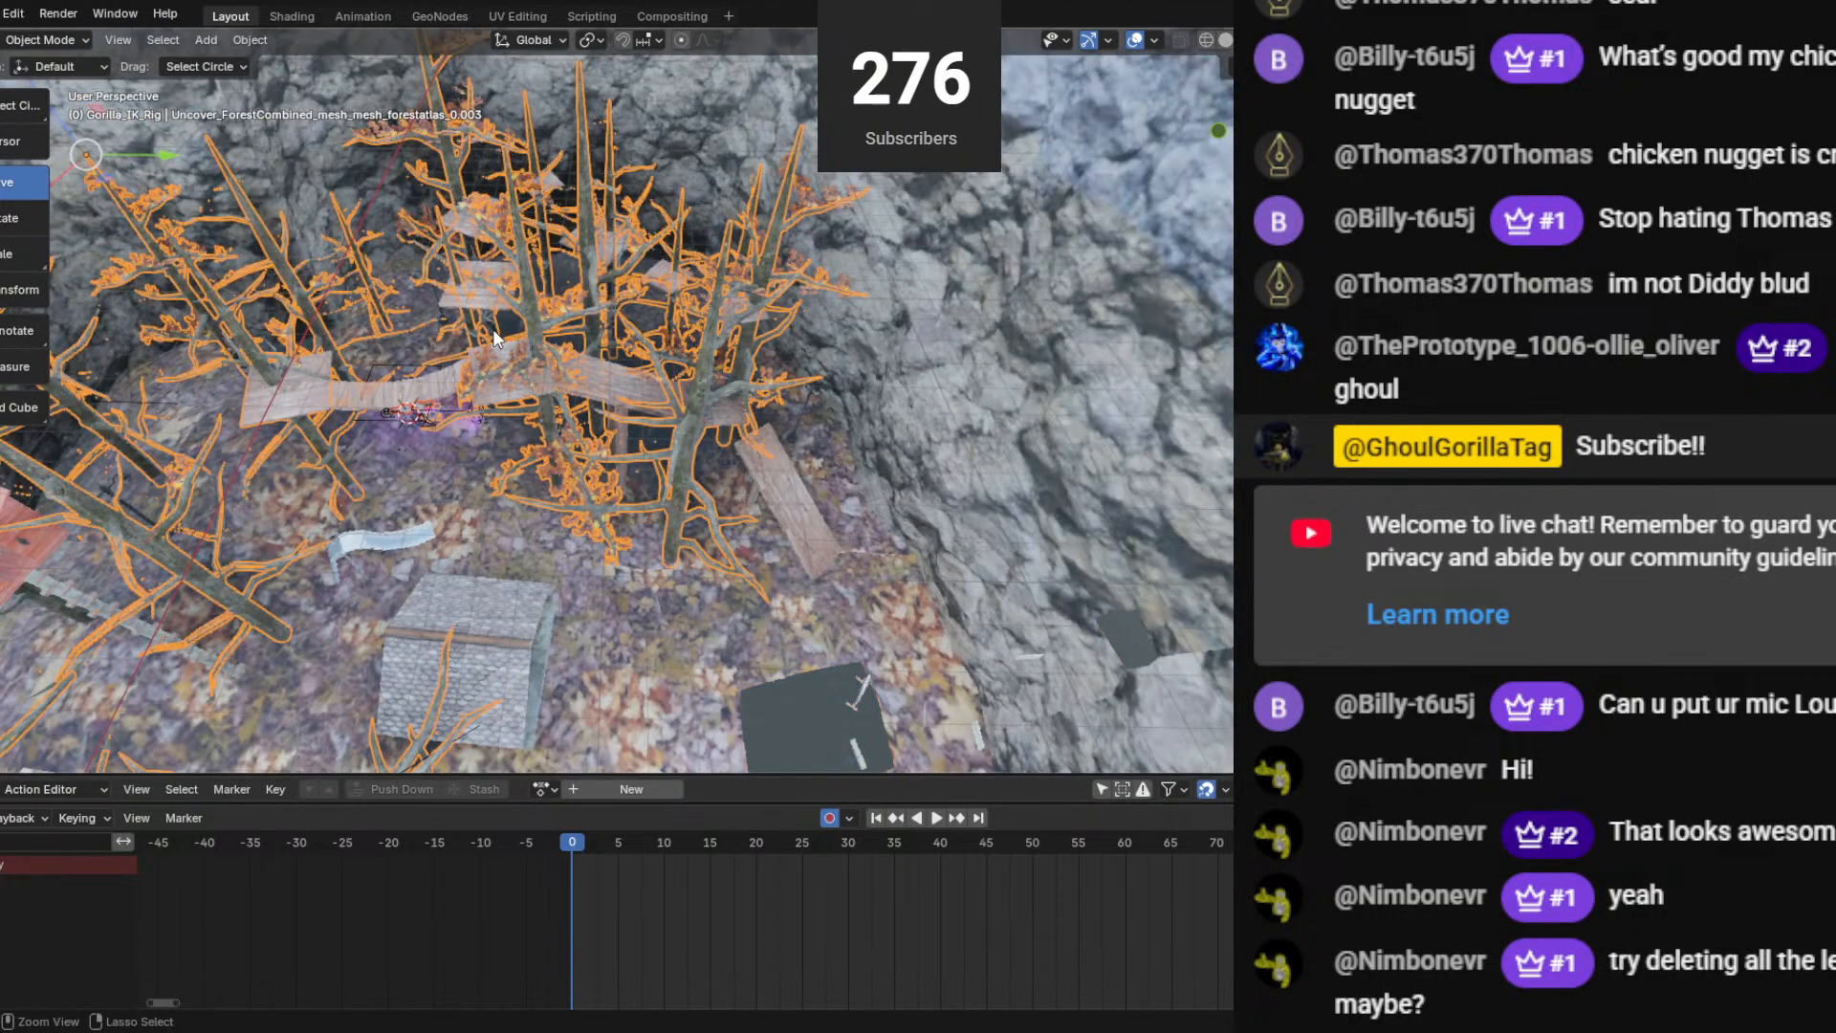
scroll(491, 333, up, 5)
middle_drag(529, 356, 315, 201)
shift+click(637, 334)
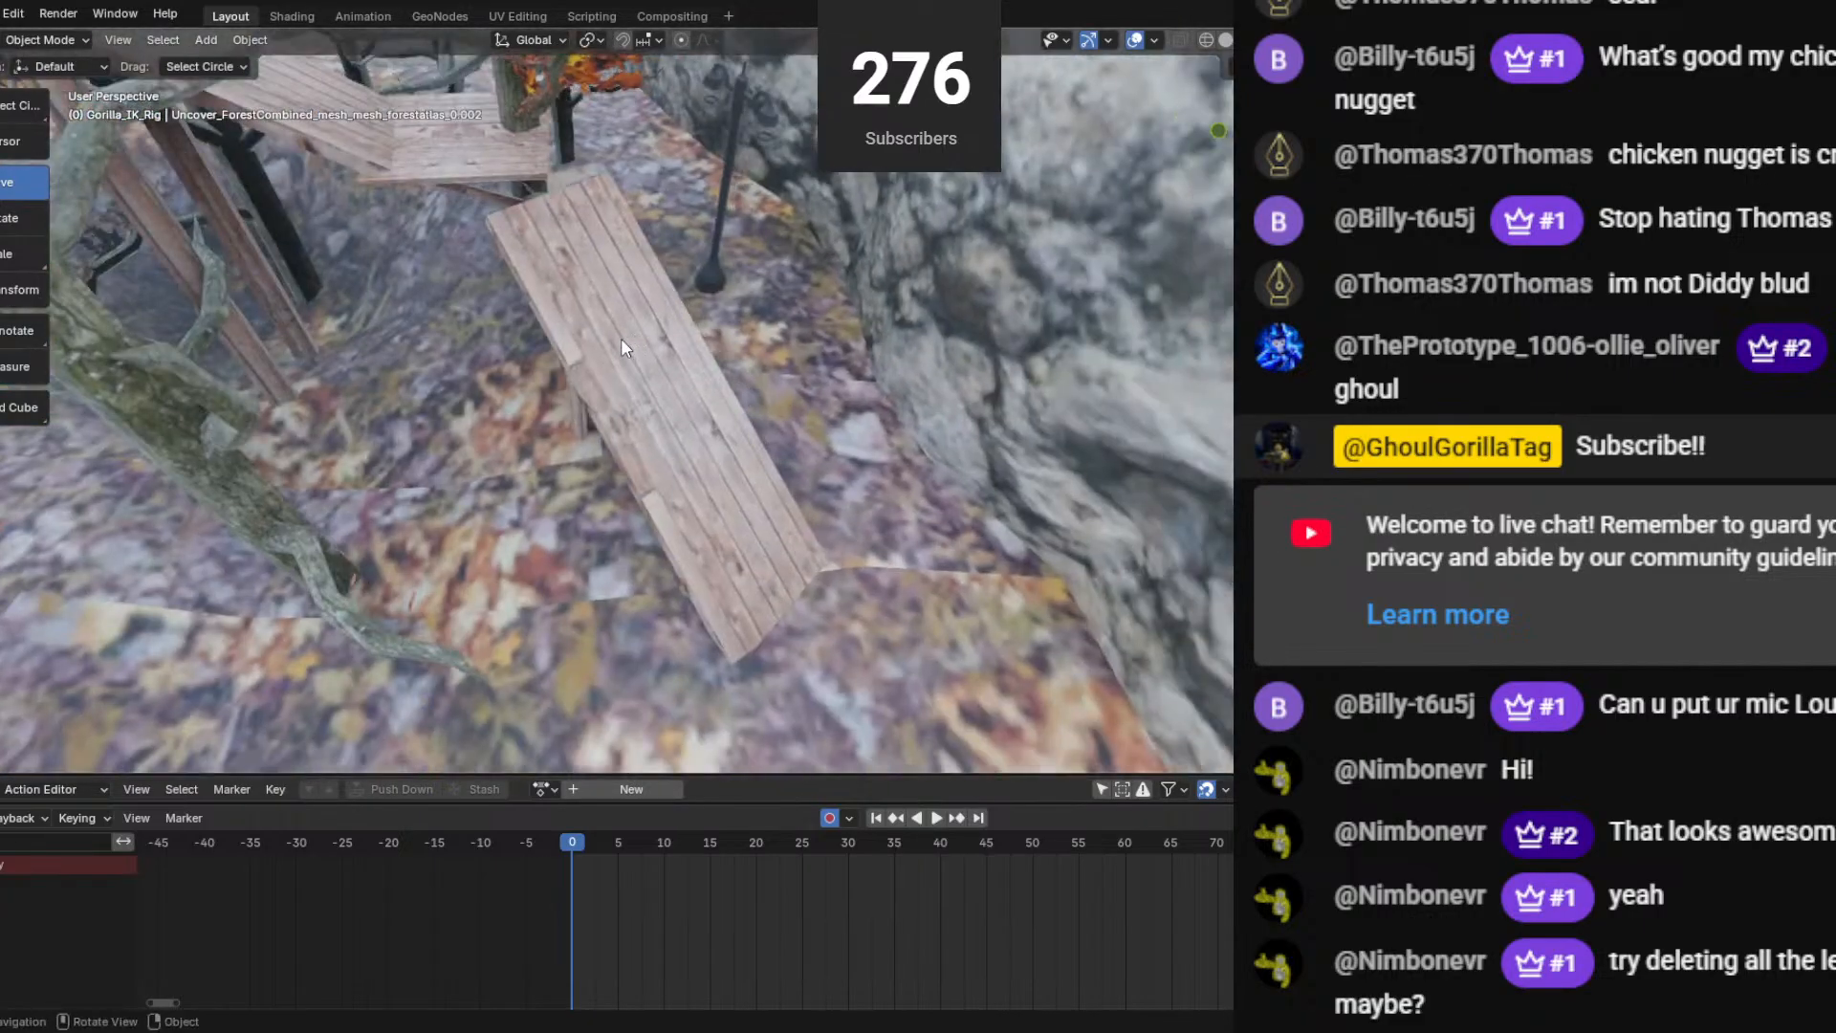
scroll(593, 351, down, 5)
scroll(564, 350, down, 5)
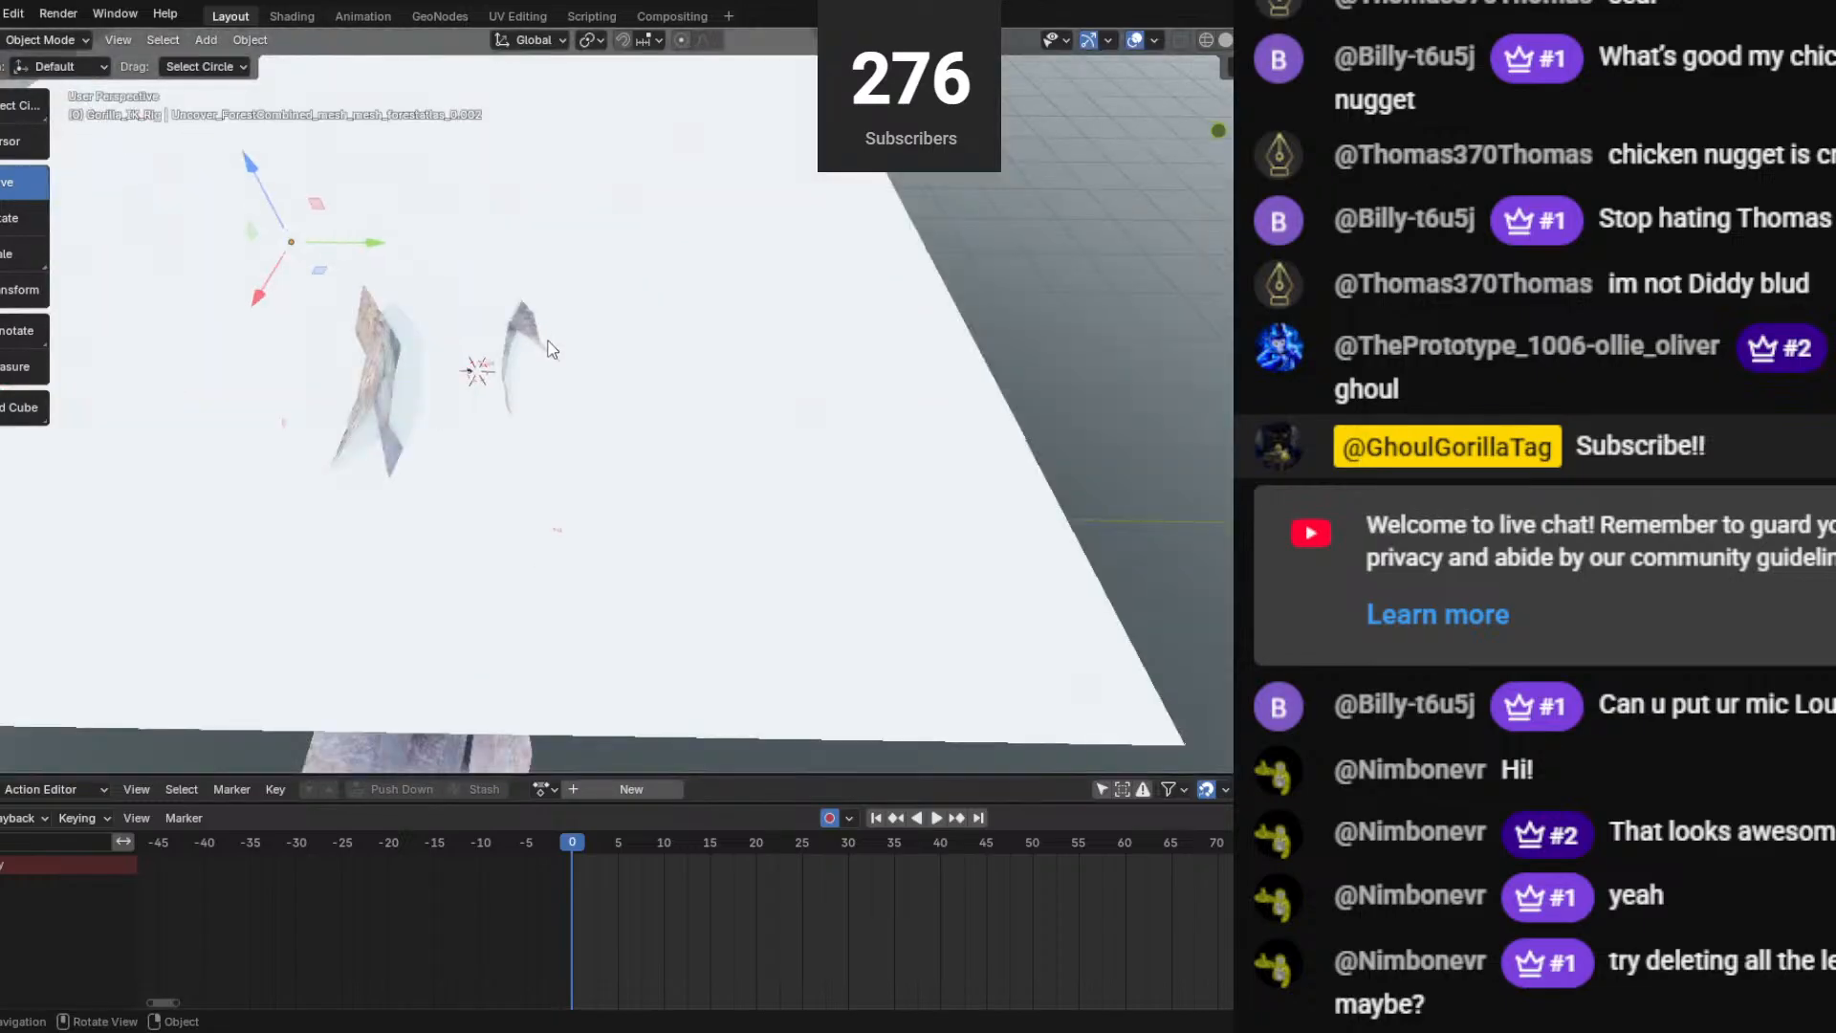
Leave local view, adjust the map selection, and delete the remaining selected object from the forest map.
scroll(549, 344, up, 8)
middle_drag(491, 388, 313, 169)
shift+click(342, 449)
shift+click(300, 463)
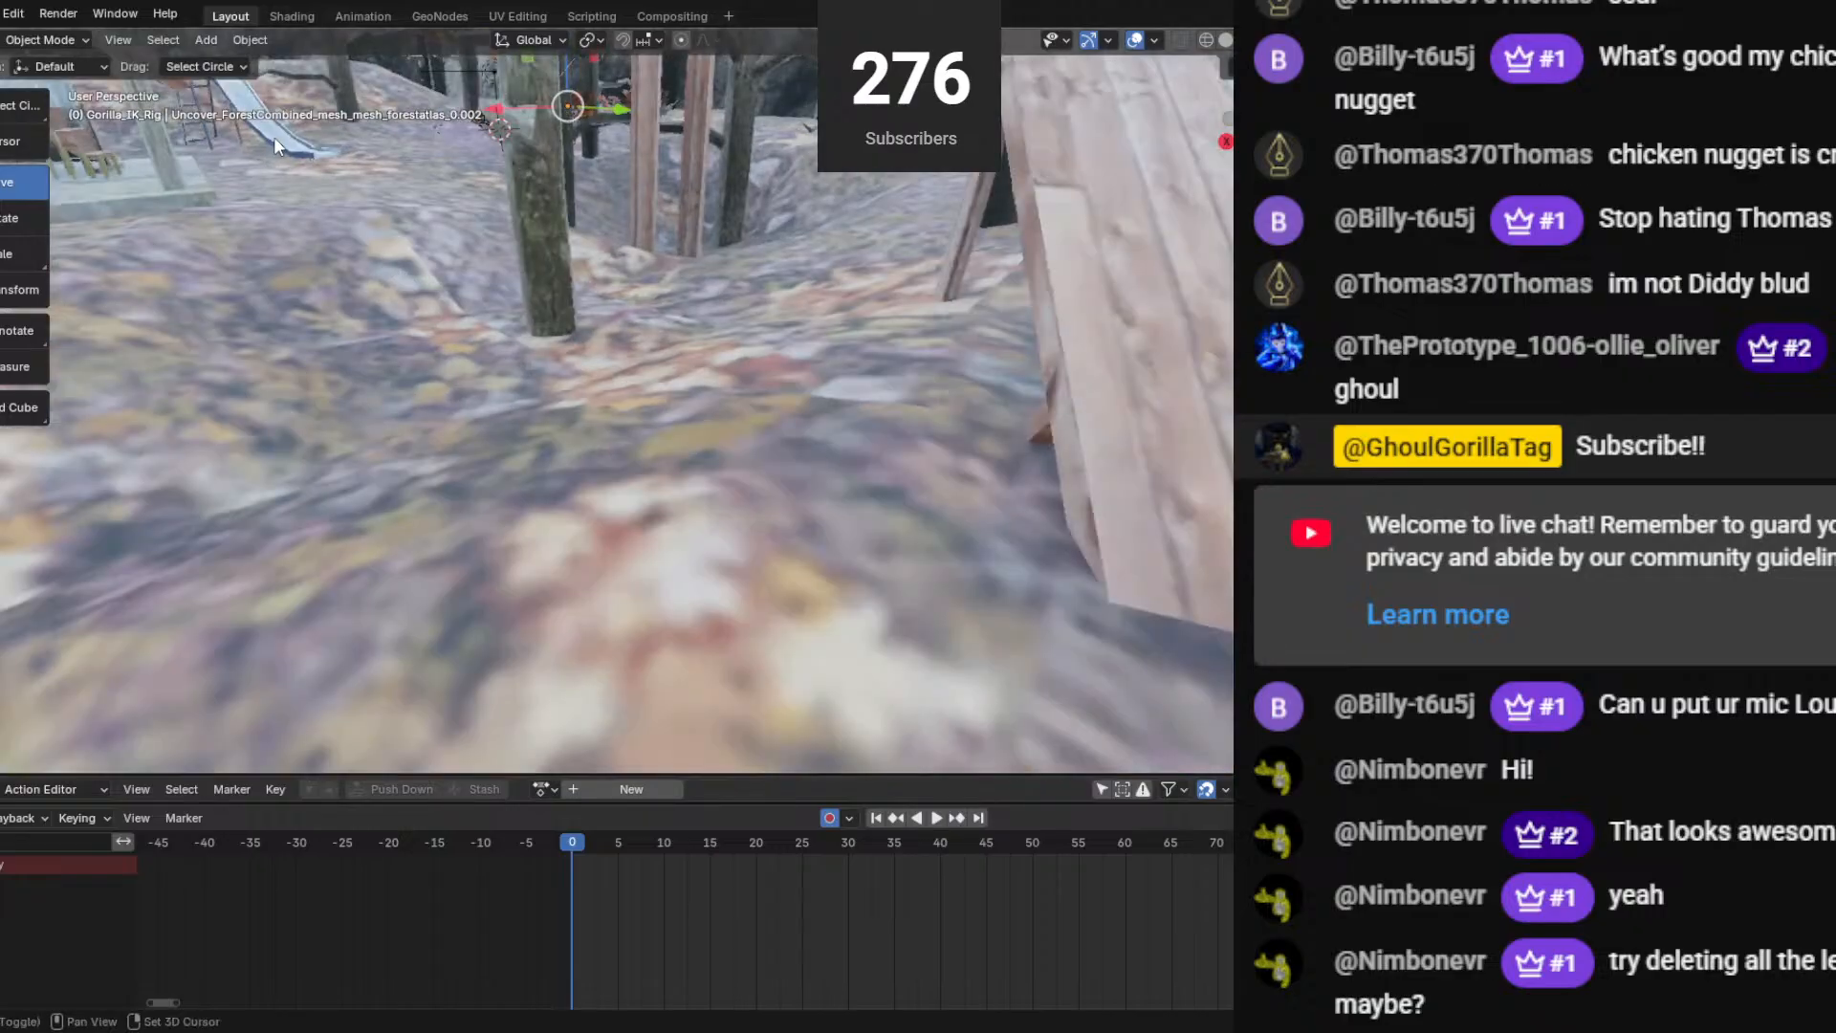
mouse_move(370, 228)
middle_down()
mouse_move(279, 353)
mouse_move(463, 435)
mouse_move(316, 440)
mouse_move(392, 462)
mouse_move(386, 254)
middle_up()
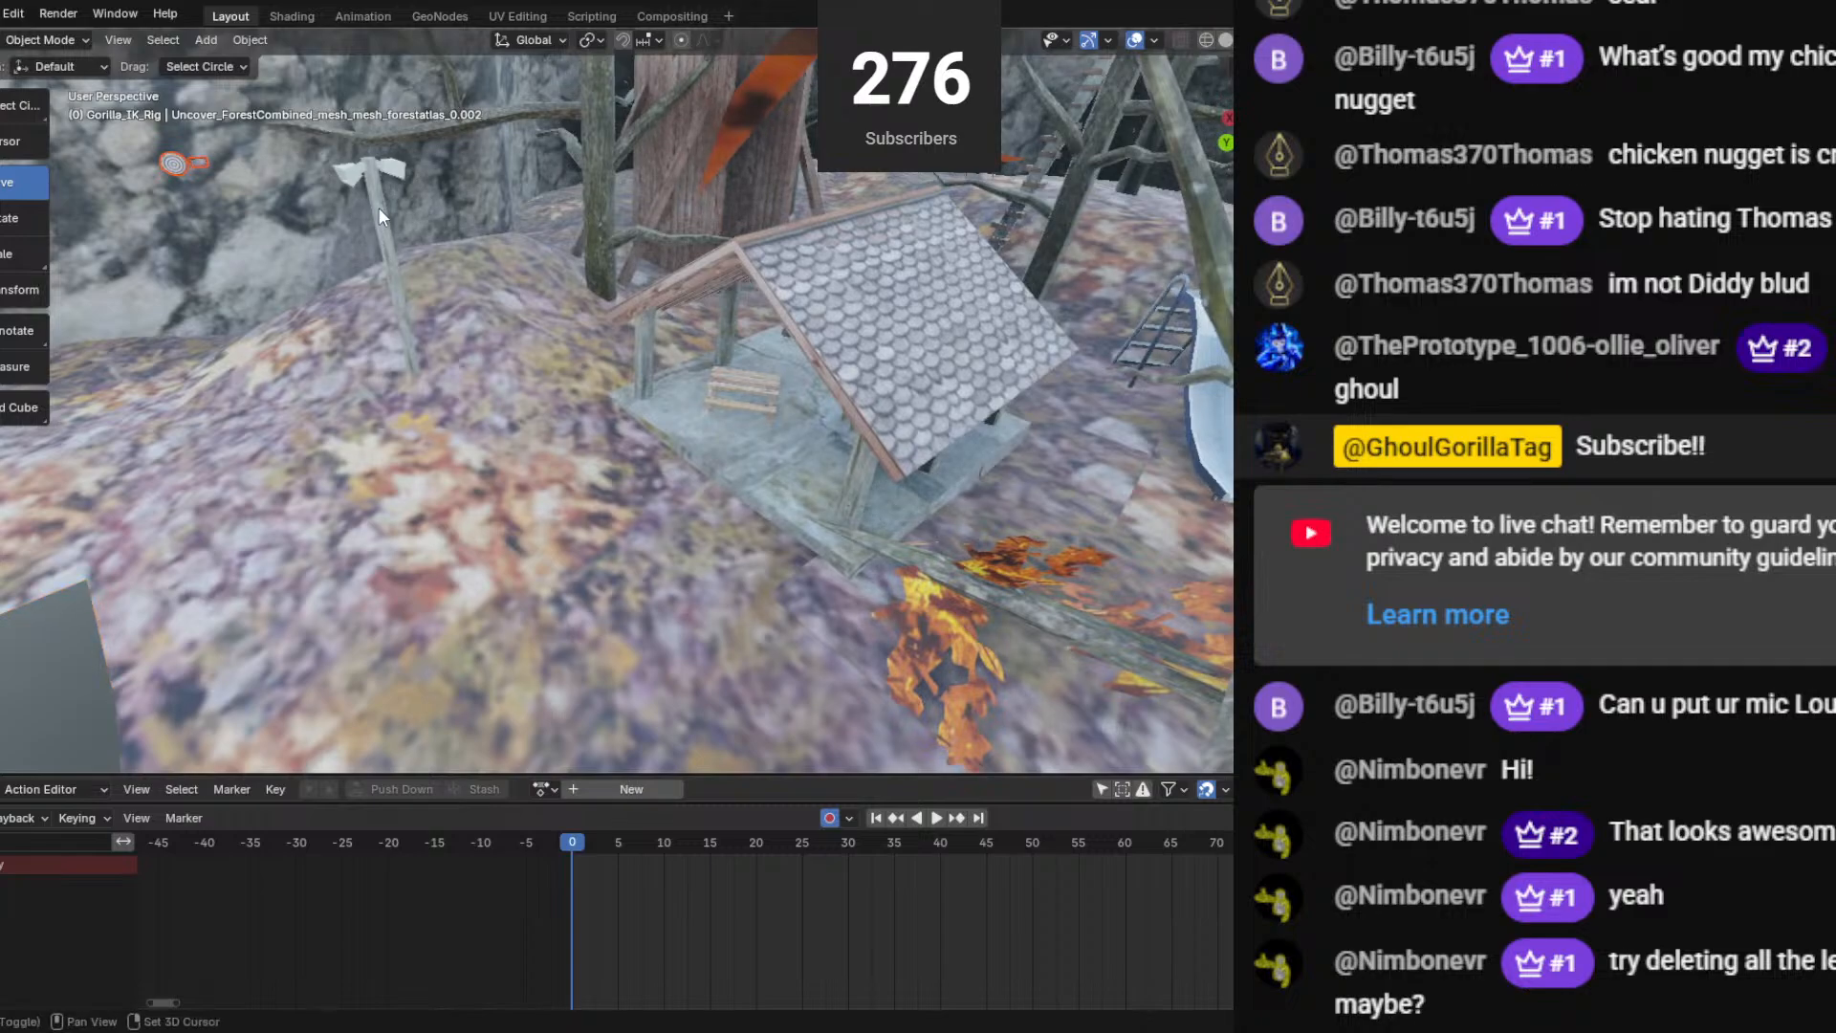
key(x)
click(379, 232)
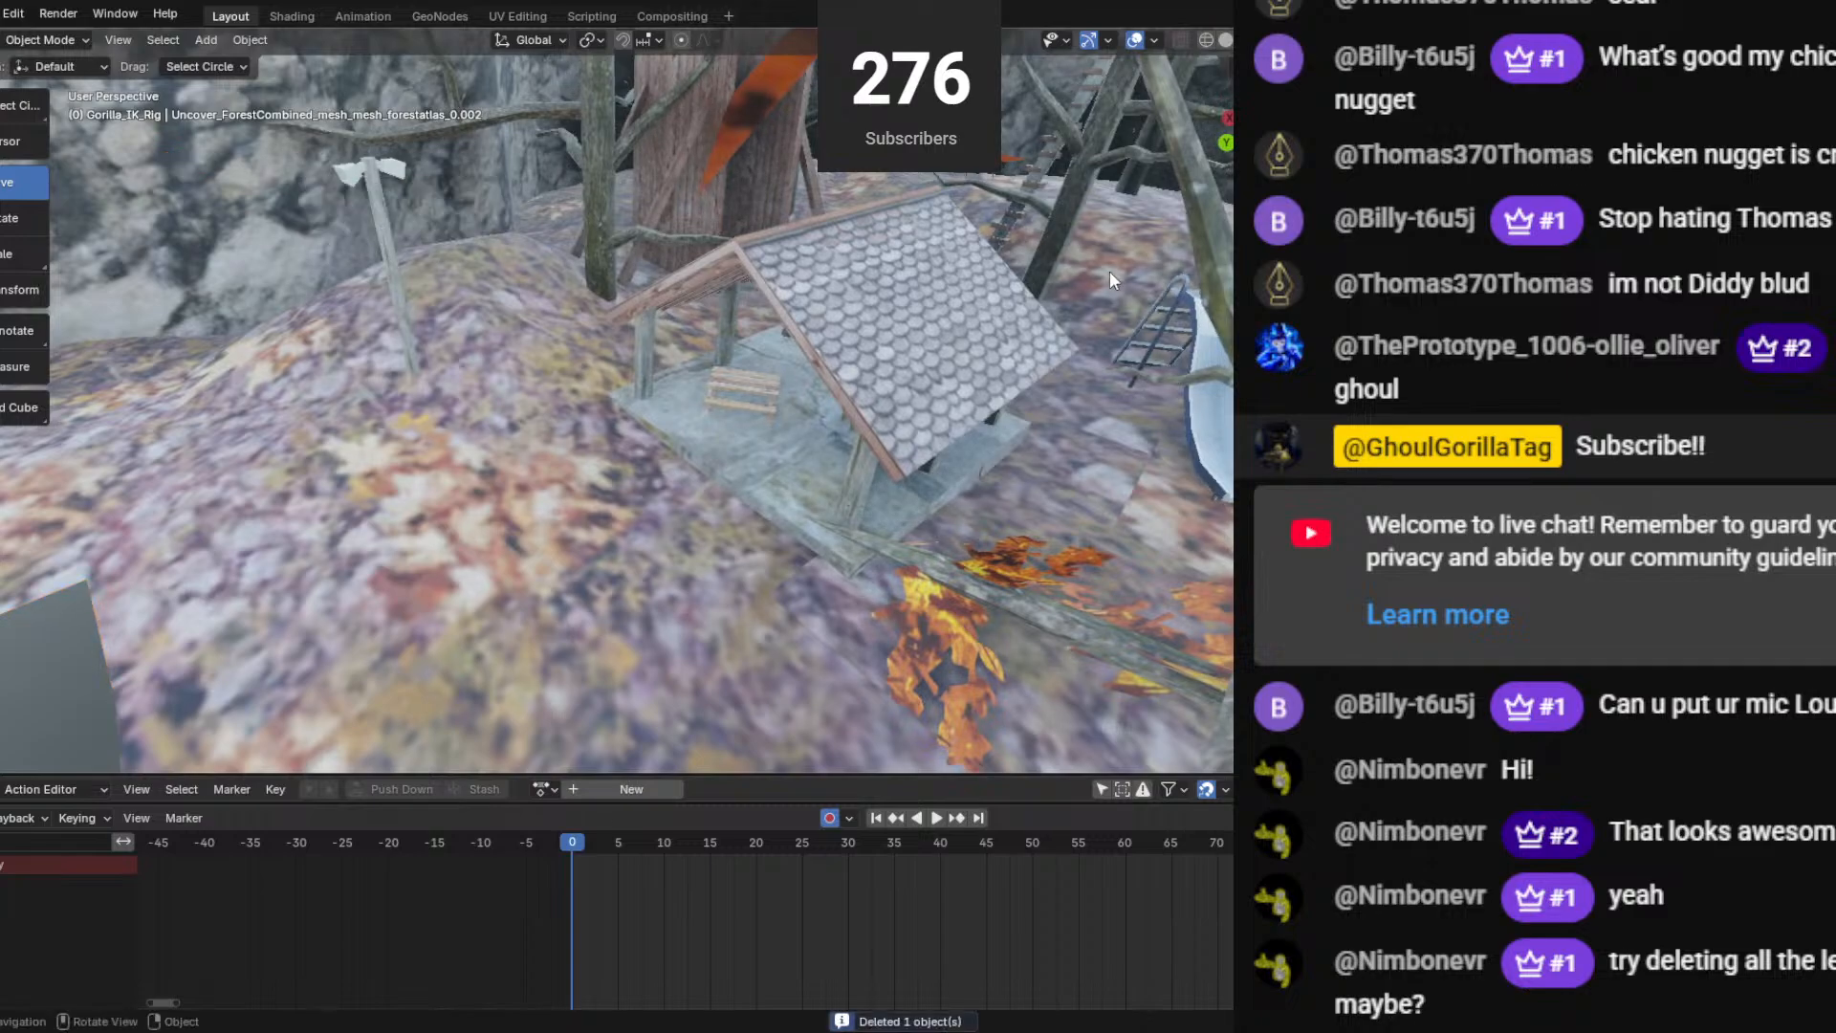
Switch to rendered shading, play the animation through the camera to review the campfire scene, and go back to frame 0.
middle_drag(1102, 315, 775, 331)
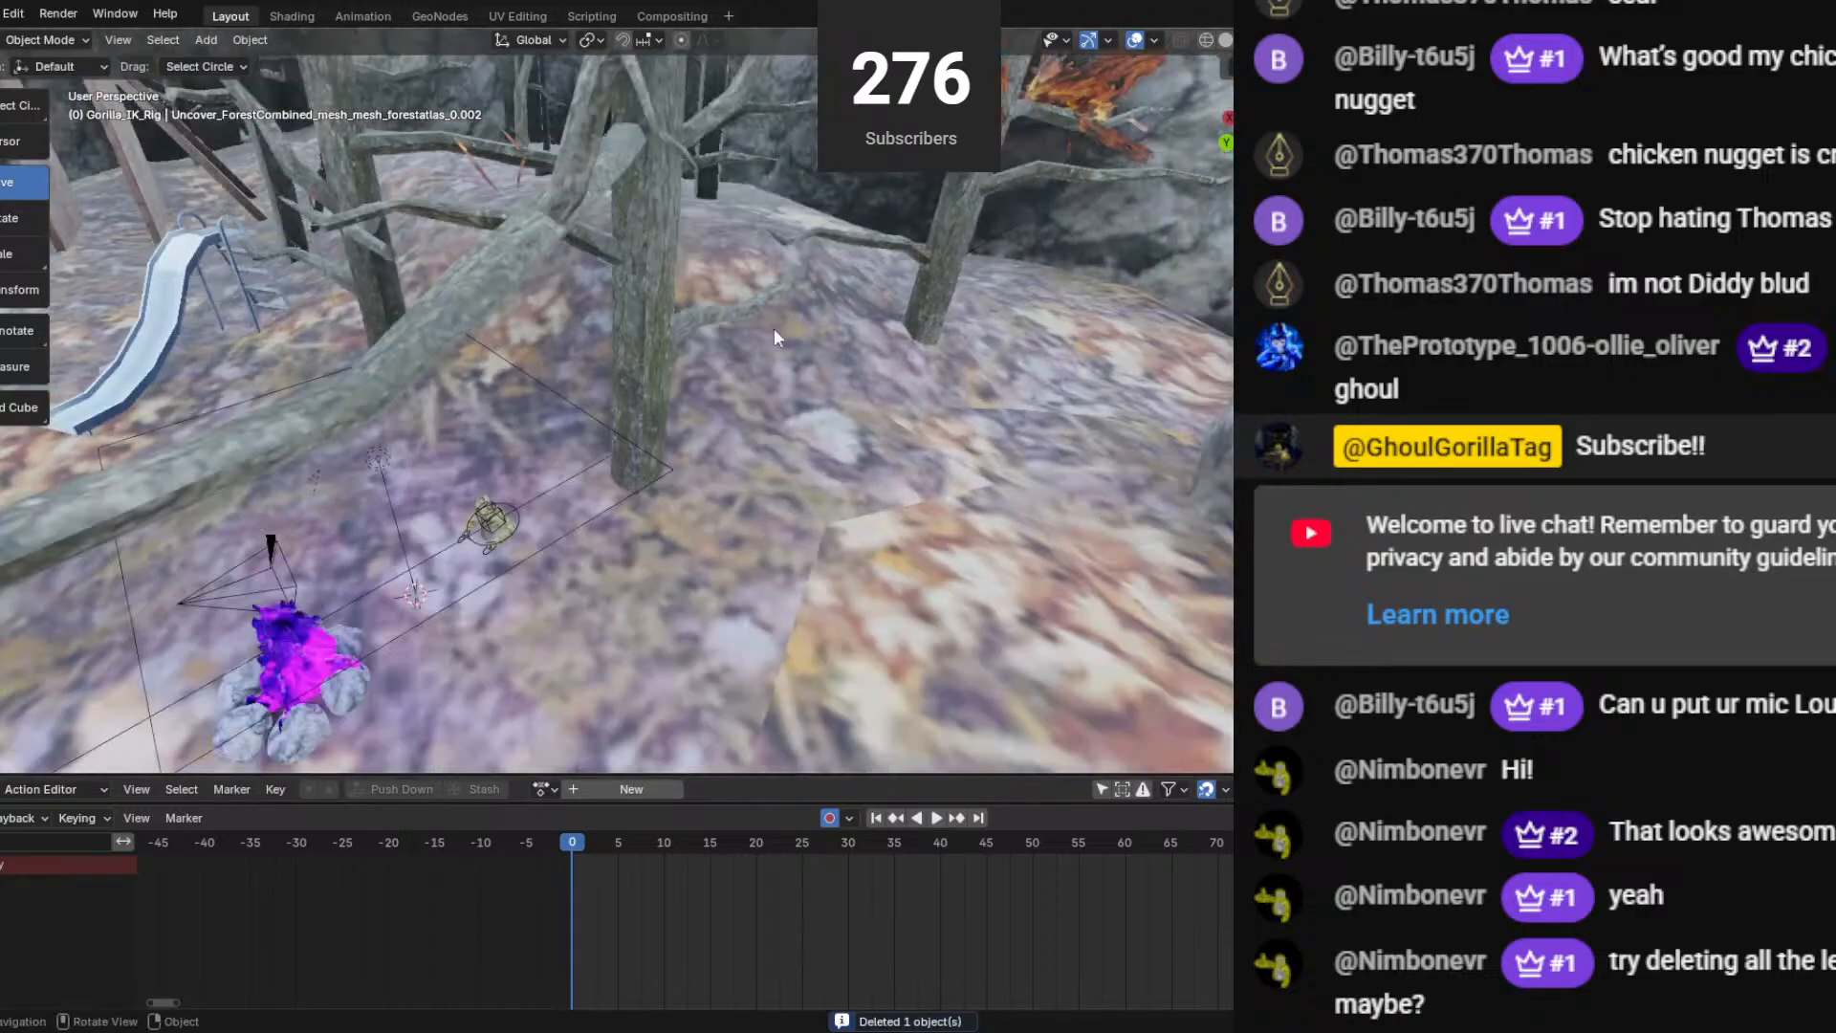
key(z)
key(8)
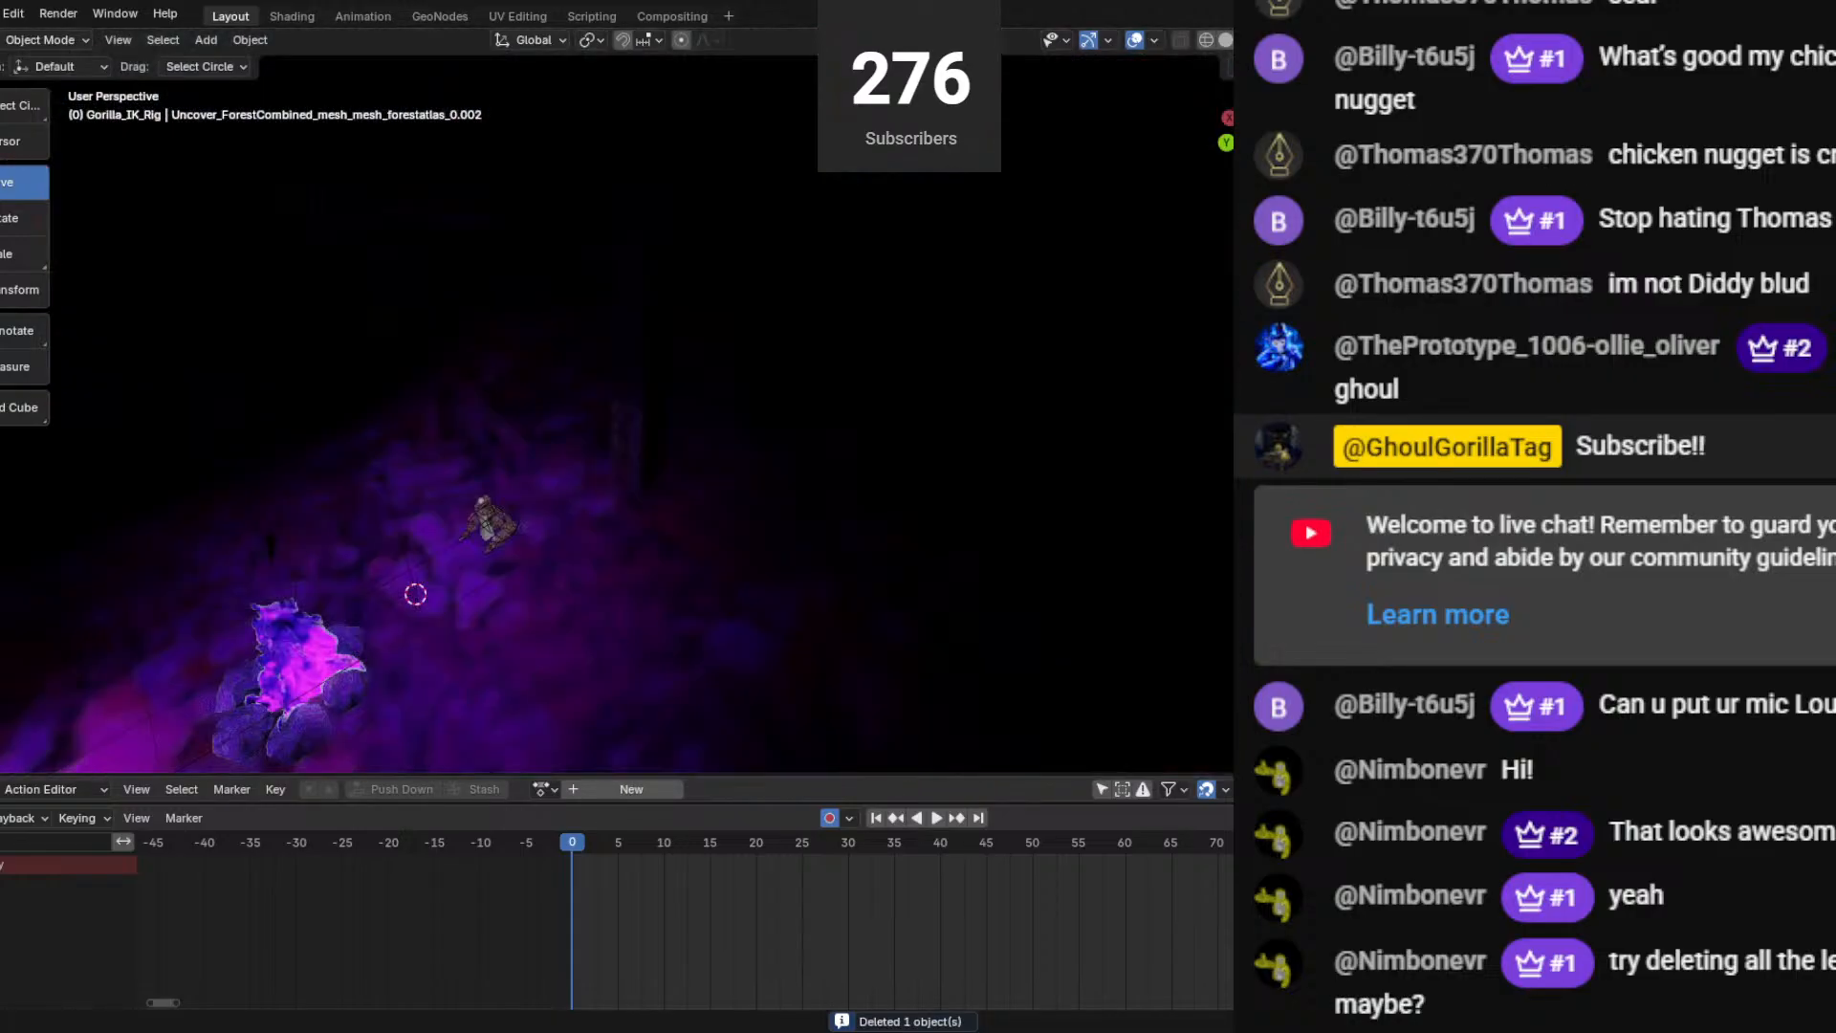
key(KP_0)
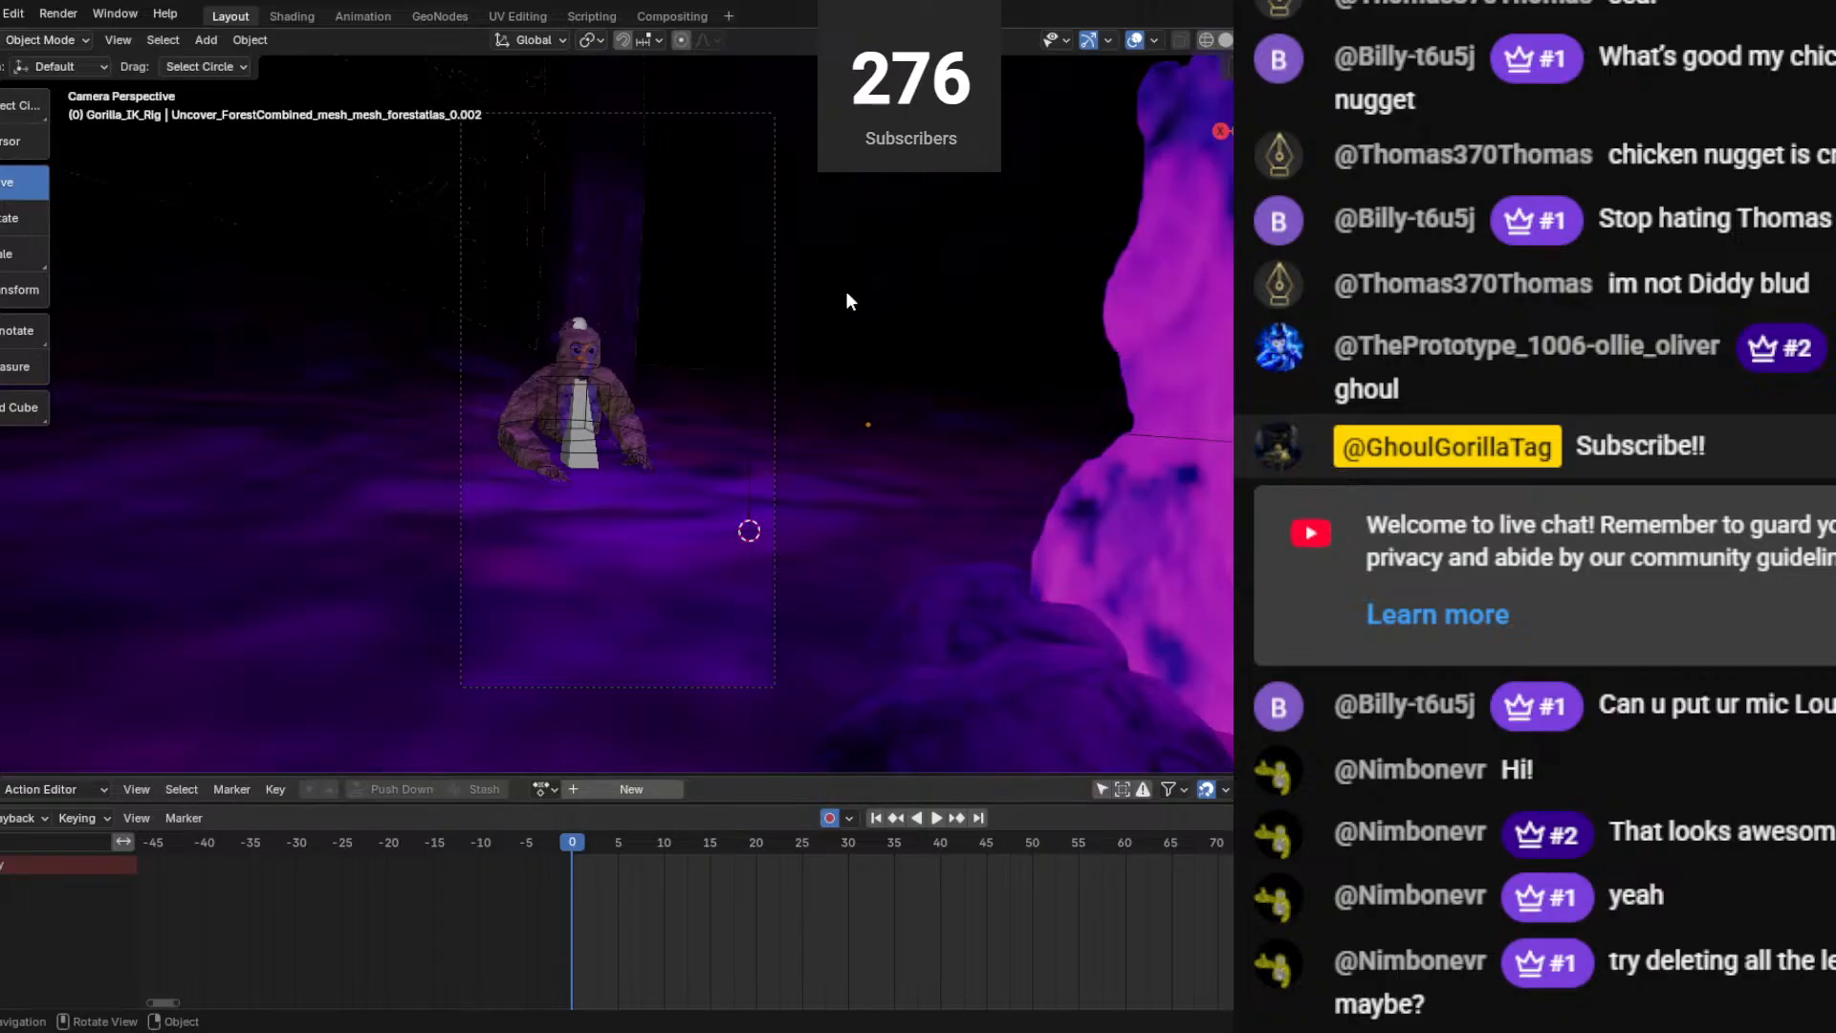
key(space)
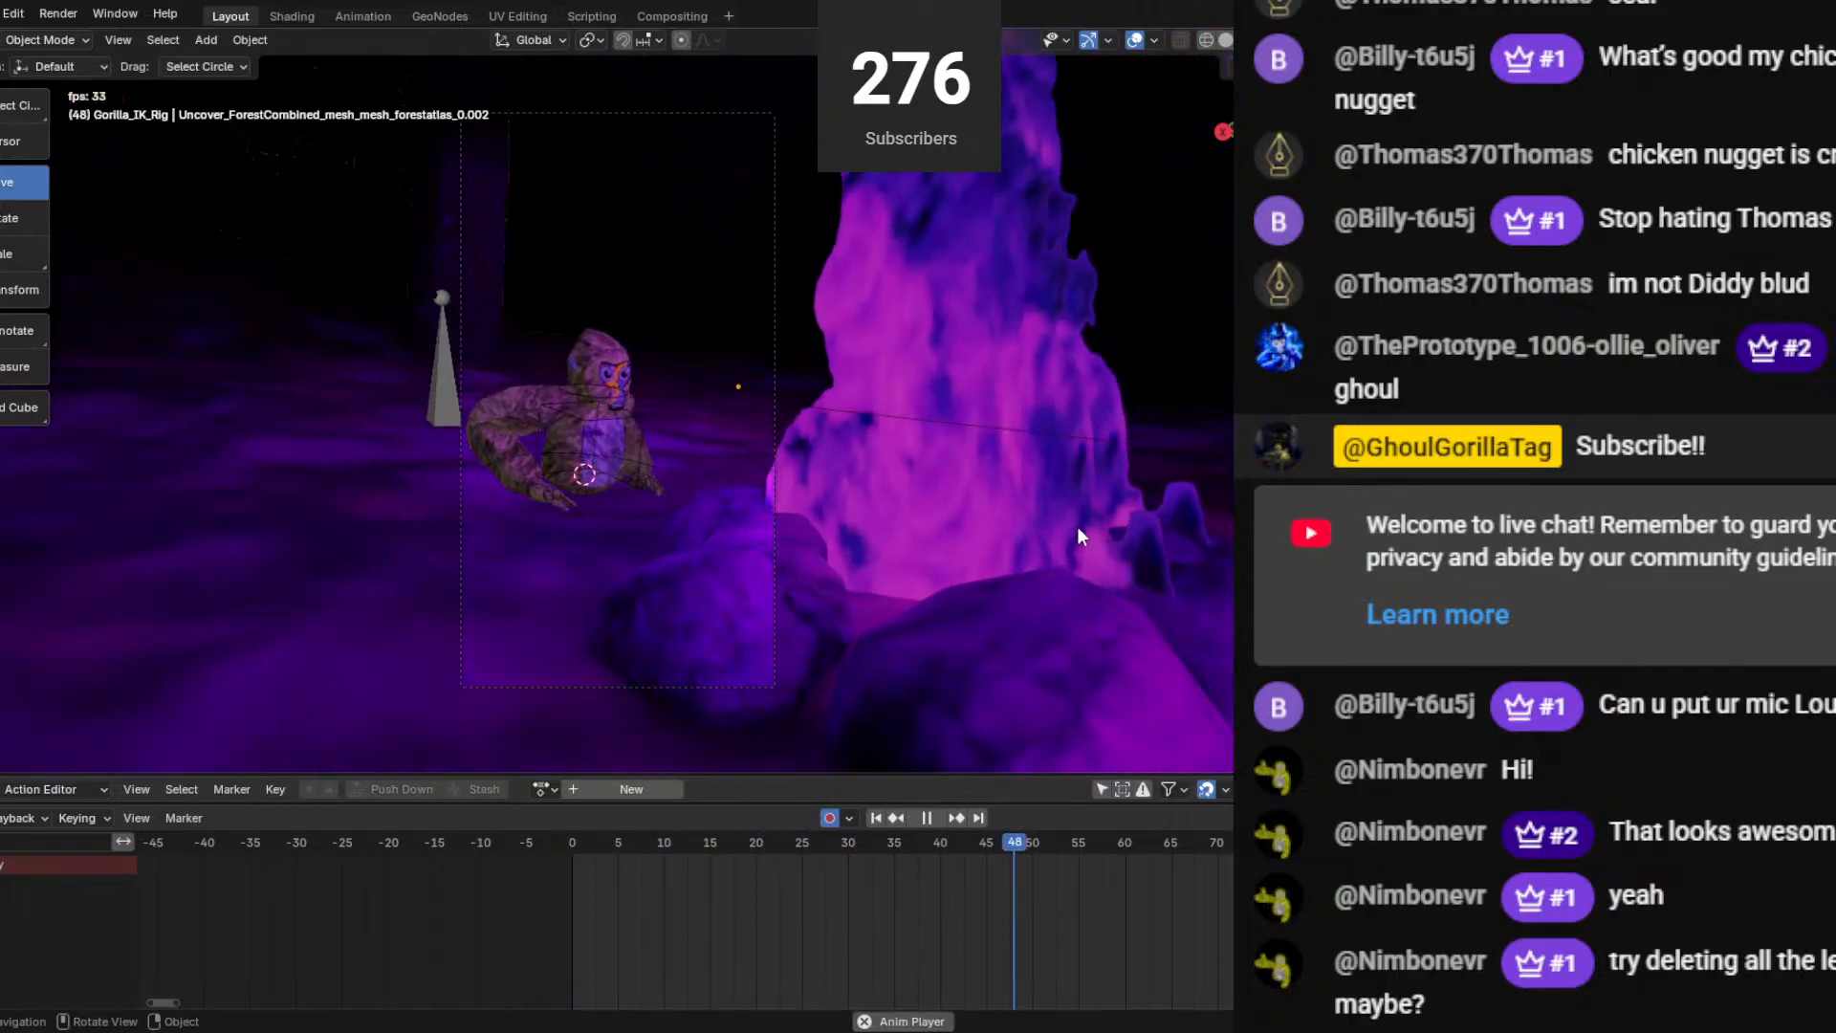
key(space)
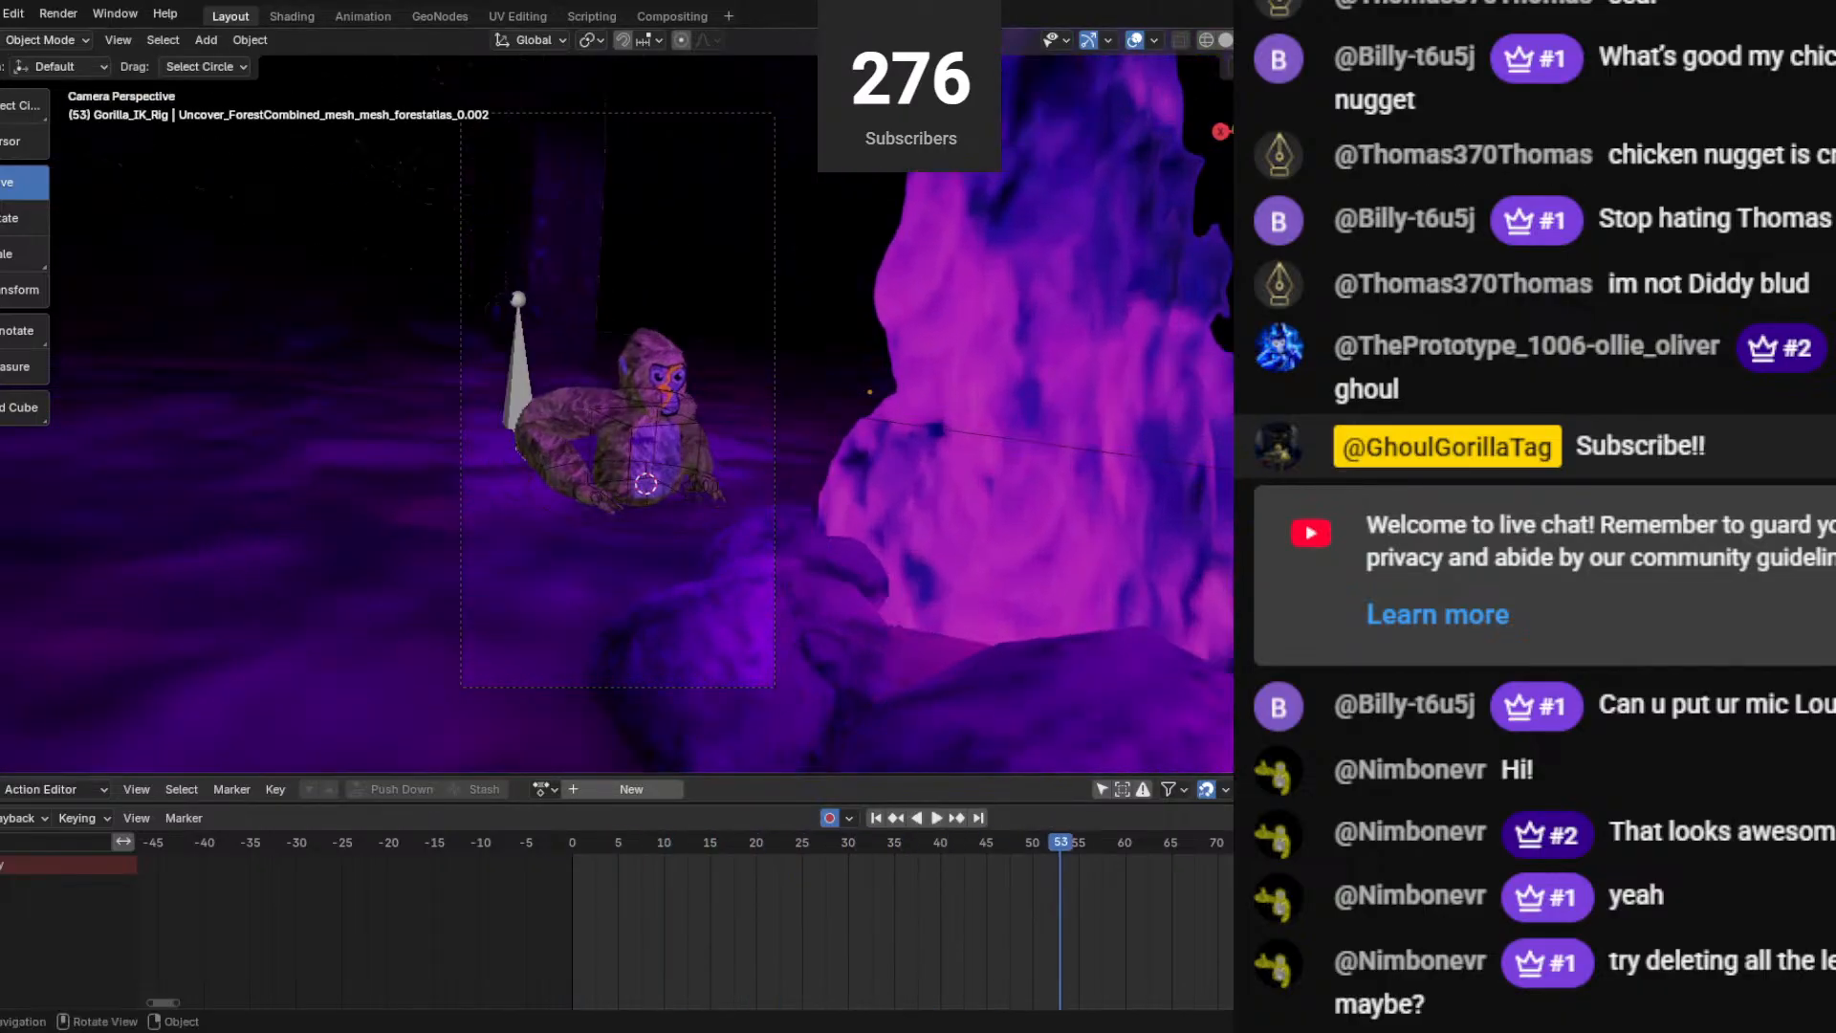
key(KP_0)
key(shift+Left)
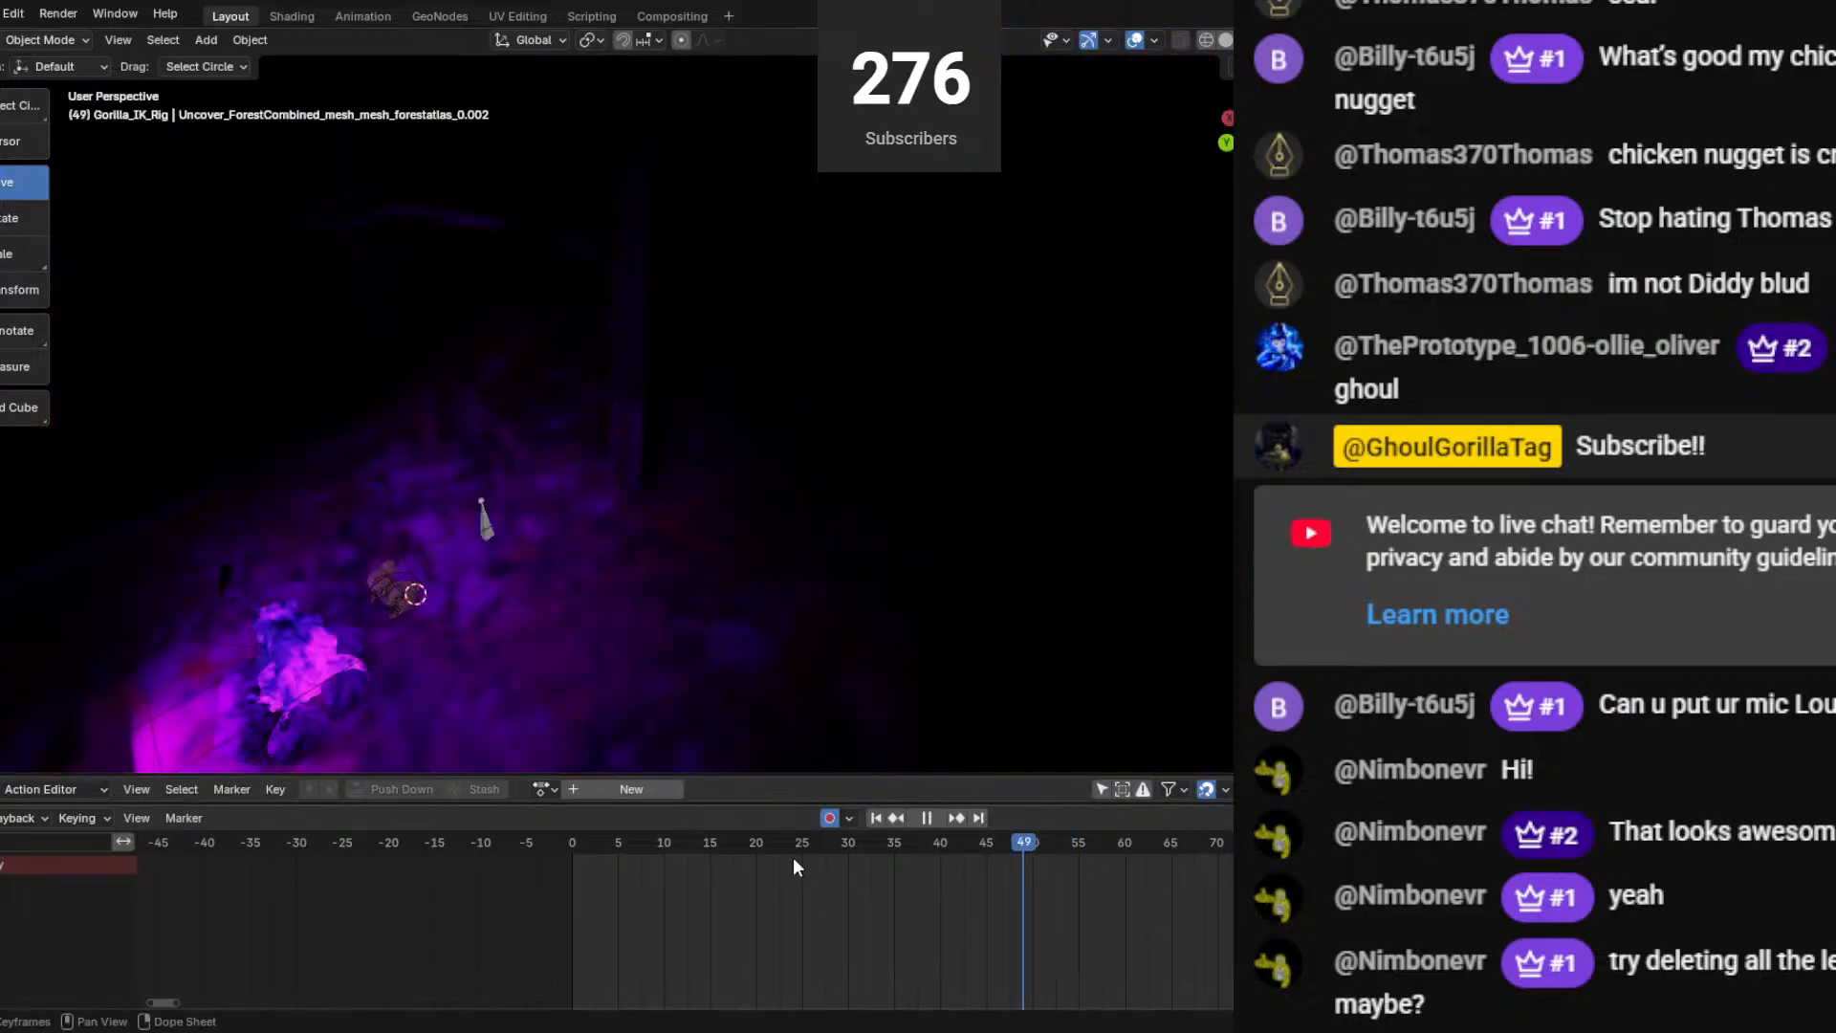
Try to join the headphones' armature with the HEADPHONES1 mesh on the gorilla's head.
mouse_move(484, 451)
middle_down()
mouse_move(451, 512)
mouse_move(422, 479)
mouse_move(439, 512)
mouse_move(644, 463)
mouse_move(833, 483)
mouse_move(1019, 459)
mouse_move(872, 407)
mouse_move(594, 552)
mouse_move(571, 587)
mouse_move(554, 547)
mouse_move(587, 518)
mouse_move(451, 524)
mouse_move(455, 466)
middle_up()
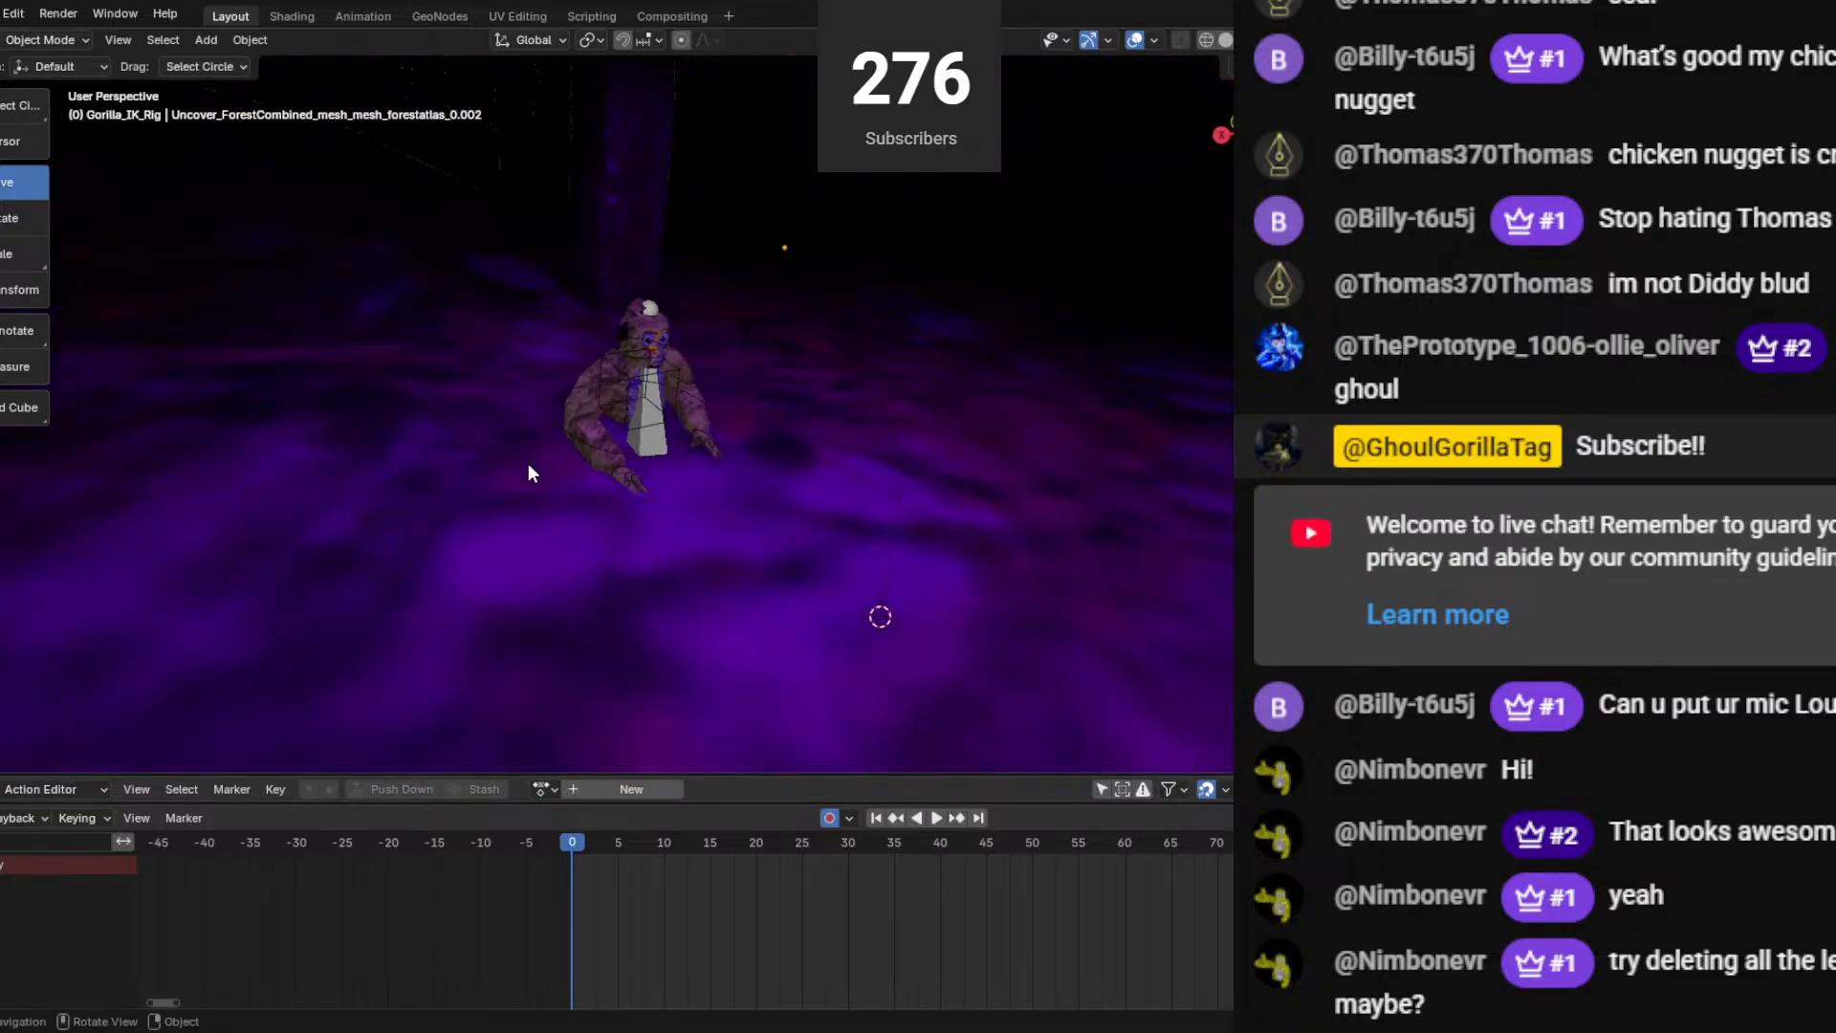
scroll(515, 411, up, 5)
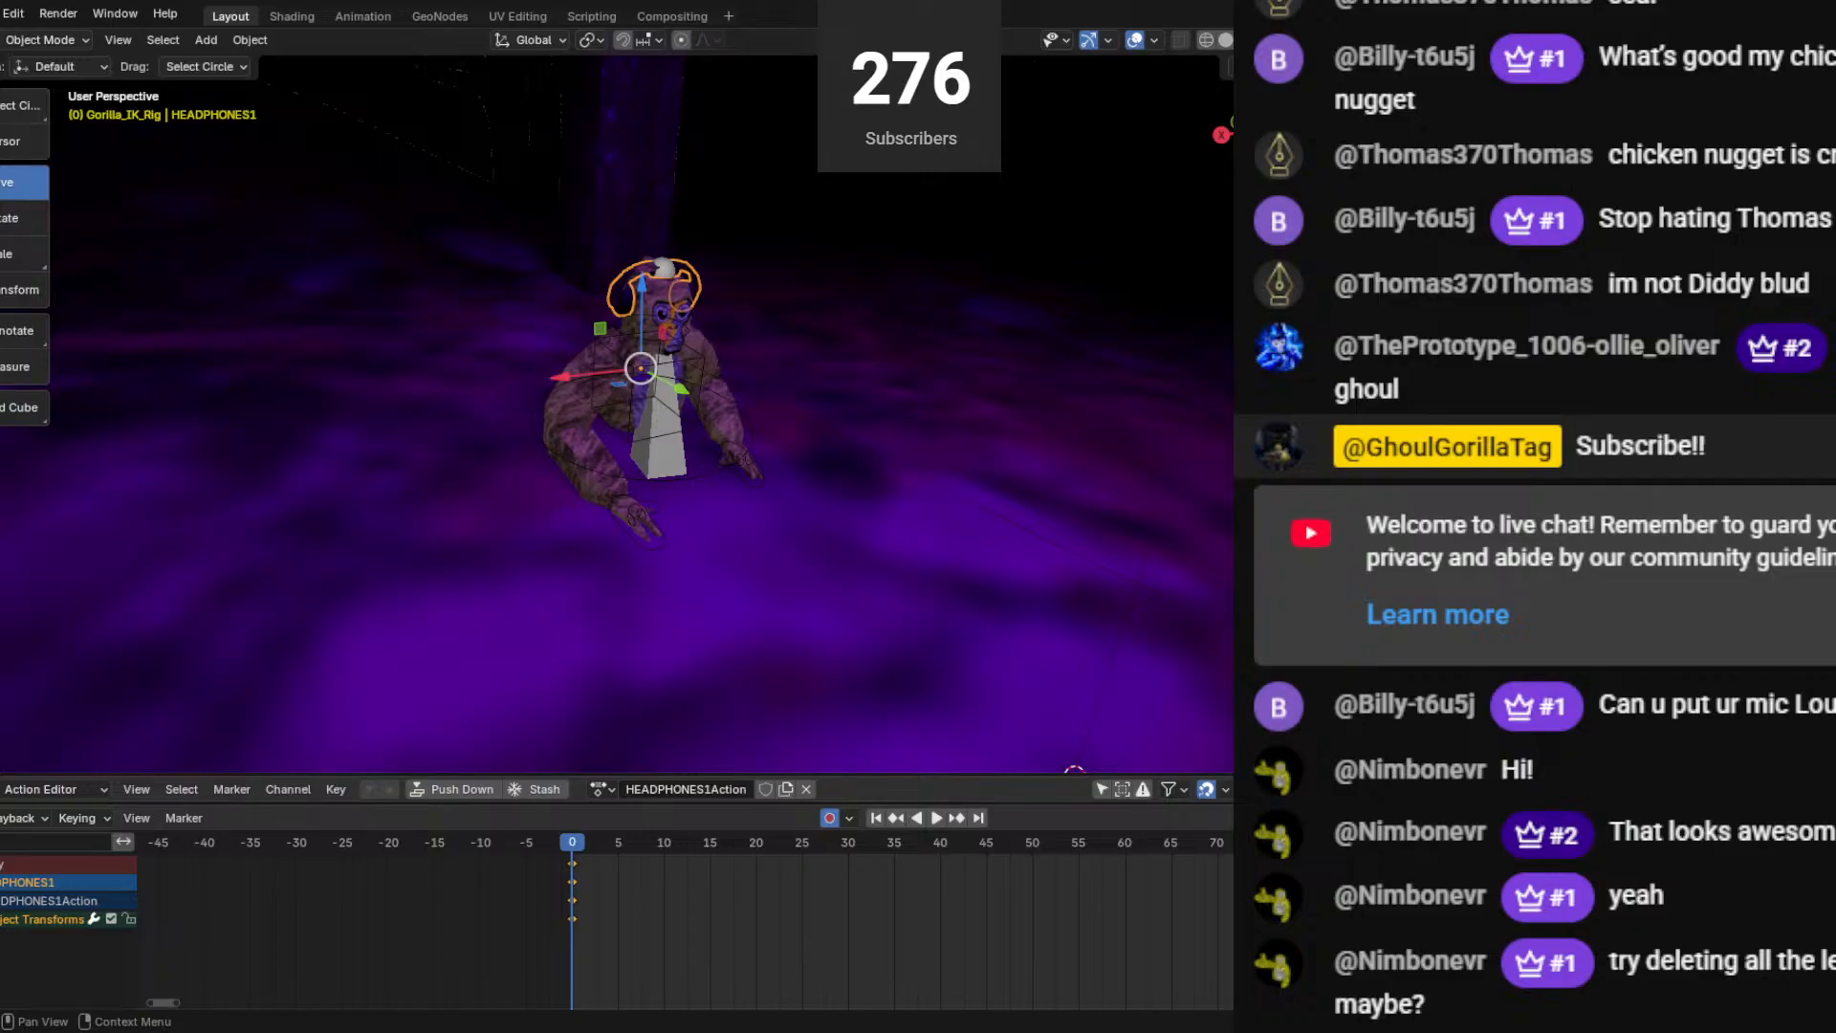
key(a)
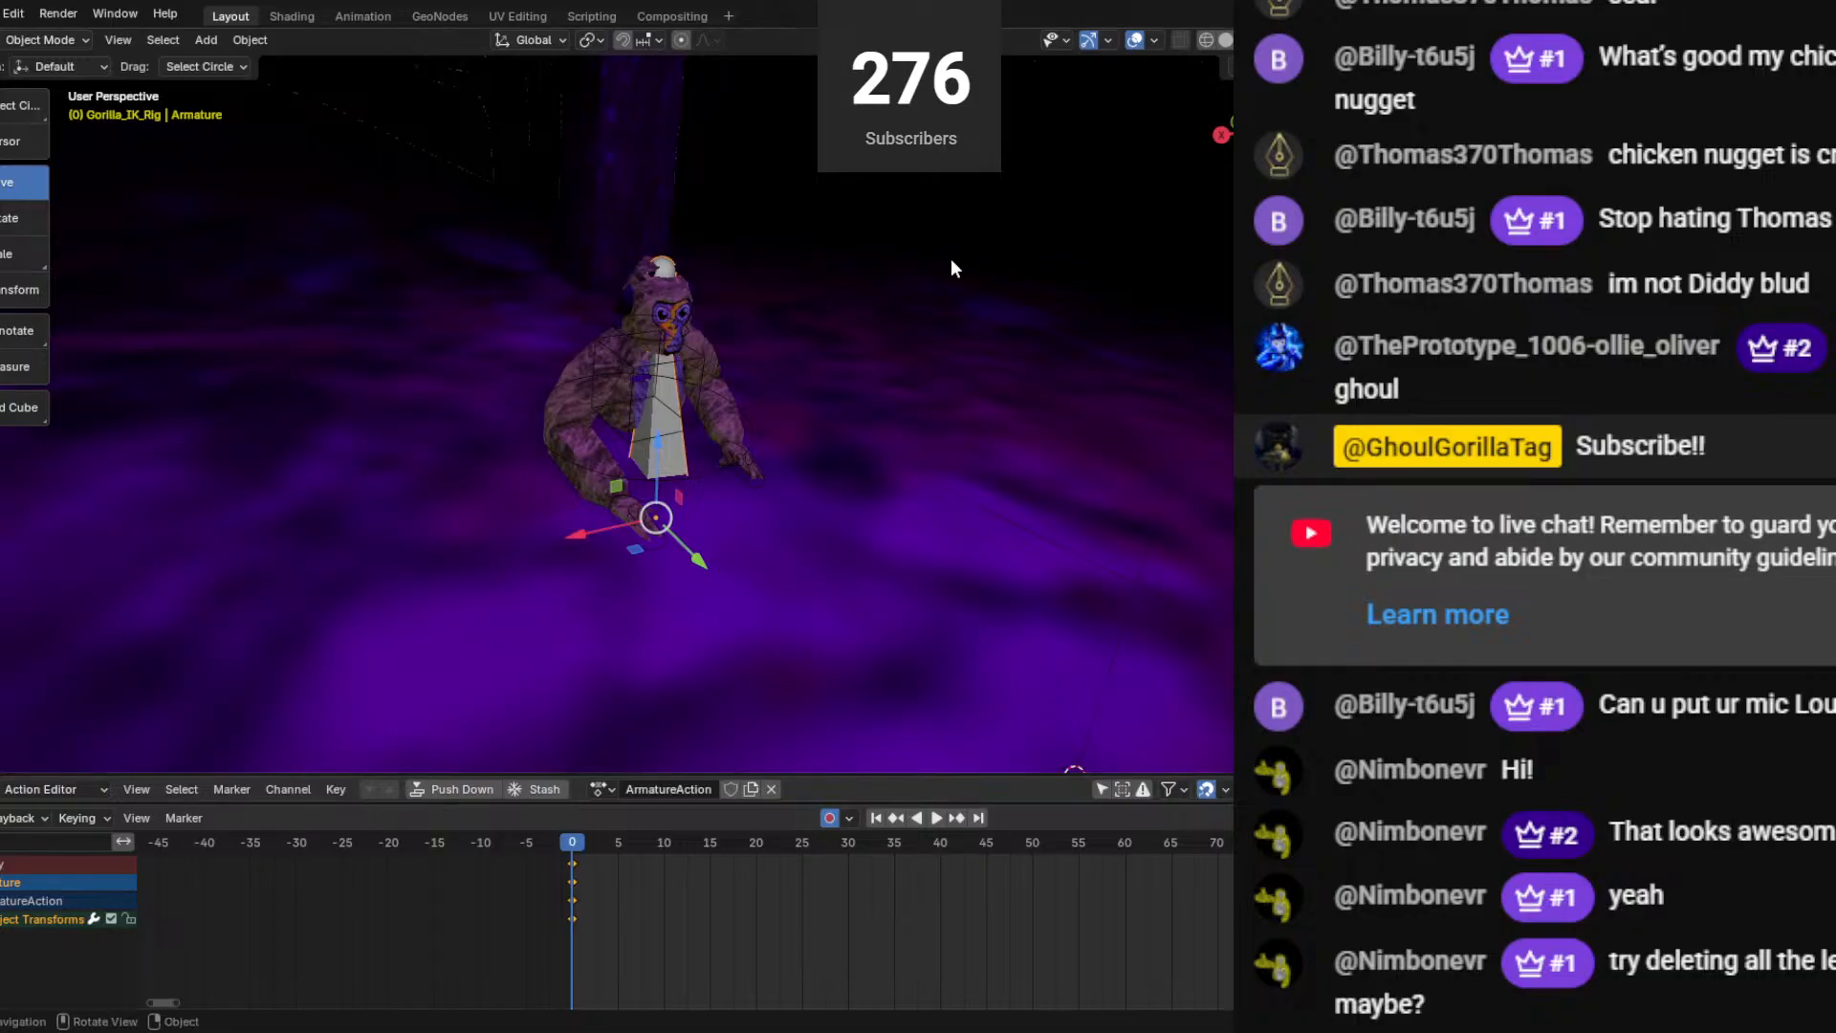
shift+click(623, 299)
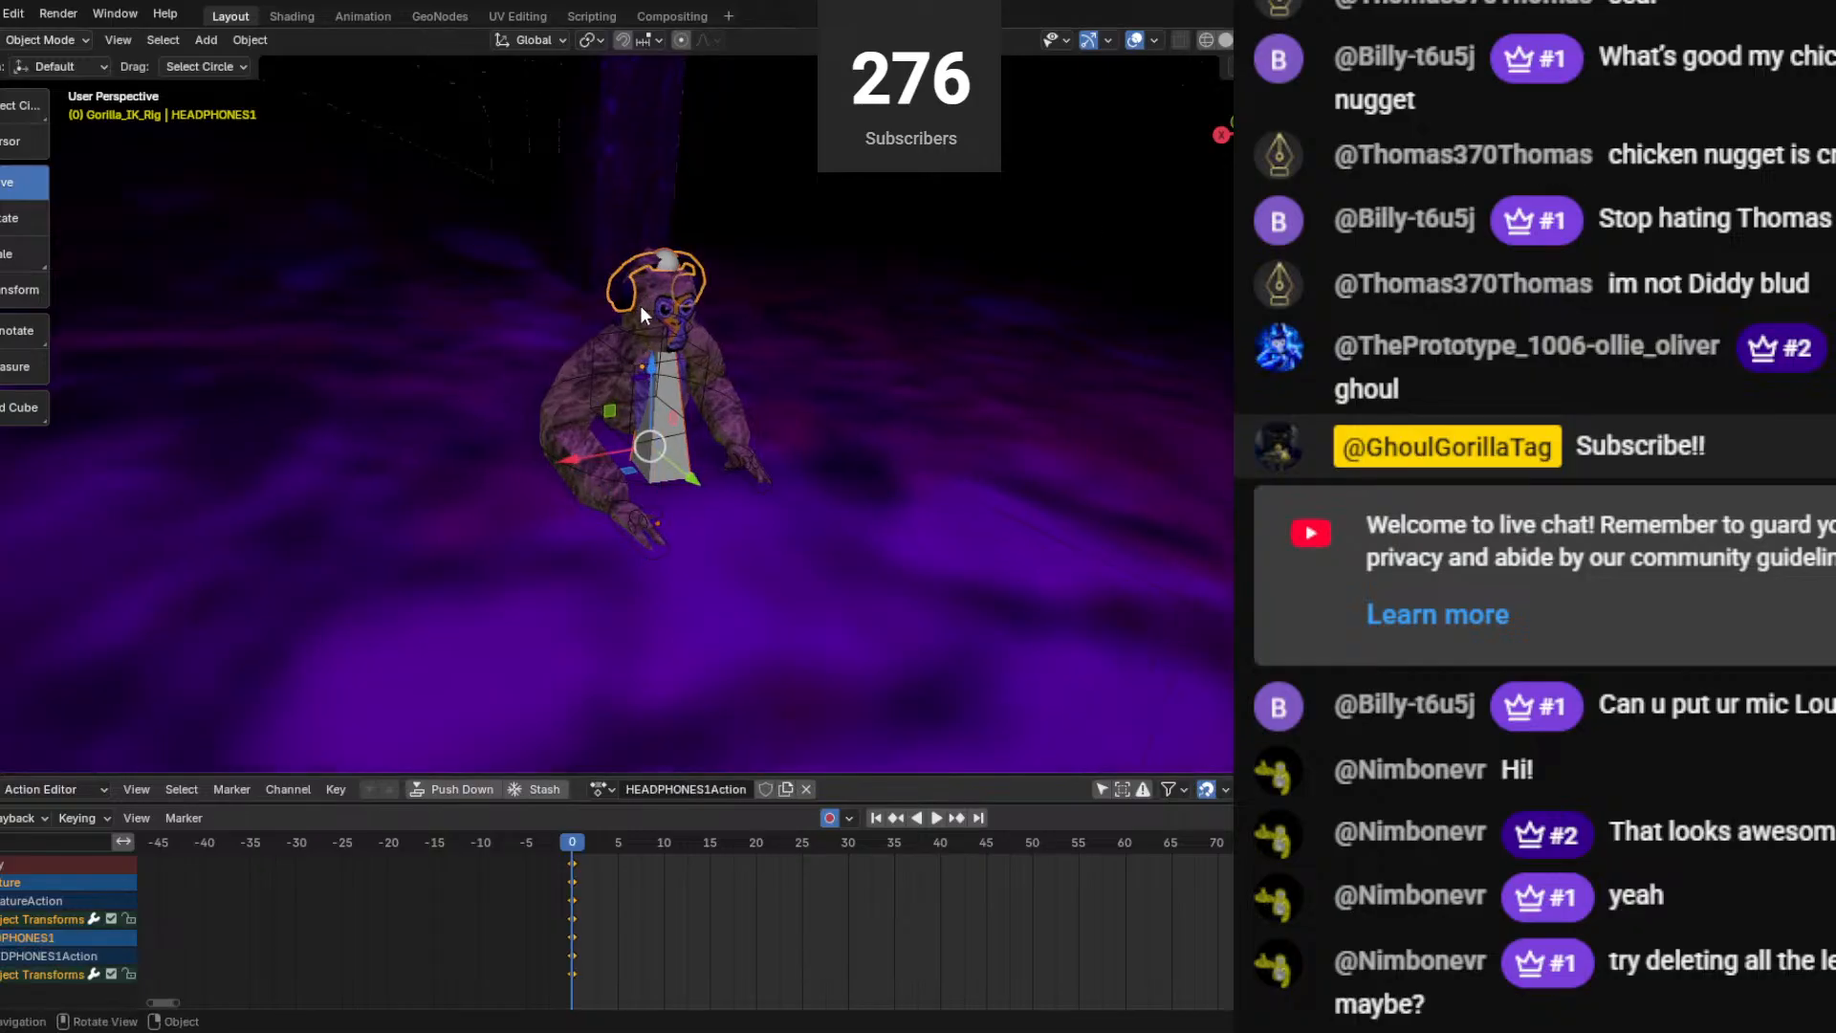
key(ctrl+j)
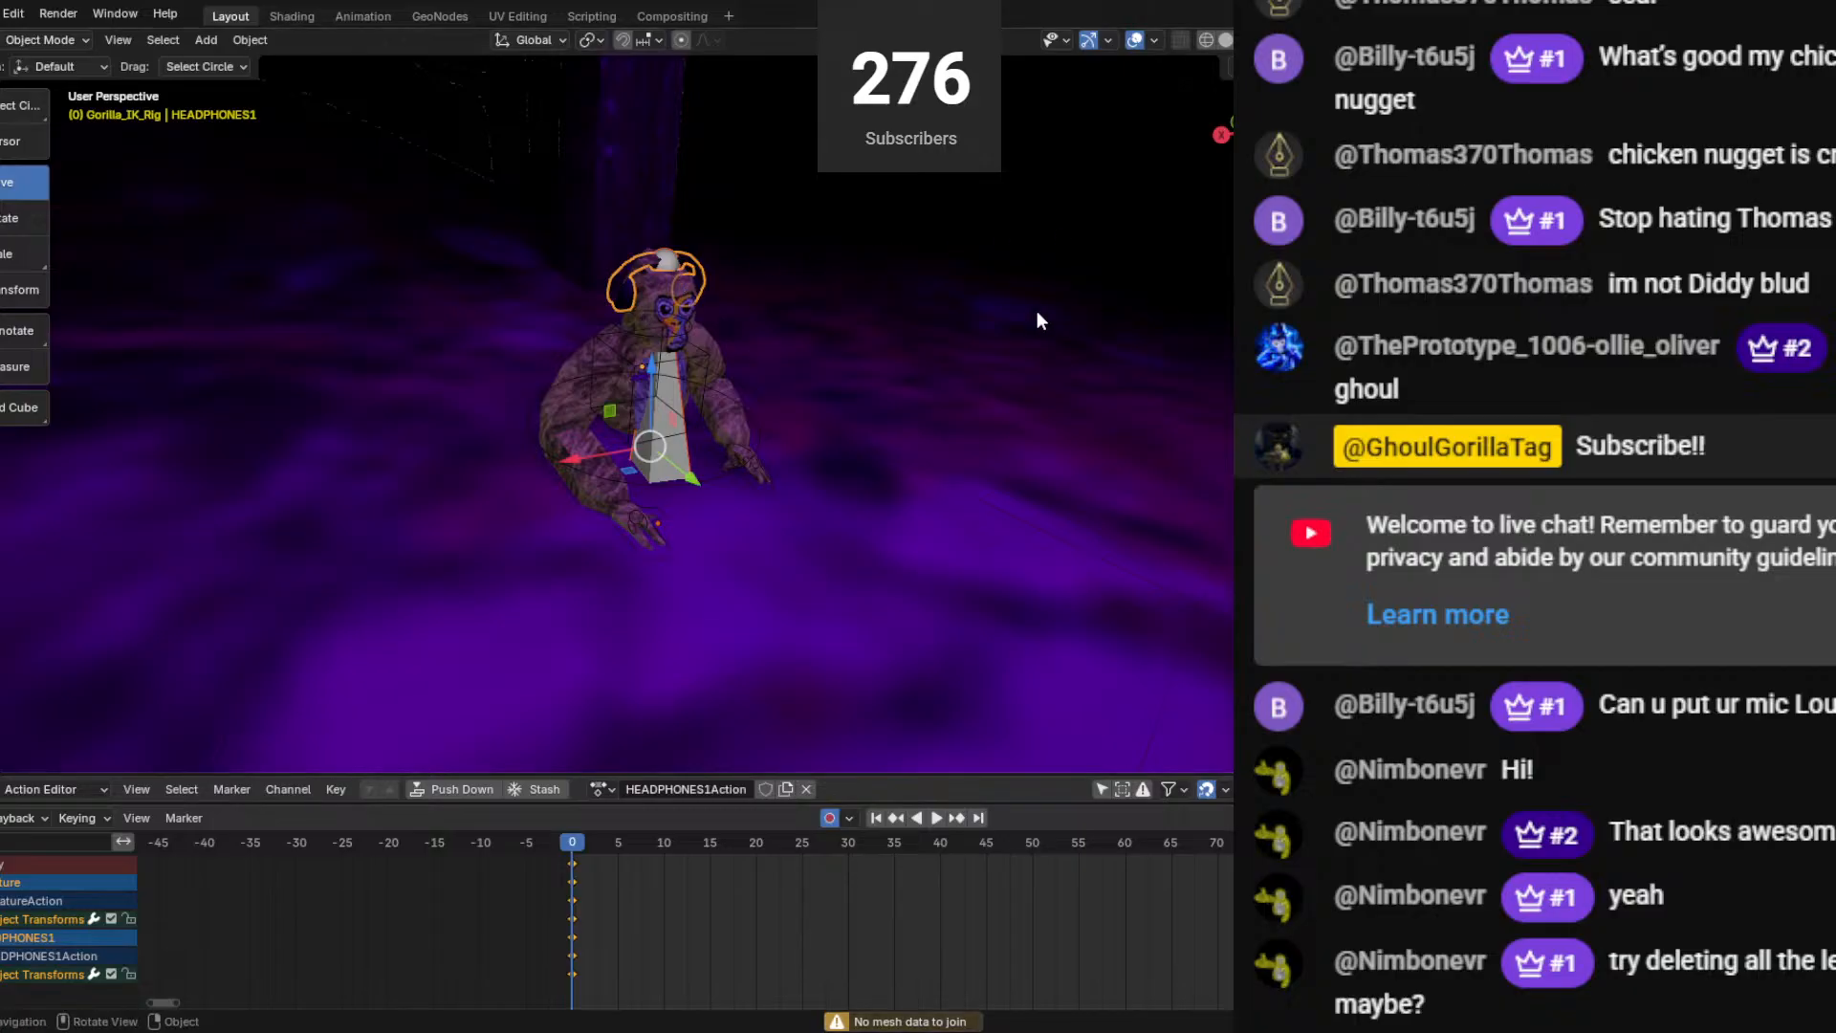
Select the gorilla rig's head bone together with the headphones armature's bone in Pose Mode, and return to Object Mode.
click(617, 348)
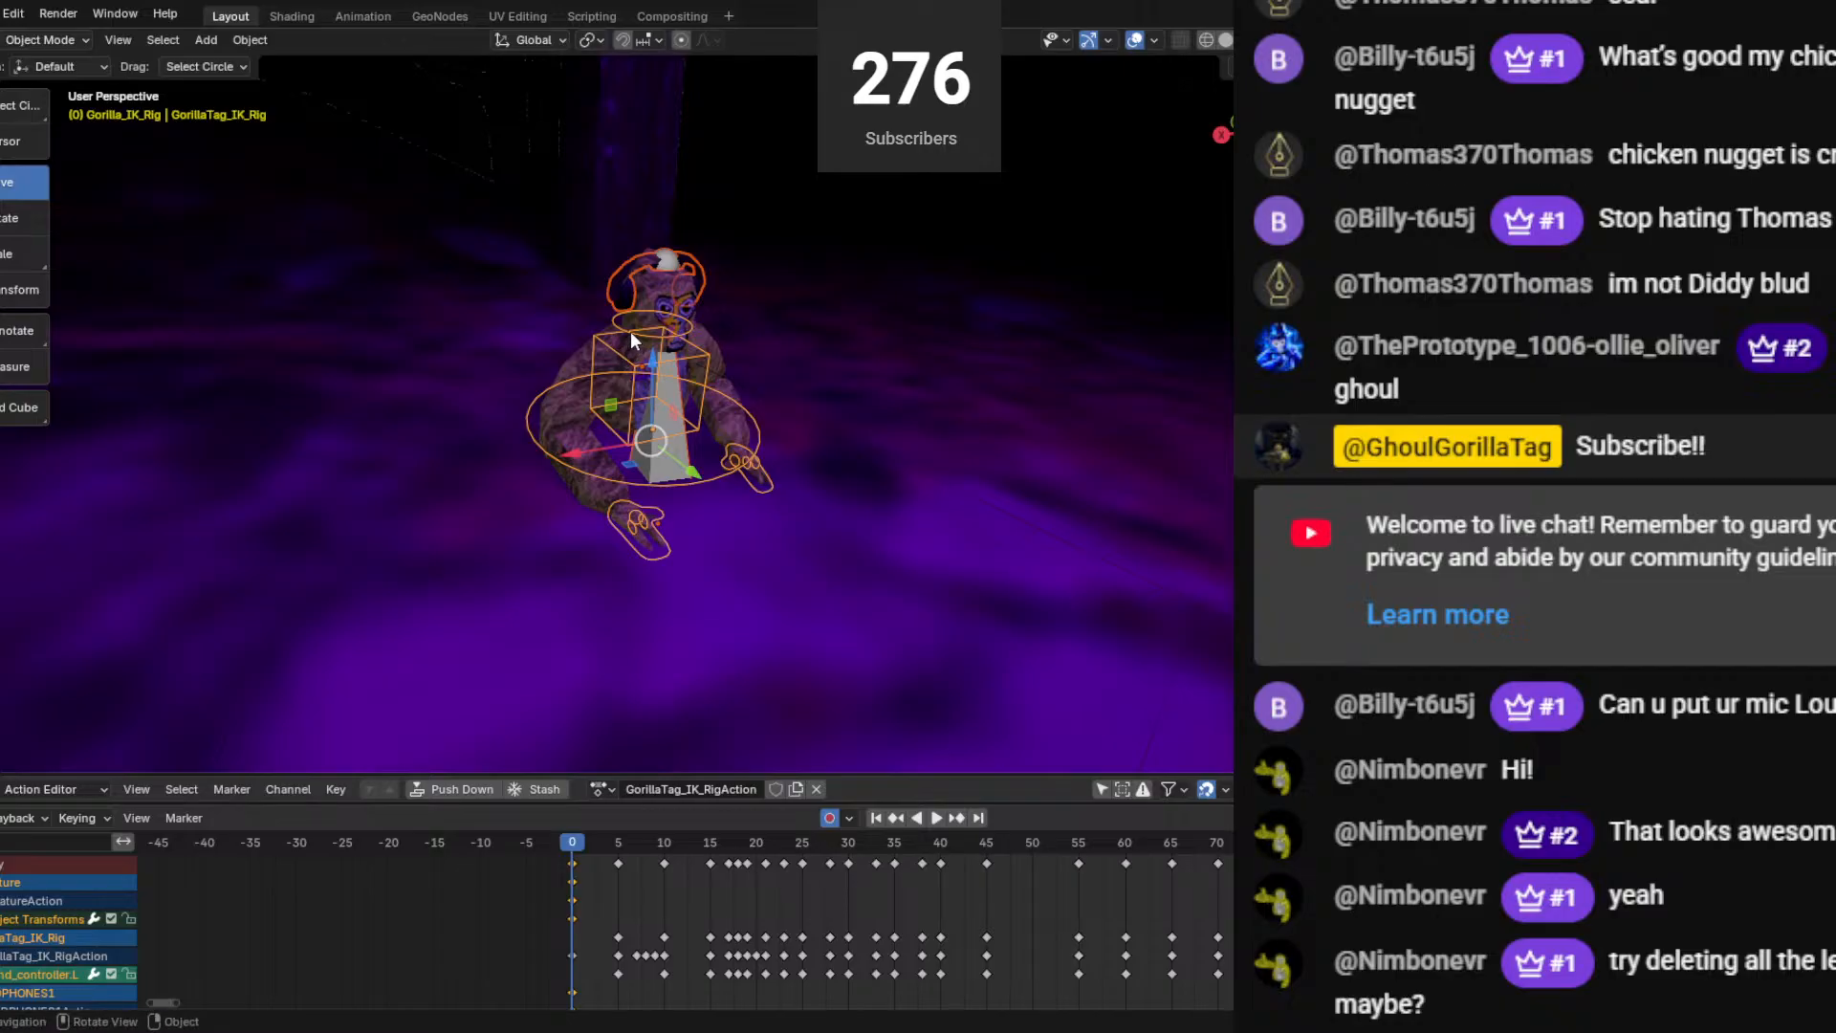
click(42, 42)
click(50, 100)
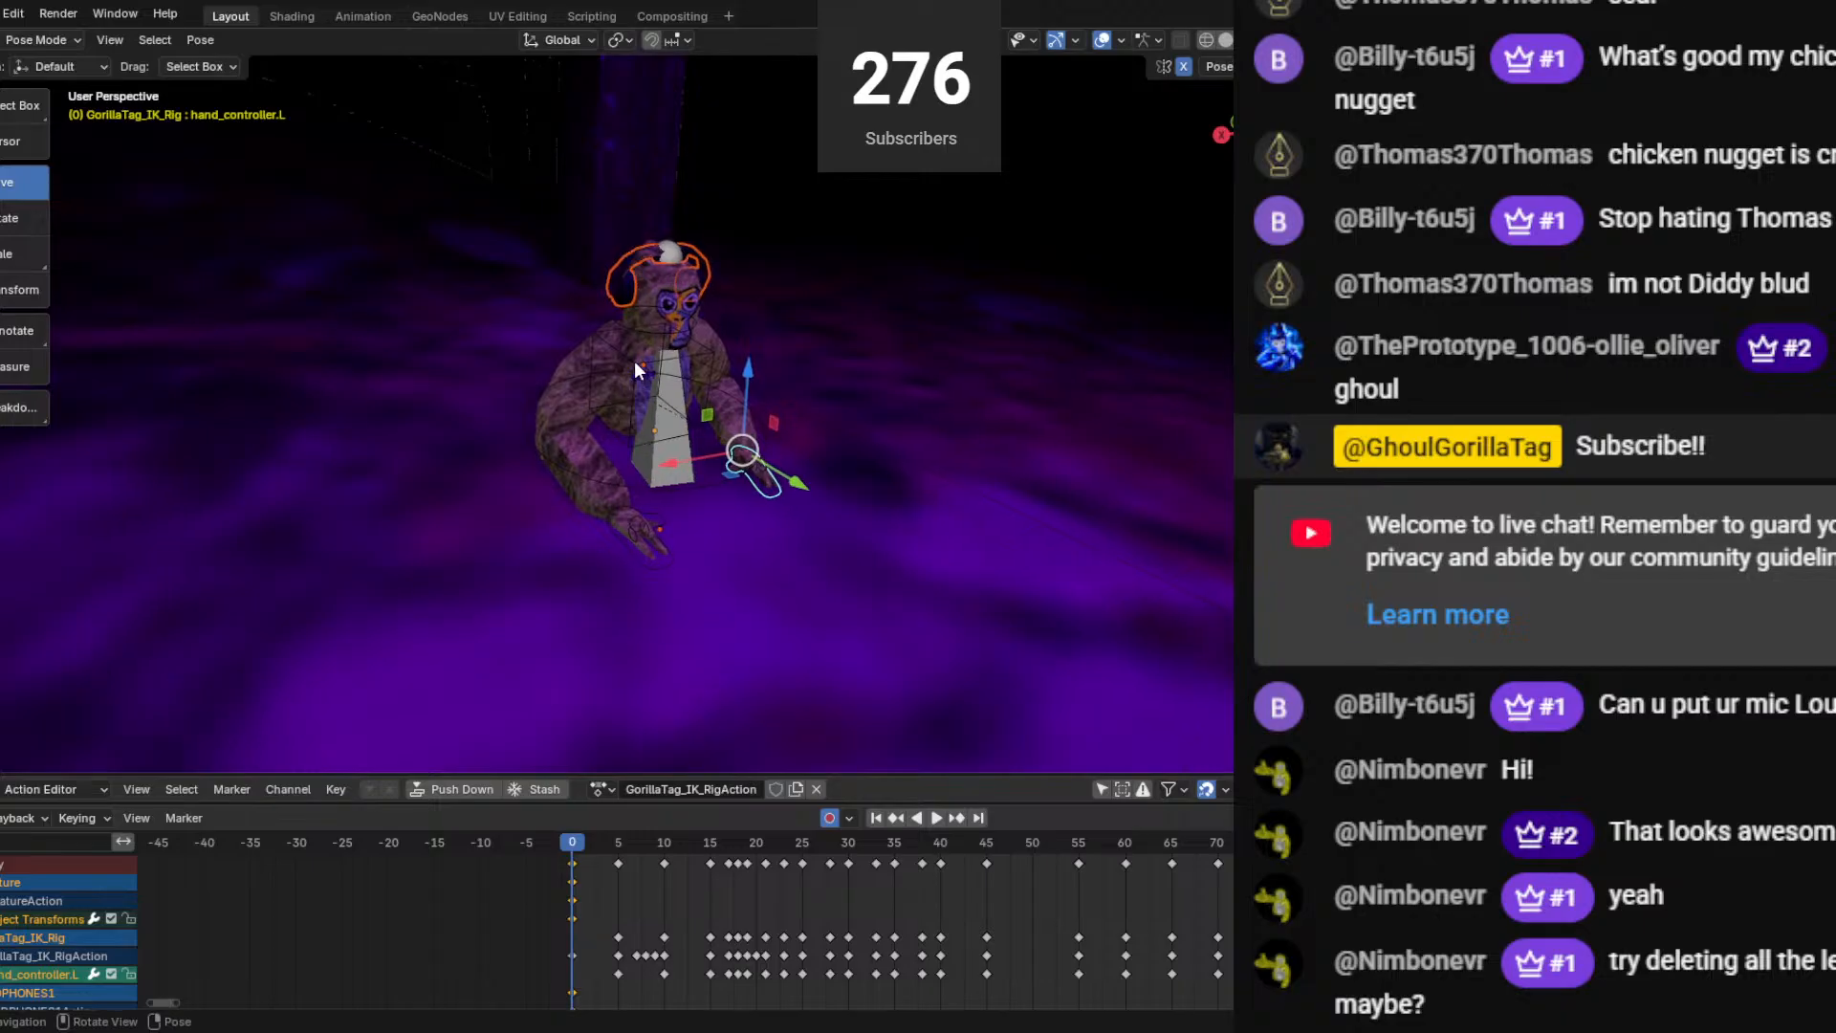
click(641, 325)
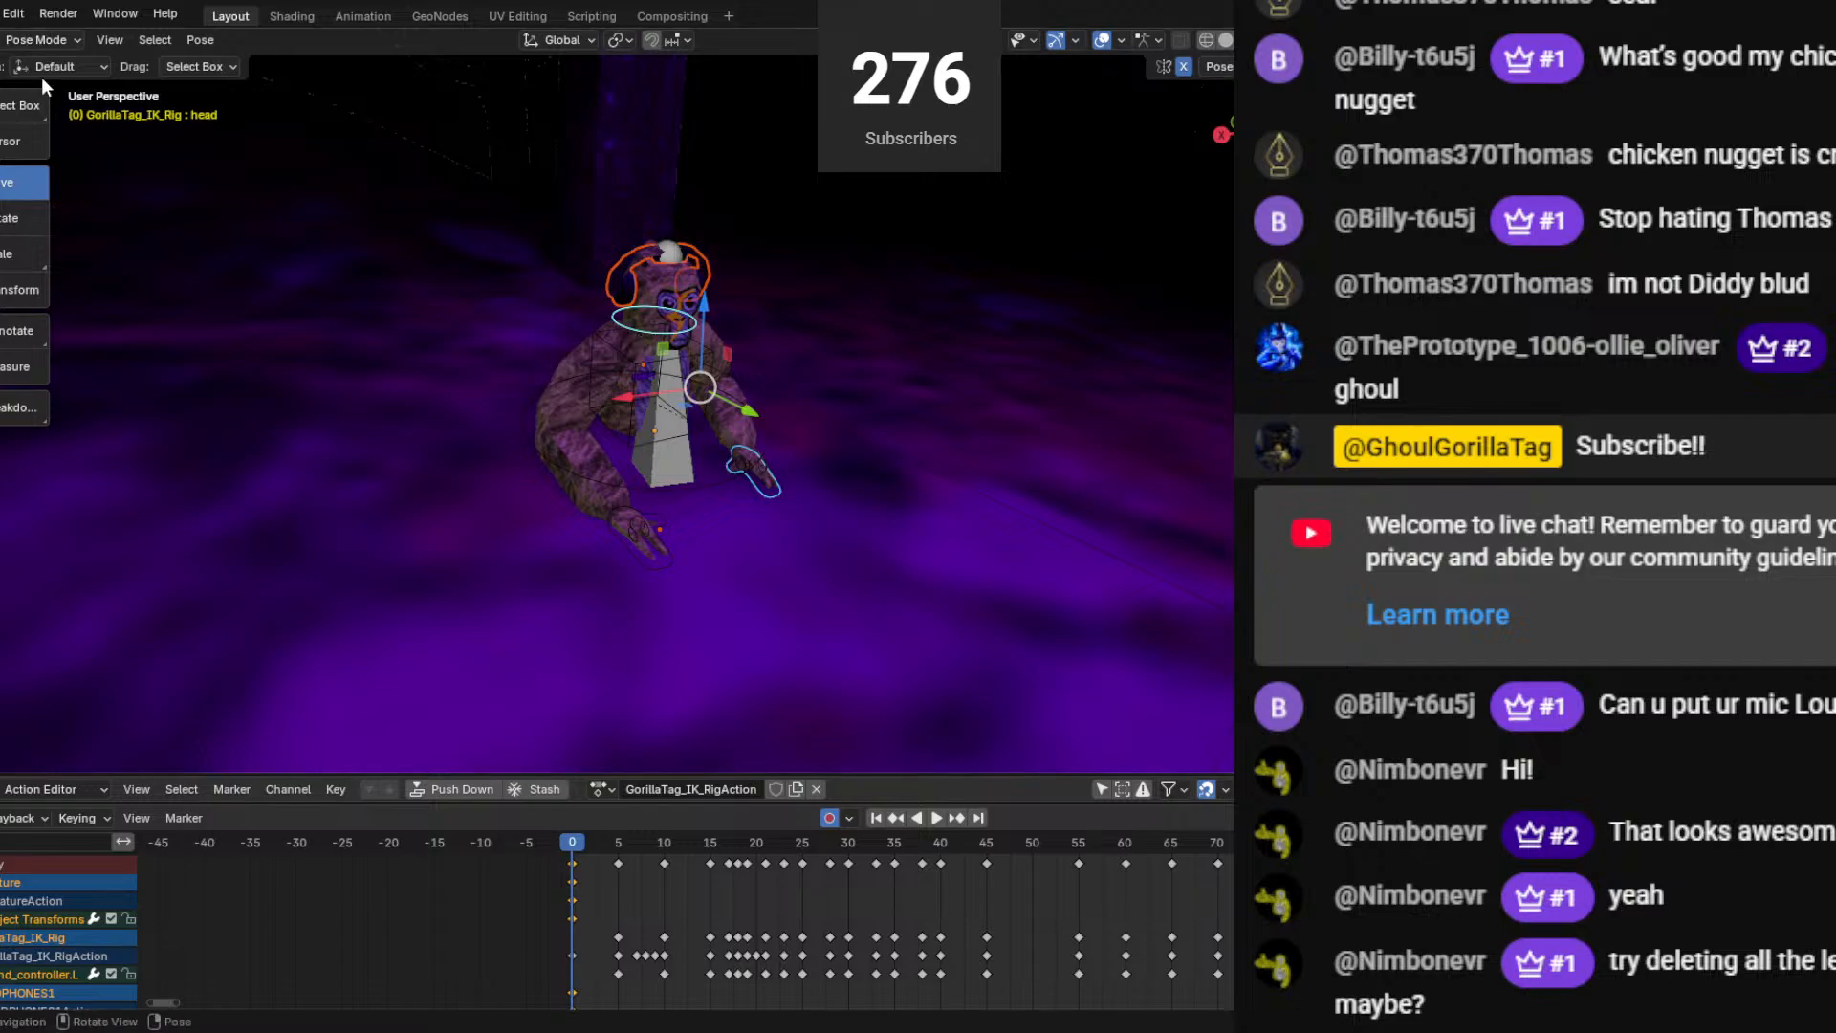
click(666, 447)
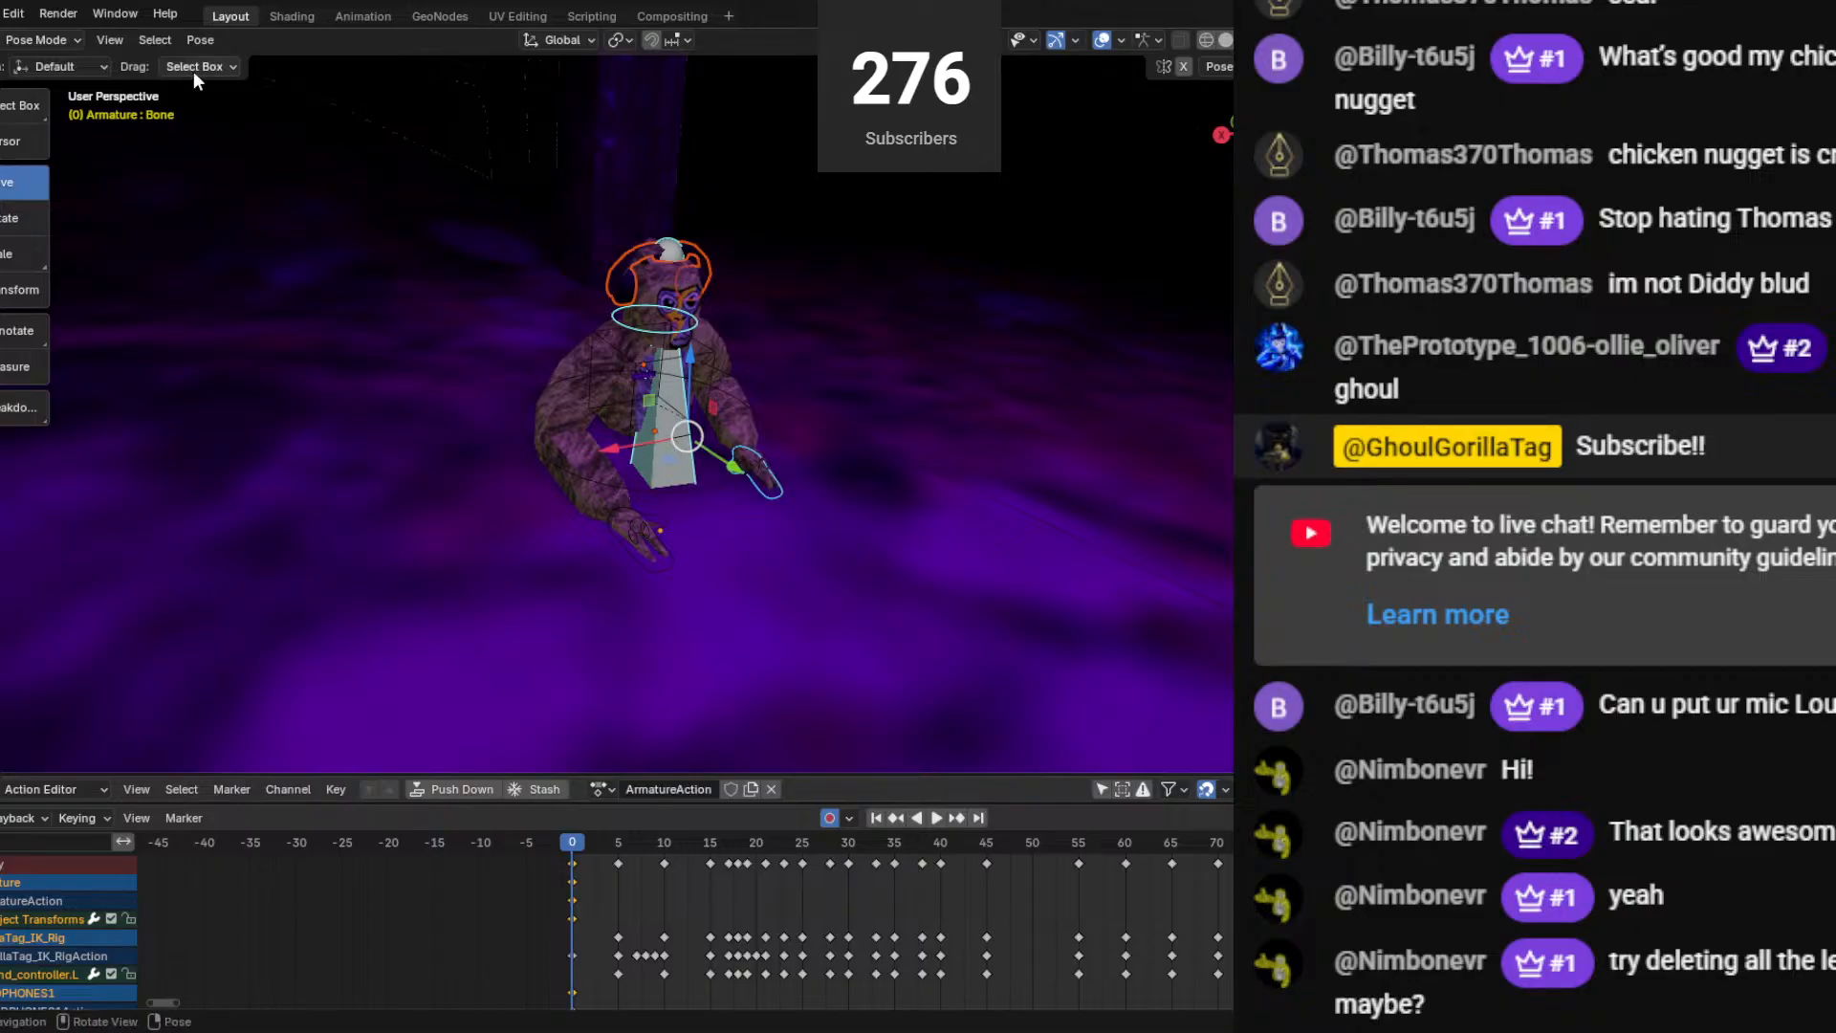
click(44, 42)
click(48, 72)
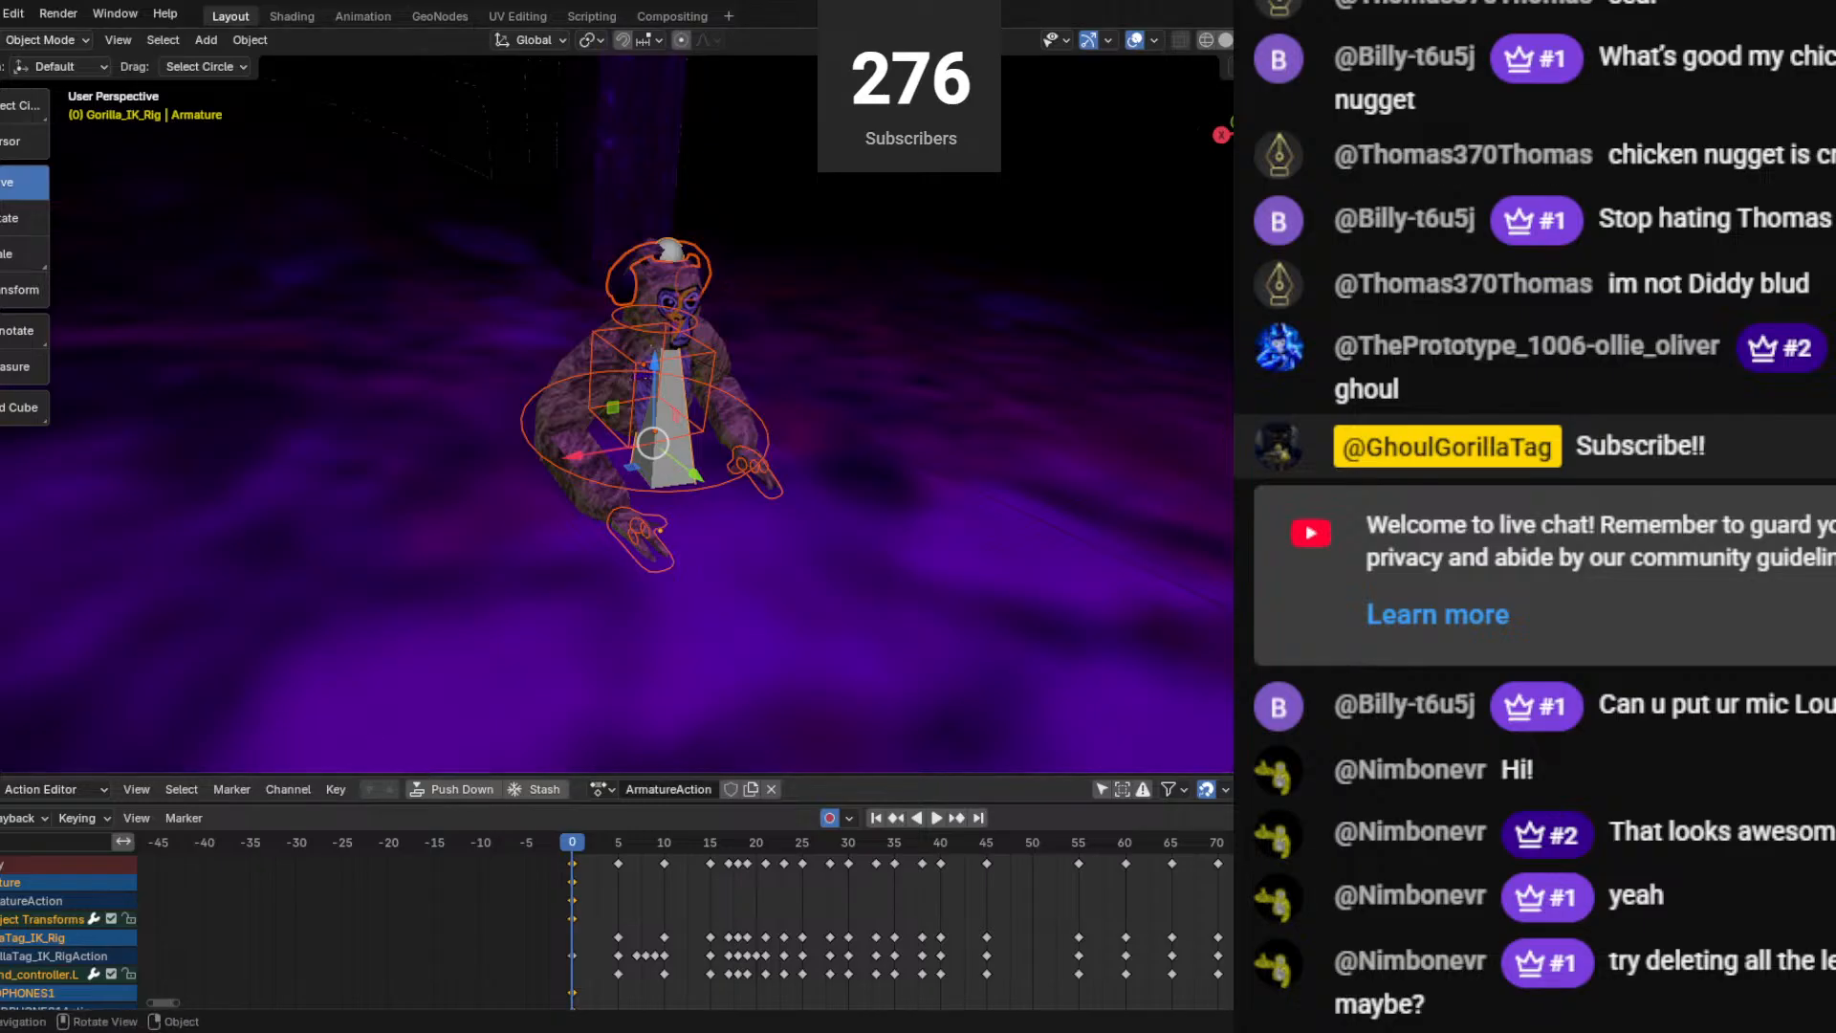
Play the animation from the camera up to frame 13 to examine how the headphones sit relative to the gorilla's head.
key(KP_0)
key(space)
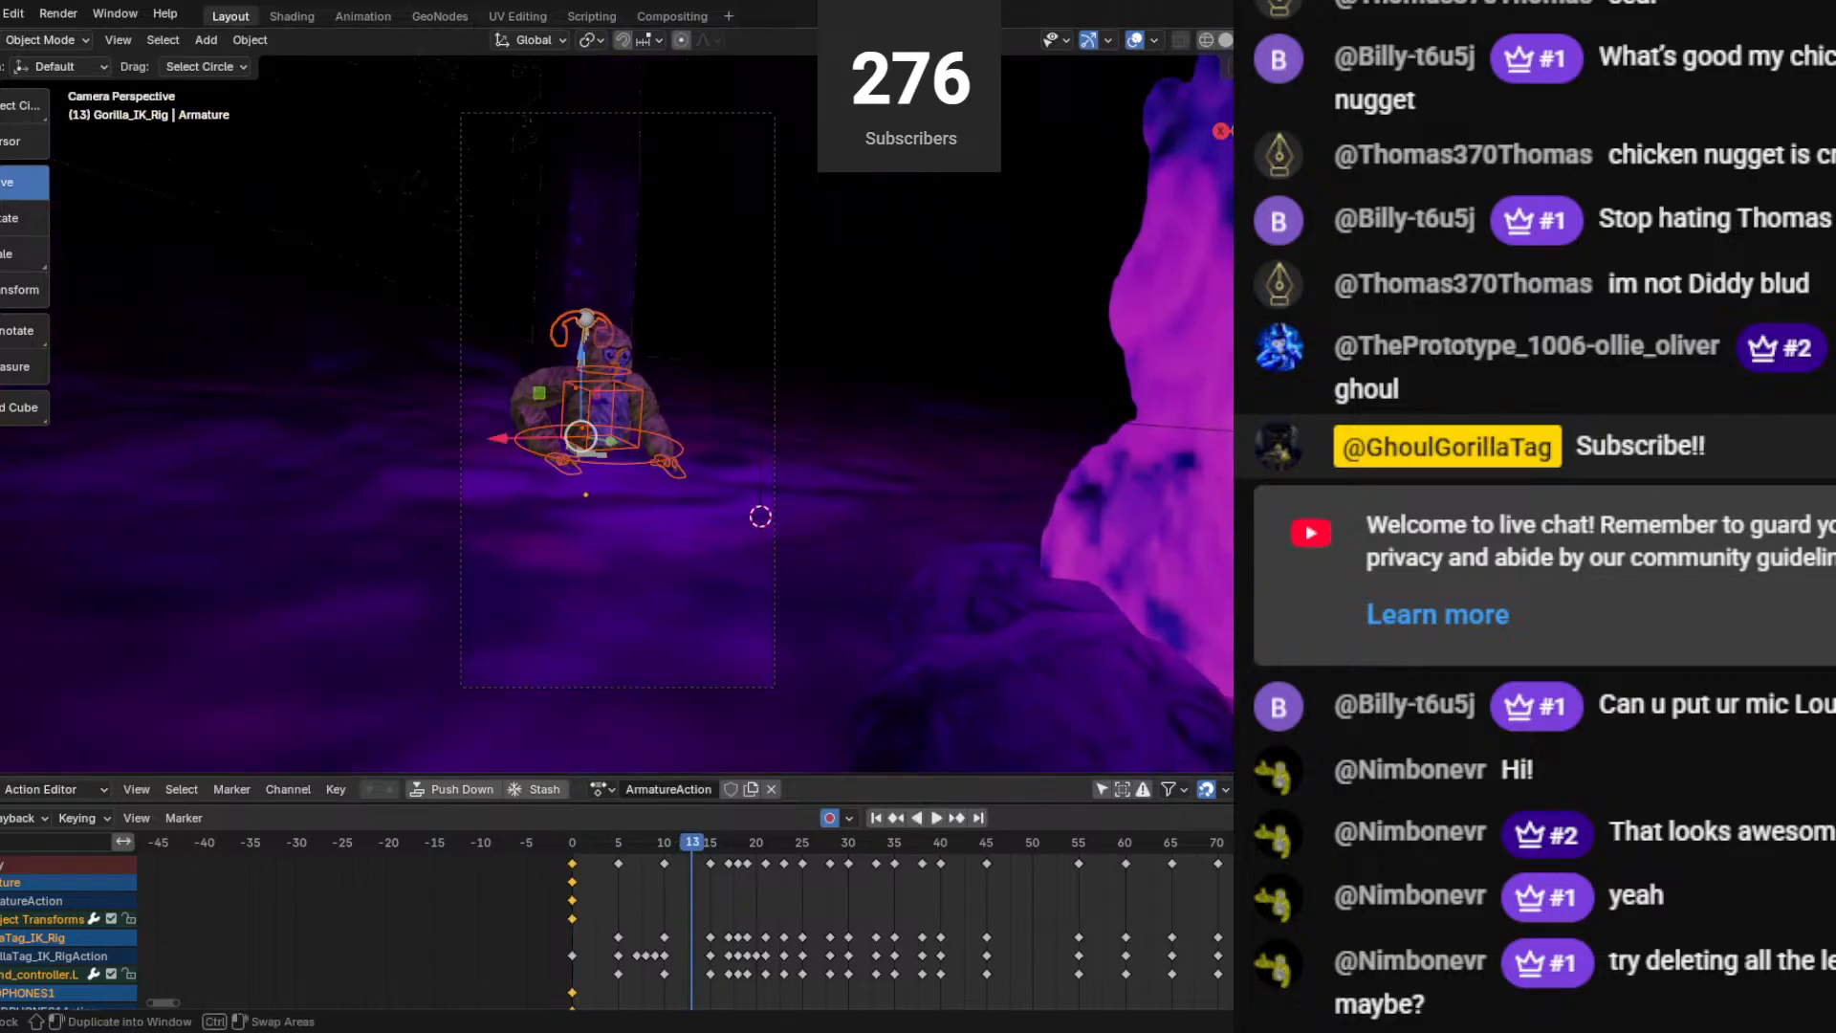
middle_drag(286, 478, 606, 274)
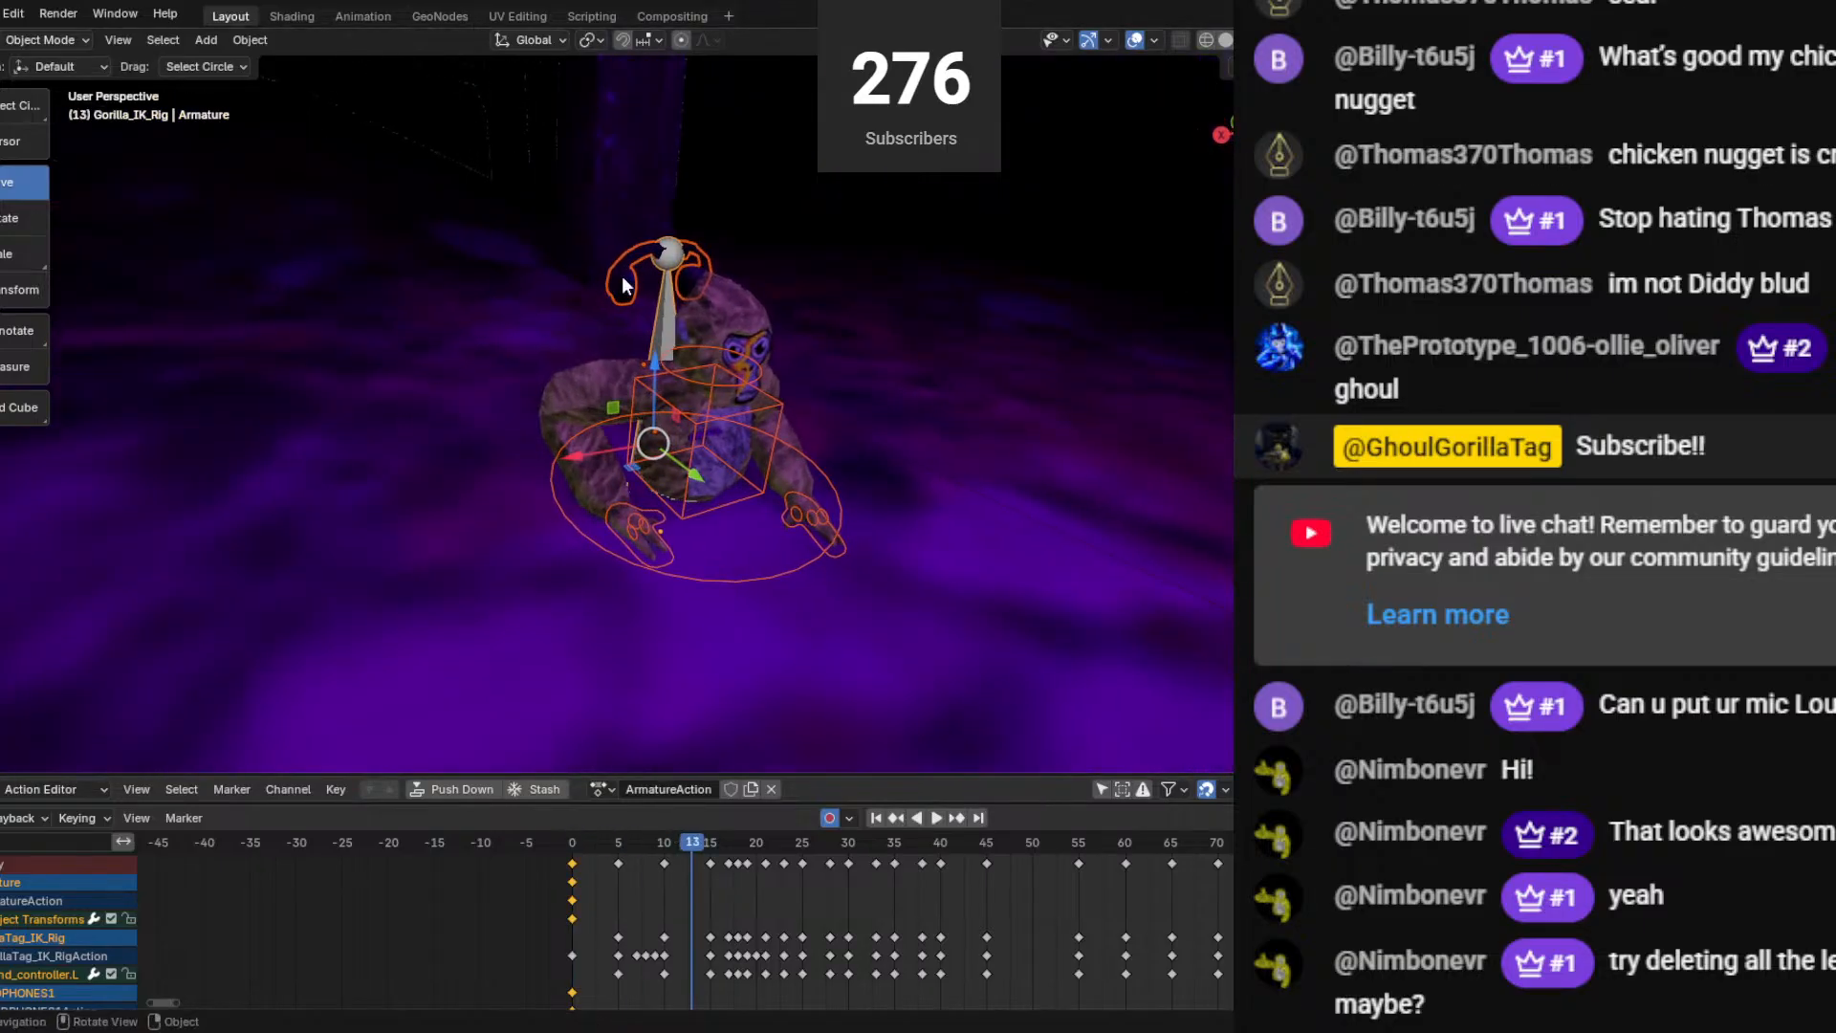
Delete the headphones and their armature from the scene, keeping the gorilla model and its rig.
shift+click(631, 277)
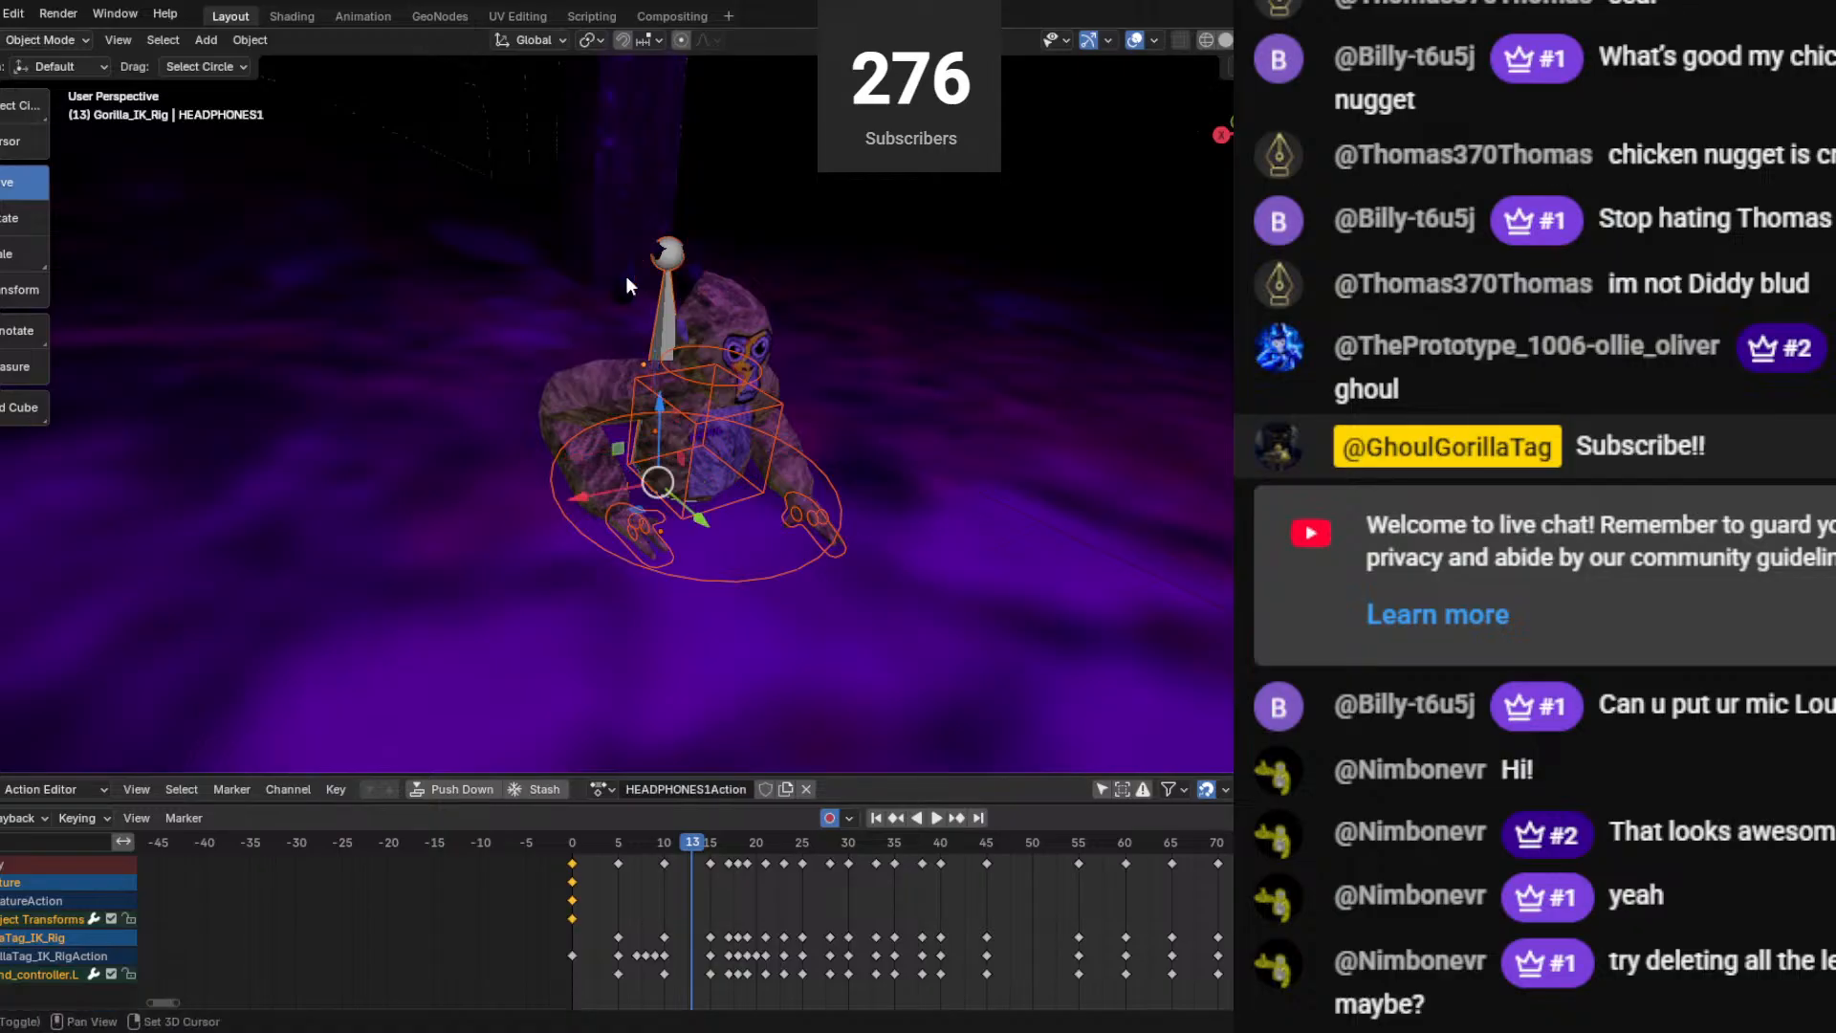
shift+click(679, 355)
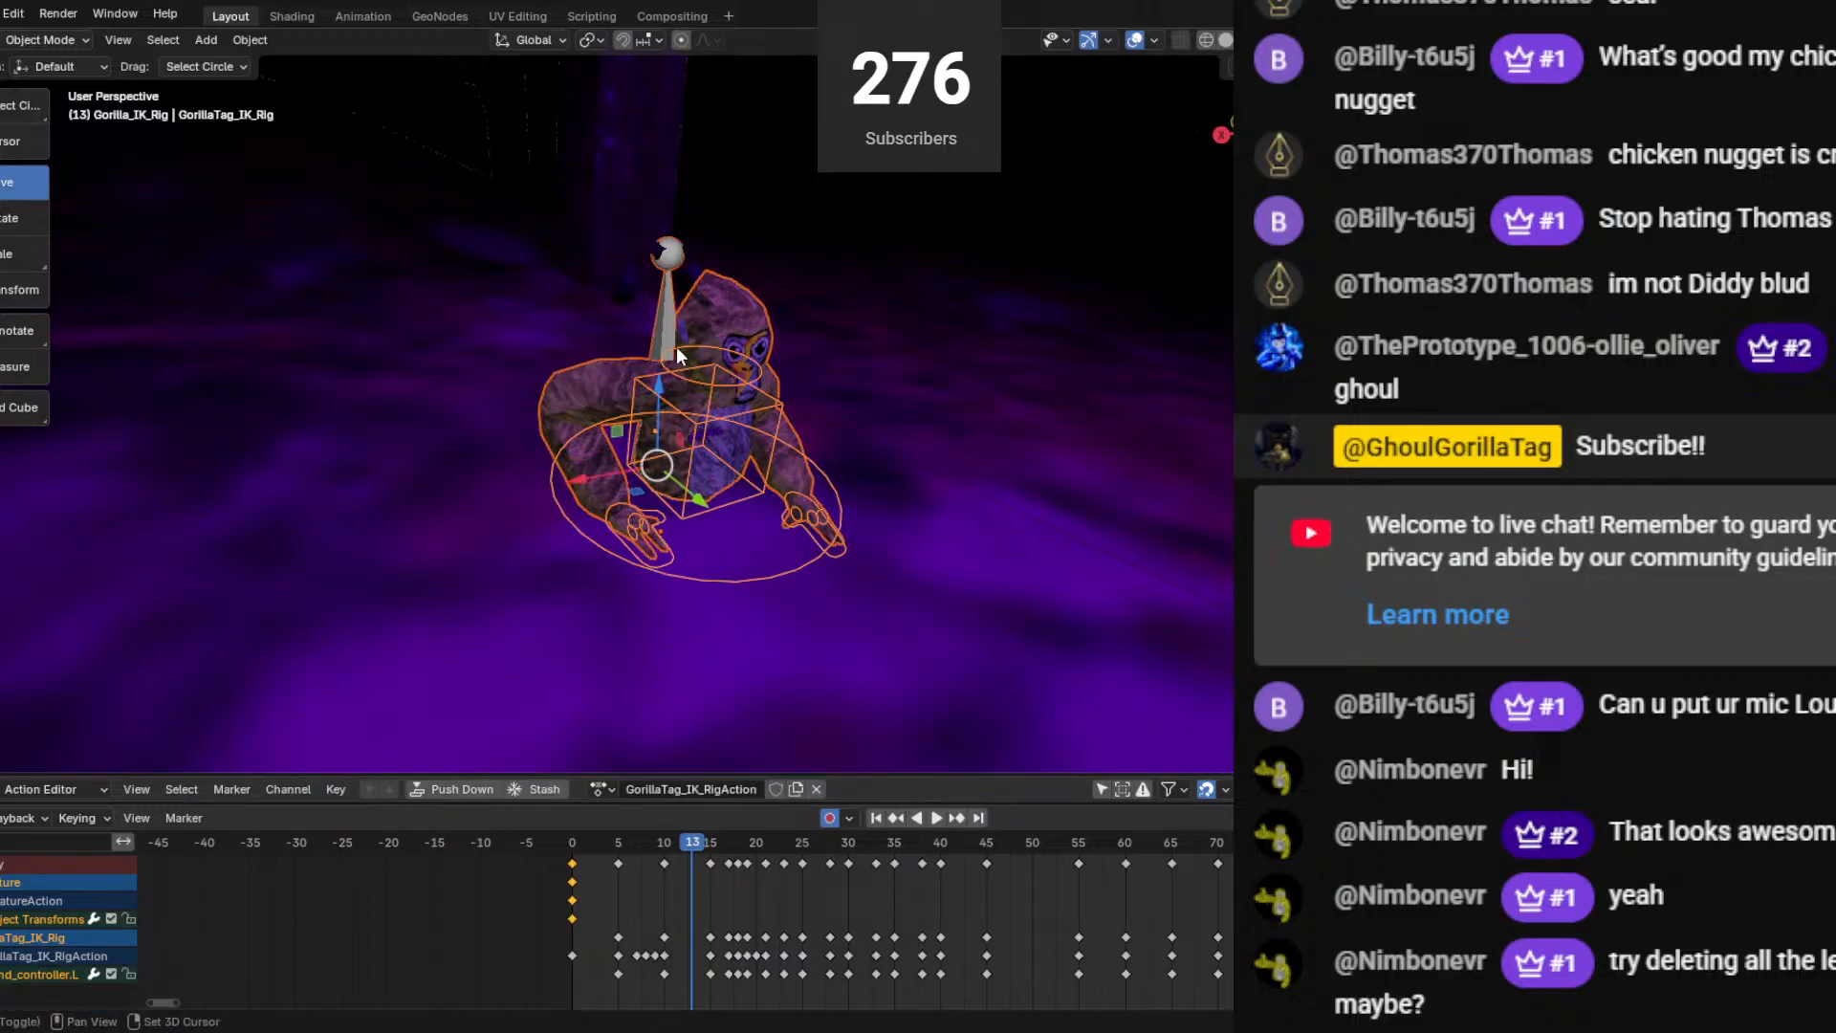
shift+click(663, 358)
shift+click(663, 358)
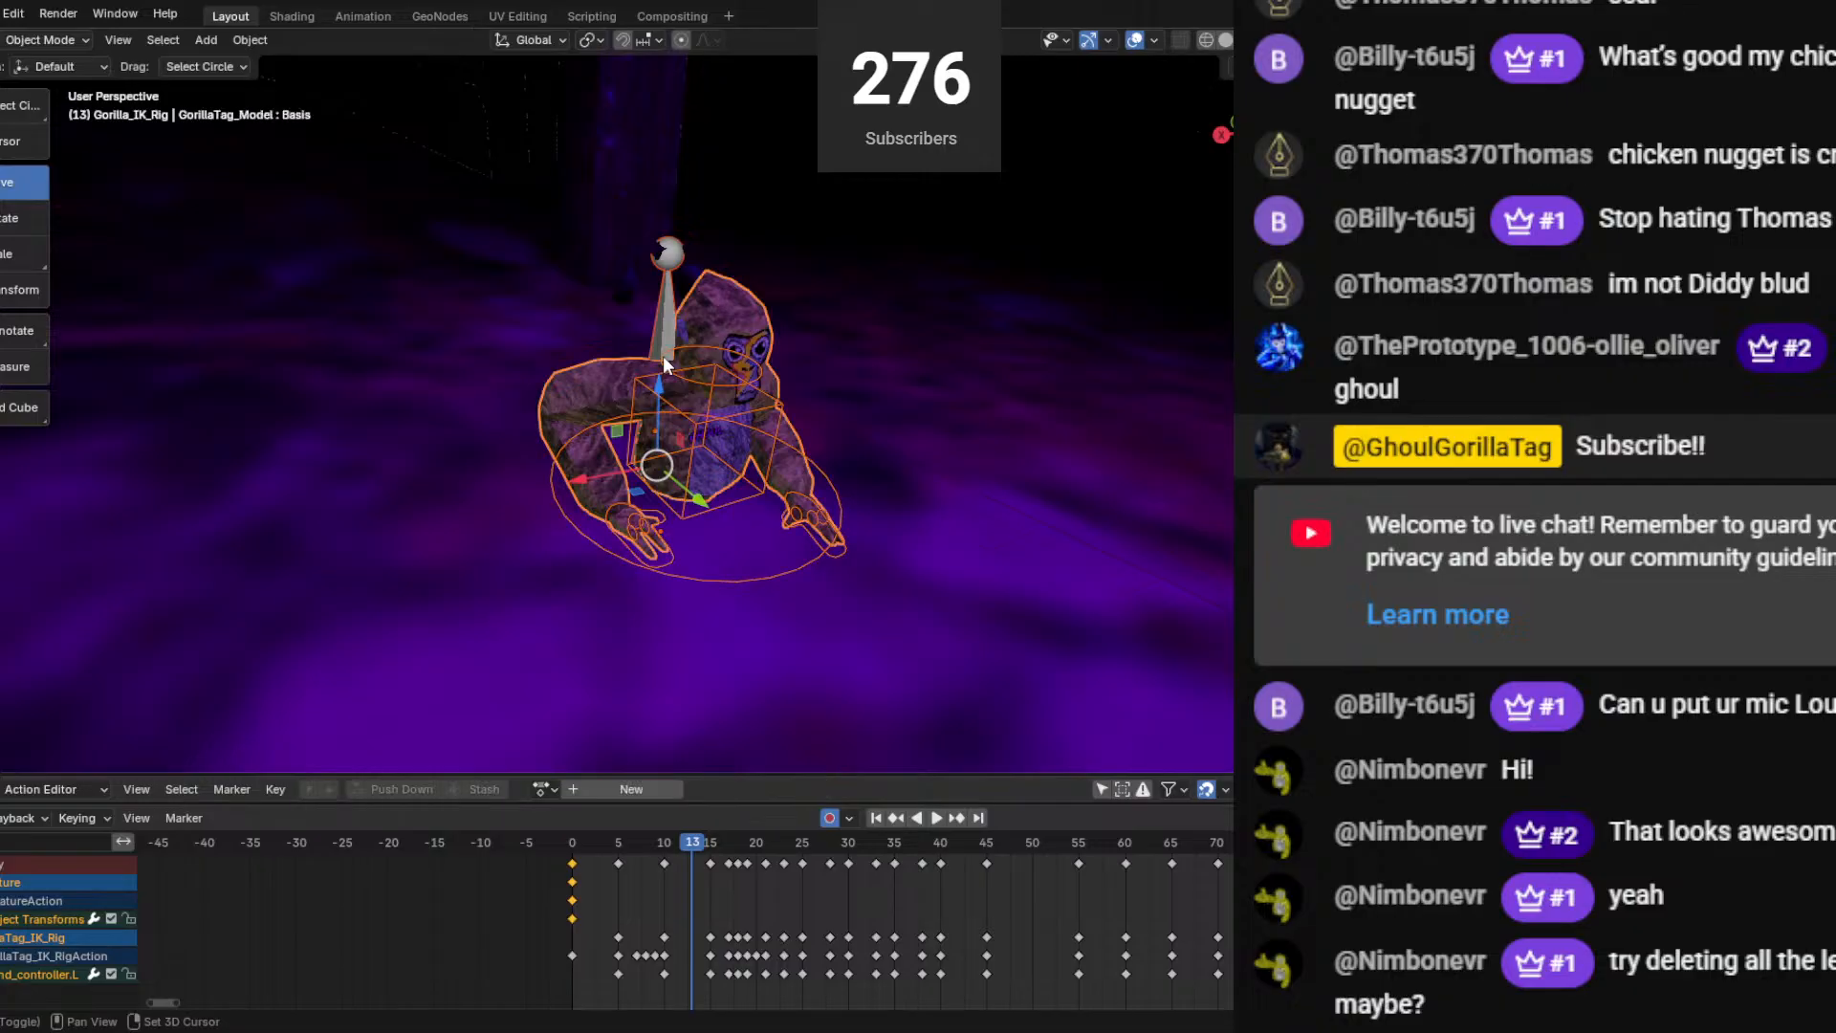
shift+click(665, 256)
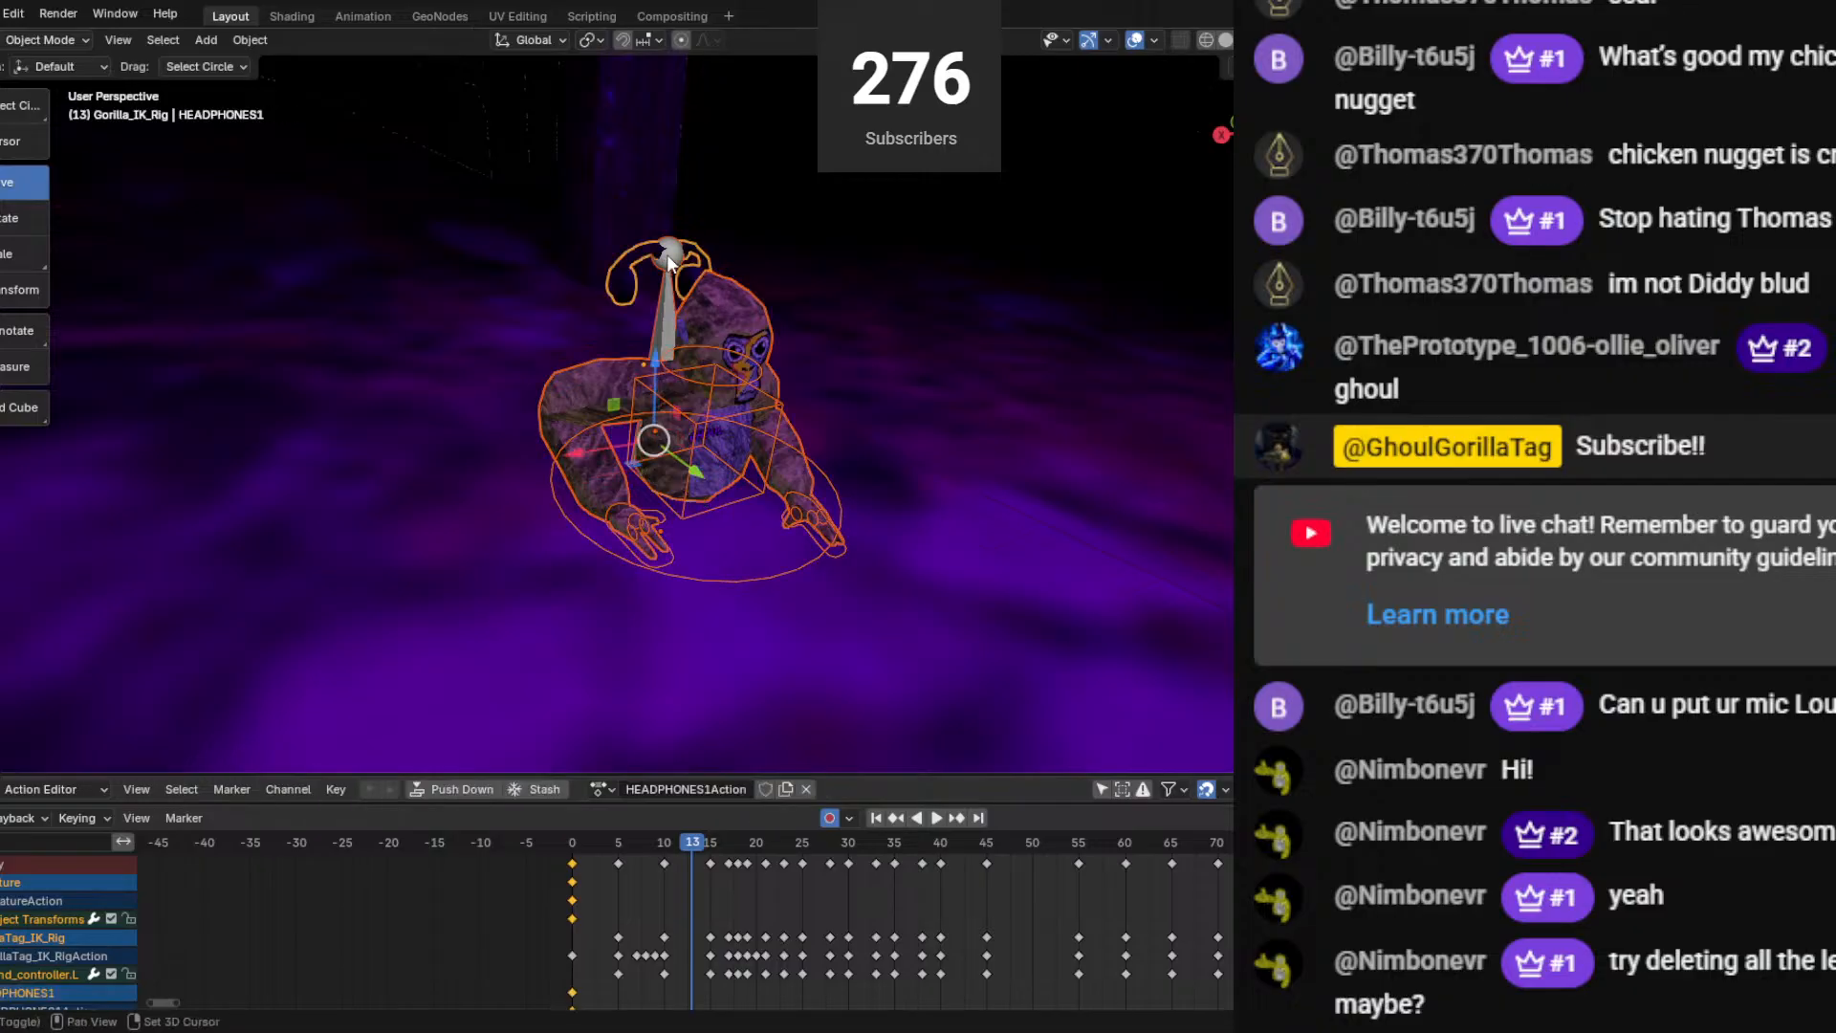
shift+click(667, 254)
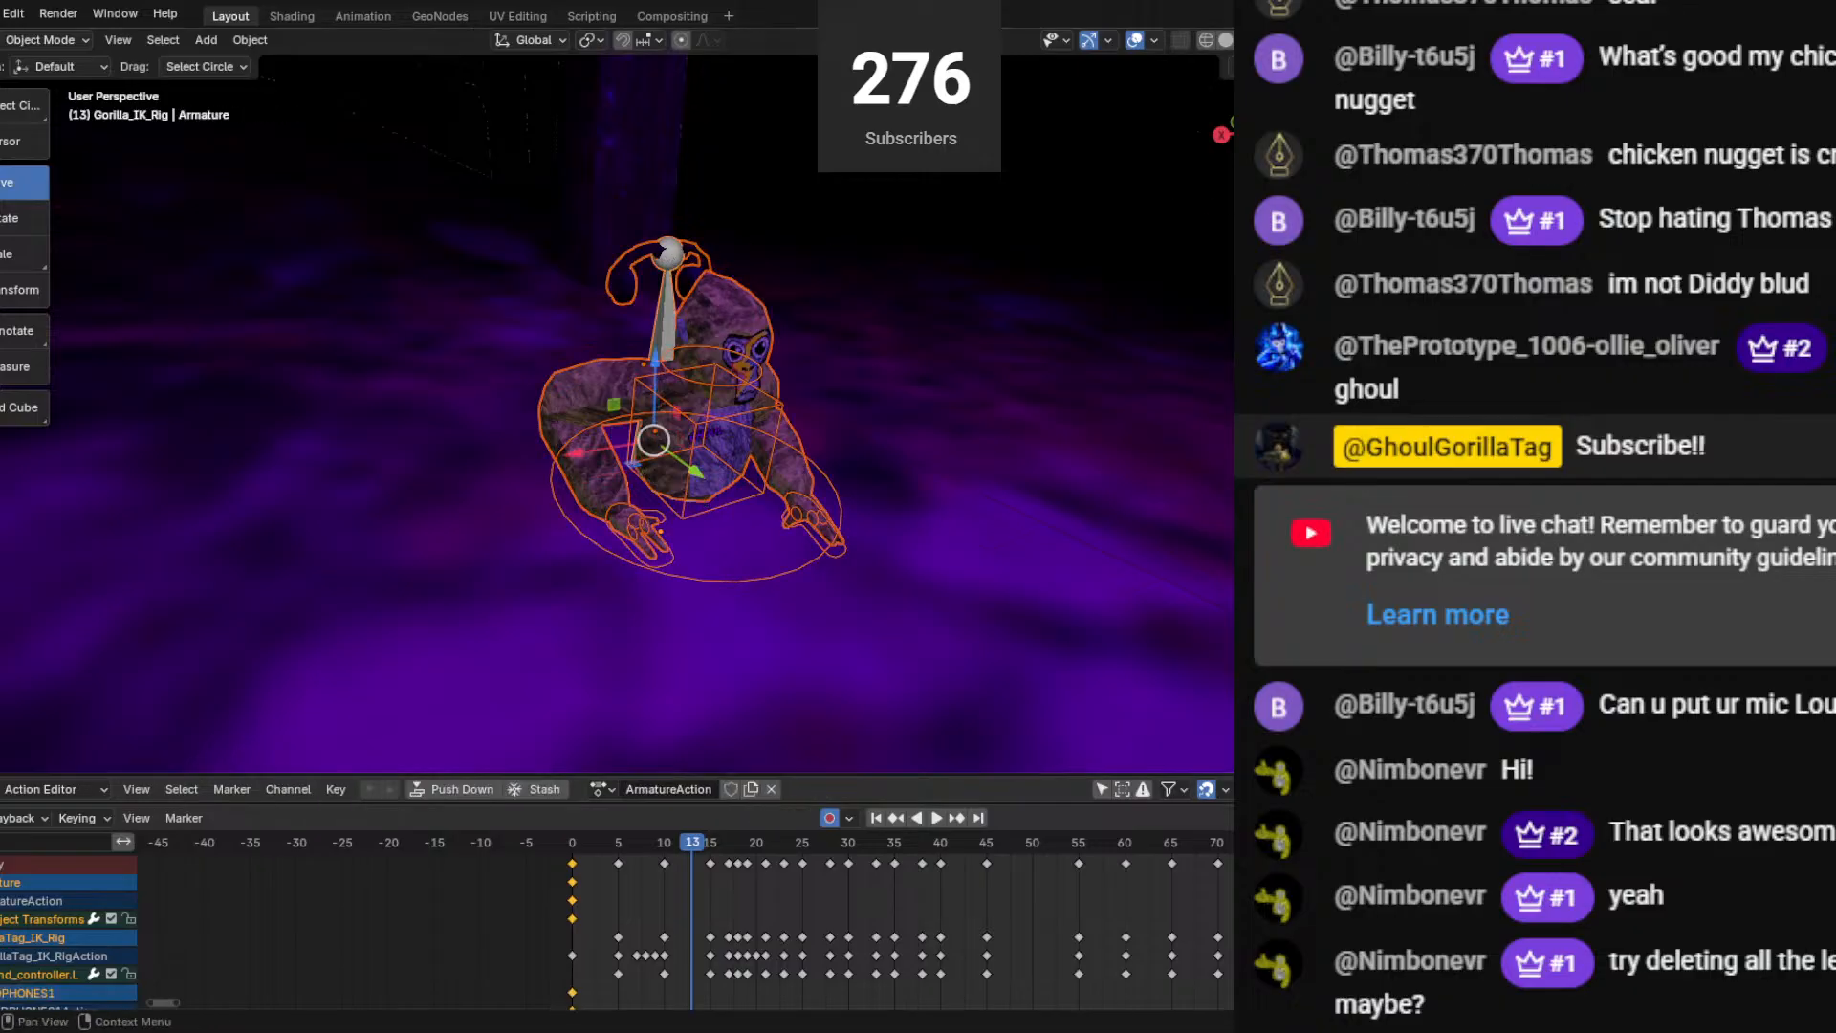
click(666, 252)
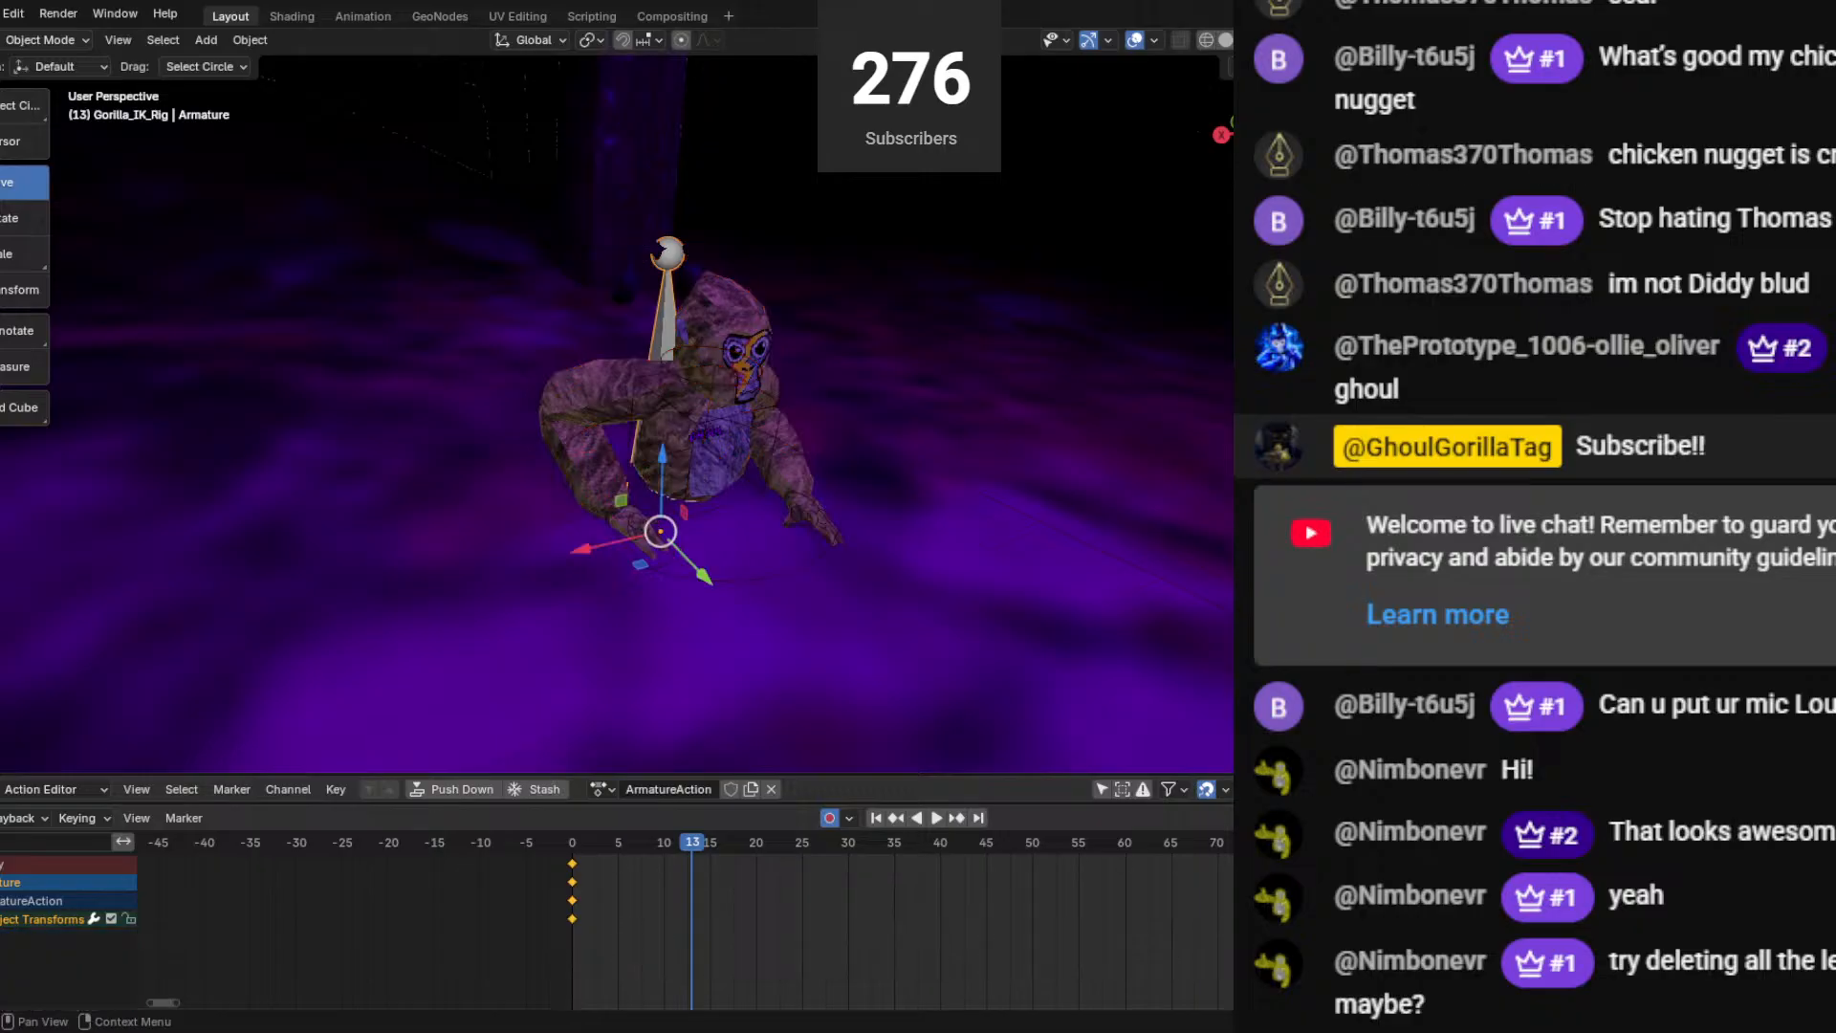
key(Delete)
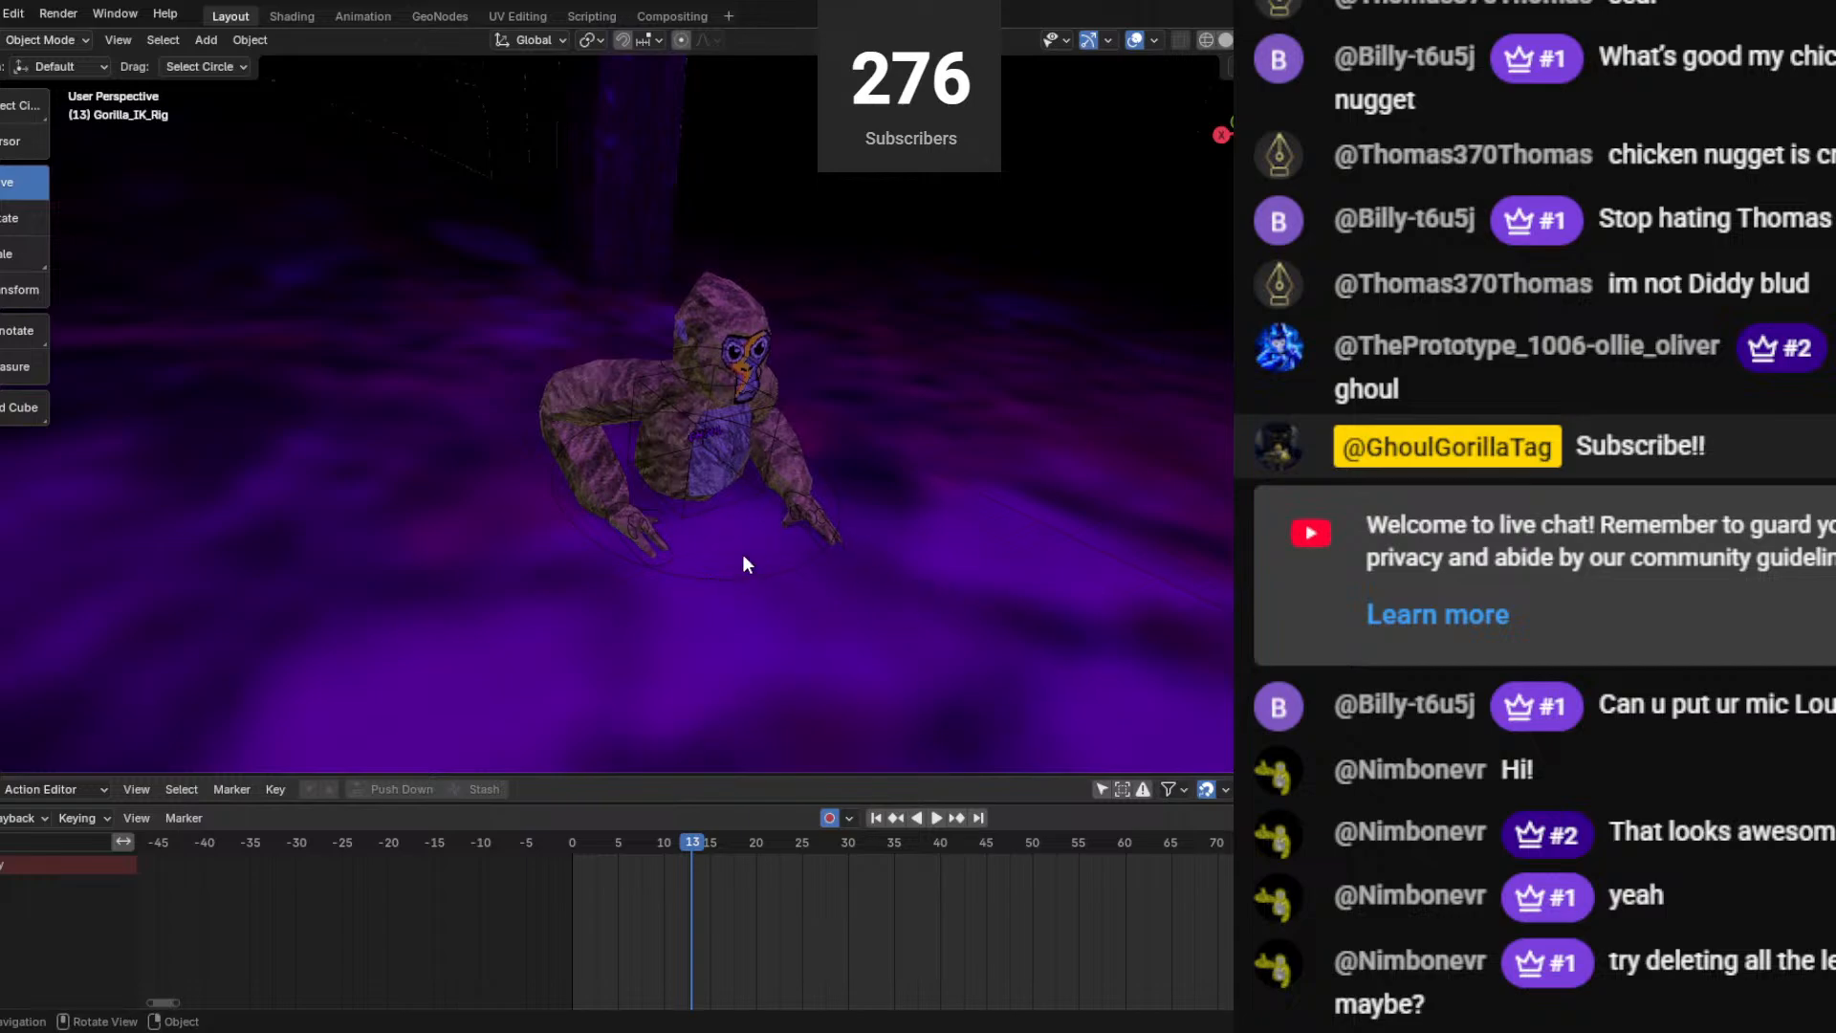
Reposition the Sketchfab_model.001 object at frame 13.
middle_drag(743, 553, 817, 522)
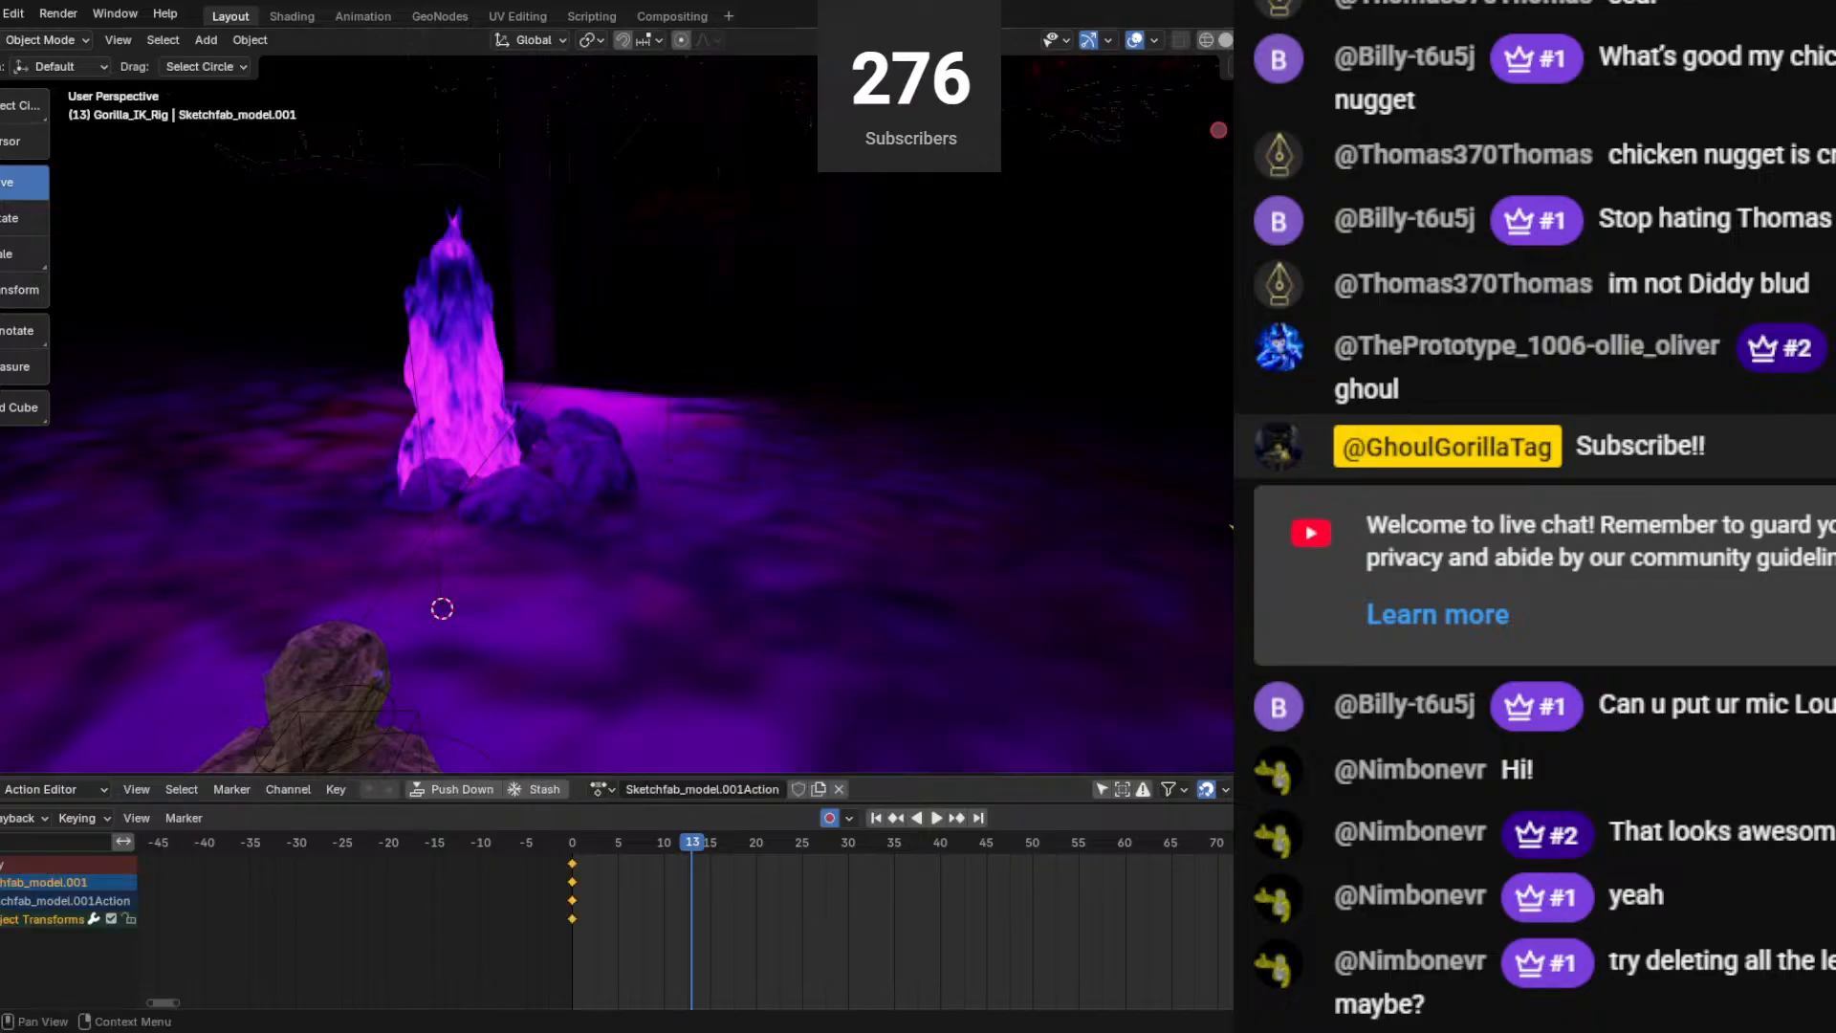
scroll(622, 427, down, 2)
drag(1168, 532, 1228, 532)
middle_drag(742, 431, 503, 486)
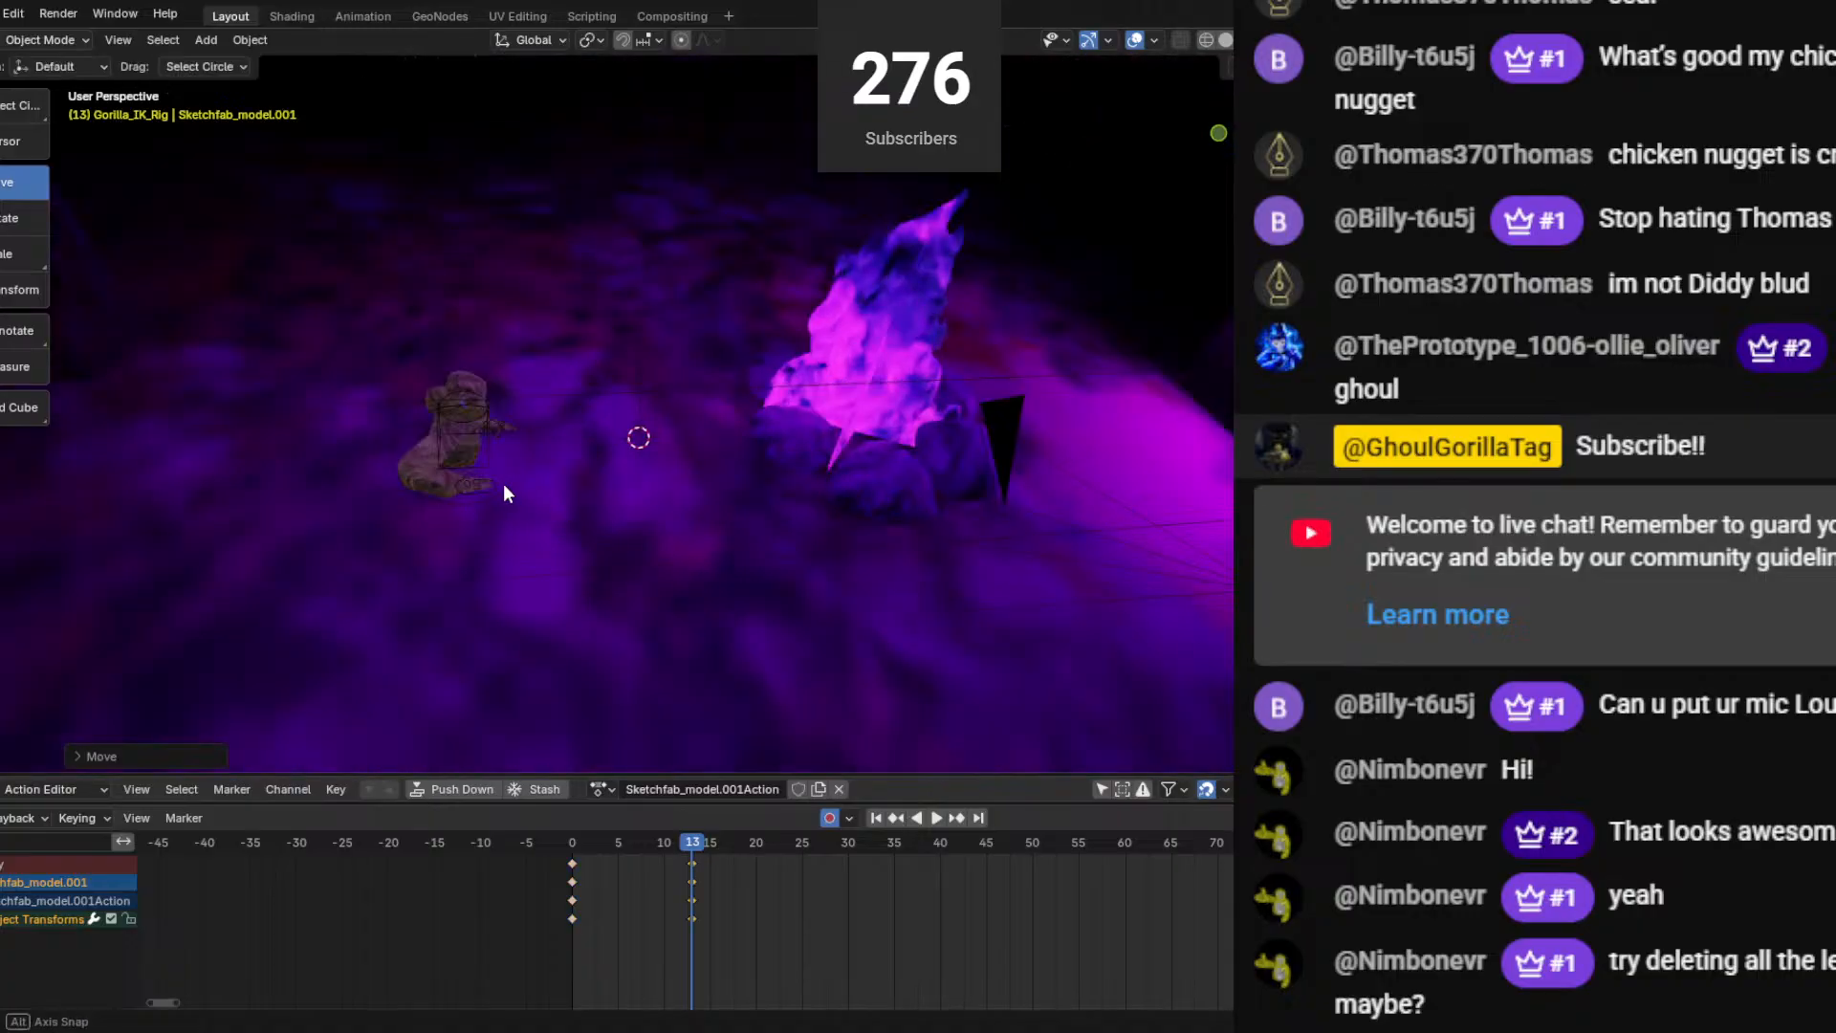
scroll(507, 487, down, 4)
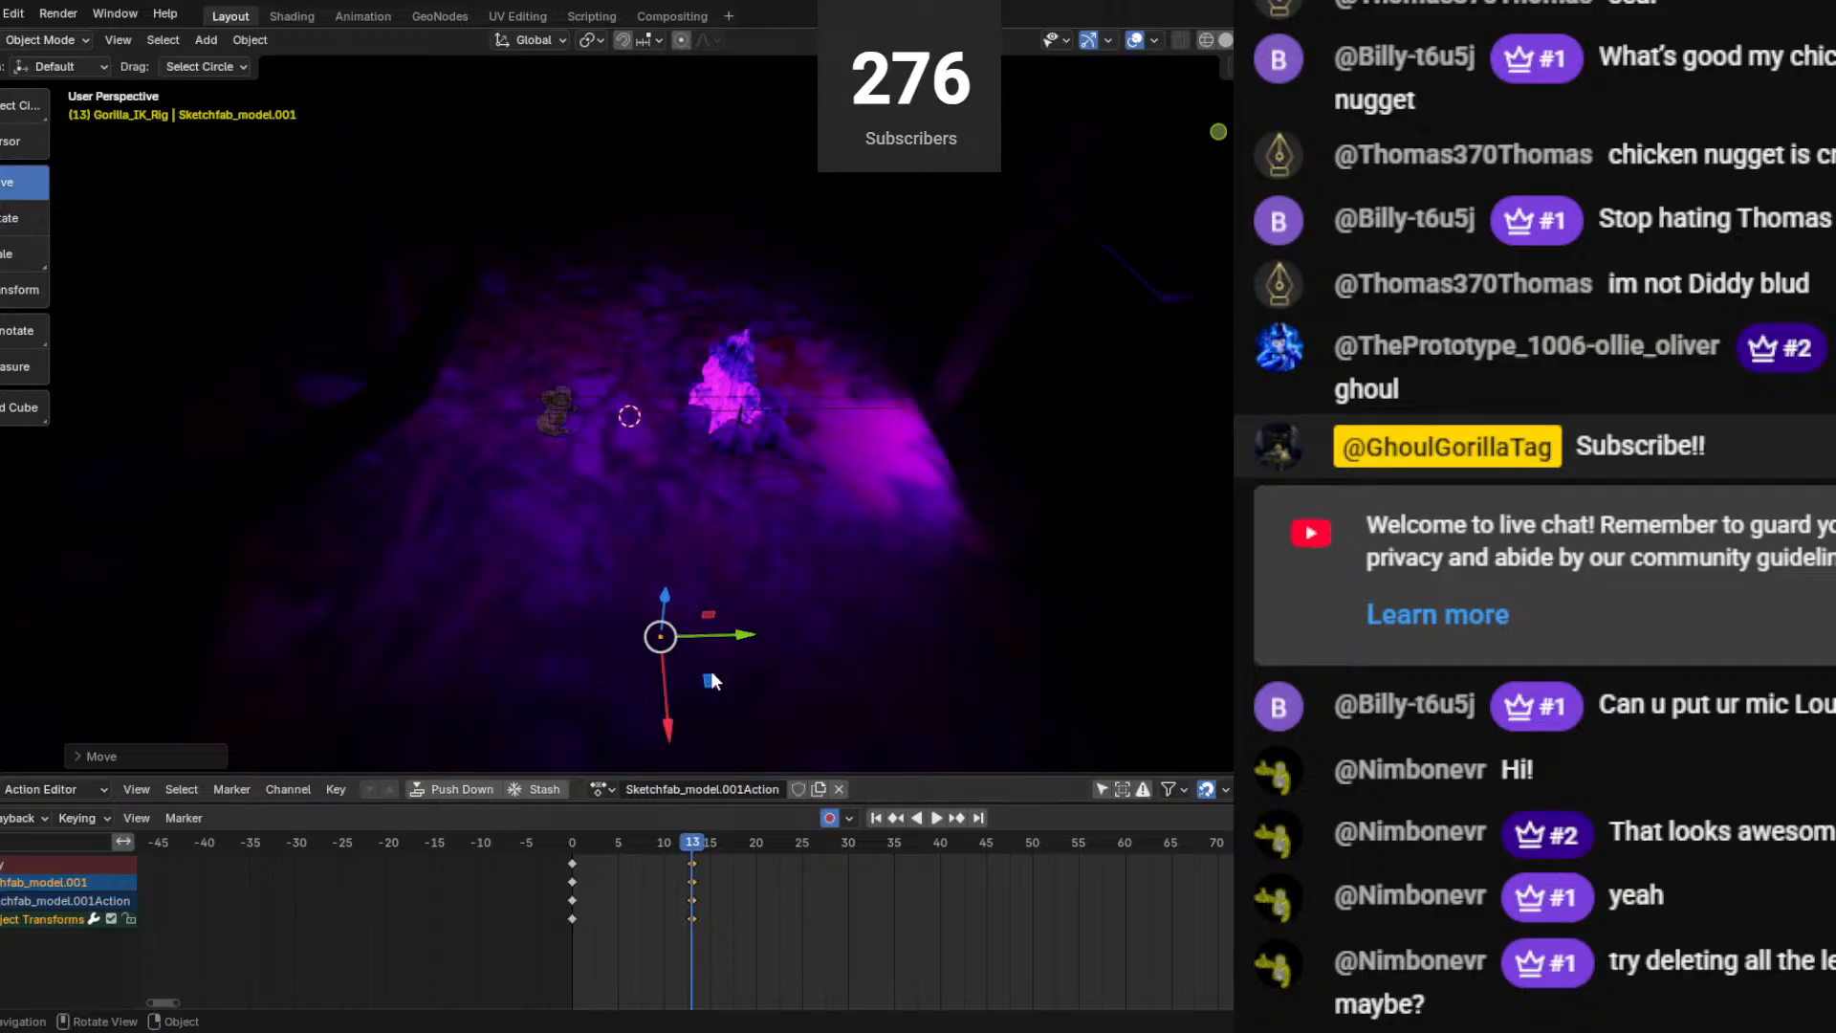
drag(710, 680, 722, 685)
scroll(731, 451, up, 3)
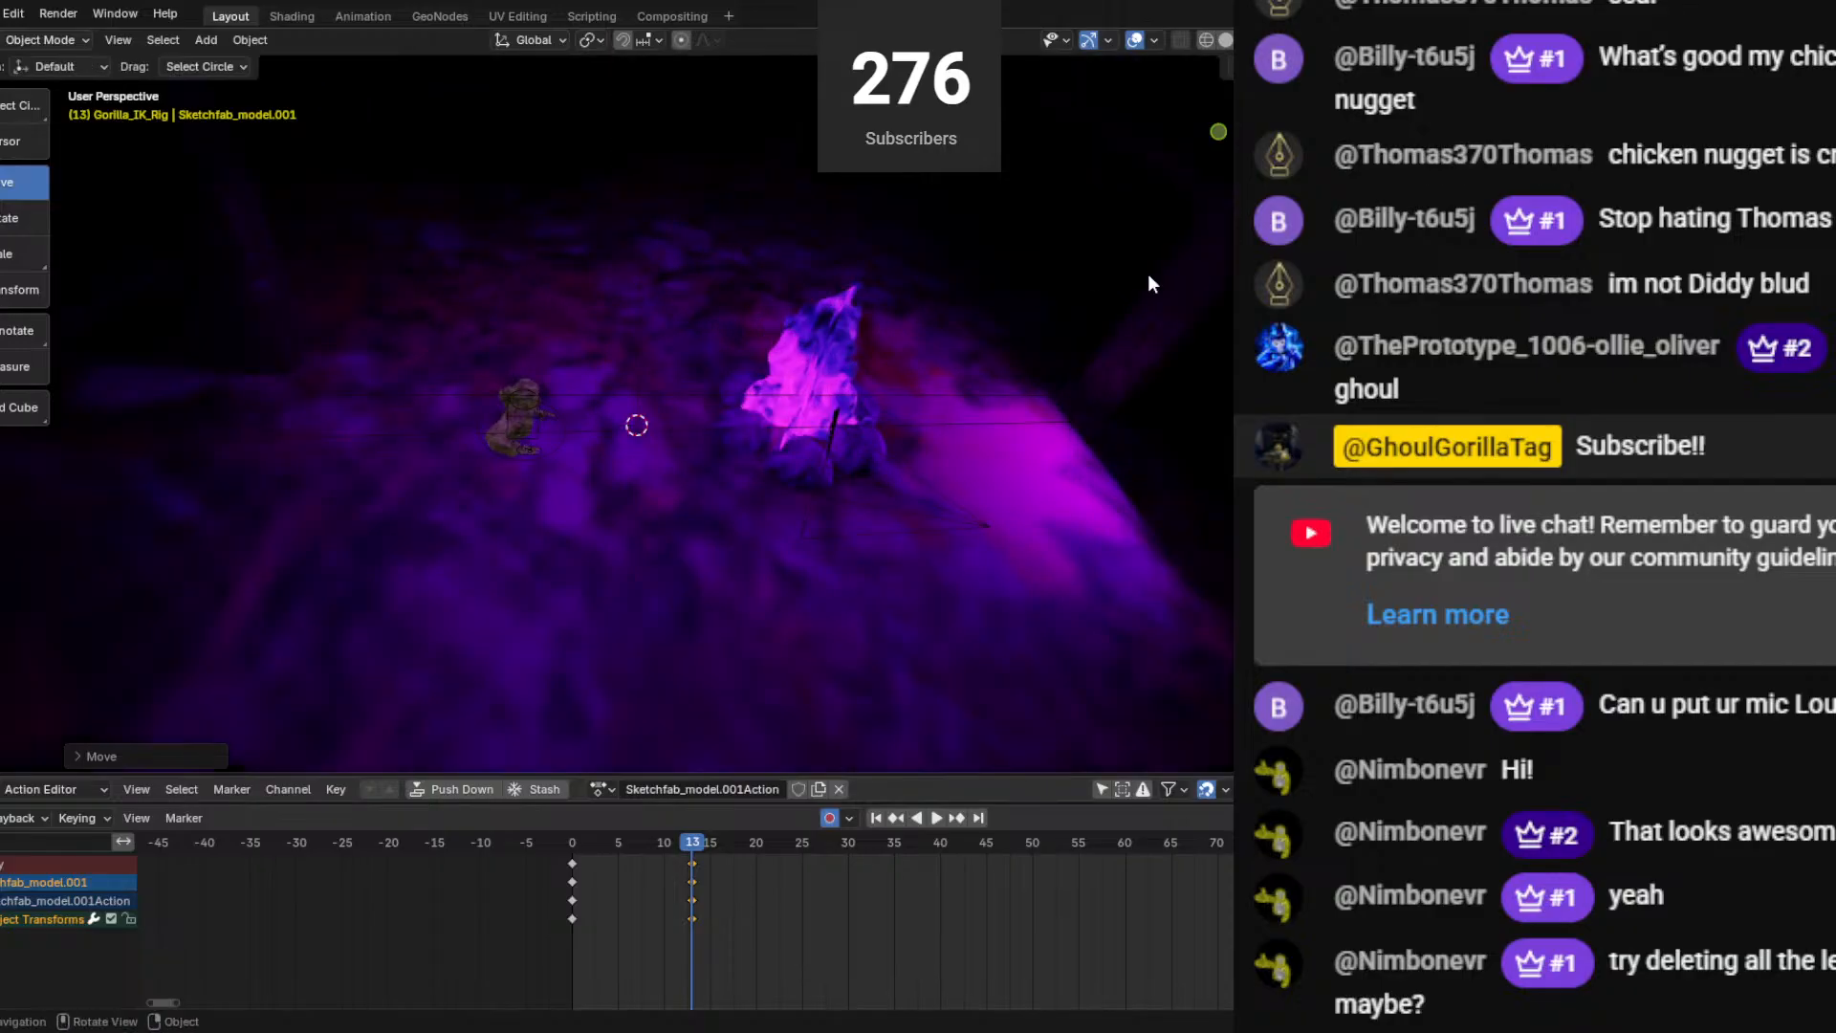
Play the animation from the camera view to check the gorilla and campfire without headphones, and return to frame 0.
key(KP_0)
key(space)
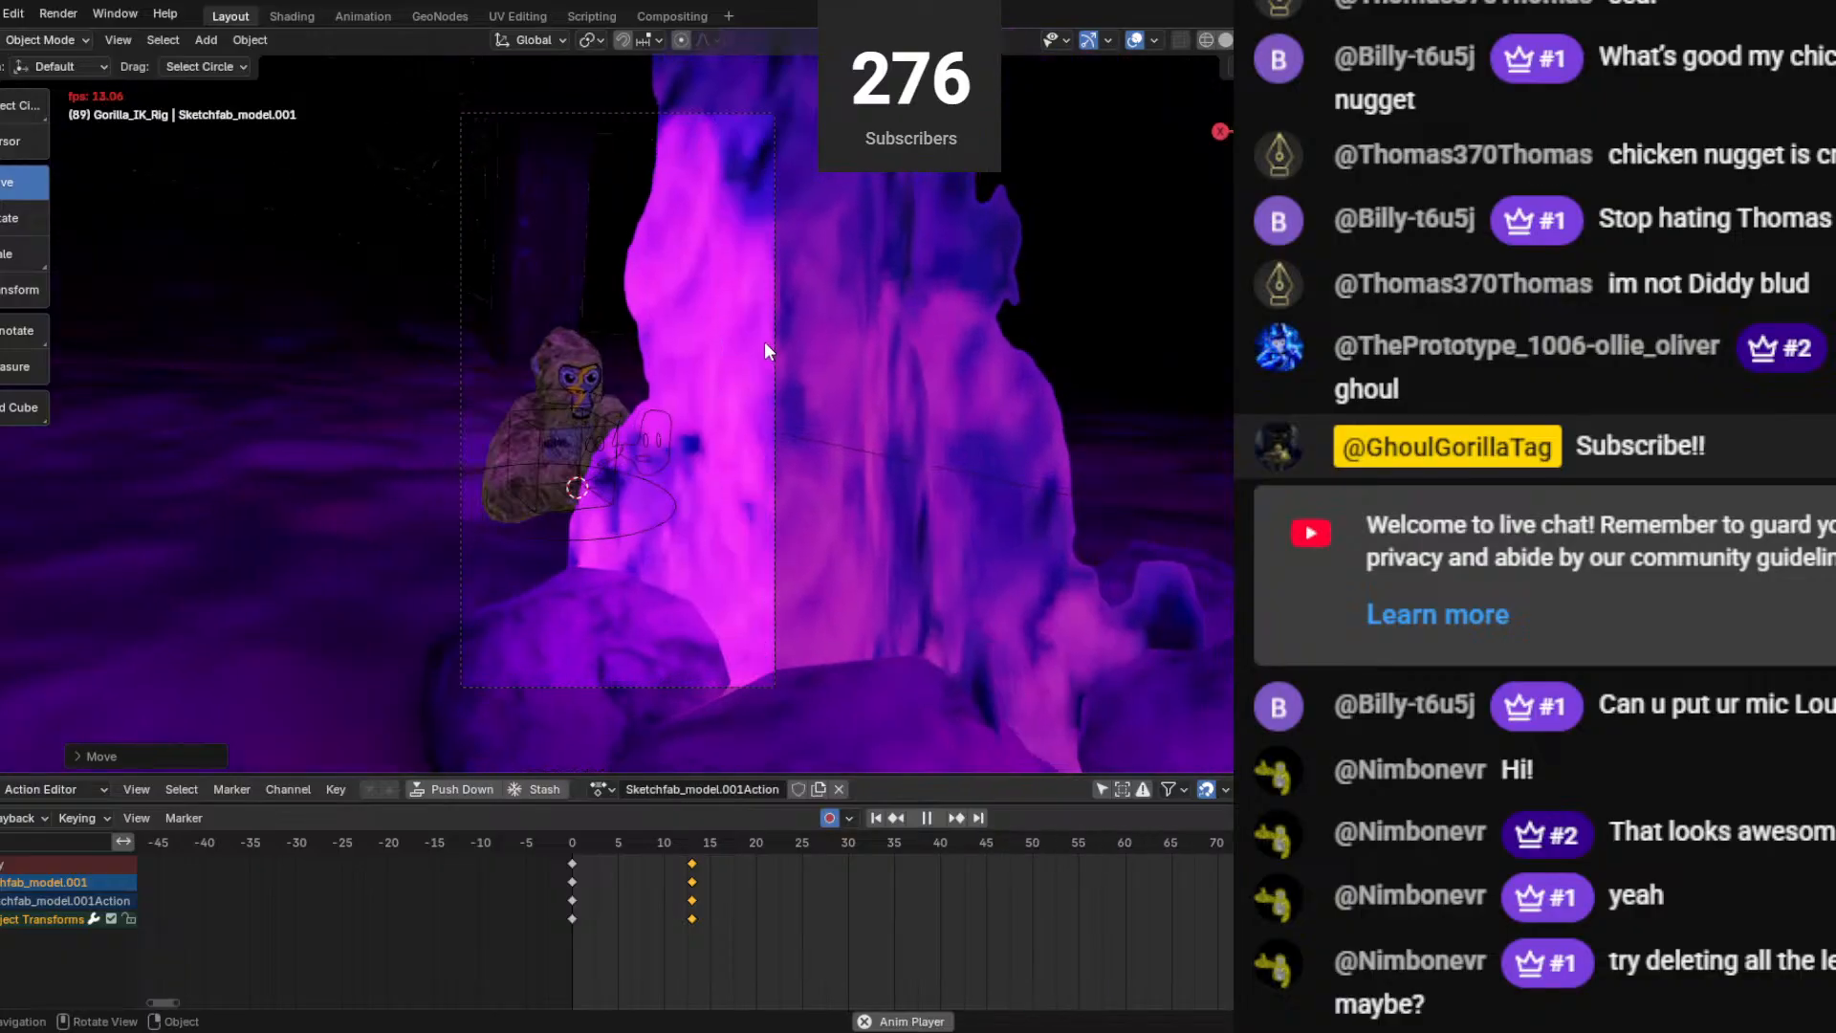
key(space)
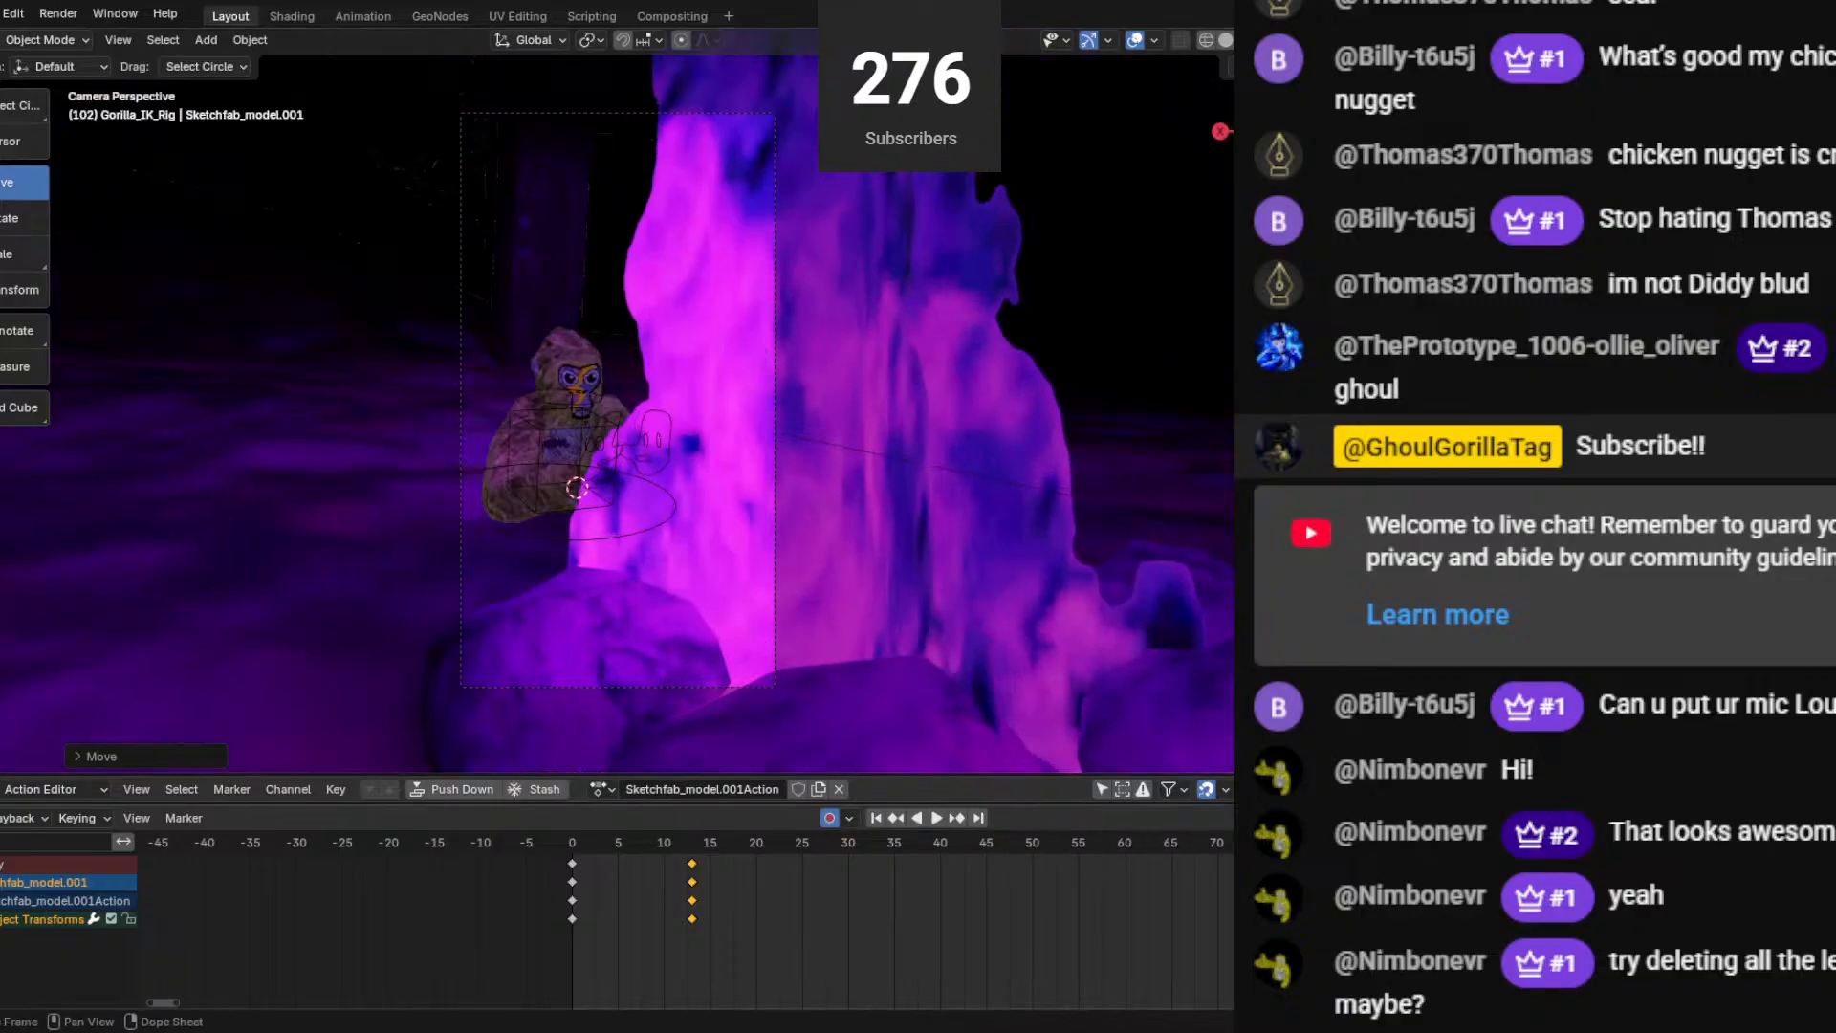
key(shift+Left)
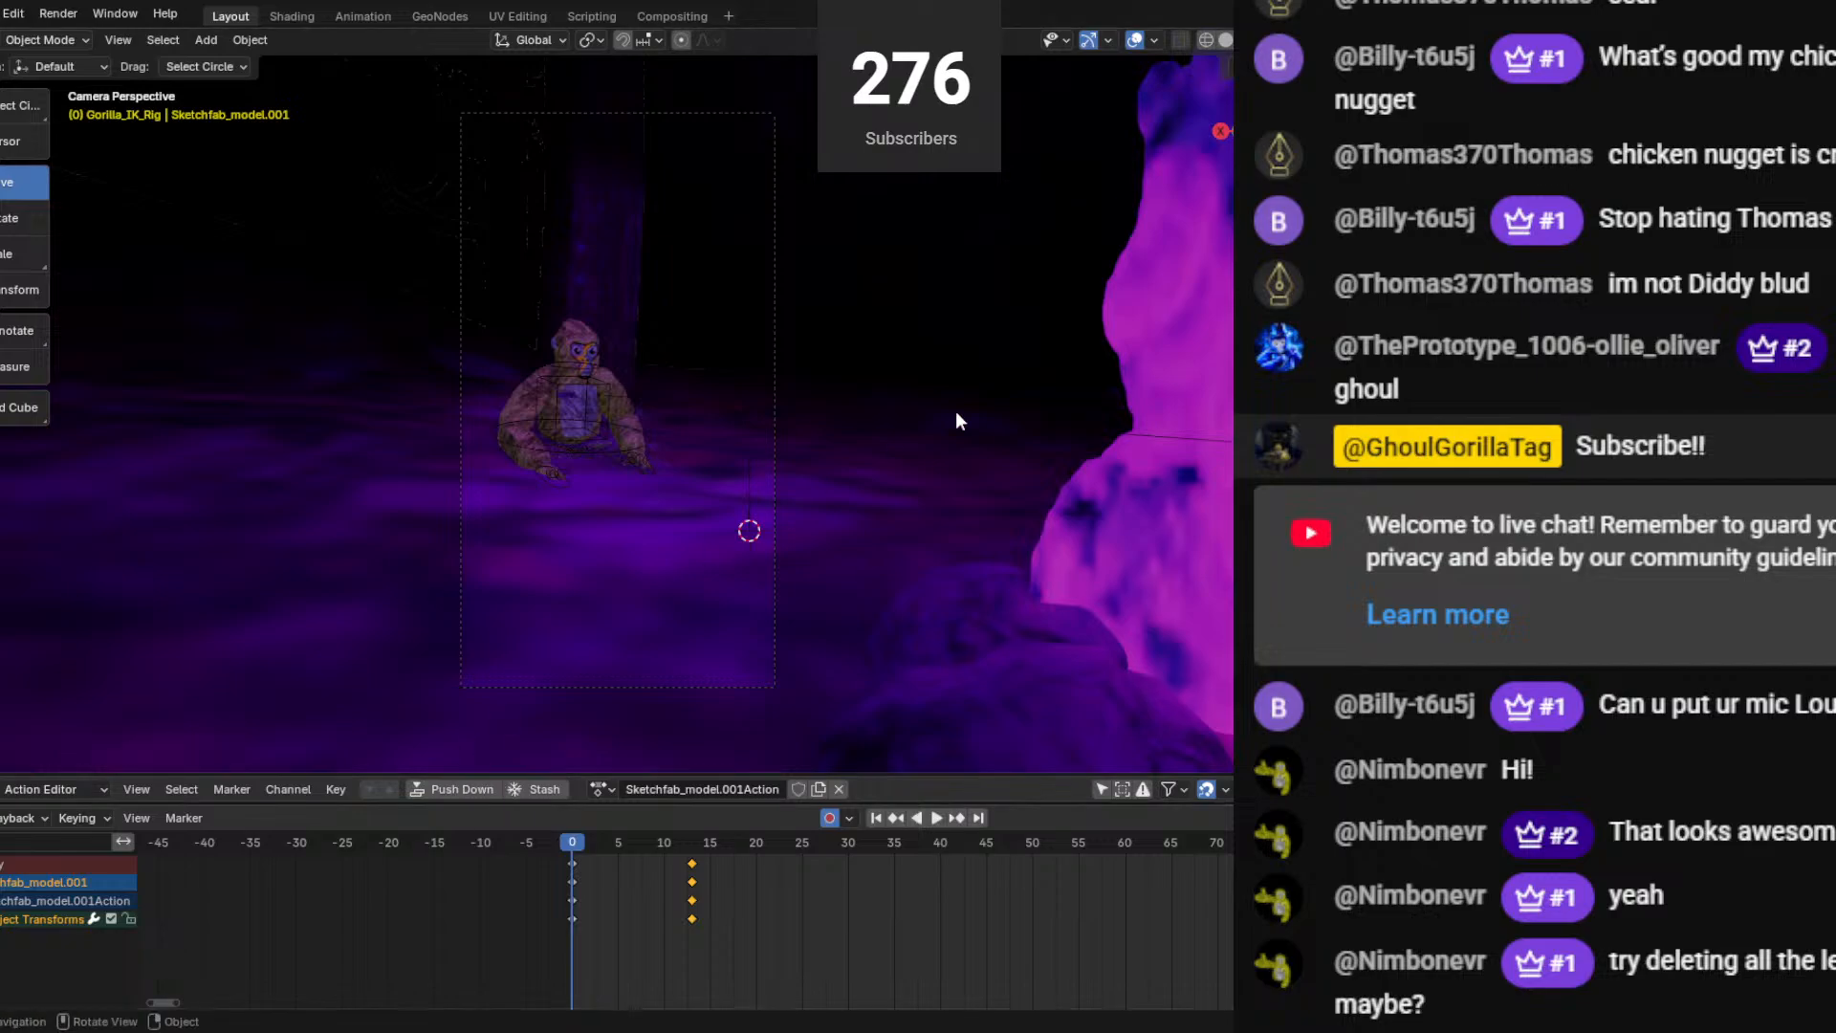
Render the gorilla campfire animation, returning the viewport to the camera view.
key(KP_0)
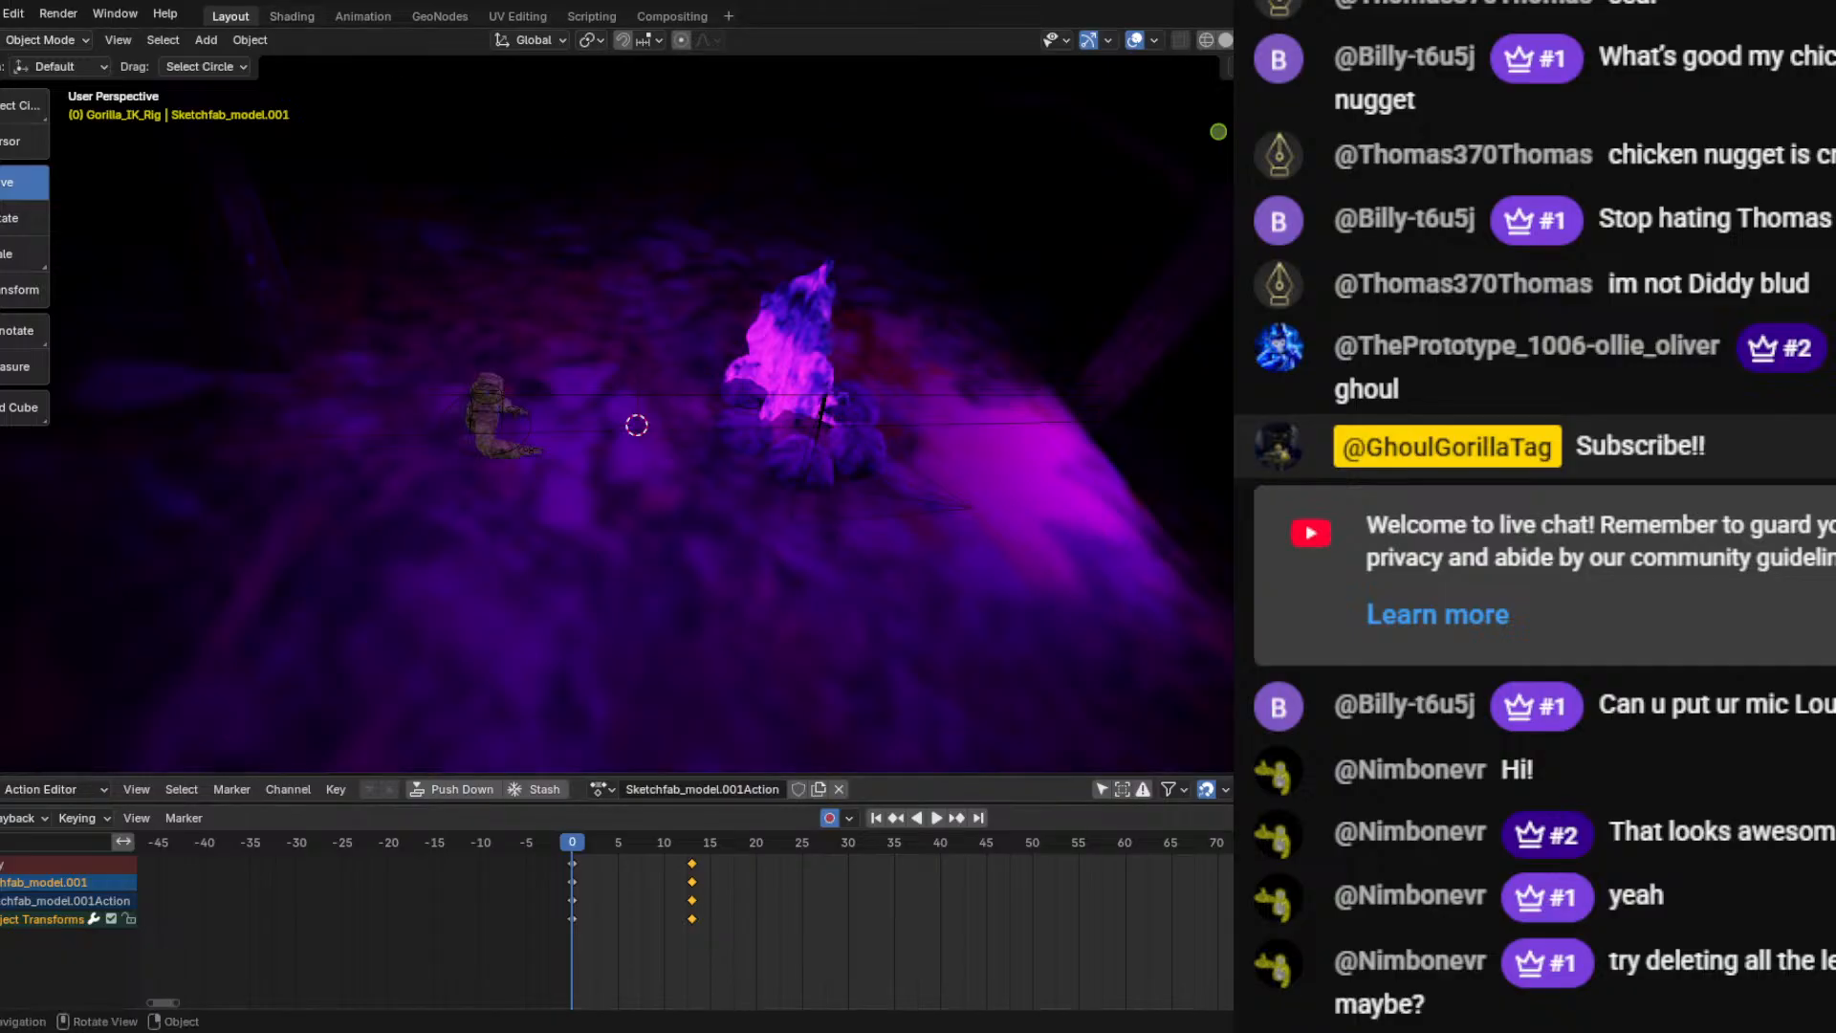
click(58, 14)
click(103, 57)
key(KP_0)
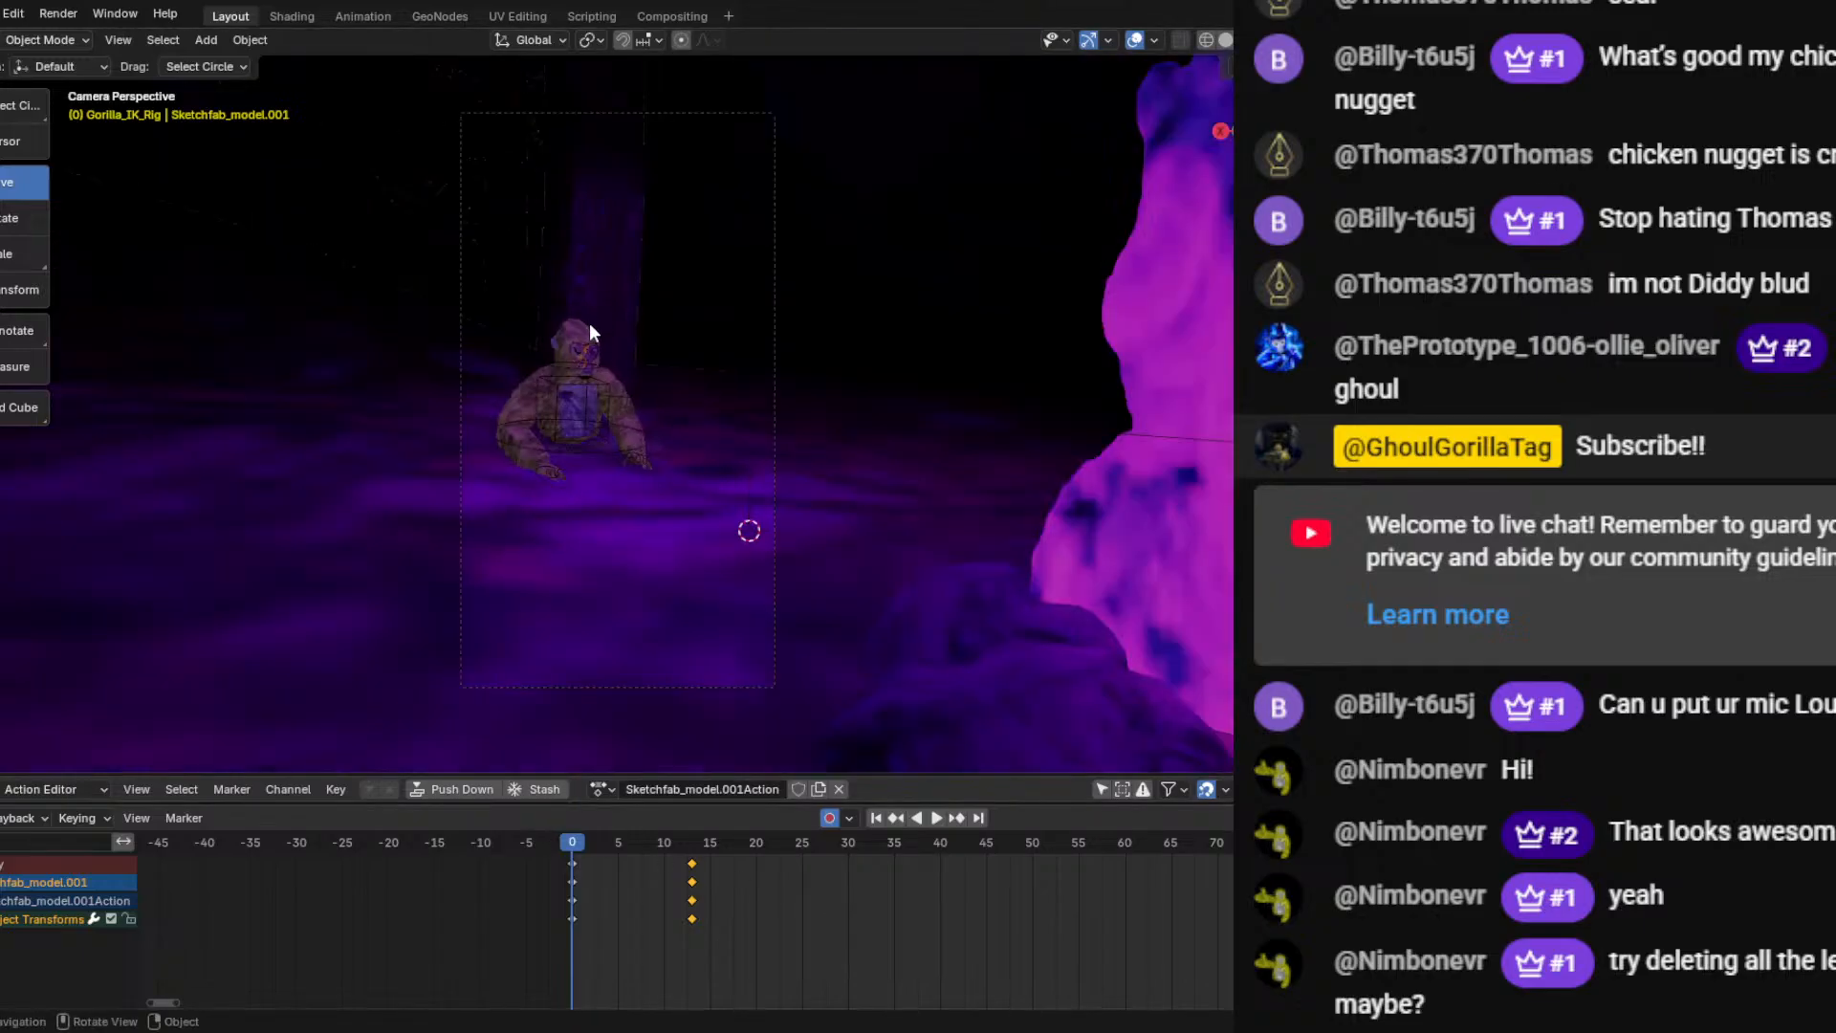
Play the gorilla campfire animation to review its motion, and return to frame 0.
key(space)
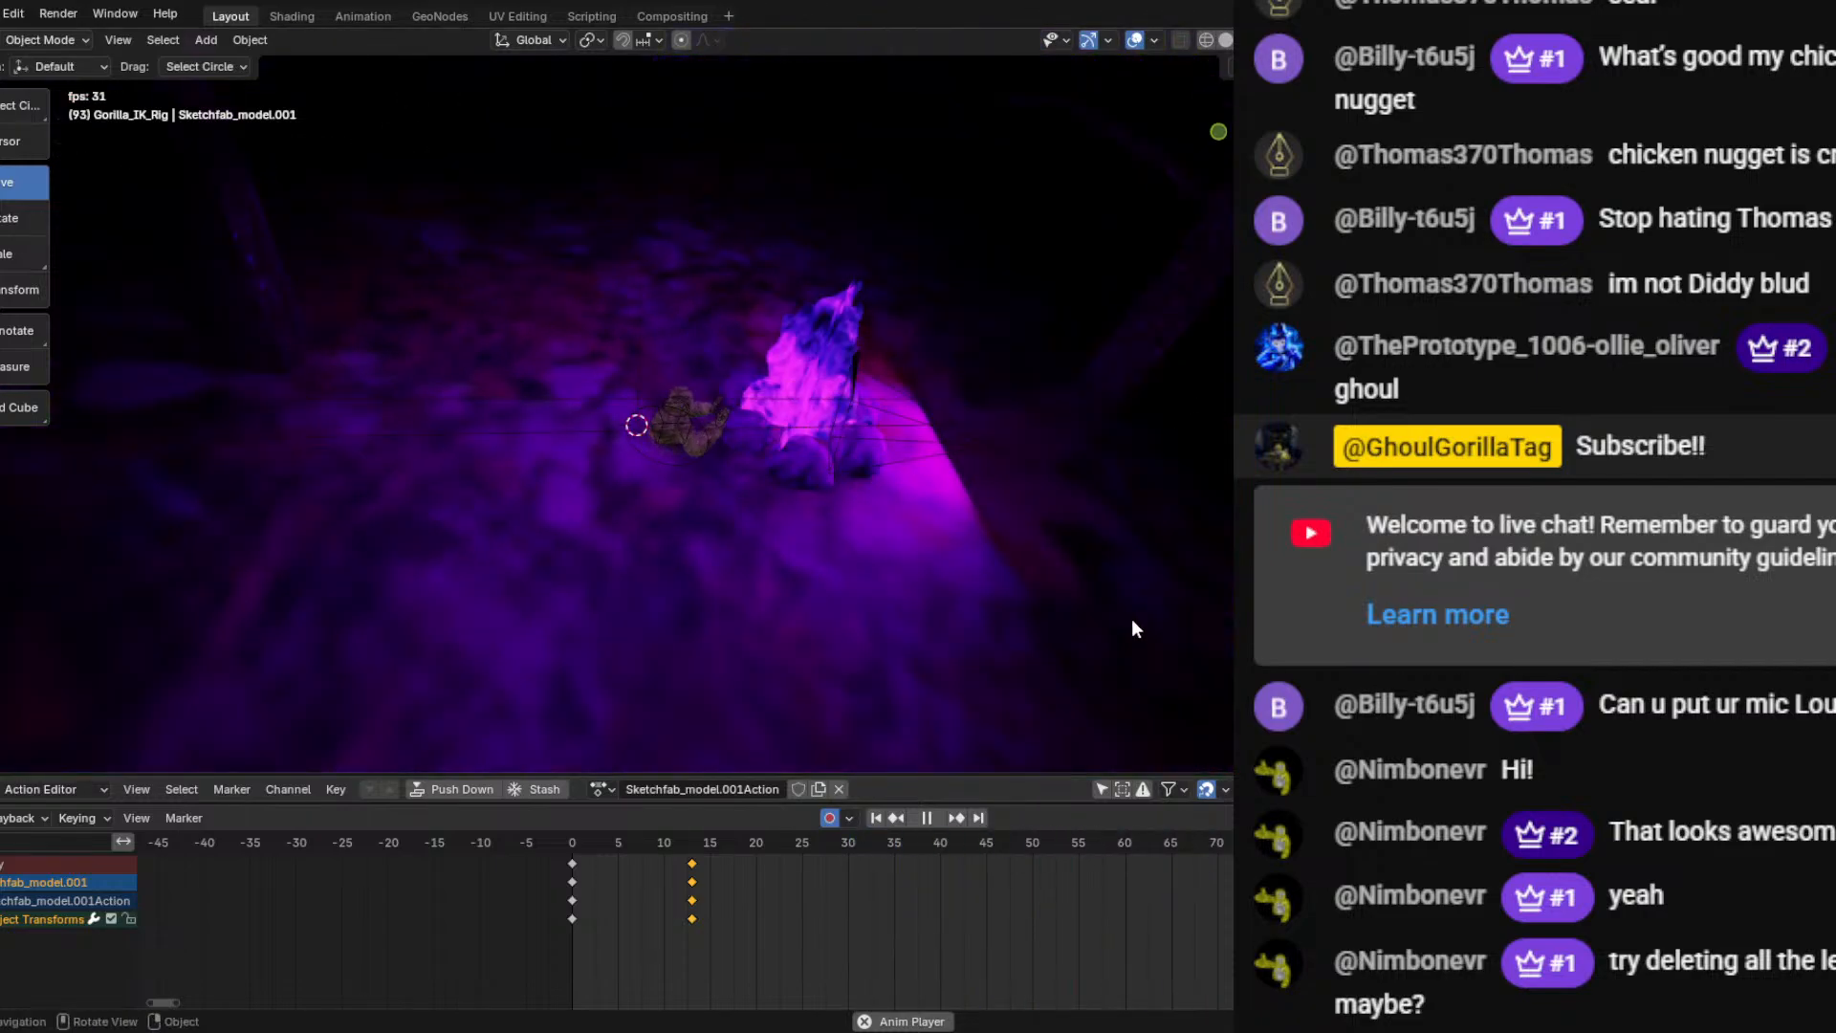
key(space)
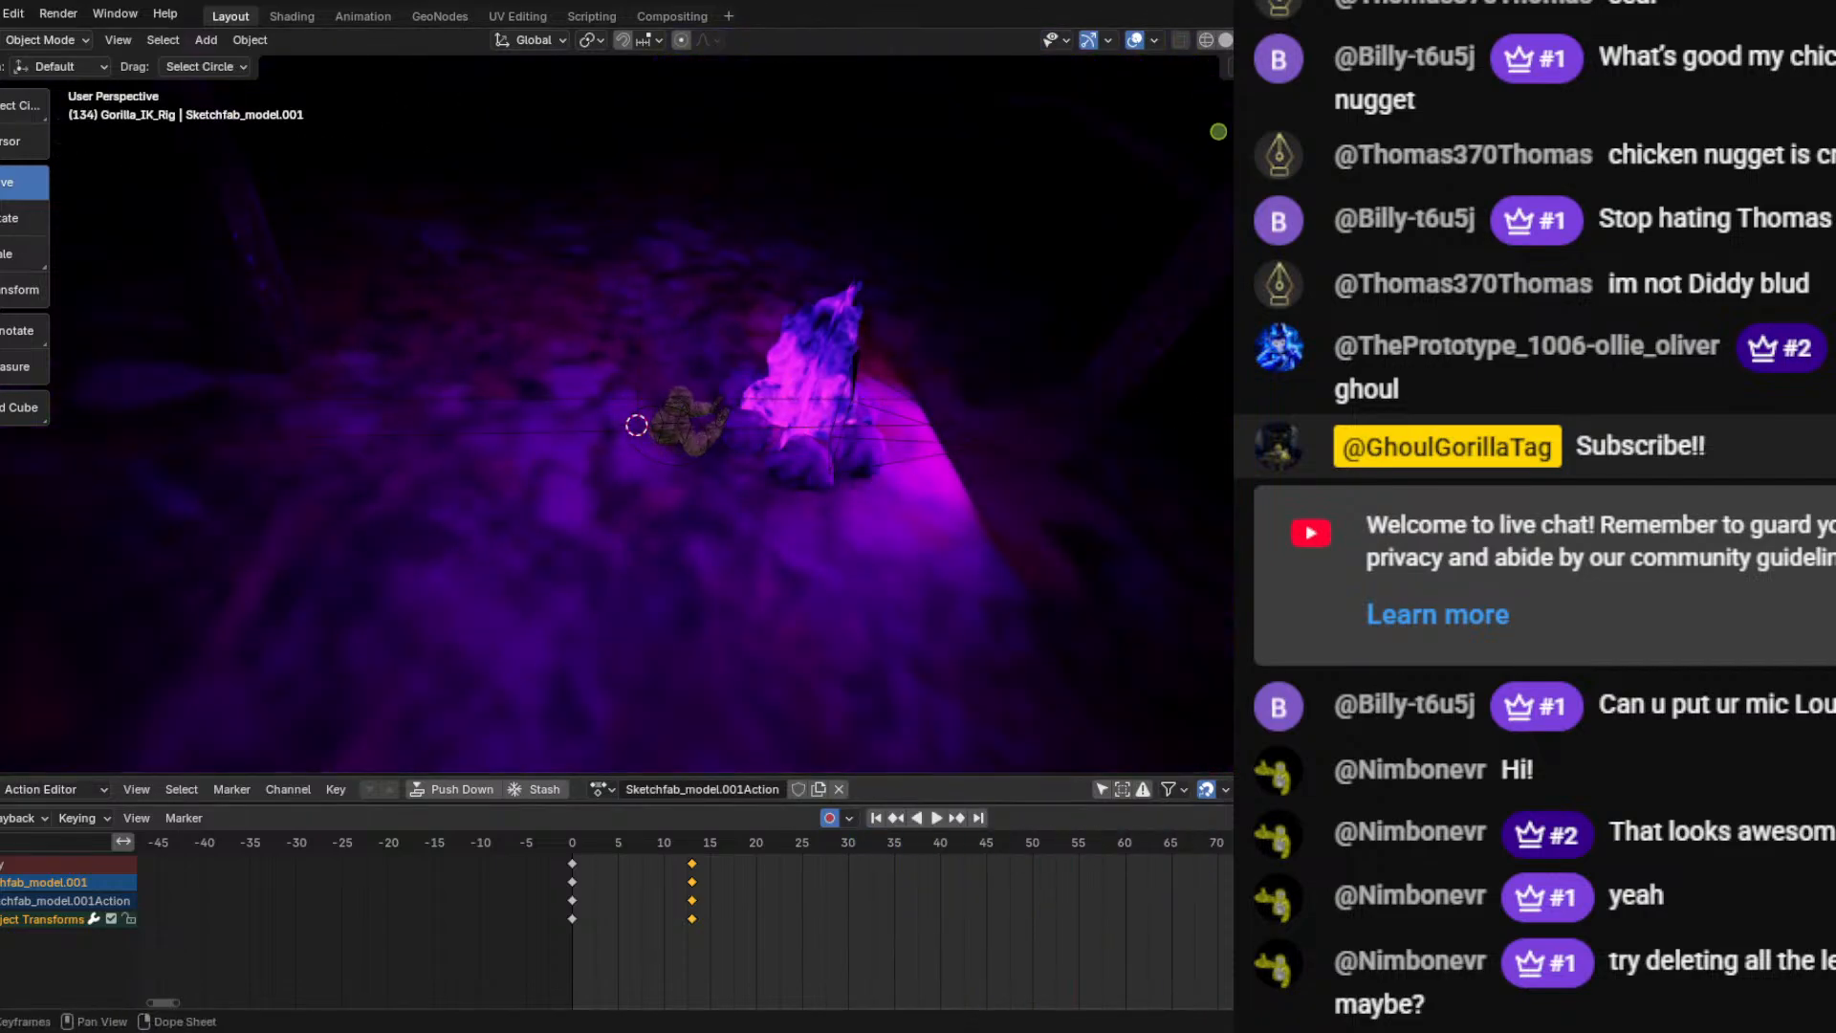
drag(1069, 847, 219, 838)
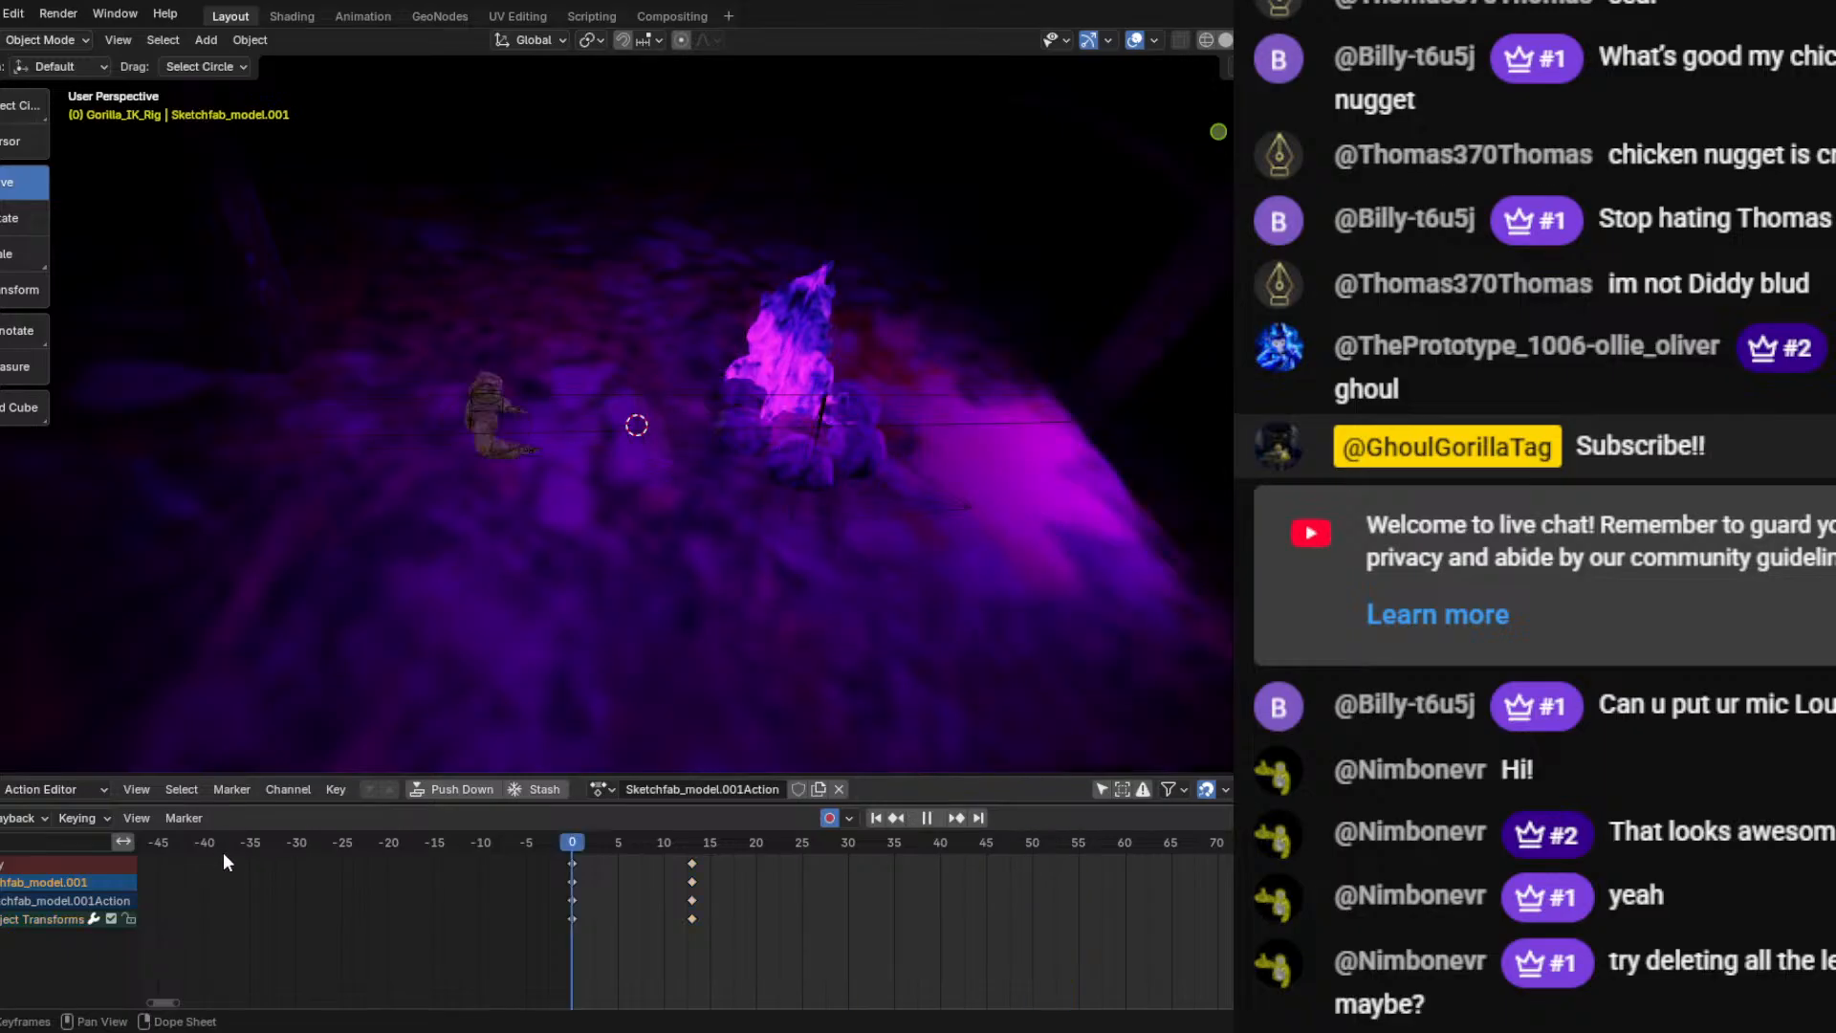
drag(227, 851, 260, 823)
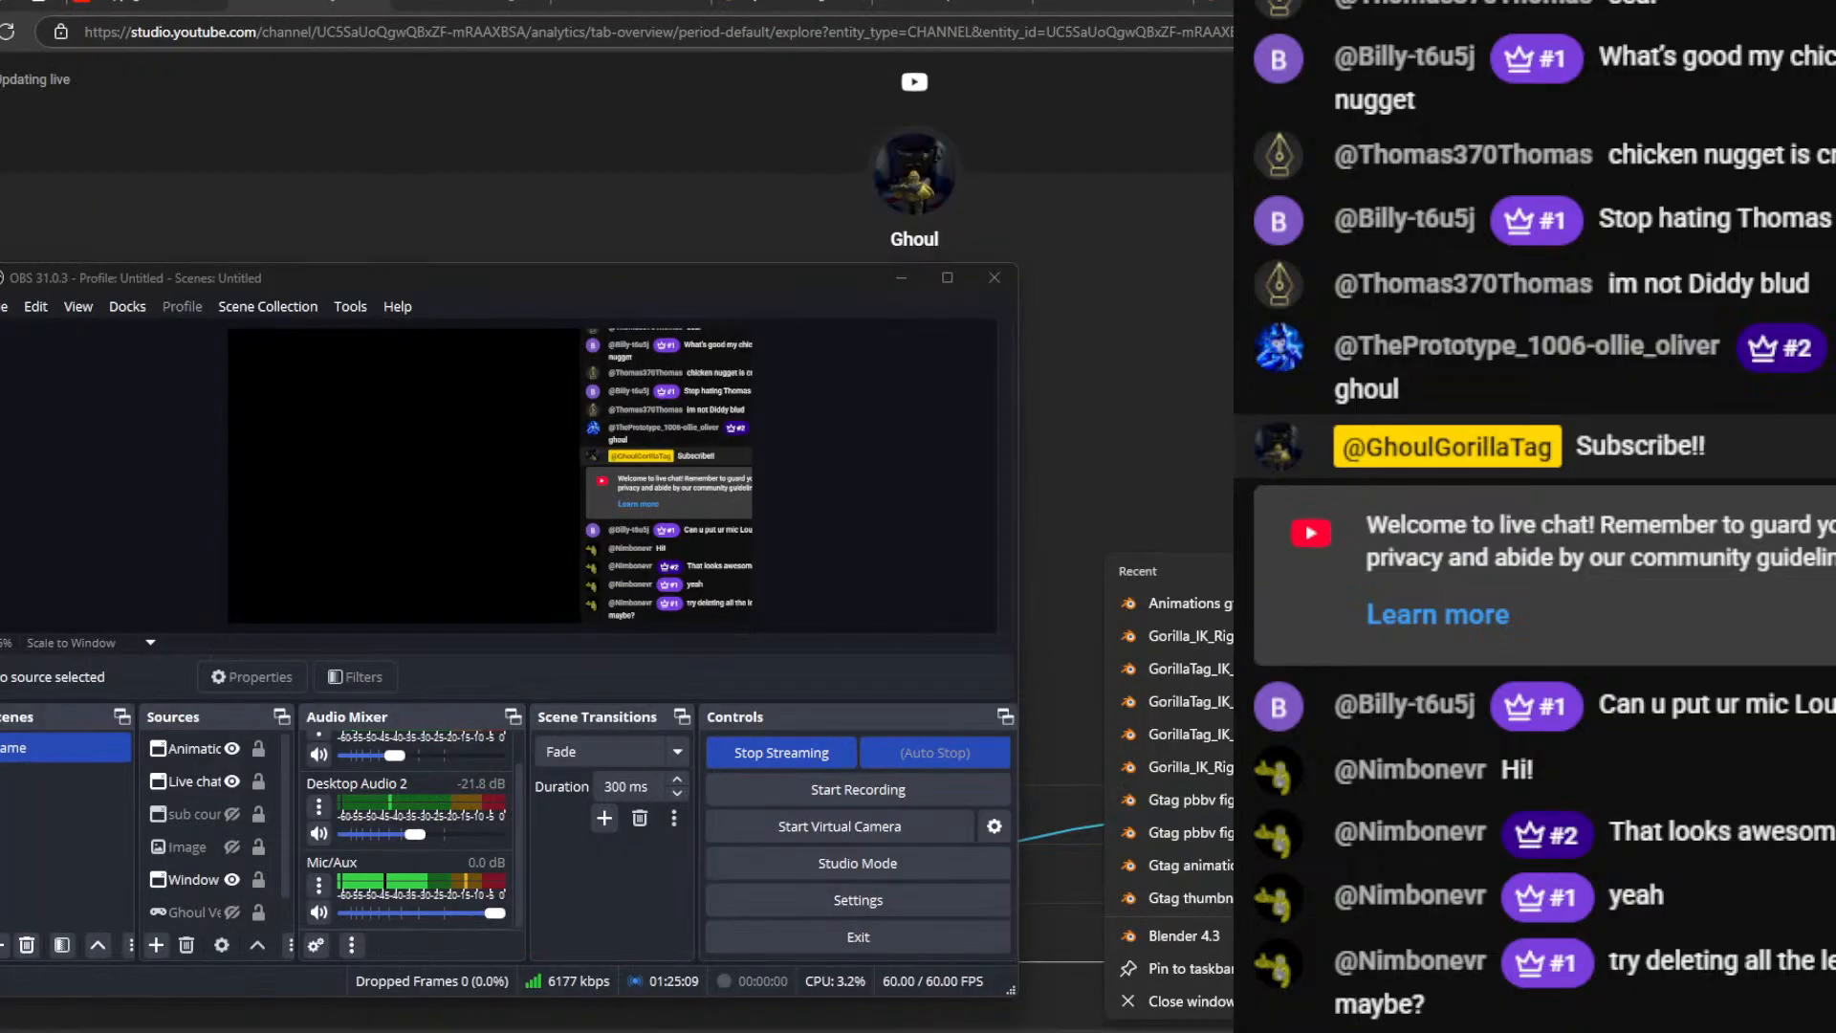
Switch back to Blender and save the Animations gtag fold.blend file.
click(1178, 1012)
click(2, 14)
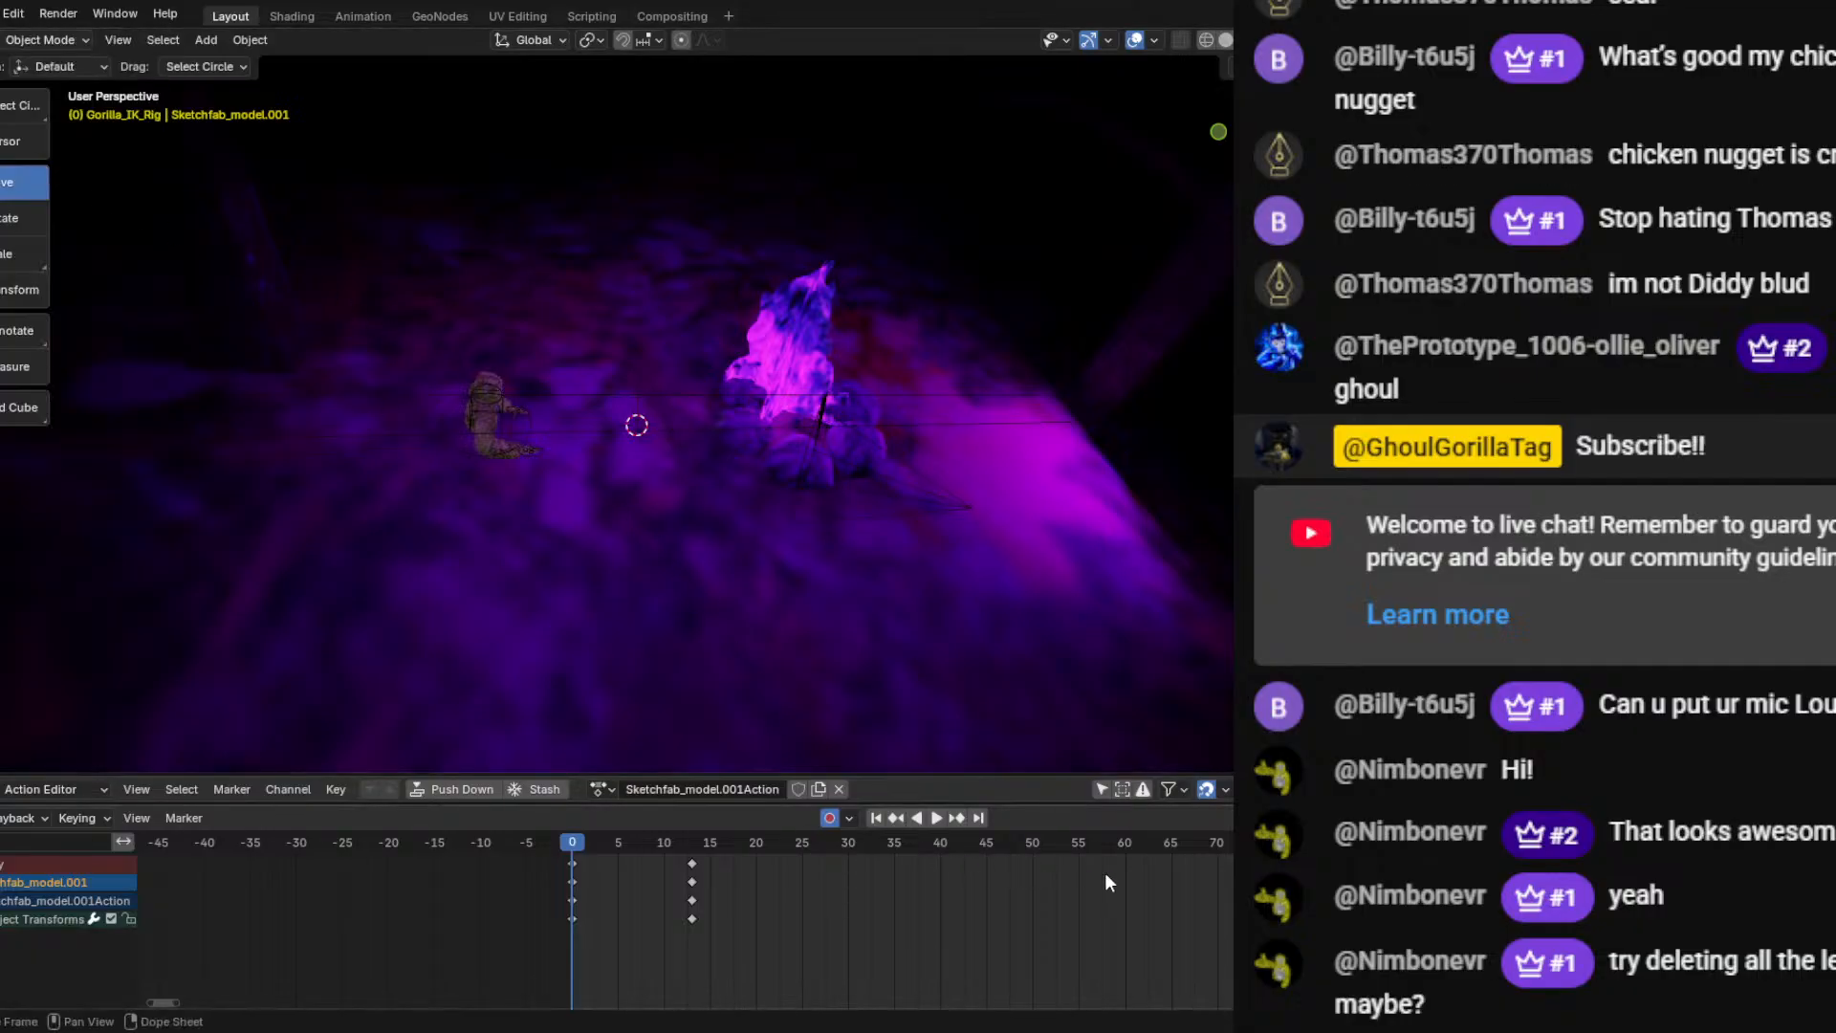
key(ctrl+s)
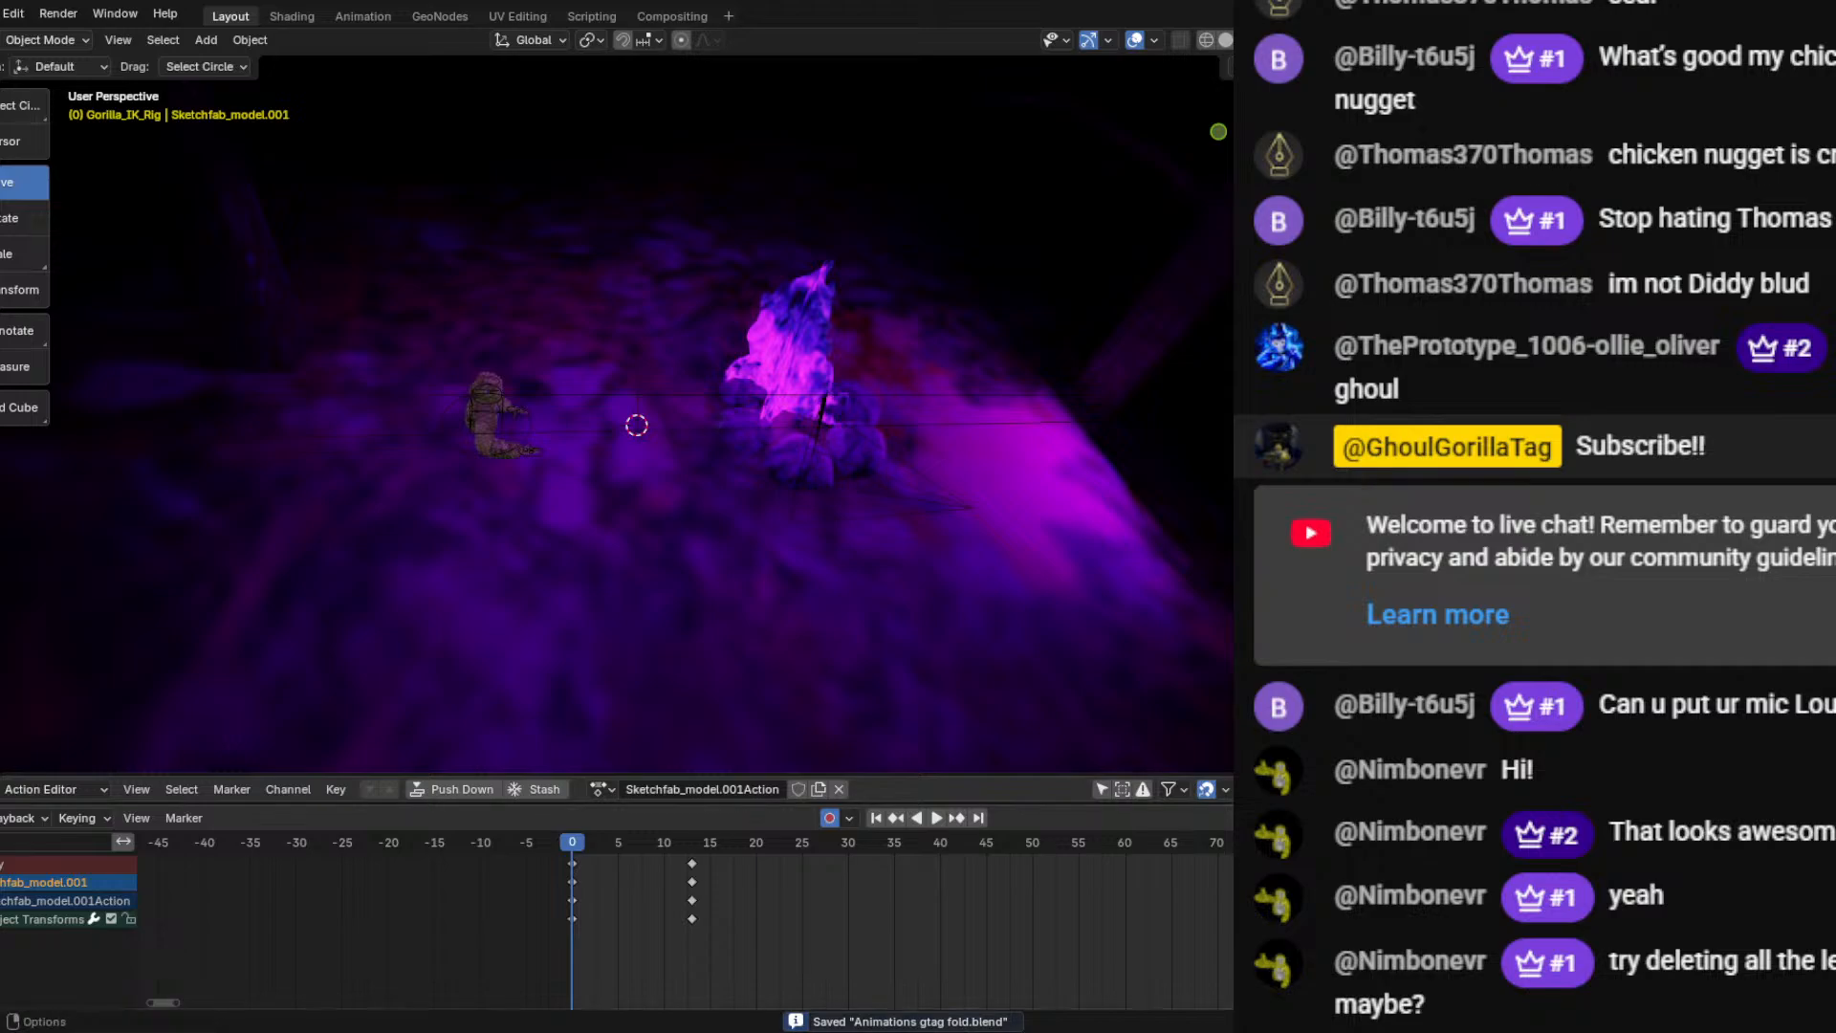
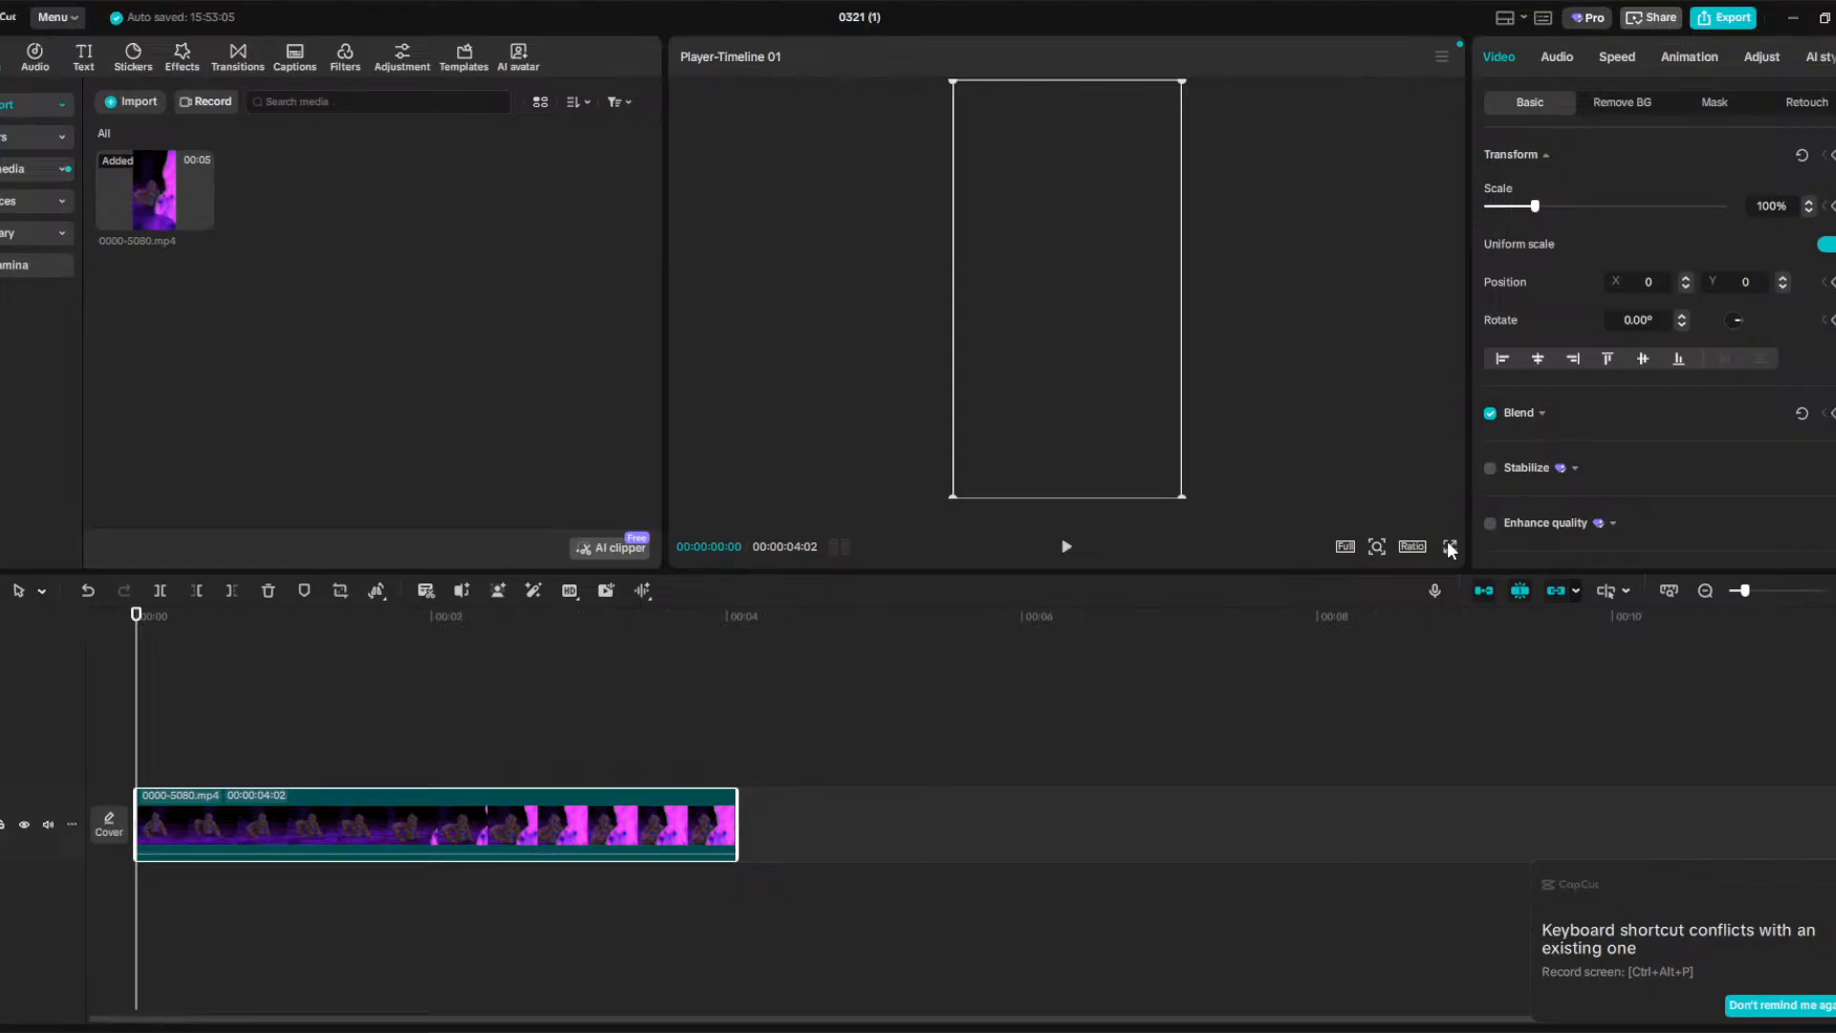
Switch to CapCut and preview the 0000-5080.mp4 clip in full screen.
click(1450, 547)
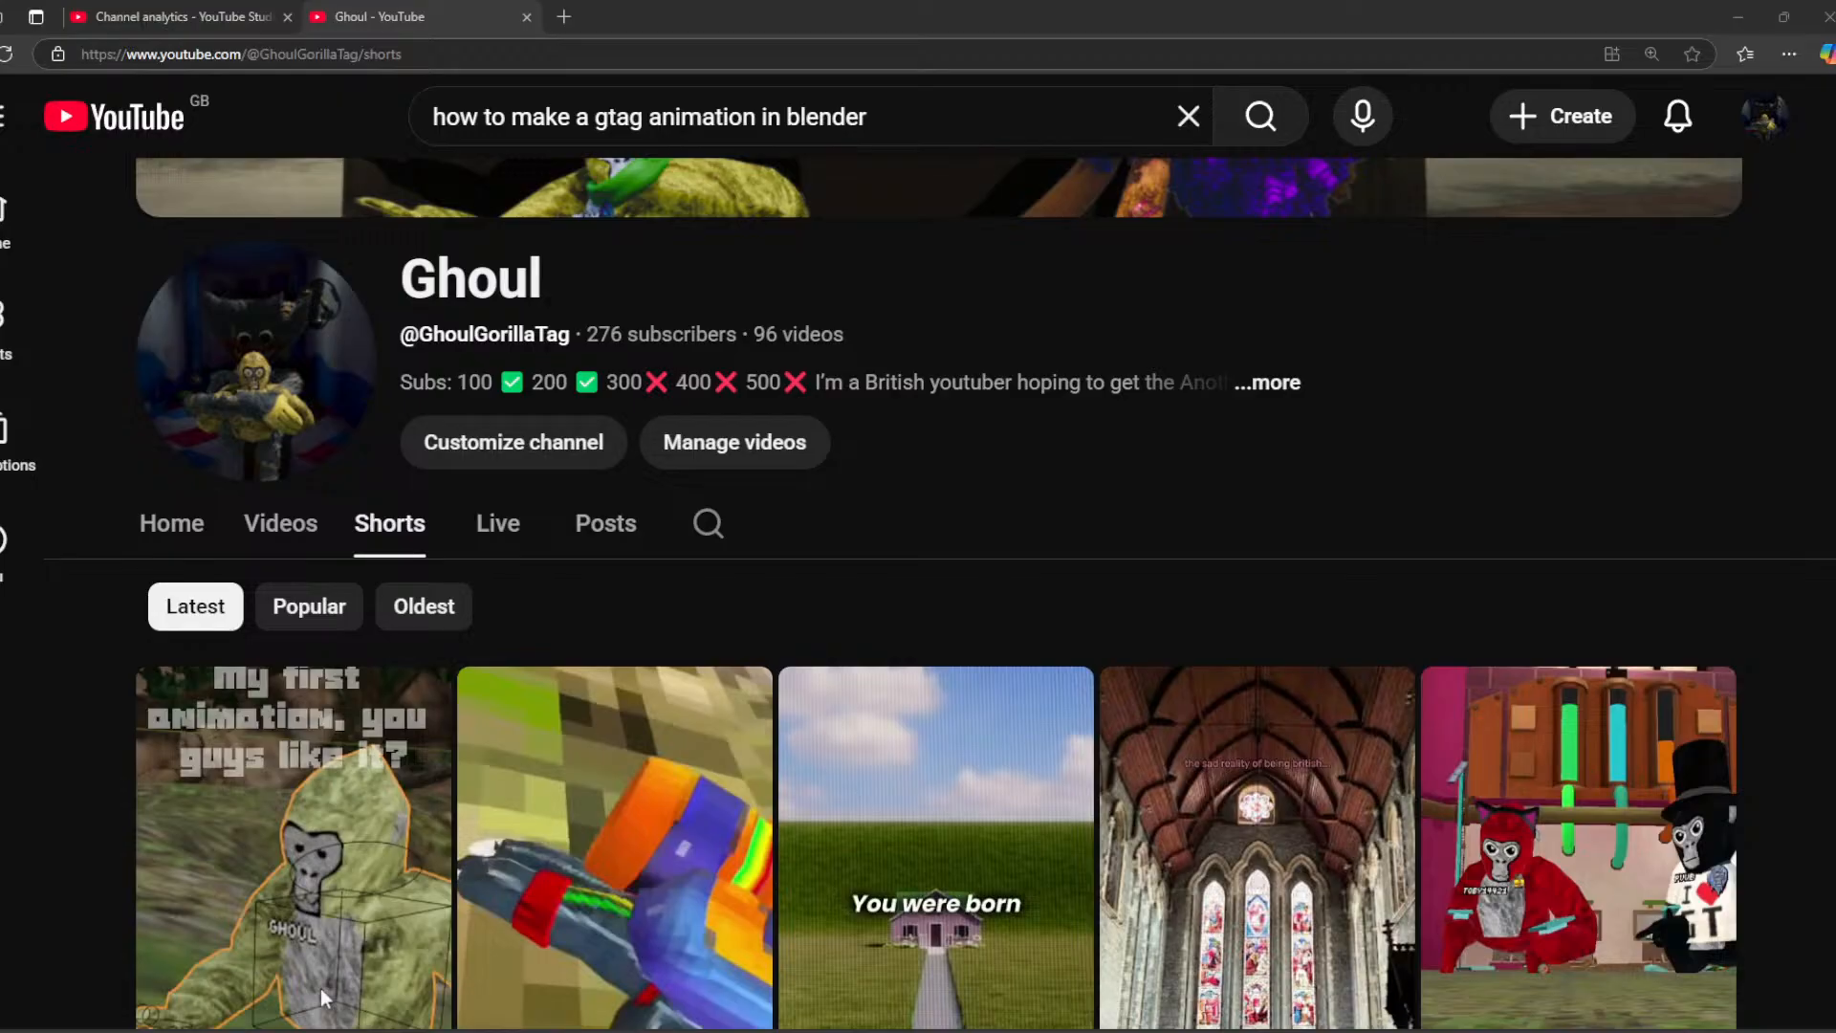
Switch to YouTube and open the channel's latest Short, toggling its like off and on before pausing it.
click(279, 803)
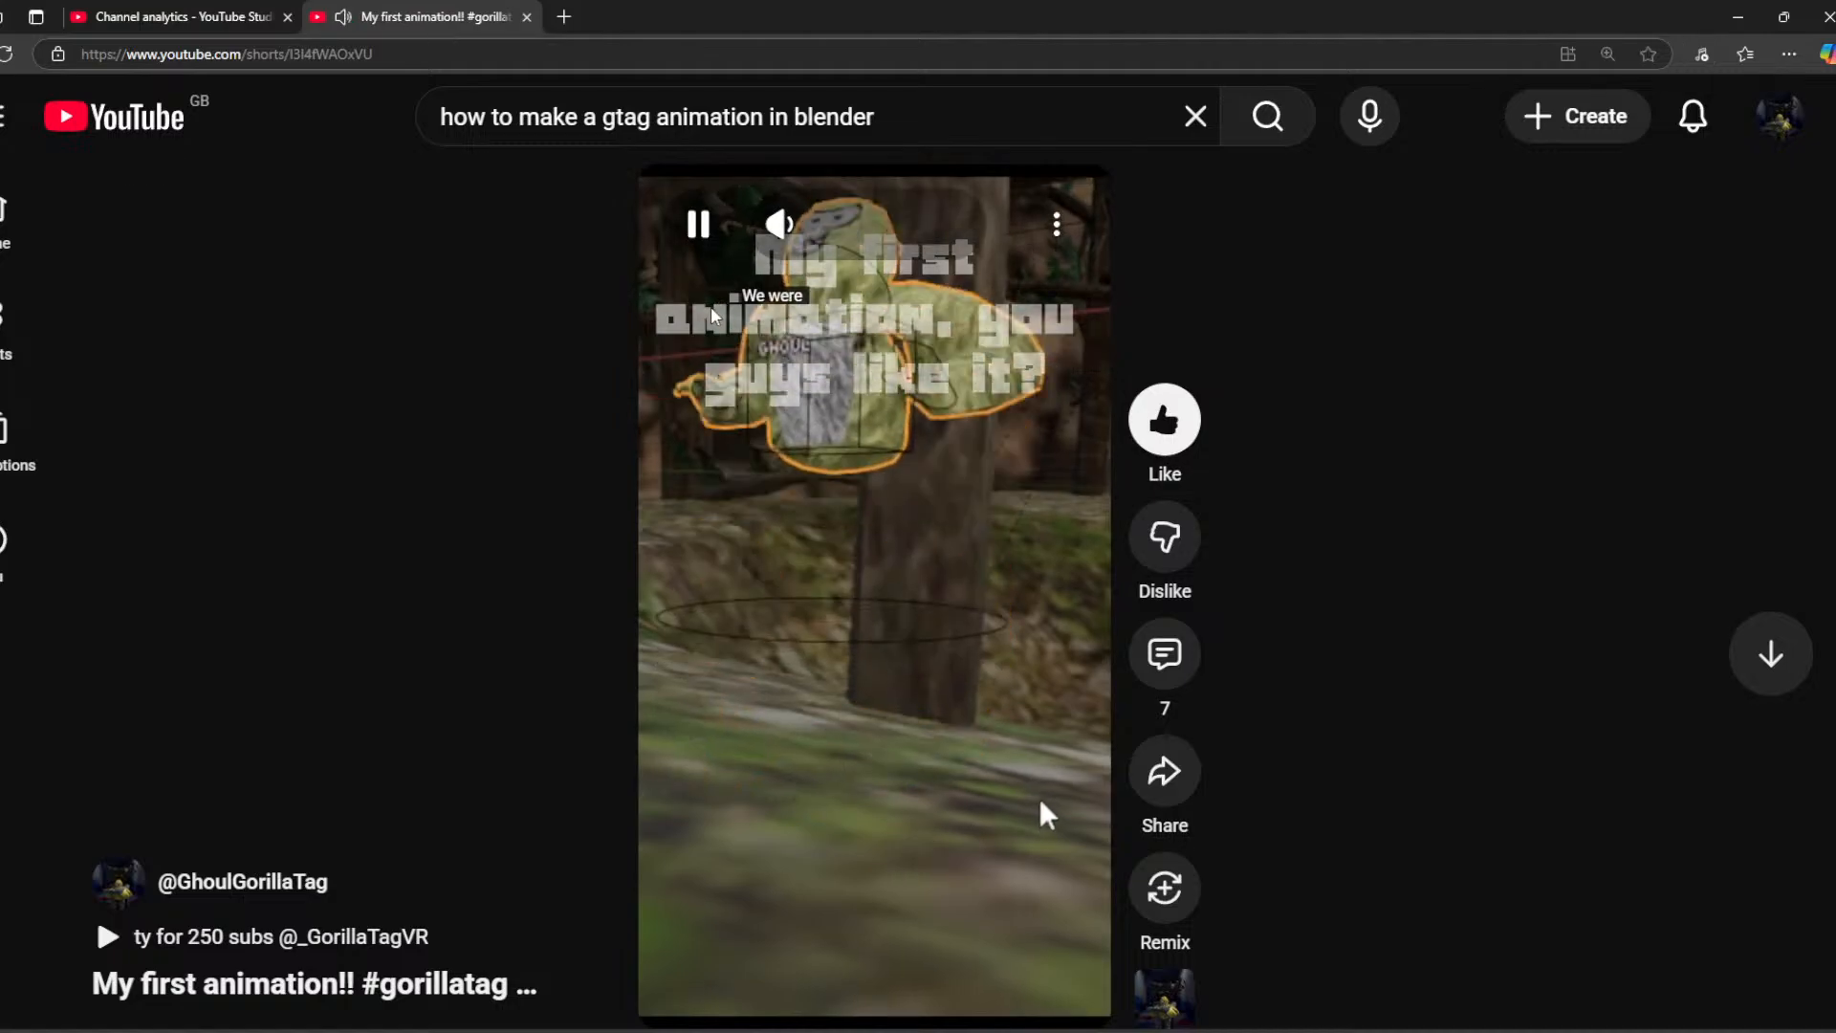
click(1165, 421)
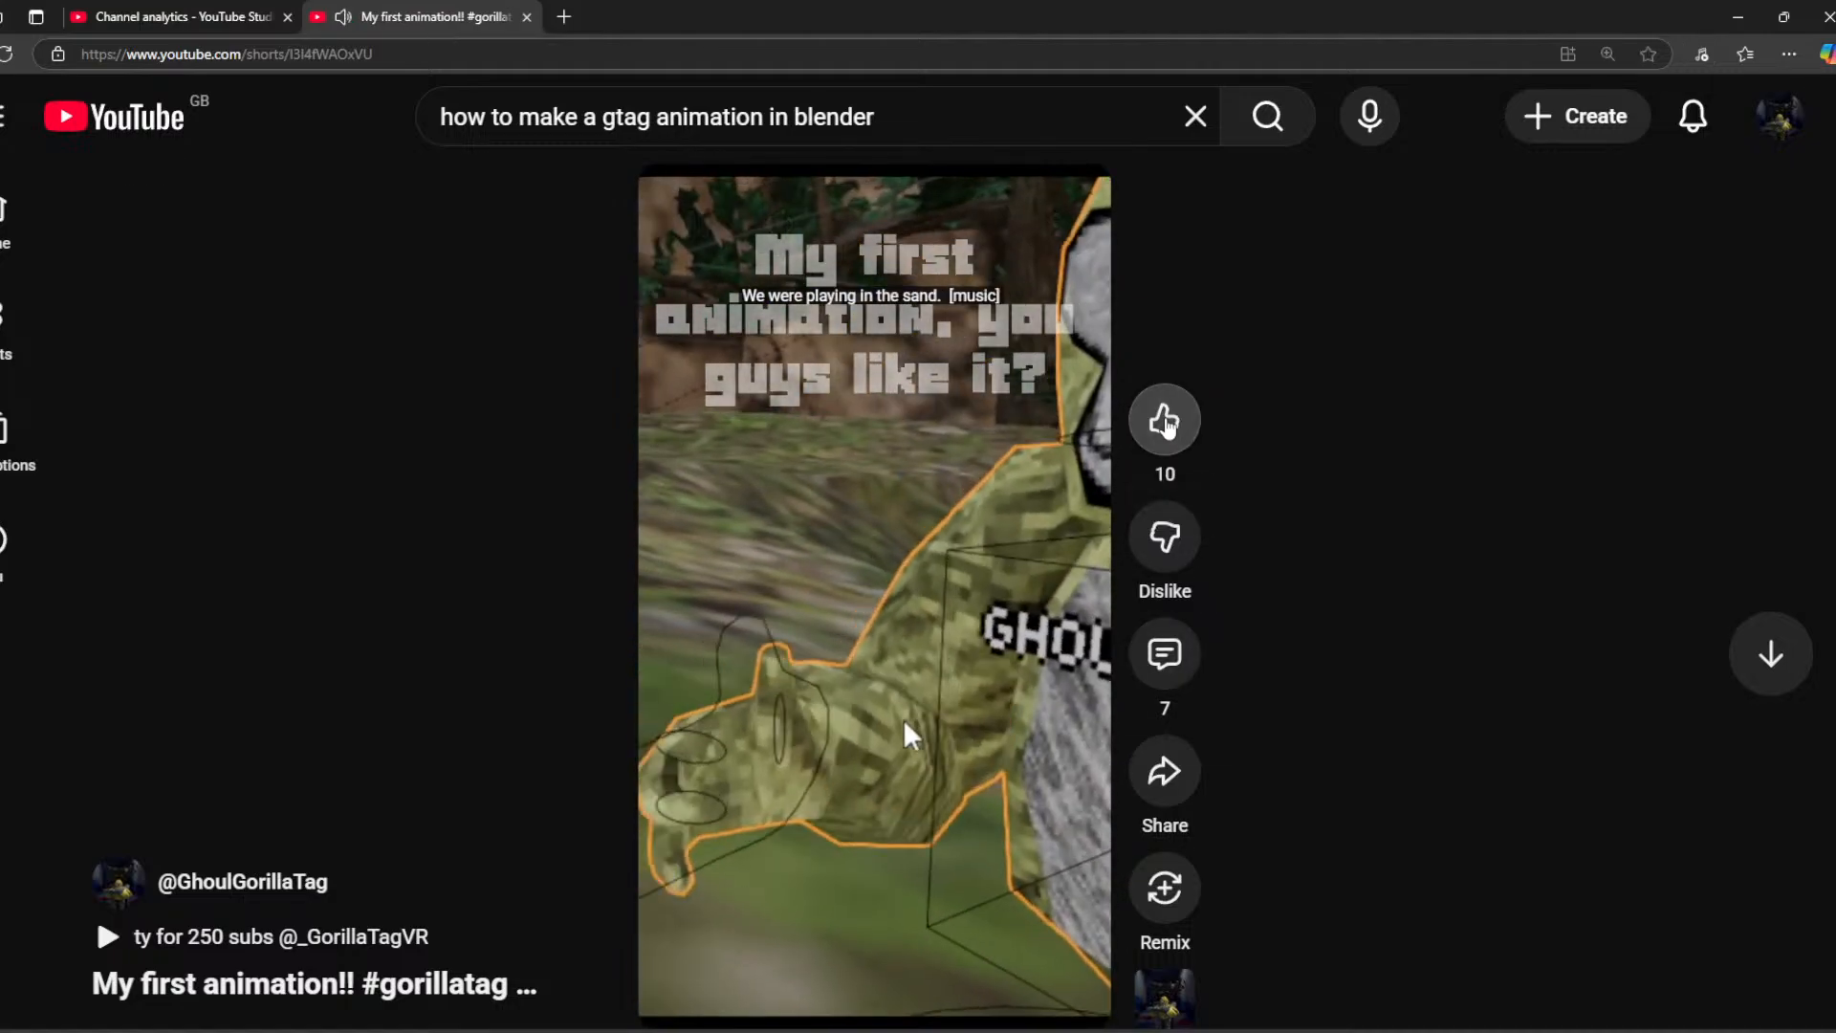
click(1164, 421)
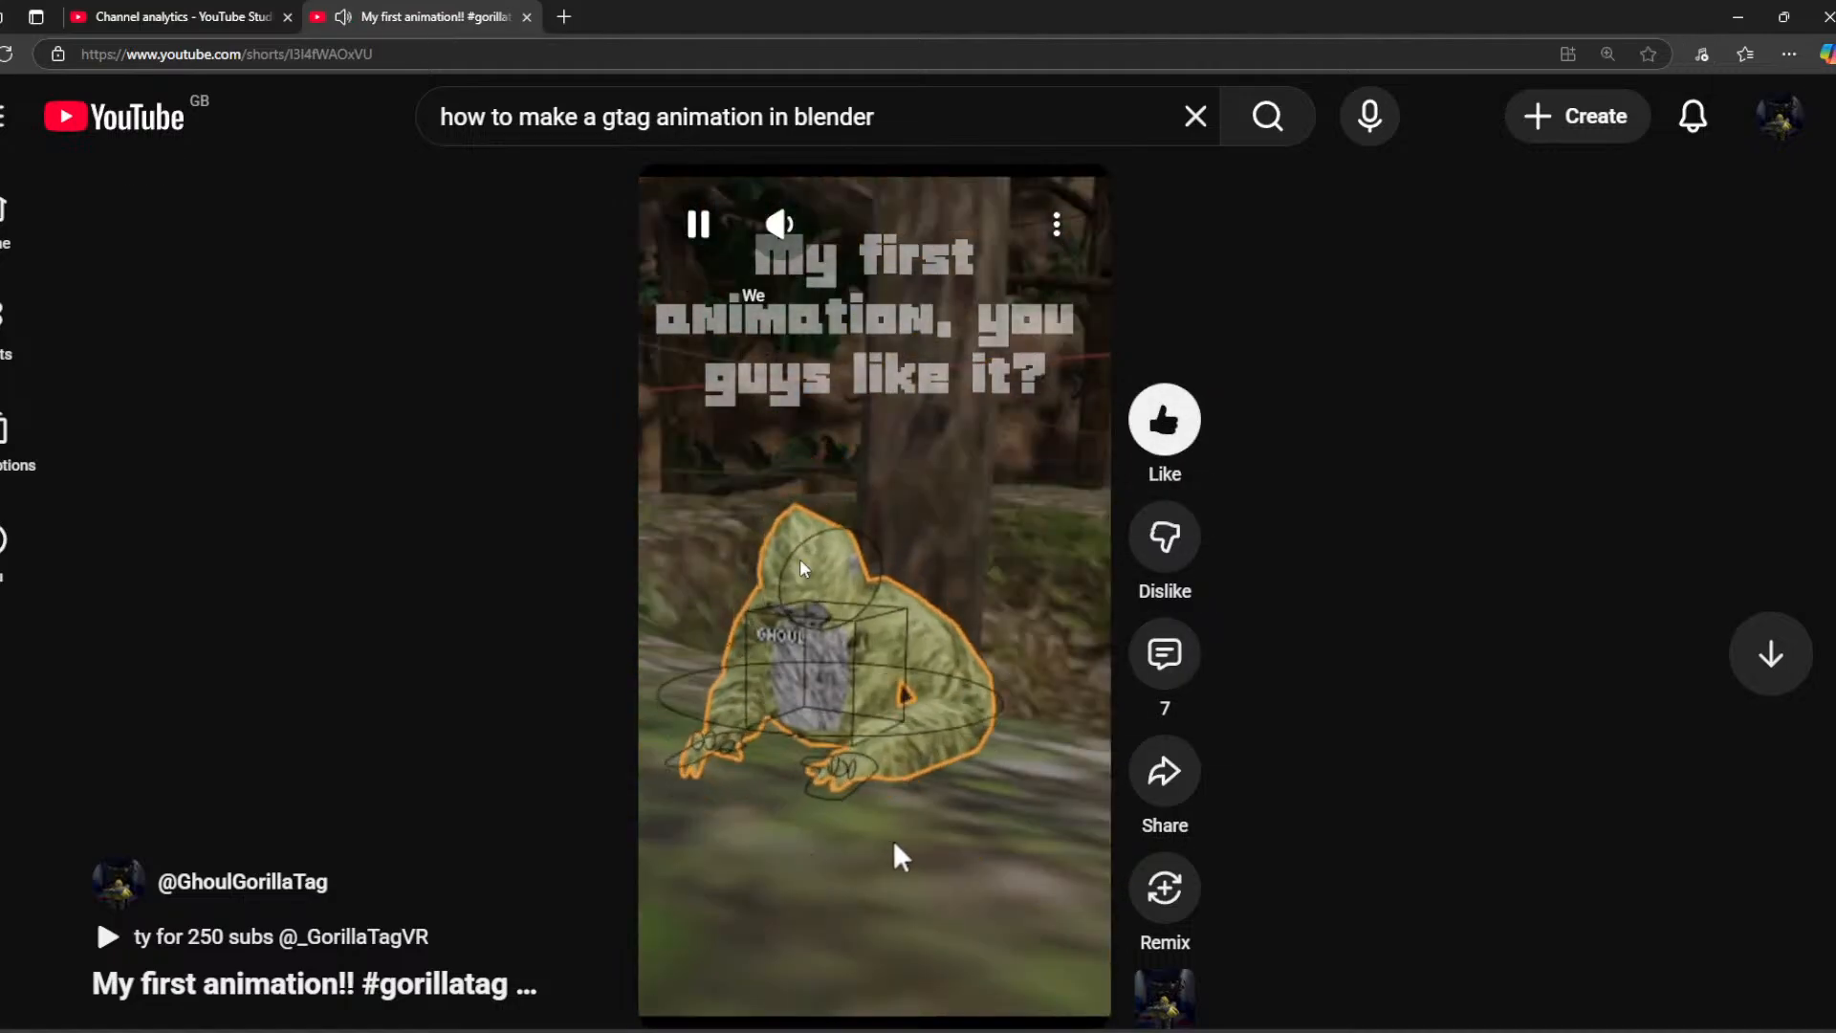
click(1090, 825)
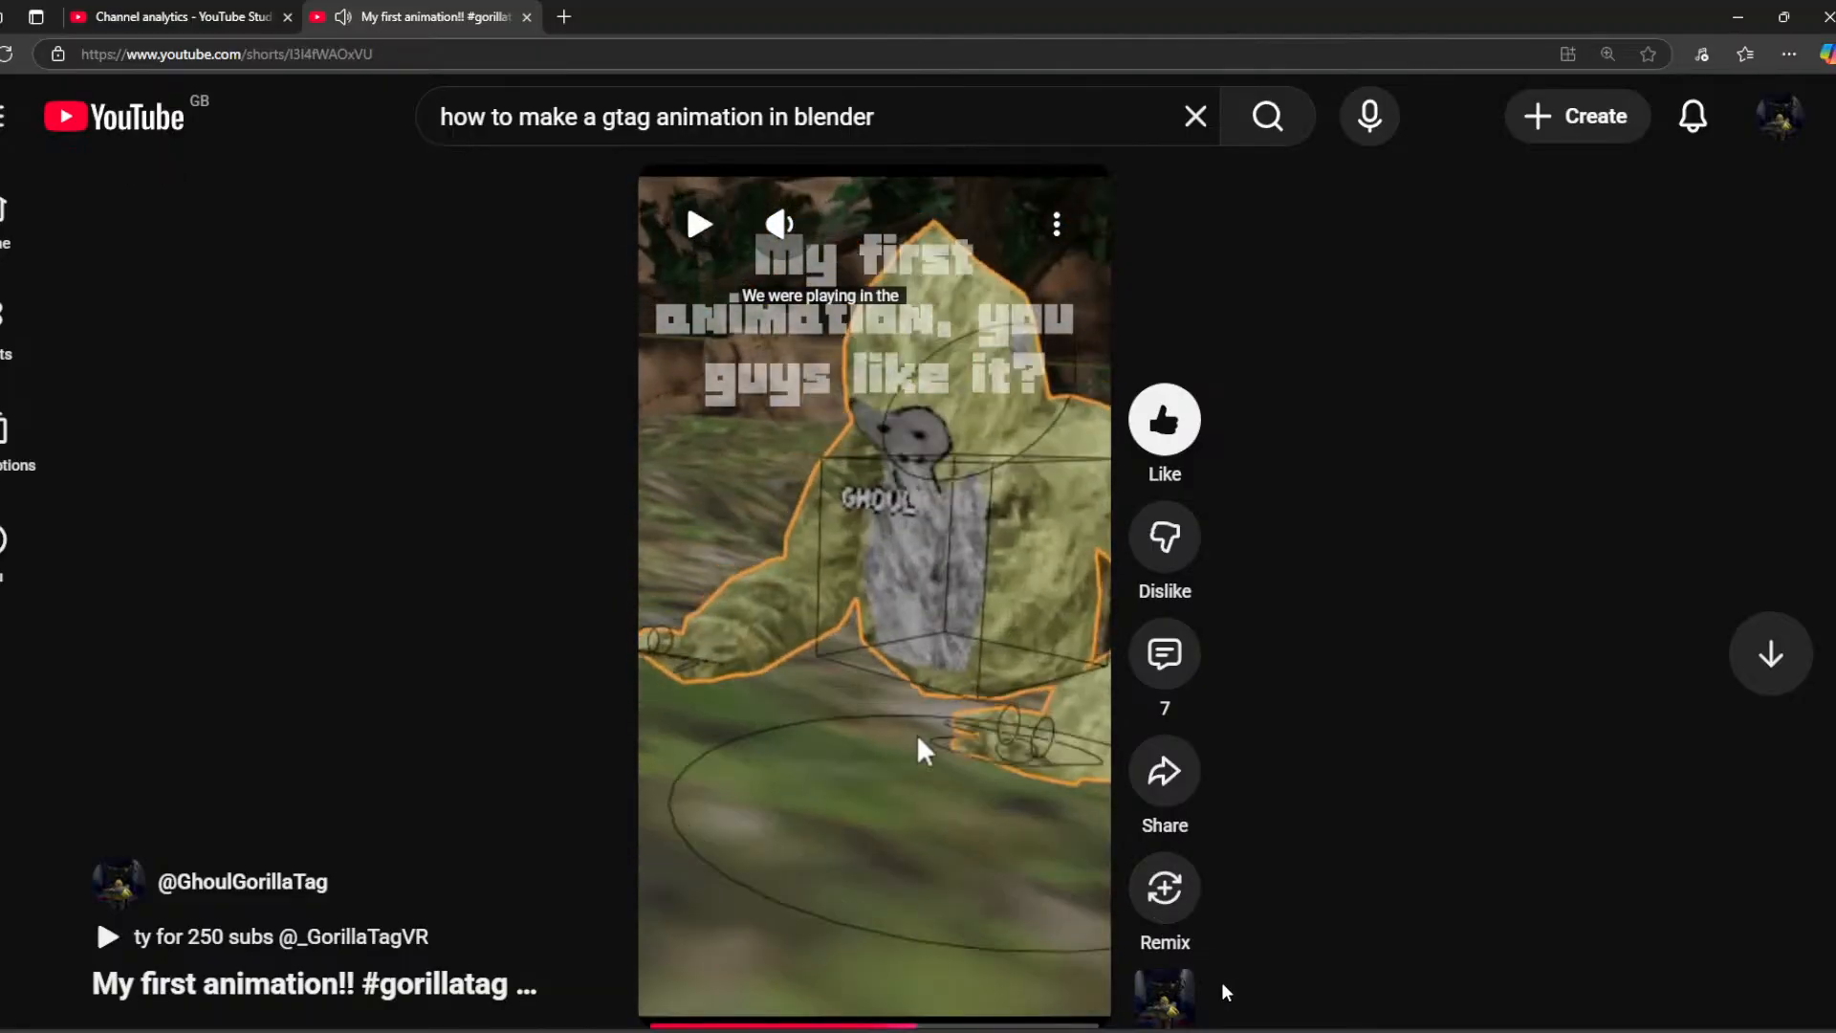
Start a new video upload and select the file Warming Hands By The Fire .mp4.
click(1577, 116)
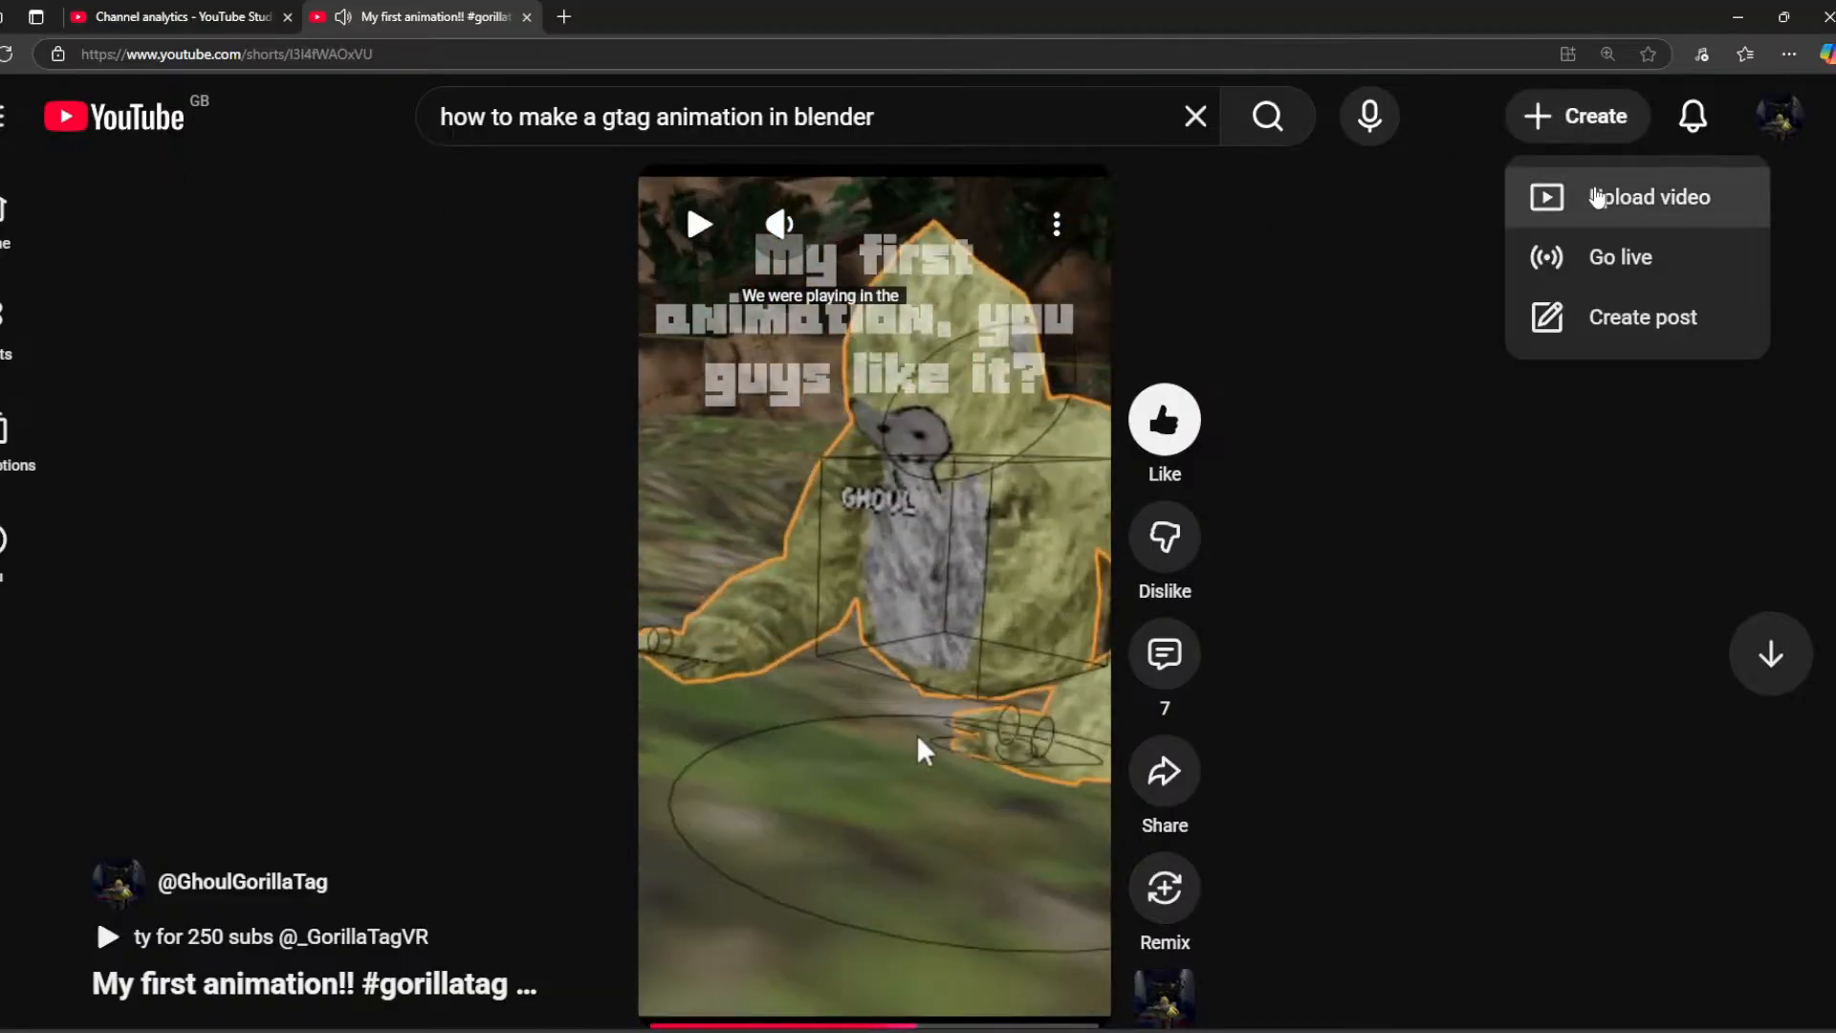
click(1588, 194)
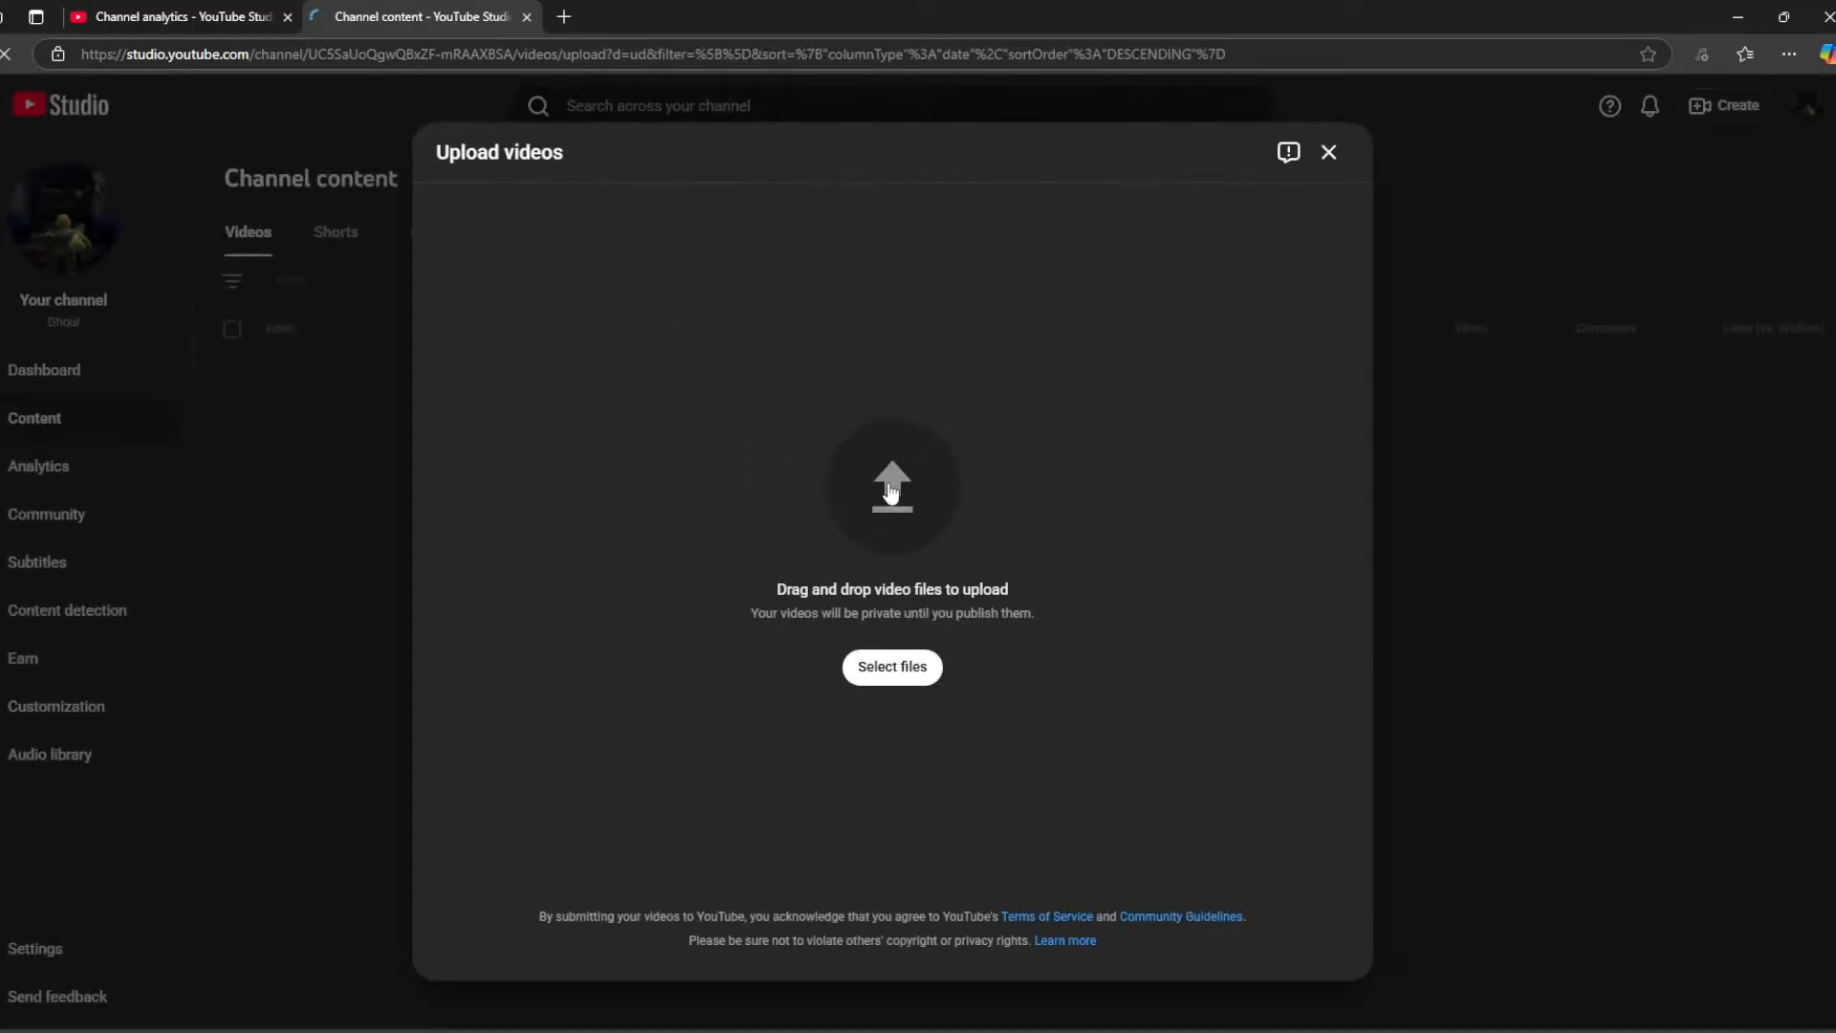
click(892, 667)
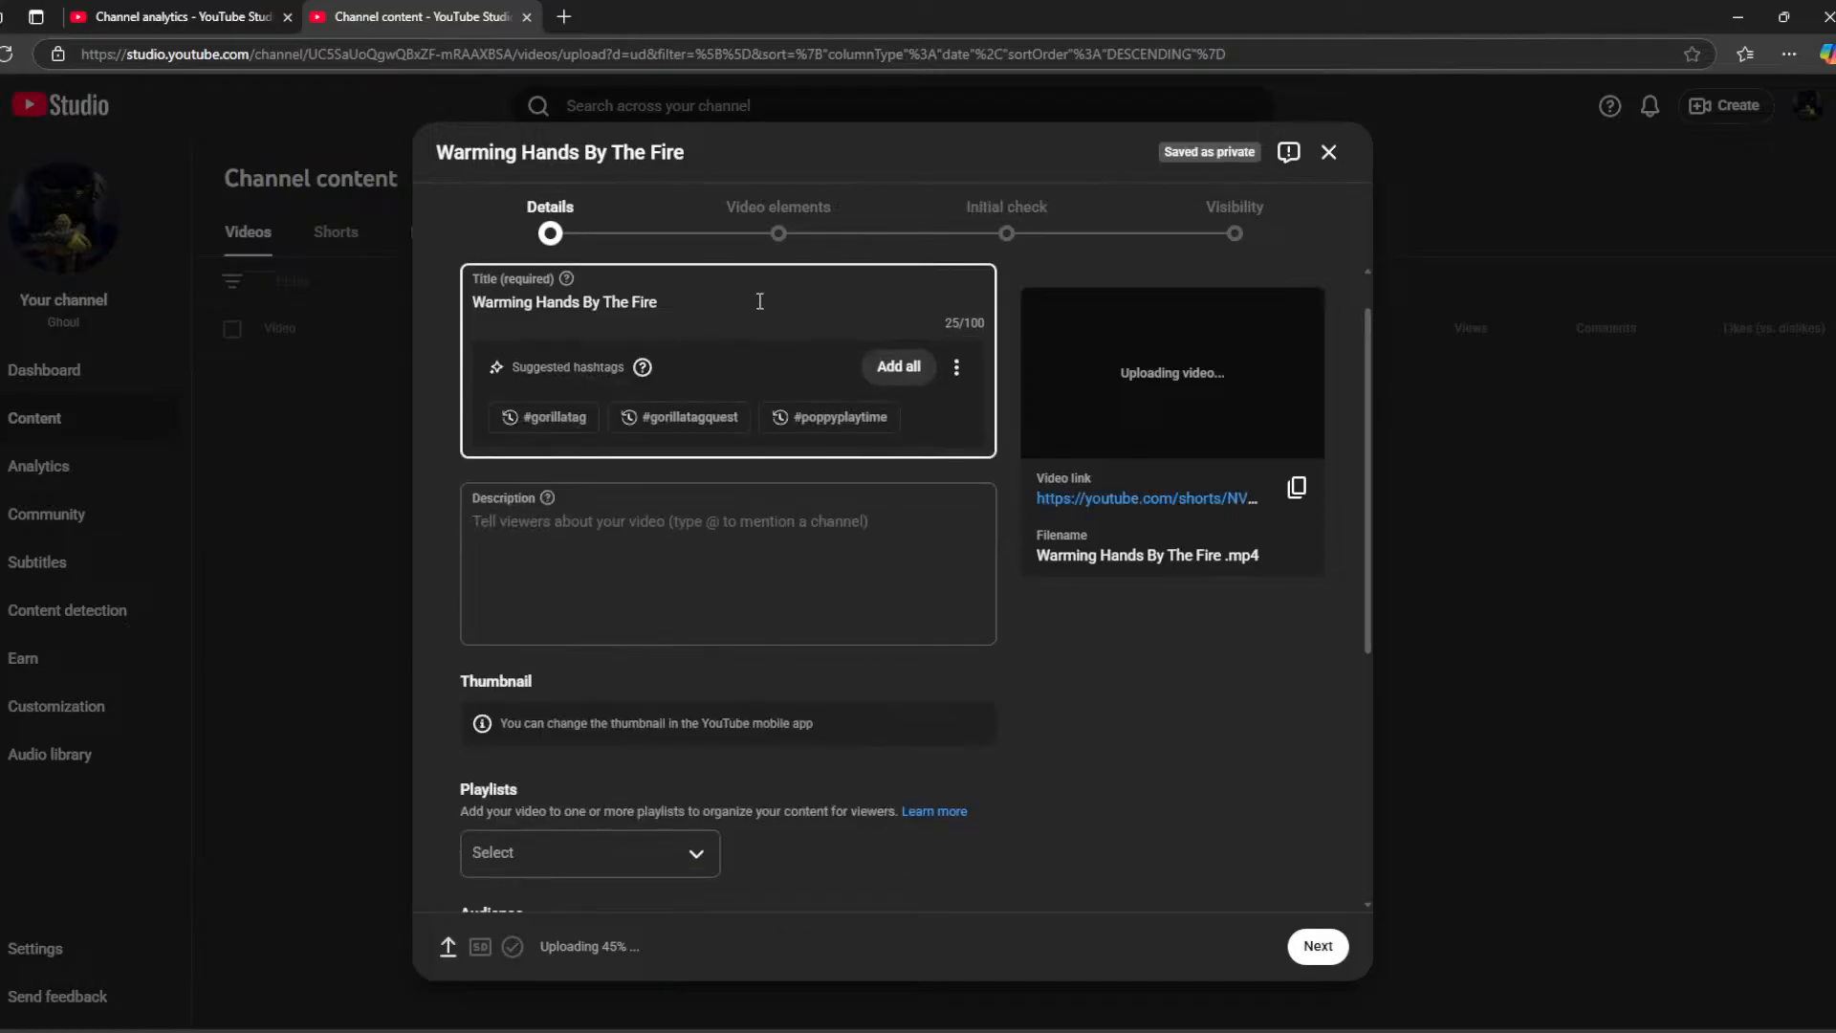
text(@)
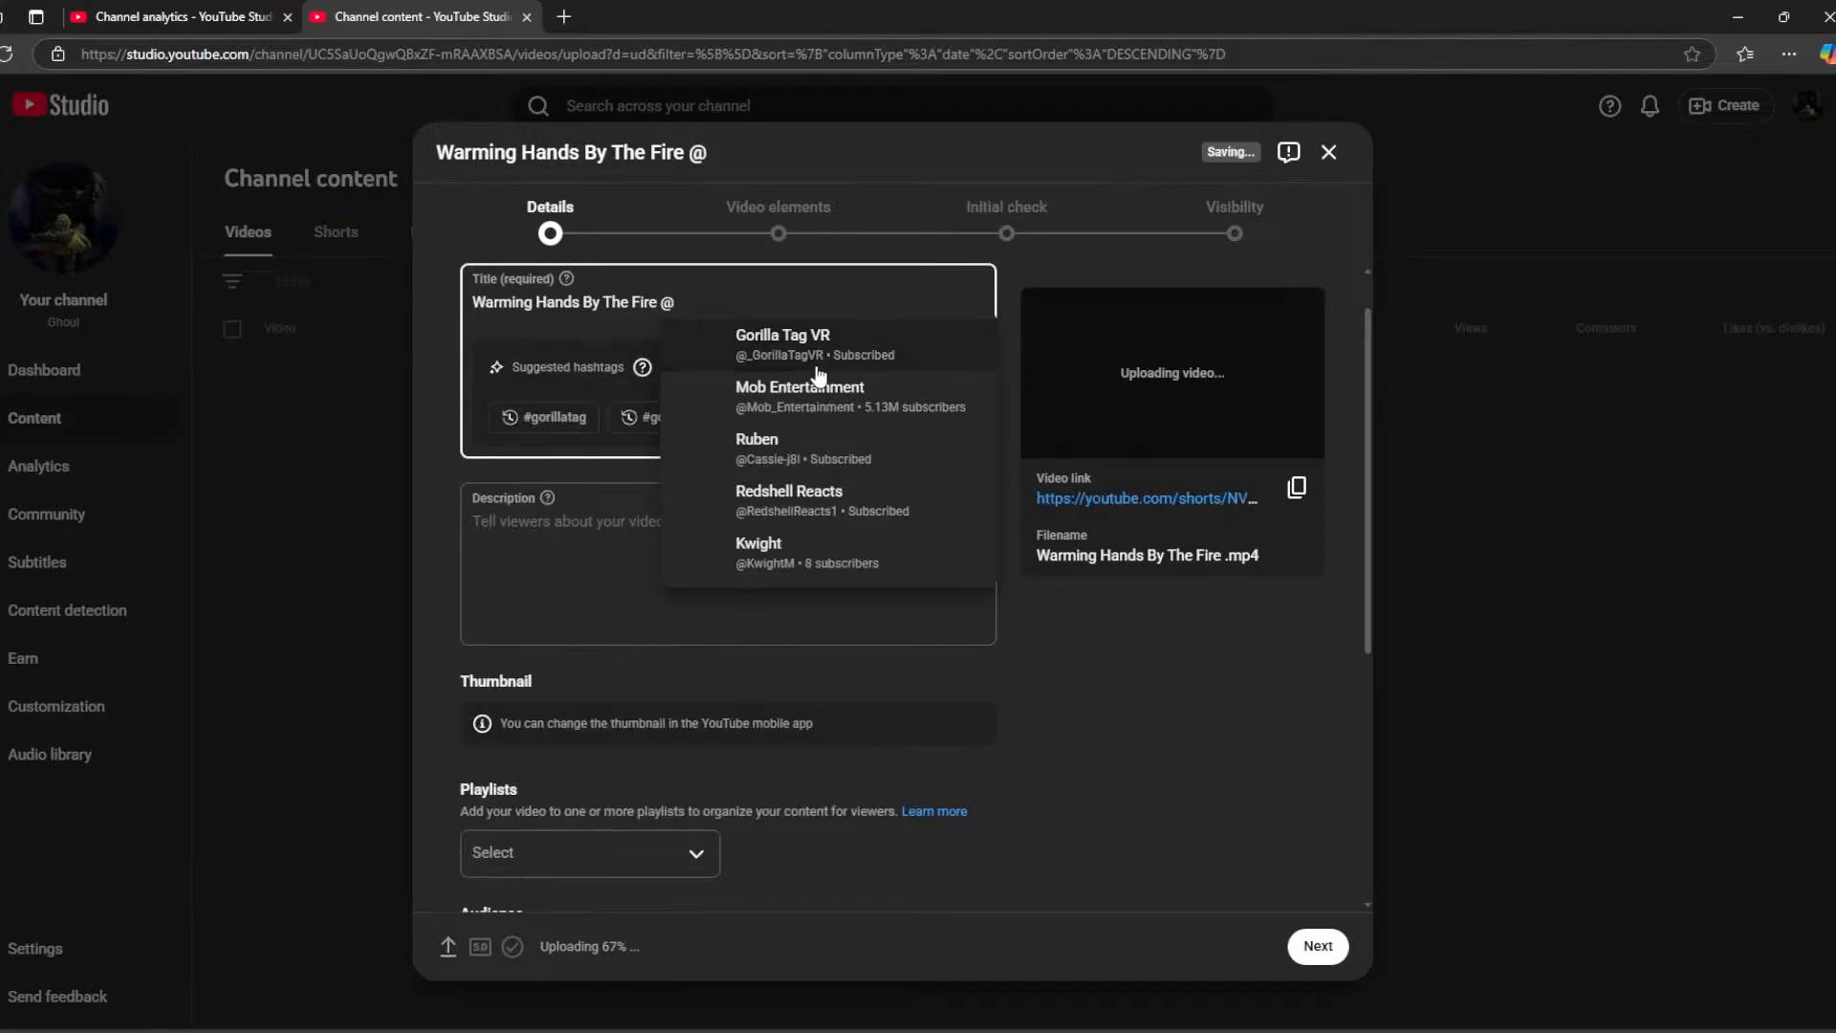
triple_click(830, 360)
click(832, 344)
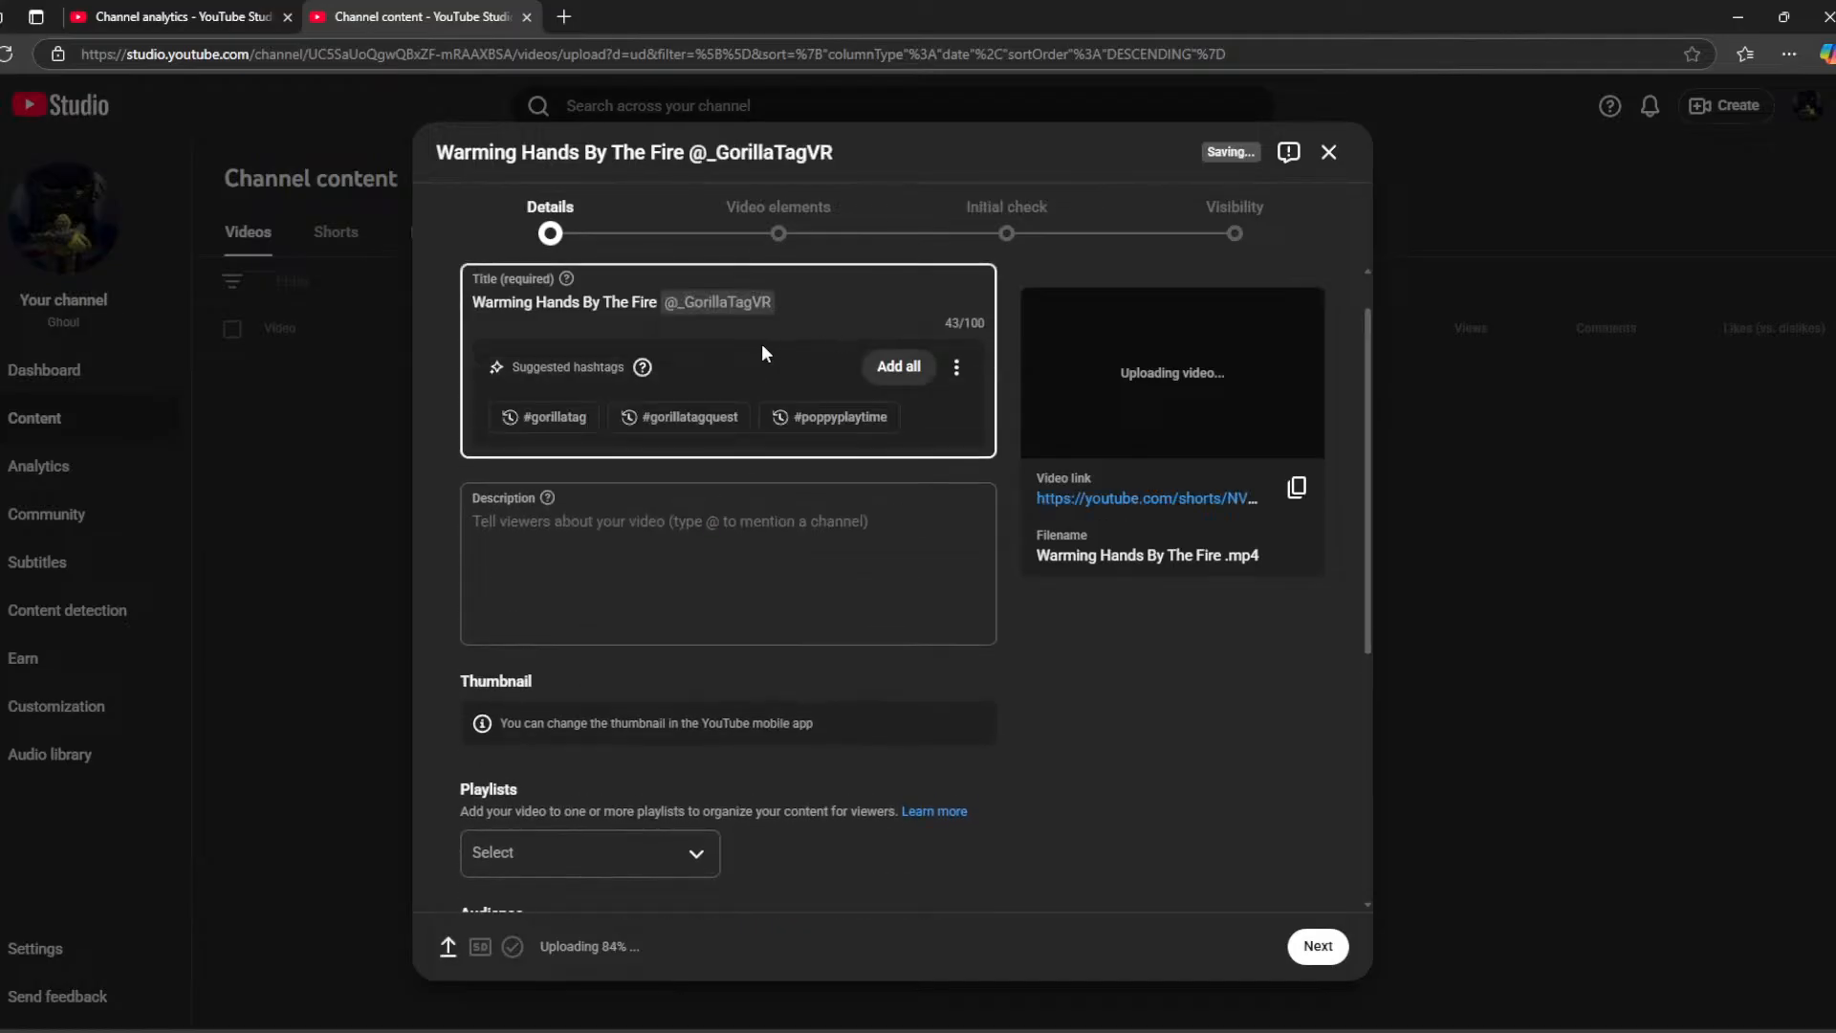
click(557, 421)
click(593, 419)
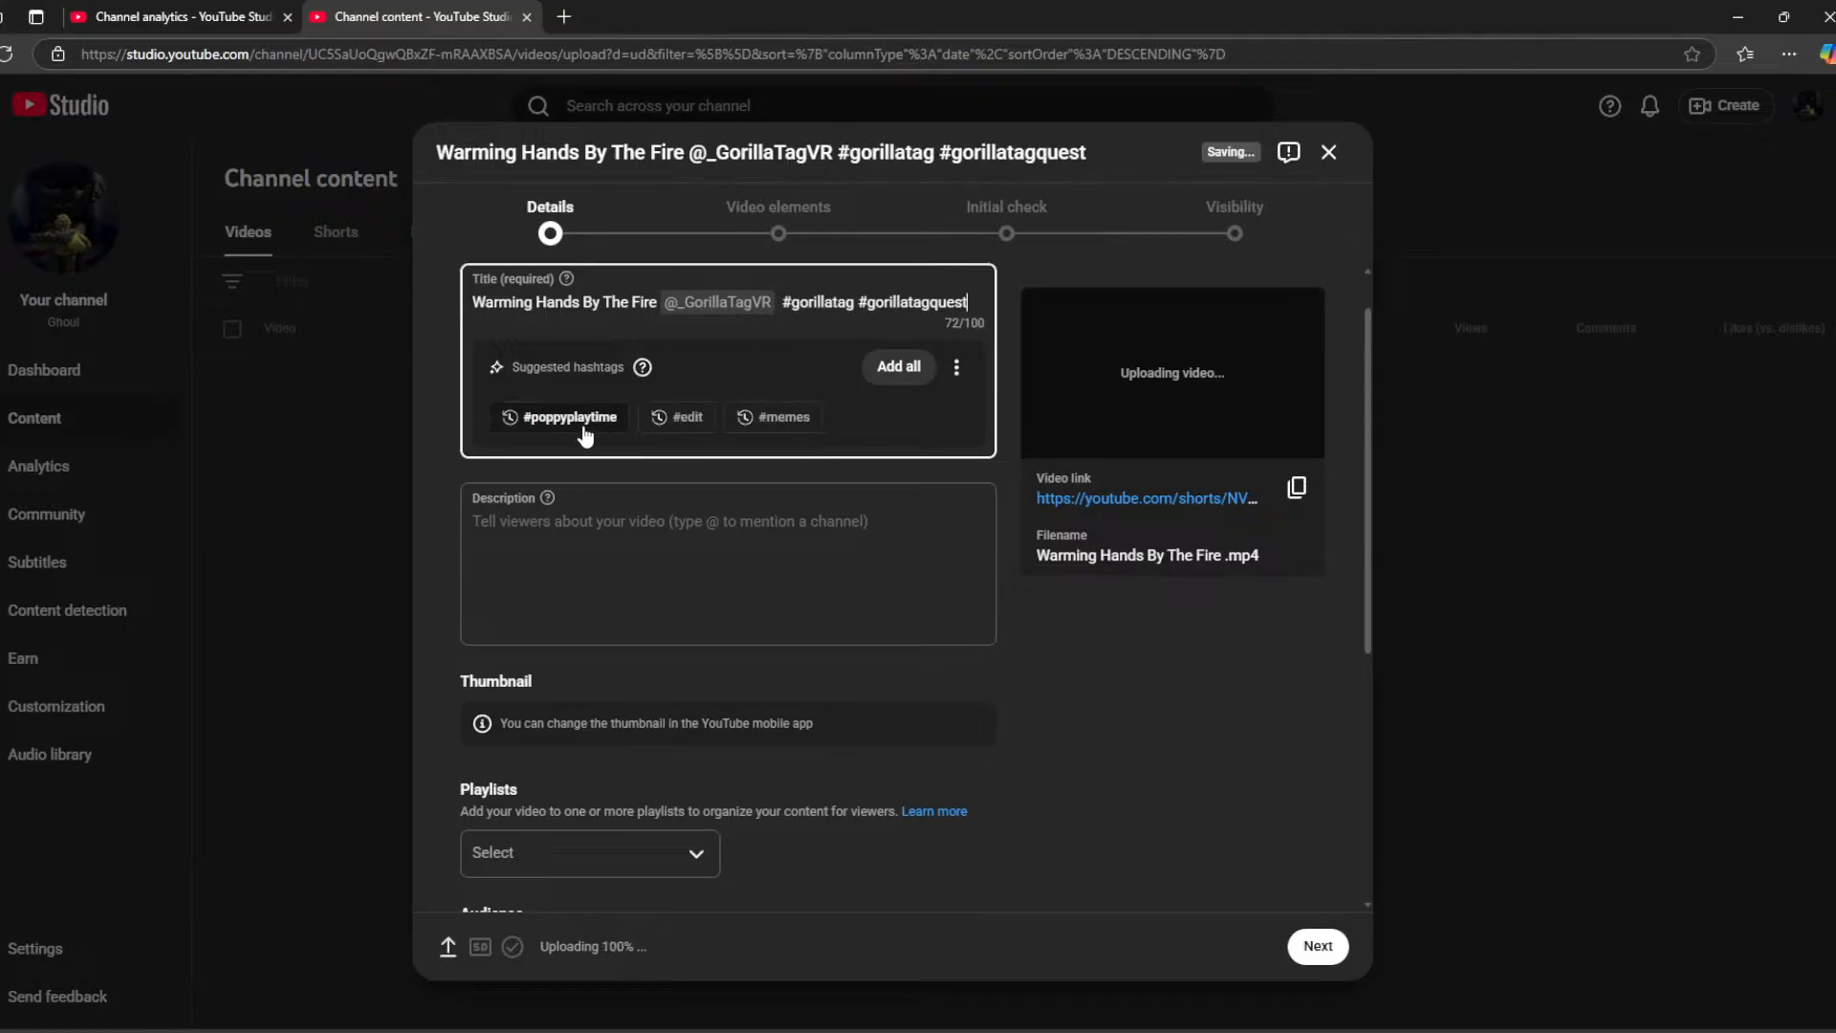
click(587, 422)
click(715, 440)
click(713, 442)
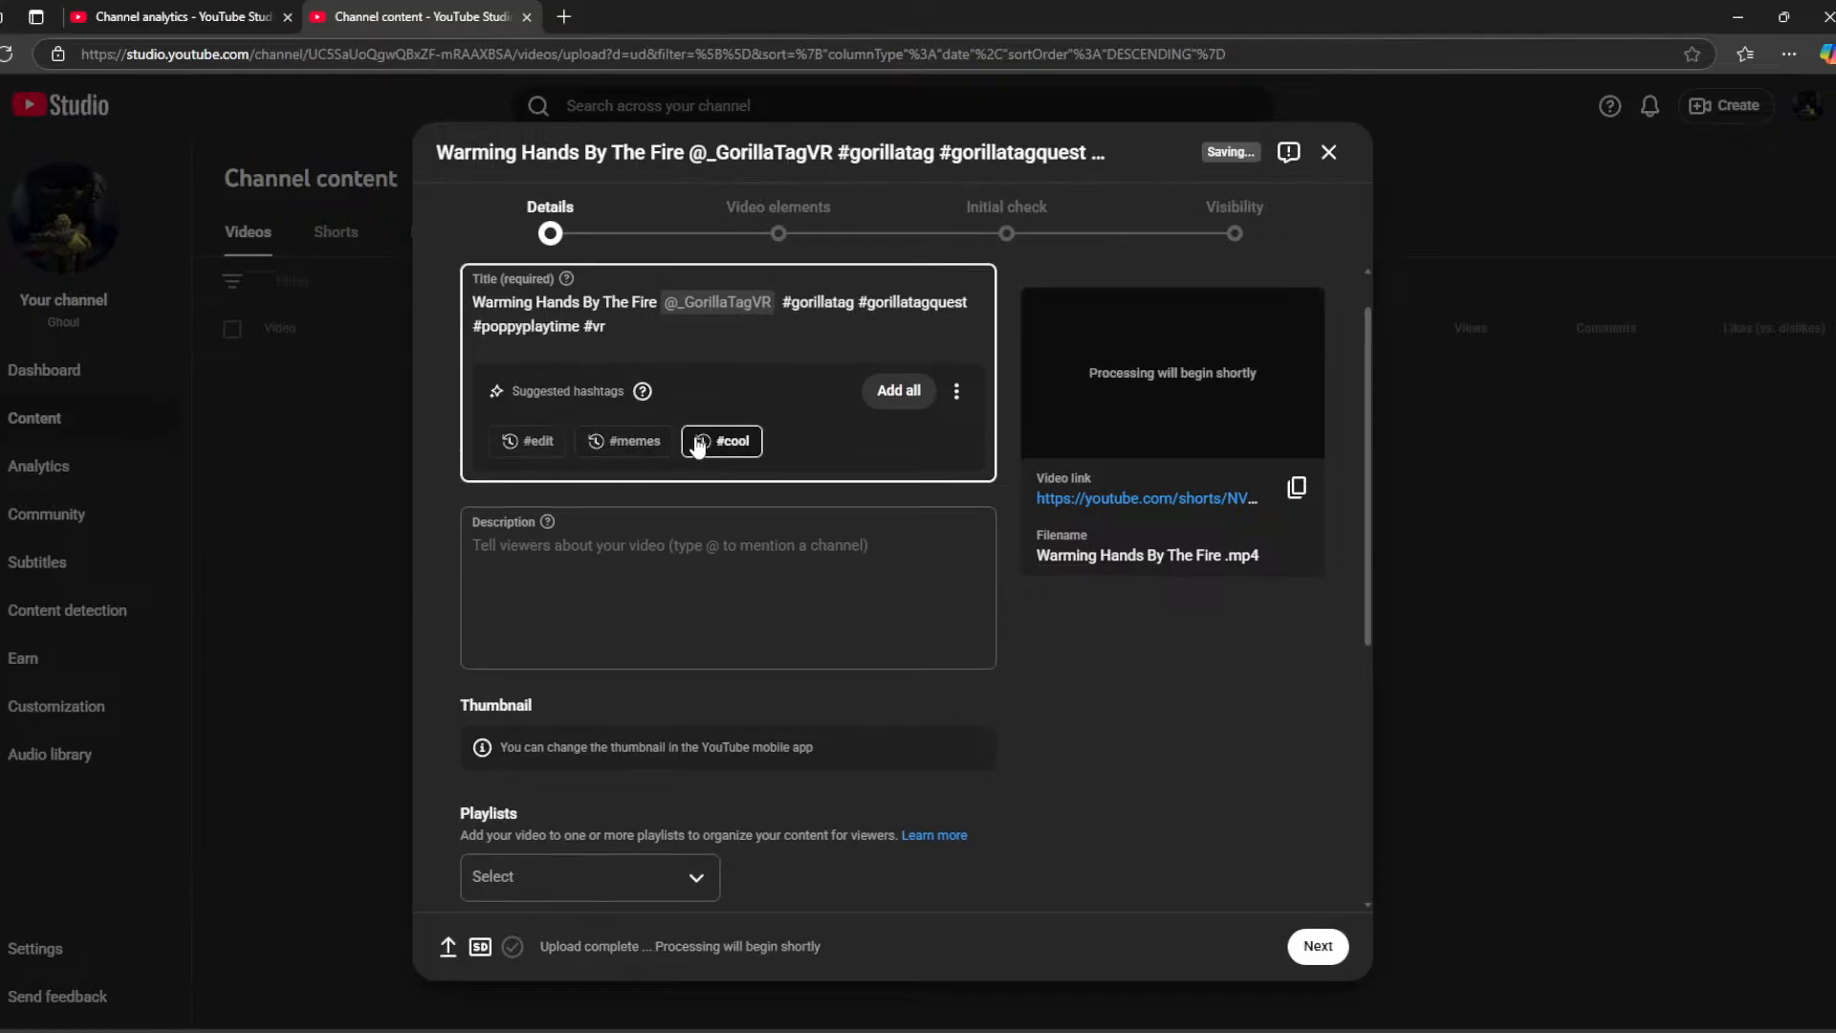
Add #animation to the end of the title and remove the #cool and #vr hashtags to shorten it.
text(#animation)
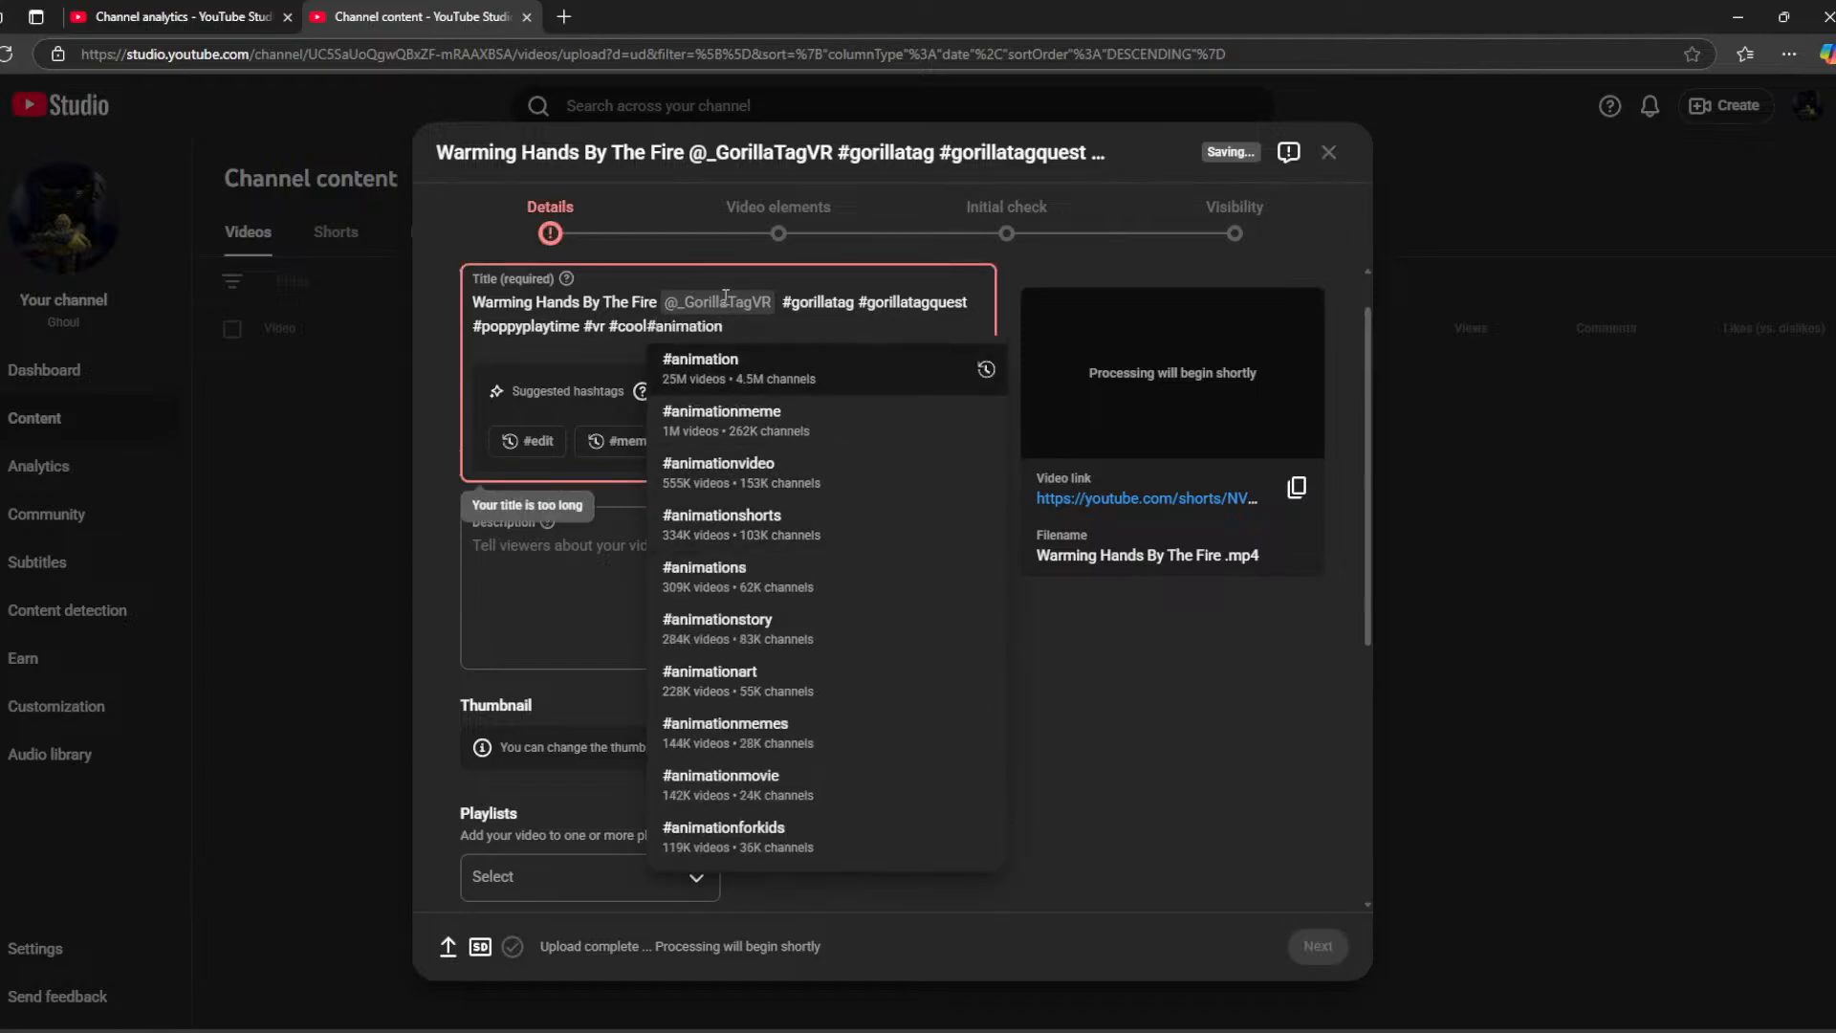
click(719, 371)
click(647, 327)
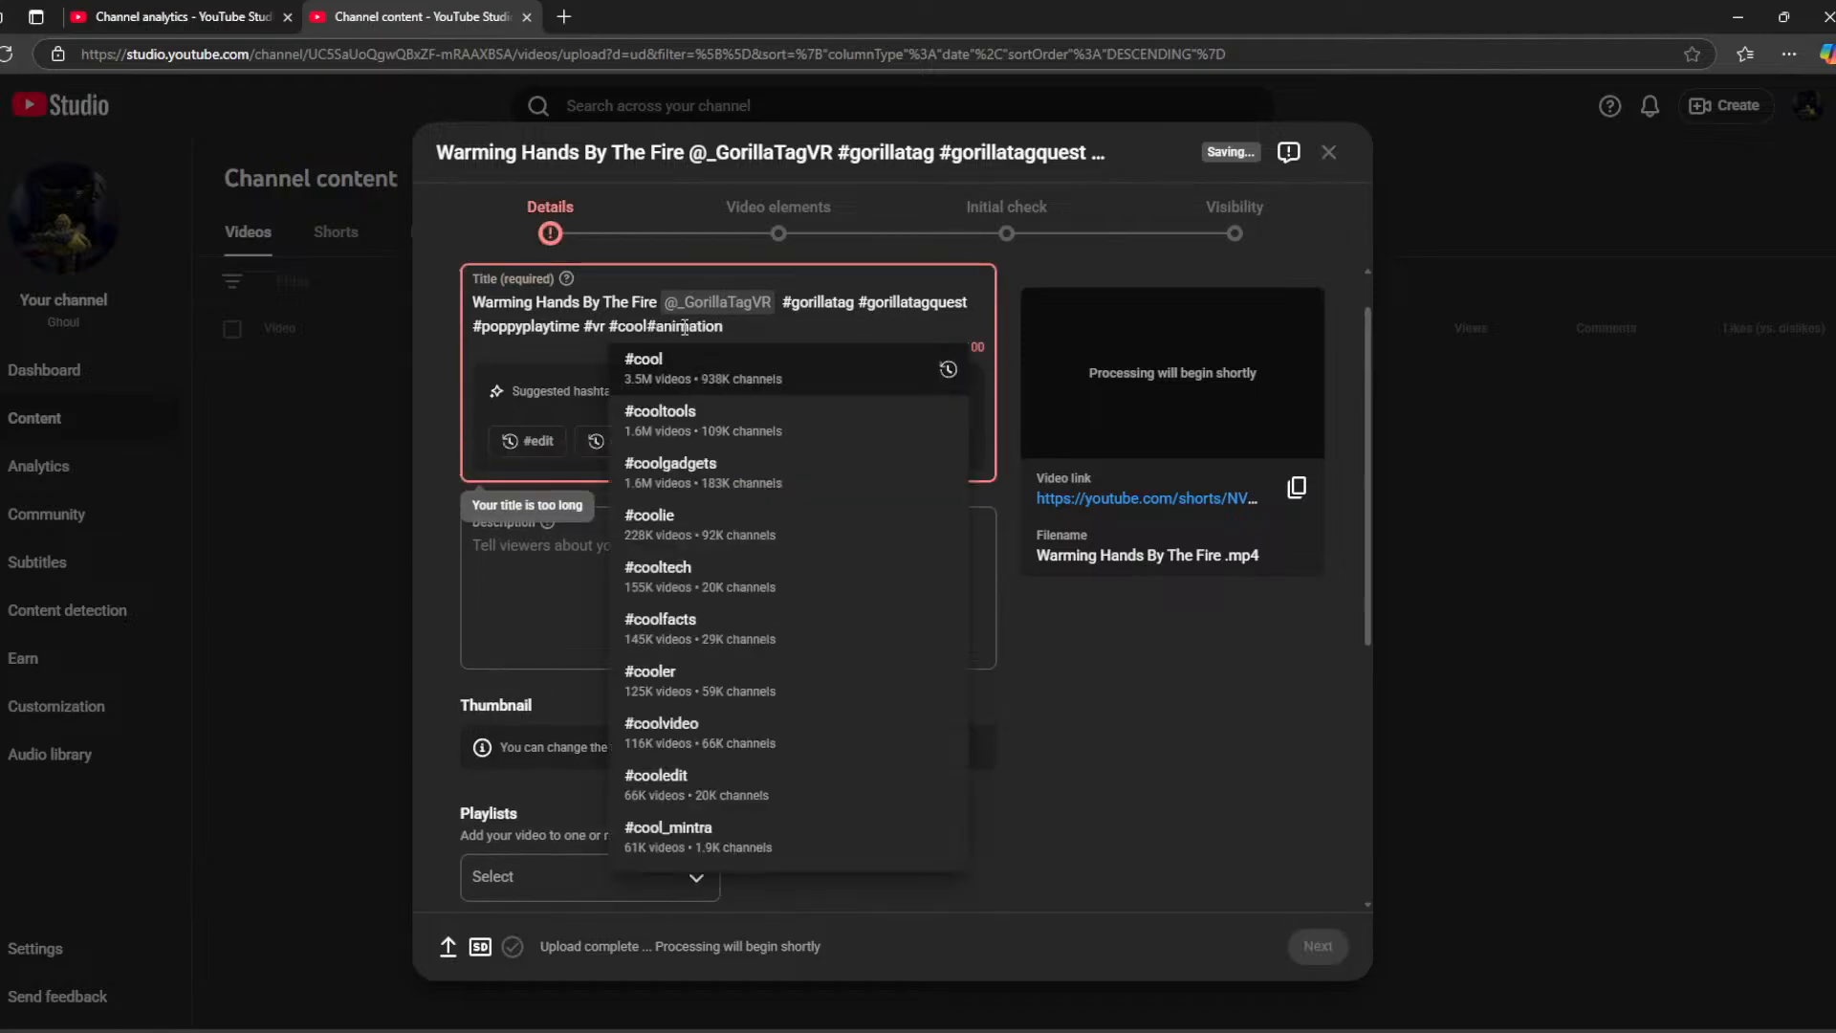
key(BackSpace)
key(BackSpace)
key(BackSpace)
key(BackSpace)
key(BackSpace)
key(BackSpace)
key(BackSpace)
key(BackSpace)
key(BackSpace)
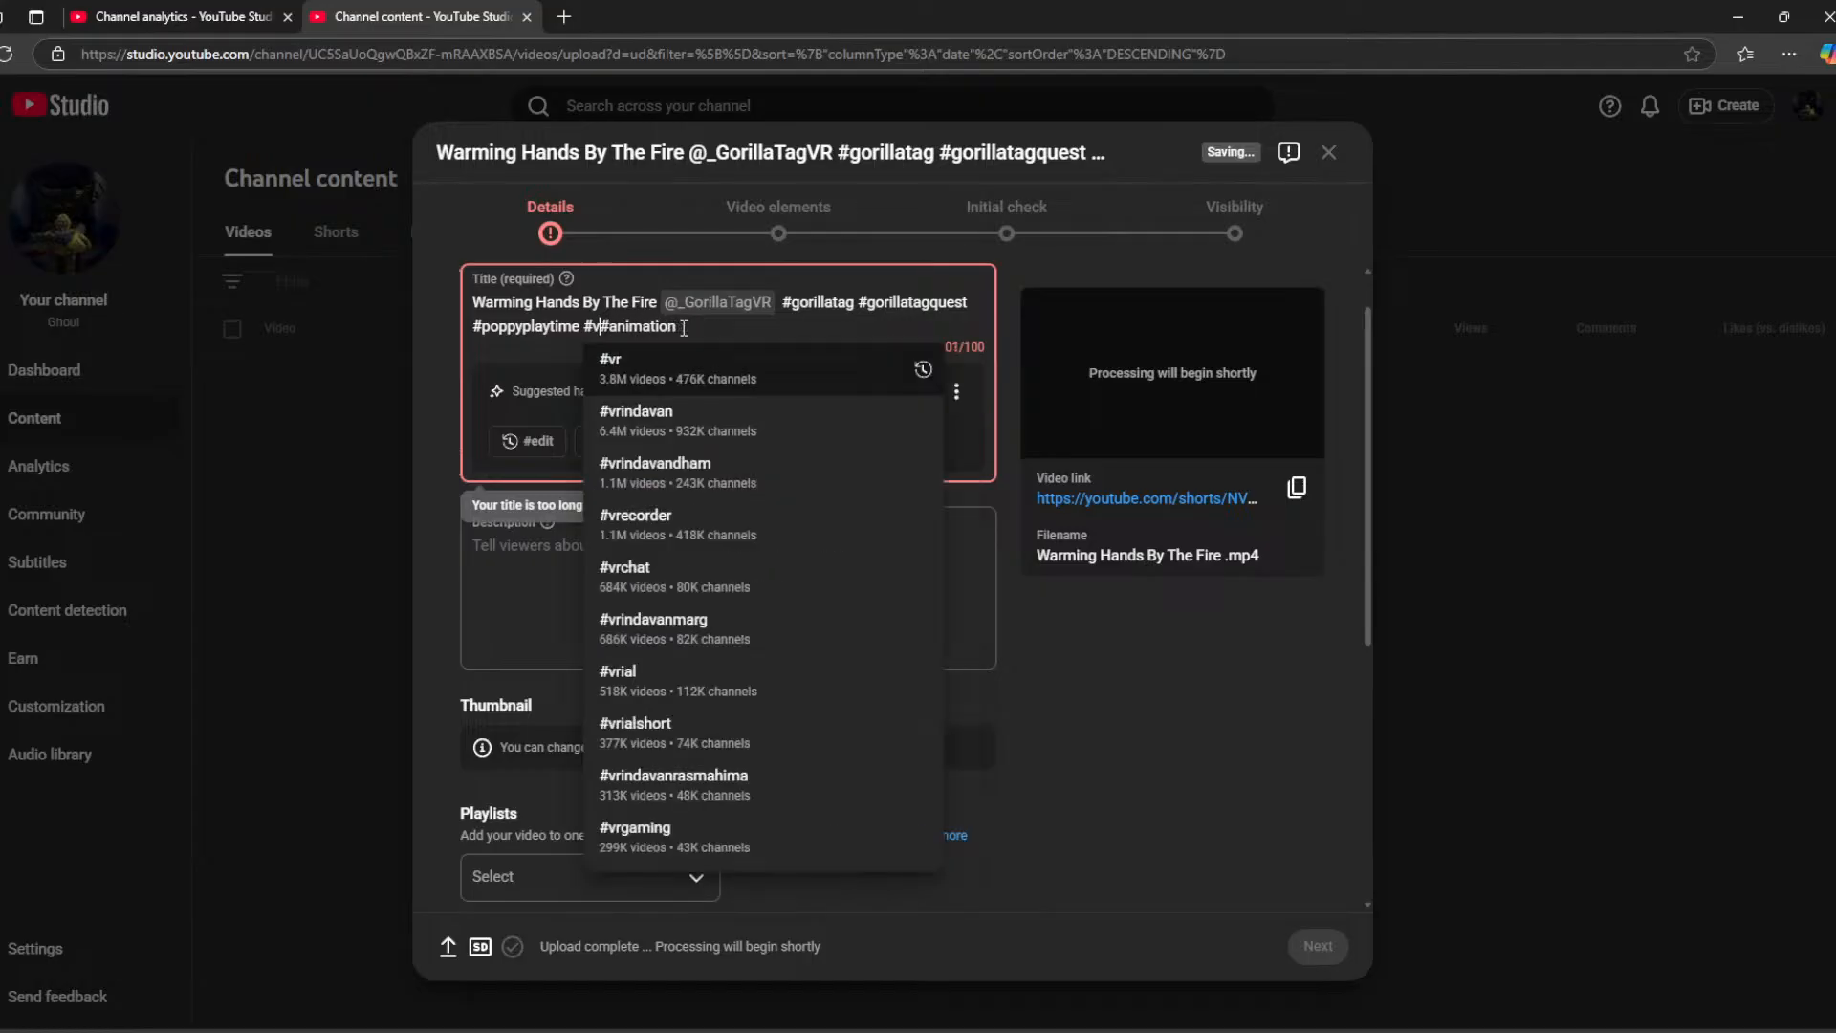
click(644, 559)
scroll(746, 376, down, 3)
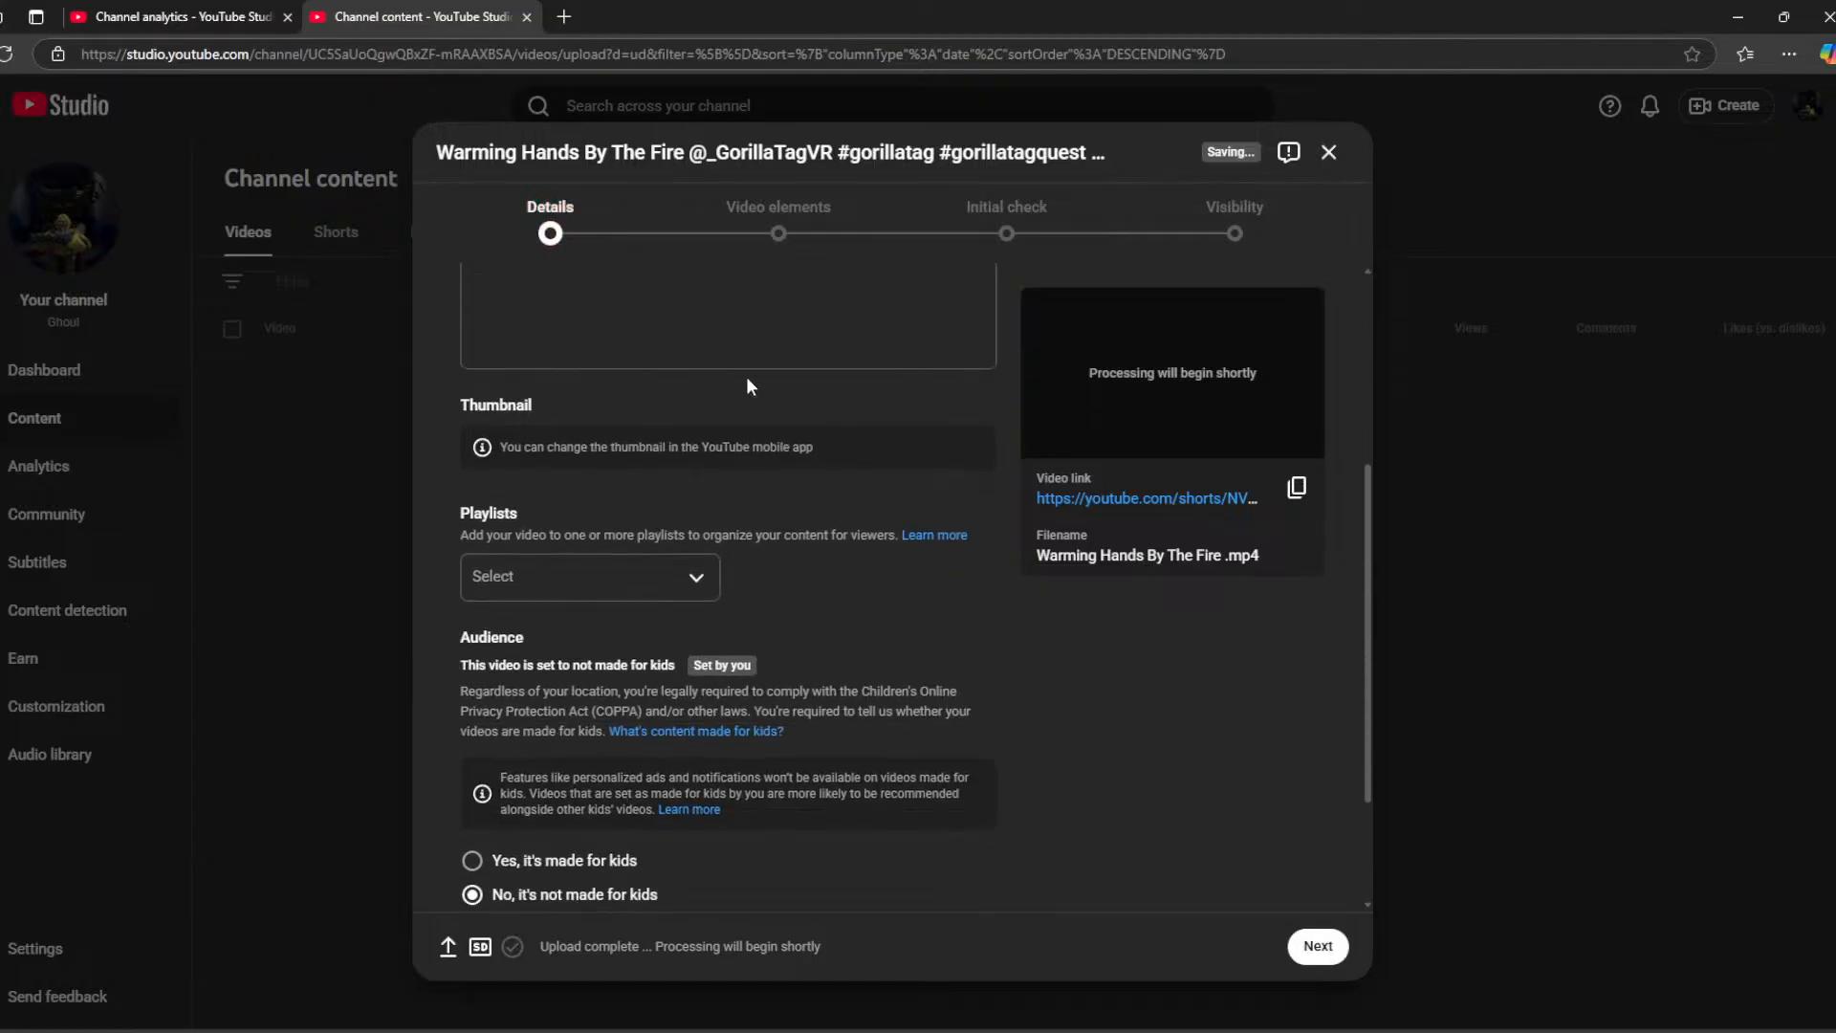
text(@)
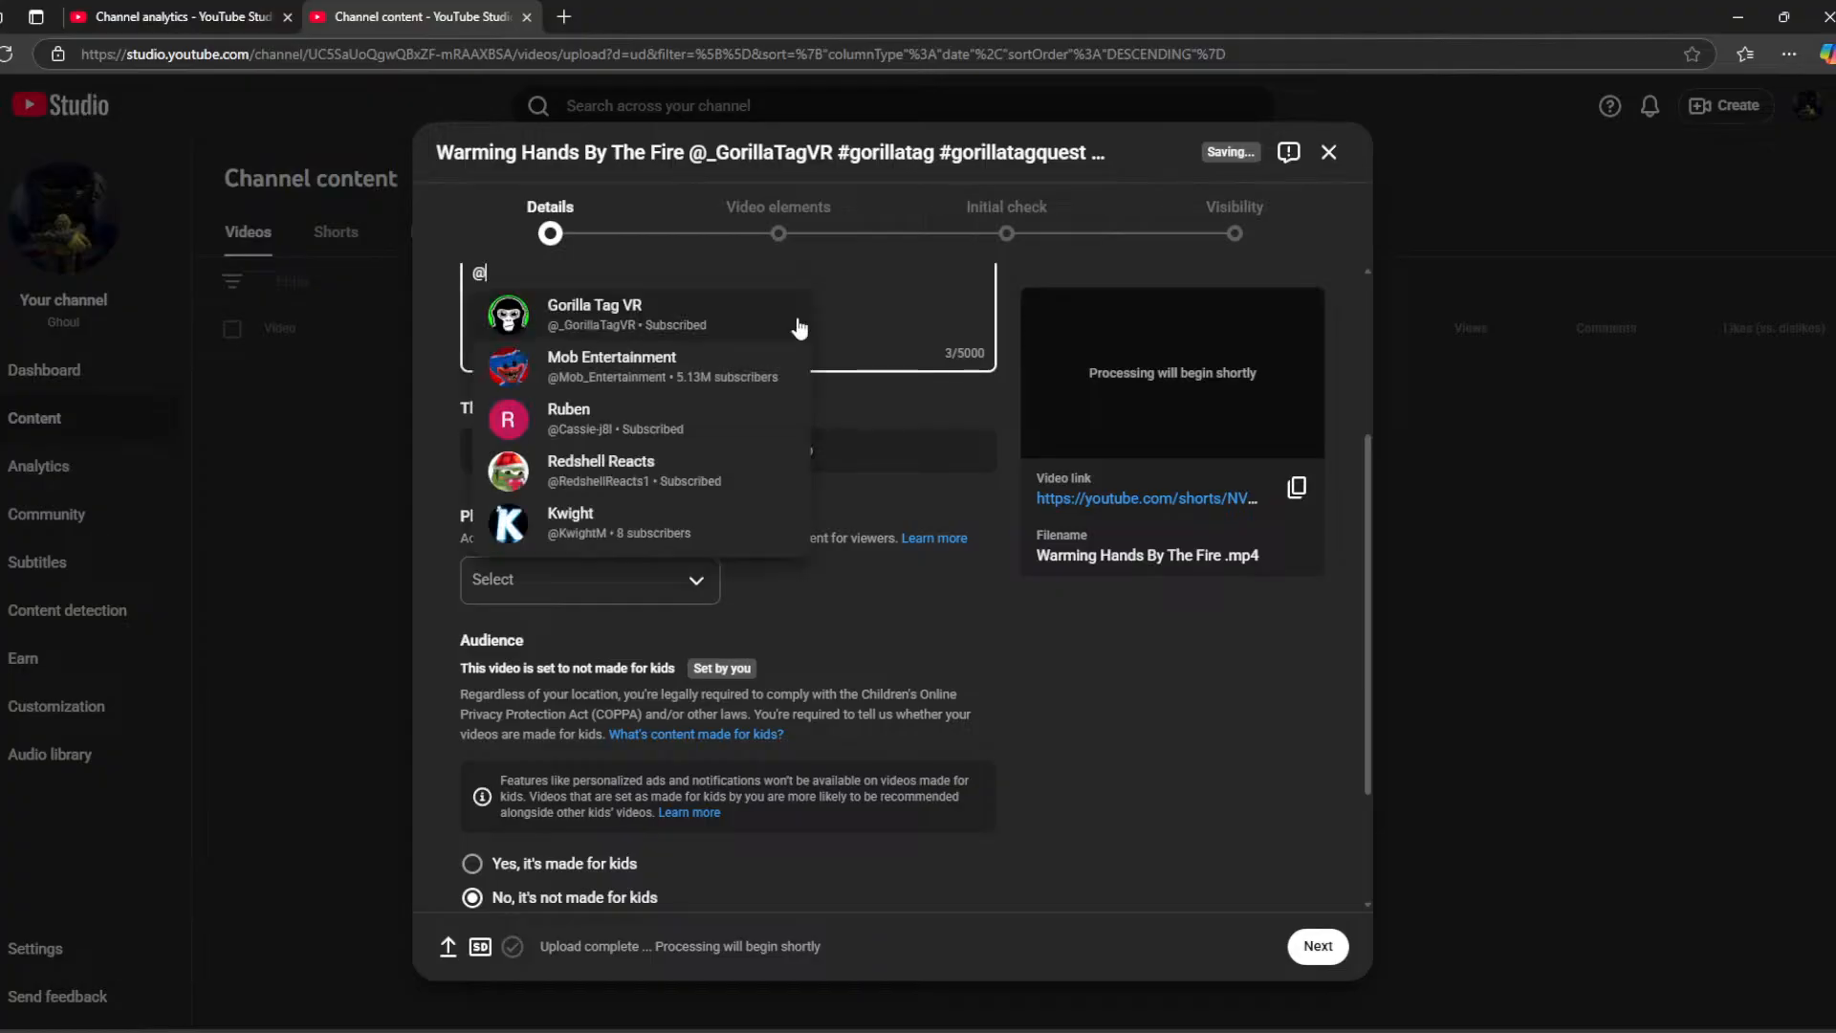
click(795, 328)
scroll(795, 438, up, 2)
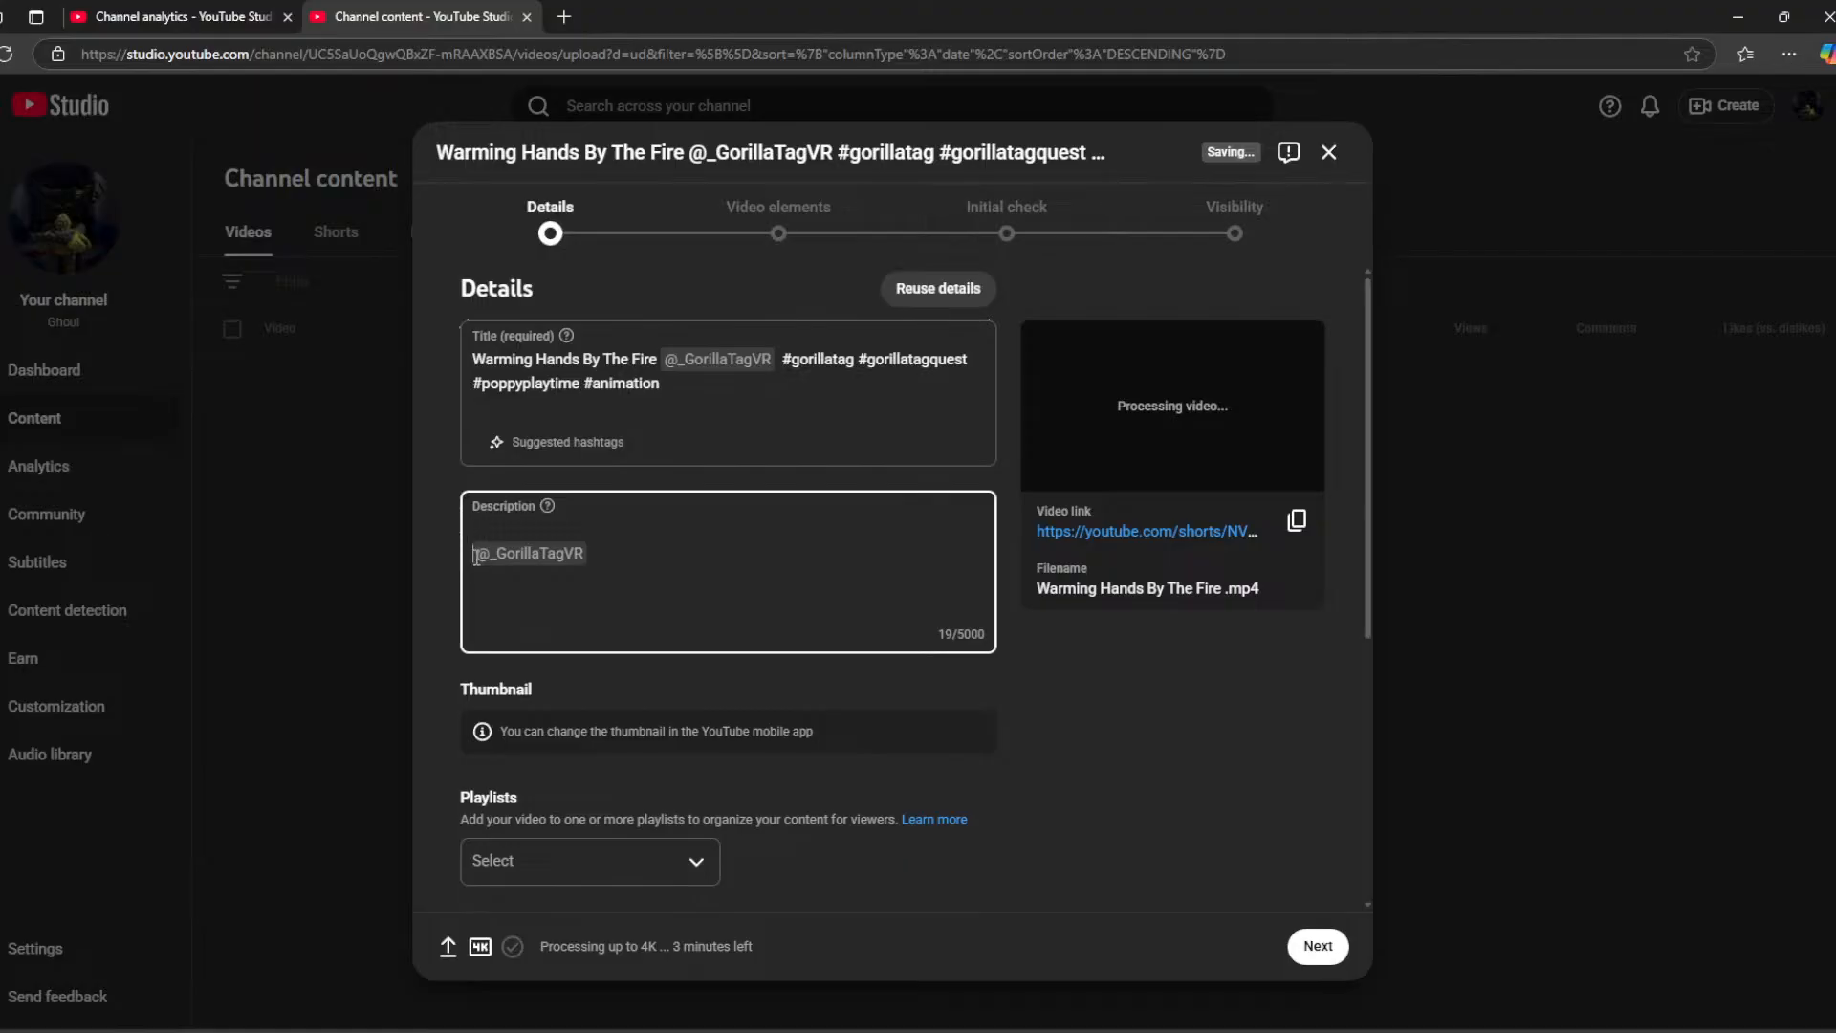
Expand the additional video details and answer No to the altered content question.
scroll(497, 670, down, 5)
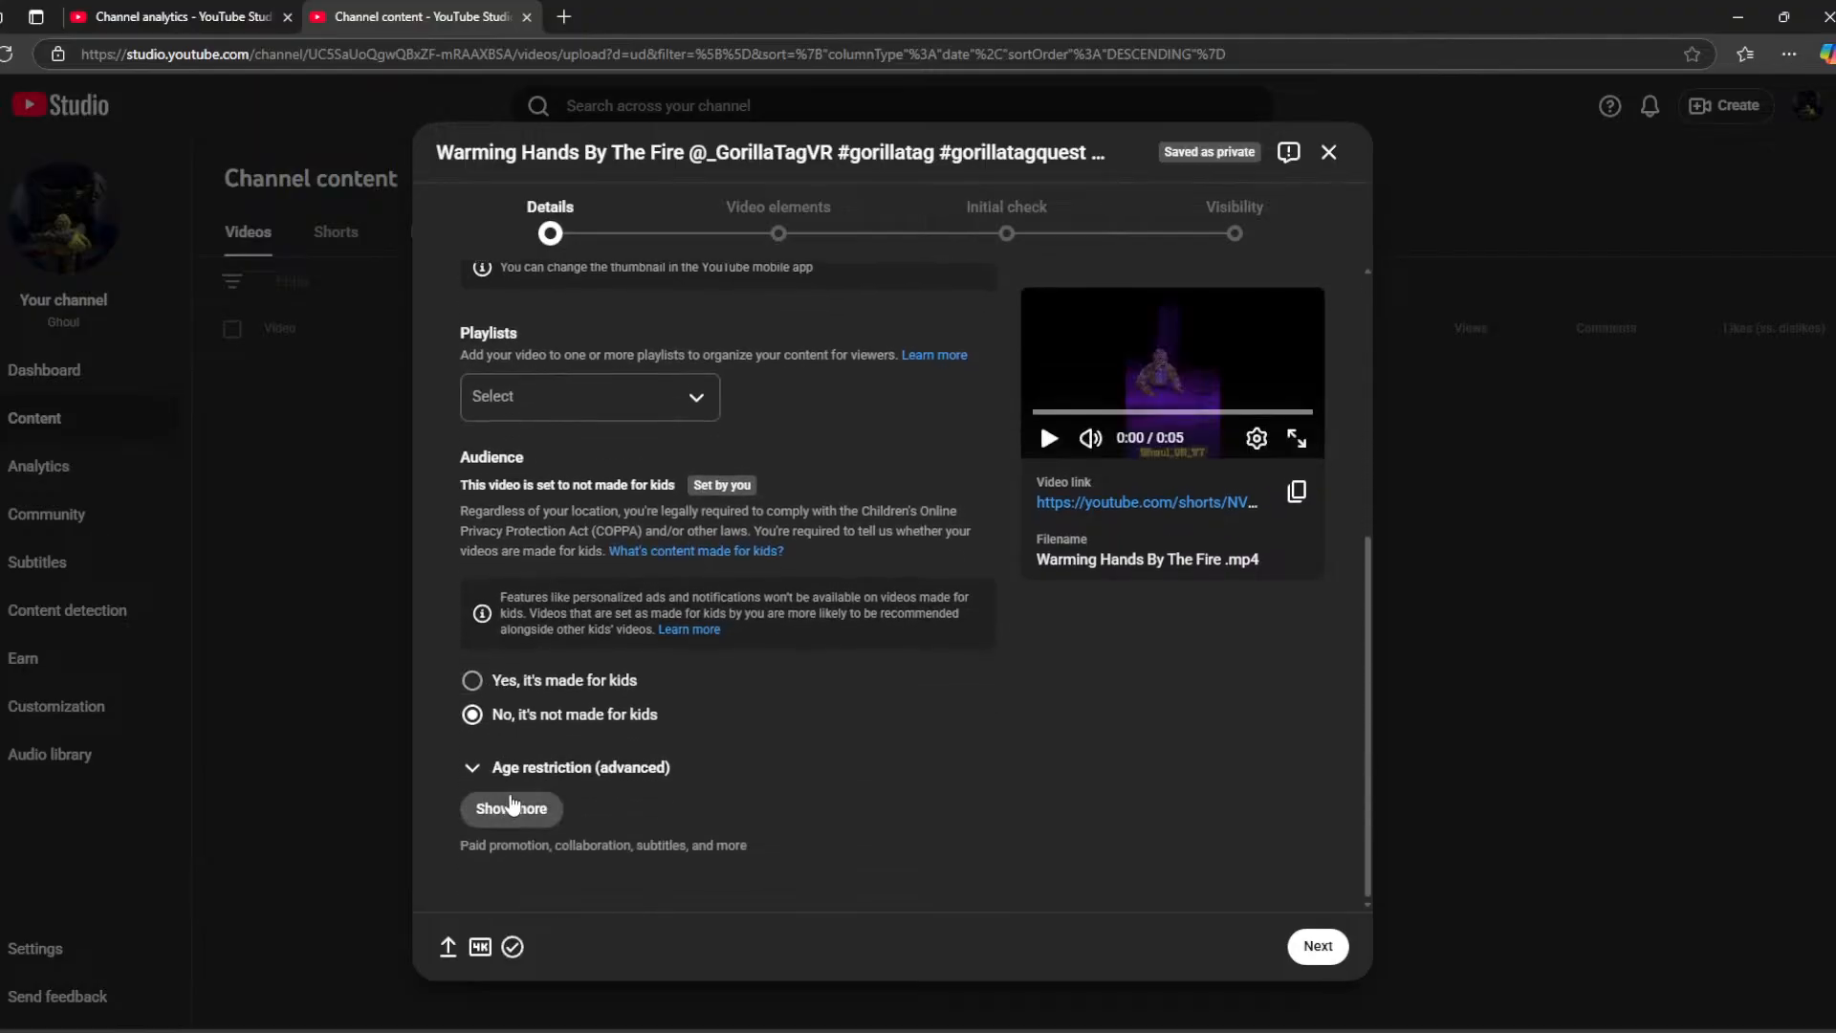
click(516, 808)
scroll(510, 686, down, 5)
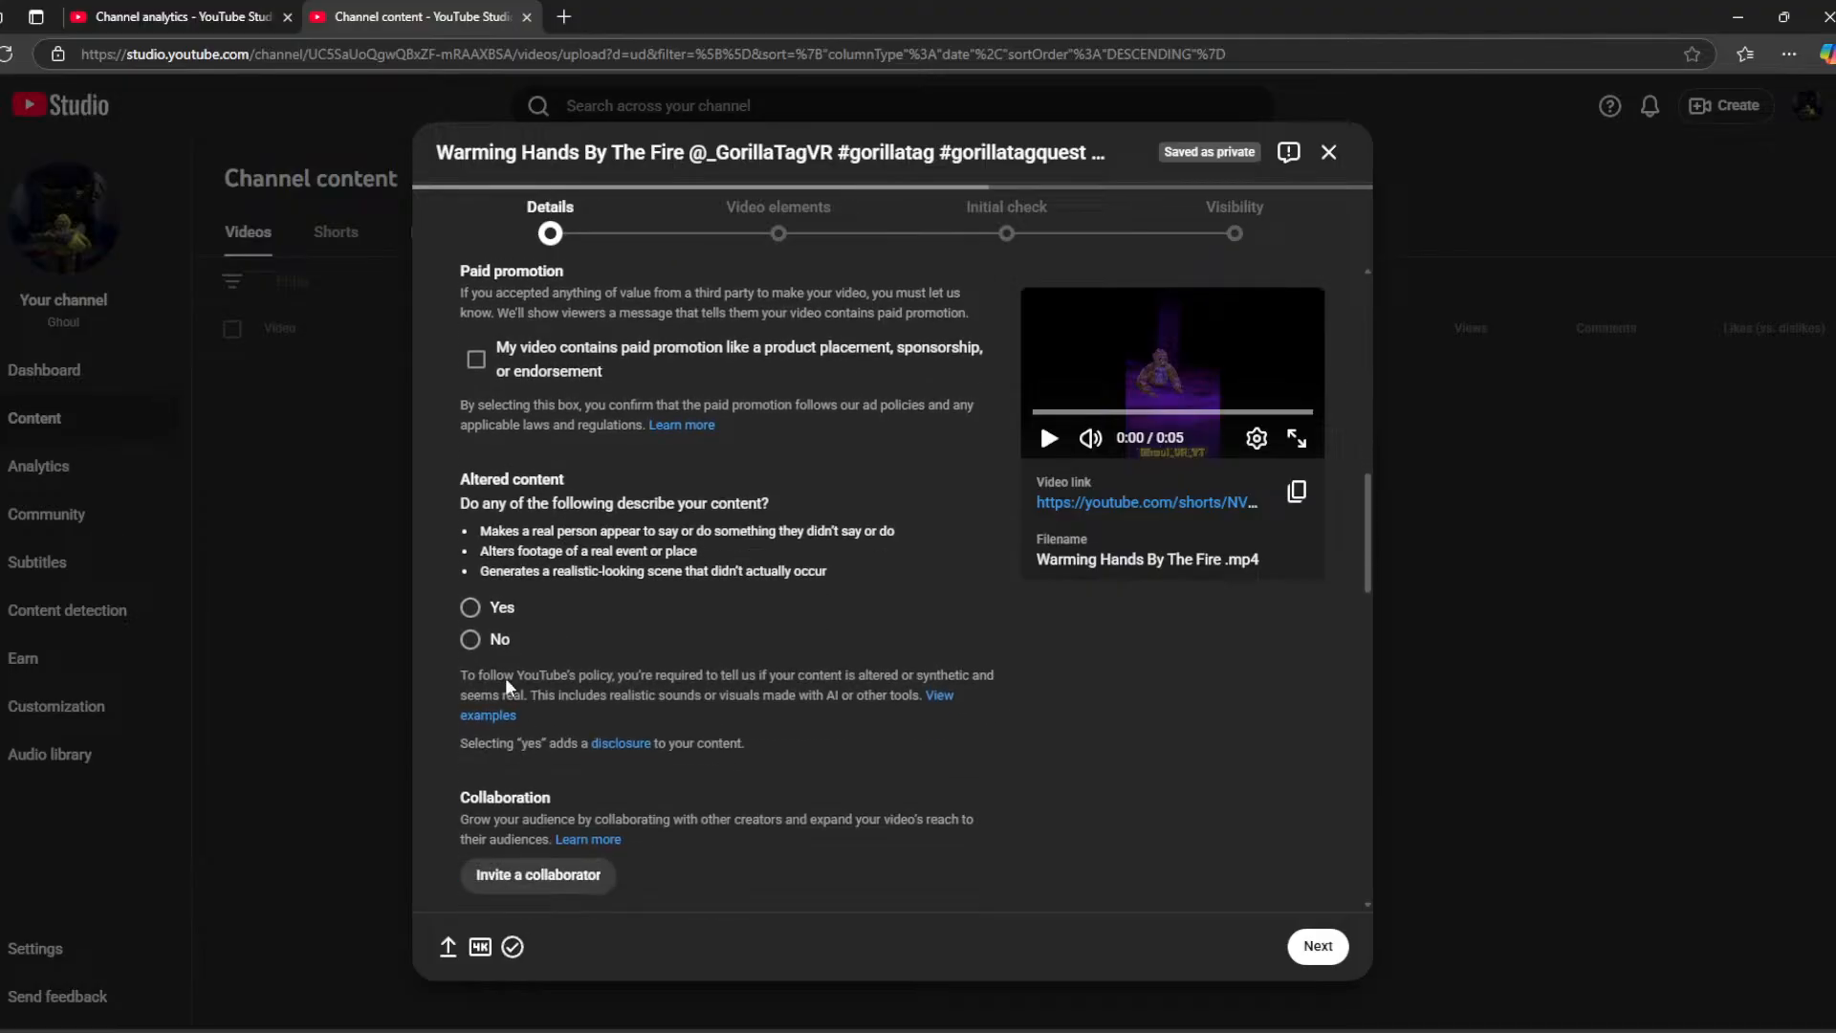
click(469, 639)
Set Shorts remixing to allow only audio remixing.
scroll(541, 660, down, 6)
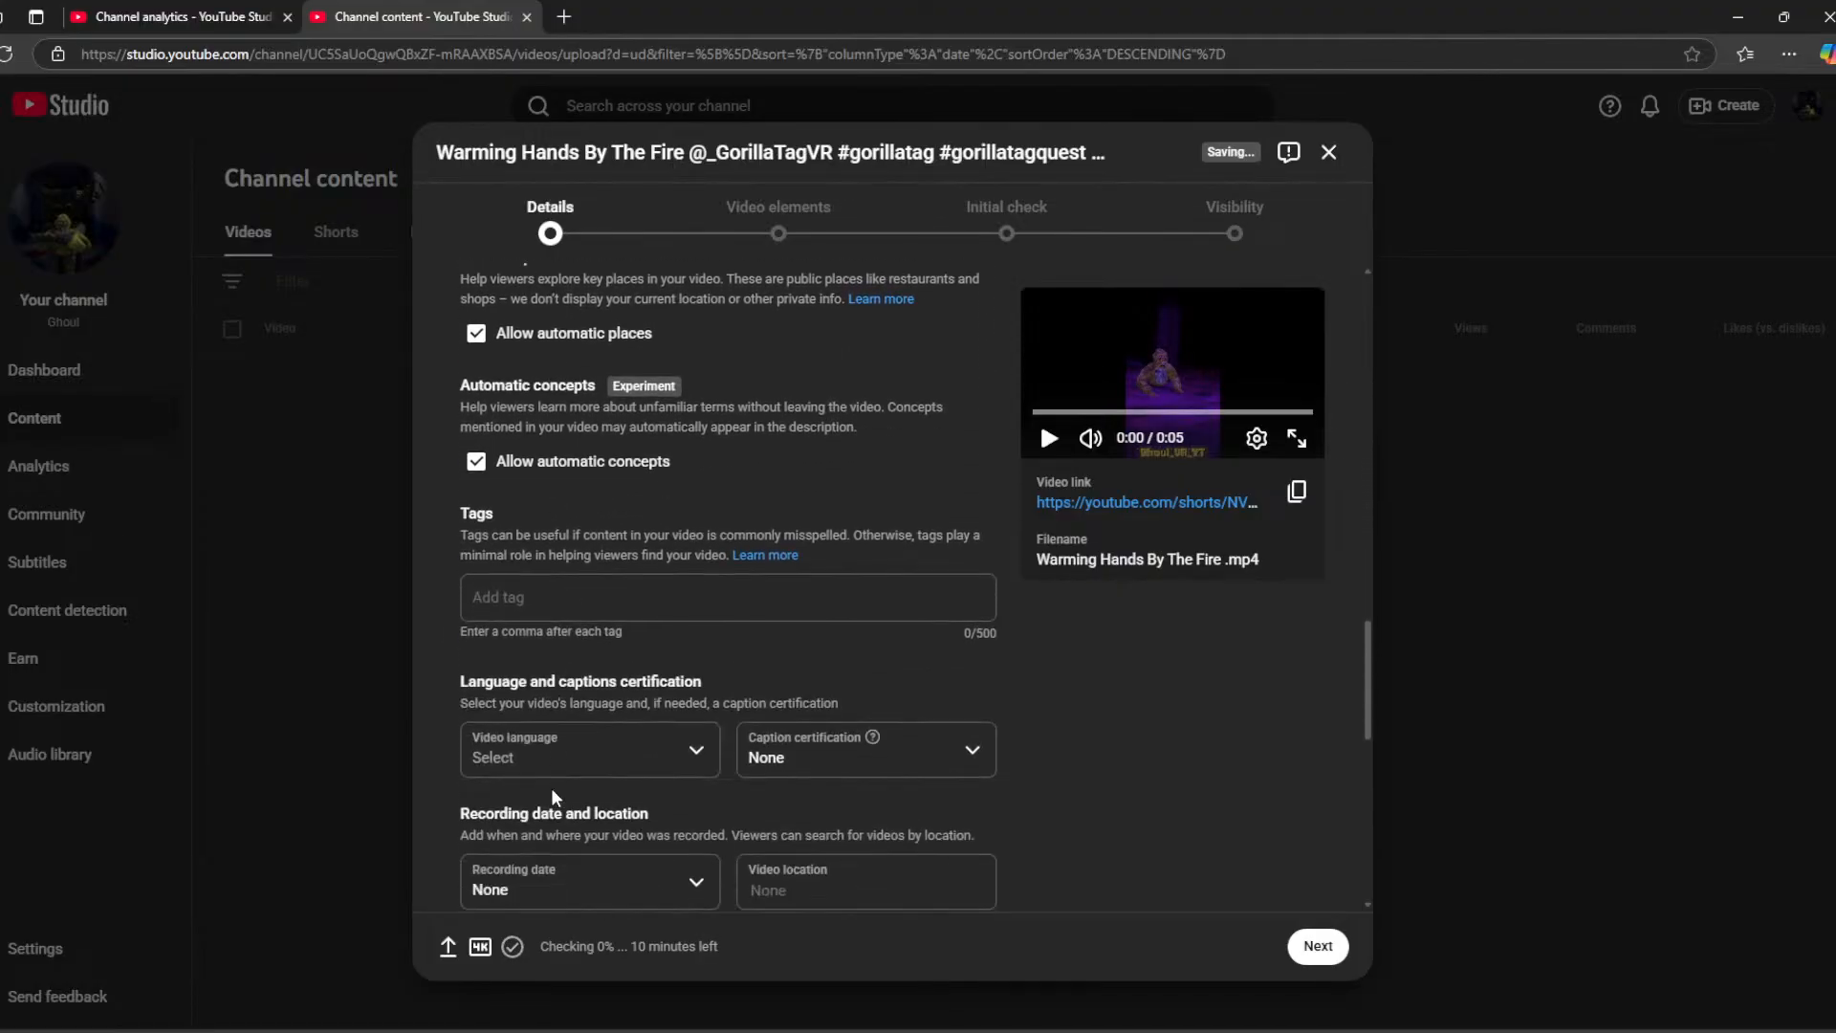
scroll(552, 797, down, 5)
click(550, 717)
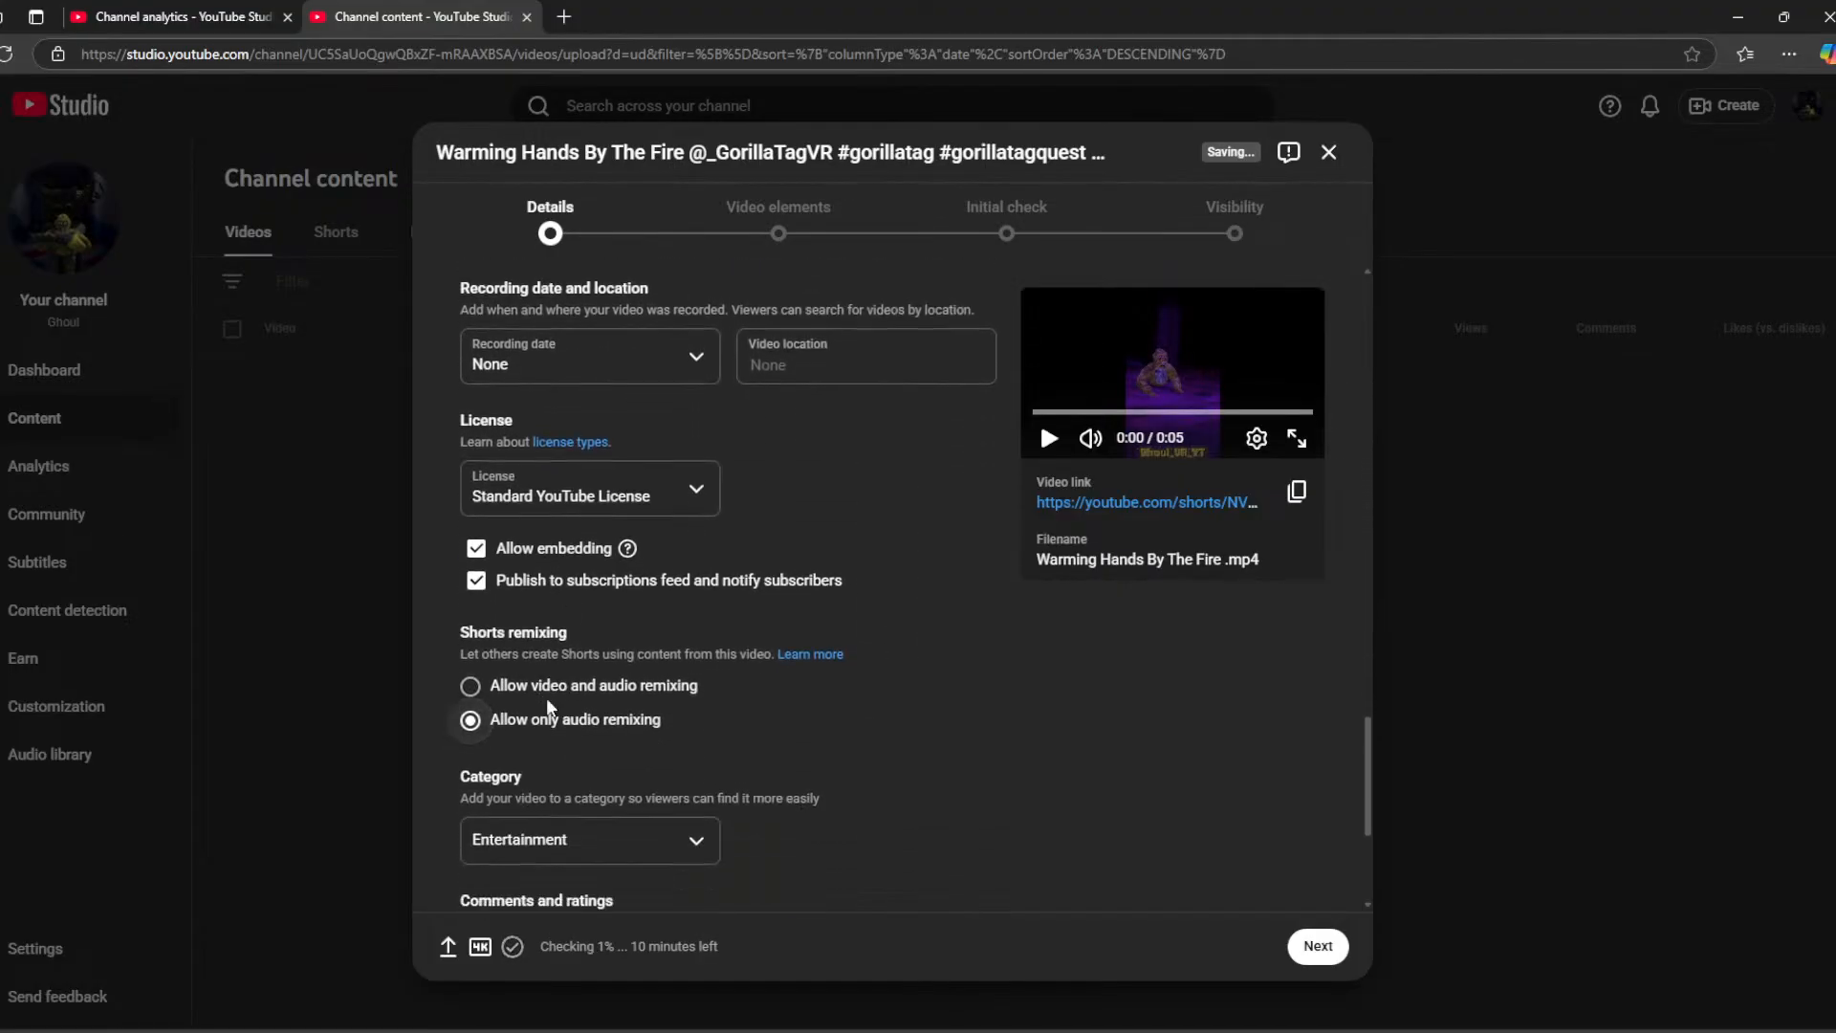
scroll(551, 709, down, 3)
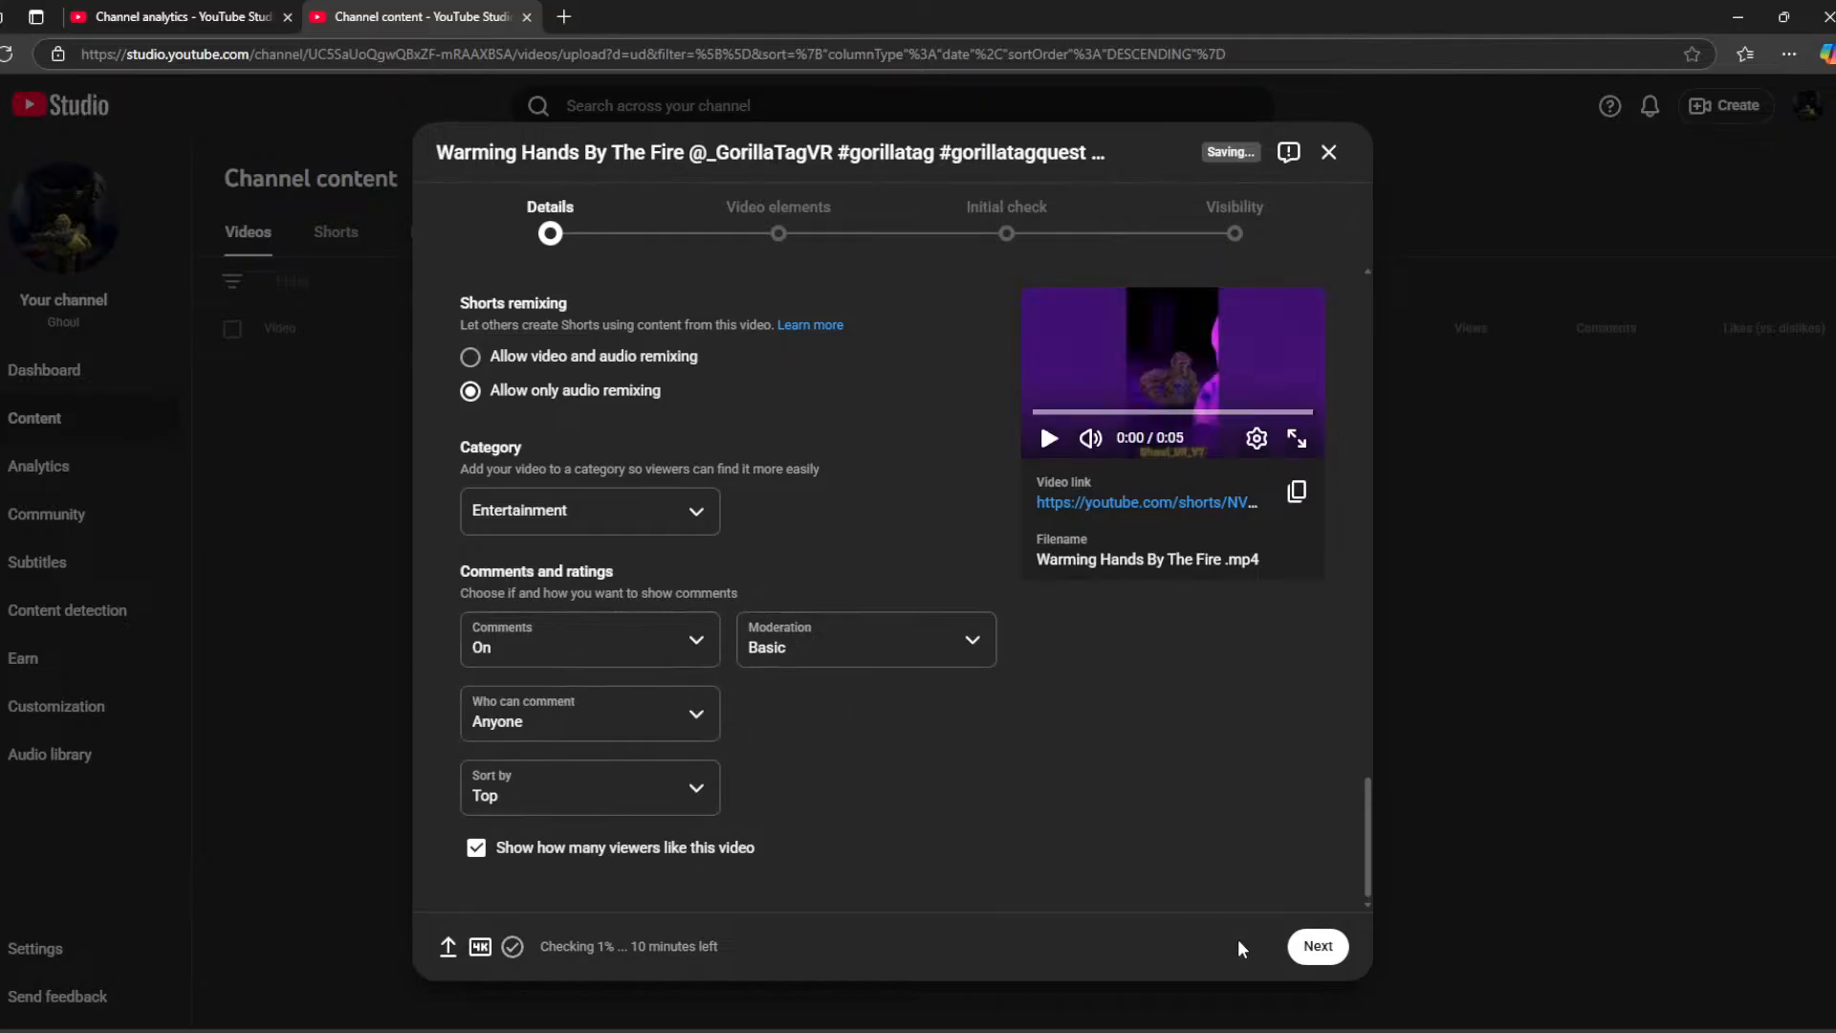
Add the "Making animations in blender" video as the related video and proceed to the initial check.
click(1318, 945)
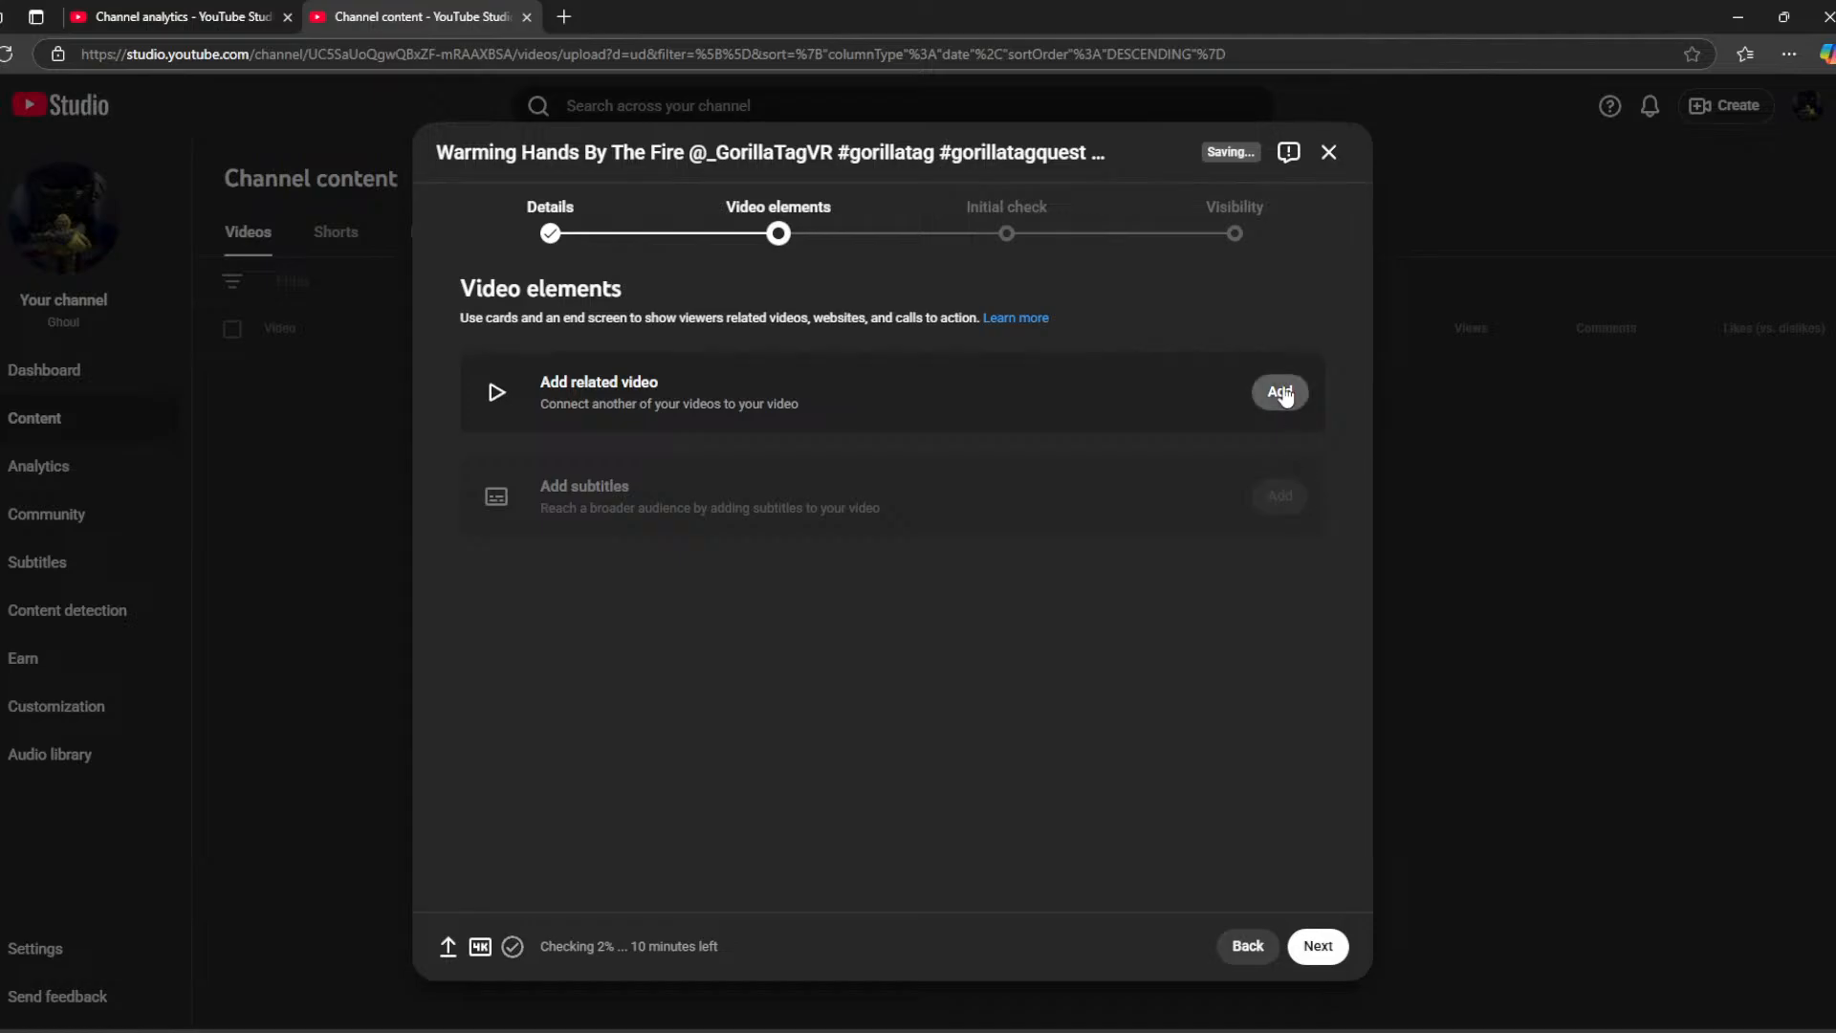
click(1284, 395)
click(574, 401)
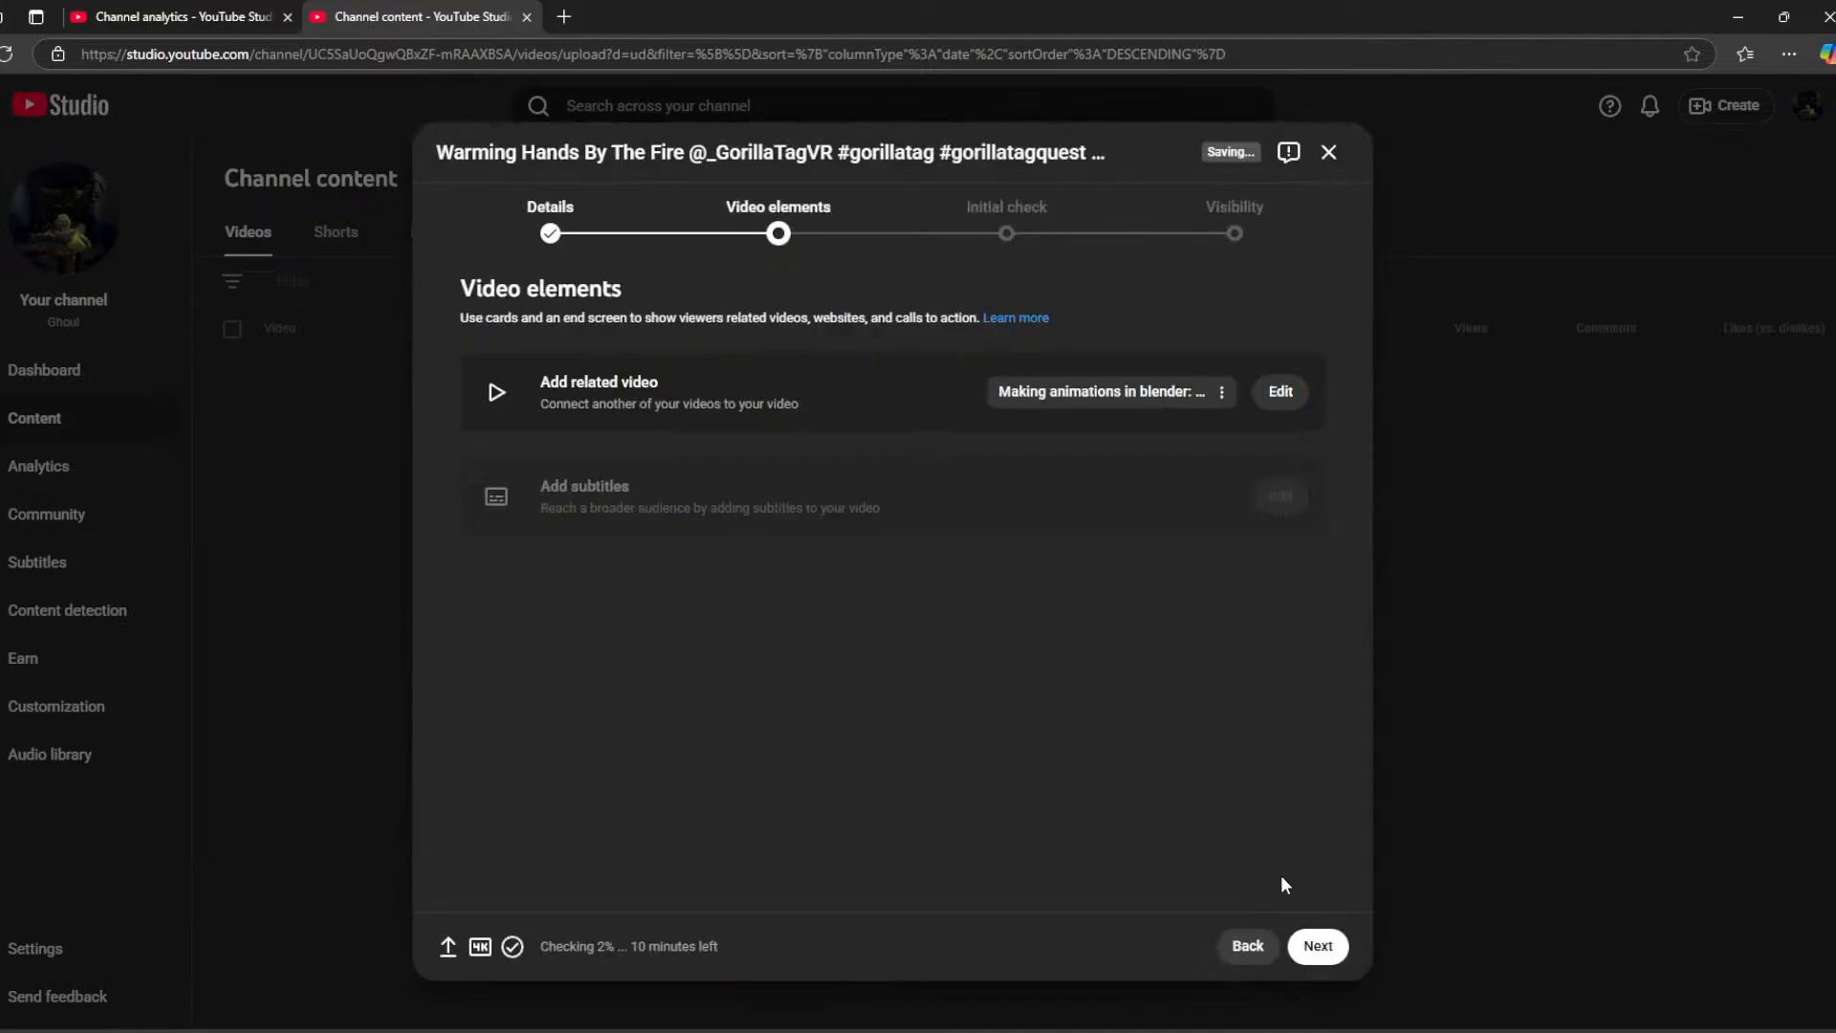
click(1318, 946)
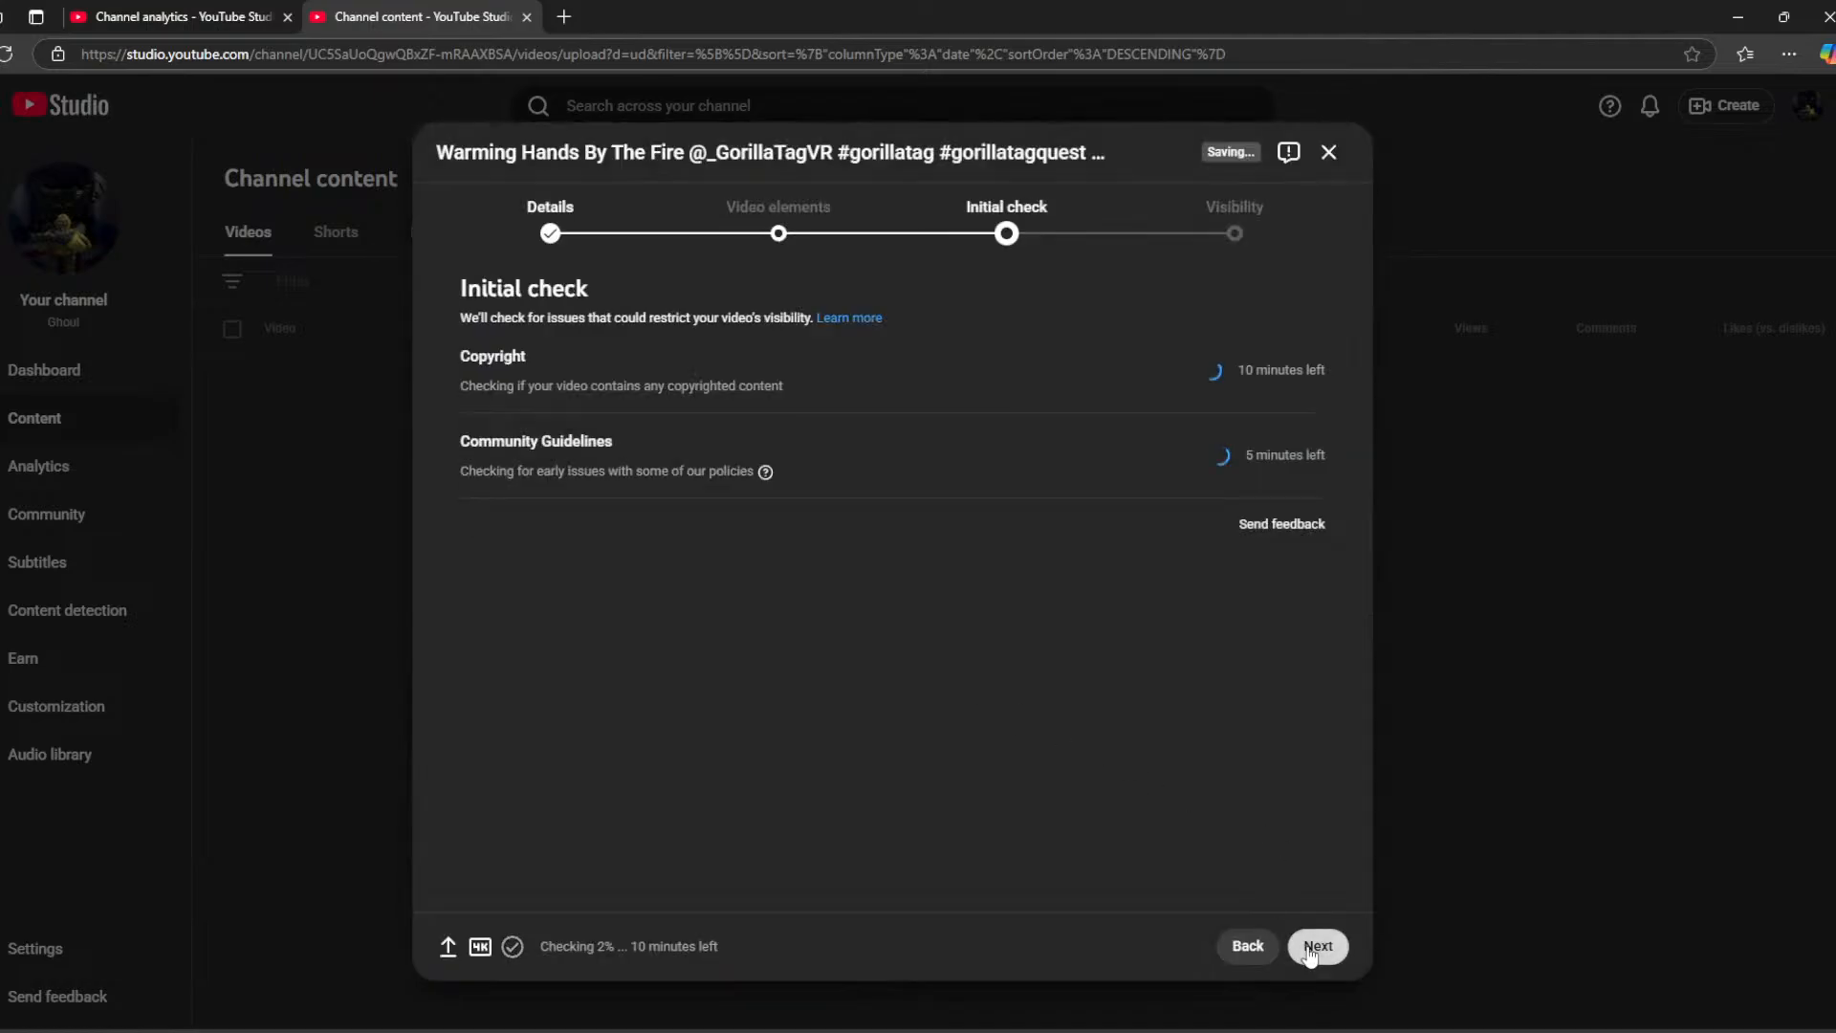
Go back and change the related video to "My first animation!!", returning to the initial check.
click(1248, 946)
click(1279, 392)
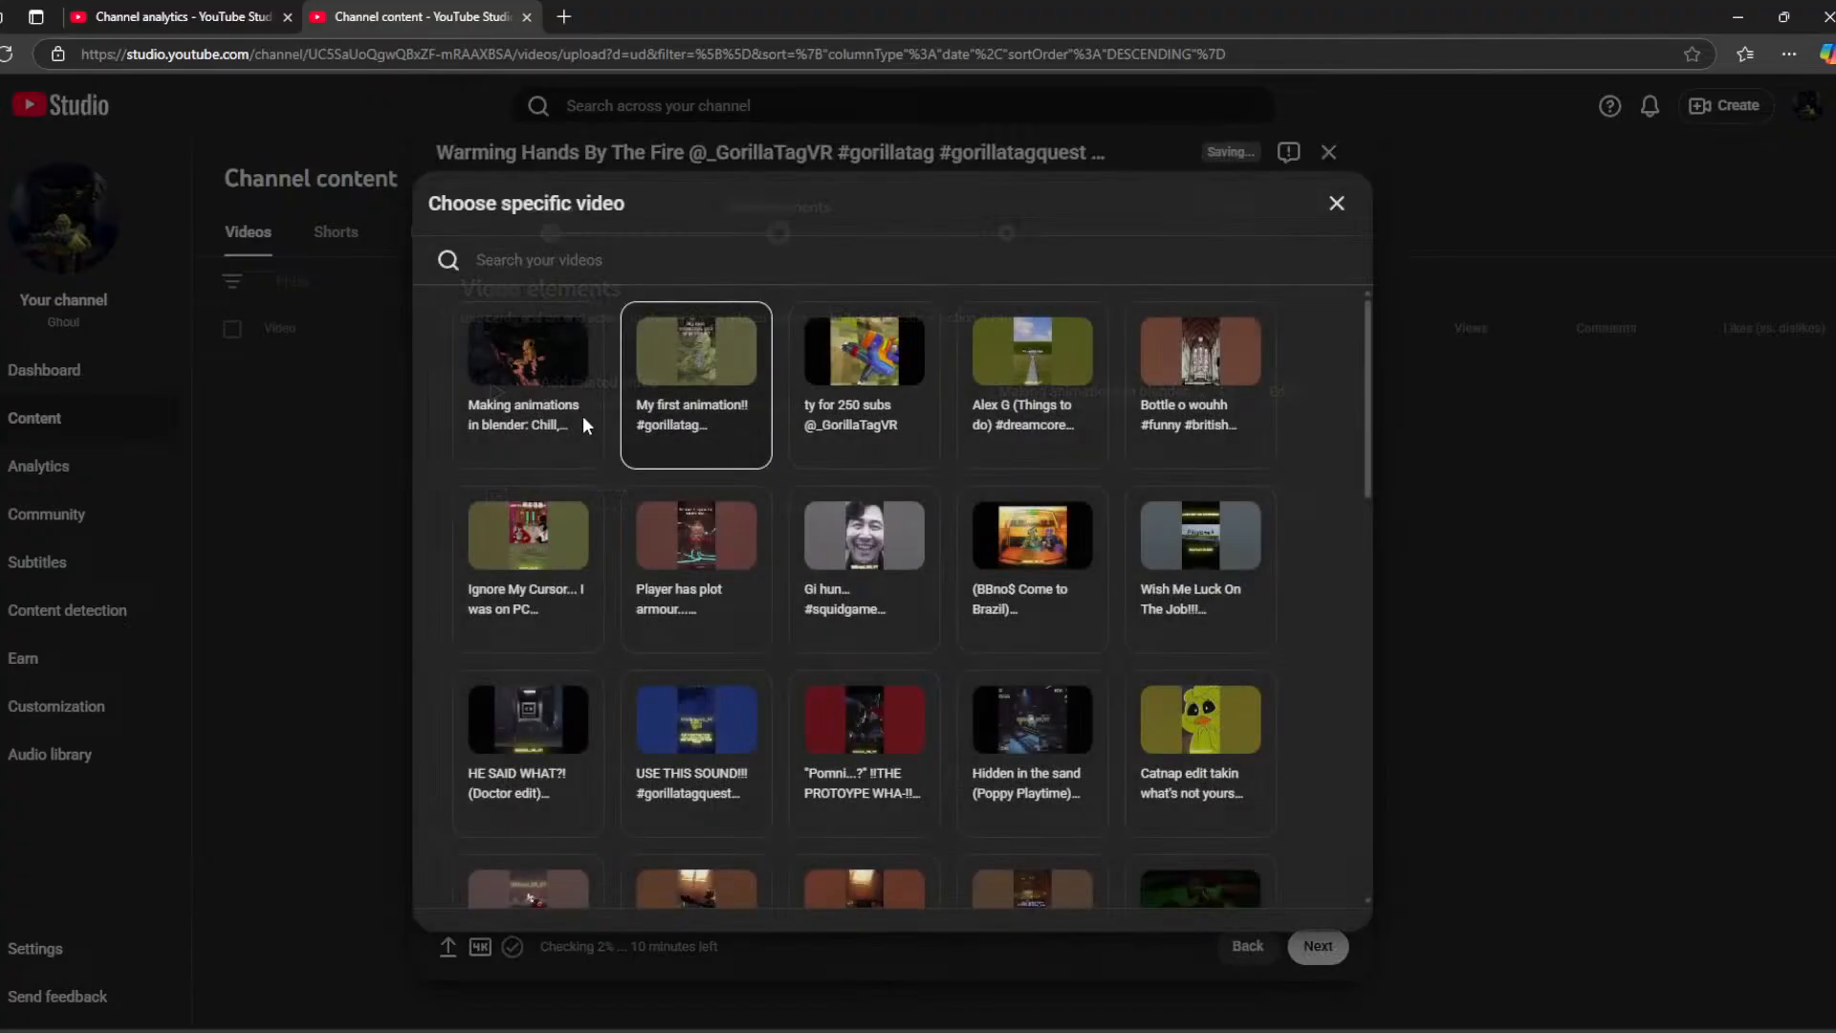
click(660, 393)
click(1312, 947)
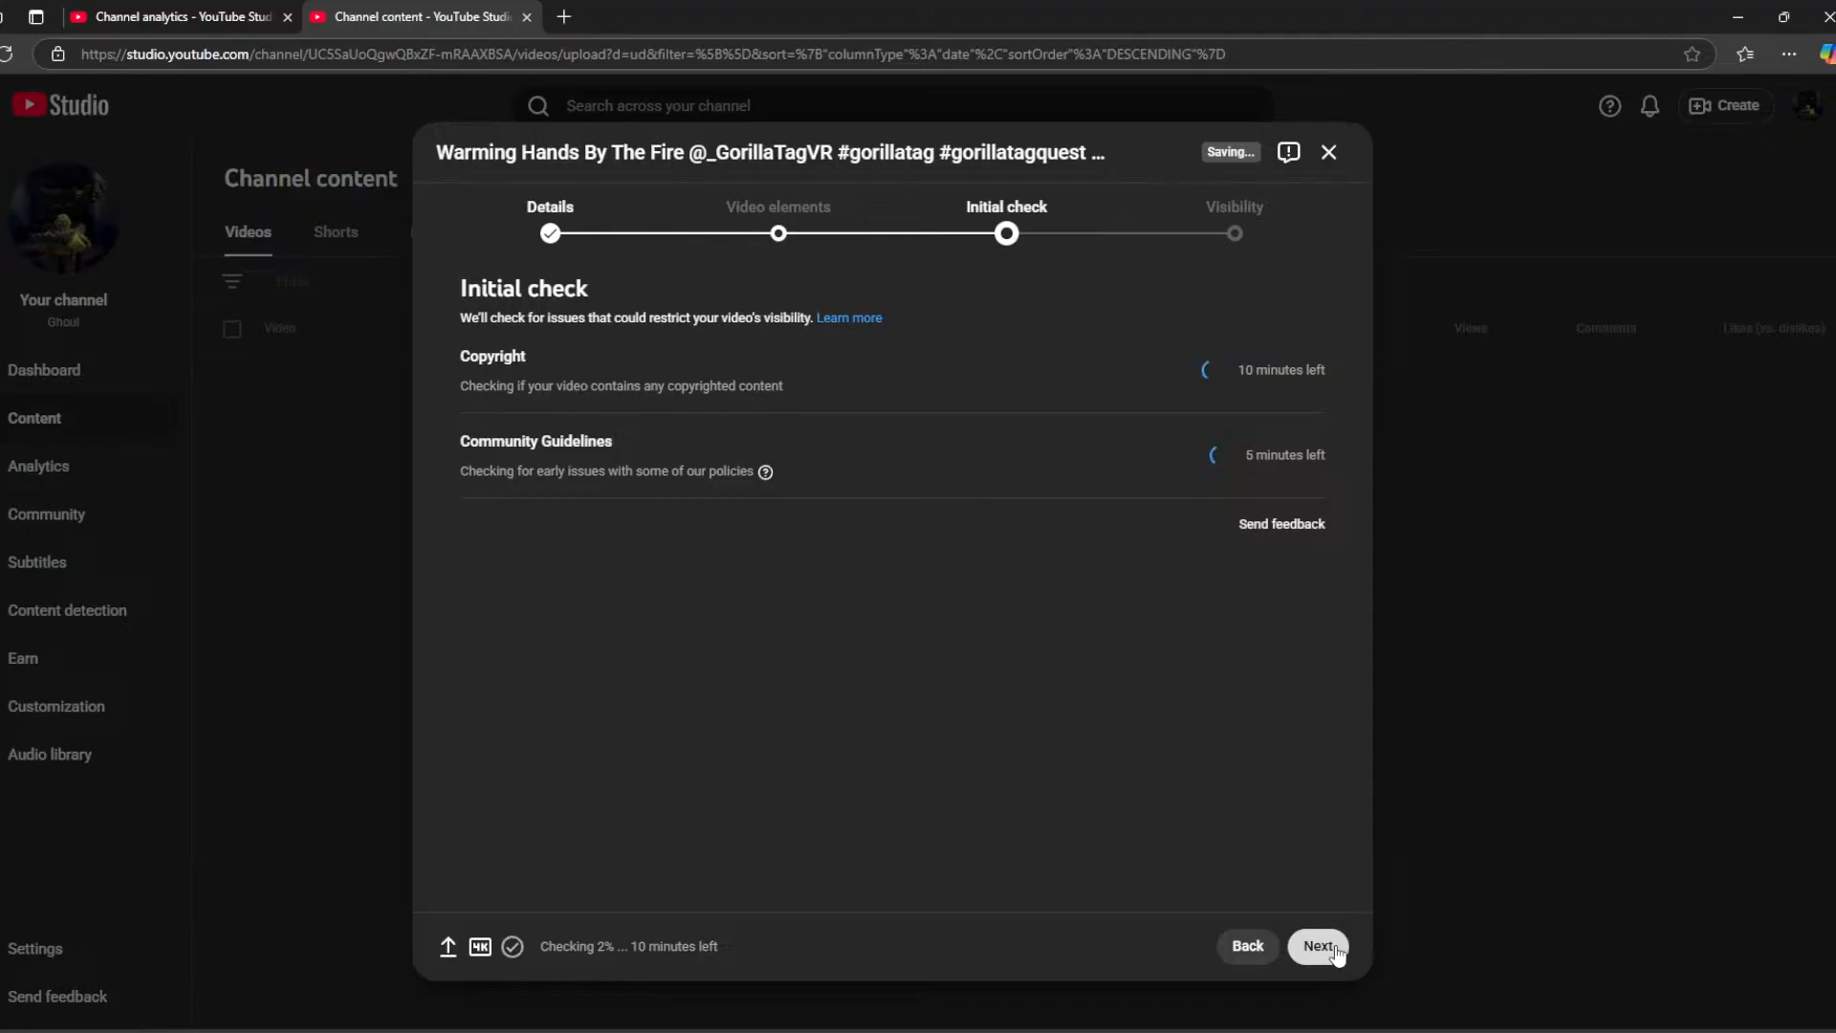
Set the Short's visibility to Public, publish it without waiting for the checks, and dismiss the published notice.
click(1327, 947)
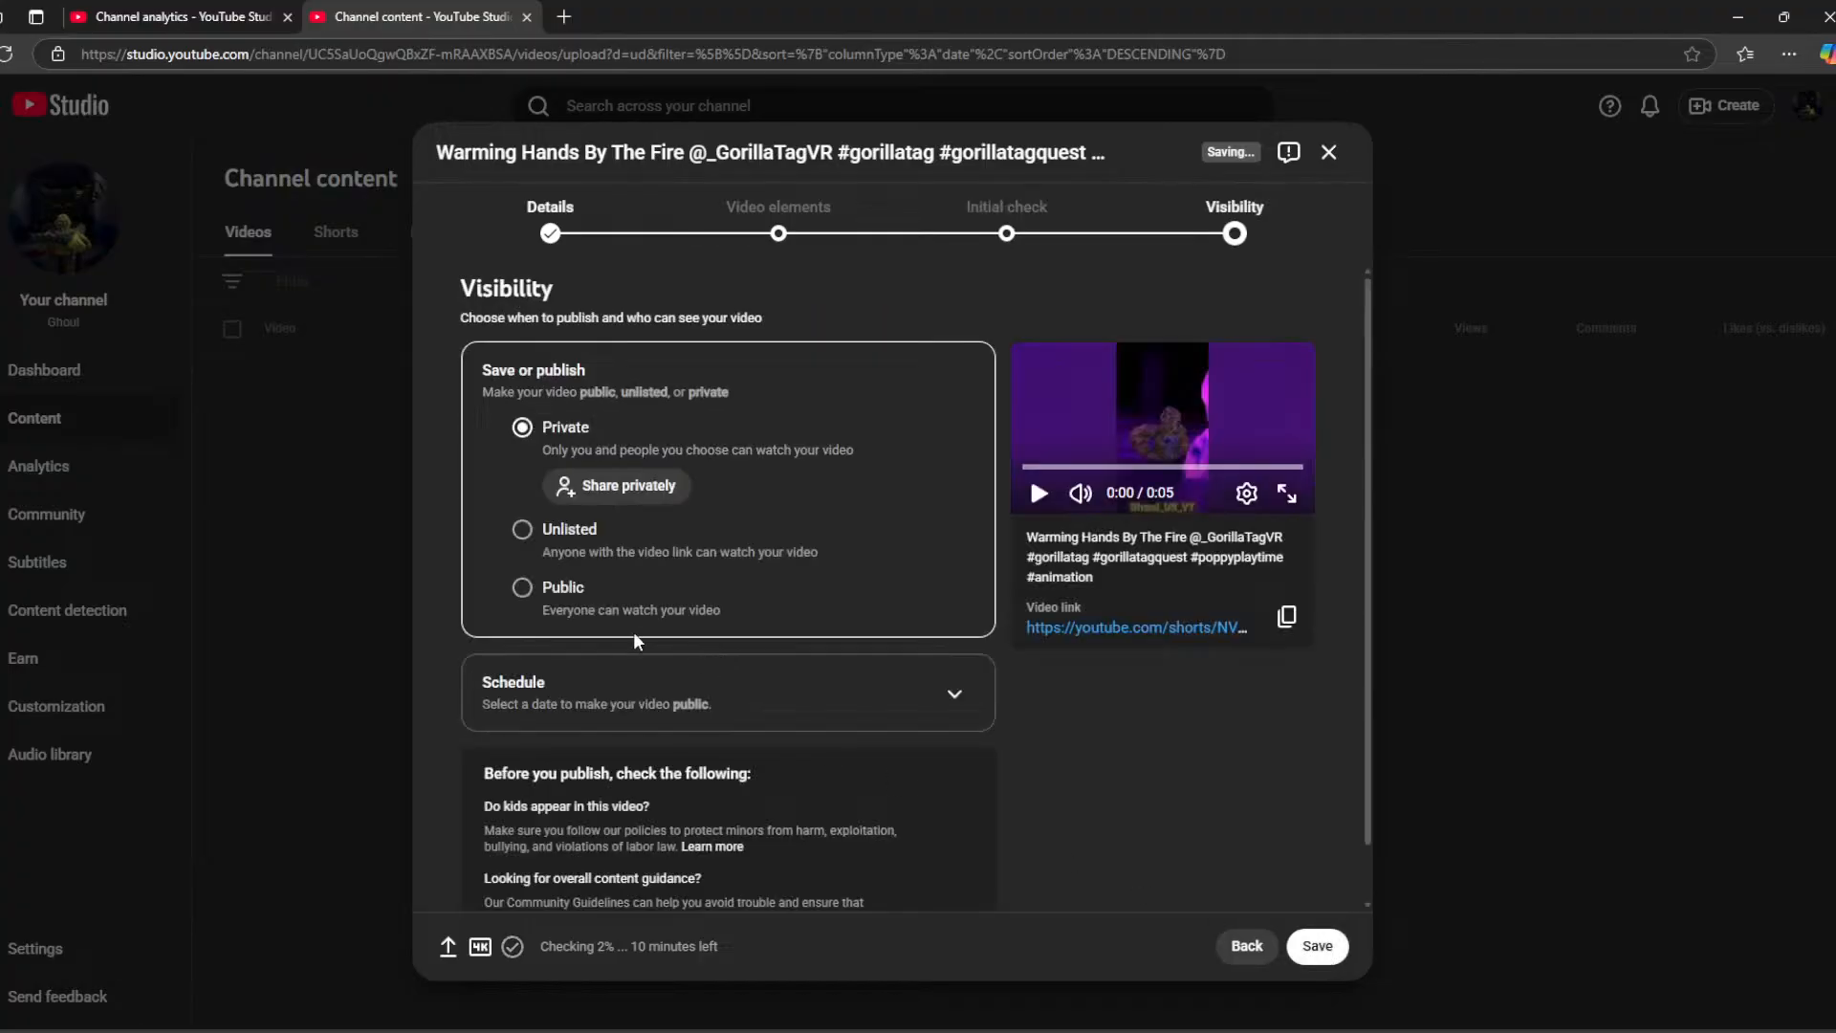
click(522, 588)
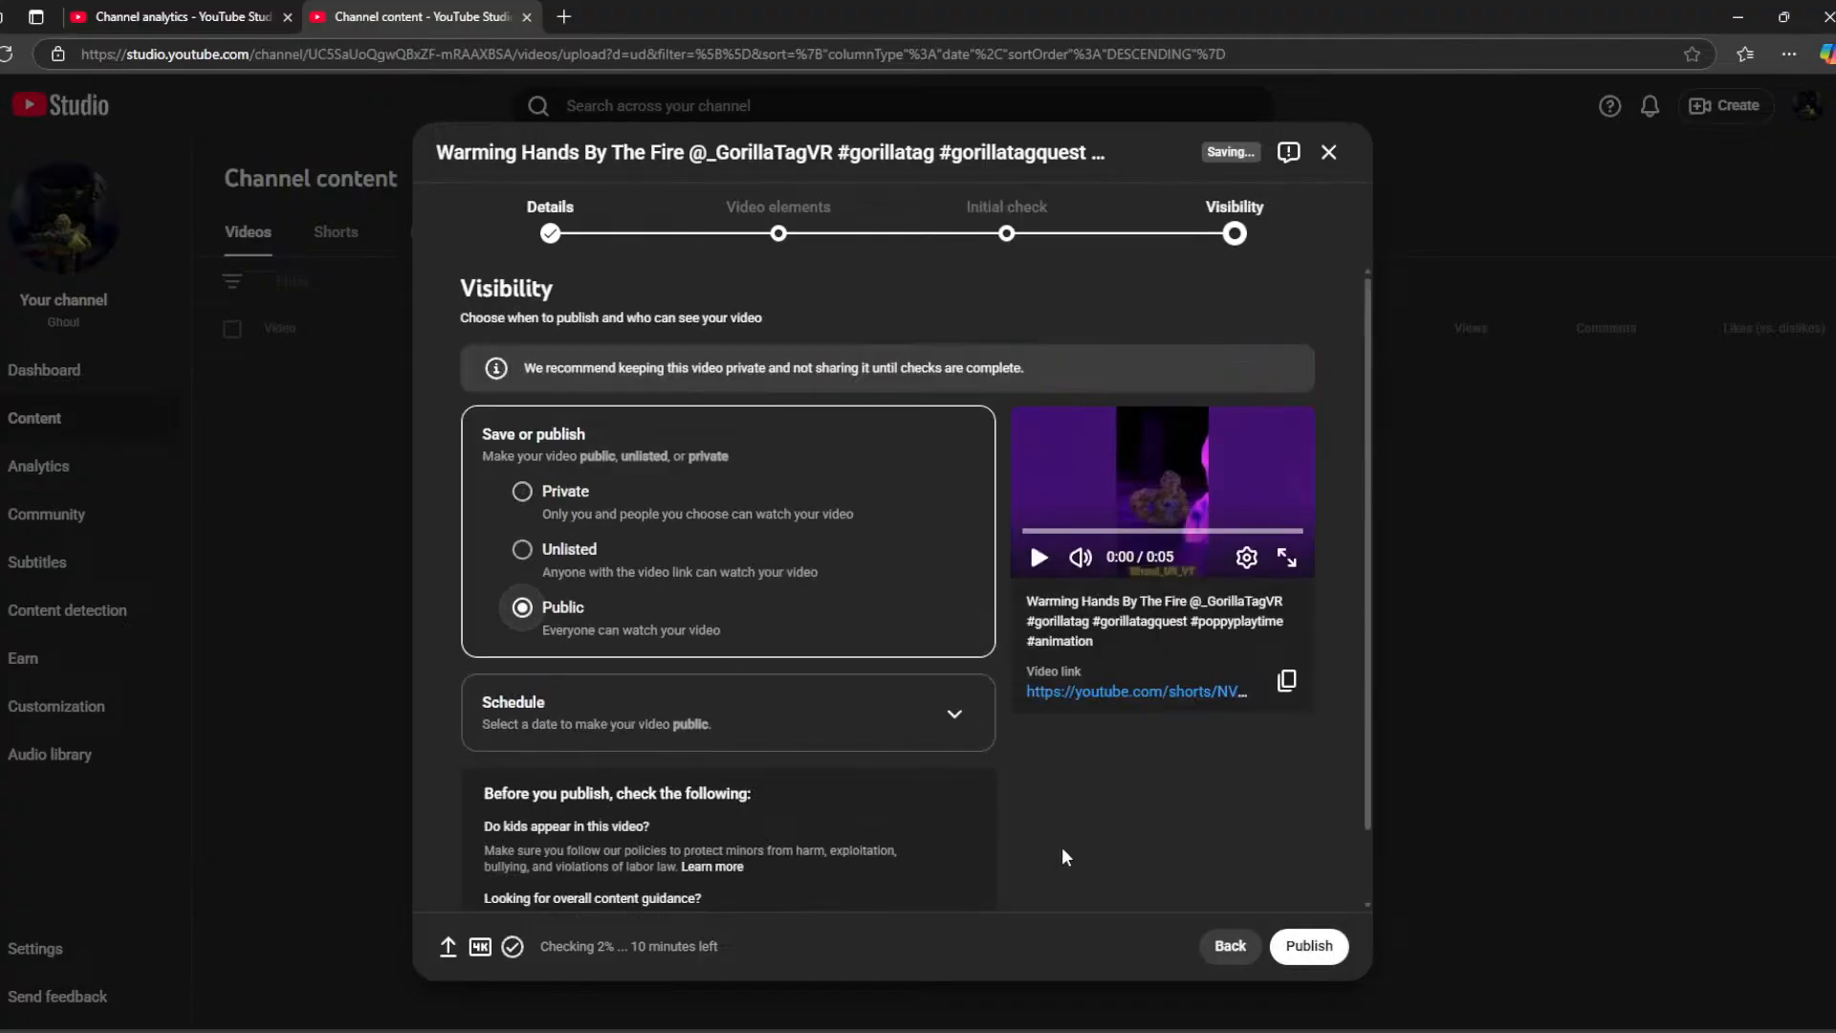
click(1309, 947)
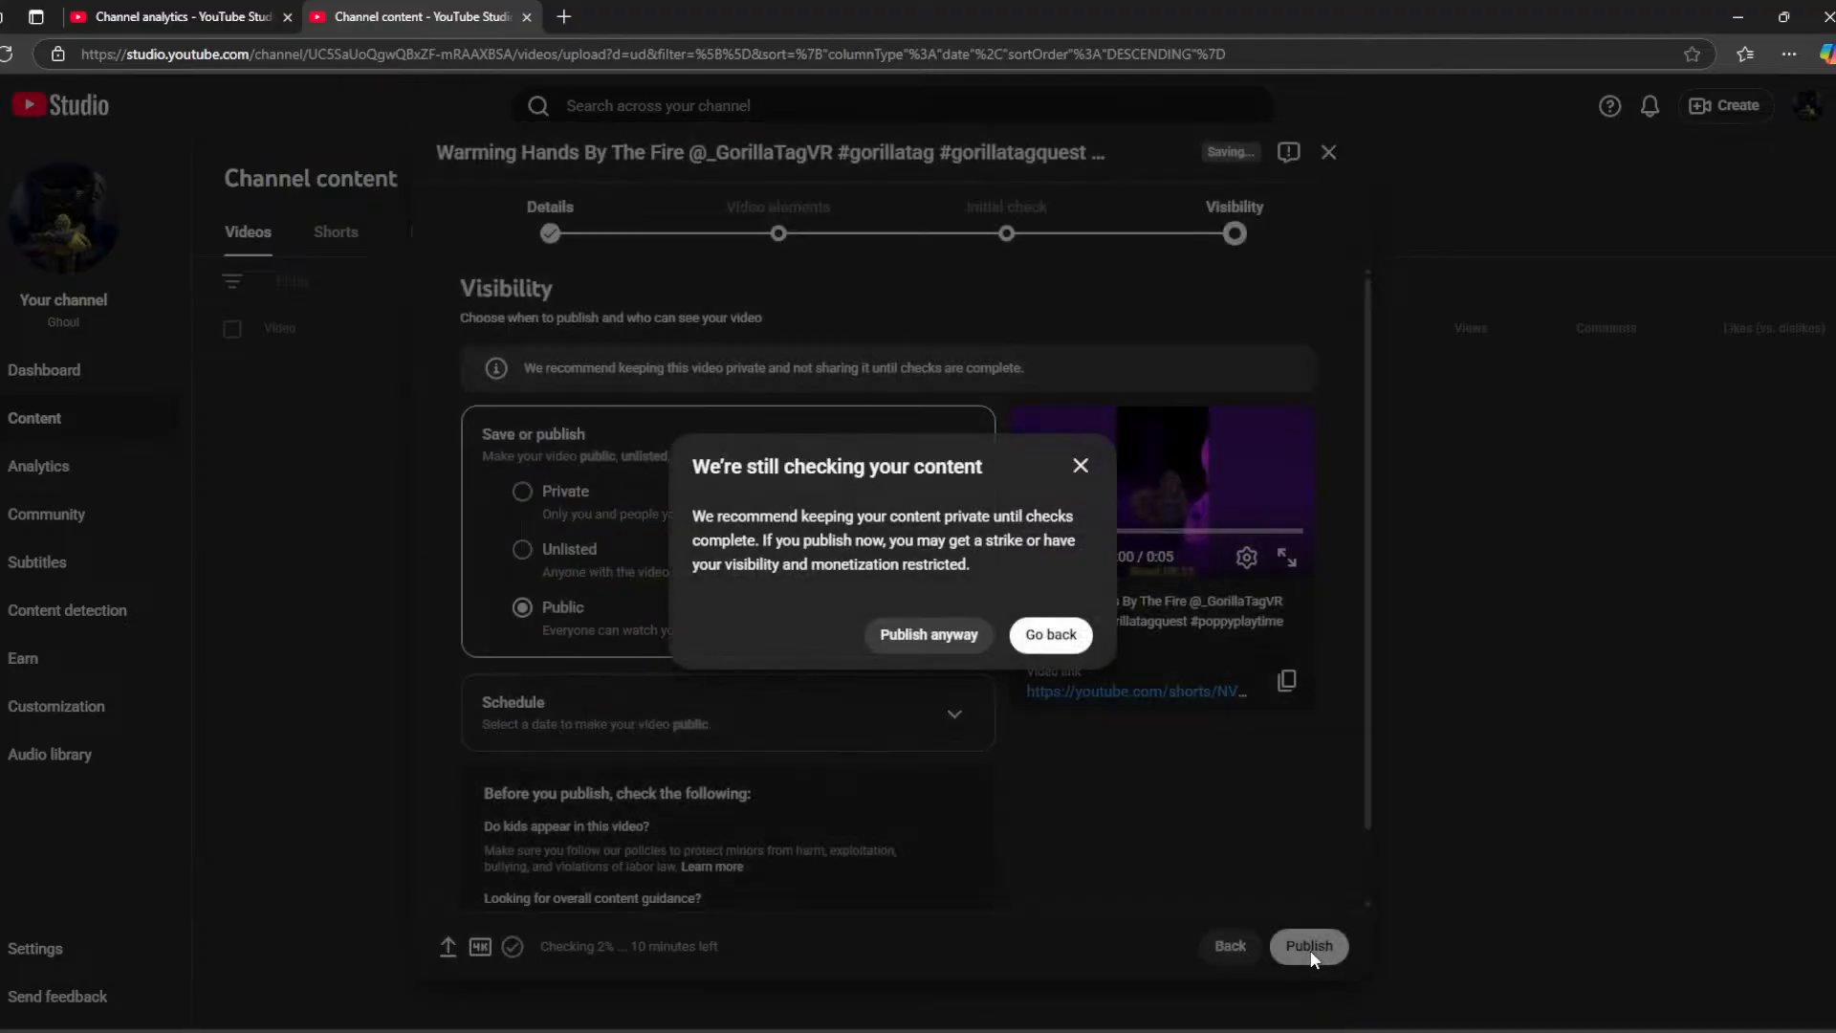
click(965, 636)
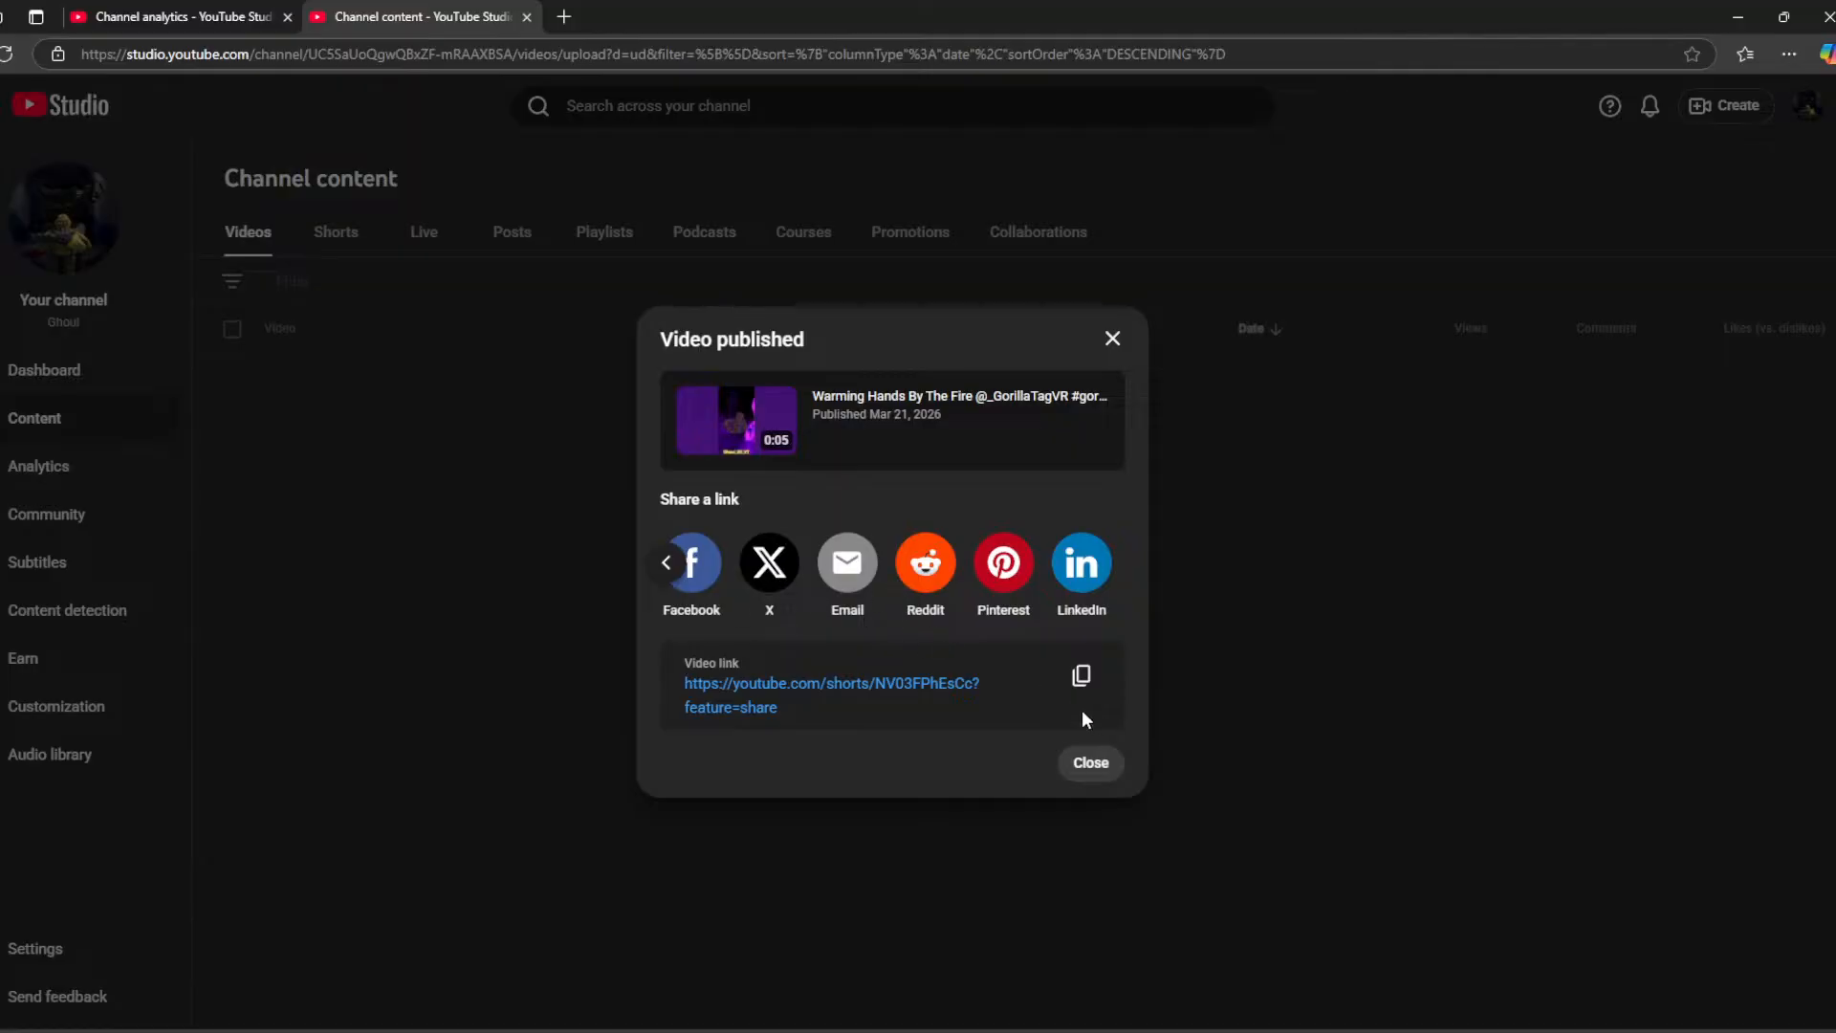
click(1091, 763)
Open the "Warming Hands By The Fire" Short on YouTube from the channel's Shorts list and like it.
click(336, 233)
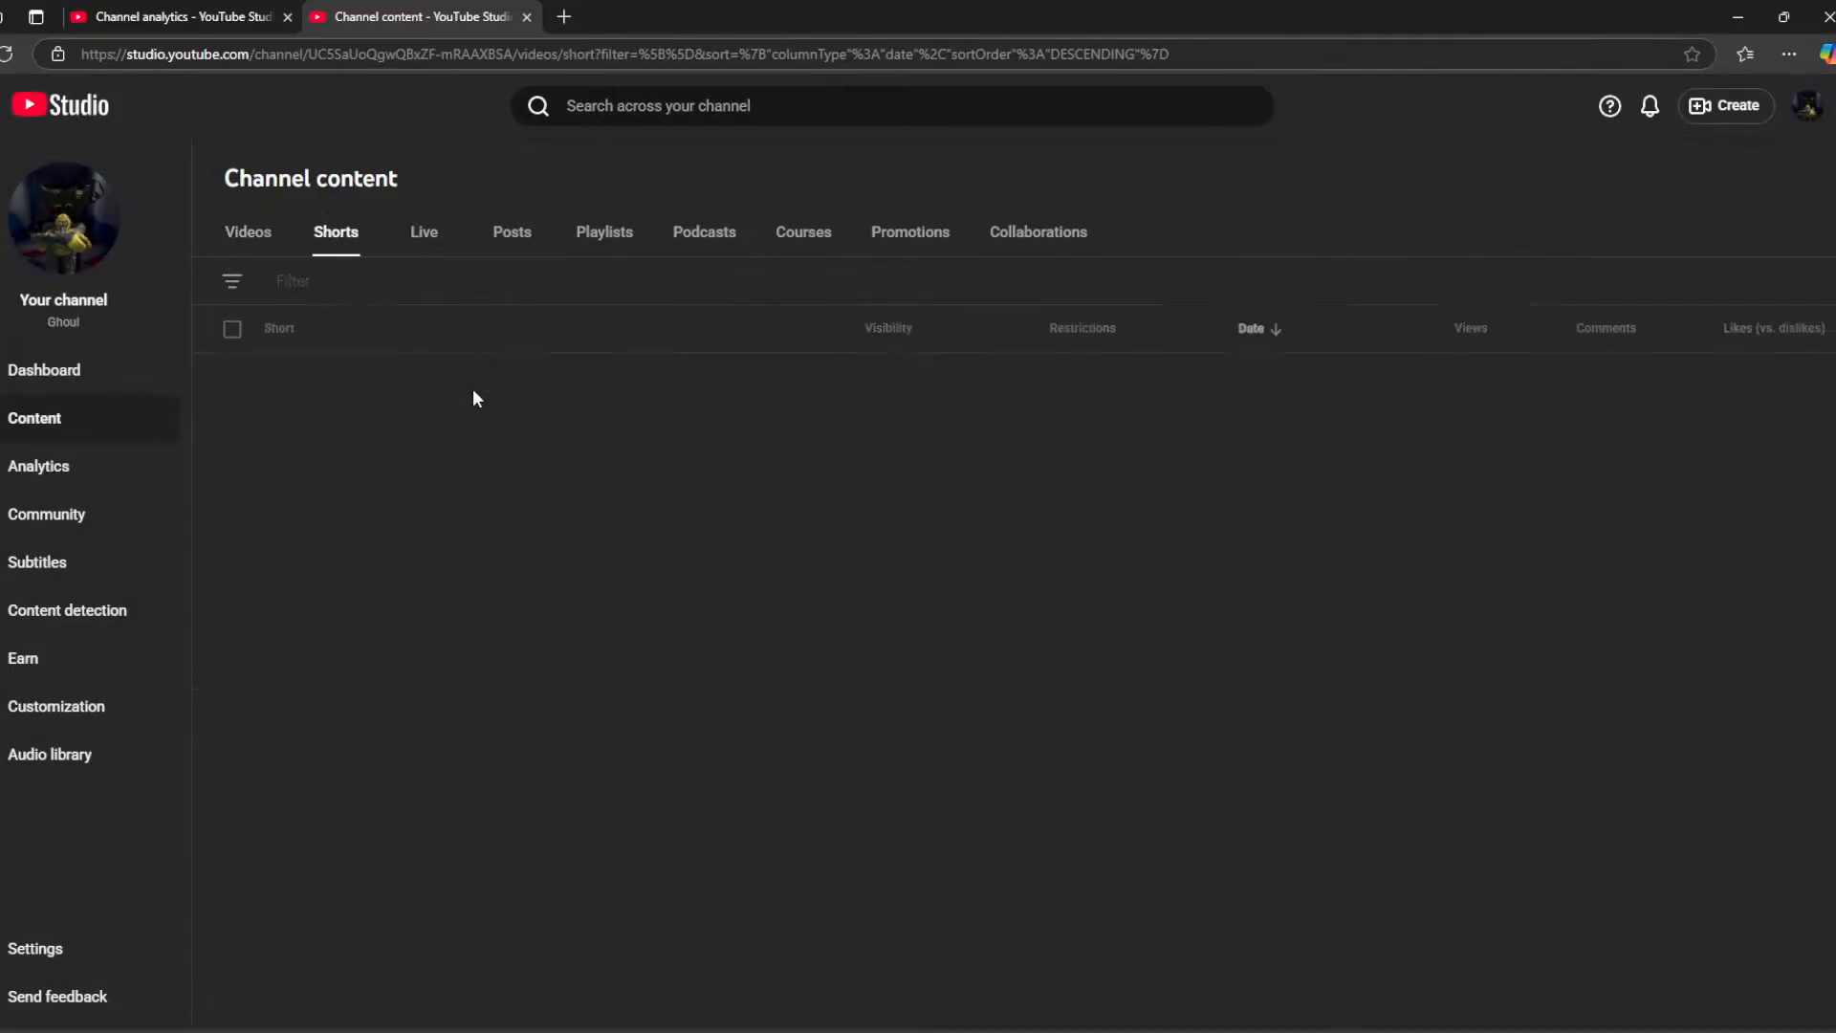
click(556, 411)
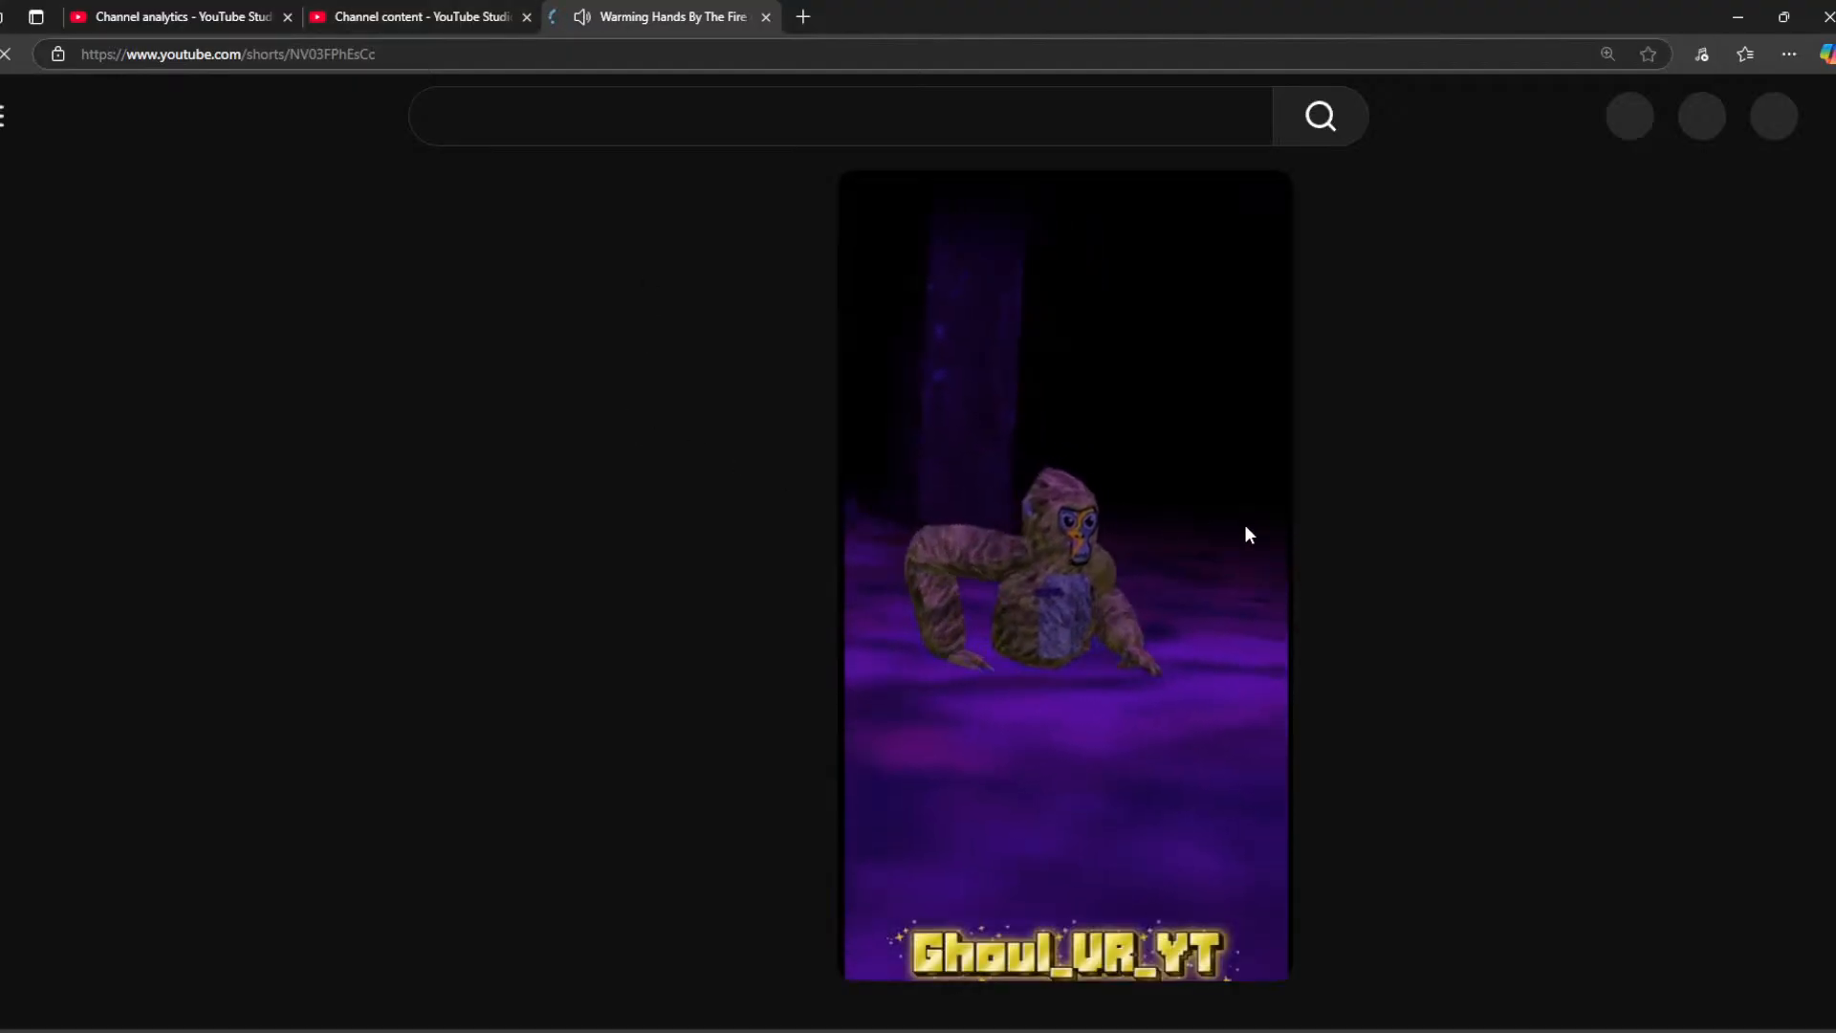
click(1163, 421)
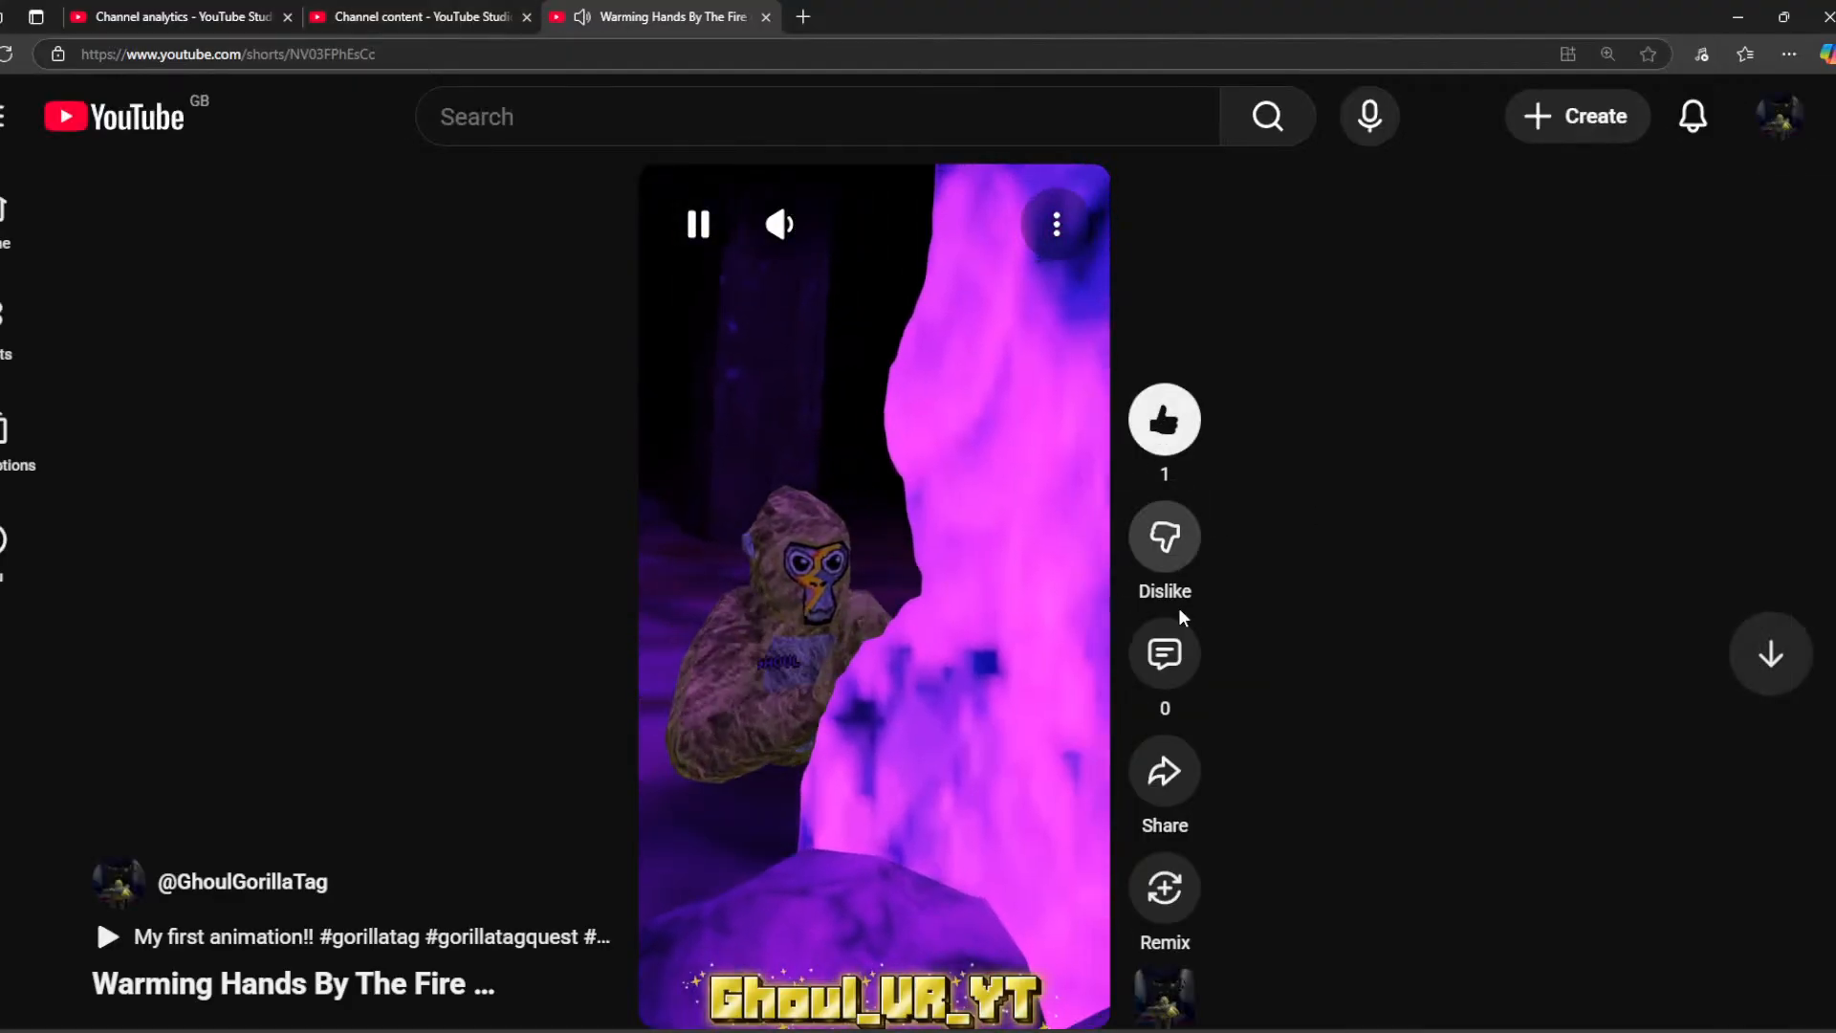
Post the comment "Lowkey Cleannn for my second animation!!!" on the Short.
click(1164, 660)
click(1152, 987)
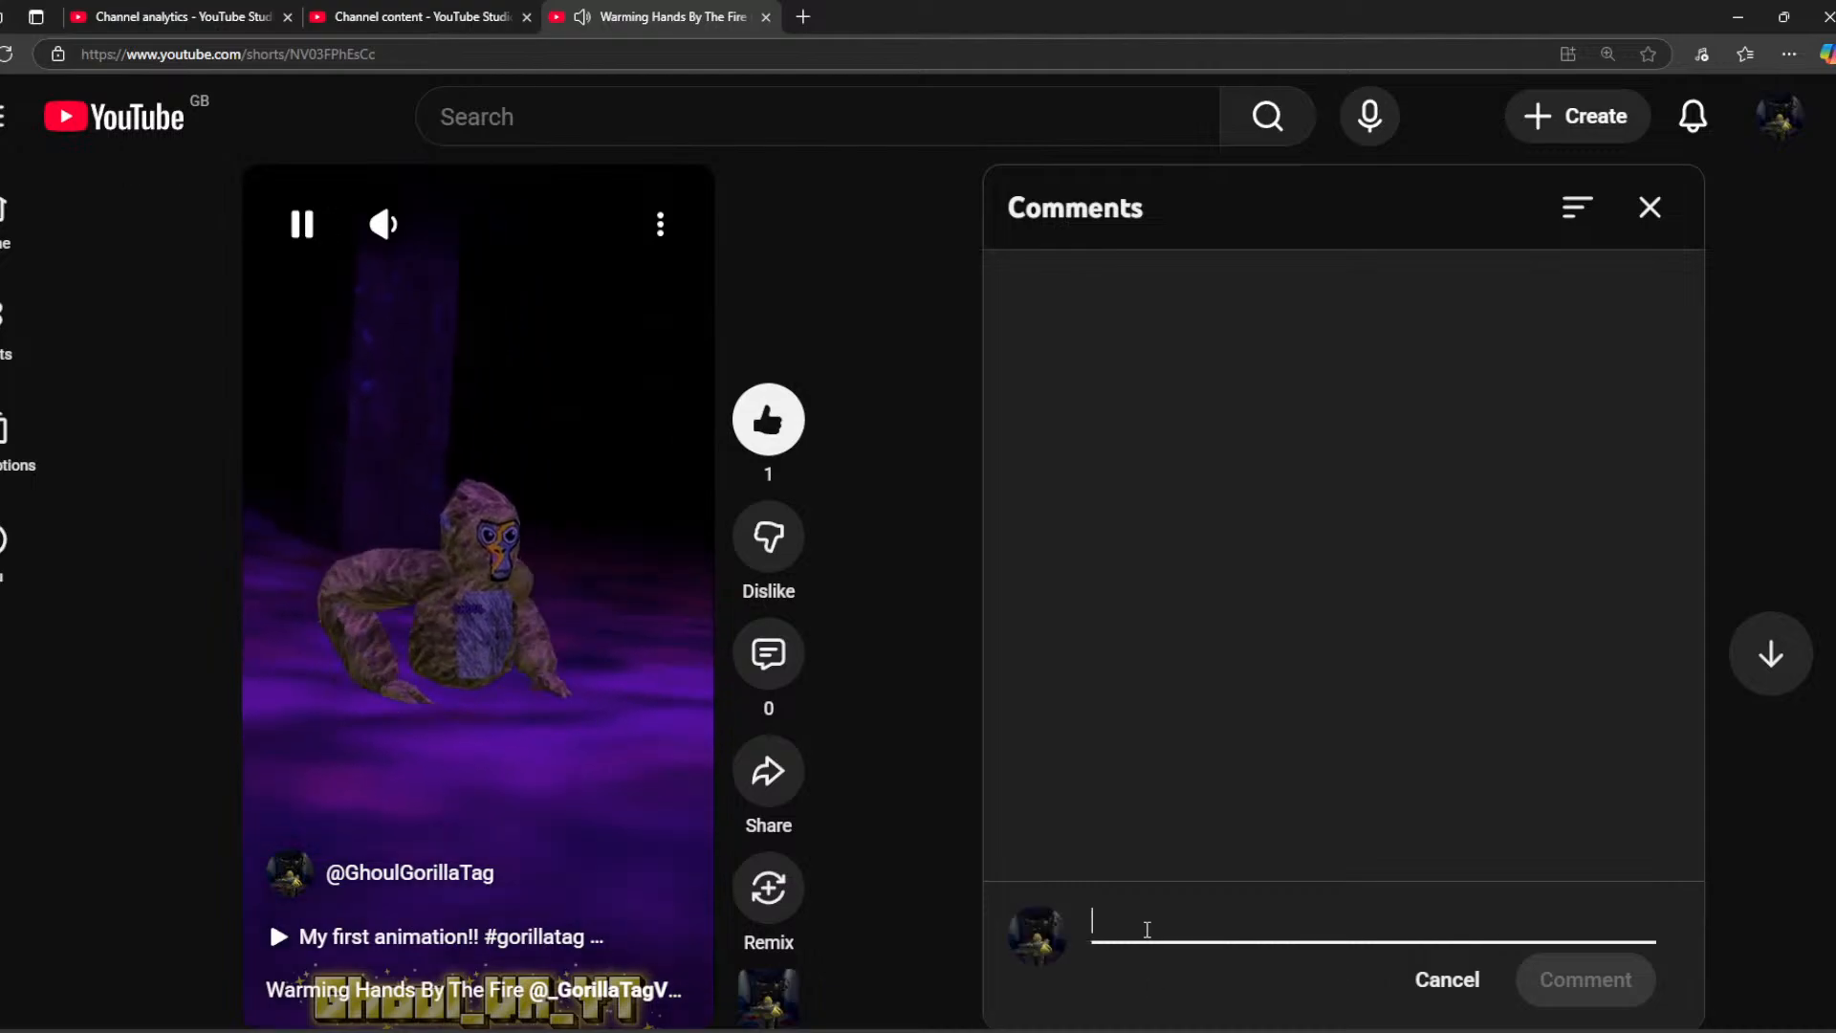
text(Lowkey Cle)
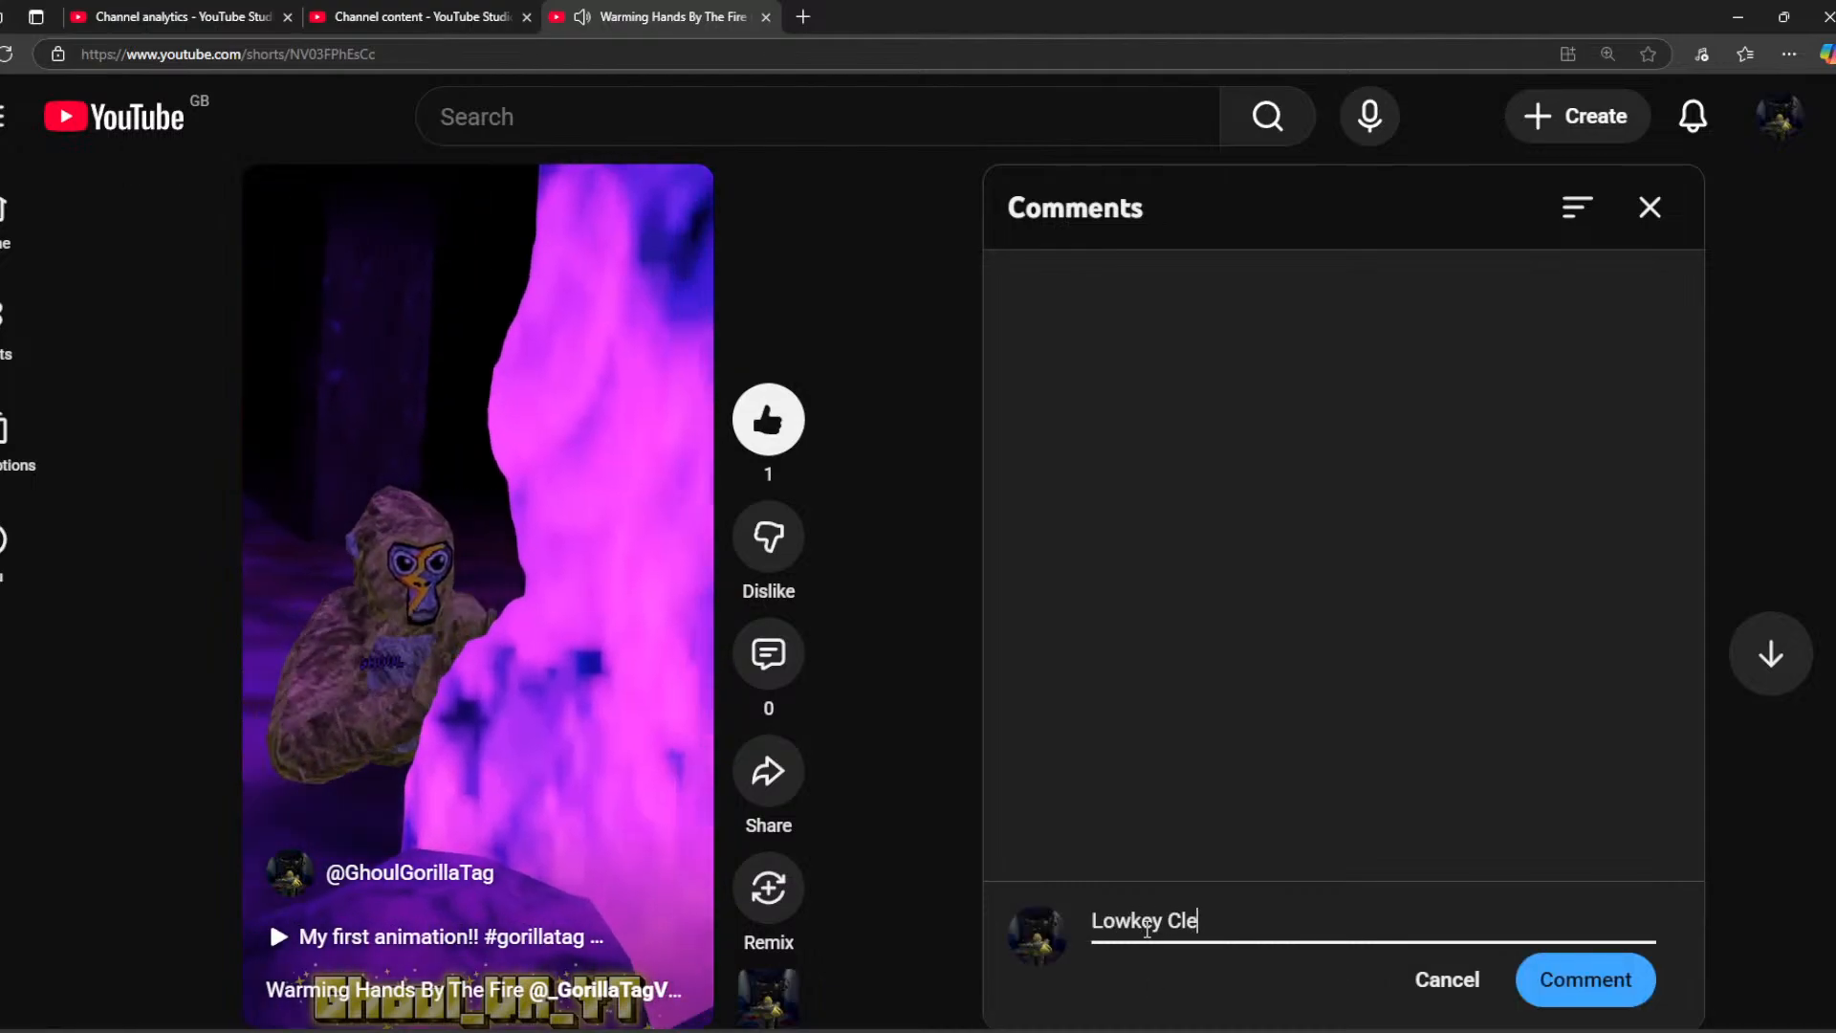
text(annn for m)
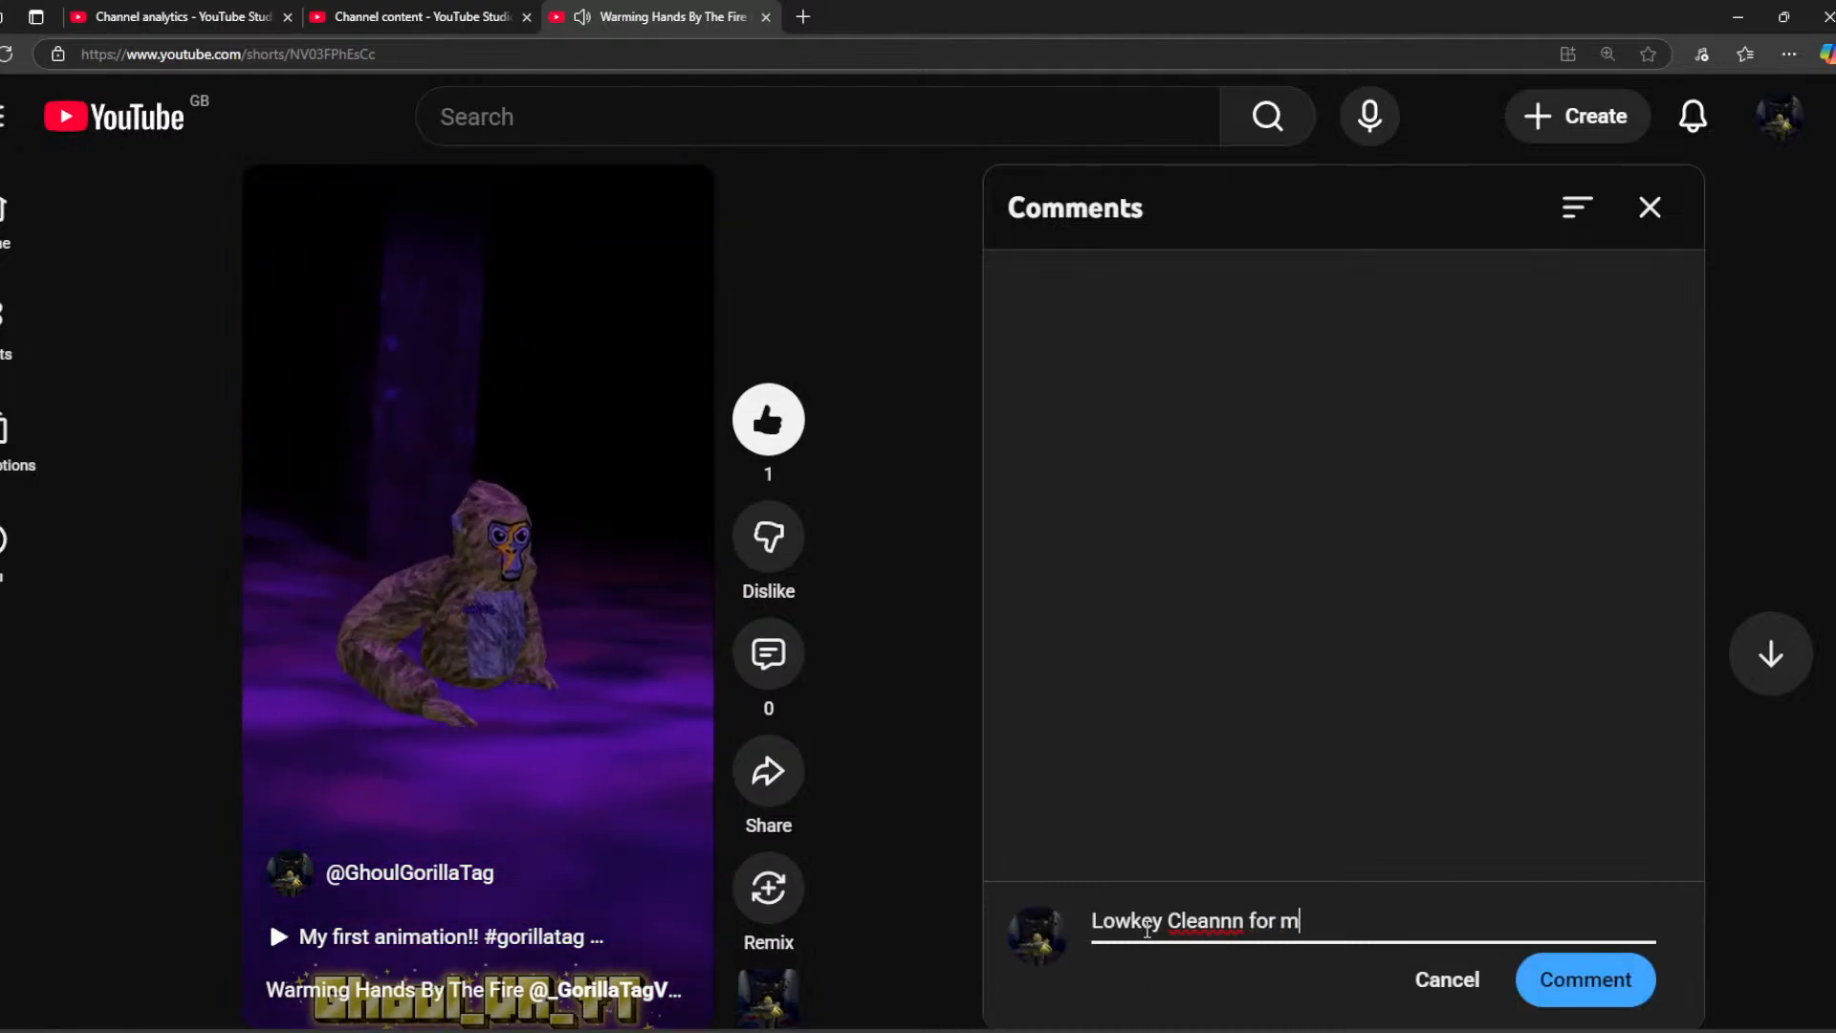
text(y second an)
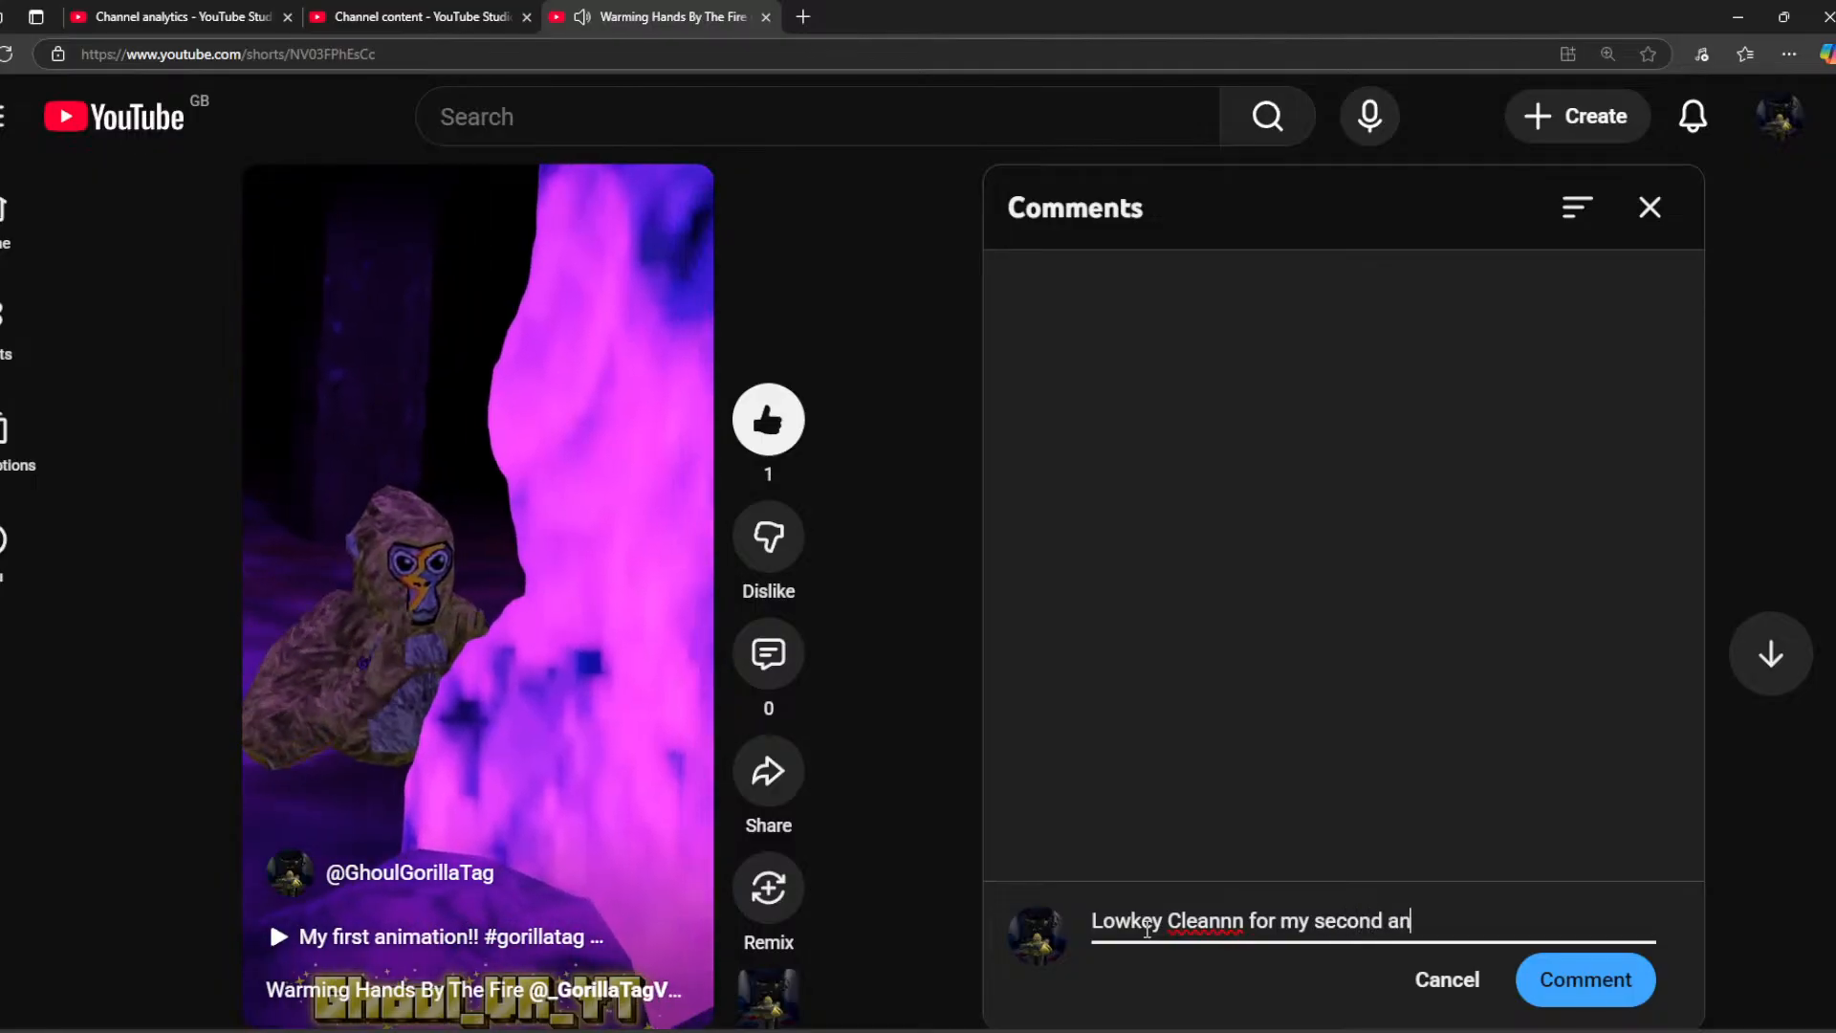
text(imation!!!)
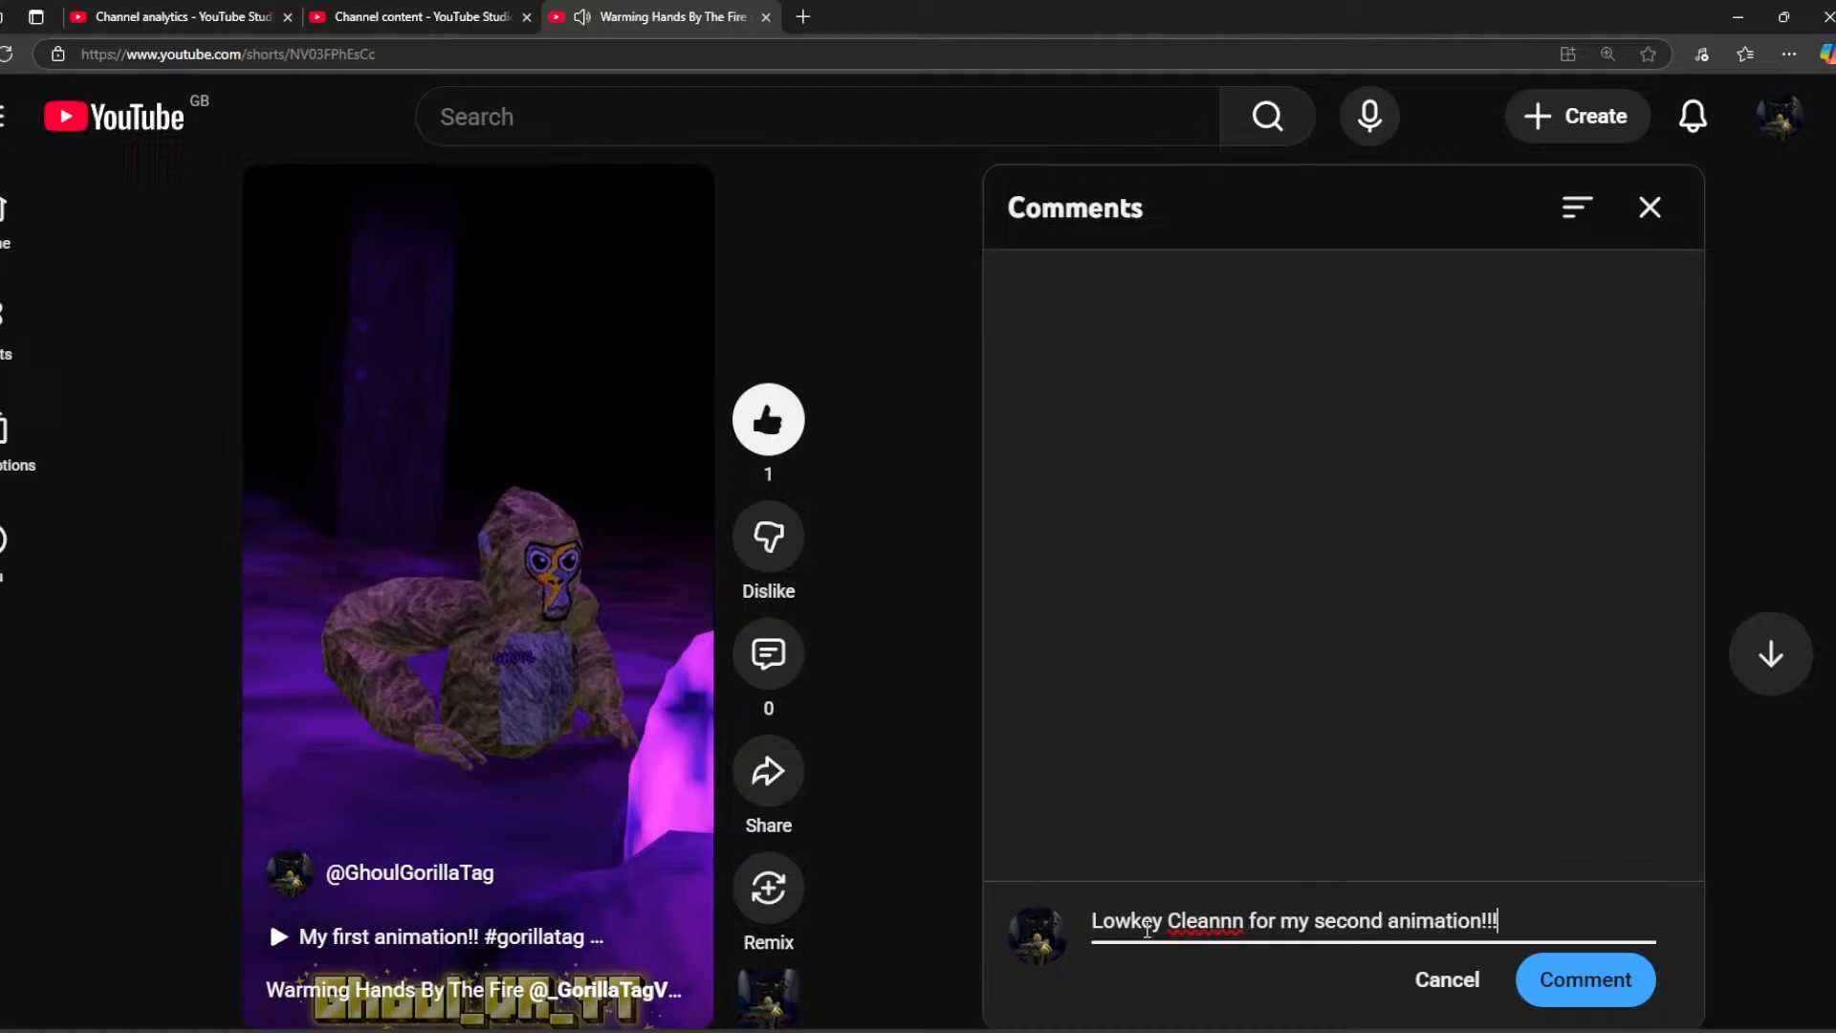
key(Return)
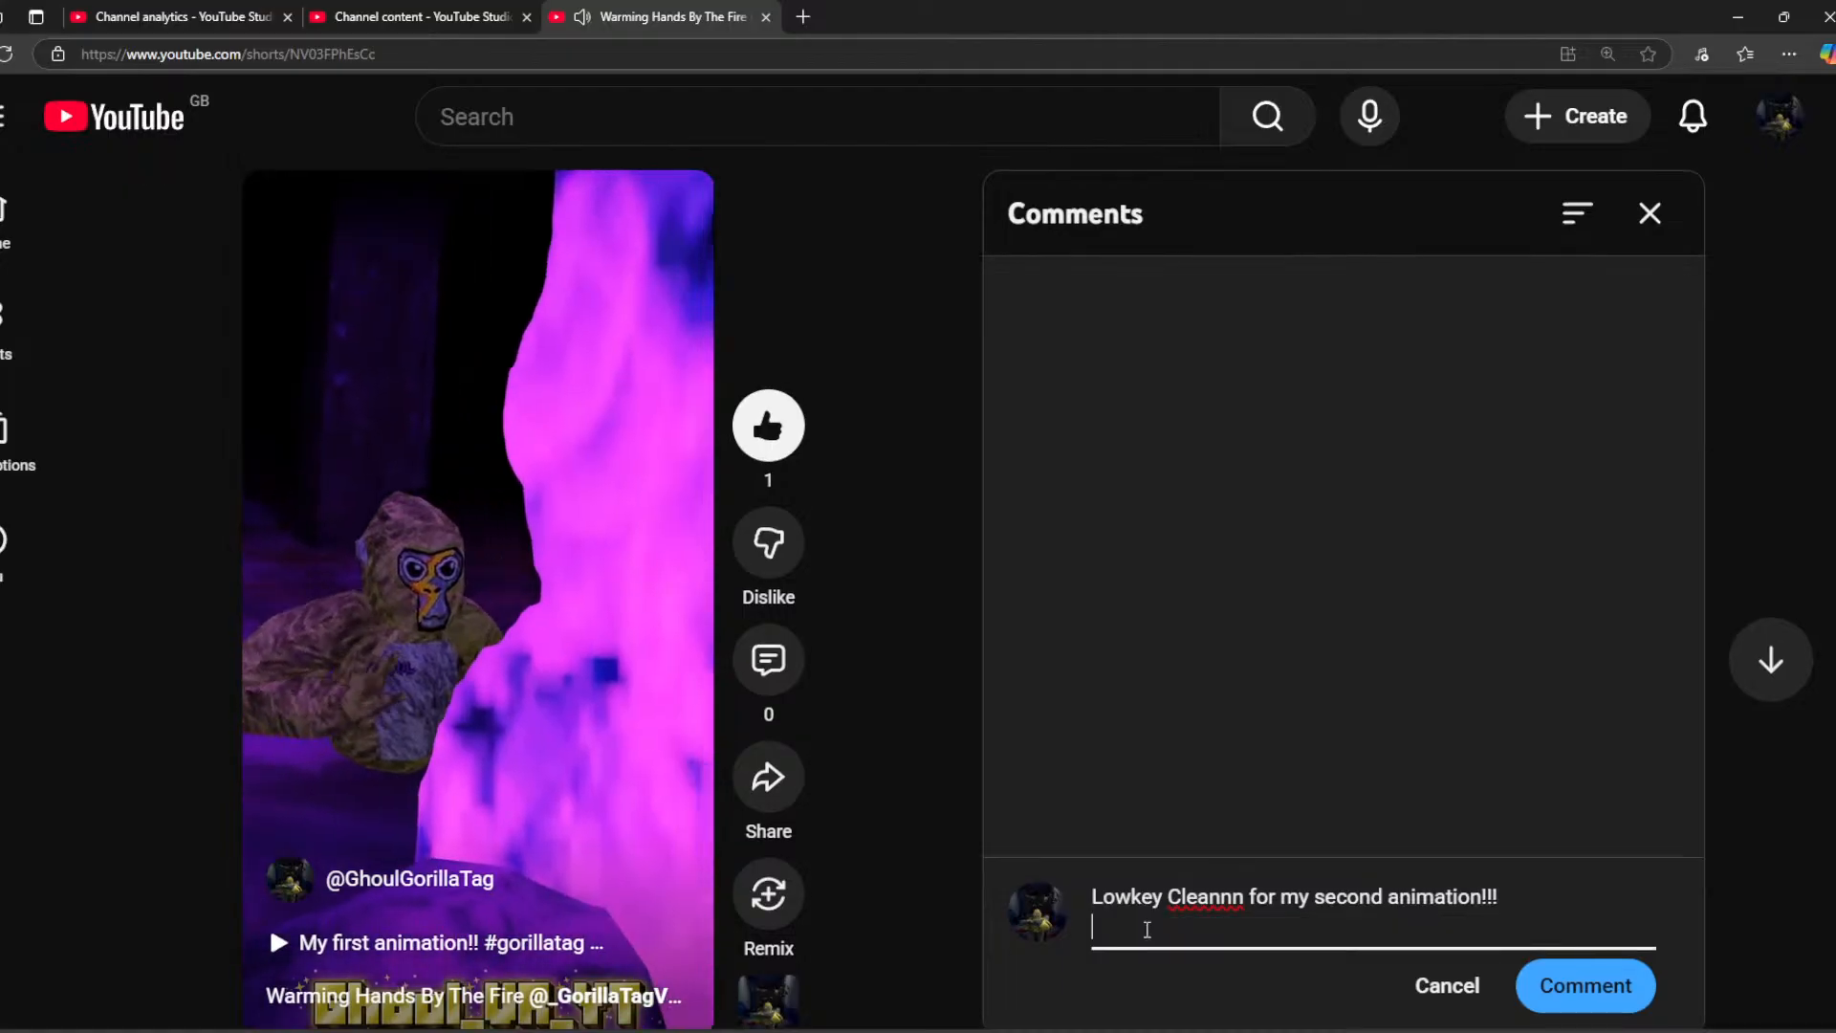
click(1573, 999)
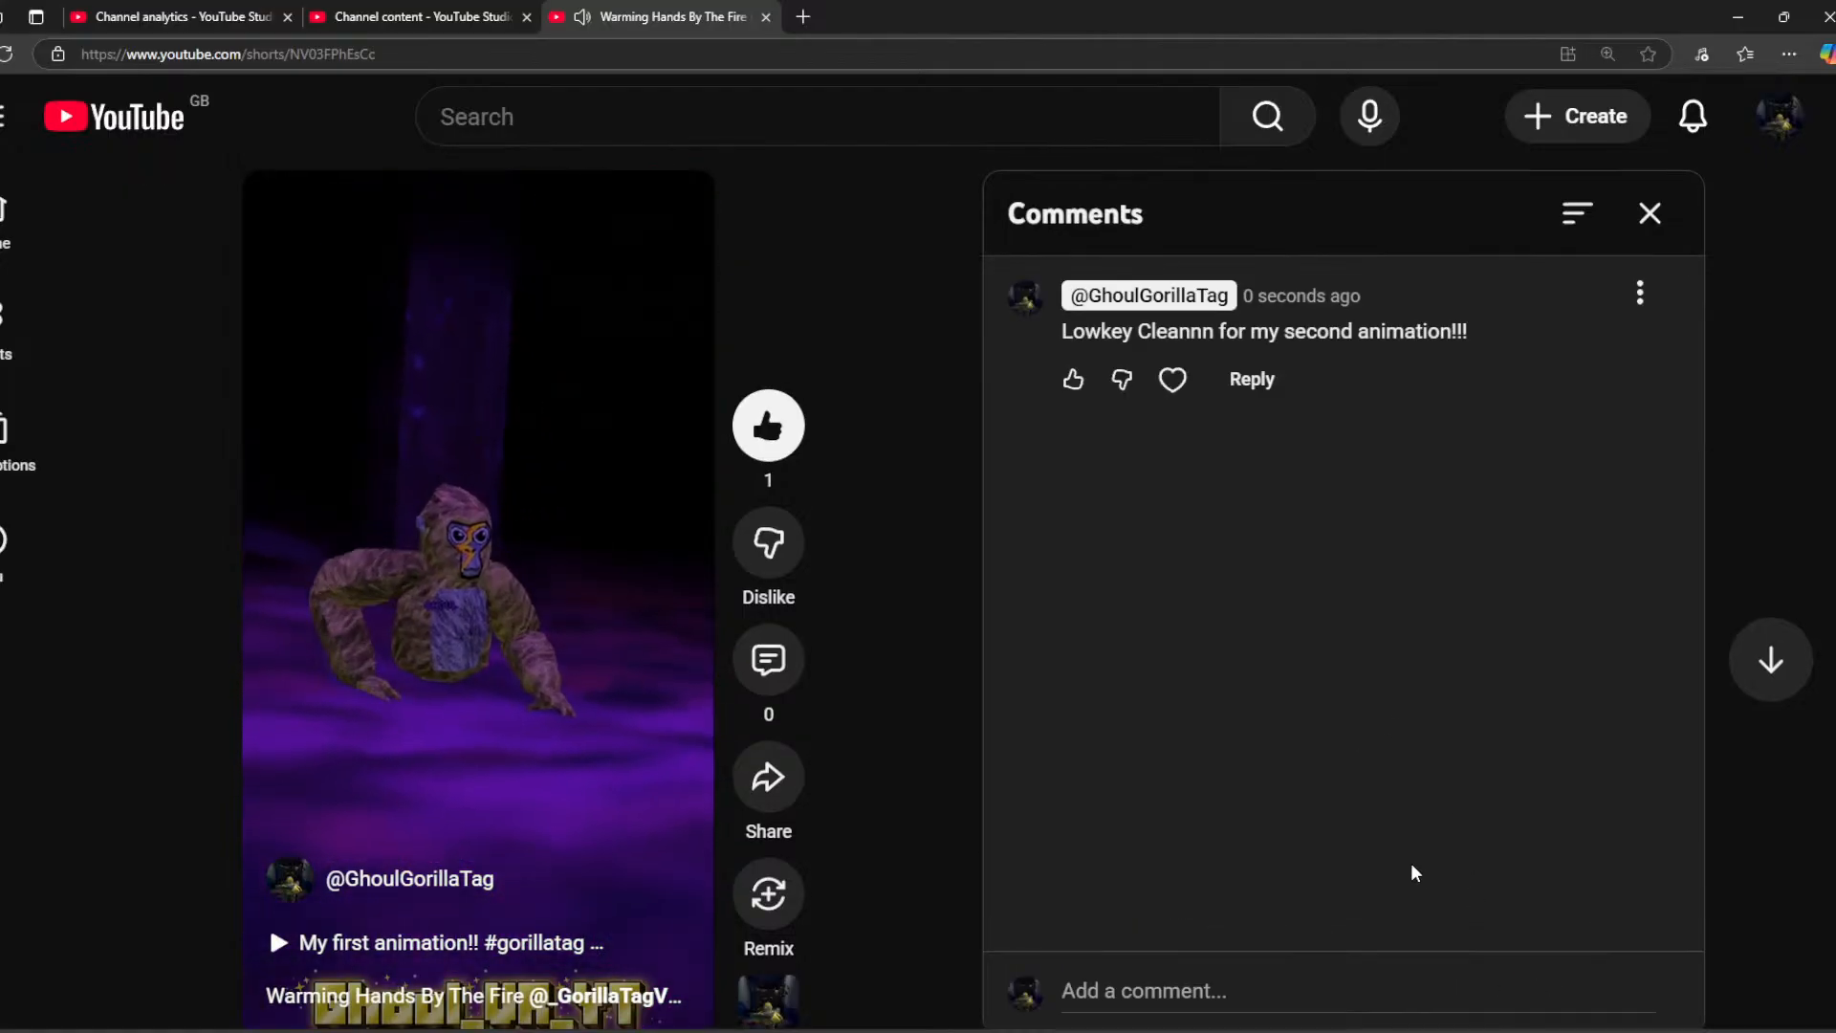
Like and pin the posted comment, and pause the Short's playback.
click(1073, 380)
click(1639, 292)
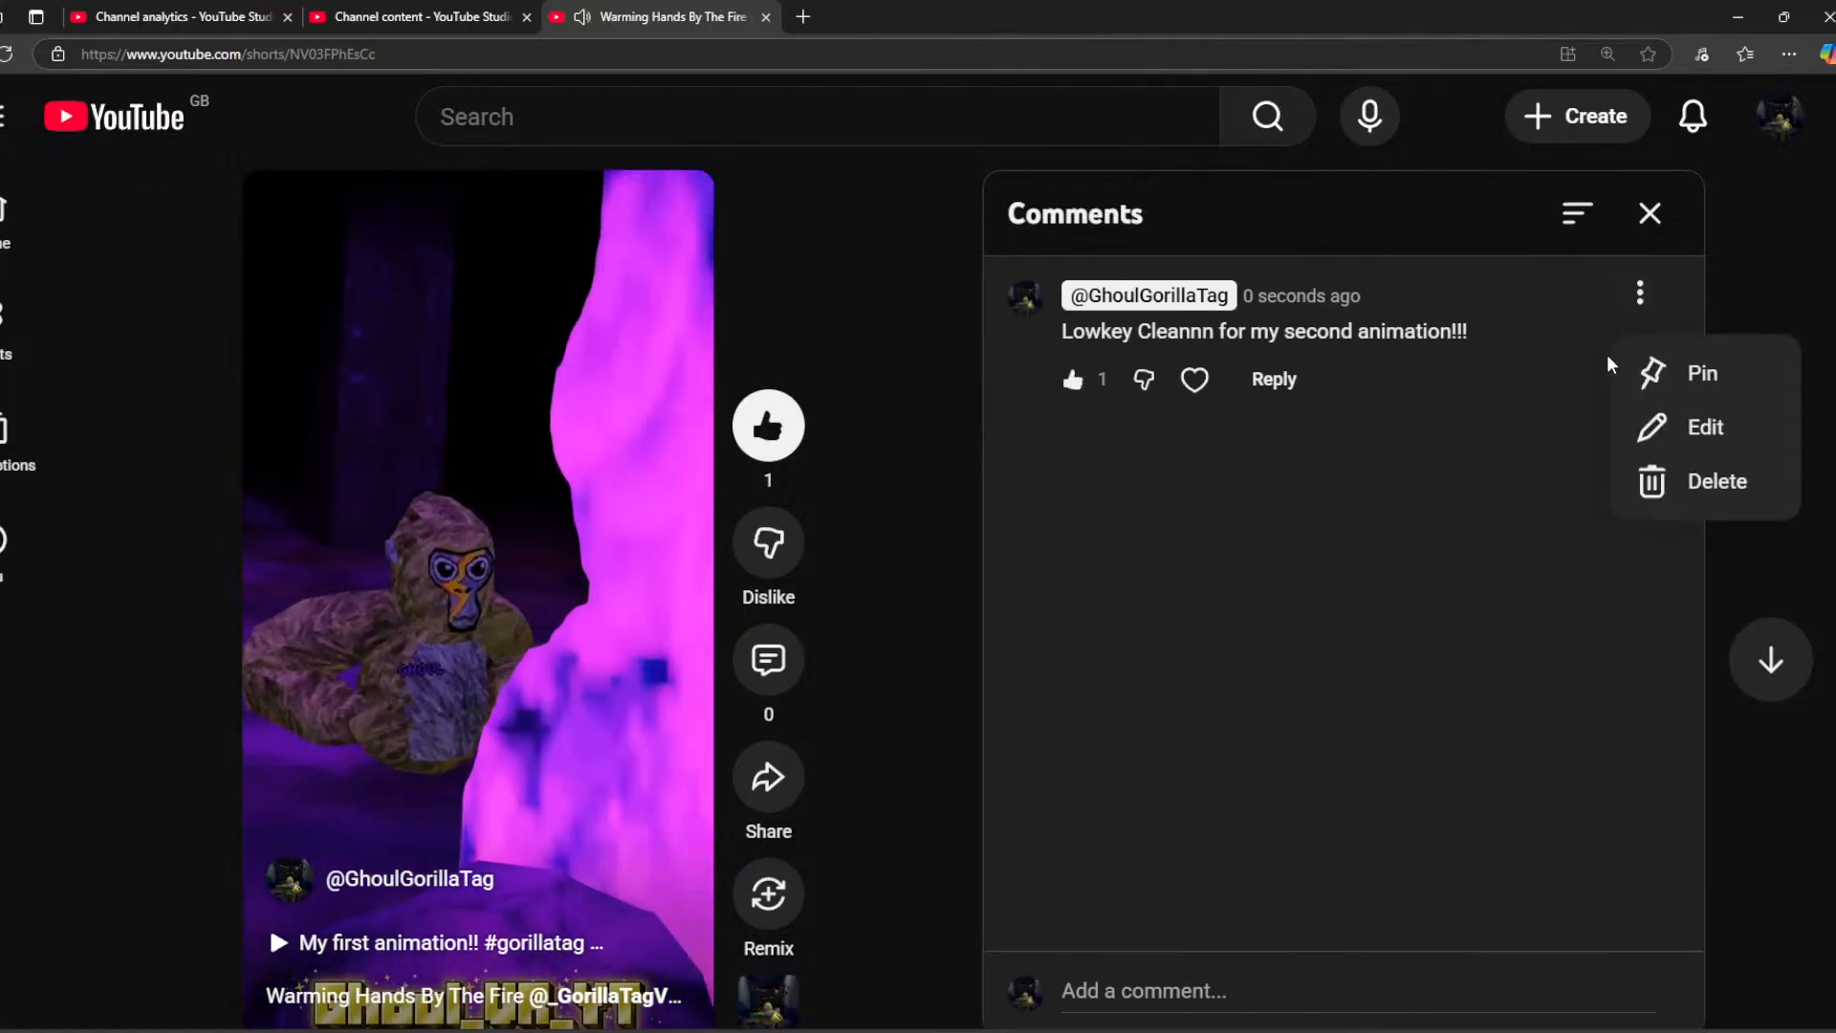
click(1687, 373)
click(1122, 633)
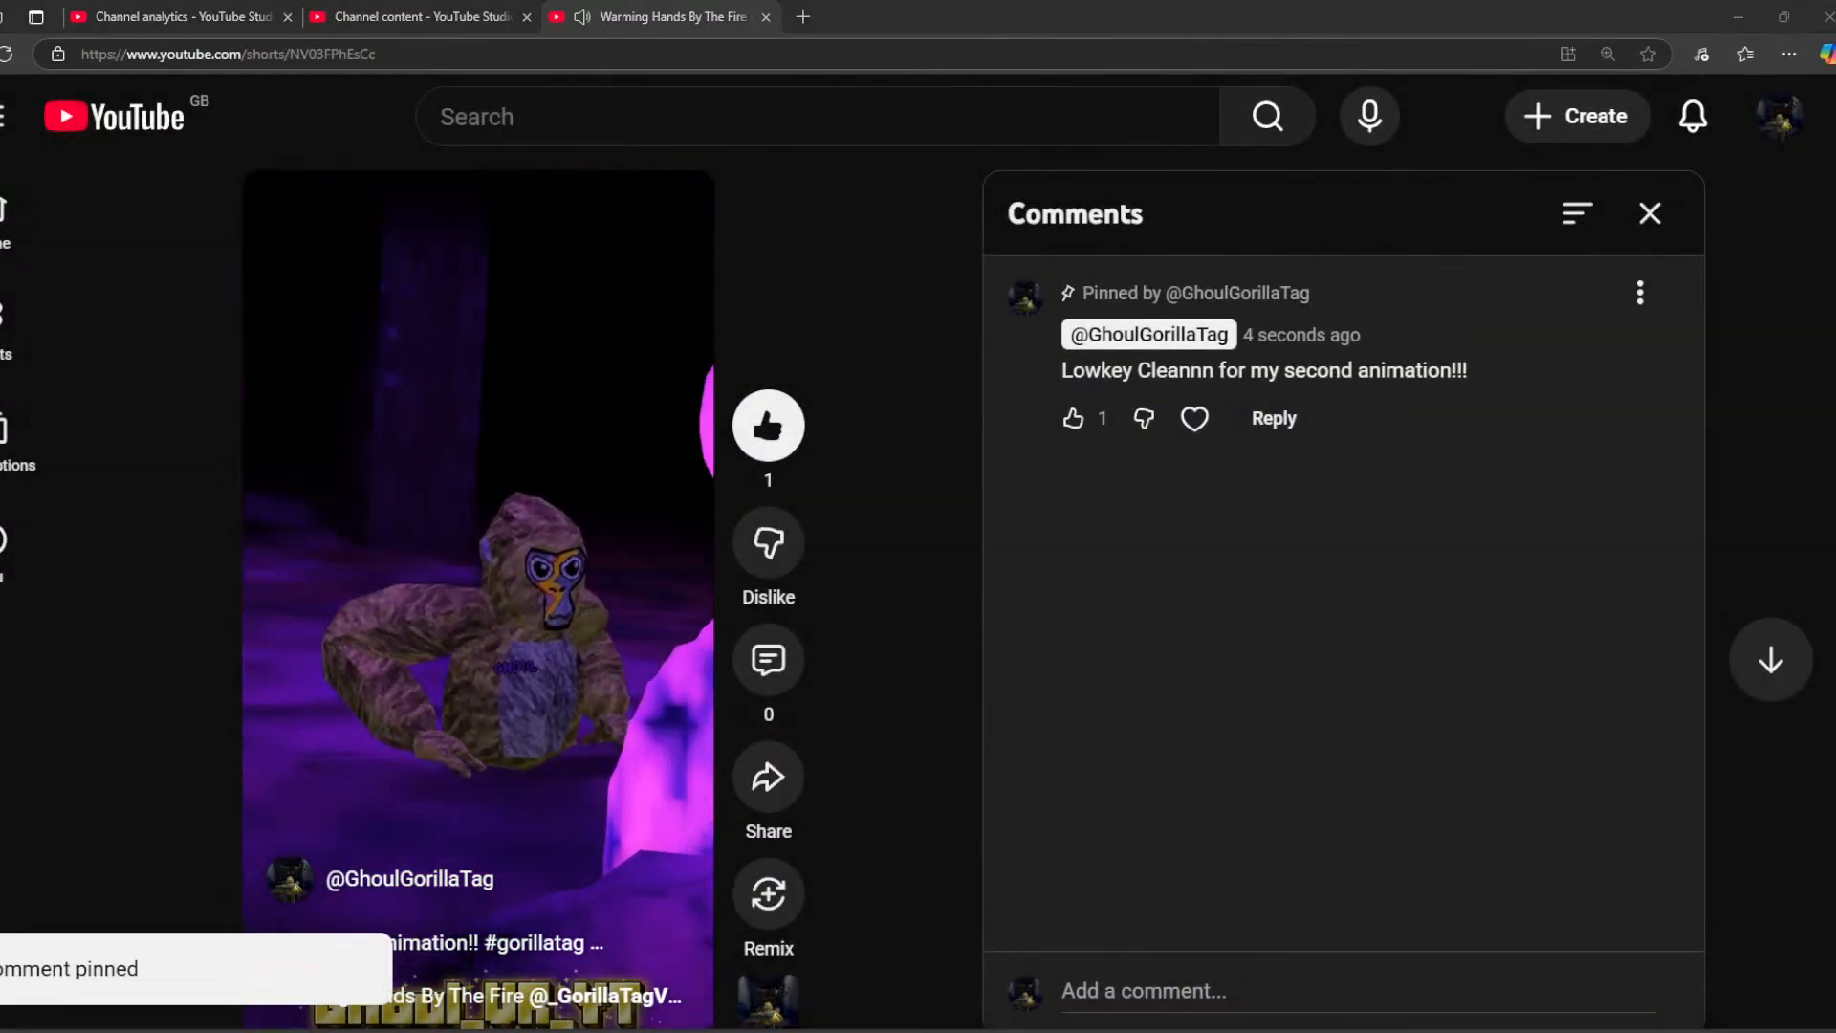
click(288, 204)
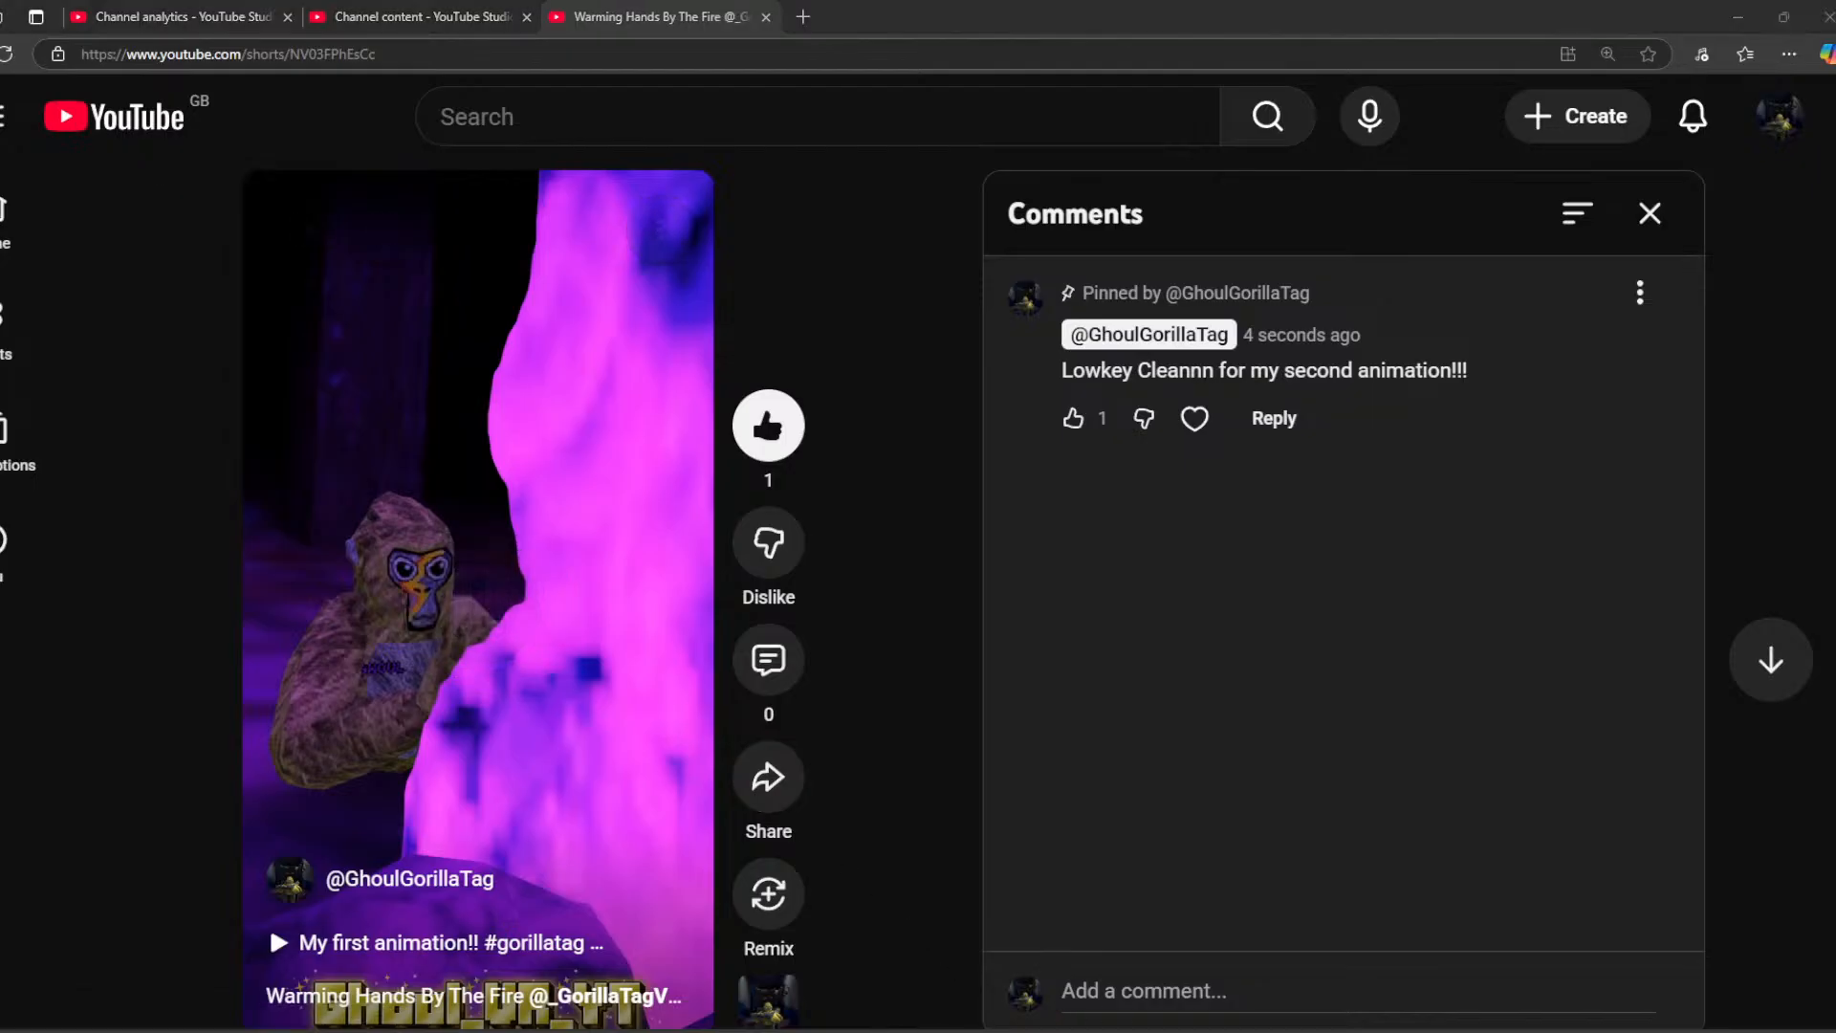
Close the Channel content page and load youtube.com in a new browser tab.
click(505, 17)
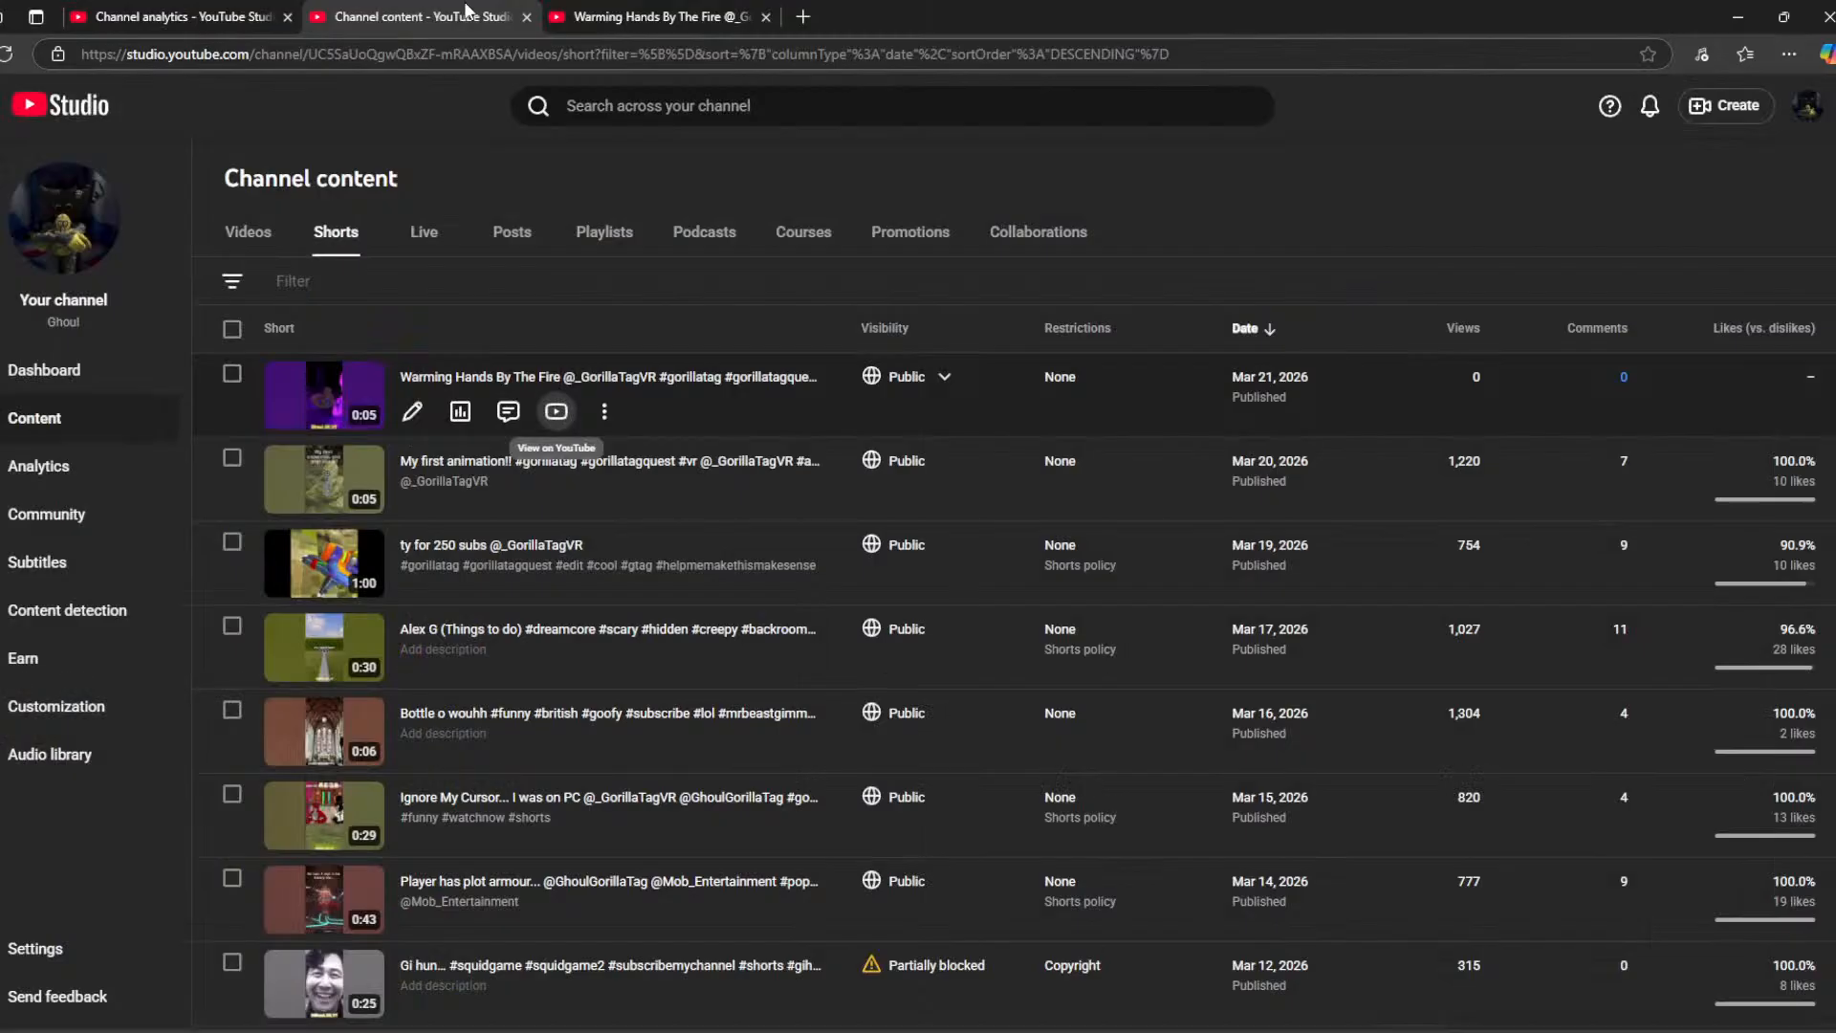
click(527, 17)
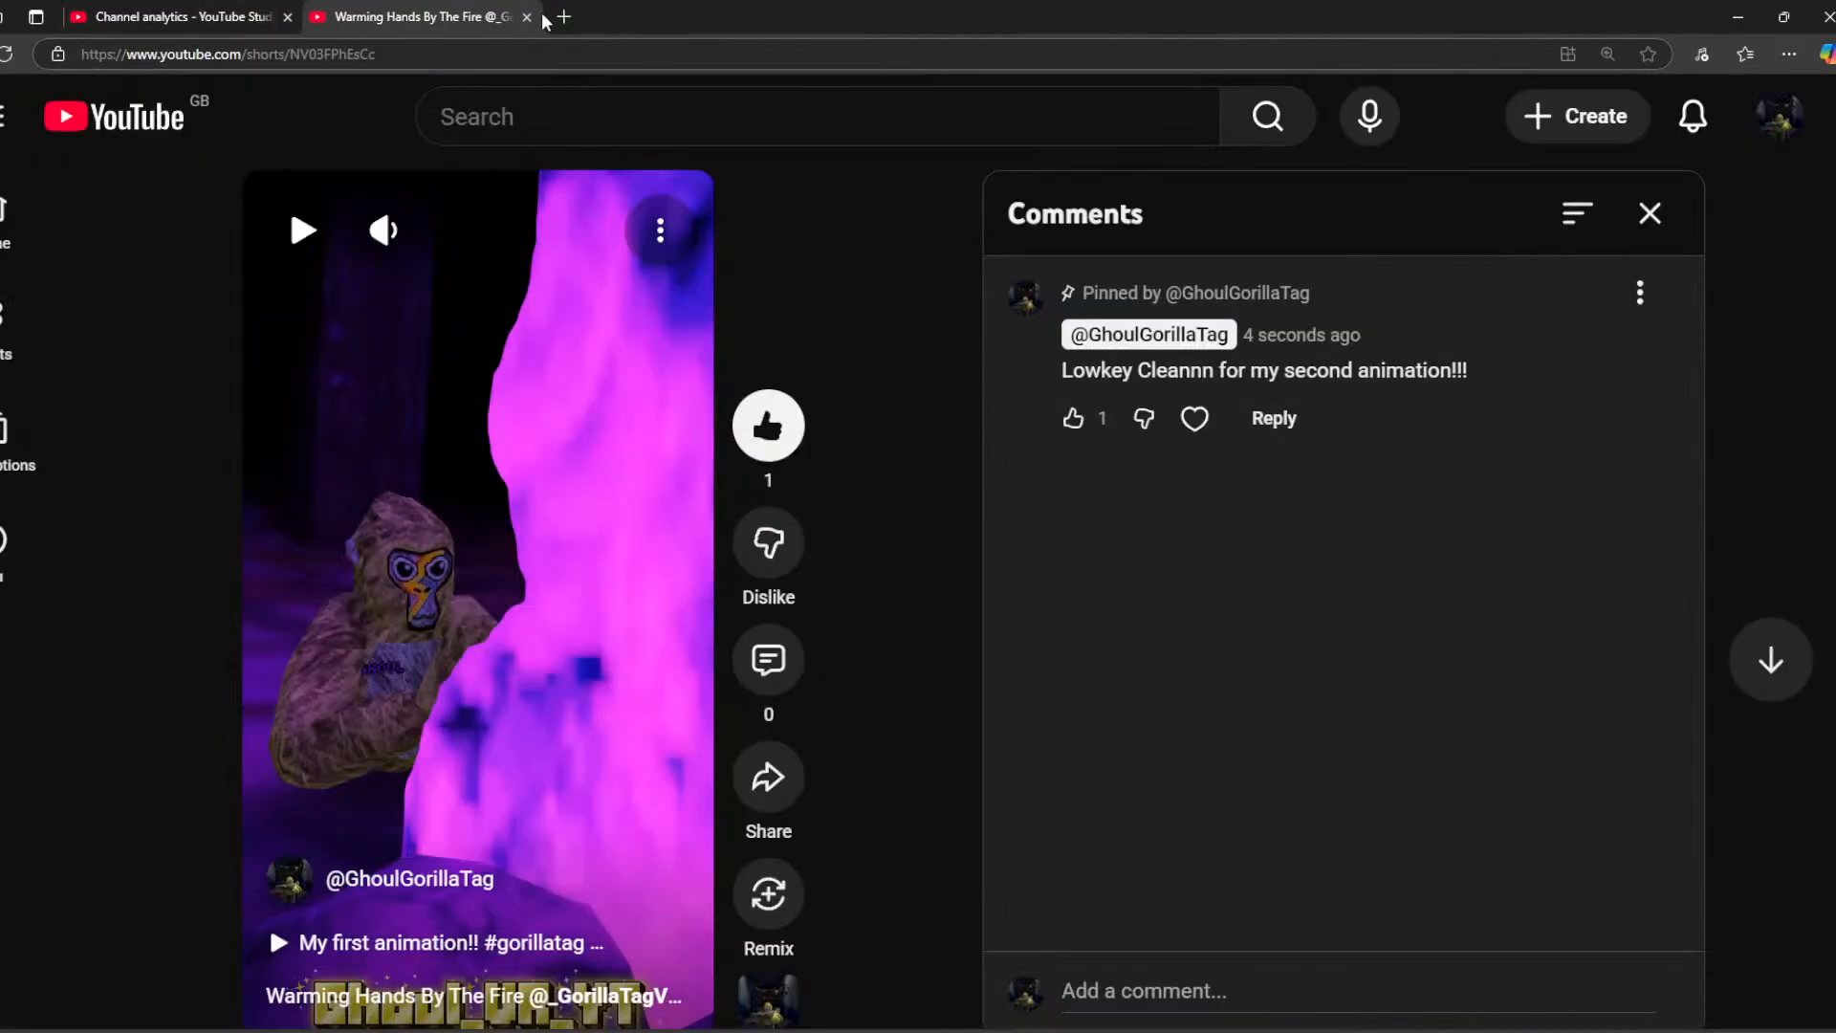
click(559, 17)
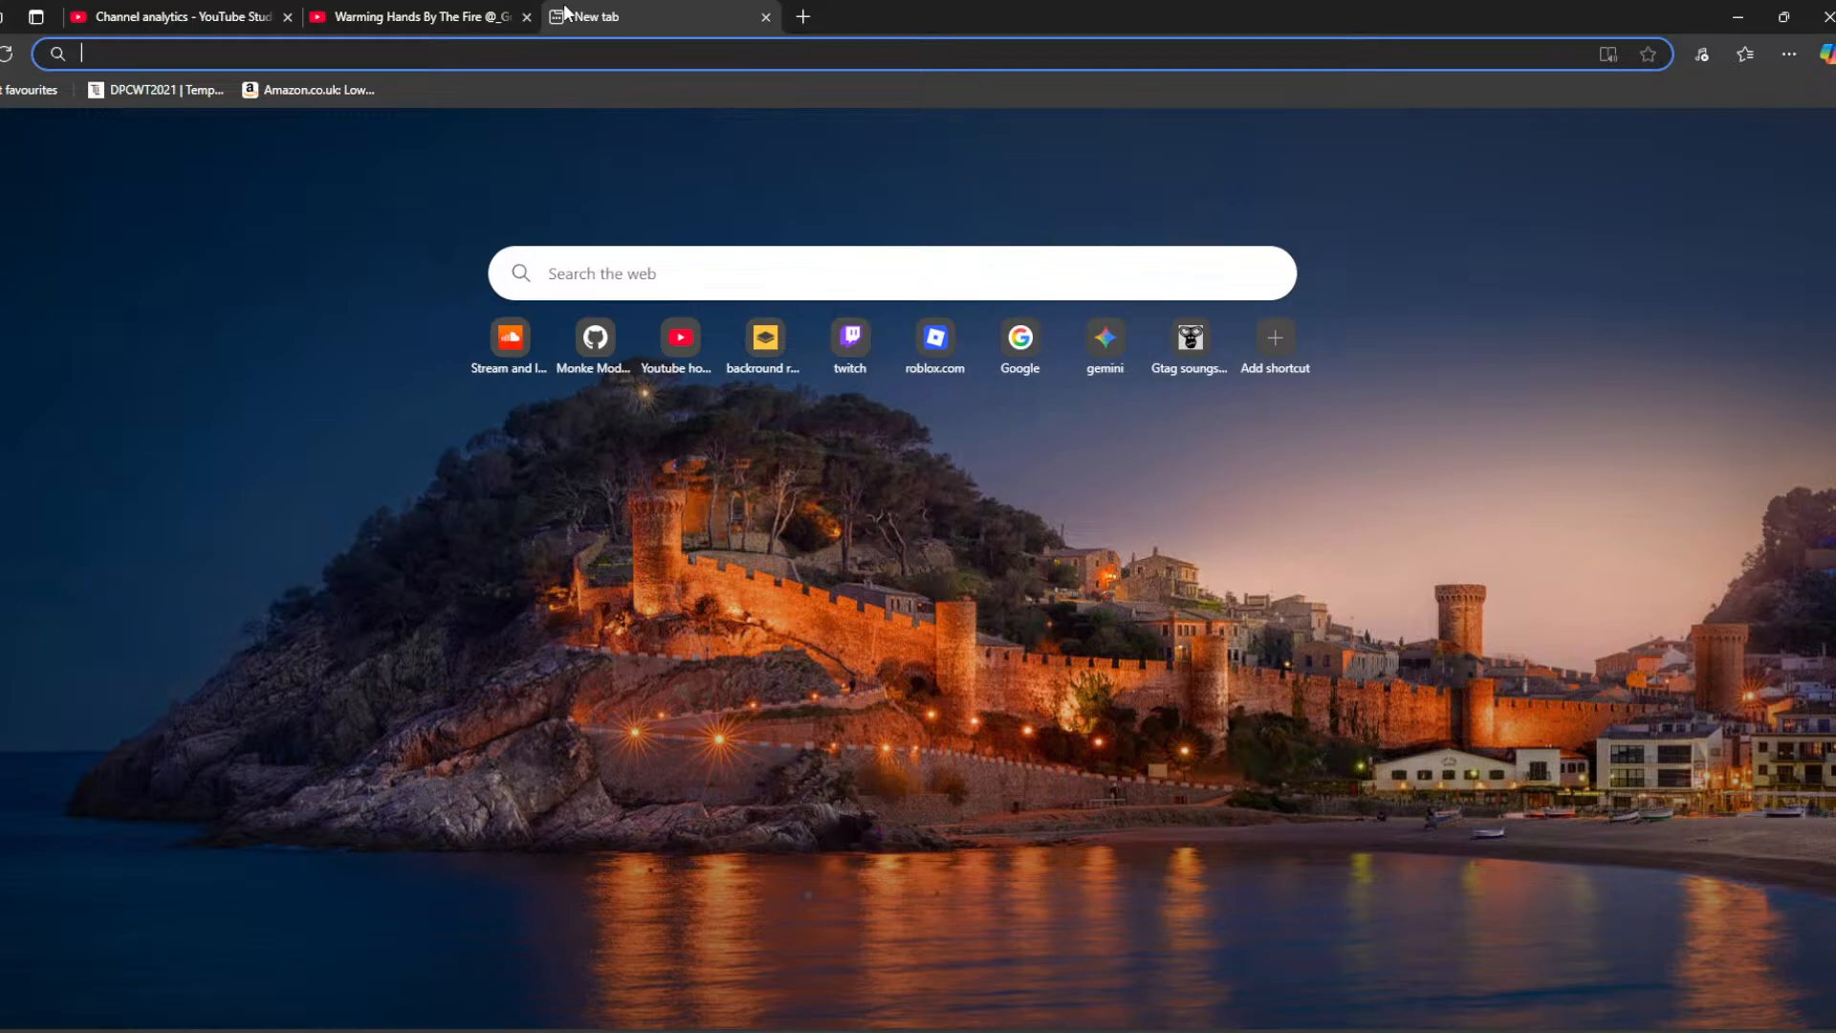
text(youtube.com)
key(Return)
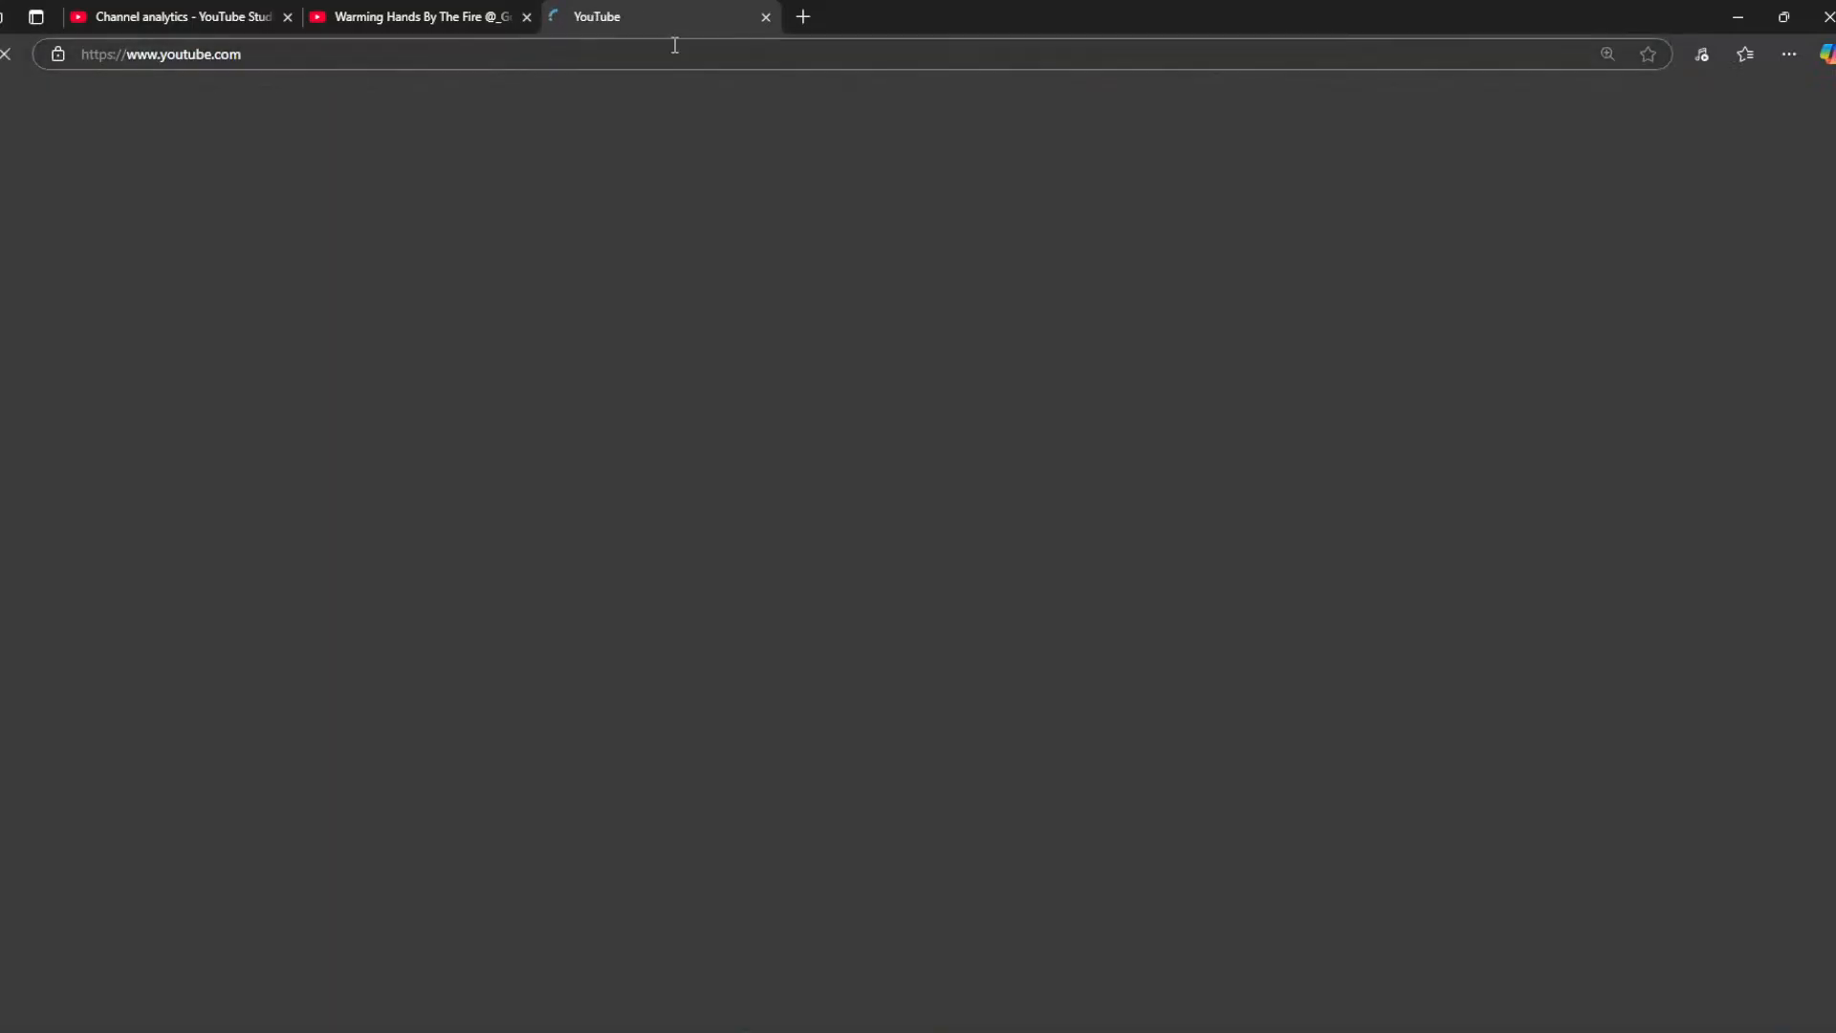
Open the Gtag sounds shortcut from a new browser tab, leaving no duplicate blank tab.
click(803, 17)
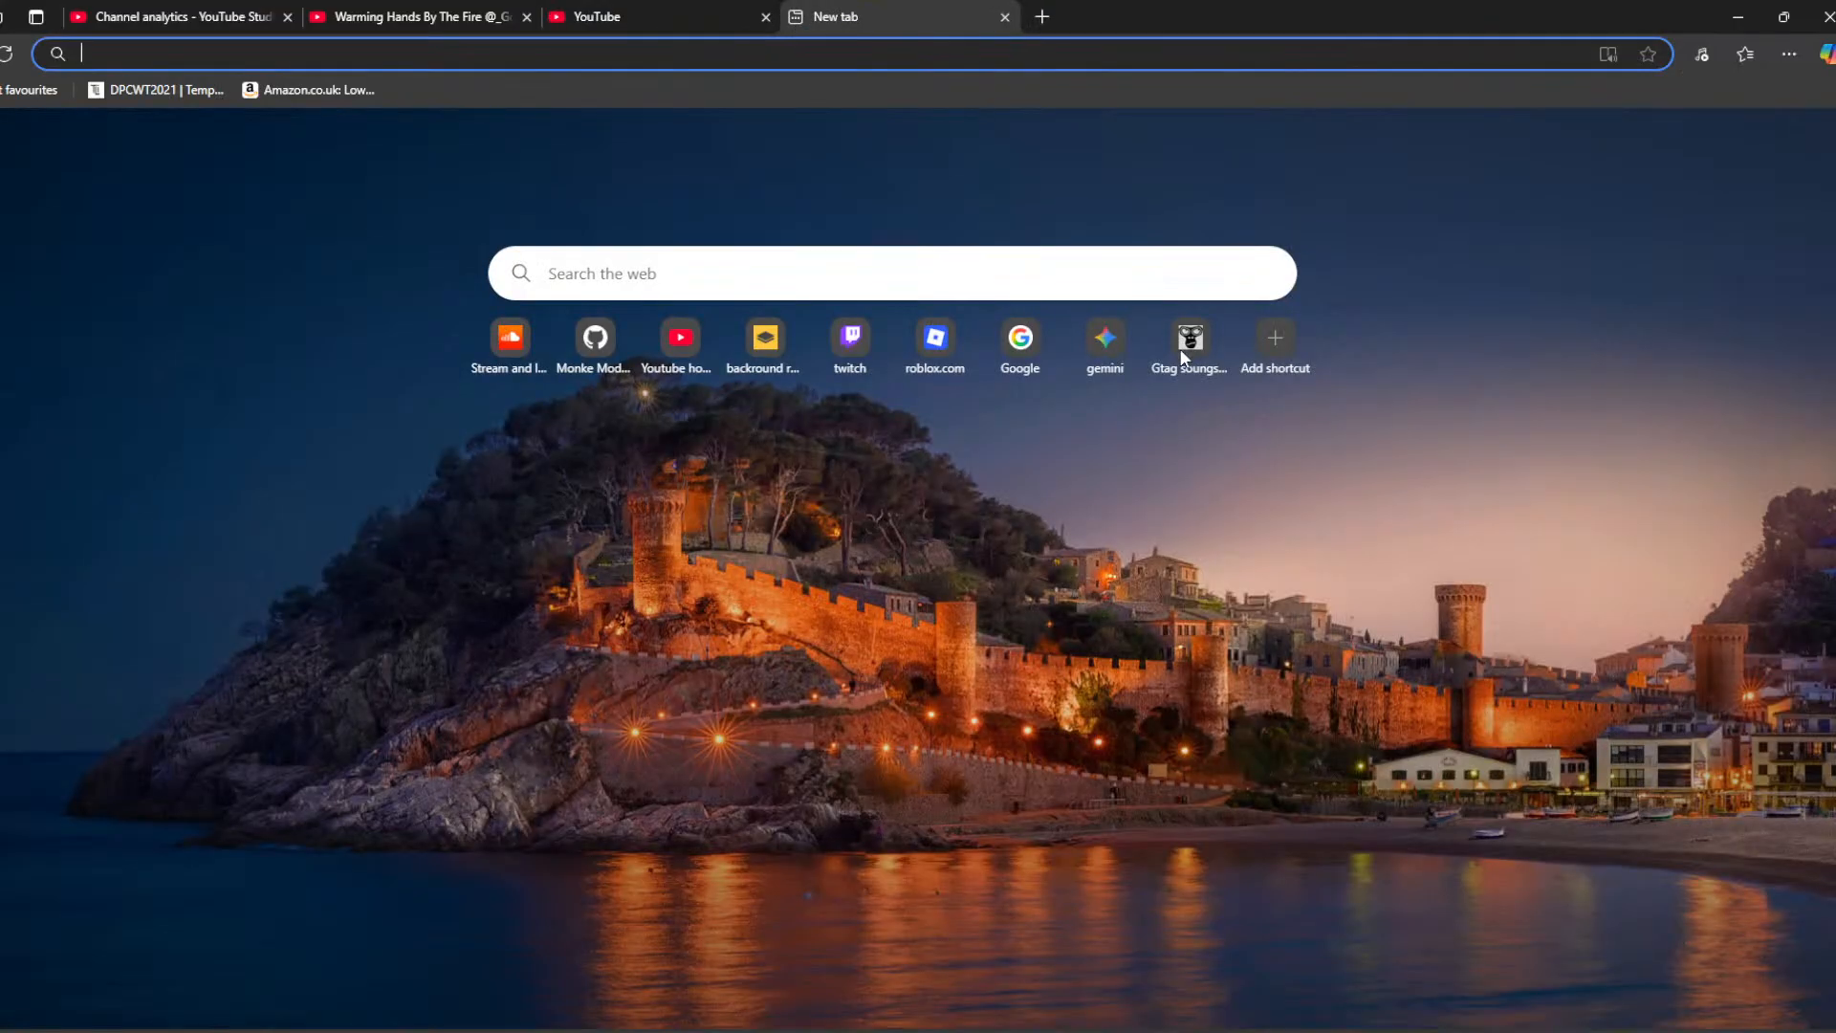
click(1043, 17)
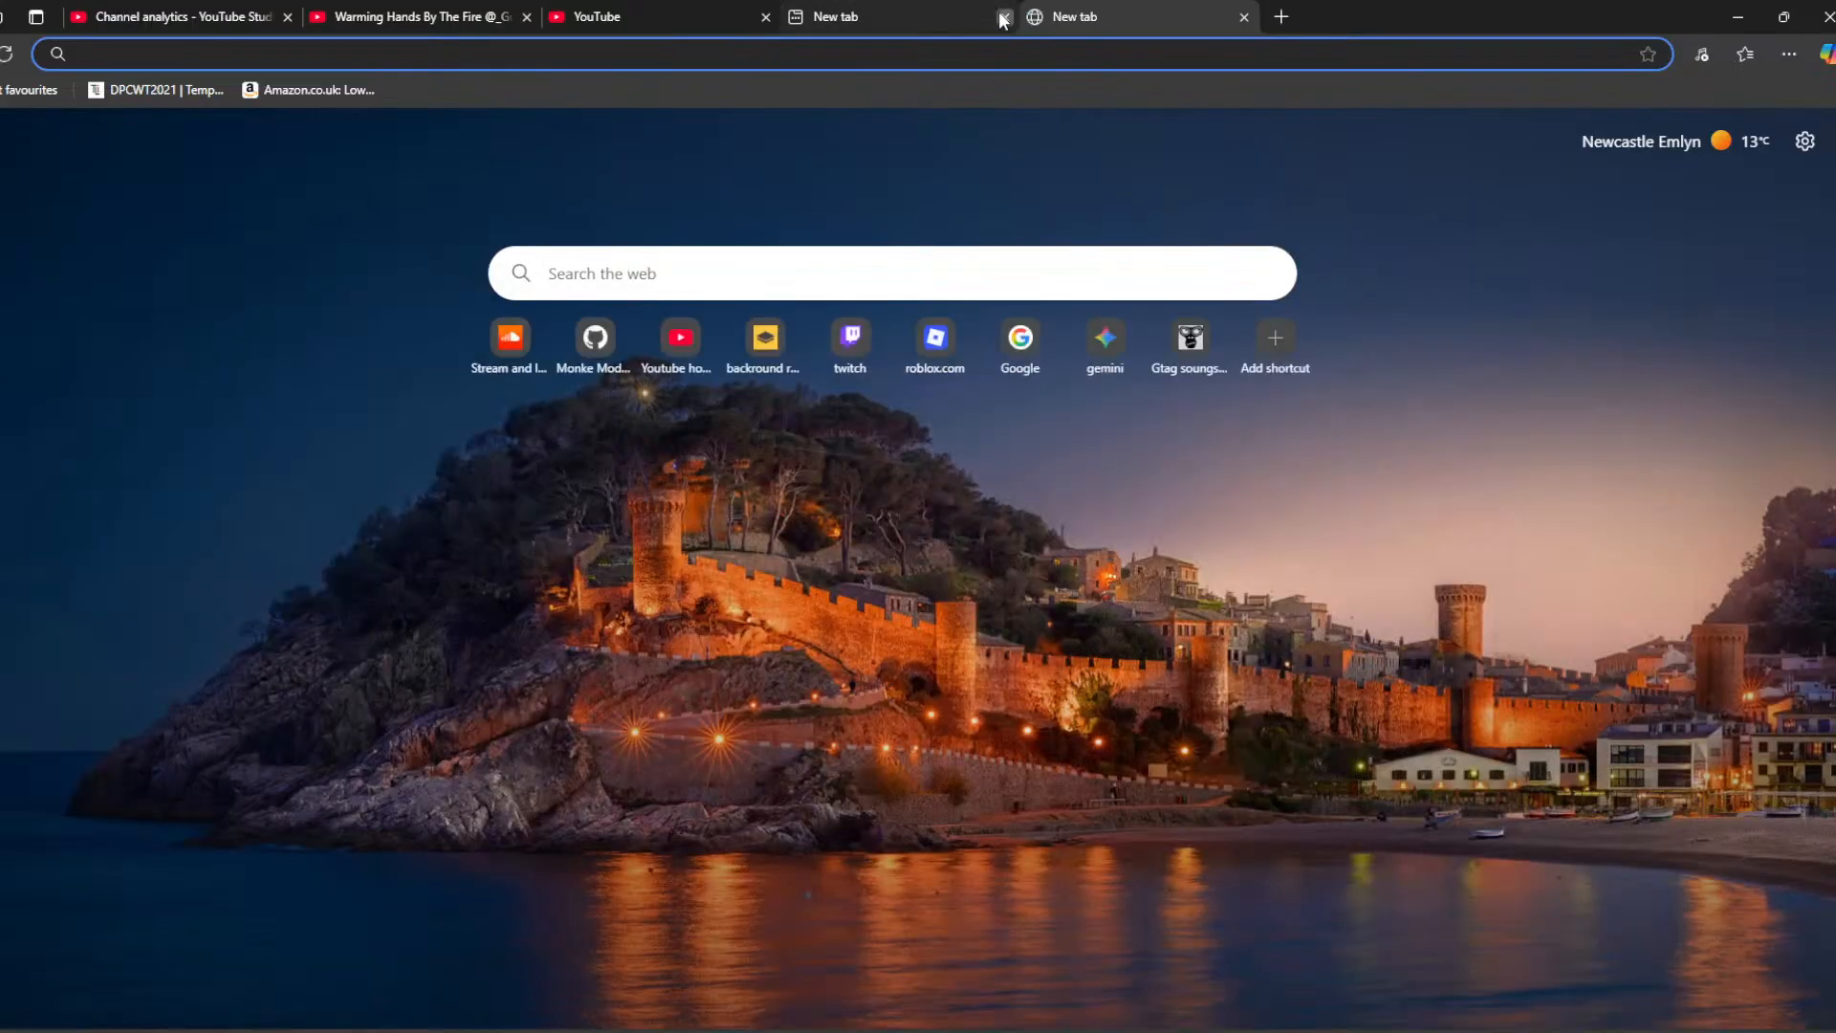
click(1005, 17)
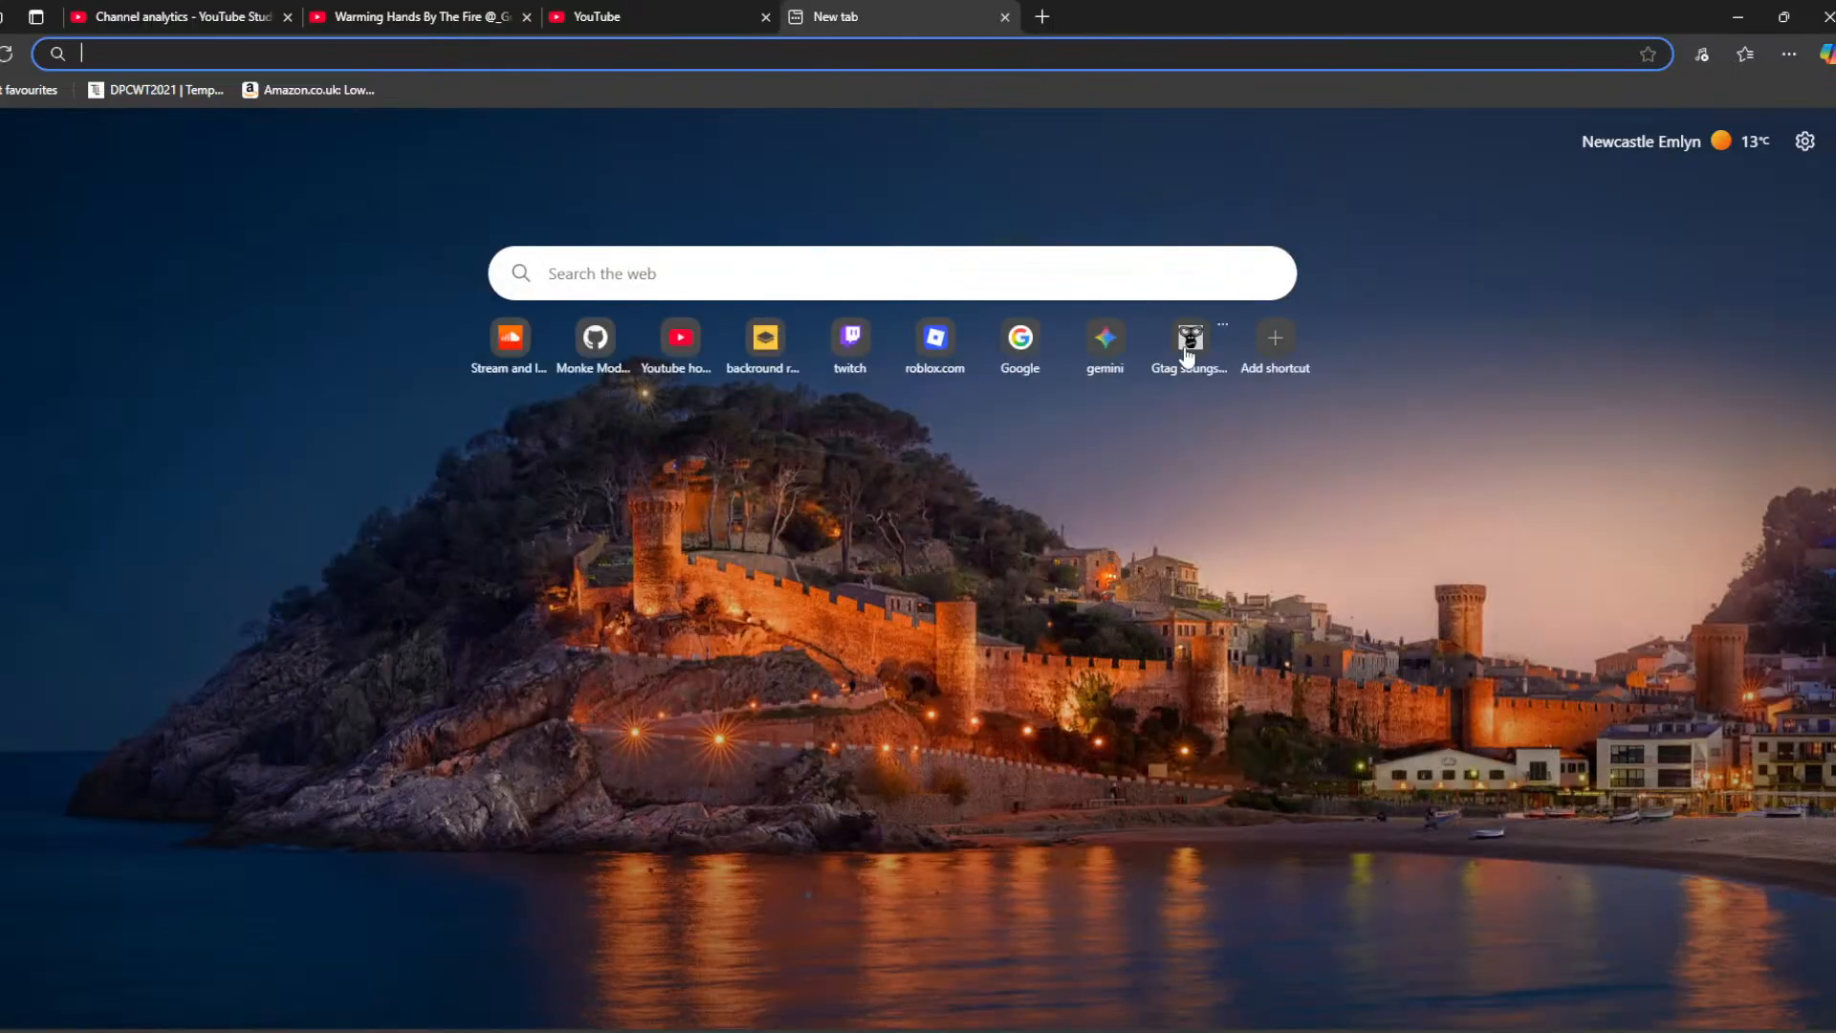
click(1470, 371)
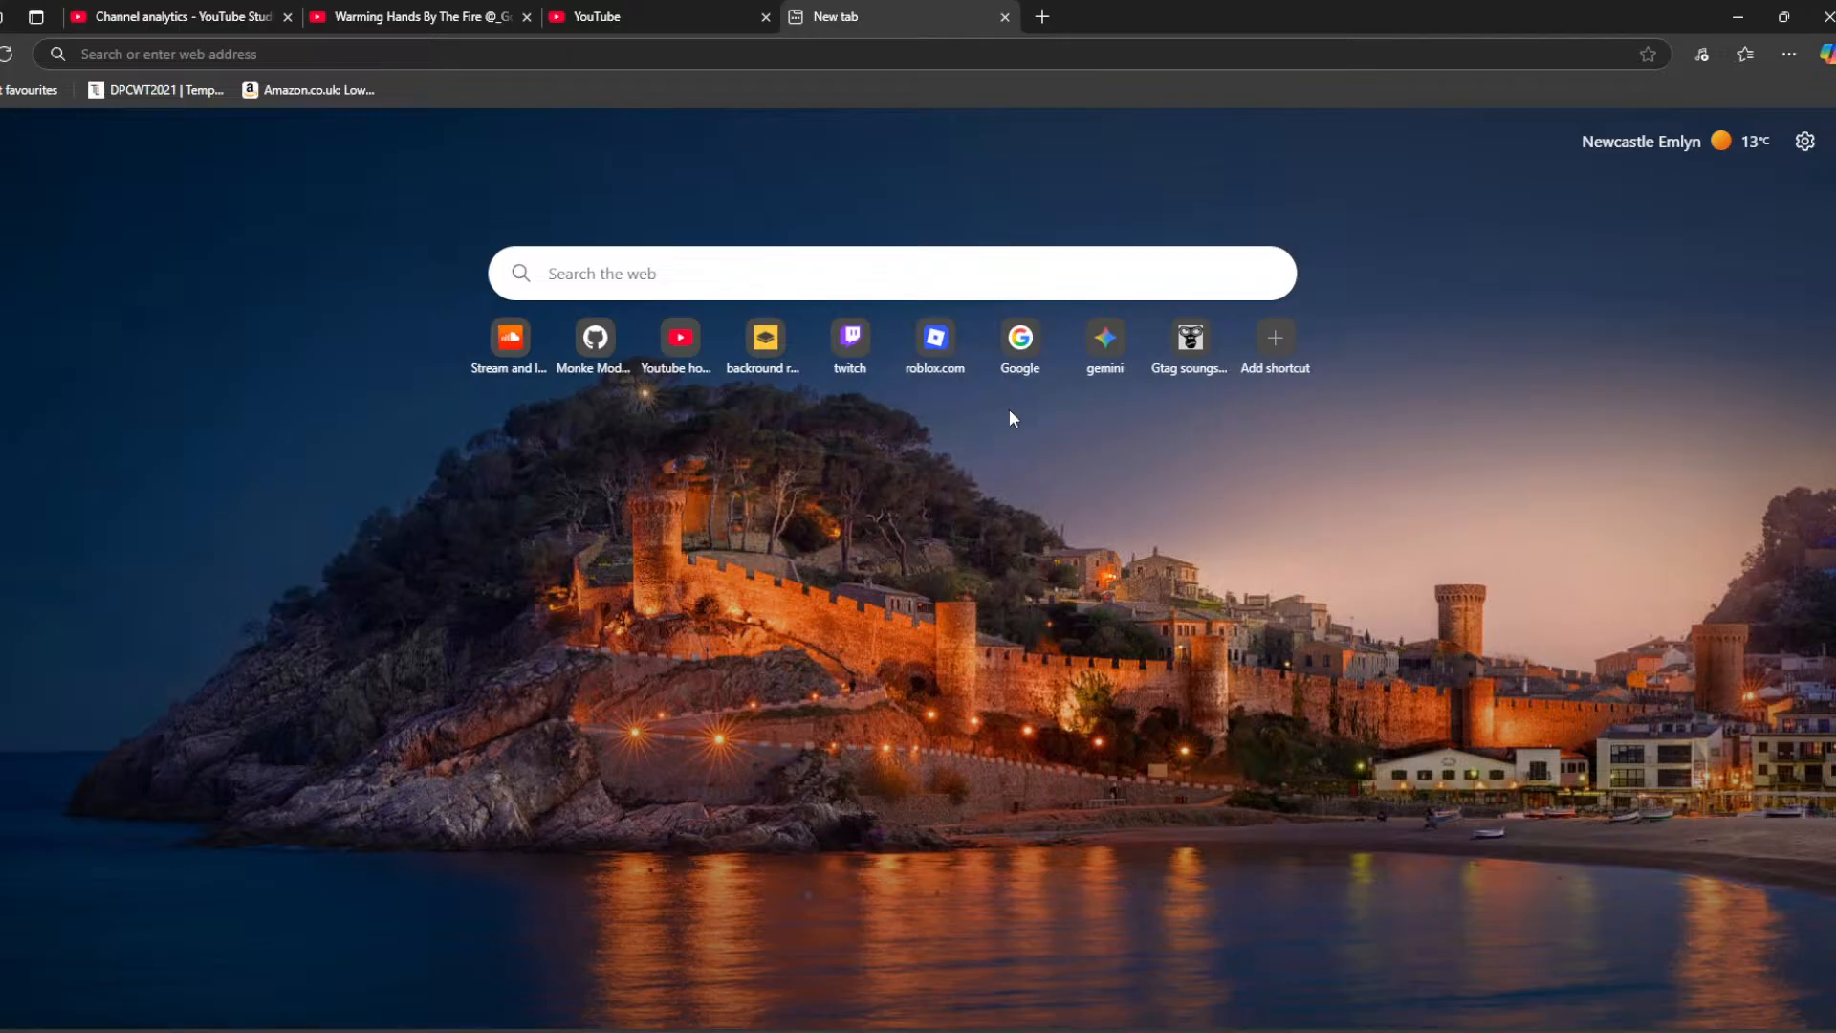
click(1191, 340)
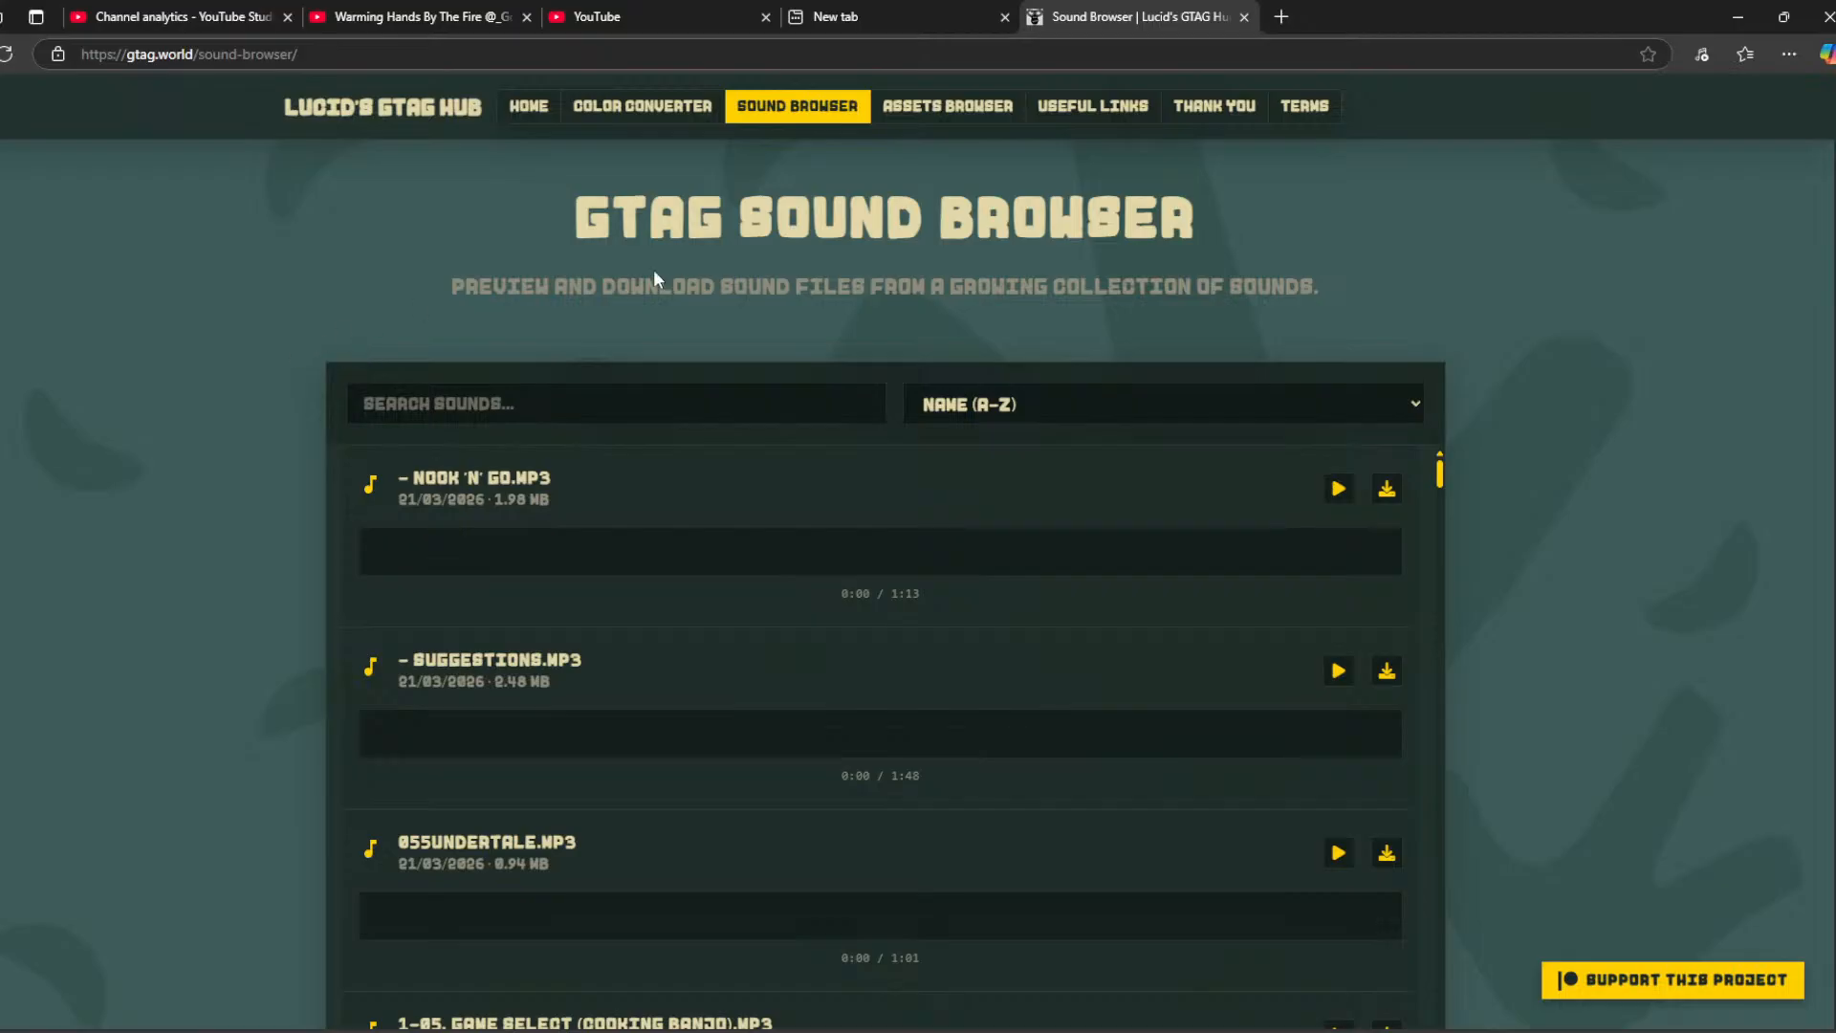
Preview the first sounds in the GTAG Sound Browser list, from "Nook 'n' Go.mp3" through "All Wii Bios Sounds.mp3".
scroll(422, 480, down, 2)
scroll(548, 547, up, 2)
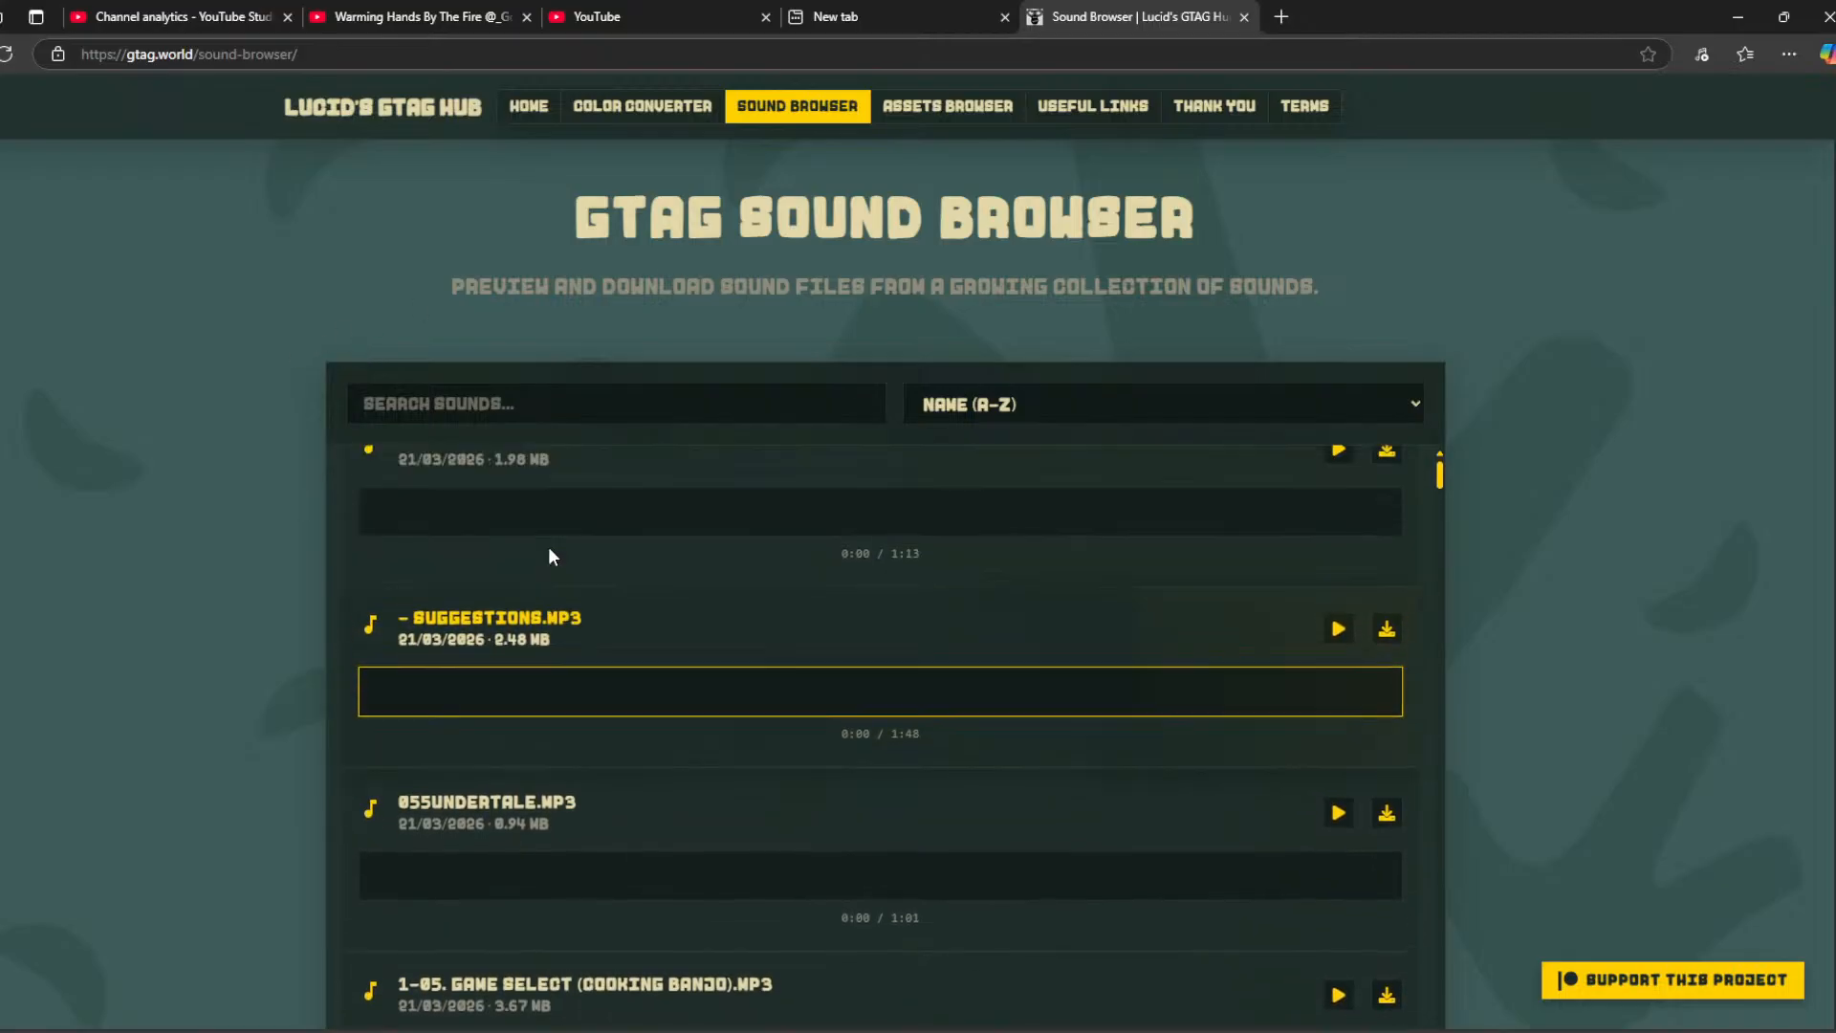
scroll(1017, 609, down, 3)
scroll(815, 620, up, 3)
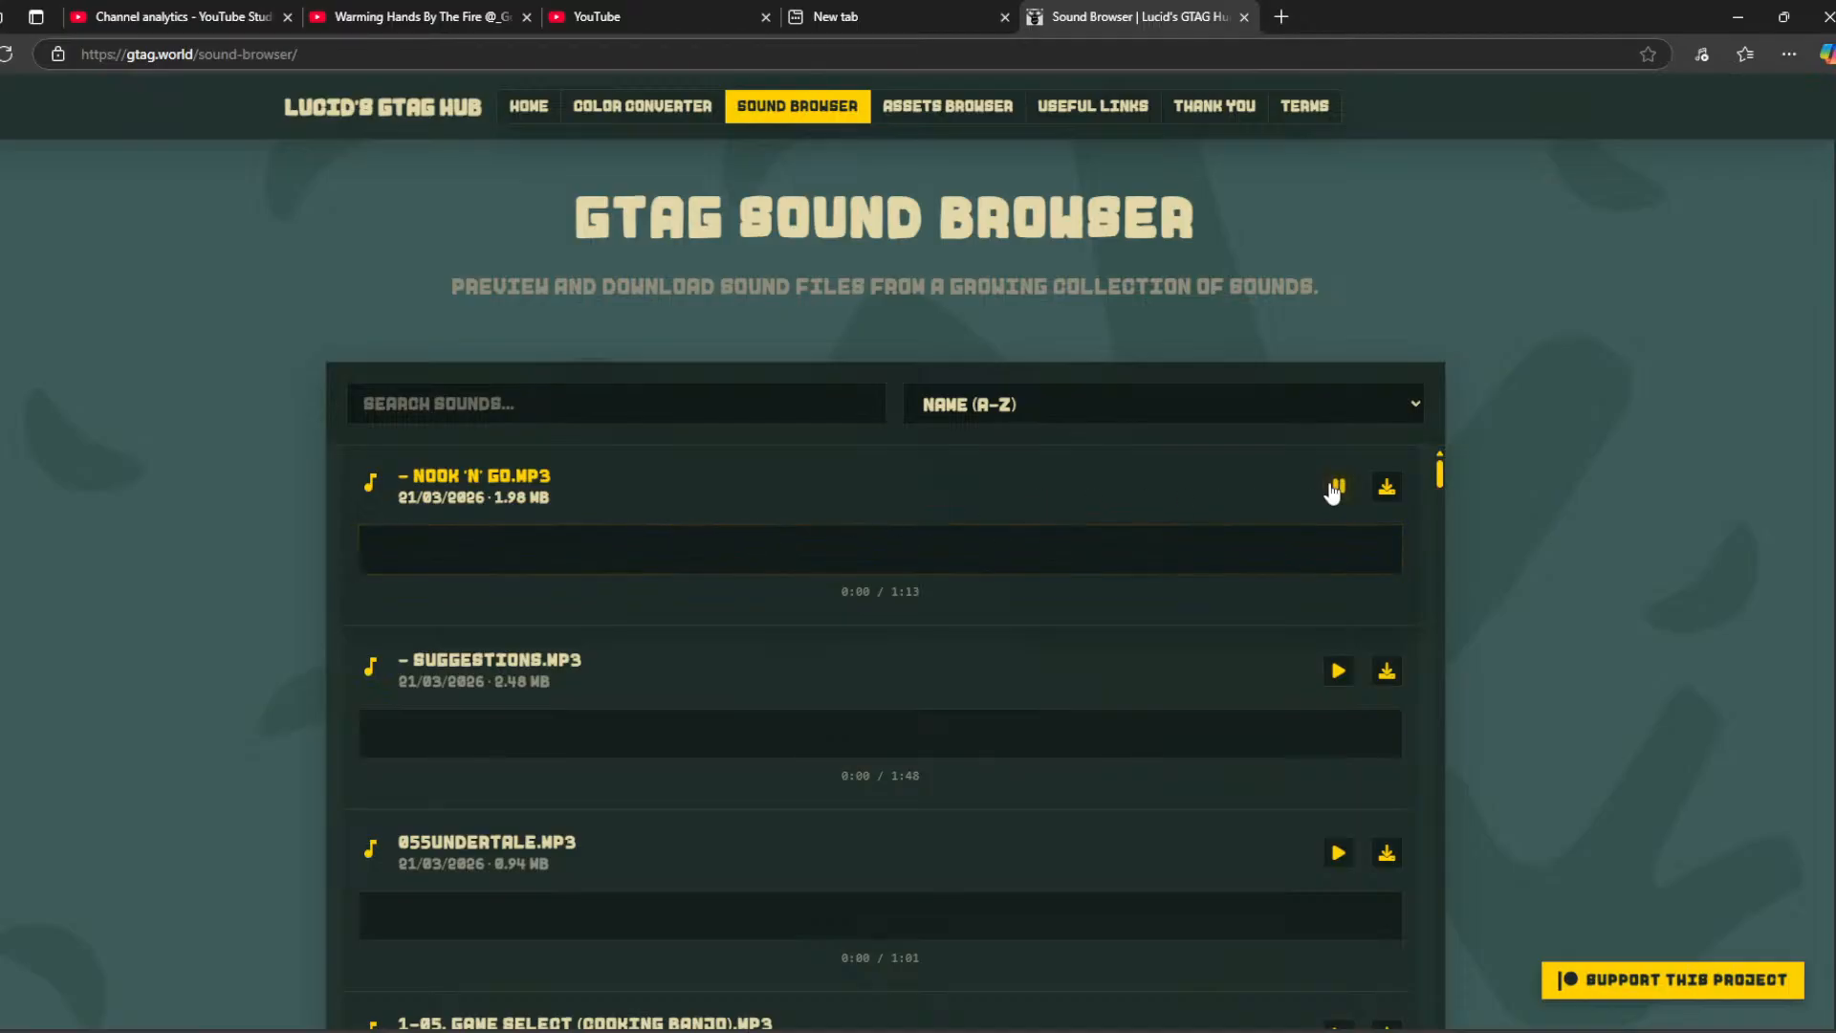
click(1341, 672)
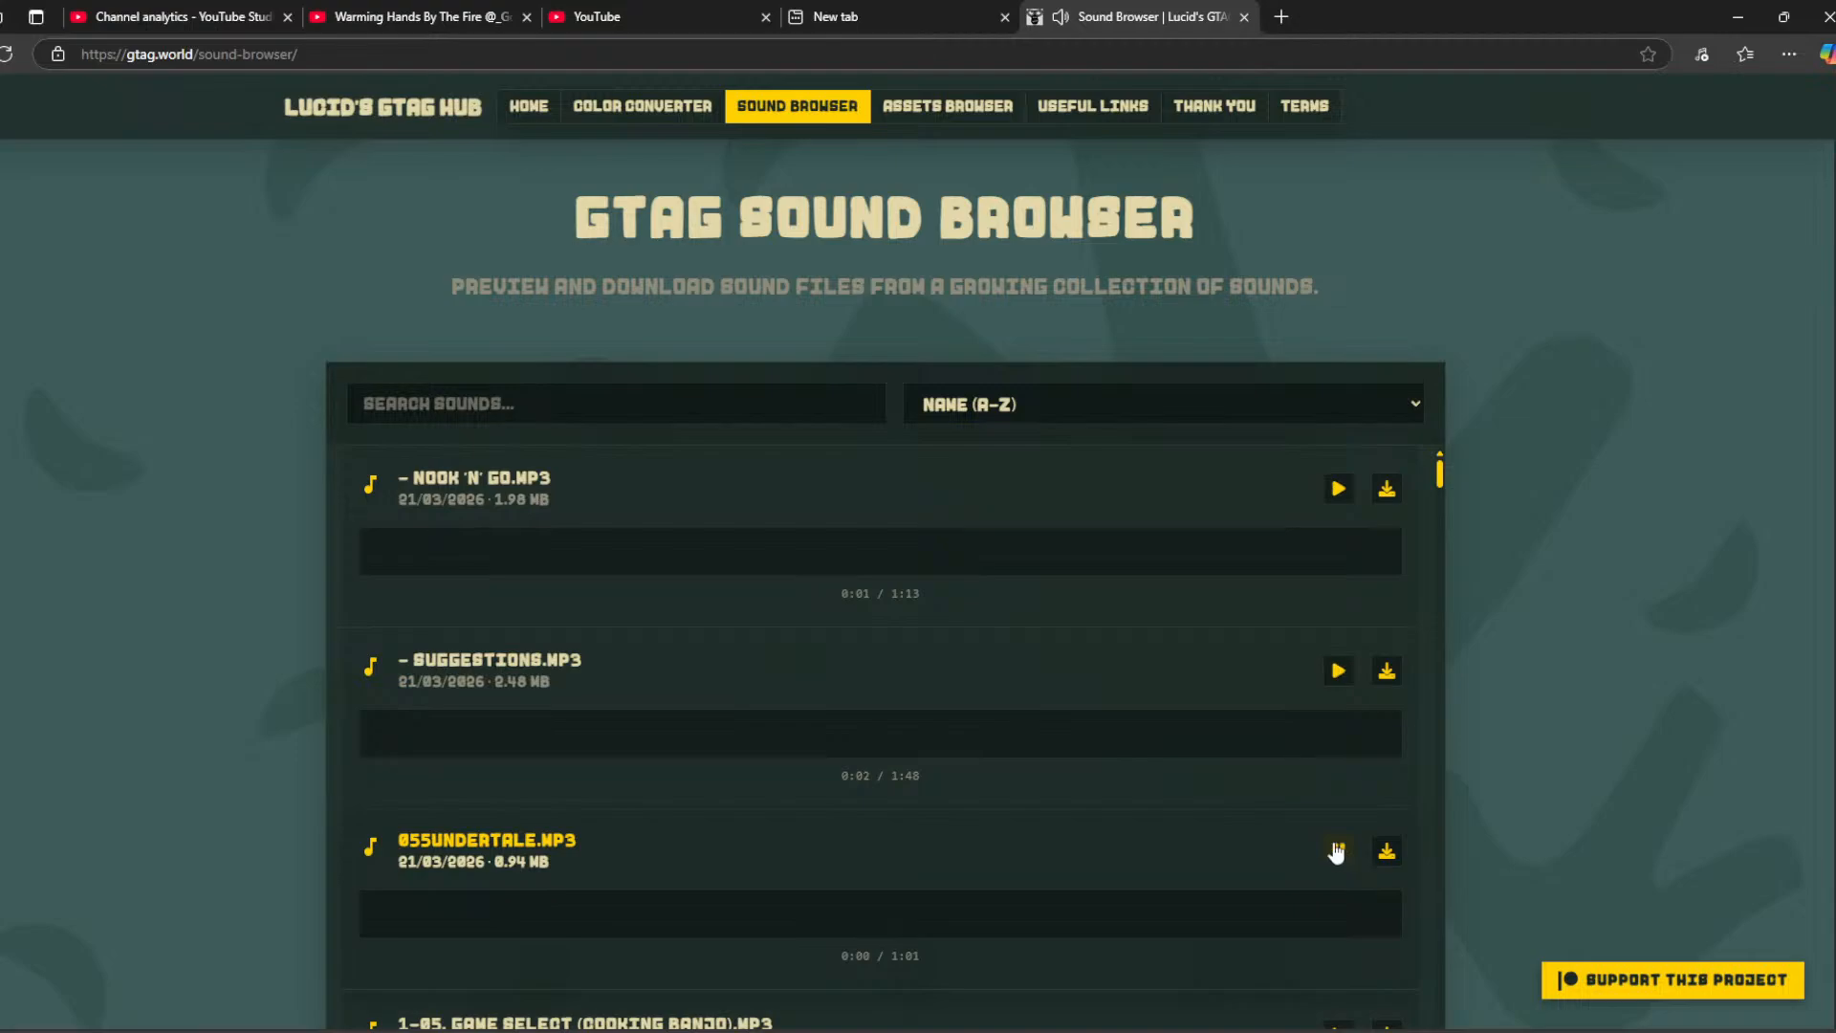
scroll(1336, 852, down, 3)
click(1339, 732)
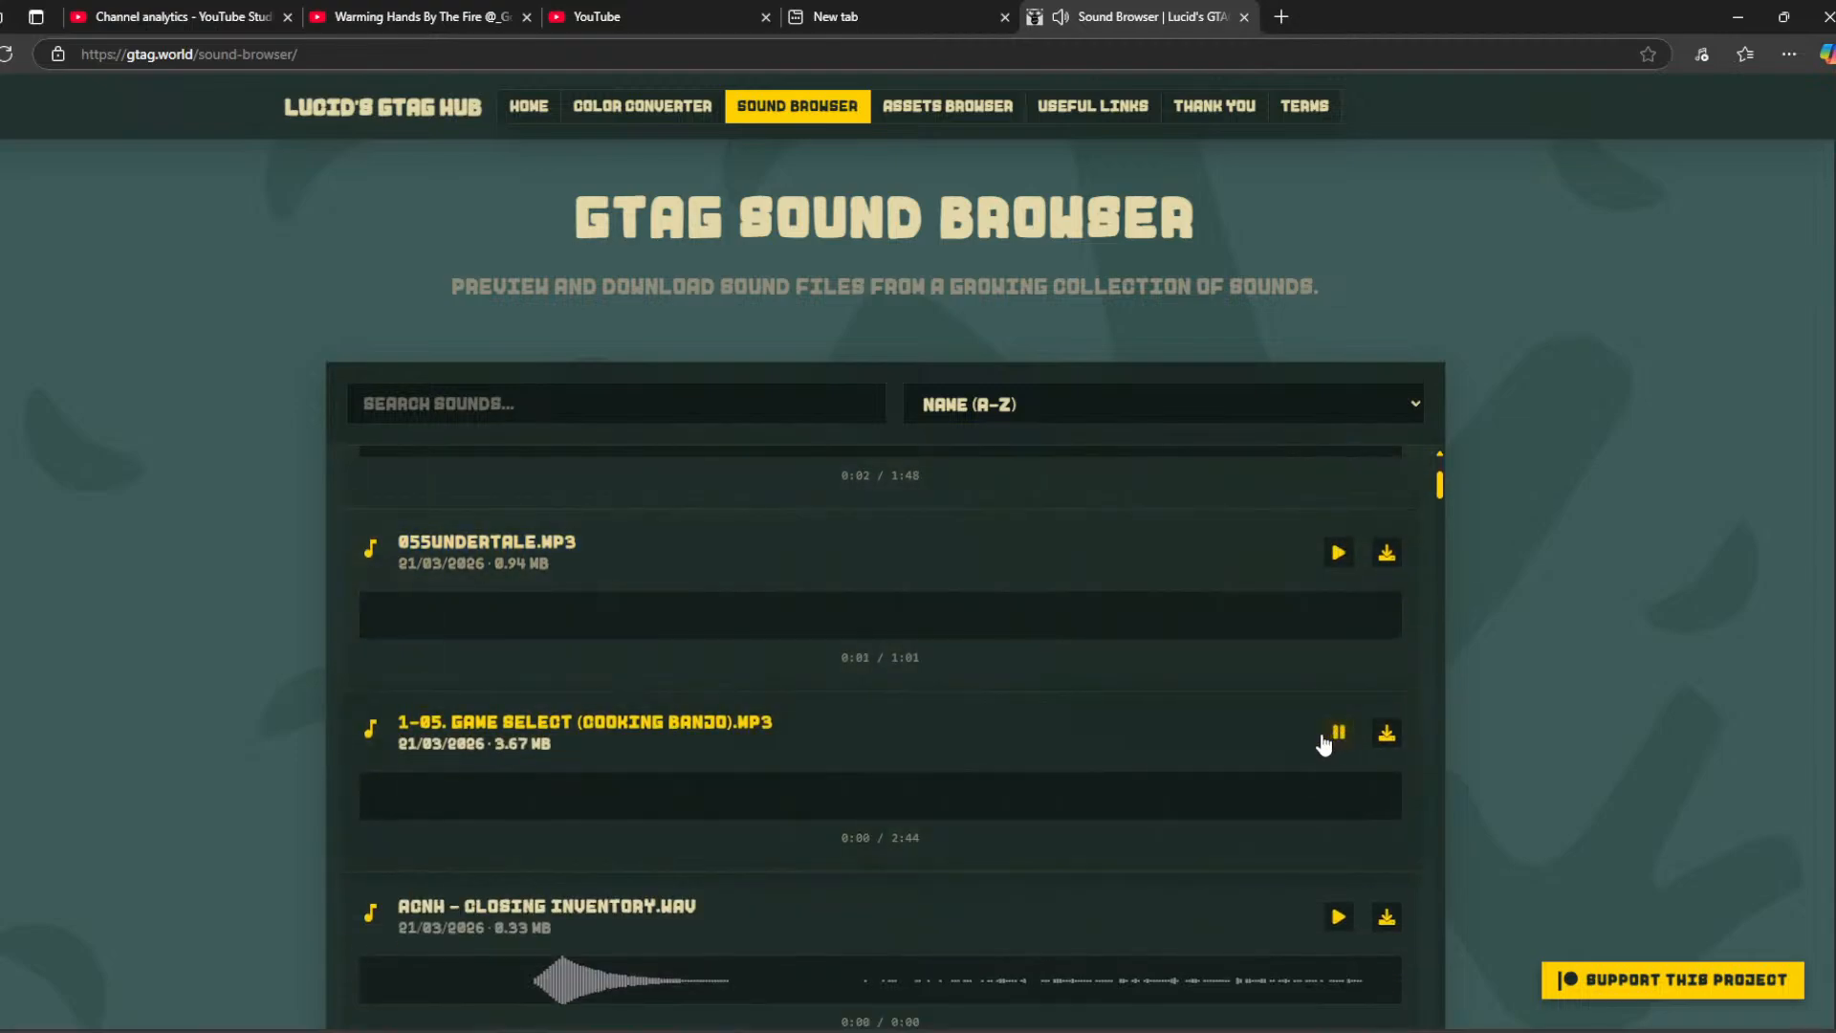
scroll(1262, 803, down, 2)
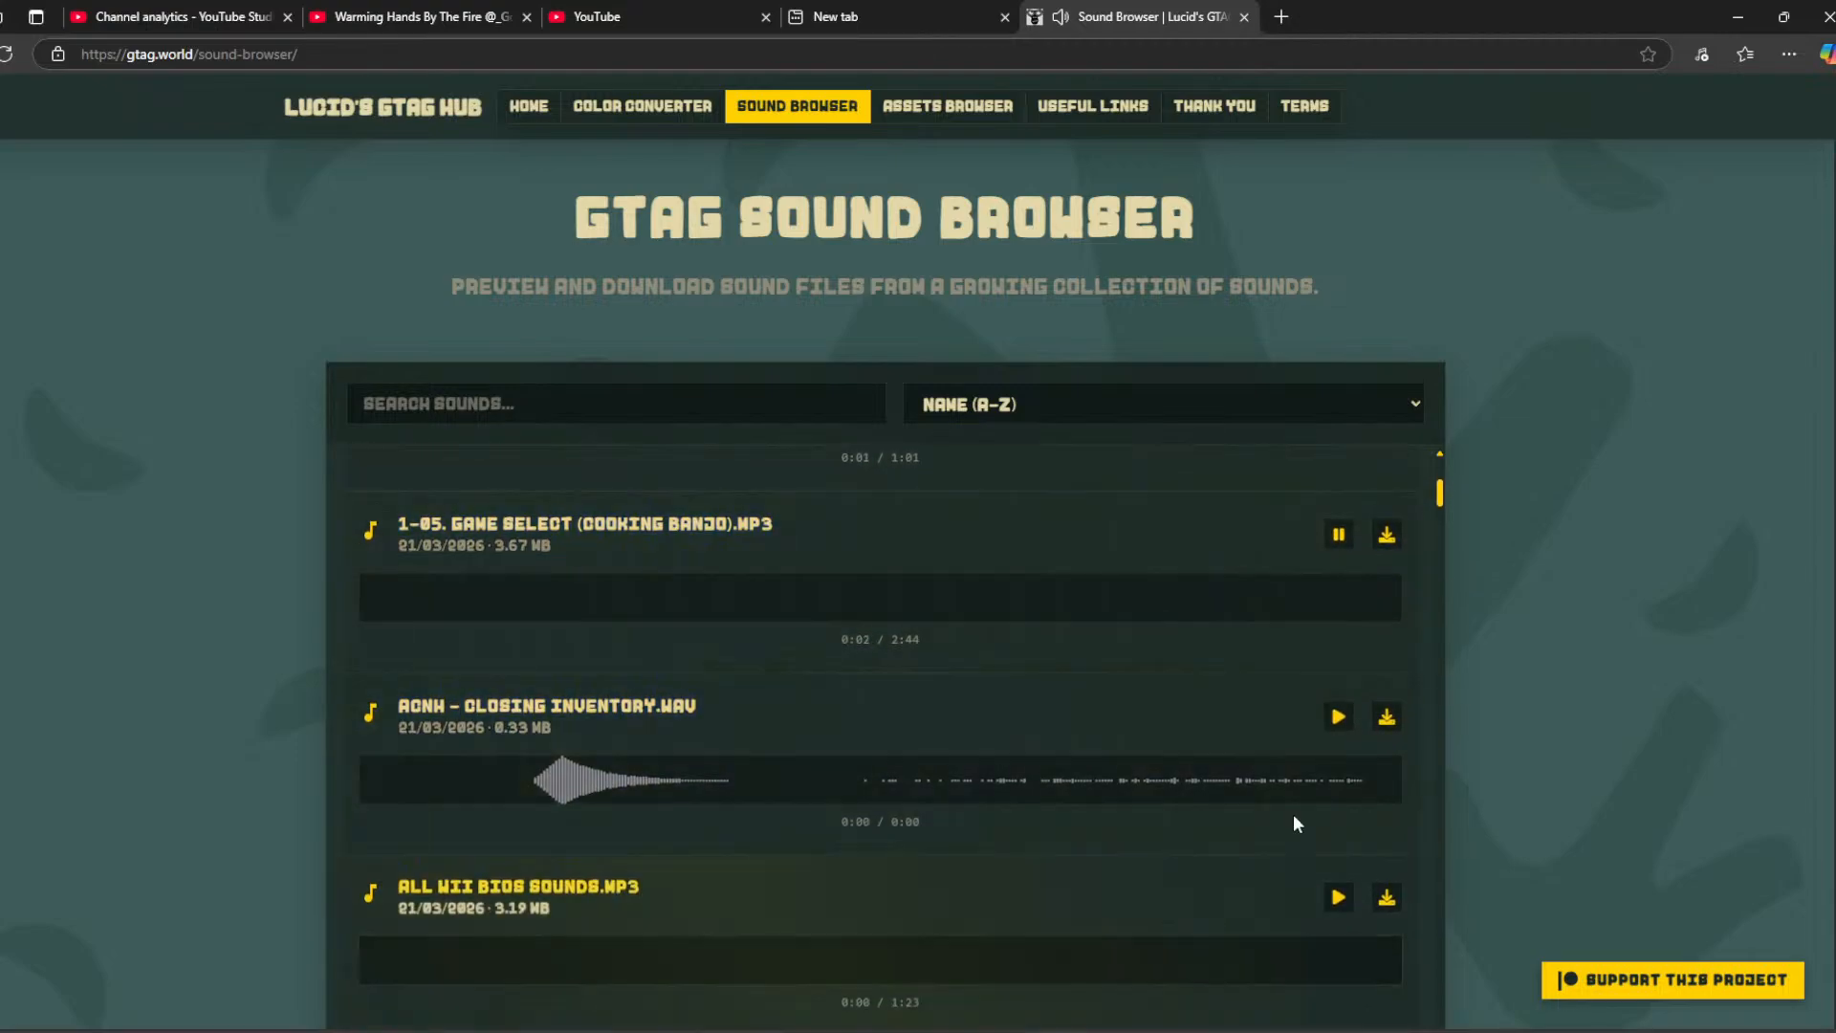
click(1327, 717)
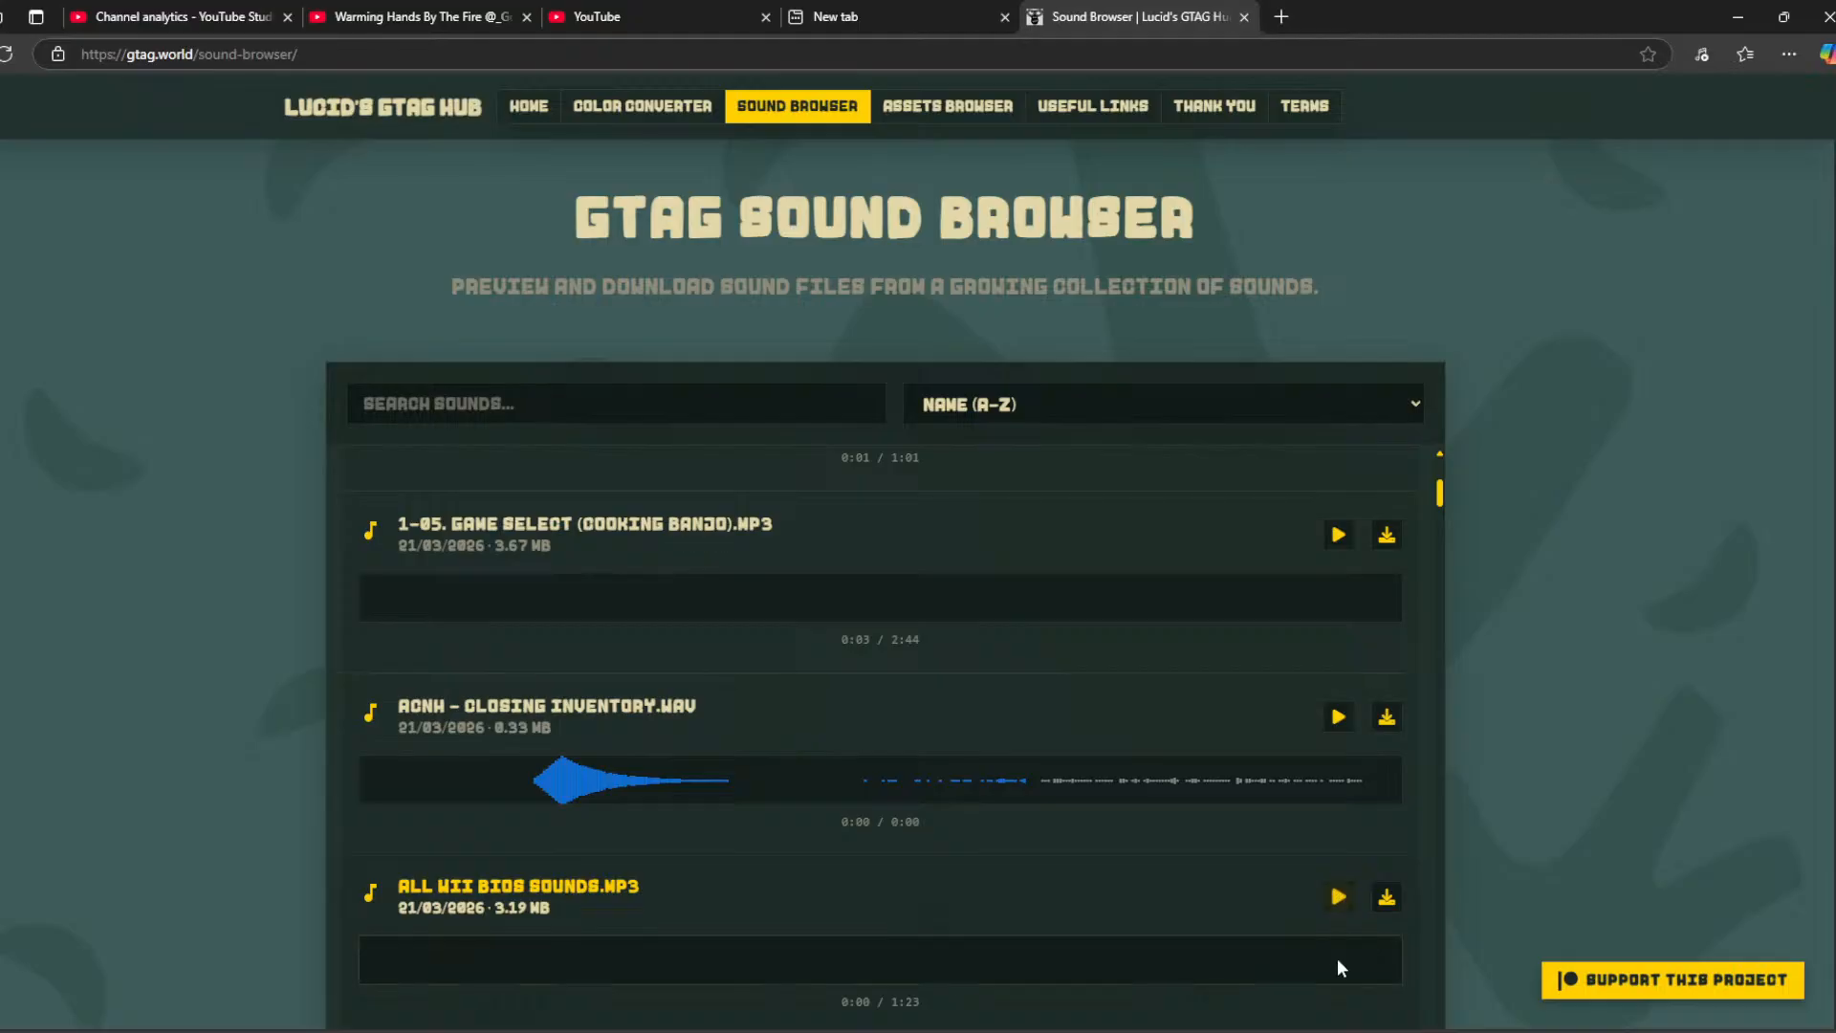
click(1337, 895)
scroll(1310, 892, down, 3)
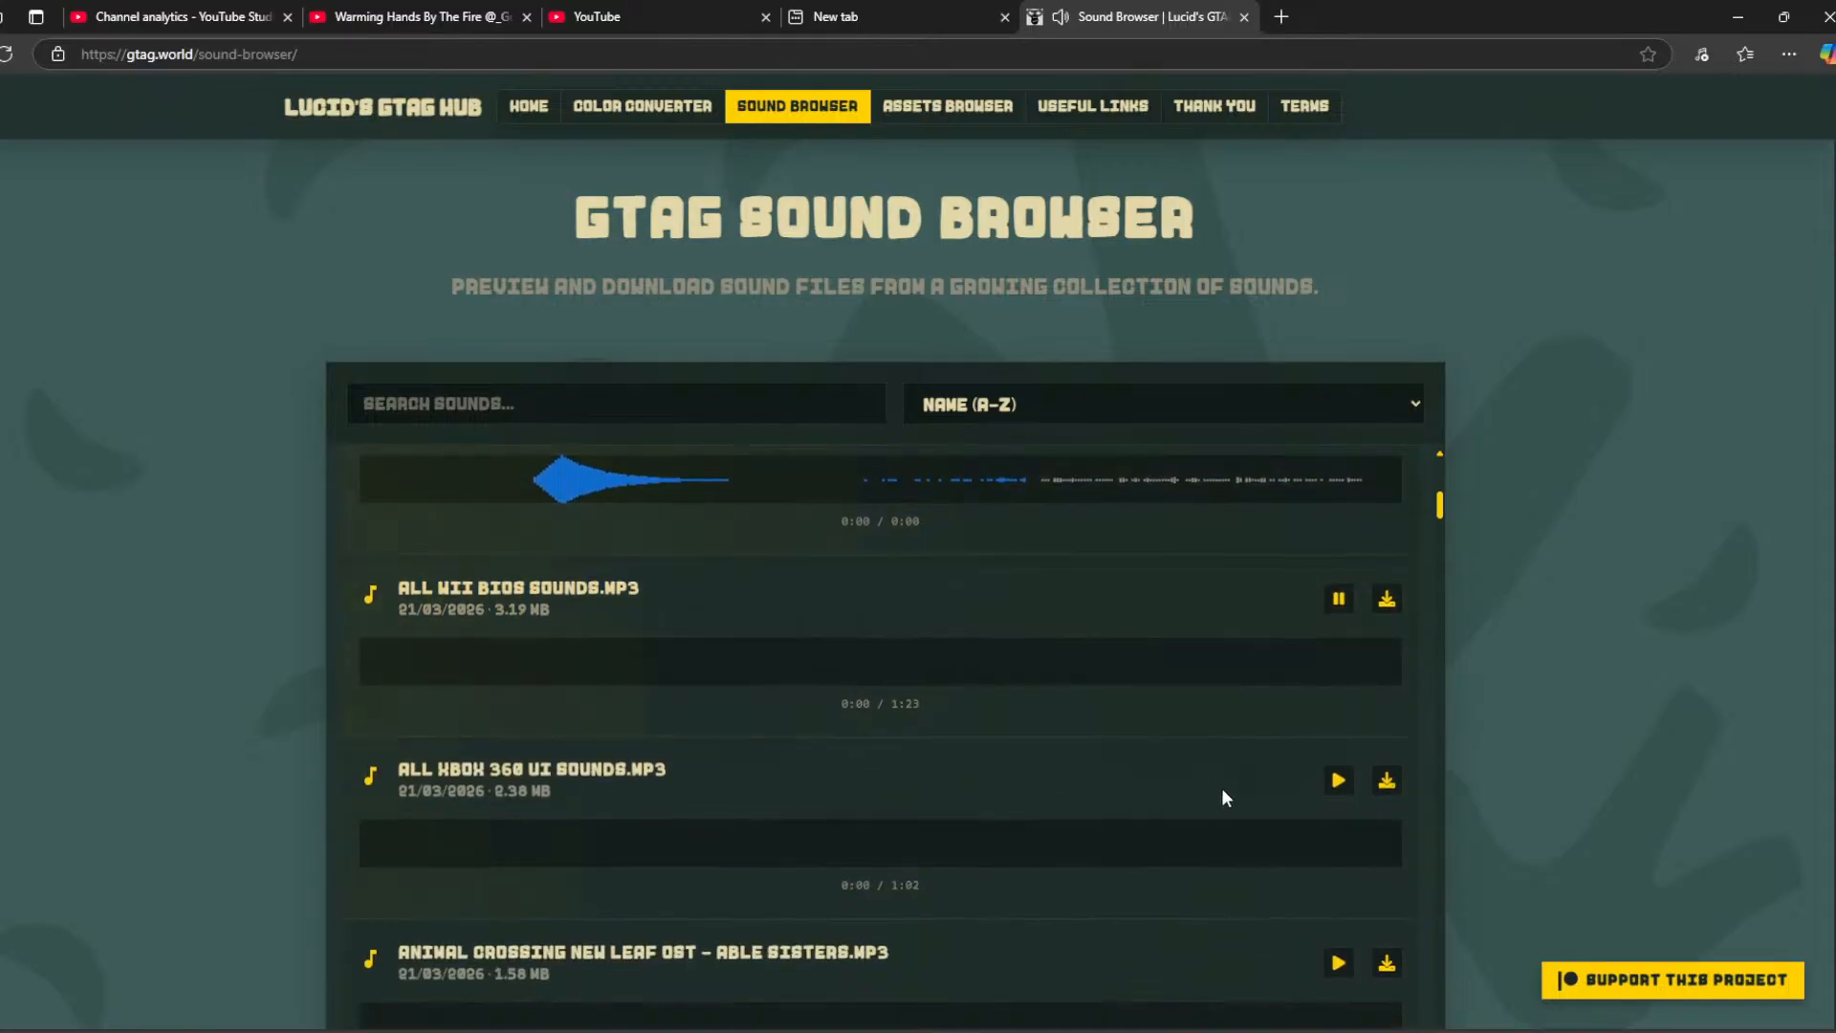
Preview "All Xbox 360 UI Sounds.mp3", "Animal Crossing New Leaf OST - Able Sisters.mp3" and "Anime Wow Sound Effect.mp3" in the sound list.
click(1337, 778)
scroll(1262, 797, down, 1)
scroll(1272, 799, down, 2)
click(1338, 754)
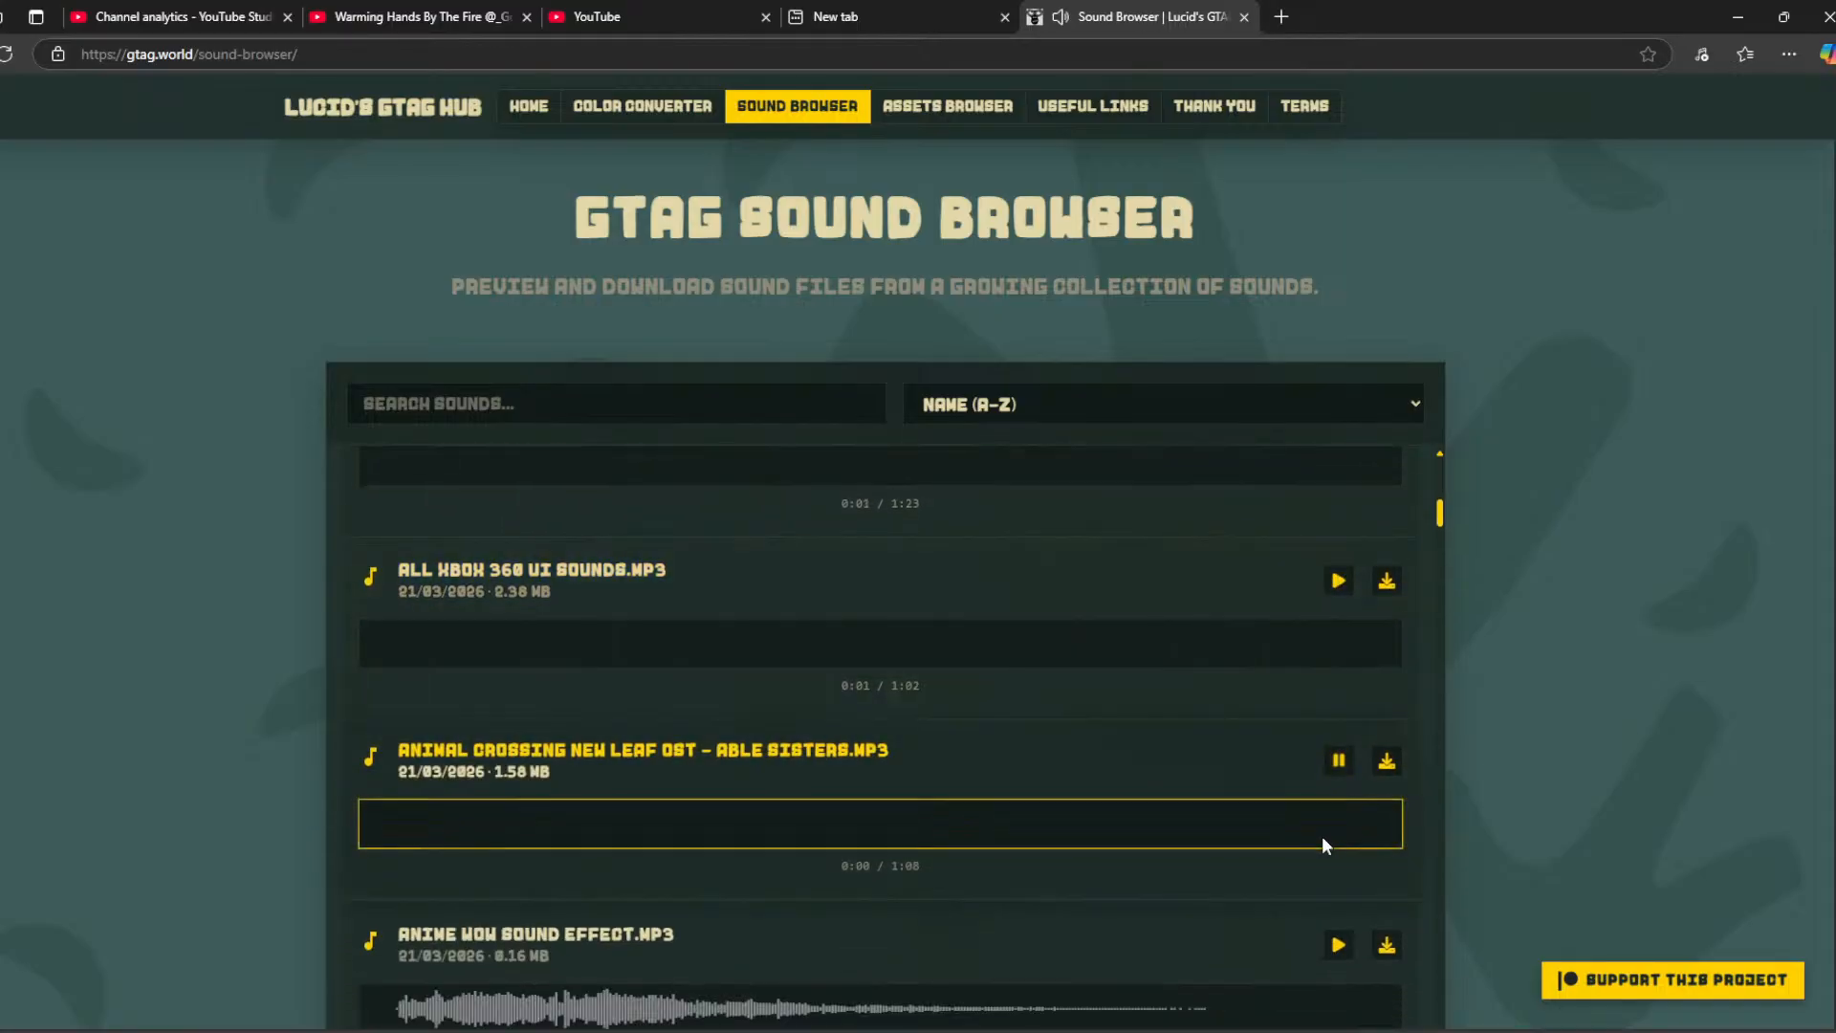
scroll(1324, 842, down, 2)
scroll(1334, 857, down, 1)
click(1339, 742)
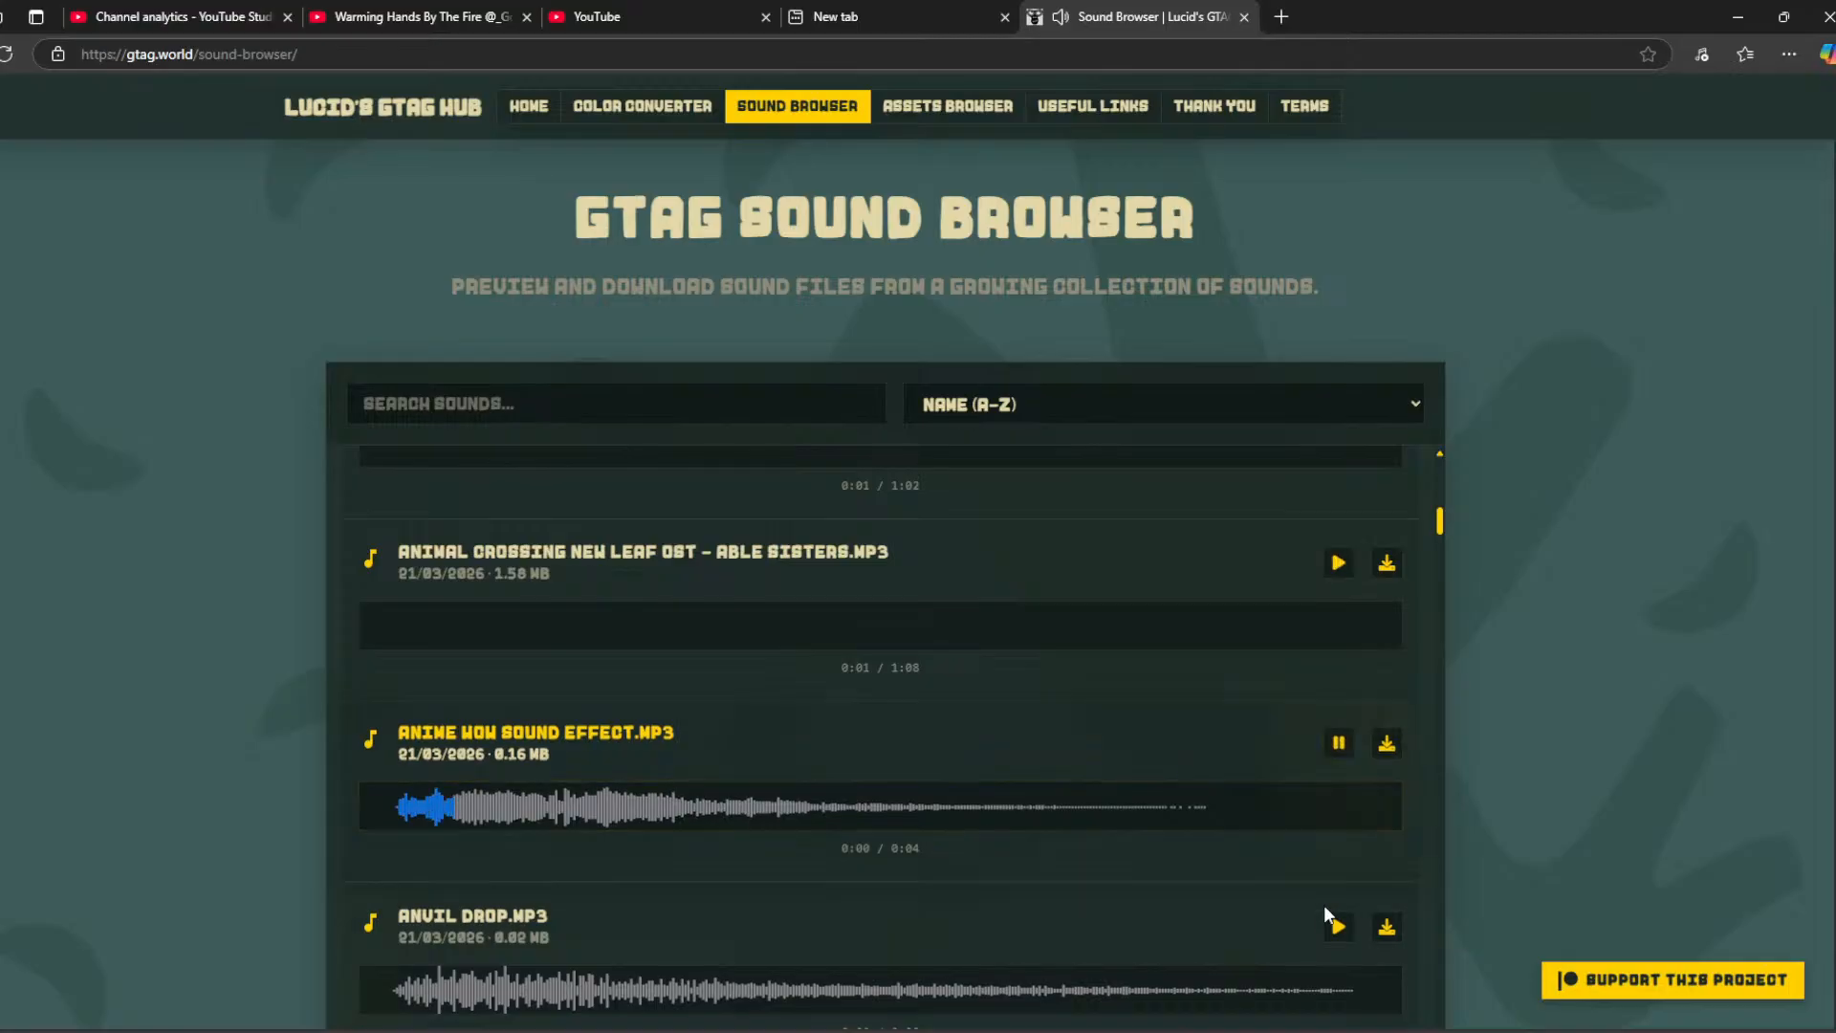
Preview the consecutive sounds from "Anvil Drop.mp3" through "Big Cinematic Impact.mp3".
click(1339, 926)
scroll(1163, 789, down, 3)
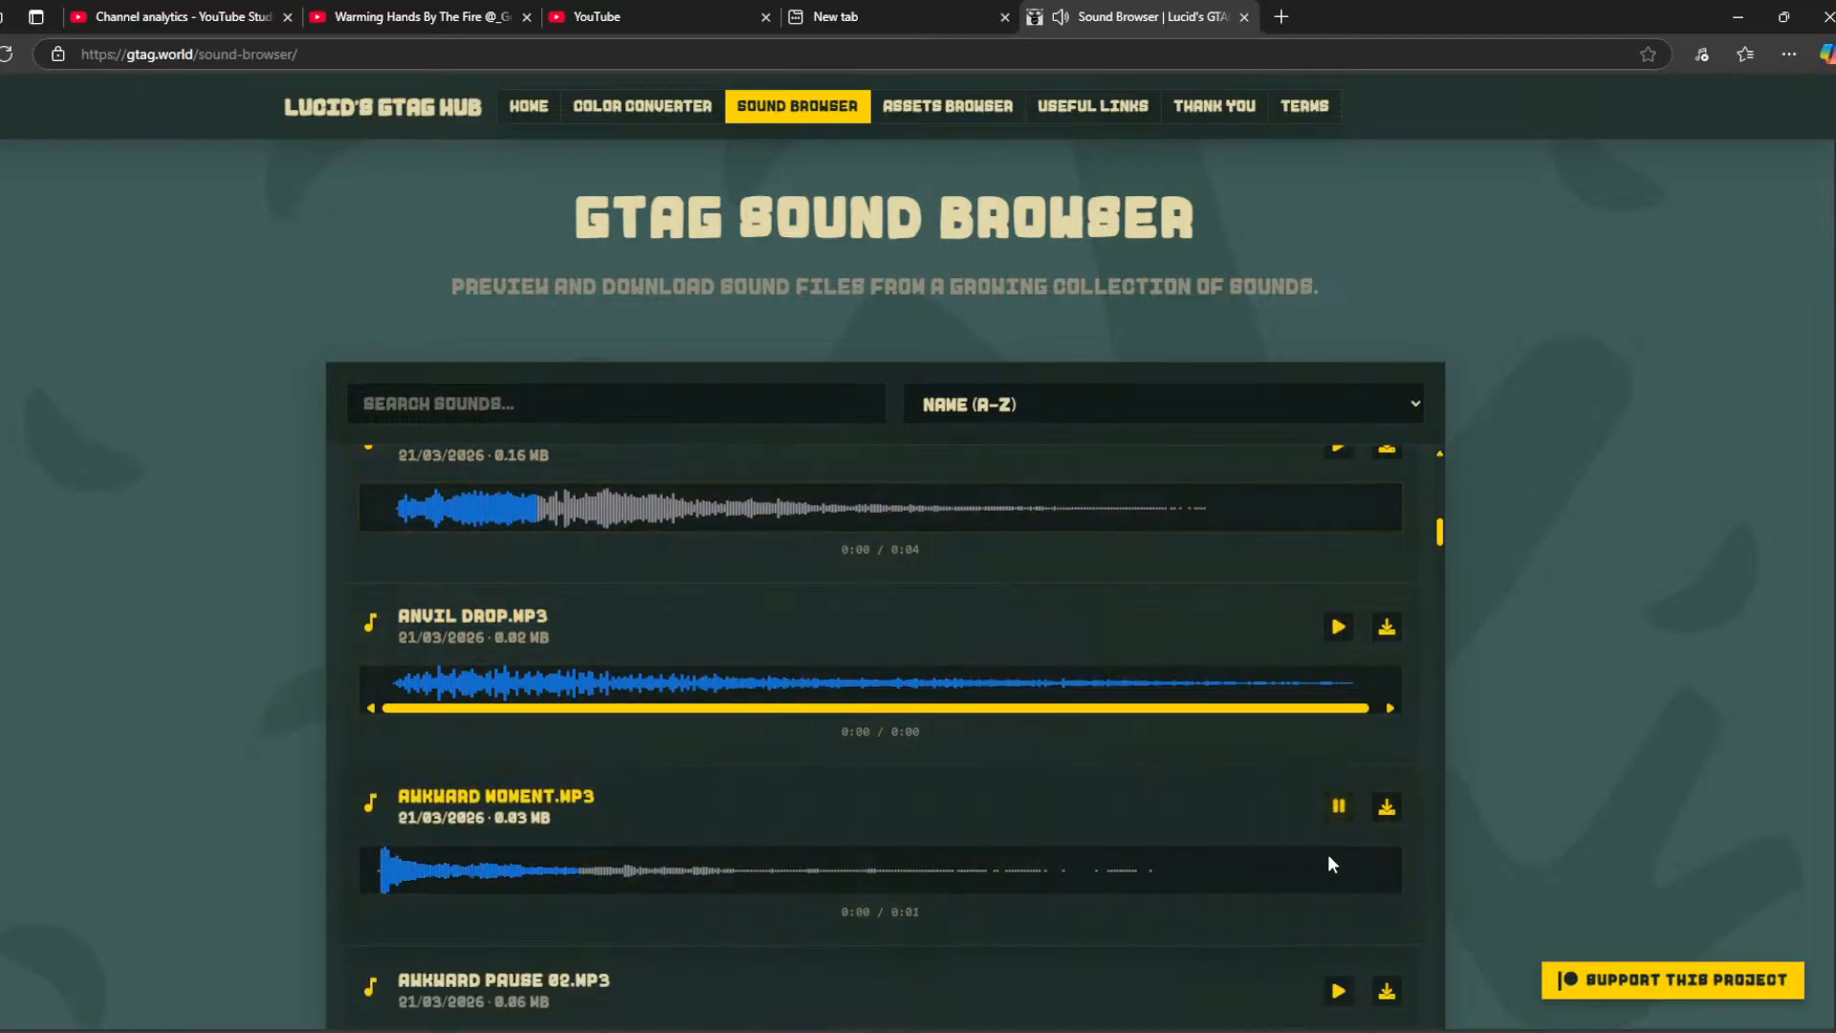
click(1339, 989)
scroll(1283, 882, down, 3)
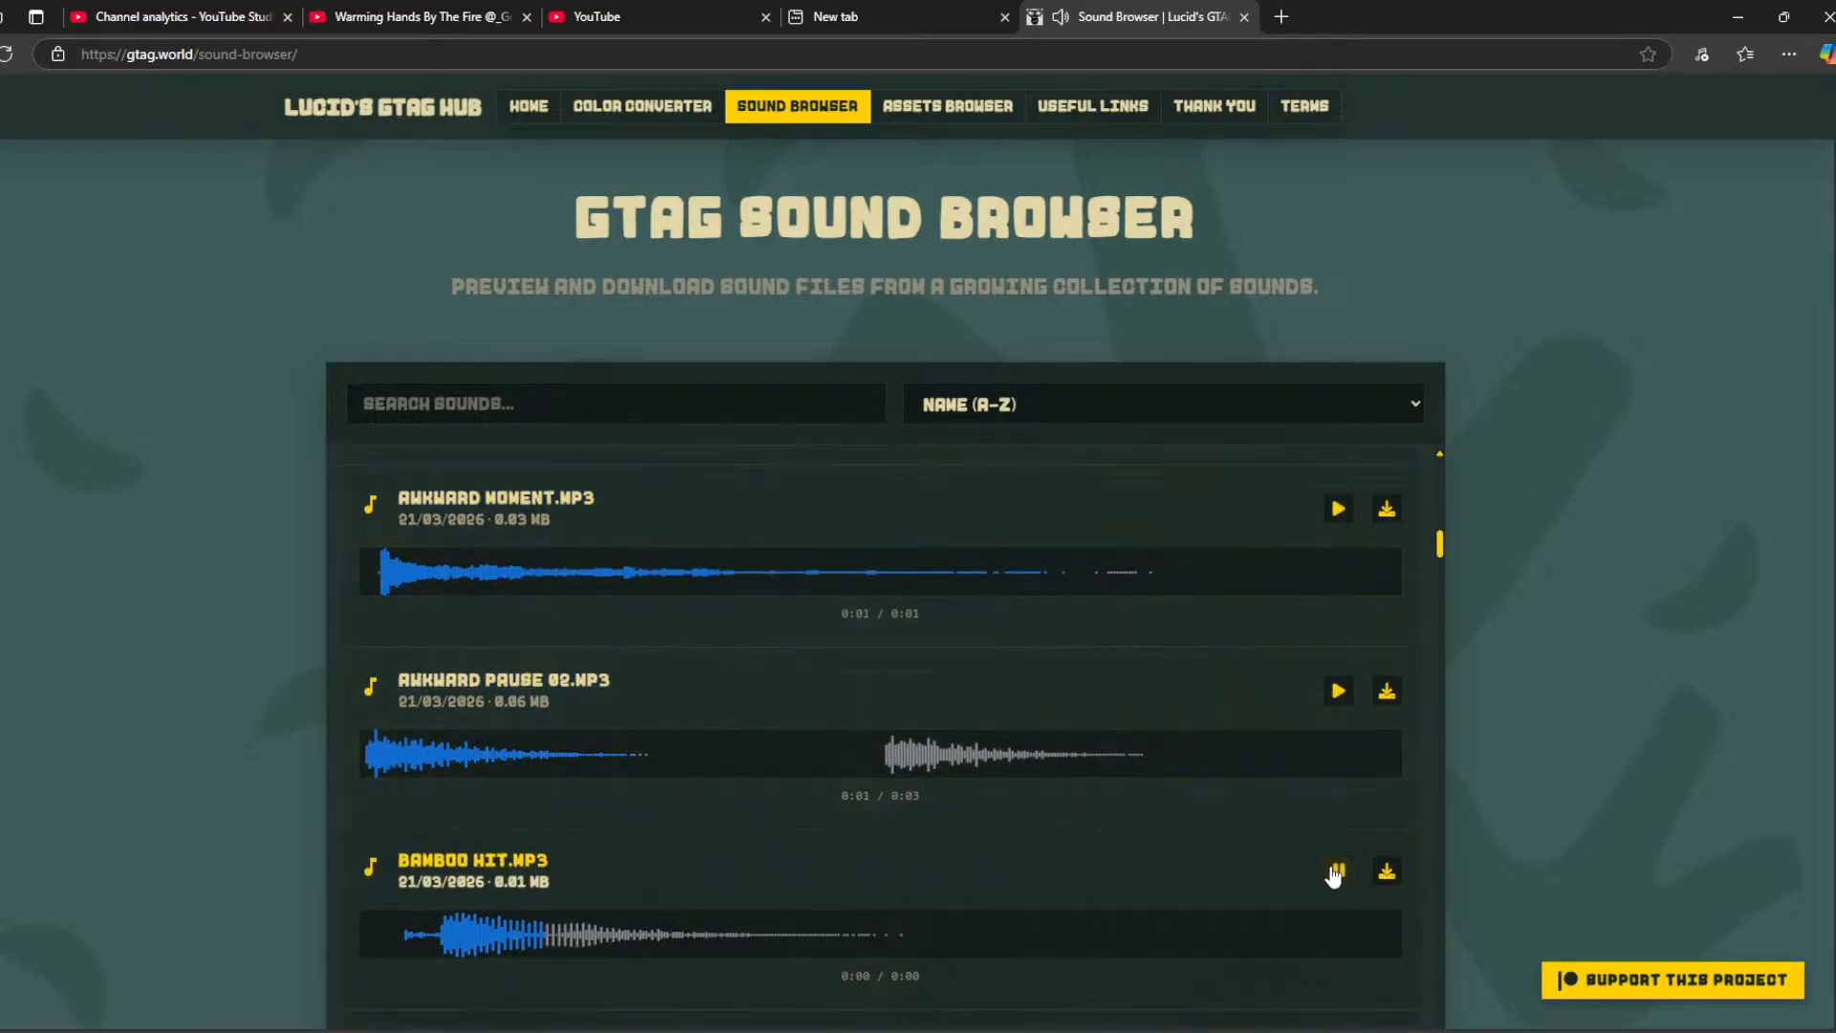
scroll(1334, 875, down, 2)
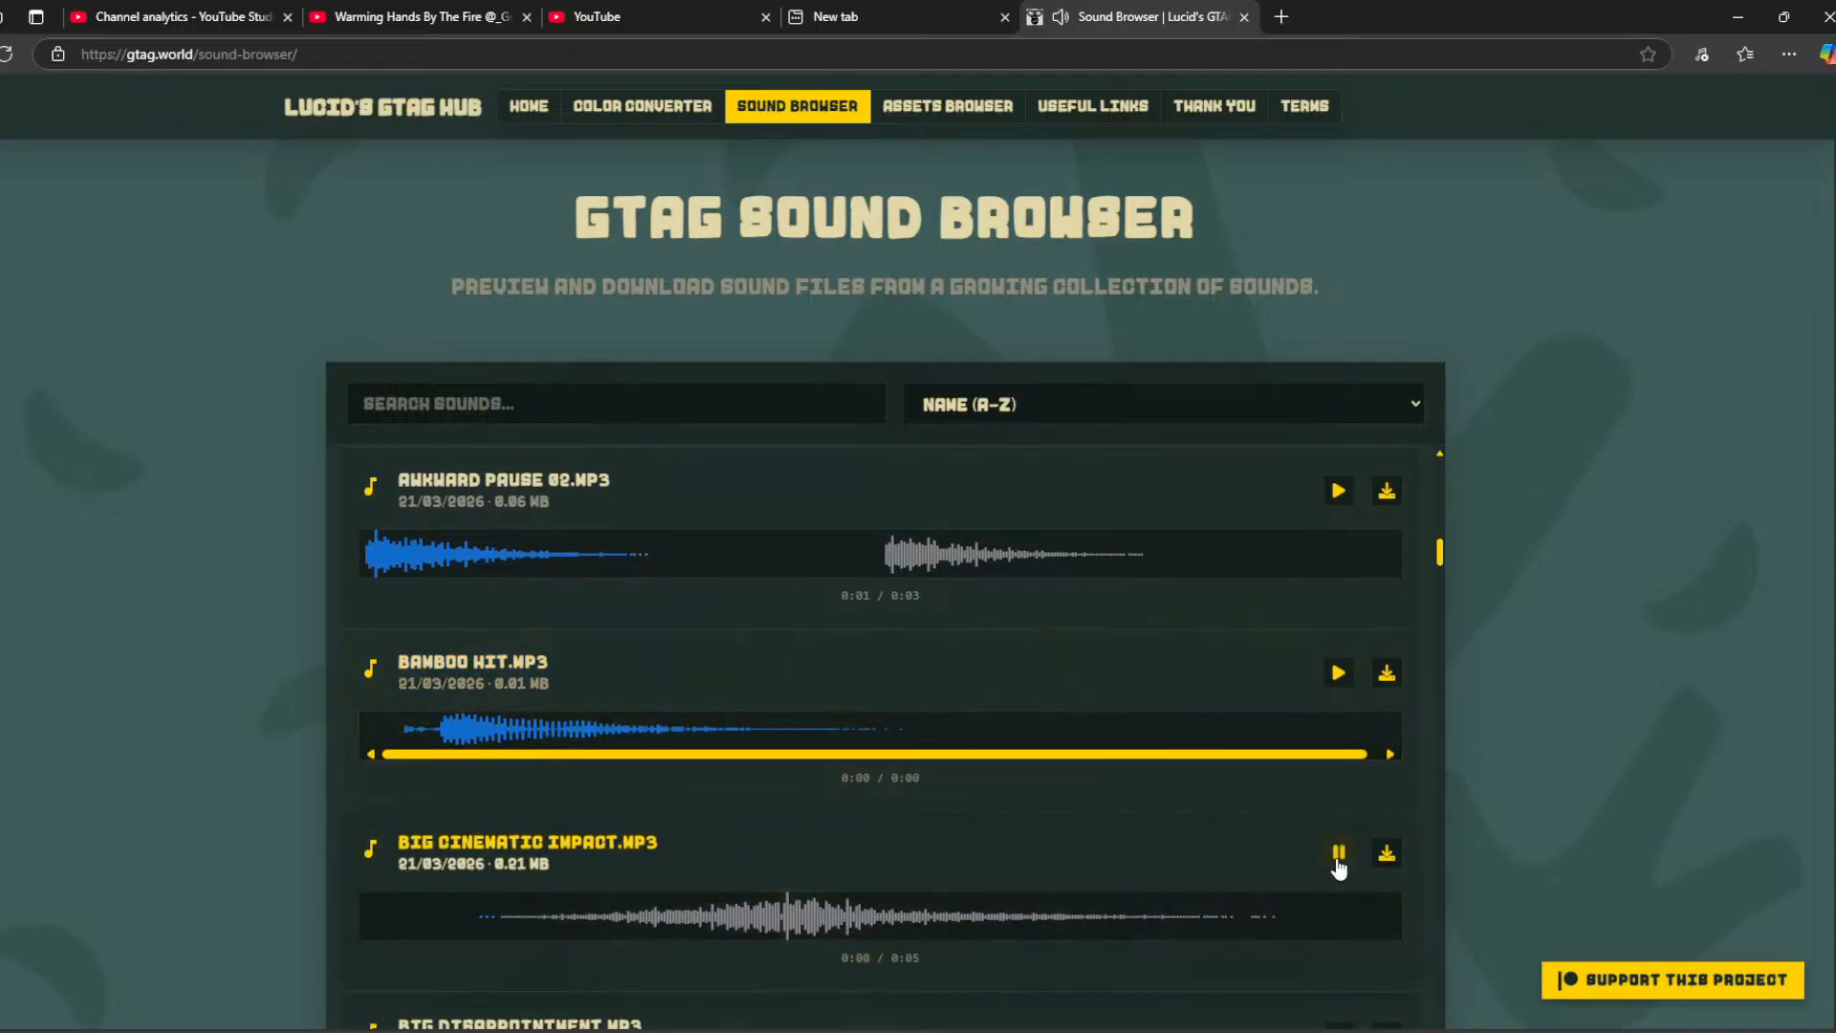
scroll(1334, 860, down, 2)
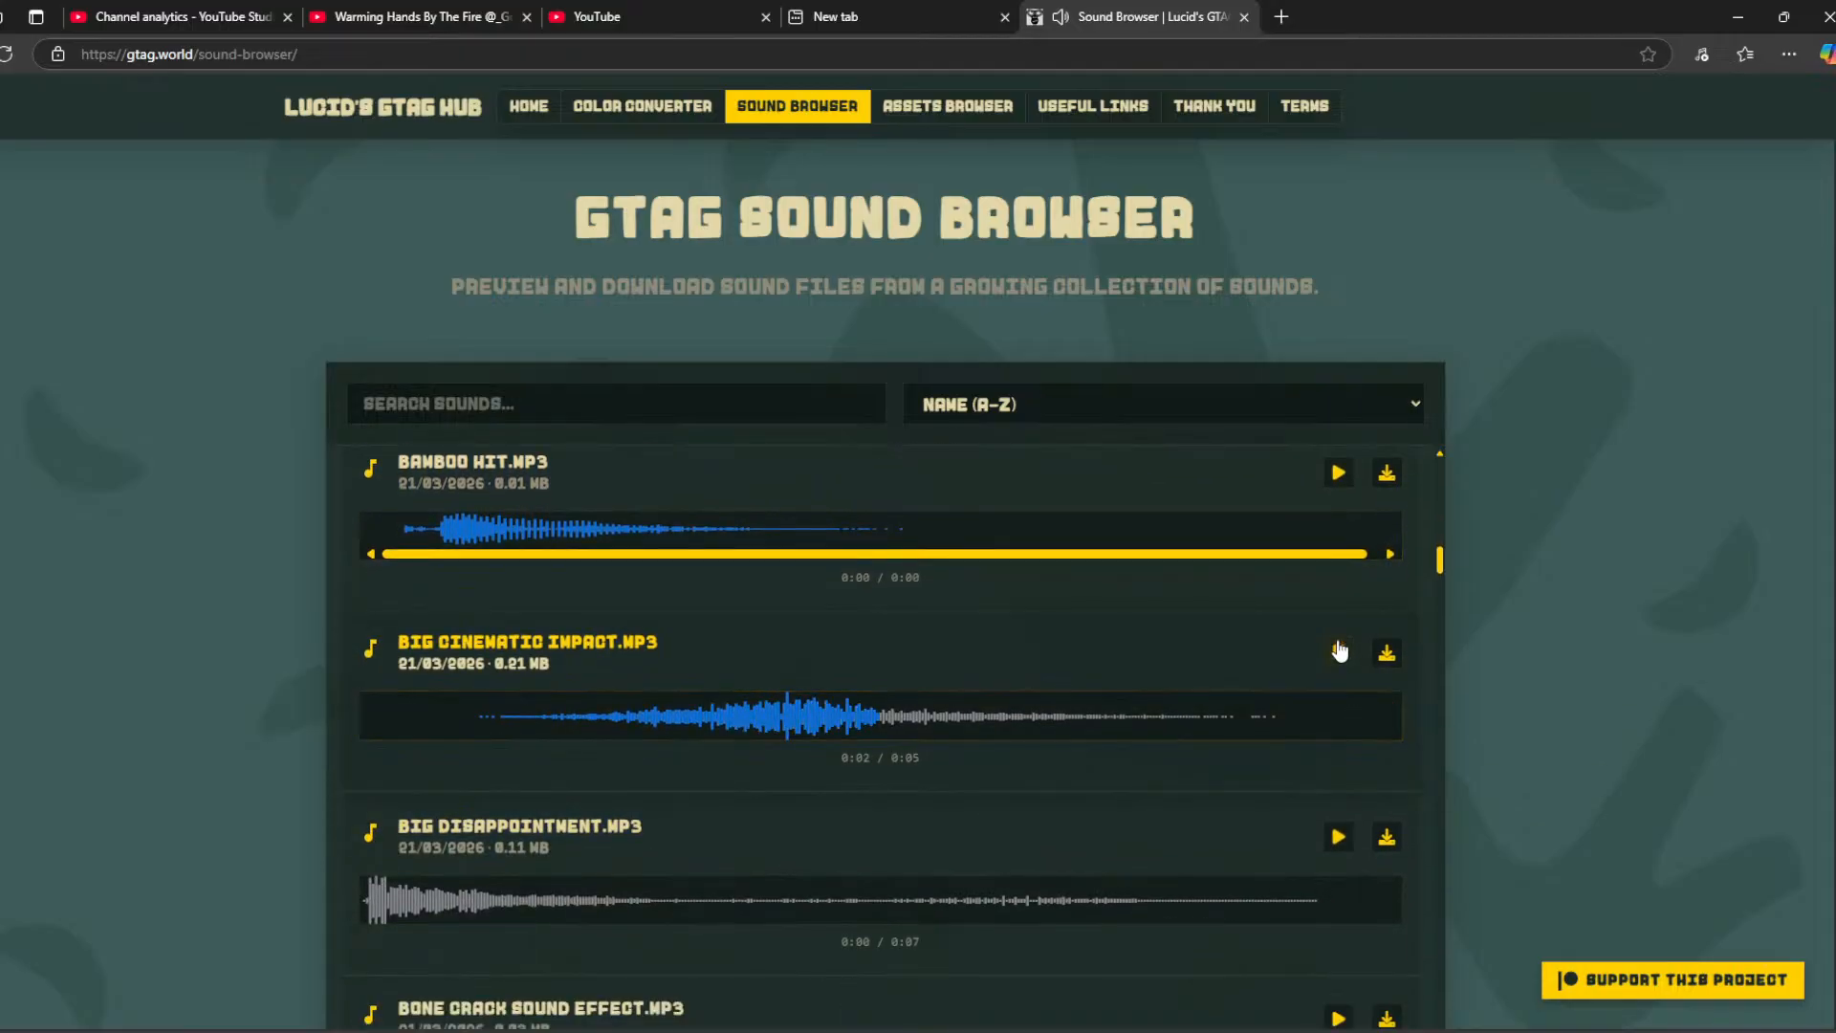
Skip past the camera sounds and preview "Click #3.mp3", "Comedy Cinematic Boom.mp3" and "Comical Disappointment.mp3".
scroll(1138, 820, down, 3)
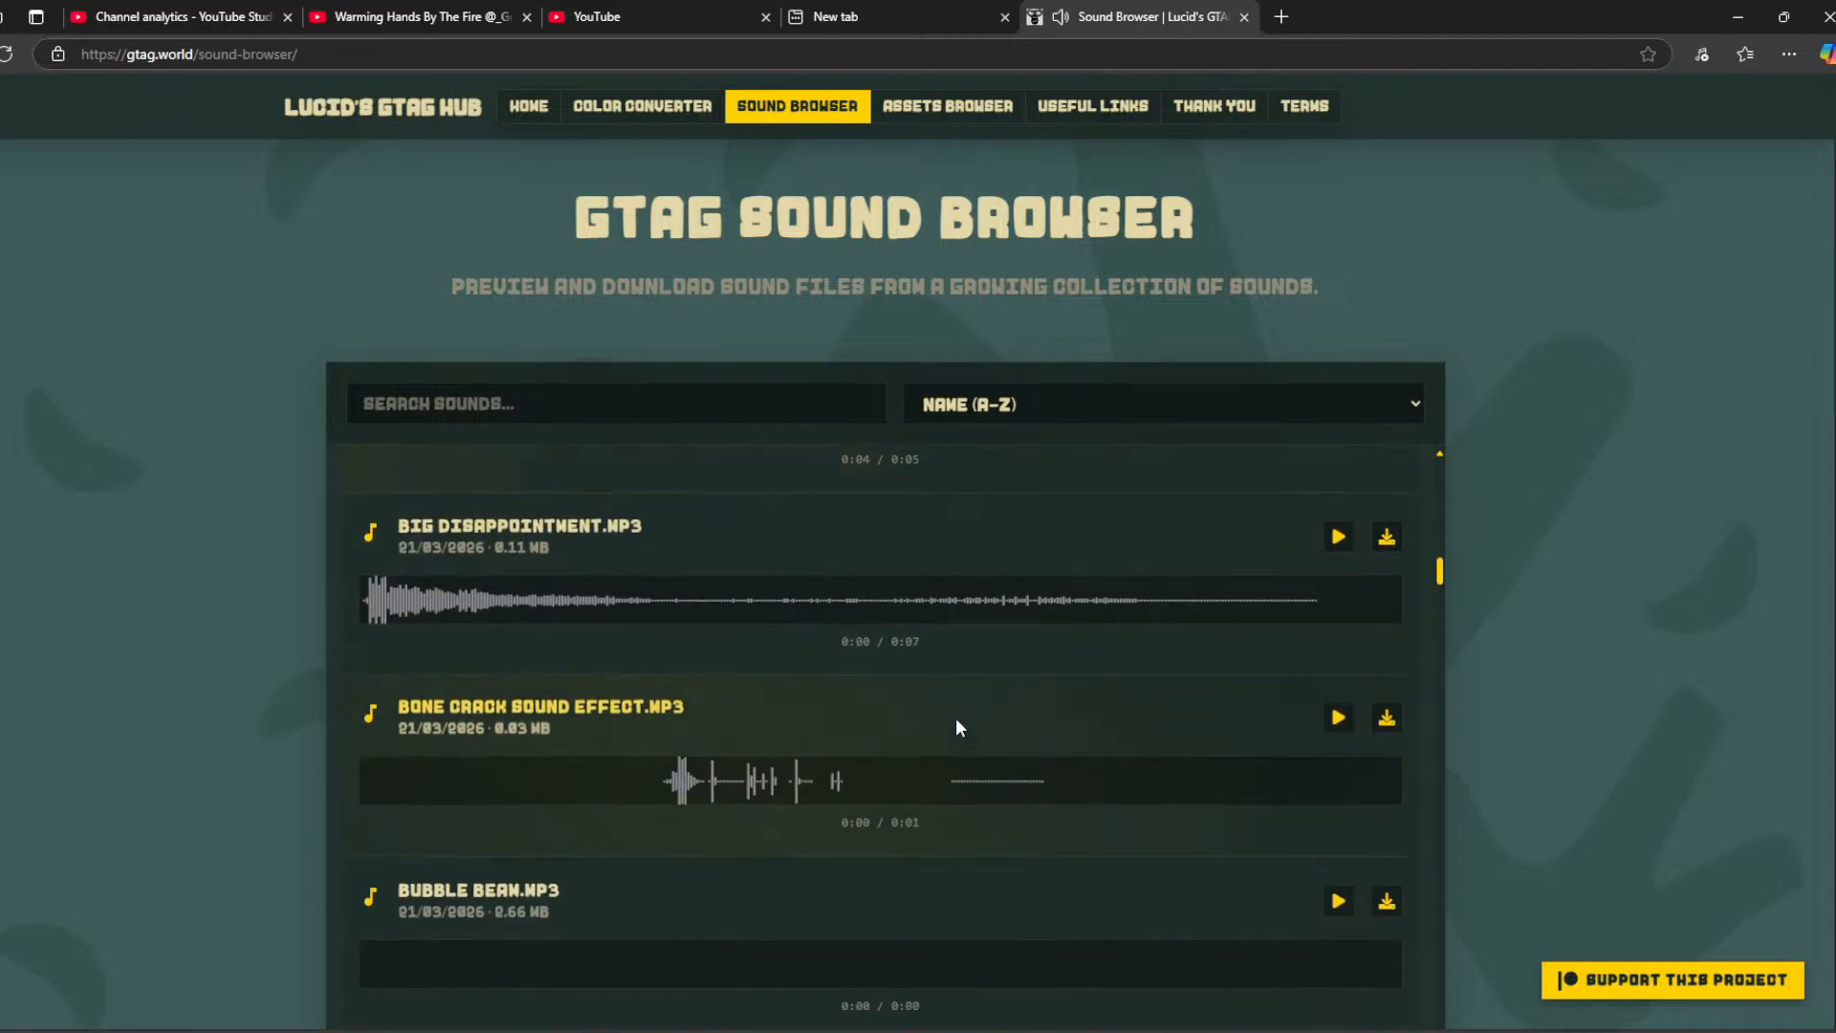
scroll(1040, 801, down, 5)
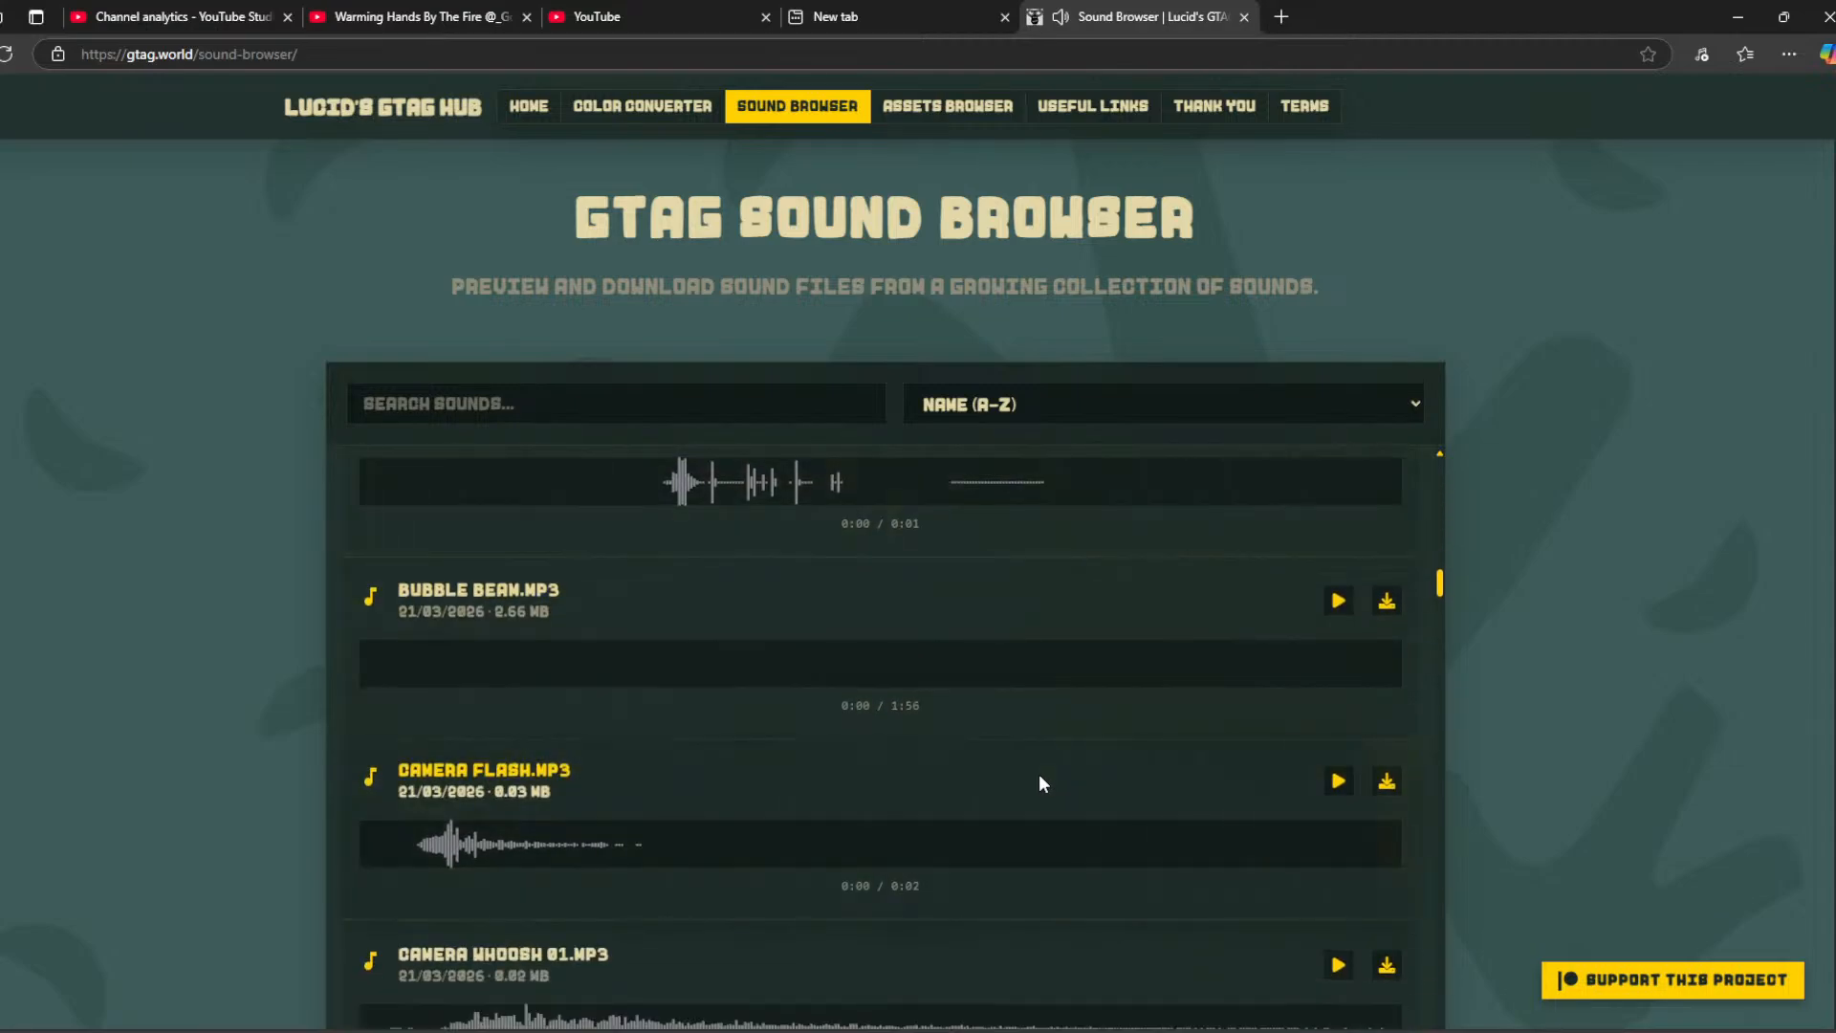
scroll(1032, 784, down, 7)
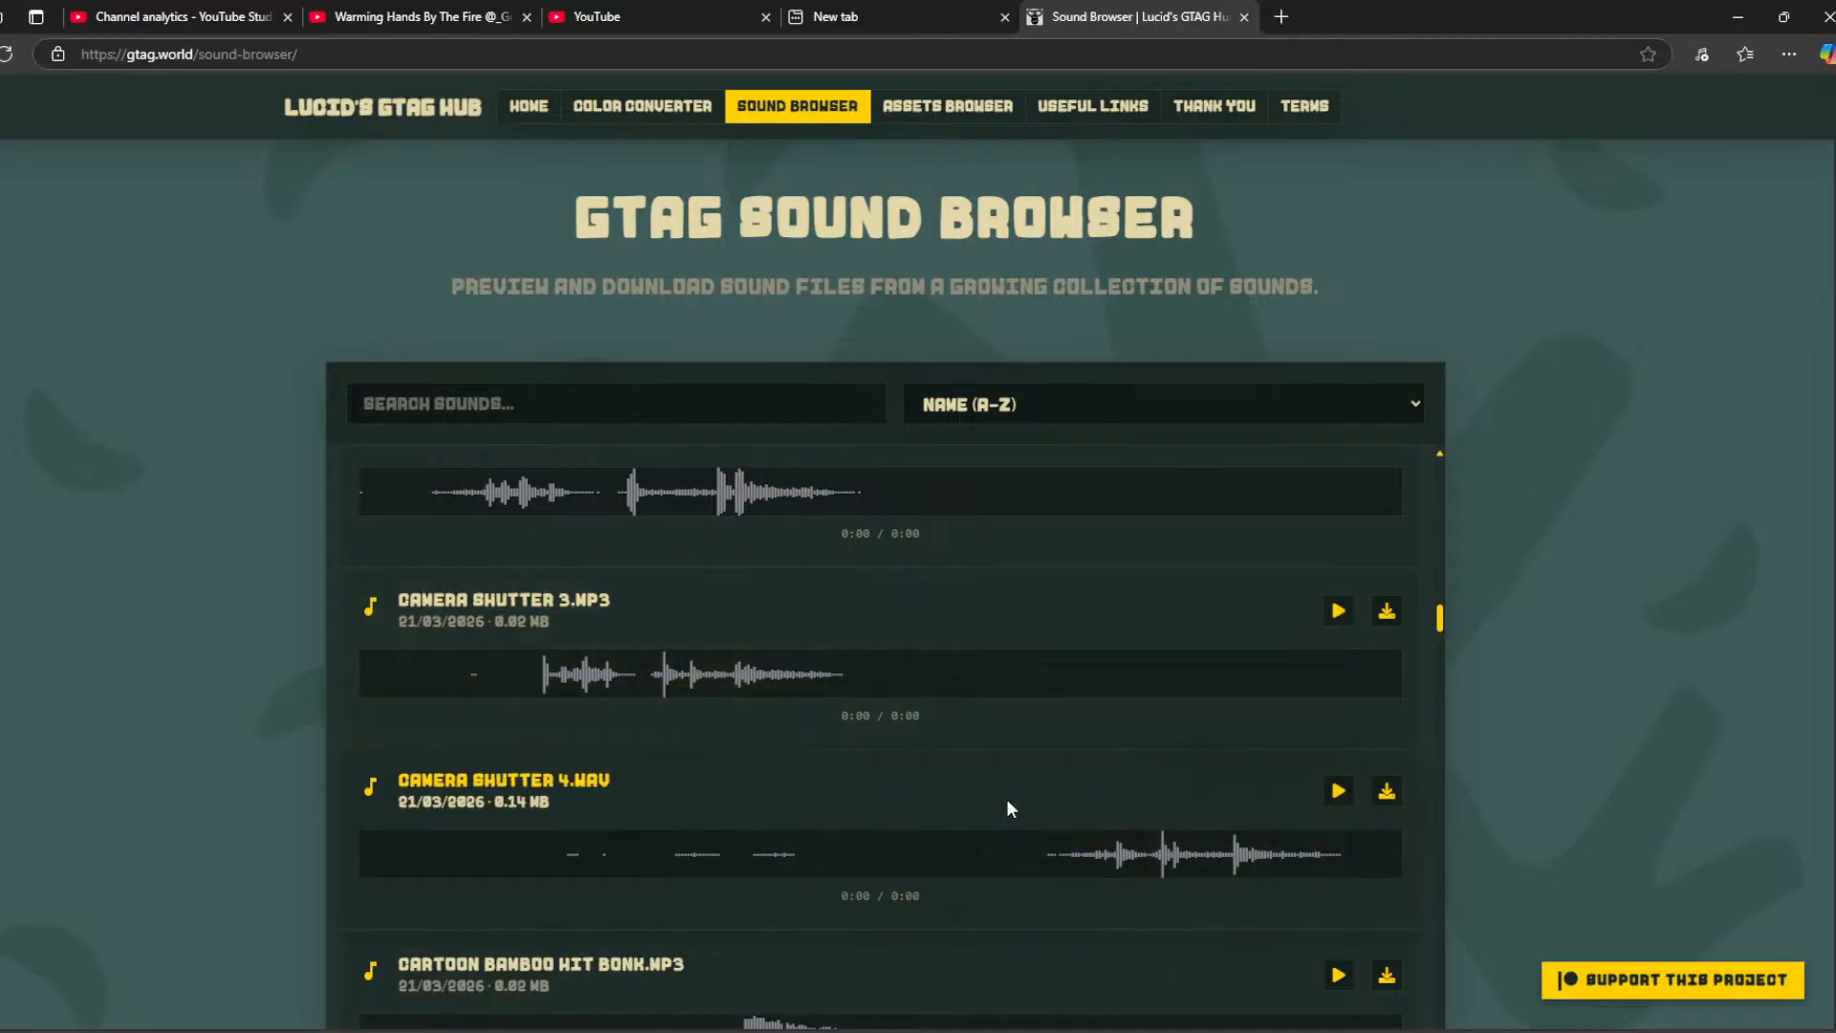
scroll(1006, 802, down, 4)
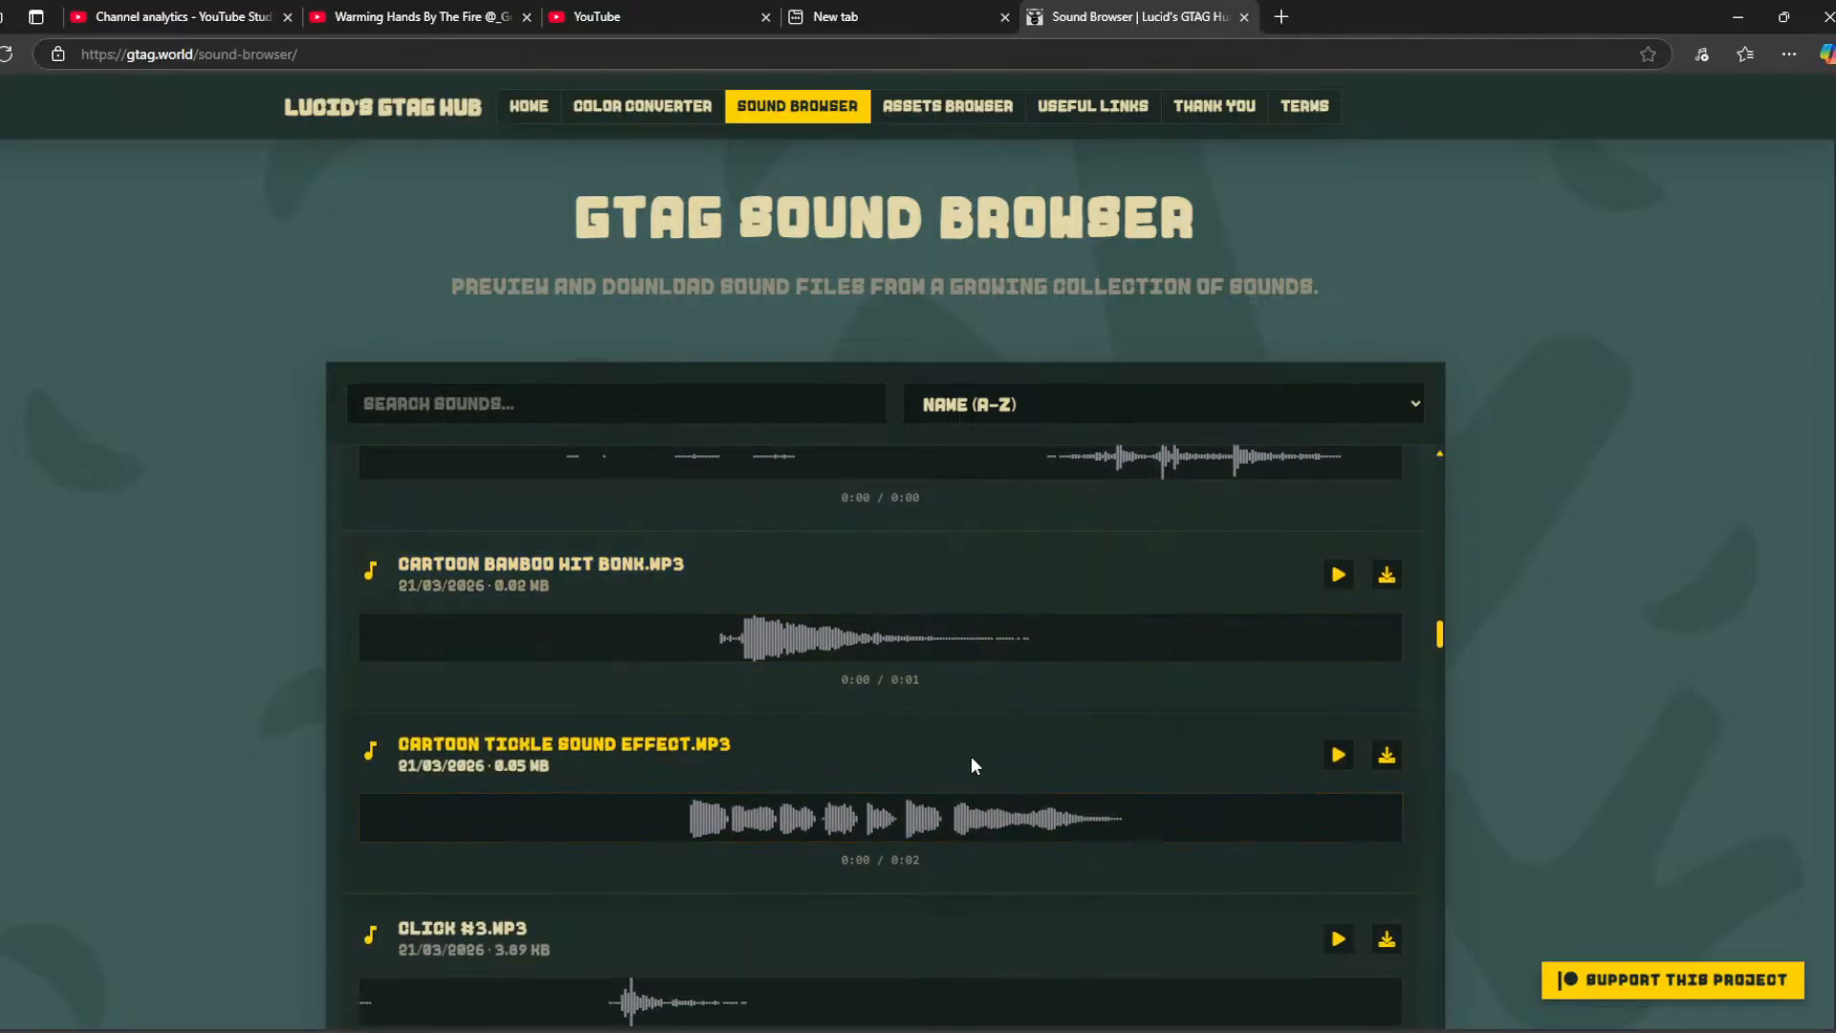
scroll(973, 775, down, 4)
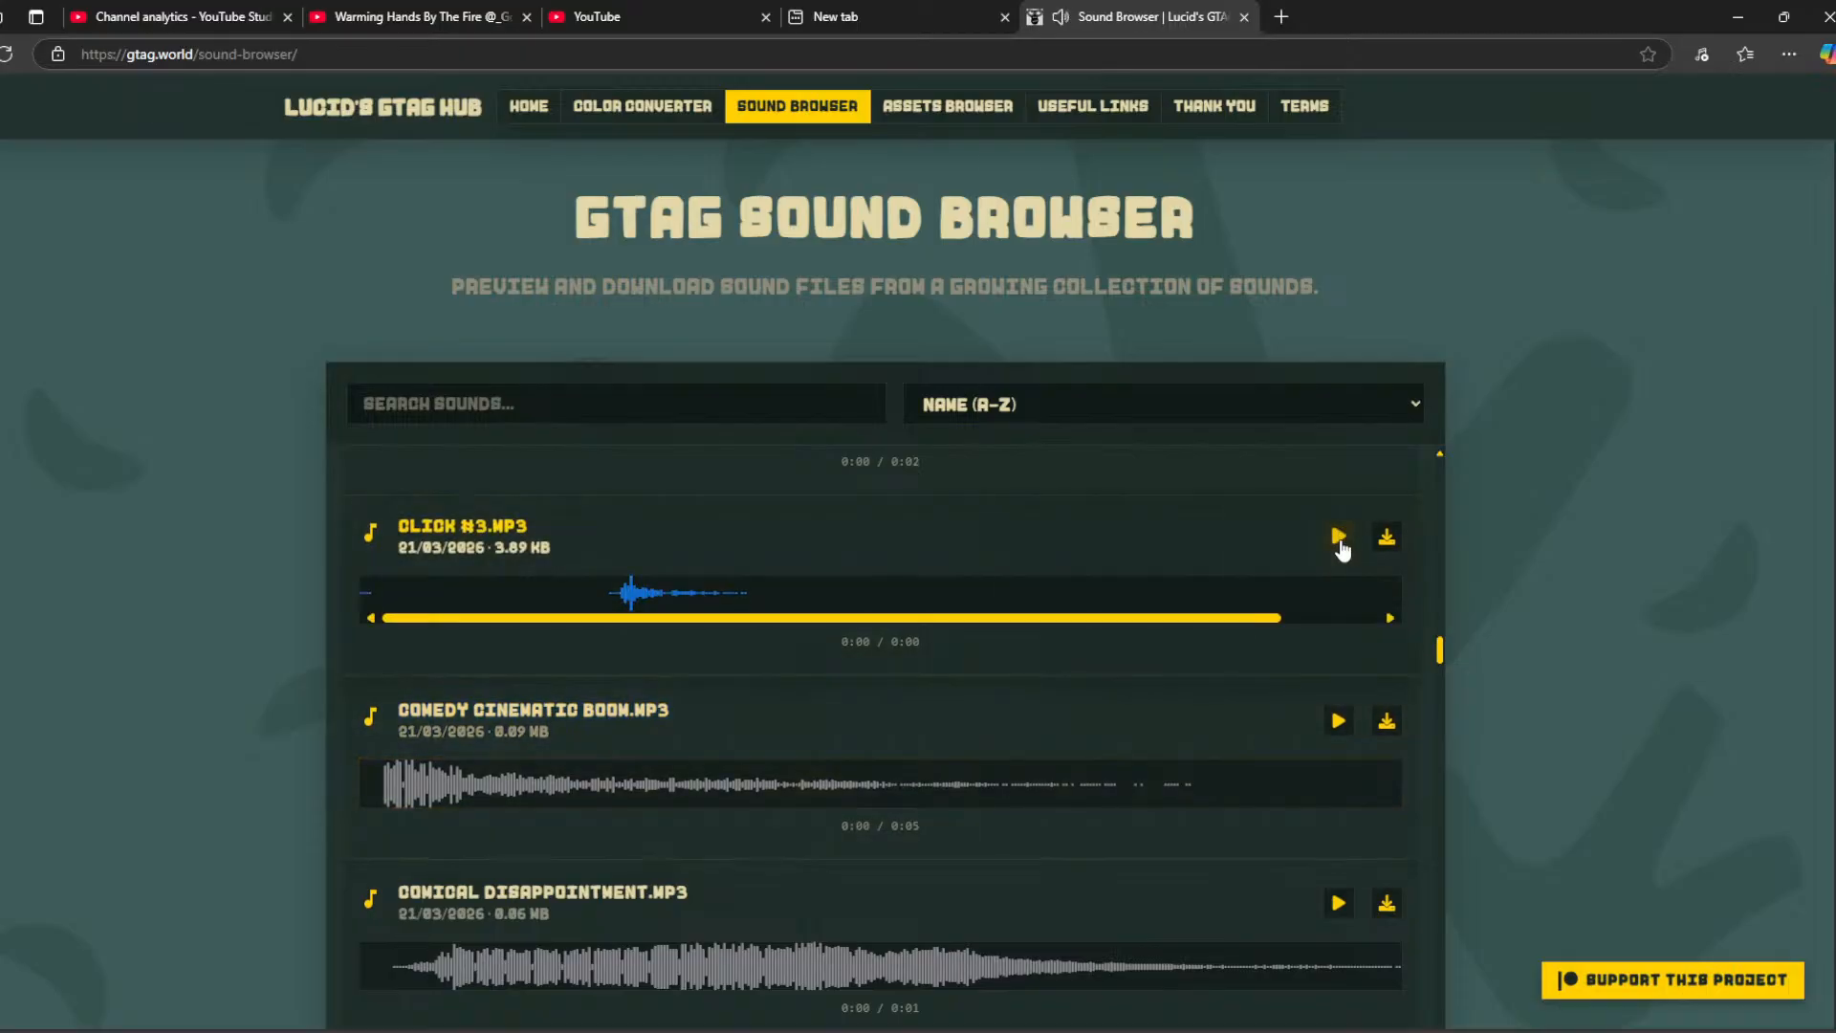
scroll(1269, 642, down, 1)
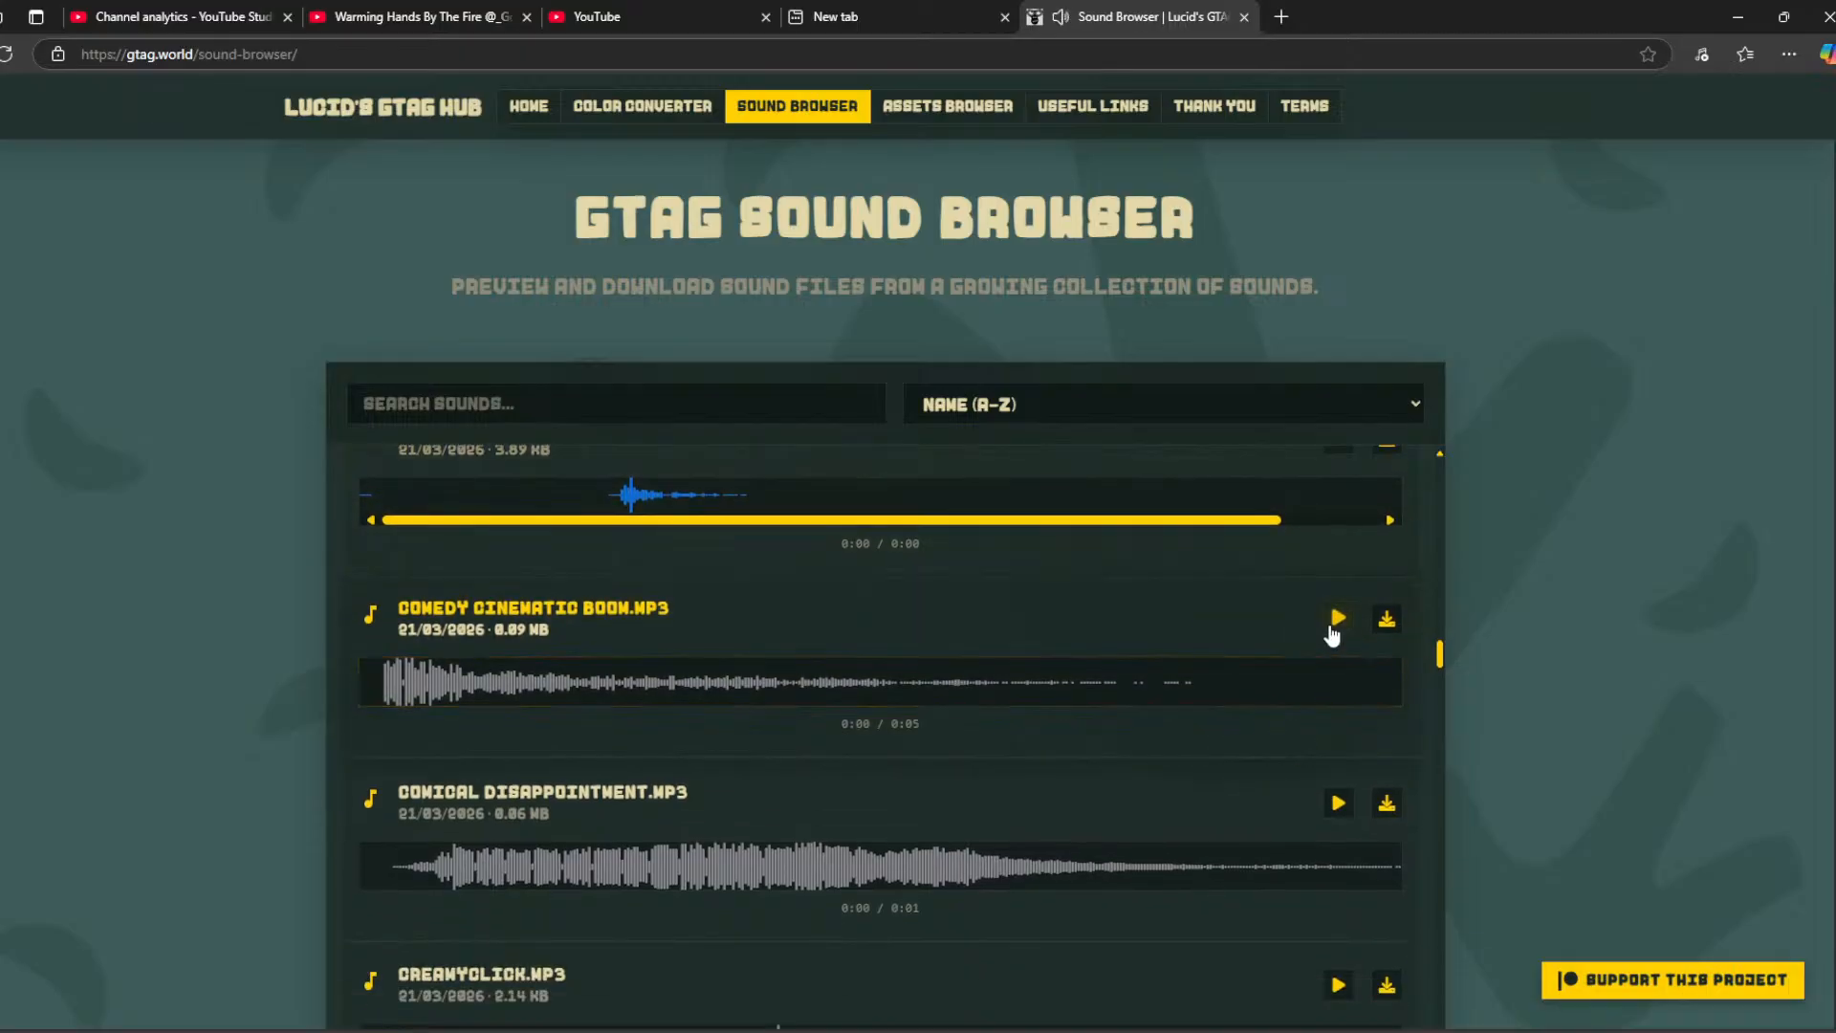
click(1338, 799)
scroll(1319, 832, down, 2)
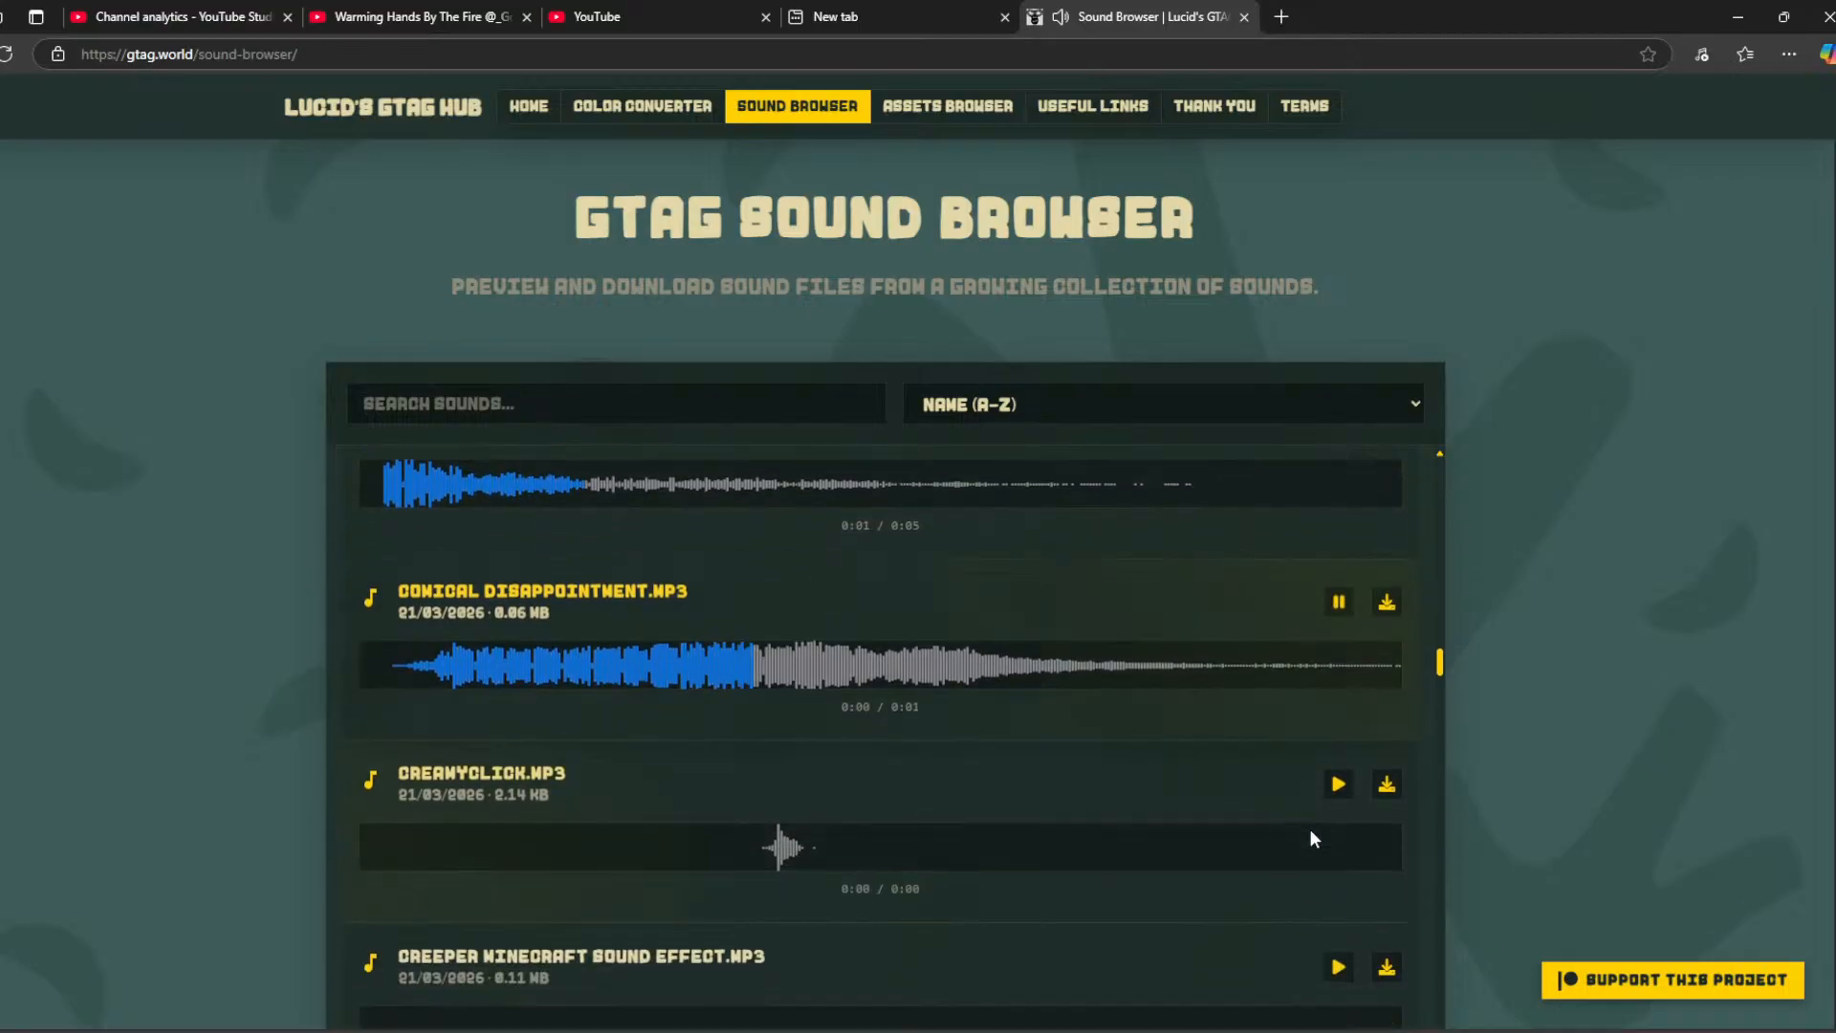
Preview "CreamyClick.mp3", "Creeper Minecraft Sound Effect.mp3", "Digital Camera Shutter.wav" and "Discord_Join.mp3".
click(1338, 784)
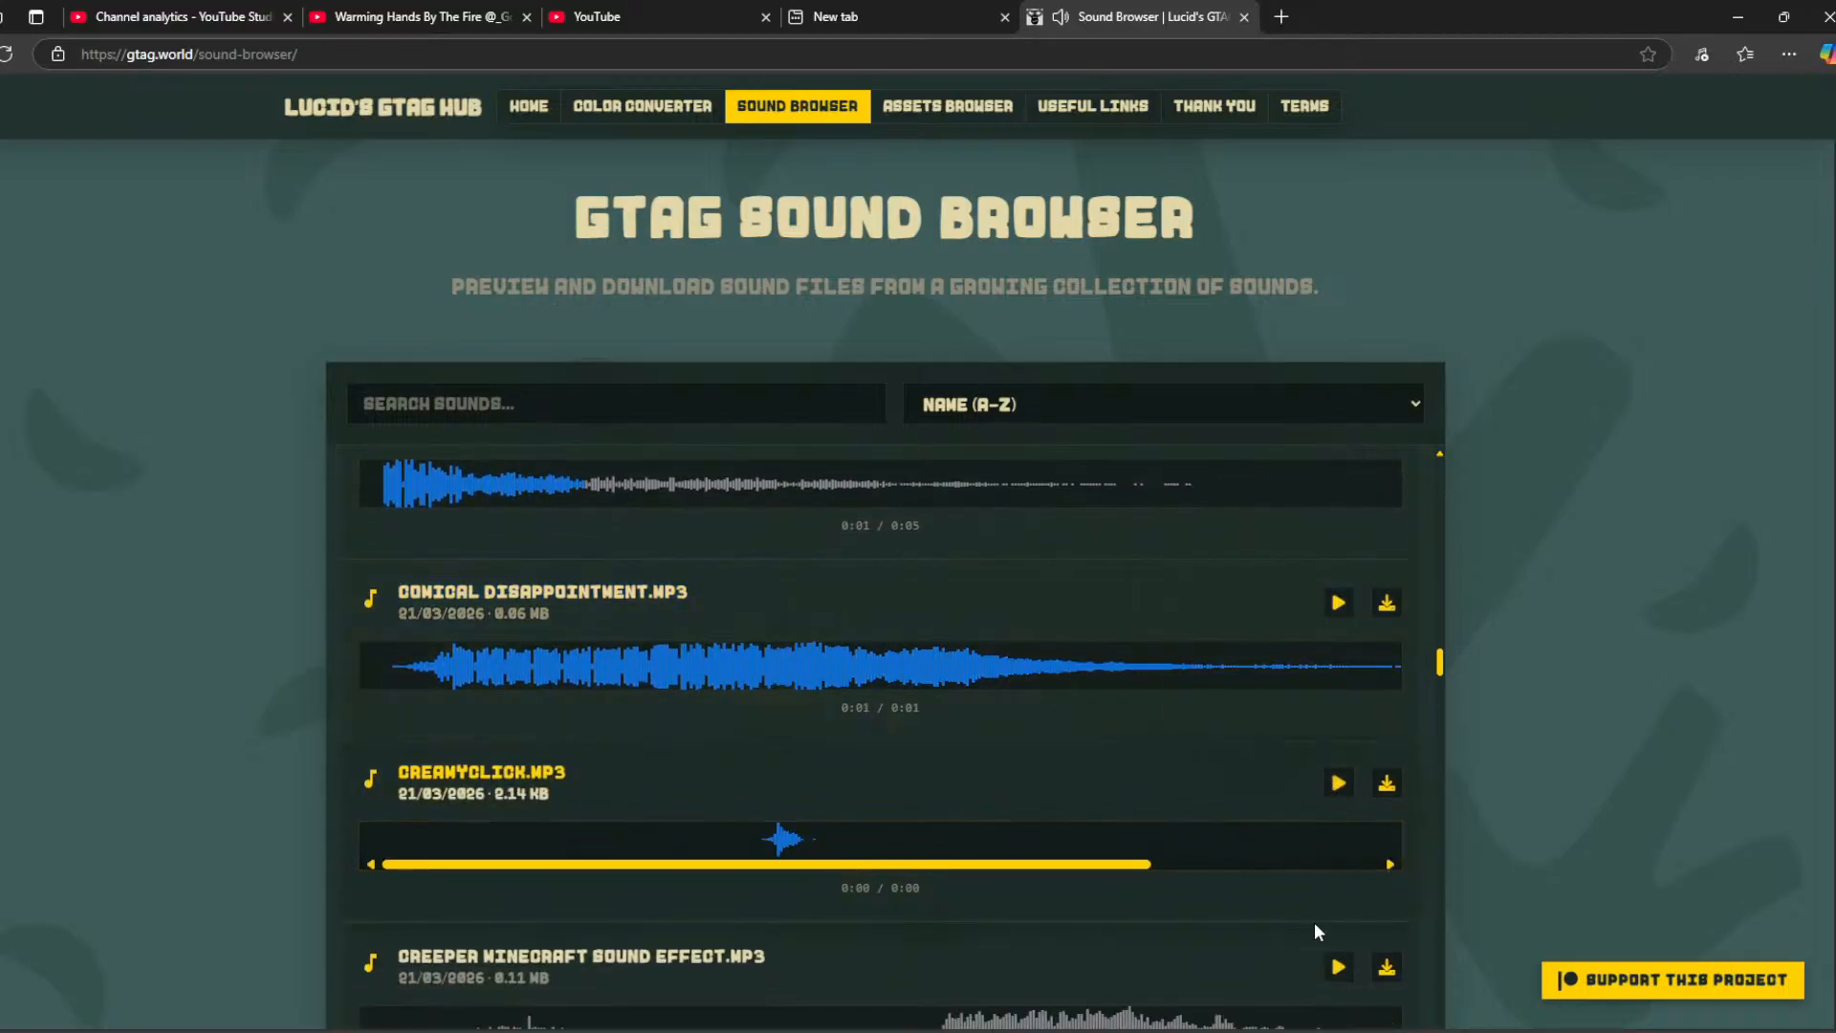
click(1338, 966)
scroll(1300, 956, down, 3)
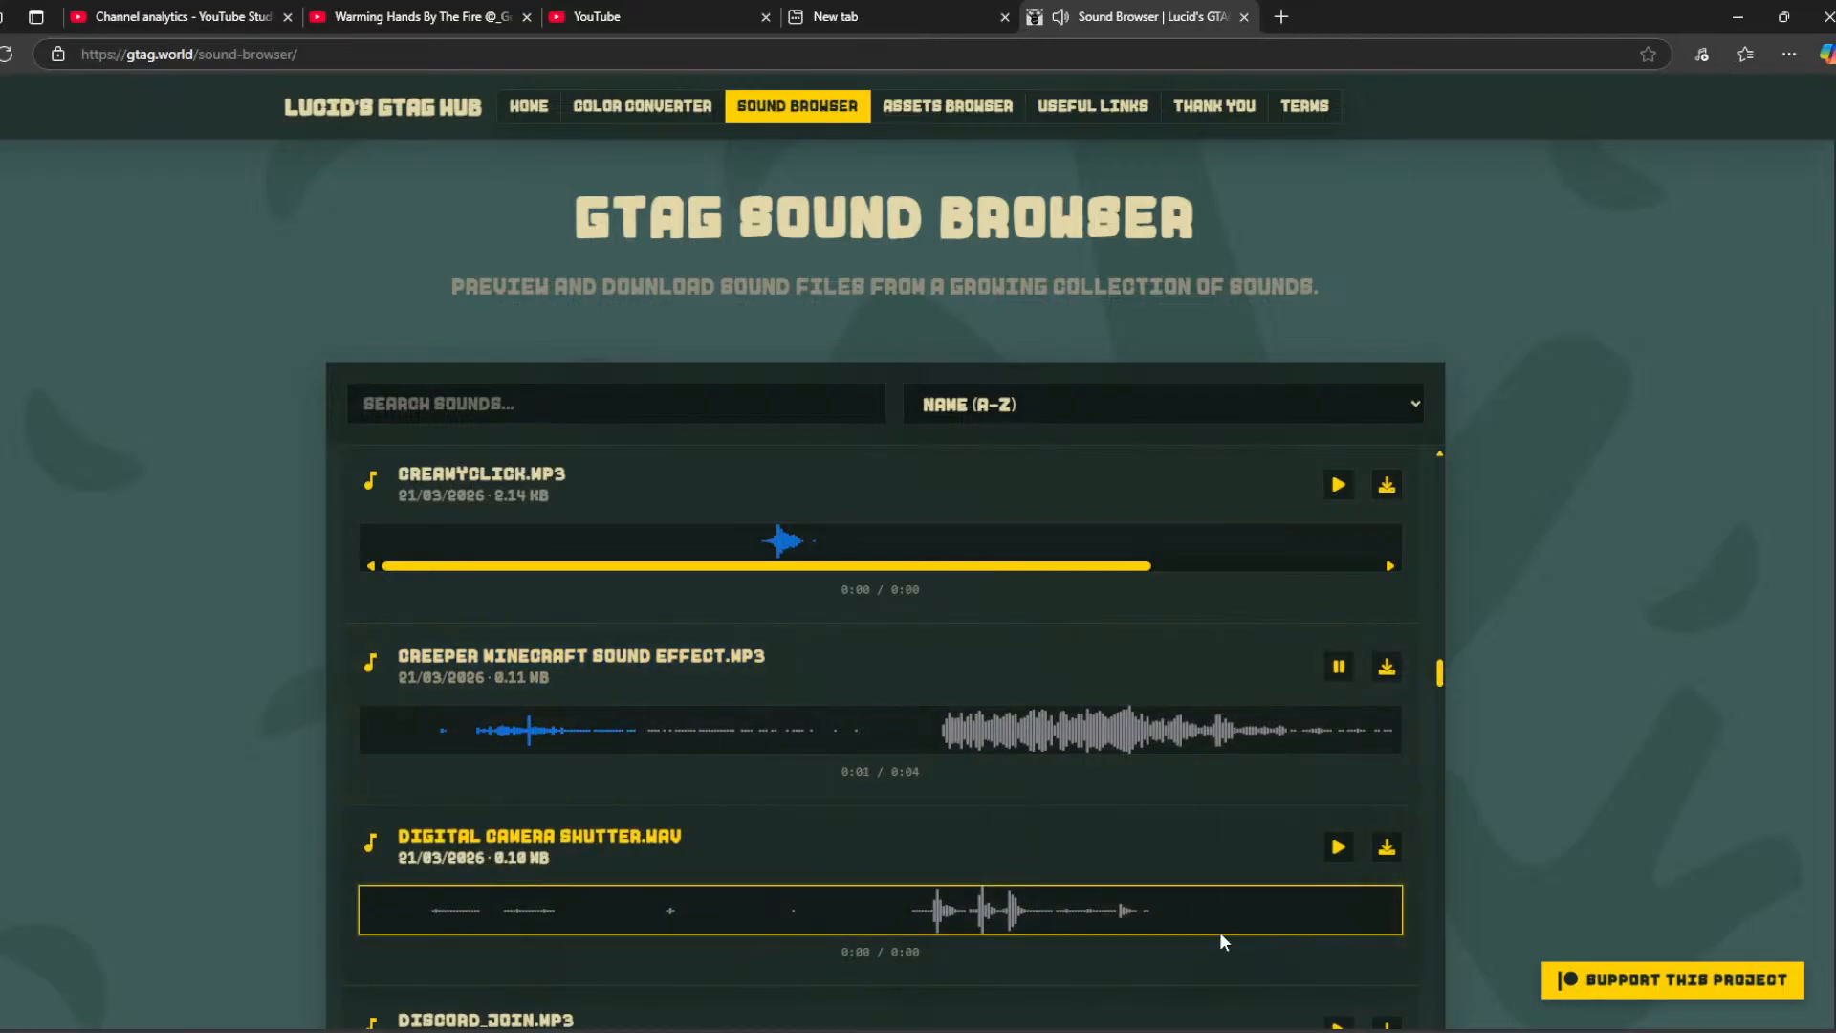
click(1339, 847)
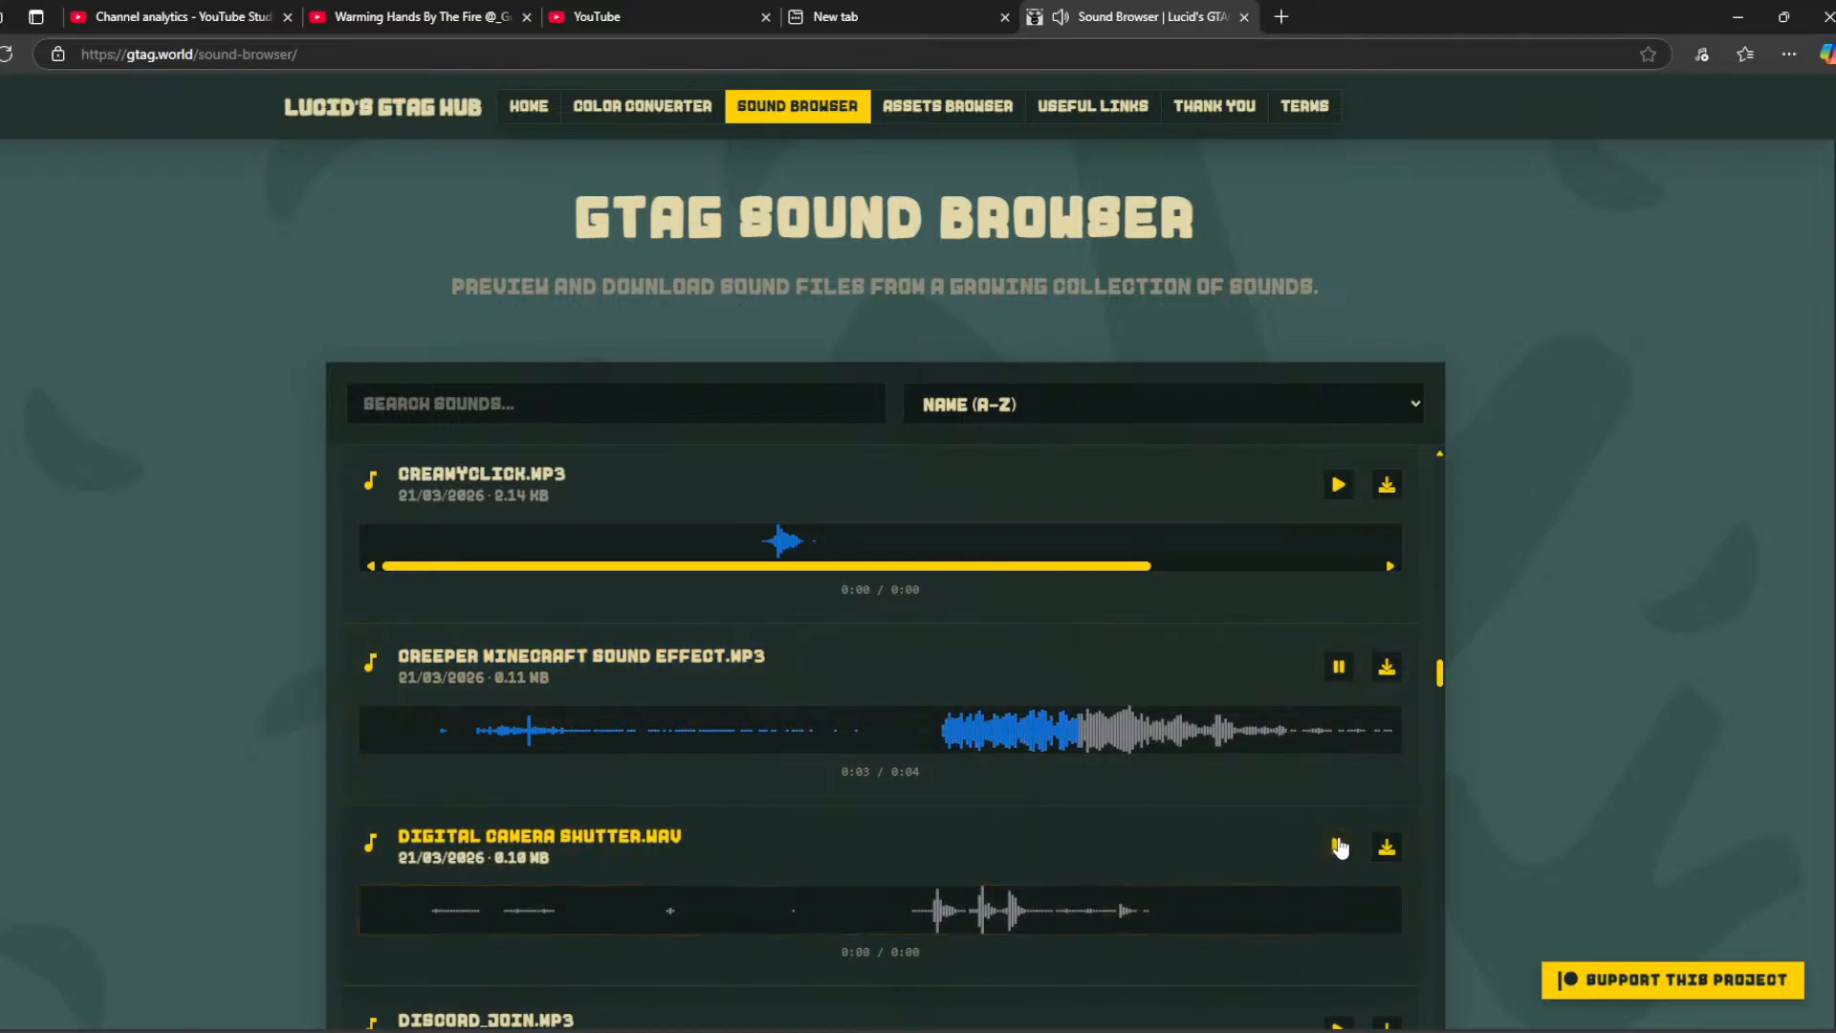
scroll(1338, 848, down, 2)
click(1338, 829)
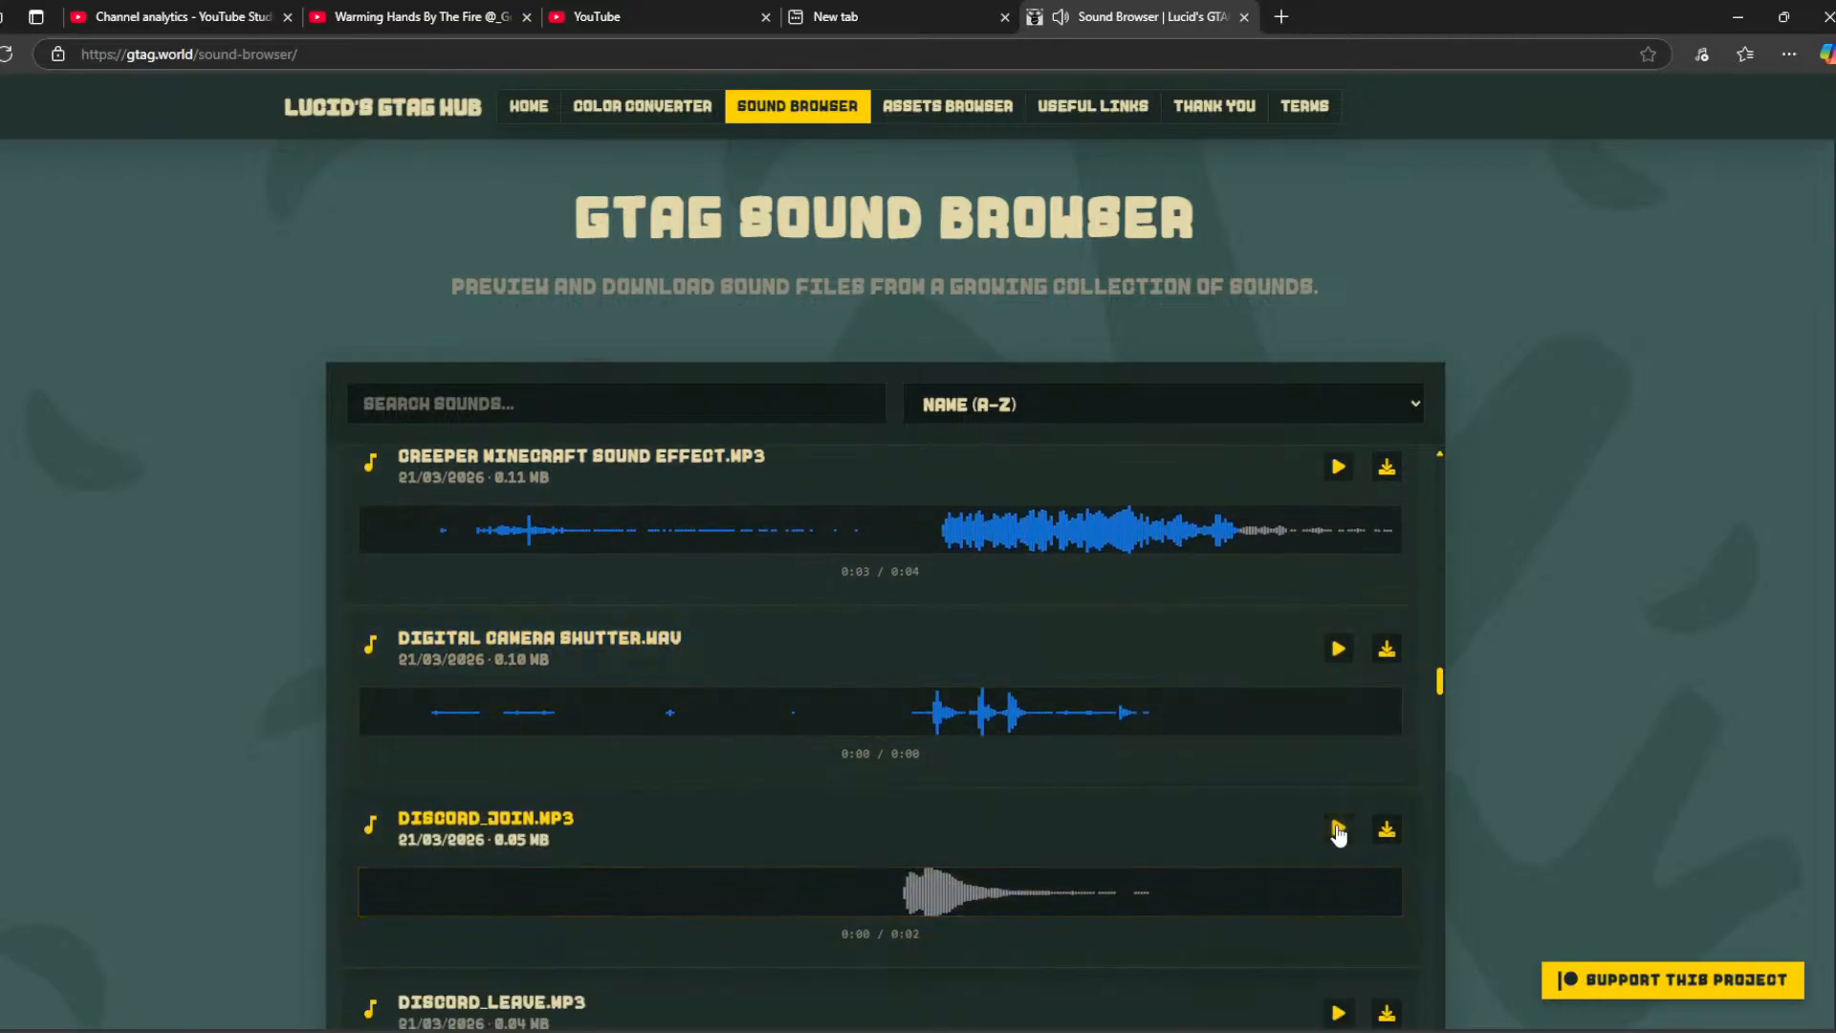
Preview the sounds from "Discord_Leave.mp3" through "Friday-But-Crunchy.mp3" in the sound list.
scroll(1272, 932, down, 1)
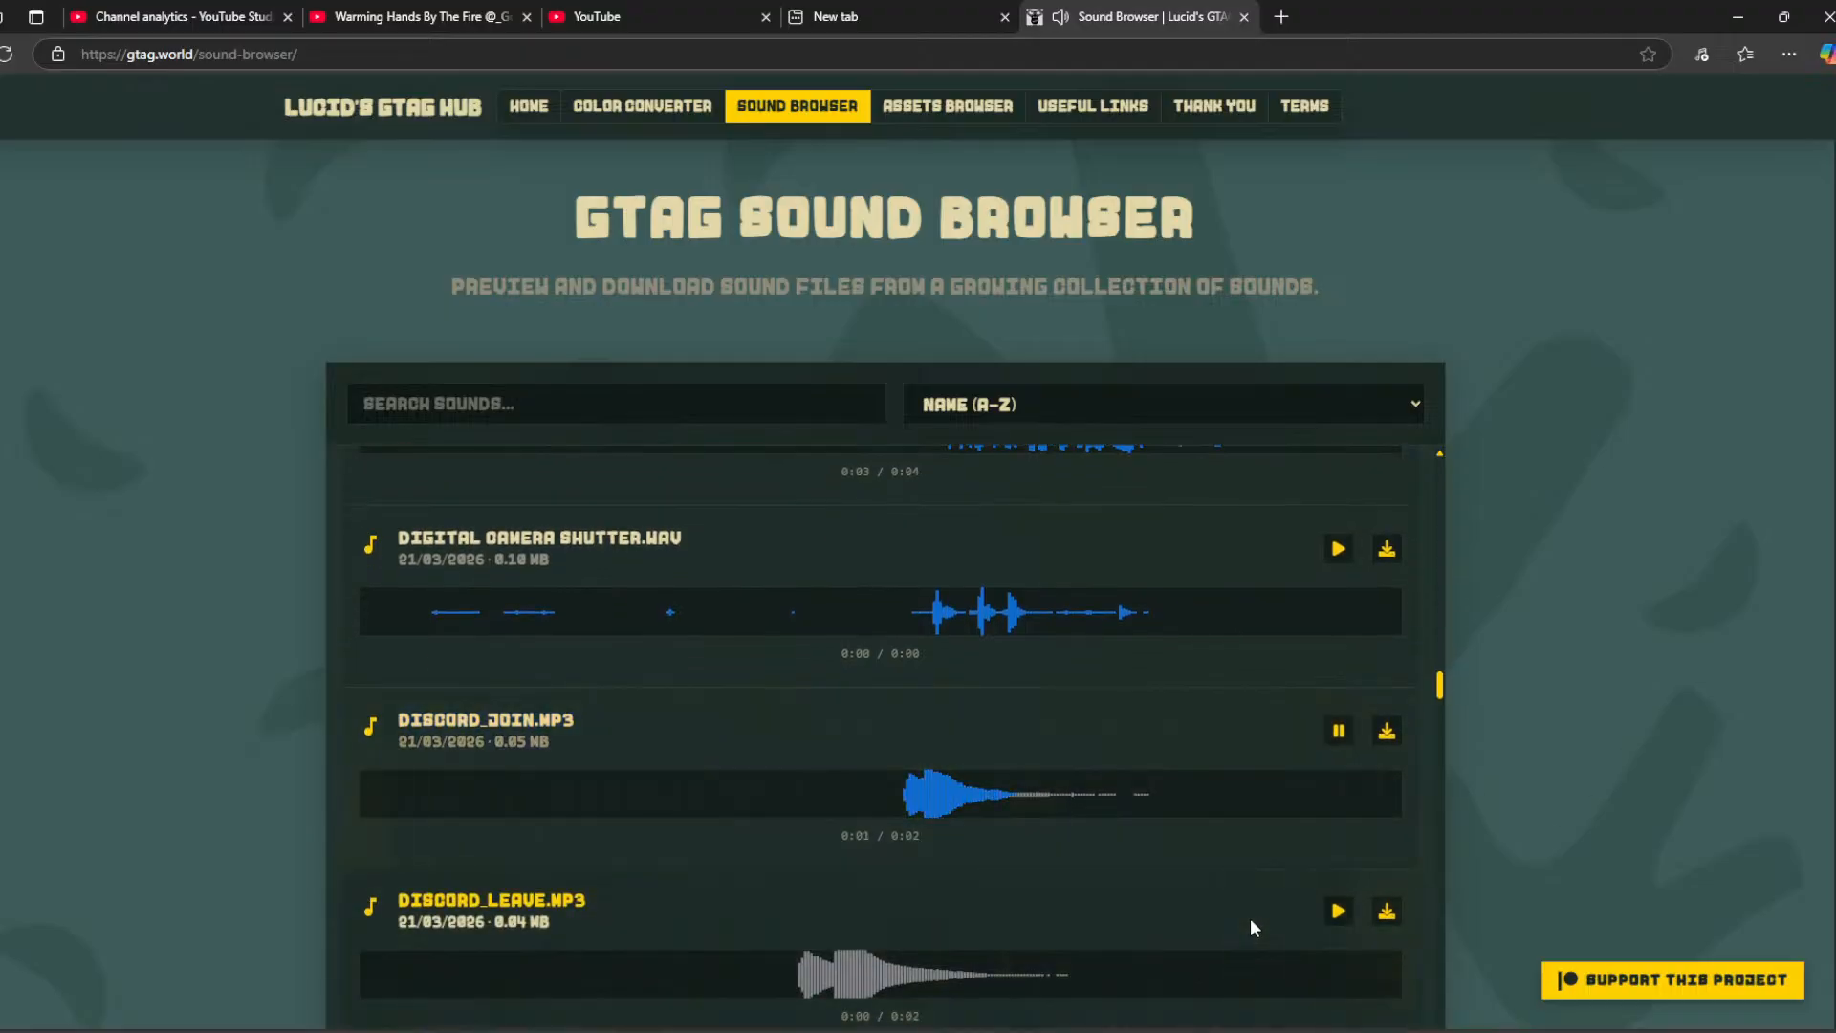
click(1337, 910)
scroll(1209, 920, down, 2)
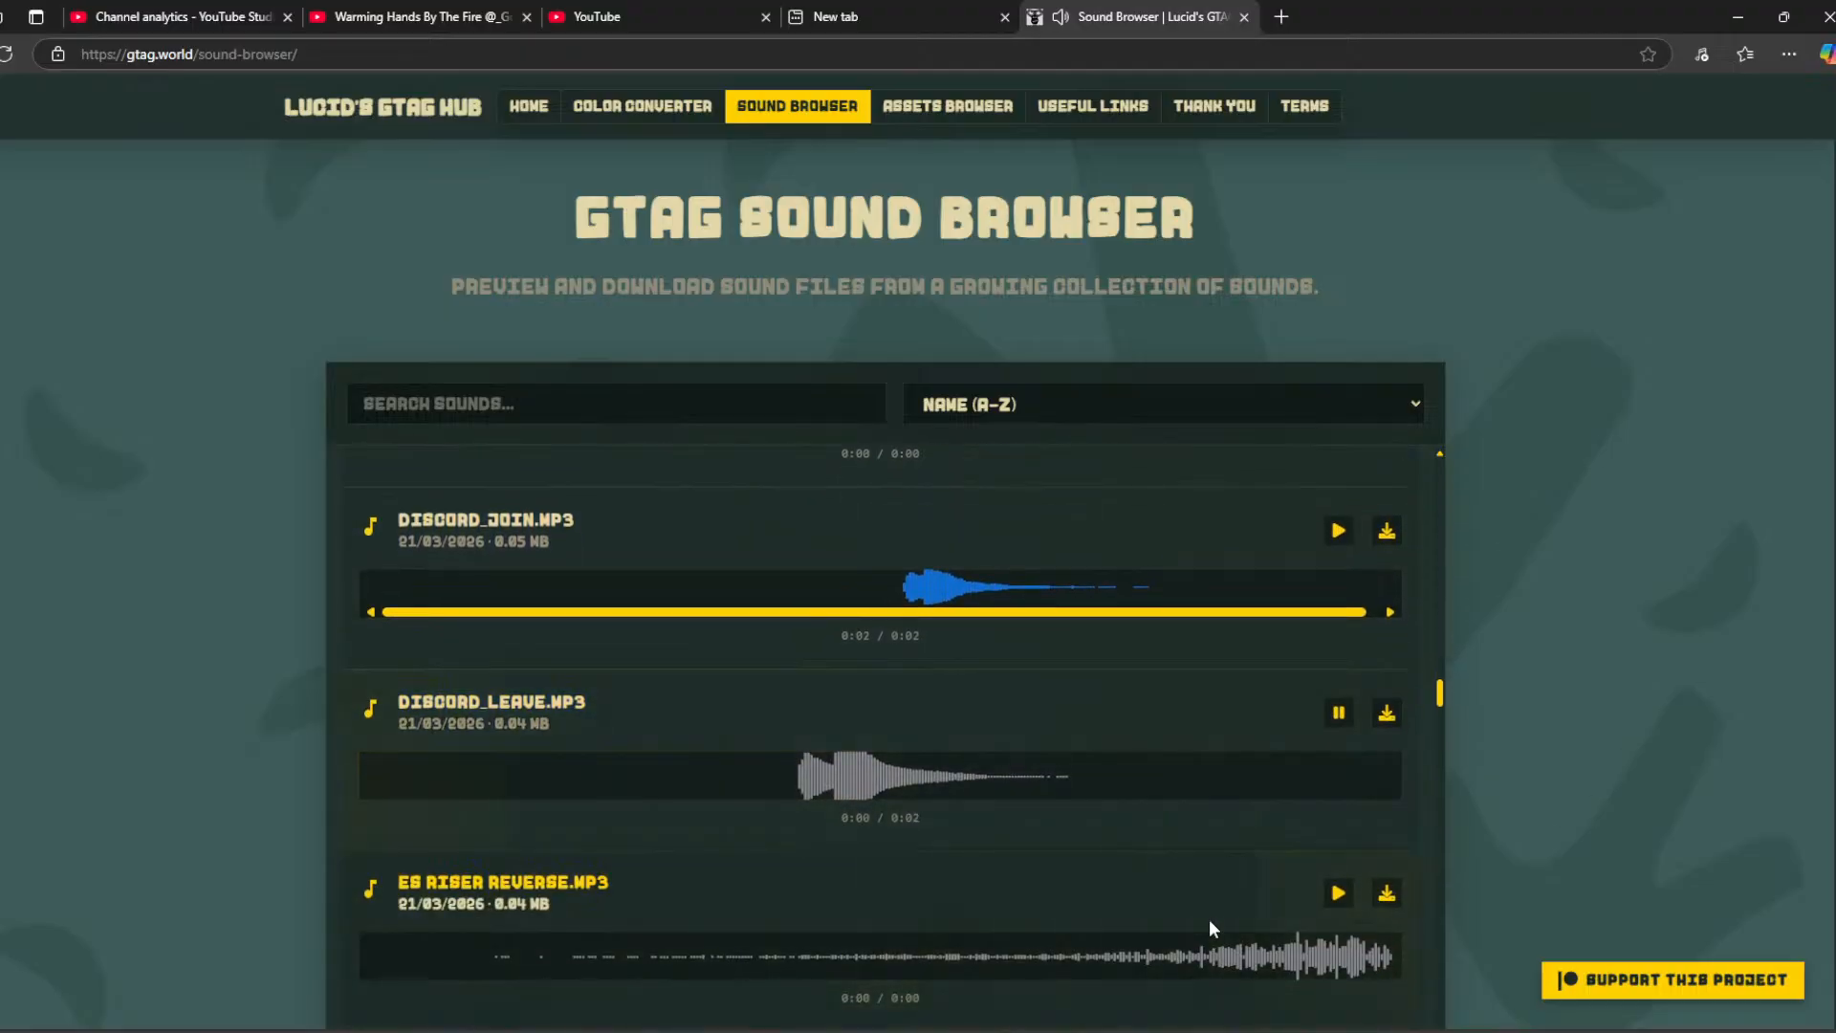
scroll(1212, 910, down, 2)
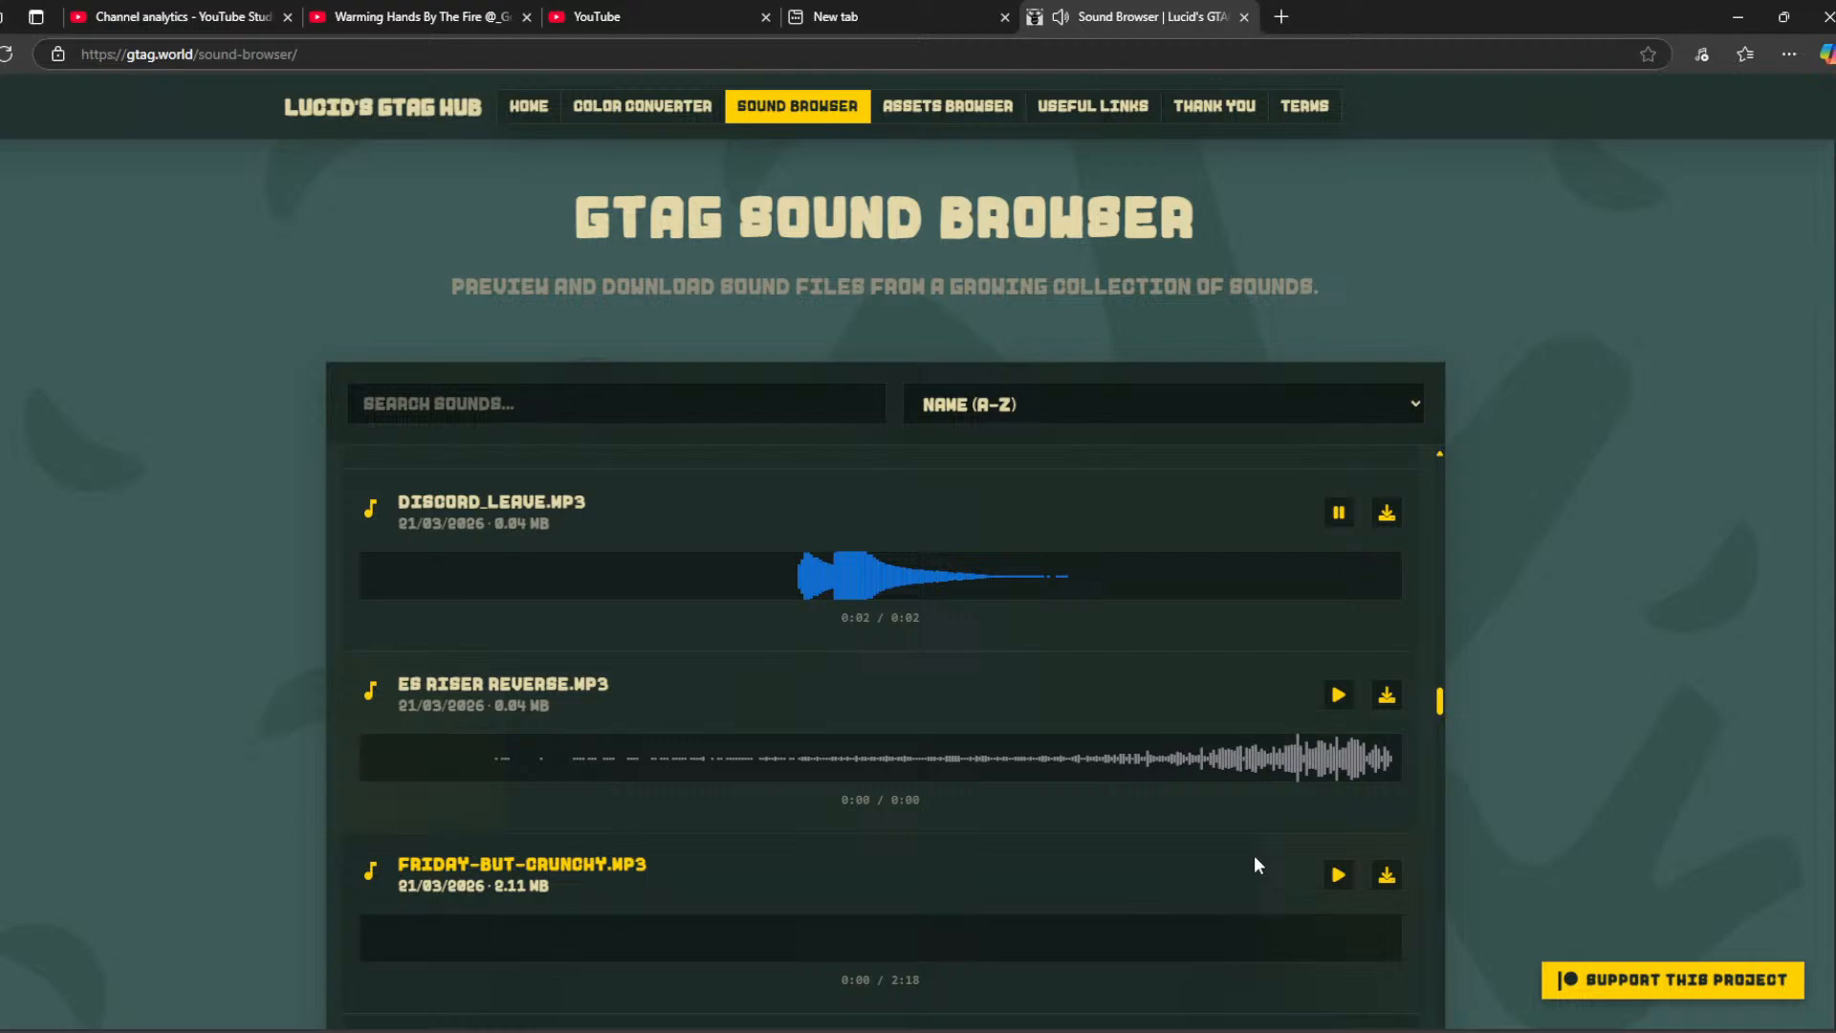
click(1338, 692)
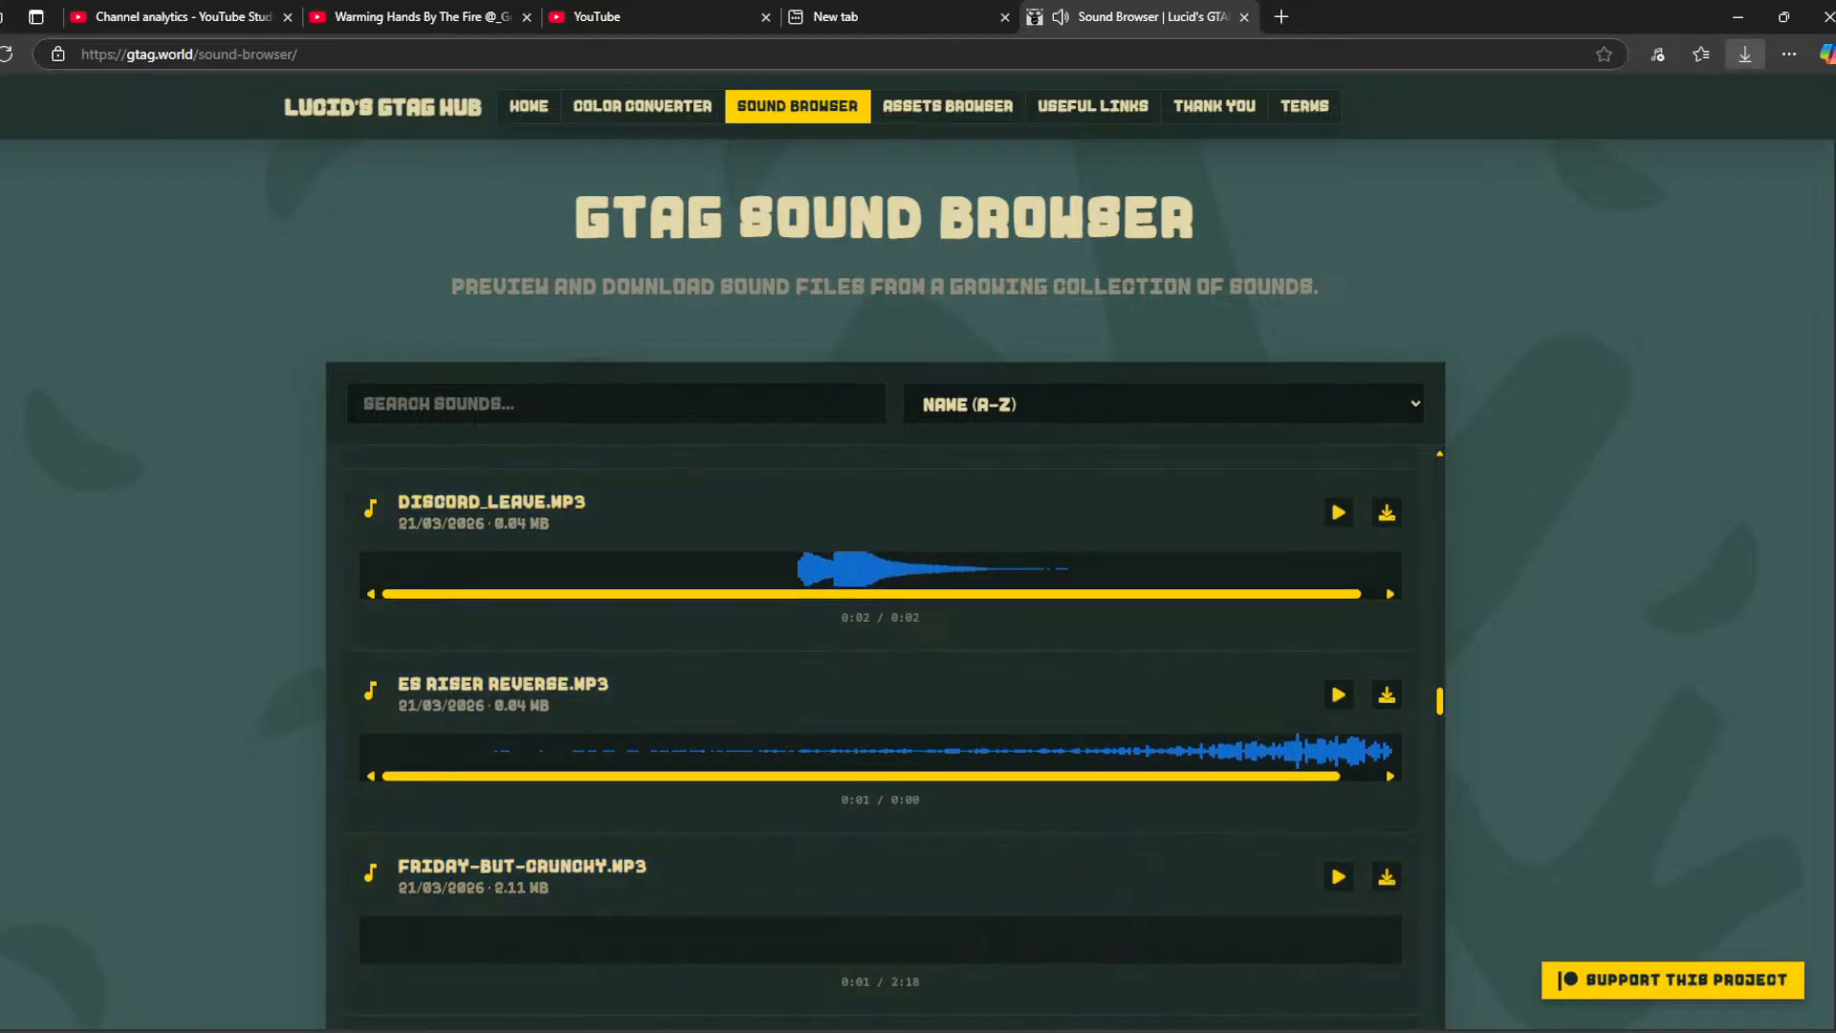
Switch to the YouTube tab and open the "Warming Hands By The Fire" Short from your own channel's Shorts.
click(536, 8)
click(635, 19)
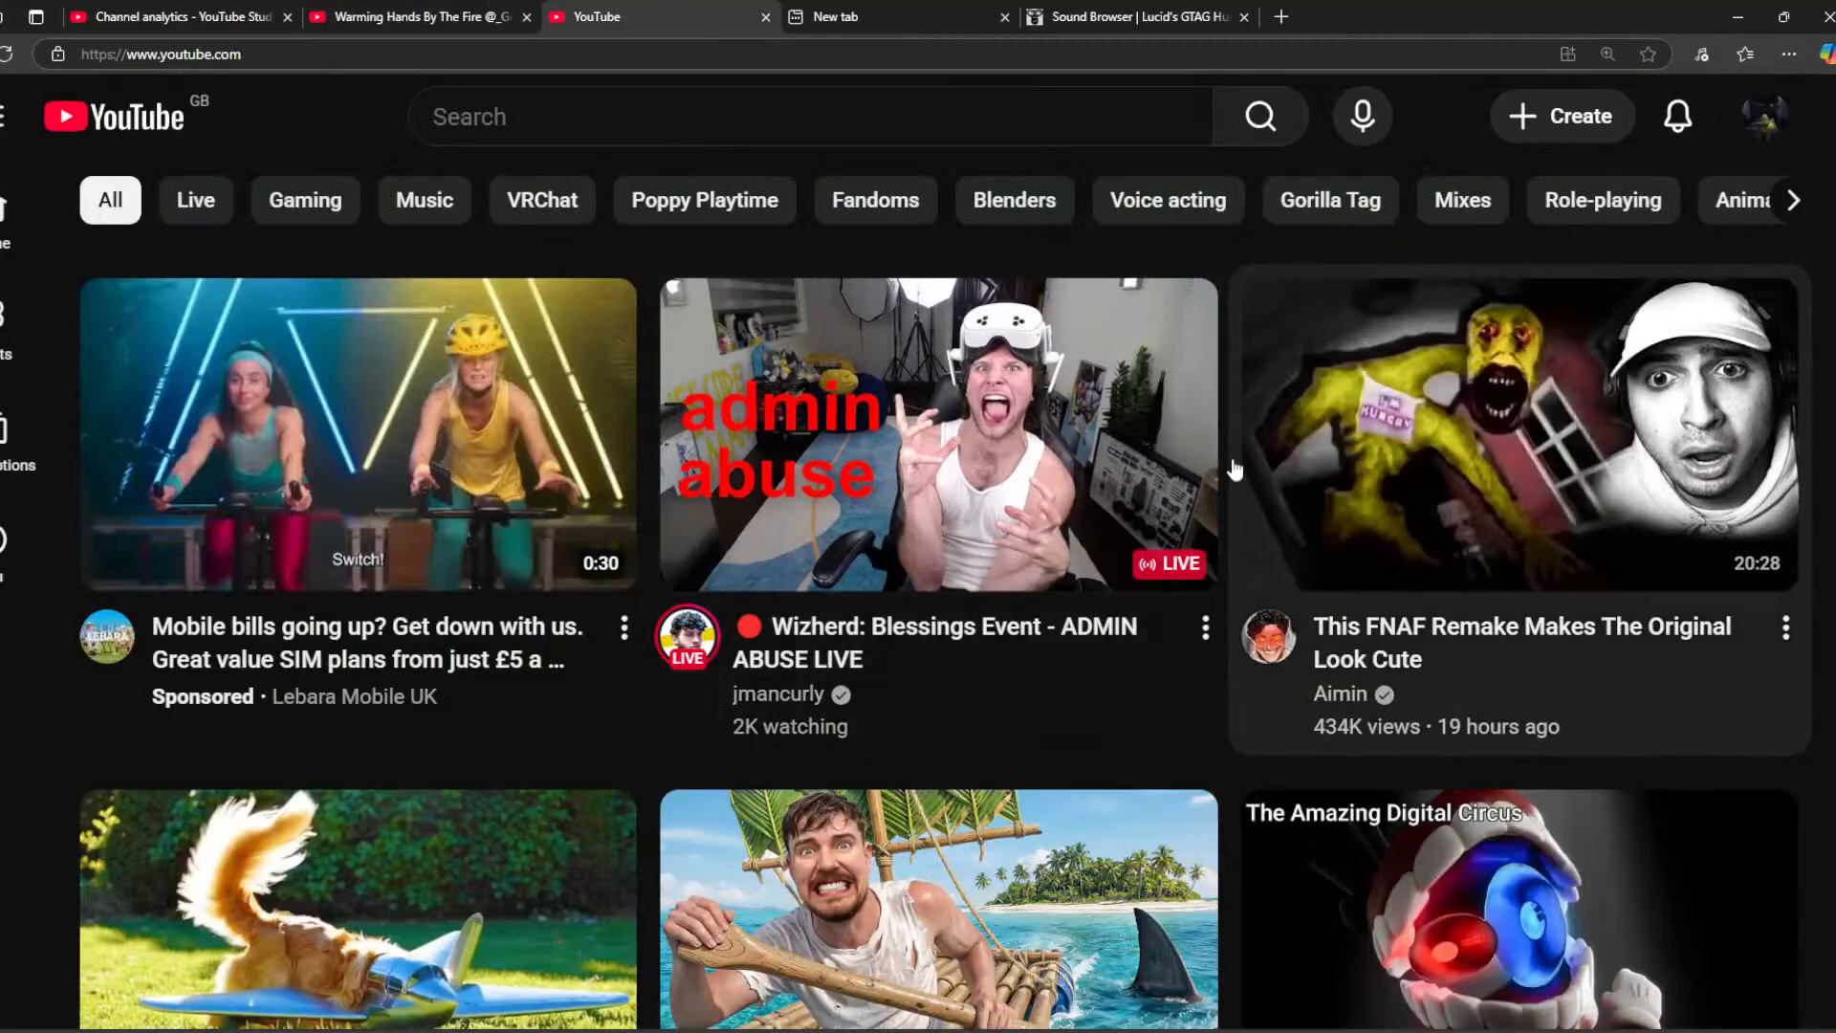
click(1764, 118)
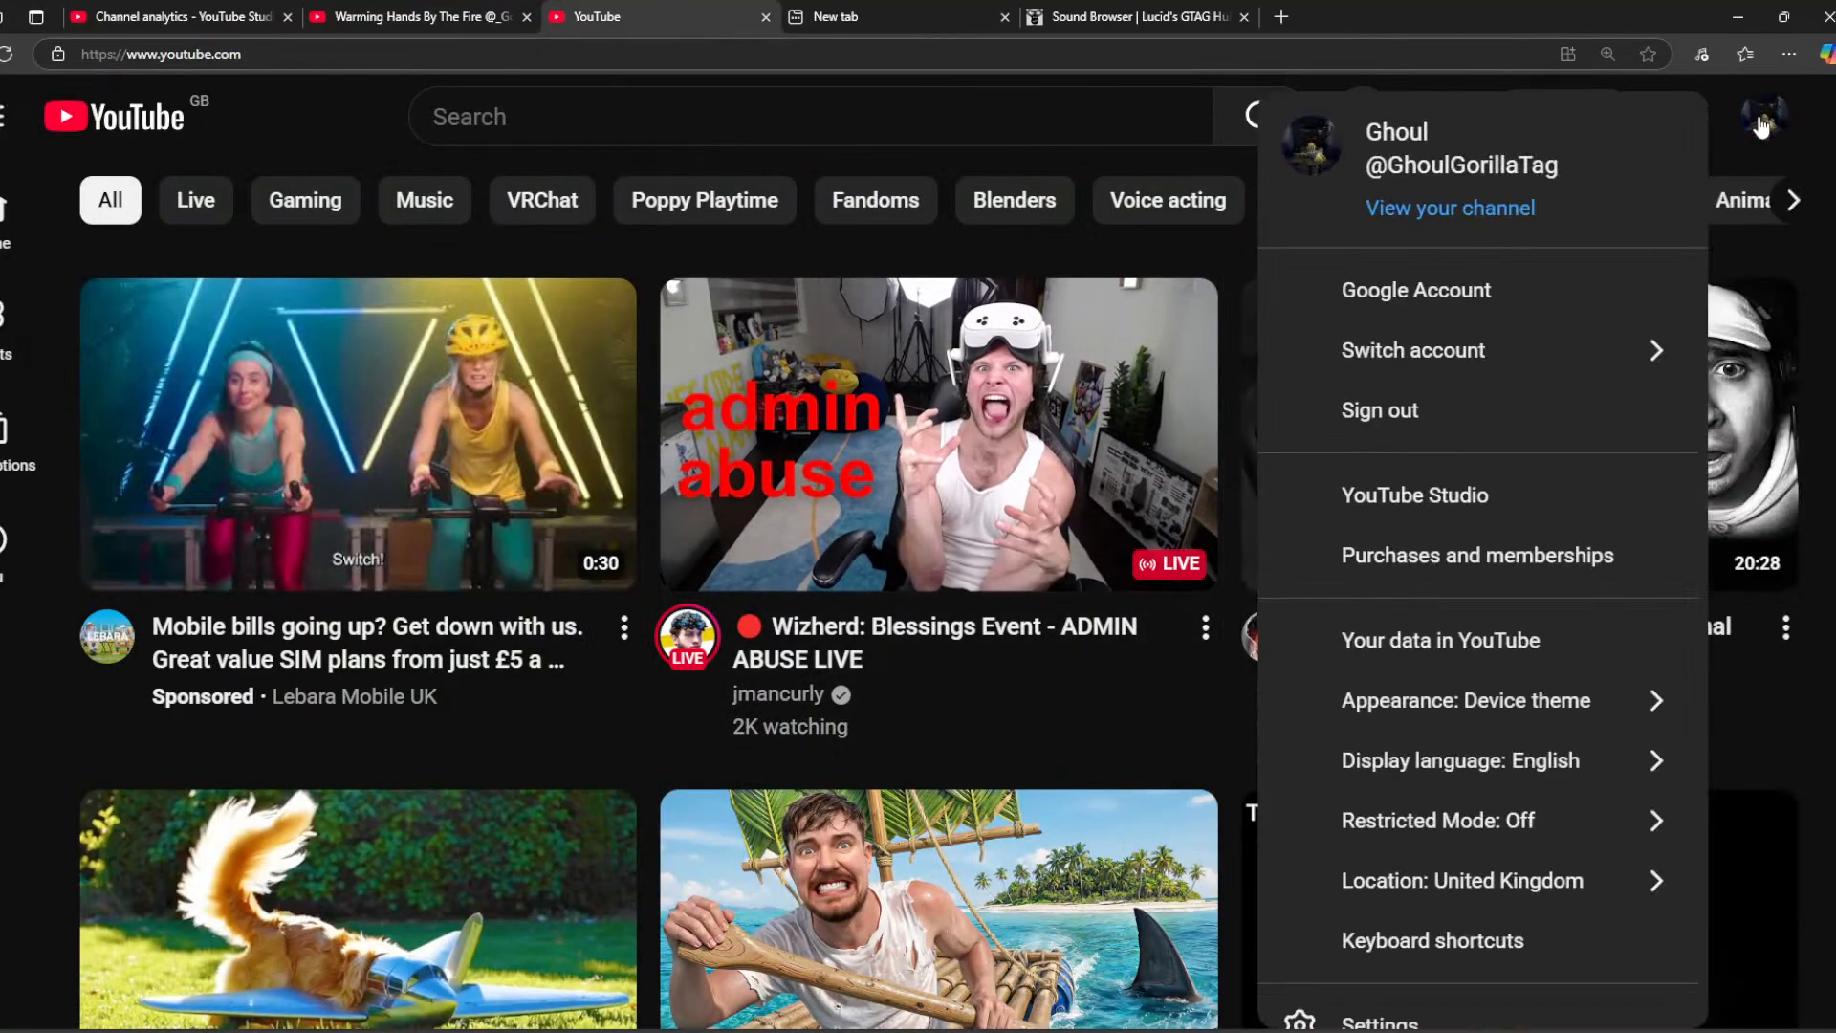
click(1496, 211)
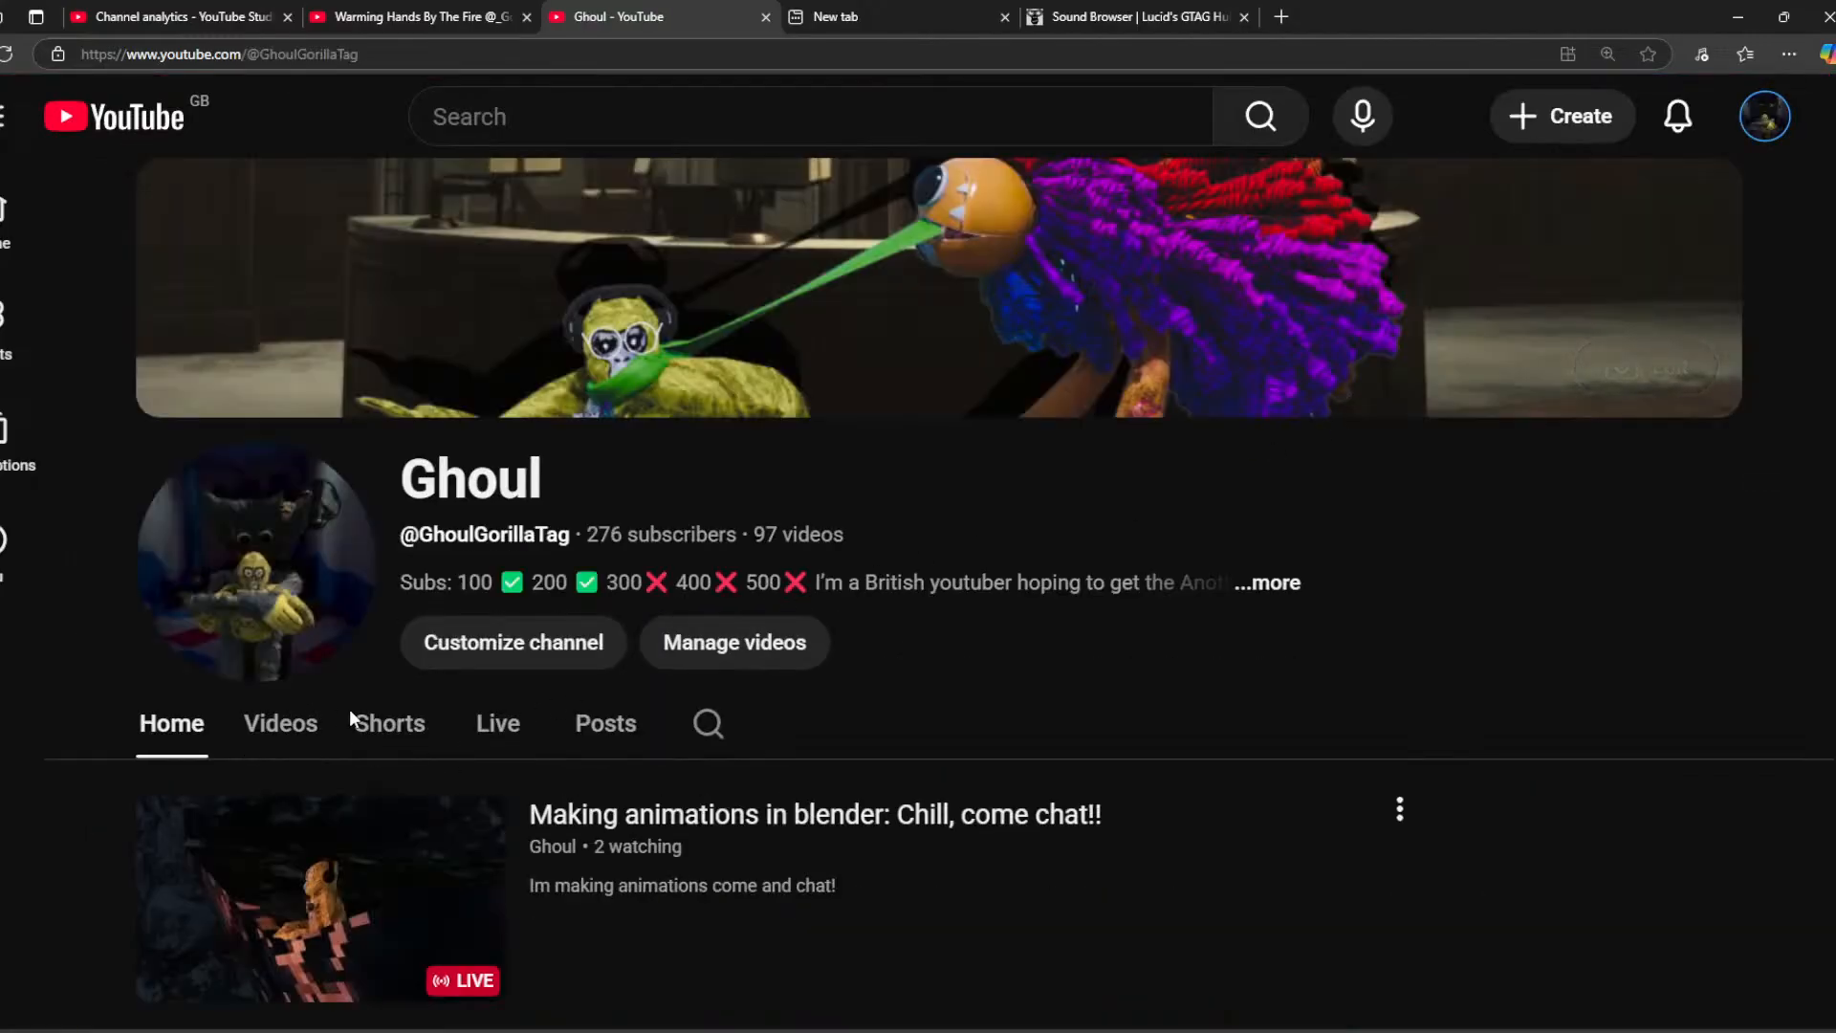
click(378, 727)
scroll(393, 750, down, 5)
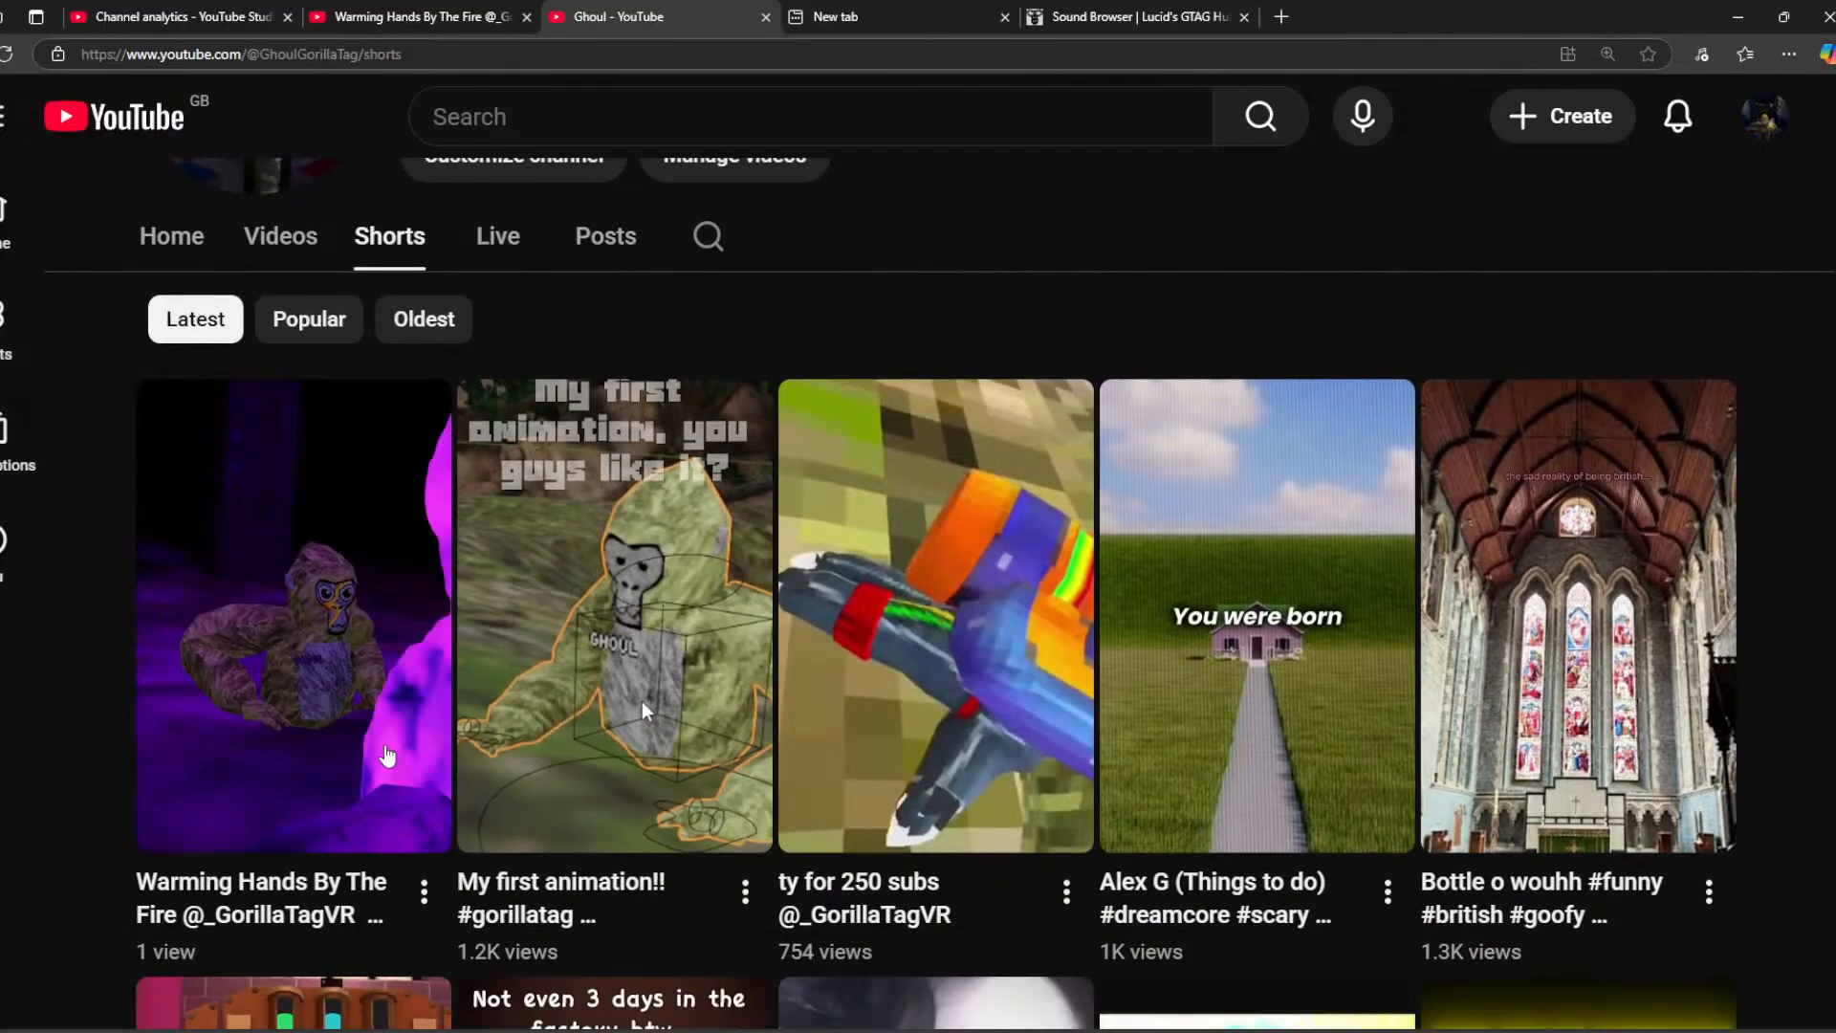
click(388, 755)
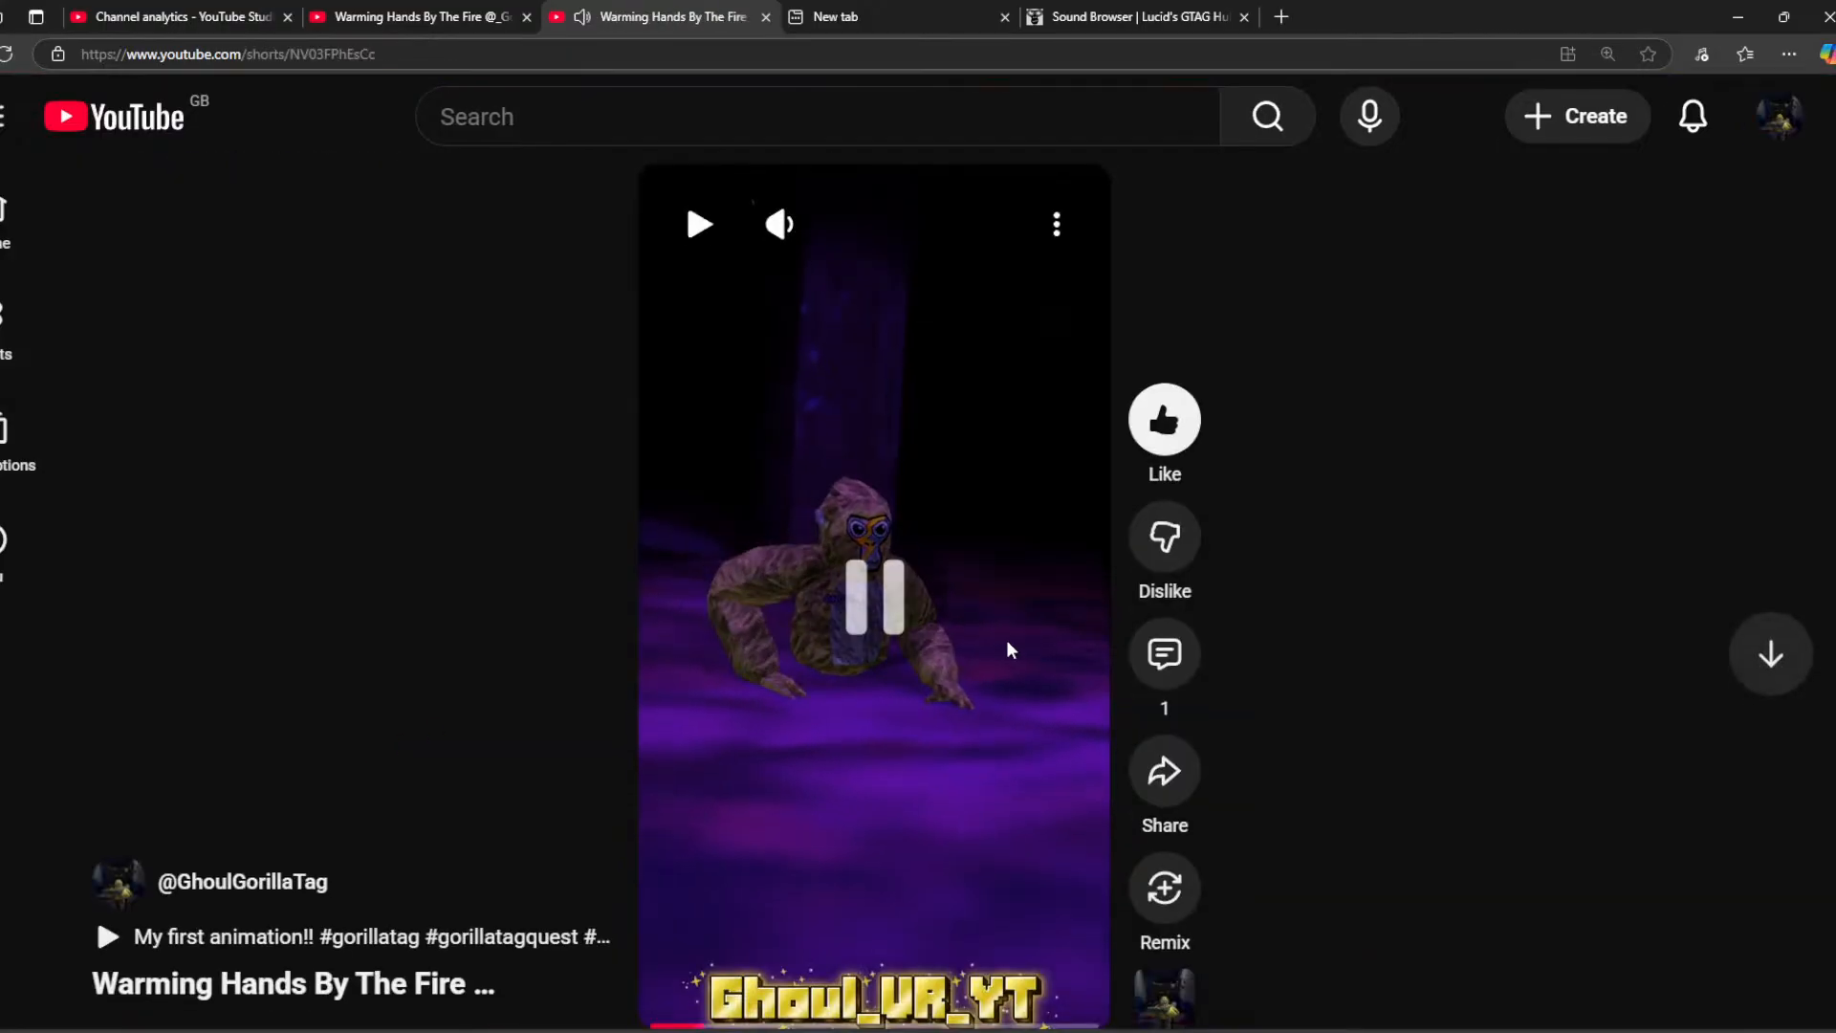
Check the Short's comments and the account's notifications, closing both and leaving the Short playing.
click(1161, 655)
click(537, 412)
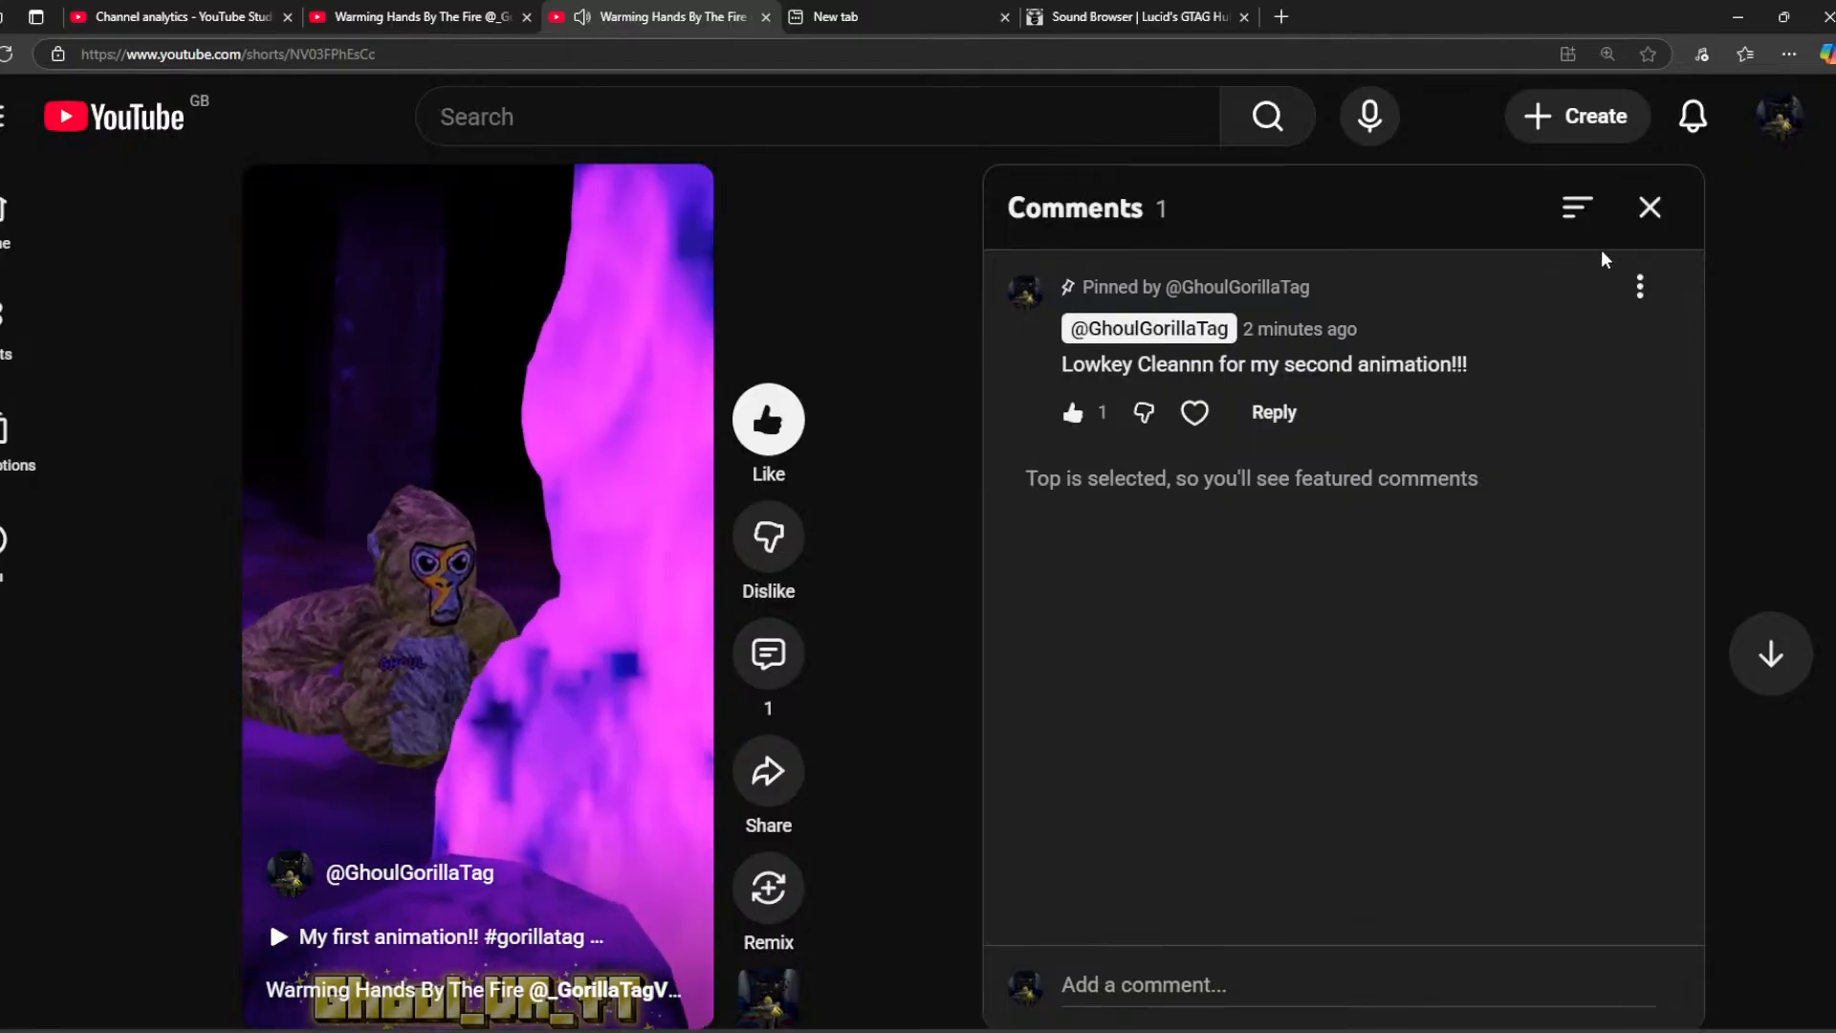
click(1648, 208)
click(1691, 117)
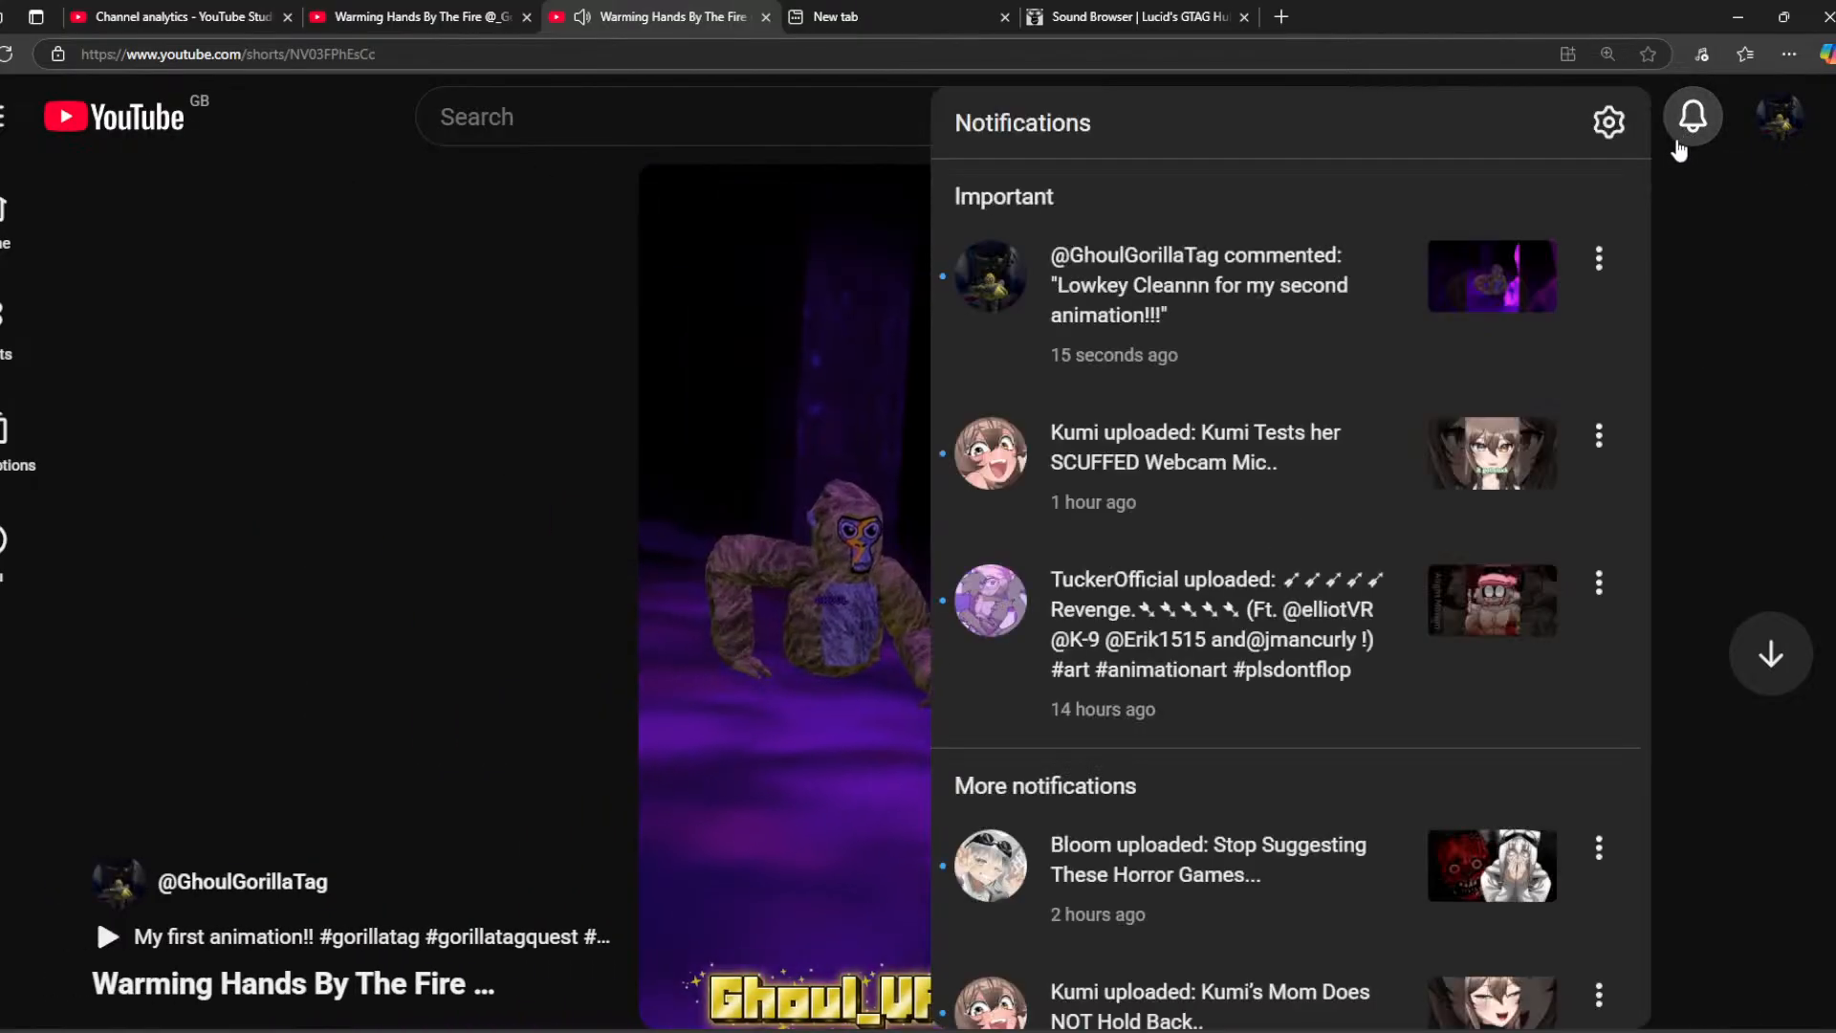
click(1712, 366)
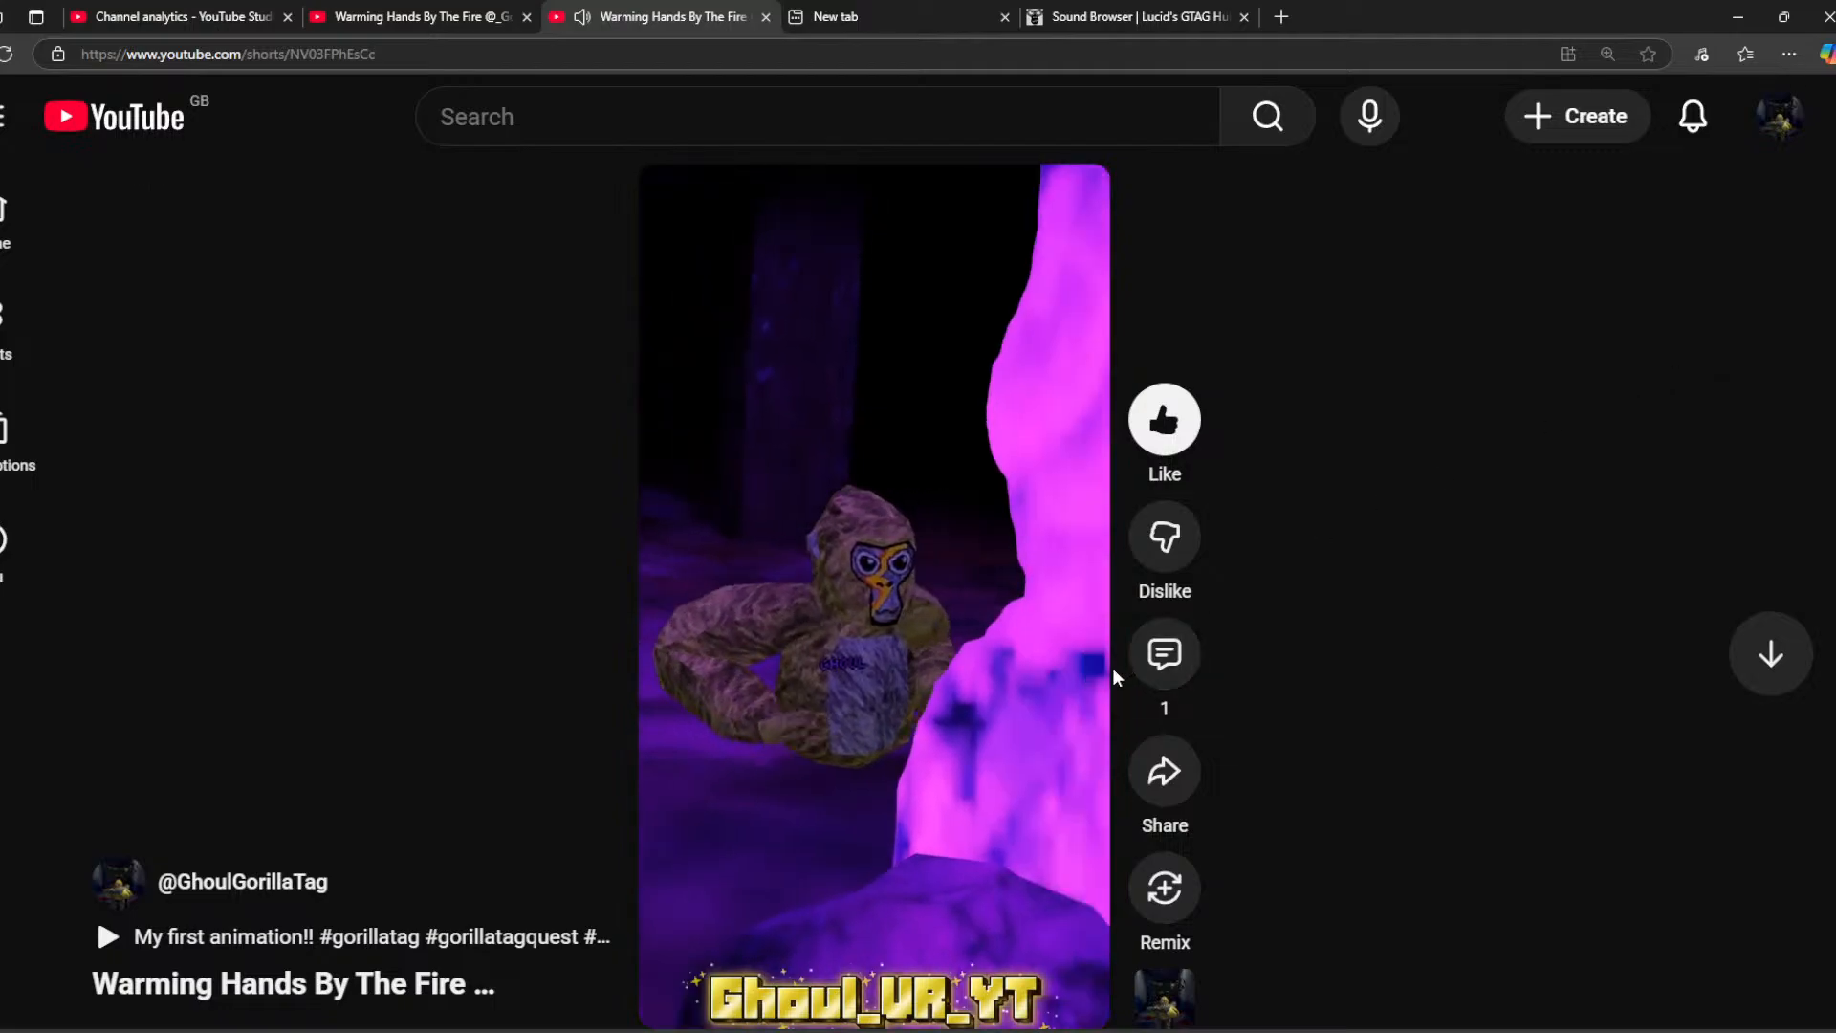
click(1163, 654)
click(1651, 208)
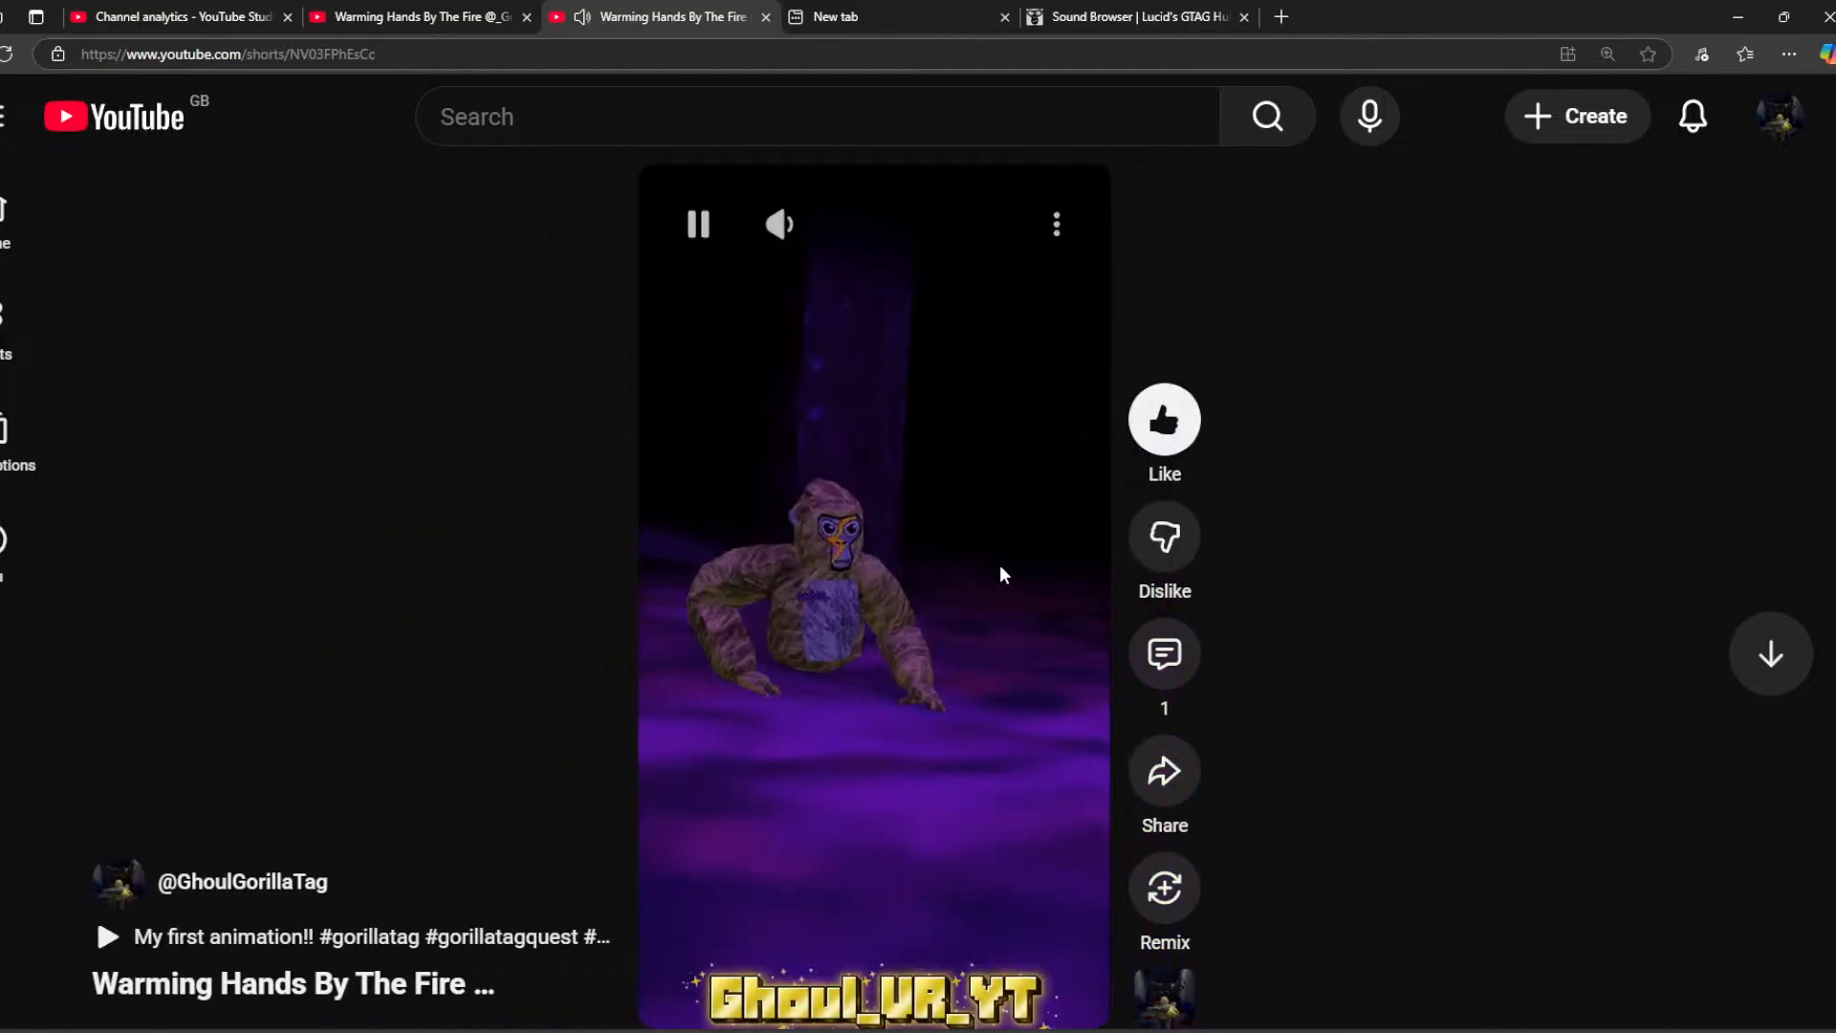